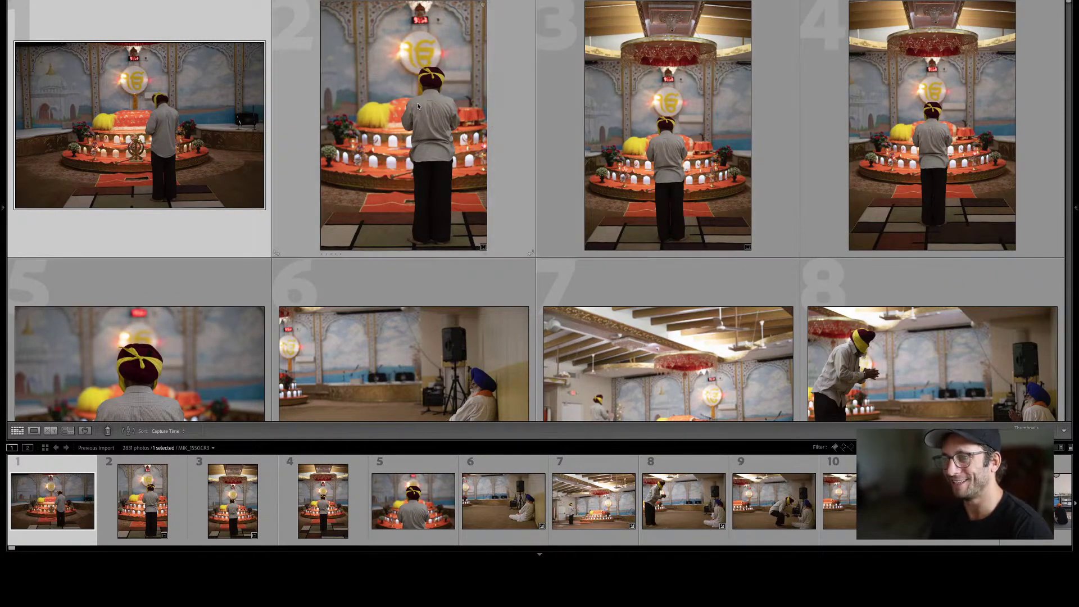
pyautogui.scroll(-1, 417, 103)
pyautogui.scroll(1, 418, 103)
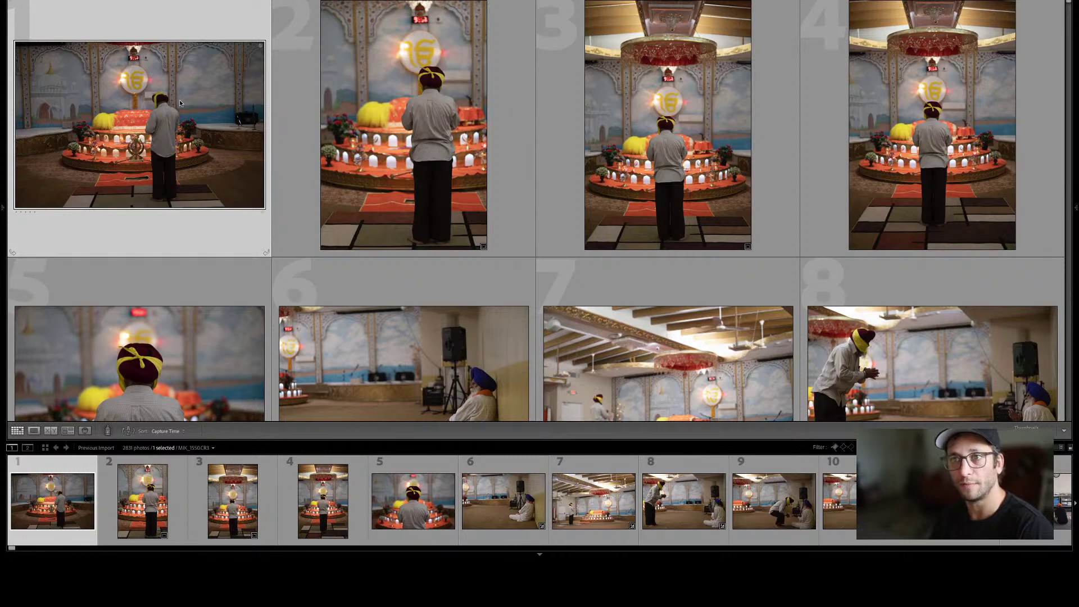
pyautogui.press('Tab')
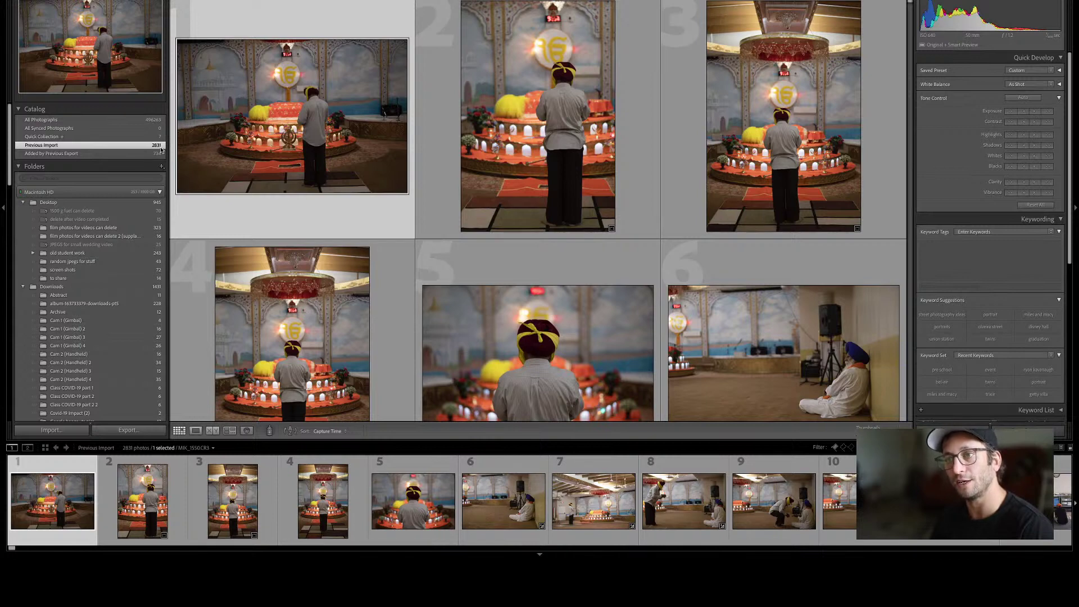
pyautogui.press('Tab')
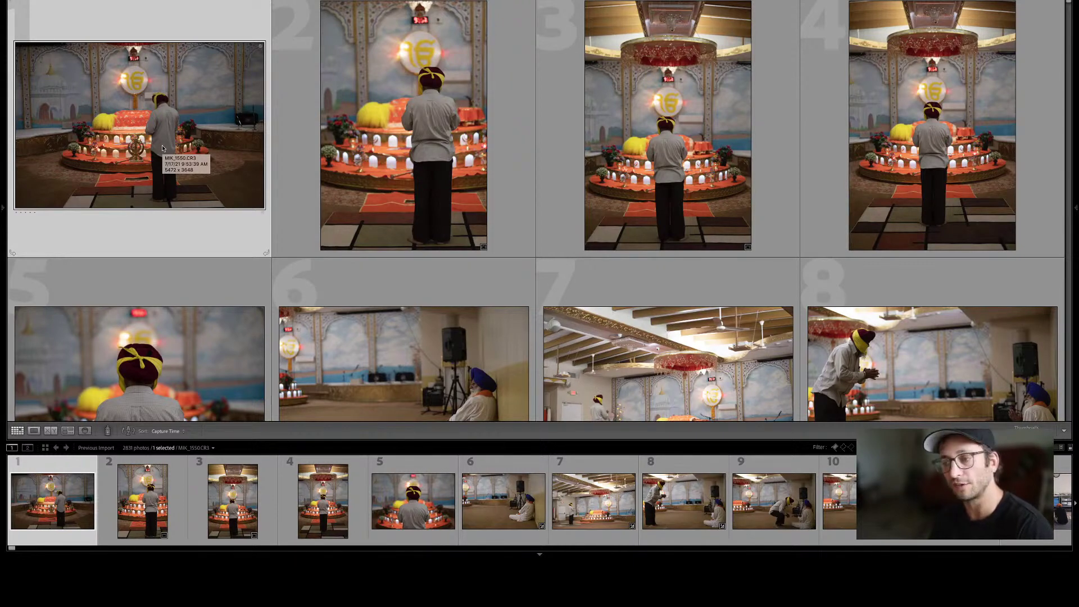
pyautogui.press('Right')
pyautogui.press('Left')
pyautogui.press('Right')
pyautogui.press('Left')
pyautogui.press('Right')
pyautogui.press('Left')
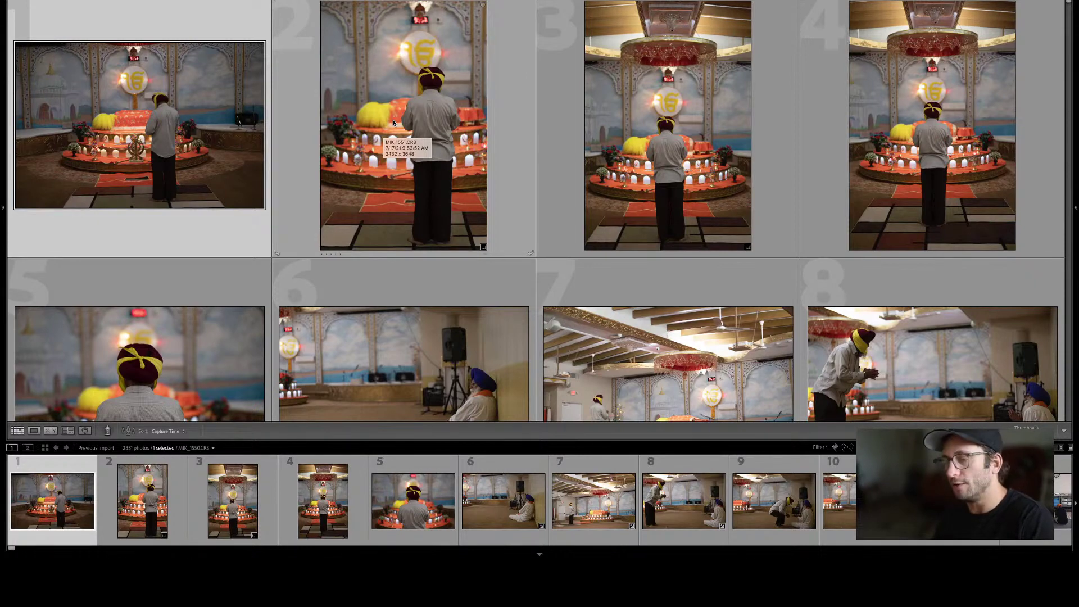
# Show the side panels and select all photos of the previous import, checking the first one enlarged before returning to the grid.
pyautogui.press('Tab')
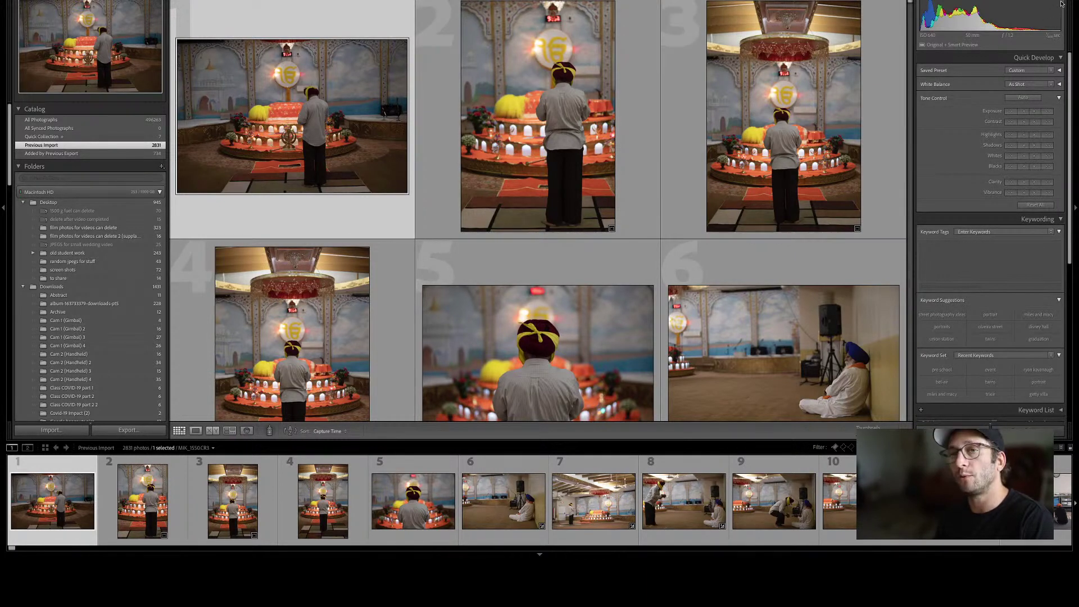
pyautogui.press('super+a')
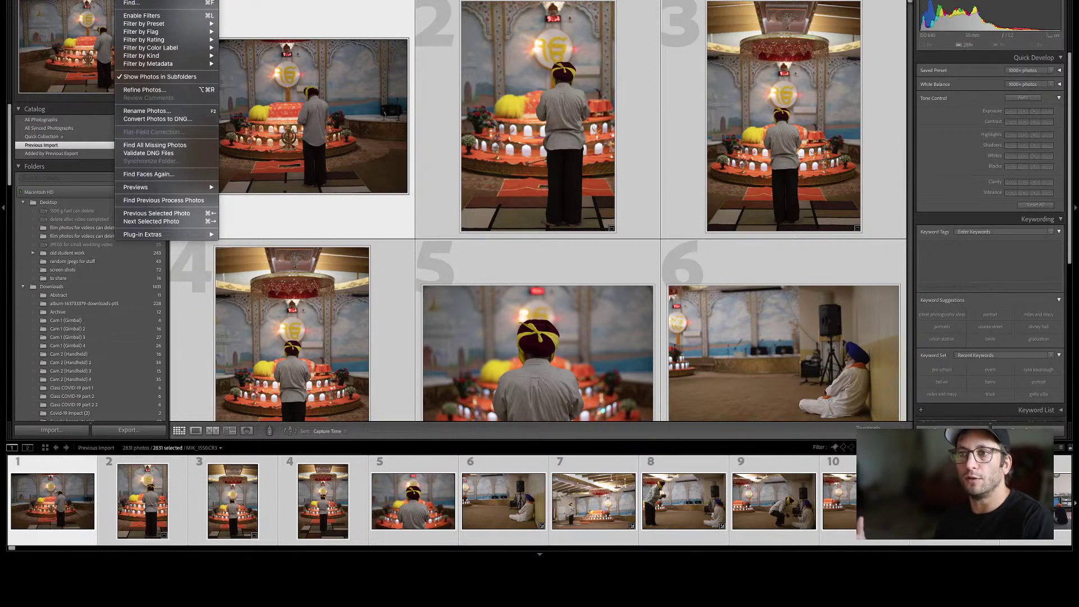
pyautogui.click(326, 88)
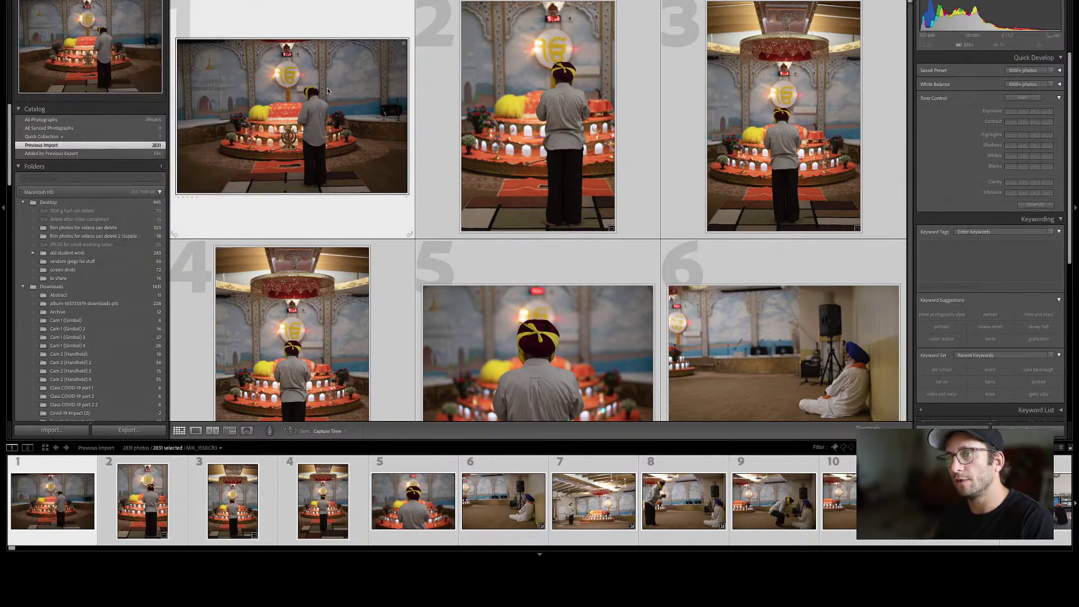
pyautogui.doubleClick(317, 93)
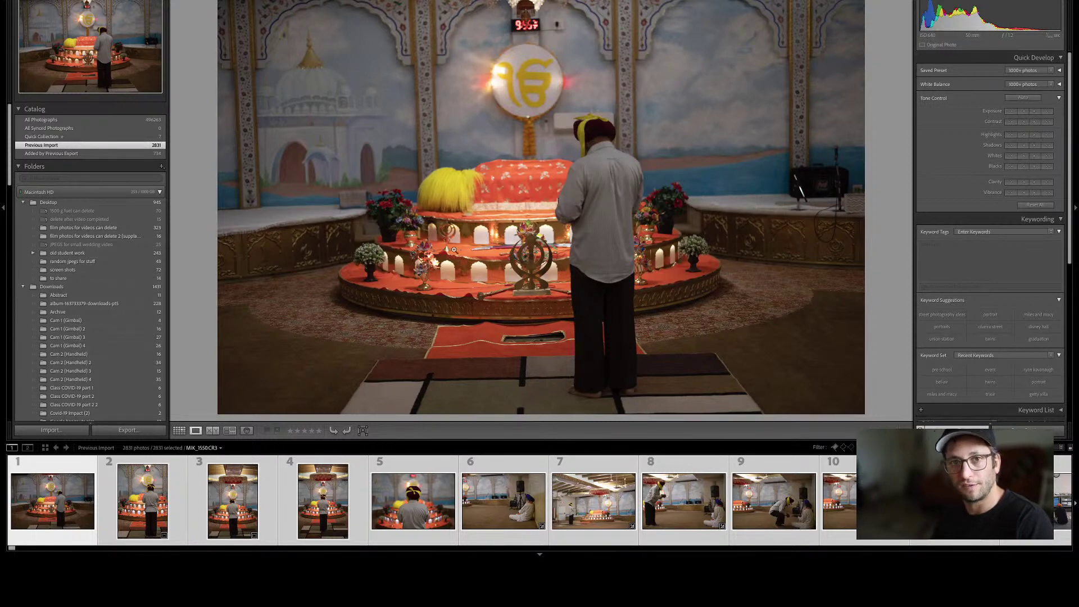
pyautogui.press('g')
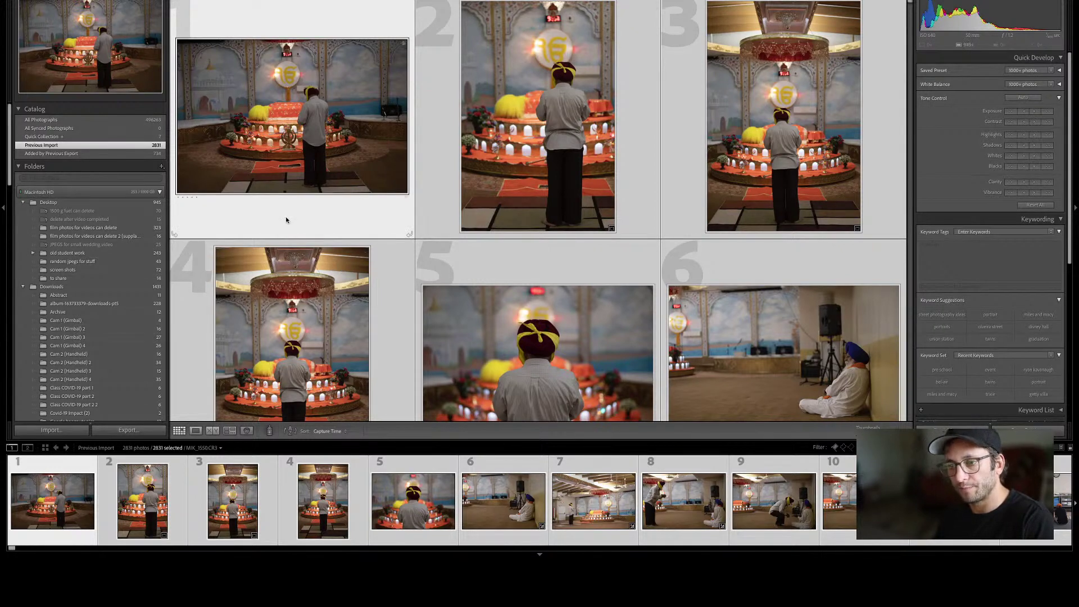
# In the Develop module, apply the Medium sharpening preset to the selected photos and set Contrast to +15.
pyautogui.press('d')
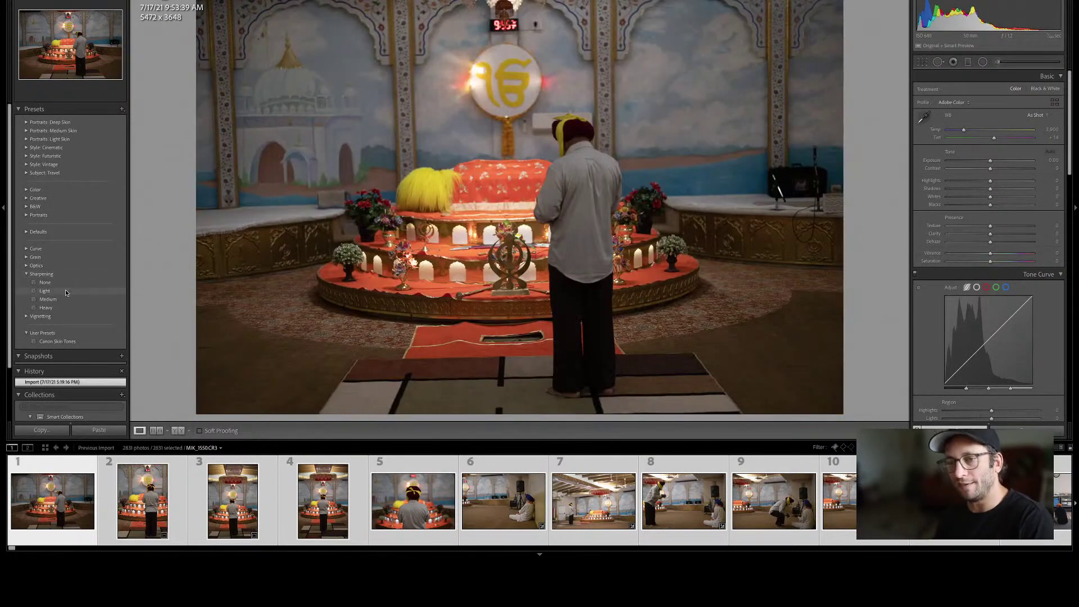
pyautogui.click(64, 299)
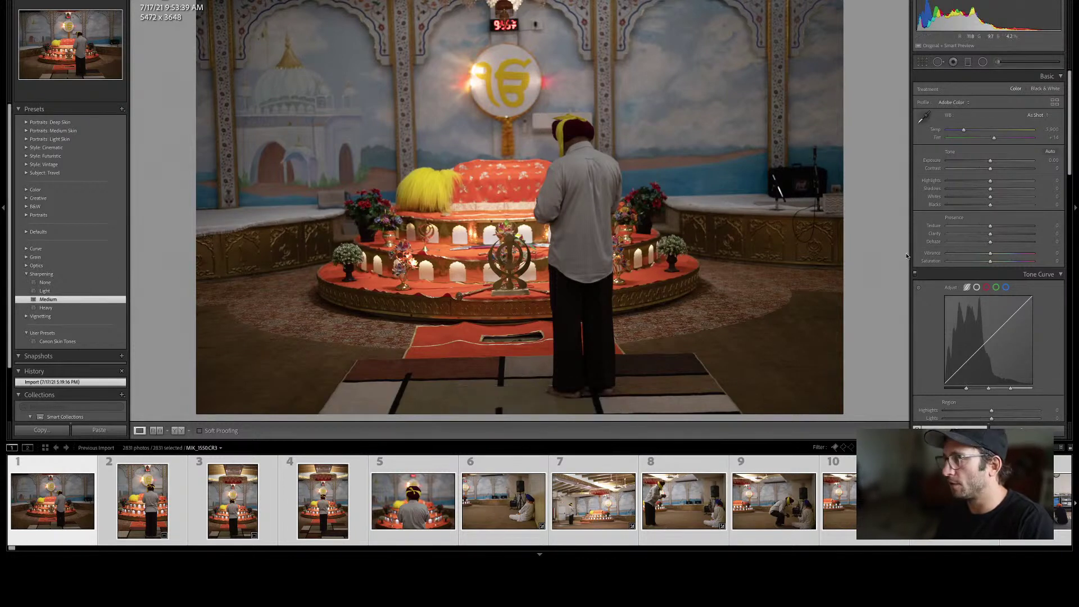
pyautogui.scroll(3, 991, 168)
pyautogui.scroll(-1, 991, 169)
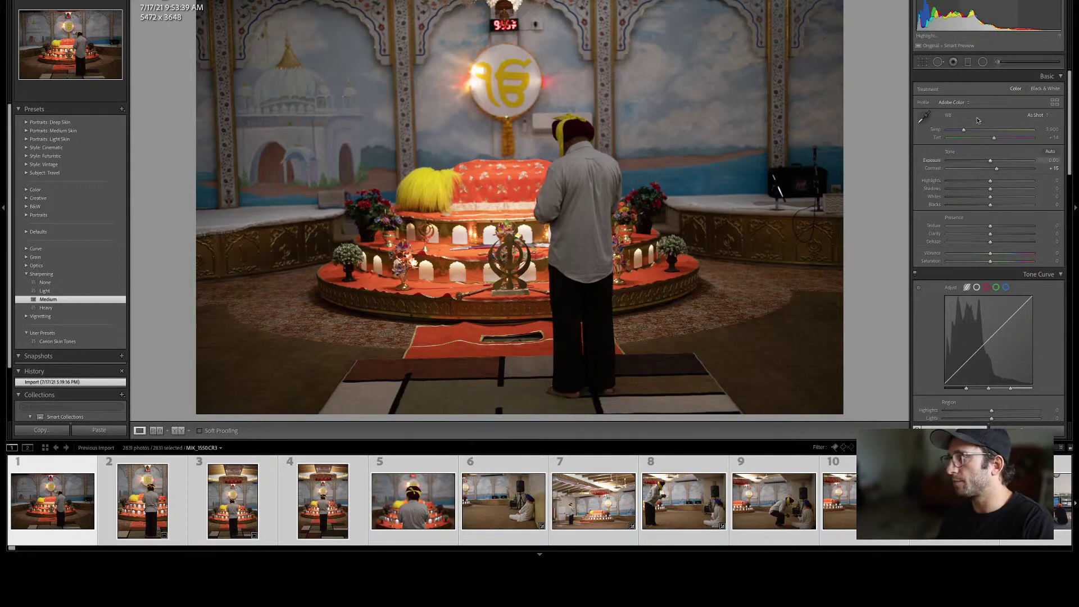
# Apply the Canon Skin Tones user preset to the selected photos and return to the Library grid.
pyautogui.click(951, 104)
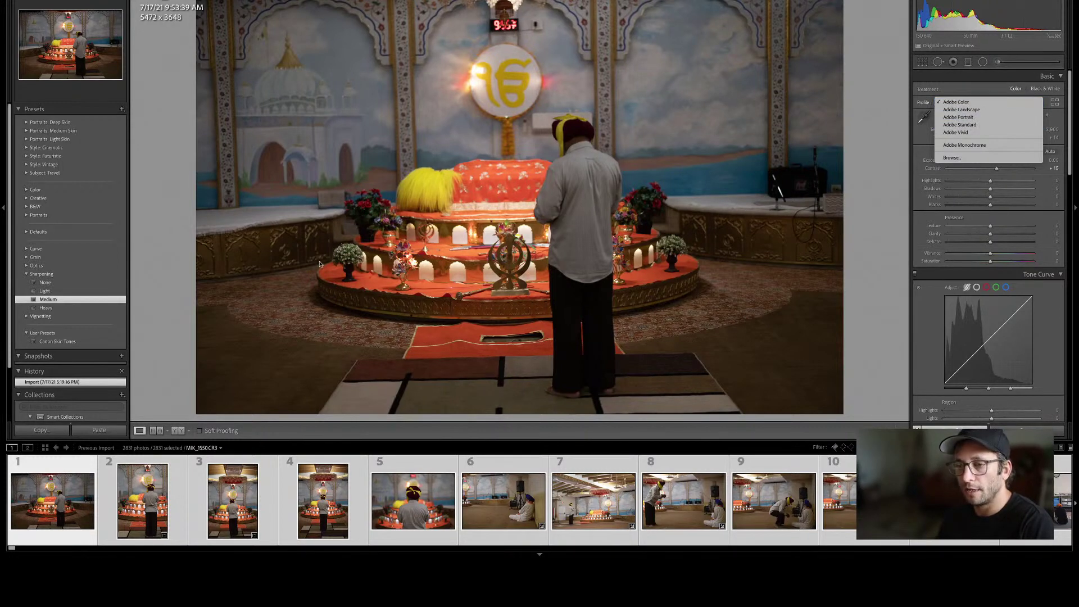
pyautogui.press('Escape')
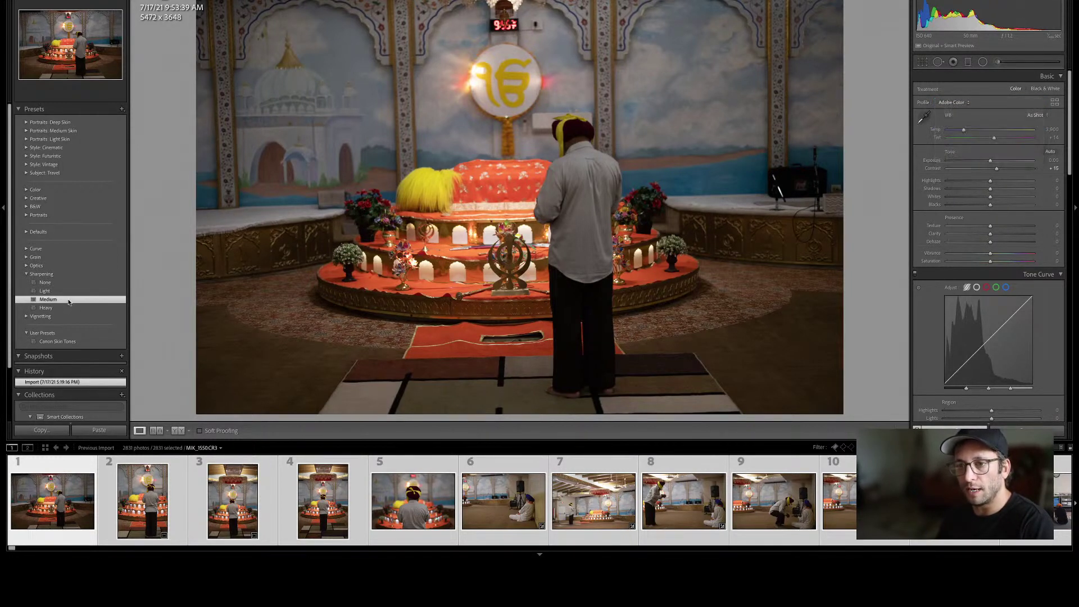
pyautogui.click(58, 342)
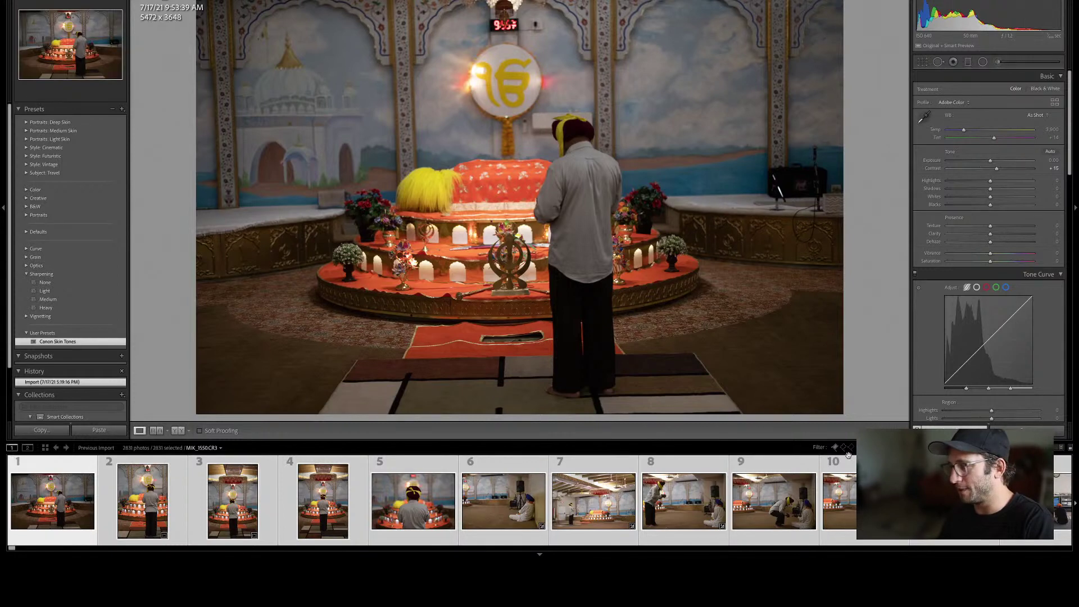
pyautogui.press('g')
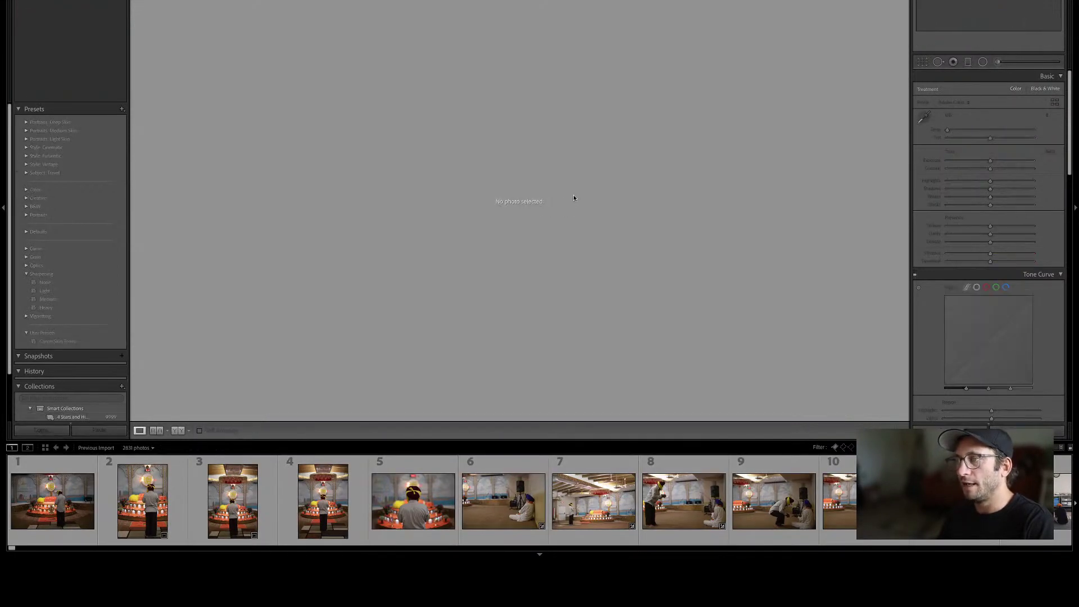
# Browse the grid from photo 2 to photo 7 and open photo 7 in Loupe view.
pyautogui.click(524, 96)
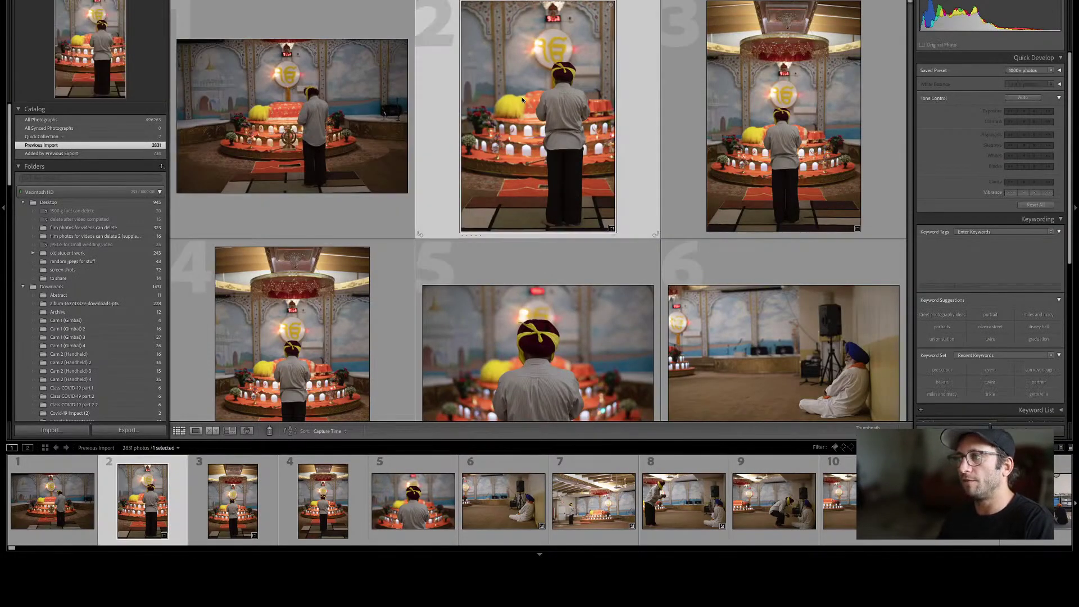
pyautogui.press('Right')
pyautogui.press('Right')
pyautogui.press('Right')
pyautogui.press('Right')
pyautogui.press('Left')
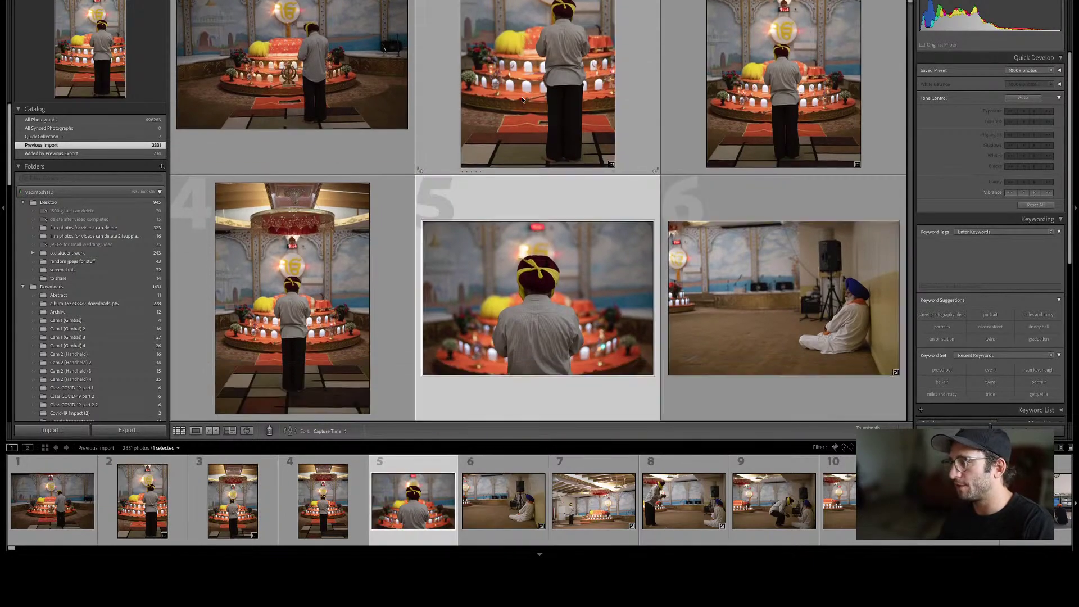
pyautogui.press('Down')
pyautogui.press('Left')
pyautogui.press('e')
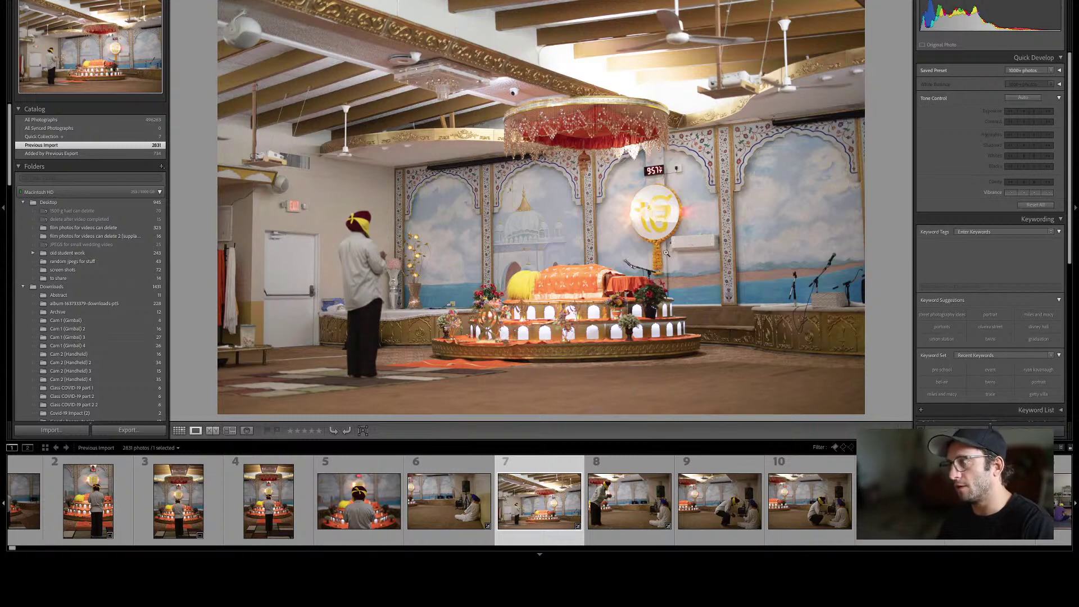
# Reopen photo 7 from the grid, inspect the standing man's turban at close zoom, and return to the grid.
pyautogui.press('g')
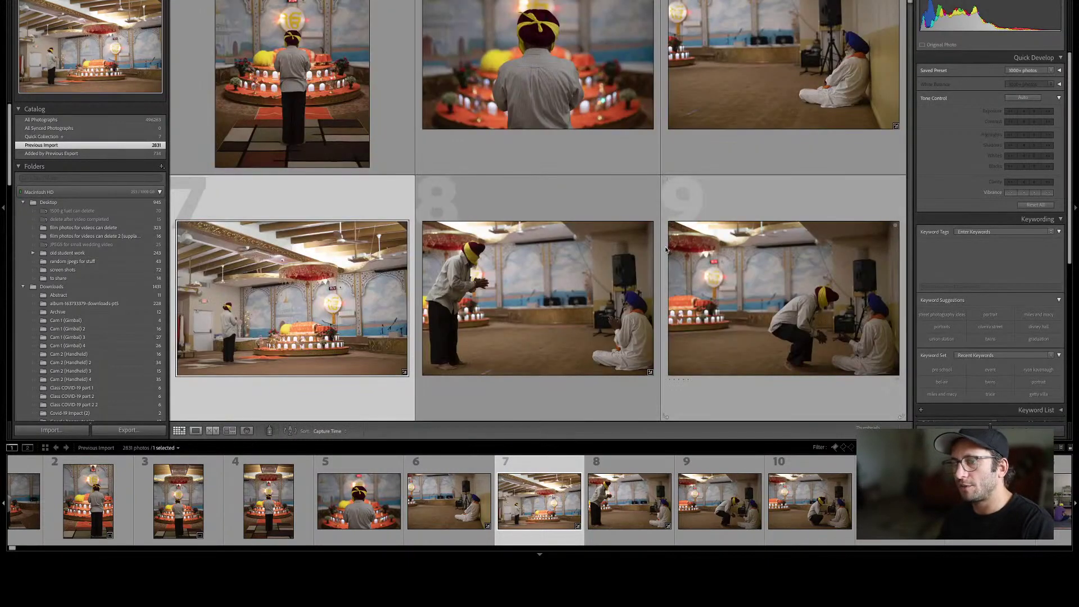
pyautogui.doubleClick(337, 265)
pyautogui.click(363, 224)
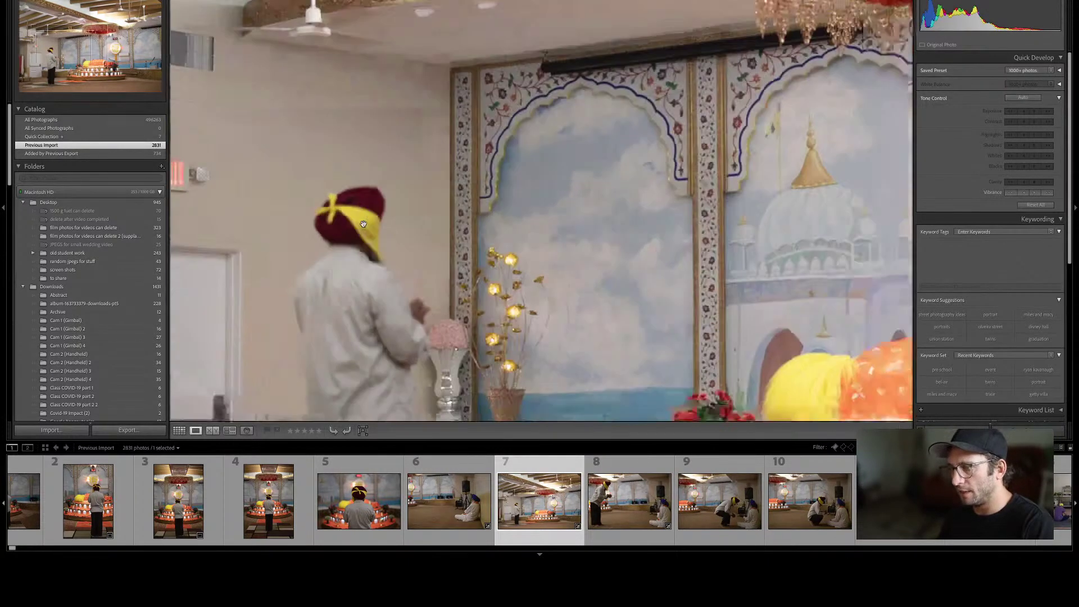
pyautogui.click(532, 264)
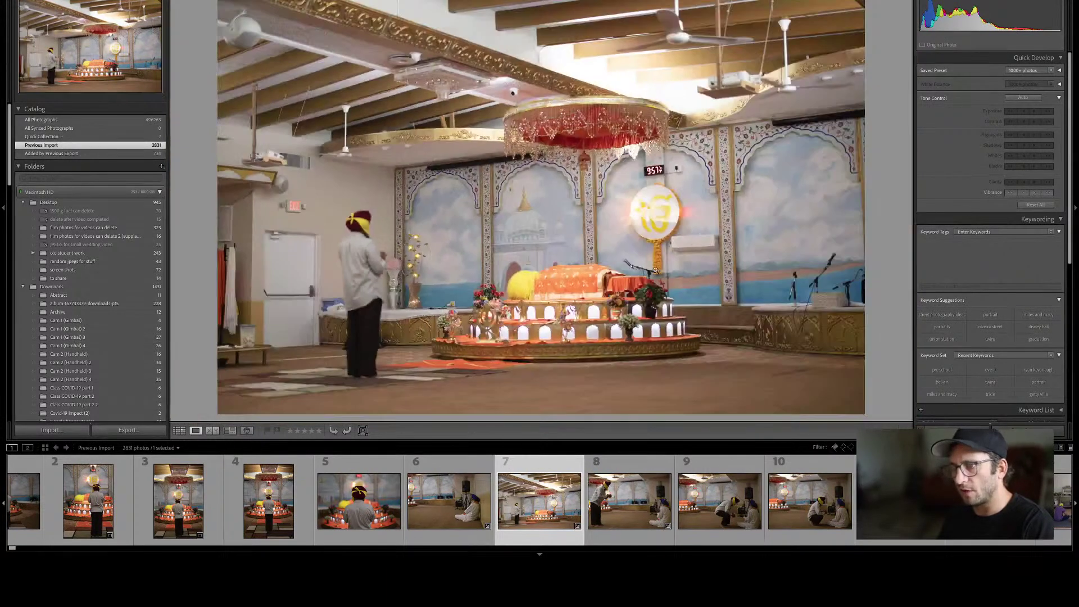
pyautogui.press('g')
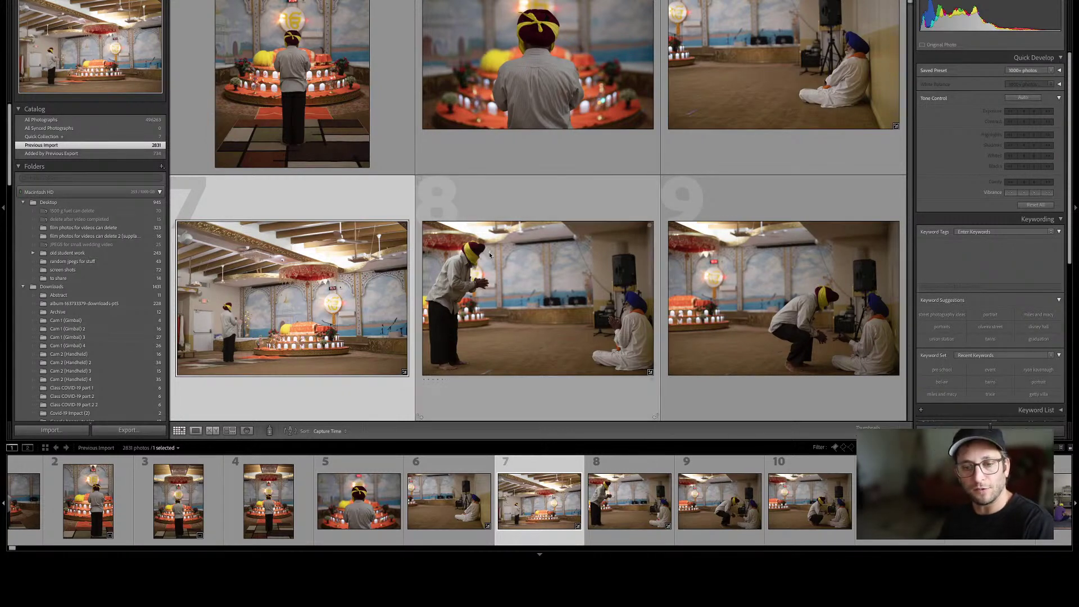
pyautogui.click(484, 280)
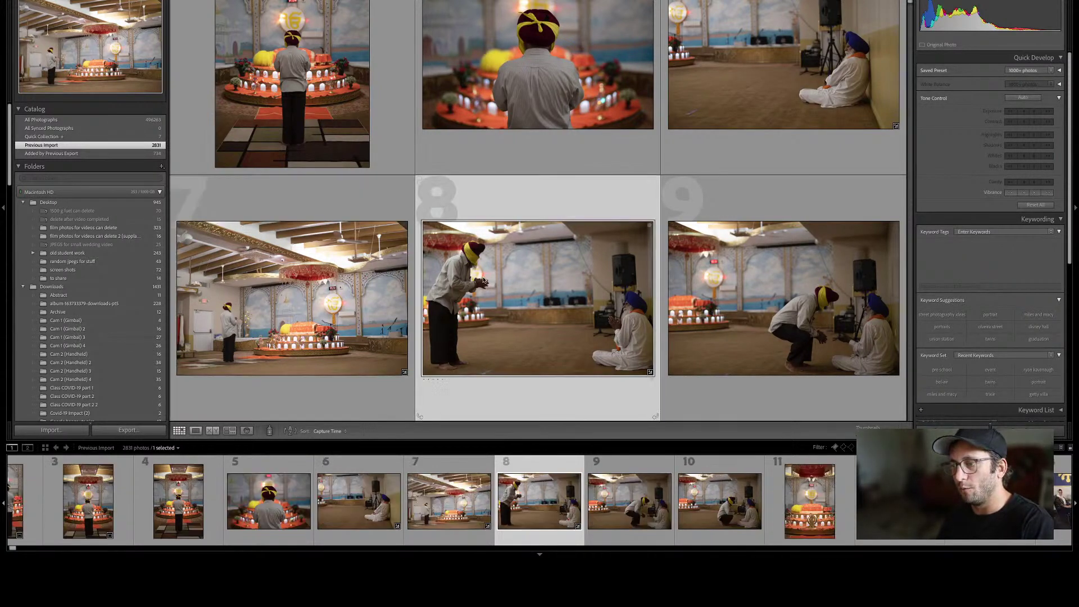
pyautogui.press('Left')
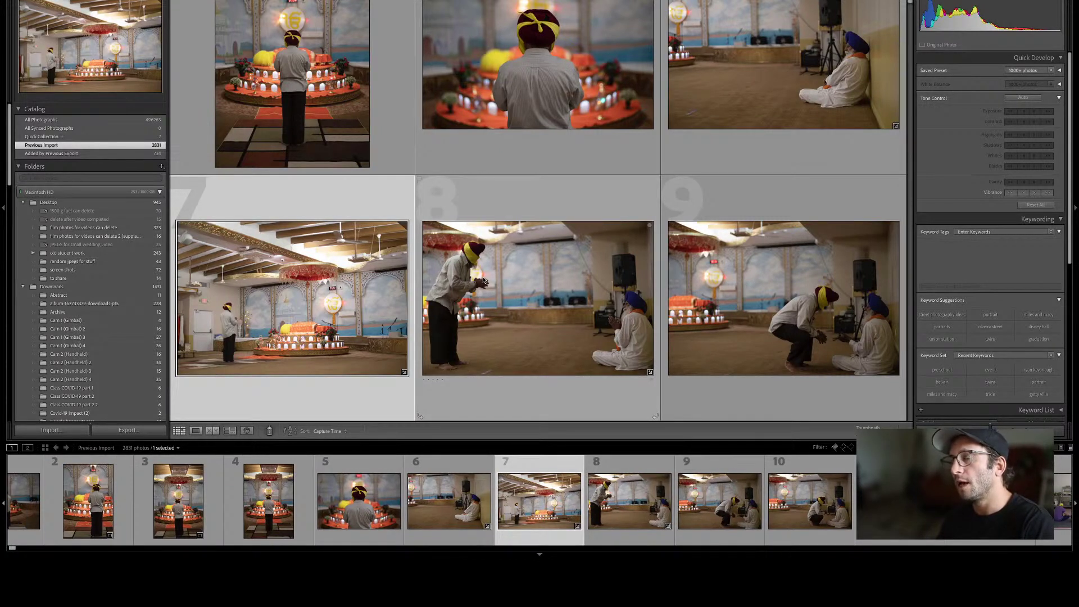
pyautogui.click(484, 279)
pyautogui.press('Left')
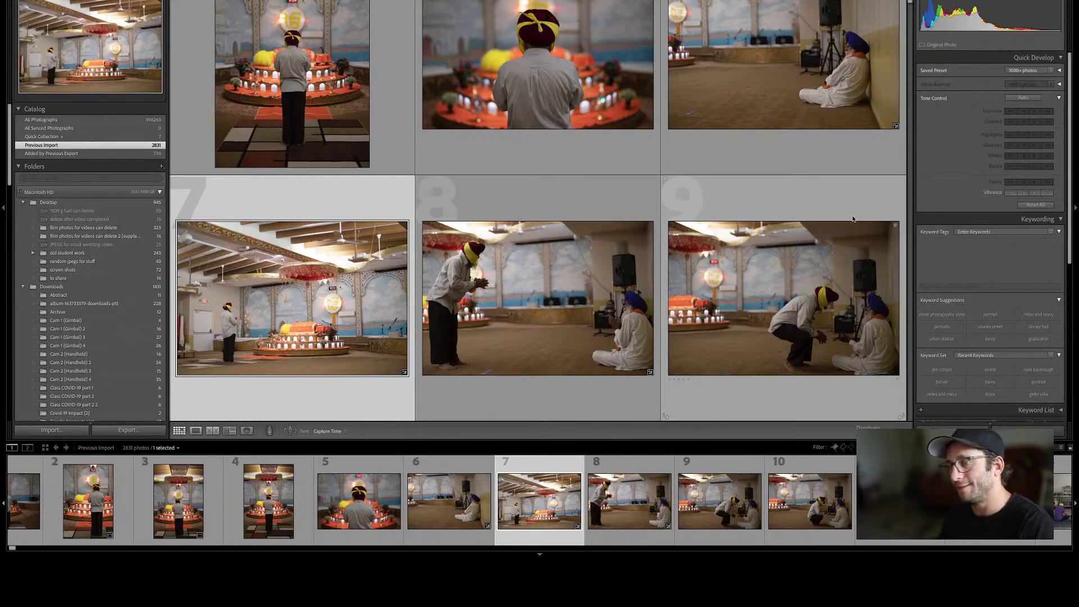
# Hide the side panels and look through the first rows of the grid, ending on the first photo.
pyautogui.press('Tab')
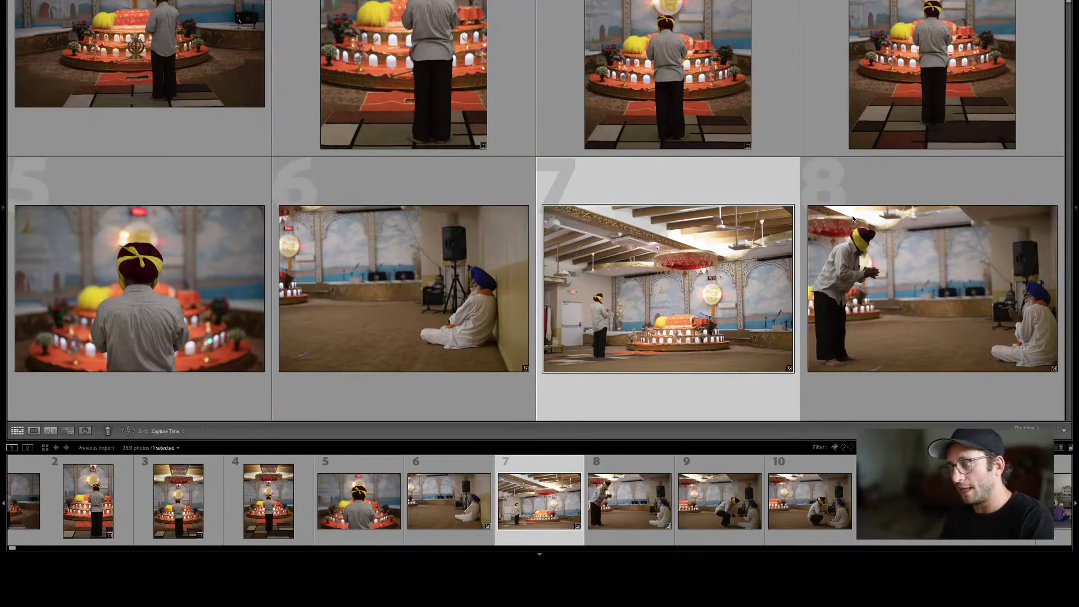
pyautogui.press('Down')
pyautogui.press('Left')
pyautogui.press('Up')
pyautogui.press('Down')
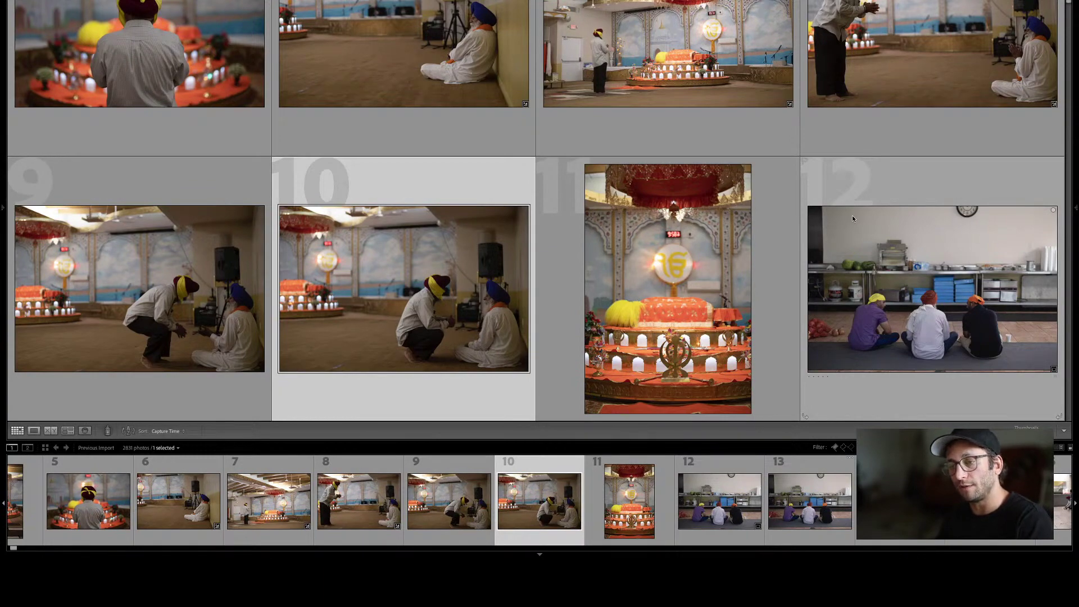
pyautogui.press('Up')
pyautogui.press('Left')
pyautogui.press('Left')
pyautogui.press('Left')
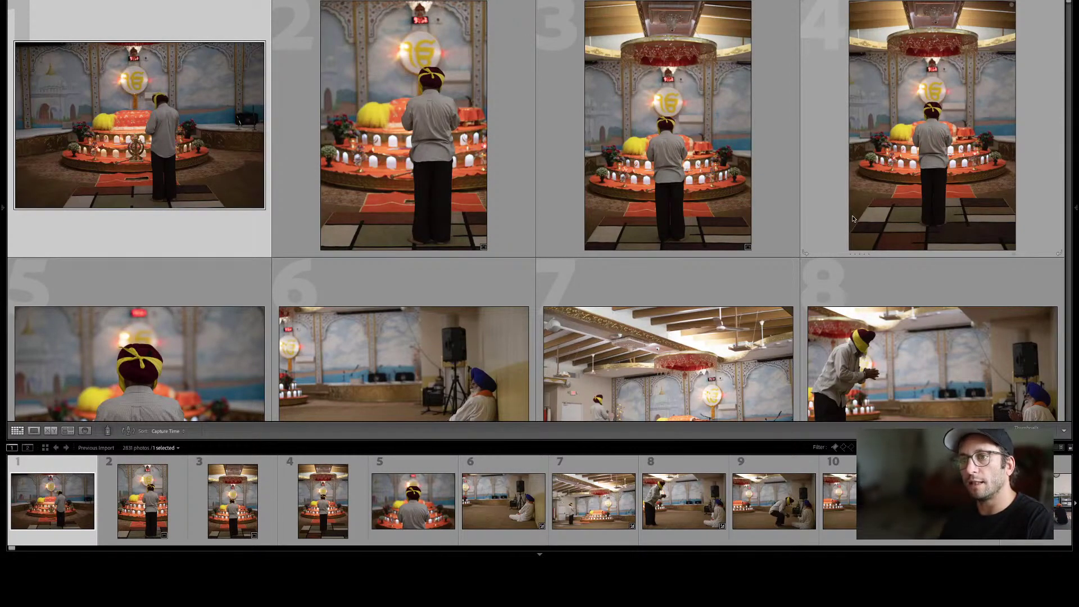
# Open the first photo in Loupe view and examine photos 1 to 7 one at a time.
pyautogui.doubleClick(154, 118)
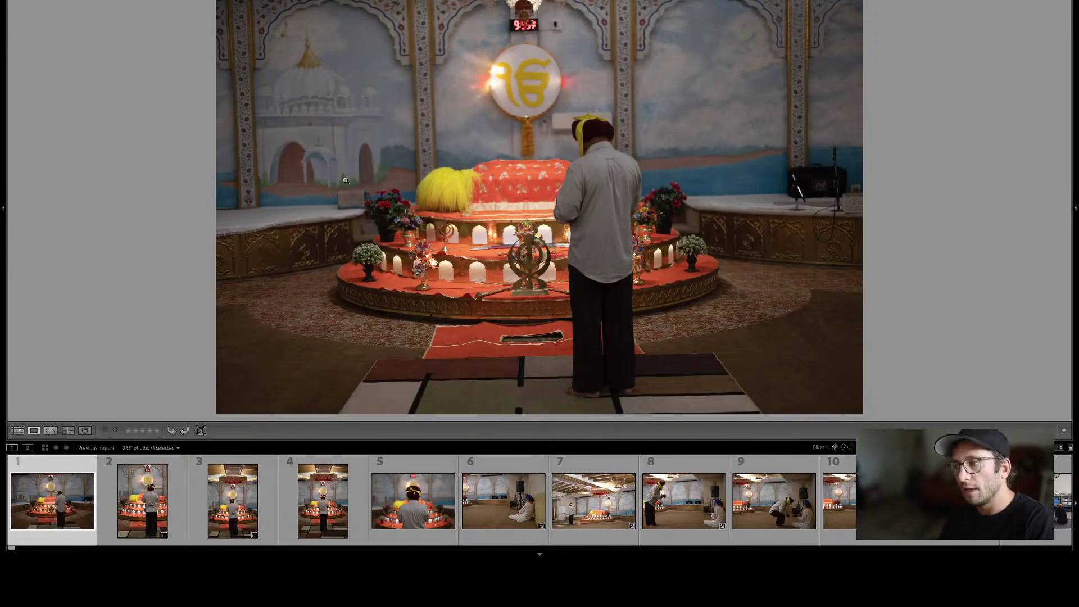
pyautogui.click(142, 501)
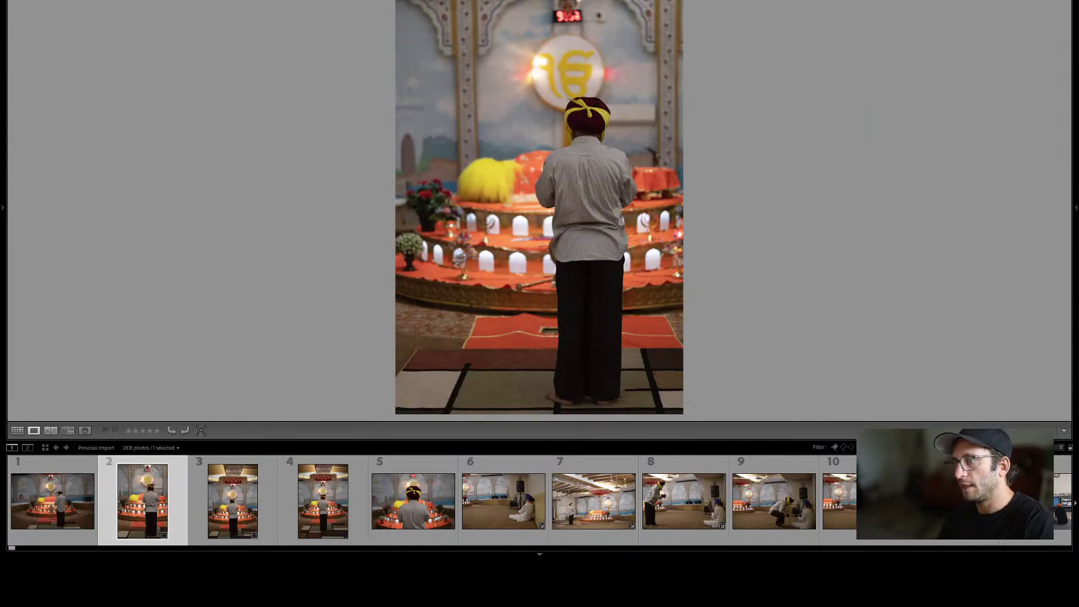
pyautogui.click(233, 500)
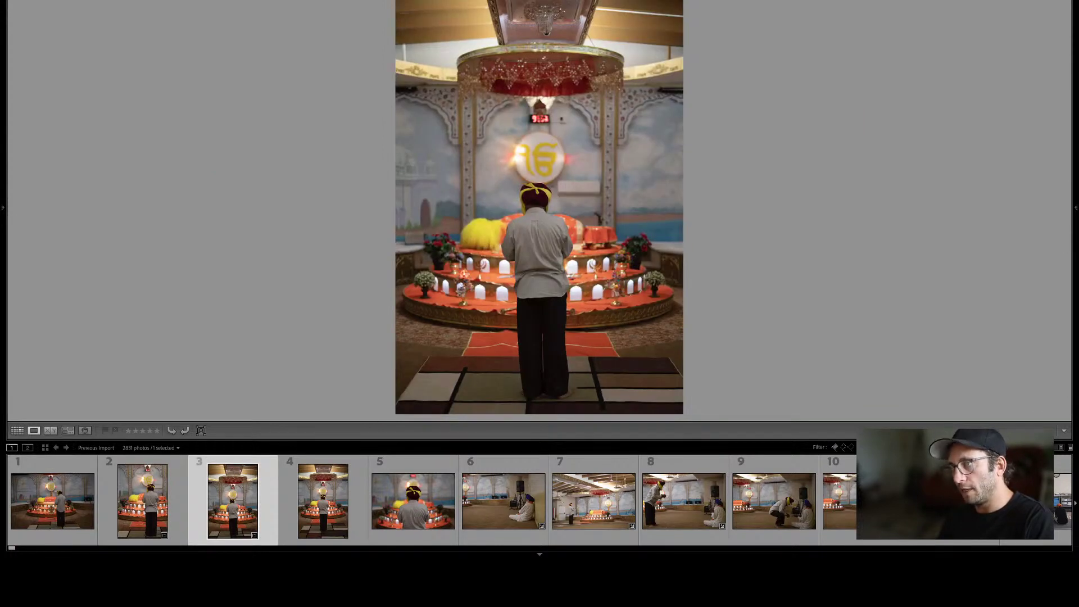
pyautogui.press('Right')
pyautogui.press('Right')
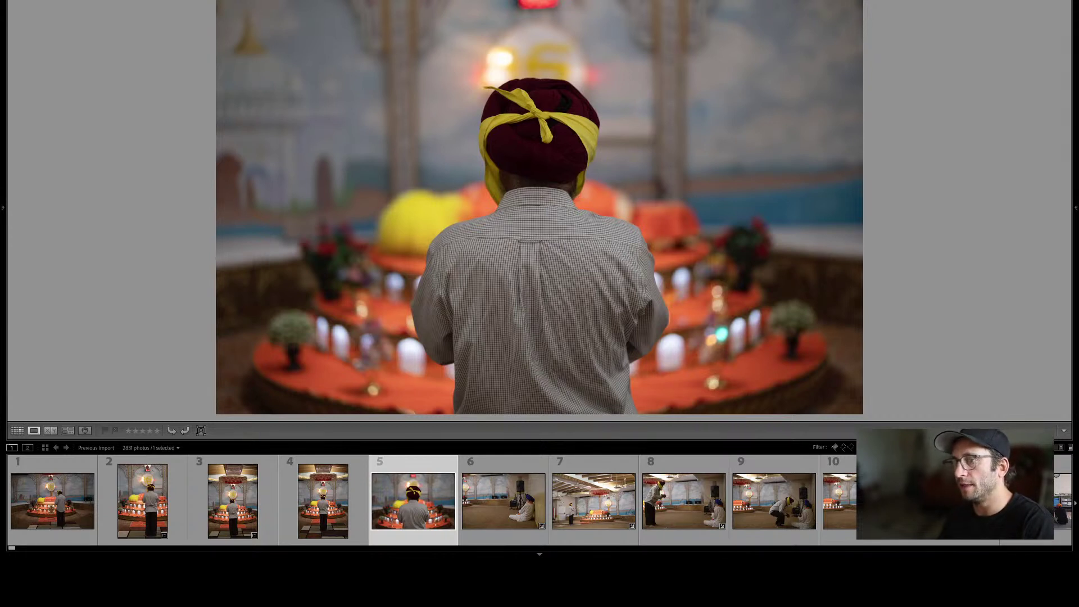
pyautogui.press('Right')
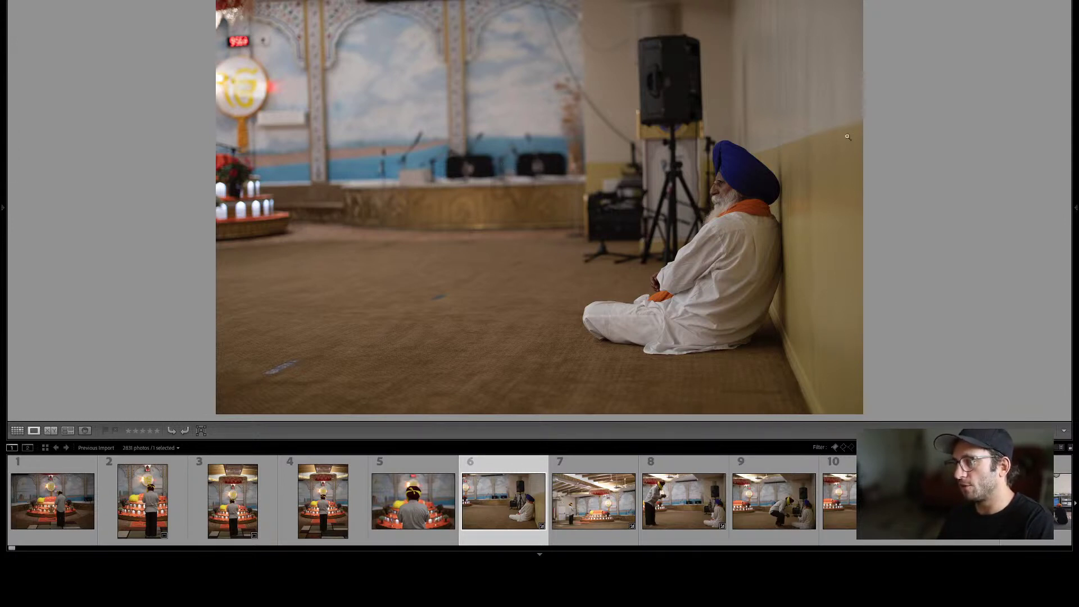
pyautogui.click(608, 492)
pyautogui.click(500, 487)
pyautogui.click(595, 495)
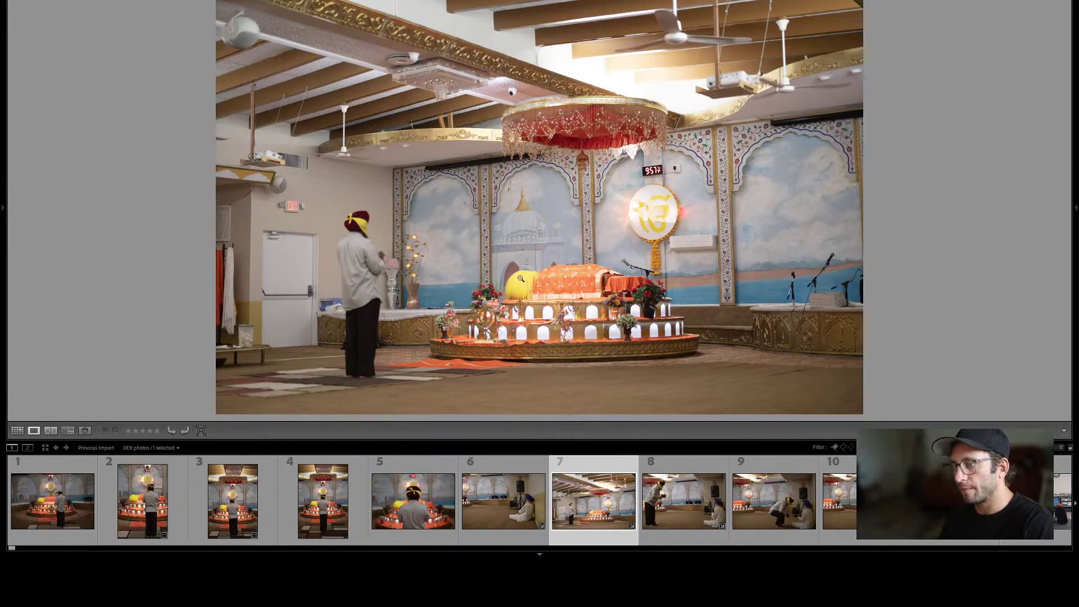
# Show the side panels again, view photo 7 in the Develop module, and return to the grid.
pyautogui.press('Tab')
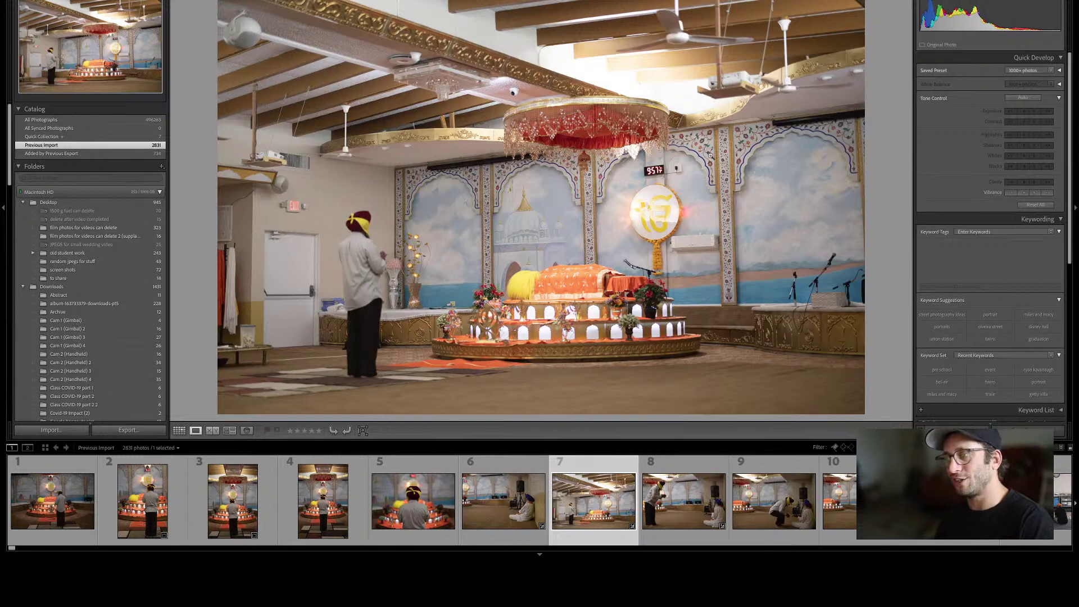
pyautogui.press('d')
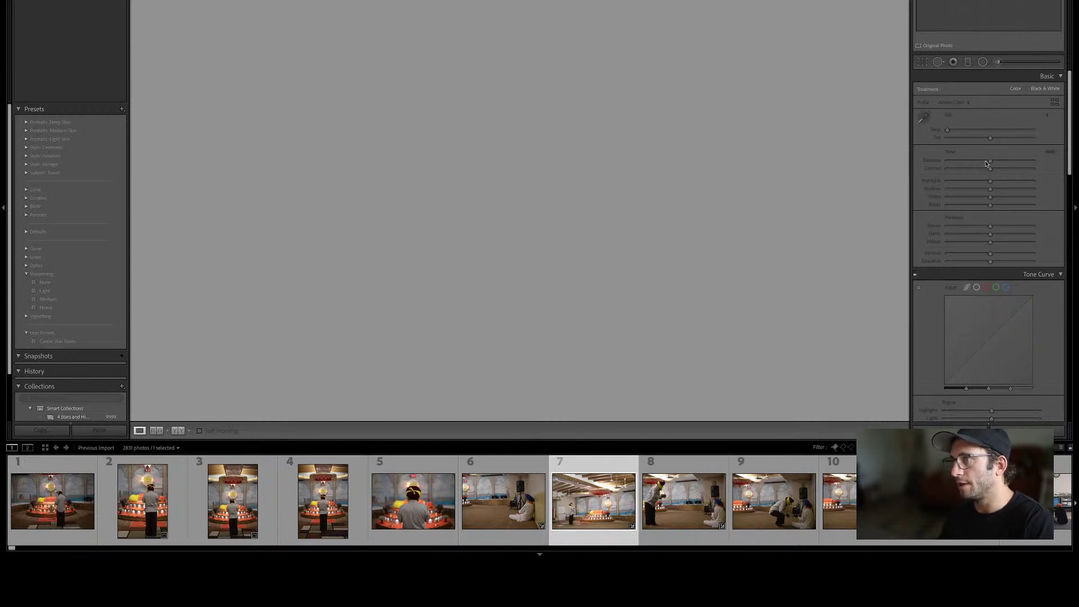
pyautogui.press('g')
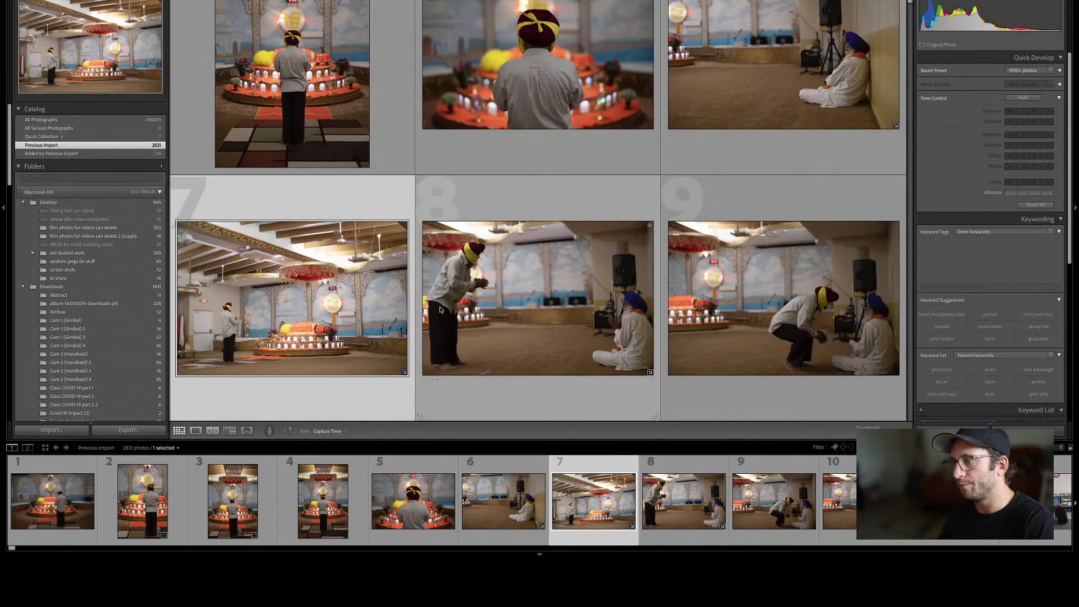
# Select photos 8 to 10 together in the grid and open them in the Develop module.
pyautogui.click(482, 283)
pyautogui.press('Right')
pyautogui.press('Right')
pyautogui.press('Right')
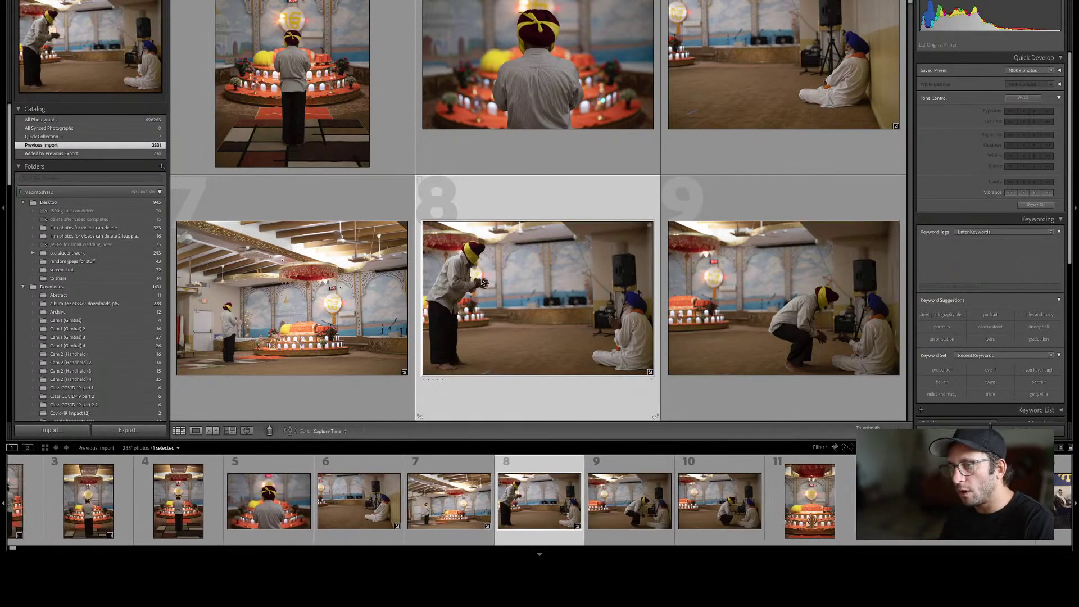
pyautogui.press('Left')
pyautogui.press('Left')
pyautogui.press('Left')
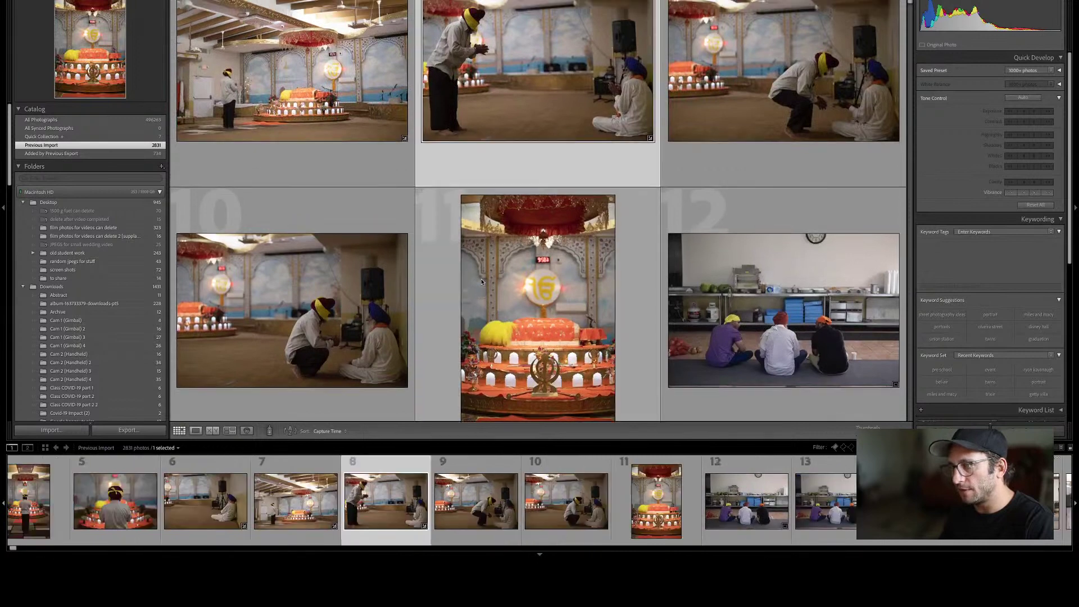
pyautogui.hotkey('shift', 'Right')
pyautogui.hotkey('shift', 'Right')
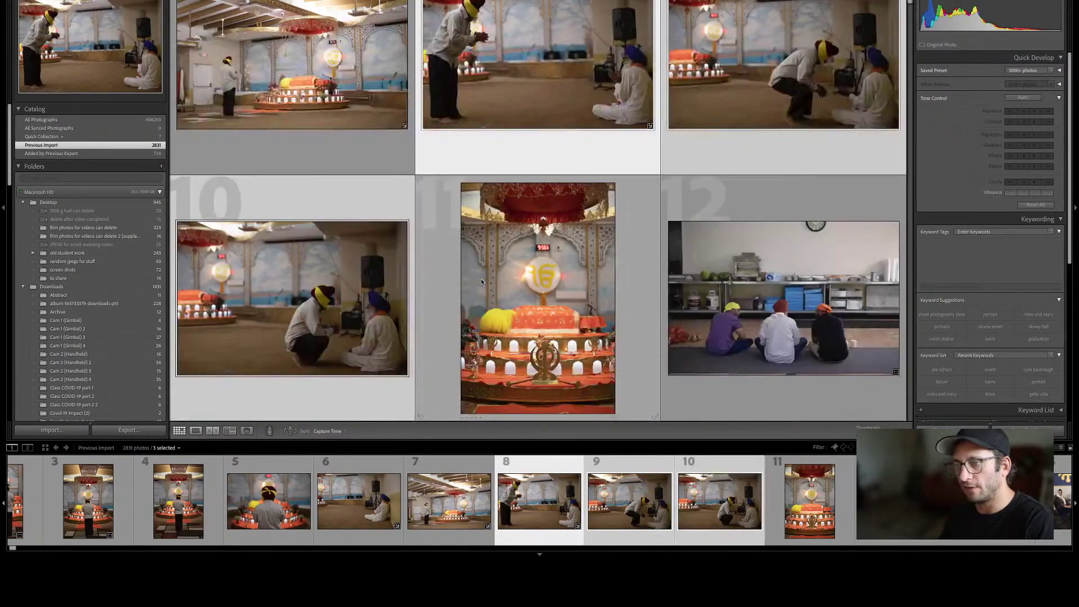
pyautogui.press('d')
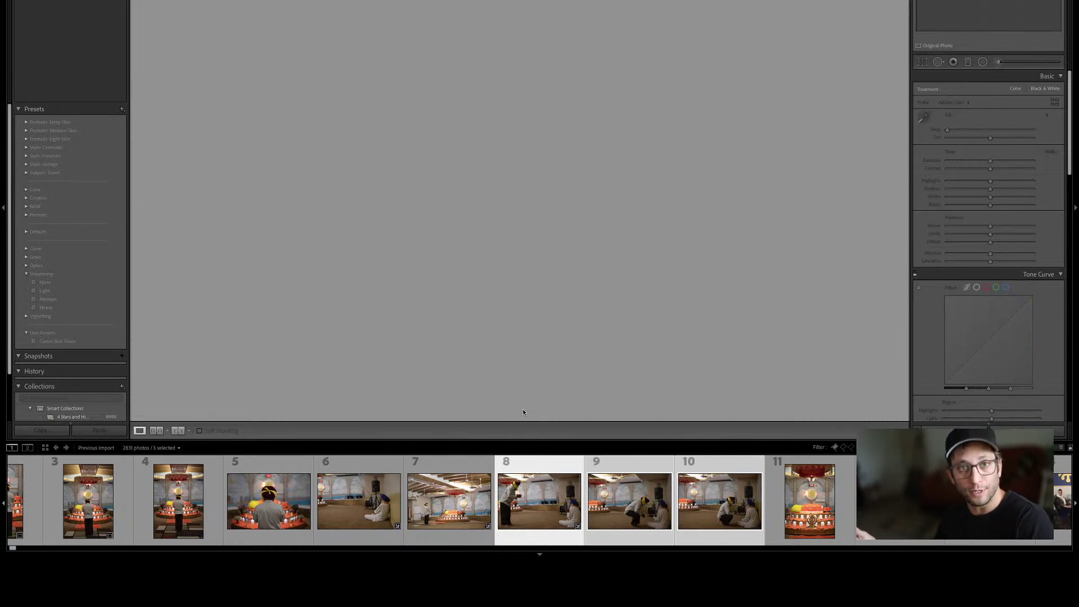
# Switch between photos 7, 8 and 9 in Develop, clear the selection, select photo 6 and return to the grid.
pyautogui.click(459, 486)
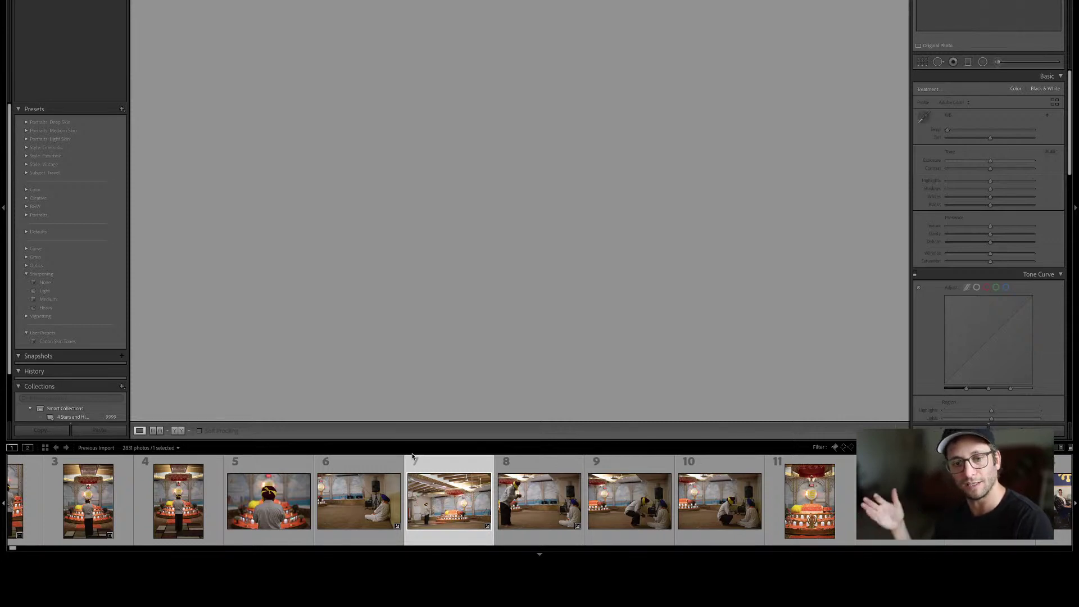
pyautogui.click(557, 472)
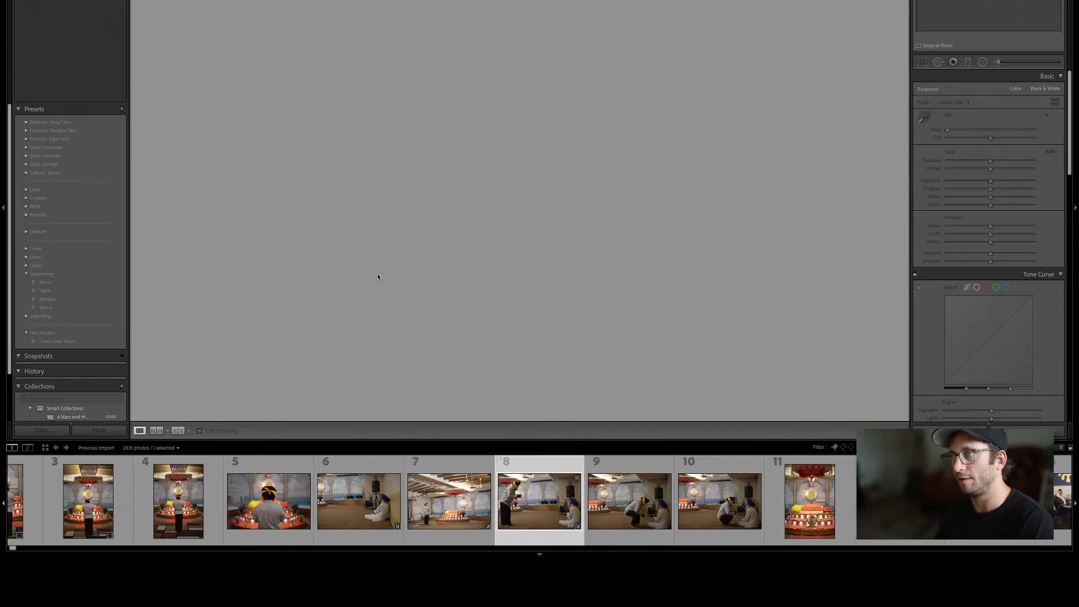
pyautogui.click(446, 500)
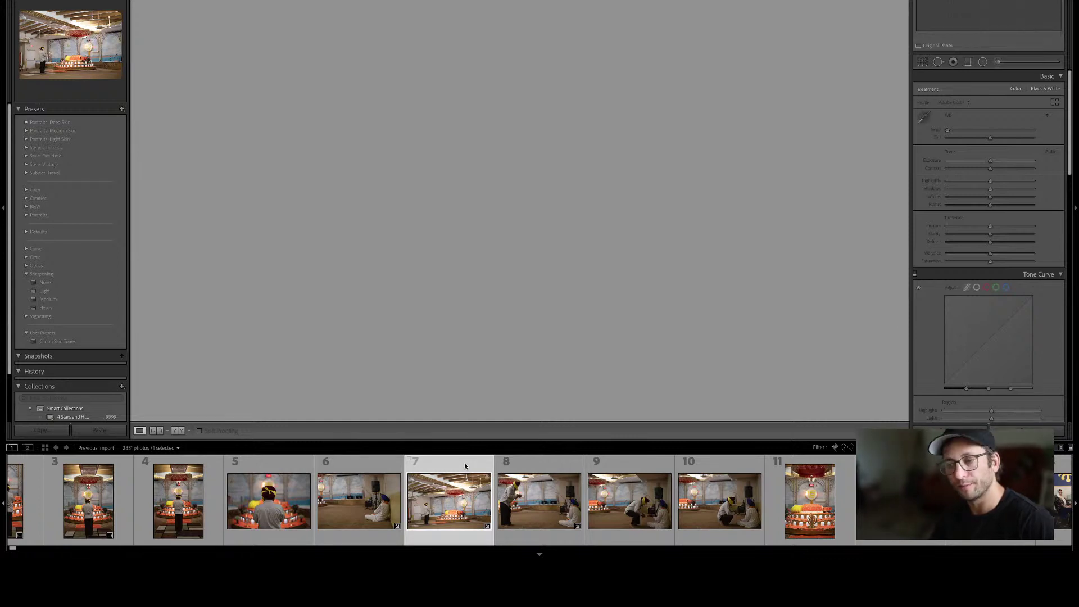
pyautogui.click(538, 506)
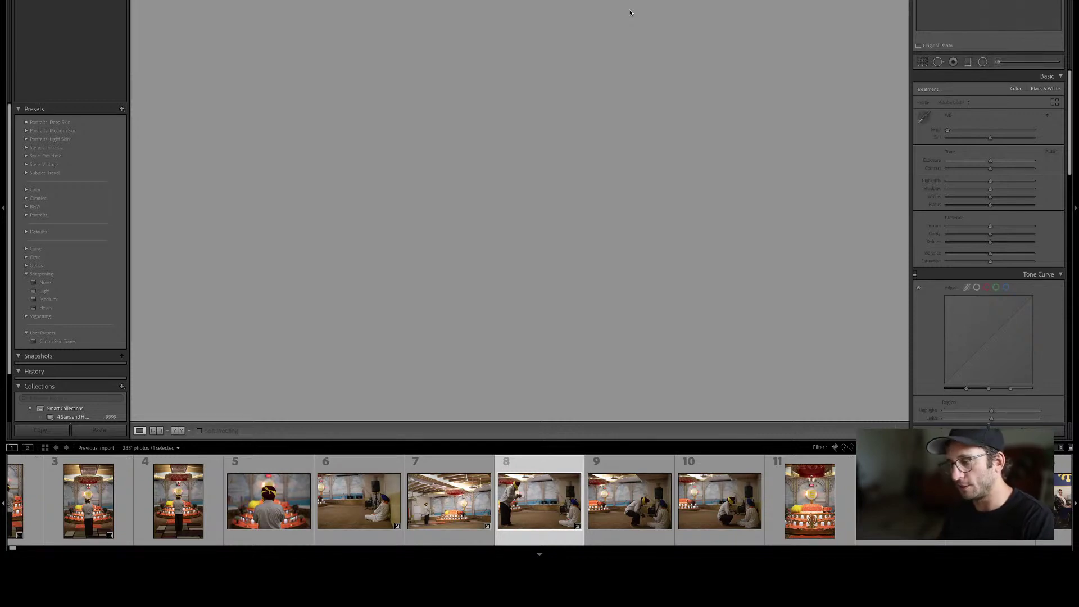
pyautogui.click(632, 520)
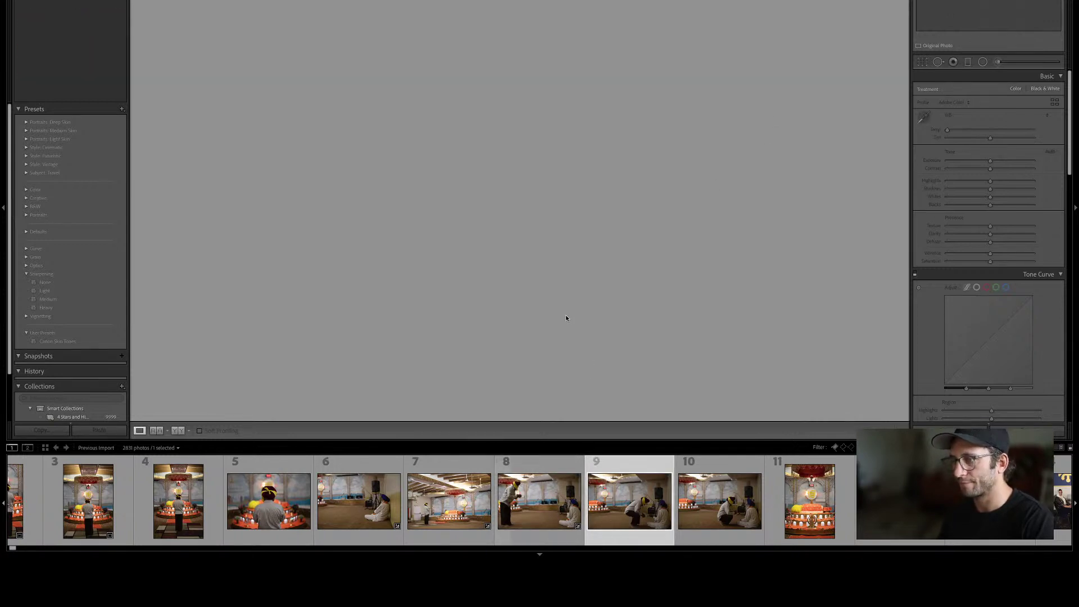
pyautogui.hotkey('ctrl', 'd')
pyautogui.scroll(-1, 217, 481)
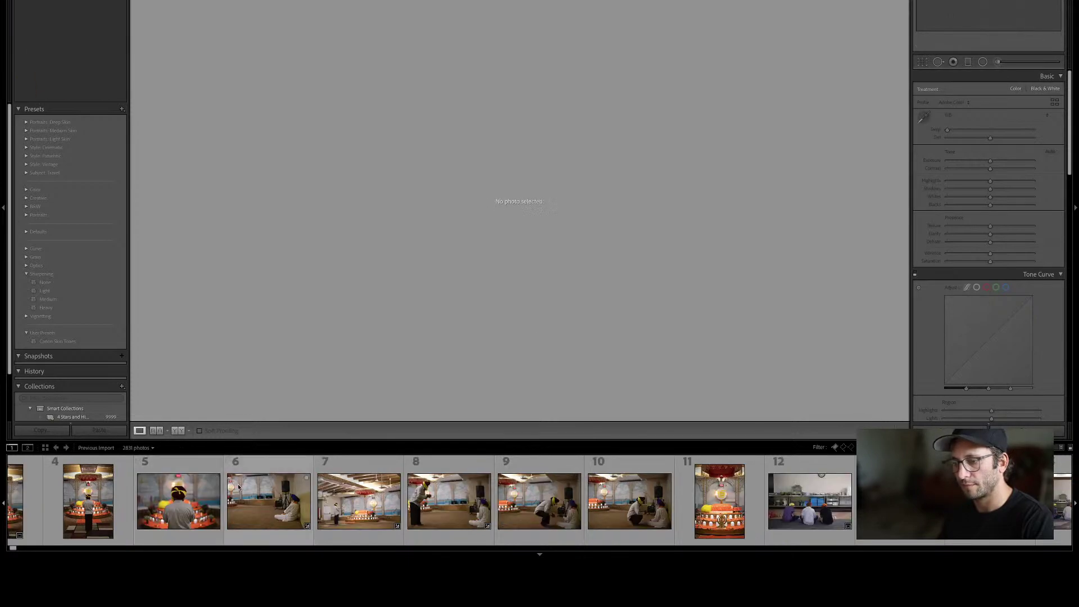
pyautogui.click(298, 499)
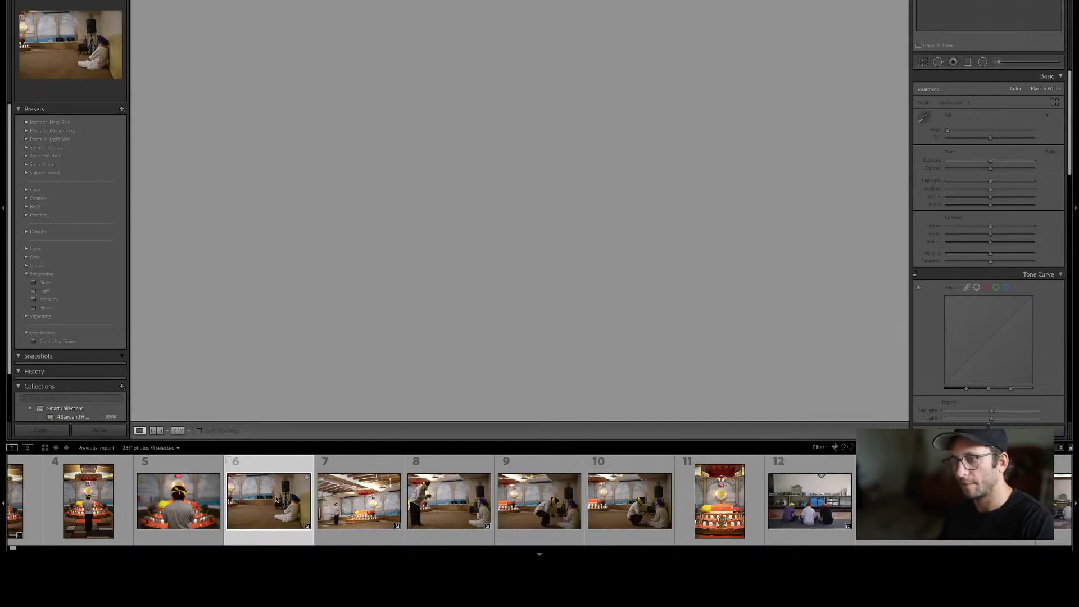
pyautogui.press('g')
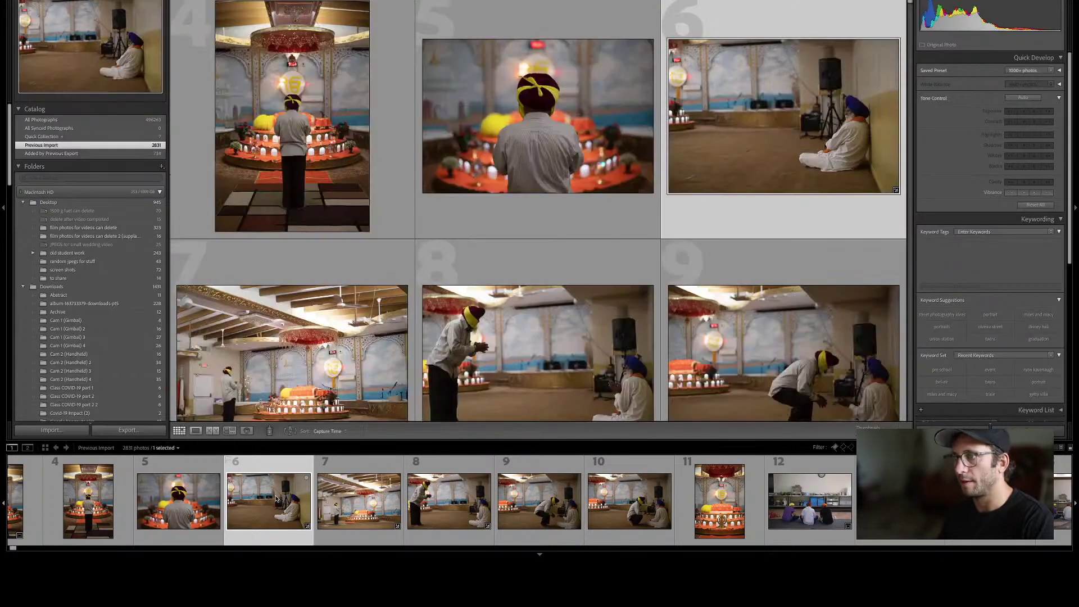
# Browse the grid around photos 5 to 8, open photo 7 in the Develop module, and go back to the grid.
pyautogui.click(651, 174)
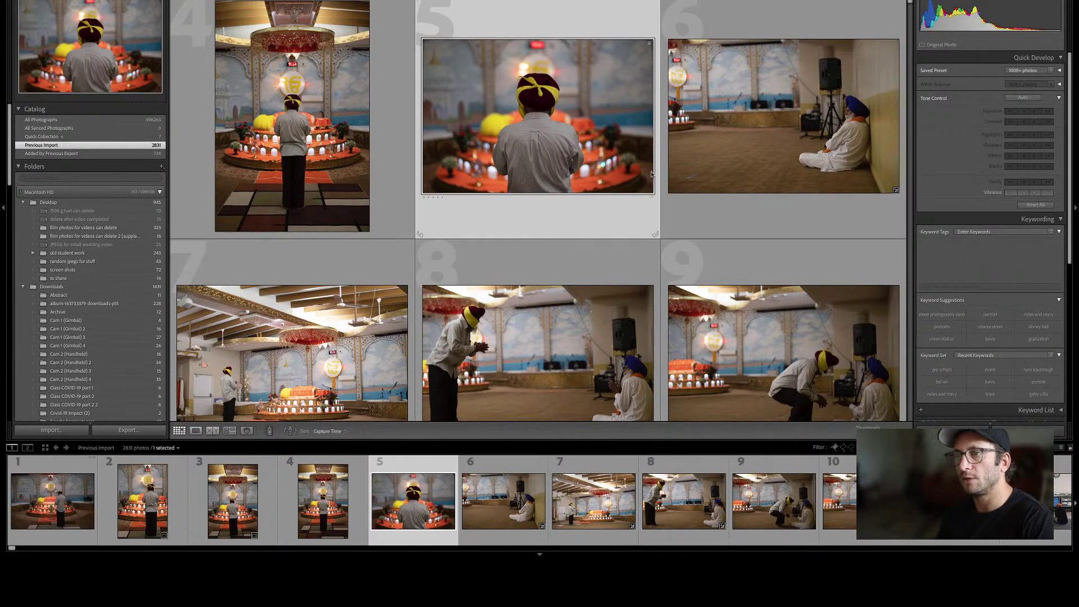
pyautogui.press('Down')
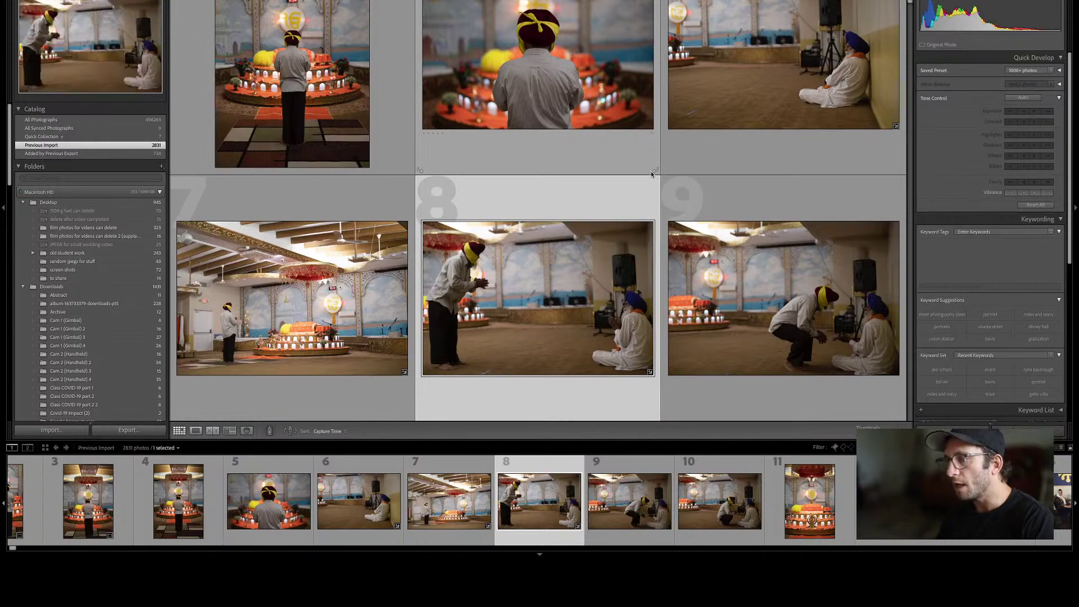
pyautogui.press('Left')
pyautogui.press('Right')
pyautogui.press('Down')
pyautogui.press('Up')
pyautogui.press('Left')
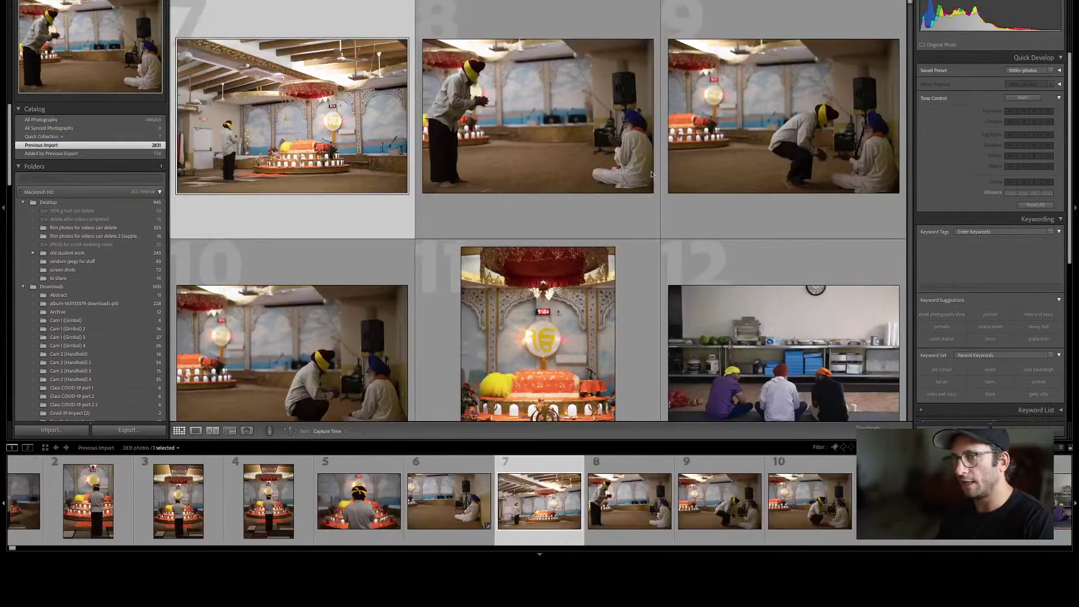
pyautogui.press('d')
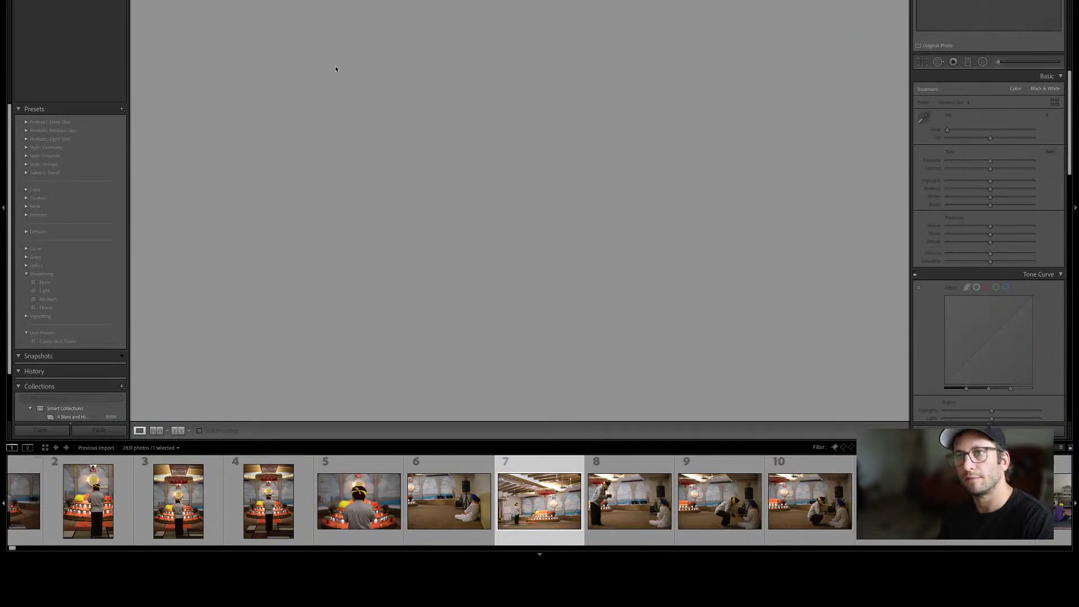
pyautogui.press('g')
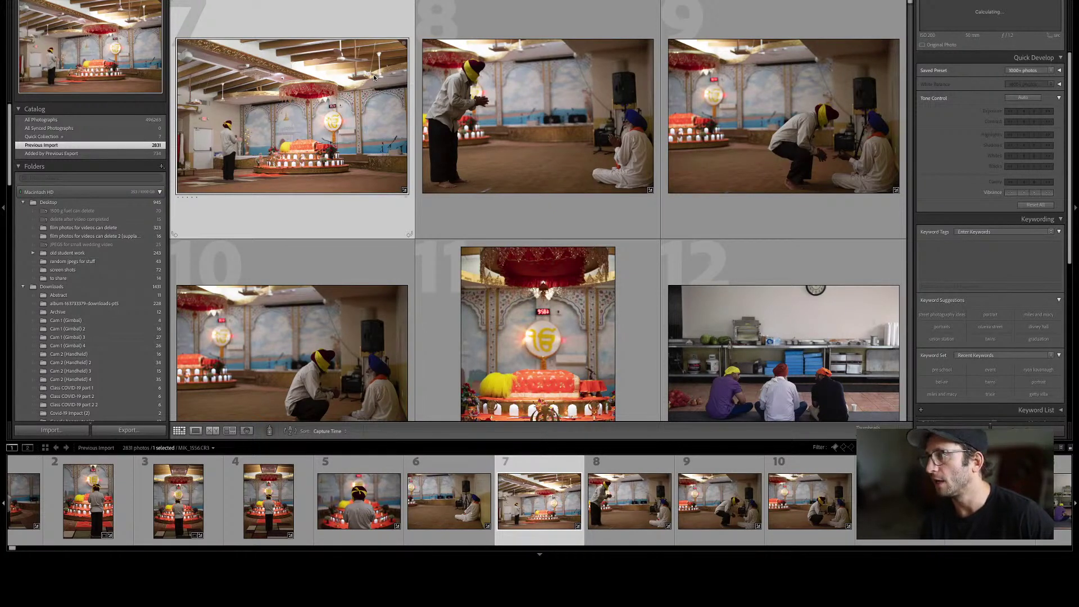
# Open photo 10 from the grid in Loupe view and advance to photo 12 of the three seated men.
pyautogui.click(753, 118)
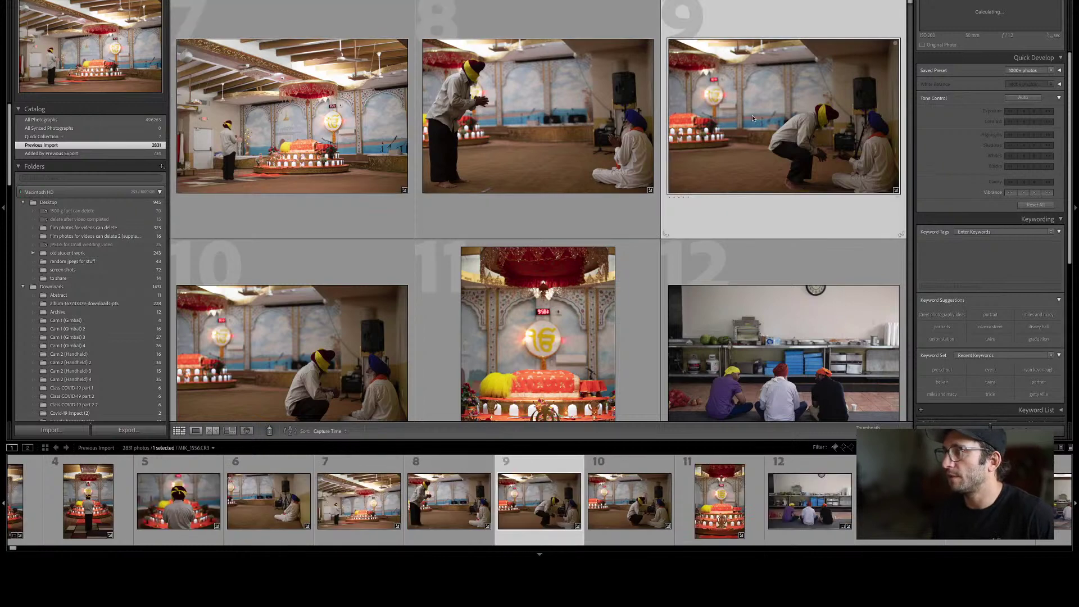
pyautogui.press('Right')
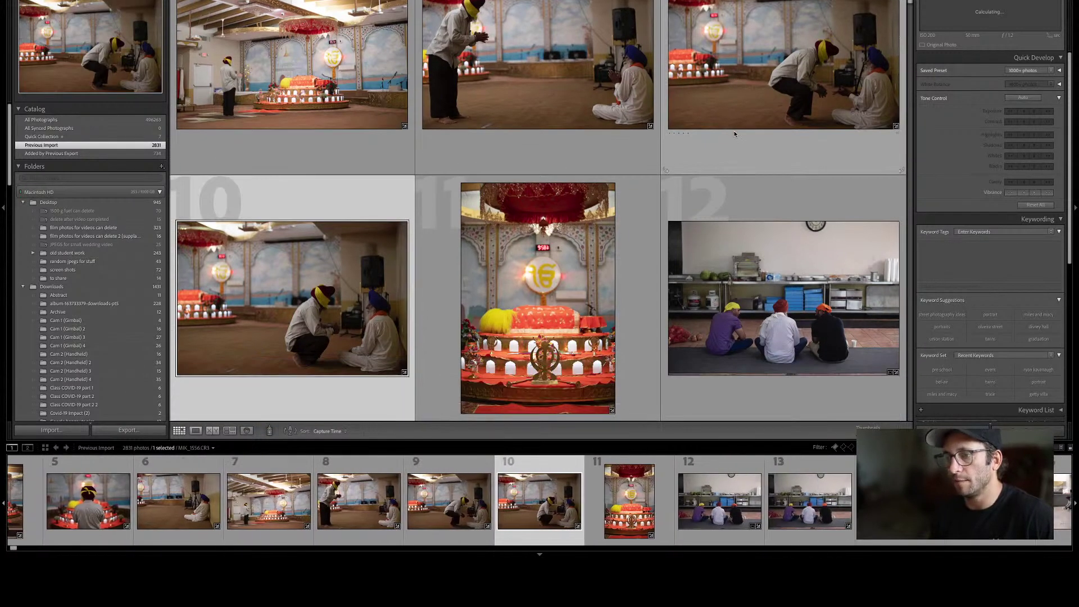
pyautogui.press('e')
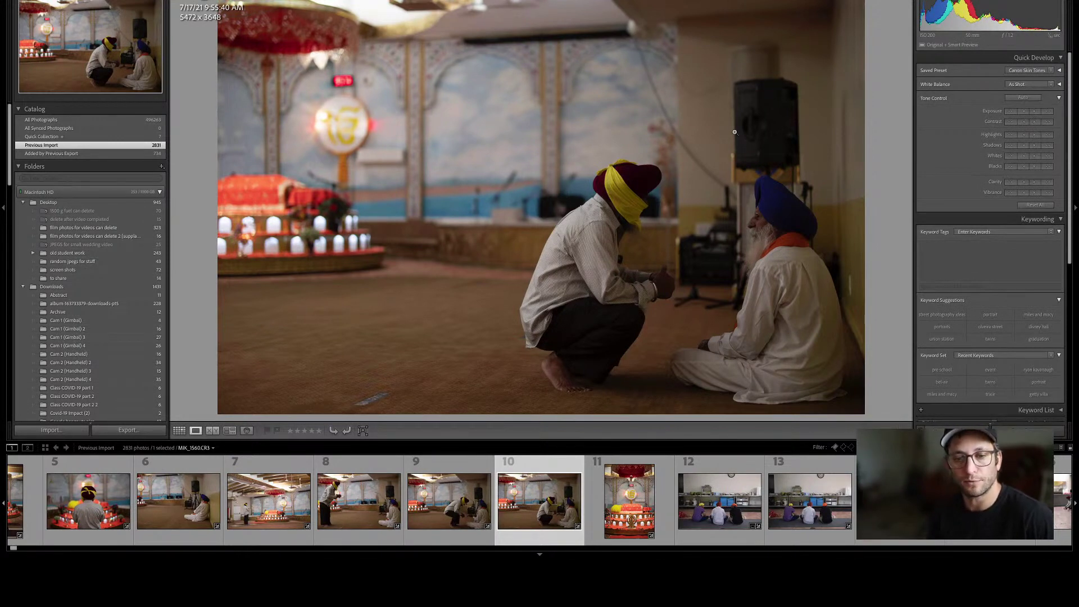
pyautogui.press('Right')
pyautogui.press('Right')
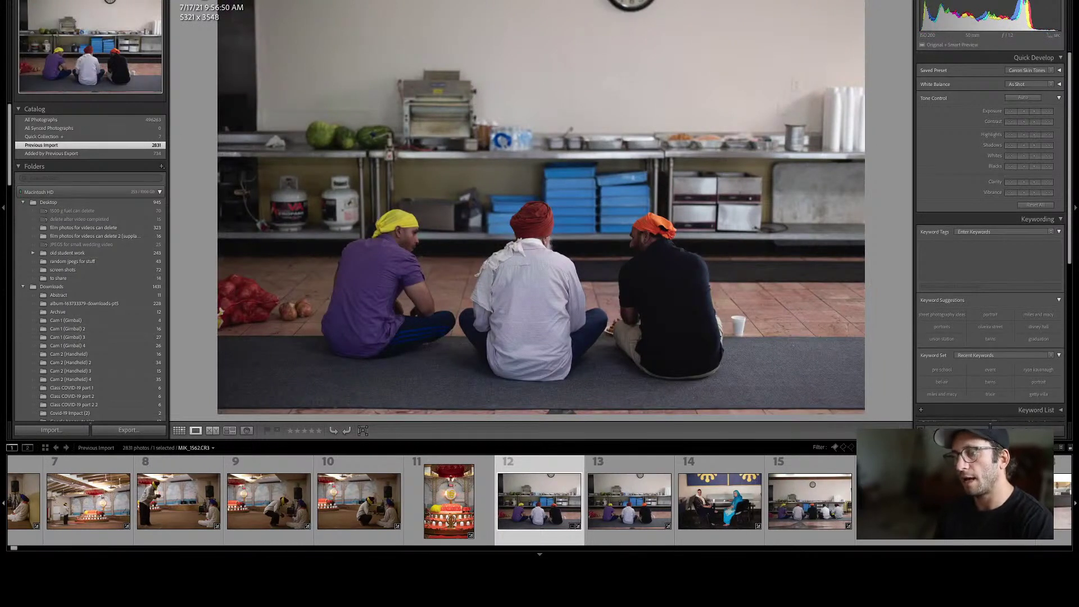
# Compare the two similar shots of the three seated men, photos 12 and 13, in Loupe view.
pyautogui.press('Right')
pyautogui.press('Left')
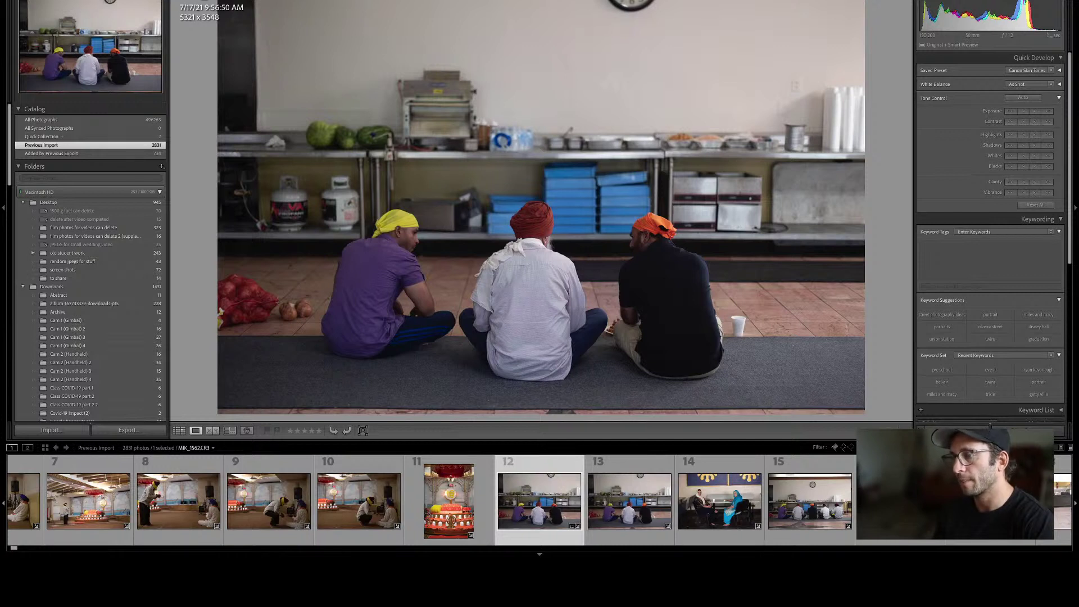
pyautogui.press('Right')
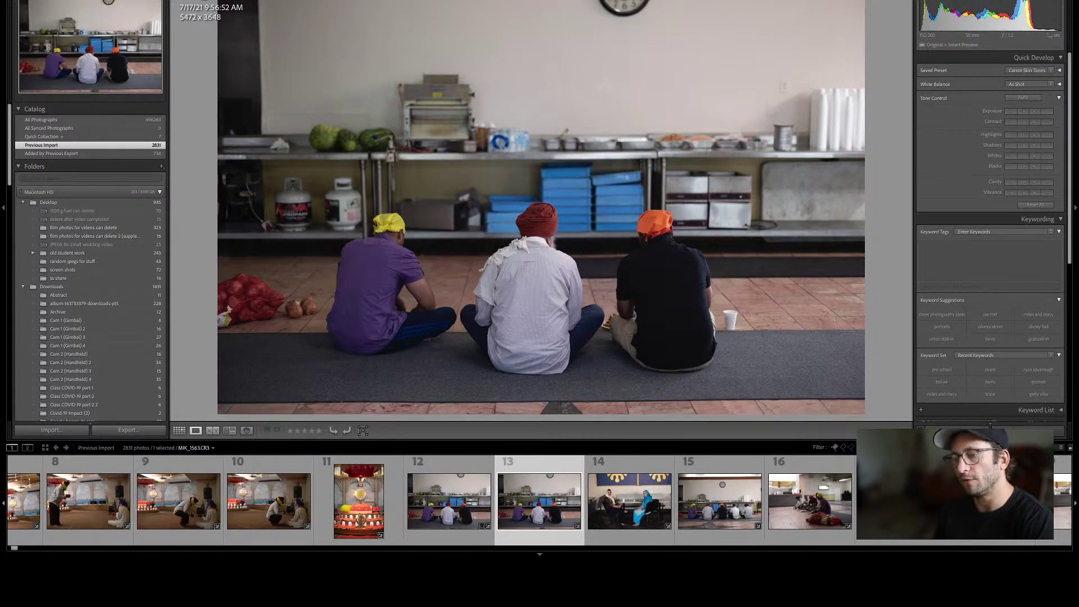
pyautogui.press('Right')
pyautogui.press('Left')
pyautogui.press('Left')
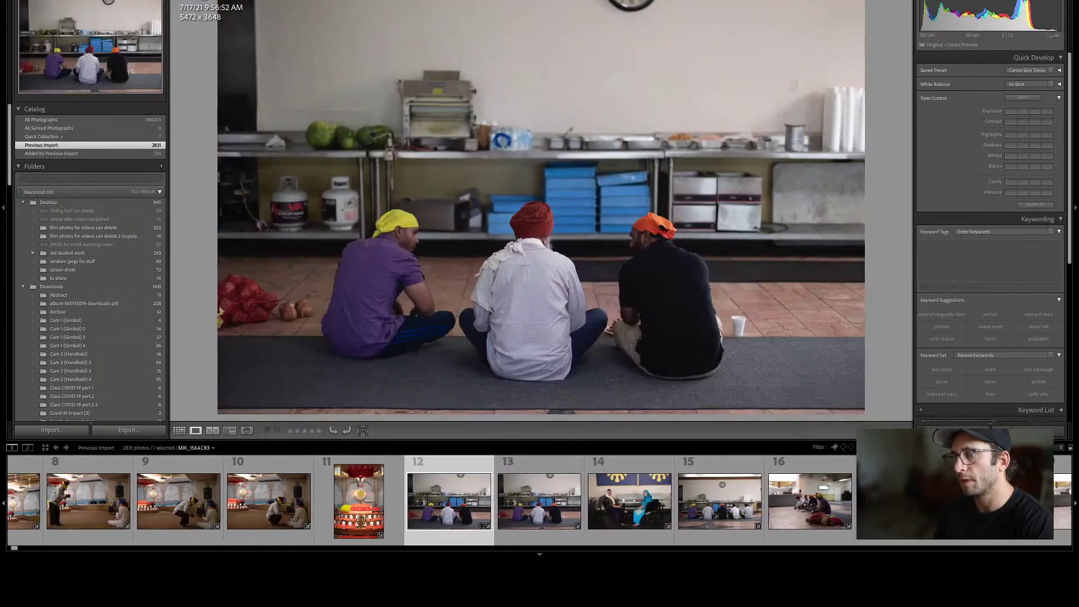
pyautogui.press('Right')
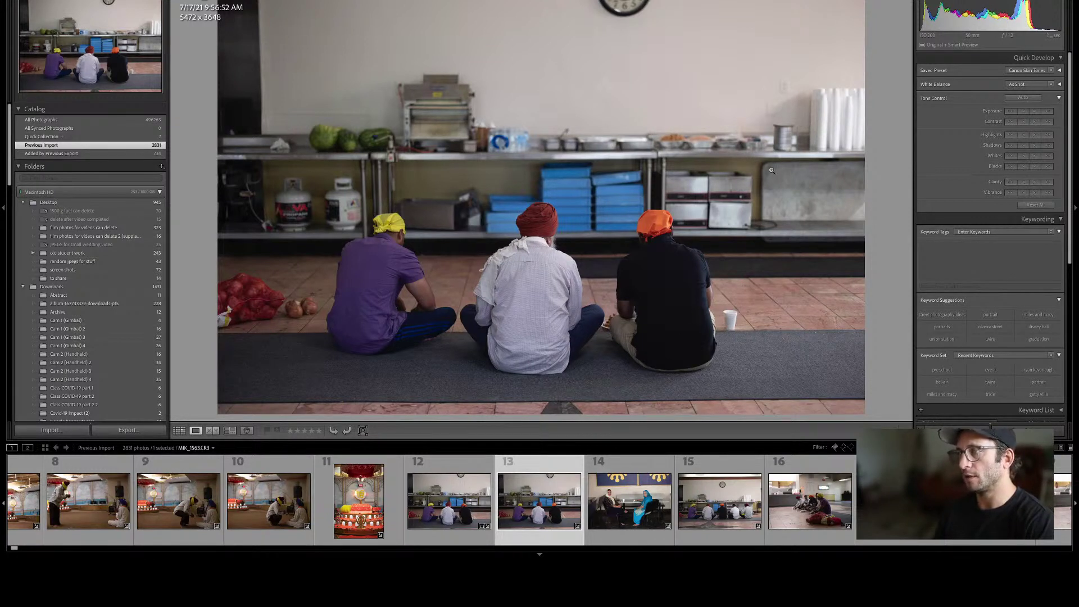
# Crop photo 13 to 5357 x 3572 at the original aspect, trimming its right edge, and compare it with photo 12.
pyautogui.press('r')
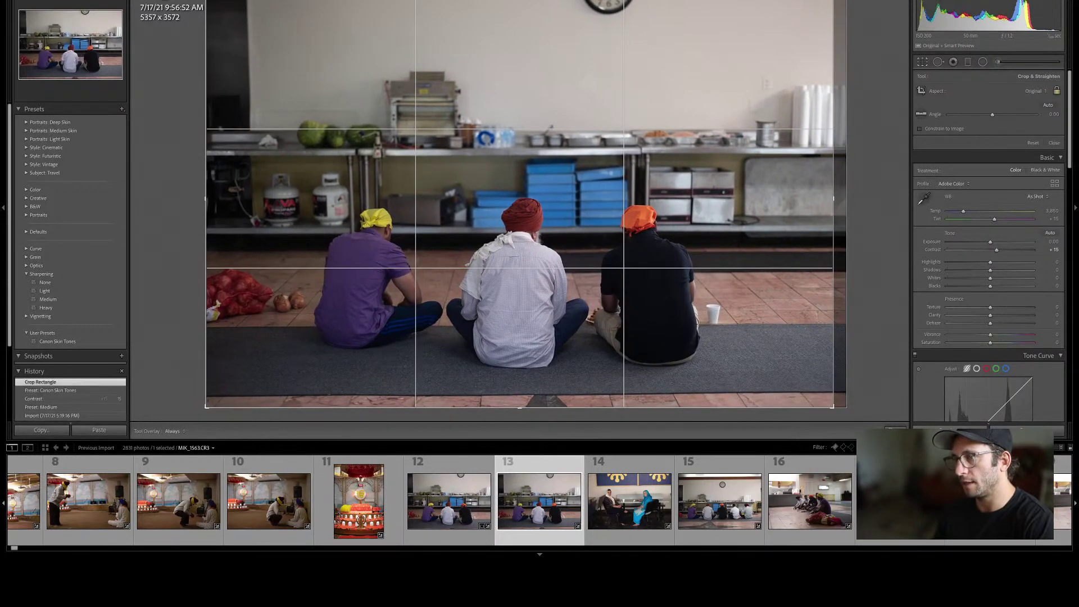
pyautogui.press('Return')
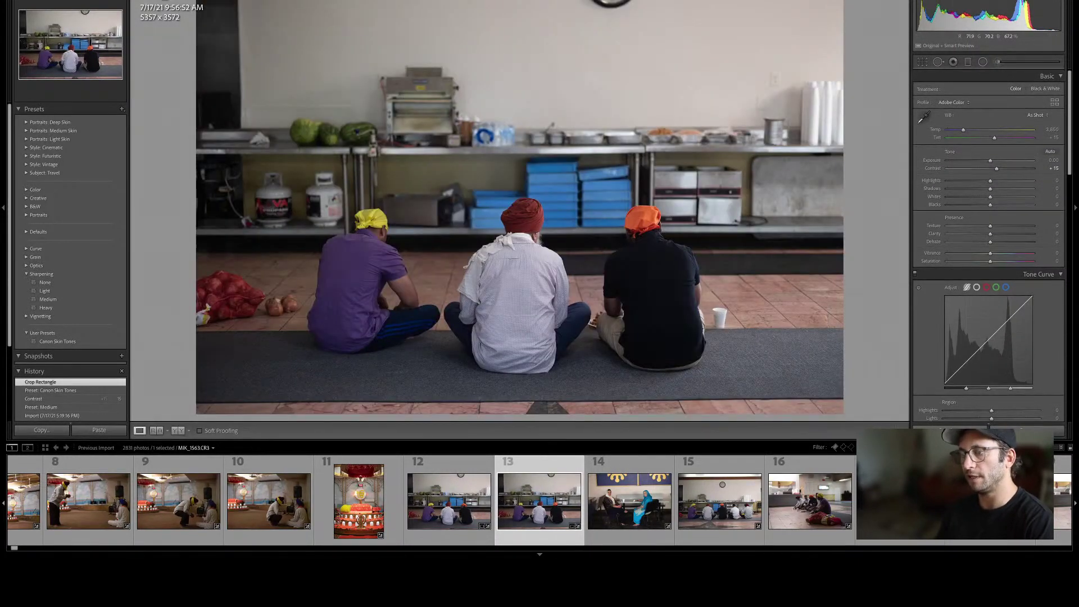
pyautogui.click(450, 501)
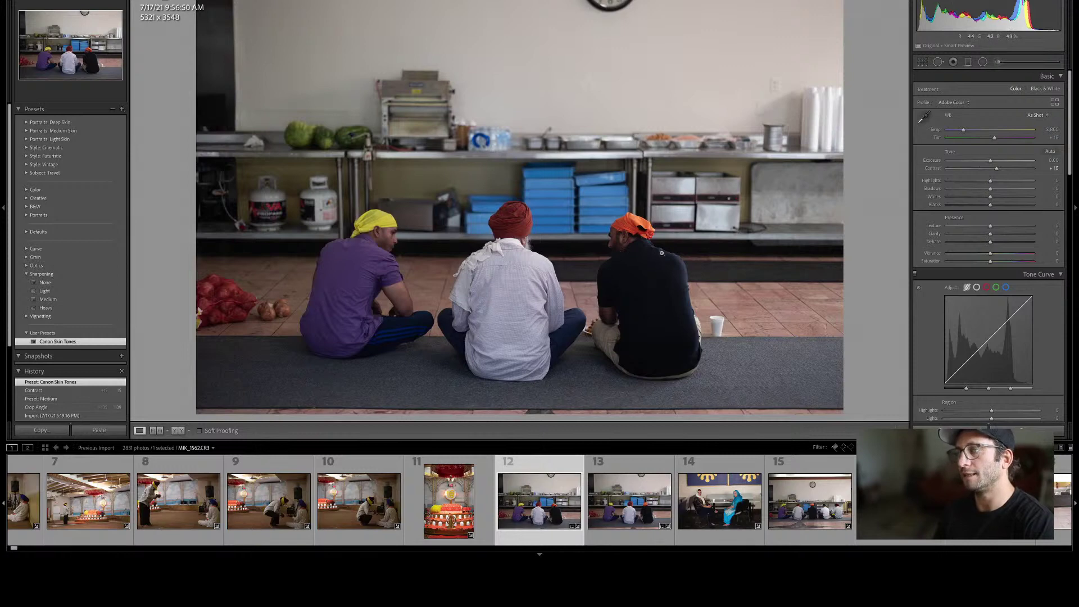
pyautogui.press('Right')
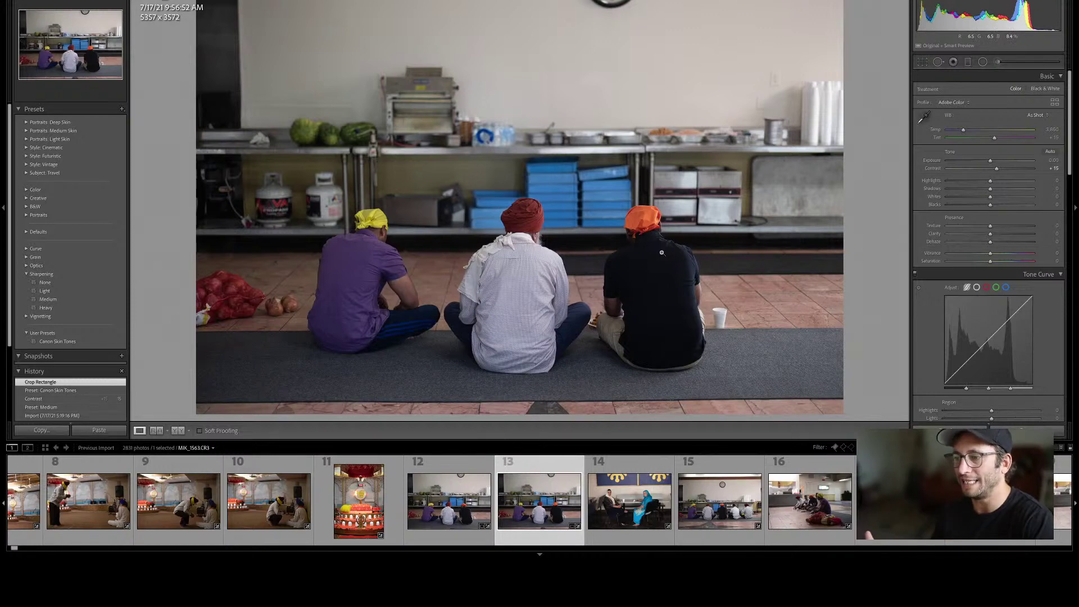
# View photo 14 of the two seated women in Develop, then return to the grid and browse past photo 15.
pyautogui.click(646, 498)
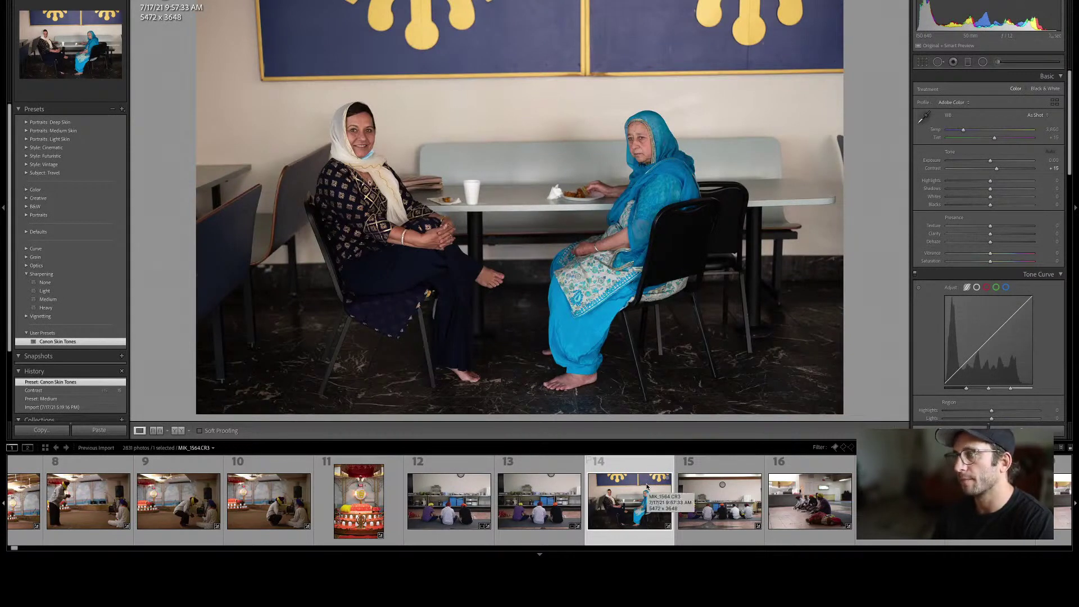
pyautogui.press('g')
pyautogui.press('Right')
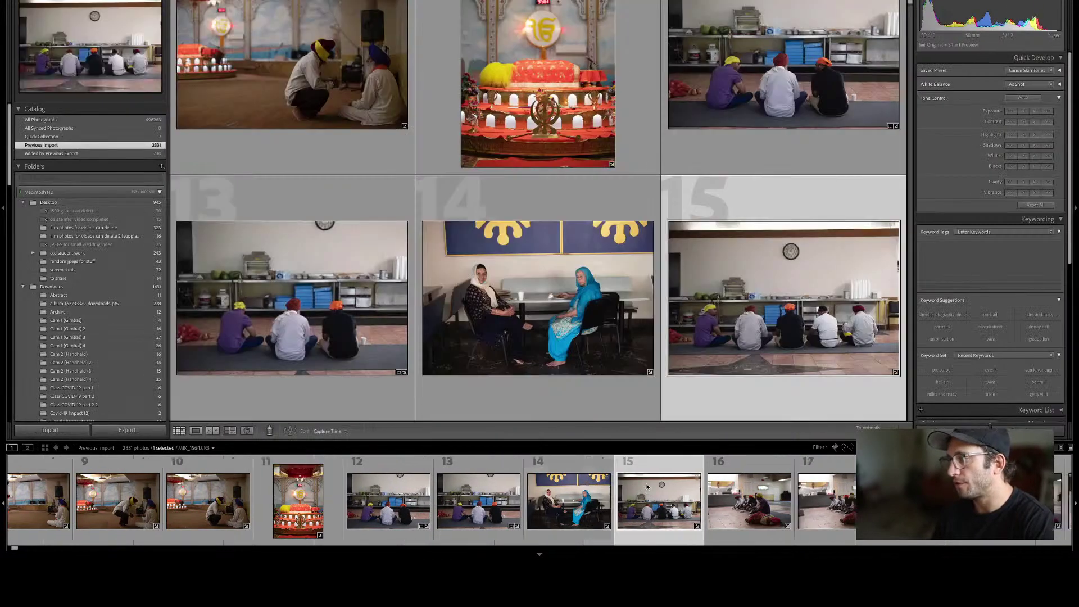
pyautogui.press('Down')
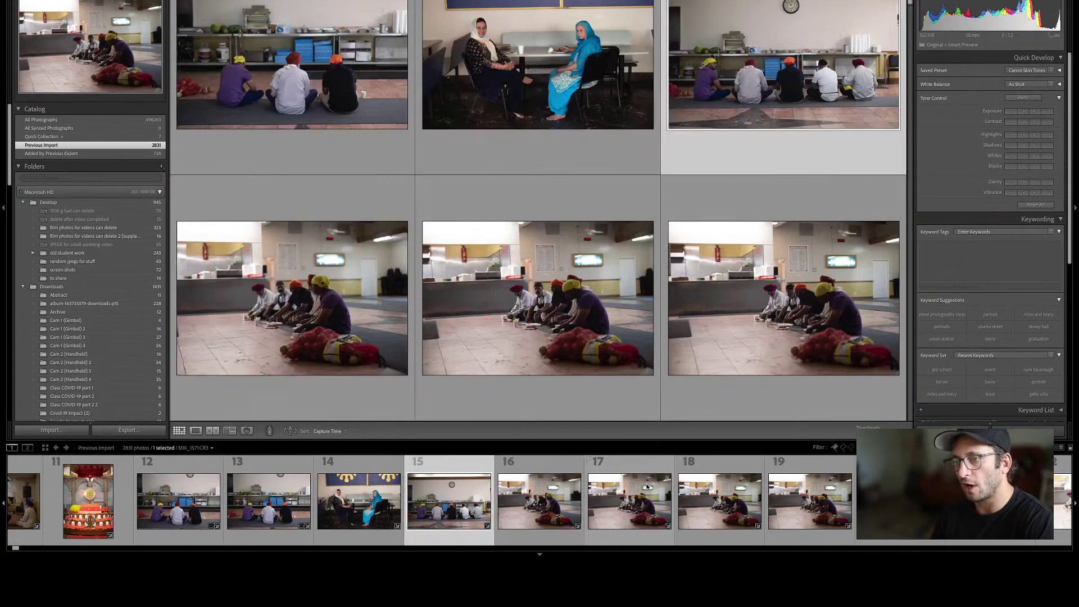
# Open photo 15 of the five seated men in Loupe view and review the following shots through photo 19.
pyautogui.press('Up')
pyautogui.press('e')
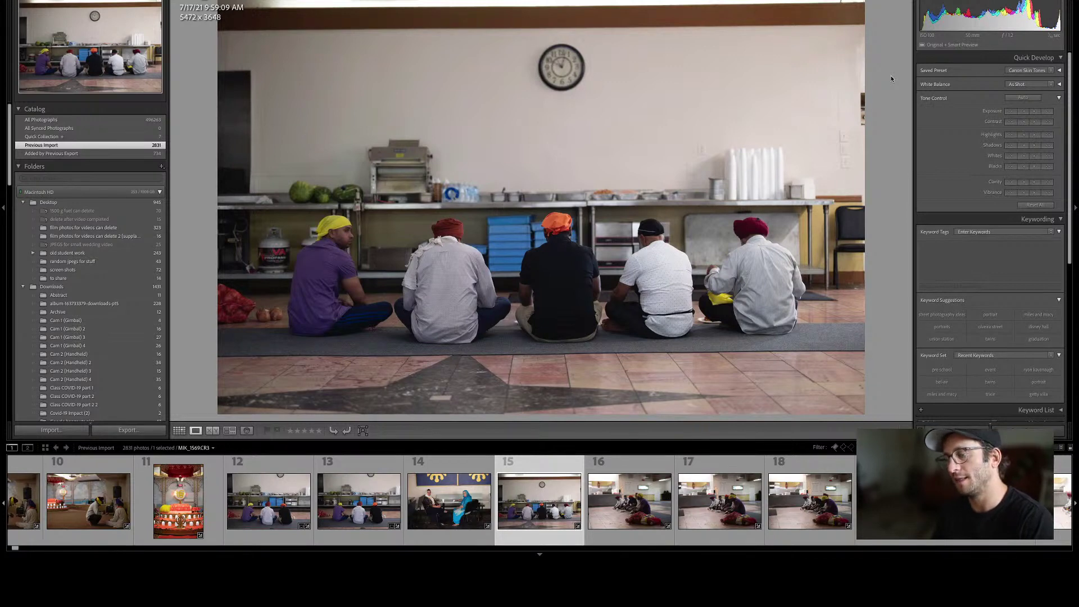
pyautogui.press('Right')
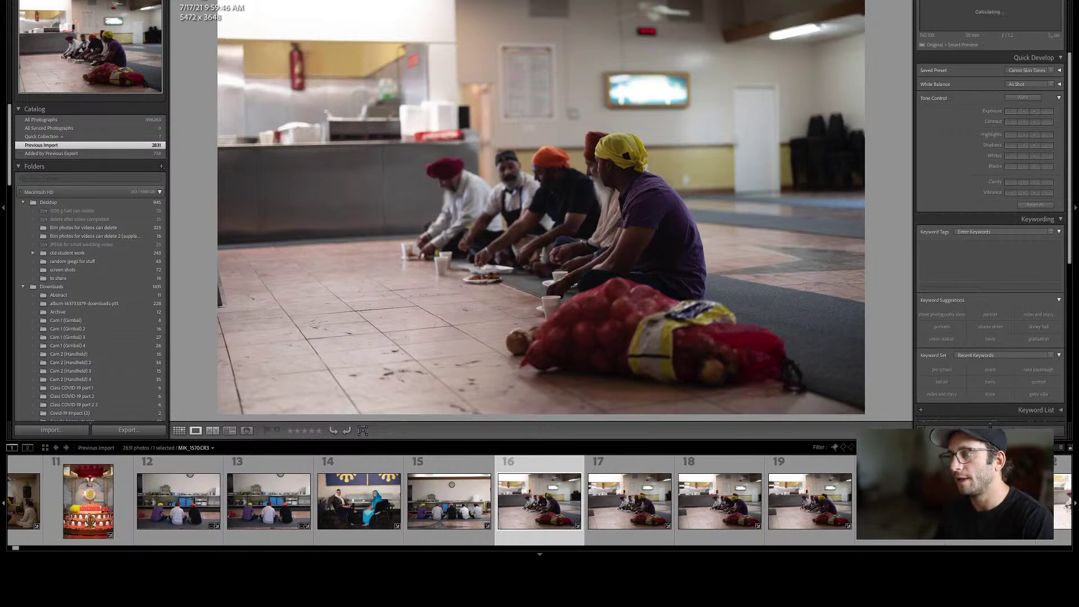
pyautogui.press('Right')
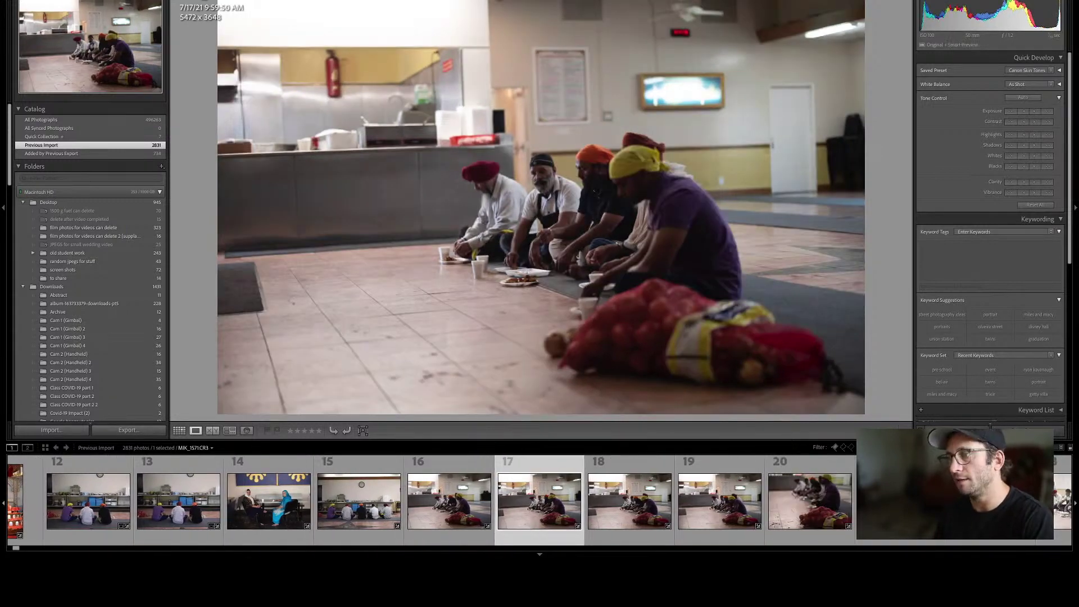
pyautogui.press('Right')
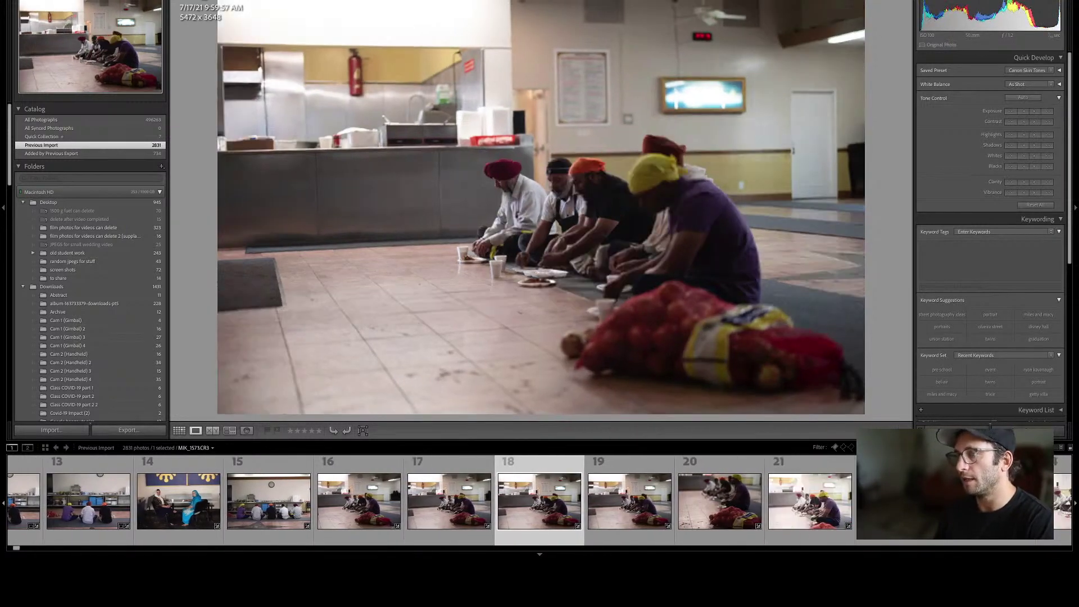
pyautogui.press('Right')
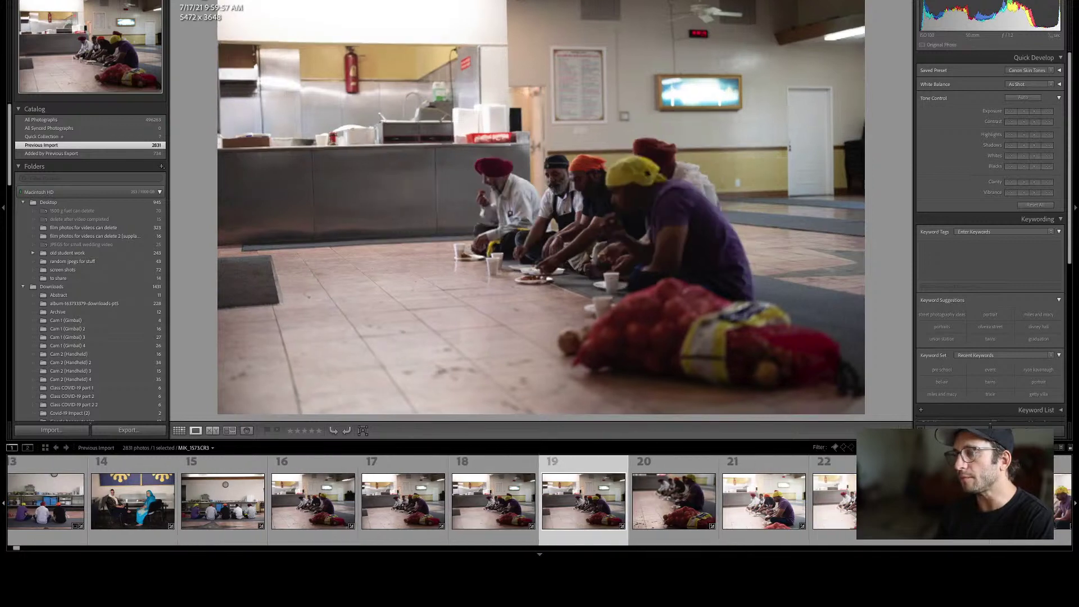
pyautogui.press('Right')
pyautogui.press('Left')
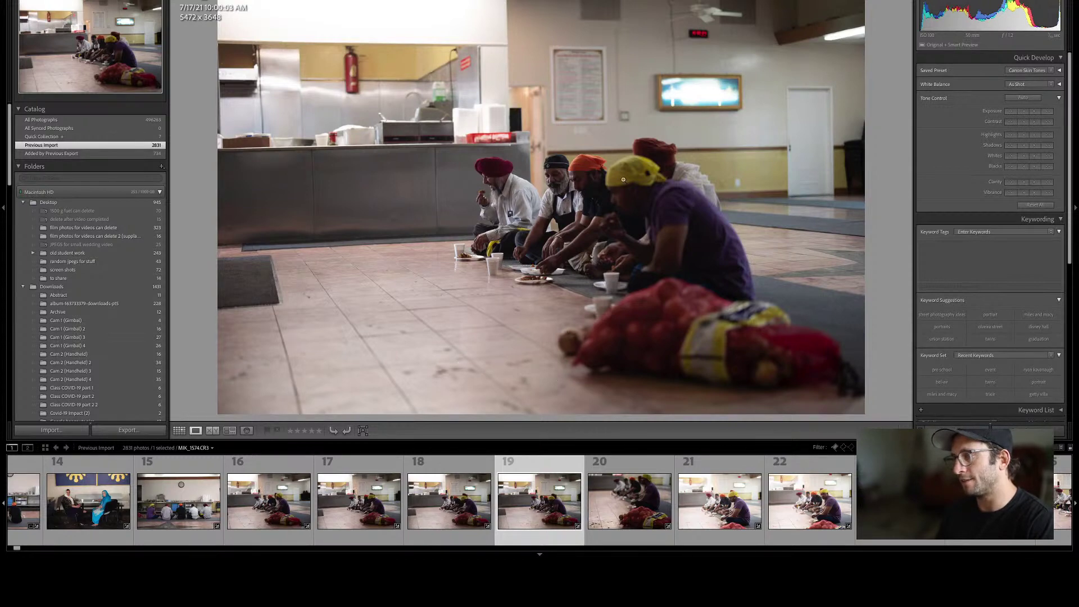
# Return to the grid, go back to photo 15, and bring up photo 16 of the men eating in Loupe view.
pyautogui.press('g')
pyautogui.press('Right')
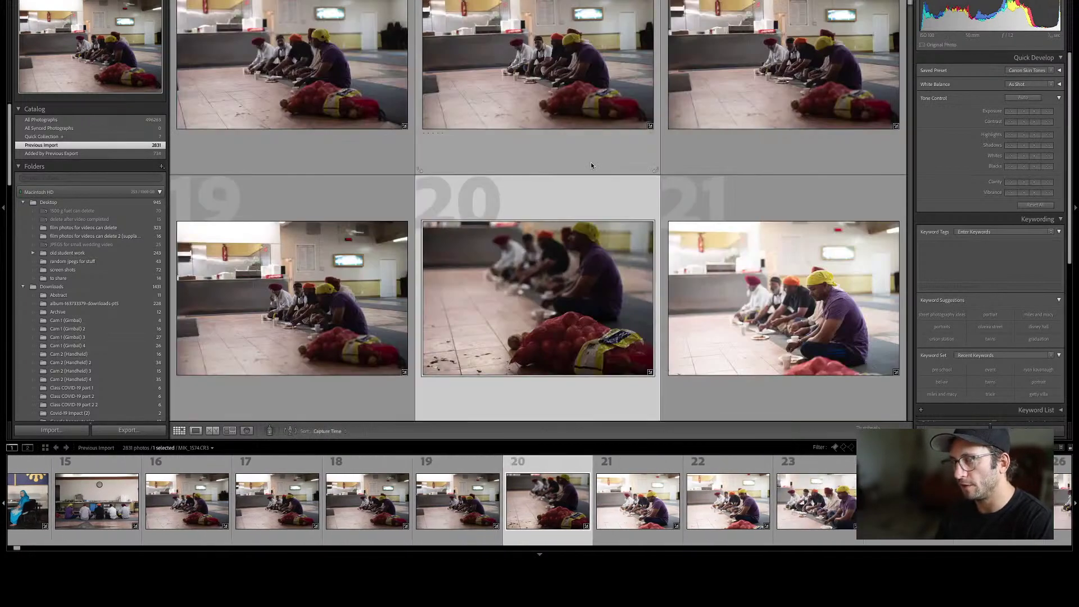
pyautogui.press('Up')
pyautogui.press('Left')
pyautogui.scroll(3, 591, 166)
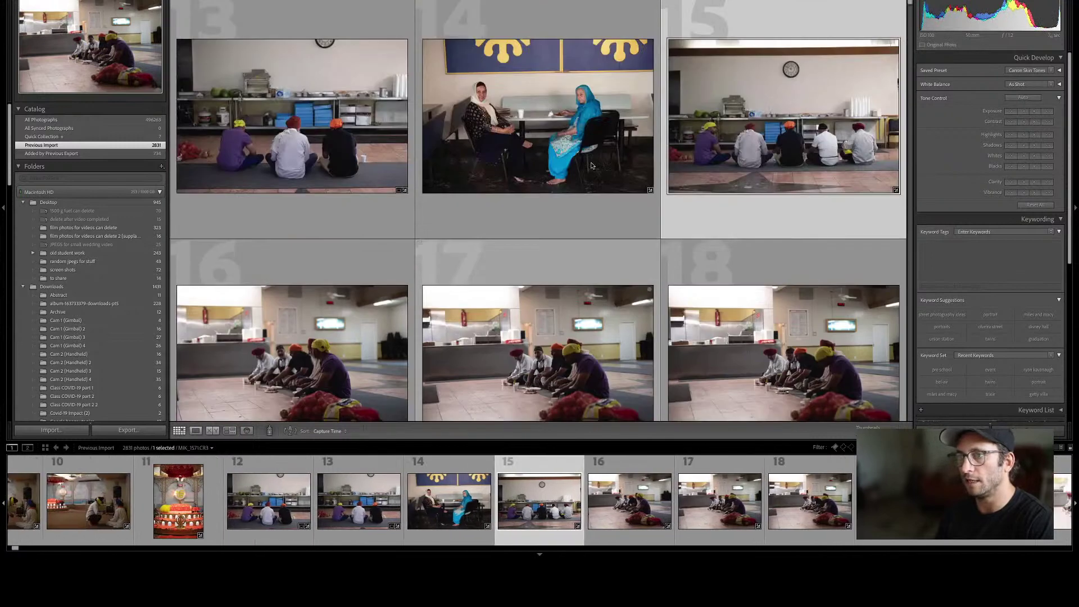
pyautogui.press('e')
pyautogui.hotkey('shift', 'Left')
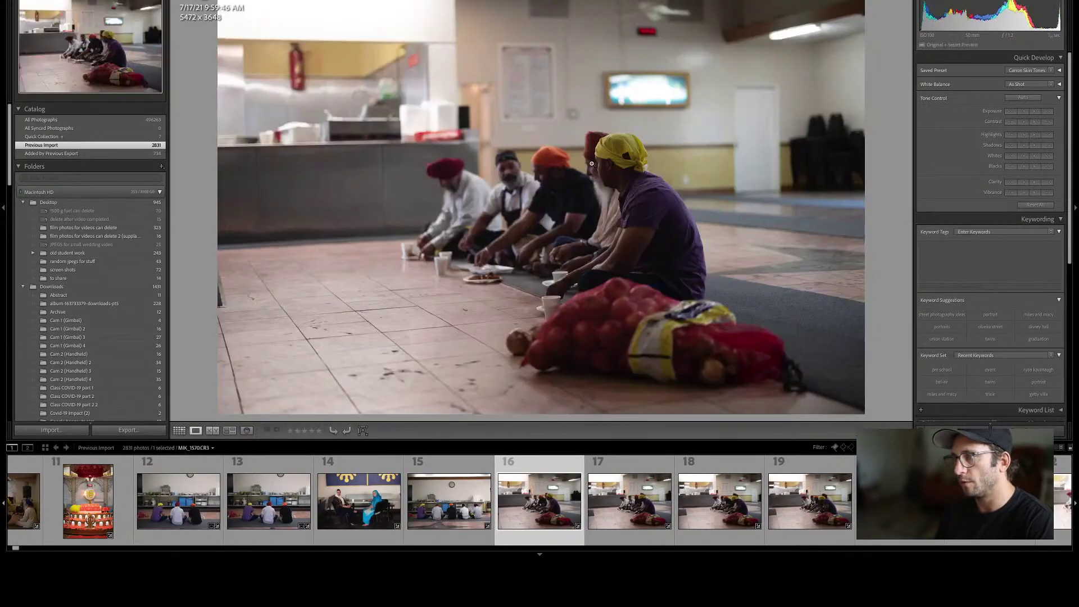
# Compare photo 16 side by side with its neighbouring shots, cycling the candidate forward from photo 17 and back to photo 15.
pyautogui.press('c')
pyautogui.press('Right')
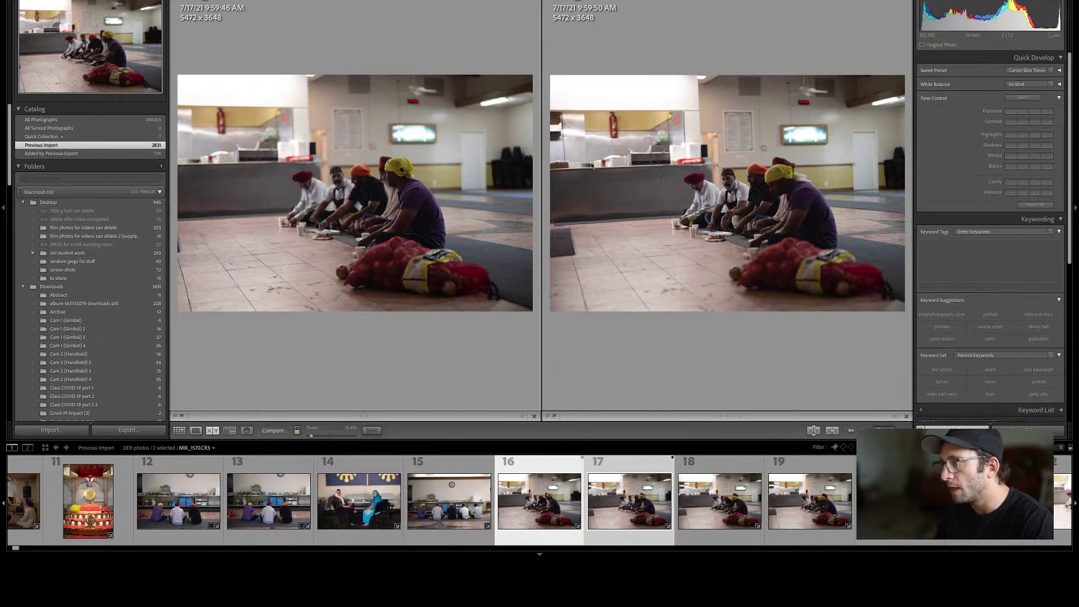
pyautogui.press('Right')
pyautogui.press('Right')
pyautogui.press('Right')
pyautogui.press('Left')
pyautogui.press('Left')
pyautogui.press('Left')
pyautogui.press('Left')
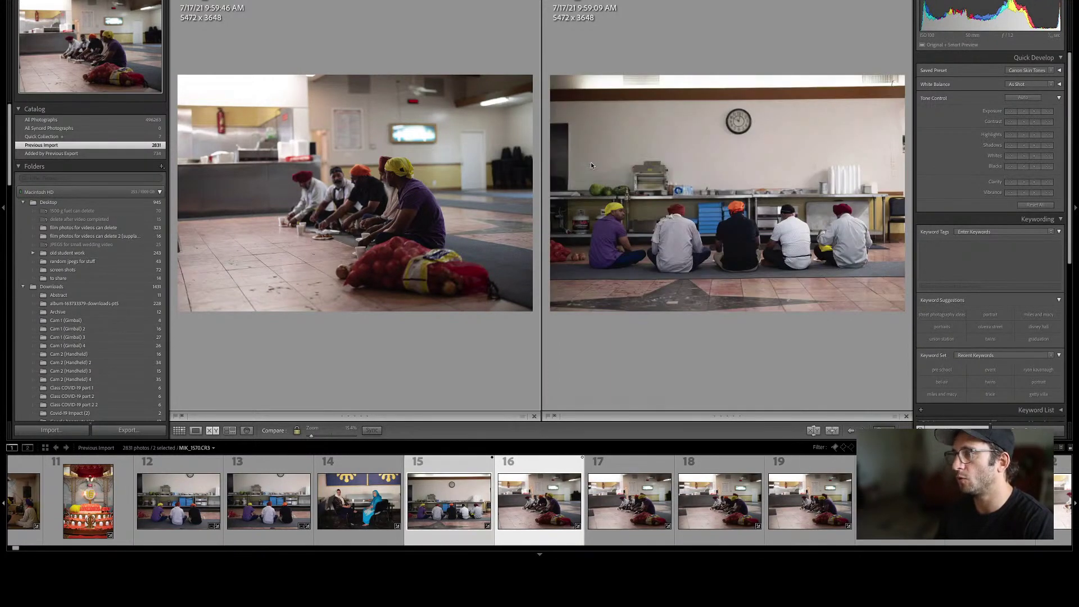
pyautogui.press('Left')
pyautogui.press('Right')
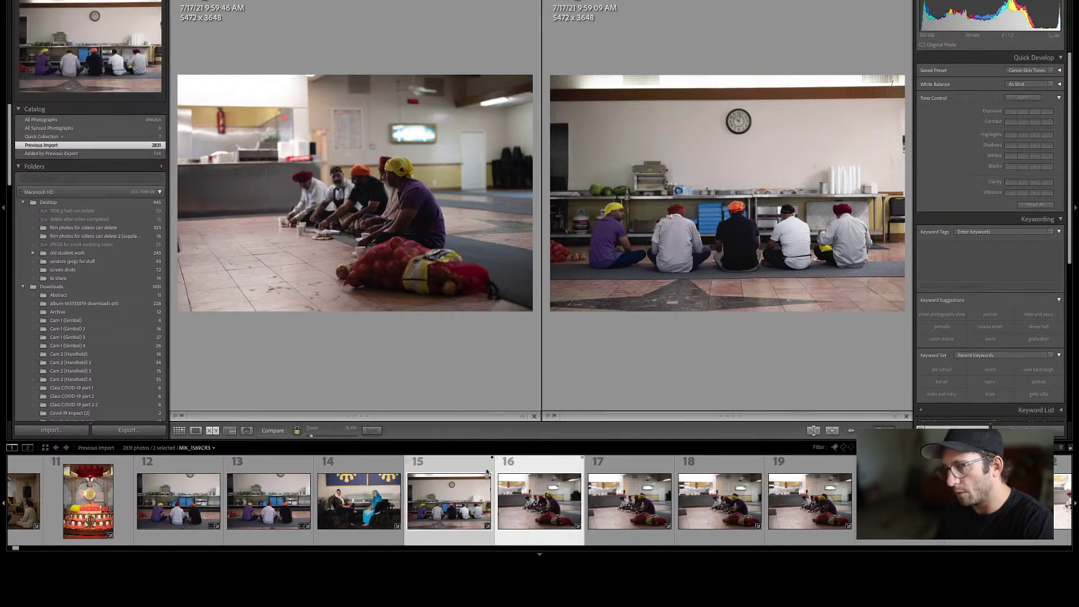
# Compare photo 16 with candidates 17 and 18, and make photo 17 the select photo.
pyautogui.press('Right')
pyautogui.press('Right')
pyautogui.press('Left')
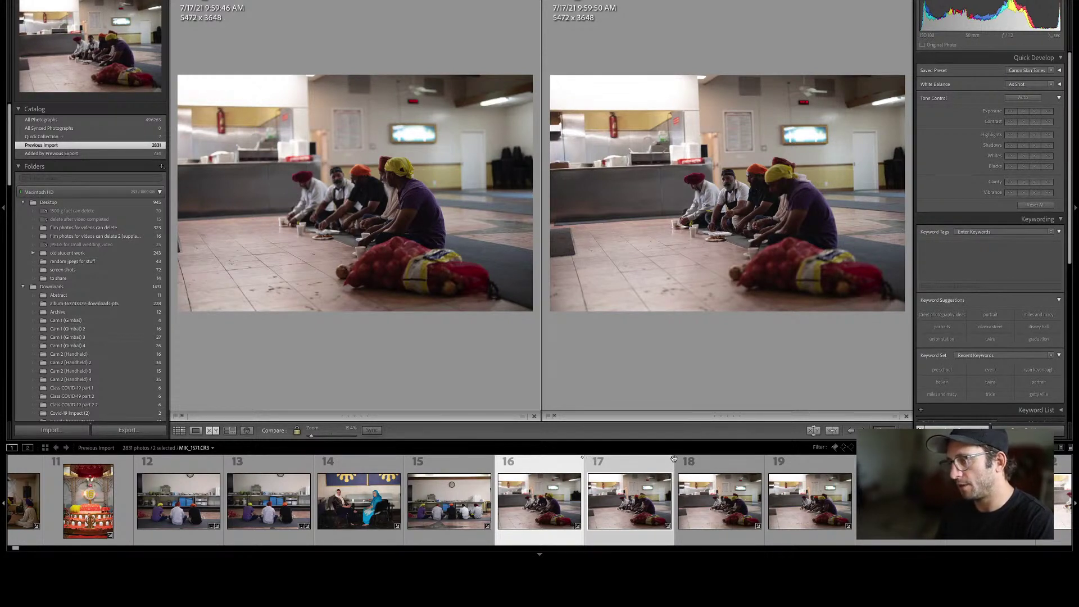
pyautogui.press('Right')
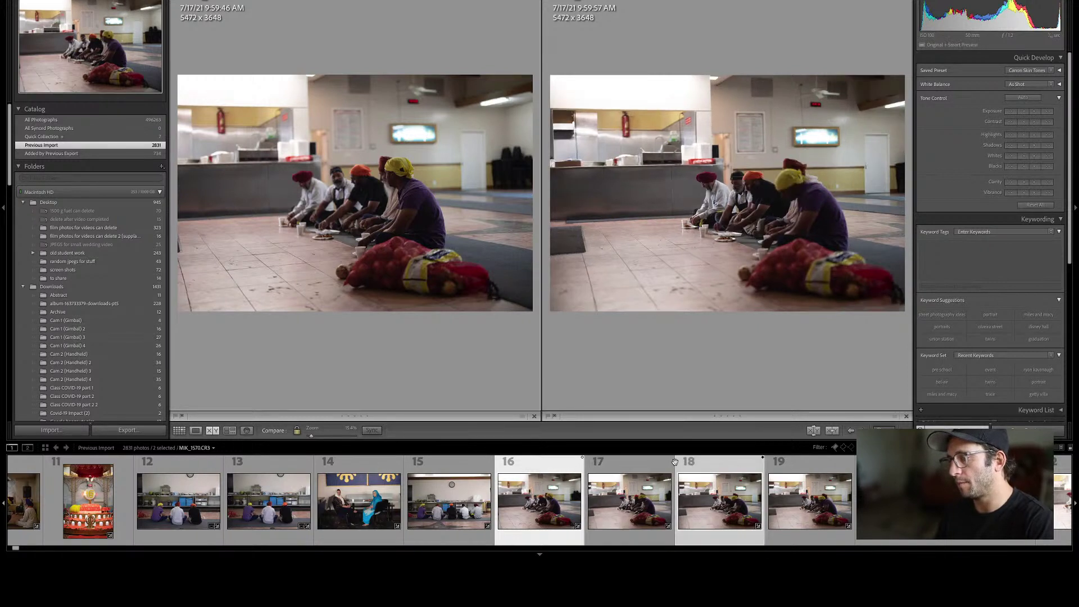
pyautogui.press('Left')
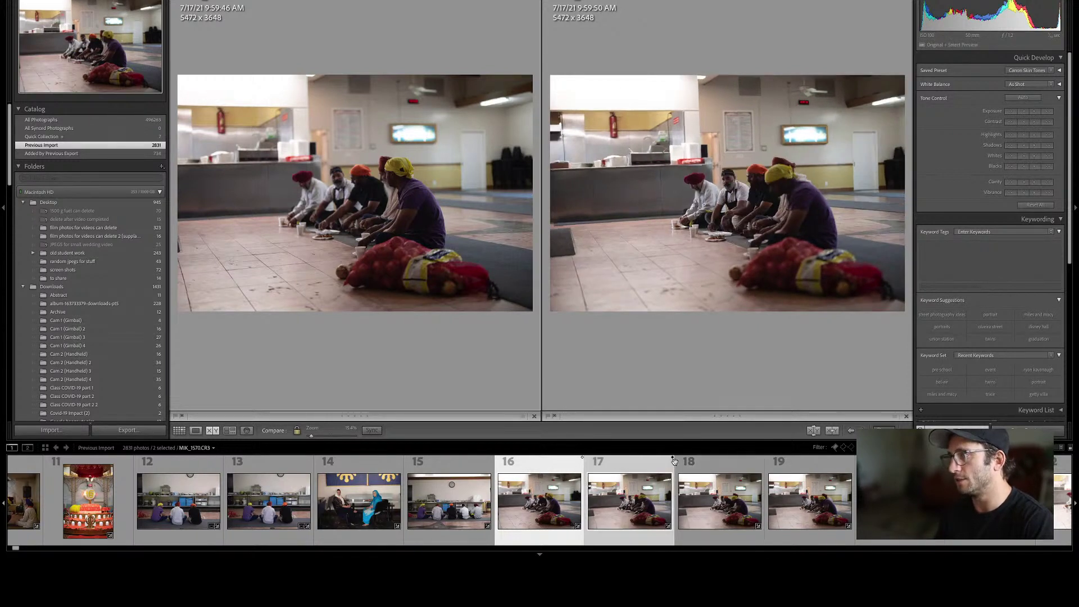
pyautogui.press('Up')
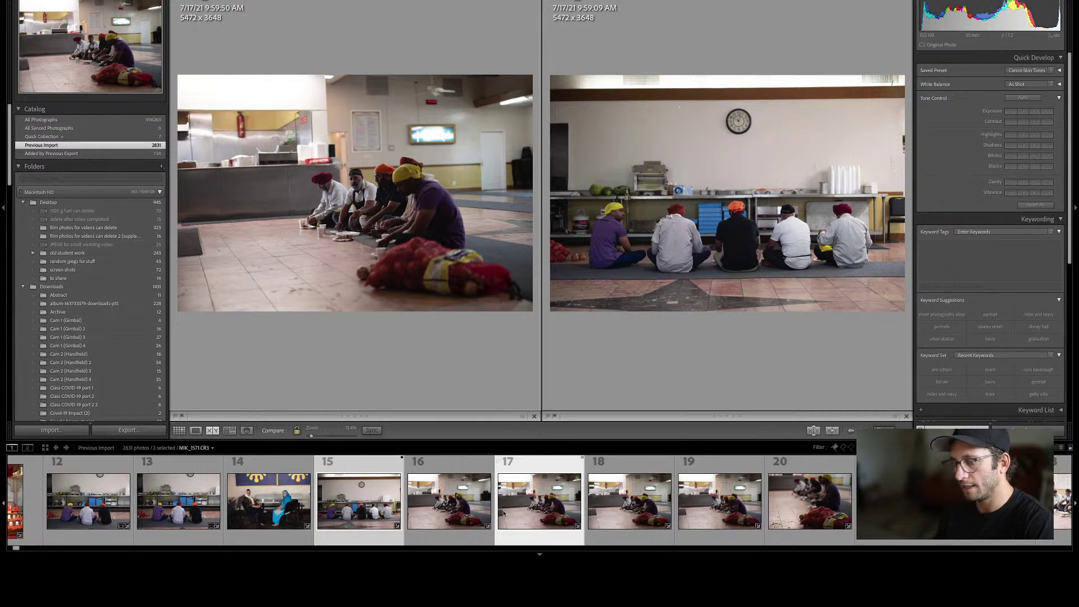
# Leave the comparison for the grid, clear the selection, and review photos 16 to 18 individually in Loupe view.
pyautogui.press('g')
pyautogui.press('super+d')
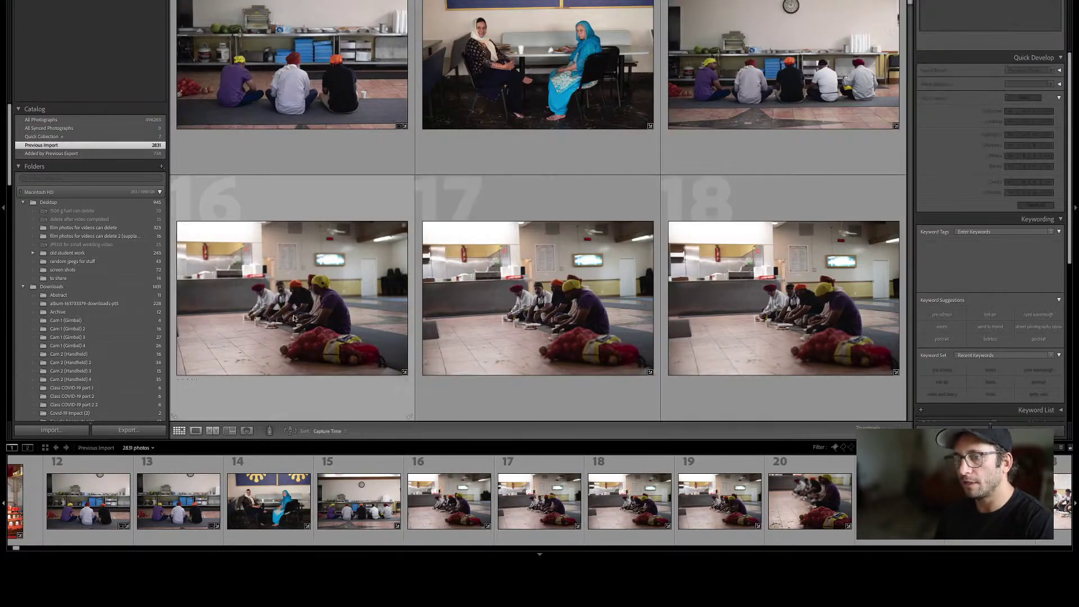
pyautogui.doubleClick(294, 317)
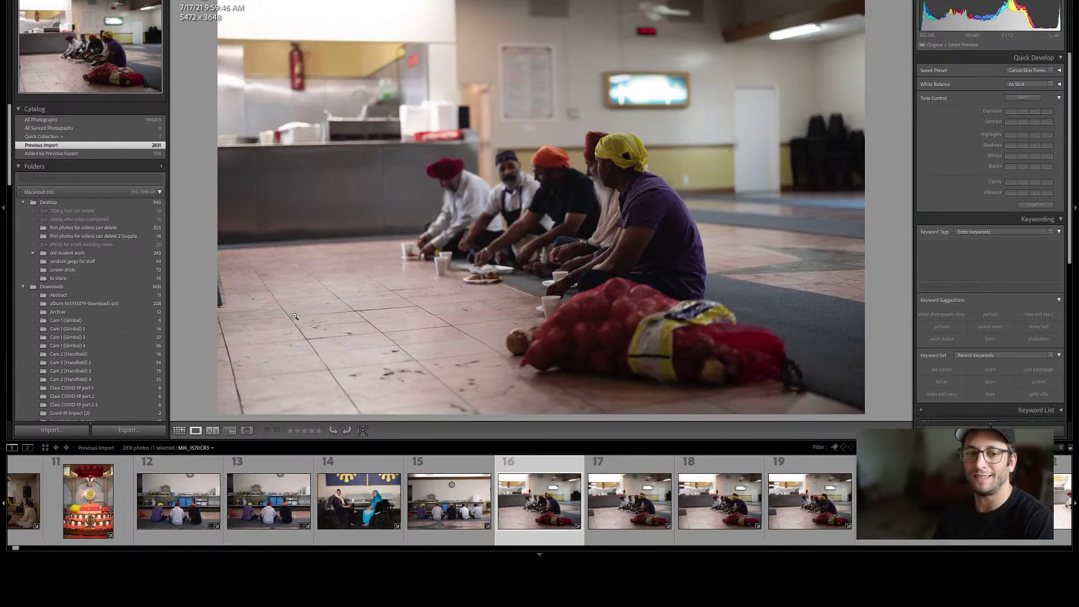
pyautogui.press('Right')
pyautogui.press('Right')
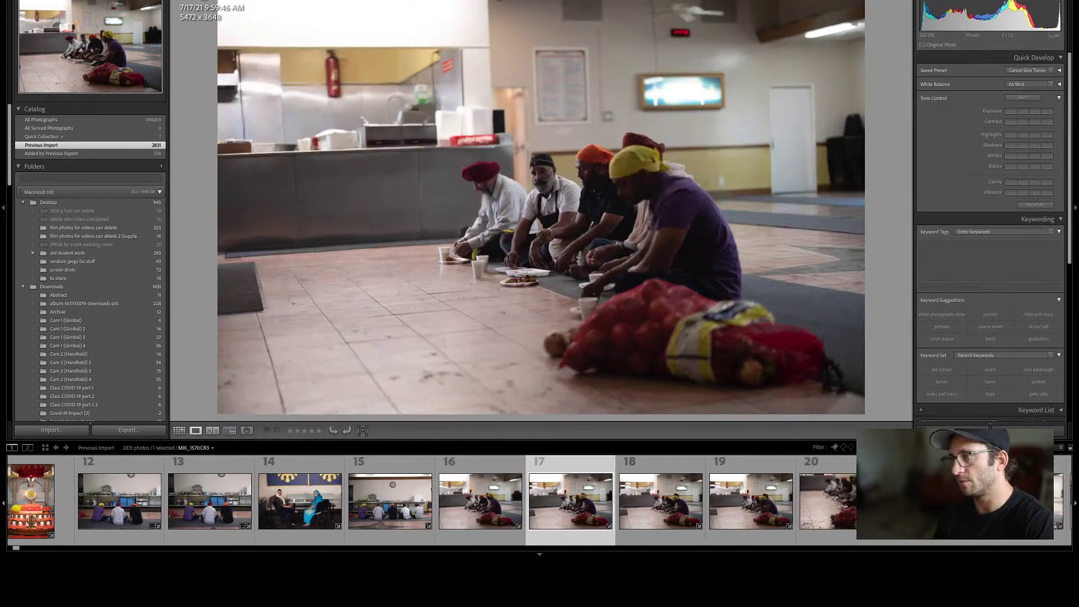
pyautogui.press('Left')
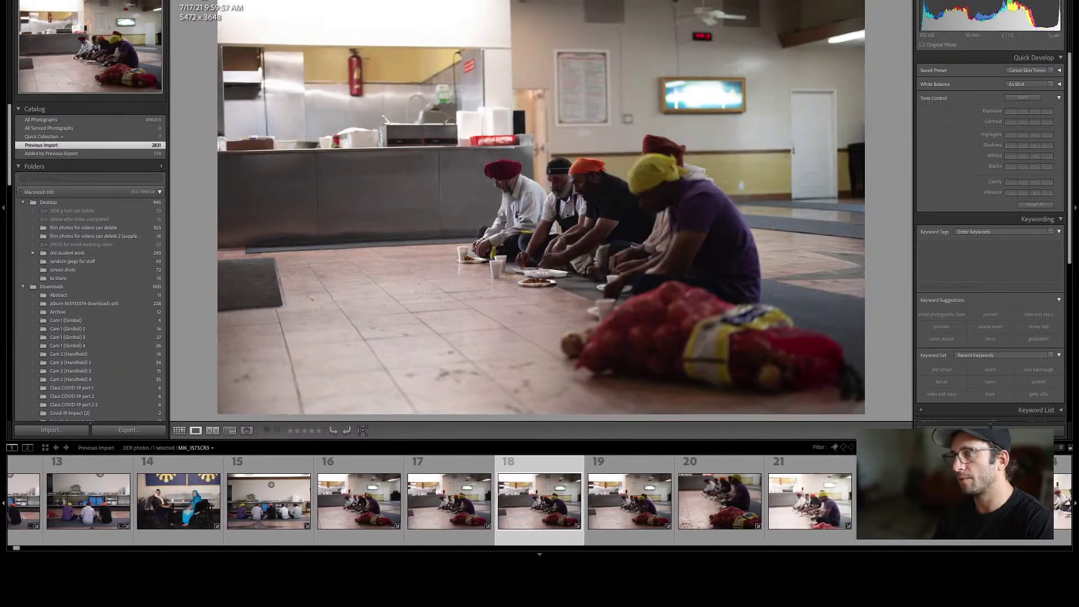
pyautogui.press('Left')
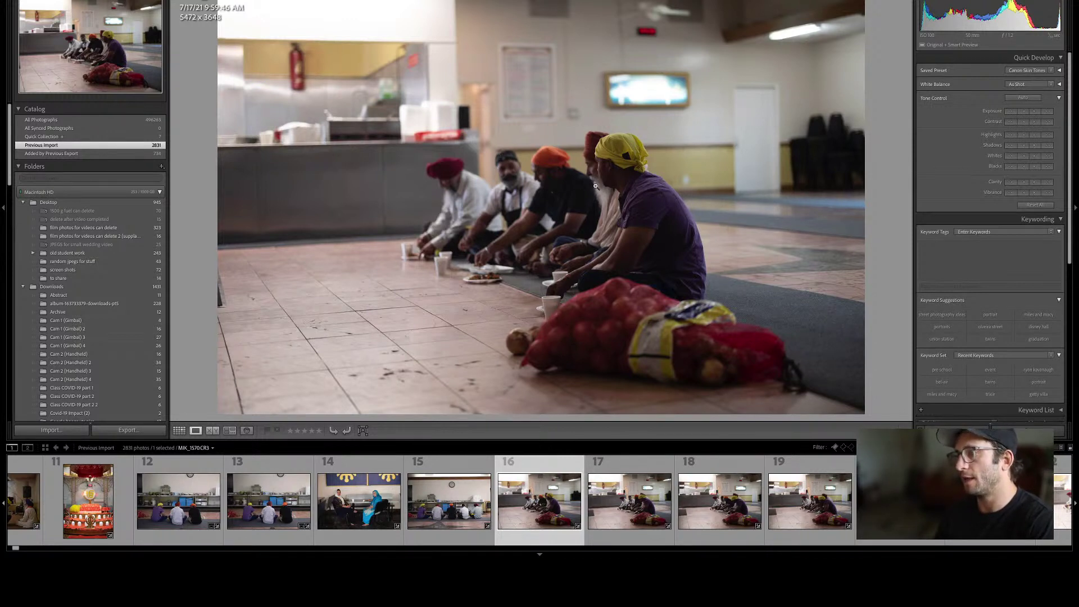
pyautogui.press('Right')
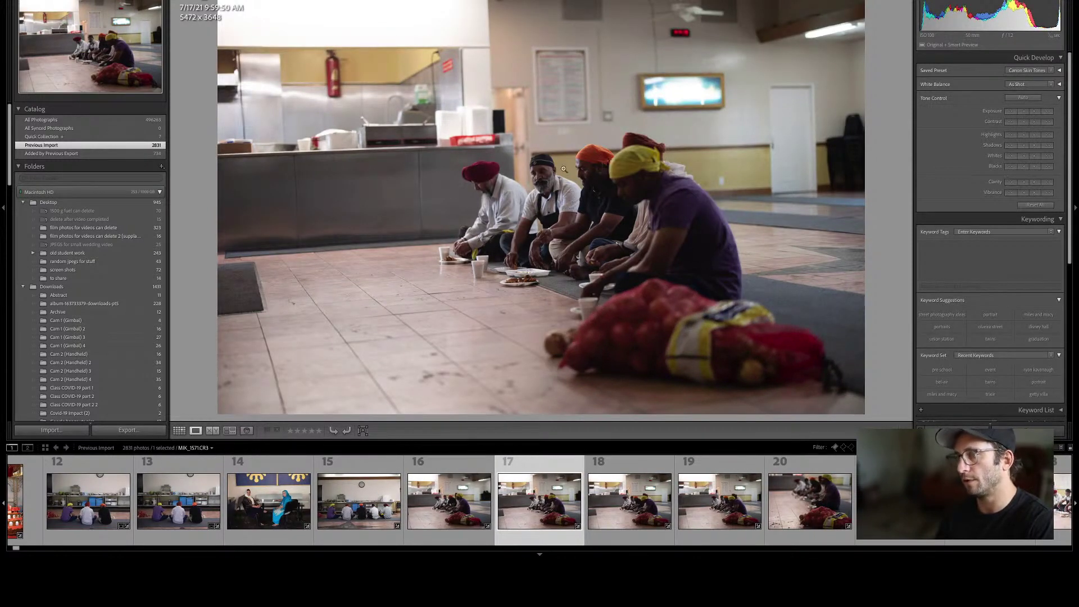
# Zoom in on the men's faces in photo 17, restore the fitted view, and advance to photo 19.
pyautogui.click(536, 180)
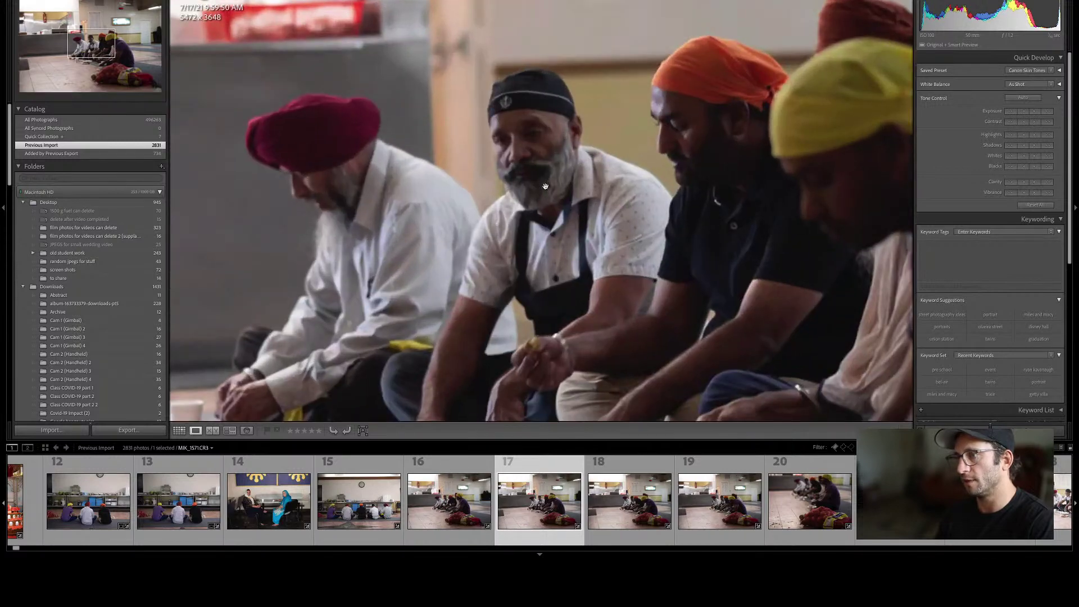
pyautogui.click(546, 186)
pyautogui.press('Right')
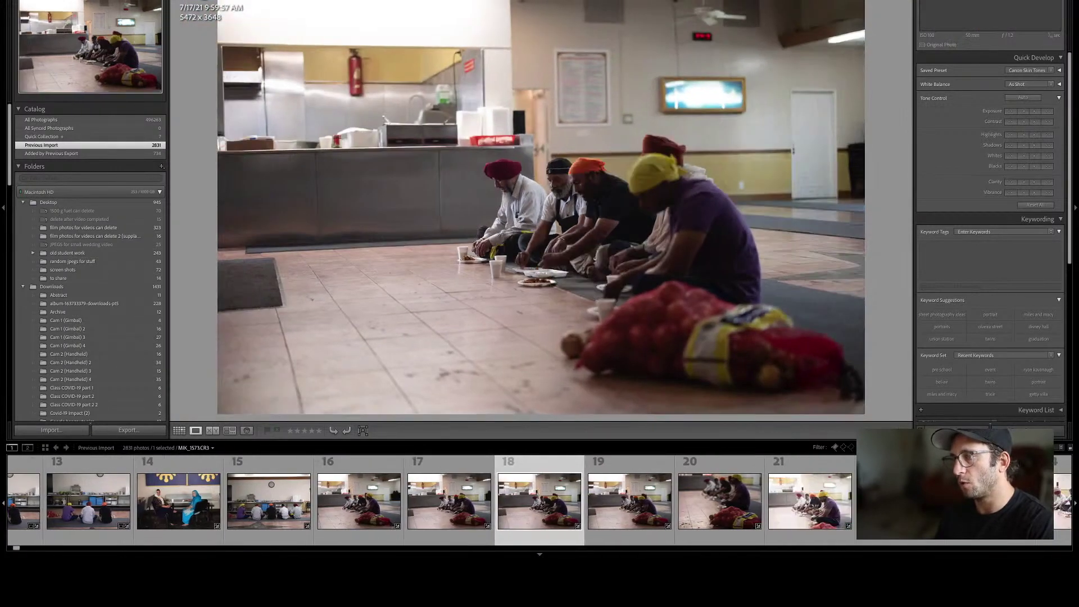
pyautogui.press('Right')
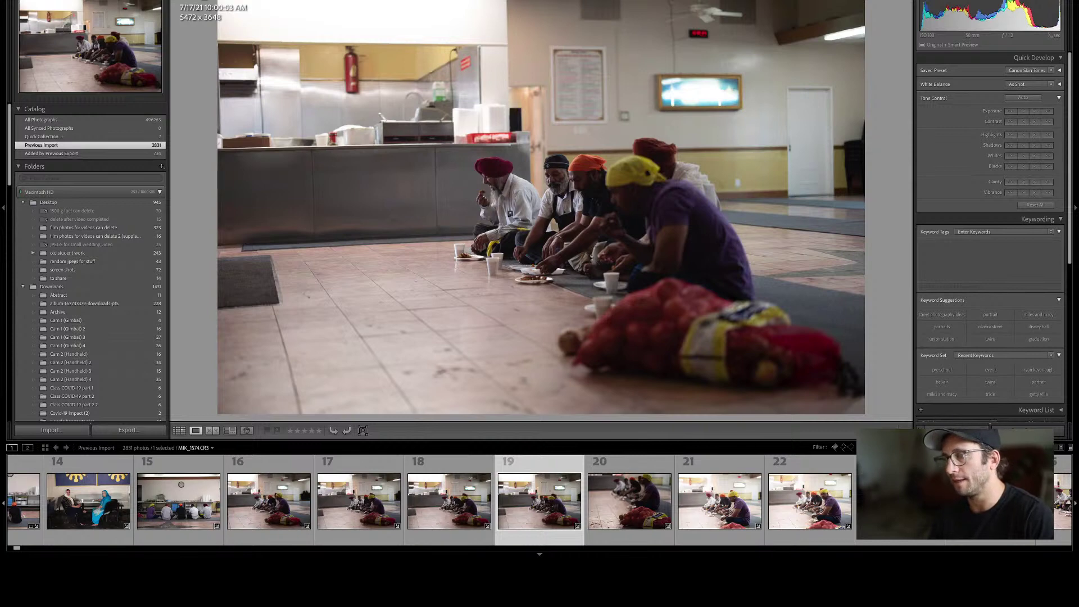
# Flip back and forth among photos 15 to 20 to judge the similar shots, finishing on photo 19.
pyautogui.press('Right')
pyautogui.press('Left')
pyautogui.press('Left')
pyautogui.press('Right')
pyautogui.press('Left')
pyautogui.press('Left')
pyautogui.press('Left')
pyautogui.press('Right')
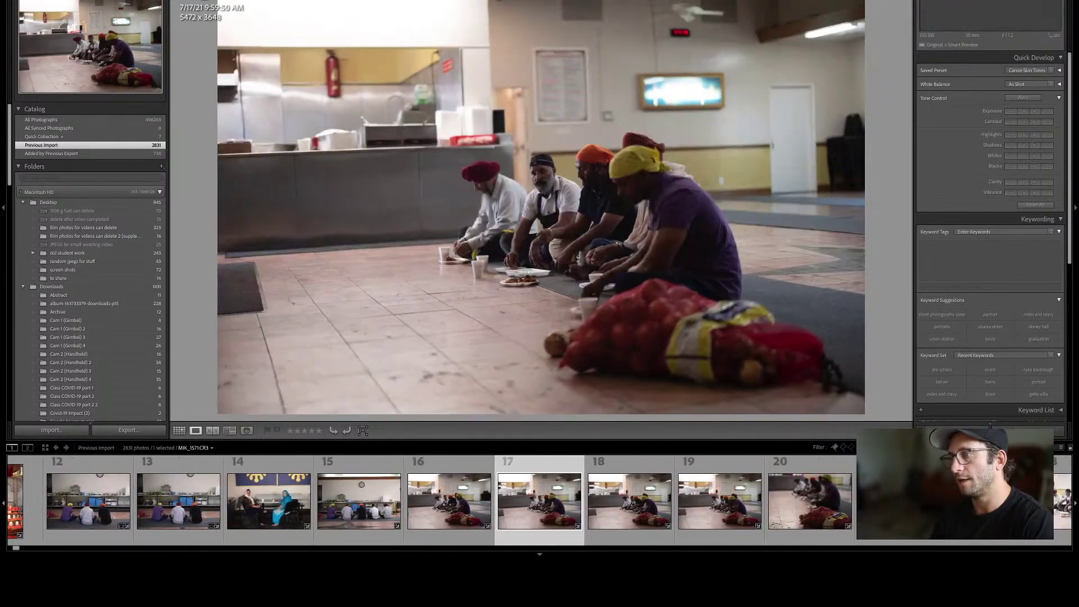
pyautogui.press('Left')
pyautogui.press('Left')
pyautogui.press('Right')
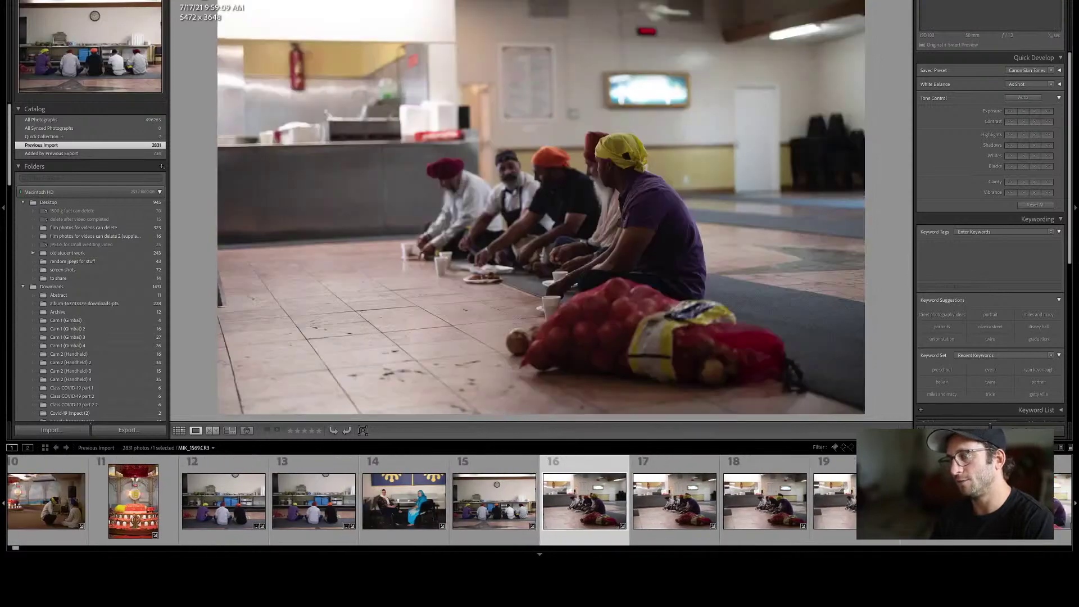
pyautogui.press('Right')
pyautogui.press('Right')
pyautogui.press('Right')
pyautogui.press('Right')
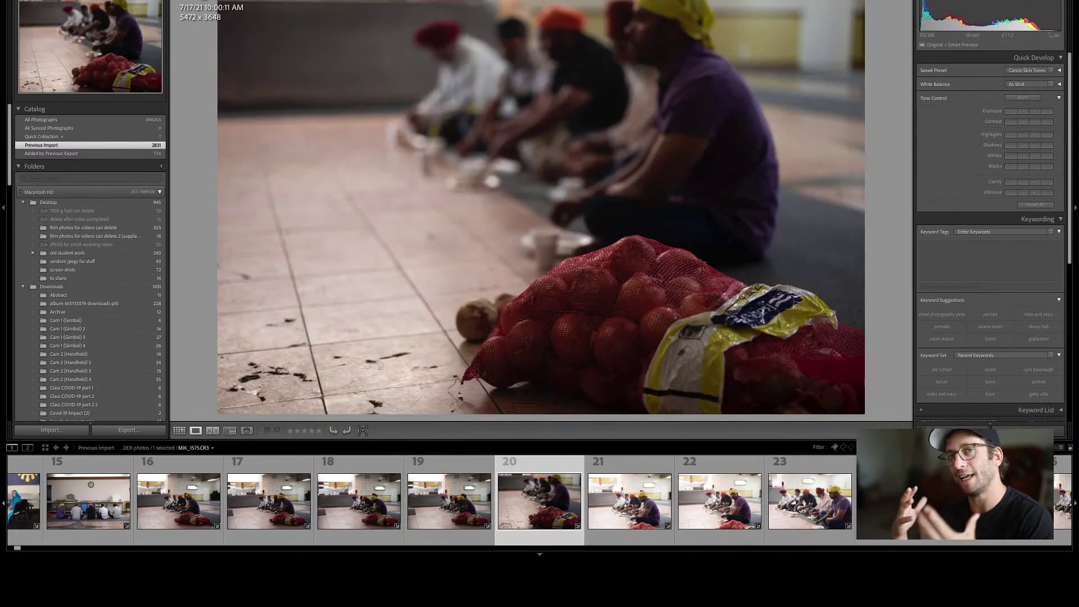
pyautogui.press('Left')
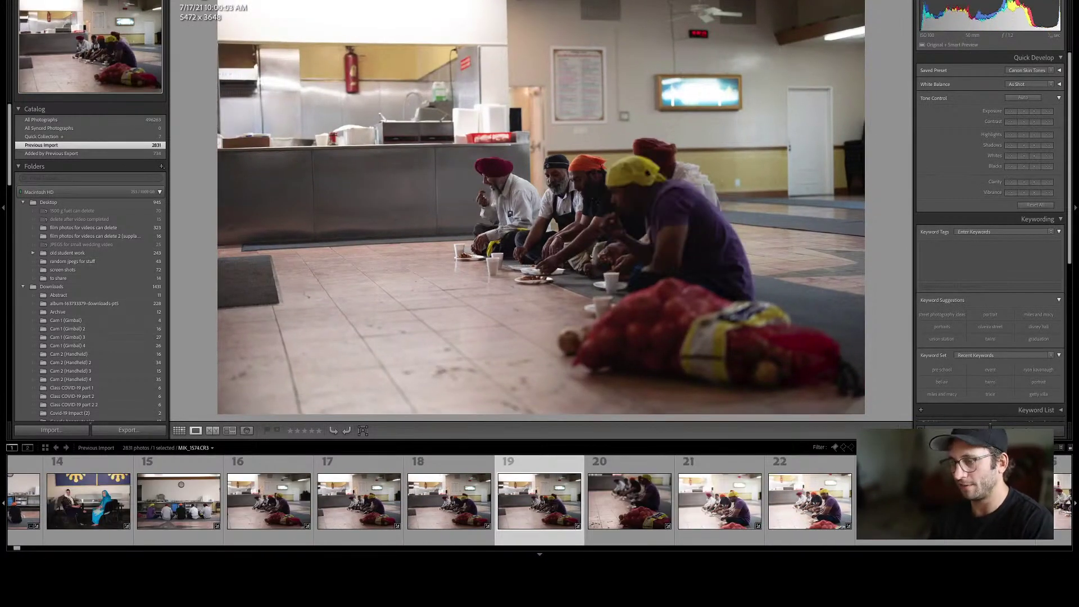
# Select photos 18 and 19 together and create virtual copies of both.
pyautogui.keyDown('super'); pyautogui.click(469, 497); pyautogui.keyUp('super')
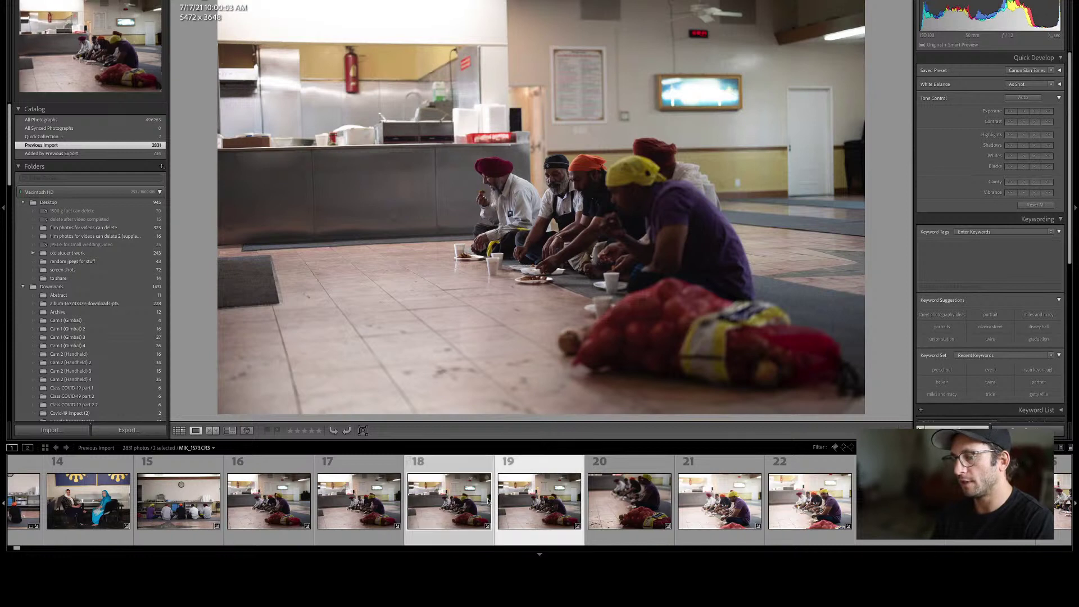
pyautogui.rightClick(522, 503)
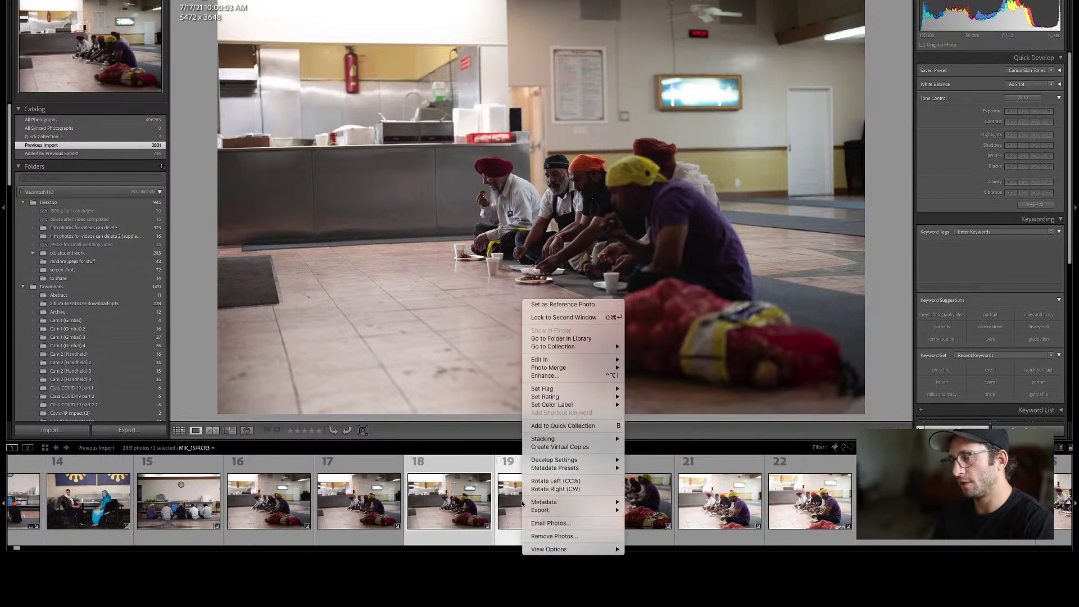
pyautogui.click(541, 452)
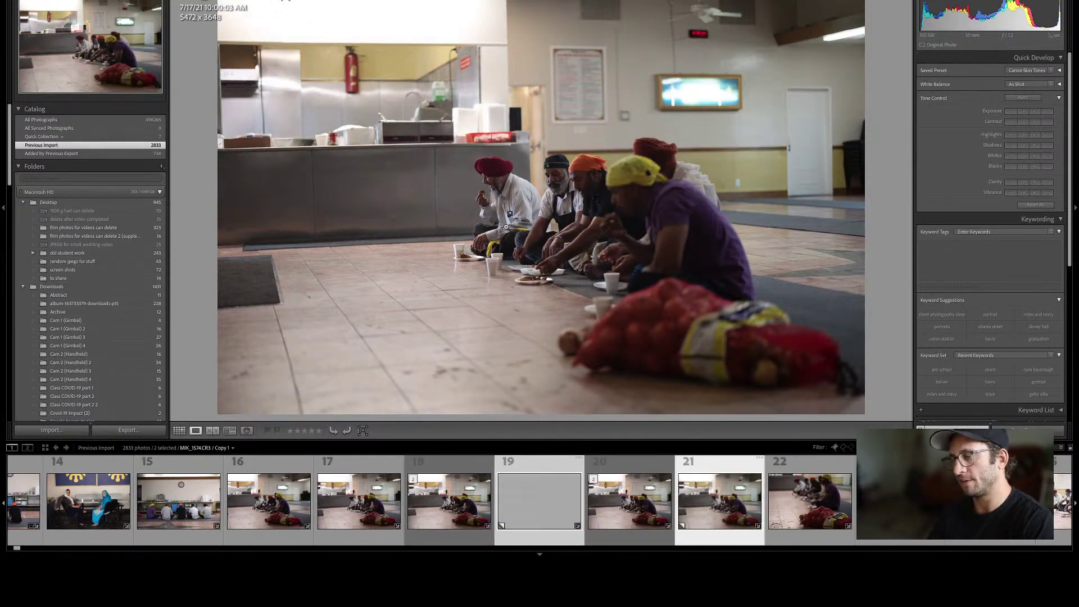
# Convert the two virtual copies to black and white with a blue color label, and open photo 22 of the onion bag.
pyautogui.press('v')
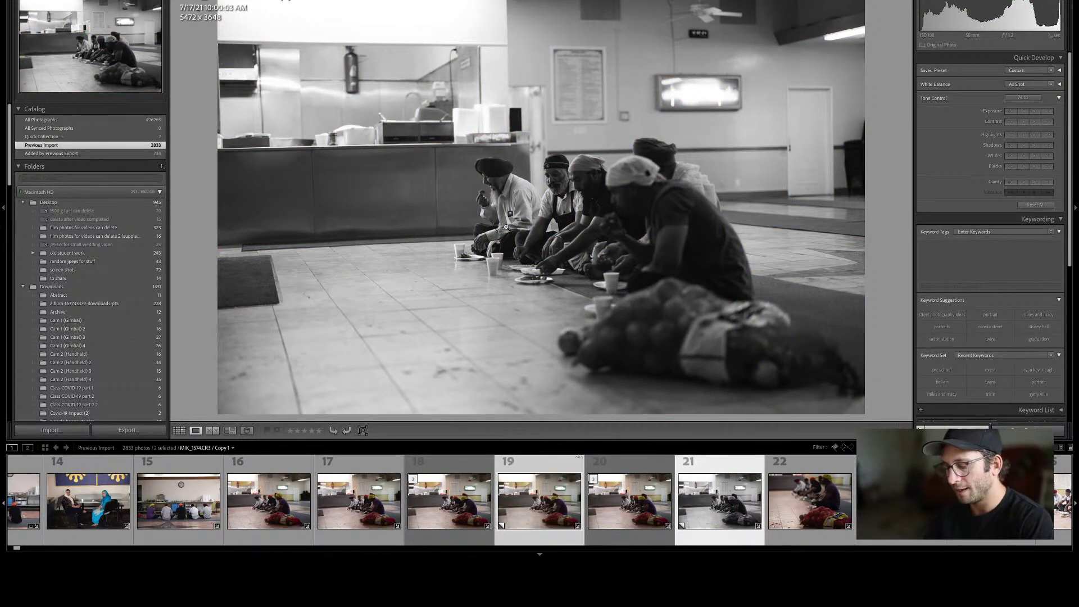
pyautogui.press('9')
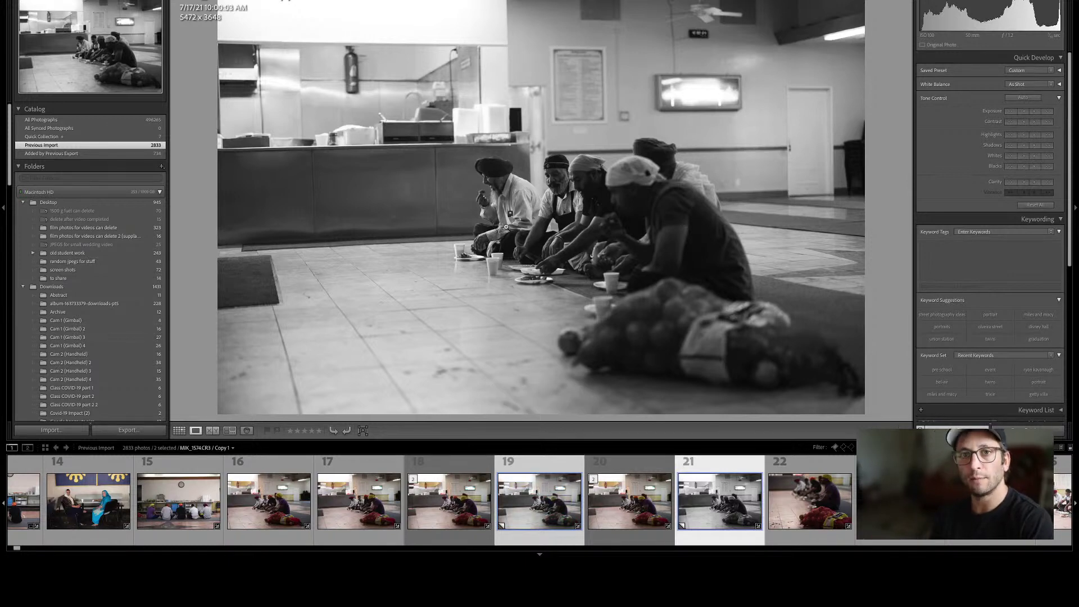
pyautogui.click(824, 525)
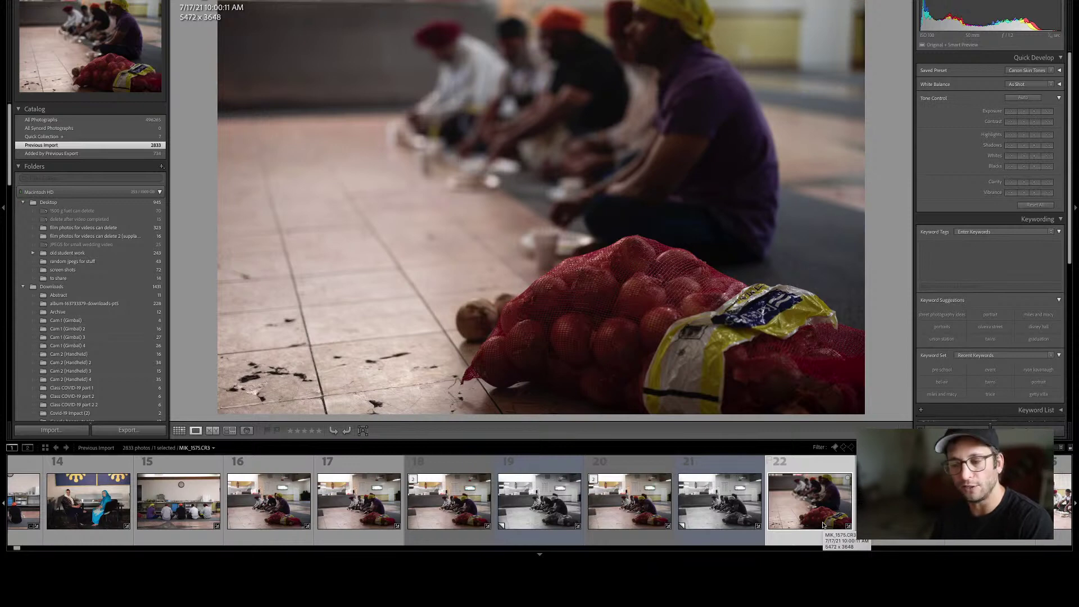
# Compare photos 23 and 24 of the seated men at full view, and return to the grid from photo 23.
pyautogui.press('Right')
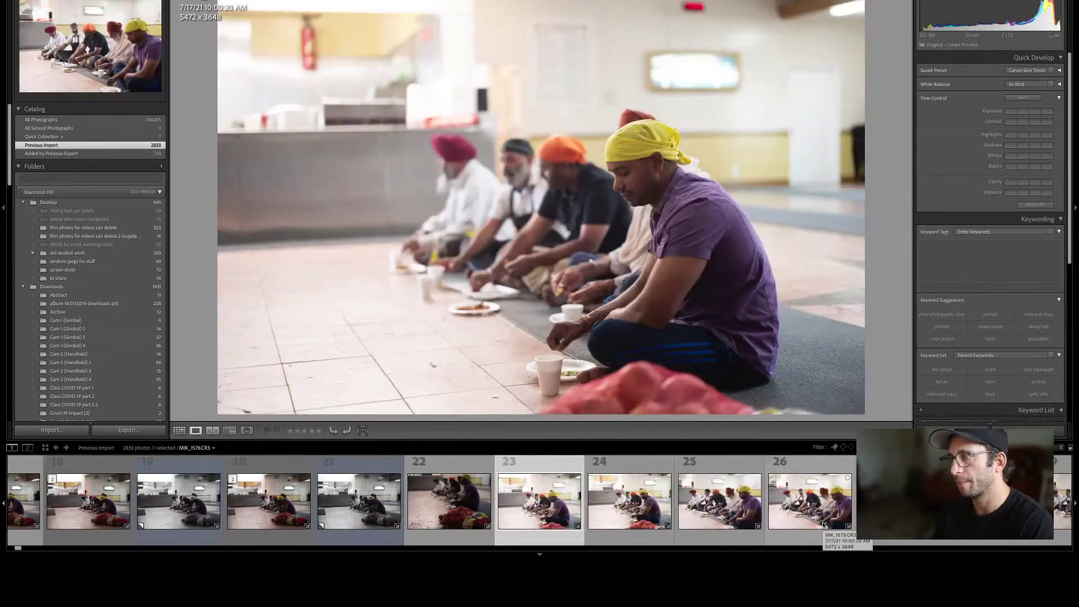
pyautogui.press('Right')
pyautogui.press('Left')
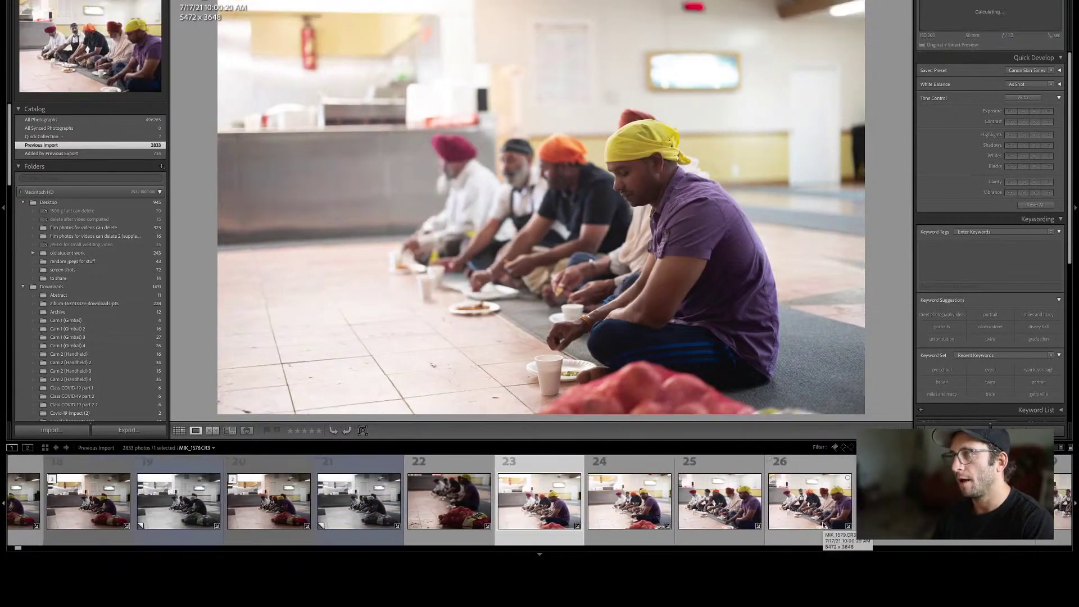
pyautogui.press('g')
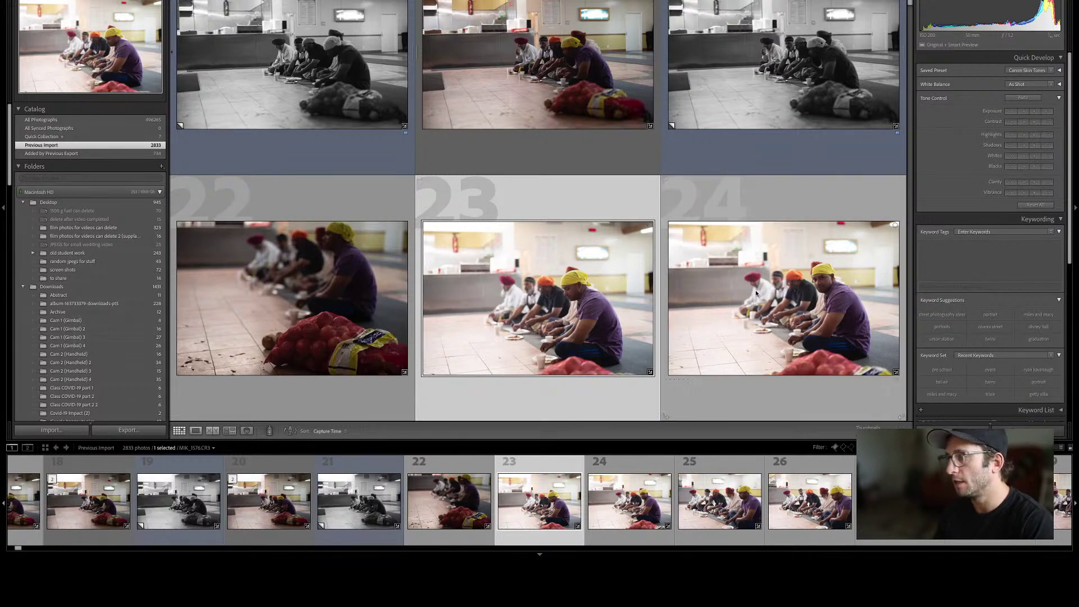
# Open color photo 20 in single view and go through the shots up to photo 23.
pyautogui.scroll(2, 413, 245)
pyautogui.doubleClick(547, 136)
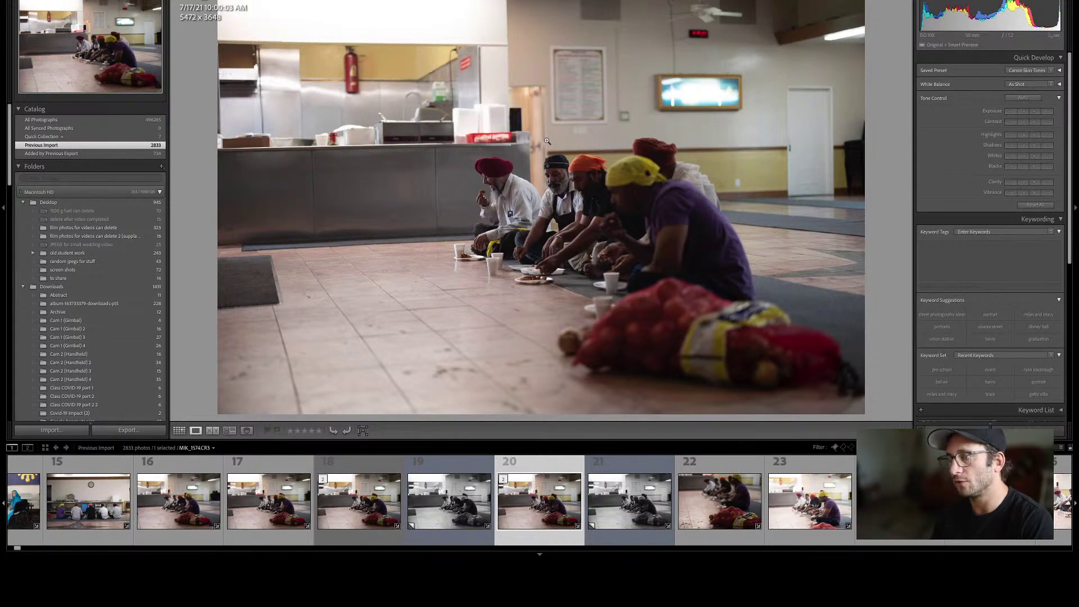
pyautogui.press('Right')
pyautogui.press('Right')
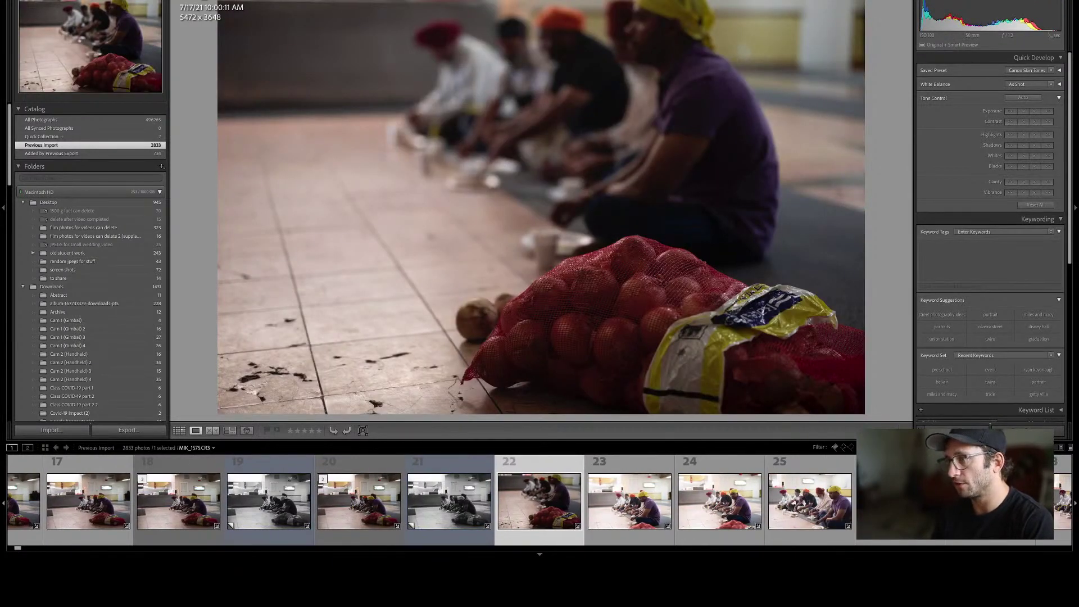
pyautogui.press('Right')
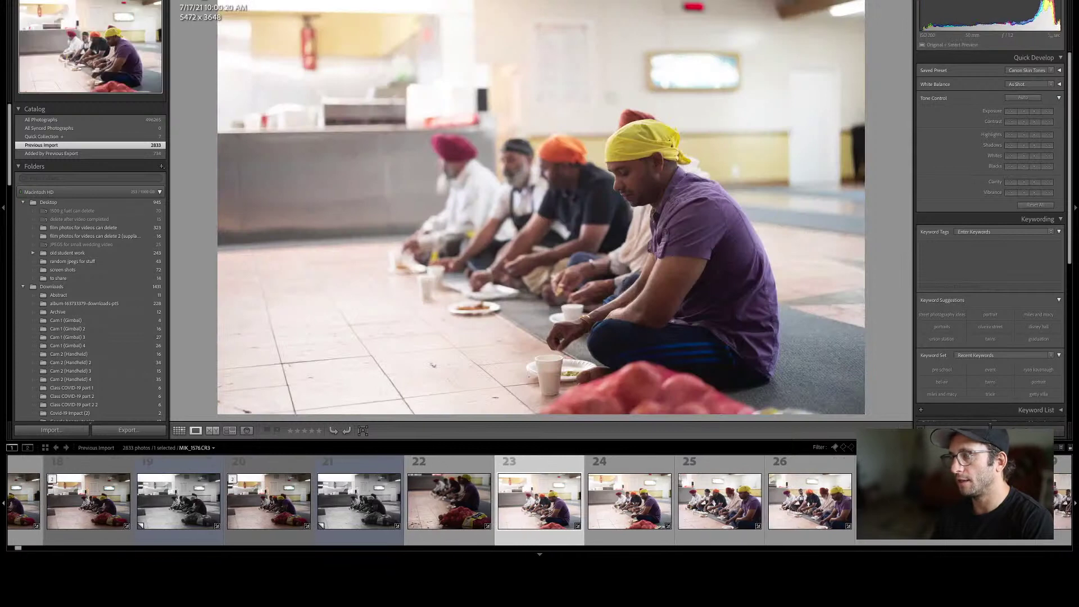
# Flip between photos 23 and 24 to judge the similar shots, and move ahead to photo 26.
pyautogui.press('Right')
pyautogui.press('Left')
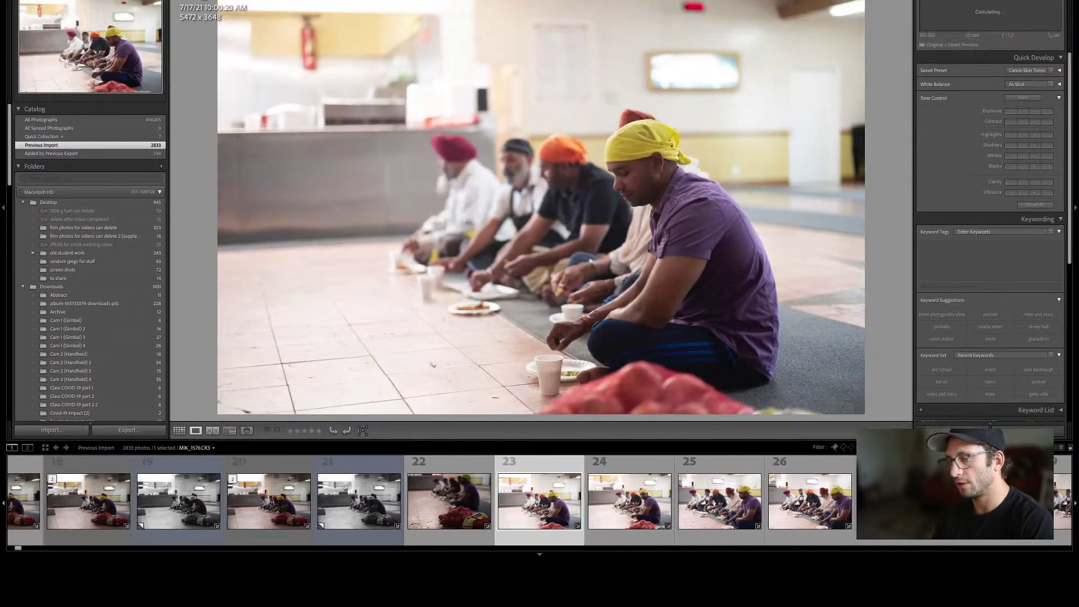
pyautogui.press('Right')
pyautogui.press('Left')
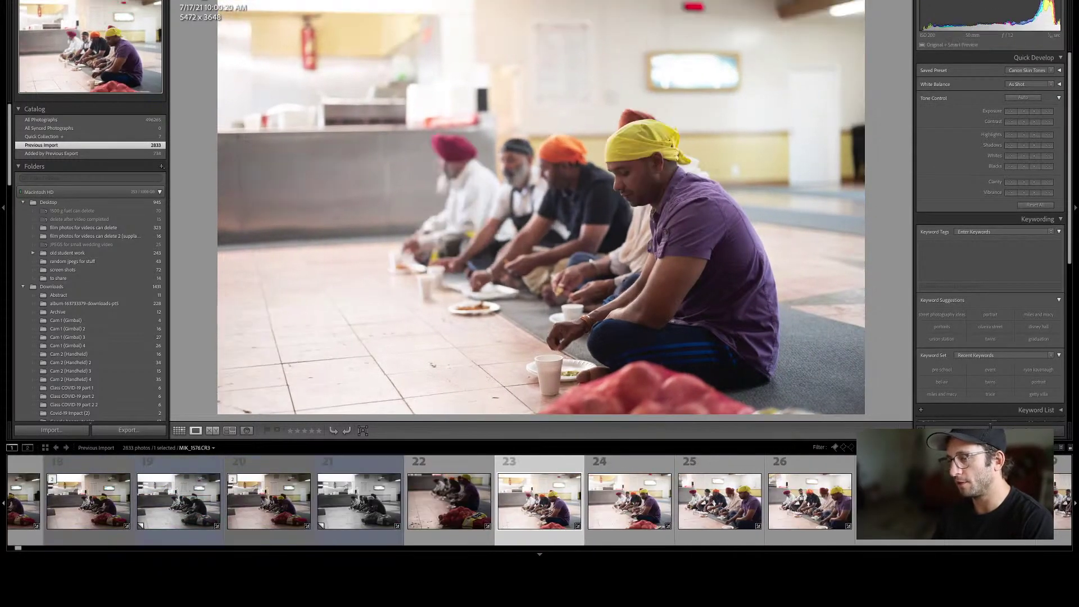
pyautogui.press('Right')
pyautogui.press('Right')
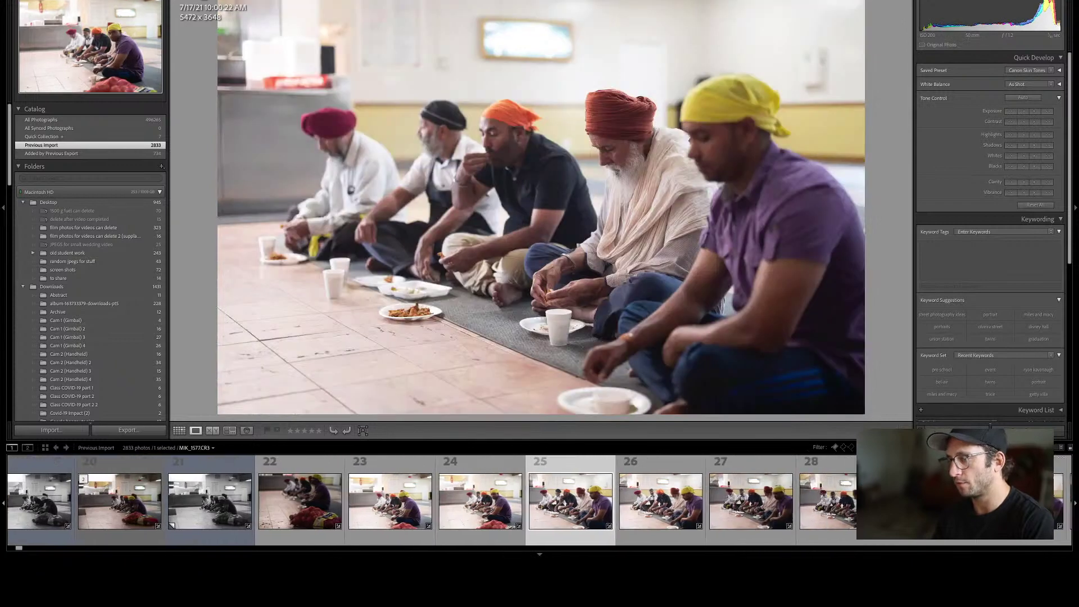
pyautogui.press('Right')
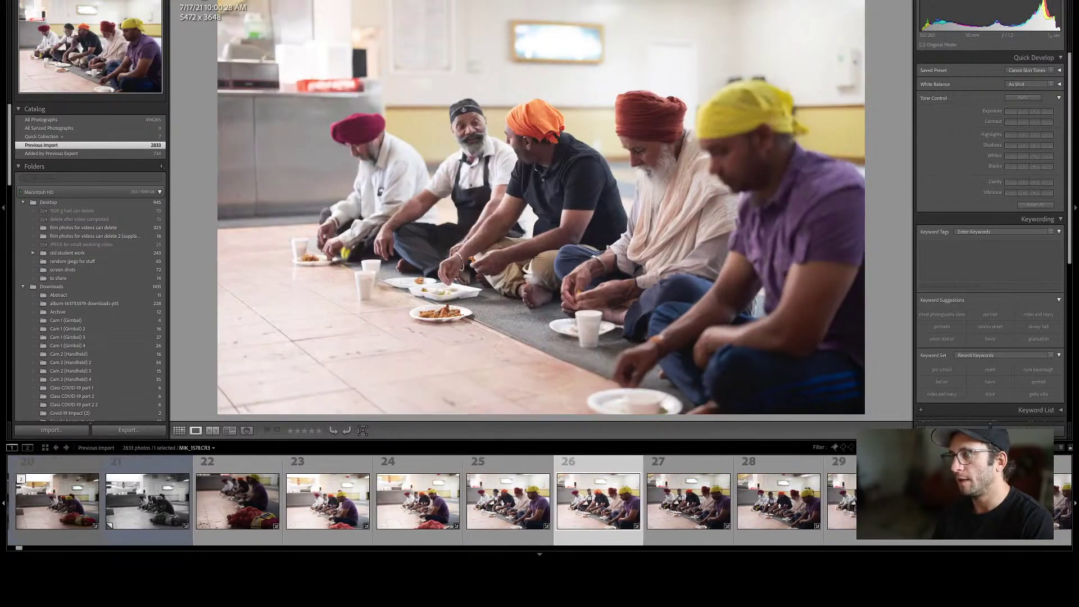
# Compare photos 26 and 27, check the men's faces in photo 27 up close, and flag it as rejected.
pyautogui.press('Right')
pyautogui.press('Left')
pyautogui.press('Right')
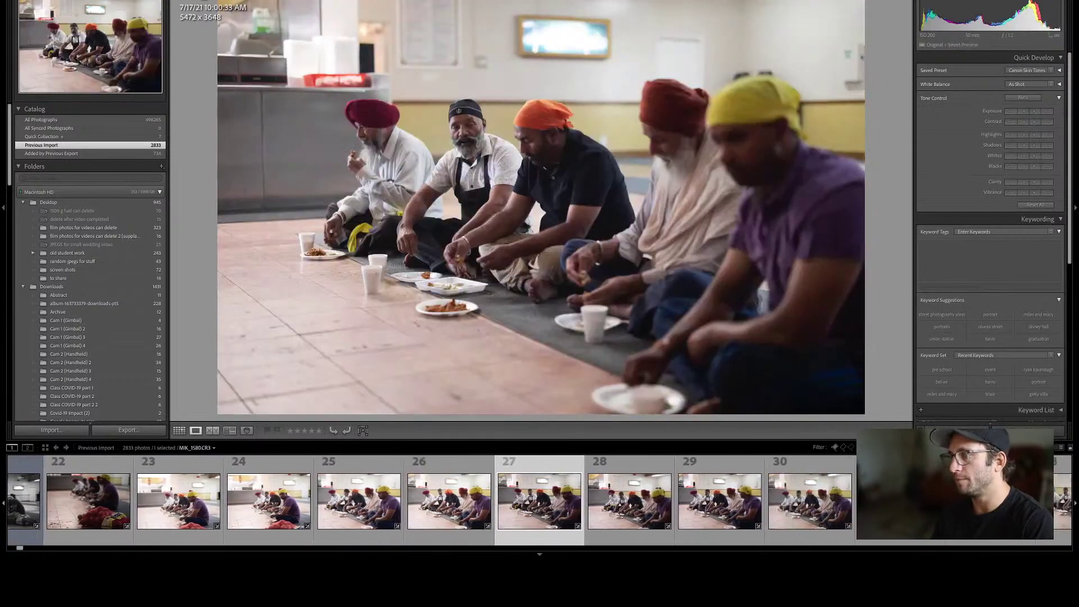
pyautogui.click(498, 97)
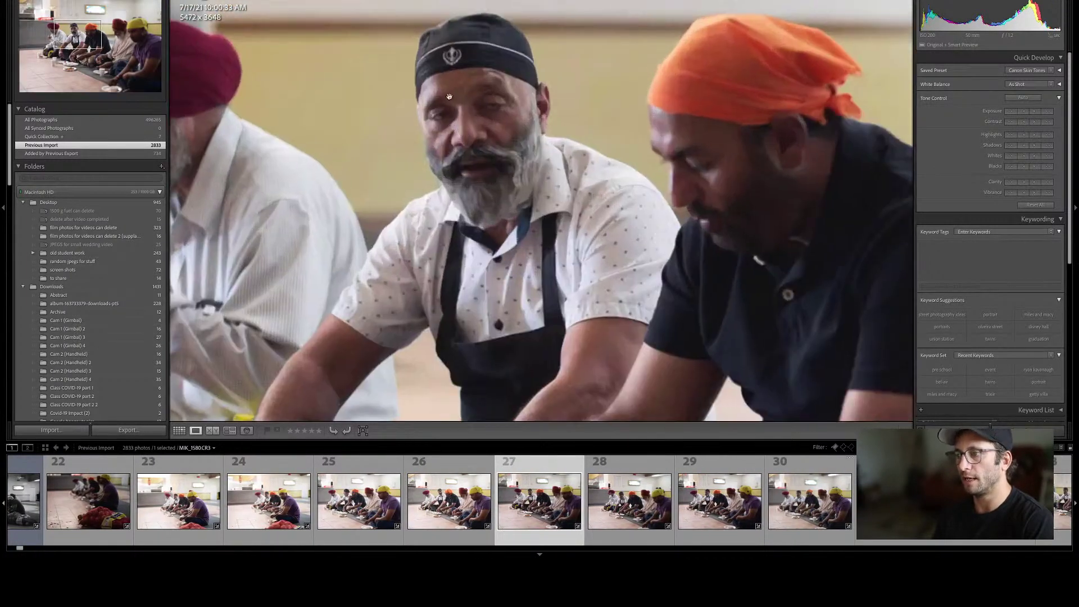
pyautogui.press('x')
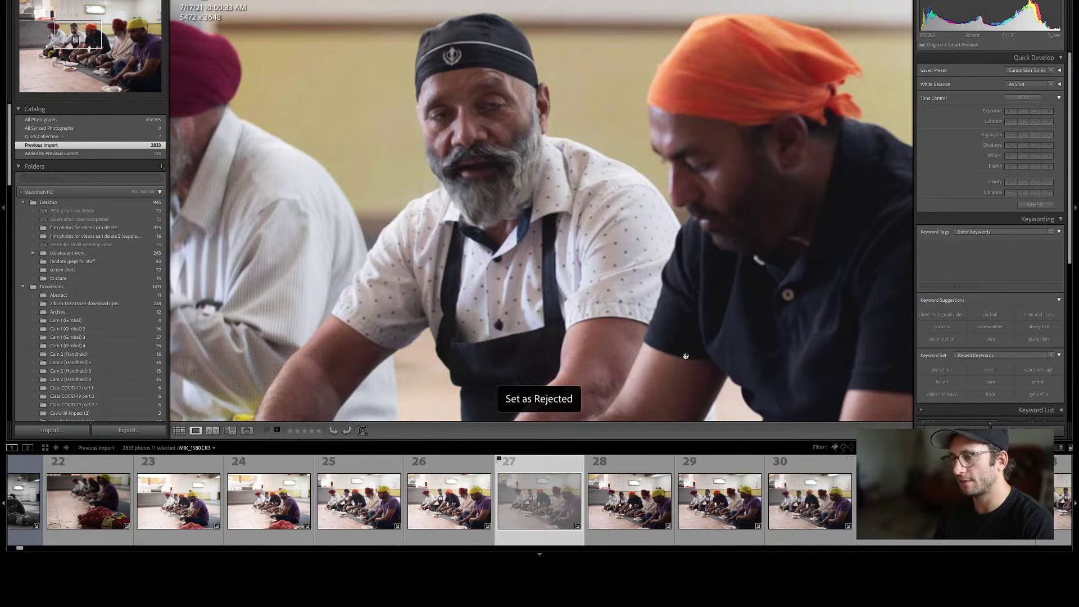
# Filter the import to show only flagged and unflagged photos, hiding the rejected ones.
pyautogui.click(835, 448)
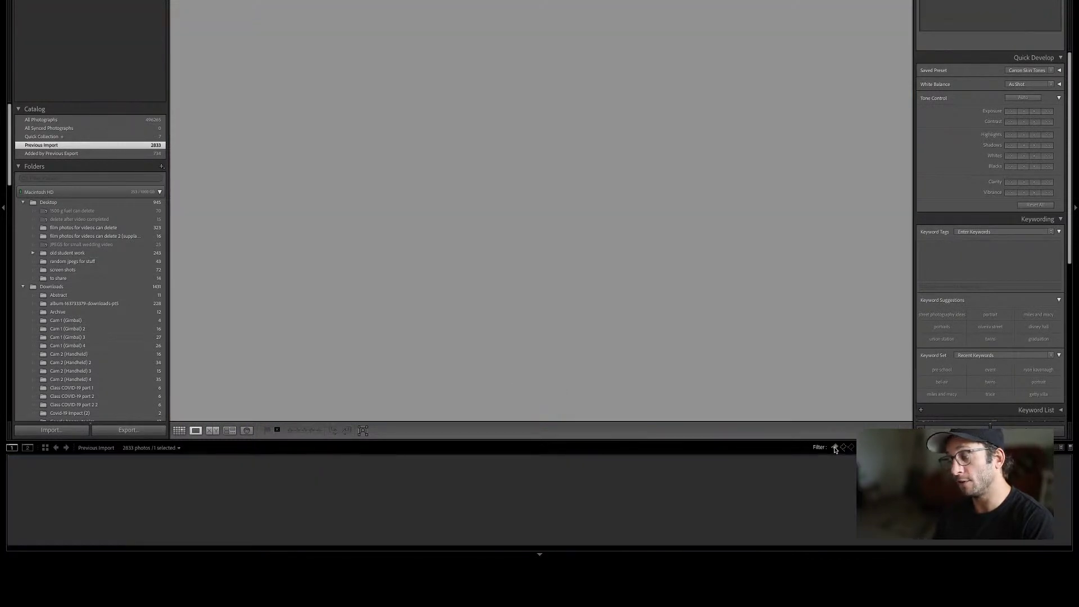
pyautogui.click(844, 449)
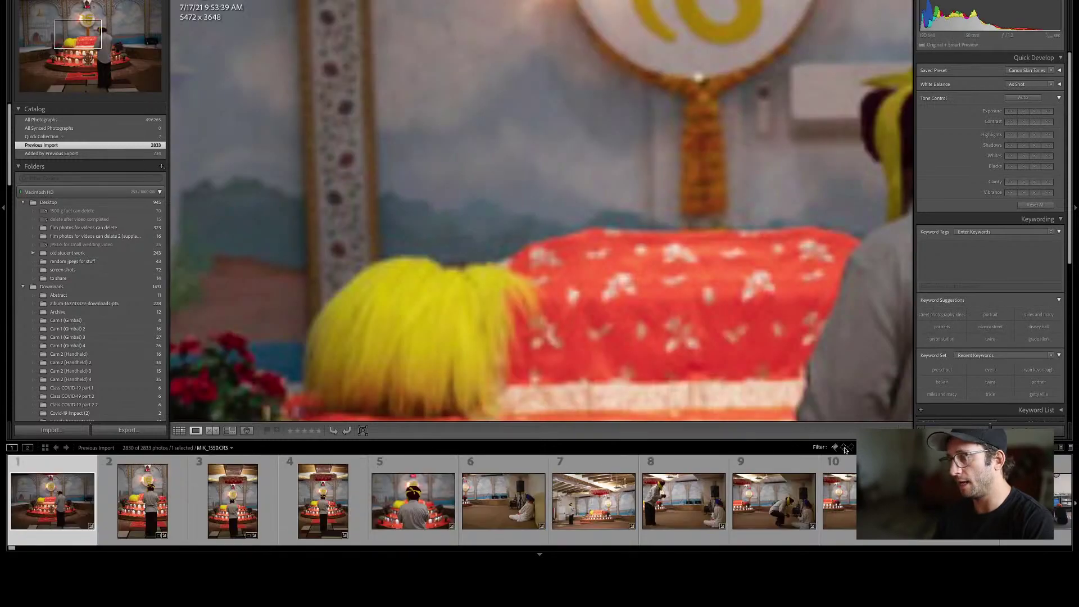
pyautogui.click(834, 448)
pyautogui.click(844, 449)
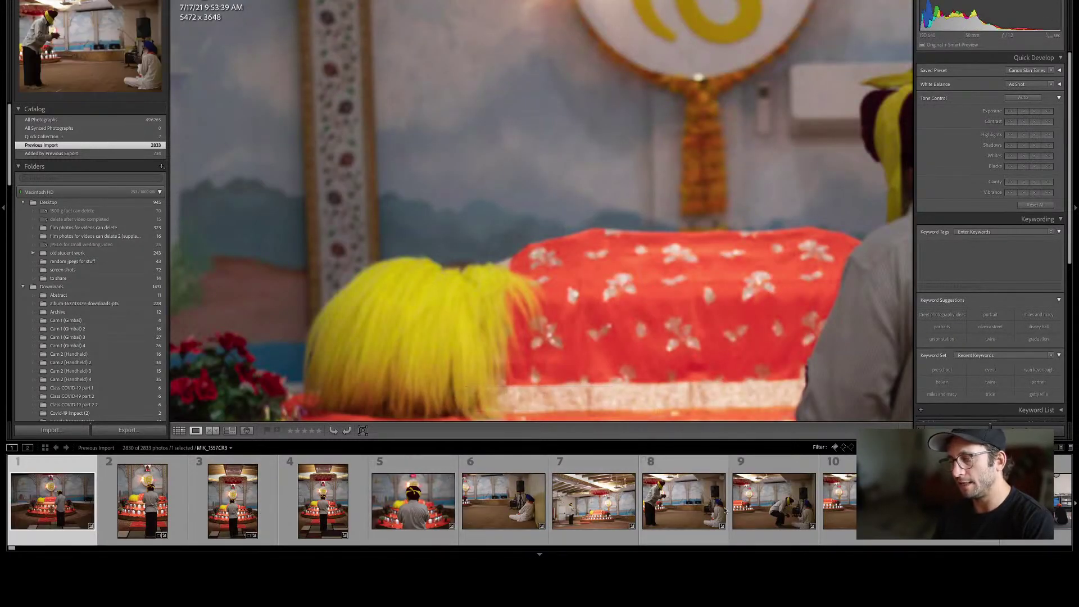
# Return to the grid and select color photo 20 beside the black-and-white copies.
pyautogui.press('g')
pyautogui.scroll(-2, 655, 365)
pyautogui.scroll(-5, 655, 364)
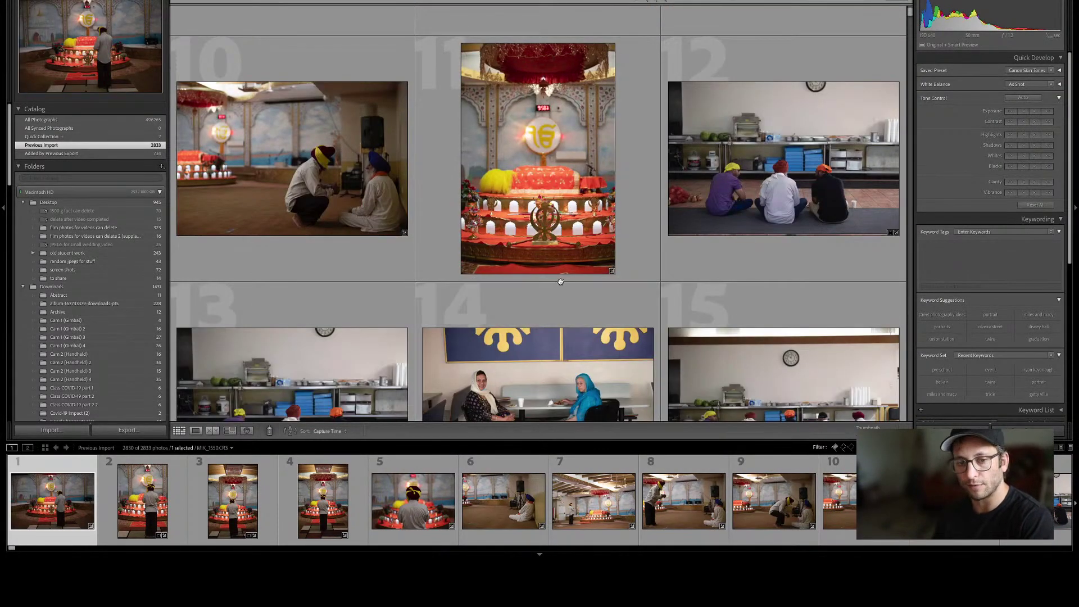
pyautogui.scroll(-3, 561, 312)
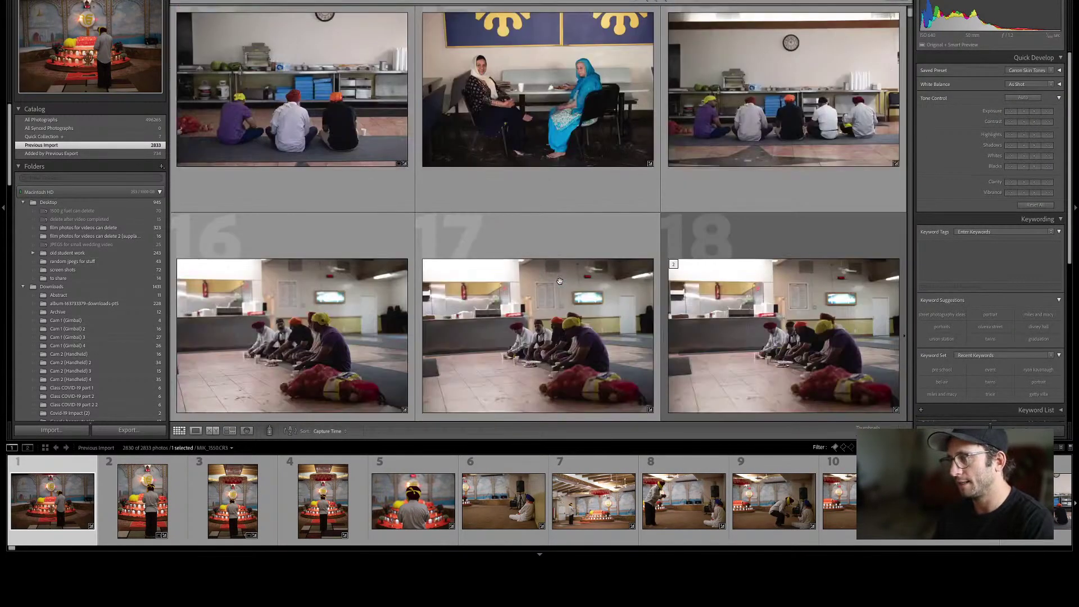
pyautogui.click(560, 281)
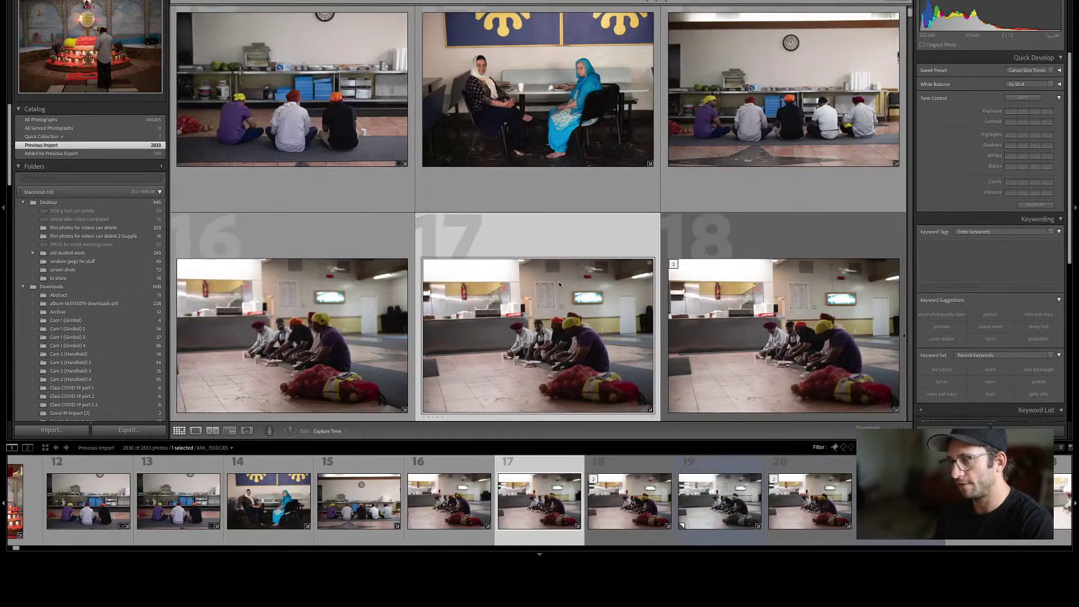
pyautogui.scroll(-1, 560, 281)
pyautogui.click(559, 283)
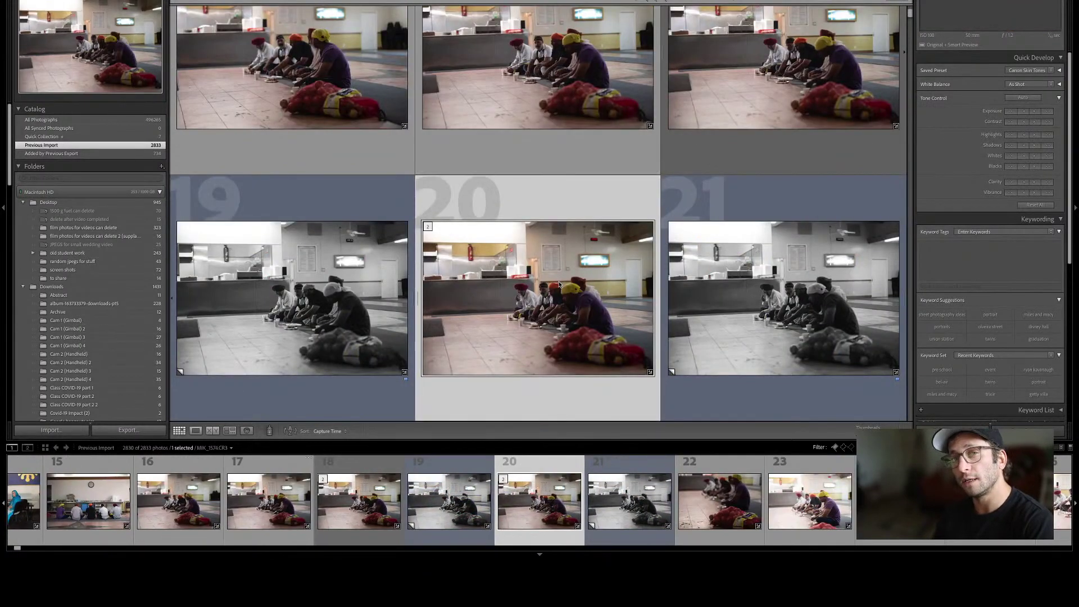
# Compare photo 20 with its black-and-white copy, and photo 23 with photo 24, ending on photo 23.
pyautogui.press('s')
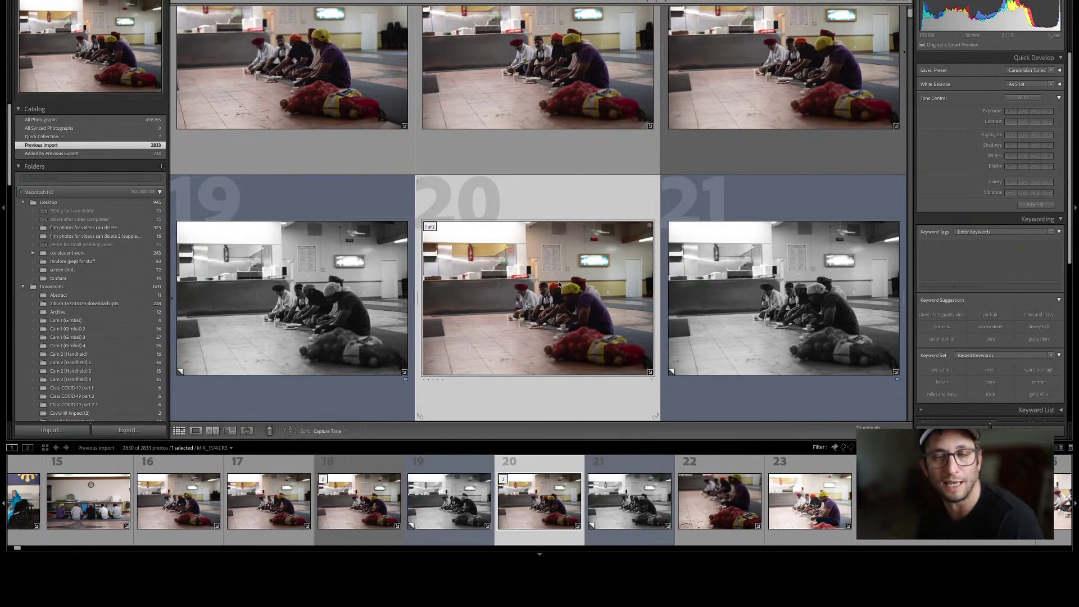
pyautogui.press('Right')
pyautogui.press('Left')
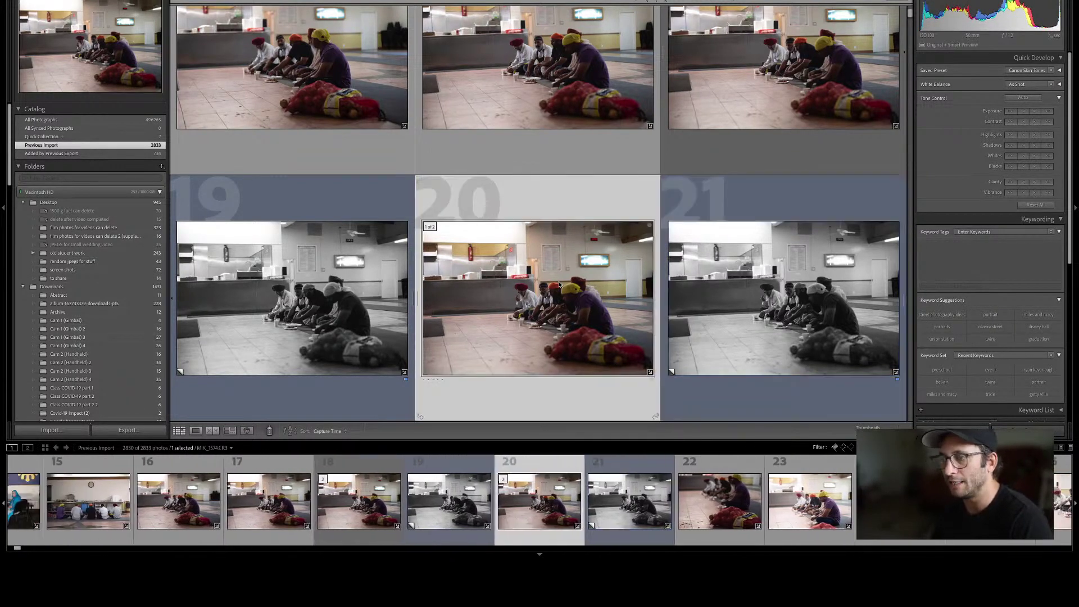
pyautogui.press('Down')
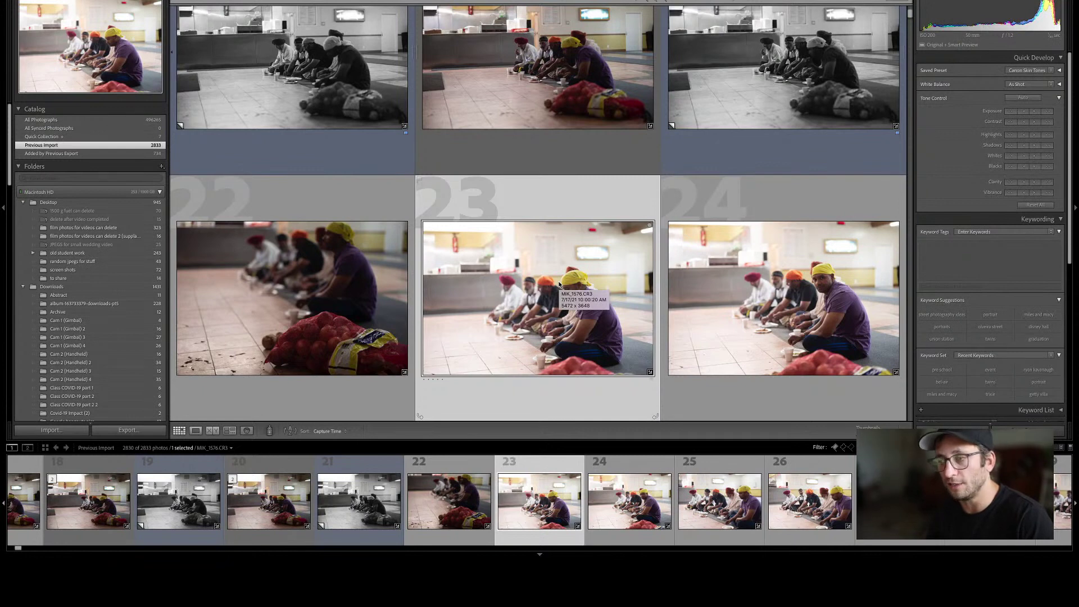
pyautogui.press('Right')
pyautogui.press('Left')
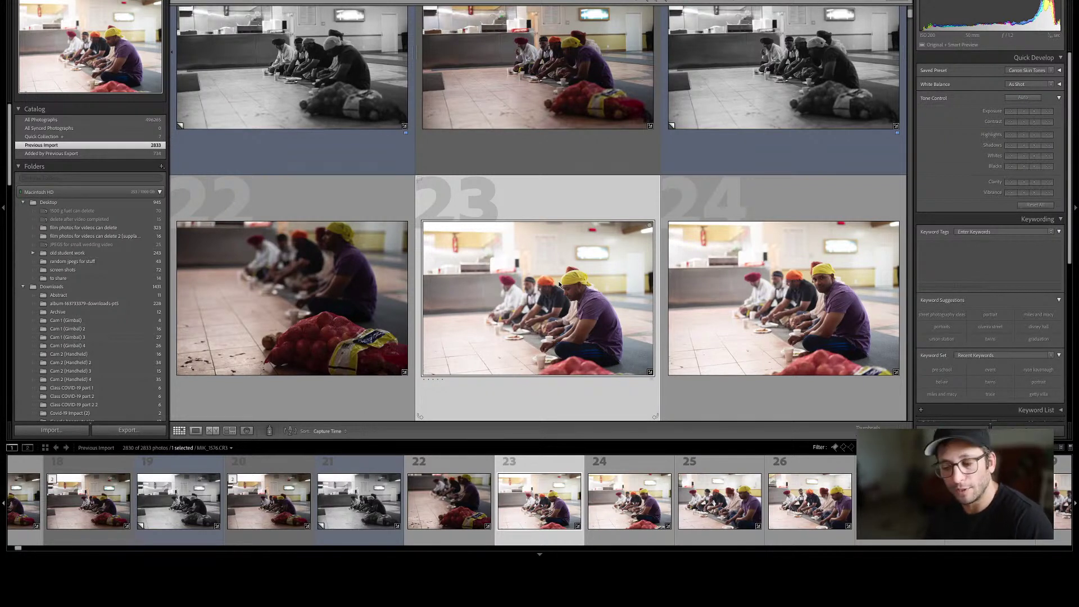
# Flip between photos 22 and 23 in the grid to see where the brighter series begins.
pyautogui.scroll(-3, 559, 285)
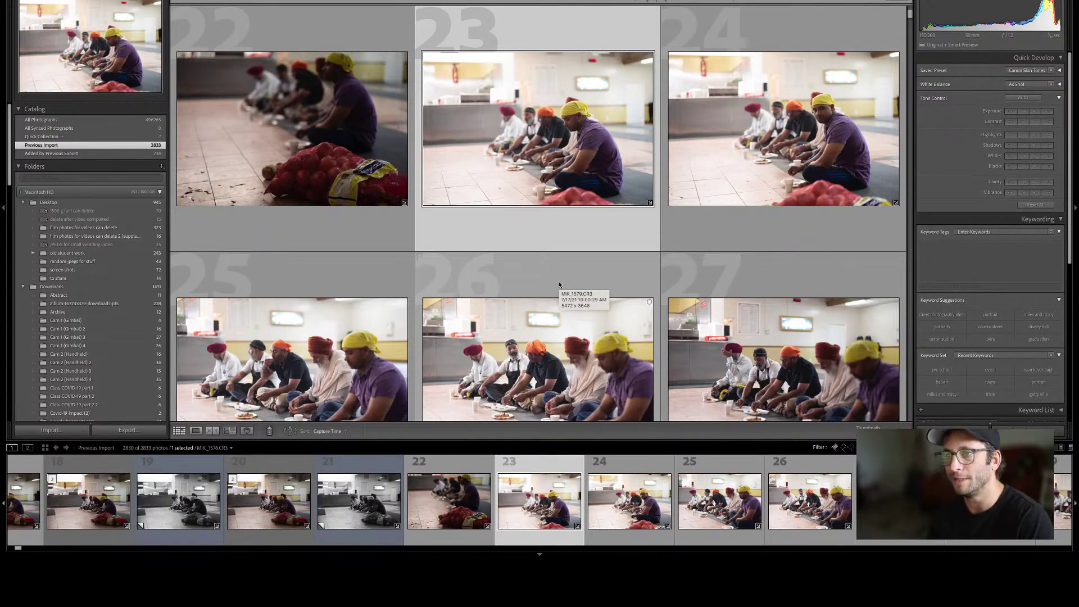
pyautogui.press('Left')
pyautogui.press('Right')
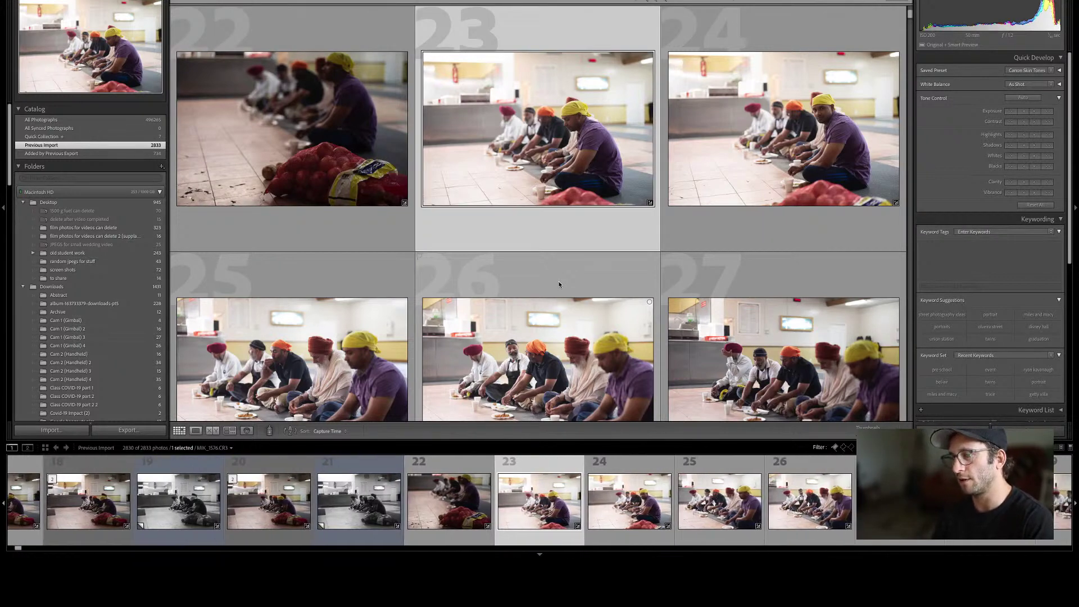
pyautogui.press('Left')
pyautogui.press('Right')
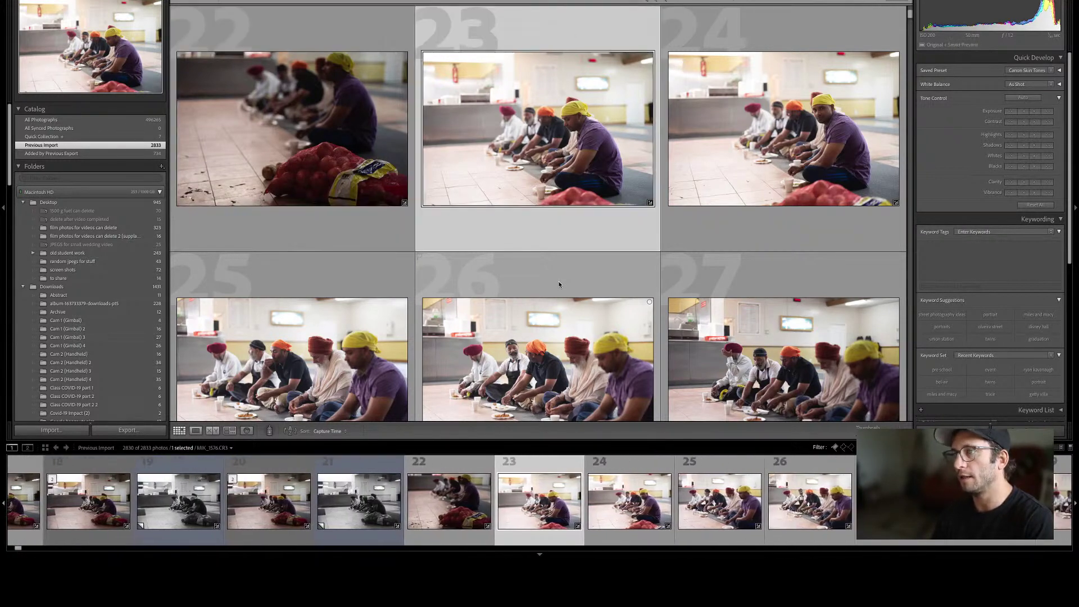
# Select photos 23 through 27 together in the grid and check the neighboring shots 28 to 30.
pyautogui.hotkey('shift', 'Right')
pyautogui.hotkey('shift', 'Right')
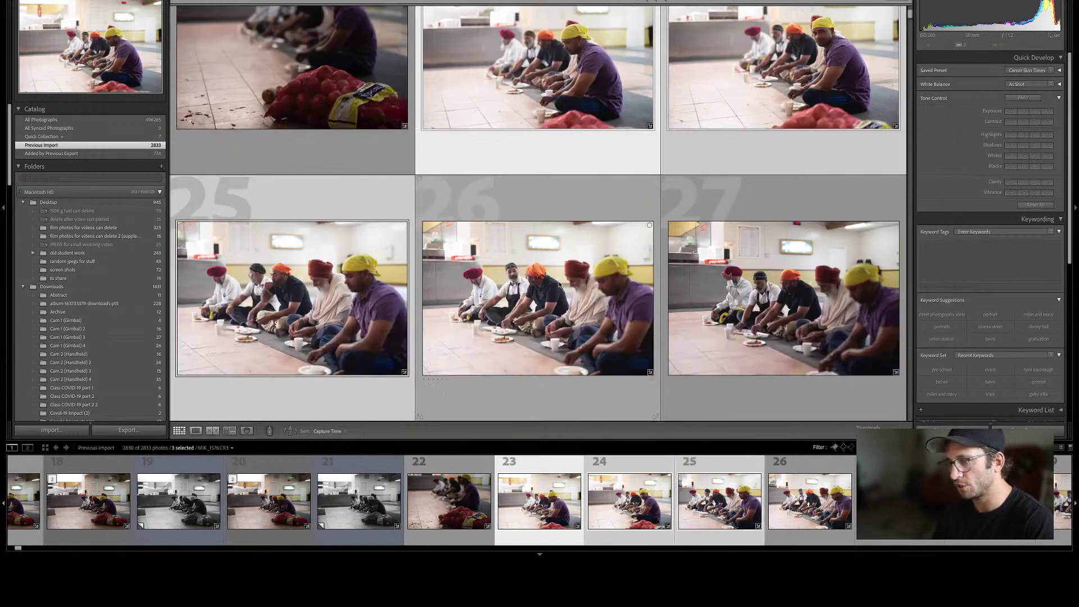
pyautogui.hotkey('shift', 'Right')
pyautogui.hotkey('shift', 'Right')
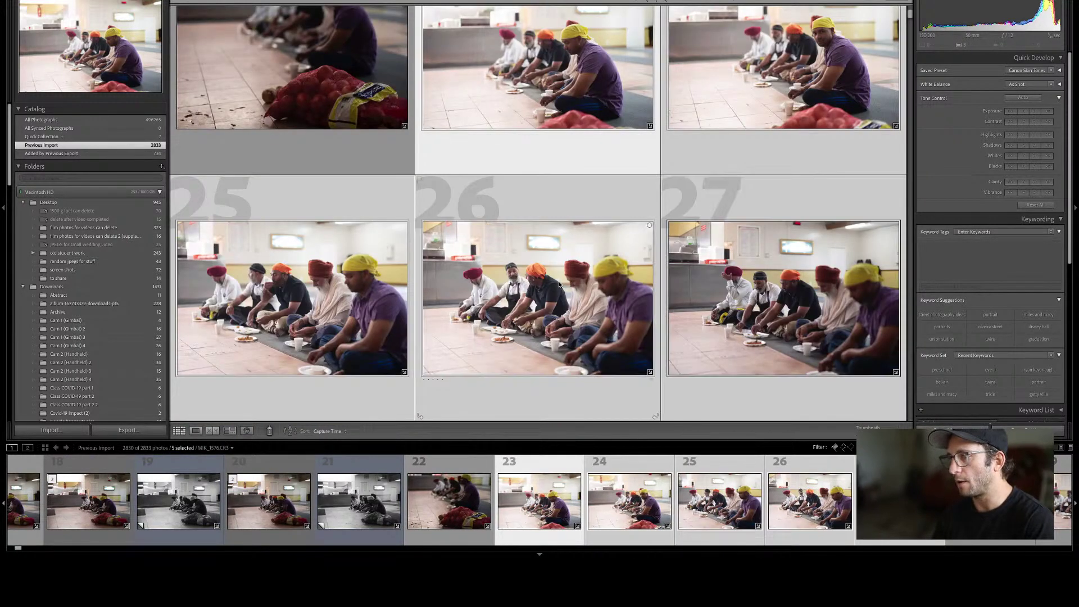
pyautogui.scroll(-3, 560, 285)
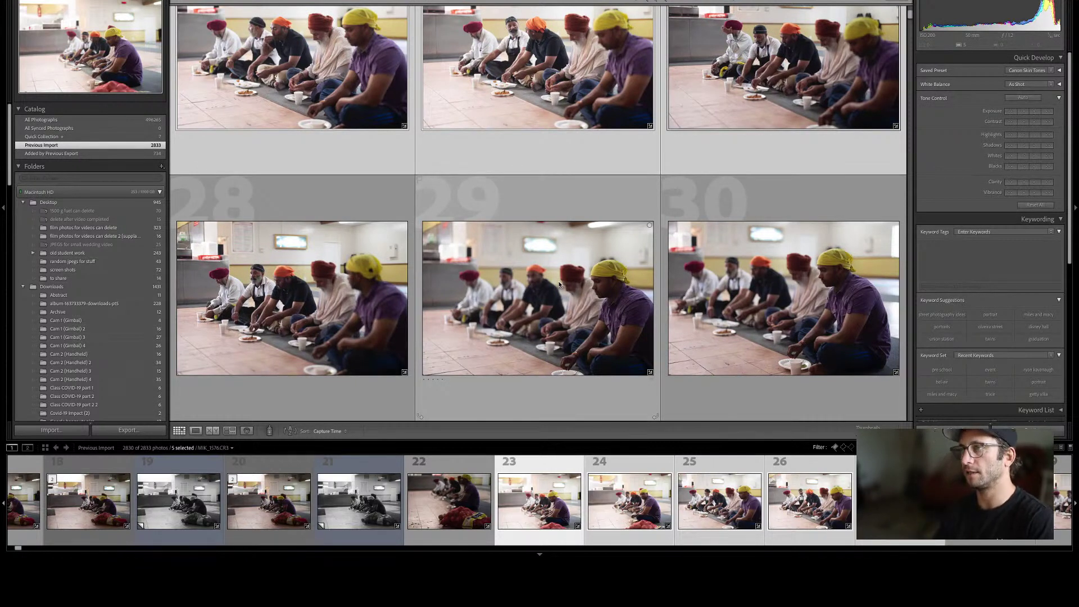
pyautogui.scroll(1, 553, 173)
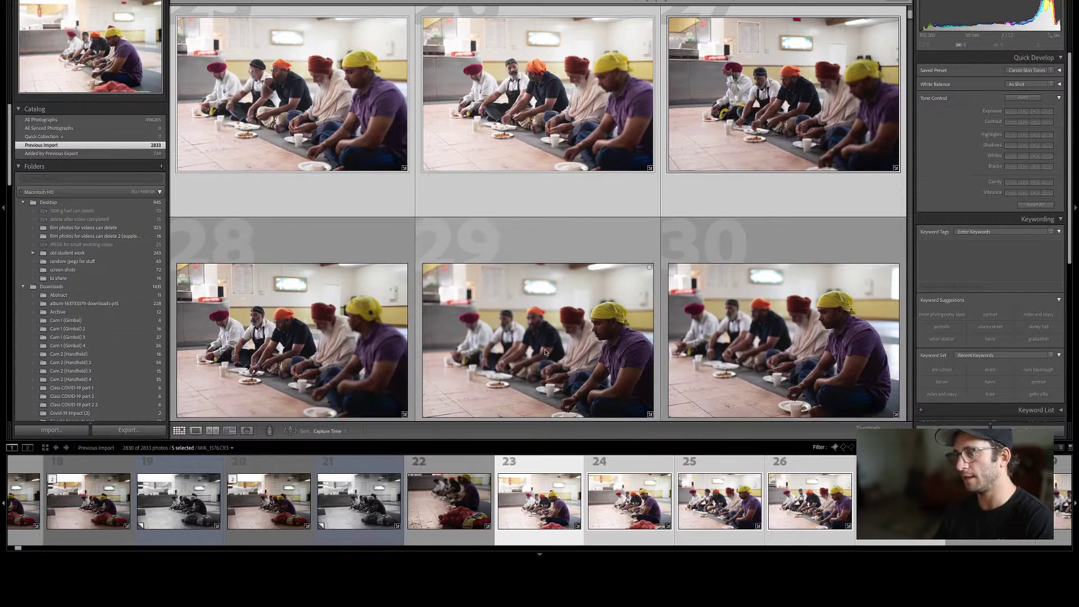
pyautogui.scroll(-1, 354, 328)
pyautogui.scroll(2, 671, 240)
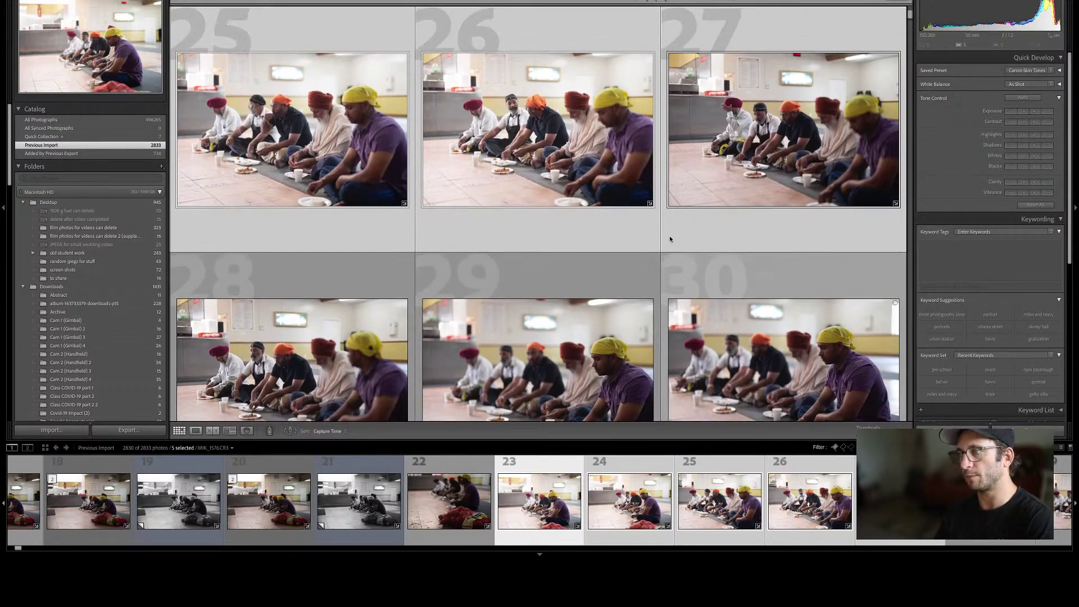
# Open photo 23 in the Develop module at fitted view and lower its highlights to -38.
pyautogui.press('d')
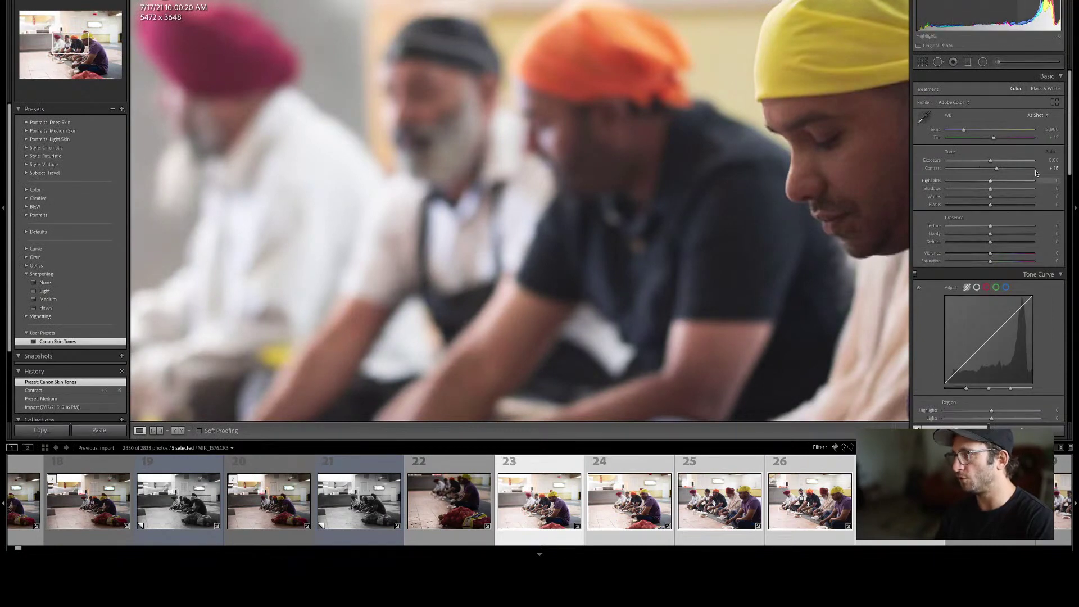
pyautogui.click(635, 146)
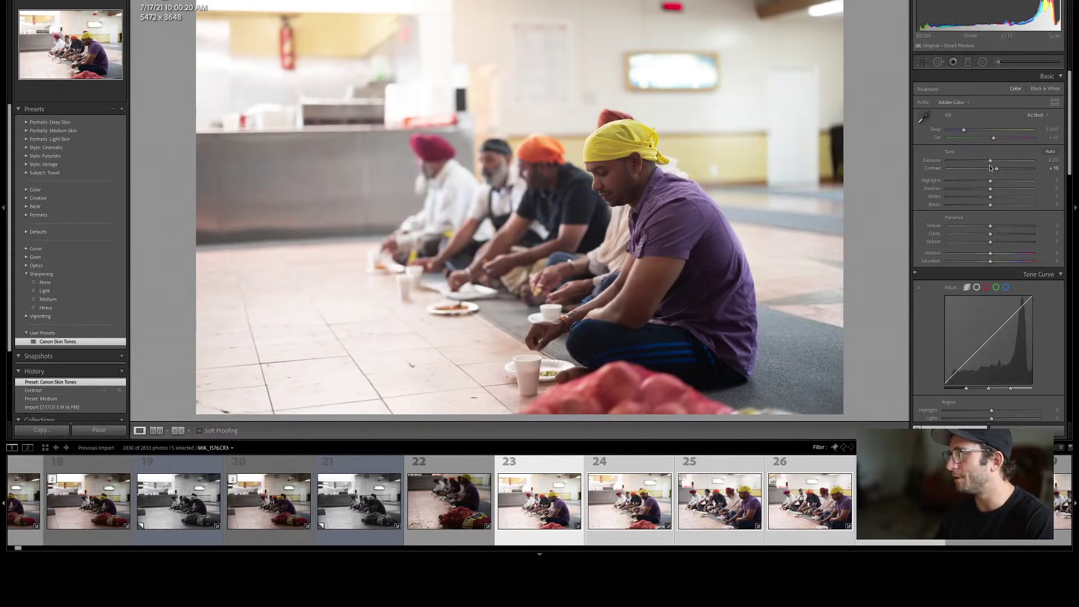
pyautogui.moveTo(981, 182); pyautogui.dragTo(974, 183)
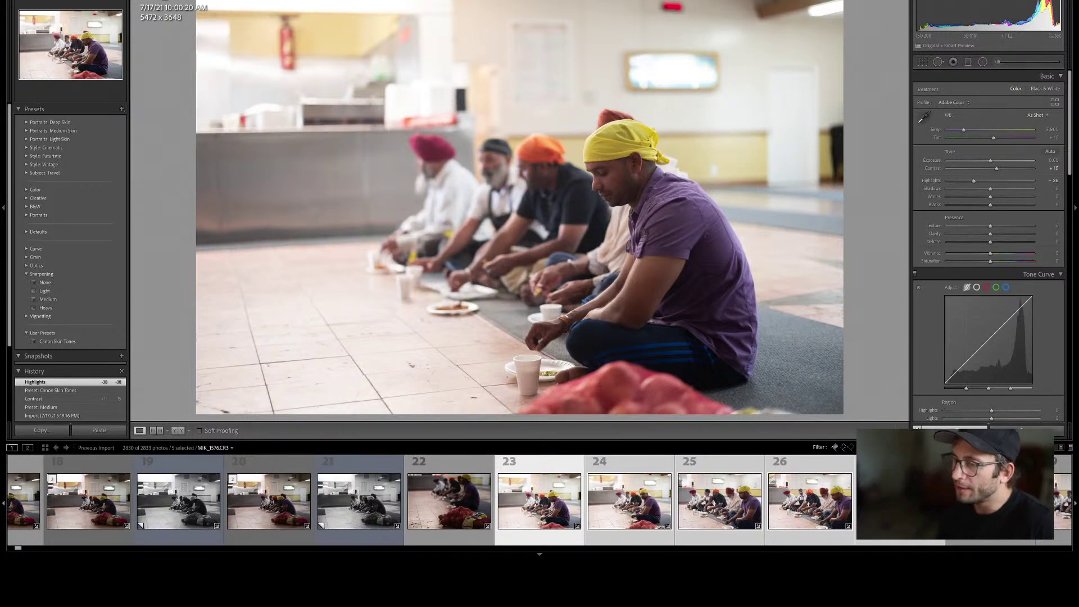
# Return to the Library grid, reduce the selection to photo 23, and open the following shots in loupe view.
pyautogui.scroll(-1, 558, 503)
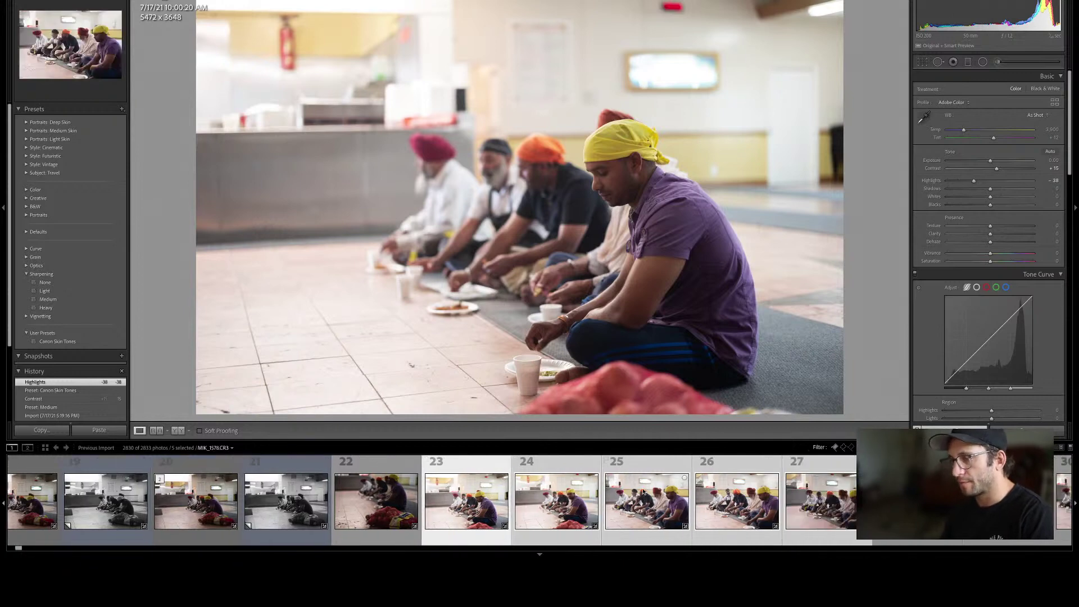
pyautogui.scroll(-1, 644, 493)
pyautogui.press('g')
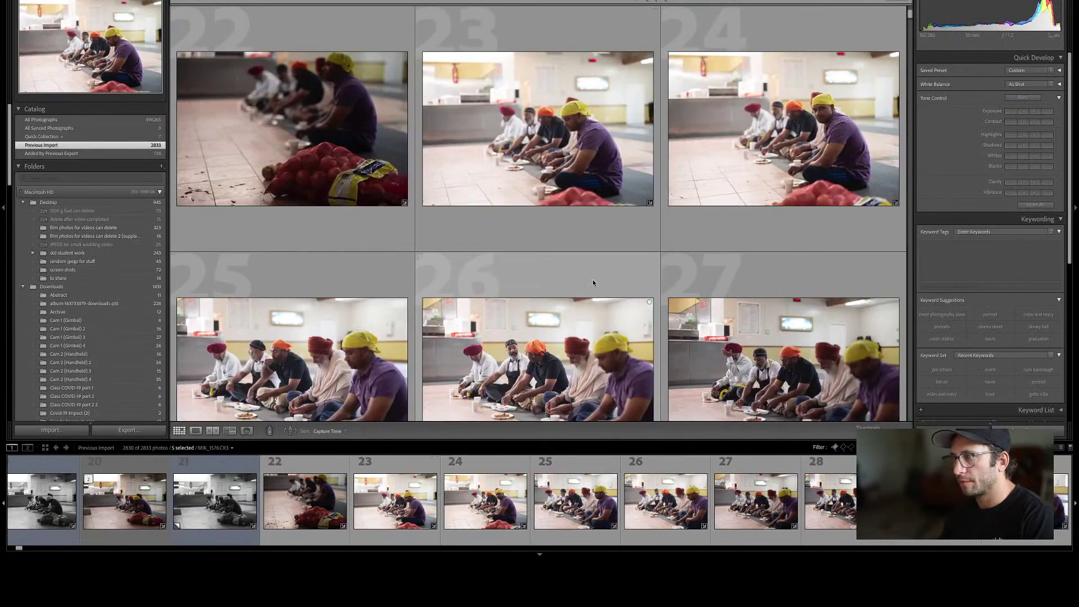
pyautogui.click(551, 173)
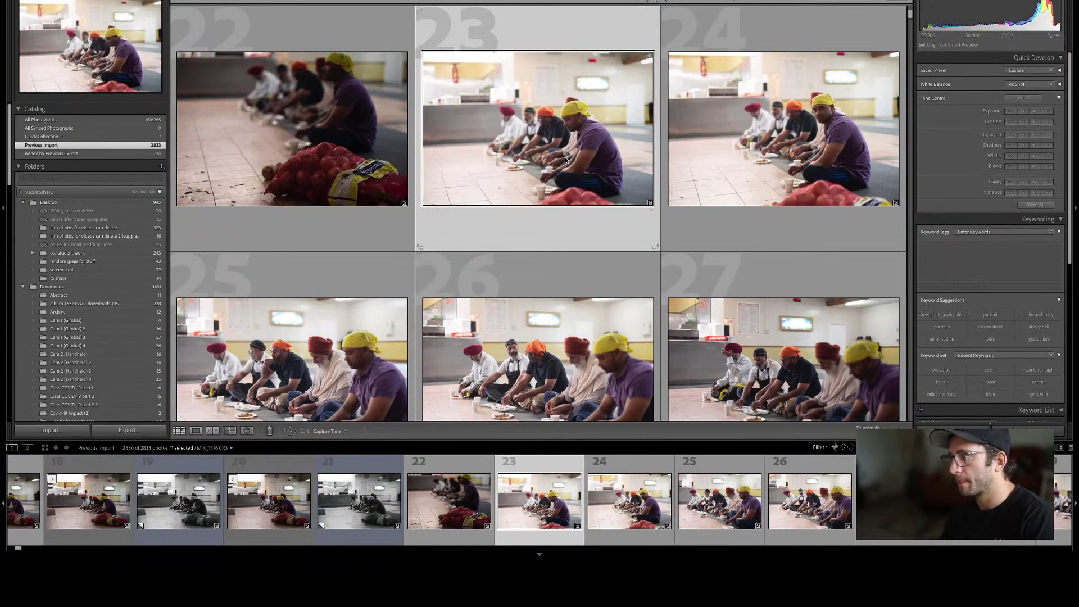
pyautogui.press('Down')
pyautogui.press('e')
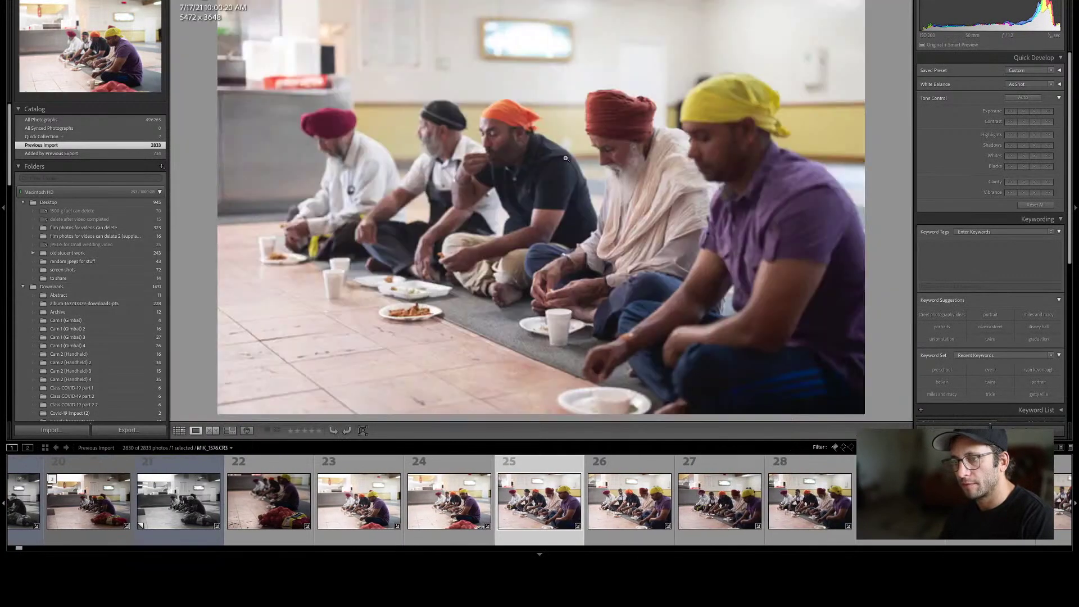
# Compare photos 25 to 27 of the seated row of men and reject photo 26.
pyautogui.press('Right')
pyautogui.press('Right')
pyautogui.press('Left')
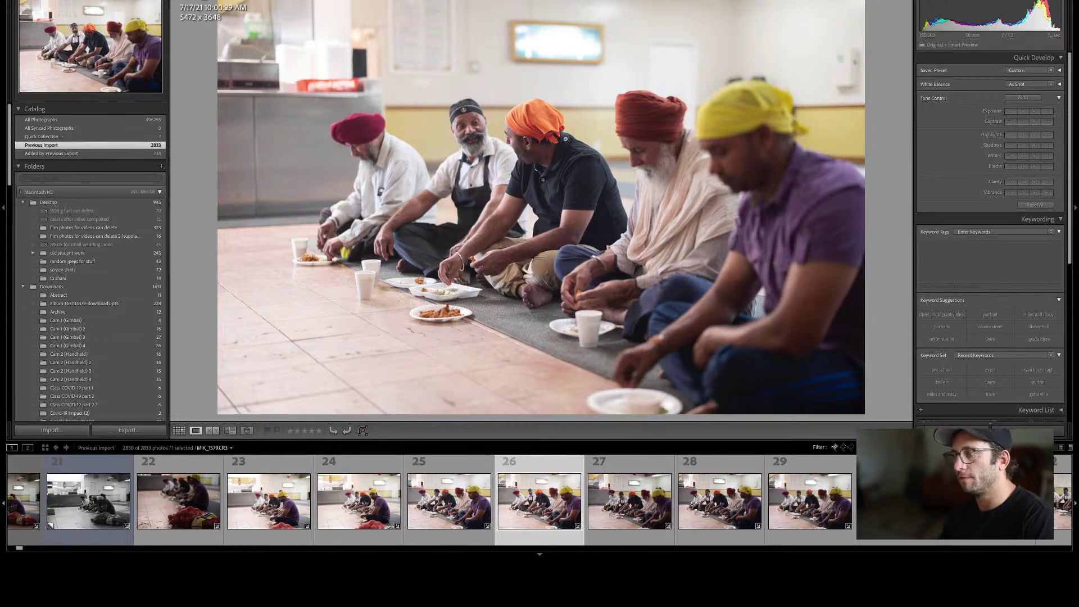
pyautogui.press('x')
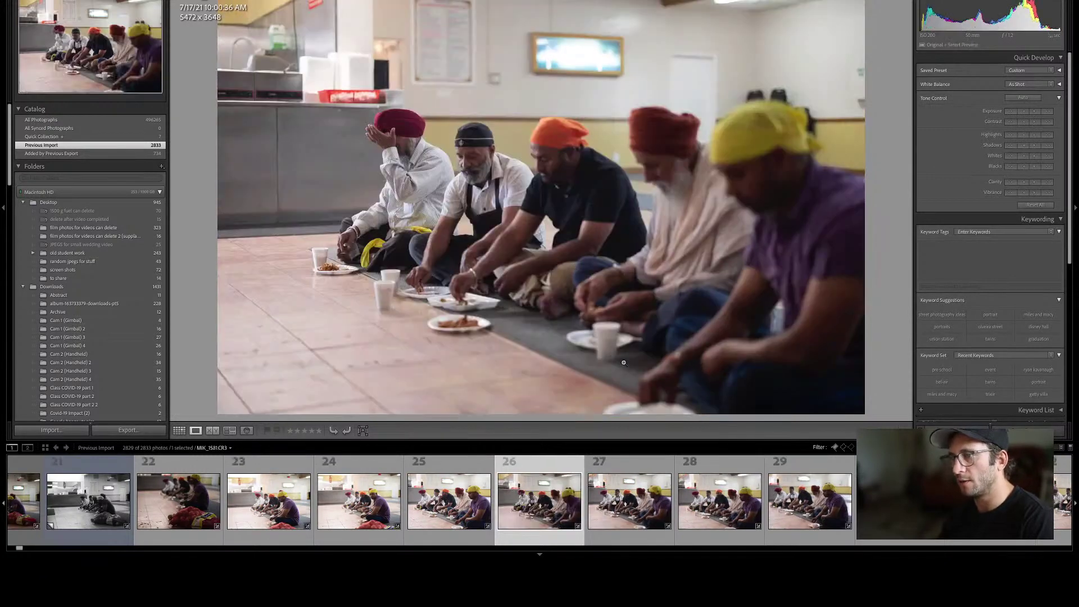
# Advance past photos 27 and 28 and compare photo 29 with photo 30.
pyautogui.press('Right')
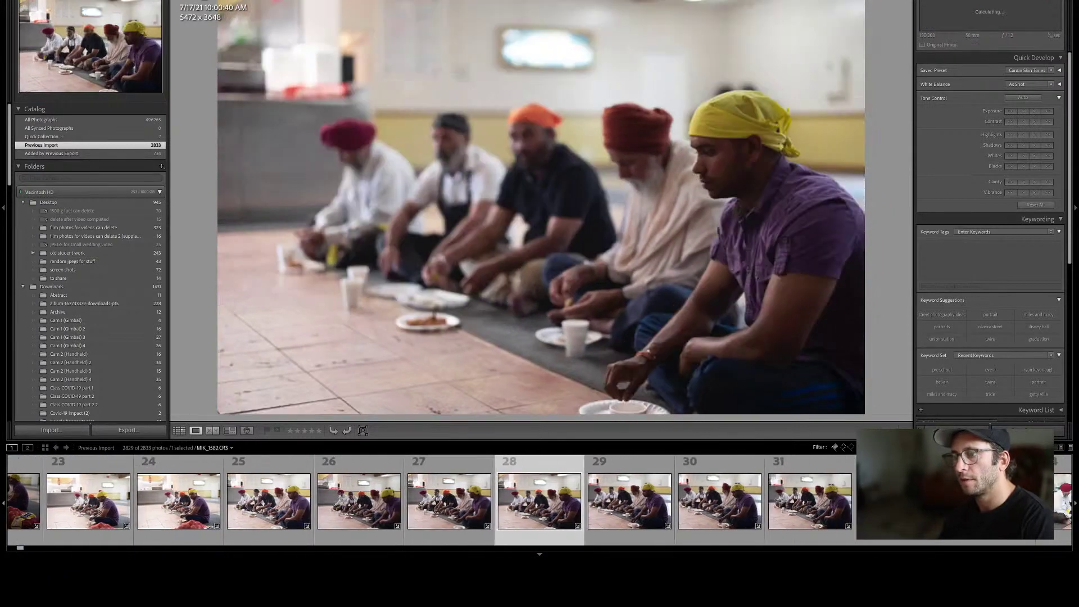
pyautogui.press('Right')
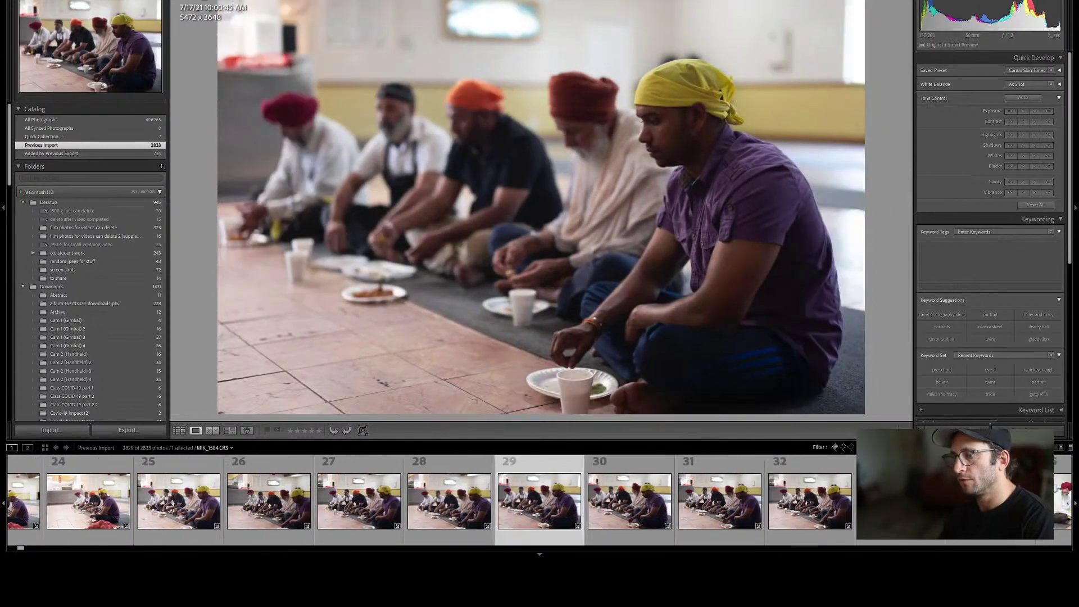
pyautogui.press('Right')
pyautogui.press('Left')
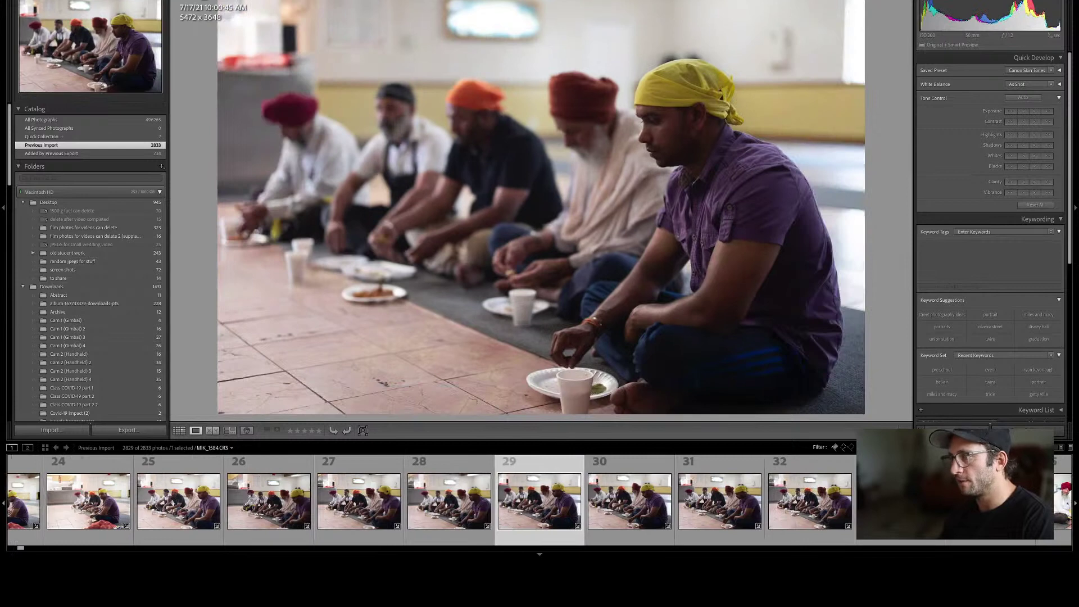
pyautogui.press('Right')
pyautogui.press('Left')
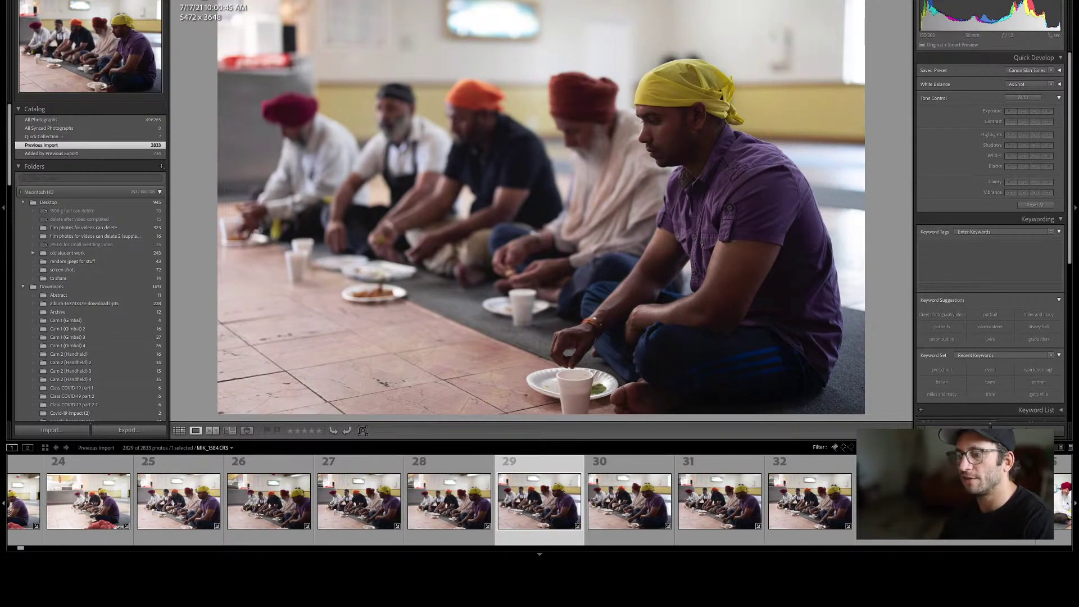
# Review photos 30 to 33 of the seated row and label photo 33 blue.
pyautogui.press('Right')
pyautogui.press('Right')
pyautogui.press('Right')
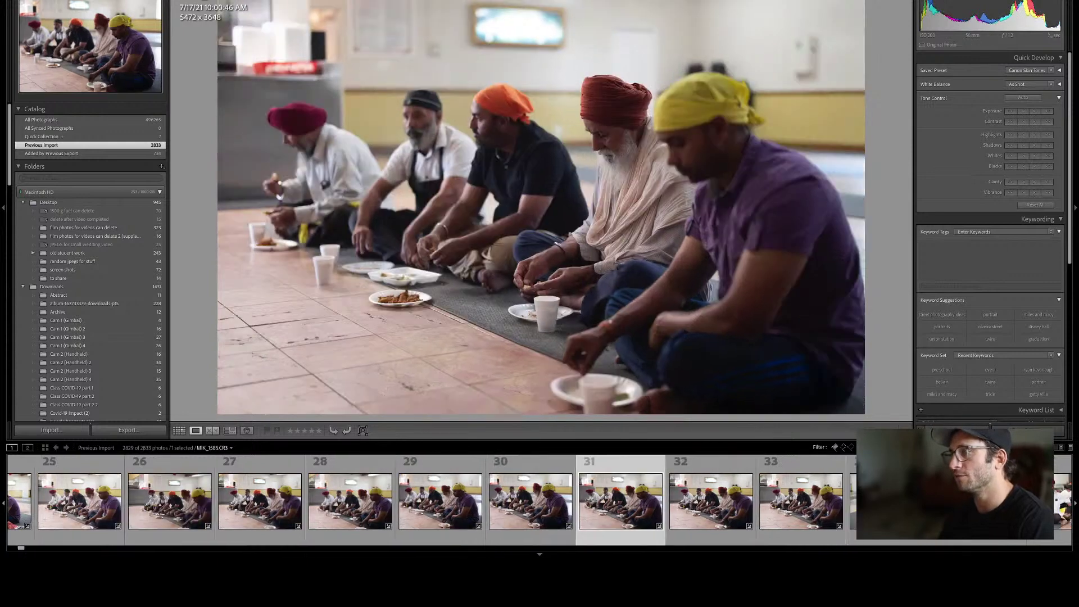
pyautogui.press('Right')
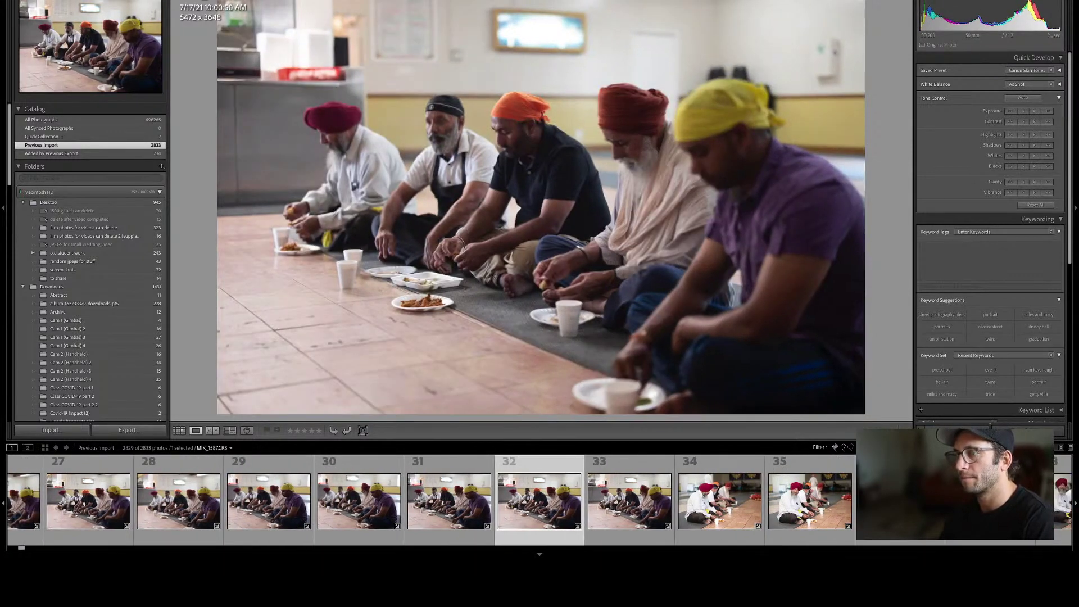
pyautogui.press('Right')
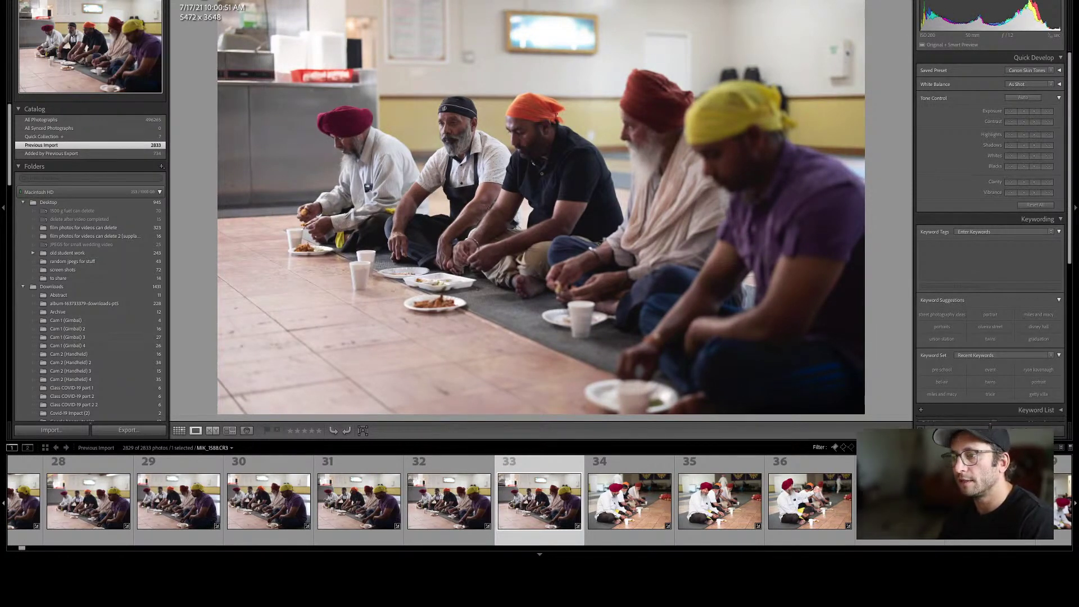
pyautogui.press('Right')
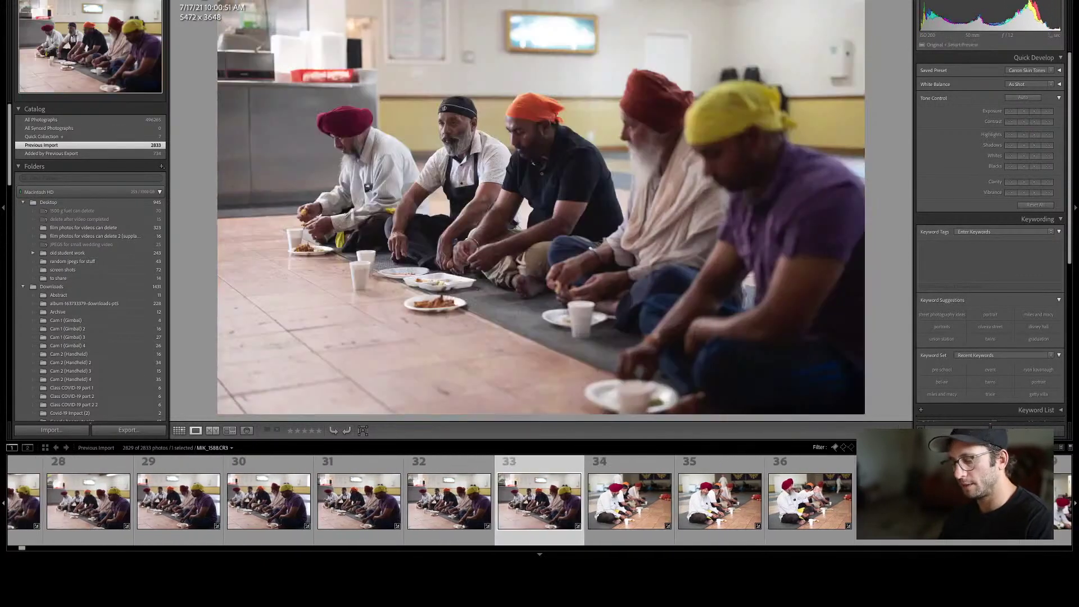
pyautogui.press('9')
pyautogui.press('Right')
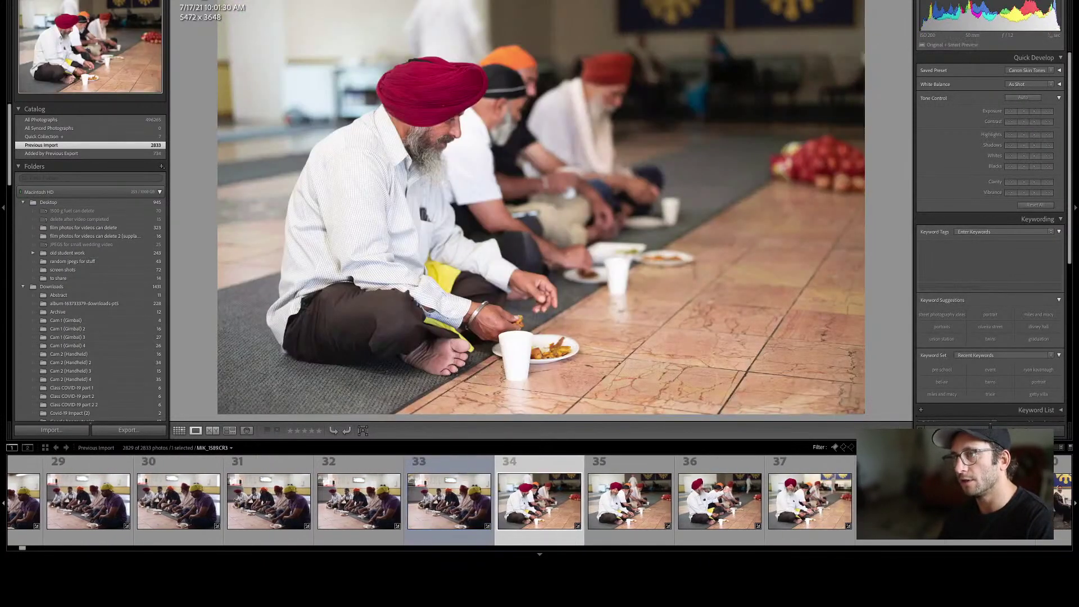
# Compare photos 34 to 36 of the man in the maroon turban and reject photo 35.
pyautogui.press('Right')
pyautogui.press('Right')
pyautogui.press('Left')
pyautogui.press('x')
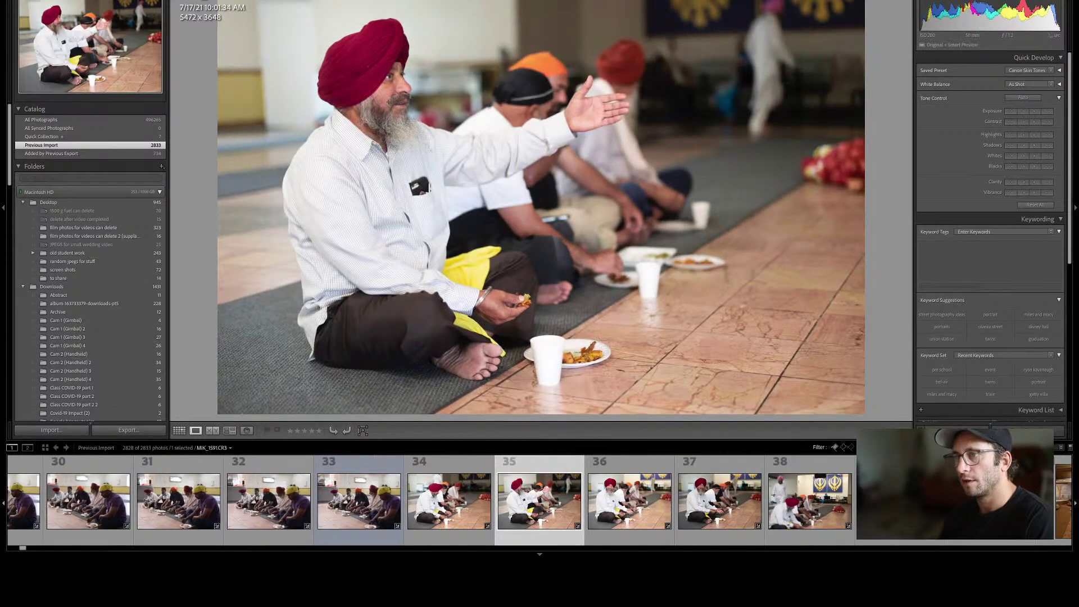
# Compare photos 36 and 37, reject one of the two near-identical portraits, and return to the wide shot with the two emblems.
pyautogui.press('Right')
pyautogui.press('Right')
pyautogui.press('Right')
pyautogui.press('Left')
pyautogui.press('Left')
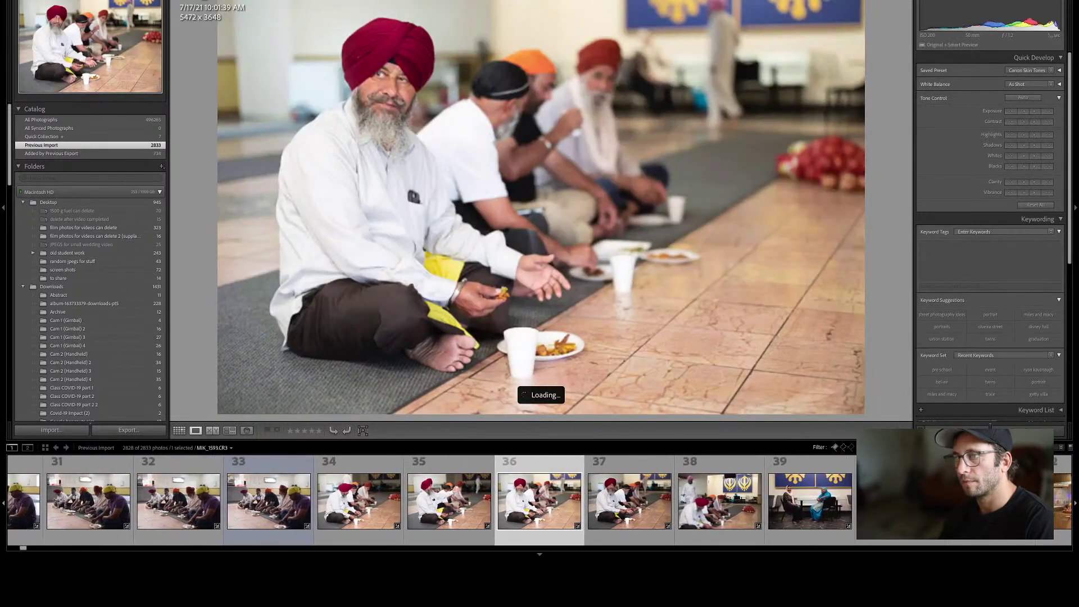
pyautogui.press('Left')
pyautogui.press('Right')
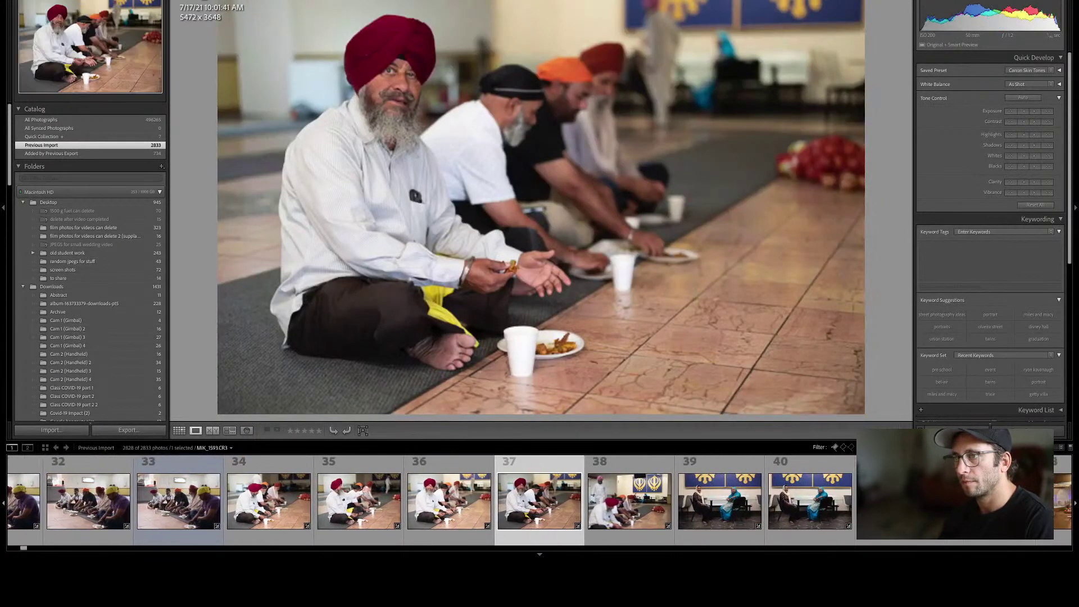
pyautogui.press('x')
pyautogui.press('Right')
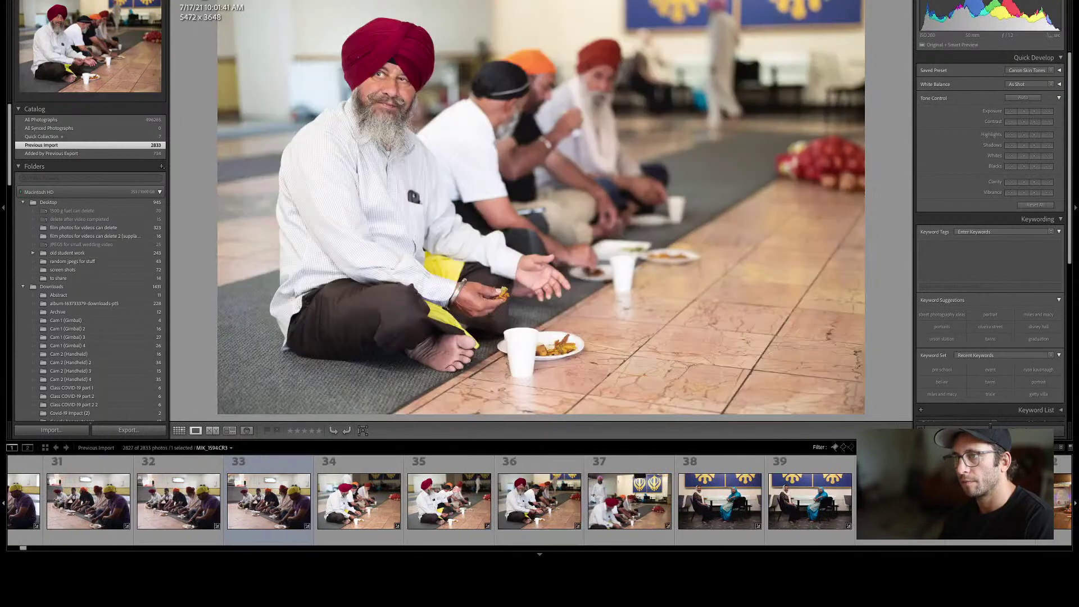
pyautogui.press('x')
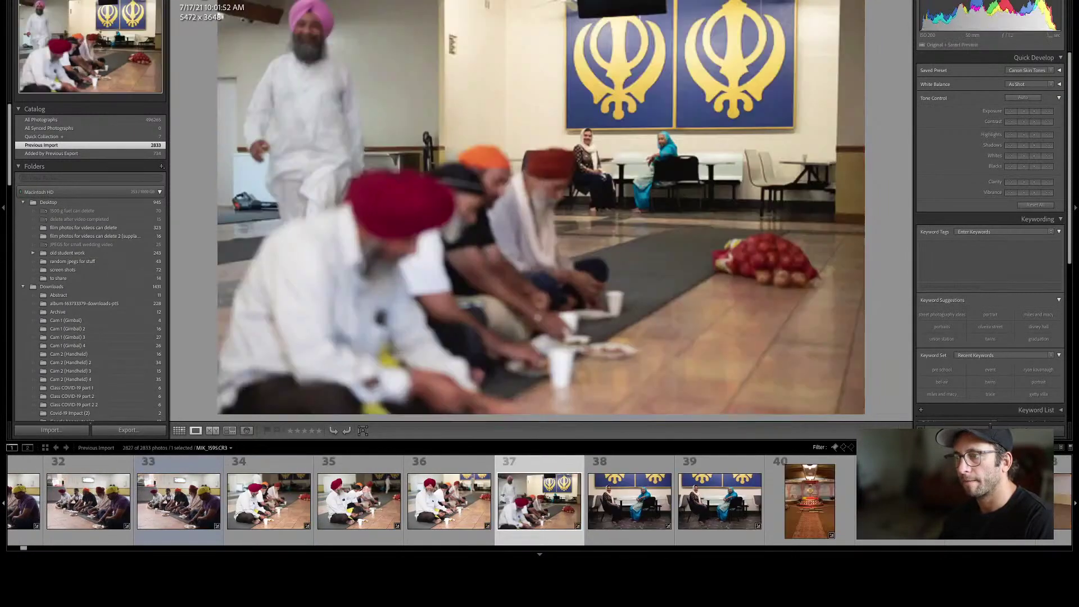
pyautogui.press('Right')
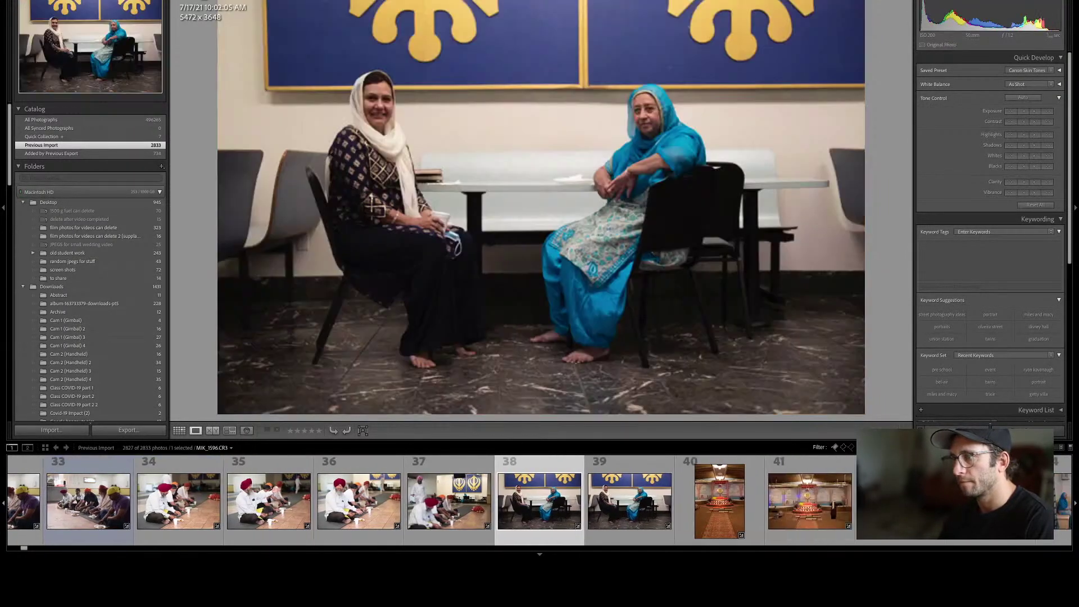
pyautogui.press('Left')
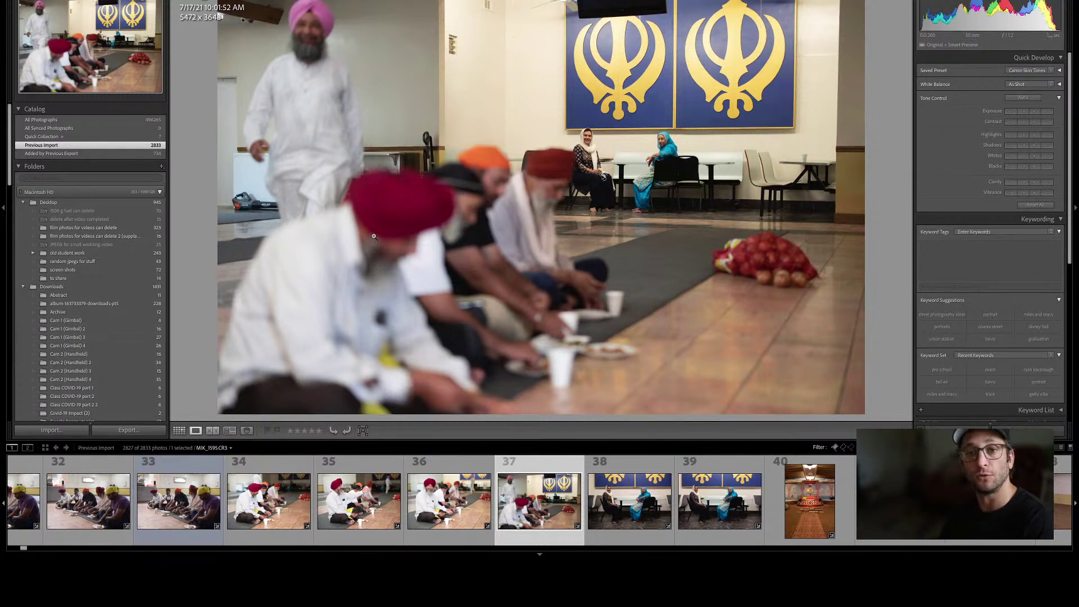
pyautogui.press('r')
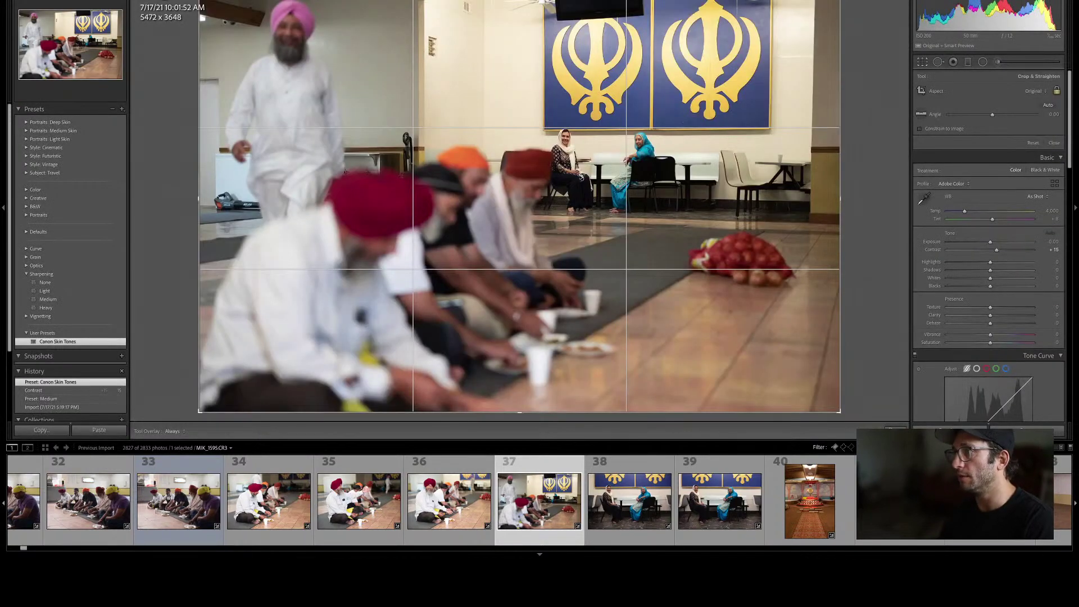
pyautogui.moveTo(839, 1); pyautogui.dragTo(782, 13)
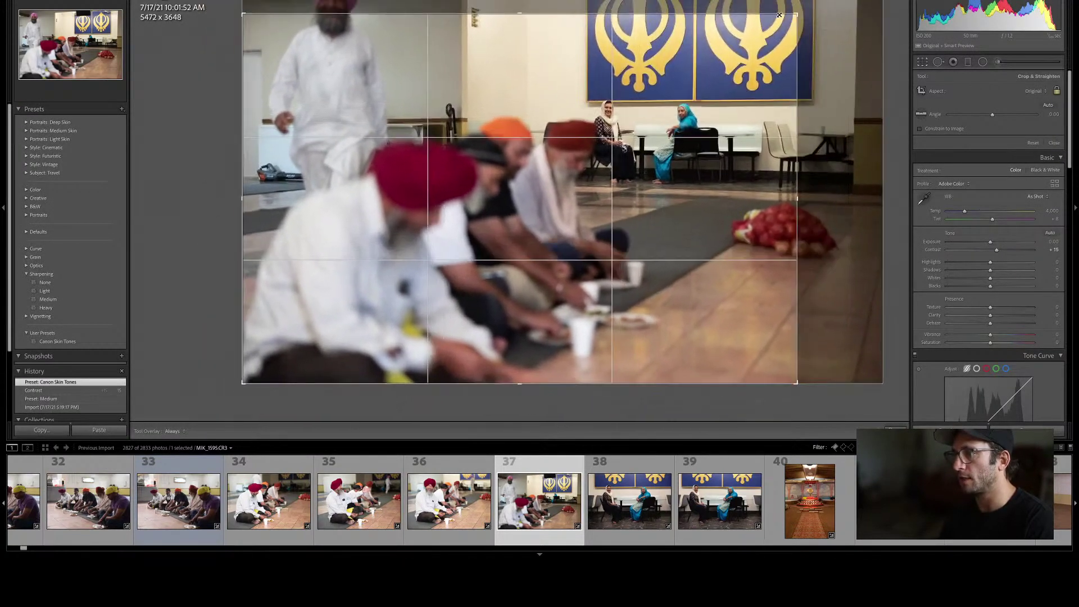
pyautogui.moveTo(781, 16); pyautogui.dragTo(778, 18)
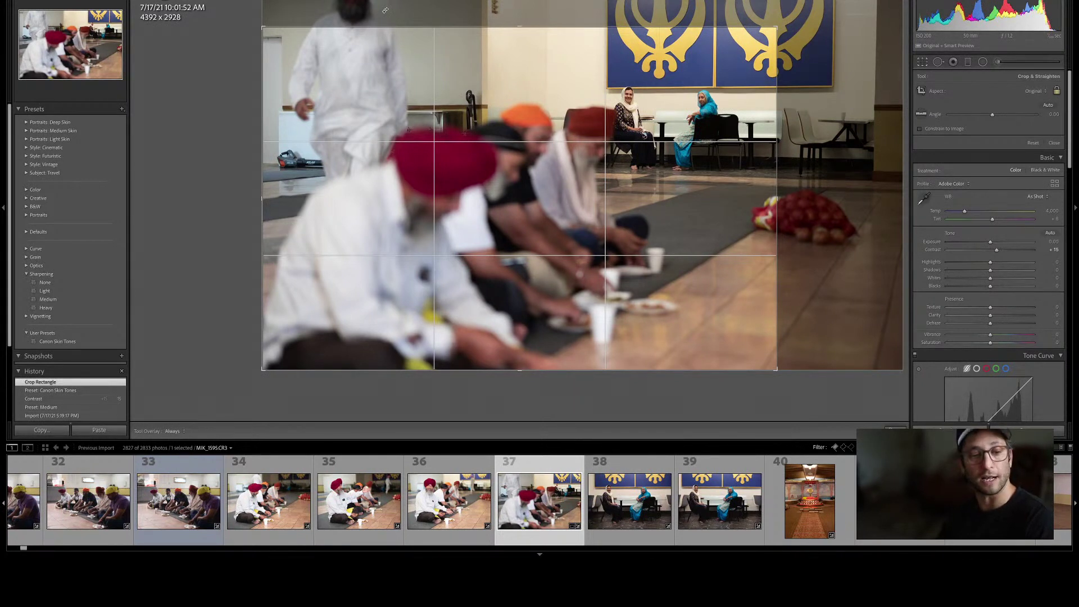
pyautogui.press('Escape')
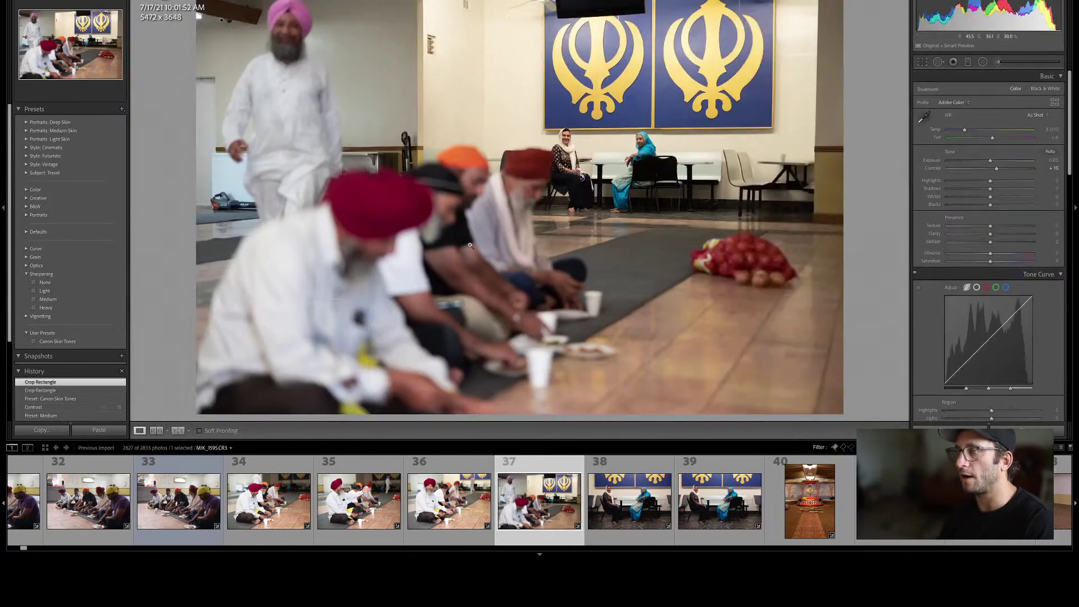
# Create a virtual copy of photo 37 and crop it from the upper corner to 4213 x 2808, keeping the original aspect ratio.
pyautogui.rightClick(532, 502)
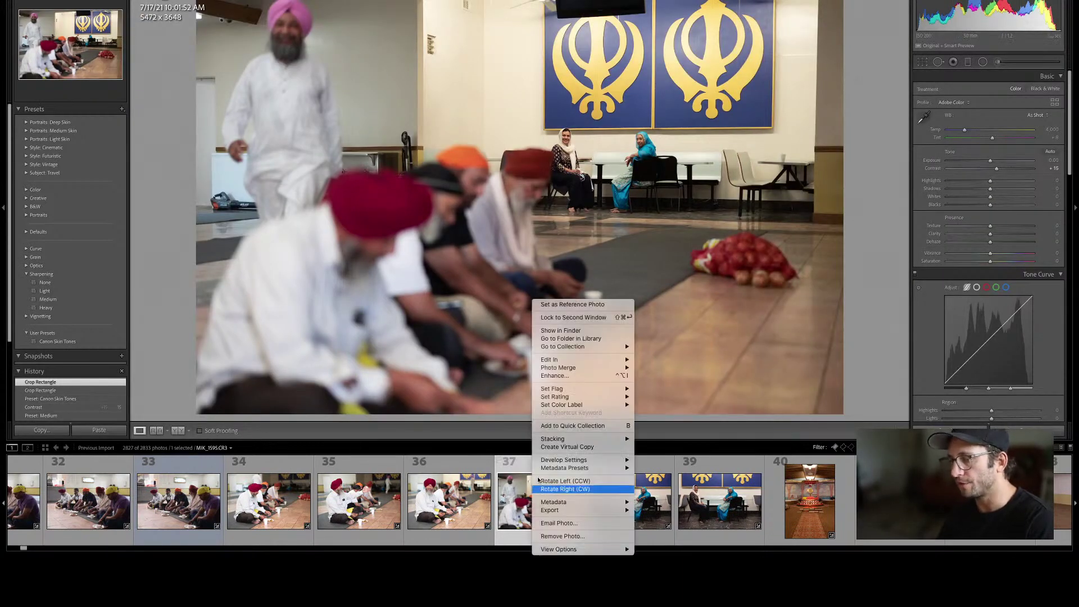
pyautogui.click(571, 448)
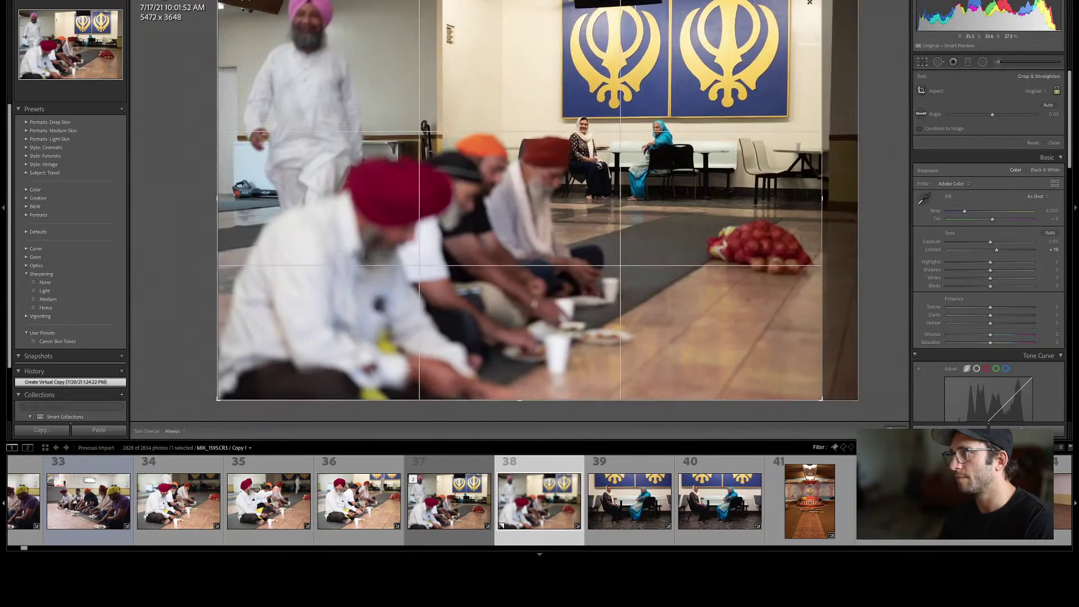
pyautogui.moveTo(809, 3); pyautogui.dragTo(710, 78)
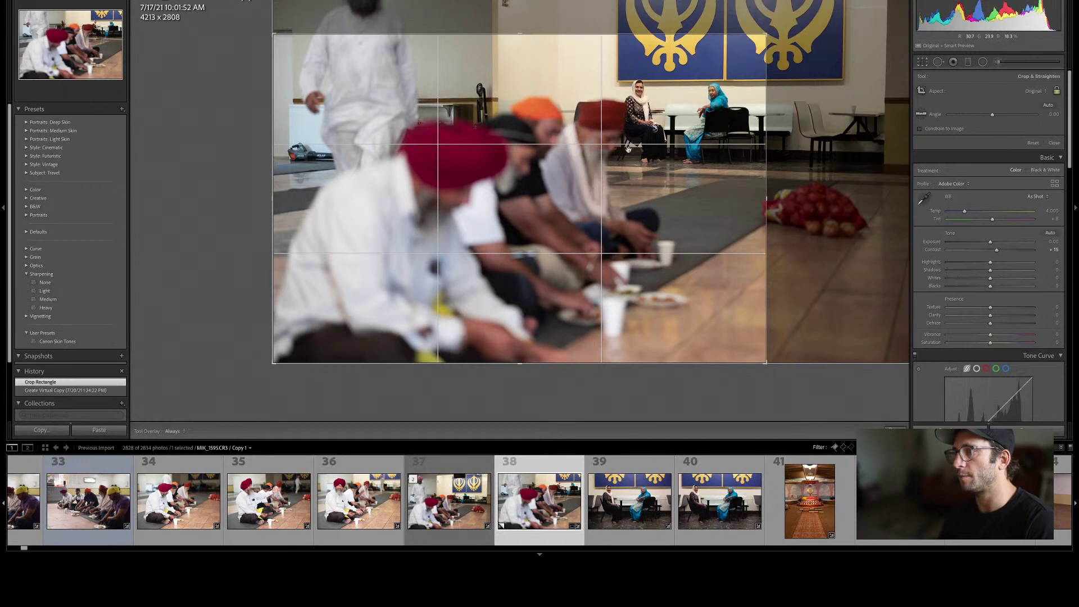
pyautogui.press('Return')
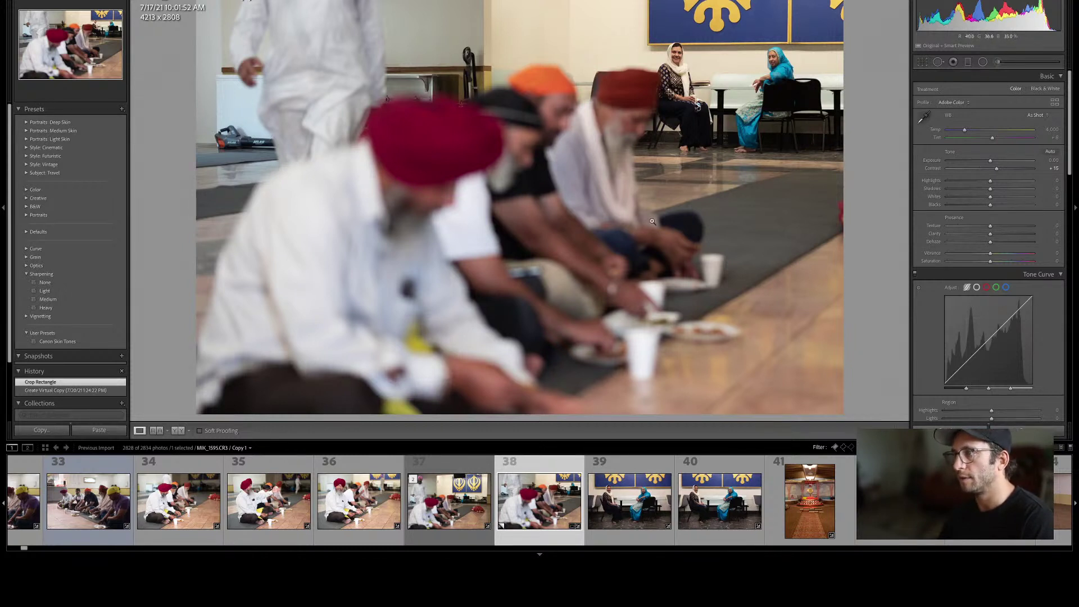
# Try the cropped copy in black and white, restore its color, and label it blue.
pyautogui.press('v')
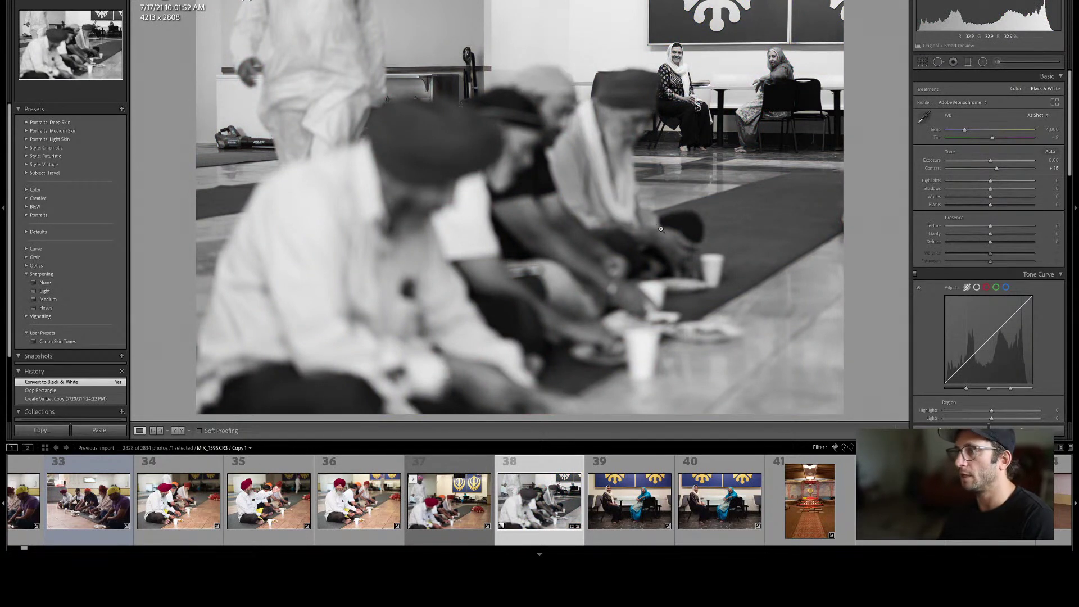
pyautogui.press('v')
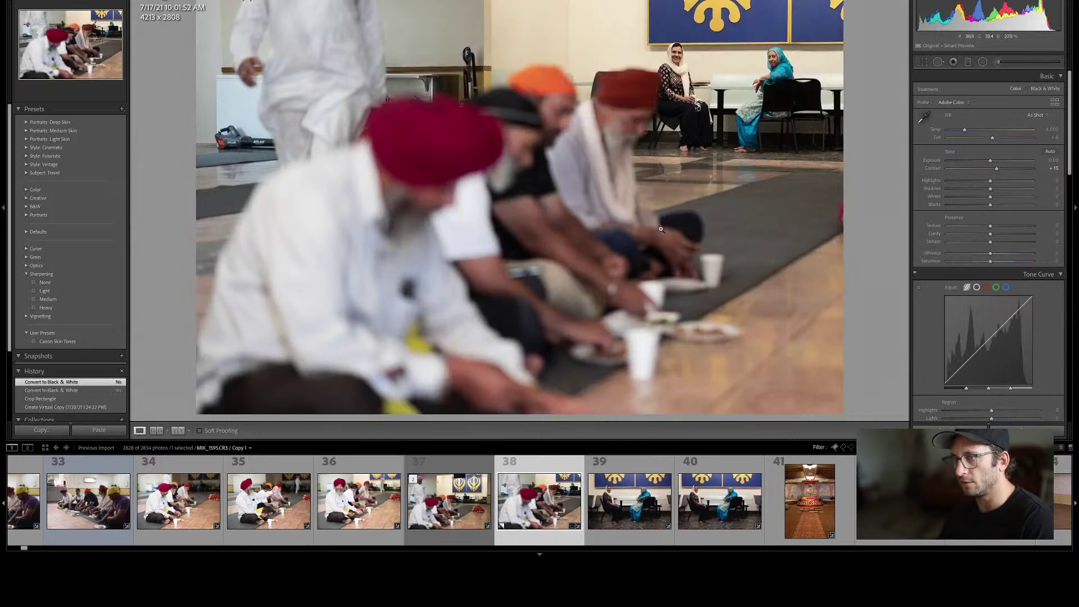
pyautogui.press('9')
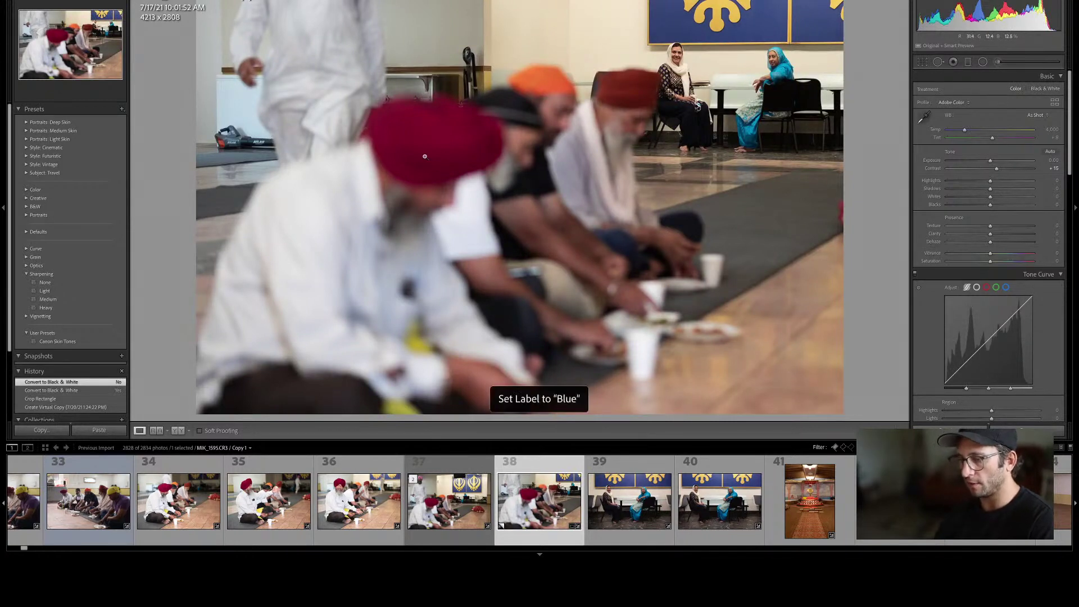
# Compare photos 39 and 40 of the two seated women, and move on to the vertical altar shot.
pyautogui.press('Right')
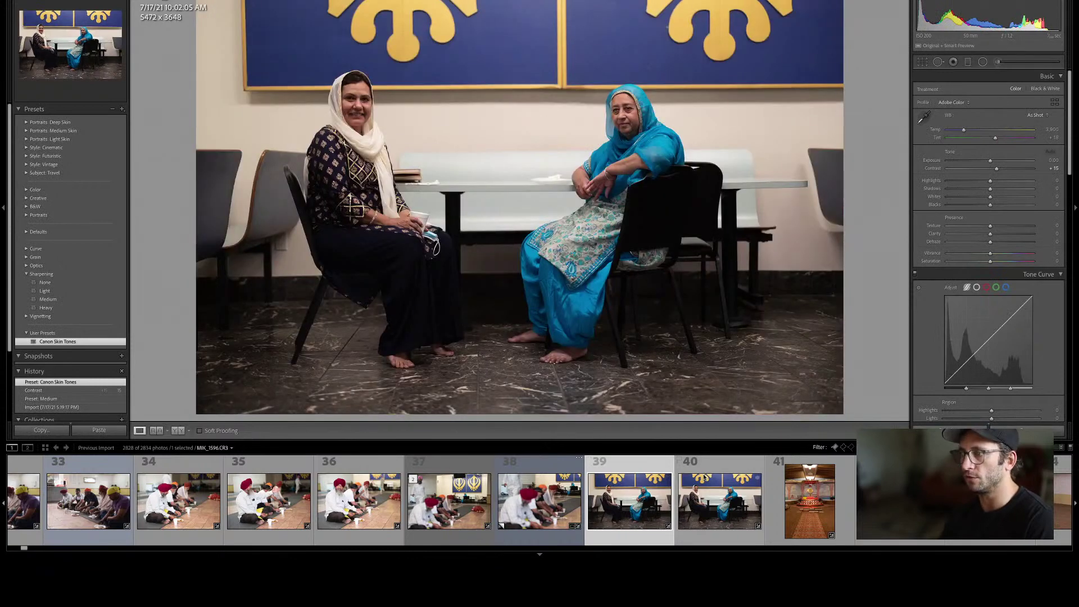
pyautogui.click(705, 477)
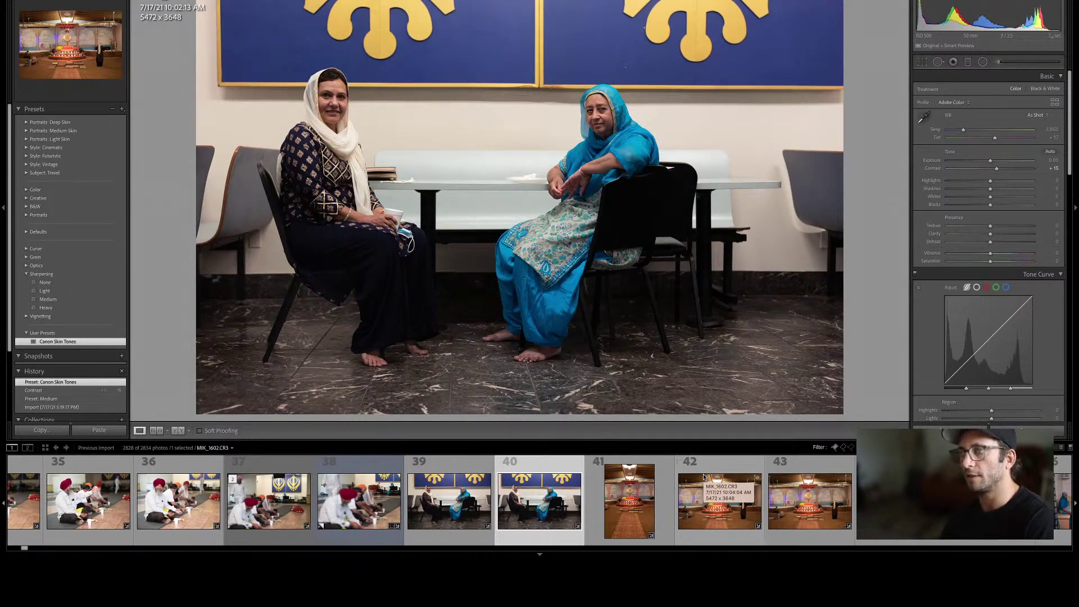
pyautogui.press('Right')
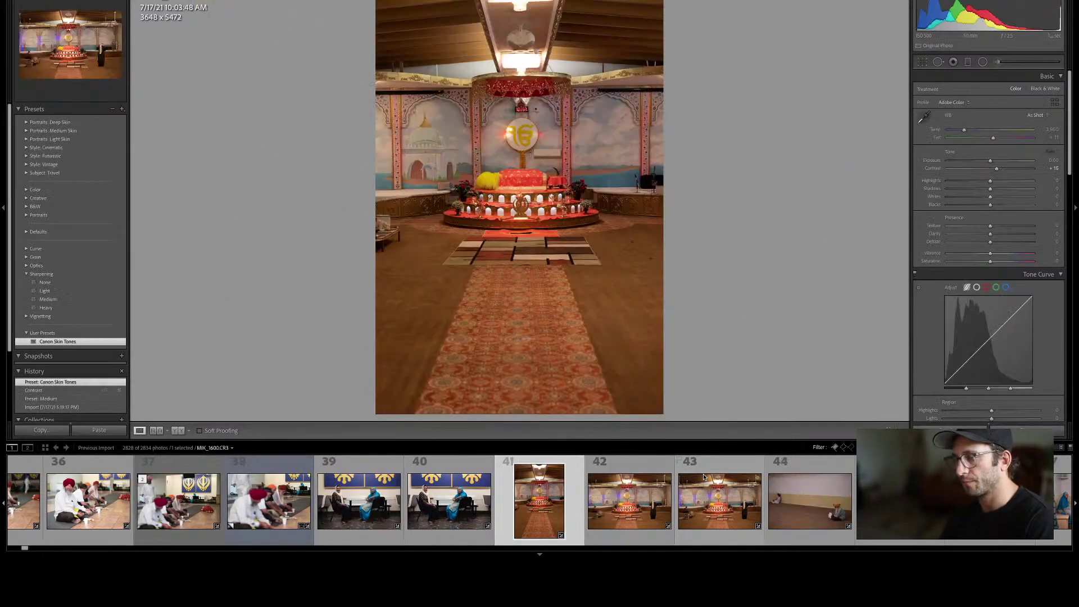
# Review photos 41 to 45 in the grid and select photo 44 of the two men sitting on the carpet.
pyautogui.press('g')
pyautogui.press('Right')
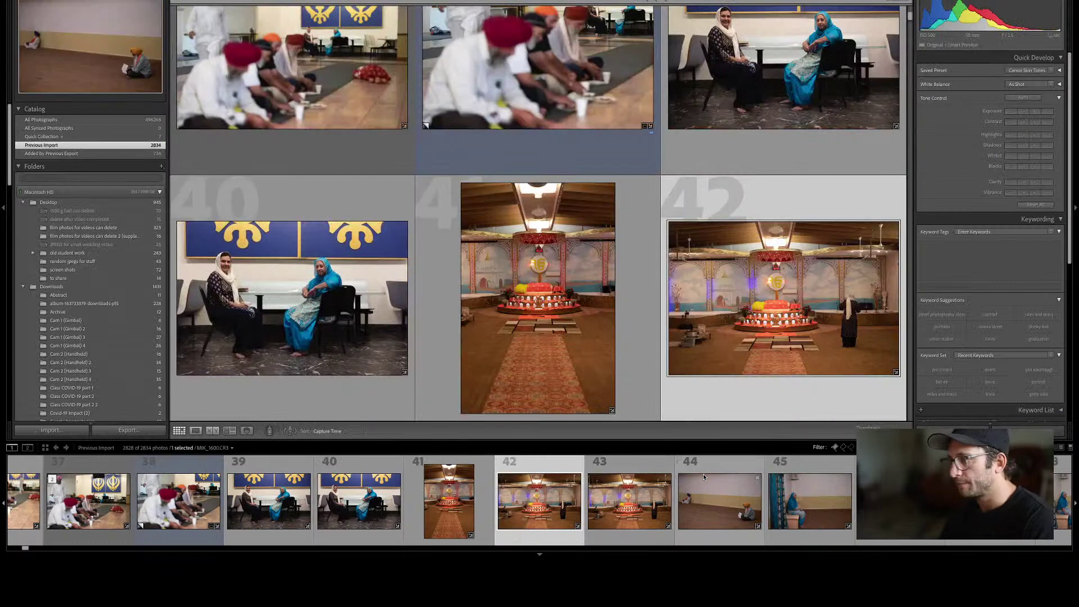
pyautogui.press('Down')
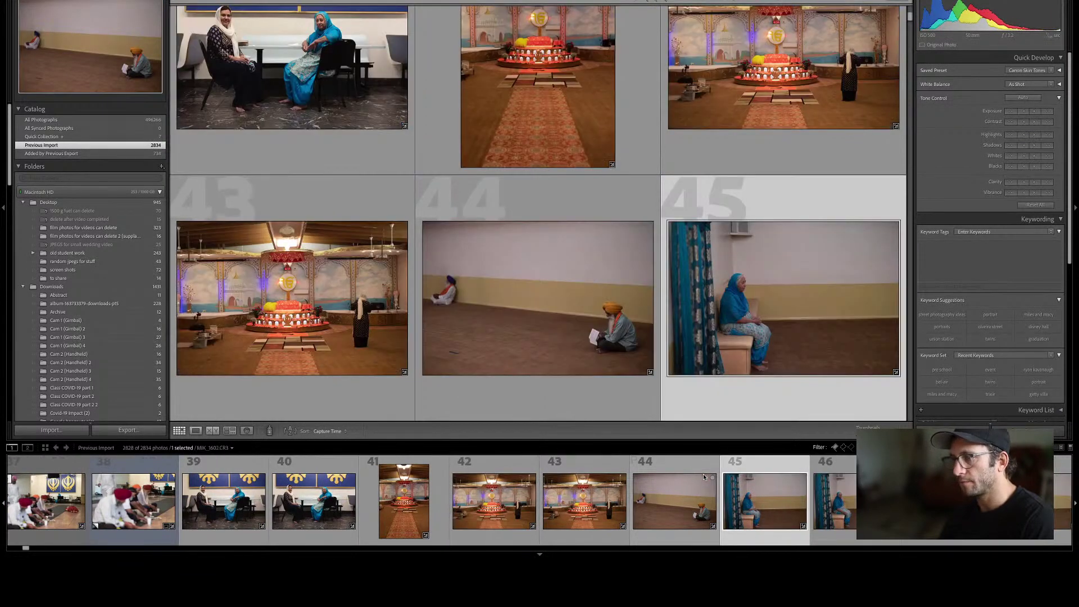
pyautogui.press('Left')
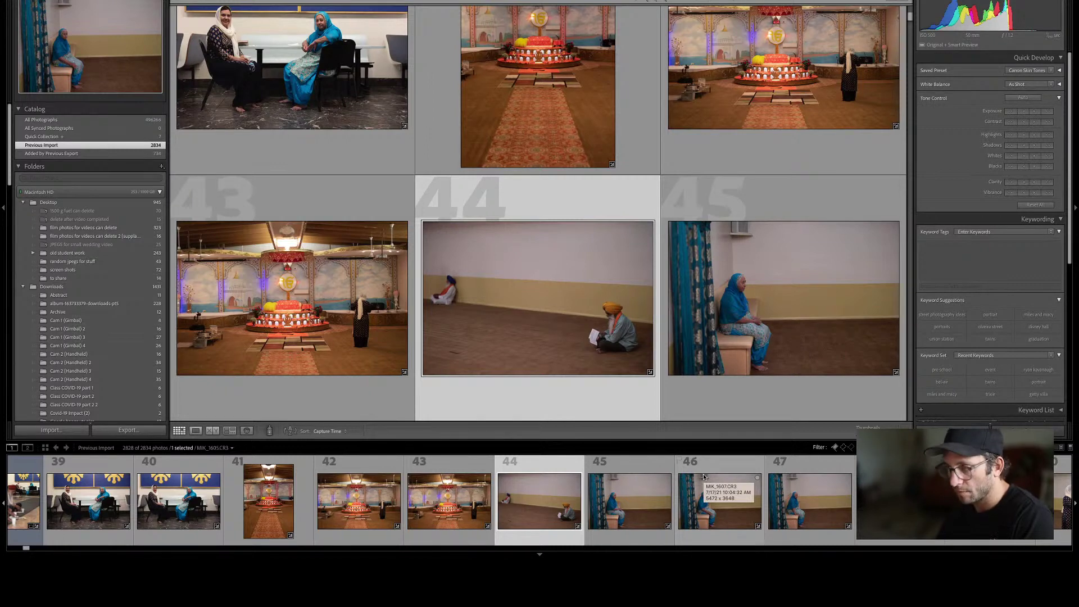
pyautogui.press('Right')
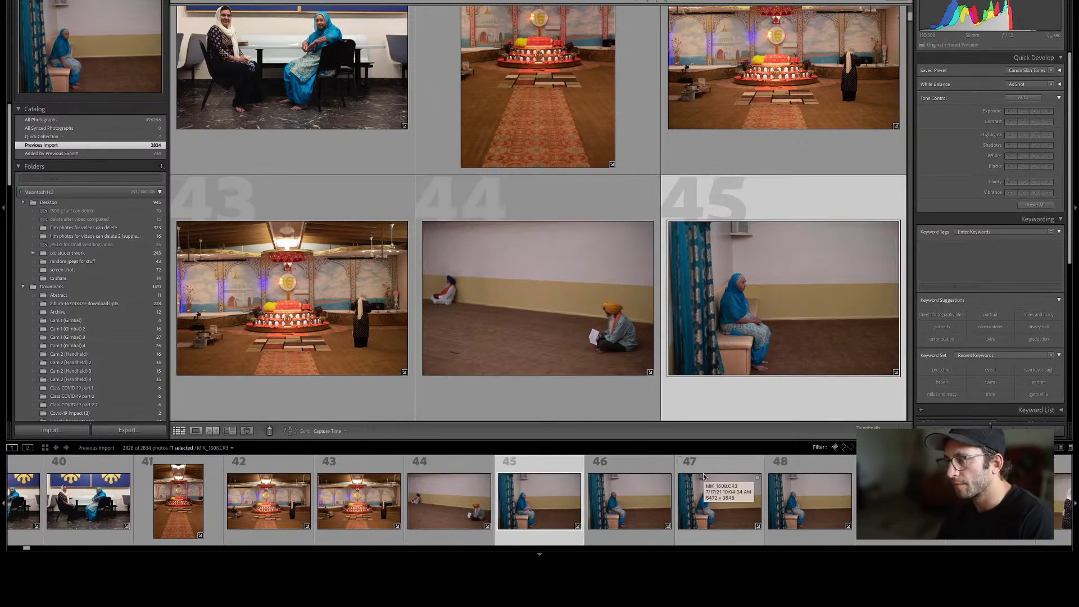
pyautogui.press('Up')
pyautogui.press('Left')
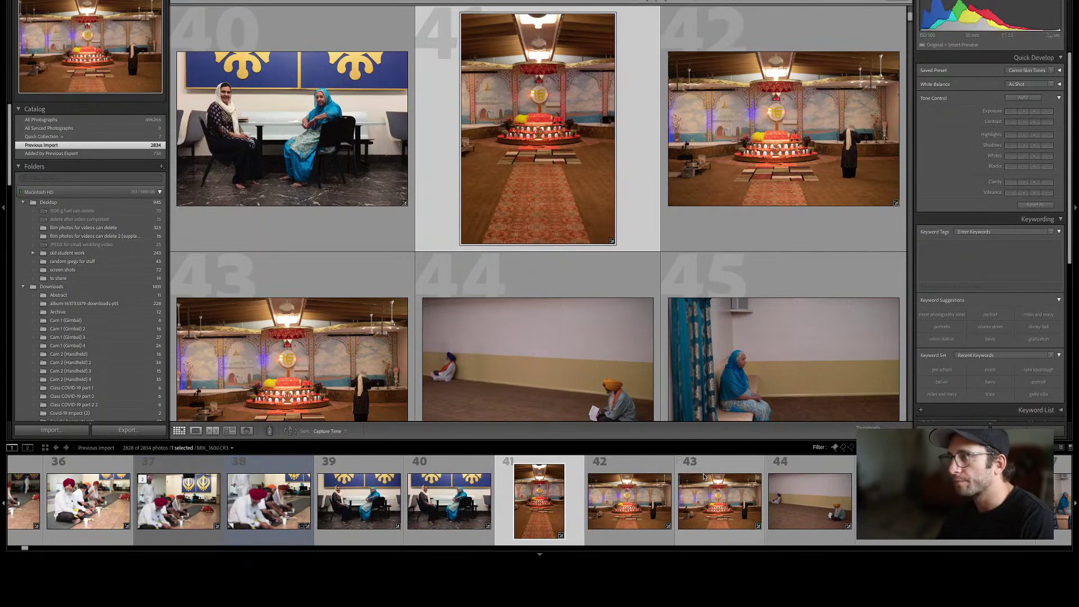
pyautogui.press('Right')
pyautogui.press('Right')
pyautogui.press('Right')
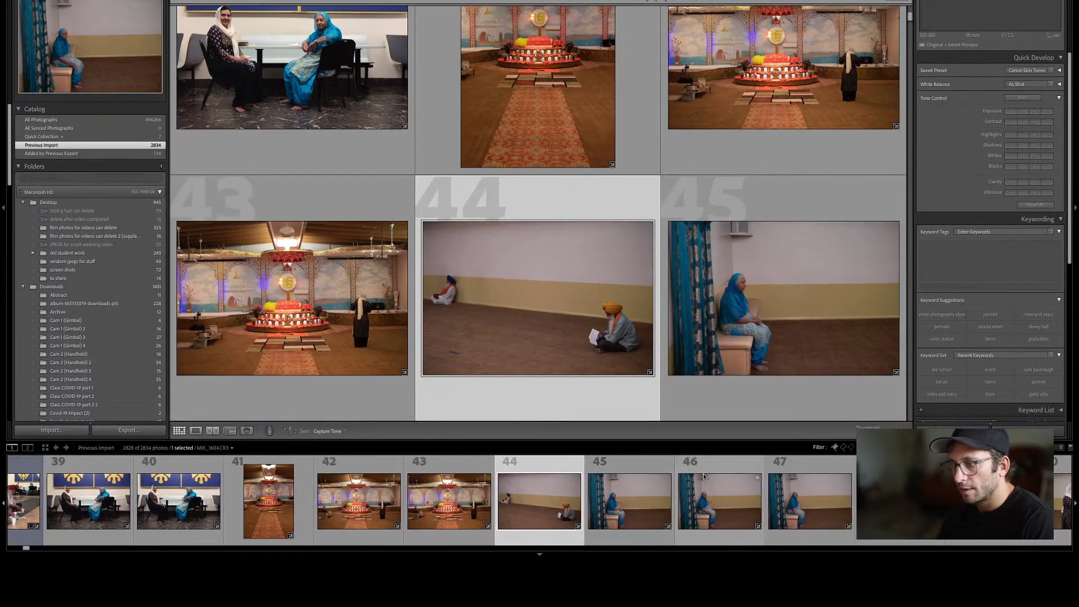
# Open photo 44 in Loupe view and inspect the dark mark on the carpet.
pyautogui.press('e')
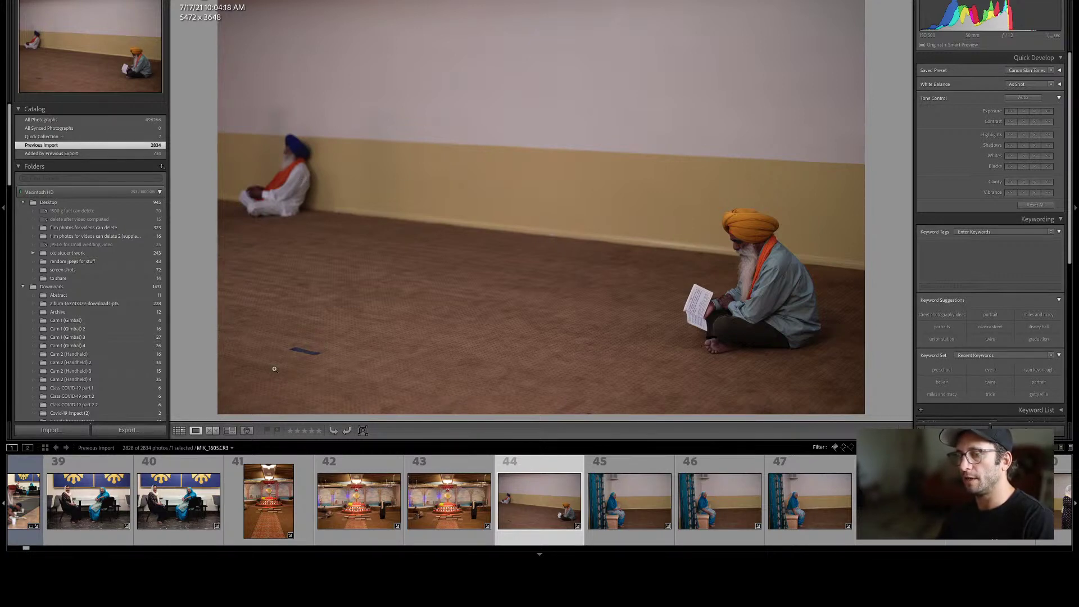
pyautogui.click(316, 337)
pyautogui.click(309, 353)
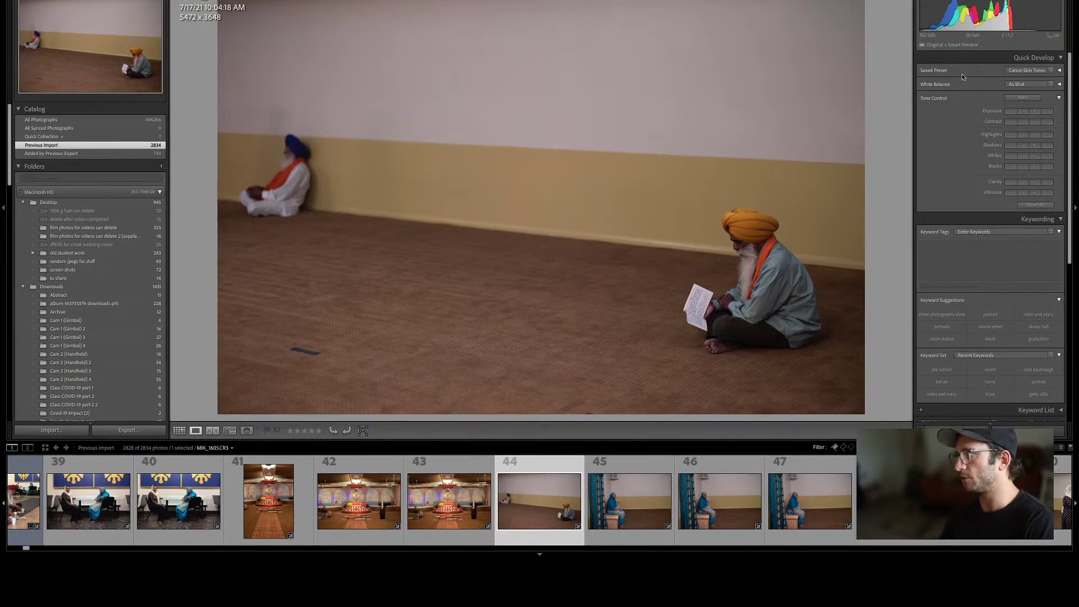
# Try to heal the dark mark on photo 44's carpet with Spot Removal, using the clean carpet beside it as the source.
pyautogui.press('c')
pyautogui.press('d')
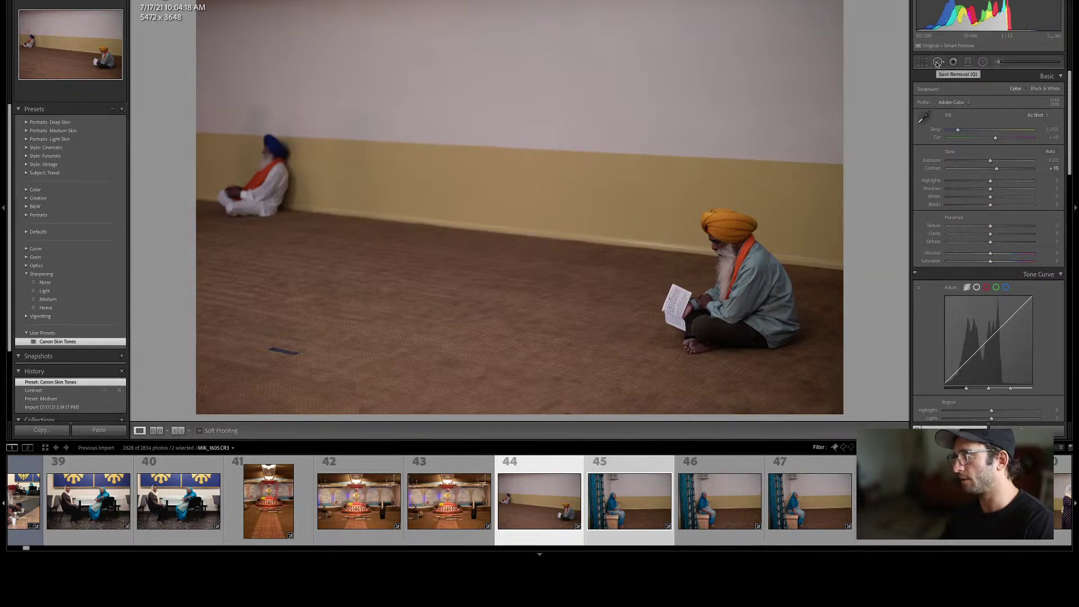
pyautogui.press('w')
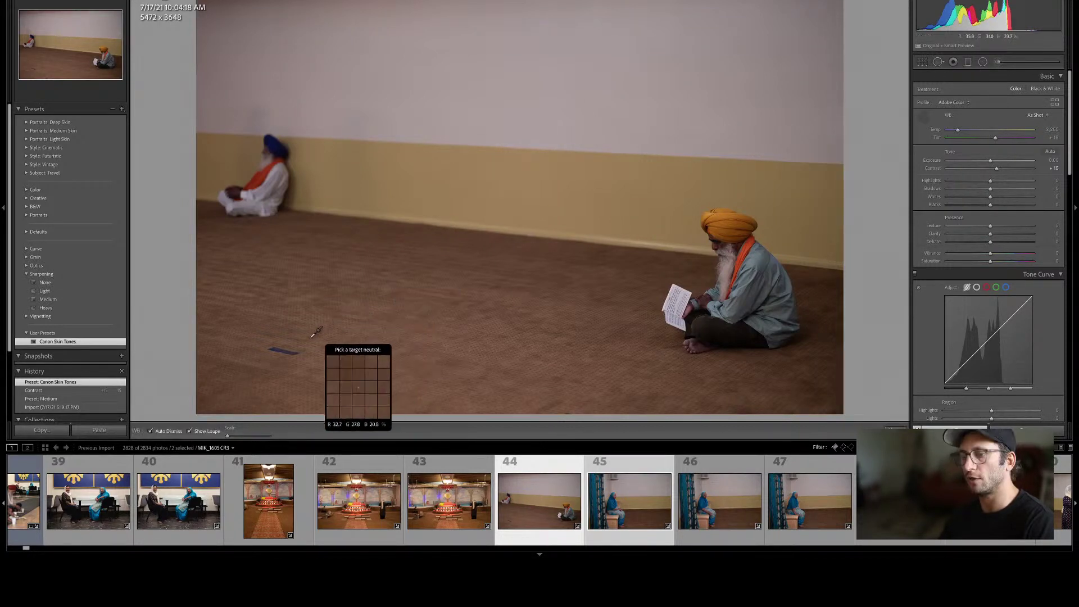
pyautogui.click(939, 62)
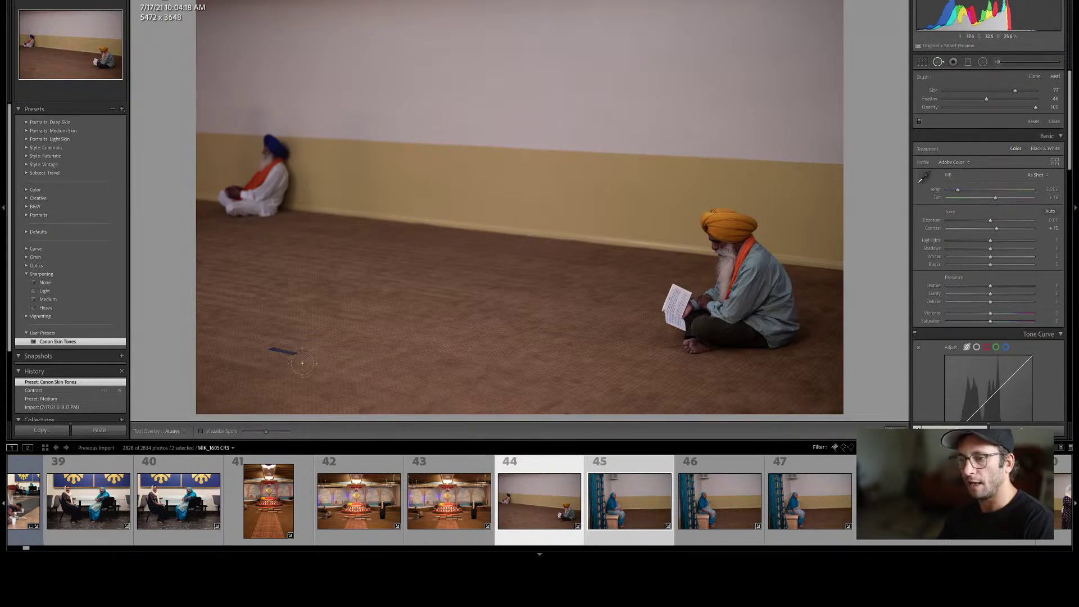
pyautogui.scroll(2, 284, 350)
pyautogui.click(284, 350)
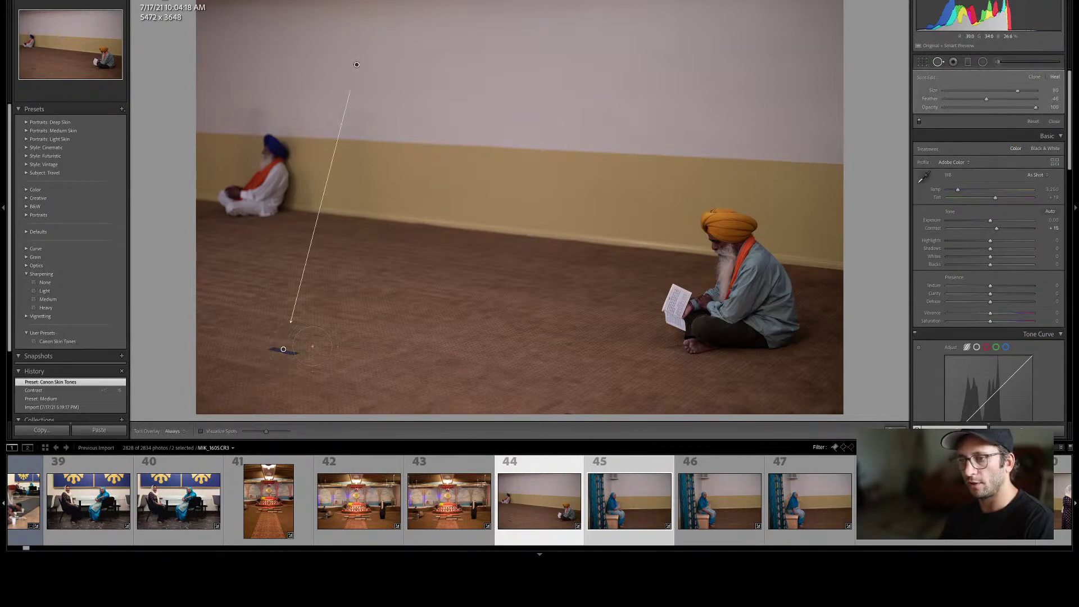
pyautogui.moveTo(356, 64); pyautogui.dragTo(392, 321)
pyautogui.moveTo(399, 320); pyautogui.dragTo(399, 320)
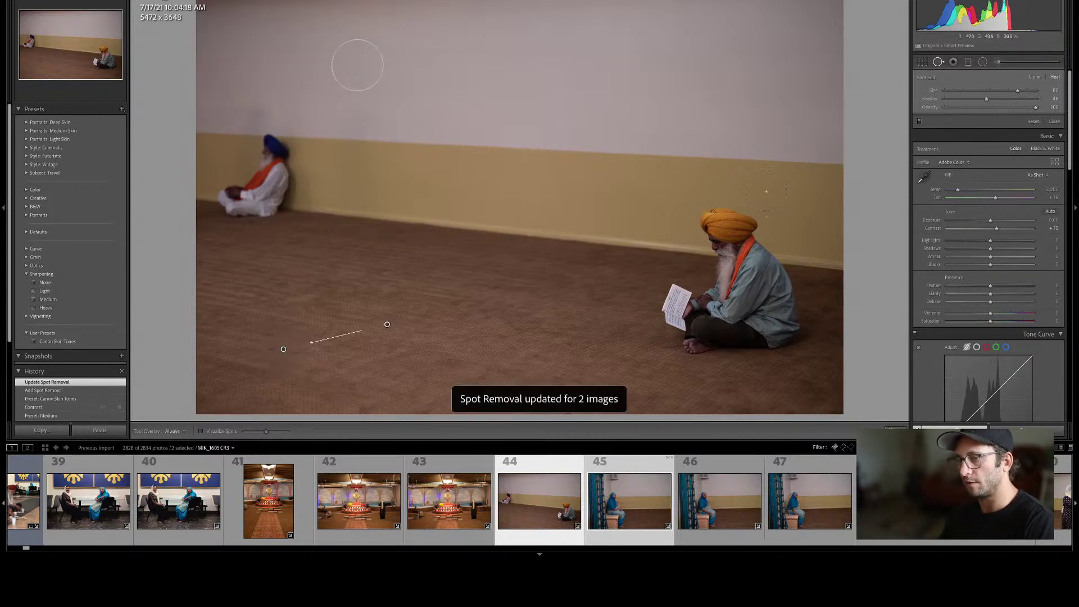
# Try the carpet spot correction in Clone mode, and delete the spot.
pyautogui.click(1036, 77)
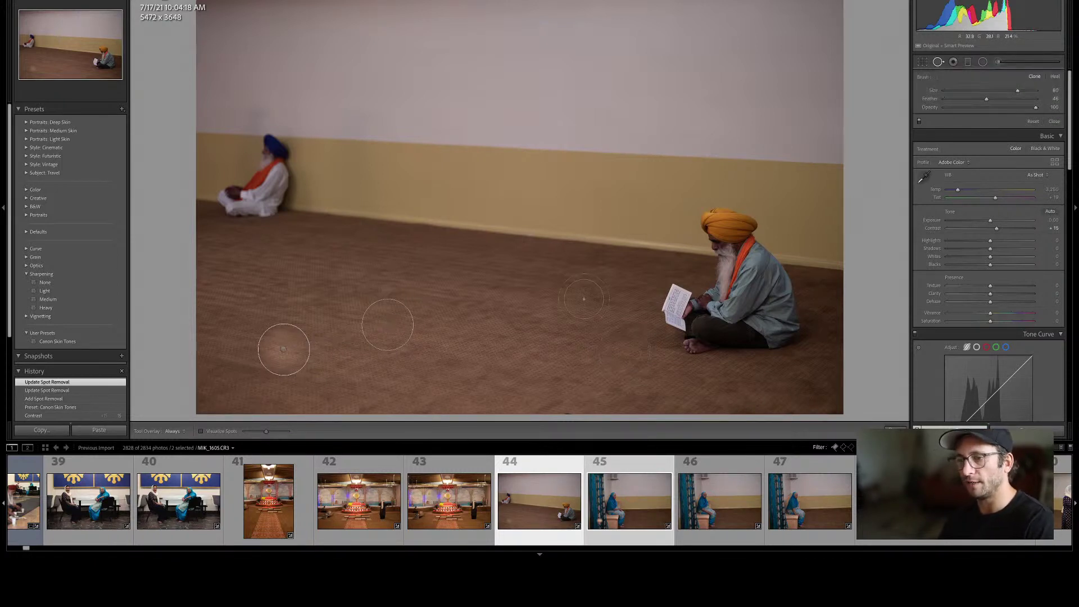
pyautogui.press('q')
pyautogui.press('q')
pyautogui.click(283, 351)
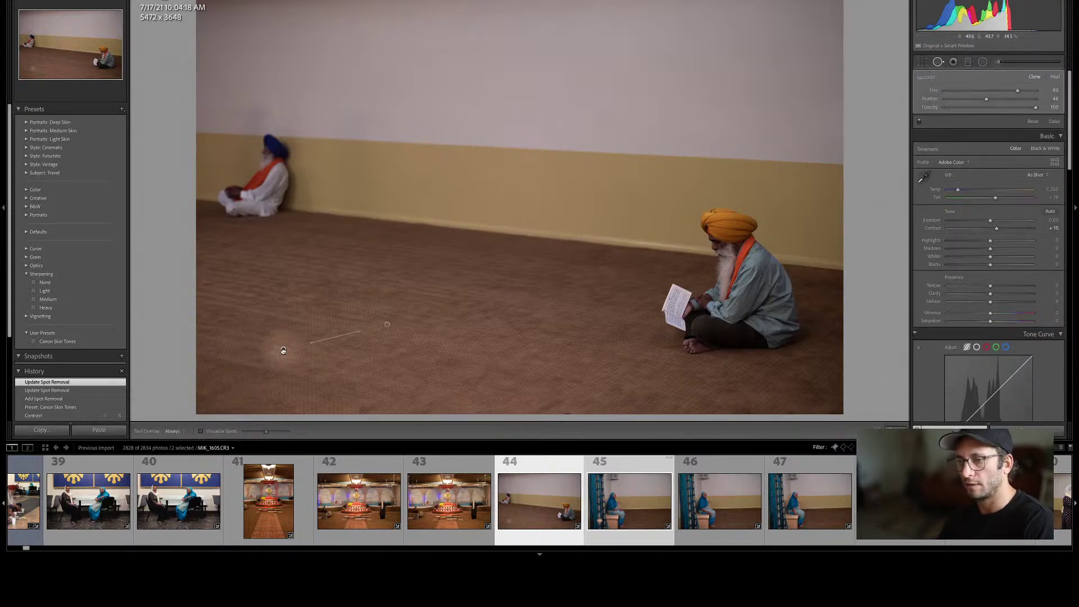
pyautogui.press('v')
pyautogui.press('Delete')
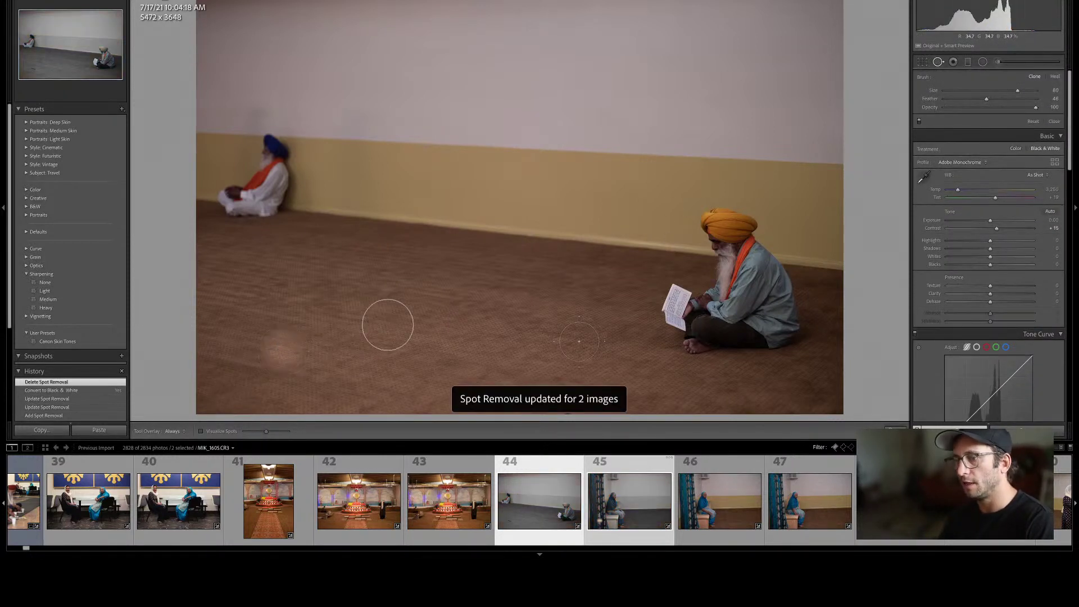
# Undo all the spot removal edits and the black-and-white conversion on photo 44, and return to Loupe view.
pyautogui.hotkey('ctrl', 'z')
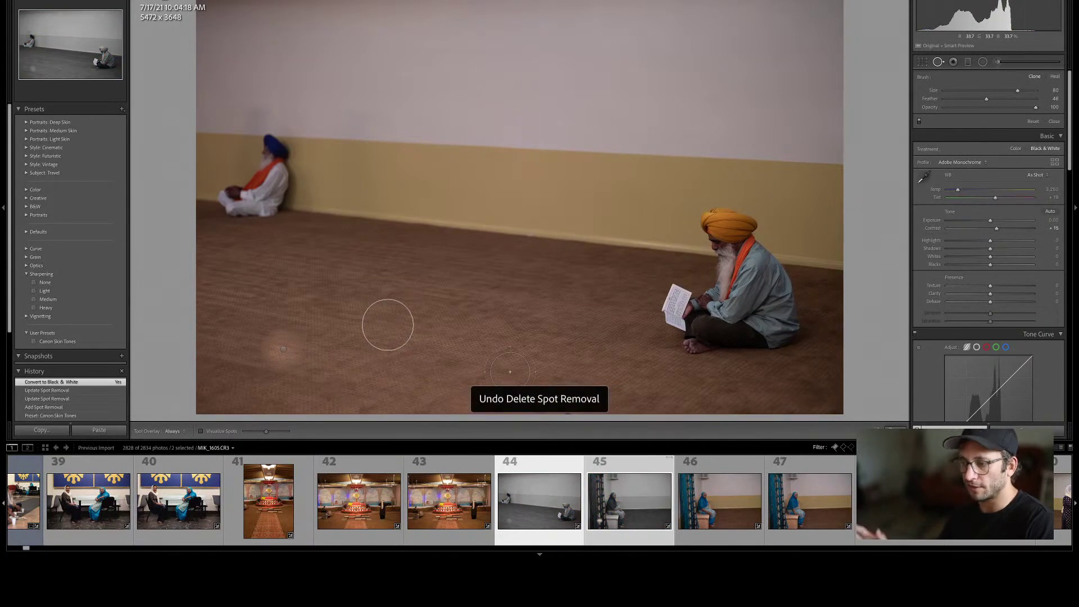
pyautogui.hotkey('ctrl', 'z')
pyautogui.hotkey('ctrl', 'z')
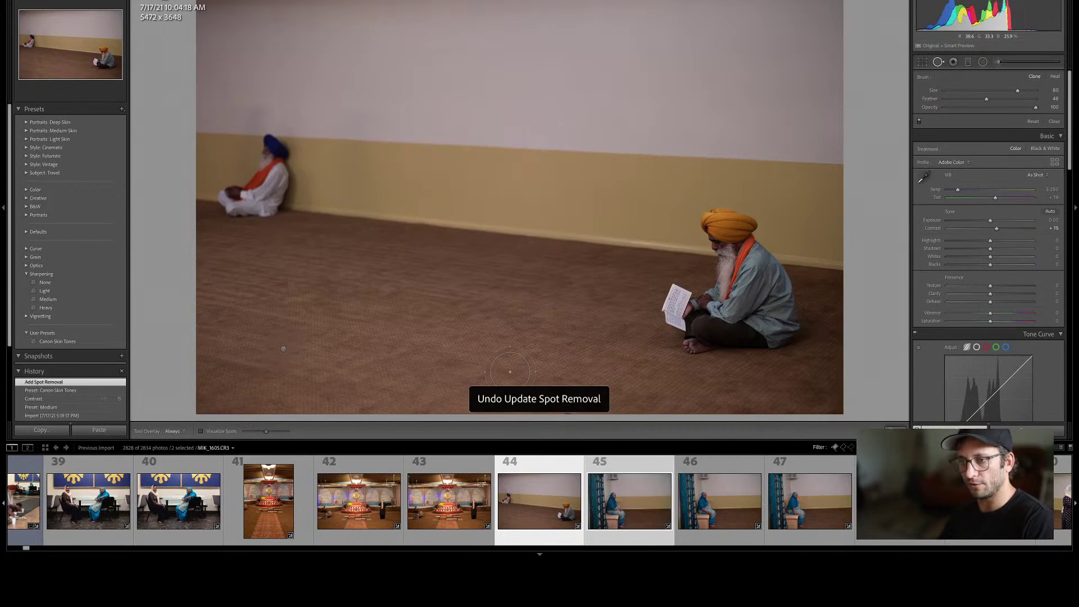
pyautogui.hotkey('ctrl', 'z')
pyautogui.press('e')
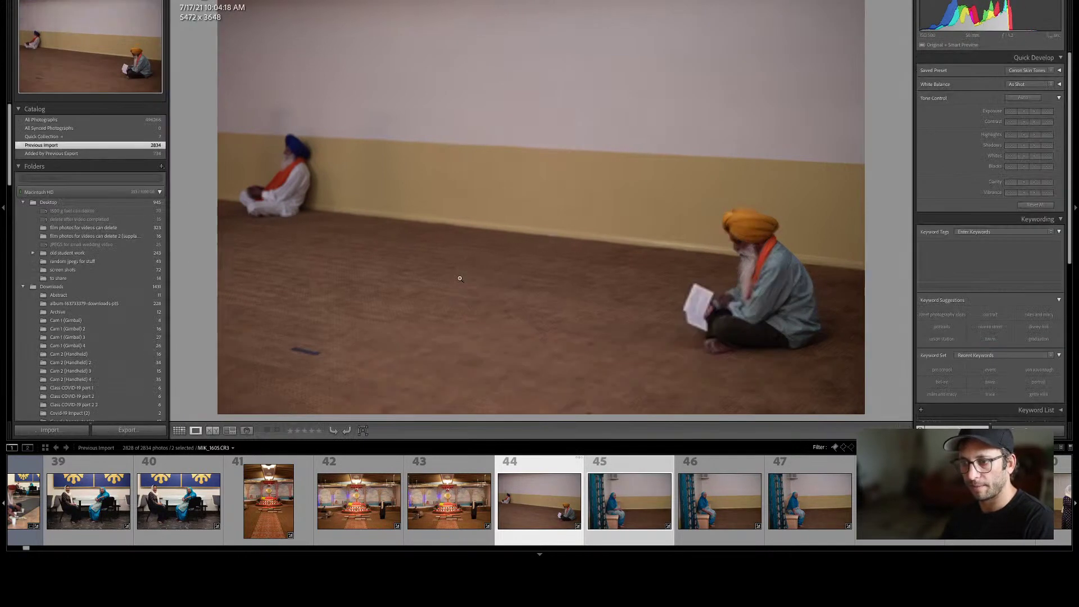
# Straighten photo 45 of the woman in the blue headscarf by rotating the crop to an angle of 0.65.
pyautogui.press('d')
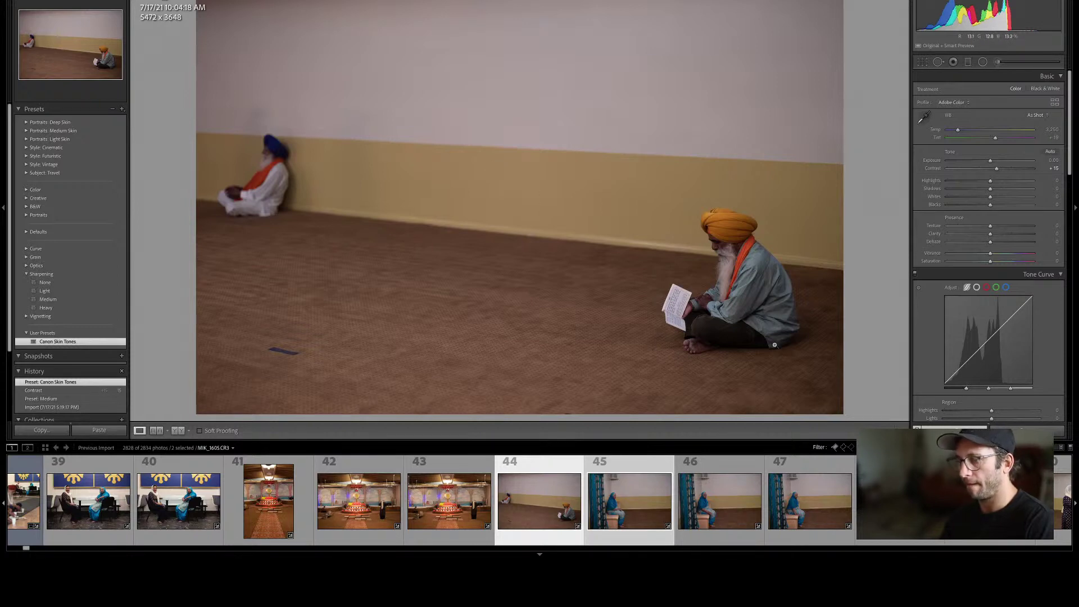
pyautogui.press('Right')
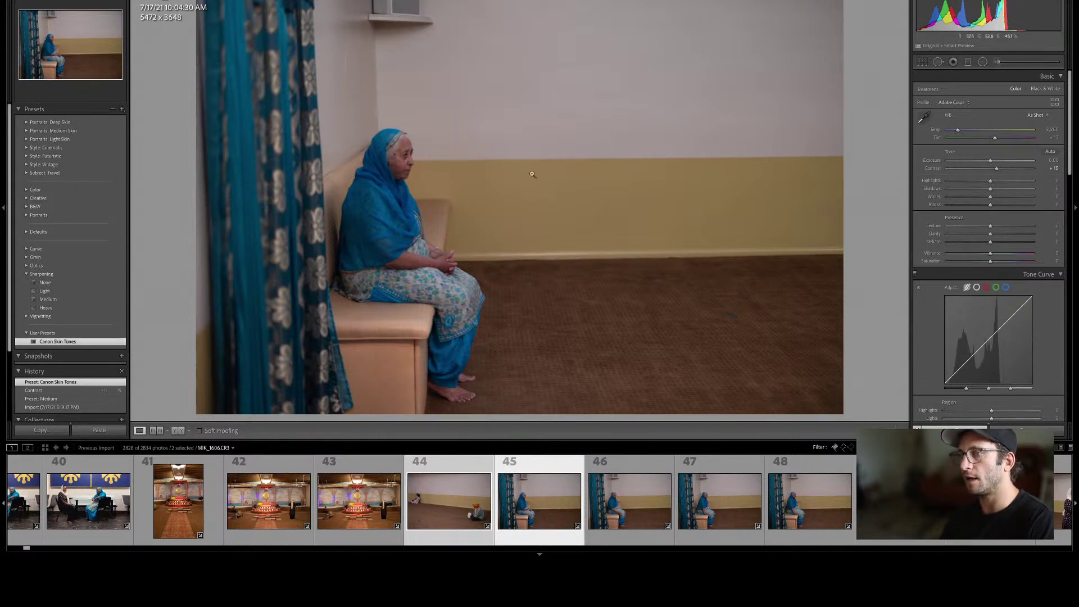
pyautogui.press('r')
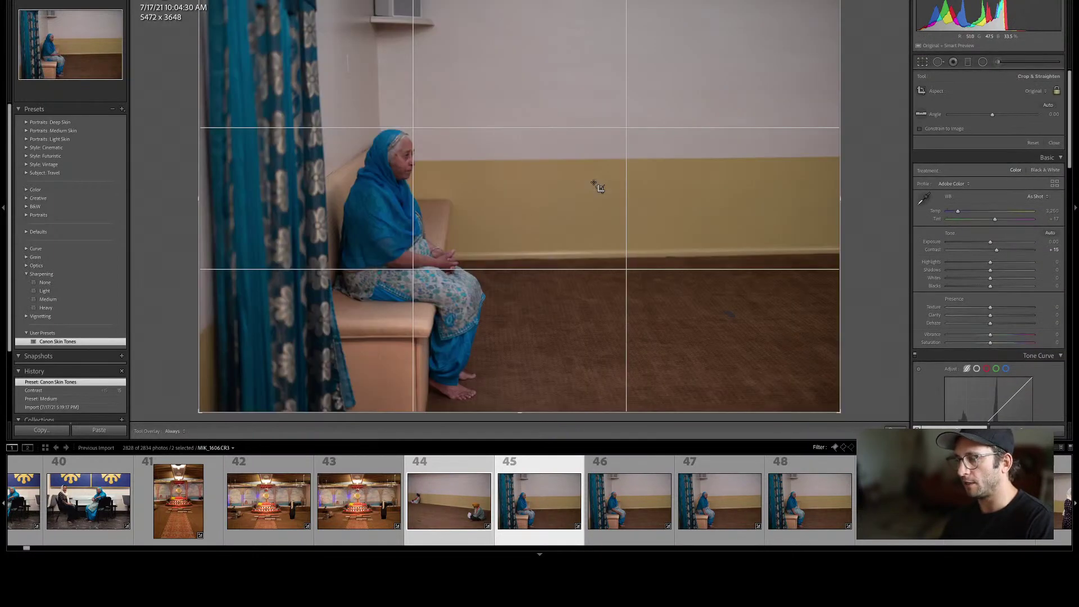
pyautogui.moveTo(838, 12); pyautogui.dragTo(839, 16)
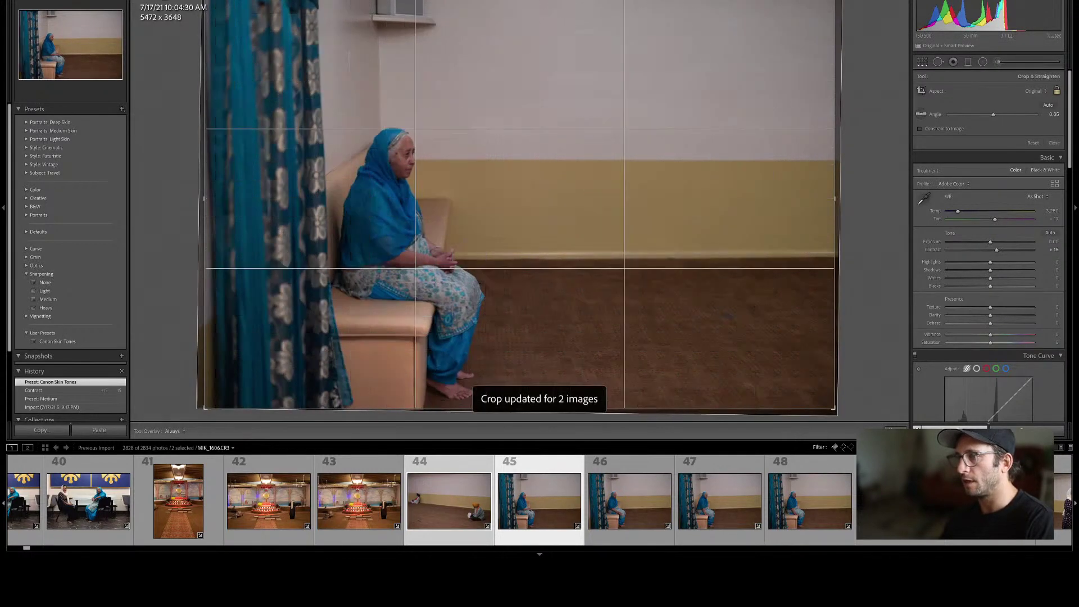
pyautogui.press('Return')
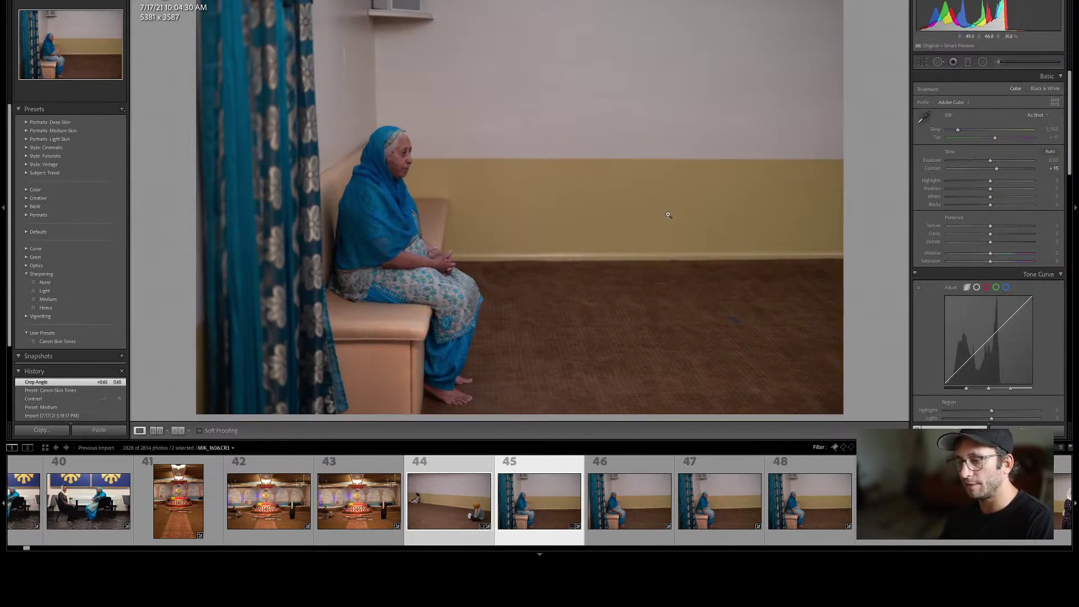
# Select all photos, check the Lens Corrections profile settings, and reduce the selection to photo 45.
pyautogui.hotkey('ctrl', 'a')
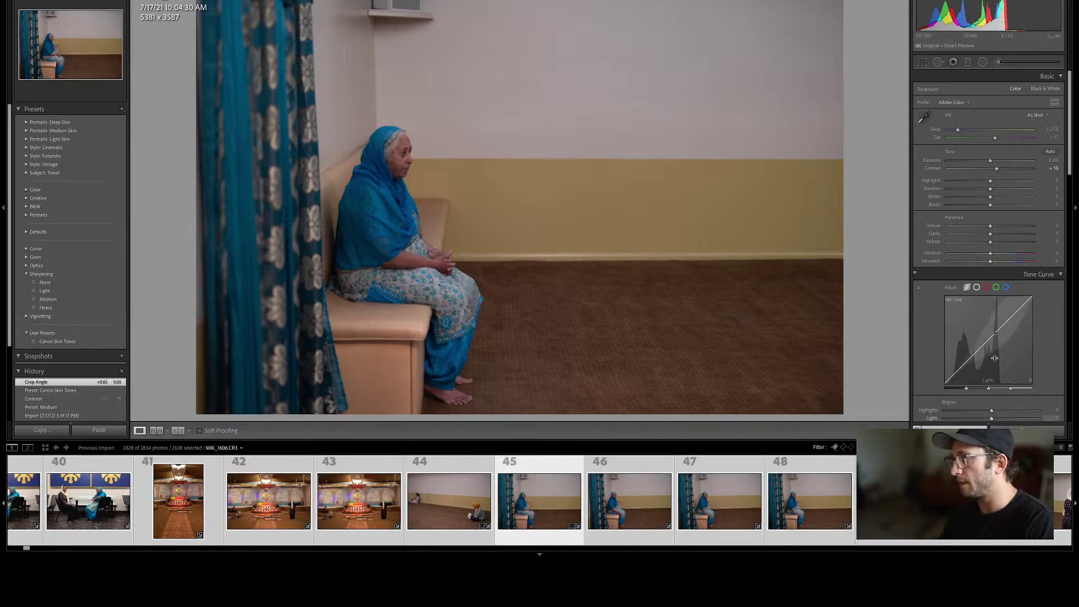
pyautogui.scroll(-4, 990, 371)
pyautogui.scroll(-12, 990, 372)
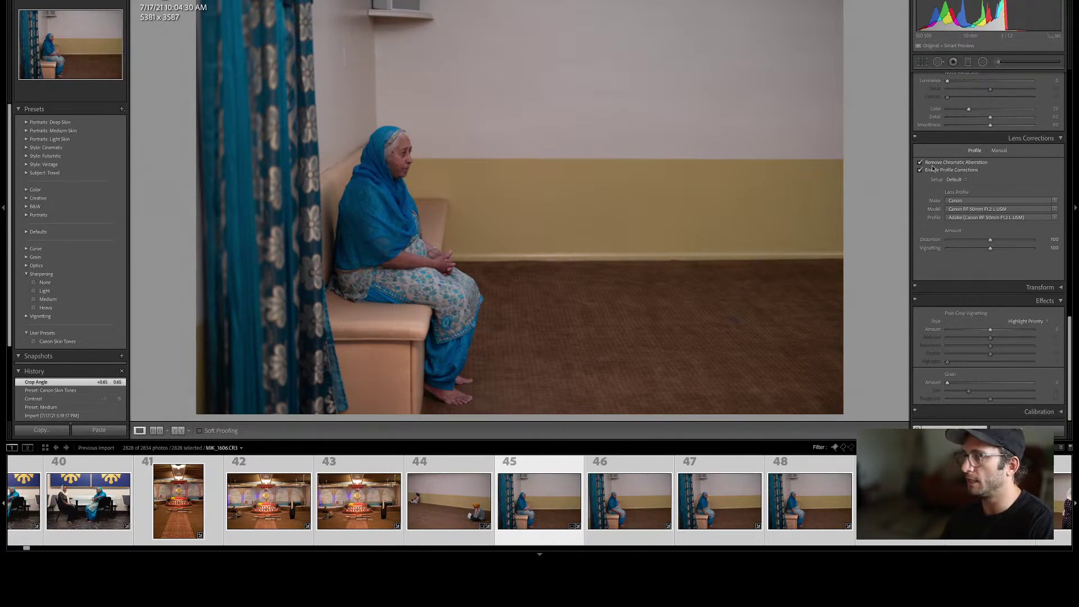
pyautogui.click(526, 496)
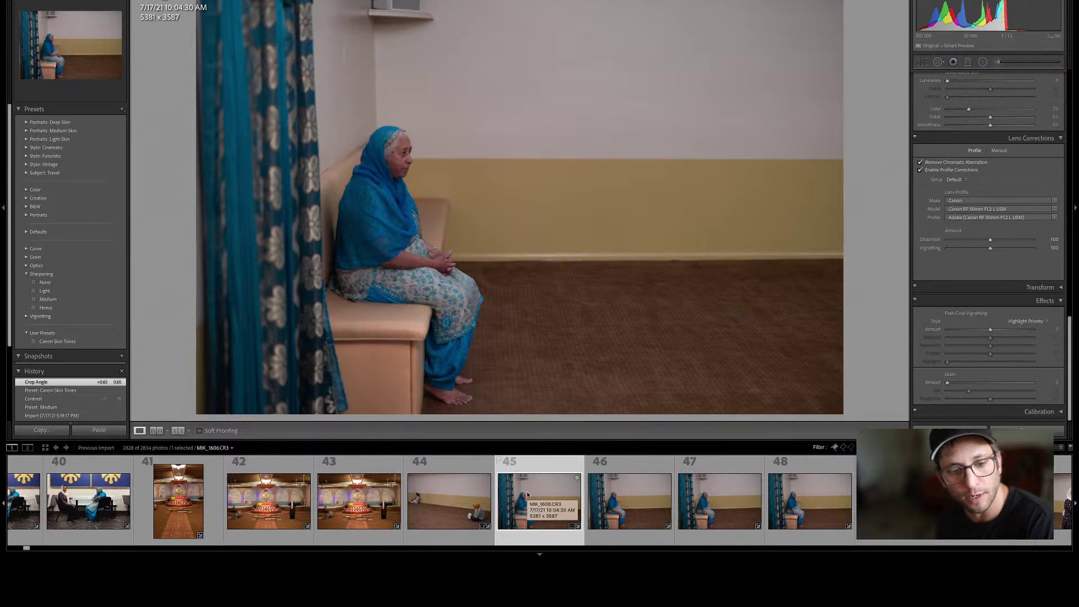
# Compare photos 45, 46 and 47 of the seated woman in the blue headscarf, and return to photo 46.
pyautogui.press('Right')
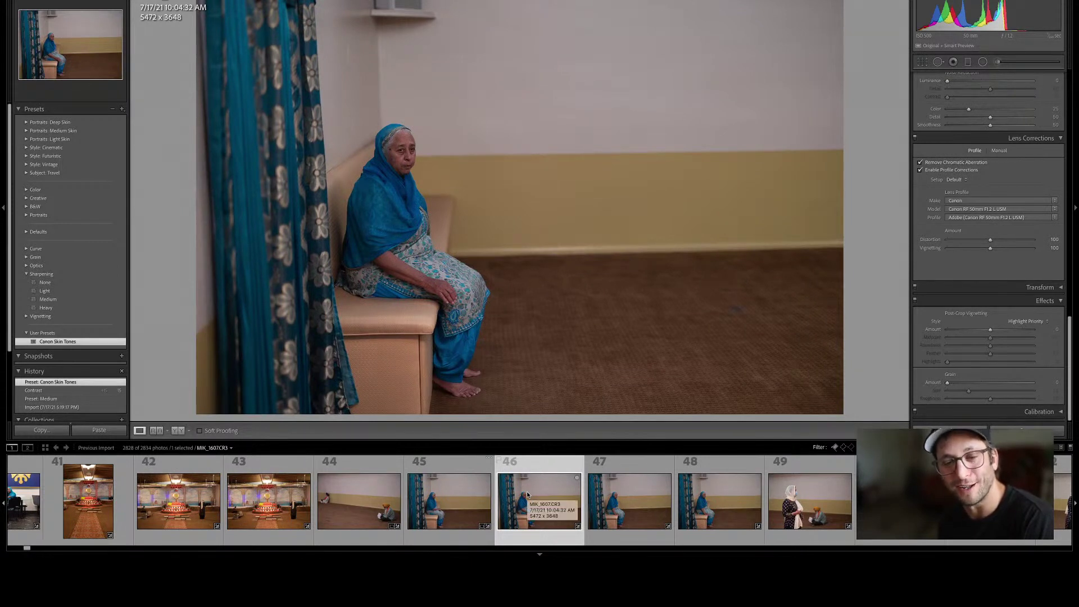
pyautogui.press('Right')
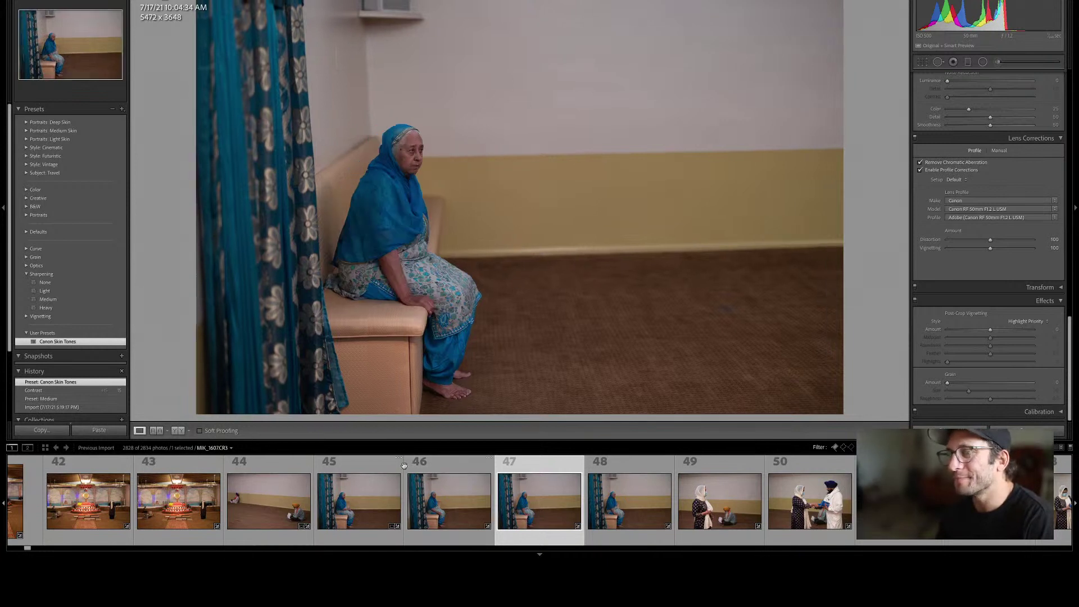
pyautogui.press('Left')
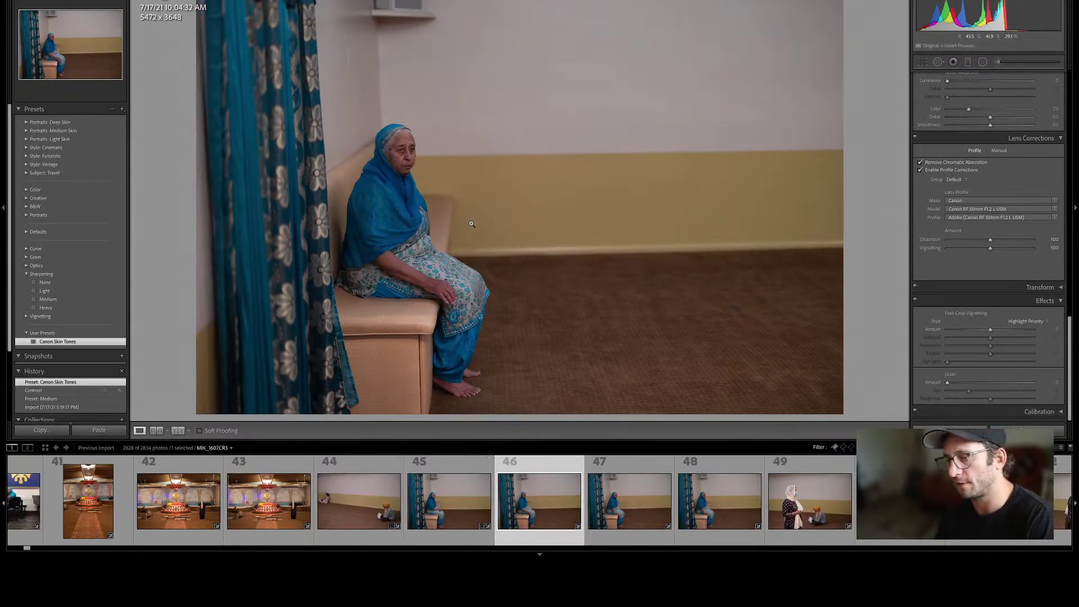
pyautogui.press('Left')
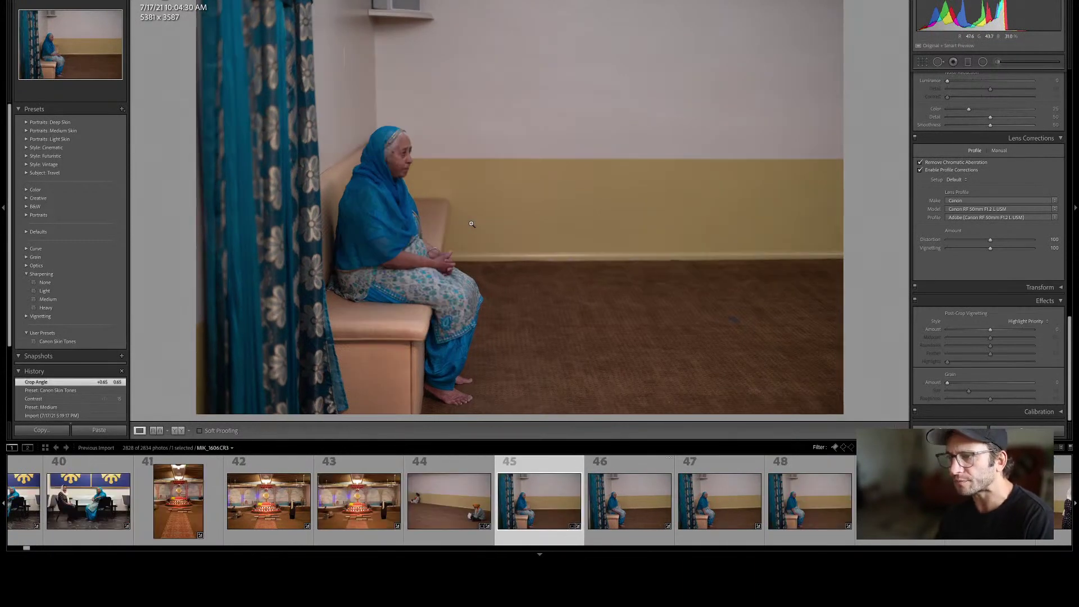
pyautogui.press('Right')
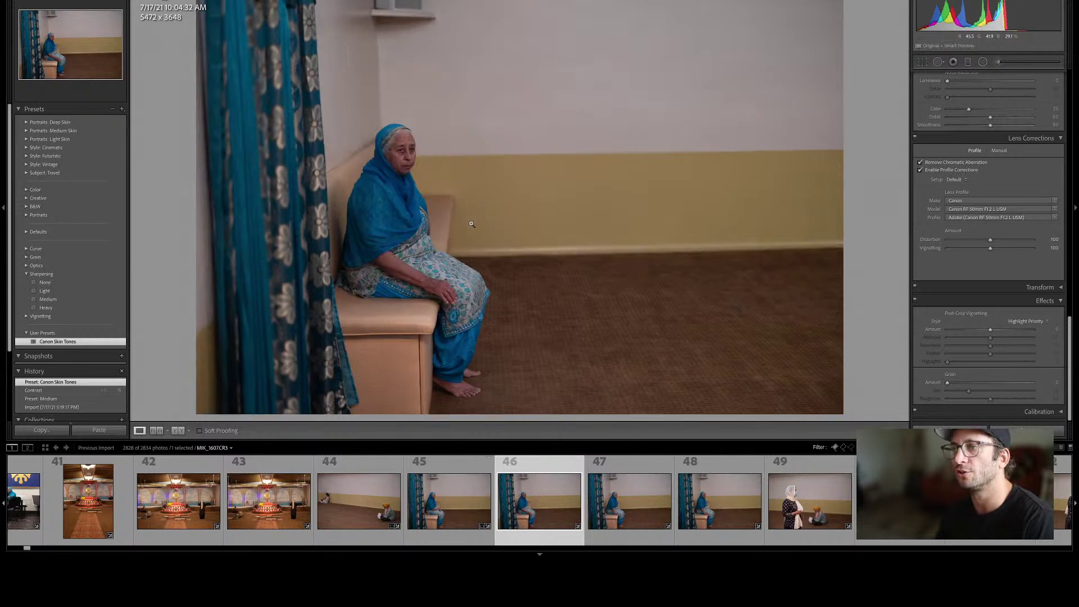
# Label photo 46 of the seated woman blue and advance past photos 47 and 48 to photo 49.
pyautogui.press('9')
pyautogui.press('Right')
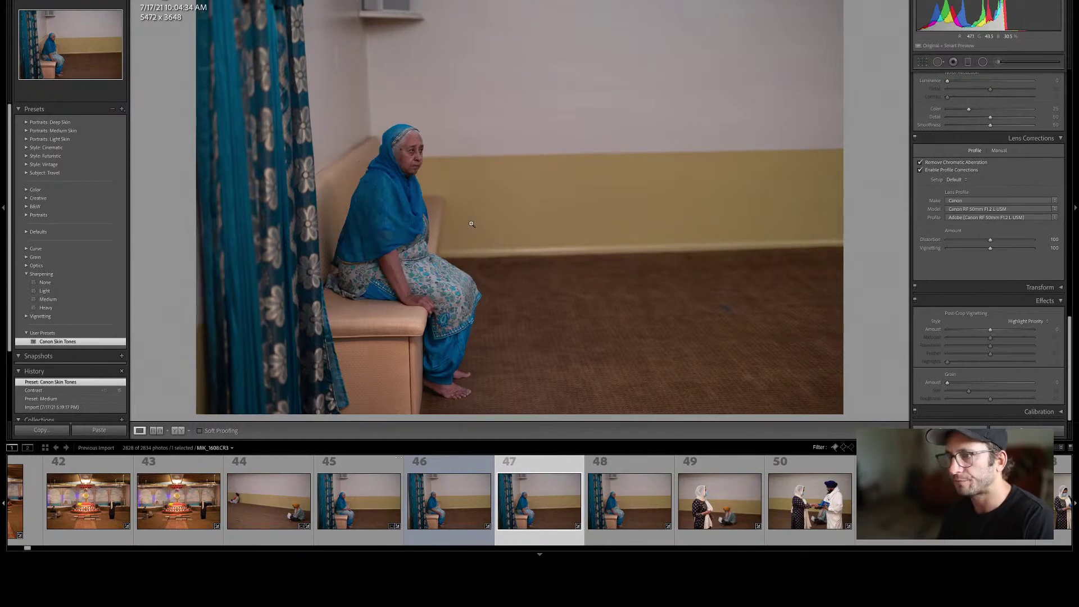
pyautogui.press('Right')
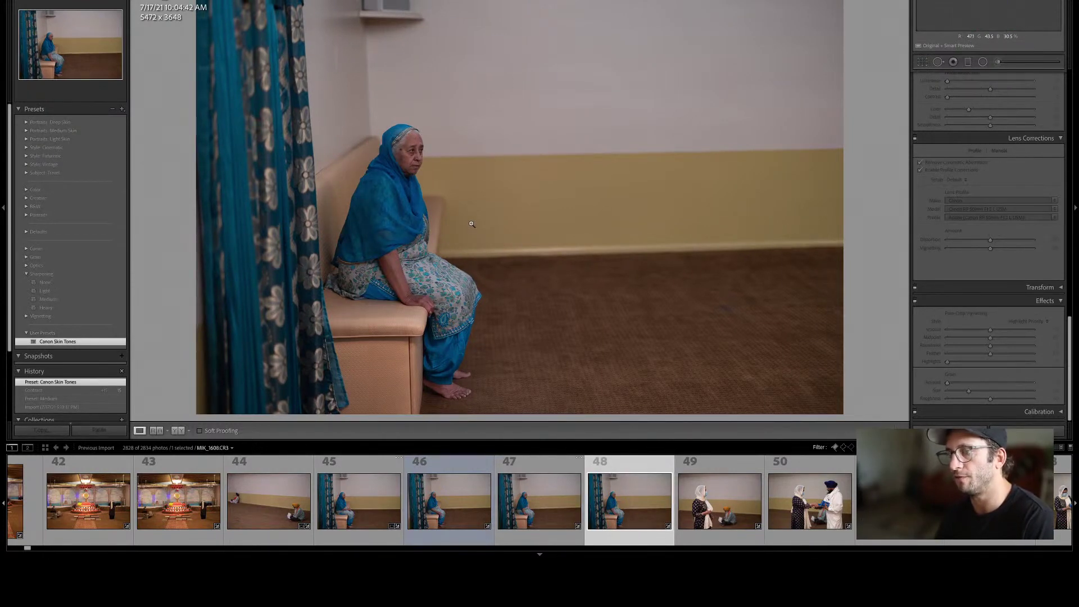
pyautogui.press('Right')
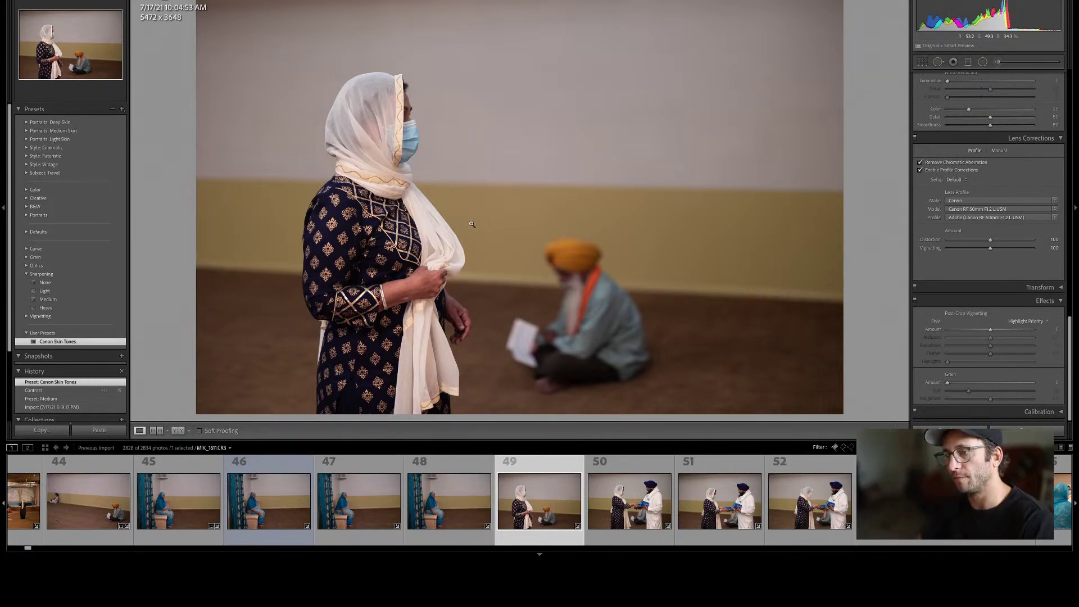
# Try a vertical crop of photo 49 around the standing woman in the white headscarf and the seated man.
pyautogui.press('r')
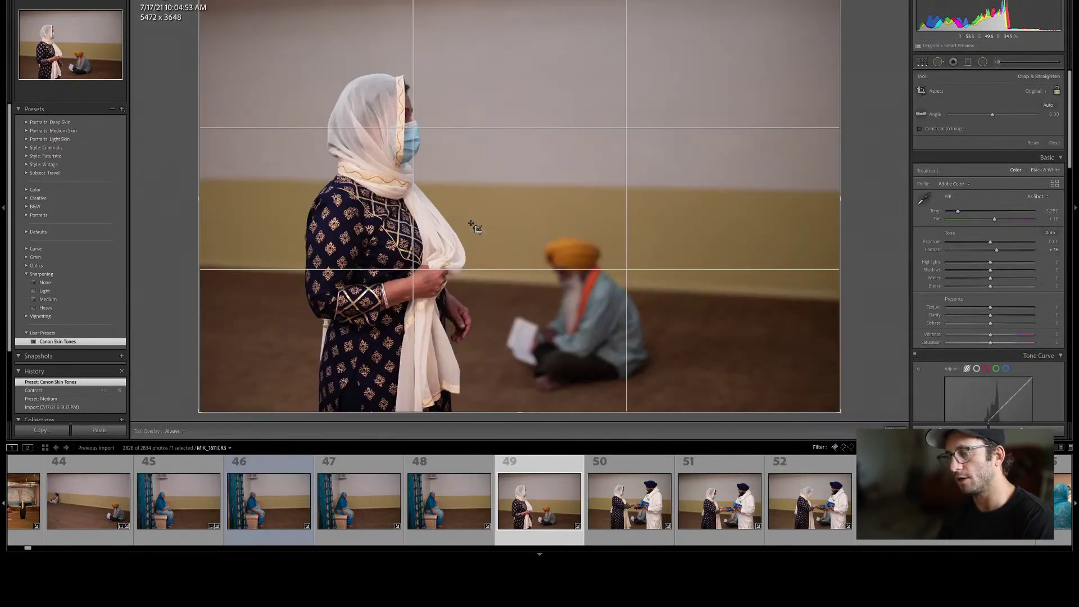
pyautogui.press('x')
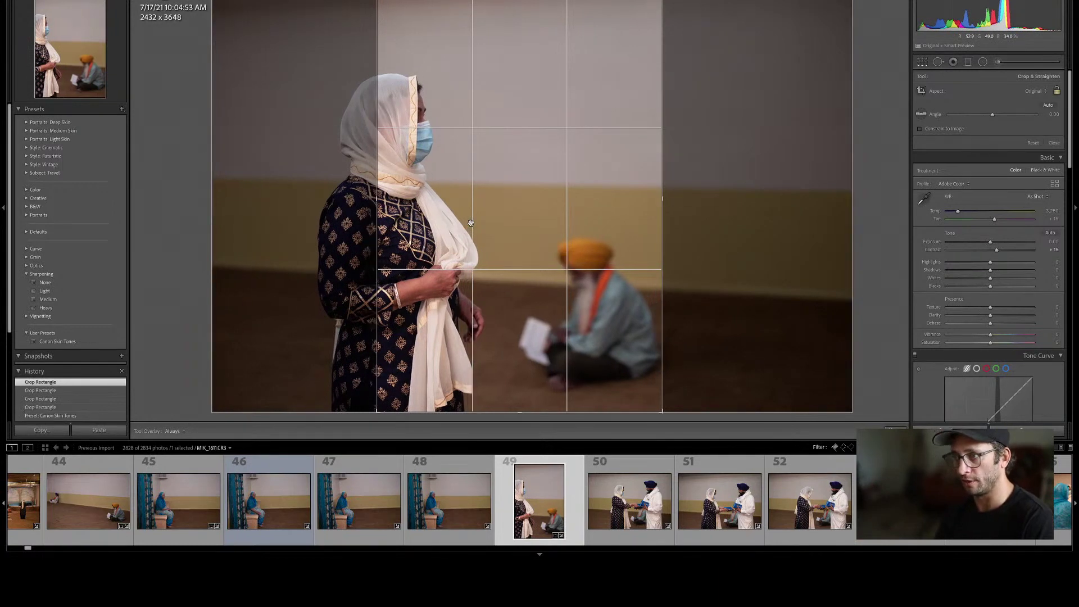
pyautogui.press('Return')
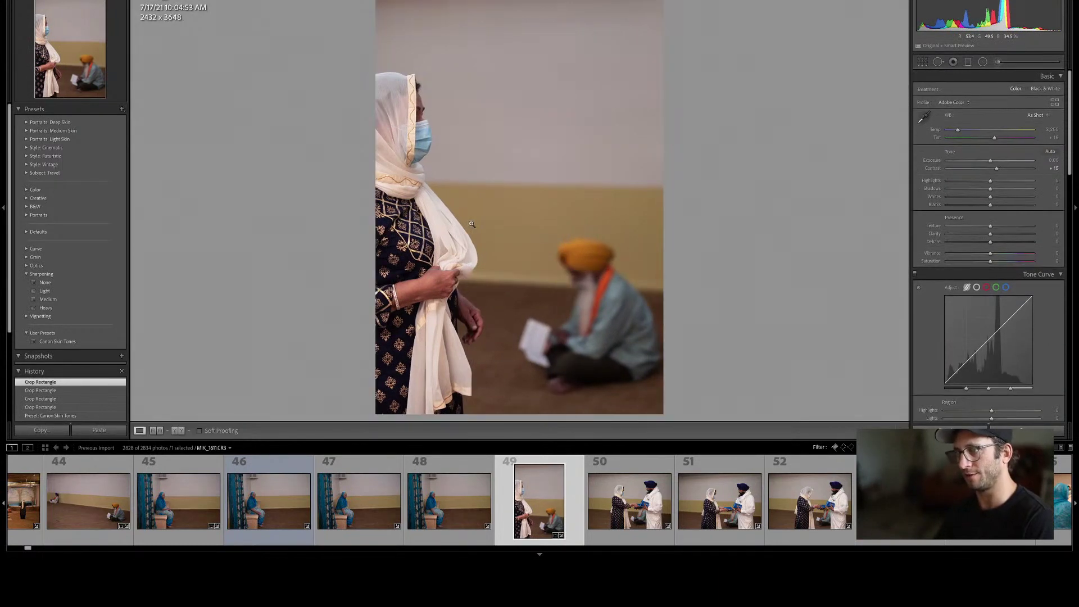
# Undo all the crop rectangle changes on photo 49.
pyautogui.hotkey('ctrl', 'z')
pyautogui.hotkey('ctrl', 'z')
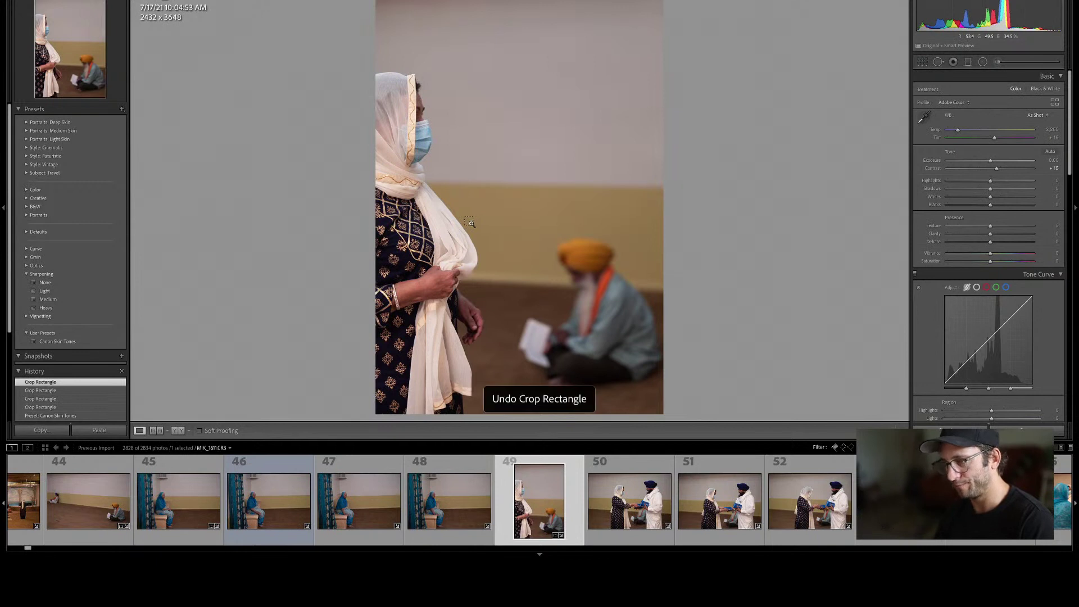
pyautogui.hotkey('ctrl', 'z')
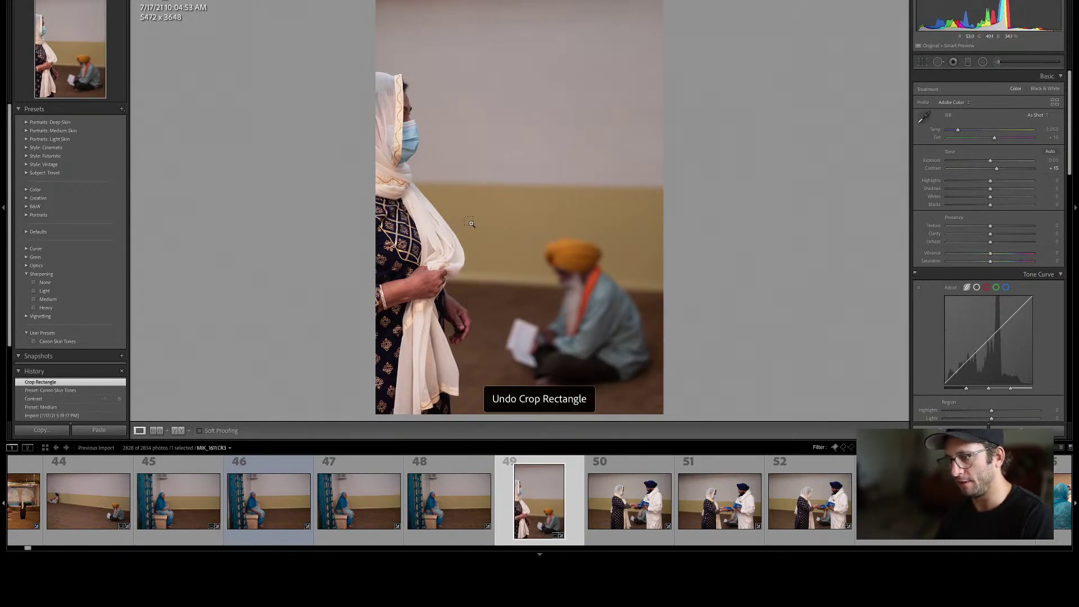
pyautogui.hotkey('ctrl', 'z')
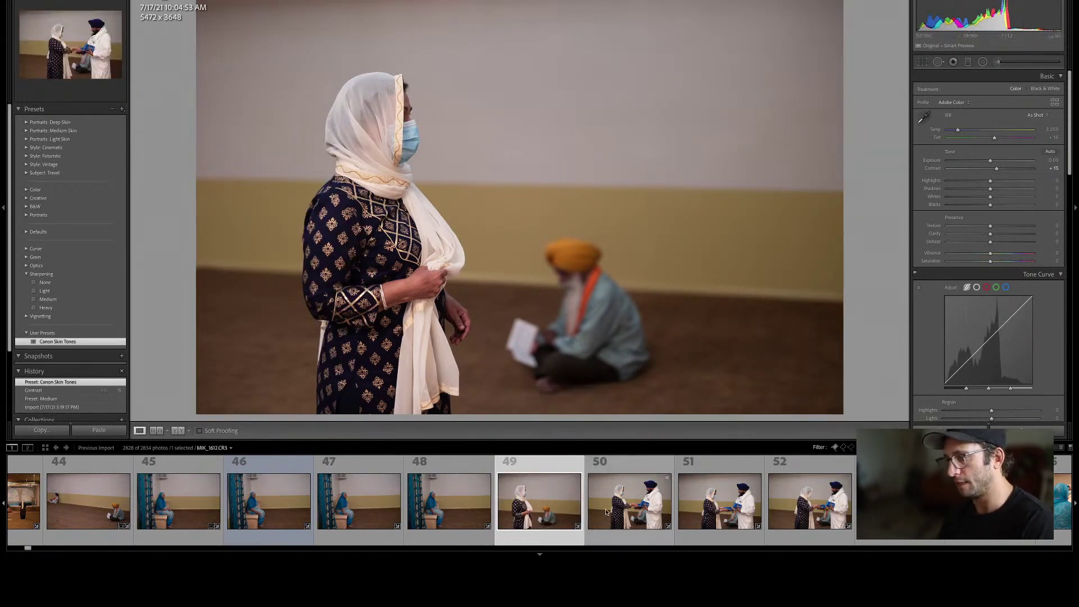
# Switch to Grid view and compare photos 49, 50 and 51 with the woman in the white headscarf.
pyautogui.press('g')
pyautogui.click(589, 315)
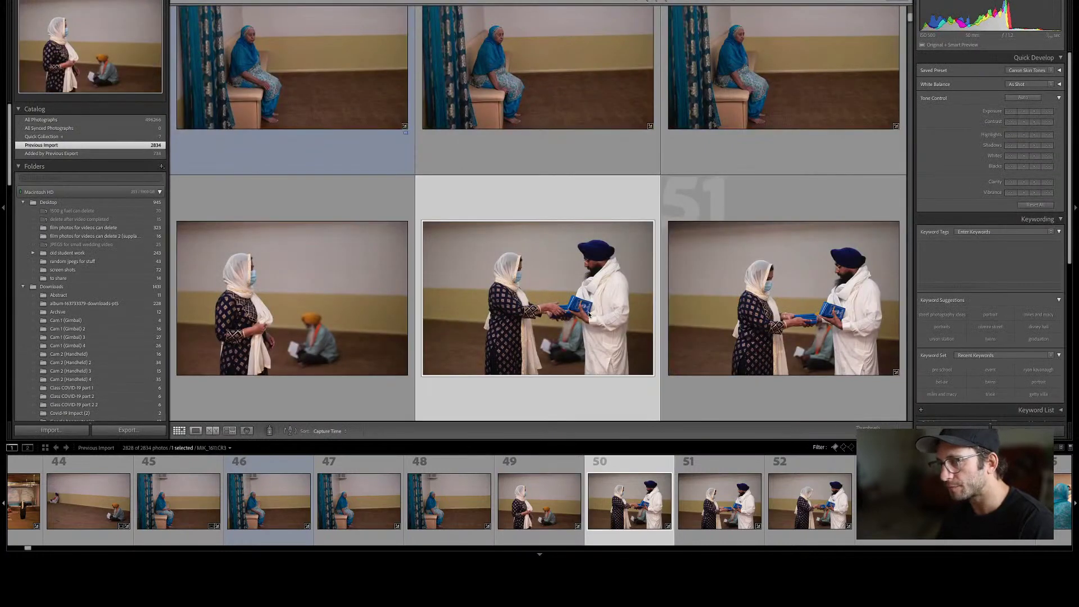
pyautogui.press('Right')
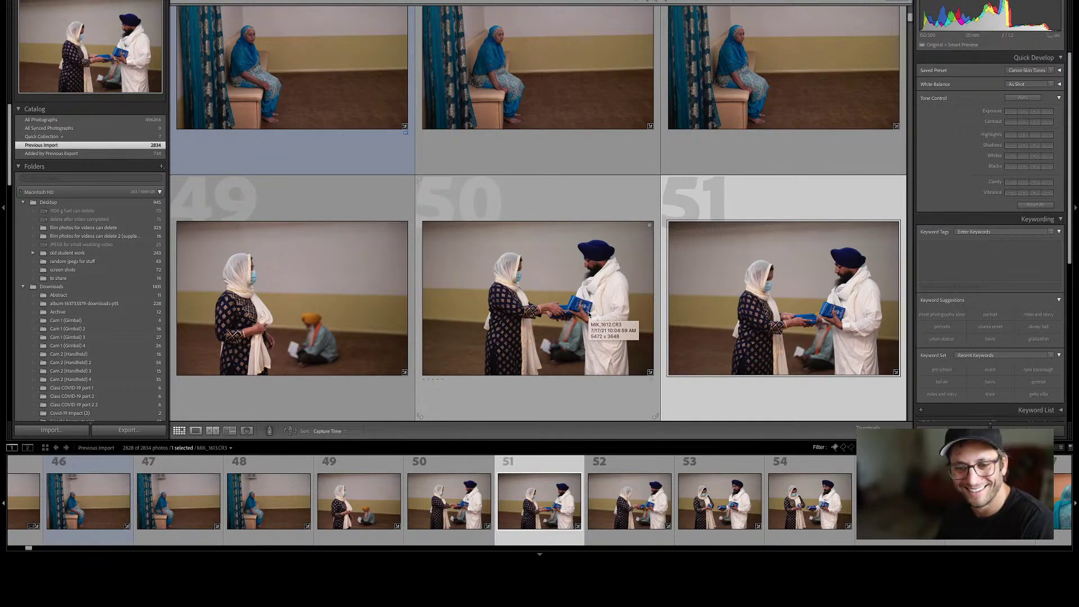
pyautogui.press('Left')
pyautogui.press('Left')
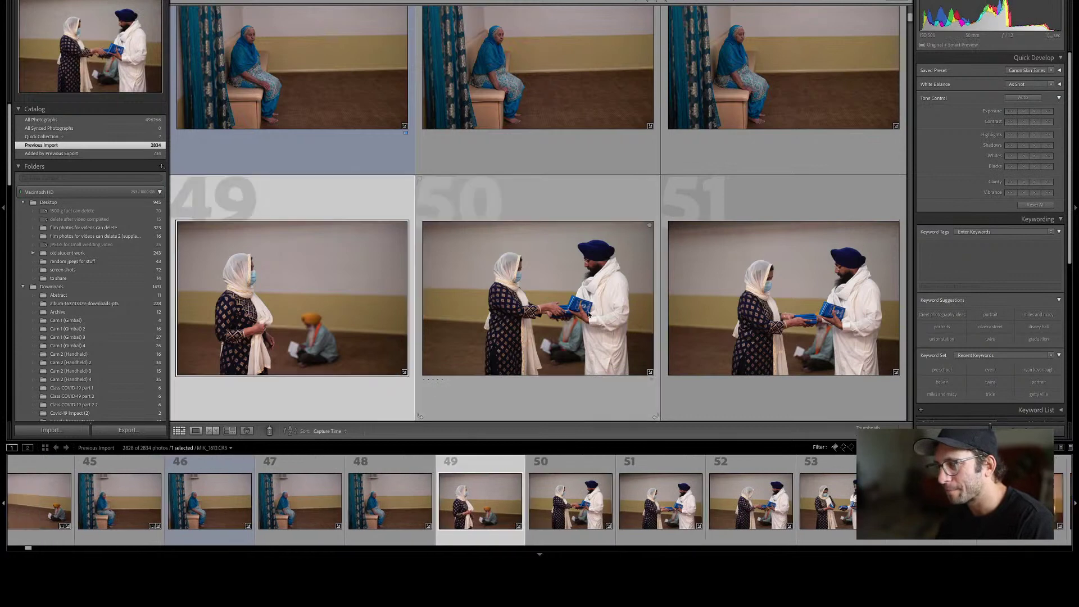
pyautogui.press('Right')
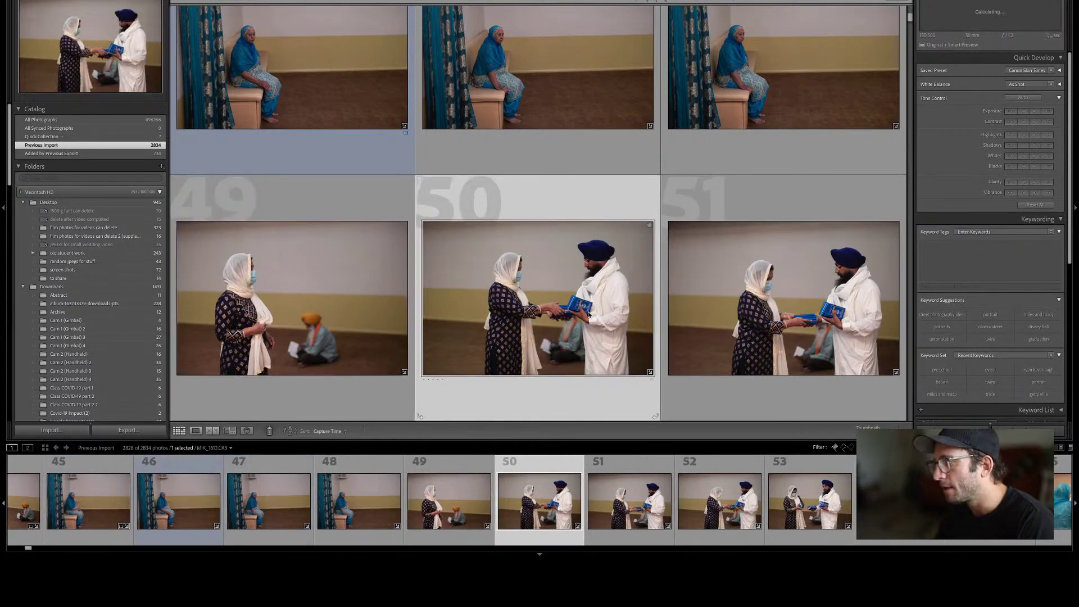
pyautogui.press('Down')
pyautogui.press('Up')
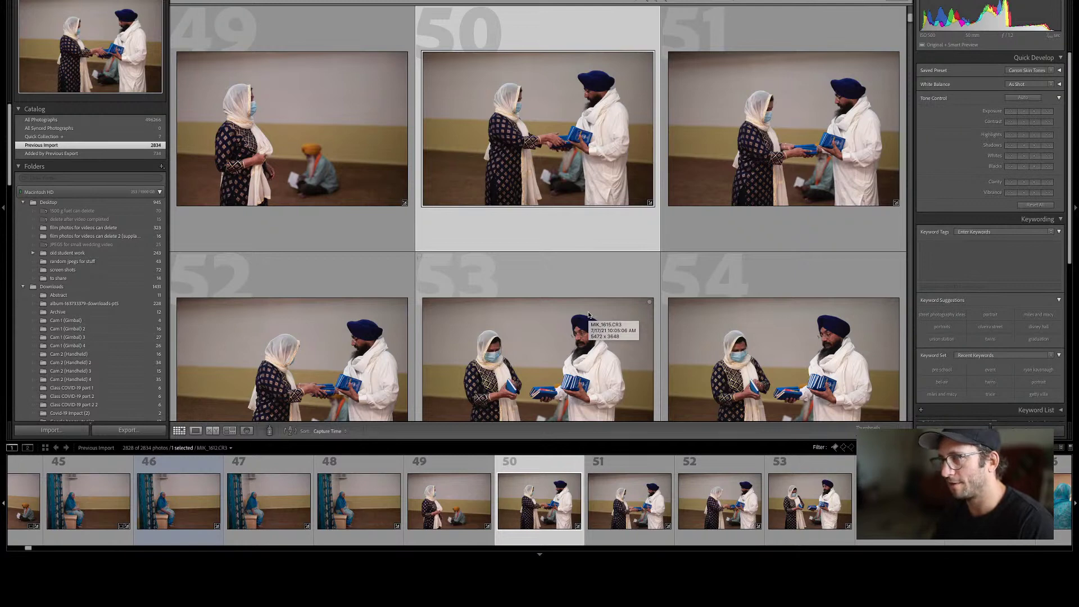
# Examine photo 50 against its neighbors and the rows above and below it in the grid.
pyautogui.press('Up')
pyautogui.press('Down')
pyautogui.press('Left')
pyautogui.press('Right')
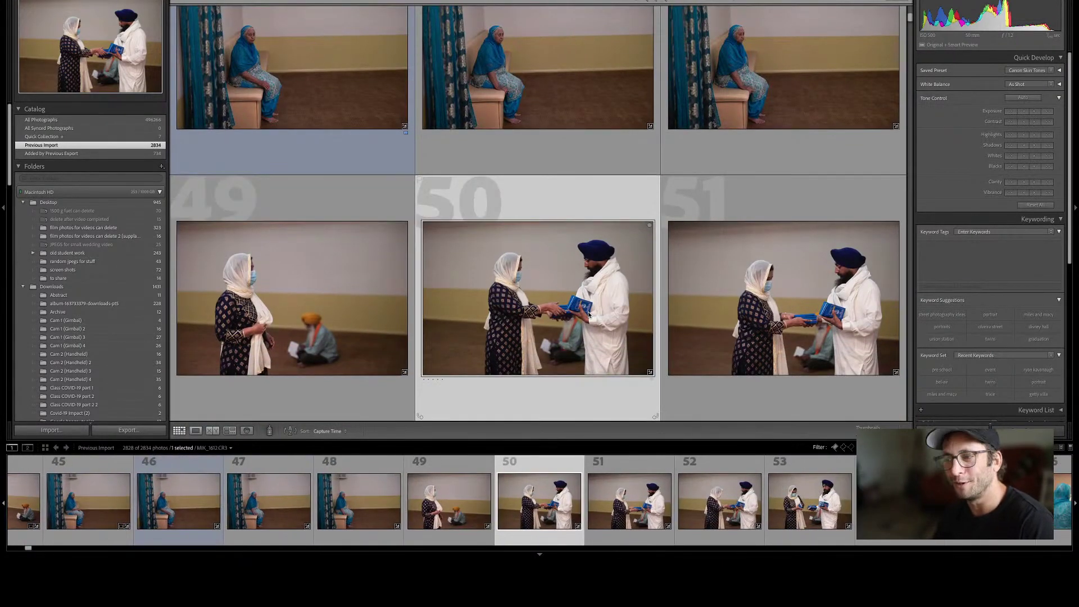
pyautogui.press('Left')
pyautogui.press('Right')
pyautogui.press('Down')
pyautogui.press('Up')
pyautogui.press('Left')
pyautogui.press('Right')
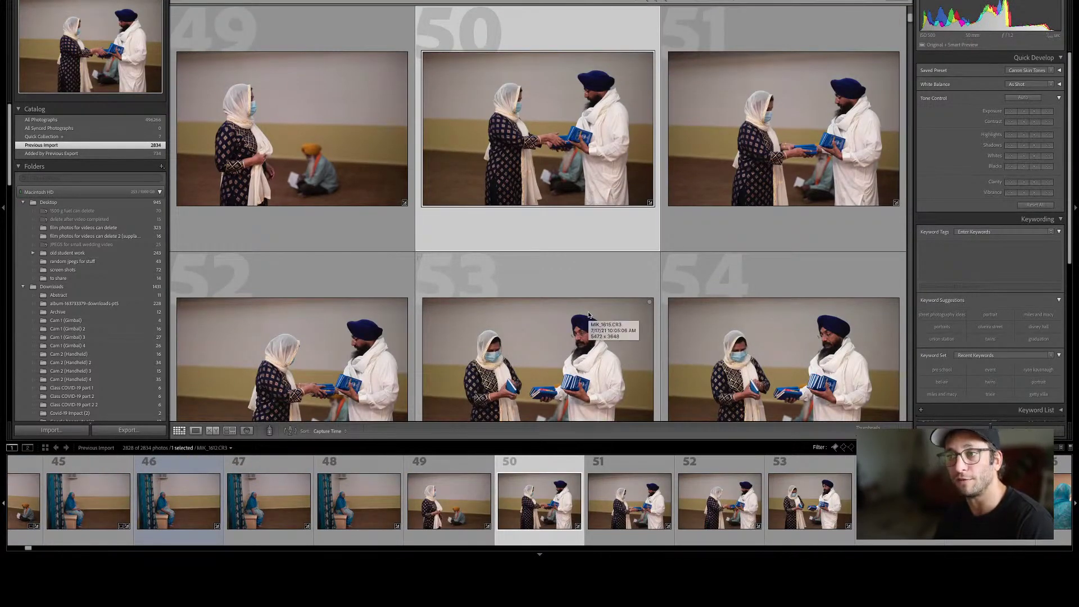
pyautogui.press('Left')
pyautogui.press('Right')
pyautogui.scroll(3, 588, 314)
pyautogui.scroll(-5, 589, 315)
pyautogui.scroll(1, 588, 314)
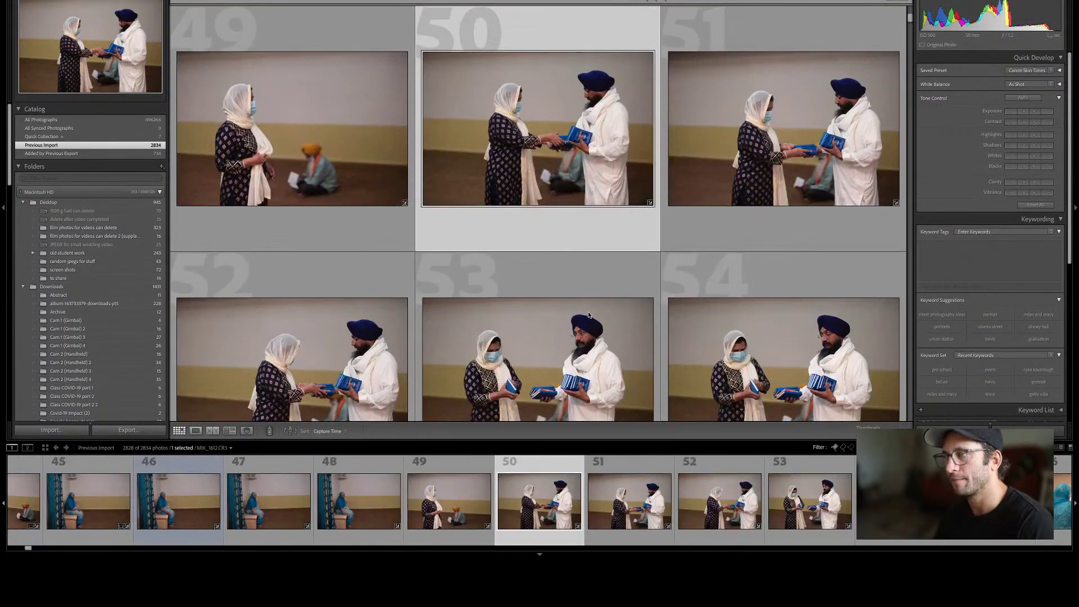
# Compare photos 50 and 51 of the book handover and return to photo 50.
pyautogui.press('Right')
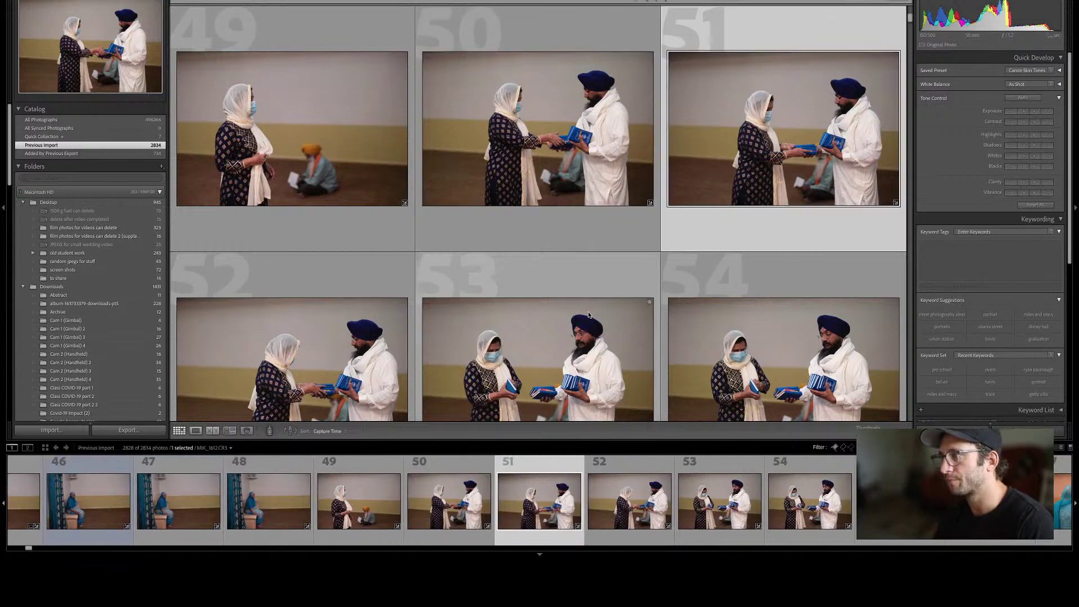
pyautogui.press('Left')
pyautogui.press('Right')
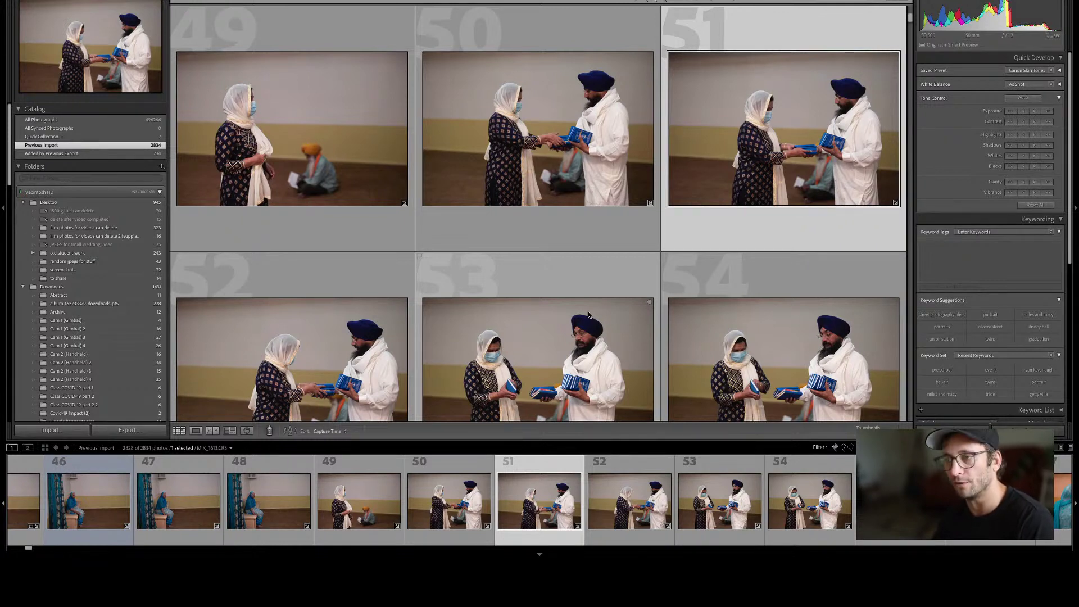
pyautogui.press('Left')
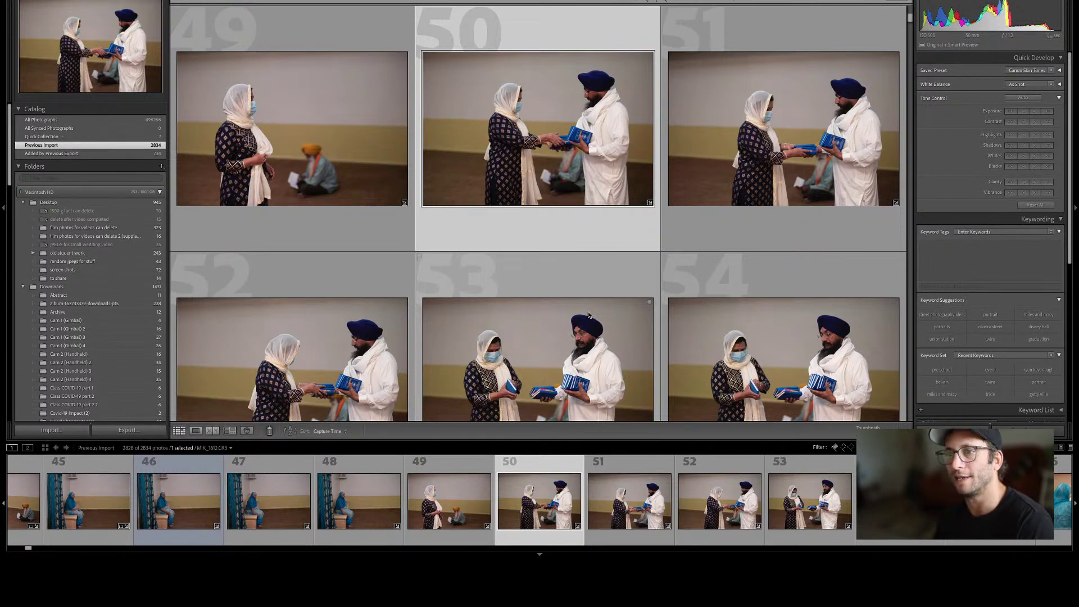
pyautogui.scroll(5, 588, 314)
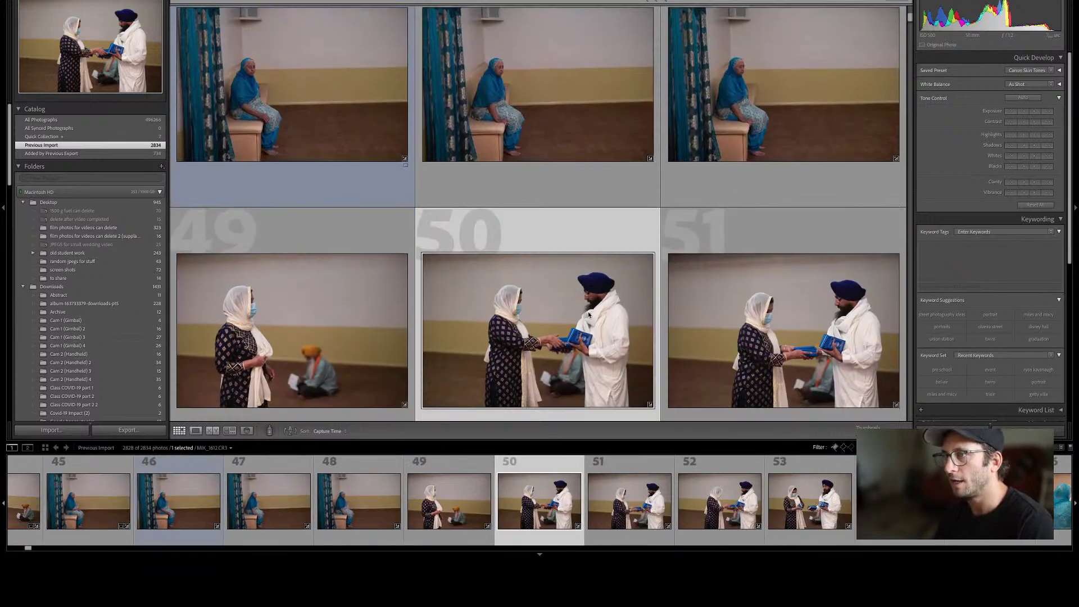
pyautogui.scroll(-3, 588, 314)
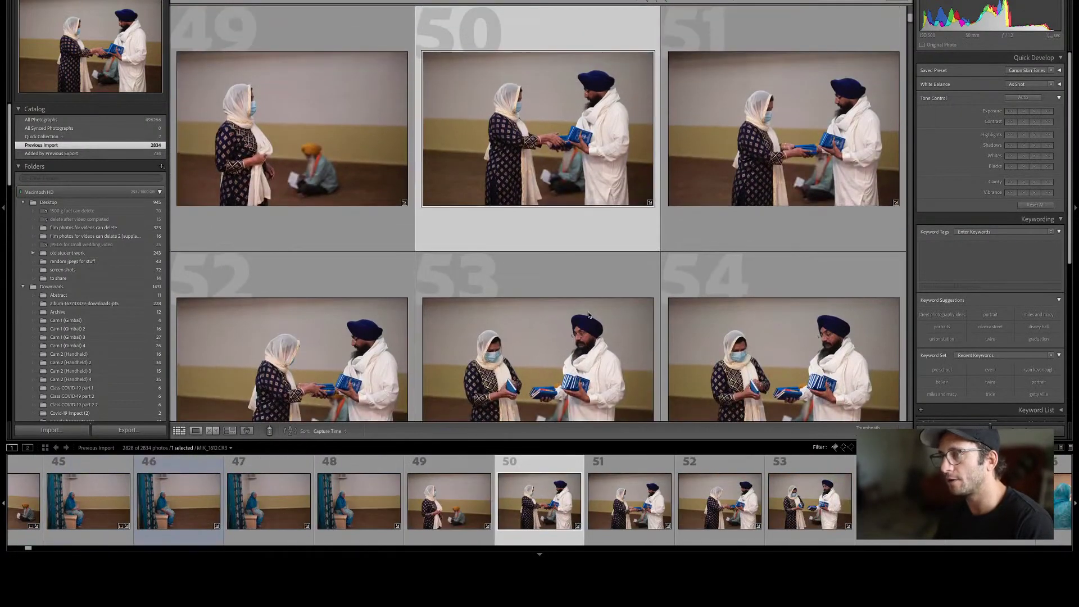
# Reject one of the near-duplicate book handover photos in Loupe view and review the remaining ones up to photo 53.
pyautogui.press('Right')
pyautogui.press('e')
pyautogui.press('Right')
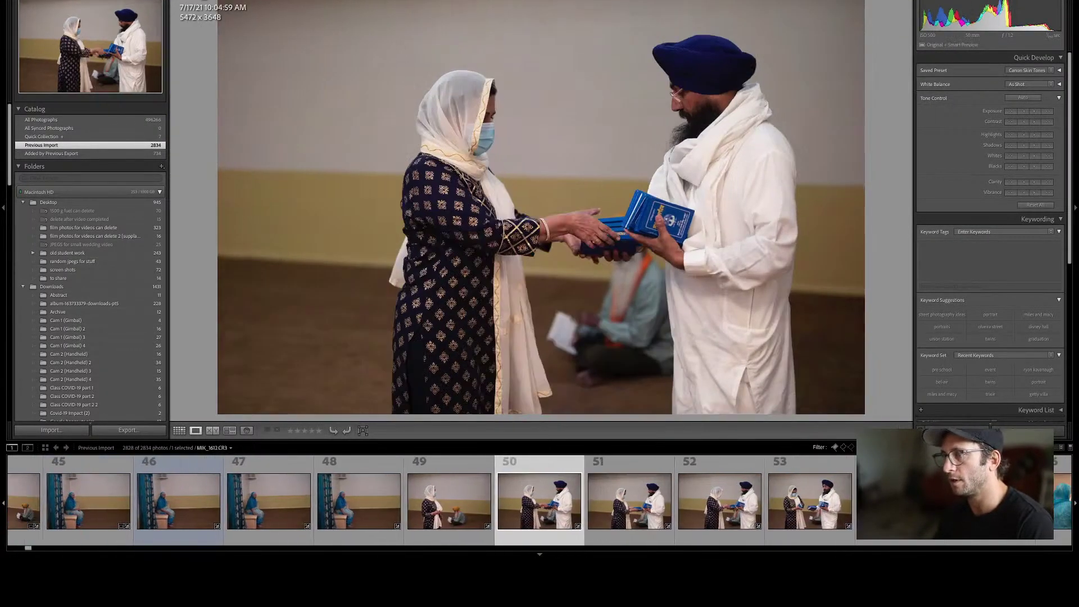
pyautogui.press('x')
pyautogui.press('Right')
pyautogui.press('Right')
pyautogui.press('Right')
pyautogui.press('Left')
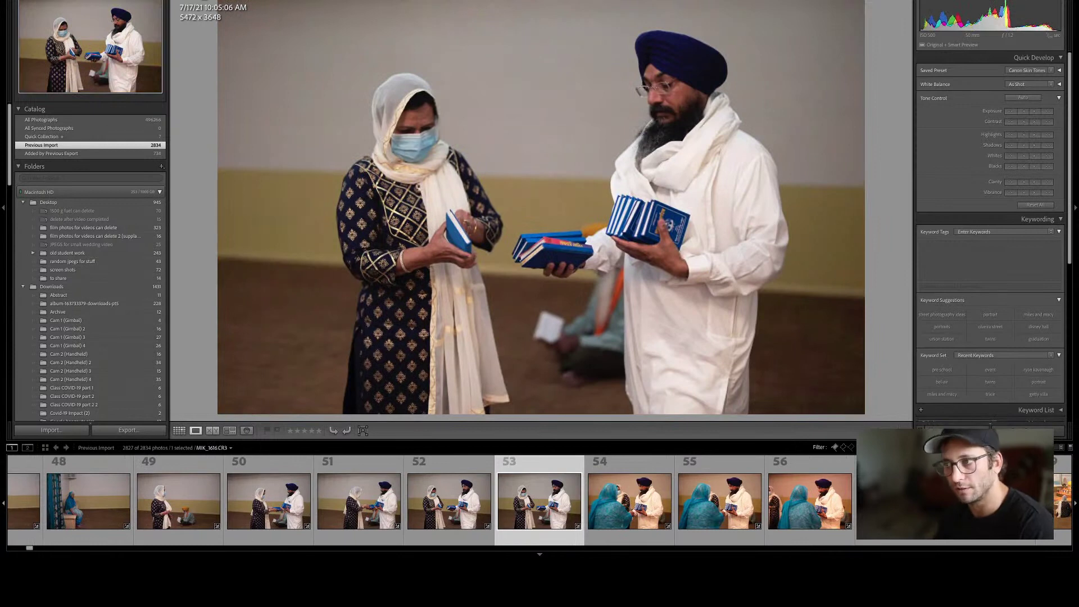
# Set a custom white balance on photo 54 in the Develop module by sampling the wall behind the man in white.
pyautogui.press('Right')
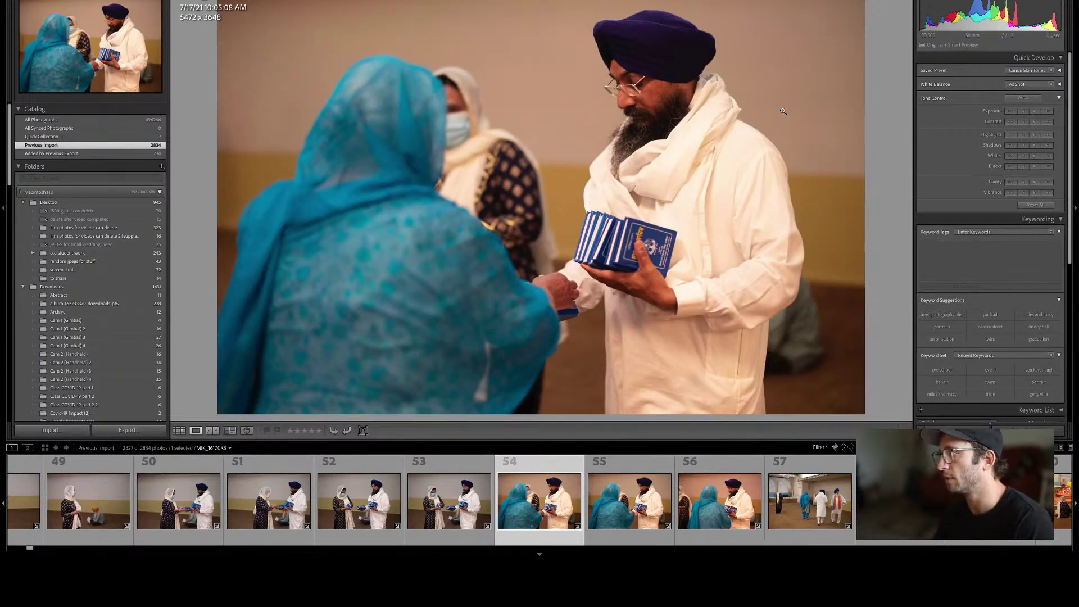
pyautogui.press('d')
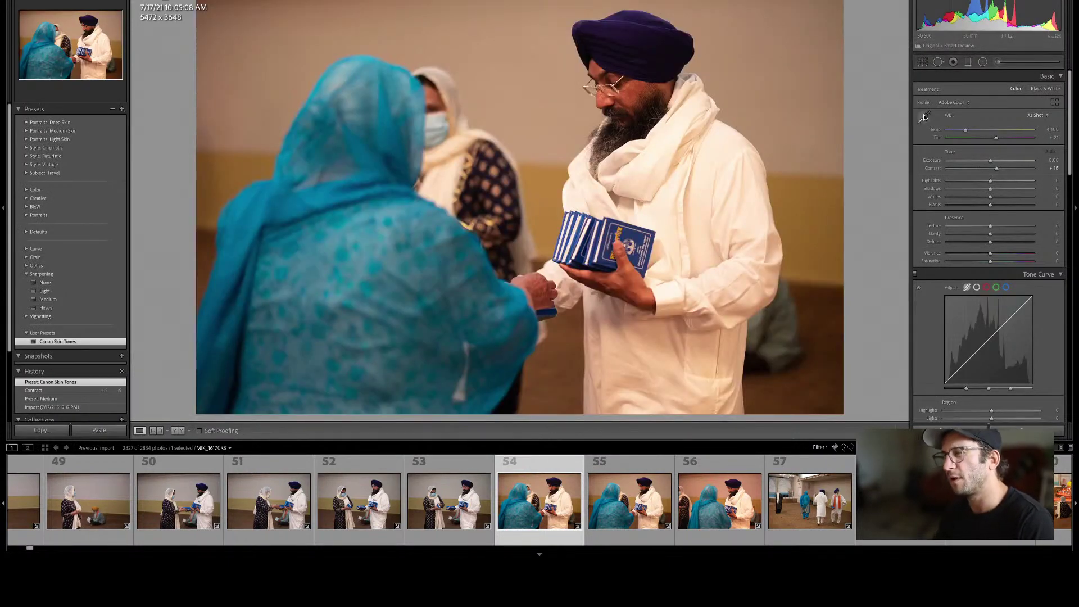
pyautogui.click(924, 117)
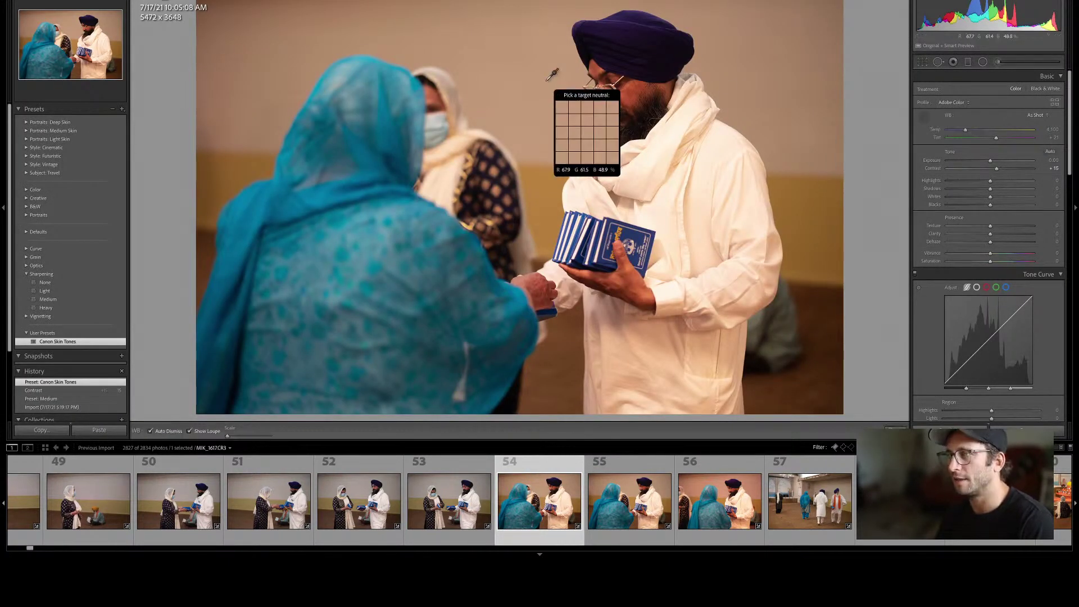
pyautogui.click(546, 82)
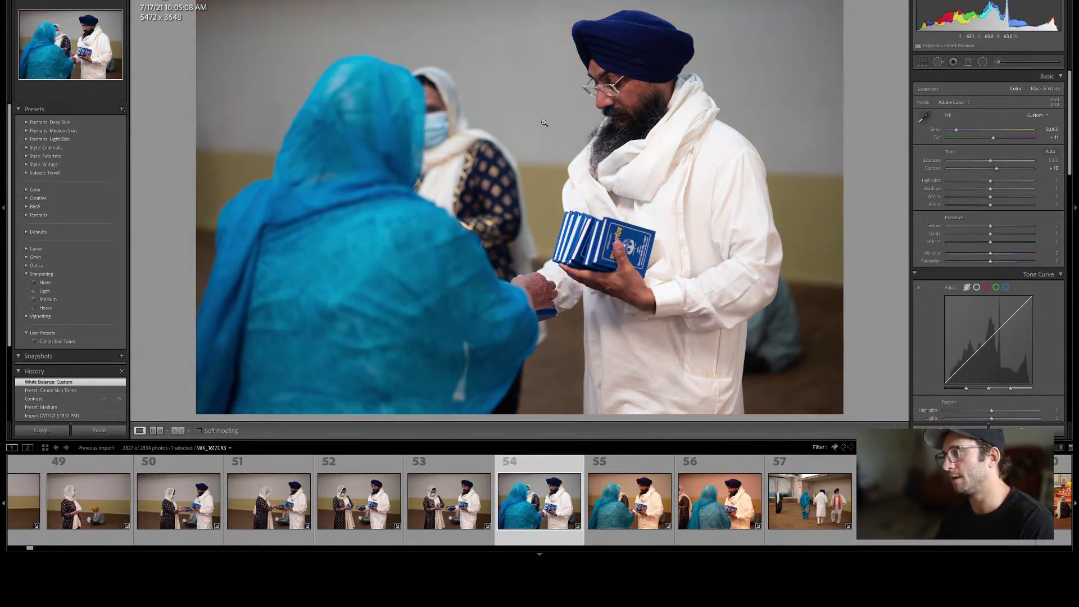
# Select photos 55 and 56 together and neutralize their white balance by sampling the wall above the woman in blue.
pyautogui.press('Right')
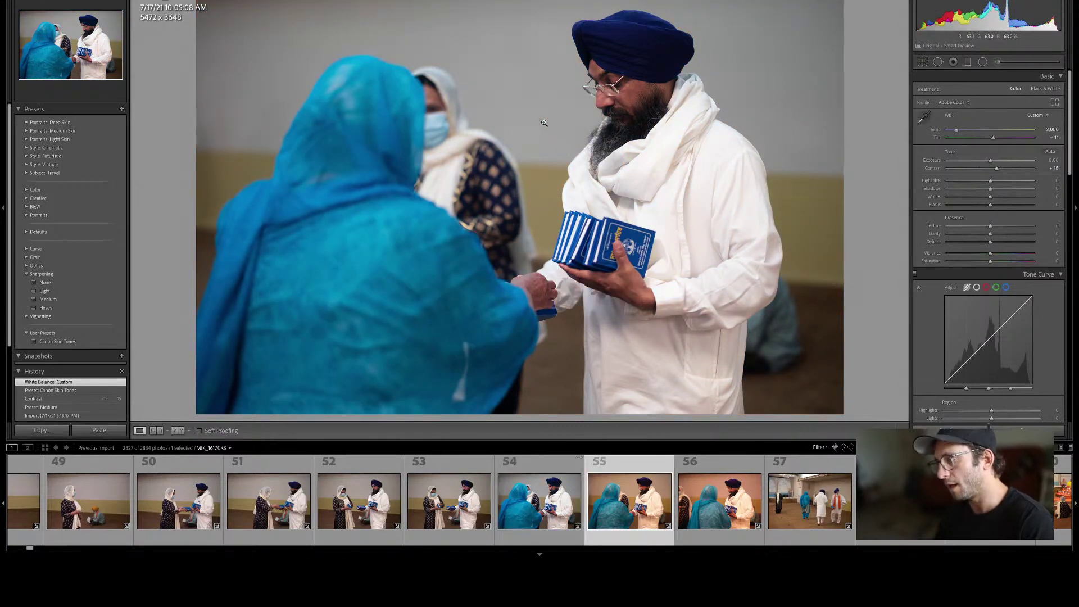
pyautogui.hotkey('shift', 'Right')
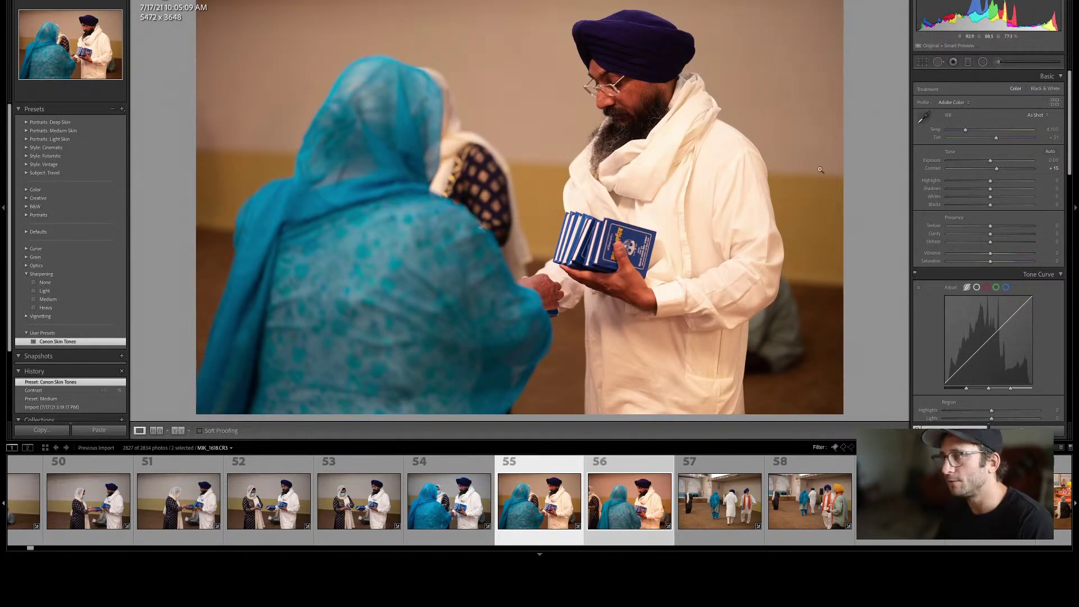
pyautogui.click(923, 117)
pyautogui.click(442, 33)
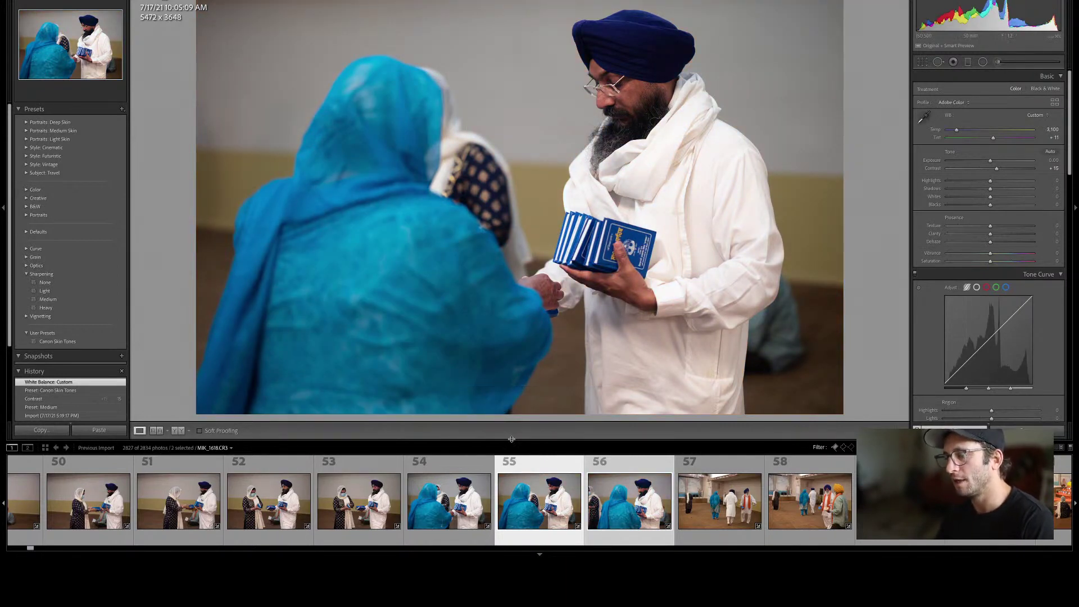
# Review the color-corrected photos 54 to 56 individually and reject photo 56.
pyautogui.click(461, 481)
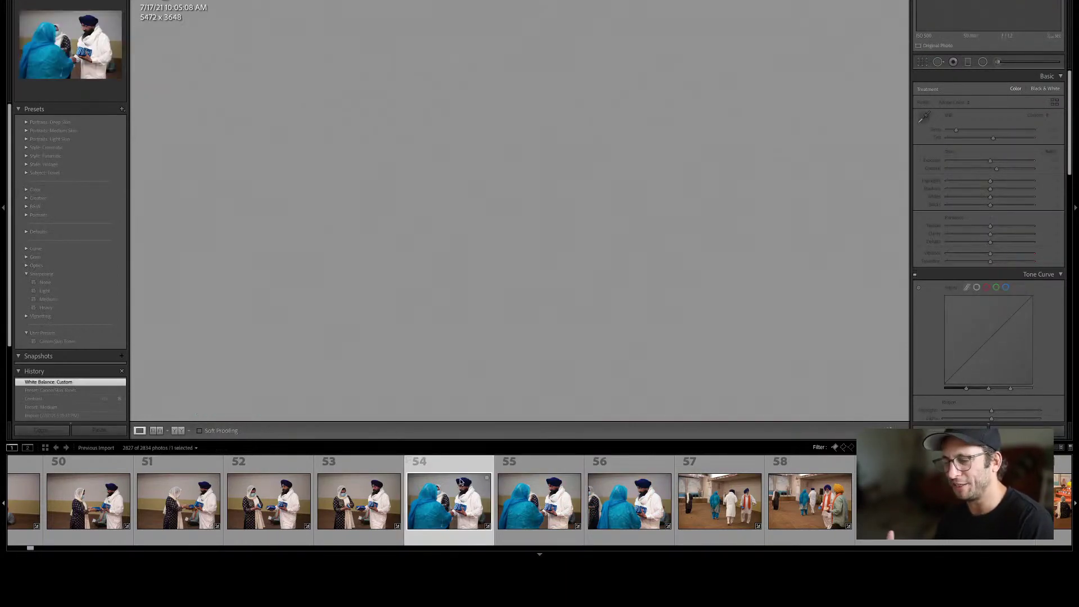
pyautogui.press('Right')
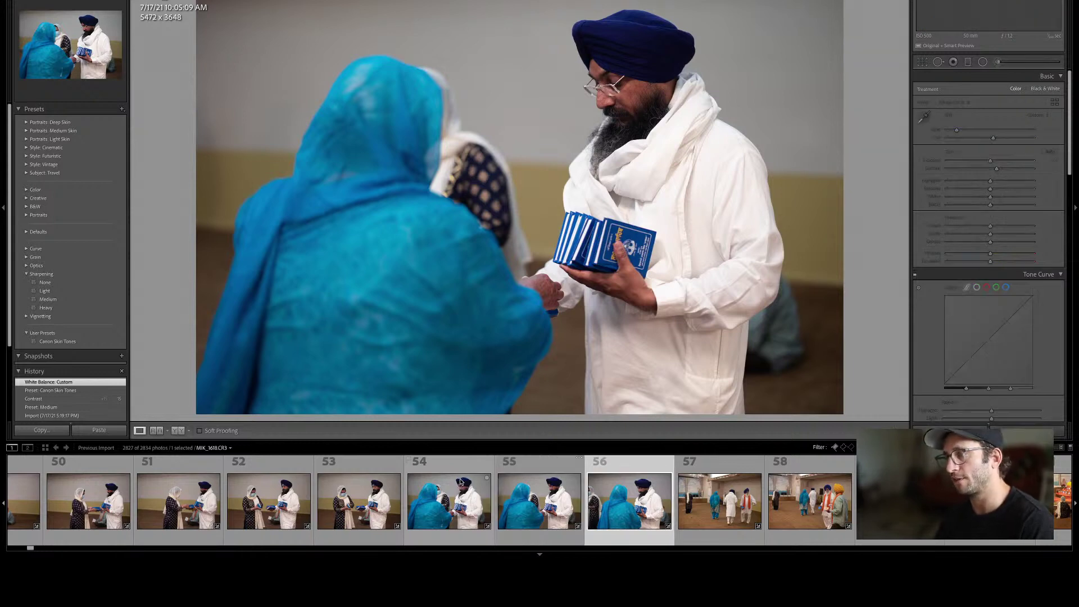
pyautogui.press('Right')
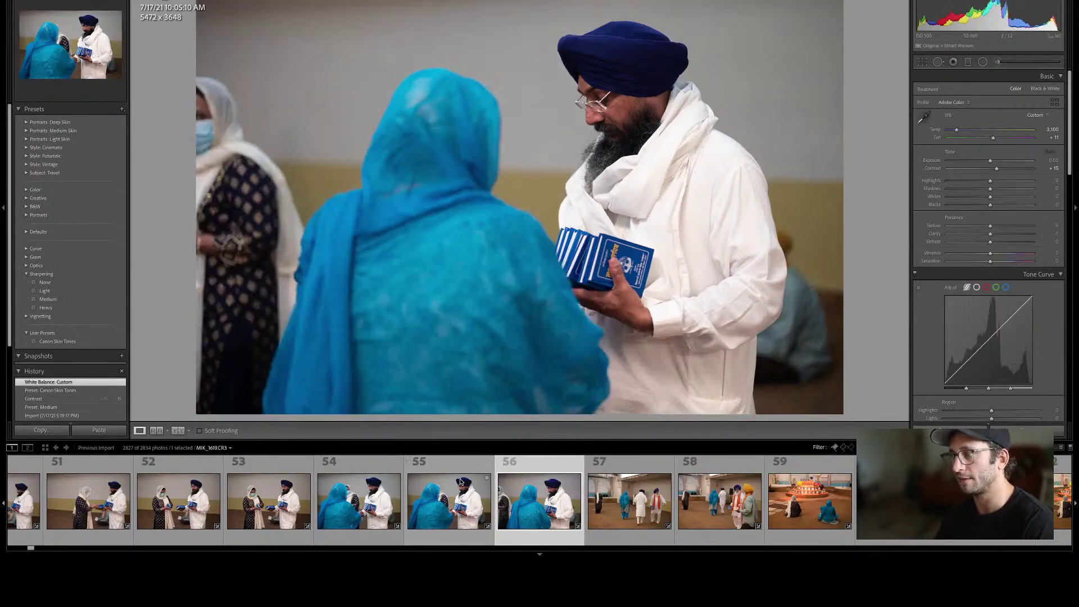
pyautogui.press('x')
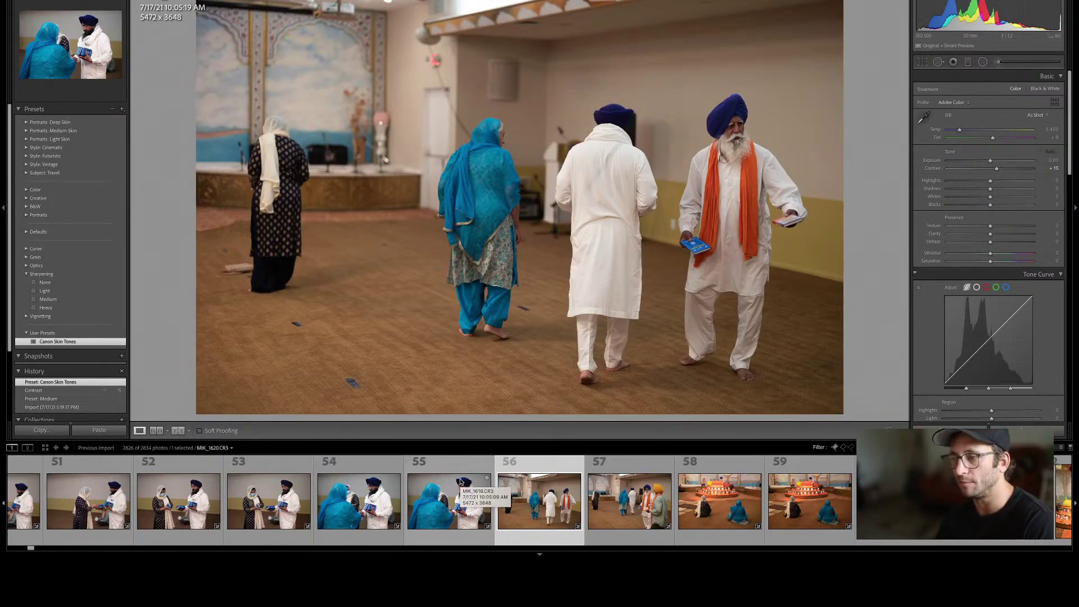
# Review photos 55 to 59 and reject photo 58 of the two women seated before the altar in Grid view.
pyautogui.click(461, 482)
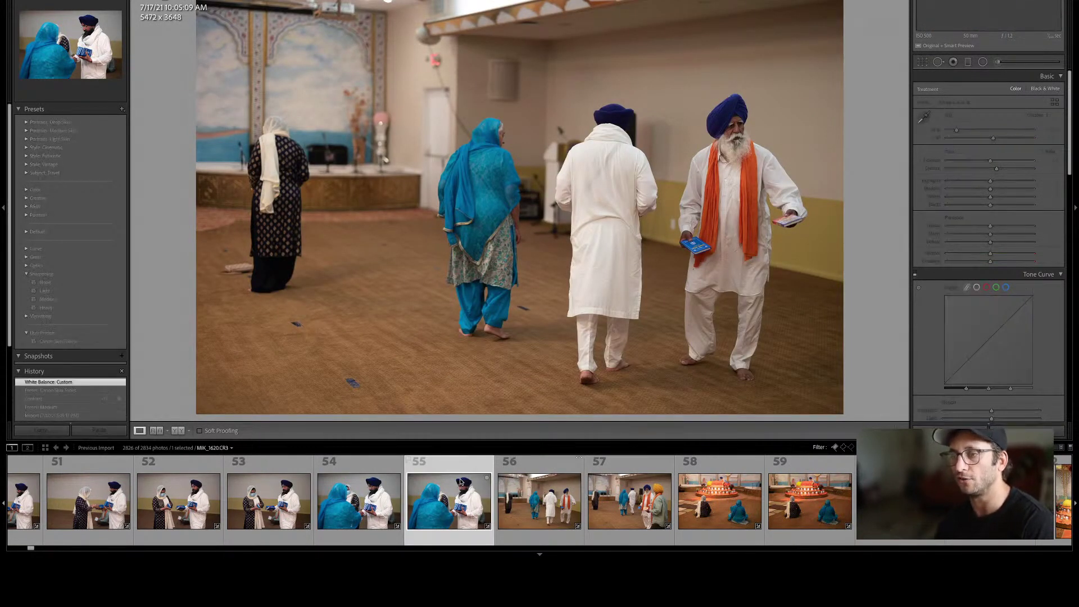
pyautogui.press('Right')
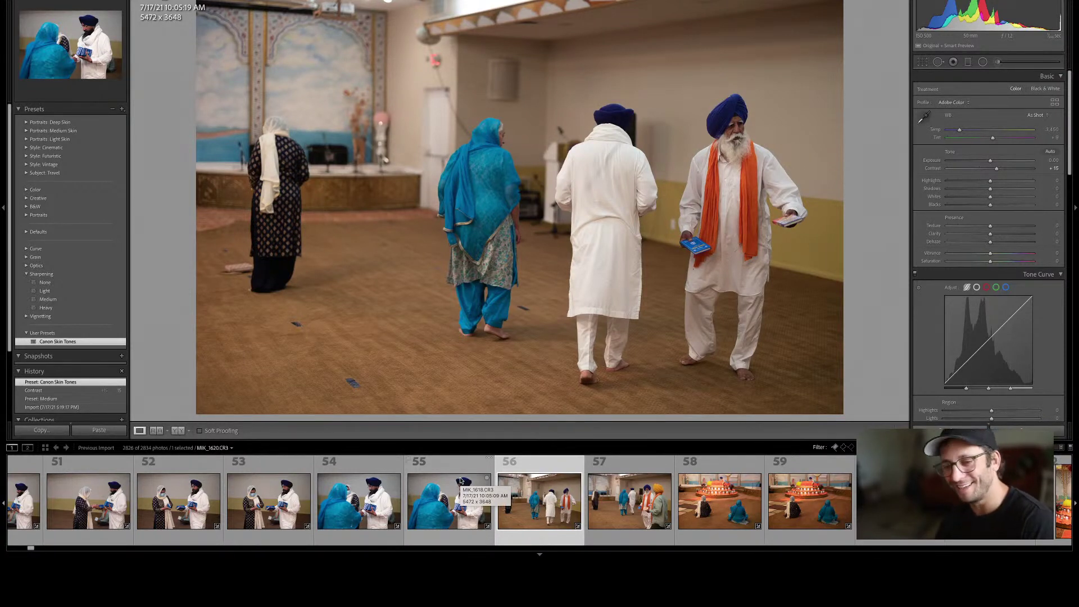
pyautogui.press('Right')
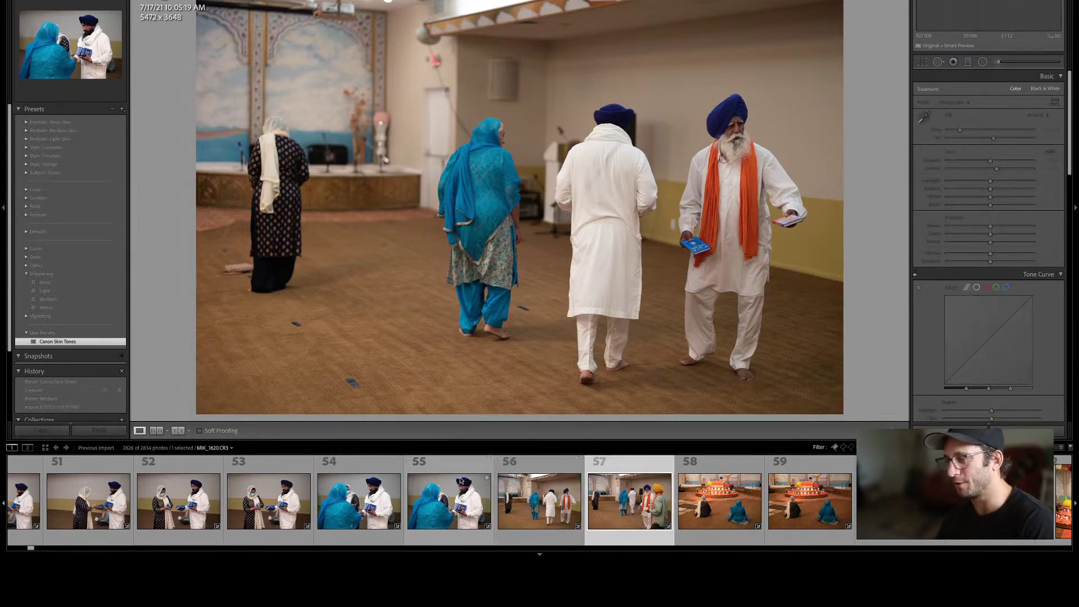
pyautogui.press('Left')
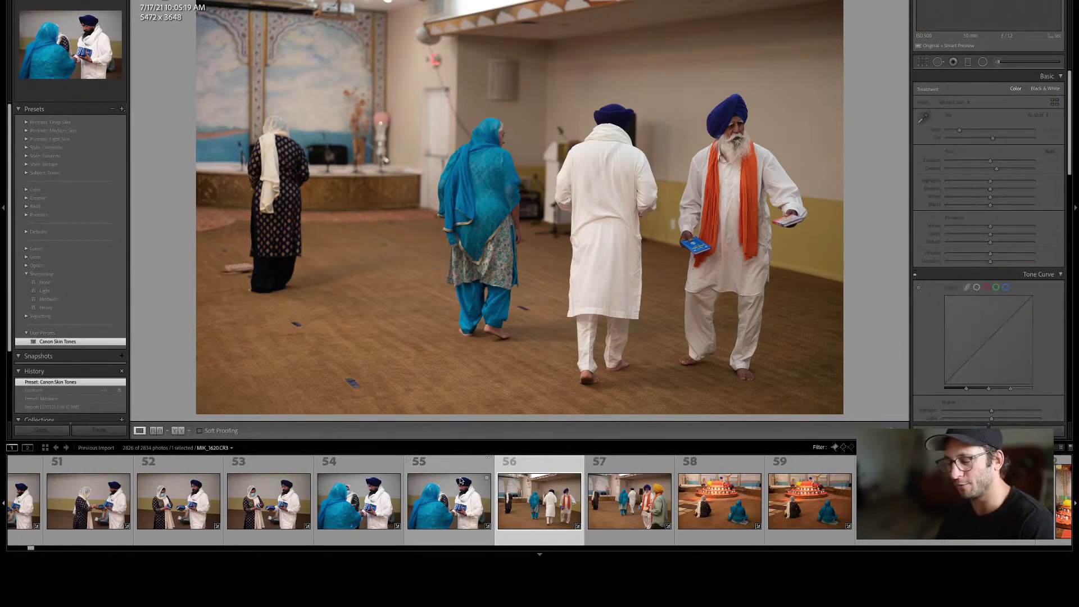
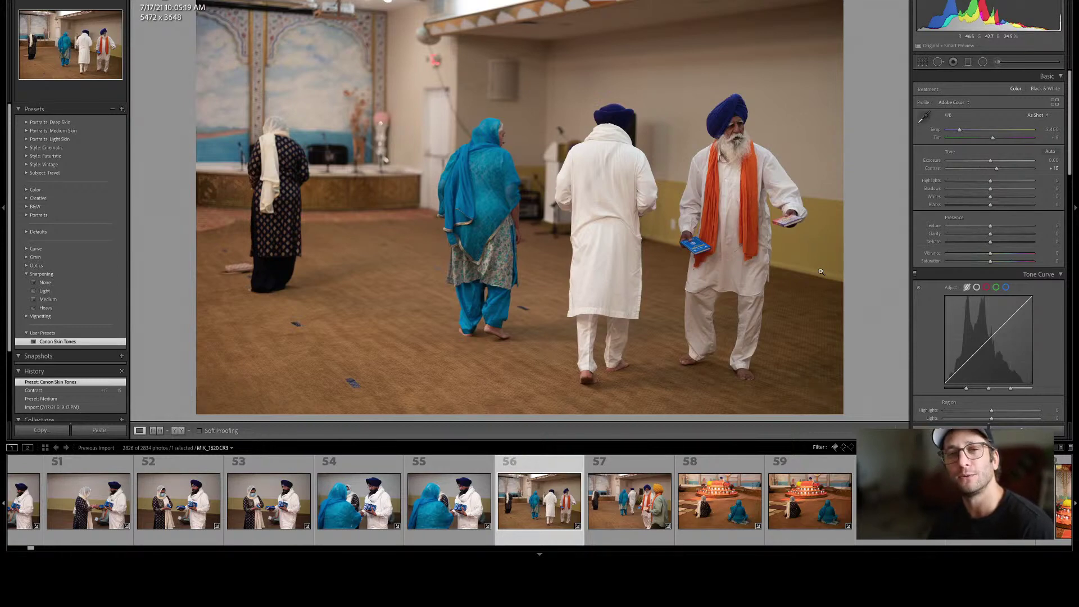
pyautogui.press('Right')
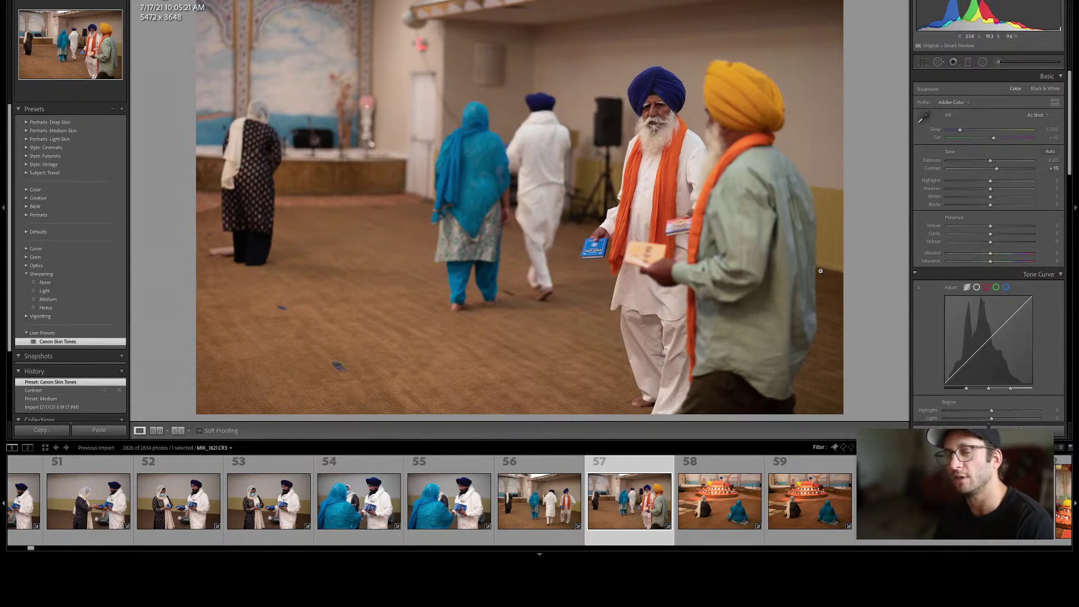
pyautogui.press('Right')
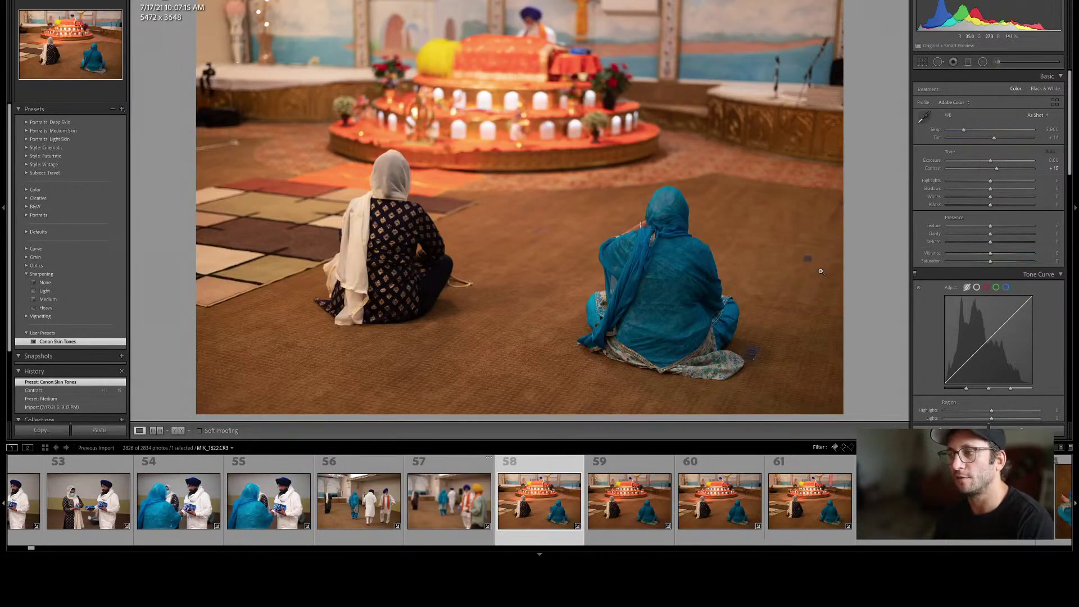
pyautogui.press('Right')
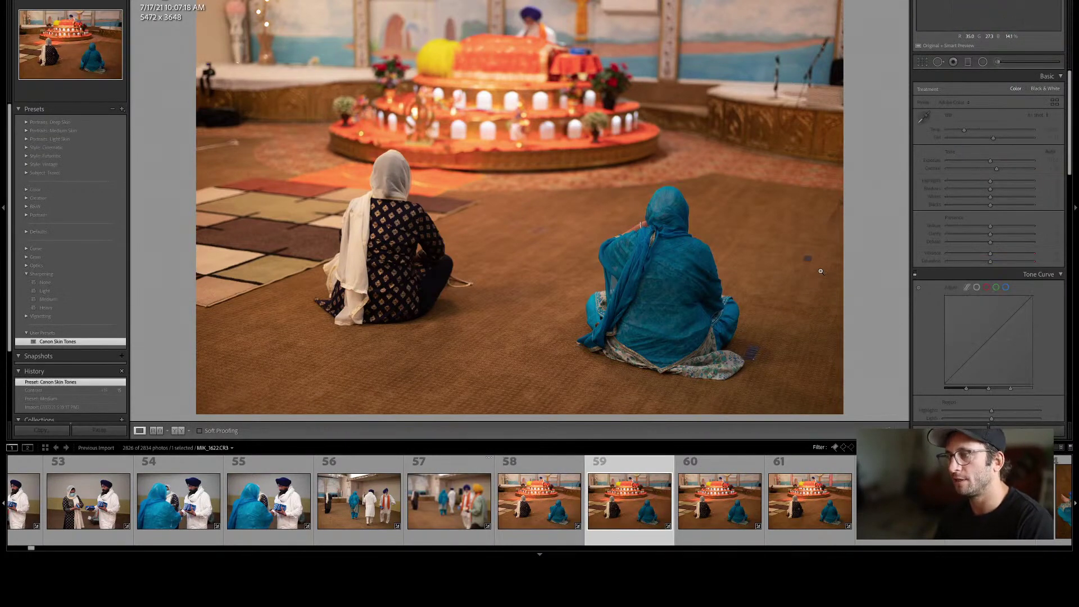
pyautogui.press('g')
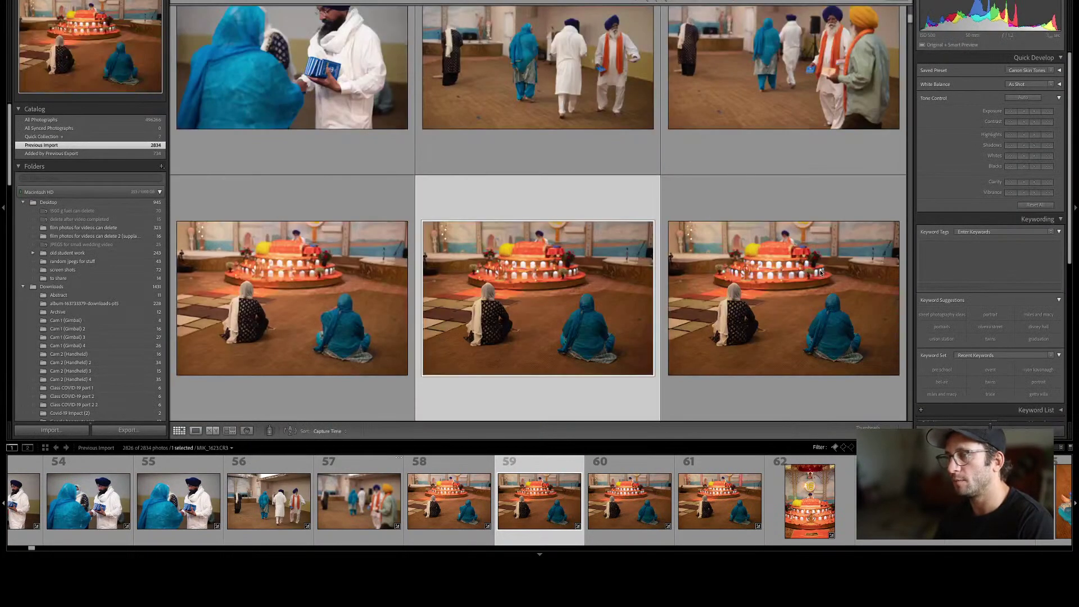
pyautogui.press('Left')
pyautogui.press('x')
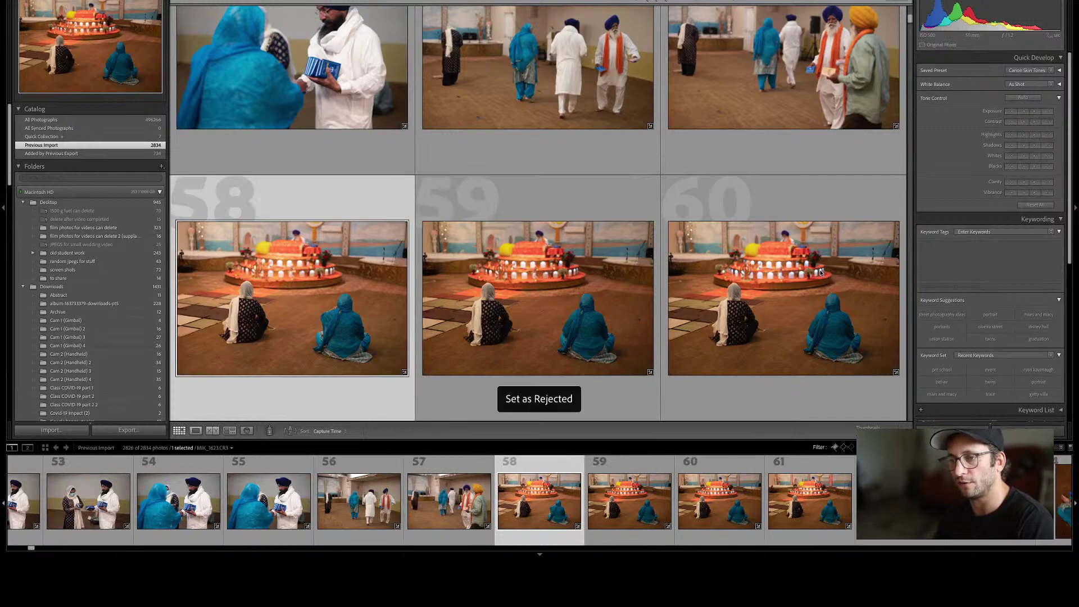
# Compare the remaining photos 59 and 60 of the two seated women by switching between them in Loupe view.
pyautogui.press('Right')
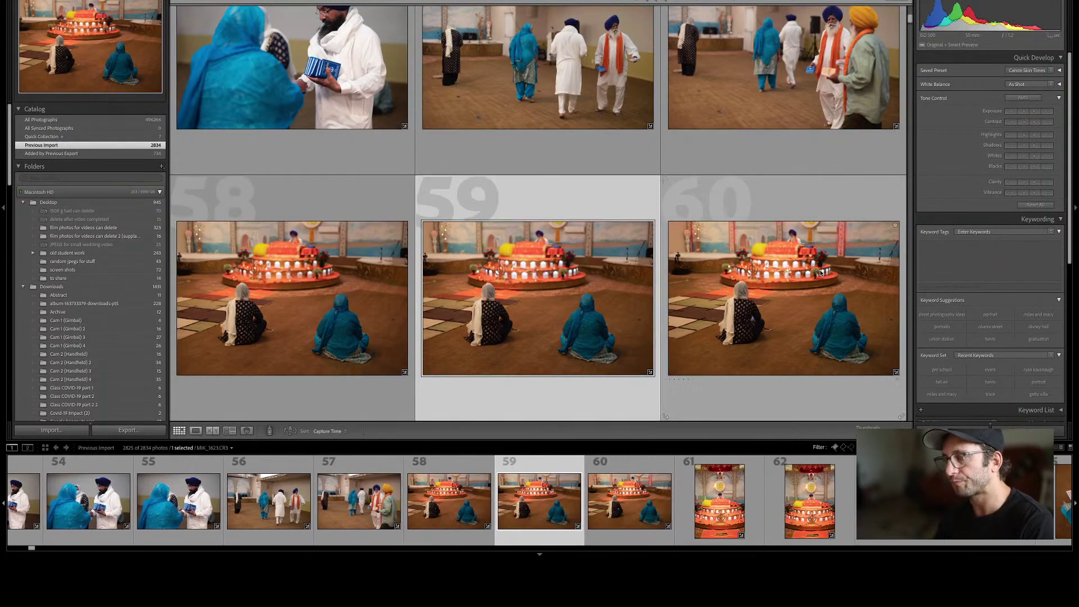
pyautogui.press('e')
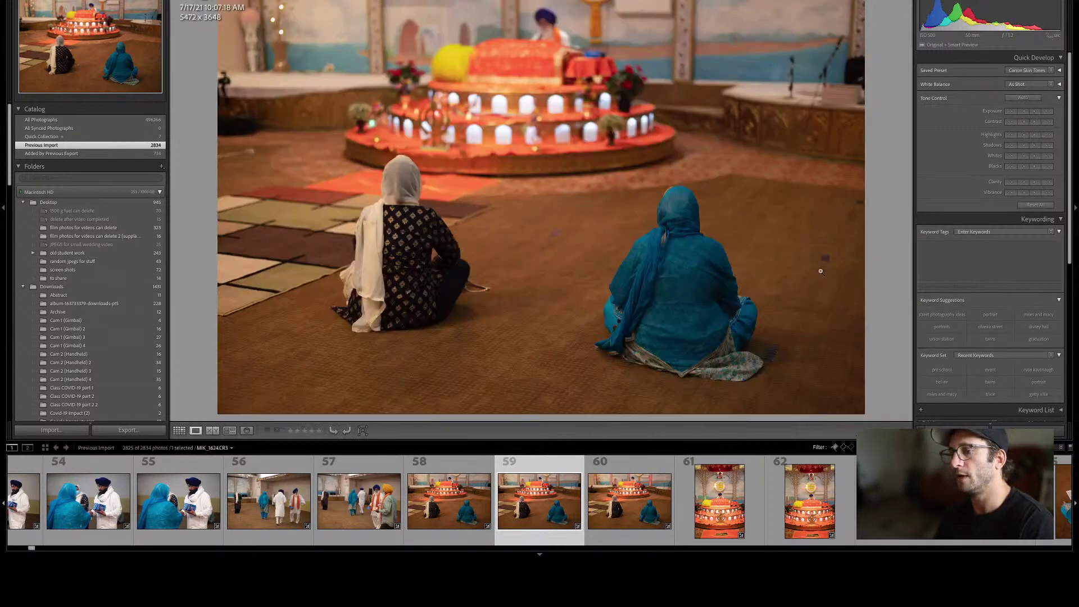
pyautogui.press('Right')
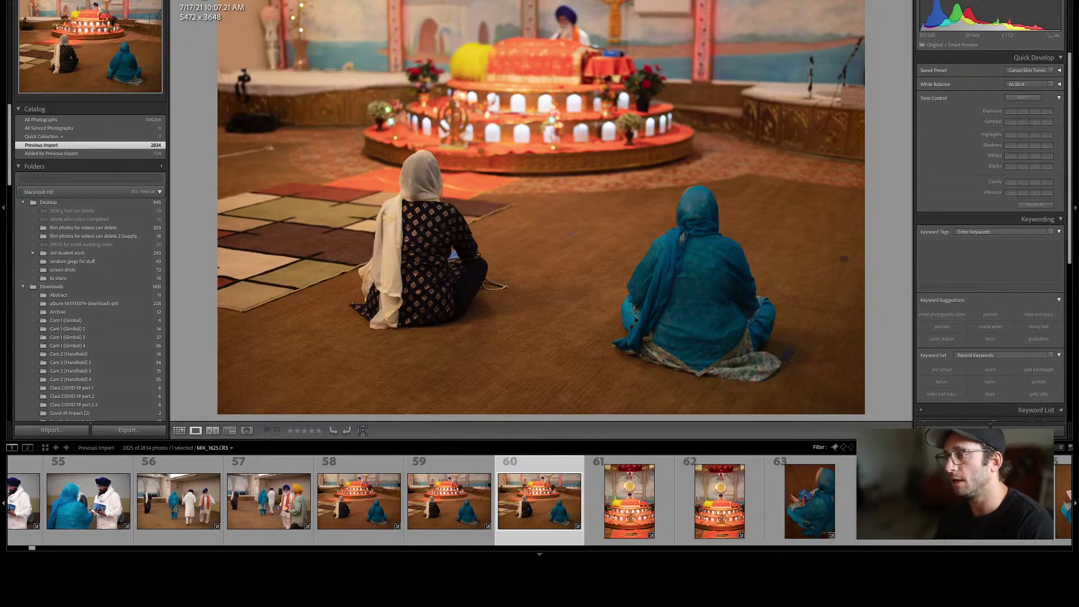
pyautogui.press('Left')
pyautogui.press('Left')
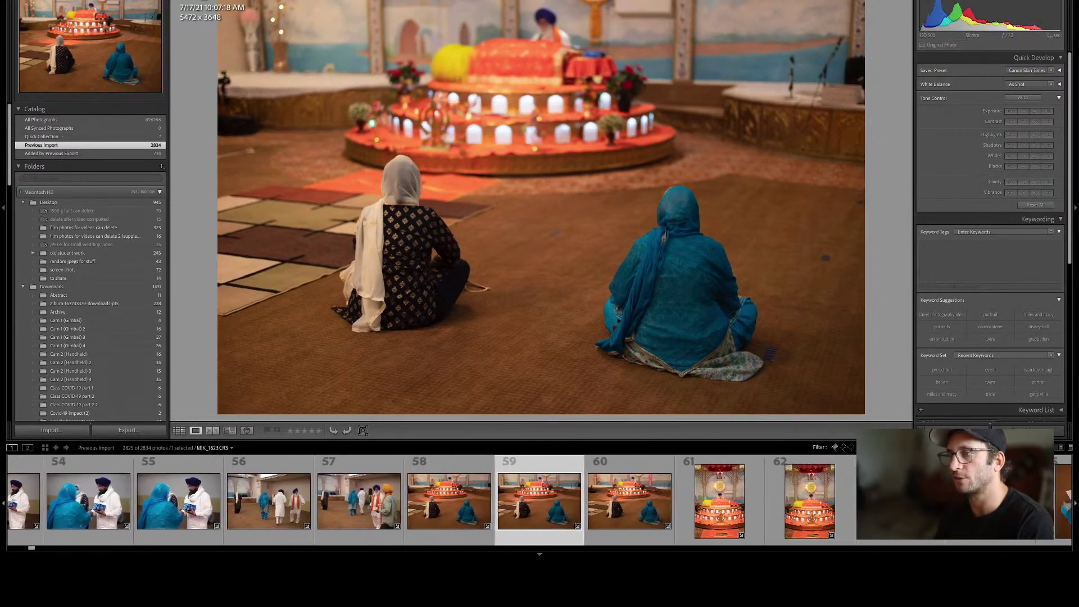
pyautogui.press('Right')
pyautogui.press('Left')
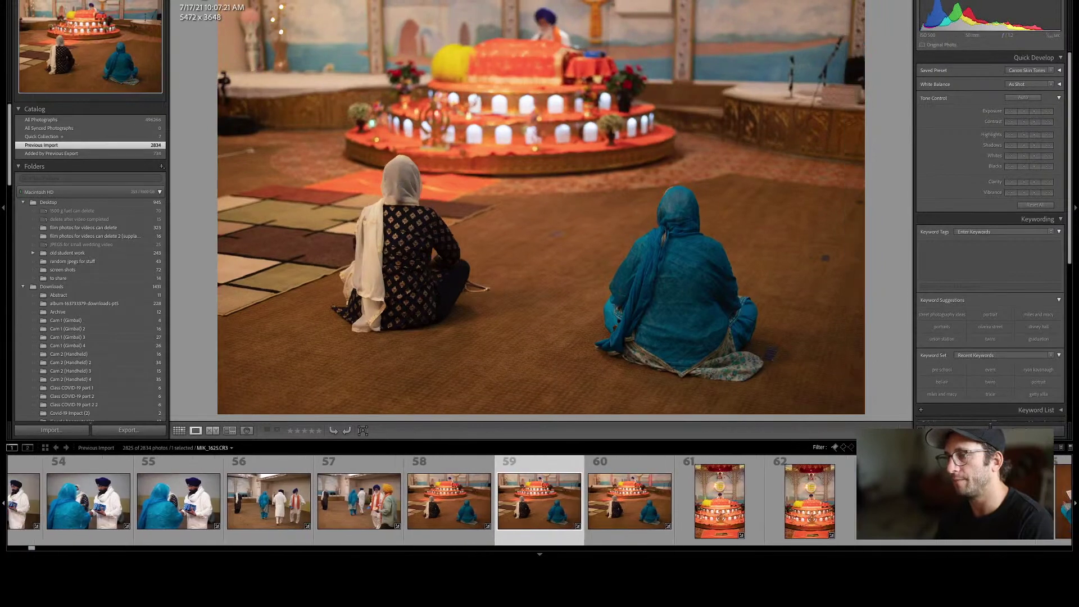
pyautogui.press('Right')
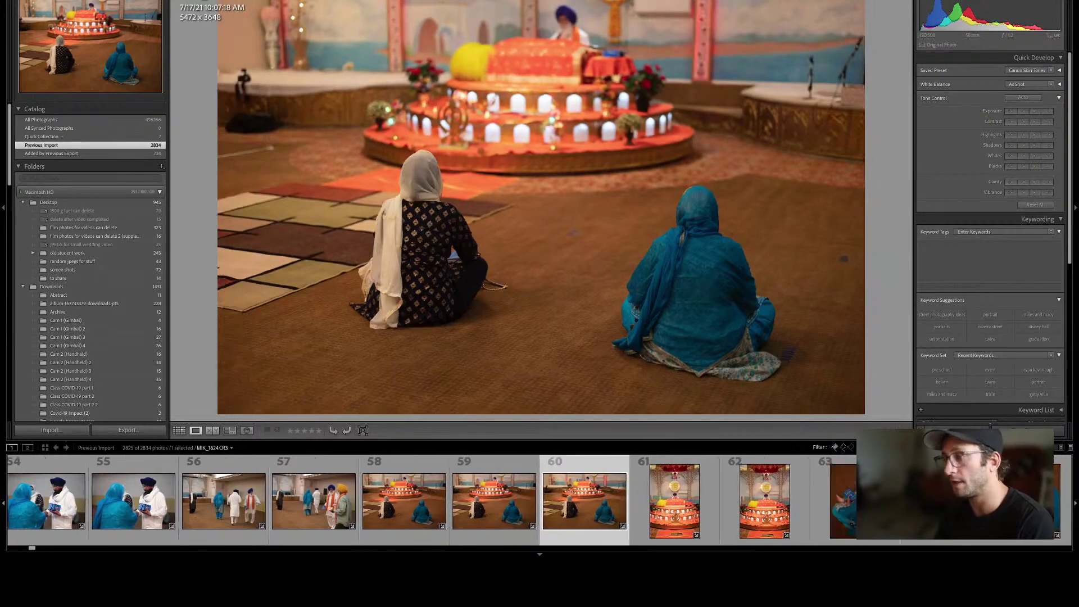
pyautogui.press('Left')
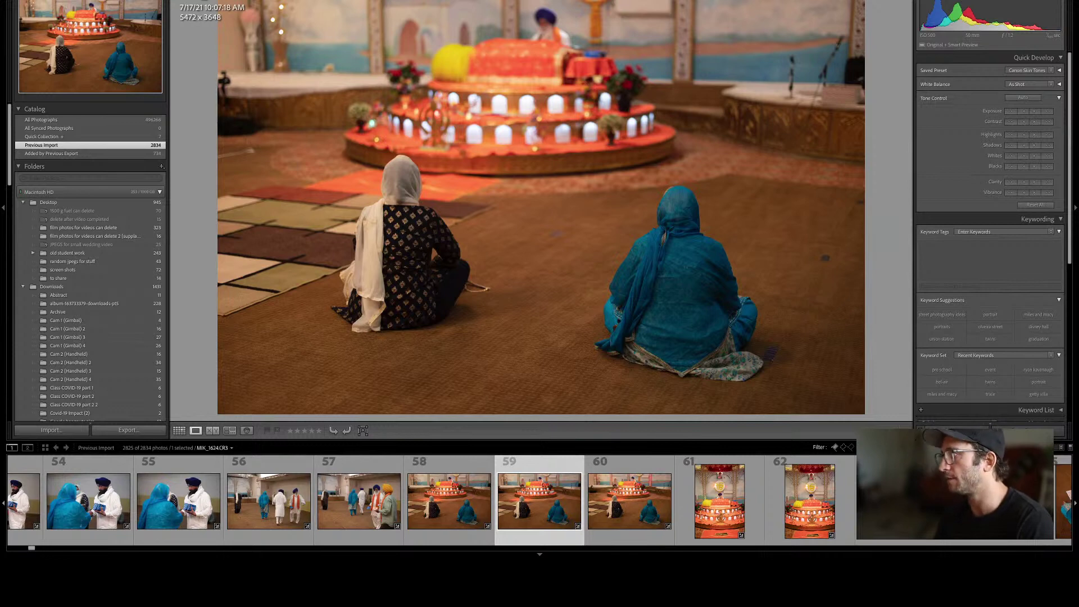
# Reject photo 62, the second of the two vertical altar shots, in Grid view.
pyautogui.press('Right')
pyautogui.press('Right')
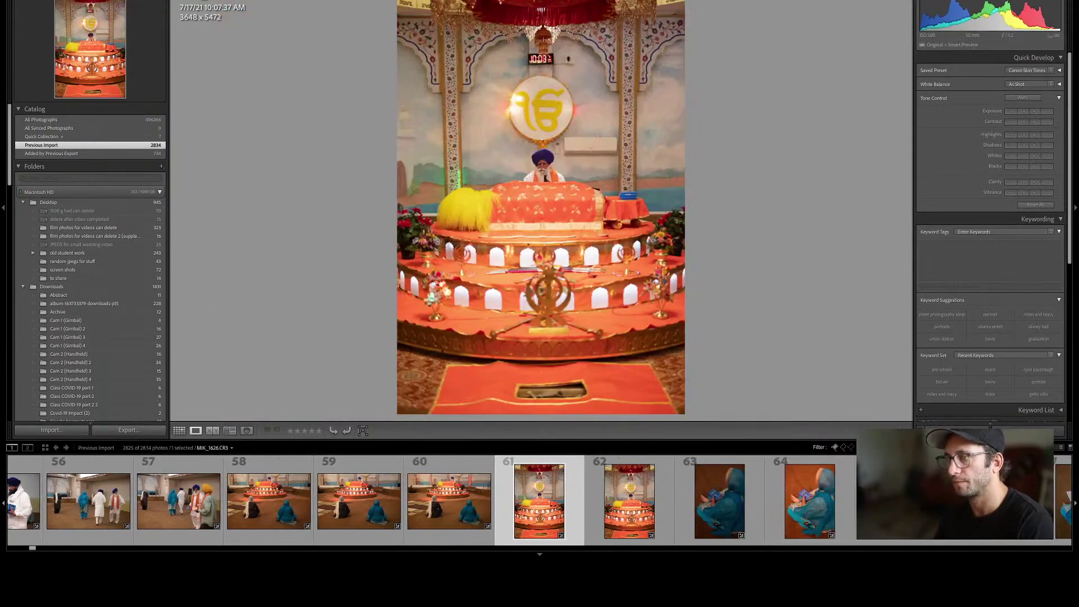
pyautogui.press('Right')
pyautogui.press('g')
pyautogui.press('x')
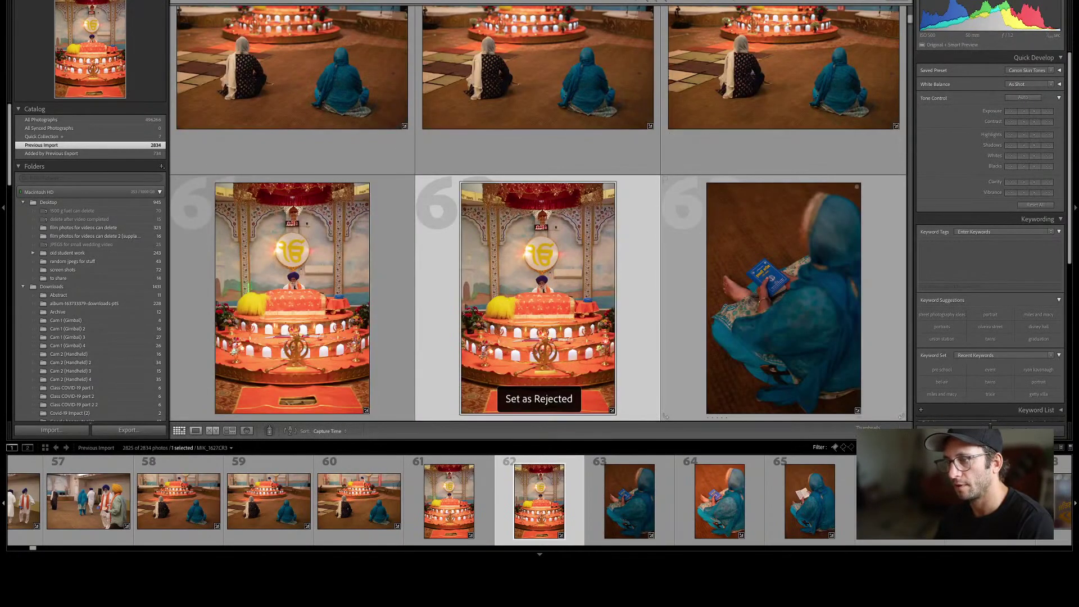
# Compare photos 62 and 63 of the woman in blue side by side, checking the focus on the blue book up close.
pyautogui.press('c')
pyautogui.press('Right')
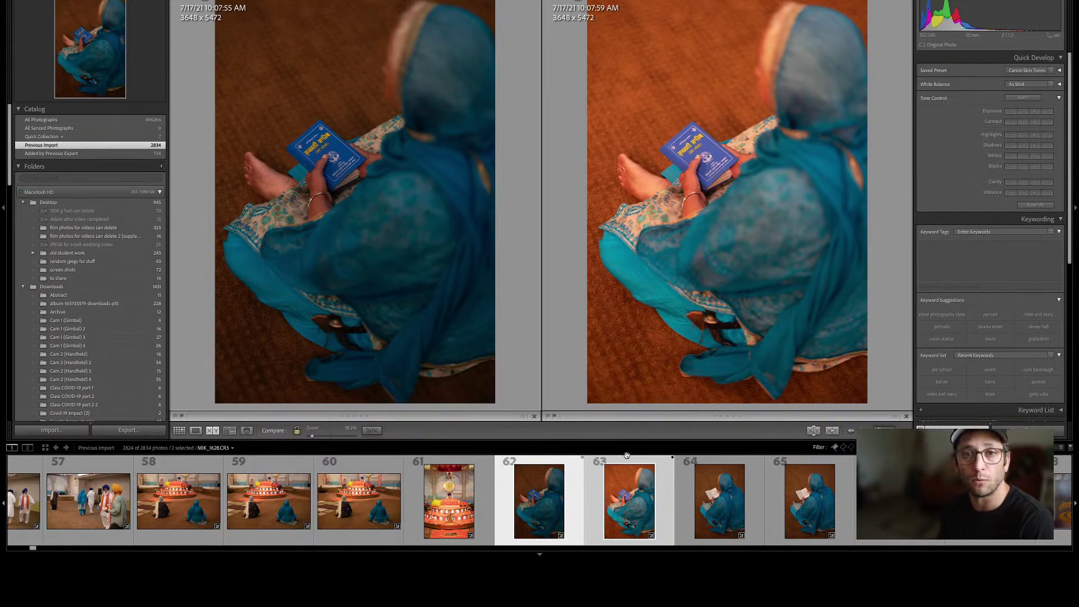
pyautogui.press('super+equal')
pyautogui.press('super+equal')
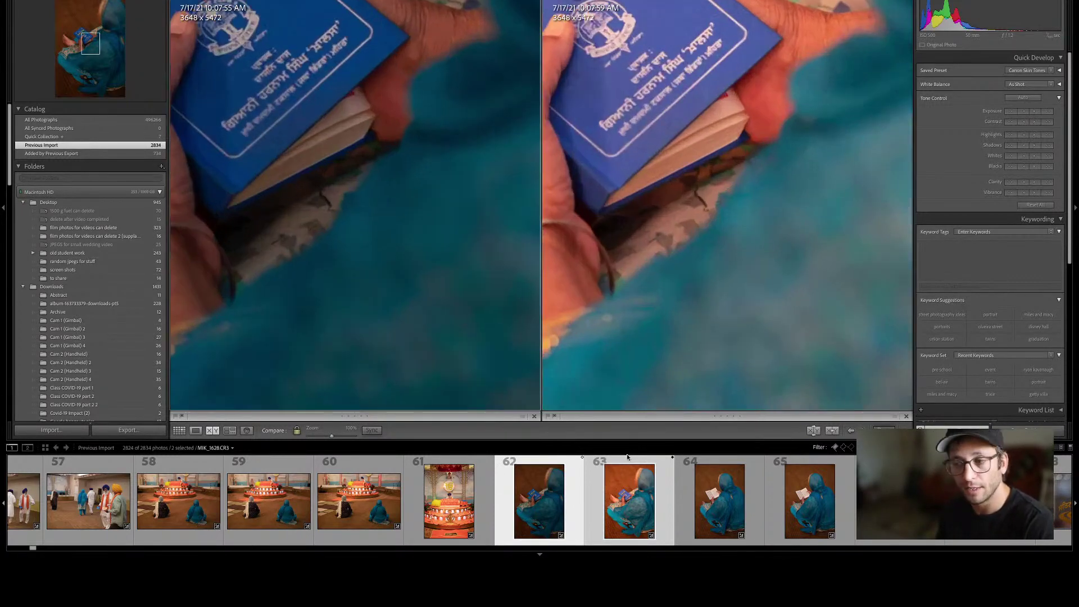
pyautogui.press('super+minus')
pyautogui.press('super+minus')
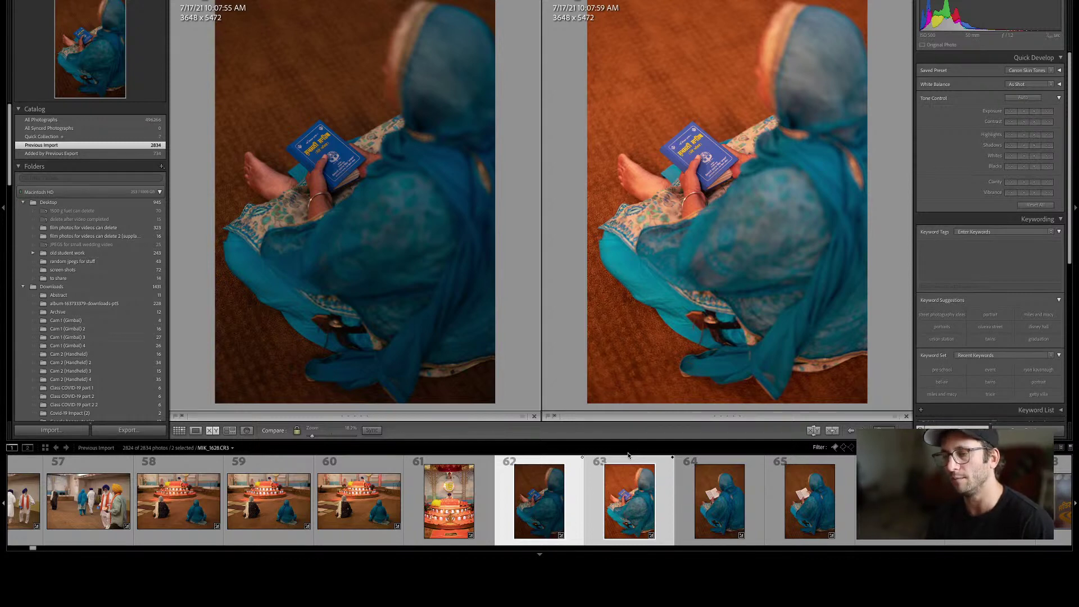
# Compare photos 63 and 64 side by side, trying a rejection and undoing it.
pyautogui.click(714, 537)
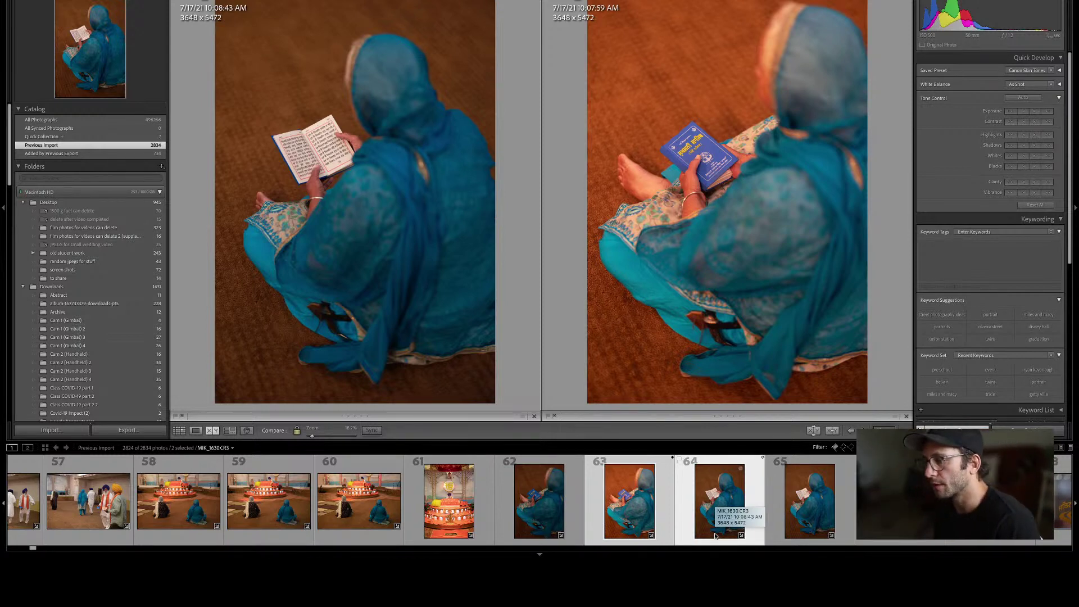
pyautogui.click(662, 488)
pyautogui.click(443, 484)
pyautogui.press('x')
pyautogui.press('super+z')
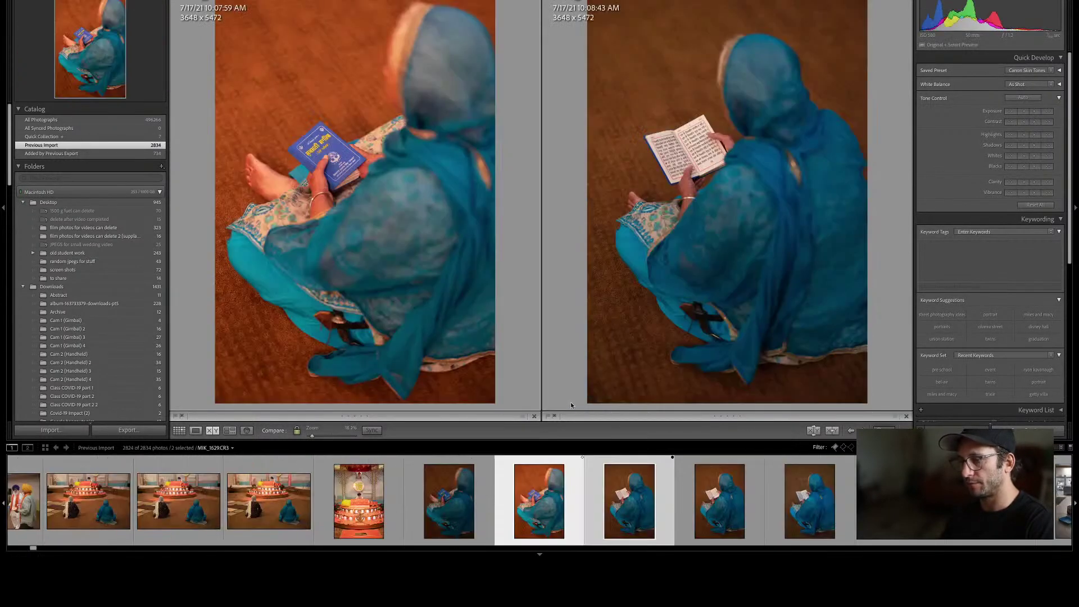
# Clear the multiple selection in Grid view and reject photo 63, the brighter shot of the woman holding the closed blue book.
pyautogui.press('g')
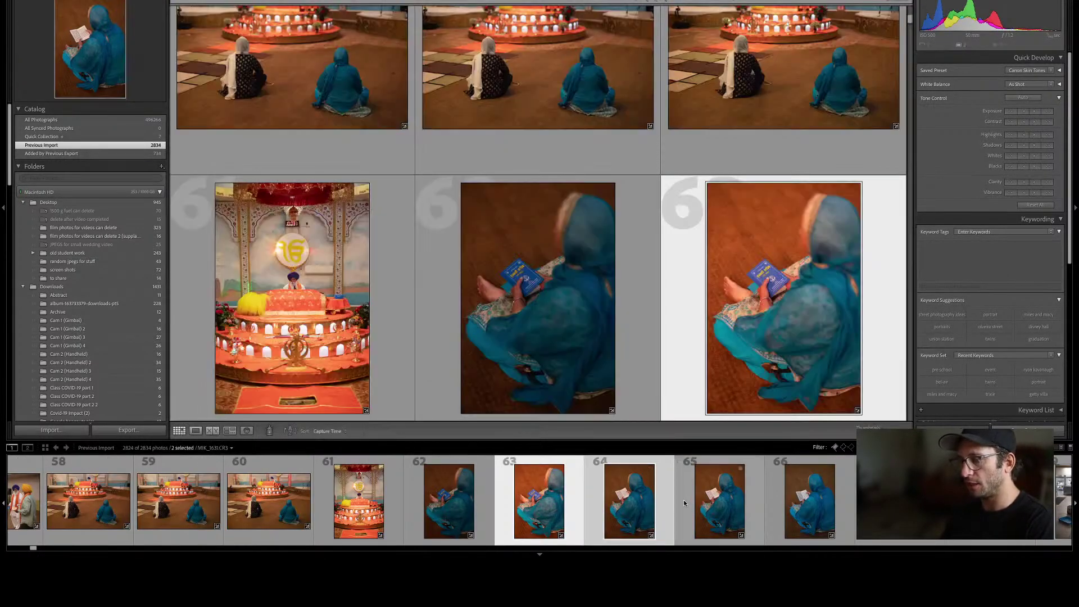
pyautogui.press('super+d')
pyautogui.click(532, 495)
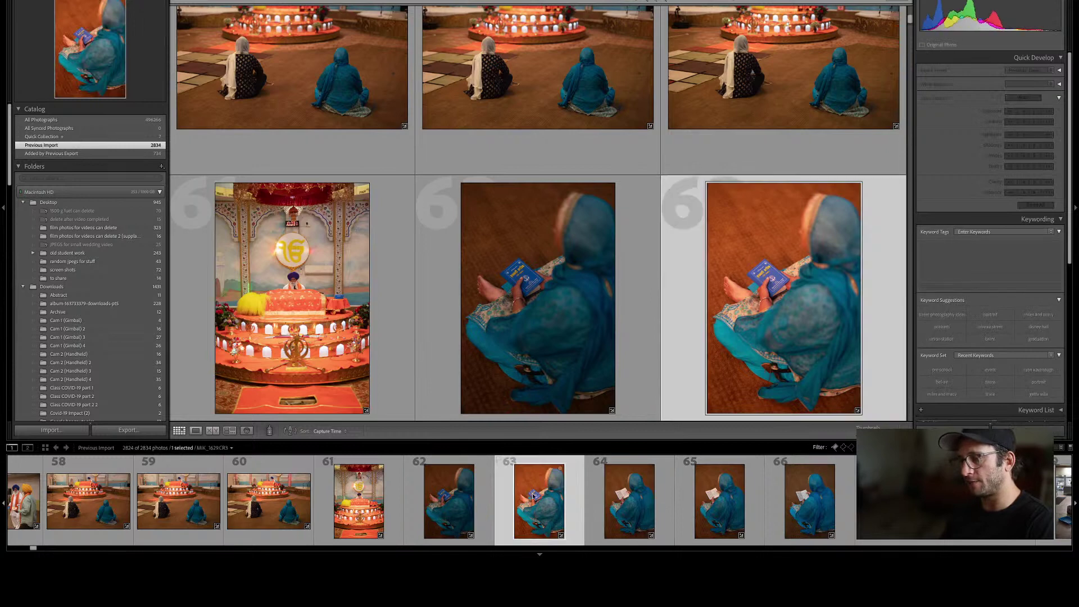
pyautogui.press('x')
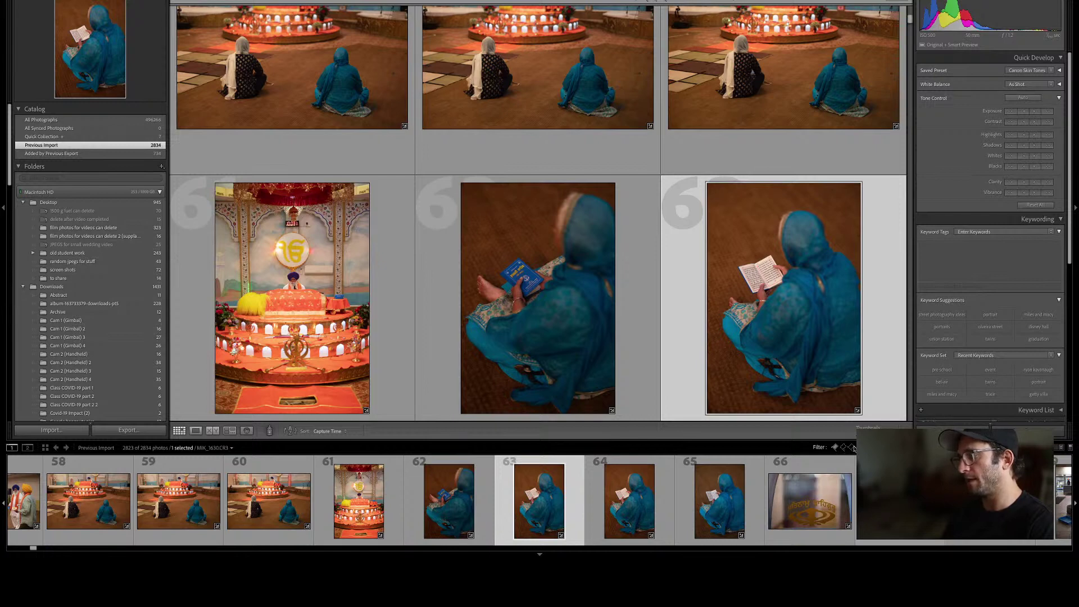
# Compare photos 63 to 65 of the woman reading the open book in Loupe view and reject photo 65.
pyautogui.press('Right')
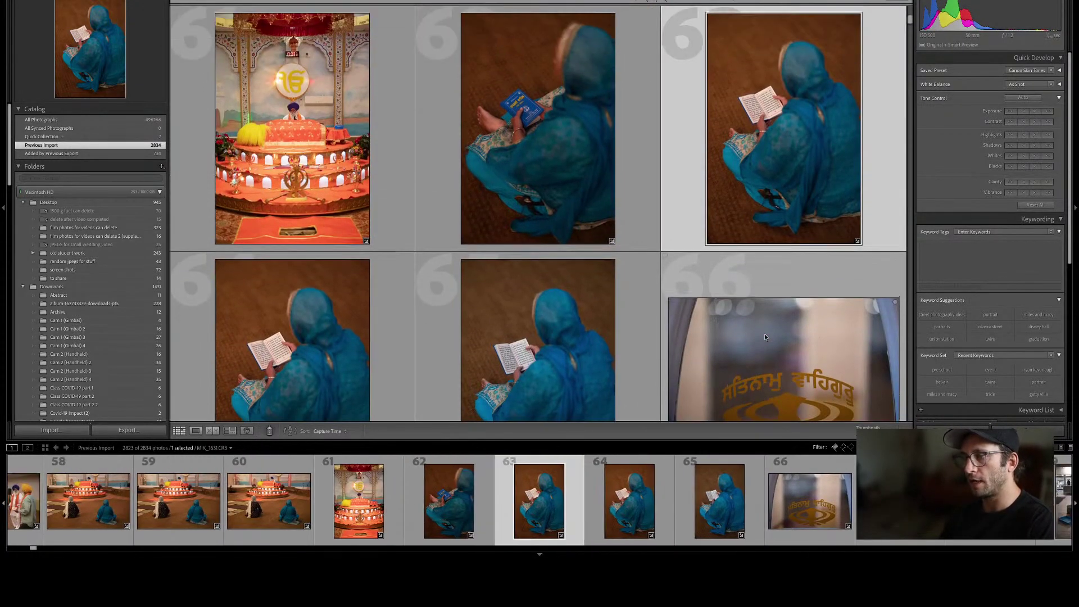
pyautogui.press('e')
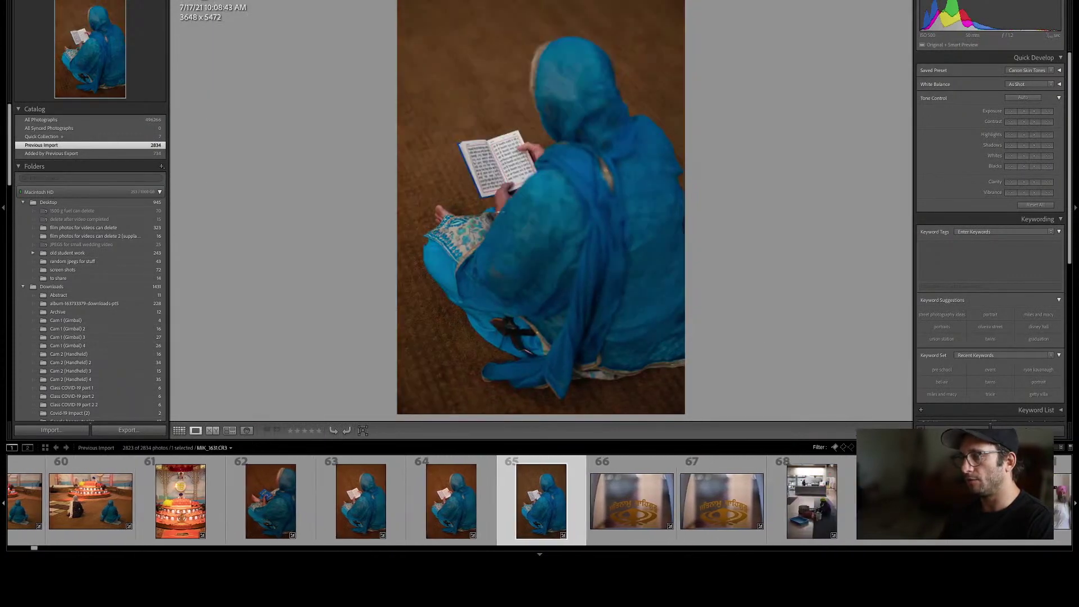
pyautogui.press('Left')
pyautogui.press('Right')
pyautogui.press('Right')
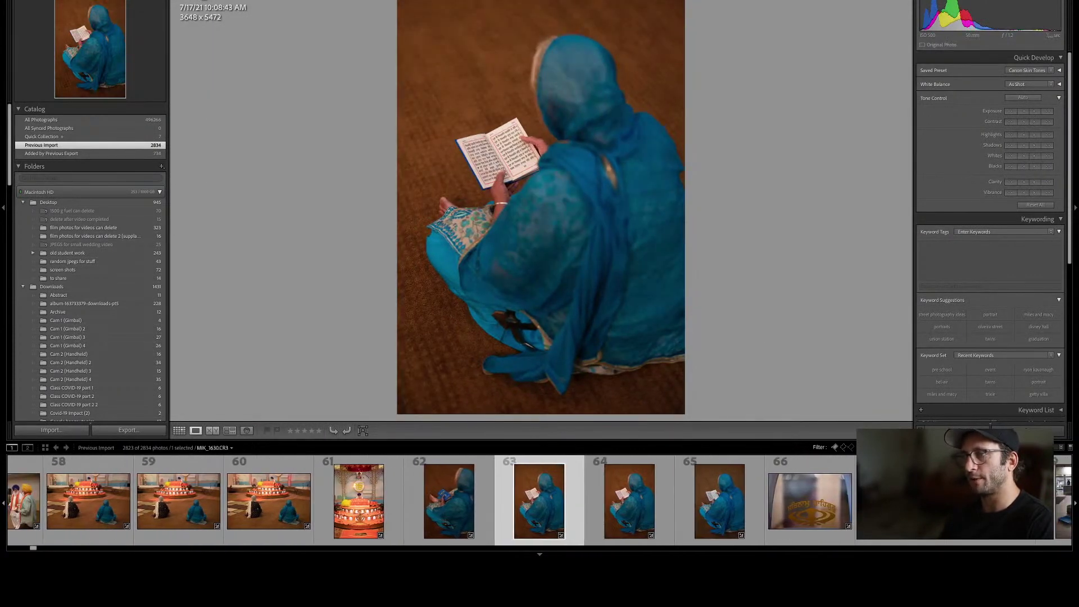
pyautogui.press('Left')
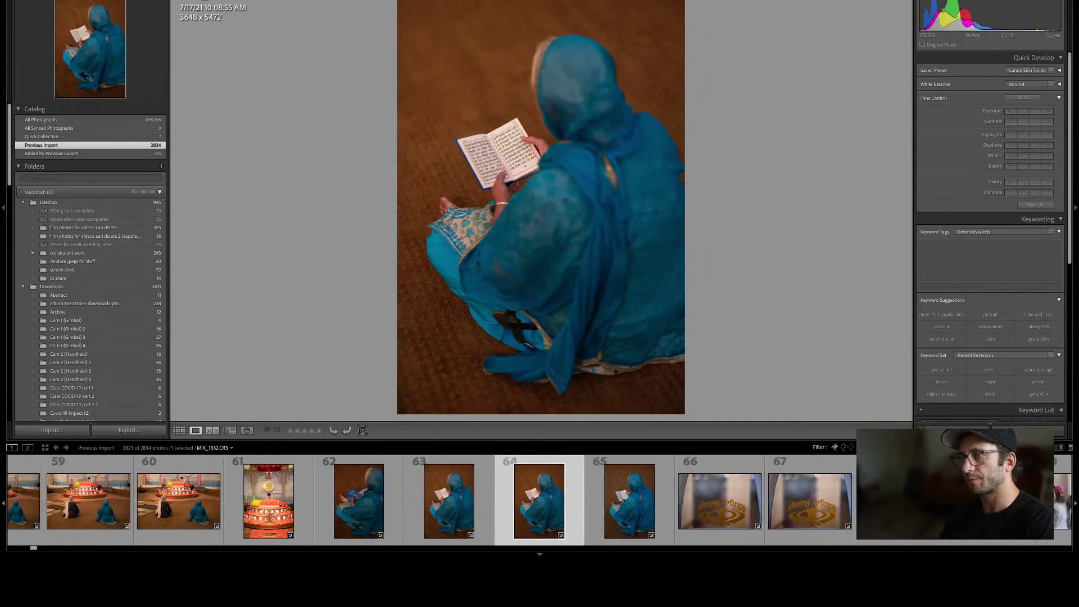
pyautogui.press('Left')
pyautogui.press('Right')
pyautogui.press('Right')
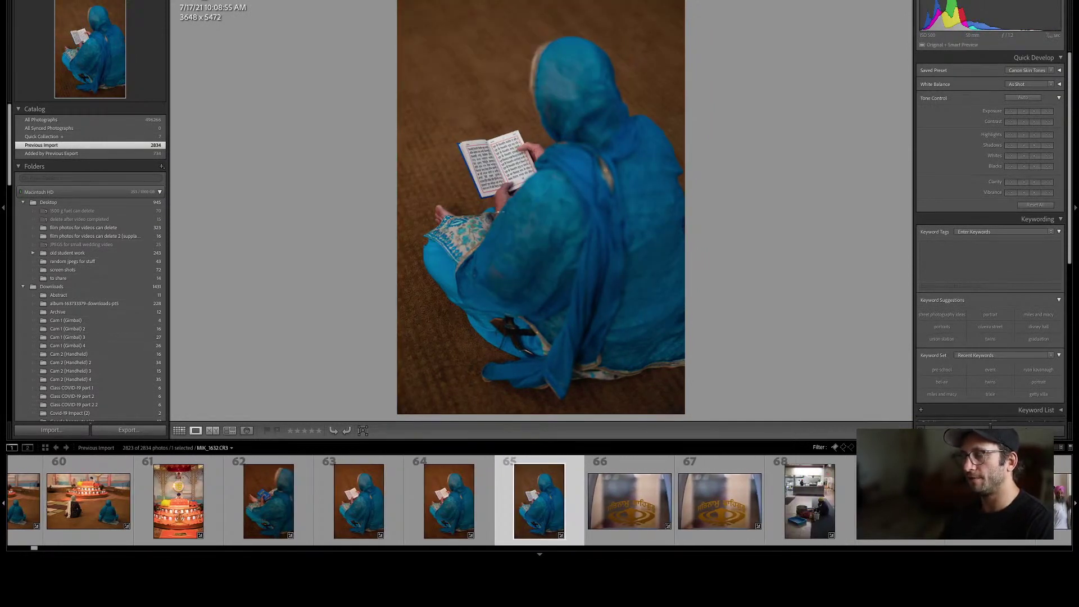
pyautogui.press('x')
# Compare photos 63 and 64 of the woman reading, checking the focus on the open book up close.
pyautogui.press('Left')
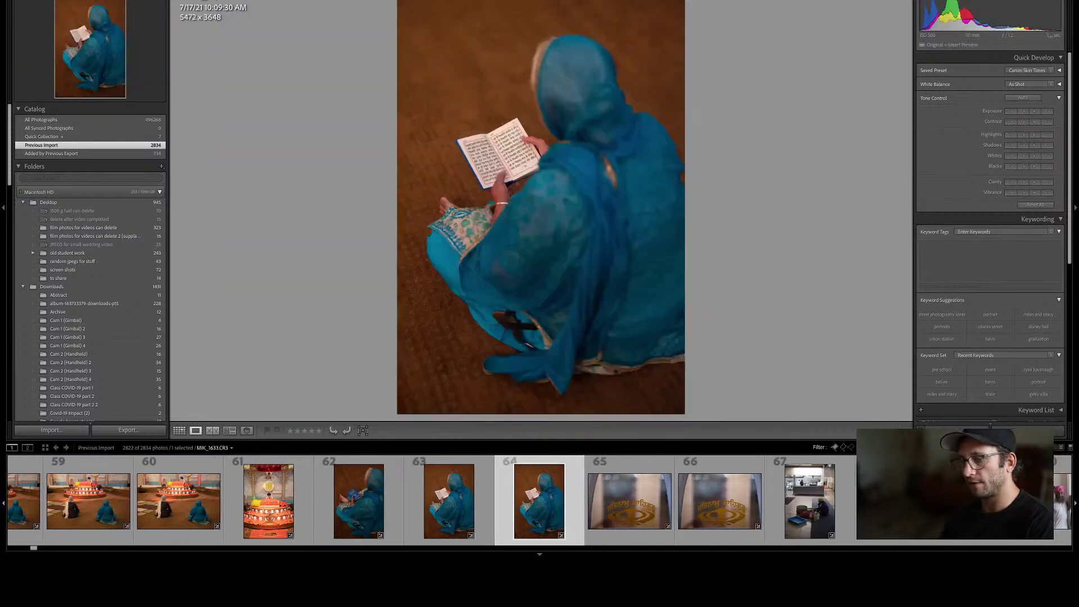
pyautogui.press('Left')
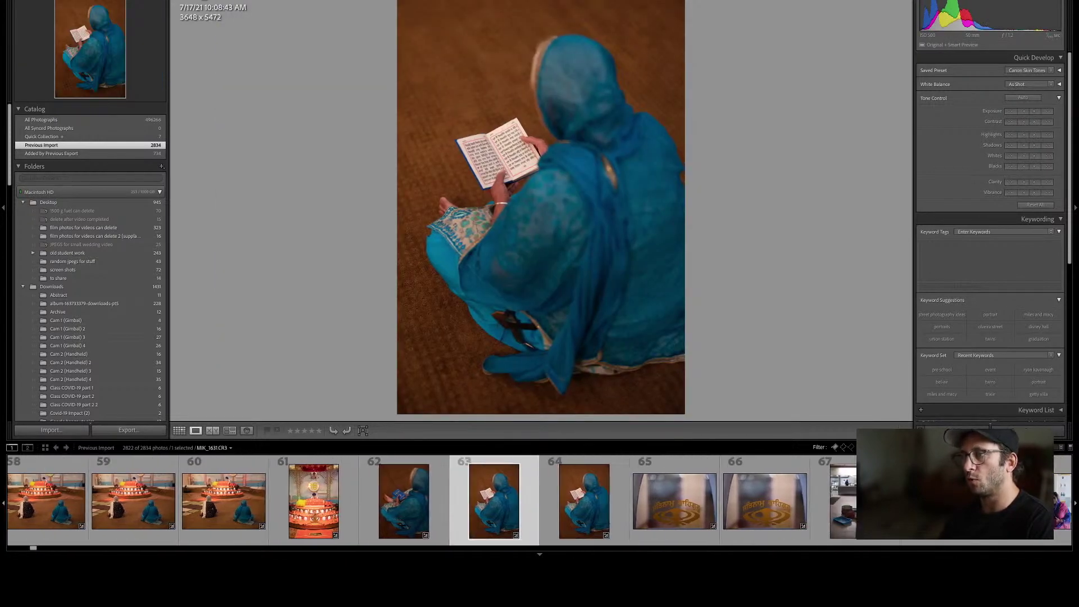
pyautogui.click(515, 149)
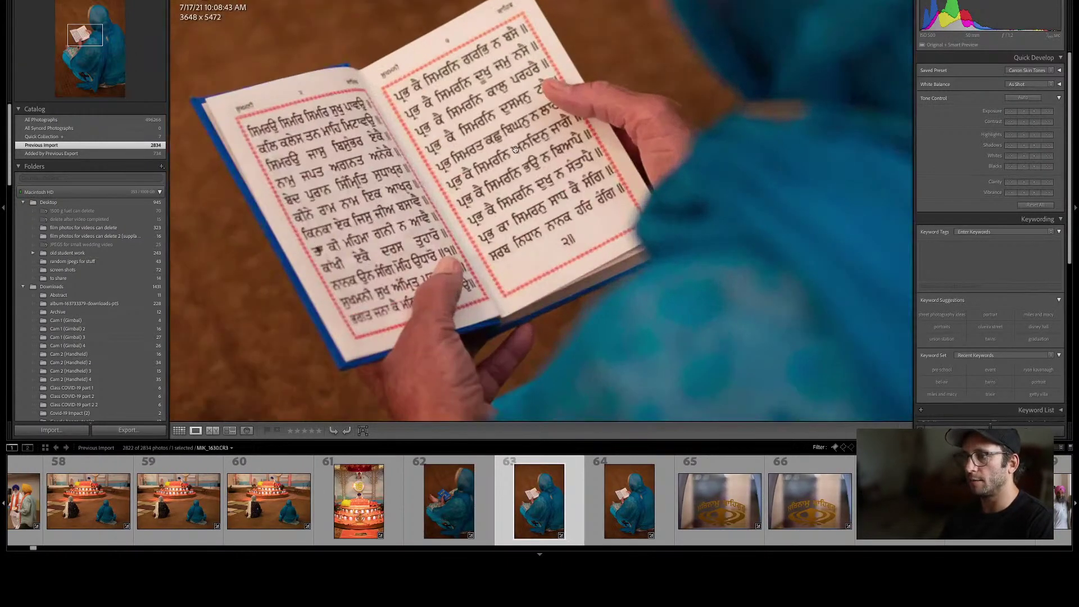
pyautogui.press('Right')
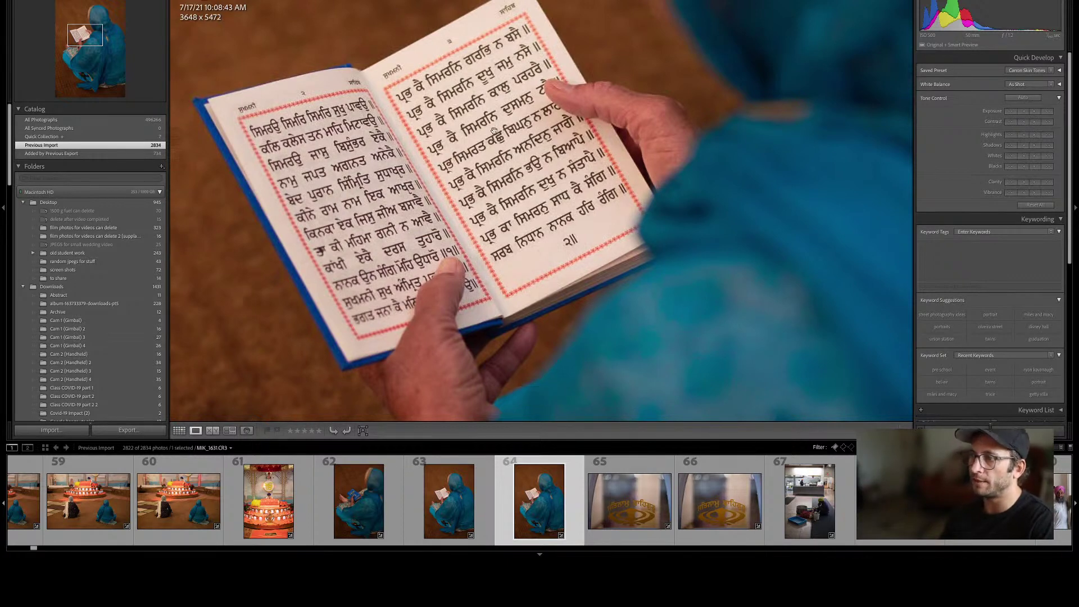
pyautogui.press('Left')
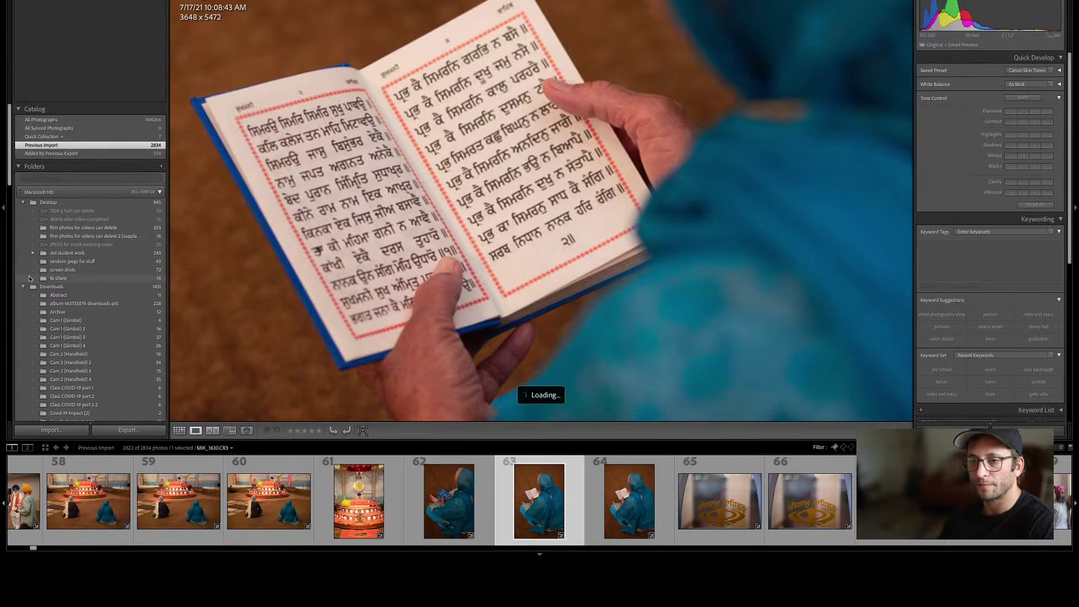
# Collapse the Downloads and Desktop folders and the drive listings in the folder list.
pyautogui.click(23, 286)
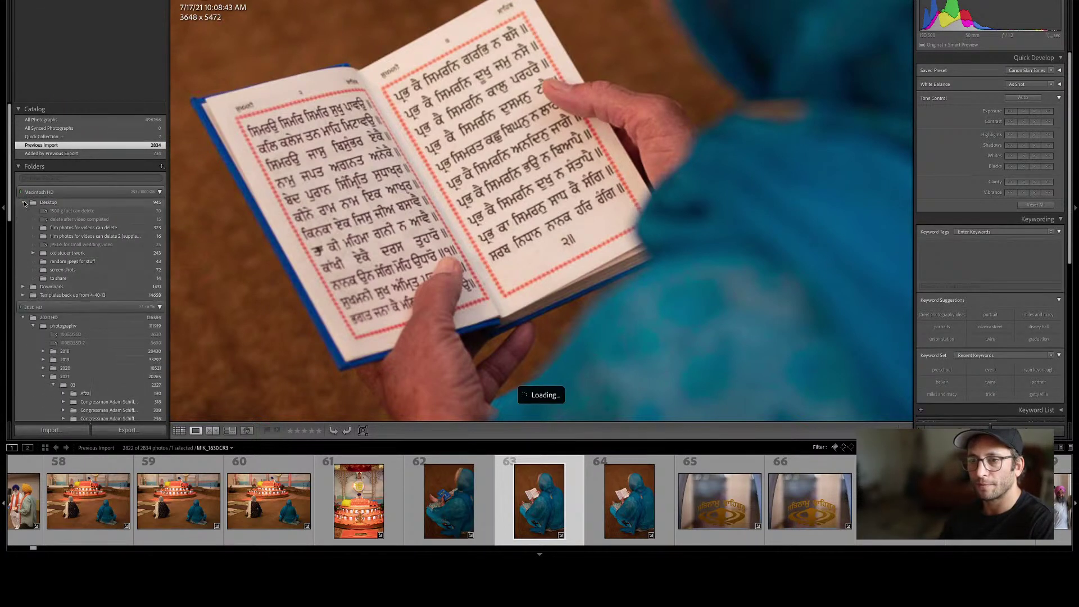
pyautogui.click(23, 202)
pyautogui.click(158, 231)
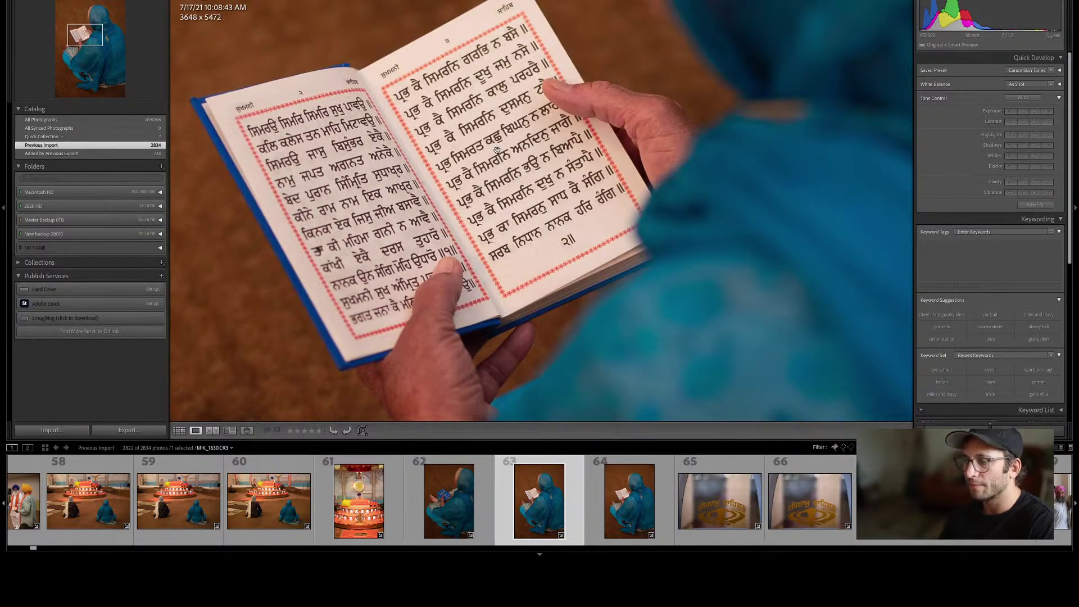
# Recheck the book's sharpness in photos 63 and 64, then reject photo 64 and one of the two gold window emblem shots.
pyautogui.press('Right')
pyautogui.press('Left')
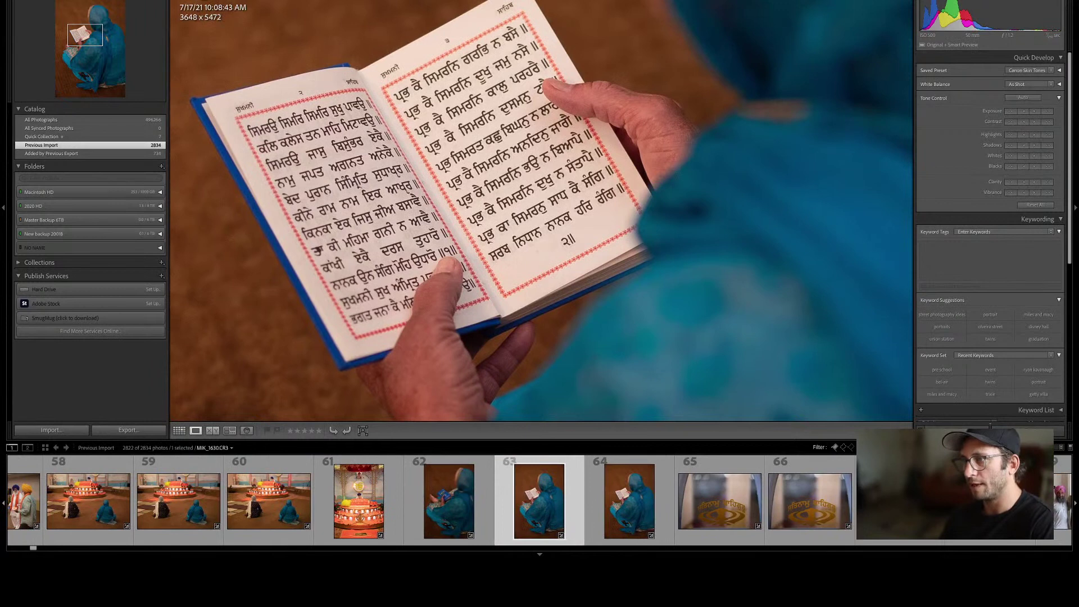
pyautogui.press('Right')
pyautogui.press('z')
pyautogui.press('x')
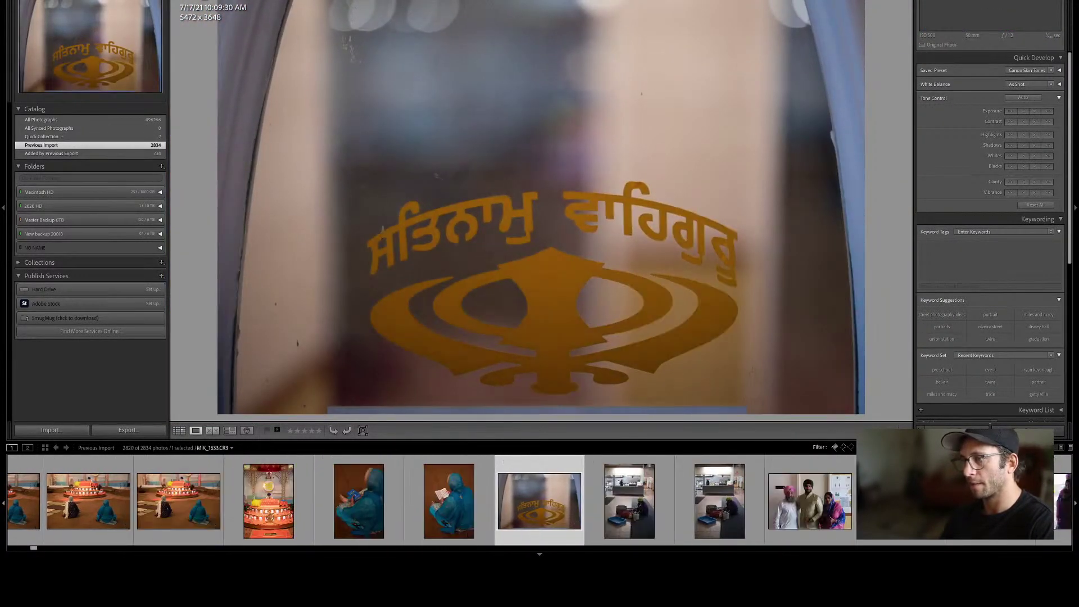
# Compare kitchen photos 65 and 66 of the person working on the floor in Loupe view.
pyautogui.press('Right')
pyautogui.press('Right')
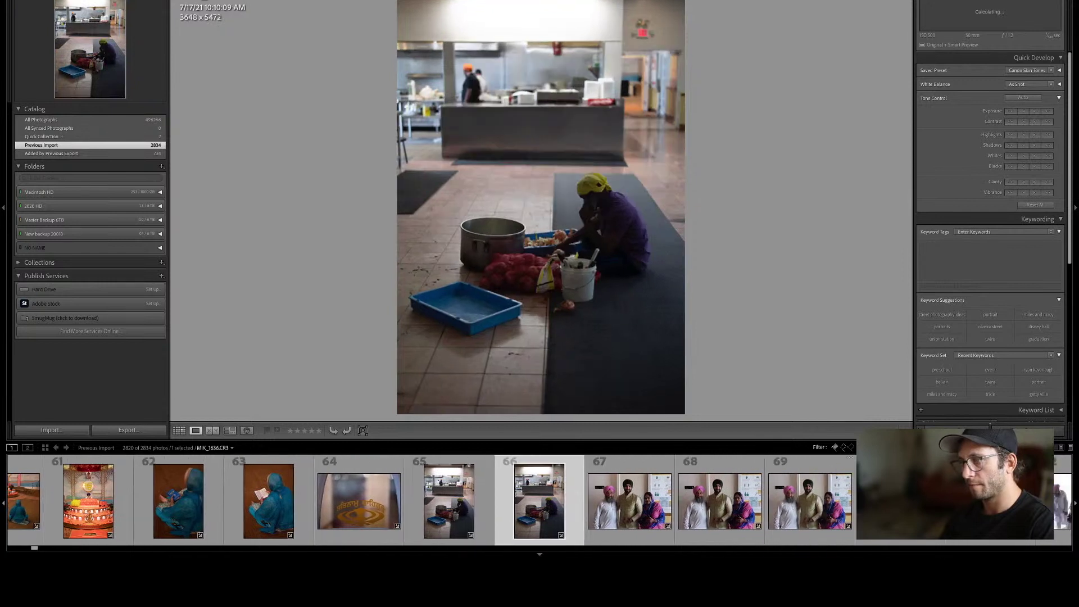
pyautogui.press('Left')
pyautogui.press('Left')
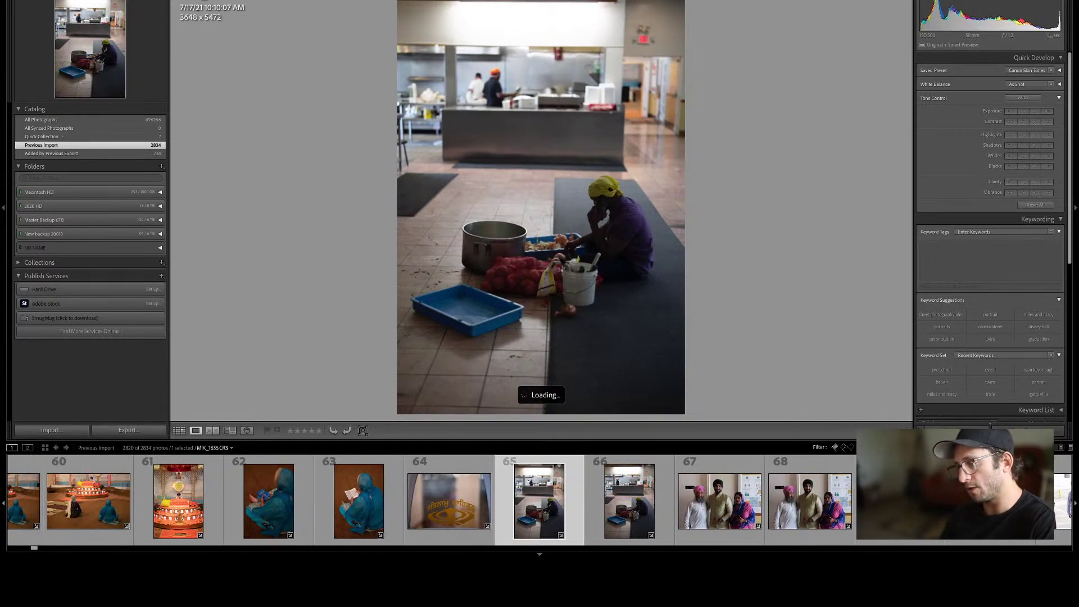
pyautogui.press('Right')
pyautogui.press('Left')
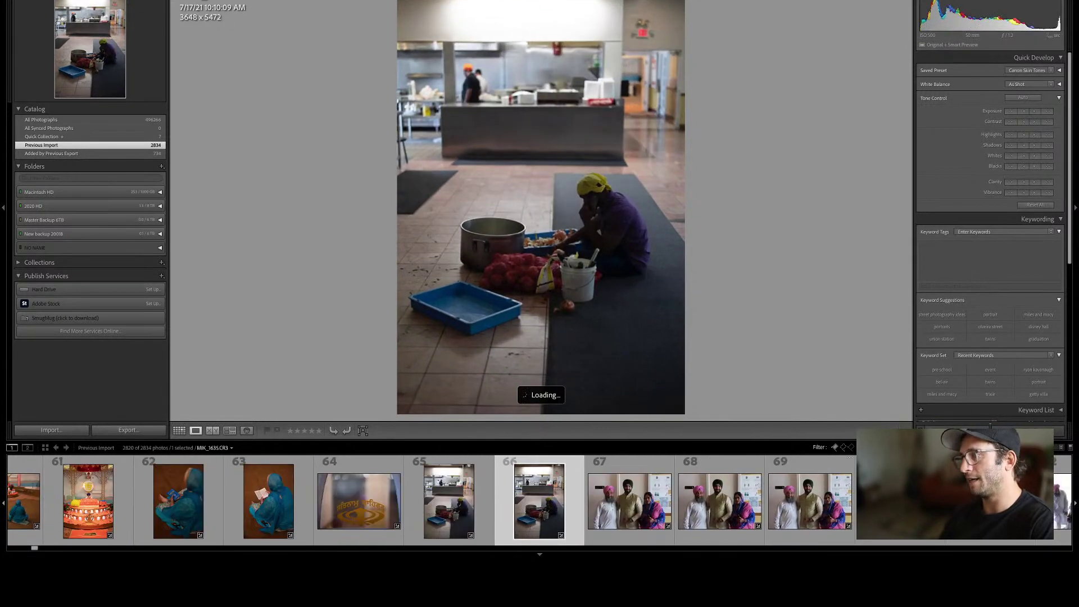
# Try photo 66 of the kitchen in black and white, restore its color and give it a blue label.
pyautogui.press('Right')
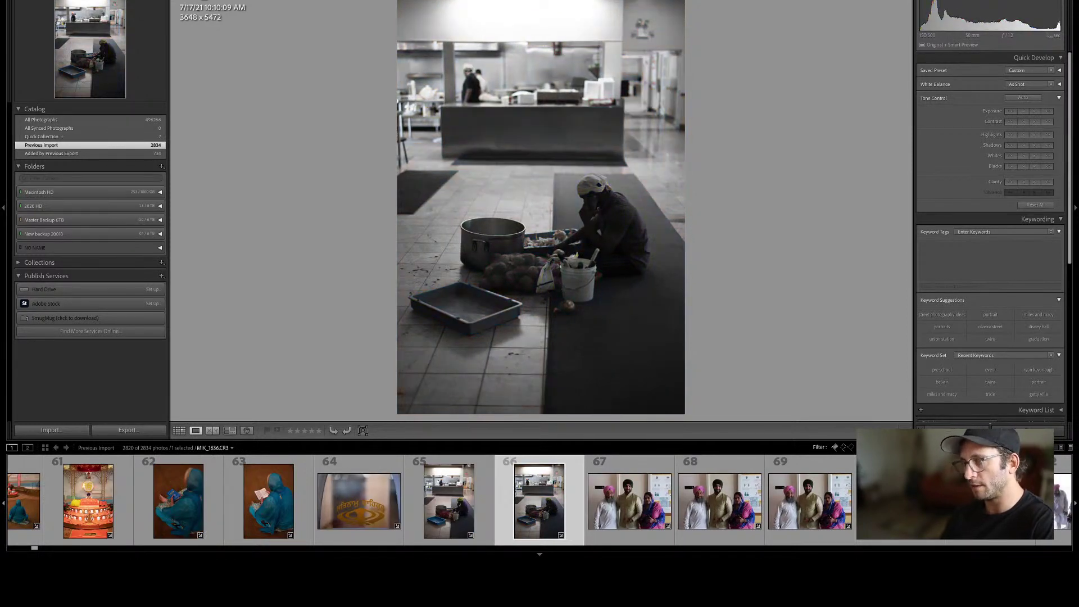
pyautogui.press('v')
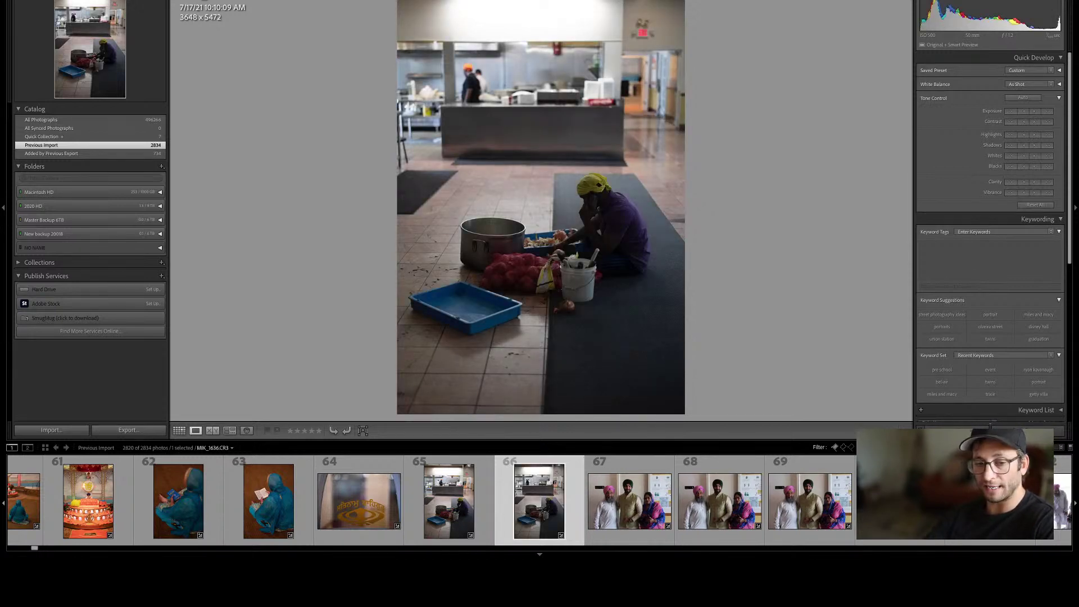
pyautogui.press('9')
# Reject the two near-duplicates of the three-person indoor portrait, keeping photo 67.
pyautogui.press('Right')
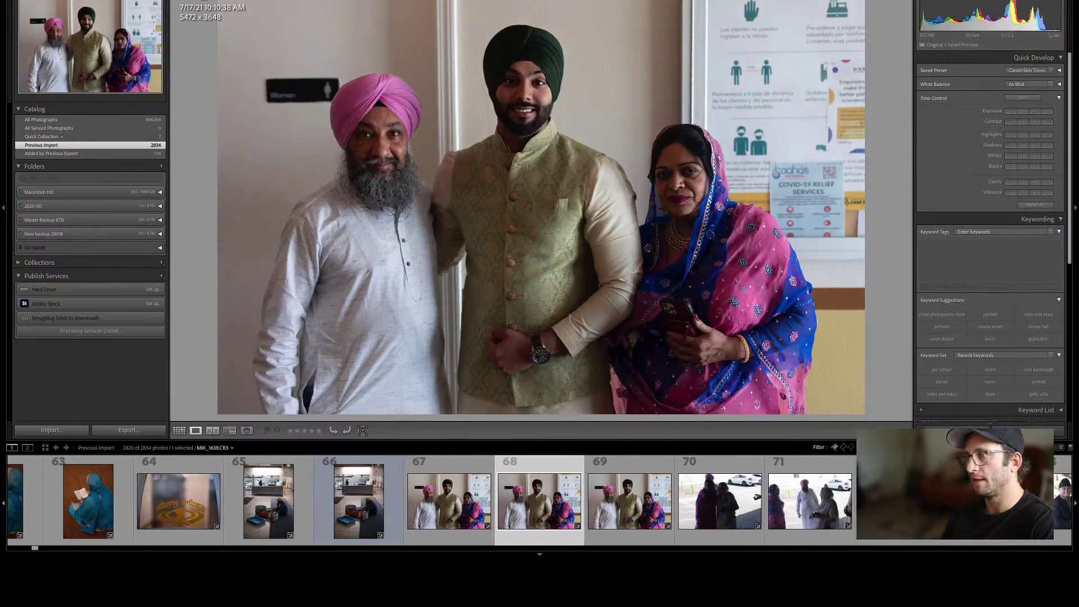
pyautogui.press('x')
pyautogui.press('Right')
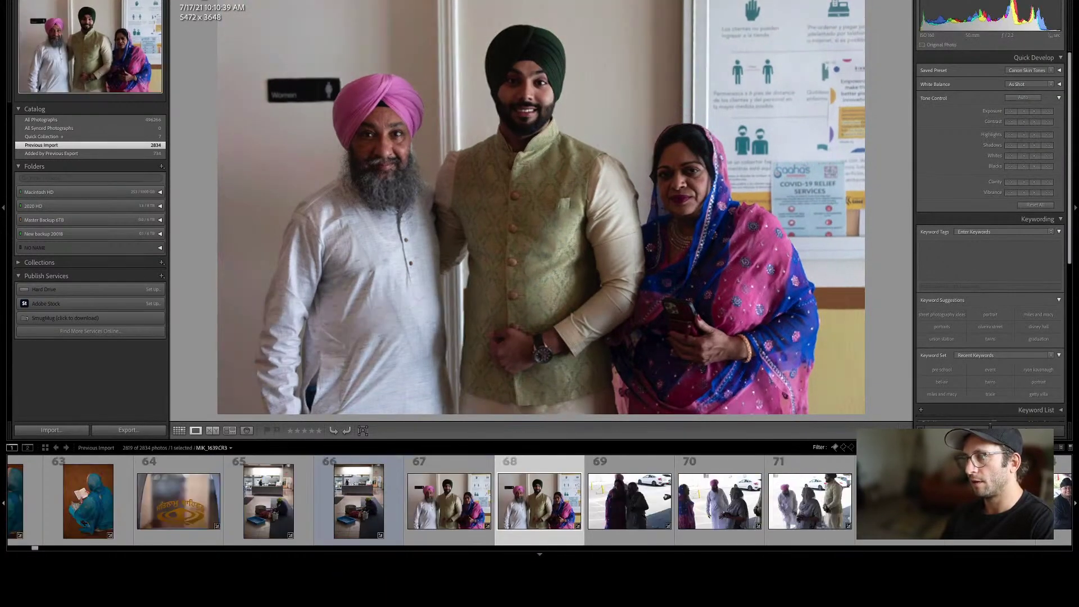
pyautogui.press('x')
pyautogui.press('Left')
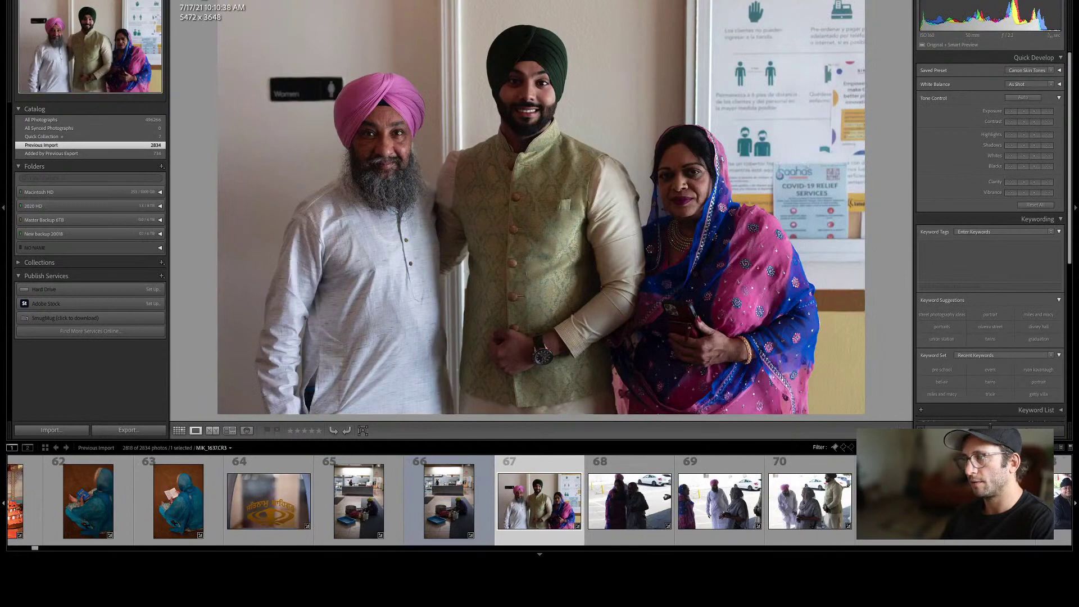
# Brighten photo 67, the portrait of three people, by raising its exposure in Develop.
pyautogui.press('d')
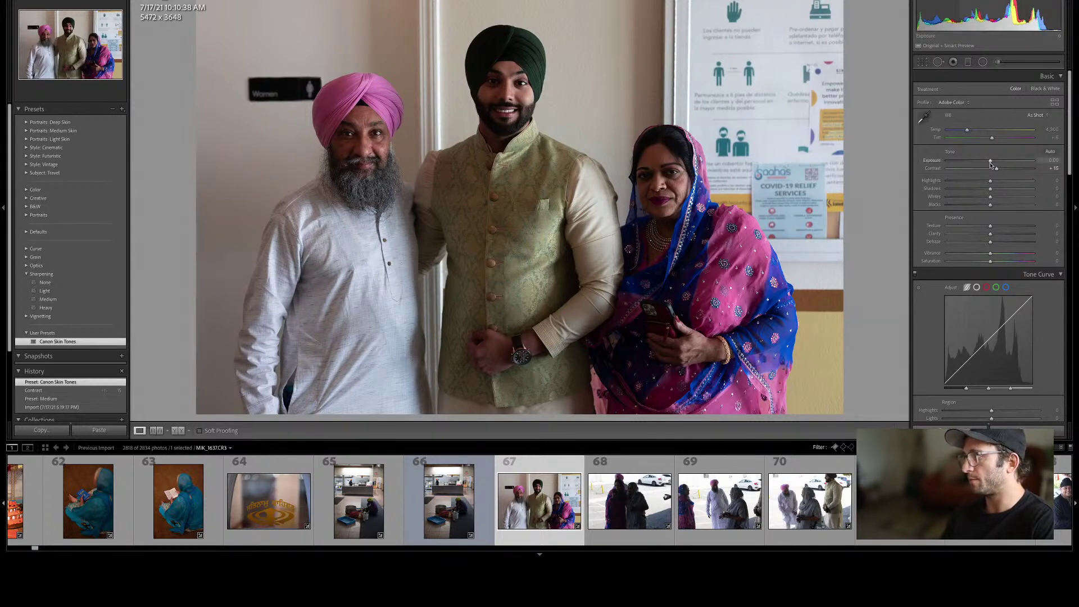
pyautogui.moveTo(991, 163); pyautogui.dragTo(1011, 189)
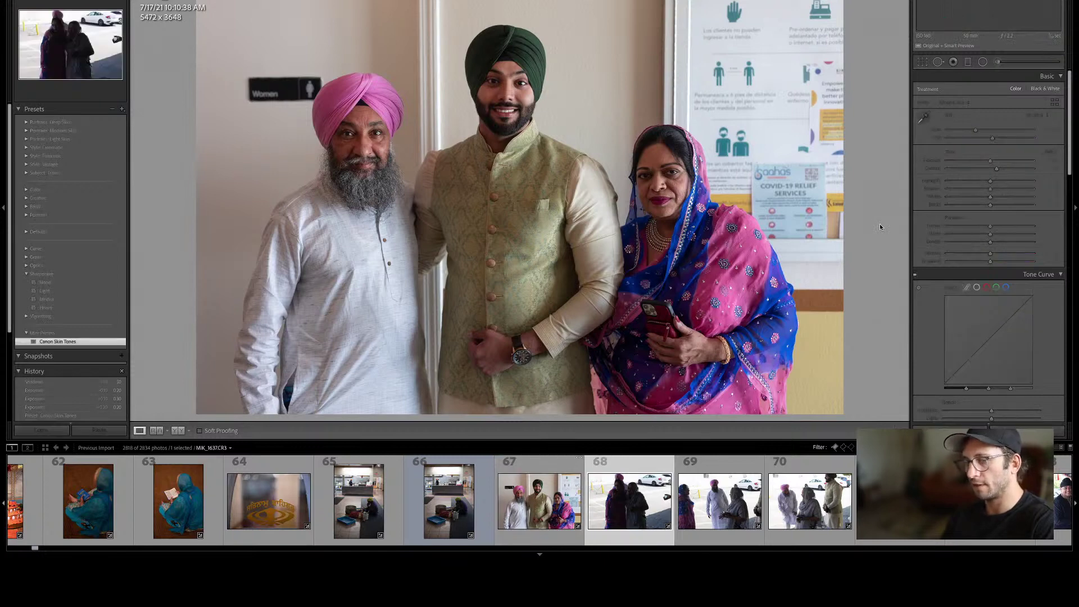
# Review the backlit parking lot photos 68 and 69 in Loupe view.
pyautogui.press('g')
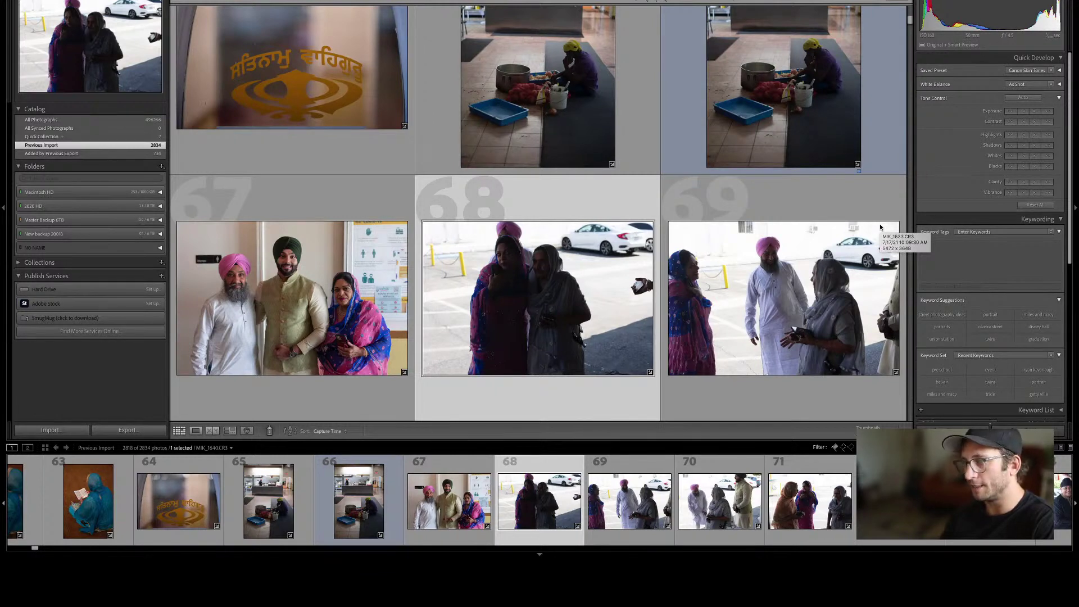
pyautogui.press('e')
pyautogui.press('Right')
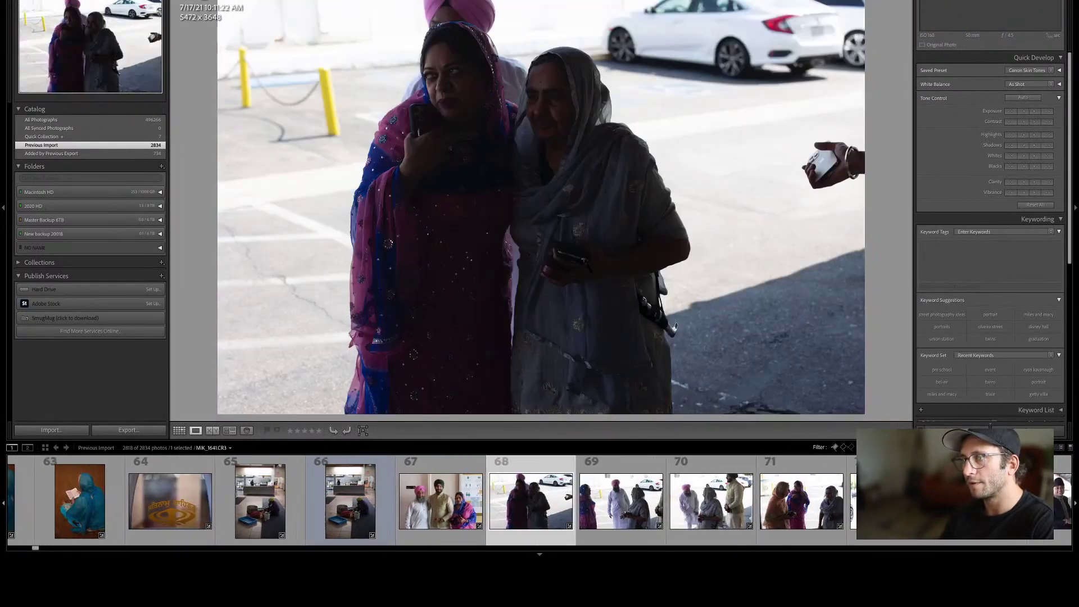
pyautogui.press('Right')
pyautogui.press('Left')
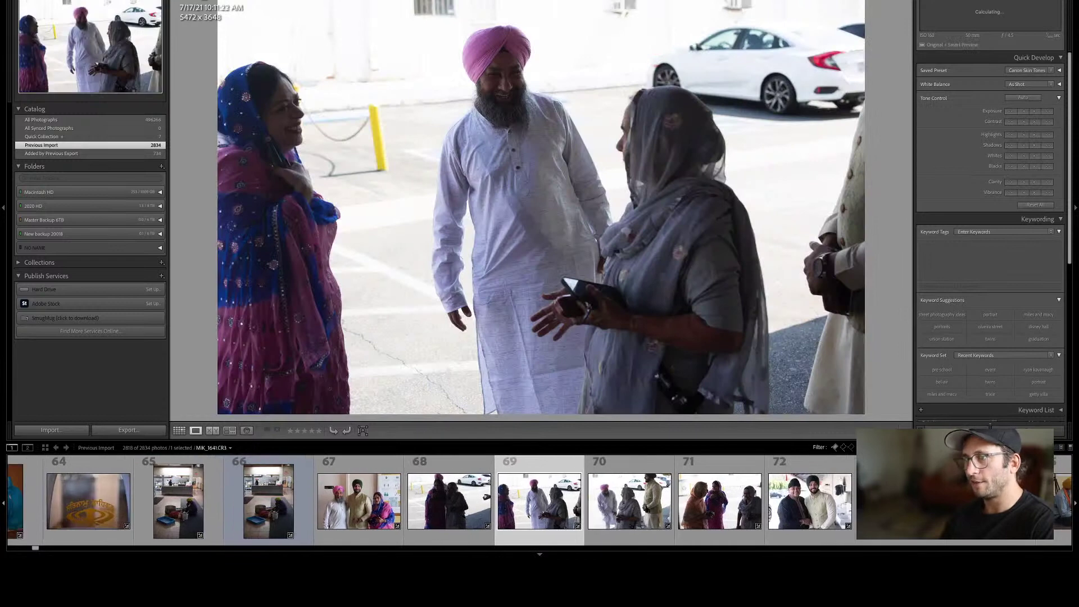
pyautogui.press('Left')
# Select photos 68 to 74 in Grid view and set Highlights to -100 and Shadows to +60 for all seven in Develop.
pyautogui.press('g')
pyautogui.hotkey('shift', 'Right')
pyautogui.hotkey('shift', 'Right')
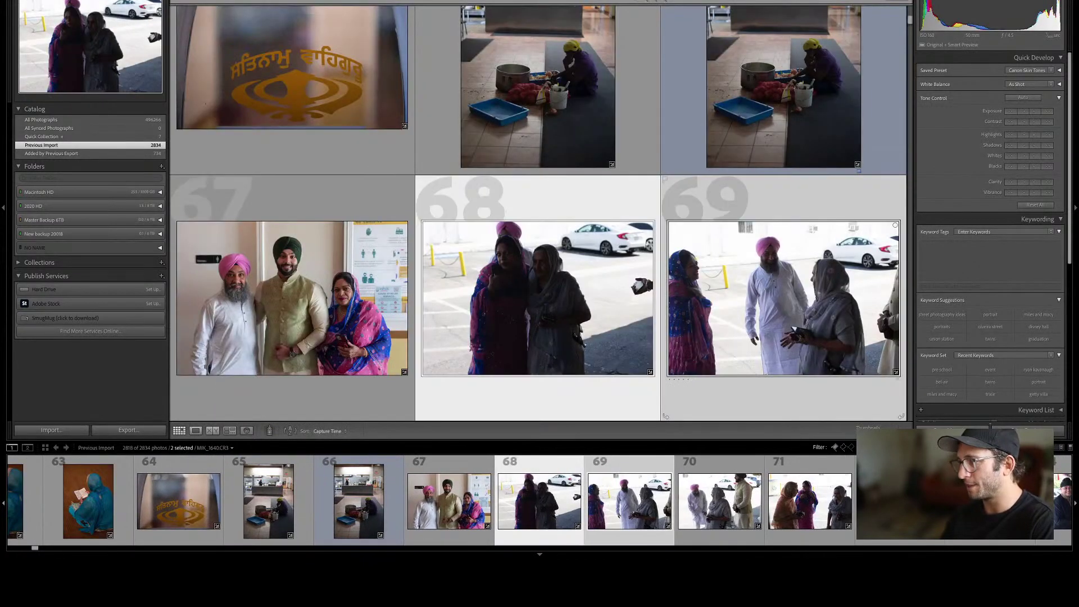
pyautogui.hotkey('shift', 'Right')
pyautogui.hotkey('shift', 'Right')
pyautogui.hotkey('shift', 'Right')
pyautogui.hotkey('shift', 'Right')
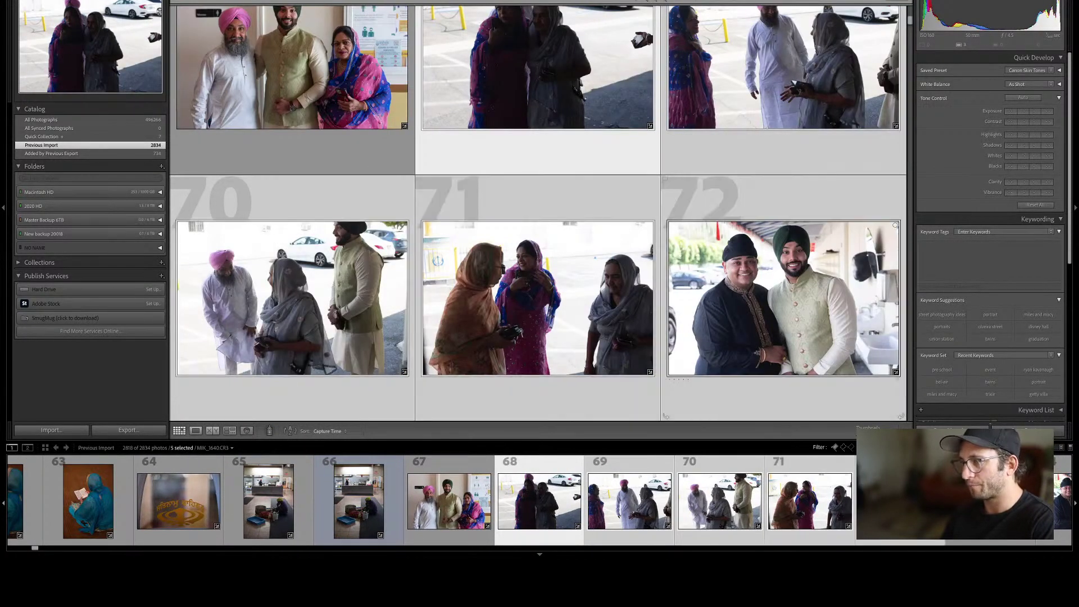
pyautogui.press('d')
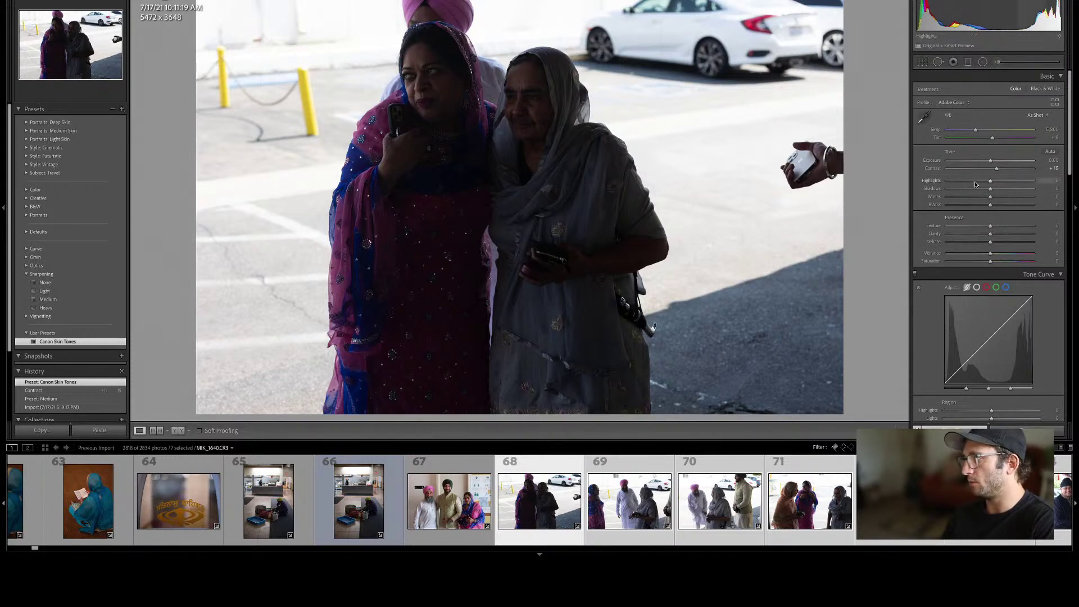
pyautogui.moveTo(976, 184); pyautogui.dragTo(947, 185)
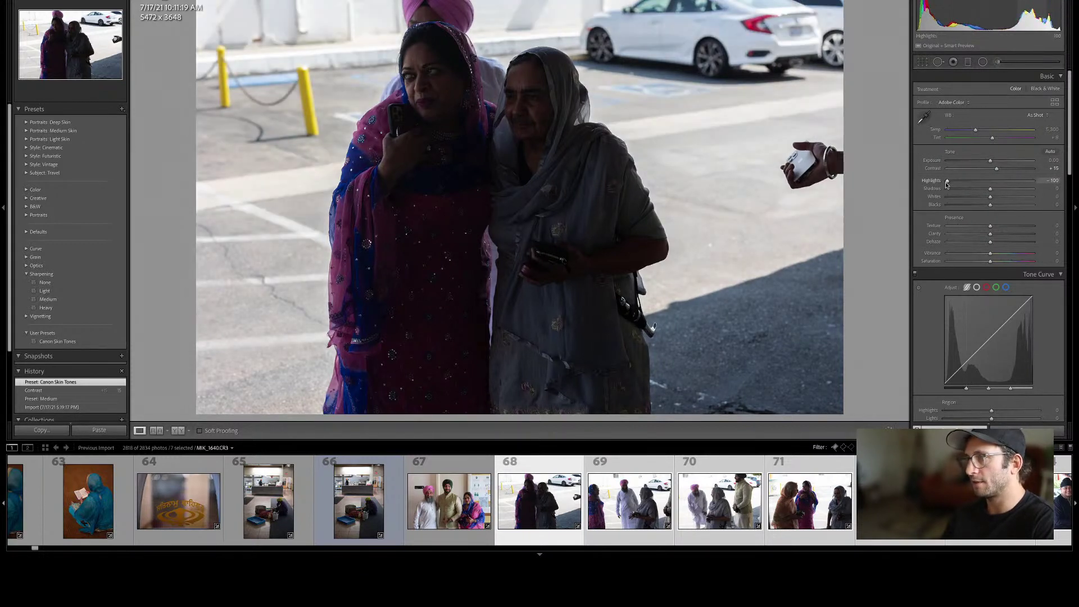
pyautogui.moveTo(1033, 181); pyautogui.dragTo(947, 180)
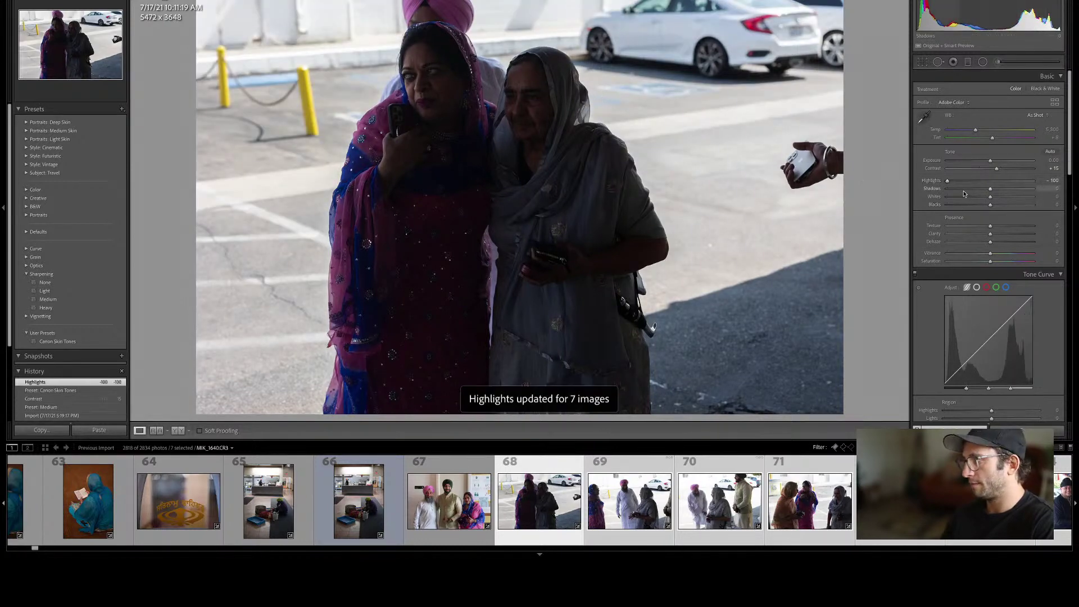
pyautogui.moveTo(991, 188); pyautogui.dragTo(1016, 189)
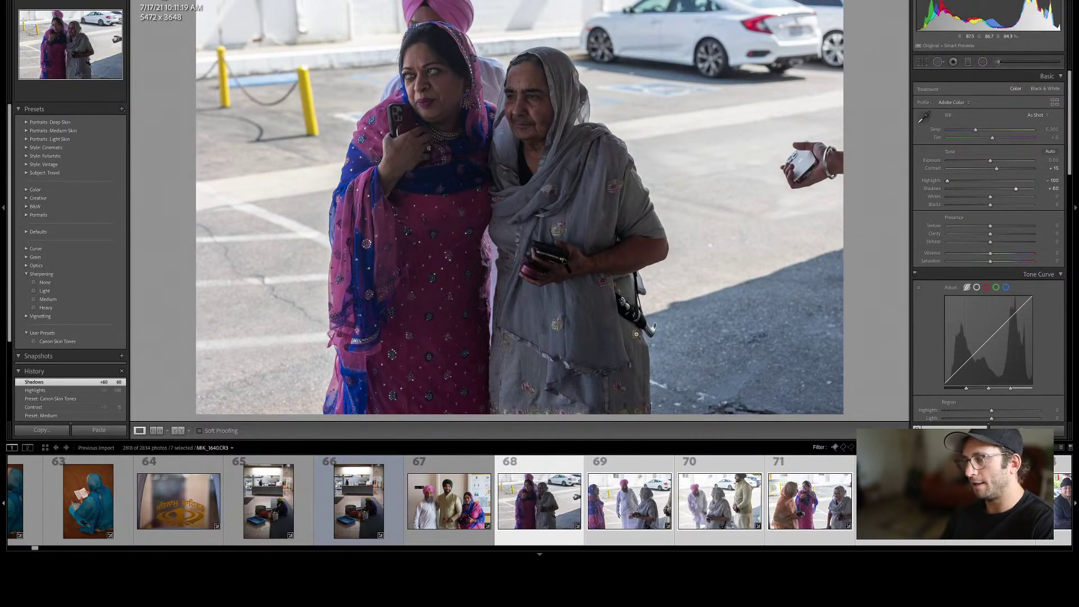
# Check the adjustments on photos 69 and 70, and try black and white on the seven selected photos before restoring color.
pyautogui.press('Right')
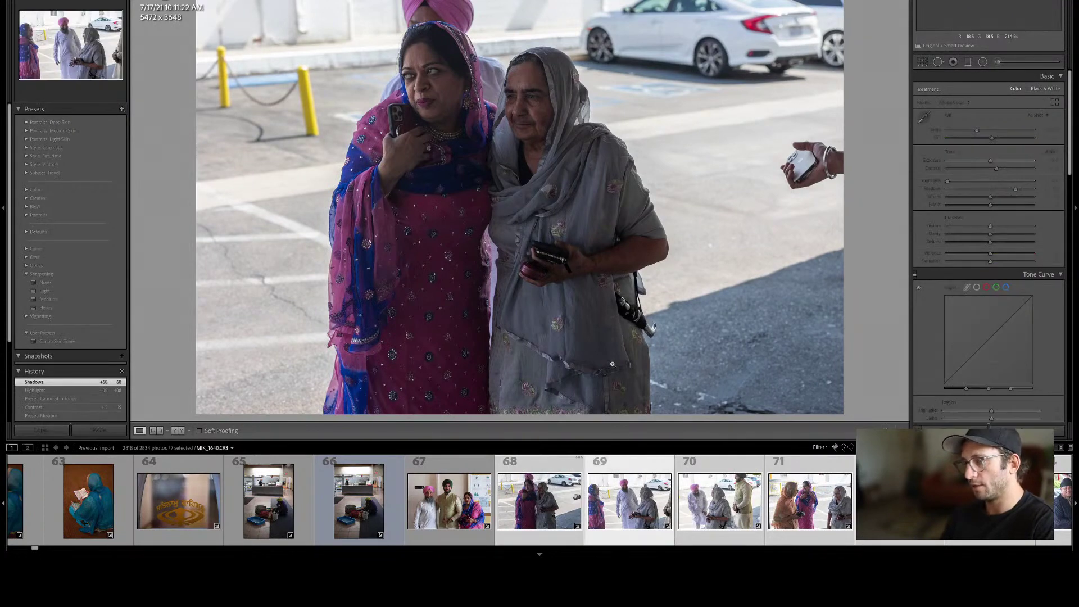
pyautogui.press('Right')
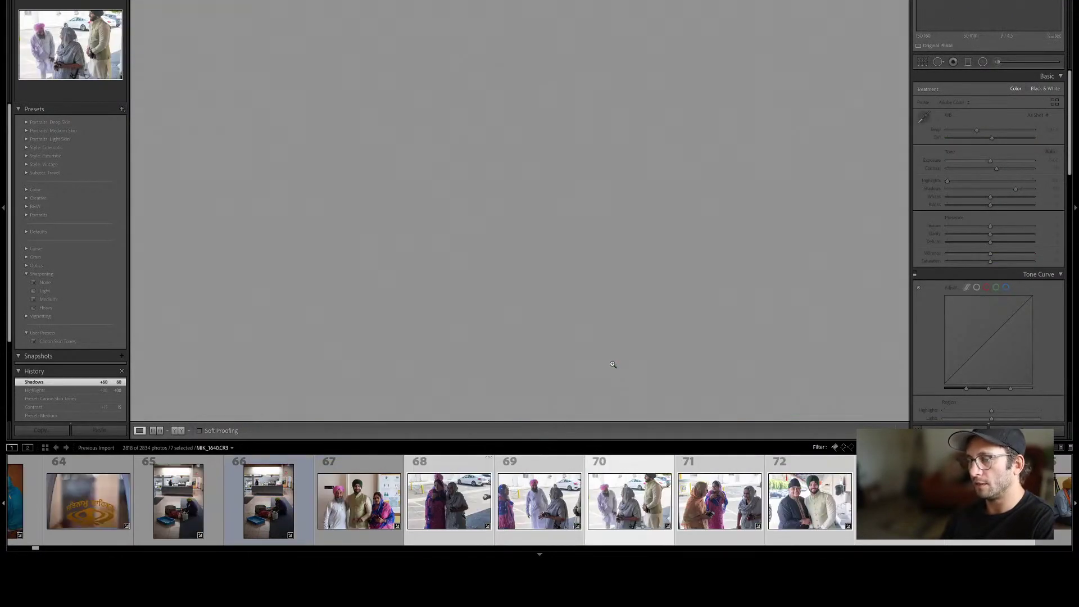
pyautogui.press('Left')
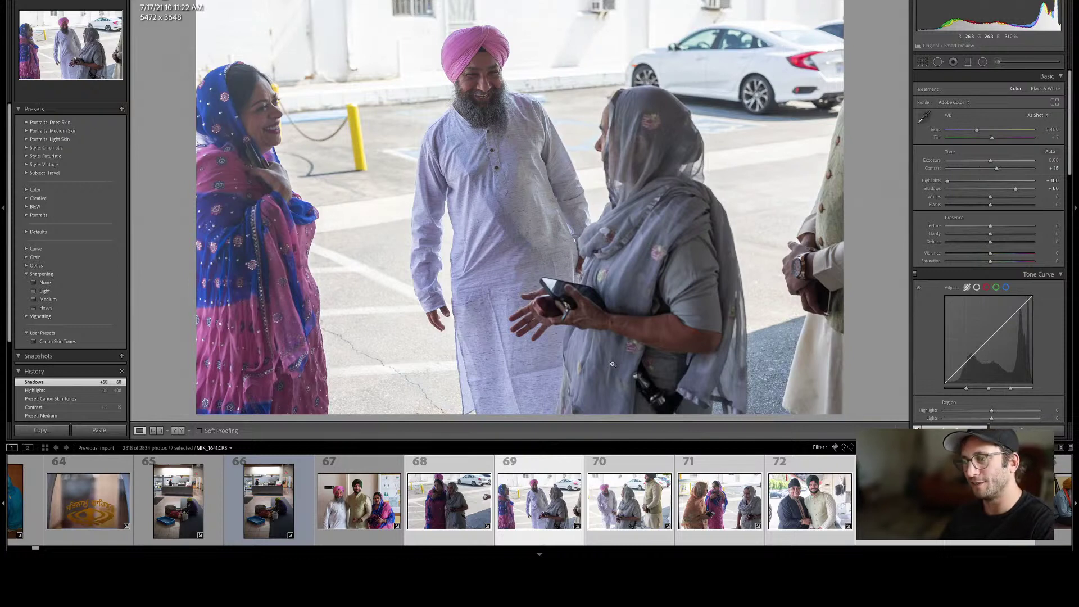
pyautogui.press('v')
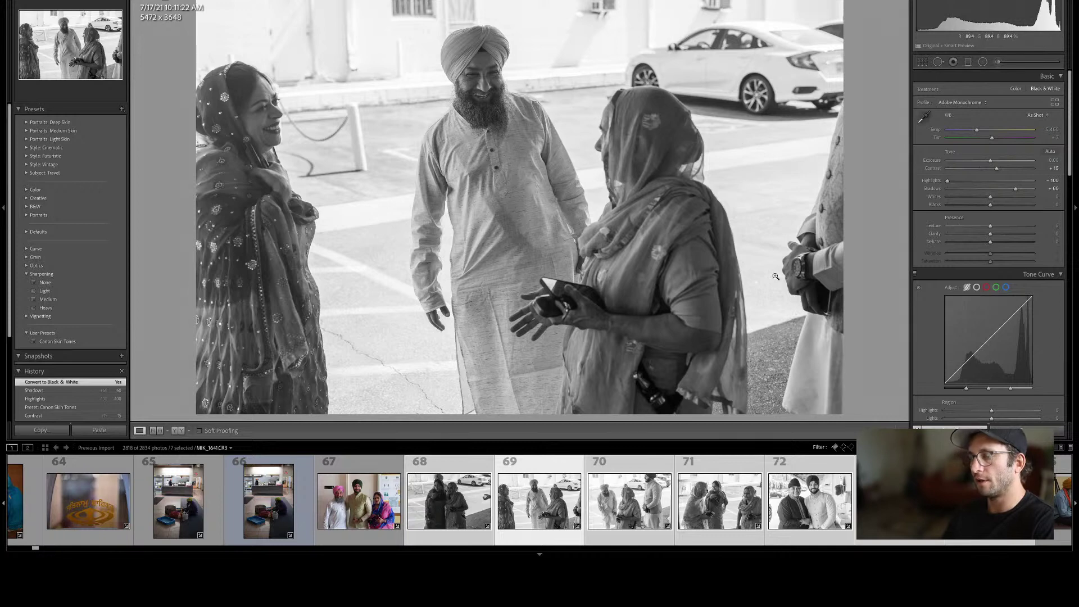
pyautogui.press('v')
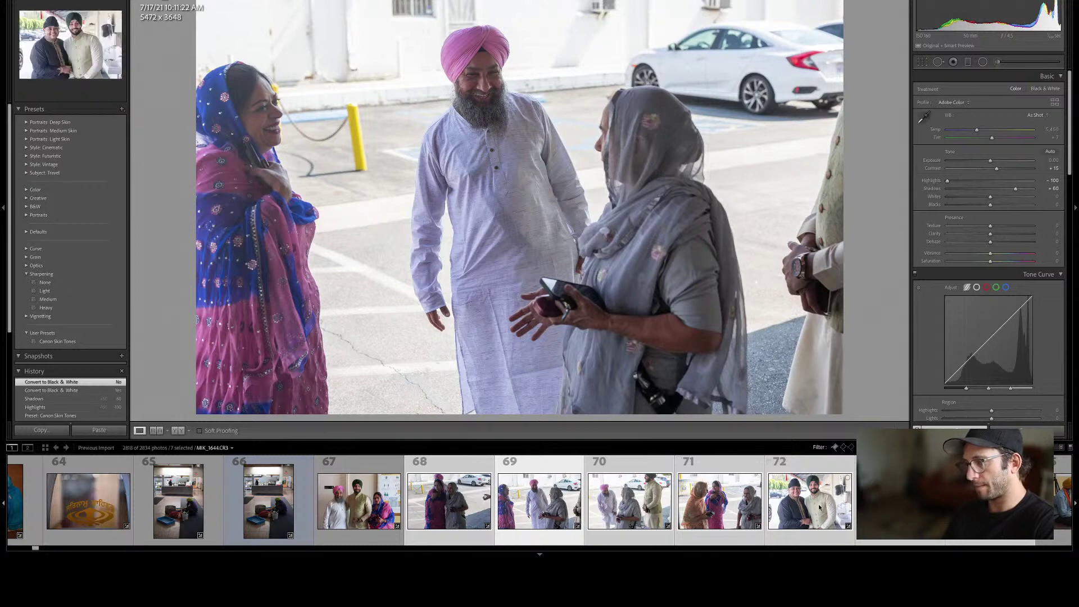
# Set the exposure to -0.25 for all seven selected photos while viewing photo 72 of the two men.
pyautogui.press('Right')
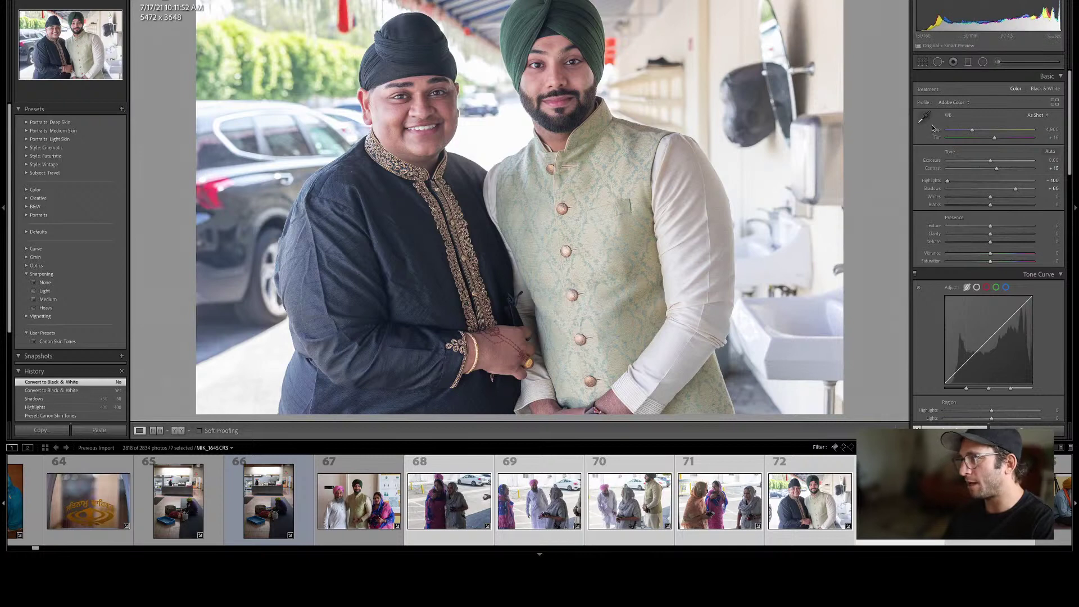
pyautogui.moveTo(991, 162); pyautogui.dragTo(989, 162)
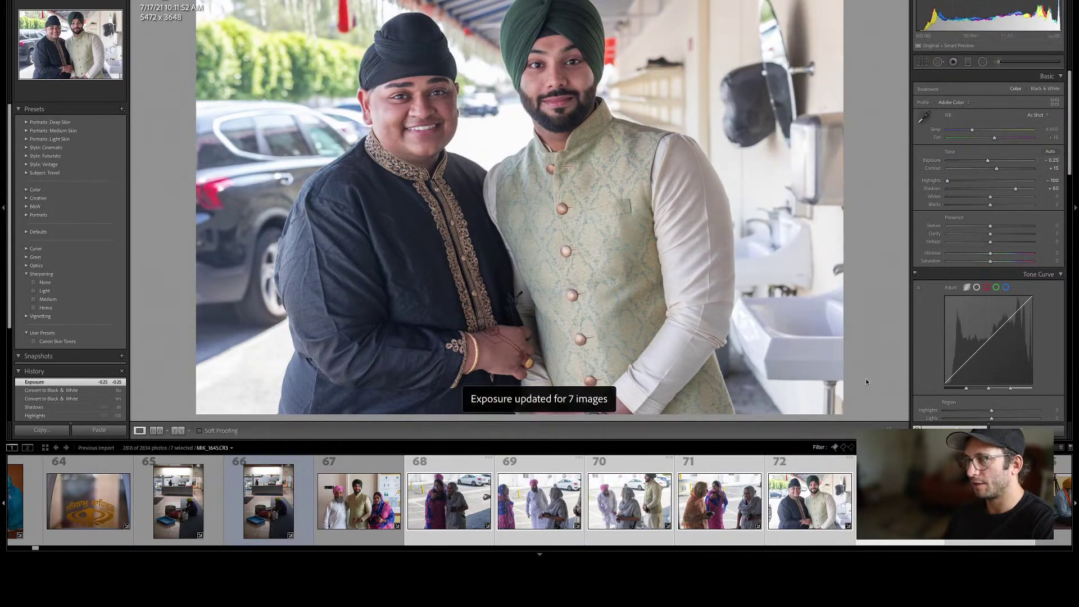
# Compare photos 75 to 77 of the man in the yellow turban reading, keep photo 75 and reject the two that follow.
pyautogui.press('g')
pyautogui.scroll(-2, 782, 233)
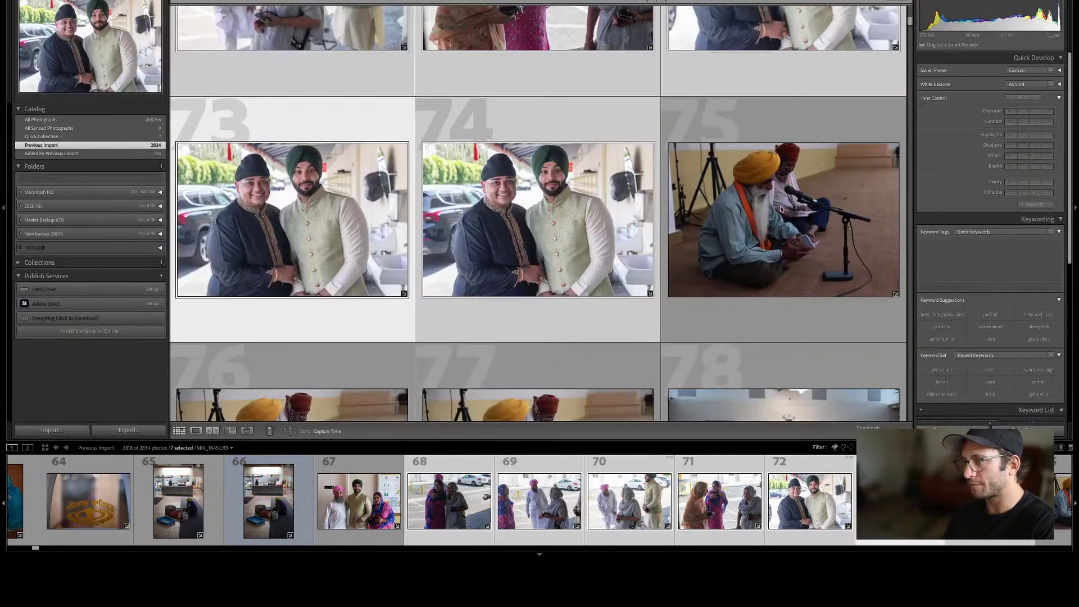
pyautogui.click(782, 233)
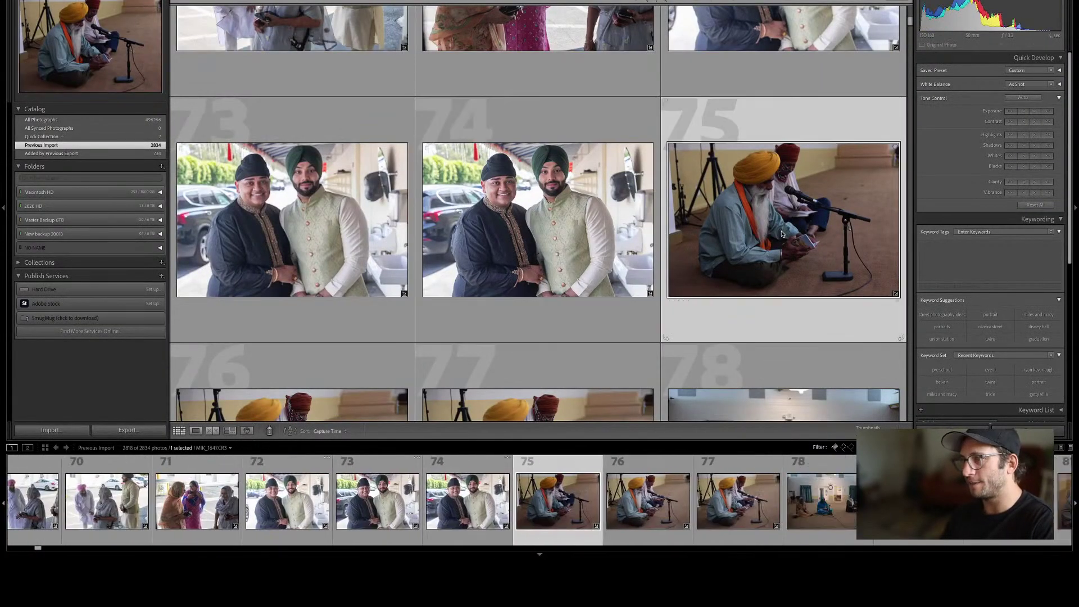
pyautogui.scroll(-2, 781, 234)
pyautogui.scroll(1, 782, 234)
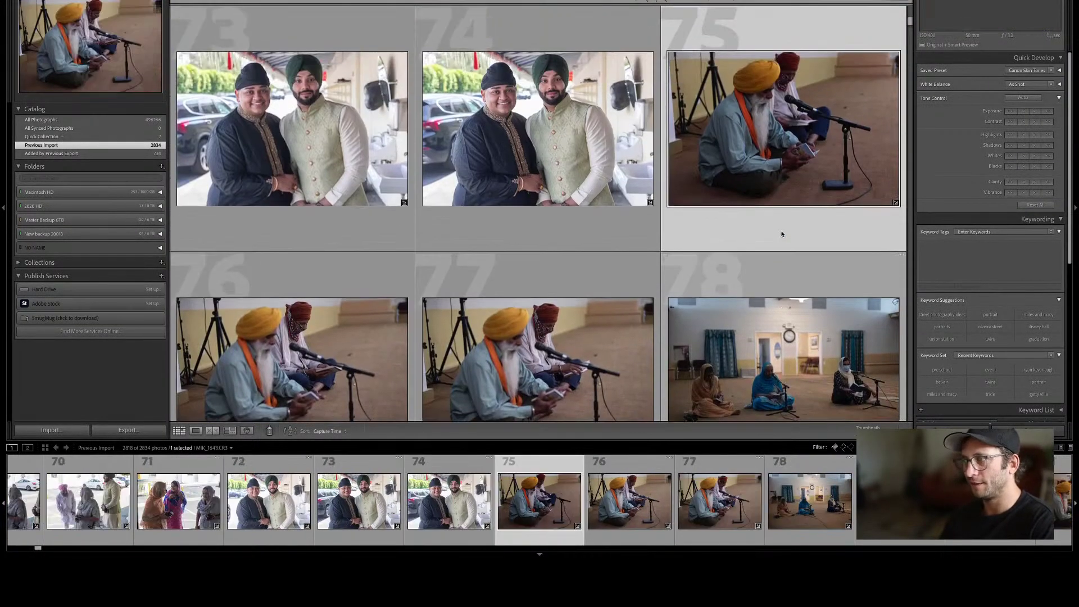
pyautogui.press('e')
pyautogui.press('x')
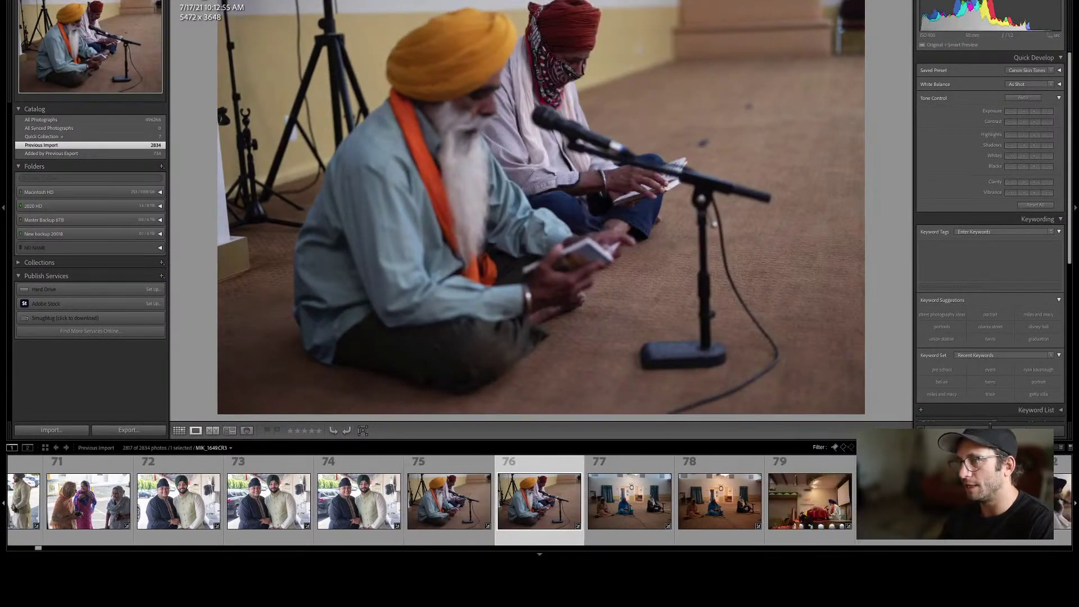
pyautogui.press('Left')
pyautogui.press('Right')
pyautogui.press('x')
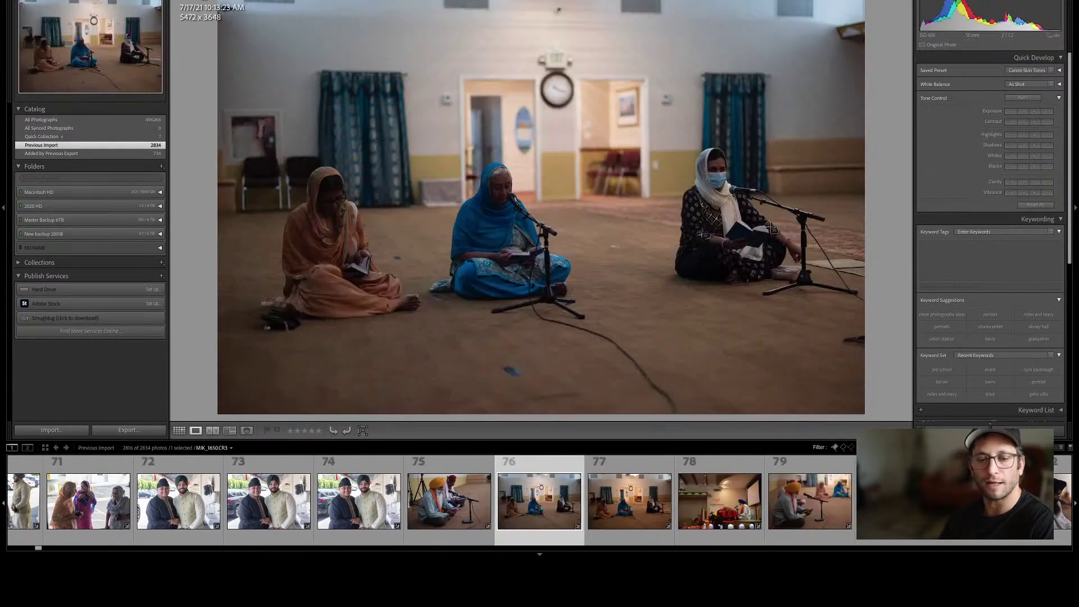
# Compare photos 76 and 77 of the three women seated on the carpet, including their metadata, and reject photo 77.
pyautogui.press('Right')
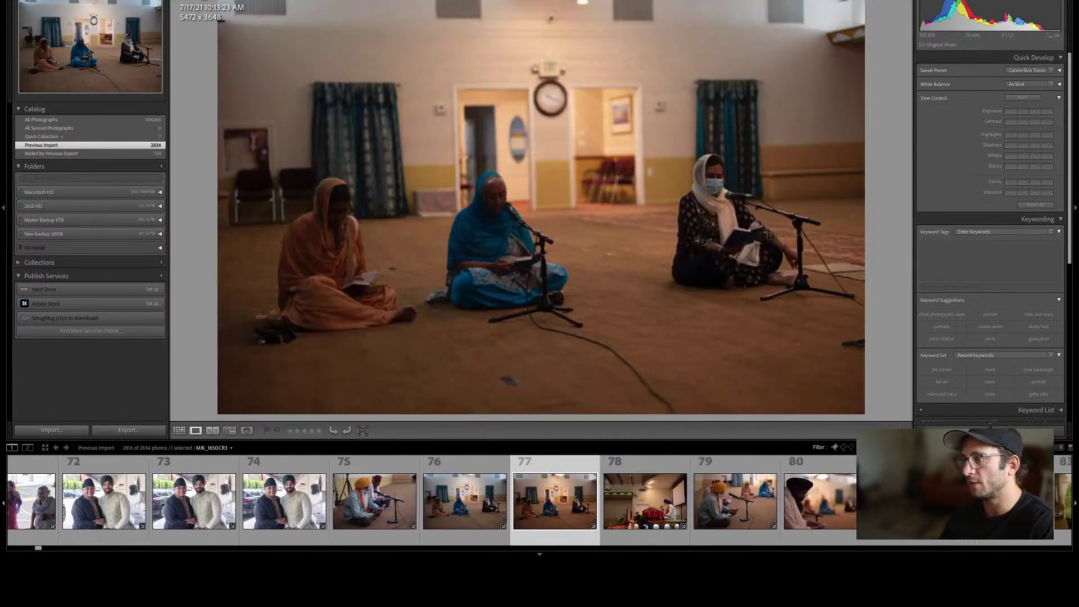
pyautogui.press('Left')
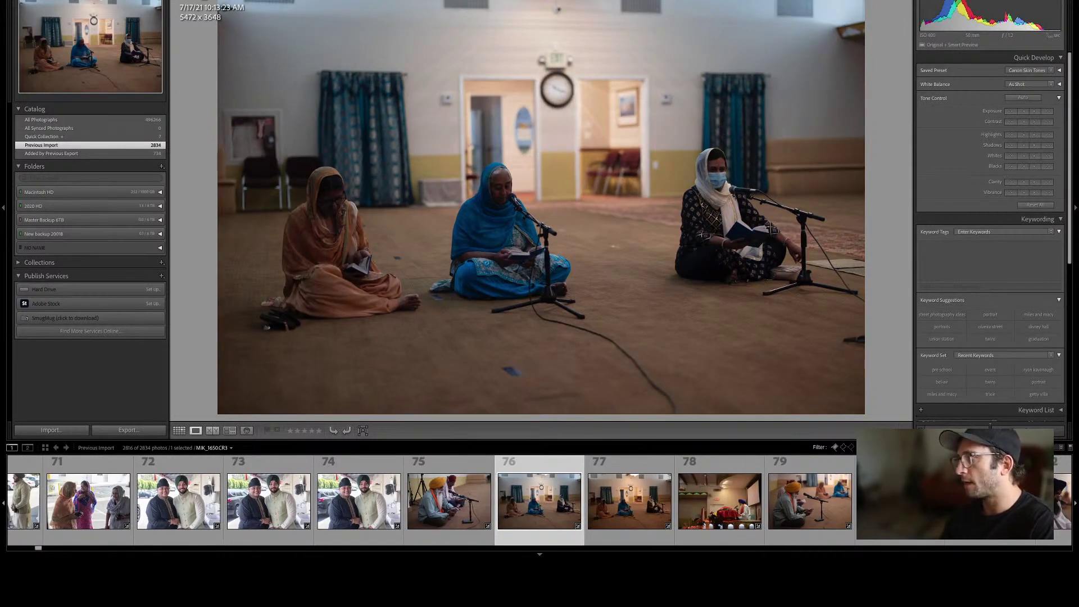
pyautogui.scroll(-5, 961, 192)
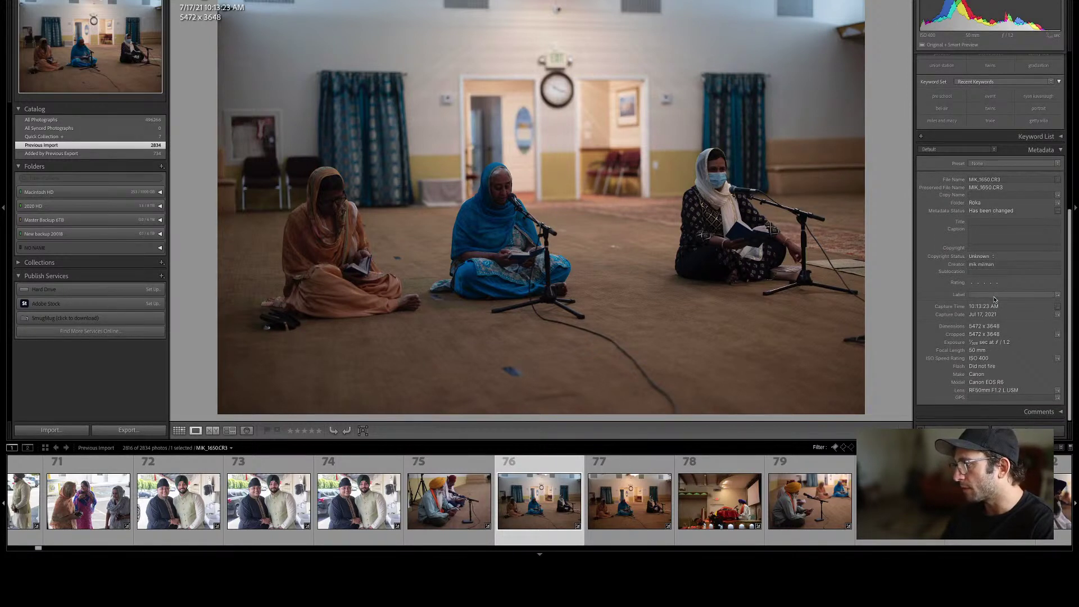
pyautogui.press('Right')
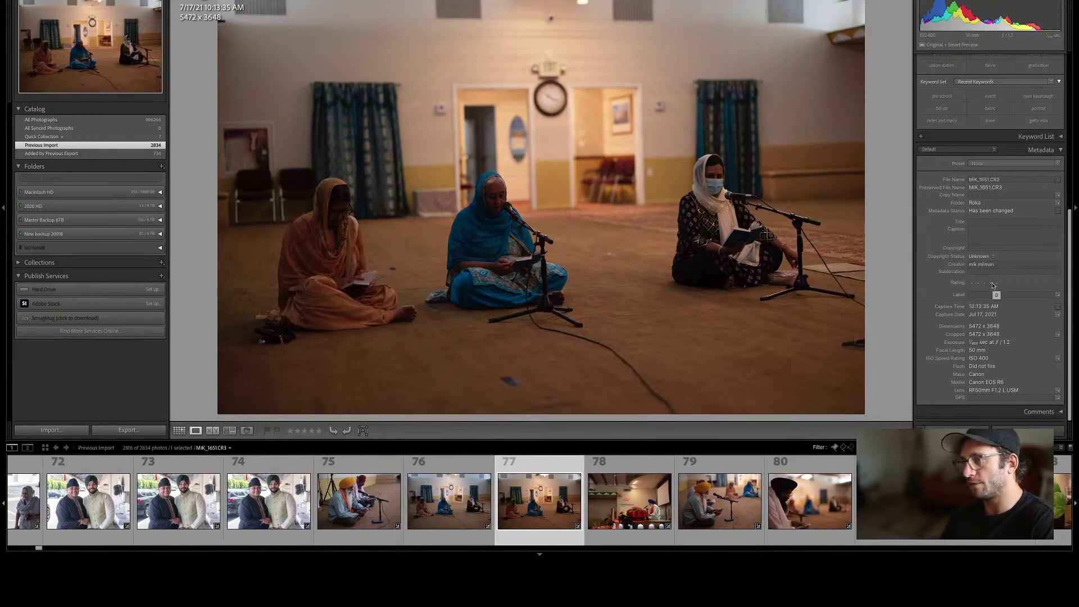
pyautogui.press('Right')
pyautogui.press('Left')
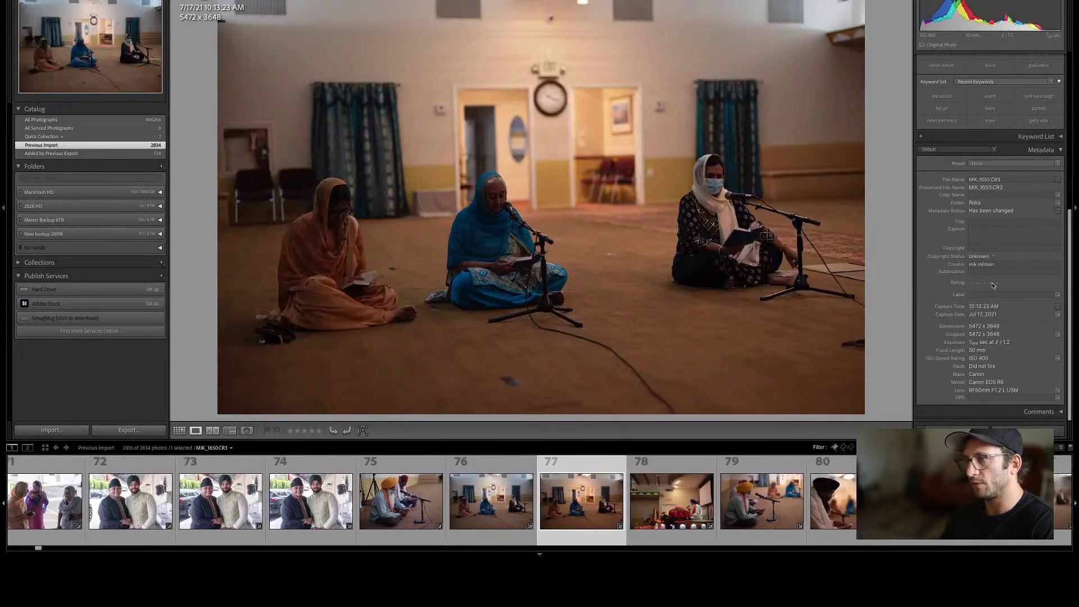
pyautogui.press('Left')
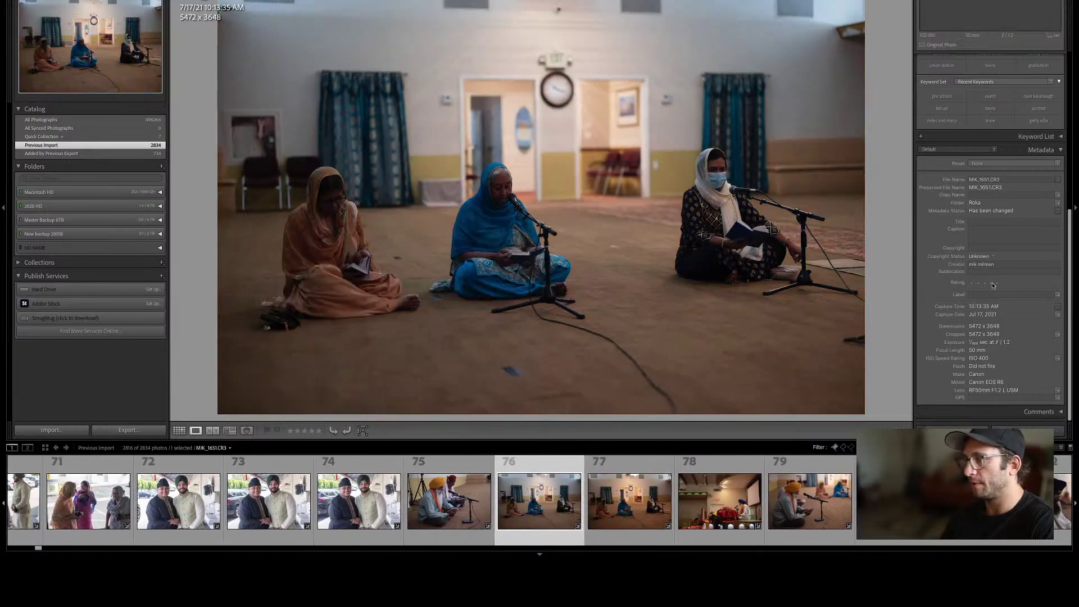
pyautogui.press('Right')
pyautogui.press('Right')
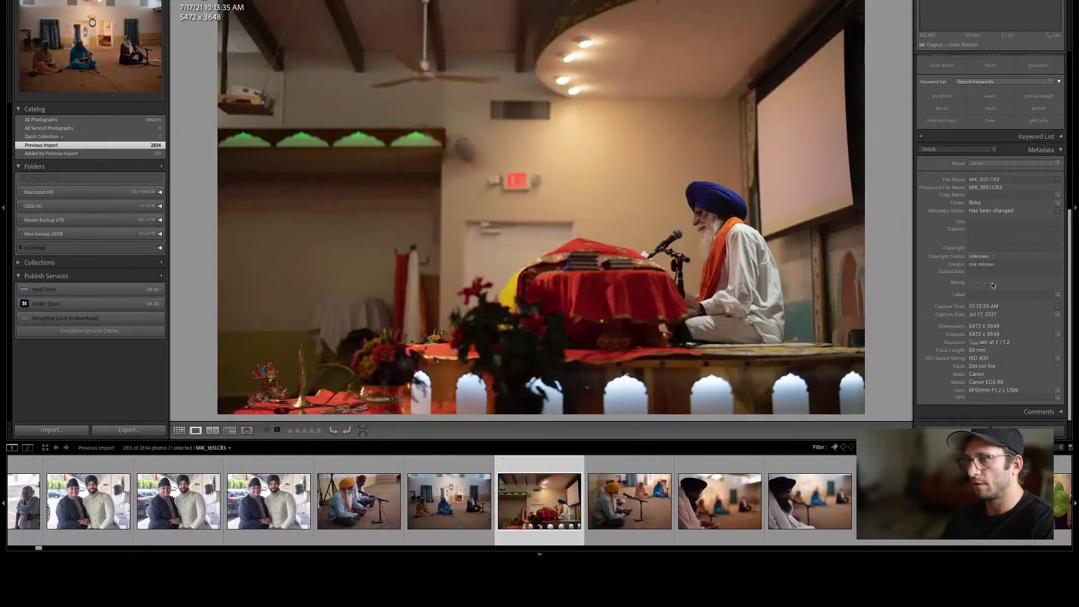
pyautogui.press('Left')
pyautogui.press('Left')
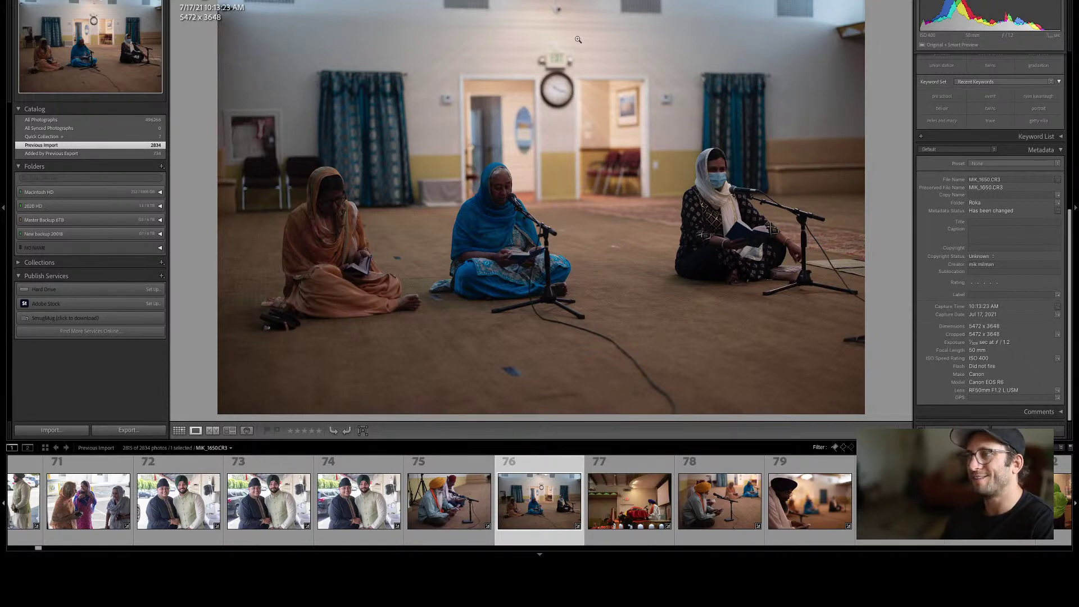
# Review the altar photo 77 and the following prayer hall photos up to 81 in Grid view.
pyautogui.click(630, 505)
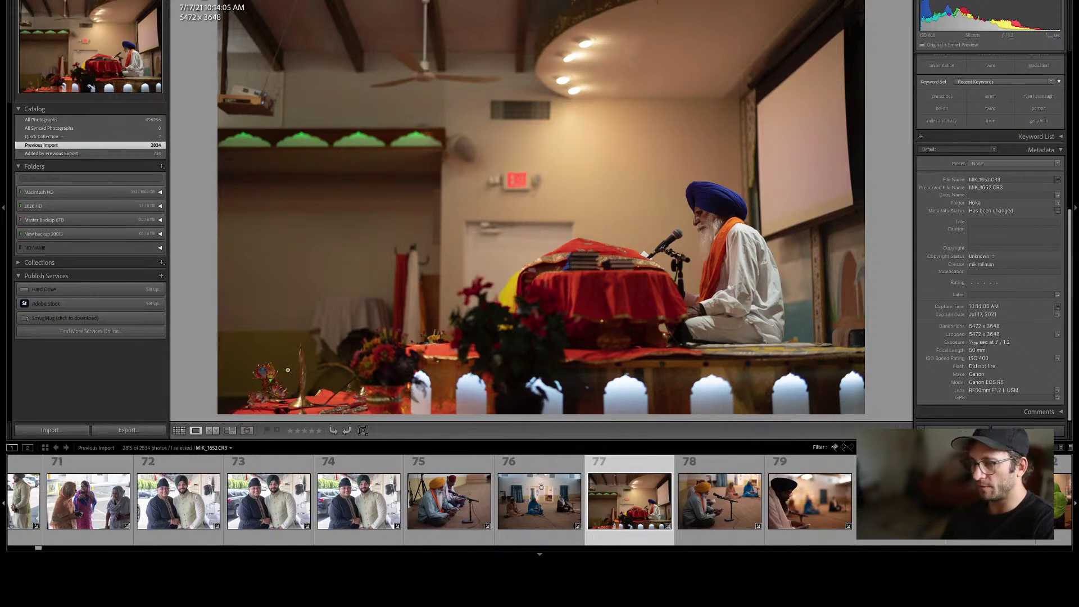
pyautogui.press('g')
pyautogui.press('Right')
pyautogui.press('Right')
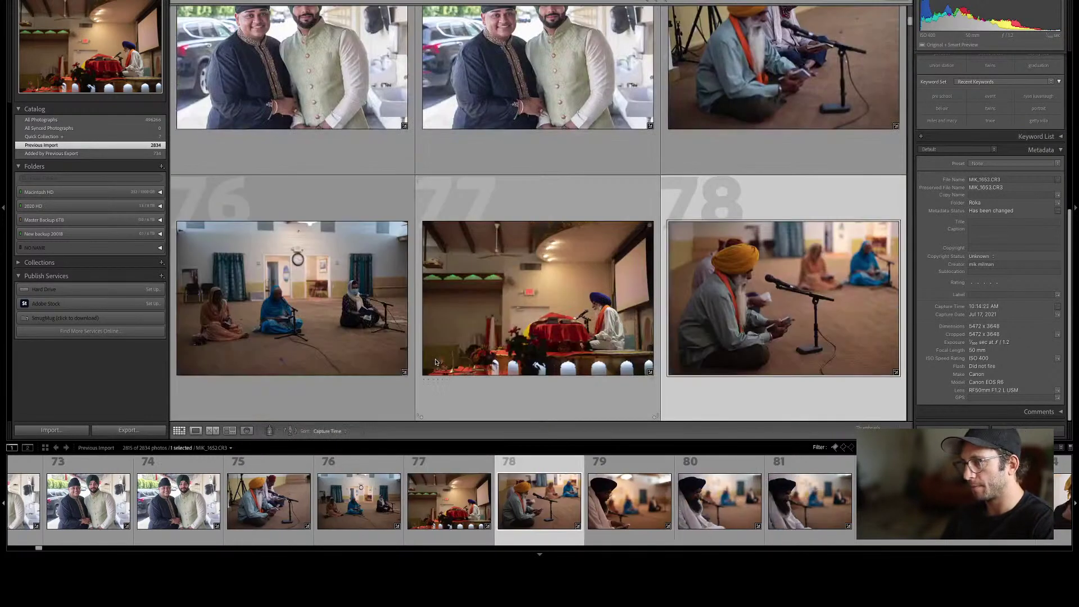
pyautogui.press('Right')
pyautogui.press('Right')
pyautogui.press('Right')
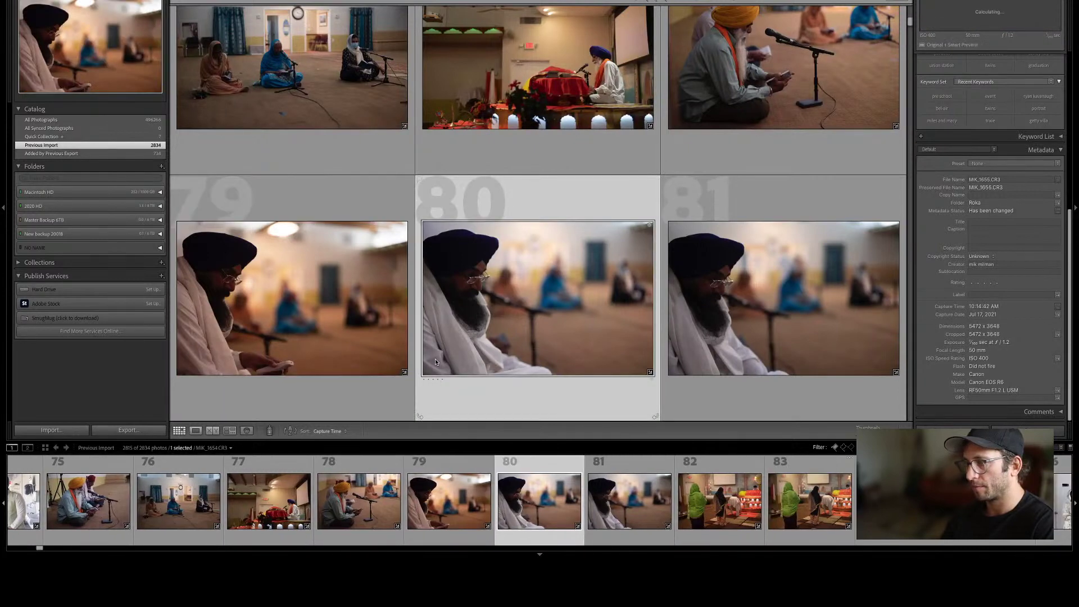
# Compare photos 80 and 81 of the bearded man in the dark turban in Loupe view and label photo 81 blue.
pyautogui.press('Left')
pyautogui.press('e')
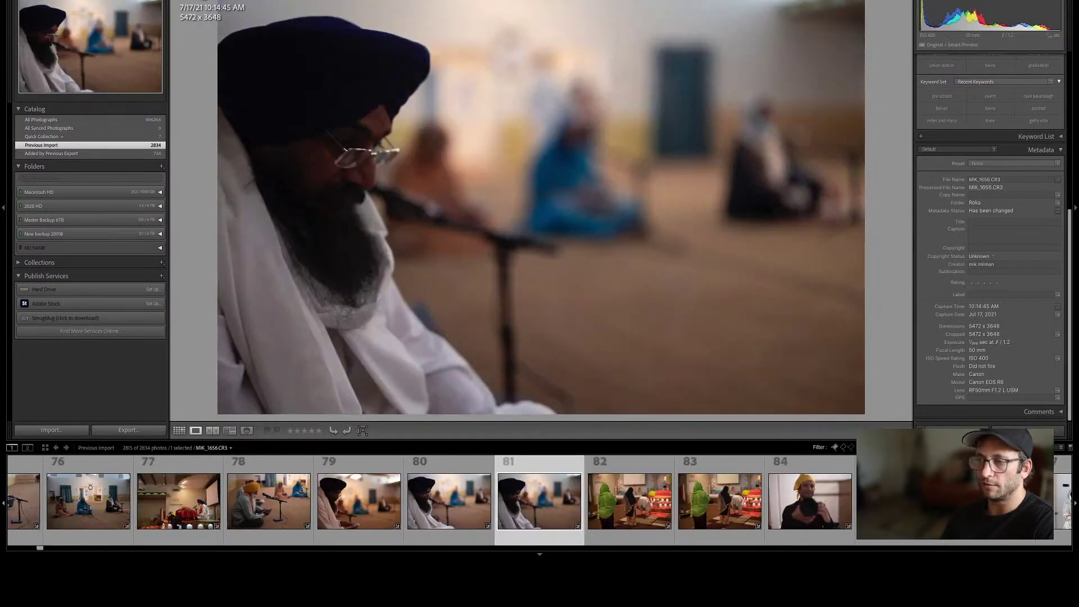
pyautogui.press('Left')
pyautogui.press('Right')
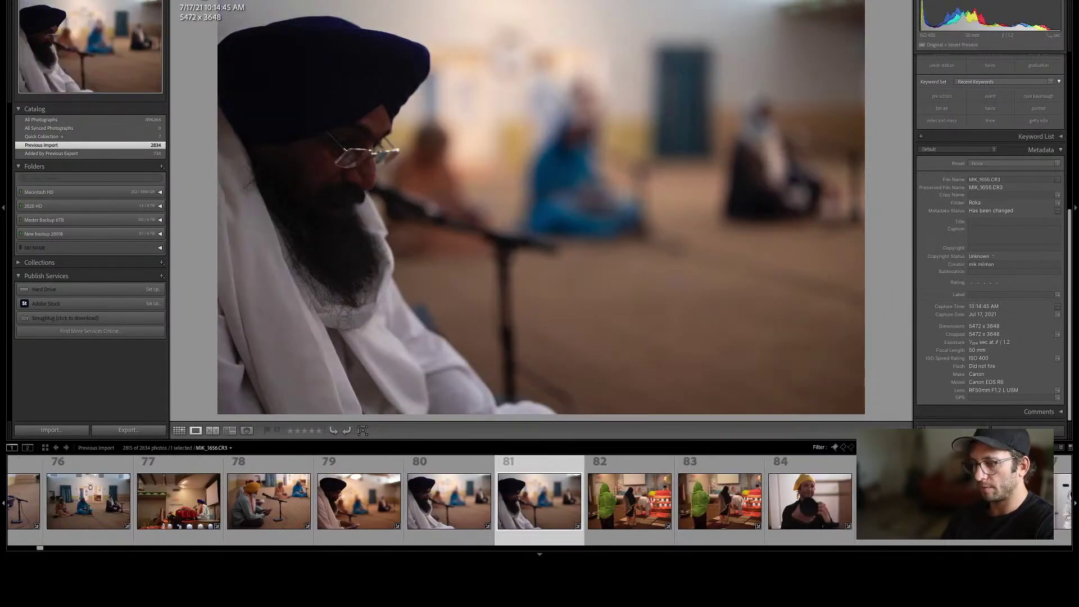
pyautogui.press('9')
pyautogui.press('Left')
pyautogui.press('Left')
pyautogui.press('Right')
pyautogui.press('Right')
pyautogui.press('Right')
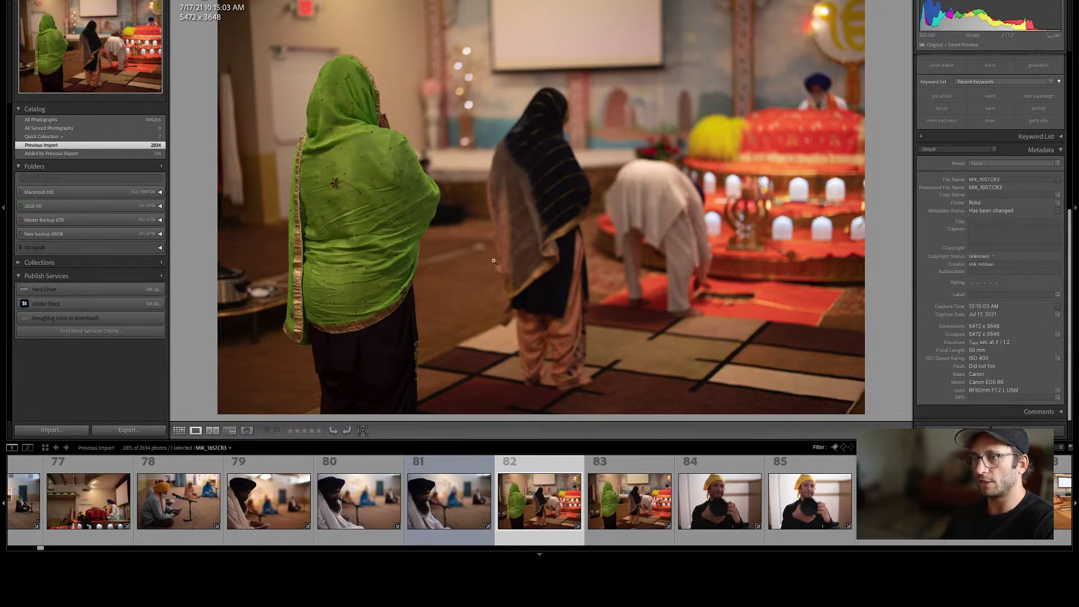
# Switch to OBS to check the scene's capture sources and return to Lightroom.
pyautogui.press('super+Tab')
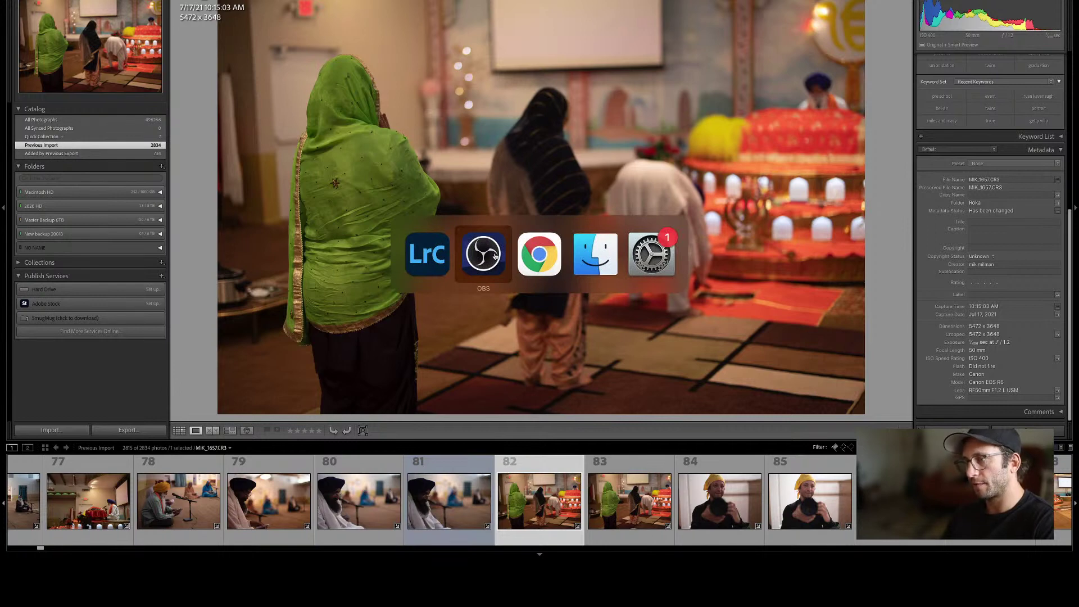
pyautogui.click(495, 256)
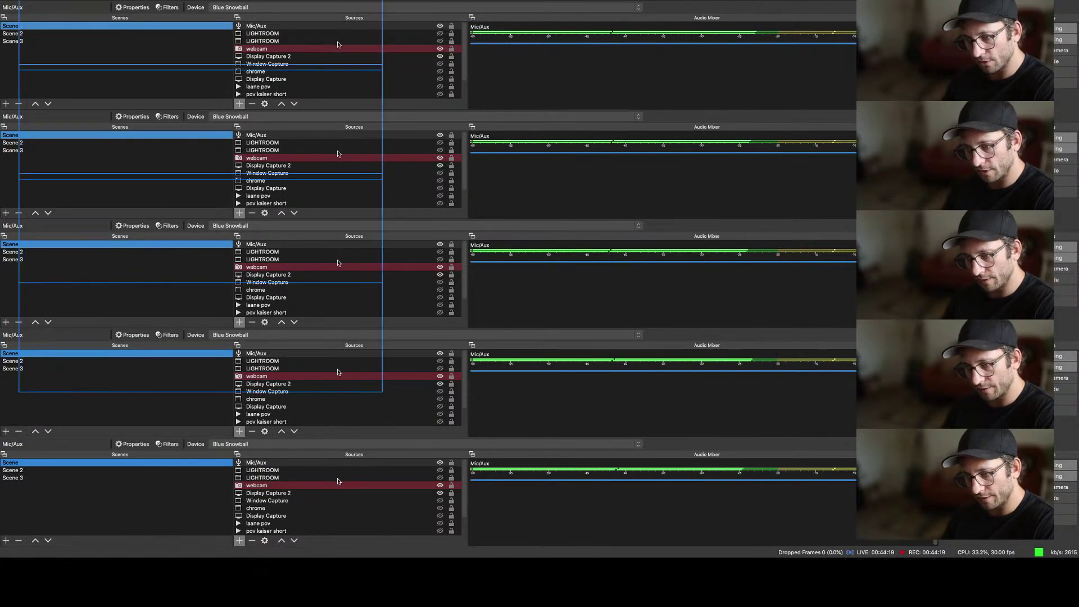
pyautogui.scroll(-1, 431, 60)
pyautogui.click(431, 60)
pyautogui.press('super+Tab')
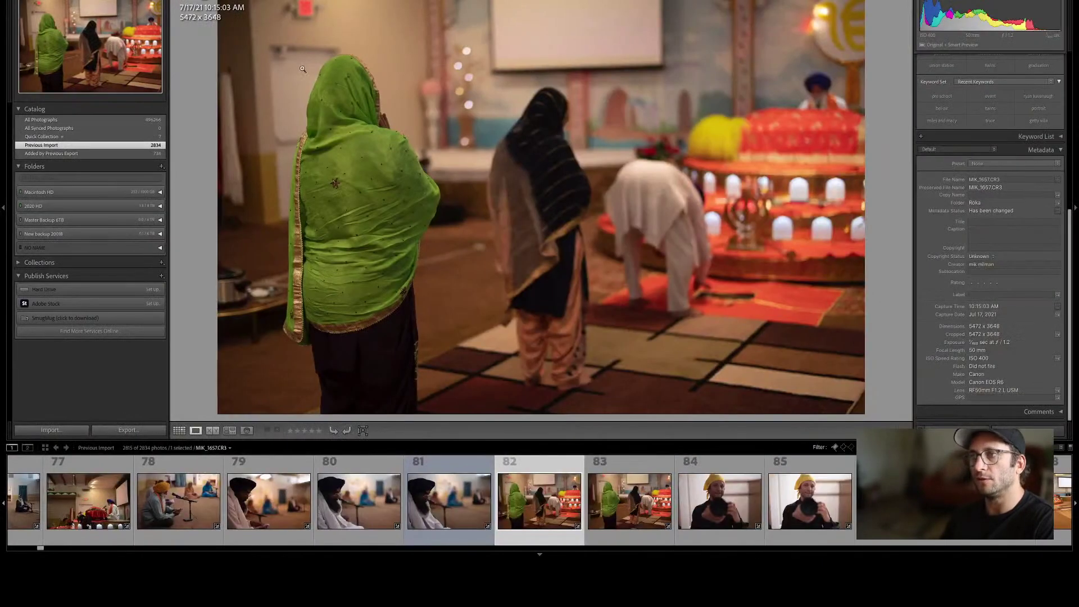
# Change the screen mode and resize the Lightroom window so that it fits above the Dock.
pyautogui.press('f')
pyautogui.press('f')
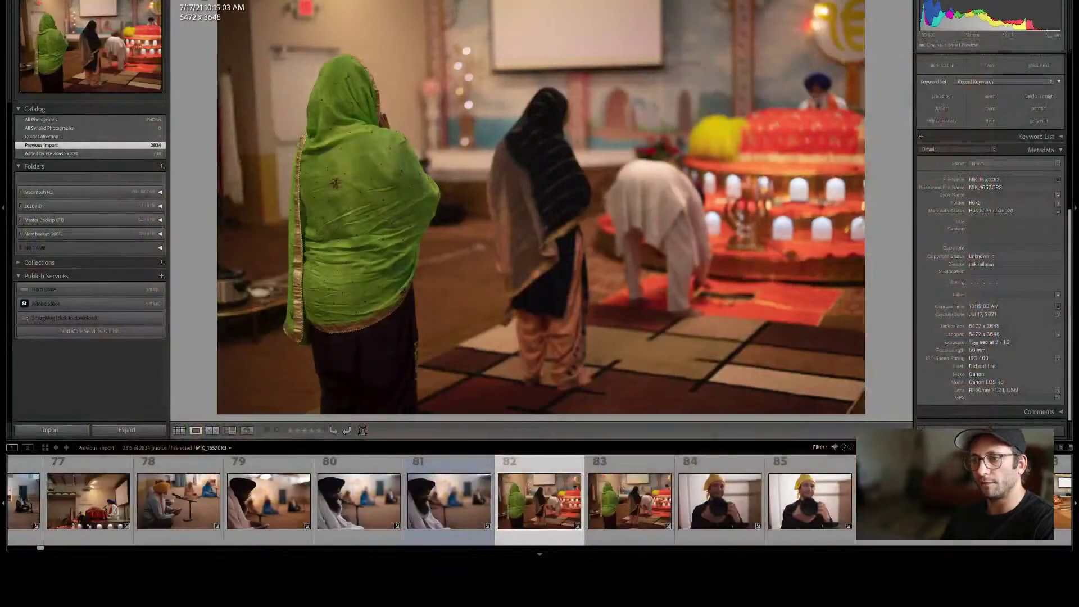
pyautogui.press('F4')
pyautogui.press('Escape')
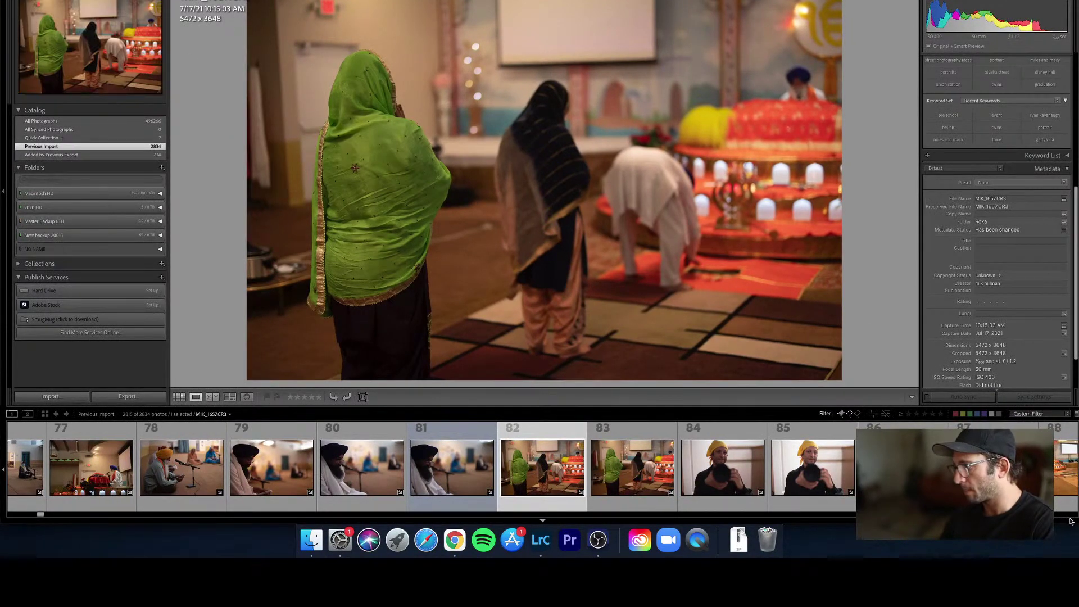
pyautogui.scroll(-5, 1068, 495)
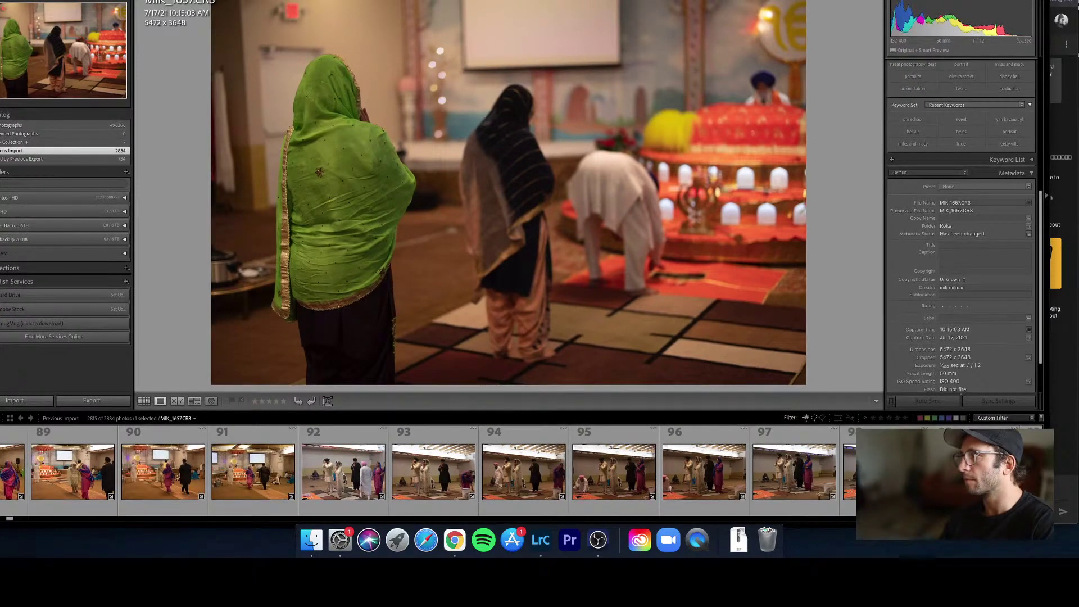
pyautogui.moveTo(1050, 525); pyautogui.dragTo(1026, 525)
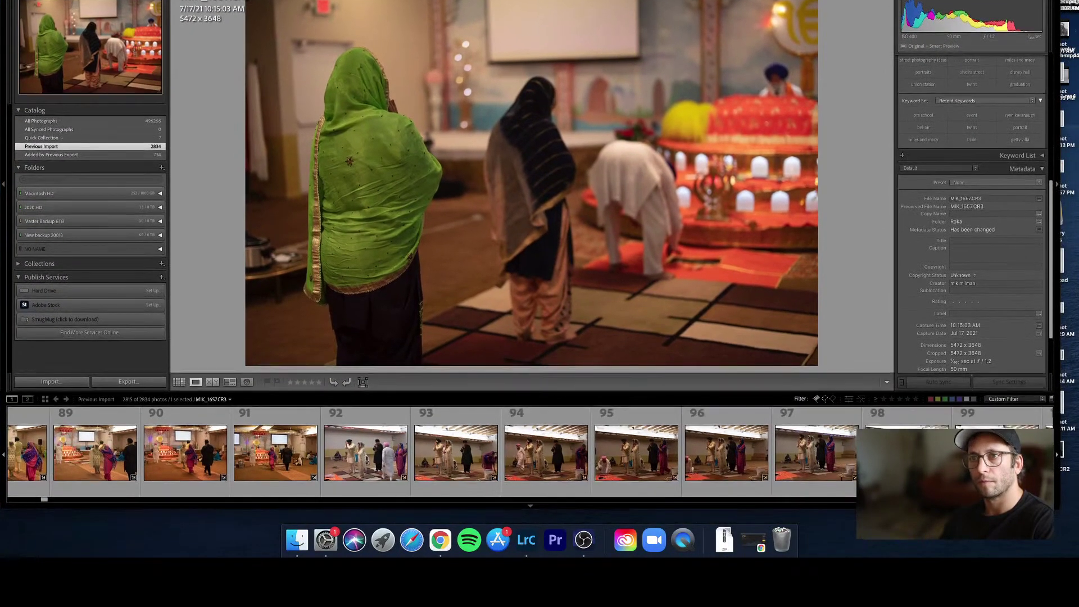
pyautogui.moveTo(1055, 504); pyautogui.dragTo(1075, 535)
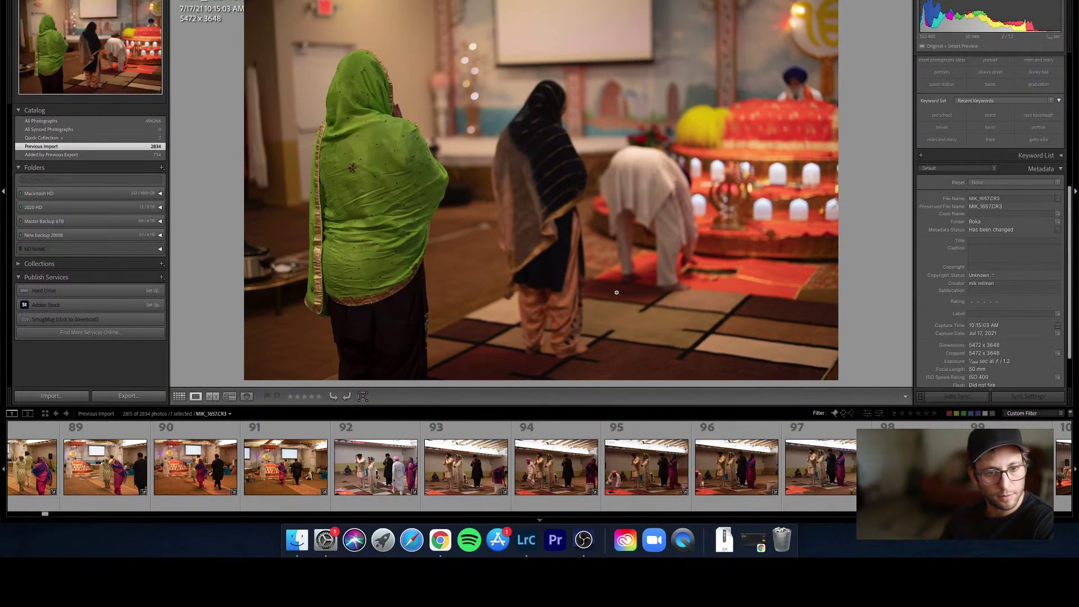
# Compare photos 82 and 83 of the woman in the green shawl before the altar and reject photo 83.
pyautogui.press('Right')
pyautogui.press('Left')
pyautogui.press('Right')
pyautogui.press('Left')
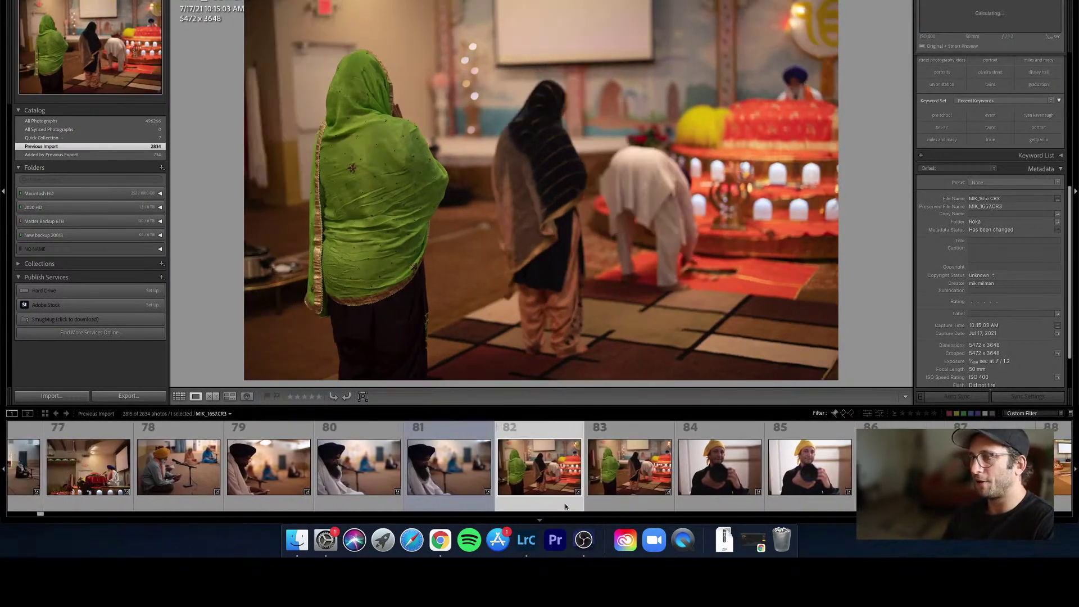
pyautogui.press('Right')
pyautogui.press('Left')
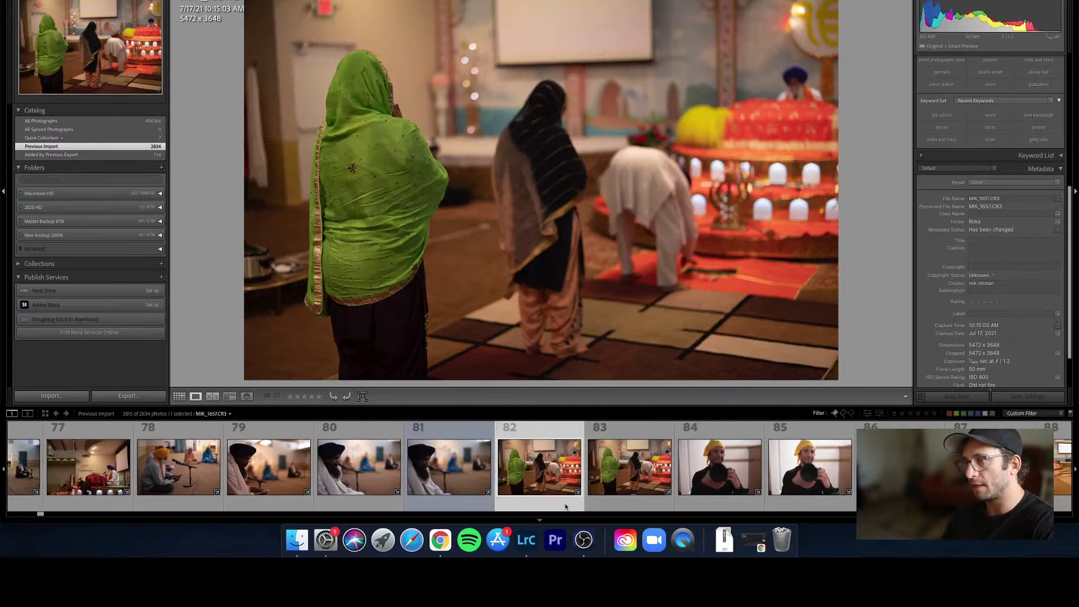
pyautogui.press('Right')
pyautogui.press('Left')
pyautogui.press('Right')
pyautogui.press('x')
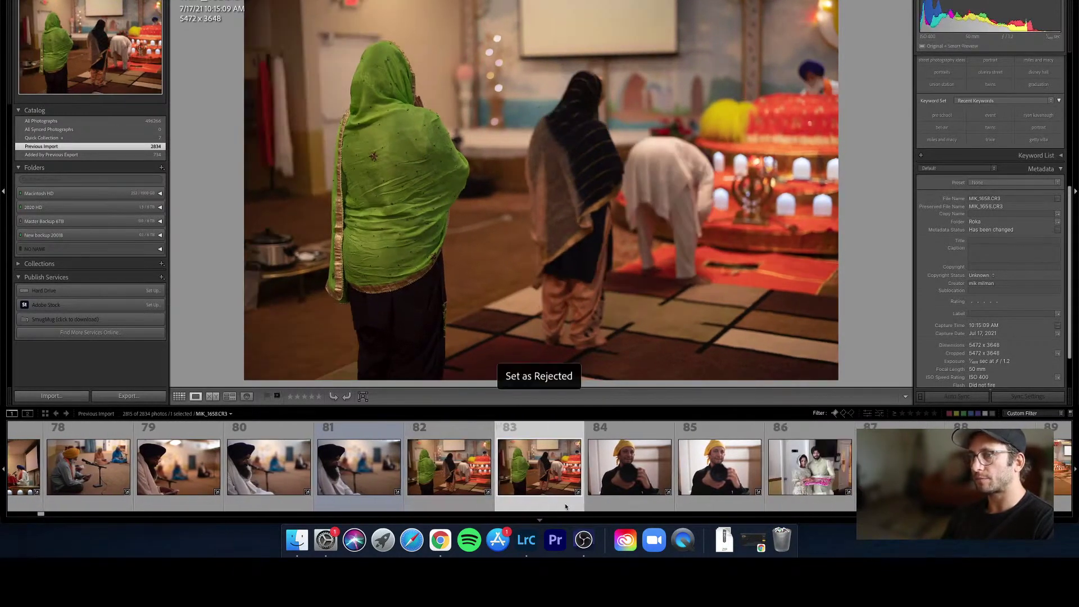
# Compare the two mirror self-portraits with the yellow head covering, reject the first and label the second yellow.
pyautogui.press('Right')
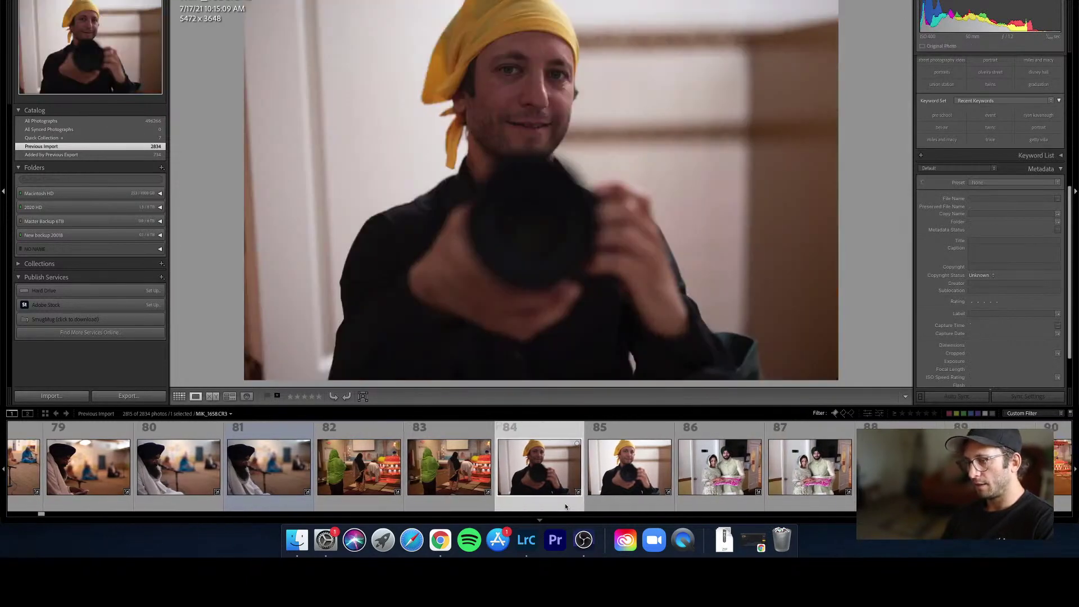
pyautogui.press('Right')
pyautogui.press('Left')
pyautogui.press('x')
pyautogui.press('Right')
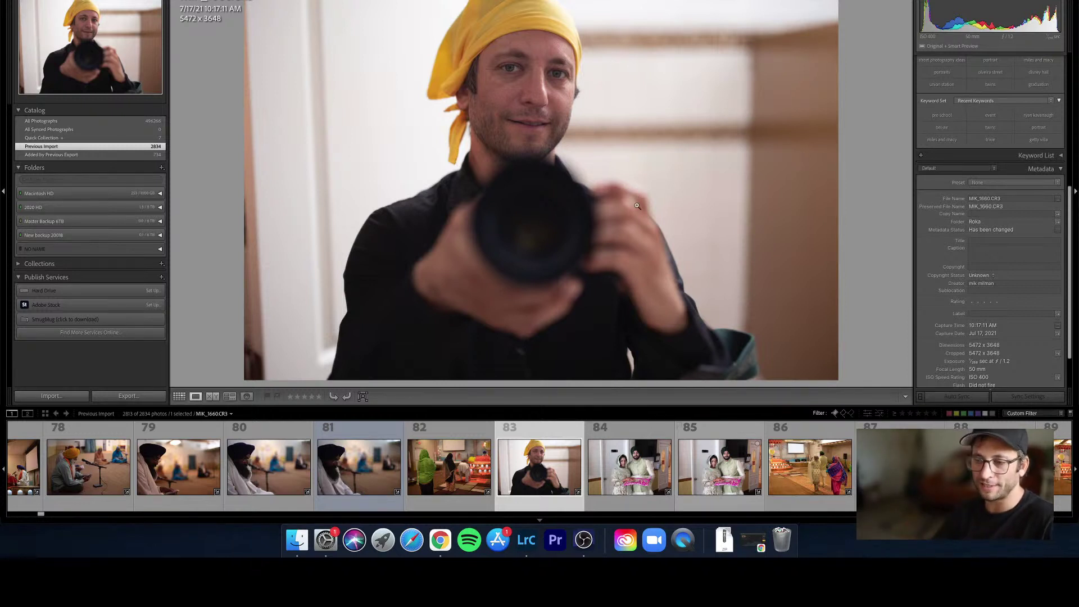
pyautogui.press('7')
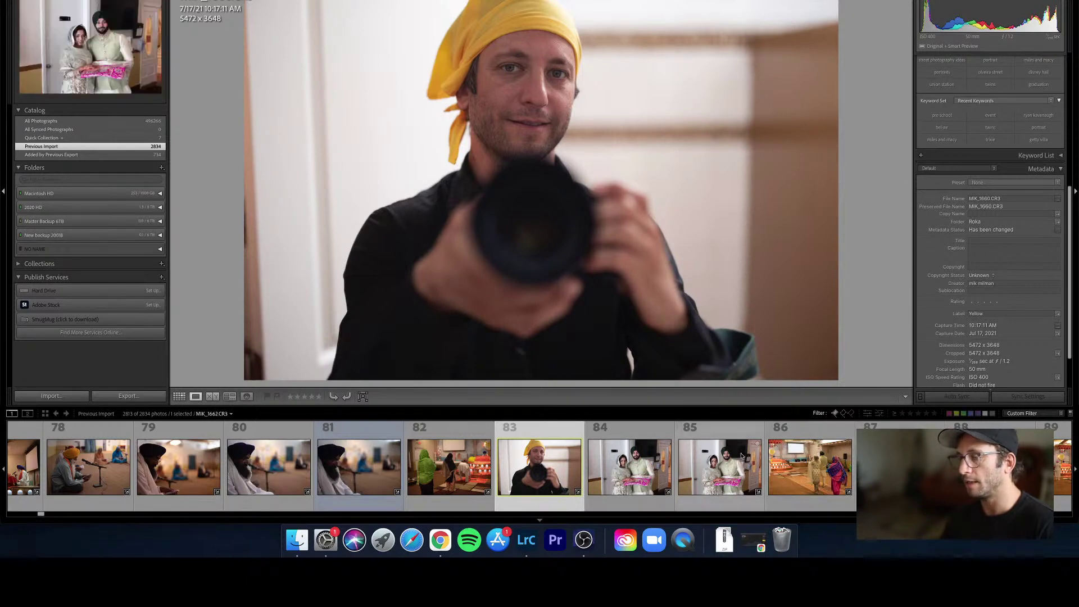
# Compare photos 84 and 85 of the couple holding the pink package and reject photo 84.
pyautogui.click(633, 477)
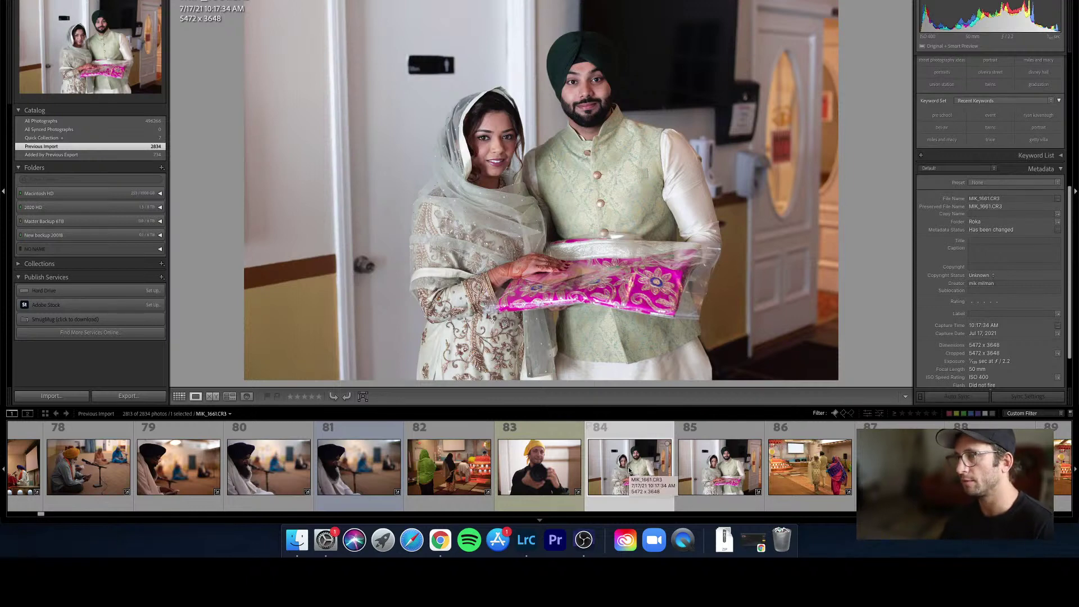
pyautogui.scroll(-2, 630, 471)
pyautogui.scroll(1, 630, 471)
pyautogui.click(630, 471)
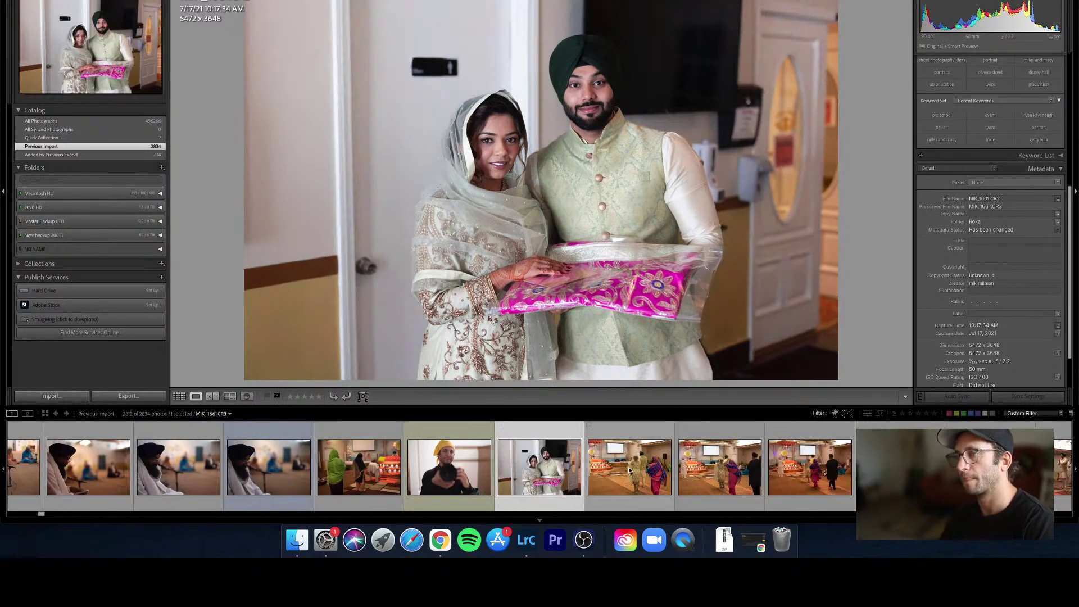
# Look over the photos of the group walking toward the altar, numbers 85 to 88, in the thumbnail grid.
pyautogui.press('g')
pyautogui.scroll(-1, 629, 471)
pyautogui.click(629, 471)
pyautogui.scroll(-2, 630, 471)
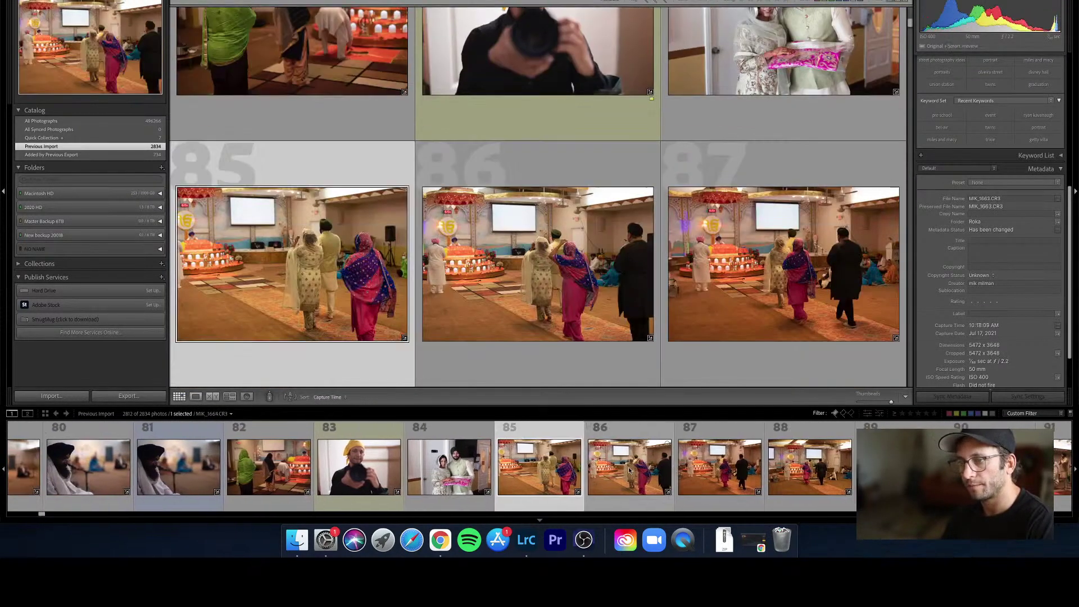
pyautogui.click(629, 471)
pyautogui.scroll(-1, 629, 471)
pyautogui.press('Left')
pyautogui.press('Left')
pyautogui.press('Right')
pyautogui.press('Left')
pyautogui.press('Right')
pyautogui.press('Right')
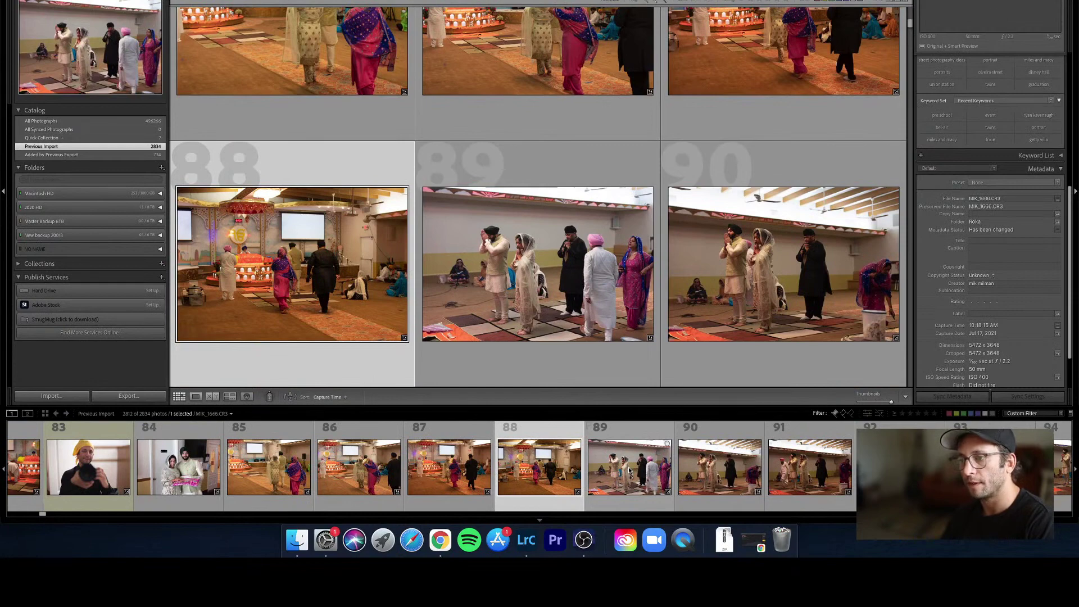
# Go back to photo 85 and examine photos 85 to 88 enlarged, one after another.
pyautogui.press('Right')
pyautogui.press('Left')
pyautogui.press('Left')
pyautogui.press('Left')
pyautogui.press('Left')
pyautogui.press('e')
pyautogui.press('Right')
pyautogui.press('Right')
pyautogui.press('Right')
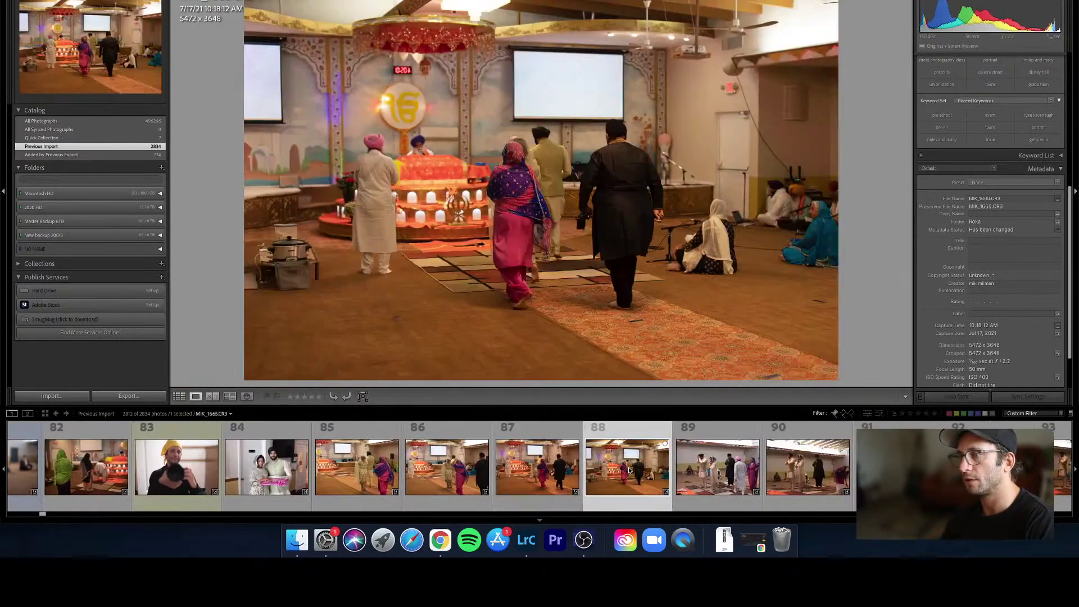
# Compare the enlarged photos 89 to 94 of the praying group on the checkered carpet and label photo 89 blue.
pyautogui.press('Right')
pyautogui.press('Right')
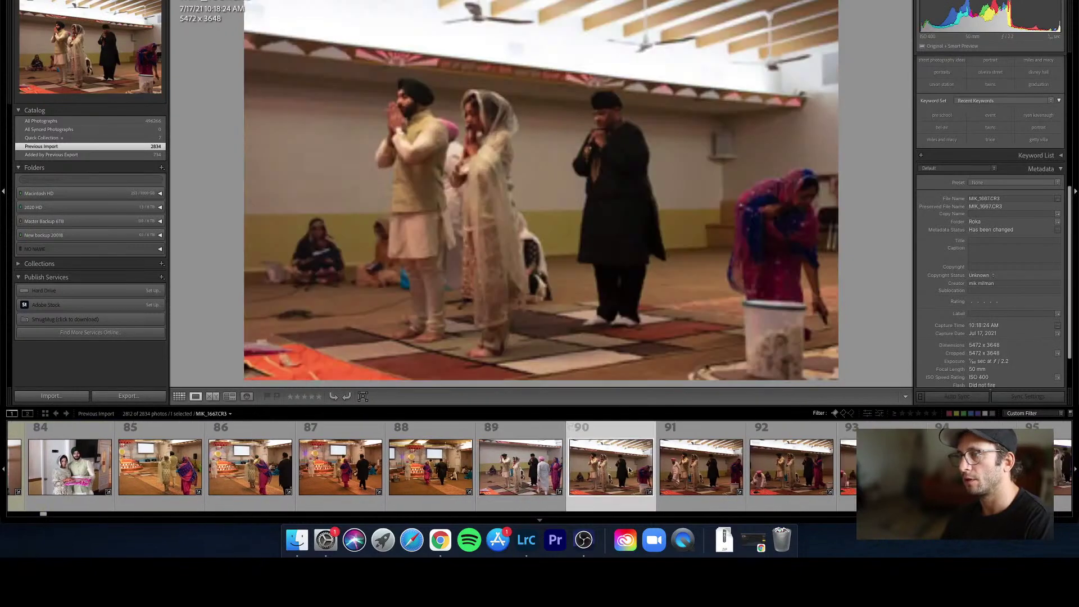
pyautogui.press('Right')
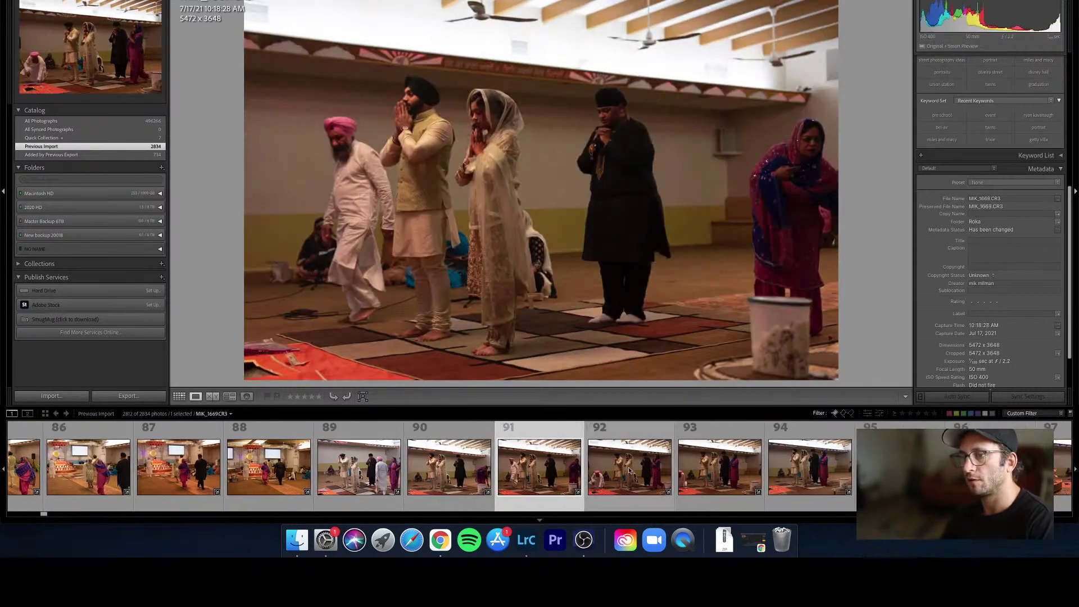
pyautogui.press('Right')
pyautogui.press('Right')
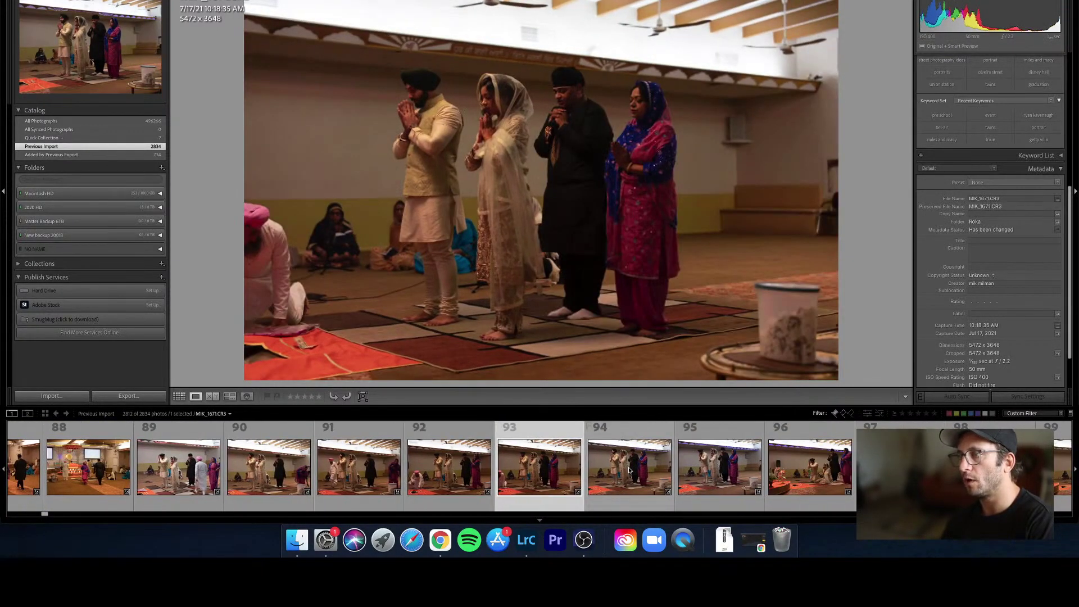
pyautogui.press('Right')
pyautogui.press('Left')
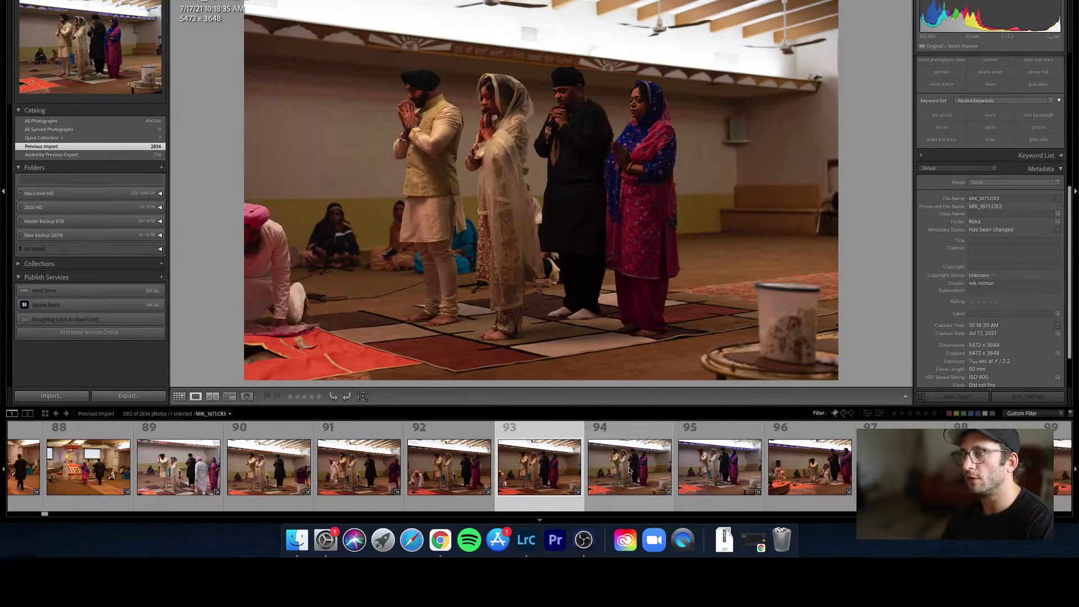
pyautogui.press('Left')
pyautogui.press('Left')
pyautogui.press('Left')
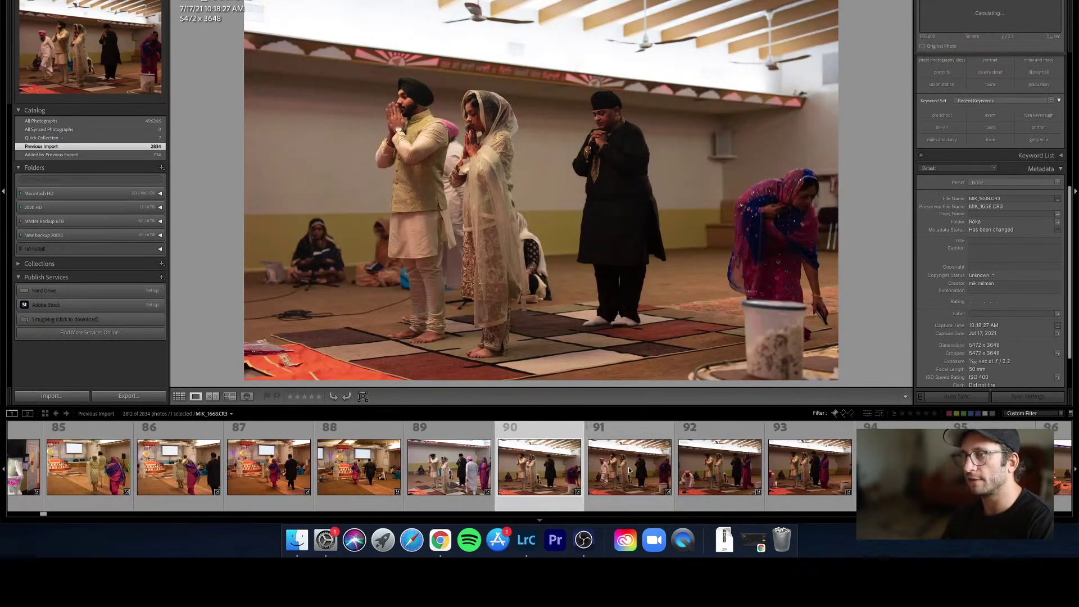
pyautogui.press('Left')
pyautogui.press('Right')
pyautogui.press('Left')
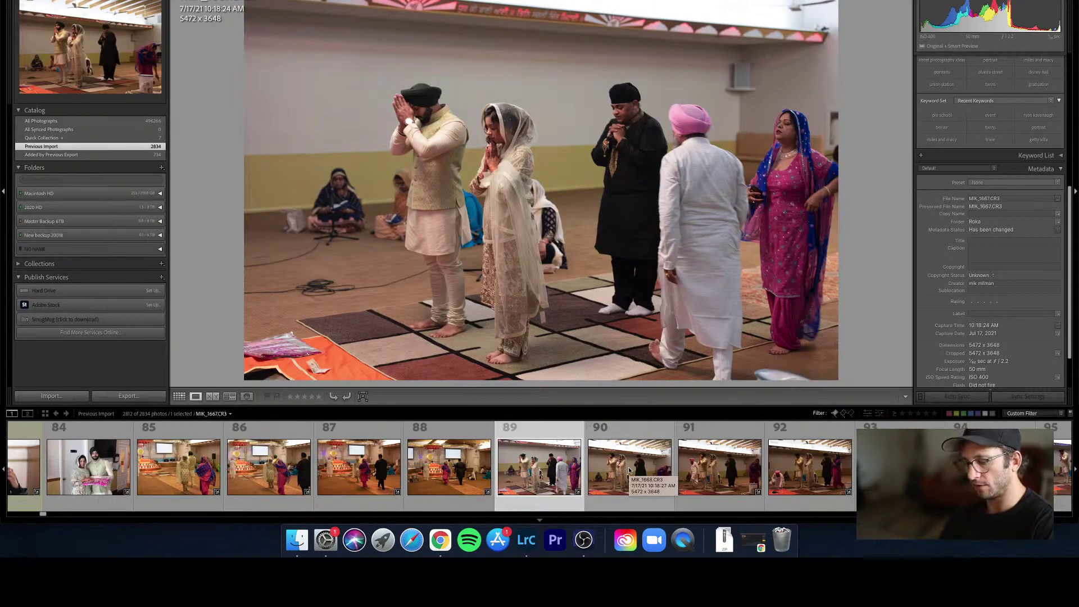
pyautogui.press('9')
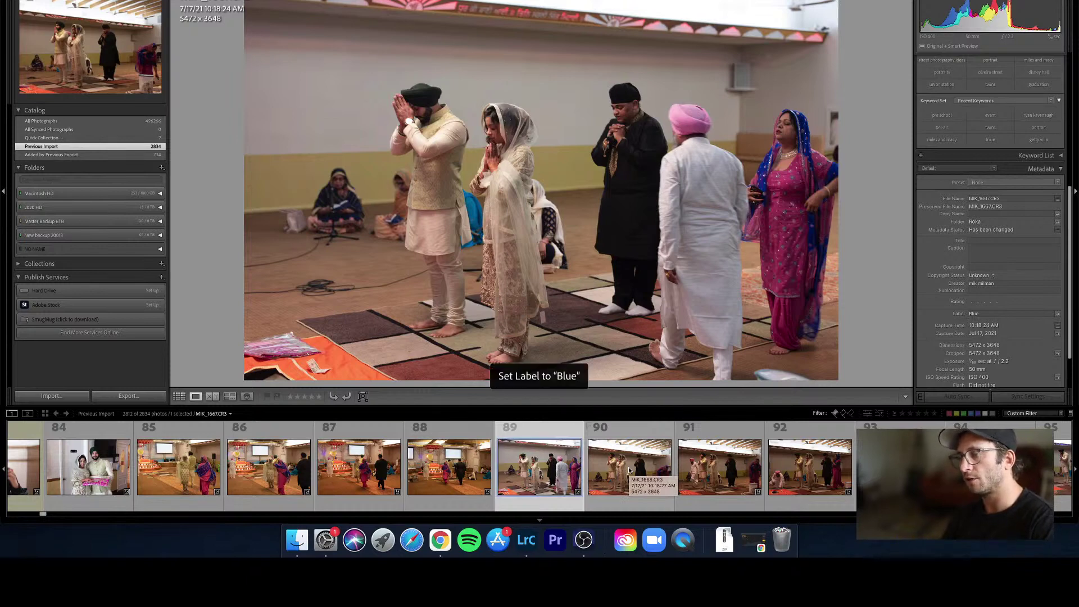
# Compare photos 90 to 95 of the praying group, checking 93, 94 and 95 against each other.
pyautogui.press('Right')
pyautogui.press('Right')
pyautogui.press('Right')
pyautogui.press('Right')
pyautogui.press('Right')
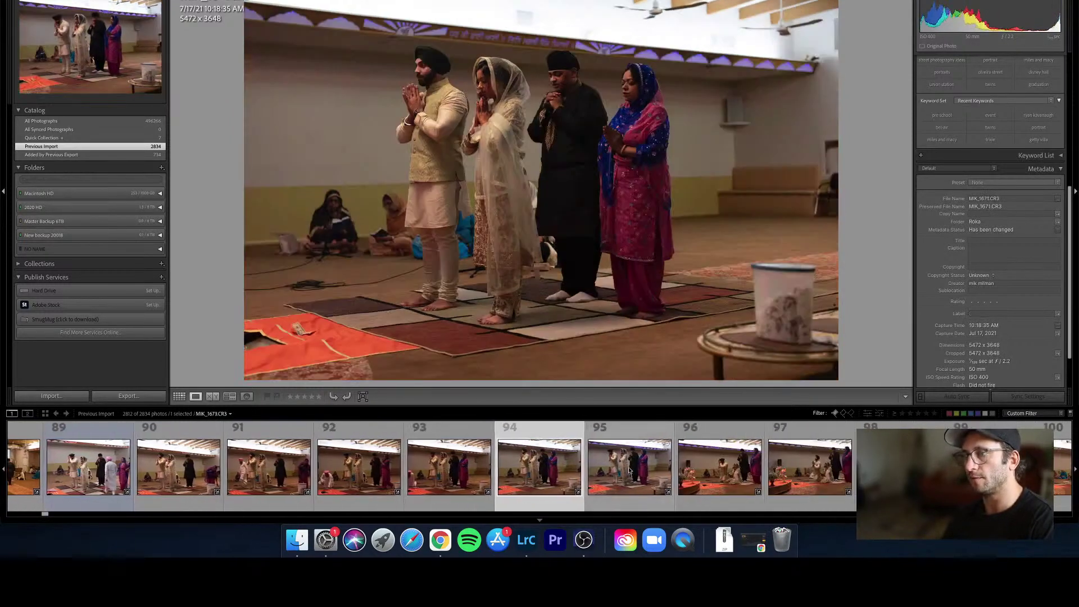
pyautogui.press('Left')
pyautogui.press('Left')
pyautogui.press('Right')
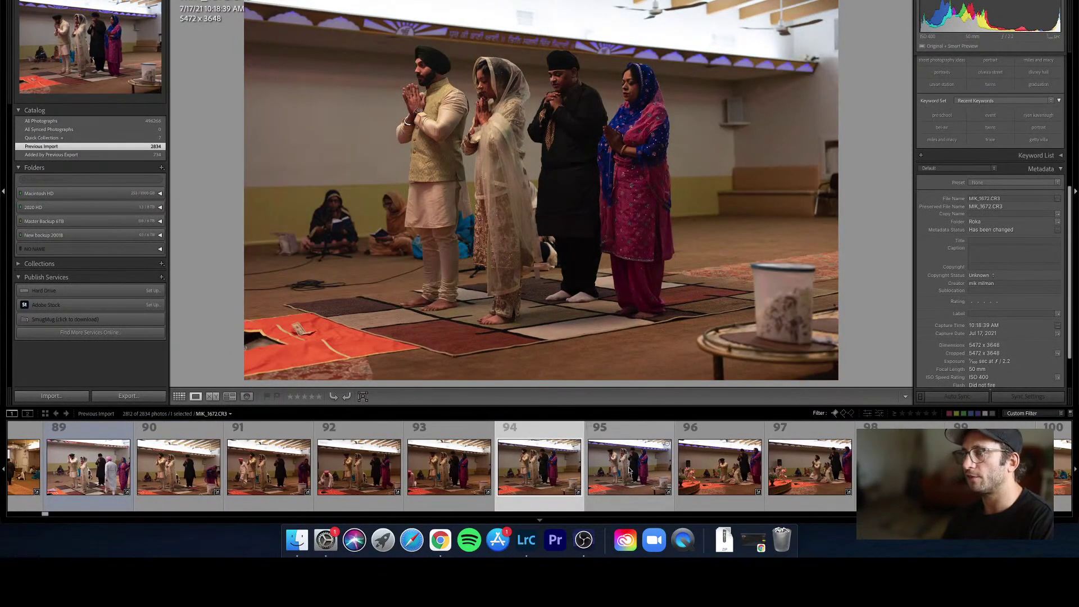
pyautogui.press('Left')
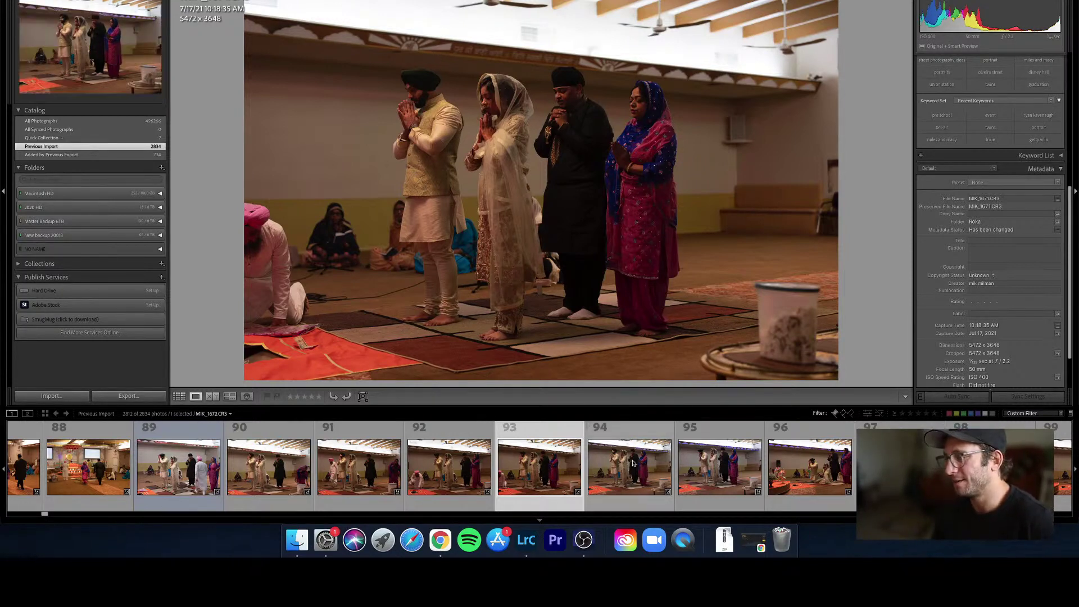
pyautogui.click(656, 432)
pyautogui.press('Right')
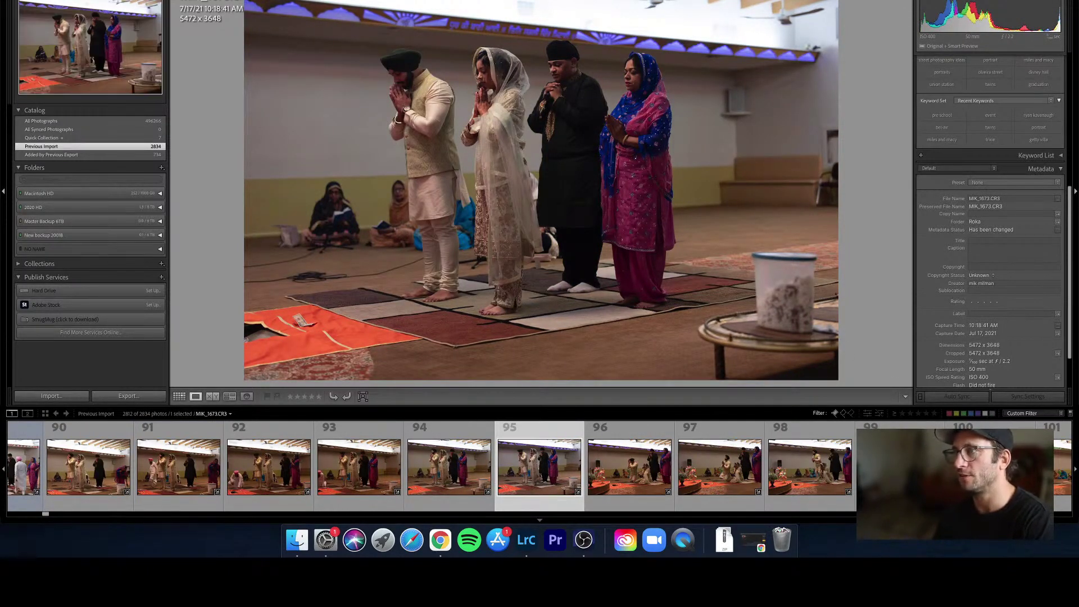
pyautogui.press('F4')
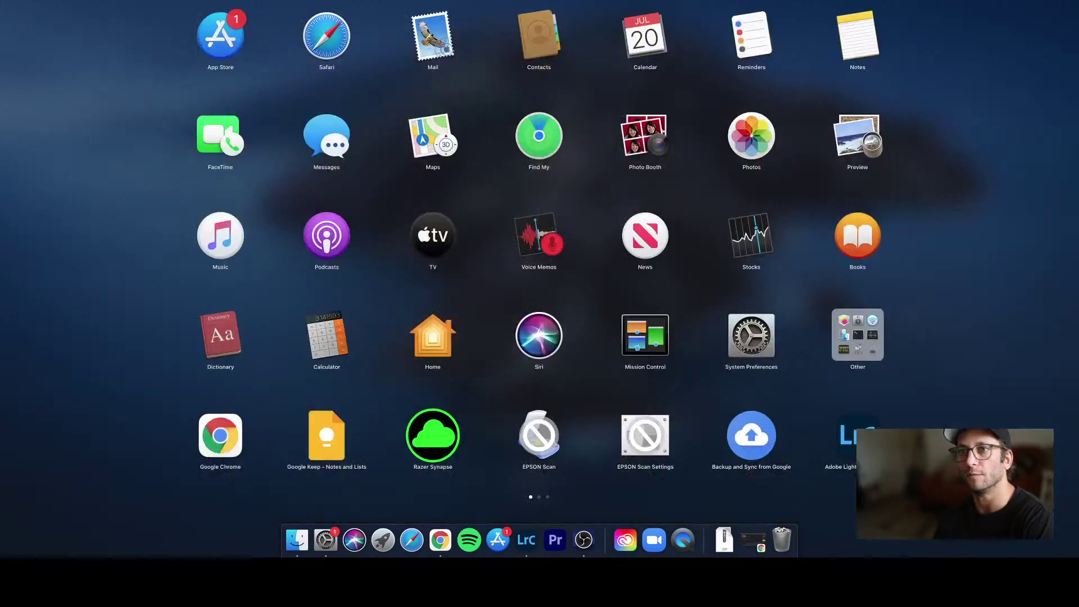
# Return to the photo library and give MIK_1673.CR3 a blue label.
pyautogui.press('Escape')
pyautogui.moveTo(81, 0)
pyautogui.mouseDown()
pyautogui.moveTo(100, 14)
pyautogui.moveTo(83, 7)
pyautogui.mouseUp()
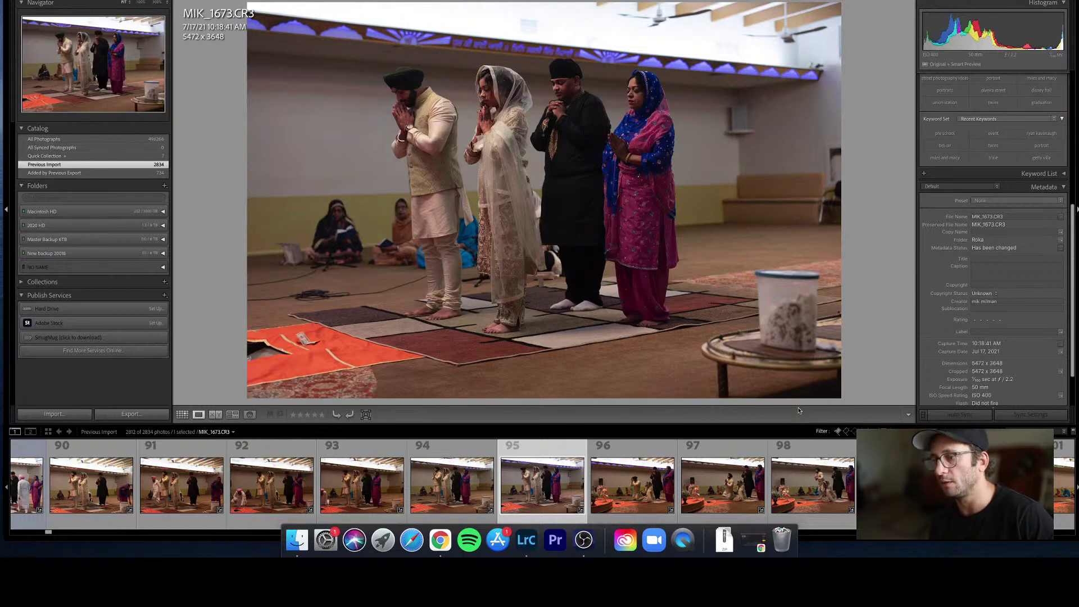
pyautogui.click(438, 462)
pyautogui.click(557, 487)
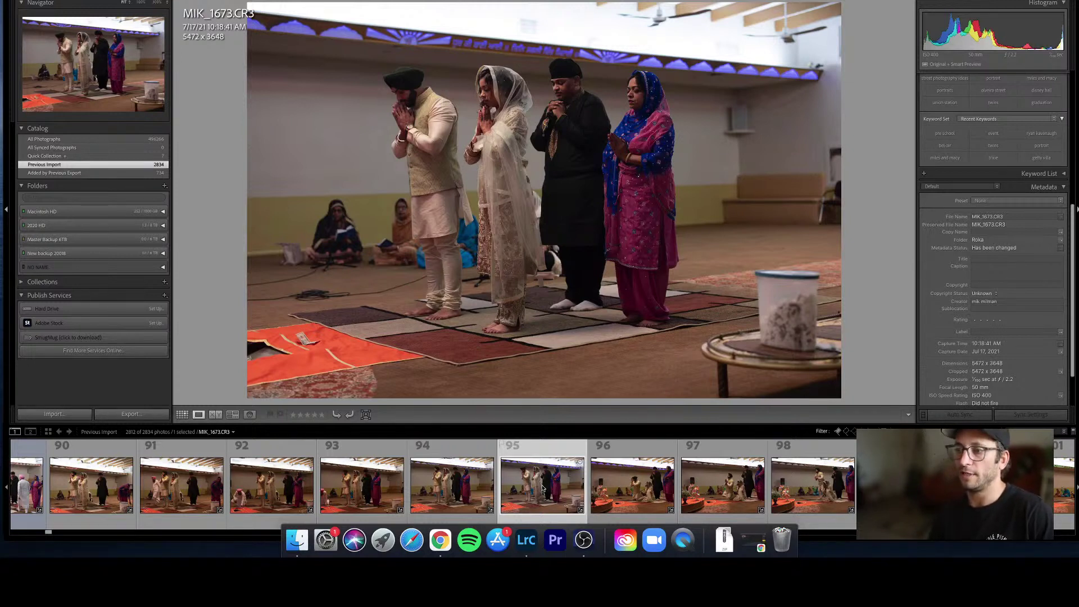
pyautogui.press('9')
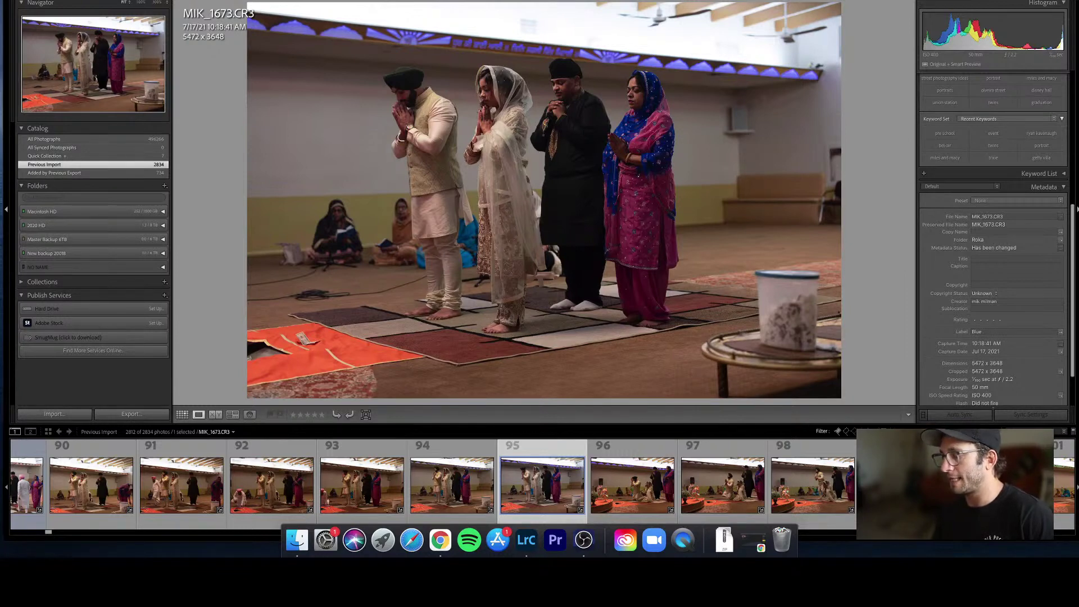
# Isolate the labelled photos with the filter, select them all, show every photo again and clear the selection's blue labels.
pyautogui.press('super+l')
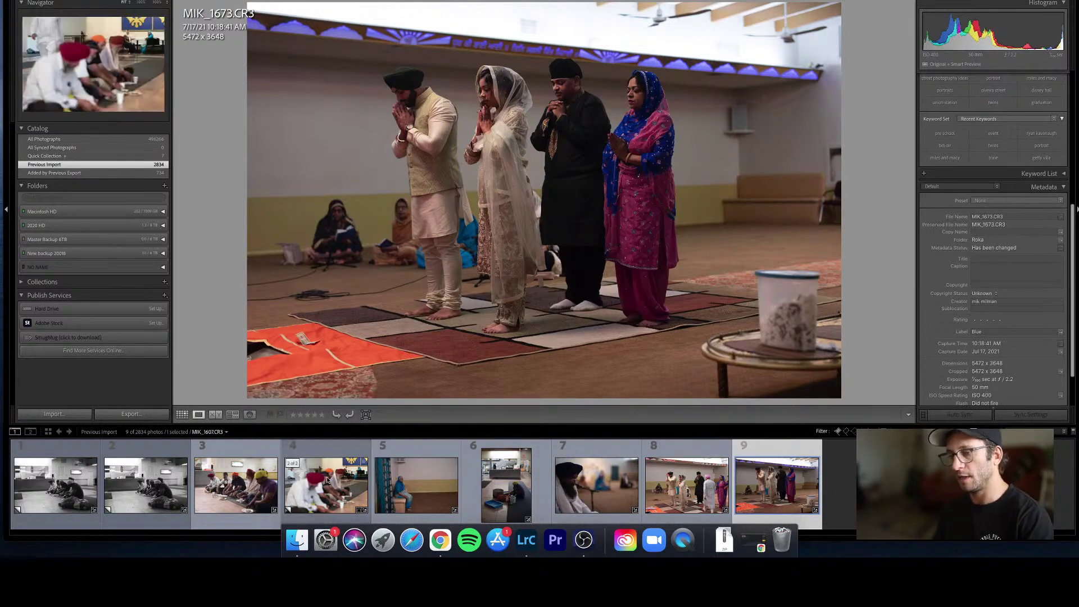
pyautogui.press('super+a')
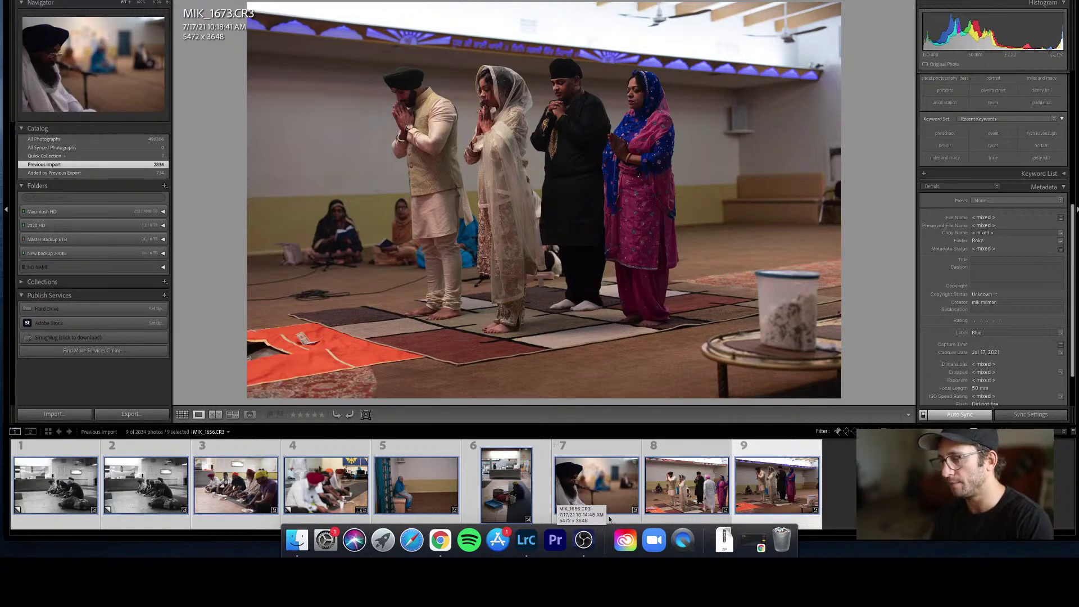
pyautogui.click(846, 431)
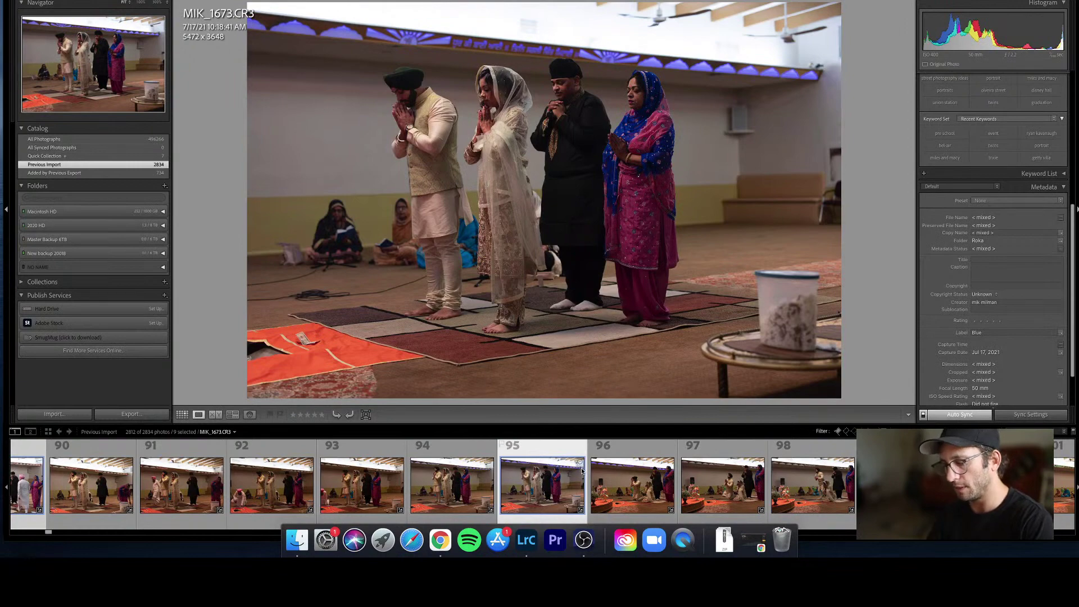
pyautogui.press('9')
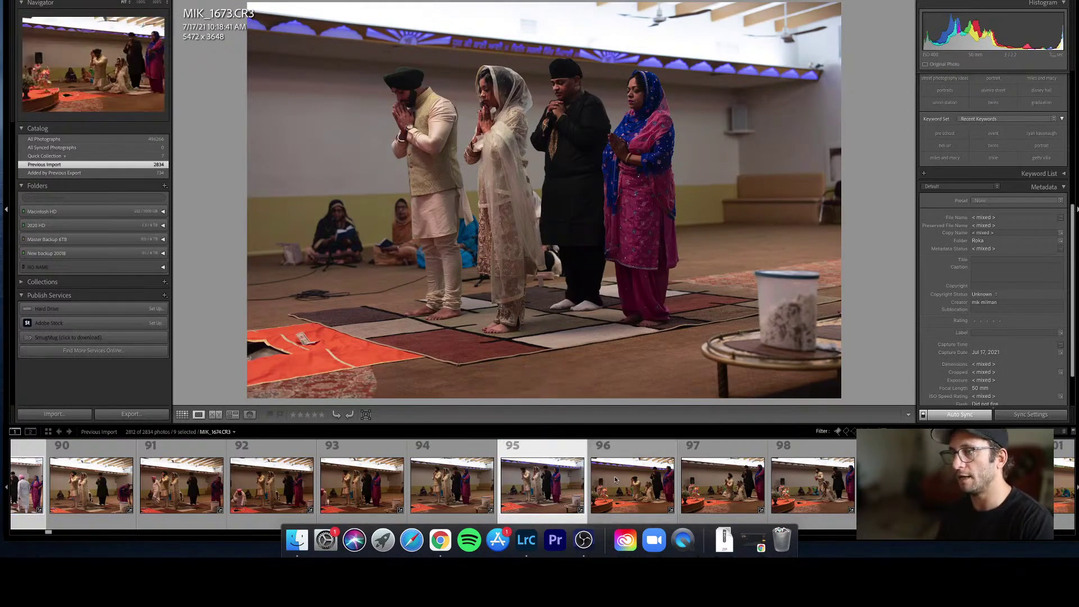
# Move on to MIK_1677.CR3, open it for developing and raise its Shadows to +28.
pyautogui.press('g')
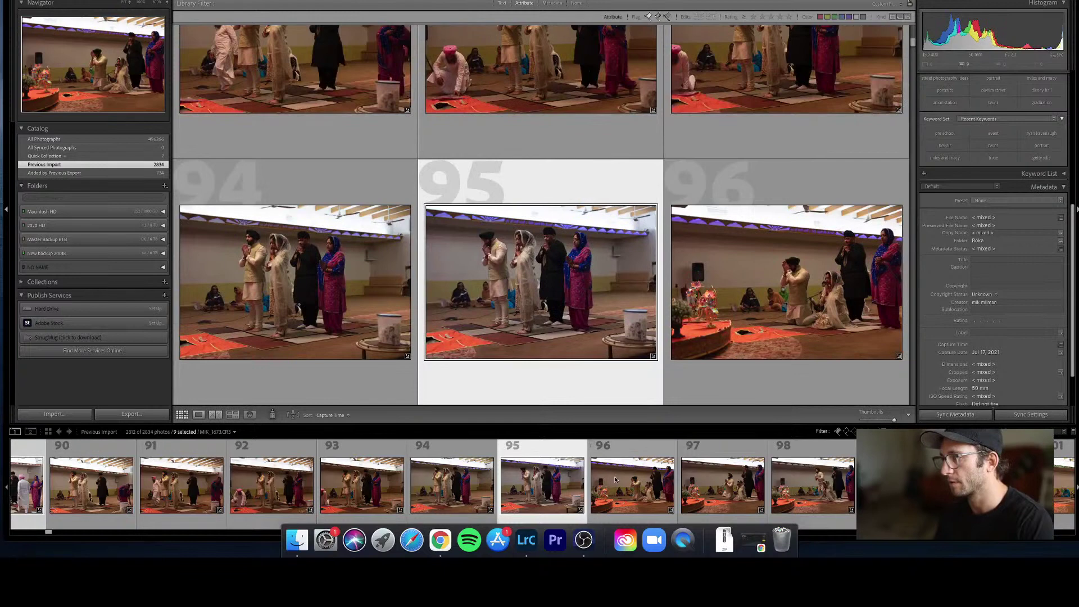
pyautogui.click(831, 287)
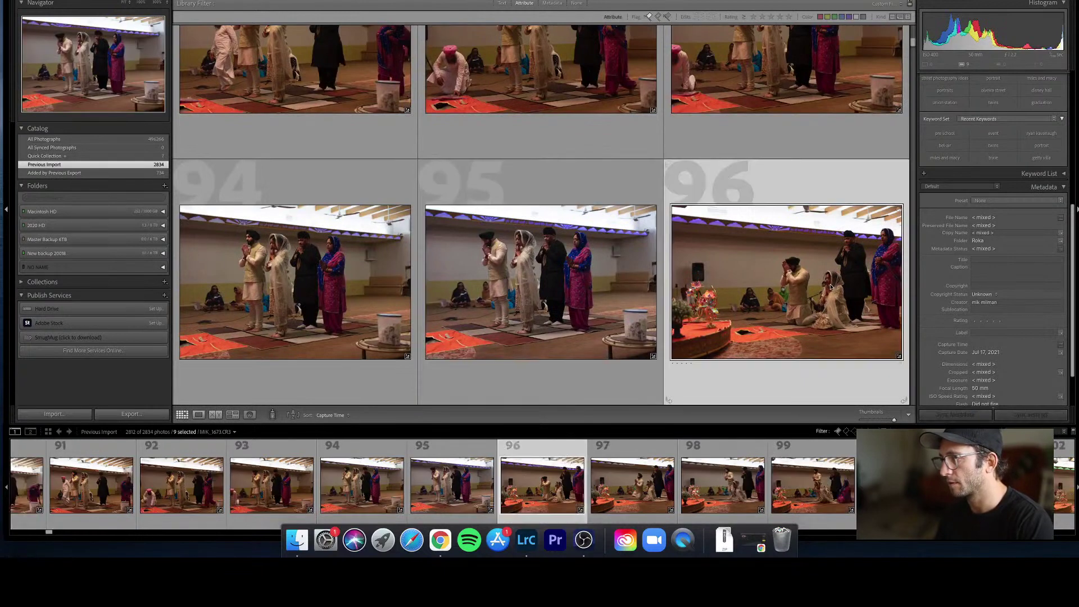
pyautogui.press('Right')
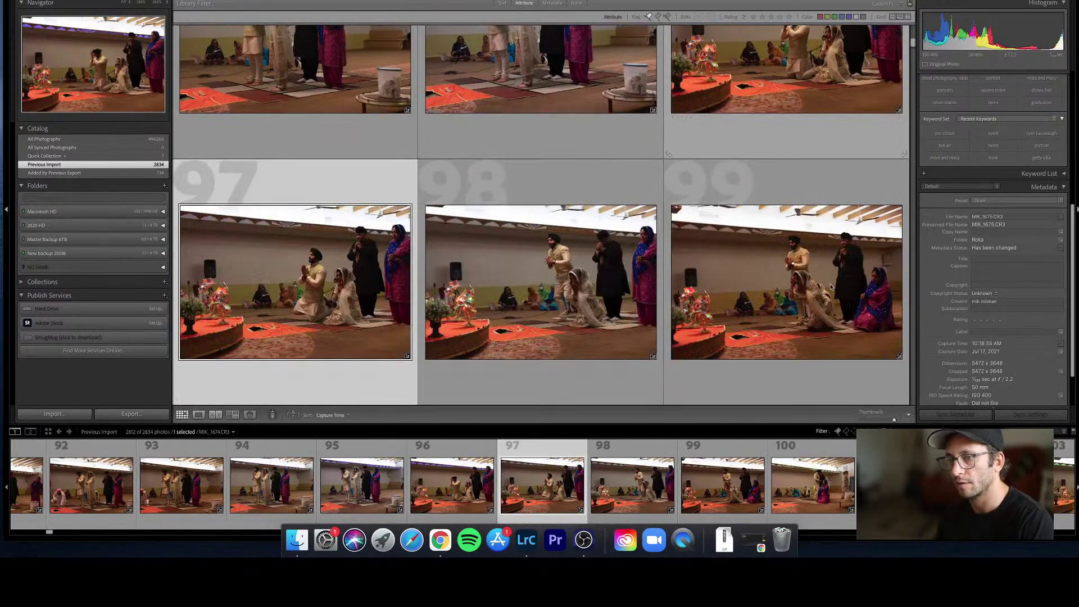
pyautogui.press('Right')
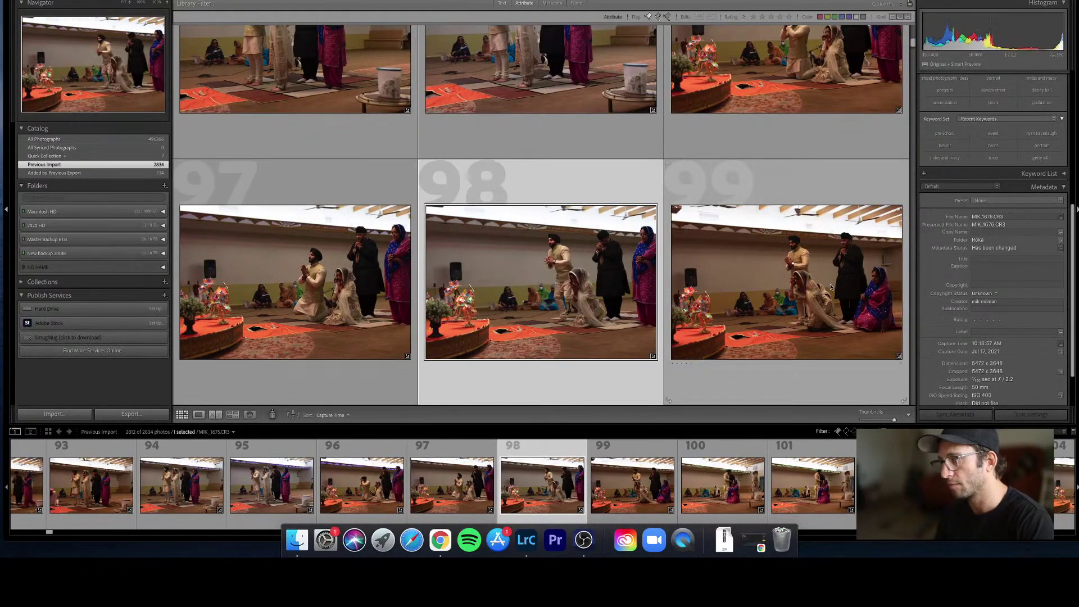
pyautogui.press('Right')
pyautogui.press('e')
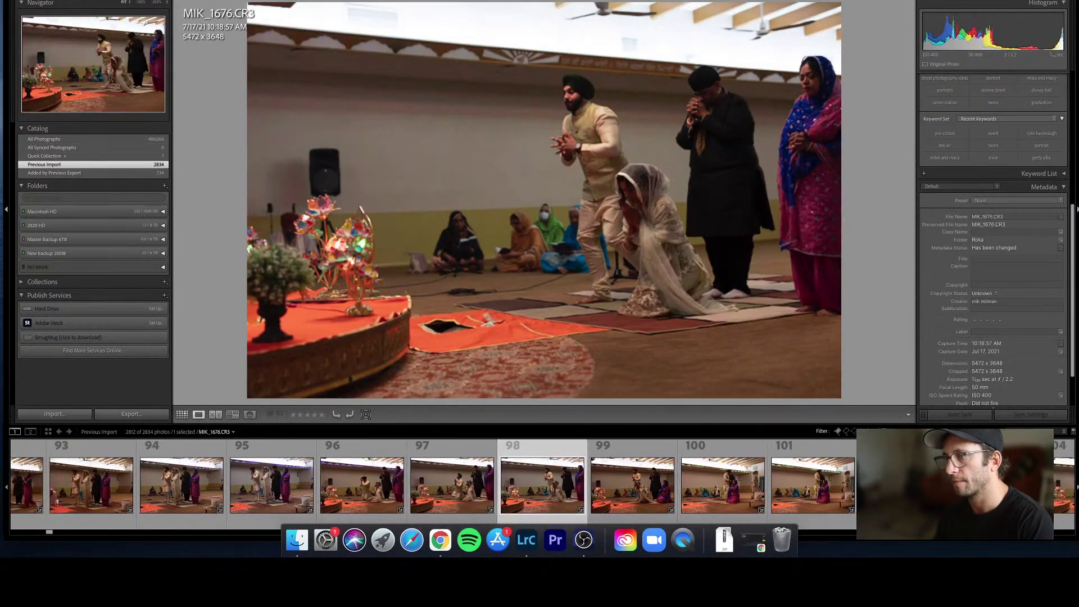
pyautogui.press('d')
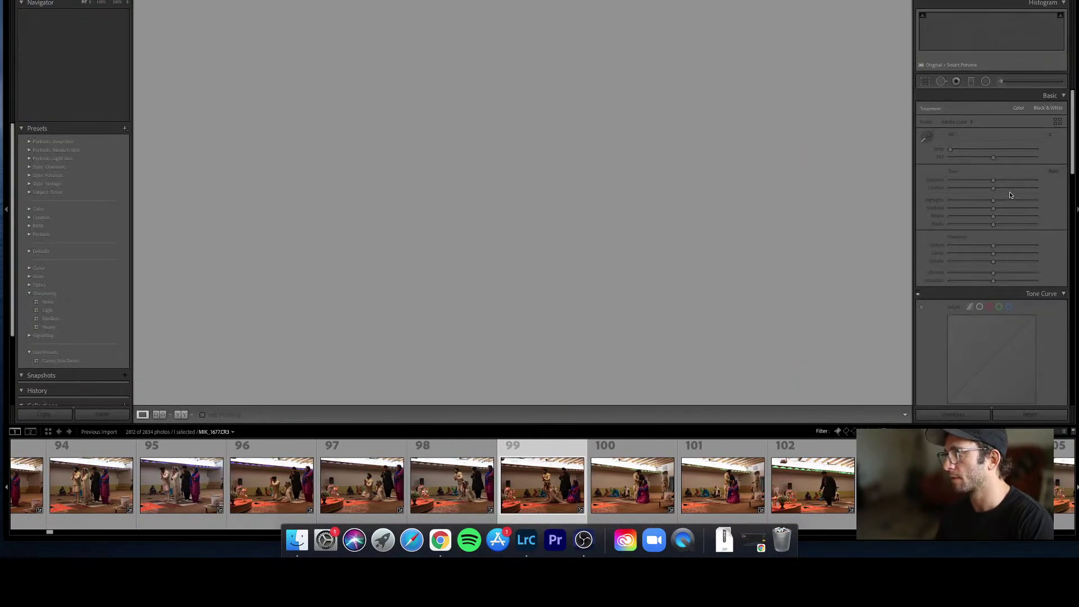
pyautogui.moveTo(997, 209); pyautogui.dragTo(1004, 209)
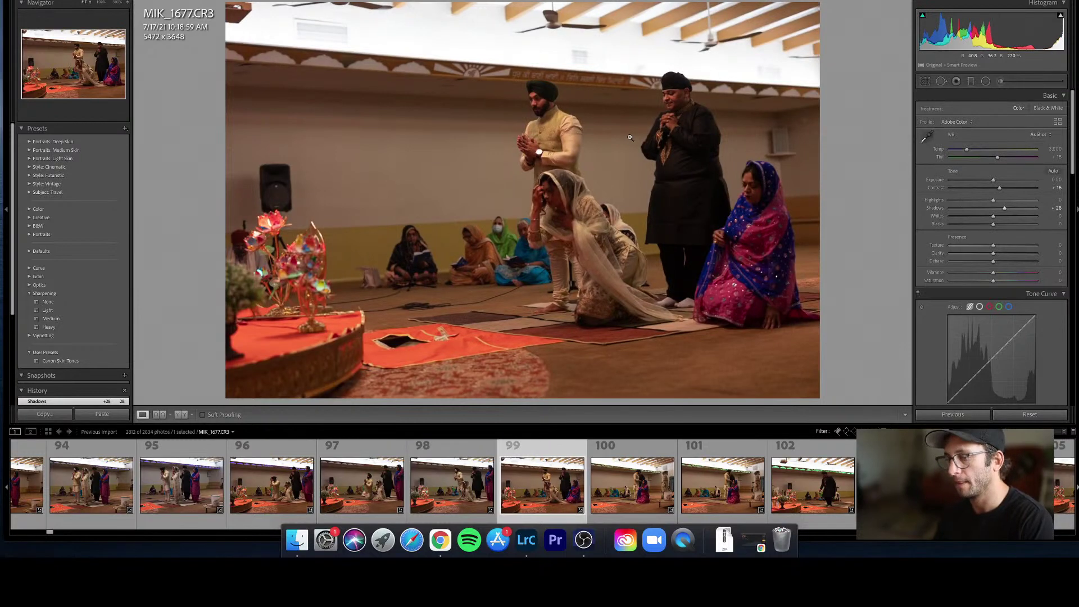
# Compare the adjusted MIK_1677.CR3 with the neighbouring photos MIK_1676.CR3 and MIK_1678.CR3.
pyautogui.press('Left')
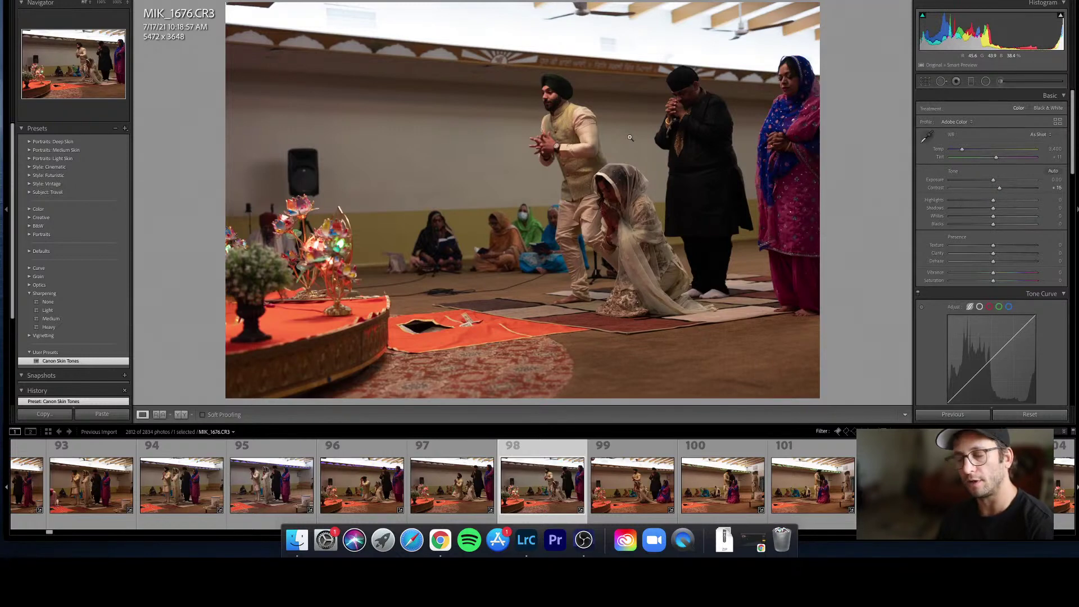
pyautogui.press('Right')
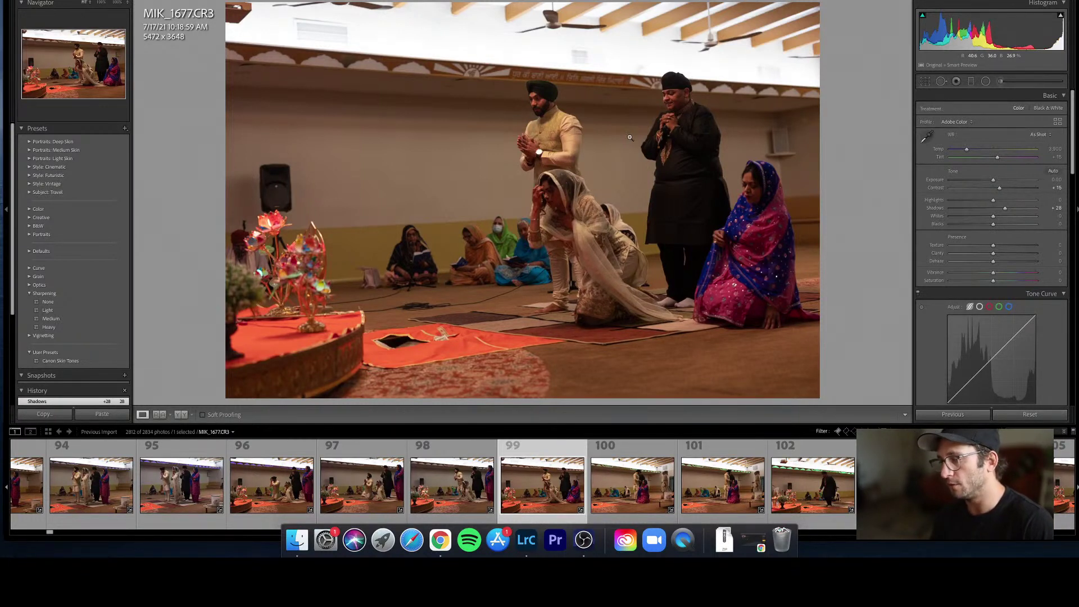
pyautogui.press('Right')
pyautogui.press('Left')
pyautogui.press('Left')
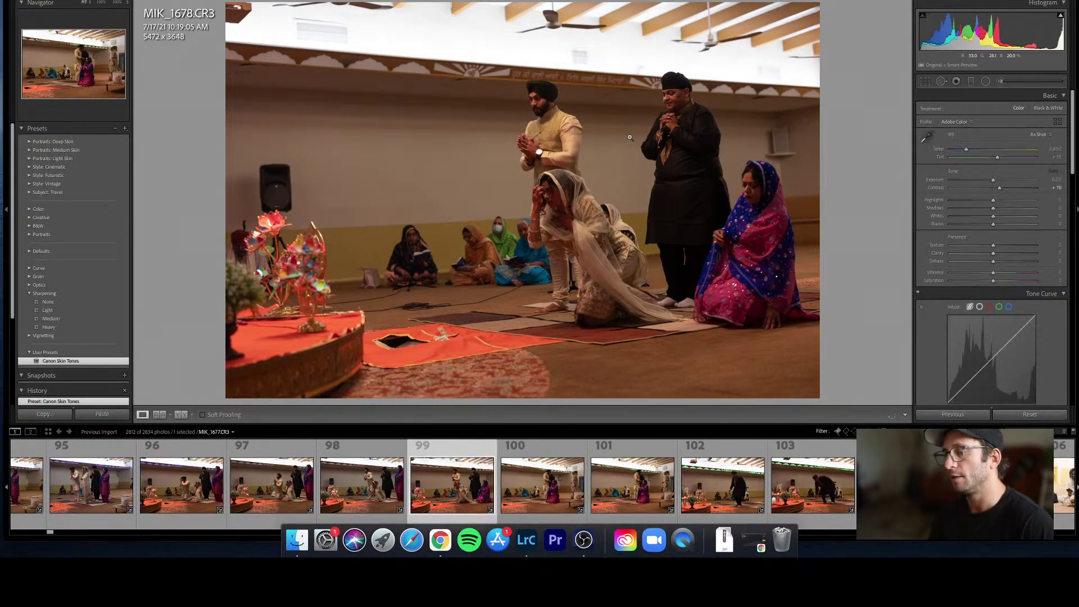
pyautogui.press('Right')
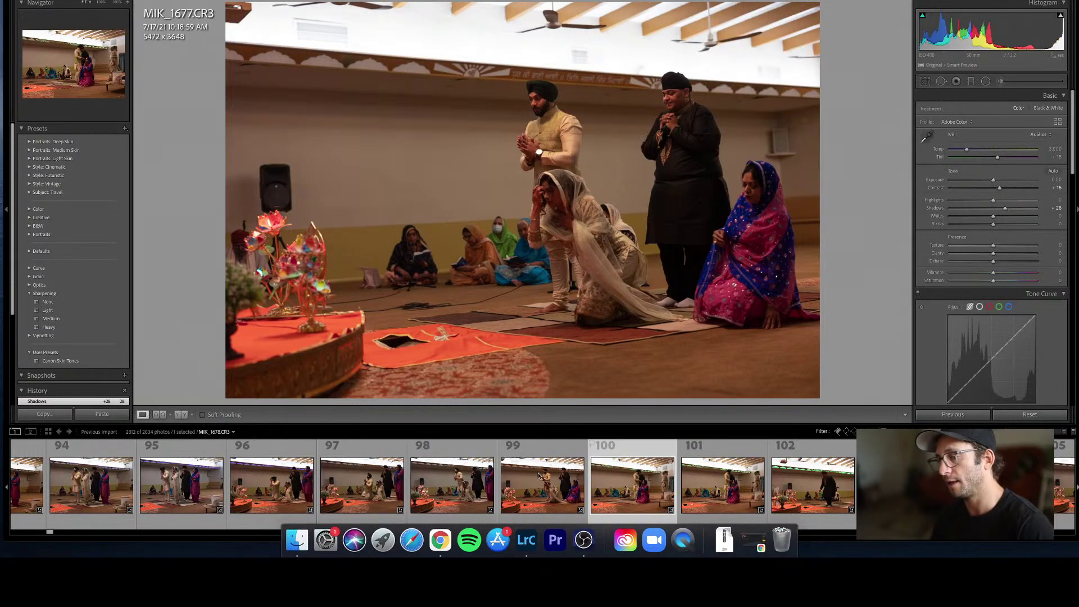
pyautogui.click(538, 476)
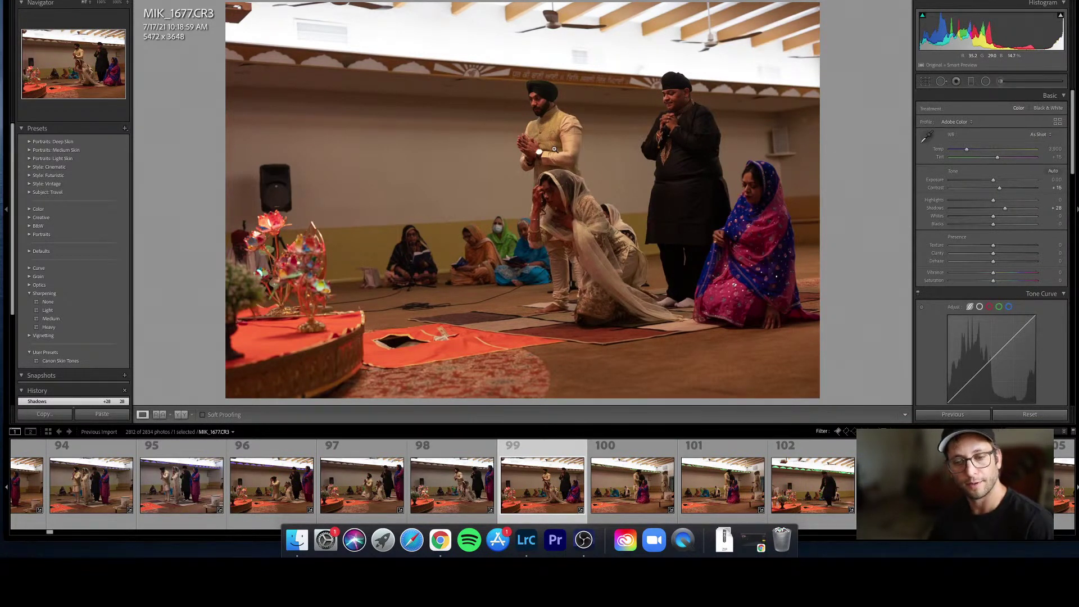
# Compare MIK_1678.CR3 with the near-duplicate MIK_1679.CR3 and flag MIK_1679.CR3 as rejected.
pyautogui.click(627, 475)
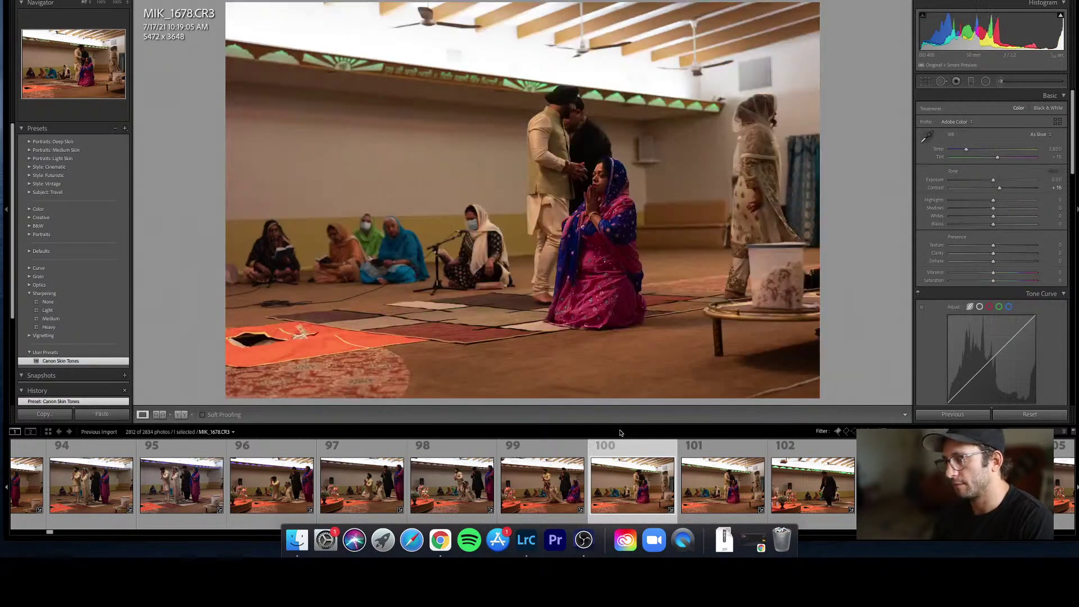
pyautogui.press('Right')
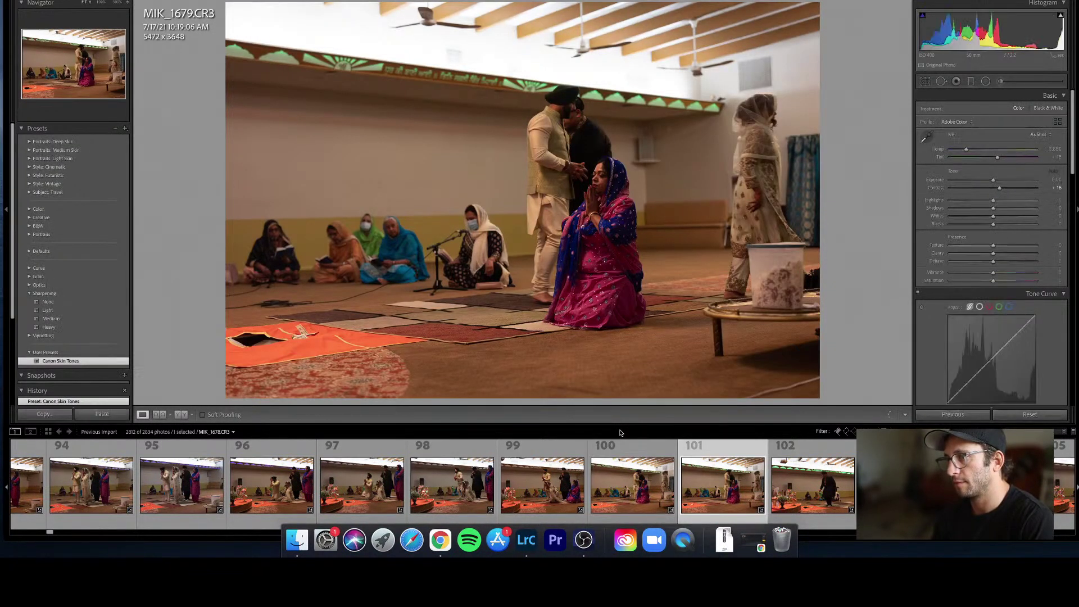
pyautogui.press('x')
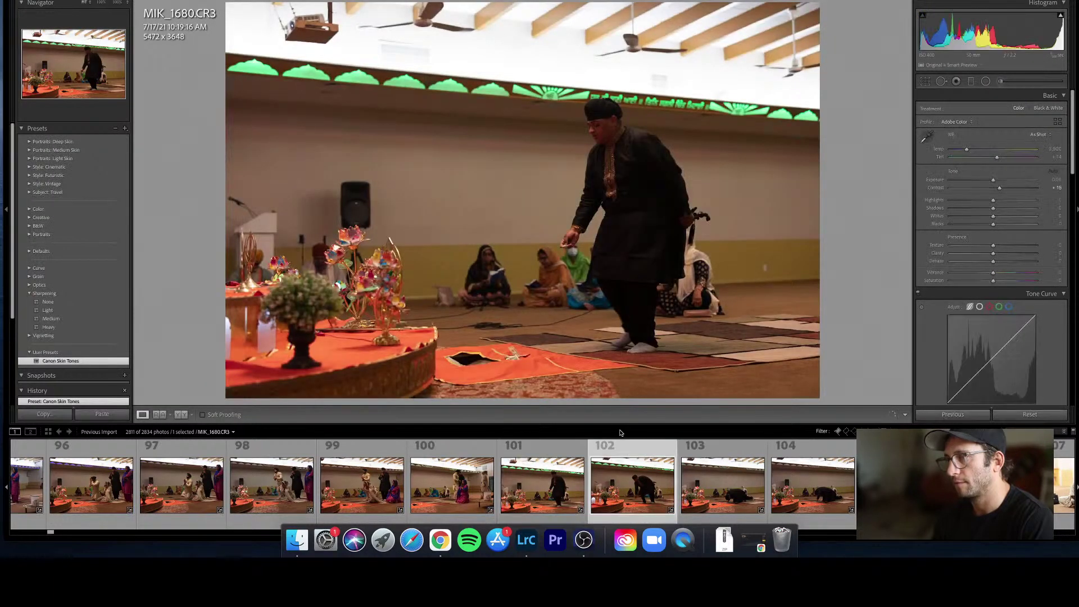
# Review the photos before and after MIK_1680.CR3 in the grid to find the frames of the man in black.
pyautogui.press('Right')
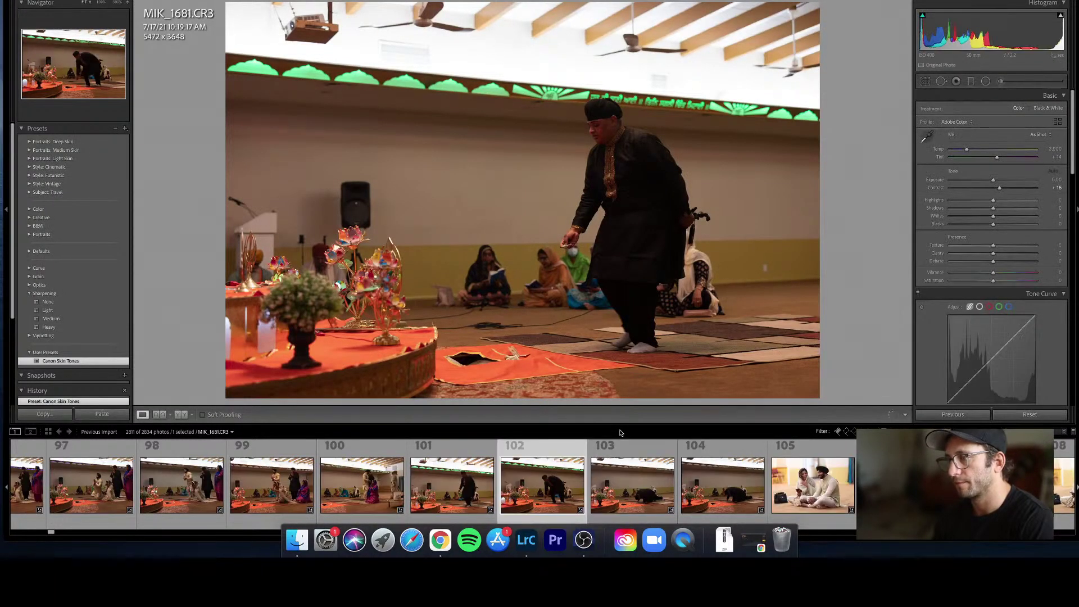
pyautogui.press('g')
pyautogui.press('Right')
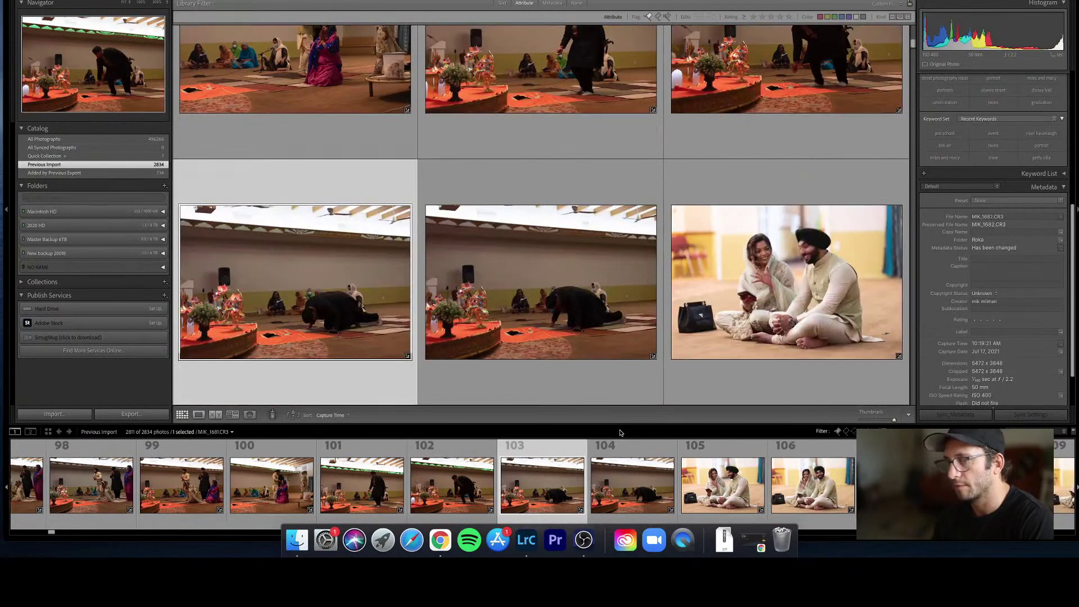
pyautogui.press('Left')
pyautogui.press('Left')
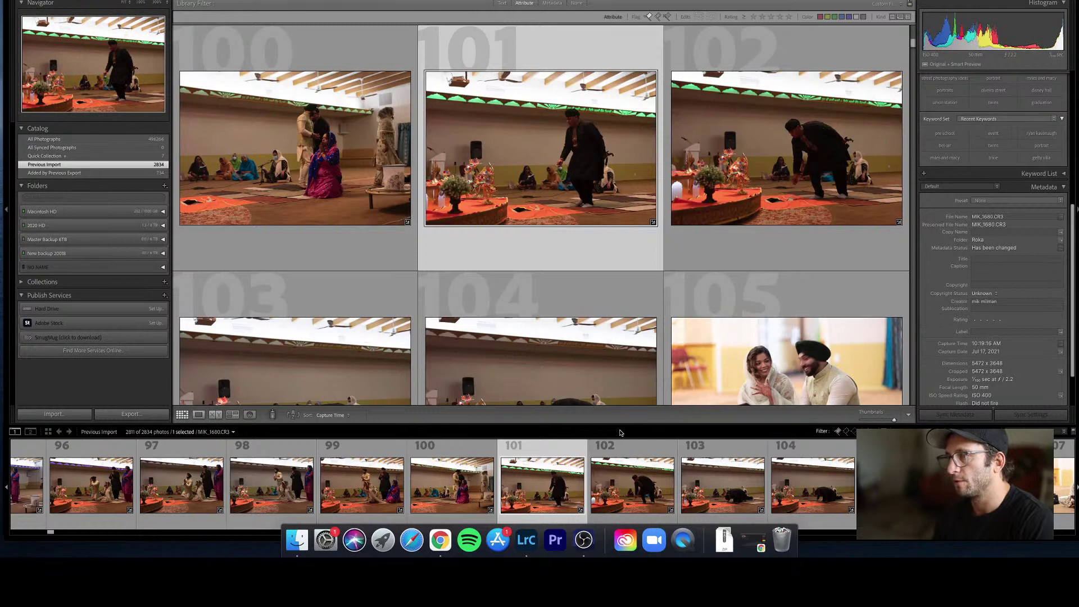
pyautogui.press('Left')
pyautogui.press('Left')
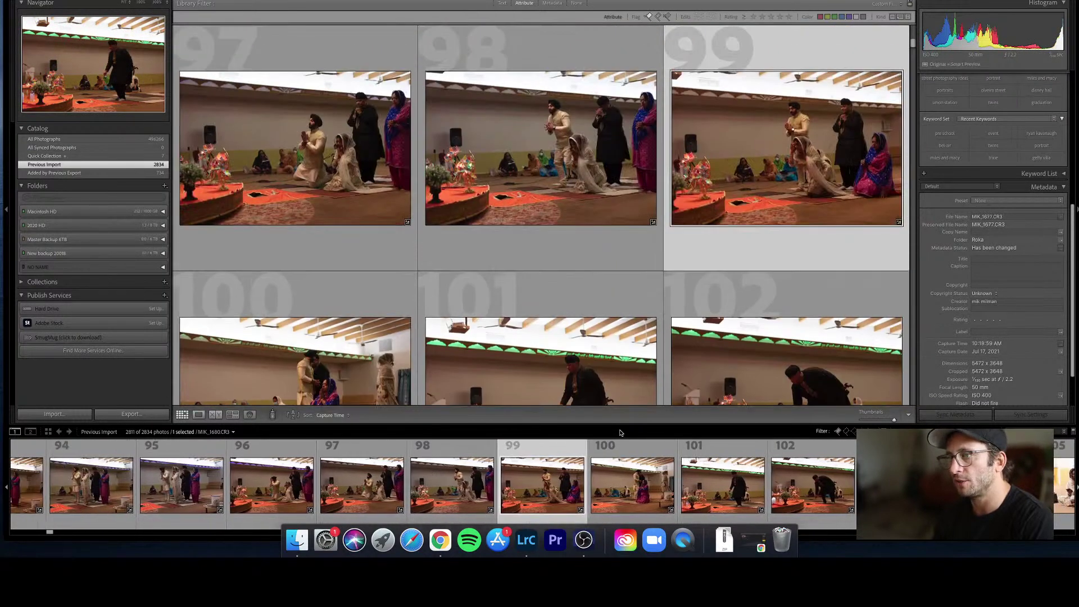
# Select the four photos starting at MIK_1680.CR3 and set Highlights to -37 and Shadows to +26 on all of them with Auto Sync.
pyautogui.press('Right')
pyautogui.press('Right')
pyautogui.press('e')
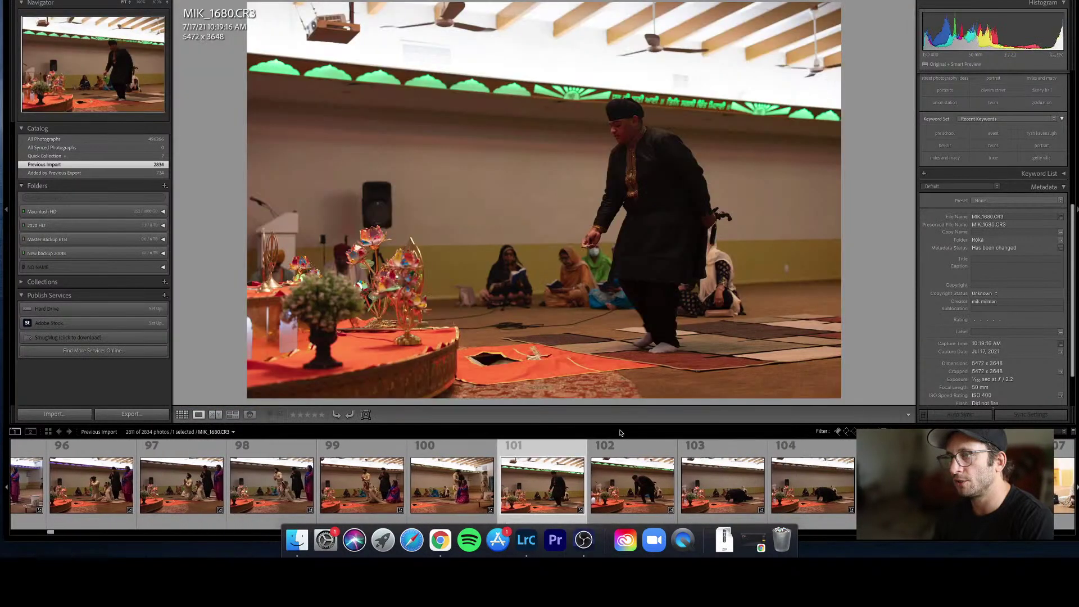
pyautogui.hotkey('shift', 'Right')
pyautogui.hotkey('shift', 'Right')
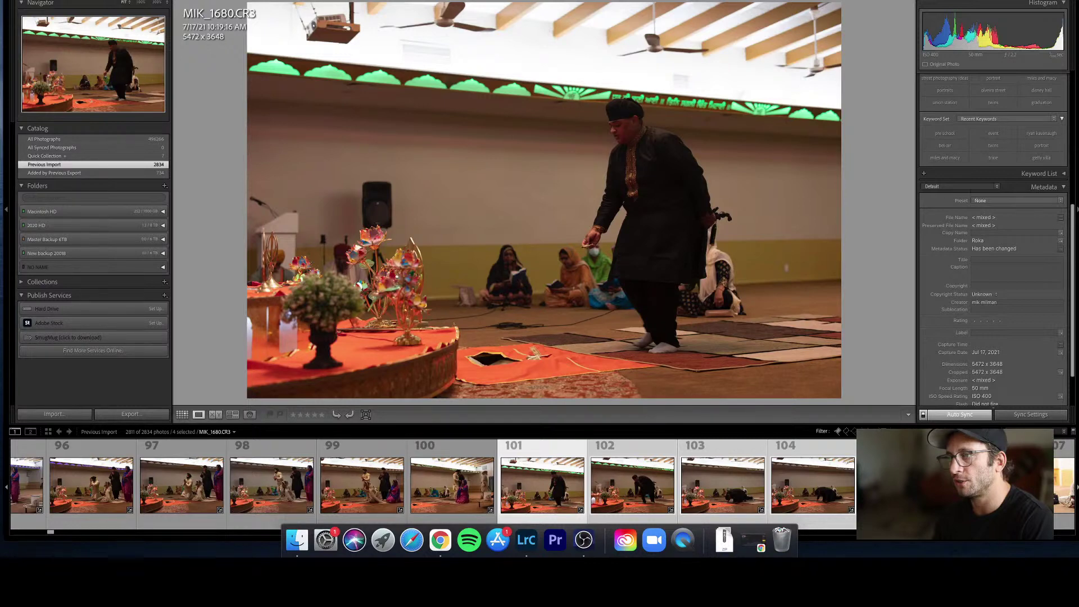
pyautogui.press('f')
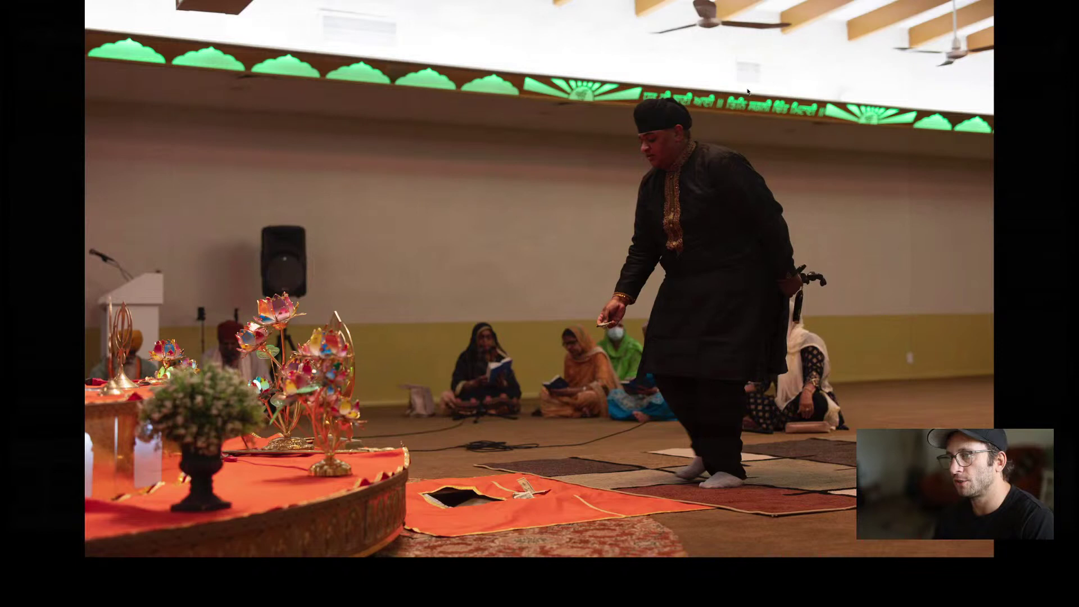
pyautogui.press('f')
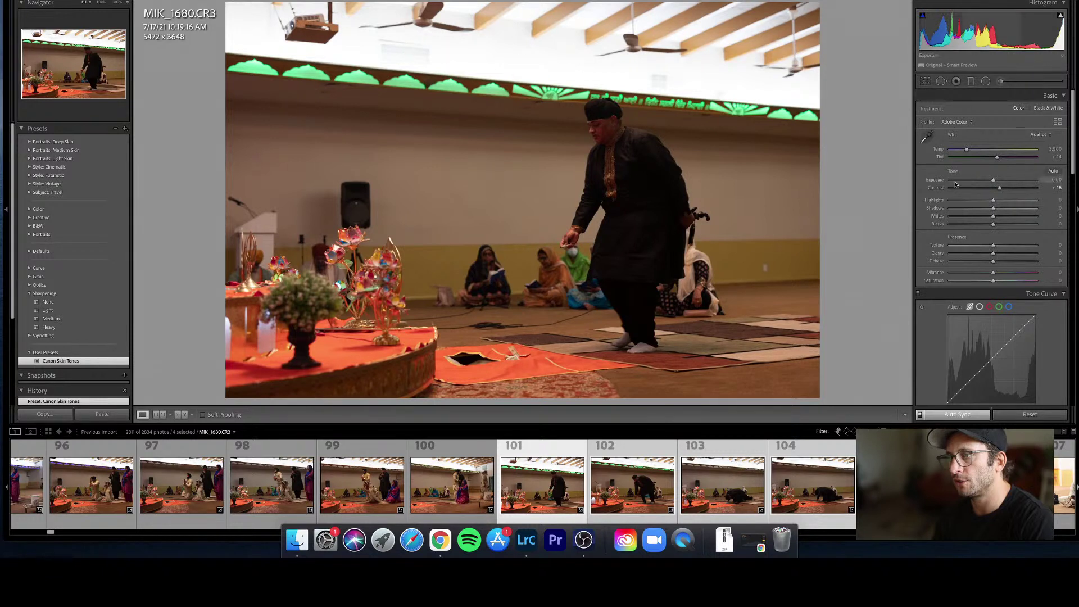
pyautogui.moveTo(993, 199)
pyautogui.mouseDown()
pyautogui.moveTo(977, 203)
pyautogui.moveTo(1021, 209)
pyautogui.moveTo(1002, 205)
pyautogui.mouseUp()
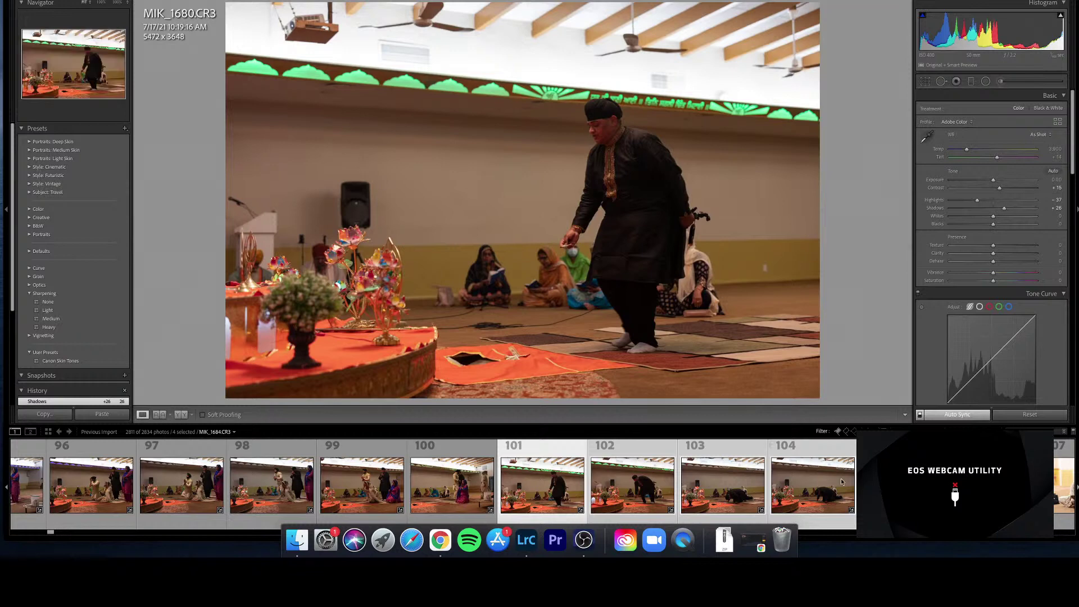
# Enlarge MIK_1683.CR3 on its own and check it against the preceding adjusted photos.
pyautogui.press('g')
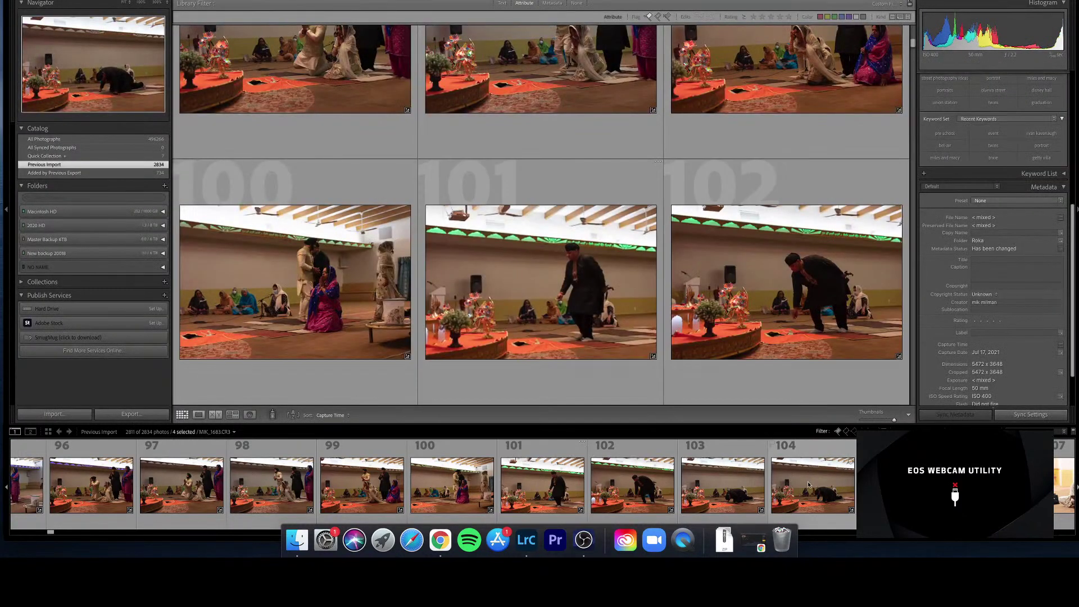
pyautogui.click(808, 481)
pyautogui.press('e')
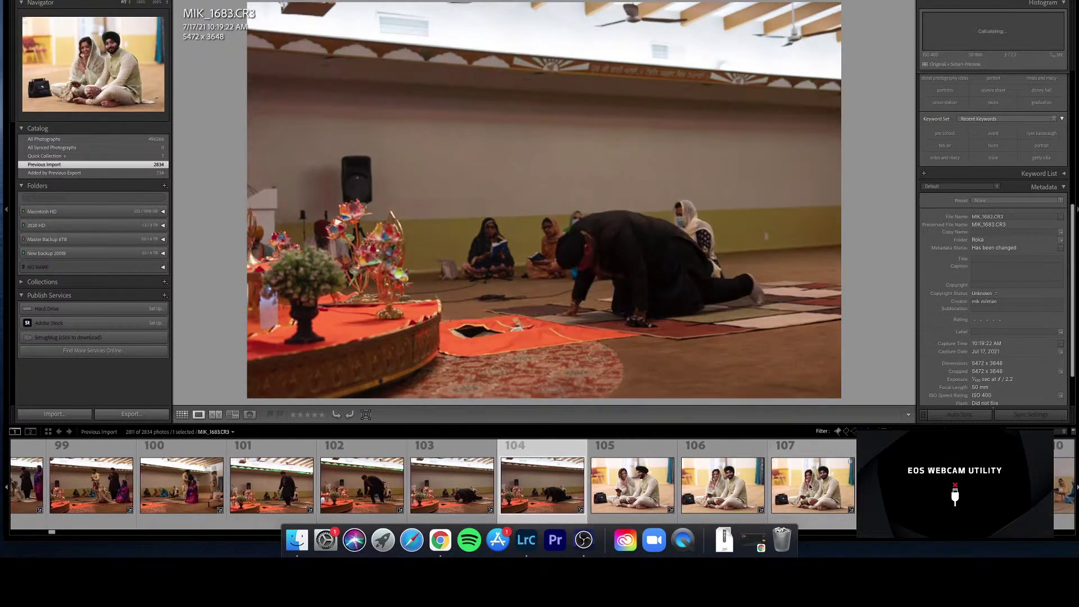
pyautogui.press('Left')
pyautogui.press('Left')
pyautogui.press('Right')
pyautogui.press('Right')
# Compare the similar portraits of the seated couple and flag the first one, just before MIK_1685.CR3, as rejected.
pyautogui.press('Right')
pyautogui.press('Right')
pyautogui.press('x')
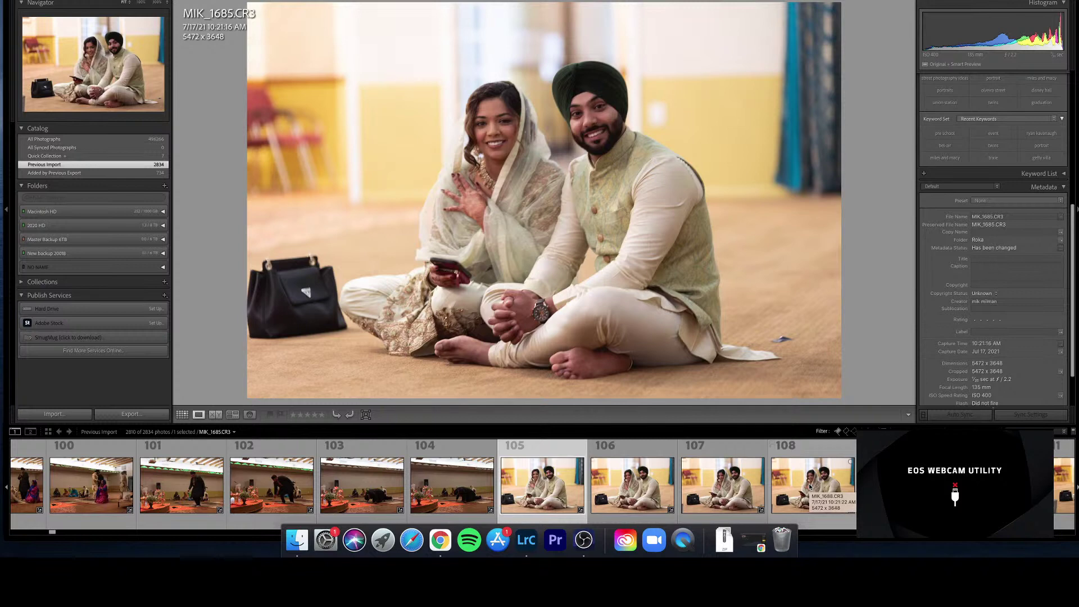
pyautogui.press('Right')
pyautogui.press('Left')
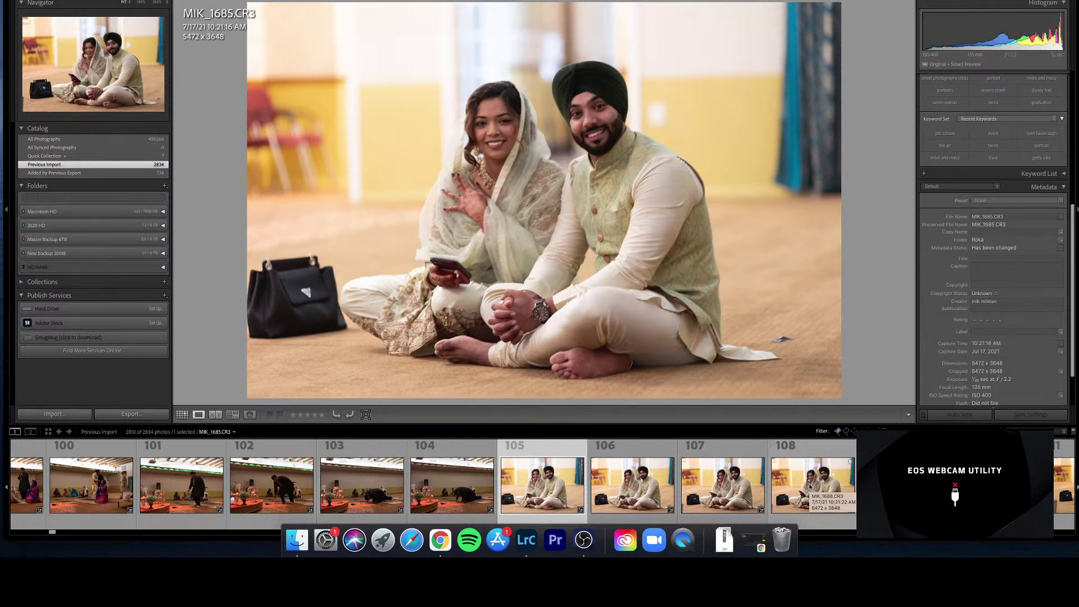
# Compare MIK_1685.CR3 with the neighbouring portrait of the seated couple and flag it as rejected.
pyautogui.press('Right')
pyautogui.press('Left')
pyautogui.press('x')
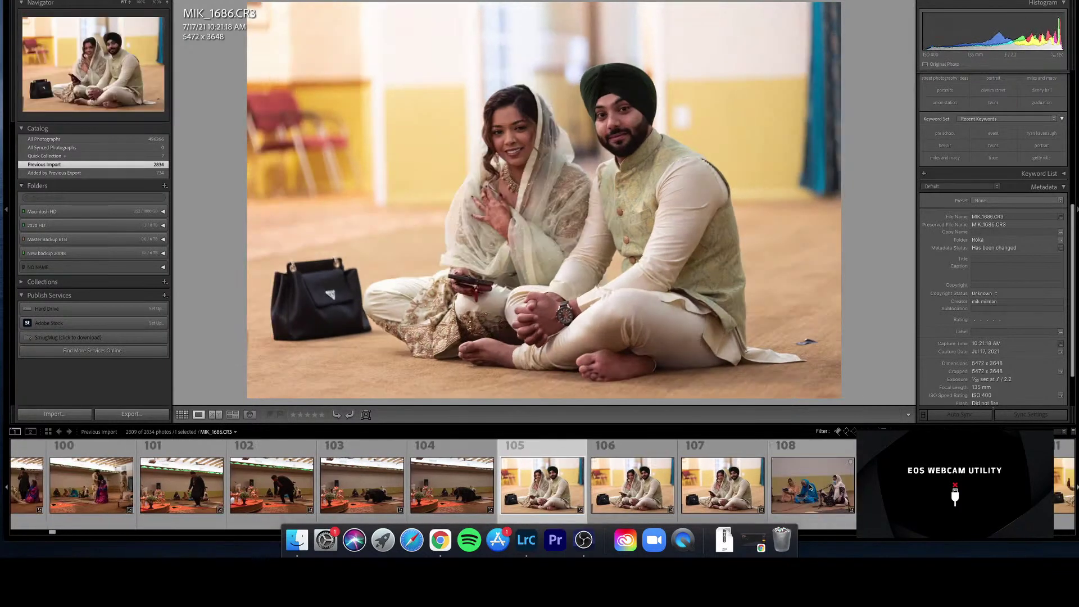
# Step back and forth through the enlarged photos from MIK_1686.CR3 to MIK_1690.CR3 to compare the couple portraits and the reading women.
pyautogui.press('Right')
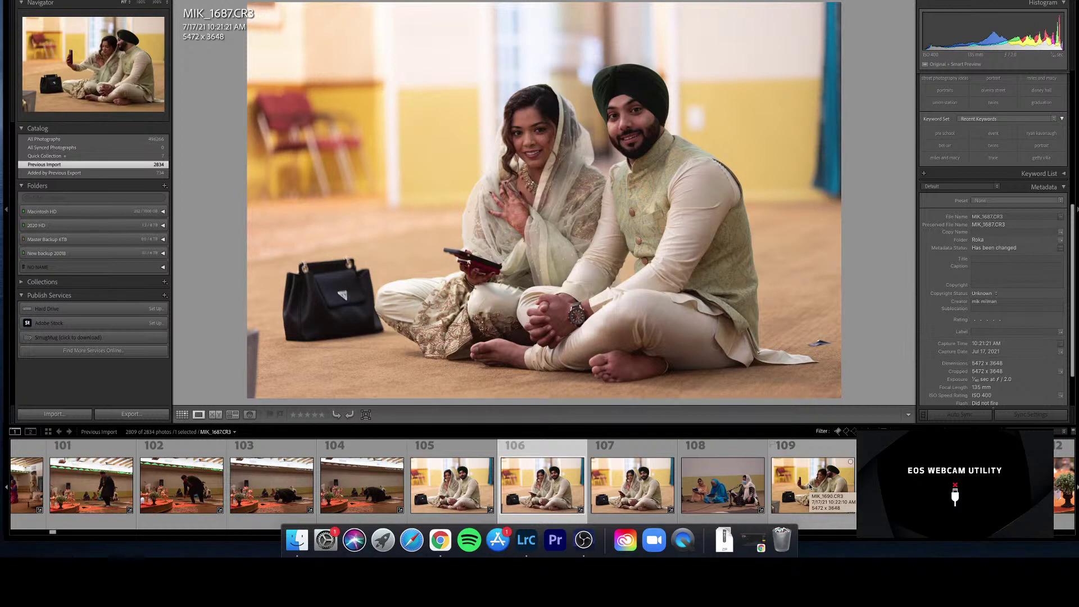
pyautogui.press('Right')
pyautogui.press('Left')
pyautogui.press('Right')
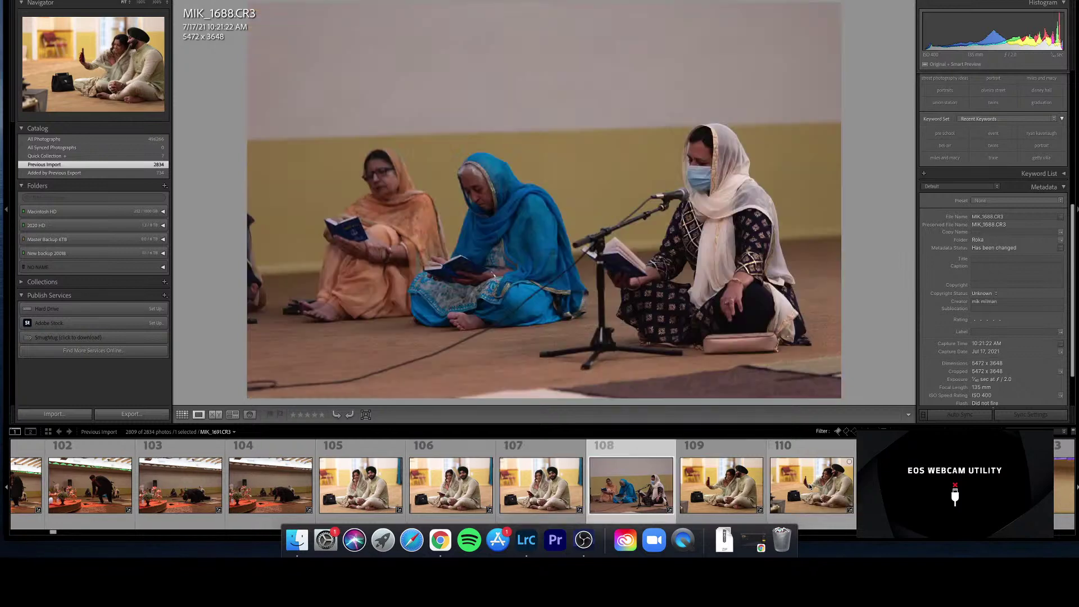
pyautogui.press('Right')
pyautogui.press('Left')
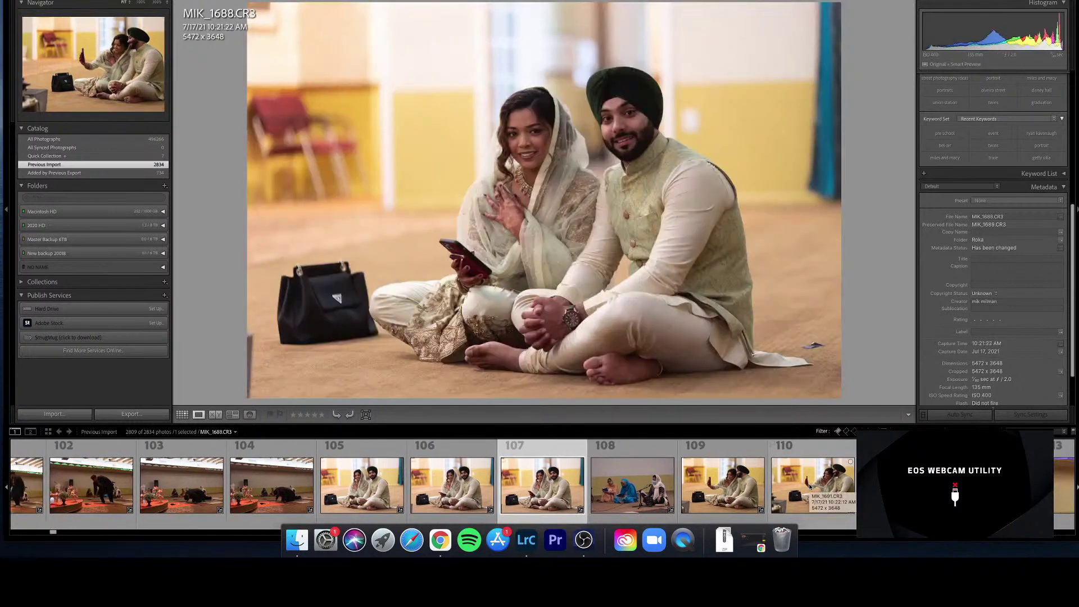
pyautogui.press('Right')
pyautogui.press('Right')
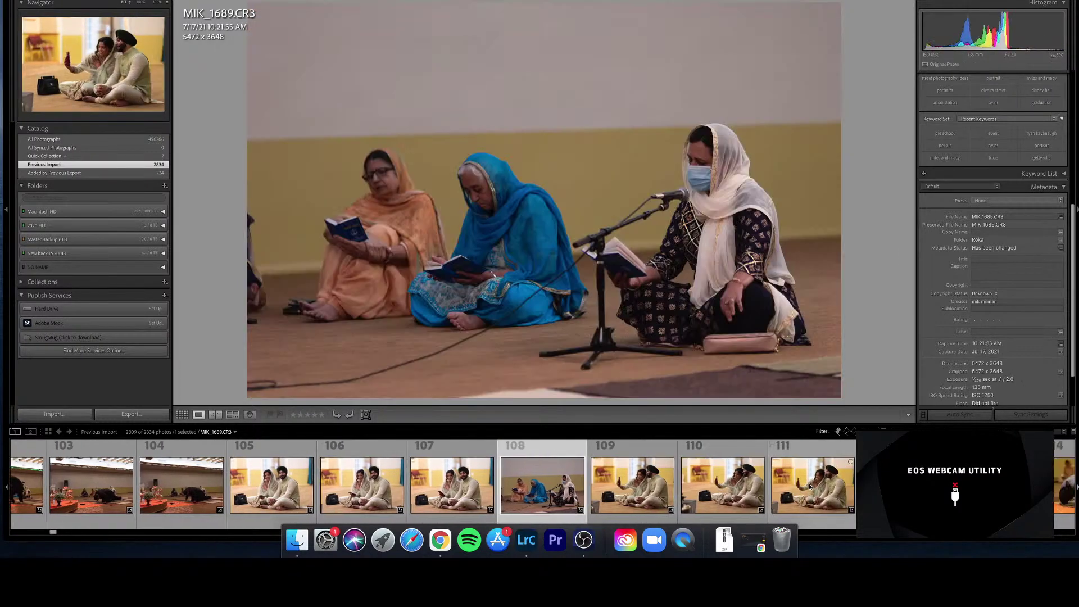
pyautogui.press('Left')
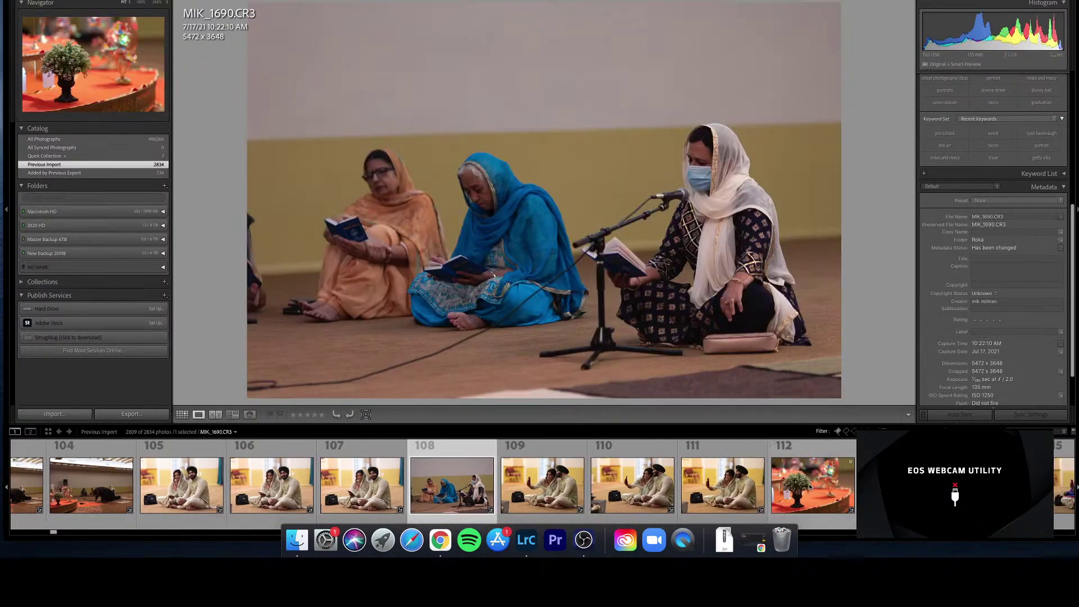
pyautogui.press('Left')
pyautogui.press('Right')
pyautogui.press('Right')
# Return to MIK_1689.CR3, the photo of the three seated women reading, and set its Exposure to +0.45.
pyautogui.press('g')
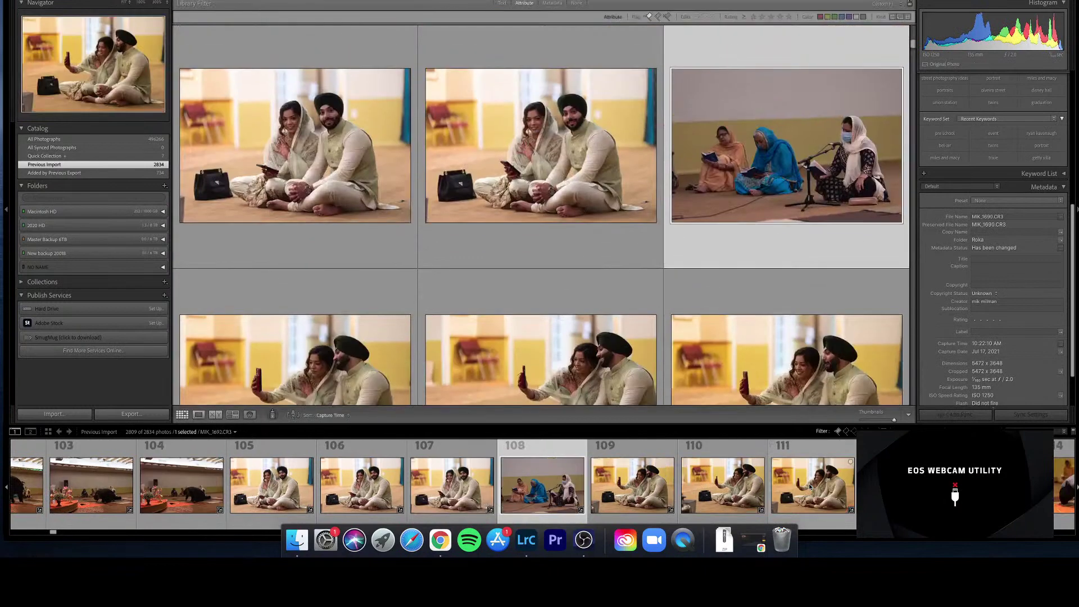
pyautogui.press('Right')
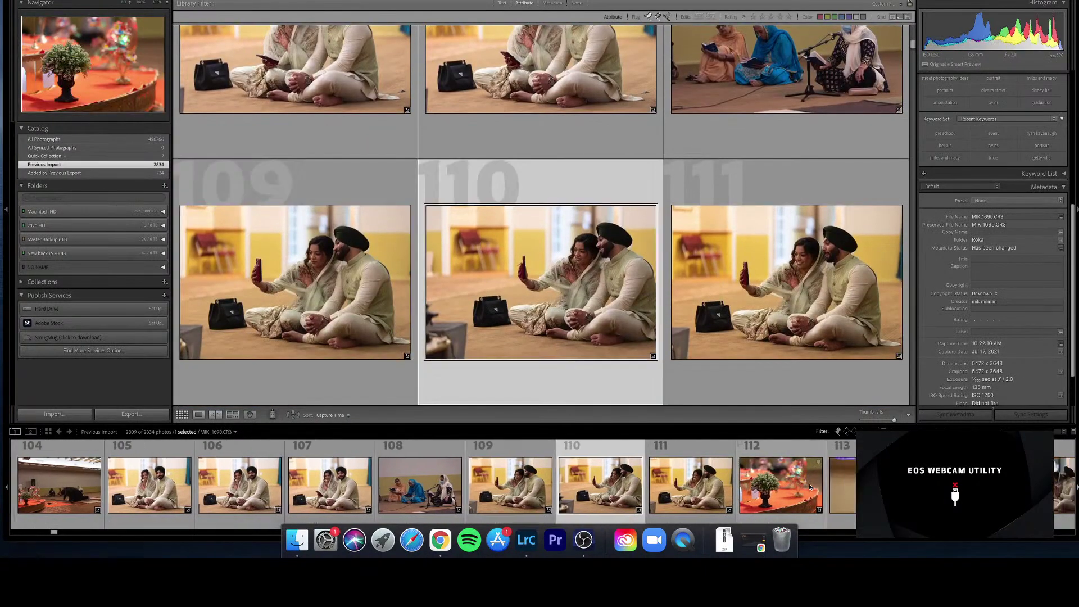
pyautogui.press('Left')
pyautogui.press('Left')
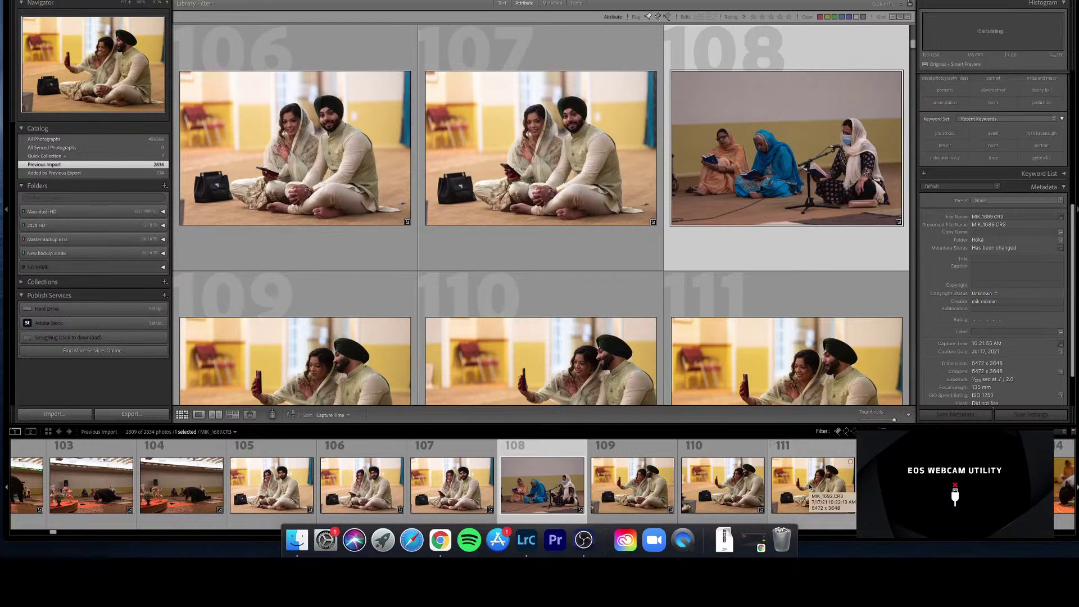
pyautogui.press('d')
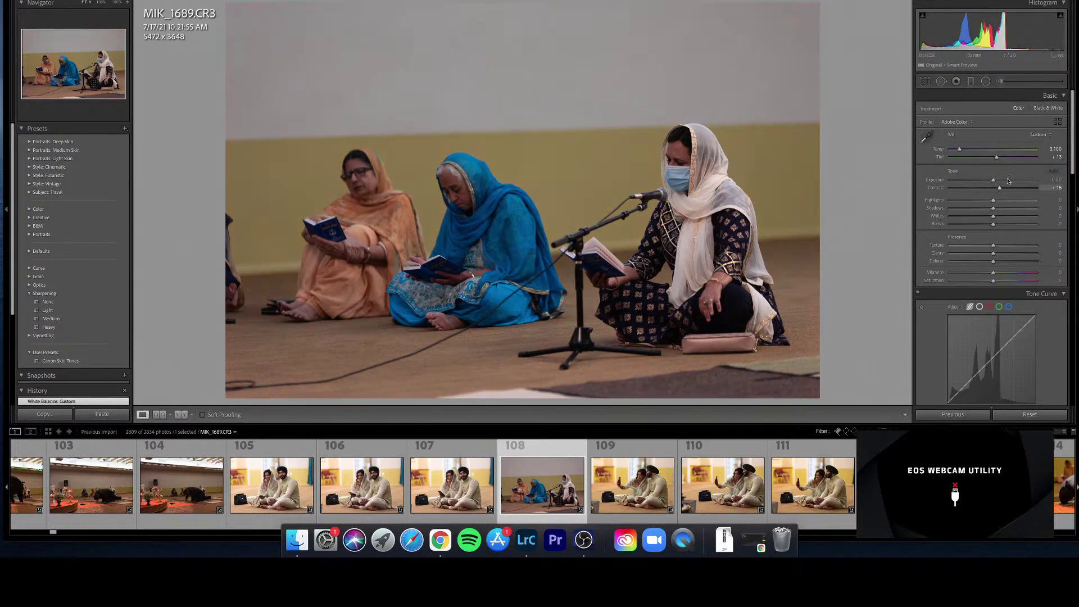
pyautogui.moveTo(996, 178); pyautogui.dragTo(999, 180)
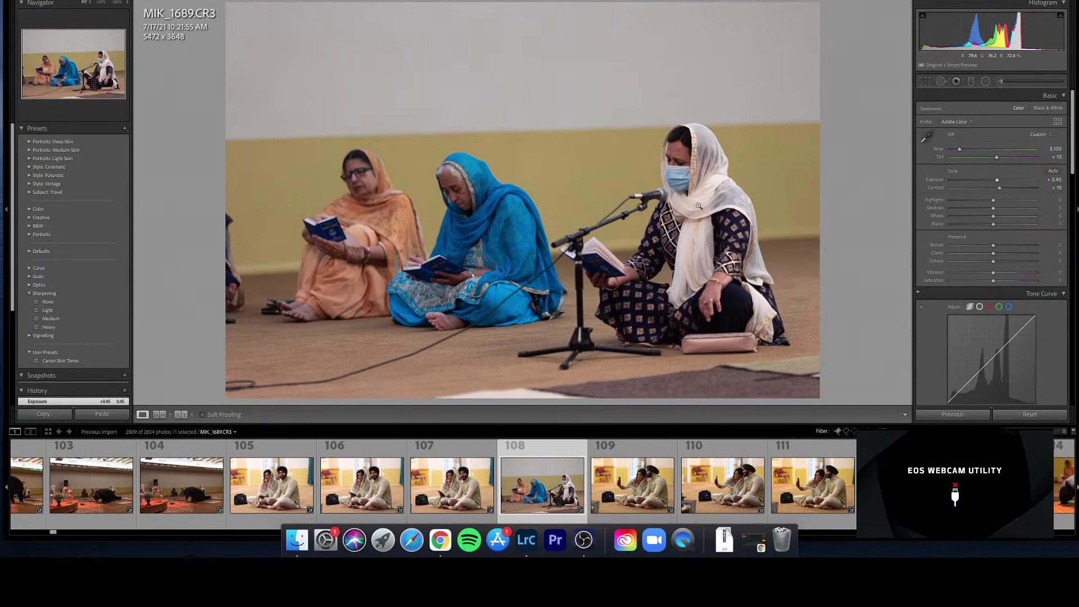
# Select the three selfie photos of the couple, MIK_1690.CR3 to MIK_1692.CR3, together and open them for developing.
pyautogui.press('g')
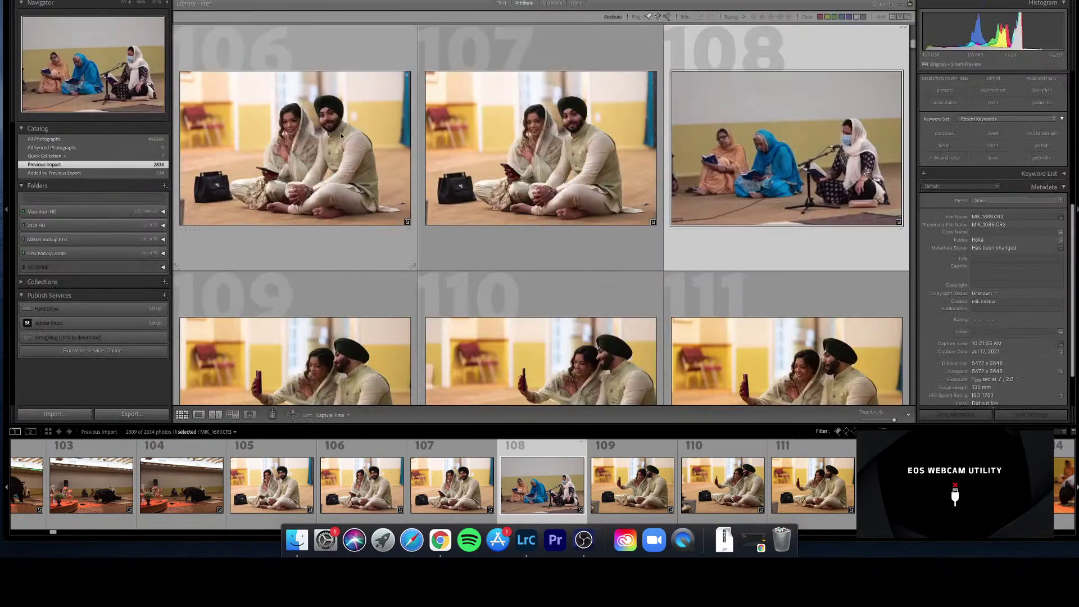
pyautogui.click(567, 130)
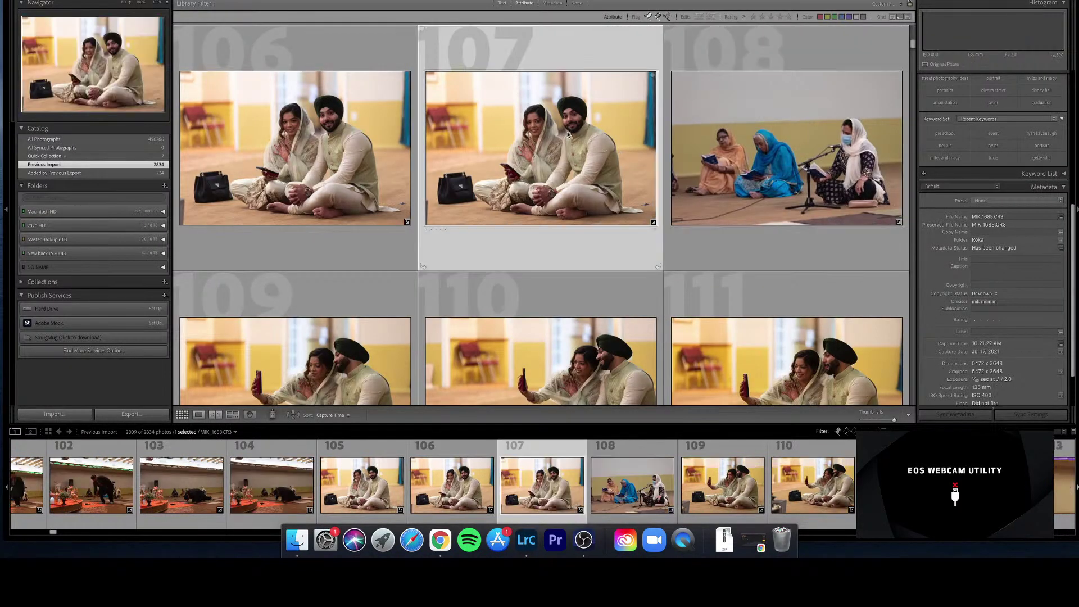
pyautogui.press('Down')
pyautogui.press('Right')
pyautogui.press('Right')
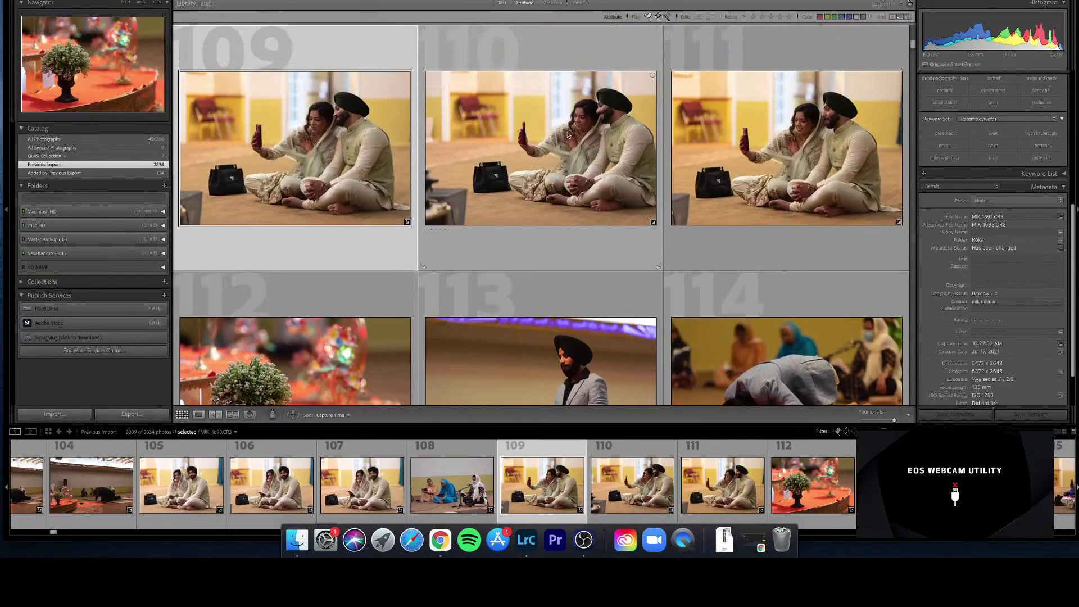
pyautogui.press('End')
pyautogui.press('super+z')
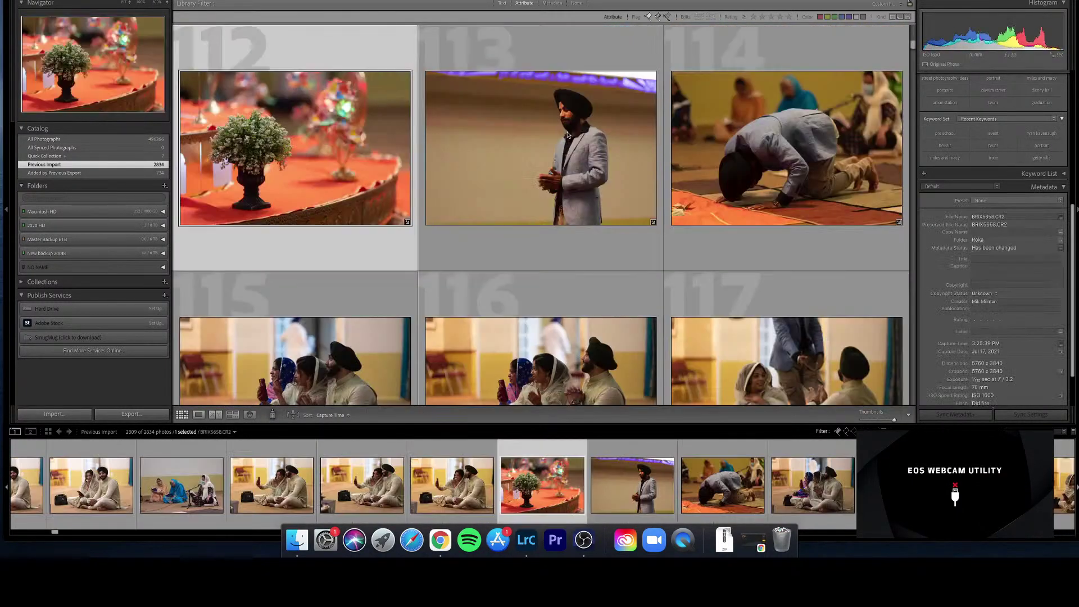
pyautogui.press('Up')
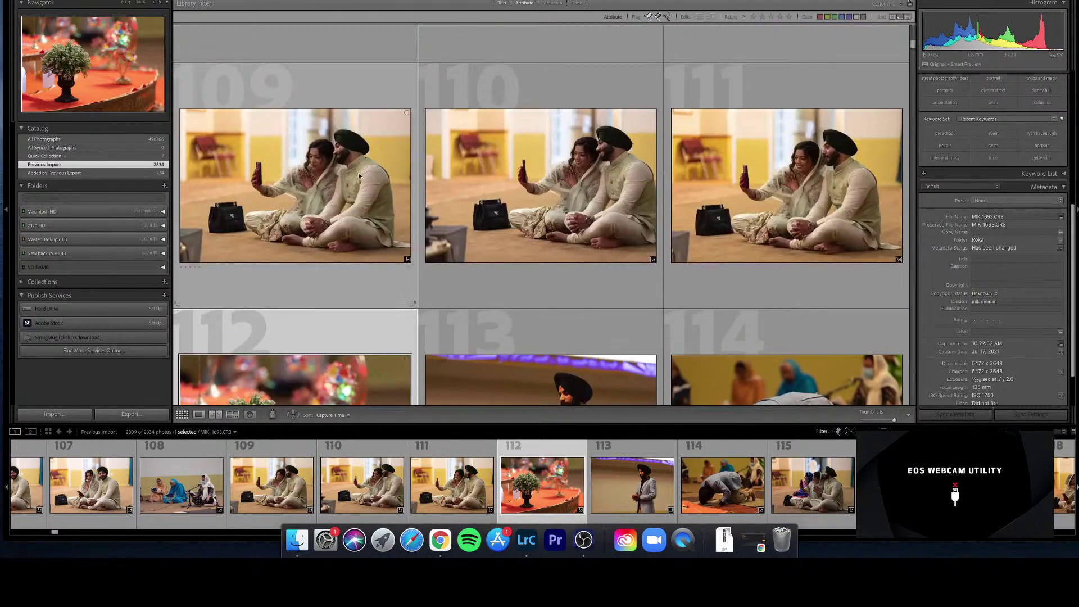
pyautogui.keyDown('shift'); pyautogui.click(694, 179); pyautogui.keyUp('shift')
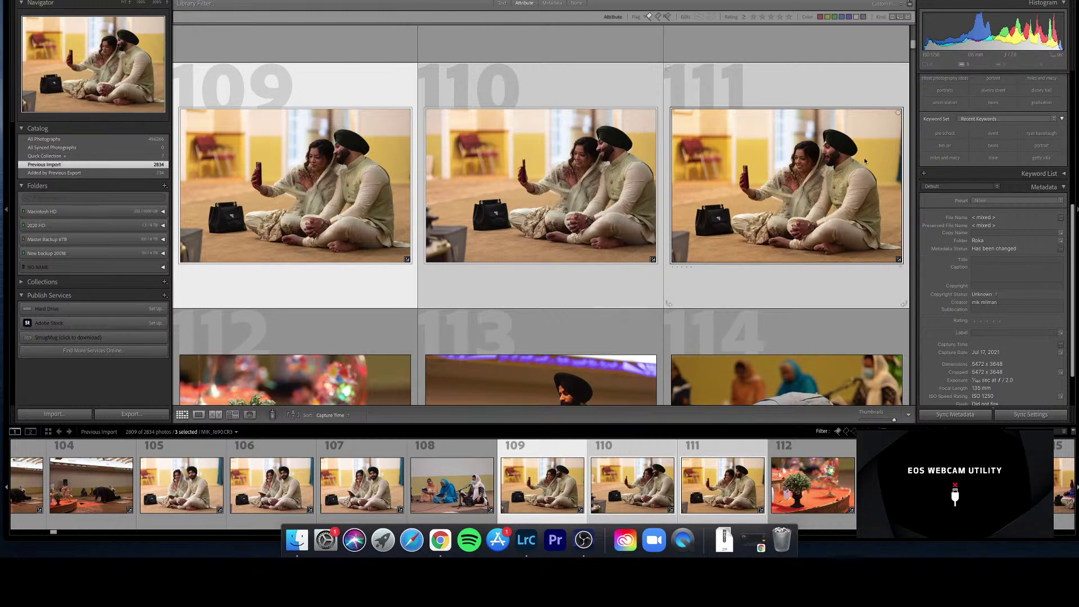
pyautogui.press('d')
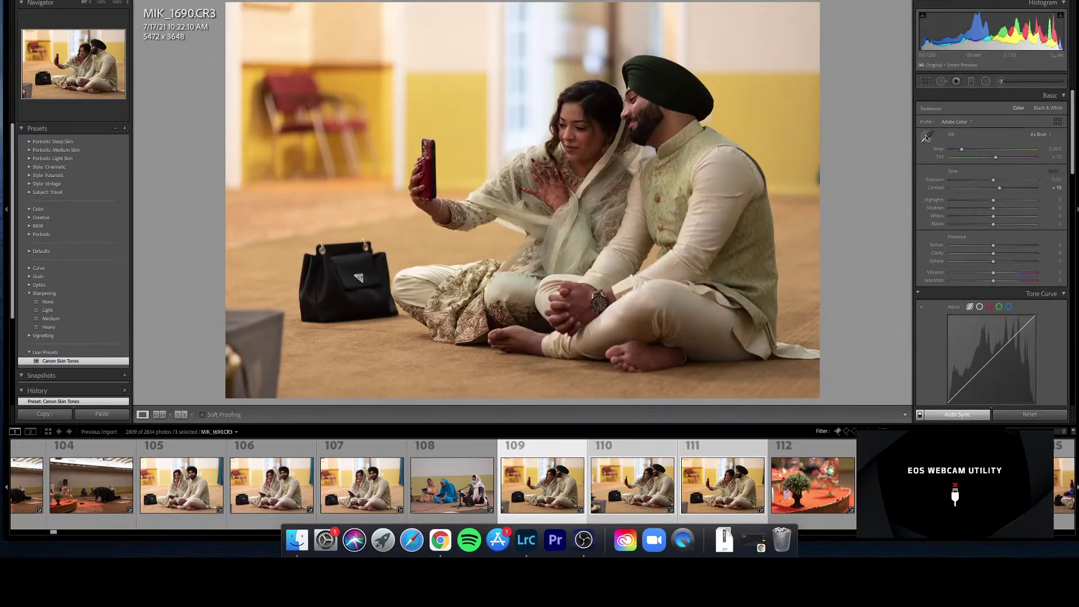
# Try a white balance sampled from the pale wall on the three selfie photos, and undo it.
pyautogui.click(926, 138)
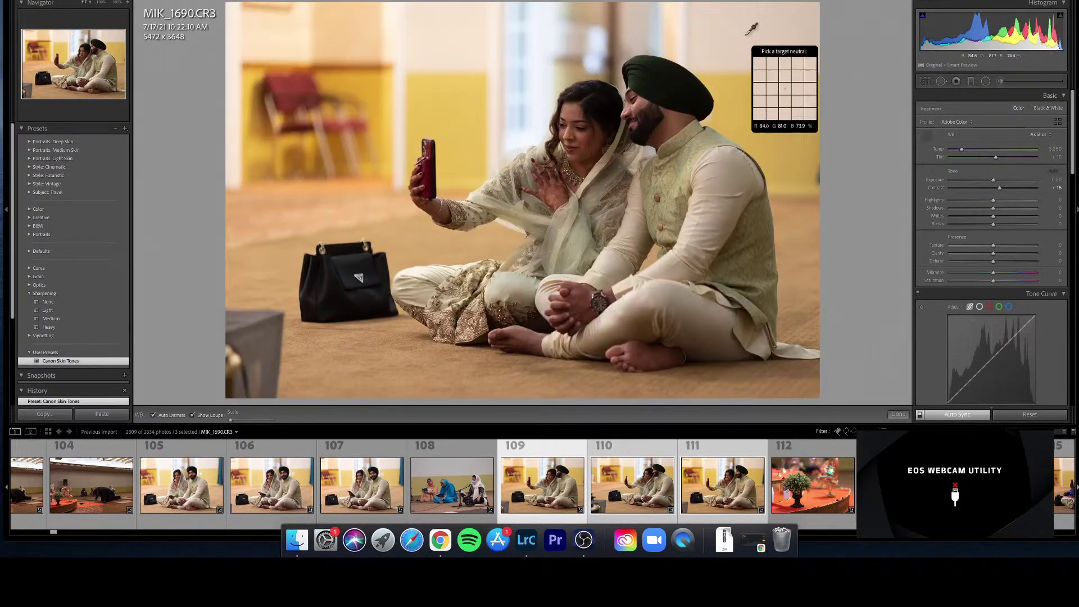
pyautogui.click(743, 48)
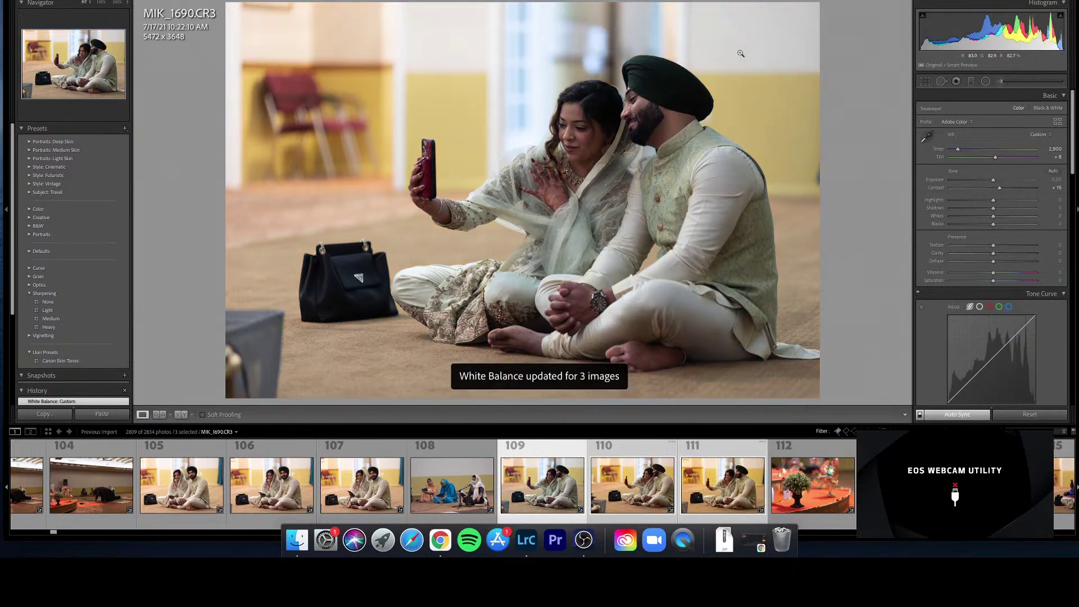
pyautogui.press('cmd+z')
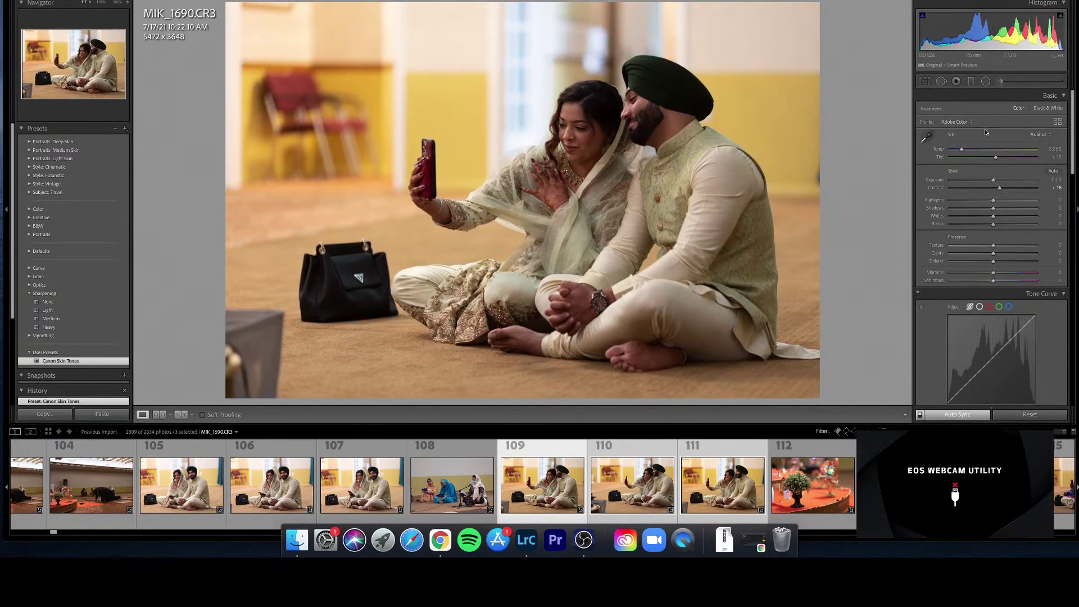
# Set Temp to 3,150 on the three selfie photos with Auto Sync and check each photo individually.
pyautogui.moveTo(982, 152); pyautogui.dragTo(975, 153)
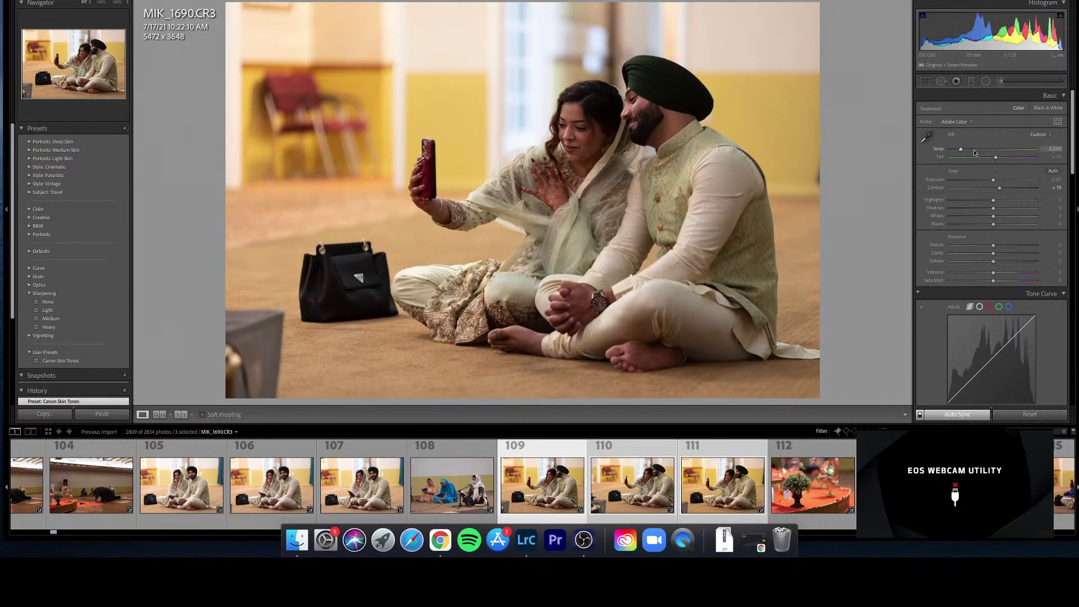
pyautogui.scroll(-1, 974, 153)
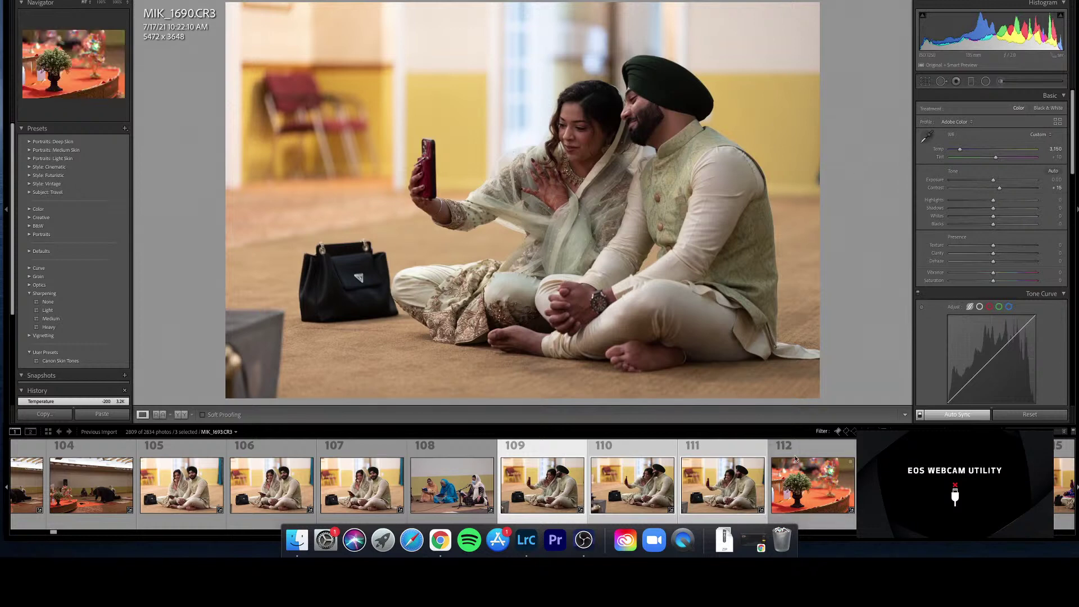
pyautogui.click(703, 489)
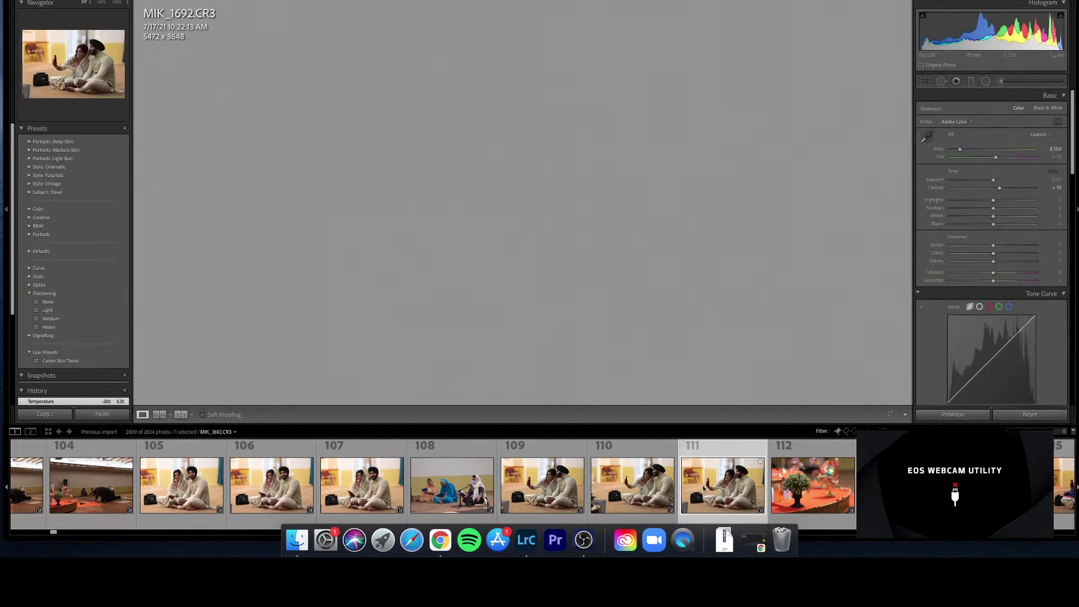
pyautogui.press('Left')
pyautogui.press('Left')
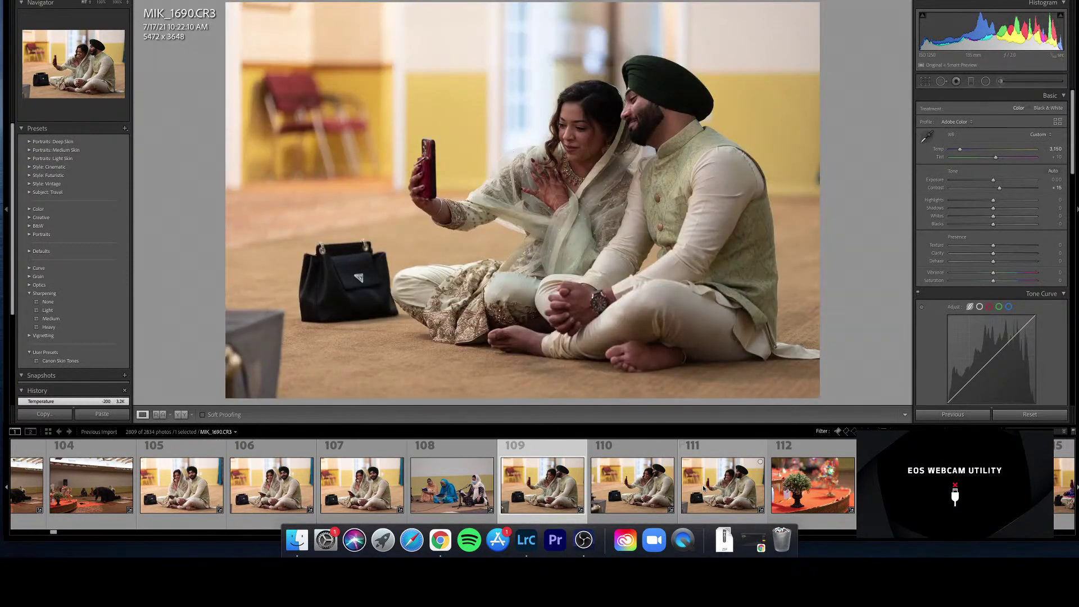
pyautogui.press('Right')
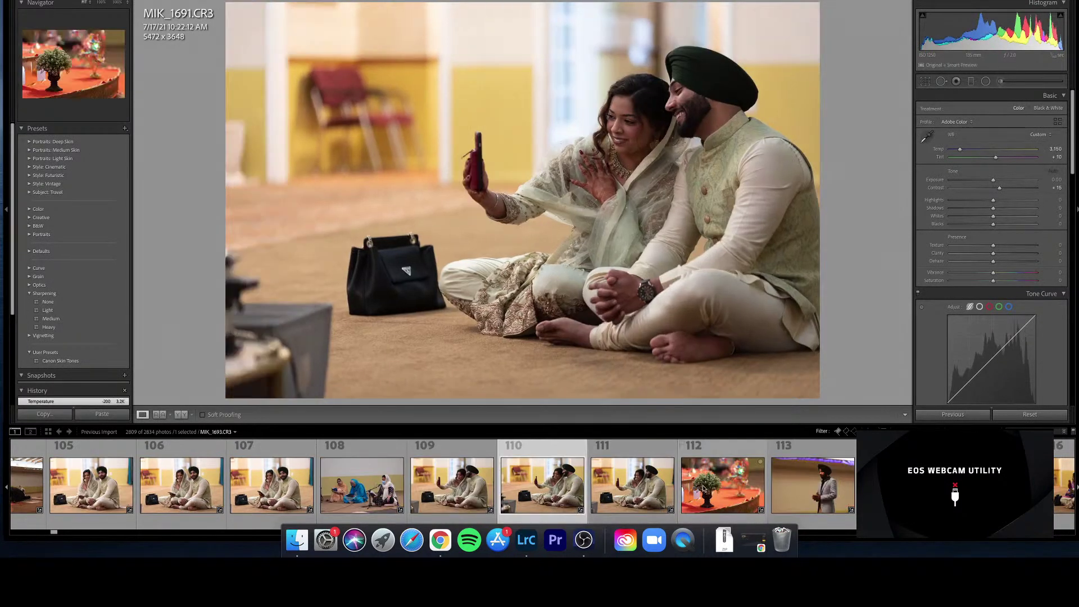
pyautogui.press('Right')
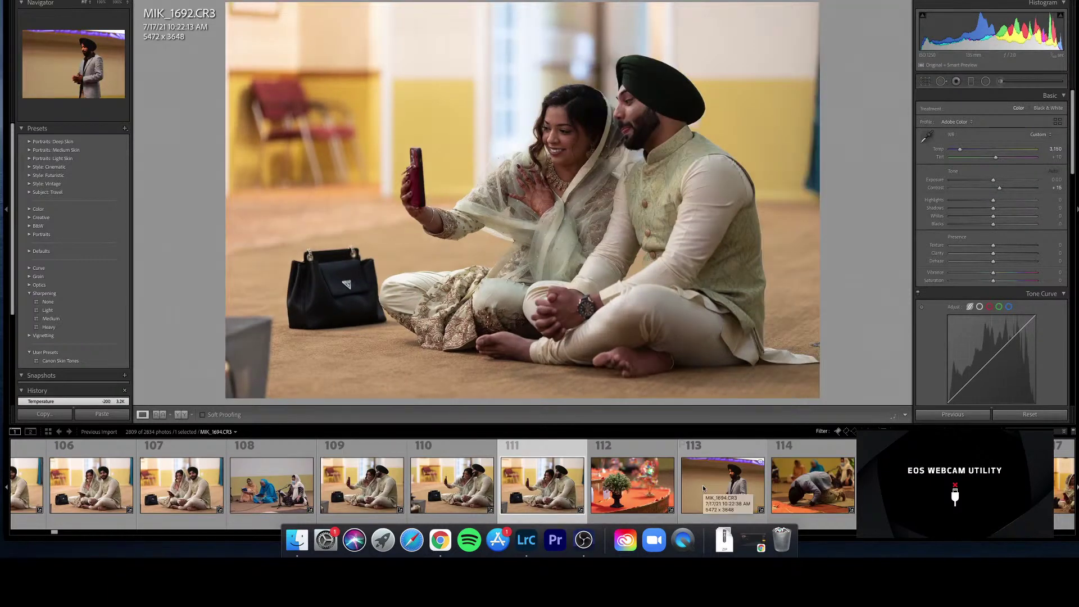
pyautogui.press('Left')
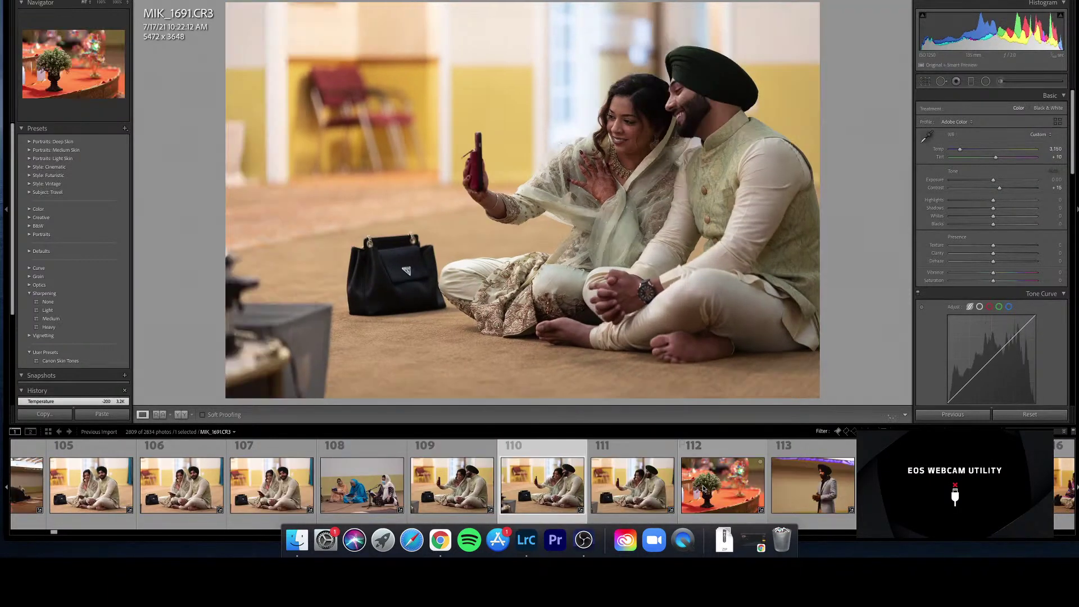
# White-balance MIK_1694.CR3 and the photo after it from the plain wall and set their Exposure to +0.25 with Auto Sync.
pyautogui.press('g')
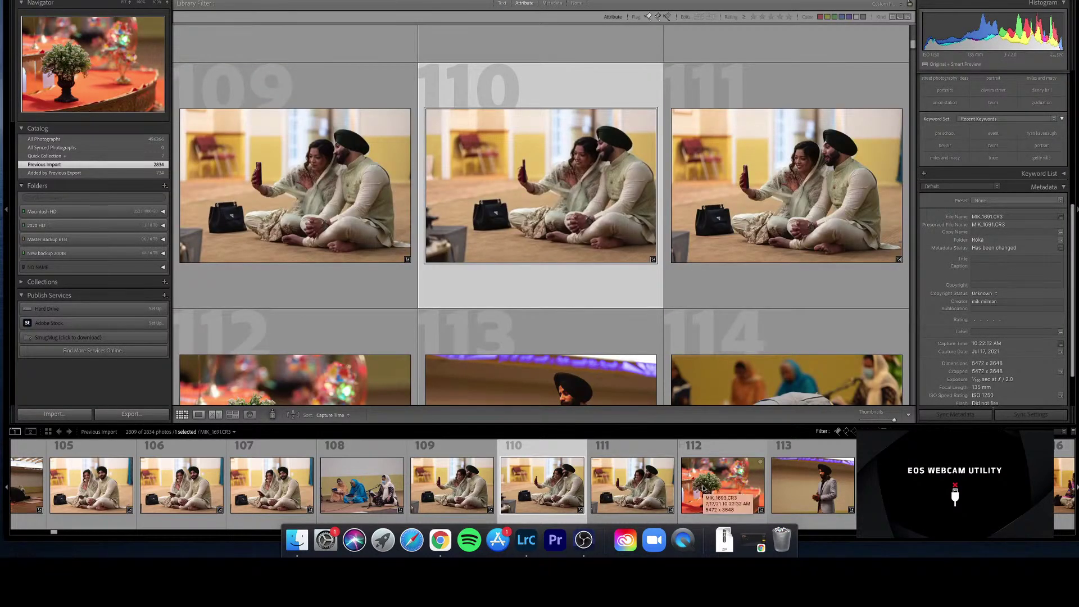
pyautogui.press('Right')
pyautogui.press('Right')
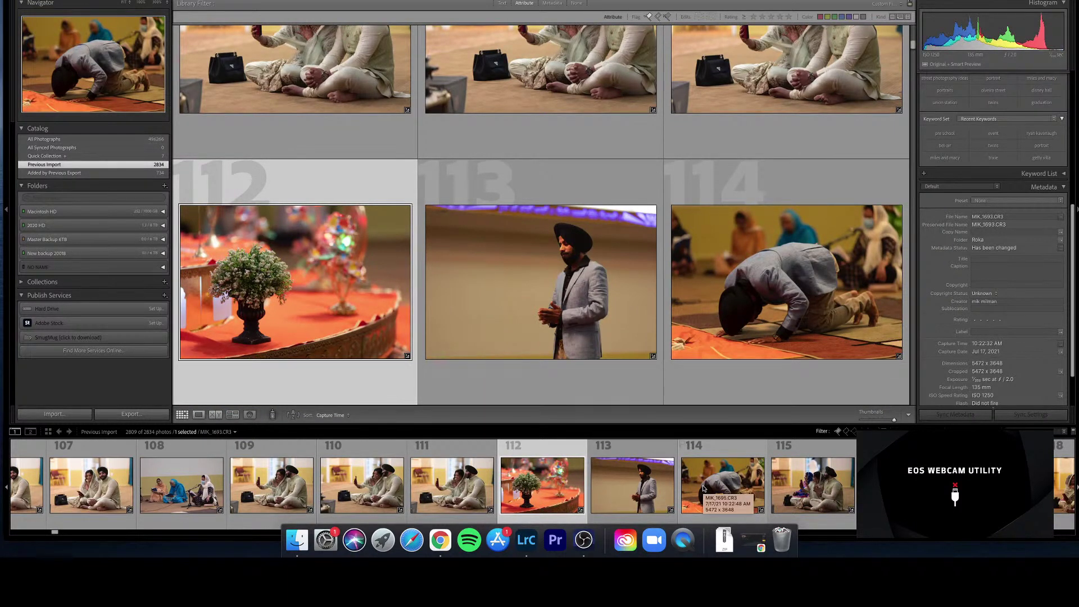
pyautogui.press('Right')
pyautogui.press('e')
pyautogui.press('Right')
pyautogui.hotkey('shift', 'Left')
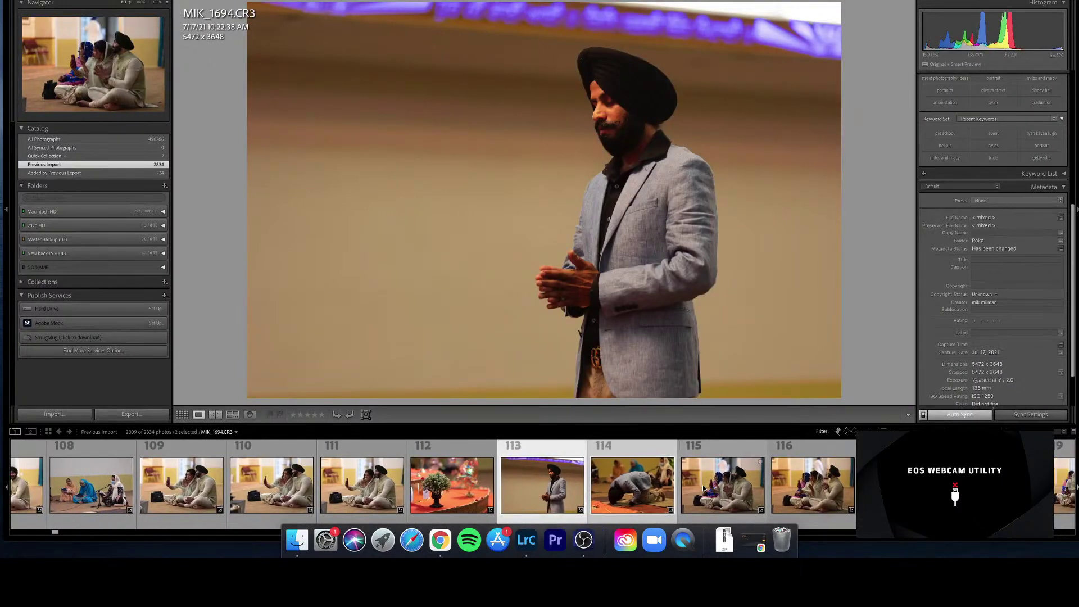
pyautogui.press('d')
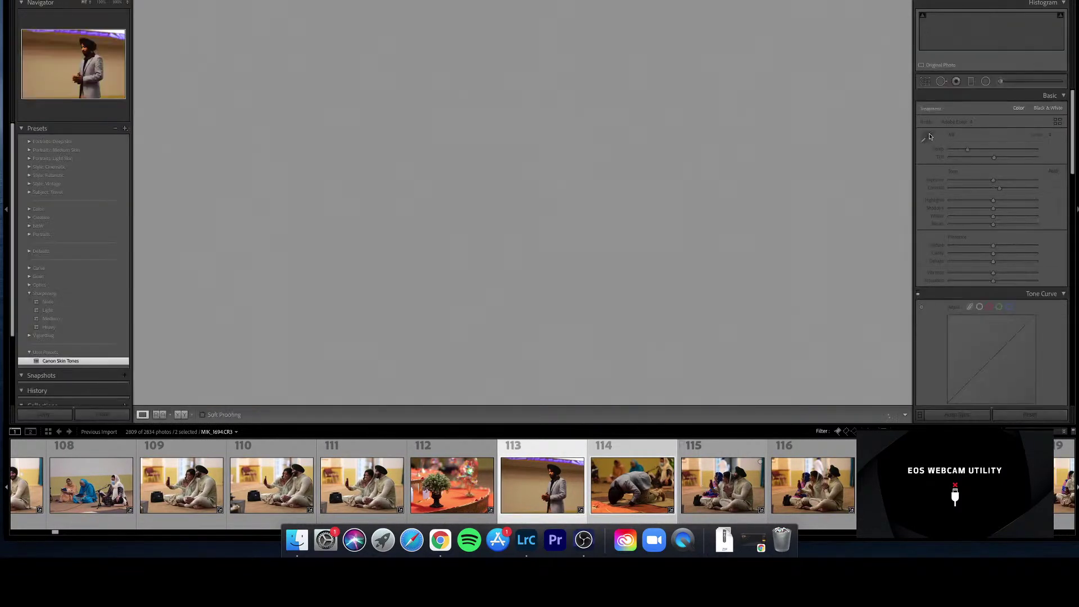
pyautogui.click(928, 137)
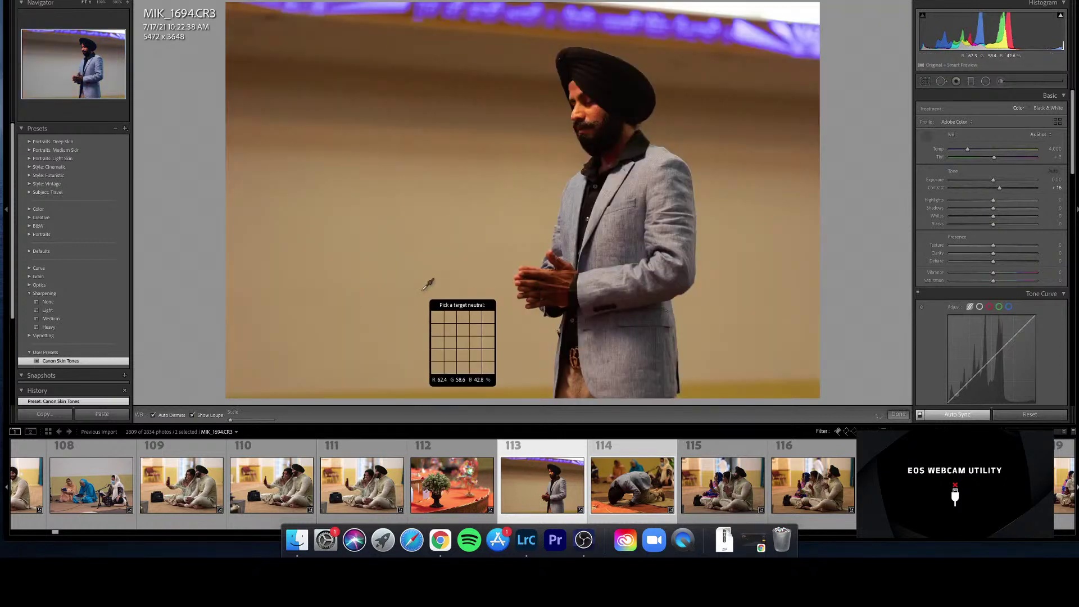
pyautogui.click(423, 290)
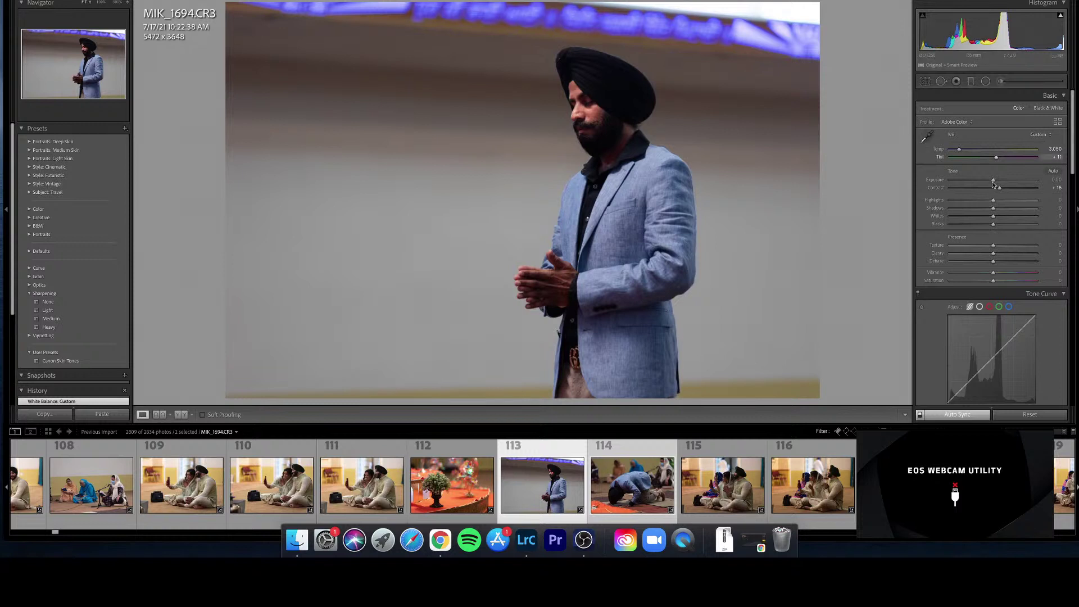
pyautogui.moveTo(993, 181); pyautogui.dragTo(994, 180)
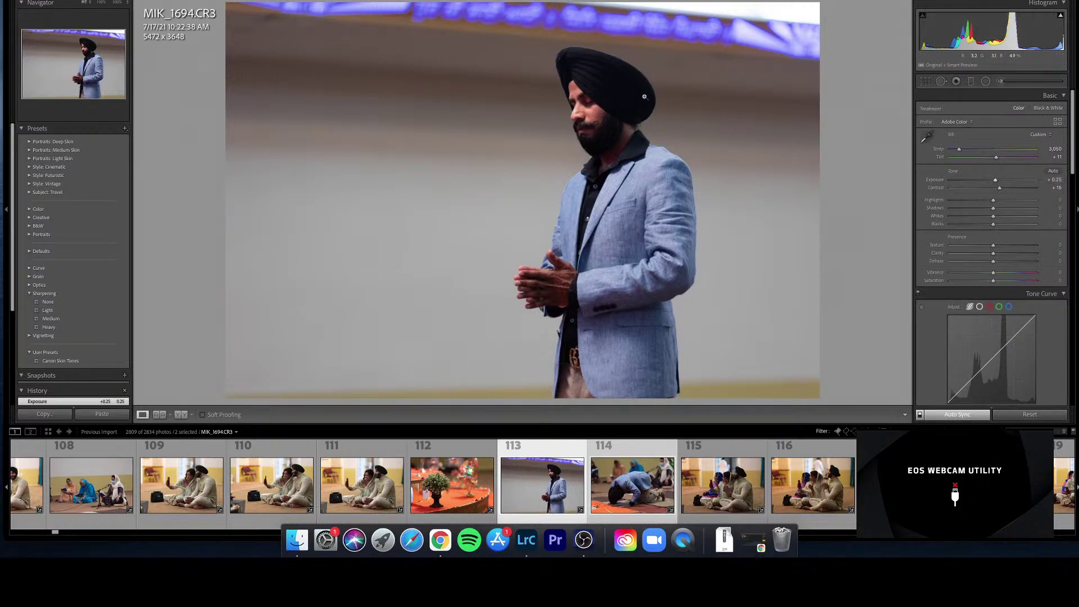
# Give MIK_1694.CR3 the Blue color label in the grid, and open the next photo, MIK_1695.CR3, in Loupe view.
pyautogui.press('g')
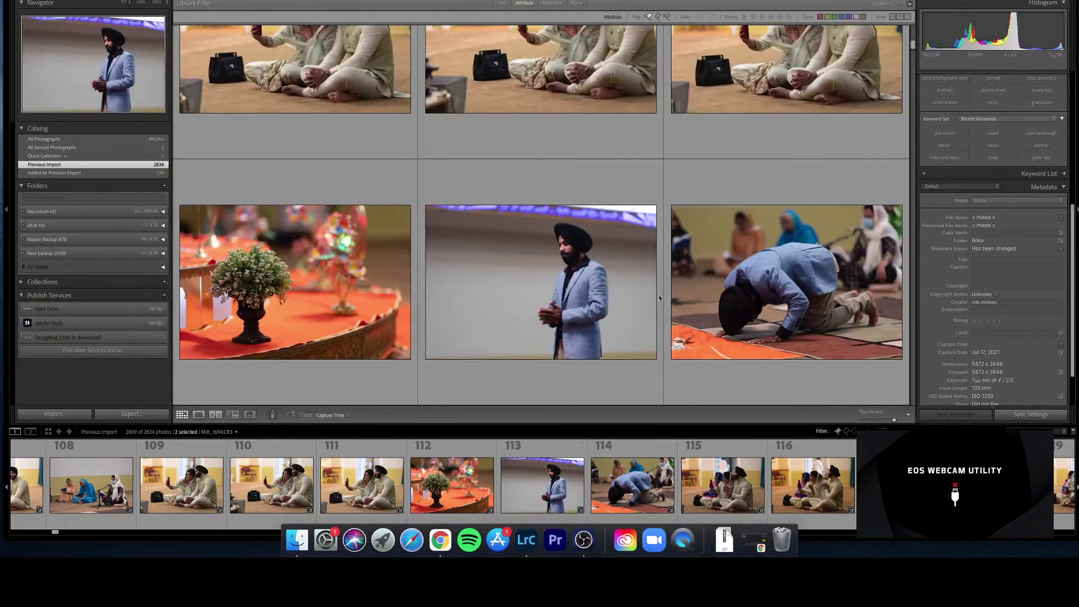
pyautogui.click(580, 286)
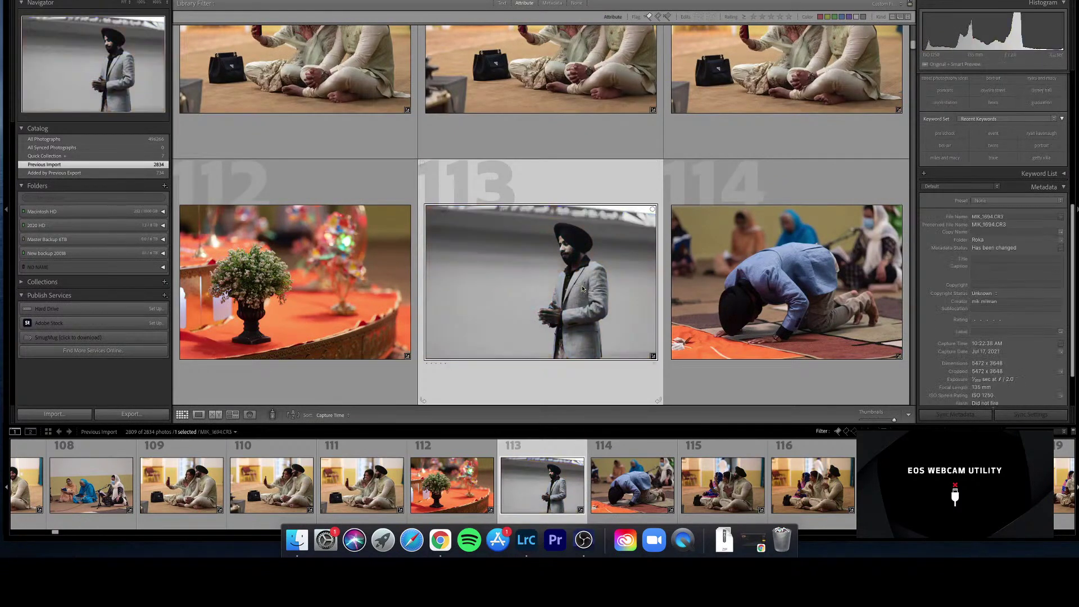
pyautogui.press('9')
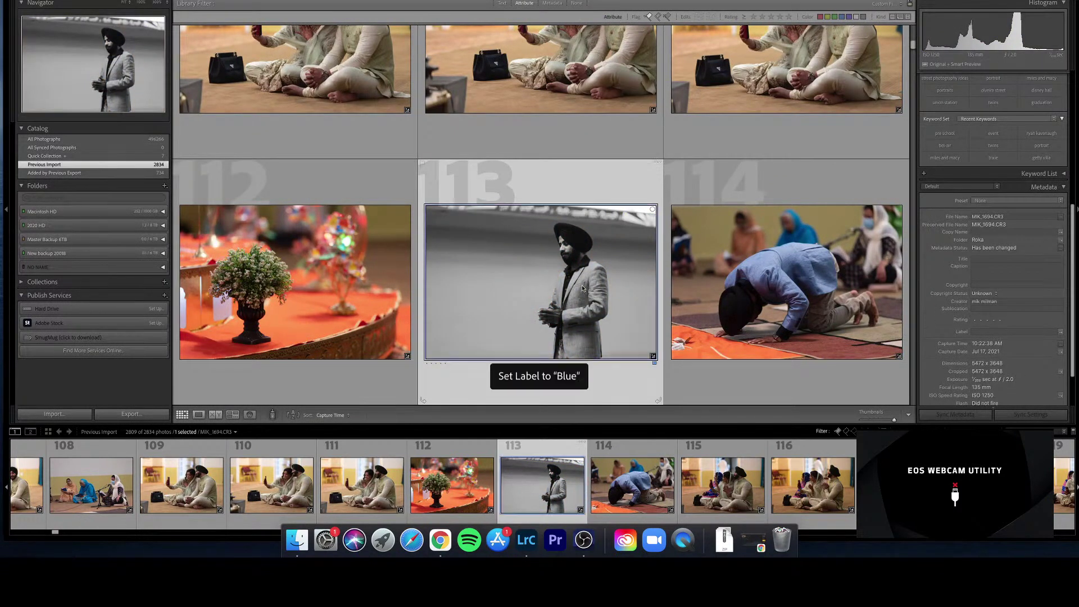
pyautogui.press('Right')
pyautogui.press('e')
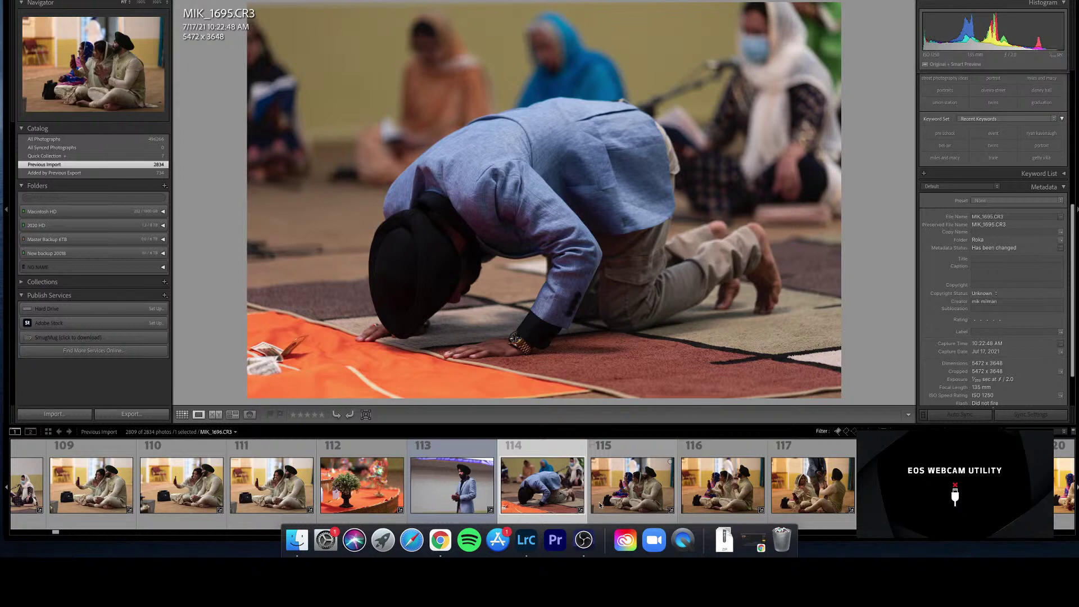
# Cycle through the Lights Out modes and full-screen preview from the grid, and change the screen mode to enlarge the workspace.
pyautogui.press('g')
pyautogui.press('l')
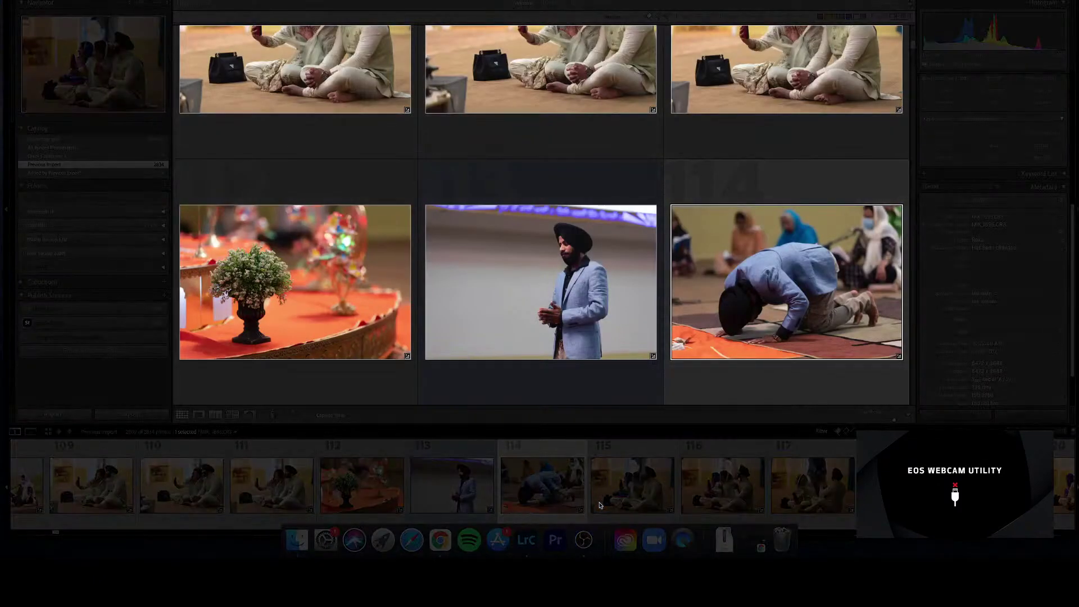
pyautogui.press('l')
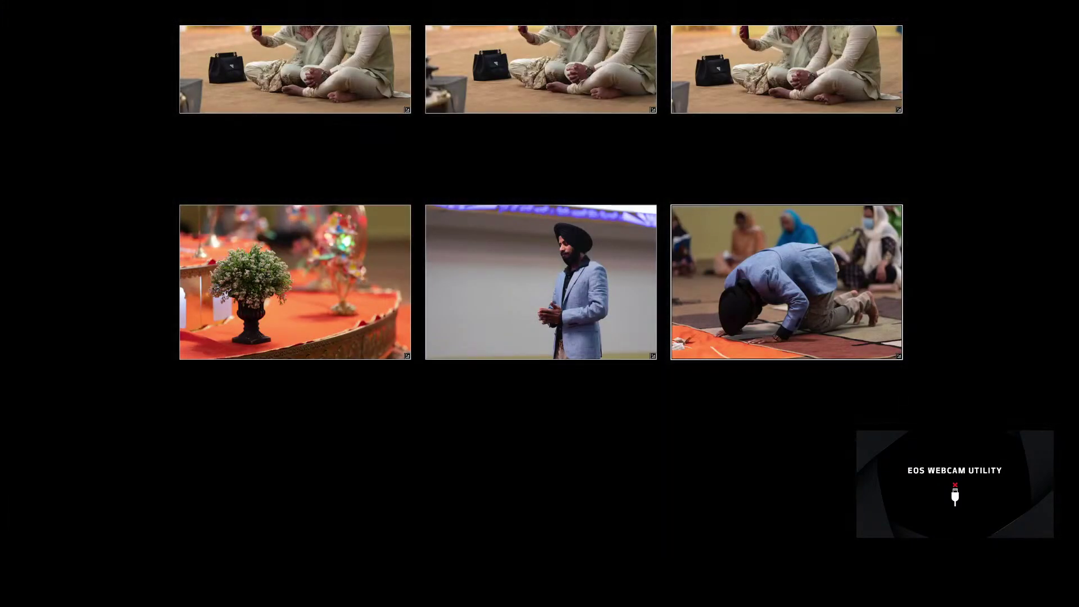
pyautogui.press('l')
pyautogui.press('f')
pyautogui.press('f')
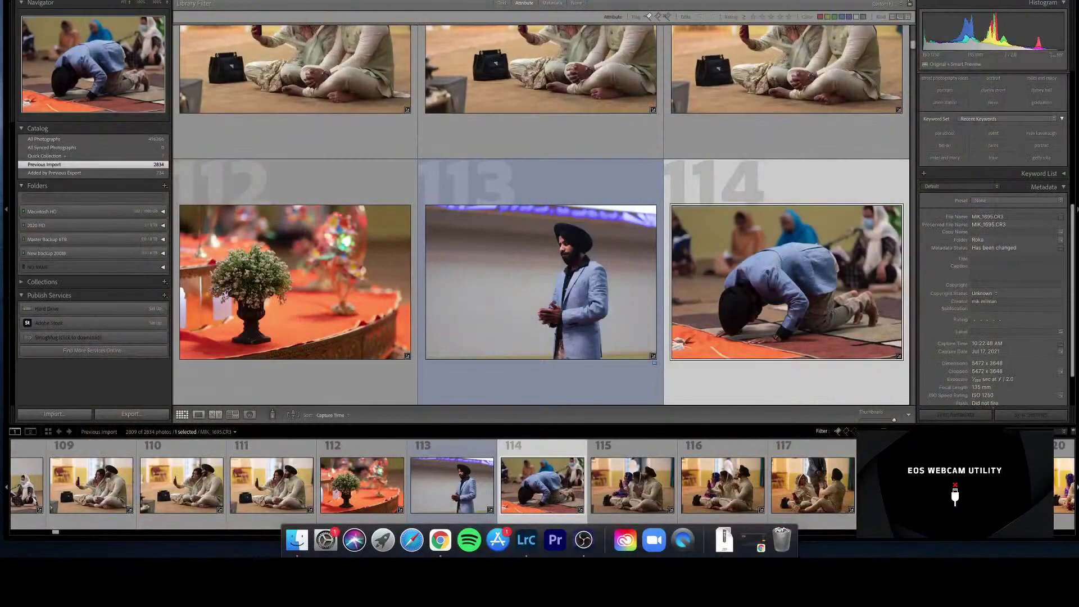
pyautogui.hotkey('shift', 'f')
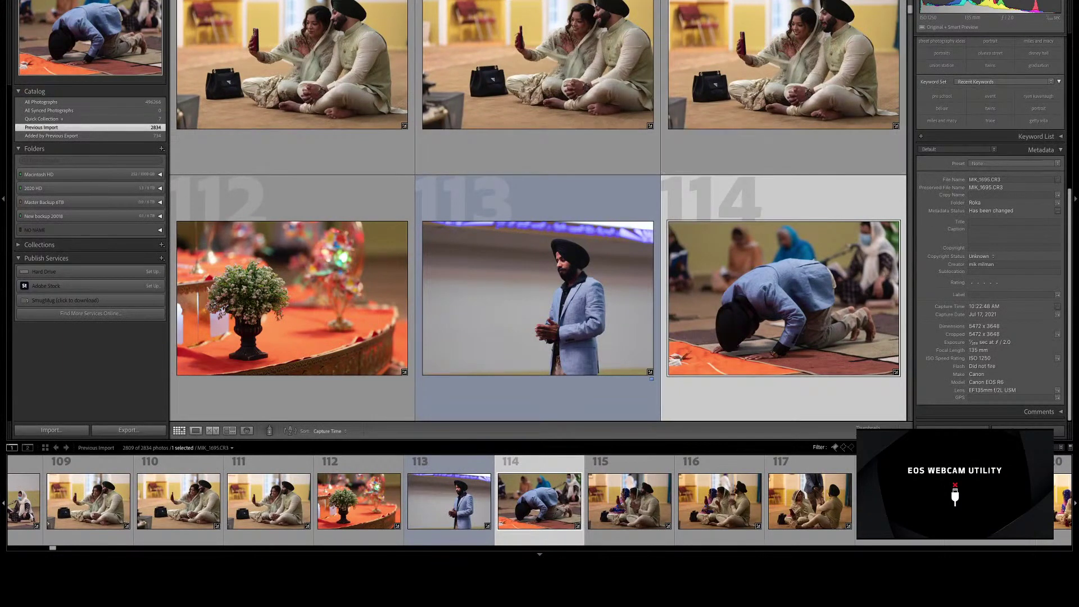
# Open MIK_1695.CR3 for developing, preview it full screen, and try a black-and-white conversion before restoring its color treatment.
pyautogui.press('d')
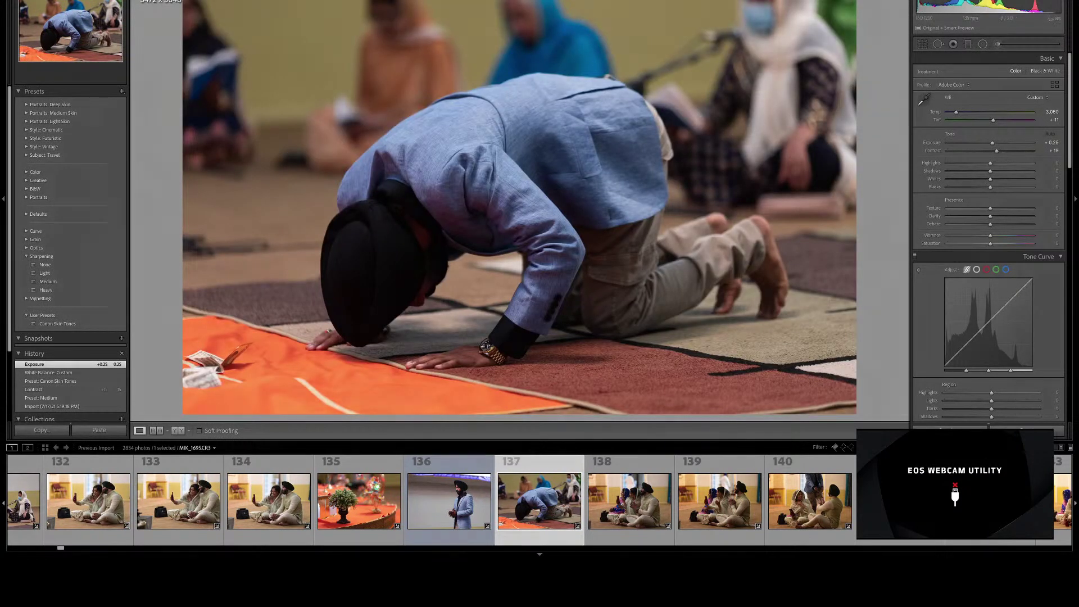
pyautogui.press('f')
pyautogui.press('f')
pyautogui.press('v')
pyautogui.press('v')
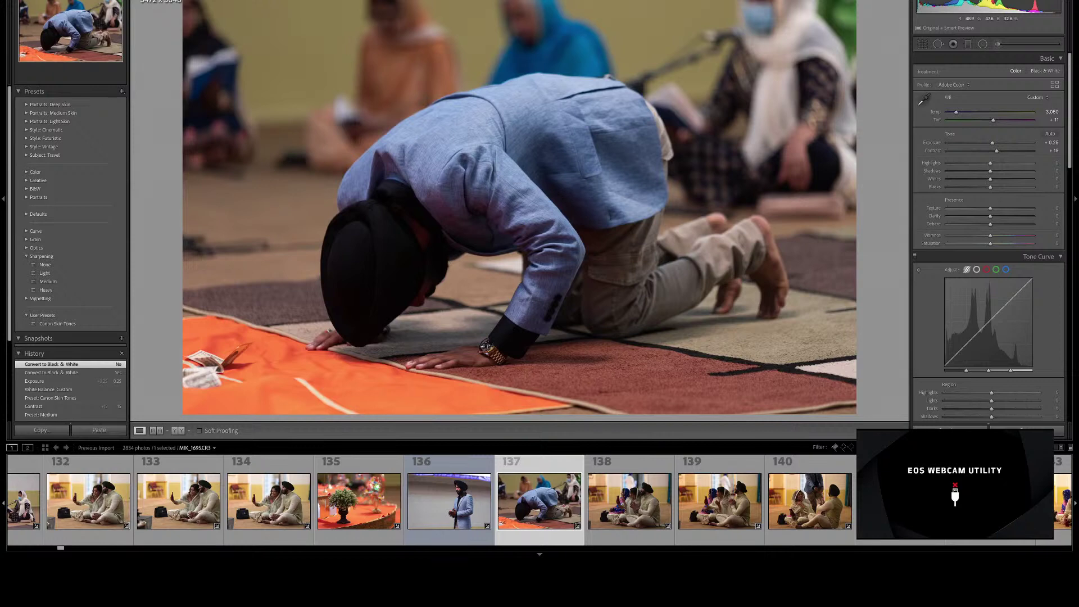
pyautogui.press('super+Tab')
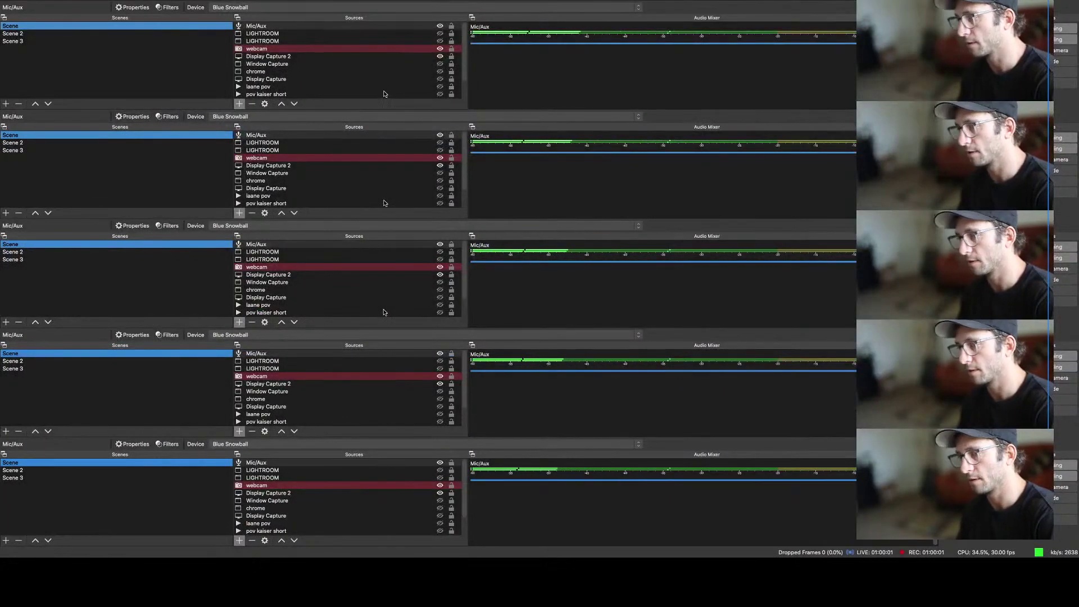
pyautogui.press('super+Tab')
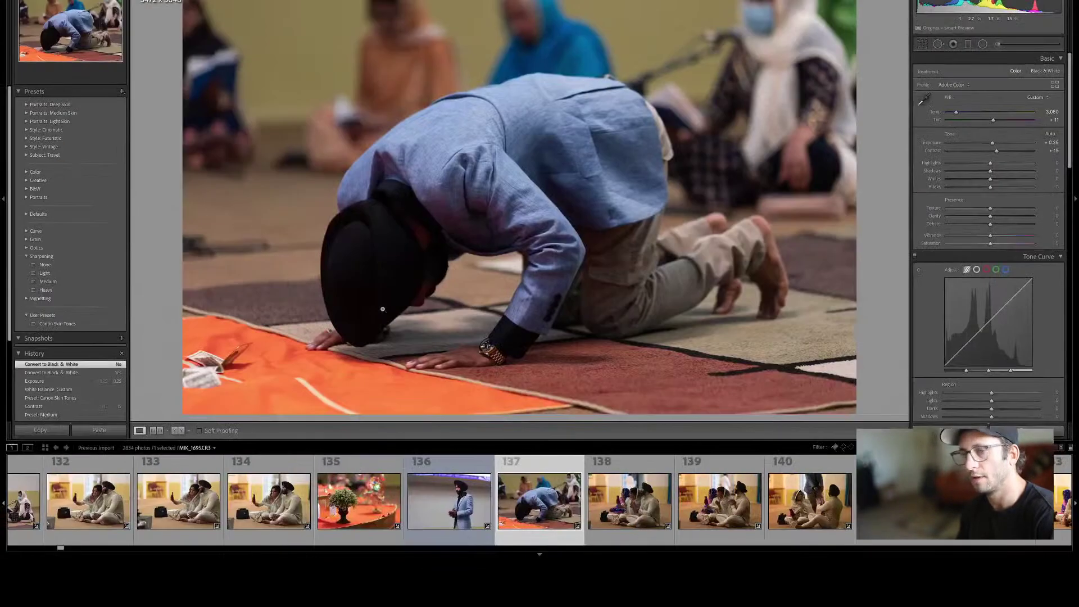
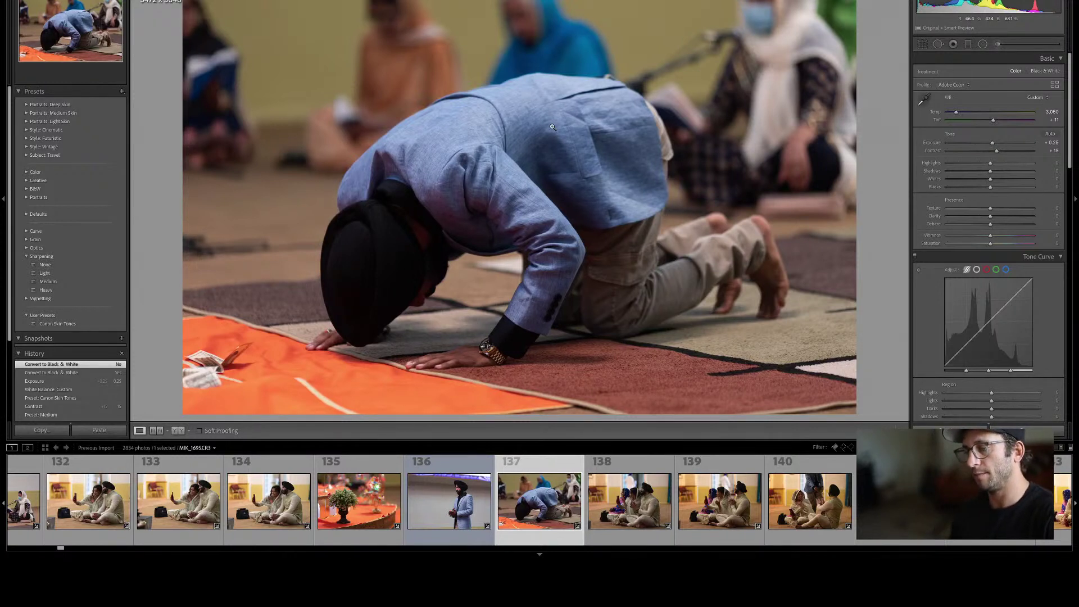
# Select the six photos MIK_1696.CR3 to MIK_1701.CR3 together in the grid and open them for developing.
pyautogui.press('Right')
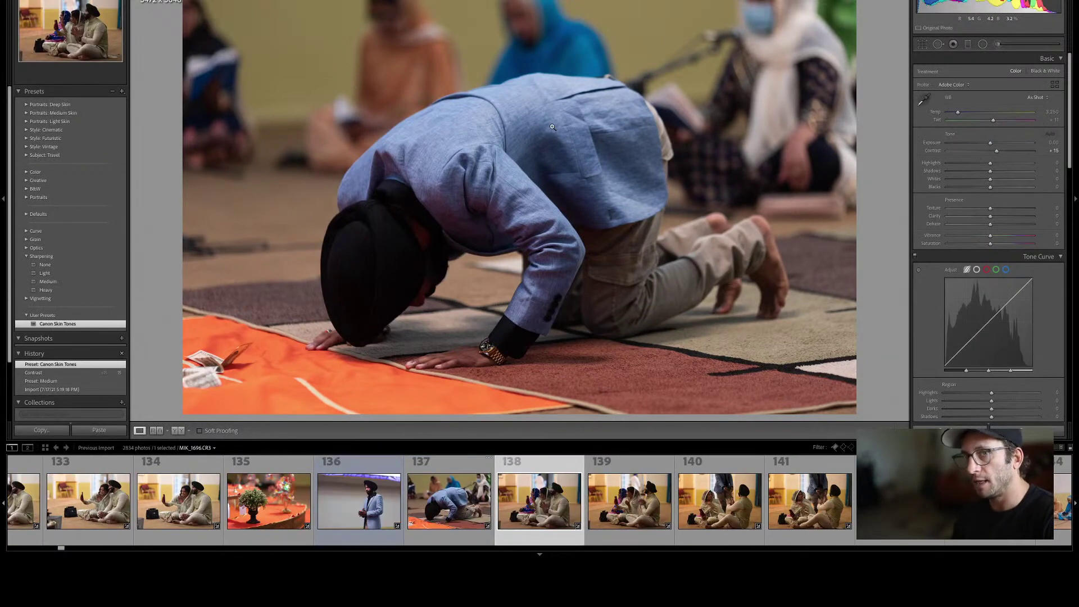
pyautogui.press('g')
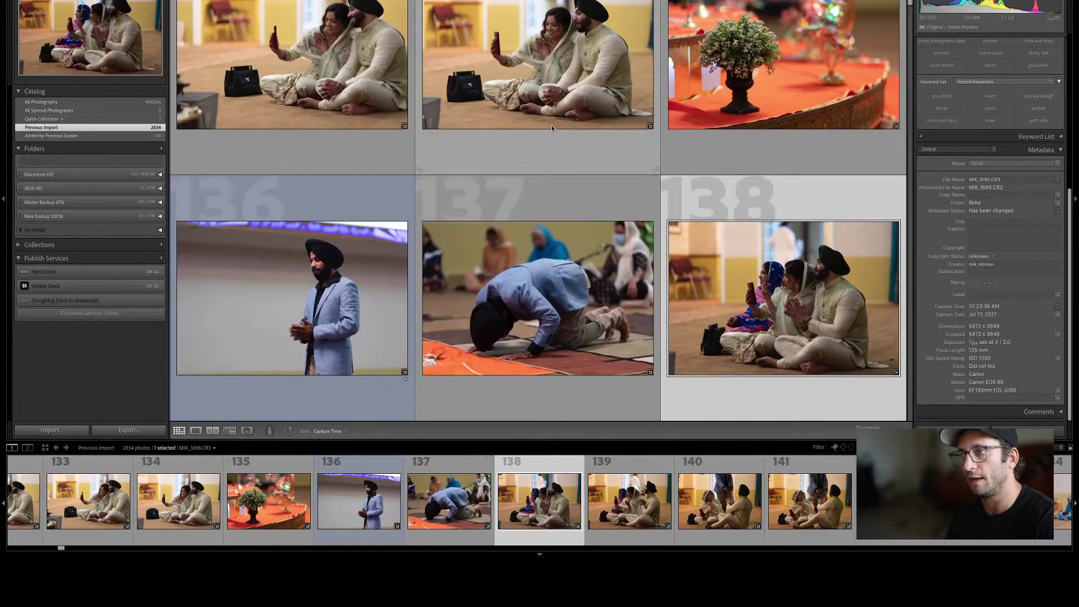
pyautogui.press('Right')
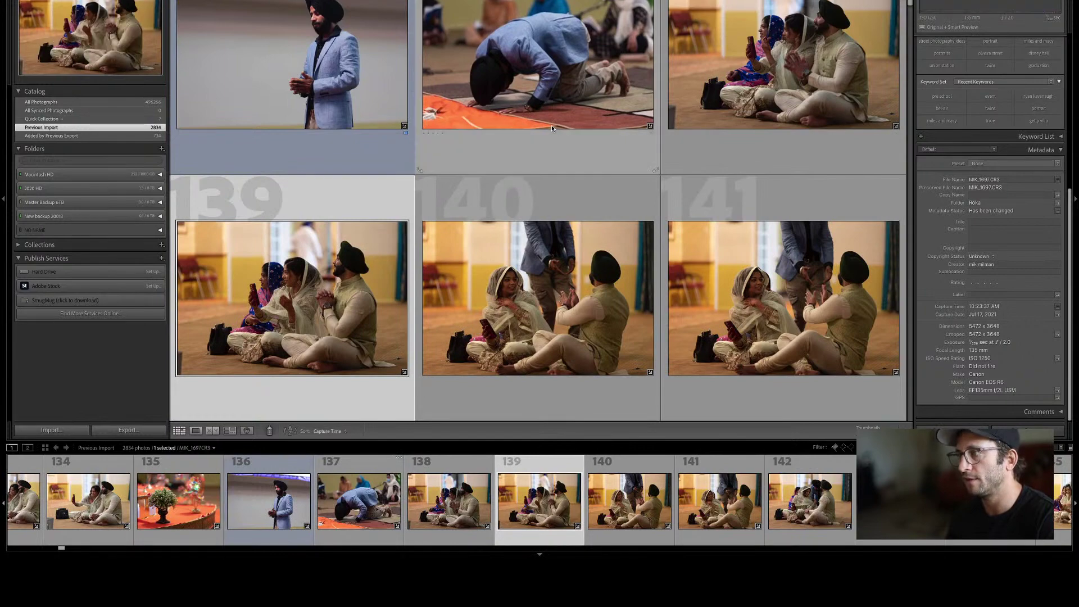
pyautogui.click(729, 103)
pyautogui.scroll(-4, 690, 185)
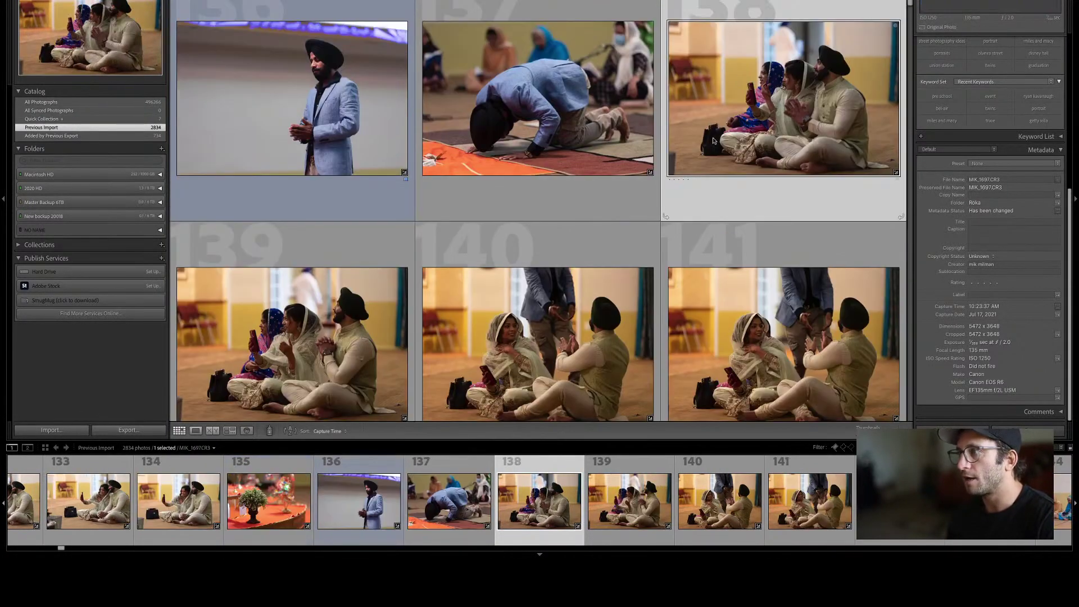
pyautogui.scroll(-3, 691, 186)
pyautogui.keyDown('shift'); pyautogui.click(599, 188); pyautogui.keyUp('shift')
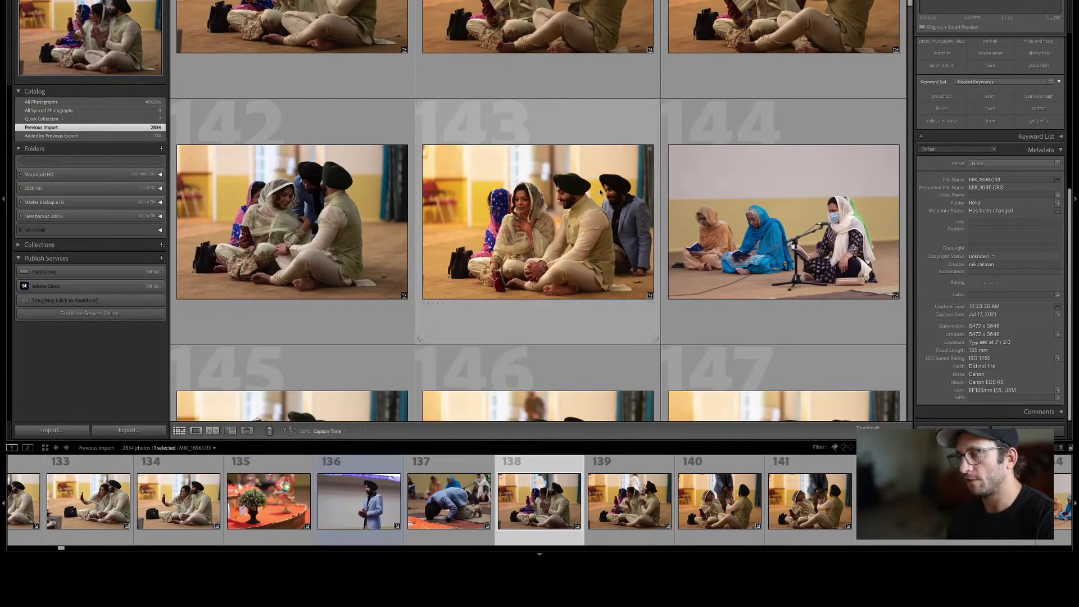
pyautogui.press('d')
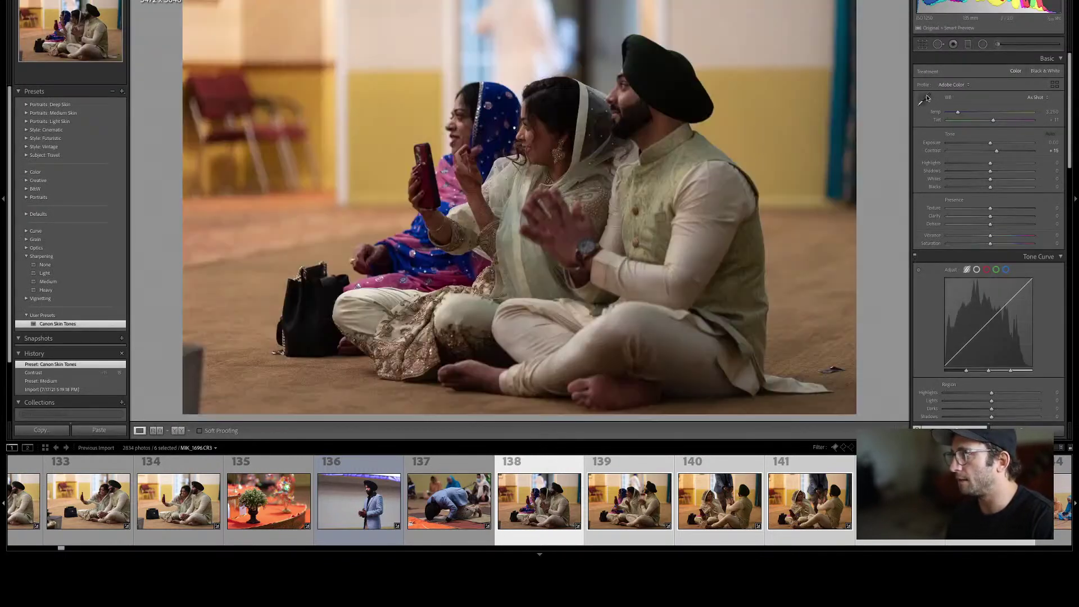
# Try a white balance sampled from the pale wall on the six selected photos, and undo it.
pyautogui.click(925, 99)
pyautogui.click(757, 29)
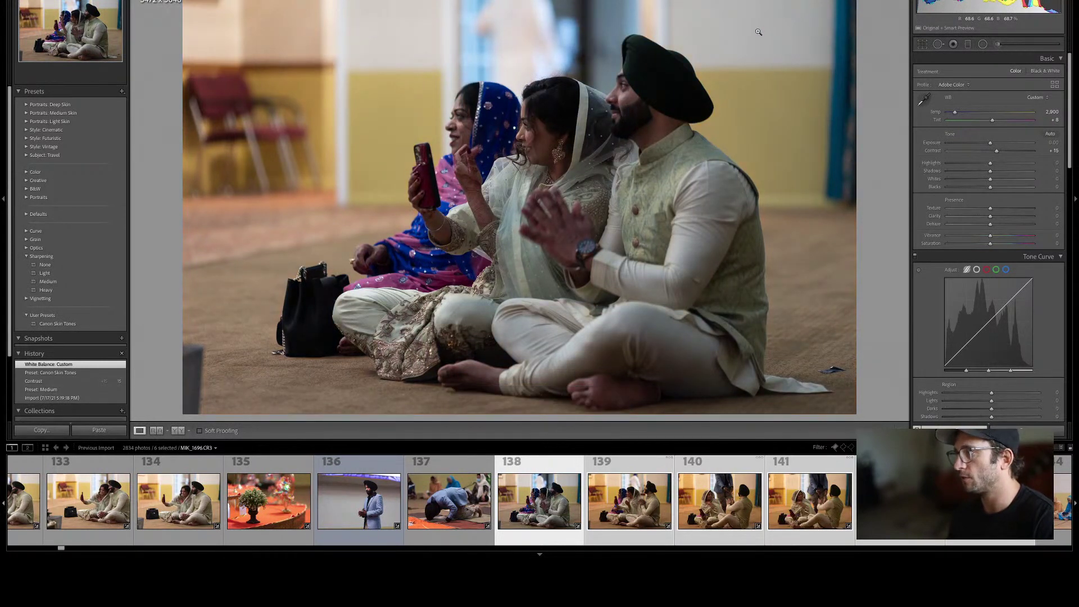
pyautogui.hotkey('ctrl', 'z')
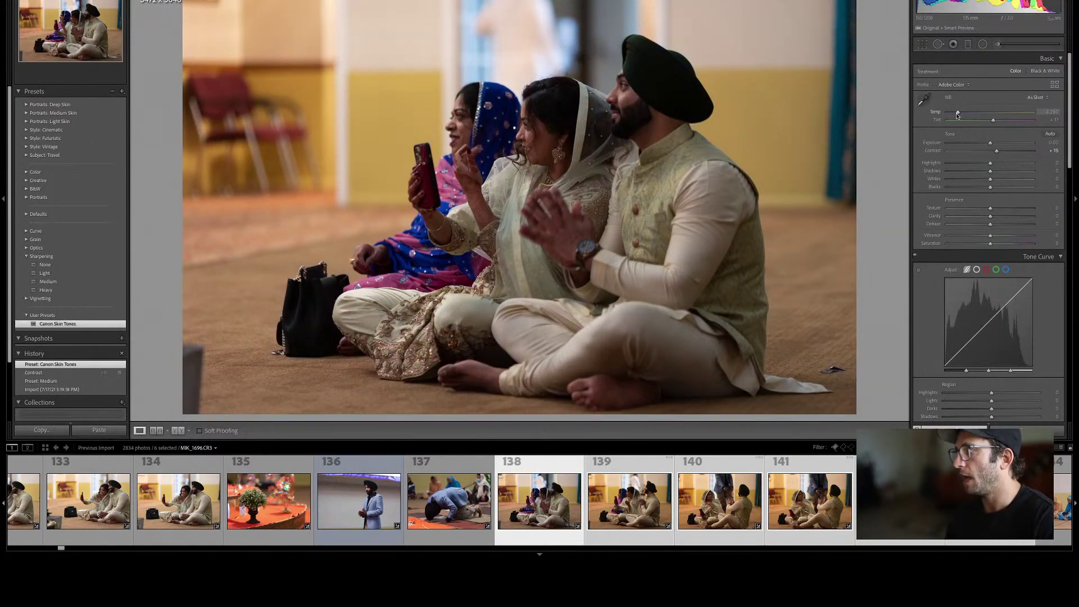
# Set Temp to 3,150 and Shadows to +53 on the six photos MIK_1696.CR3 to MIK_1701.CR3 with Auto Sync.
pyautogui.click(958, 115)
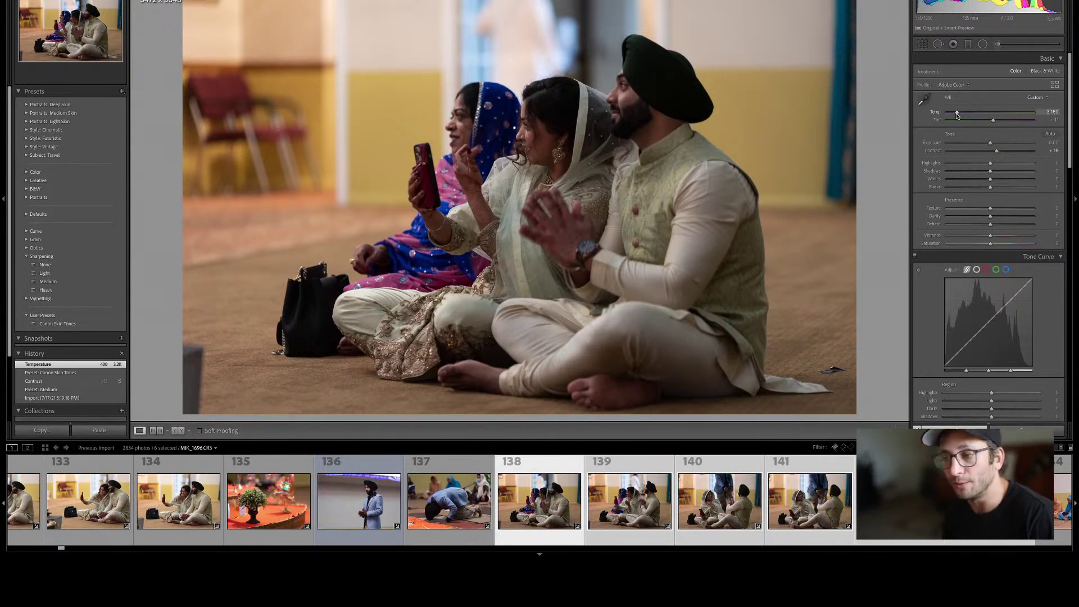
pyautogui.press('Right')
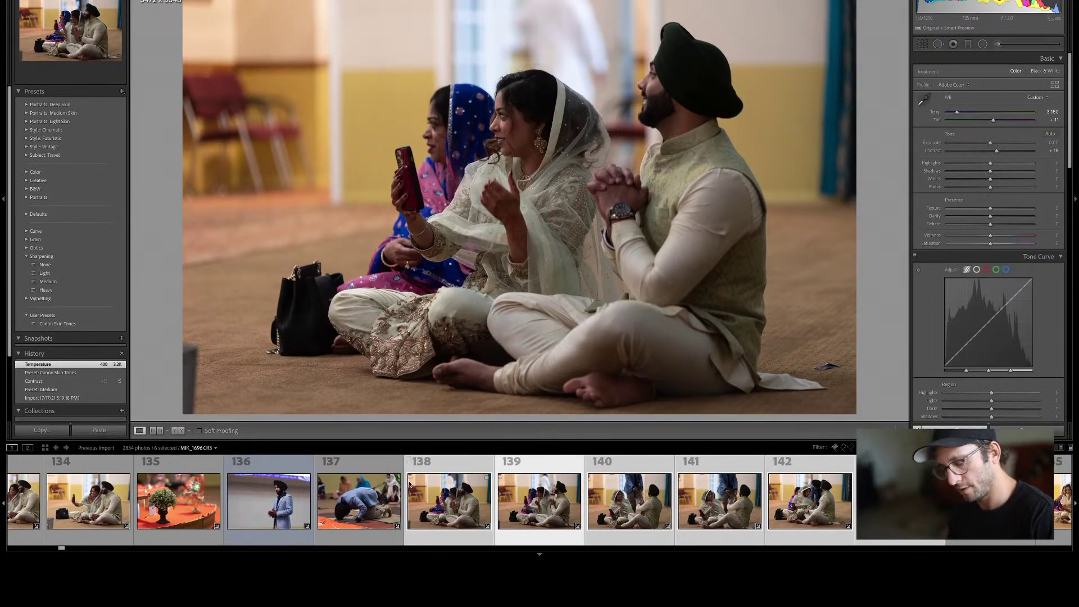
pyautogui.click(468, 491)
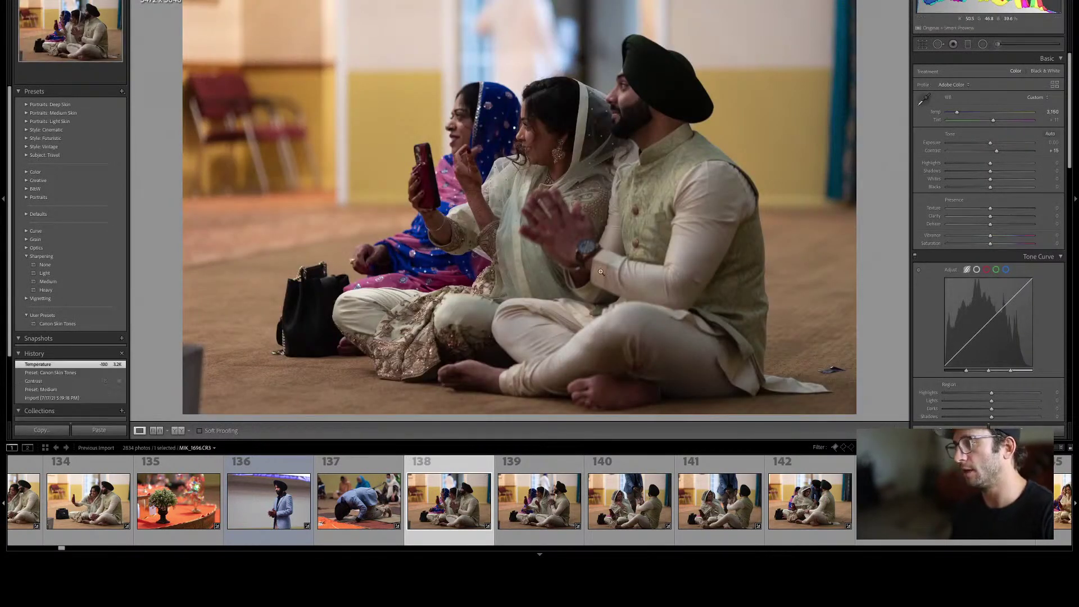
pyautogui.scroll(-1, 540, 500)
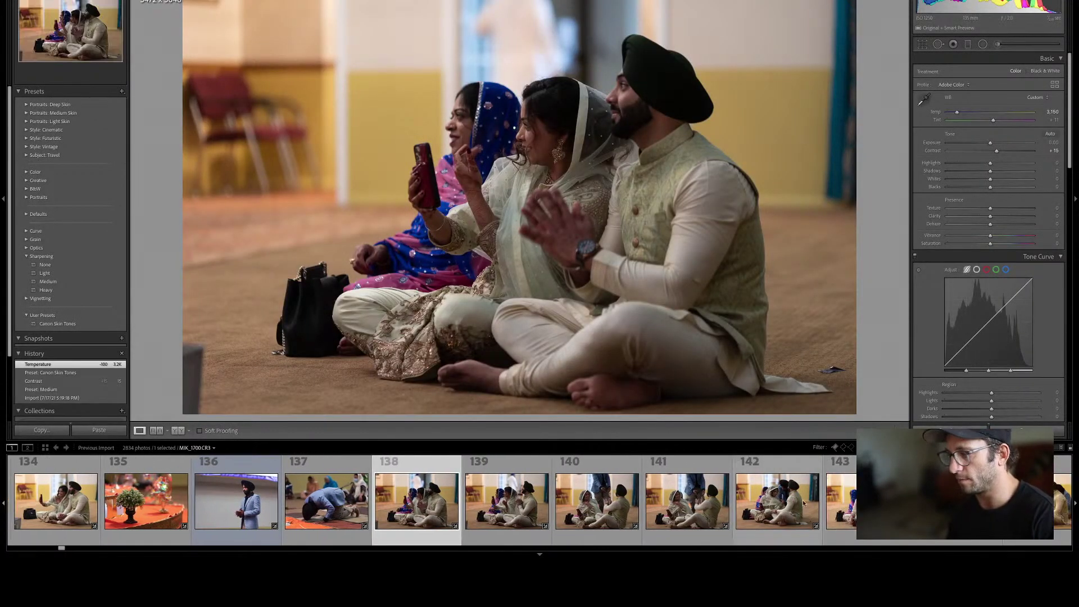
pyautogui.keyDown('shift'); pyautogui.click(841, 501); pyautogui.keyUp('shift')
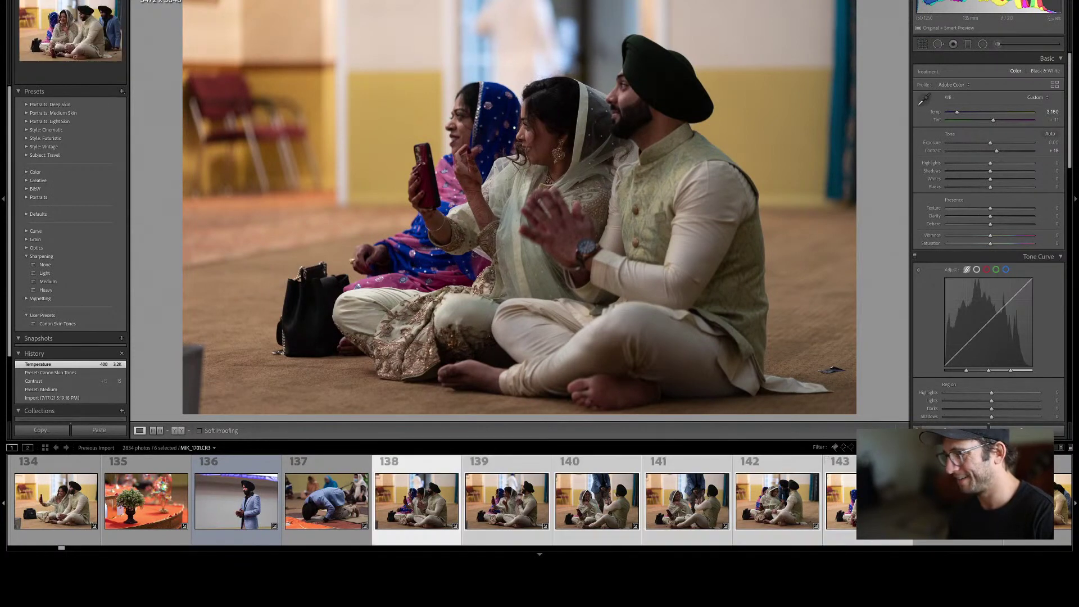
pyautogui.moveTo(991, 171); pyautogui.dragTo(1014, 174)
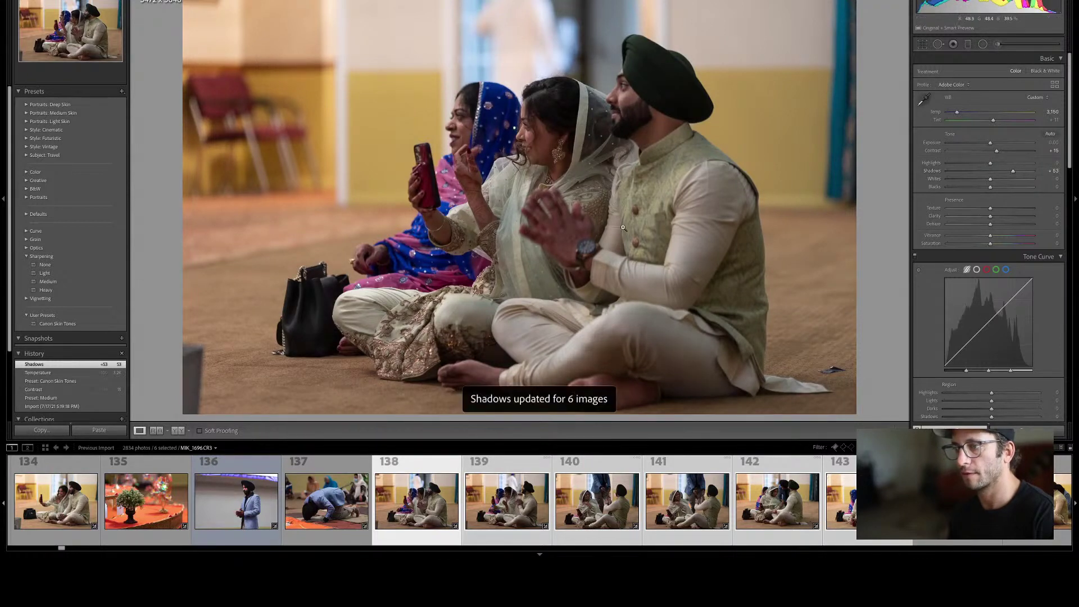
# Compare MIK_1698.CR3 and MIK_1699.CR3 in Loupe view and give MIK_1699.CR3 the Blue color label.
pyautogui.click(339, 488)
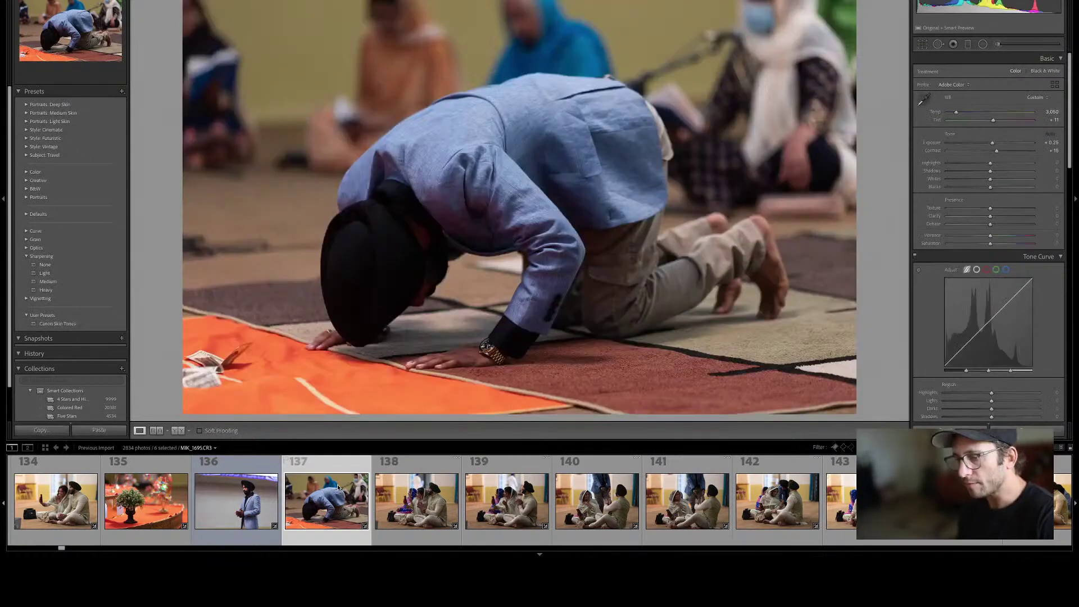
pyautogui.press('g')
pyautogui.press('Right')
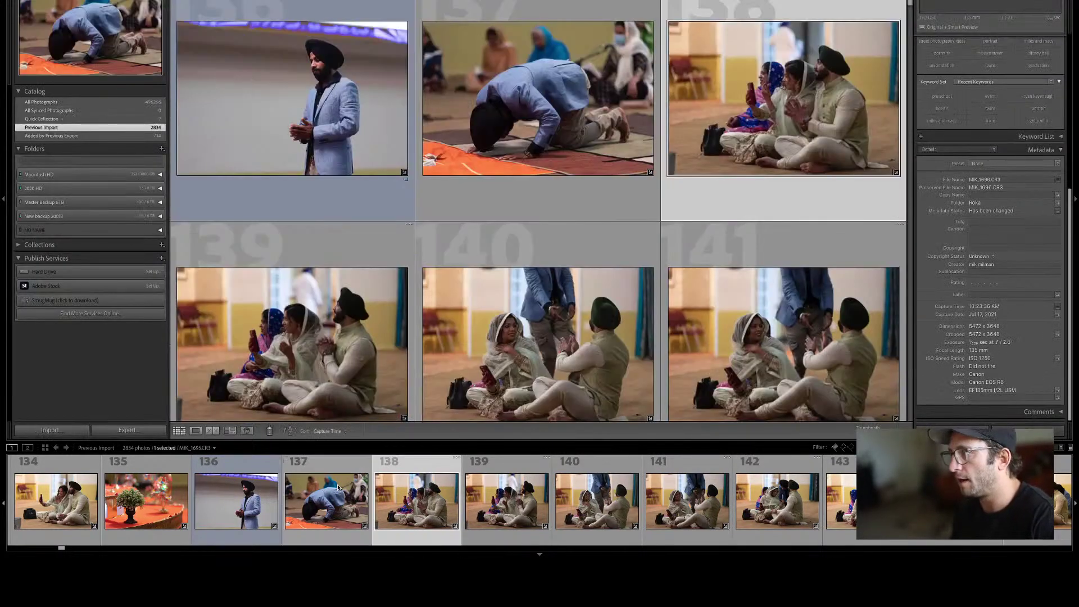
pyautogui.press('Right')
pyautogui.press('Right')
pyautogui.press('Right')
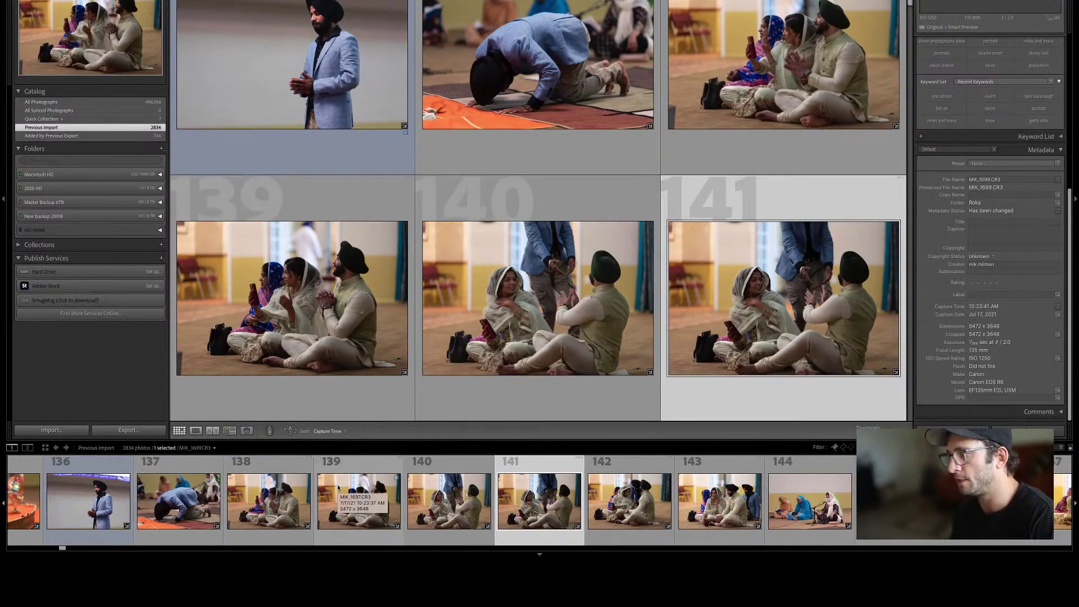
pyautogui.press('e')
pyautogui.press('Left')
pyautogui.press('Right')
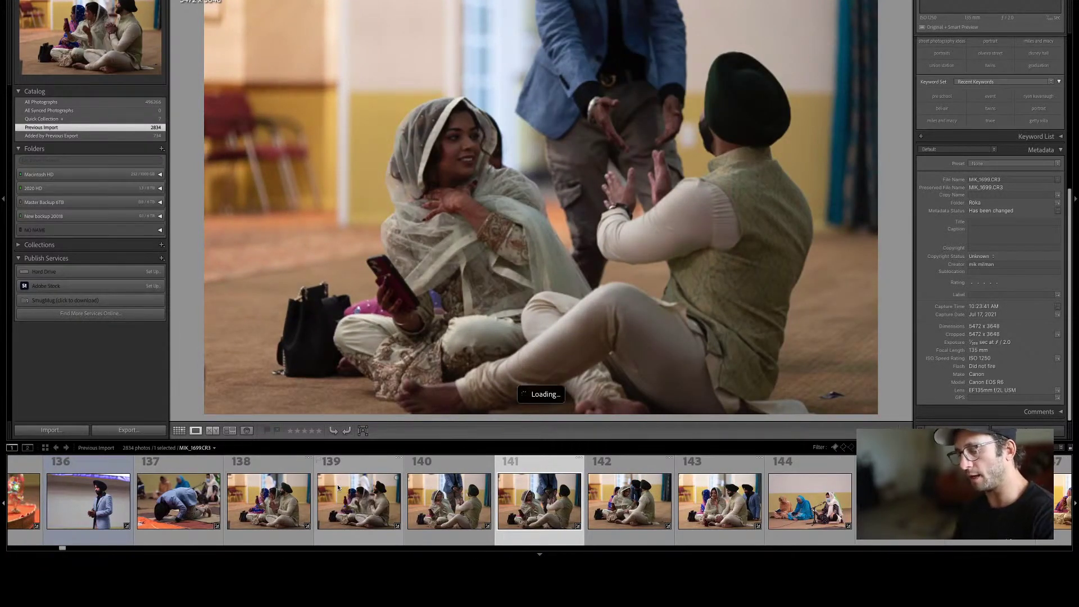
pyautogui.press('9')
# Compare the photos from MIK_1699.CR3 to MIK_1704.CR3 one by one in Loupe view.
pyautogui.press('Right')
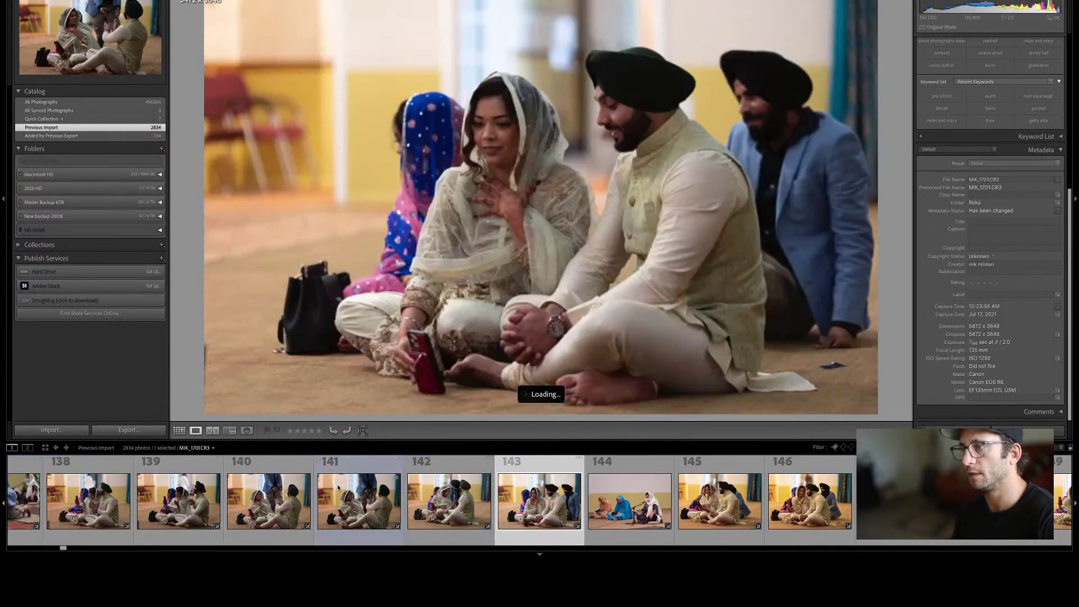
pyautogui.press('Left')
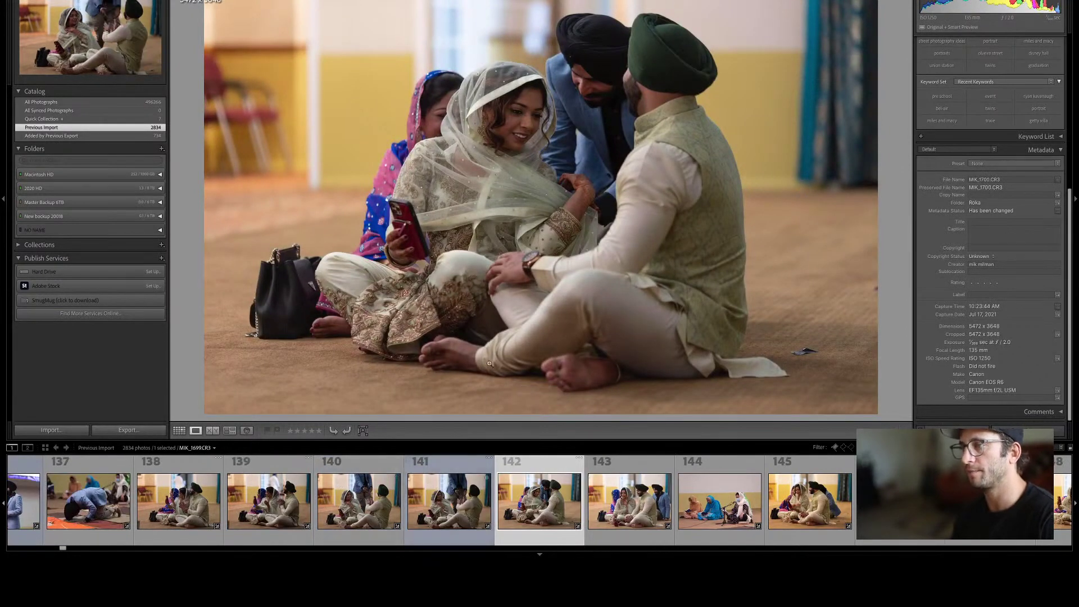
pyautogui.press('Right')
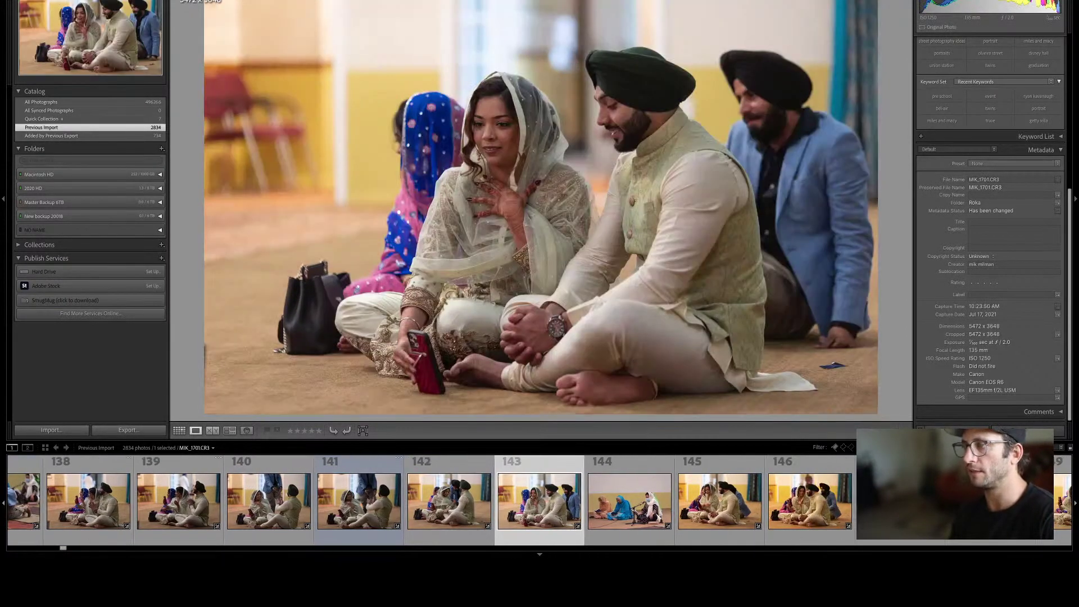
pyautogui.press('Right')
pyautogui.press('Right')
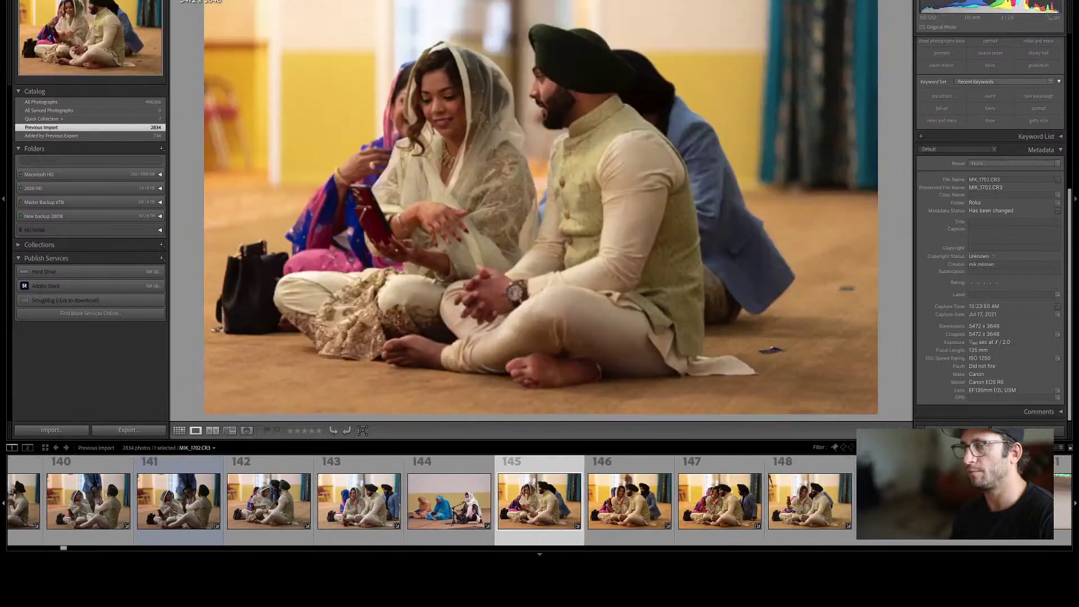
pyautogui.press('Right')
pyautogui.press('Left')
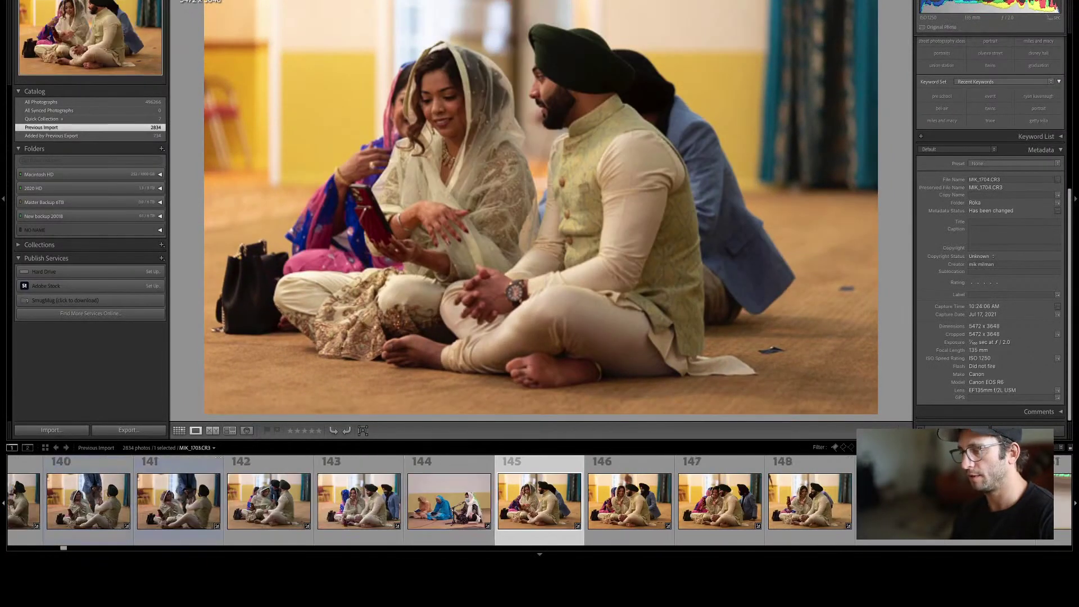
pyautogui.hotkey('shift', 'Right')
pyautogui.hotkey('shift', 'Right')
pyautogui.hotkey('shift', 'Right')
pyautogui.hotkey('shift', 'Right')
pyautogui.hotkey('shift', 'Right')
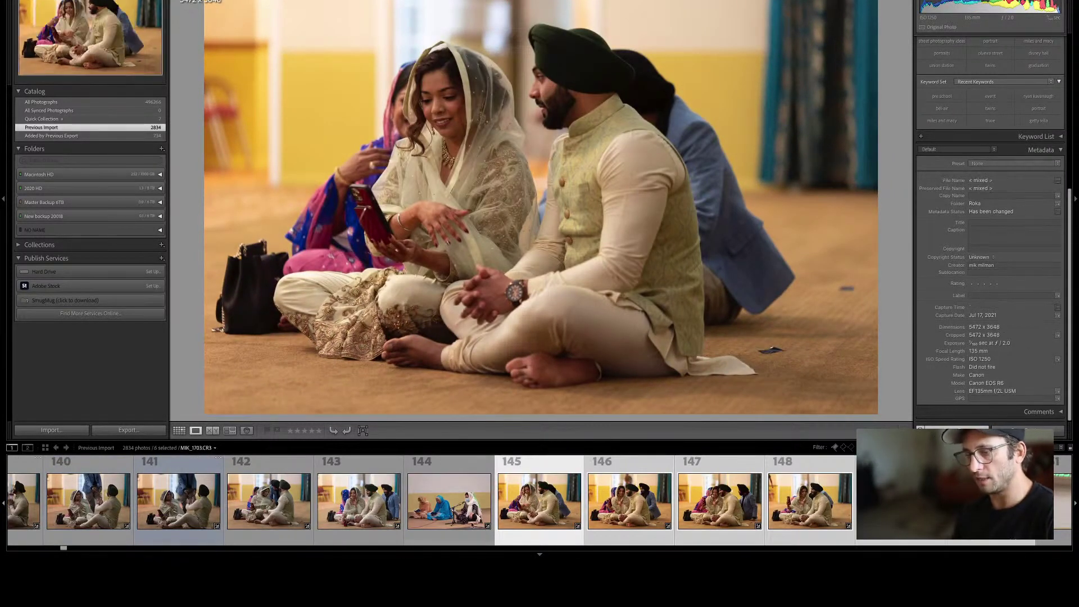
pyautogui.click(551, 503)
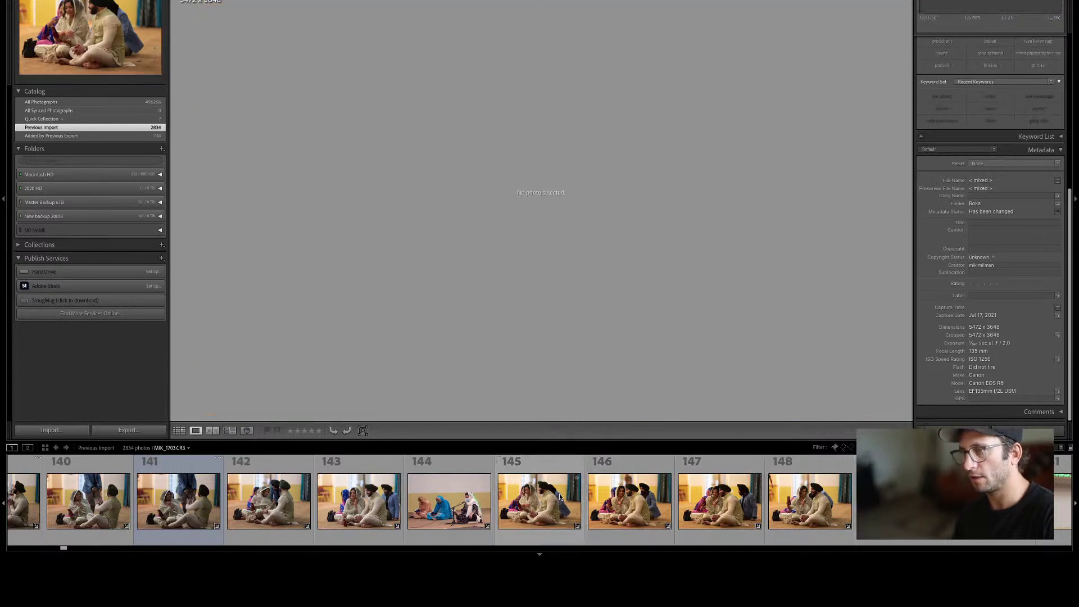
pyautogui.scroll(5, 987, 276)
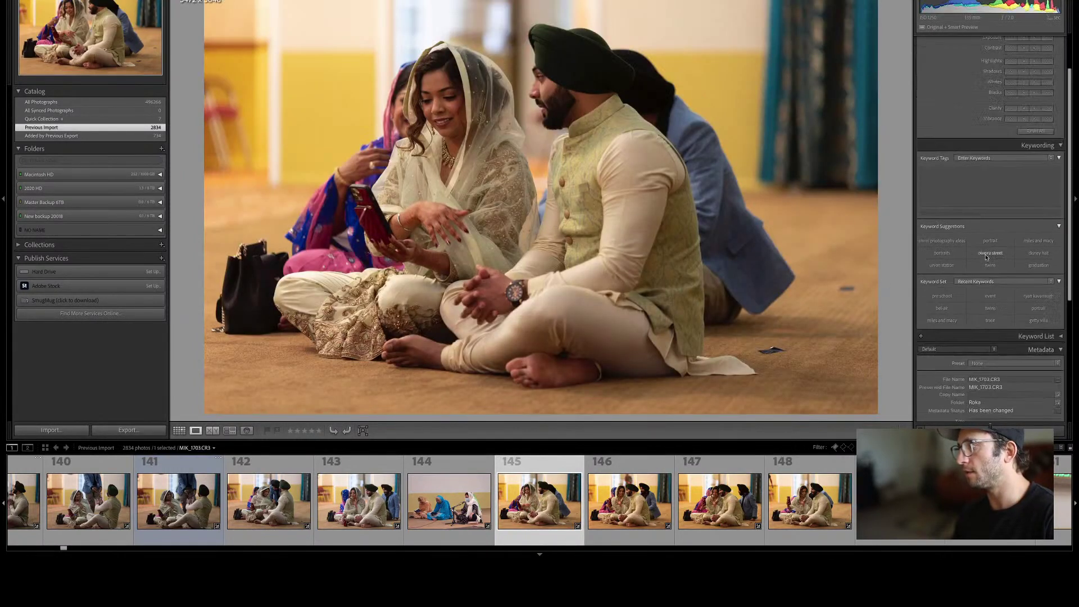
# Open MIK_1703.CR3 for developing and check the adjustments on MIK_1700.CR3 as a reference.
pyautogui.press('d')
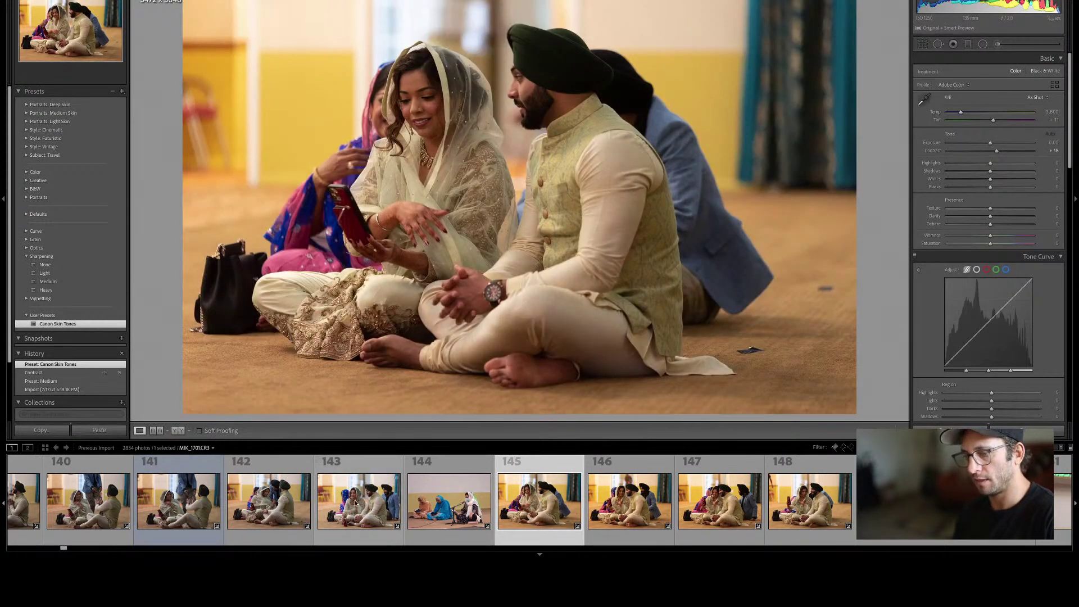
pyautogui.click(269, 500)
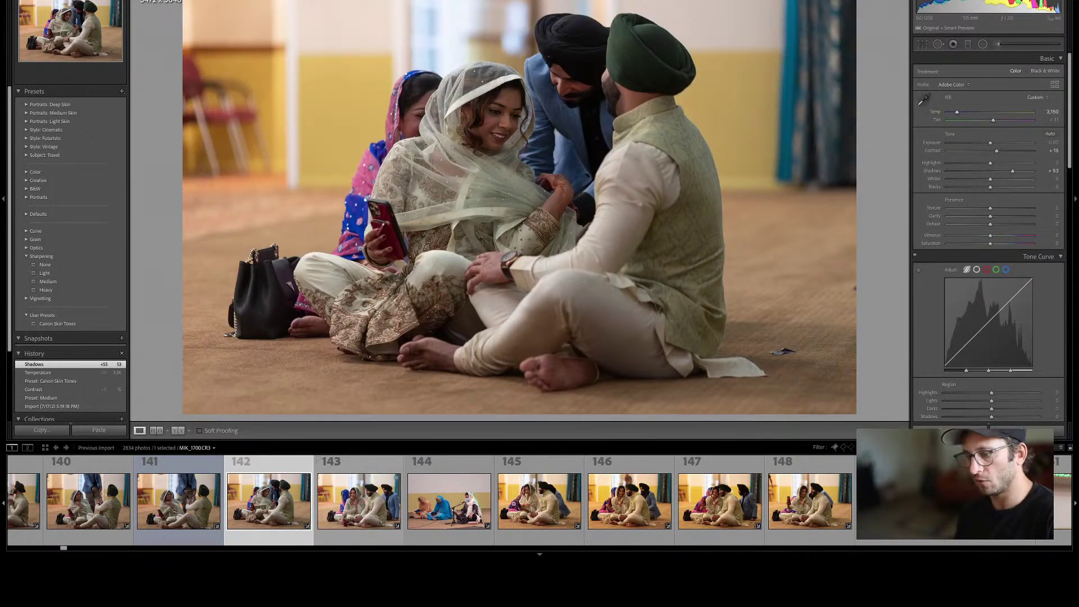
pyautogui.click(516, 502)
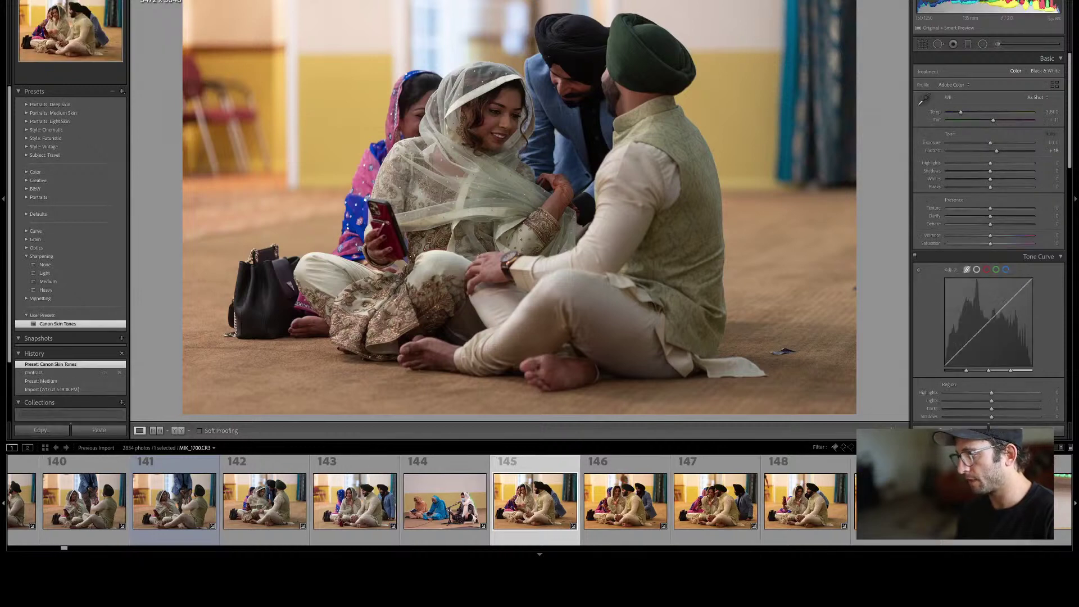
# Set Temp to 3,150 on the six photos numbered 145 to 150 with Auto Sync and deselect them.
pyautogui.hotkey('shift', 'Right')
pyautogui.hotkey('shift', 'Right')
pyautogui.hotkey('shift', 'Right')
pyautogui.hotkey('shift', 'Right')
pyautogui.hotkey('shift', 'Right')
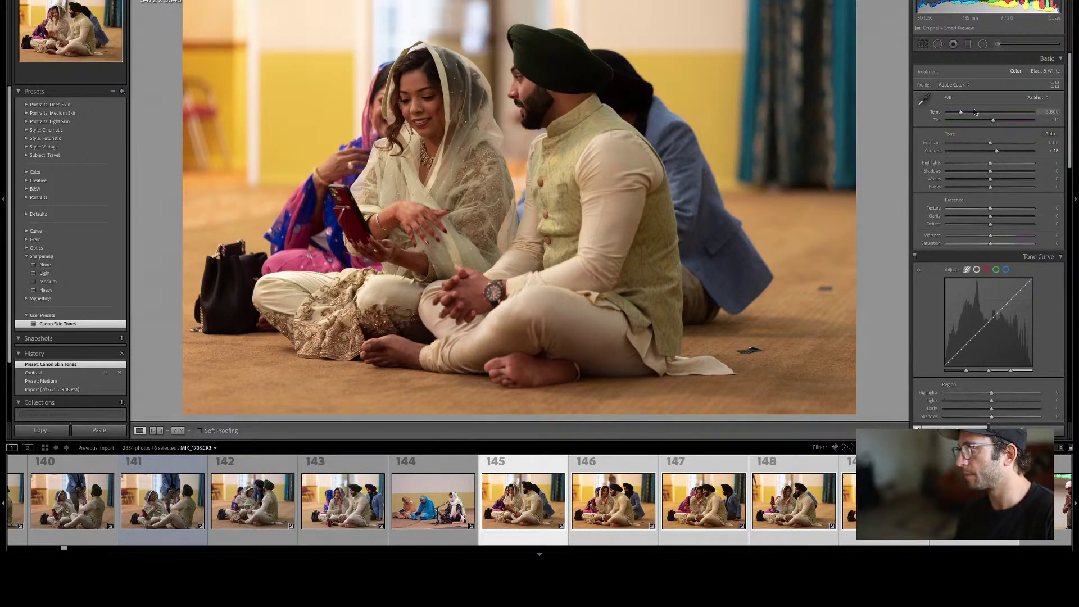
pyautogui.scroll(-5, 975, 111)
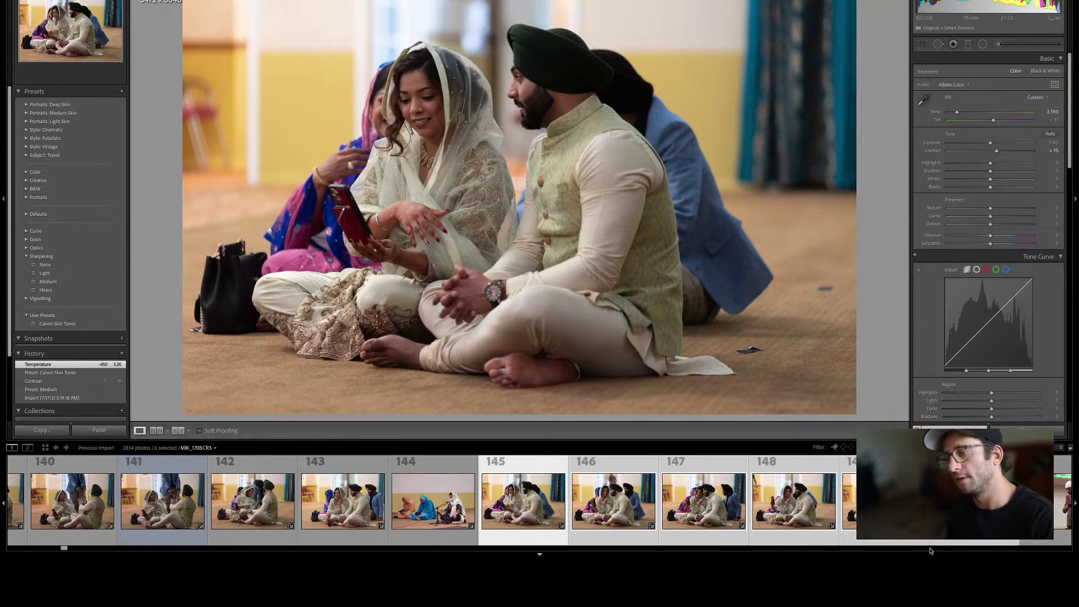
pyautogui.hotkey('ctrl', 'd')
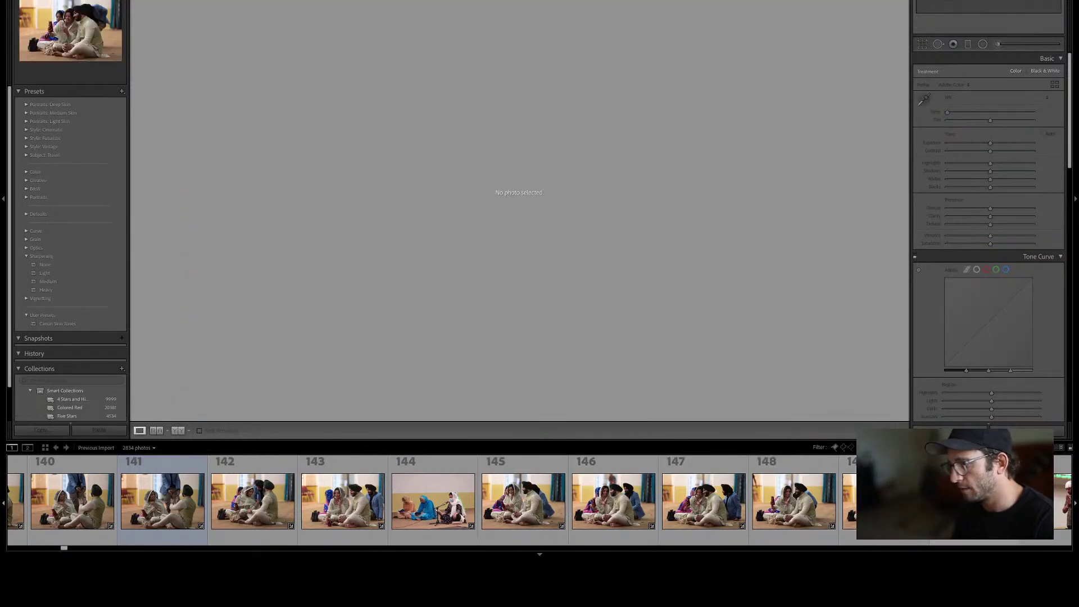
# Compare the two shots of the man praying in a camouflage shirt, MIK_1709.CR3 and MIK_1710.CR3.
pyautogui.click(539, 501)
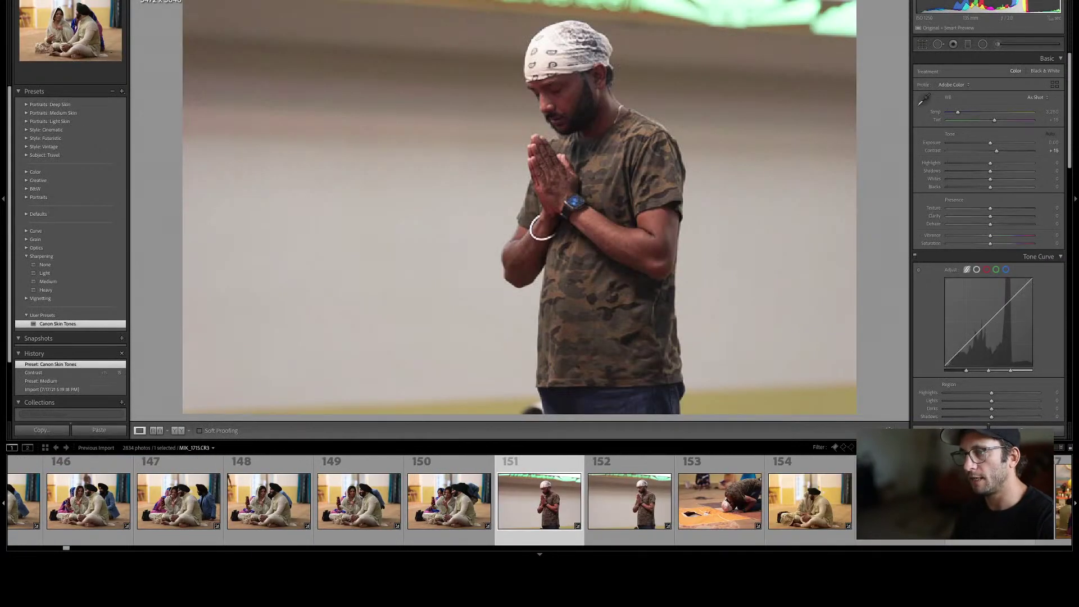
pyautogui.press('Right')
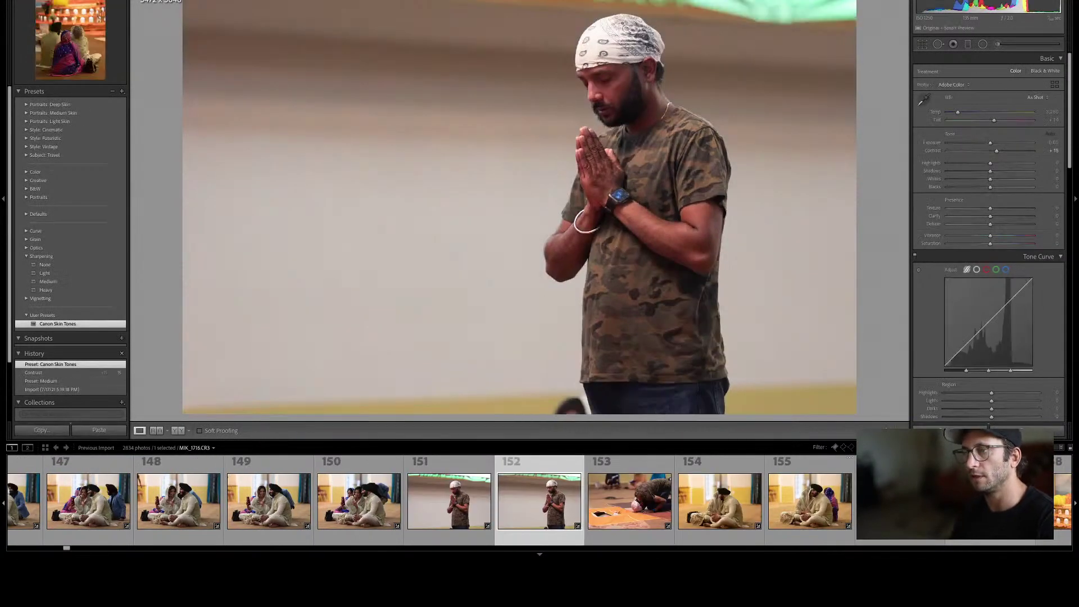
pyautogui.press('Left')
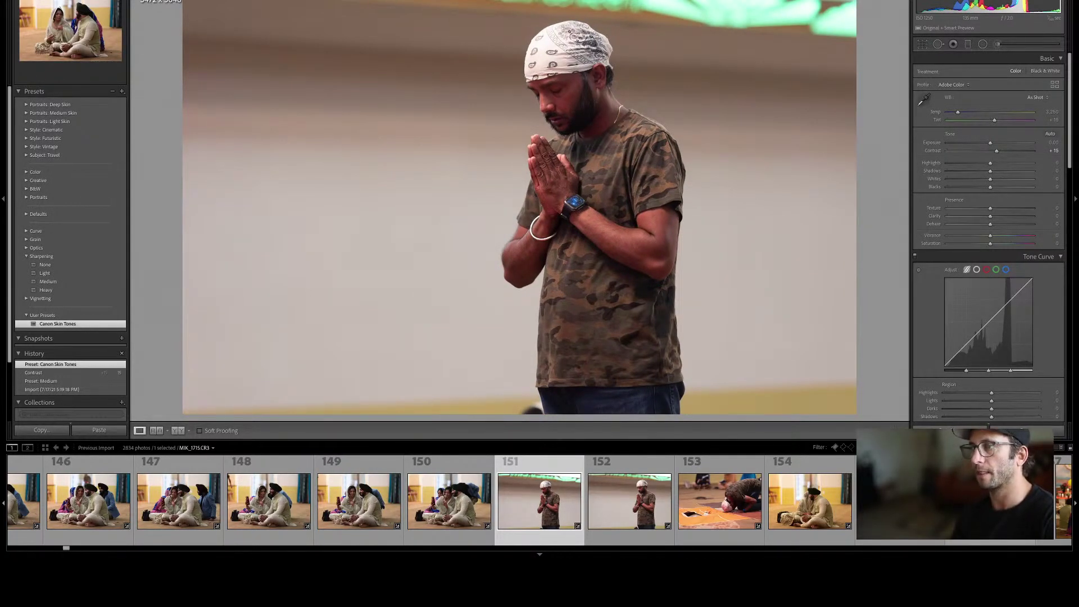
pyautogui.press('Right')
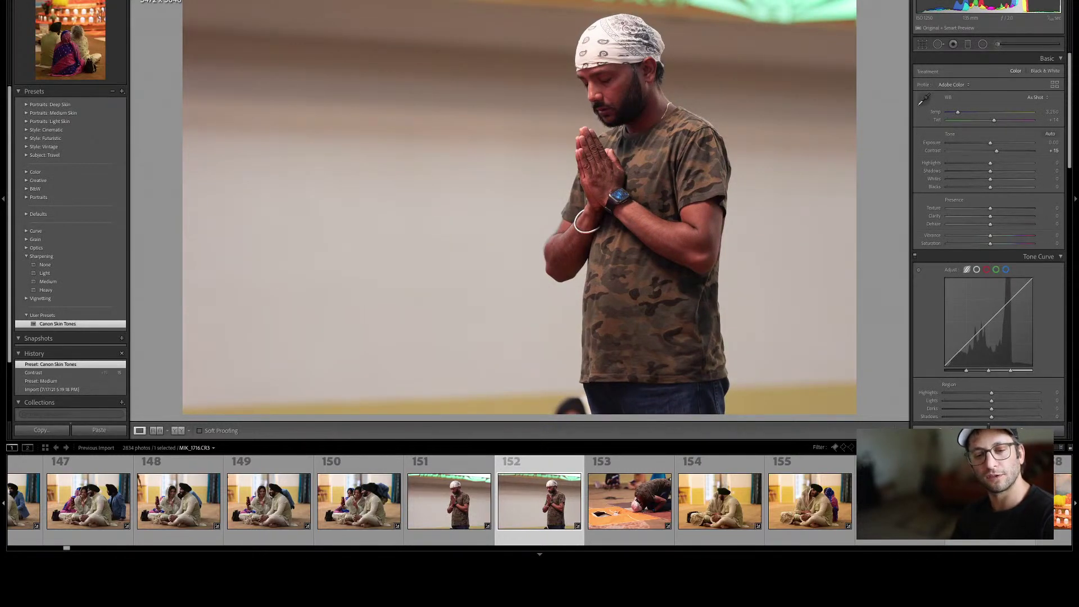
pyautogui.press('Left')
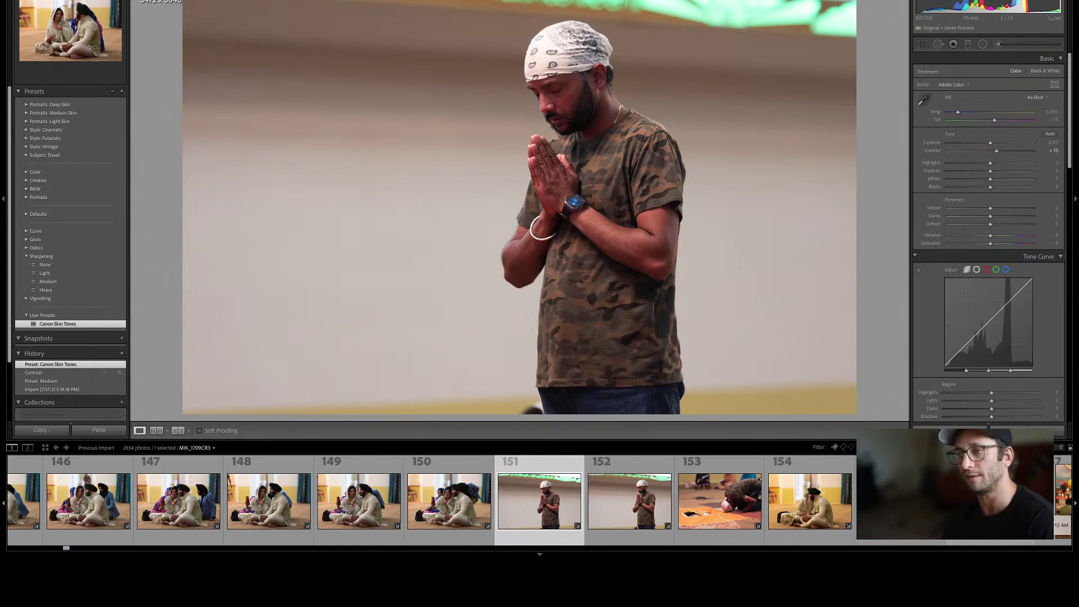
# Crop MIK_1709.CR3 to a vertical frame around the praying man, keeping the original aspect ratio.
pyautogui.press('r')
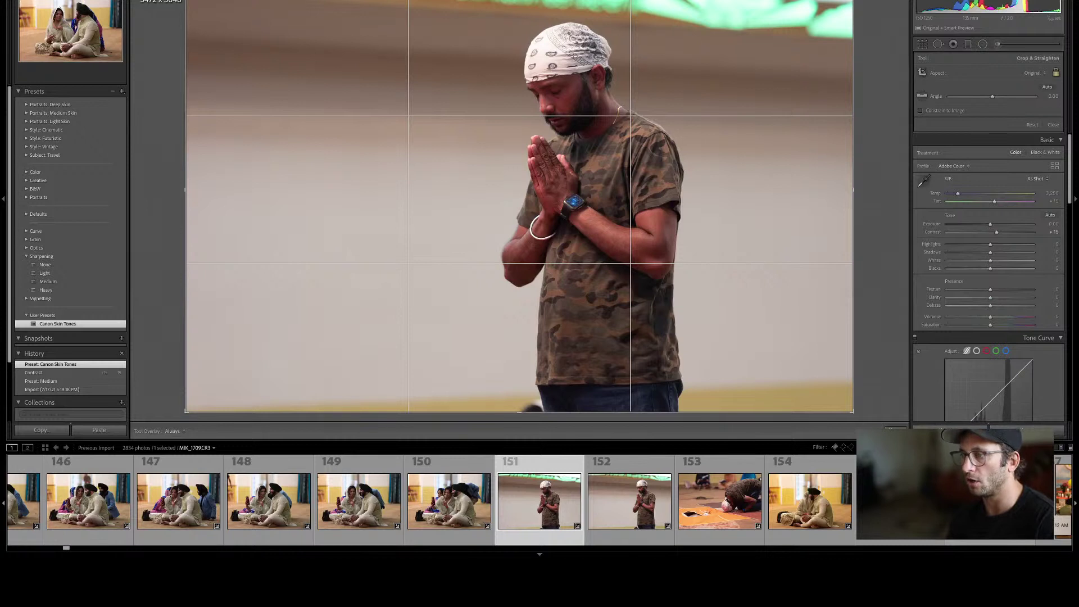
pyautogui.press('x')
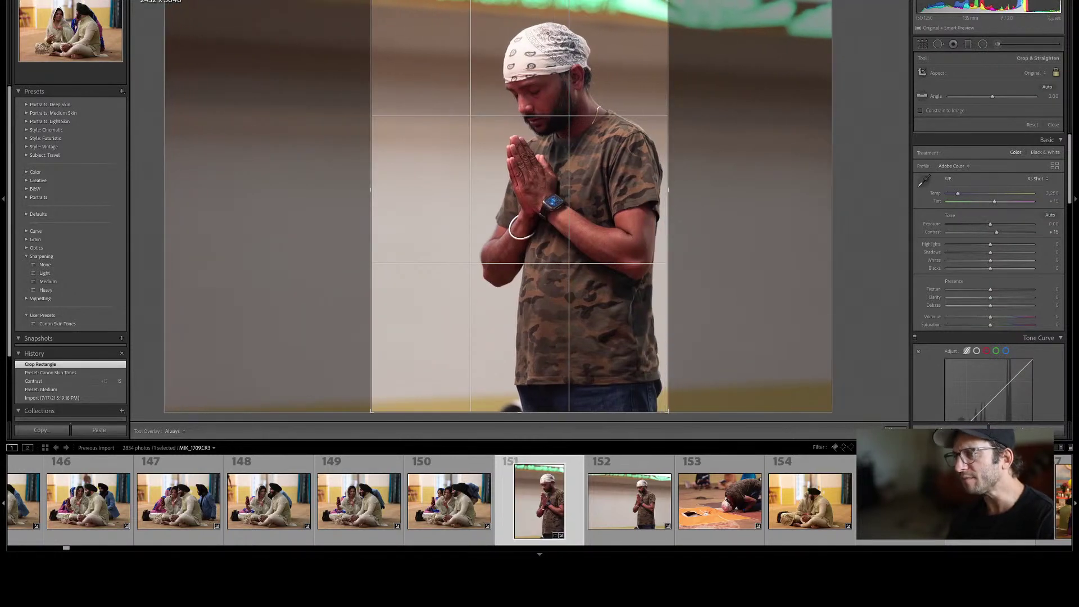
pyautogui.press('Return')
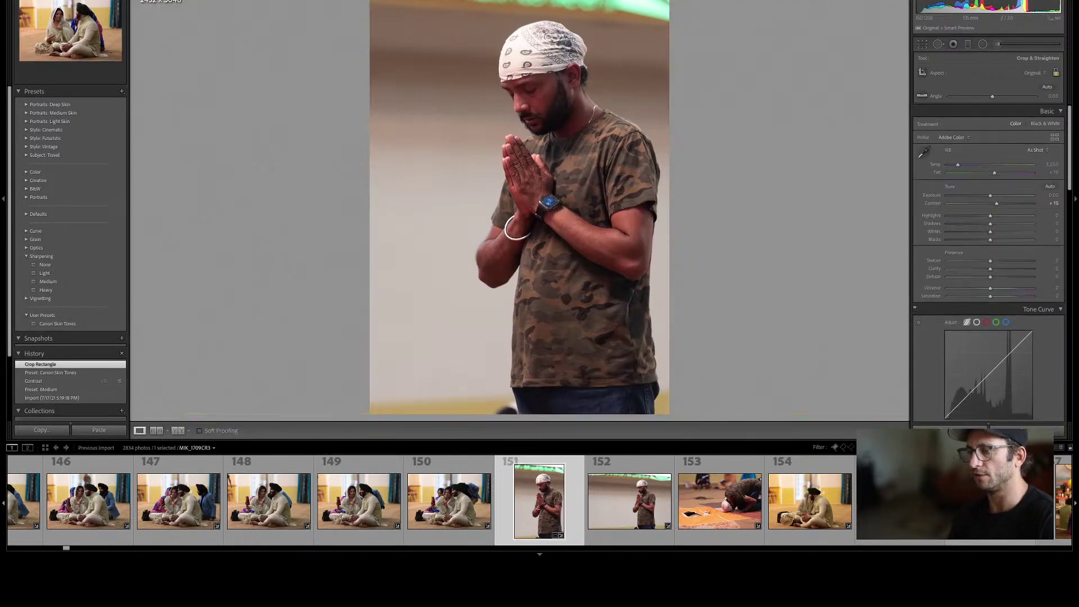
# Try a black-and-white conversion on MIK_1709.CR3 and switch it back to color.
pyautogui.press('v')
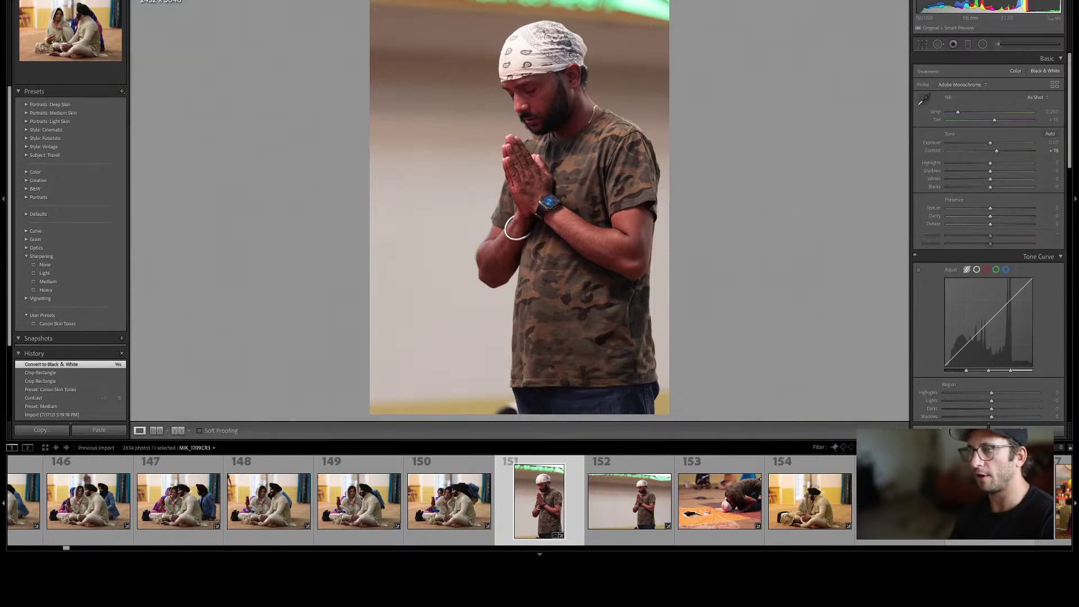
pyautogui.press('v')
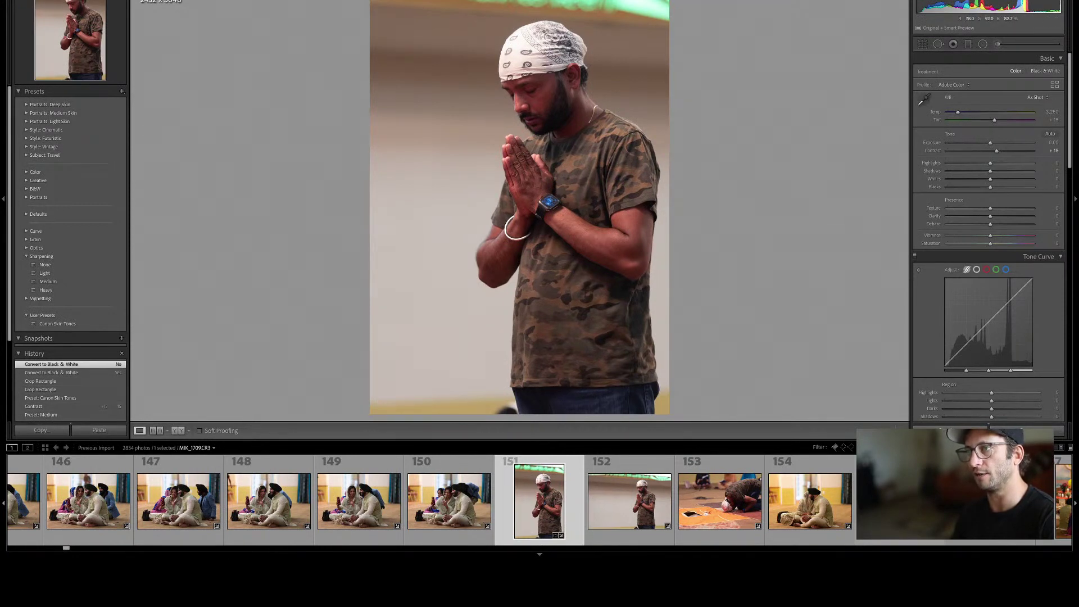
# Review MIK_1711.CR3 and its neighbouring photos in the grid.
pyautogui.click(702, 490)
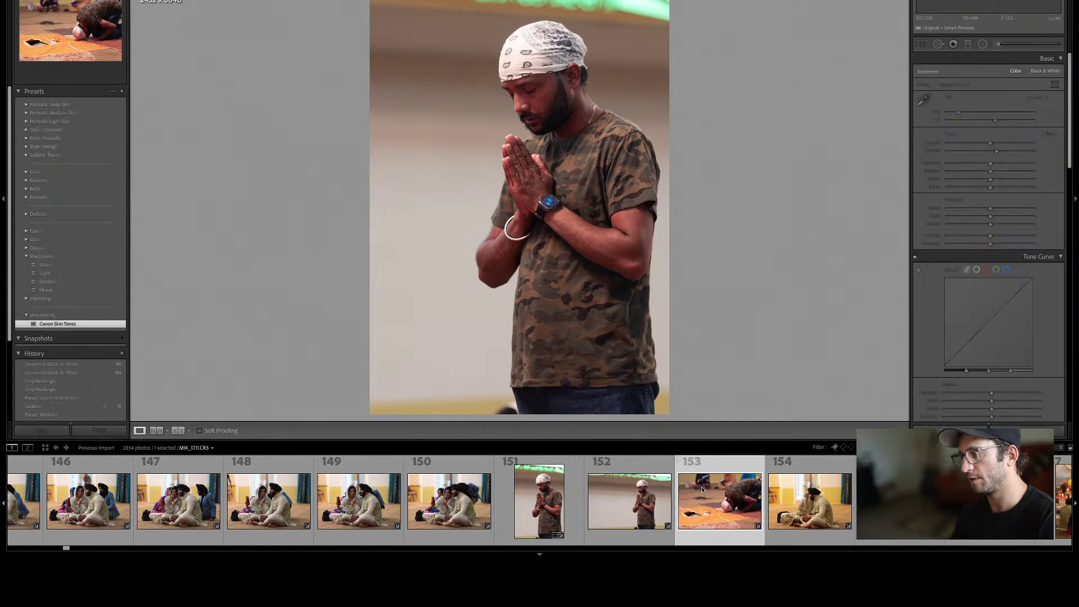
pyautogui.press('g')
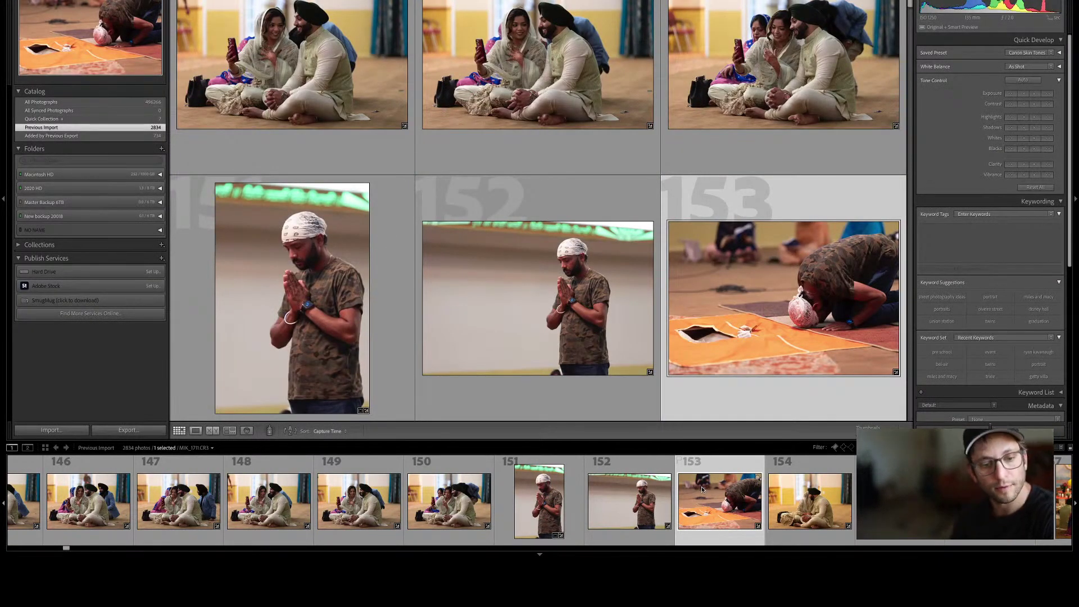
pyautogui.press('Left')
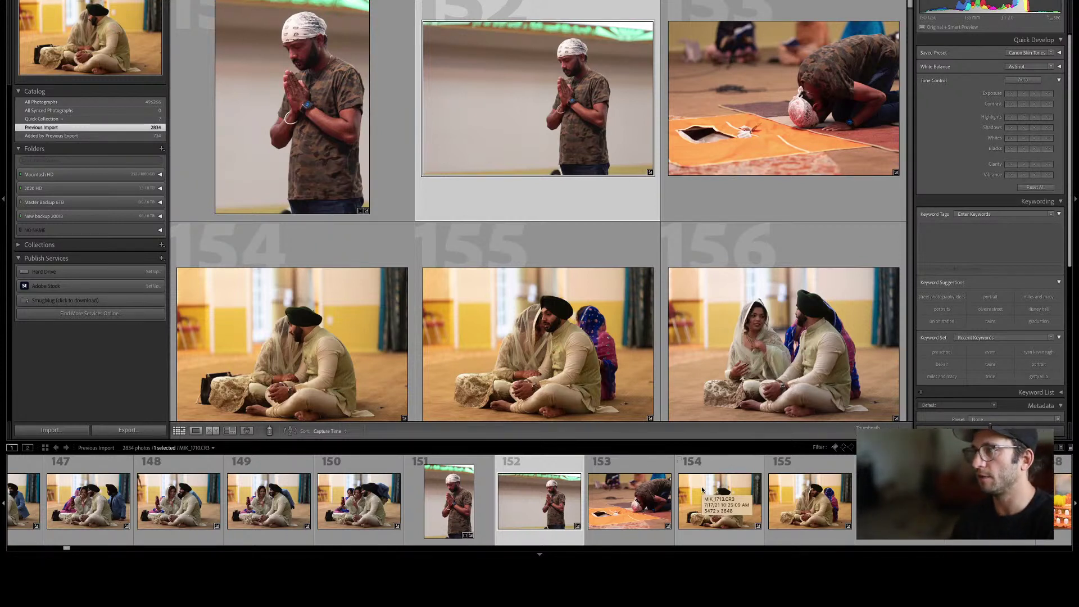
pyautogui.click(776, 97)
pyautogui.scroll(-1, 568, 239)
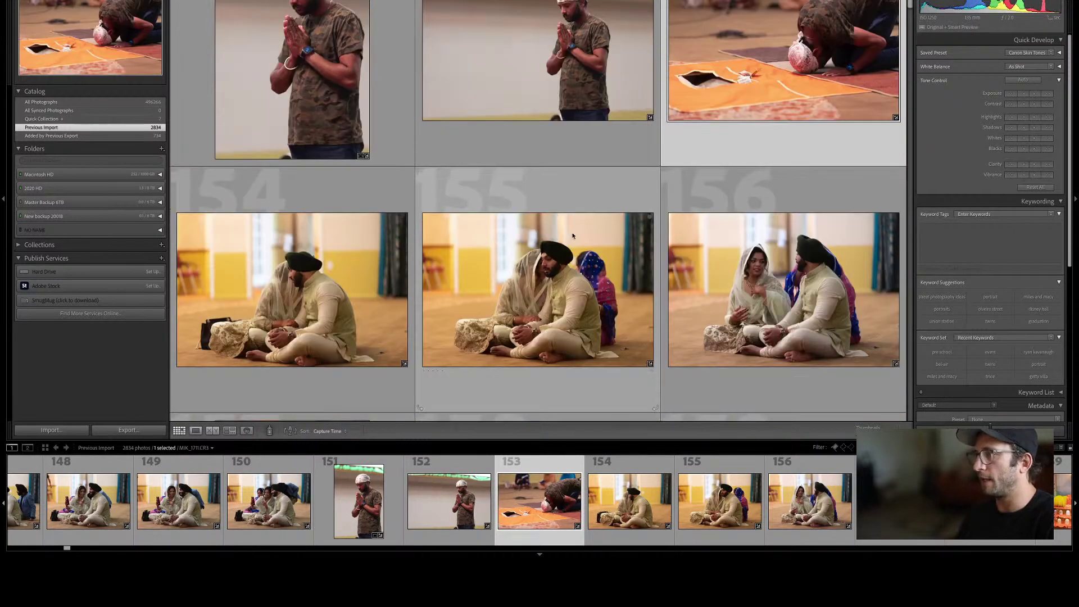
pyautogui.scroll(1, 570, 234)
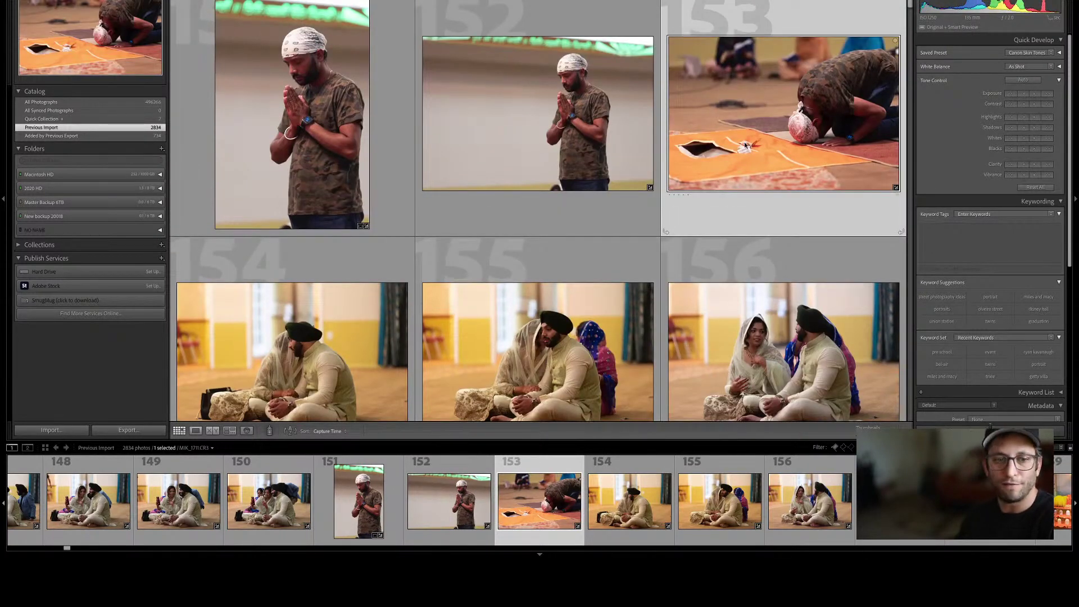
pyautogui.press('Left')
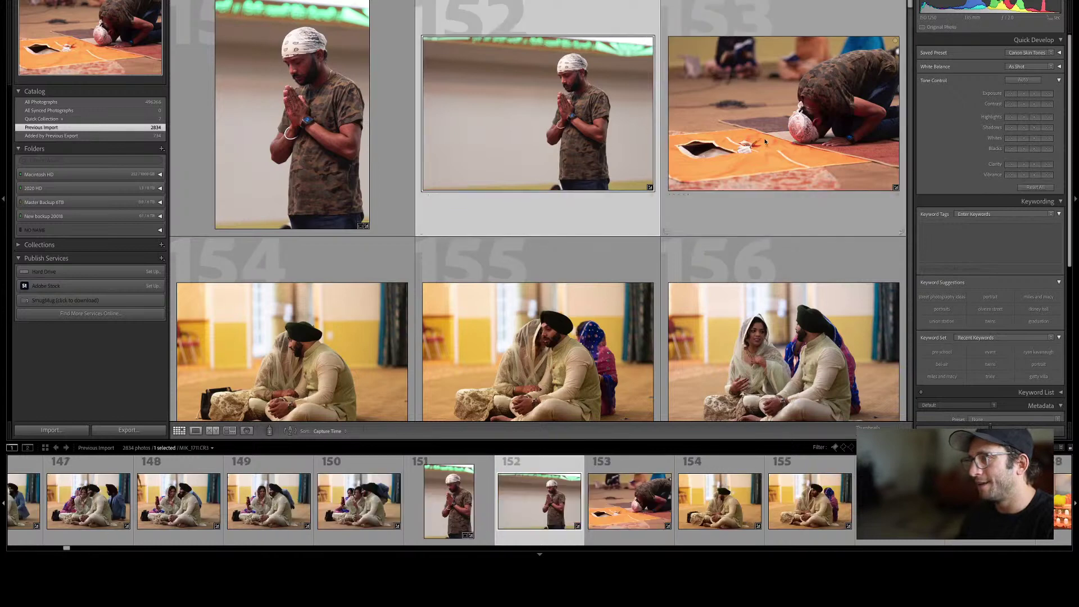
pyautogui.scroll(-2, 659, 266)
pyautogui.scroll(2, 557, 245)
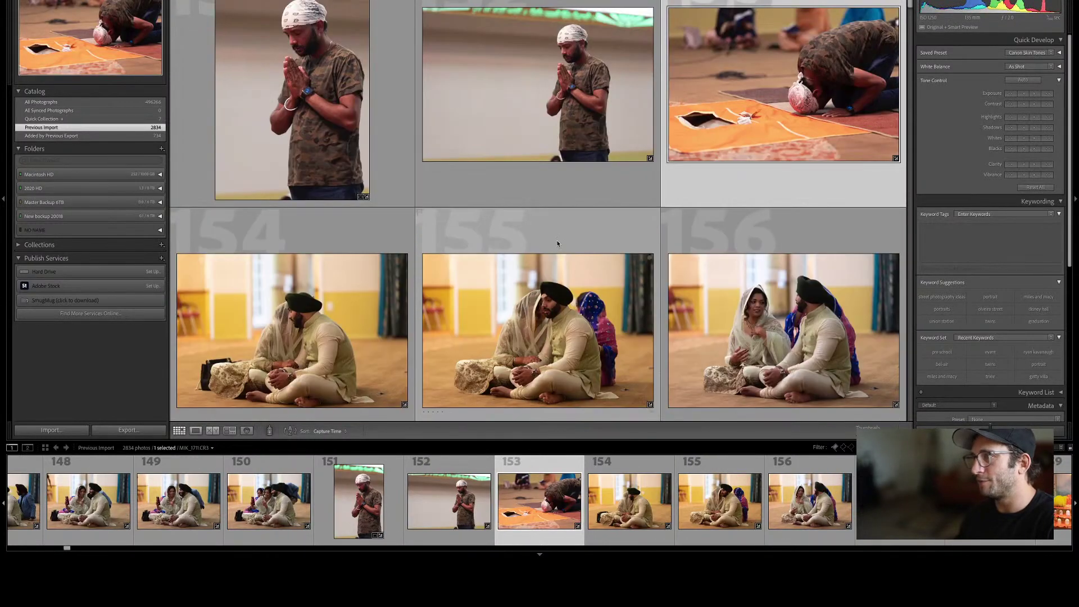
pyautogui.scroll(-2, 557, 244)
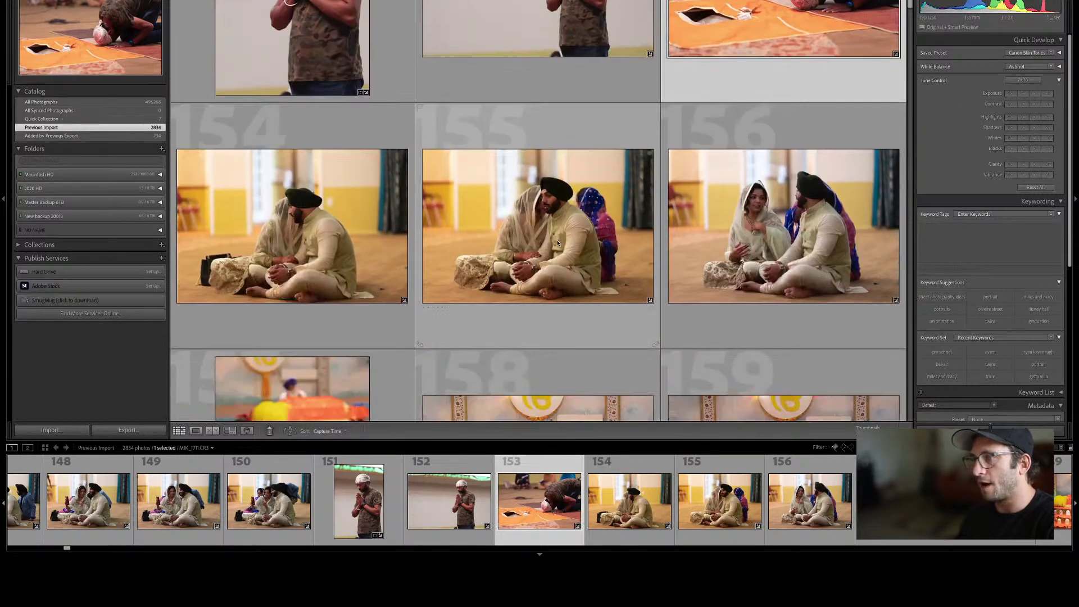
# Select the three shots of the seated couple, MIK_1713.CR3 to MIK_1715.CR3, and sample their white balance from the pale background wall.
pyautogui.press('Right')
pyautogui.scroll(-3, 552, 264)
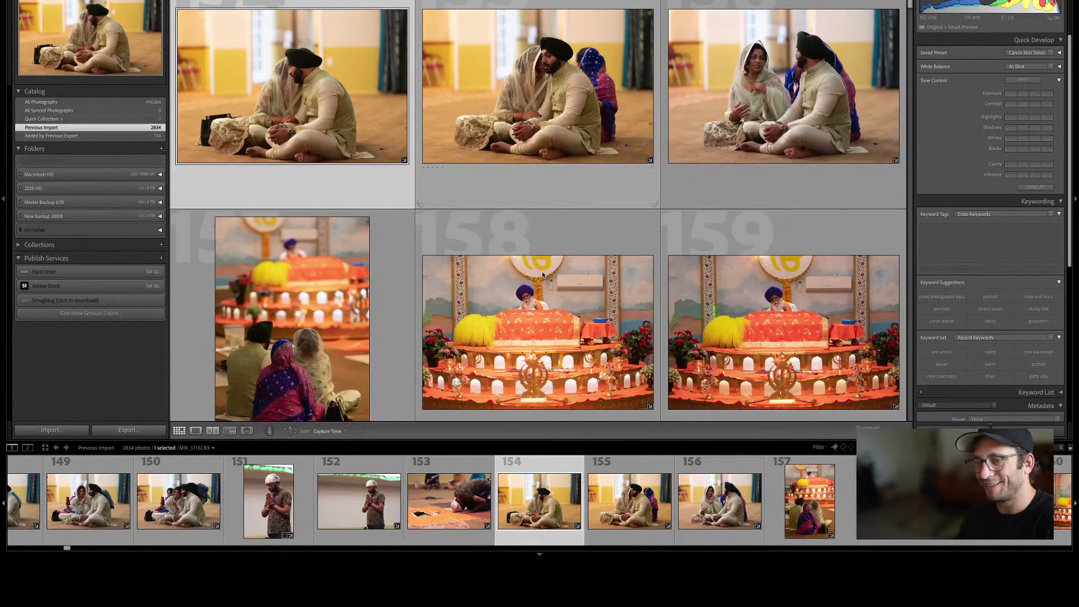
pyautogui.keyDown('shift'); pyautogui.click(739, 116); pyautogui.keyUp('shift')
pyautogui.press('d')
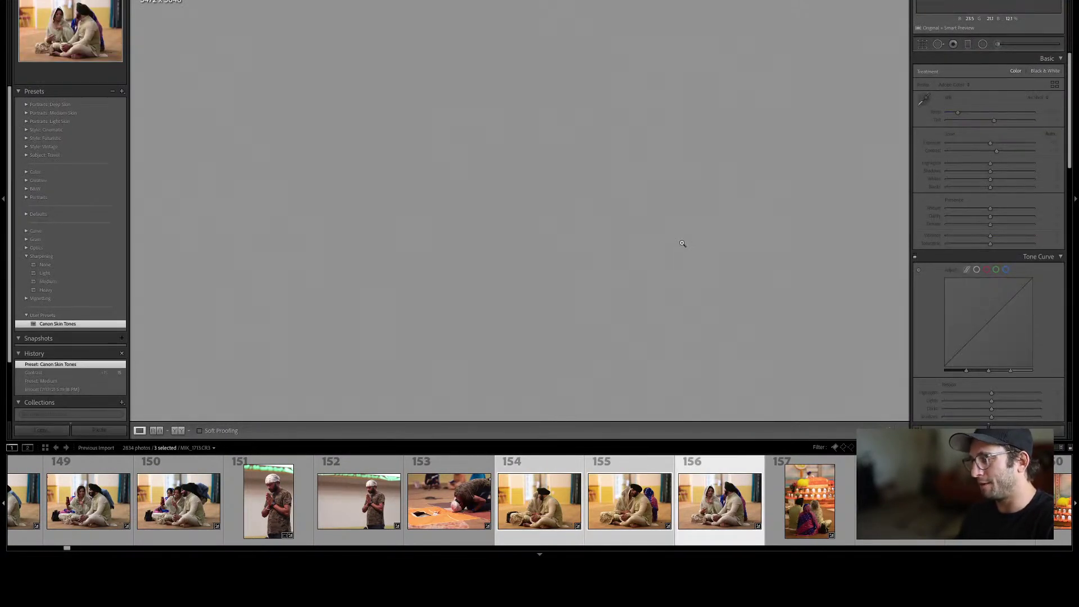
pyautogui.press('w')
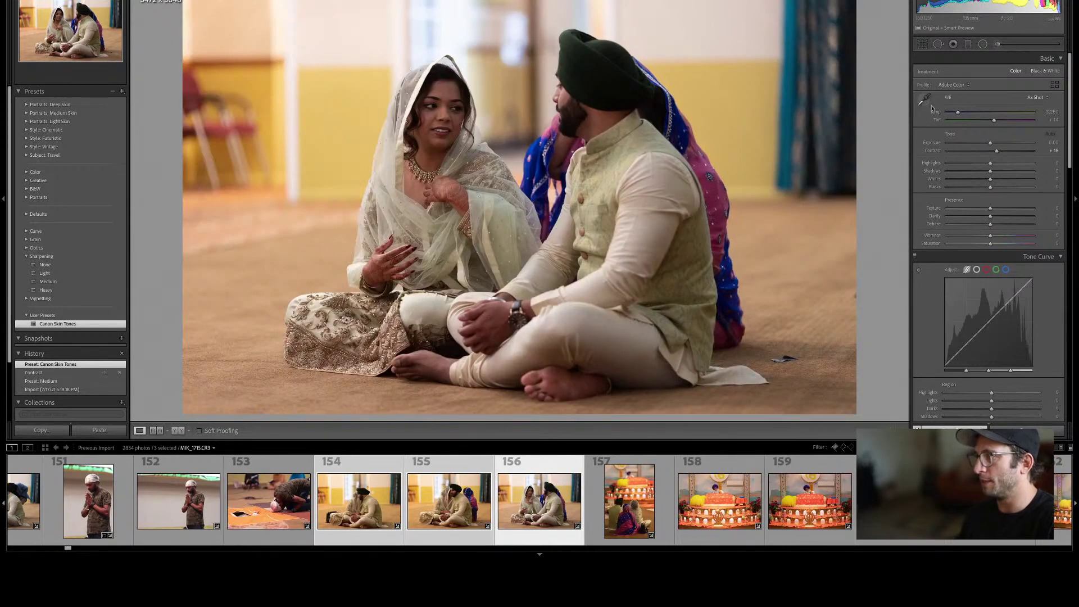
pyautogui.click(678, 28)
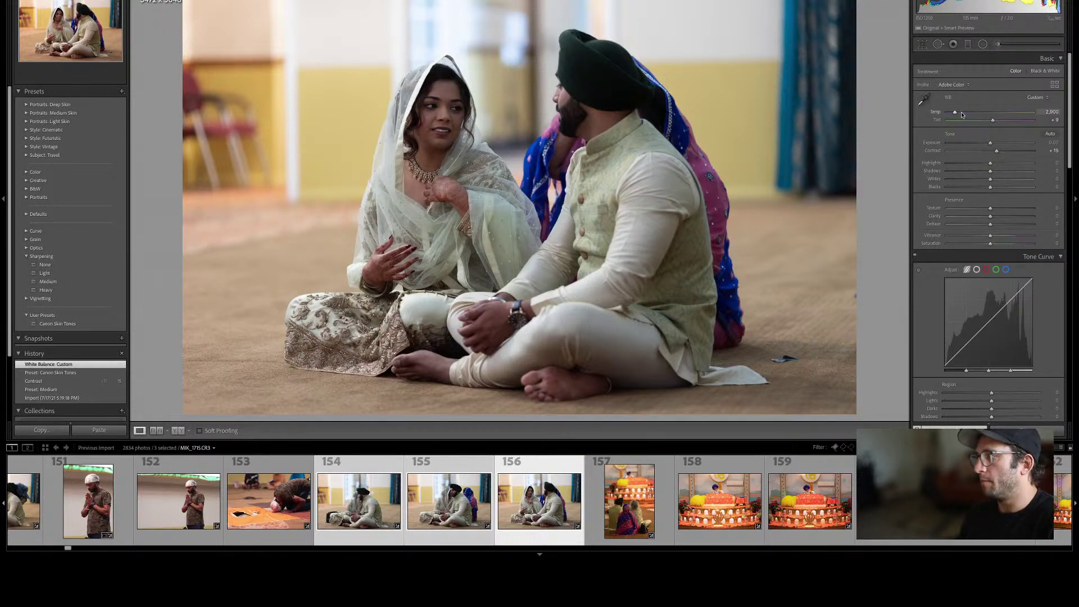
# Warm the white balance temperature of the three selected couple photos to about 3,160.
pyautogui.scroll(5, 961, 115)
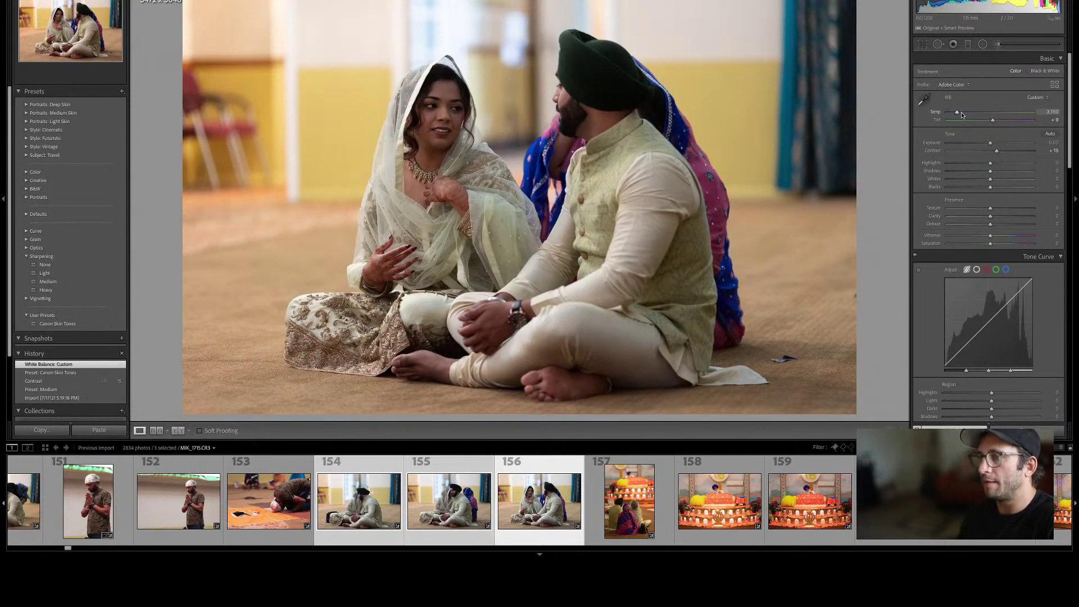
pyautogui.scroll(-1, 961, 116)
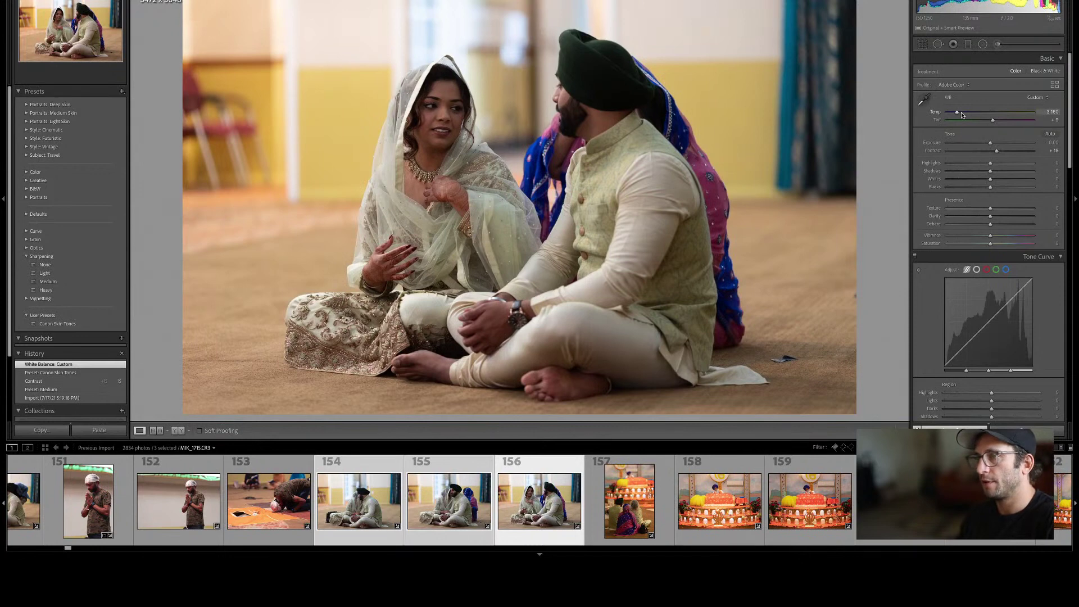
pyautogui.scroll(1, 962, 115)
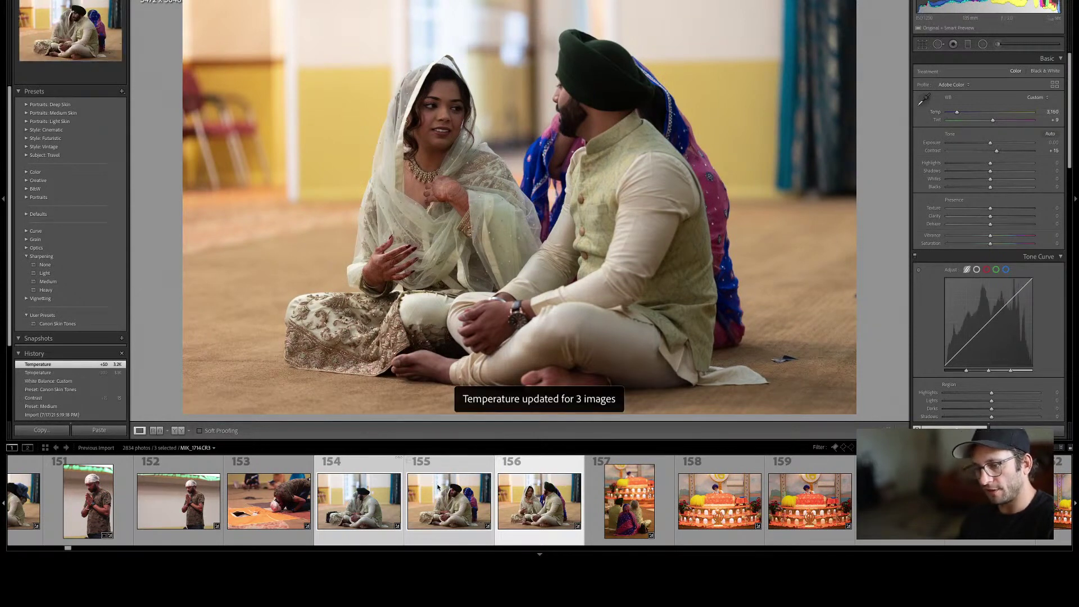
# Reject MIK_1714.CR3 and filter the photos to show only flagged and unflagged ones, hiding rejects.
pyautogui.click(412, 498)
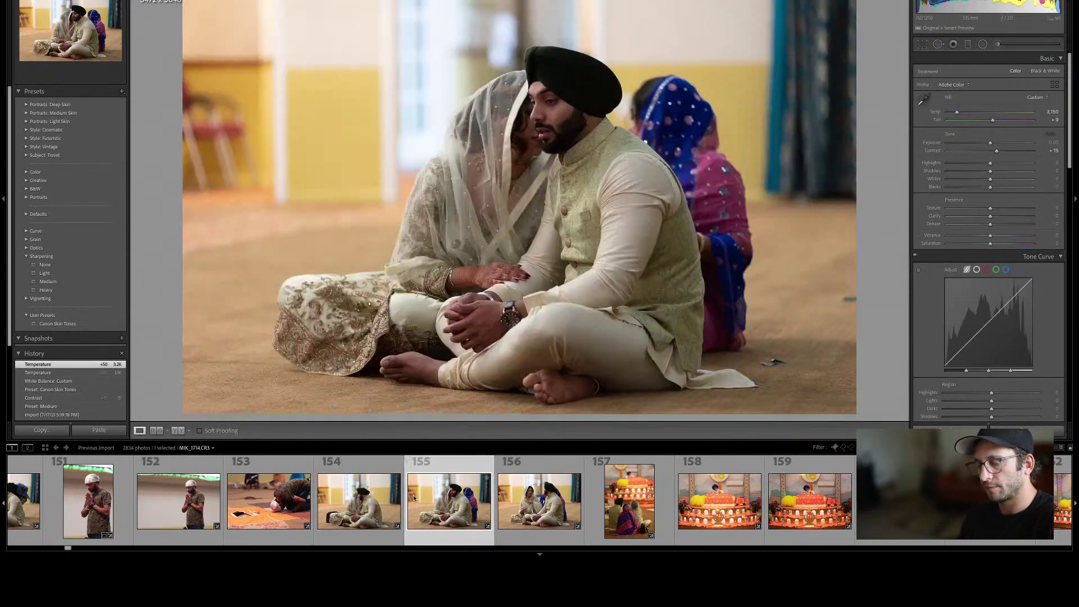
pyautogui.press('x')
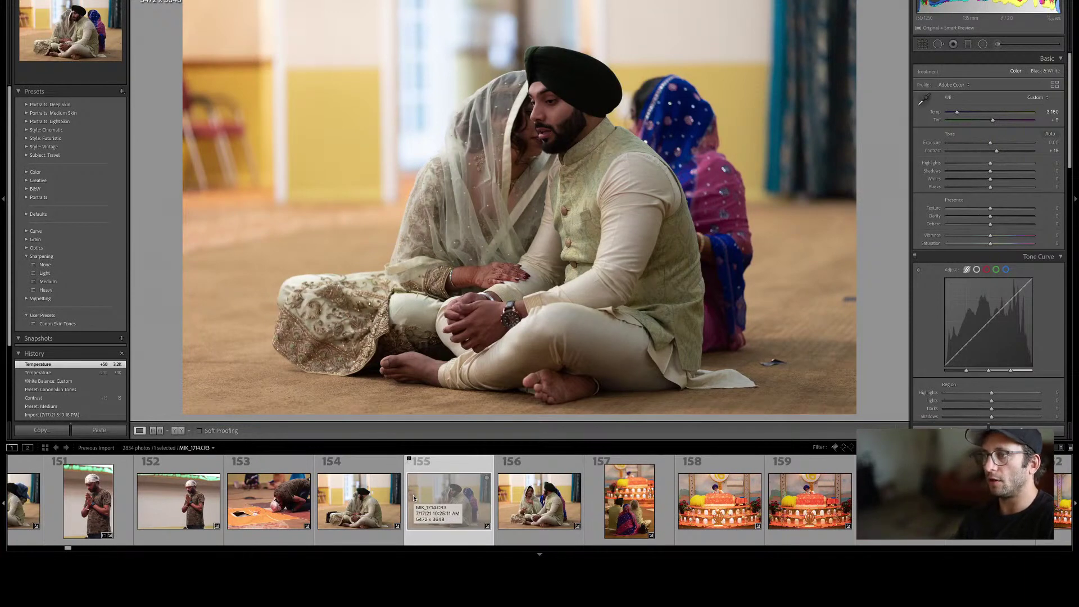
pyautogui.press('Left')
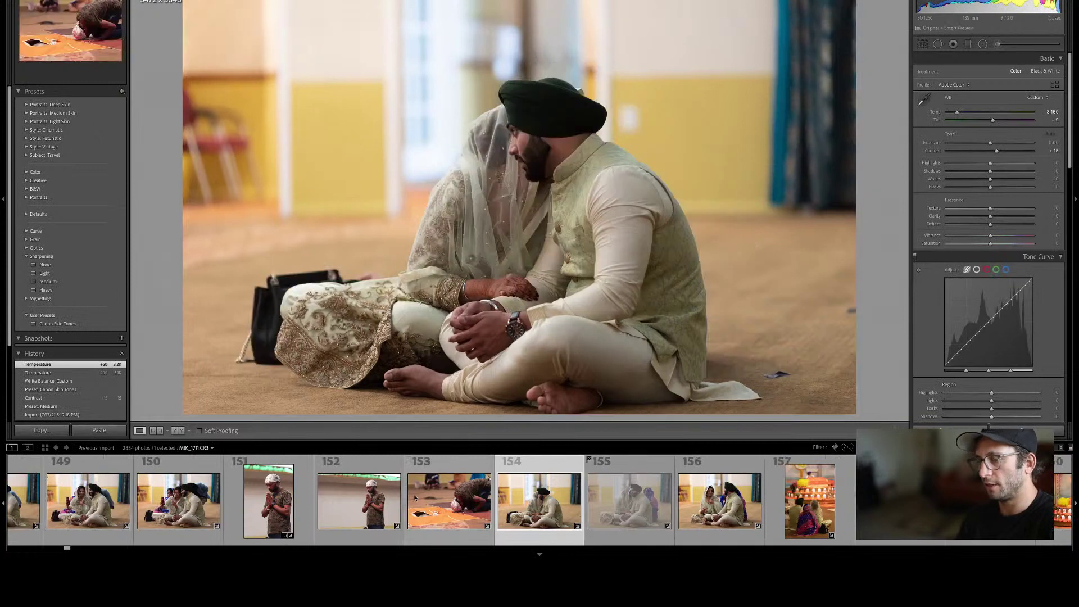
pyautogui.click(720, 500)
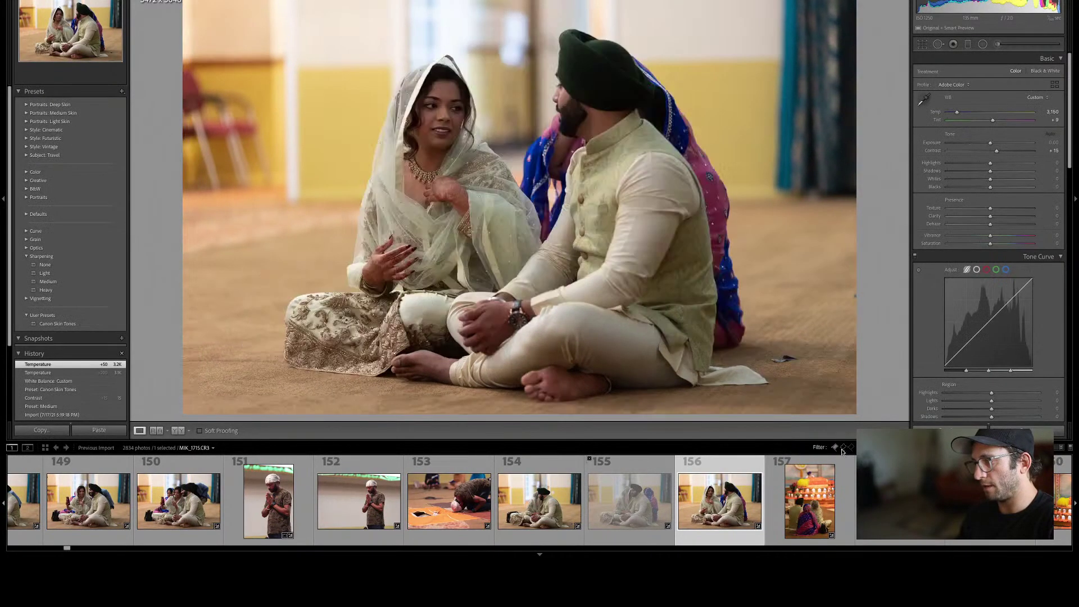
pyautogui.click(834, 448)
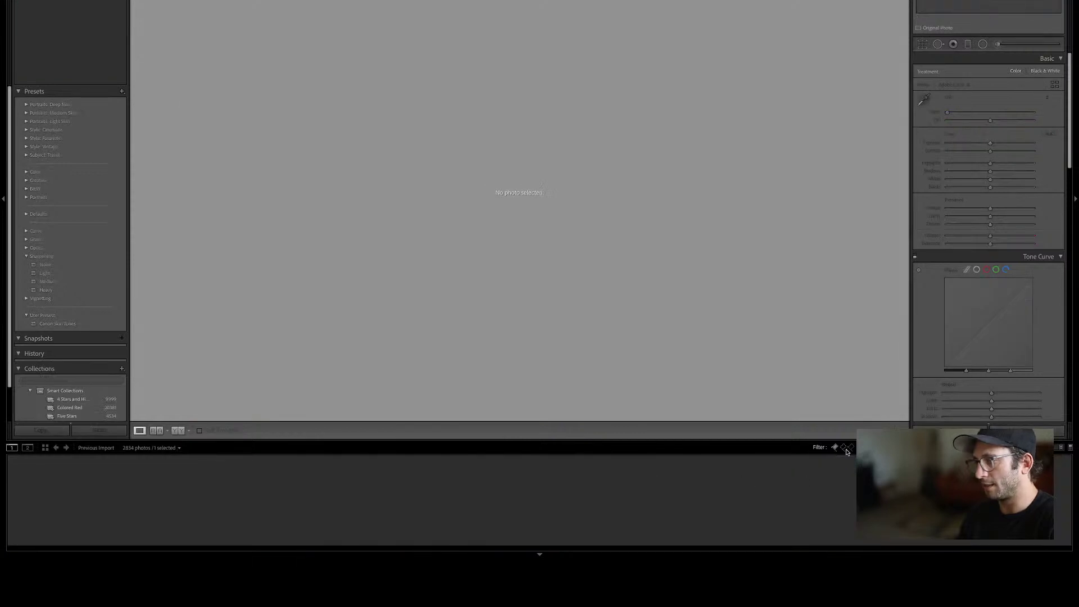
pyautogui.click(847, 449)
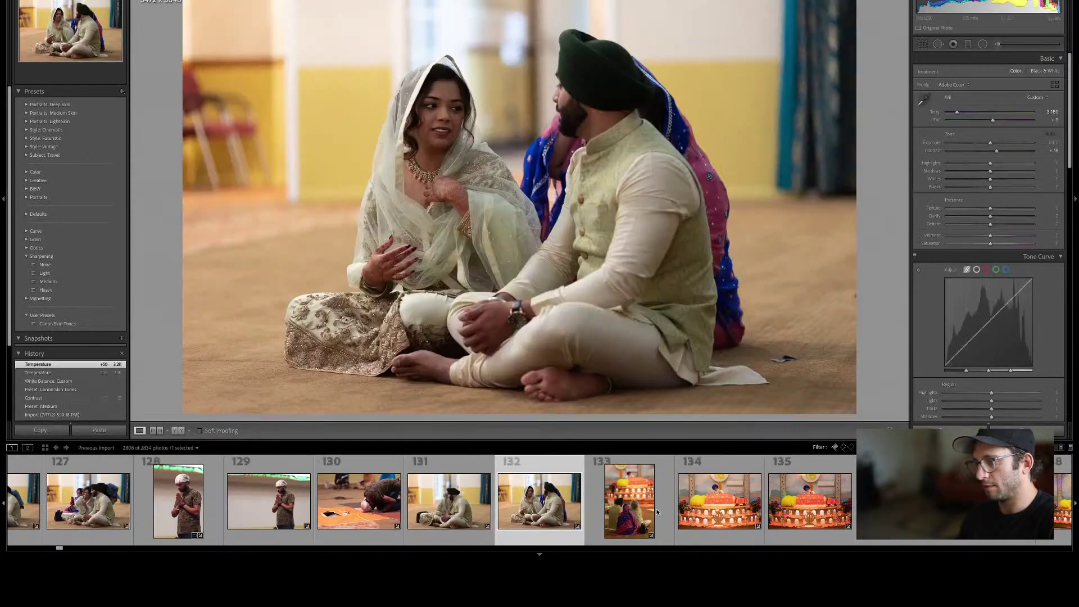
# Compare the two close shots of the orange-draped altar and reject MIK_1717.CR3.
pyautogui.click(656, 511)
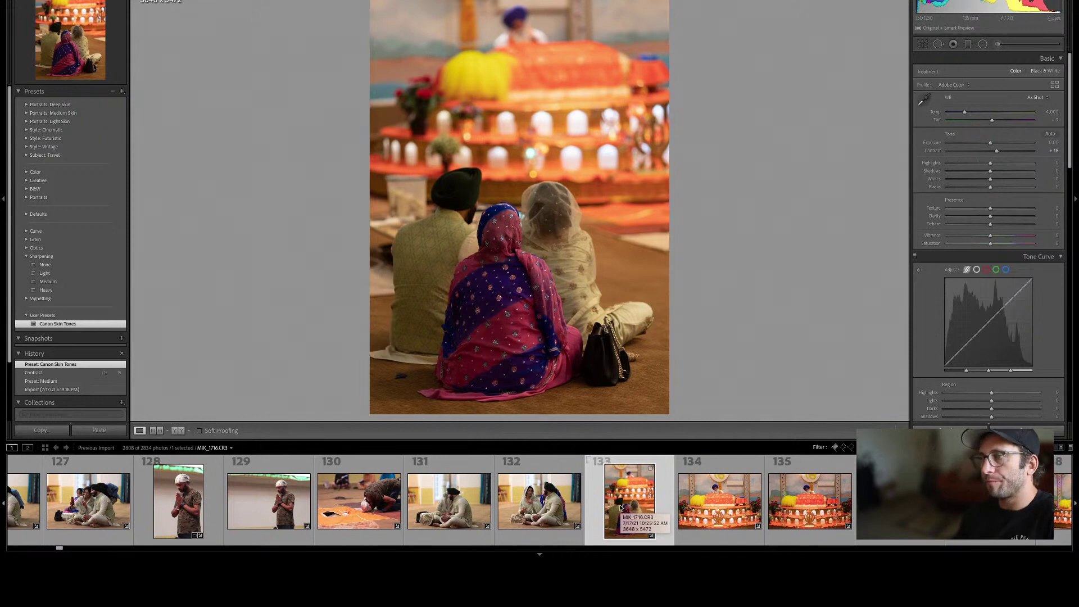
pyautogui.press('g')
pyautogui.press('Right')
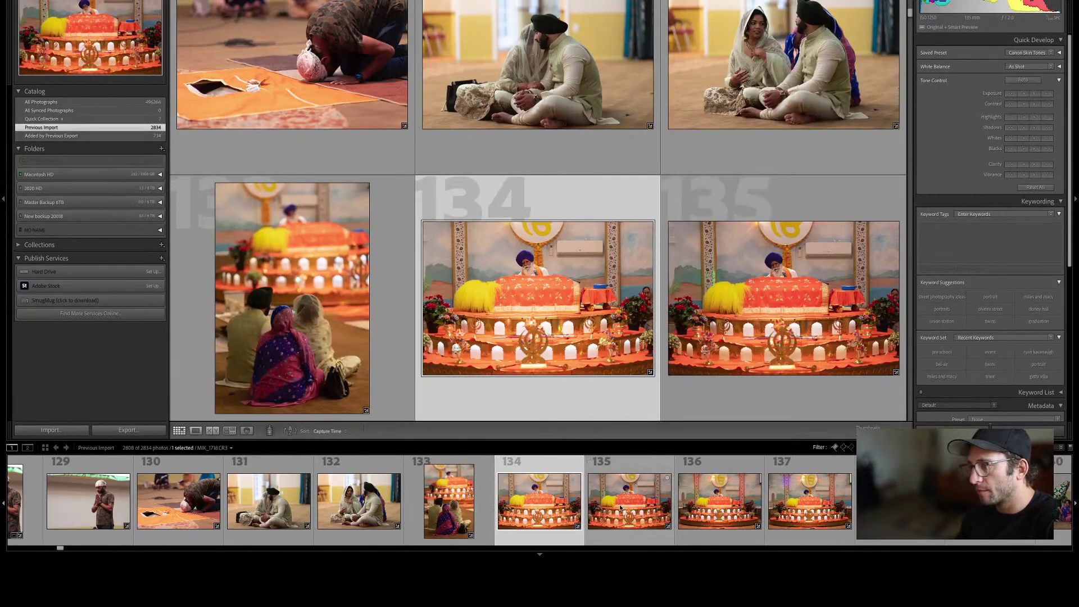
pyautogui.press('e')
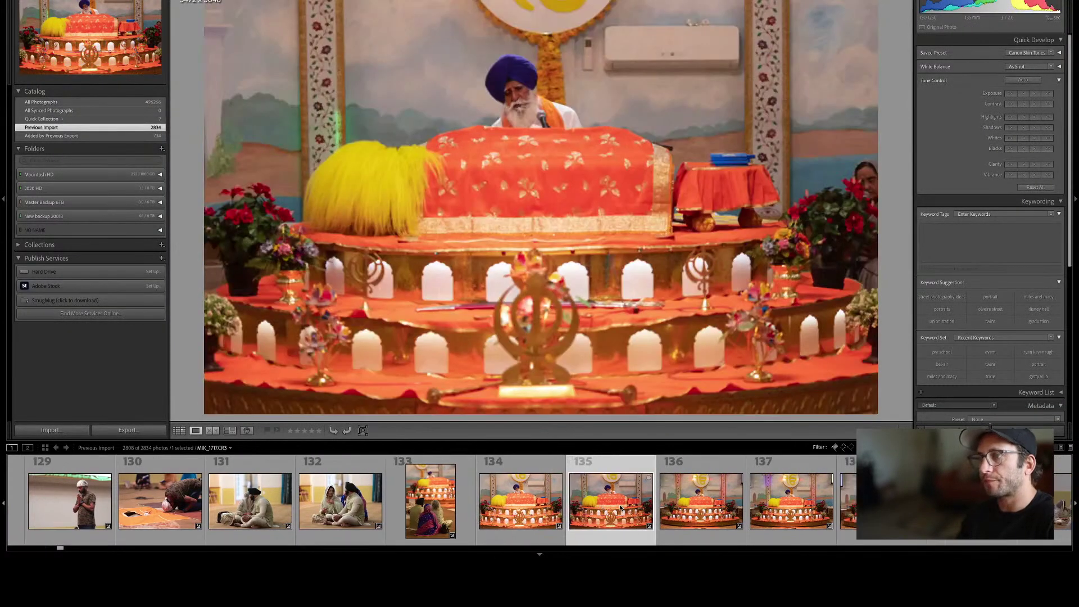
pyautogui.press('Left')
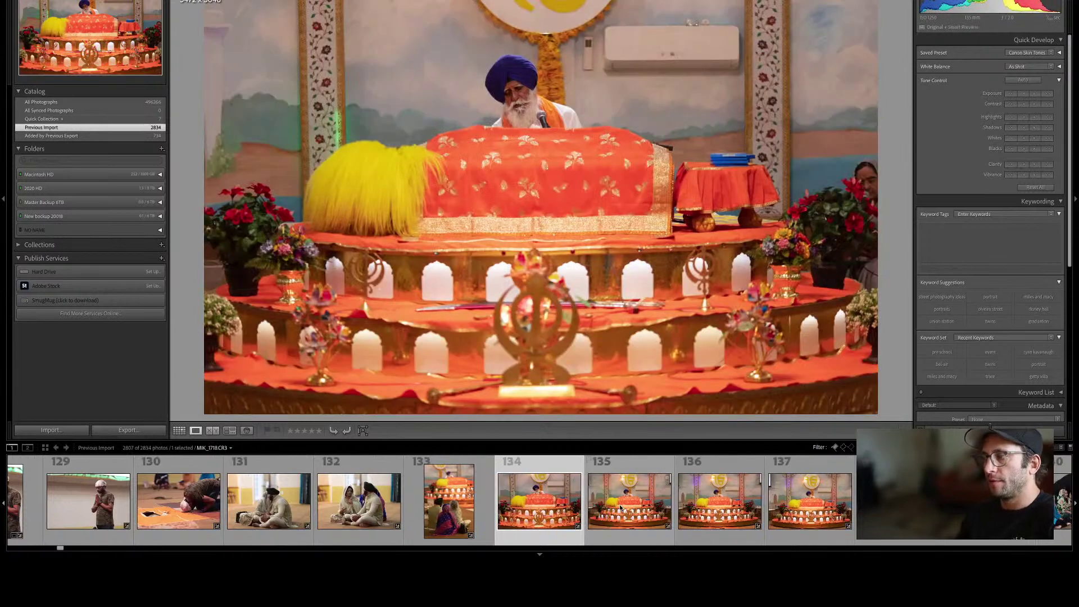
# Compare the altar photos MIK_1718.CR3 to MIK_1720.CR3 with each other and with the vertical MIK_1716.CR3.
pyautogui.press('Right')
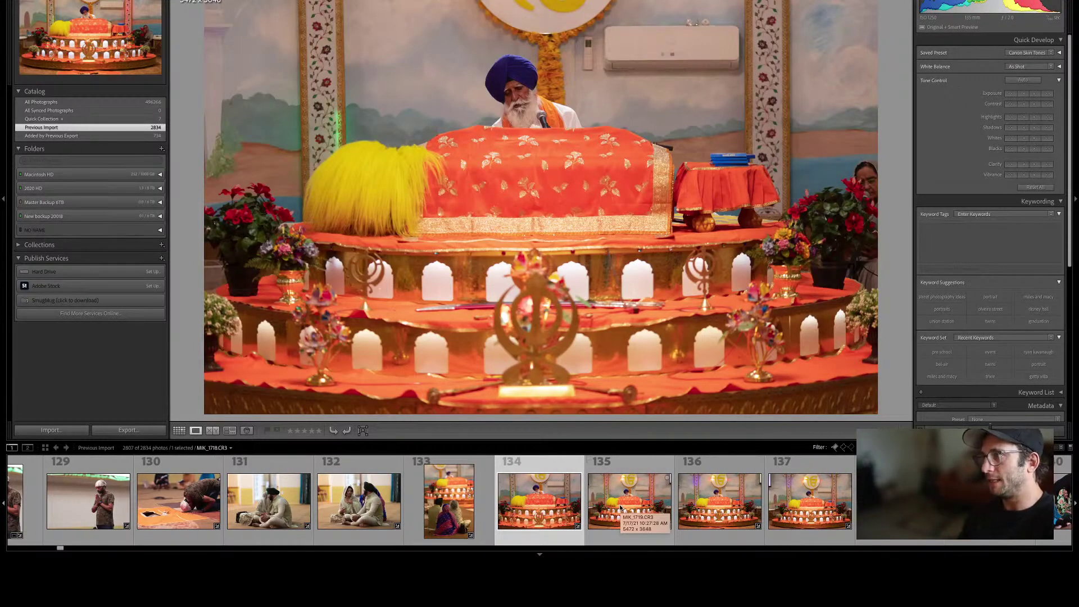
pyautogui.press('Left')
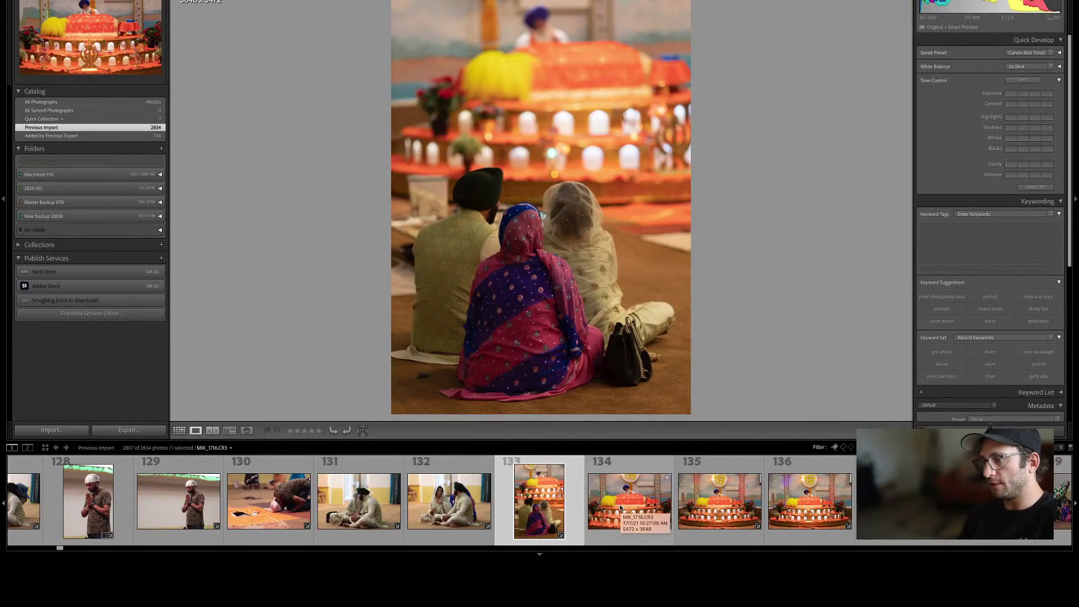
pyautogui.press('Right')
pyautogui.press('Left')
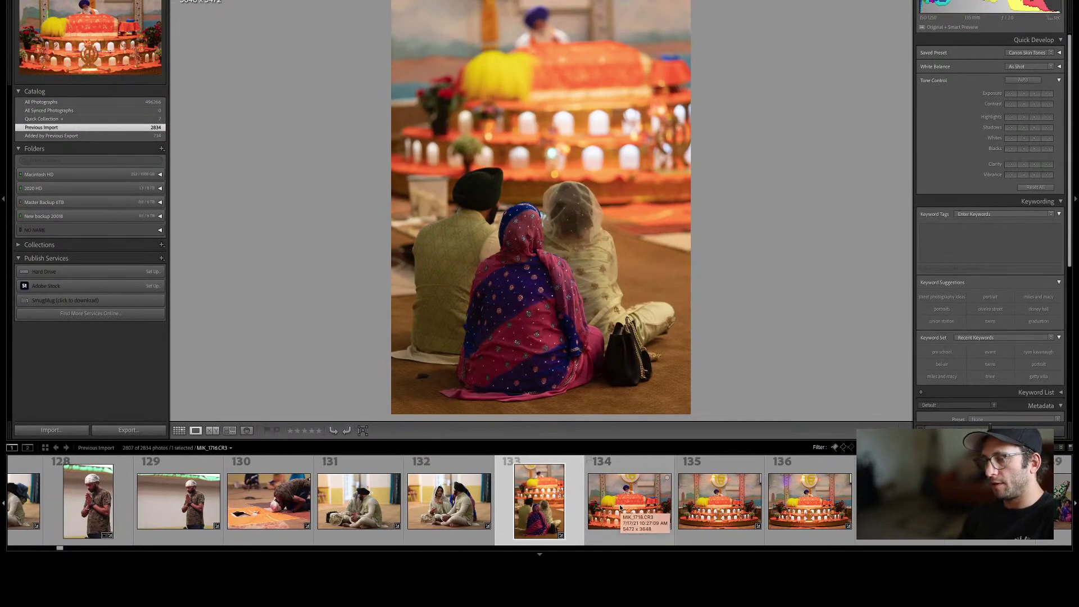
pyautogui.press('Right')
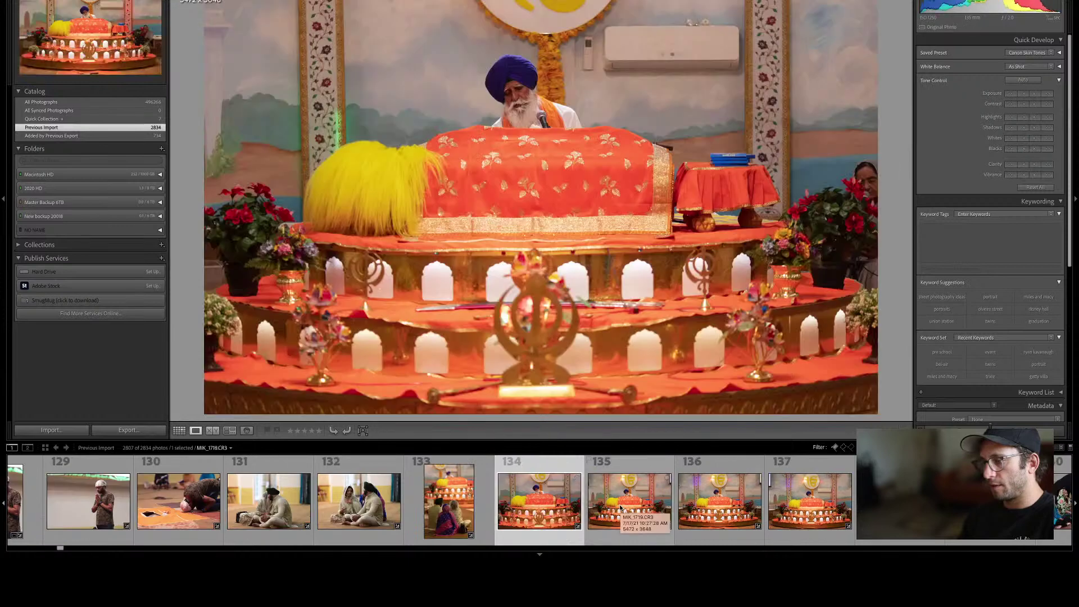
pyautogui.press('Left')
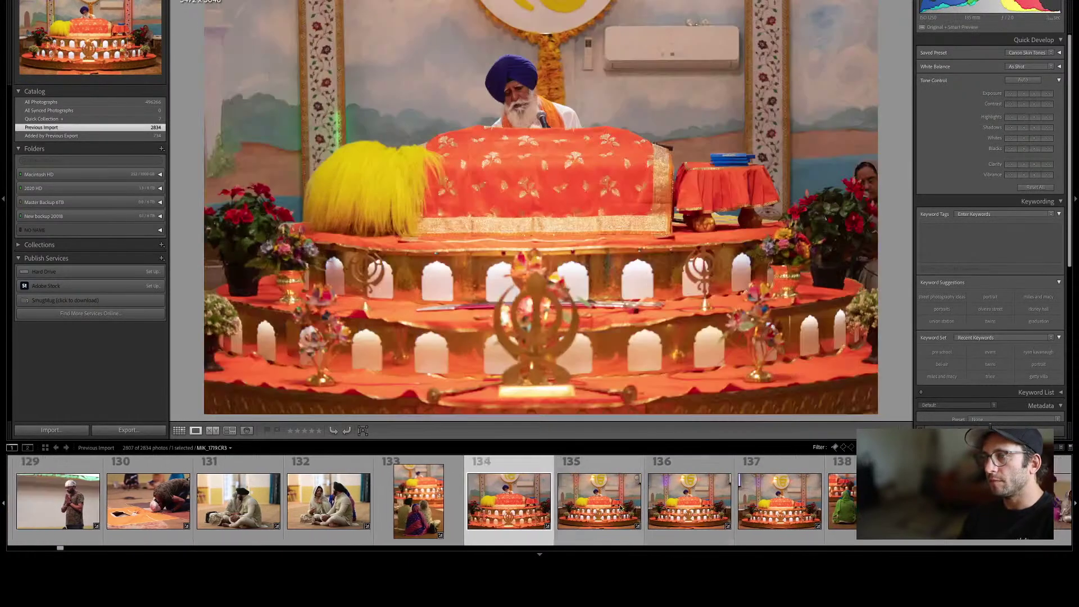
pyautogui.press('Right')
pyautogui.press('Right')
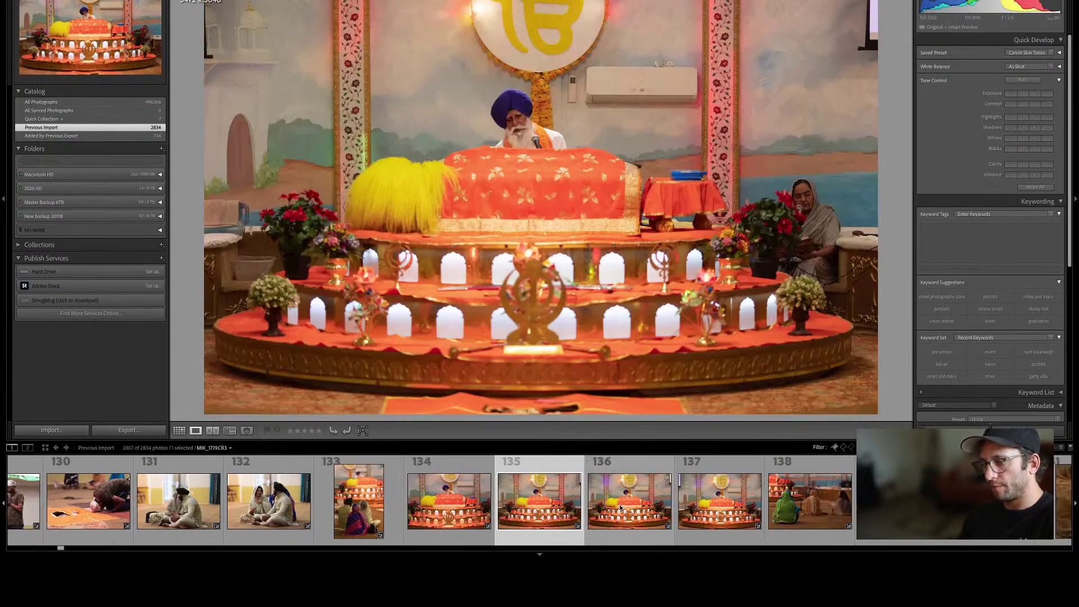
pyautogui.press('Left')
pyautogui.press('Right')
pyautogui.press('Left')
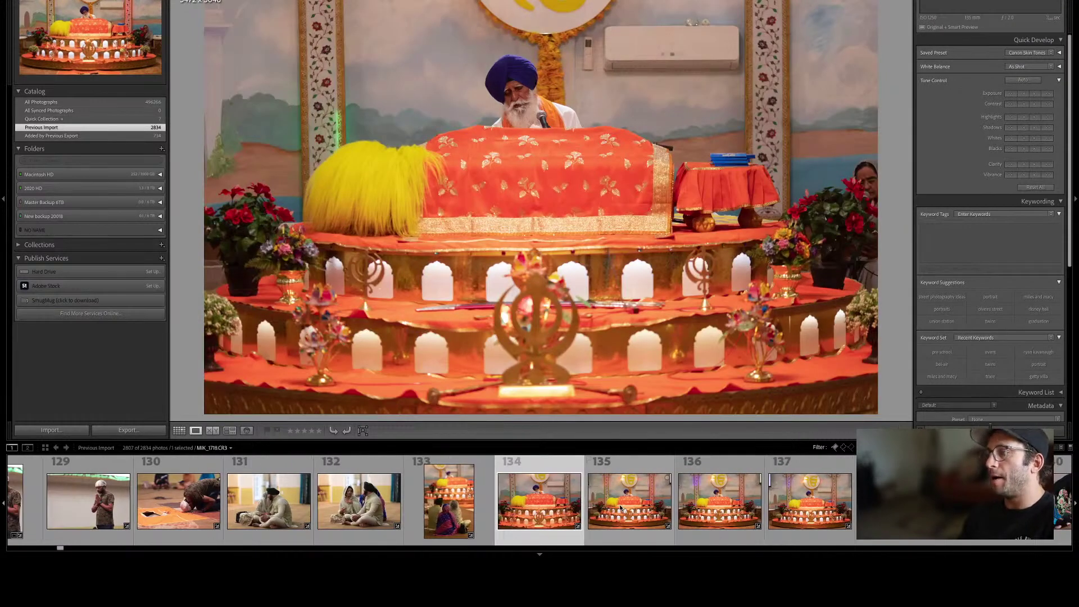
pyautogui.press('Right')
pyautogui.press('Right')
pyautogui.press('Left')
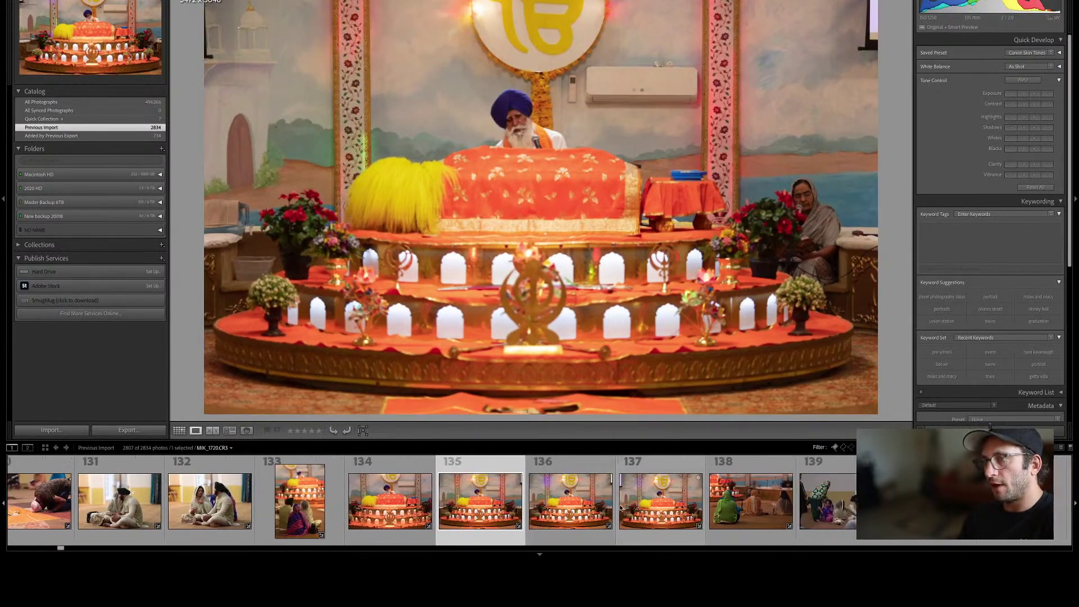
pyautogui.press('Right')
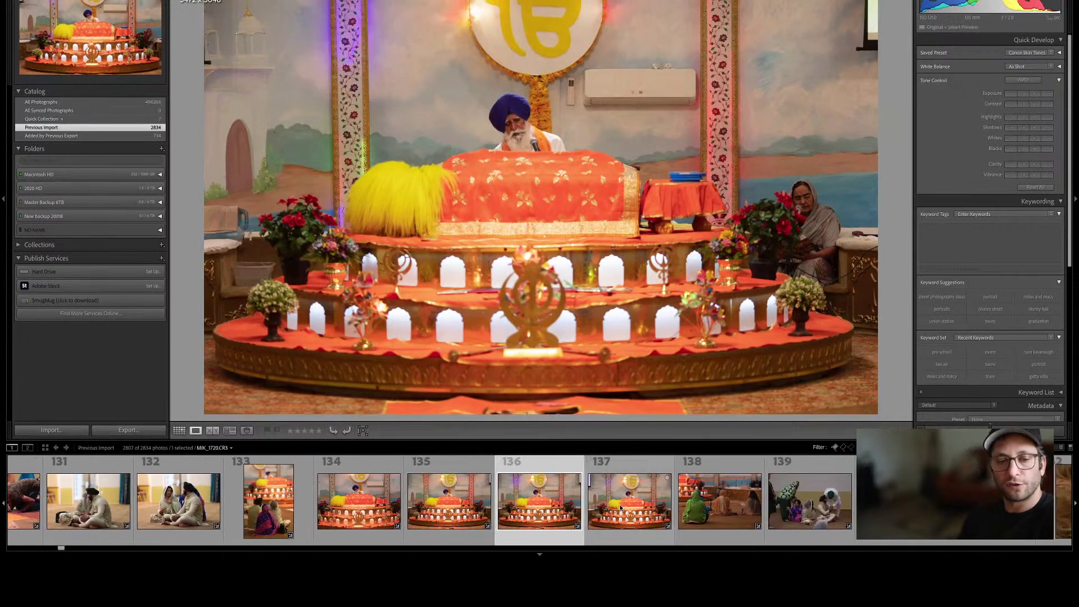
# Check the focus on the reader's face in MIK_1720.CR3 and compare the photo with MIK_1721.CR3.
pyautogui.click(504, 127)
pyautogui.moveTo(631, 152); pyautogui.dragTo(619, 166)
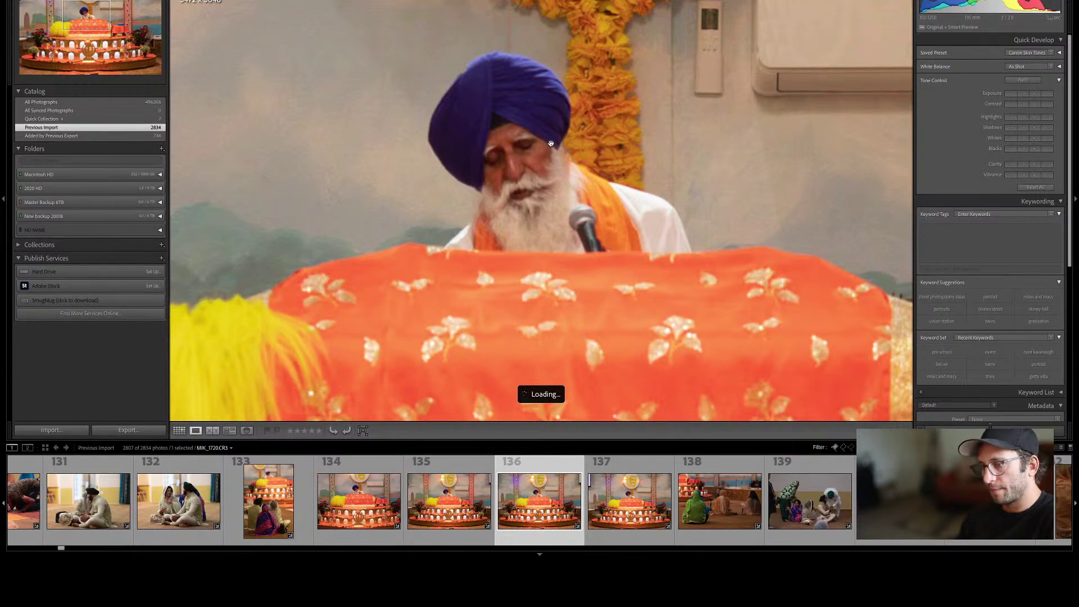
pyautogui.click(551, 143)
pyautogui.press('g')
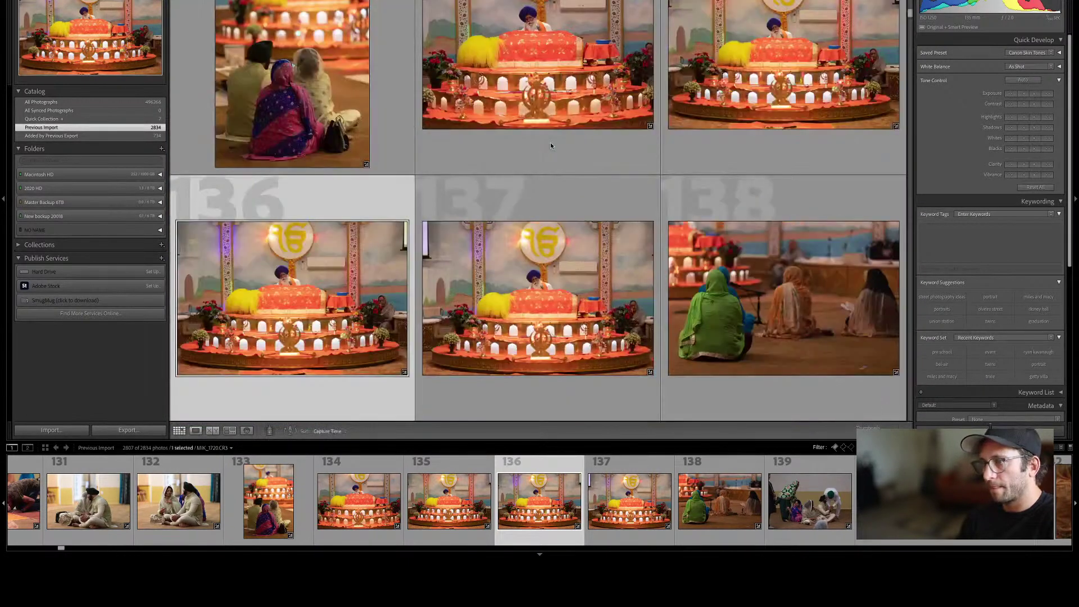
pyautogui.press('Right')
pyautogui.press('e')
pyautogui.press('Left')
pyautogui.press('Right')
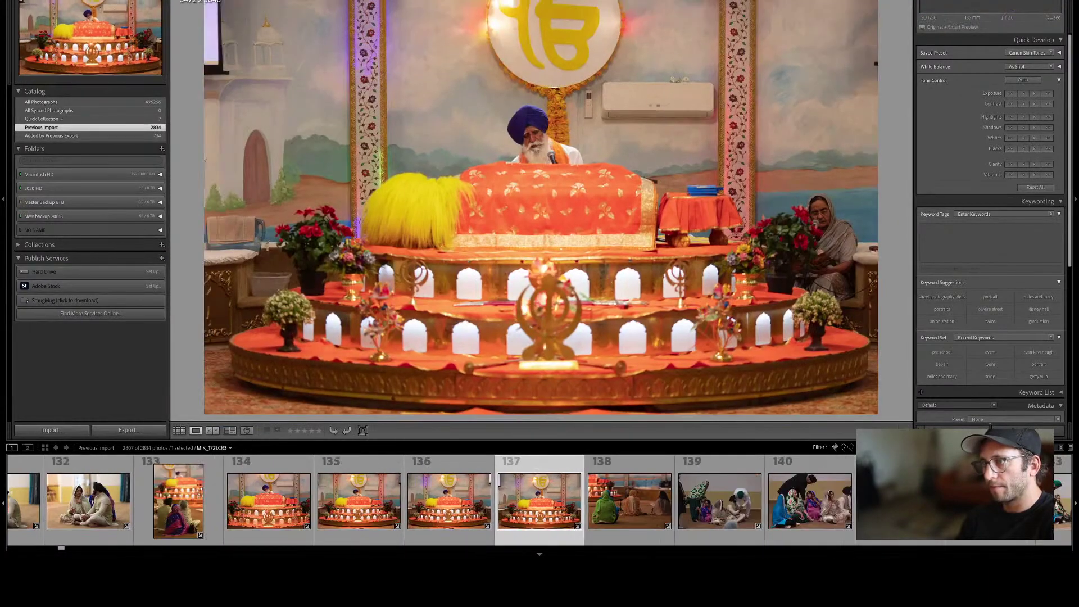
# Raise the exposure of MIK_1724.CR3, the group greeting the seated couple, to +0.67.
pyautogui.press('Right')
pyautogui.press('Right')
pyautogui.press('Right')
pyautogui.press('Left')
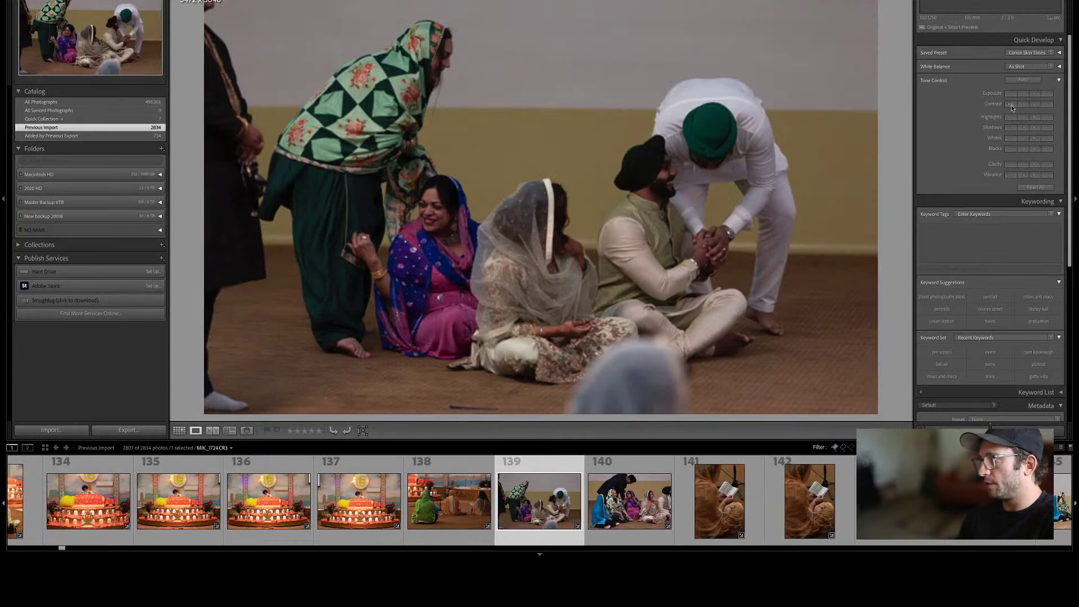
pyautogui.click(1036, 95)
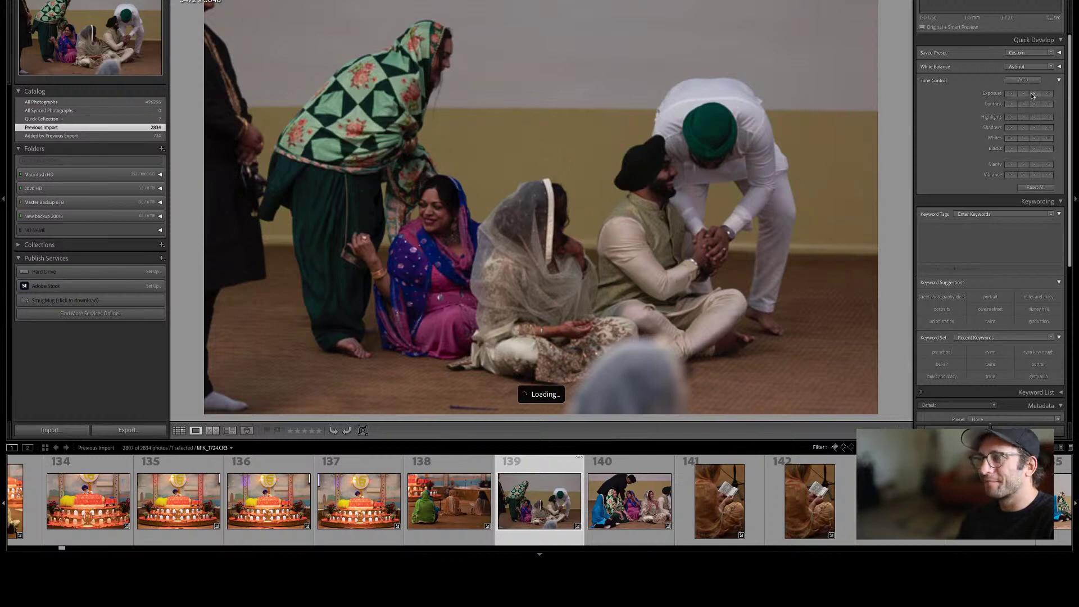
# Sample the white balance of MIK_1724.CR3 from the pale wall and raise its whites to +24.
pyautogui.press('d')
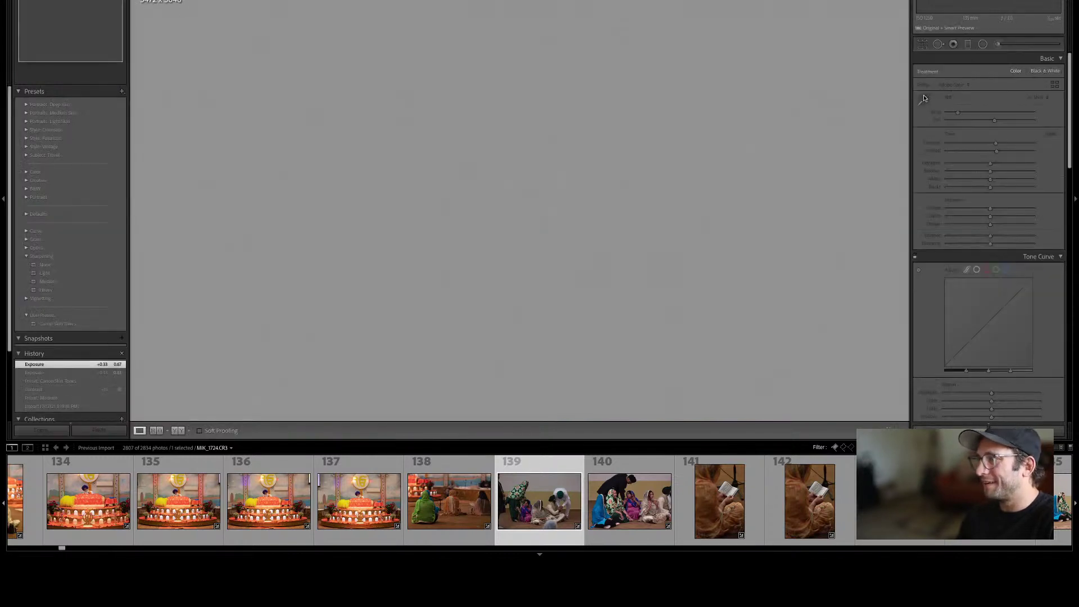
pyautogui.press('w')
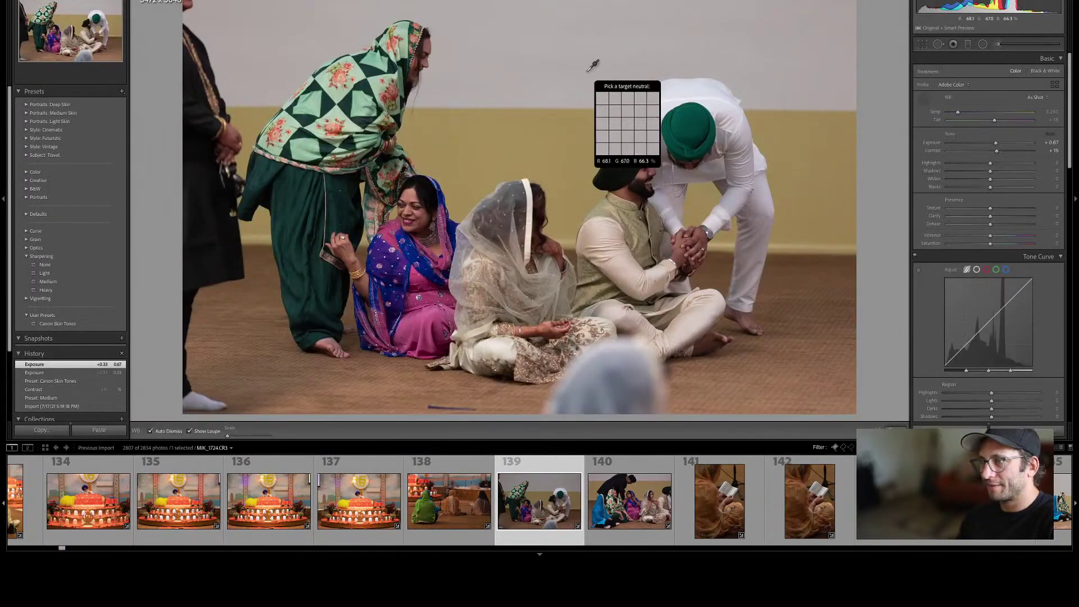
pyautogui.click(579, 48)
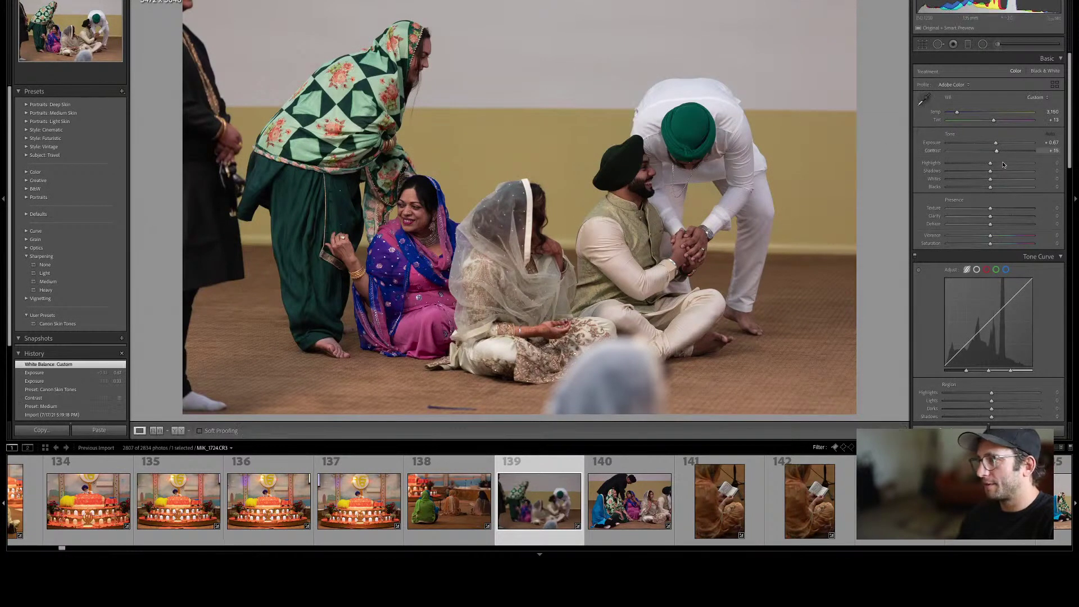
pyautogui.click(1000, 179)
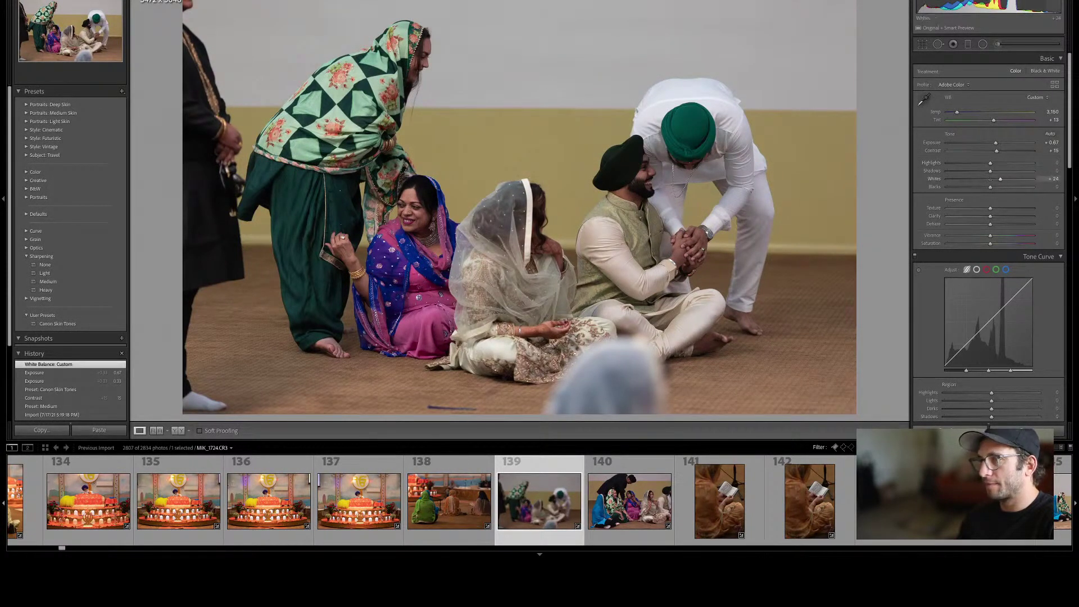
# Neutralise the seated group photo MIK_1725.CR3 from the pale wall and raise its exposure to +0.30, with a slightly warmer temperature.
pyautogui.press('g')
pyautogui.click(647, 401)
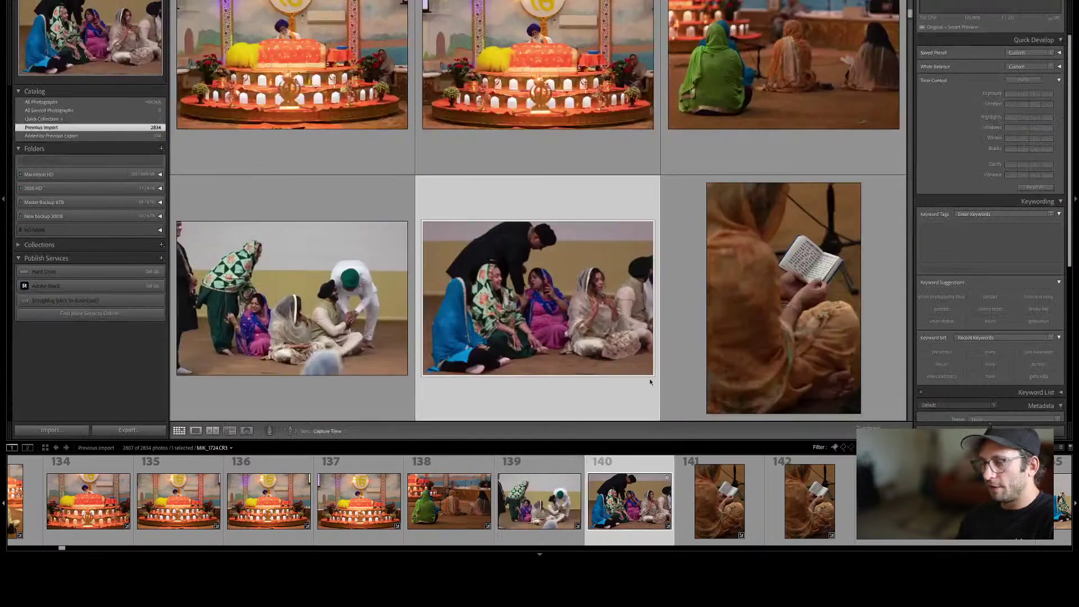
pyautogui.doubleClick(652, 377)
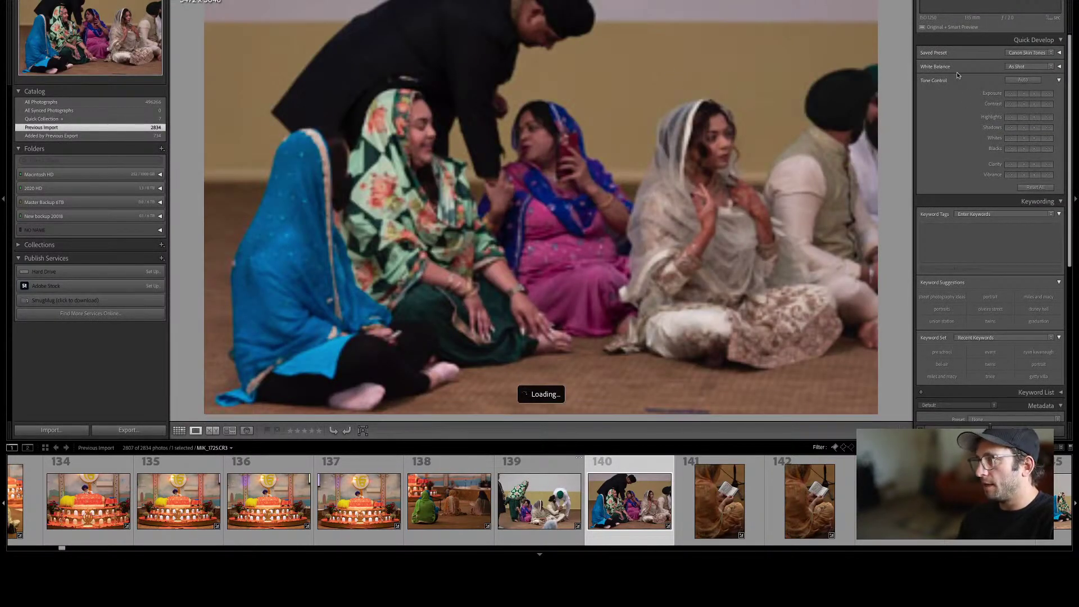
pyautogui.press('d')
pyautogui.press('w')
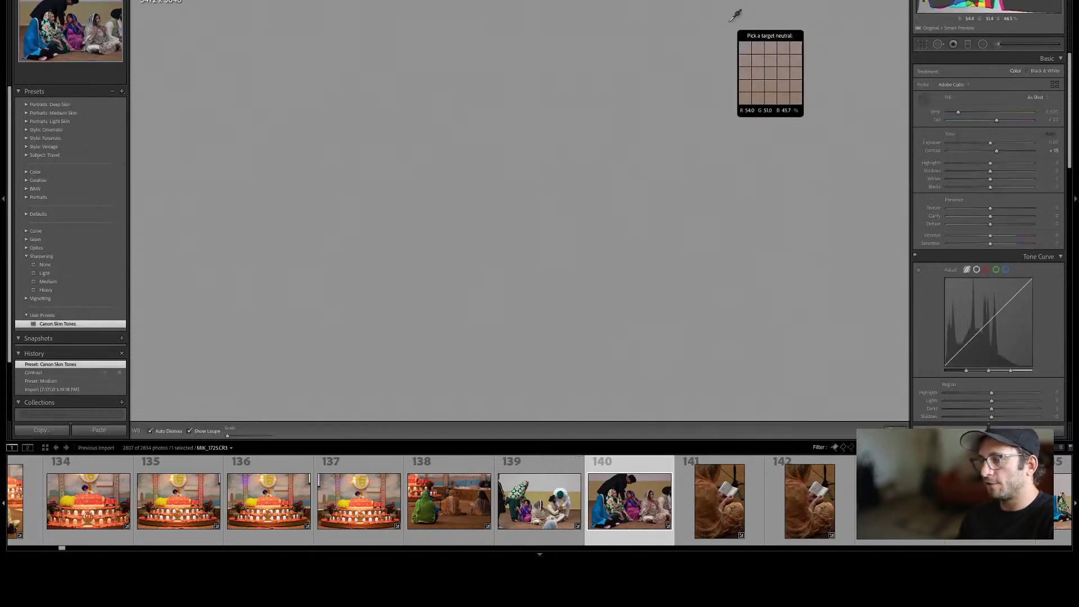
pyautogui.click(720, 5)
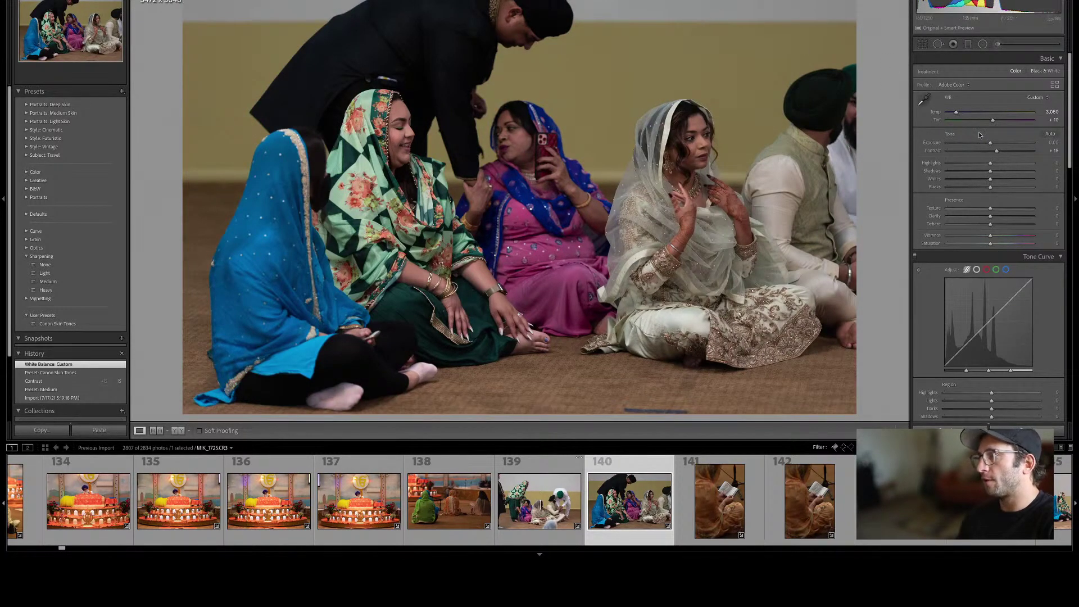
pyautogui.moveTo(991, 144); pyautogui.dragTo(993, 144)
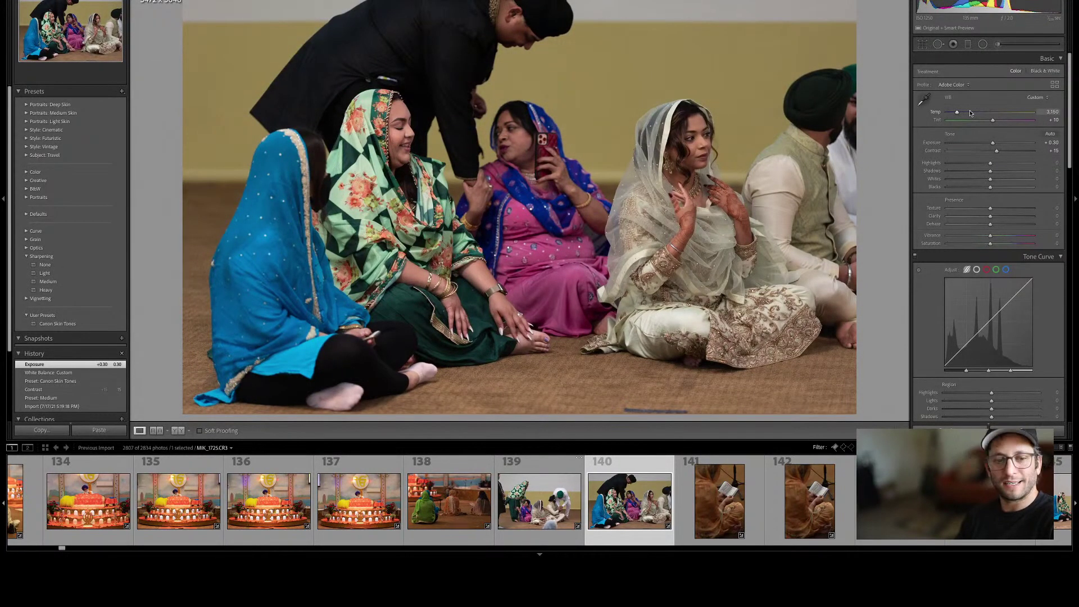
pyautogui.scroll(2, 970, 113)
# Reject MIK_1726.CR3, the first of the two vertical photos of the orange-shawled person reading.
pyautogui.press('g')
pyautogui.press('Right')
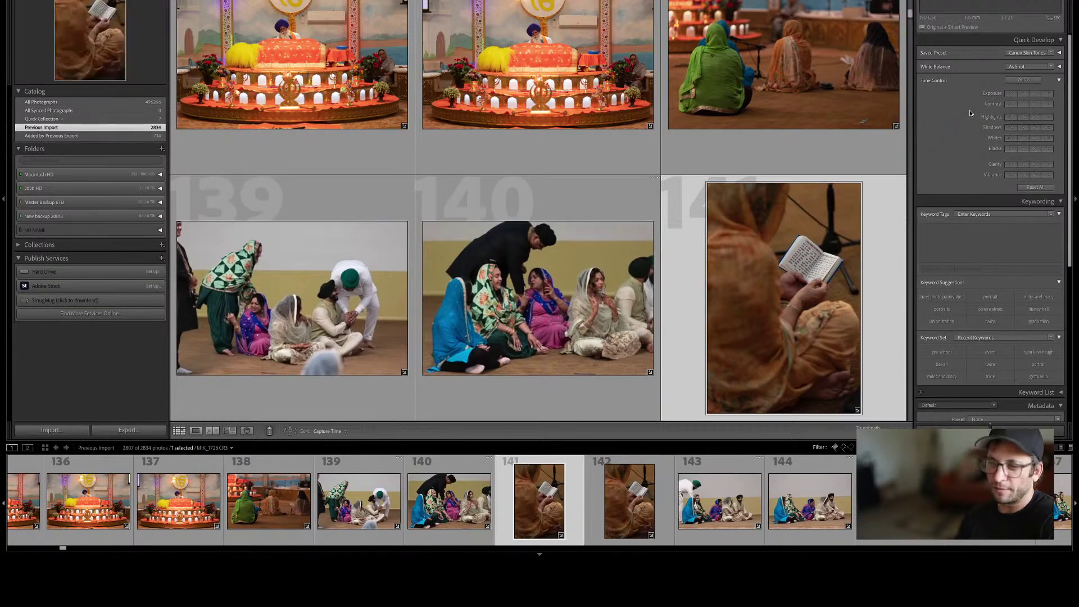
pyautogui.press('e')
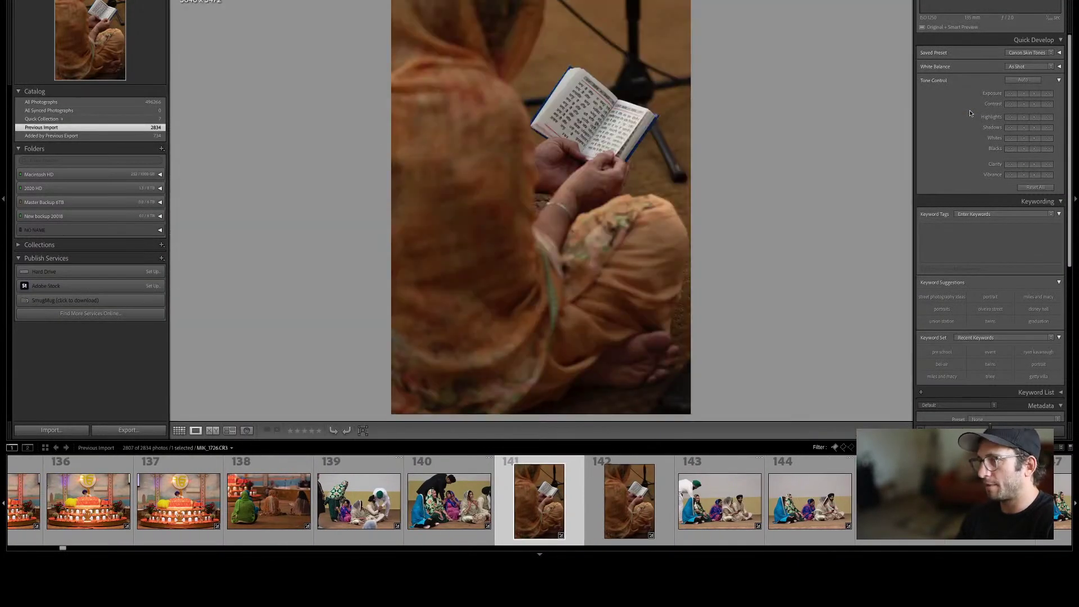
pyautogui.press('x')
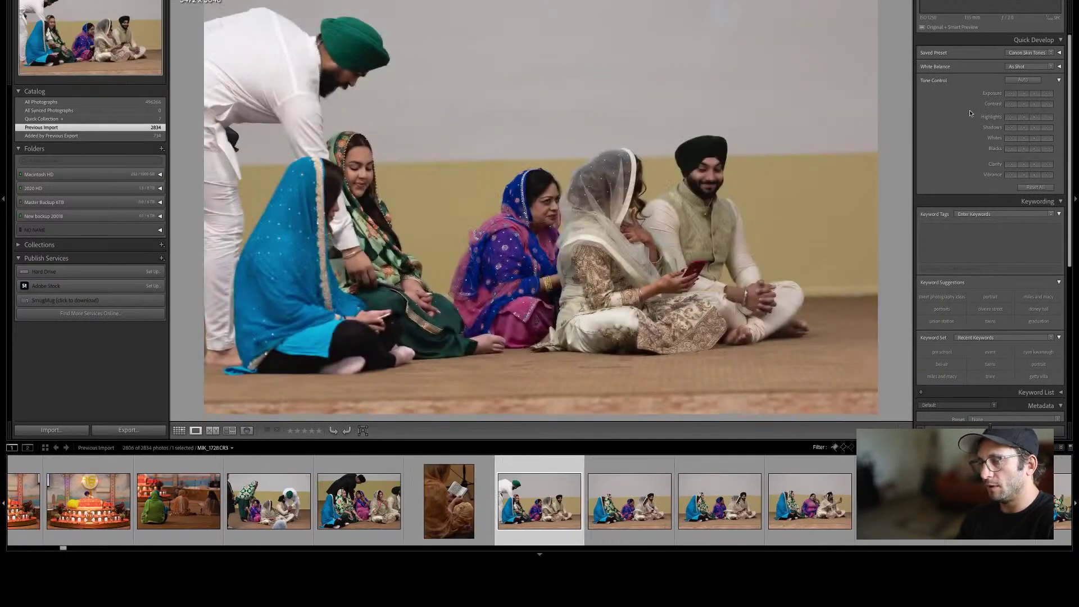
# Review the seated group photos from MIK_1728.CR3 onward and reject one near-duplicate.
pyautogui.press('g')
pyautogui.press('Right')
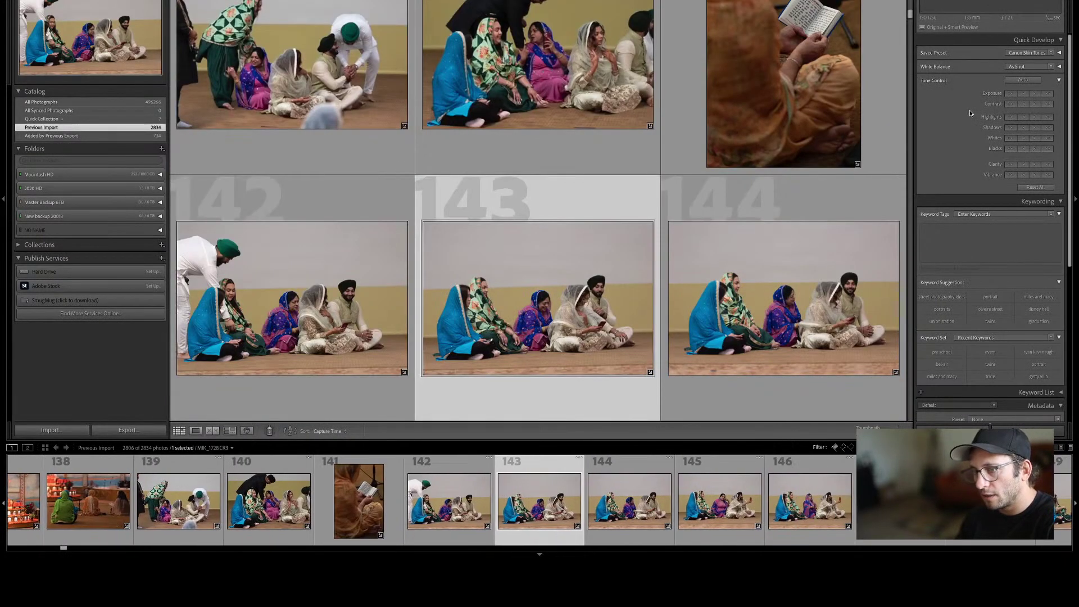
pyautogui.press('Right')
pyautogui.press('Right')
pyautogui.press('Right')
pyautogui.press('Left')
pyautogui.press('Right')
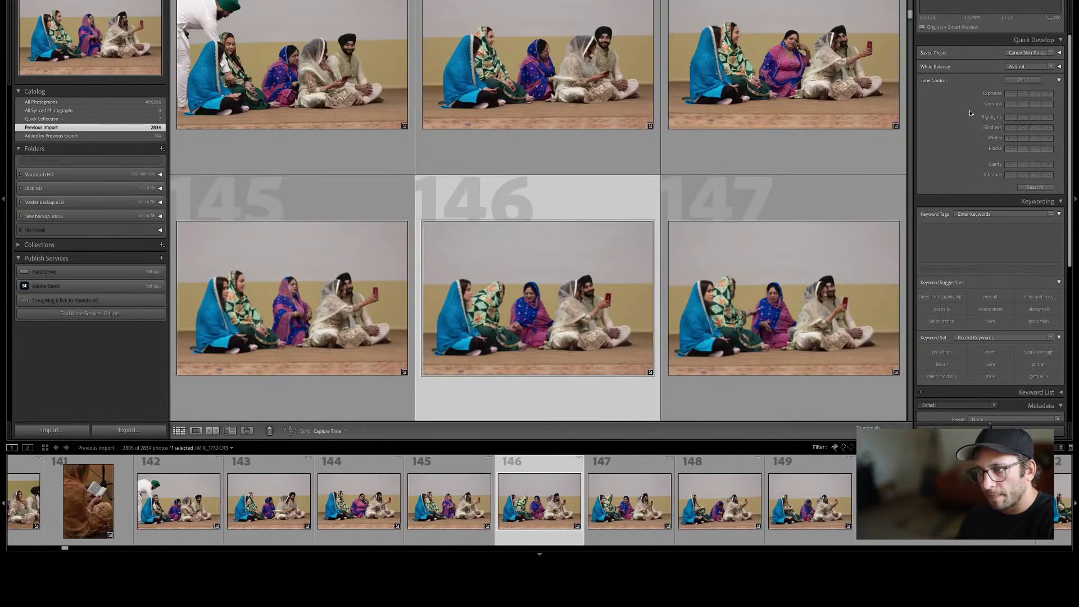
# Compare the couple's selfie photos from MIK_1734.CR3 to MIK_1737.CR3 and reject one duplicate.
pyautogui.press('Right')
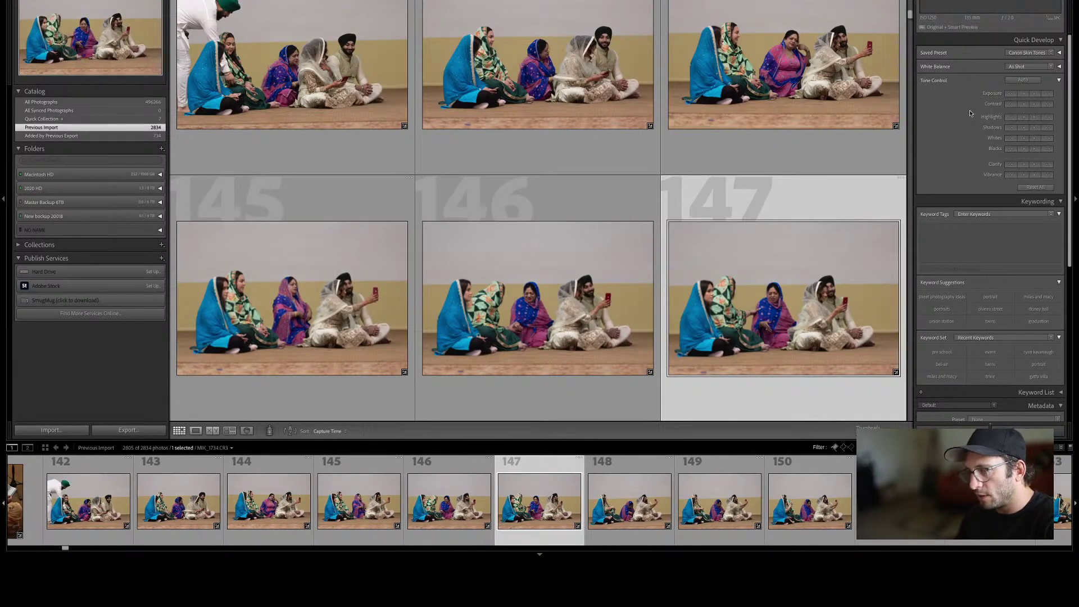
pyautogui.press('Left')
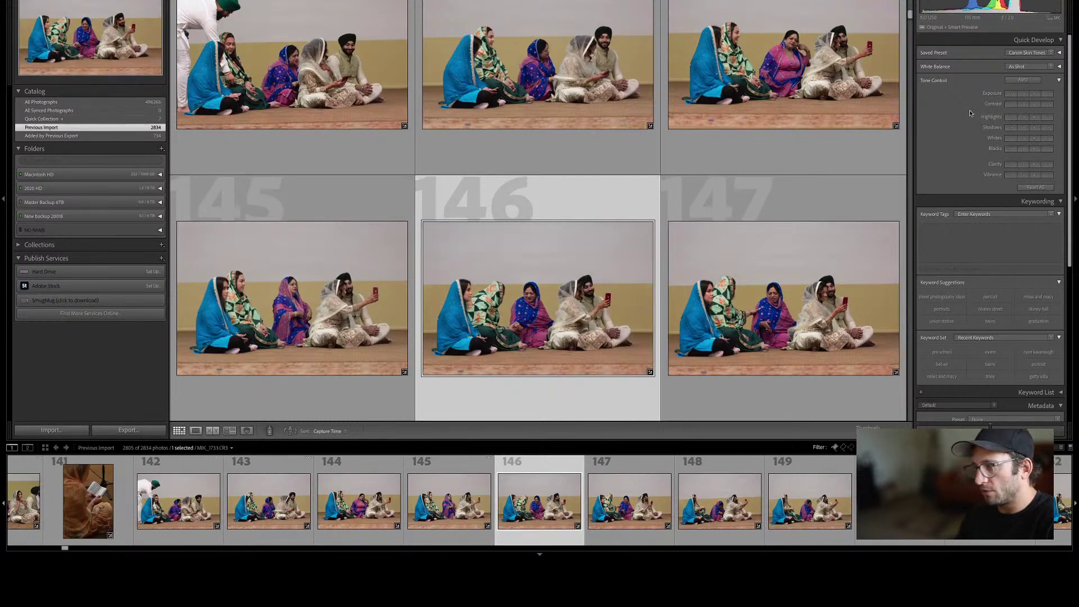
pyautogui.press('Right')
pyautogui.press('Right')
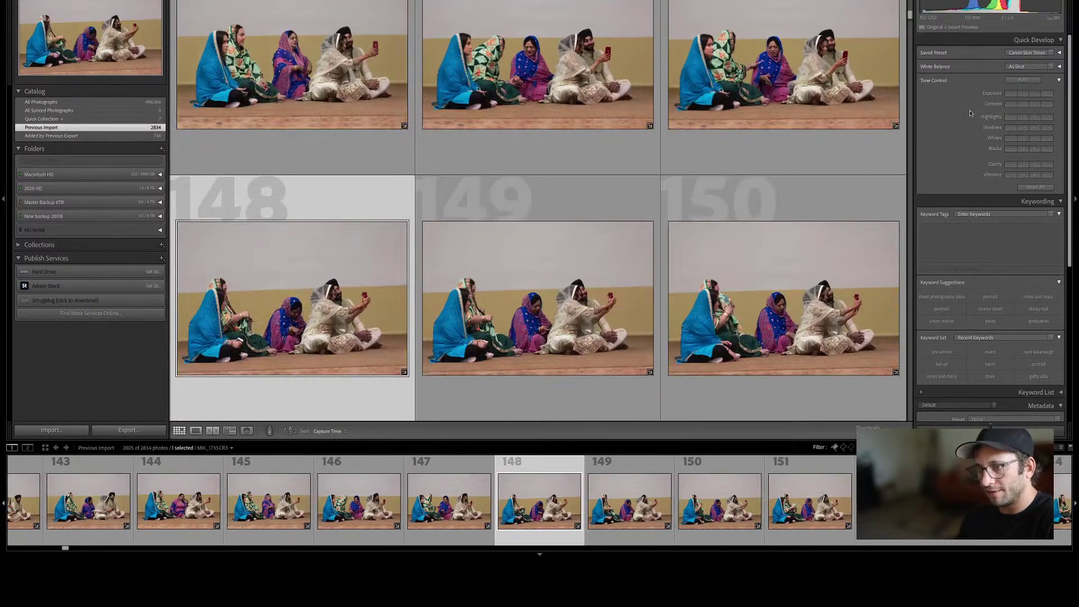
pyautogui.press('e')
pyautogui.press('Right')
pyautogui.press('x')
pyautogui.press('Right')
pyautogui.press('super+z')
pyautogui.press('Left')
pyautogui.press('Right')
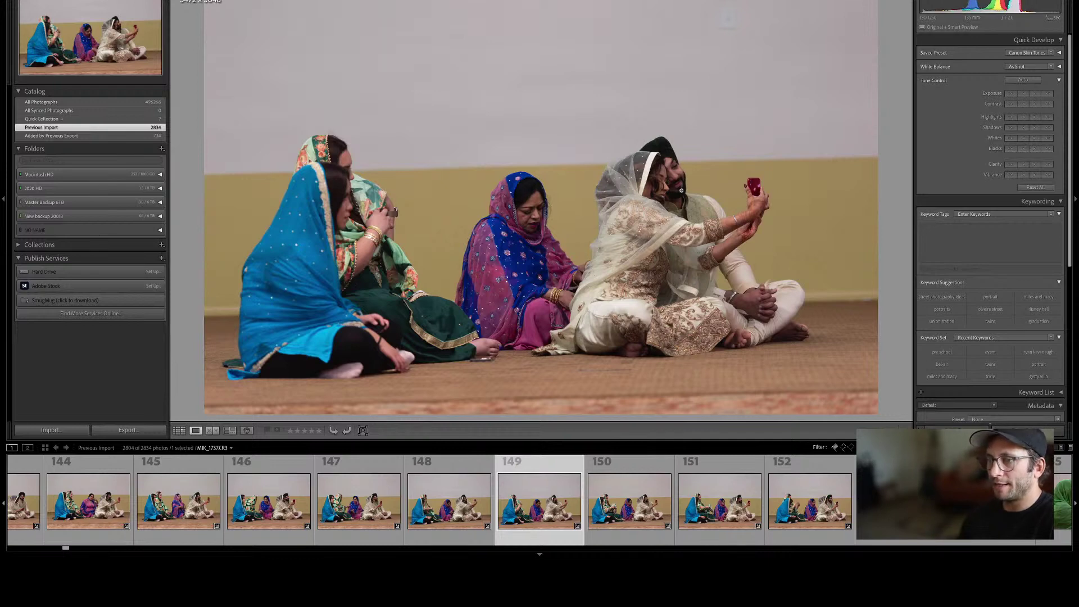
# Reject two weaker selfie frames of the seated group between MIK_1737.CR3 and MIK_1742.CR3.
pyautogui.press('Right')
pyautogui.press('Right')
pyautogui.press('Right')
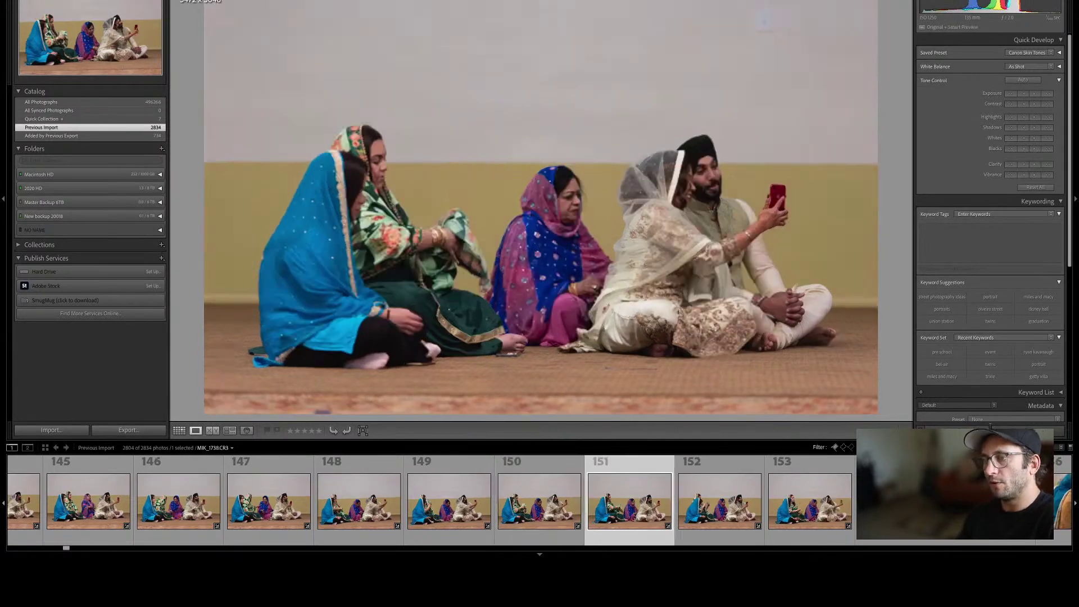
pyautogui.press('x')
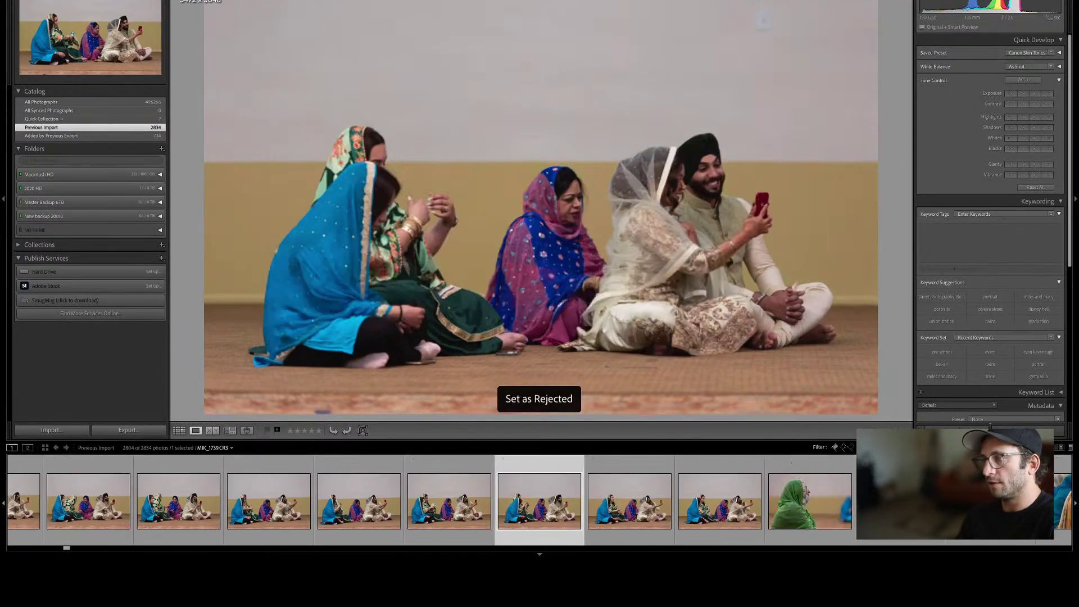
pyautogui.press('Right')
pyautogui.press('x')
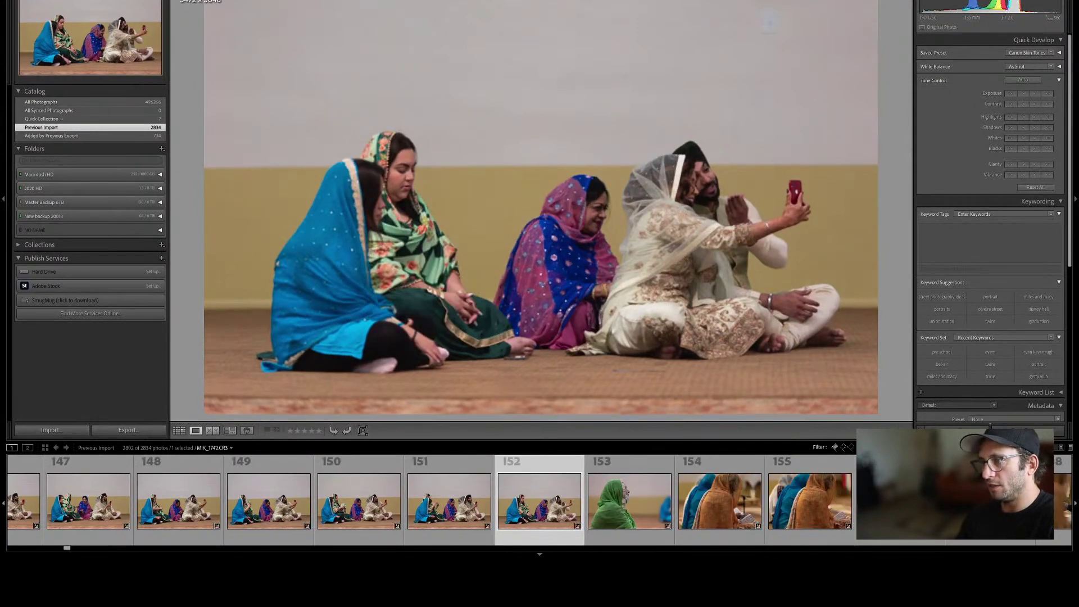
# Reject the last of the three orange-shawl frames and MIK_1747.CR3, the group photo with the man in black standing.
pyautogui.press('Right')
pyautogui.press('Right')
pyautogui.press('Right')
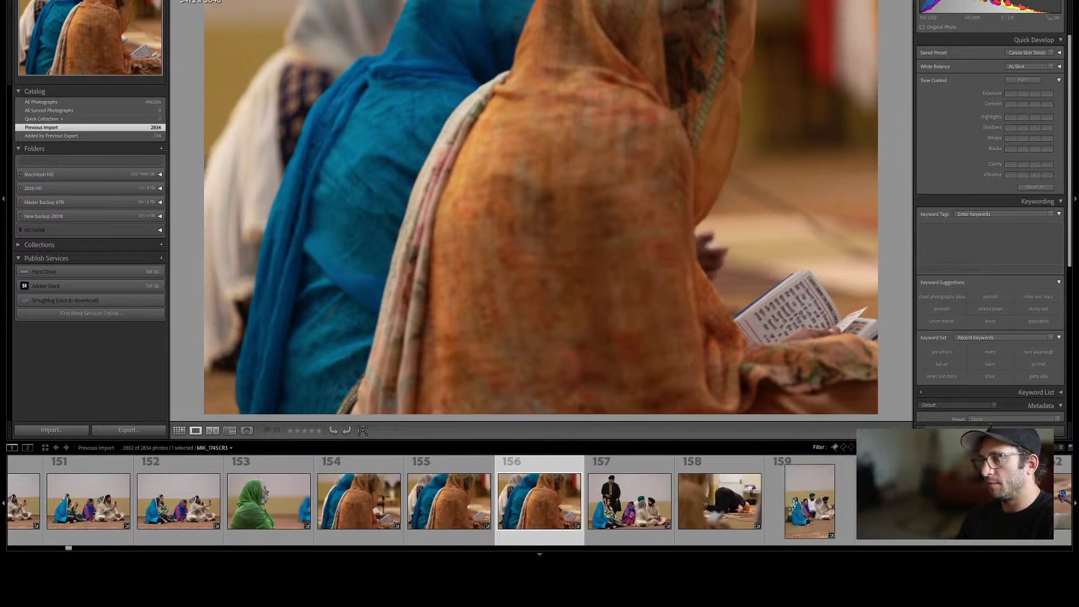
pyautogui.press('x')
pyautogui.press('Right')
pyautogui.press('Right')
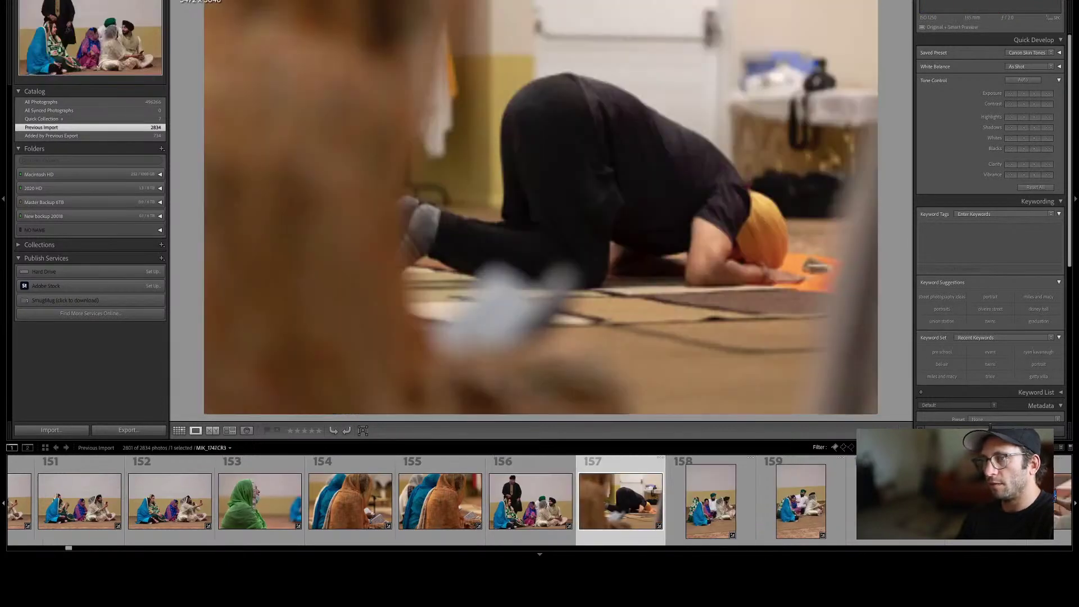
pyautogui.press('Left')
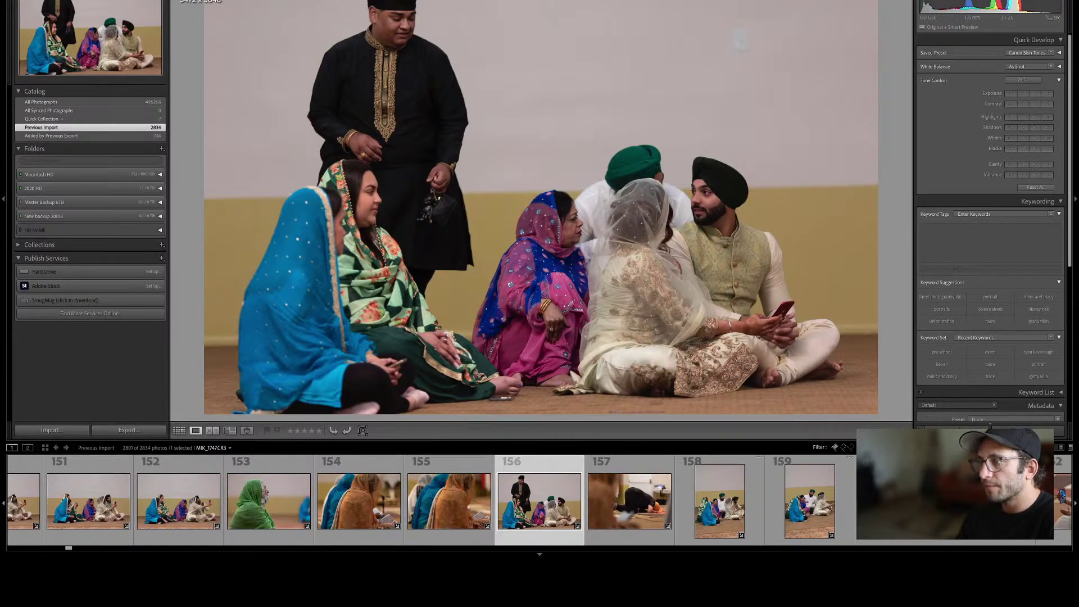
pyautogui.press('x')
# Reject one of the three vertical seated group photos and the second photo of the couple's video call.
pyautogui.press('Right')
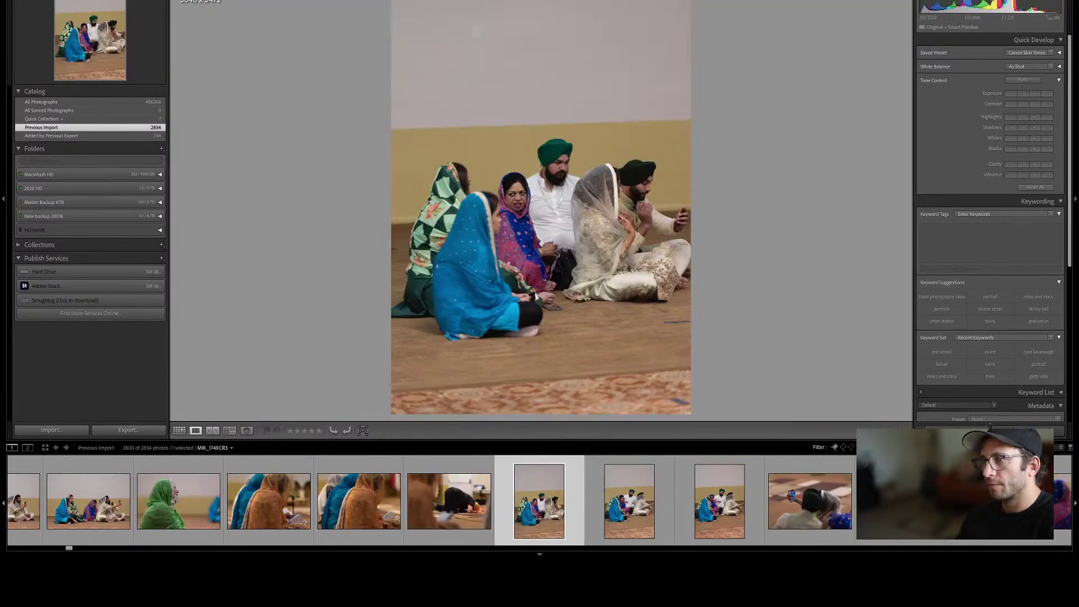
pyautogui.press('Right')
pyautogui.press('x')
pyautogui.press('Right')
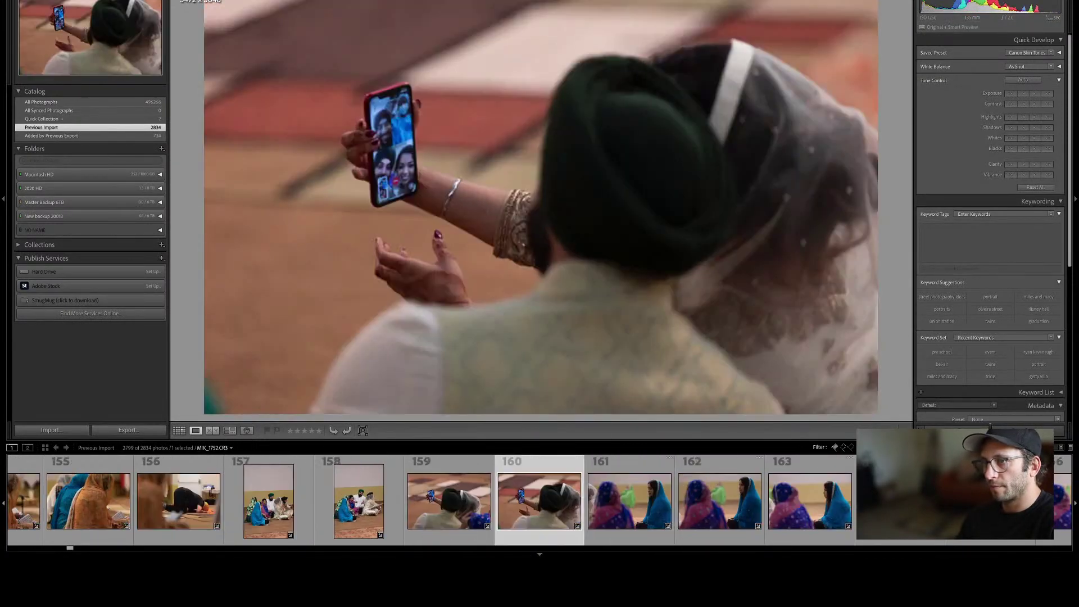
pyautogui.press('x')
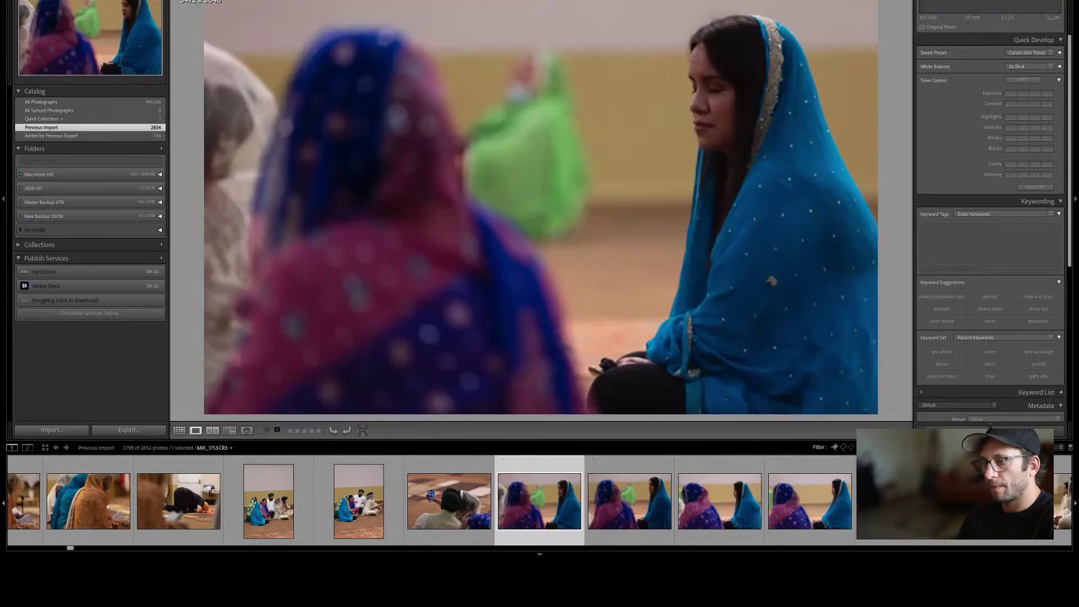
# Compare the photos of the woman in the blue shawl and reject three weaker duplicates.
pyautogui.press('Right')
pyautogui.press('x')
pyautogui.press('Right')
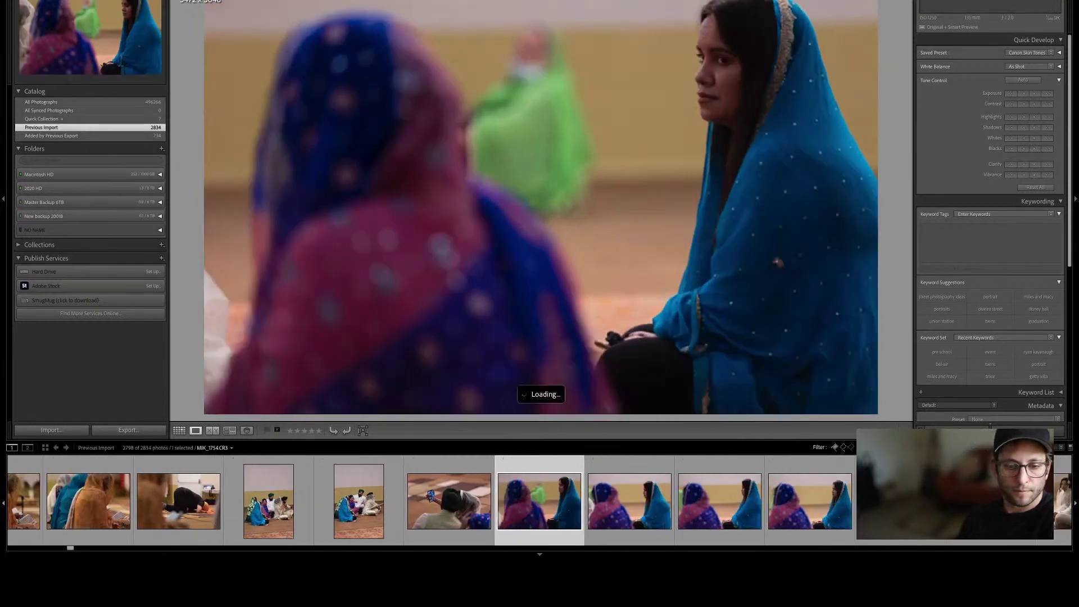
pyautogui.press('Right')
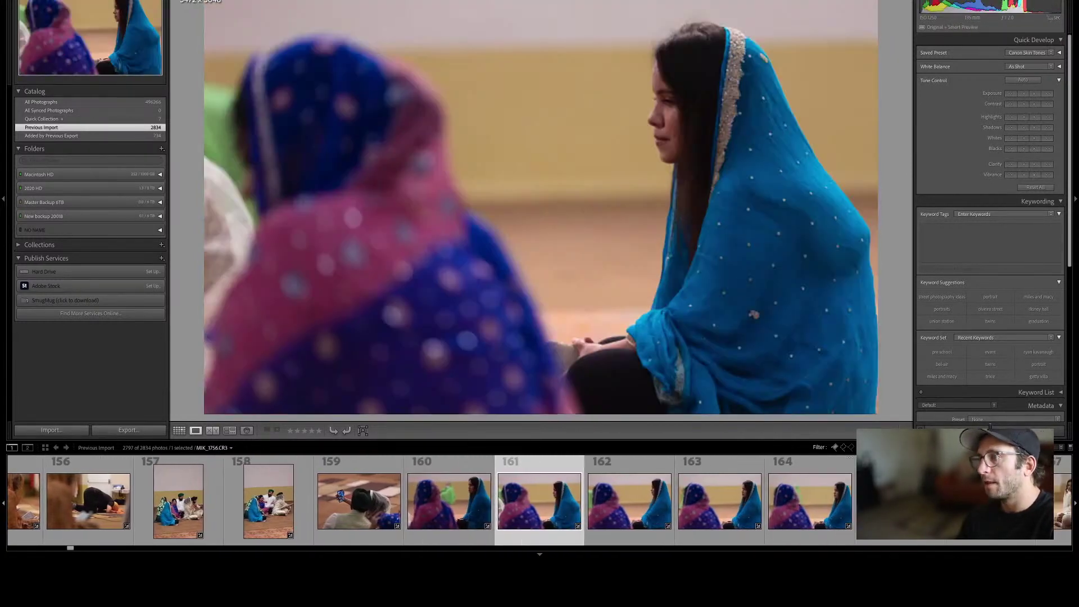
pyautogui.press('Left')
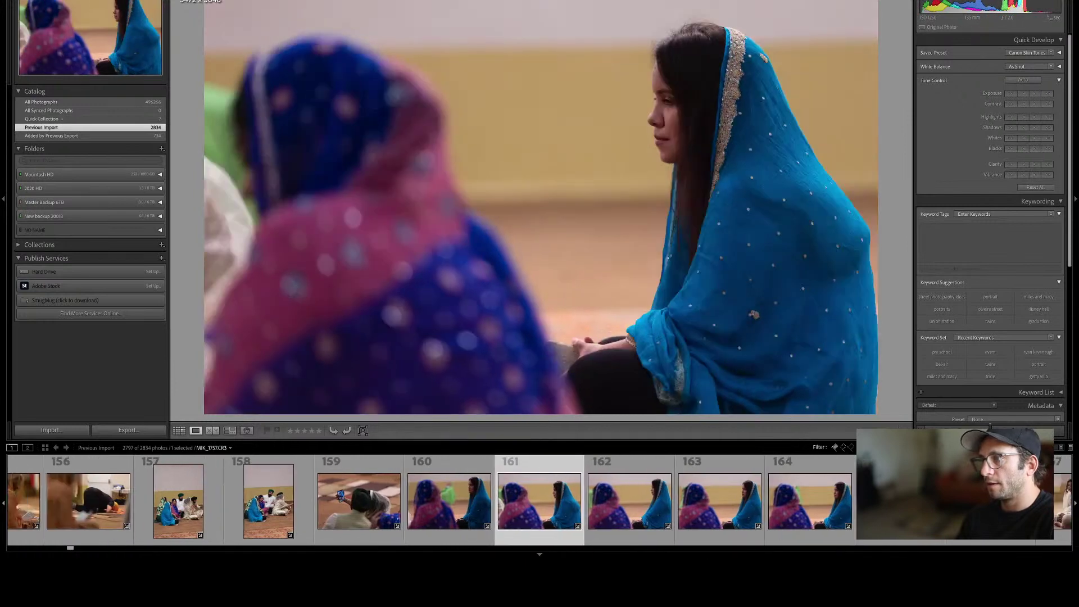
pyautogui.press('x')
pyautogui.press('Right')
pyautogui.press('Right')
pyautogui.press('Left')
pyautogui.press('Right')
pyautogui.press('x')
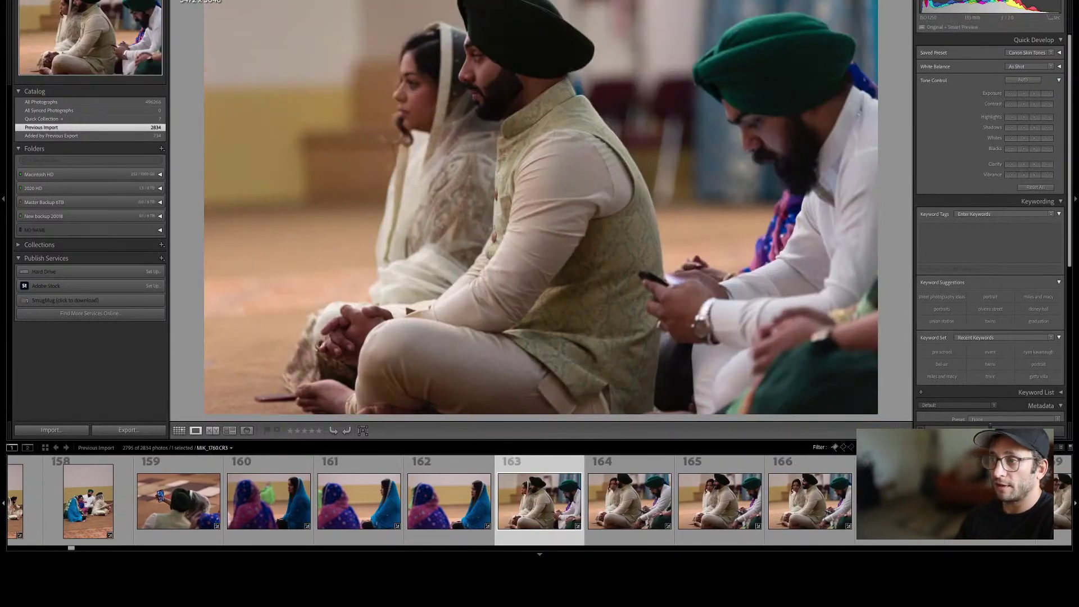
# Compare the first frames of the couple seated beside the man with the phone, starting from MIK_1760.CR3.
pyautogui.press('Right')
pyautogui.press('Left')
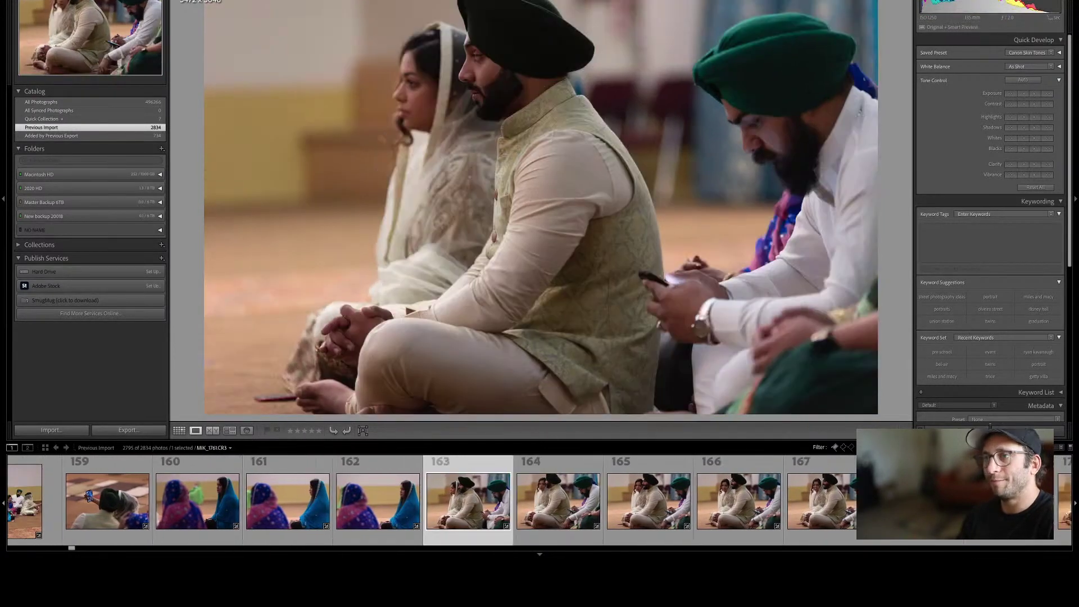
pyautogui.press('Right')
pyautogui.press('Right')
pyautogui.press('Right')
pyautogui.press('Right')
pyautogui.press('Right')
pyautogui.press('Left')
pyautogui.press('Left')
pyautogui.press('Left')
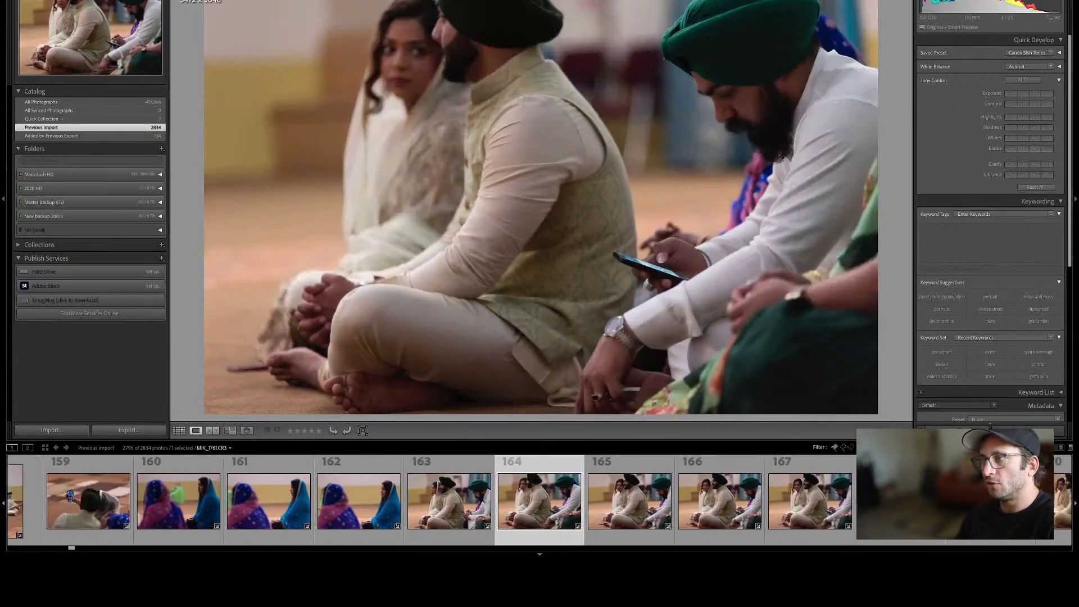
# Compare MIK_1764.CR3 and MIK_1765.CR3, the frames with the bride smiling, with their neighbouring frames.
pyautogui.press('Right')
pyautogui.press('Right')
pyautogui.press('Right')
pyautogui.press('Left')
pyautogui.press('Right')
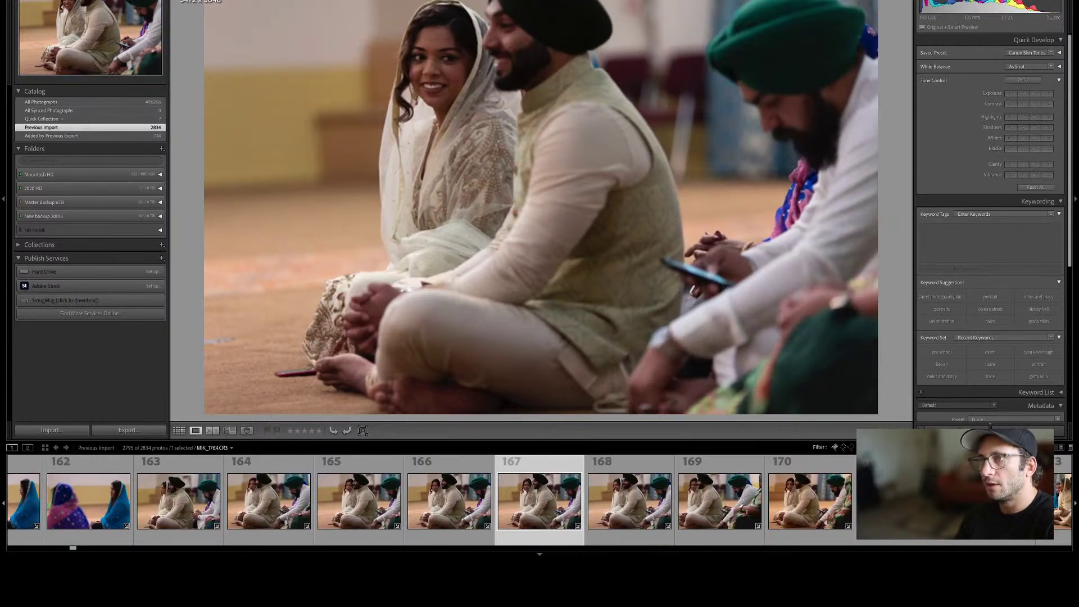
pyautogui.press('Right')
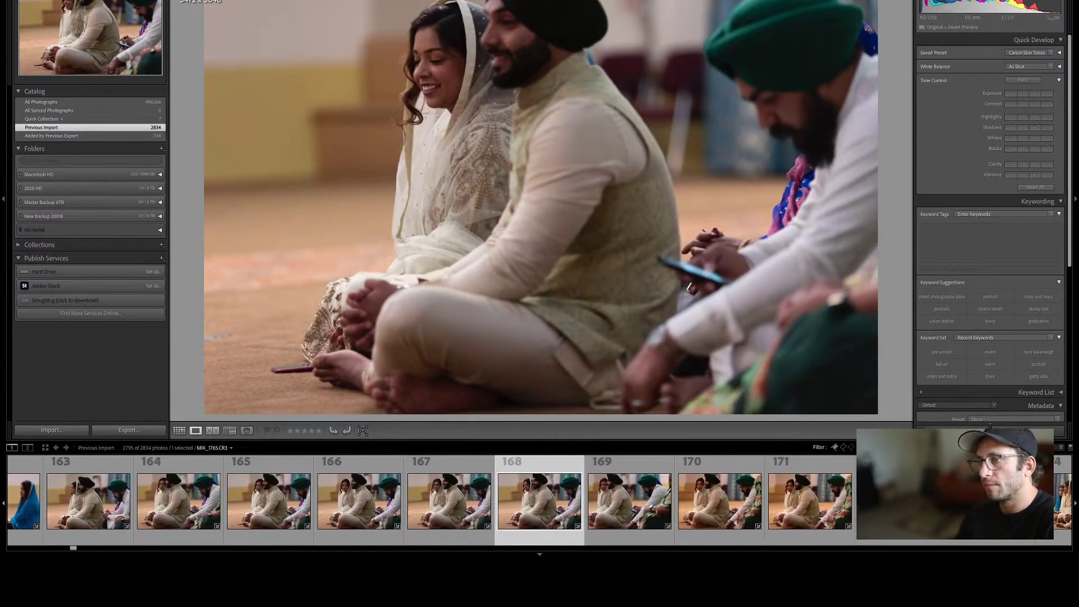
pyautogui.press('Right')
pyautogui.press('Left')
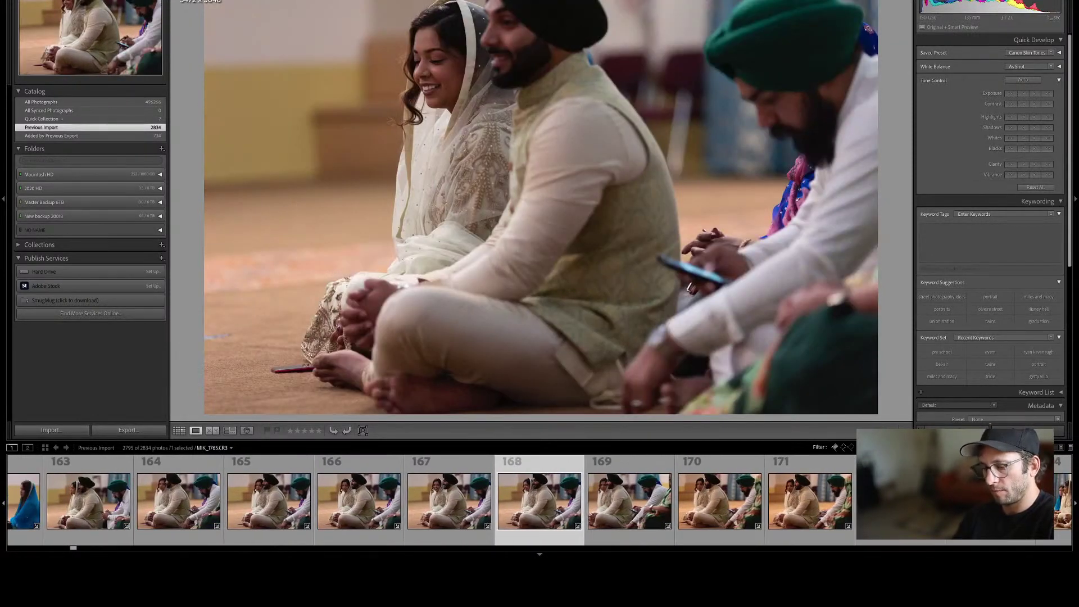
# Reject the seated couple frame that directly follows MIK_1765.CR3.
pyautogui.press('Right')
pyautogui.press('x')
pyautogui.press('x')
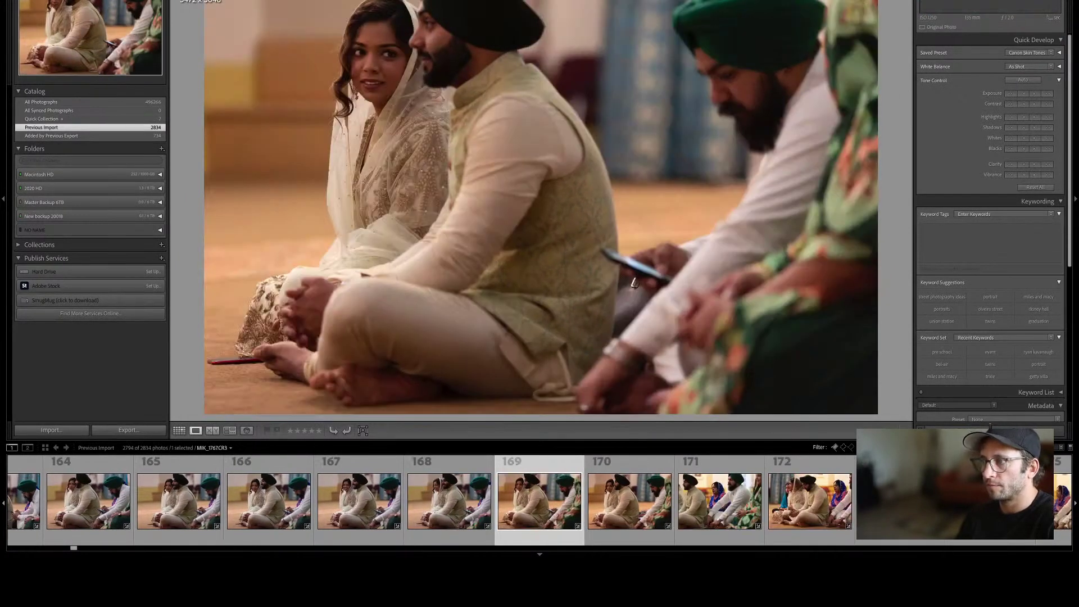
# Compare MIK_1767.CR3 with its neighbours and give MIK_1768.CR3 the blue colour label.
pyautogui.press('Left')
pyautogui.press('Right')
pyautogui.press('Right')
pyautogui.press('Left')
pyautogui.press('9')
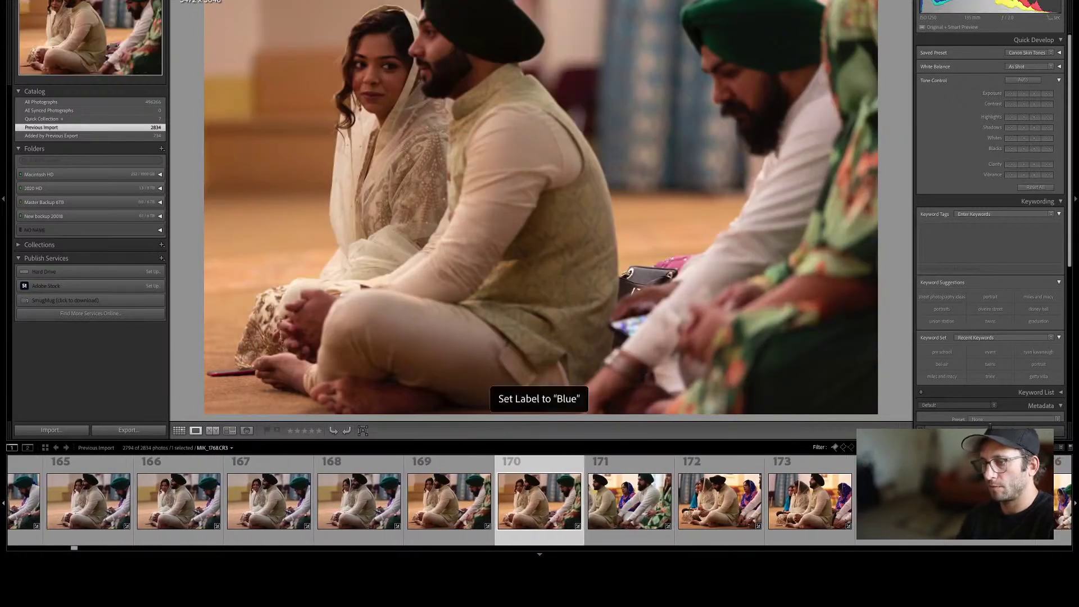
# Reject the frame directly after the blue-labelled MIK_1768.CR3 and move on to the next couple photos.
pyautogui.press('Right')
pyautogui.press('Left')
pyautogui.press('x')
pyautogui.press('Right')
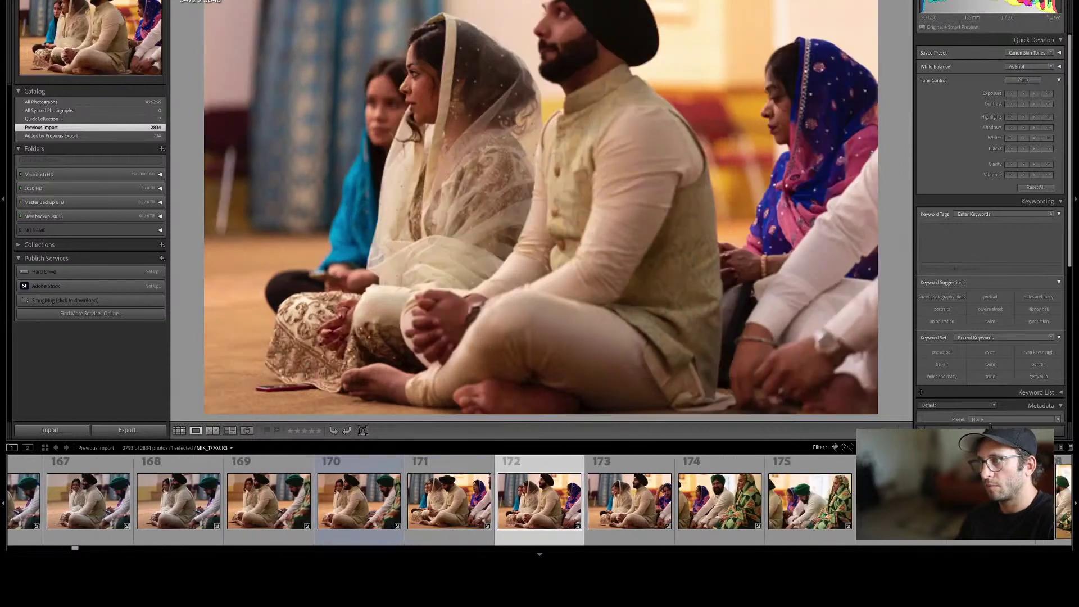
# Reject the duplicate couple frame just before MIK_1772.CR3 and crop MIK_1772.CR3 to a portrait-format frame around the seated couple.
pyautogui.press('x')
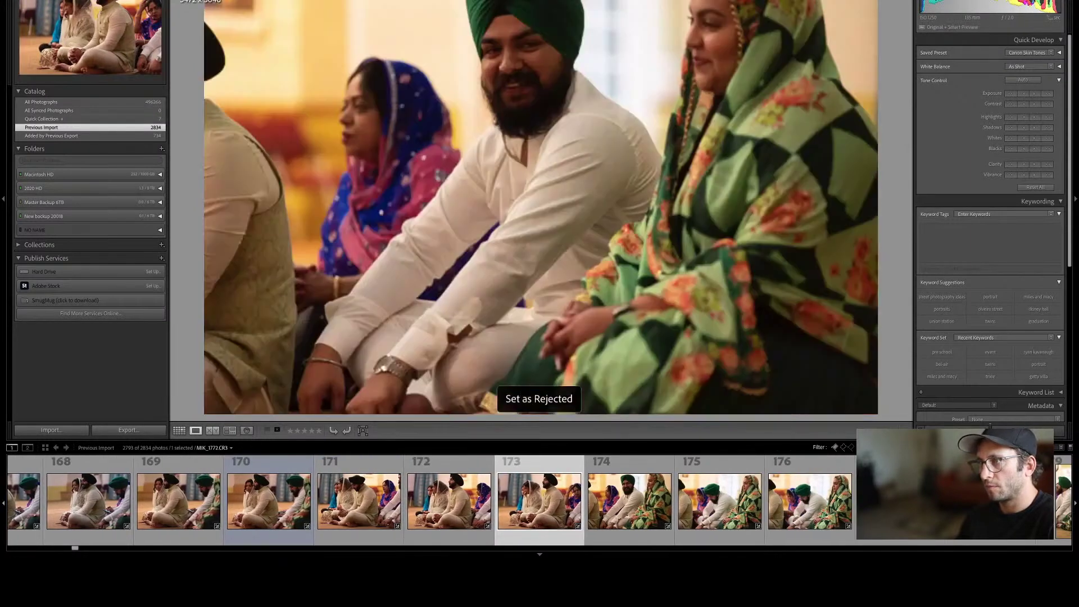
pyautogui.press('Left')
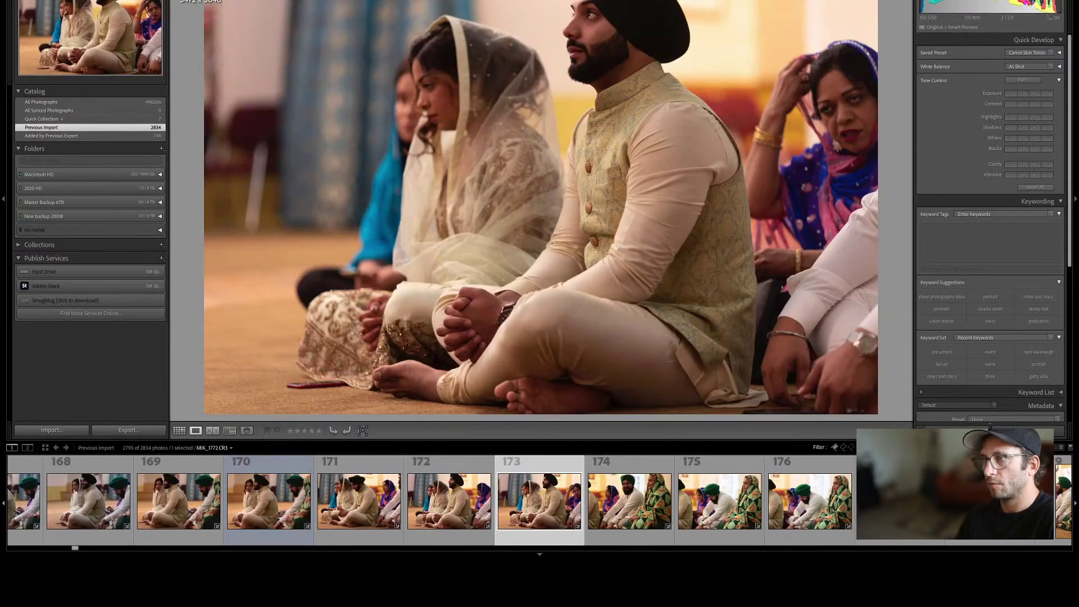
pyautogui.press('r')
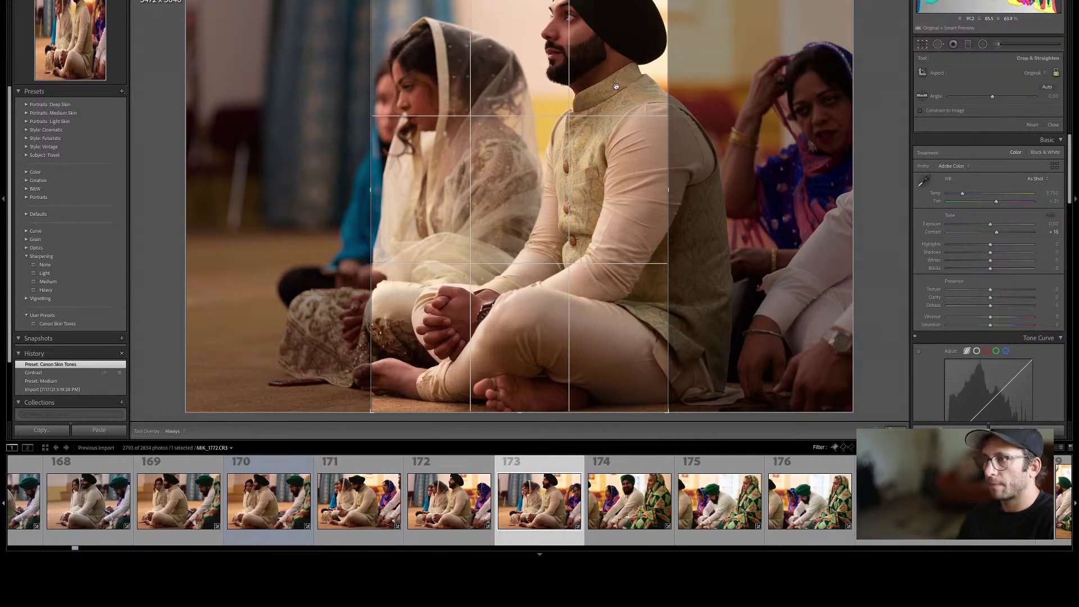
pyautogui.click(616, 86)
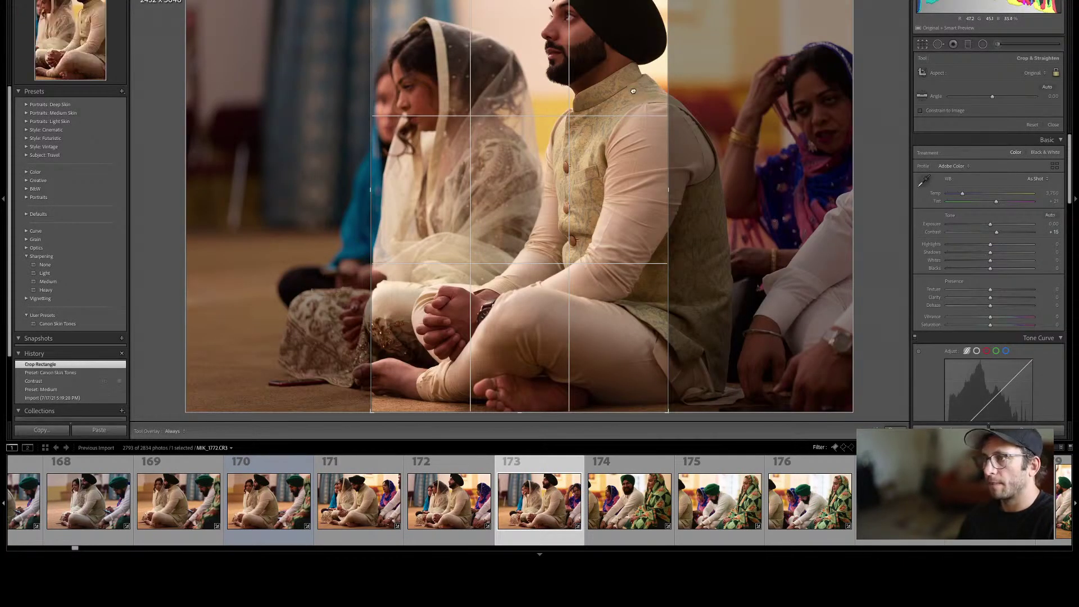
pyautogui.moveTo(633, 91)
pyautogui.mouseDown()
pyautogui.moveTo(652, 91)
pyautogui.moveTo(624, 90)
pyautogui.mouseUp()
pyautogui.press('Return')
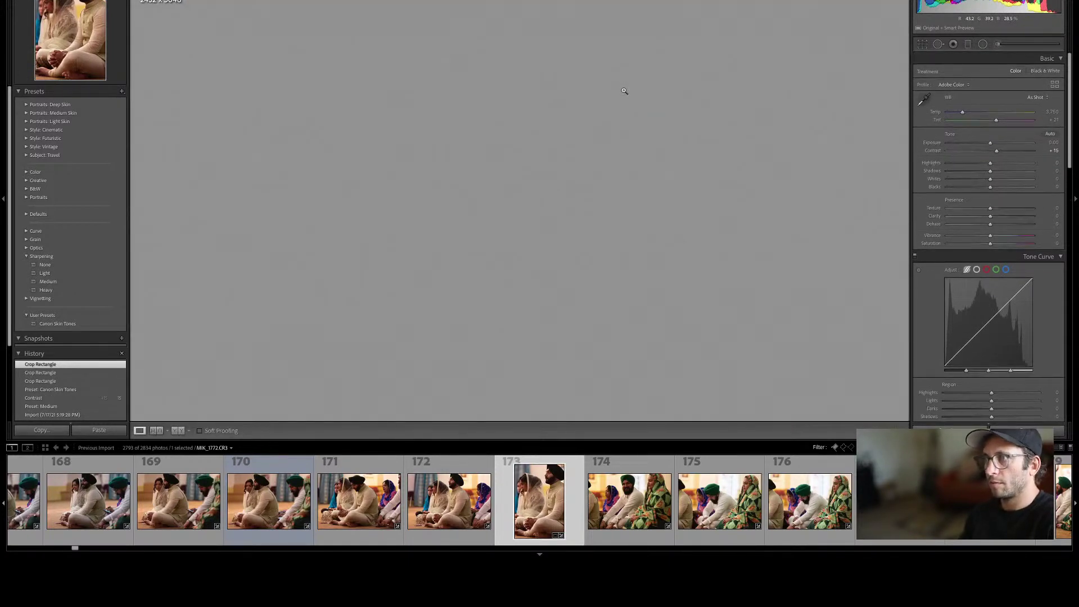
pyautogui.press('g')
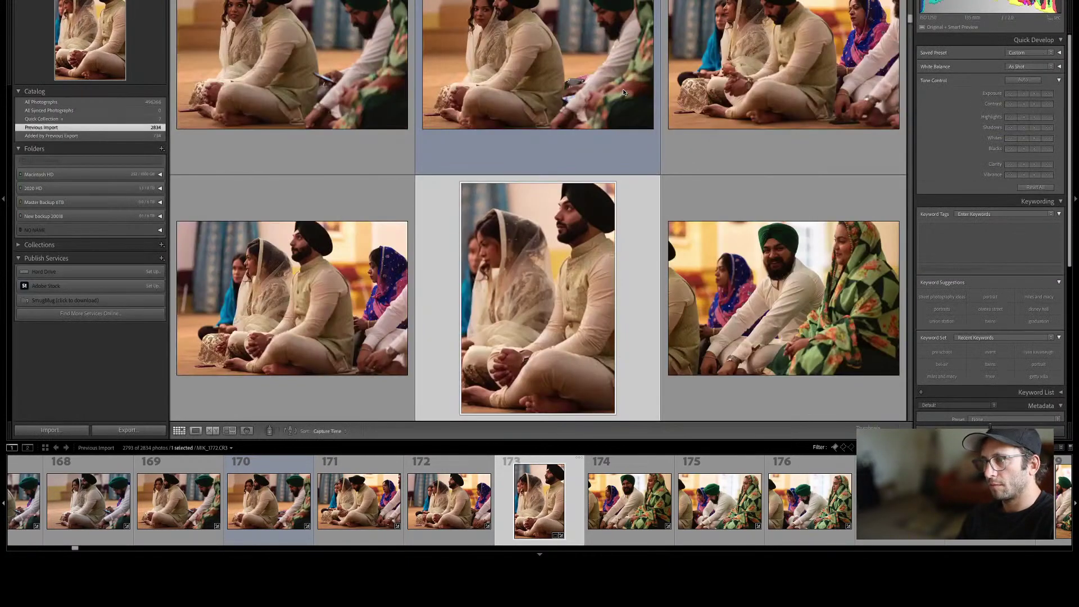
# Check the focus on the green-turbaned man in MIK_1773.CR3 and set Shadows to +23 on frames MIK_1773.CR3 to MIK_1776.CR3 together.
pyautogui.press('Right')
pyautogui.press('z')
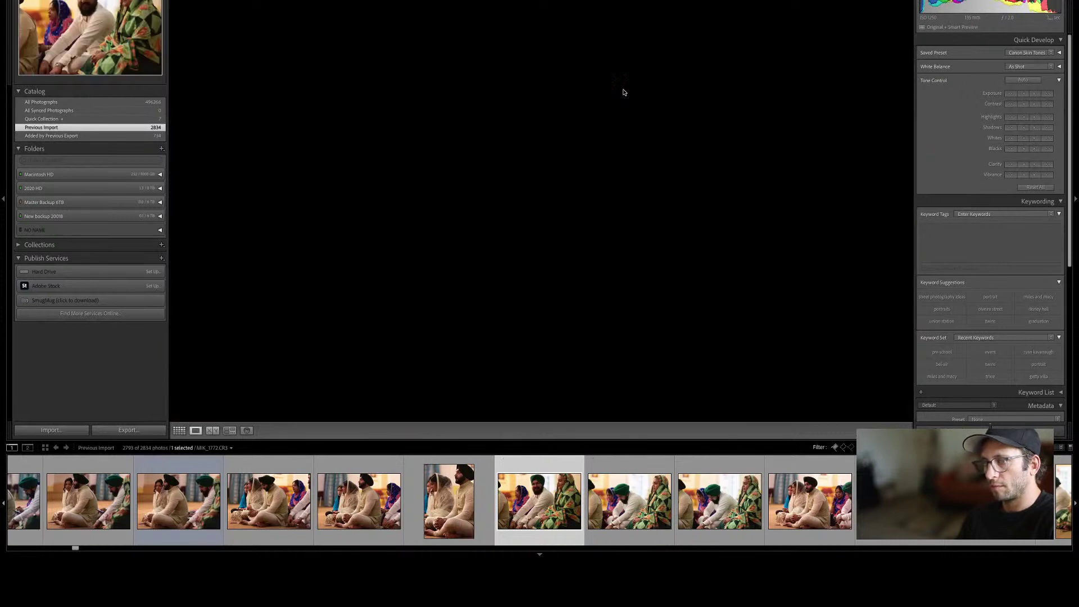
pyautogui.click(581, 103)
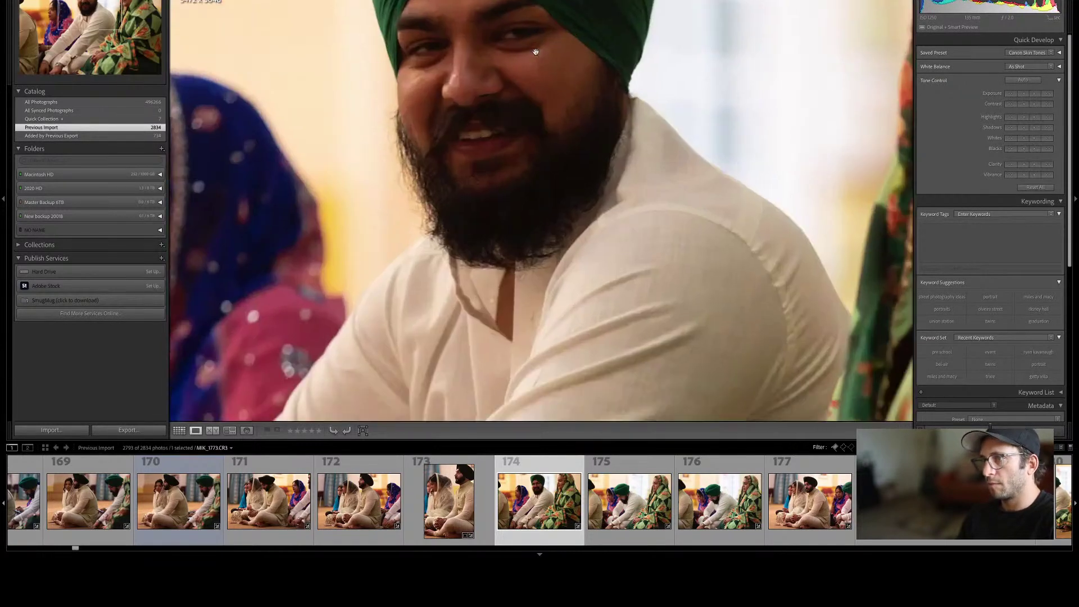
pyautogui.click(536, 52)
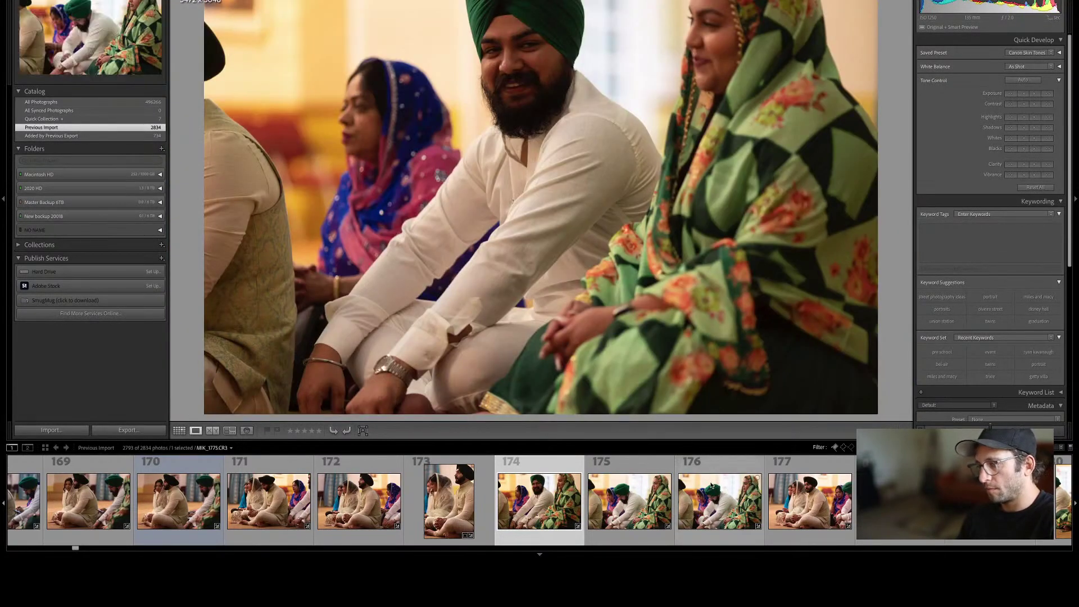
pyautogui.keyDown('shift'); pyautogui.click(793, 485); pyautogui.keyUp('shift')
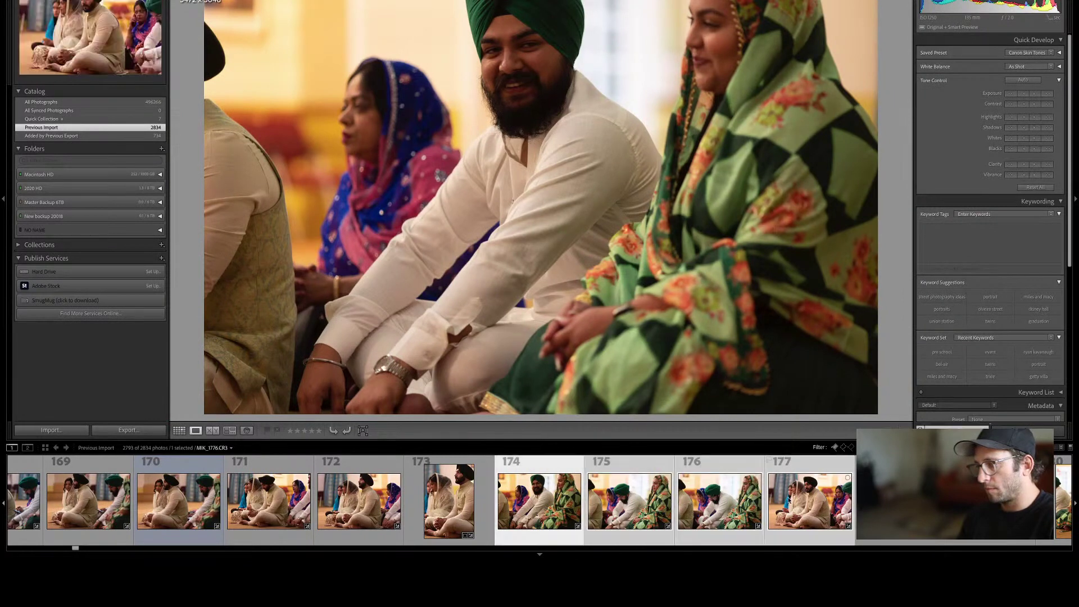
pyautogui.press('d')
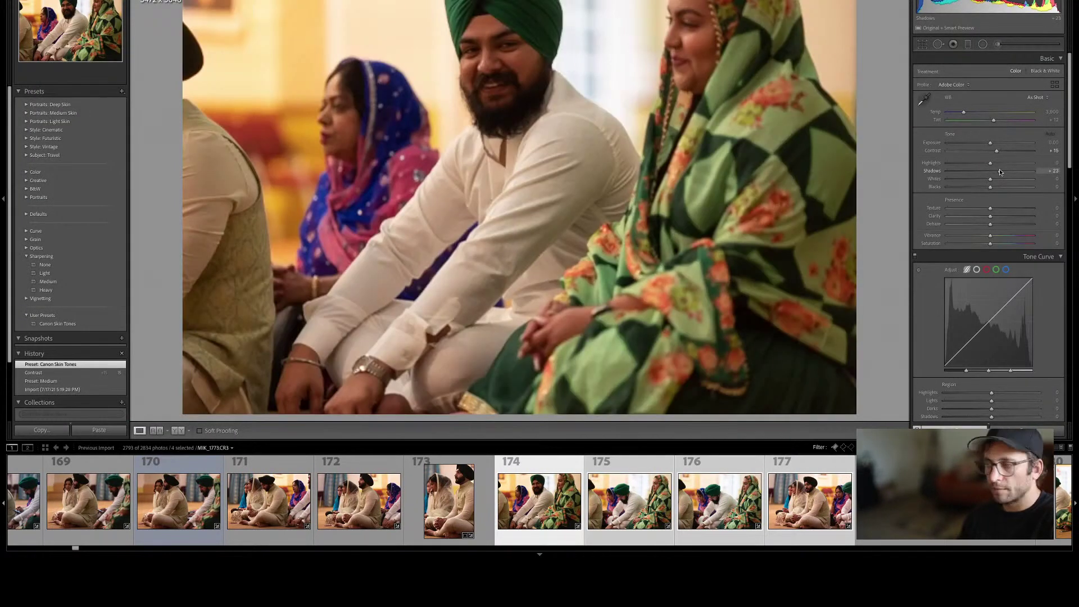
pyautogui.moveTo(1000, 171); pyautogui.dragTo(1000, 171)
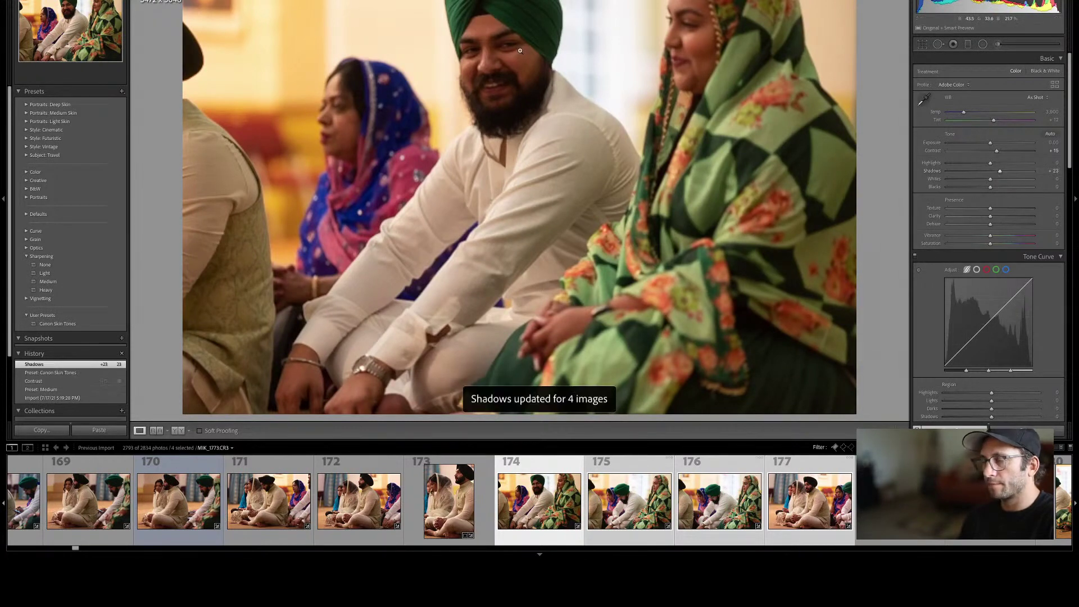
pyautogui.press('g')
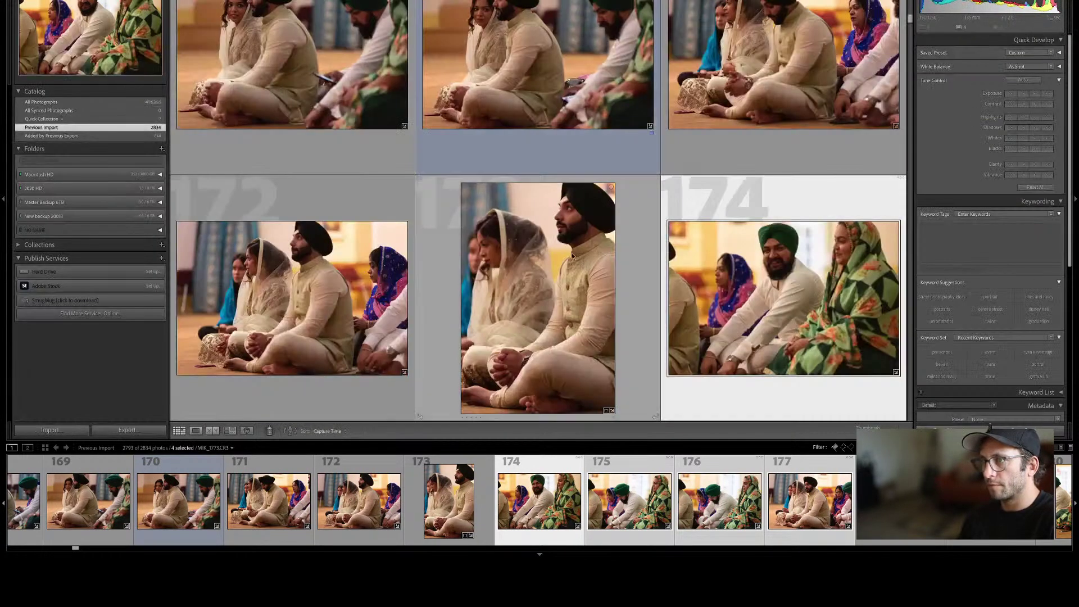
pyautogui.press('super+d')
# Compare the two frames of the man in the green turban looking down and give MIK_1775.CR3 the blue colour label.
pyautogui.scroll(-5, 712, 295)
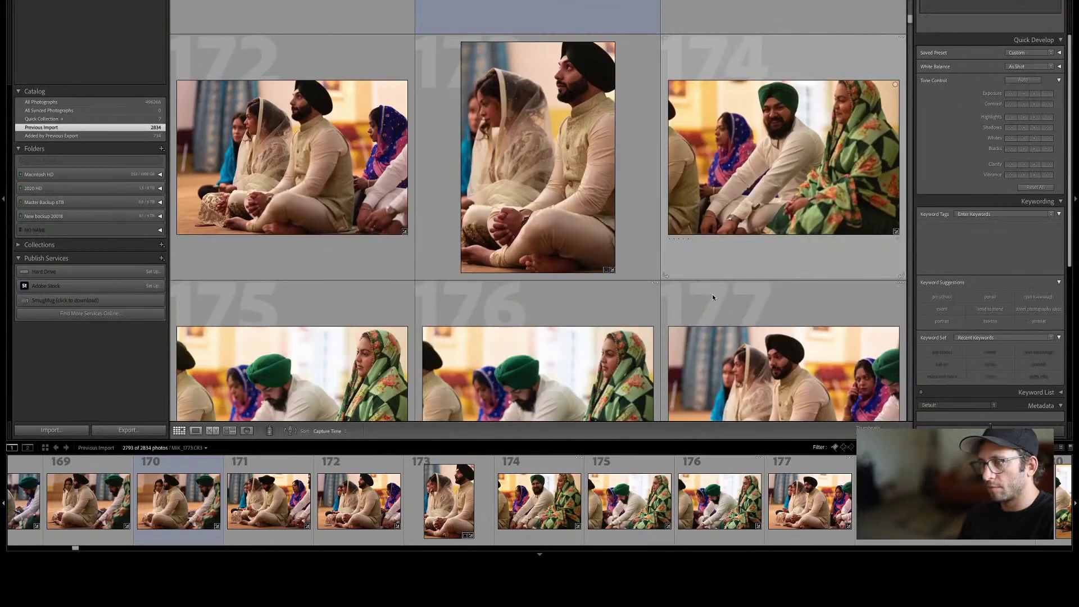
pyautogui.click(537, 298)
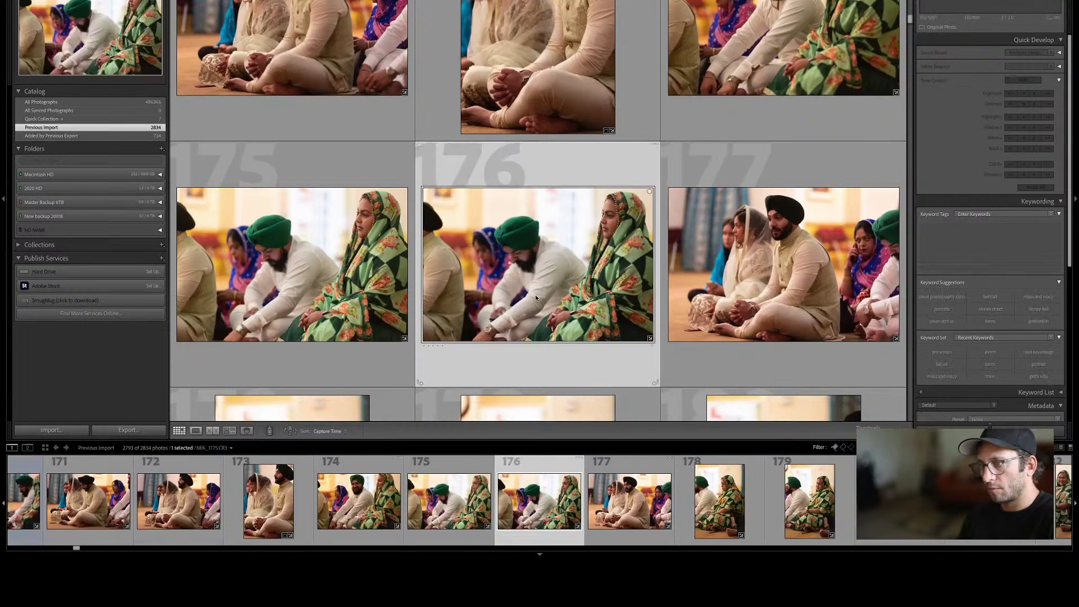
pyautogui.press('e')
pyautogui.press('Right')
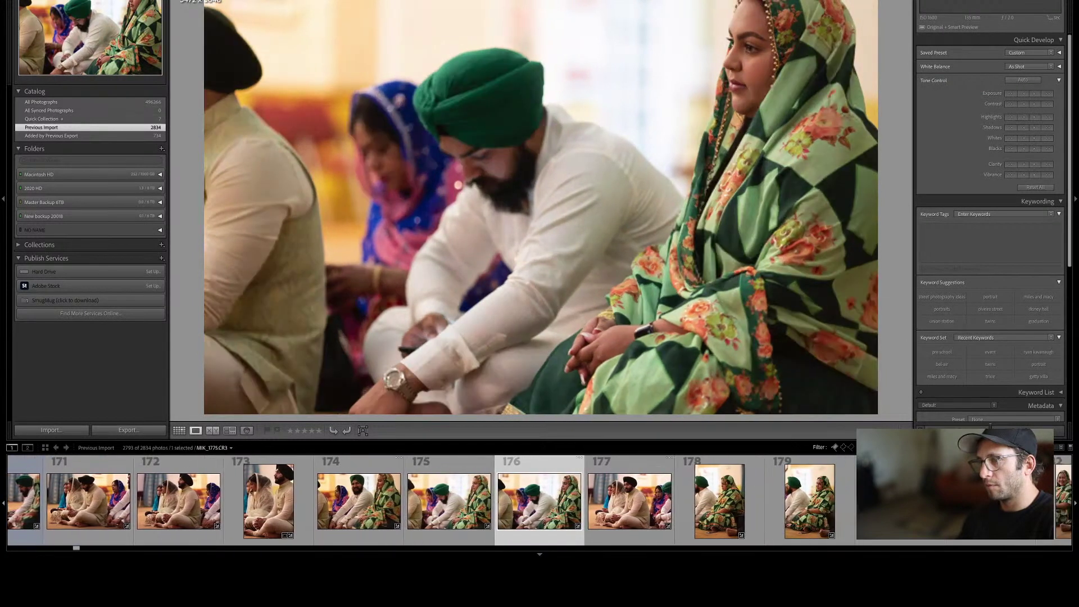
pyautogui.press('9')
# Reject the couple frame MIK_1776.CR3 and the weaker portrait frames MIK_1777.CR3 and MIK_1779.CR3.
pyautogui.press('Right')
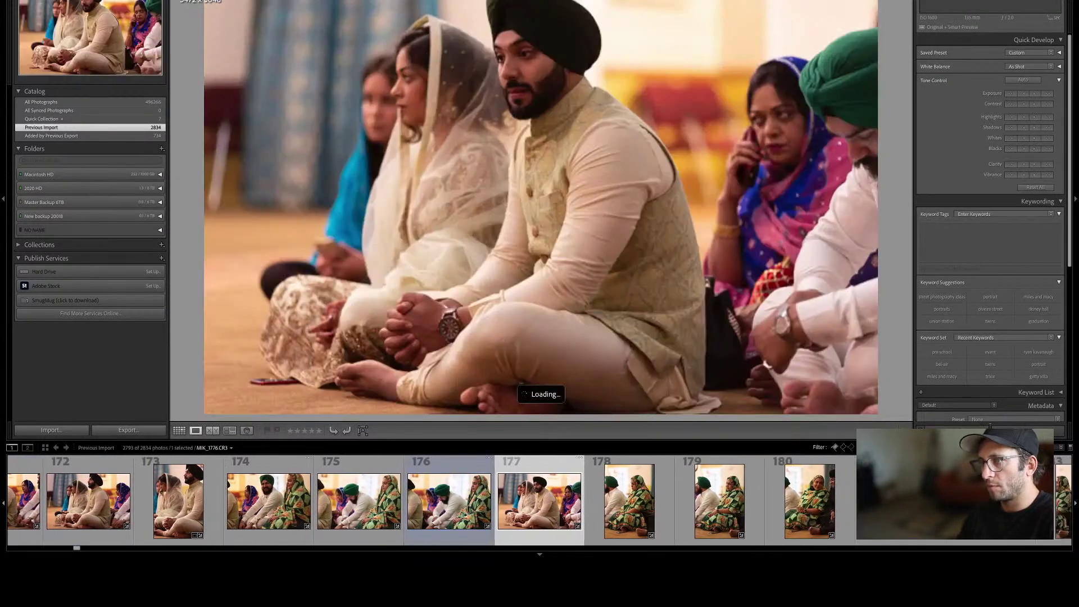
pyautogui.press('x')
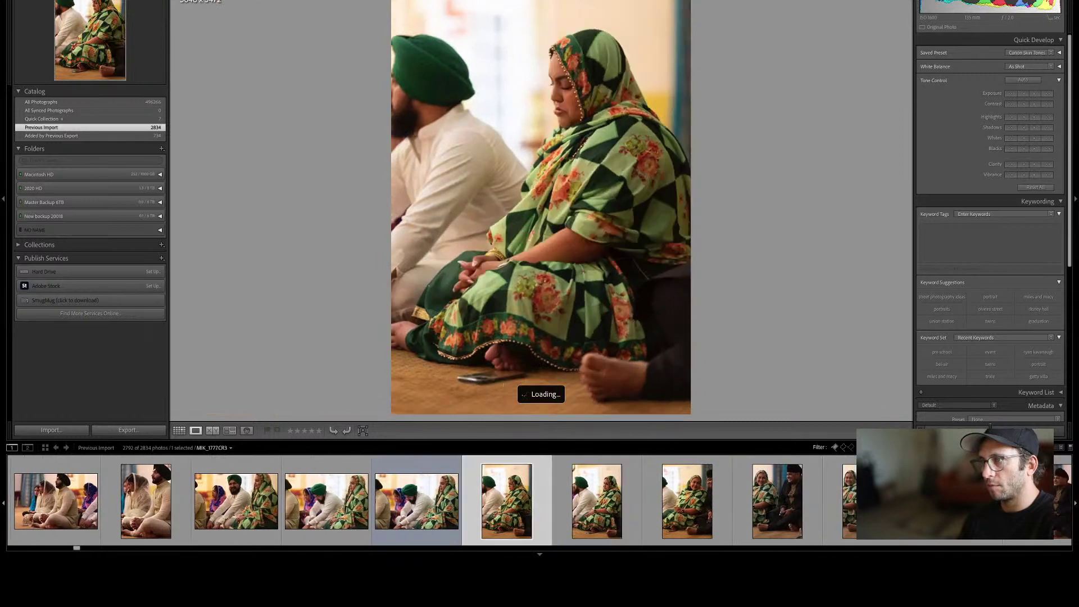
pyautogui.press('x')
pyautogui.press('Right')
pyautogui.press('x')
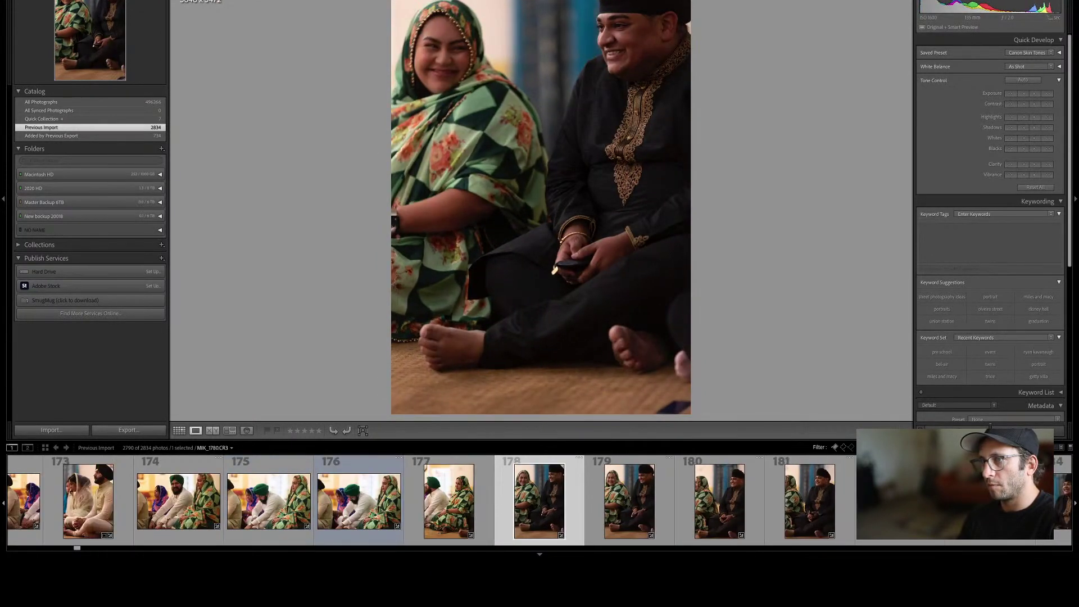
# Compare the two portrait frames of the smiling pair in green and black and reject the weaker duplicate.
pyautogui.press('Right')
pyautogui.press('Left')
pyautogui.press('Right')
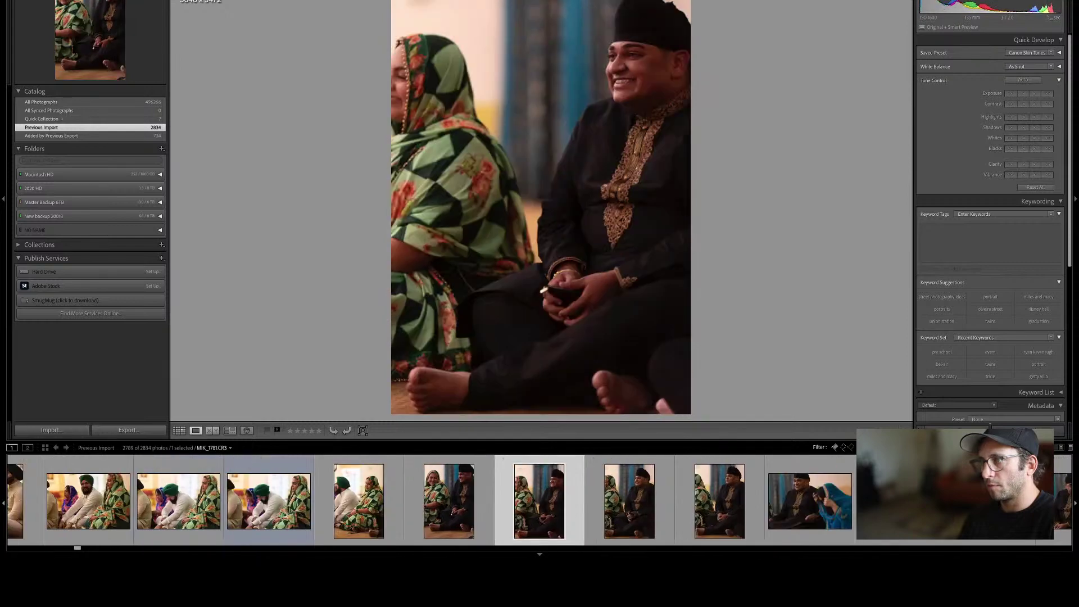
# Compare the remaining portrait frames of the seated man in black and give MIK_1784.CR3 the blue colour label.
pyautogui.press('Right')
pyautogui.press('Right')
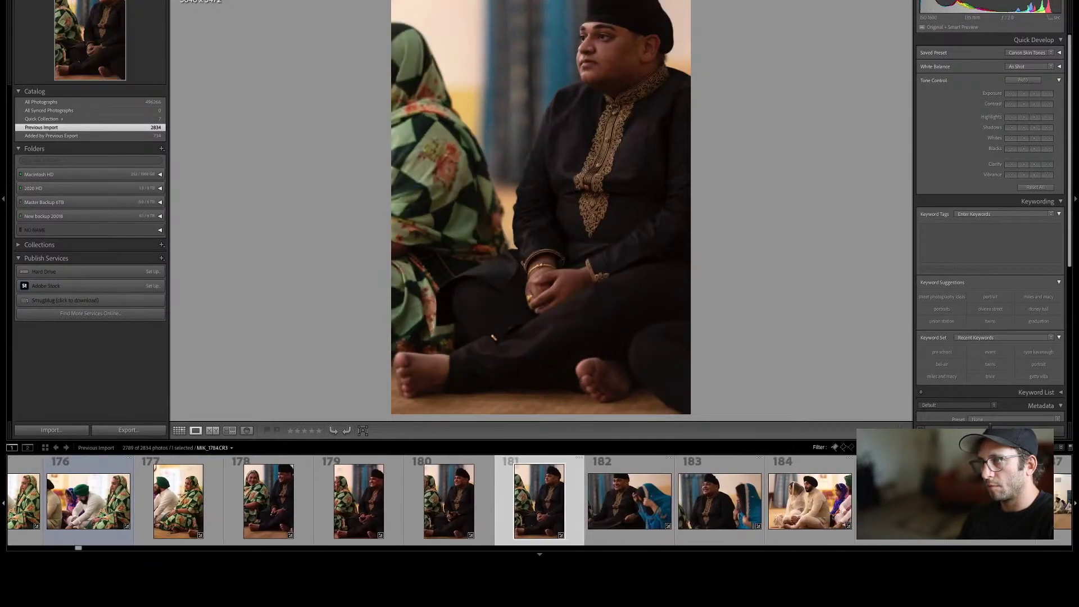
pyautogui.press('Right')
pyautogui.press('Left')
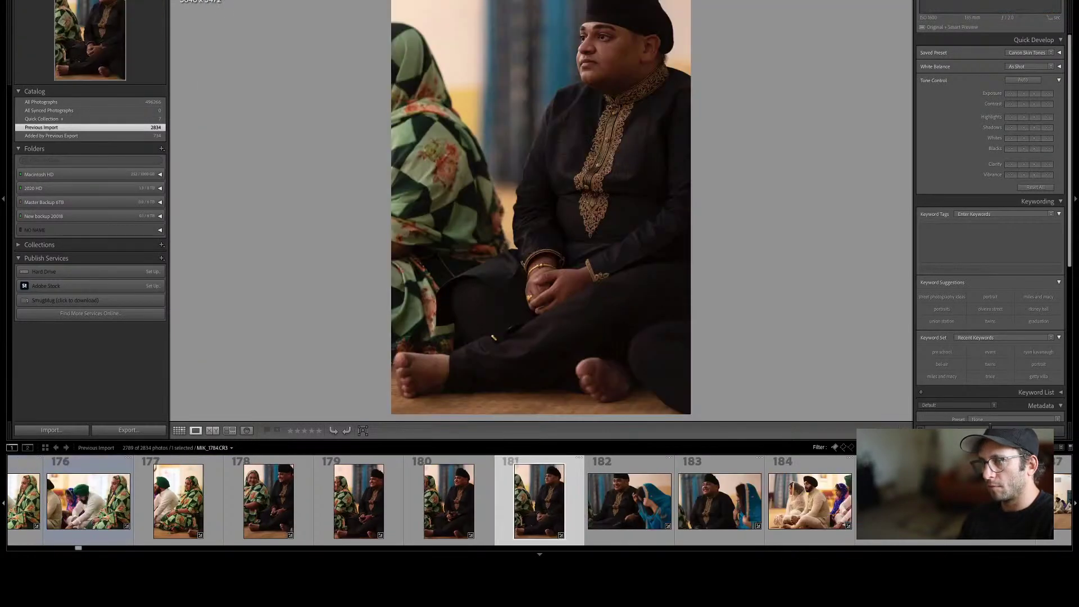
pyautogui.press('9')
# Compare the frames of the man in black beside the woman in the blue veil and reject the weaker one.
pyautogui.press('Right')
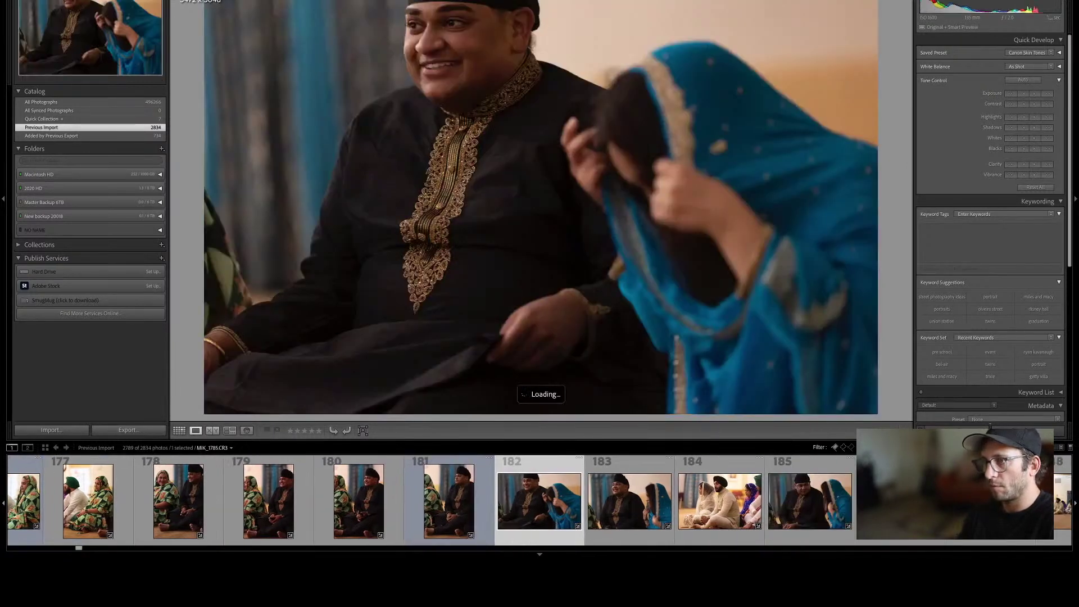
pyautogui.press('Right')
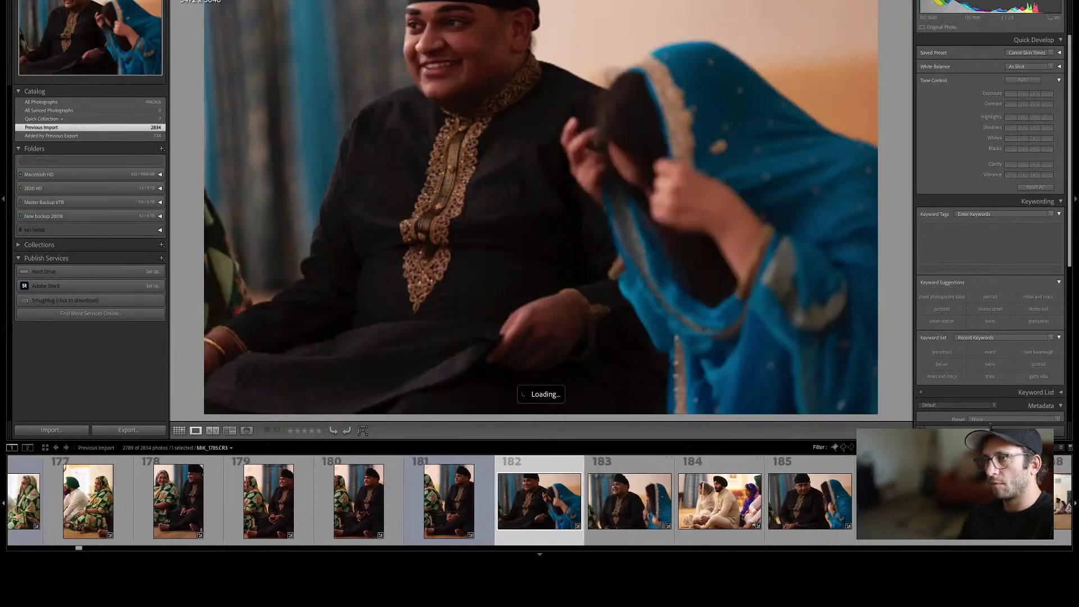
pyautogui.press('x')
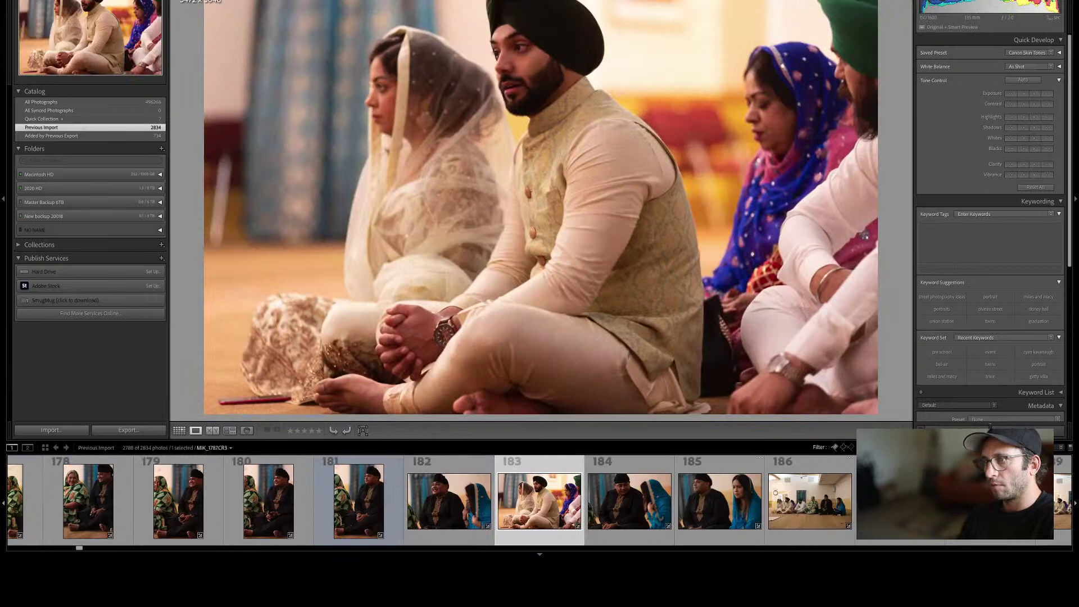
# Compare the seated couple frame MIK_1787.CR3 with its neighbour and give it the blue colour label.
pyautogui.press('Right')
pyautogui.press('Left')
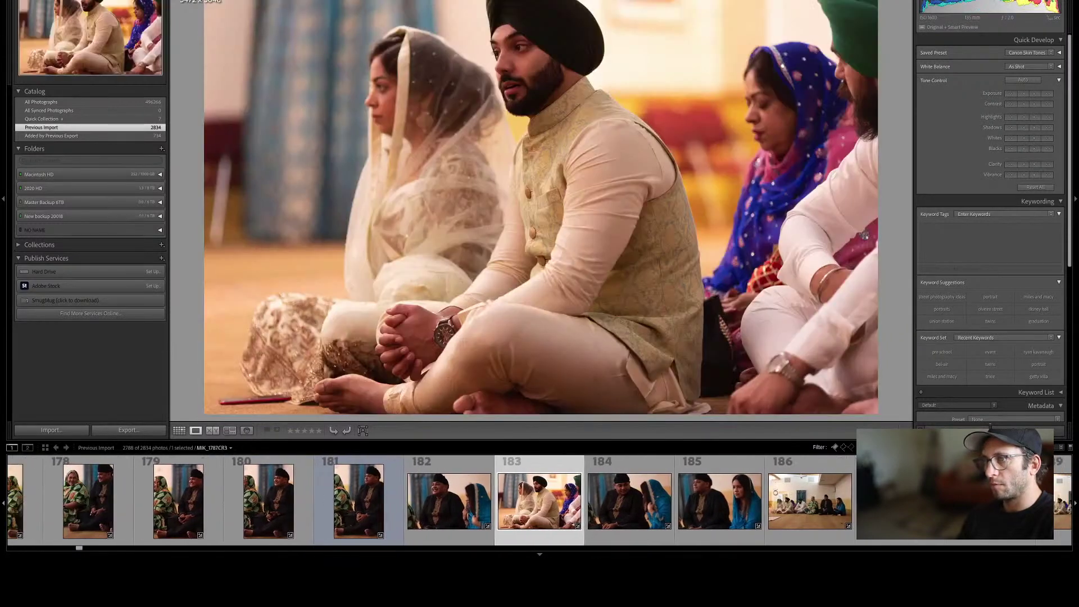
pyautogui.press('9')
# Set Shadows to +29 on MIK_1789.CR3 and the frame before it, both showing the man in black and woman in blue.
pyautogui.press('Right')
pyautogui.press('Right')
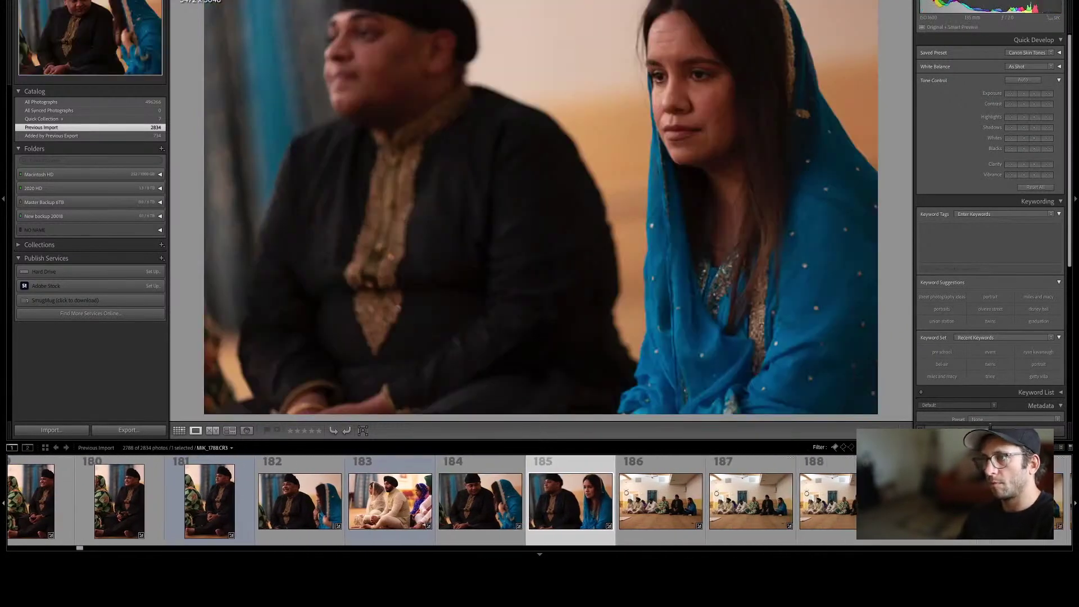
pyautogui.press('Right')
pyautogui.press('Left')
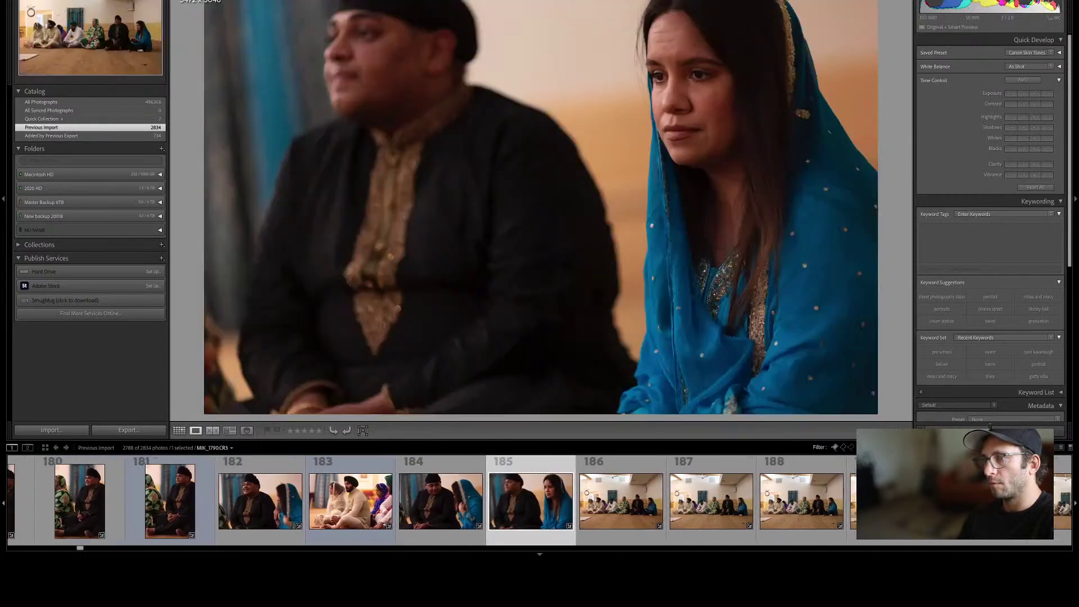
pyautogui.hotkey('shift', 'Left')
pyautogui.press('d')
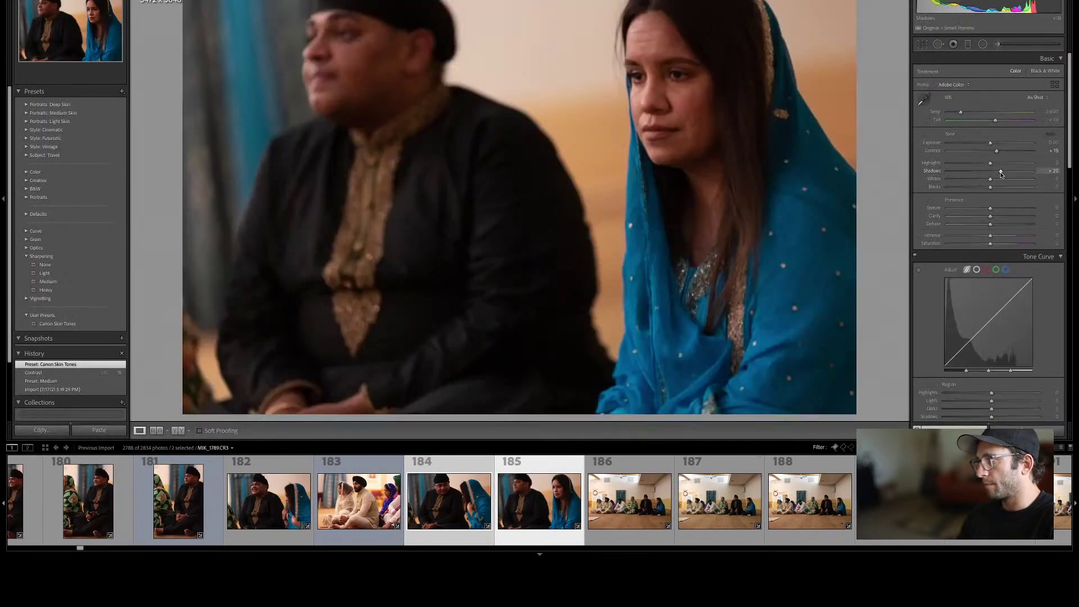
pyautogui.moveTo(1003, 174); pyautogui.dragTo(1001, 173)
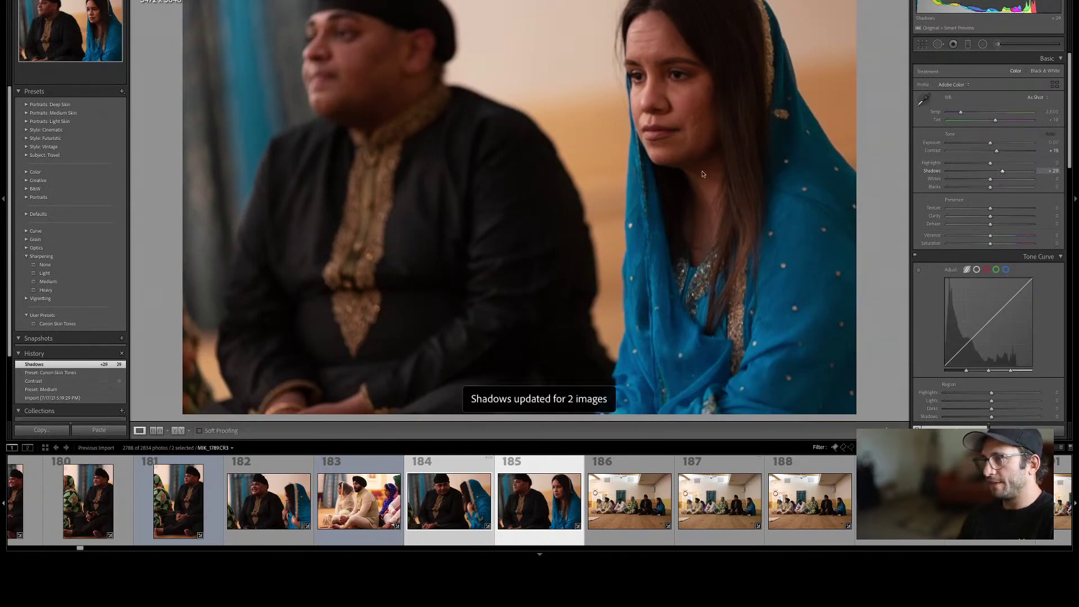
pyautogui.press('g')
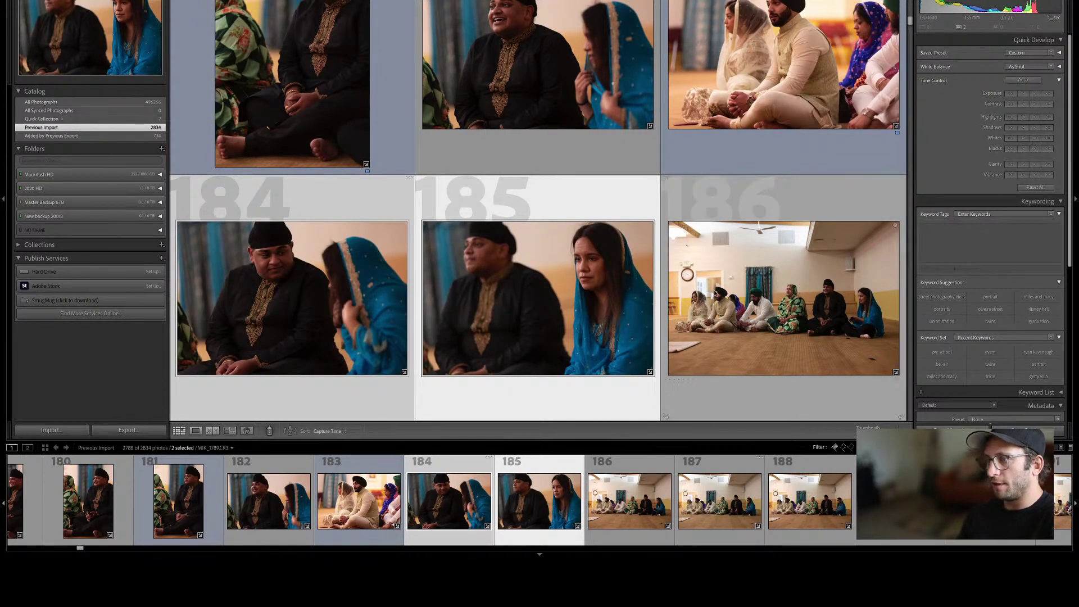
# Compare the wide shots of the whole seated group and give MIK_1792.CR3 the blue colour label.
pyautogui.click(794, 291)
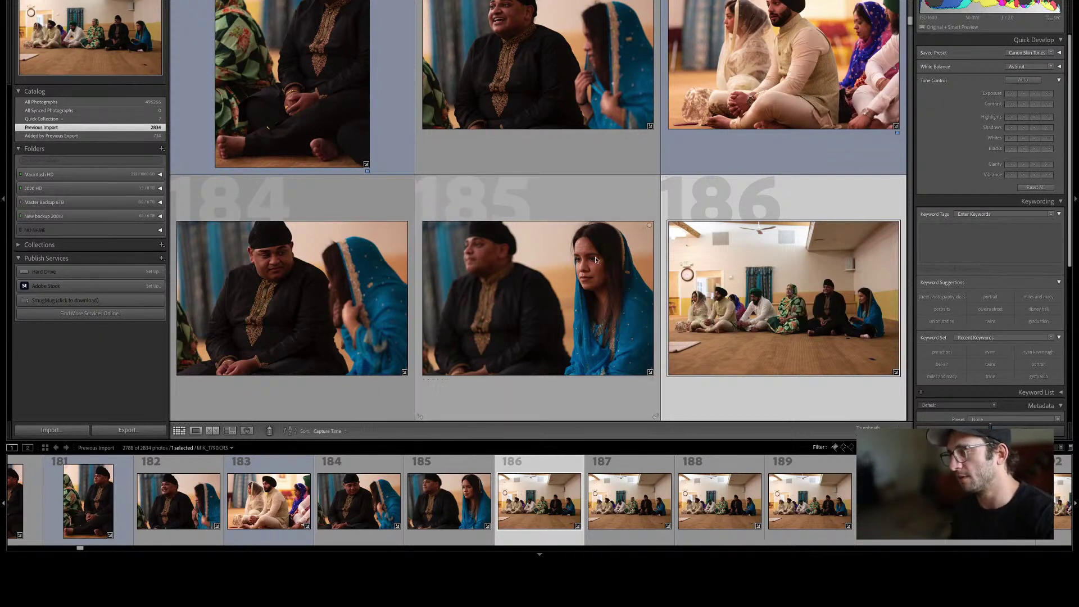
pyautogui.press('e')
pyautogui.press('Right')
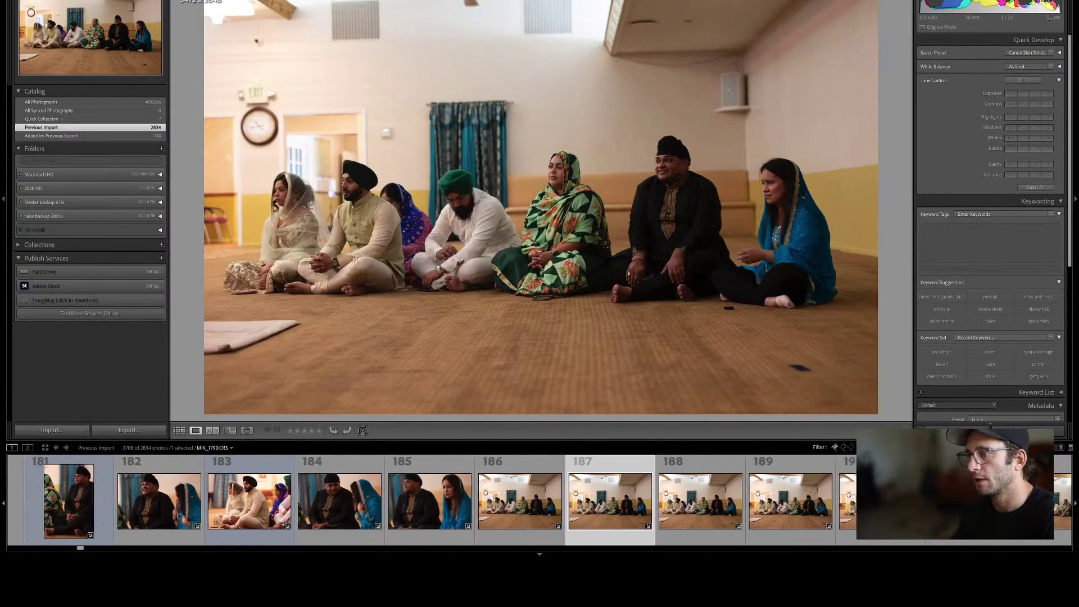
pyautogui.press('Right')
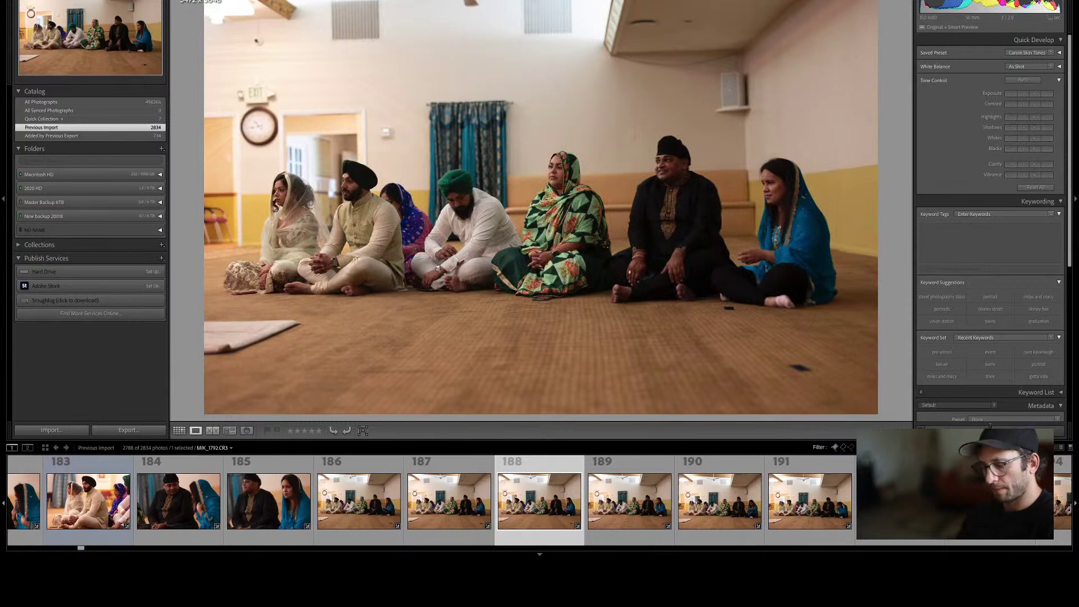
pyautogui.press('Right')
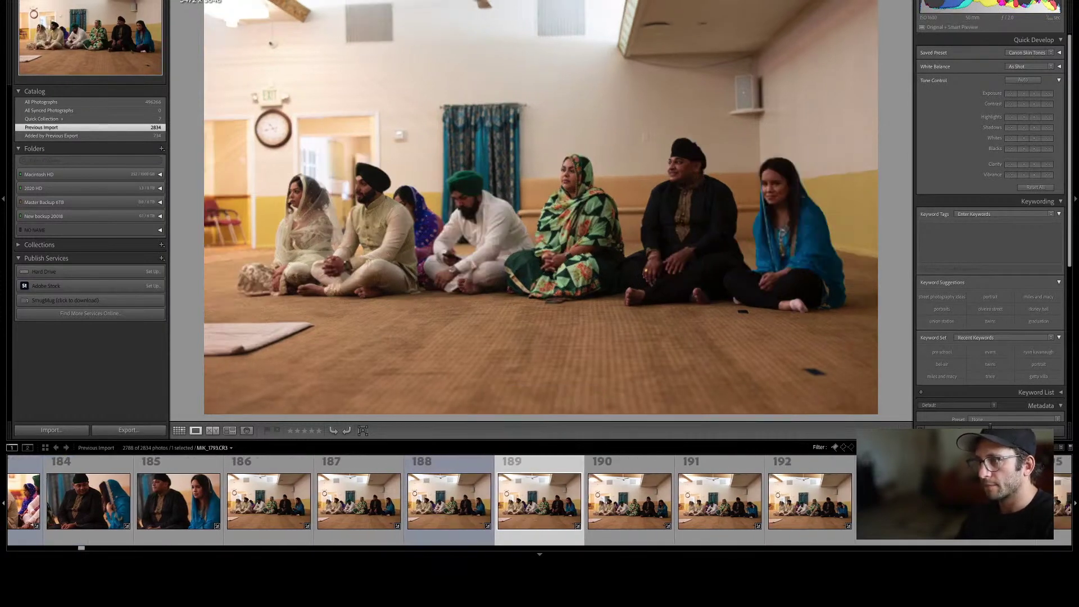
# Compare the wide shots of the whole seated group and reject MIK_1795.CR3 and MIK_1796.CR3.
pyautogui.press('Right')
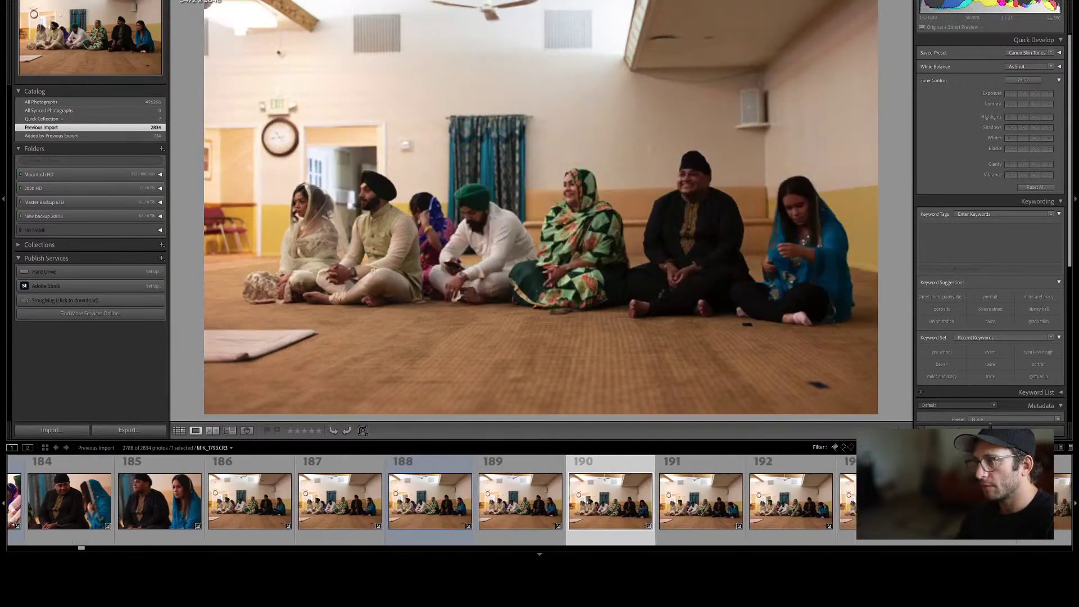
pyautogui.press('Right')
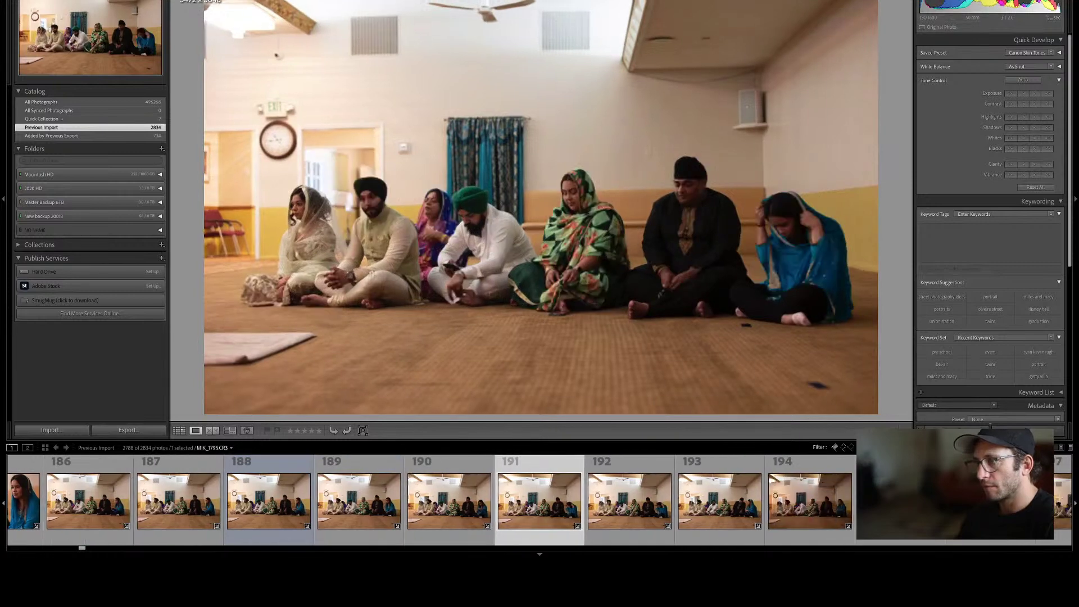
pyautogui.press('x')
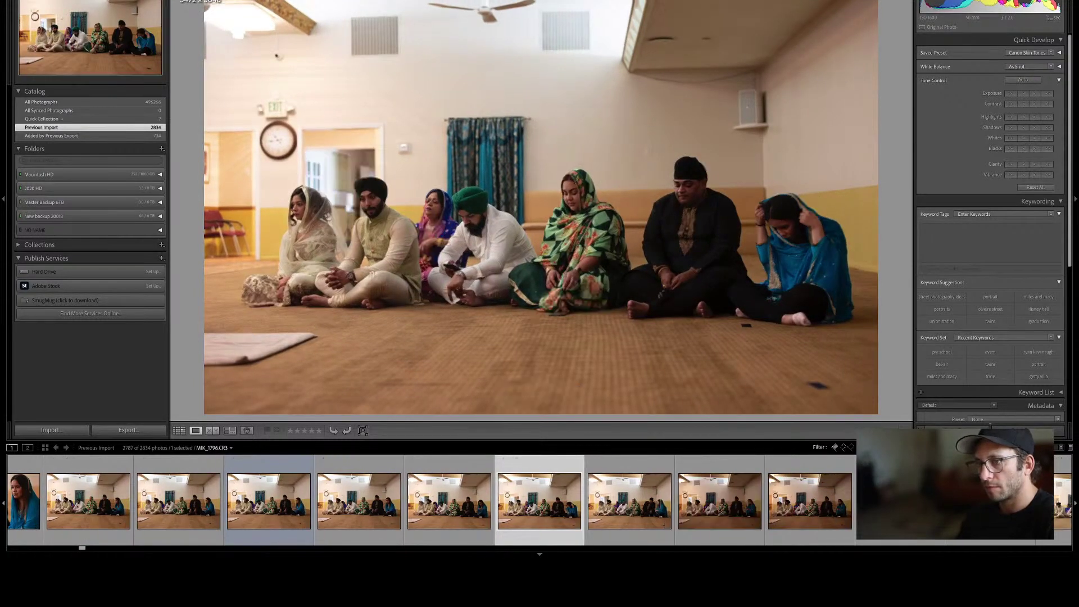
pyautogui.press('Right')
pyautogui.press('x')
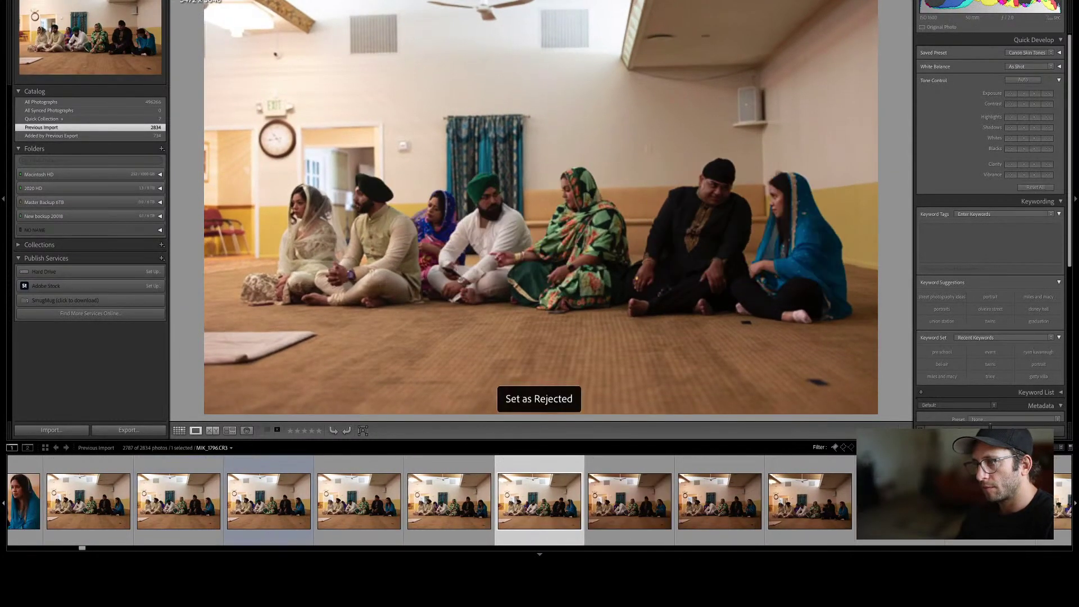
# Select the four consecutive darker wide shots starting with MIK_1798.CR3 and raise their exposure together.
pyautogui.press('Right')
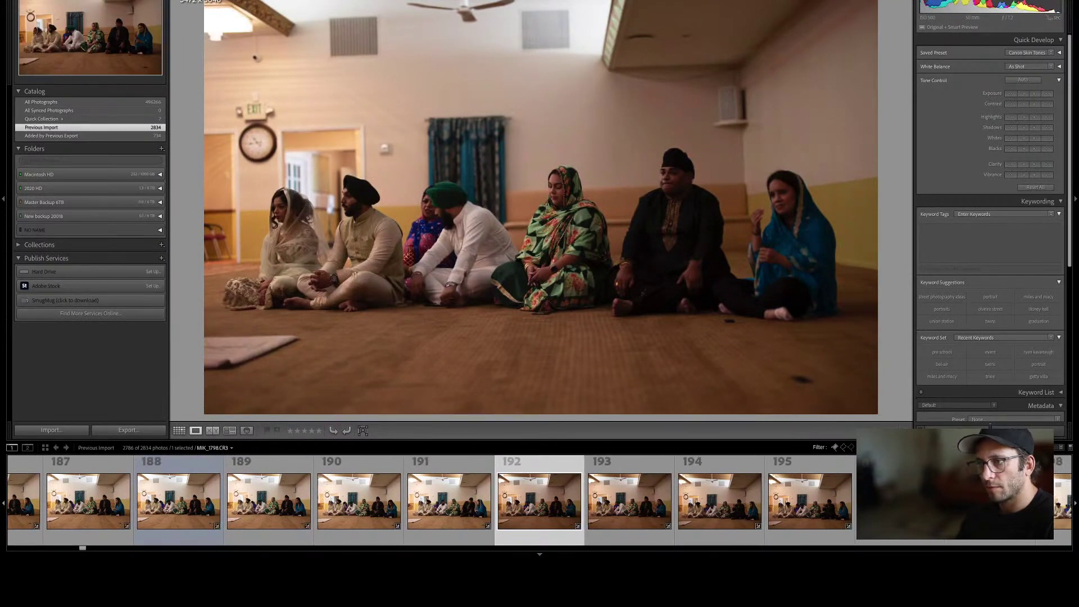
pyautogui.press('Left')
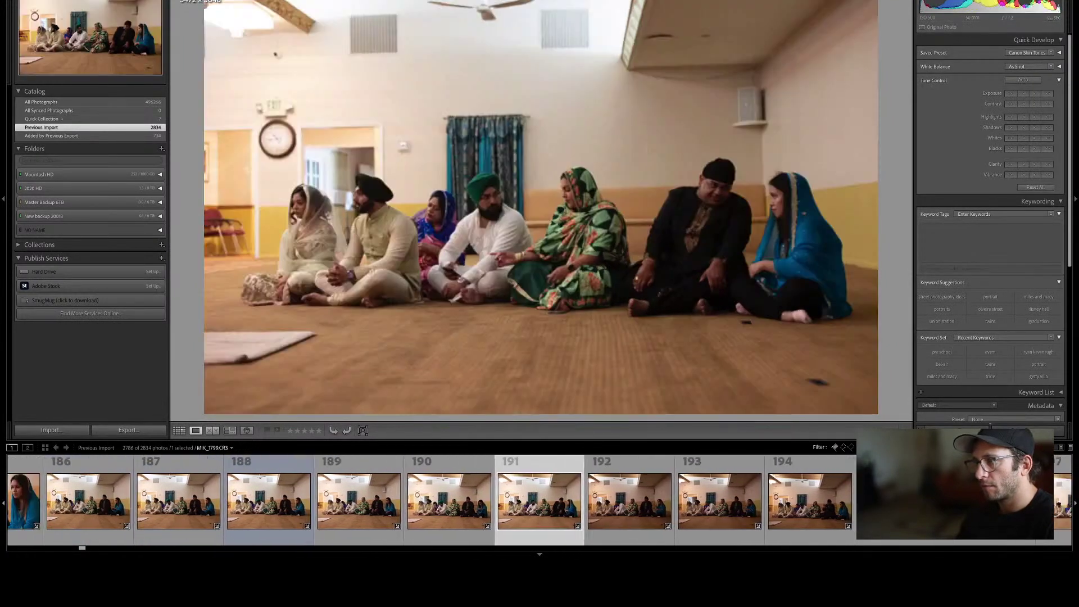
pyautogui.press('Right')
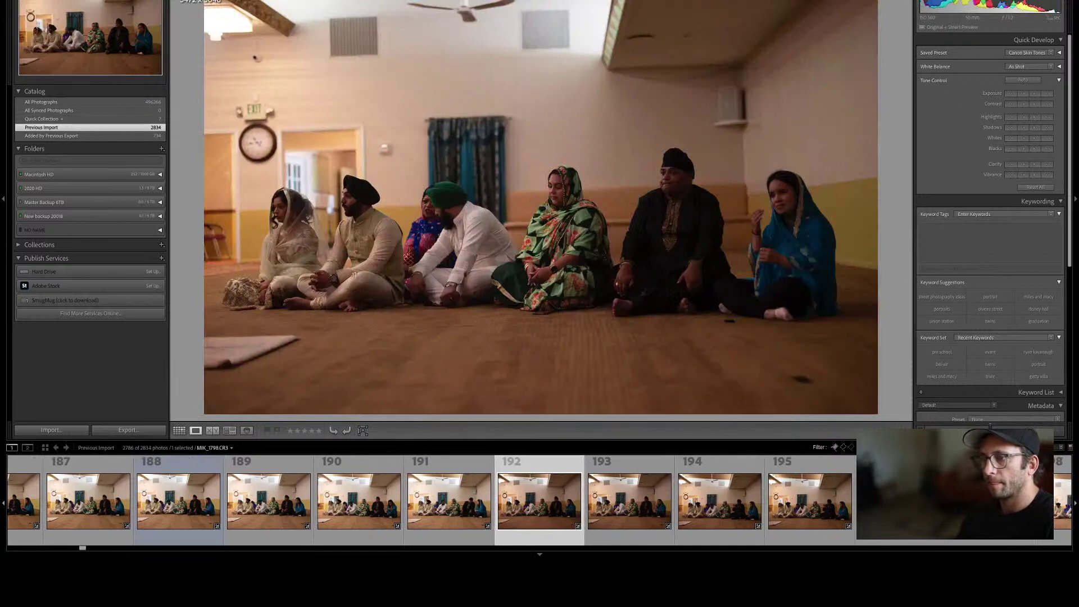
pyautogui.press('Right')
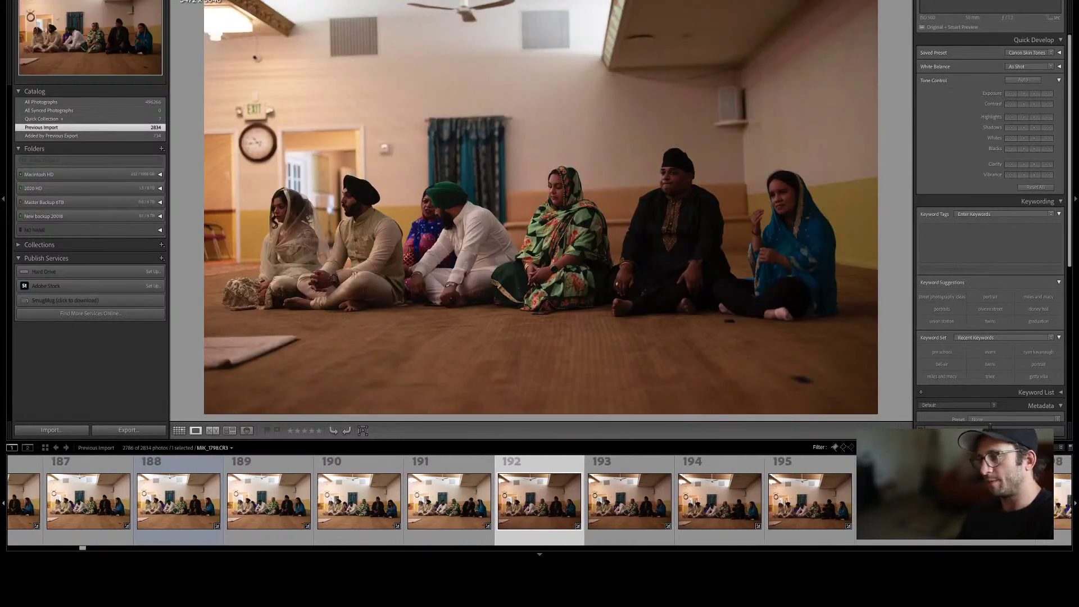
pyautogui.hotkey('shift', 'Right')
pyautogui.hotkey('shift', 'Right')
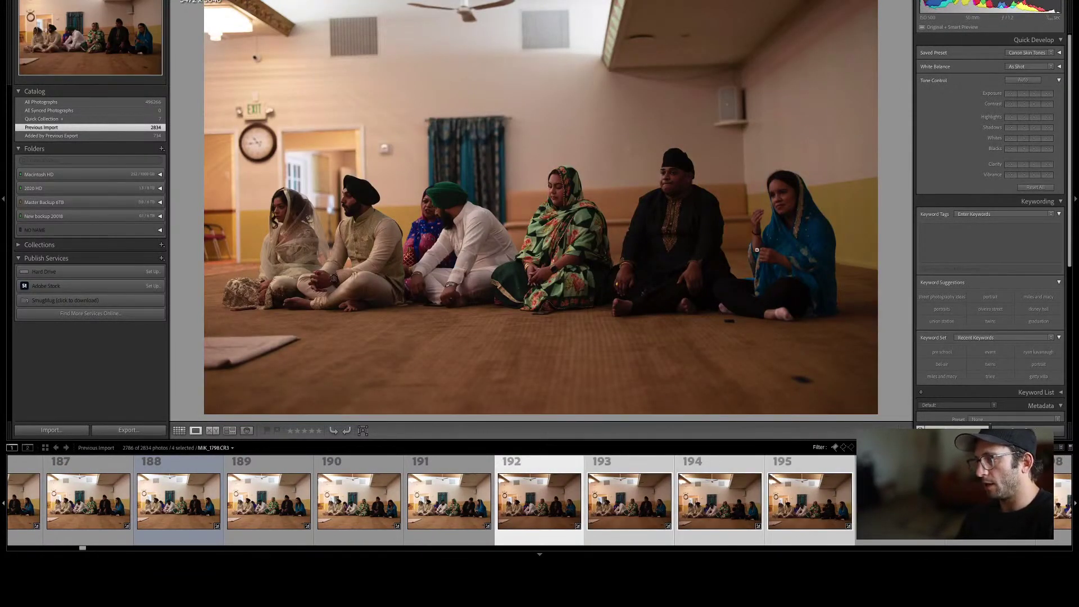
pyautogui.click(1032, 93)
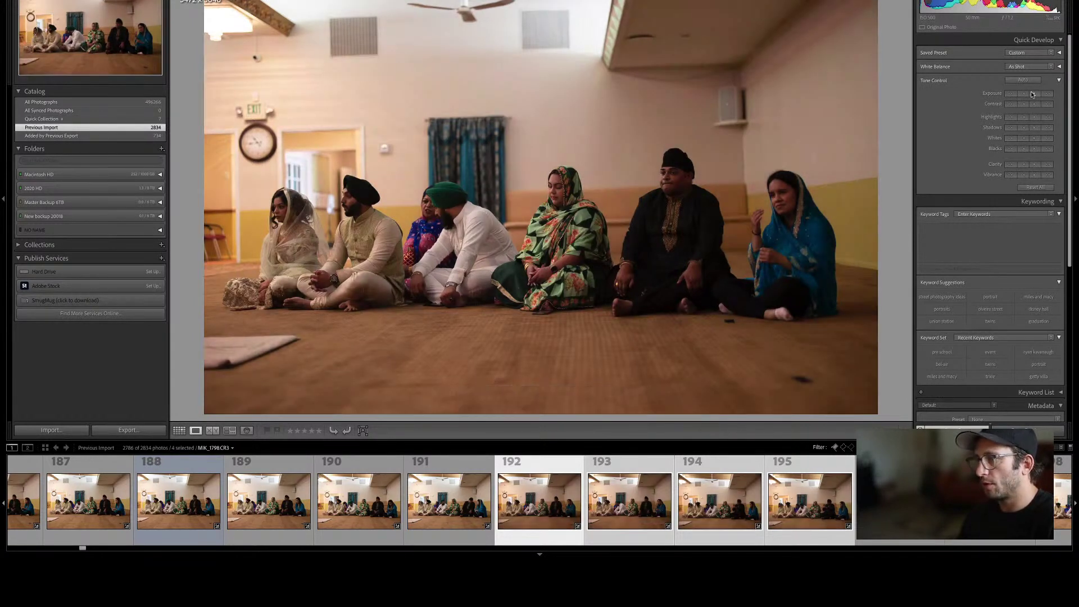
pyautogui.click(1032, 93)
pyautogui.click(1022, 94)
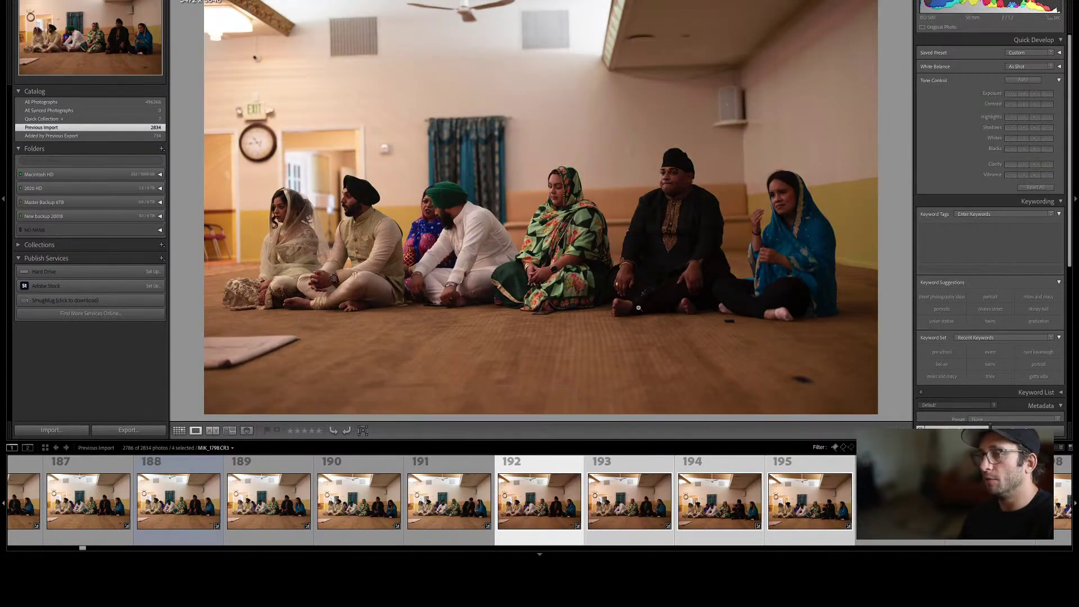
# Clear the multiple selection, then reject MIK_1798.CR3 and another weak frame of the brightened seated-group shots.
pyautogui.click(484, 504)
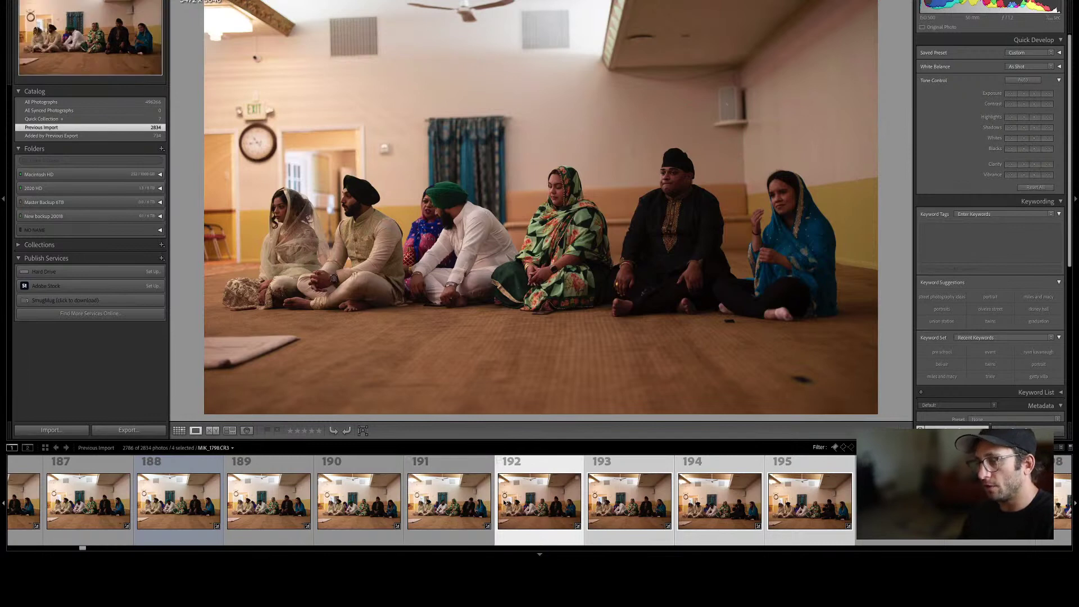
pyautogui.click(480, 501)
pyautogui.press('Right')
pyautogui.press('Right')
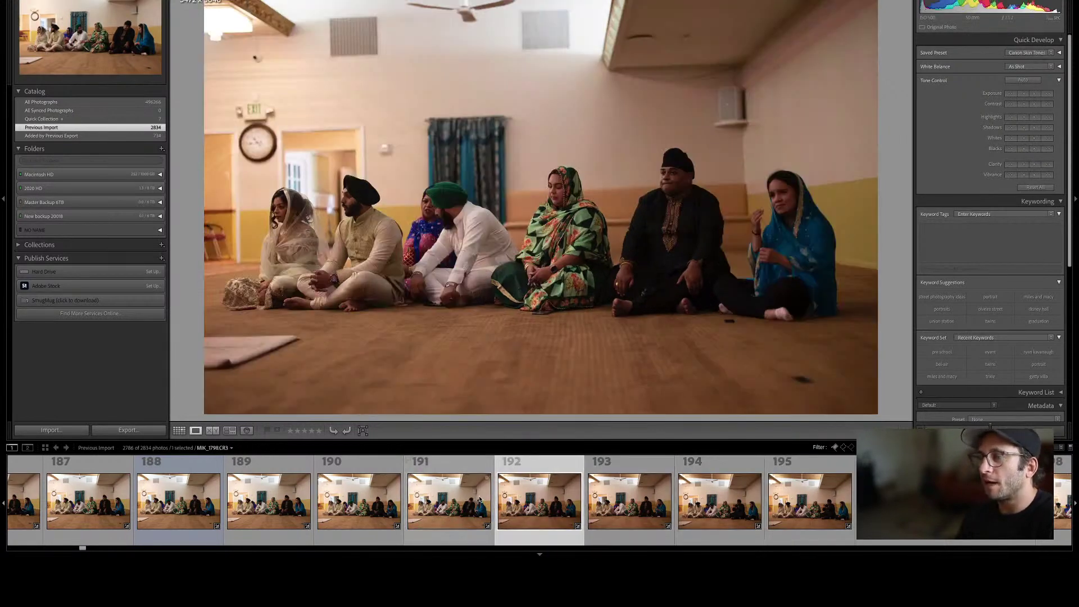
pyautogui.press('x')
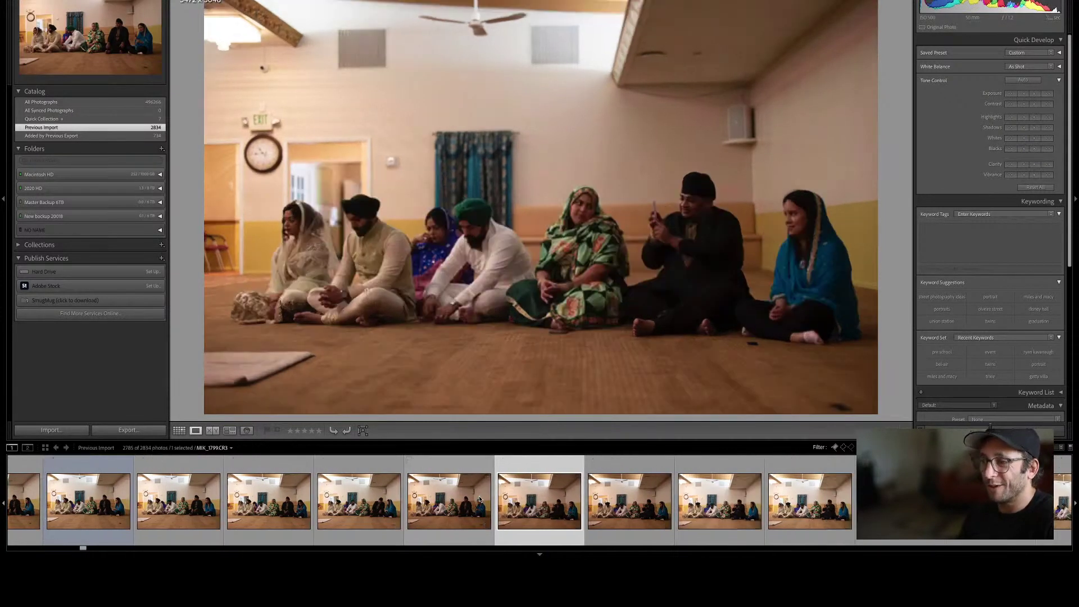
pyautogui.press('Right')
pyautogui.press('x')
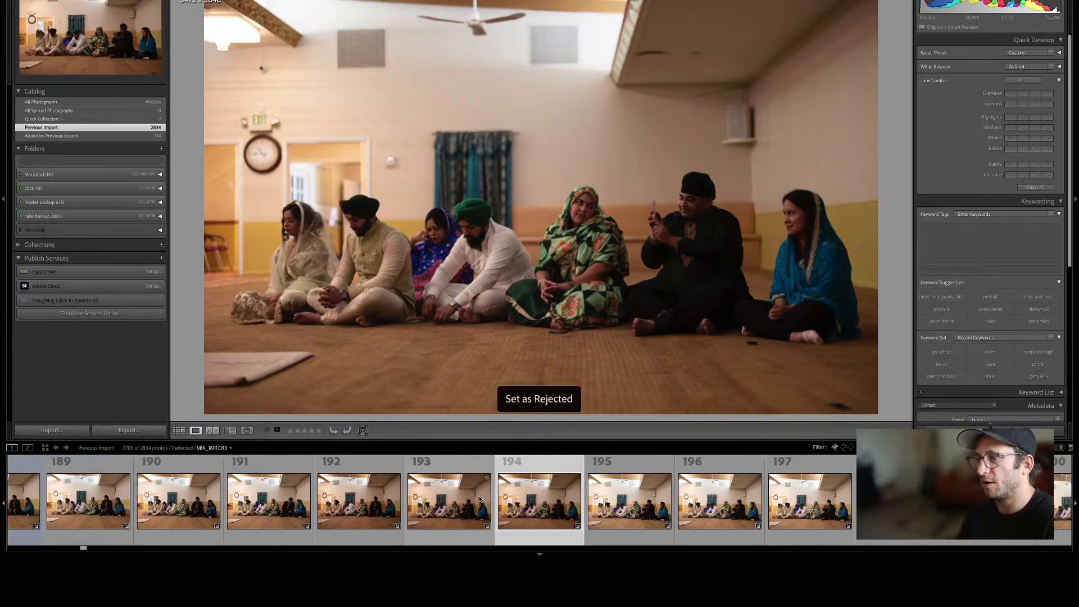
# Reject one more weak wide shot and give the brighter frame with the man in black holding a phone the blue label.
pyautogui.press('Right')
pyautogui.press('x')
pyautogui.press('6')
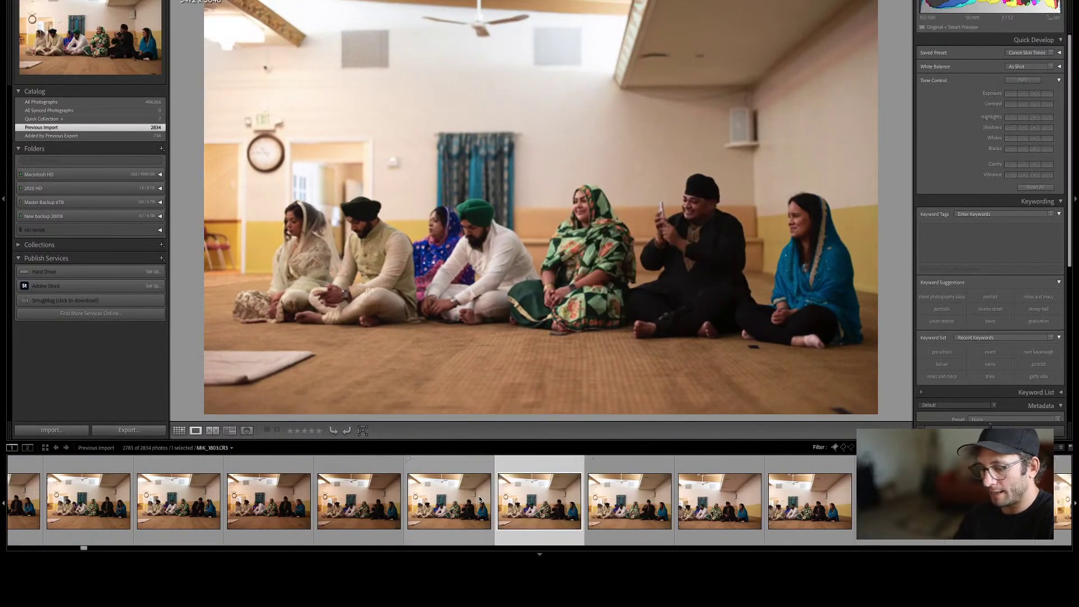
pyautogui.press('x')
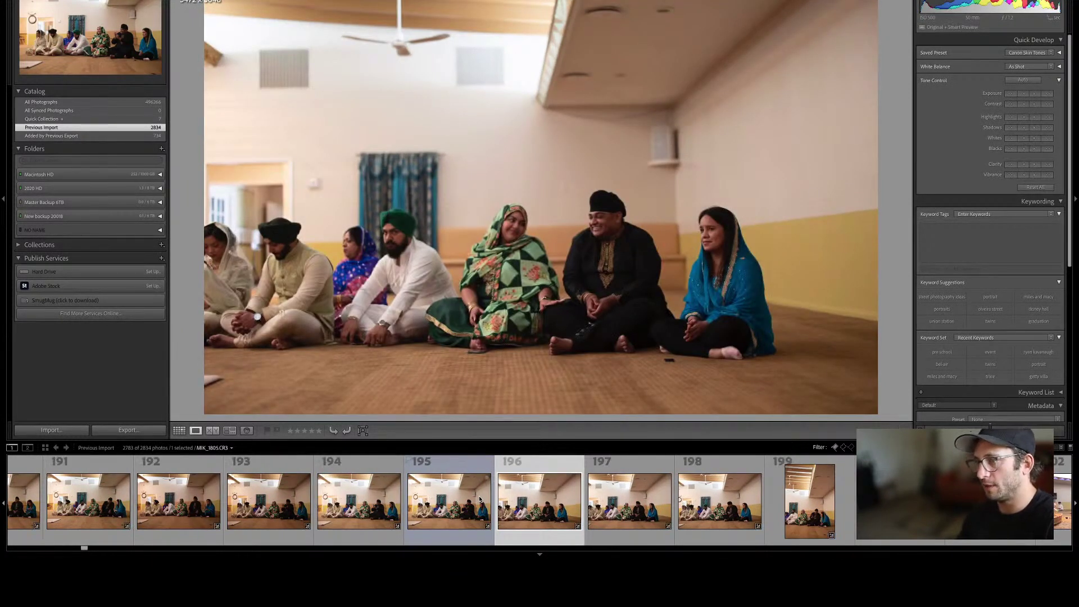
# Reject MIK_1806.CR3 of the smiling group and MIK_1809.CR3 with the man in black bending behind the others.
pyautogui.press('Right')
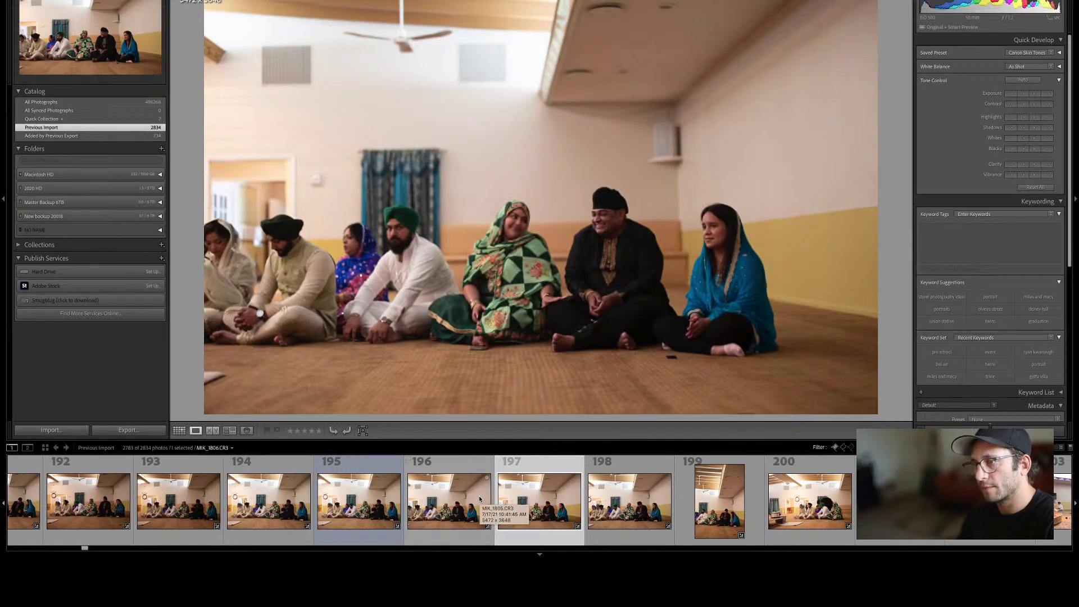
pyautogui.press('p')
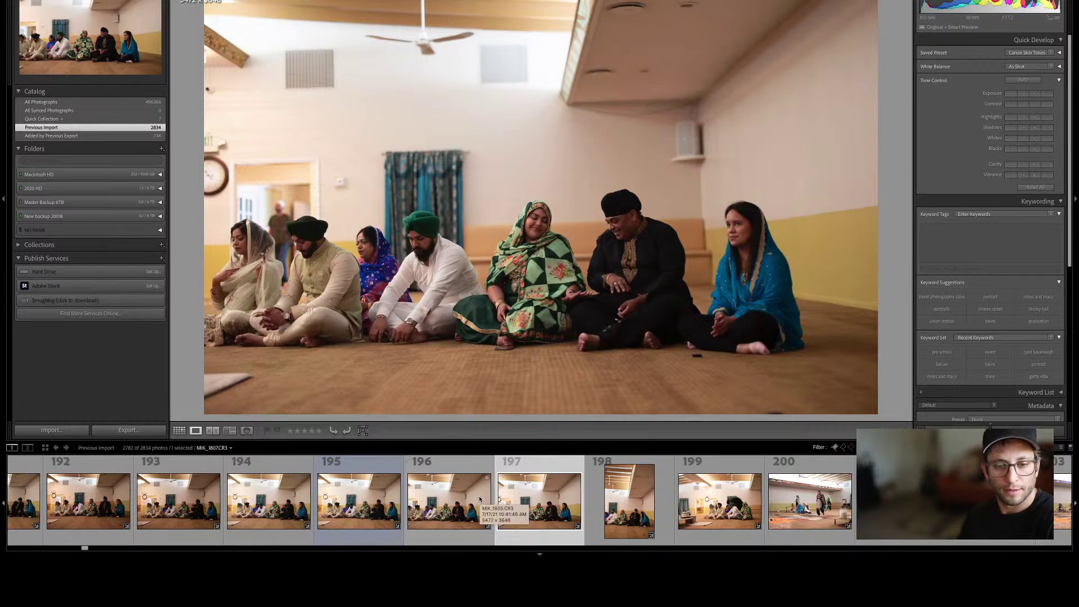
pyautogui.press('Right')
pyautogui.press('Right')
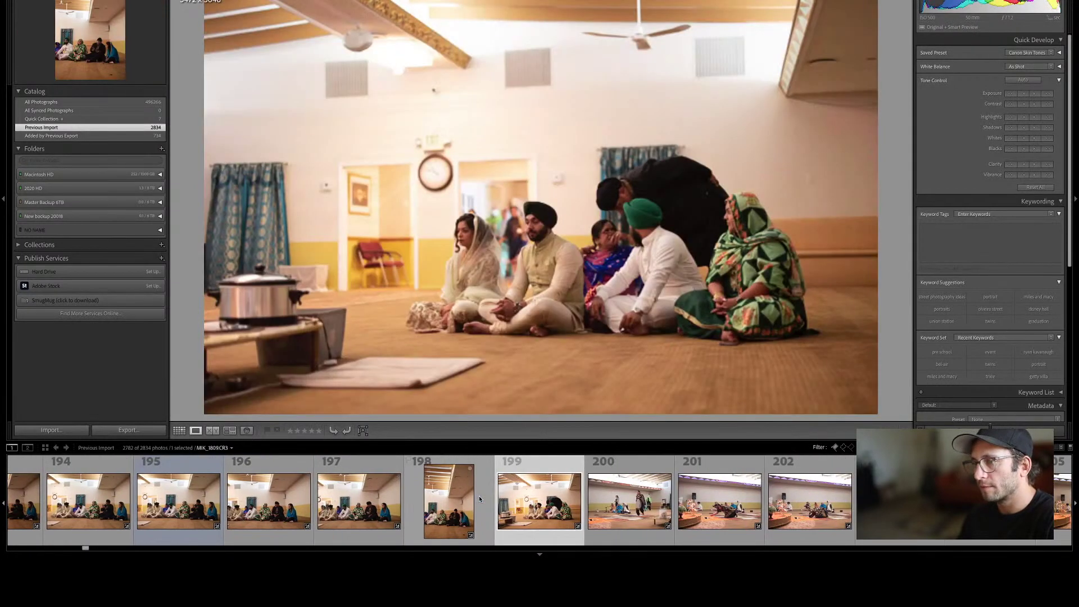
pyautogui.press('Right')
pyautogui.press('Left')
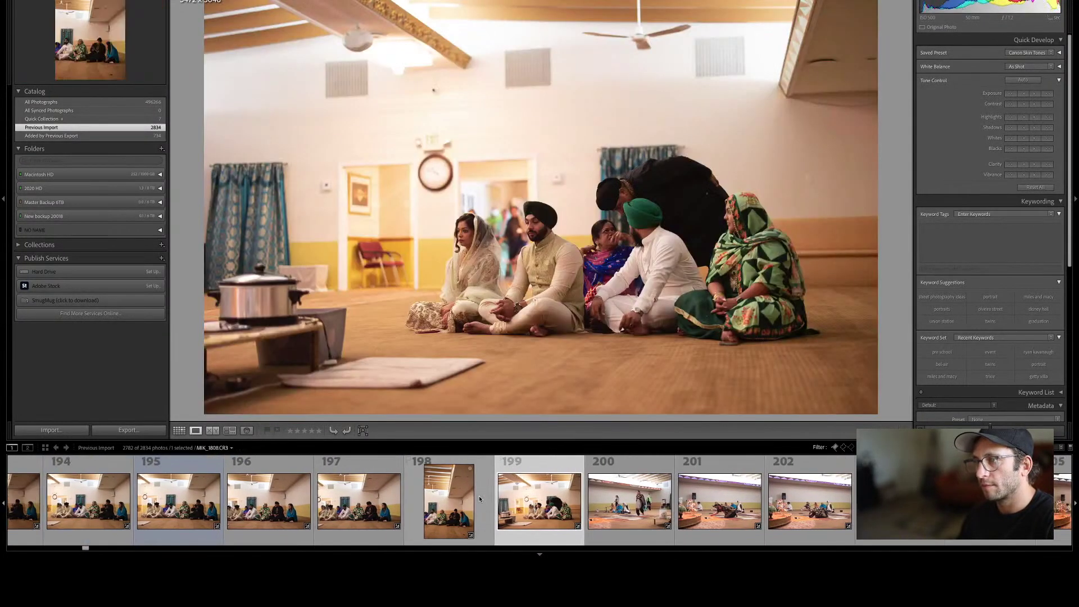
pyautogui.press('x')
pyautogui.press('Right')
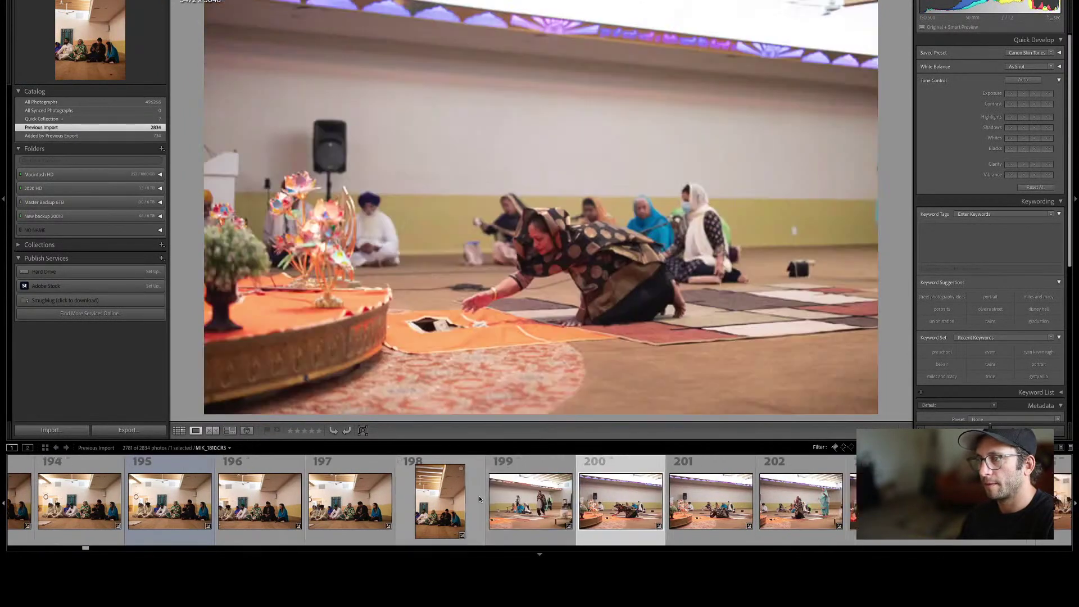
# Compare MIK_1810.CR3, the woman walking across the carpet, with the next frame and give it the blue colour label.
pyautogui.press('Left')
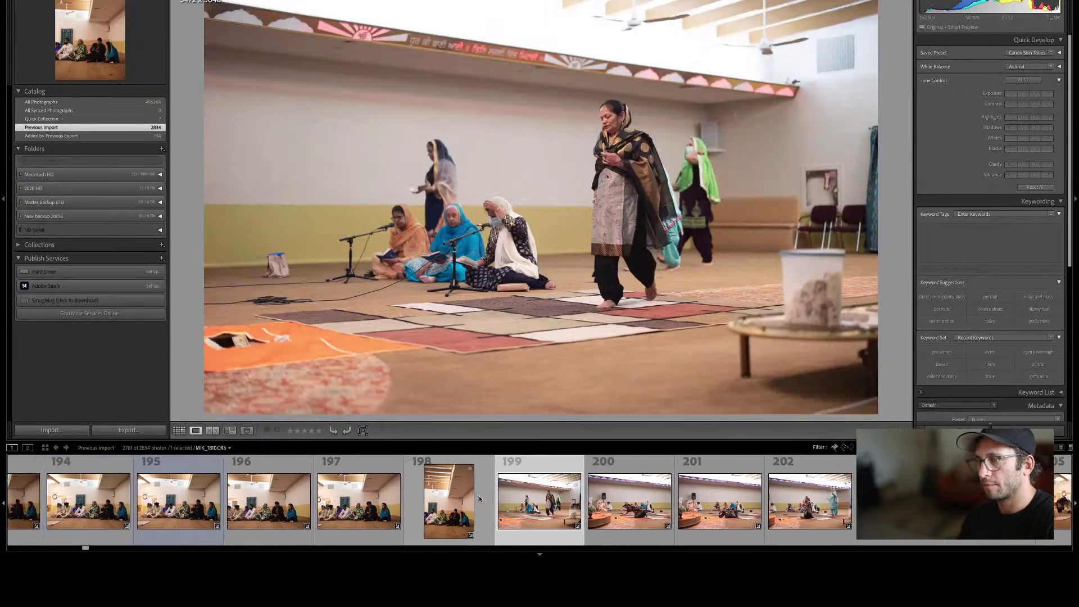
pyautogui.press('0')
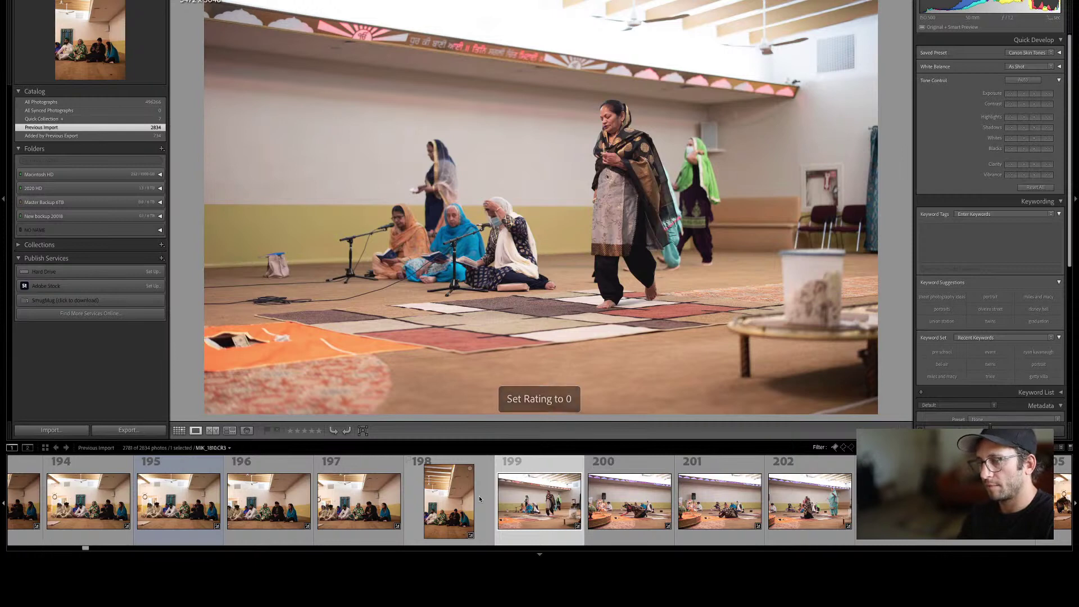
pyautogui.press('Right')
pyautogui.press('Left')
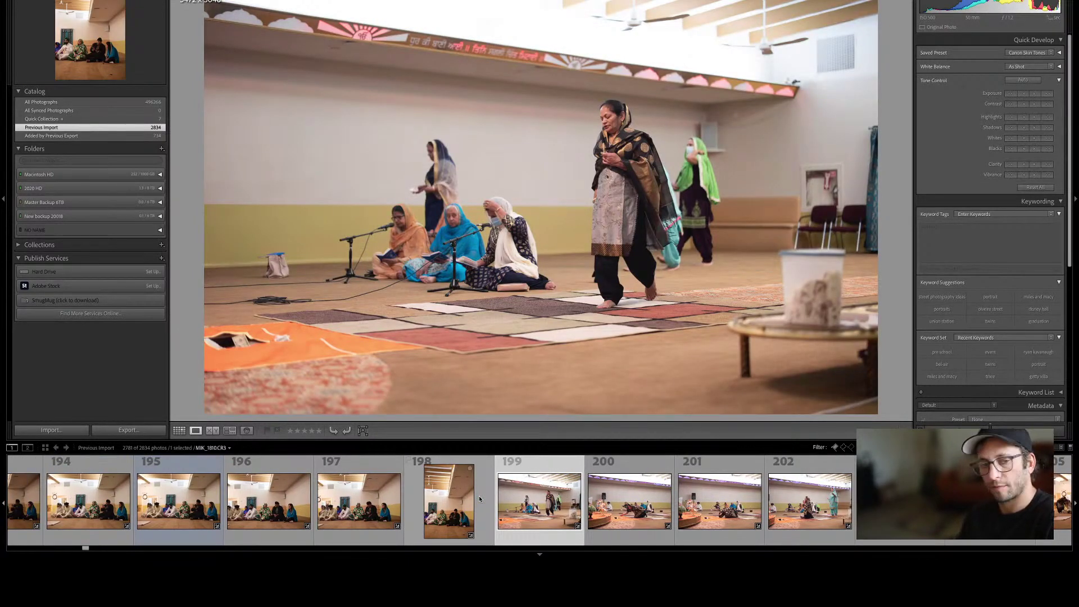
pyautogui.press('9')
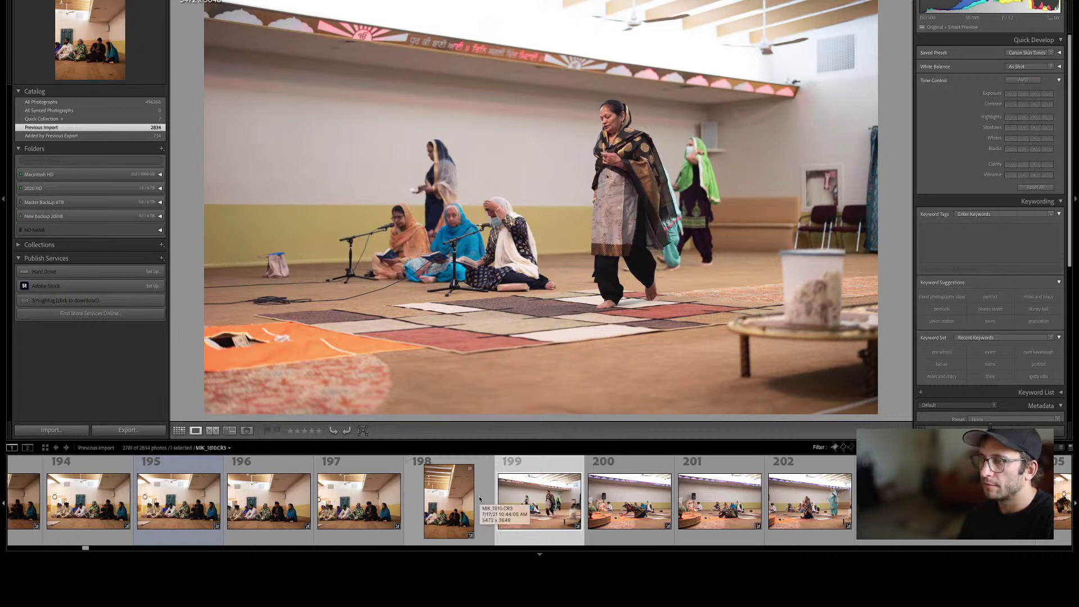
pyautogui.press('9')
# Select the three frames of the woman kneeling at the altar, starting with MIK_1811.CR3, and lower their exposure by 0.33.
pyautogui.press('Right')
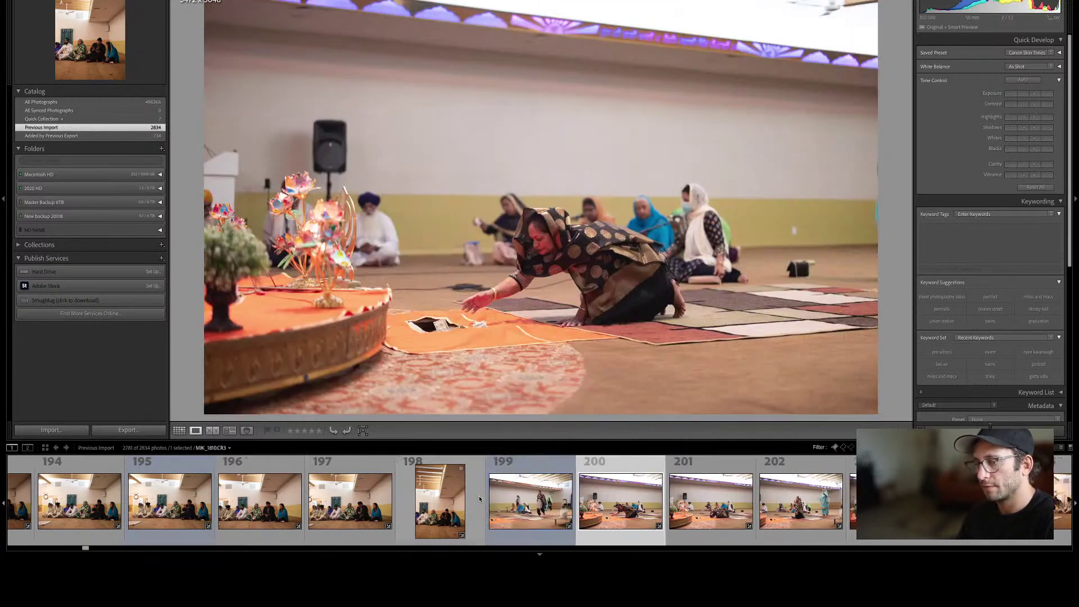
pyautogui.press('Right')
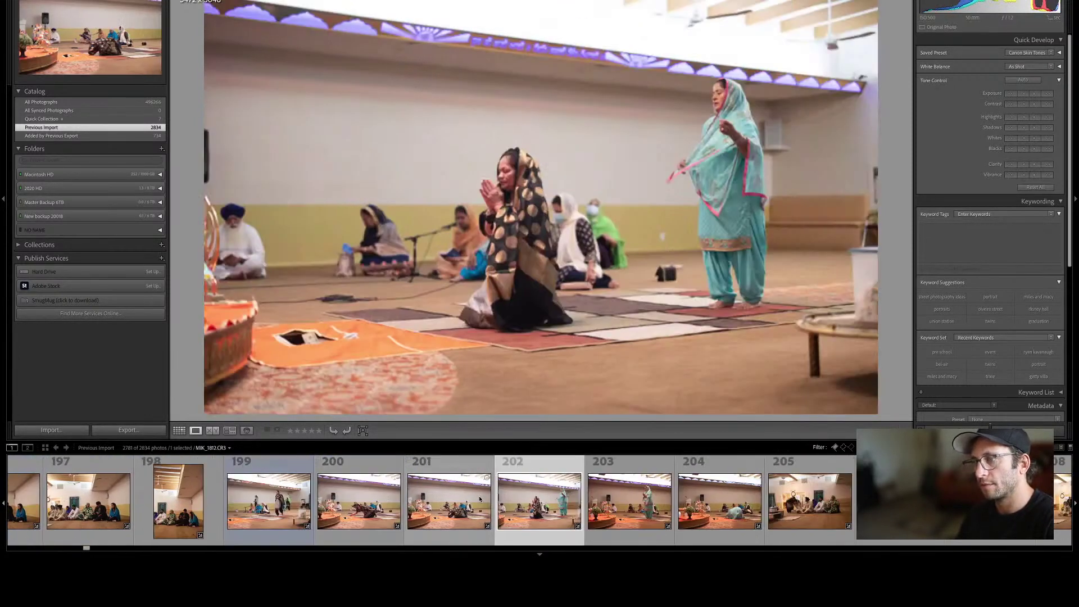
pyautogui.press('Left')
pyautogui.press('Left')
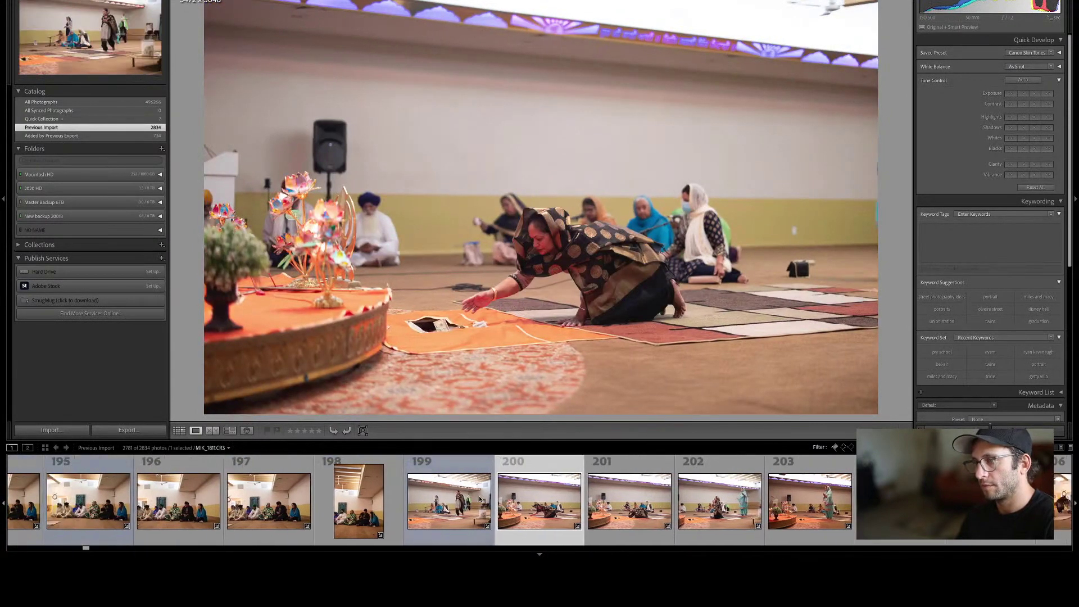
pyautogui.hotkey('shift', 'Right')
pyautogui.hotkey('shift', 'Right')
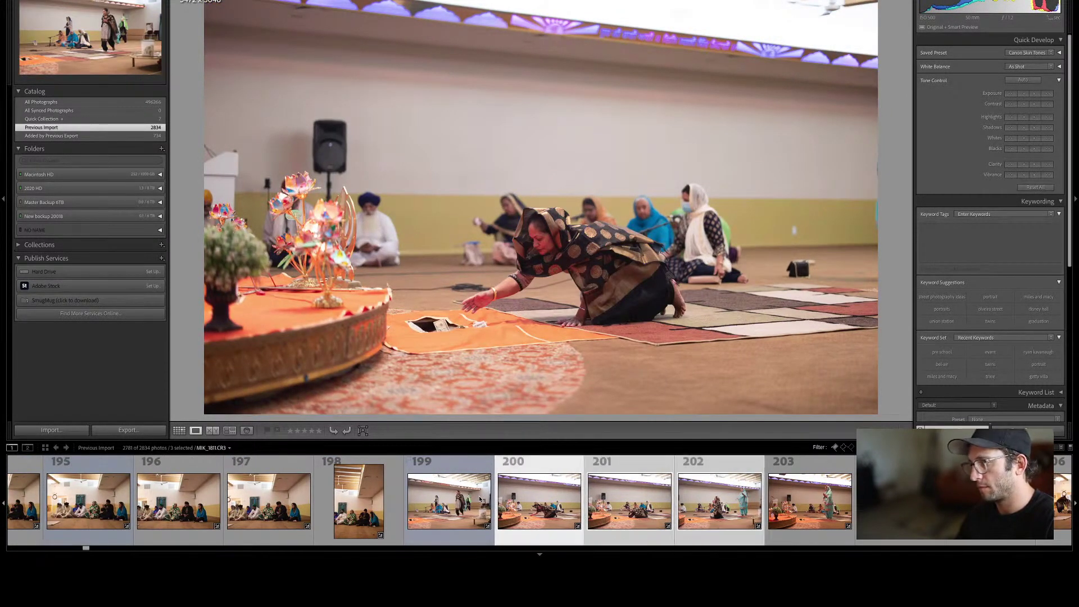
pyautogui.click(1024, 94)
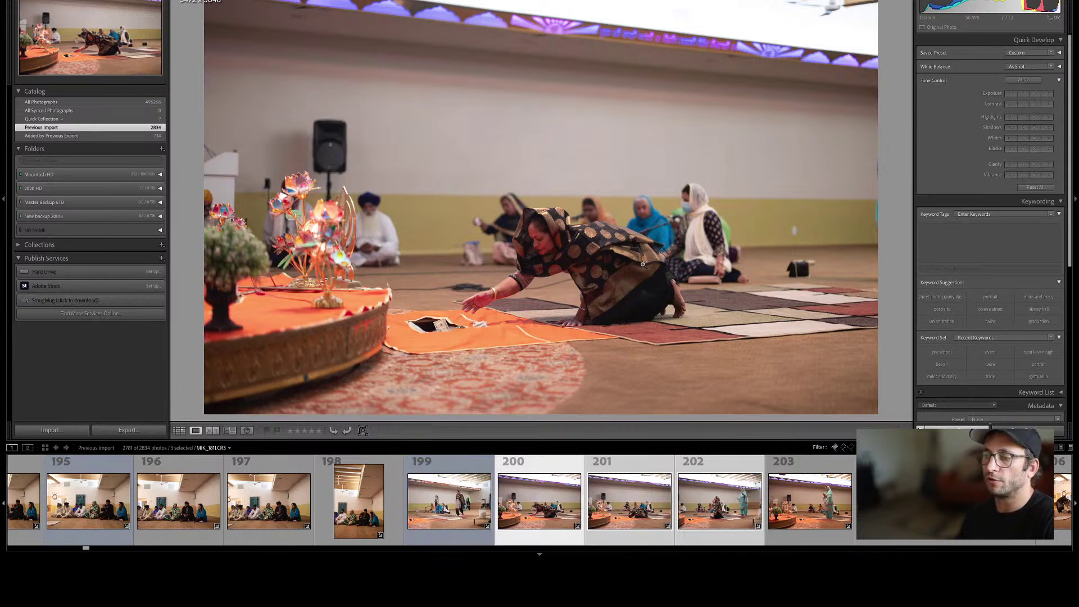
# Set Highlights to -41 on the three selected kneeling frames and return to the photo grid to continue with the last one.
pyautogui.press('Right')
pyautogui.press('d')
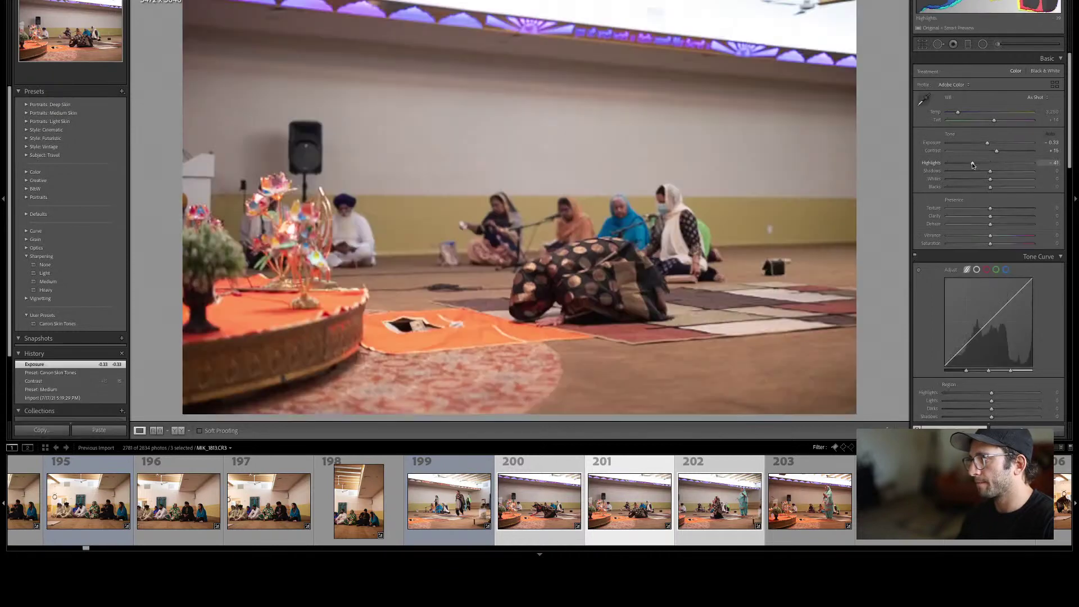
pyautogui.press('g')
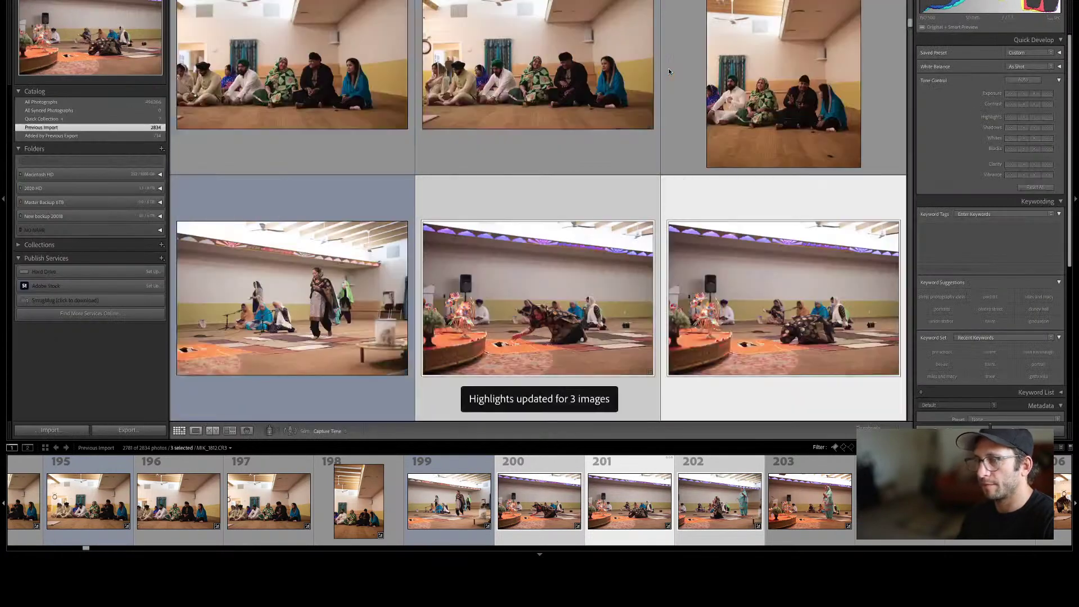
pyautogui.press('Right')
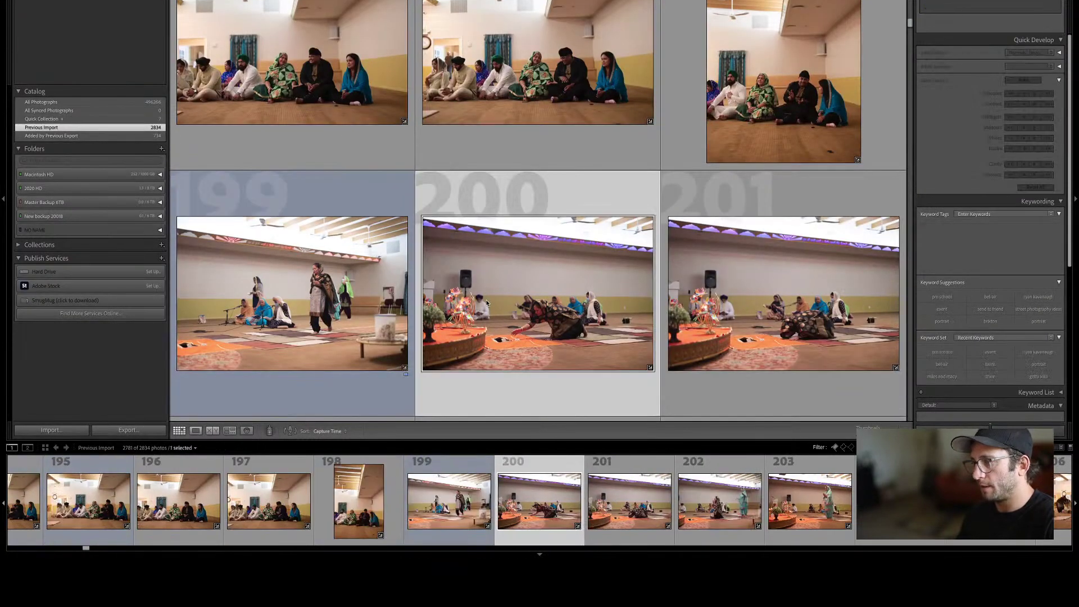
pyautogui.press('Right')
pyautogui.press('Right')
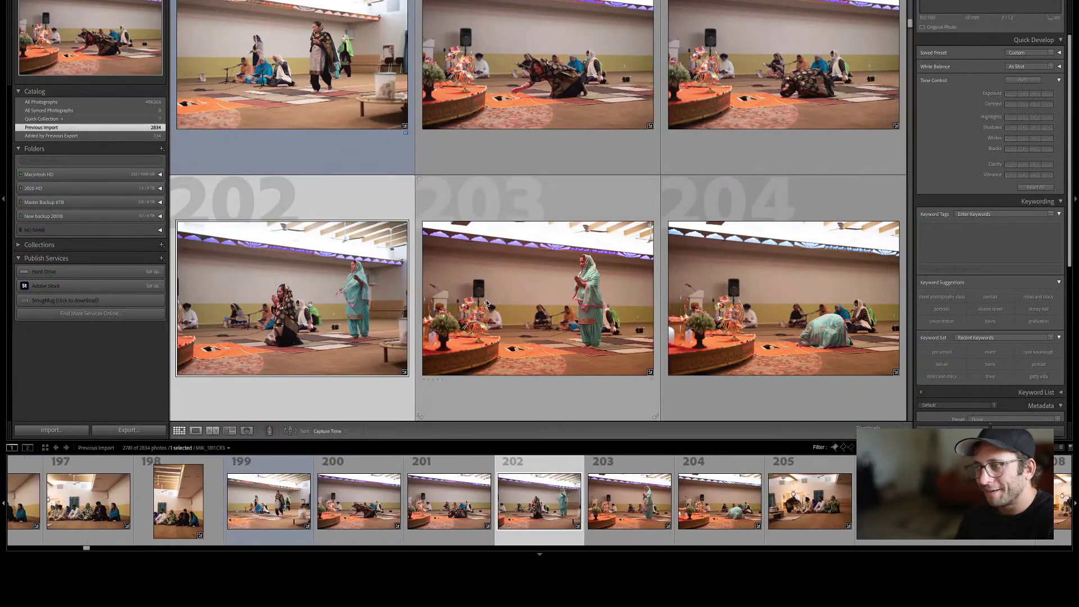
# Compare the two near-identical frames of the woman in black embracing the seated bride and give the second the blue colour label.
pyautogui.press('Right')
pyautogui.press('Right')
pyautogui.press('Right')
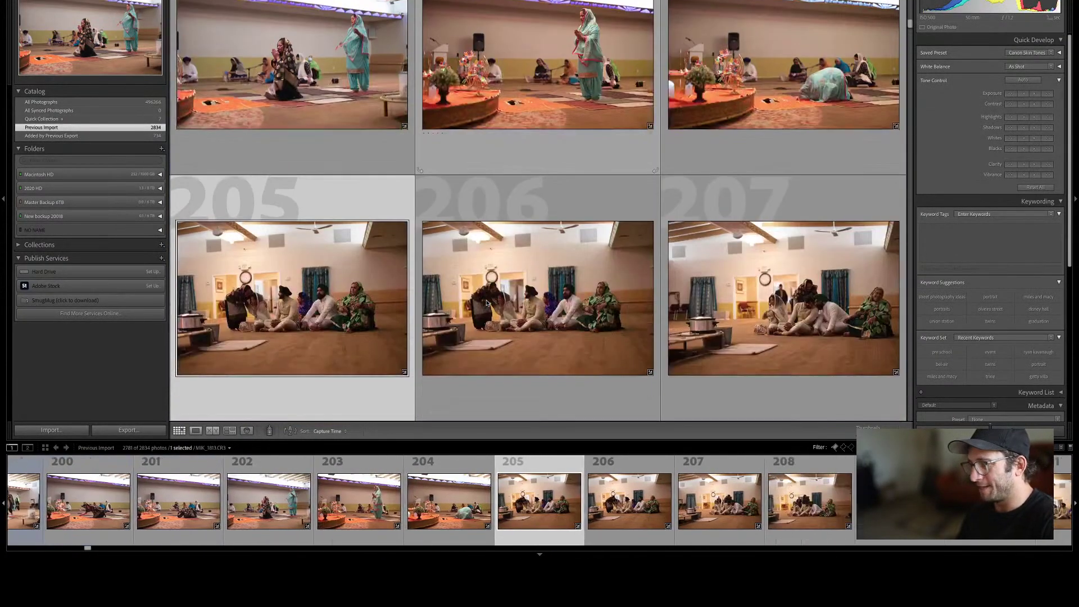
pyautogui.press('e')
pyautogui.press('Right')
pyautogui.press('Left')
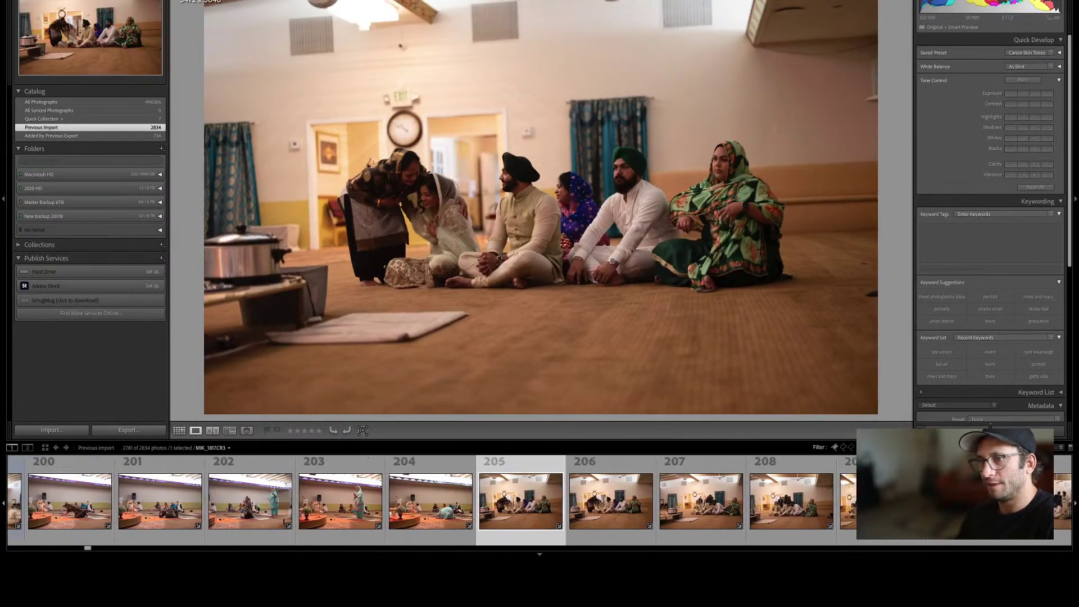
pyautogui.press('Right')
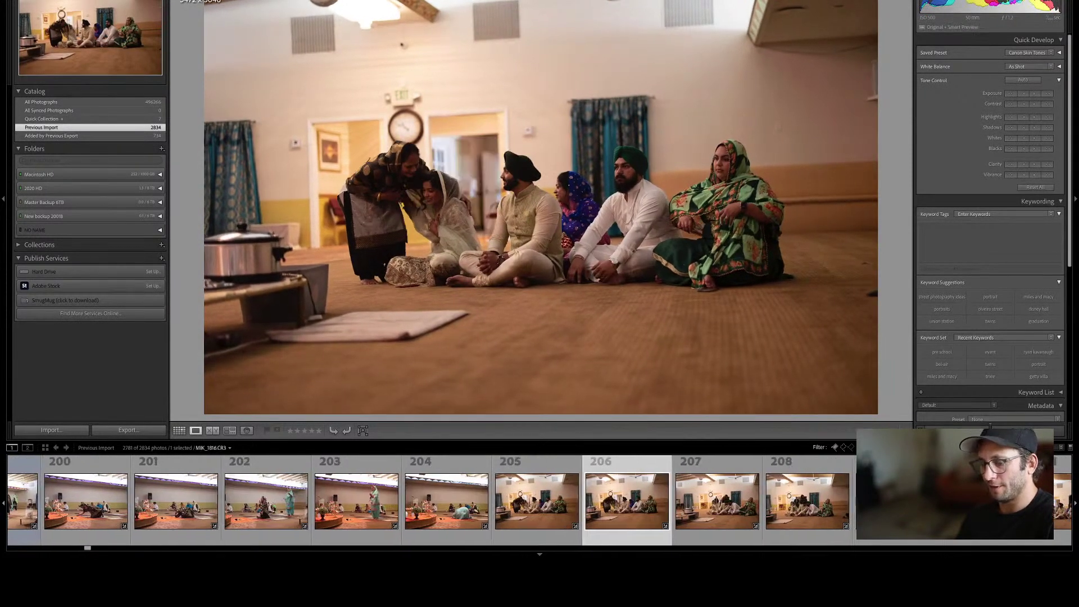
pyautogui.press('6')
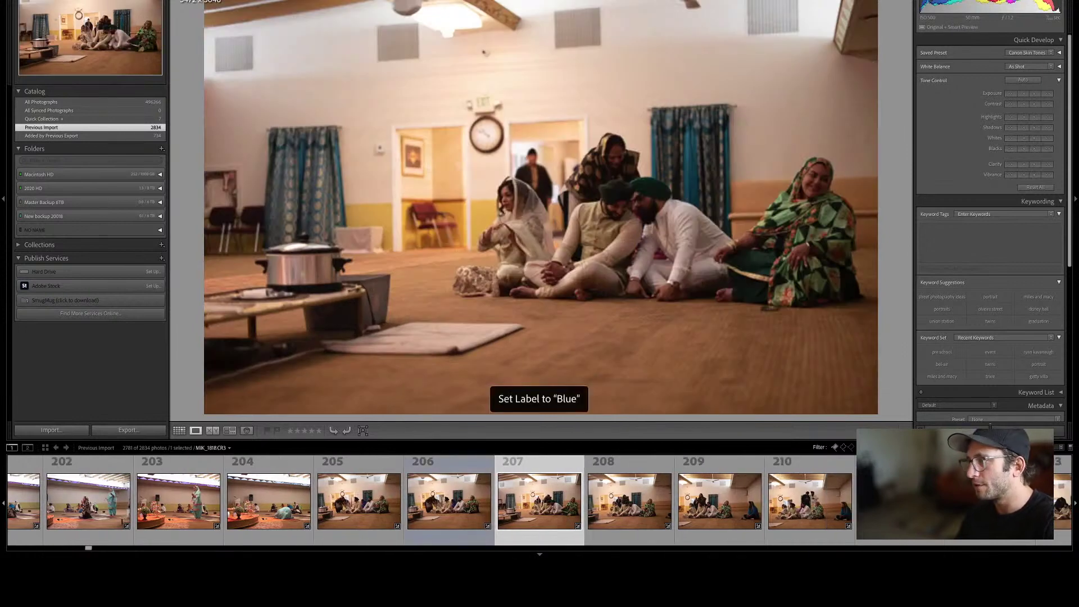
# Compare the next frames of the laughing seated group and crop MIK_1819.CR3 tighter, trimming its upper-left and lower-right areas.
pyautogui.press('Right')
pyautogui.press('Right')
pyautogui.press('Left')
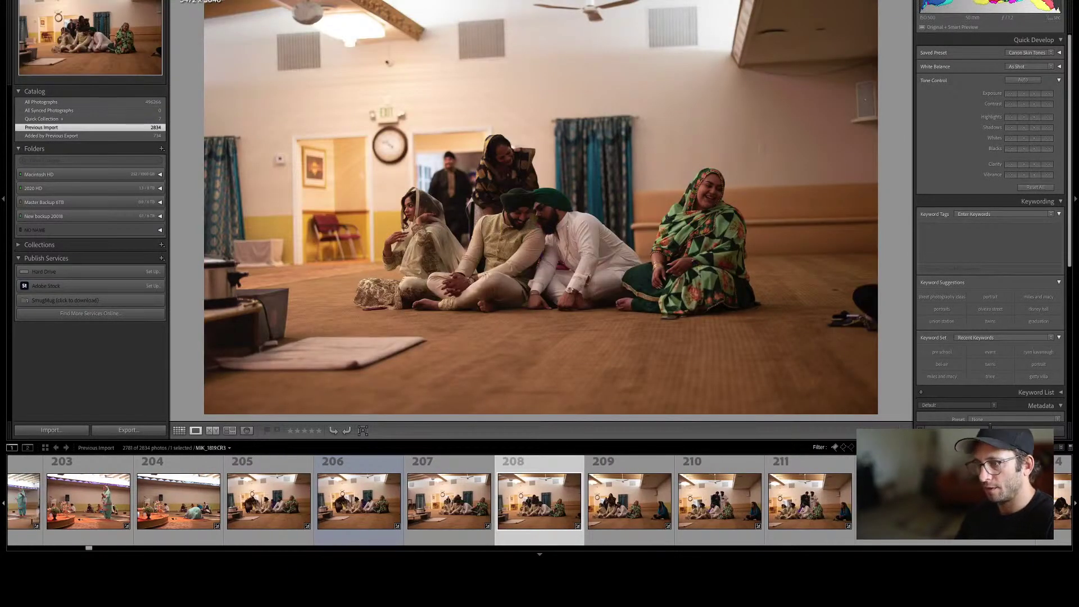
pyautogui.press('d')
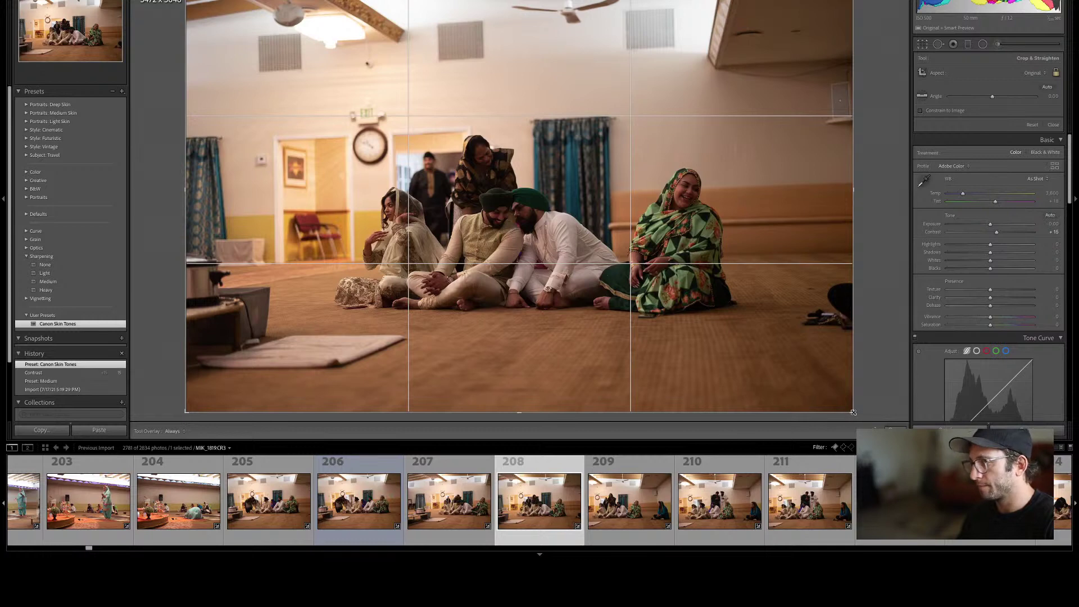
pyautogui.moveTo(854, 413); pyautogui.dragTo(835, 387)
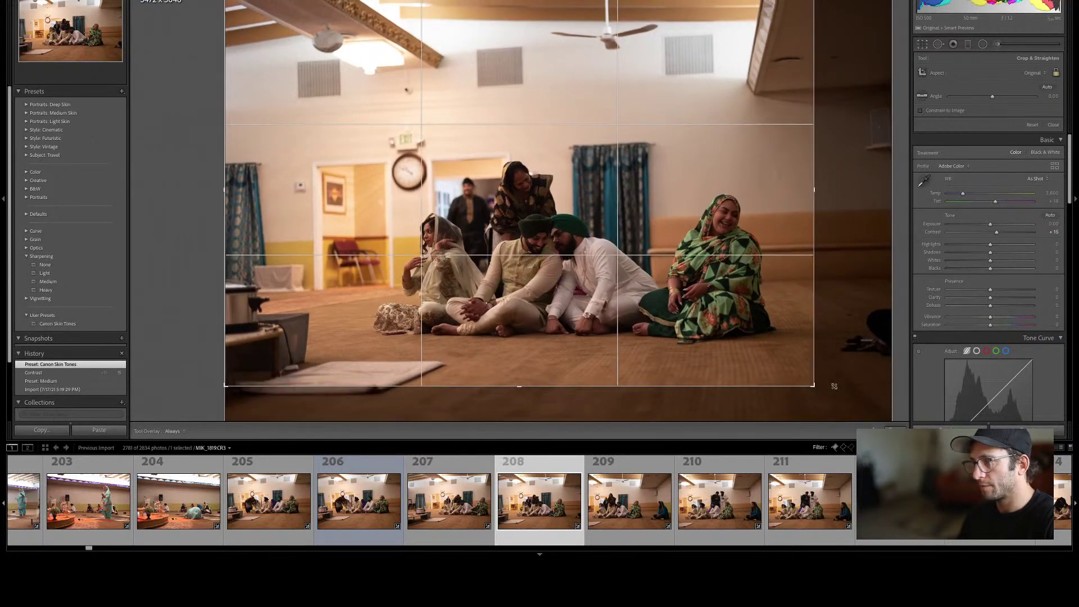
pyautogui.moveTo(222, 2); pyautogui.dragTo(299, 27)
pyautogui.press('Return')
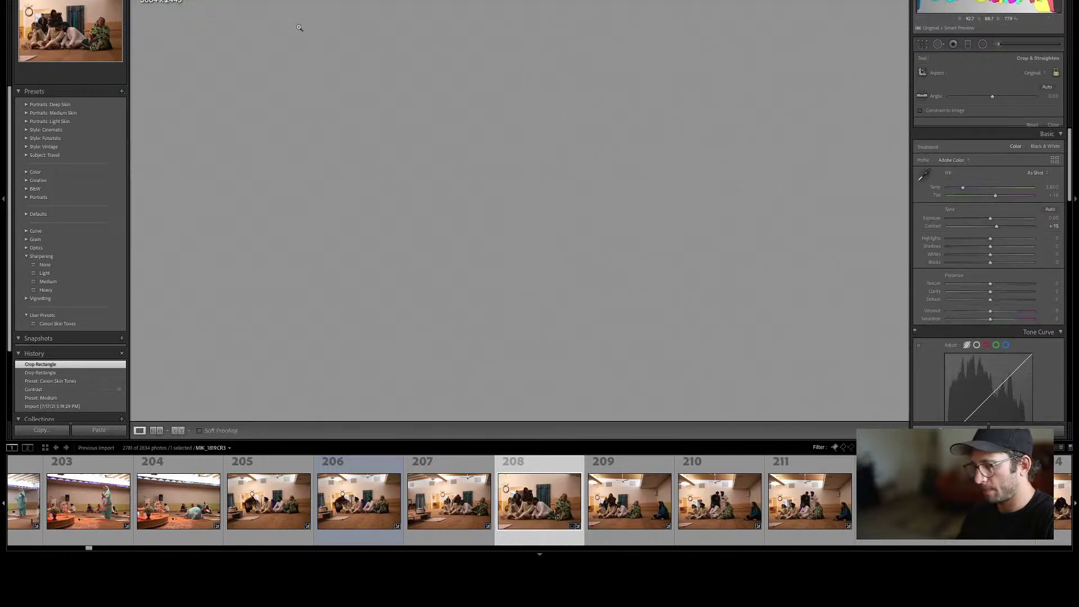
# Review the wider group frames with the woman in blue and reject MIK_1823.CR3 and MIK_1825.CR3.
pyautogui.press('Right')
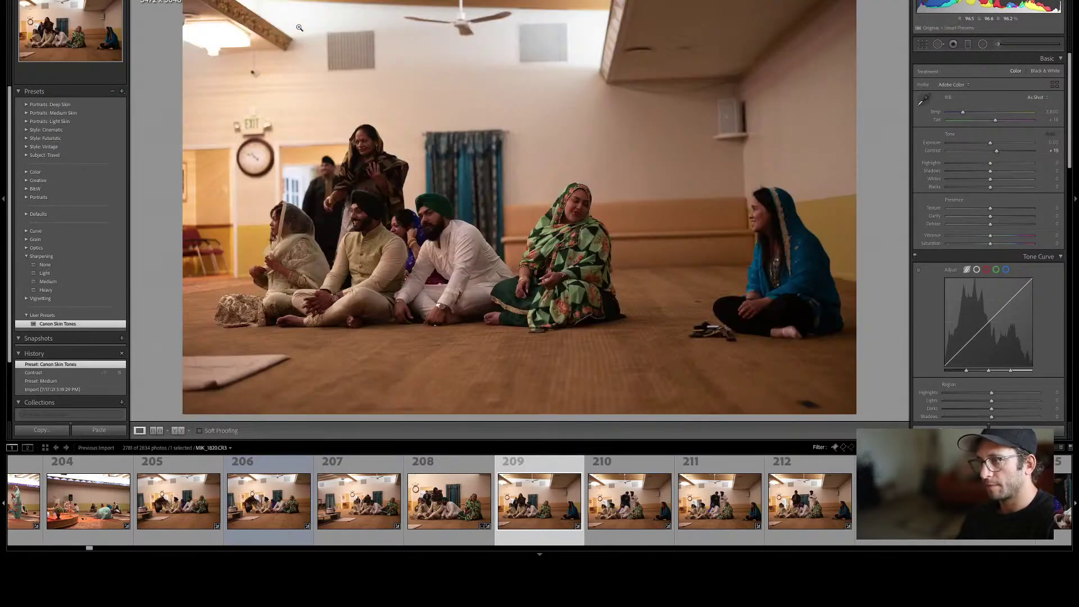
pyautogui.press('Right')
pyautogui.press('Right')
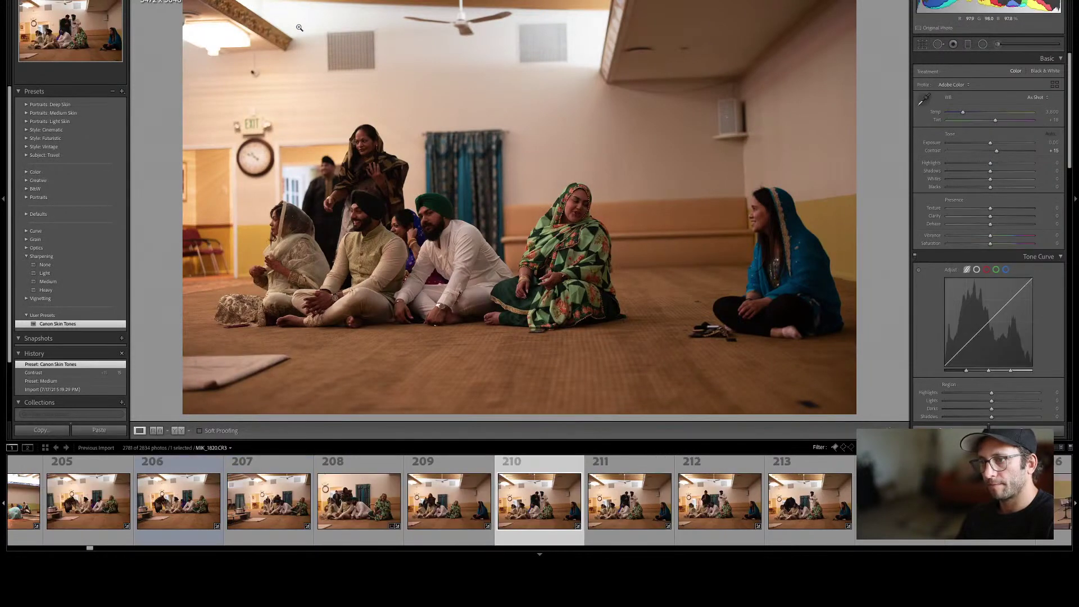
pyautogui.press('x')
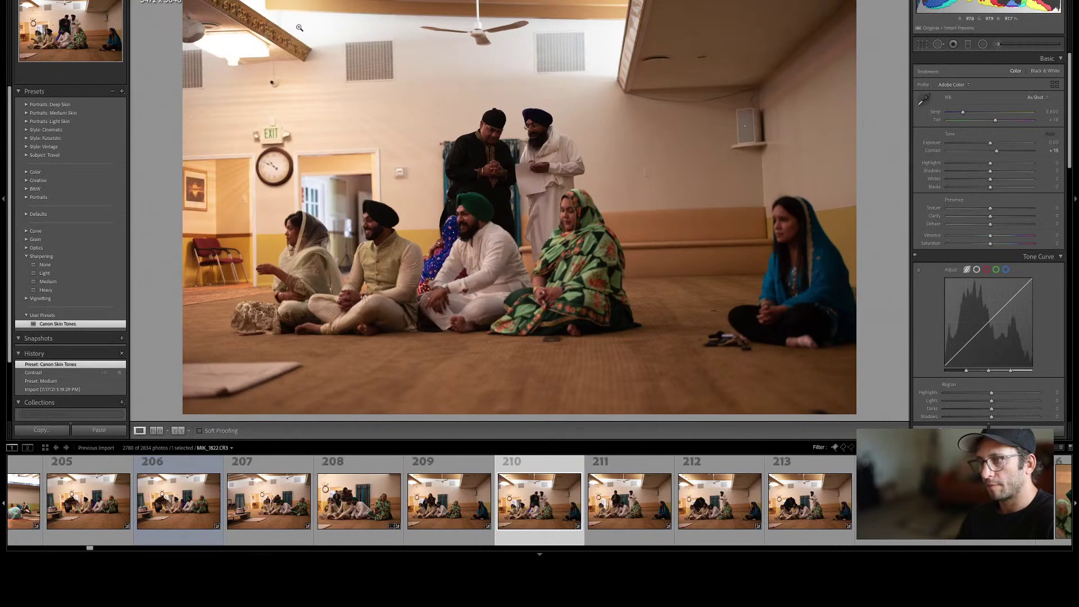
pyautogui.press('Right')
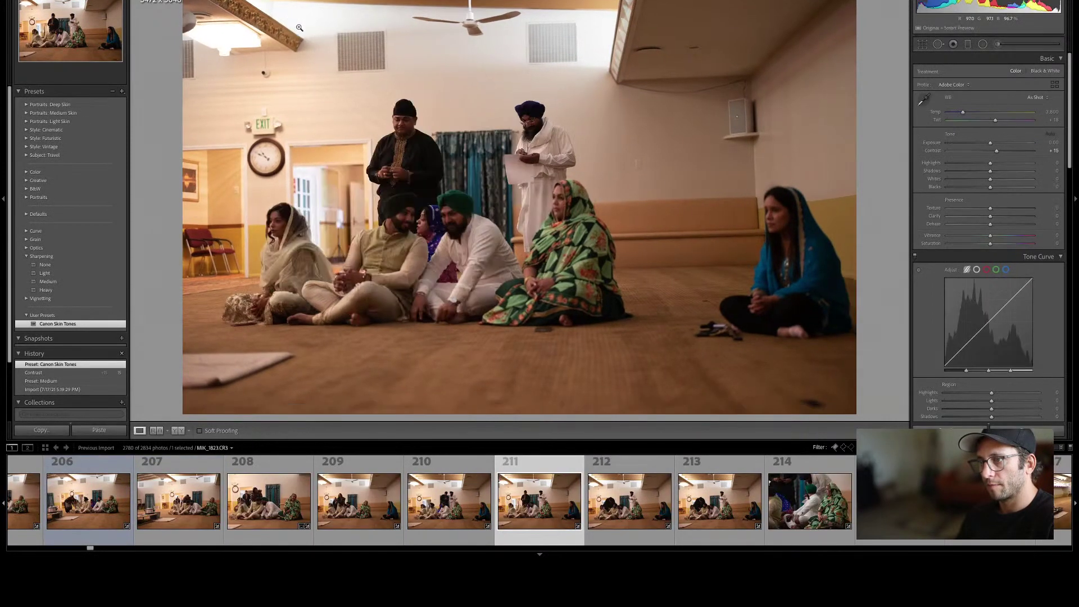
pyautogui.press('x')
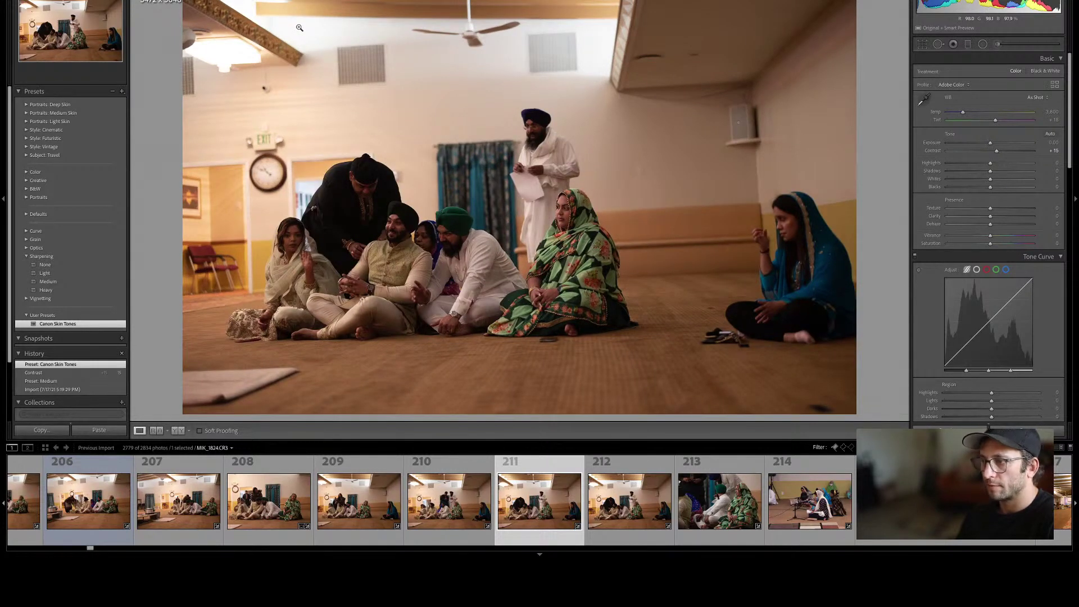
pyautogui.press('Right')
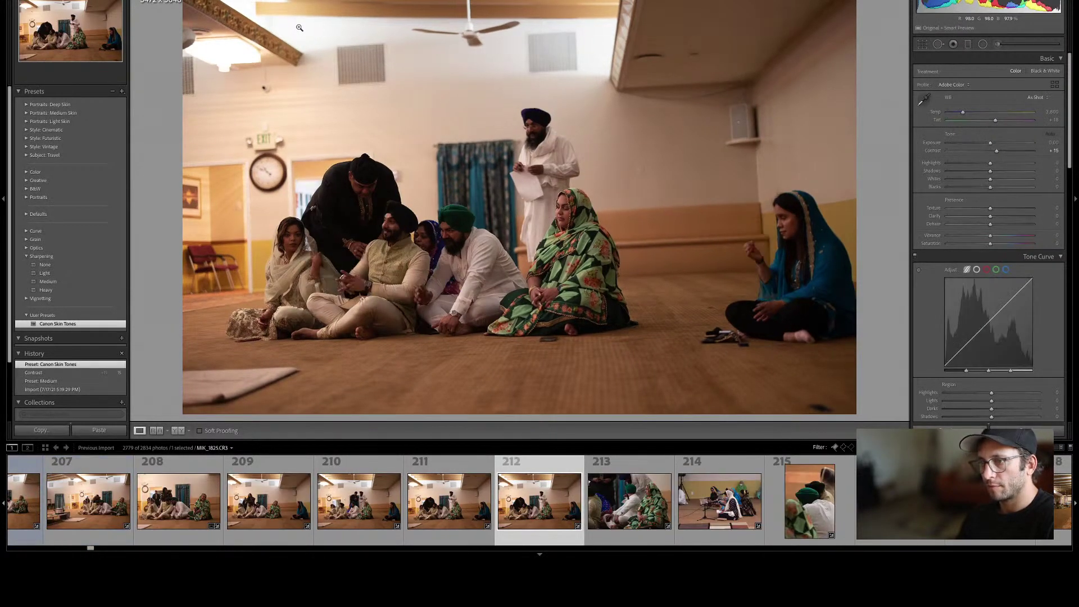
pyautogui.press('x')
pyautogui.press('Right')
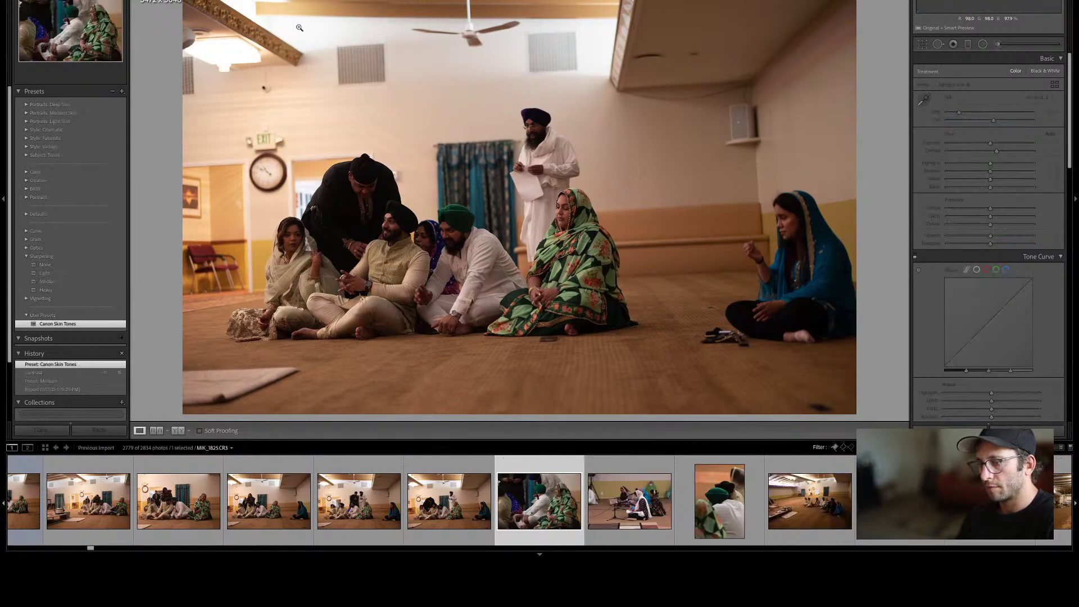
# Move on through the grid to MIK_1830.CR3, the hall view with a man standing at the altar, and lower its exposure by one small step.
pyautogui.press('g')
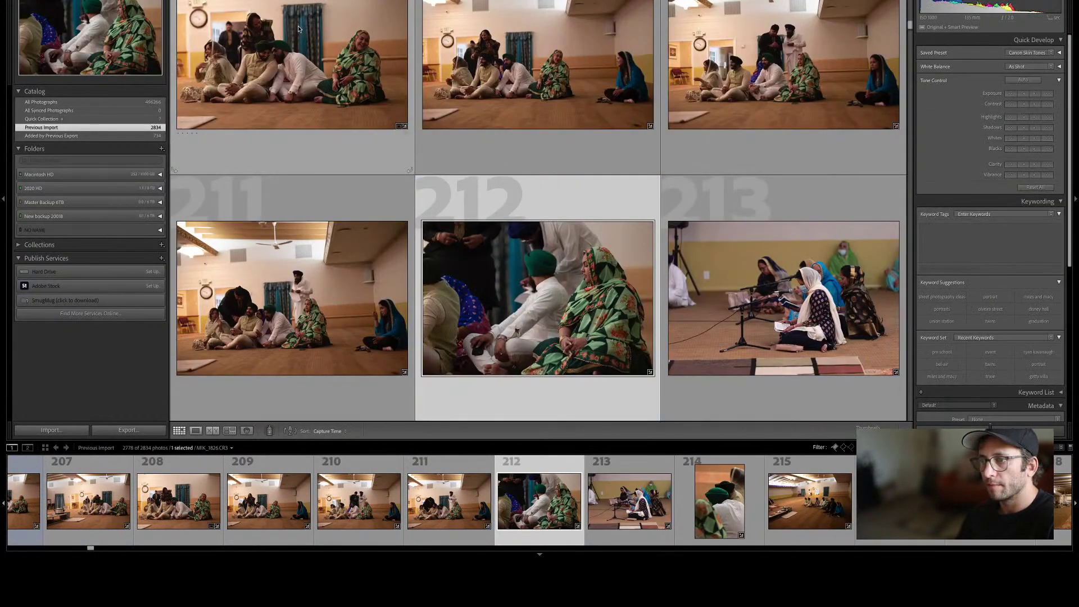
pyautogui.press('Right')
pyautogui.press('Right')
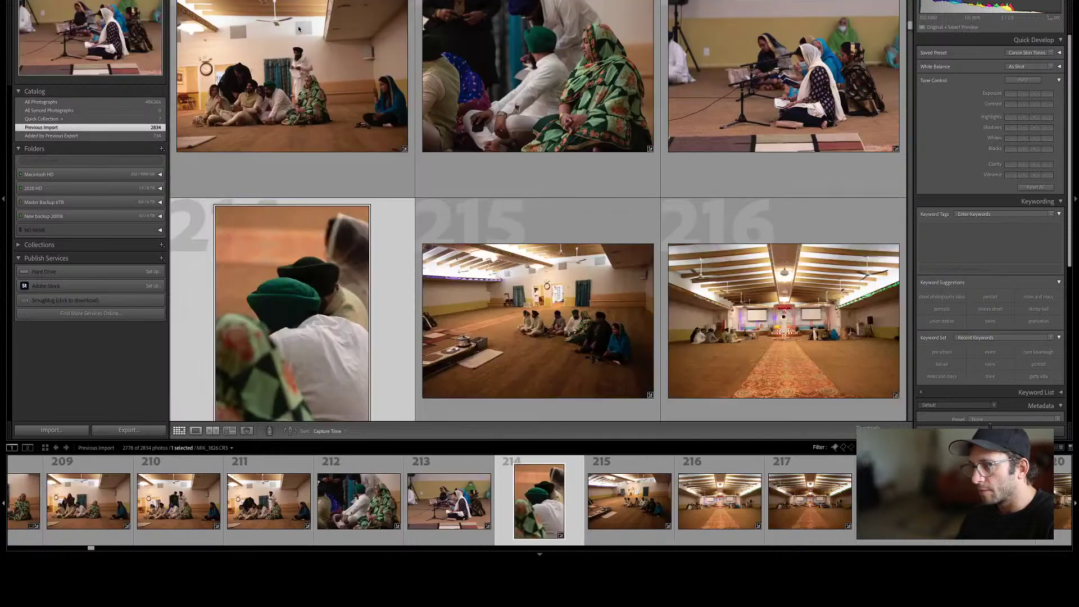
pyautogui.press('Right')
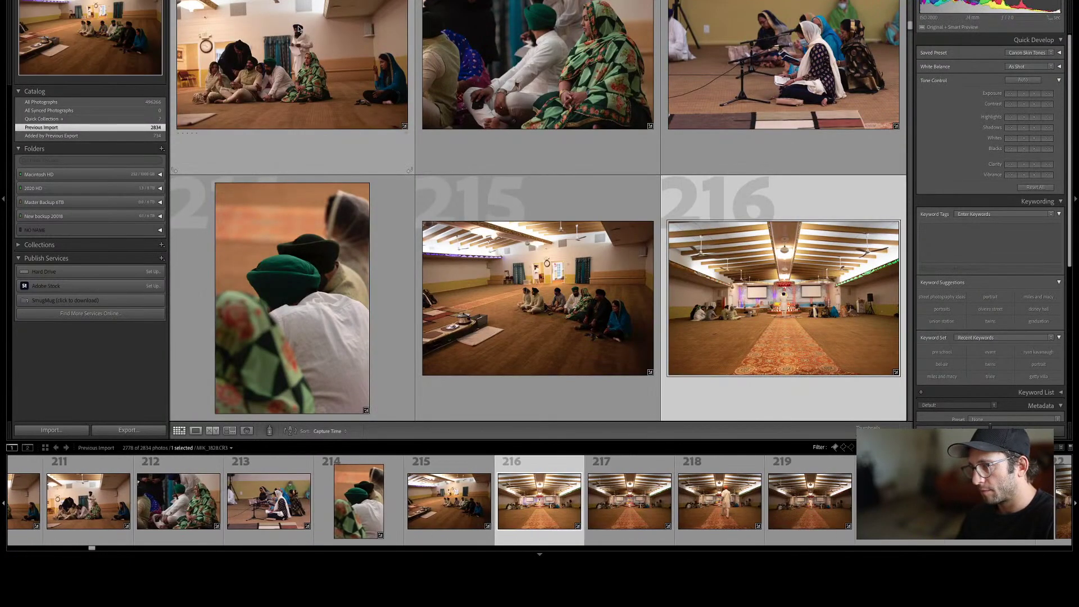
pyautogui.press('e')
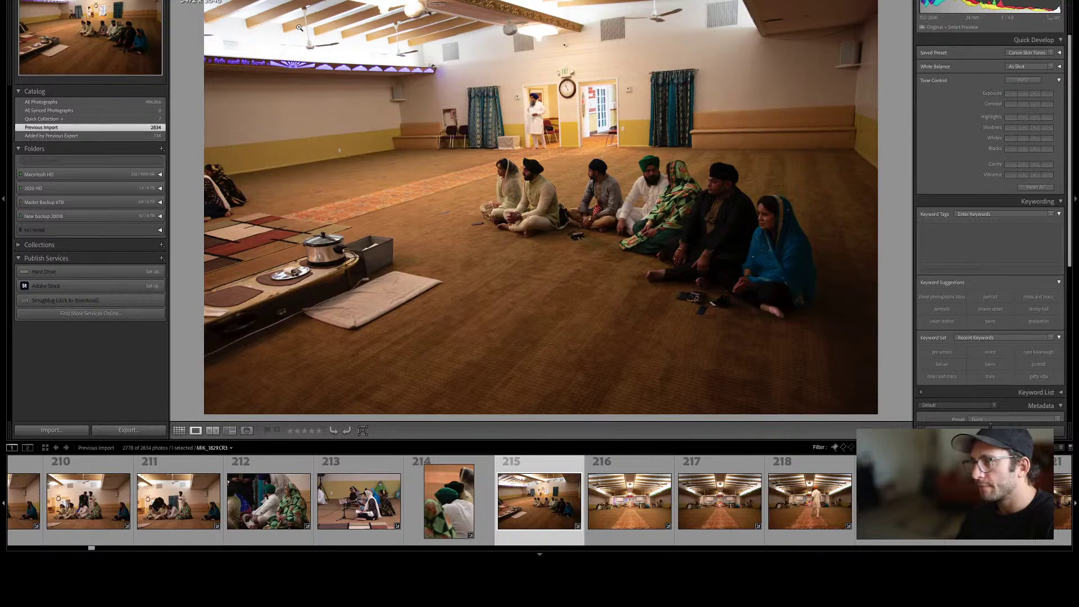
pyautogui.press('Right')
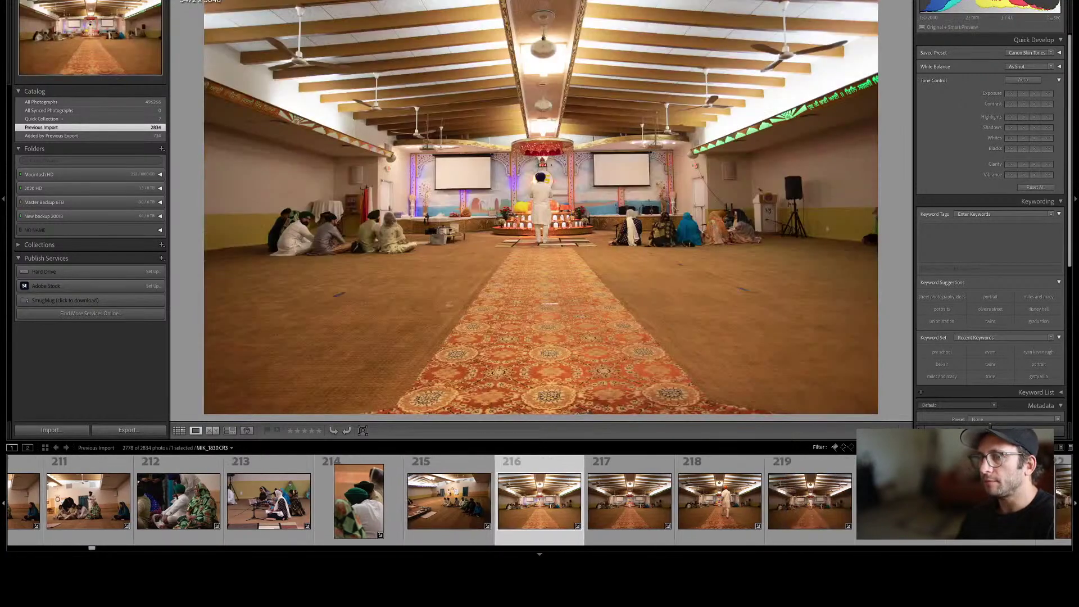
pyautogui.press('Right')
pyautogui.press('Left')
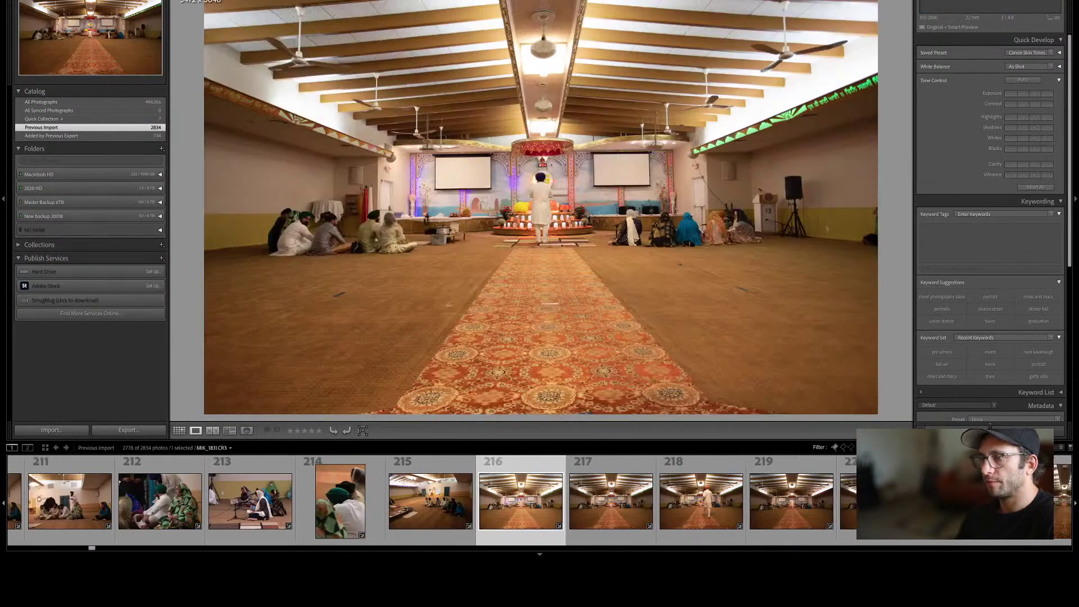
pyautogui.click(1023, 94)
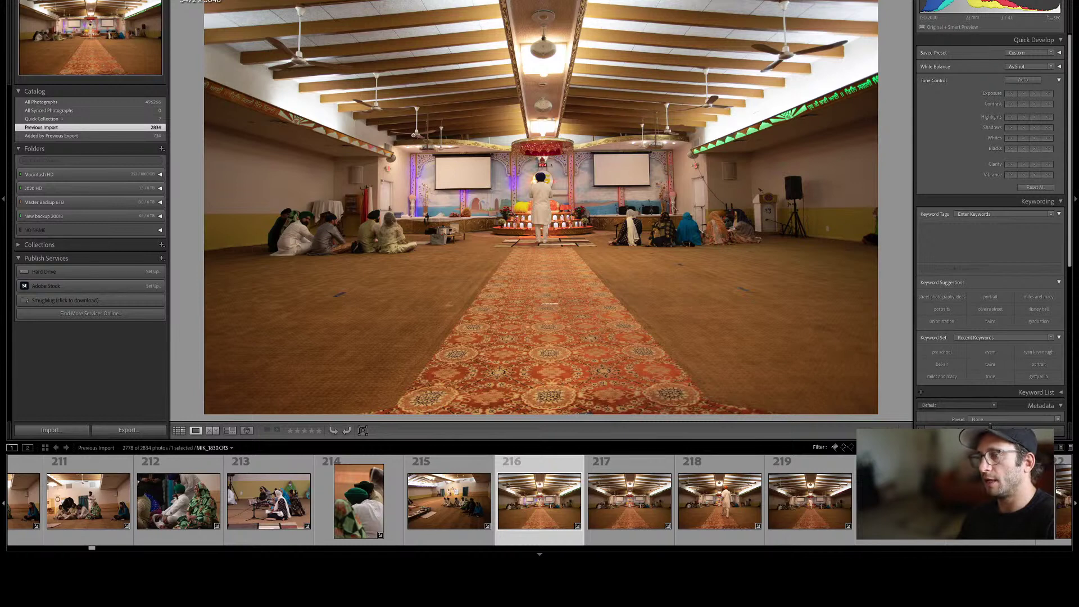
# Compare MIK_1830.CR3 with the next two hall views, checking their brightness and the figures on the carpet aisle.
pyautogui.press('Right')
pyautogui.press('Right')
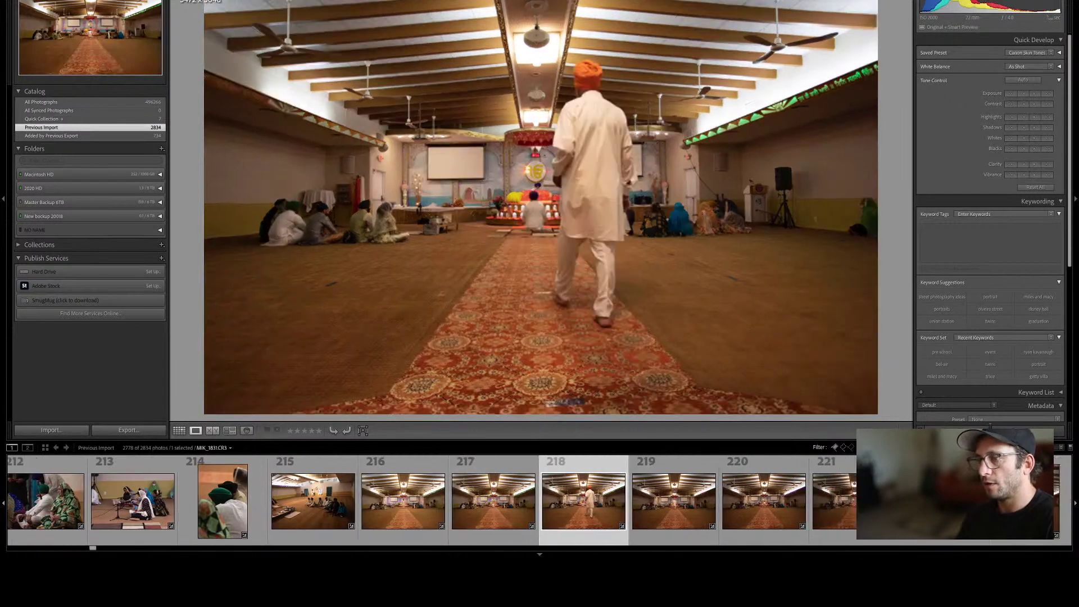
pyautogui.press('Left')
pyautogui.press('Left')
pyautogui.press('Right')
pyautogui.press('Right')
pyautogui.press('Left')
pyautogui.press('Left')
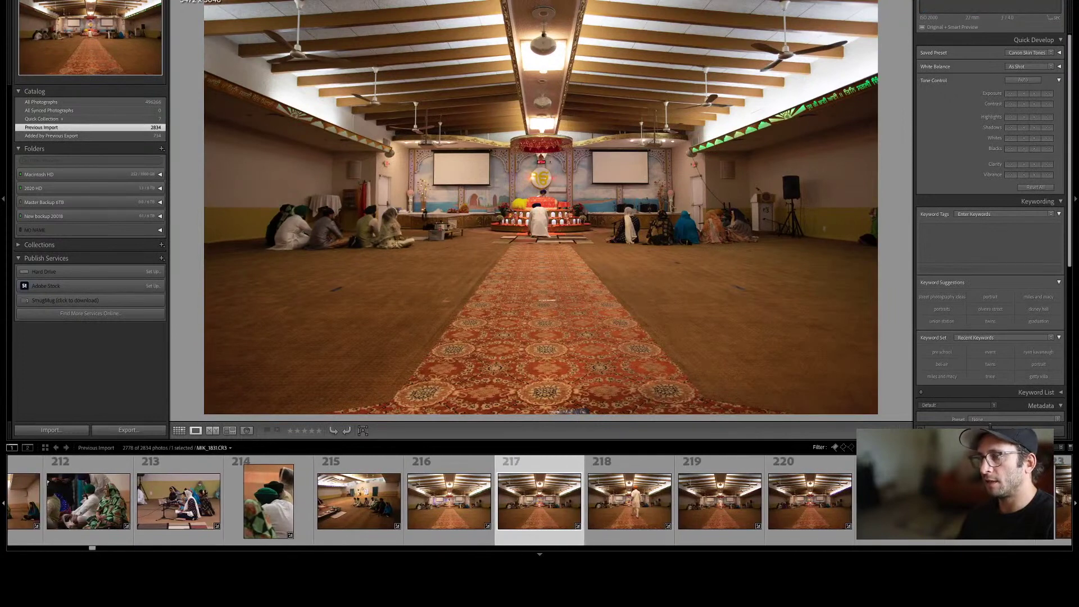
# Straighten the aisle view MIK_1831.CR3 automatically in Develop and apply the crop.
pyautogui.press('d')
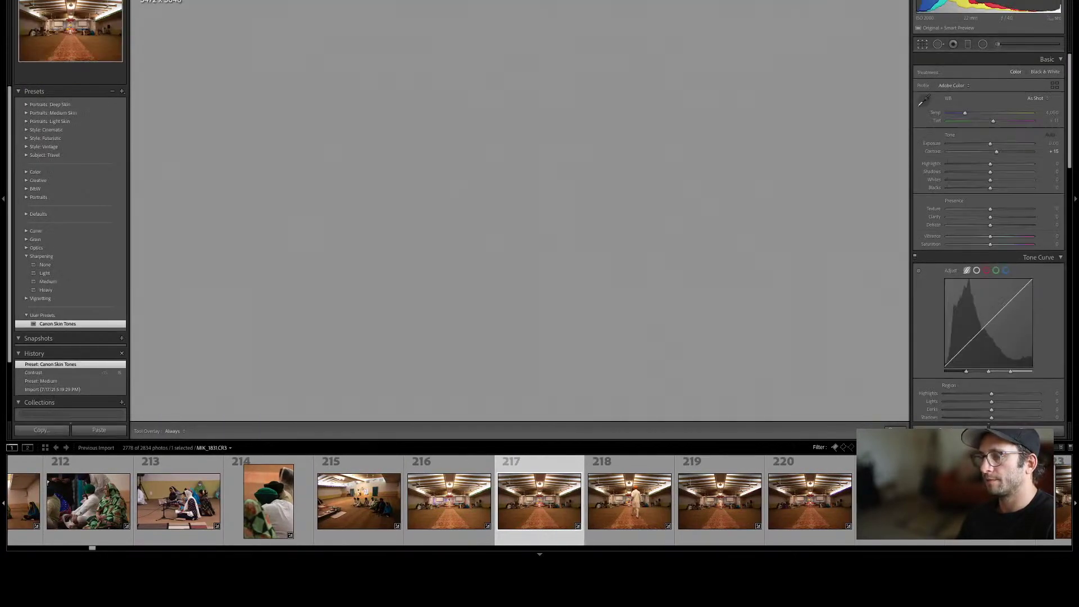
pyautogui.press('r')
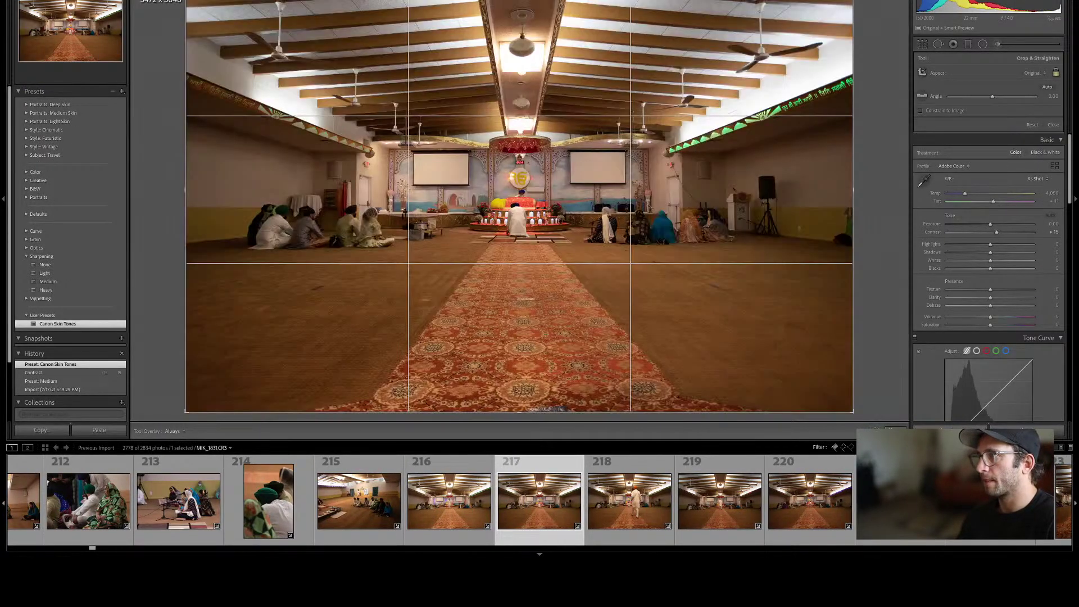
pyautogui.click(1047, 88)
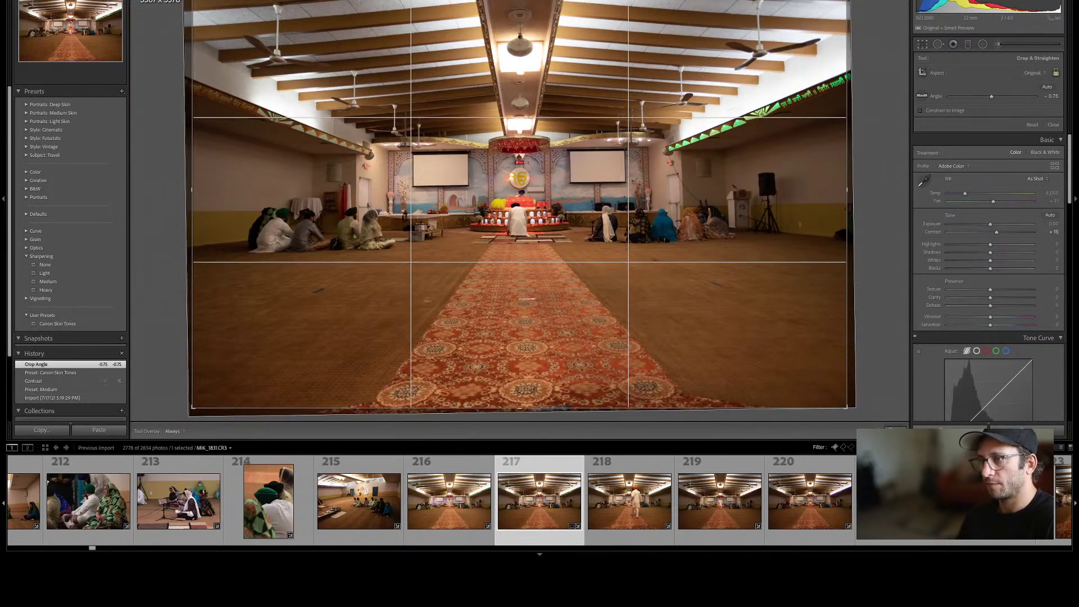
pyautogui.press('r')
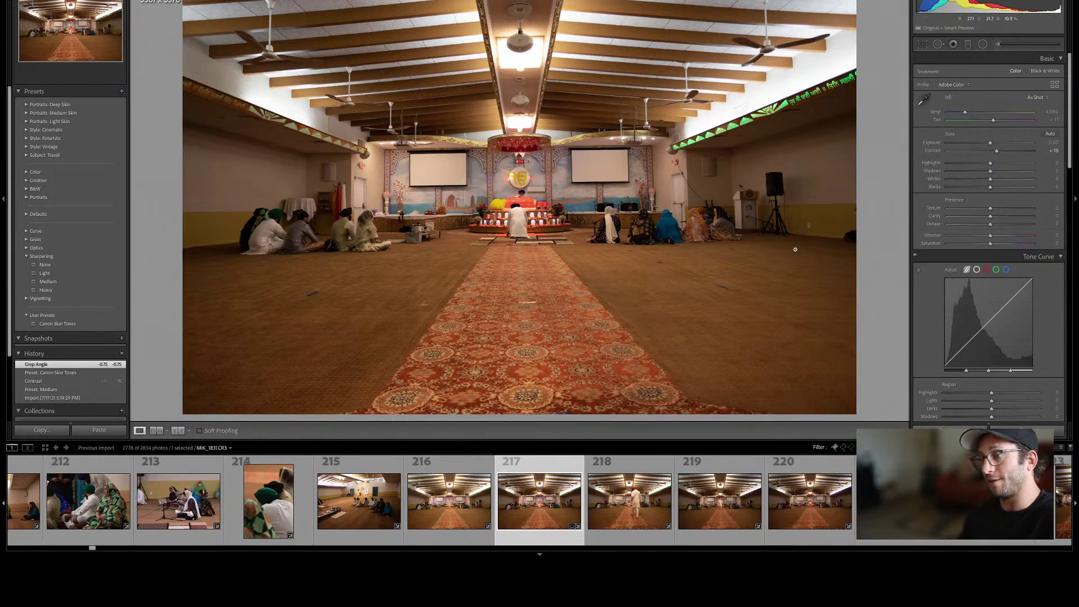
# Look through the hall views following MIK_1831.CR3 up to the first vertical frame of the carpet aisle.
pyautogui.press('Right')
pyautogui.press('Right')
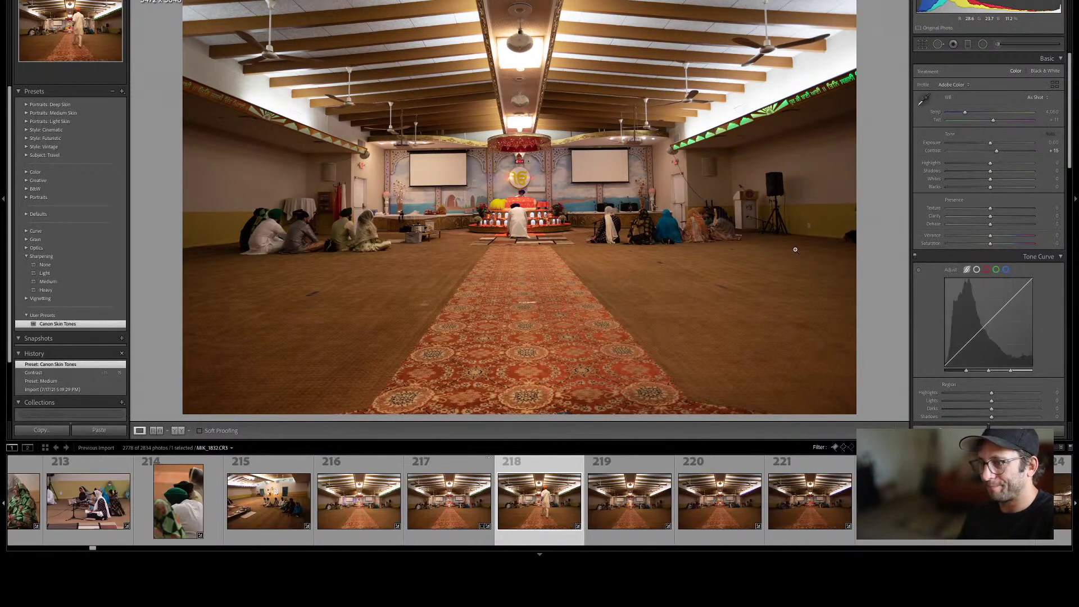
pyautogui.press('Right')
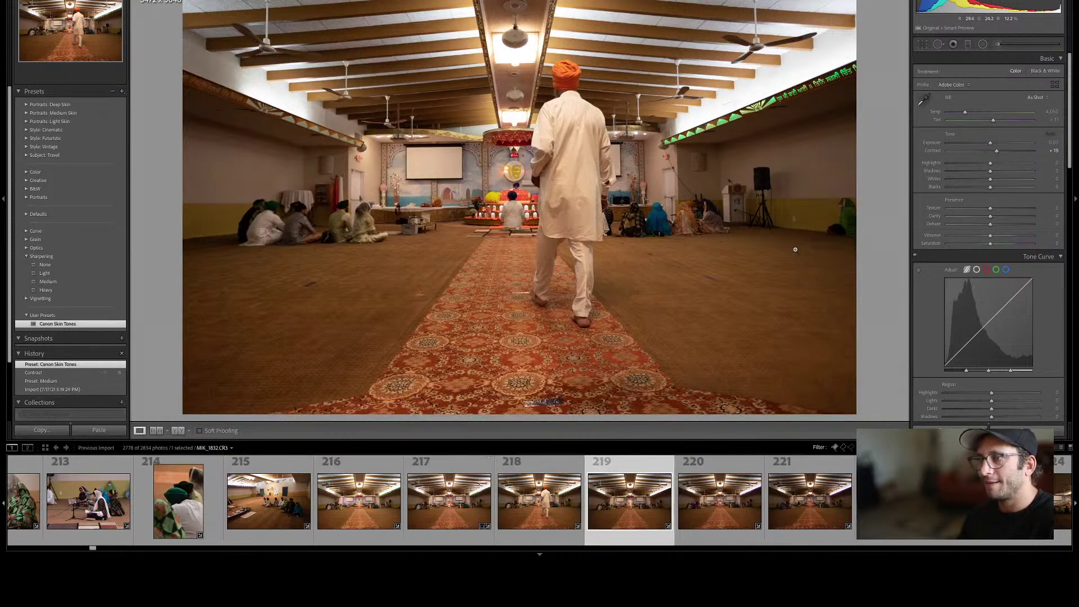
pyautogui.press('Right')
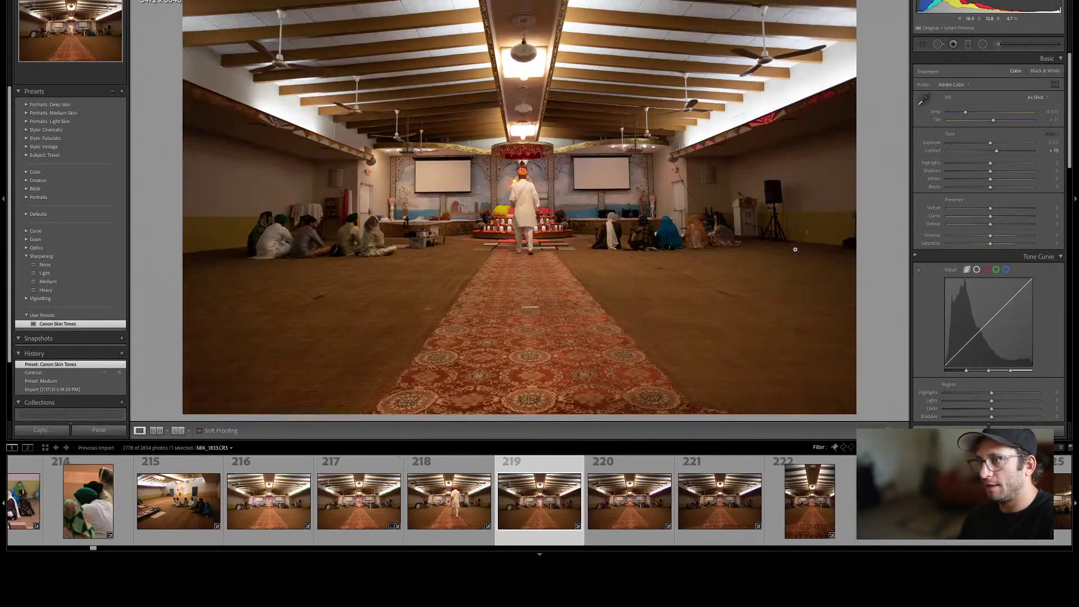
pyautogui.press('Right')
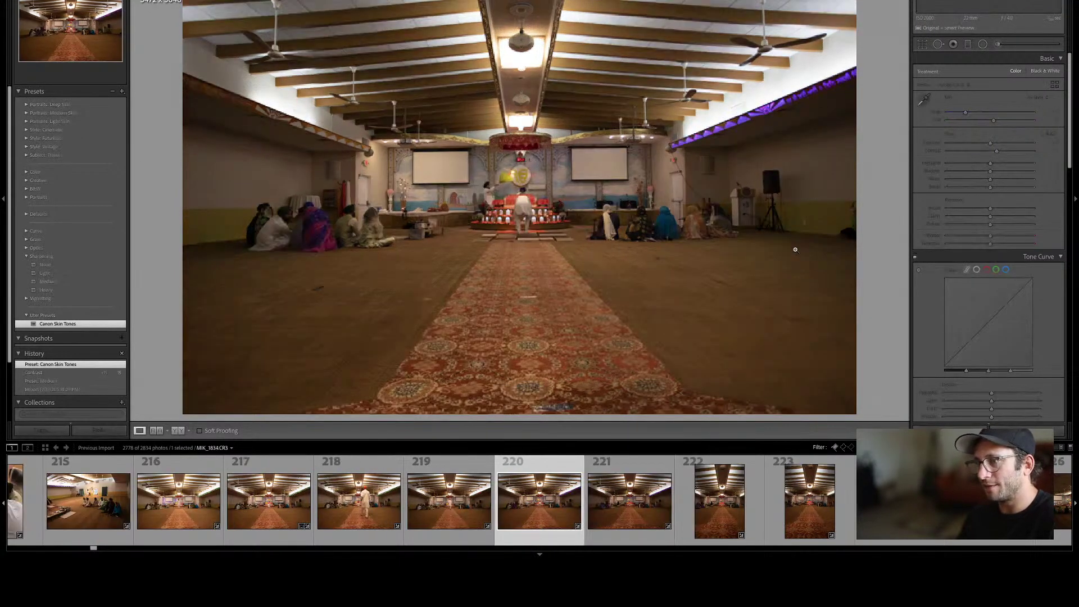
pyautogui.press('Right')
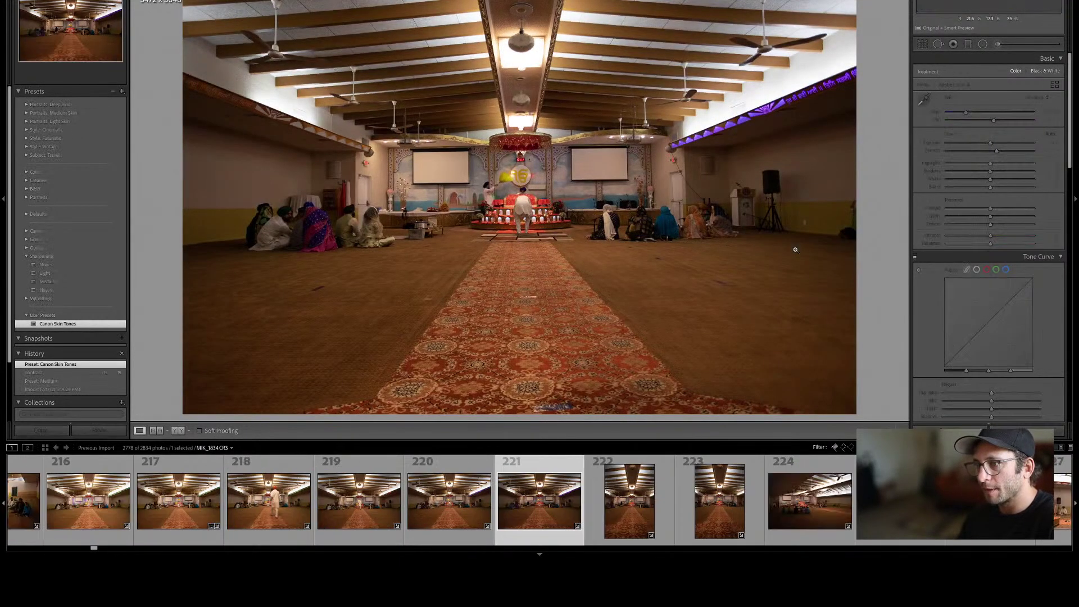
pyautogui.press('g')
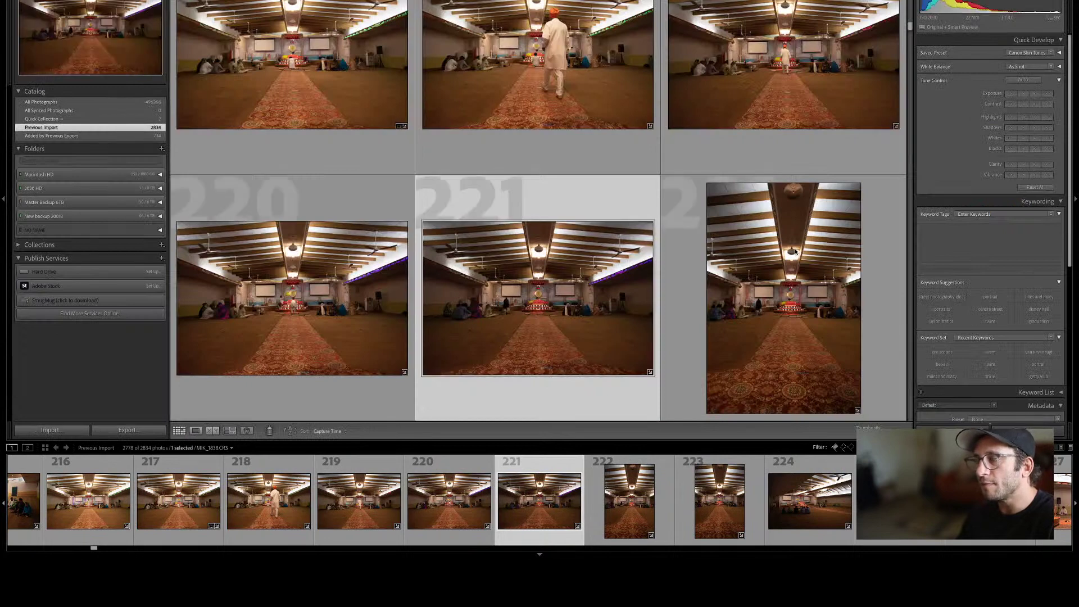
pyautogui.press('e')
pyautogui.press('Right')
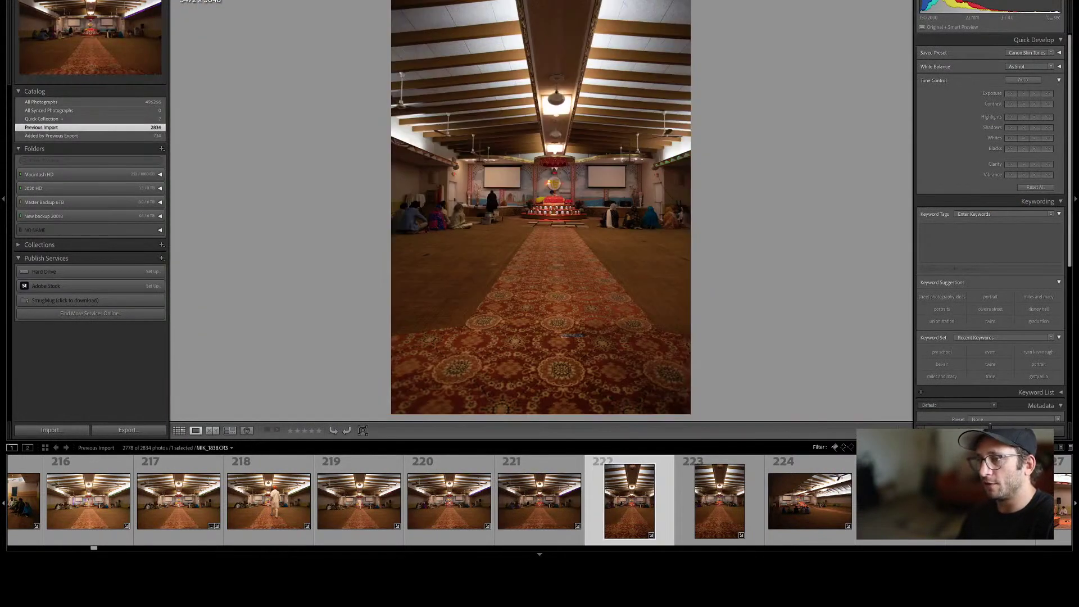
# Compare the hall views with the vertical carpet-aisle frames and reject both vertical frames.
pyautogui.press('Left')
pyautogui.press('Left')
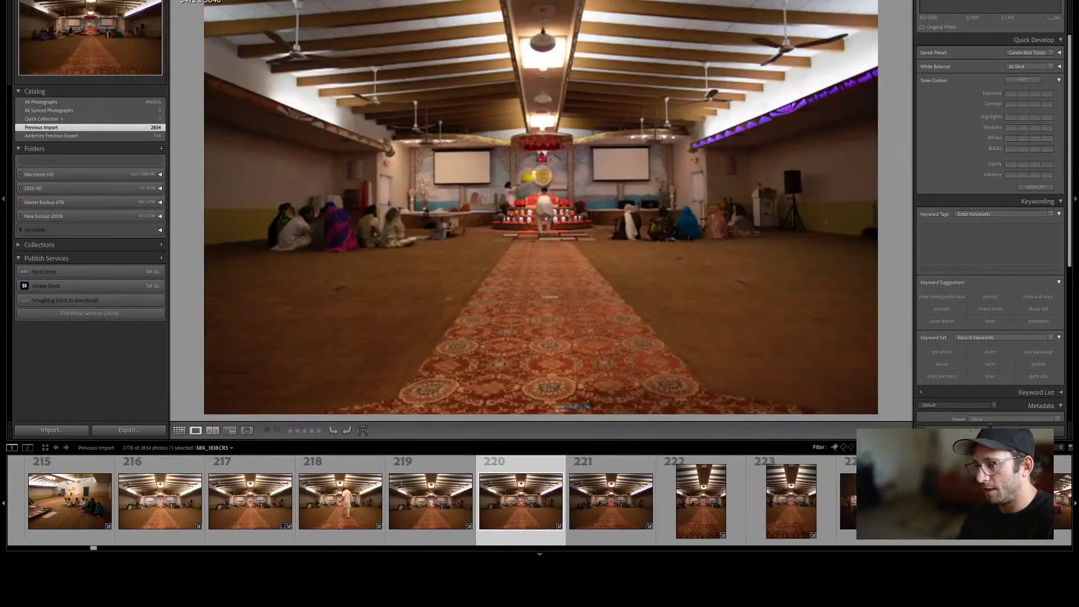
pyautogui.press('Left')
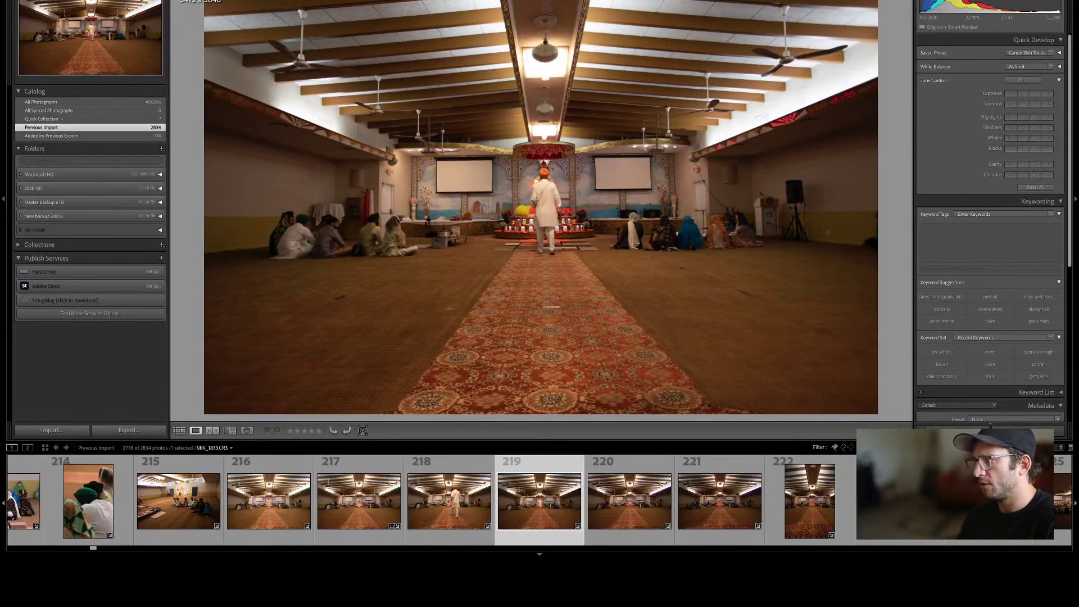
pyautogui.press('Right')
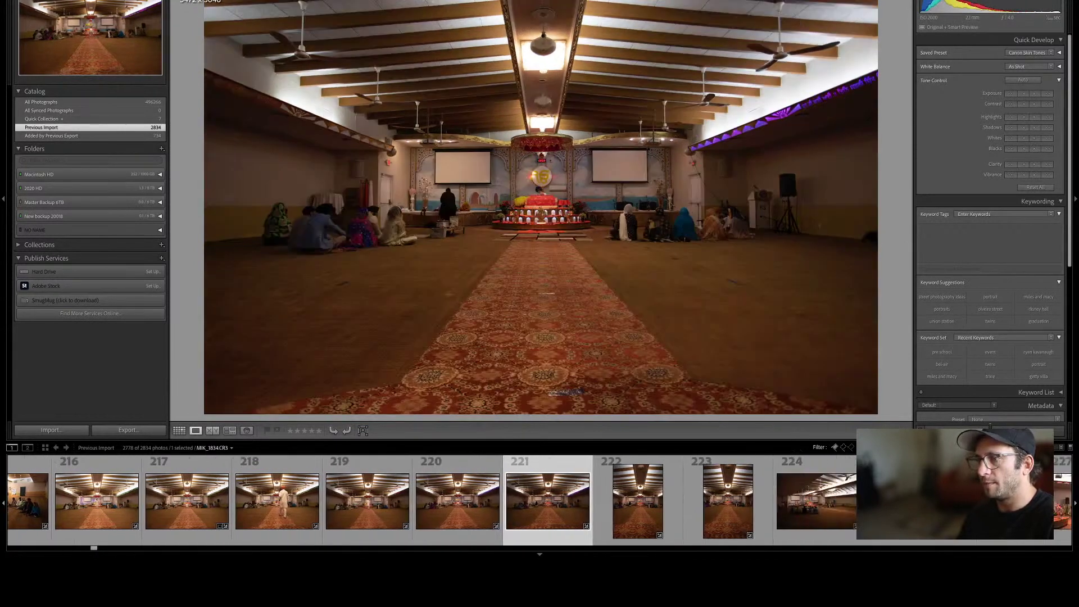
pyautogui.press('Right')
pyautogui.press('Right')
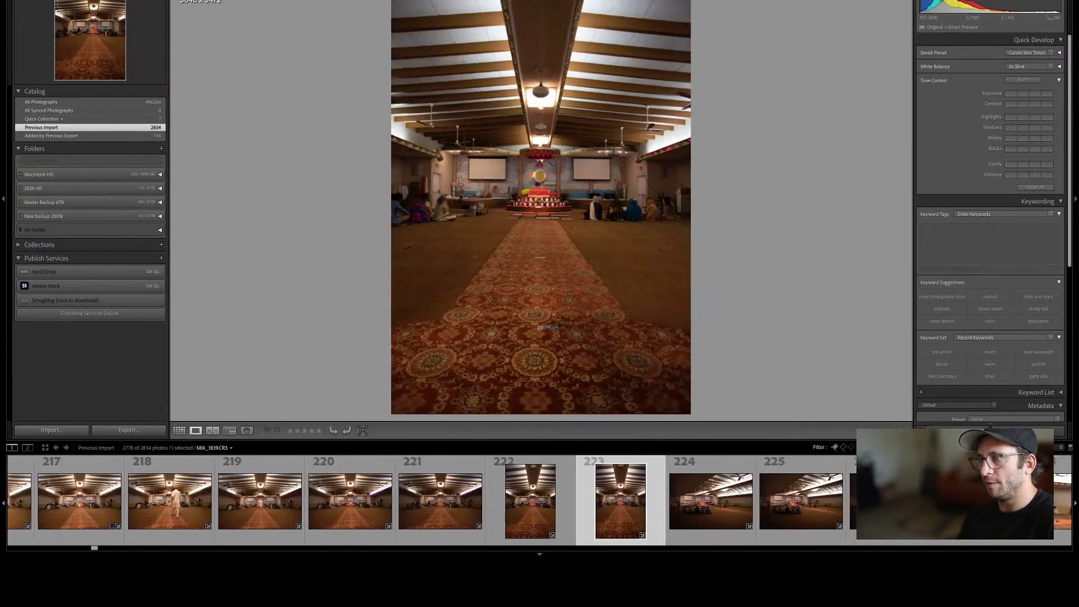
pyautogui.press('x')
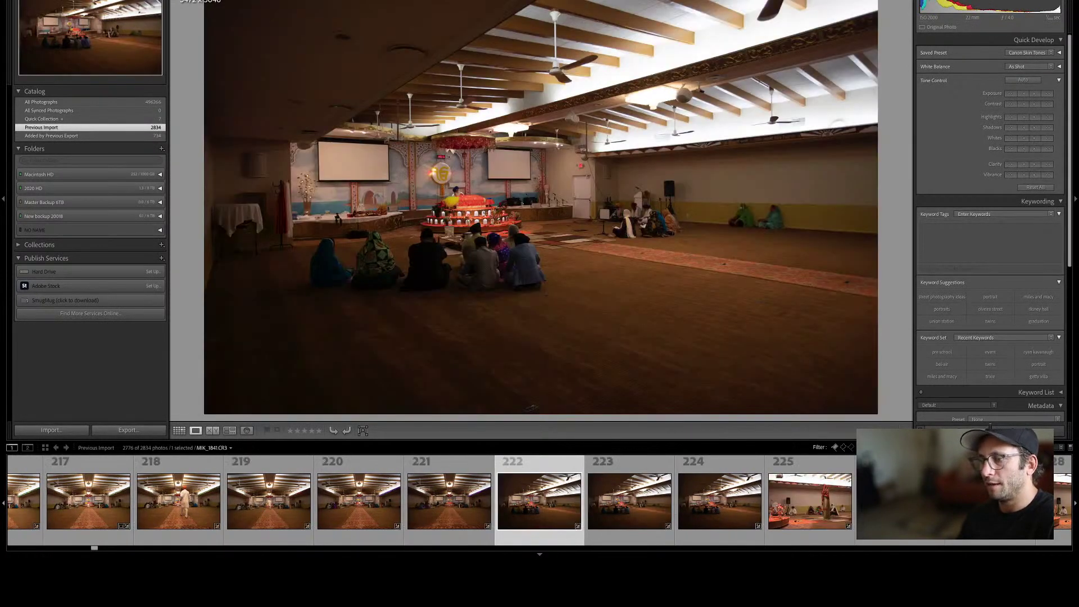
# Select the last three horizontal carpet-aisle views together and raise their exposure to +0.75 in Develop.
pyautogui.press('Left')
pyautogui.hotkey('shift', 'Left')
pyautogui.hotkey('shift', 'Left')
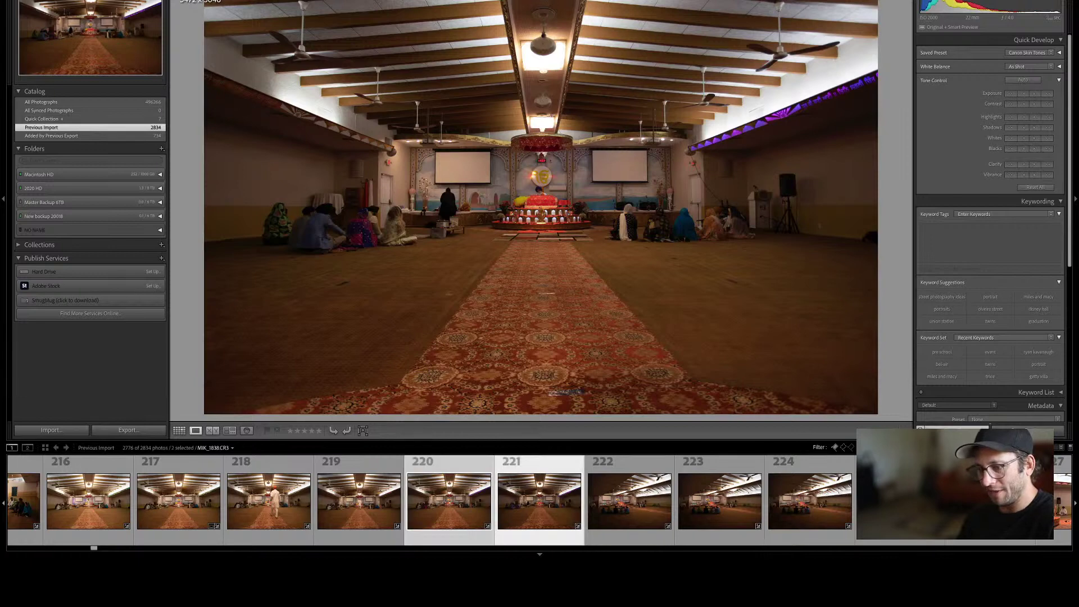
pyautogui.press('d')
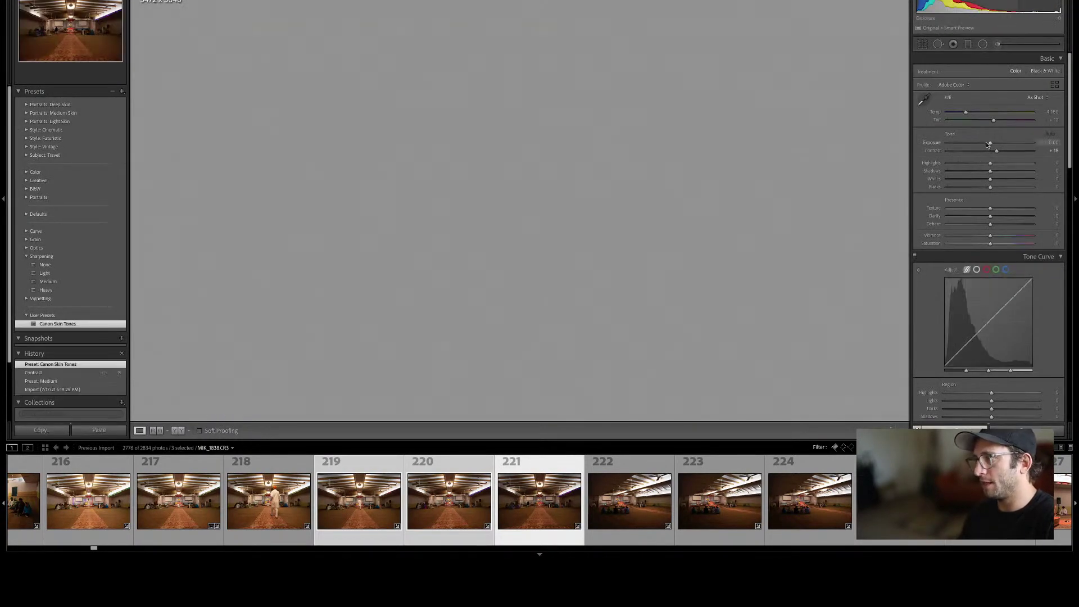
pyautogui.moveTo(989, 144); pyautogui.dragTo(996, 144)
# Compare the dark side views of the hall with the group seated on the carpet and label the second one blue.
pyautogui.click(611, 492)
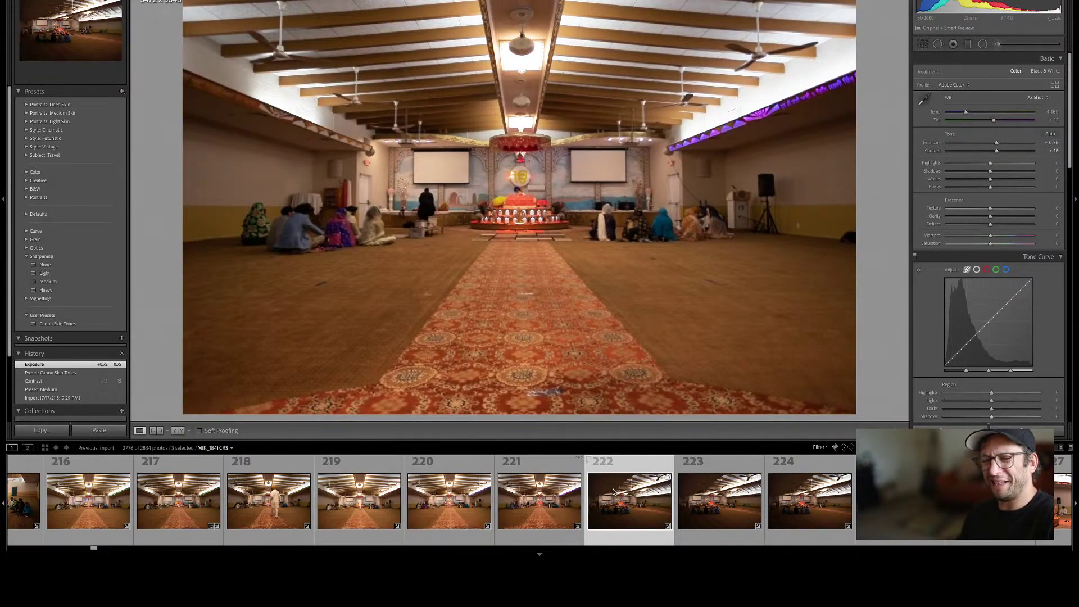
pyautogui.click(613, 492)
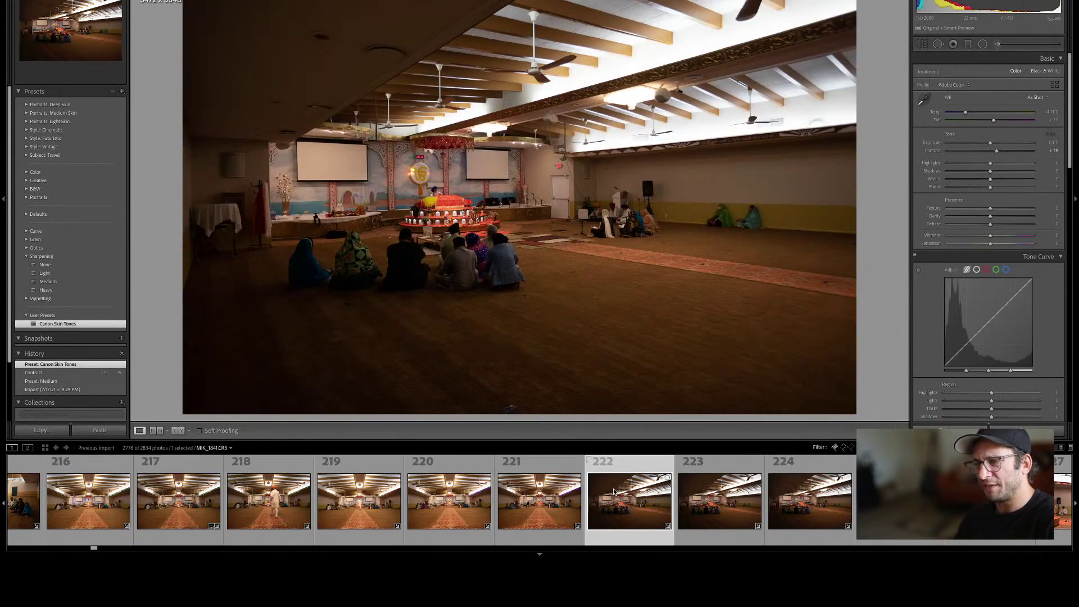
pyautogui.press('Right')
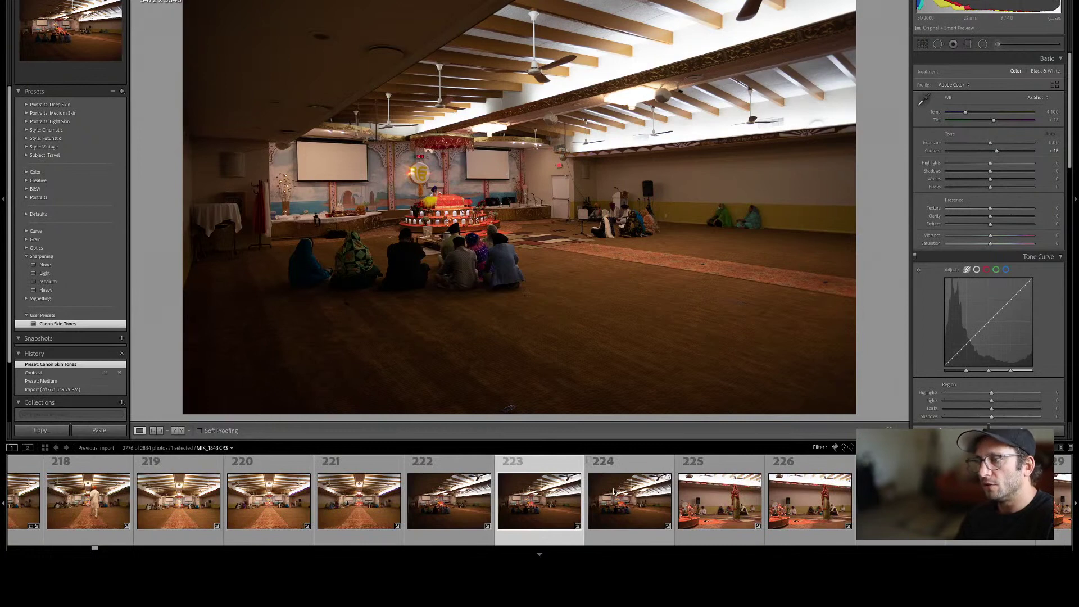
pyautogui.press('9')
pyautogui.press('Right')
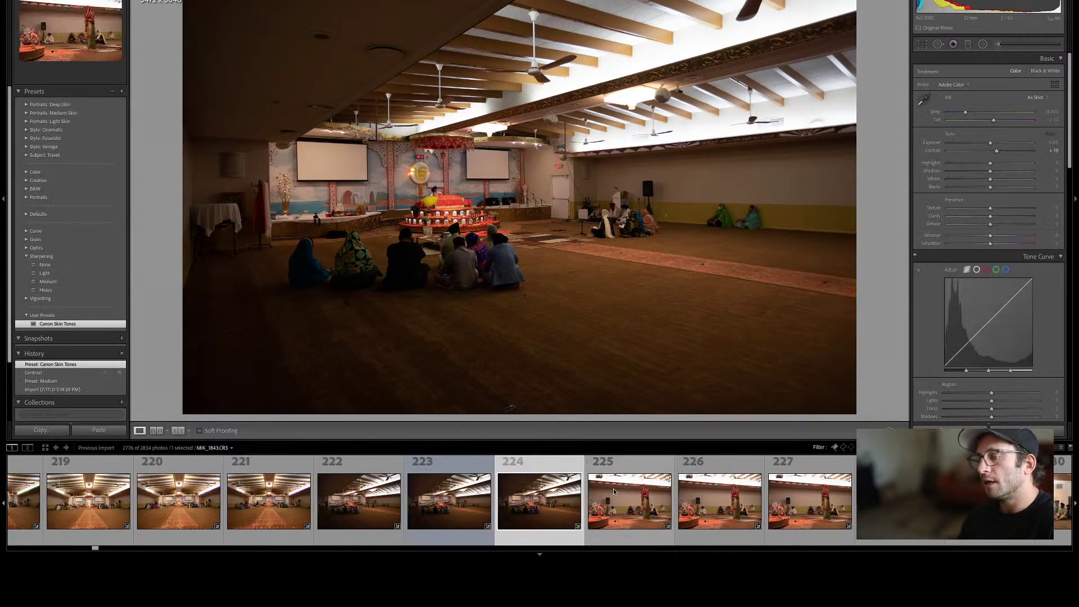
# Compare the near-identical shots of the standing woman in the red veil and reject MIK_1846.CR3 and MIK_1847.CR3.
pyautogui.click(613, 488)
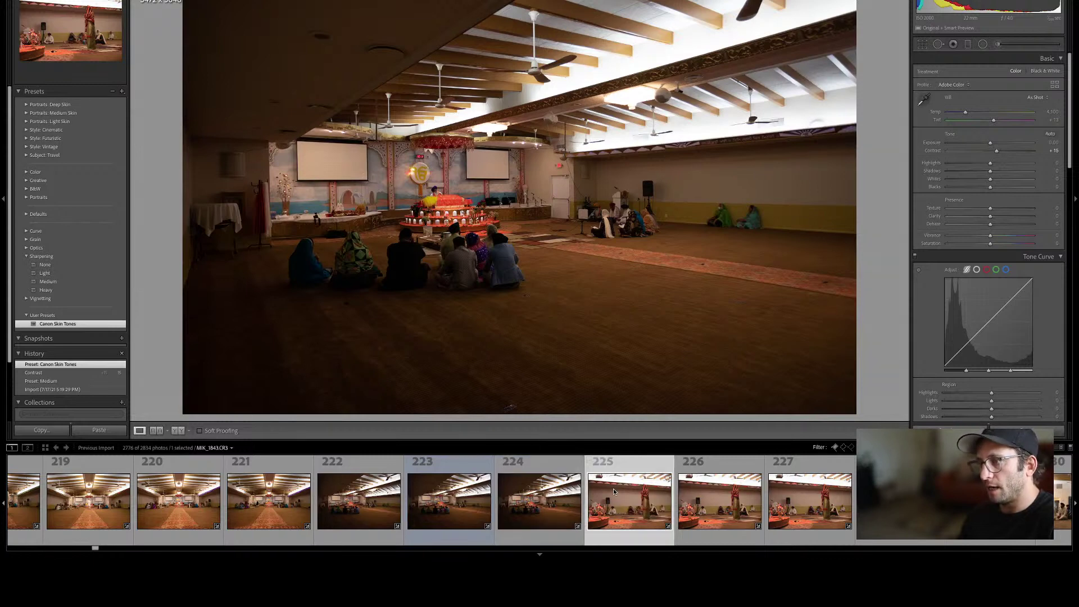
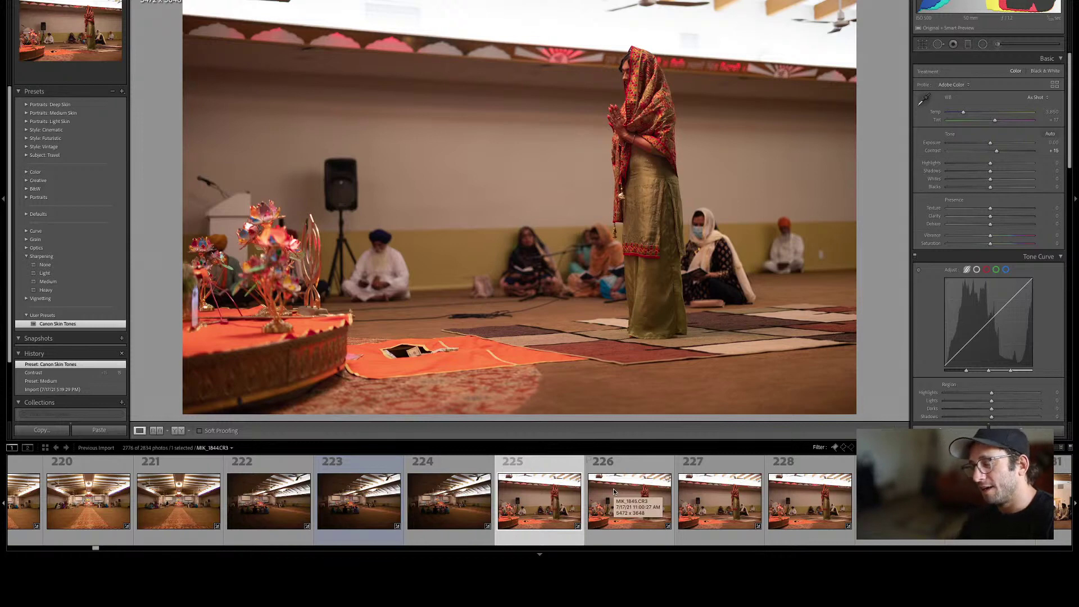
pyautogui.click(613, 490)
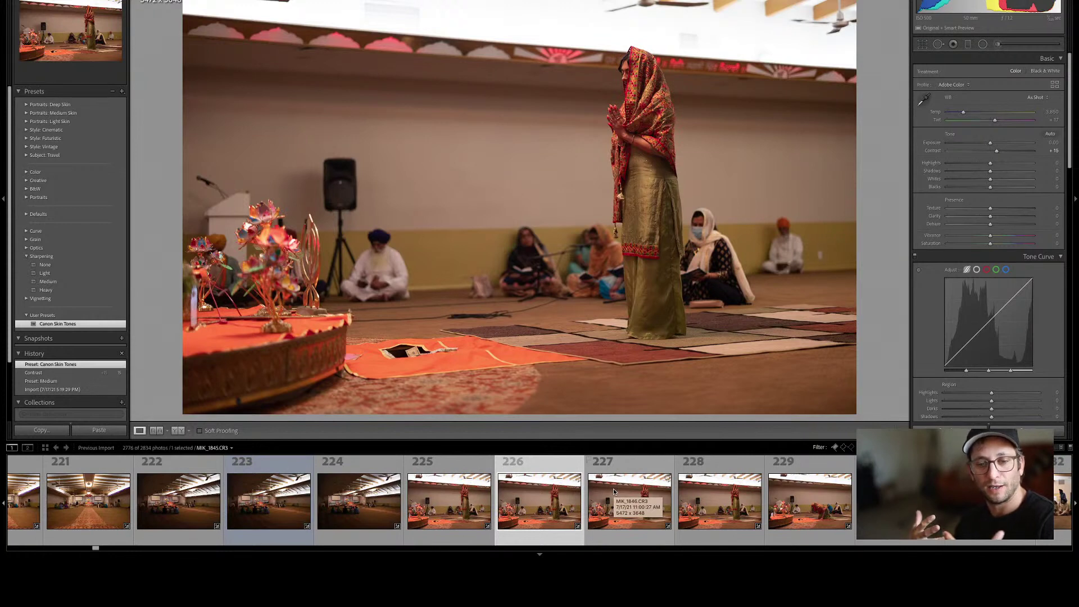
pyautogui.click(612, 488)
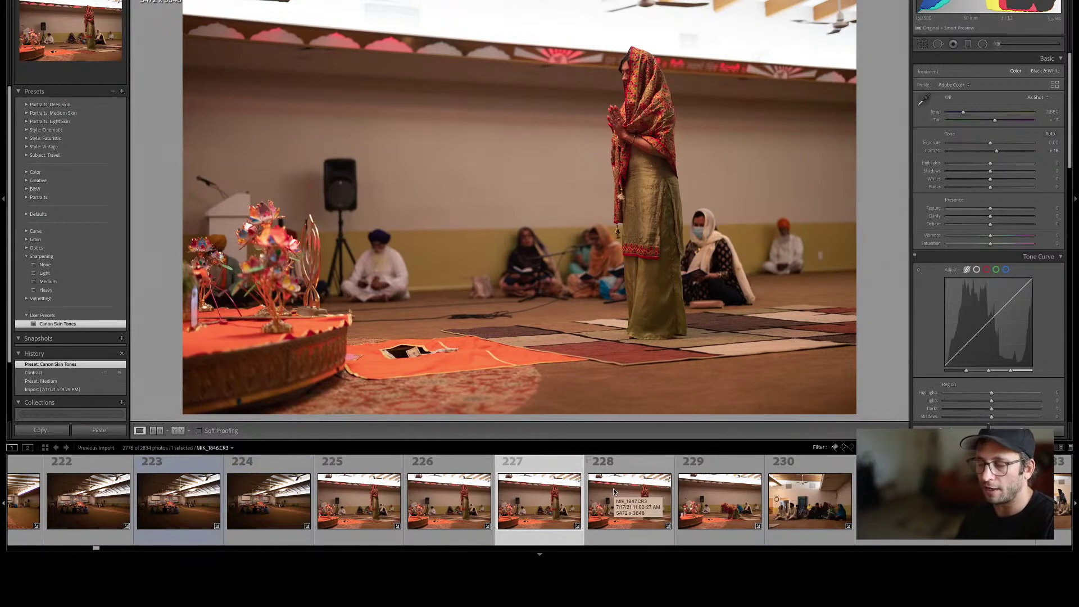
pyautogui.press('x')
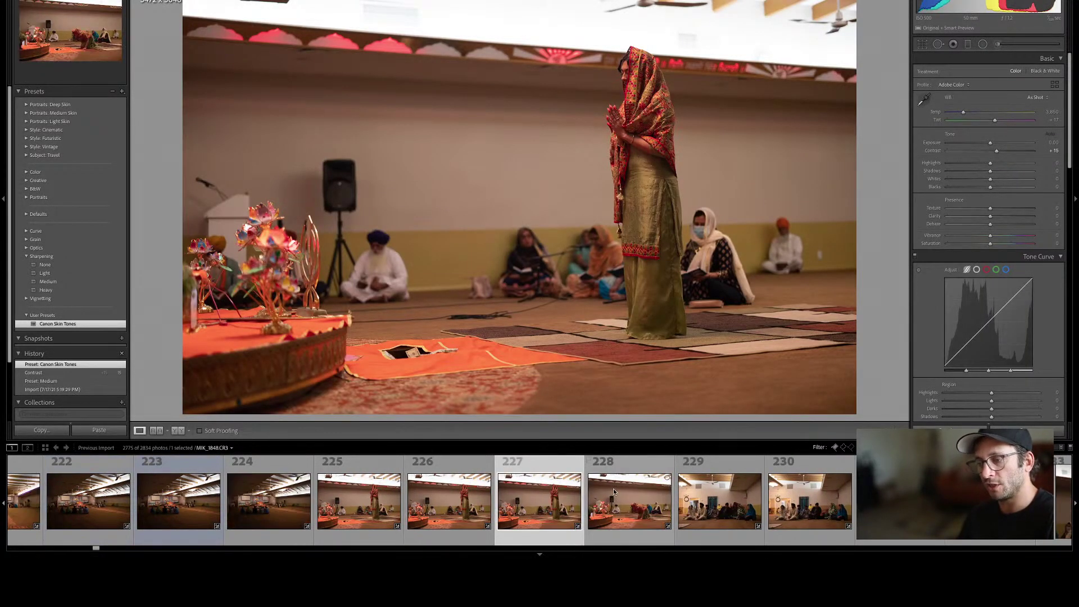
pyautogui.press('Left')
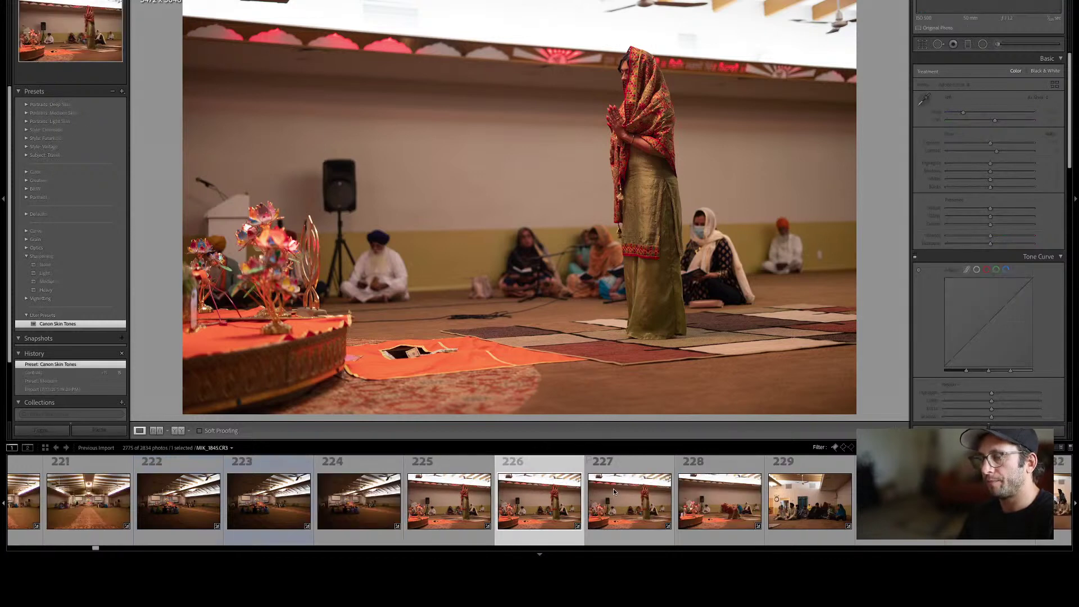
pyautogui.click(613, 488)
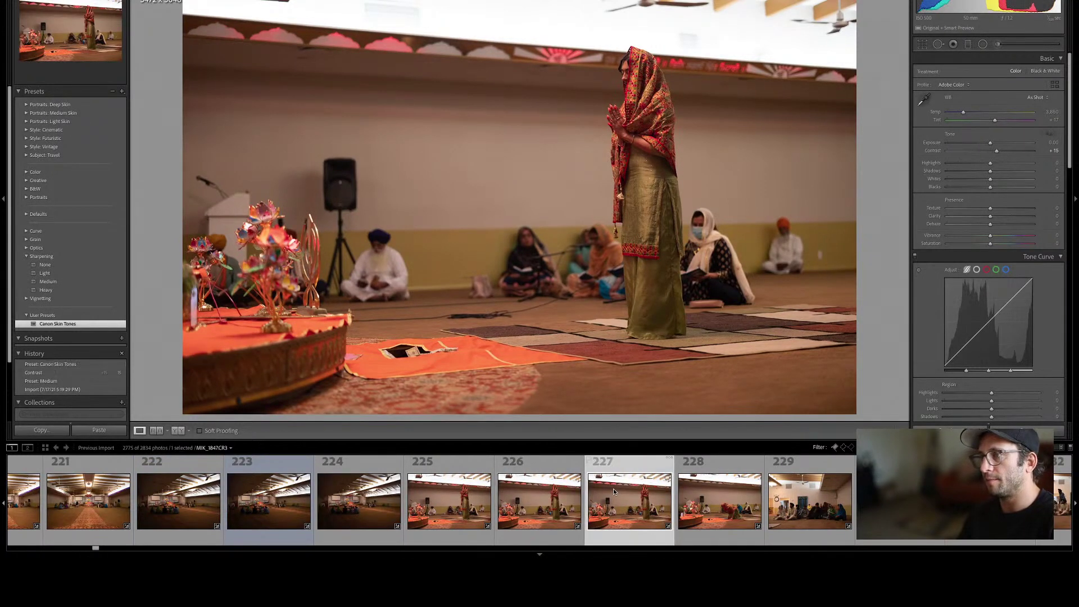
pyautogui.press('x')
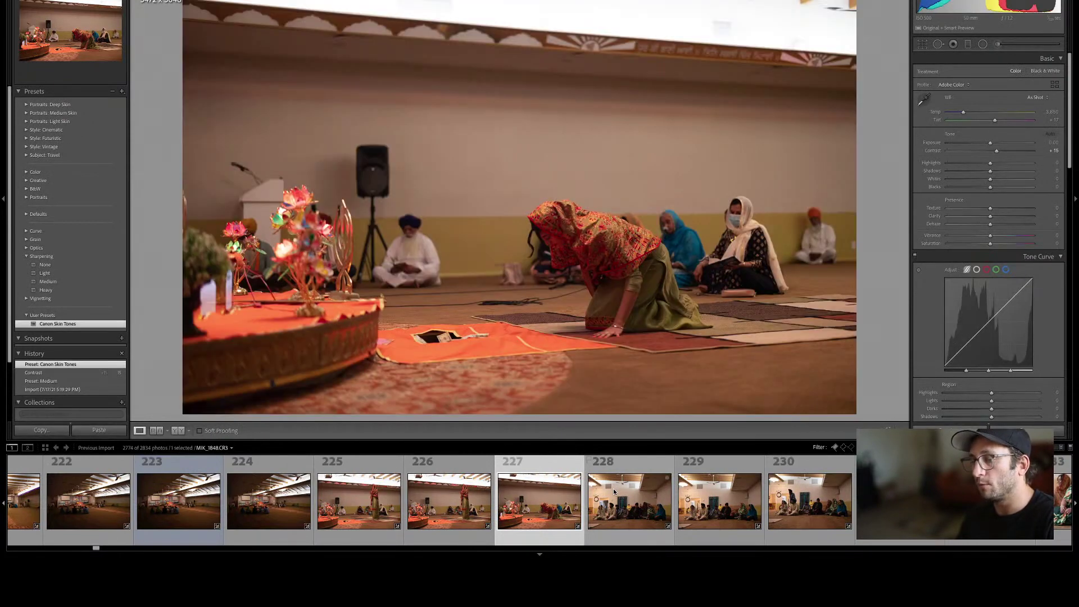
# Move on to the seated group beneath the wall clock and compare its first two frames at full view in the Library.
pyautogui.click(614, 492)
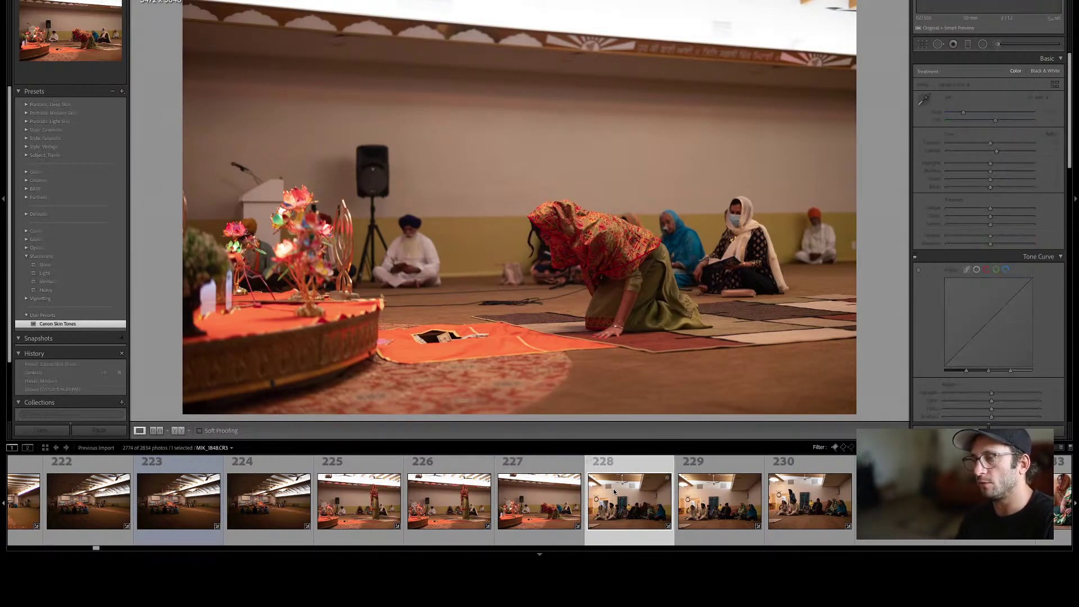
pyautogui.press('g')
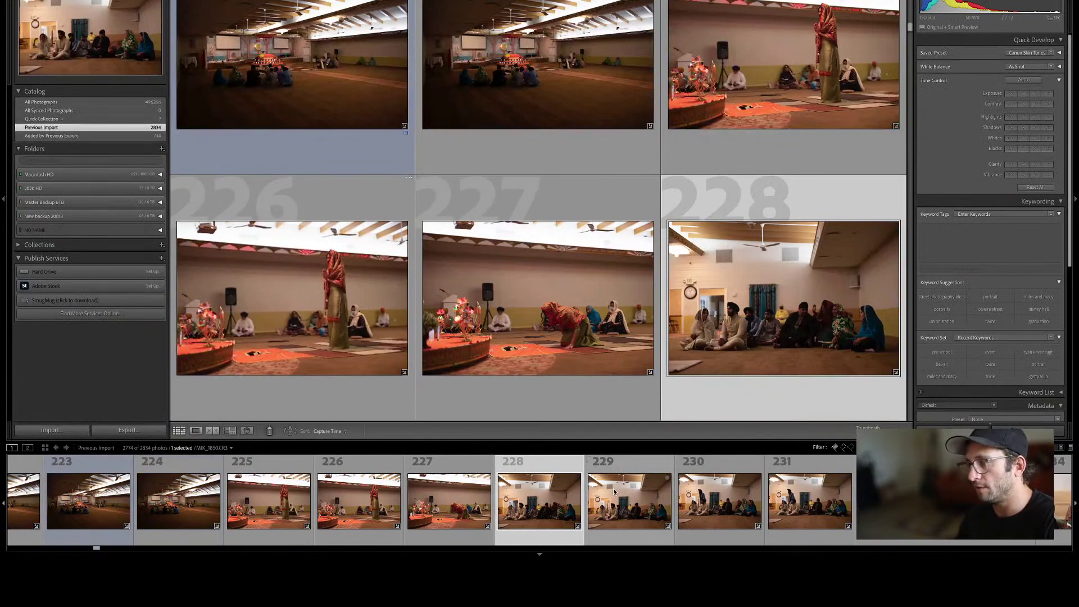
pyautogui.click(614, 491)
pyautogui.press('e')
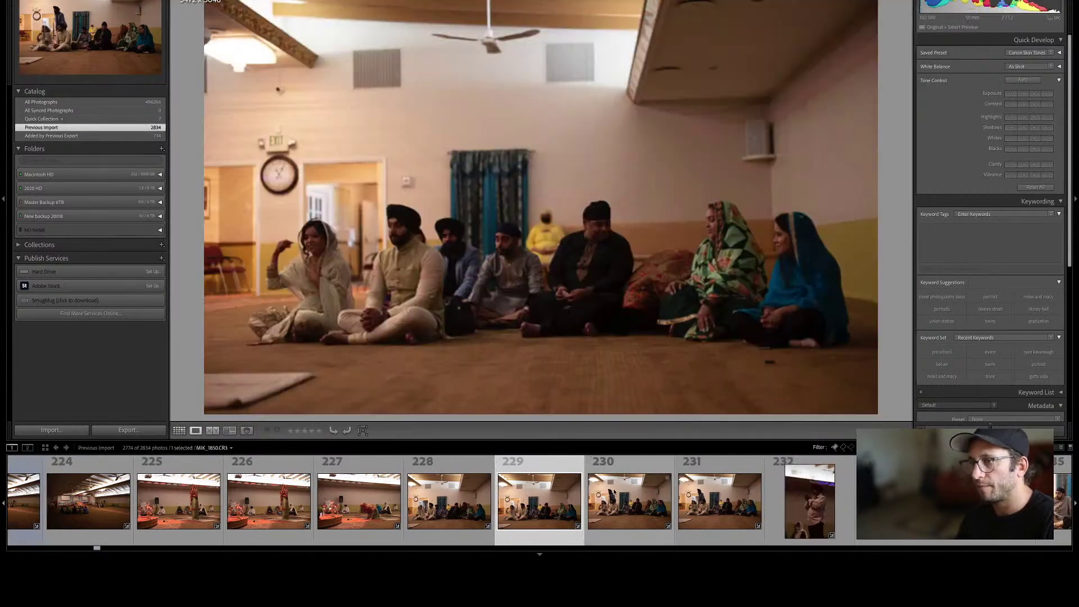
pyautogui.press('Left')
pyautogui.press('Right')
pyautogui.press('Left')
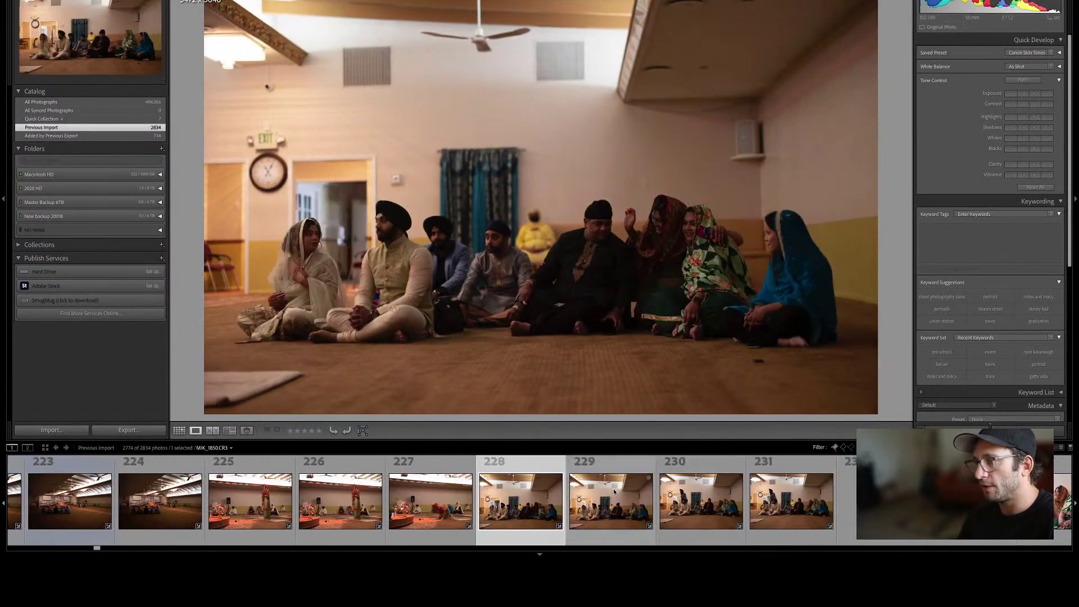
# Select all four seated-group photos and set their exposure to +0.50 and shadows to +25 in Develop.
pyautogui.hotkey('shift', 'Right')
pyautogui.hotkey('shift', 'Right')
pyautogui.hotkey('shift', 'Right')
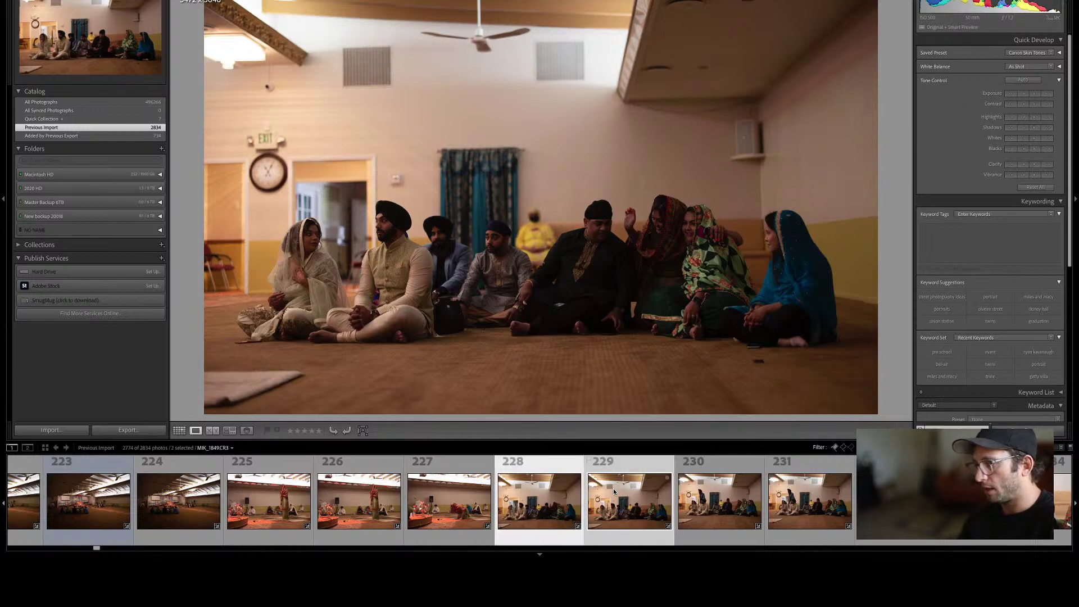
pyautogui.press('d')
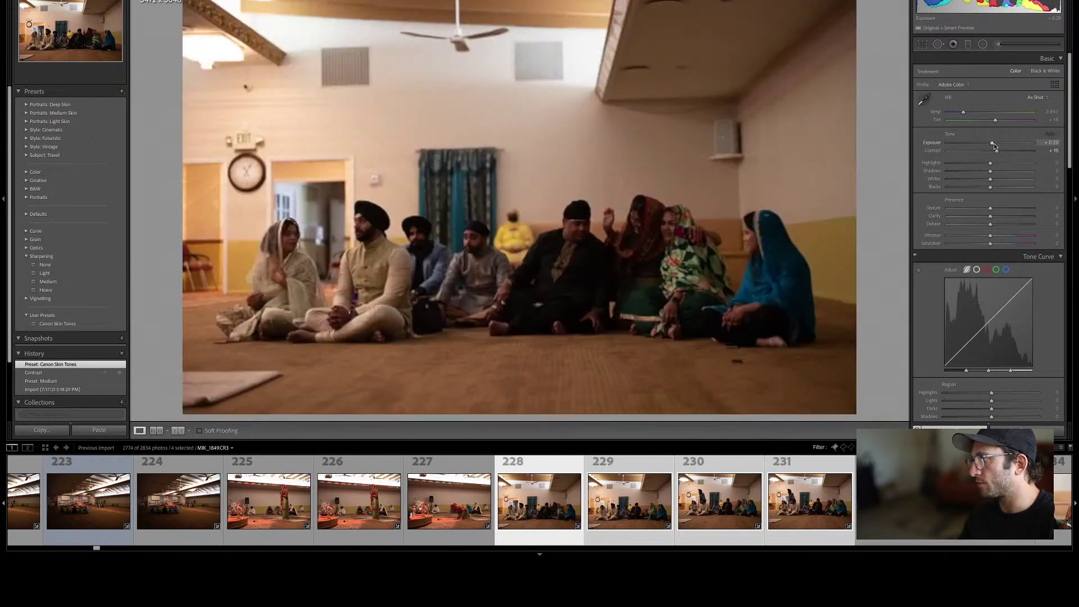
pyautogui.moveTo(994, 146); pyautogui.dragTo(995, 147)
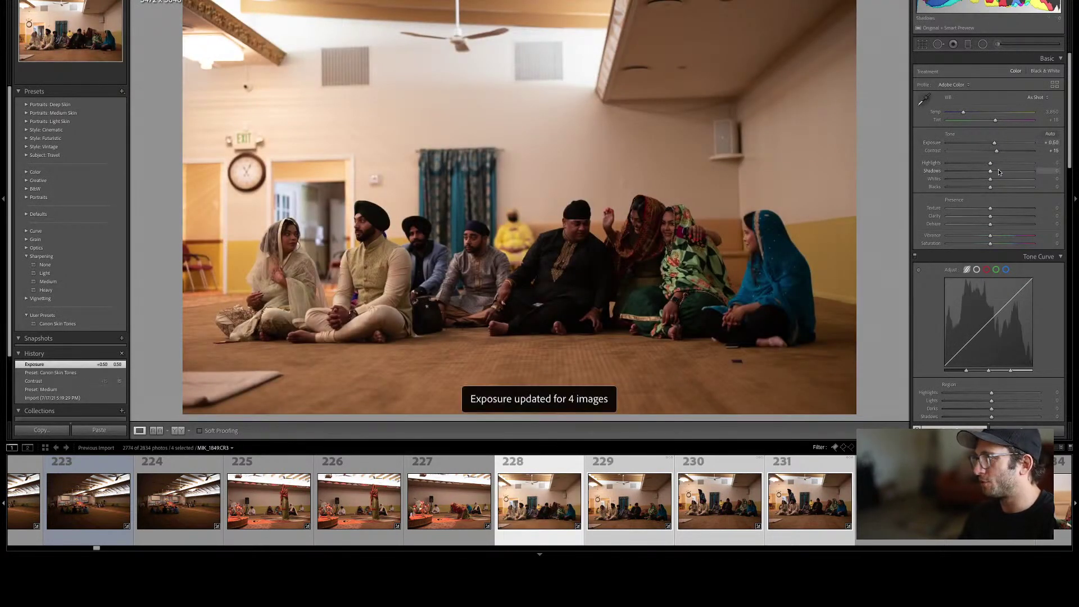
pyautogui.click(1001, 171)
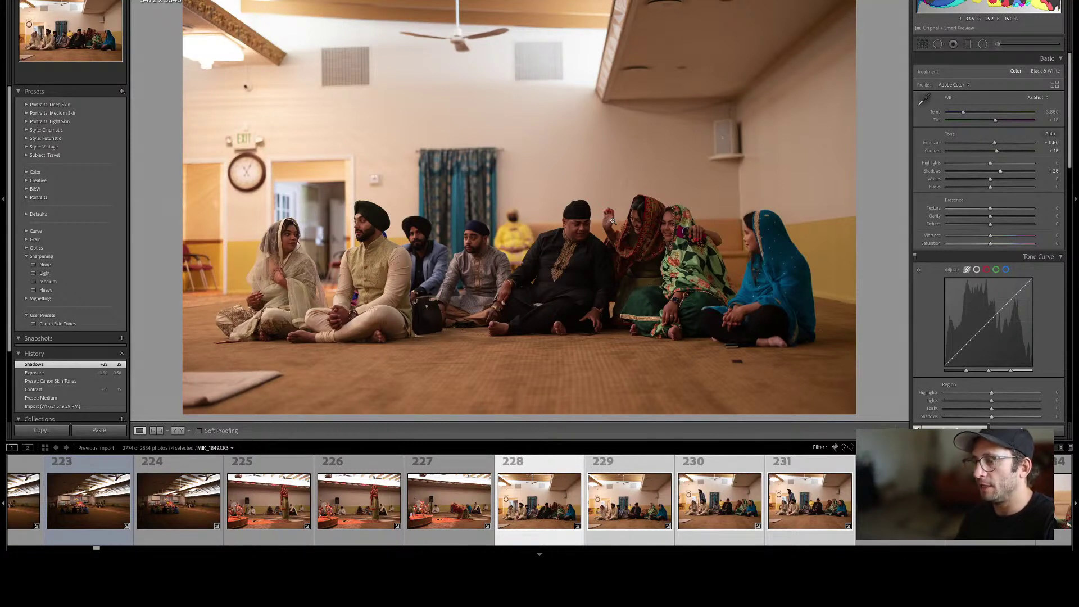
# Compare the four edited seated-group photos in the Library and reject the first frame with the man standing behind the group.
pyautogui.press('g')
pyautogui.press('Up')
pyautogui.press('Right')
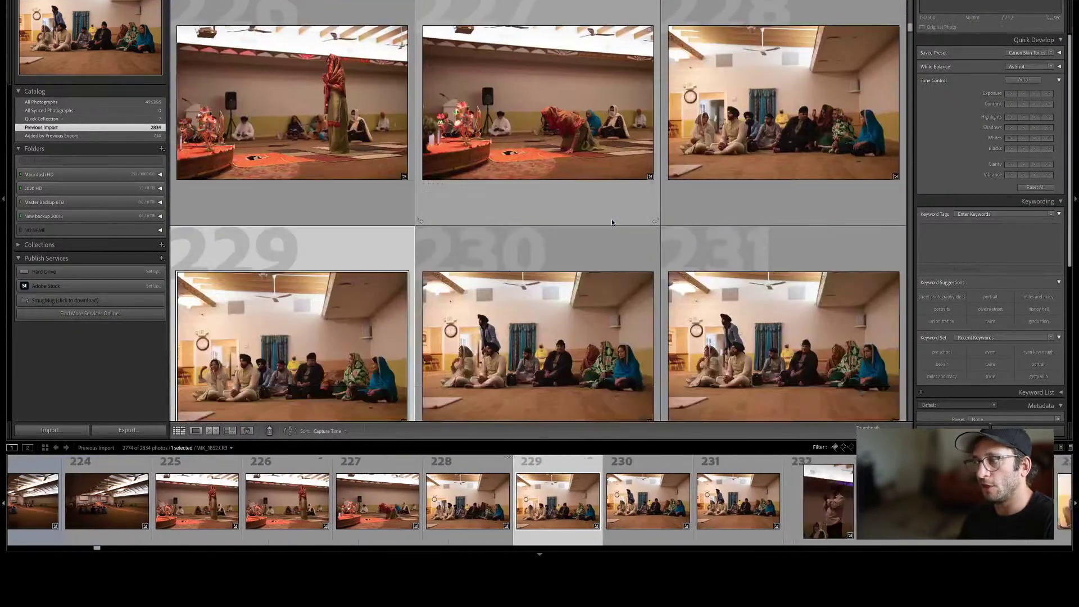
pyautogui.press('e')
pyautogui.press('Left')
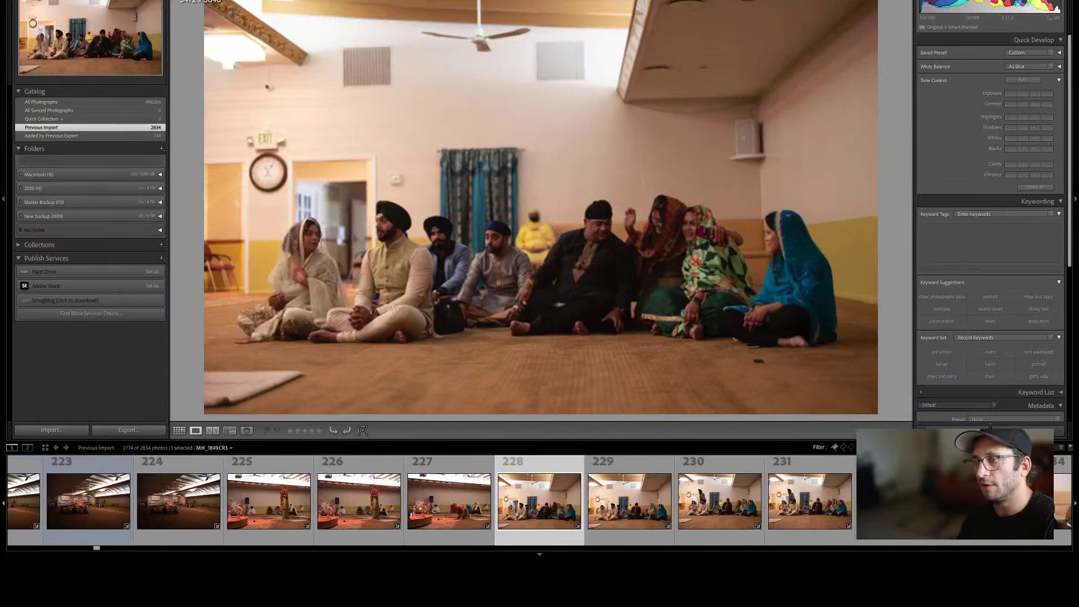
pyautogui.press('Right')
pyautogui.press('Right')
pyautogui.press('Right')
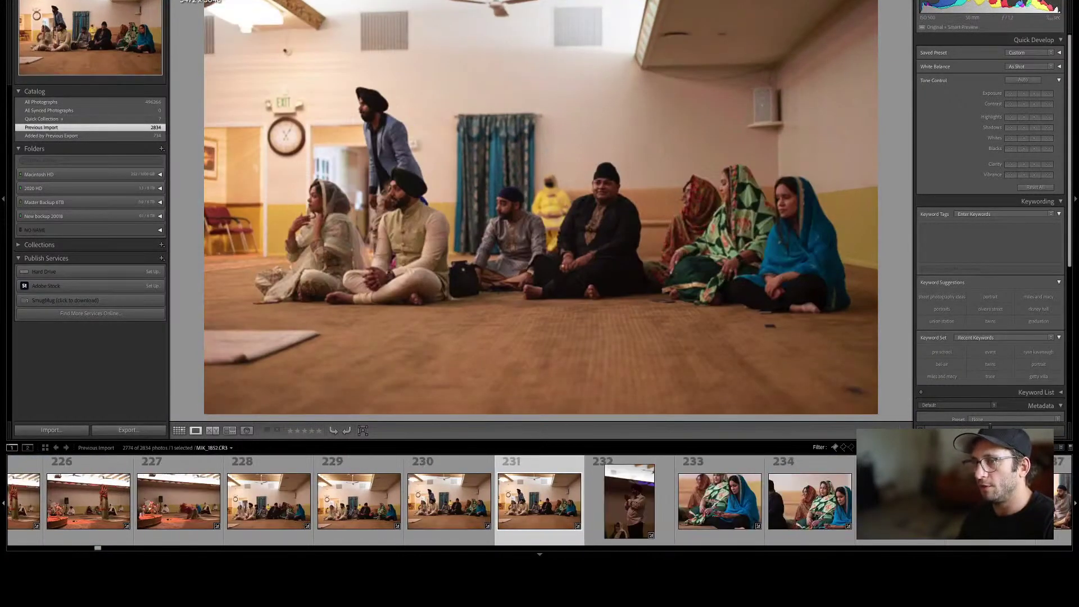
pyautogui.press('Left')
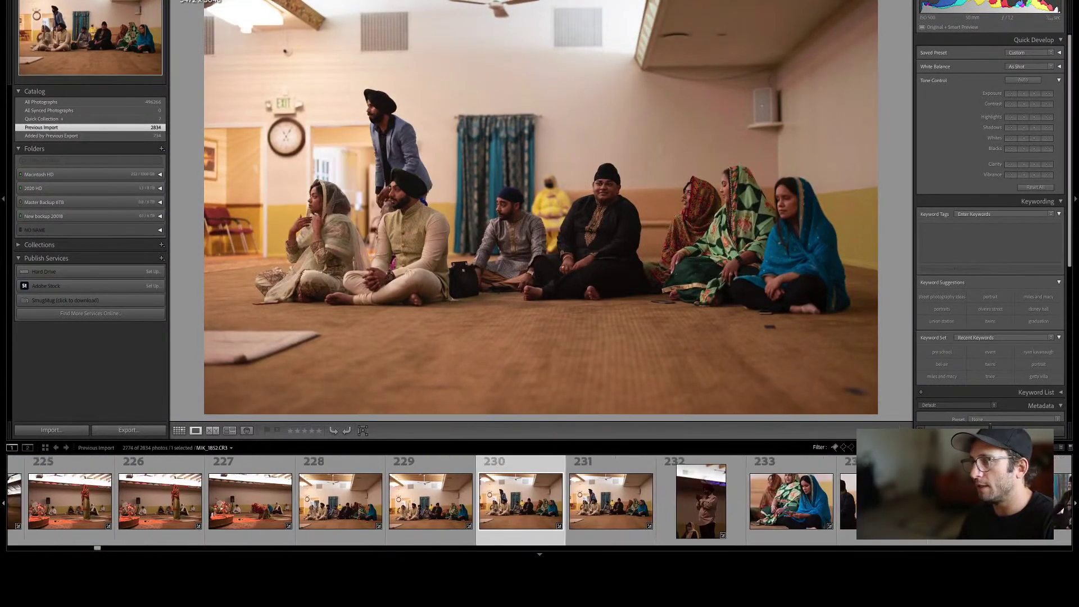
pyautogui.press('x')
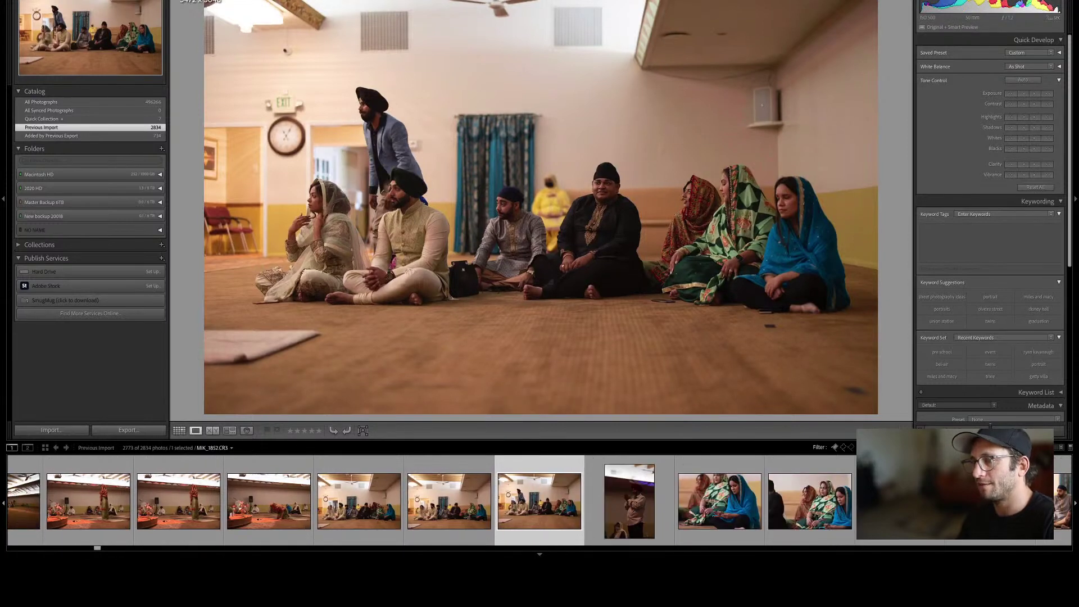
# Raise the exposure of MIK_1853.CR3, the vertical shot of the praying man in the red turban, and label it blue.
pyautogui.press('Right')
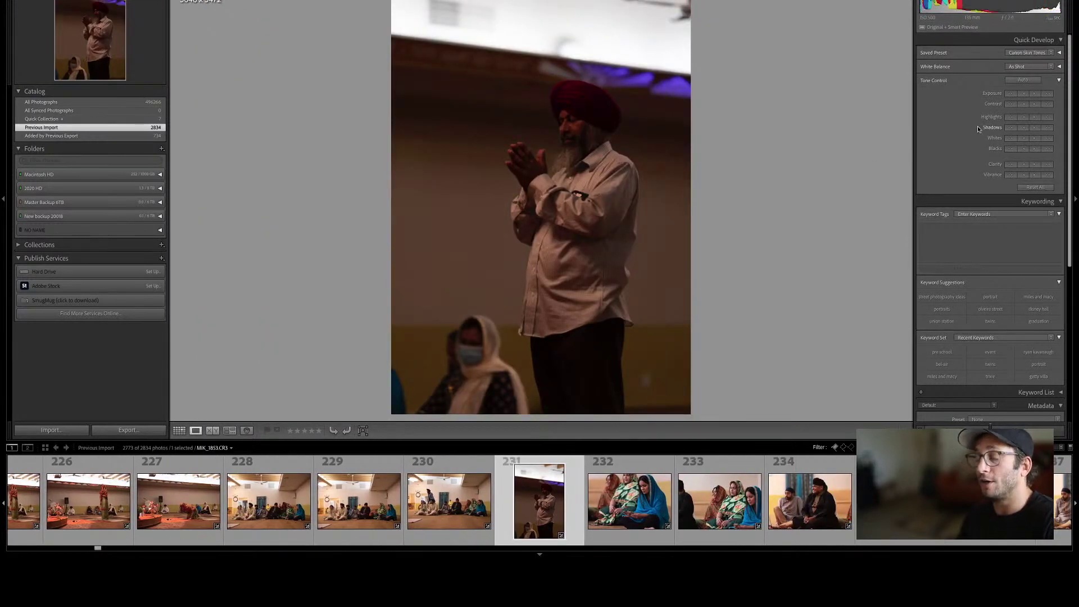
pyautogui.click(1042, 96)
pyautogui.click(1050, 95)
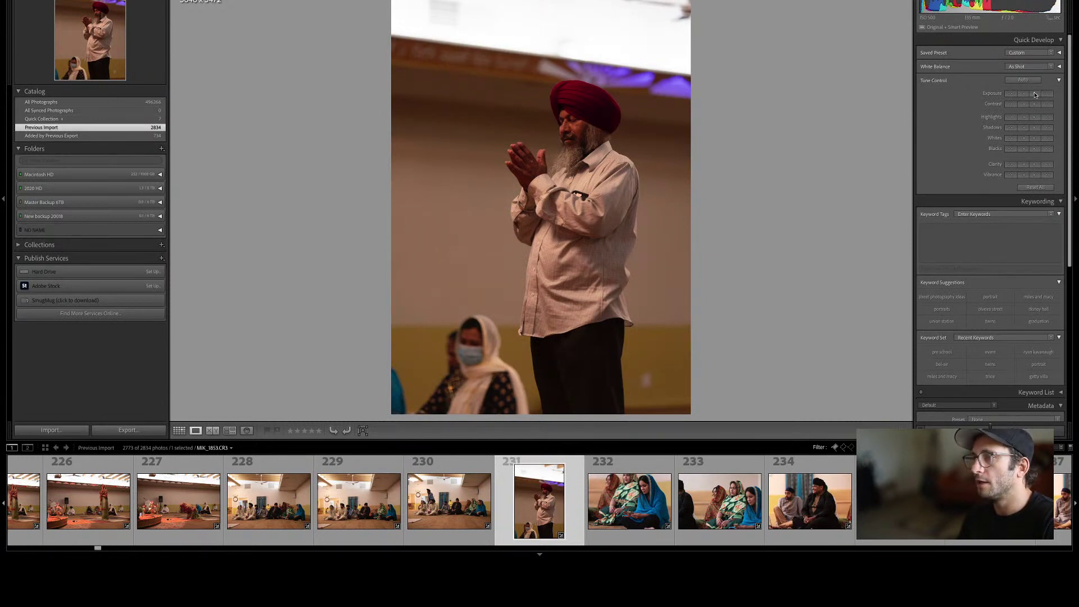
pyautogui.press('9')
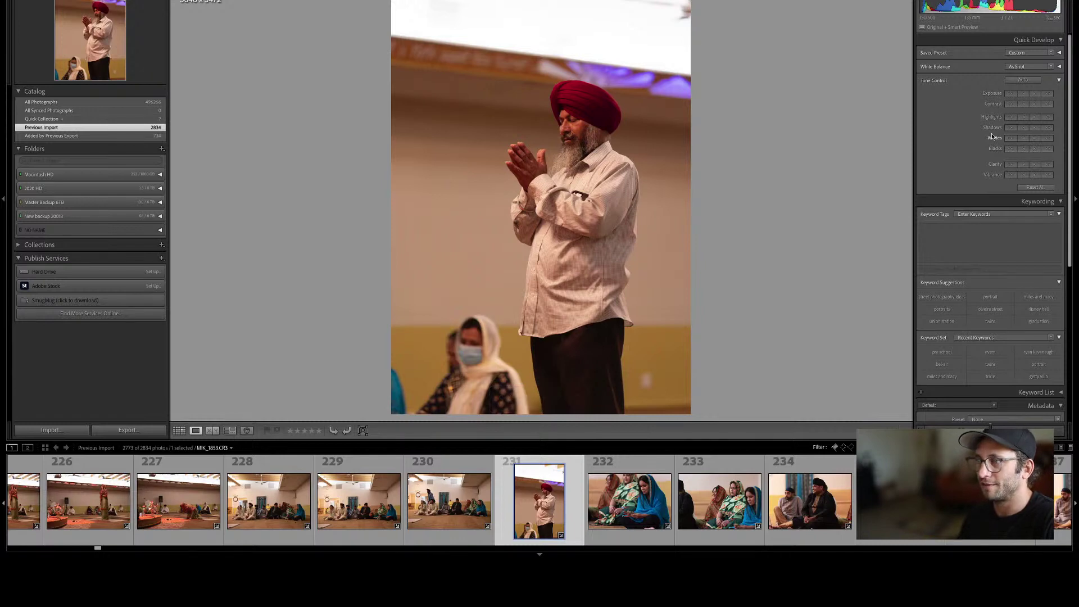
# Review the photos following the praying man and reject a near-duplicate frame of the smiling man in black seated beside the man in grey.
pyautogui.press('Right')
pyautogui.press('Right')
pyautogui.press('Right')
pyautogui.press('Right')
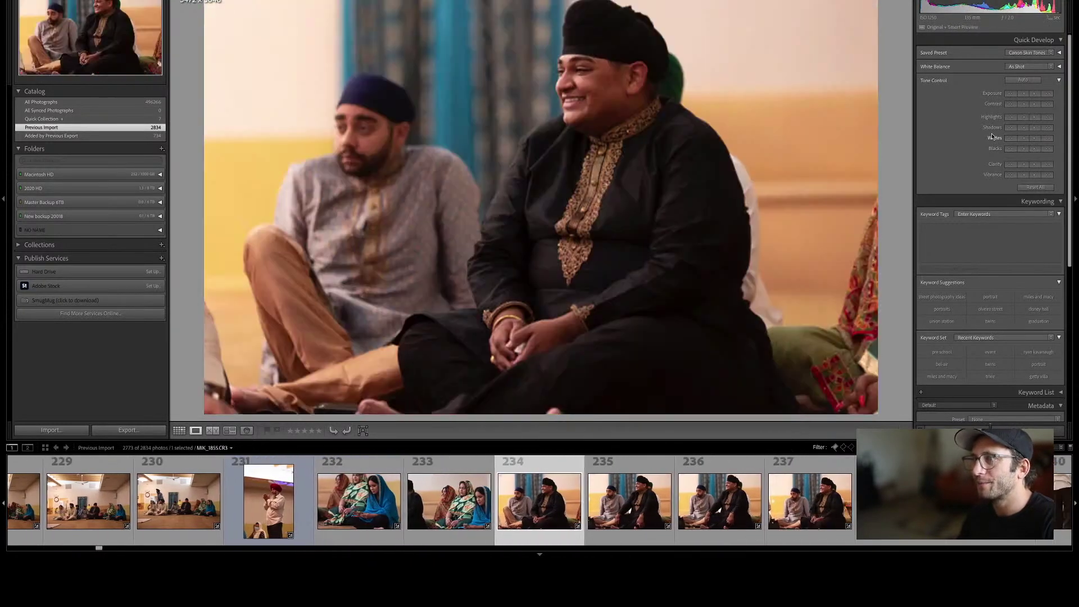
pyautogui.press('Right')
pyautogui.press('x')
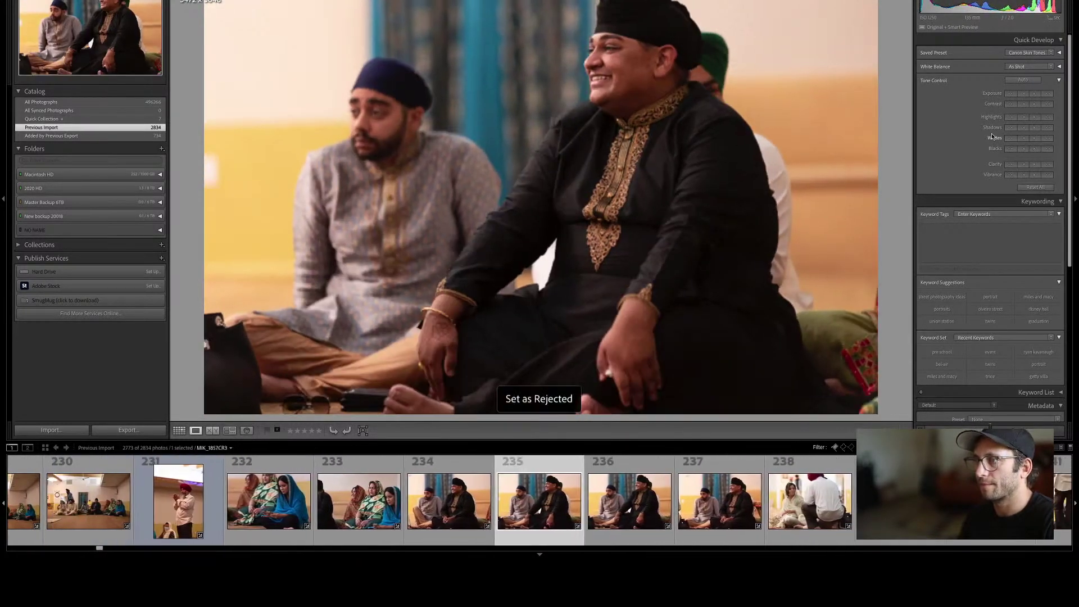
# Move on to the frames of the seated man in black holding a standing man's hand, compare them and reject a weaker one.
pyautogui.press('Right')
pyautogui.press('Right')
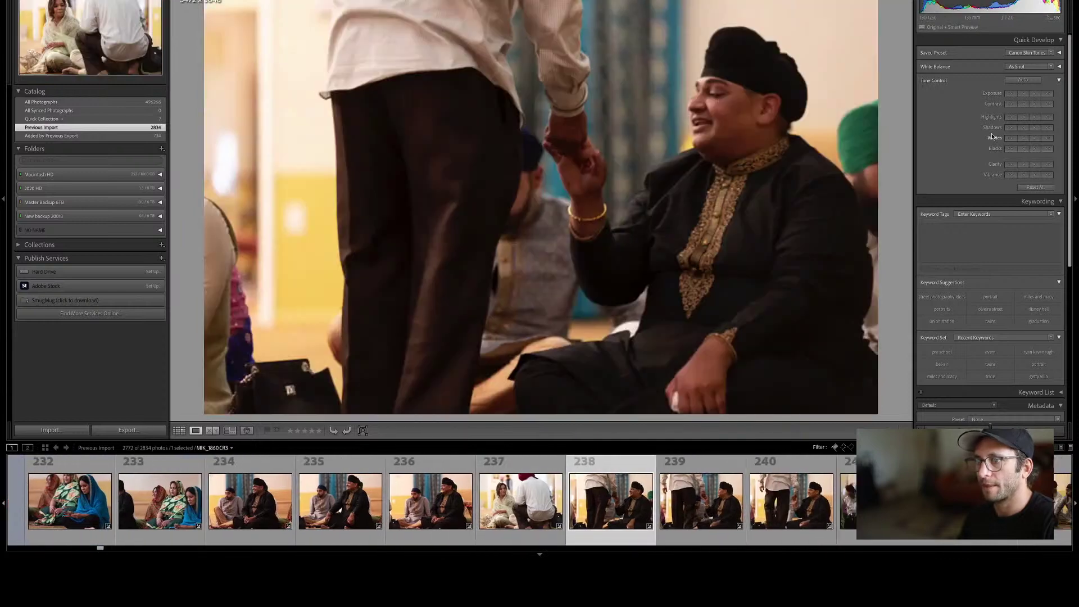
pyautogui.press('Right')
pyautogui.press('Left')
pyautogui.press('x')
# Compare the two remaining hand-holding frames in the grid and at full view, reject the earlier one and label MIK_1863.CR3 blue.
pyautogui.press('g')
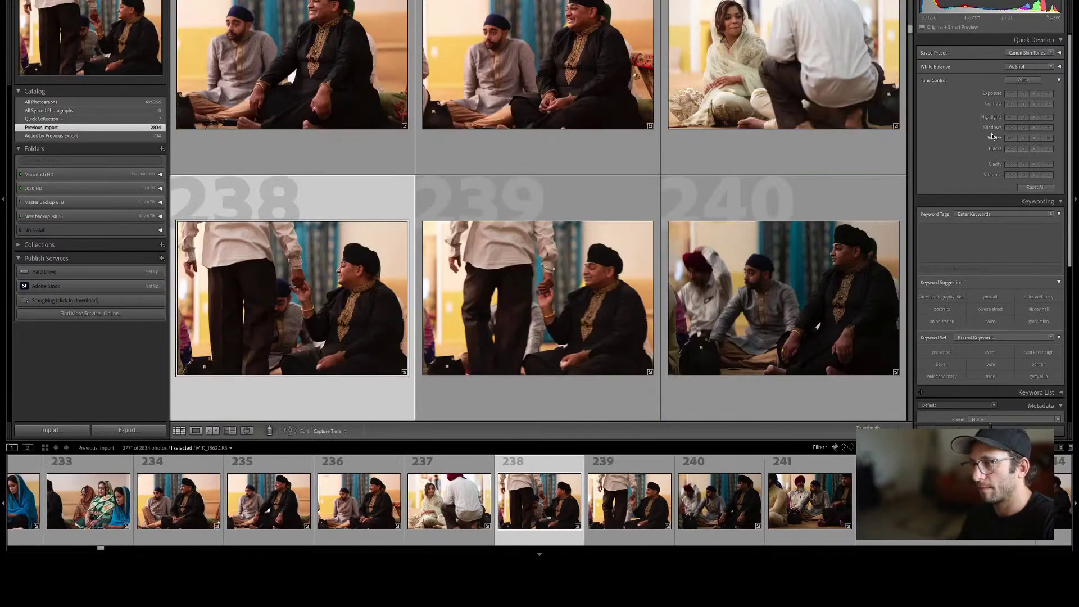
pyautogui.press('Right')
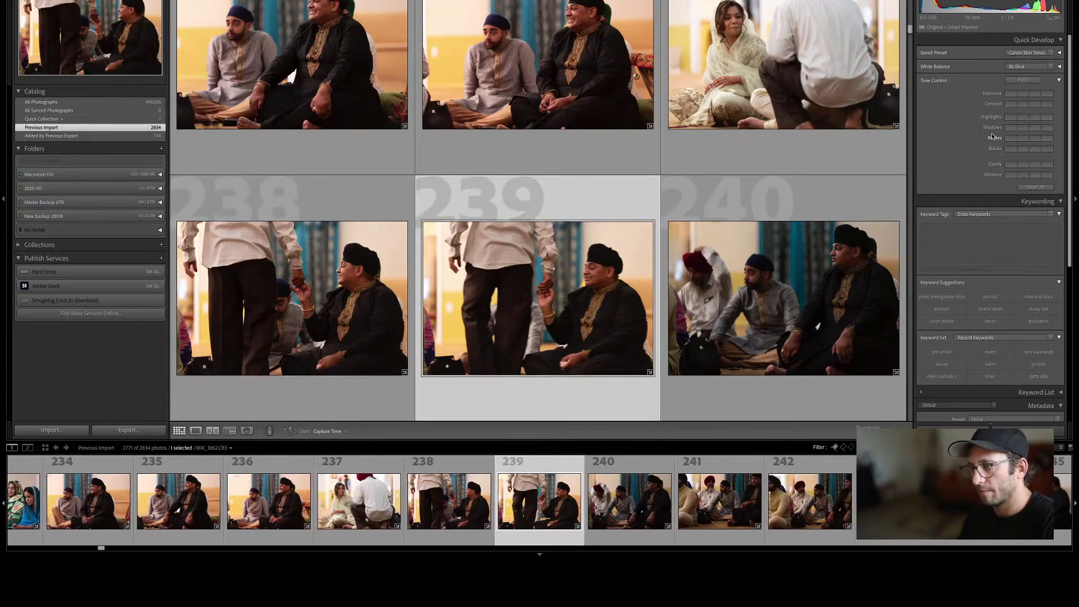
pyautogui.press('e')
pyautogui.press('Left')
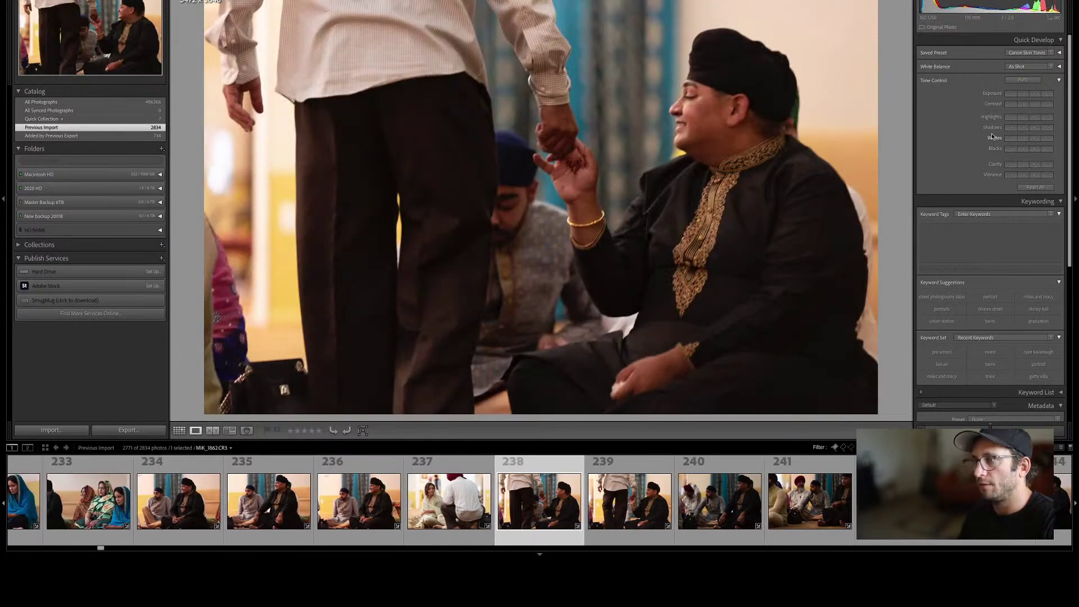
pyautogui.press('x')
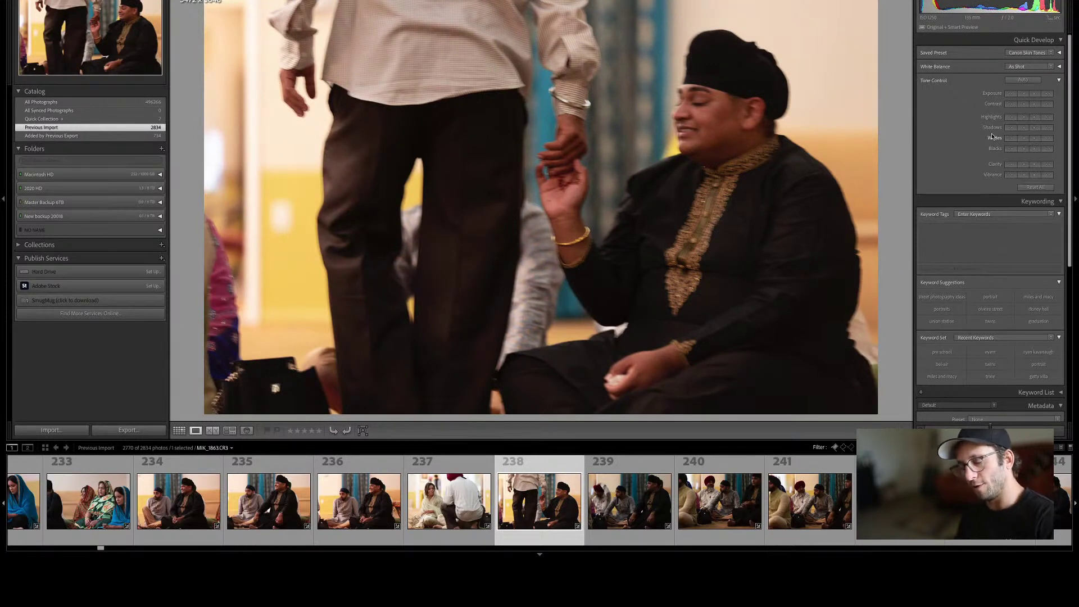
pyautogui.press('9')
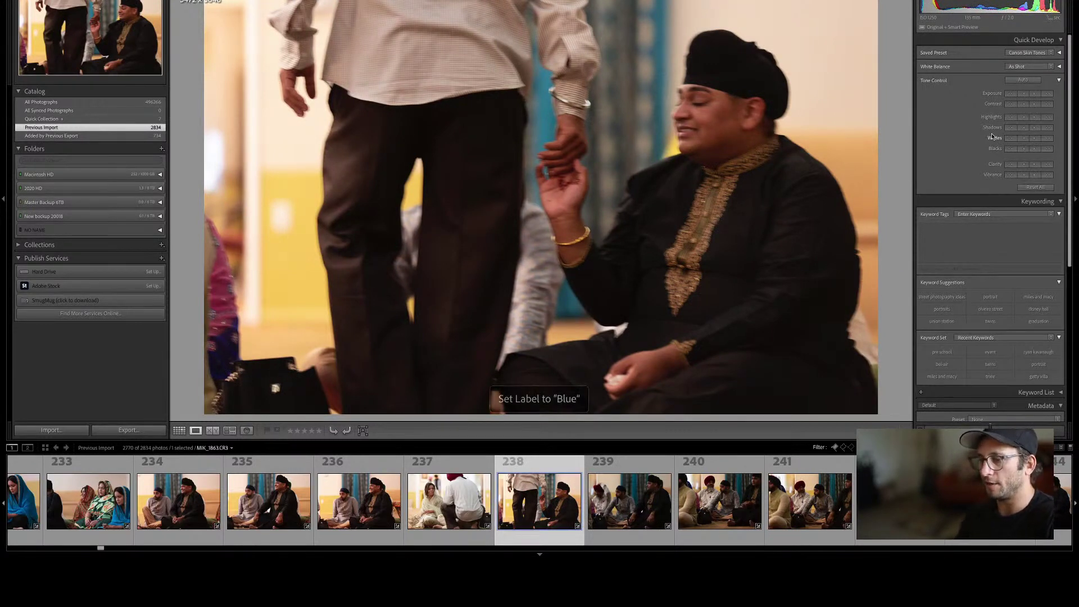
# Select the six dark seated-guest photos starting with MIK_1864.CR3 and raise their exposure together in Quick Develop.
pyautogui.press('Right')
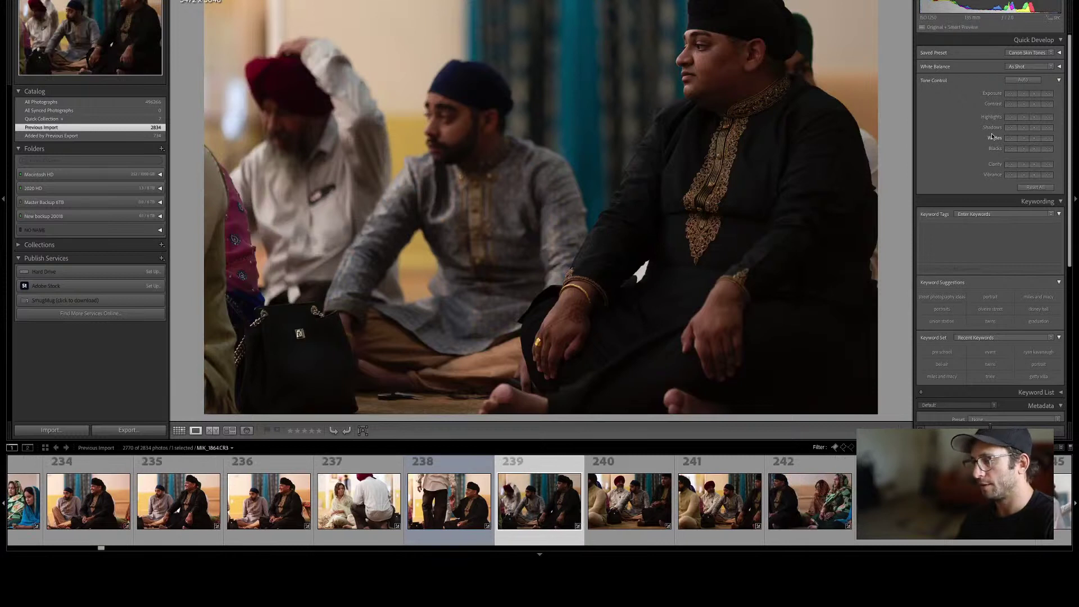
pyautogui.hotkey('shift', 'Right')
pyautogui.hotkey('shift', 'Right')
pyautogui.hotkey('shift', 'Right')
pyautogui.hotkey('shift', 'Right')
pyautogui.hotkey('shift', 'Right')
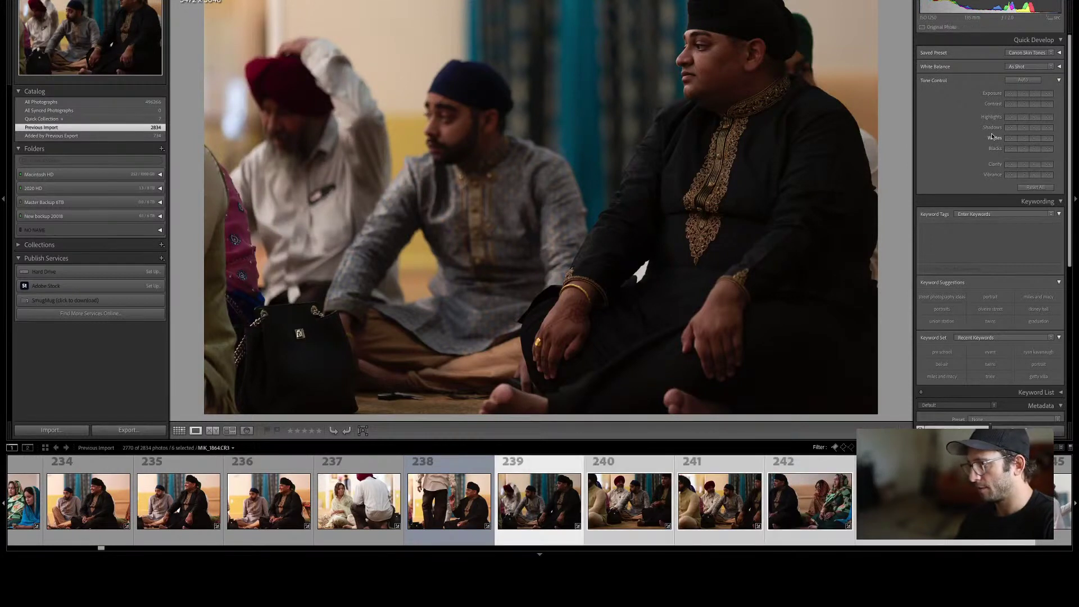
pyautogui.click(1036, 94)
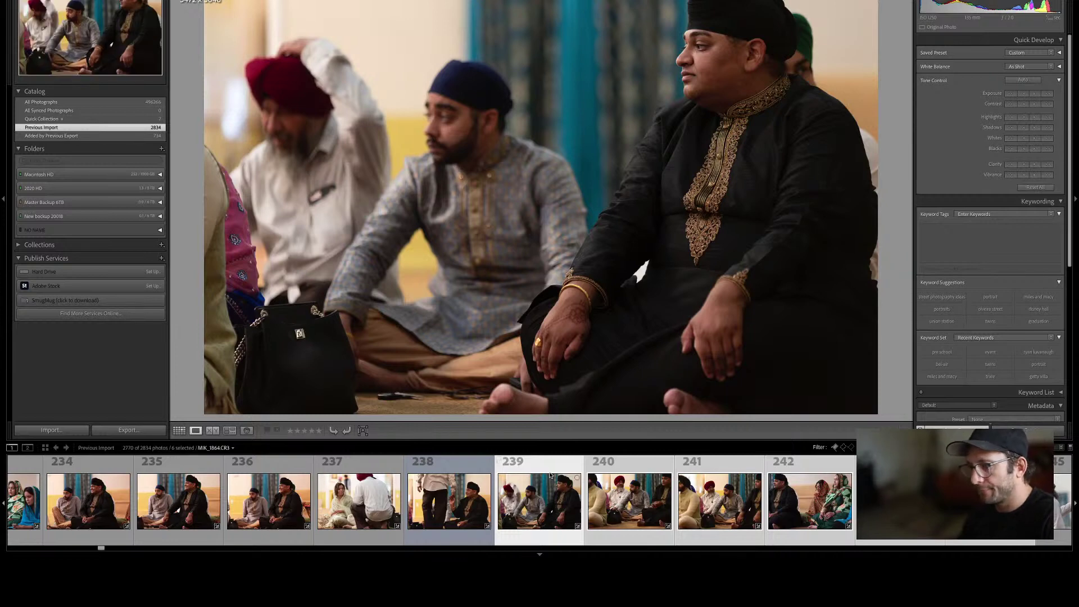
# Review the brightened seated-guest photos individually and reject a duplicate of the man in black beside the two women in patterned headscarves.
pyautogui.click(625, 497)
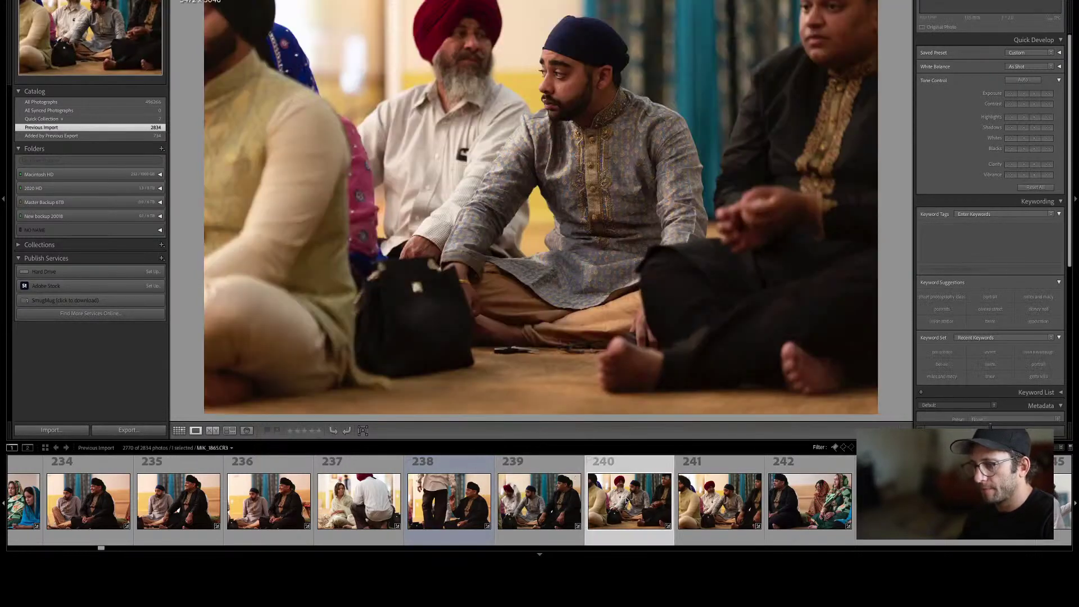
pyautogui.press('Right')
pyautogui.press('Right')
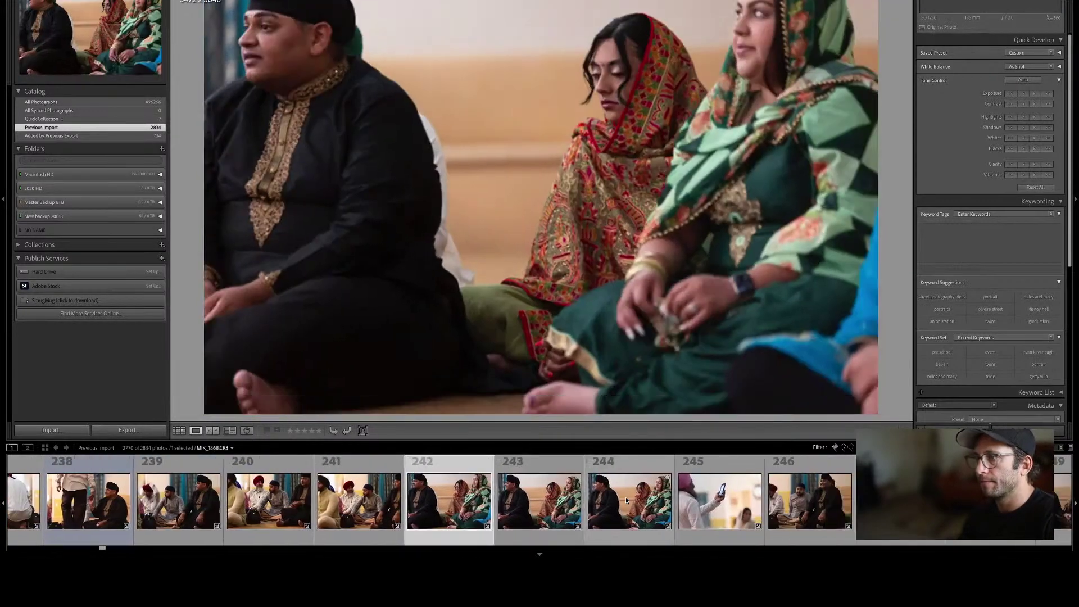
pyautogui.press('x')
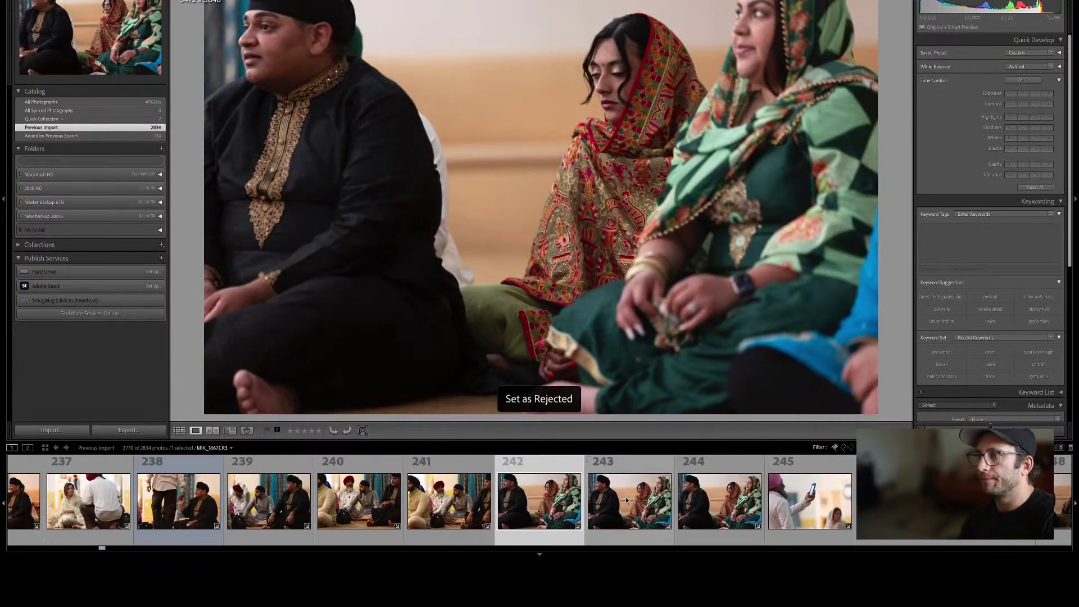
pyautogui.press('Right')
pyautogui.press('Right')
pyautogui.press('Right')
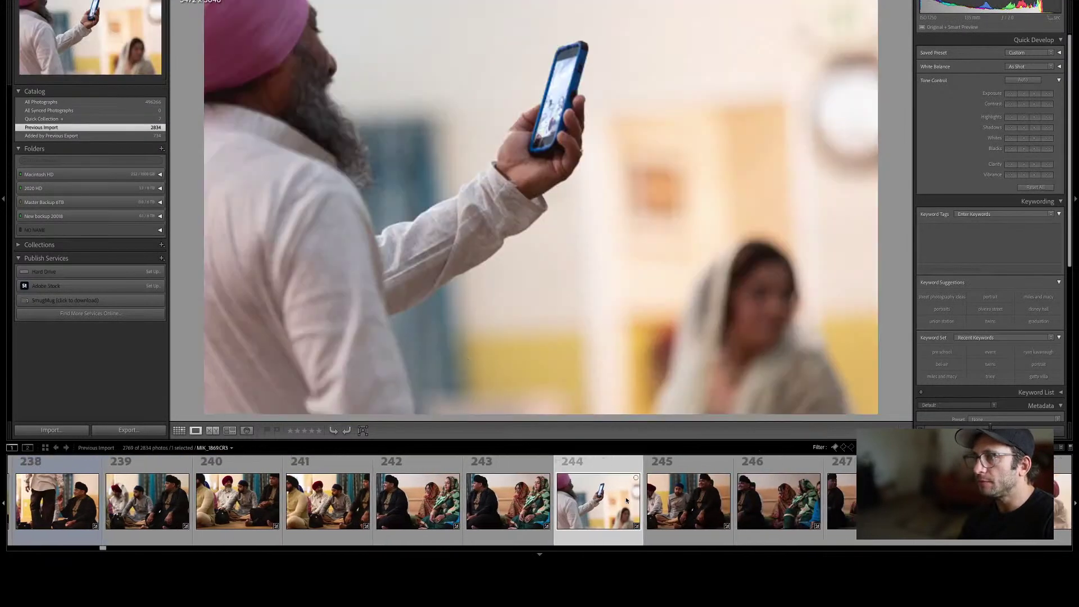
# Compare the phone photo with its neighbour and raise the exposure of MIK_1871.CR3, the smiling man in black beside two seated men.
pyautogui.press('Right')
pyautogui.press('Left')
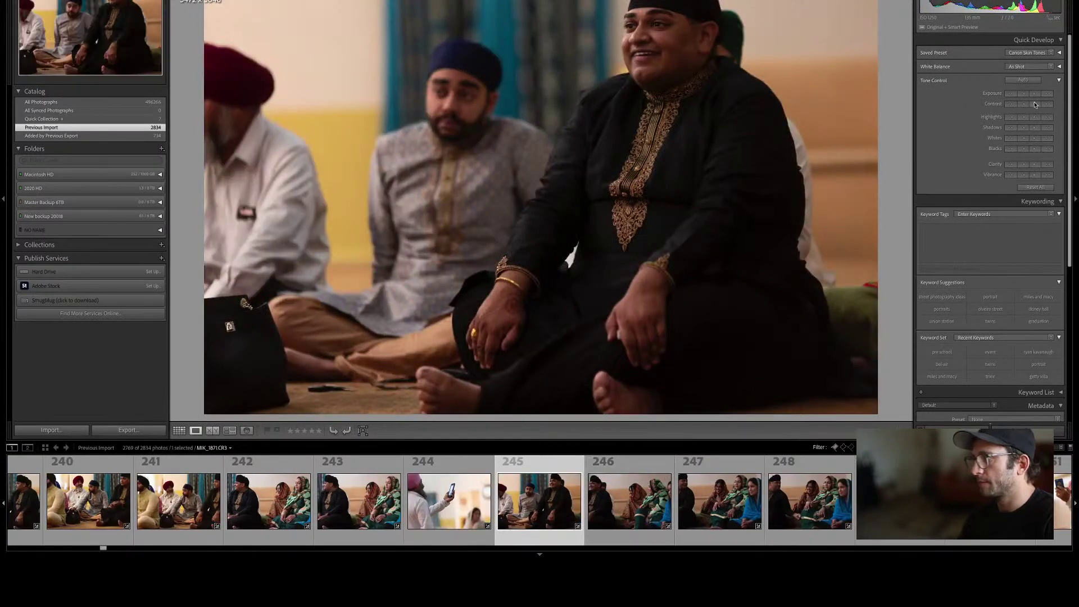
pyautogui.click(1036, 95)
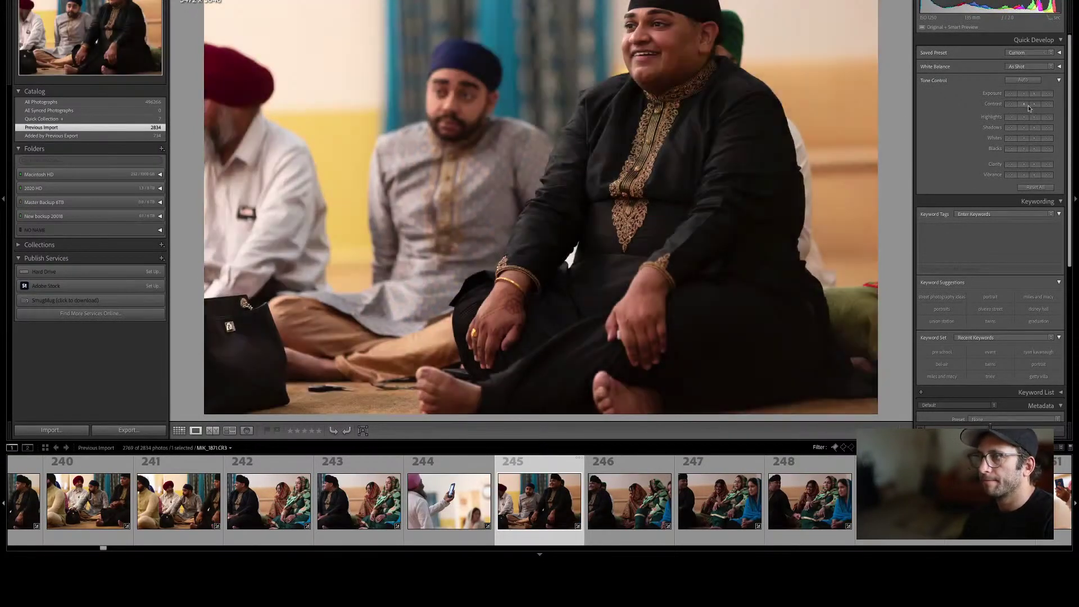
# Raise the shadows one increment on the photo of the seated women and reject the shot that follows it.
pyautogui.press('Right')
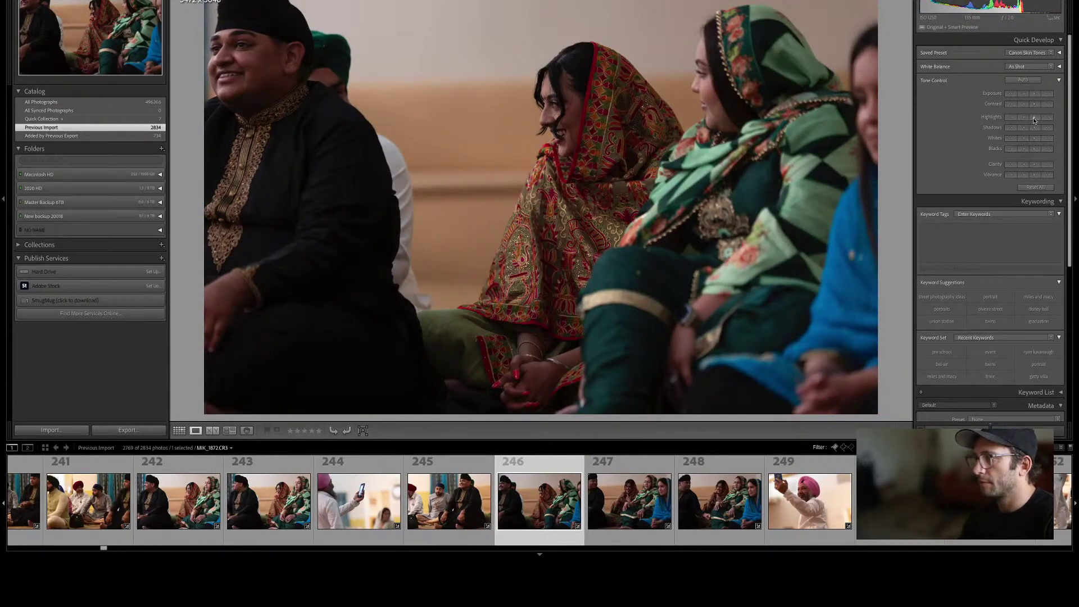
pyautogui.press('Right')
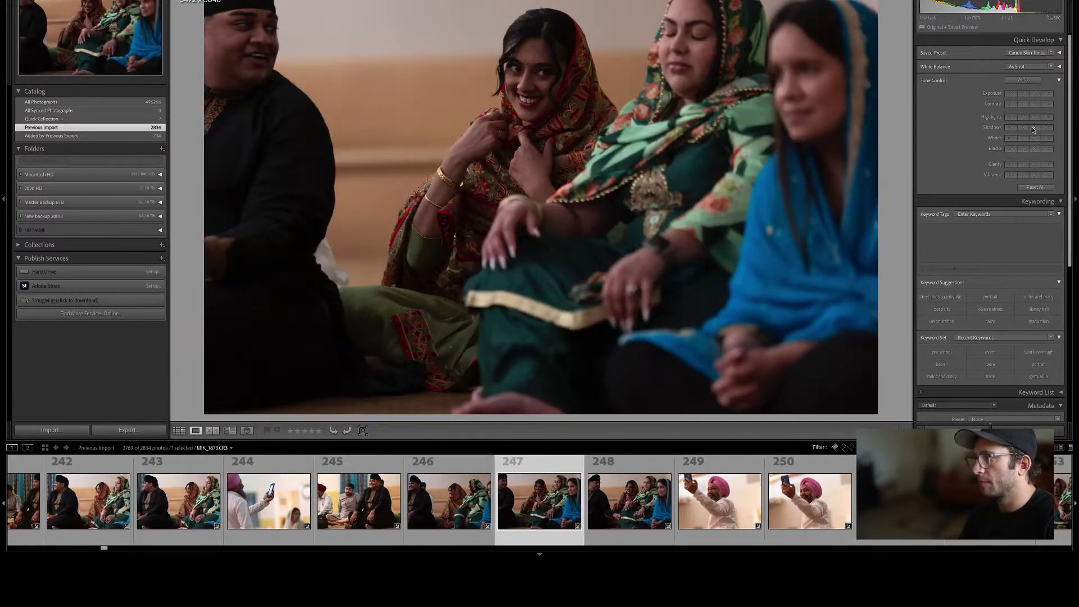
pyautogui.click(1034, 129)
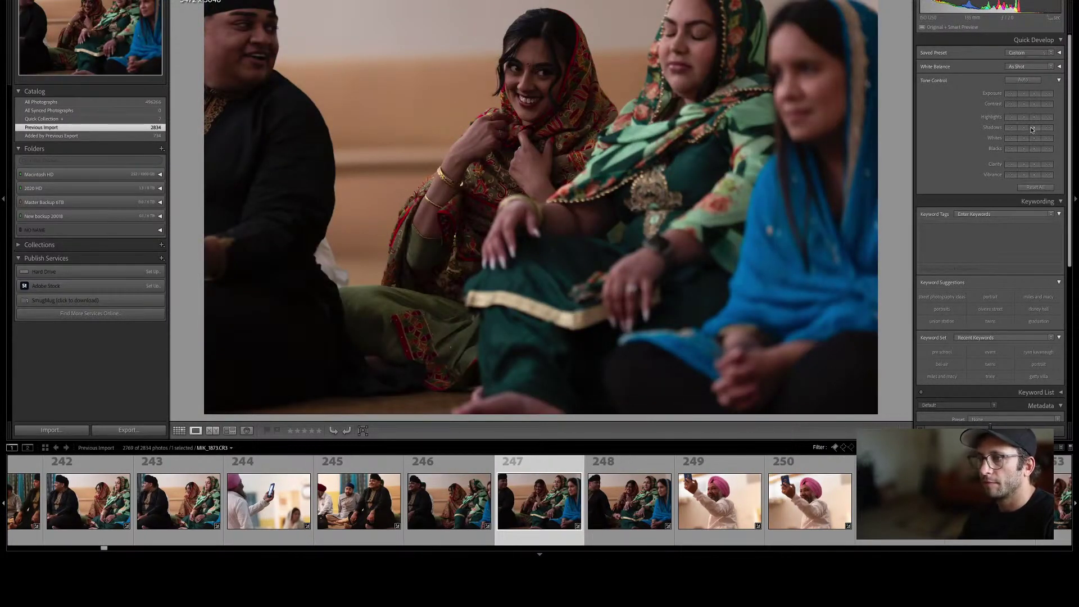
pyautogui.press('Right')
pyautogui.press('x')
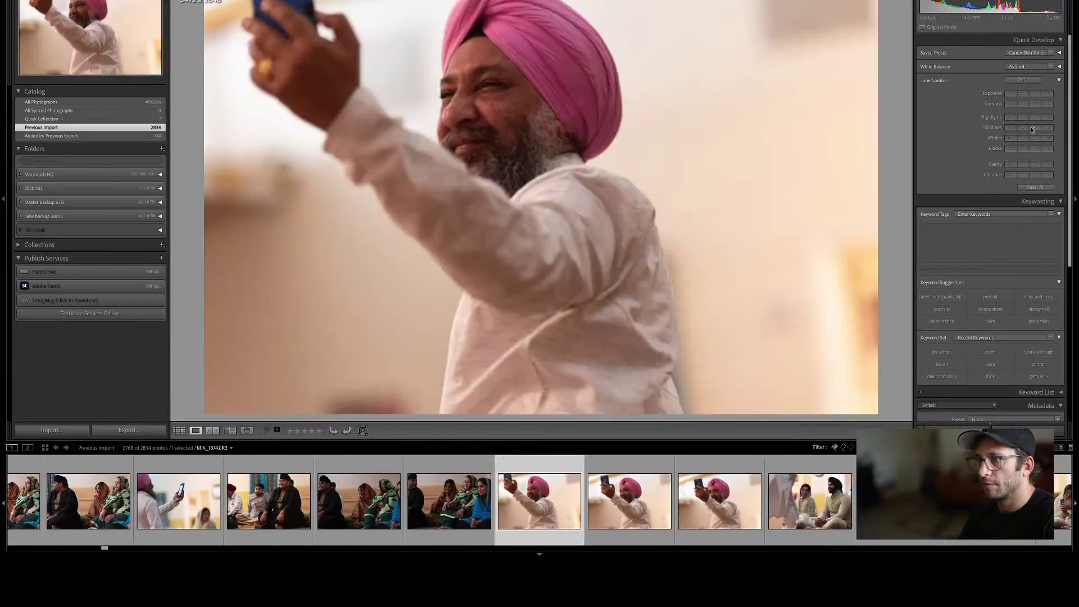
# Compare the three selfie shots of the man in the pink turban.
pyautogui.press('Right')
pyautogui.press('Right')
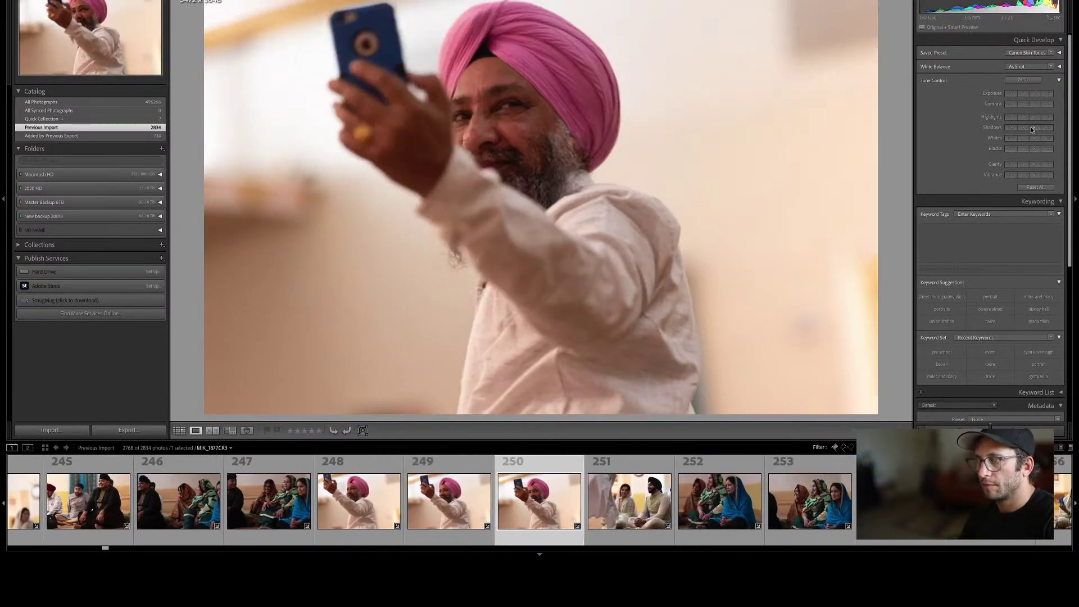
pyautogui.press('Left')
pyautogui.press('Left')
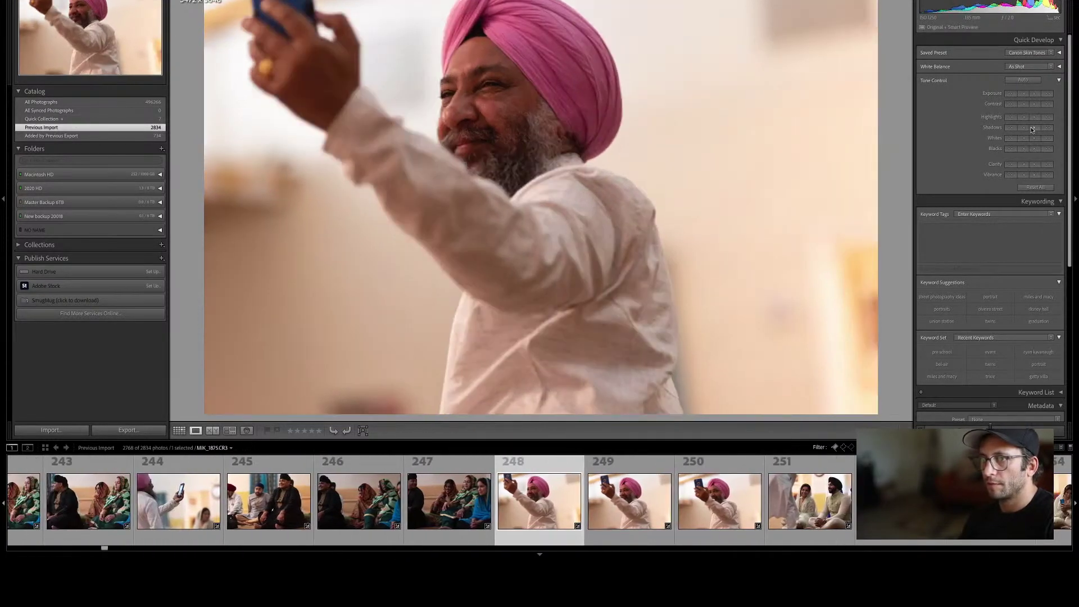
pyautogui.press('Right')
pyautogui.press('Left')
# Try a black-and-white treatment on the first selfie shot of the man in the pink turban.
pyautogui.press('v')
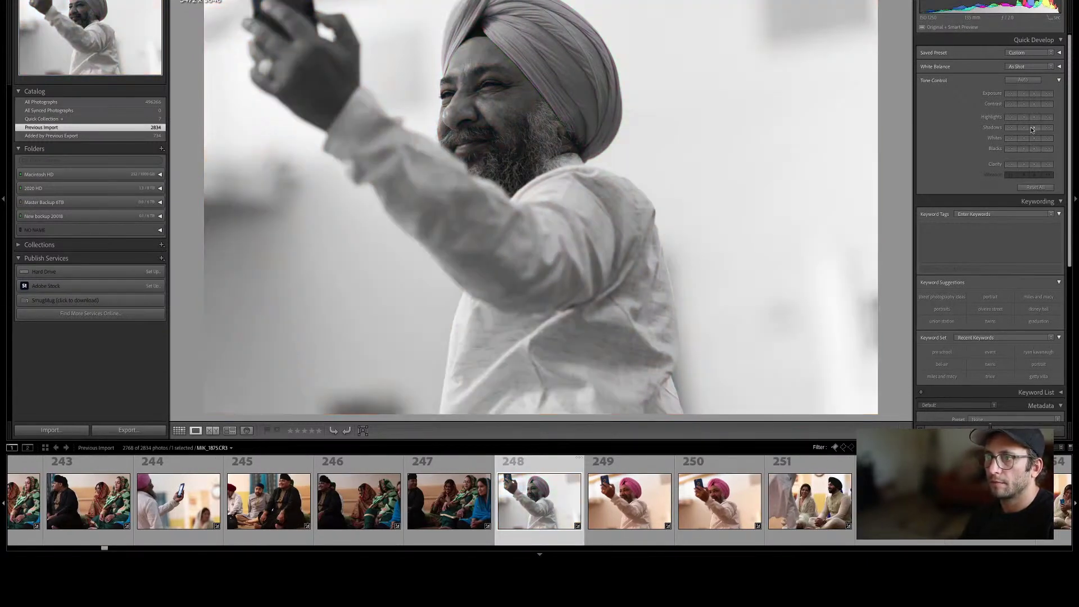
pyautogui.hotkey('ctrl', 'z')
pyautogui.press('Right')
pyautogui.press('Left')
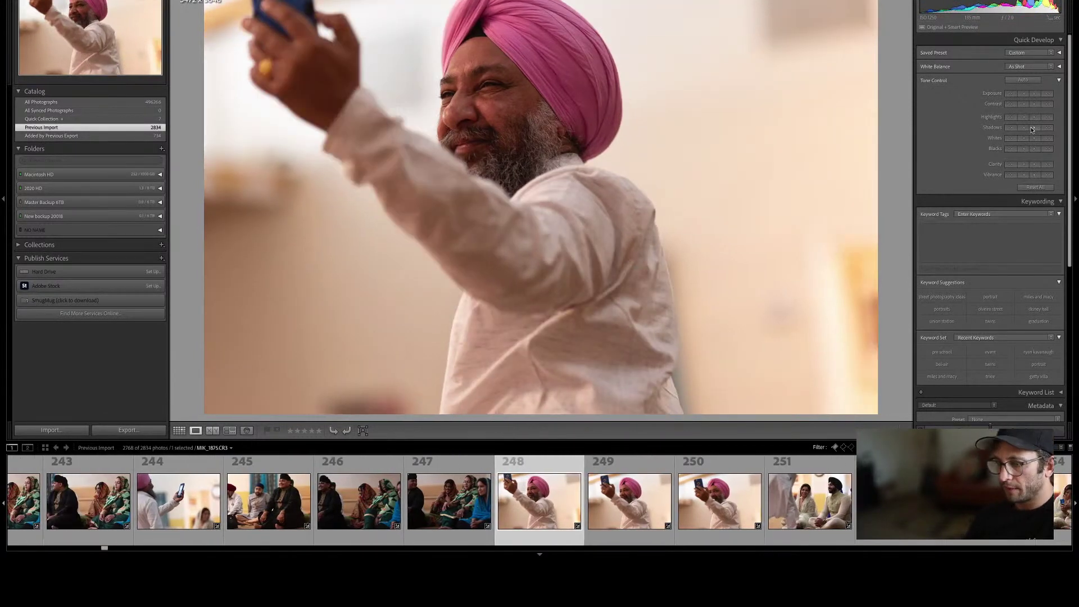
# Create a virtual copy of the first selfie shot of the man in the pink turban.
pyautogui.rightClick(525, 502)
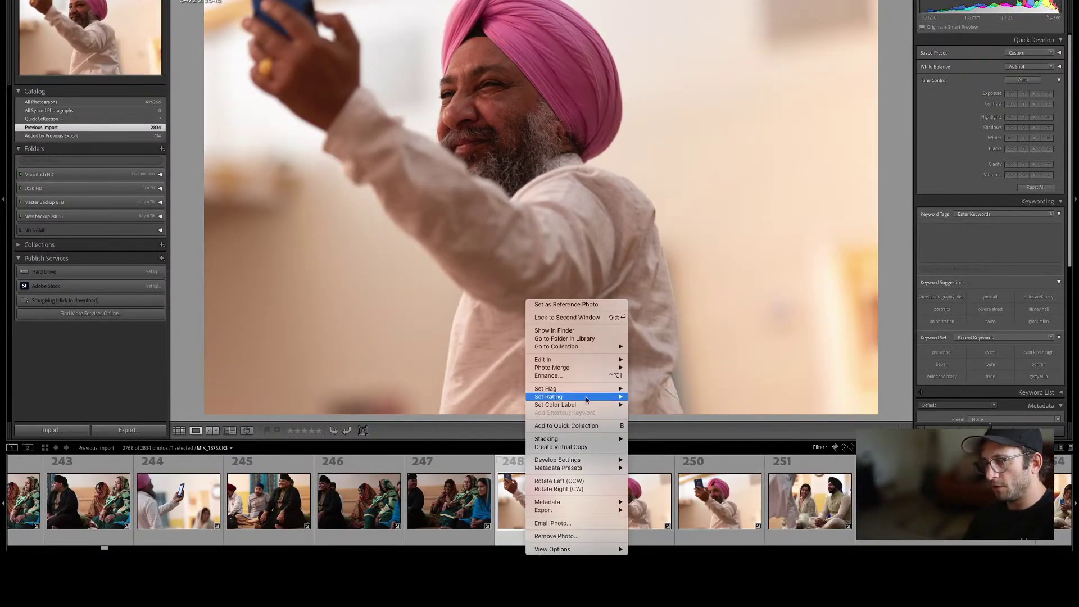
pyautogui.moveTo(592, 473)
pyautogui.click(577, 448)
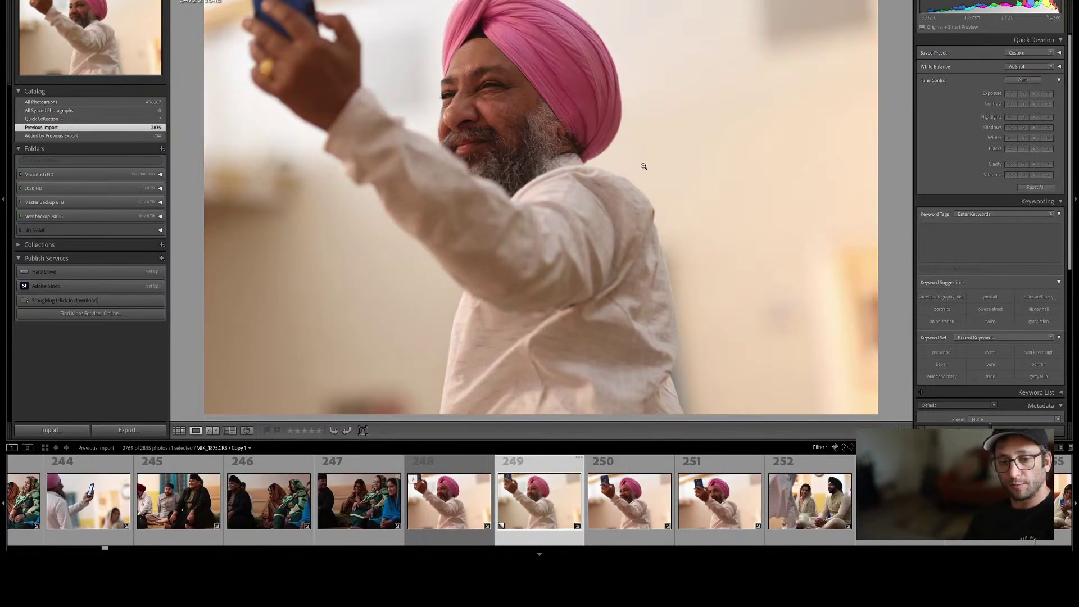
# Crop the virtual copy tighter around the man's pink turban and raised phone, keeping the original aspect and landscape orientation.
pyautogui.press('d')
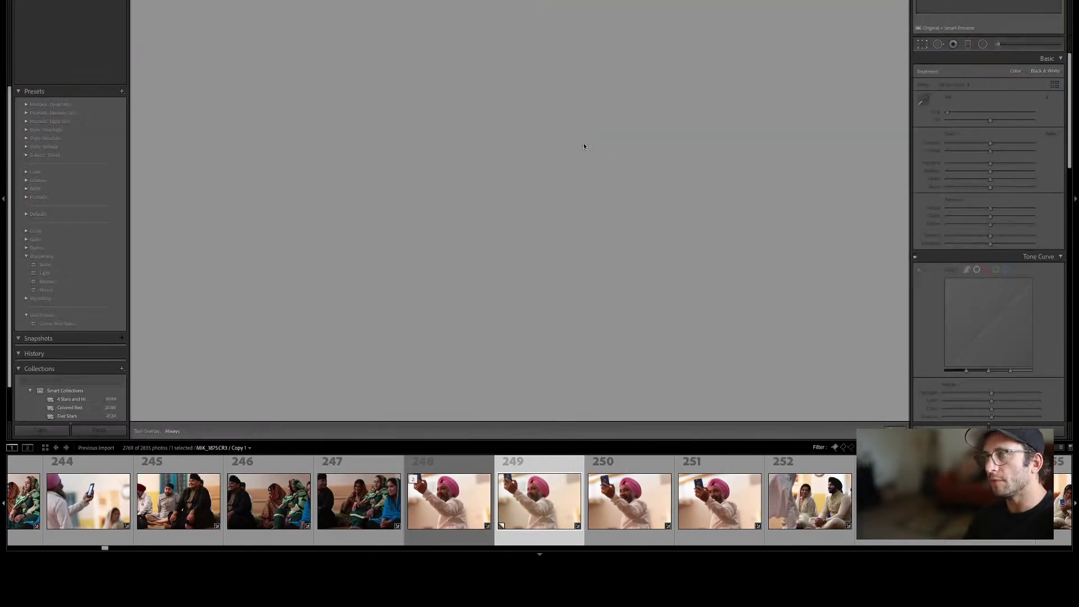
pyautogui.press('r')
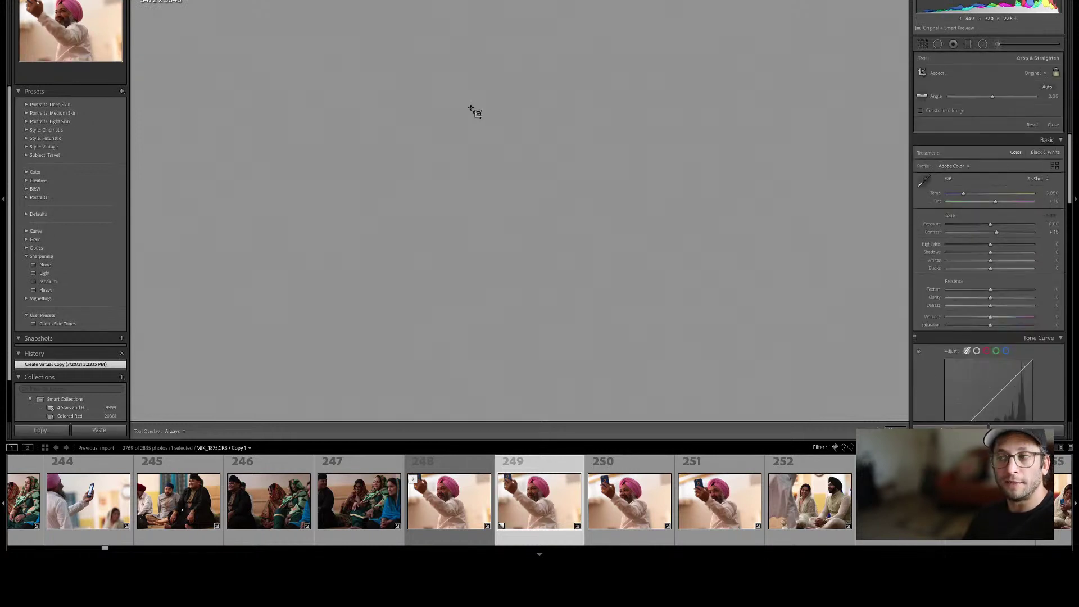
pyautogui.press('x')
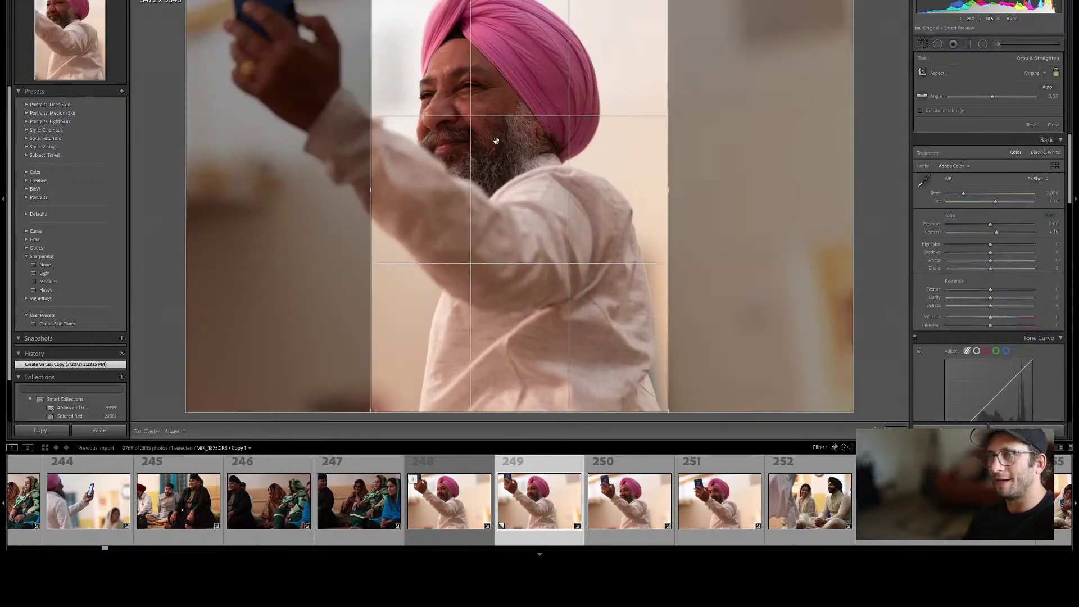
pyautogui.moveTo(496, 141); pyautogui.dragTo(540, 147)
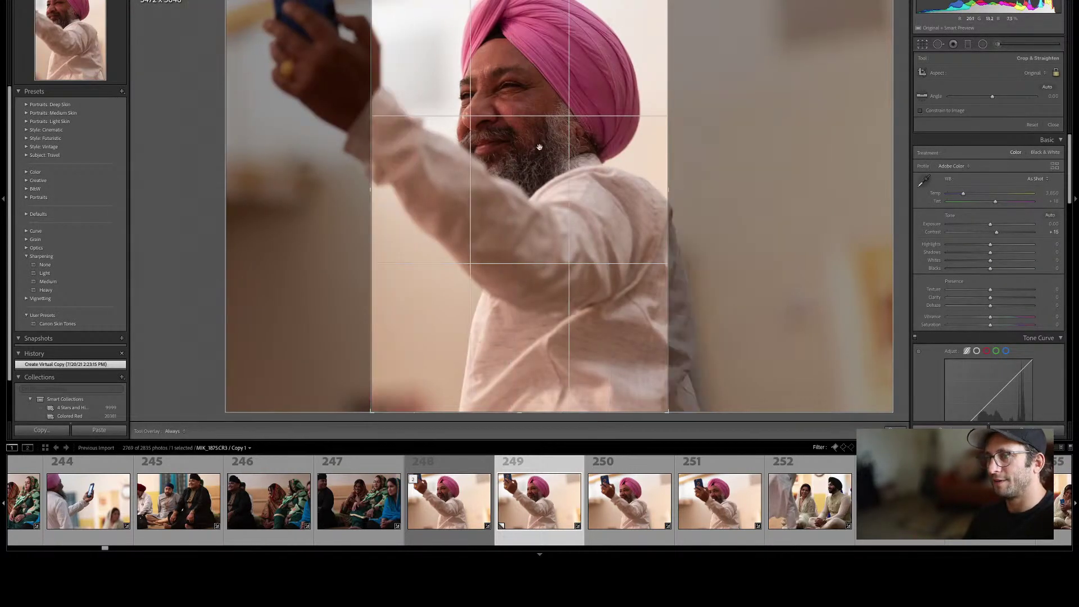
pyautogui.press('x')
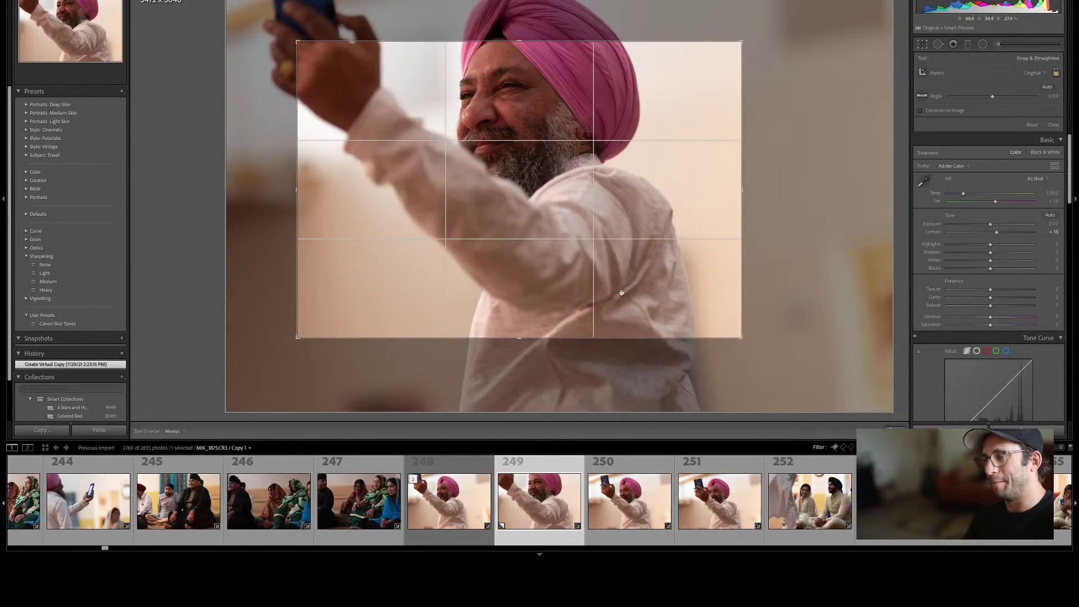
pyautogui.moveTo(594, 259); pyautogui.dragTo(751, 349)
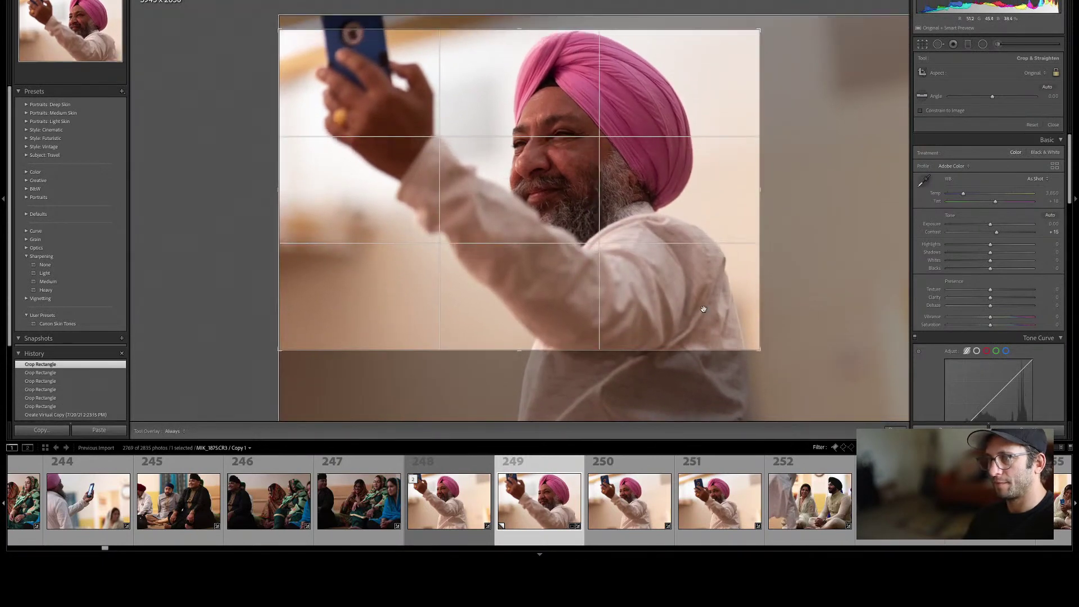
pyautogui.press('Return')
pyautogui.press('r')
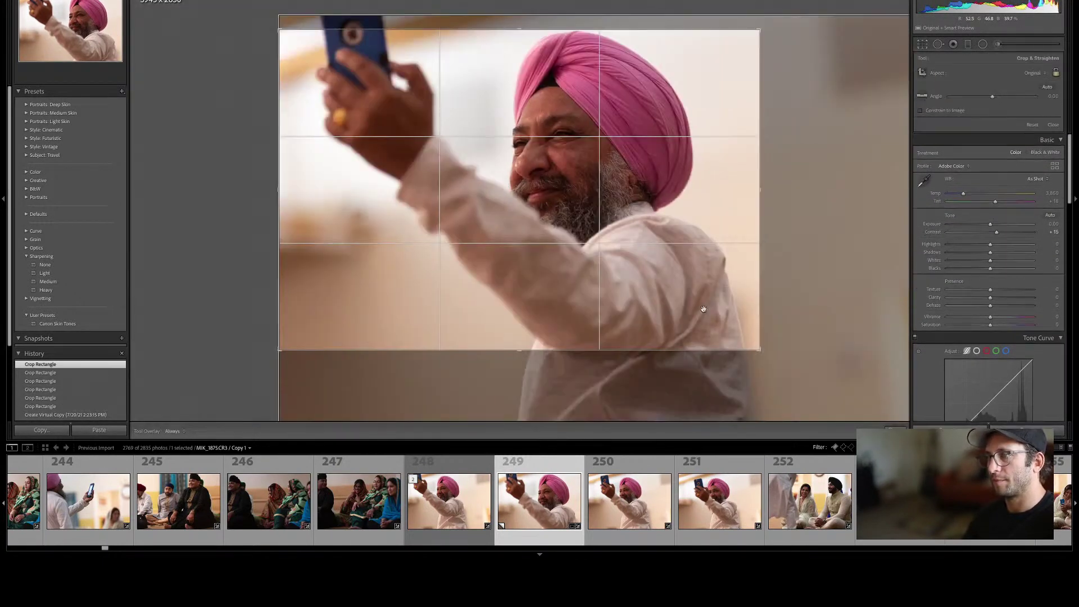
pyautogui.press('Return')
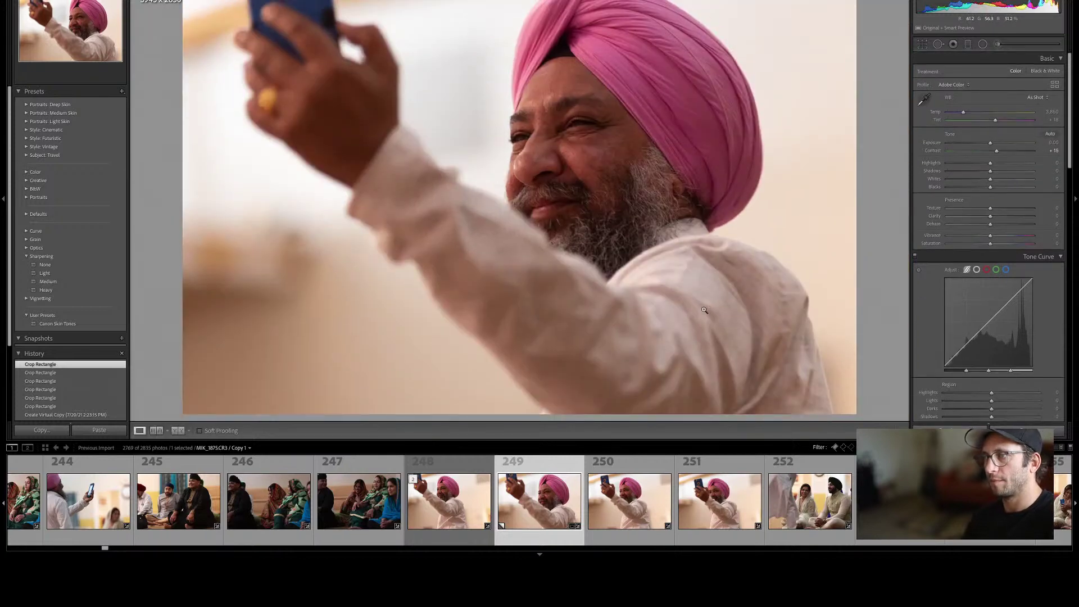
# Select the photo of the seated couple together with the following shot of the women and raise the shadows one increment.
pyautogui.press('g')
pyautogui.press('Right')
pyautogui.press('Right')
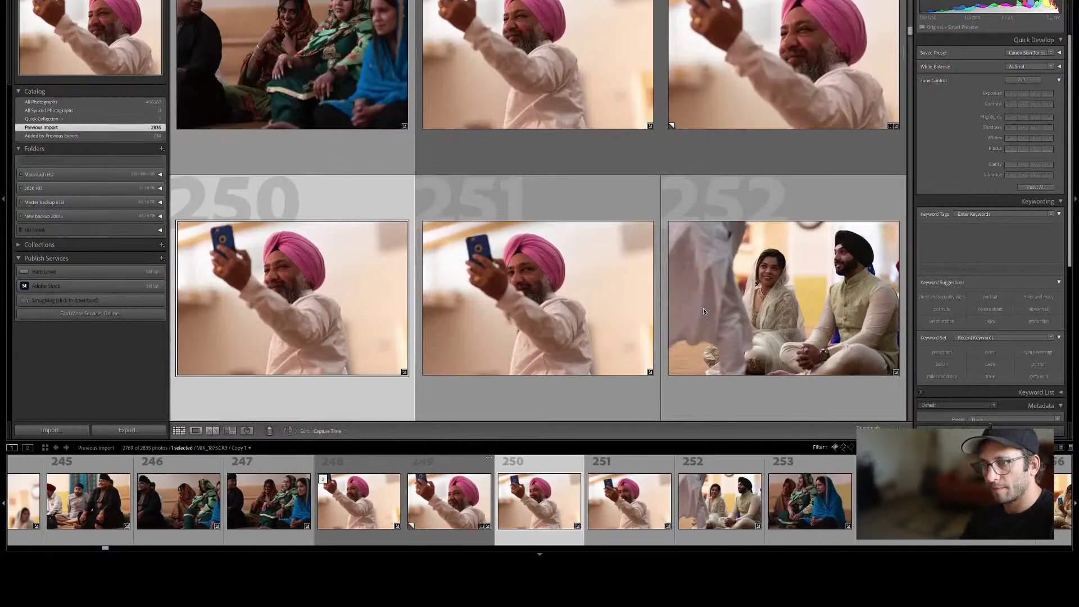
pyautogui.doubleClick(704, 308)
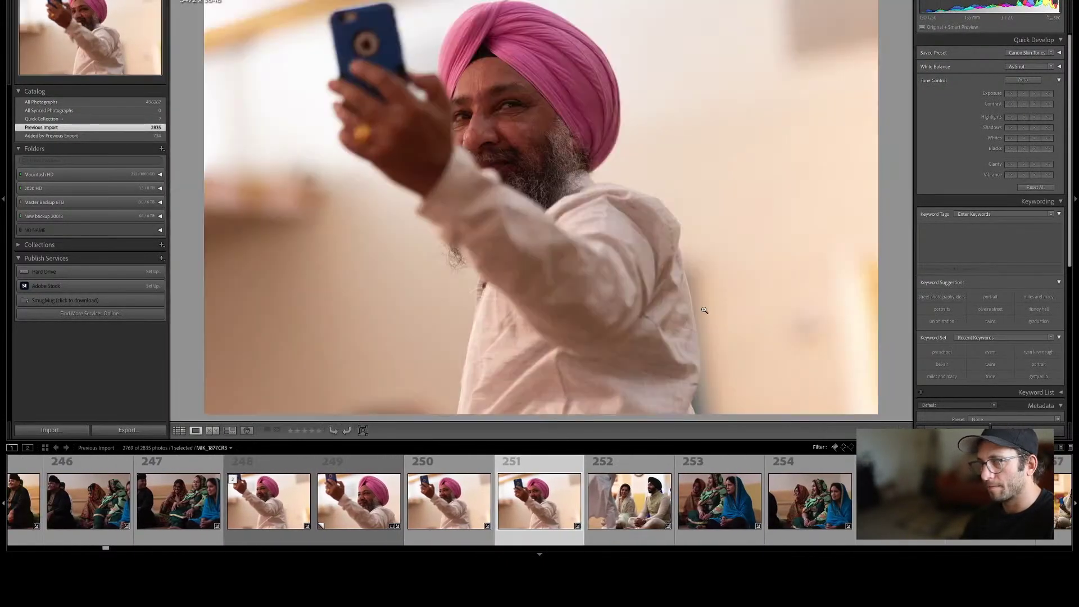
pyautogui.press('Right')
pyautogui.hotkey('shift', 'Left')
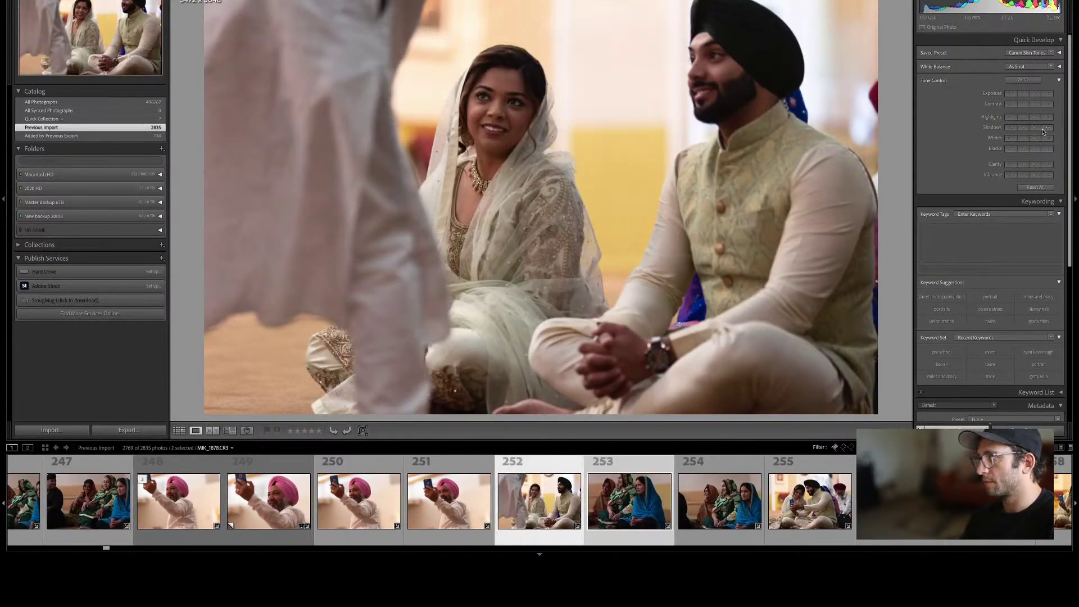
pyautogui.click(1037, 127)
pyautogui.press('g')
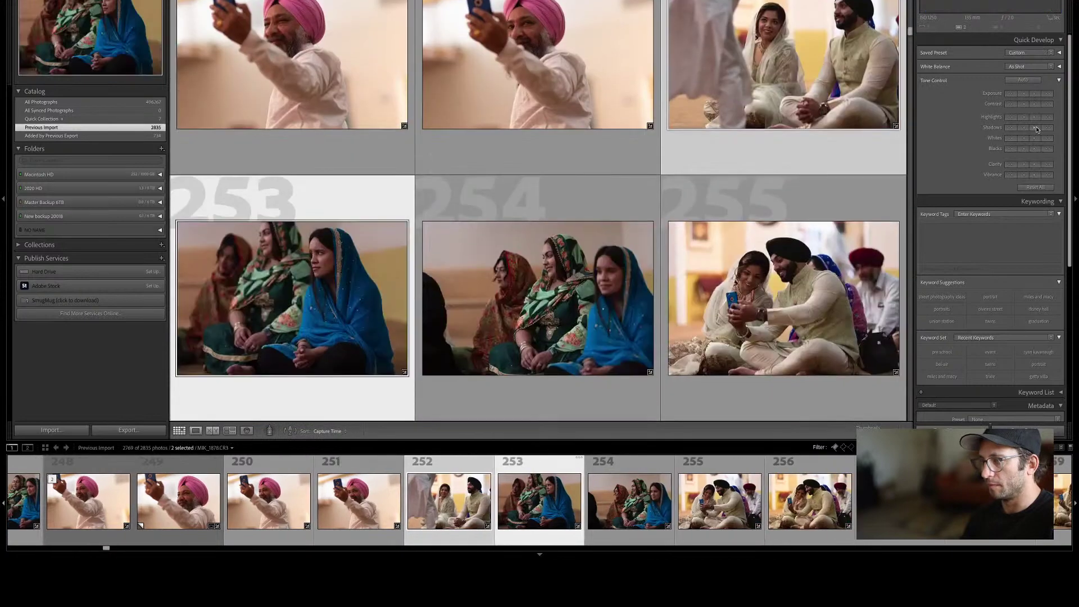
# Review the photos in the grid from the seated women through the couple taking a selfie.
pyautogui.hotkey('ctrl', 'z')
pyautogui.hotkey('ctrl', 'z')
pyautogui.hotkey('ctrl', 'z')
pyautogui.hotkey('ctrl', 'z')
pyautogui.hotkey('ctrl', 'z')
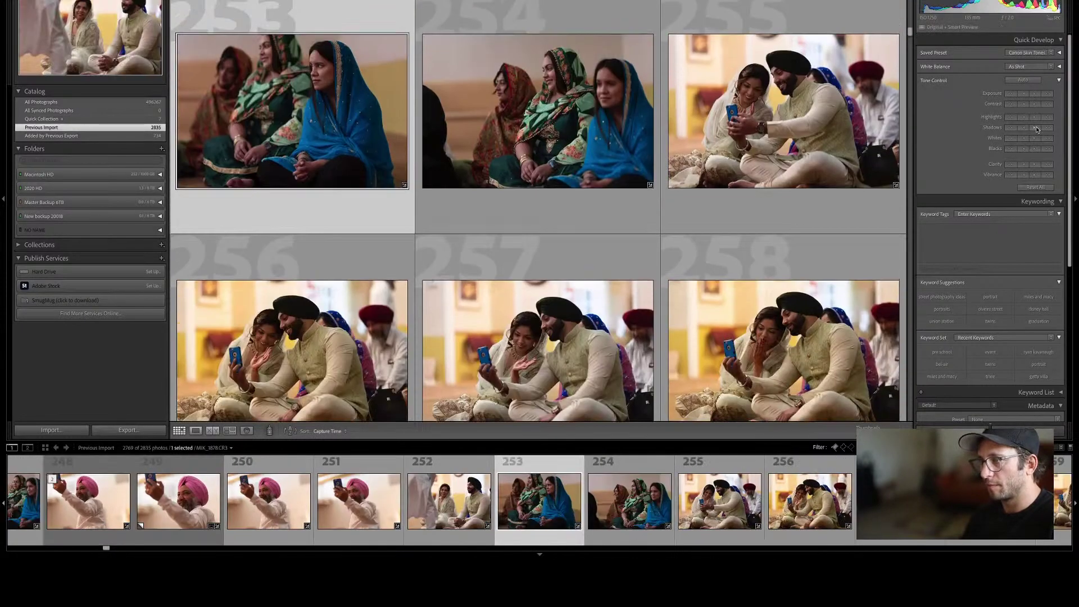
pyautogui.hotkey('ctrl', 'z')
pyautogui.hotkey('ctrl', 'z')
pyautogui.hotkey('ctrl', 'z')
pyautogui.hotkey('ctrl', 'z')
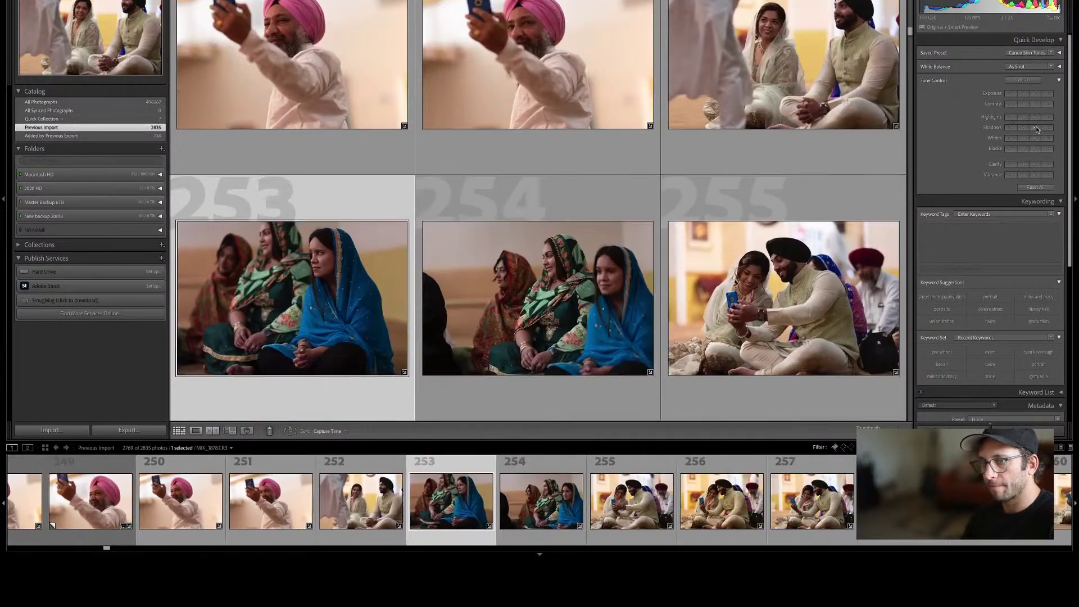
pyautogui.hotkey('ctrl', 'z')
pyautogui.hotkey('ctrl', 'z')
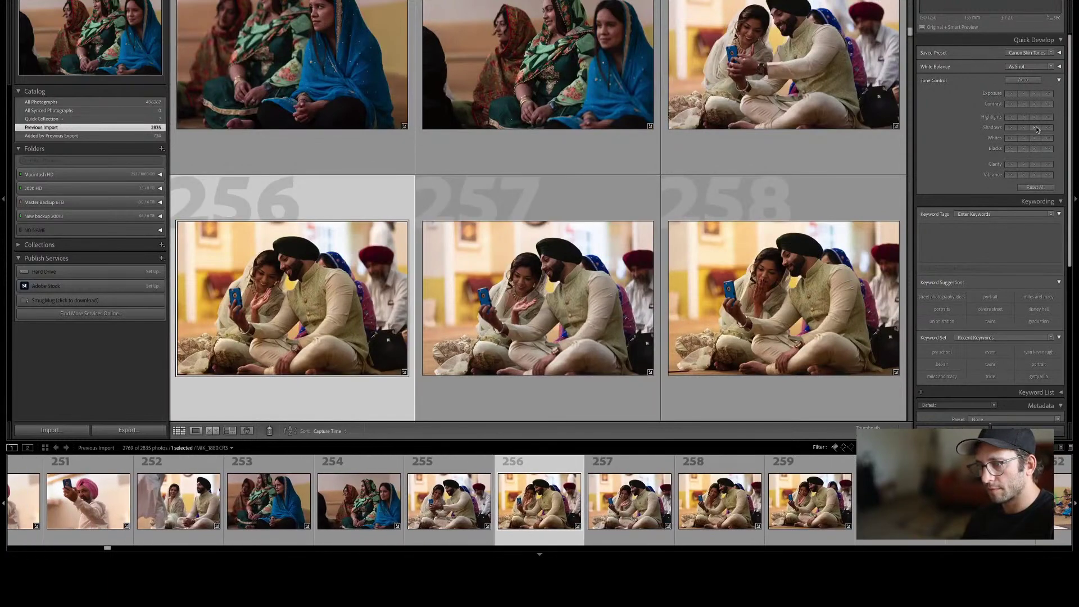
pyautogui.hotkey('ctrl', 'z')
pyautogui.hotkey('ctrl', 'z')
pyautogui.hotkey('ctrl', 'z')
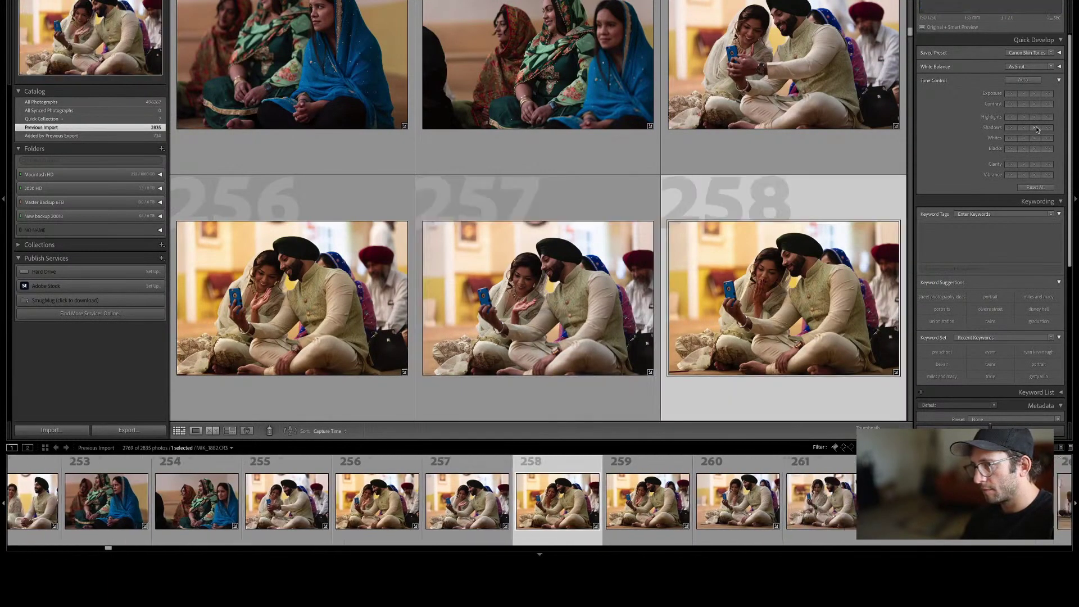
# Reject two of the surplus photos of the couple taking a selfie.
pyautogui.press('Right')
pyautogui.press('x')
pyautogui.press('x')
# Select the last four photos of the couple taking a selfie and sample their white balance from the blue phone.
pyautogui.press('Left')
pyautogui.hotkey('shift', 'Left')
pyautogui.hotkey('shift', 'Left')
pyautogui.hotkey('shift', 'Left')
pyautogui.press('d')
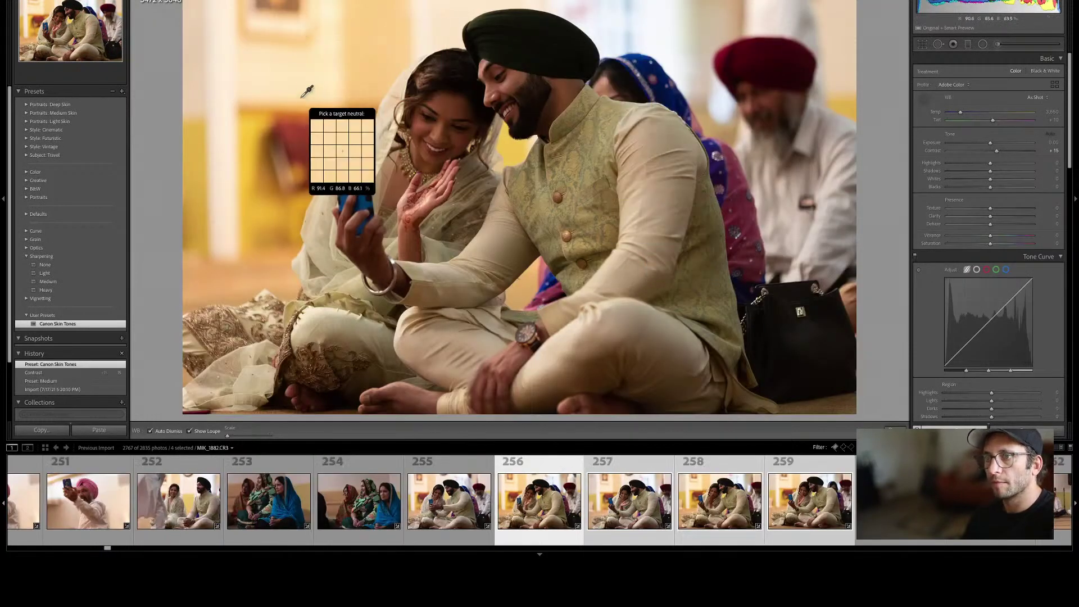
pyautogui.click(301, 78)
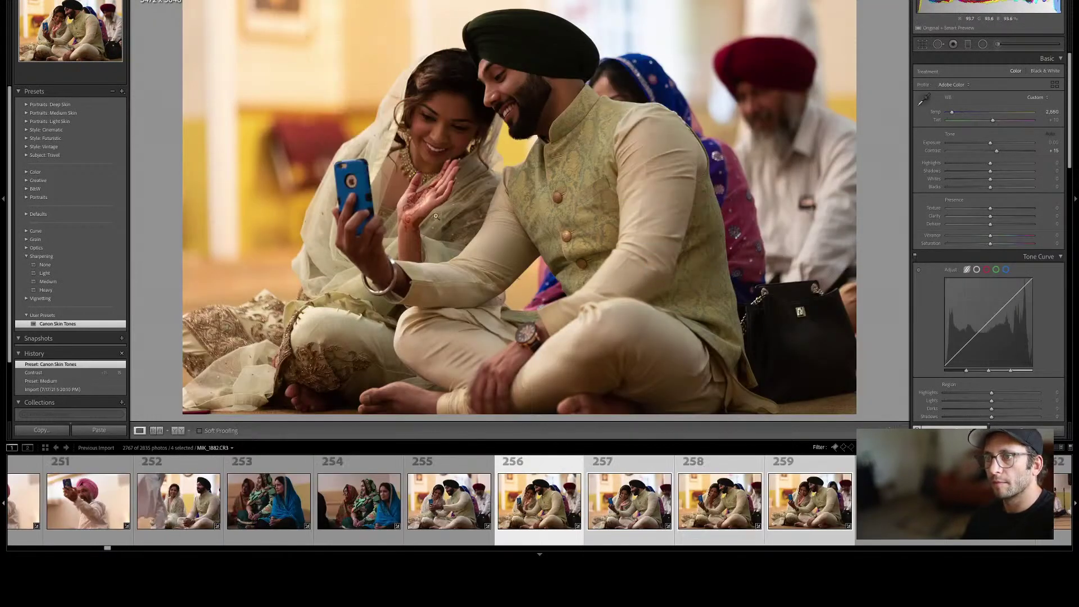
pyautogui.click(922, 100)
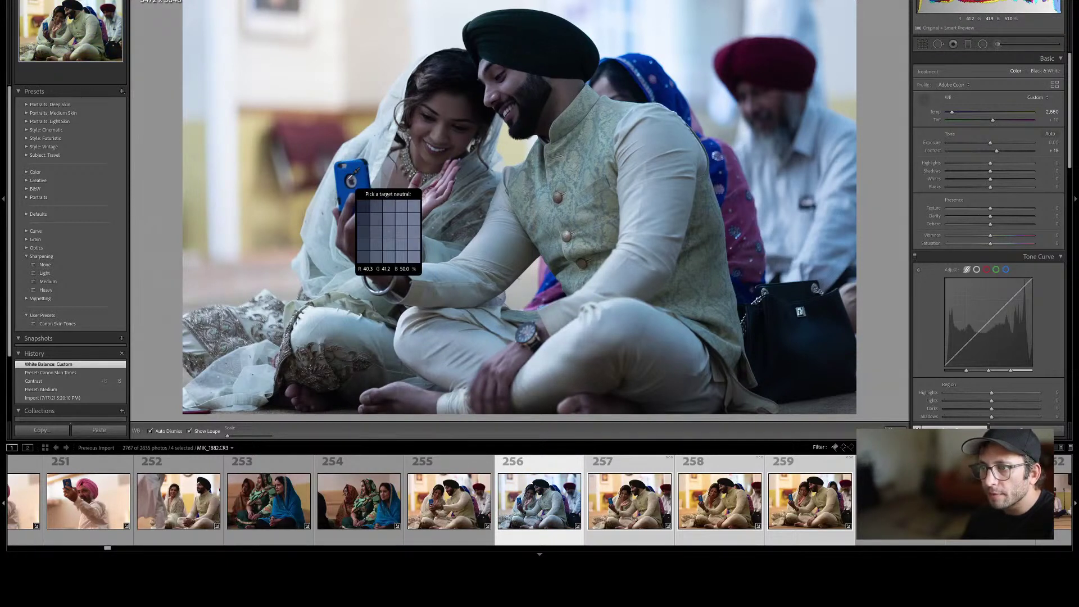
pyautogui.click(350, 179)
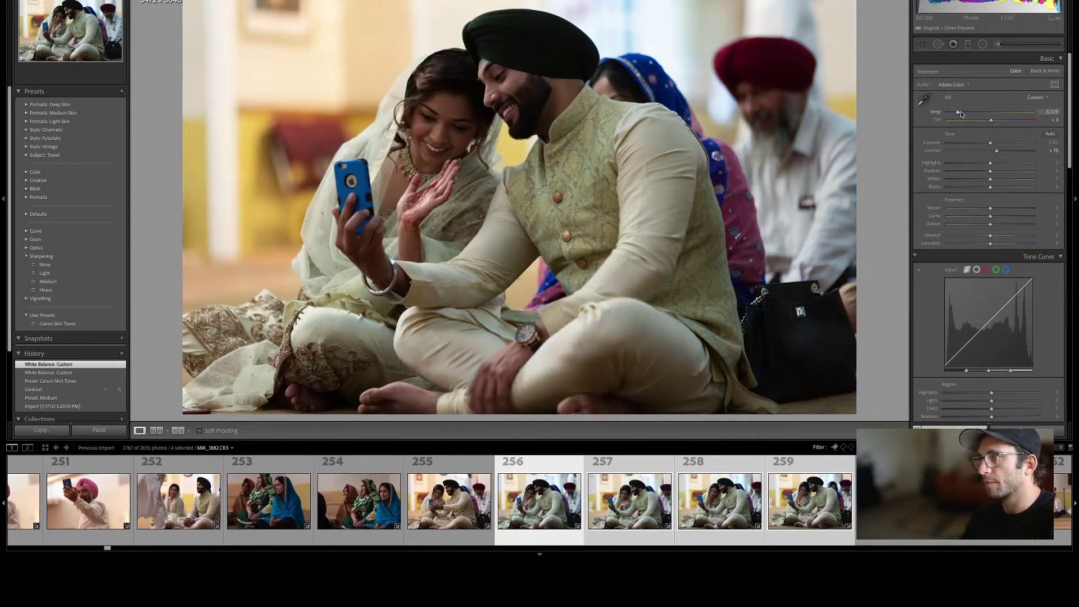
# Set the temperature to 3,177 and the shadows to +53 on the couple's selfie photos, and deselect them in the grid.
pyautogui.moveTo(984, 170); pyautogui.dragTo(1008, 171)
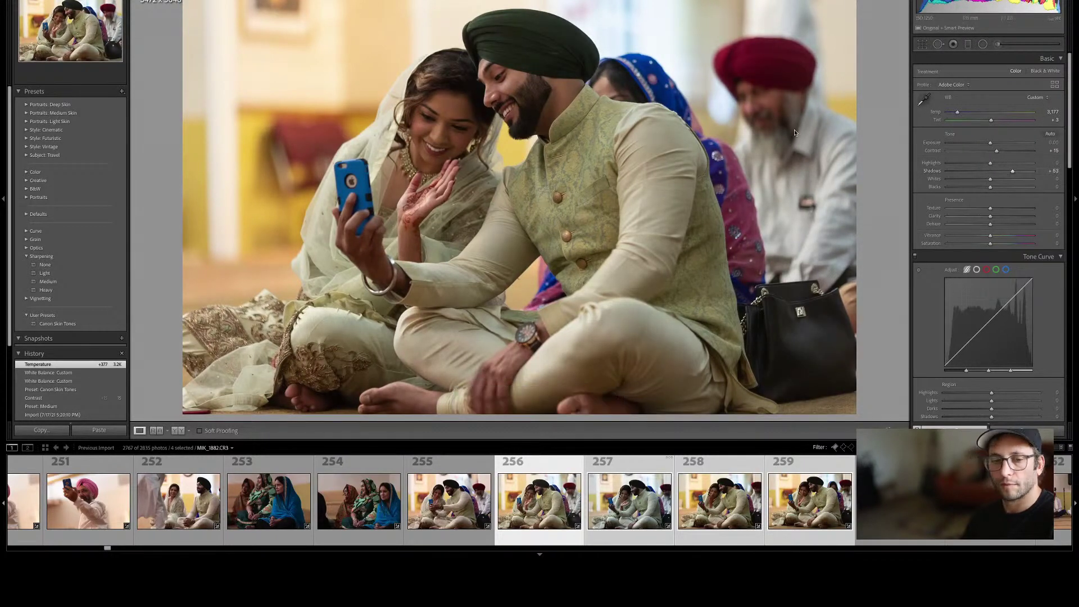
pyautogui.press('g')
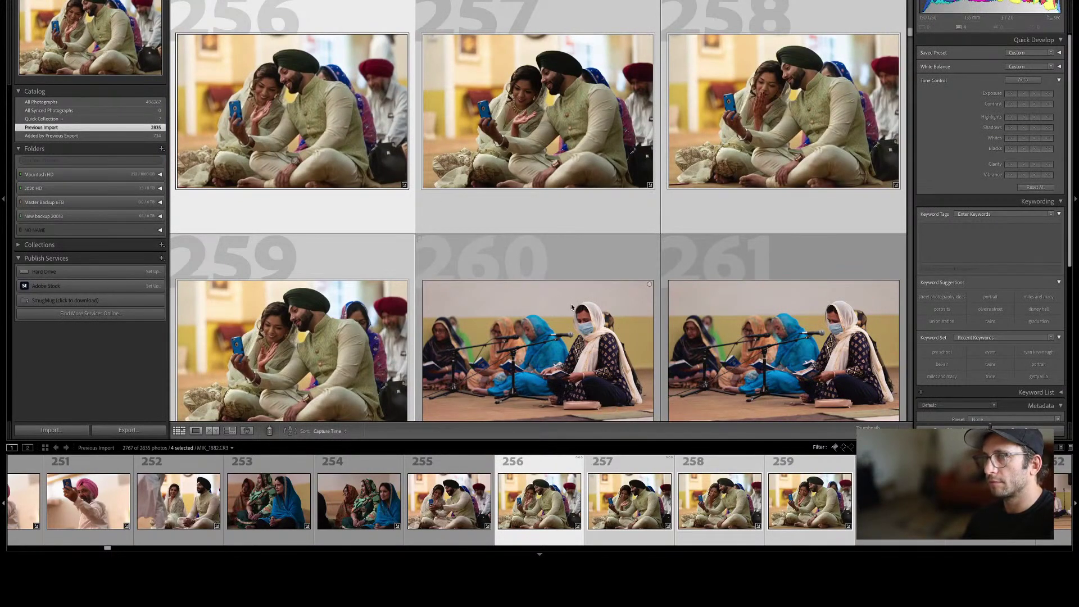
pyautogui.press('super+d')
# Reject the portrait-format photo of the man in black holding up his phone.
pyautogui.click(547, 329)
pyautogui.scroll(-1, 738, 232)
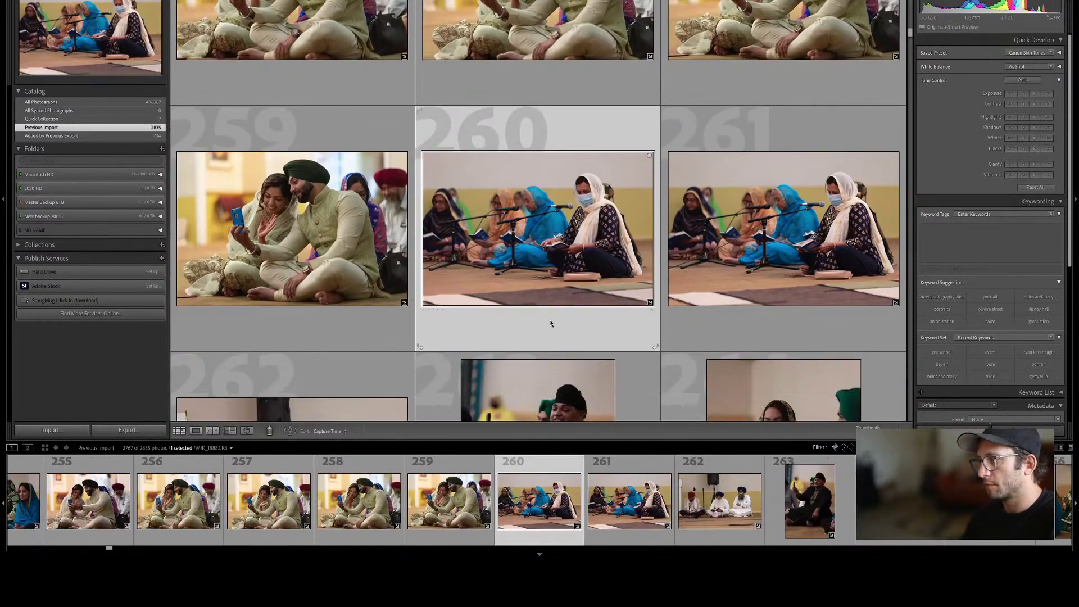
pyautogui.click(752, 221)
pyautogui.press('Right')
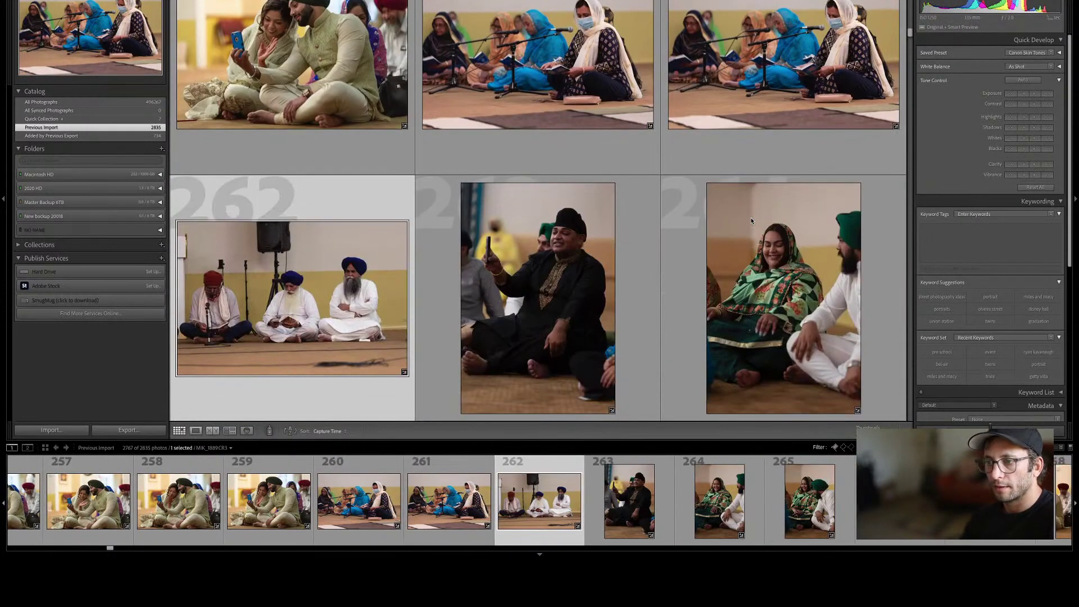
pyautogui.press('Right')
pyautogui.press('x')
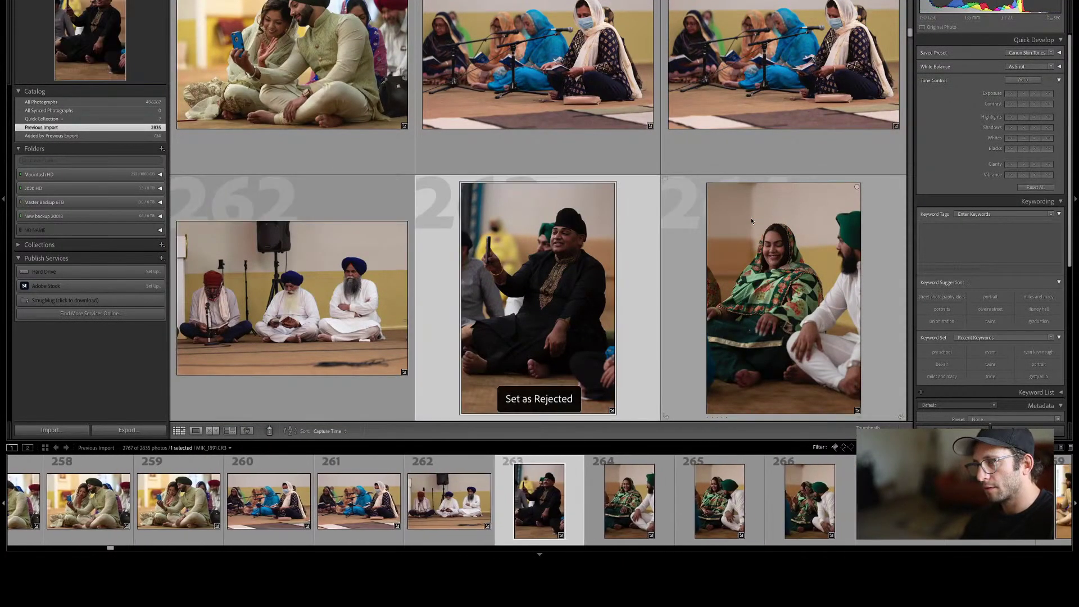
# Reject the two surplus photos of the woman in green beside the man in white, and the portrait of the woman in the blue headscarf.
pyautogui.press('e')
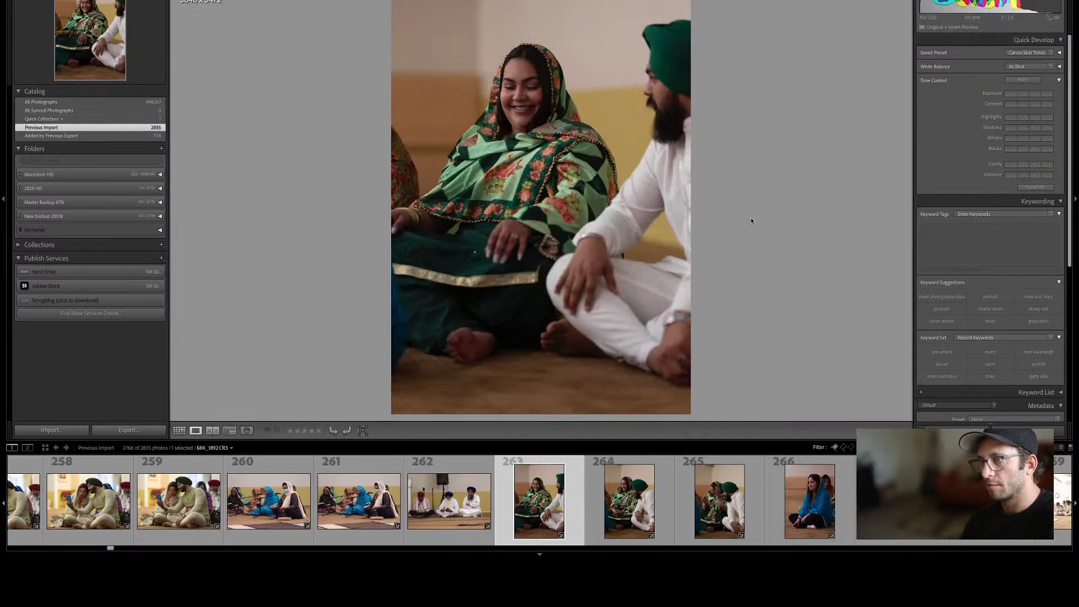
pyautogui.press('Right')
pyautogui.press('x')
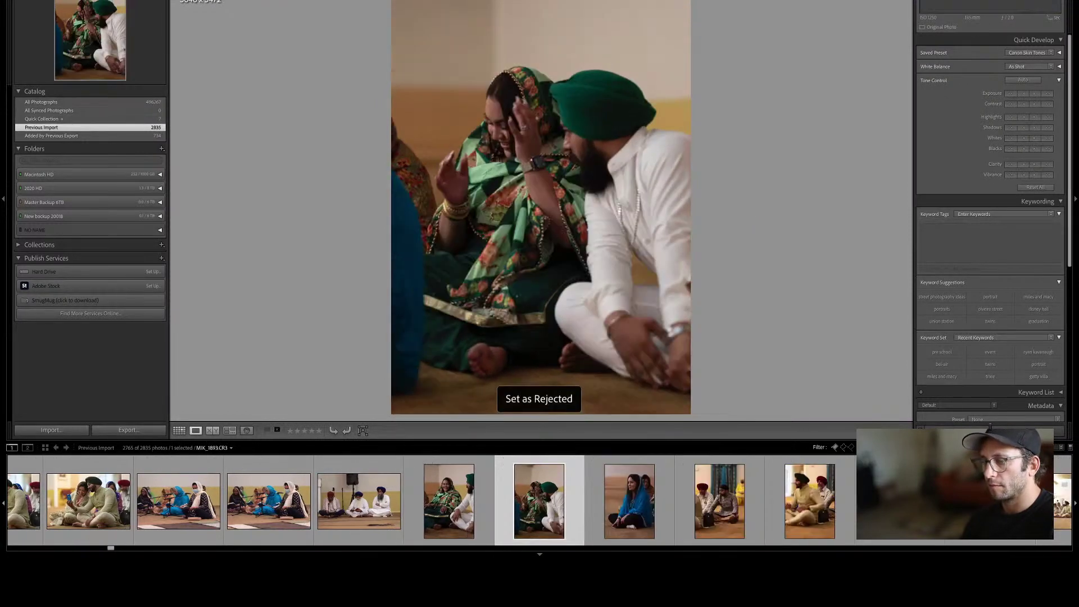
pyautogui.press('x')
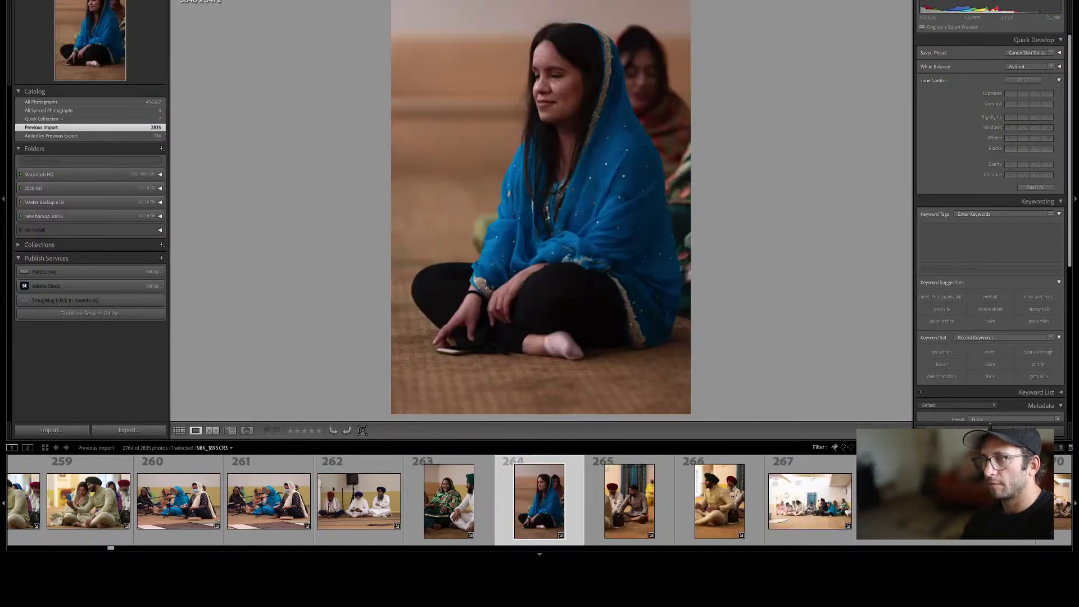
pyautogui.press('x')
# Select the two portrait-format photos of the seated men with the black bag, cool their temperature slightly, and deselect the pair in the grid.
pyautogui.press('Right')
pyautogui.hotkey('shift', 'Left')
pyautogui.press('d')
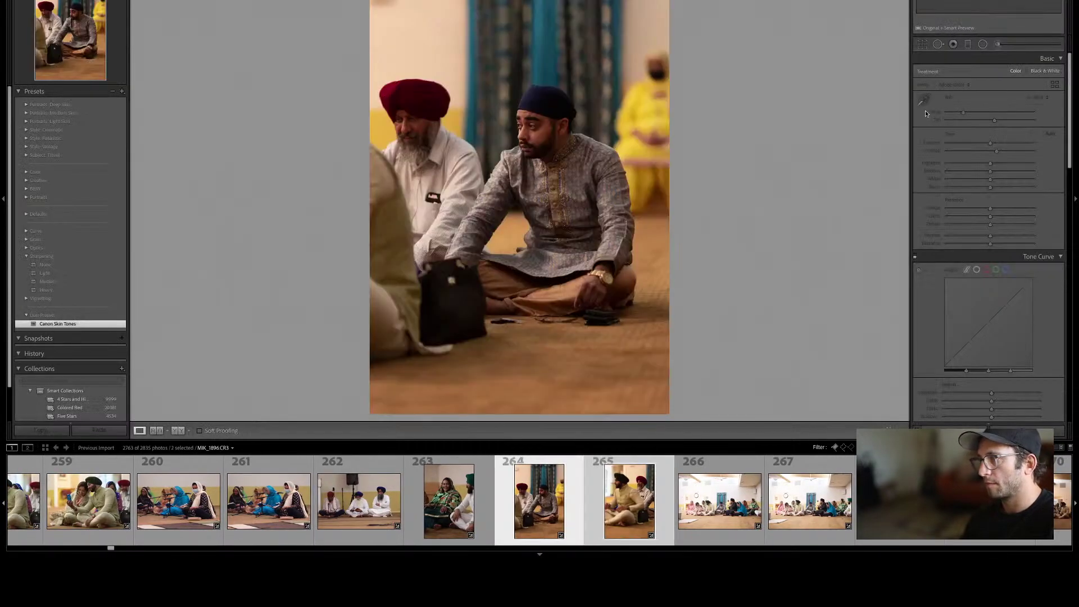
pyautogui.moveTo(959, 110); pyautogui.dragTo(957, 113)
pyautogui.press('g')
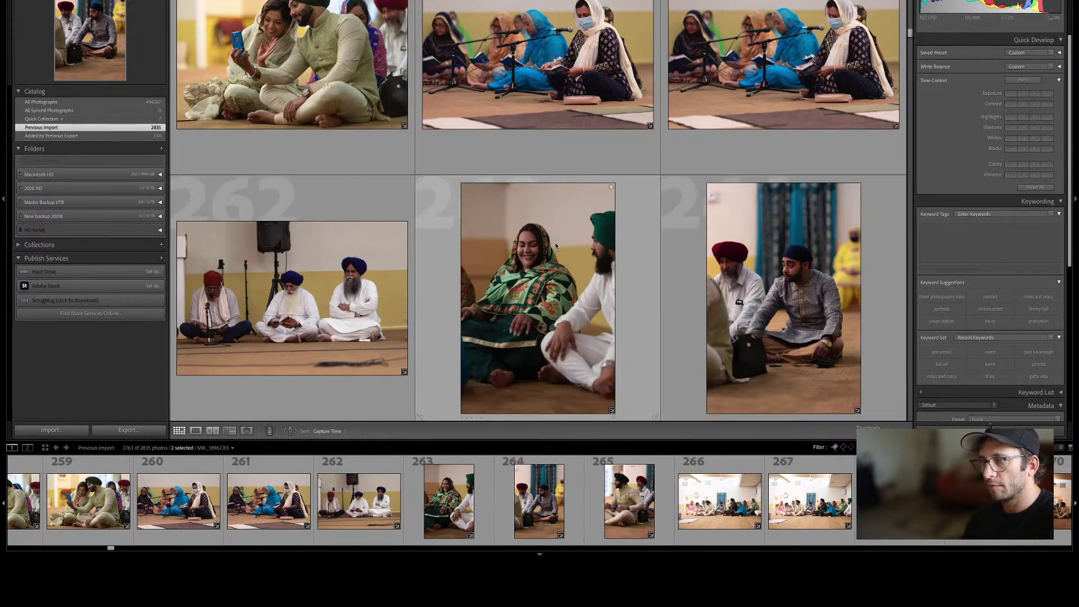
pyautogui.scroll(-3, 544, 247)
pyautogui.click(269, 302)
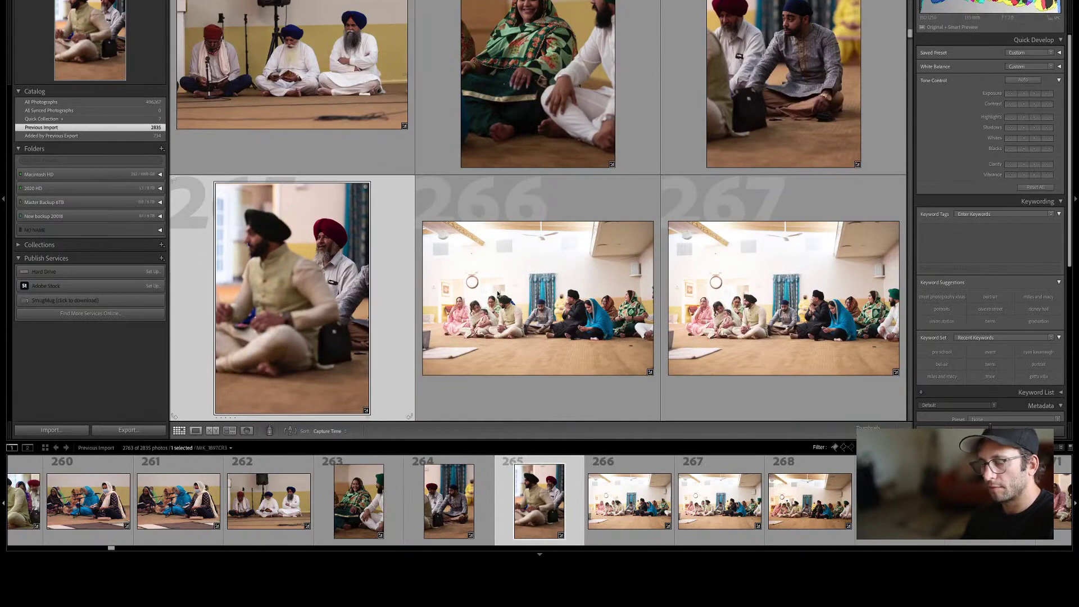
# Select wide group photos 266 to 268 and set exposure to -0.60 and shadows to +33, also pulling down the highlights.
pyautogui.click(497, 292)
pyautogui.scroll(-3, 497, 293)
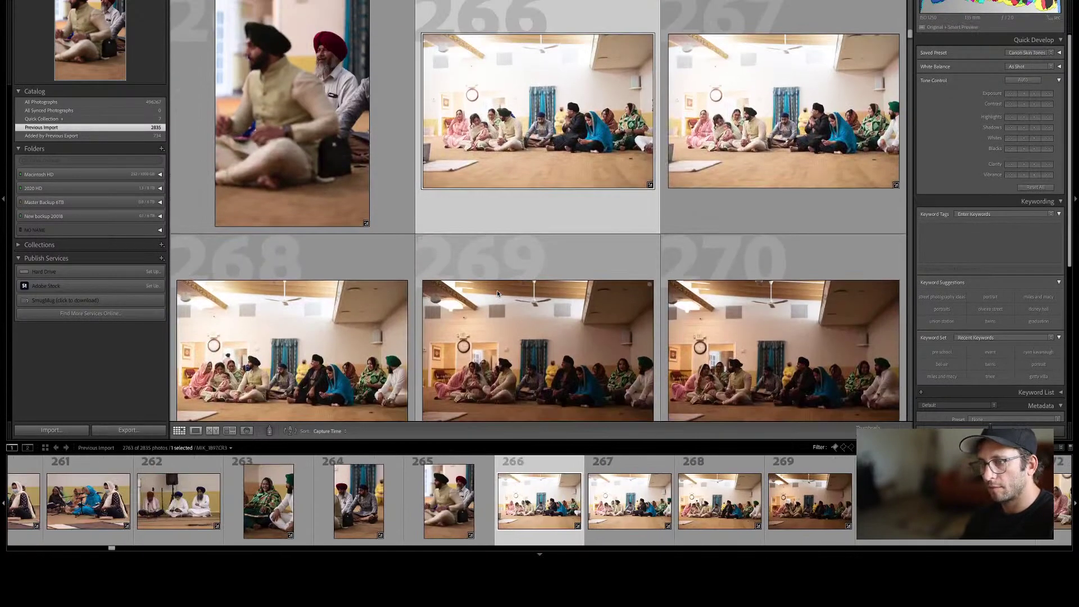
pyautogui.hotkey('shift', 'Right')
pyautogui.hotkey('shift', 'Right')
pyautogui.press('d')
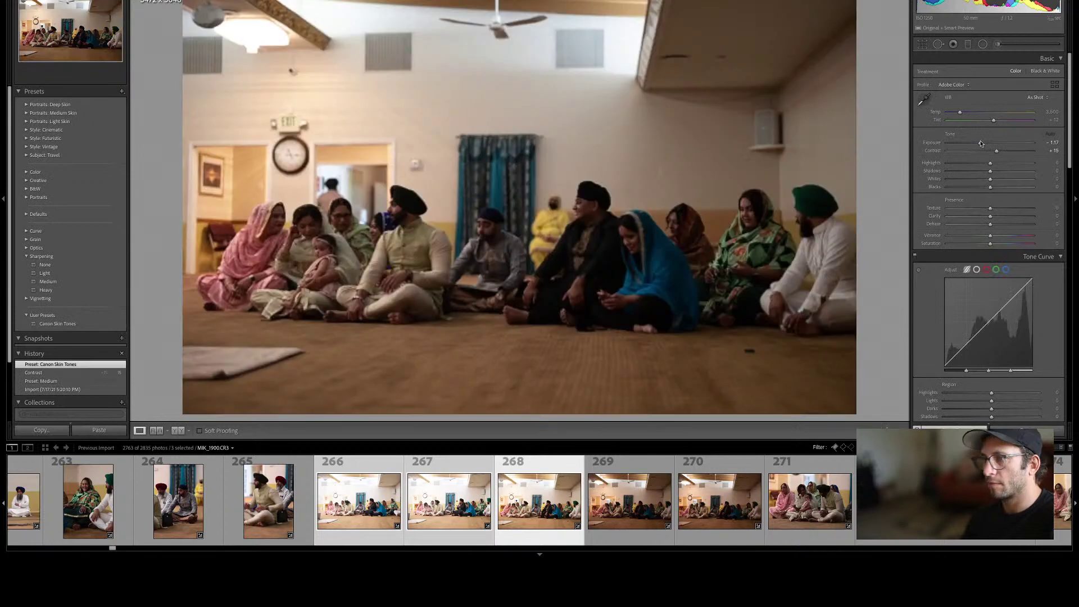
pyautogui.moveTo(981, 143); pyautogui.dragTo(1002, 171)
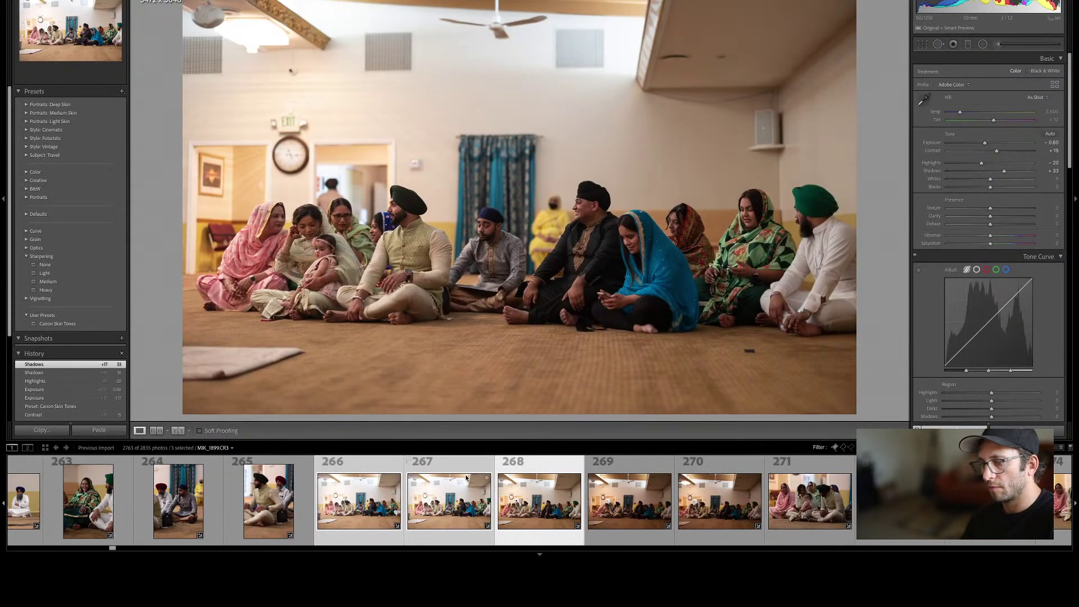
pyautogui.moveTo(979, 163); pyautogui.dragTo(972, 163)
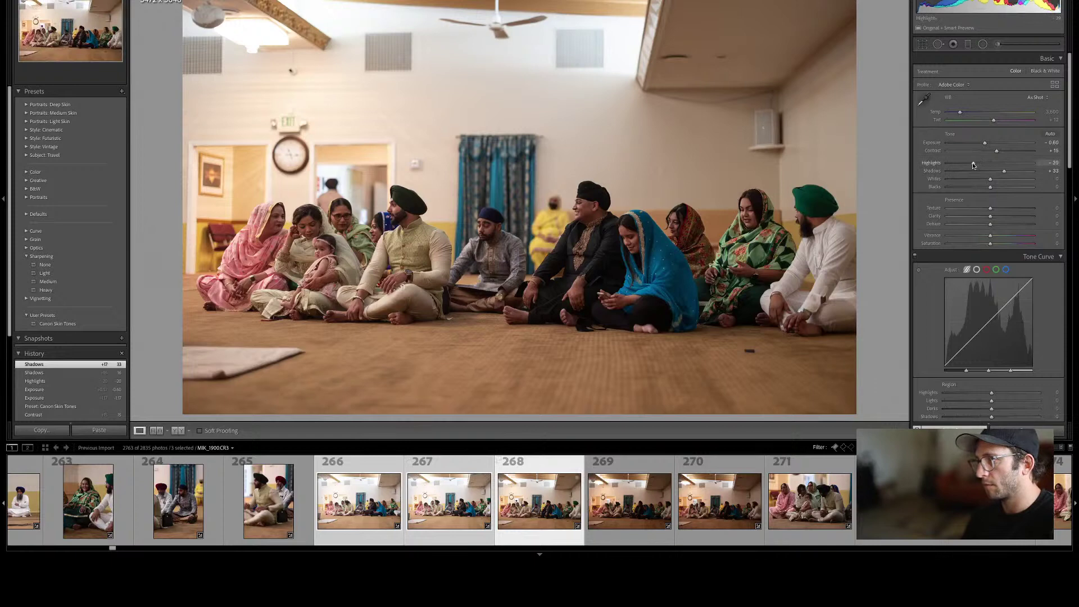
pyautogui.press('g')
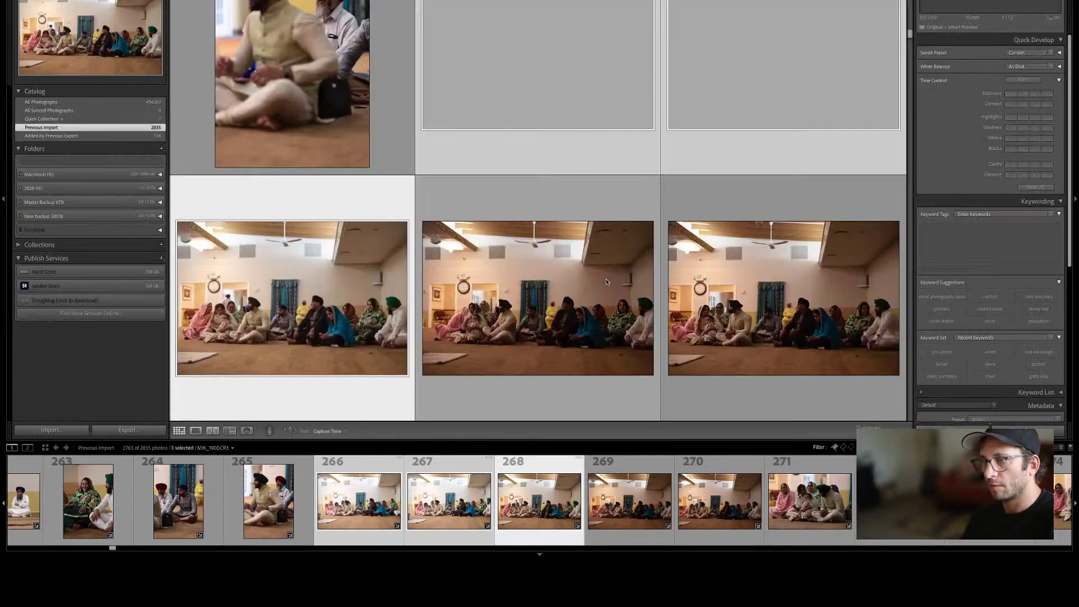
# Compare the edited wide group shots, then lower highlights and exposure by one small increment each on photos 266 and 267.
pyautogui.doubleClick(538, 102)
pyautogui.press('Right')
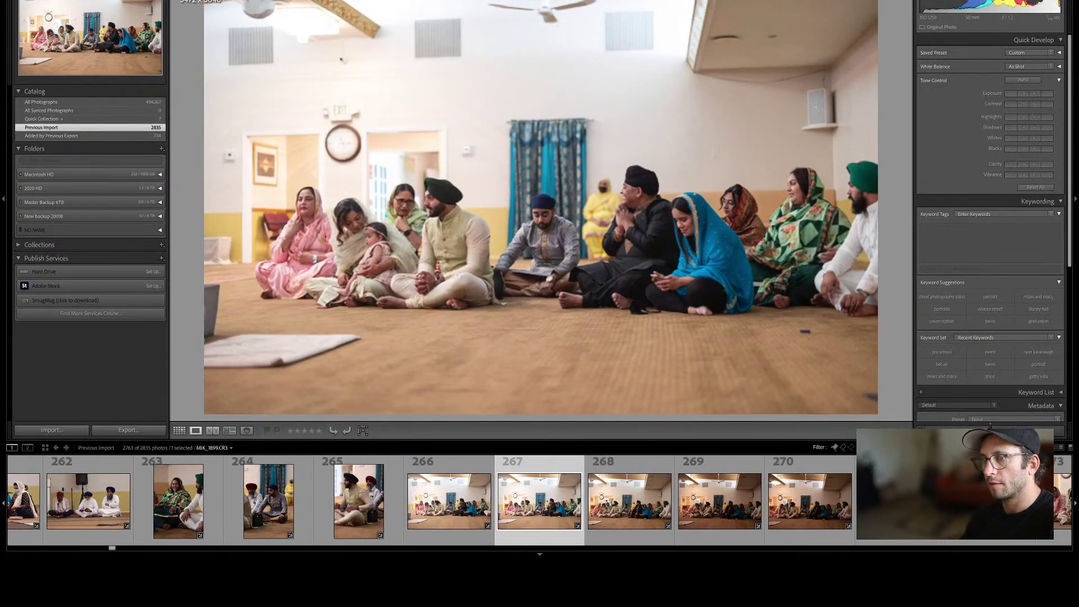
pyautogui.press('Right')
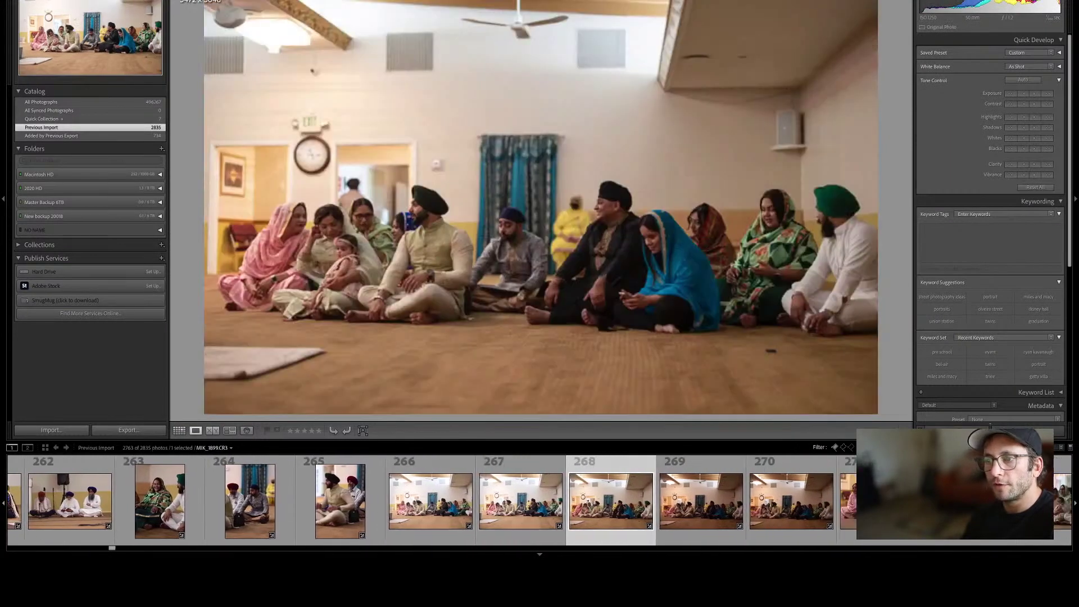
pyautogui.press('Left')
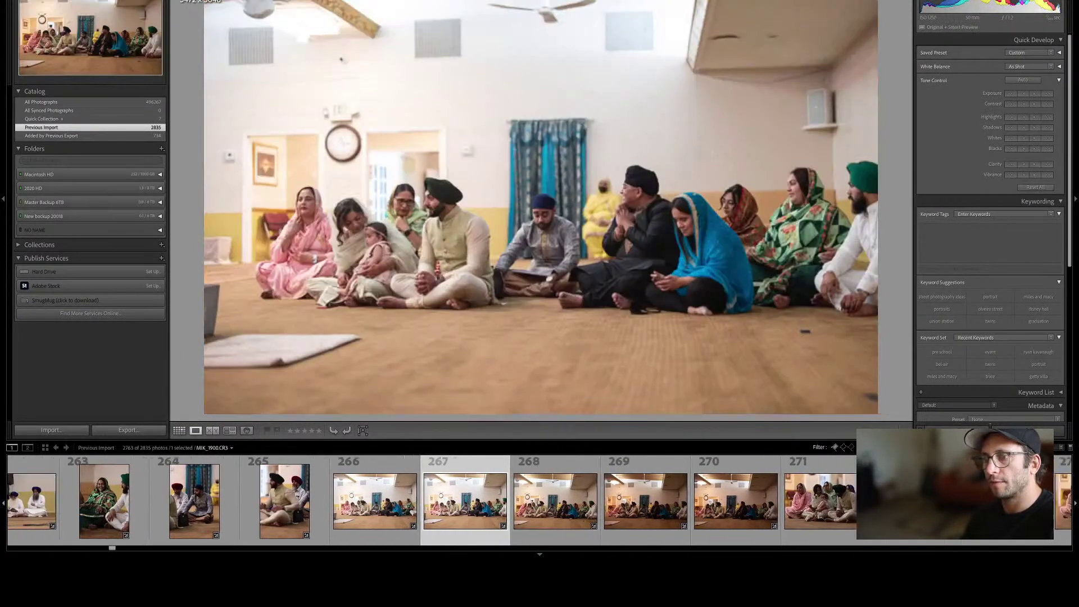
pyautogui.press('Right')
pyautogui.press('Left')
pyautogui.hotkey('shift', 'Left')
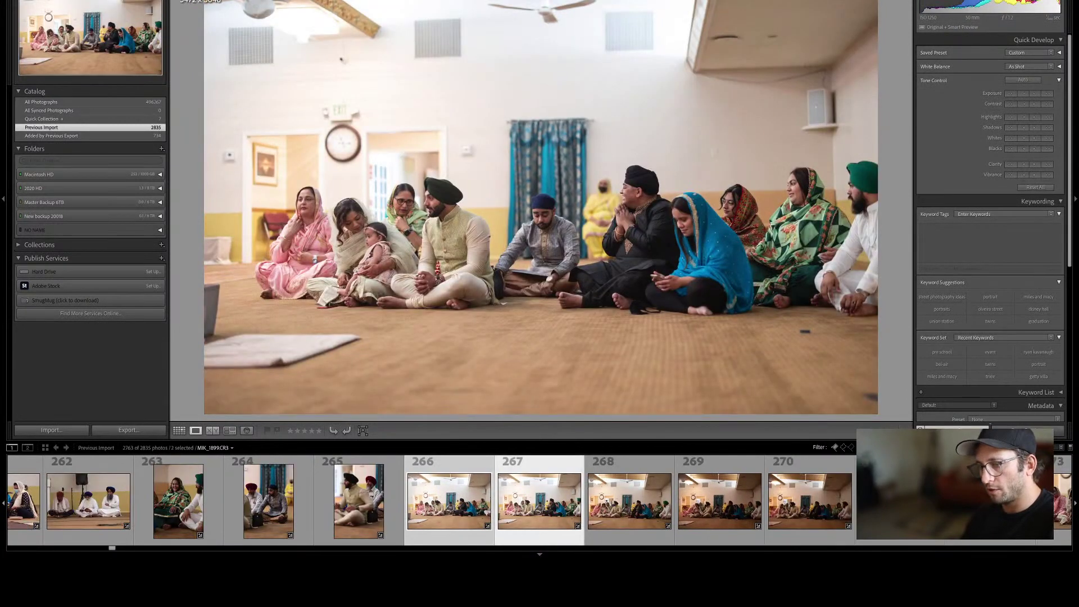
pyautogui.click(1022, 117)
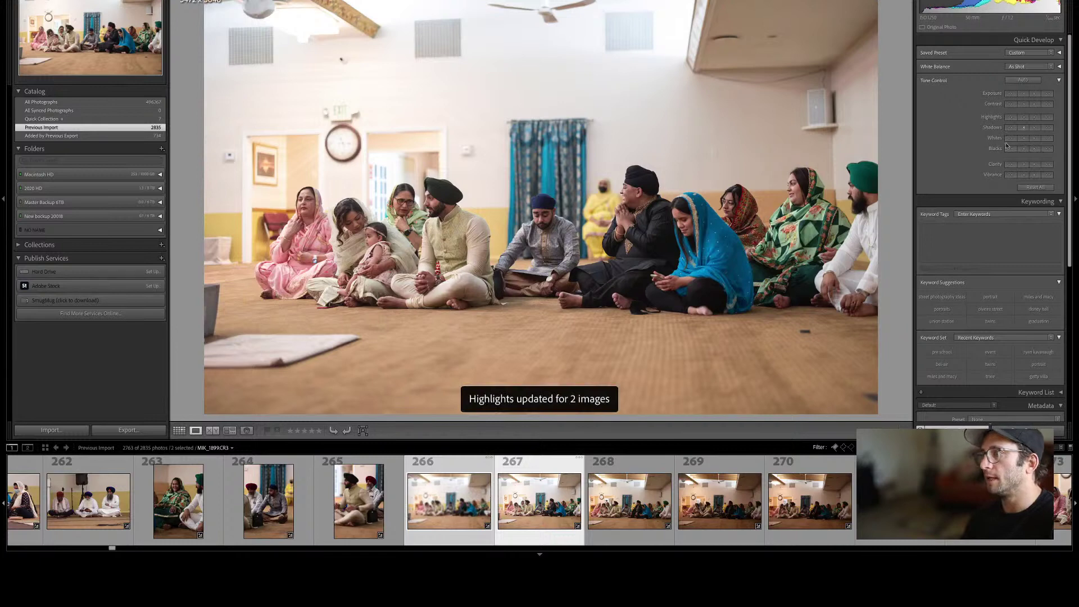
pyautogui.click(1023, 94)
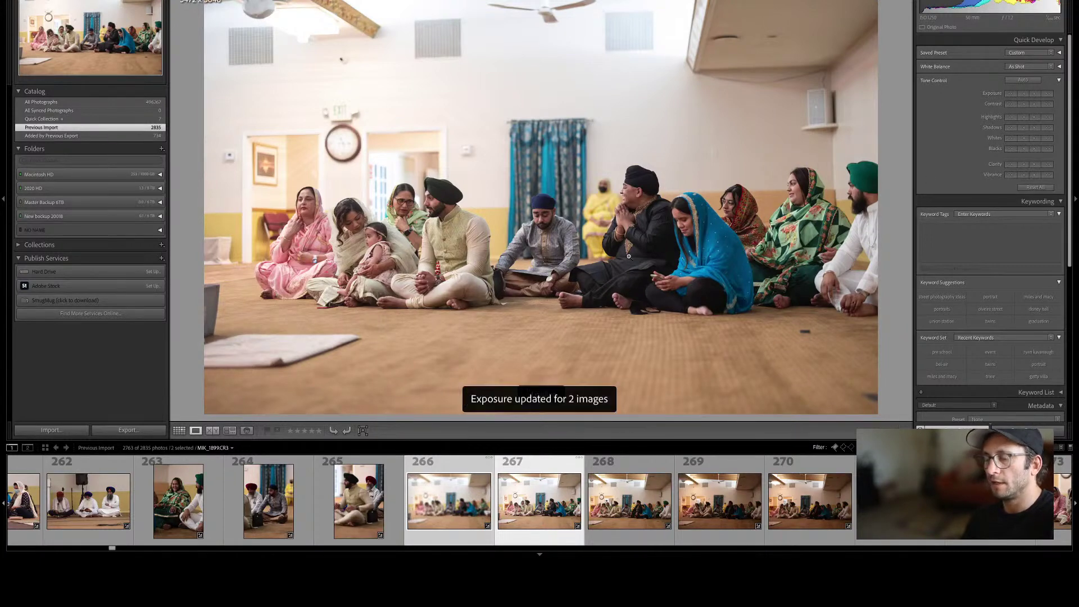
# Compare the brightness of the darker wide group photos 269 and 270 with the neighbouring shots.
pyautogui.click(634, 482)
pyautogui.press('Right')
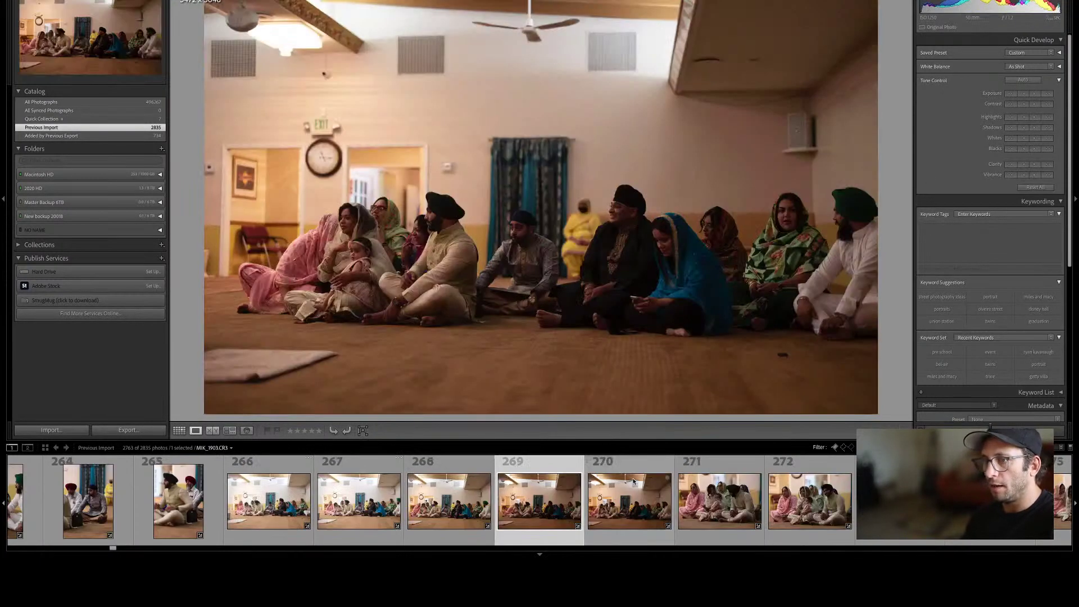
pyautogui.press('Right')
pyautogui.press('Right')
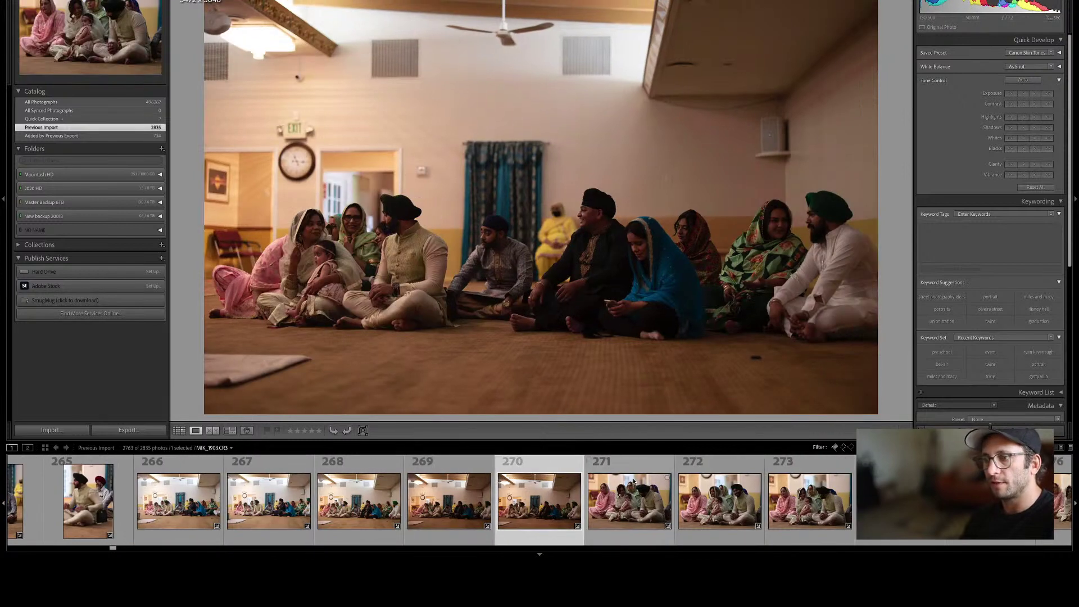
pyautogui.press('Left')
pyautogui.press('Left')
pyautogui.press('Left')
pyautogui.press('Right')
# Select the two darker wide group photos 269 and 270, raise their shadows, and set highlights to -7.
pyautogui.keyDown('super'); pyautogui.click(634, 482); pyautogui.keyUp('super')
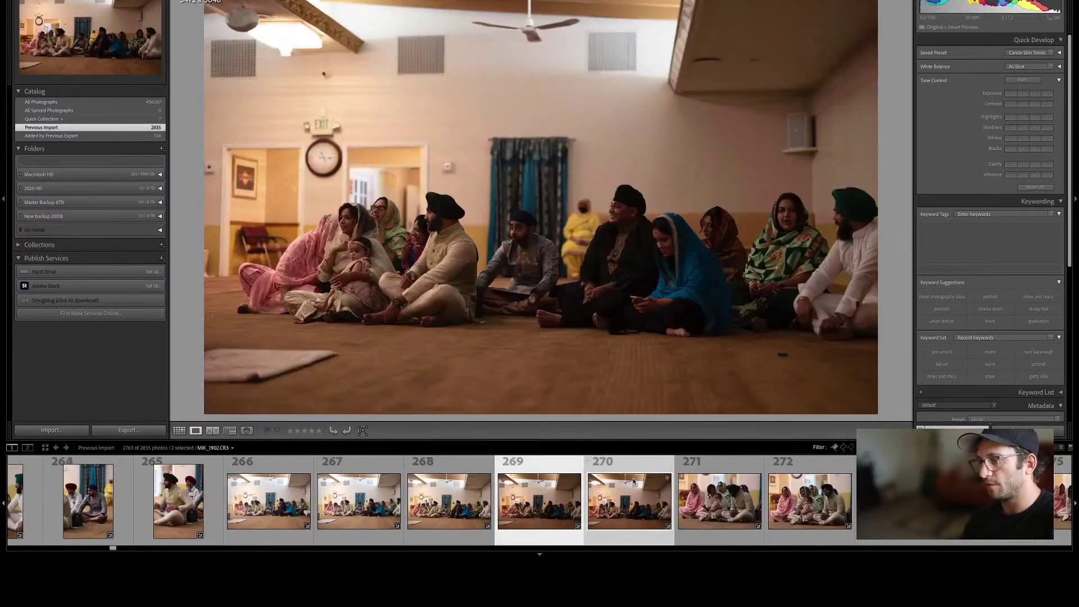
pyautogui.press('d')
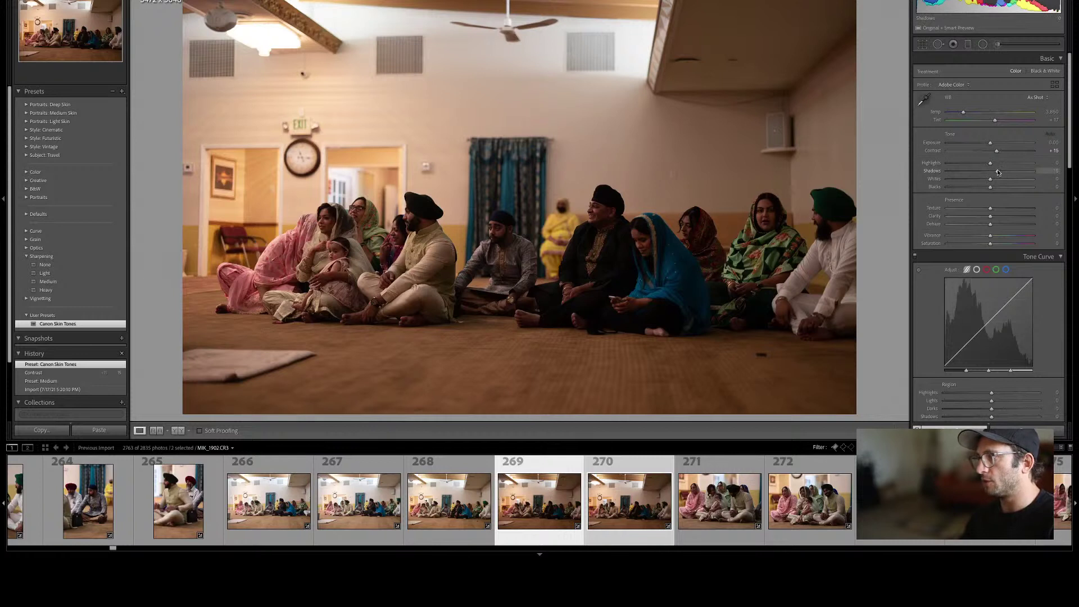
pyautogui.moveTo(998, 172); pyautogui.dragTo(1003, 171)
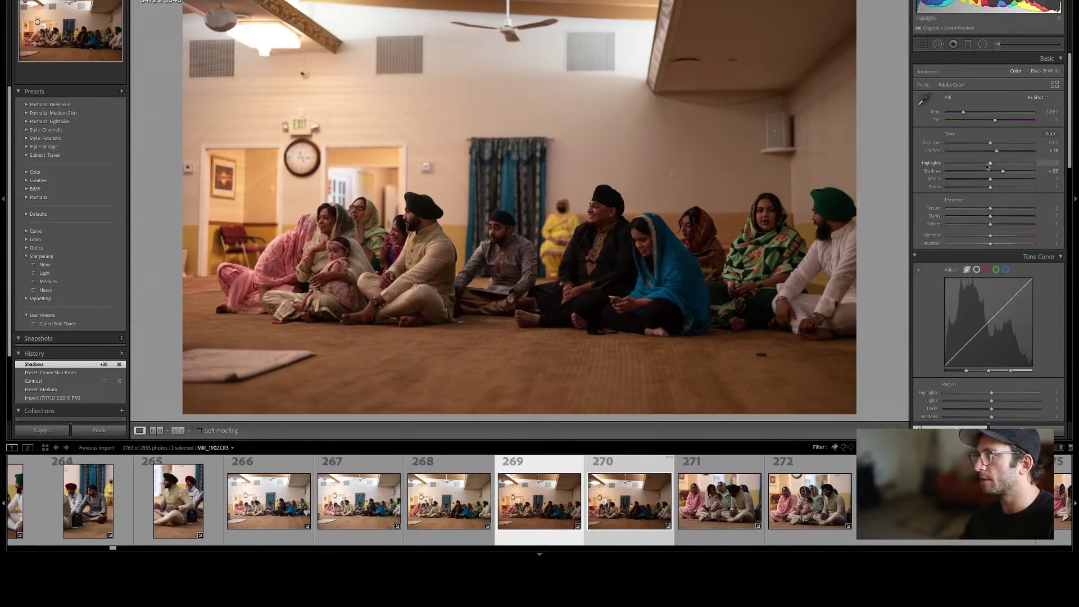
pyautogui.moveTo(987, 164); pyautogui.dragTo(986, 163)
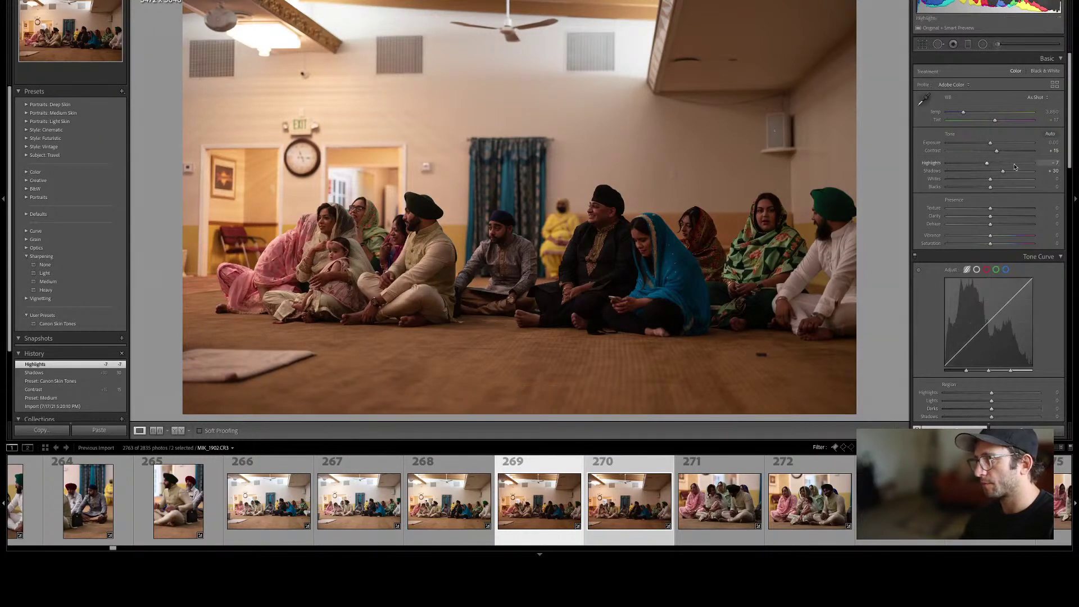
pyautogui.moveTo(1003, 171); pyautogui.dragTo(1015, 172)
pyautogui.press('g')
# Select the 14 photos of the family with the baby starting at 271, raise their shadows and exposure, and deselect the series.
pyautogui.click(714, 502)
pyautogui.hotkey('shift', 'Right')
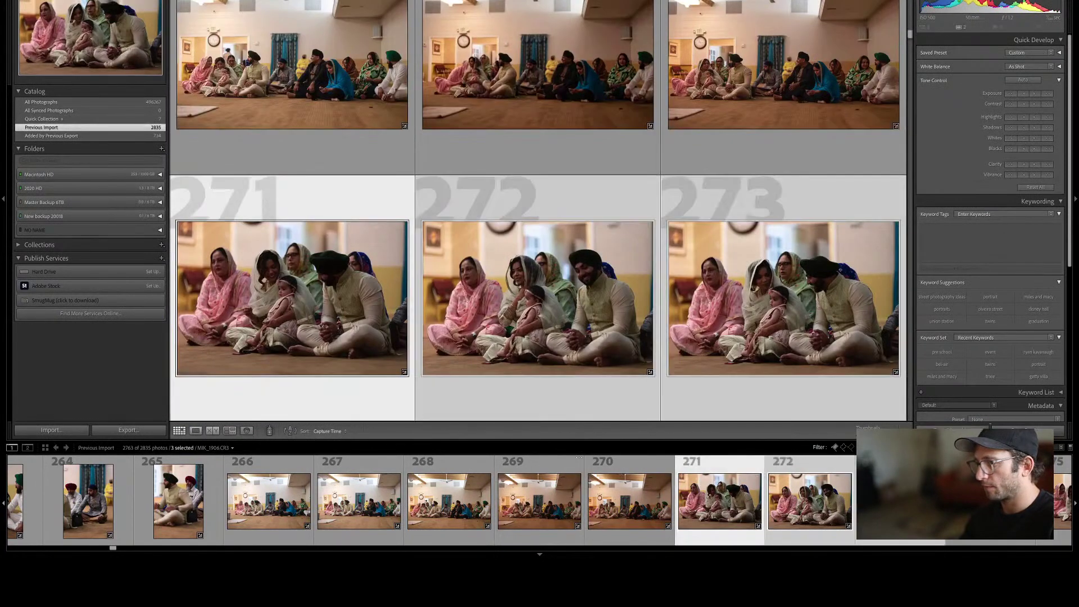
pyautogui.scroll(-5, 432, 500)
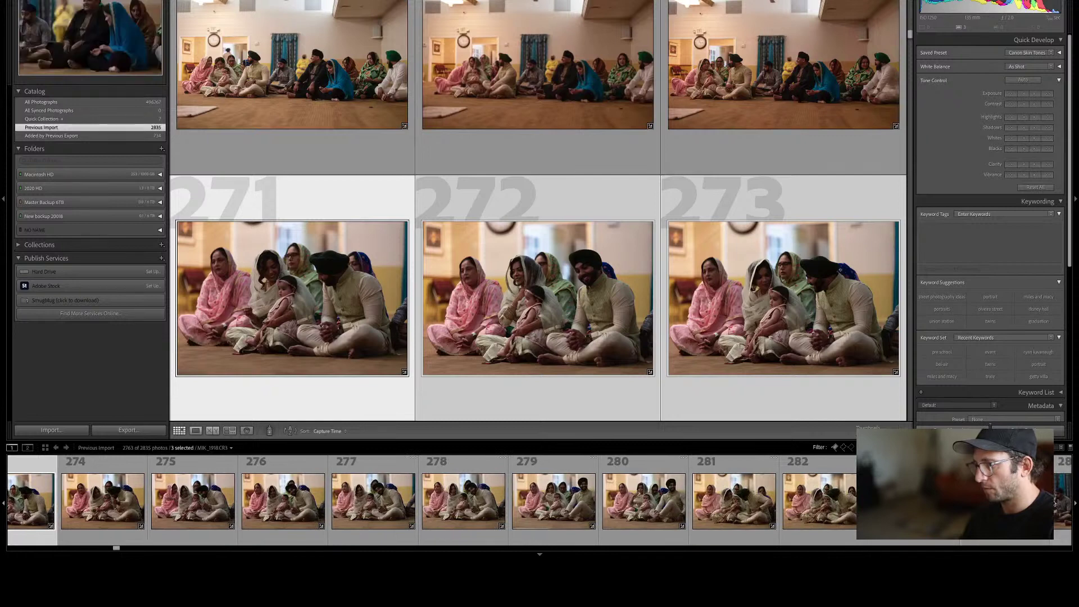
pyautogui.scroll(-2, 928, 500)
pyautogui.keyDown('shift'); pyautogui.click(905, 500); pyautogui.keyUp('shift')
pyautogui.press('d')
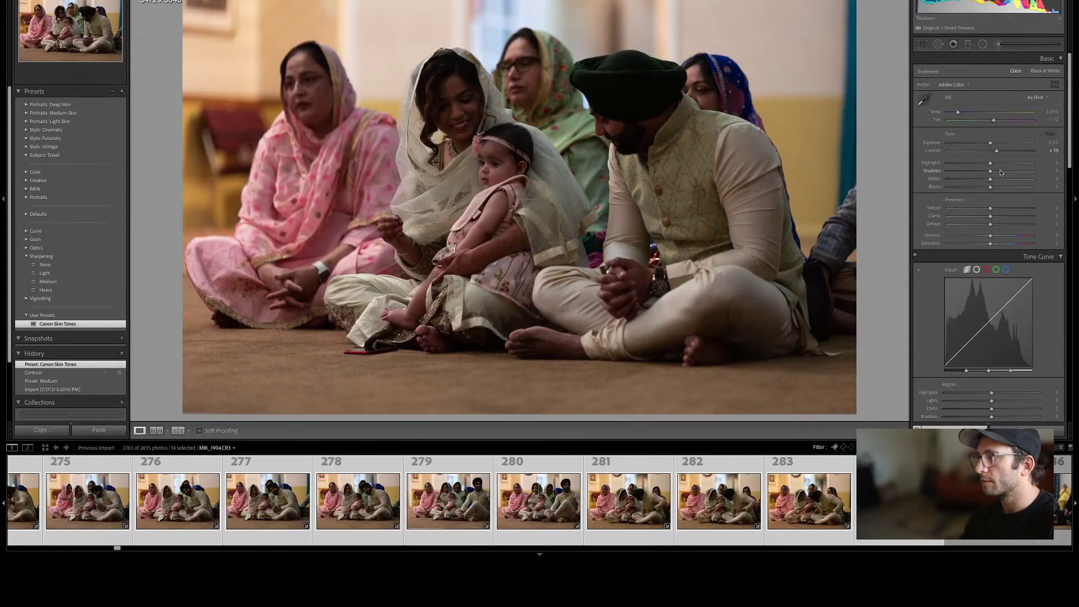
pyautogui.moveTo(998, 170); pyautogui.dragTo(993, 147)
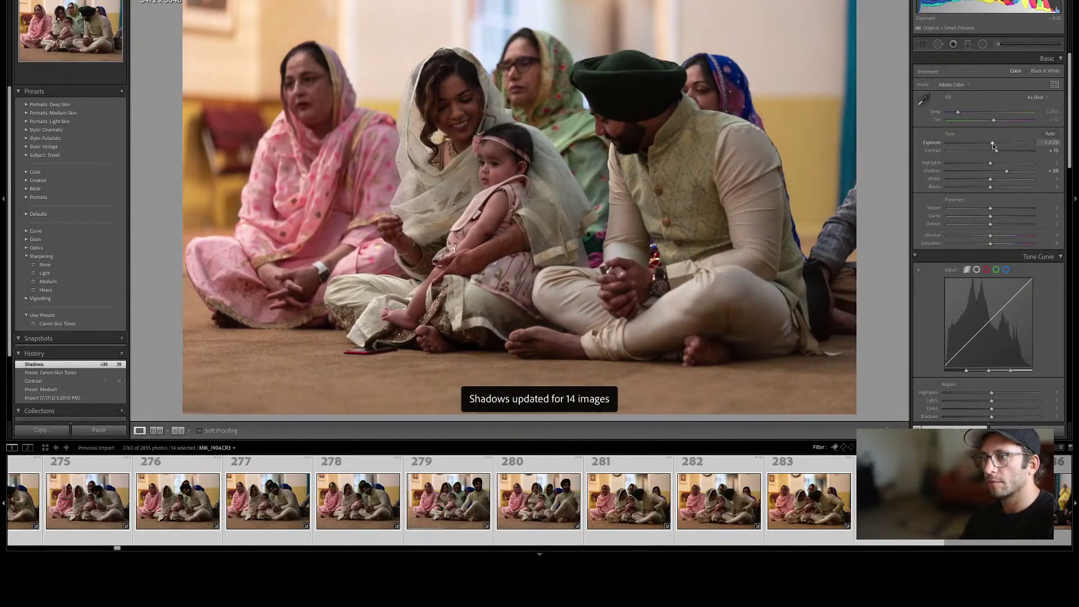
pyautogui.press('g')
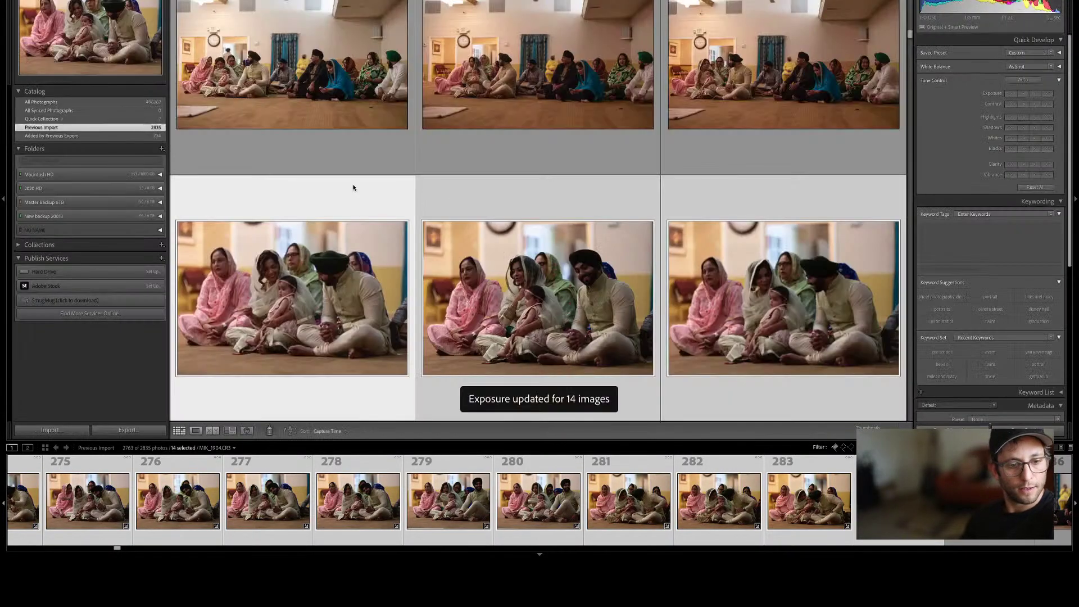
pyautogui.scroll(5, 323, 488)
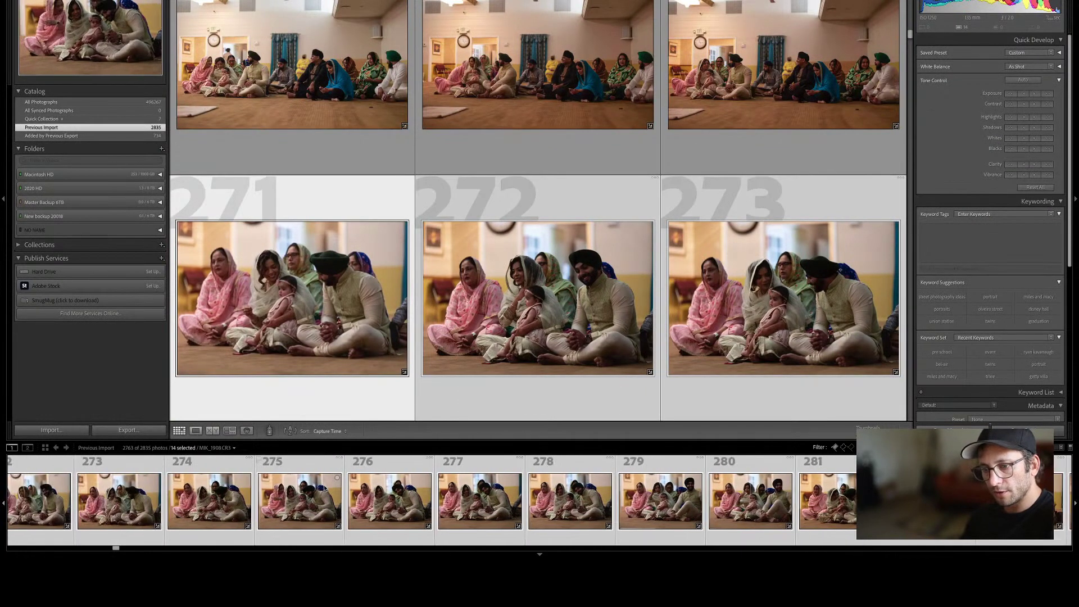
pyautogui.click(344, 493)
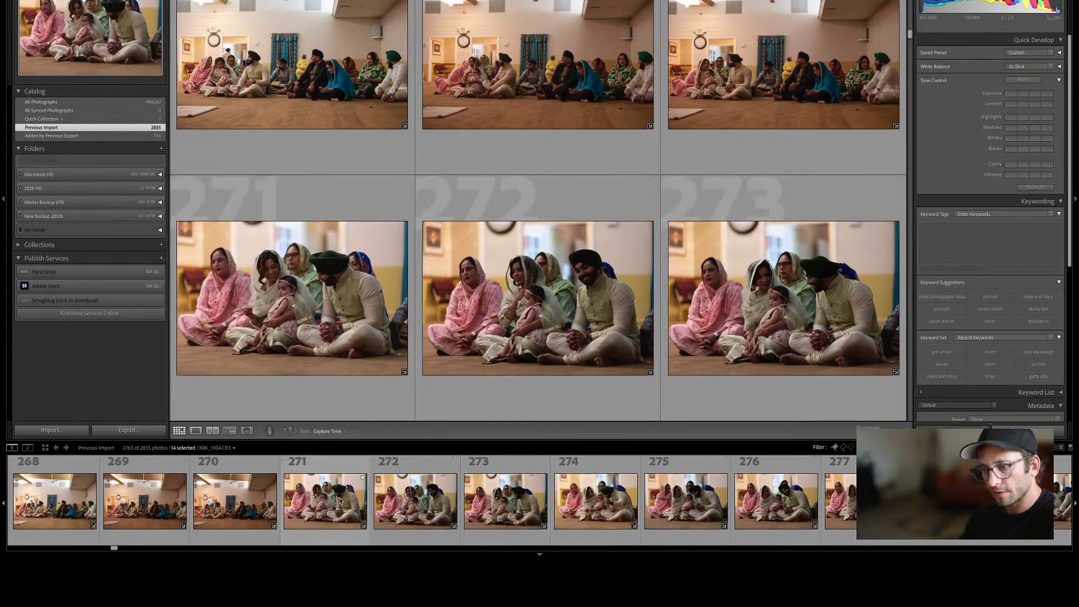
# Recheck wide group photos 269 and 270, then examine the family-with-baby photos 271 to 277 one by one at large size.
pyautogui.press('Left')
pyautogui.press('Left')
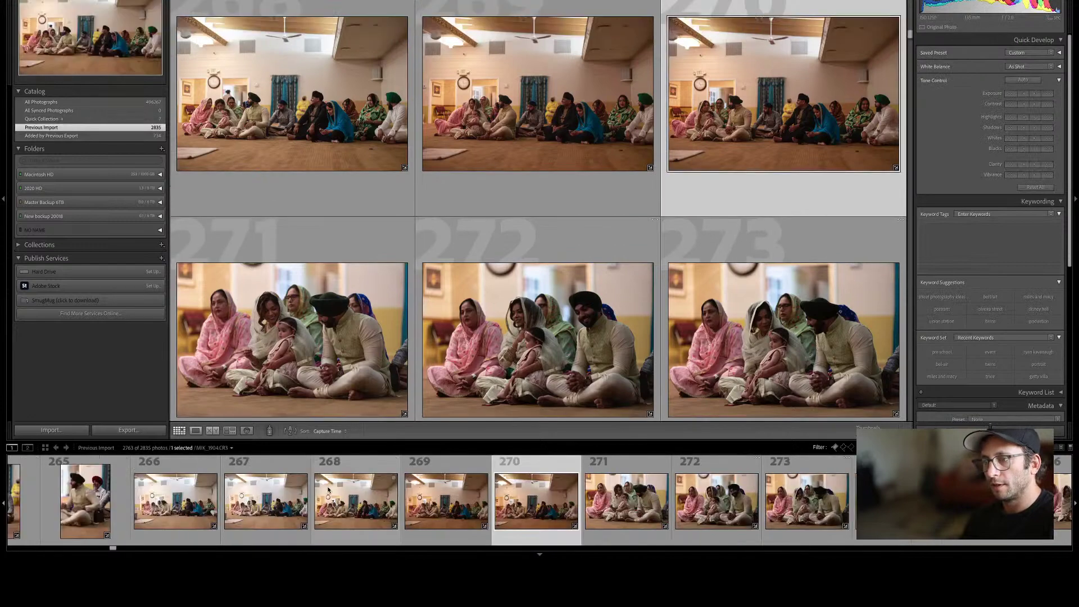
pyautogui.press('Right')
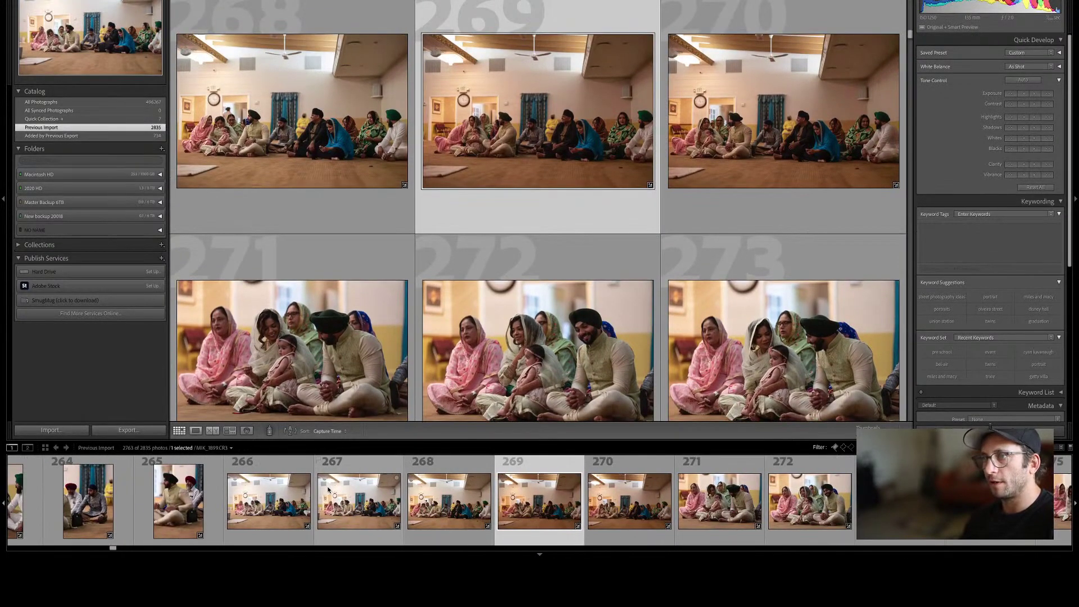
pyautogui.press('e')
pyautogui.press('Right')
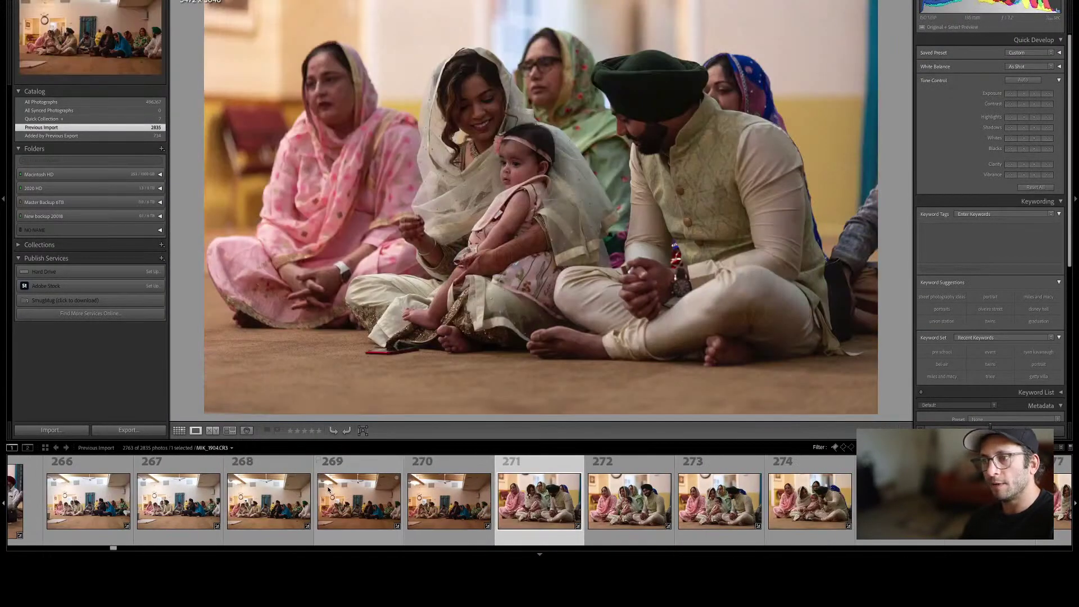
pyautogui.press('Right')
pyautogui.press('Left')
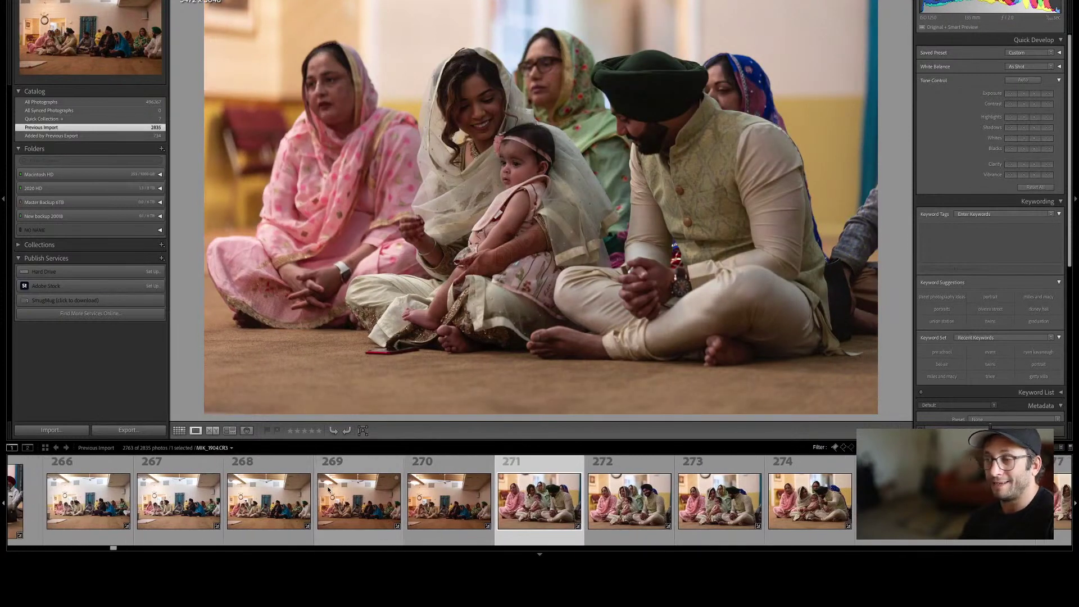
pyautogui.press('Right')
pyautogui.press('Right')
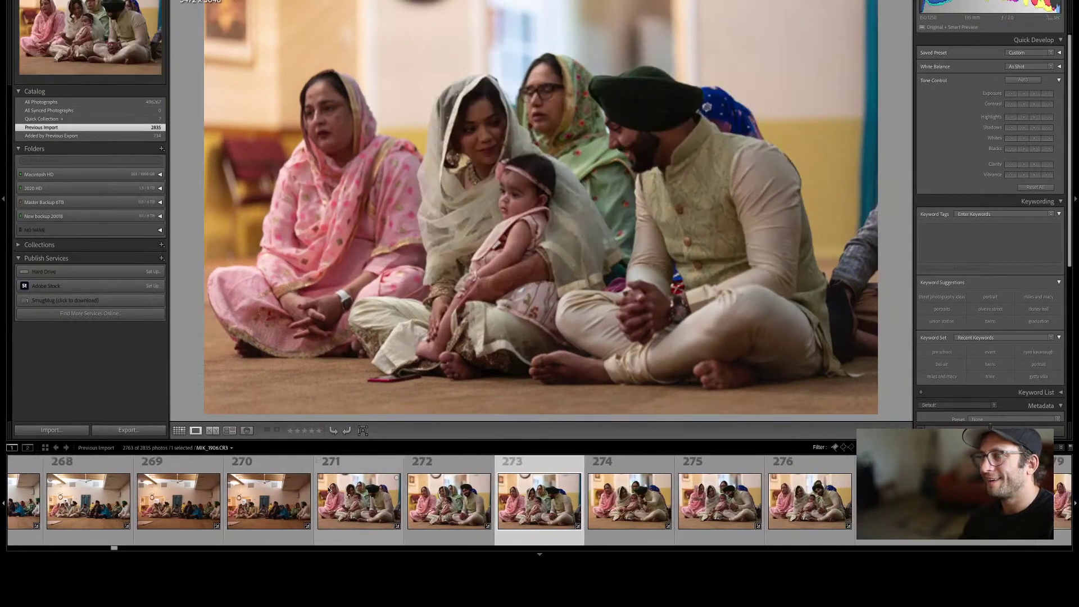
pyautogui.press('Right')
pyautogui.press('Right')
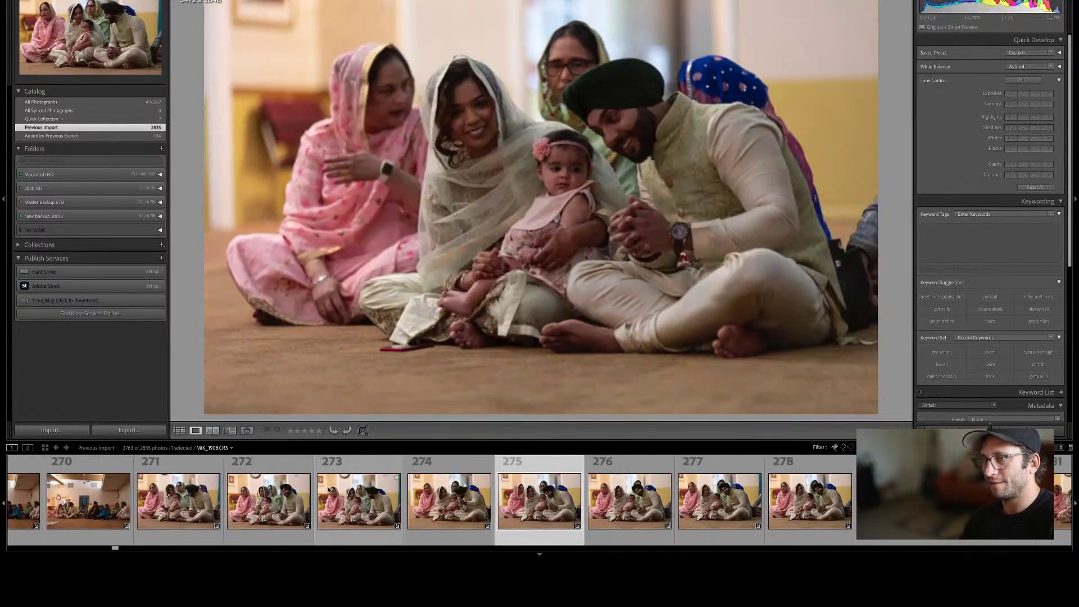
pyautogui.press('Left')
pyautogui.press('Right')
pyautogui.press('Right')
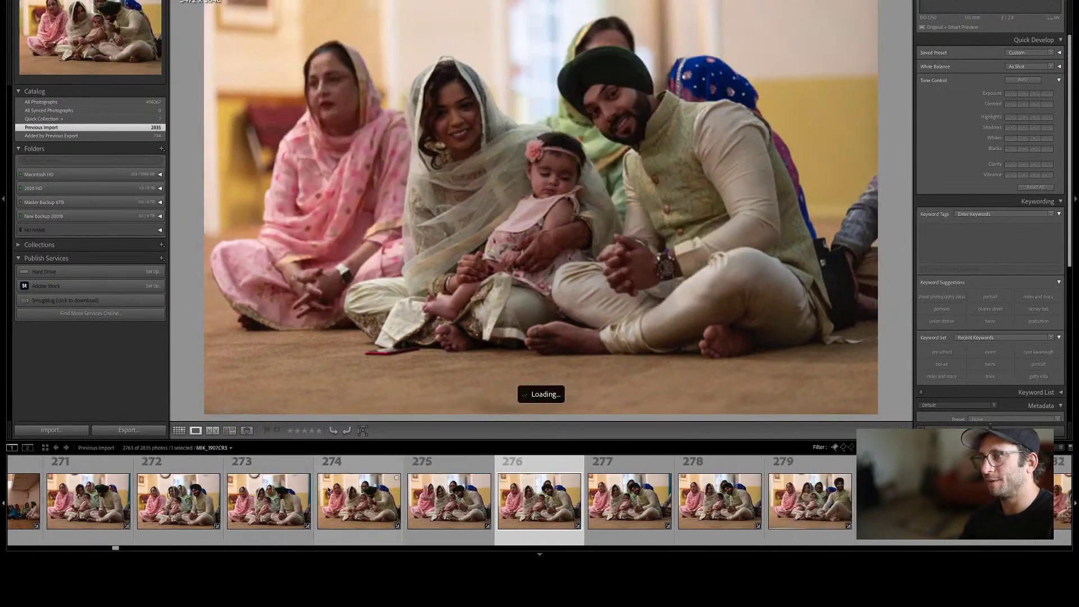
pyautogui.press('Right')
pyautogui.press('Left')
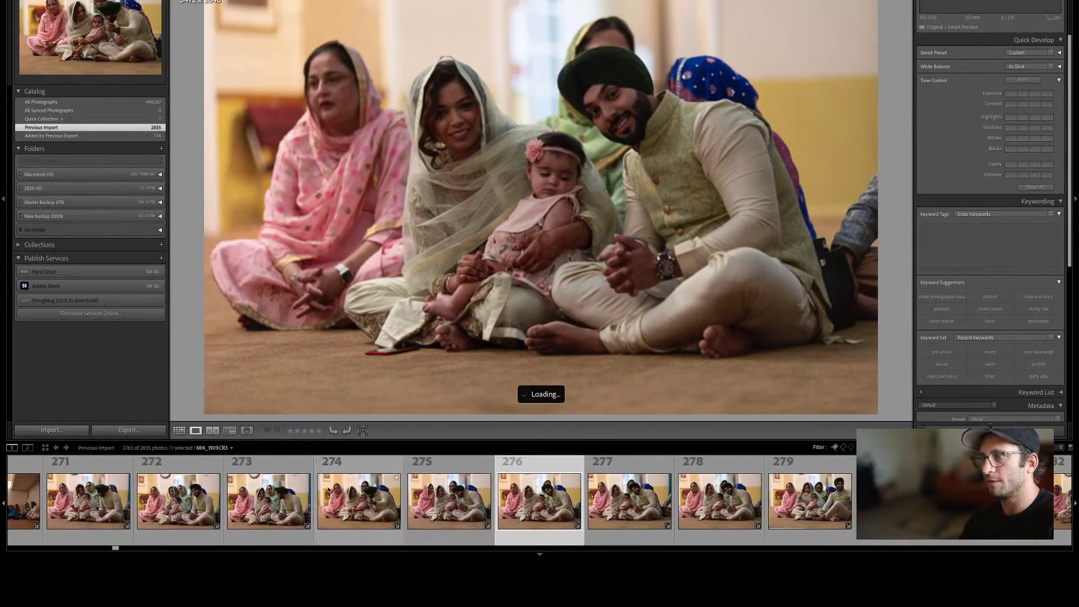
# Compare family photos 277 and 278 and reject 278, where the baby is looking away from the camera.
pyautogui.press('Right')
pyautogui.press('Right')
pyautogui.press('Left')
pyautogui.press('Right')
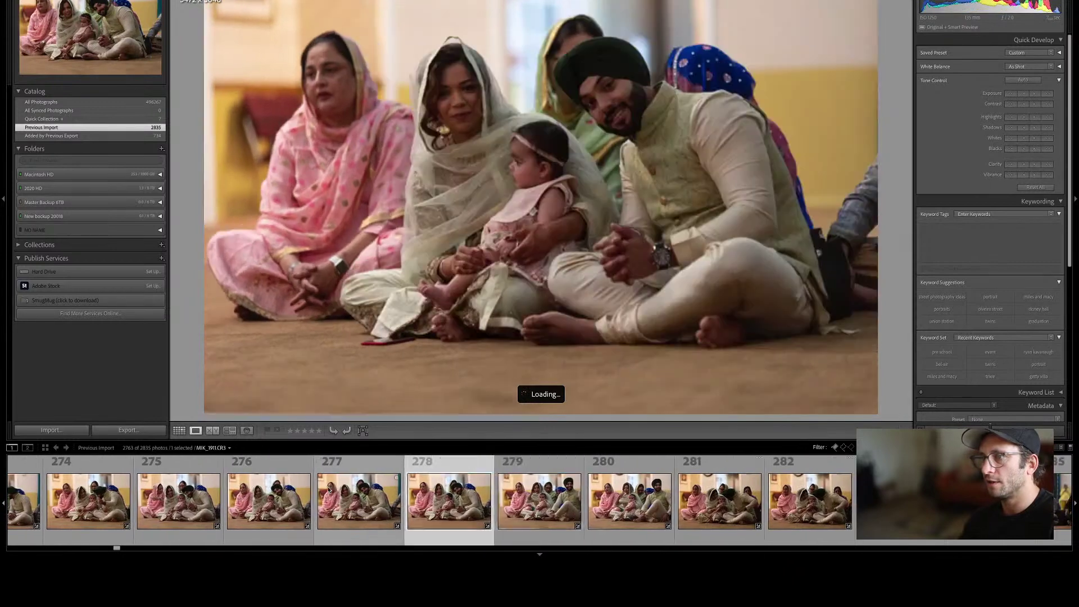
pyautogui.press('x')
pyautogui.press('Right')
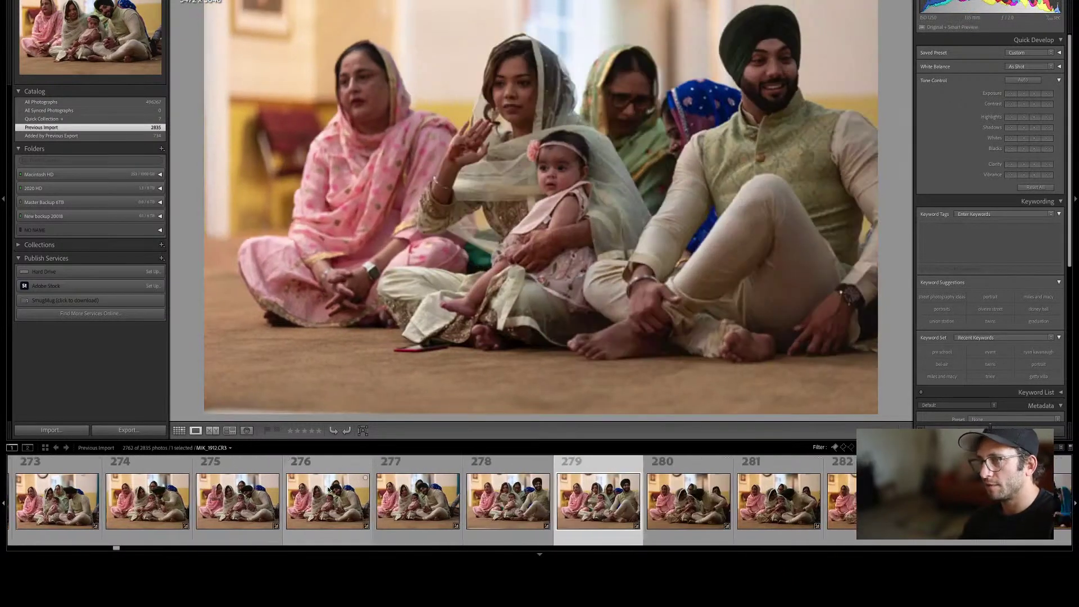
# Reject one duplicate frame of the man sitting upright and two extra frames of the couple leaning over the baby.
pyautogui.press('Right')
pyautogui.press('x')
pyautogui.press('Right')
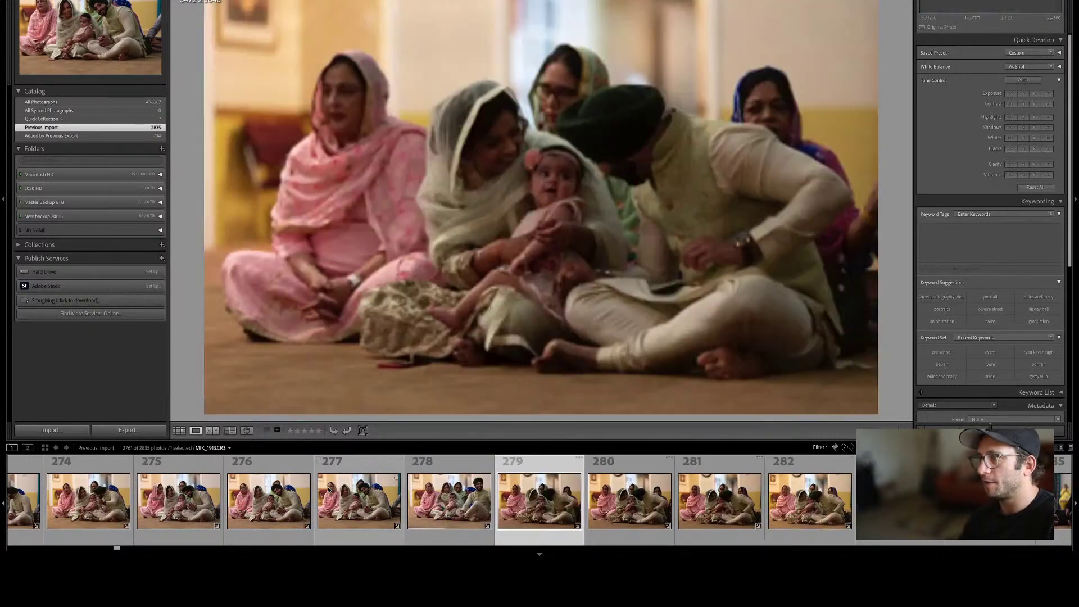
pyautogui.press('Right')
pyautogui.press('Left')
pyautogui.press('x')
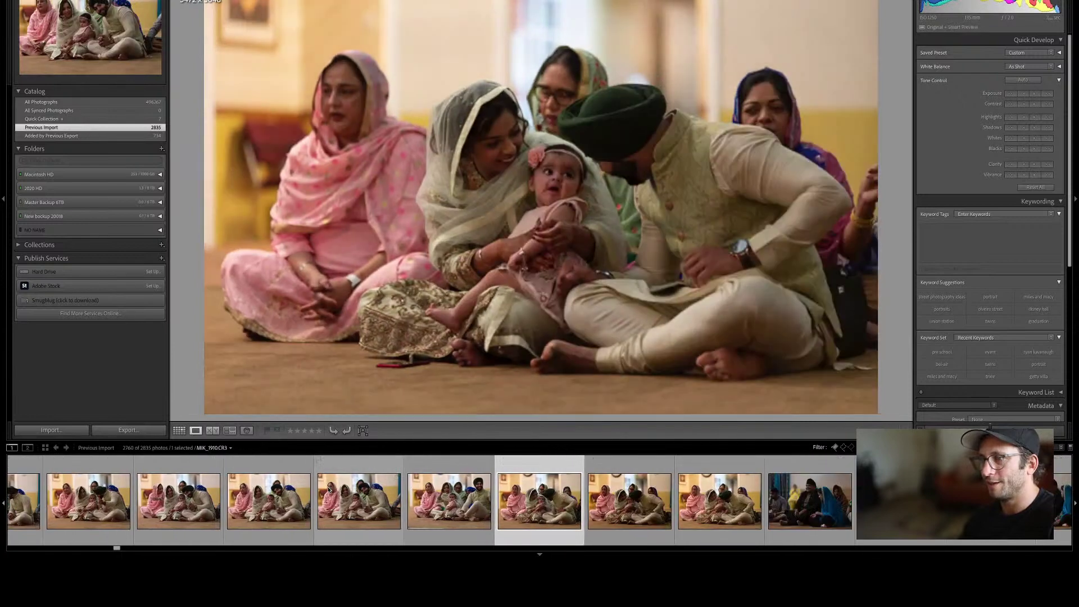
pyautogui.press('Right')
pyautogui.press('Right')
pyautogui.press('Left')
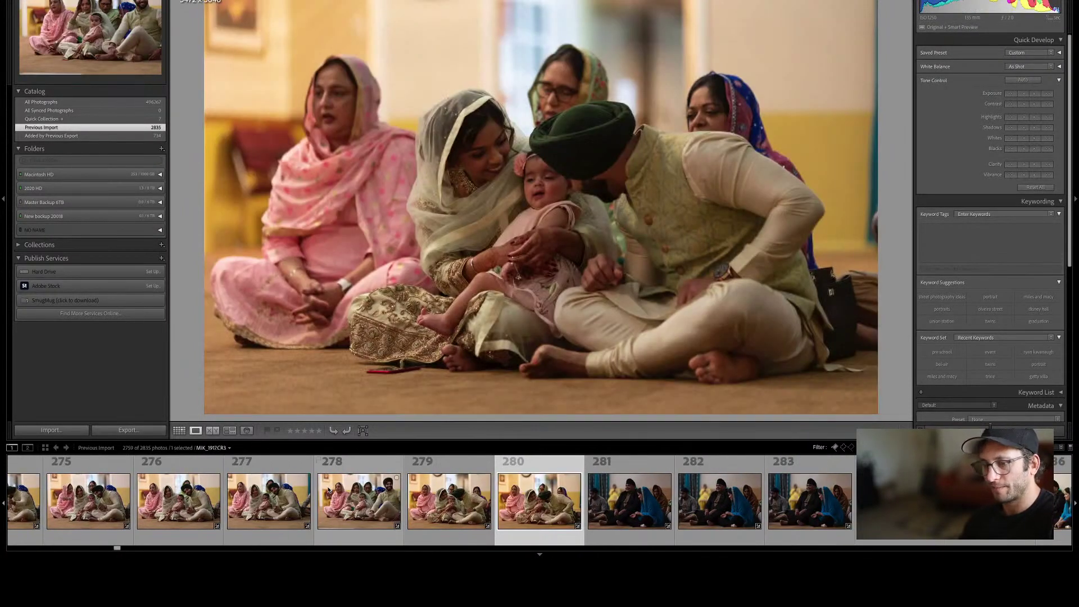
# Select the six family photos 275 to 280, raise their exposure together, and set highlights to -20.
pyautogui.hotkey('shift', 'Left')
pyautogui.hotkey('shift', 'Left')
pyautogui.hotkey('shift', 'Left')
pyautogui.hotkey('shift', 'Left')
pyautogui.hotkey('shift', 'Left')
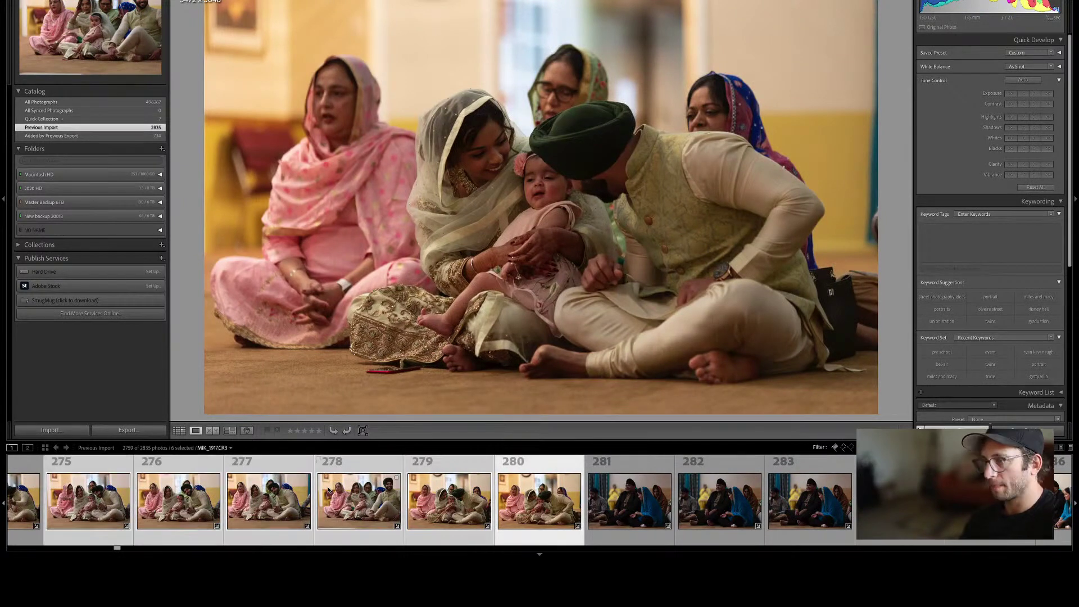
pyautogui.press('d')
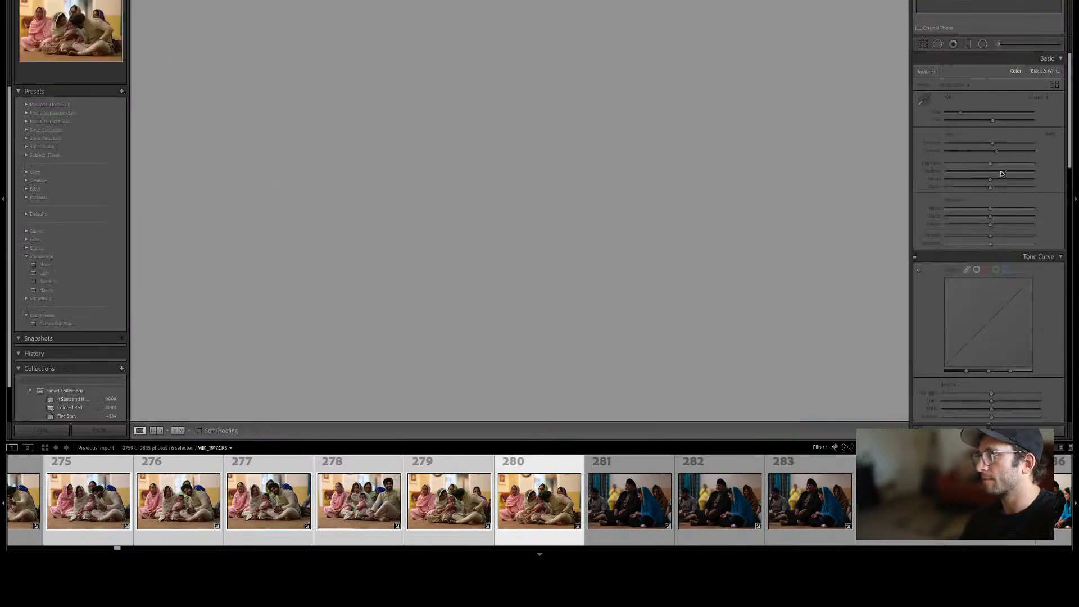
pyautogui.moveTo(992, 144); pyautogui.dragTo(996, 145)
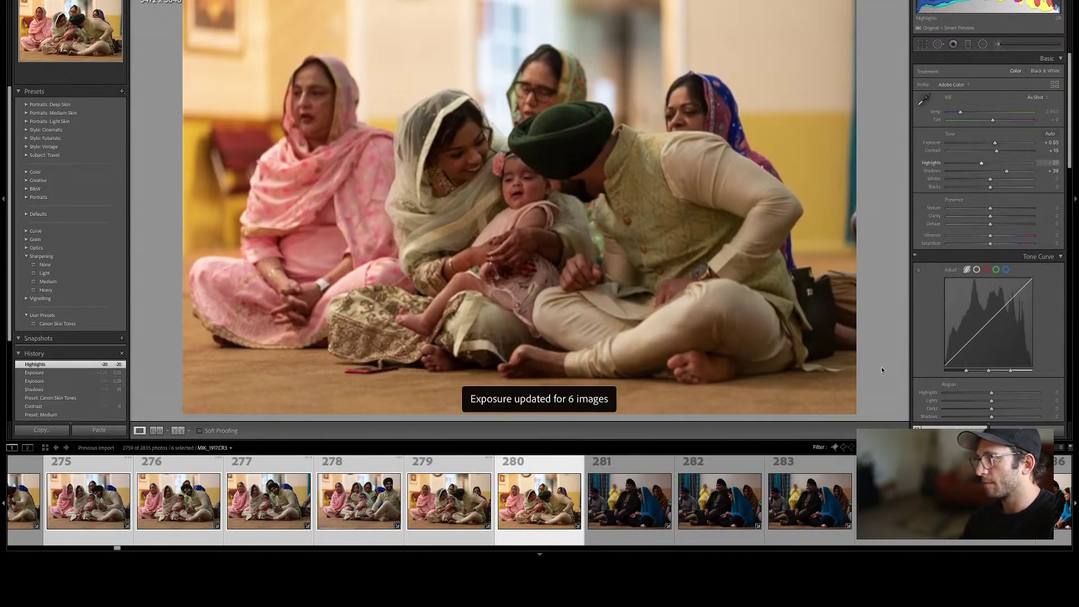
pyautogui.press('g')
# Select the five dark group photos 281 to 285, set exposure to +1.20 and shadows to +11, and deselect the series.
pyautogui.scroll(-5, 650, 346)
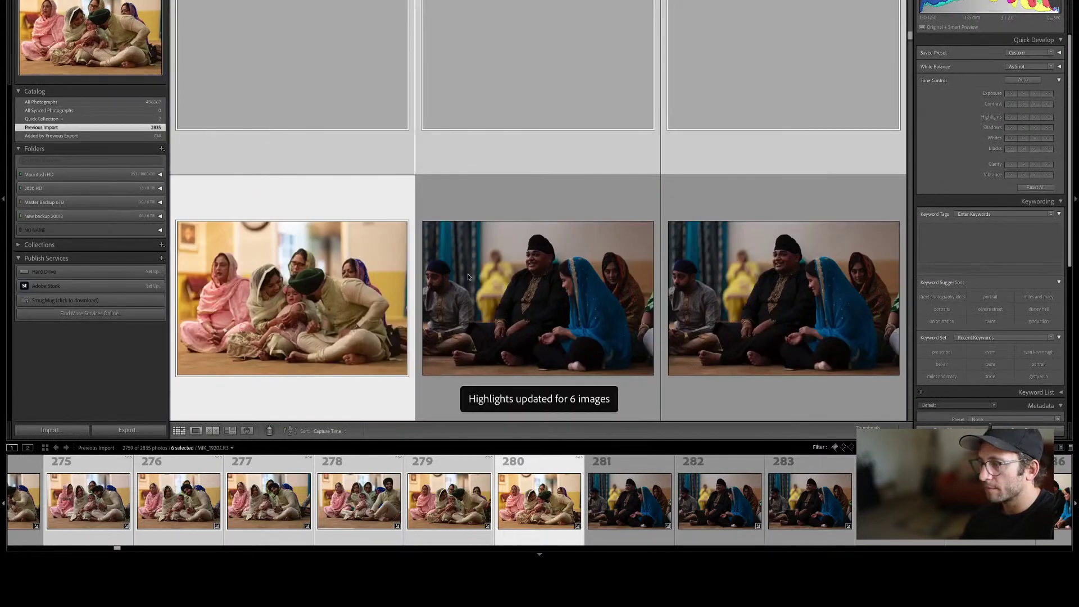
pyautogui.click(522, 306)
pyautogui.click(525, 306)
pyautogui.scroll(-3, 526, 305)
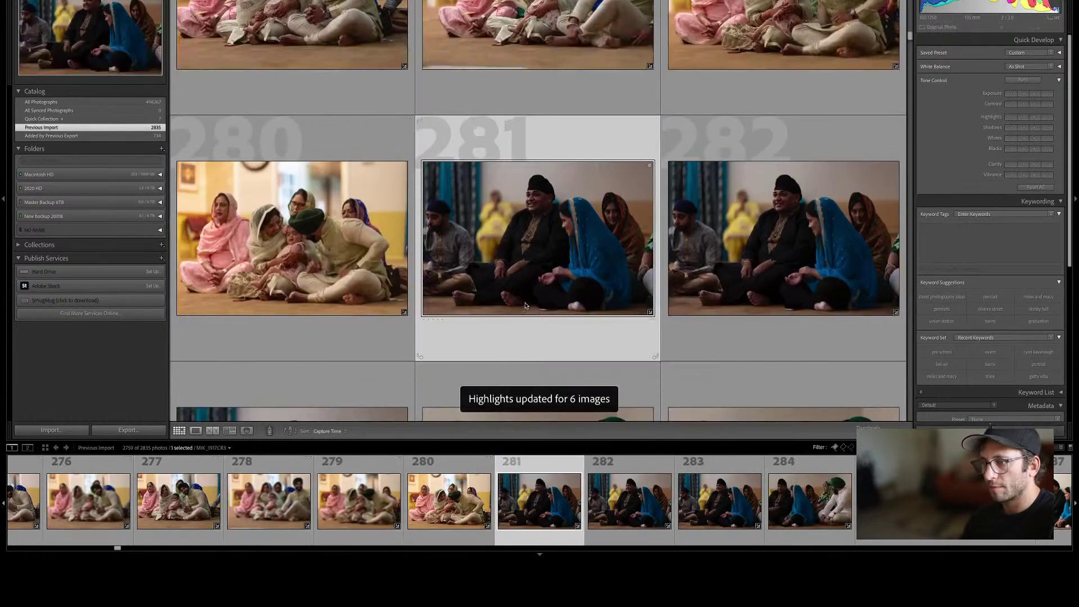
pyautogui.scroll(-3, 525, 305)
pyautogui.scroll(-4, 526, 304)
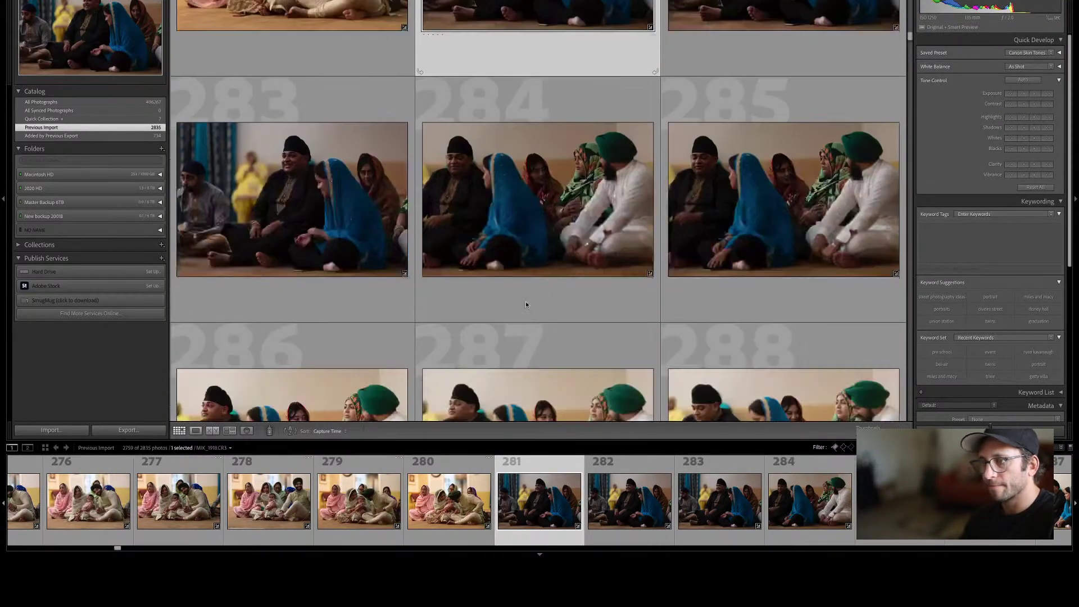
pyautogui.scroll(2, 526, 304)
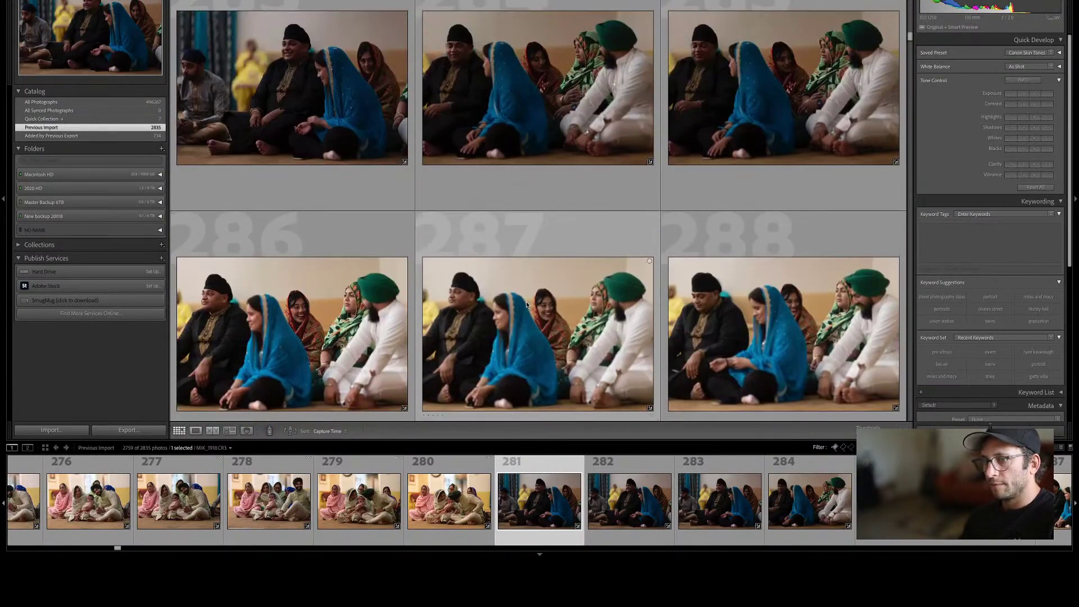
pyautogui.keyDown('shift'); pyautogui.click(788, 103); pyautogui.keyUp('shift')
pyautogui.press('d')
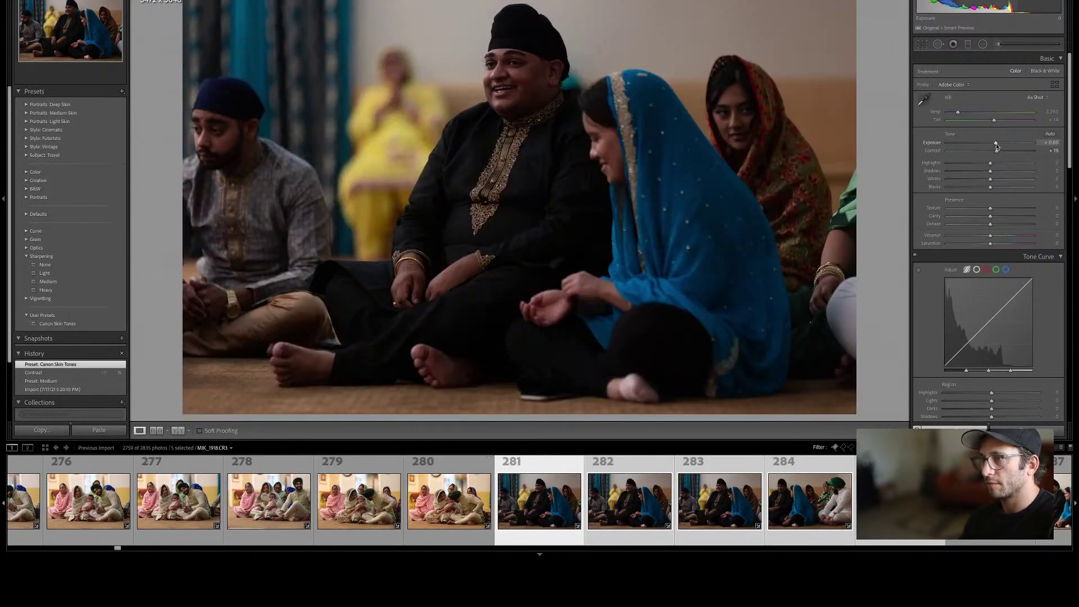
pyautogui.moveTo(991, 145); pyautogui.dragTo(994, 171)
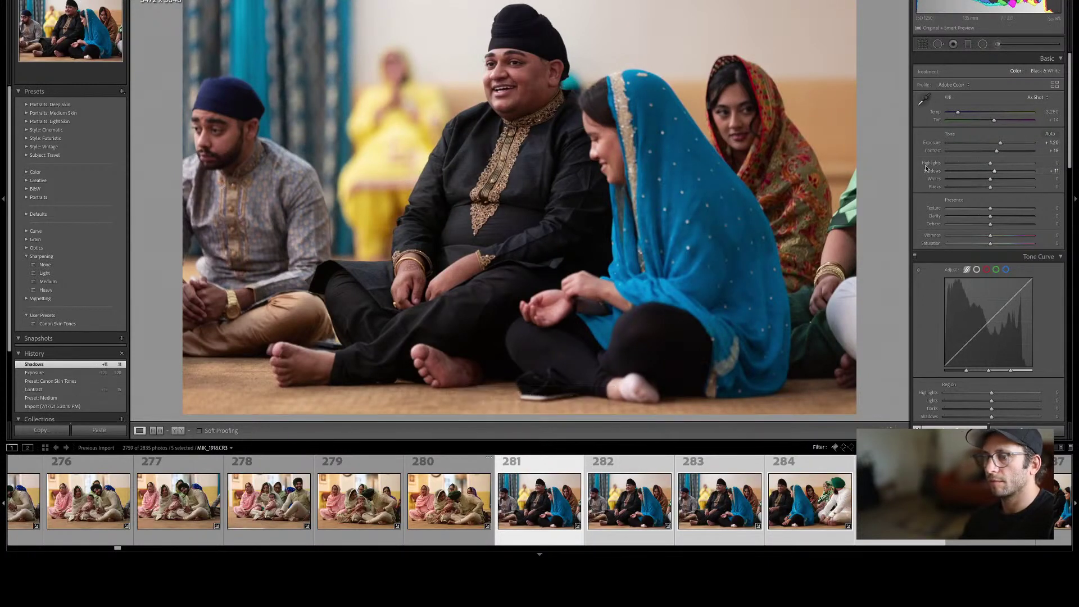
pyautogui.press('g')
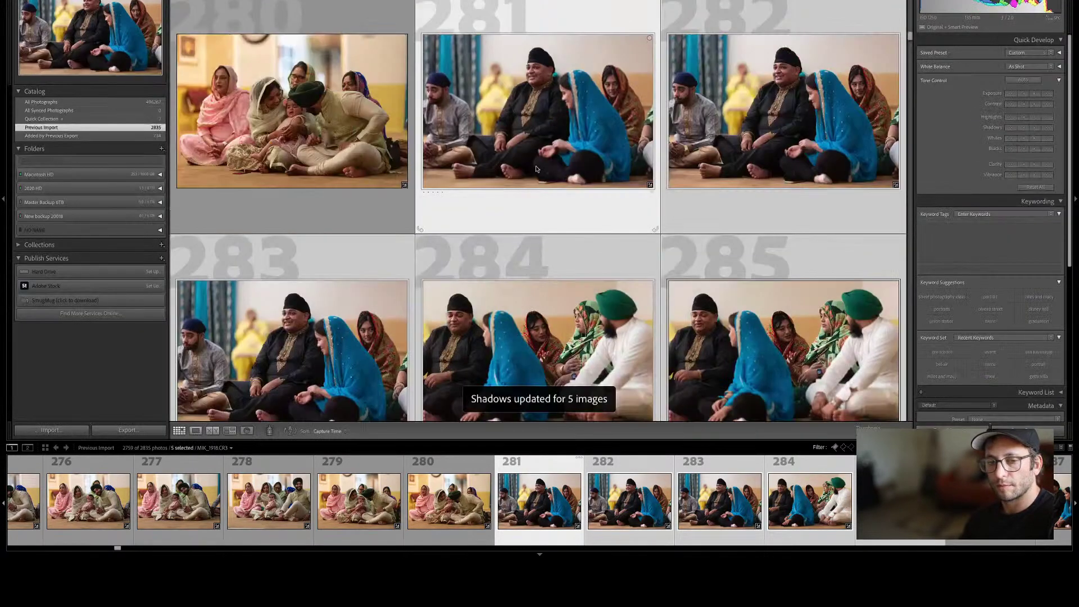
pyautogui.click(574, 75)
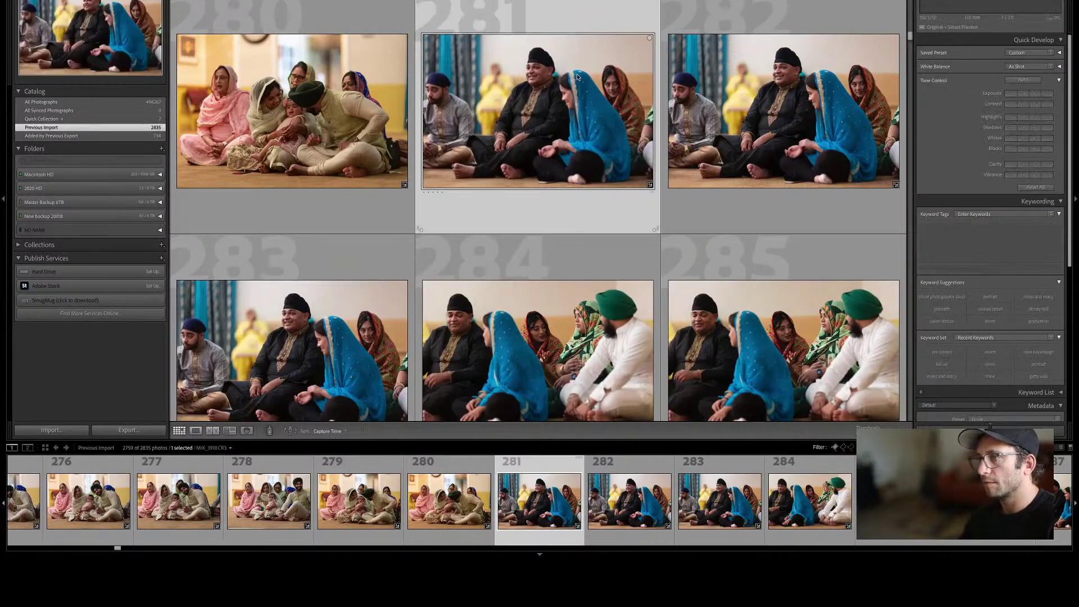
# Review the brightened group photos from 281 at large size and reject the duplicate frame 282 of the smiling man in black.
pyautogui.doubleClick(577, 73)
pyautogui.press('Right')
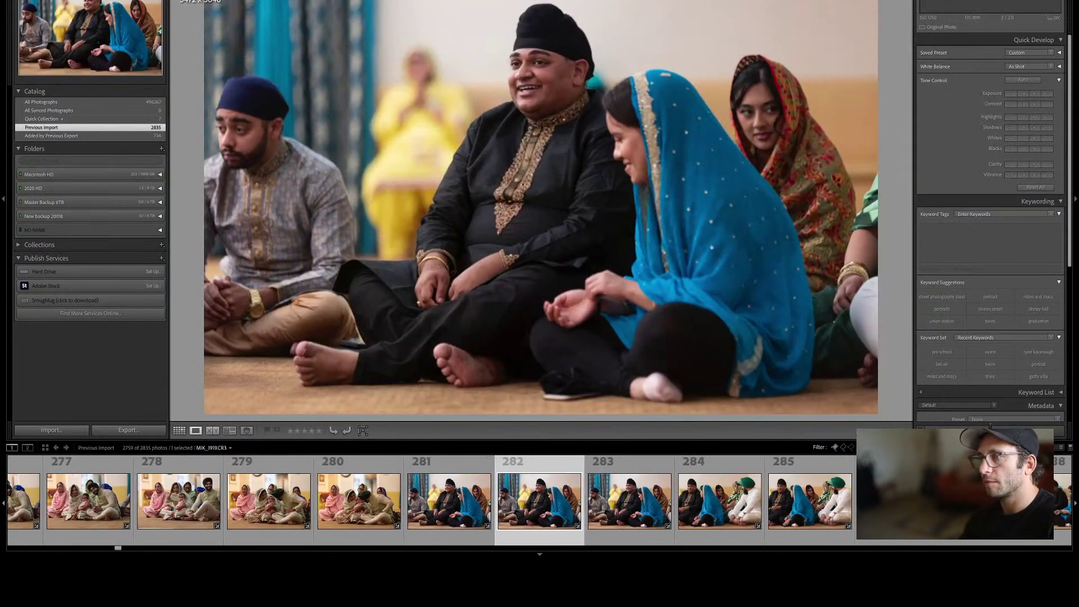
pyautogui.press('Right')
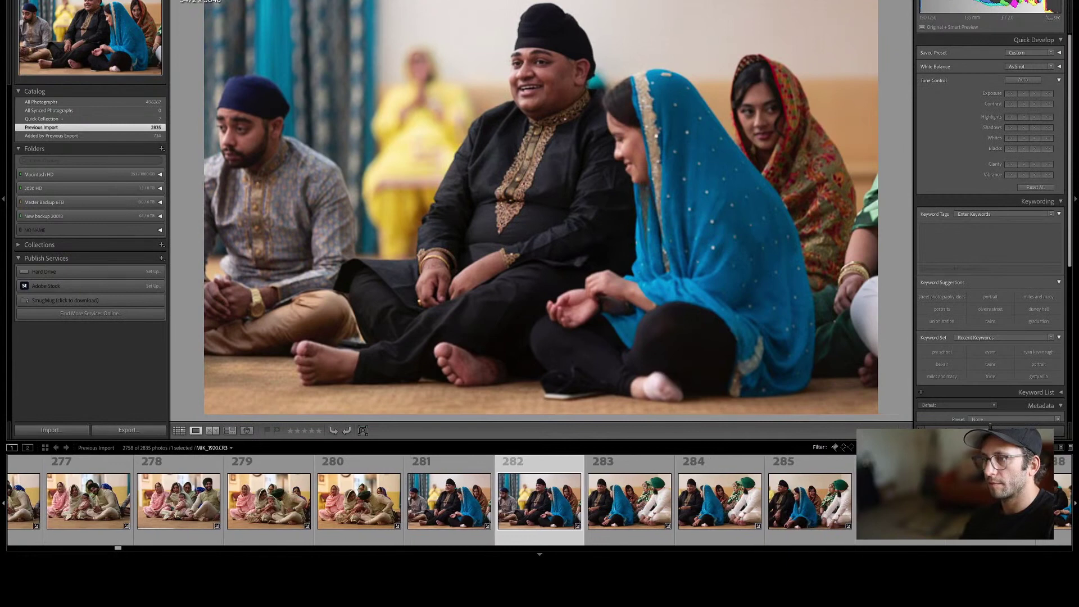
pyautogui.press('Right')
pyautogui.press('Right')
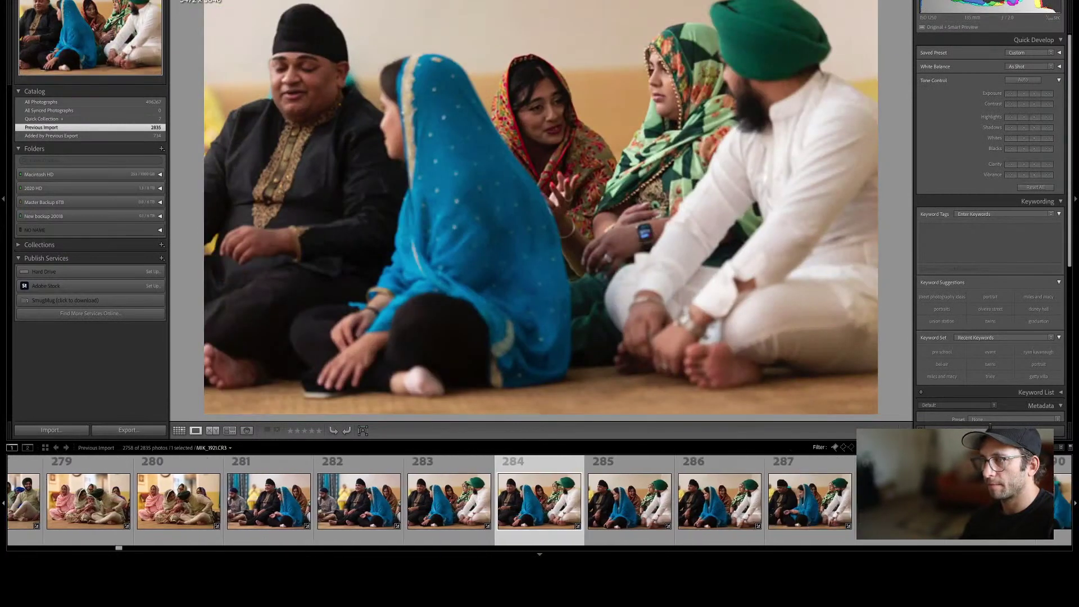
# Reject five consecutive group photos starting at 284, showing the woman in blue and the man in white.
pyautogui.press('x')
pyautogui.press('x')
pyautogui.press('x')
pyautogui.press('x')
pyautogui.press('x')
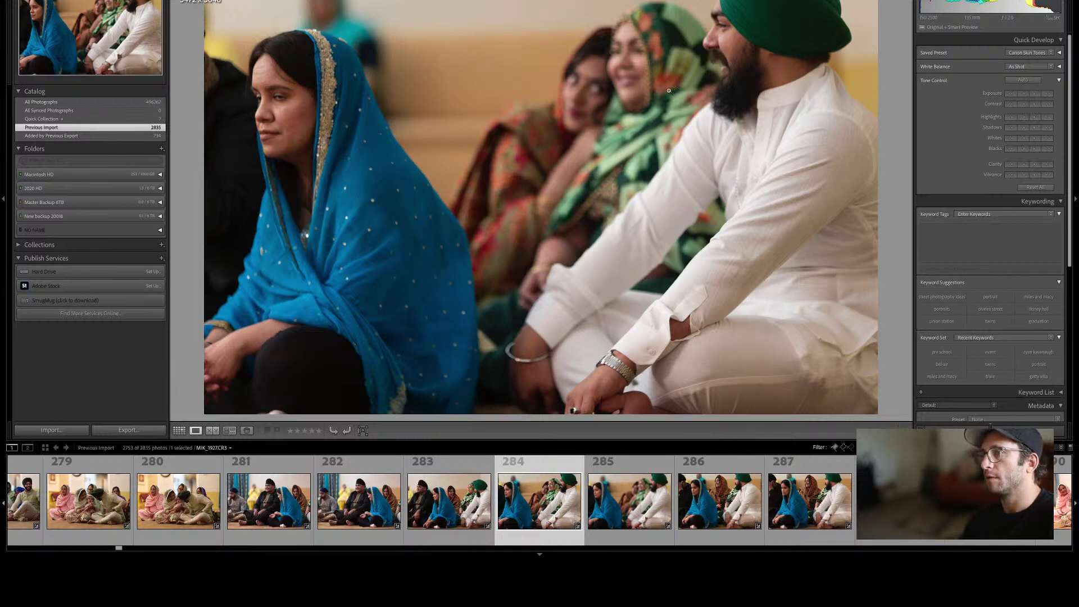
# Check the focus on the man in white in photo 284 and crop it to a vertical frame around him.
pyautogui.click(729, 40)
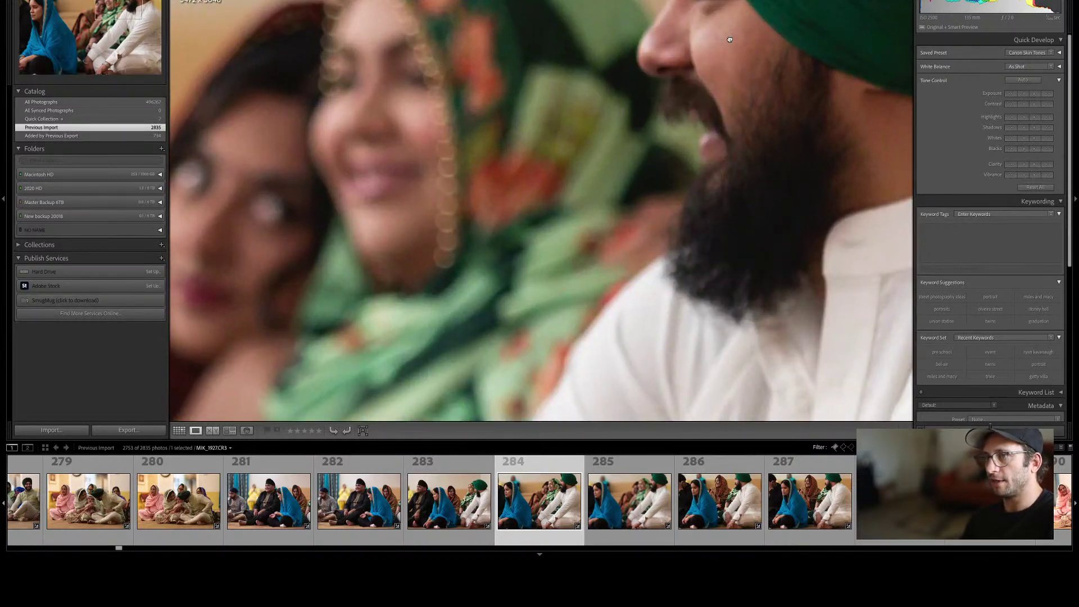
pyautogui.click(729, 39)
pyautogui.press('r')
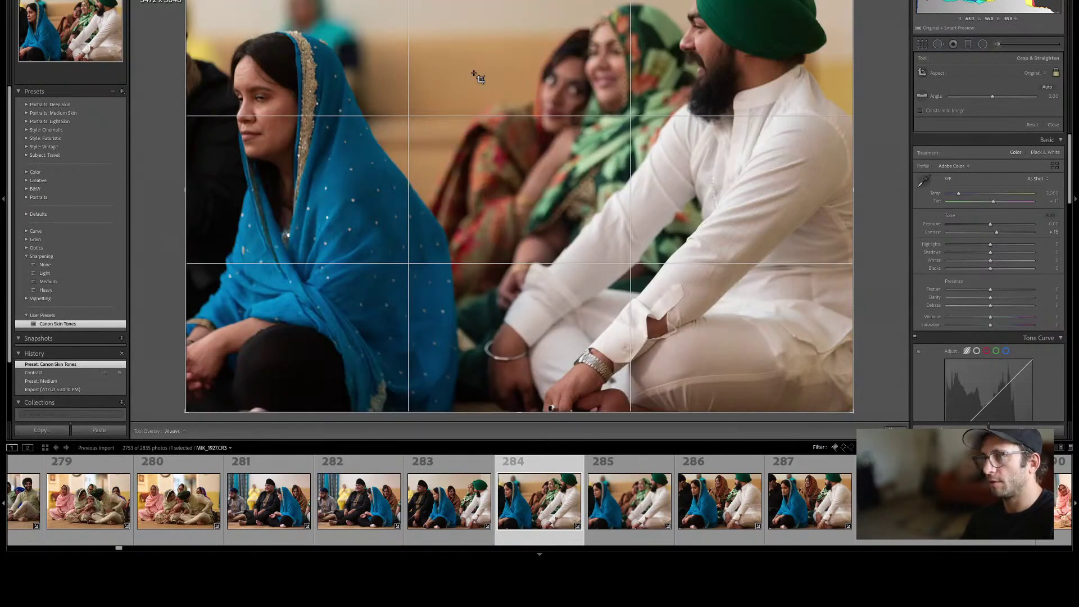
pyautogui.click(475, 76)
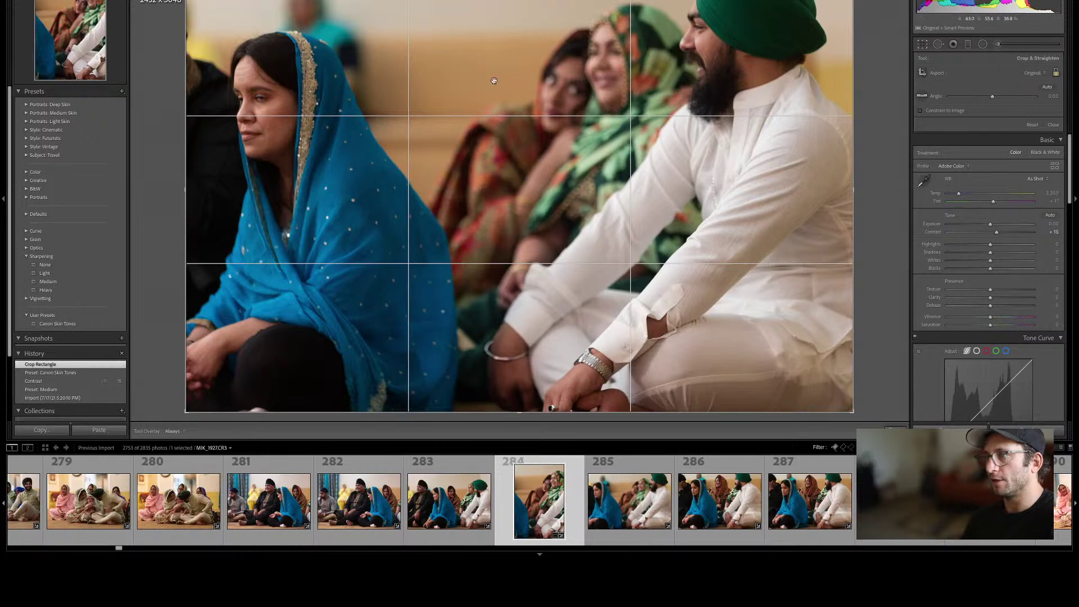
pyautogui.moveTo(404, 63); pyautogui.dragTo(511, 103)
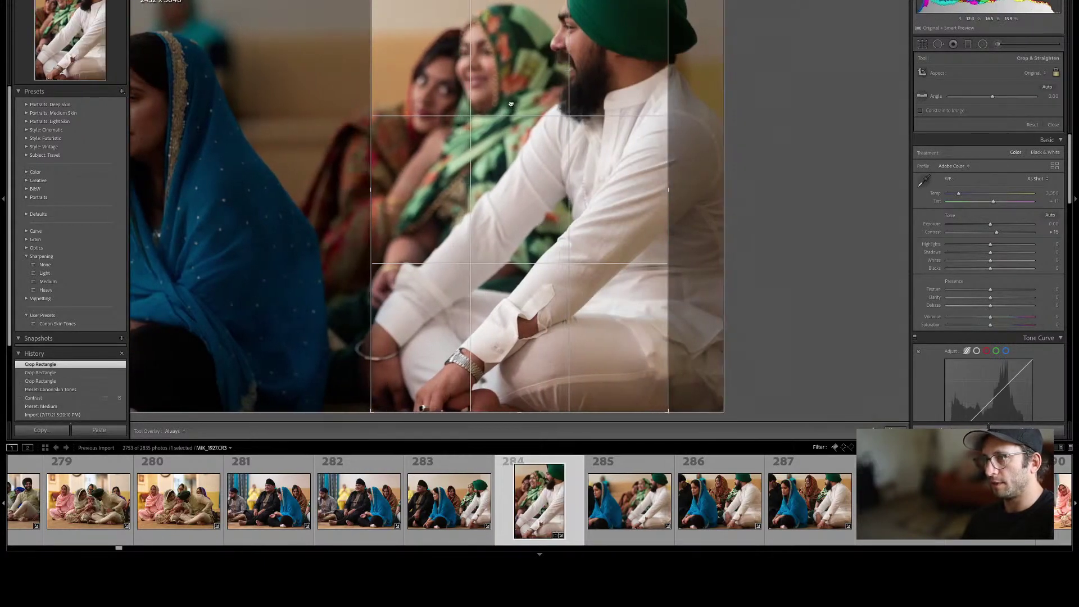
pyautogui.press('Return')
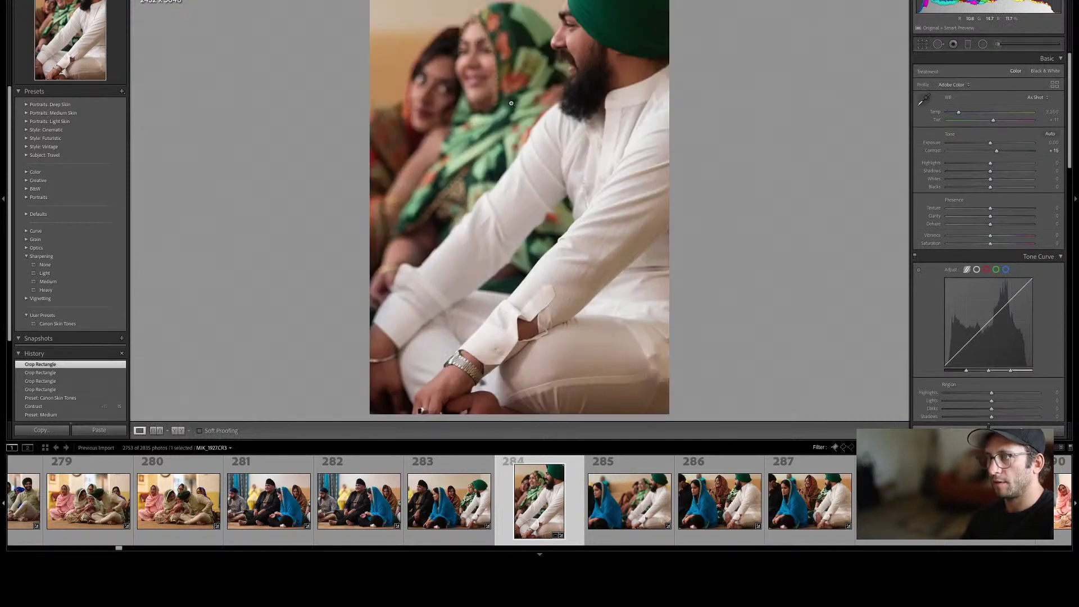
# Reject the out-of-focus photo 285 of the woman in blue and the man in white.
pyautogui.press('Right')
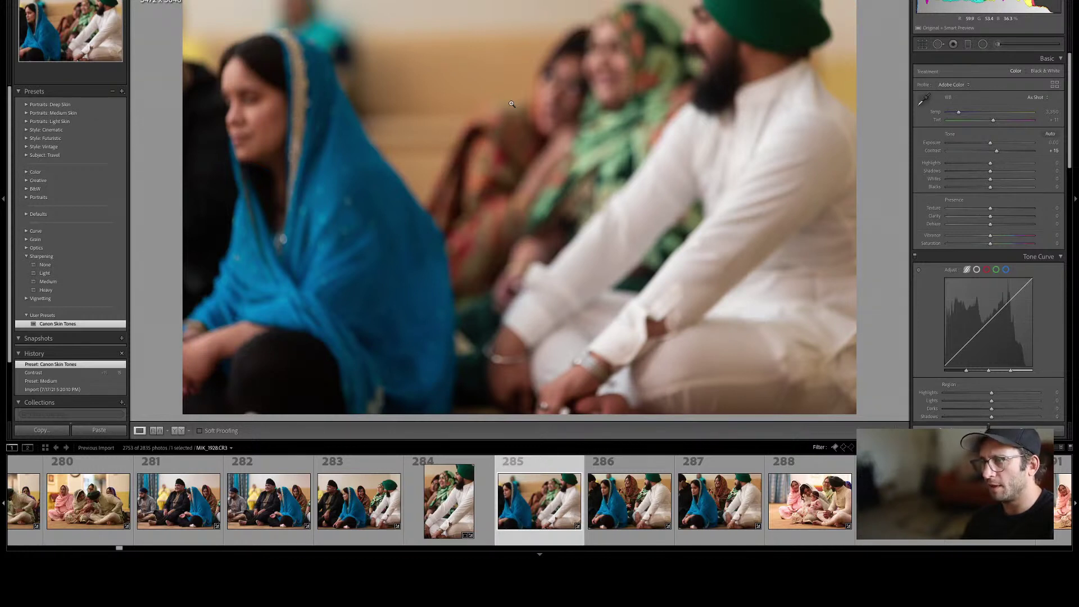
pyautogui.press('x')
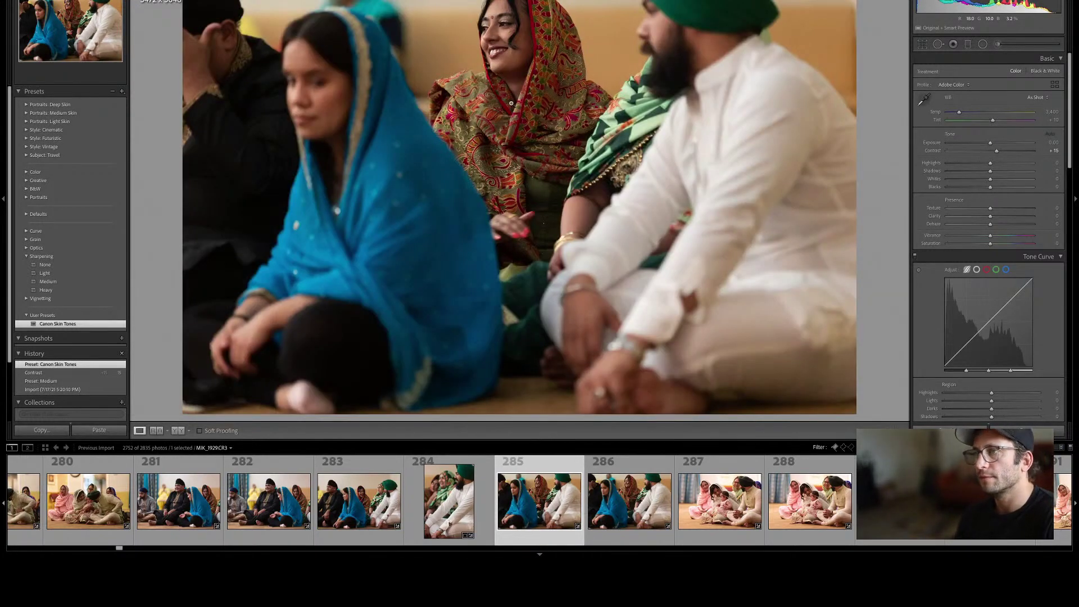
# Compare photos 285 and 286 of the woman in blue and the man in white, and give 286 the blue label.
pyautogui.press('Right')
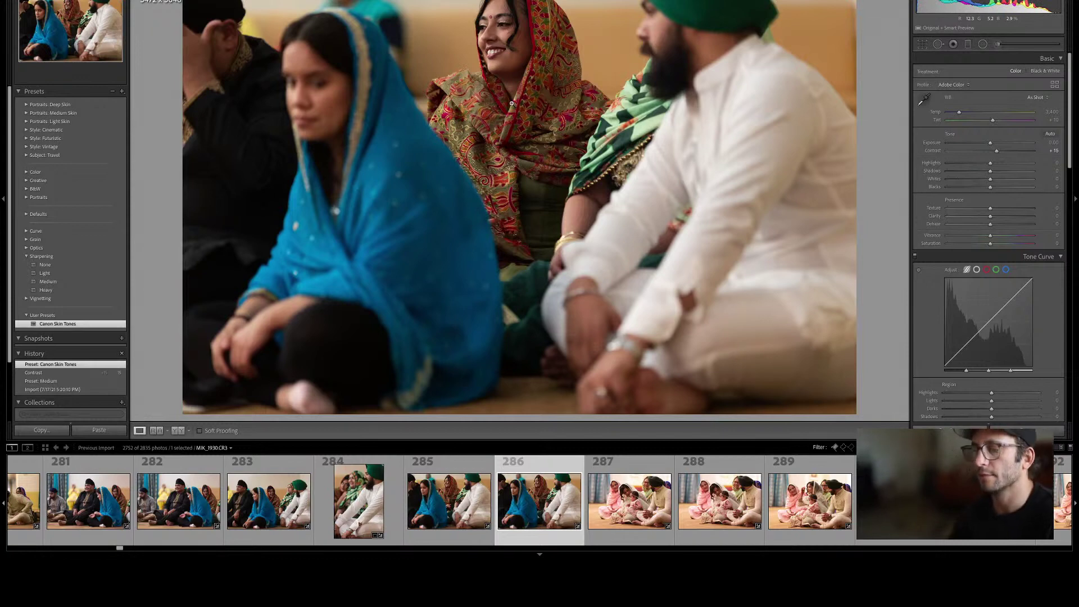
pyautogui.press('Left')
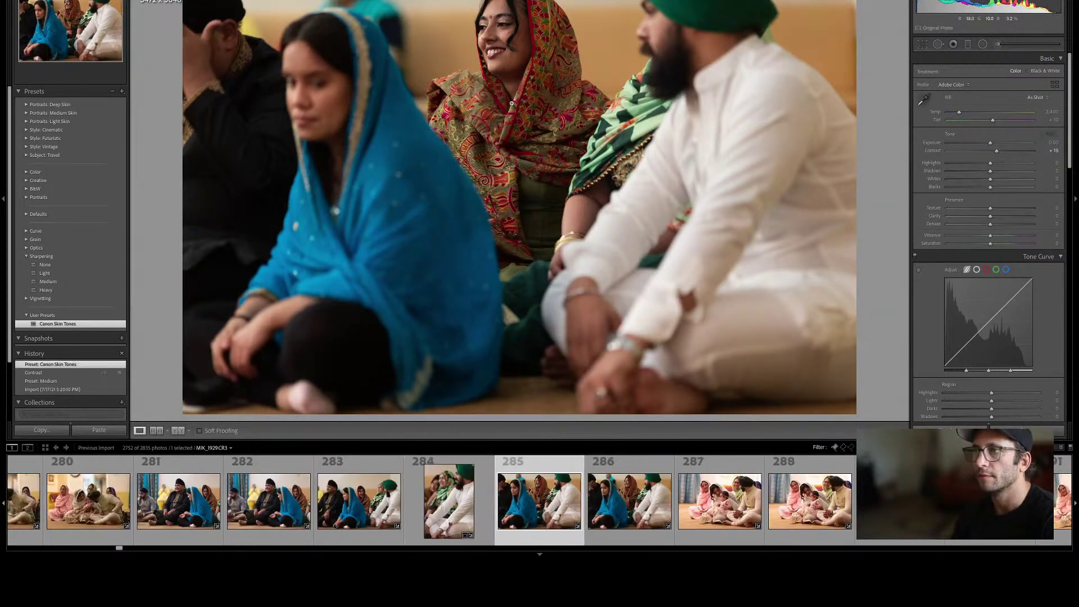
pyautogui.press('Right')
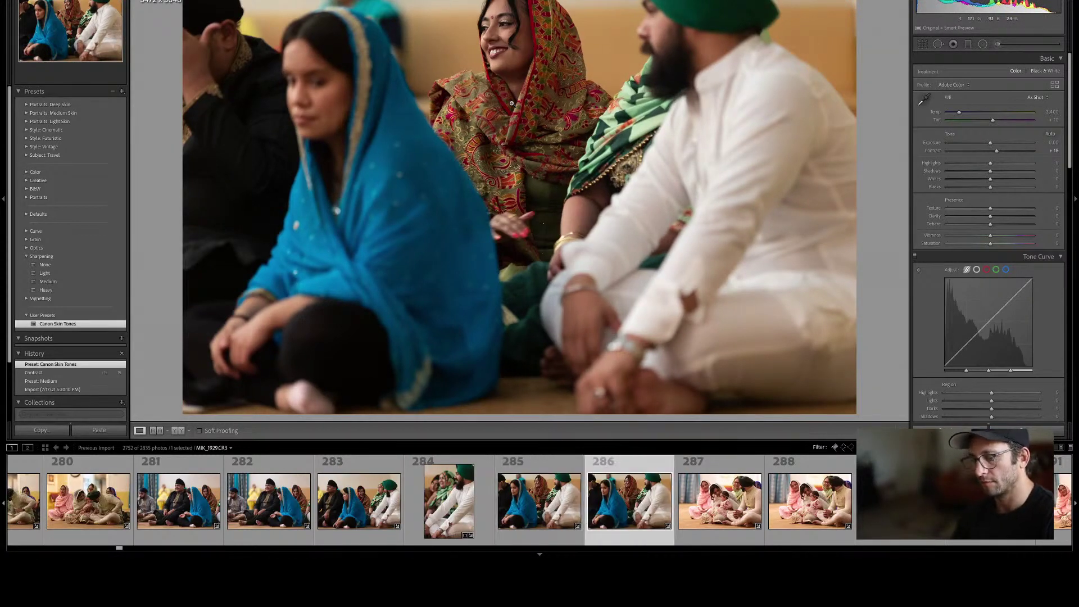
pyautogui.press('9')
pyautogui.press('Right')
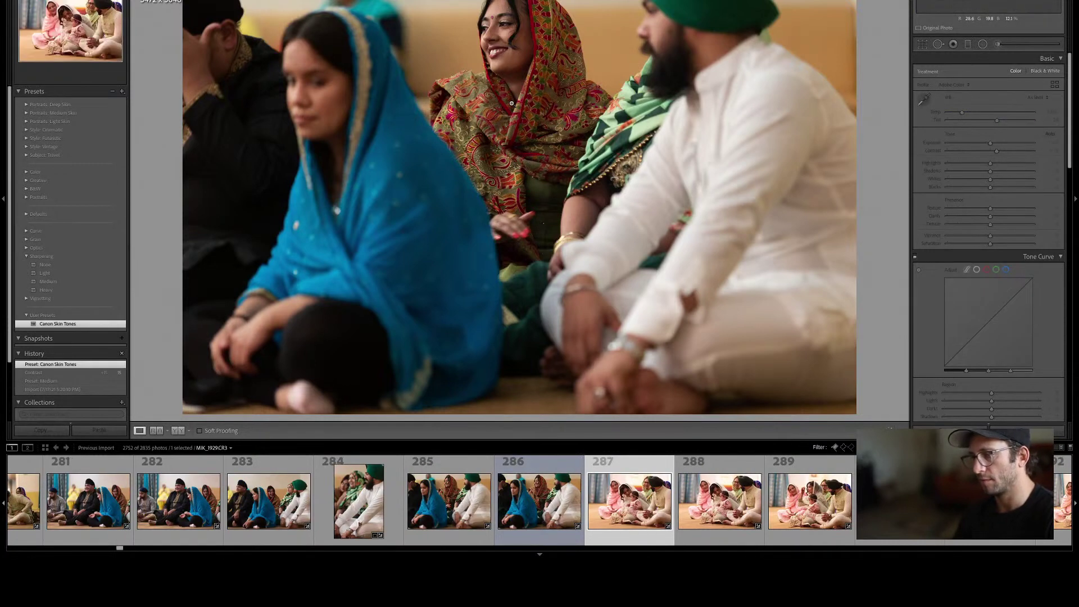
# In the thumbnail grid, compare the family-with-baby photos from 287 and reject the weak duplicates around 289.
pyautogui.press('g')
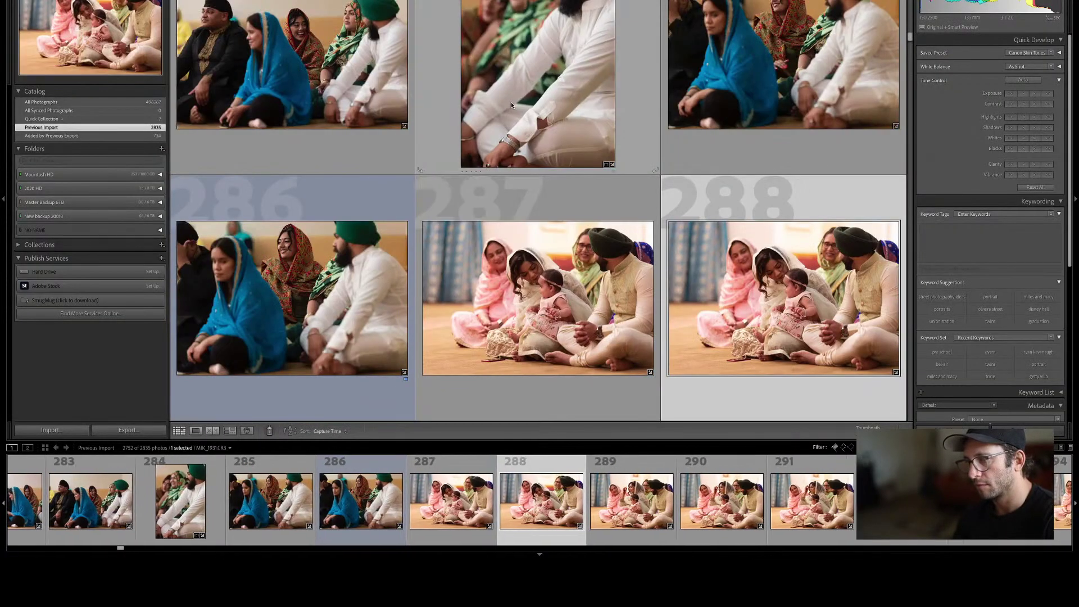
pyautogui.press('Right')
pyautogui.press('Left')
pyautogui.press('Right')
pyautogui.press('Right')
pyautogui.press('x')
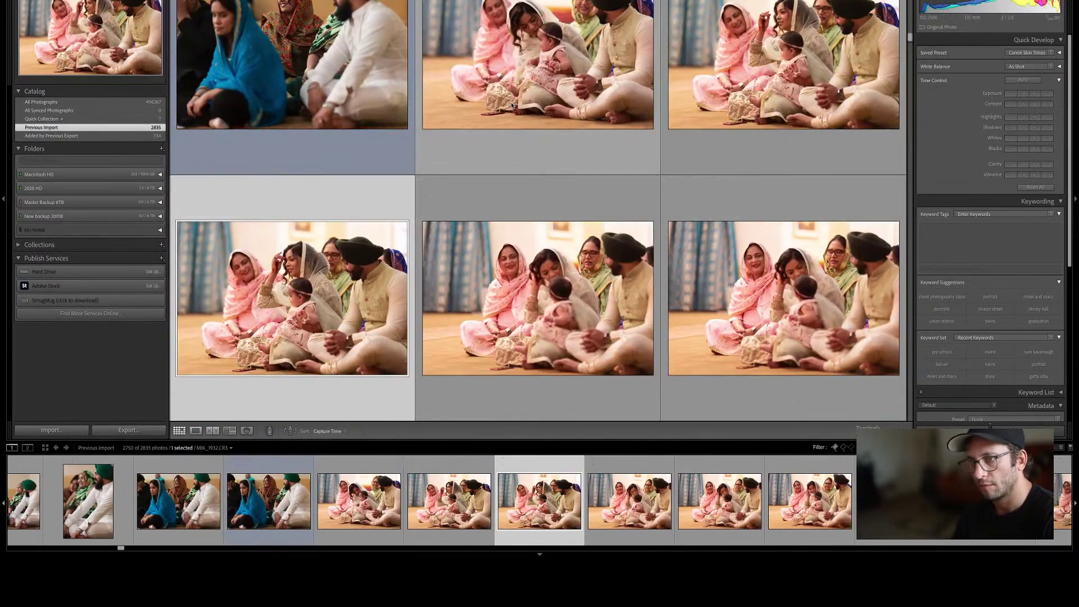
pyautogui.press('x')
pyautogui.press('x')
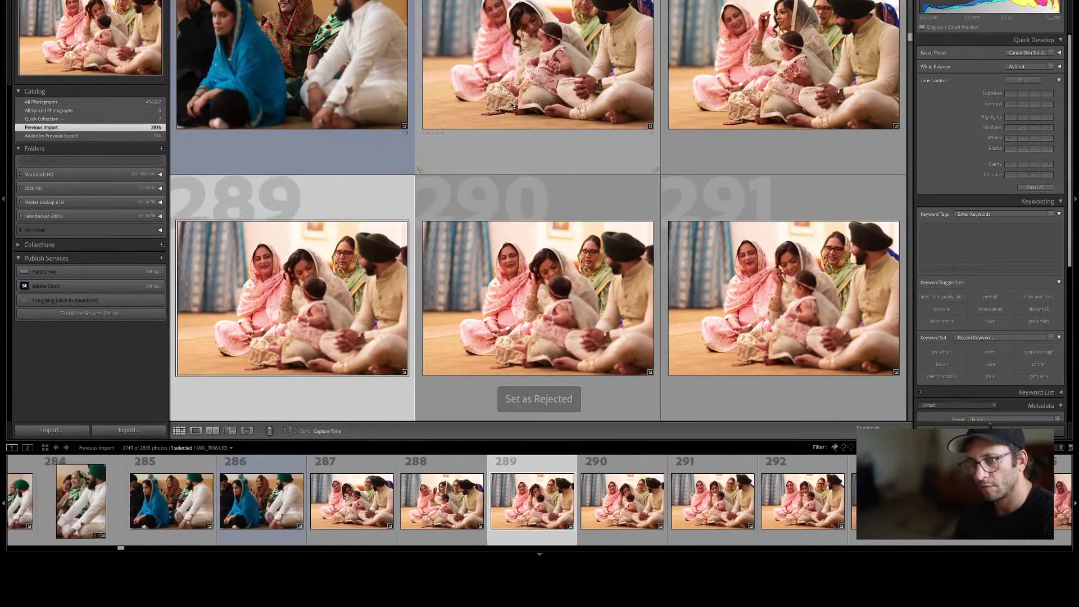
# Reject further near-identical frames of the seated family with the baby between photos 289 and 293.
pyautogui.press('Right')
pyautogui.press('Left')
pyautogui.press('x')
pyautogui.press('Right')
pyautogui.press('x')
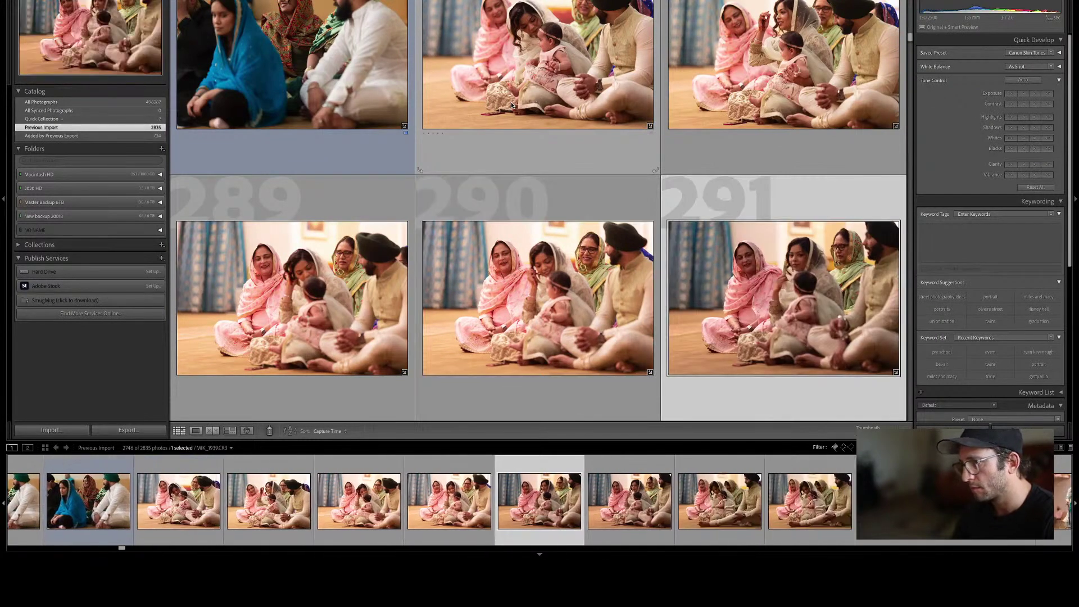
pyautogui.press('Right')
pyautogui.press('x')
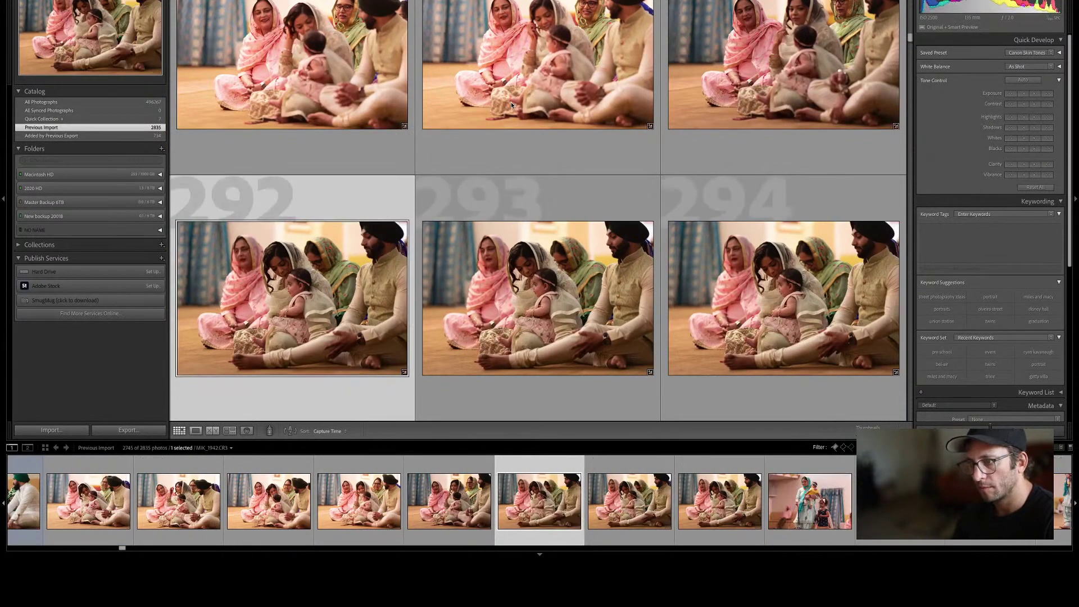
pyautogui.press('Right')
pyautogui.press('x')
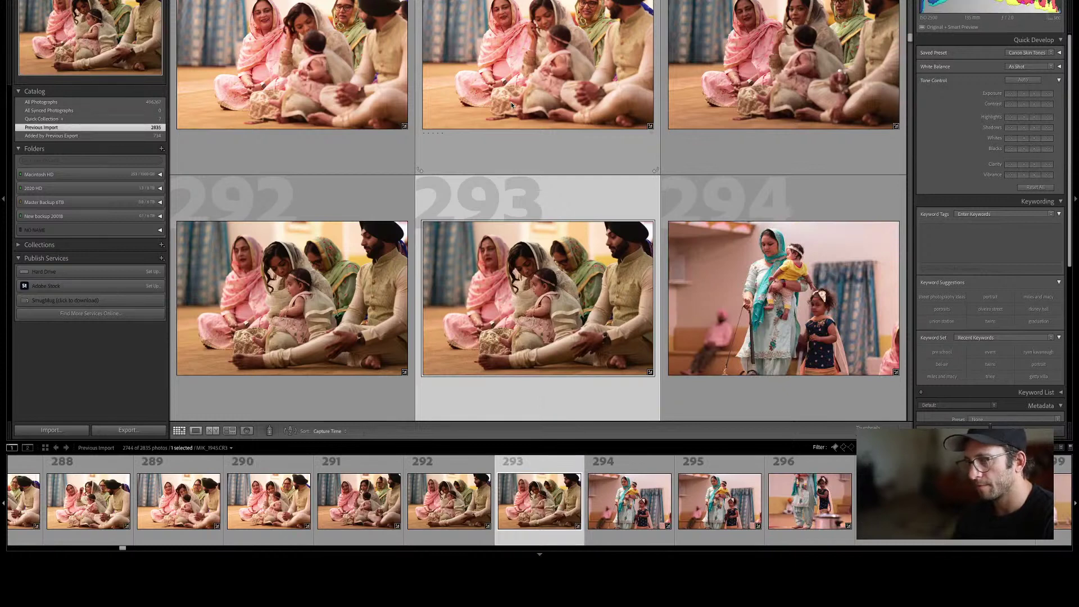
# Select family photos 291 and 292 and lift the Shadows of the darker frame with the mother and baby.
pyautogui.press('Left')
pyautogui.hotkey('shift', 'Left')
pyautogui.hotkey('shift', 'Left')
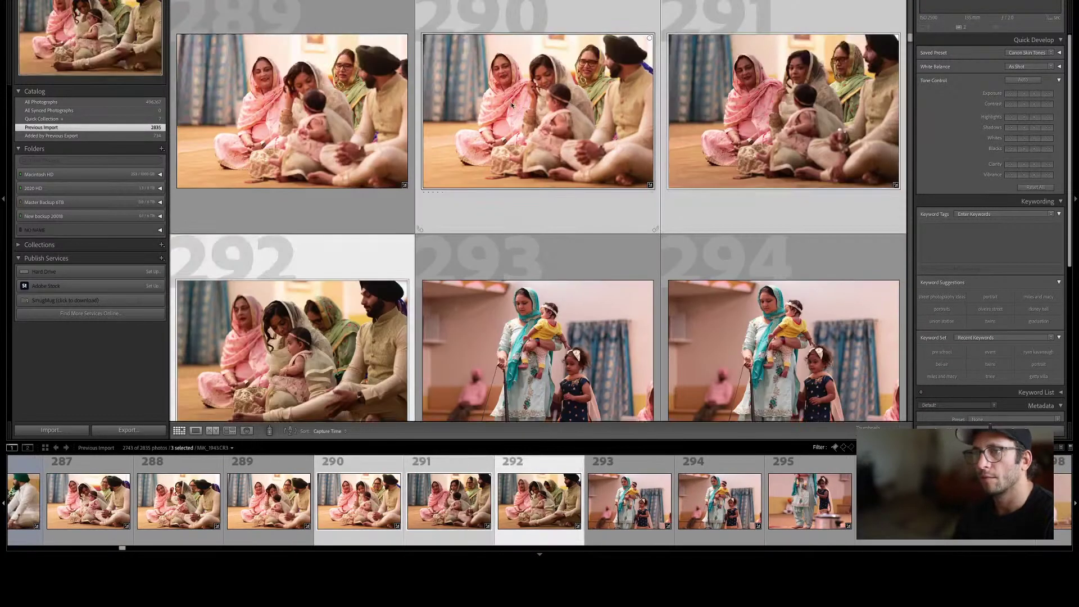
pyautogui.hotkey('shift', 'Right')
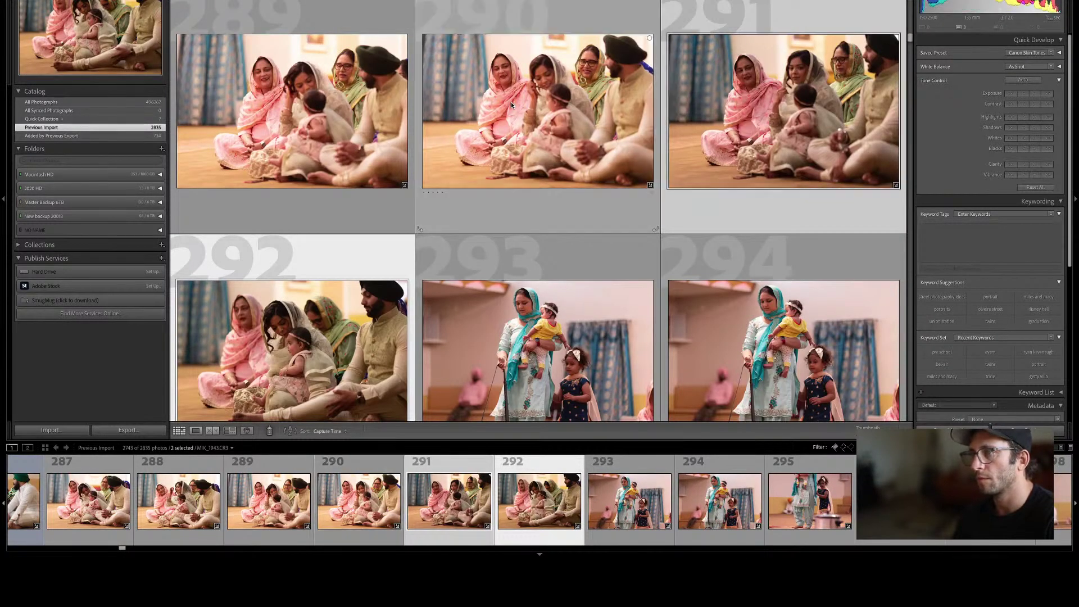
pyautogui.press('d')
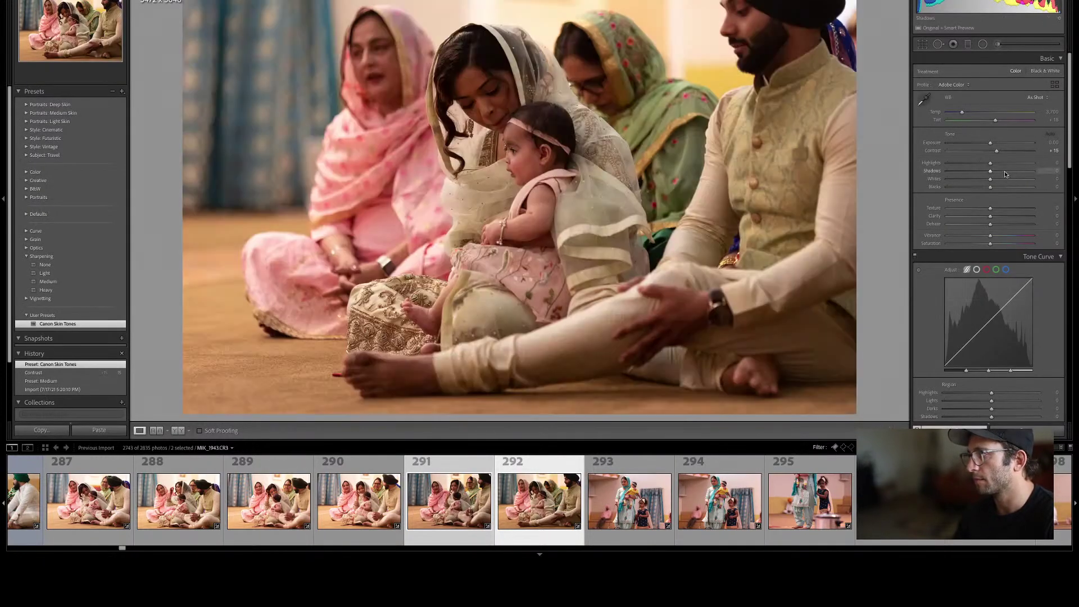
pyautogui.moveTo(1005, 172); pyautogui.dragTo(1001, 171)
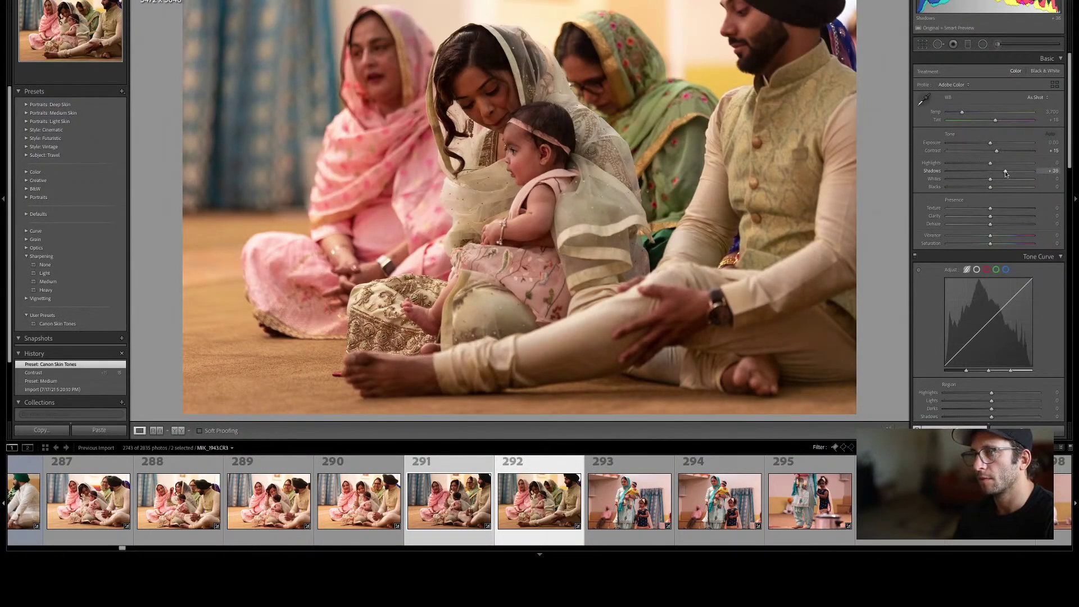
pyautogui.press('g')
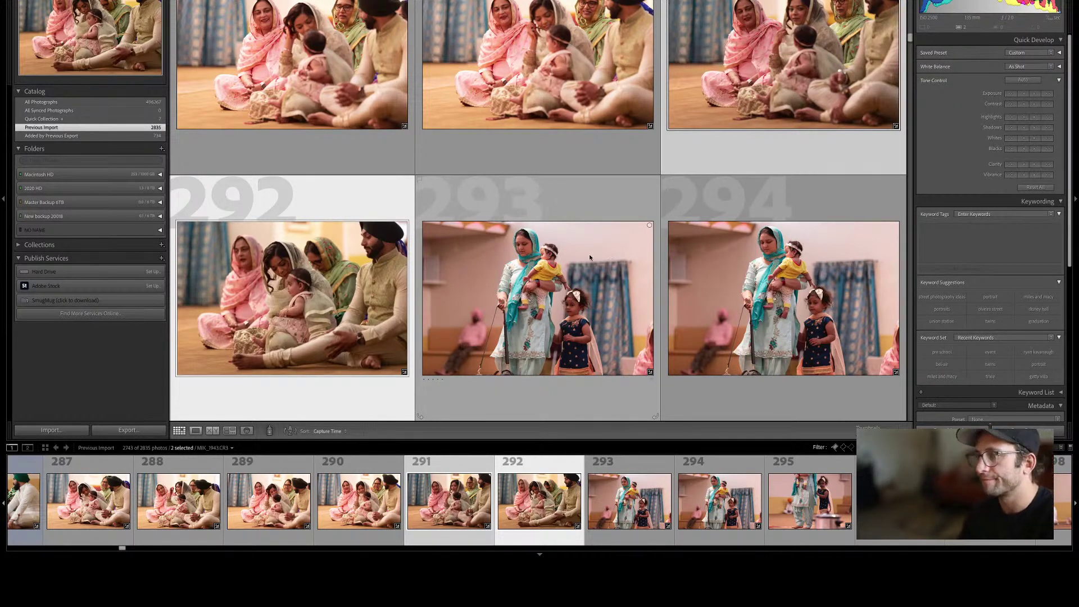
# Compare photos 293 and 294 of the woman in teal with two children at large size and label 293 blue.
pyautogui.doubleClick(541, 281)
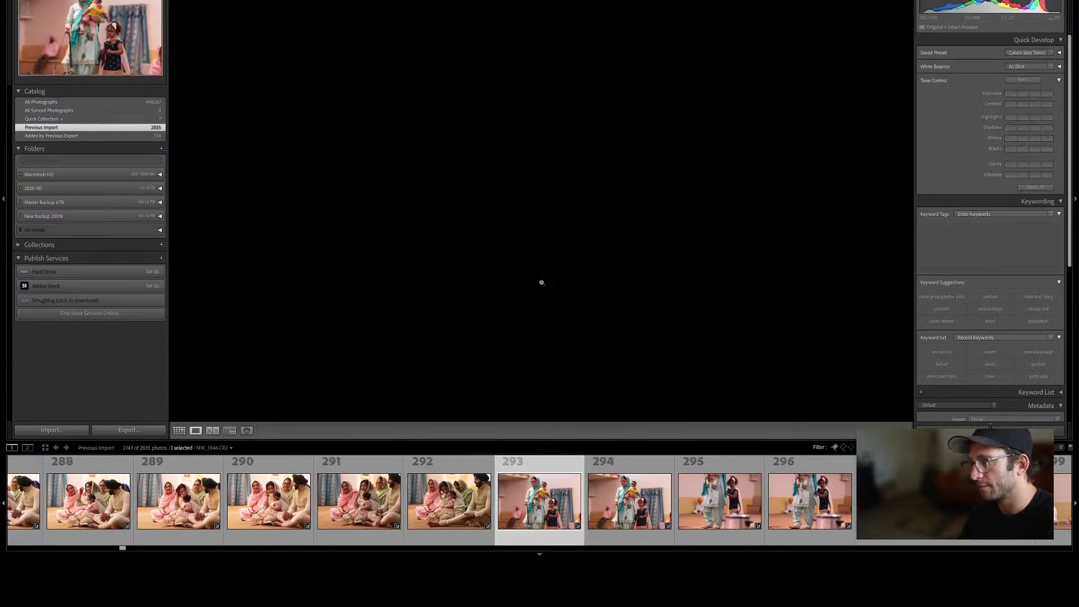
pyautogui.press('Right')
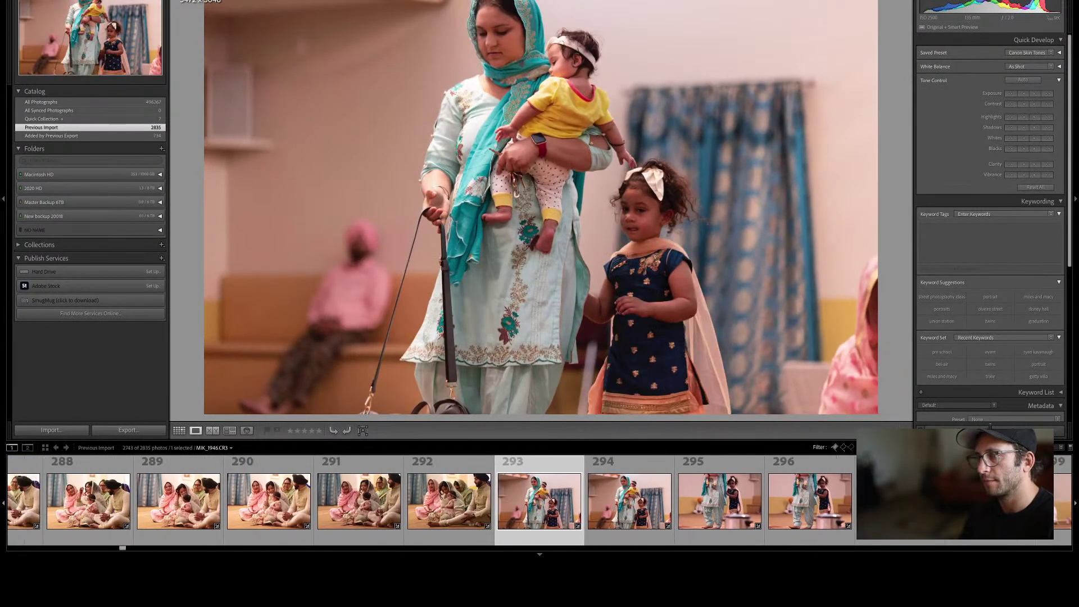
pyautogui.press('Left')
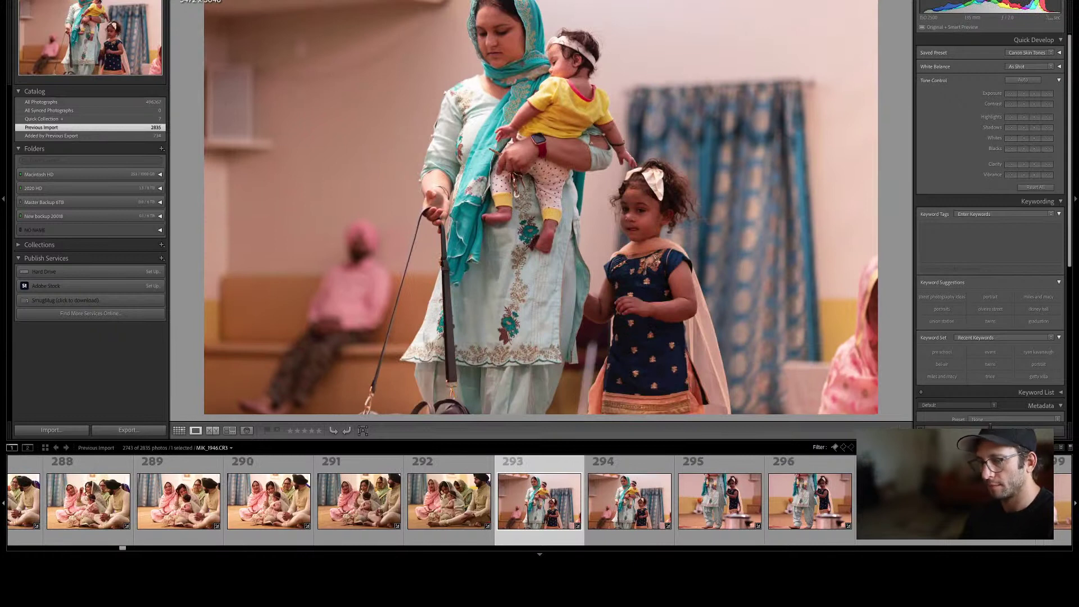
pyautogui.press('9')
pyautogui.press('Right')
# Reject the duplicate photo 296 of the woman and girl standing behind the cooking pot.
pyautogui.press('Right')
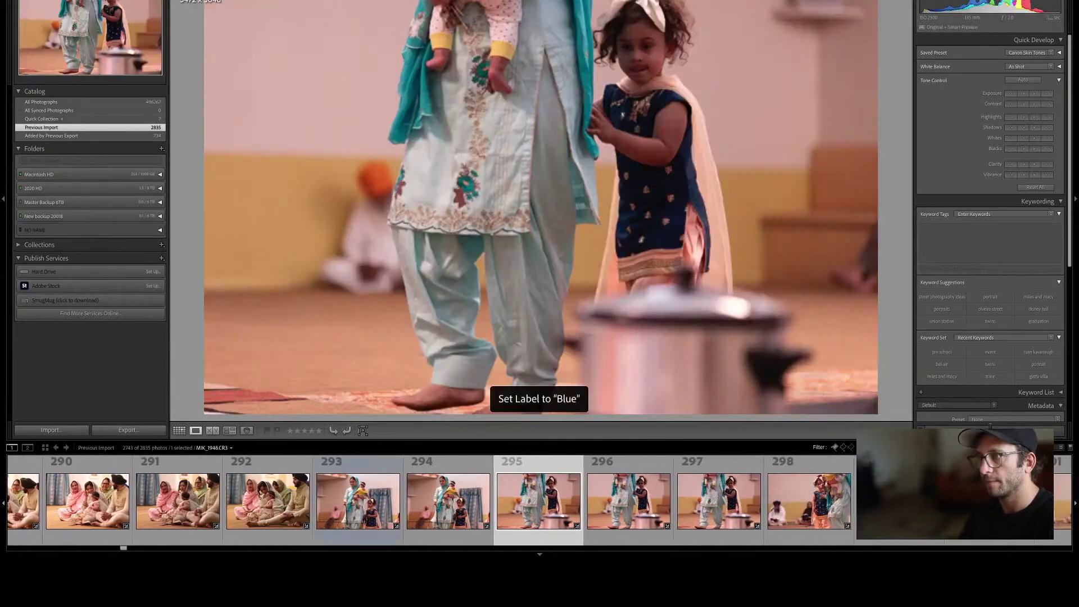
pyautogui.press('Right')
pyautogui.press('x')
pyautogui.press('Right')
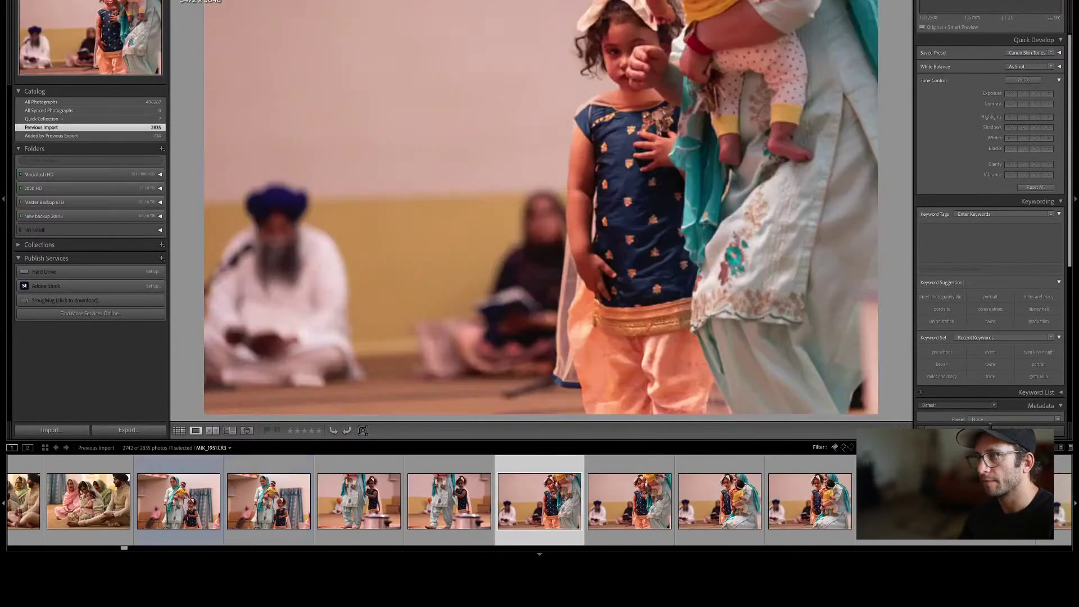
# Give the blue label to photos 297 and 298 of the girl beside the woman in teal holding the baby.
pyautogui.press('Right')
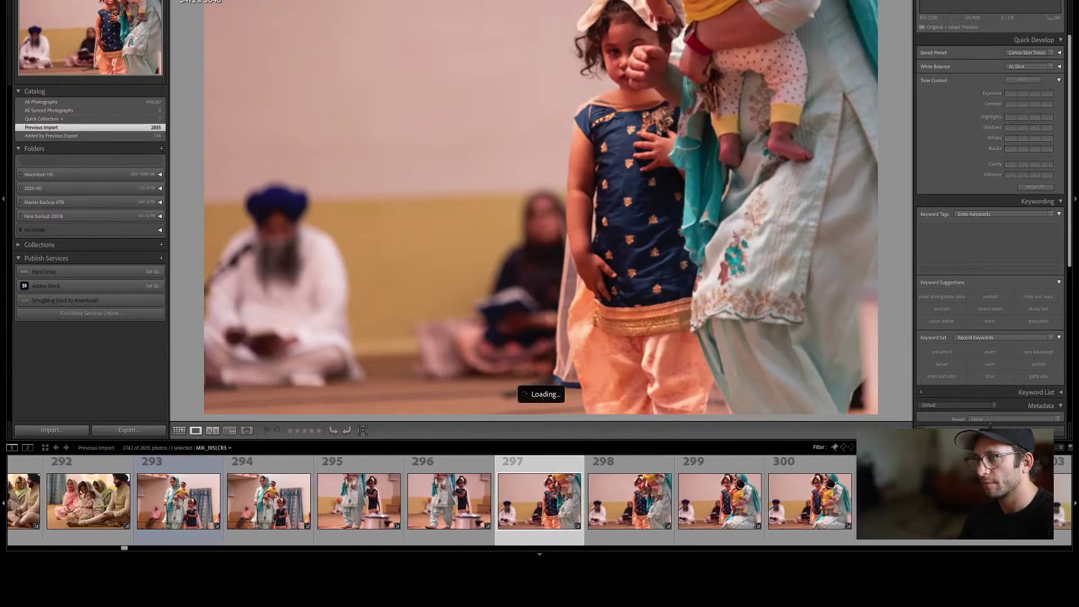
pyautogui.press('9')
pyautogui.press('Right')
pyautogui.press('Right')
pyautogui.press('Left')
pyautogui.press('9')
pyautogui.press('Right')
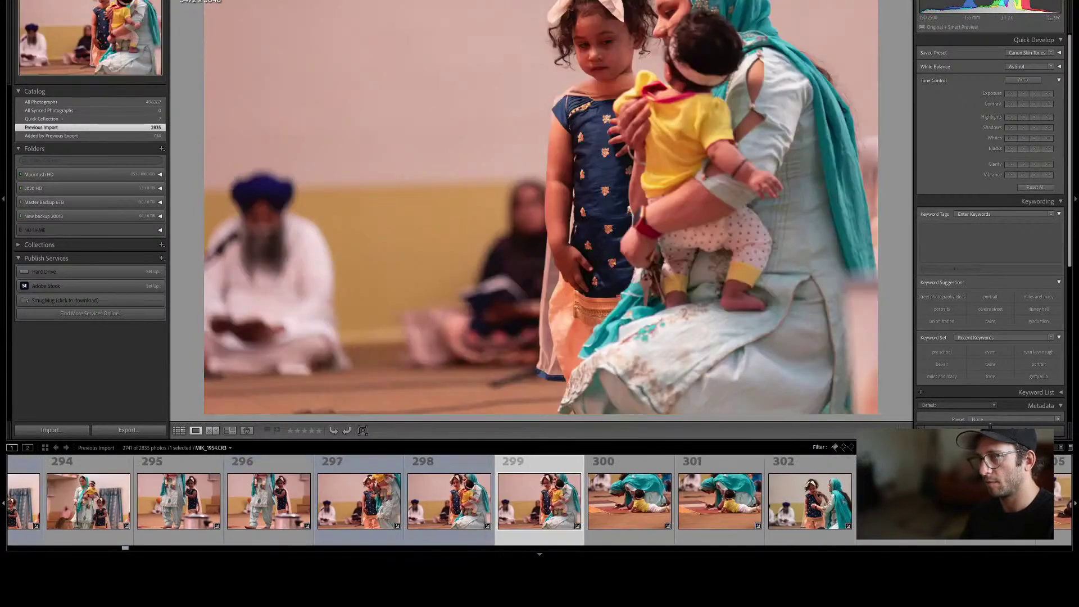
# Reject frame 299 of the kneeling woman holding the baby and the duplicate photo 300 of her bowing on the rug.
pyautogui.press('x')
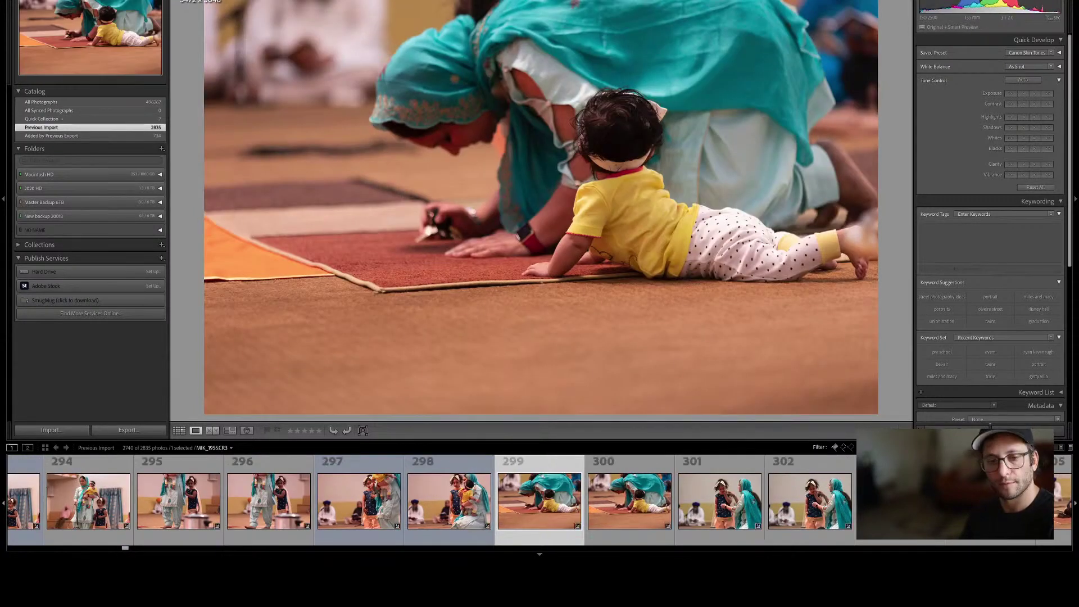
pyautogui.press('Right')
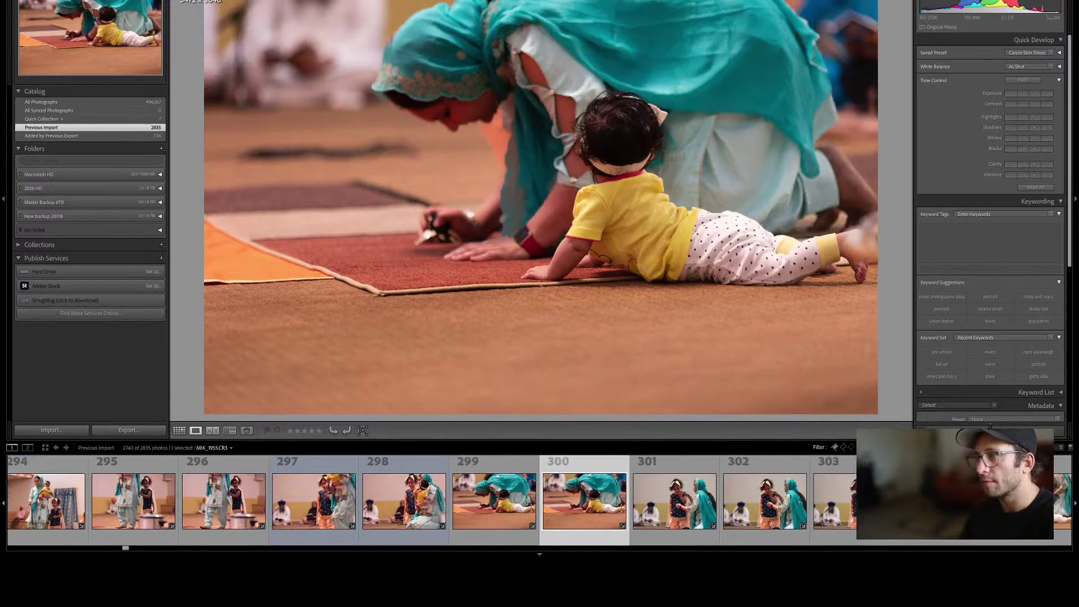
pyautogui.press('x')
# Reject a surplus frame of the standing girl and woman, and the blurry duplicates of the girl bowing on the rug.
pyautogui.press('Right')
pyautogui.press('x')
pyautogui.press('Right')
pyautogui.press('Right')
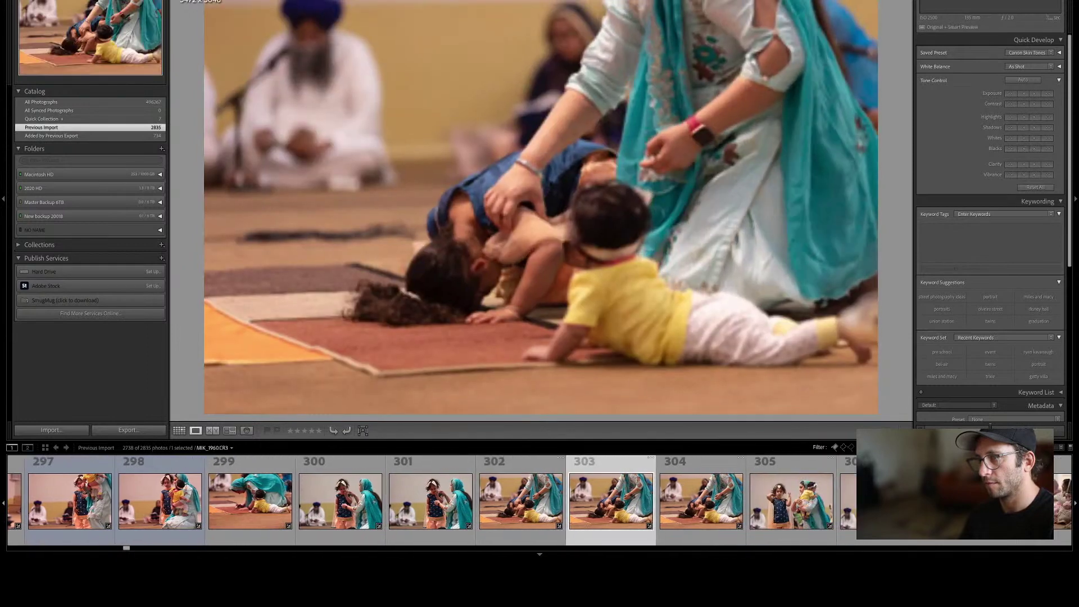
pyautogui.press('x')
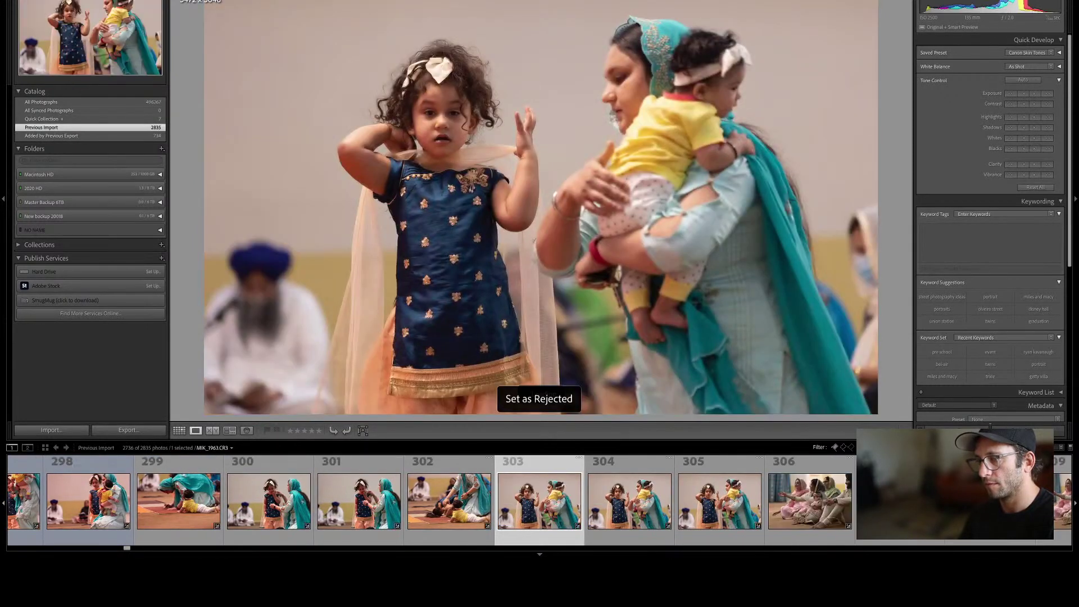
# Compare photos 303 to 305 of the girl with raised arms and give 304 the blue label.
pyautogui.press('6')
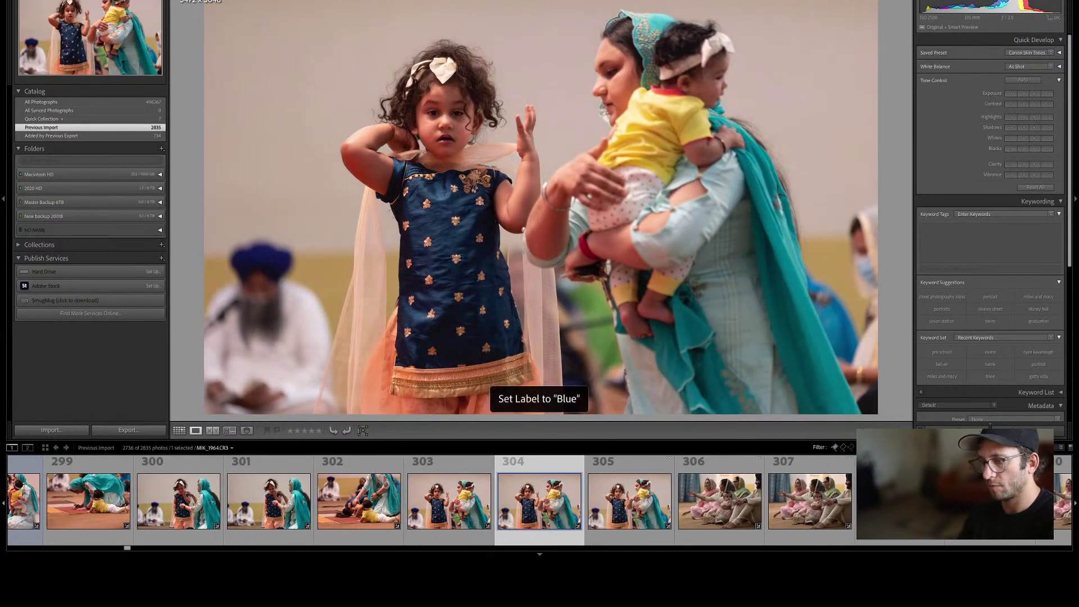
pyautogui.press('Right')
pyautogui.press('Right')
pyautogui.press('Left')
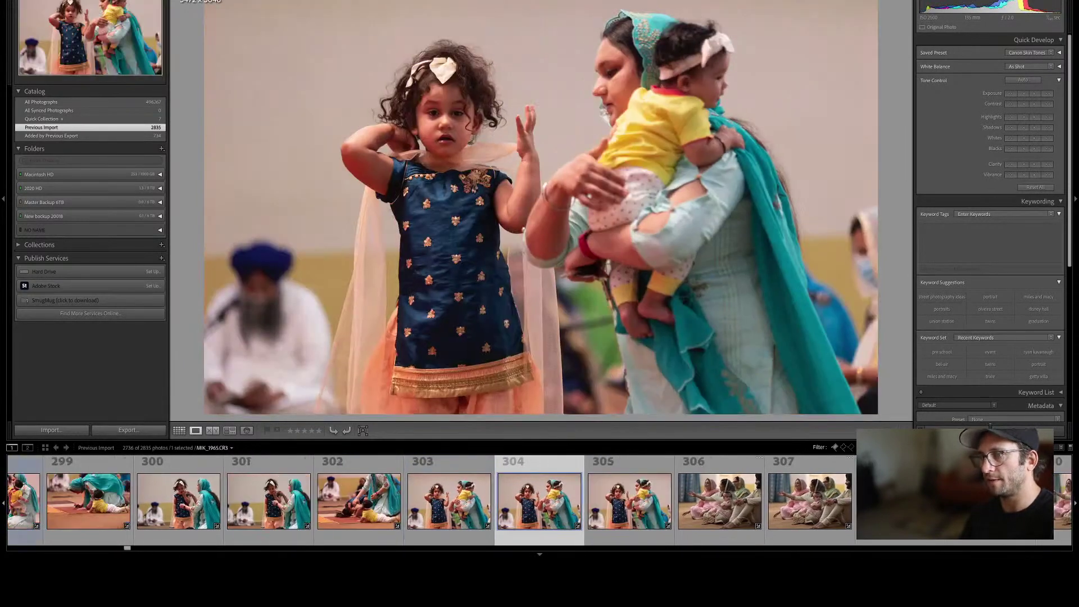
pyautogui.press('Right')
# Review the seated family photos from 306 and reject the duplicate of the mother reaching out her arm.
pyautogui.press('Right')
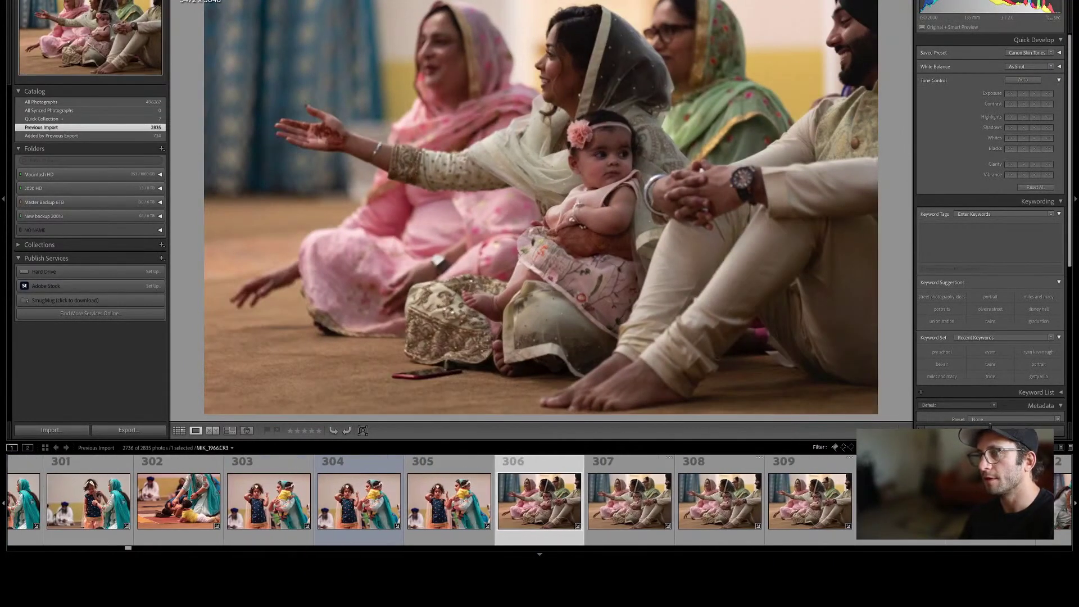
pyautogui.press('x')
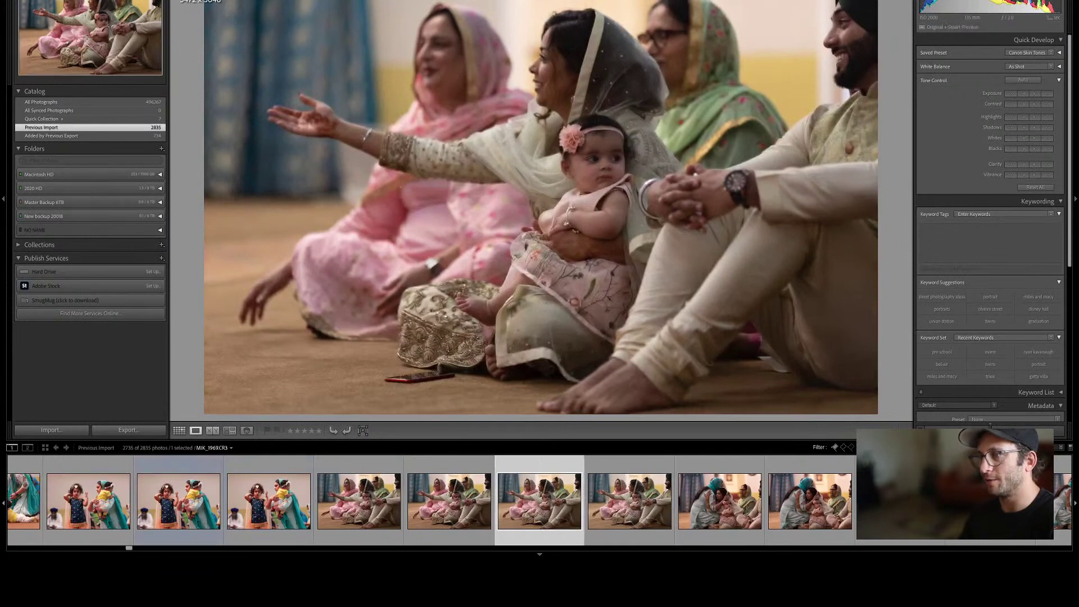
pyautogui.press('Right')
pyautogui.press('Right')
pyautogui.press('x')
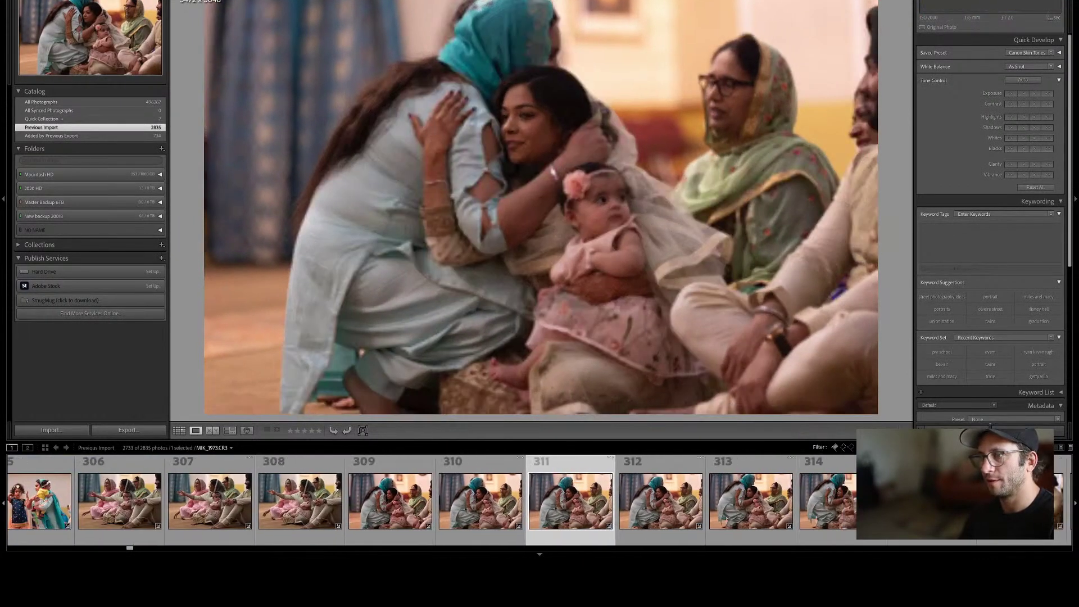
# Reject the duplicate frames of the woman in teal hugging the mother with the baby, around photos 311 and 312.
pyautogui.press('Right')
pyautogui.press('x')
pyautogui.press('x')
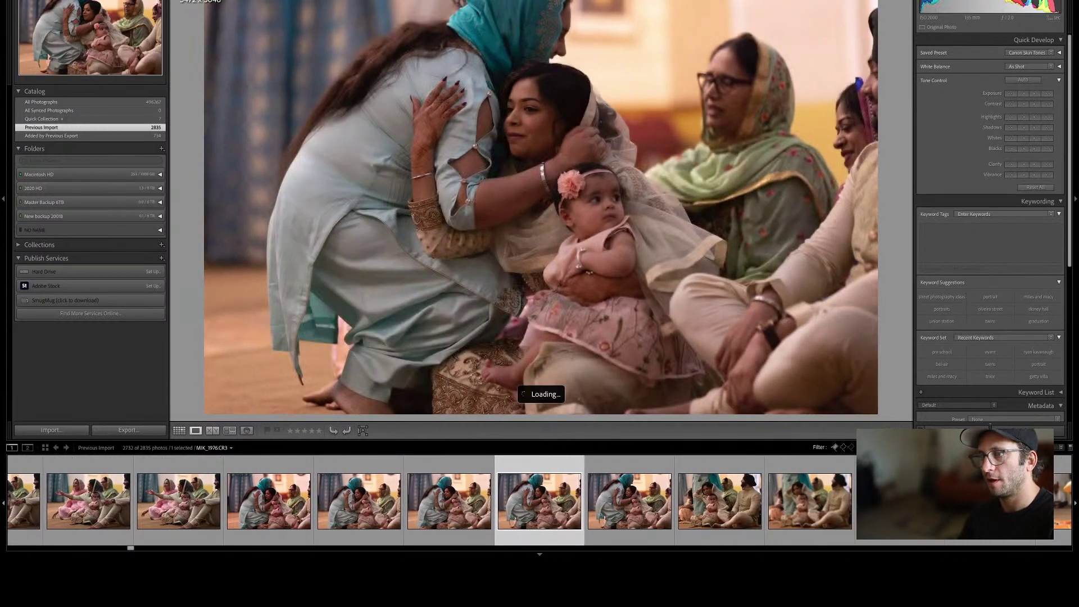
pyautogui.press('Right')
pyautogui.press('Right')
pyautogui.press('Left')
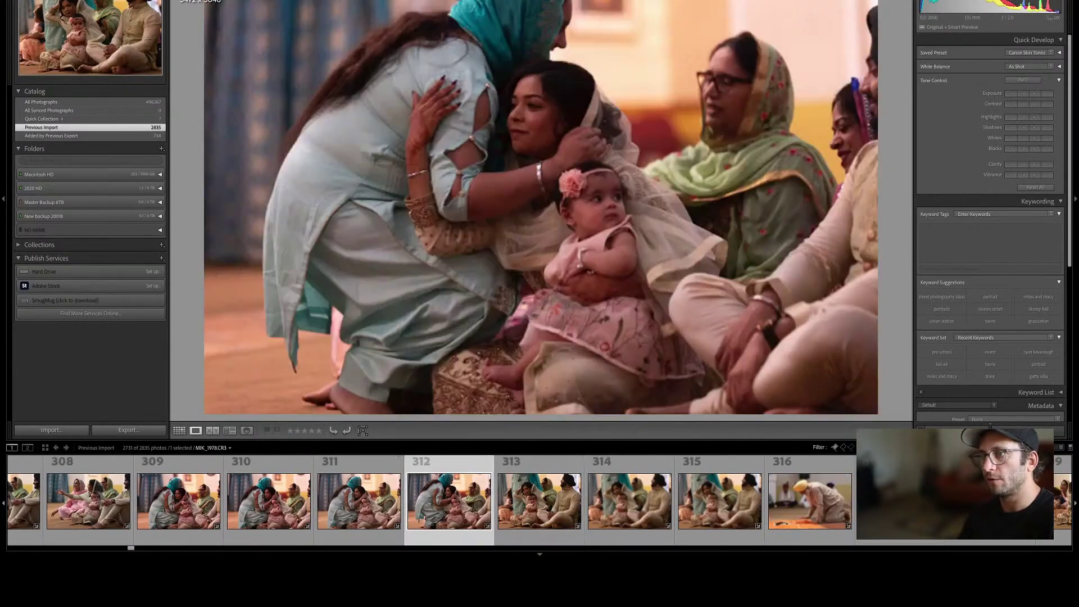
pyautogui.press('x')
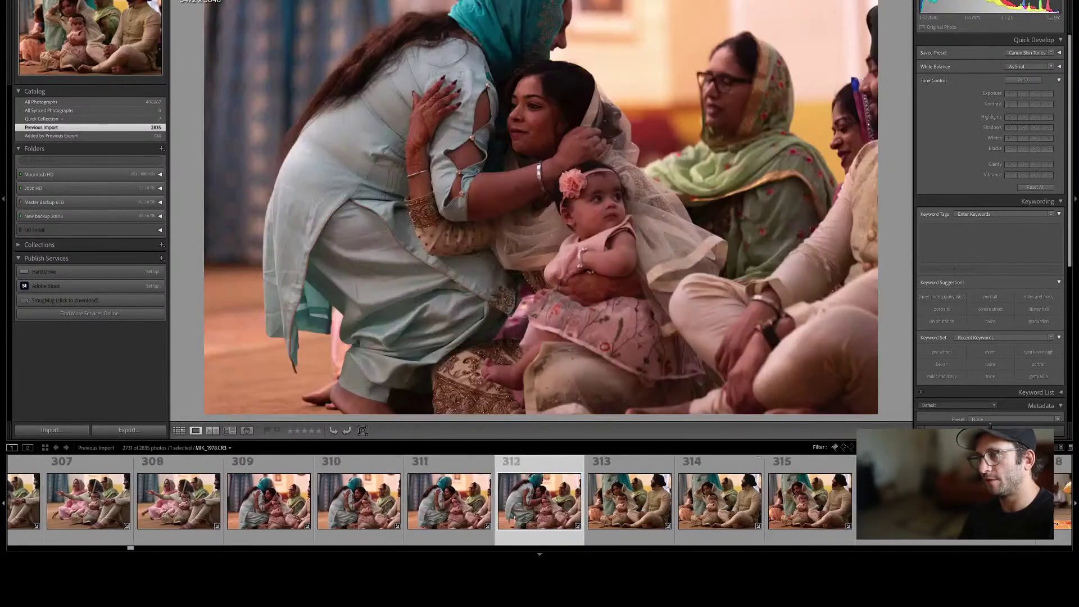
pyautogui.press('x')
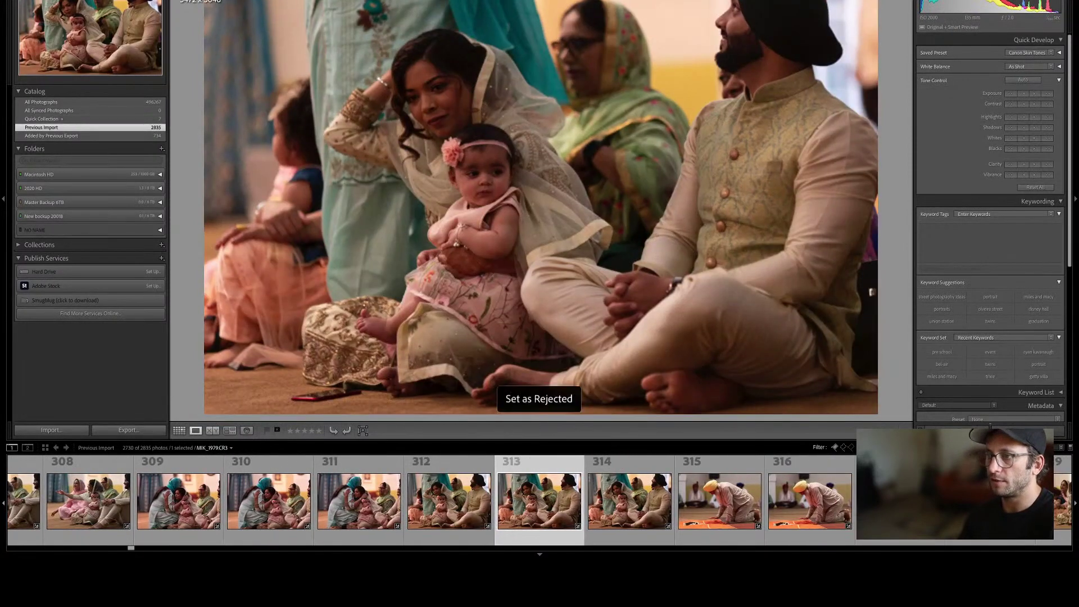
# Raise the exposure to +0.35 and the shadows to +42 on photos 312 and 313 of the seated mother, baby and man.
pyautogui.press('Right')
pyautogui.press('Left')
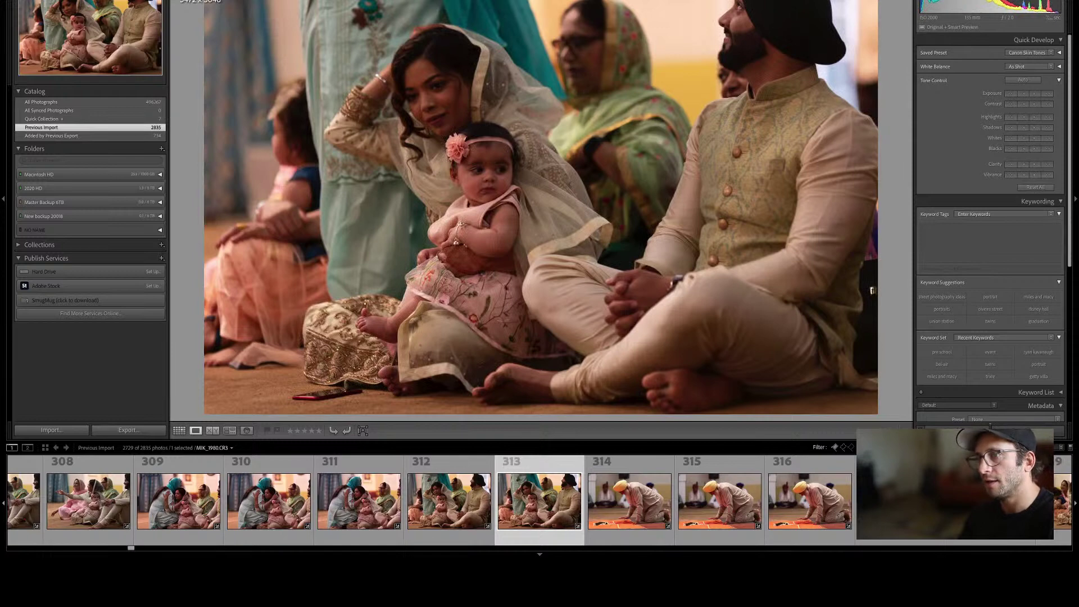
pyautogui.press('g')
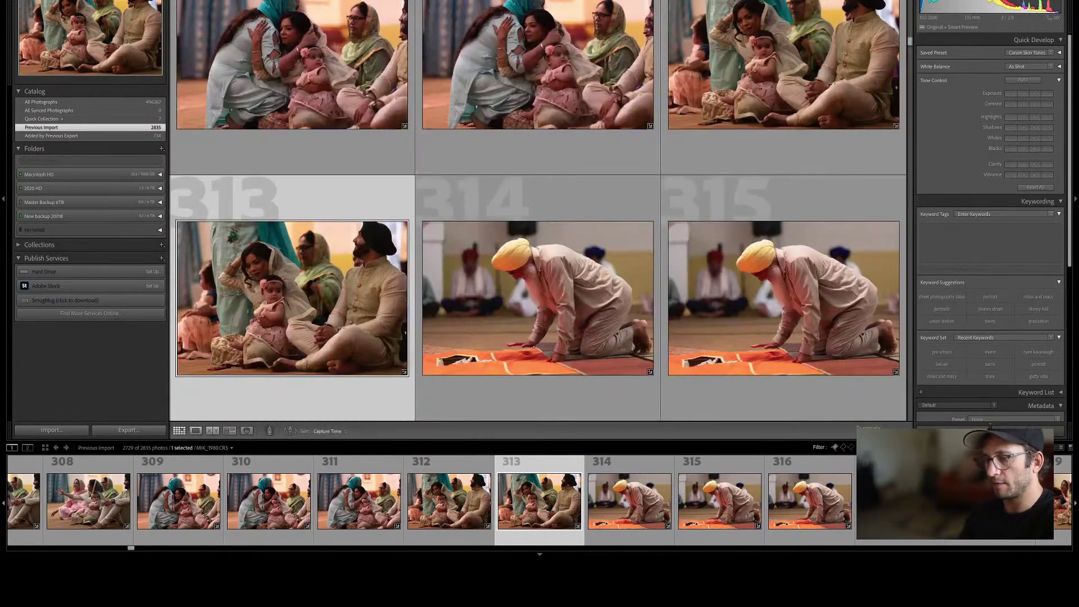
pyautogui.hotkey('shift', 'Left')
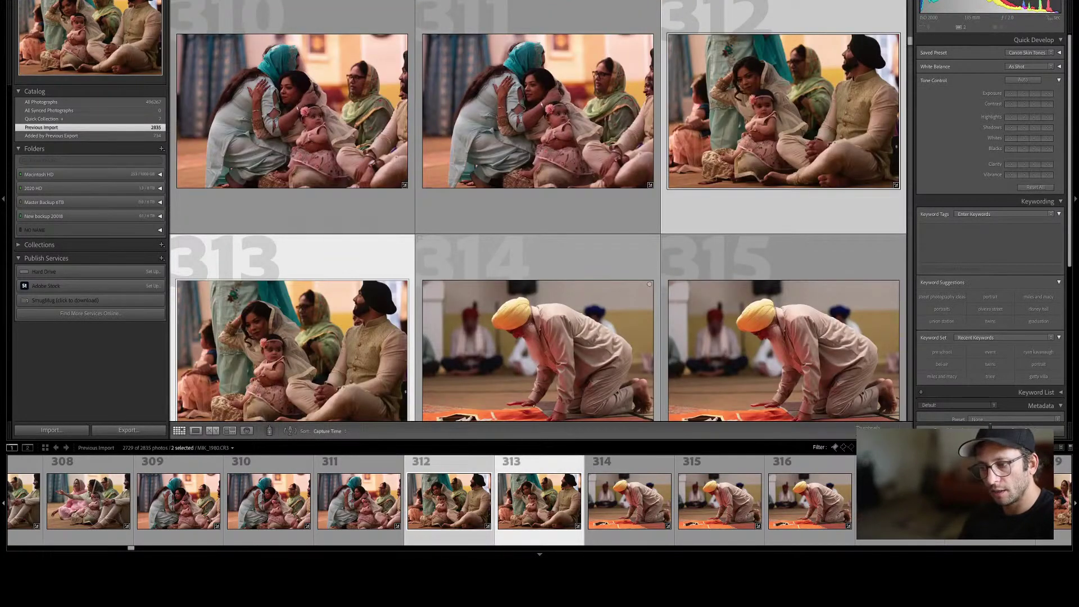
pyautogui.press('d')
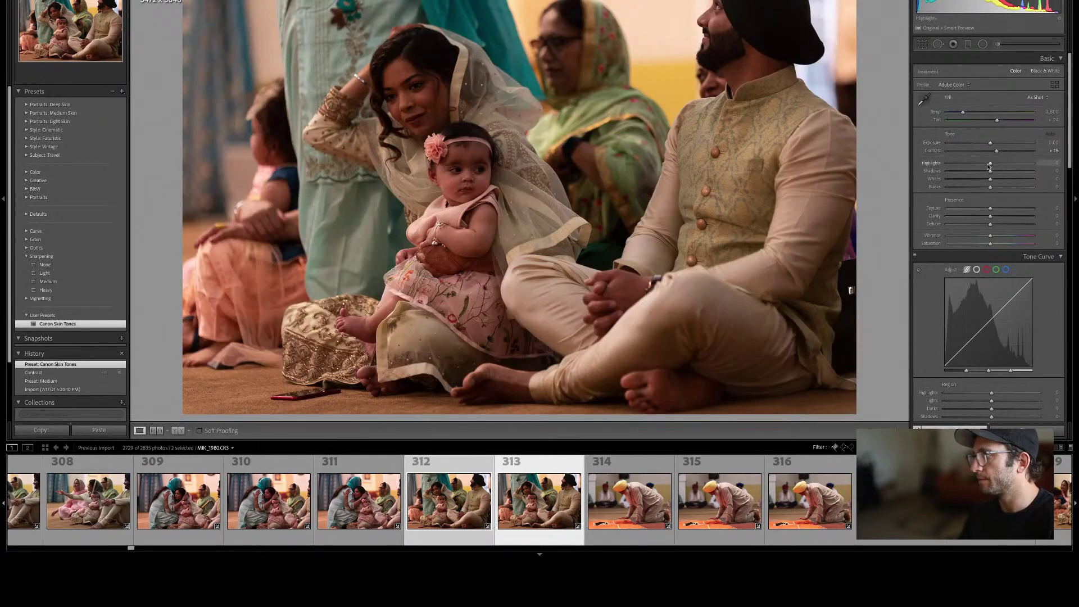
pyautogui.moveTo(990, 166); pyautogui.dragTo(993, 143)
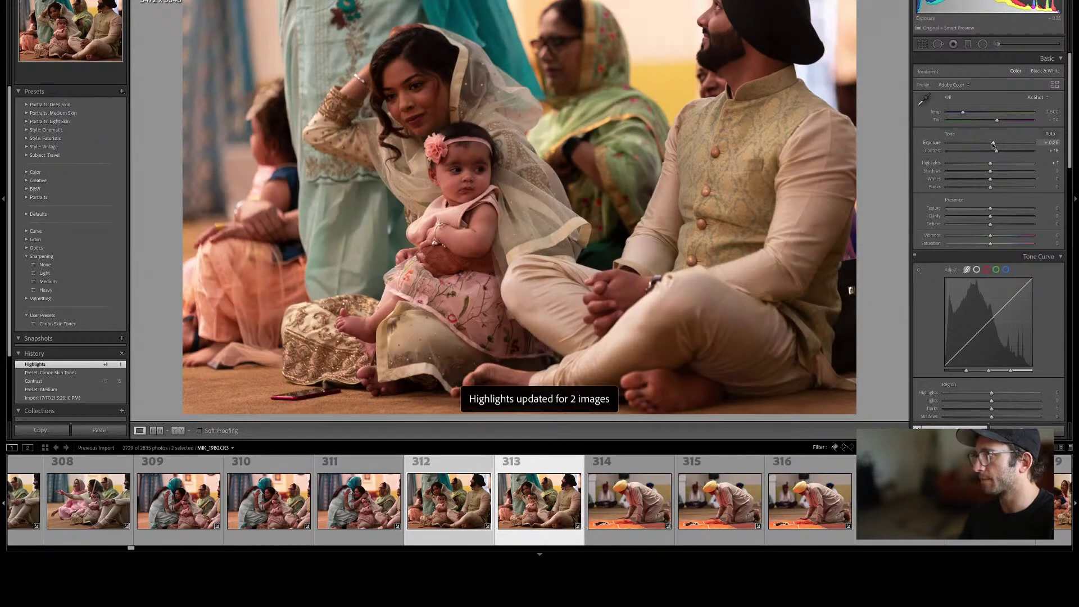
pyautogui.click(1000, 172)
pyautogui.moveTo(999, 170); pyautogui.dragTo(1007, 171)
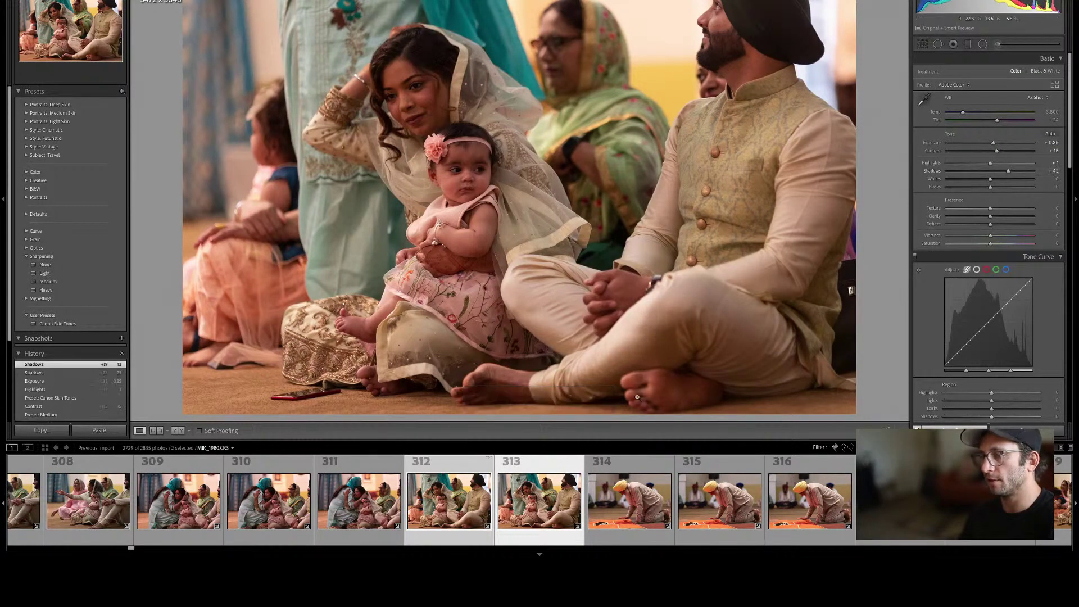
# Reject the duplicate frames of the kneeling man in the yellow turban, keeping photo 314.
pyautogui.click(616, 511)
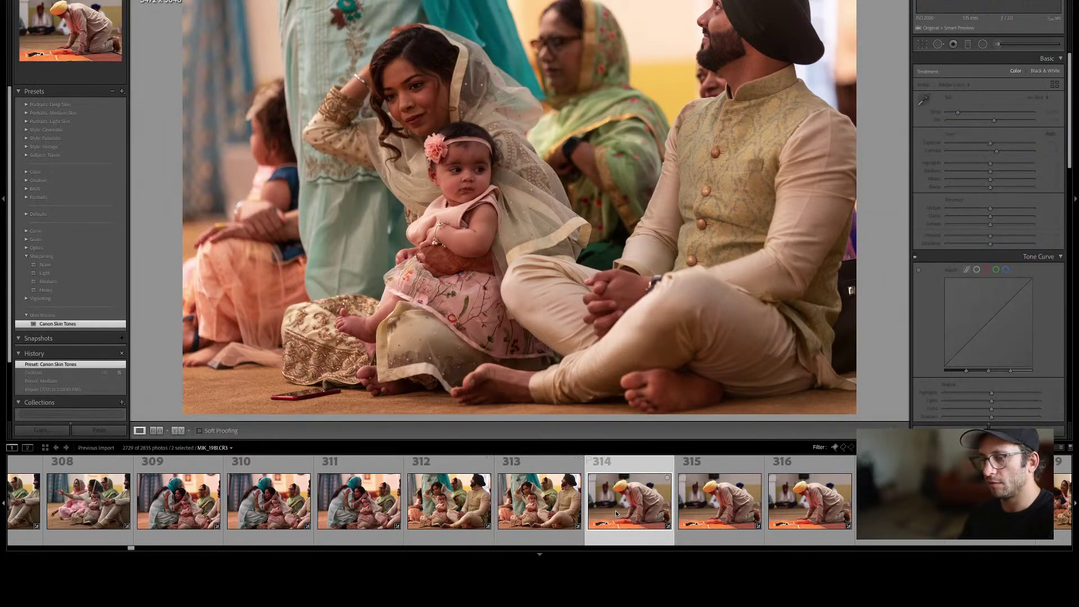
pyautogui.press('Right')
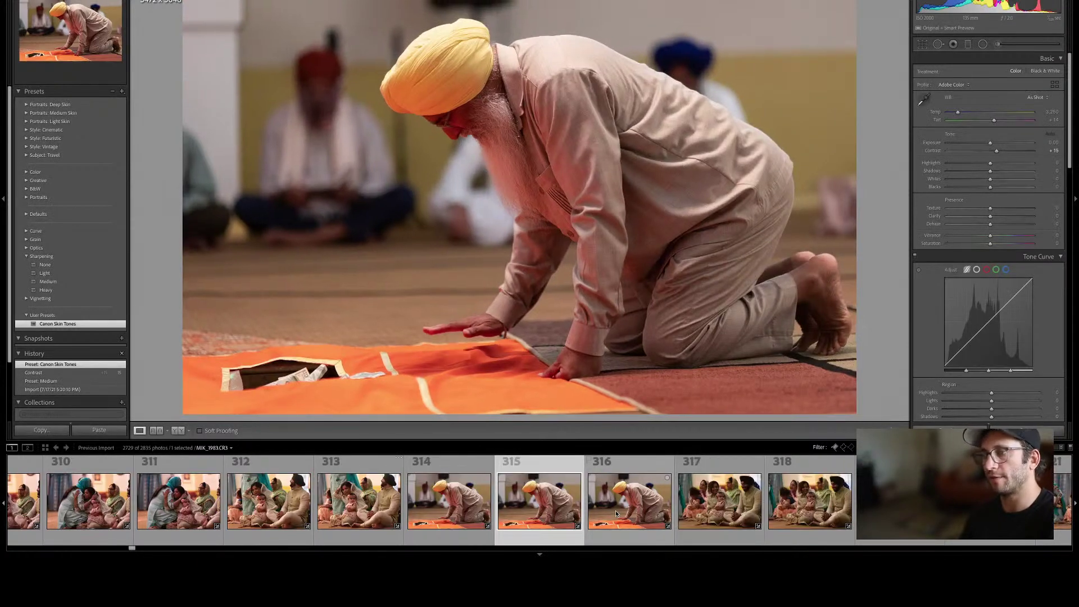
pyautogui.press('g')
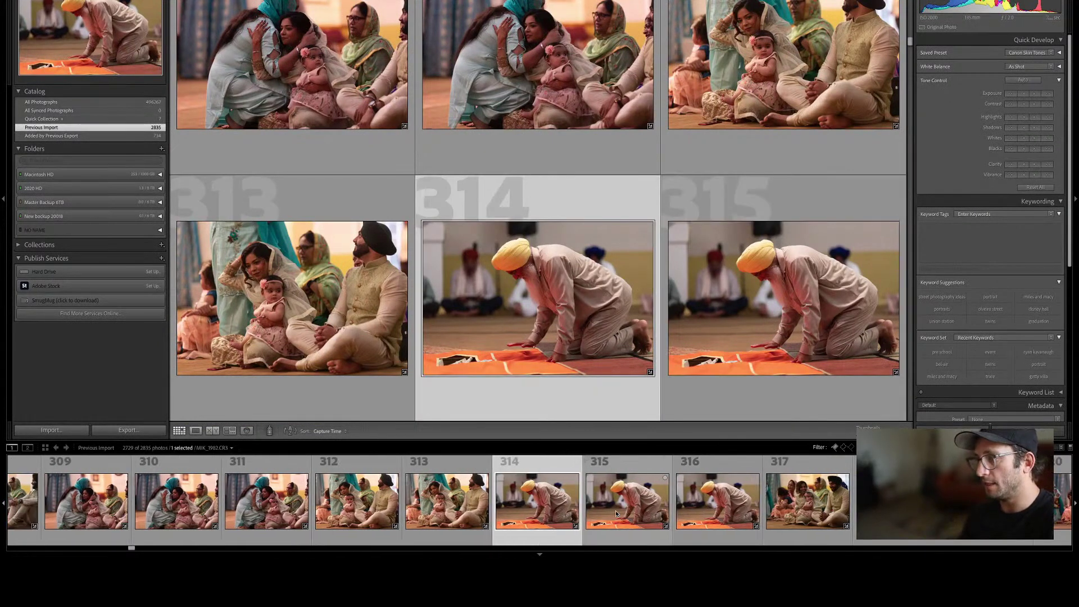
pyautogui.press('x')
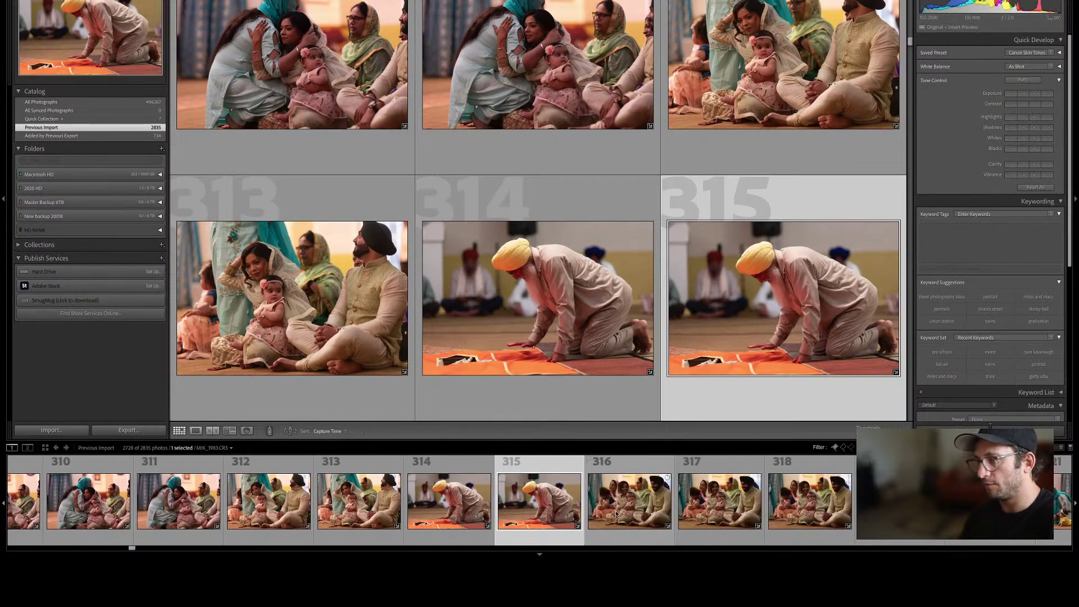
pyautogui.press('x')
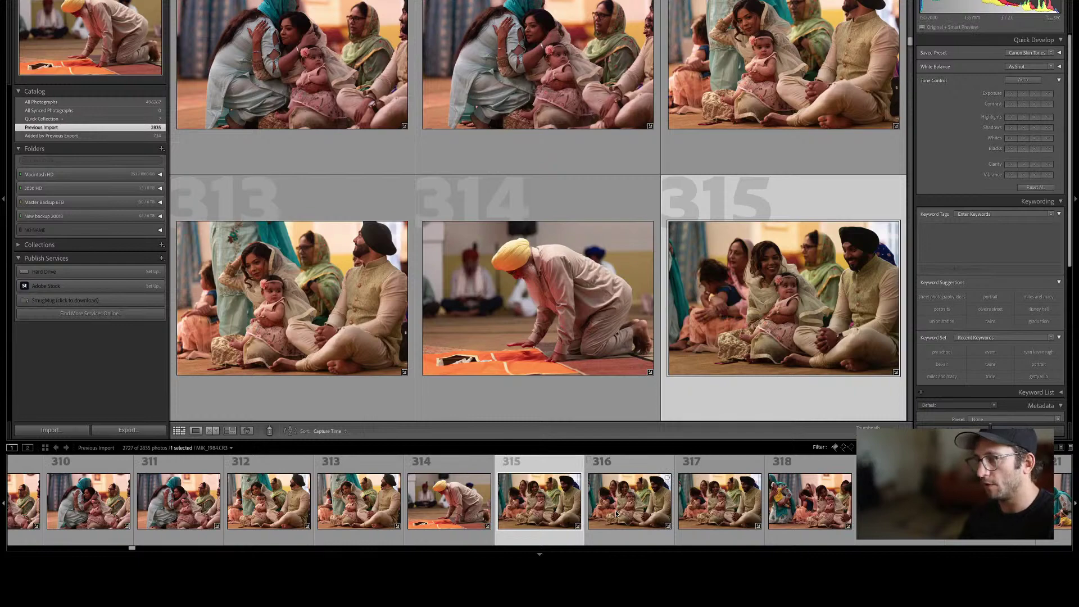
# Reject the surplus frames of the smiling seated couple with the baby, keeping one as photo 315.
pyautogui.press('Right')
pyautogui.press('x')
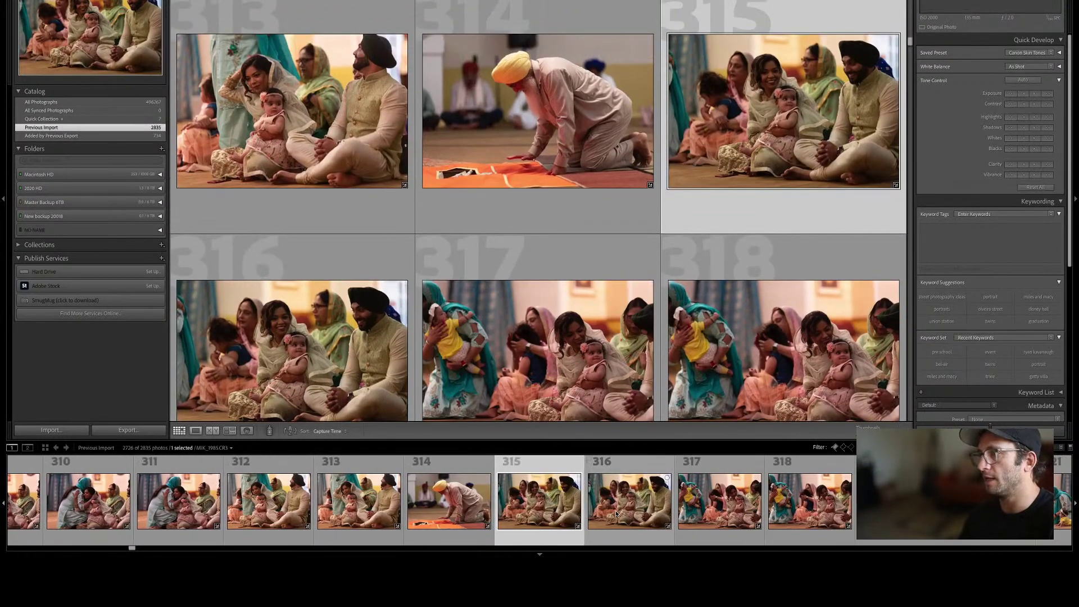
pyautogui.press('e')
pyautogui.press('Left')
pyautogui.press('x')
# Reject a duplicate of the woman lifting the baby in yellow and one of the baby crawling beside her.
pyautogui.press('Right')
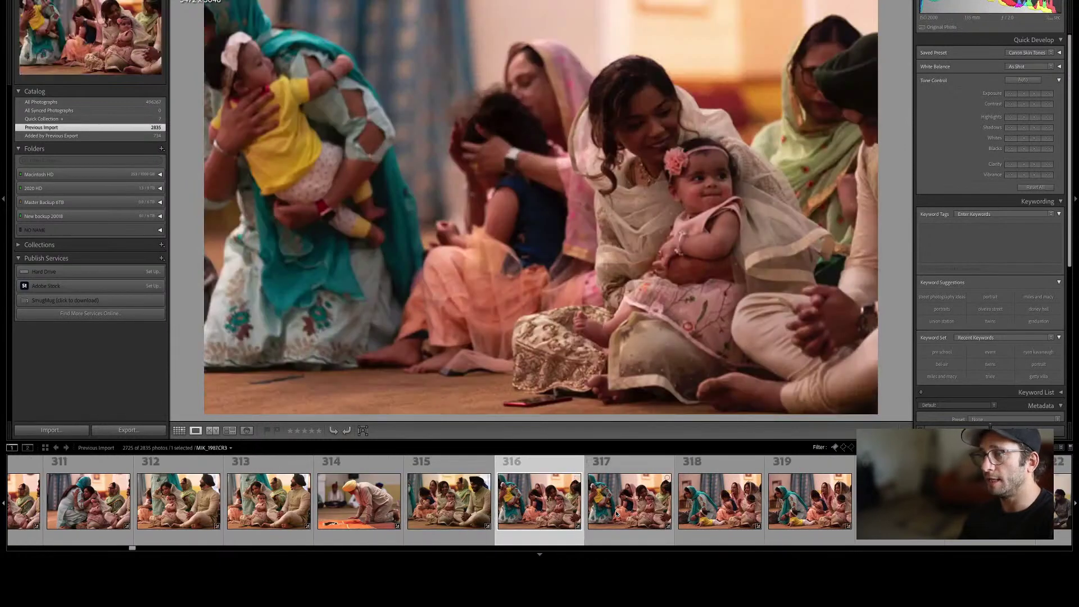
pyautogui.press('x')
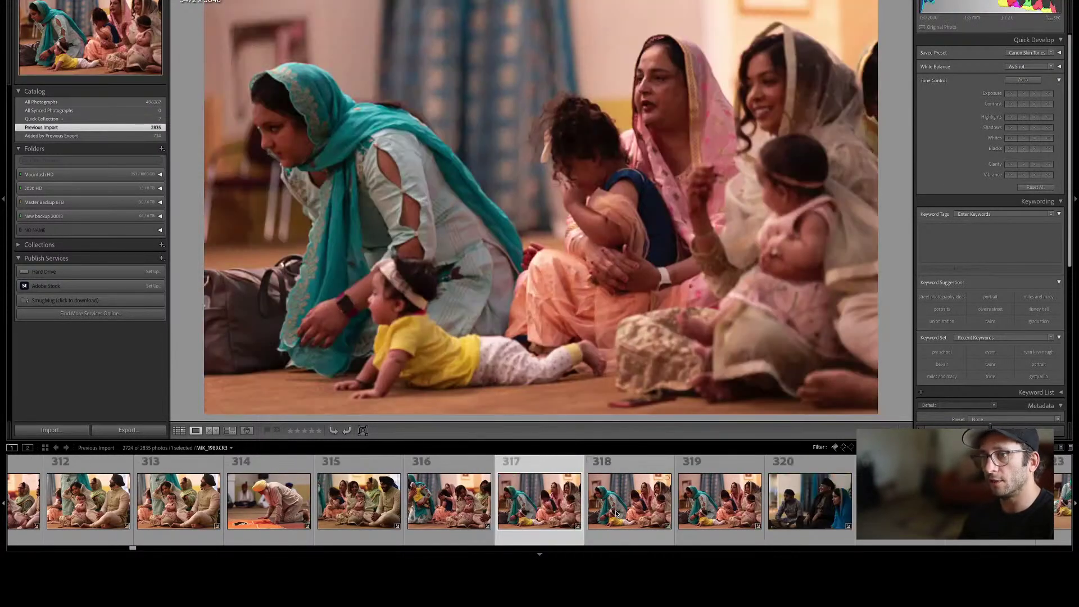
pyautogui.press('x')
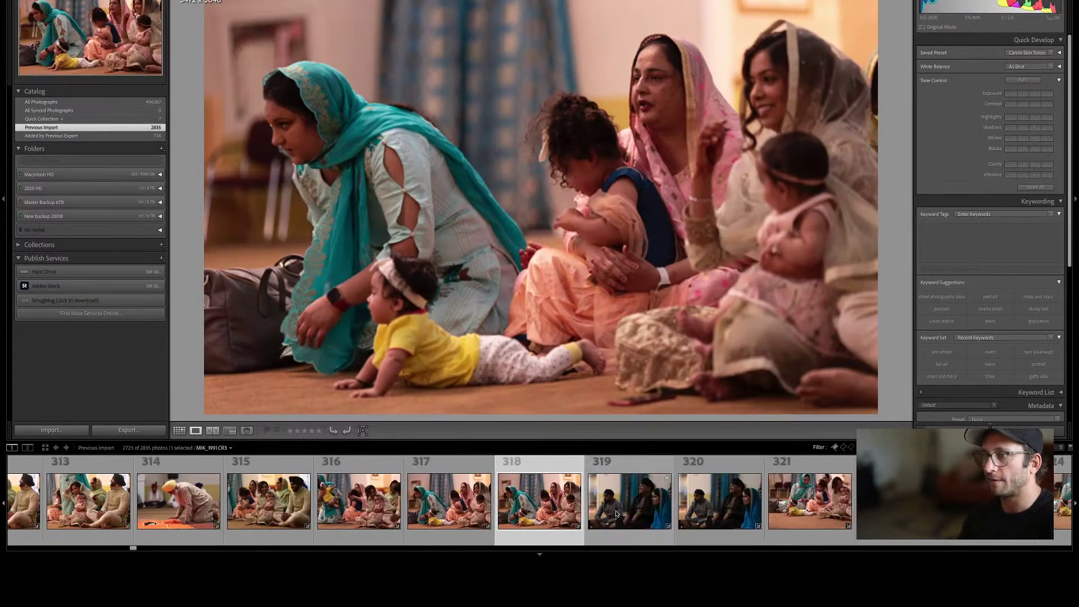
# Correct the white balance of photos 316 to 318 together by sampling the pale clothing, and brighten their exposure.
pyautogui.press('Left')
pyautogui.press('Left')
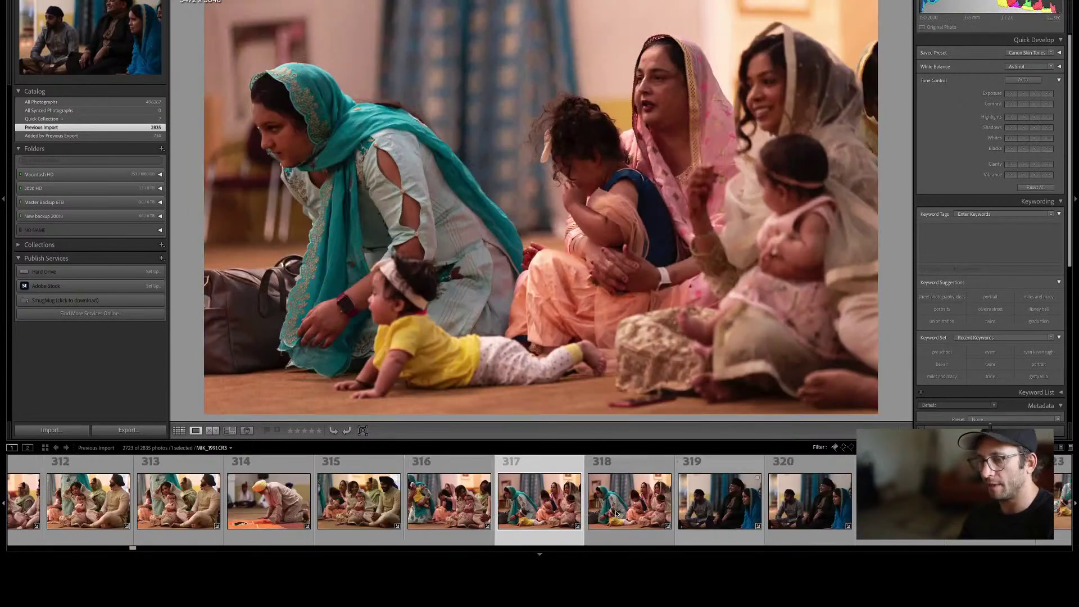
pyautogui.press('g')
pyautogui.hotkey('shift', 'Right')
pyautogui.hotkey('shift', 'Right')
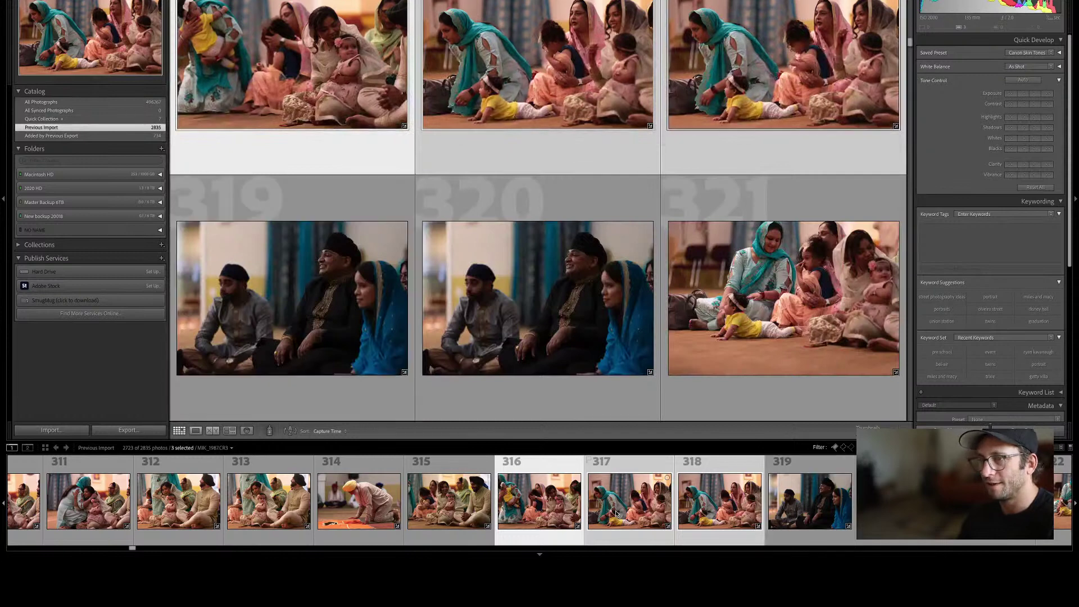
pyautogui.press('d')
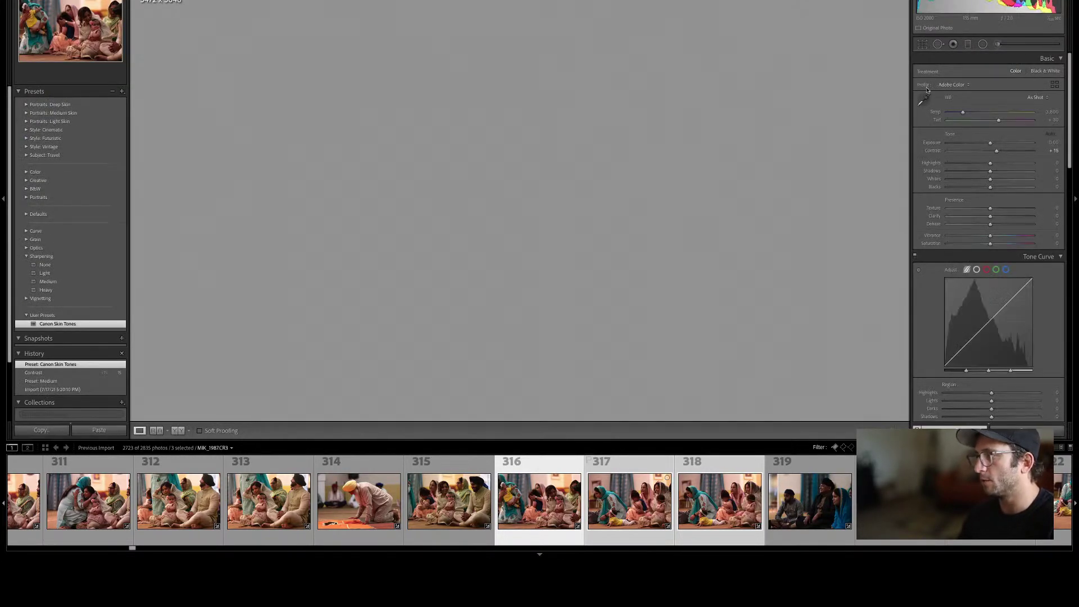
pyautogui.press('w')
pyautogui.click(745, 294)
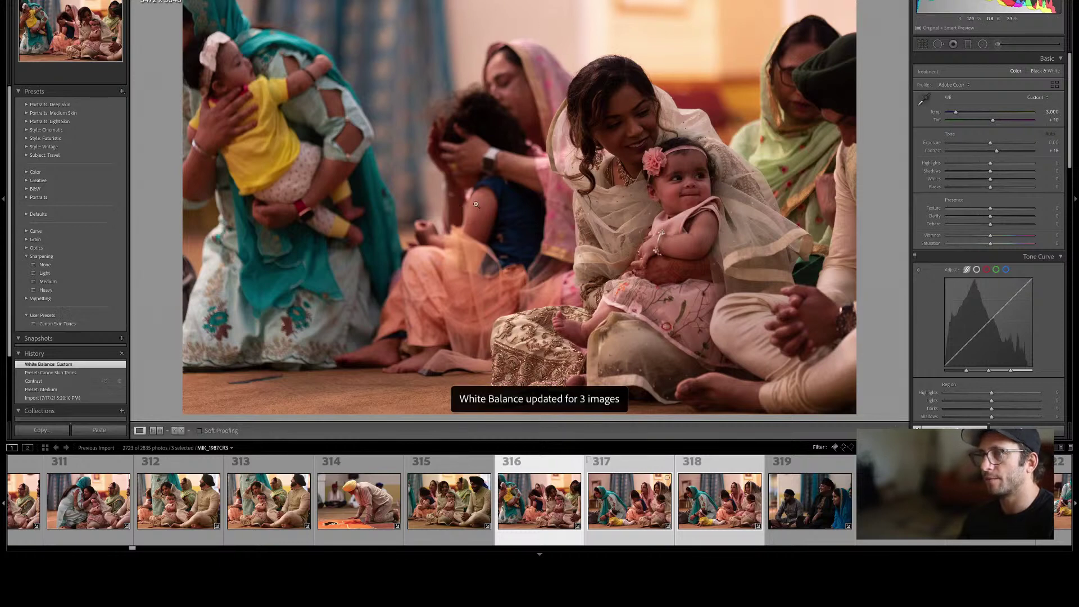
pyautogui.moveTo(983, 171); pyautogui.dragTo(993, 144)
pyautogui.press('g')
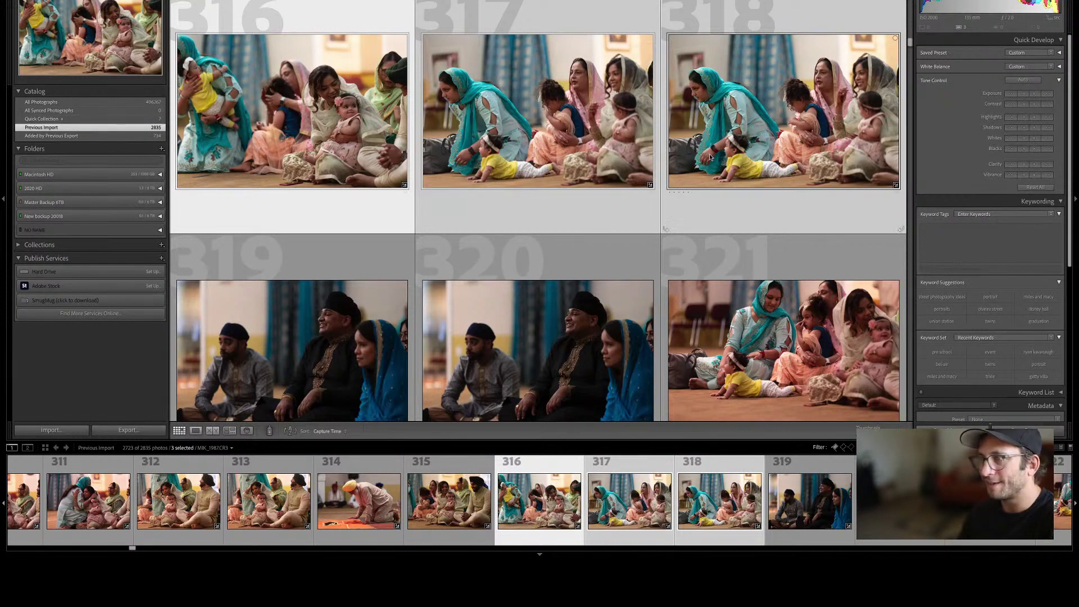
# Compare photos 317 and 318 of the crawling baby and the woman in teal, in the grid and enlarged.
pyautogui.click(393, 368)
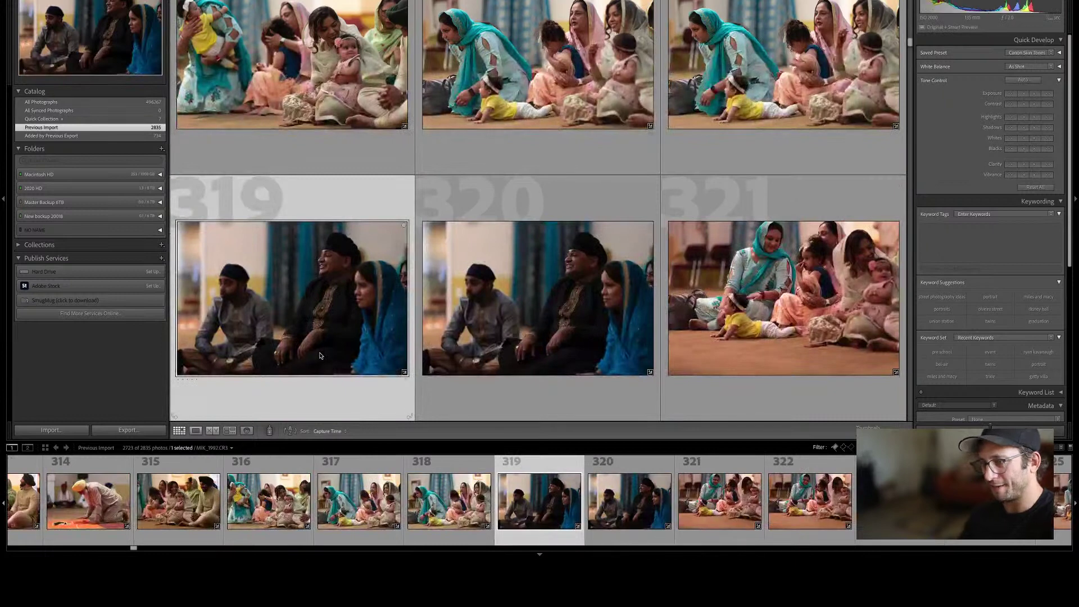
pyautogui.press('Left')
pyautogui.press('Left')
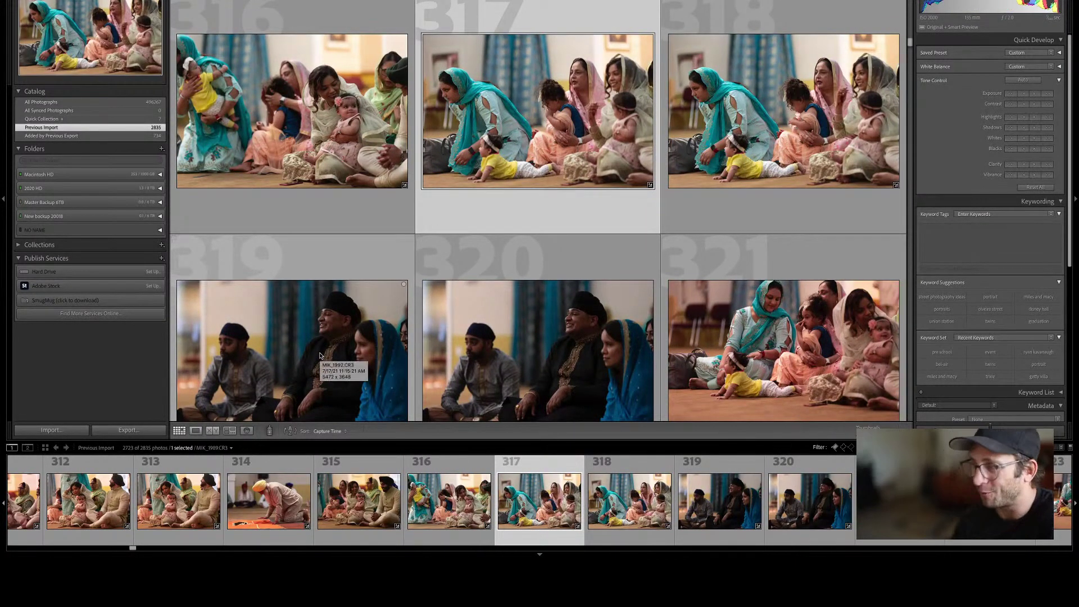
pyautogui.press('Right')
pyautogui.press('Left')
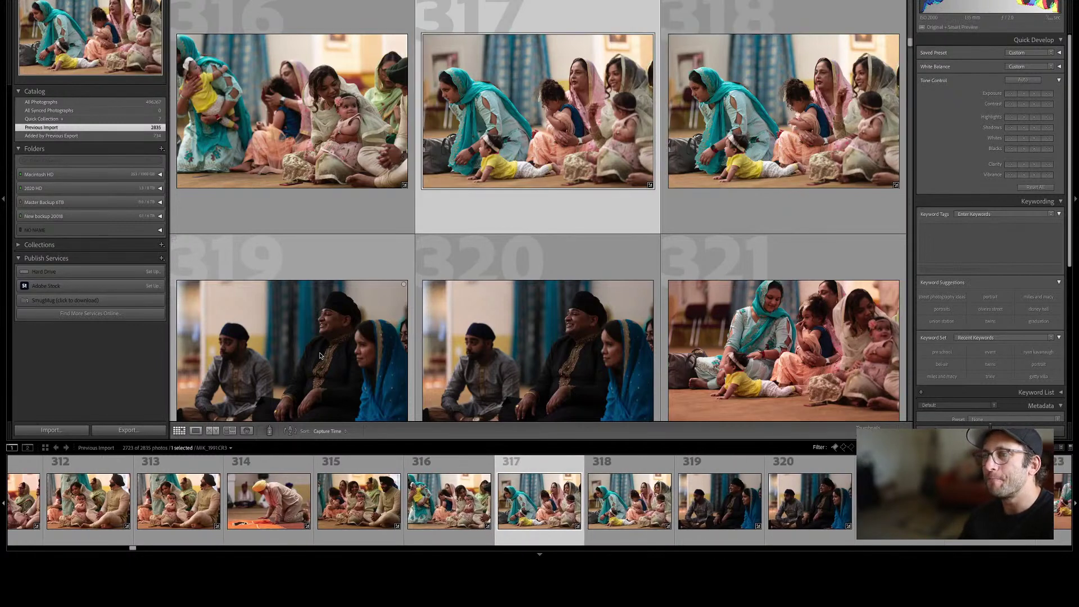
pyautogui.press('Right')
pyautogui.press('Left')
pyautogui.press('Right')
pyautogui.press('Left')
pyautogui.press('Right')
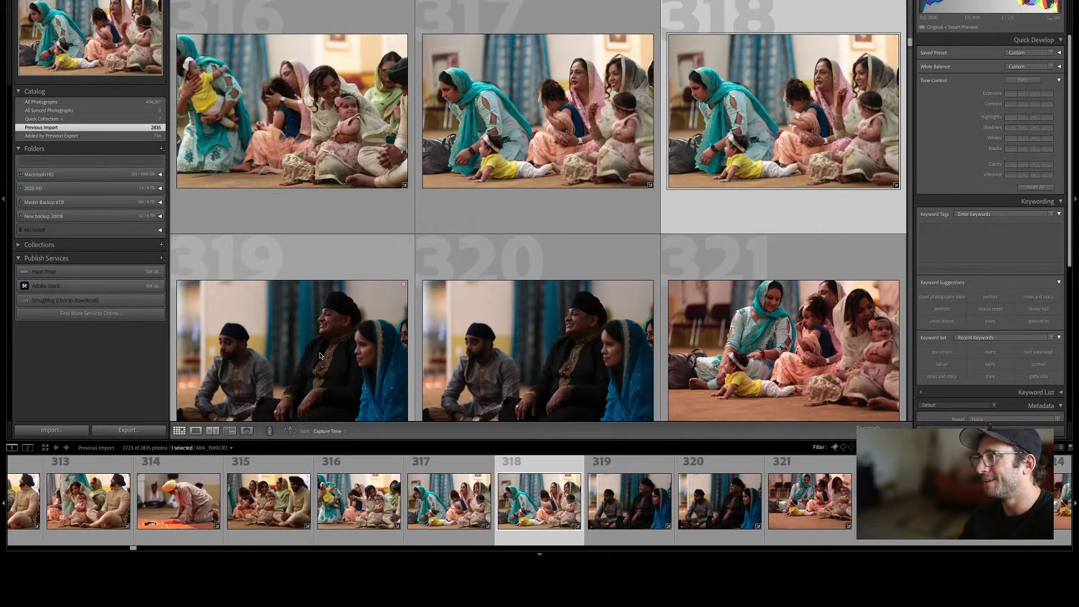
pyautogui.press('e')
pyautogui.press('Left')
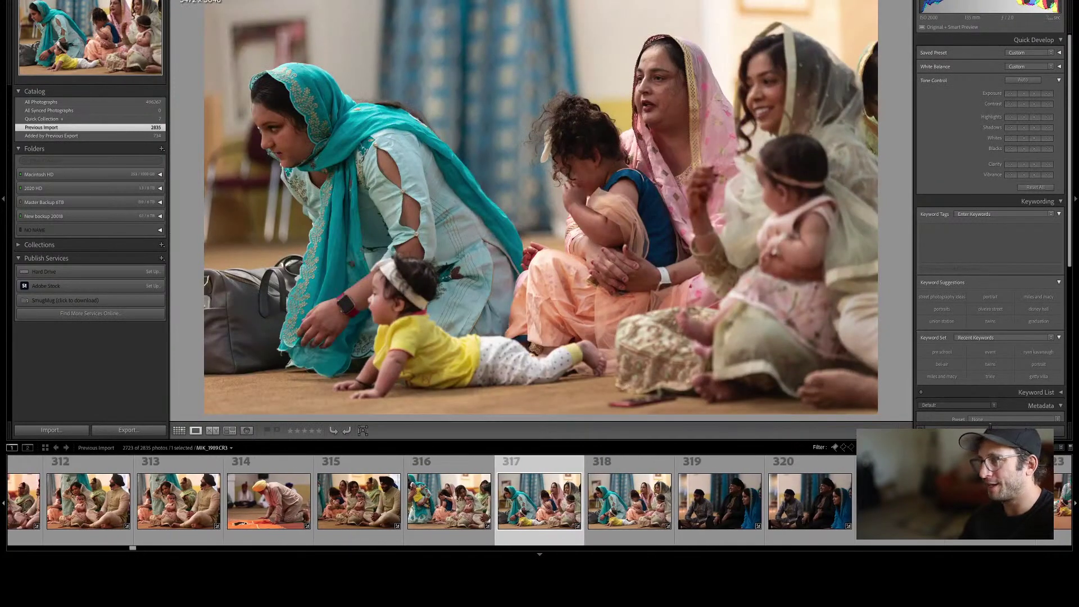
# Compare the two frames of the turbaned men with the woman in blue and reject the duplicate, keeping photo 319.
pyautogui.press('Right')
pyautogui.press('Right')
pyautogui.press('Right')
pyautogui.press('Left')
pyautogui.press('Right')
pyautogui.press('Left')
pyautogui.press('x')
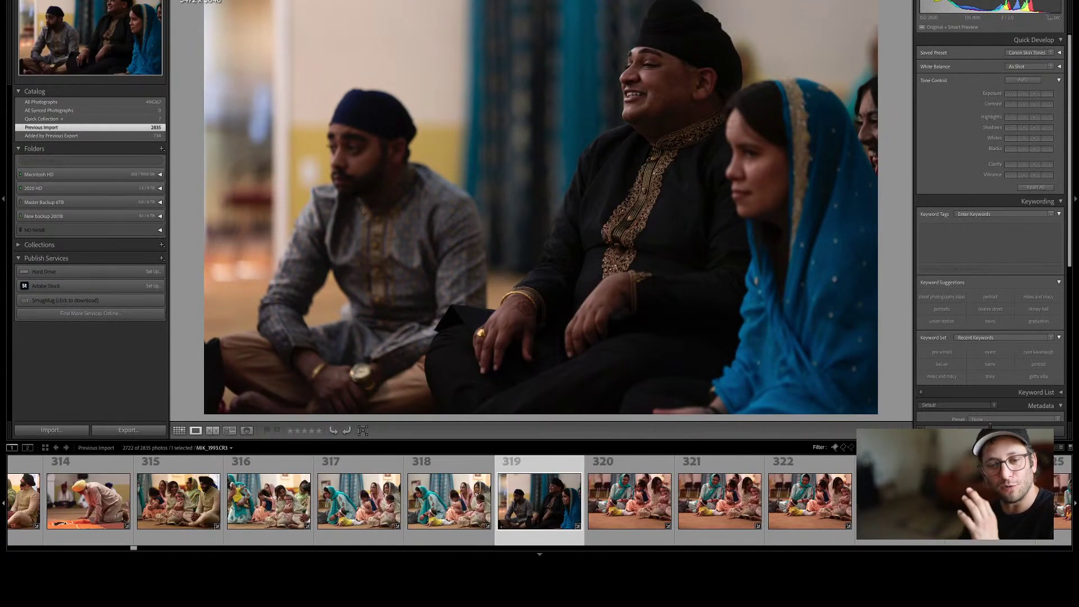
# Review photo 319 against the neighbouring photos 318 and 320 for brightness and colour.
pyautogui.press('Right')
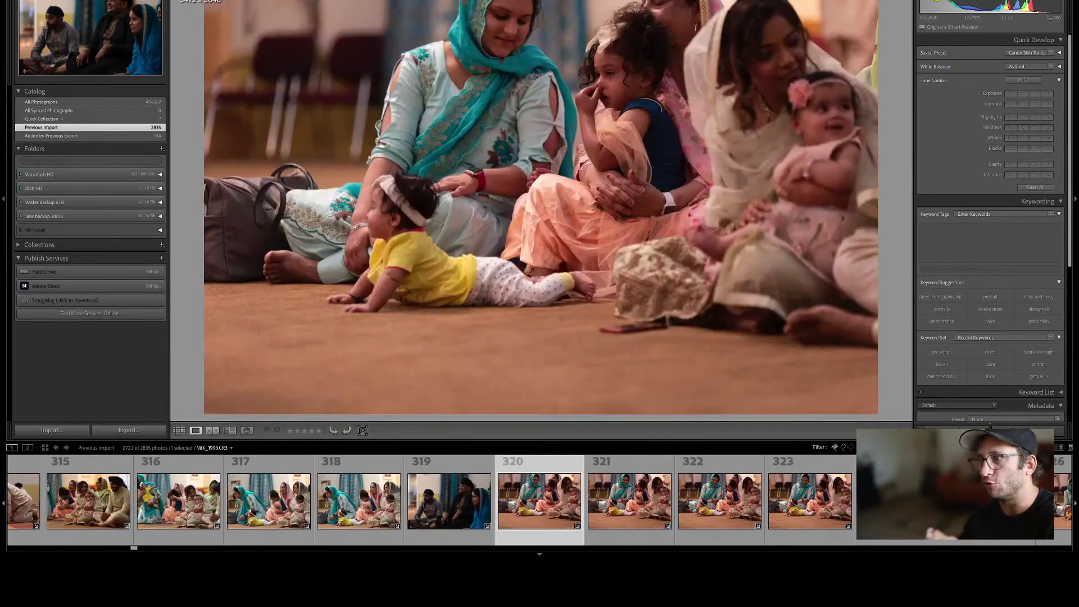
pyautogui.press('Left')
pyautogui.press('Left')
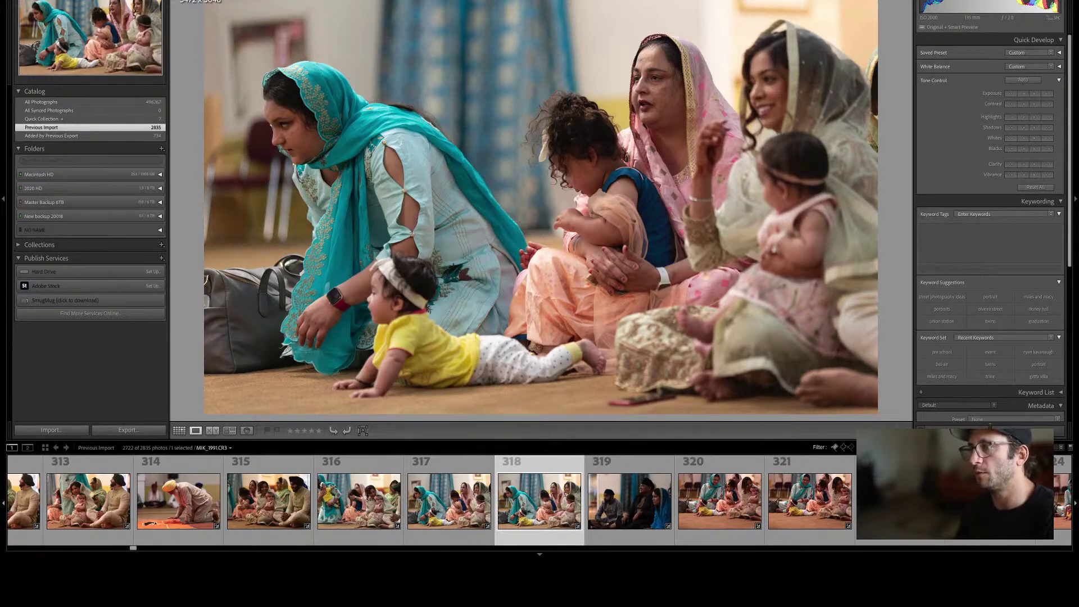
pyautogui.press('Right')
pyautogui.press('Right')
pyautogui.press('Left')
pyautogui.press('Right')
pyautogui.press('Left')
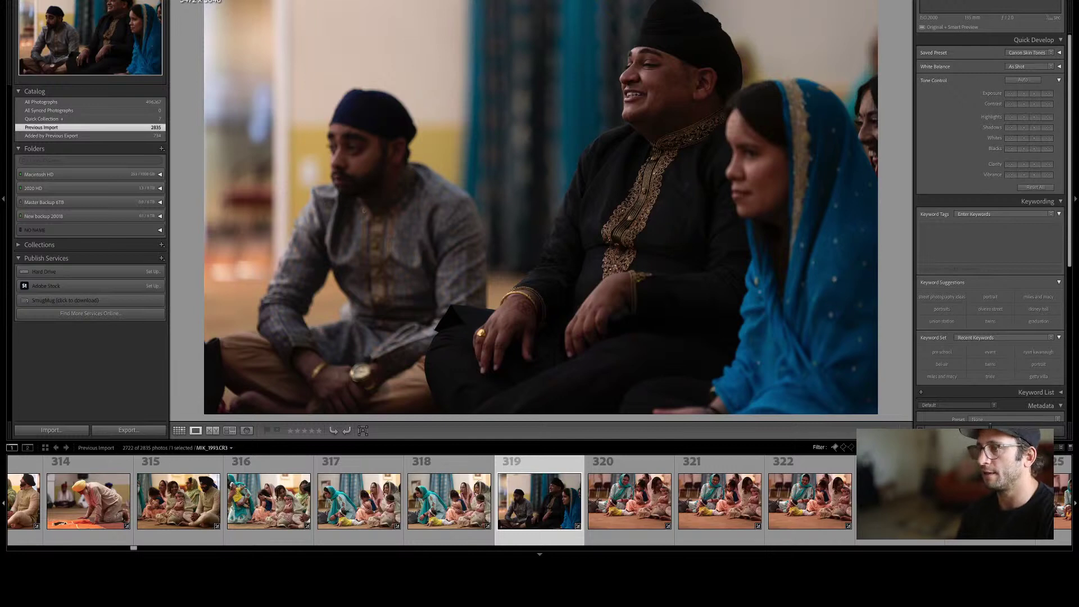
# Check photo 319 of the turbaned men and woman in blue at full screen and raise its exposure.
pyautogui.press('f')
pyautogui.press('f')
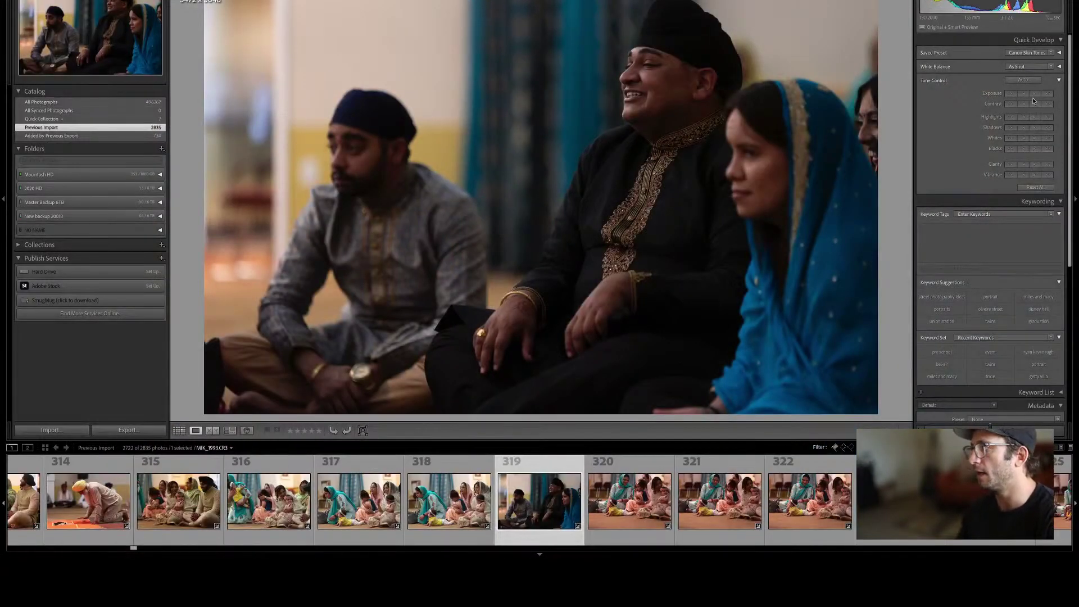
pyautogui.click(1033, 95)
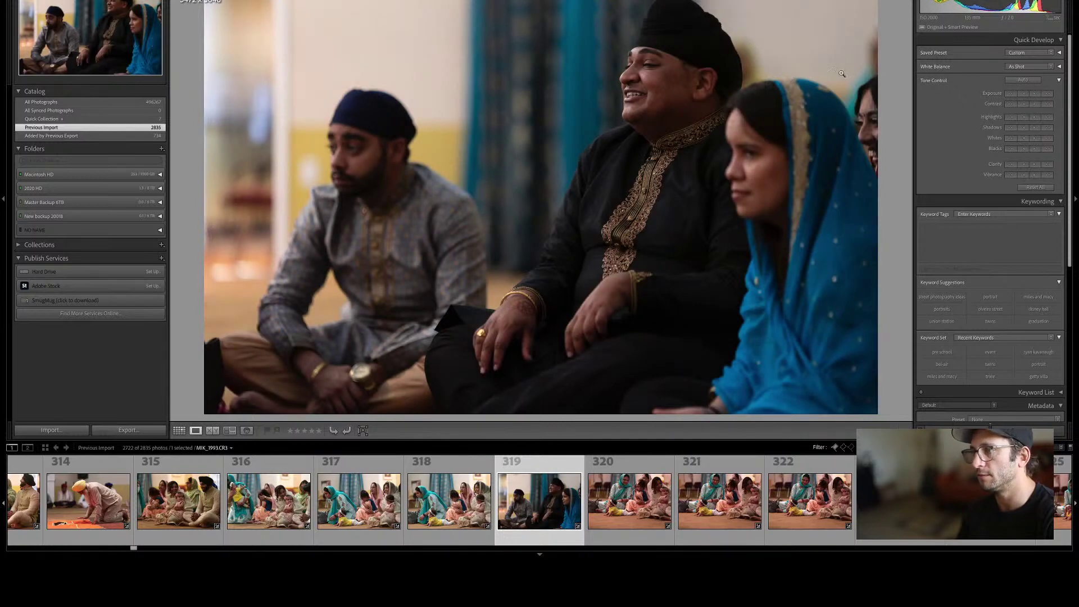
pyautogui.moveTo(661, 62); pyautogui.dragTo(665, 69)
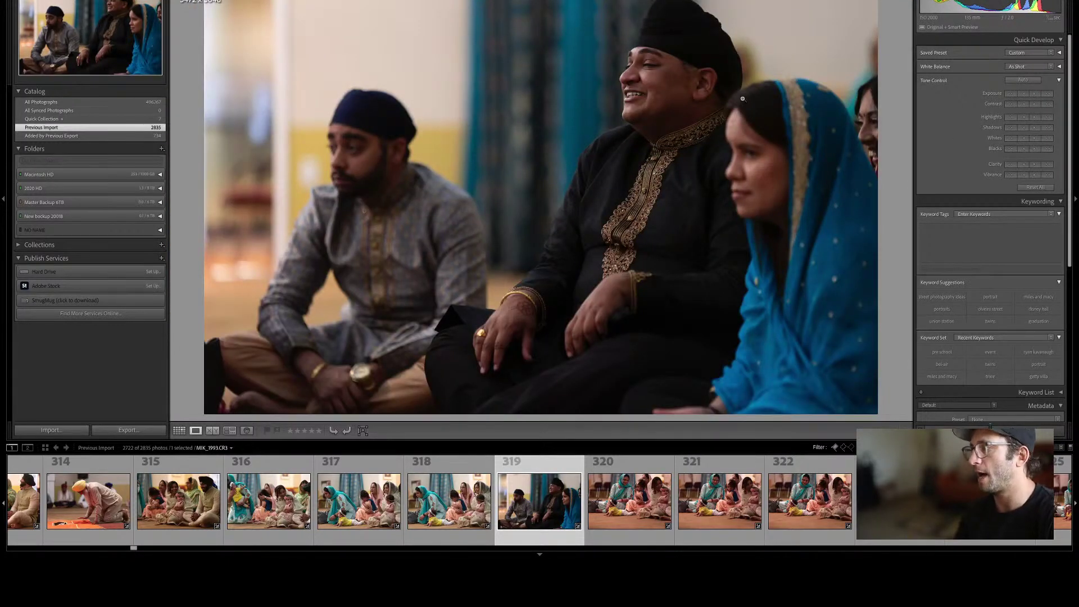
# Reject surplus frames of the woman in teal sitting behind the crawling baby, around photos 320 to 322.
pyautogui.press('Right')
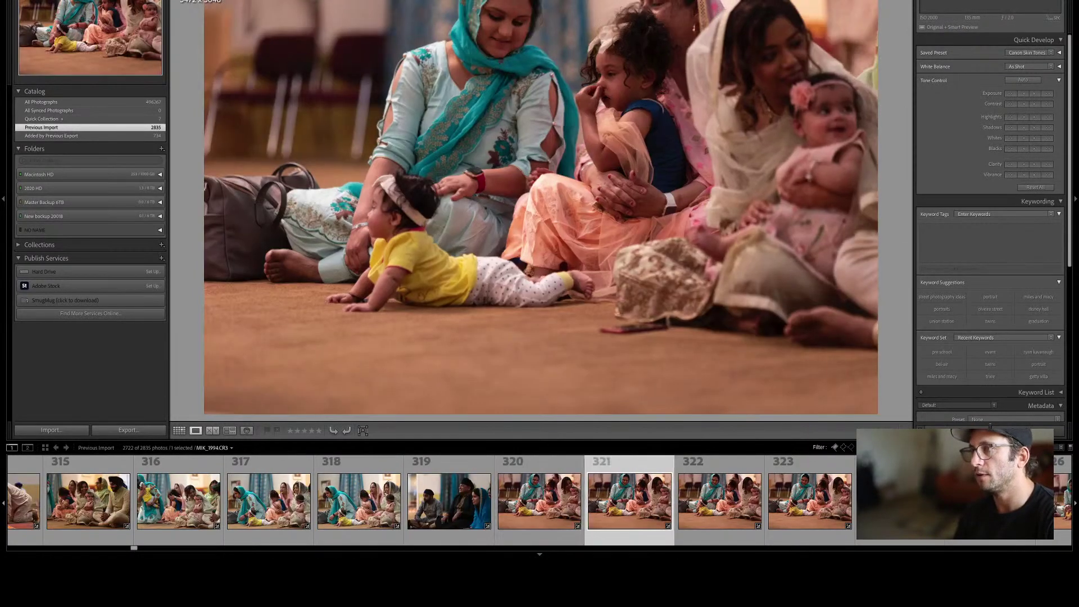
pyautogui.press('Right')
pyautogui.press('x')
pyautogui.press('Right')
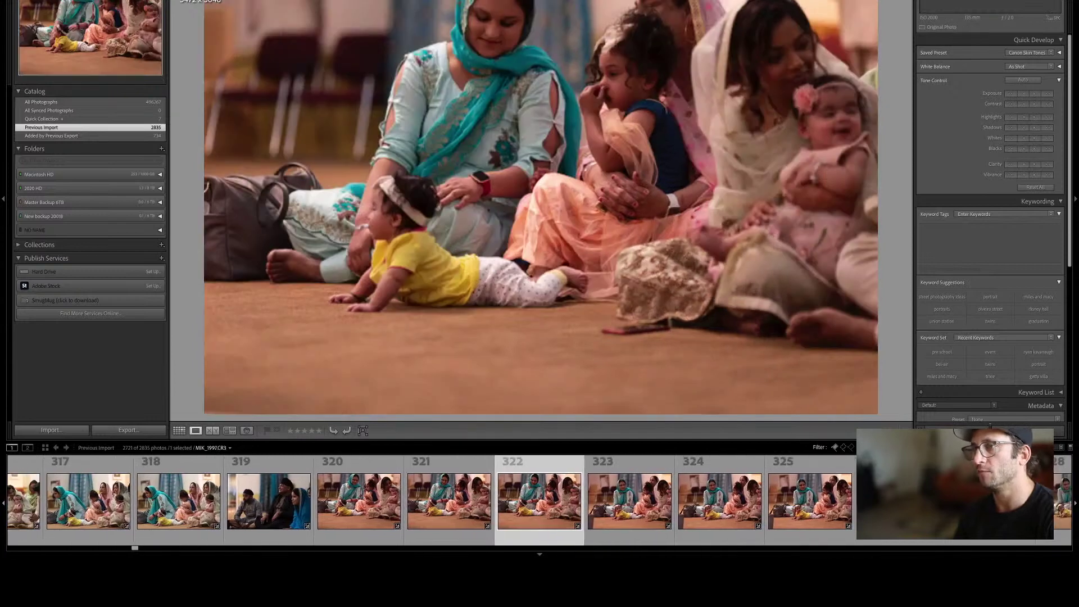
pyautogui.press('Left')
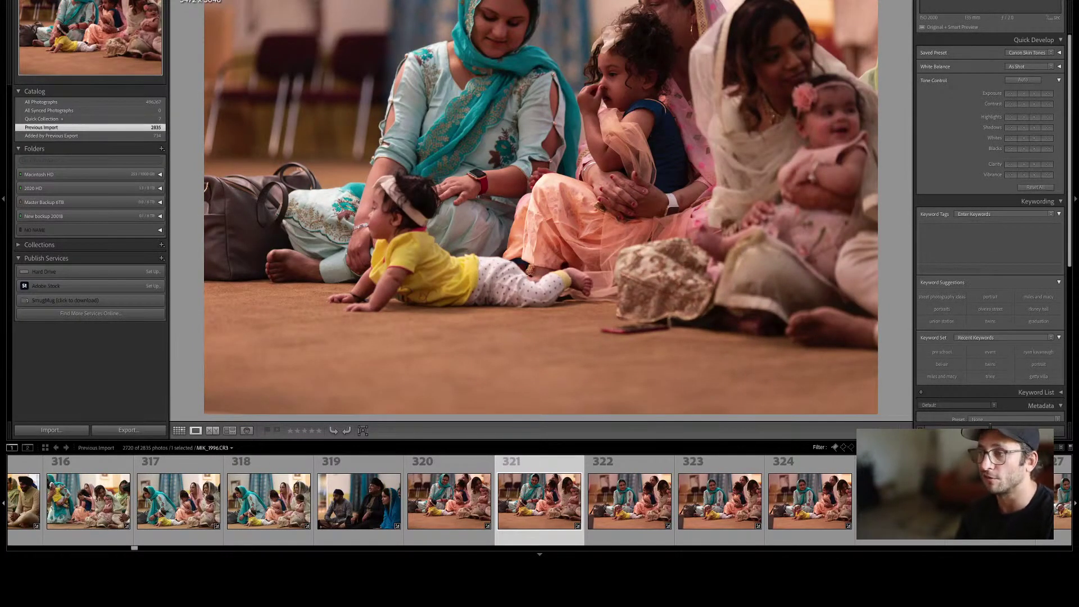
# Reject surplus frames of the baby in yellow lying in front of the woman in teal, around photos 323 to 325.
pyautogui.press('Right')
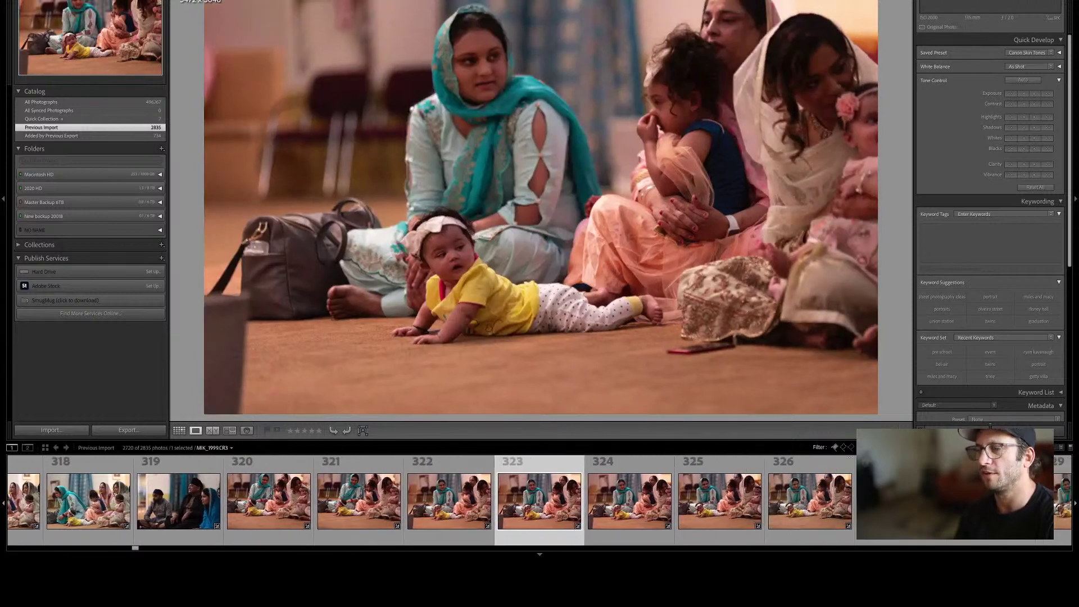
pyautogui.press('Right')
pyautogui.press('x')
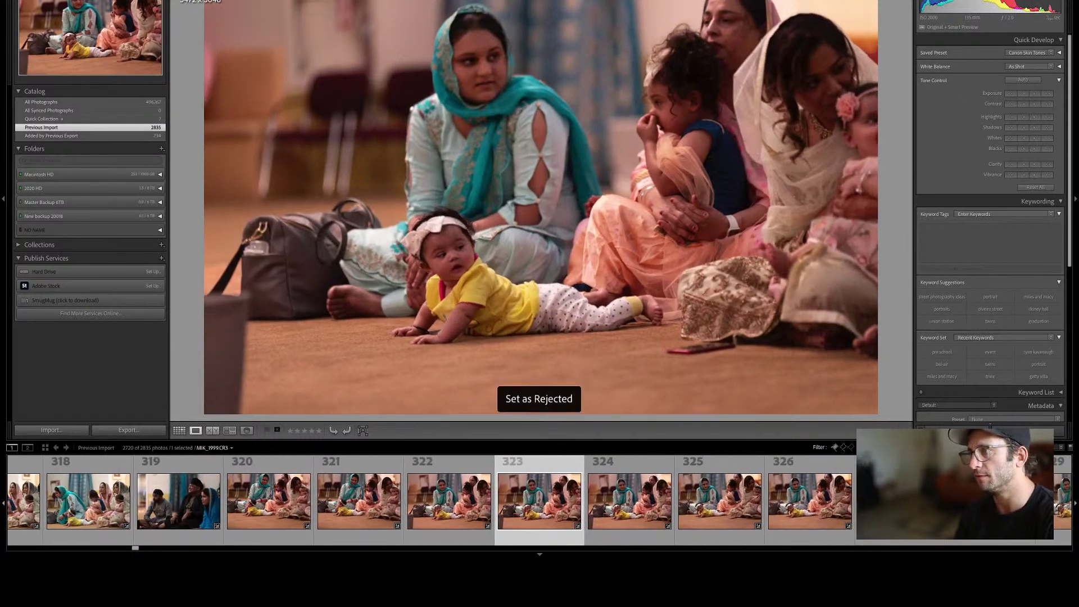
pyautogui.press('Right')
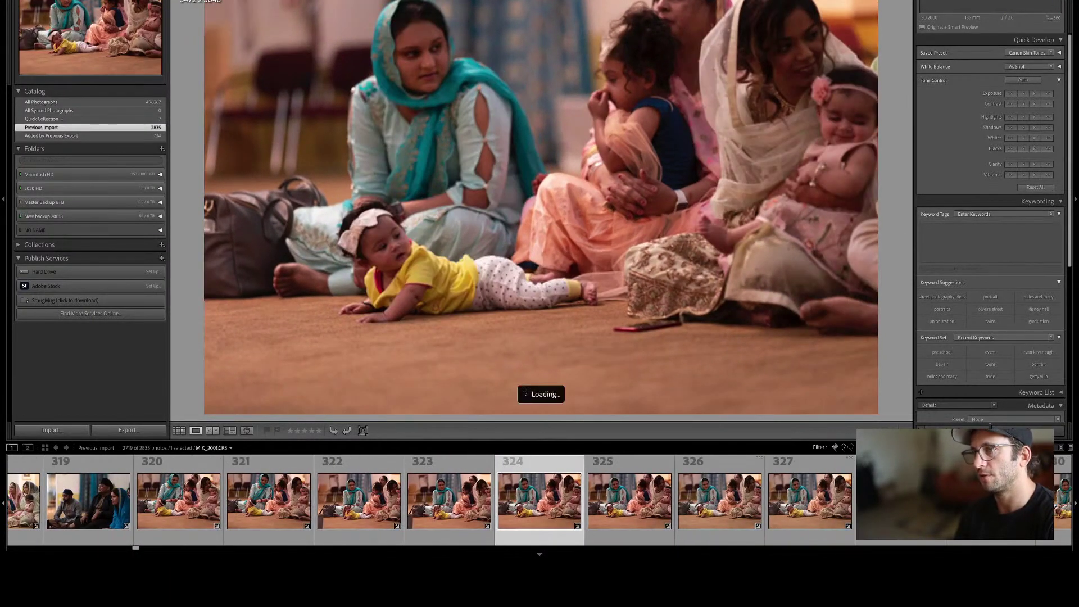
pyautogui.press('Right')
pyautogui.press('x')
pyautogui.press('Right')
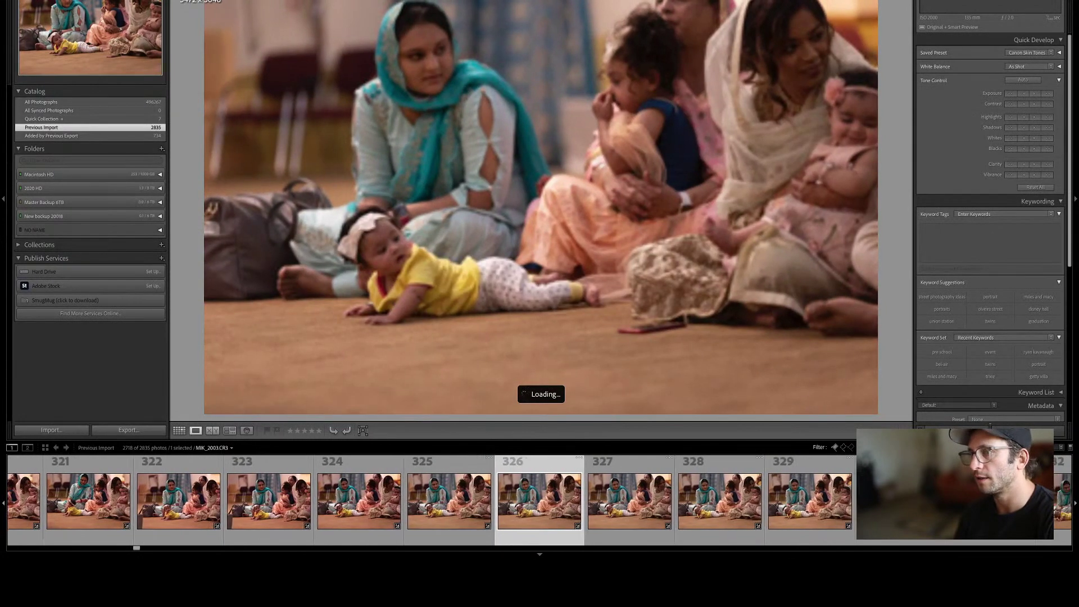
# Reject near-duplicate frames of the baby in yellow looking sideways beside the seated women, around photos 326 to 328.
pyautogui.press('Right')
pyautogui.press('x')
pyautogui.press('Right')
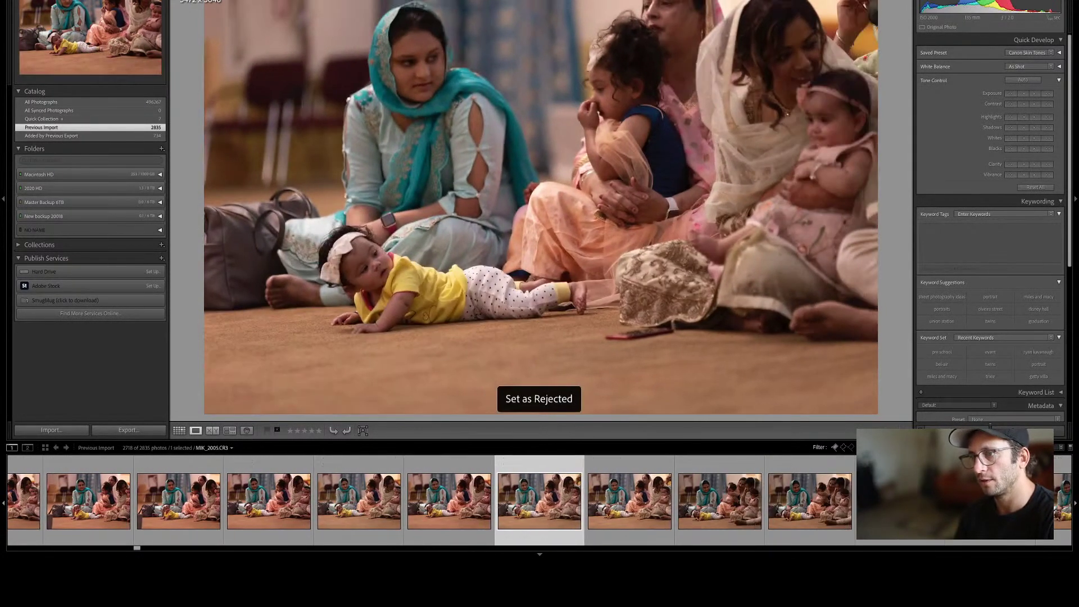
pyautogui.press('x')
pyautogui.press('Right')
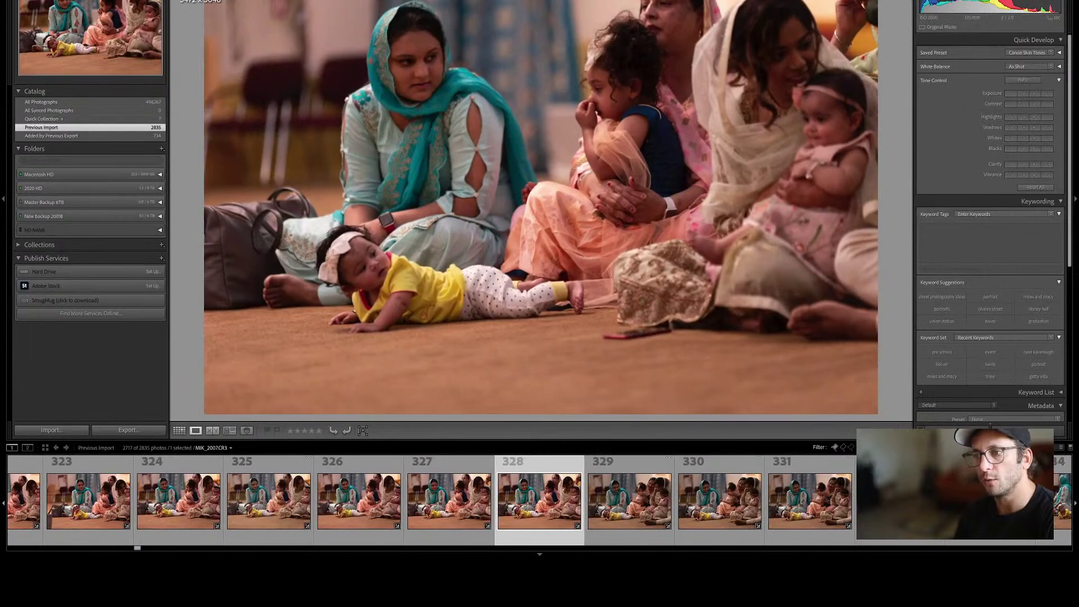
pyautogui.press('Right')
pyautogui.press('x')
# Compare photos 326 and 327 of the baby in yellow and reject the frame at 329 with the women looking down.
pyautogui.press('Left')
pyautogui.press('Left')
pyautogui.press('Left')
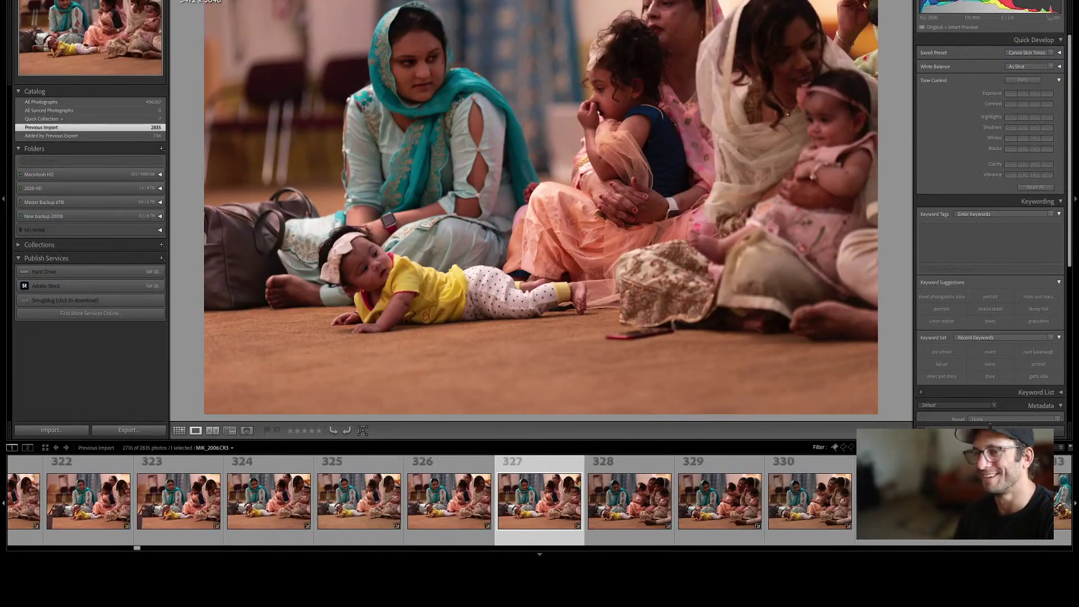
pyautogui.press('Right')
pyautogui.press('Right')
pyautogui.press('Right')
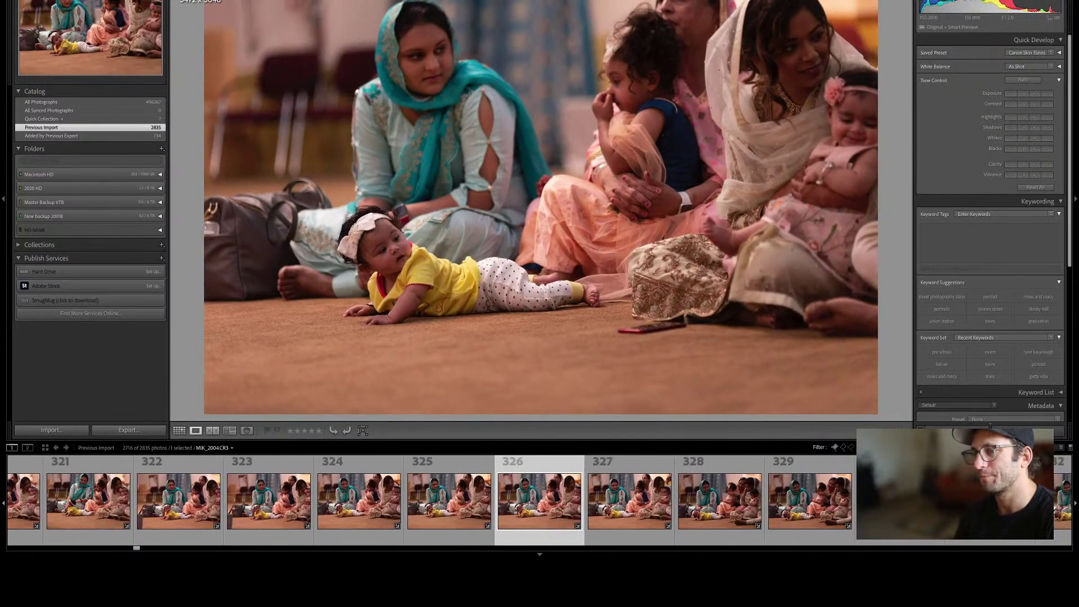
pyautogui.press('Right')
pyautogui.press('x')
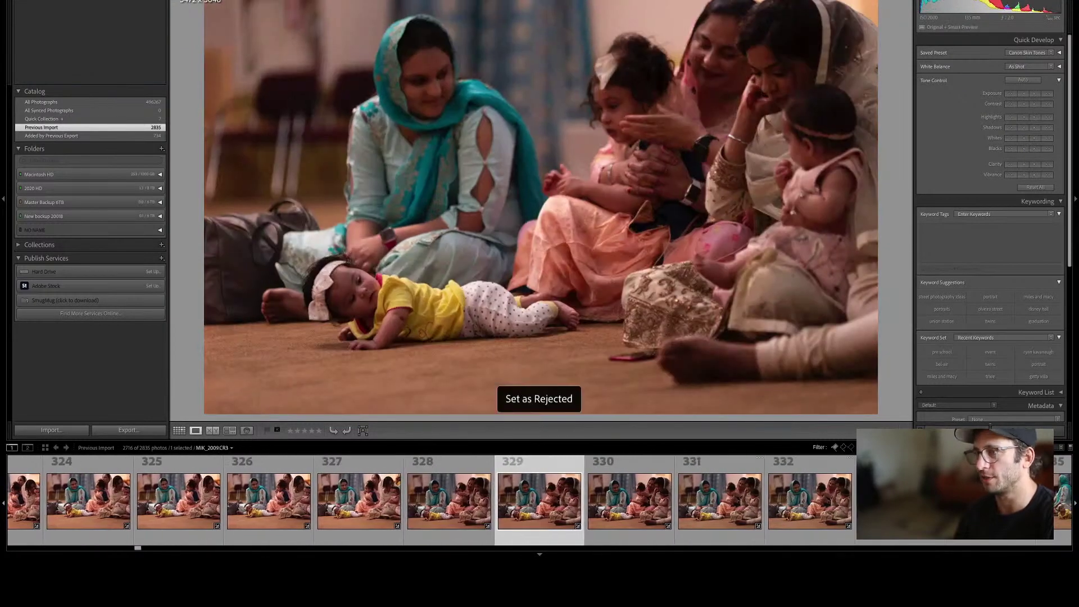
# Reject surplus frames around photos 330 to 332, including those with the woman in teal turned away.
pyautogui.press('Right')
pyautogui.press('x')
pyautogui.press('Right')
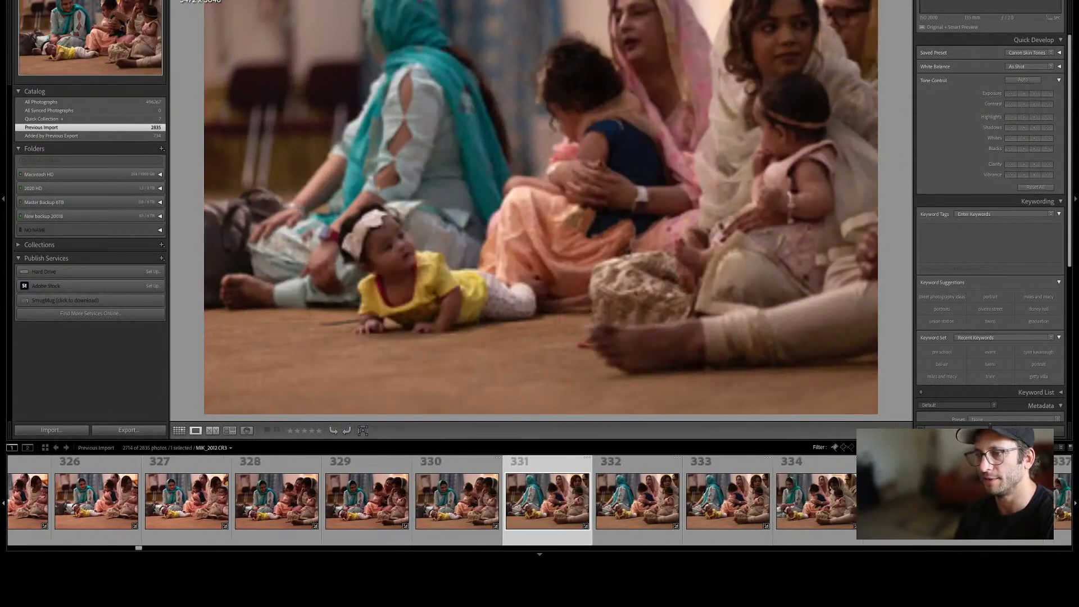
pyautogui.press('Right')
pyautogui.press('x')
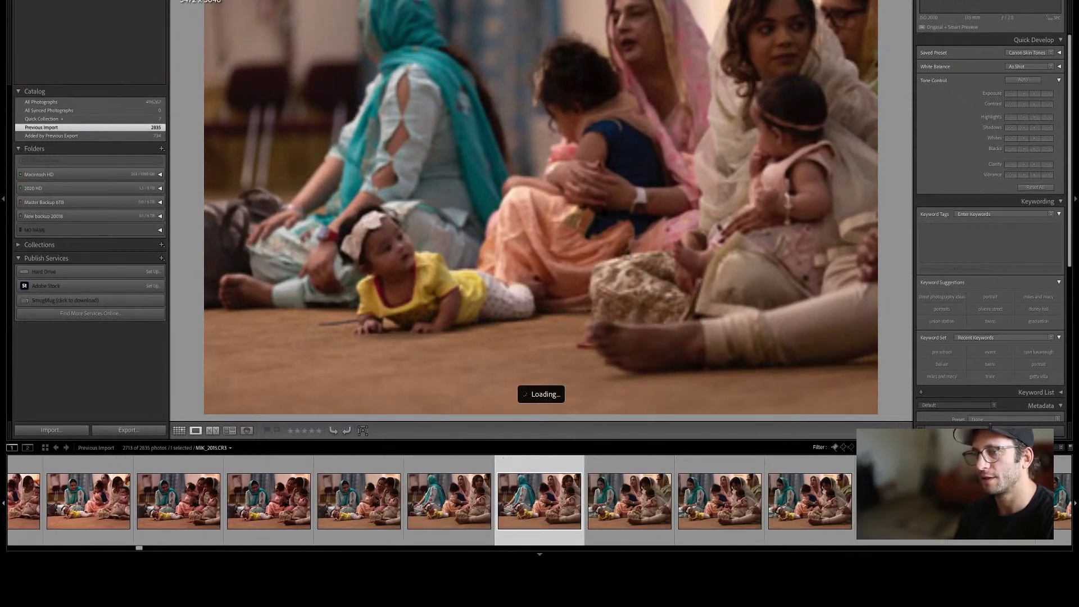
pyautogui.press('Right')
pyautogui.press('Right')
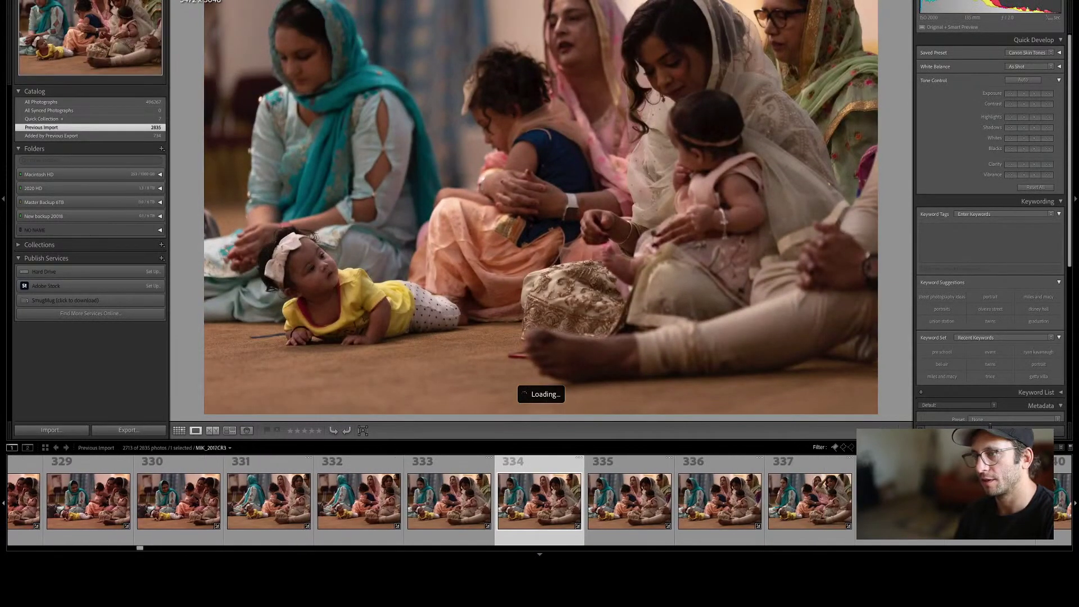
# Reject surplus frames of the baby in yellow looking up at the row of seated women, around photos 334 to 338.
pyautogui.press('x')
pyautogui.press('Right')
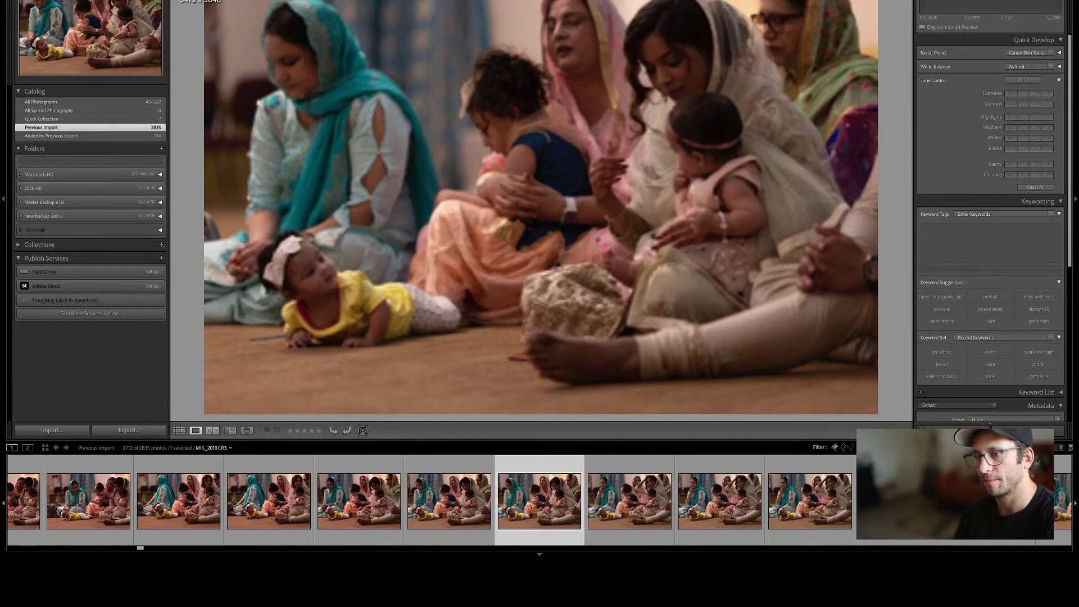
pyautogui.press('x')
pyautogui.press('Right')
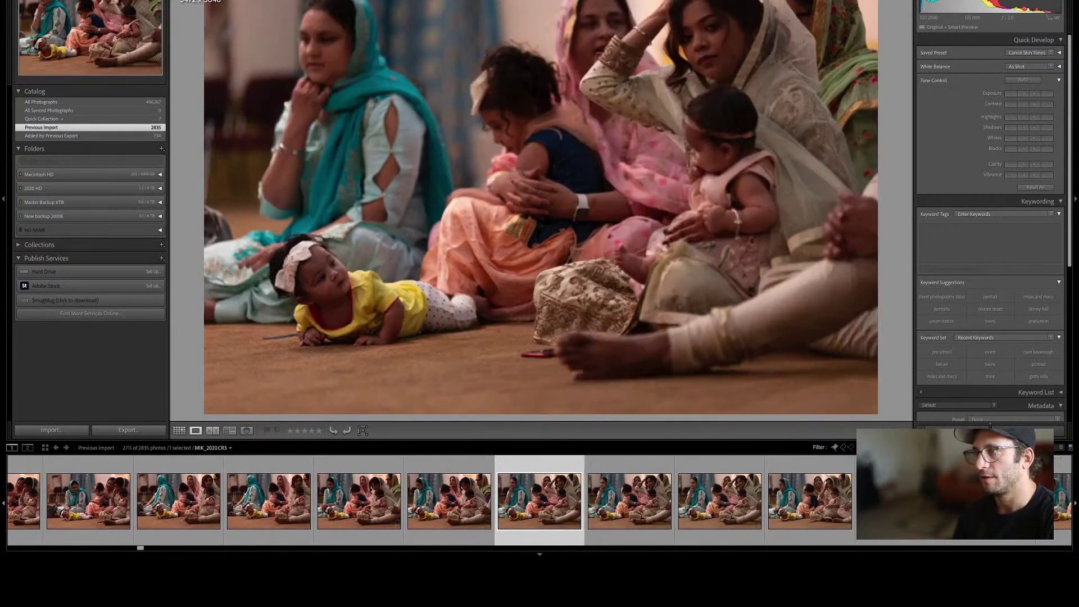
pyautogui.press('x')
pyautogui.press('Right')
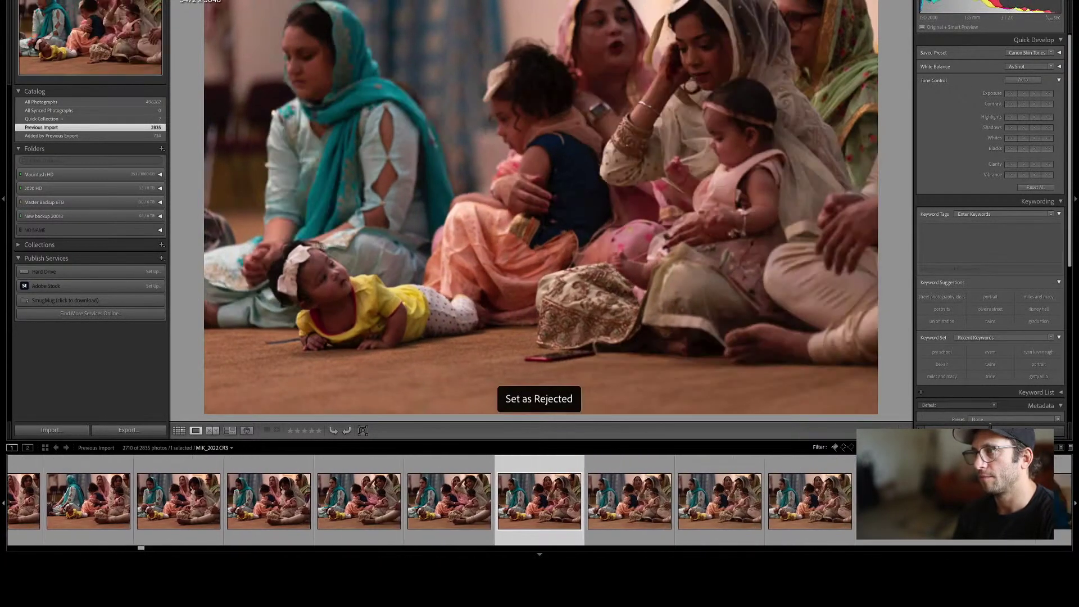
pyautogui.press('x')
pyautogui.press('Right')
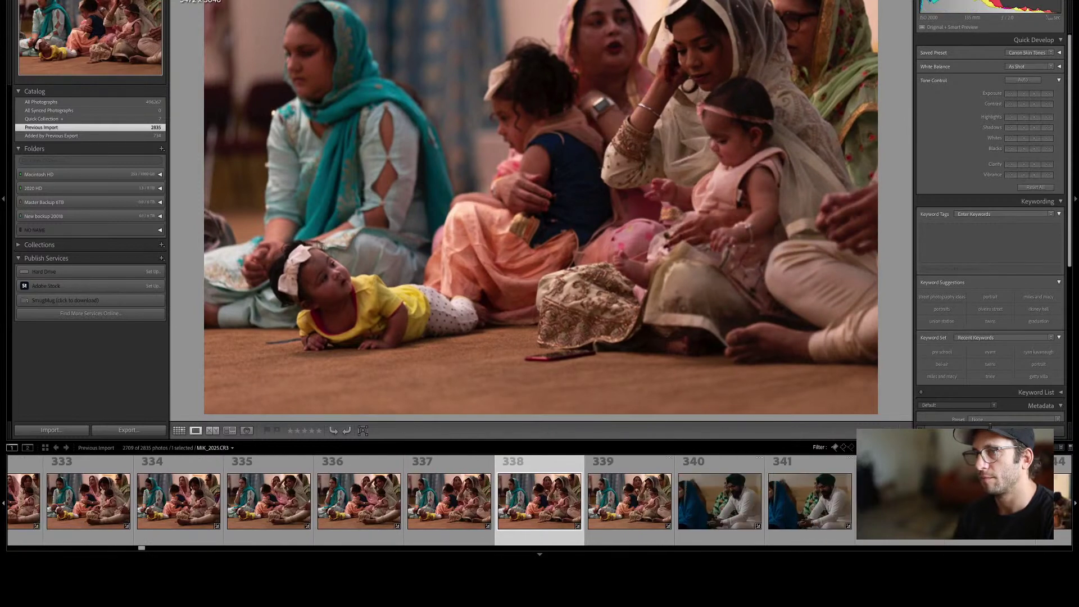
pyautogui.press('x')
# Check photo 339 of the women and babies against its neighbour and label it blue.
pyautogui.press('Right')
pyautogui.press('Left')
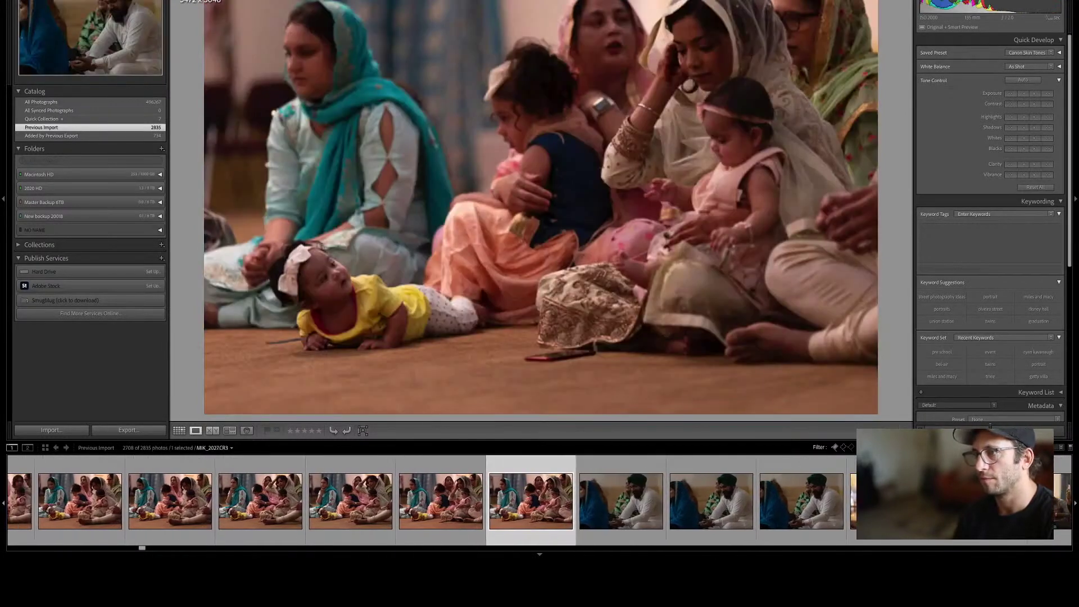
pyautogui.press('Right')
pyautogui.press('Left')
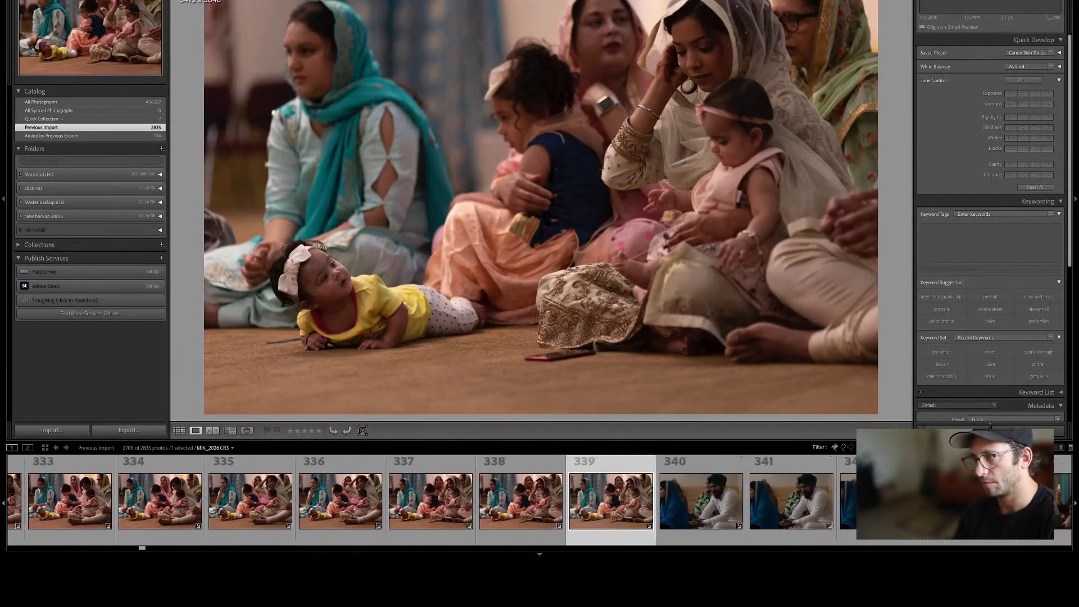
pyautogui.press('9')
pyautogui.press('Right')
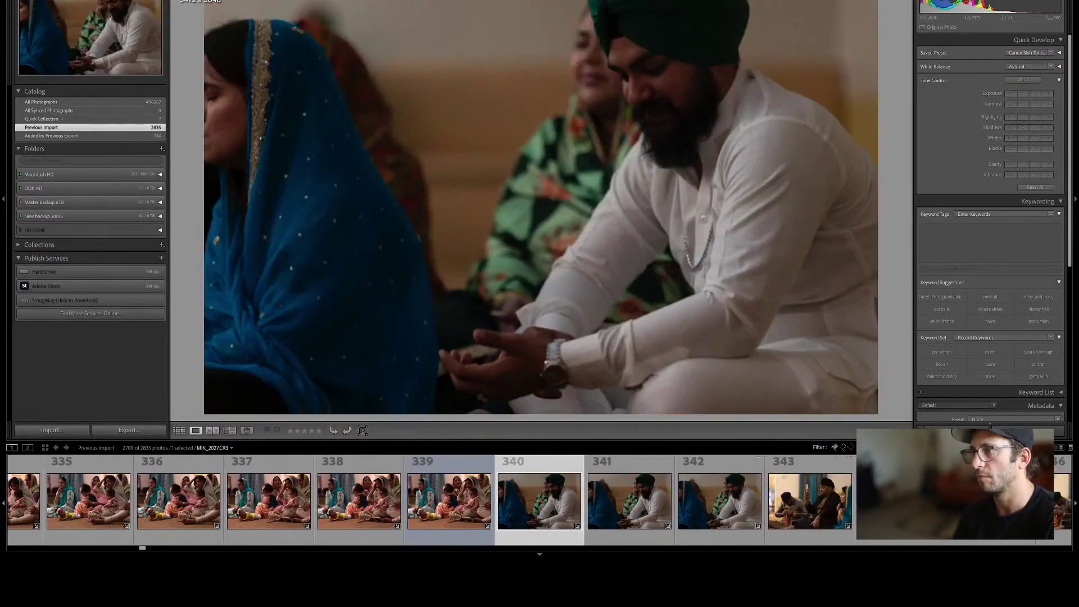
# Compare the frames of the man in the green turban, label photo 340 blue and reject the duplicates.
pyautogui.press('Right')
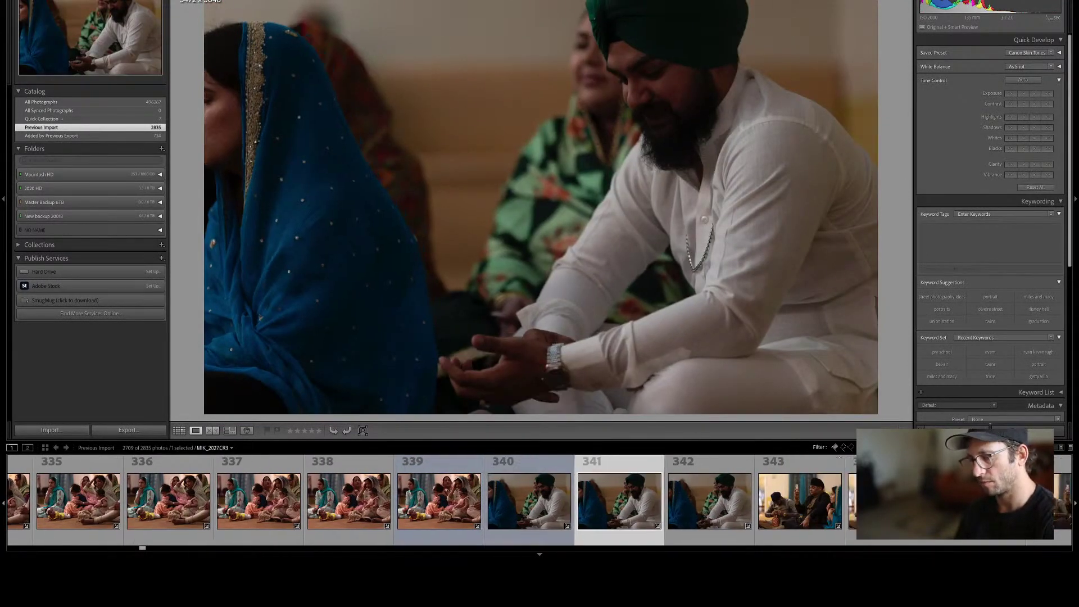
pyautogui.press('Left')
pyautogui.press('x')
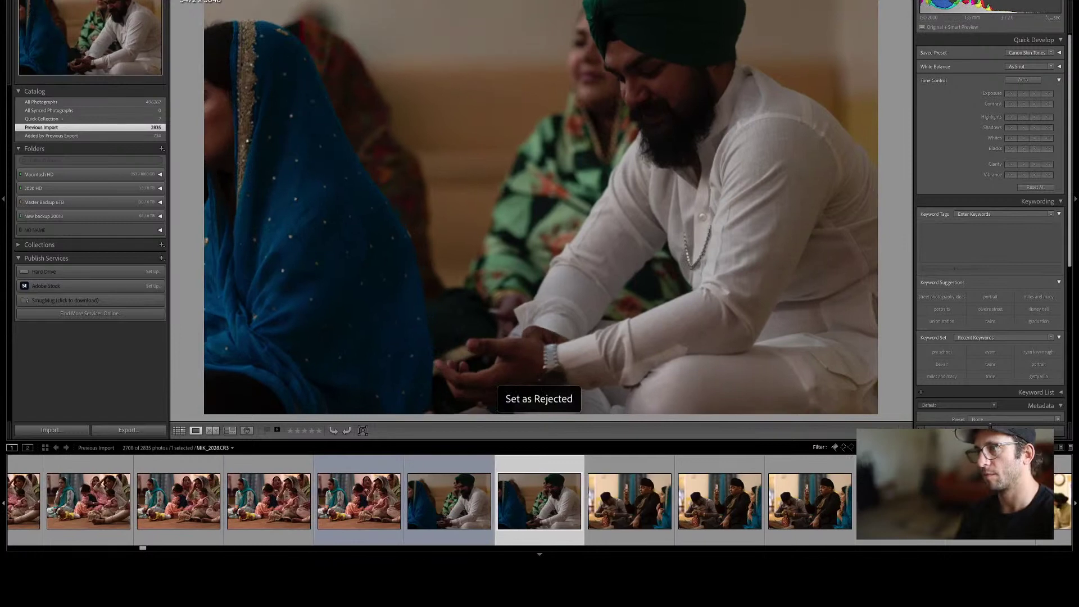
pyautogui.press('Right')
pyautogui.press('x')
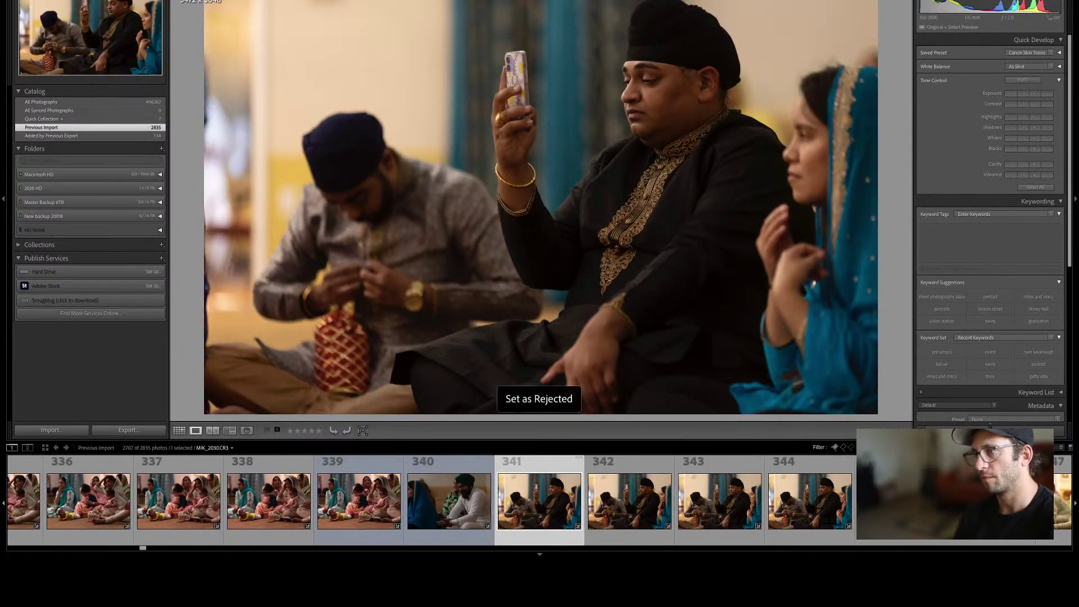
# Reject a surplus frame of the man holding up a phone and the group shot with the man in the blazer.
pyautogui.press('x')
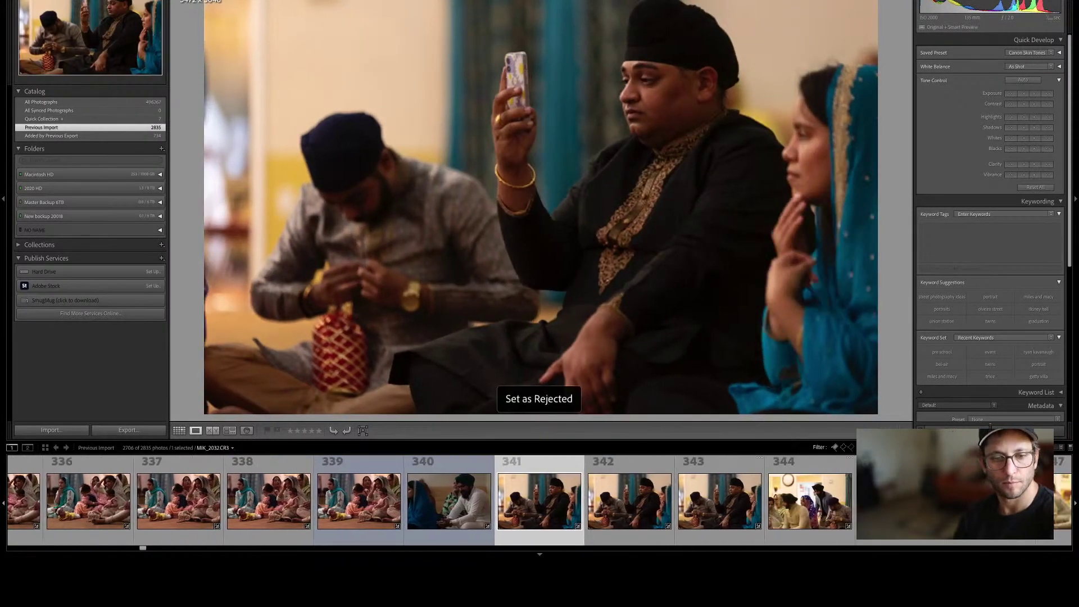
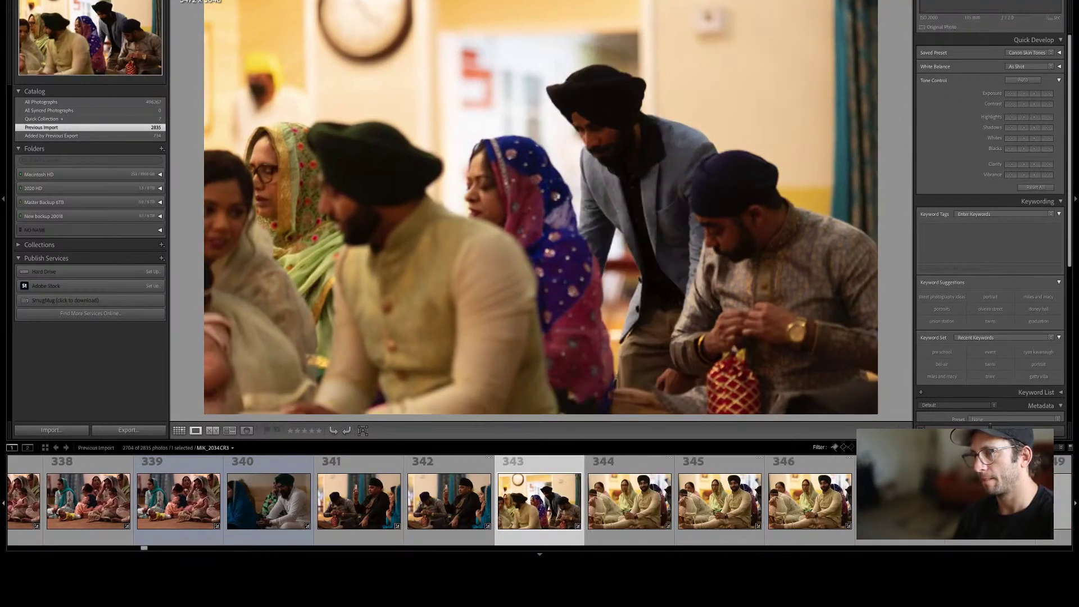
pyautogui.press('g')
pyautogui.press('x')
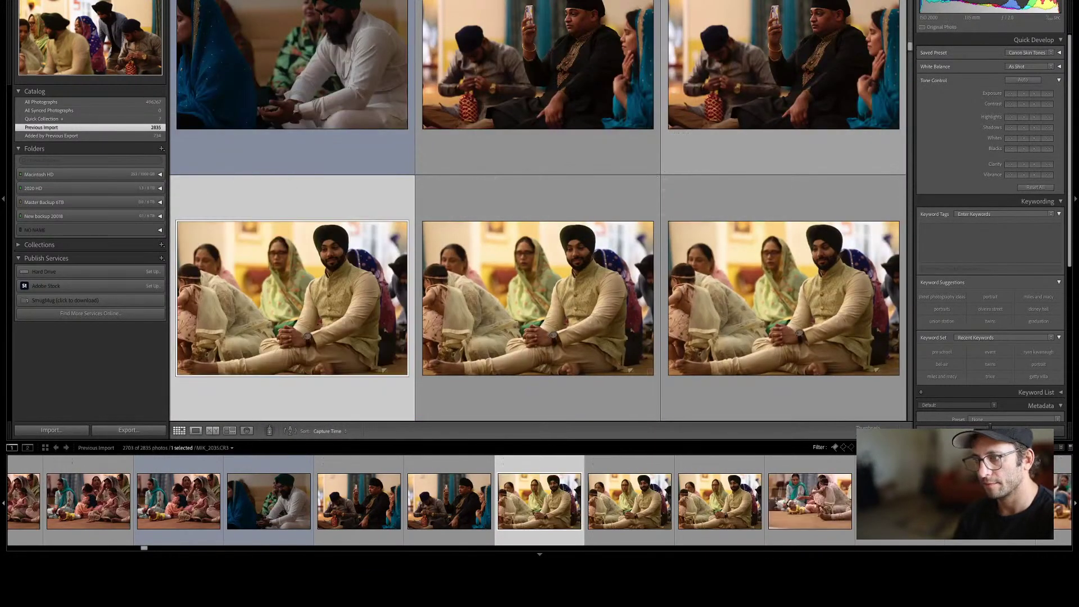
# Reject the duplicate frames of the smiling turbaned man in cream, keeping photo 343.
pyautogui.press('e')
pyautogui.press('x')
pyautogui.press('x')
pyautogui.press('x')
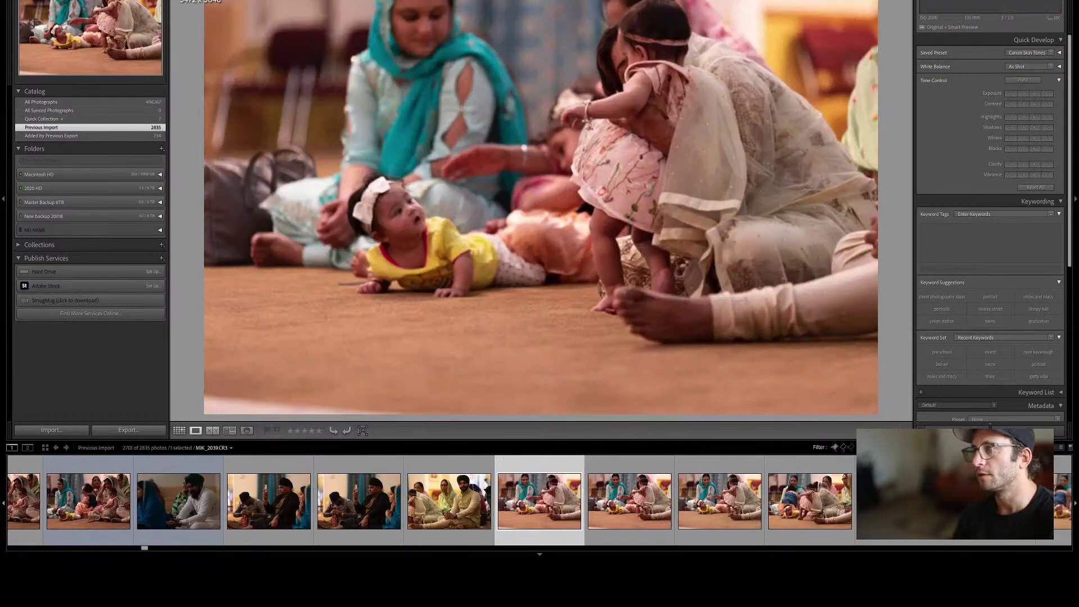
# Reject surplus frames of the toddler in pink standing near the crawling baby, around photos 344 and 345.
pyautogui.press('x')
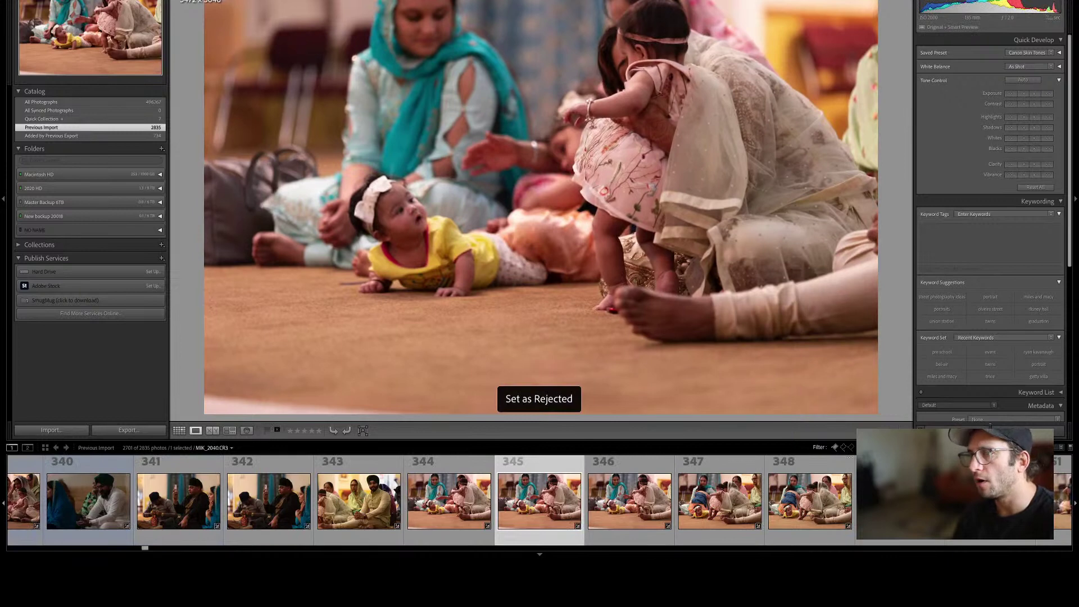
pyautogui.press('x')
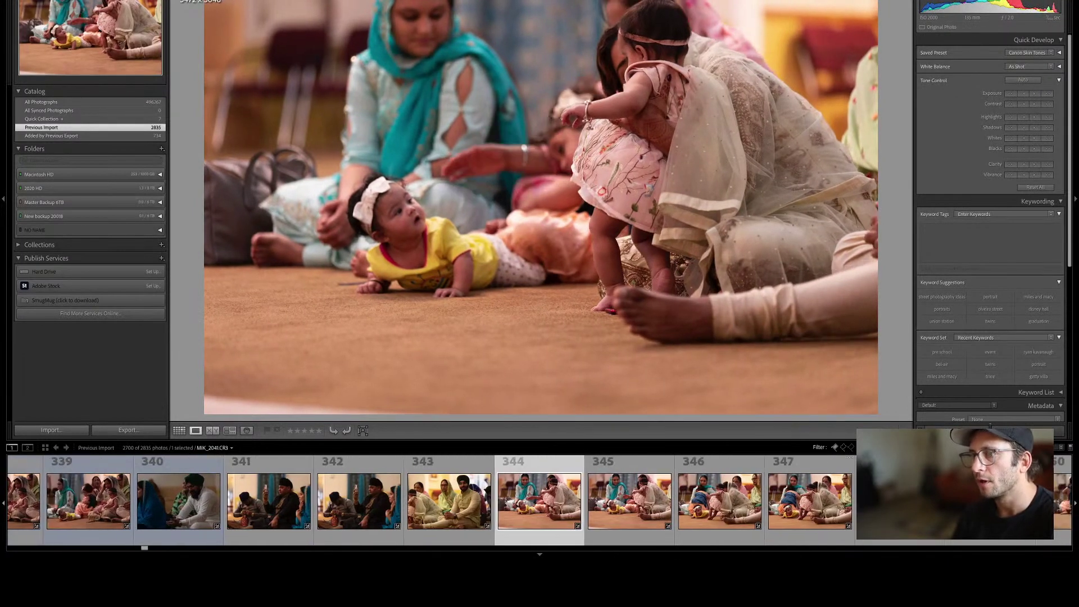
pyautogui.press('x')
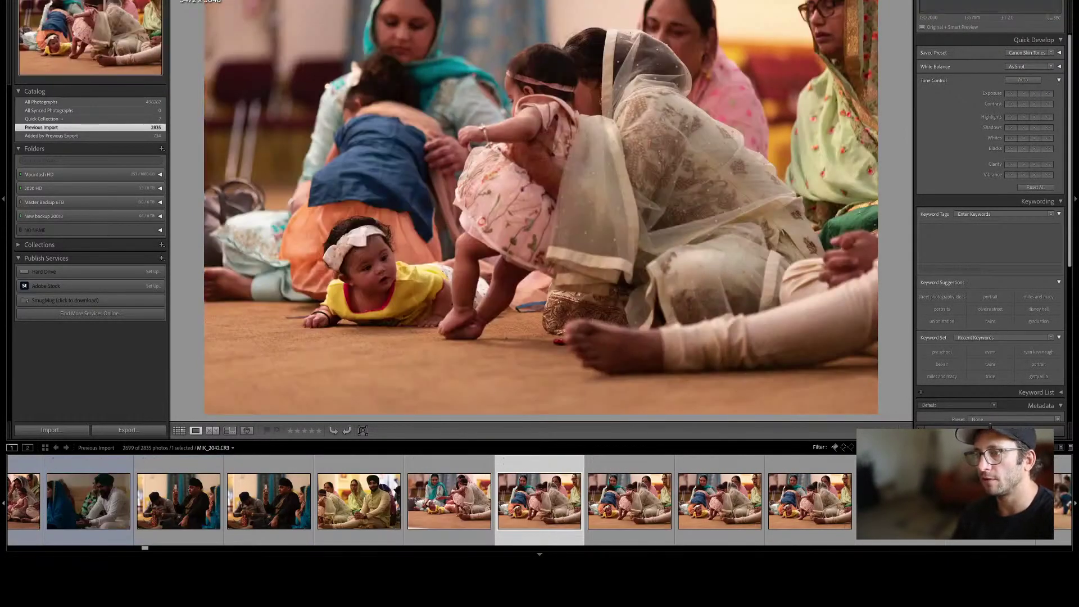
# Undo the last rejection, compare the two remaining frames of the standing toddler and reject photo 345.
pyautogui.press('super+z')
pyautogui.press('Left')
pyautogui.press('Right')
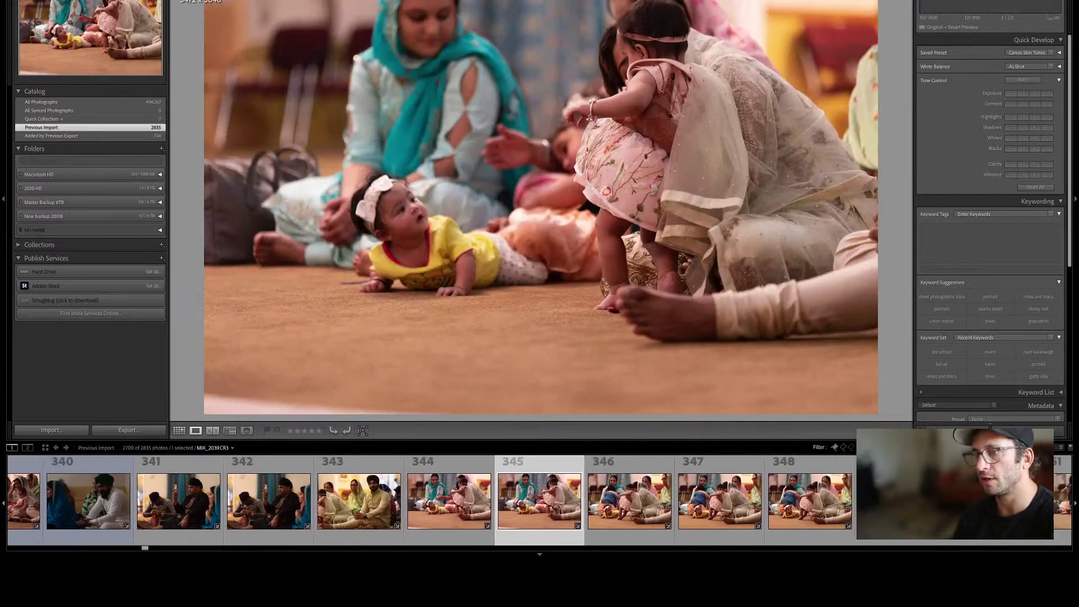
pyautogui.press('x')
pyautogui.press('Right')
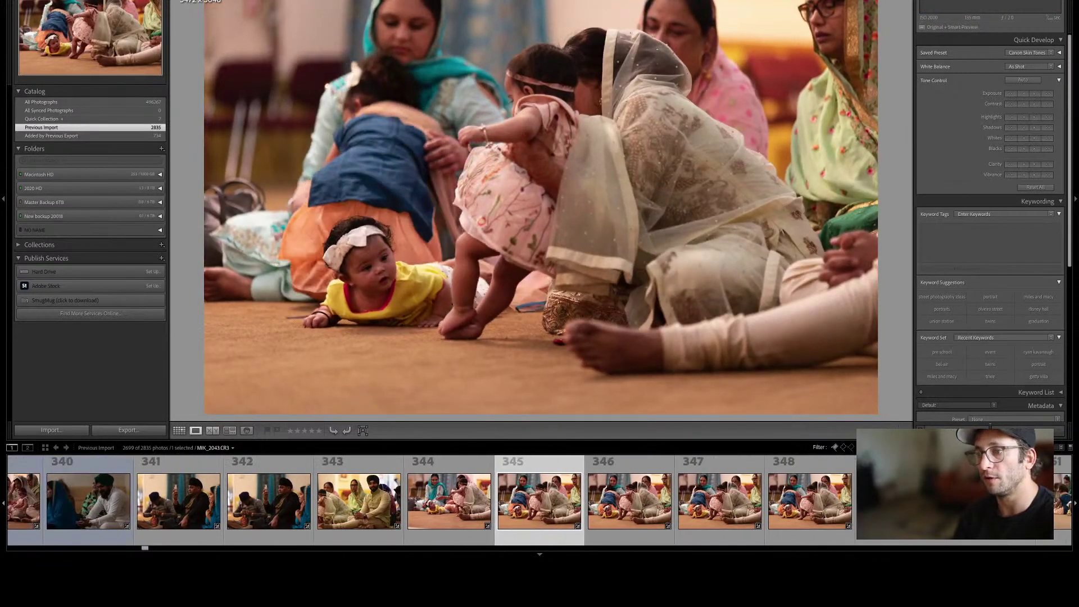
# Reject surplus frames of the toddler in pink leaning over beside the baby in yellow, around photos 346 and 347.
pyautogui.press('Right')
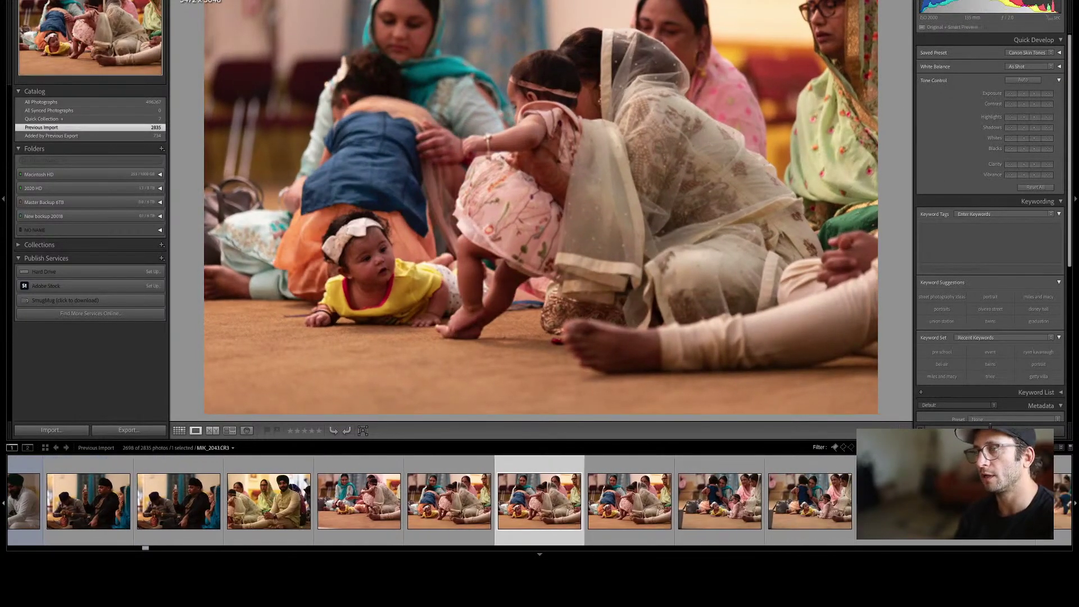
pyautogui.press('x')
pyautogui.press('Right')
pyautogui.press('x')
pyautogui.press('Right')
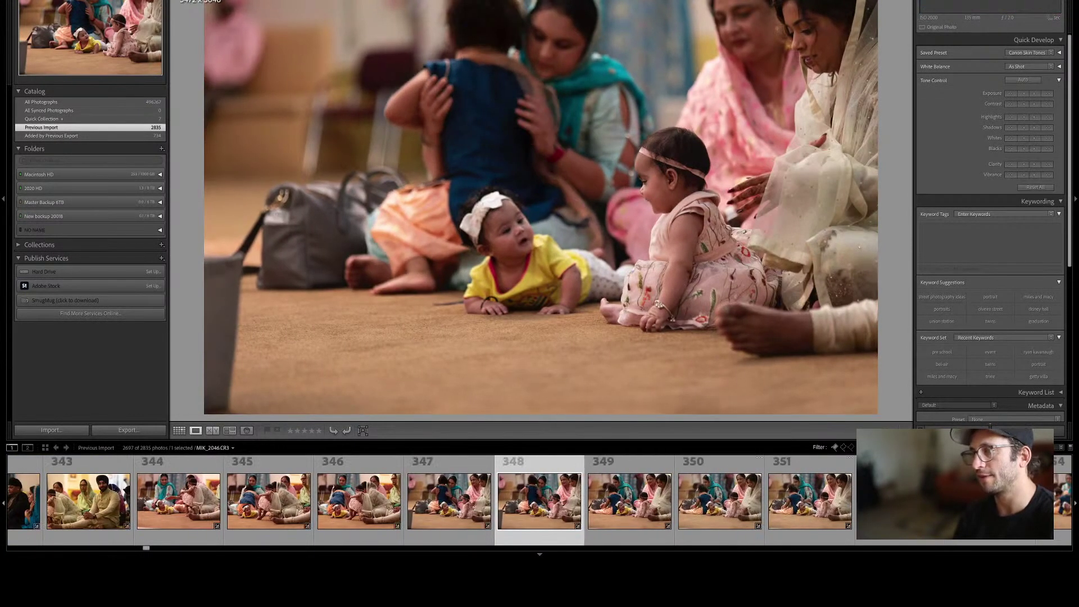
# Reject surplus frames of the baby in yellow facing the seated toddler in pink, around photos 348 and 349.
pyautogui.press('x')
pyautogui.press('Right')
pyautogui.press('Right')
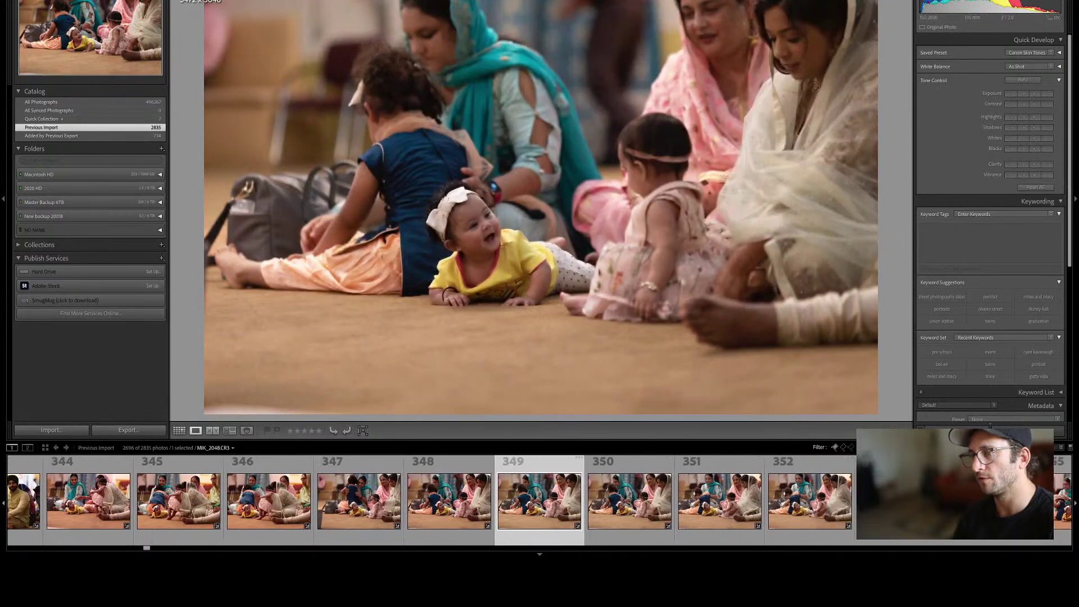
pyautogui.press('x')
pyautogui.press('Right')
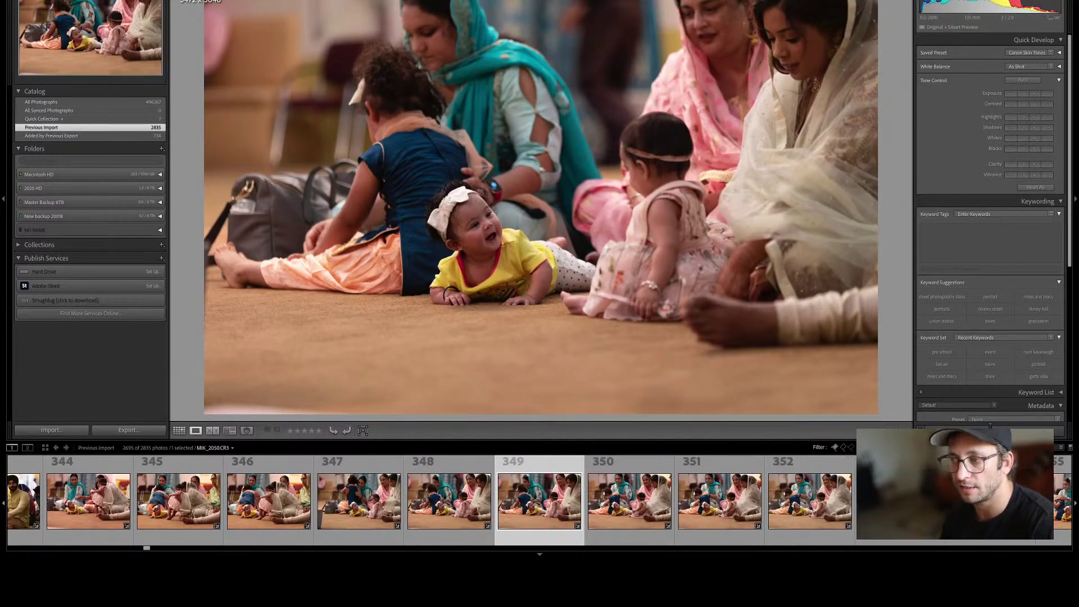
# Reject a surplus frame of the baby in yellow looking towards the seated toddler in pink, around photo 351.
pyautogui.press('Right')
pyautogui.press('Right')
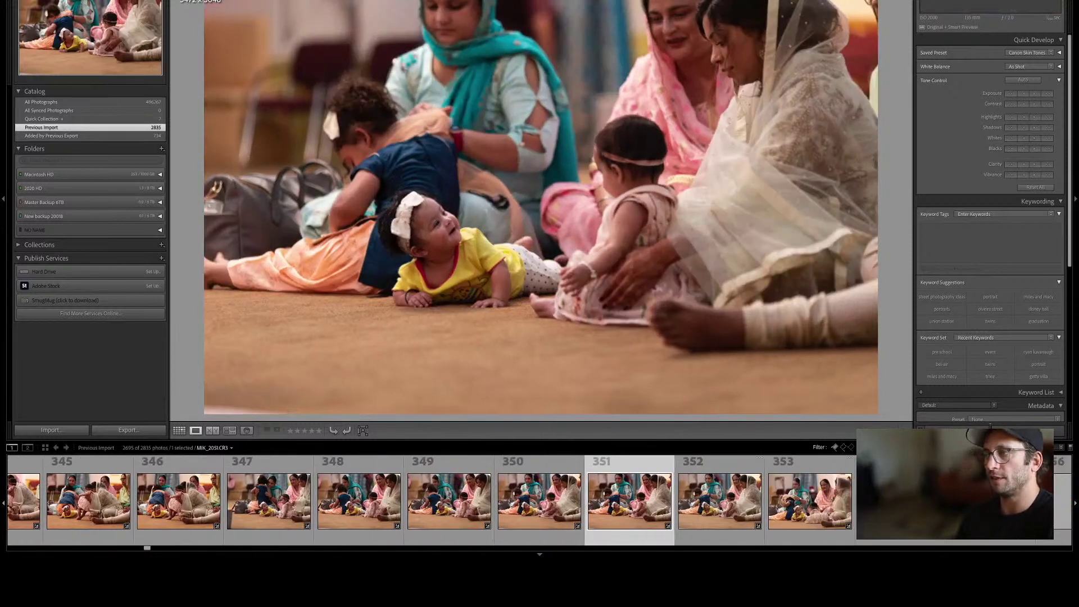
pyautogui.press('x')
pyautogui.press('Right')
# Reject surplus frames of the baby in yellow smiling at the crawling toddler in pink, around photos 352 and 353.
pyautogui.press('Right')
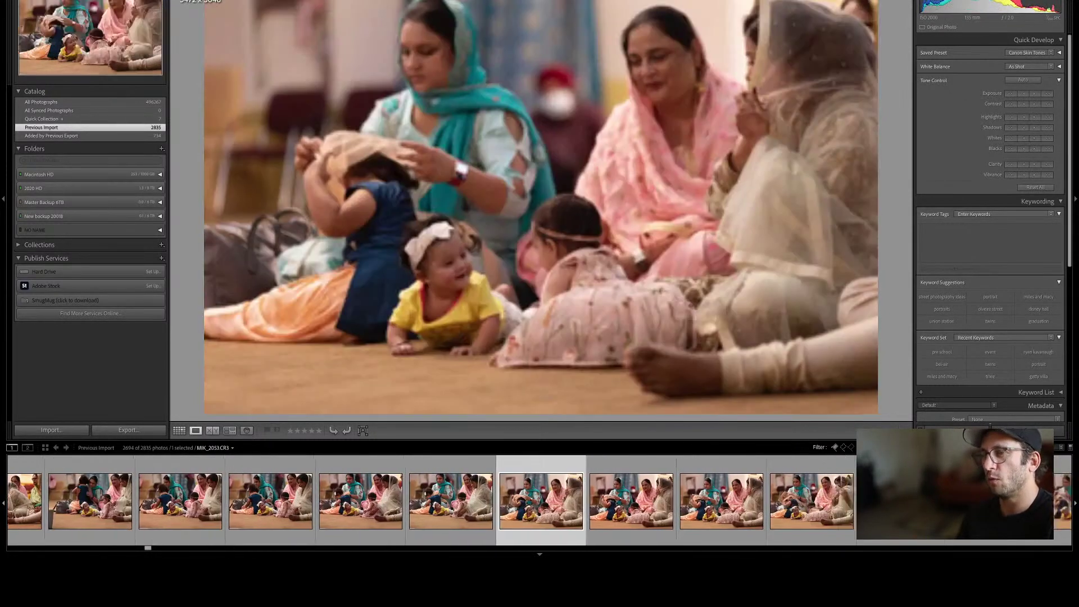
pyautogui.press('x')
pyautogui.press('Right')
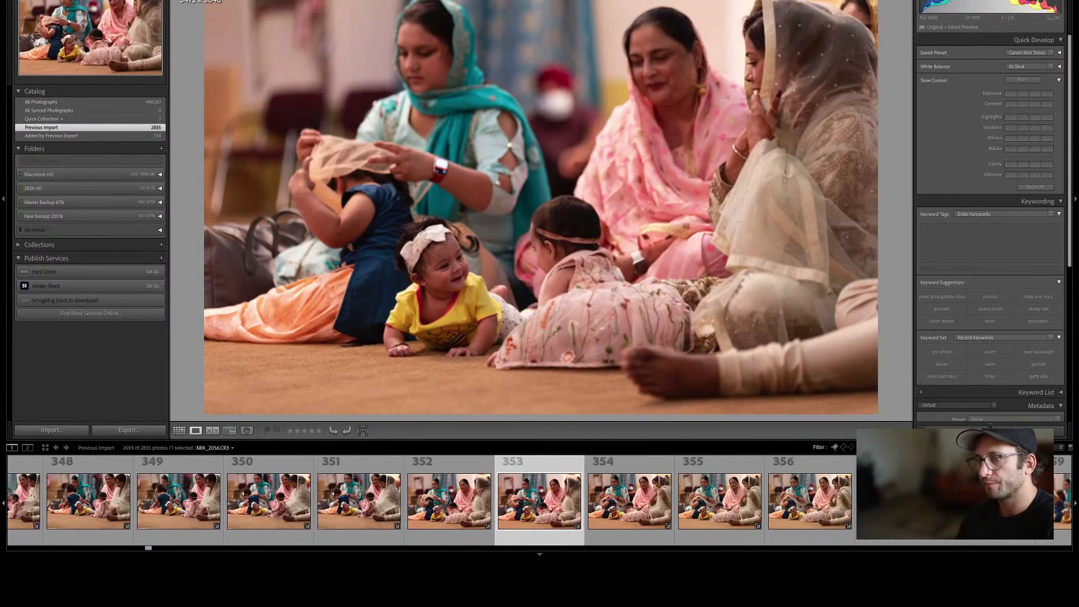
pyautogui.press('Right')
pyautogui.press('x')
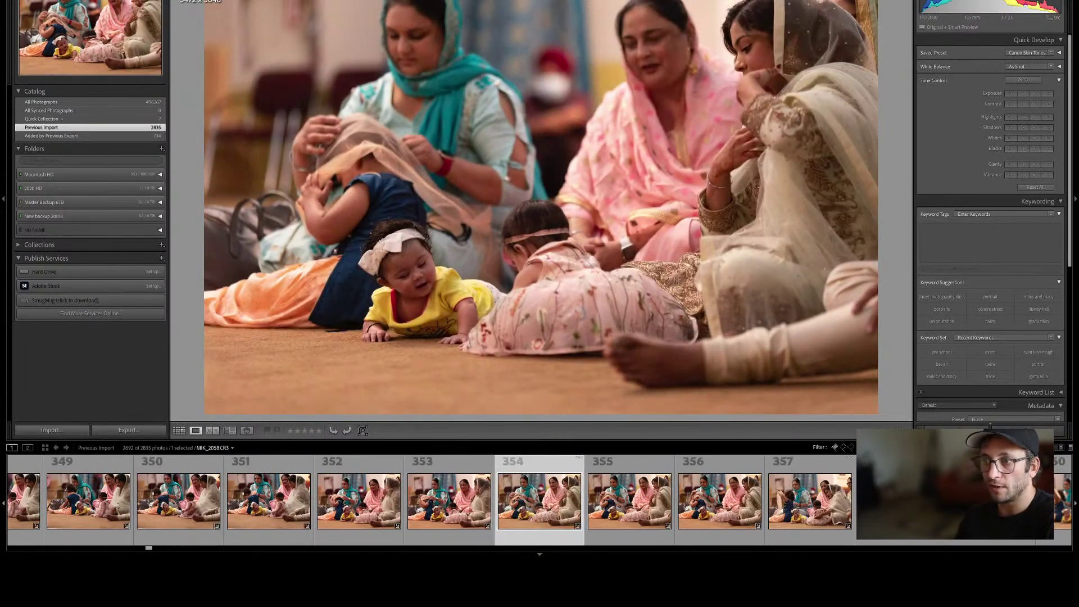
# Reject the duplicate frame of the baby in yellow looking down beside the crawling toddler, around photo 355.
pyautogui.press('Right')
pyautogui.press('Right')
pyautogui.press('Right')
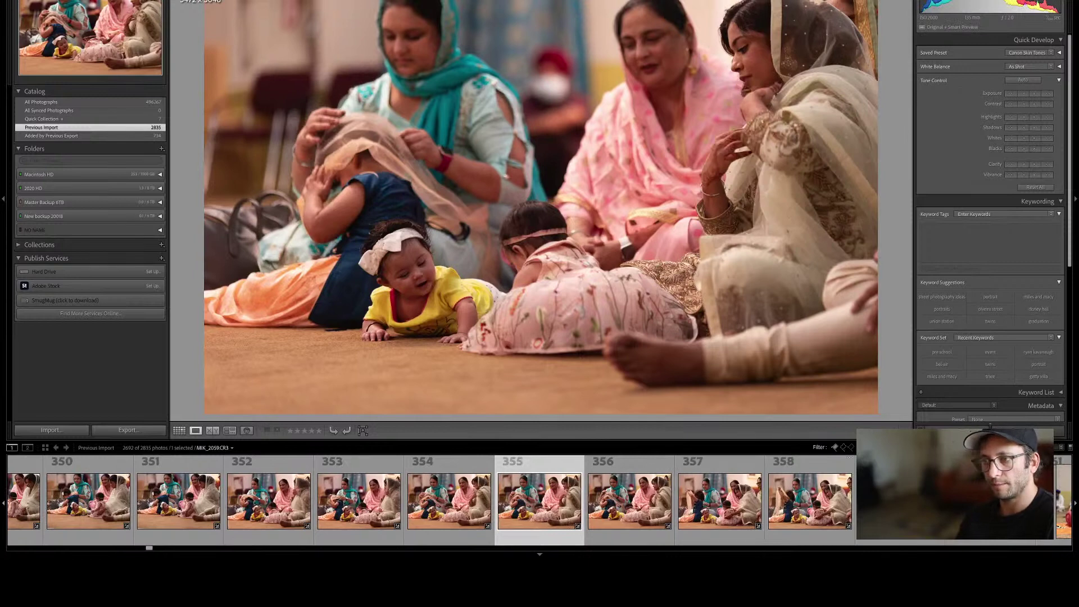
pyautogui.press('x')
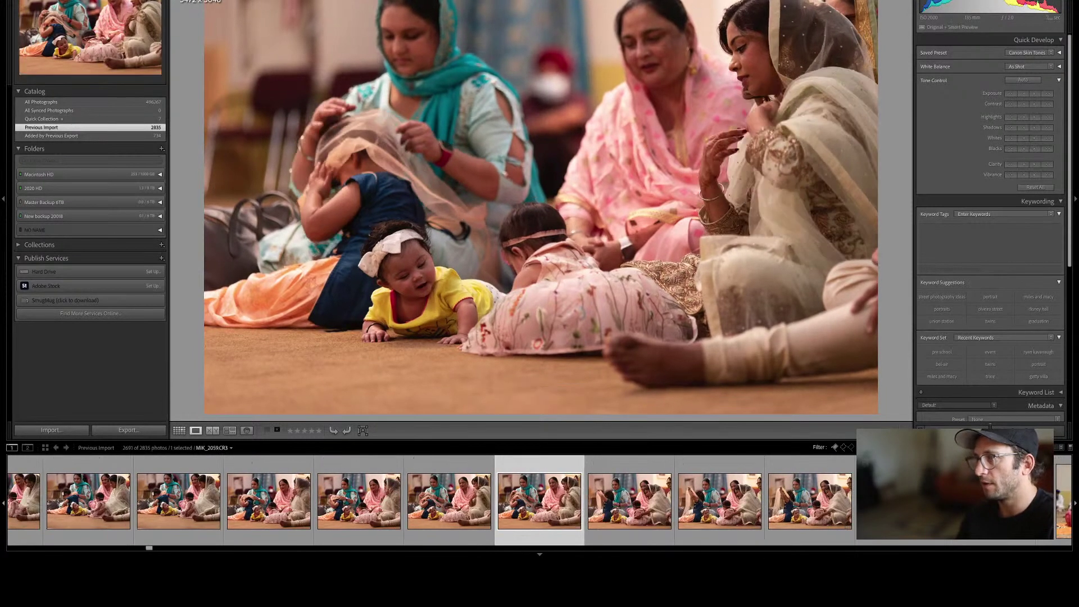
# Compare the frames of the child in navy holding up the veil and reject a surplus one around photos 357 and 358.
pyautogui.press('Right')
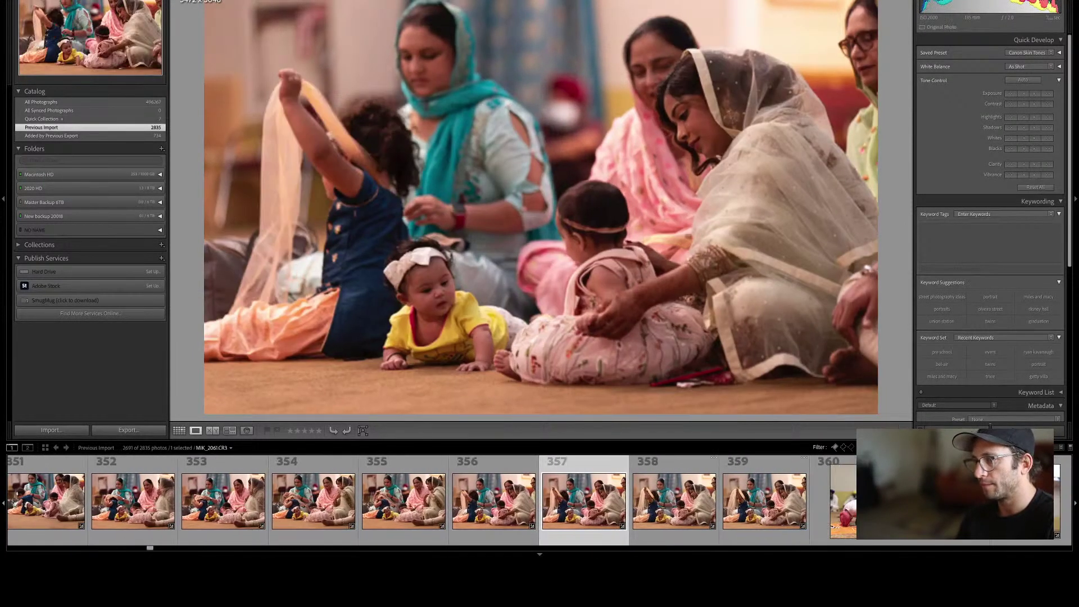
pyautogui.press('Left')
pyautogui.press('Right')
pyautogui.press('x')
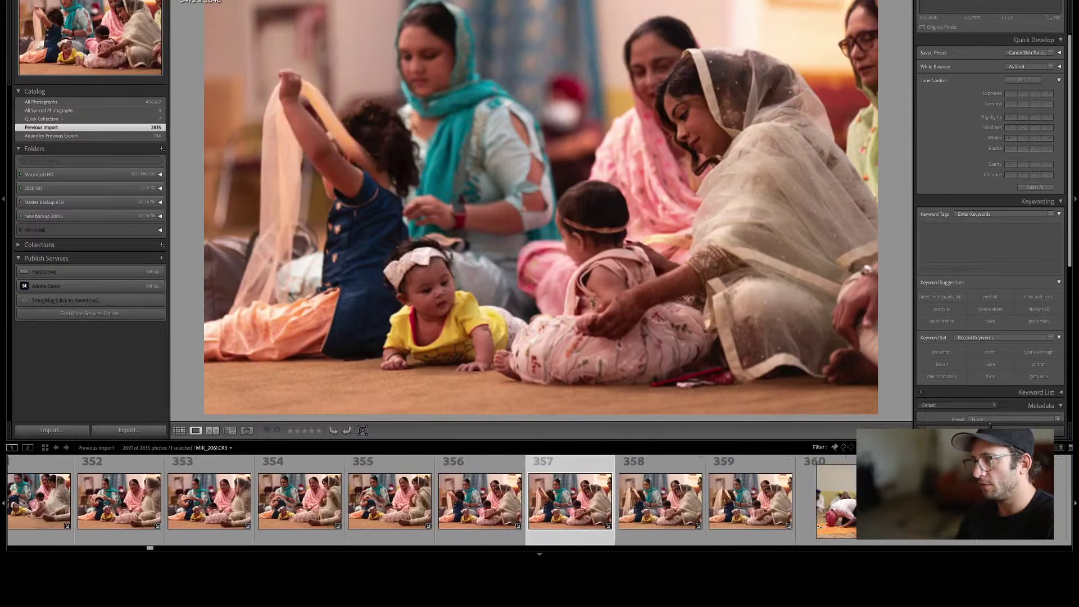
pyautogui.press('Right')
pyautogui.press('x')
pyautogui.press('Right')
pyautogui.press('Left')
pyautogui.press('Right')
# Reject the duplicate of the bowing man in the pink turban and lower the kept frame's exposure by one small step.
pyautogui.press('Right')
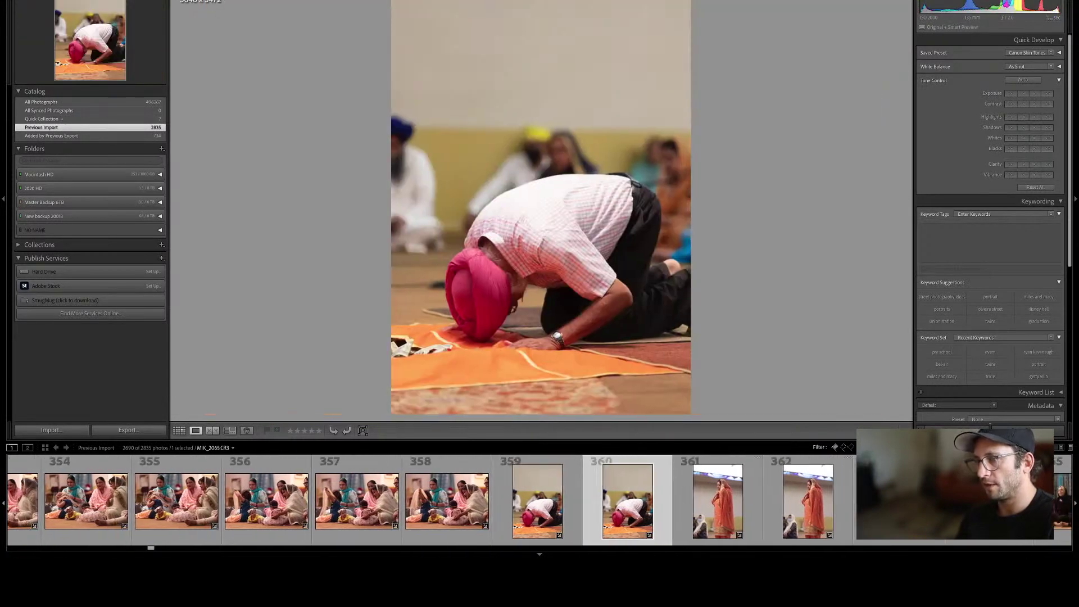
pyautogui.press('x')
pyautogui.press('Left')
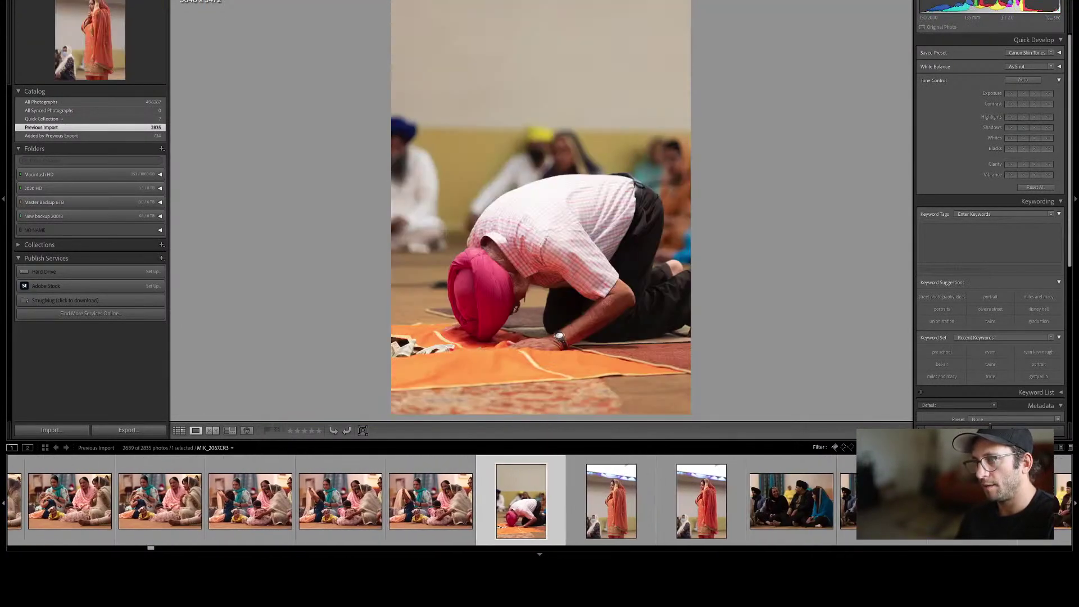
pyautogui.click(1019, 93)
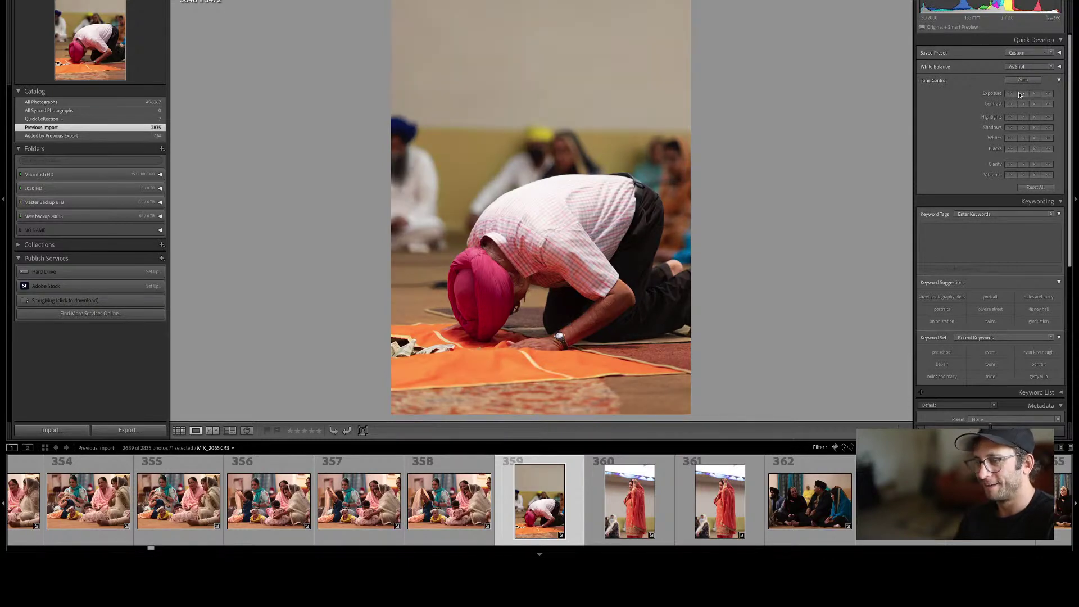
# Lower the exposure of the standing woman in orange by one small step, compare both frames and reject one.
pyautogui.press('Right')
pyautogui.click(1022, 93)
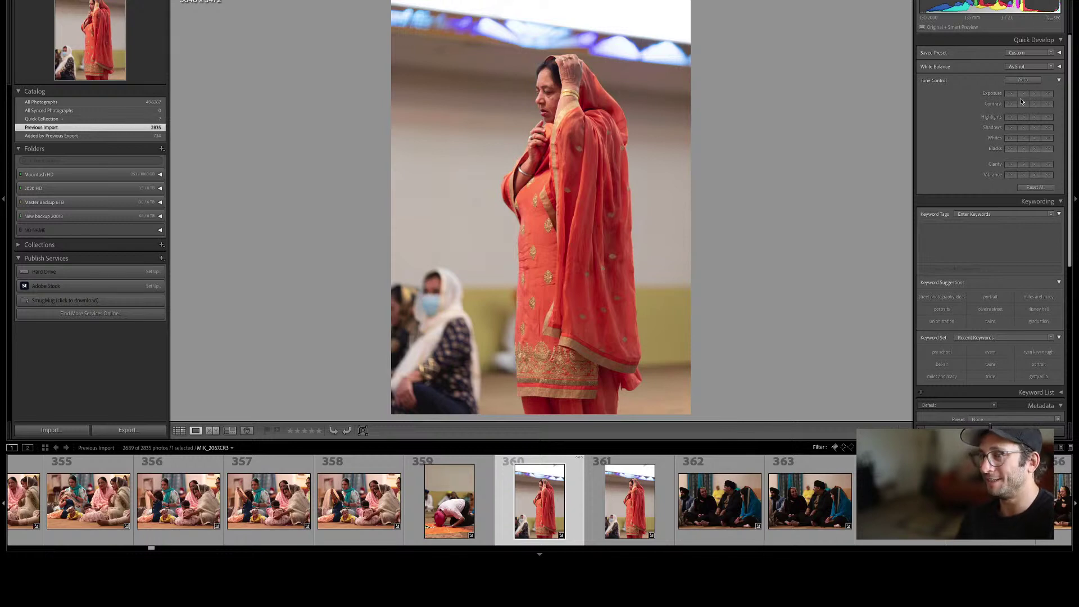
pyautogui.press('Right')
pyautogui.press('Left')
pyautogui.press('x')
pyautogui.press('Right')
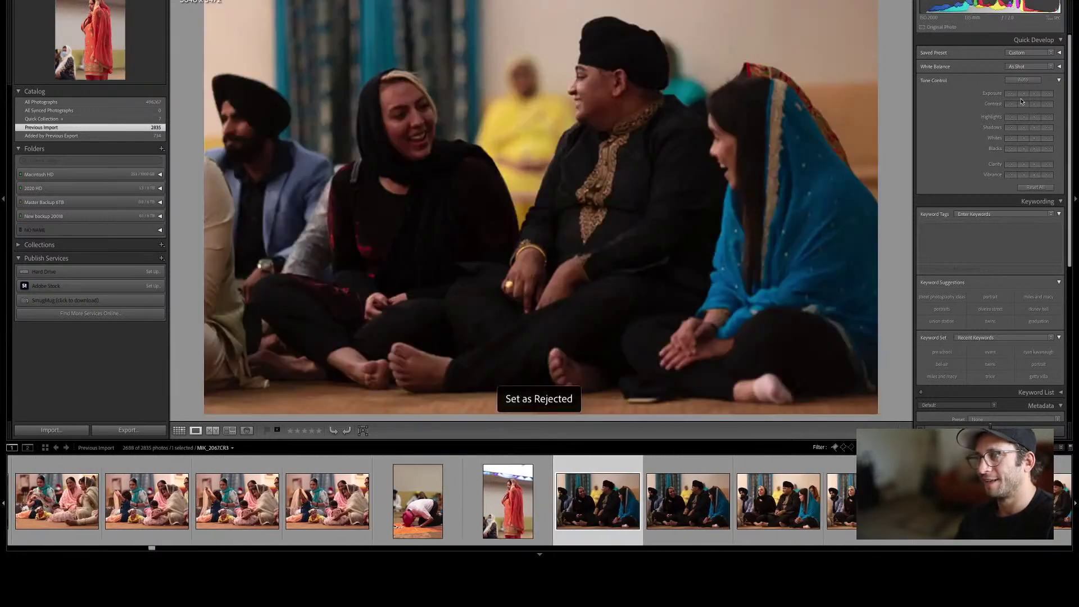
# Select photos 361 and 362 of the laughing seated group, label photo 361 blue and raise the exposure of both.
pyautogui.press('Right')
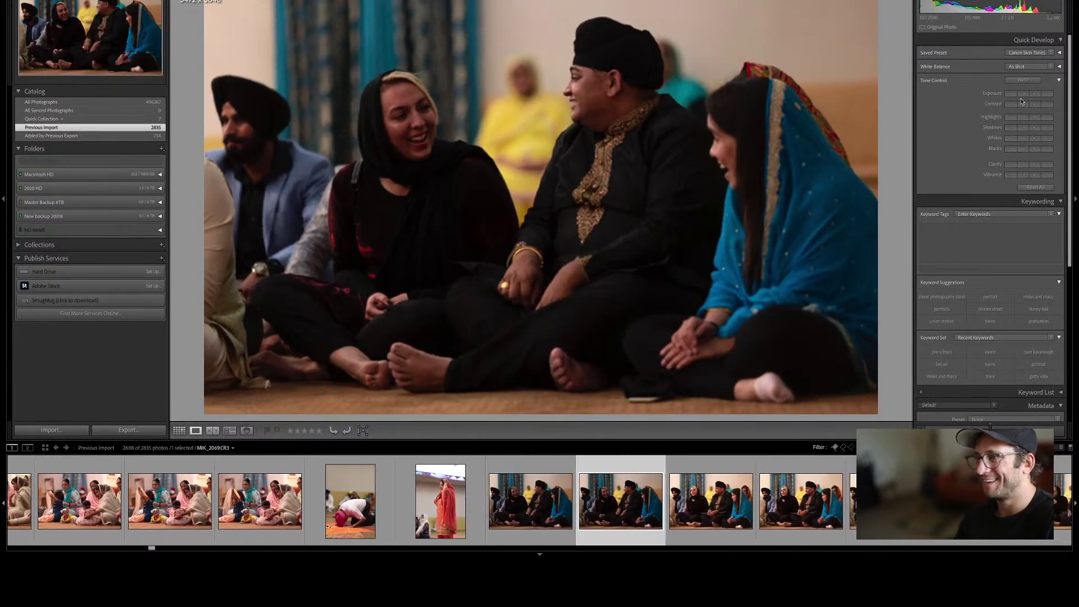
pyautogui.press('Right')
pyautogui.press('Left')
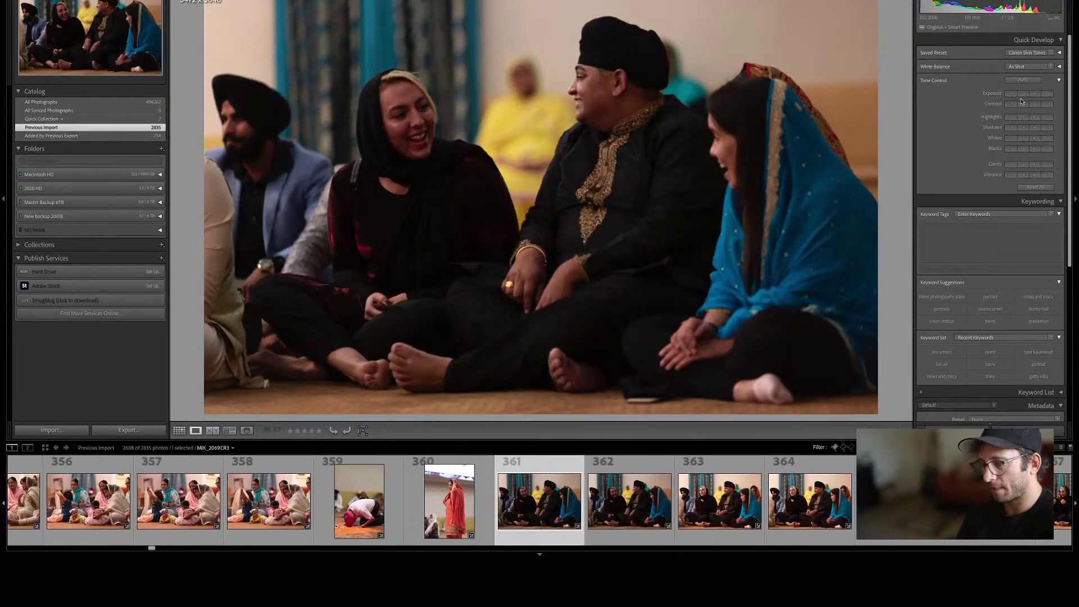
pyautogui.hotkey('shift', 'Right')
pyautogui.press('9')
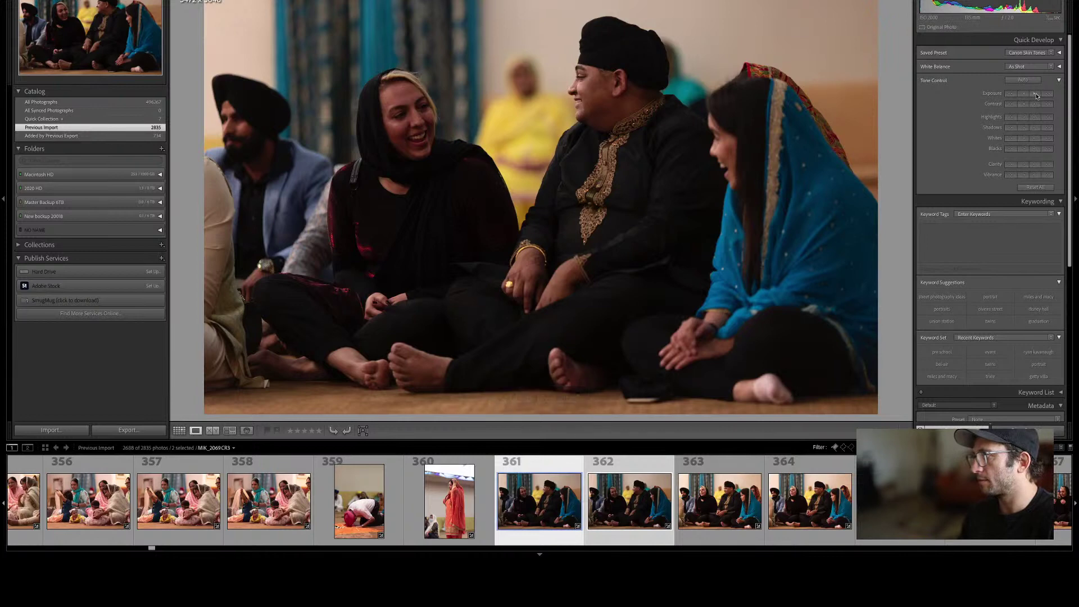
pyautogui.click(1035, 94)
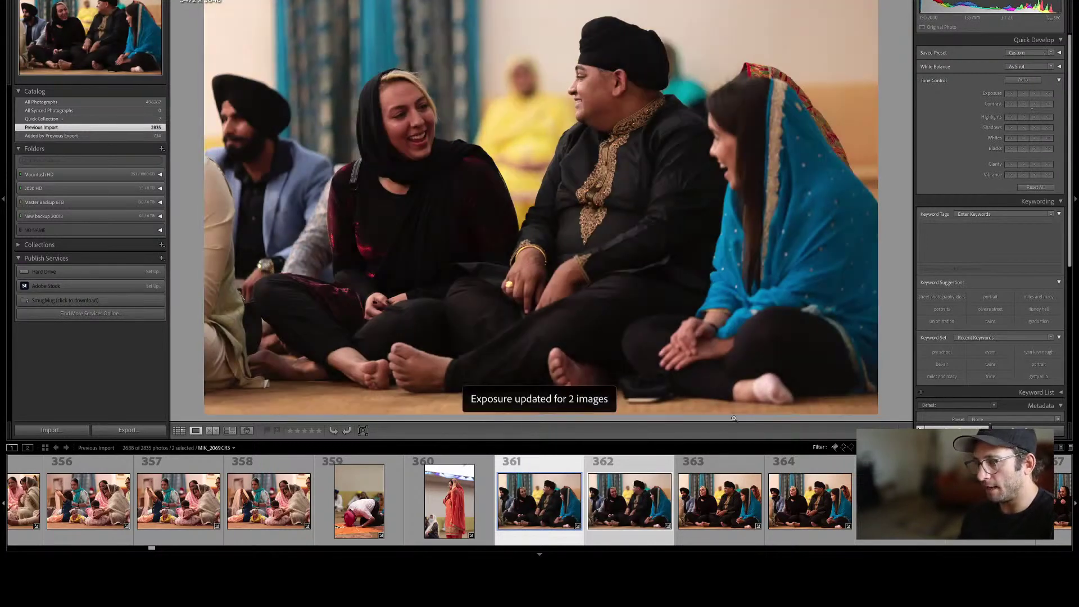
# Review the next frames of the seated group and reject surplus shots of the woman adjusting her black scarf, around photo 365.
pyautogui.press('Right')
pyautogui.press('Right')
pyautogui.press('Right')
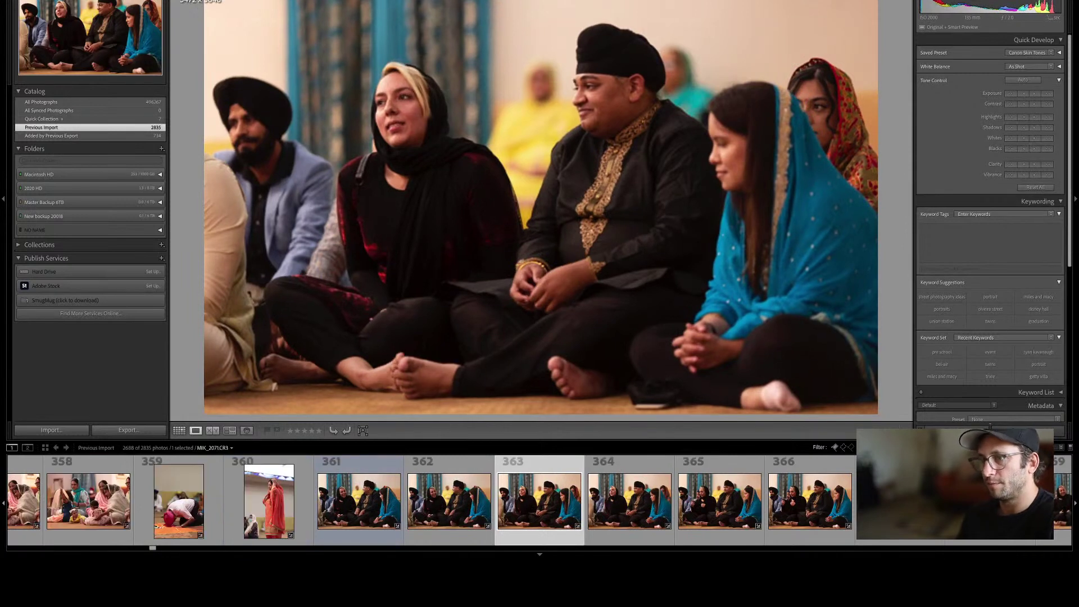
pyautogui.press('x')
pyautogui.press('Right')
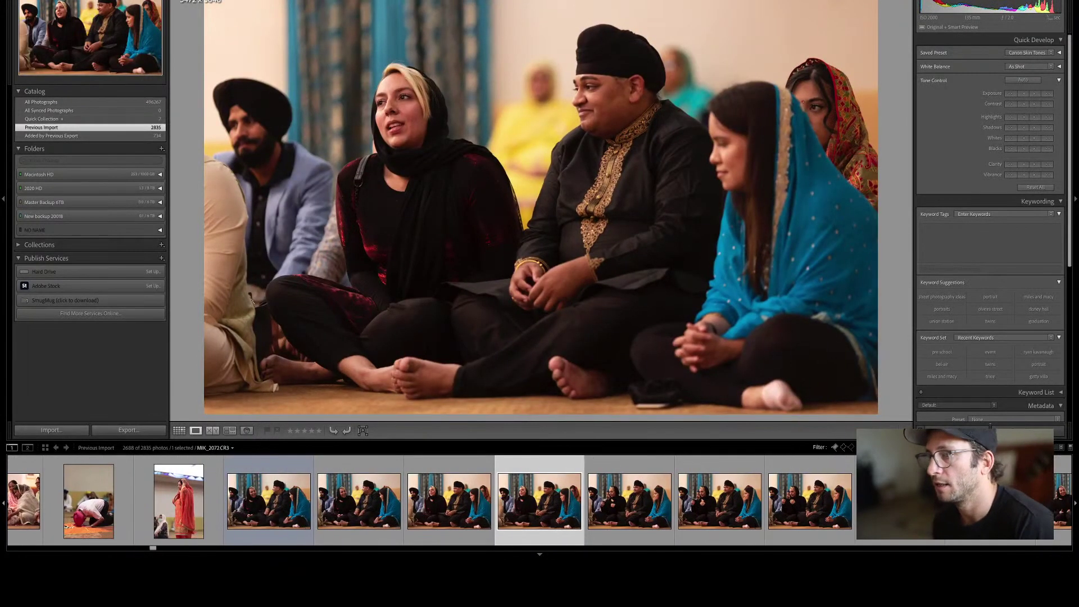
pyautogui.press('Right')
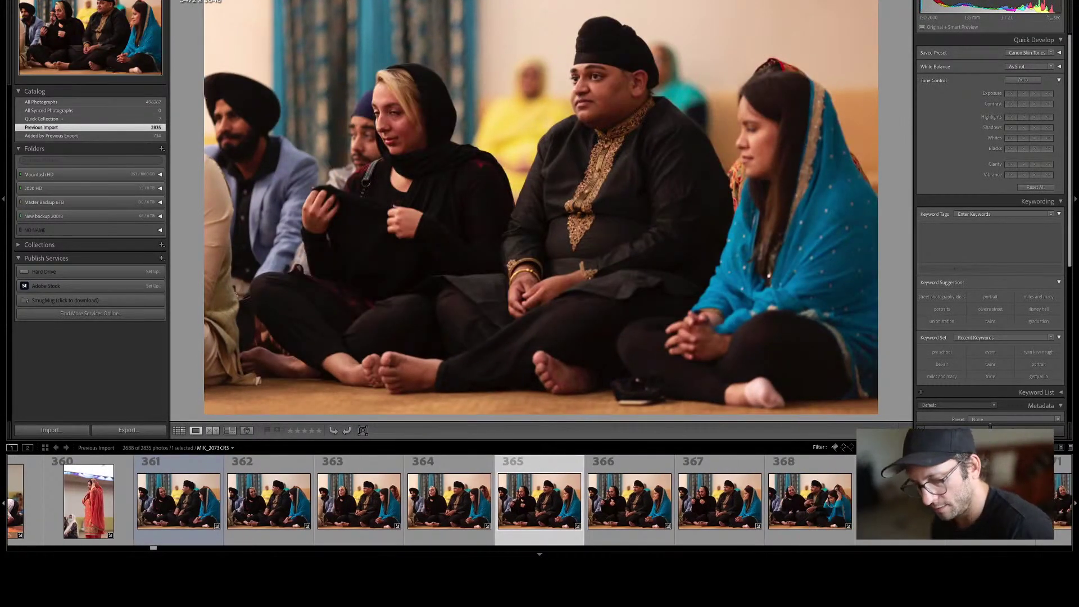
pyautogui.press('x')
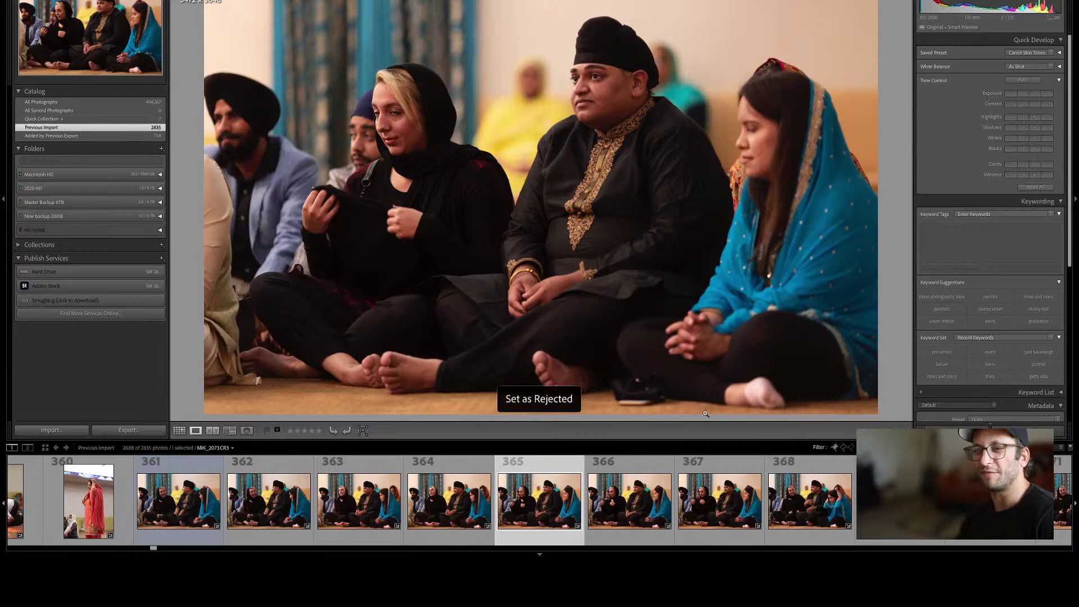
pyautogui.press('Right')
pyautogui.press('x')
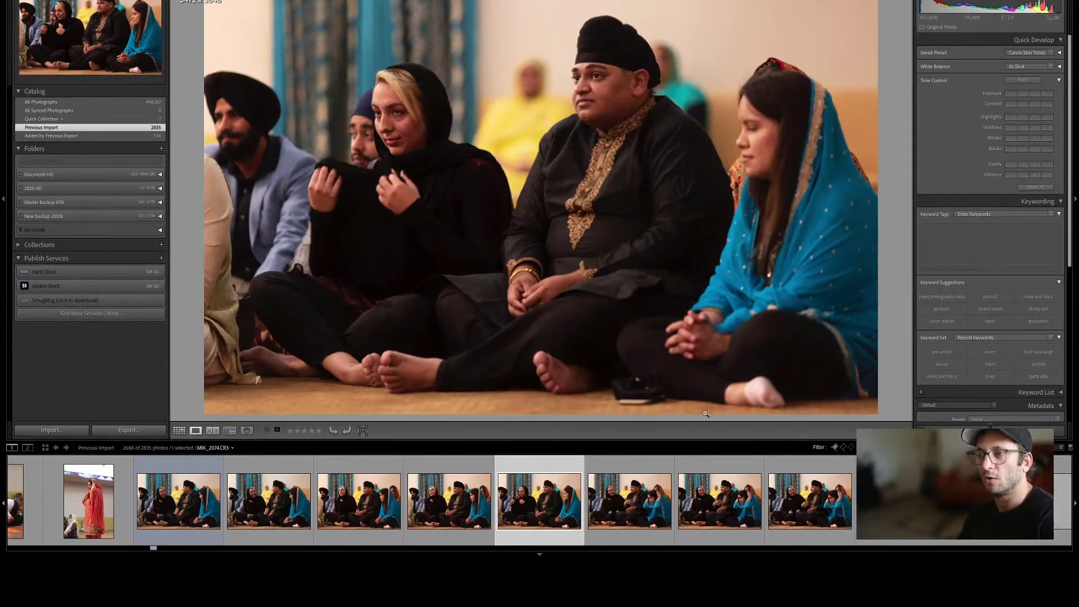
# Reject a surplus frame of the woman in blue adjusting her veil near photo 369 and label photos 367 and 370 blue.
pyautogui.press('Right')
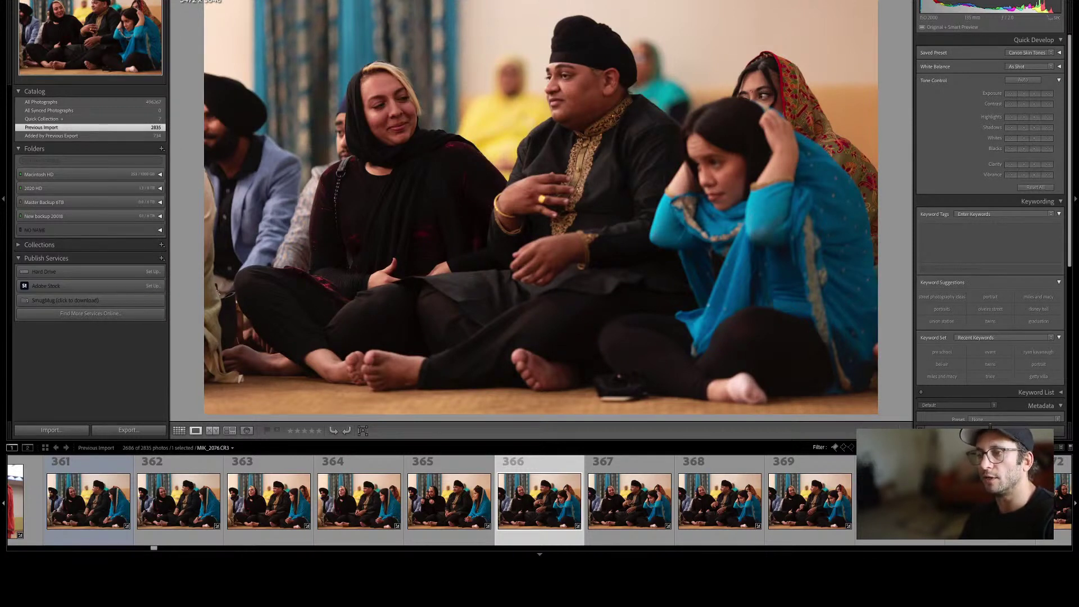
pyautogui.press('Right')
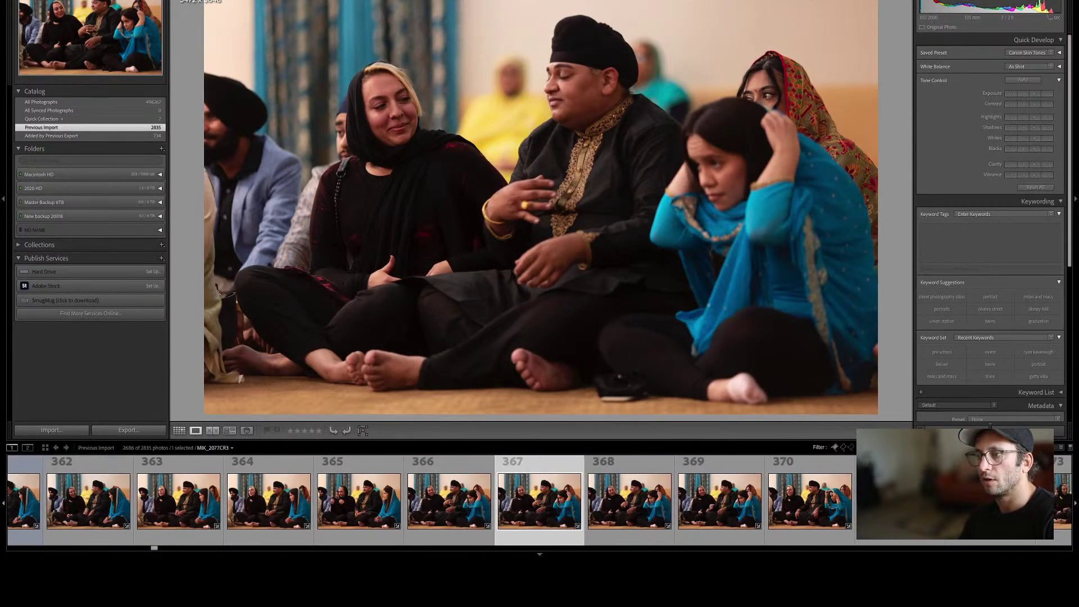
pyautogui.press('Right')
pyautogui.press('Right')
pyautogui.press('x')
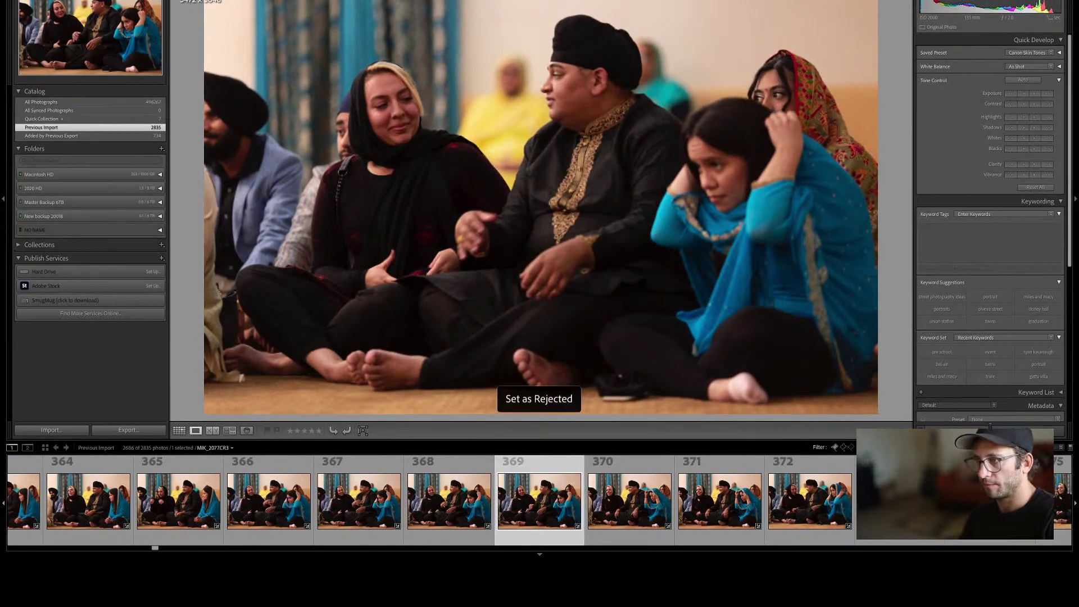
pyautogui.press('Right')
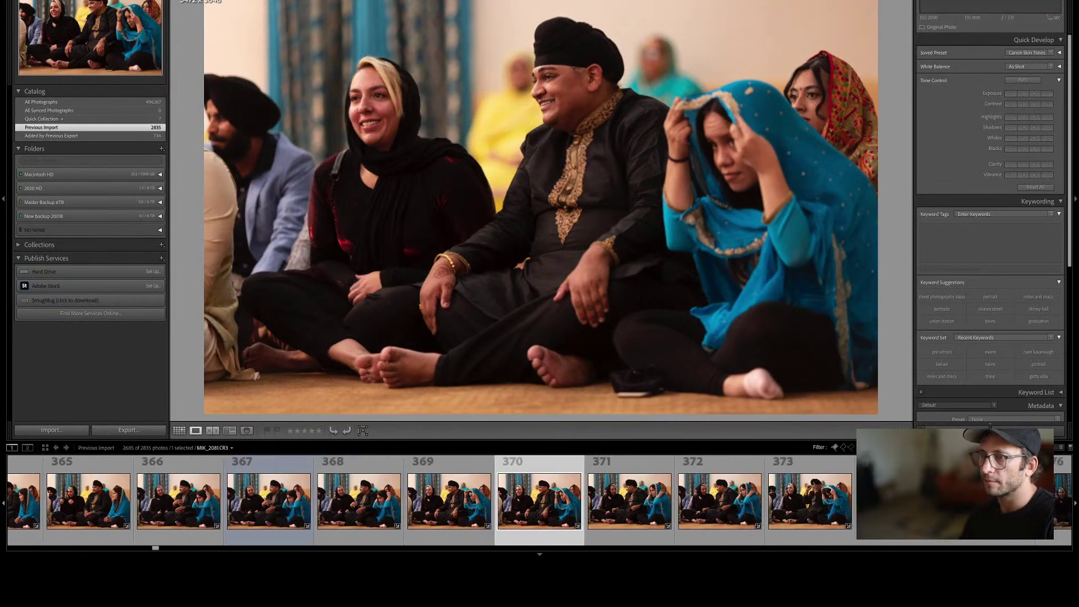
pyautogui.press('9')
# Reject surplus frames of the seated group with the man looking at his phone, around photos 373 and 374.
pyautogui.press('Right')
pyautogui.press('Right')
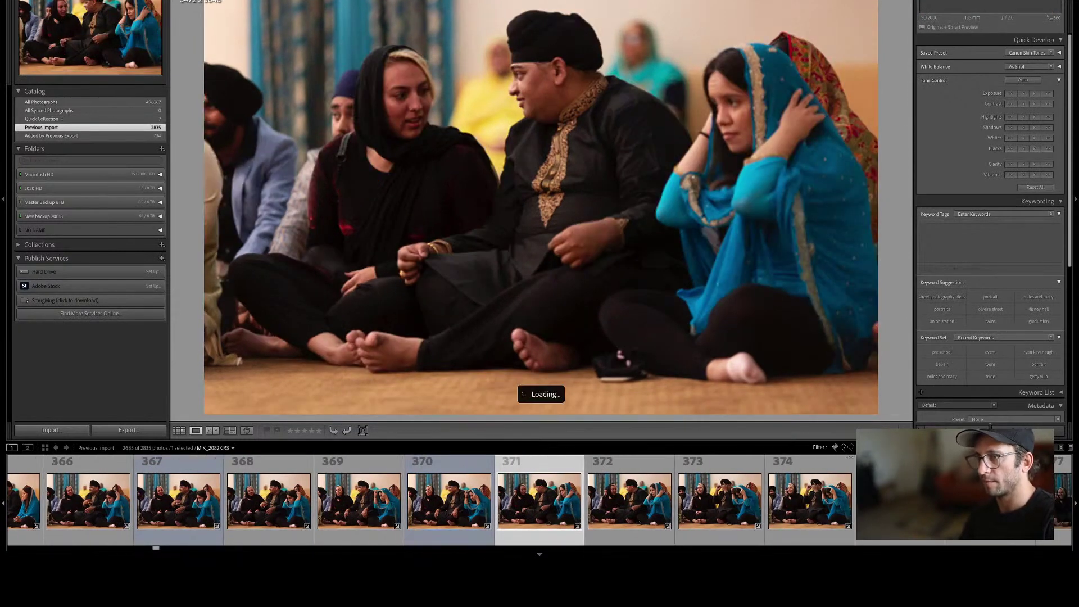
pyautogui.press('Right')
pyautogui.press('Right')
pyautogui.press('Right')
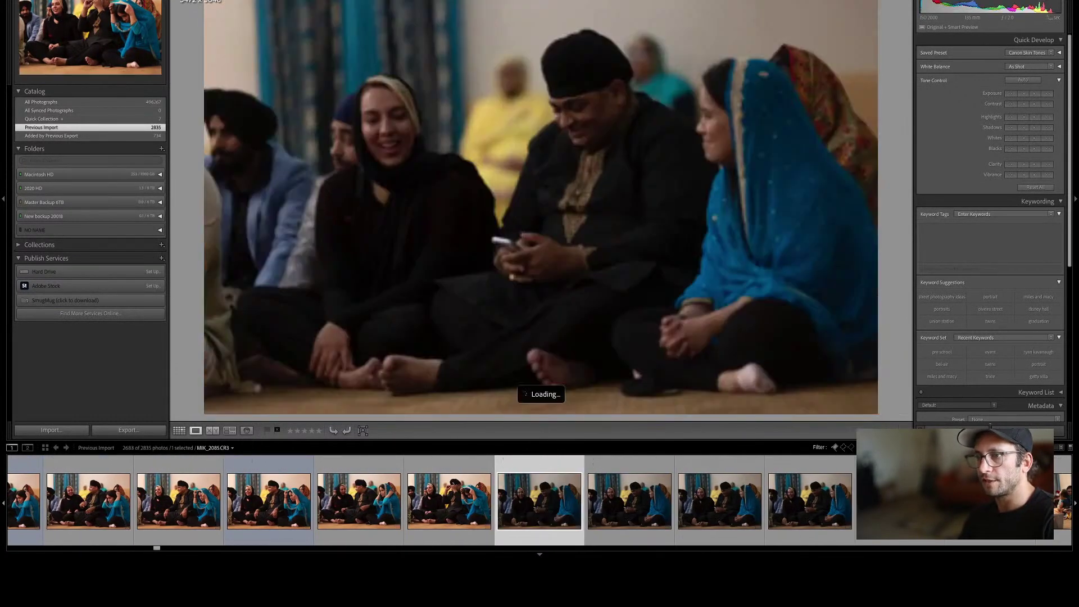
pyautogui.press('x')
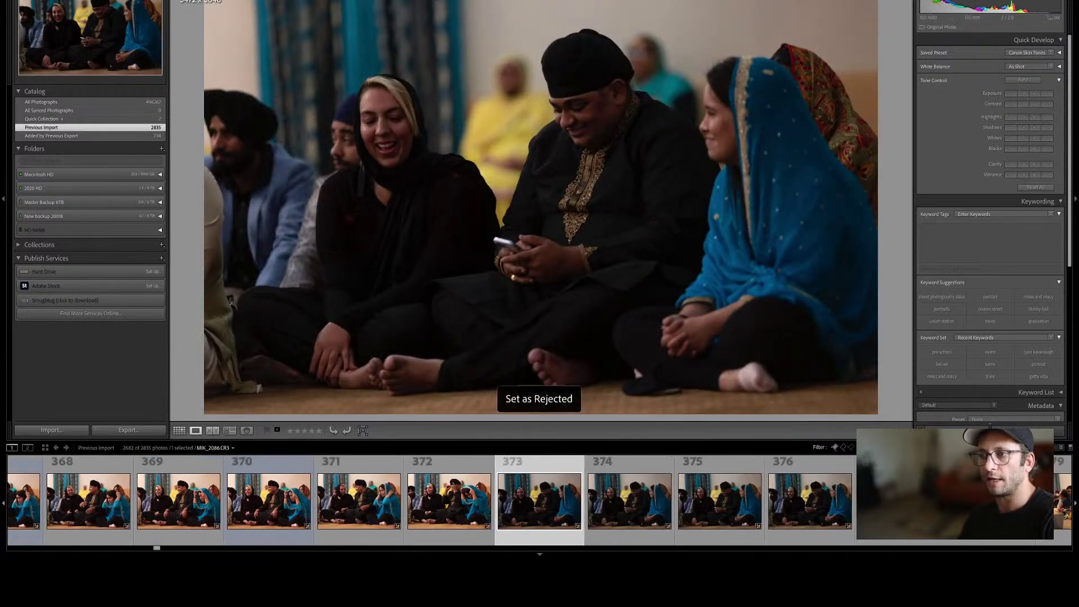
pyautogui.press('Right')
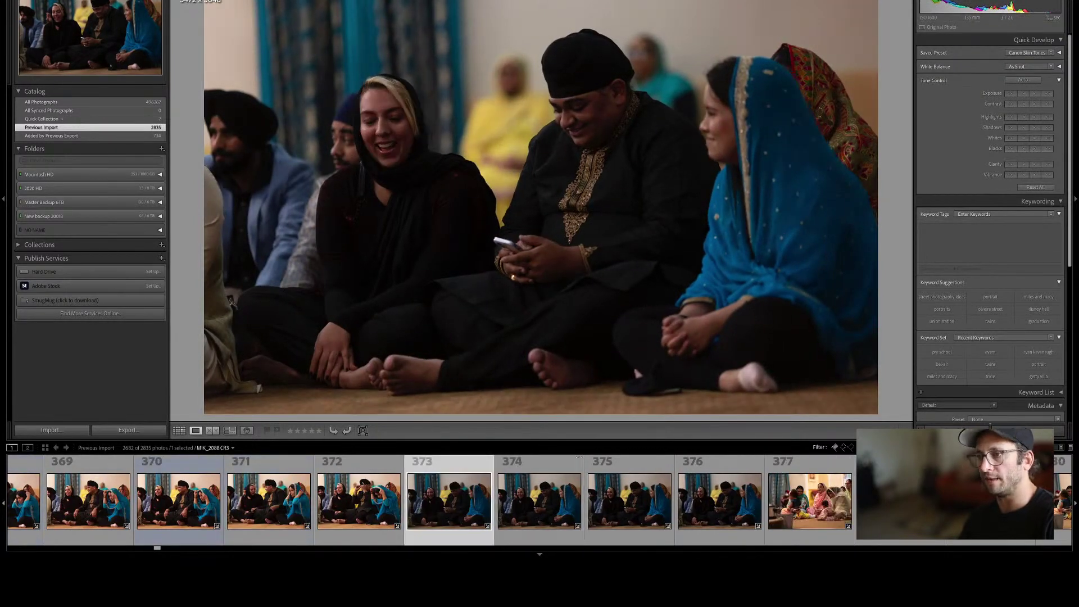
pyautogui.press('x')
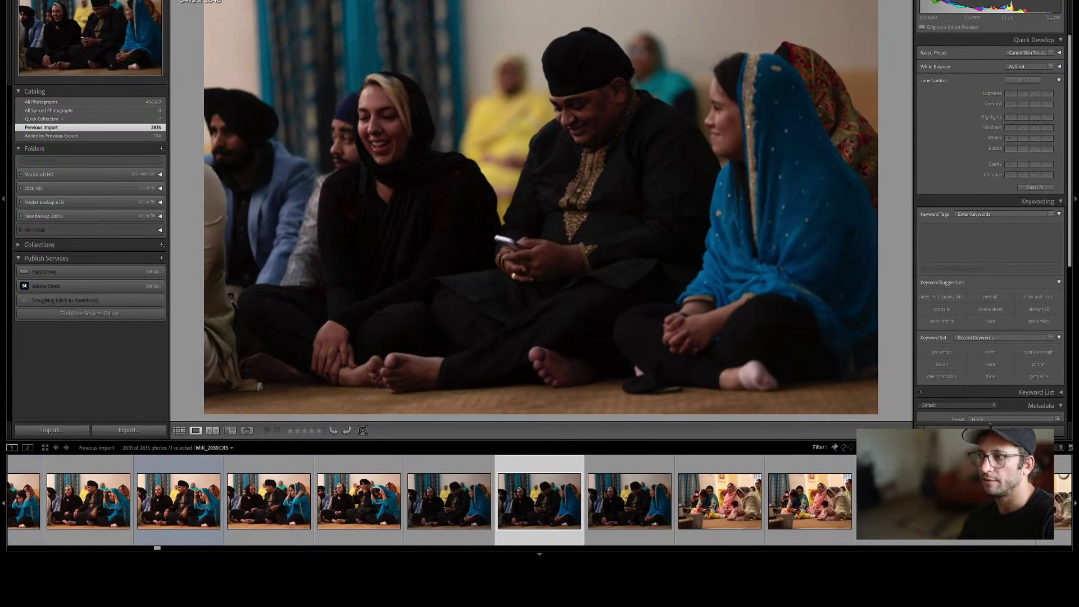
pyautogui.press('x')
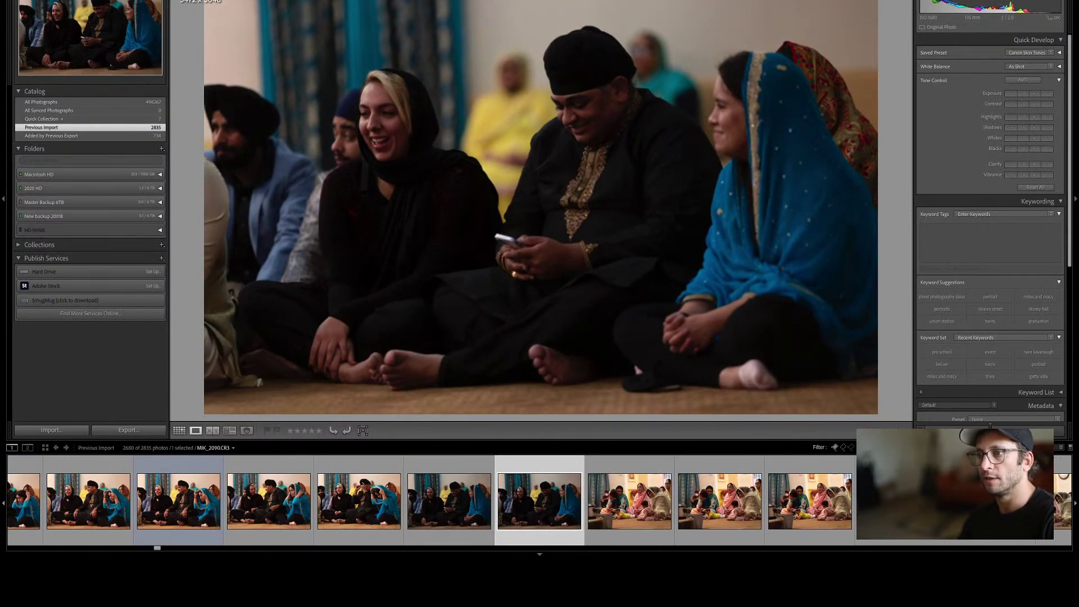
# Select photos 373 and 374 of the seated group with the man looking at his phone and raise the exposure of both.
pyautogui.press('Left')
pyautogui.hotkey('shift', 'Left')
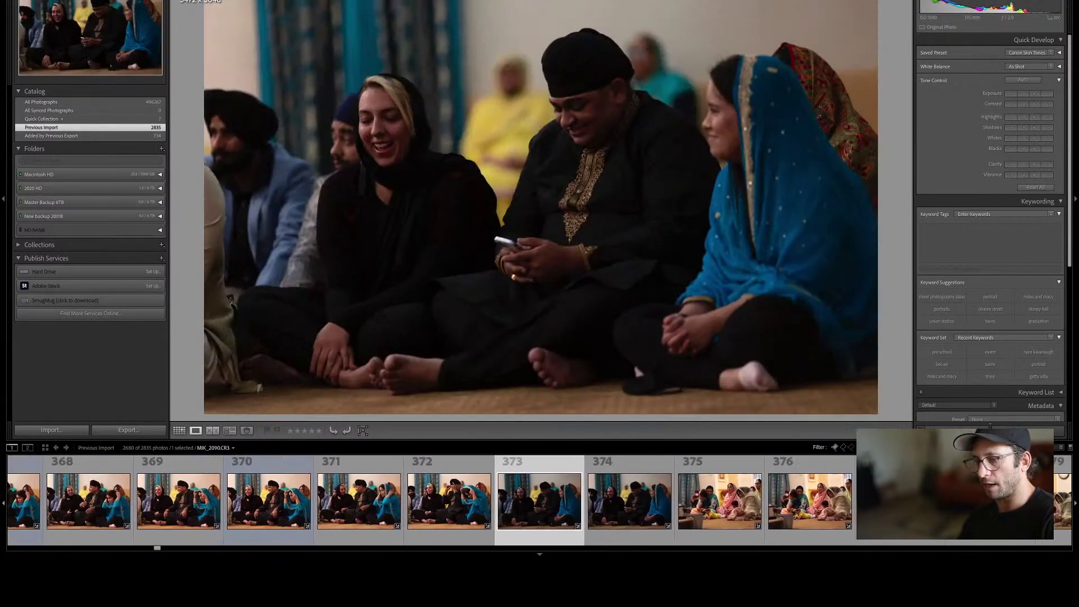
pyautogui.press('d')
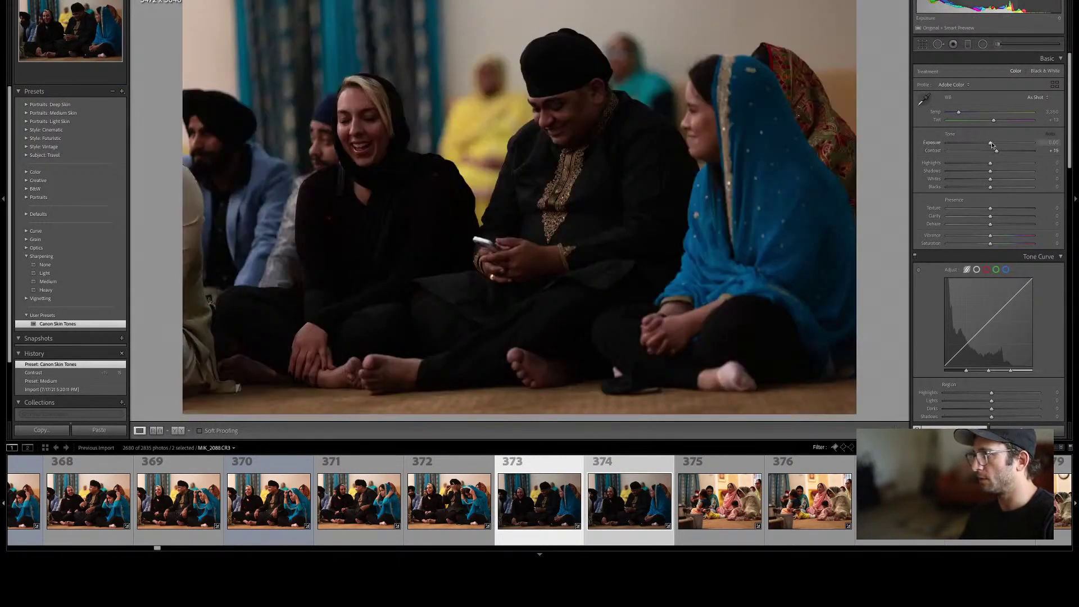
pyautogui.moveTo(993, 144); pyautogui.dragTo(995, 144)
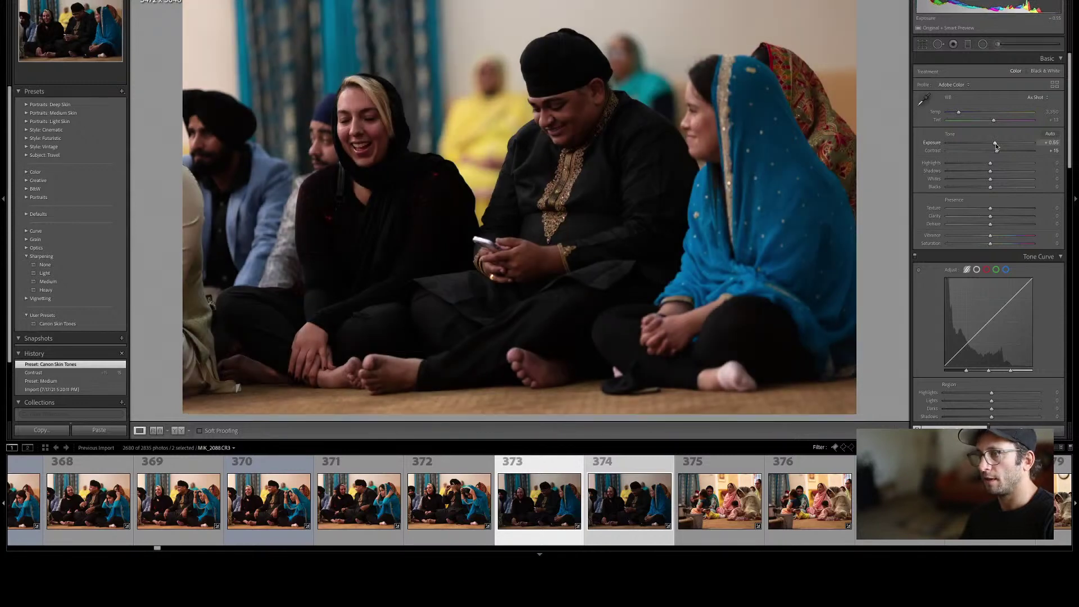
pyautogui.press('g')
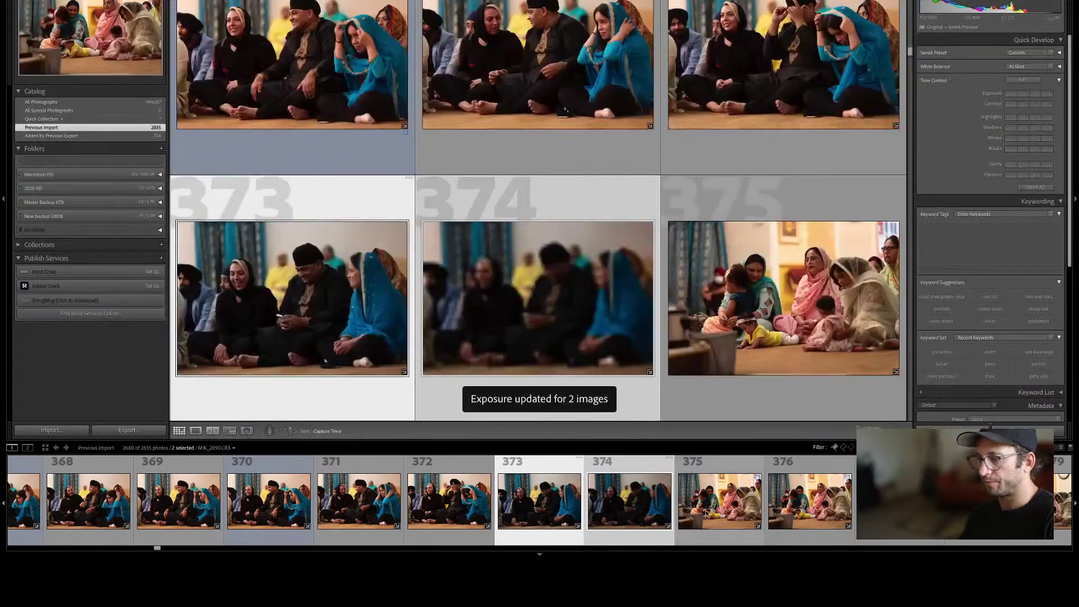
# Review the frames of the seated women with children from photo 375 onward and reject the surplus shots.
pyautogui.click(697, 416)
pyautogui.press('e')
pyautogui.press('Right')
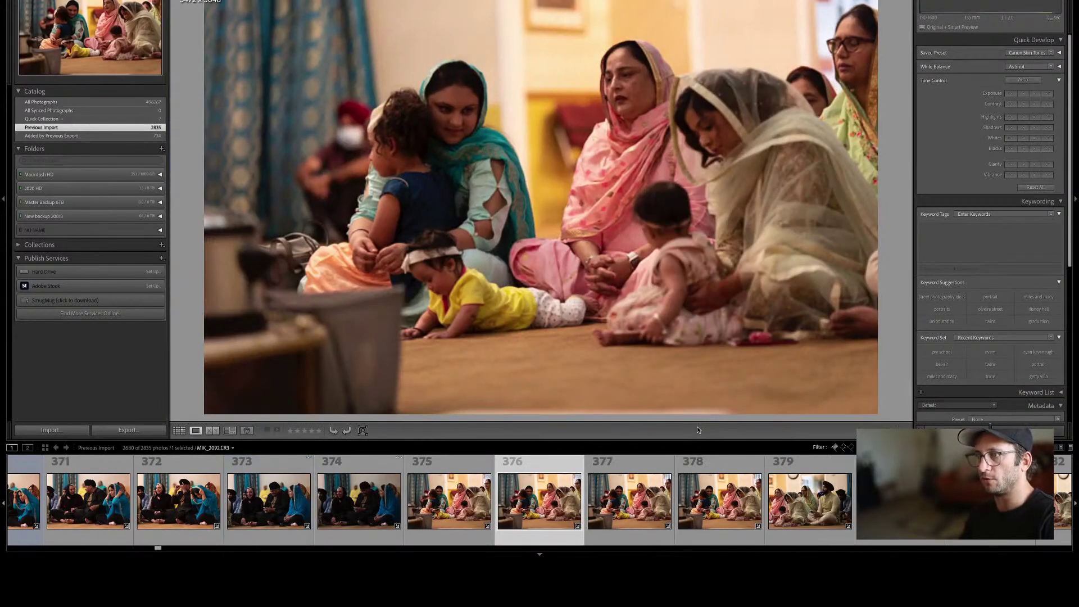
pyautogui.press('g')
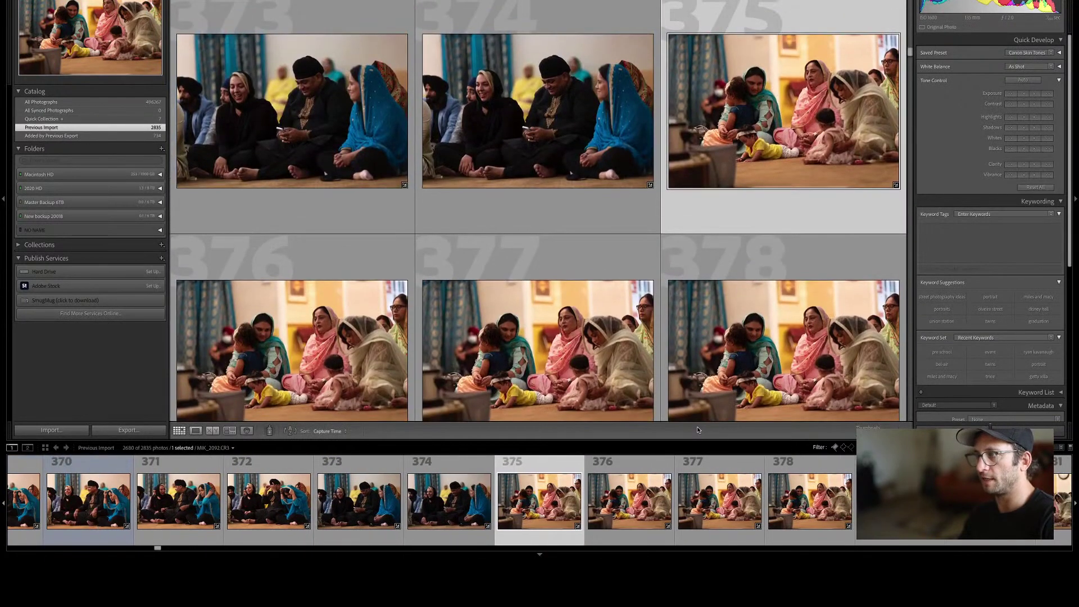
pyautogui.press('x')
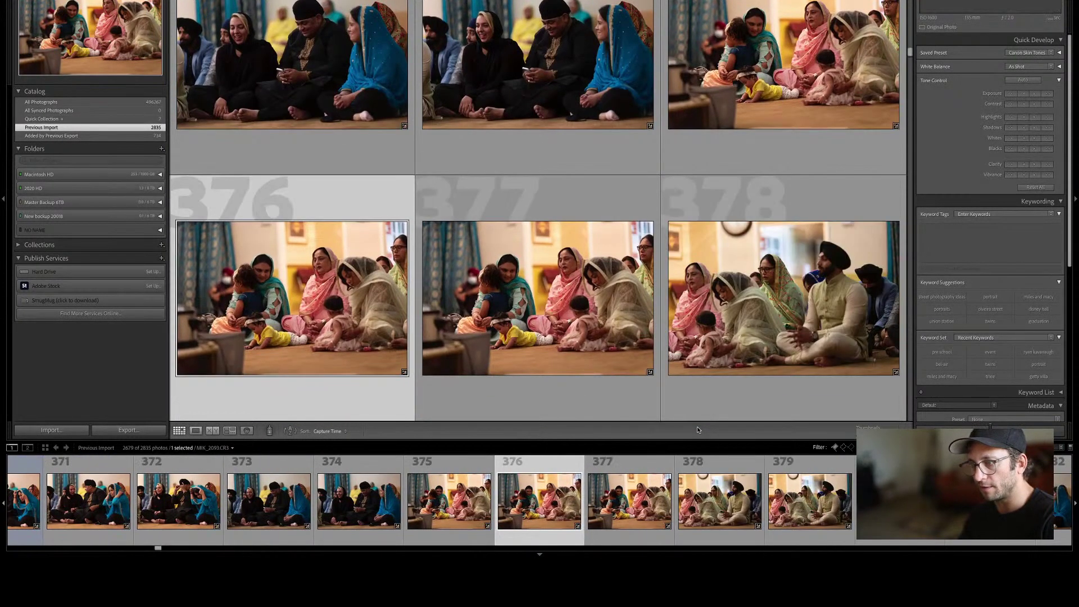
pyautogui.press('x')
pyautogui.press('Left')
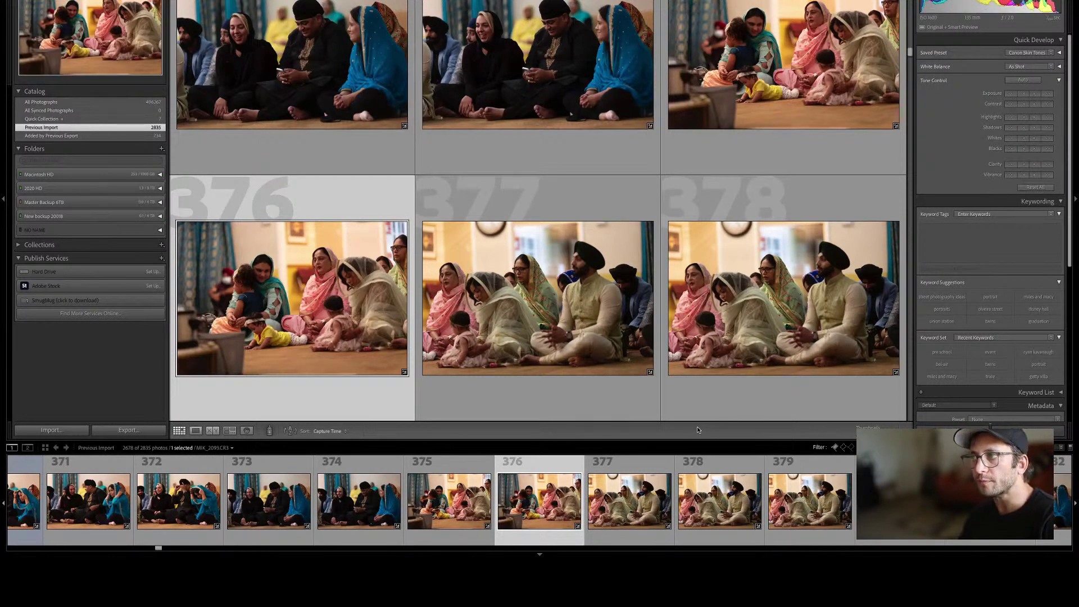
# Reject photo 376 of the women with children and a surplus frame of the cream-veiled woman beside the man in cream near photo 377.
pyautogui.press('e')
pyautogui.press('x')
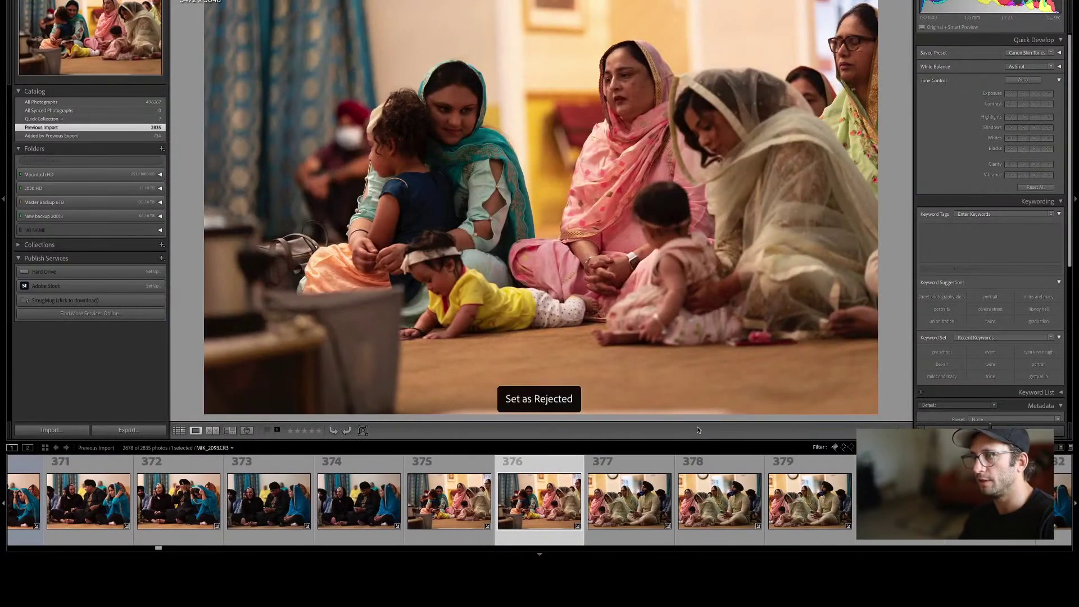
pyautogui.press('Right')
pyautogui.press('x')
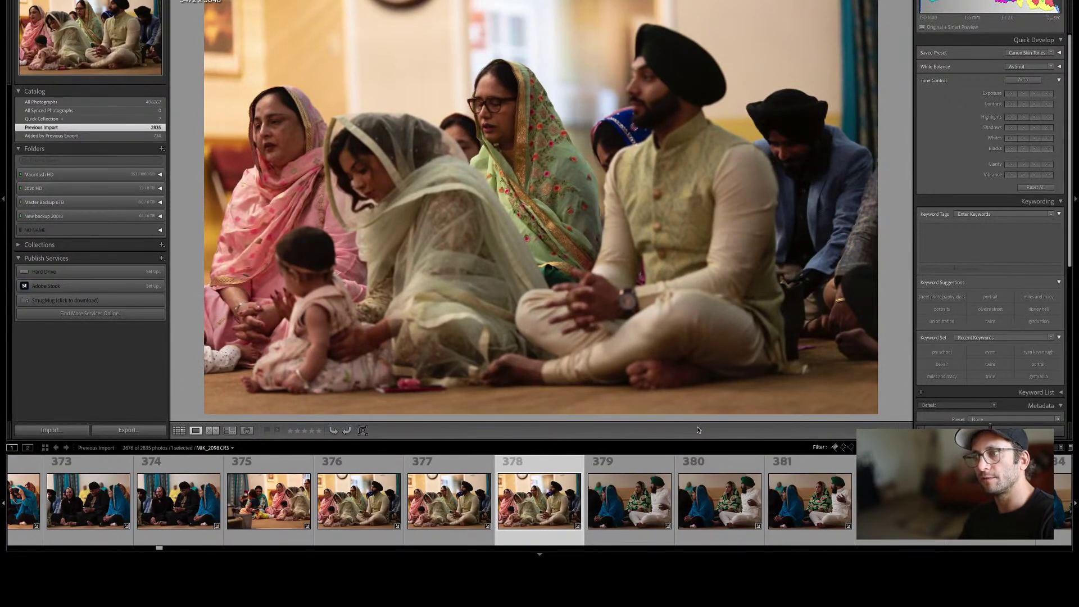
pyautogui.press('Right')
# Reject surplus frames of the man in the green turban beside the two veiled women, around photos 380 and 381.
pyautogui.press('x')
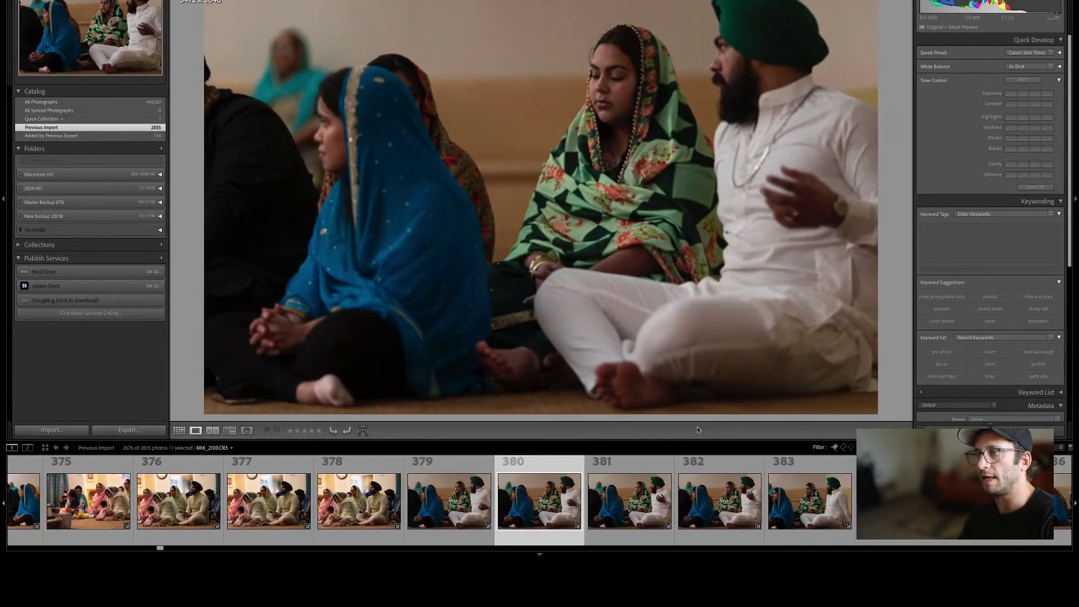
pyautogui.press('x')
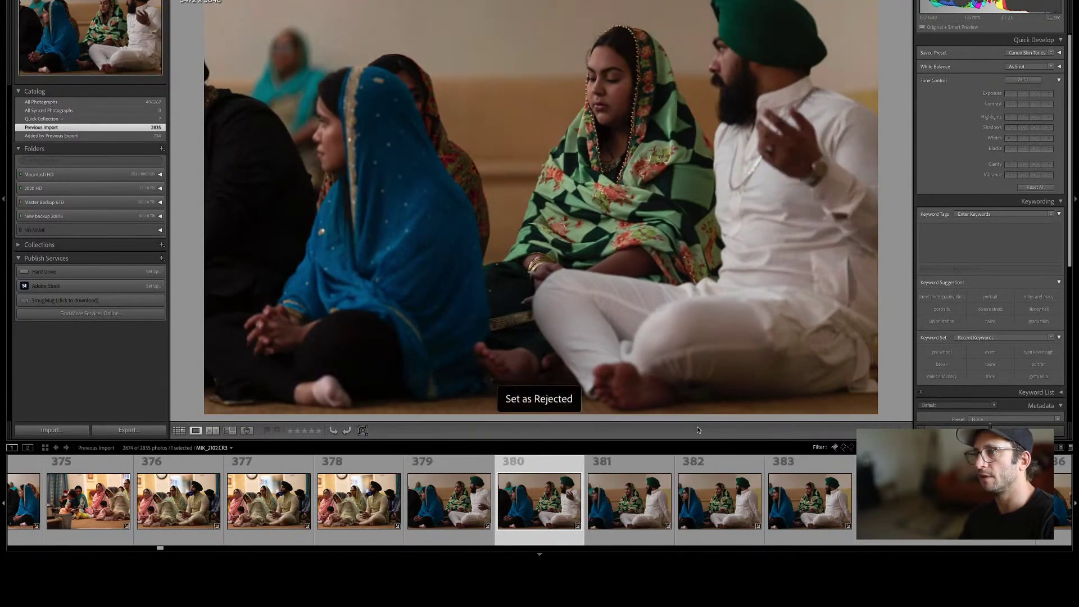
pyautogui.press('x')
pyautogui.press('Right')
pyautogui.press('x')
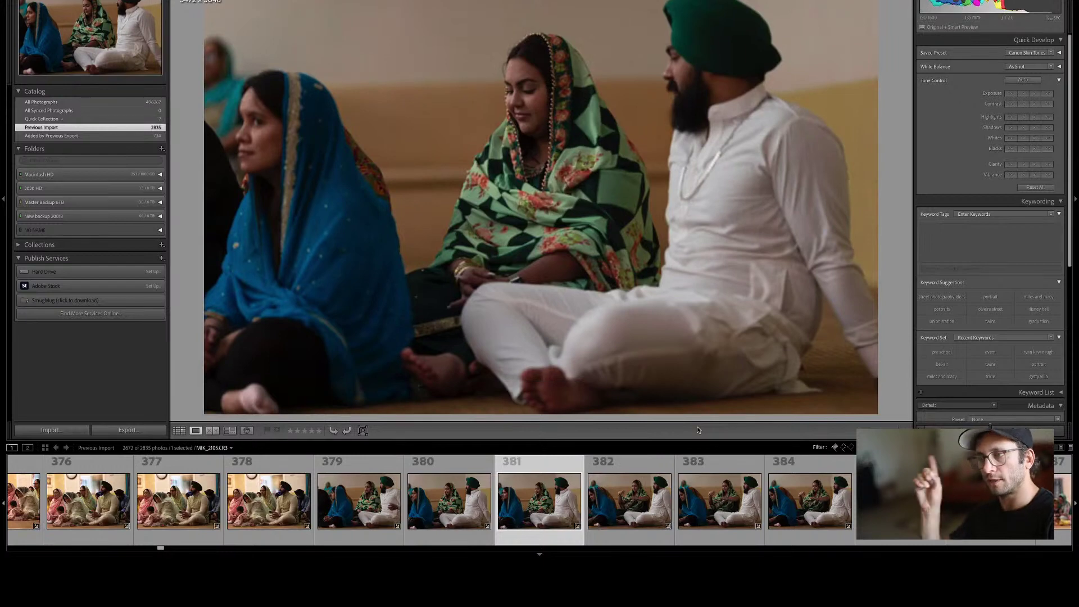
# Reject surplus frames of the woman in the green patterned scarf adjusting her bracelets, around photos 382 and 383.
pyautogui.press('Right')
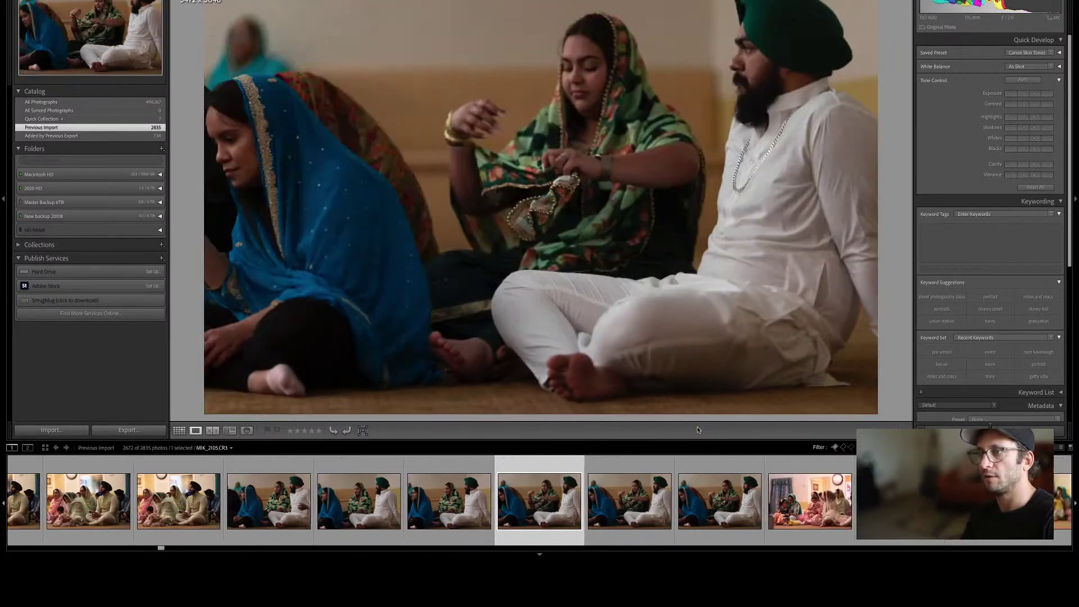
pyautogui.press('x')
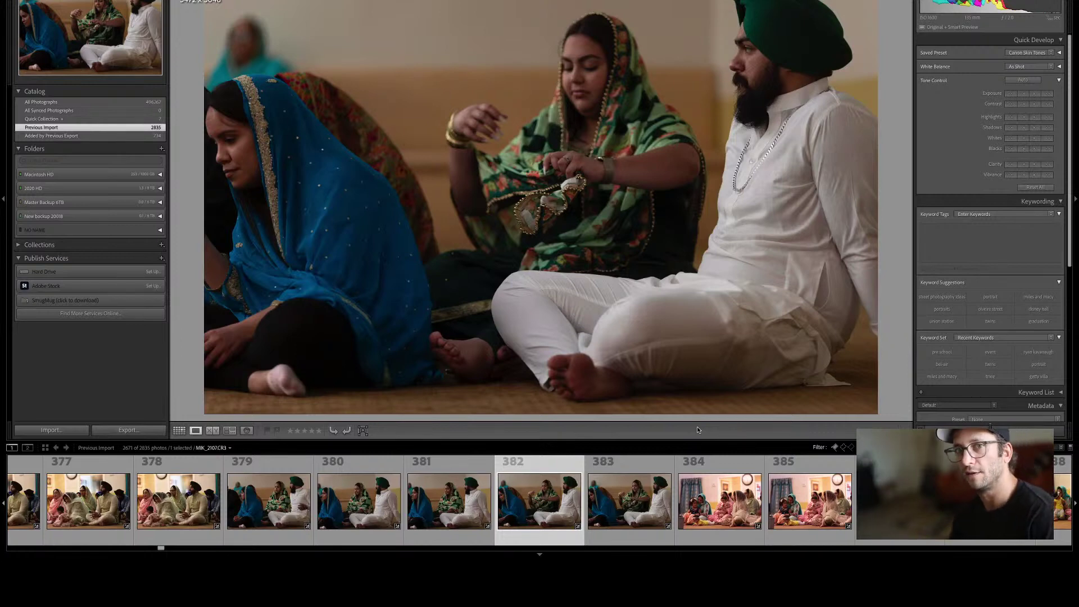
pyautogui.press('x')
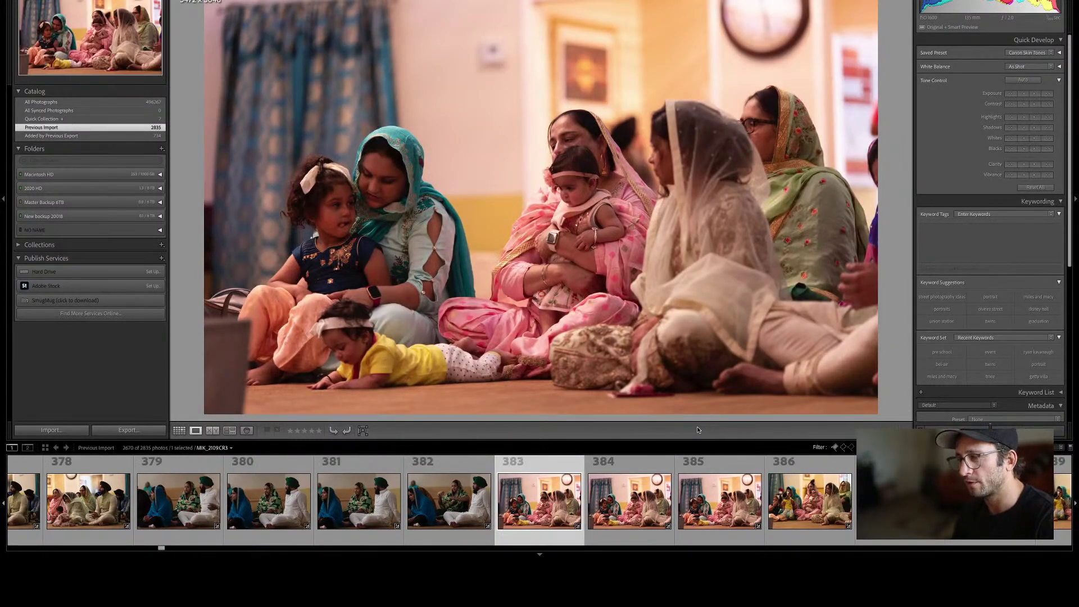
# Compare the frames of the seated women holding babies around photos 384 to 387 and reject the duplicates.
pyautogui.press('Right')
pyautogui.press('x')
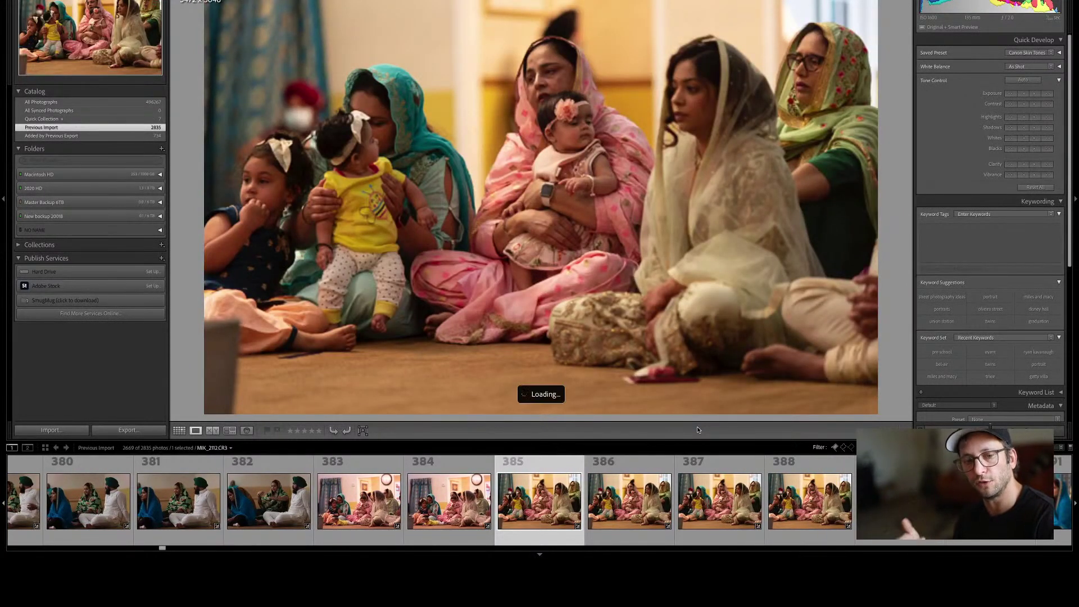
pyautogui.press('Right')
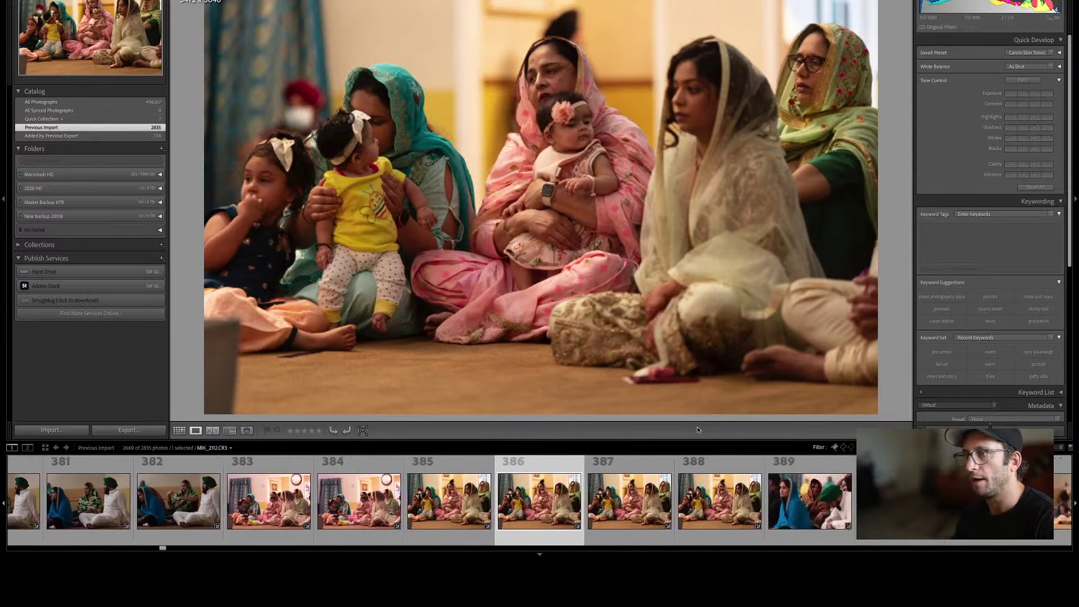
pyautogui.press('x')
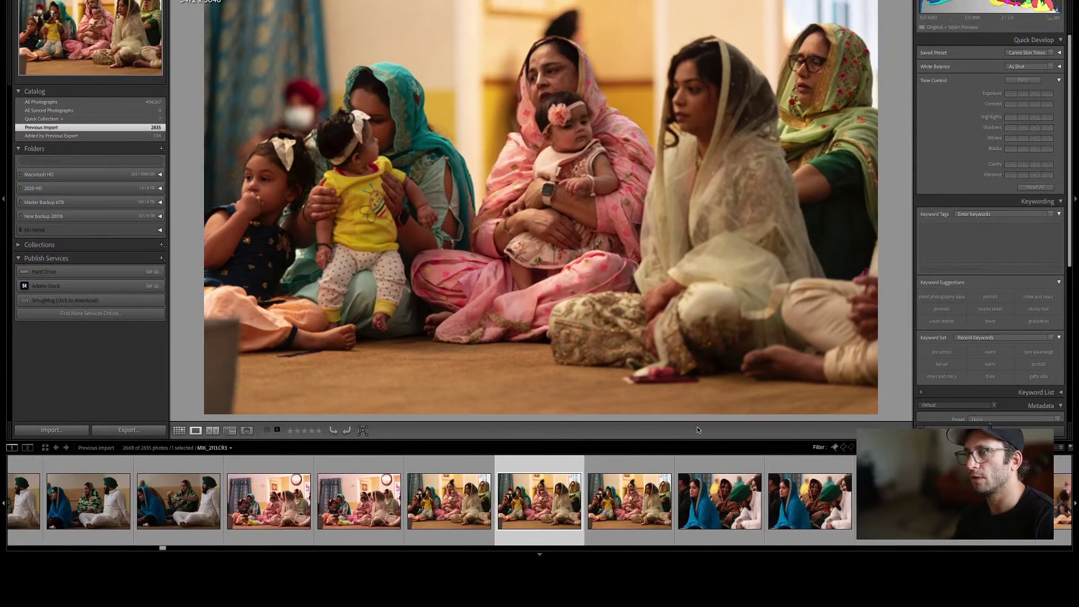
pyautogui.press('Right')
pyautogui.press('Right')
pyautogui.press('Left')
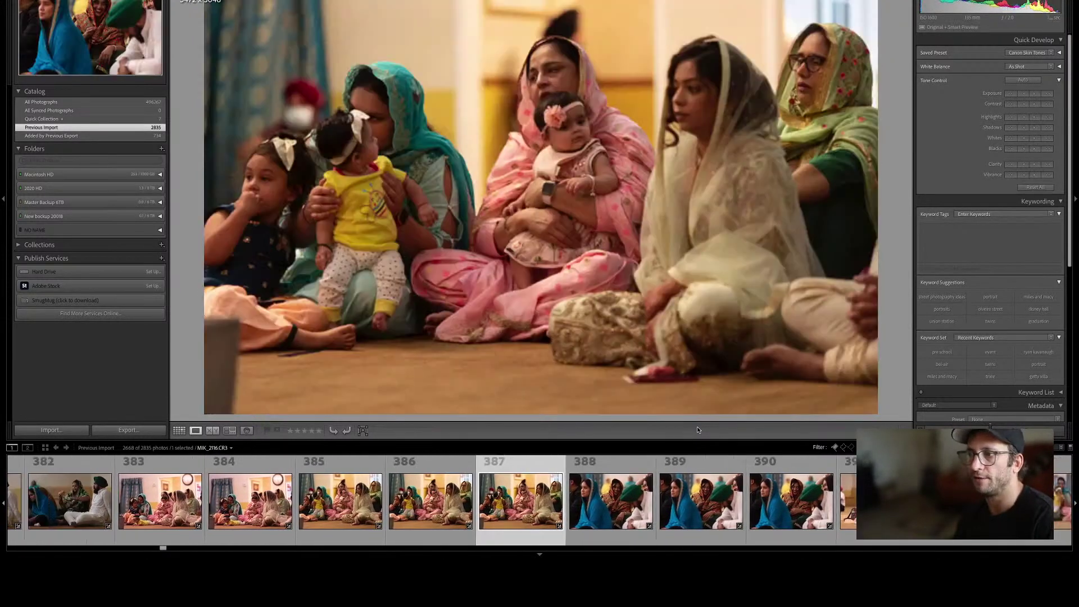
pyautogui.press('x')
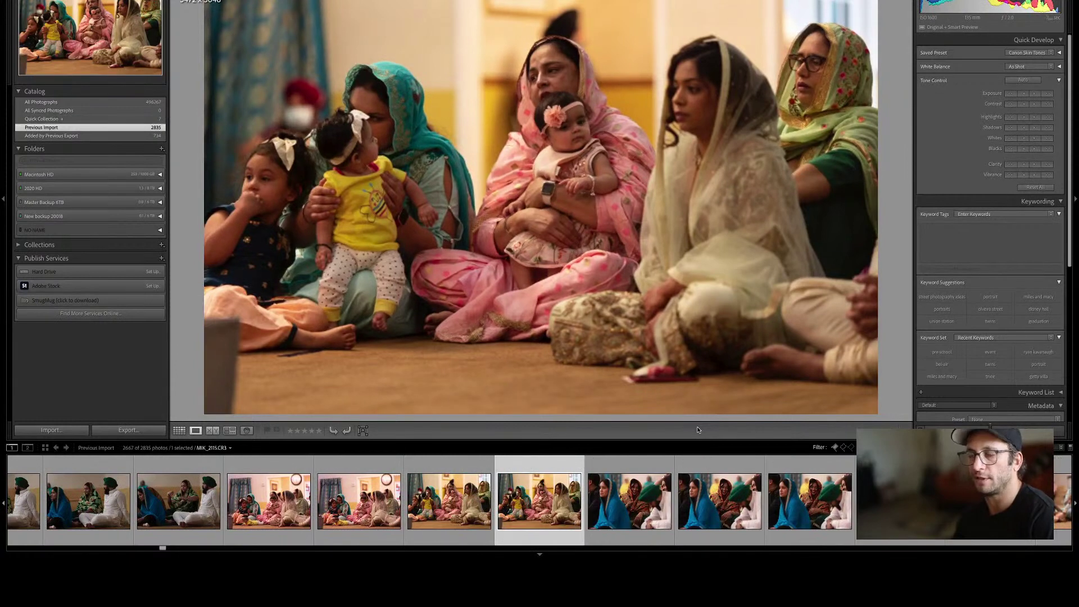
# Reject the surplus frames of the smiling woman between the blue veil and green turban, around photos 387 and 388.
pyautogui.press('x')
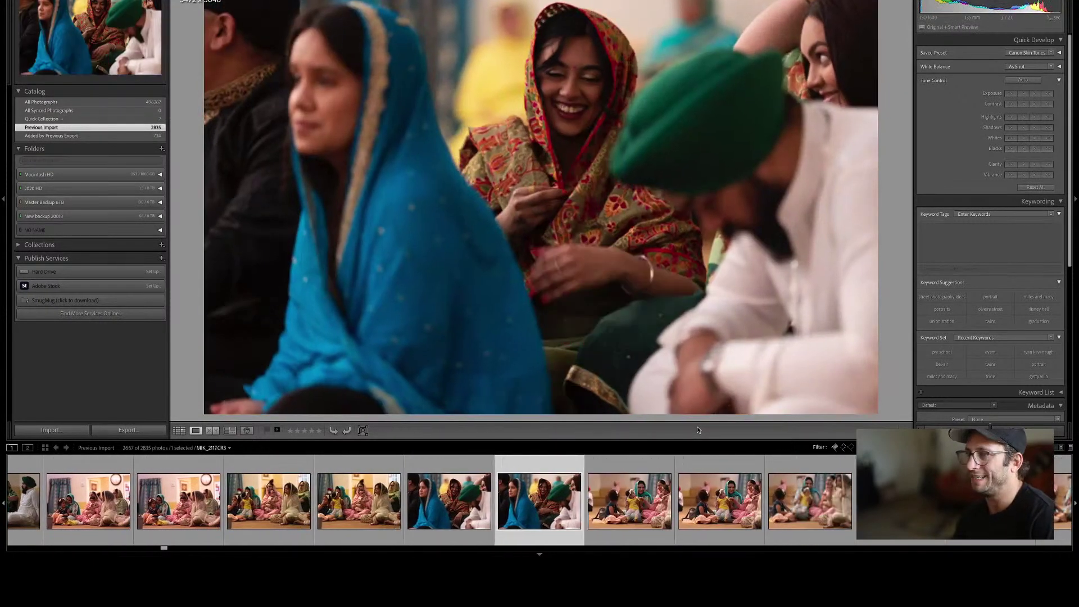
pyautogui.press('Right')
pyautogui.press('Left')
pyautogui.press('x')
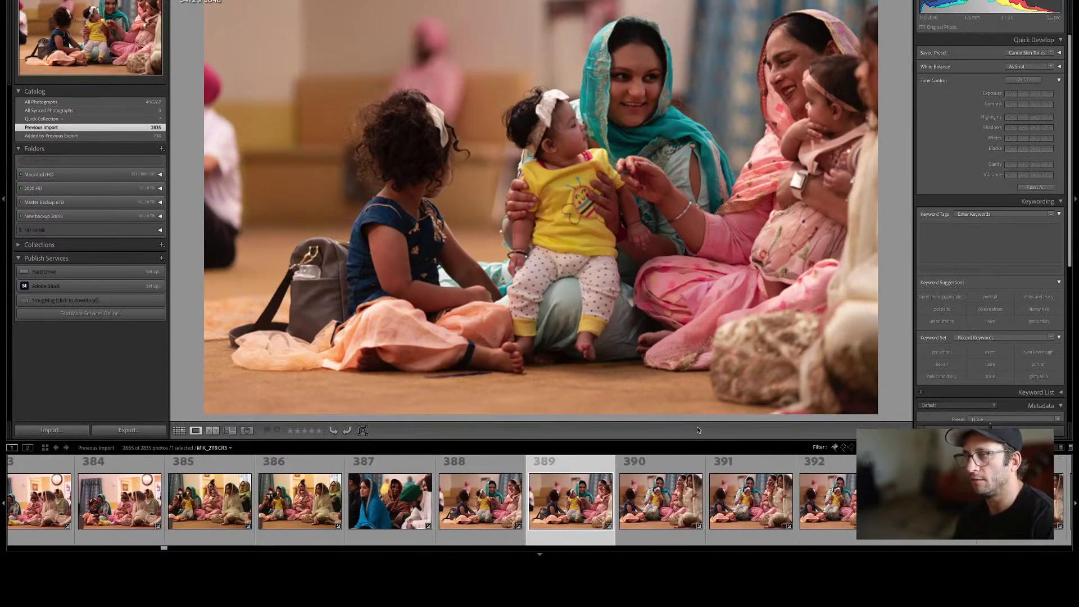
# Reject surplus frames of the women with the baby in yellow around photos 389 and 390.
pyautogui.press('x')
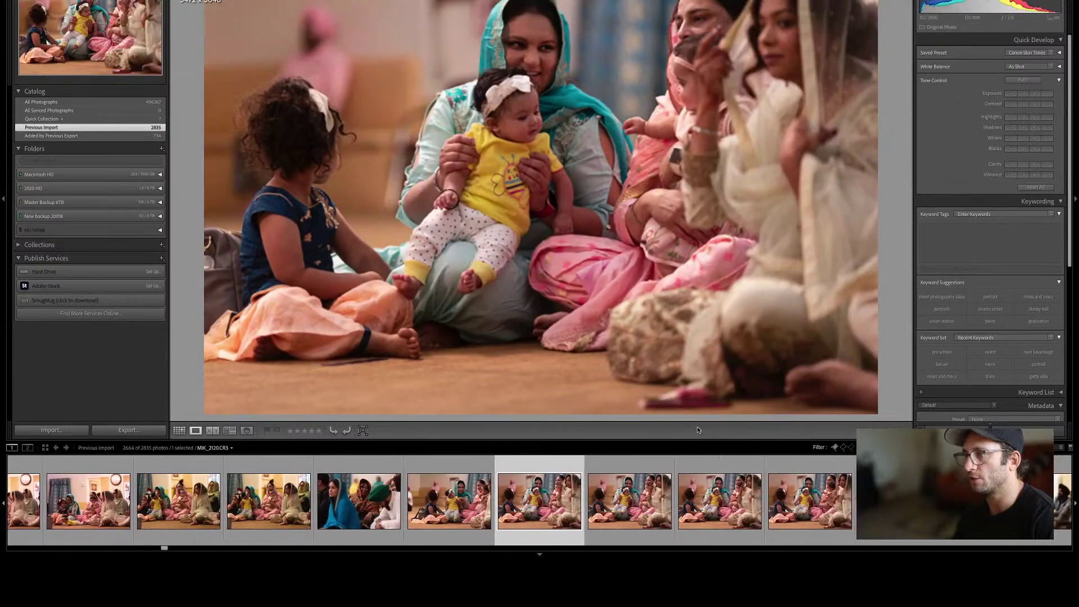
pyautogui.press('Right')
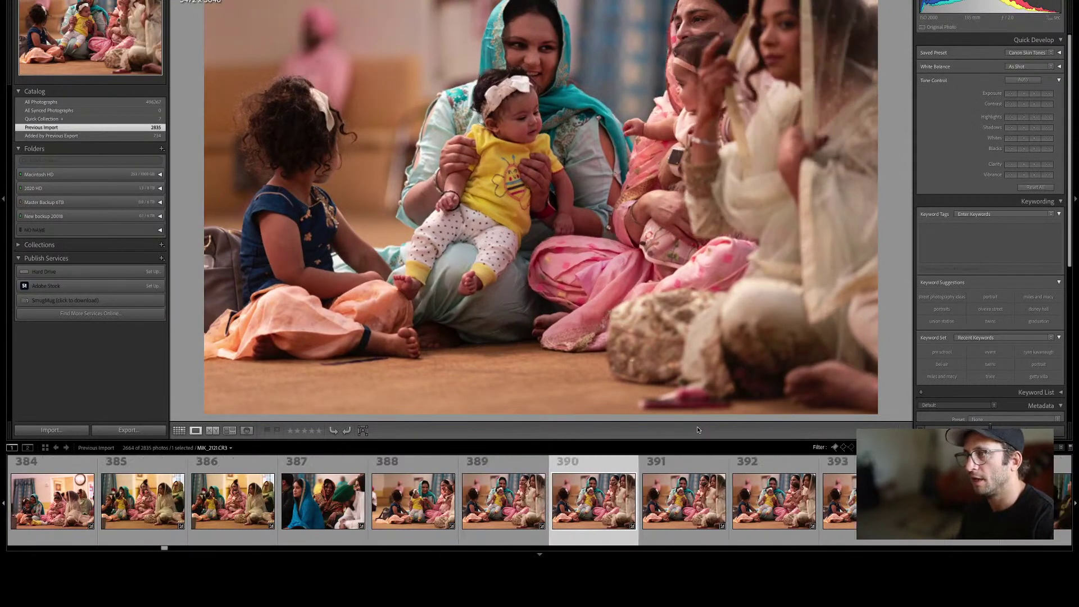
pyautogui.press('x')
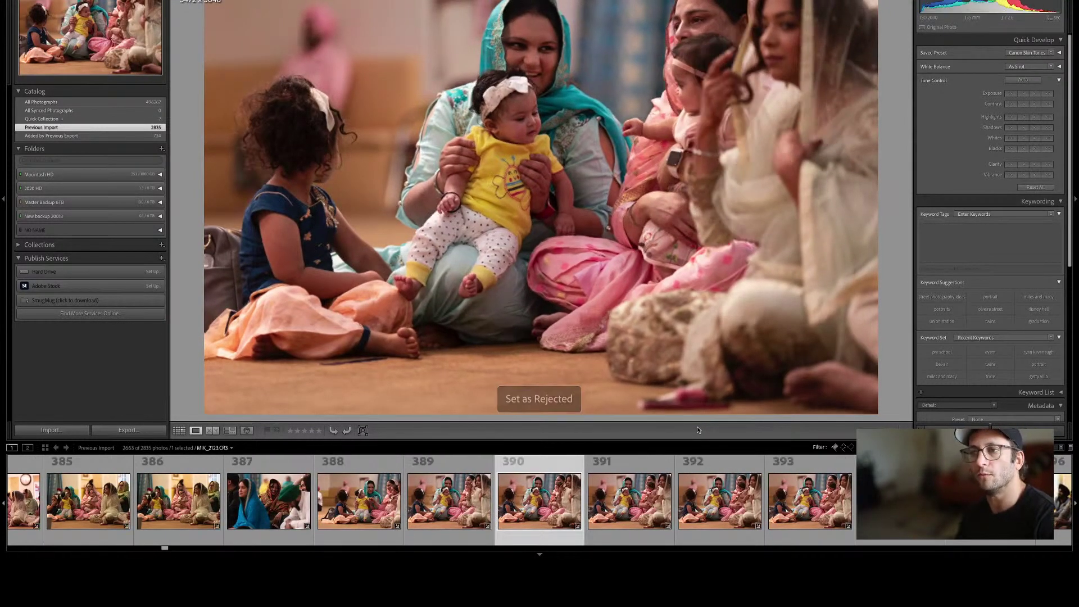
# Compare the remaining frames of the baby in yellow around photos 391 and 392 and reject the duplicates.
pyautogui.press('Right')
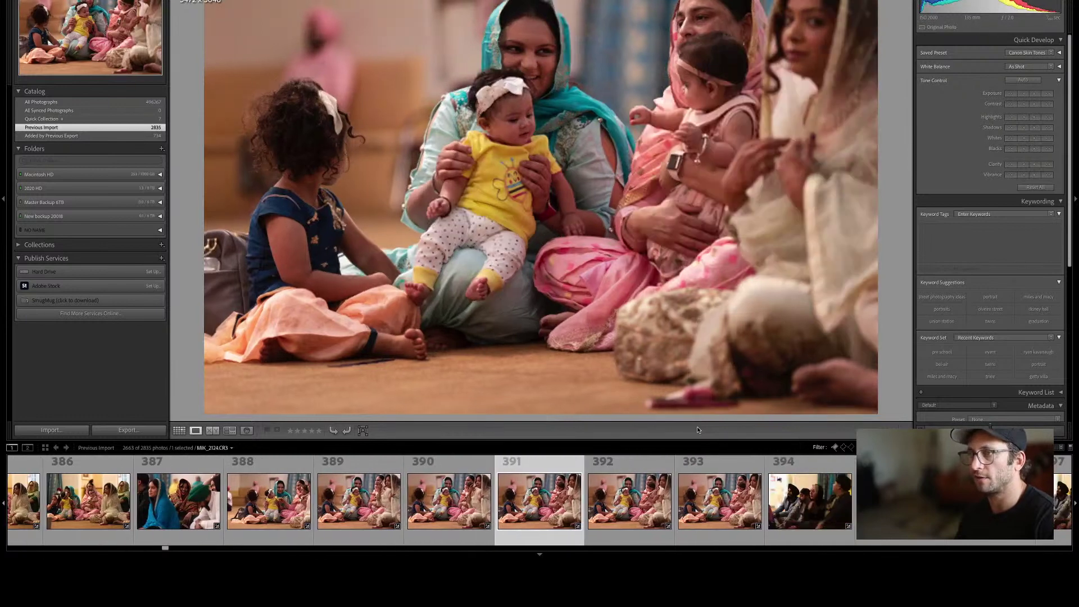
pyautogui.press('Right')
pyautogui.press('x')
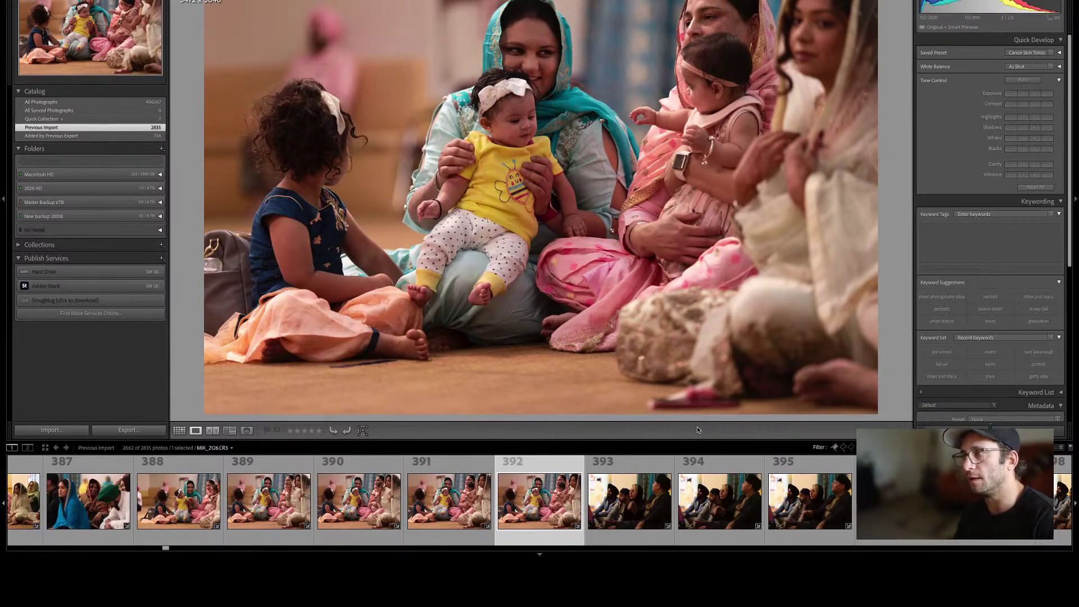
pyautogui.press('Right')
pyautogui.press('Left')
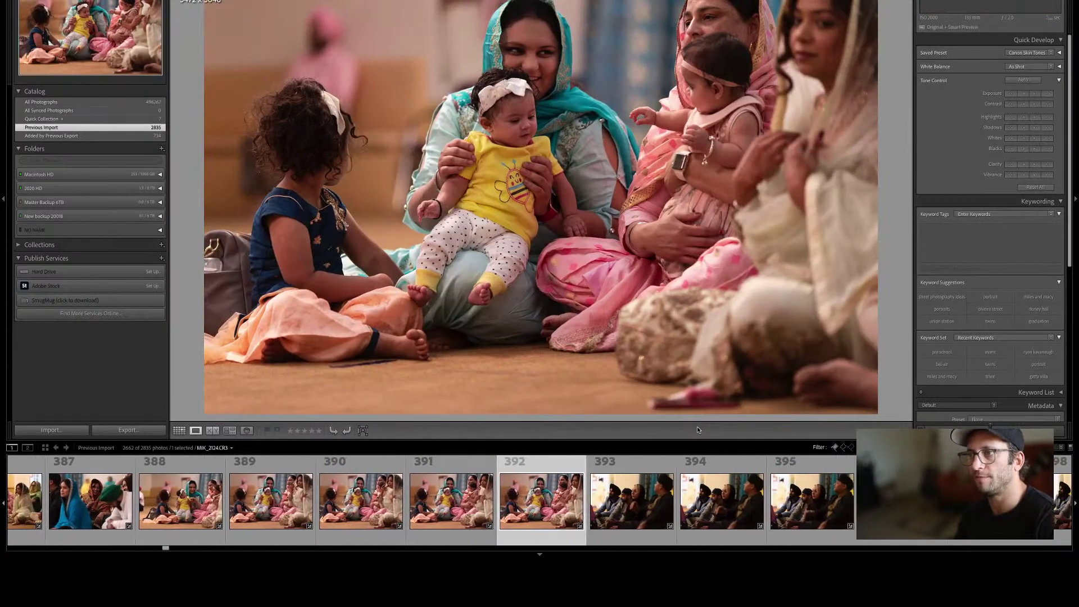
pyautogui.press('Right')
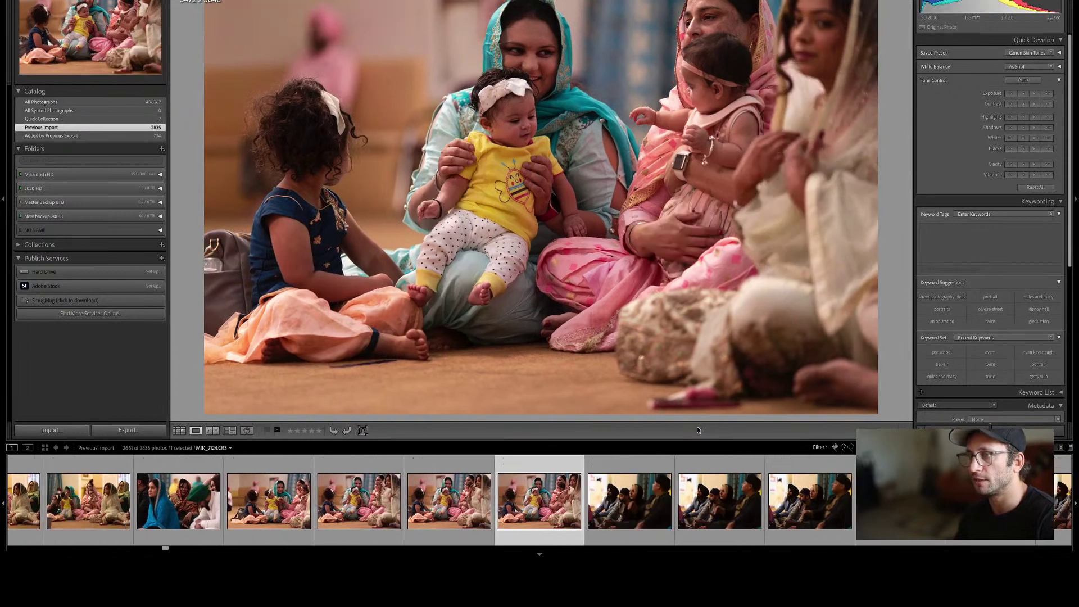
# Review the frames of the seated row with turbaned men and the woman in a black scarf, rejecting surplus shots around photos 392 to 395.
pyautogui.press('Right')
pyautogui.press('Left')
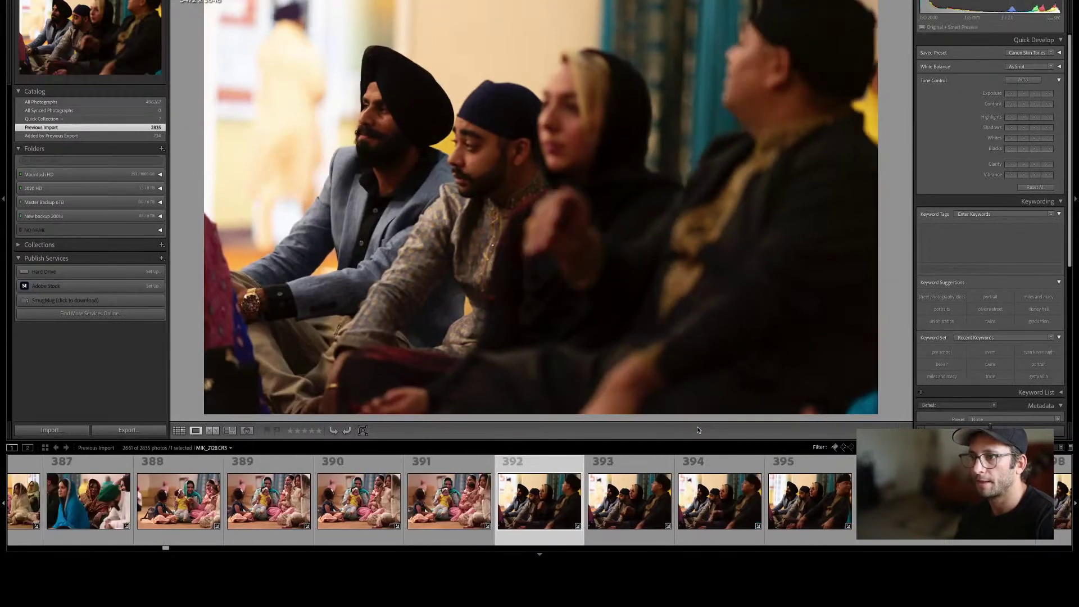
pyautogui.press('x')
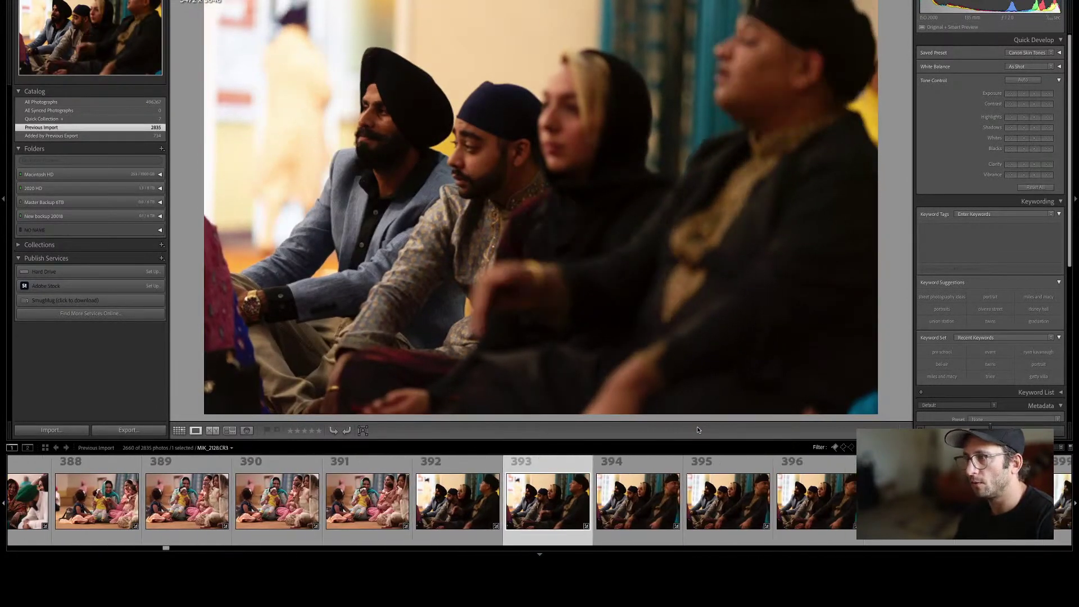
pyautogui.press('Right')
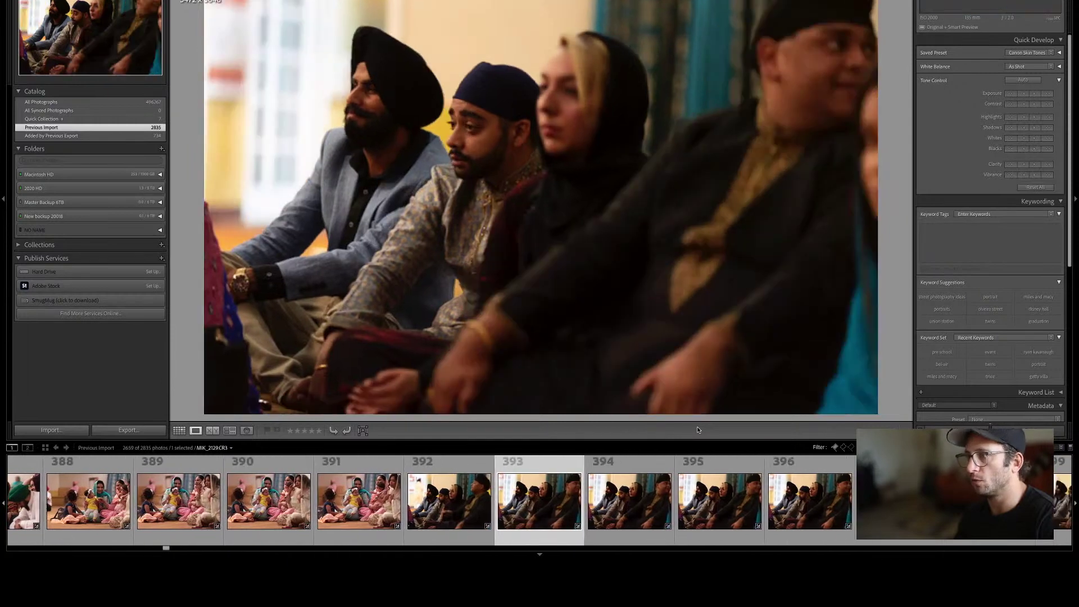
pyautogui.press('Right')
pyautogui.press('Right')
pyautogui.press('x')
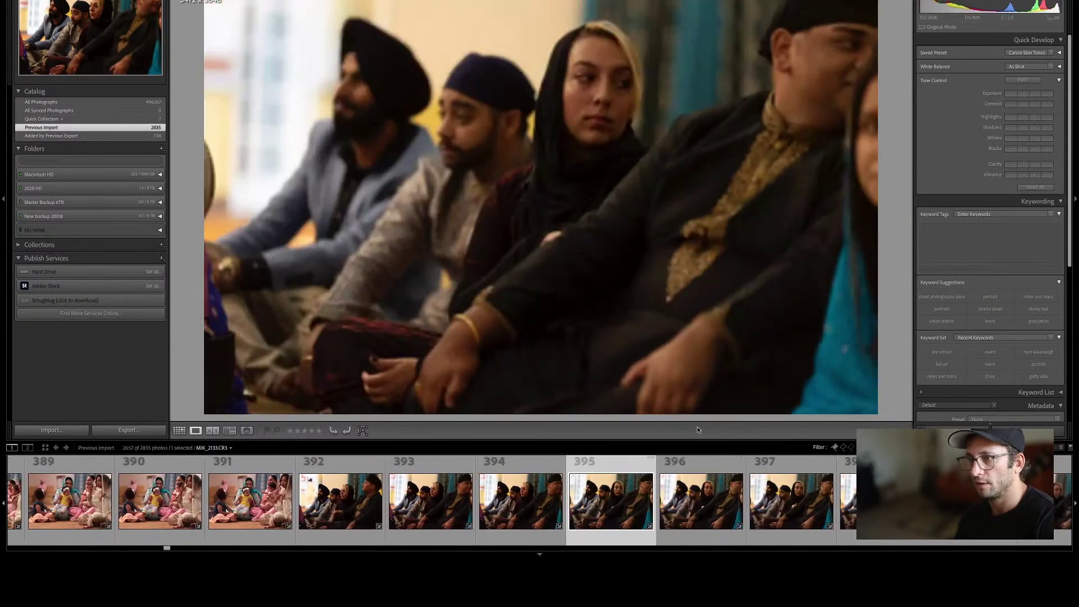
pyautogui.press('Right')
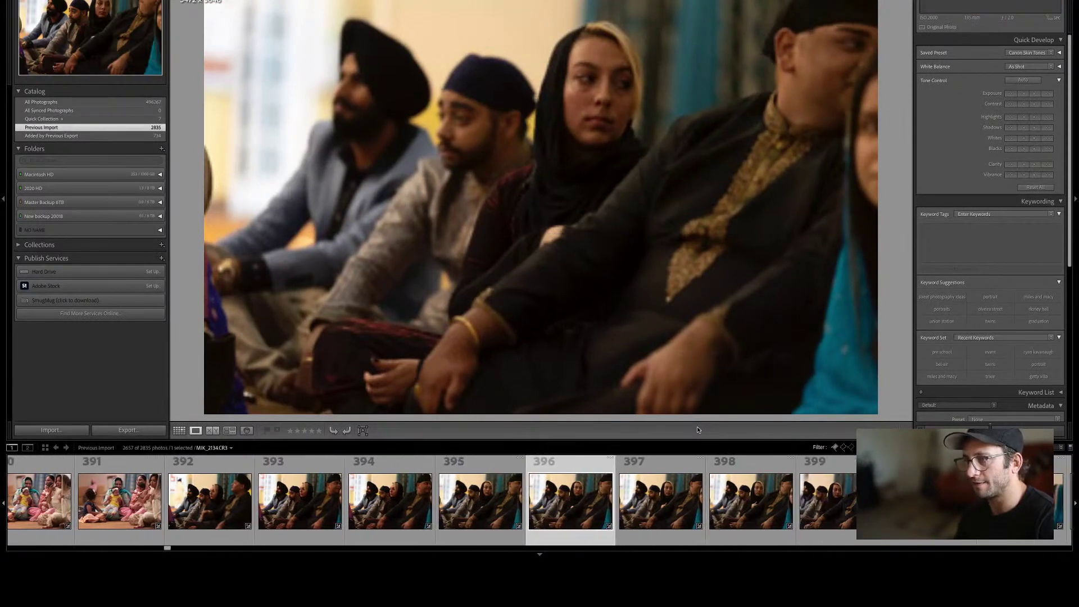
# Try a black-and-white treatment on photo 396 of the seated row and restore its colour.
pyautogui.press('v')
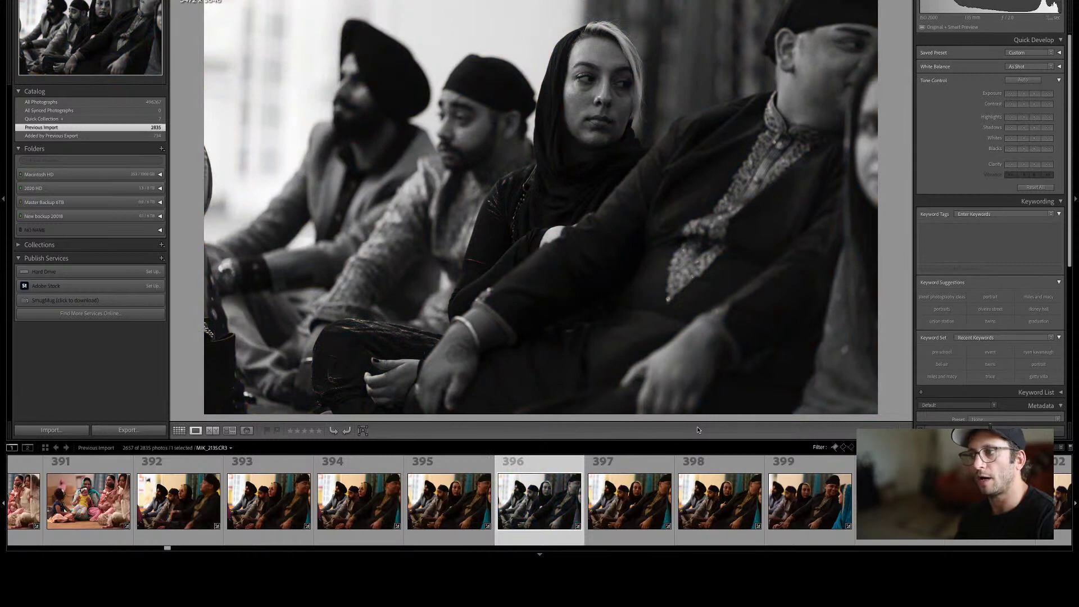
pyautogui.press('v')
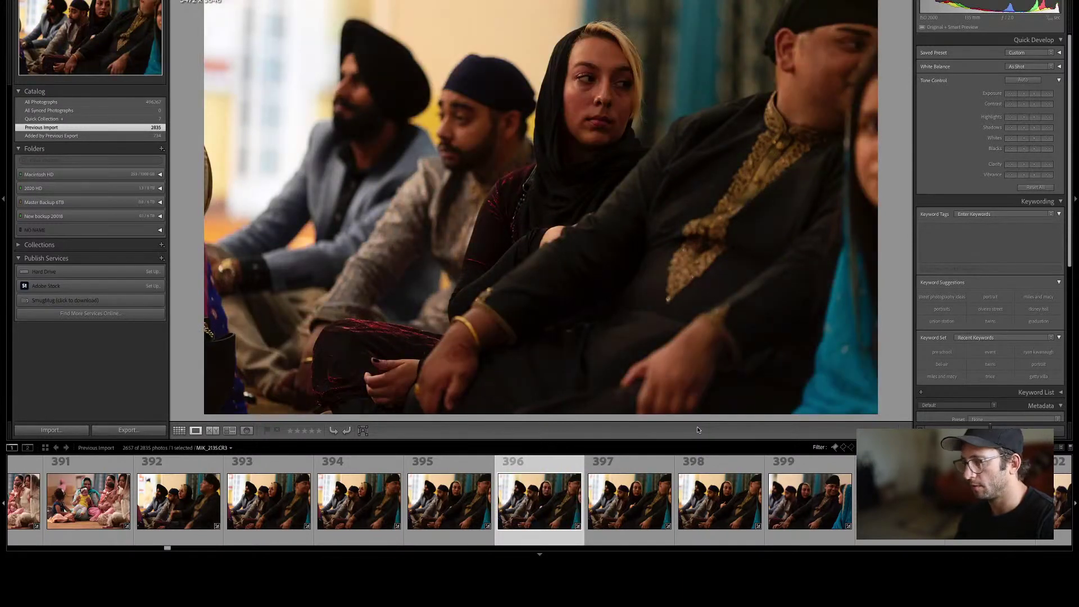
# Adjust photos 392 to 405 of the seated row together: raise Exposure slightly, set Highlights to -26 and Shadows to +21.
pyautogui.press('g')
pyautogui.press('Up')
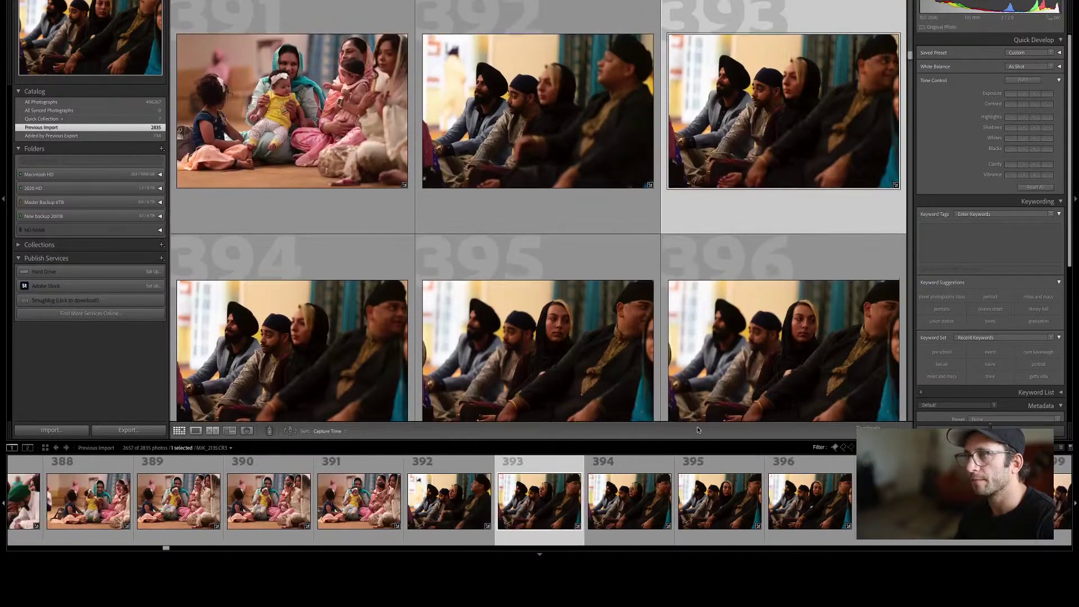
pyautogui.hotkey('shift', 'Left')
pyautogui.hotkey('shift', 'Down')
pyautogui.hotkey('shift', 'Down')
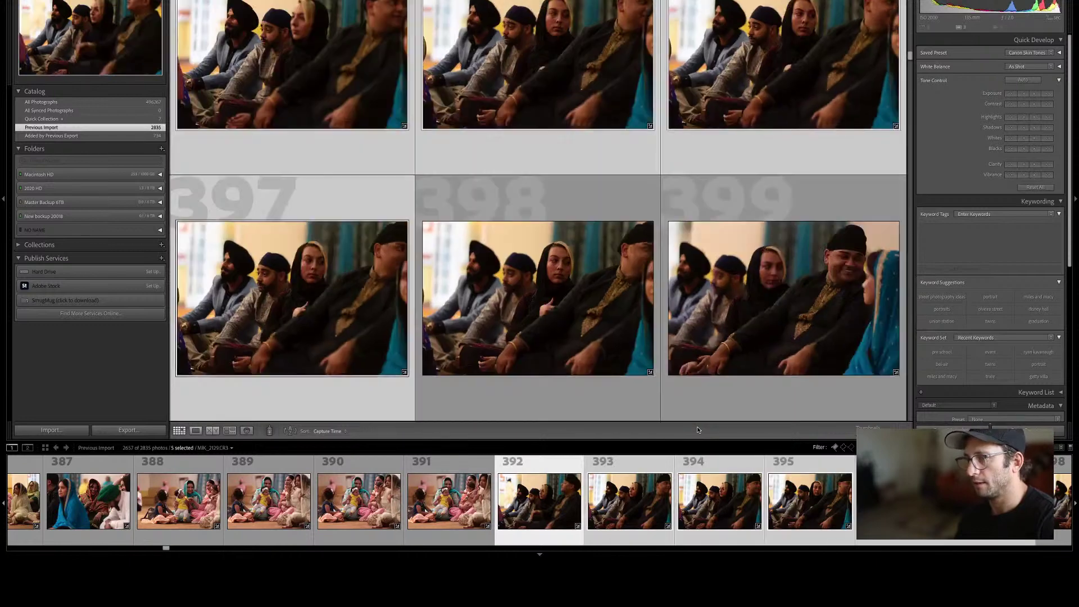
pyautogui.hotkey('shift', 'Down')
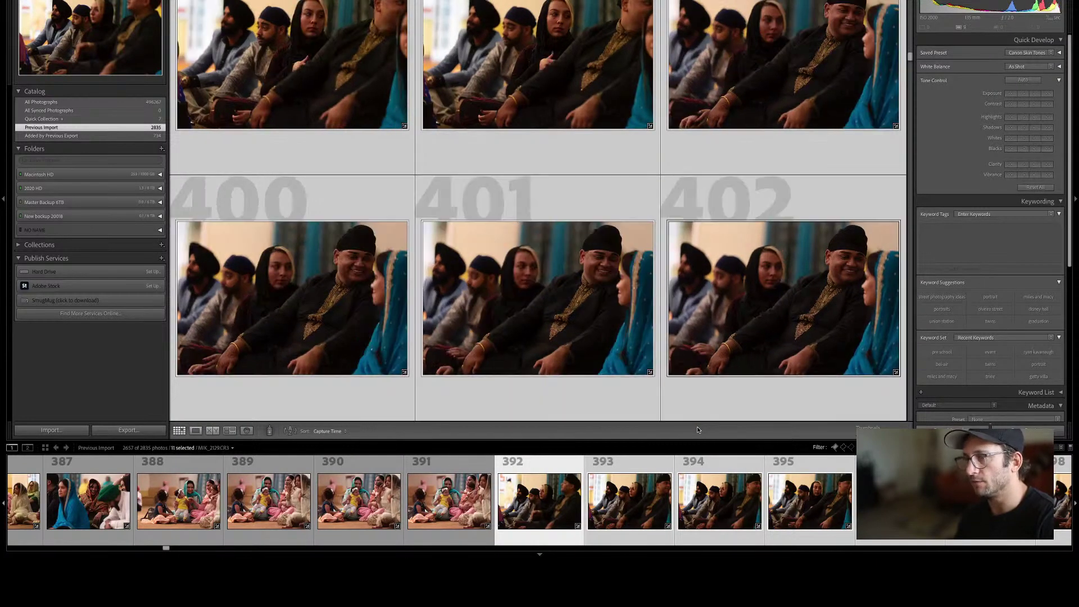
pyautogui.hotkey('shift', 'Down')
pyautogui.hotkey('shift', 'Down')
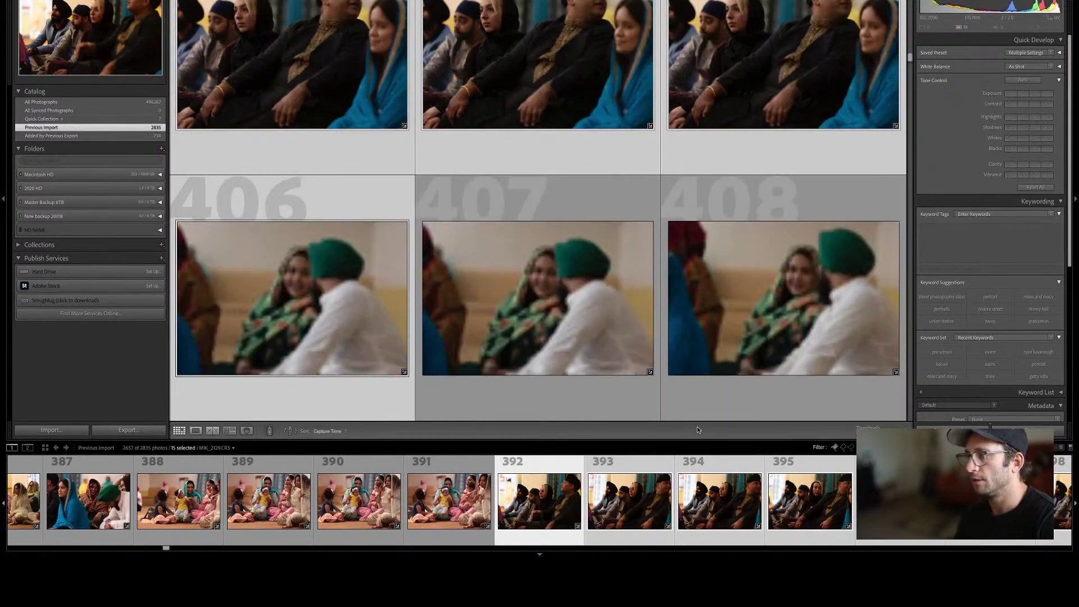
pyautogui.hotkey('shift', 'Left')
pyautogui.press('d')
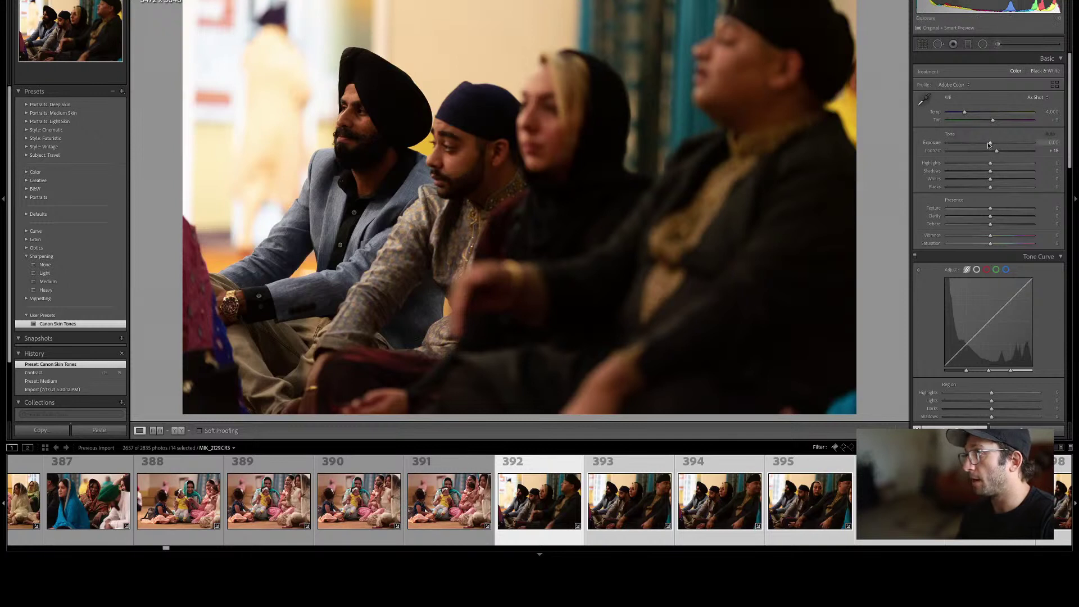
pyautogui.moveTo(991, 144); pyautogui.dragTo(980, 165)
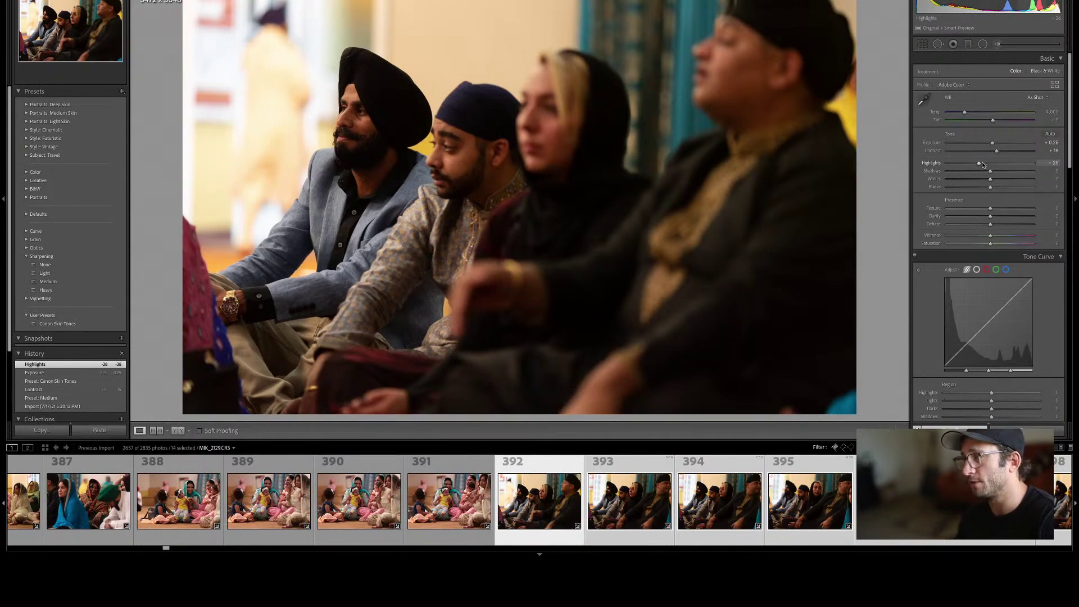
pyautogui.moveTo(1000, 172); pyautogui.dragTo(999, 173)
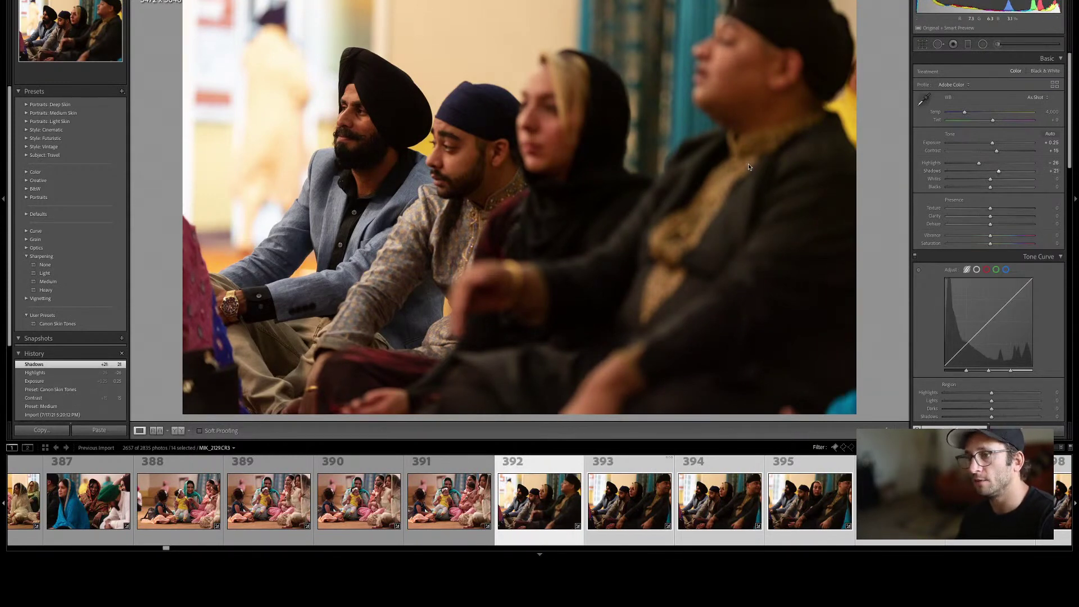
pyautogui.press('g')
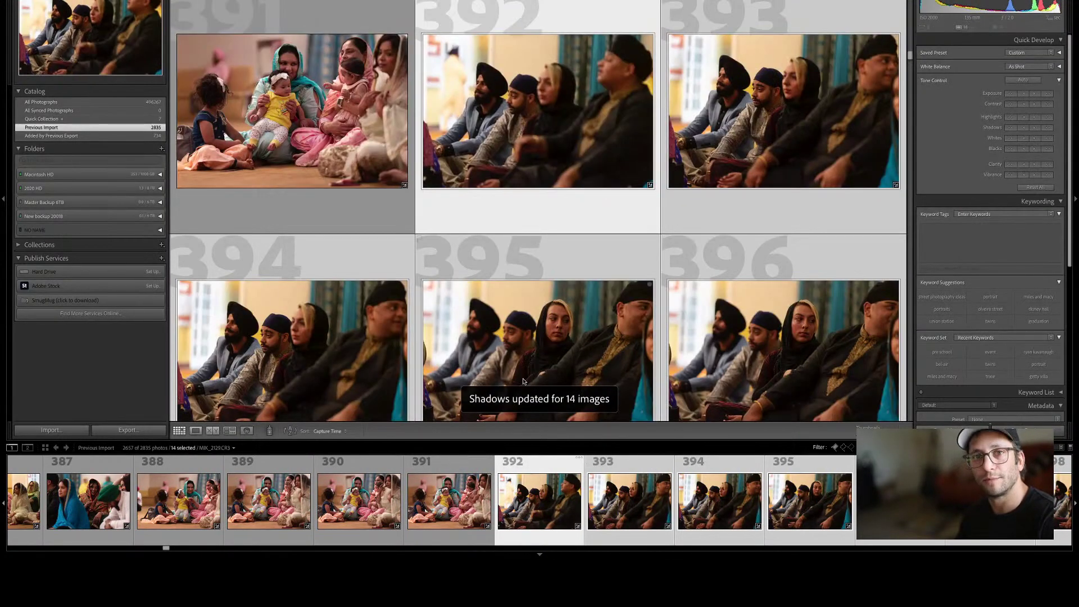
# Compare photos 392 to 396 of the seated row in the grid and label photo 395 blue.
pyautogui.click(579, 153)
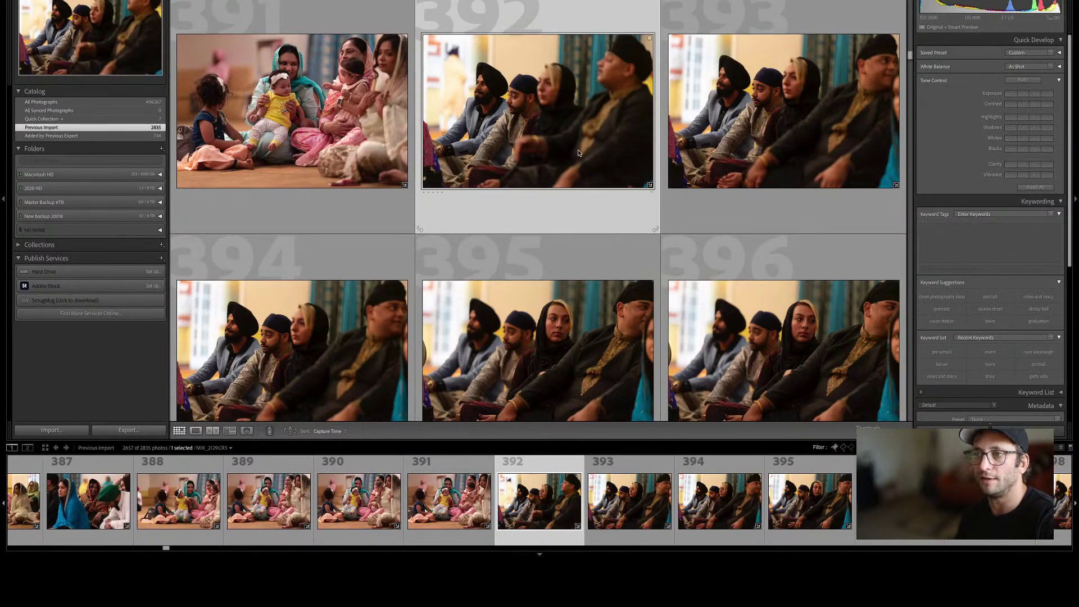
pyautogui.press('Right')
pyautogui.press('Left')
pyautogui.press('Right')
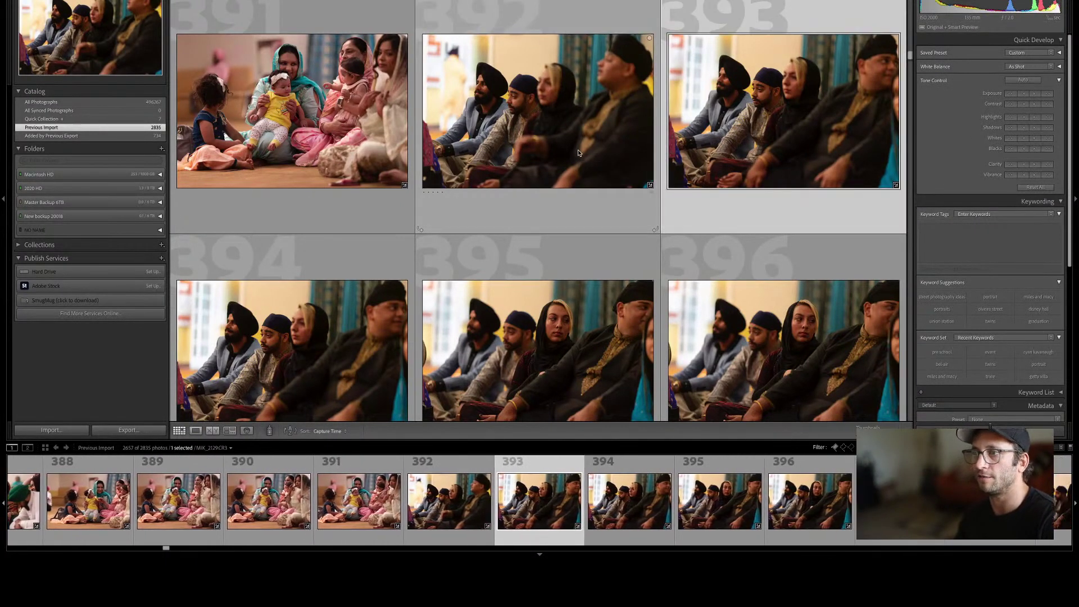
pyautogui.press('Right')
pyautogui.press('Right')
pyautogui.press('Right')
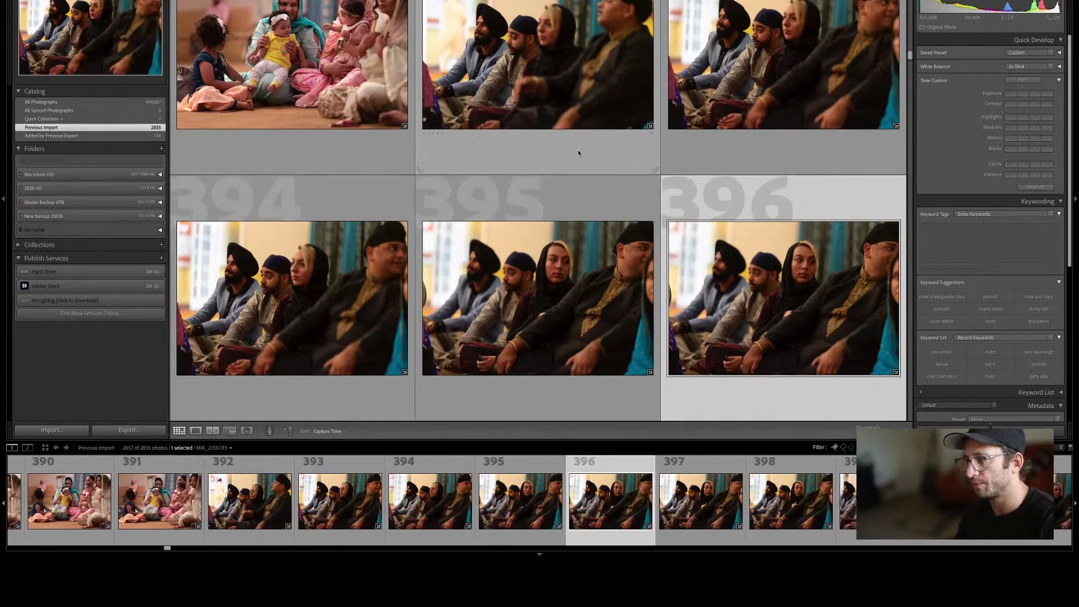
pyautogui.press('Left')
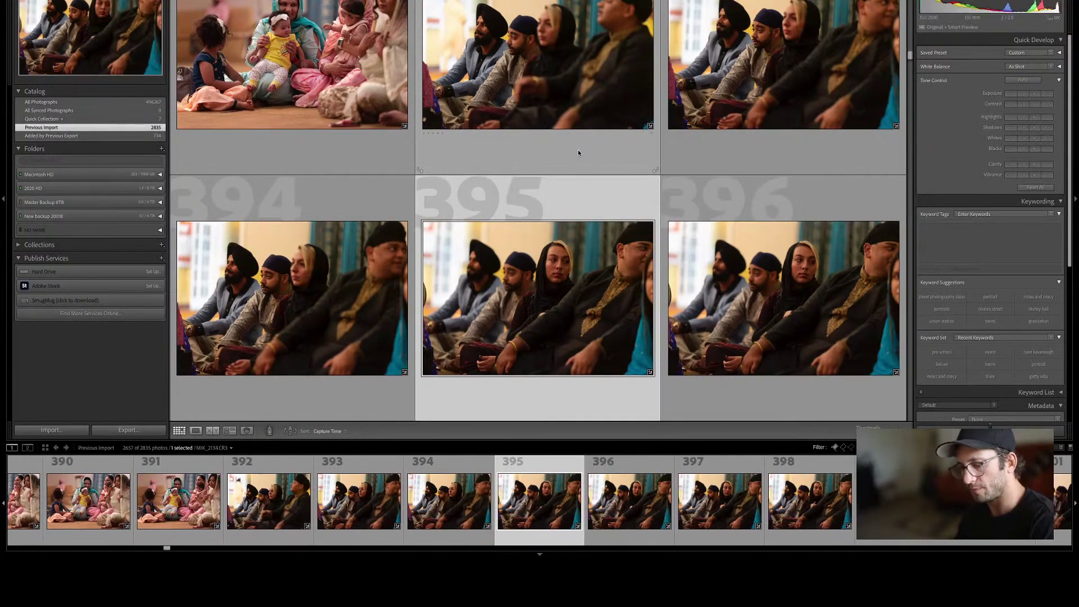
pyautogui.press('9')
pyautogui.press('Left')
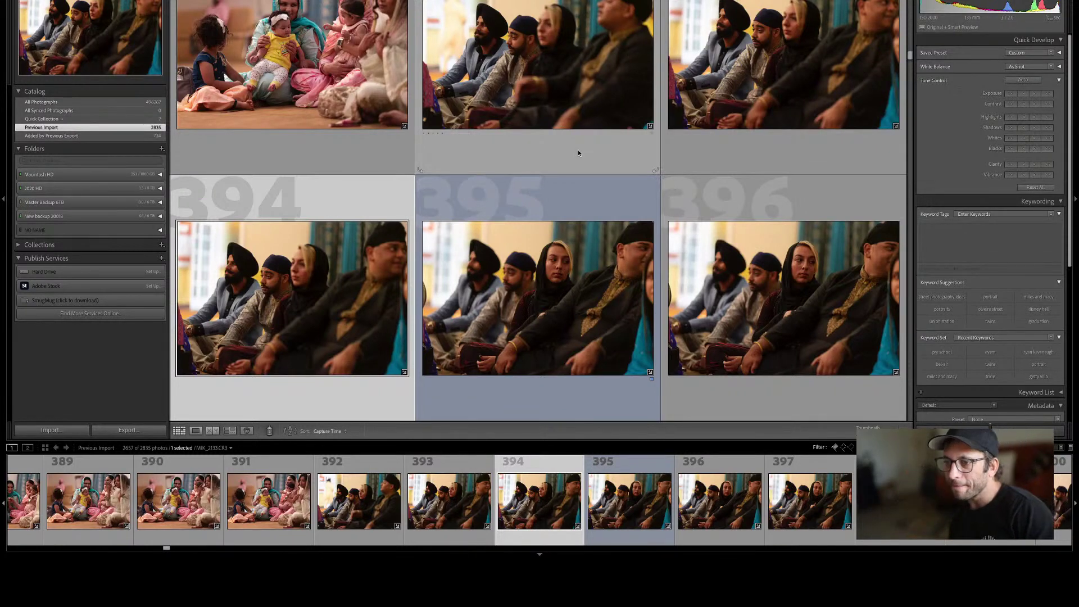
# Compare photos 395 to 401 of the seated row for the woman's and men's expressions.
pyautogui.press('Right')
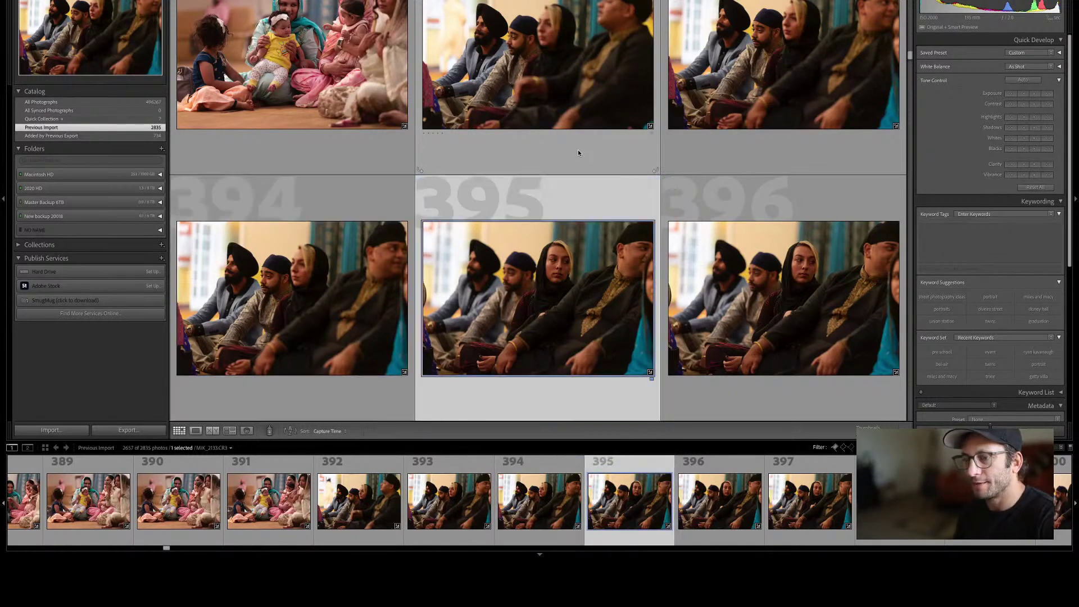
pyautogui.press('Right')
pyautogui.press('Left')
pyautogui.press('Right')
pyautogui.press('Right')
pyautogui.press('Right')
pyautogui.press('Right')
pyautogui.press('Right')
pyautogui.press('Right')
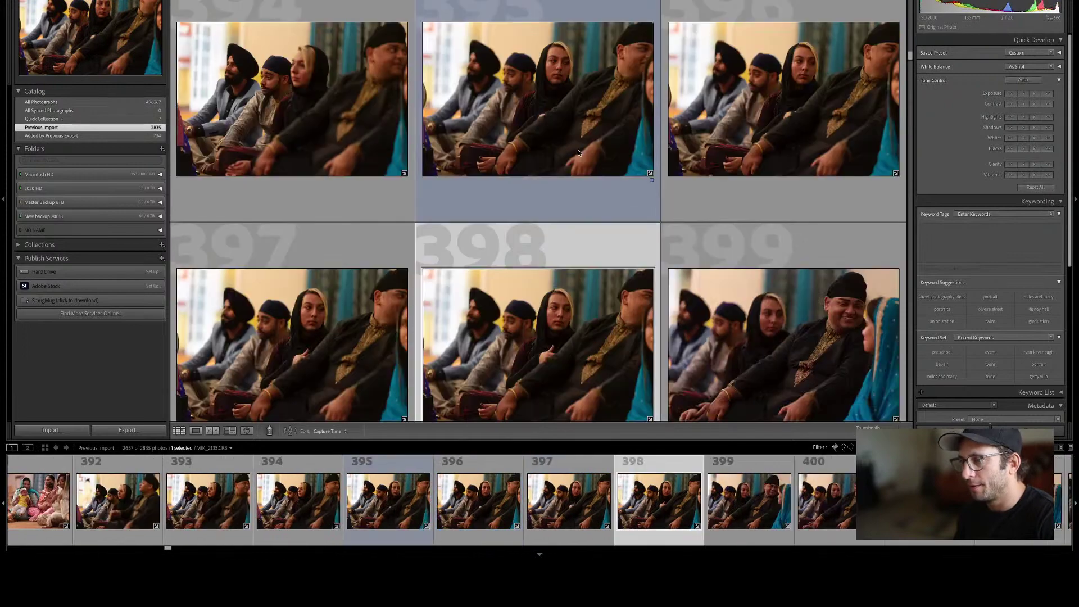
pyautogui.press('Up')
pyautogui.press('Up')
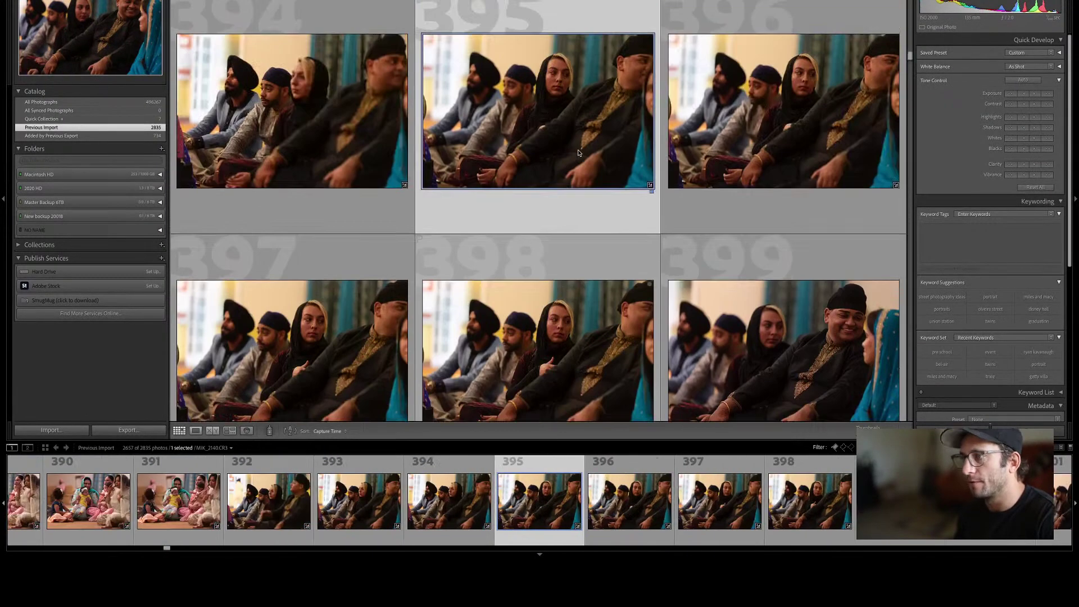
# Raise the shadows of photos 392 to 405 together by one small increment.
pyautogui.press('Up')
pyautogui.hotkey('shift', 'Right')
pyautogui.hotkey('shift', 'Right')
pyautogui.hotkey('shift', 'Right')
pyautogui.hotkey('shift', 'Right')
pyautogui.hotkey('shift', 'Right')
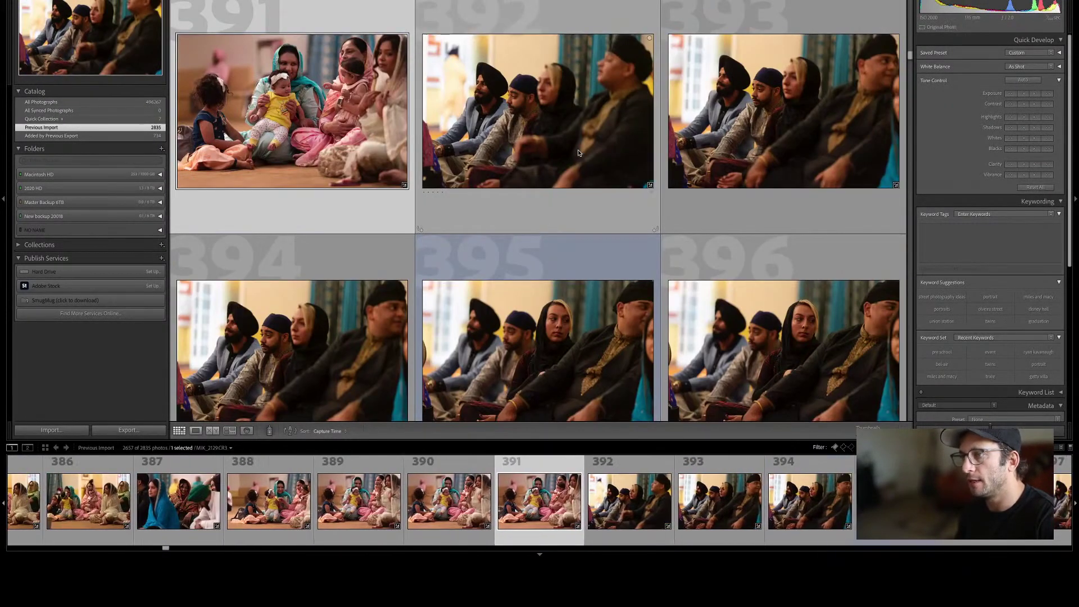
pyautogui.hotkey('shift', 'Right')
pyautogui.hotkey('shift', 'Right')
pyautogui.hotkey('shift', 'Right')
pyautogui.hotkey('shift', 'Right')
pyautogui.hotkey('shift', 'Right')
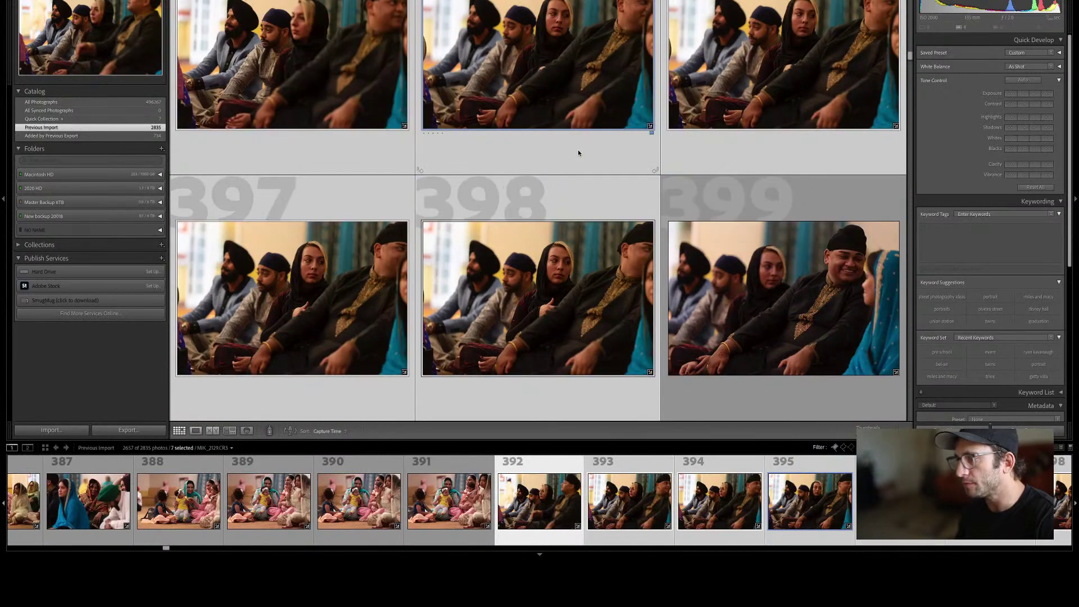
pyautogui.hotkey('shift', 'Right')
pyautogui.hotkey('shift', 'Right')
pyautogui.hotkey('shift', 'Right')
pyautogui.hotkey('shift', 'Right')
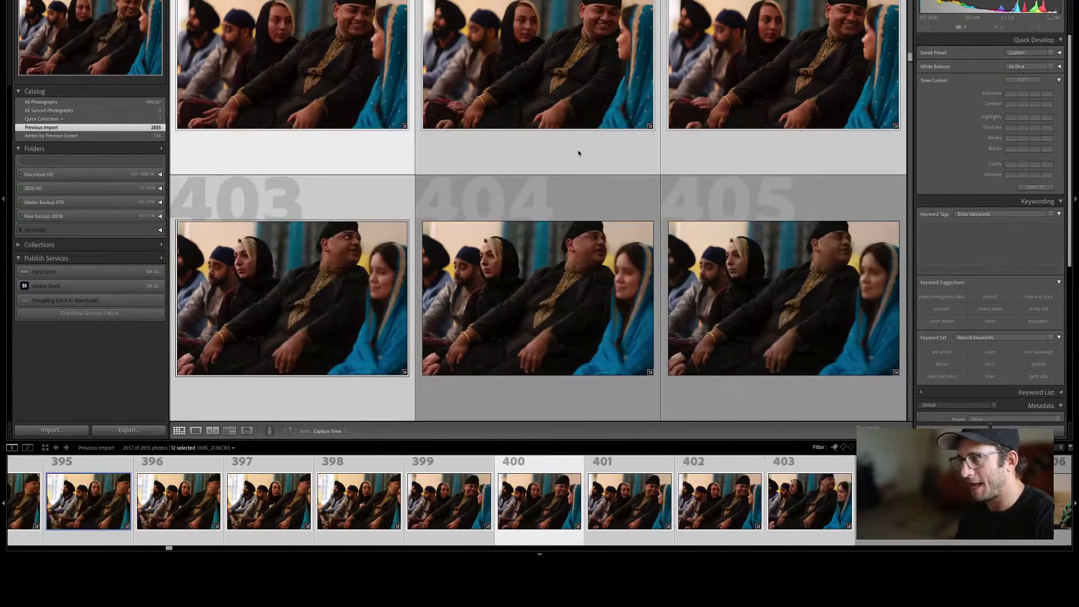
pyautogui.hotkey('shift', 'Left')
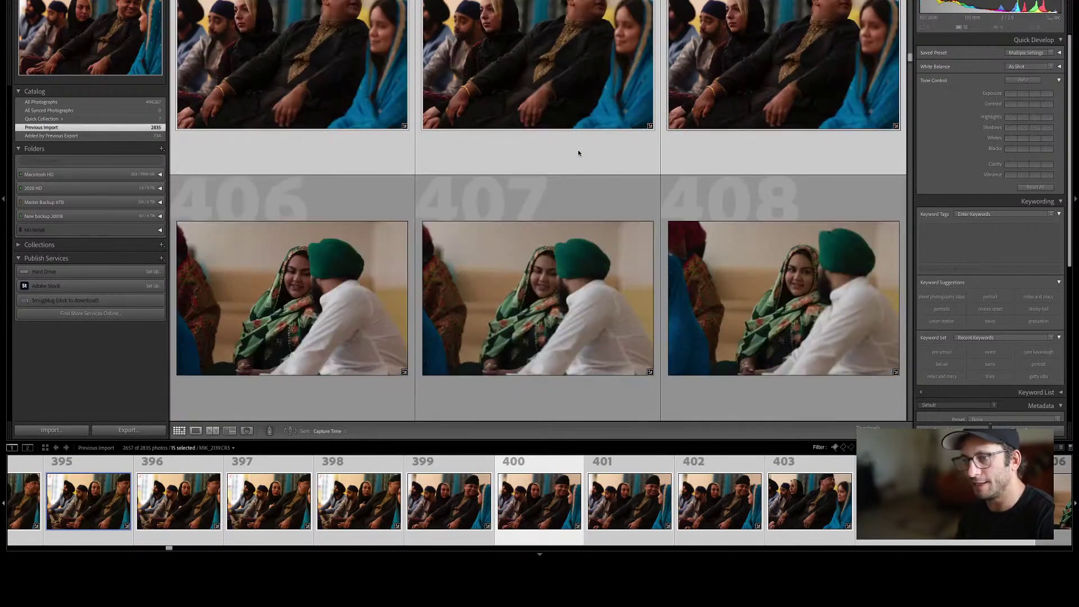
pyautogui.click(1033, 127)
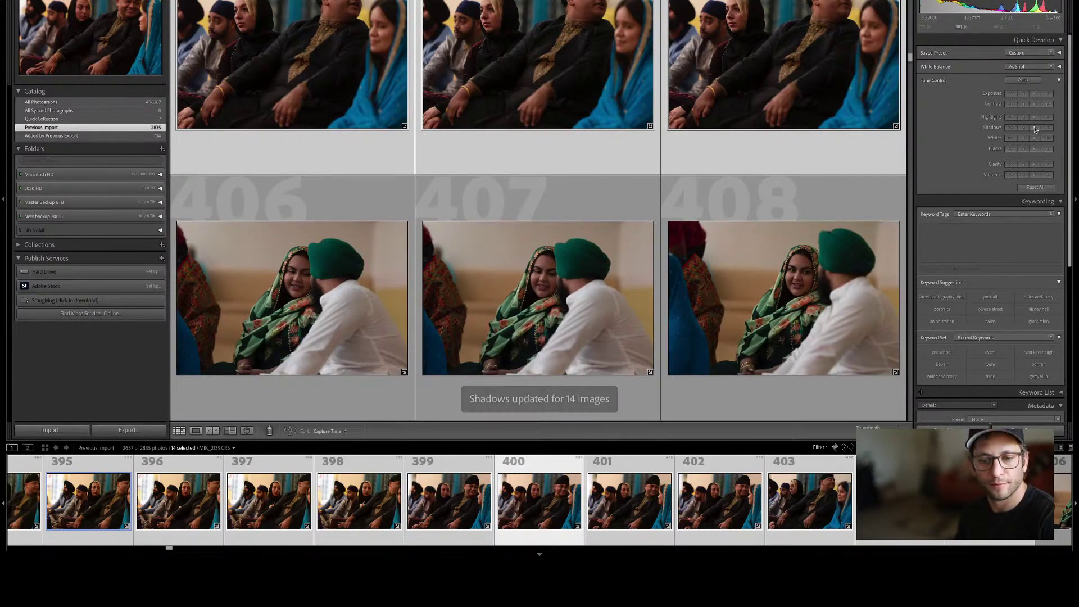
# Check the brightened seated-row frames and raise the shadows of the same selection by another small increment.
pyautogui.scroll(5, 552, 140)
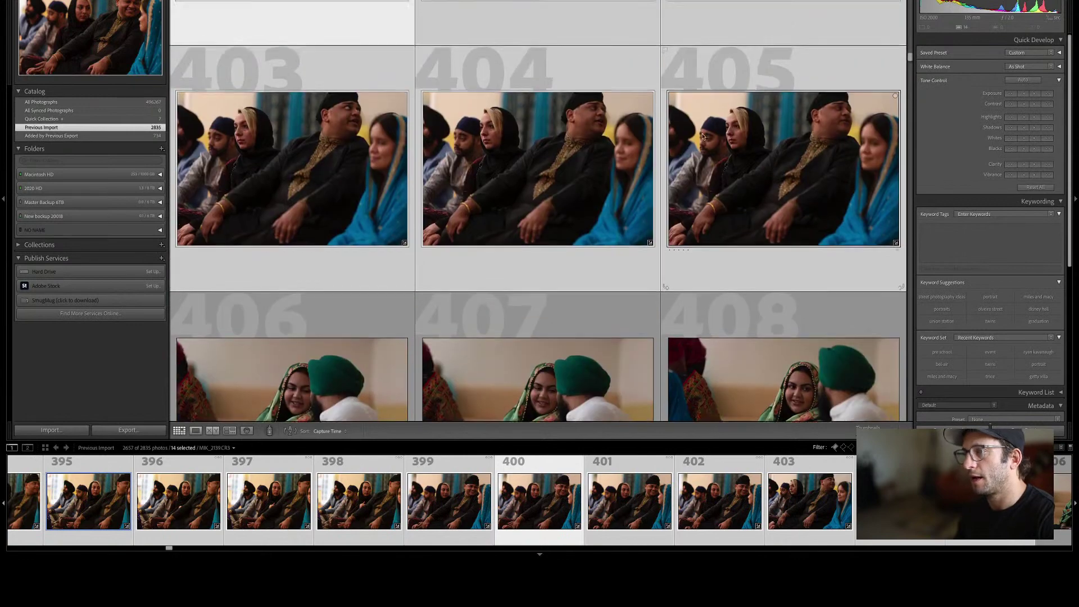
pyautogui.scroll(10, 552, 140)
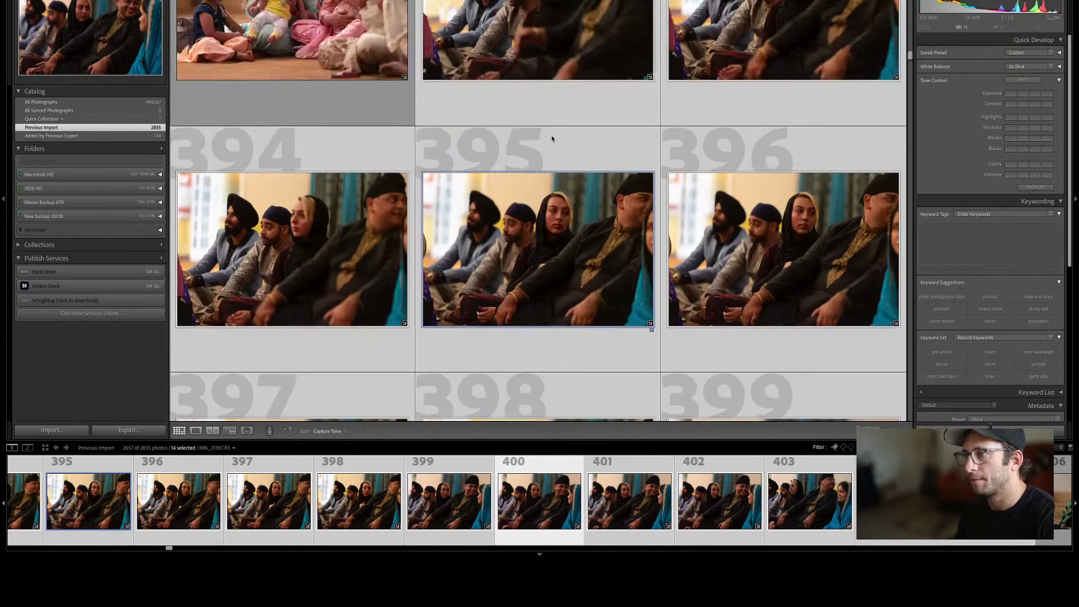
pyautogui.scroll(1, 552, 140)
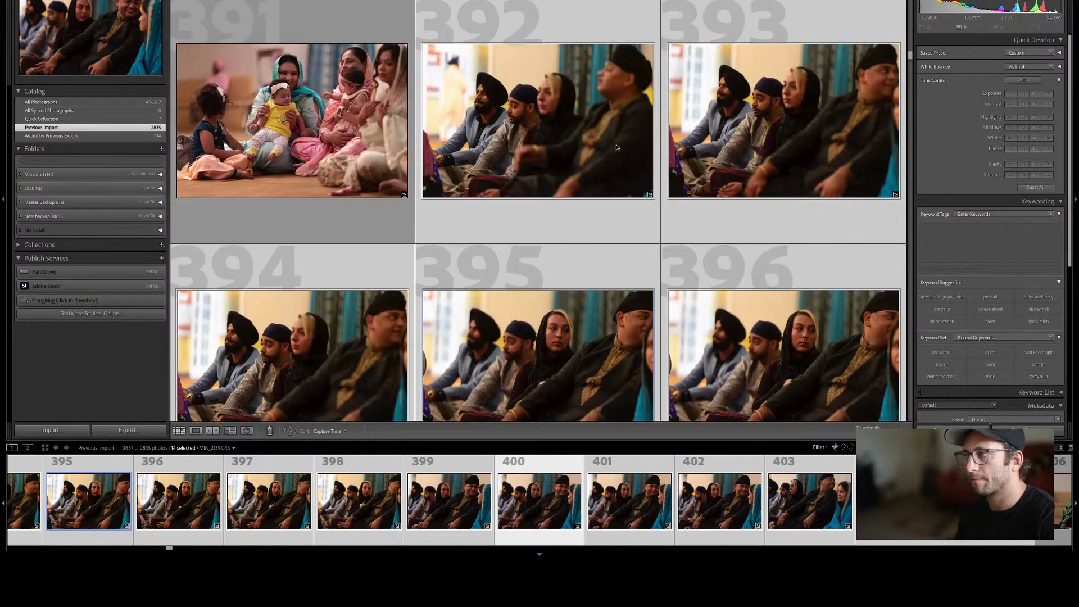
pyautogui.click(1034, 127)
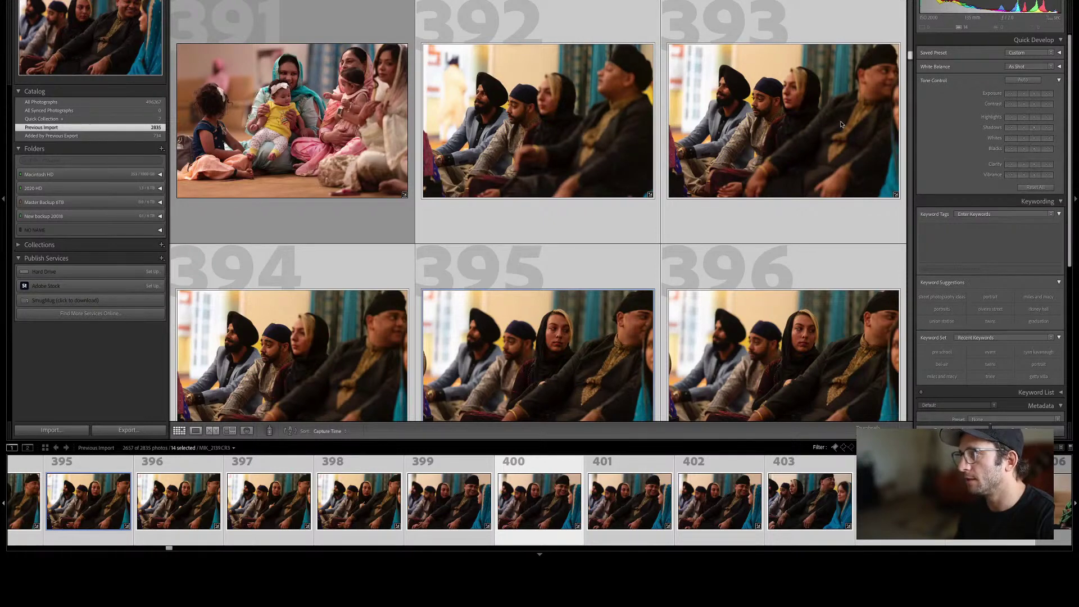
# Compare enlarged photos 392 to 399 and label photo 398, with the woman's hand on her chest, blue.
pyautogui.doubleClick(555, 99)
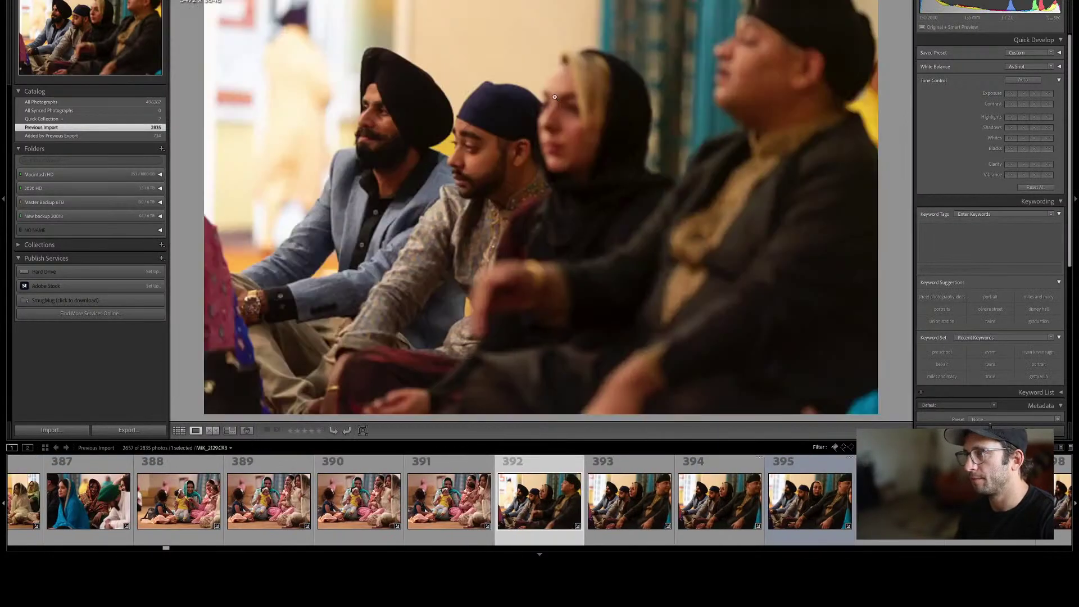
pyautogui.press('Right')
pyautogui.press('Right')
pyautogui.press('Right')
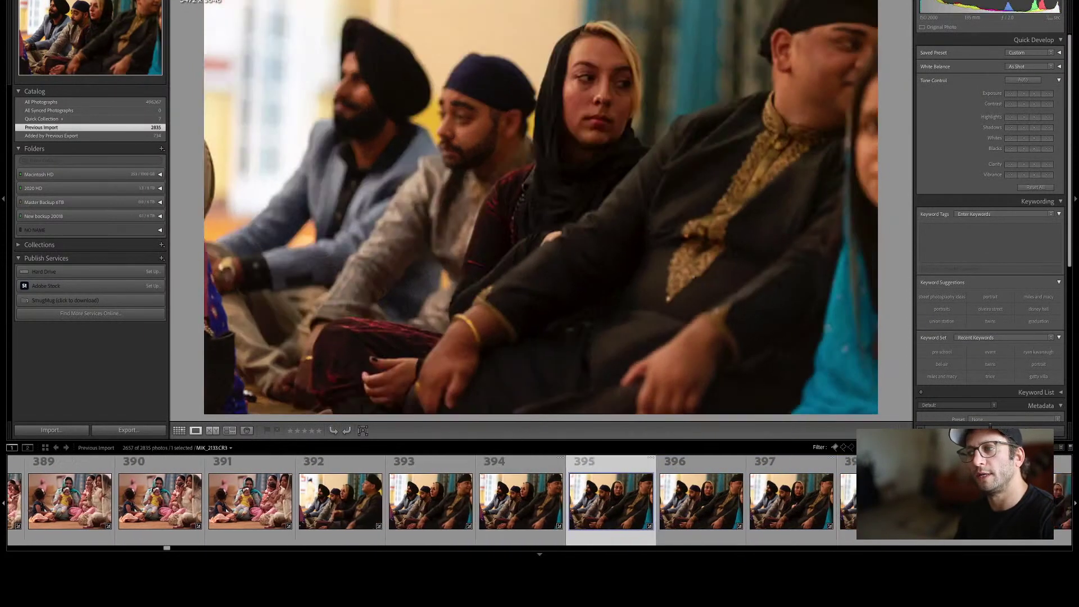
pyautogui.press('Right')
pyautogui.press('Right')
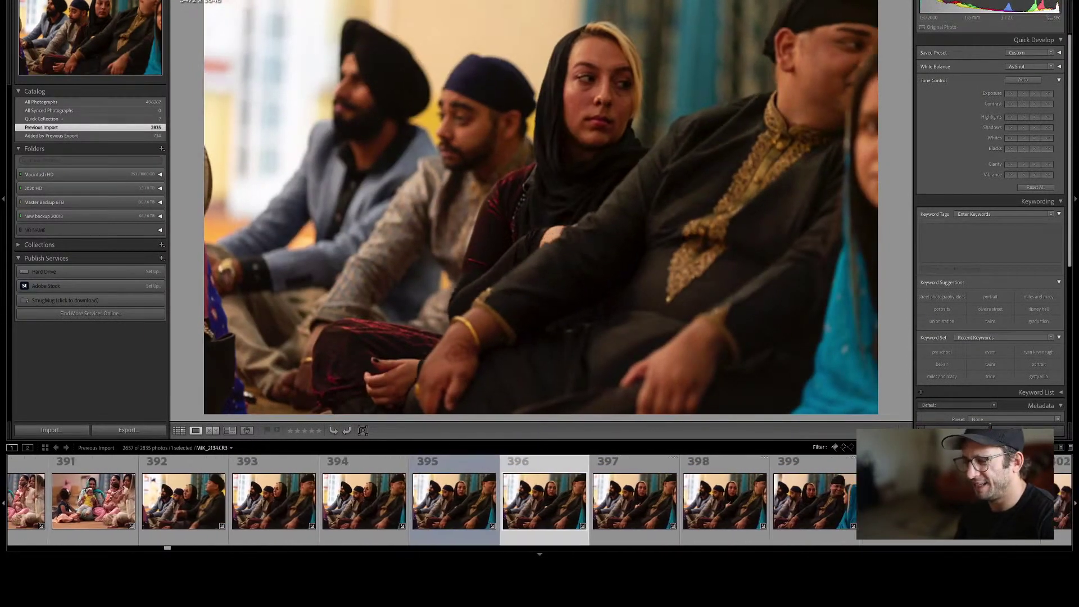
pyautogui.press('Right')
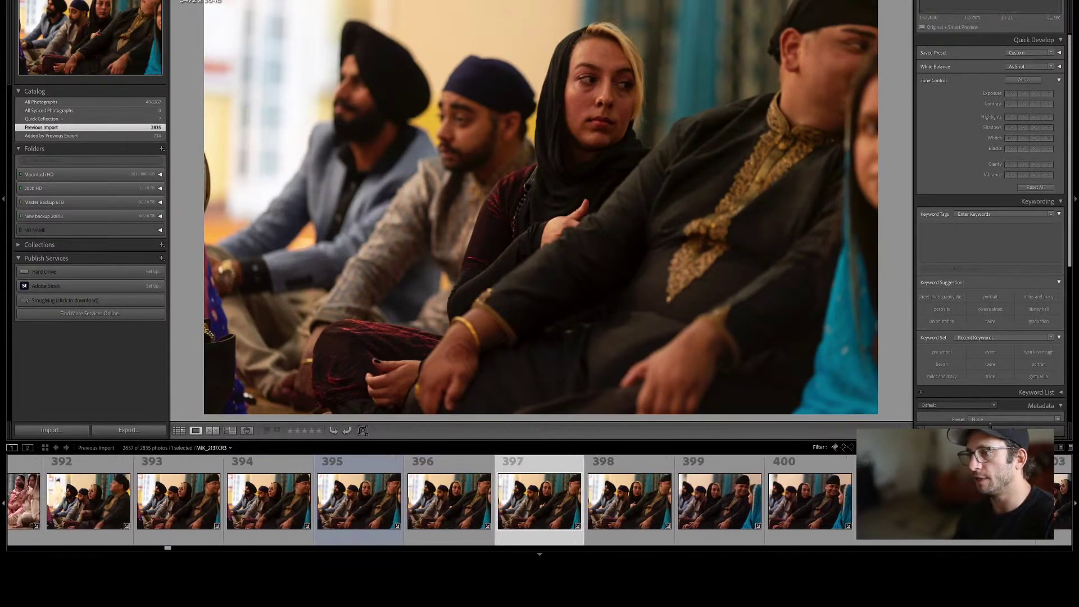
pyautogui.press('Right')
pyautogui.press('Left')
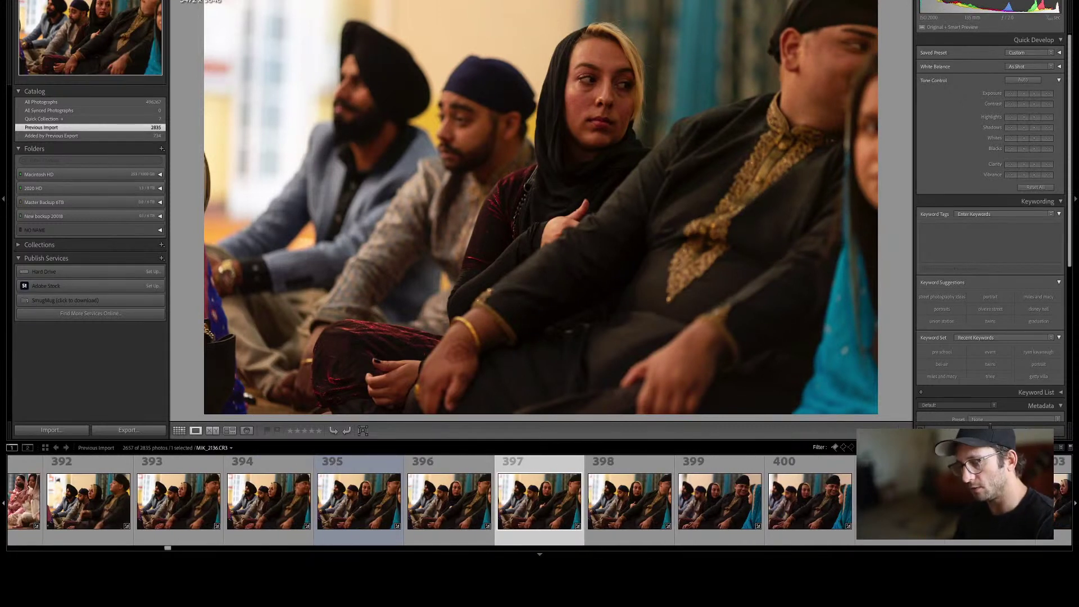
pyautogui.press('Right')
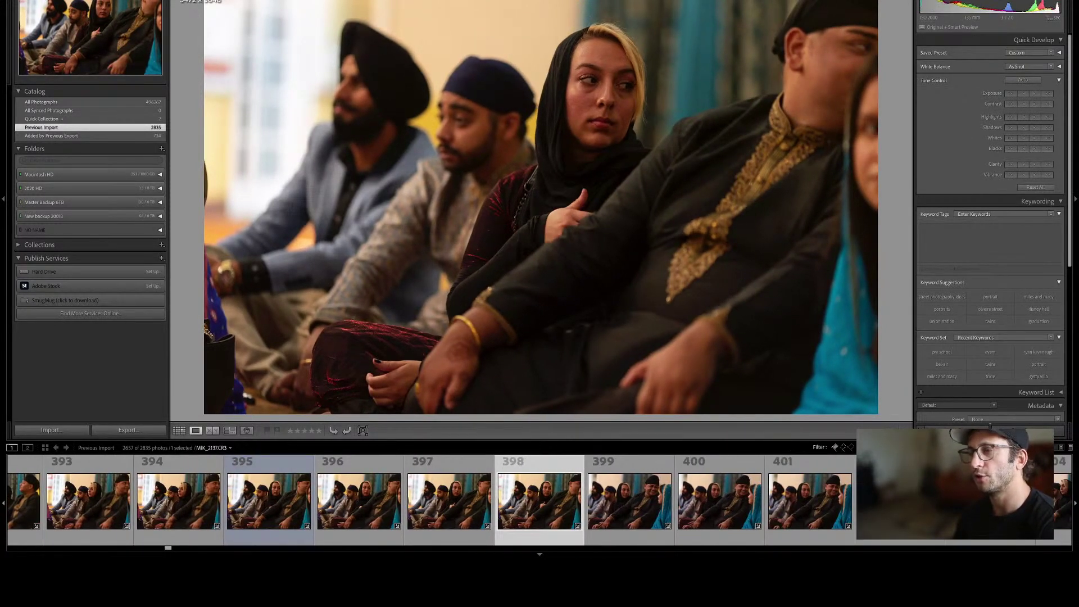
pyautogui.press('Right')
pyautogui.press('Left')
pyautogui.press('Left')
pyautogui.press('9')
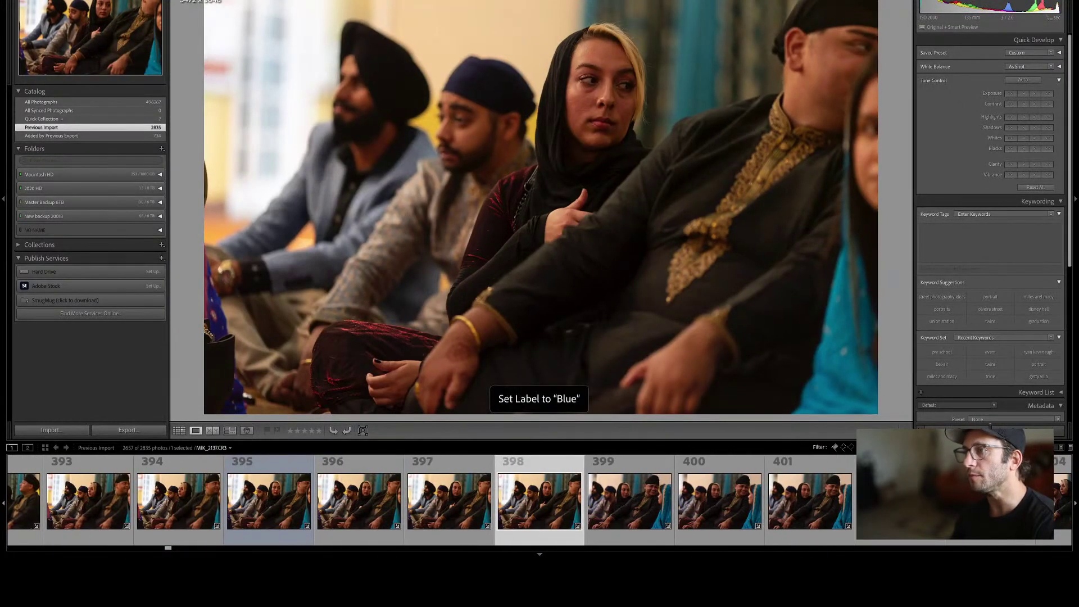
pyautogui.press('Right')
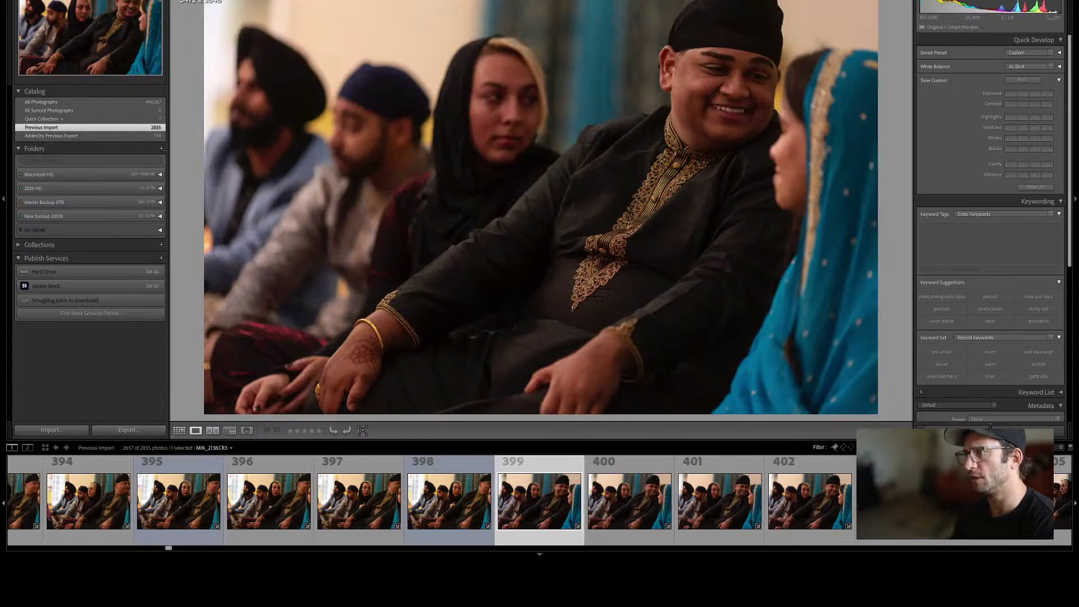
# Reject duplicate photo 401 of the smiling man in black and label the frame that replaces it, MIK_2141.CR3, blue.
pyautogui.press('Right')
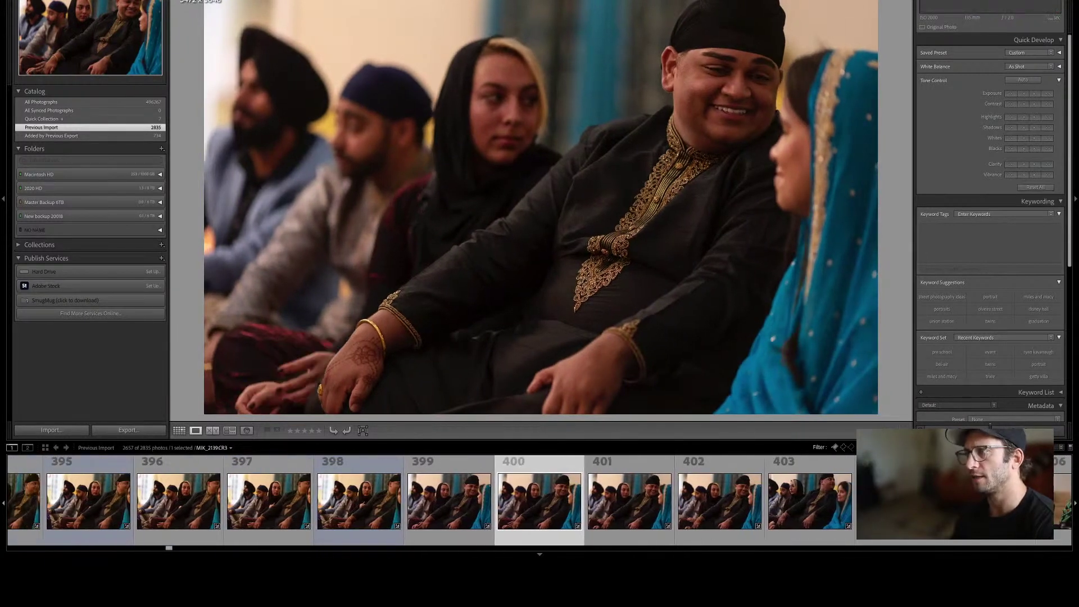
pyautogui.press('Right')
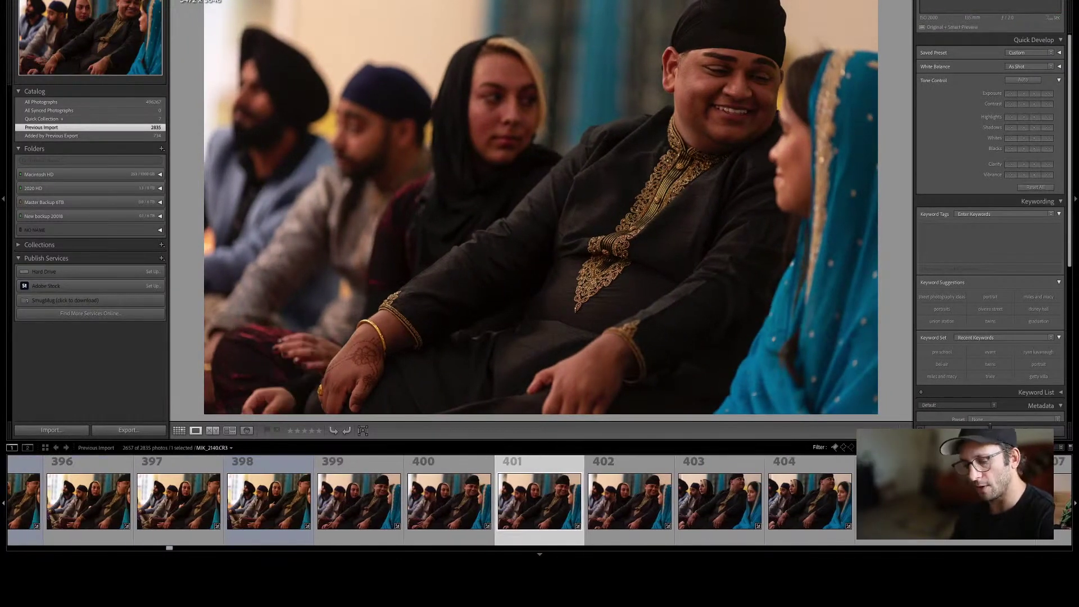
pyautogui.press('x')
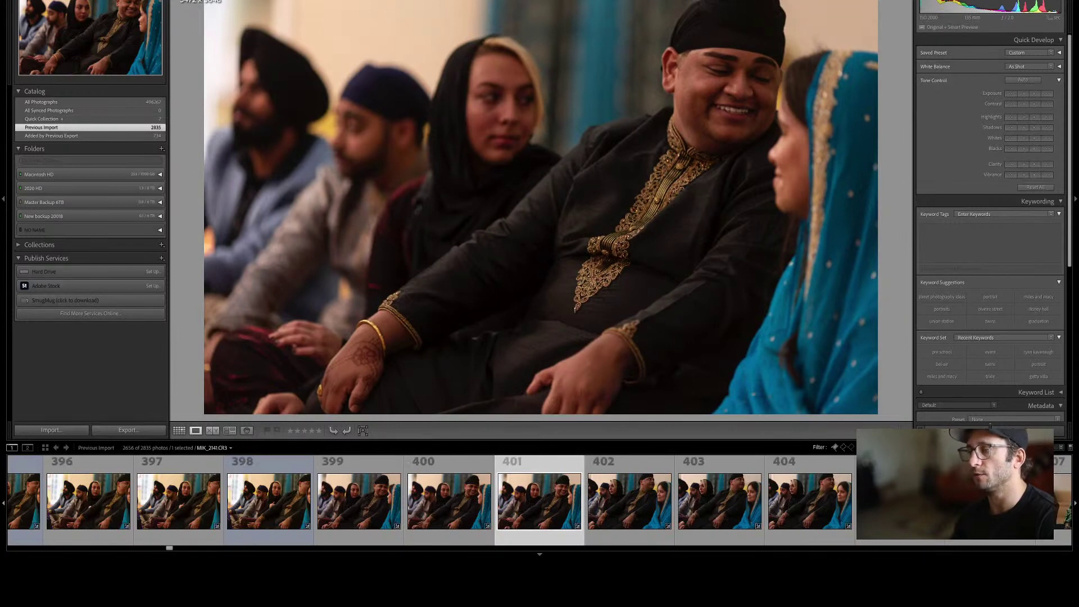
pyautogui.press('x')
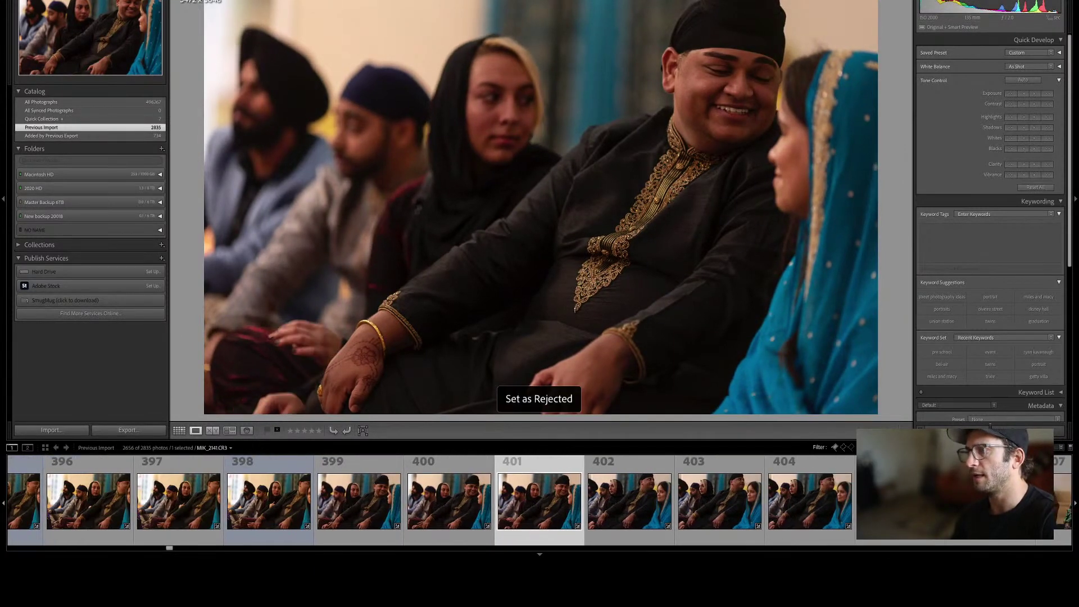
pyautogui.press('super+z')
pyautogui.press('9')
# Compare photos 399 and 400 of the smiling man and reject photo 400.
pyautogui.press('Left')
pyautogui.press('Left')
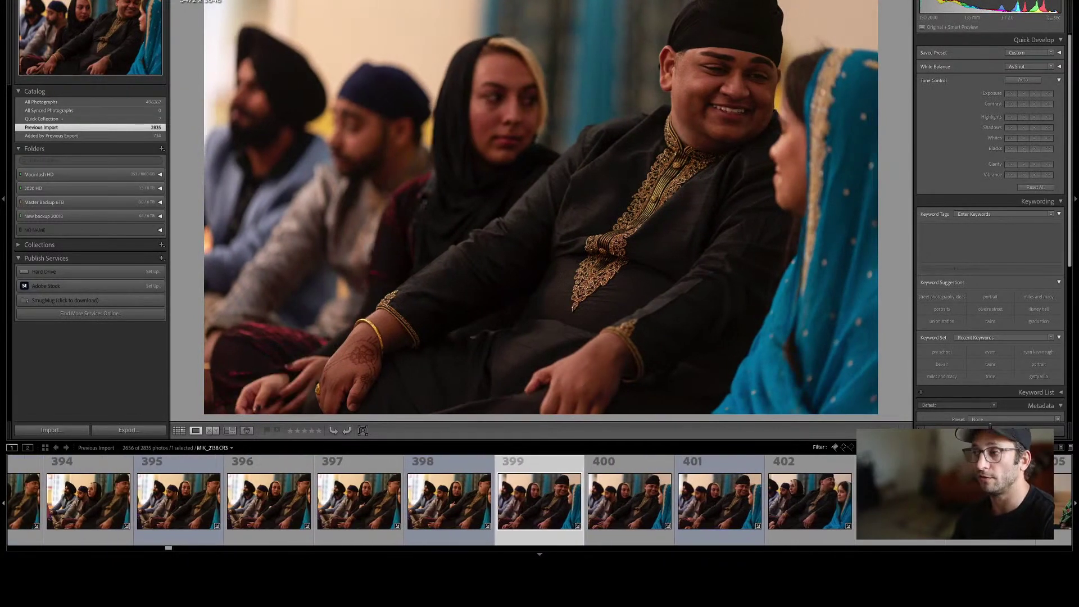
pyautogui.press('Right')
pyautogui.press('Left')
pyautogui.press('Right')
pyautogui.press('x')
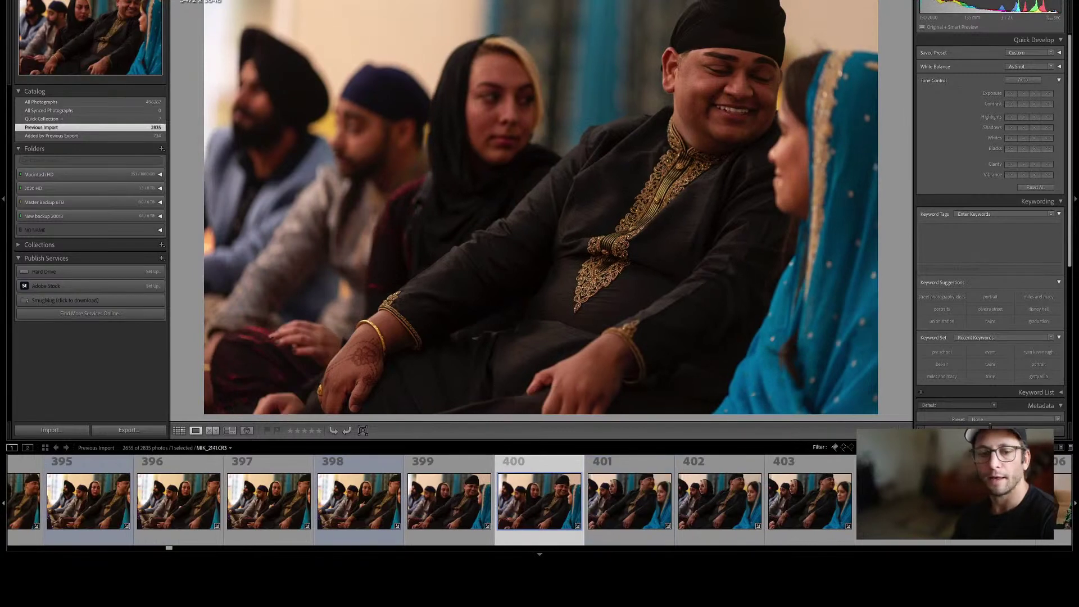
# Compare photos 401 to 403 of the man looking away beside the woman in blue and reject photo 402.
pyautogui.press('Right')
pyautogui.press('Right')
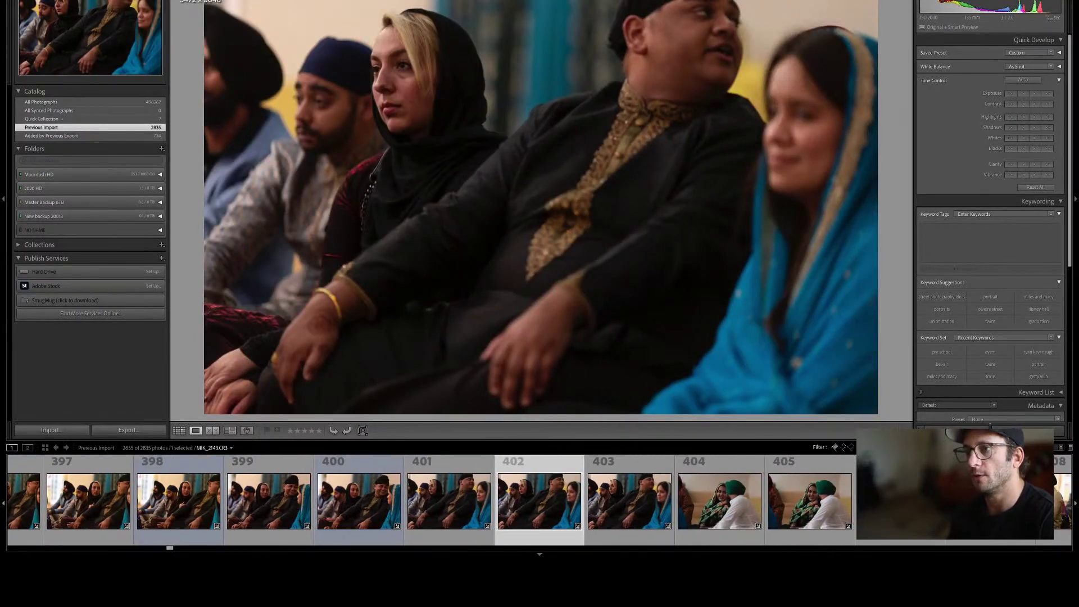
pyautogui.press('Right')
pyautogui.press('Left')
pyautogui.press('Left')
pyautogui.press('Right')
pyautogui.press('x')
pyautogui.press('Right')
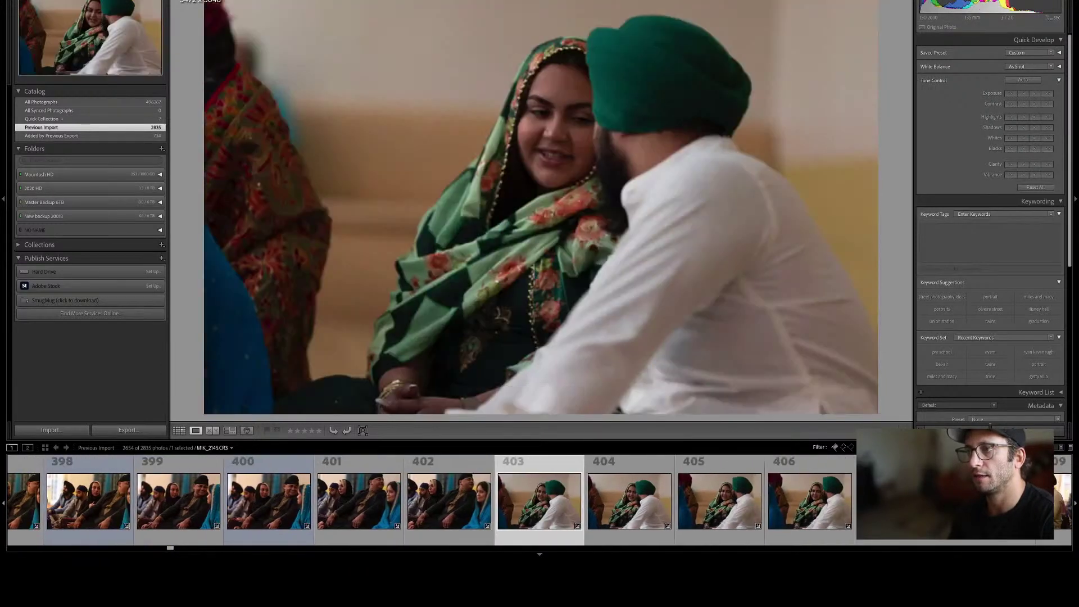
pyautogui.press('Left')
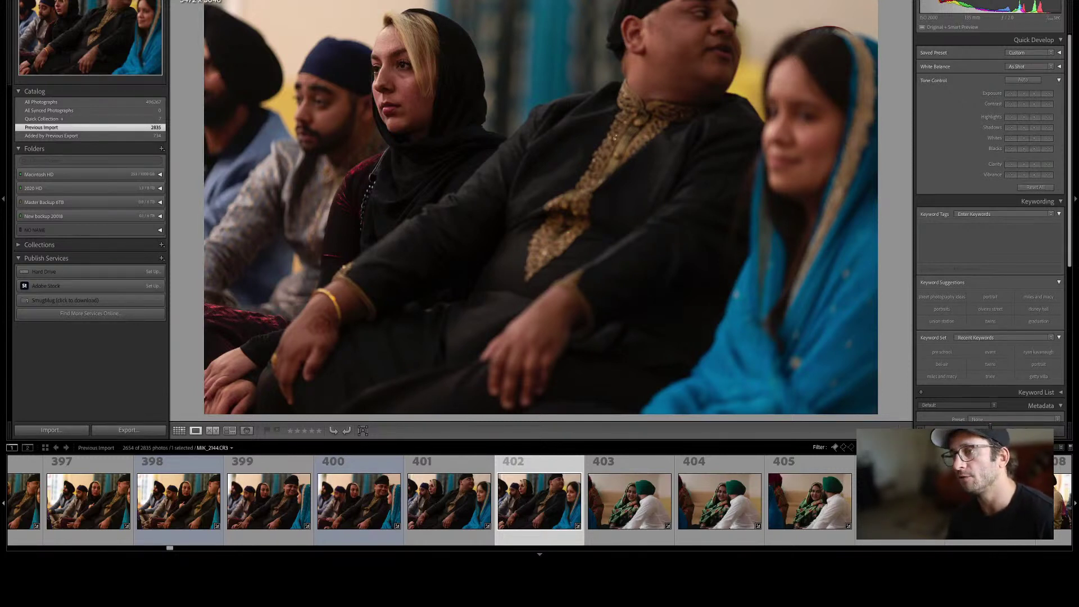
pyautogui.press('Right')
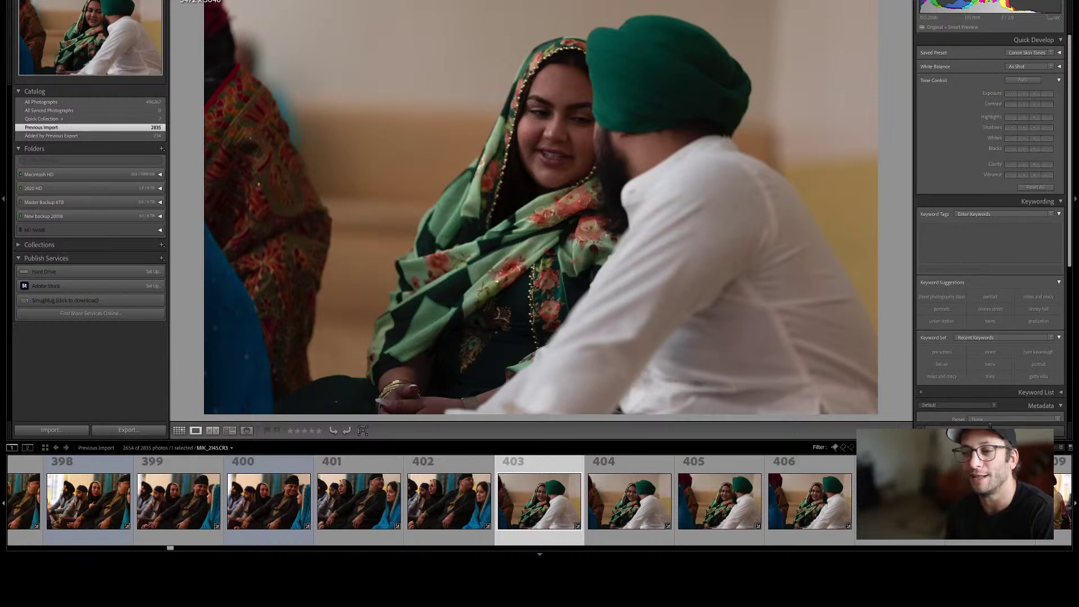
# Raise the shadows and exposure of photos 403 to 406, the woman in green with the man in white, by one small increment each.
pyautogui.press('Right')
pyautogui.press('Left')
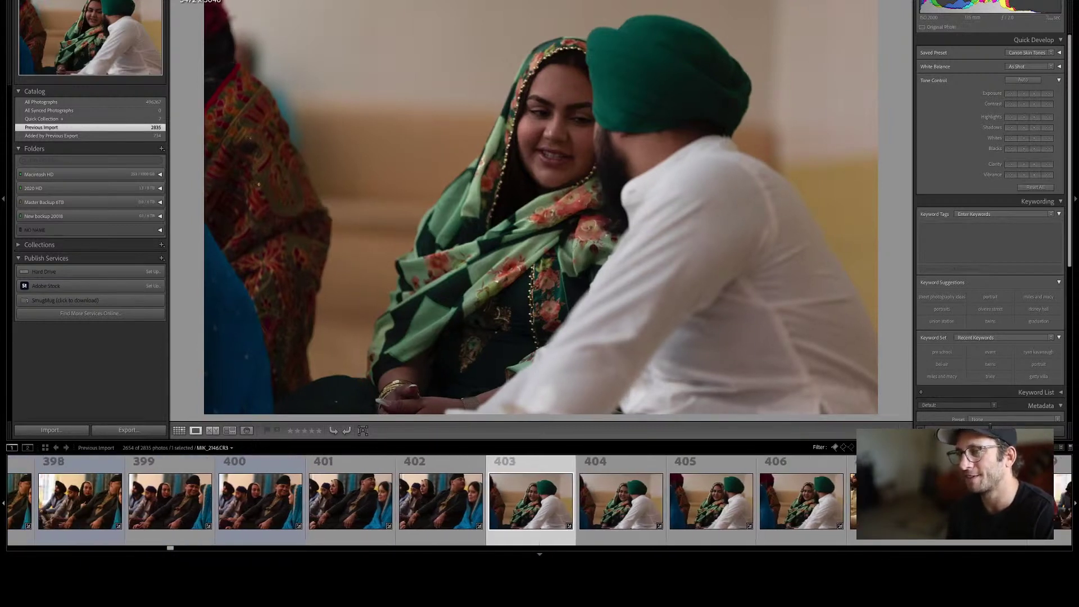
pyautogui.hotkey('shift', 'Right')
pyautogui.hotkey('shift', 'Right')
pyautogui.hotkey('shift', 'Right')
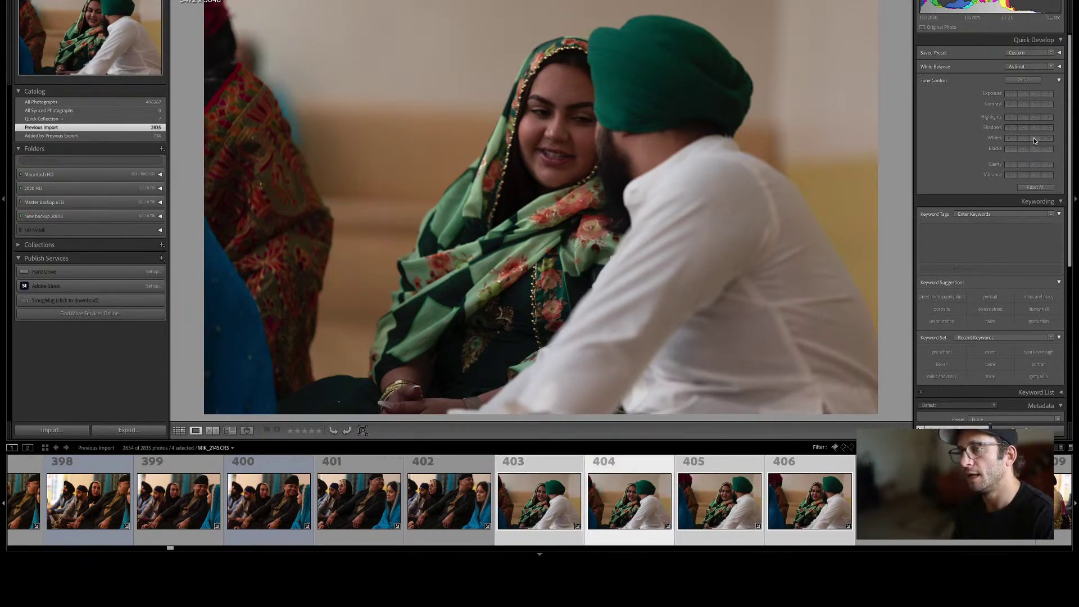
pyautogui.press('Right')
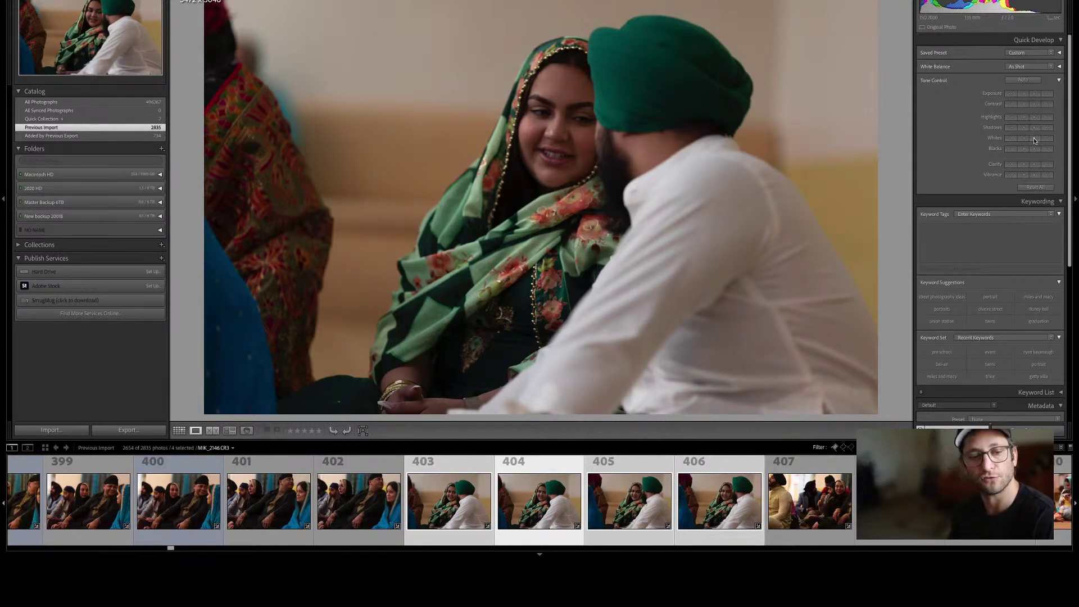
pyautogui.press('Left')
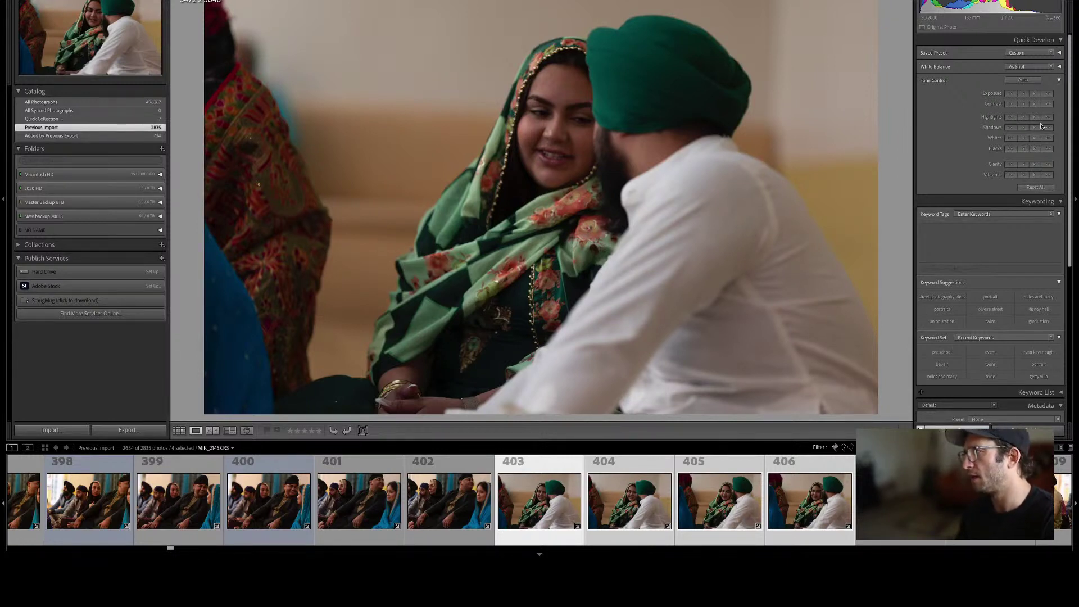
pyautogui.click(1037, 128)
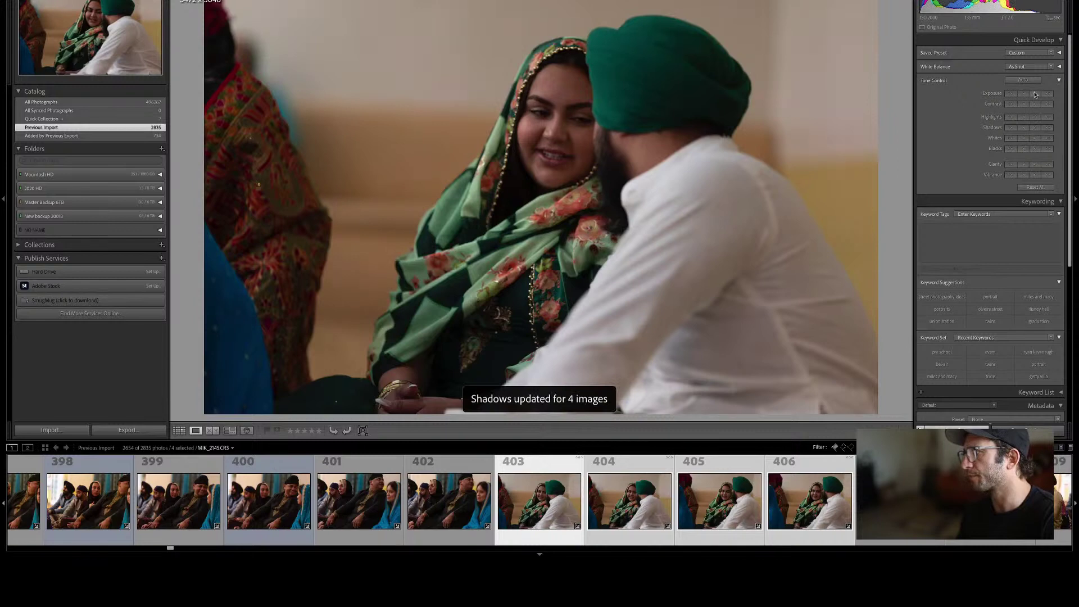
pyautogui.click(1036, 94)
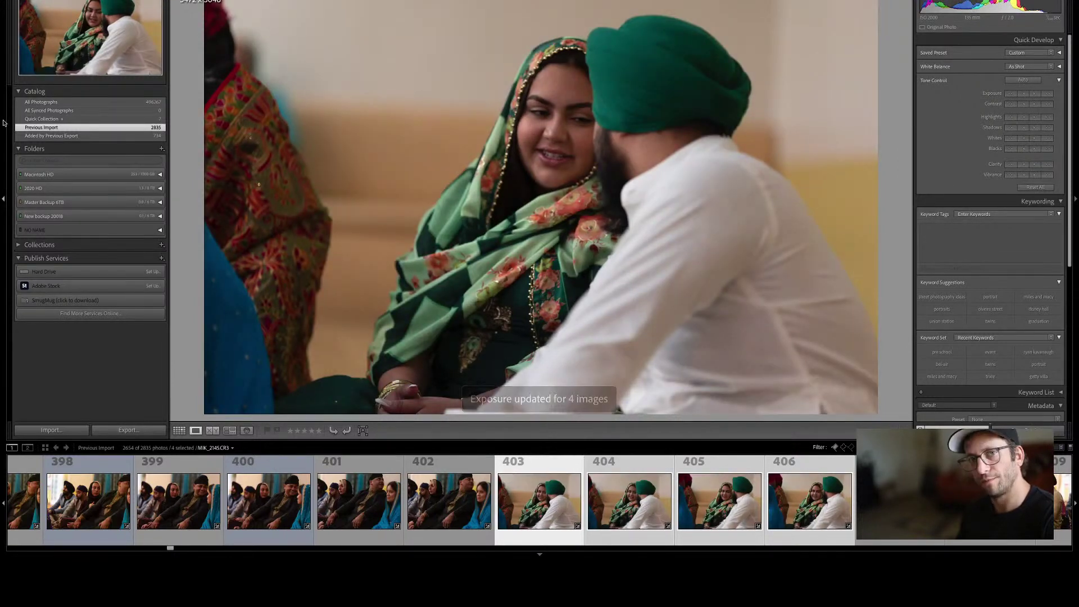
pyautogui.press('super+d')
# Reject duplicate photo 404 of the woman in green and label photo 405 blue.
pyautogui.click(545, 486)
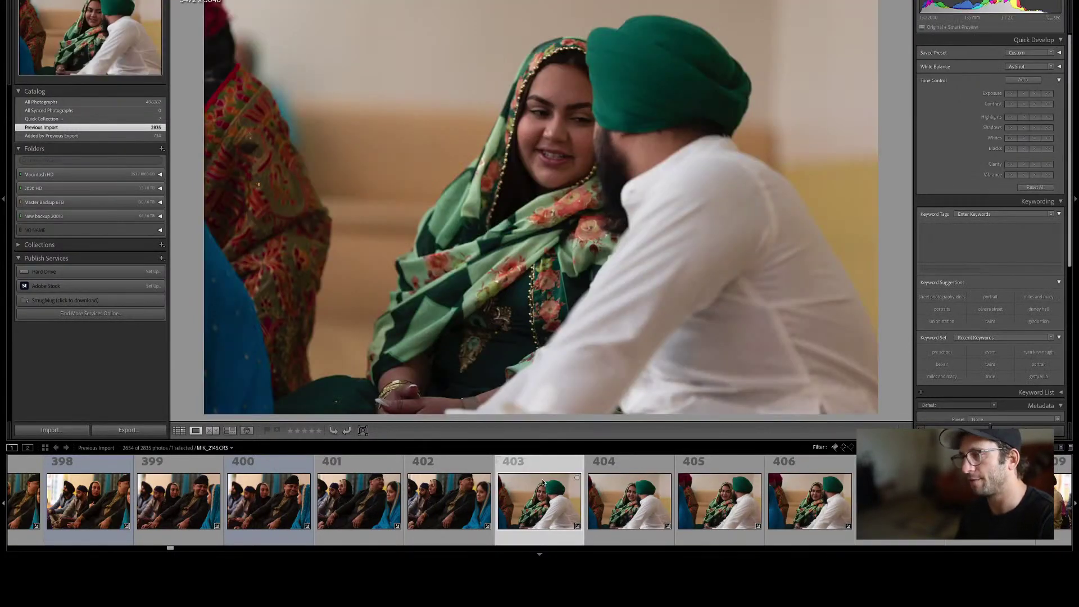
pyautogui.press('Right')
pyautogui.press('x')
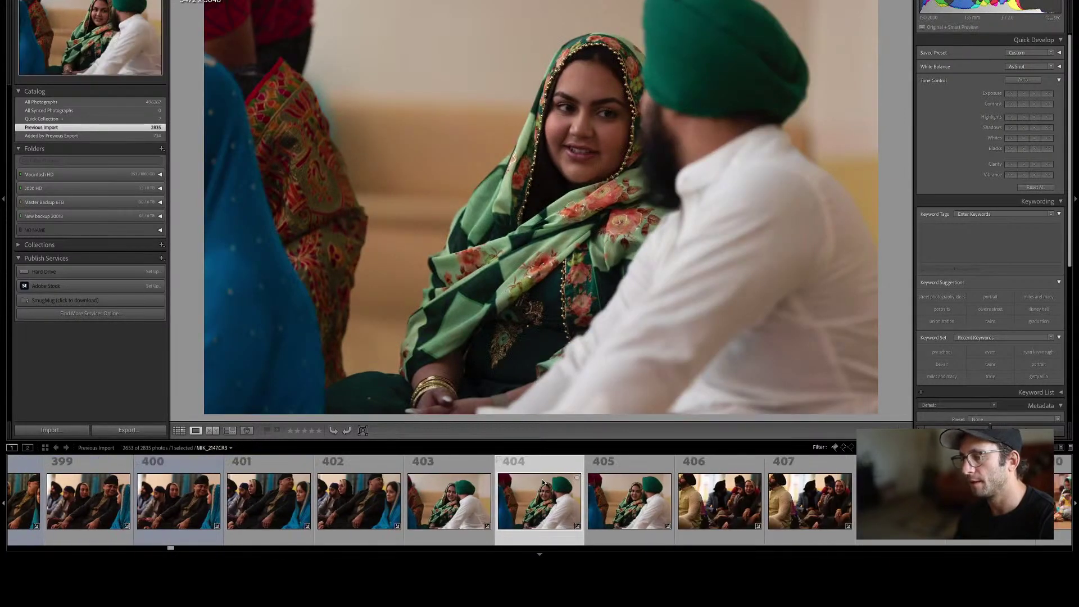
pyautogui.press('Right')
pyautogui.press('9')
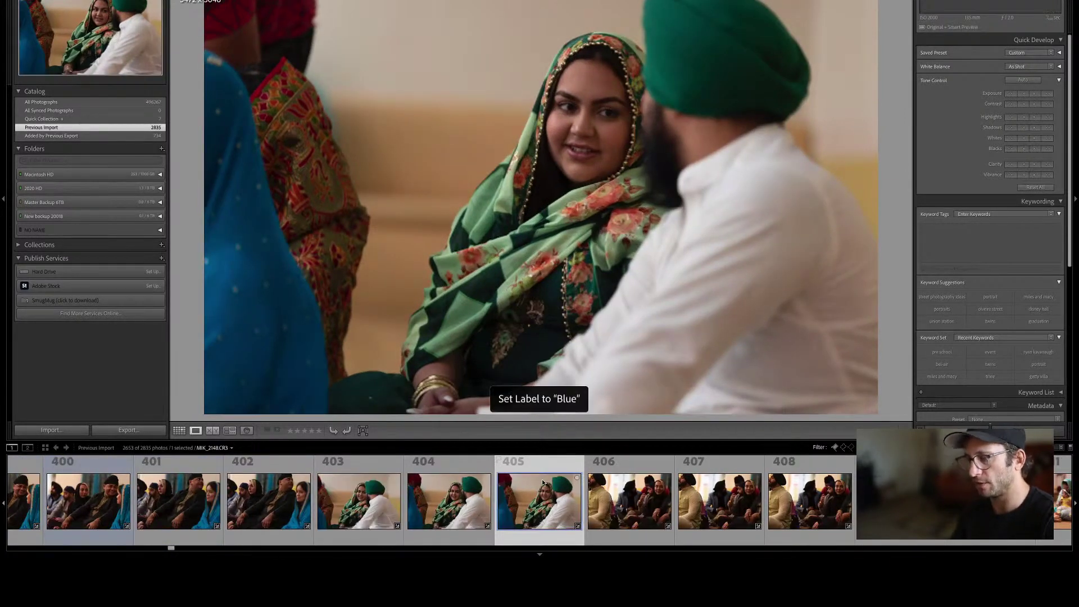
# Reject photo 407, MIK_2150.CR3, of the seated men and the woman in the black headscarf.
pyautogui.press('Right')
pyautogui.press('Right')
pyautogui.press('x')
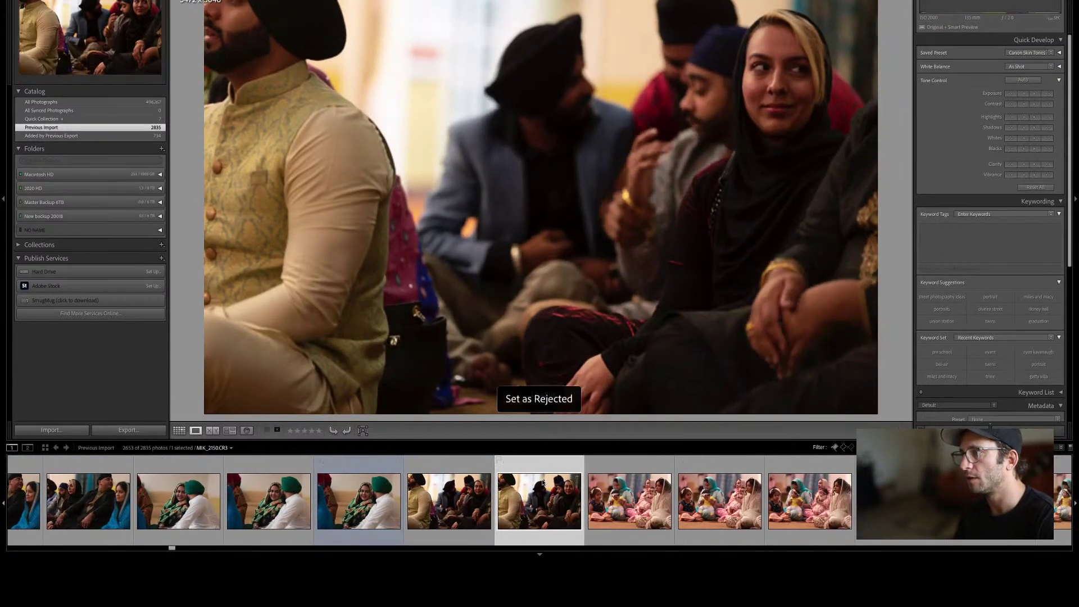
# Label the replacement photo 407 blue and raise the shadows of photos 406 and 407 together by one small increment.
pyautogui.press('9')
pyautogui.hotkey('shift', 'Left')
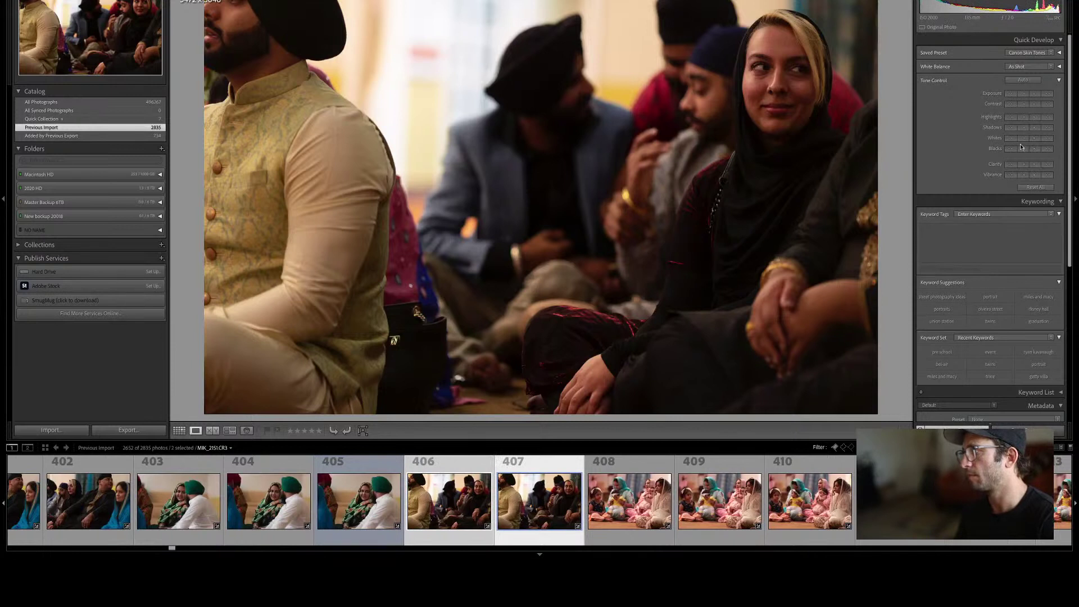
pyautogui.click(1033, 129)
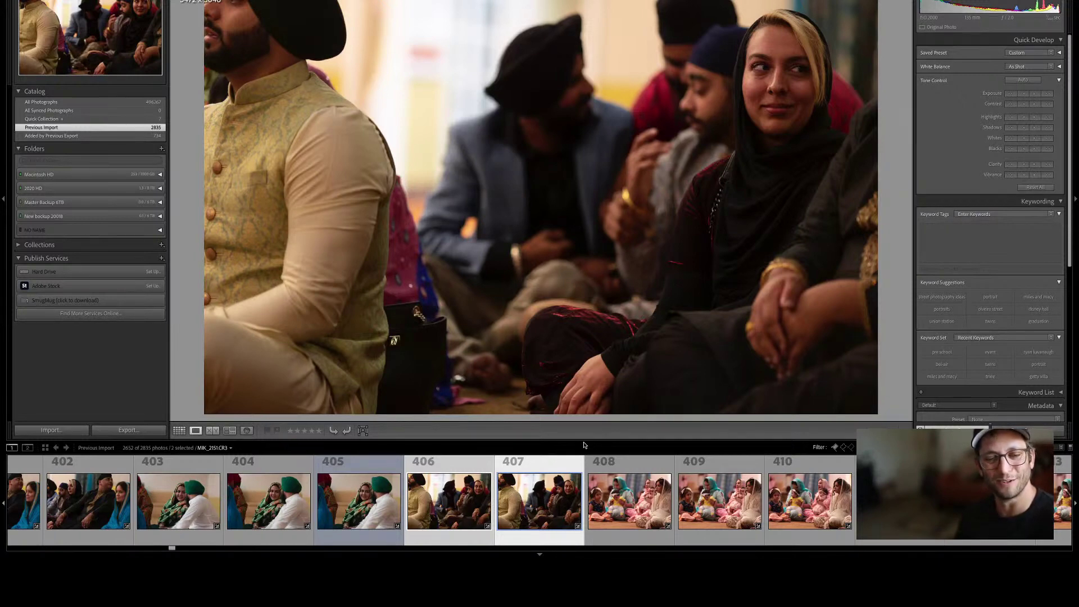
# Compare photos 408 to 412 of the seated women with children and label photo 412 blue.
pyautogui.click(624, 488)
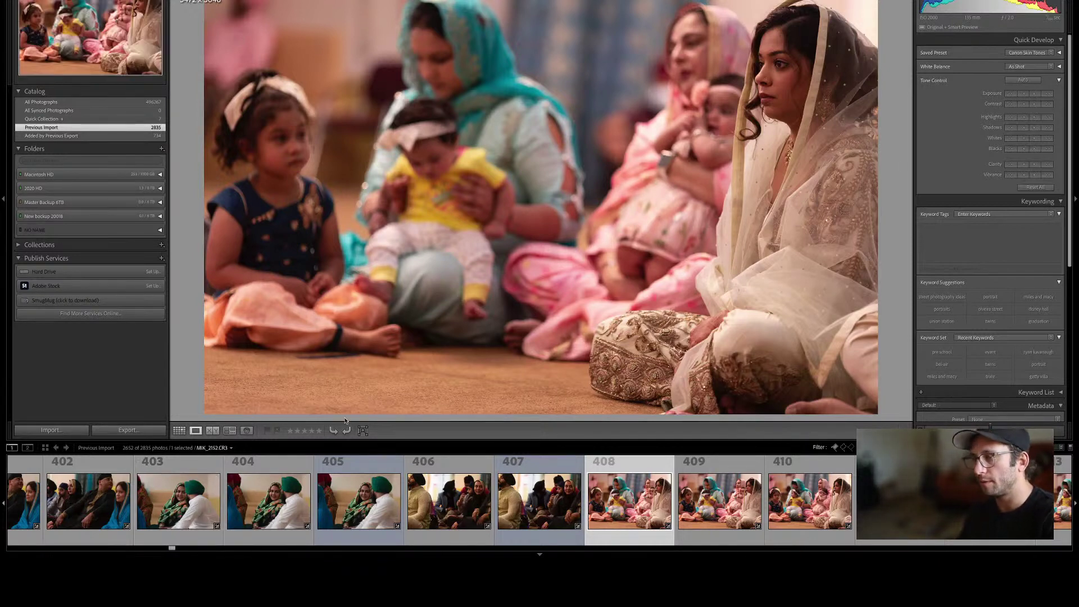
pyautogui.press('Right')
pyautogui.press('g')
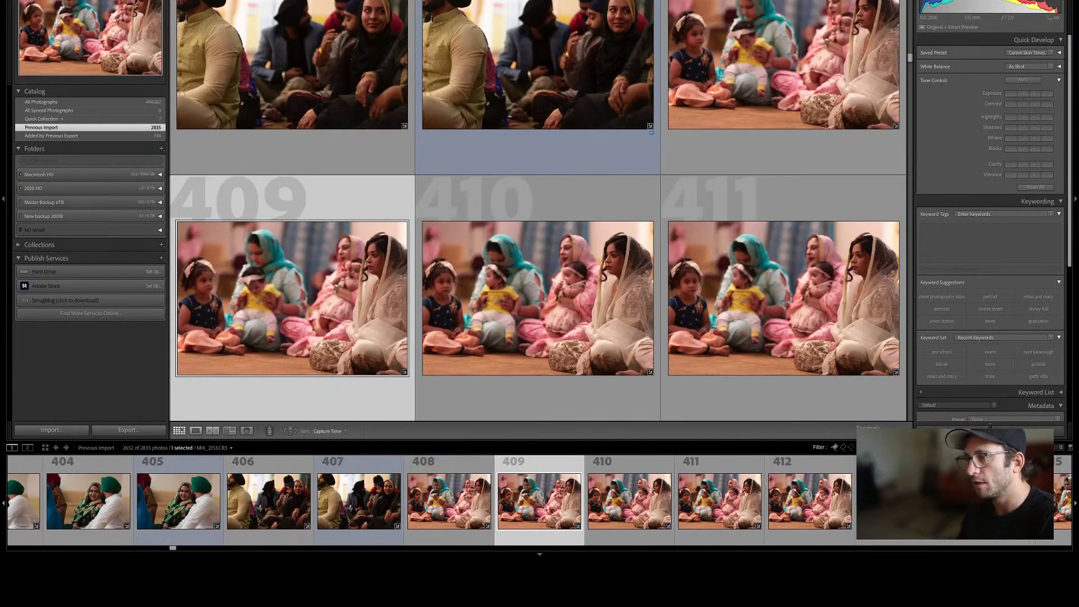
pyautogui.press('Right')
pyautogui.press('e')
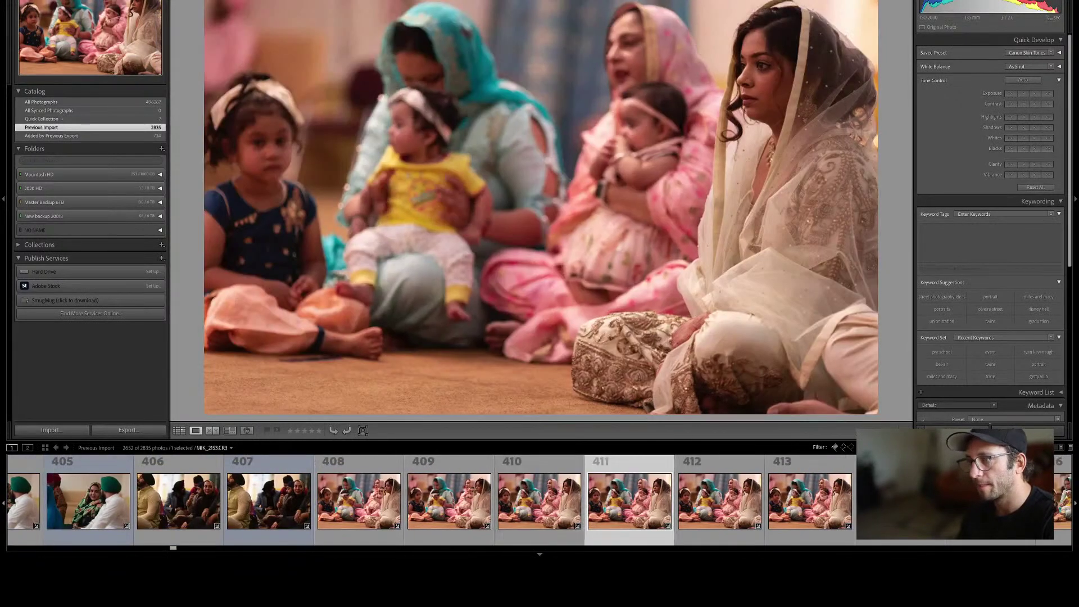
pyautogui.press('Right')
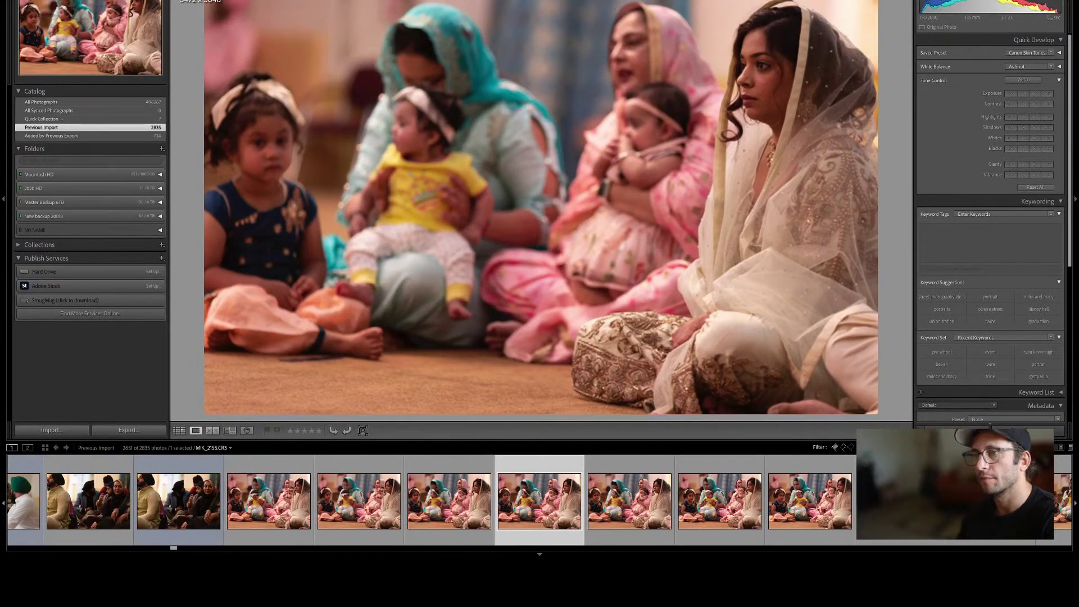
pyautogui.press('Right')
pyautogui.press('Left')
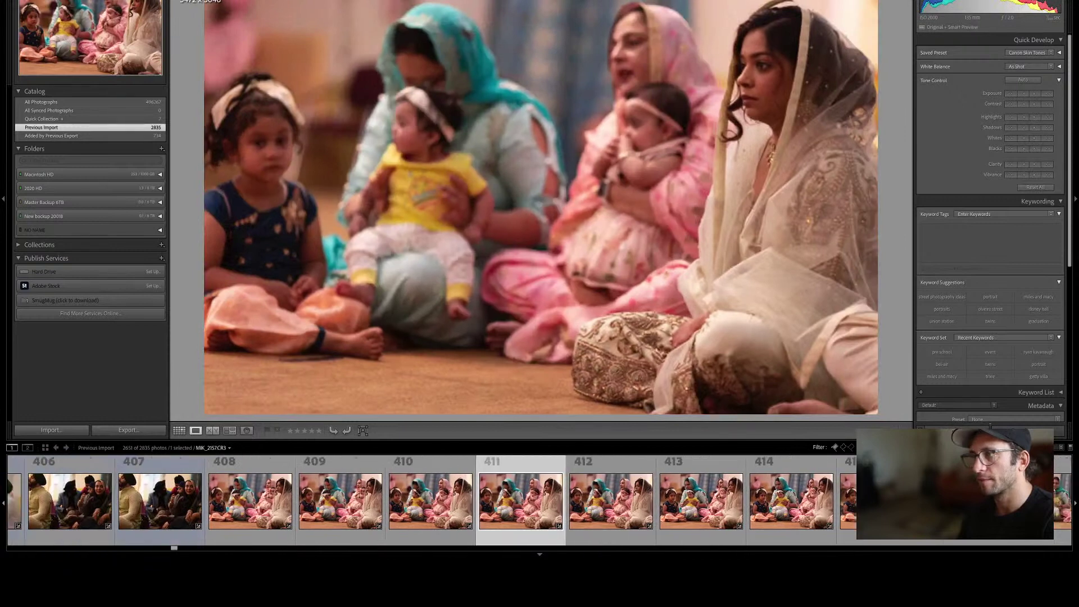
pyautogui.press('9')
# Review photos 413 to 416 of the women holding babies and reject the weaker duplicates.
pyautogui.press('Right')
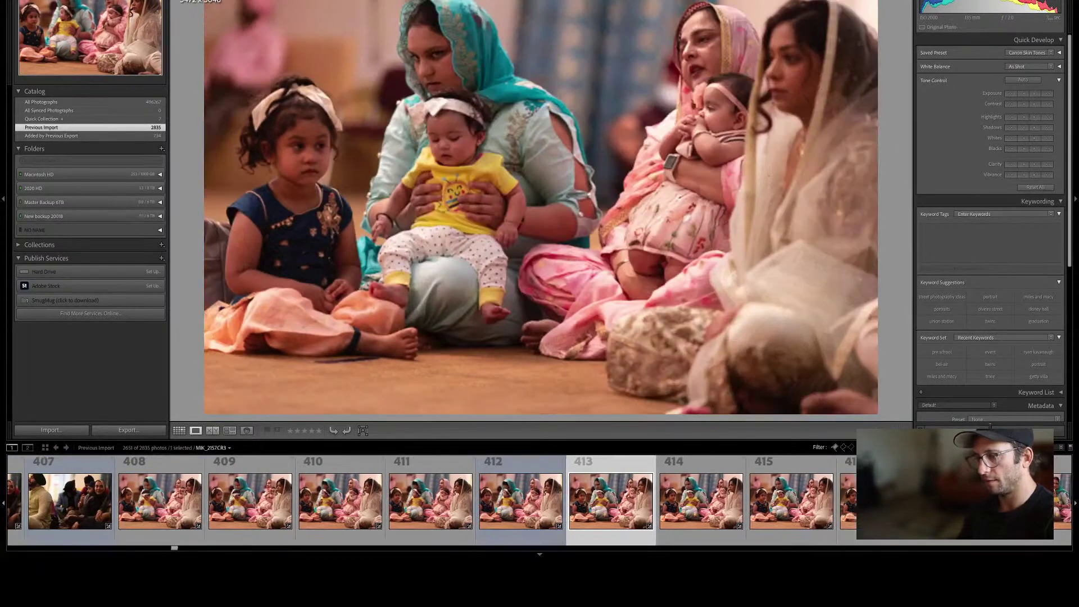
pyautogui.press('Right')
pyautogui.press('Right')
pyautogui.press('Right')
pyautogui.press('x')
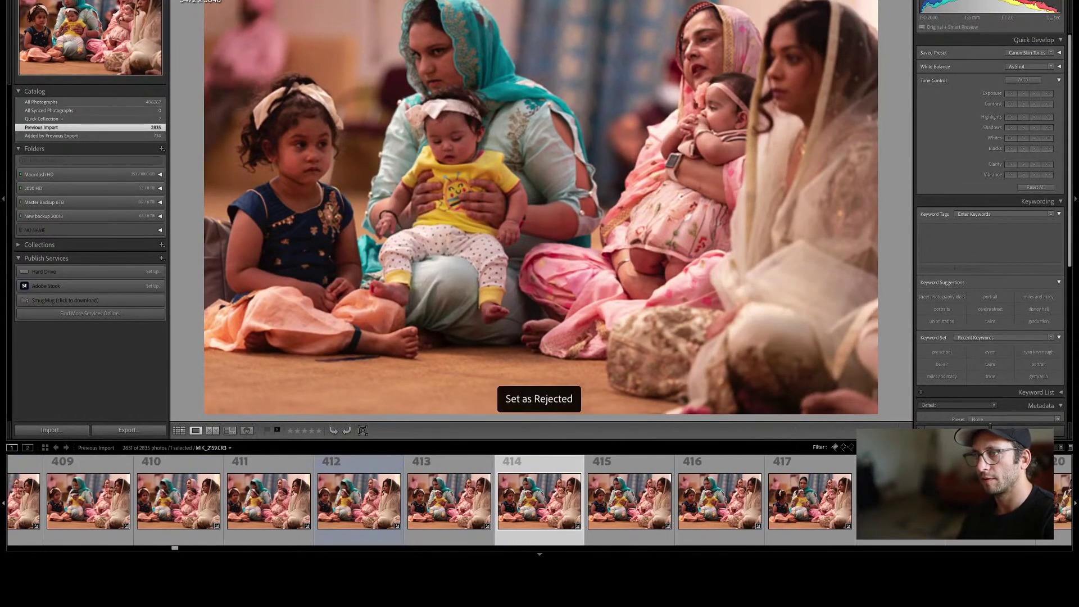
pyautogui.press('Right')
pyautogui.press('Right')
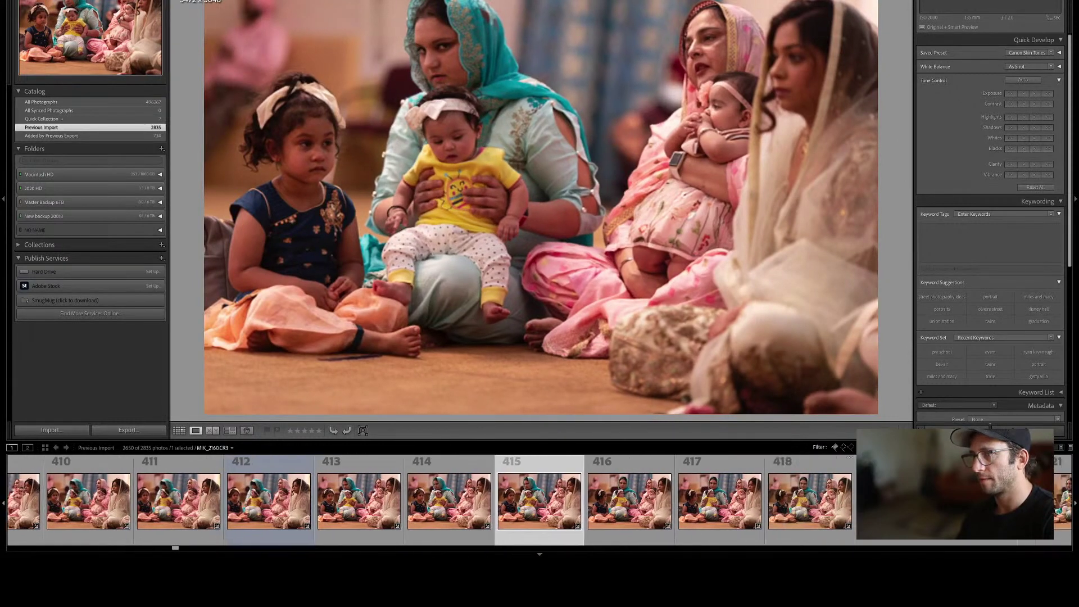
pyautogui.press('Right')
pyautogui.press('x')
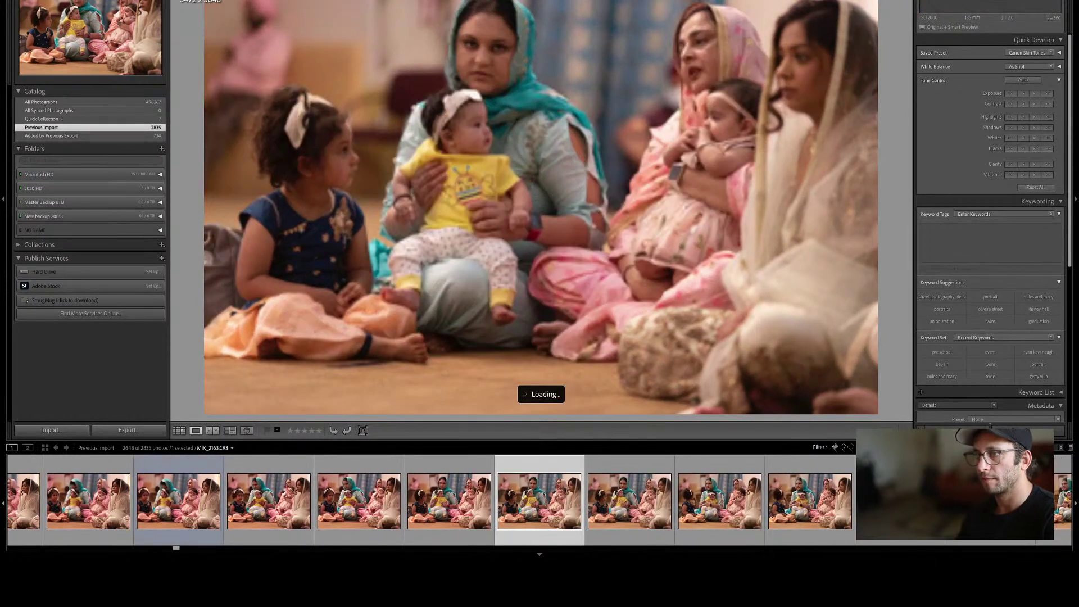
# Reject the duplicate frames from photo 417 onward in which the little girl faces away from the camera.
pyautogui.press('Right')
pyautogui.press('Right')
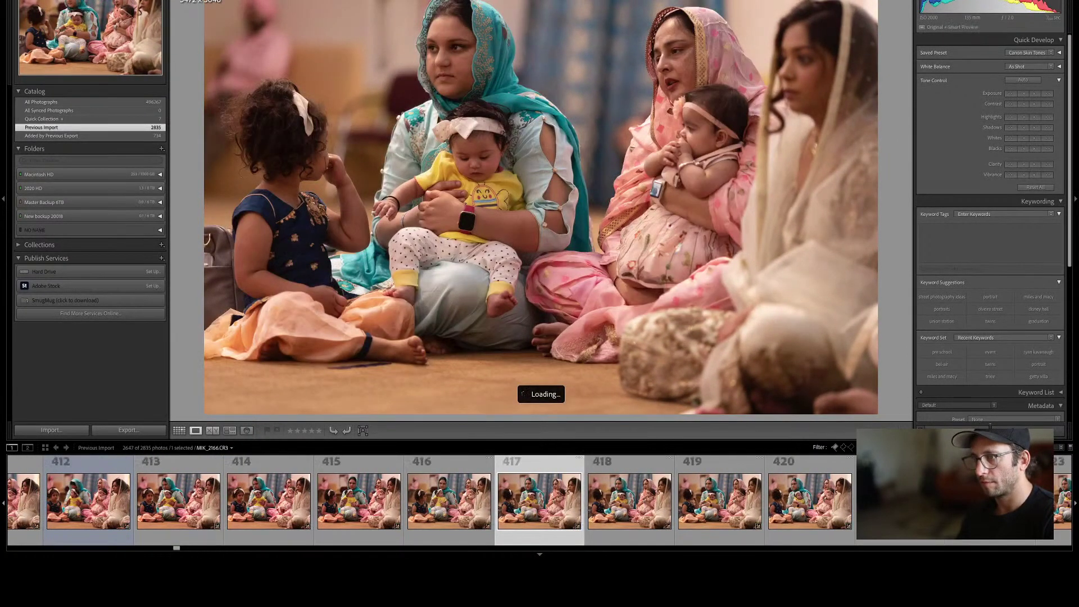
pyautogui.press('x')
pyautogui.press('Right')
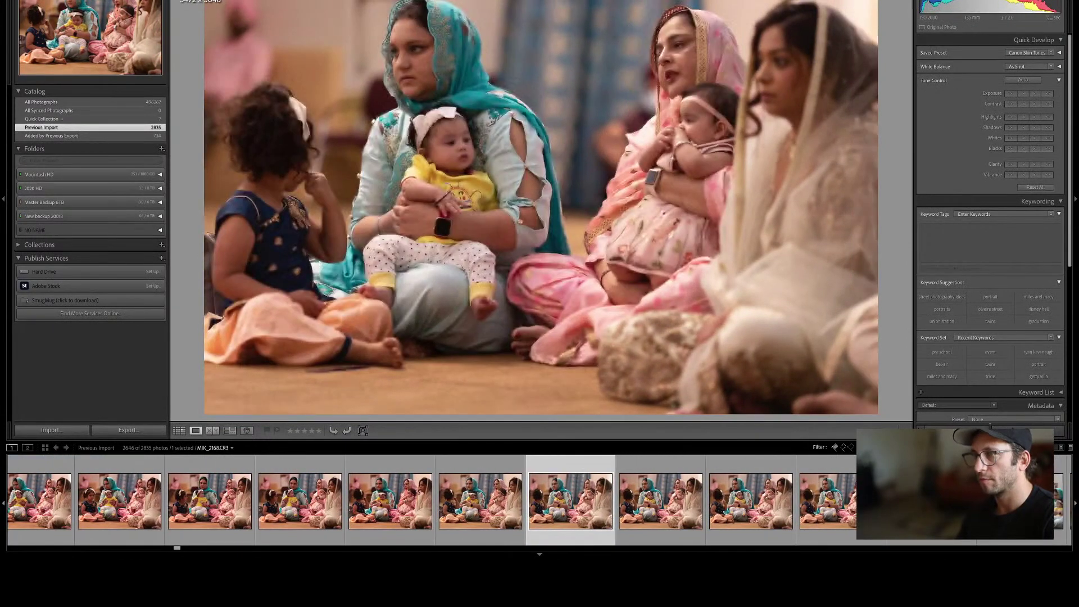
pyautogui.press('Right')
pyautogui.press('x')
pyautogui.press('Right')
pyautogui.press('x')
pyautogui.press('Right')
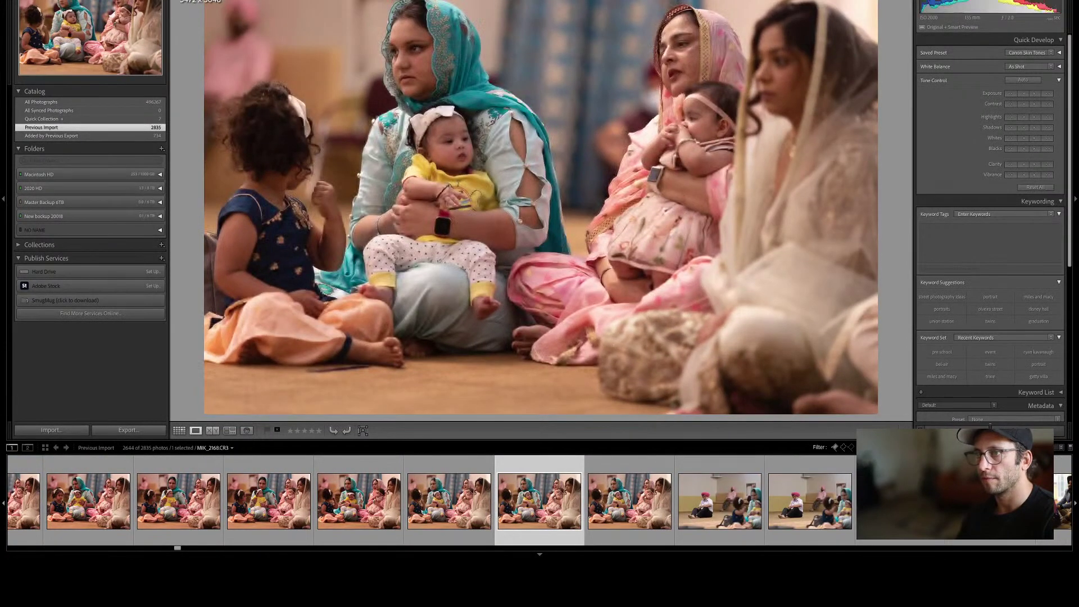
# Reject the last surplus women-and-babies frame and cull the following shots of the seated man in the pink turban up to photo 422.
pyautogui.press('x')
pyautogui.press('Right')
pyautogui.press('Right')
pyautogui.press('x')
pyautogui.press('Right')
pyautogui.press('Right')
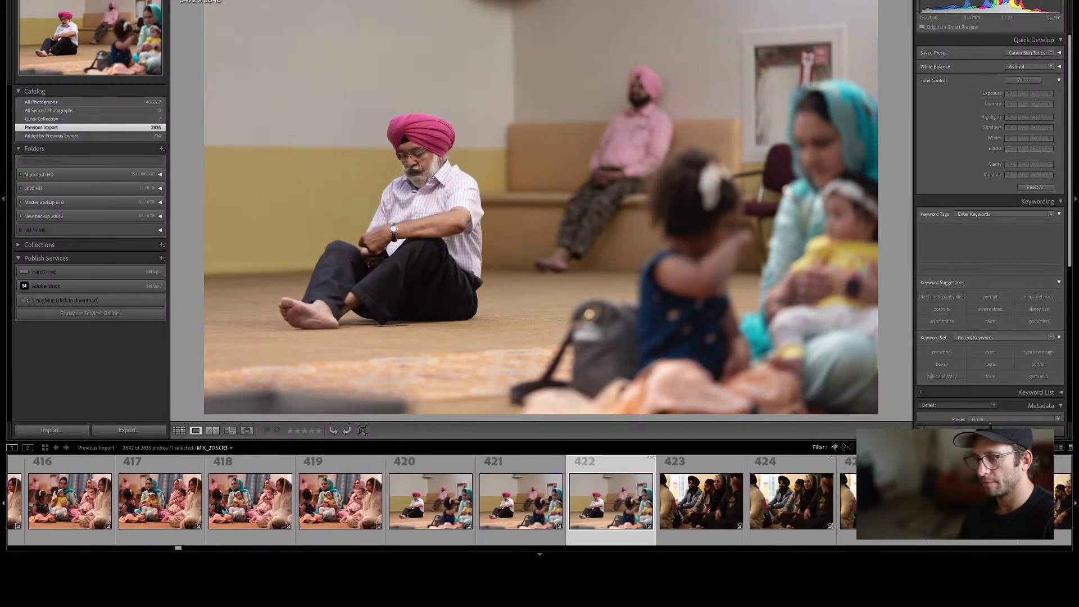
# Reject the surplus frames of the seated man in the pink turban among photos 420 to 422, keeping a single shot.
pyautogui.press('x')
pyautogui.press('Left')
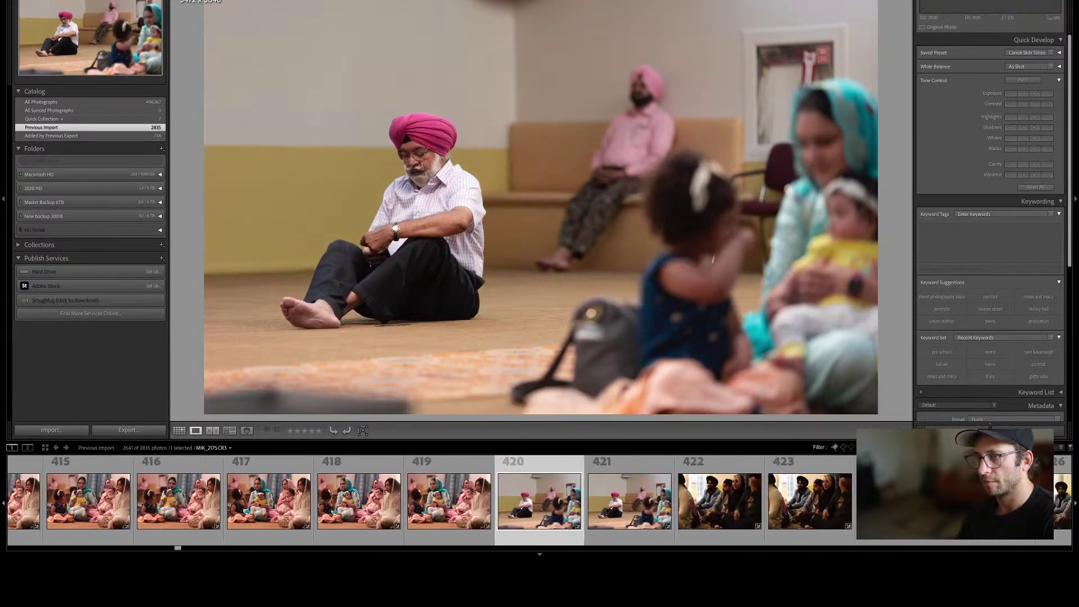
pyautogui.press('x')
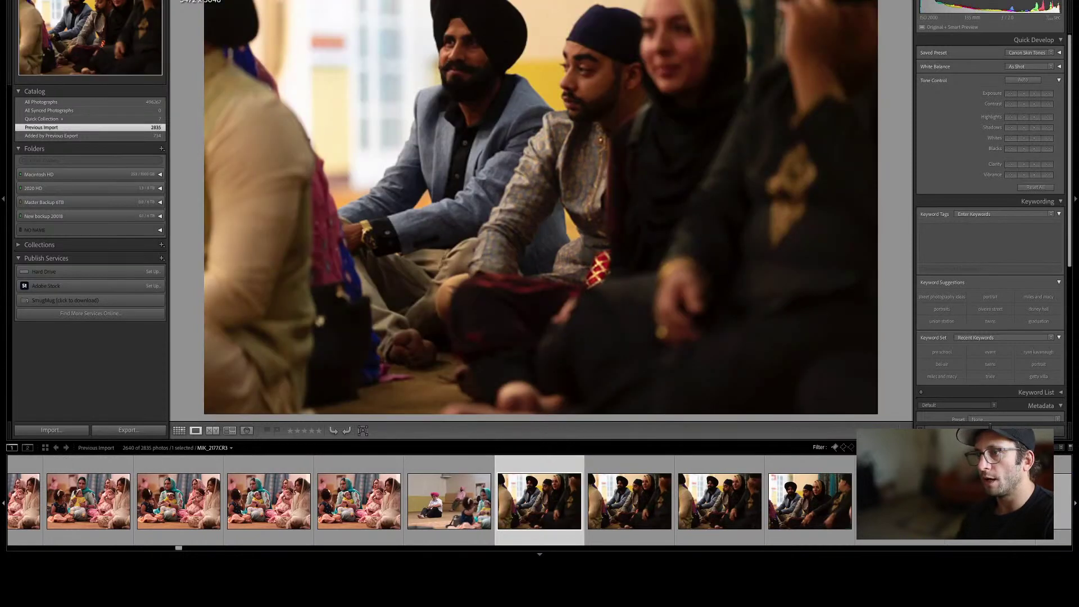
# Review the group of seated men and the woman in the black headscarf from photo 421 onward and reject the duplicate frames.
pyautogui.press('Left')
pyautogui.press('Right')
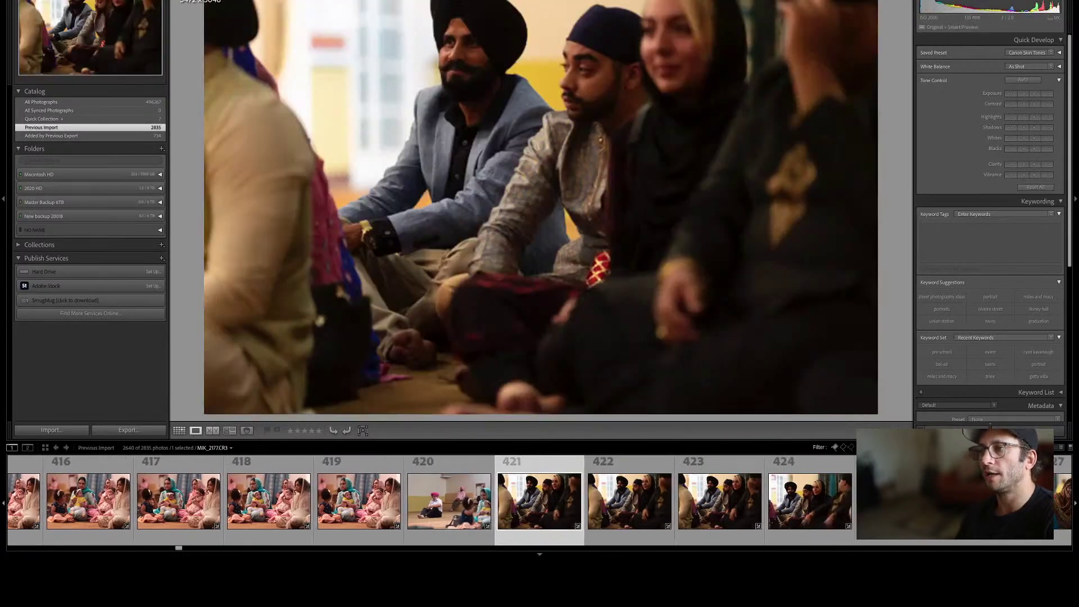
pyautogui.press('Right')
pyautogui.press('x')
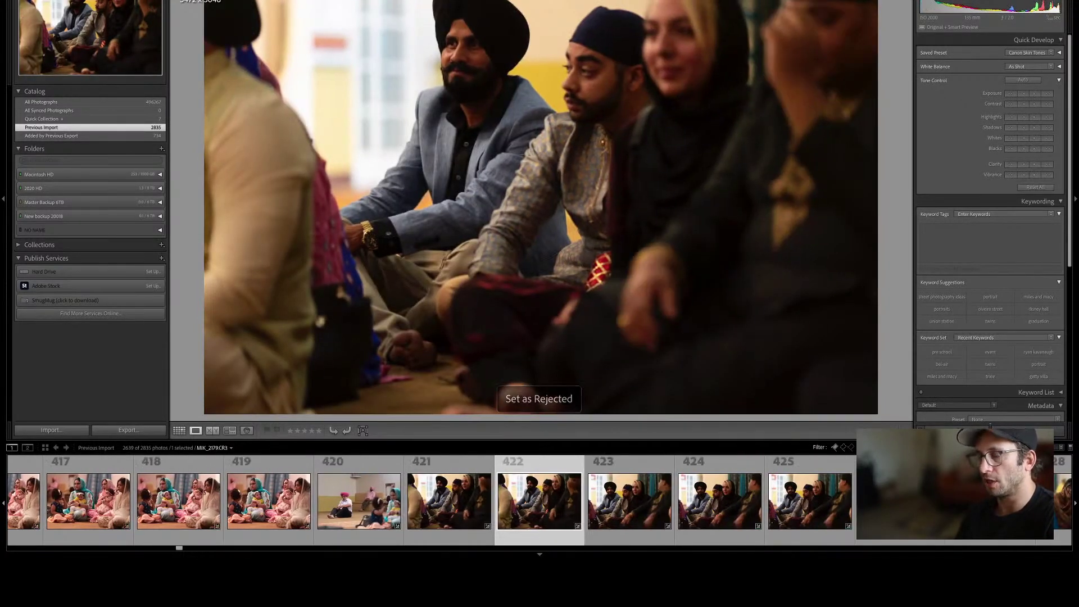
pyautogui.press('Right')
pyautogui.press('x')
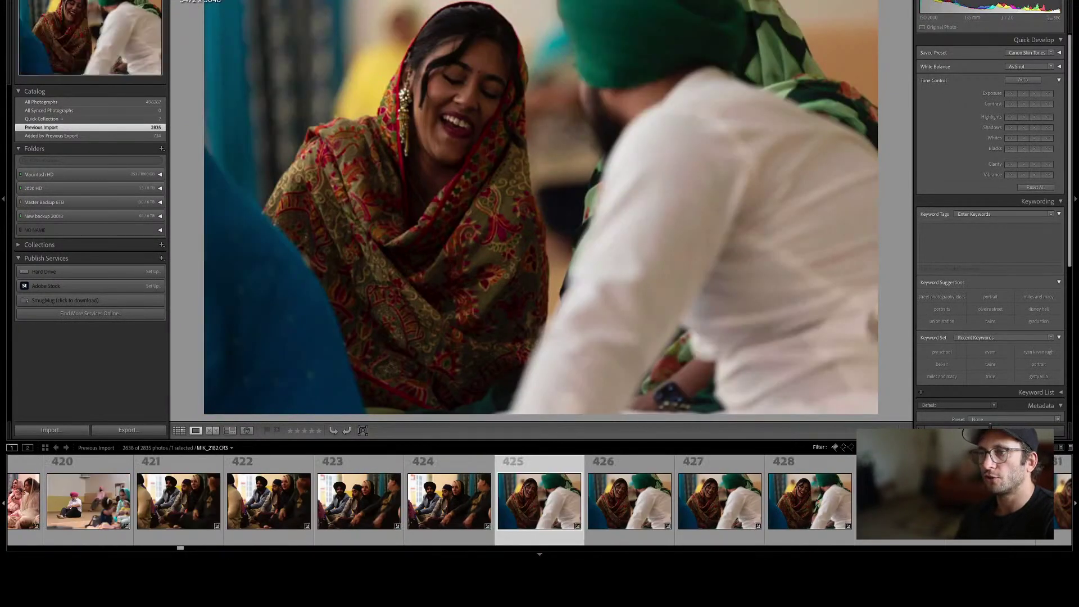
# Select photos 421 to 424 and set their exposure to +0.90, shadows to +21 and temperature to 3,611 together.
pyautogui.press('g')
pyautogui.hotkey('shift', 'Left')
pyautogui.hotkey('shift', 'Left')
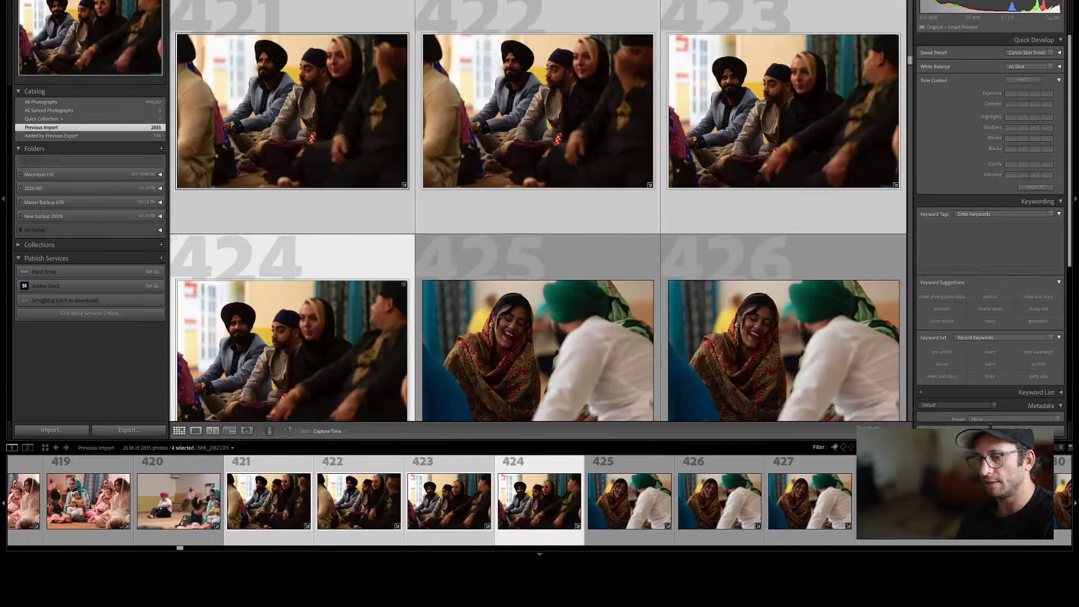
pyautogui.press('d')
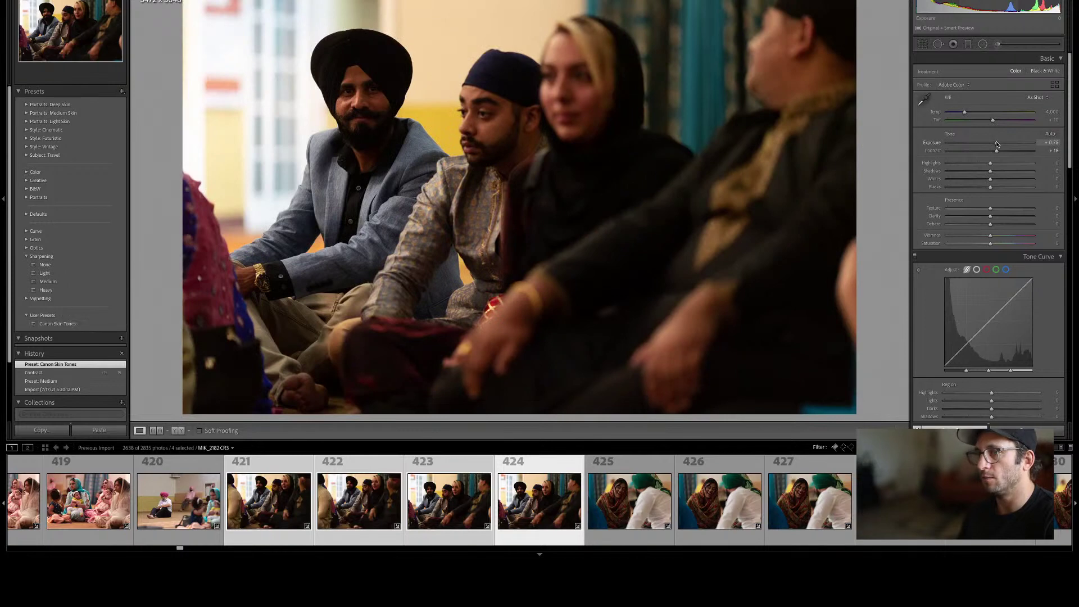
pyautogui.moveTo(997, 145); pyautogui.dragTo(1000, 172)
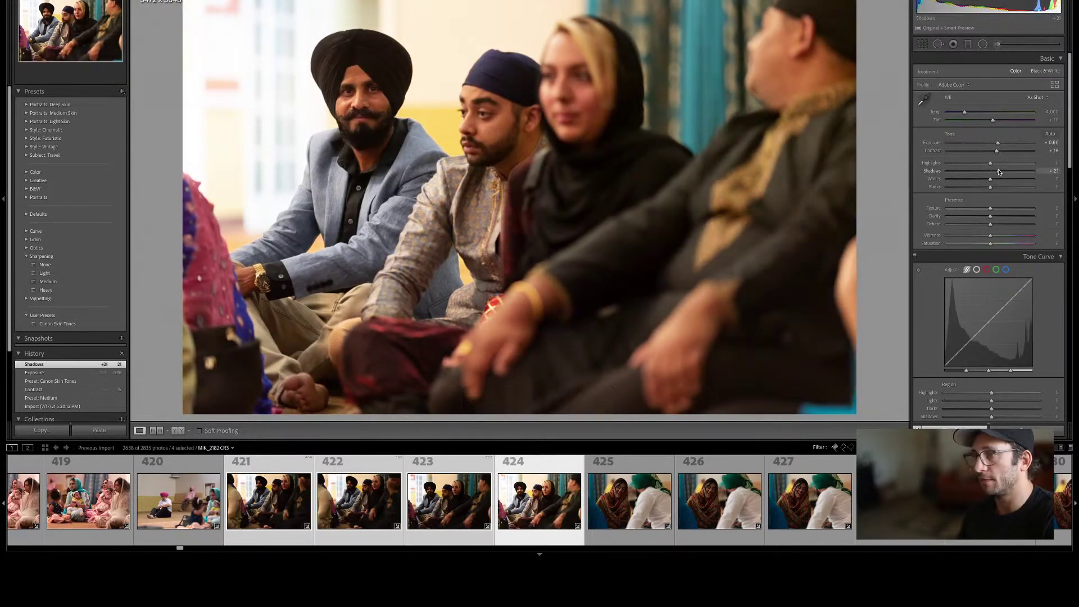
pyautogui.moveTo(972, 114); pyautogui.dragTo(961, 112)
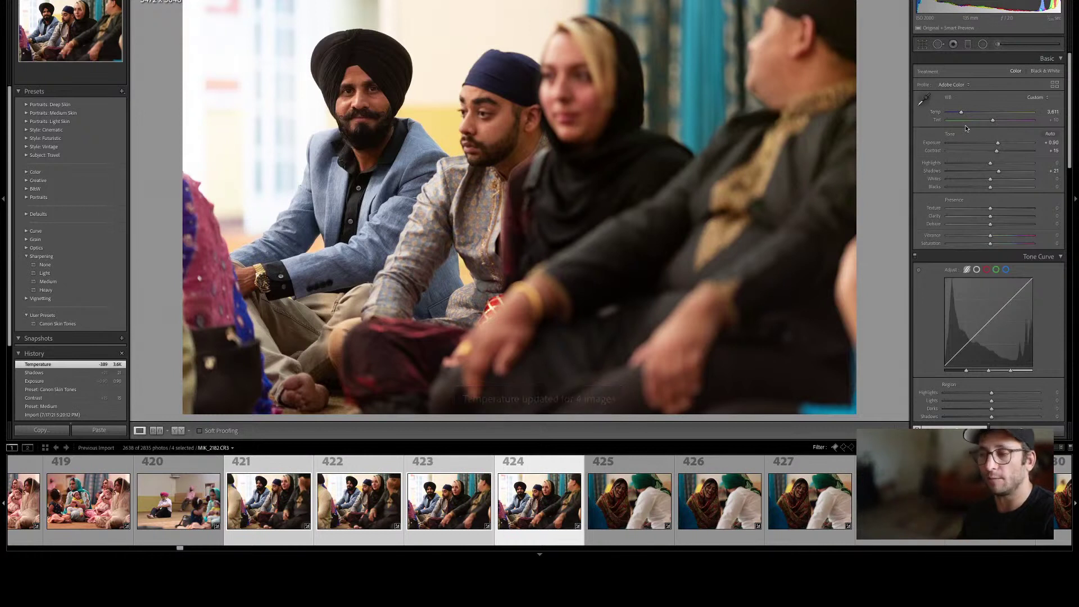
# Compare the edited photos 423 and 424 of the seated group, checking the faces at close zoom.
pyautogui.click(633, 519)
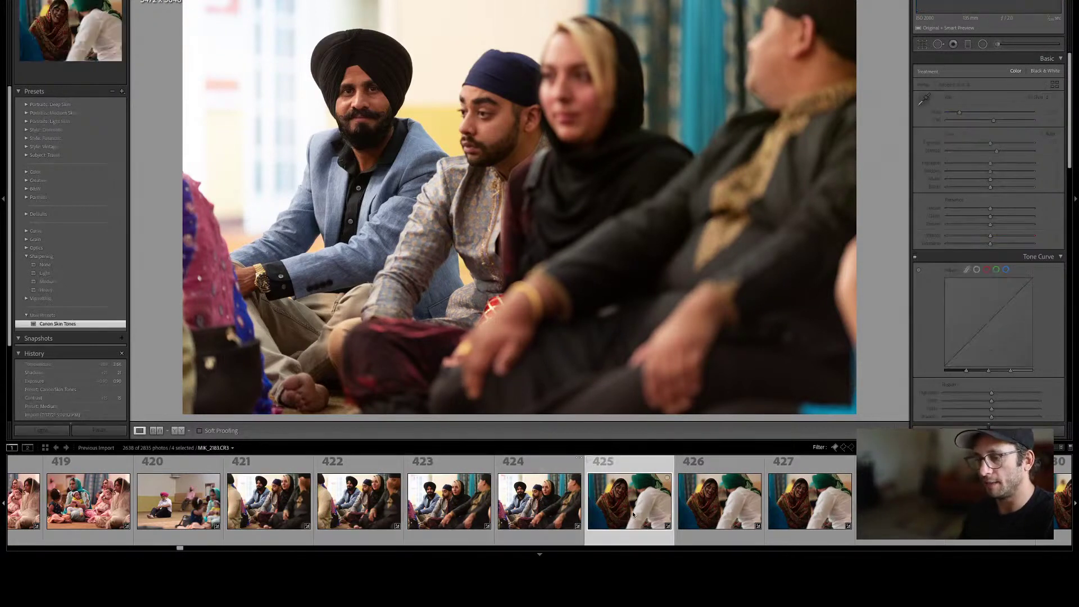
pyautogui.press('Left')
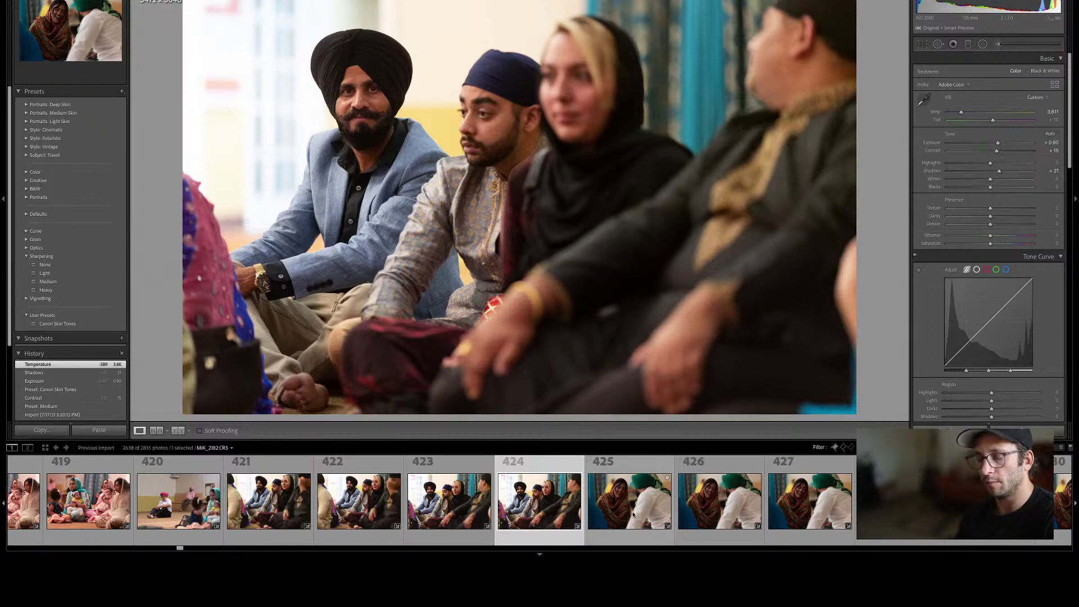
pyautogui.press('Left')
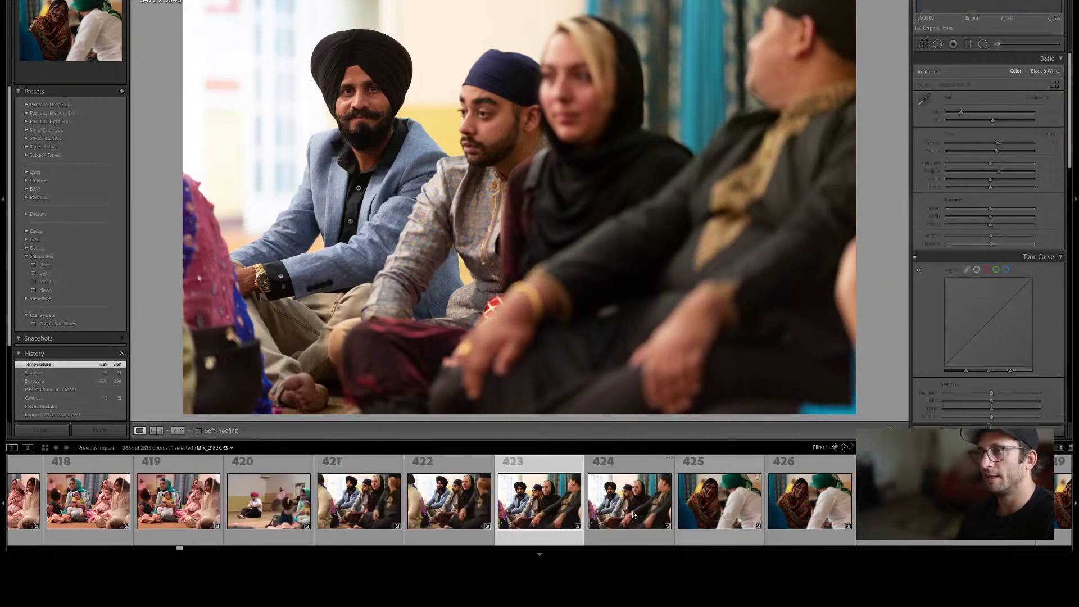
pyautogui.press('z')
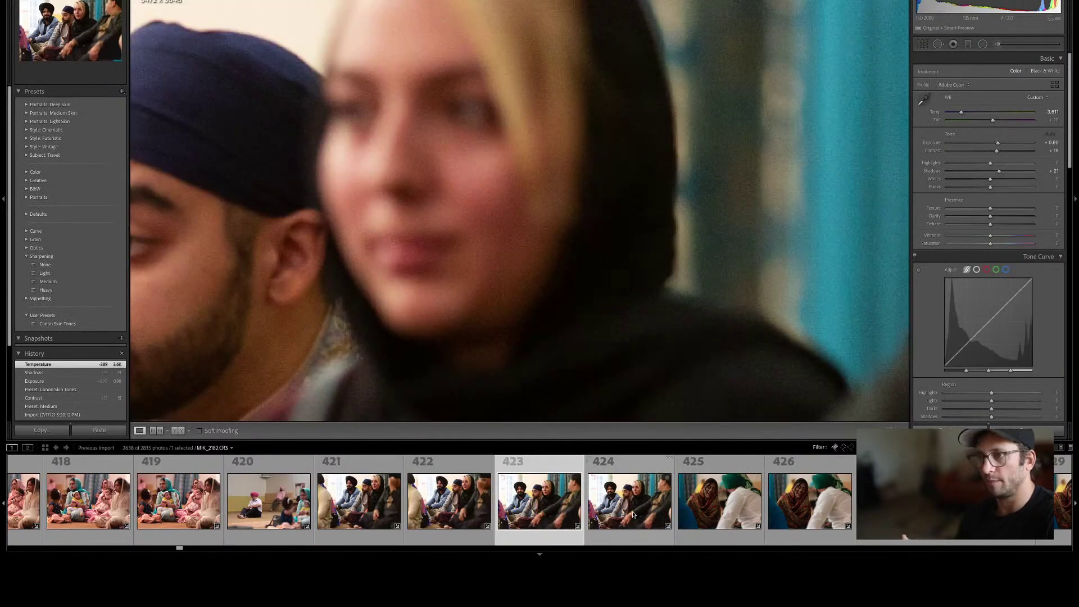
pyautogui.press('Right')
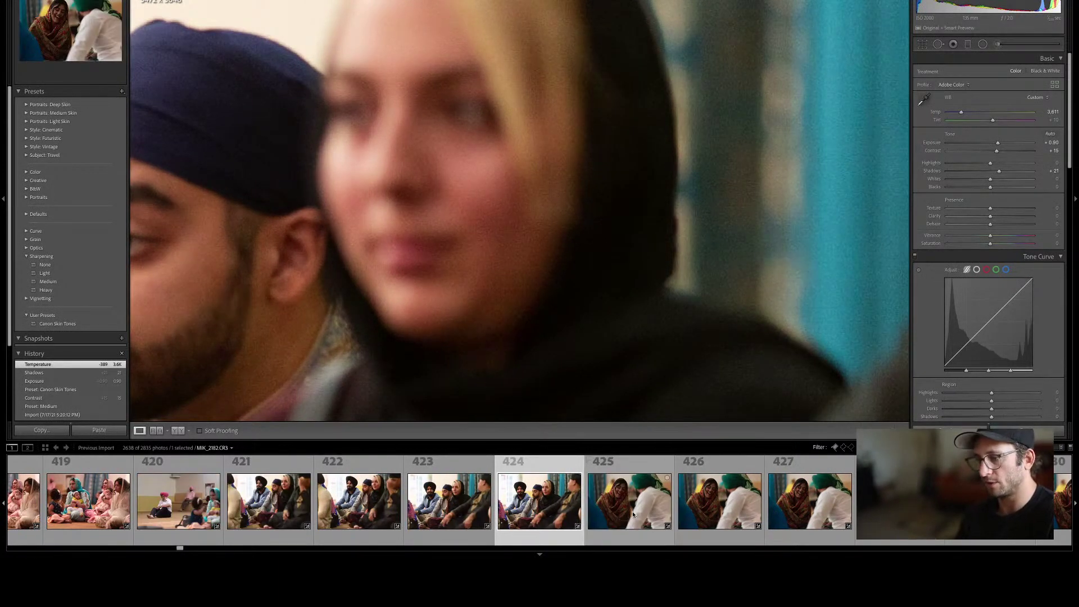
pyautogui.press('z')
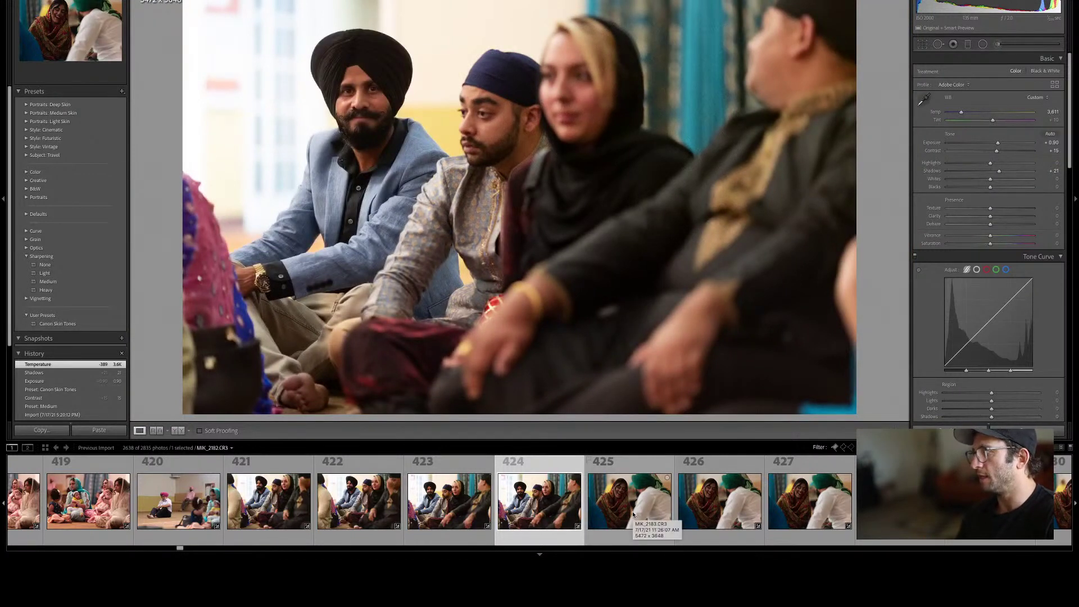
pyautogui.press('Right')
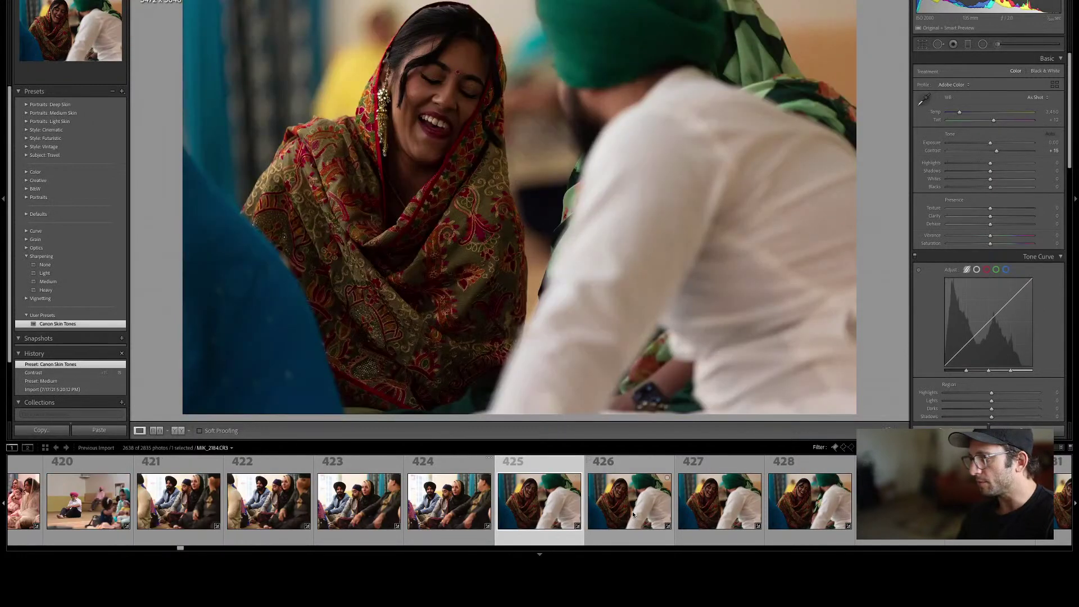
# Select the run of frames of the laughing woman in the patterned headscarf, starting from photo 425.
pyautogui.press('g')
pyautogui.keyDown('shift'); pyautogui.click(633, 515); pyautogui.keyUp('shift')
pyautogui.hotkey('shift', 'Right')
pyautogui.hotkey('shift', 'Right')
pyautogui.hotkey('shift', 'Right')
pyautogui.hotkey('shift', 'Right')
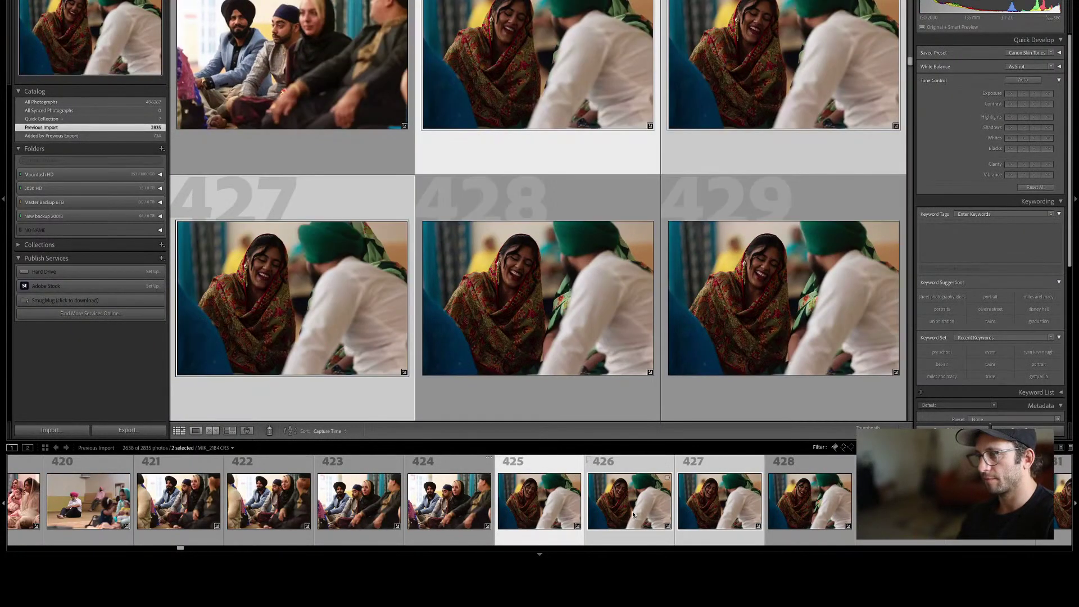
# Select the consecutive run of photos 425 through 444 showing the woman in the patterned shawl.
pyautogui.hotkey('shift', 'Right')
pyautogui.hotkey('shift', 'Right')
pyautogui.hotkey('shift', 'Right')
pyautogui.hotkey('shift', 'Right')
pyautogui.hotkey('shift', 'Right')
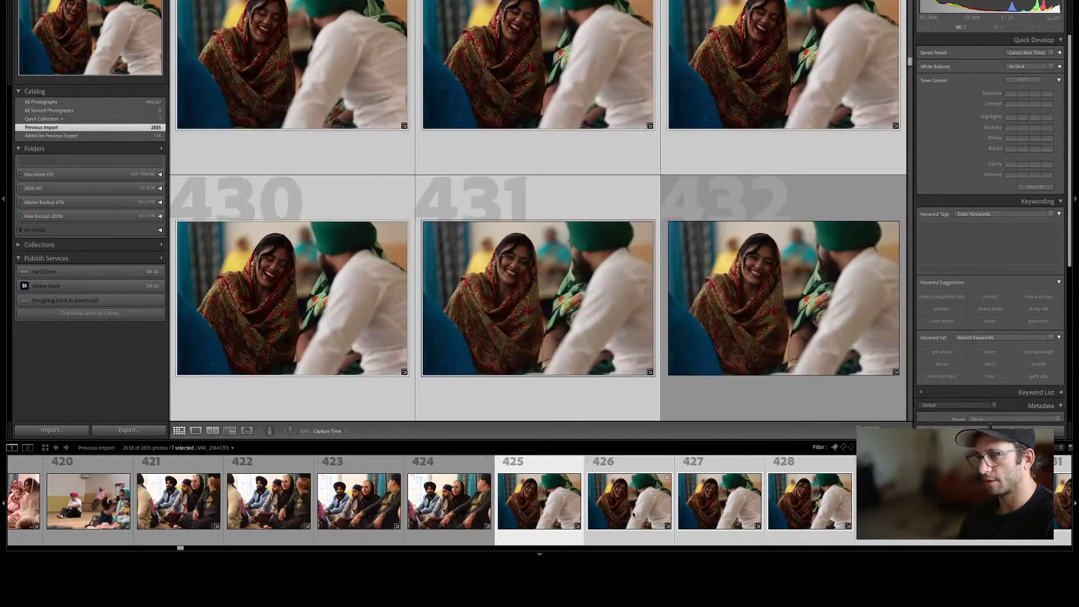
pyautogui.hotkey('shift', 'Right')
pyautogui.hotkey('shift', 'Right')
pyautogui.hotkey('shift', 'Right')
pyautogui.hotkey('shift', 'Right')
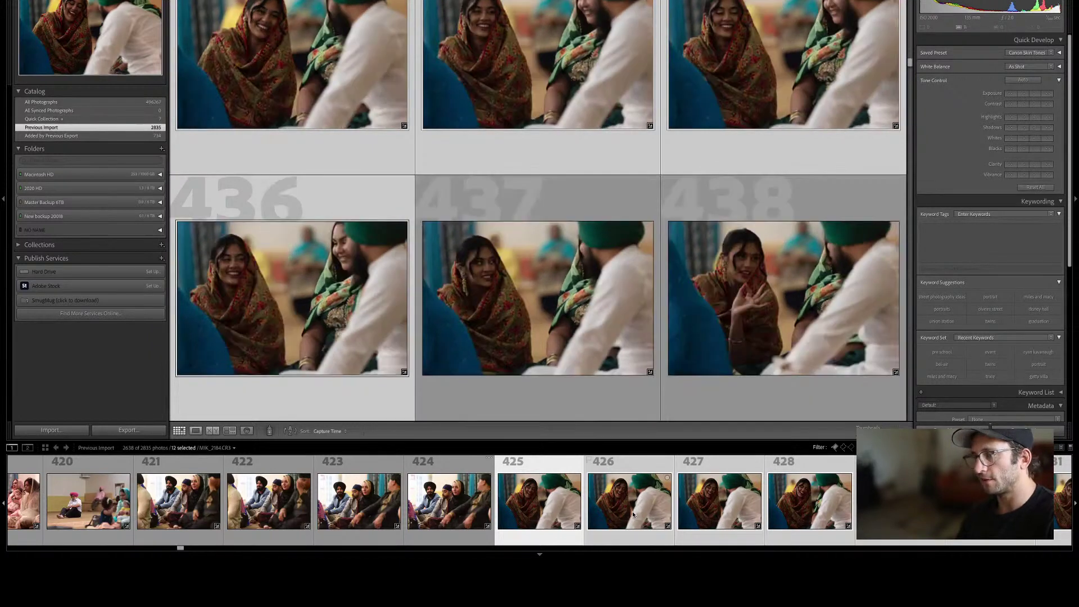
pyautogui.hotkey('shift', 'Right')
pyautogui.hotkey('shift', 'Right')
pyautogui.hotkey('shift', 'Right')
pyautogui.hotkey('shift', 'Right')
pyautogui.hotkey('shift', 'Right')
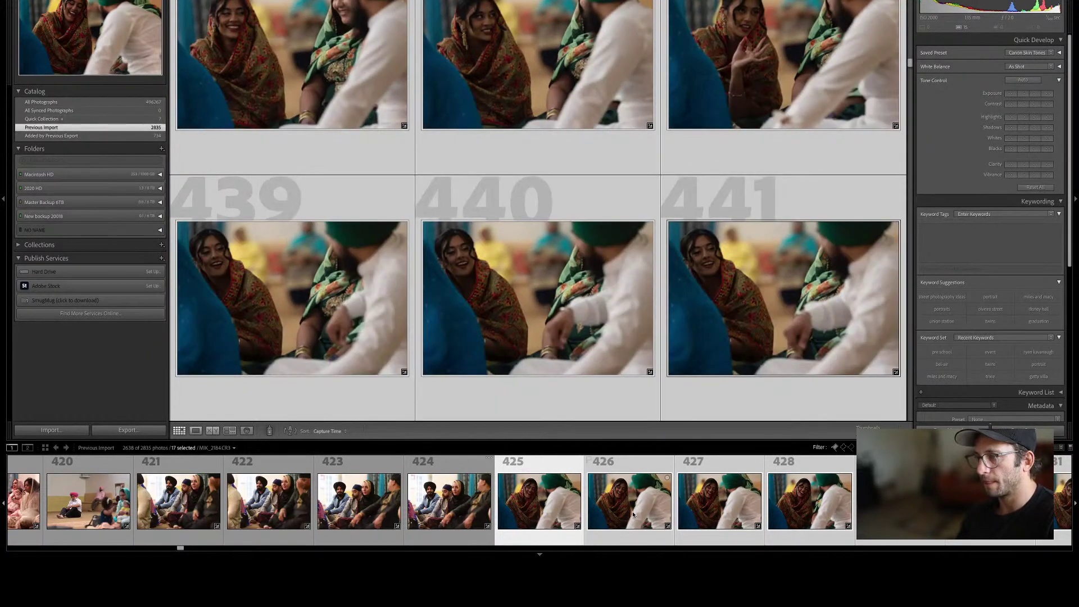
pyautogui.hotkey('shift', 'Right')
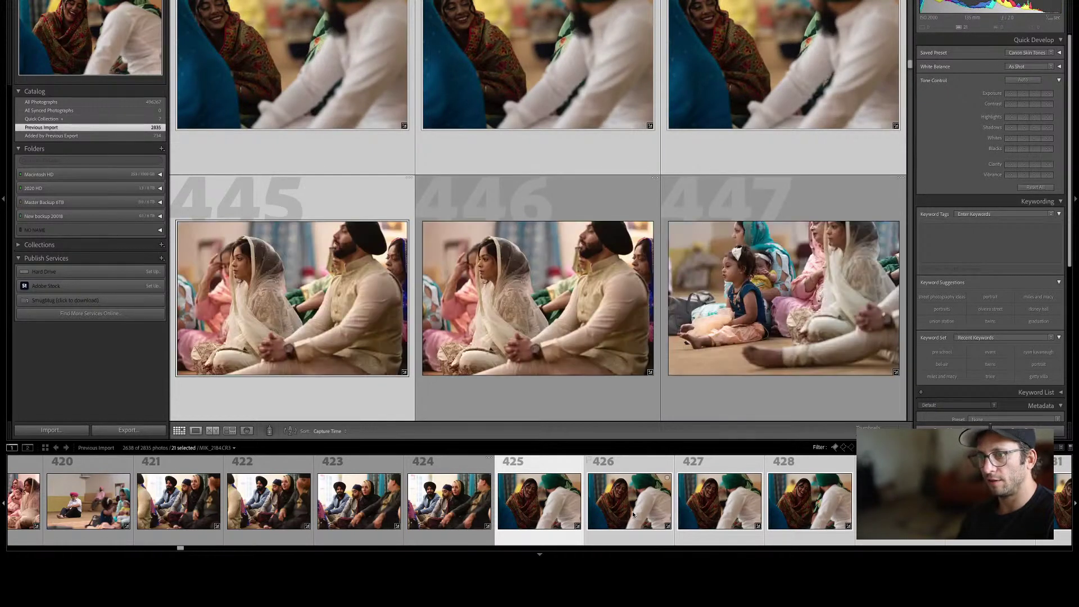
pyautogui.hotkey('shift', 'Left')
# Develop the selected batch together, setting Shadows to +21 and Exposure to +0.50.
pyautogui.press('d')
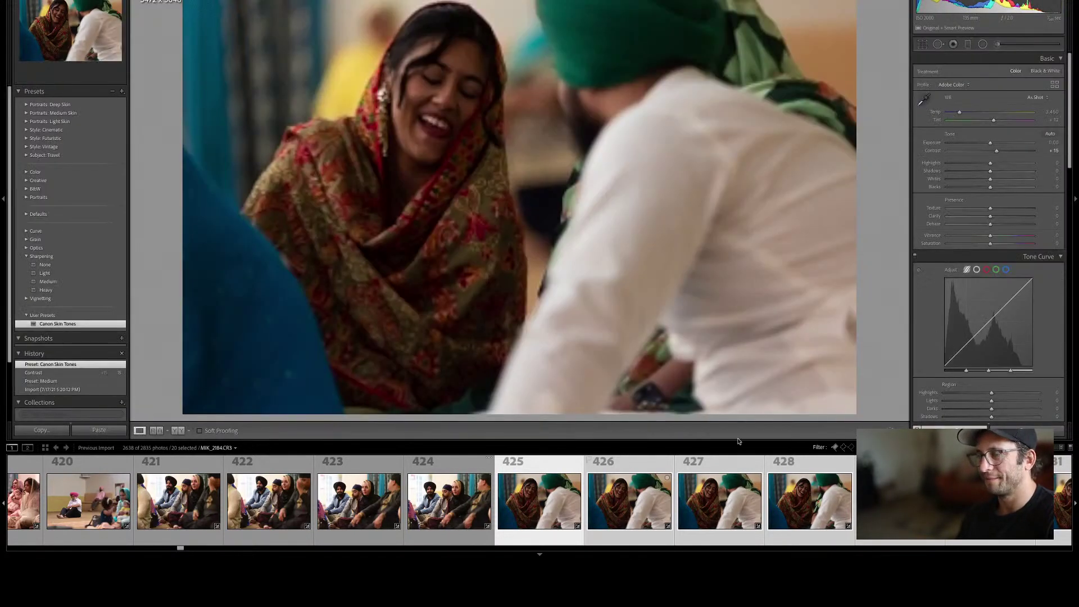
pyautogui.click(997, 174)
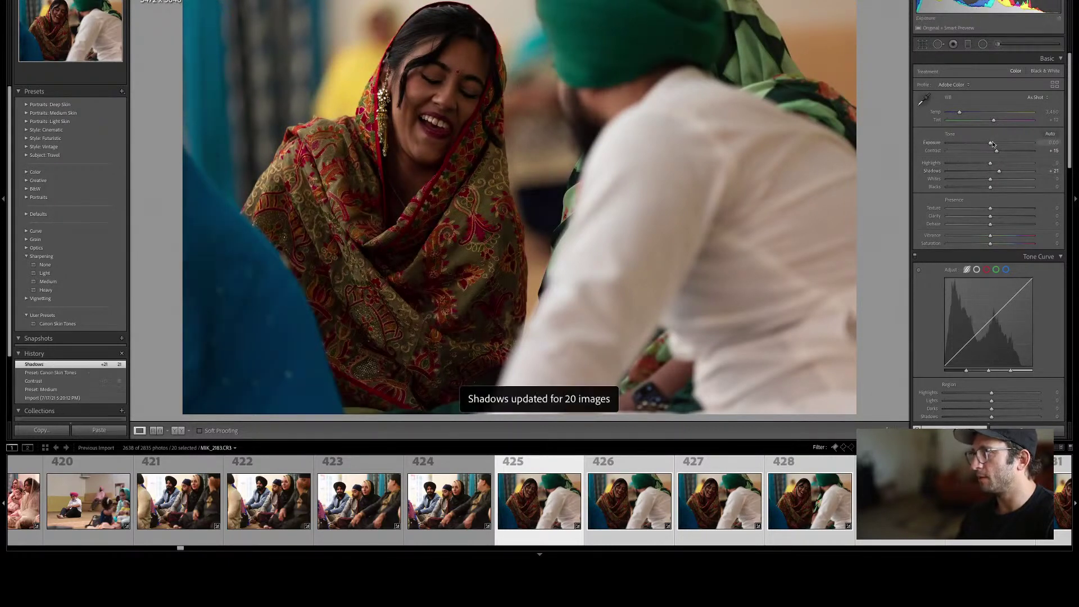
pyautogui.moveTo(993, 145); pyautogui.dragTo(998, 145)
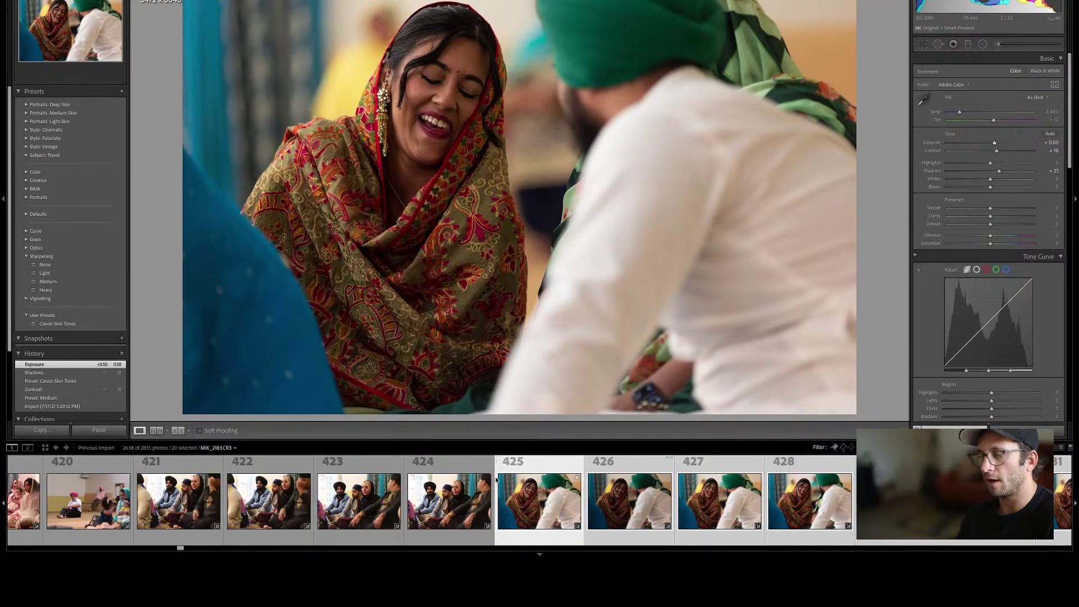
# Deselect the batch, compare photos 425 to 427 one by one, and reject photo 427.
pyautogui.click(543, 493)
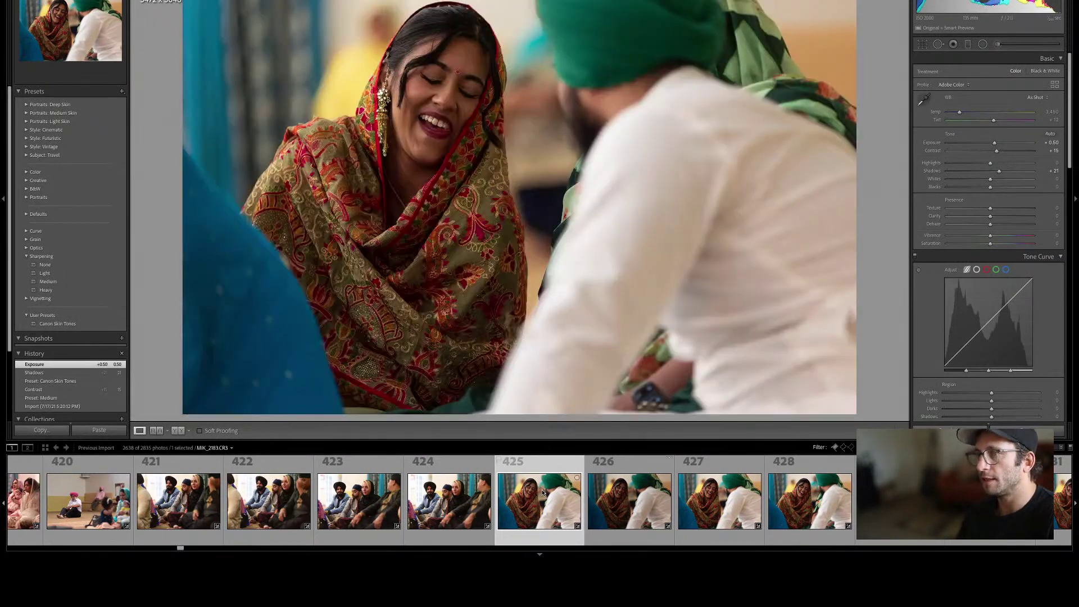
pyautogui.press('Right')
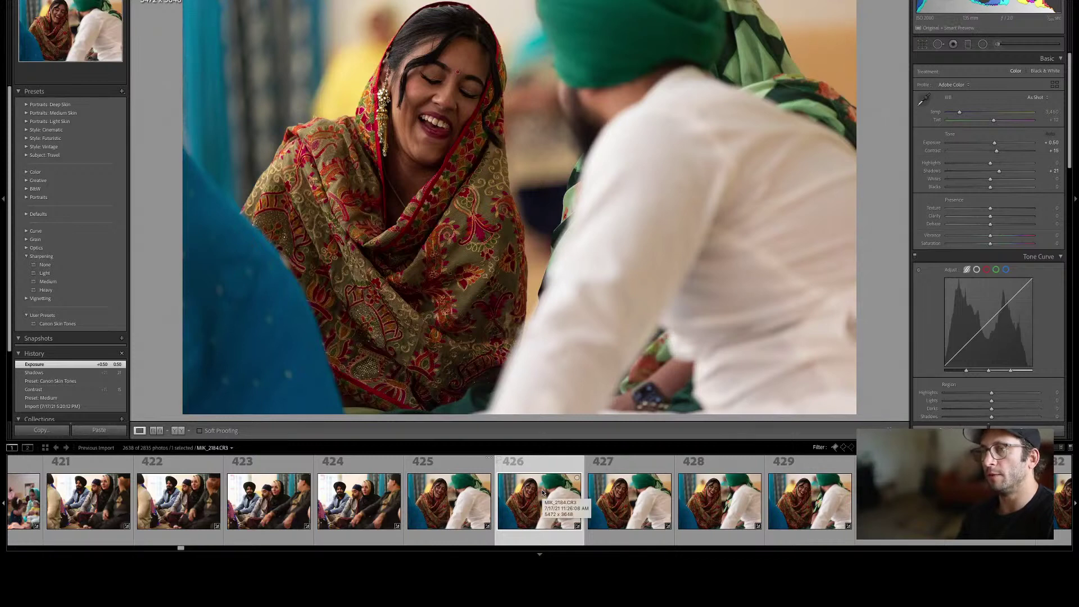
pyautogui.press('Right')
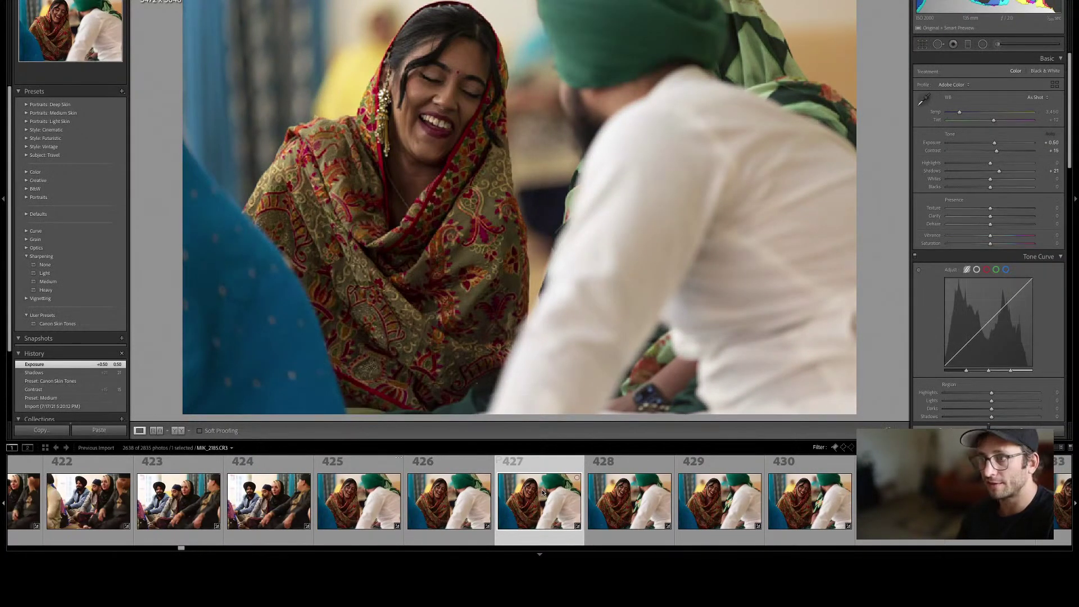
pyautogui.press('x')
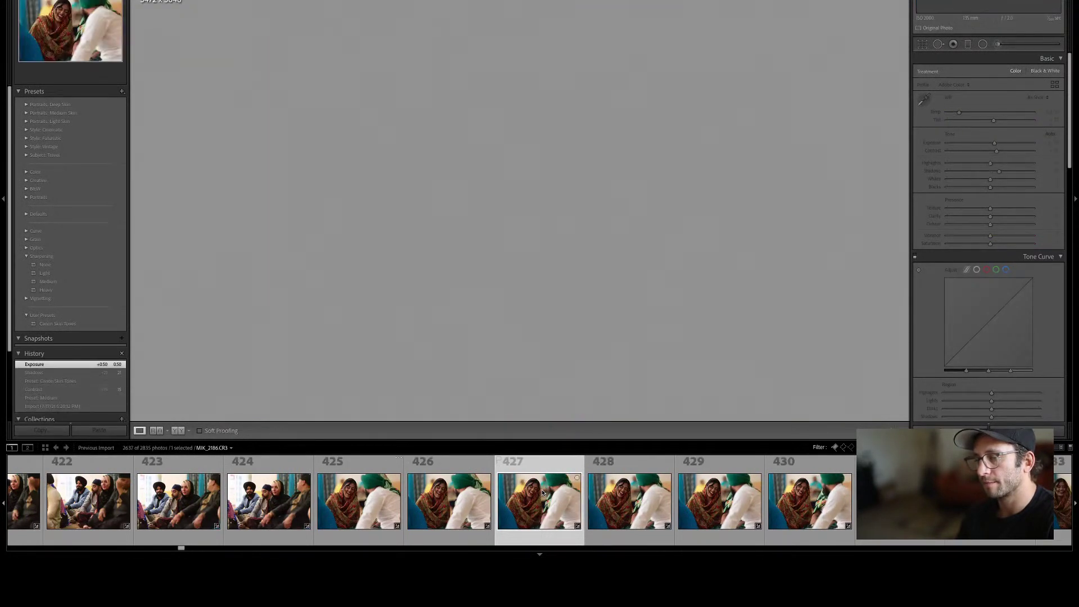
# Return to the grid, compare photos 425 to 427, and reject the weaker near-duplicates of the laughing woman.
pyautogui.press('g')
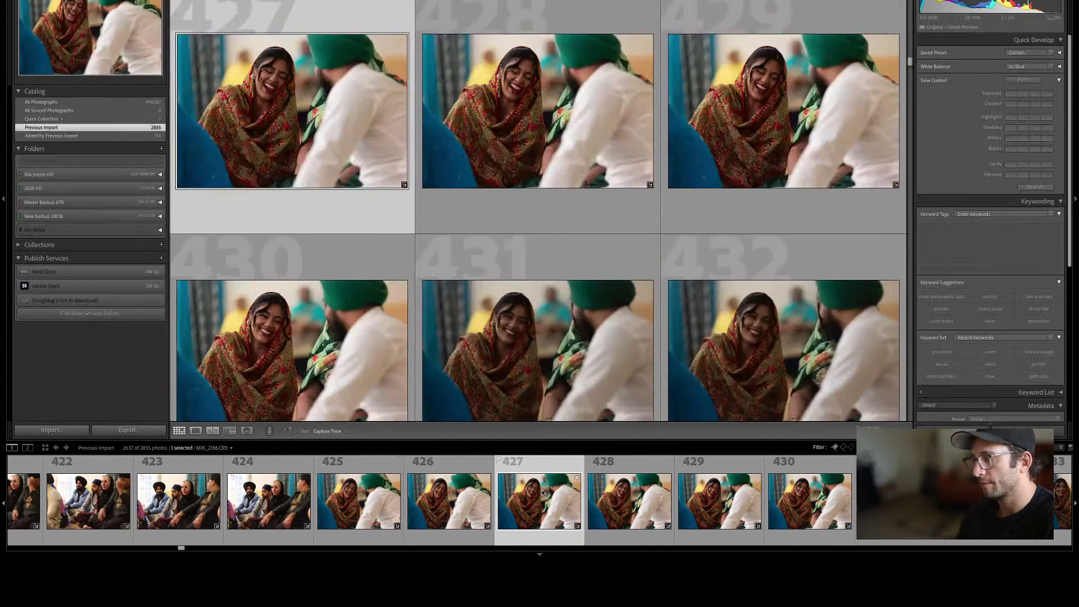
pyautogui.press('Left')
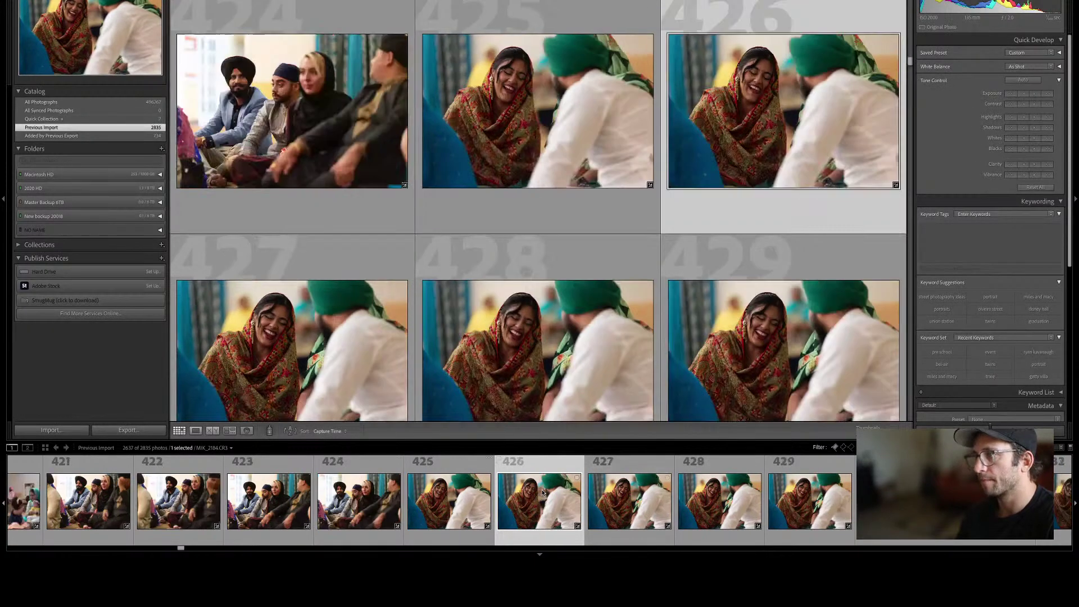
pyautogui.press('Right')
pyautogui.press('Left')
pyautogui.press('x')
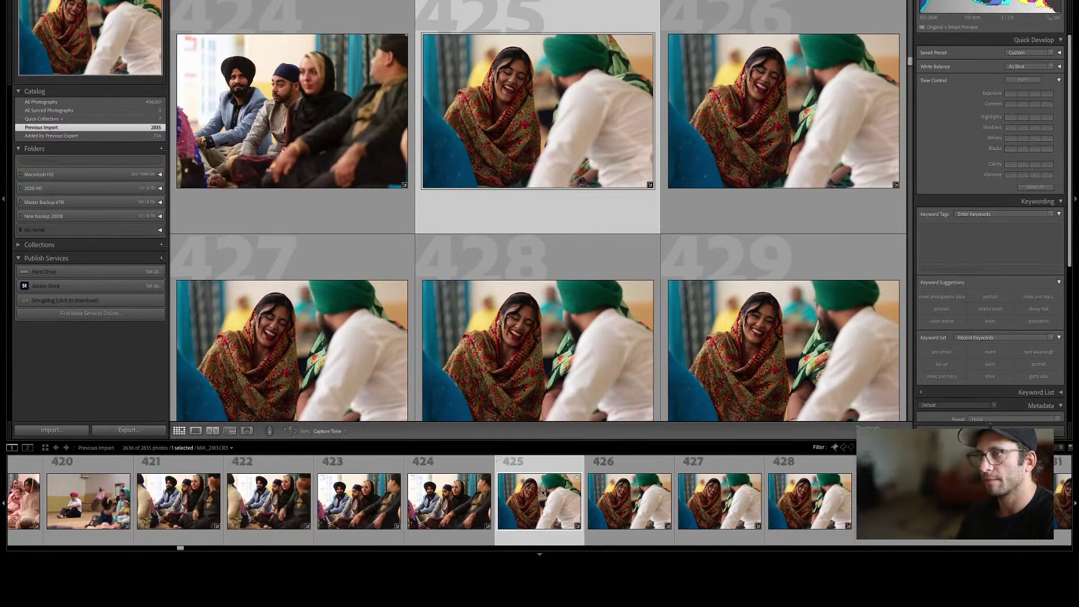
pyautogui.press('x')
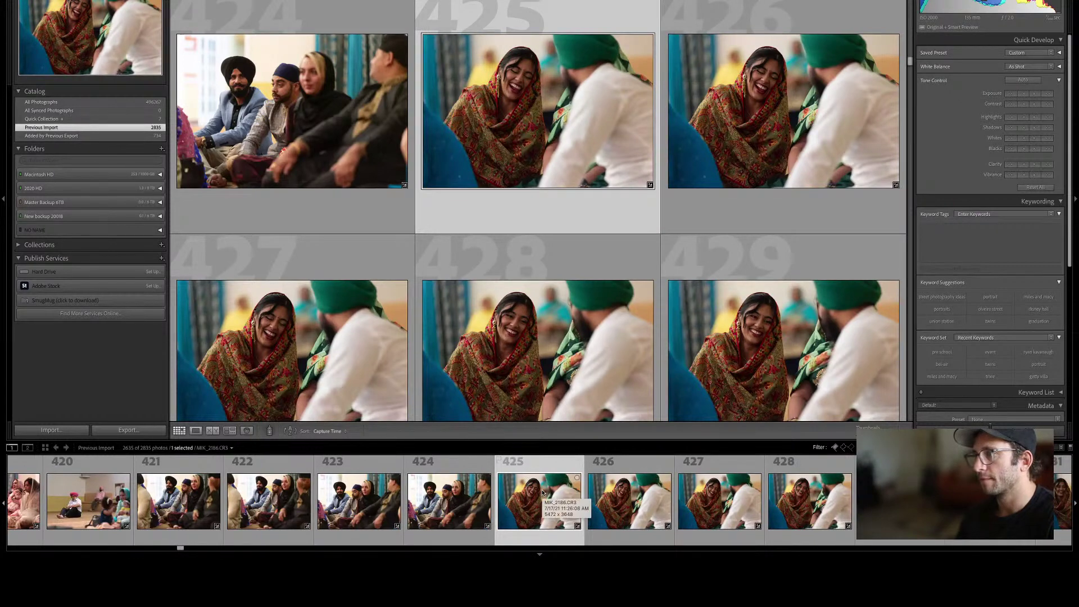
pyautogui.press('x')
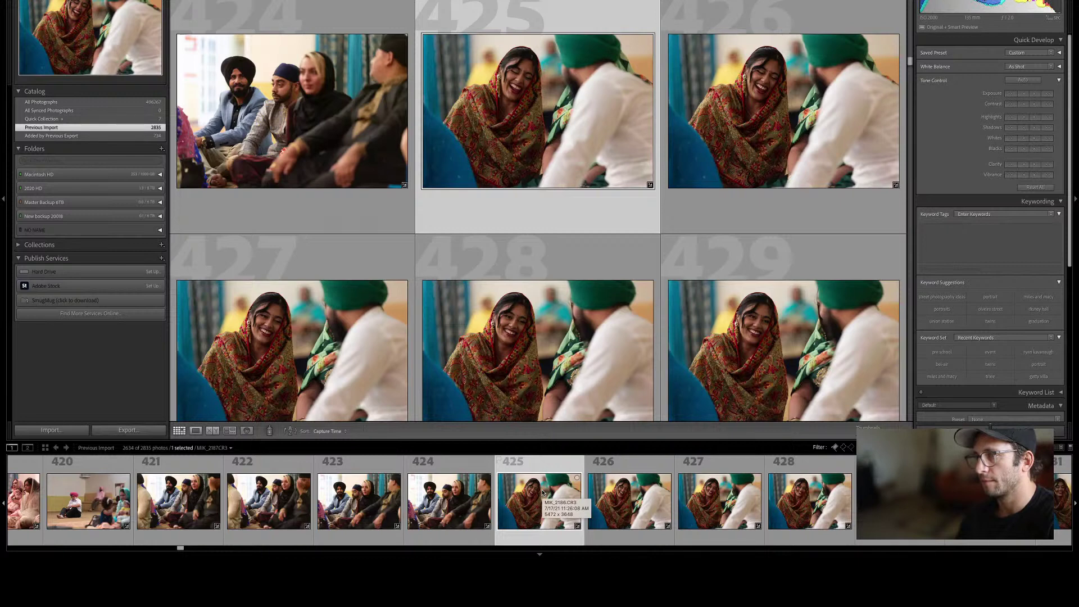
# Assign the Blue label to photos 425 and 427 after comparing the neighbouring frames of the smiling woman.
pyautogui.press('9')
pyautogui.press('Right')
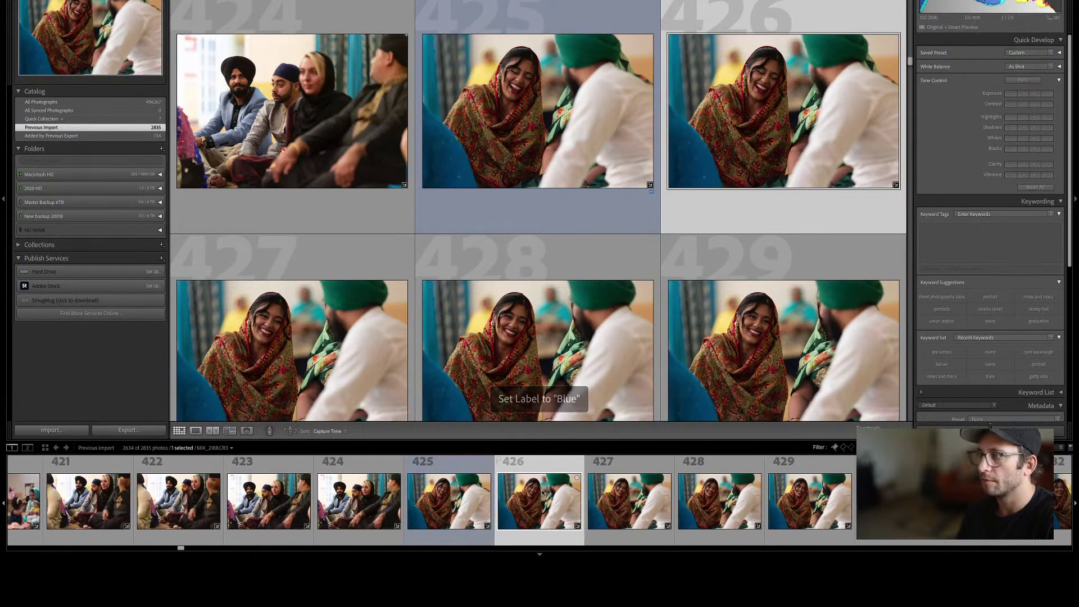
pyautogui.press('Right')
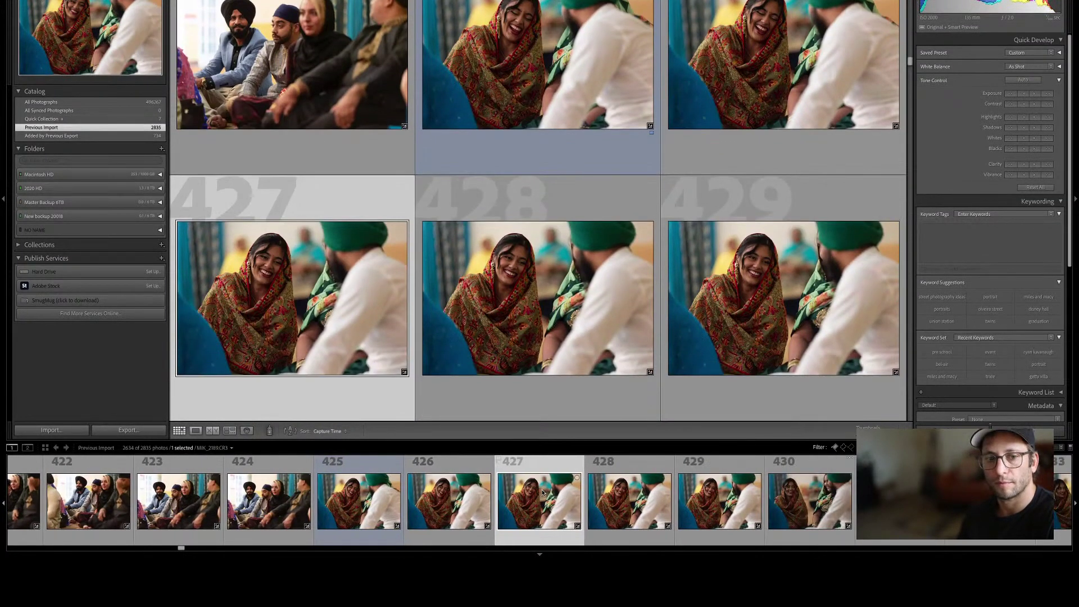
pyautogui.press('Right')
pyautogui.press('Right')
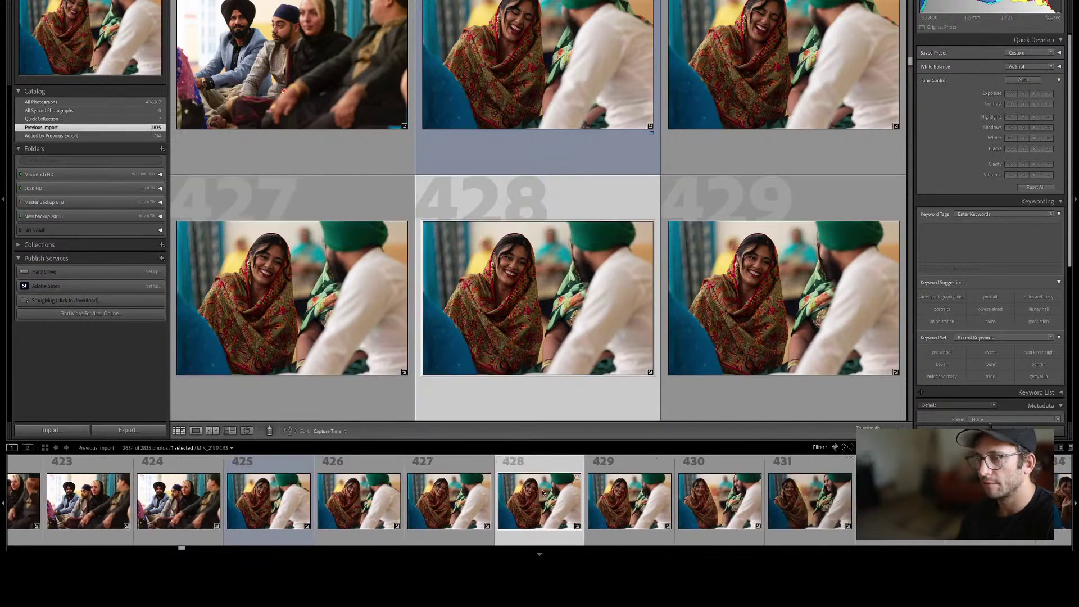
pyautogui.press('Left')
pyautogui.press('Left')
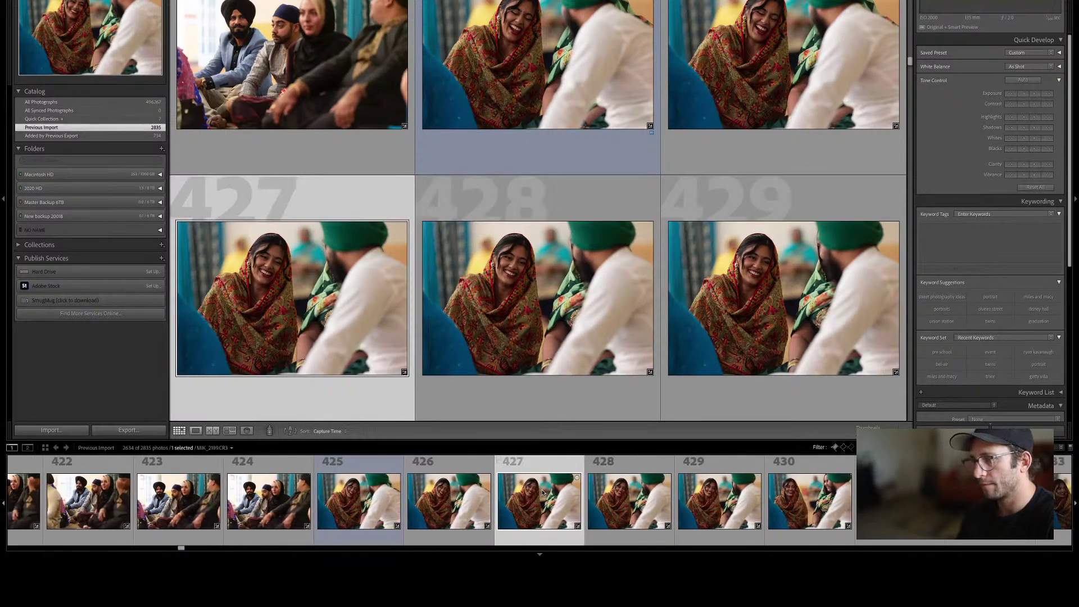
pyautogui.press('9')
# Go to photo 431 and reject the successive weaker frames up to the last smiling shot before the seated couple.
pyautogui.press('Right')
pyautogui.press('Right')
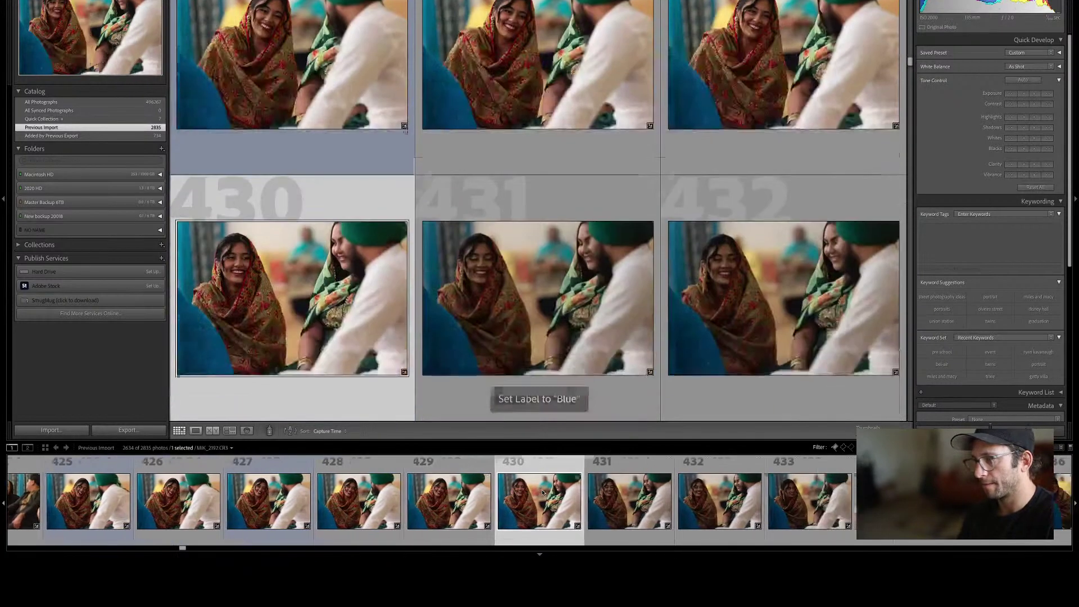
pyautogui.press('Right')
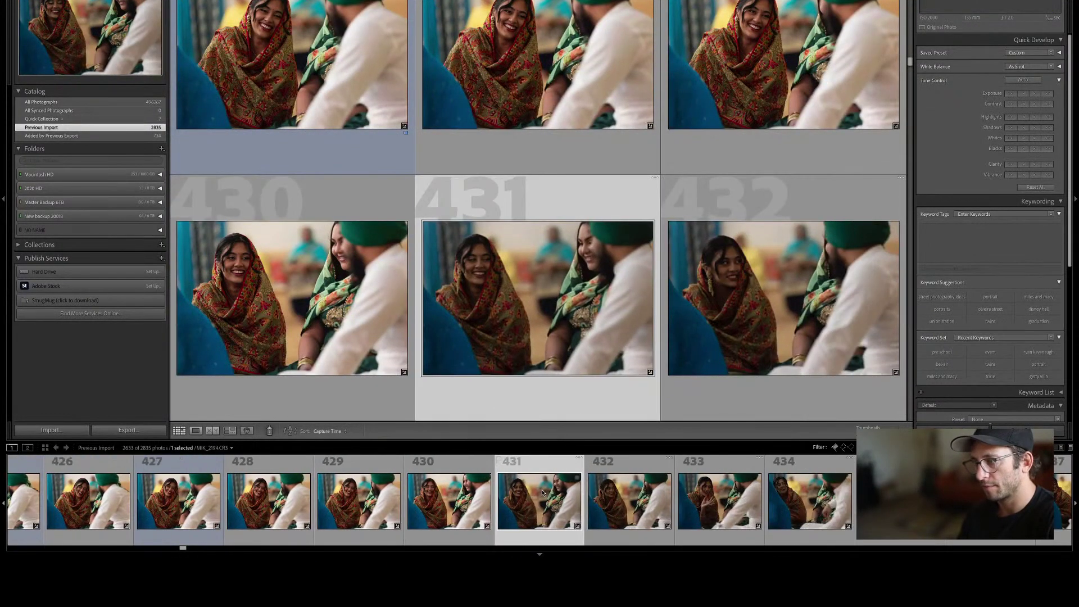
pyautogui.press('x')
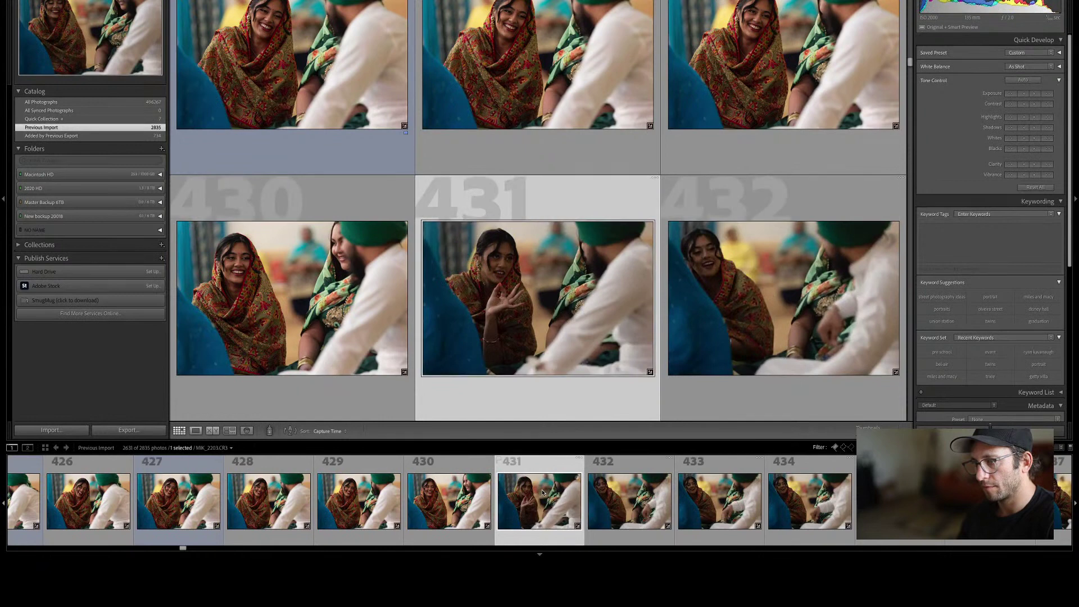
pyautogui.press('x')
pyautogui.press('x')
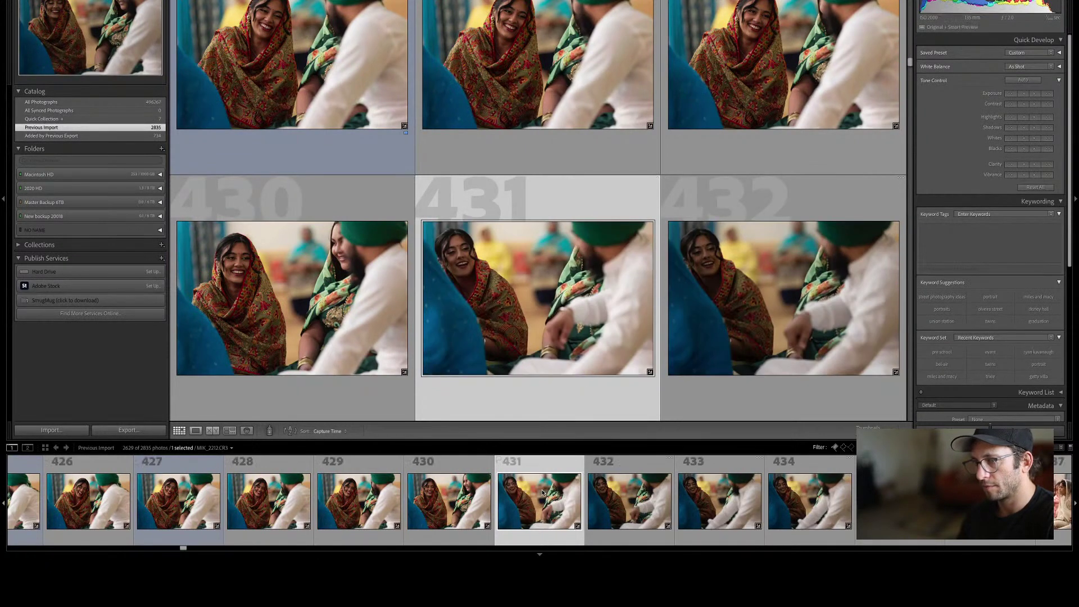
pyautogui.press('x')
pyautogui.press('x')
pyautogui.press('x')
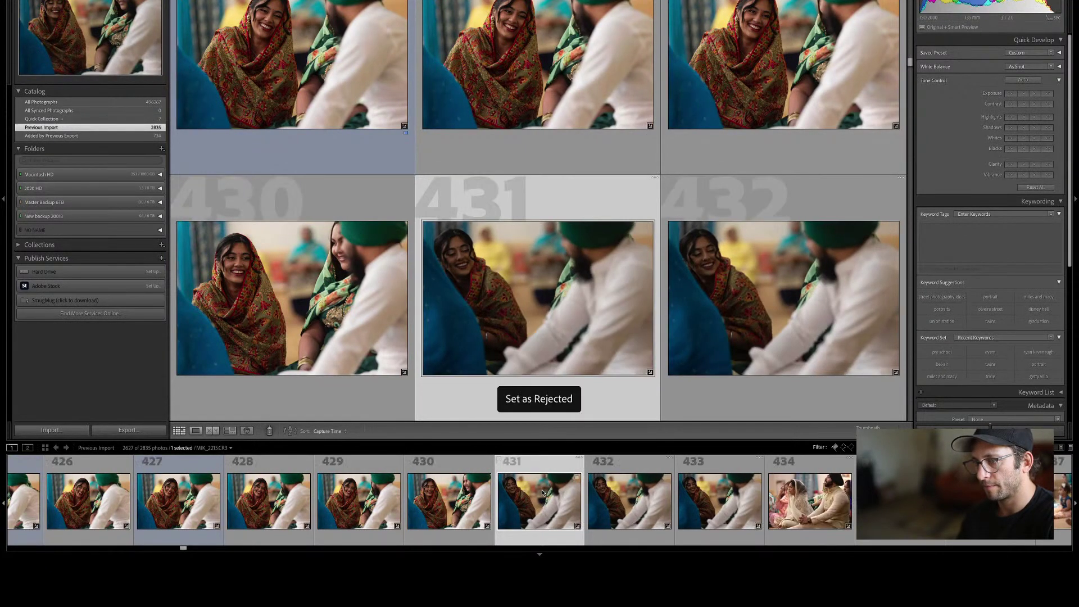
pyautogui.press('x')
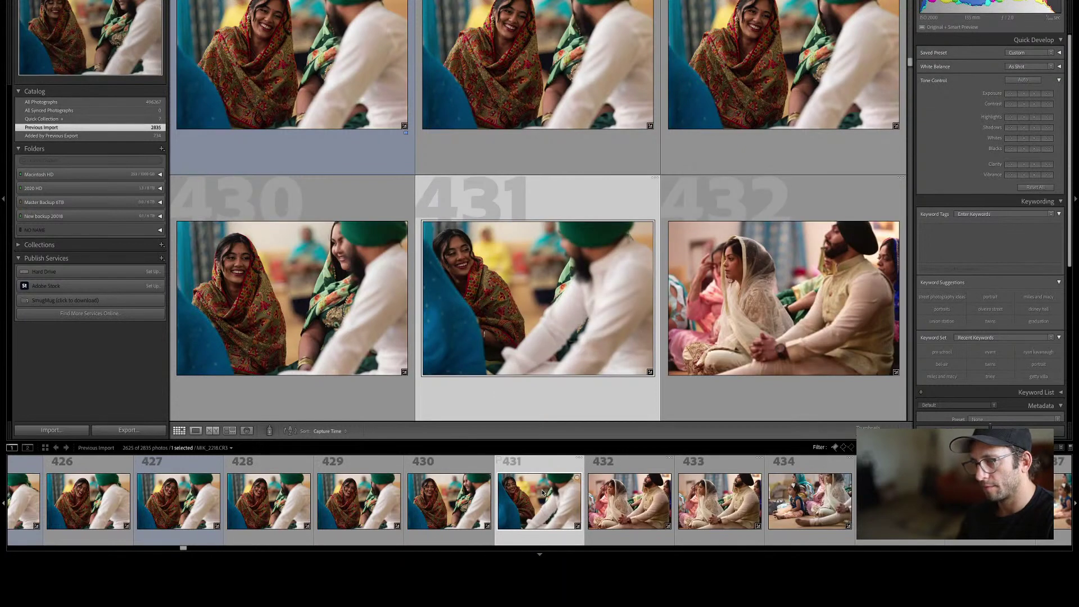
# Crop photo 431 tighter around the smiling woman at the original aspect ratio, trimming its right and lower edges.
pyautogui.press('d')
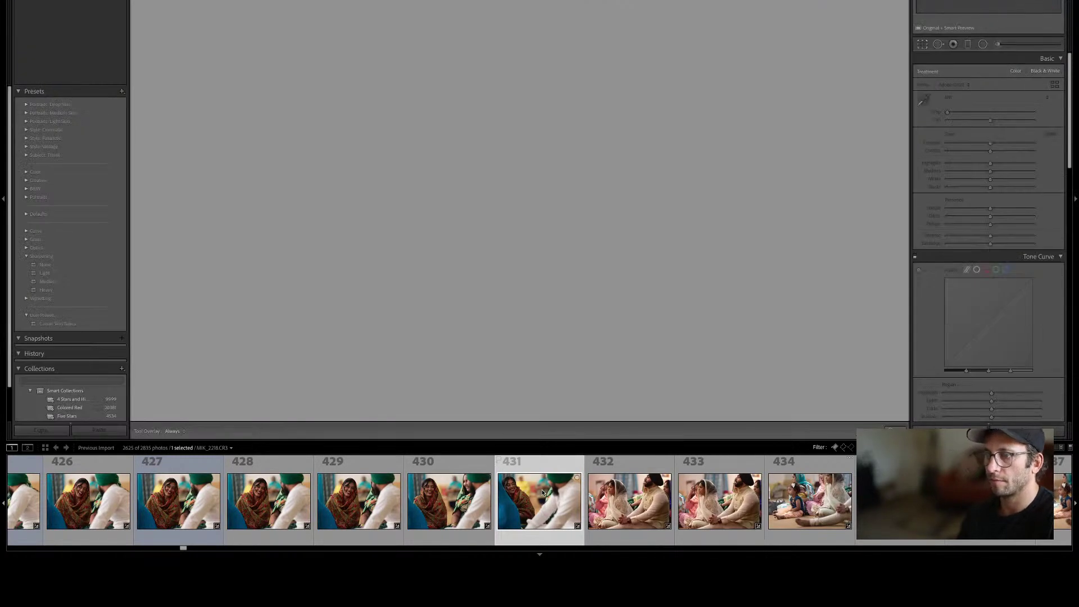
pyautogui.moveTo(584, 556)
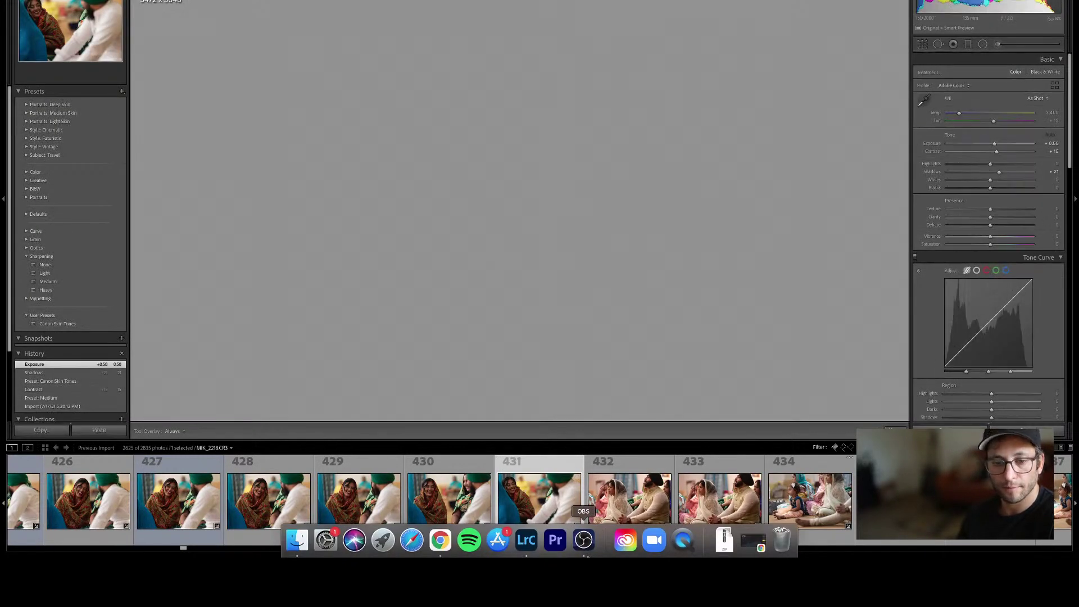
pyautogui.press('r')
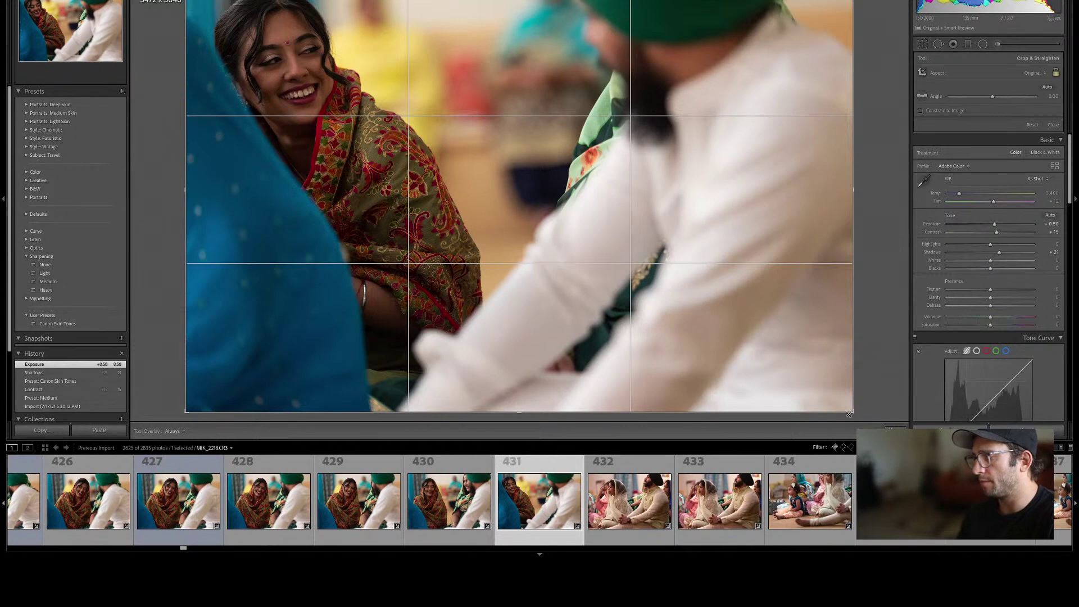
pyautogui.moveTo(808, 404); pyautogui.dragTo(787, 375)
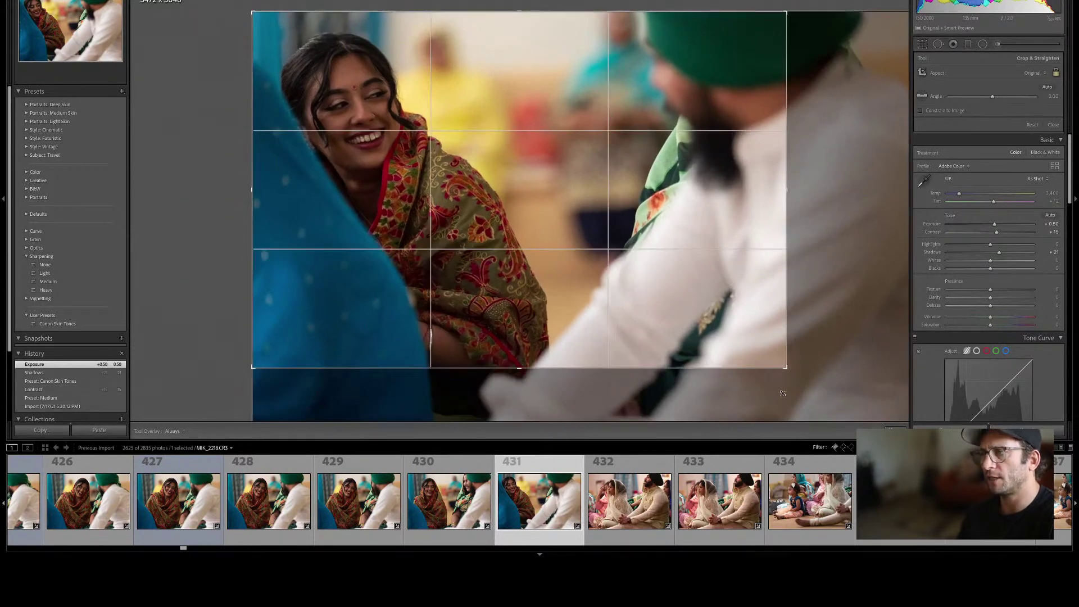
pyautogui.press('Return')
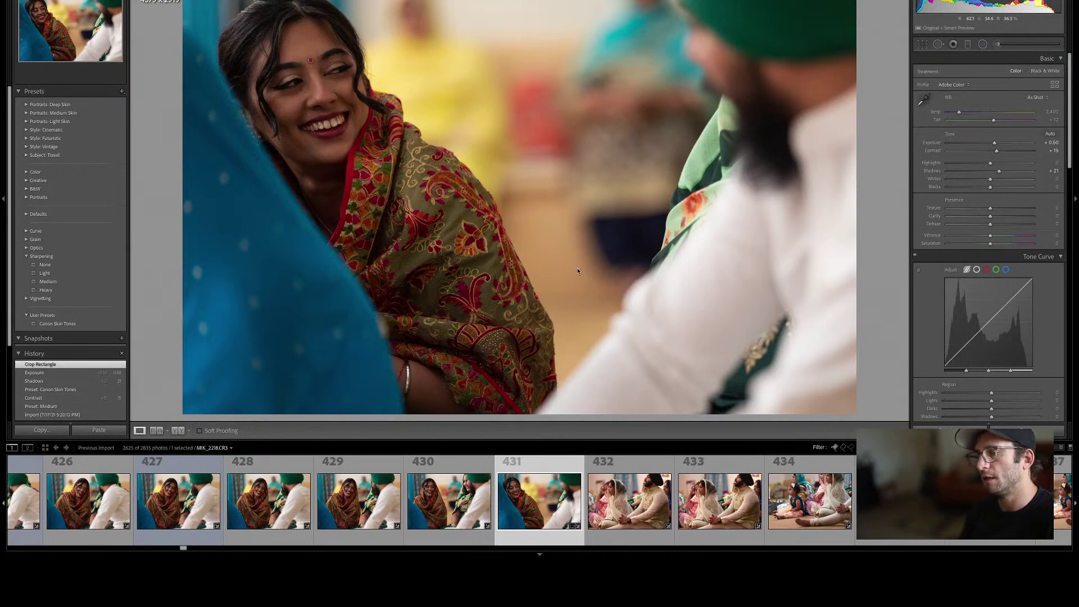
# Compare the seated couple photos 432 and 433 at full view and assign the Blue label to 433.
pyautogui.press('g')
pyautogui.press('Right')
pyautogui.press('Right')
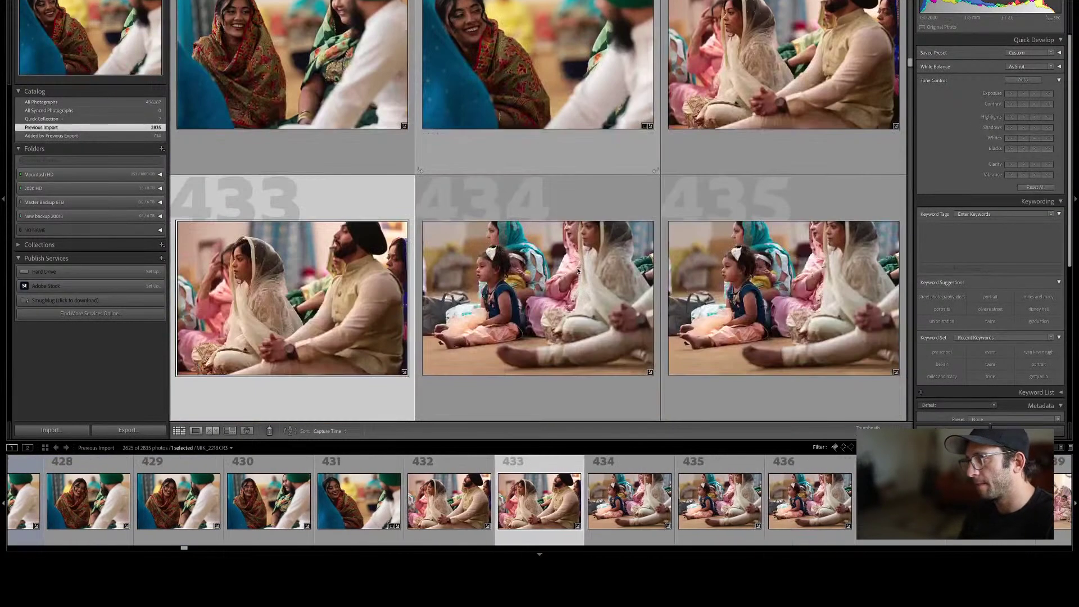
pyautogui.press('e')
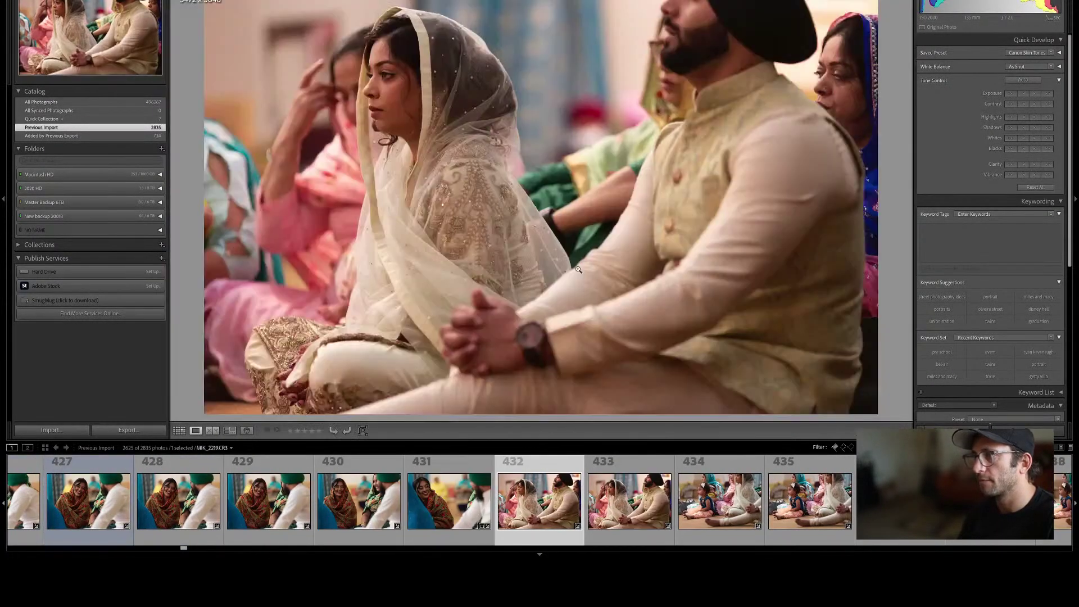
pyautogui.press('Right')
pyautogui.press('Left')
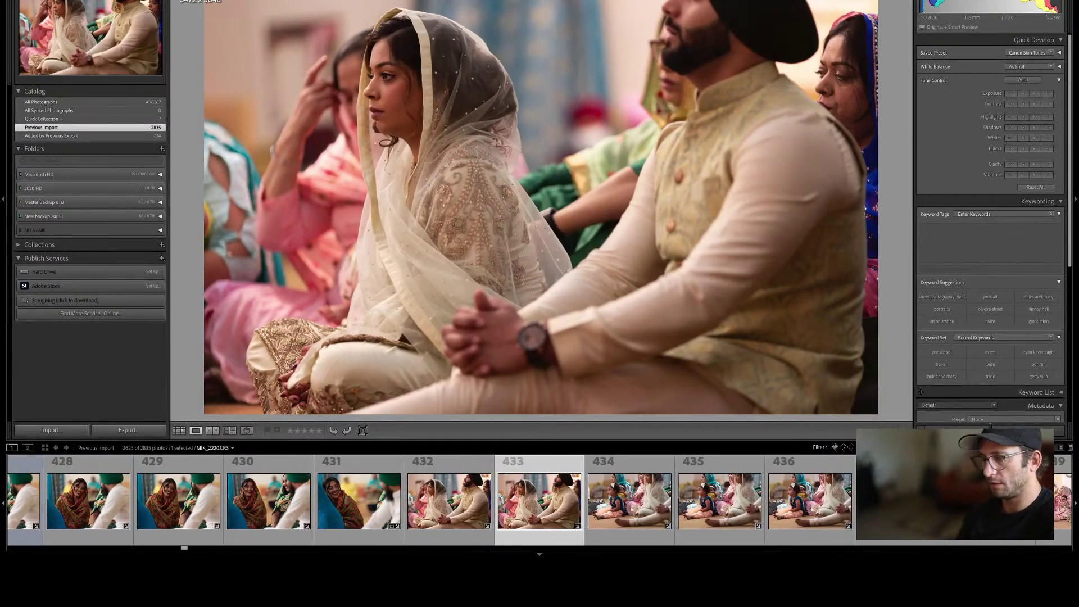
pyautogui.press('Right')
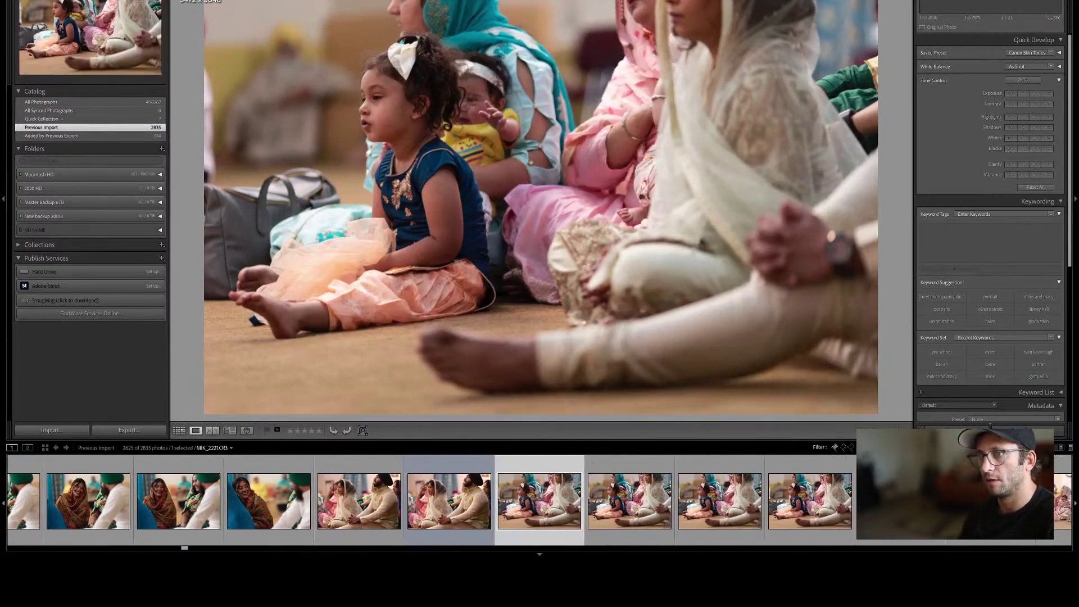
# Reject the weaker duplicates of the seated child and family group from photo 434 up to the man in black with a phone.
pyautogui.press('Right')
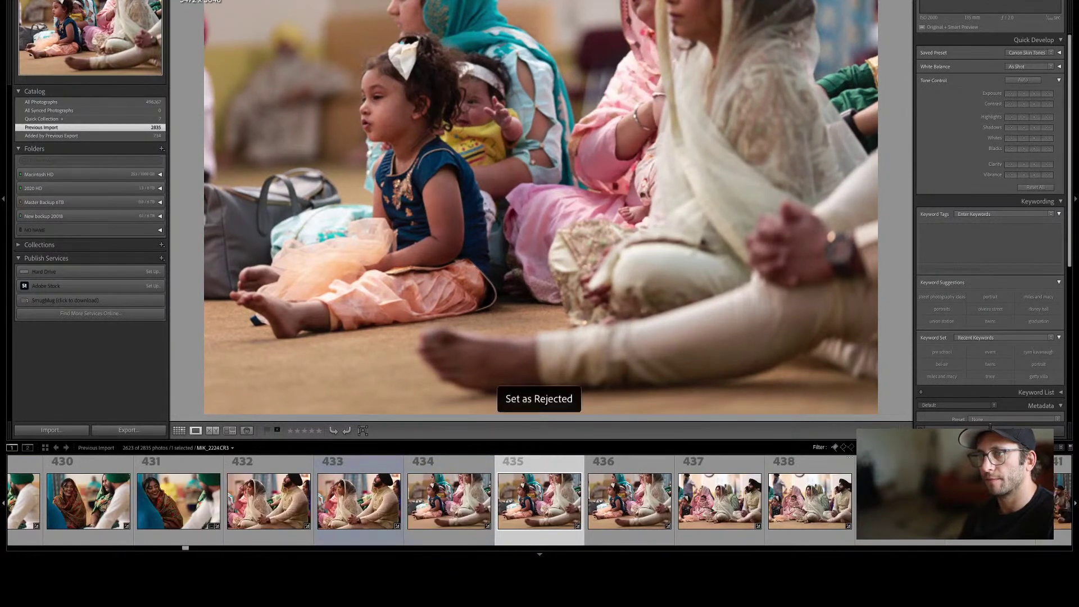
pyautogui.press('Right')
pyautogui.press('Right')
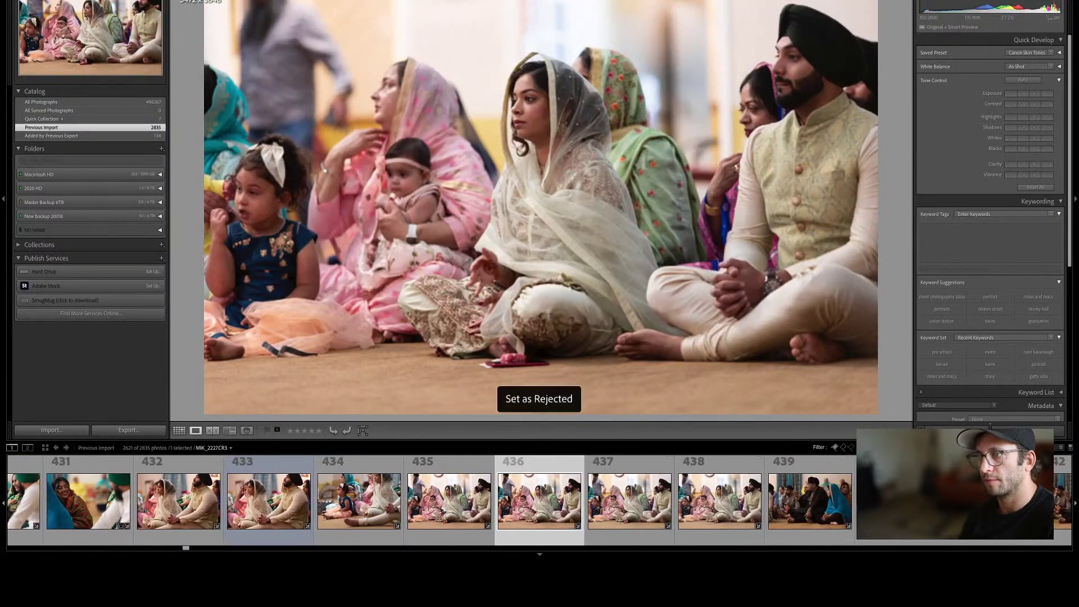
pyautogui.press('Right')
pyautogui.press('Right')
pyautogui.press('Right')
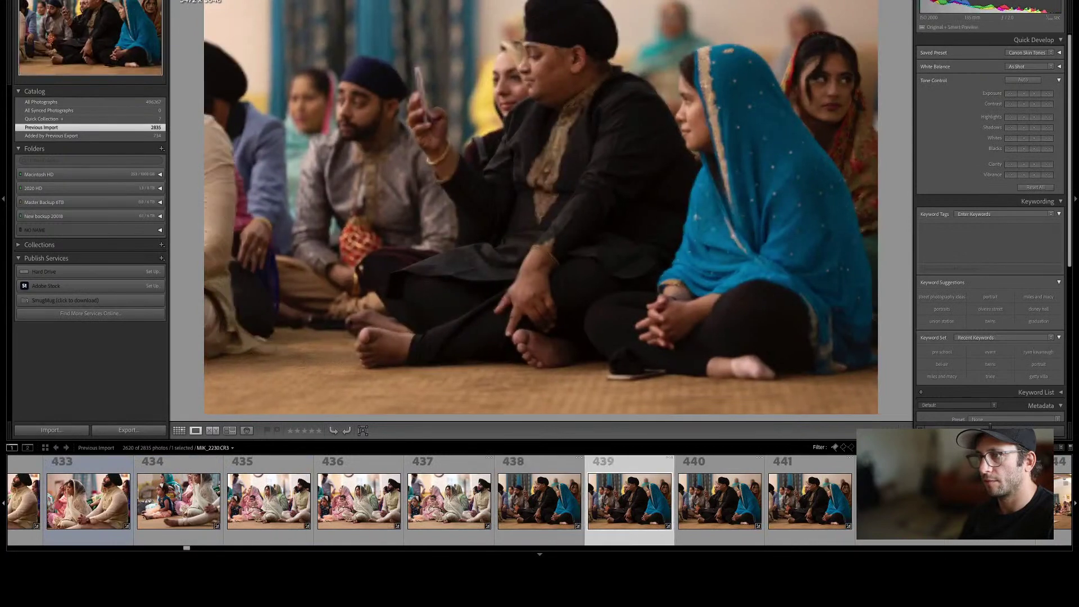
# Reject the weaker frames of the man in black and the wide seated group, up to the altar shot at photo 444.
pyautogui.press('x')
pyautogui.press('x')
pyautogui.press('x')
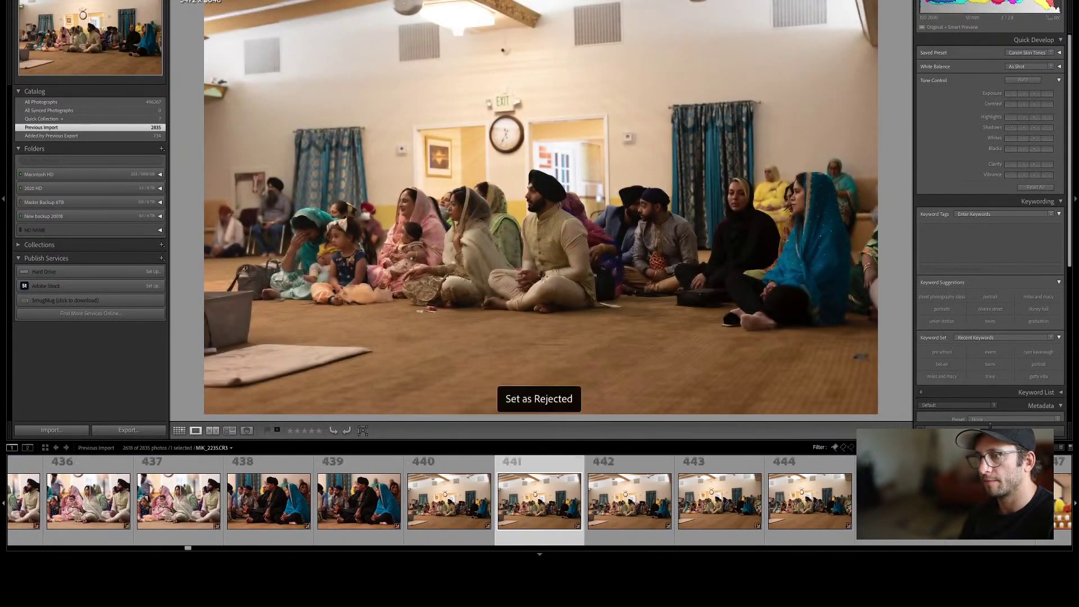
pyautogui.press('Right')
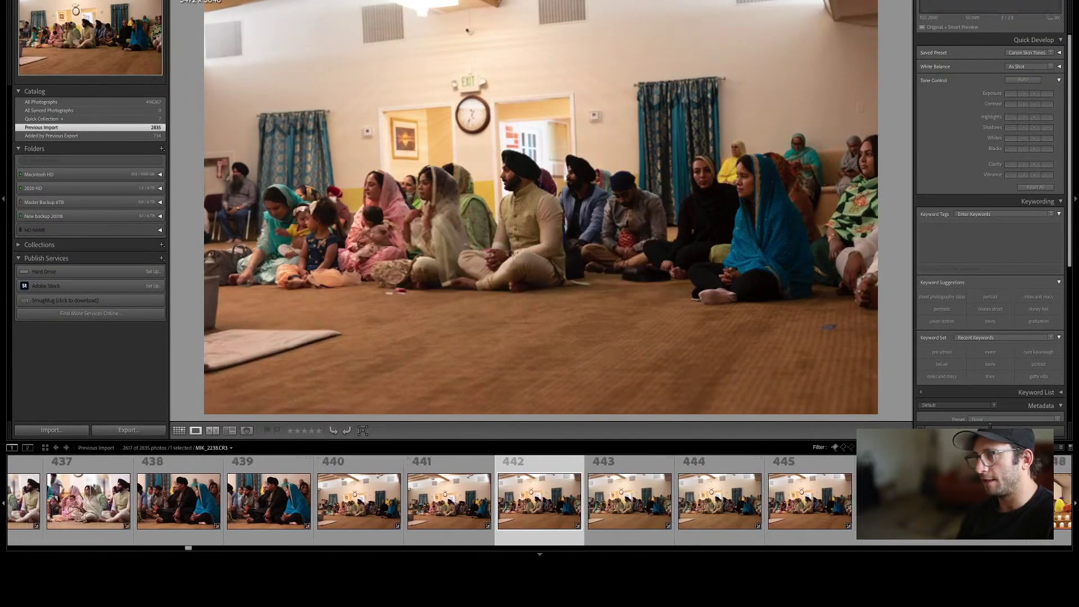
pyautogui.press('x')
pyautogui.press('x')
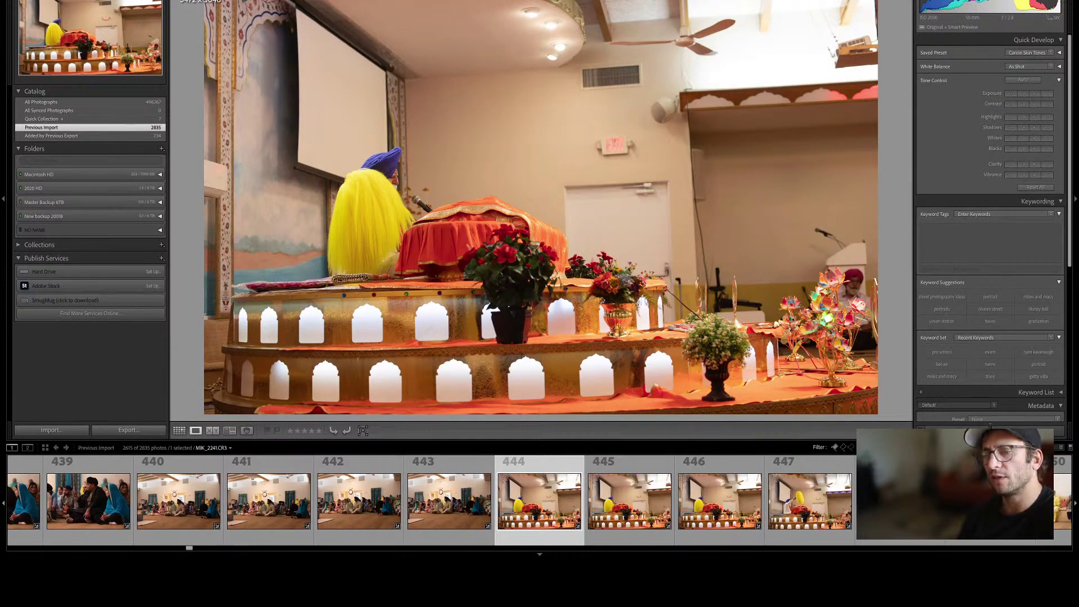
# Compare the altar photos from 444 onward and reject the near-duplicate frames of the attendant with the yellow whisk.
pyautogui.press('Right')
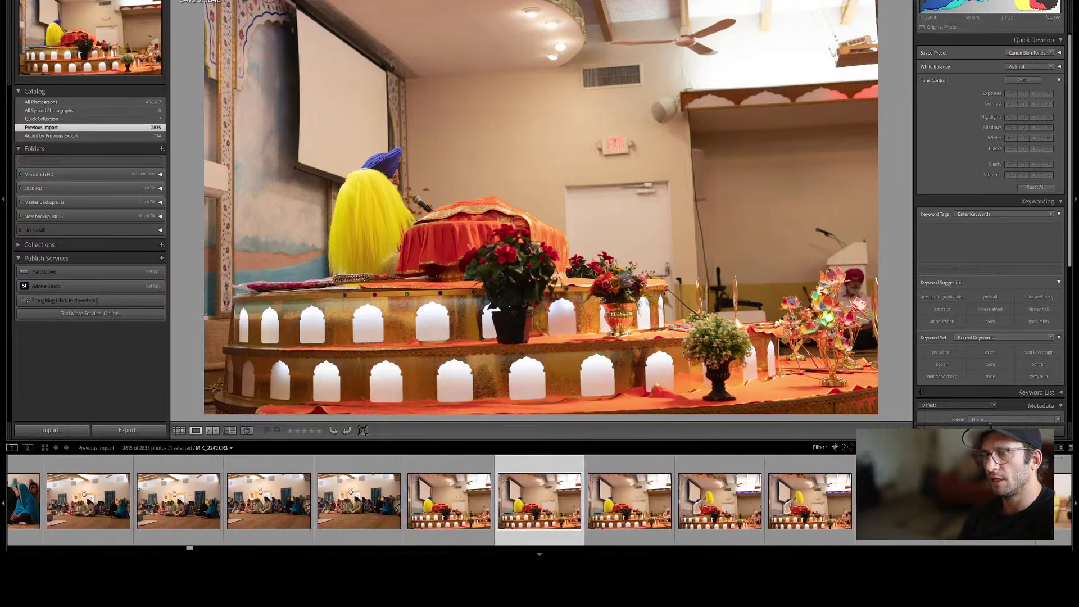
pyautogui.press('x')
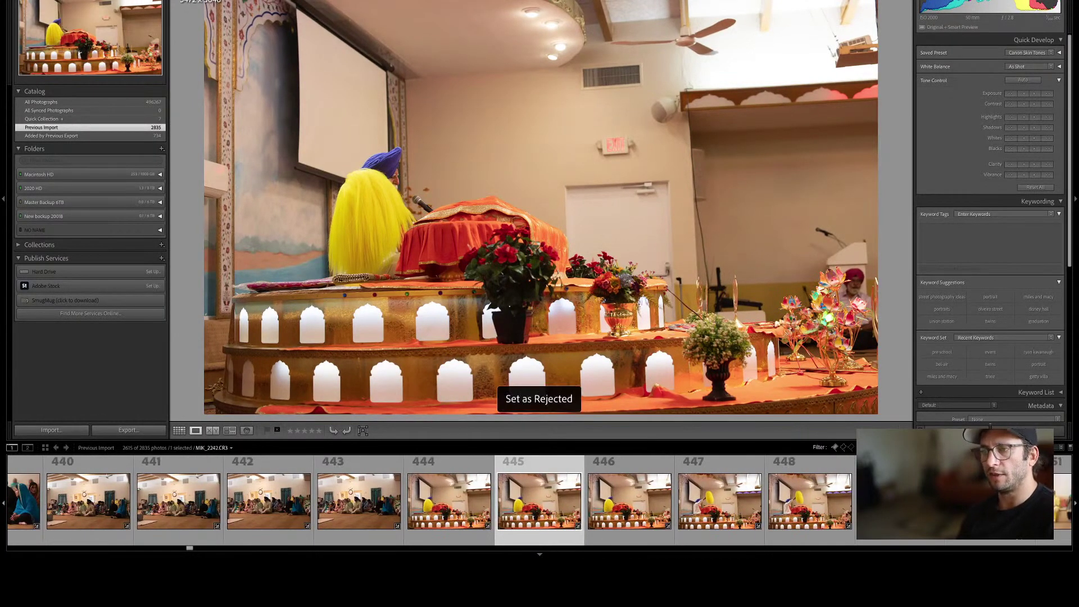
pyautogui.press('x')
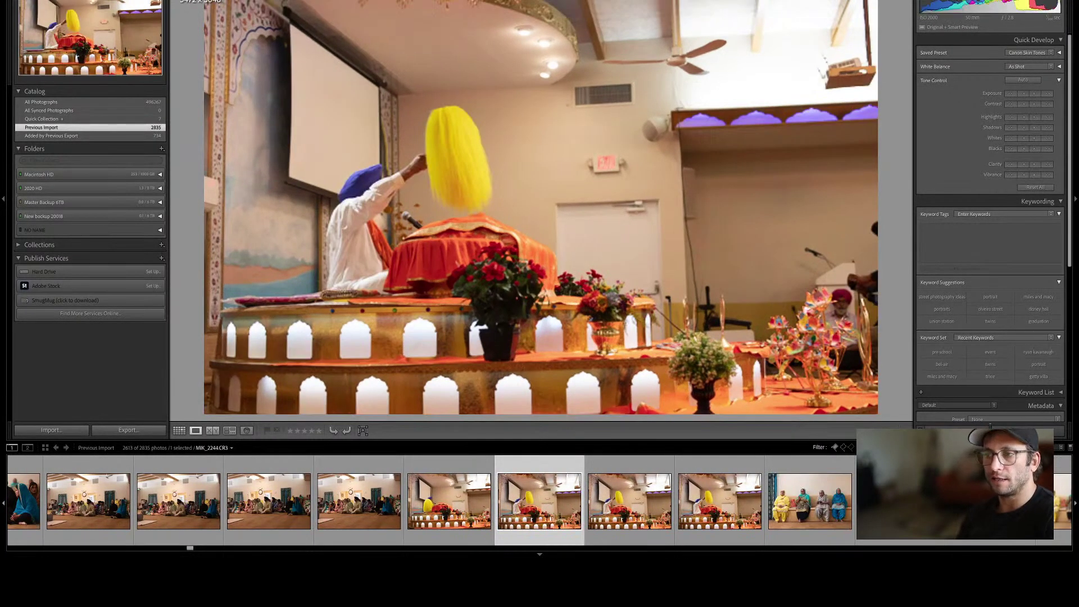
pyautogui.press('Right')
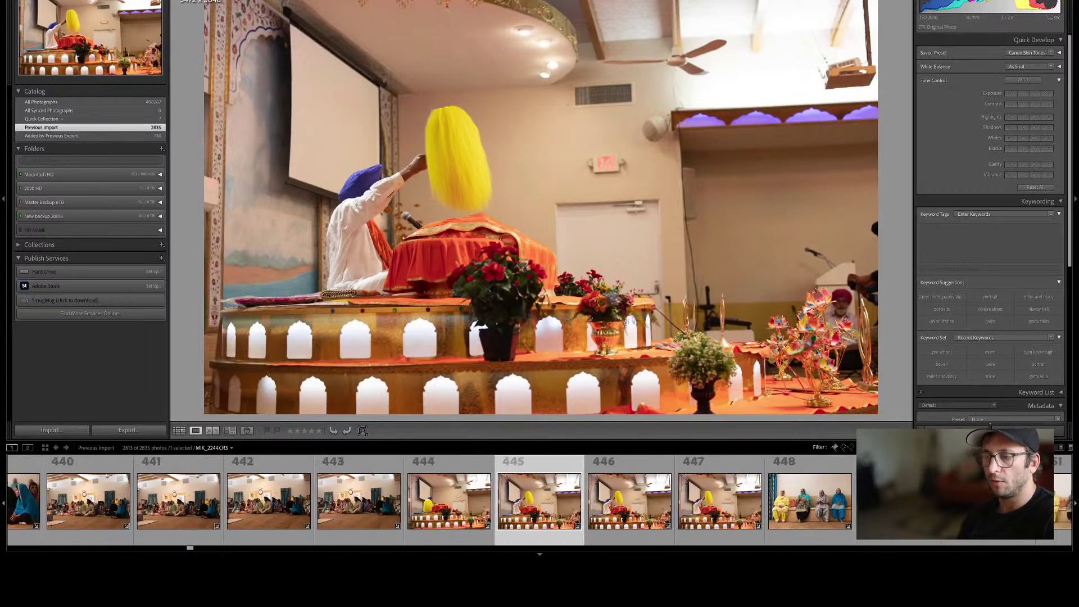
pyautogui.press('x')
pyautogui.press('Right')
pyautogui.press('Left')
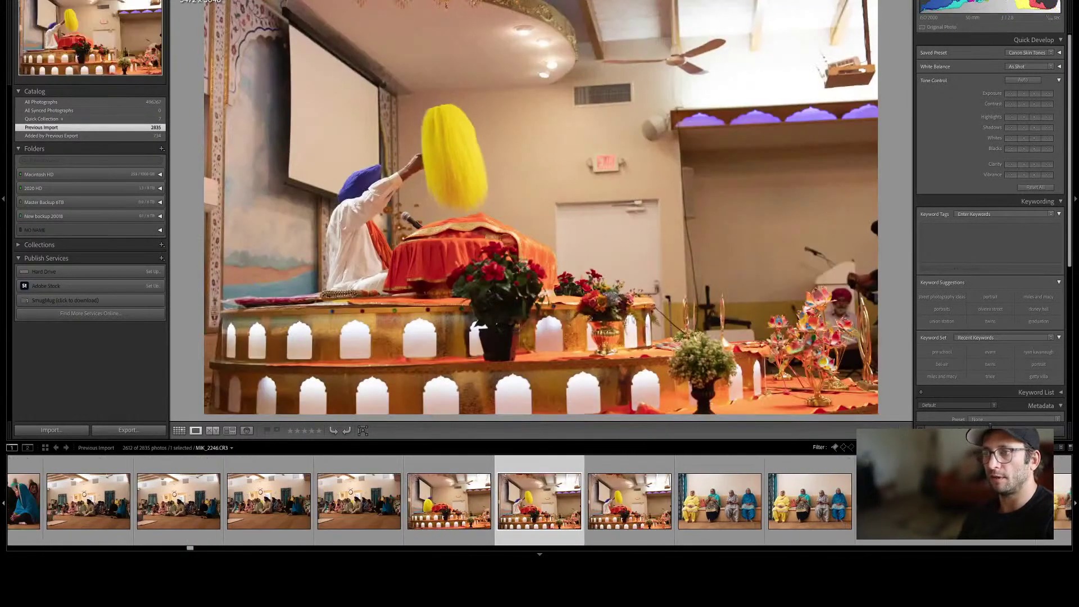
pyautogui.press('Left')
pyautogui.press('Right')
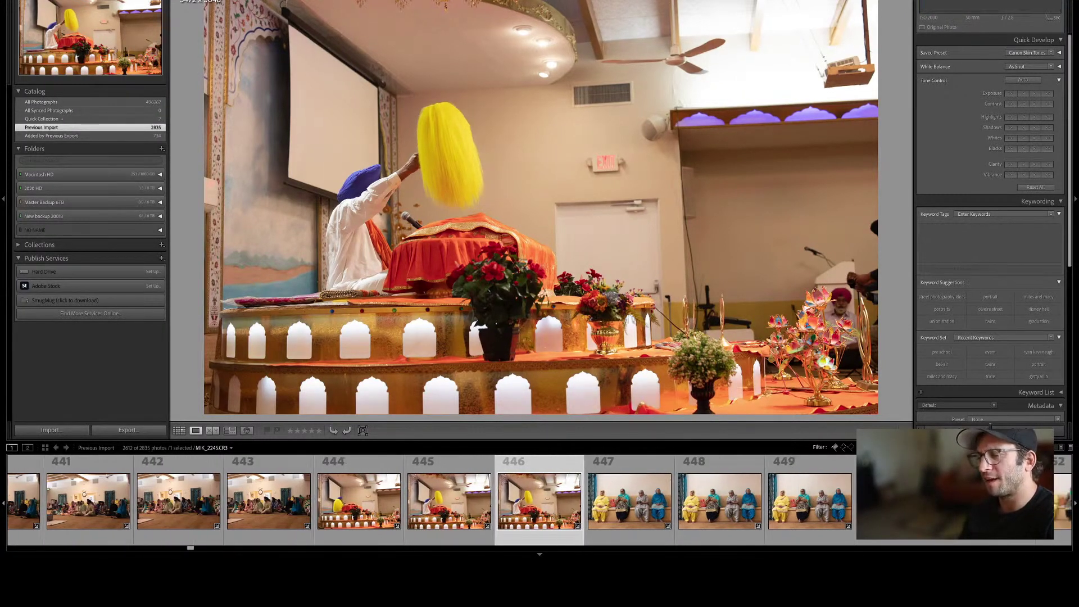
pyautogui.press('x')
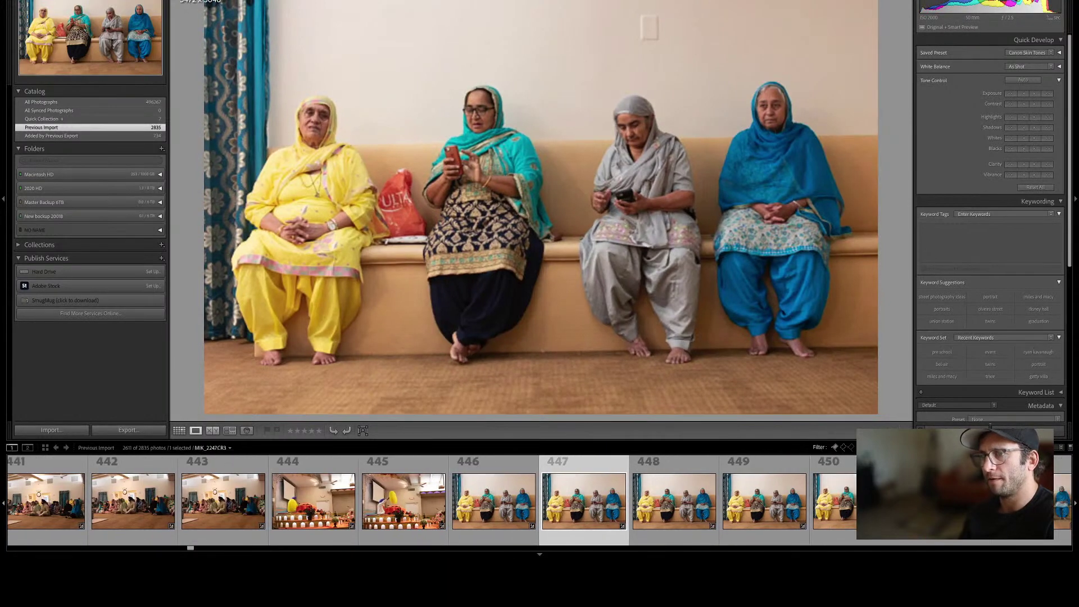
# Compare the photos of the four women on the bench and assign the Blue label to 447 and 449.
pyautogui.press('Right')
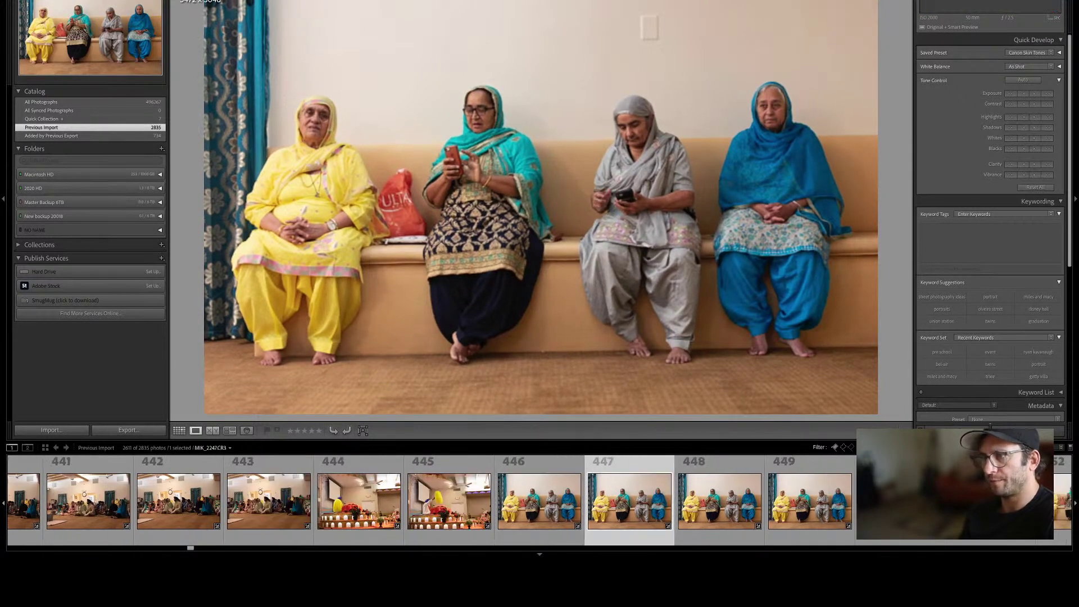
pyautogui.press('9')
pyautogui.press('Right')
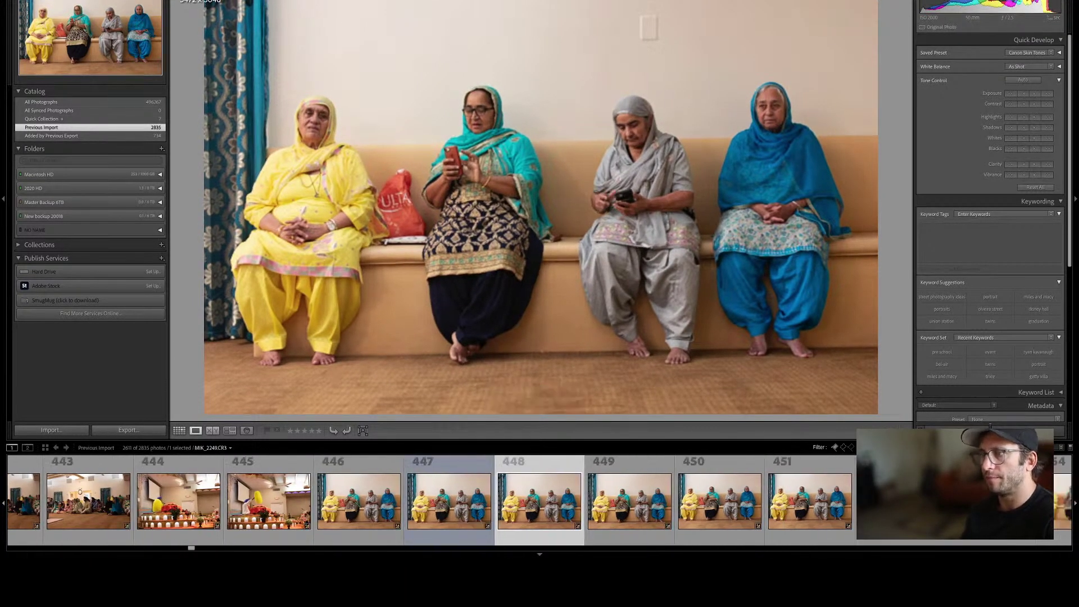
pyautogui.press('g')
pyautogui.press('Right')
pyautogui.press('Right')
pyautogui.press('e')
pyautogui.press('Left')
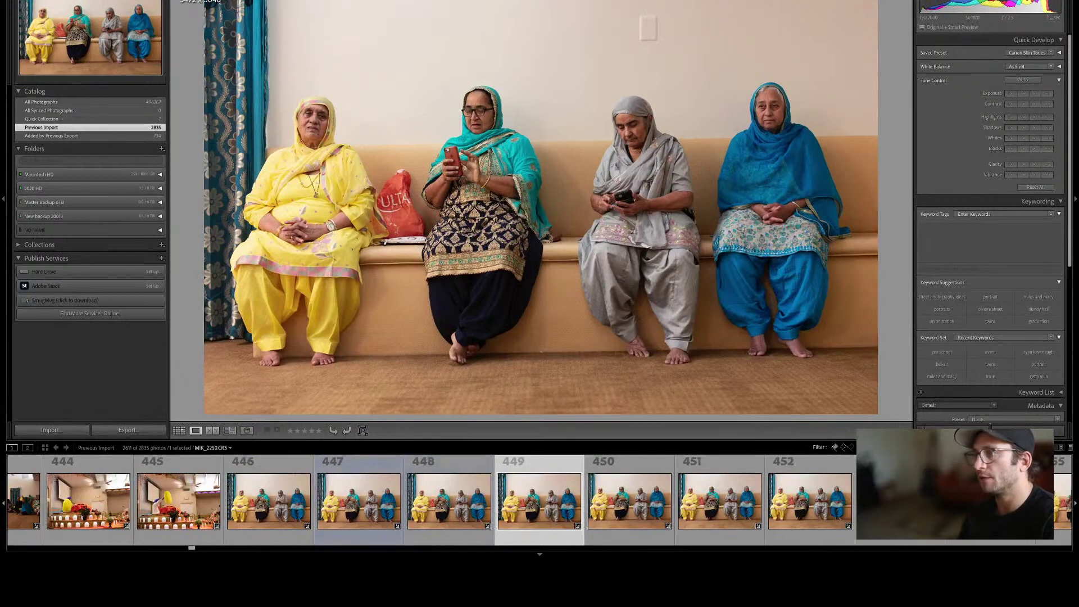
pyautogui.press('9')
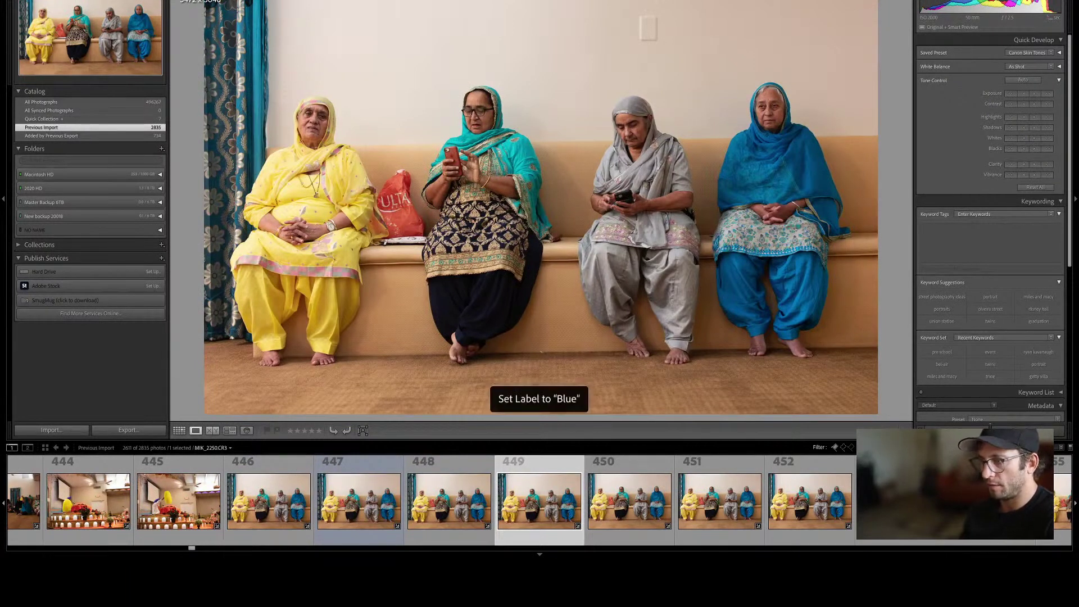
# Reject the weaker repeats of the four women on the bench after photo 449 and go to the congregation shot, 455.
pyautogui.press('Right')
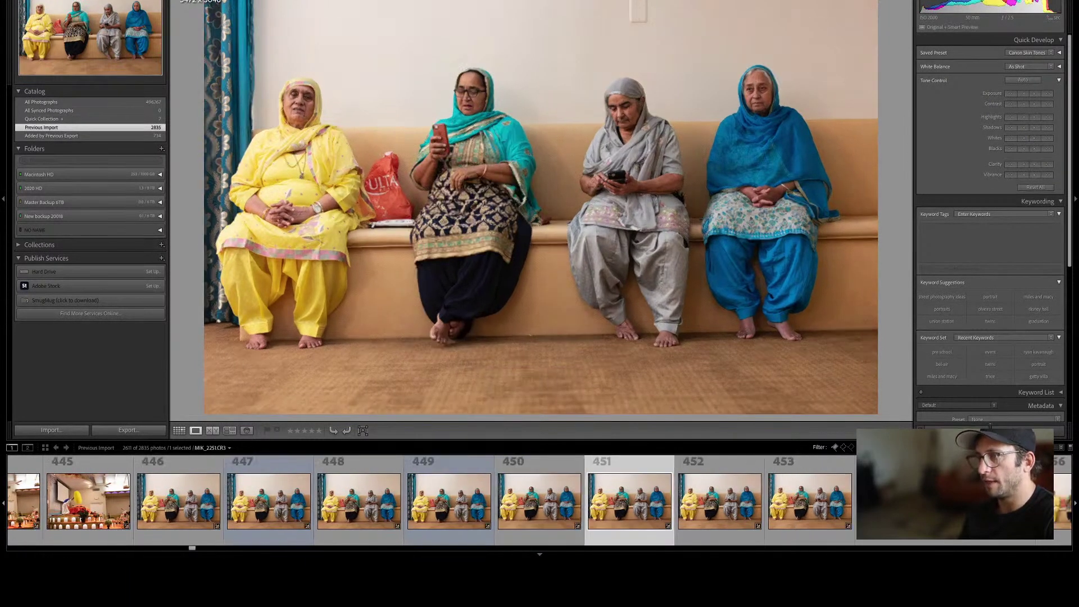
pyautogui.press('Right')
pyautogui.press('x')
pyautogui.press('x')
pyautogui.press('x')
pyautogui.press('x')
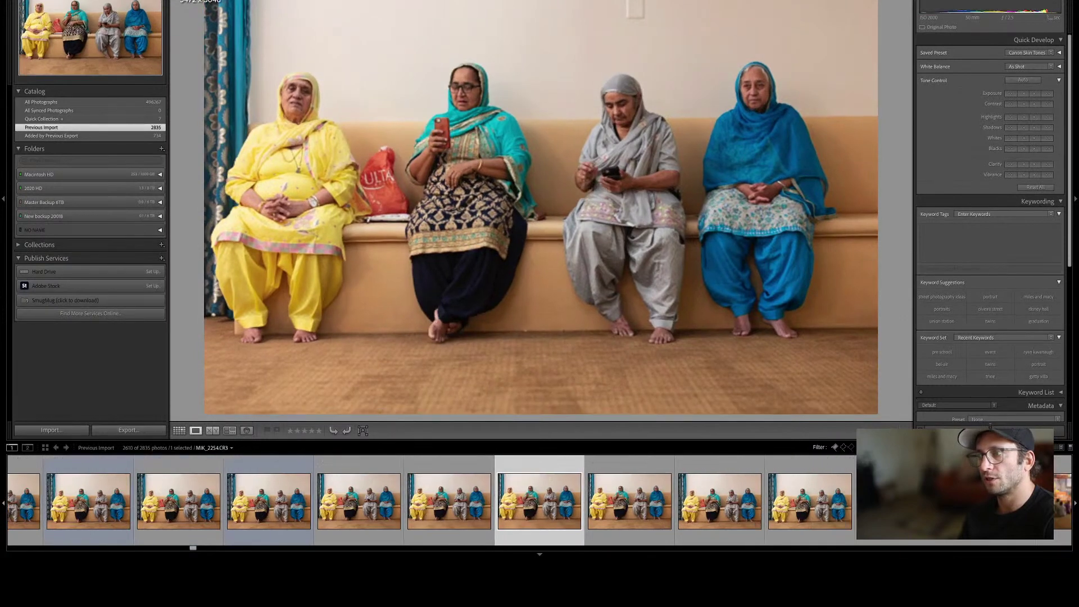
pyautogui.press('x')
pyautogui.press('x')
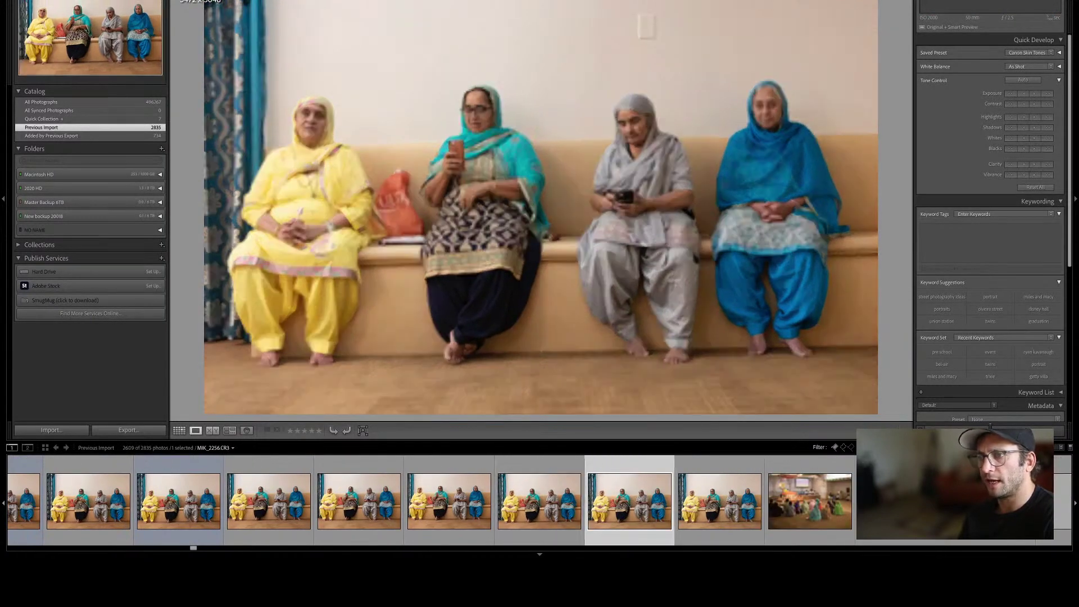
pyautogui.press('x')
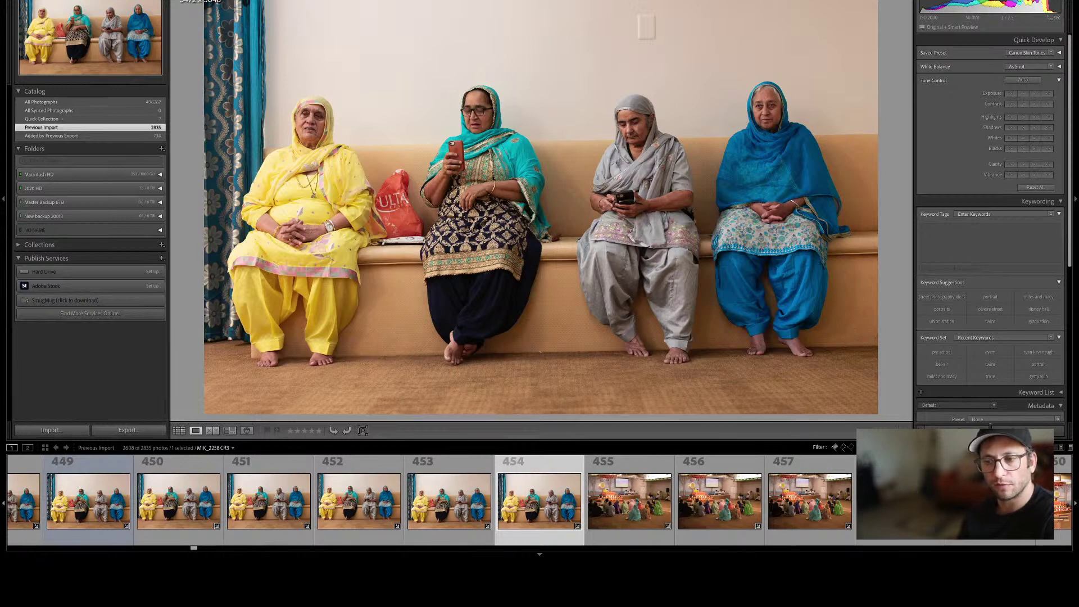
pyautogui.press('Right')
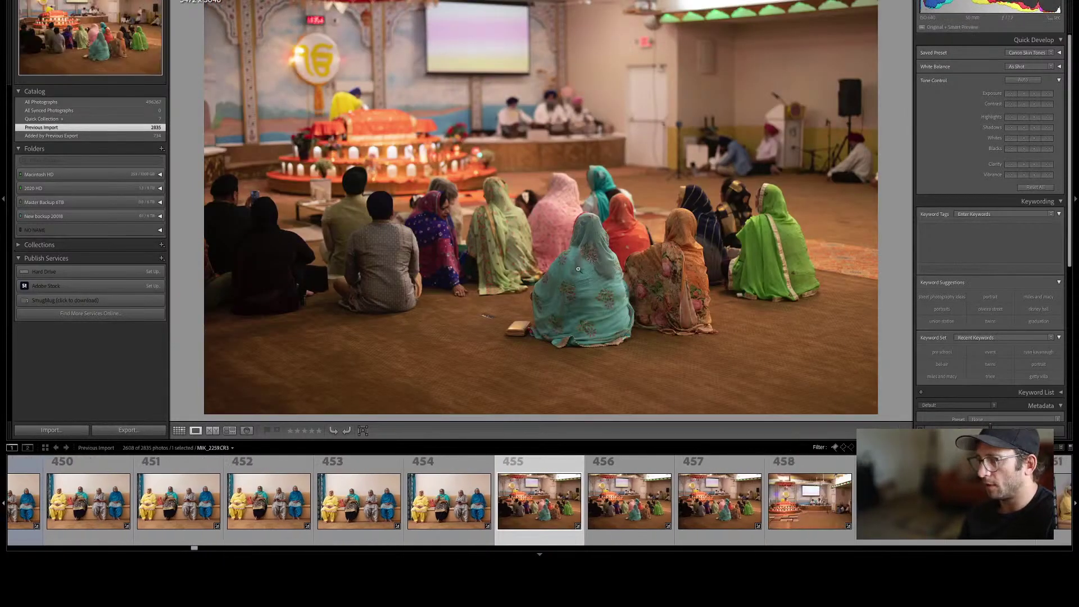
# Filter the shoot to show only the rejected photos, and restore the filter so that only unrejected ones are listed.
pyautogui.click(841, 453)
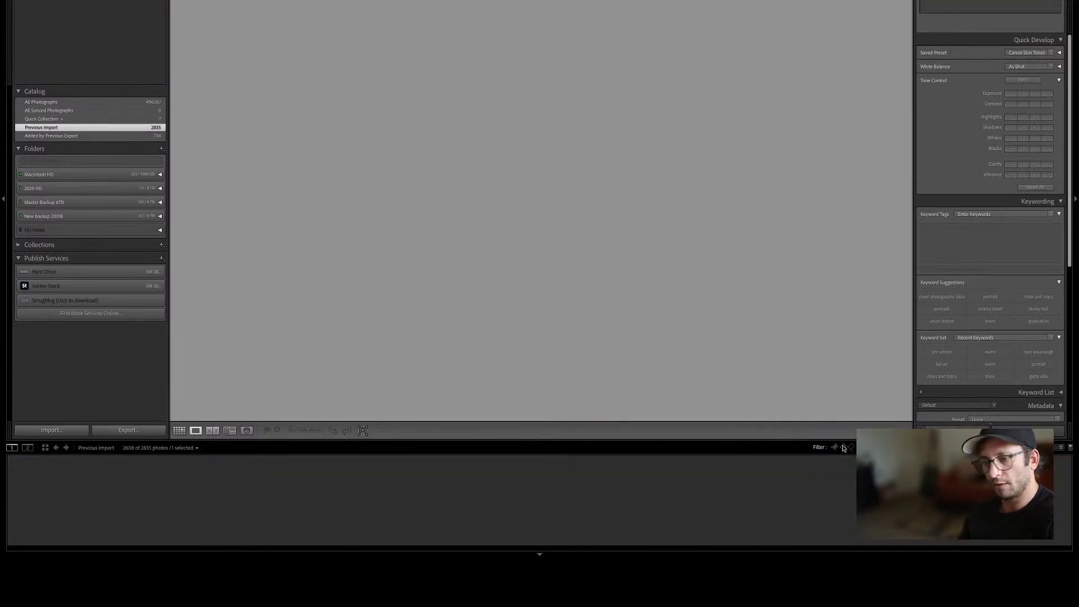
pyautogui.click(843, 448)
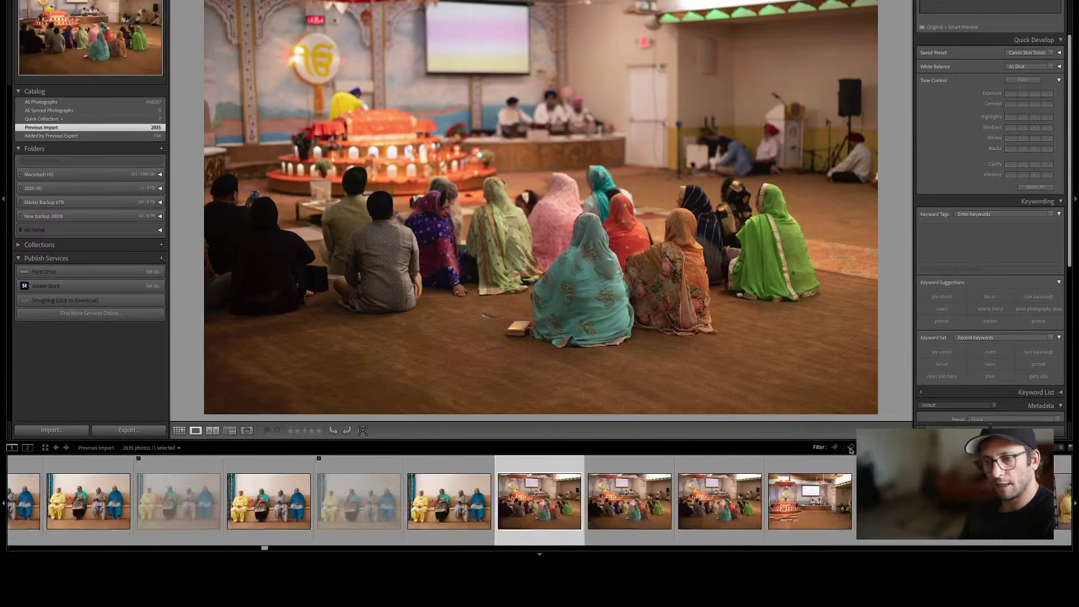
pyautogui.click(851, 448)
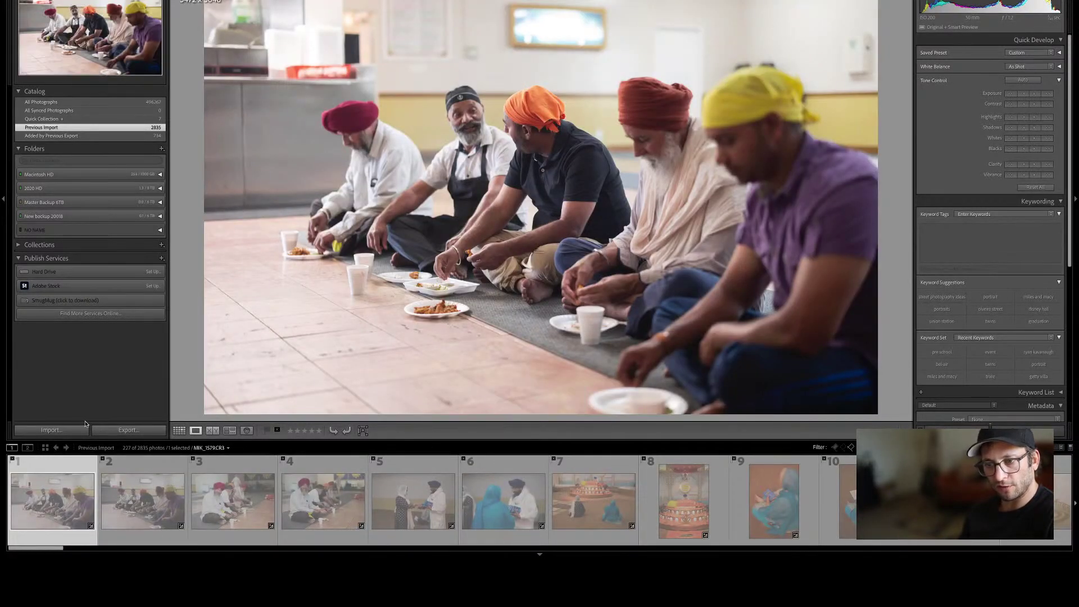
pyautogui.click(851, 448)
pyautogui.click(834, 447)
pyautogui.click(842, 448)
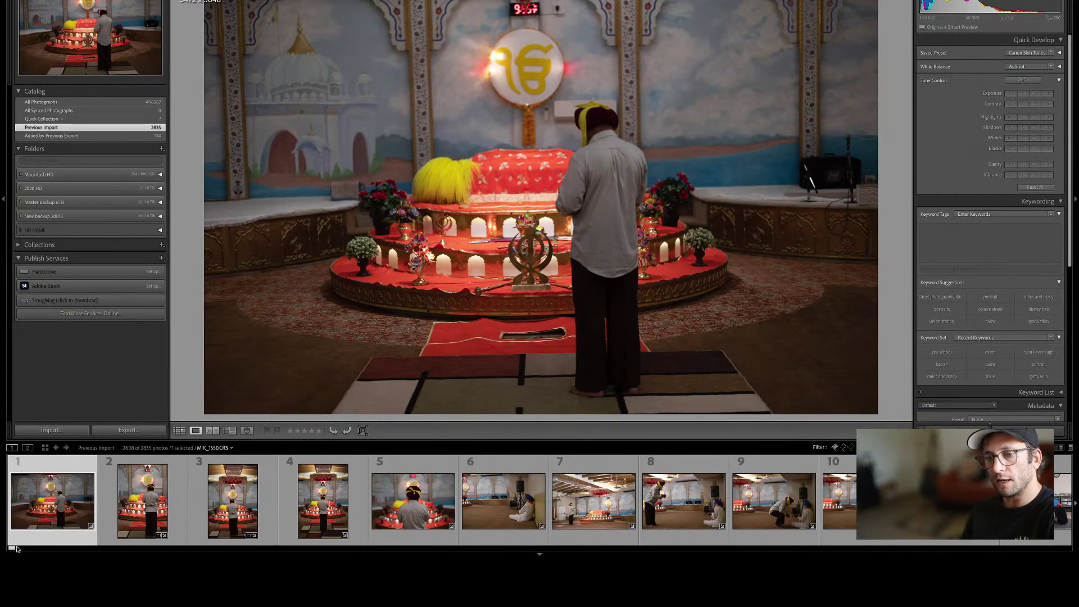
# Review the earlier culled photos from about 138 to 156 in single-photo view, including the women reading in blue and orange shawls.
pyautogui.moveTo(10, 548); pyautogui.dragTo(66, 545)
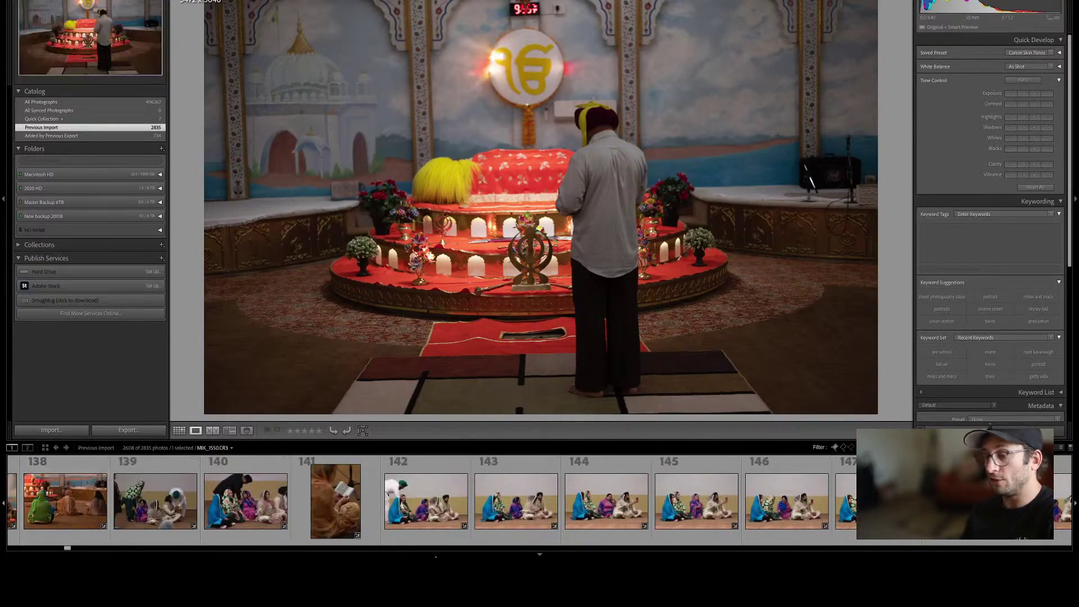
pyautogui.scroll(-6, 521, 520)
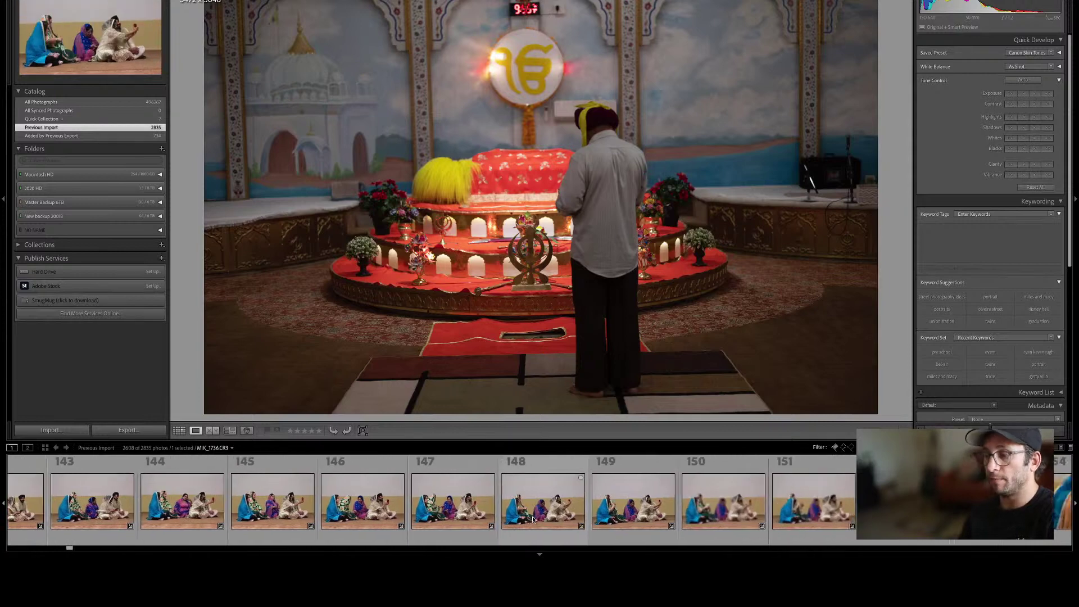
pyautogui.press('Left')
pyautogui.press('z')
pyautogui.press('z')
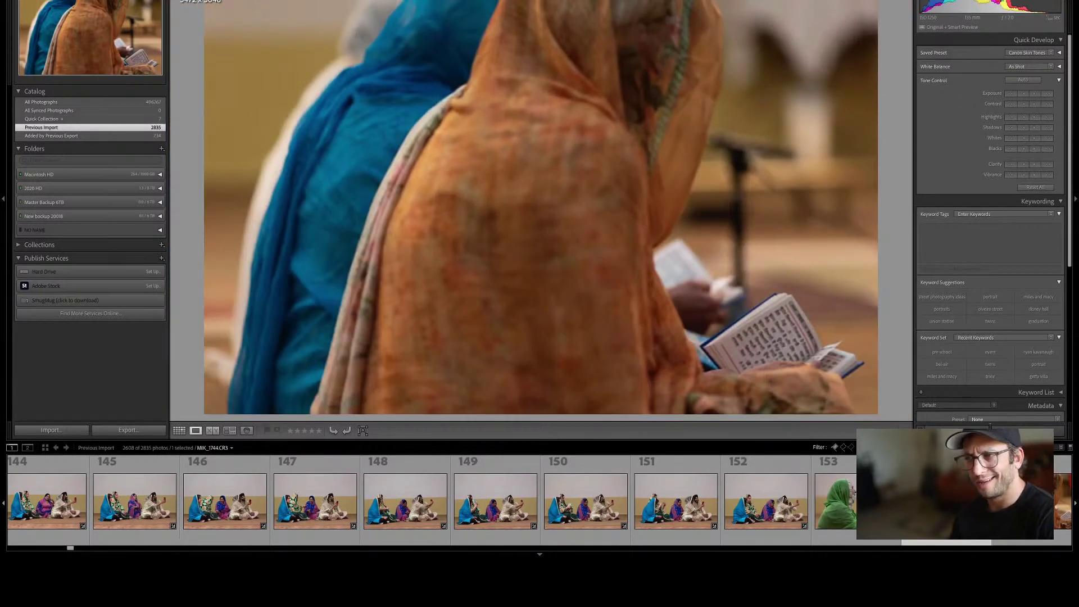
pyautogui.press('Right')
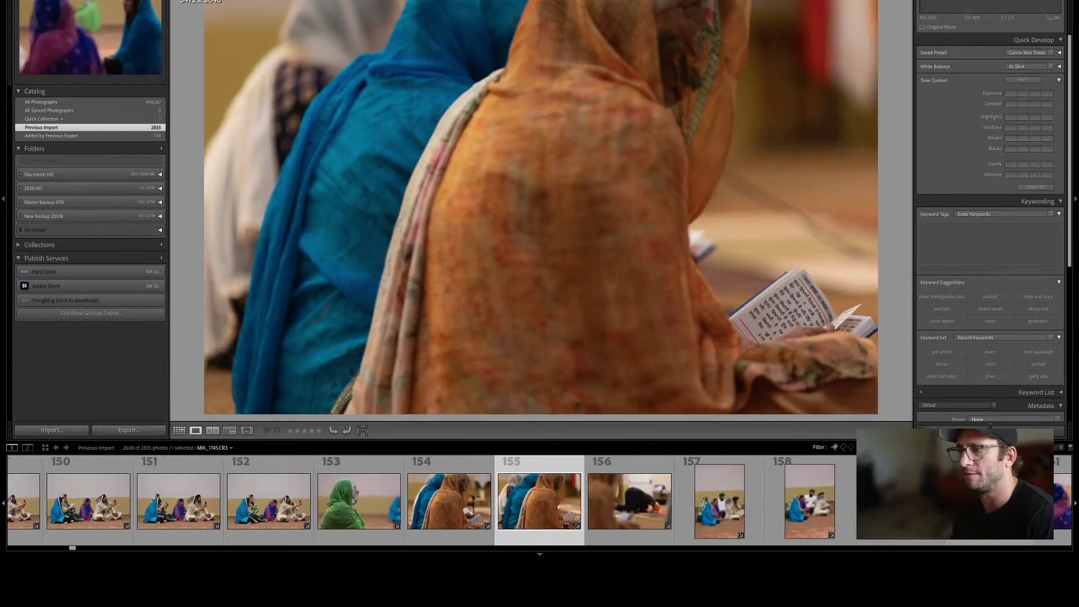
# Return to the thumbnail grid and review the photos from 156 to 179, including the seated couple and the woman in the green patterned shawl.
pyautogui.press('g')
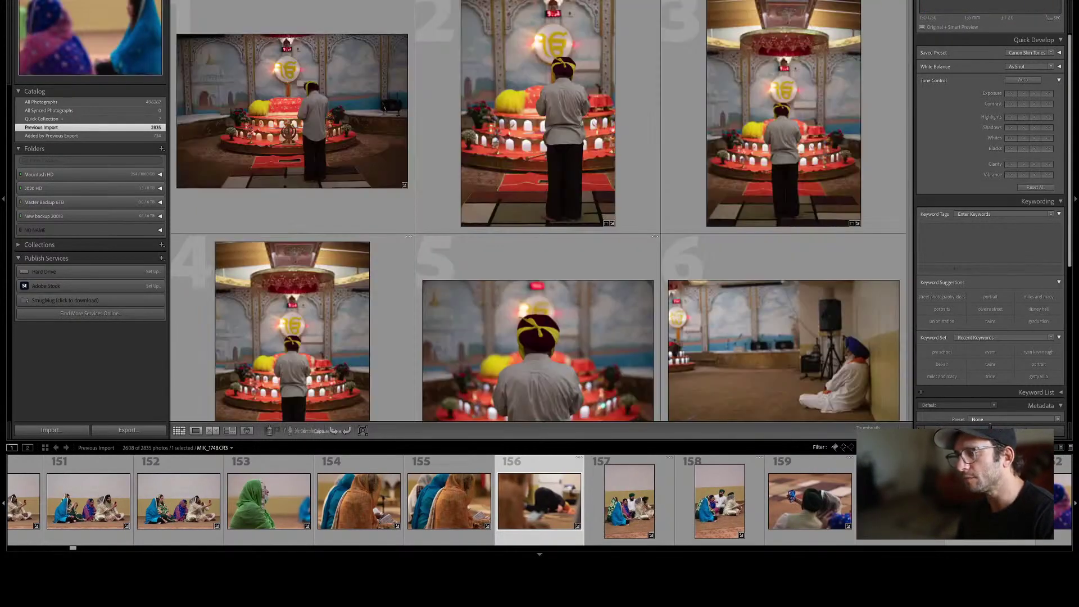
pyautogui.press('Down')
pyautogui.press('Down')
pyautogui.press('Down')
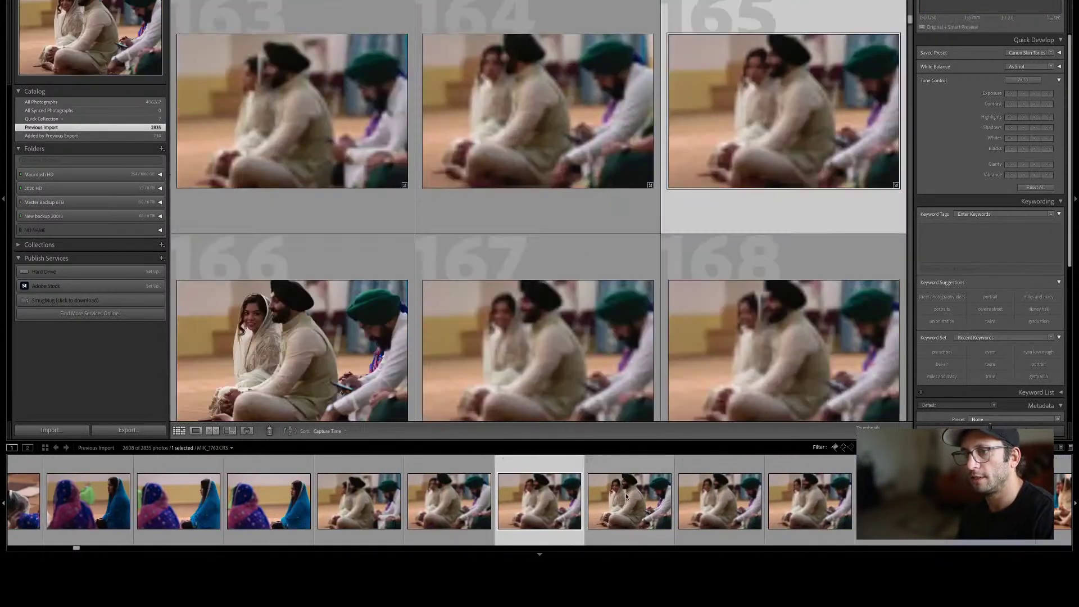
pyautogui.scroll(-10, 526, 296)
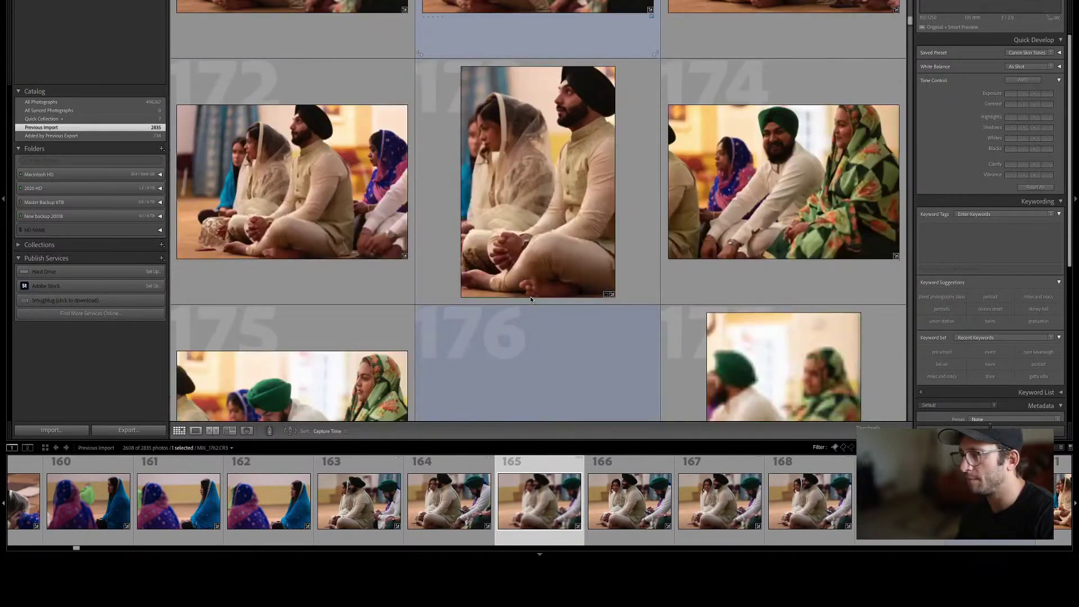
pyautogui.click(531, 299)
pyautogui.scroll(-3, 534, 250)
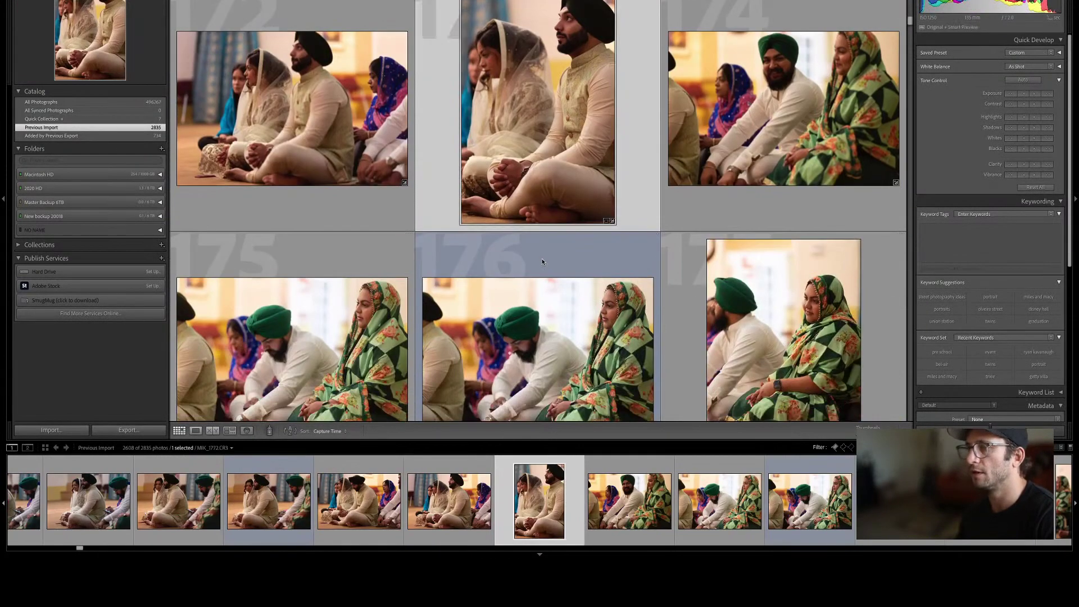
pyautogui.scroll(-5, 545, 262)
pyautogui.click(545, 262)
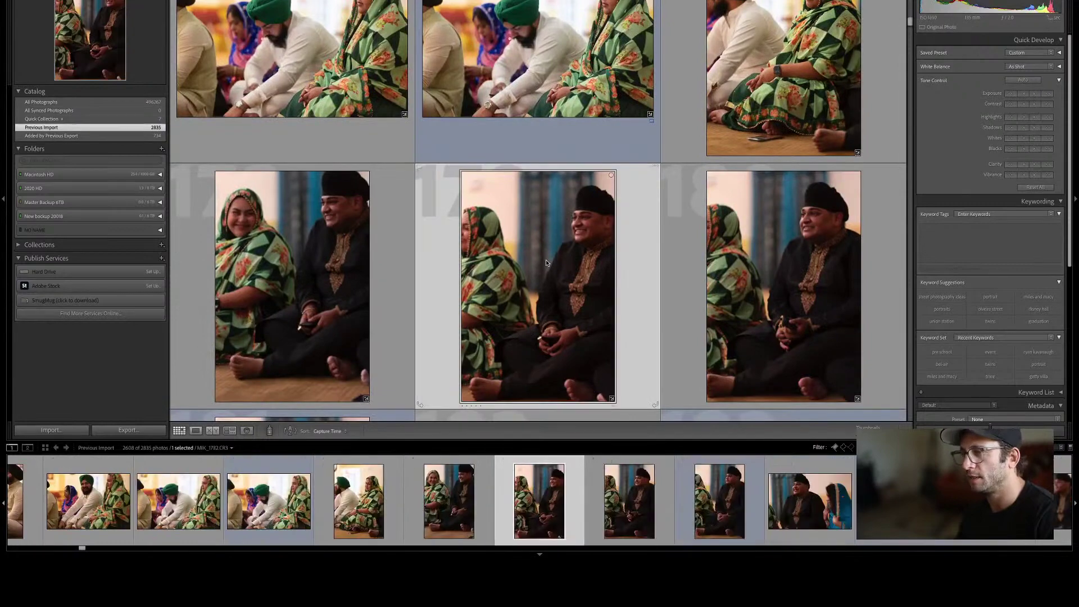
# Examine photos 179 to 191, covering the man in black and the repeated wide shots of the seated row of guests.
pyautogui.press('Right')
pyautogui.press('Right')
pyautogui.press('Right')
pyautogui.press('Right')
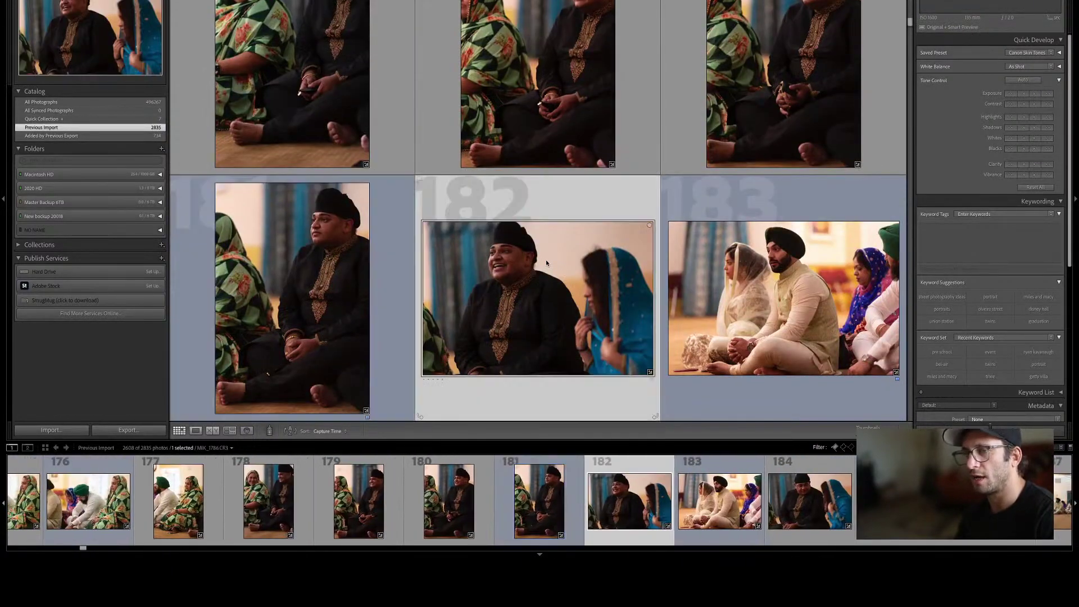
pyautogui.press('Right')
pyautogui.press('Right')
pyautogui.press('Right')
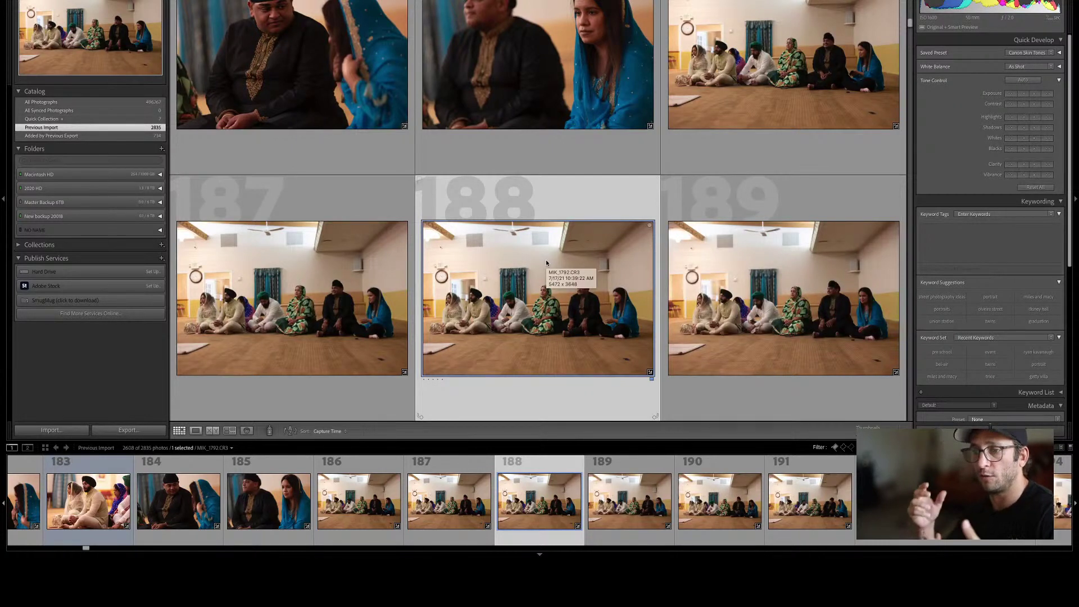
pyautogui.press('Right')
pyautogui.press('Right')
pyautogui.press('Right')
pyautogui.press('Right')
pyautogui.press('Right')
pyautogui.press('Right')
pyautogui.press('Right')
pyautogui.press('Right')
pyautogui.press('Right')
pyautogui.press('Right')
pyautogui.press('Right')
pyautogui.press('Right')
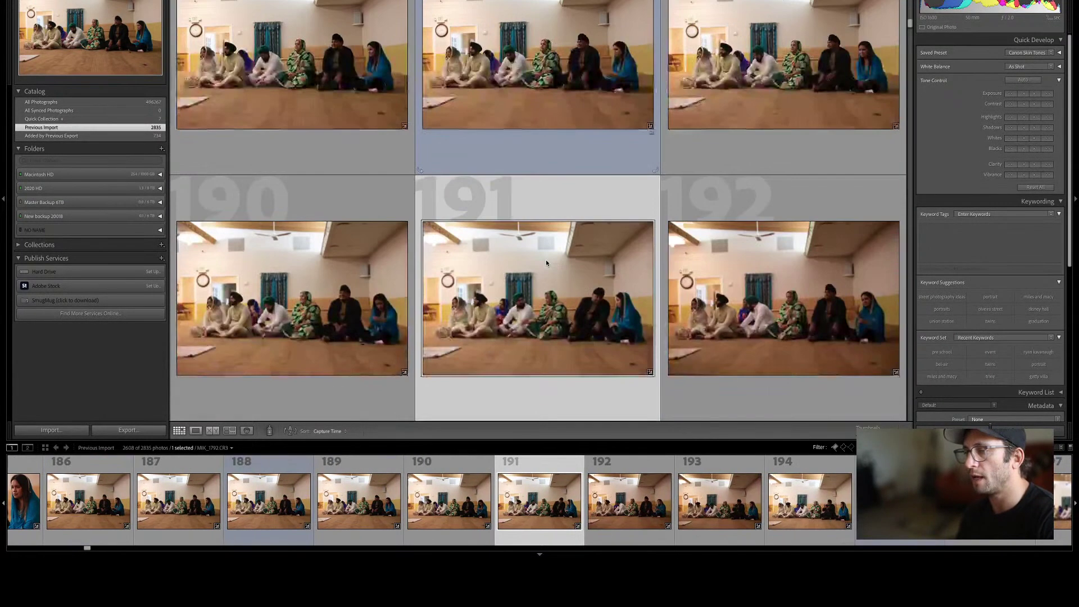
# Review photos 191 to 218, including the praying guests, the close-ups and the wide views down the hall's carpet.
pyautogui.press('Right')
pyautogui.press('Right')
pyautogui.press('Right')
pyautogui.press('Right')
pyautogui.press('Right')
pyautogui.press('Right')
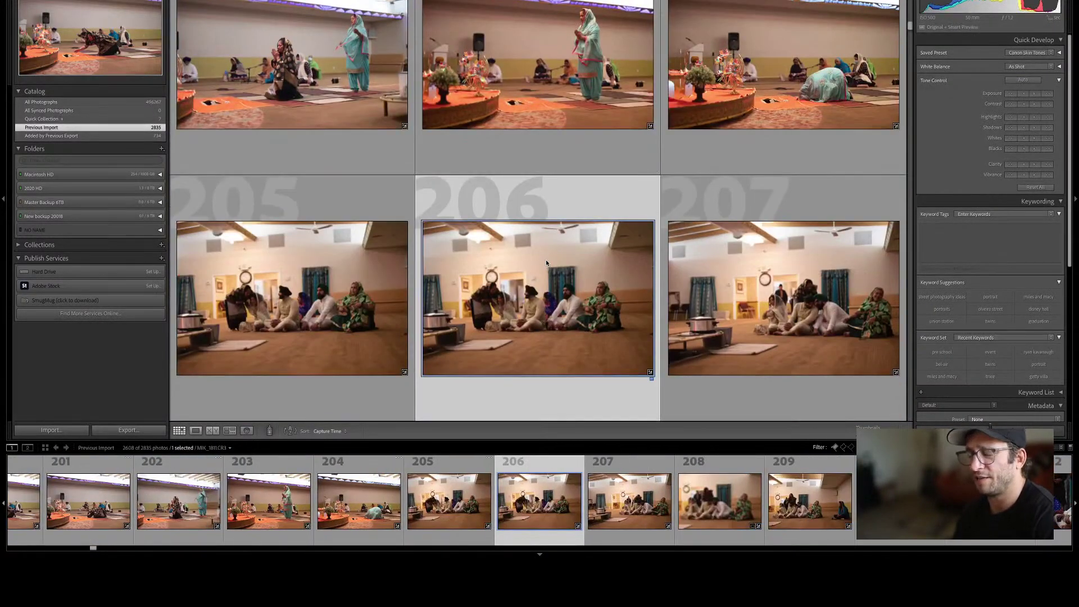
pyautogui.press('Right')
pyautogui.press('Right')
pyautogui.press('Right')
pyautogui.press('Right')
pyautogui.press('Right')
pyautogui.press('Right')
pyautogui.press('Right')
pyautogui.press('Right')
pyautogui.press('Right')
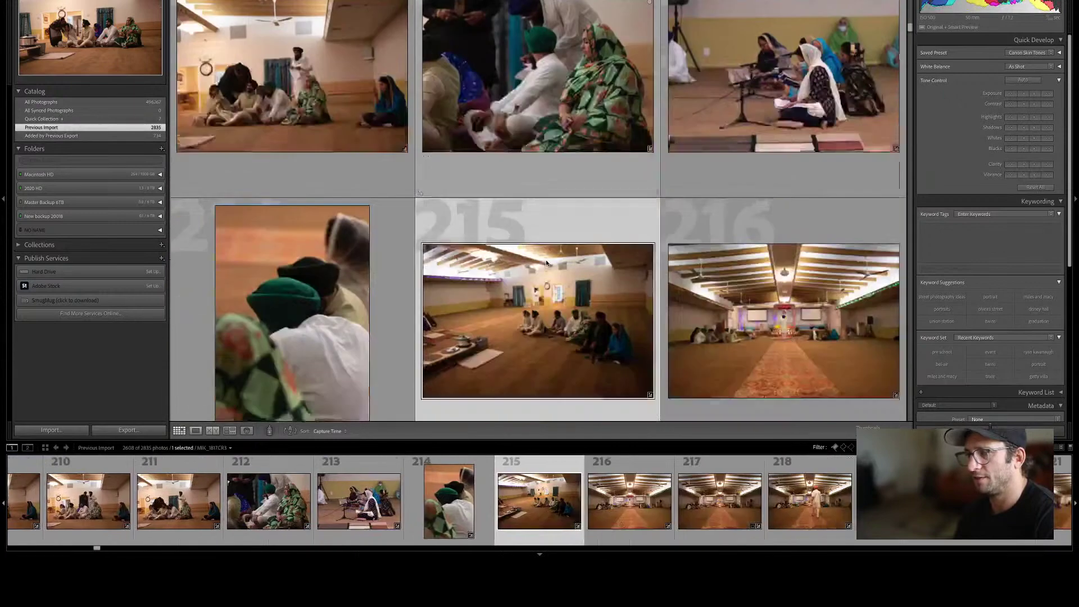
pyautogui.press('Right')
pyautogui.press('Right')
pyautogui.press('Right')
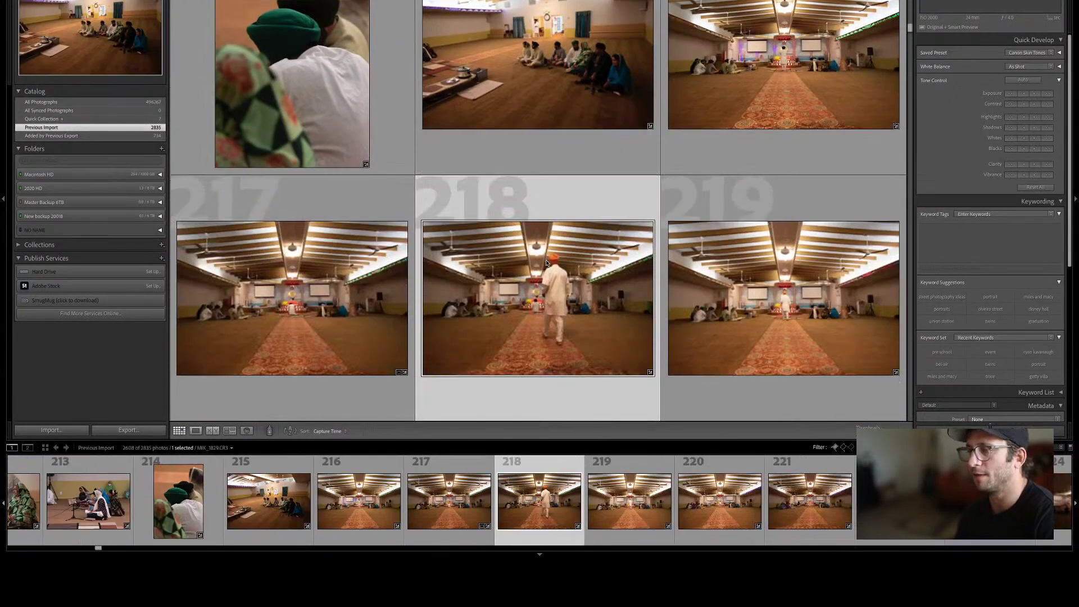
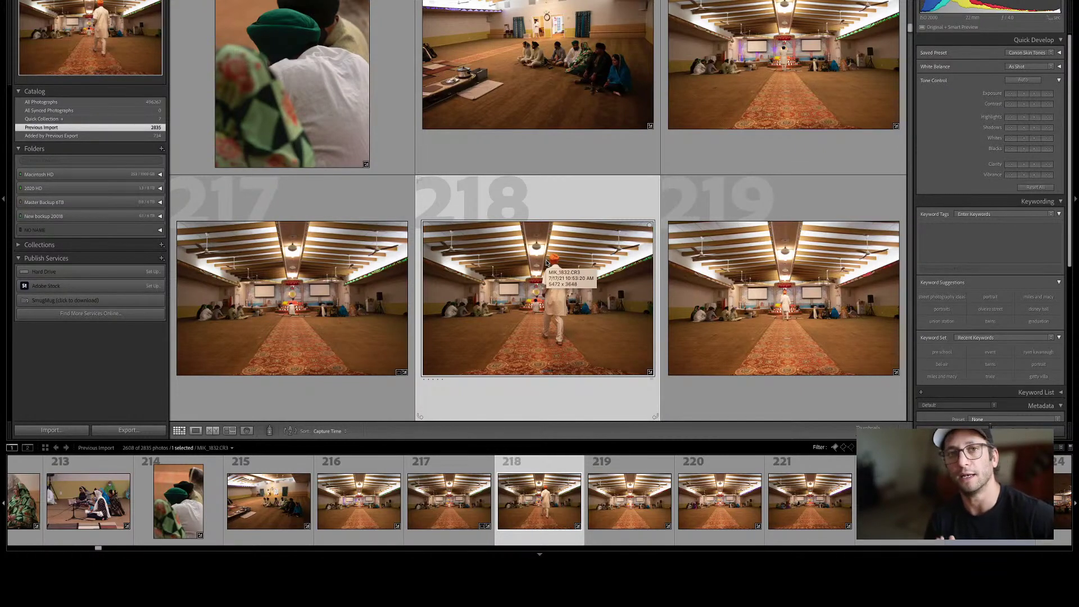
# Go ahead to photo 242 of the man in black with two women, and hide the side panels to enlarge the grid.
pyautogui.scroll(-10, 633, 190)
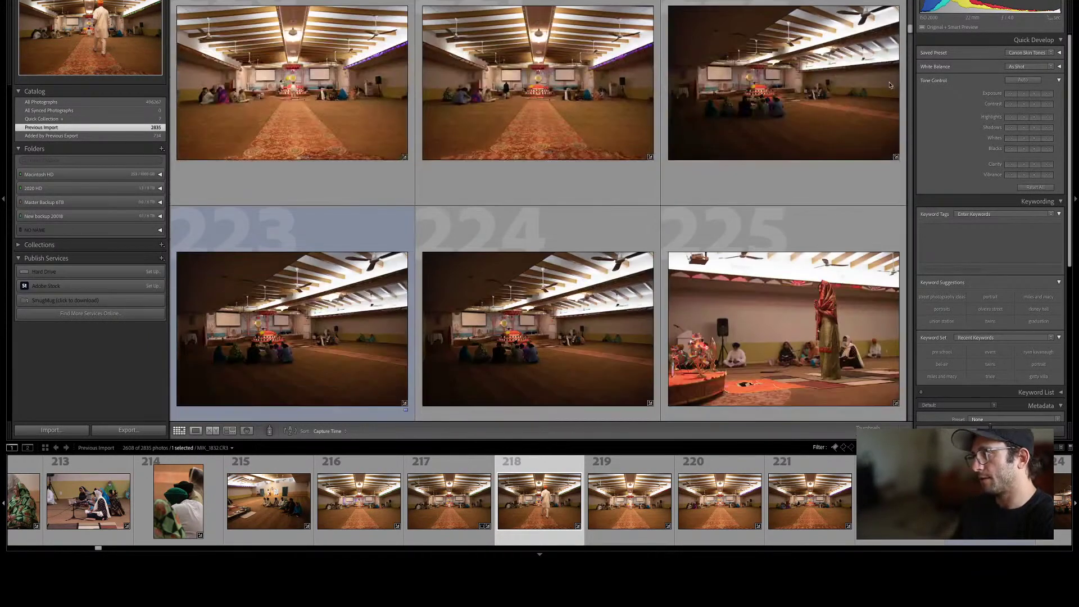
pyautogui.moveTo(910, 28); pyautogui.dragTo(910, 35)
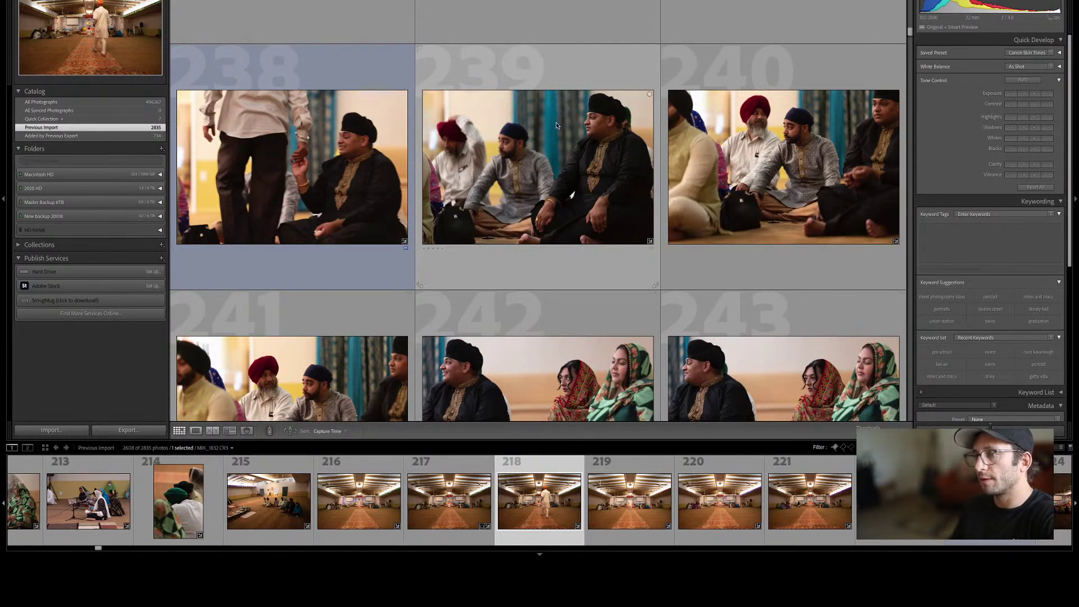
pyautogui.scroll(-2, 557, 301)
pyautogui.click(557, 301)
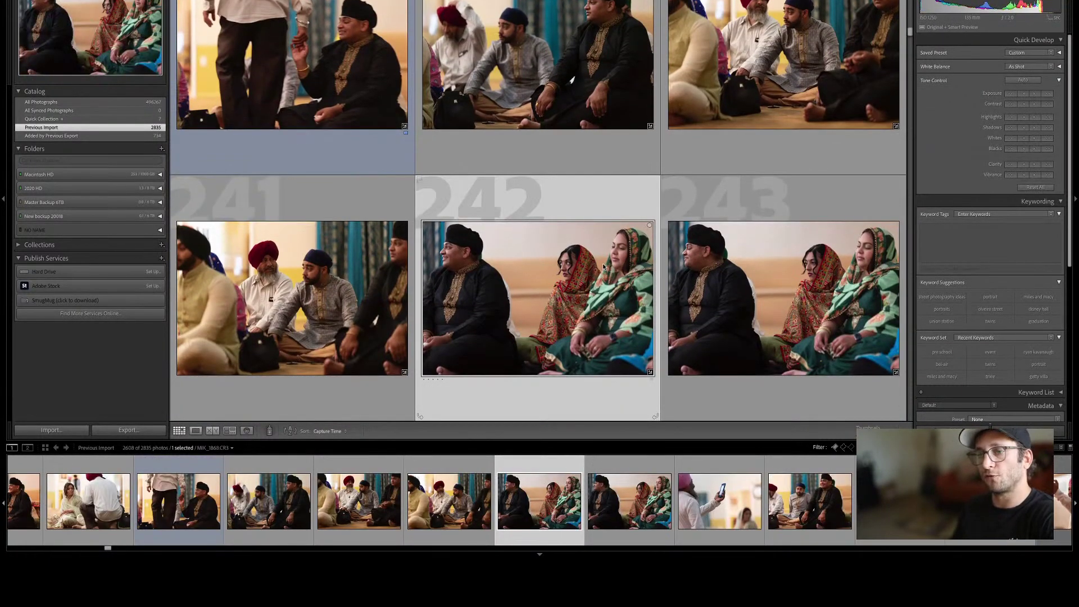
pyautogui.press('Tab')
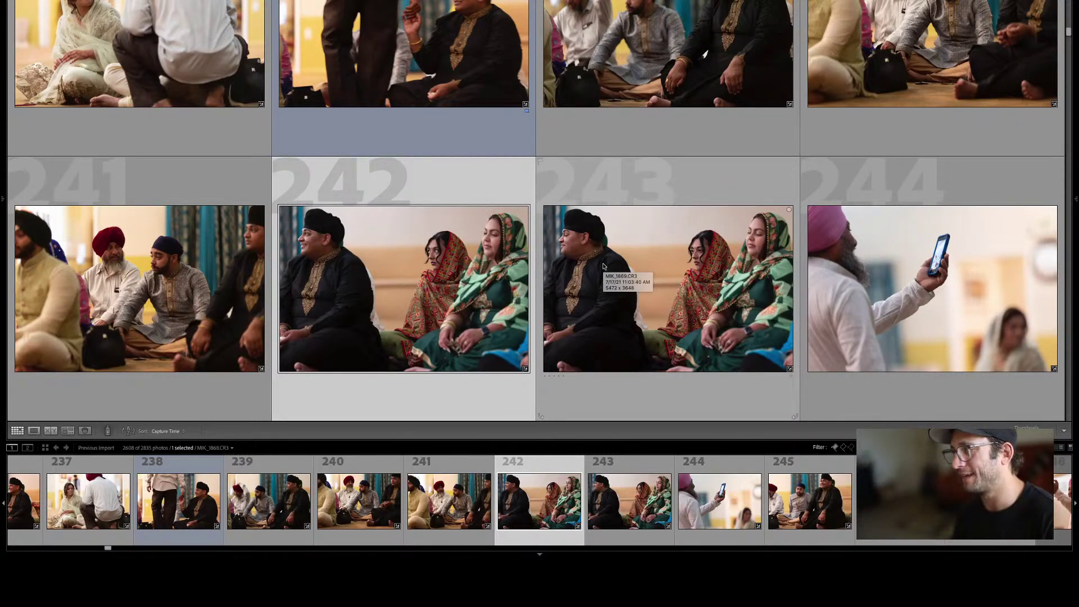
# Review photos 242 to 259, including the man in the pink turban with his phone and the couple looking at a phone.
pyautogui.press('Right')
pyautogui.press('Right')
pyautogui.press('Right')
pyautogui.press('Right')
pyautogui.press('Right')
pyautogui.press('Right')
pyautogui.press('Right')
pyautogui.press('Right')
pyautogui.press('Right')
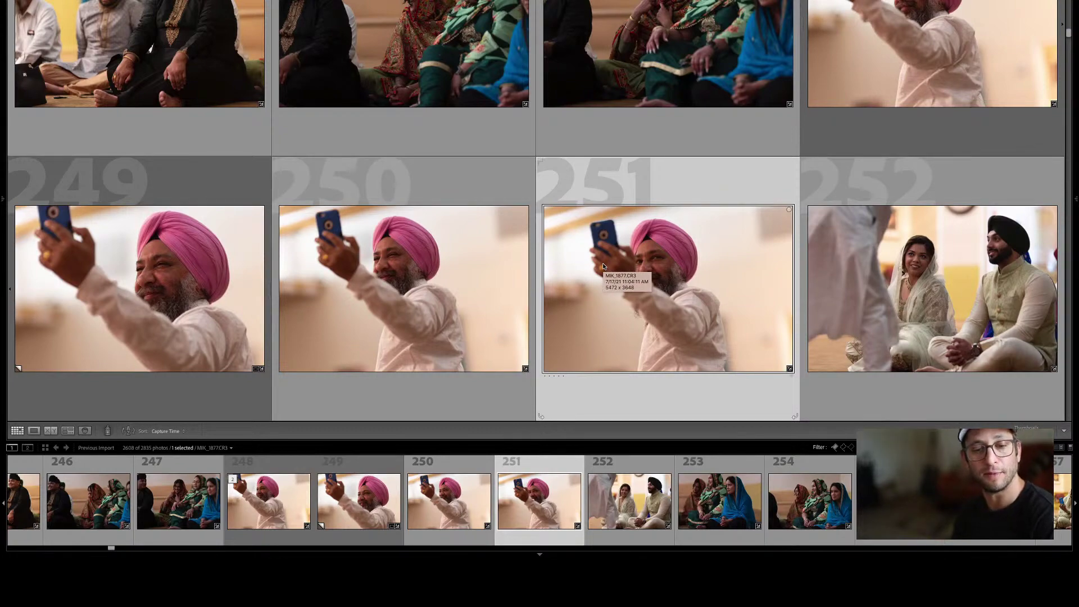
pyautogui.press('Right')
pyautogui.press('Right')
pyautogui.press('Right')
pyautogui.press('Right')
pyautogui.press('Right')
pyautogui.press('Right')
pyautogui.press('Right')
pyautogui.press('Right')
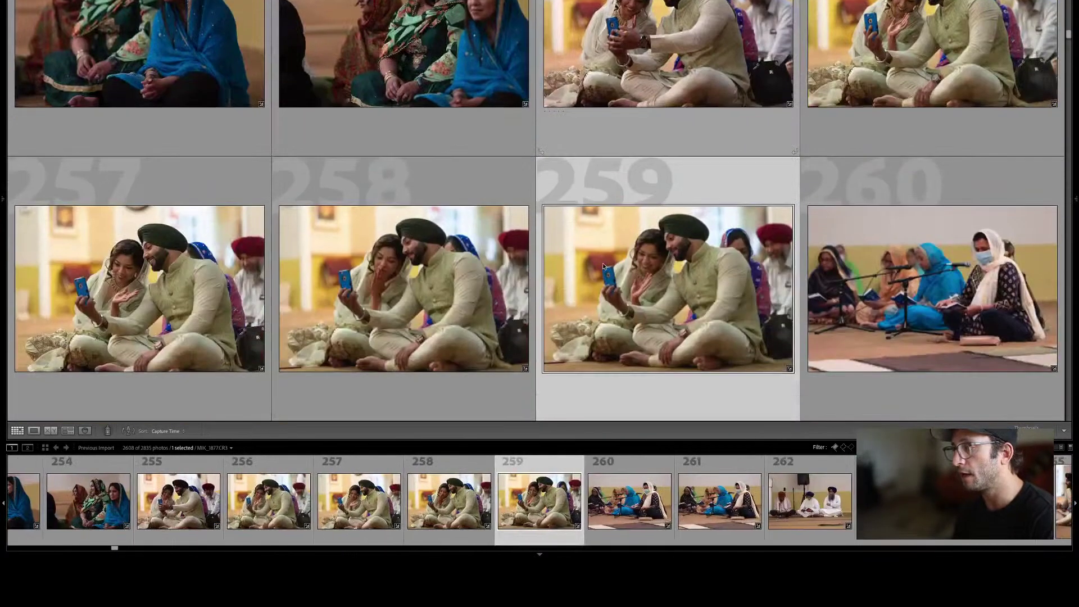
# Compare photos 258 and 259 of the couple with the phone, and review the following shots of the family with the baby and seated guests.
pyautogui.press('Left')
pyautogui.press('Right')
pyautogui.press('Right')
pyautogui.press('Right')
pyautogui.press('Right')
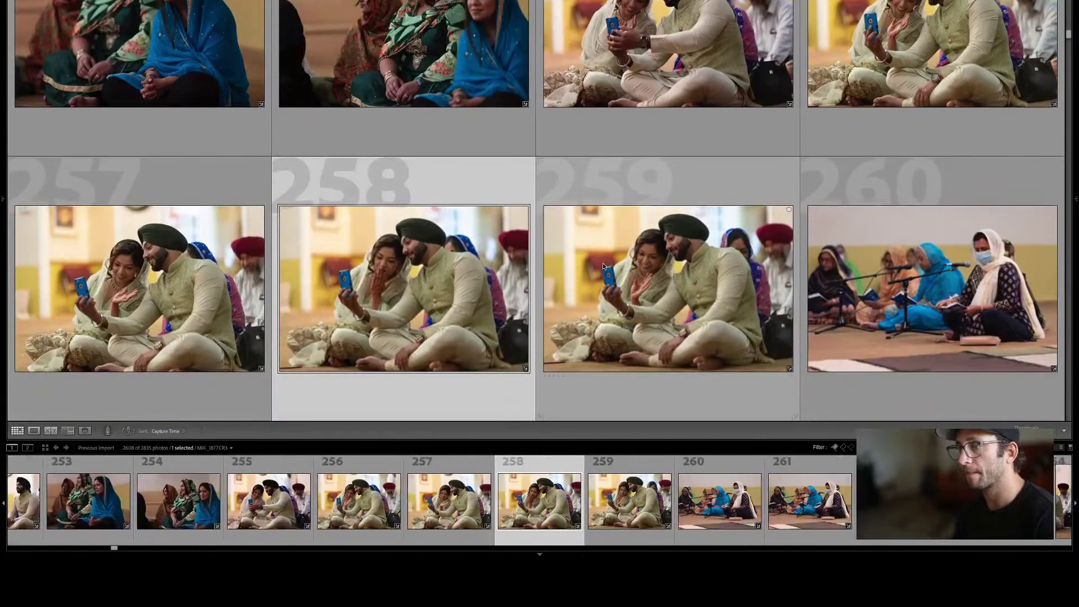
pyautogui.press('Down')
pyautogui.press('Down')
pyautogui.press('Down')
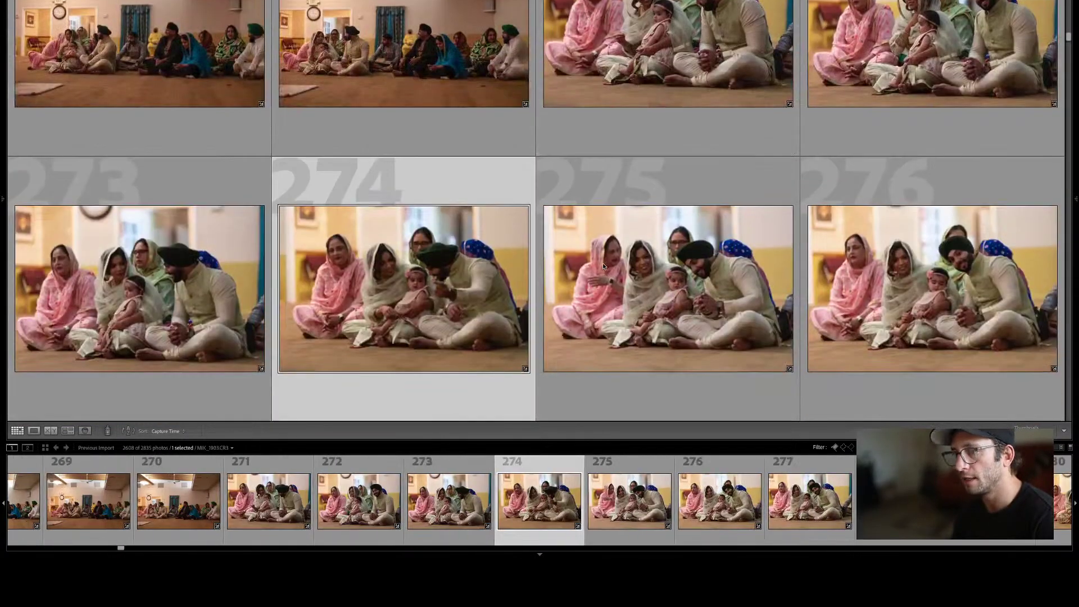
pyautogui.press('Right')
pyautogui.press('Left')
pyautogui.press('Right')
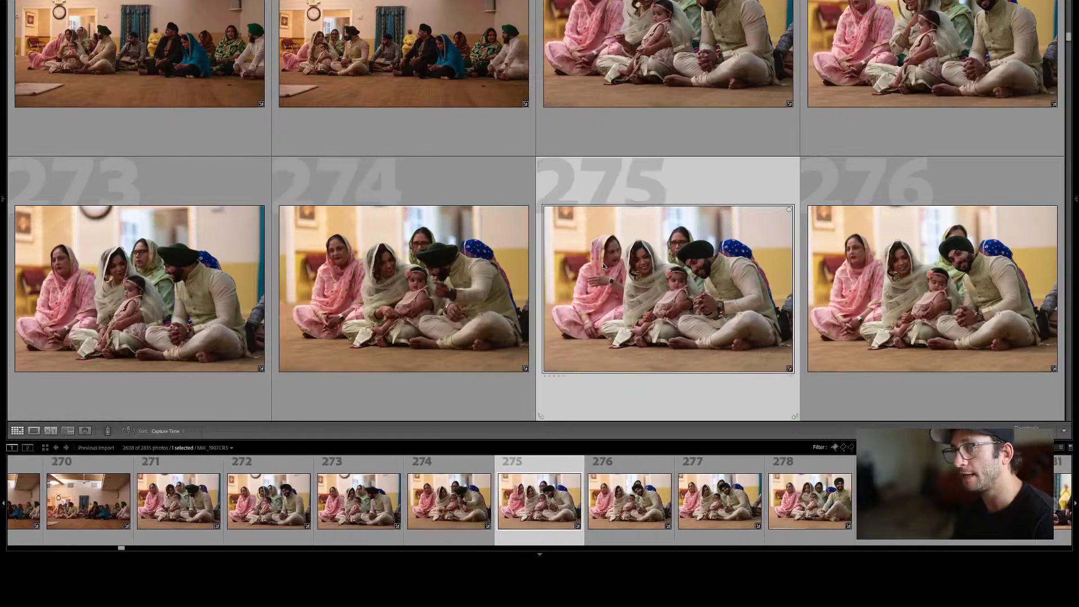
pyautogui.press('Down')
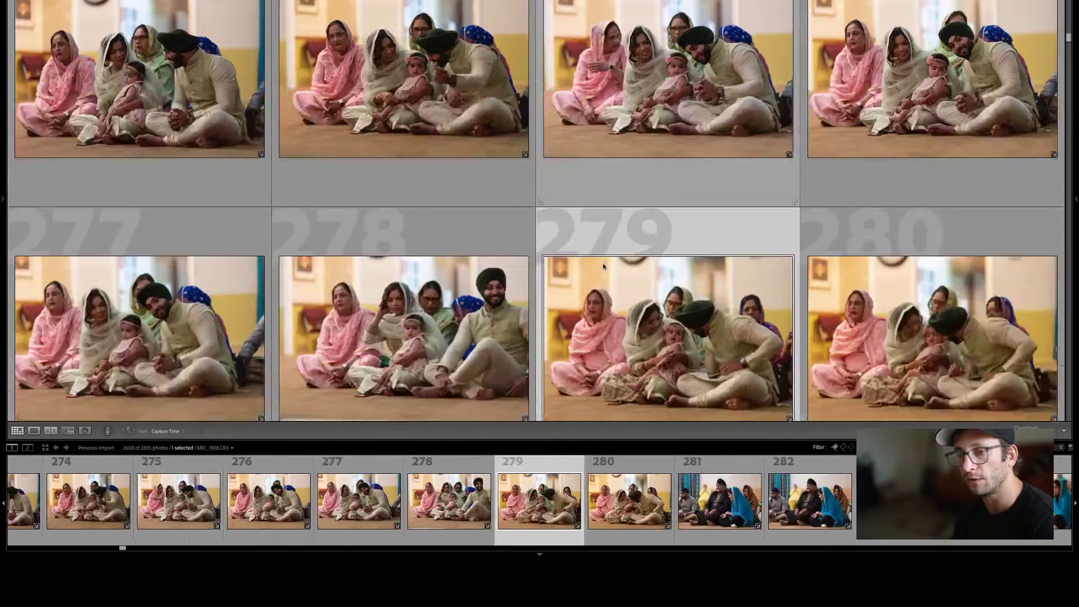
pyautogui.press('Down')
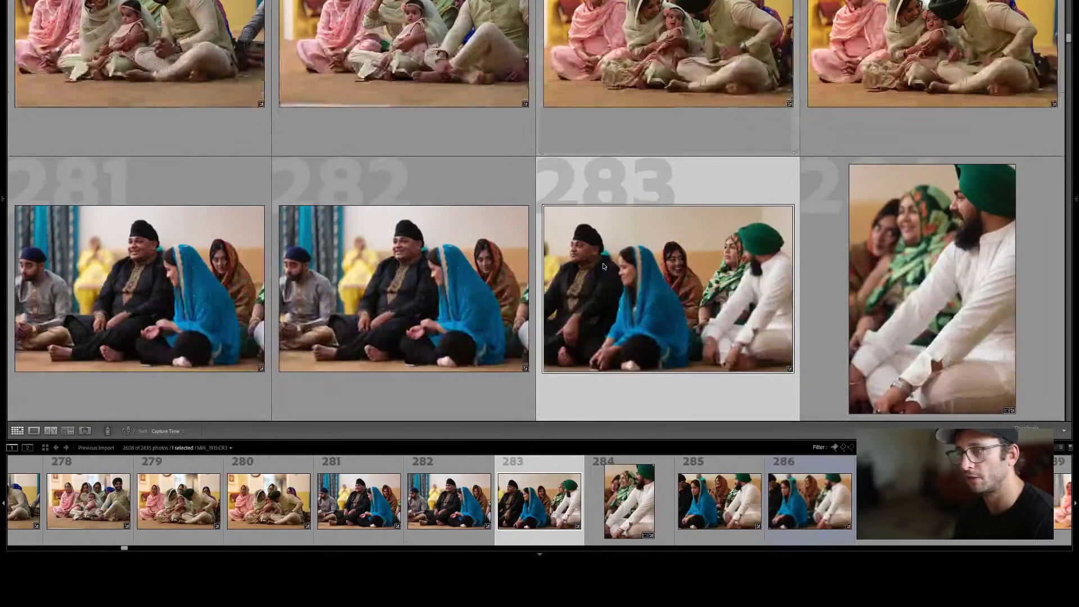
pyautogui.press('Down')
# Switch to single-photo view and examine the shots of the couple with the baby and the woman in pink up to photo 292.
pyautogui.press('e')
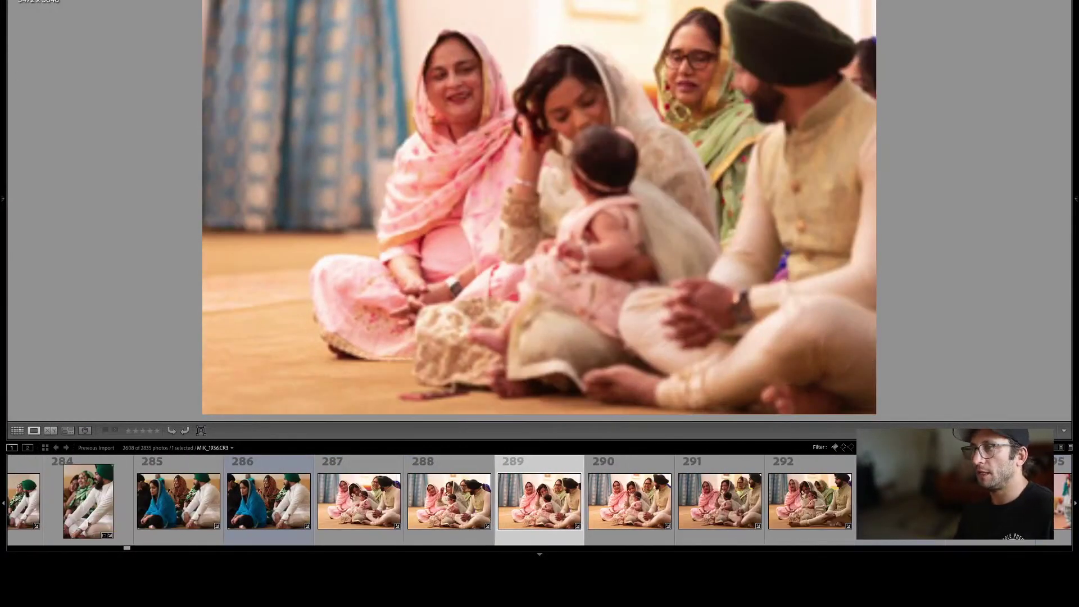
pyautogui.press('Right')
pyautogui.press('Right')
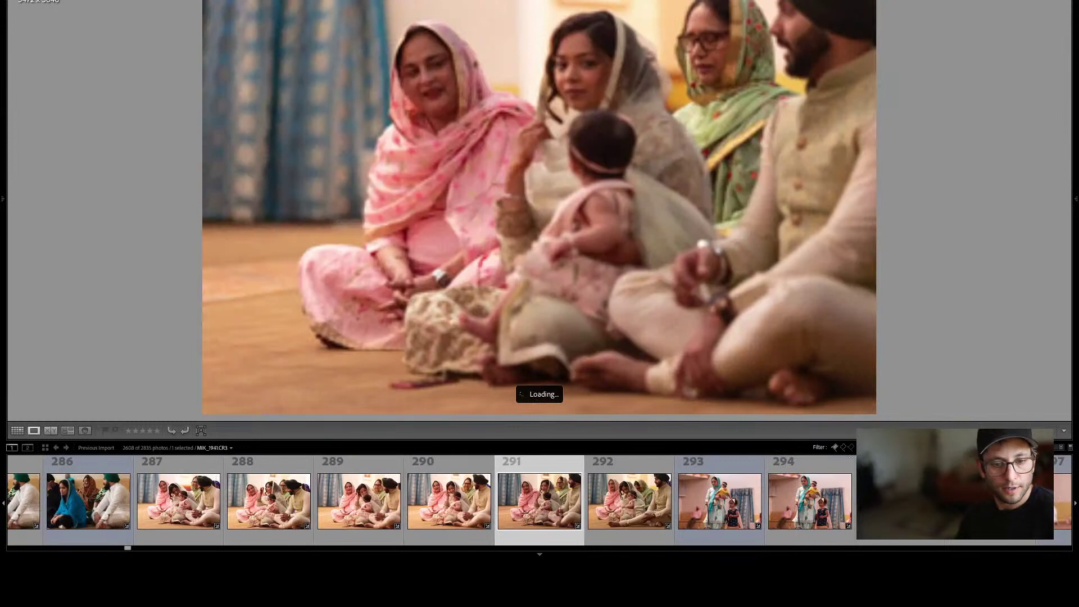
pyautogui.press('Right')
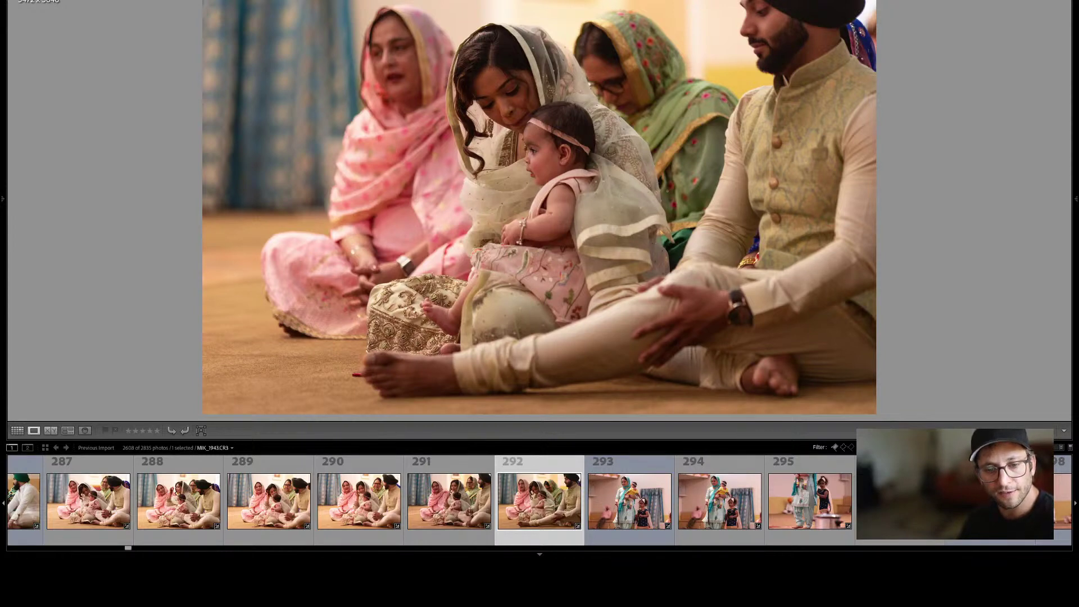
# Examine photos 293 to 303 of the woman in turquoise with the baby in yellow and the girl in the blue dress.
pyautogui.press('Right')
pyautogui.press('Right')
pyautogui.press('Right')
pyautogui.press('Right')
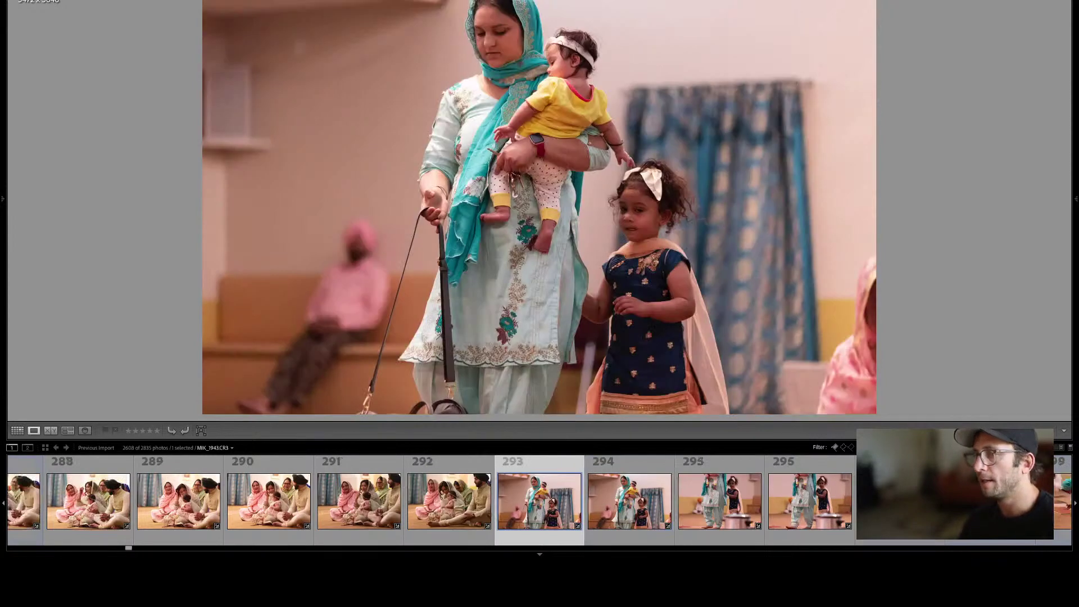
pyautogui.press('Right')
pyautogui.press('Right')
pyautogui.press('Right')
pyautogui.press('Right')
pyautogui.press('Right')
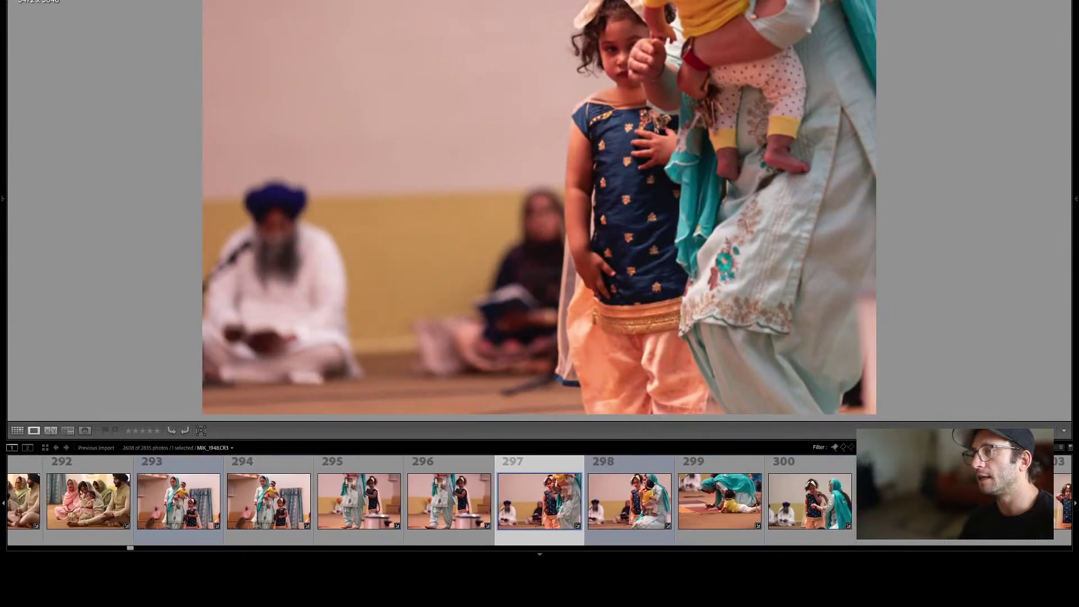
pyautogui.press('Right')
pyautogui.press('Right')
pyautogui.press('Right')
pyautogui.press('Right')
pyautogui.press('Right')
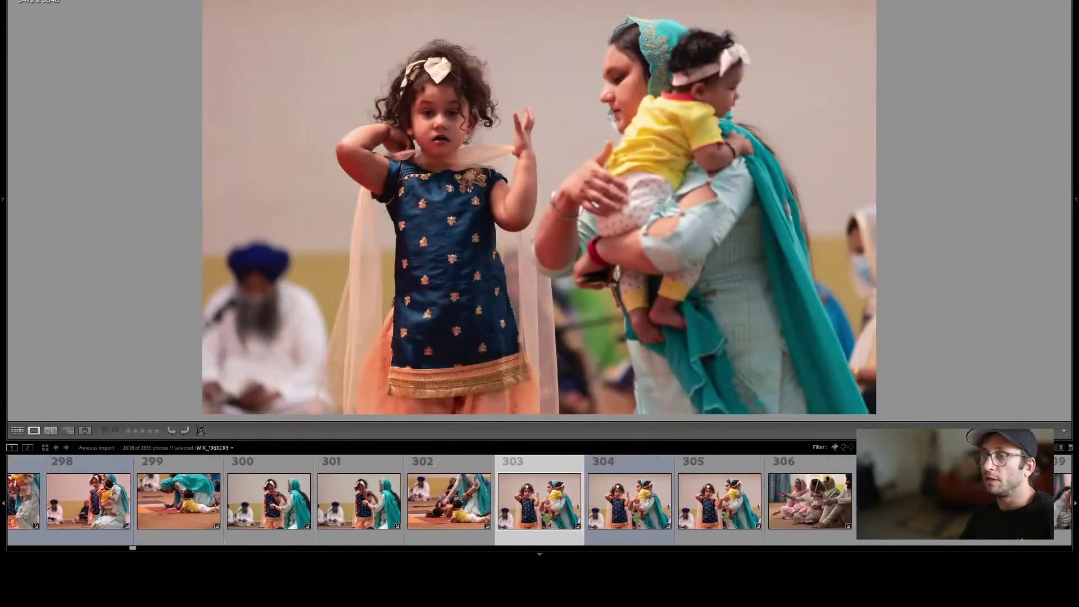
# Review photos 304 to 312, from the girl in blue to the seated bride holding the baby beside the groom.
pyautogui.press('Right')
pyautogui.press('Right')
pyautogui.press('Right')
pyautogui.press('Right')
pyautogui.press('Right')
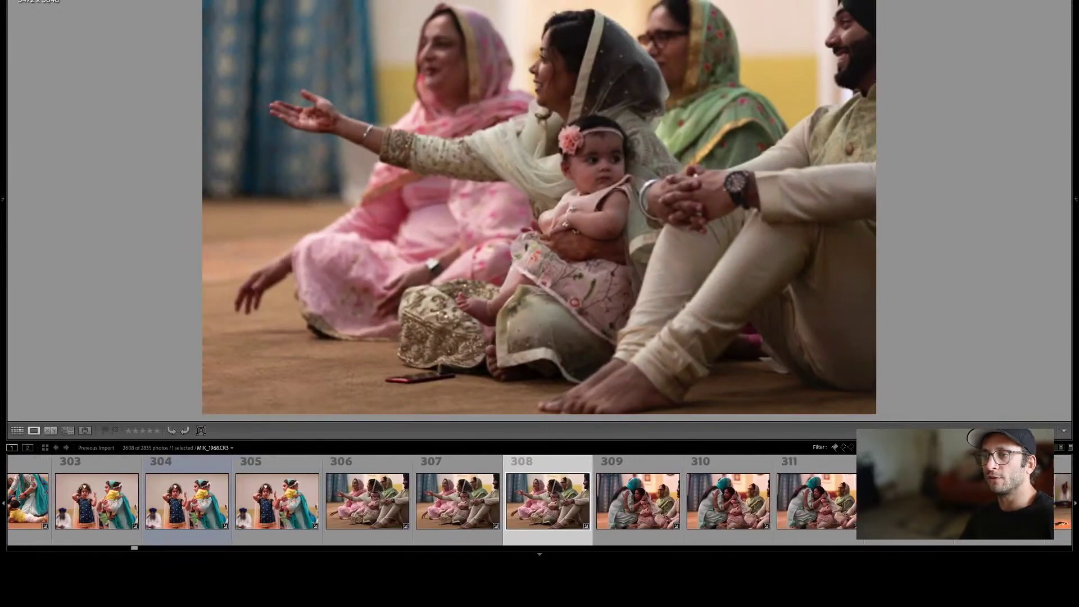
pyautogui.press('Right')
pyautogui.press('Right')
pyautogui.press('Right')
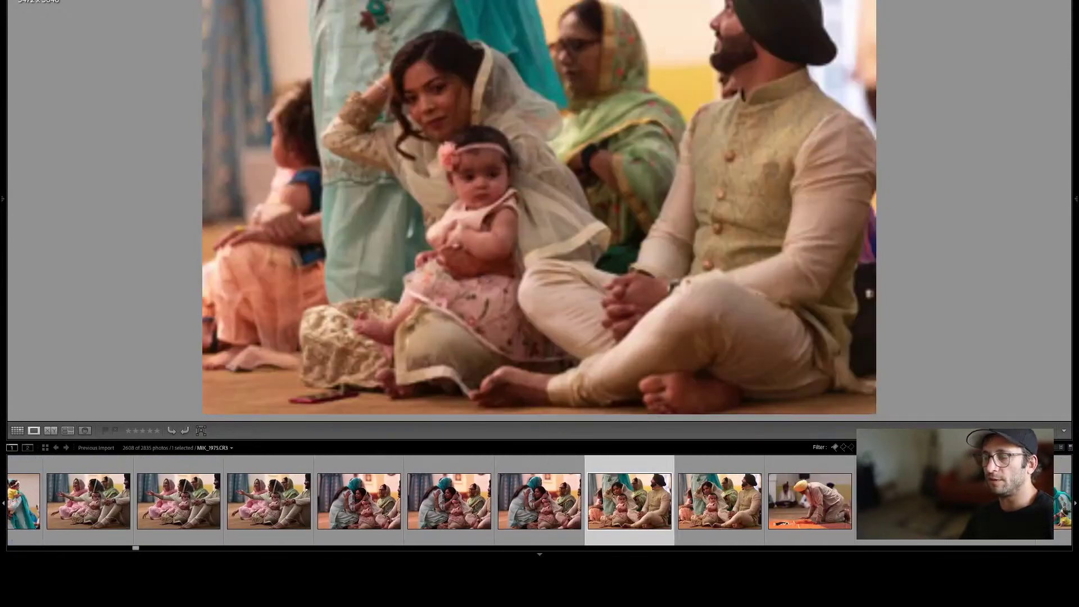
# Review the photos from 313 onward, including the kneeling man in the yellow turban, the guests in black and blue, and the crawling baby.
pyautogui.press('Right')
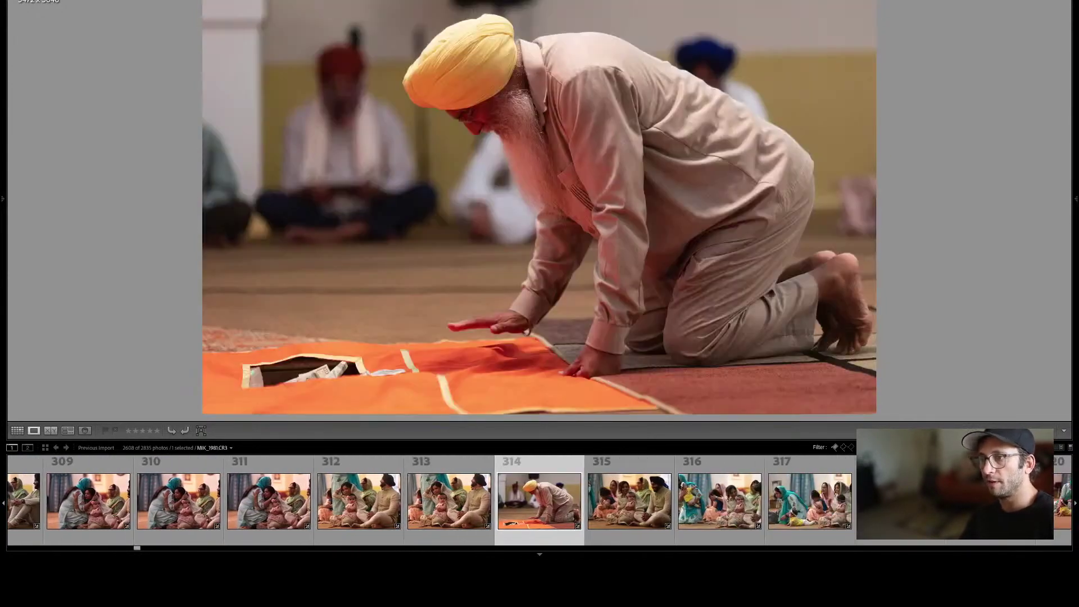
pyautogui.press('Right')
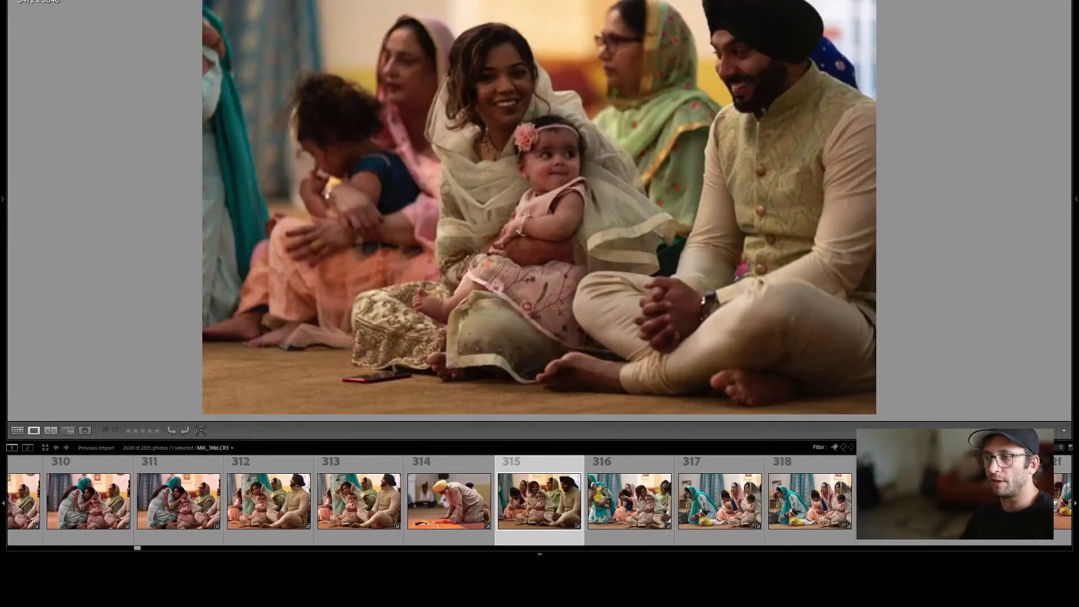
pyautogui.press('Right')
pyautogui.press('Right')
pyautogui.press('Right')
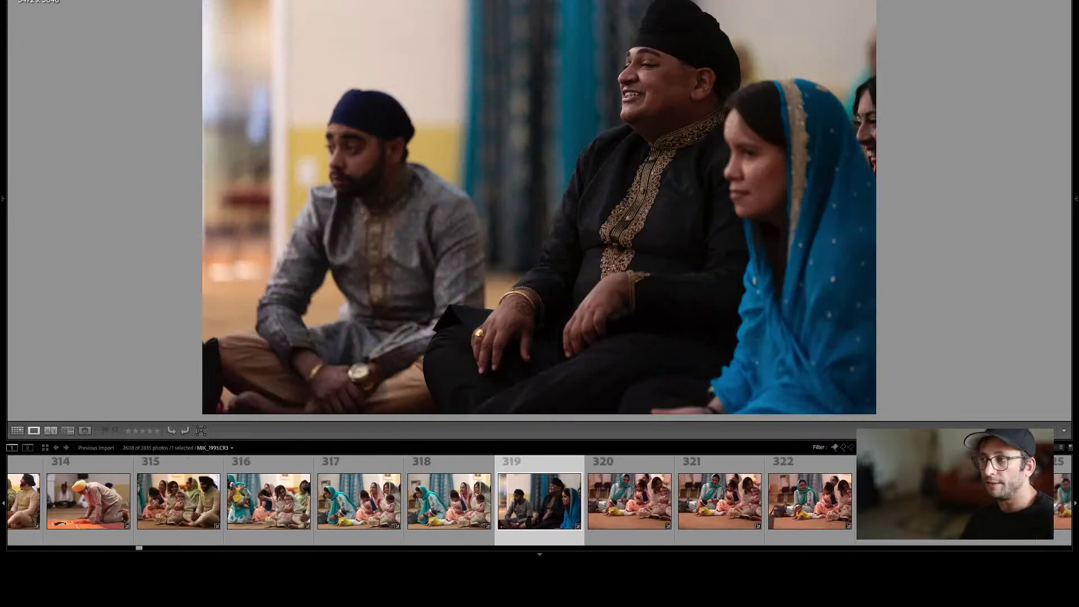
pyautogui.press('Right')
pyautogui.press('Right')
pyautogui.press('Right')
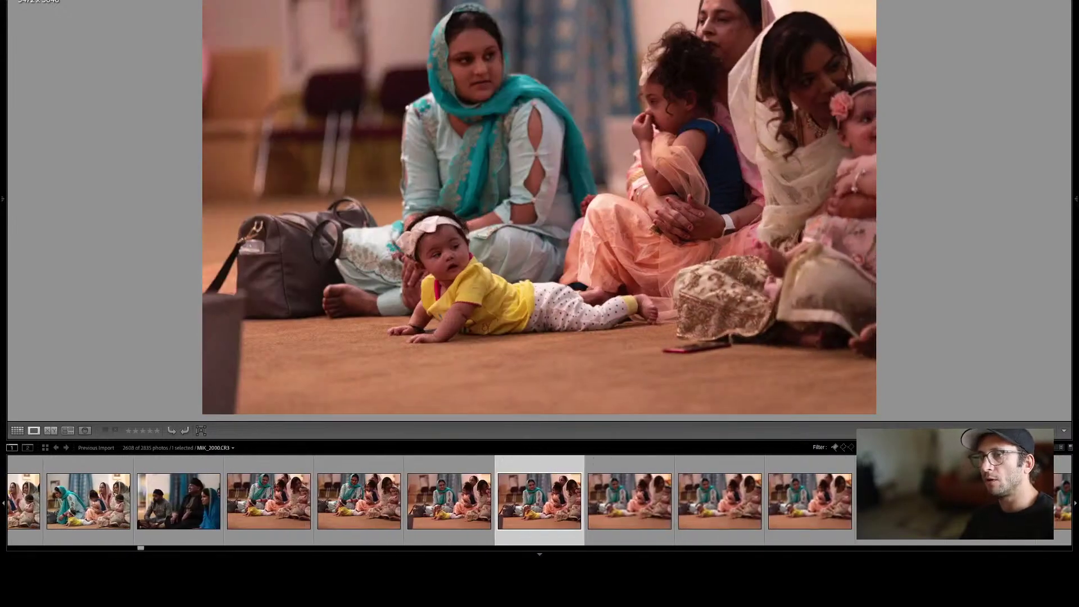
# Examine the photos from 324 onward of the crawling baby in yellow among the seated women in turquoise, pink and cream.
pyautogui.press('Right')
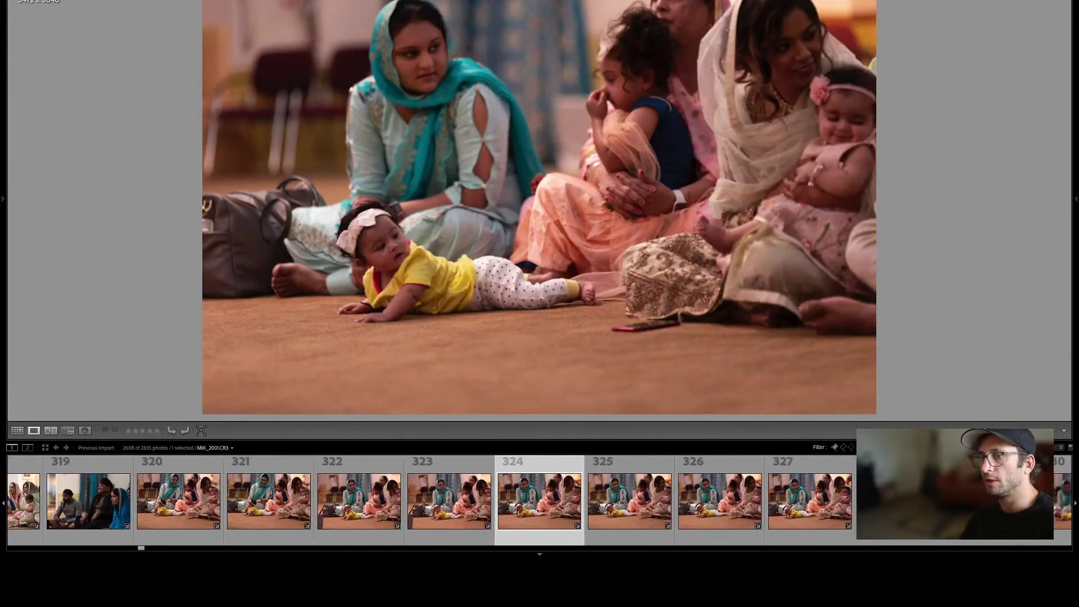
pyautogui.press('Right')
pyautogui.press('Right')
pyautogui.press('Right')
pyautogui.press('Right')
pyautogui.press('Right')
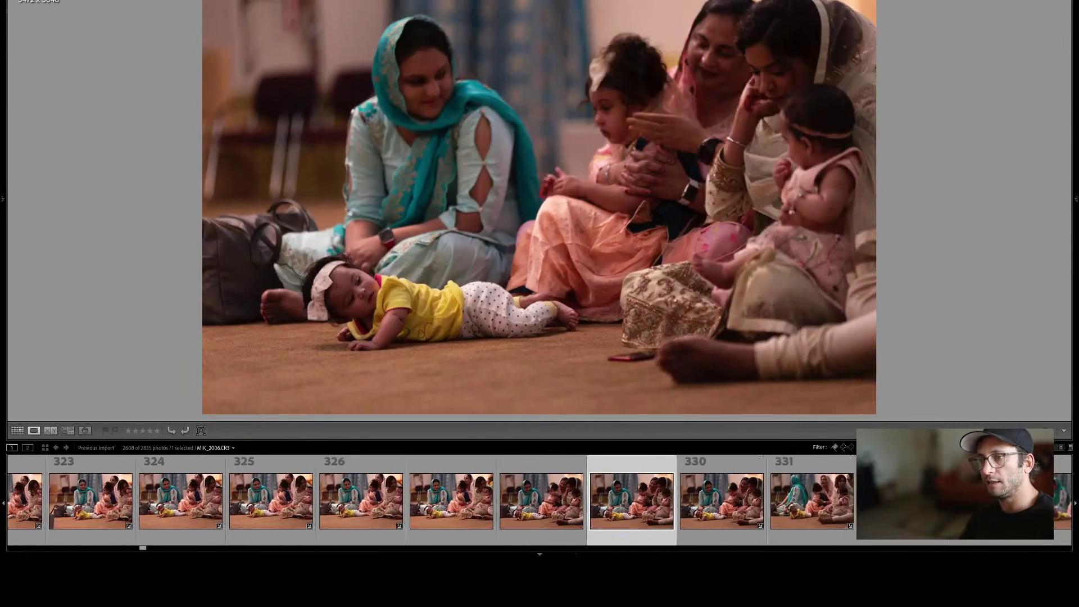
pyautogui.press('Right')
pyautogui.press('Right')
pyautogui.press('Right')
pyautogui.press('Right')
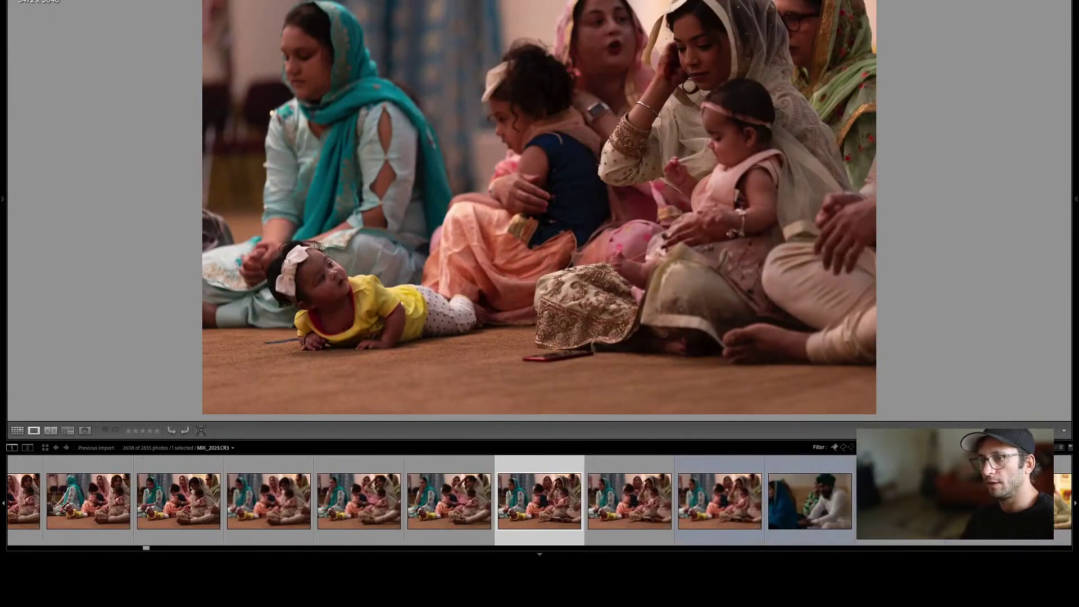
# Review the next guest and baby photos up to photo 359 of the bowing man in the pink turban.
pyautogui.press('Right')
pyautogui.press('Right')
pyautogui.press('Right')
pyautogui.press('Right')
pyautogui.press('Right')
pyautogui.press('Right')
pyautogui.press('Right')
pyautogui.press('Right')
pyautogui.press('Right')
pyautogui.press('Right')
pyautogui.press('Right')
pyautogui.press('Right')
pyautogui.press('Right')
pyautogui.press('Right')
pyautogui.press('Right')
pyautogui.press('Right')
pyautogui.press('Right')
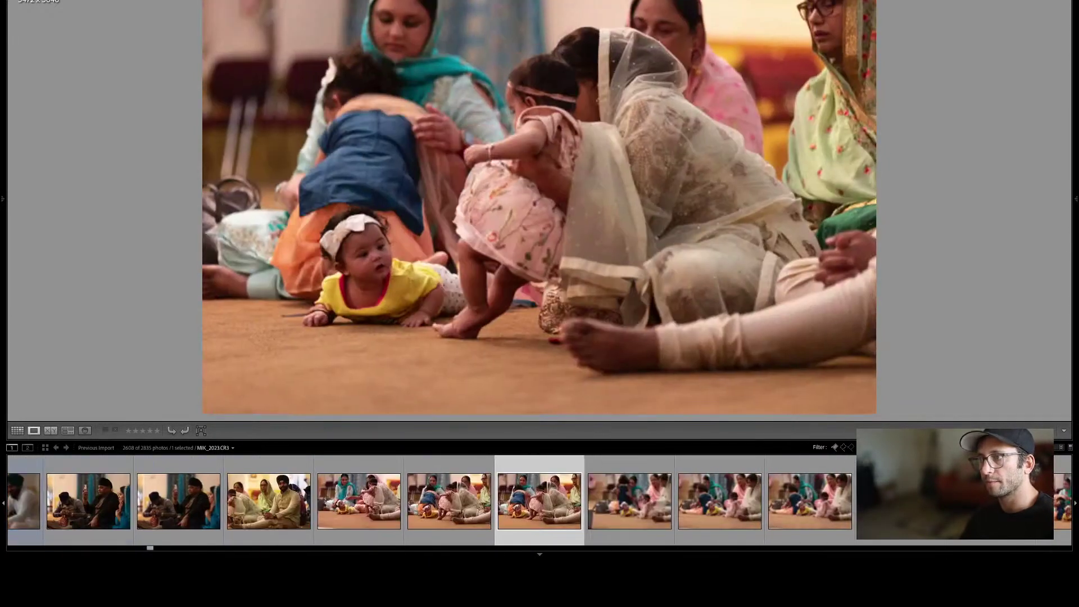
pyautogui.press('Right')
pyautogui.press('Right')
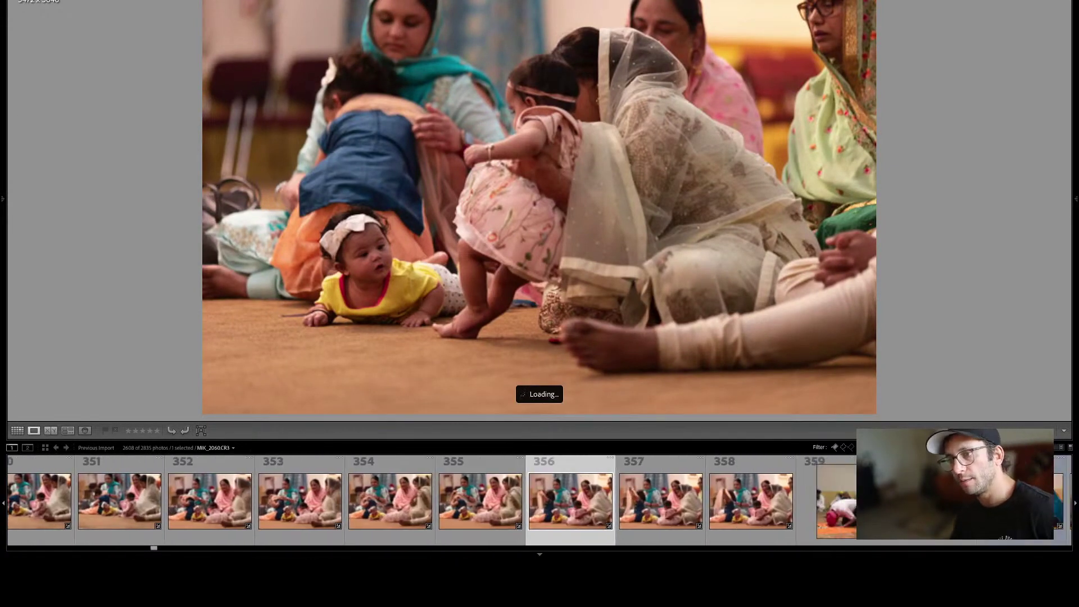
pyautogui.press('Right')
pyautogui.press('Right')
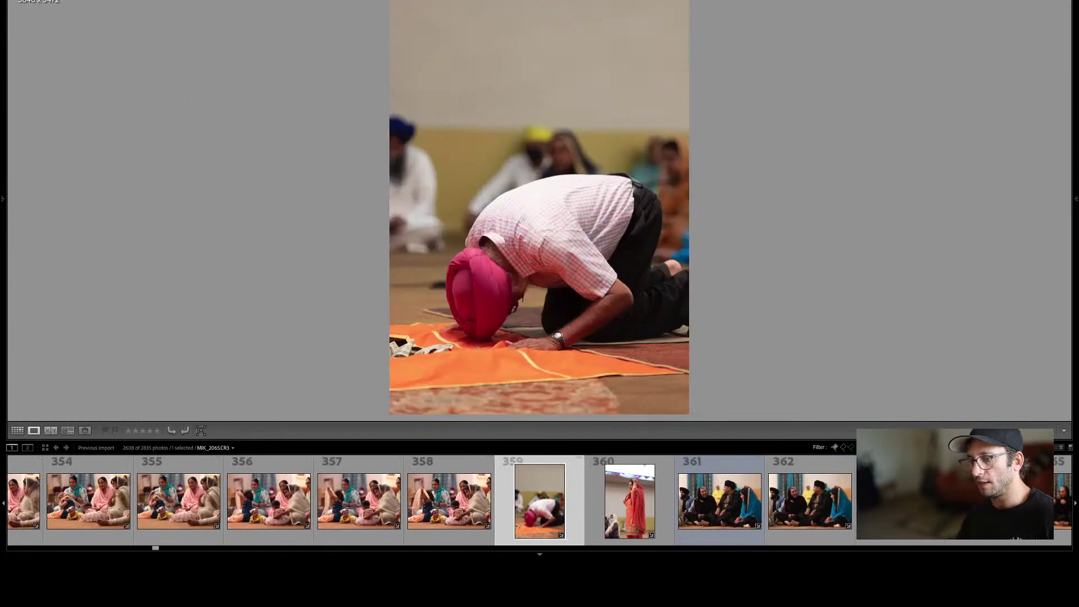
# Review photos 360 to 375, including the seated guests in black and blue and the women with the babies.
pyautogui.press('Right')
pyautogui.press('Right')
pyautogui.press('Right')
pyautogui.press('Right')
pyautogui.press('Right')
pyautogui.press('Right')
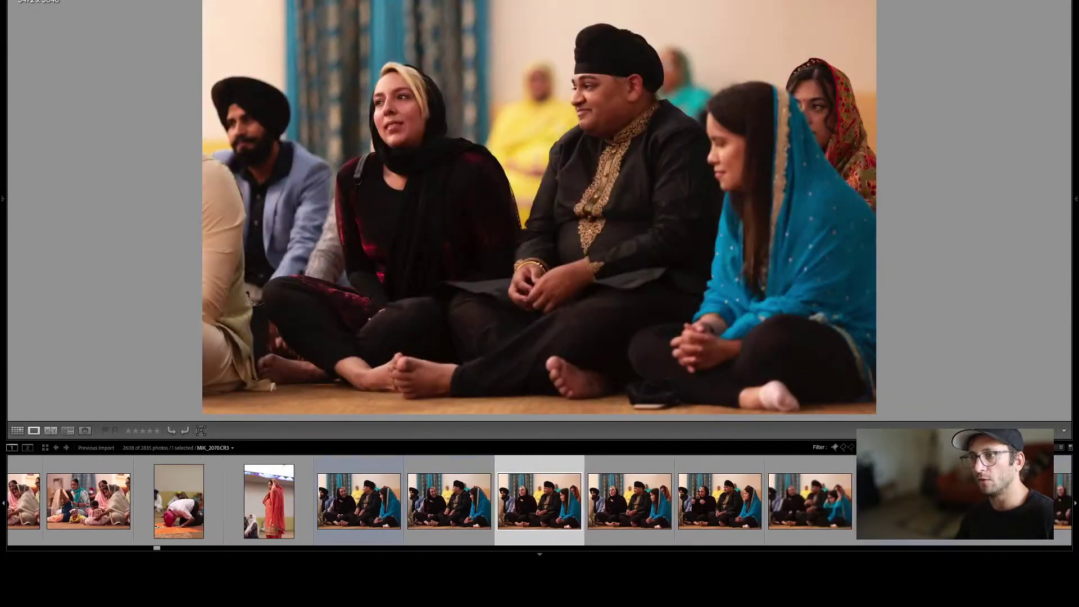
pyautogui.press('Right')
pyautogui.press('Right')
pyautogui.press('Right')
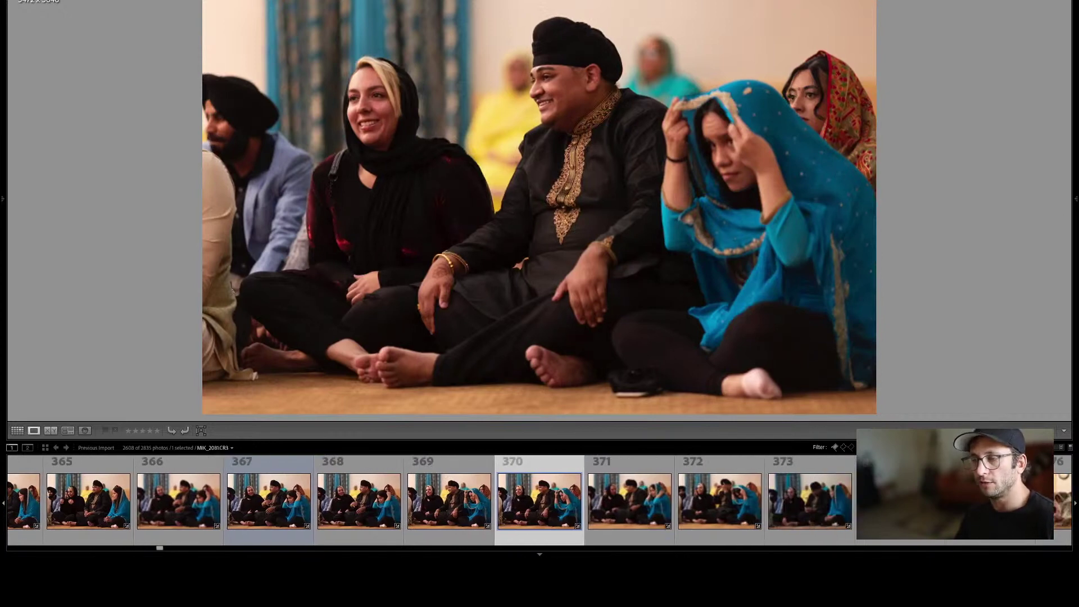
pyautogui.press('Right')
pyautogui.press('Right')
pyautogui.press('Right')
pyautogui.press('Right')
pyautogui.press('Right')
pyautogui.press('Right')
pyautogui.press('Right')
pyautogui.press('Right')
pyautogui.press('Right')
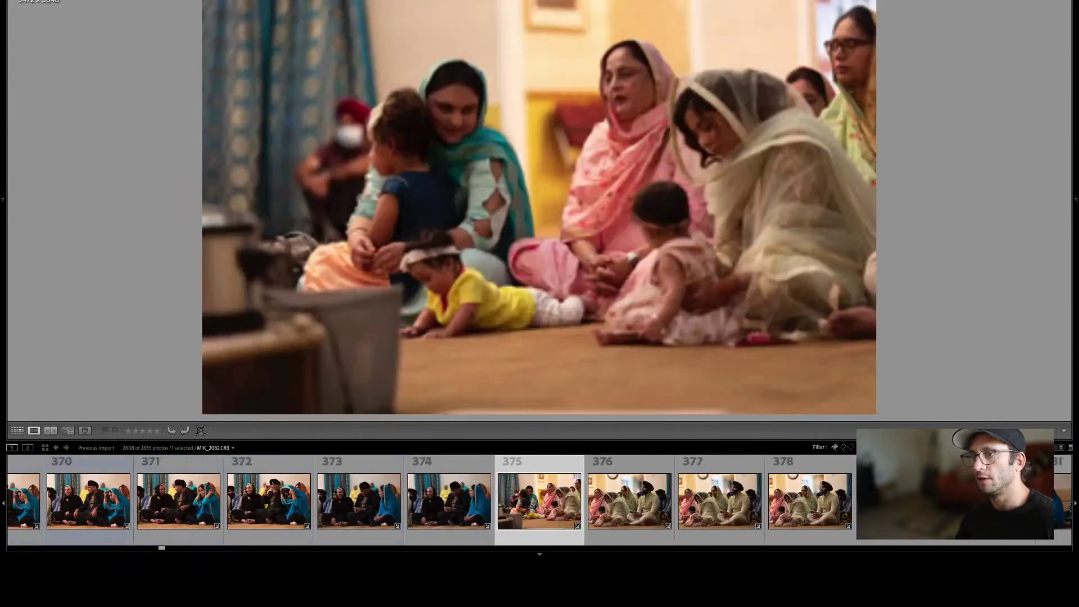
# Review photos 376 to 385, from the seated couple through the man in the green turban to the women holding babies.
pyautogui.press('Right')
pyautogui.press('Right')
pyautogui.press('Right')
pyautogui.press('Right')
pyautogui.press('Right')
pyautogui.press('Right')
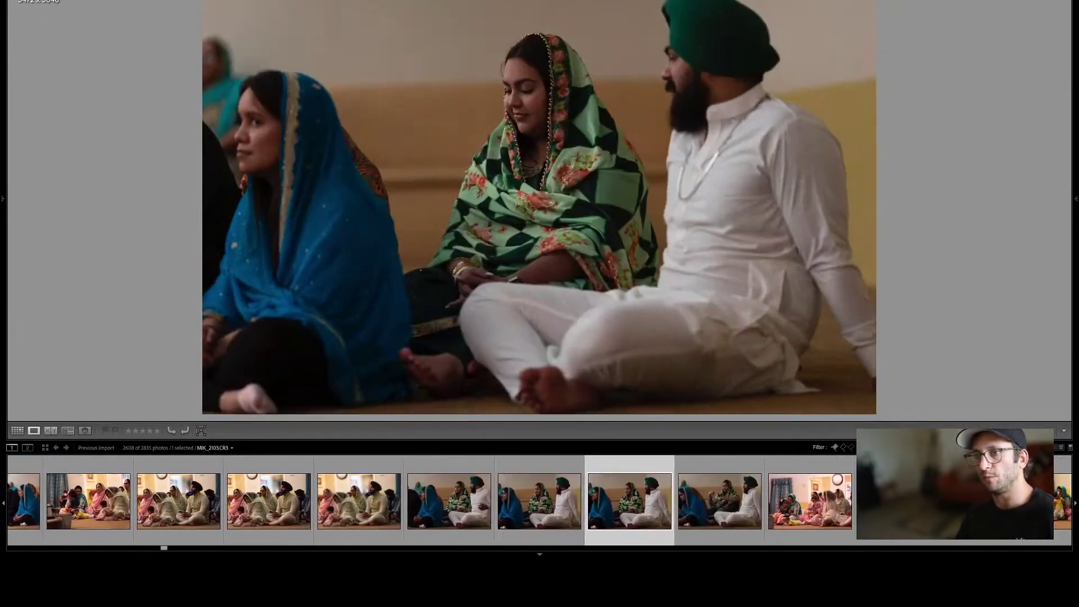
pyautogui.press('Right')
pyautogui.press('Right')
pyautogui.press('Right')
pyautogui.press('Right')
pyautogui.press('Right')
pyautogui.press('Right')
pyautogui.press('Right')
pyautogui.press('Right')
pyautogui.press('Right')
pyautogui.press('Right')
pyautogui.press('Right')
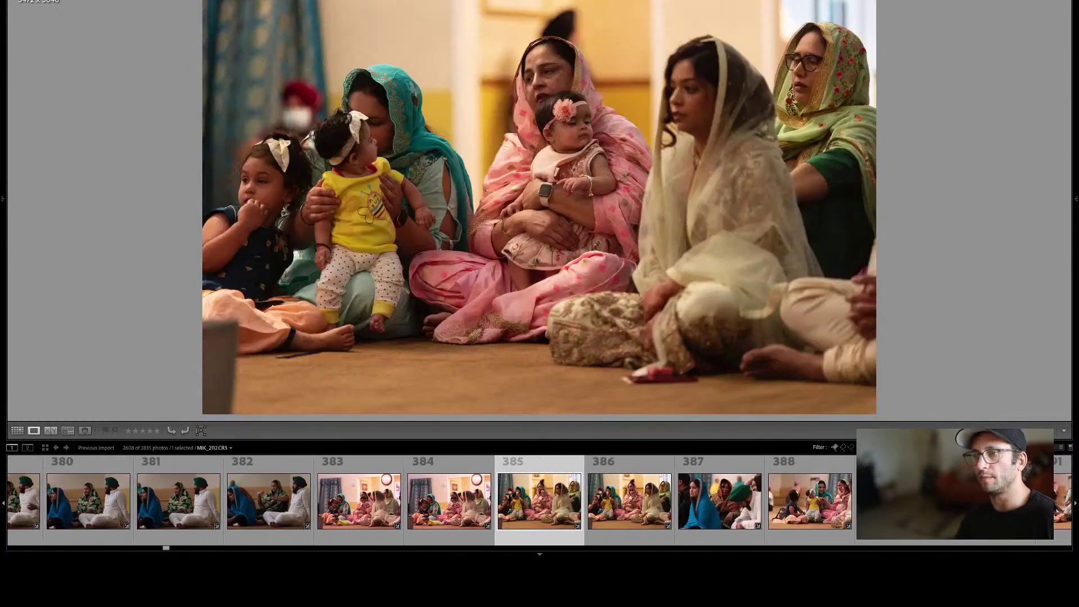
# Review photos 386 to 398, including the baby in the yellow shirt and the row of men beside the woman in black.
pyautogui.press('Right')
pyautogui.press('Right')
pyautogui.press('Right')
pyautogui.press('Right')
pyautogui.press('Right')
pyautogui.press('Right')
pyautogui.press('Right')
pyautogui.press('Right')
pyautogui.press('Right')
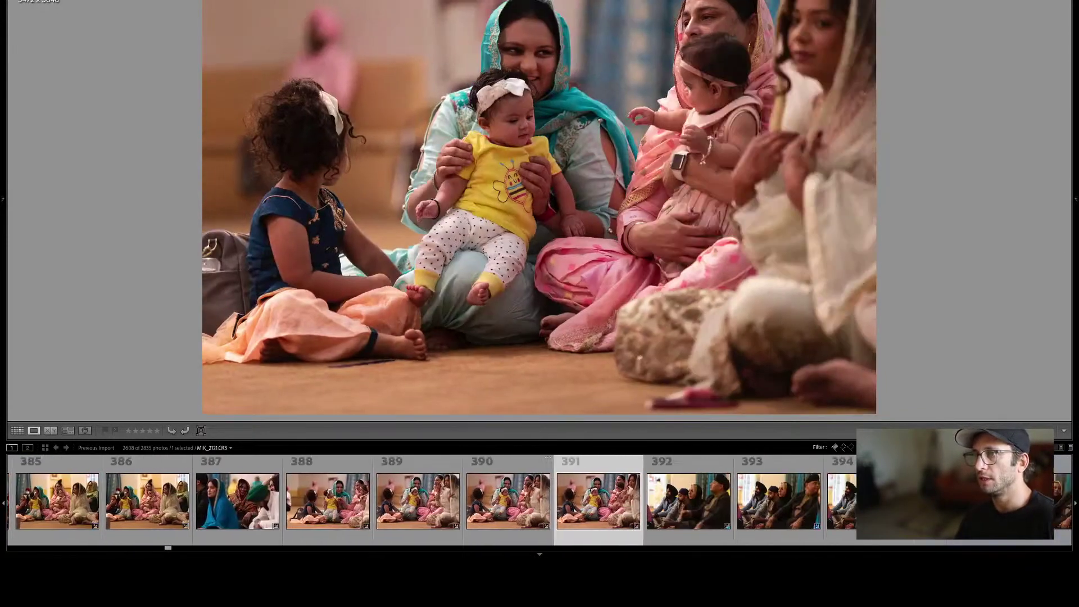
pyautogui.press('Right')
pyautogui.press('Right')
pyautogui.press('Right')
pyautogui.press('Right')
pyautogui.press('Right')
pyautogui.press('Right')
pyautogui.press('Right')
pyautogui.press('Right')
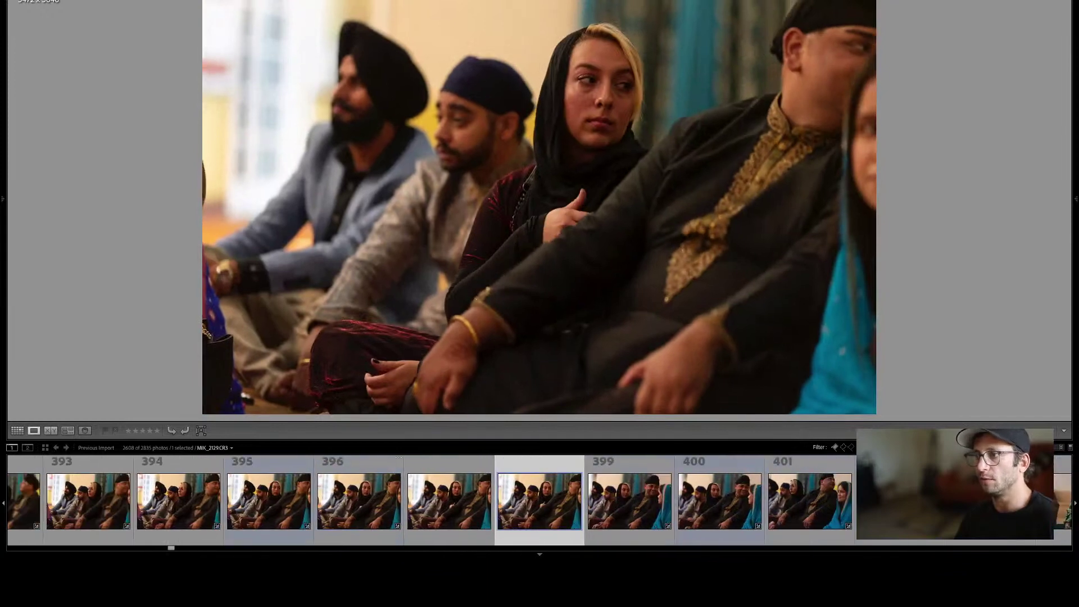
# Review the photos from 399 onward, including the woman in the green floral scarf and the bride in cream beside the children.
pyautogui.press('Right')
pyautogui.press('Right')
pyautogui.press('Right')
pyautogui.press('Right')
pyautogui.press('Right')
pyautogui.press('Right')
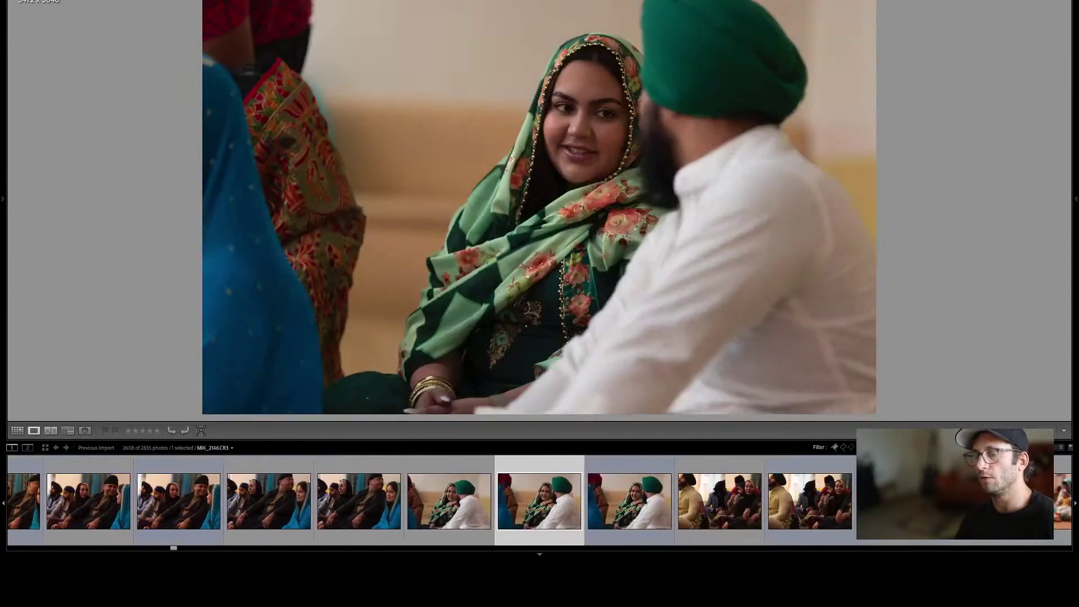
pyautogui.press('Right')
pyautogui.press('Right')
pyautogui.press('Right')
pyautogui.press('Right')
pyautogui.press('Right')
pyautogui.press('Right')
pyautogui.press('Right')
pyautogui.press('Right')
pyautogui.press('Right')
pyautogui.press('Right')
pyautogui.press('Right')
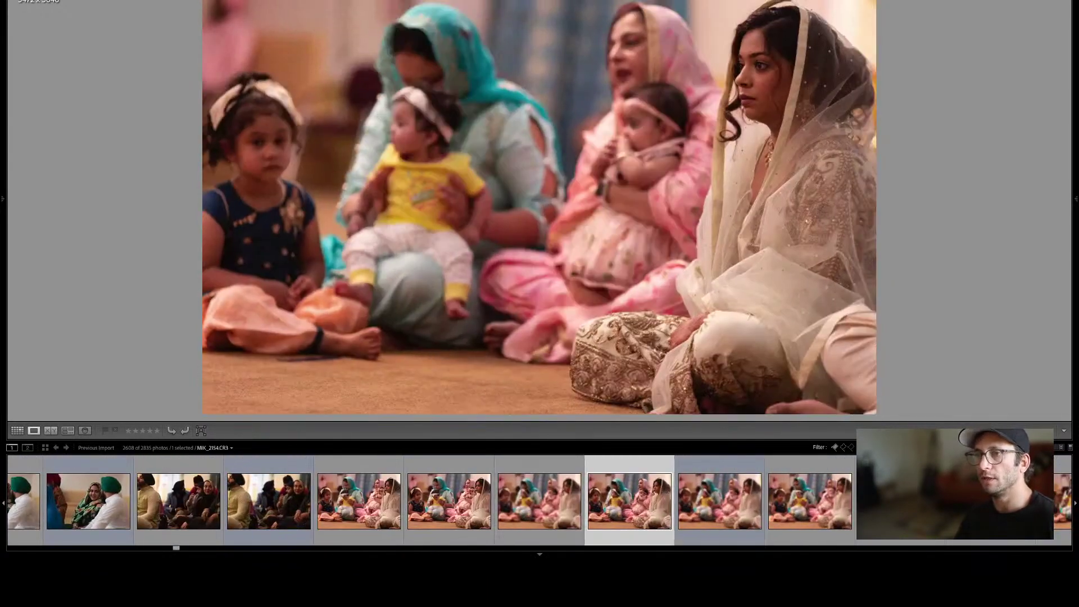
# Review the following guest photos through the woman in the patterned brown scarf and the seated couple, up to photo 440.
pyautogui.press('Right')
pyautogui.press('Right')
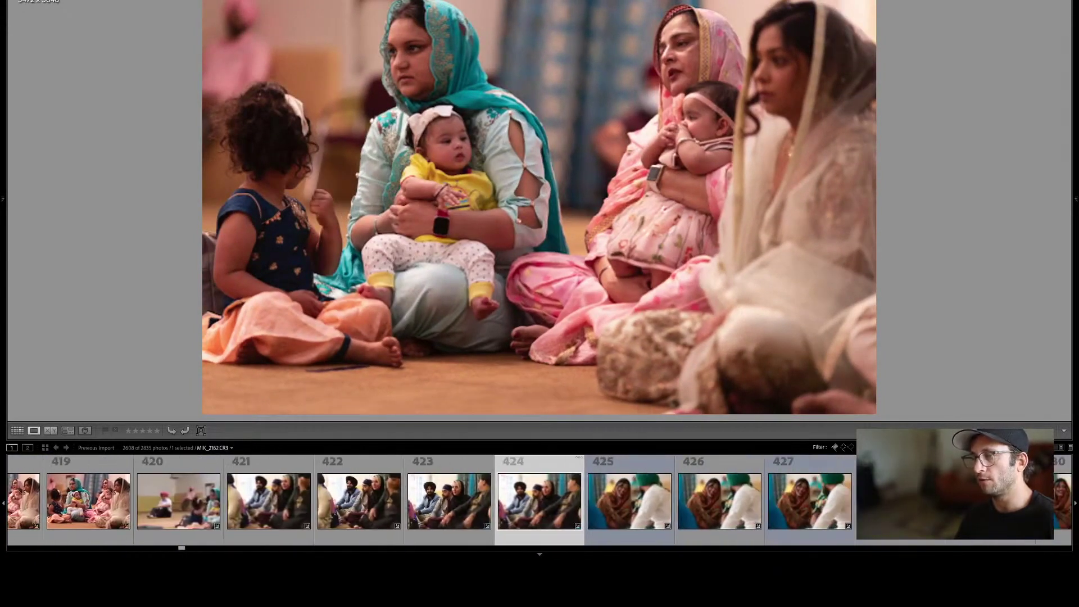
pyautogui.press('Right')
pyautogui.press('Right')
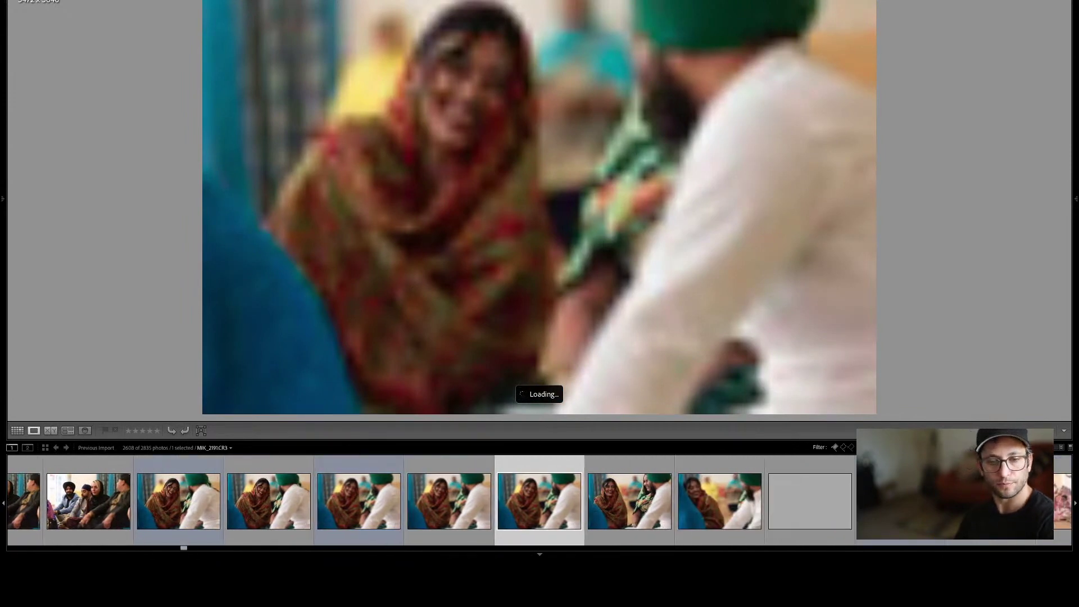
pyautogui.press('Right')
pyautogui.press('Right')
pyautogui.press('Right')
pyautogui.press('Right')
pyautogui.press('Right')
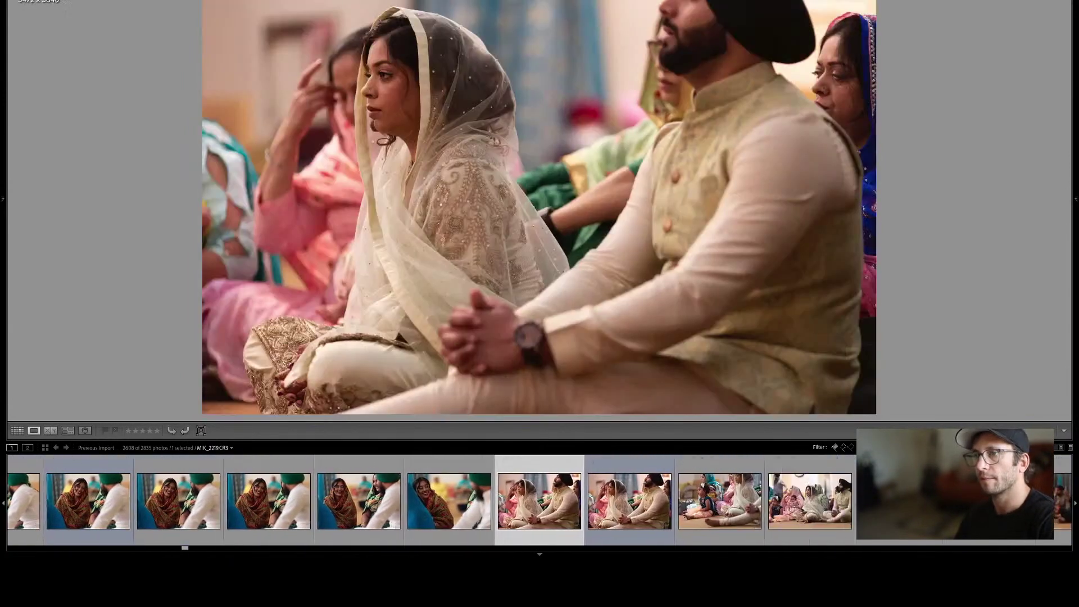
pyautogui.press('Right')
pyautogui.press('Right')
pyautogui.press('Right')
pyautogui.press('Right')
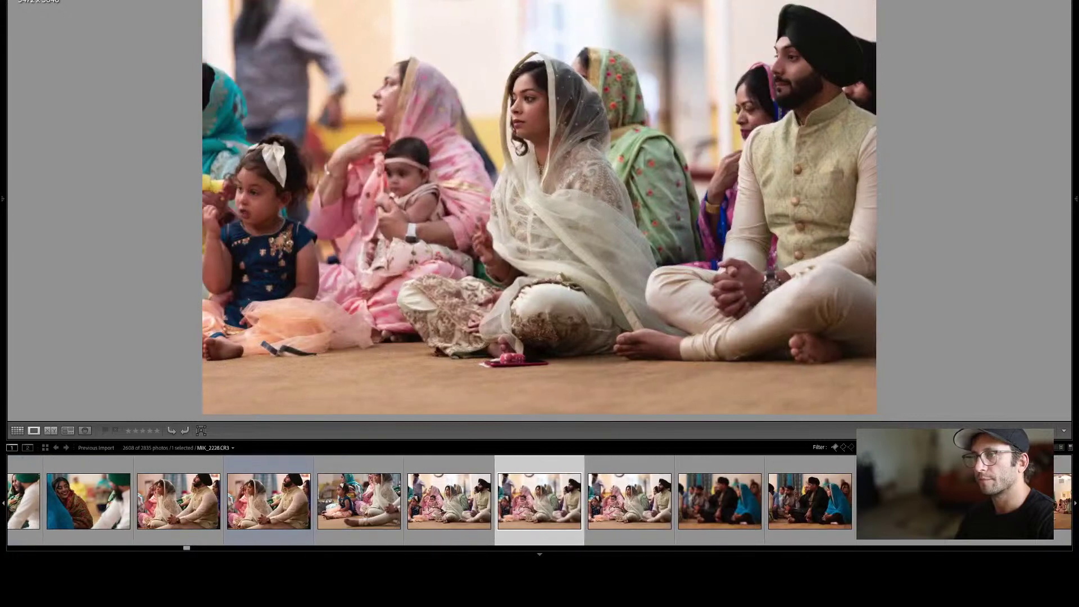
pyautogui.press('Right')
pyautogui.press('Right')
pyautogui.press('Right')
pyautogui.press('Right')
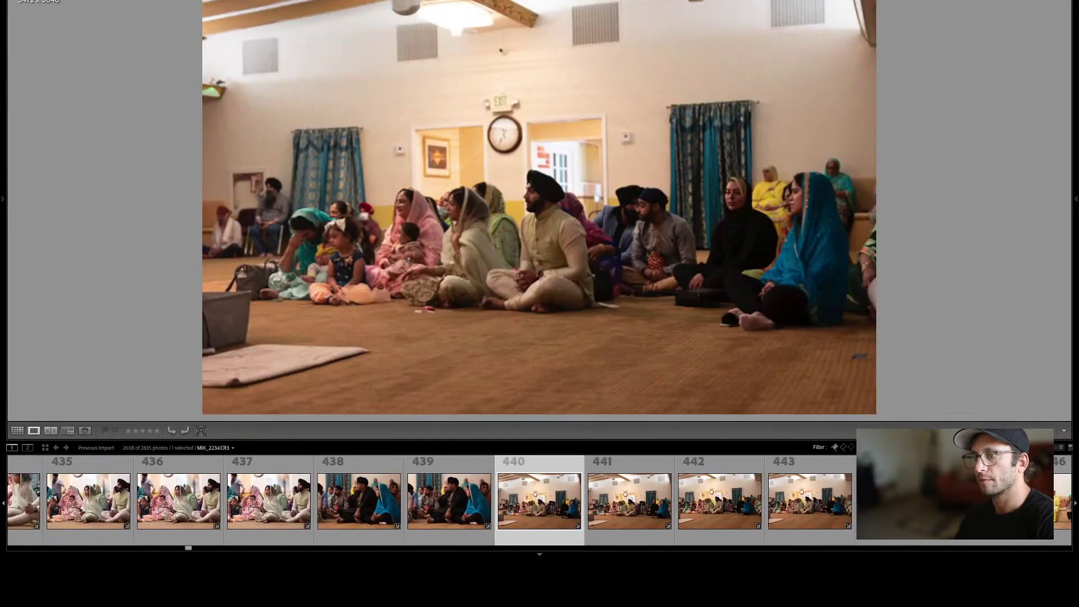
# Review photos 441 to 459, including the altar, the four women on the bench and the wide hall views.
pyautogui.press('Right')
pyautogui.press('Right')
pyautogui.press('Right')
pyautogui.press('Right')
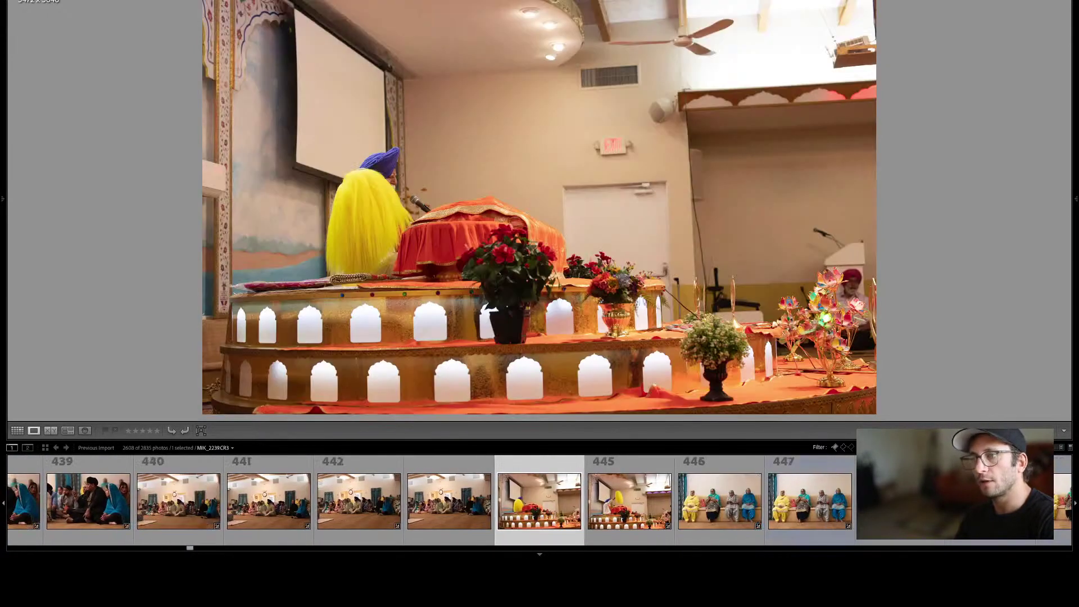
pyautogui.press('Right')
pyautogui.press('Right')
pyautogui.press('Right')
pyautogui.press('Right')
pyautogui.press('Right')
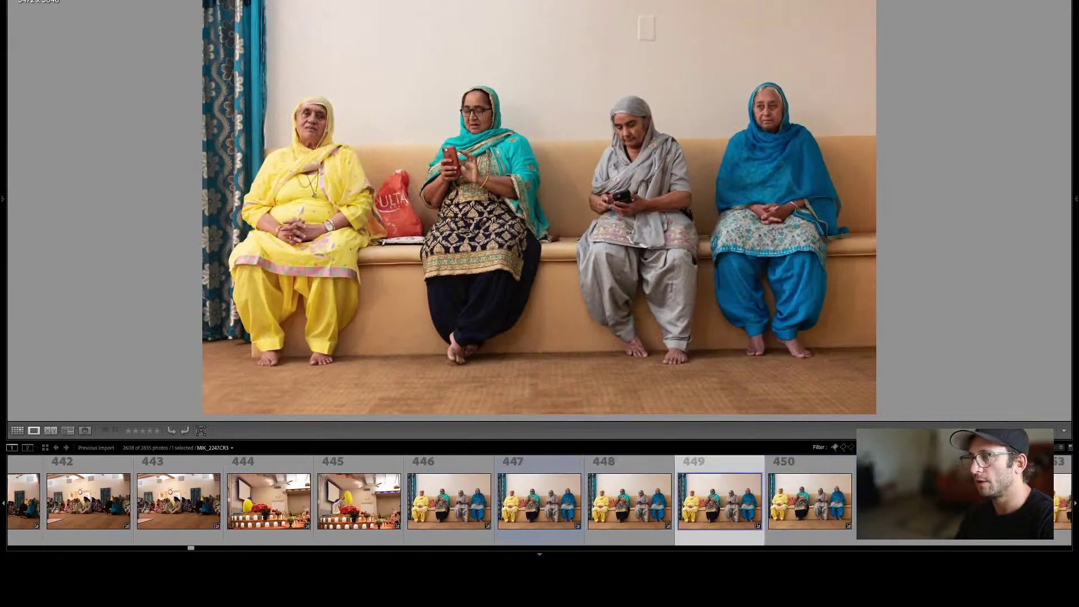
pyautogui.press('Right')
pyautogui.press('Right')
pyautogui.press('Right')
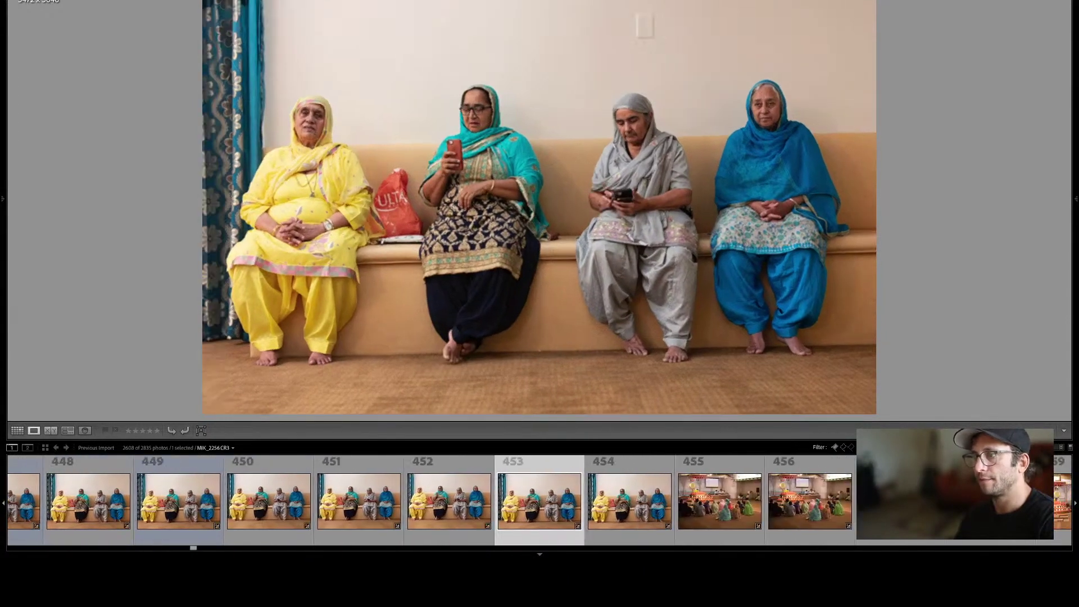
pyautogui.press('Right')
pyautogui.press('Right')
pyautogui.press('Right')
pyautogui.press('Right')
pyautogui.press('Right')
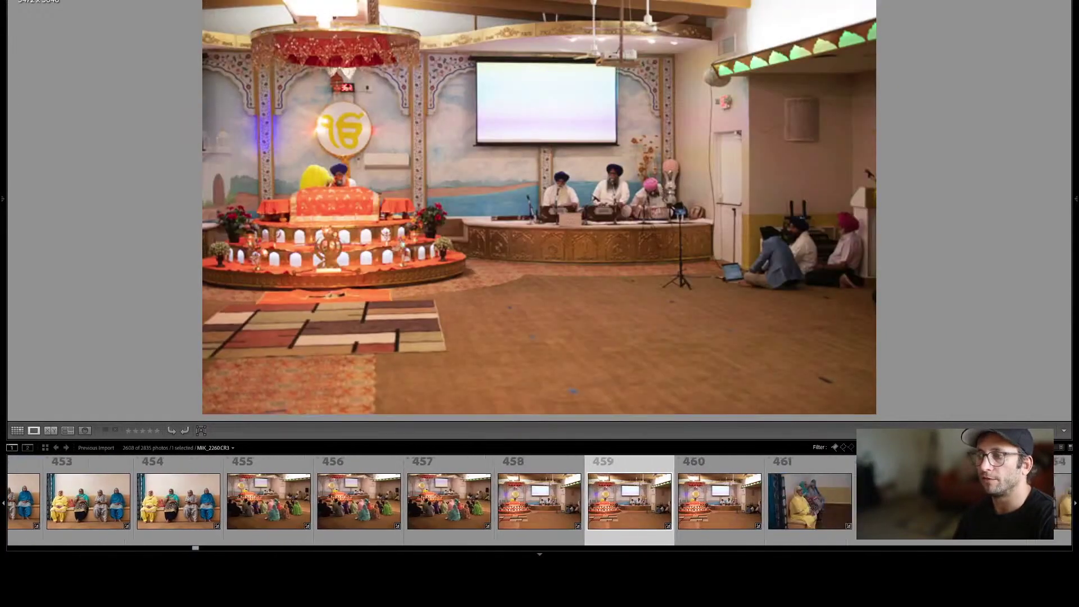
# Examine photos 460 to 469, covering the side views of the women on the bench and the seated crowd from behind.
pyautogui.press('Right')
pyautogui.press('Right')
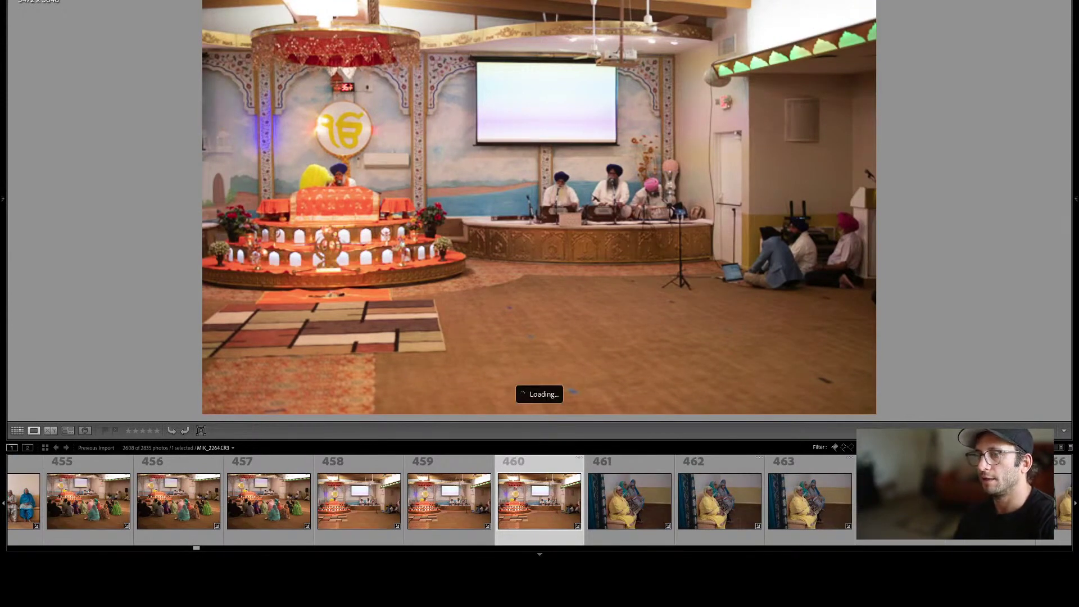
pyautogui.press('Right')
pyautogui.press('Right')
pyautogui.press('Right')
pyautogui.press('Right')
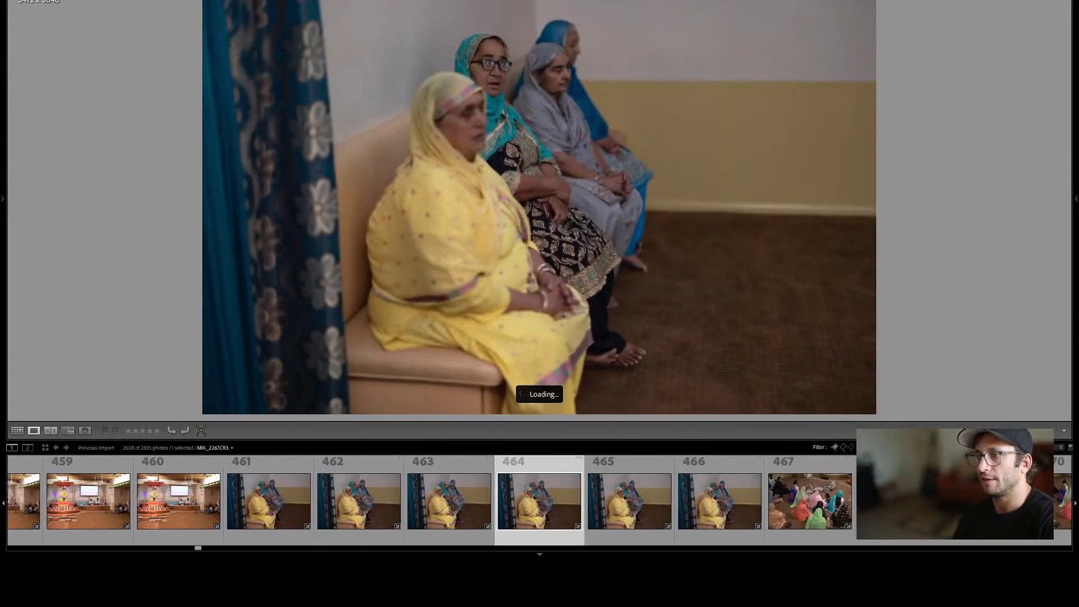
pyautogui.press('Right')
pyautogui.press('Right')
pyautogui.press('Right')
pyautogui.press('Right')
pyautogui.press('Right')
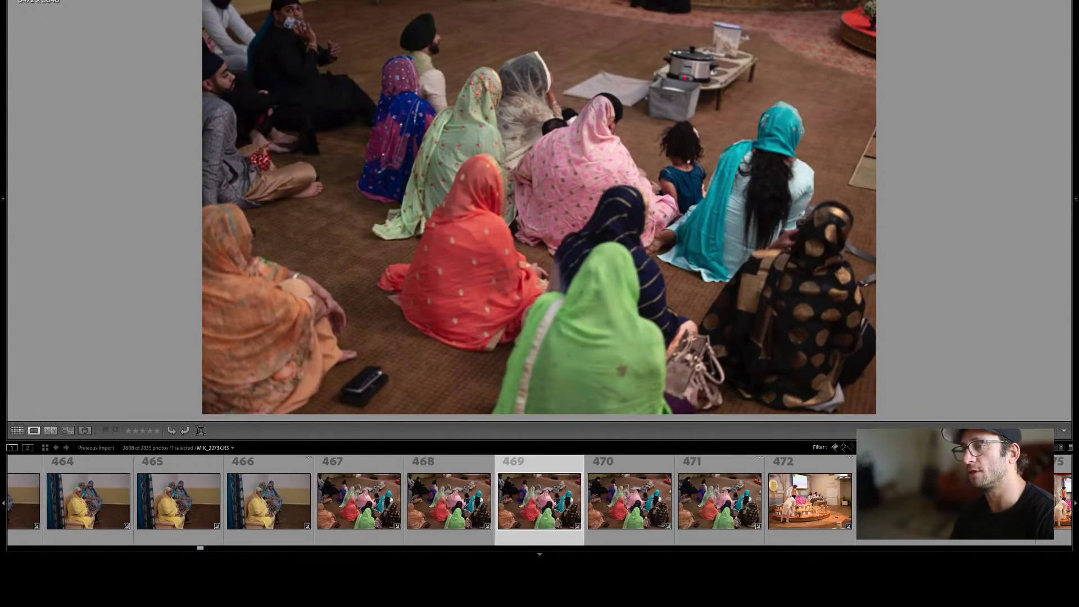
# Review photos 470 to 480, from the seated crowd and the altar to the three musicians on the stage.
pyautogui.press('Right')
pyautogui.press('Right')
pyautogui.press('Right')
pyautogui.press('Right')
pyautogui.press('Right')
pyautogui.press('Right')
pyautogui.press('Right')
pyautogui.press('Right')
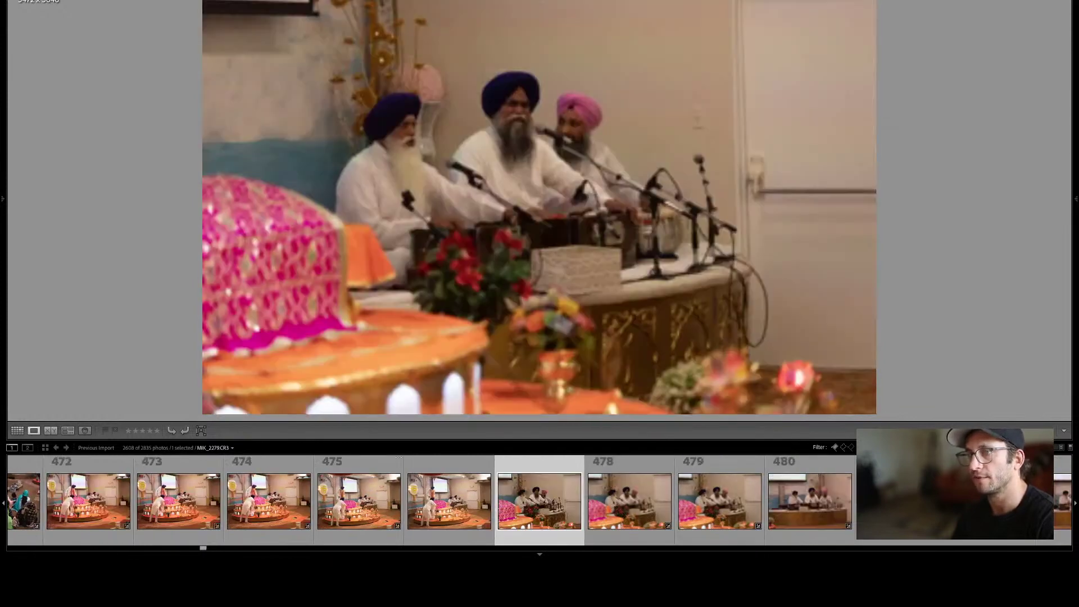
pyautogui.press('Right')
pyautogui.press('Right')
pyautogui.press('Right')
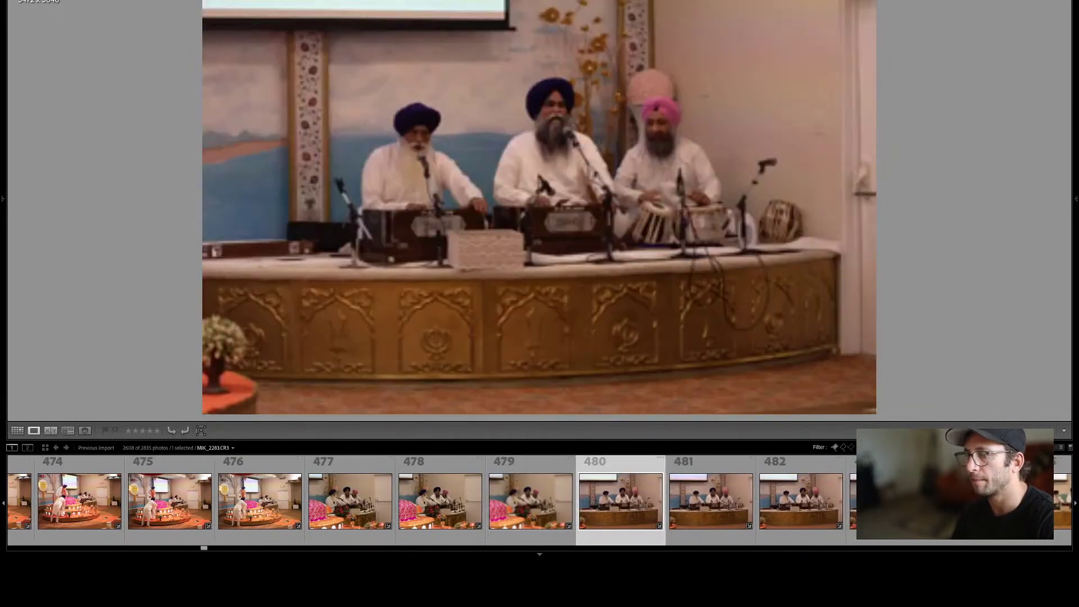
# Review photos 481 to 490, from the three musicians on the stage to the child with the striped face mask.
pyautogui.press('Right')
pyautogui.press('Right')
pyautogui.press('Right')
pyautogui.press('Right')
pyautogui.press('Right')
pyautogui.press('Right')
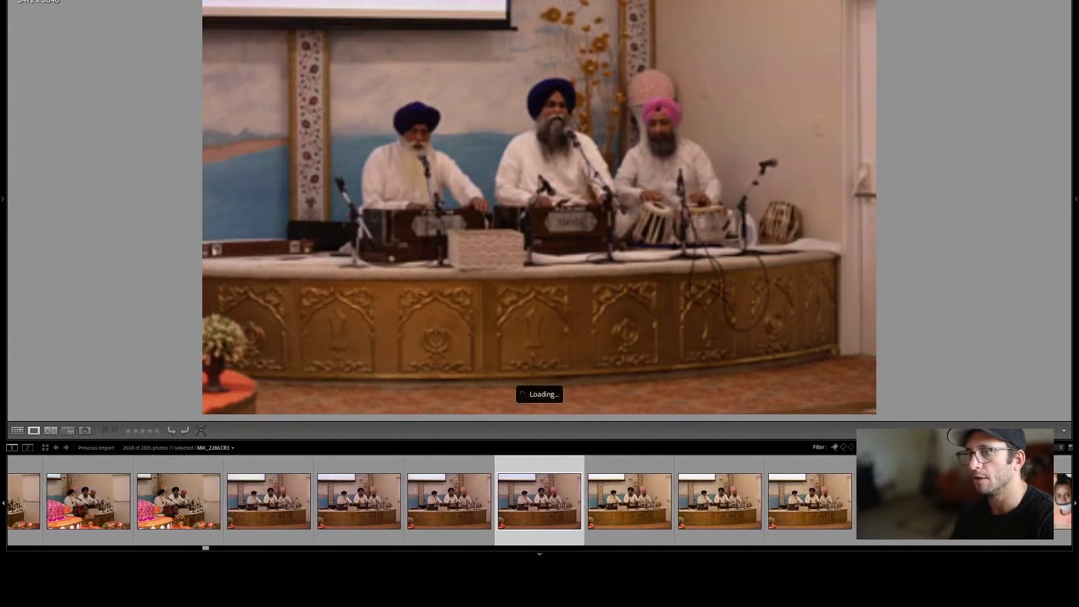
pyautogui.press('Right')
pyautogui.press('Right')
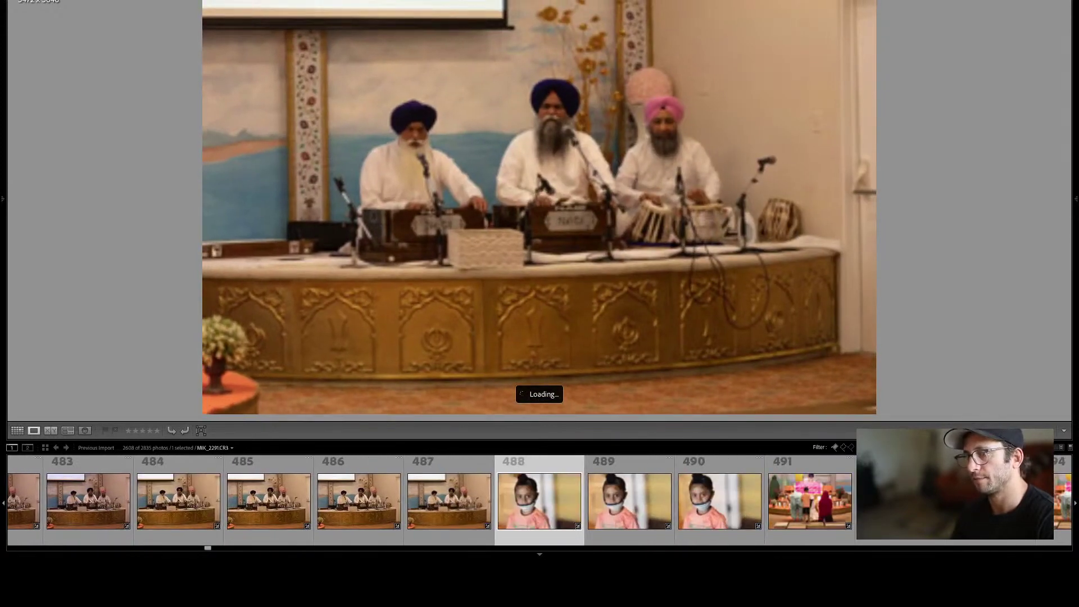
pyautogui.press('Right')
pyautogui.press('Right')
pyautogui.press('Right')
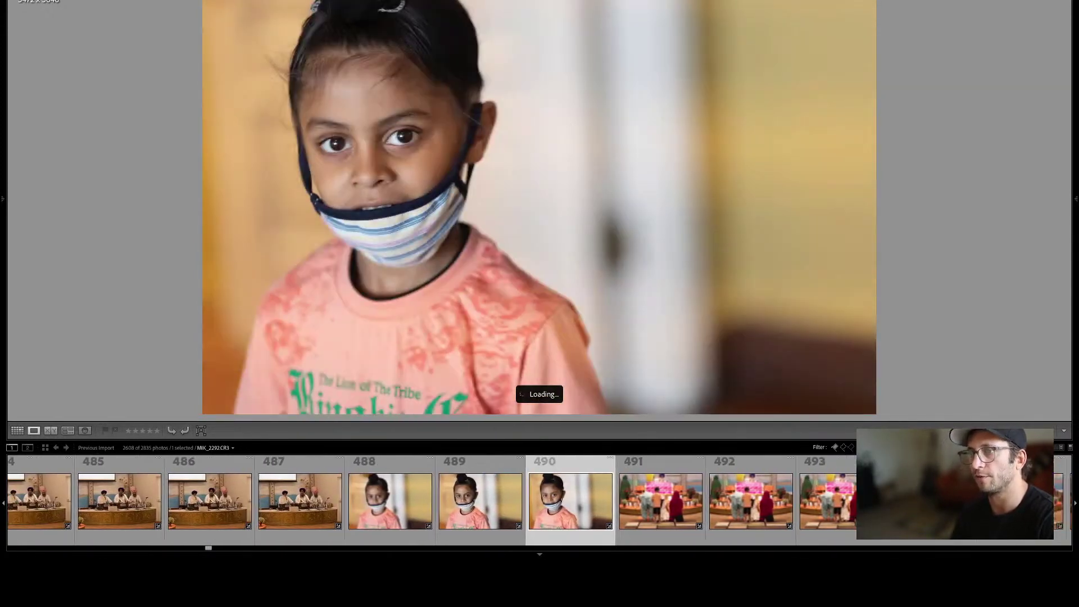
# Examine photos 491 to 503 of the family standing and kneeling before the altar.
pyautogui.press('Right')
pyautogui.press('Right')
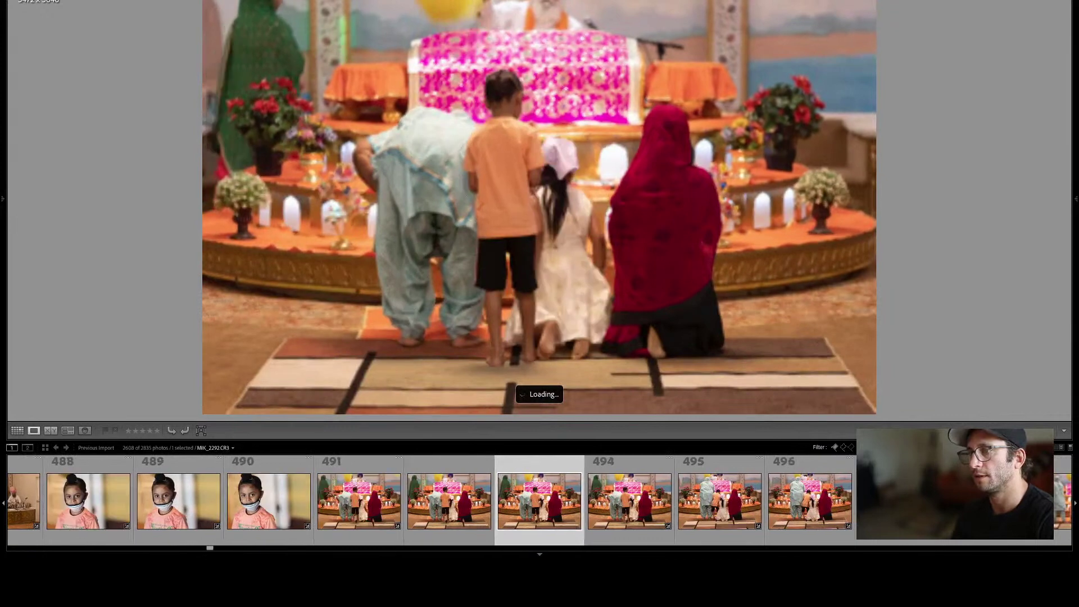
pyautogui.press('Right')
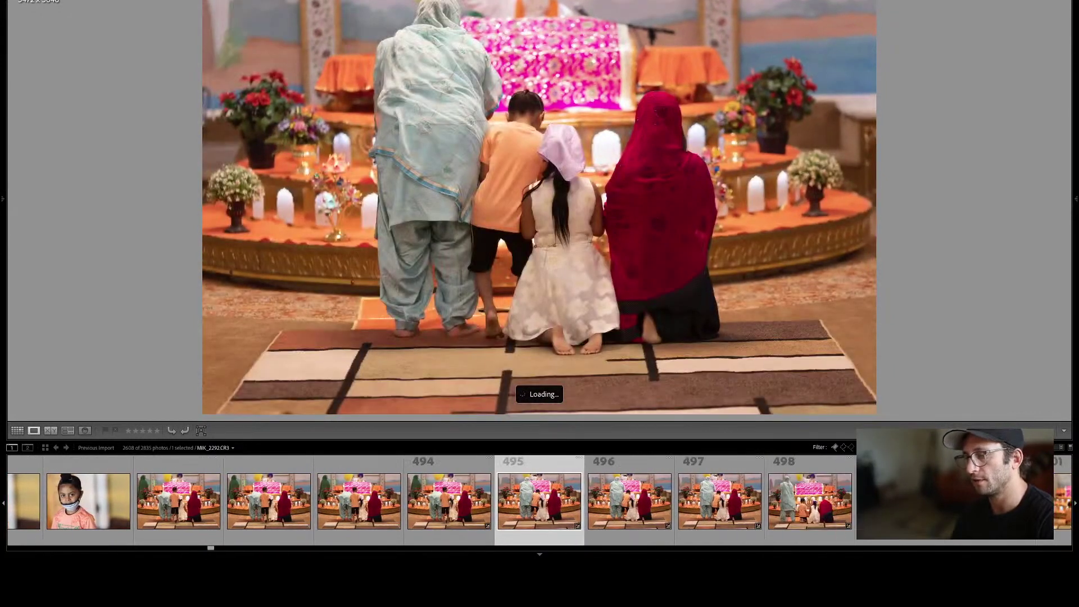
pyautogui.press('Right')
pyautogui.press('Right')
pyautogui.press('Right')
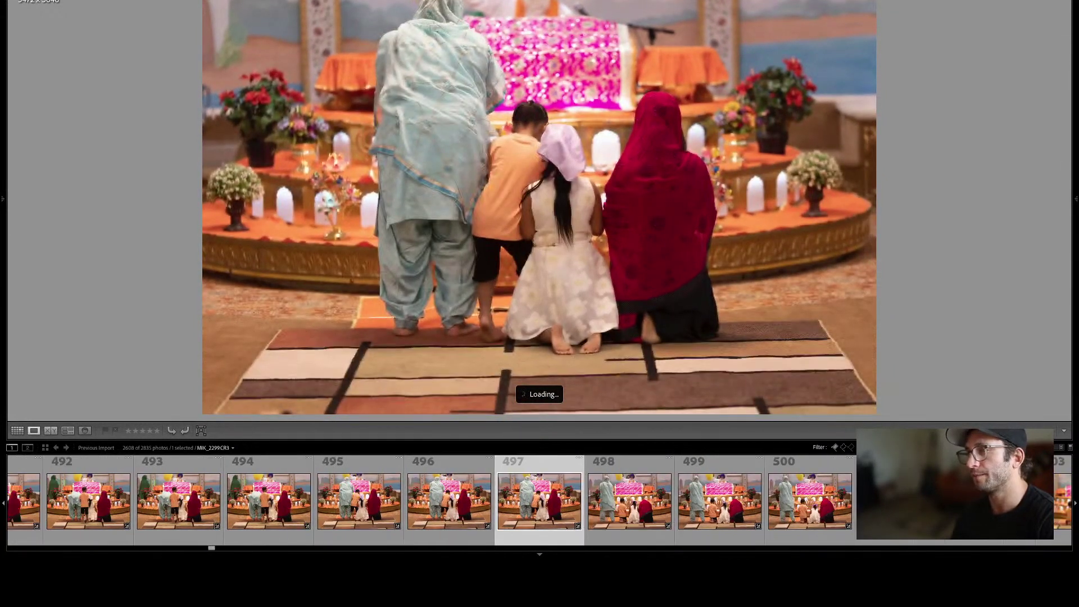
pyautogui.press('Right')
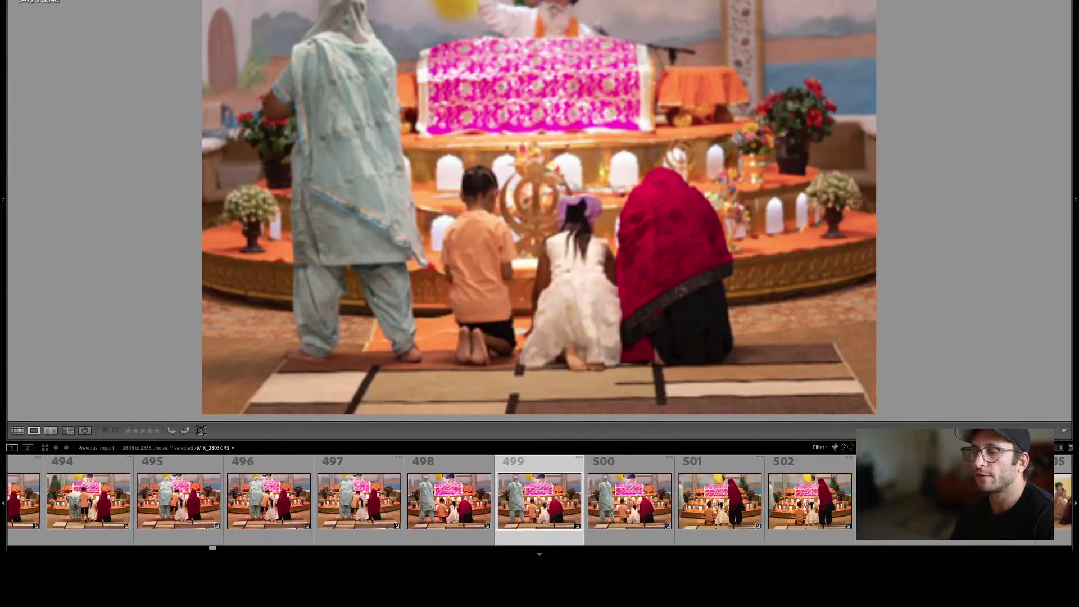
pyautogui.press('Right')
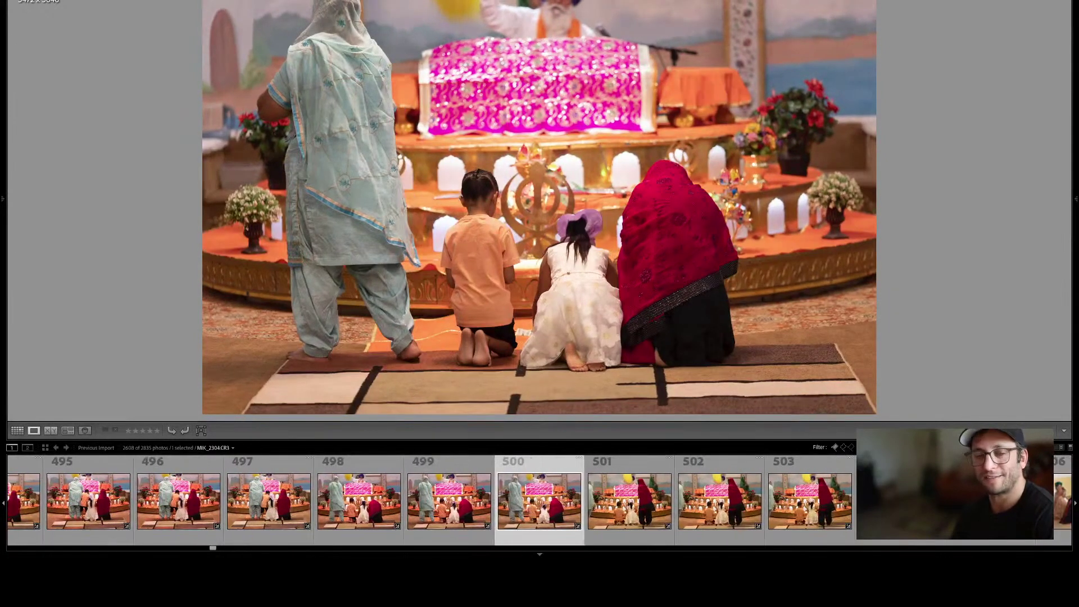
pyautogui.press('Right')
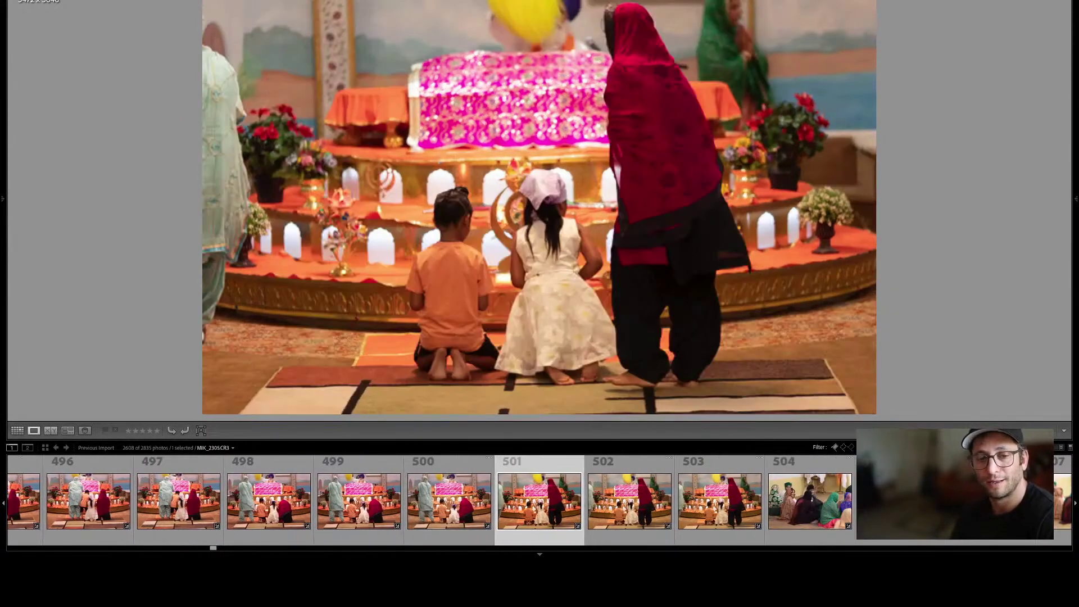
pyautogui.press('Right')
pyautogui.press('Right')
# Review photos 504 to 511 of the guests seated on the floor around the women in black and green scarves.
pyautogui.press('Right')
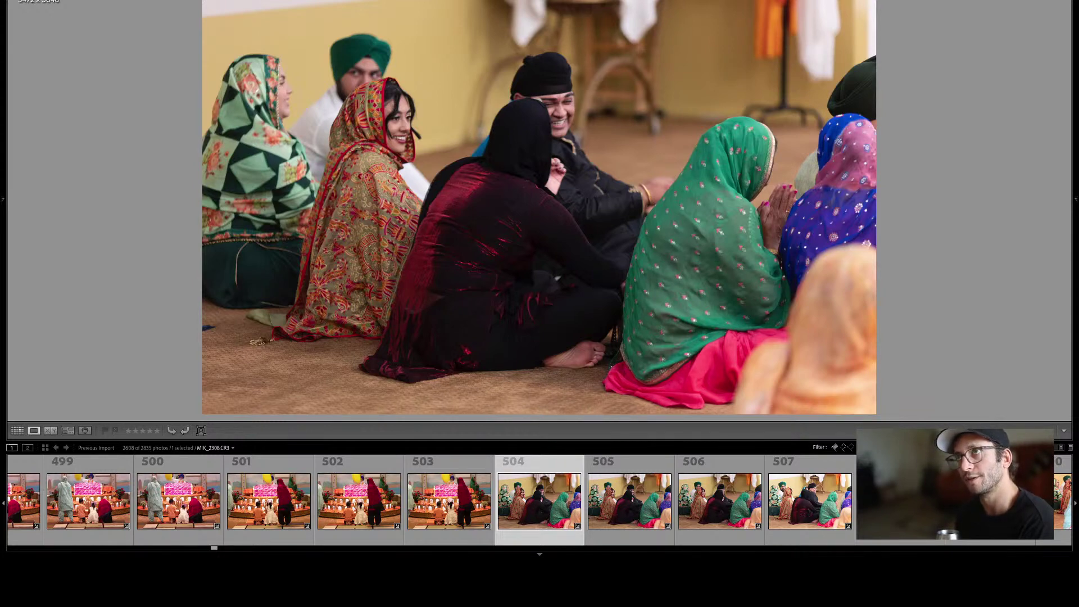
pyautogui.press('Right')
pyautogui.press('Right')
pyautogui.press('Right')
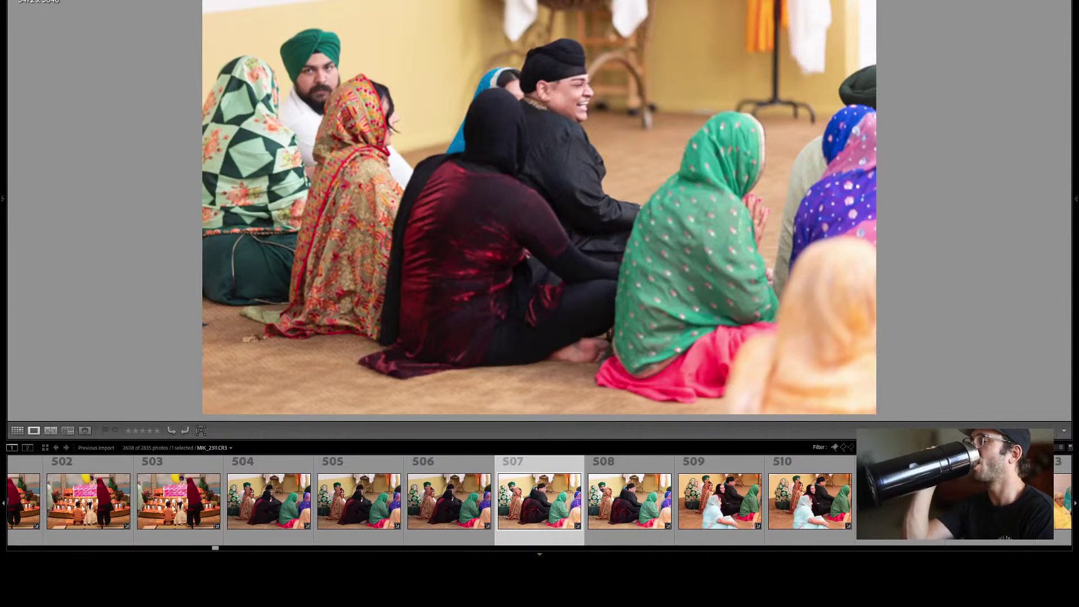
pyautogui.press('Right')
pyautogui.press('Right')
pyautogui.press('Right')
pyautogui.press('Right')
pyautogui.press('Right')
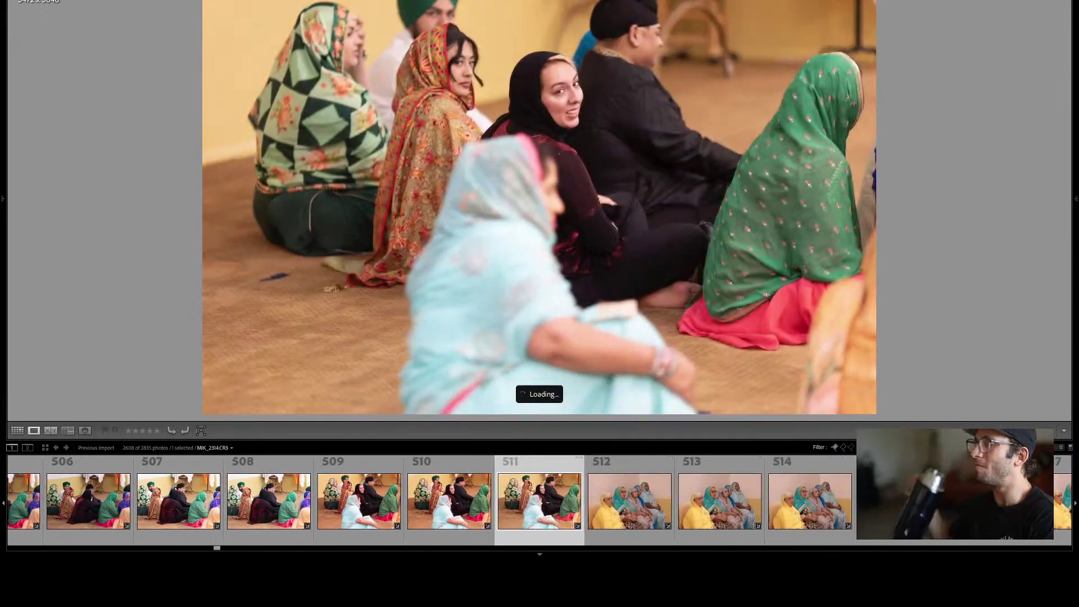
# Examine photos 512 to 524 of the five women on the bench, comparing focus and the gestures of the woman in yellow.
pyautogui.press('Right')
pyautogui.press('Right')
pyautogui.press('Right')
pyautogui.press('Right')
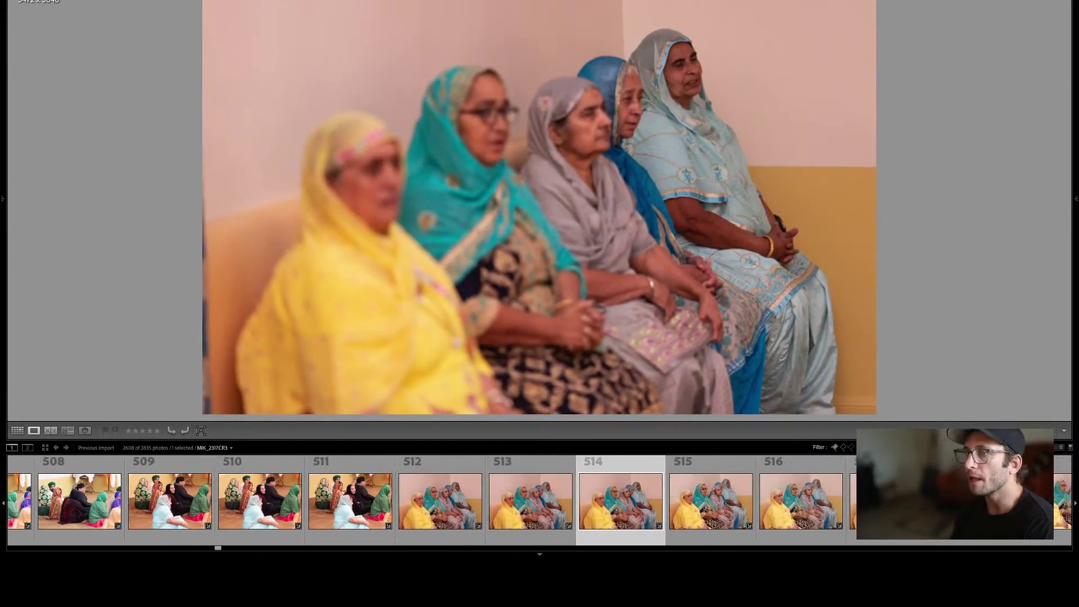
pyautogui.press('Right')
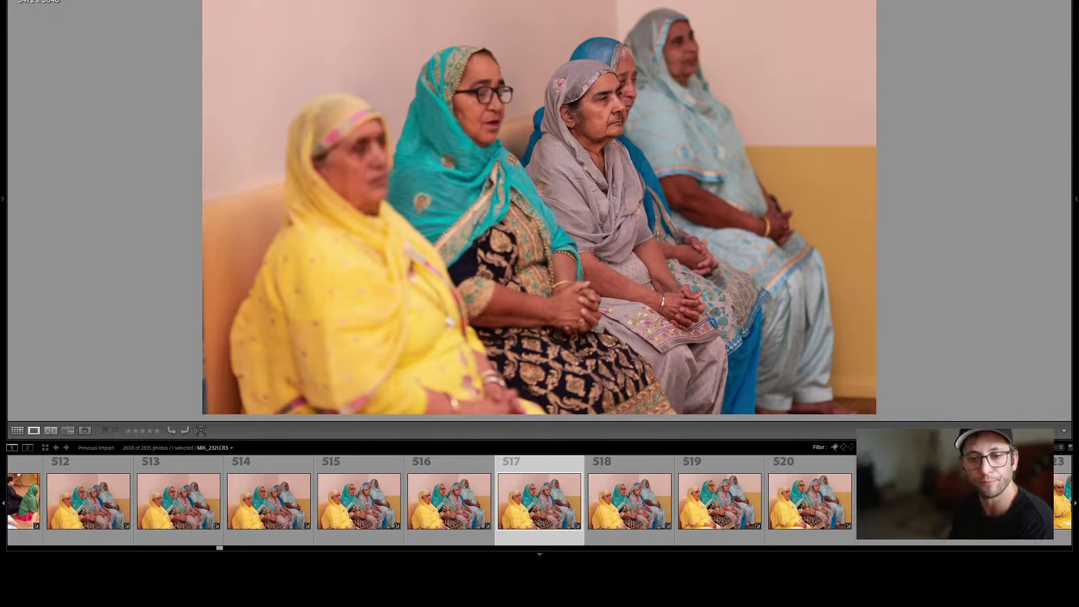
pyautogui.press('Right')
pyautogui.press('Right')
pyautogui.press('Right')
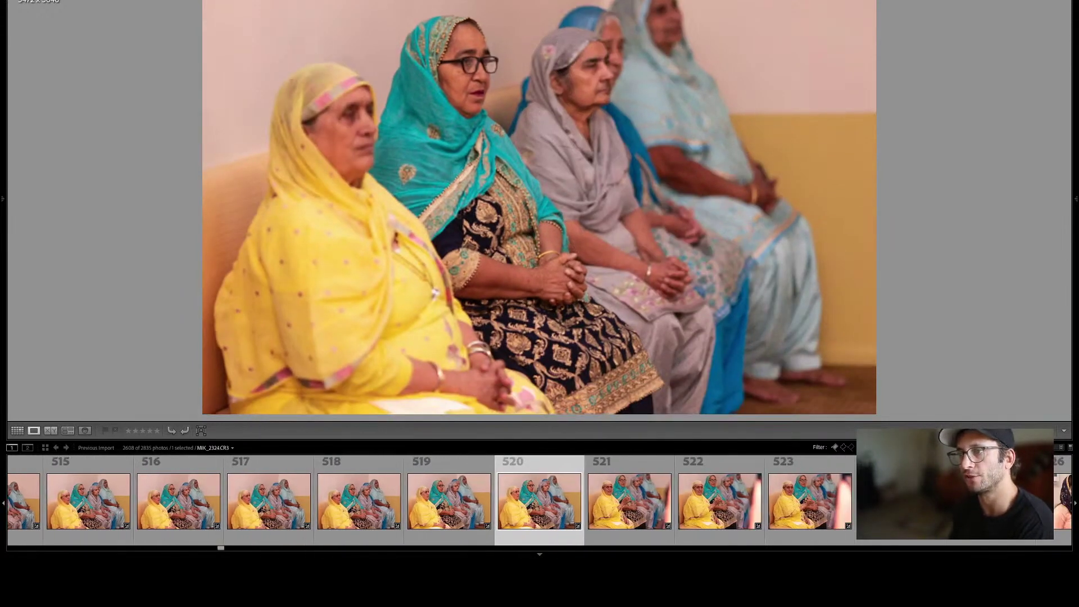
pyautogui.press('Right')
pyautogui.press('Right')
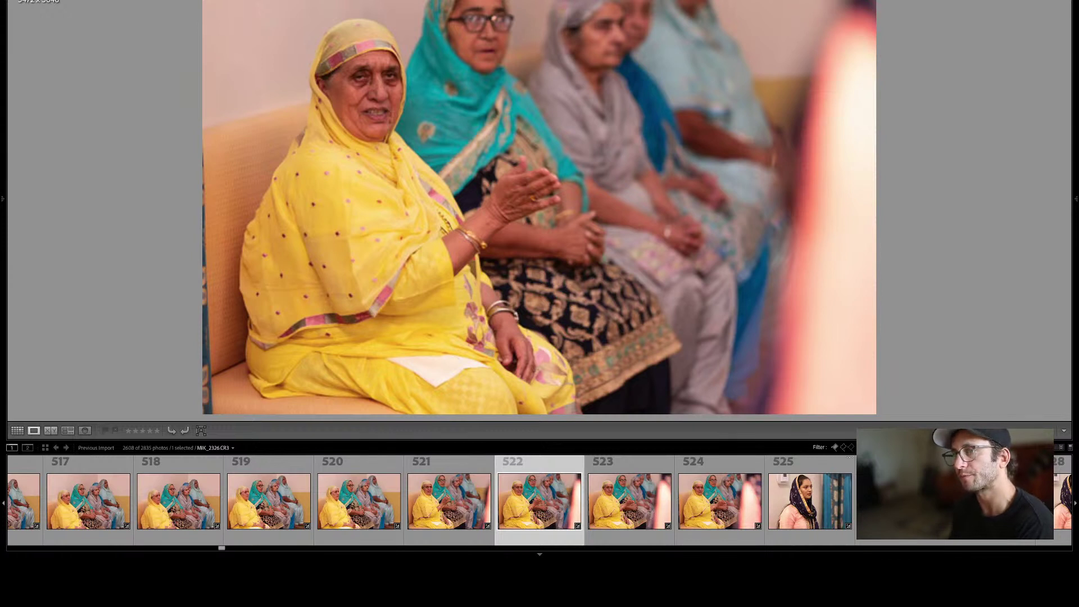
pyautogui.press('Right')
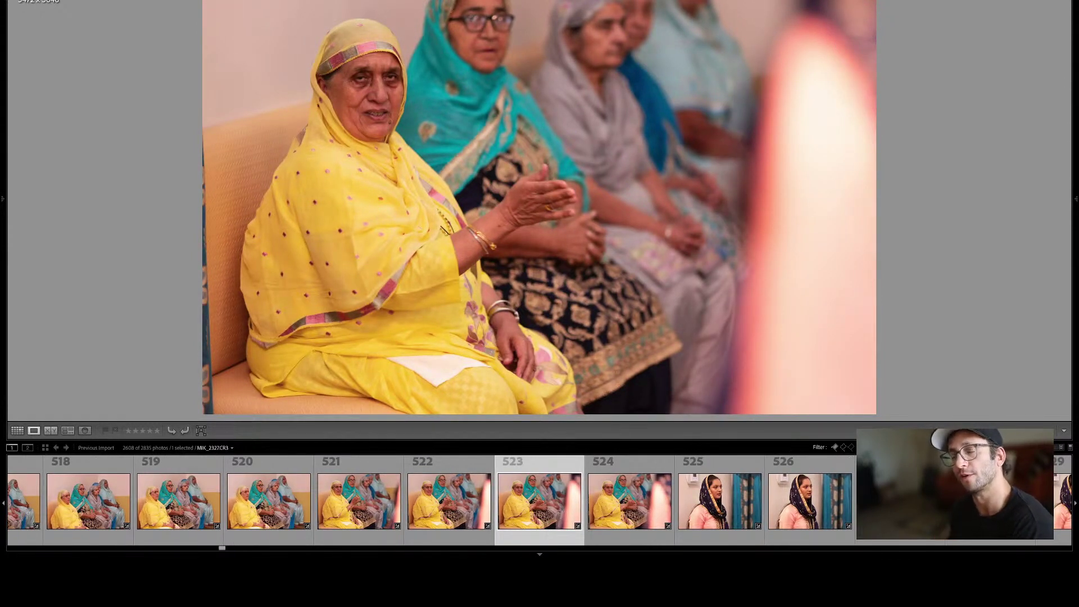
pyautogui.press('Right')
# Review photos 525 to 537, covering the woman in the navy scarf, the boy in camouflage and the guests facing the altar.
pyautogui.press('Right')
pyautogui.press('Right')
pyautogui.press('Right')
pyautogui.press('Right')
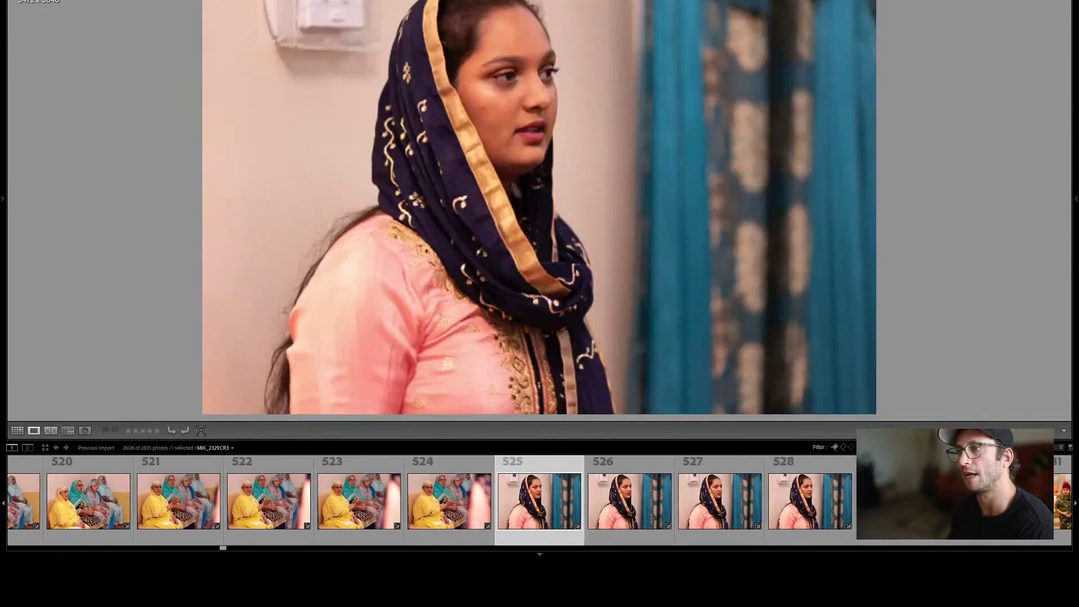
pyautogui.press('Right')
pyautogui.press('Right')
pyautogui.press('Right')
pyautogui.press('Right')
pyautogui.press('Right')
pyautogui.press('Right')
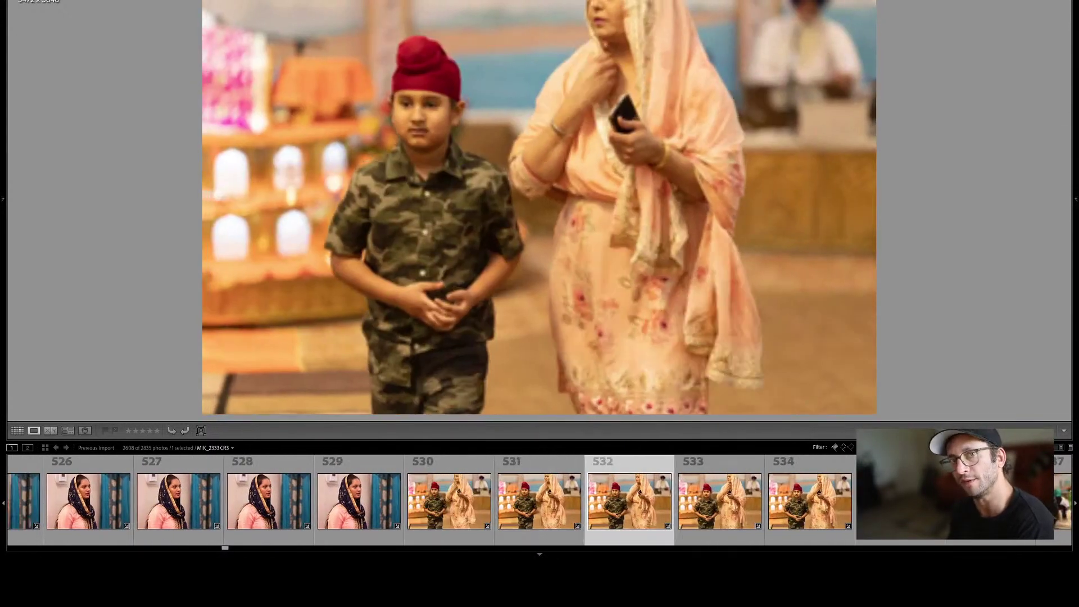
pyautogui.press('Right')
pyautogui.press('Right')
pyautogui.press('Right')
pyautogui.press('Right')
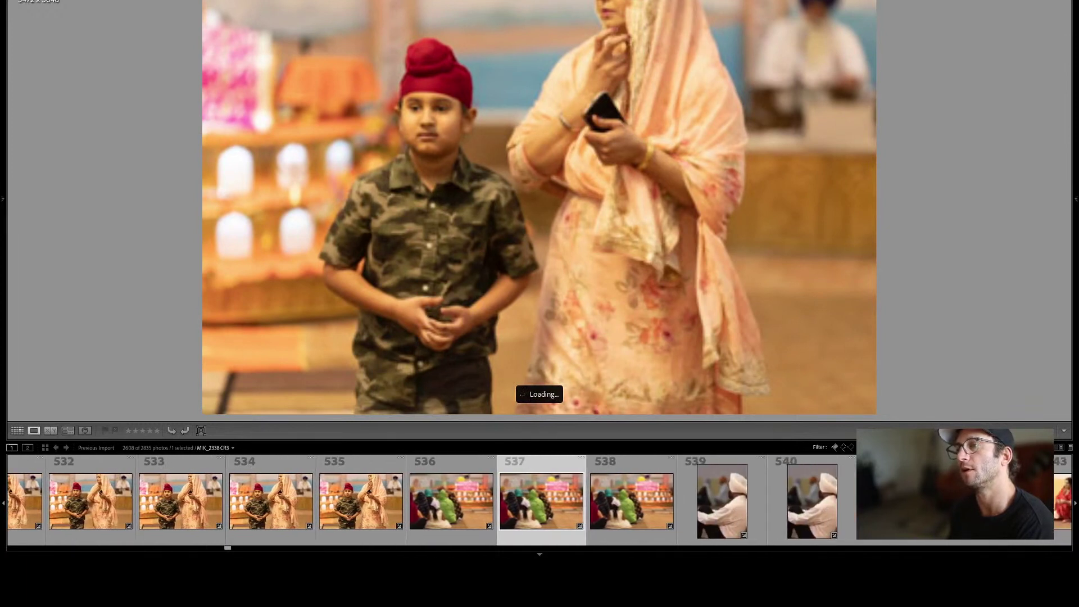
# Review photos 538 to 549, including the man in the cream turban and the seated woman in red.
pyautogui.press('Right')
pyautogui.press('Right')
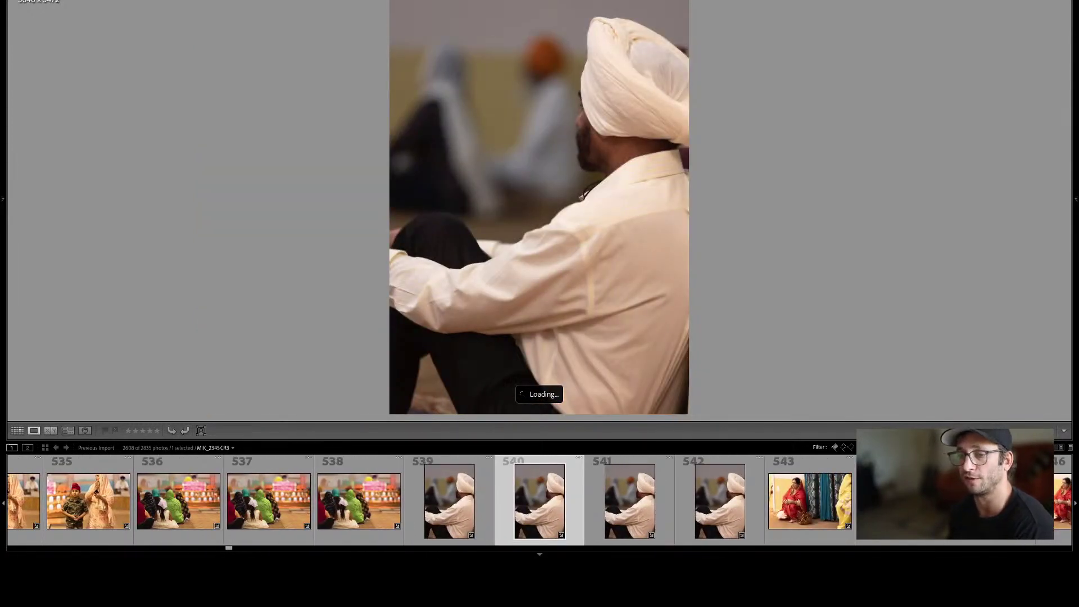
pyautogui.press('Right')
pyautogui.press('Right')
pyautogui.press('Right')
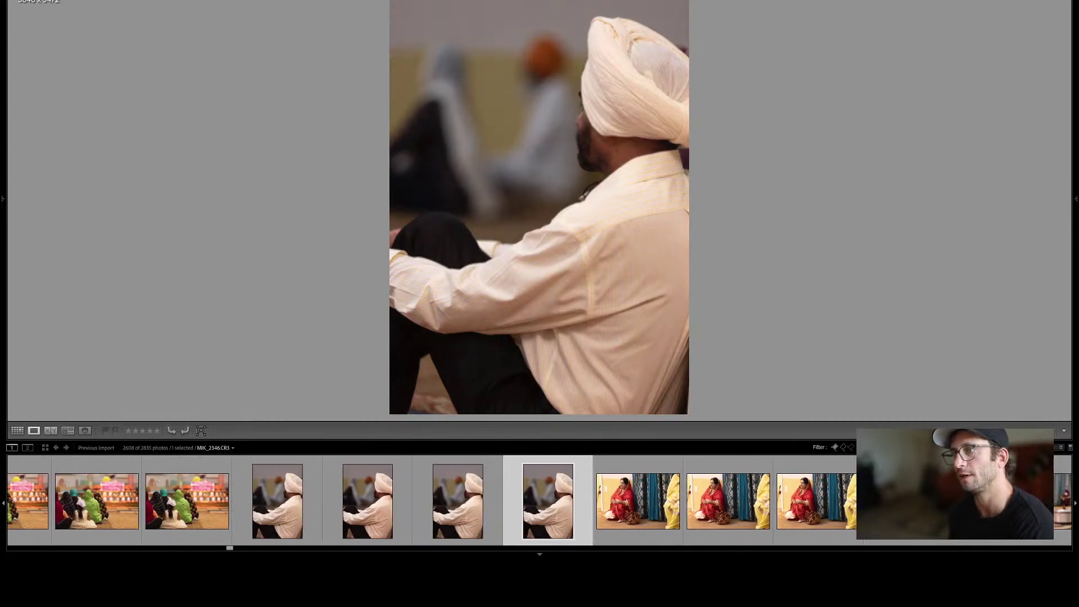
pyautogui.press('Right')
pyautogui.press('Right')
pyautogui.press('Right')
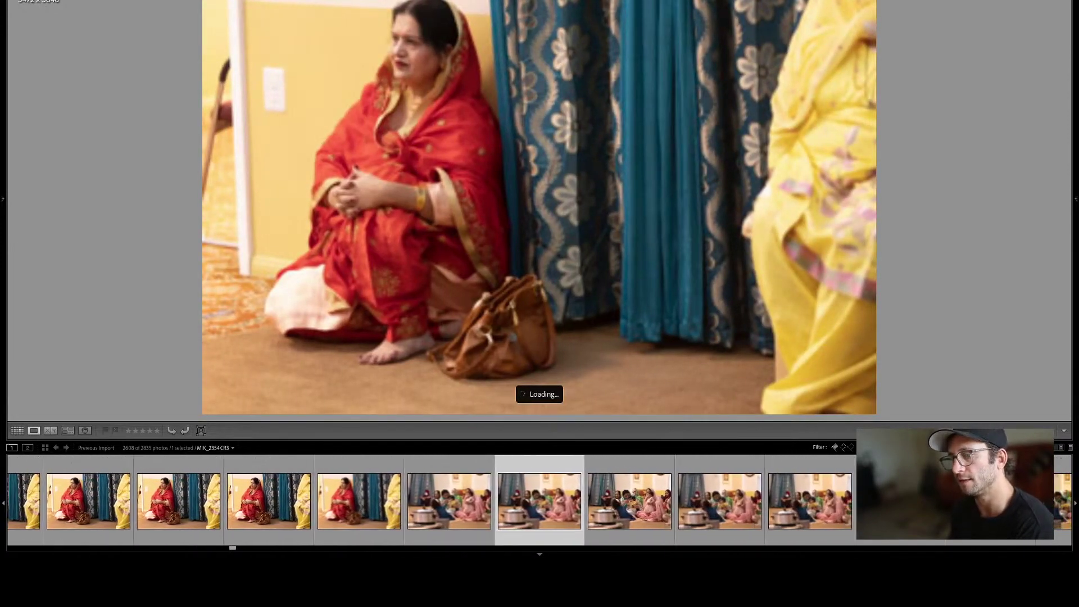
# Examine photos 550 to 559 of the seated women holding babies and the woman in the sheer cream scarf.
pyautogui.press('Right')
pyautogui.press('Right')
pyautogui.press('Right')
pyautogui.press('Right')
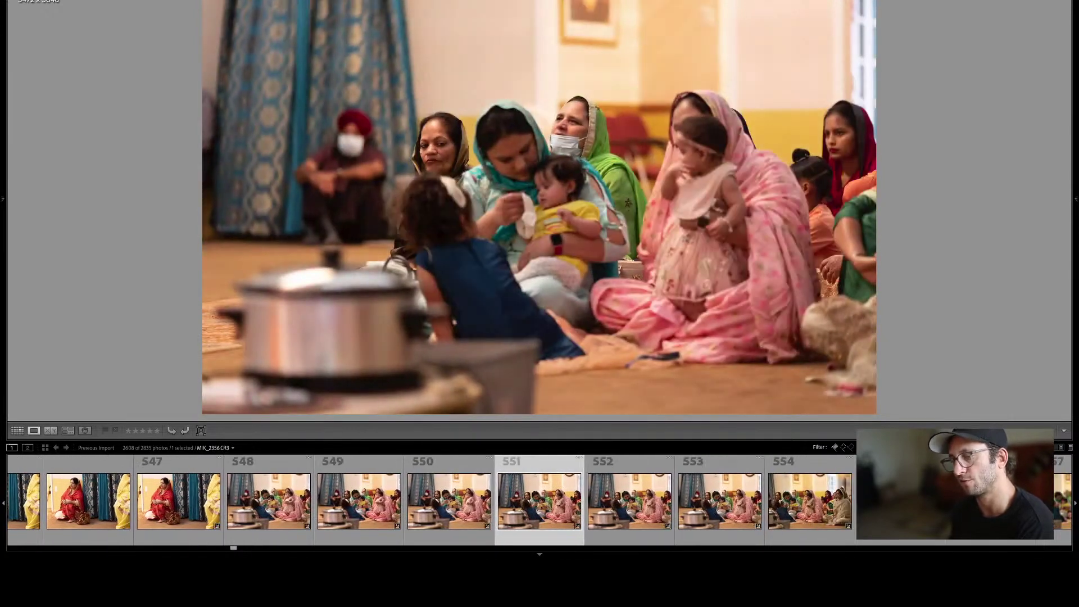
pyautogui.press('Right')
pyautogui.press('Right')
pyautogui.press('Right')
pyautogui.press('Right')
pyautogui.press('Right')
pyautogui.press('Right')
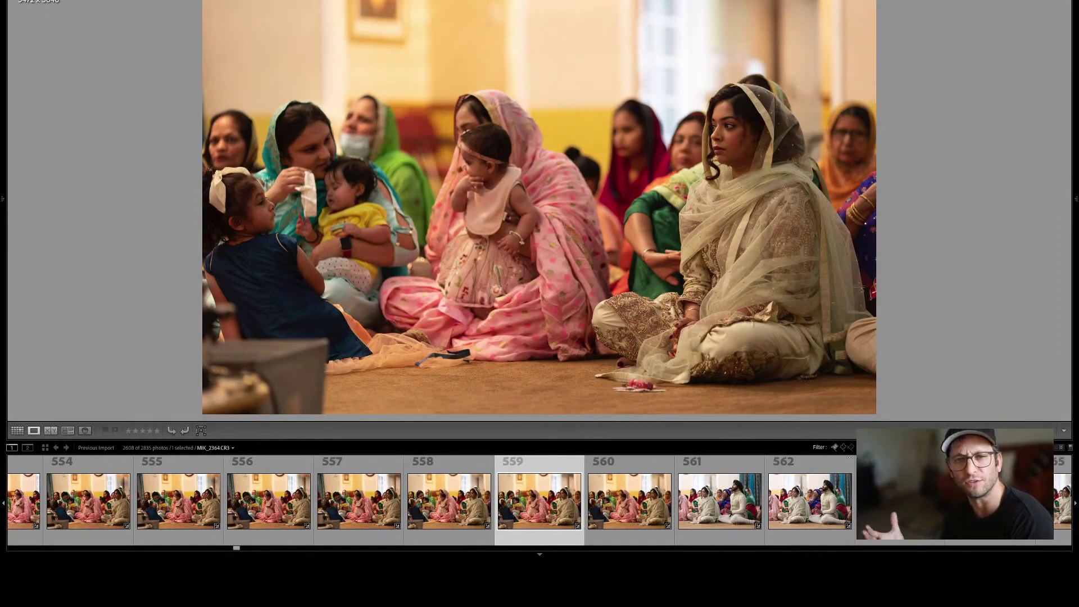
# Review photos 560 to 568, from the seated couple in cream to the first side views of the altar.
pyautogui.press('Right')
pyautogui.press('Right')
pyautogui.press('Right')
pyautogui.press('Right')
pyautogui.press('Right')
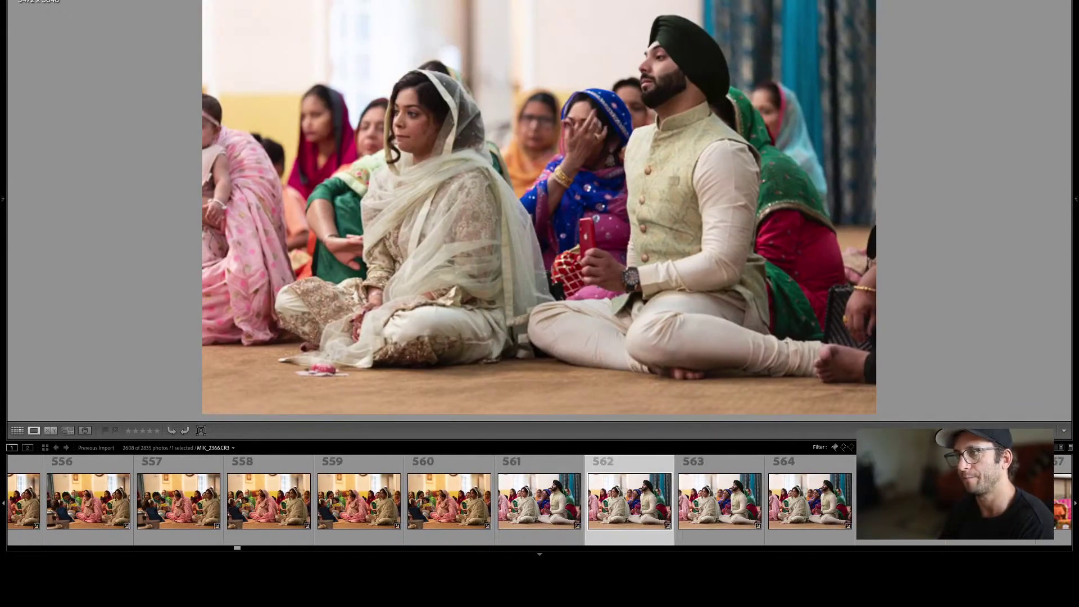
pyautogui.press('Right')
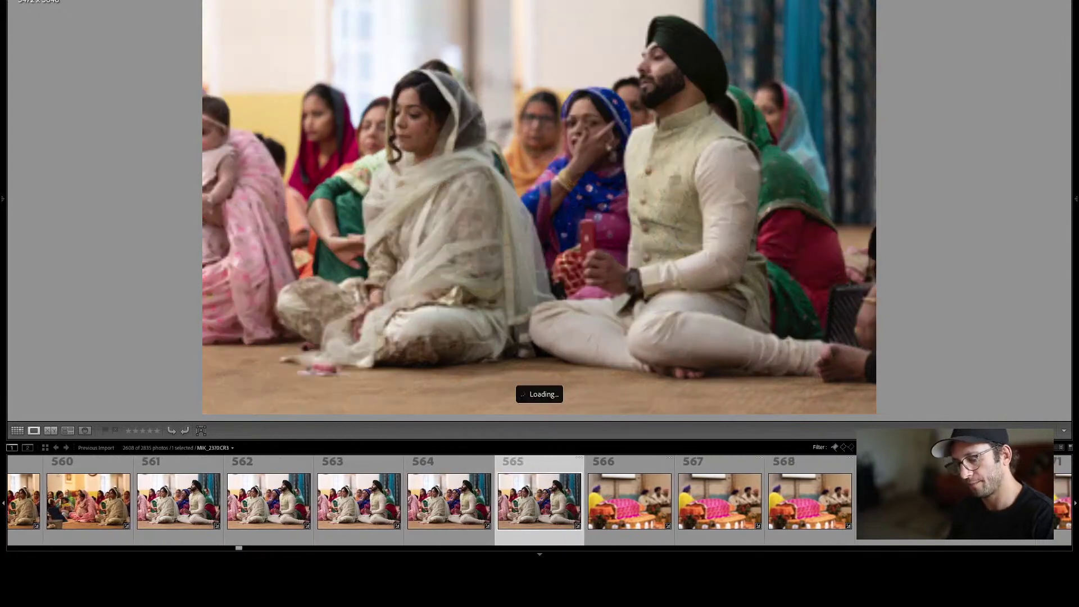
pyautogui.press('Right')
pyautogui.press('Right')
pyautogui.press('Right')
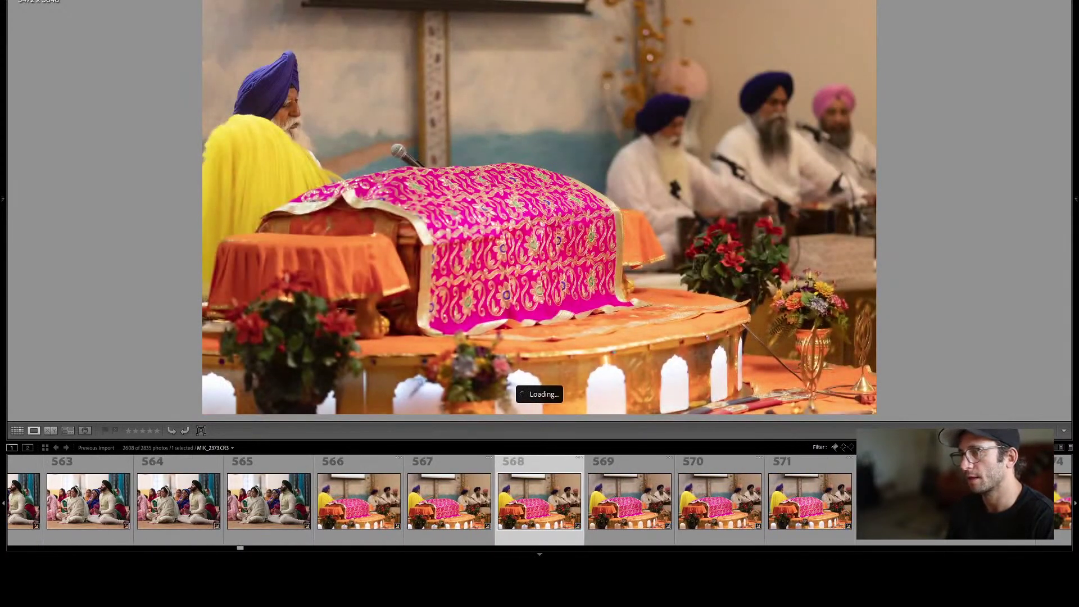
# Compare the side views of the pink-draped altar in photos 569 to 575.
pyautogui.press('Right')
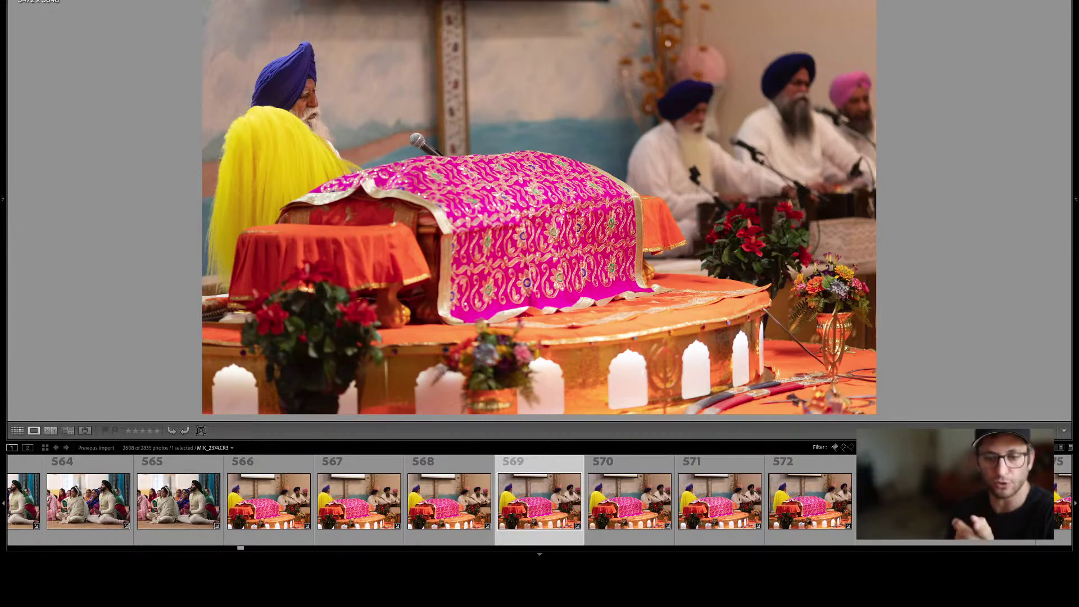
pyautogui.press('Right')
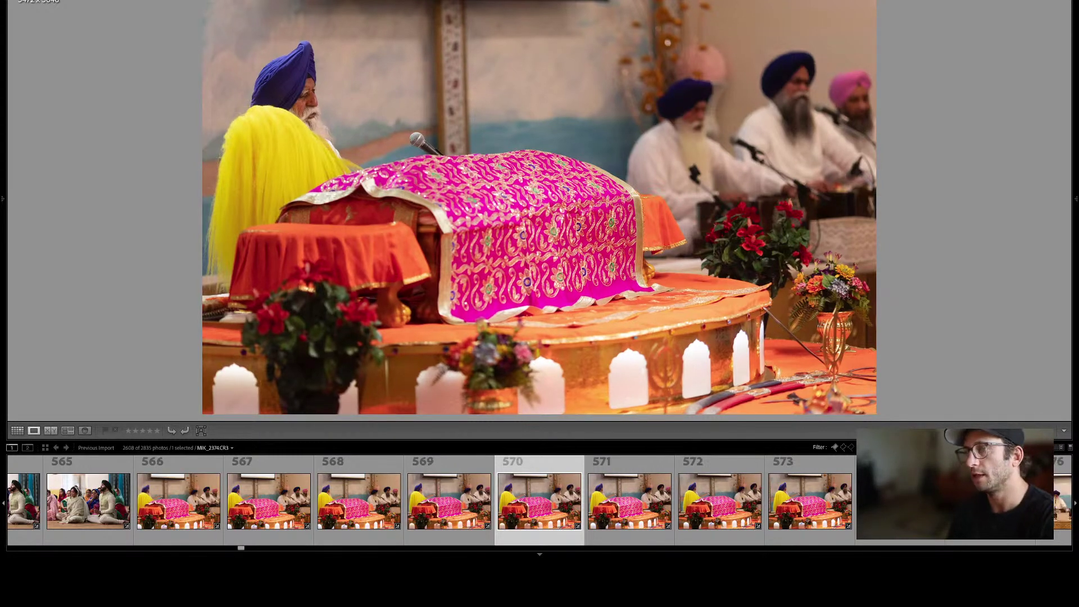
pyautogui.press('Right')
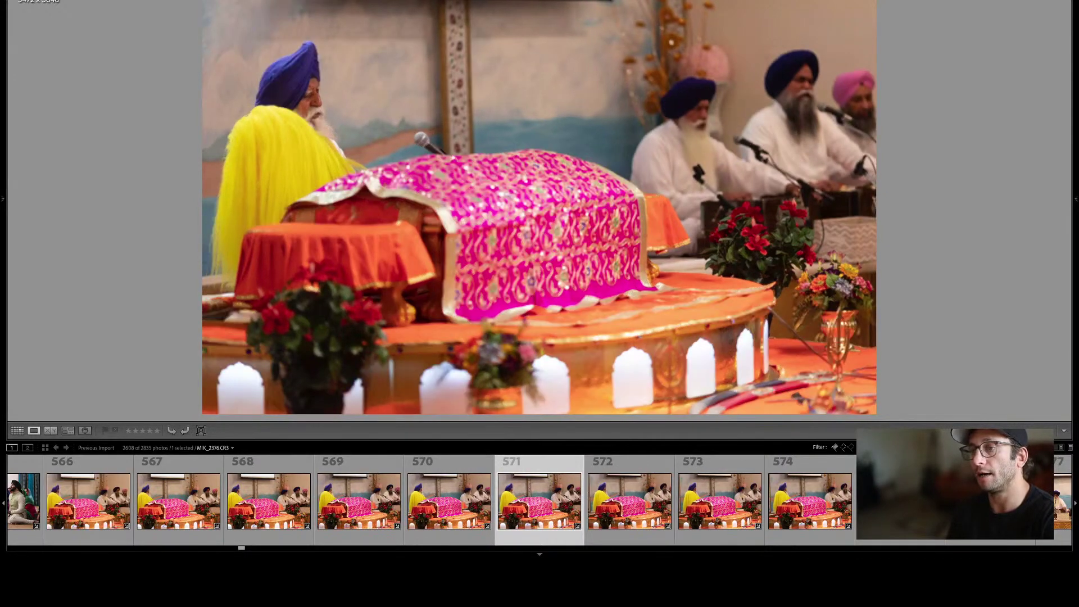
pyautogui.press('Right')
pyautogui.press('Right')
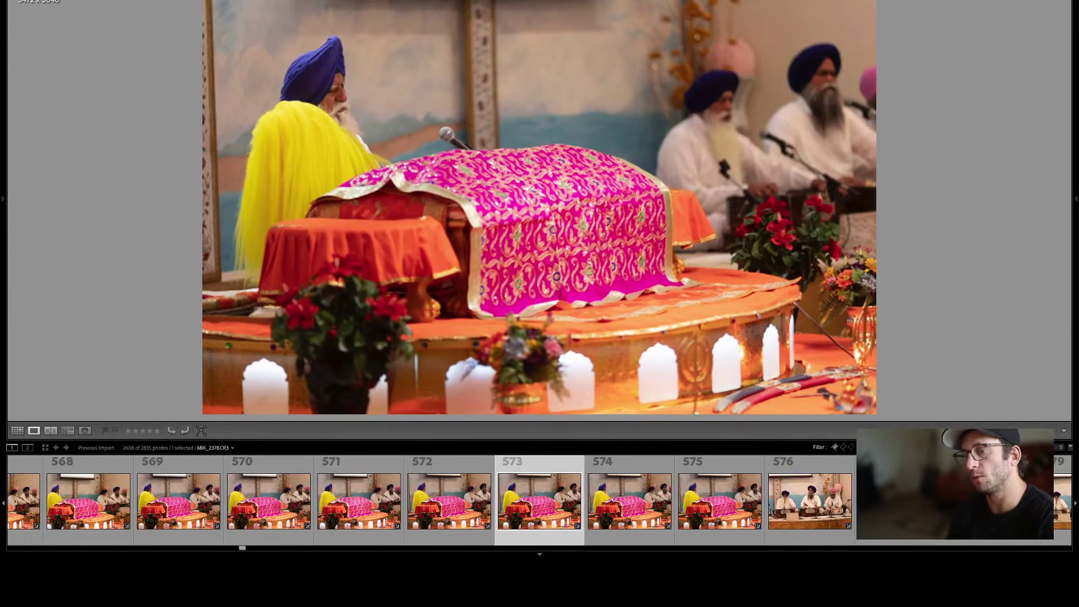
pyautogui.press('Right')
pyautogui.press('Right')
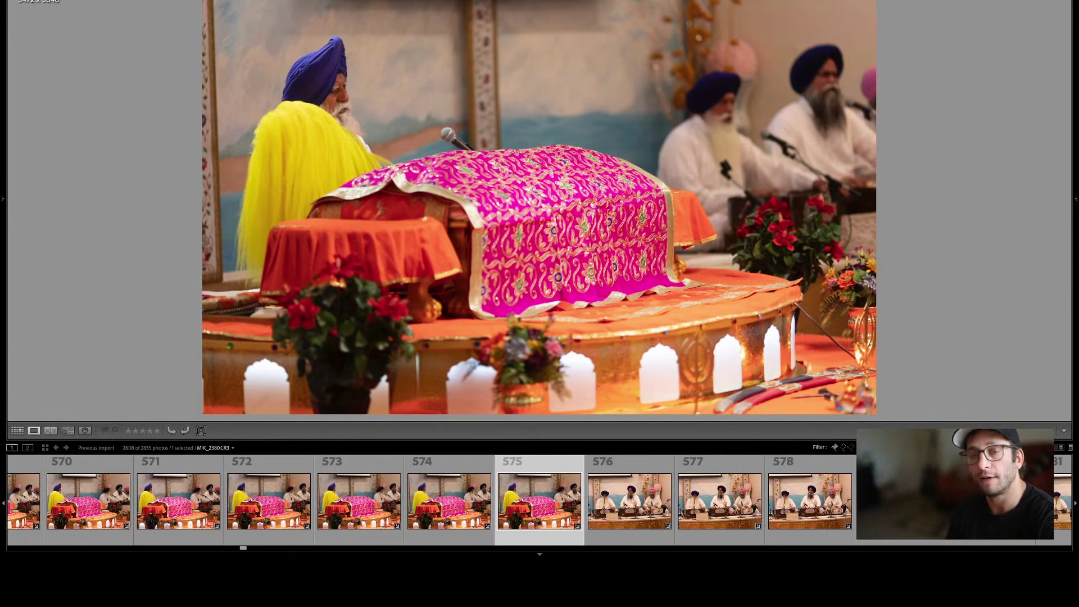
# Compare the closer shots of the three musicians in photos 576 to 583.
pyautogui.press('Right')
pyautogui.press('Right')
pyautogui.press('Right')
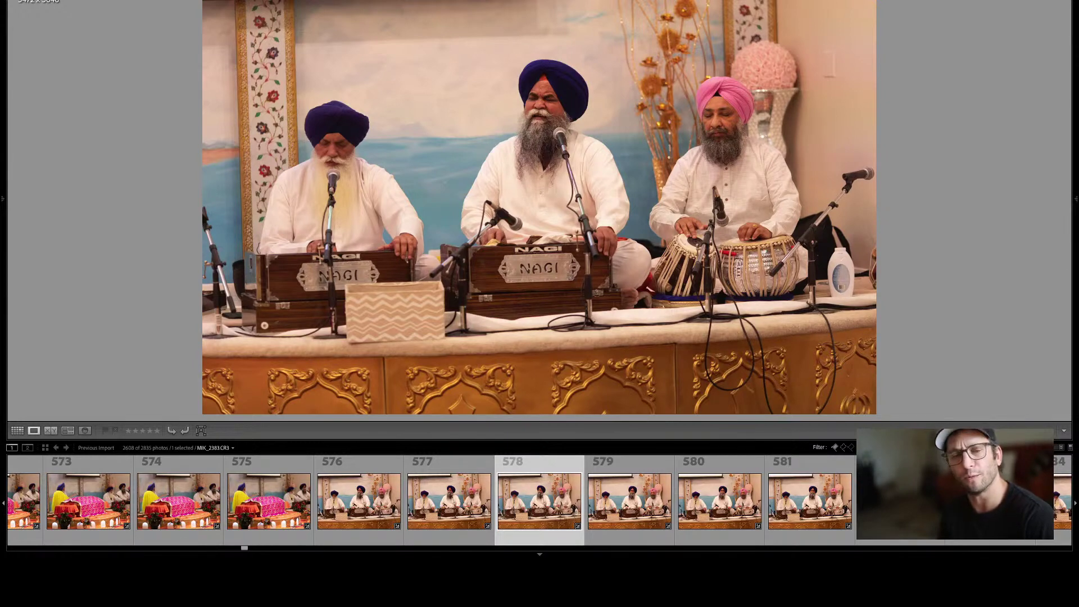
pyautogui.press('Right')
pyautogui.press('Right')
pyautogui.press('Right')
pyautogui.press('Right')
pyautogui.press('Right')
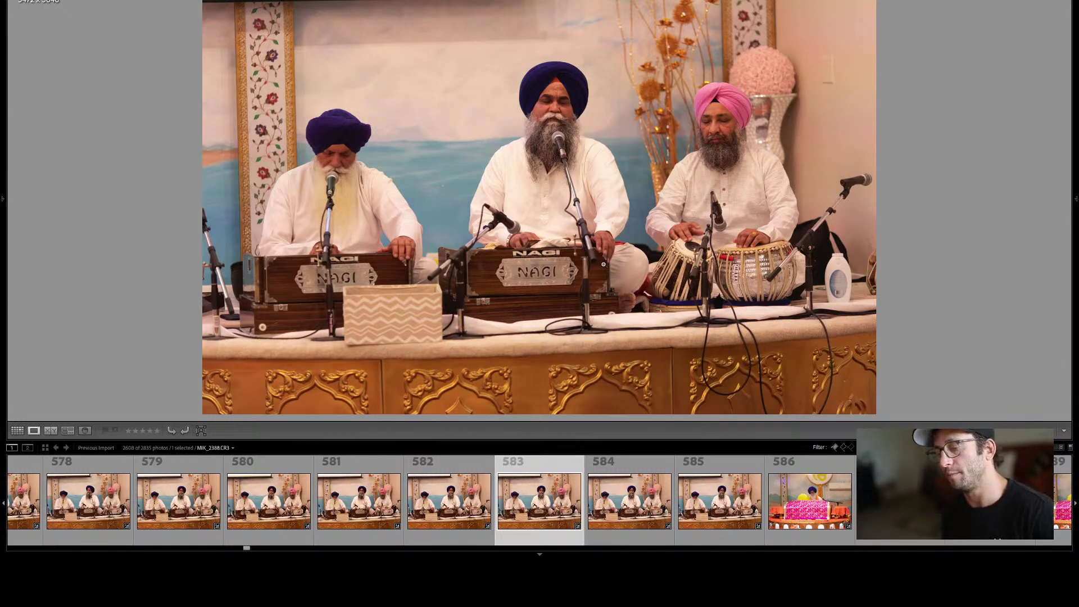
# Review photos 584 to 589, from the last wide shots of the three musicians to the front views of the pink-draped altar.
pyautogui.press('Right')
pyautogui.press('Right')
pyautogui.press('Right')
pyautogui.press('Right')
pyautogui.press('Right')
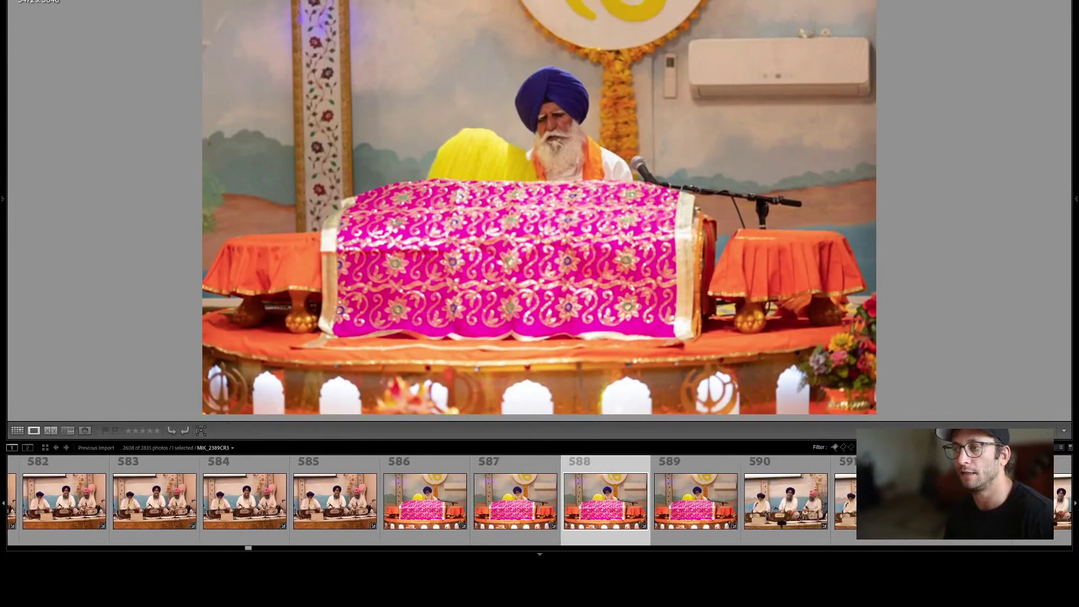
pyautogui.press('Right')
# Compare the shots of the three musicians with the phone in the foreground in photos 590 to 595.
pyautogui.press('Right')
pyautogui.press('Right')
pyautogui.press('Right')
pyautogui.press('Right')
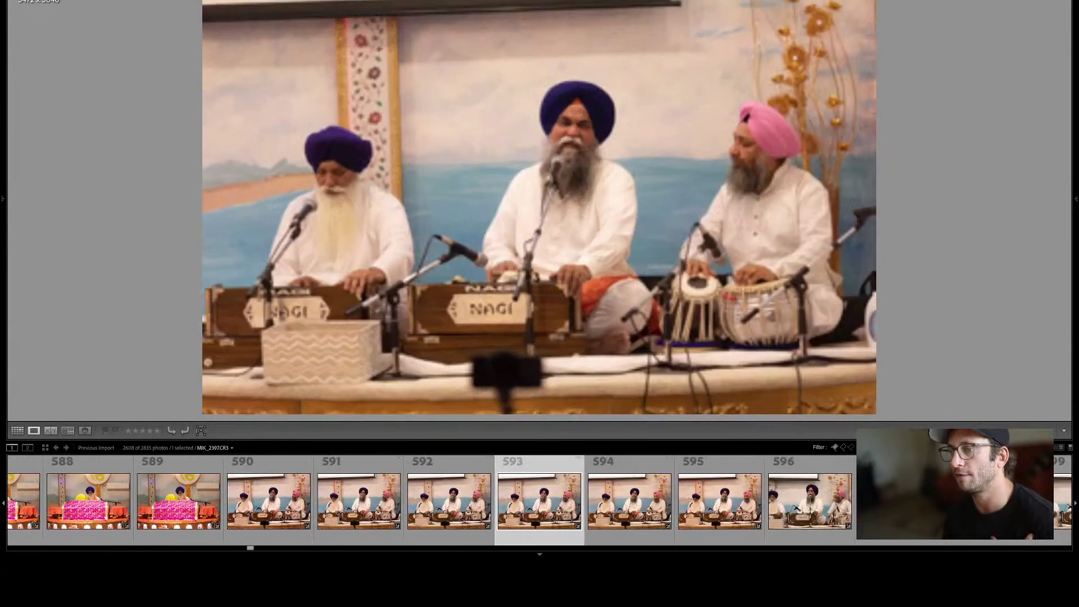
pyautogui.press('Right')
pyautogui.press('Right')
# Compare the tighter shots centred on the middle harmonium player in photos 596 to 602.
pyautogui.press('Right')
pyautogui.press('Right')
pyautogui.press('Right')
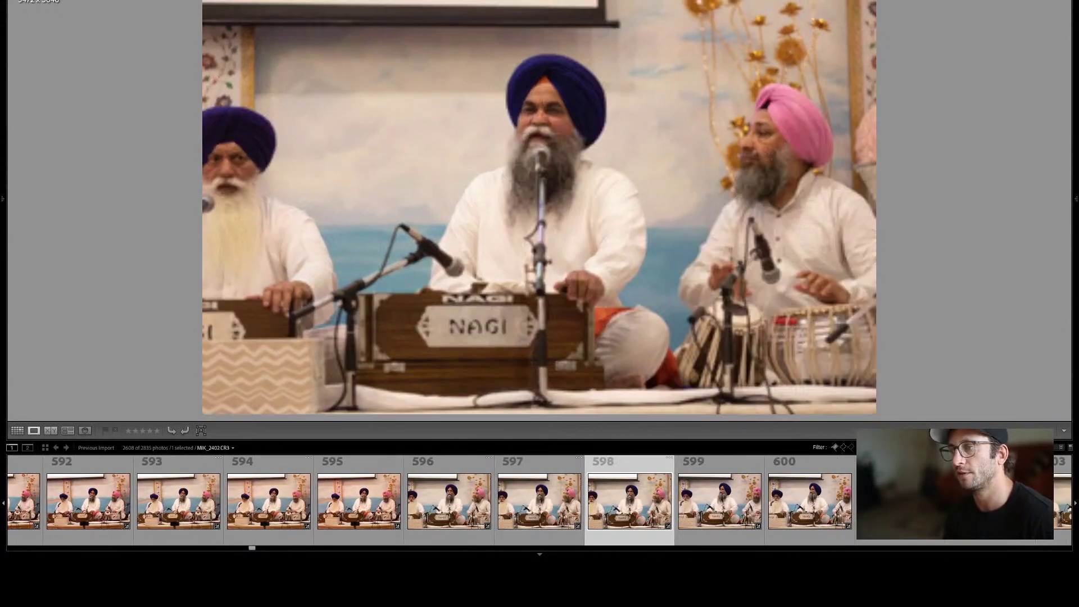
pyautogui.press('Right')
pyautogui.press('Right')
pyautogui.press('Right')
pyautogui.press('Right')
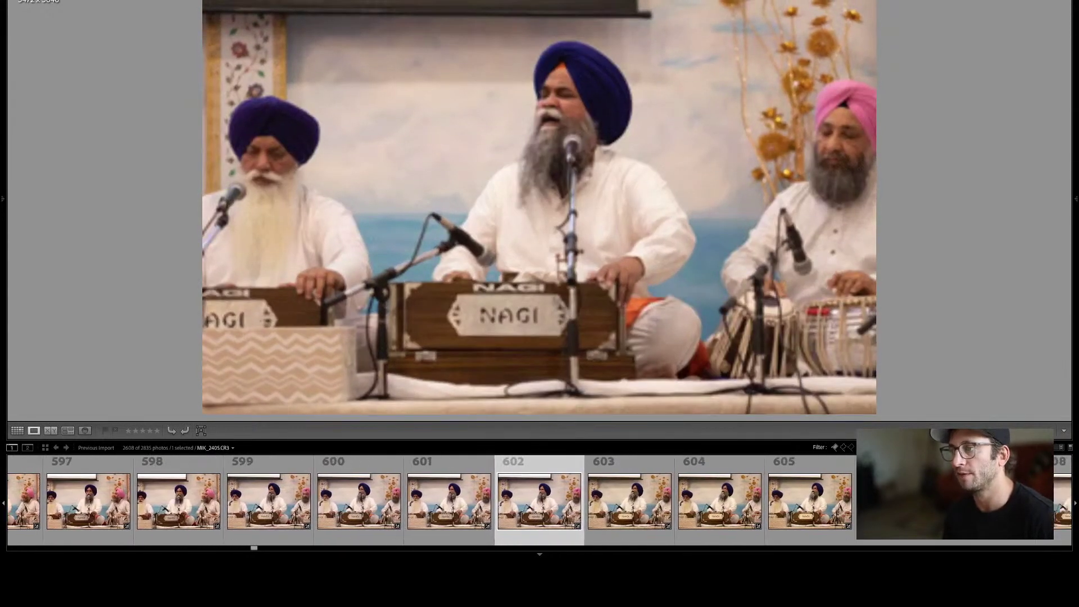
# Examine the musician shots from photo 603 onward, through the paired views of the harmonium and tabla players.
pyautogui.press('Right')
pyautogui.press('Right')
pyautogui.press('Right')
pyautogui.press('Right')
pyautogui.press('Right')
pyautogui.press('Right')
pyautogui.press('Right')
pyautogui.press('Right')
pyautogui.press('Right')
pyautogui.press('Right')
pyautogui.press('Right')
pyautogui.press('Right')
pyautogui.press('Right')
pyautogui.press('Right')
pyautogui.press('Right')
pyautogui.press('Right')
pyautogui.press('Right')
pyautogui.press('Right')
pyautogui.press('Right')
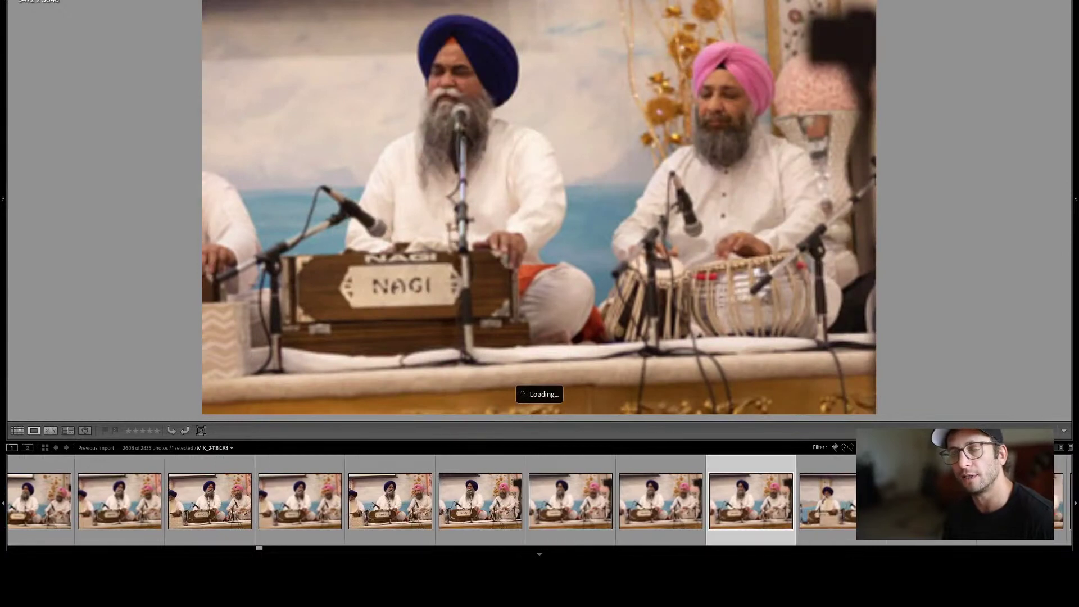
# Compare the paired views of the two harmonium players up to photo 623.
pyautogui.press('Right')
pyautogui.press('Right')
pyautogui.press('Right')
pyautogui.press('Right')
pyautogui.press('Right')
pyautogui.press('Right')
pyautogui.press('Right')
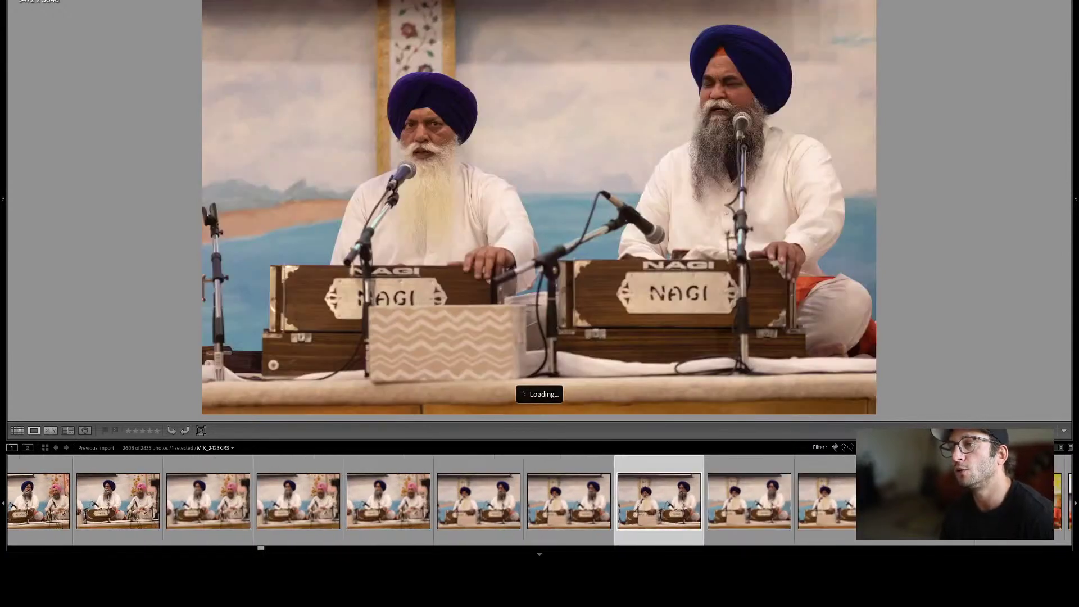
# Compare the side views of the man behind the pink-draped altar in photos 624 to 627.
pyautogui.press('Right')
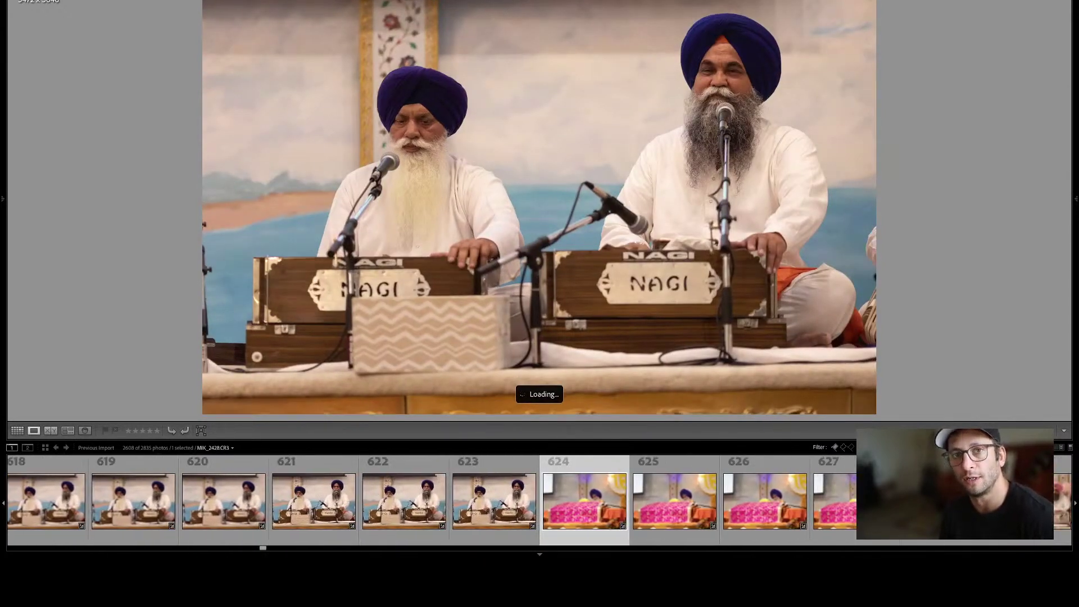
pyautogui.press('Right')
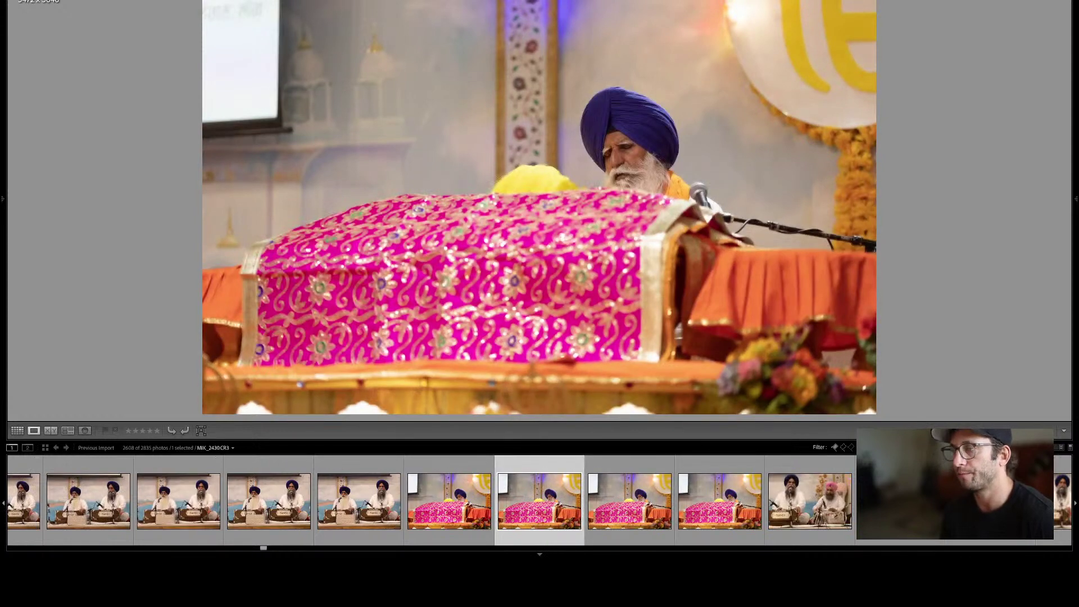
pyautogui.press('Right')
pyautogui.press('Right')
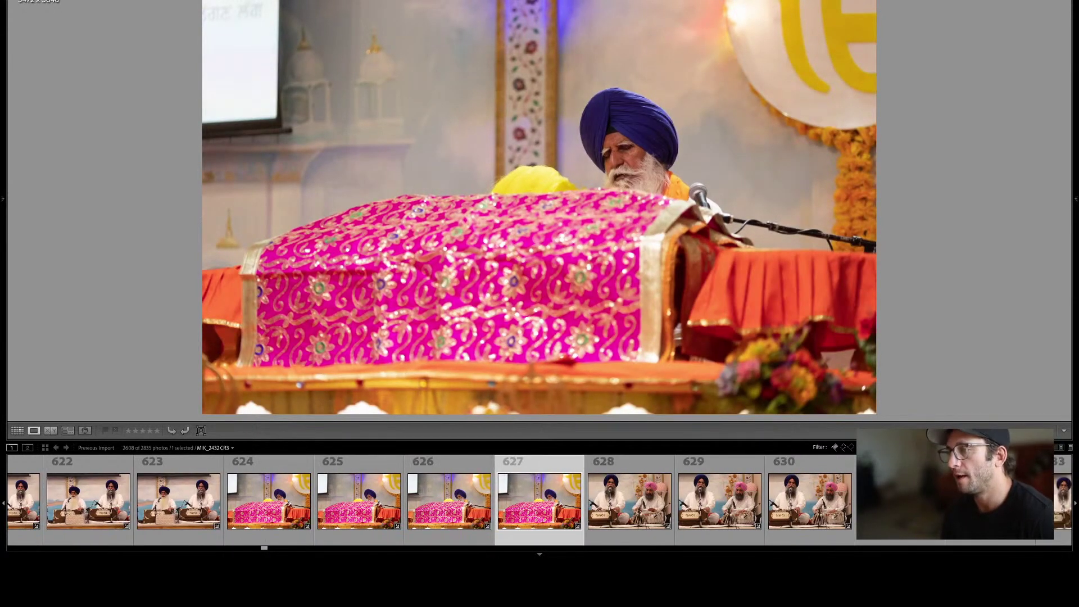
# Compare the close shots of the harmonium player and the pink-turbaned tabla player in photos 628 to 639.
pyautogui.press('Right')
pyautogui.press('Right')
pyautogui.press('Right')
pyautogui.press('Right')
pyautogui.press('Right')
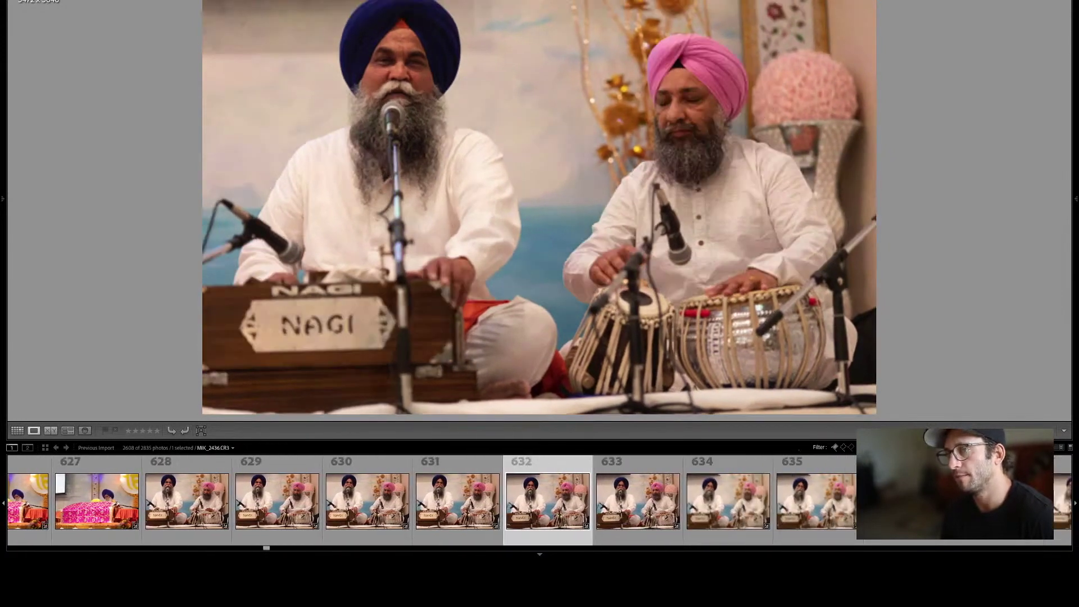
pyautogui.press('Right')
pyautogui.press('Right')
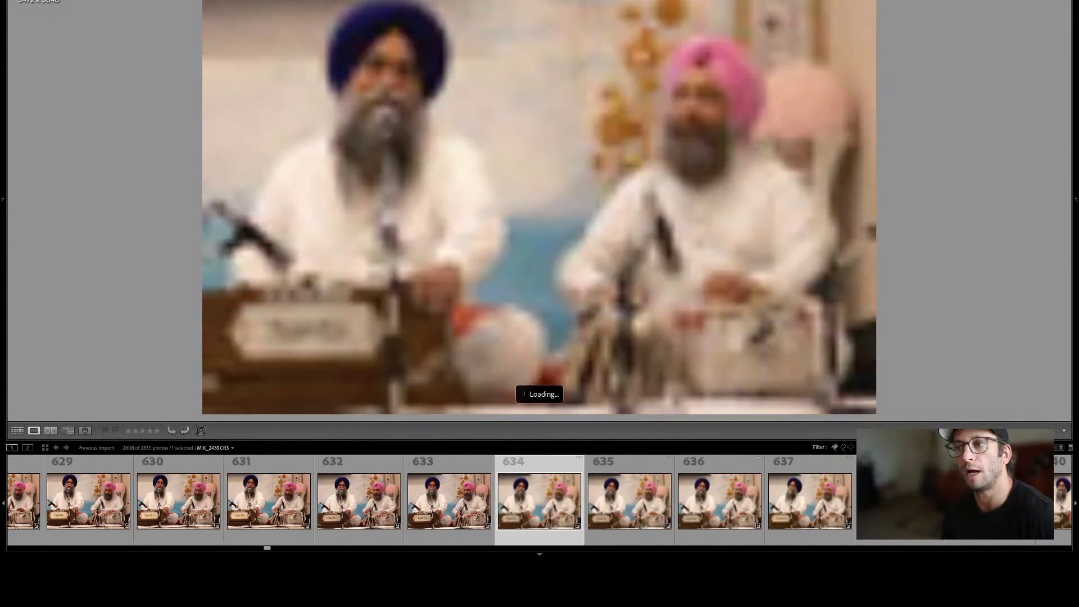
pyautogui.press('Right')
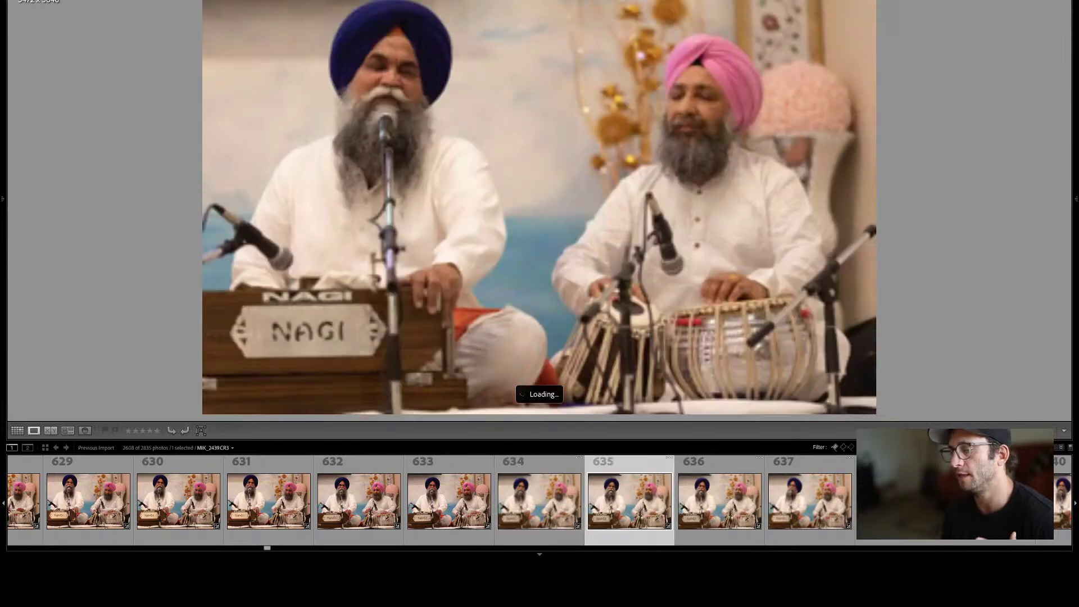
pyautogui.press('Right')
pyautogui.press('Right')
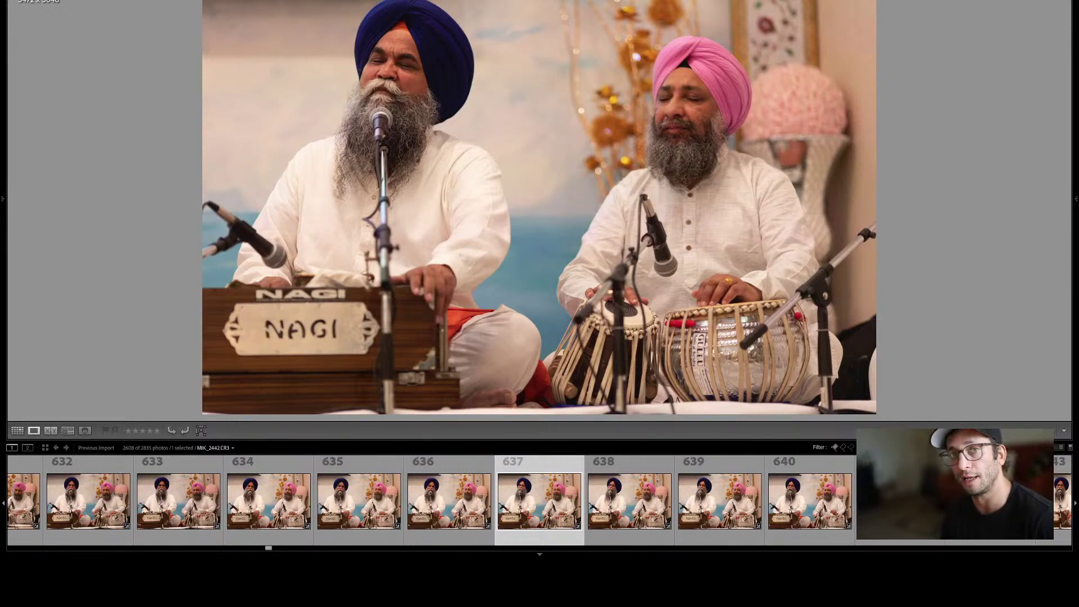
pyautogui.press('Right')
pyautogui.press('Right')
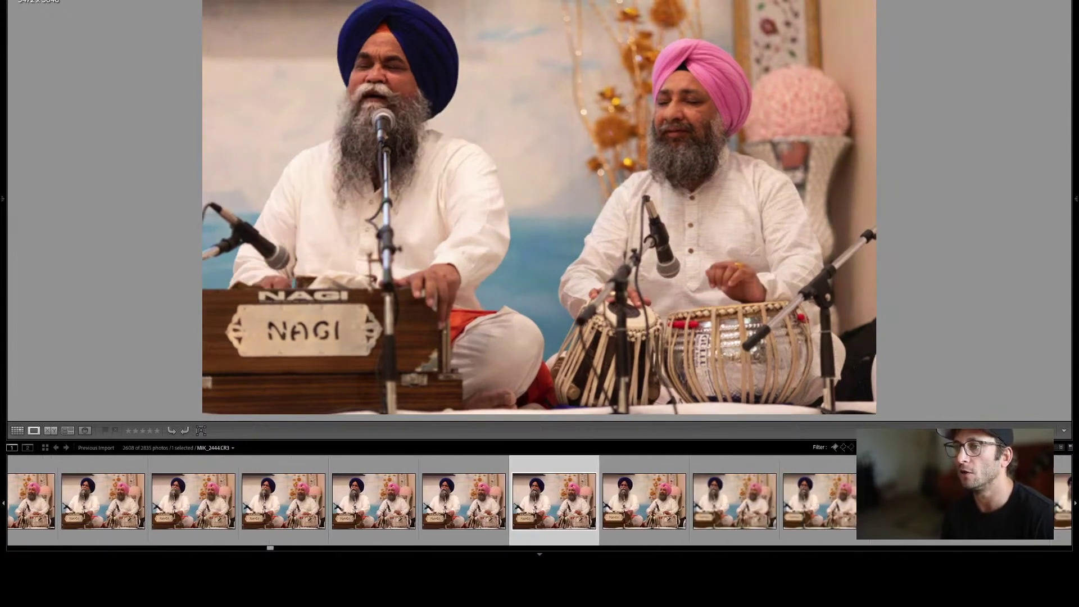
# Check the remaining harmonium and tabla duo shots in photos 640 to 650.
pyautogui.press('Right')
pyautogui.press('Right')
pyautogui.press('Right')
pyautogui.press('Right')
pyautogui.press('Right')
pyautogui.press('Right')
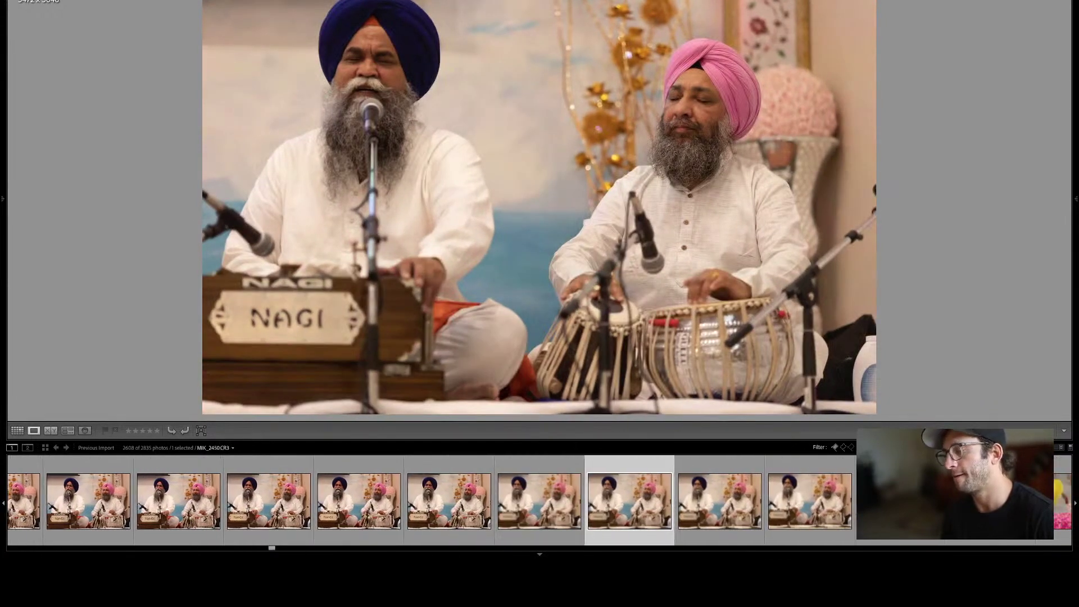
pyautogui.press('Right')
pyautogui.press('Right')
pyautogui.press('Right')
pyautogui.press('Right')
pyautogui.press('Right')
pyautogui.press('Right')
pyautogui.press('Right')
pyautogui.press('Right')
# Examine the shots of the man raising the yellow whisk over the altar in photos 651 to 662.
pyautogui.press('Right')
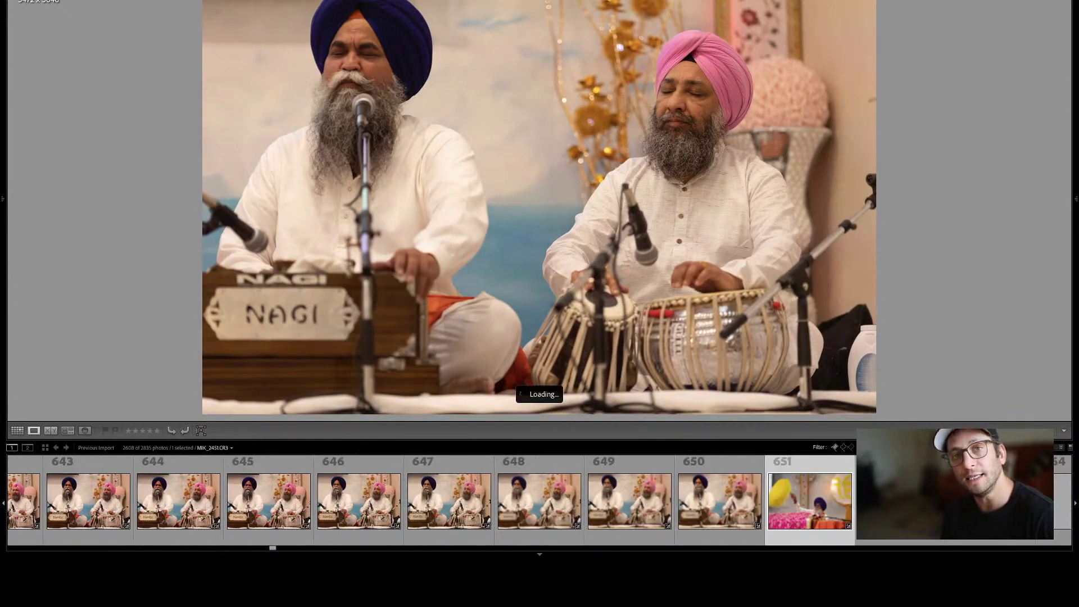
pyautogui.press('Right')
pyautogui.press('Right')
pyautogui.press('Right')
pyautogui.press('Right')
pyautogui.press('Right')
pyautogui.press('Right')
pyautogui.press('Right')
pyautogui.press('Right')
pyautogui.press('Right')
pyautogui.press('Right')
pyautogui.press('Right')
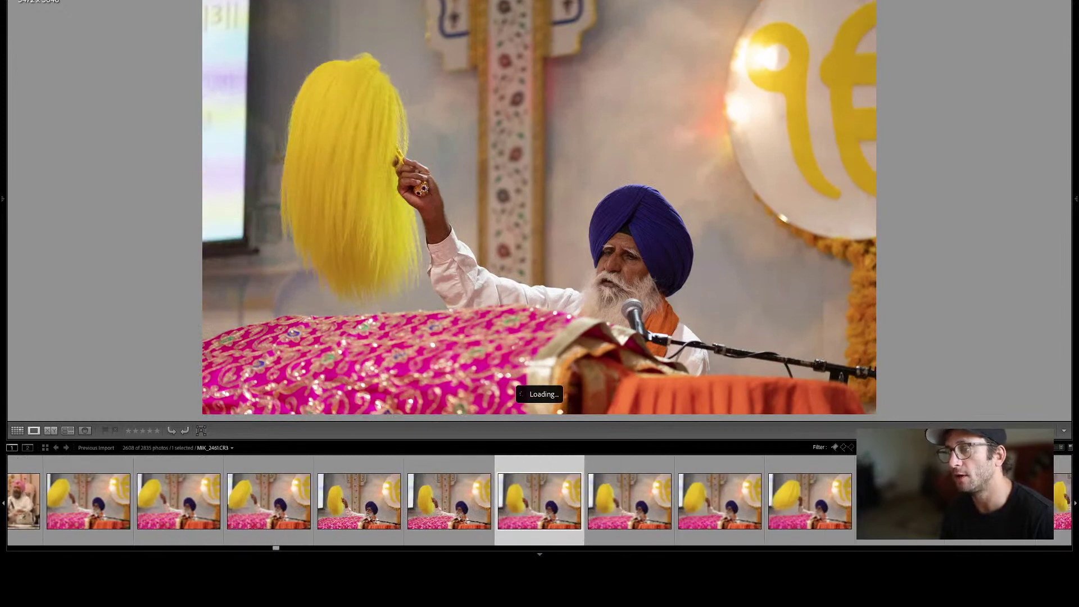
pyautogui.press('Right')
pyautogui.press('Right')
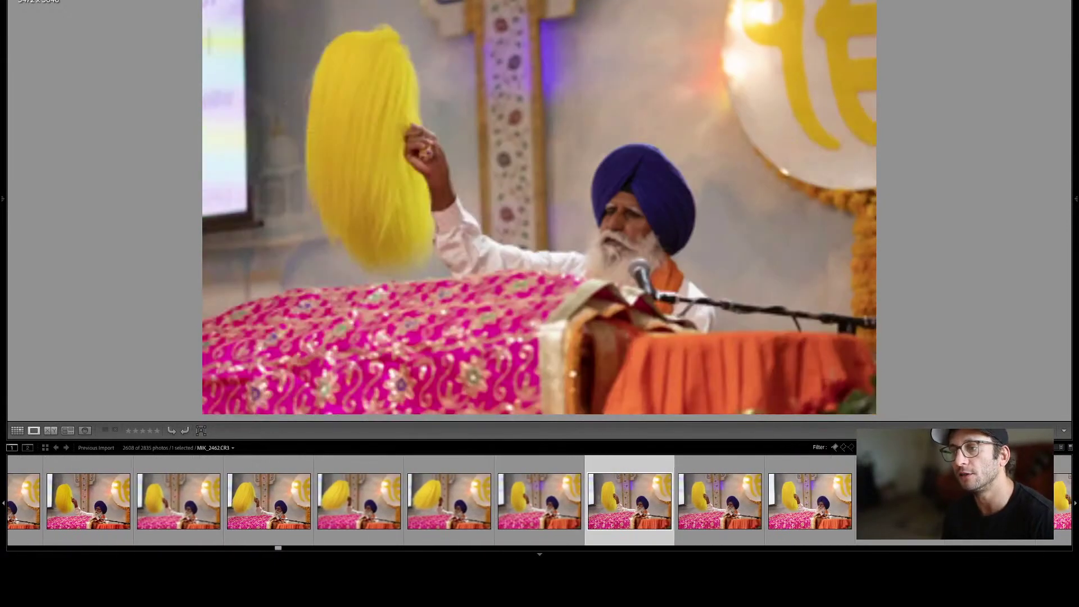
# Compare the whisk positions and the man's expression in photos 663 to 671.
pyautogui.press('Right')
pyautogui.press('Right')
pyautogui.press('Right')
pyautogui.press('Right')
pyautogui.press('Right')
pyautogui.press('Right')
pyautogui.press('Right')
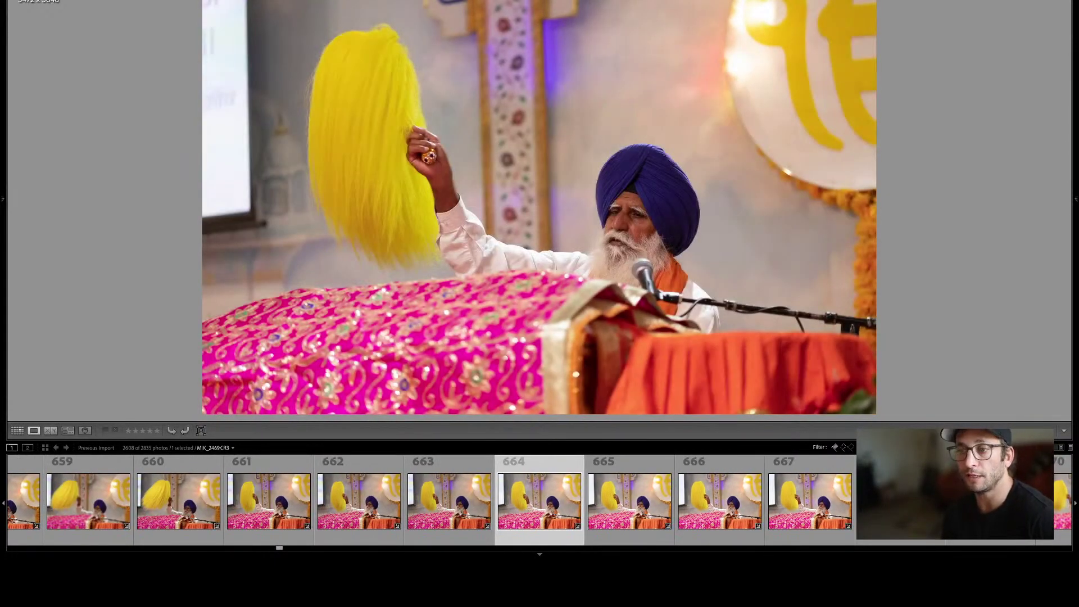
pyautogui.press('Right')
pyautogui.press('Right')
pyautogui.press('Right')
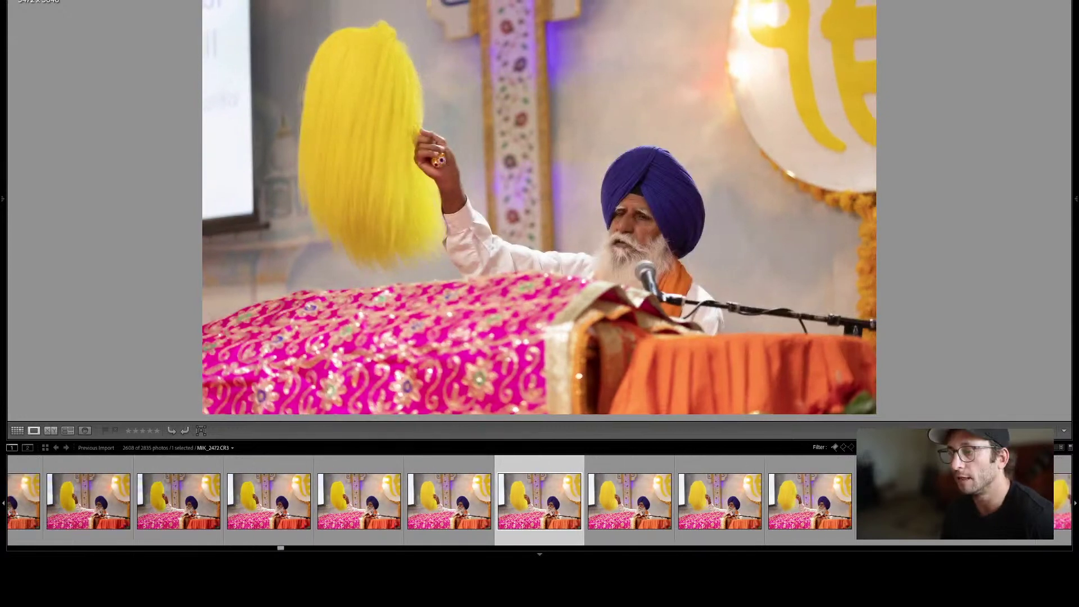
pyautogui.press('Right')
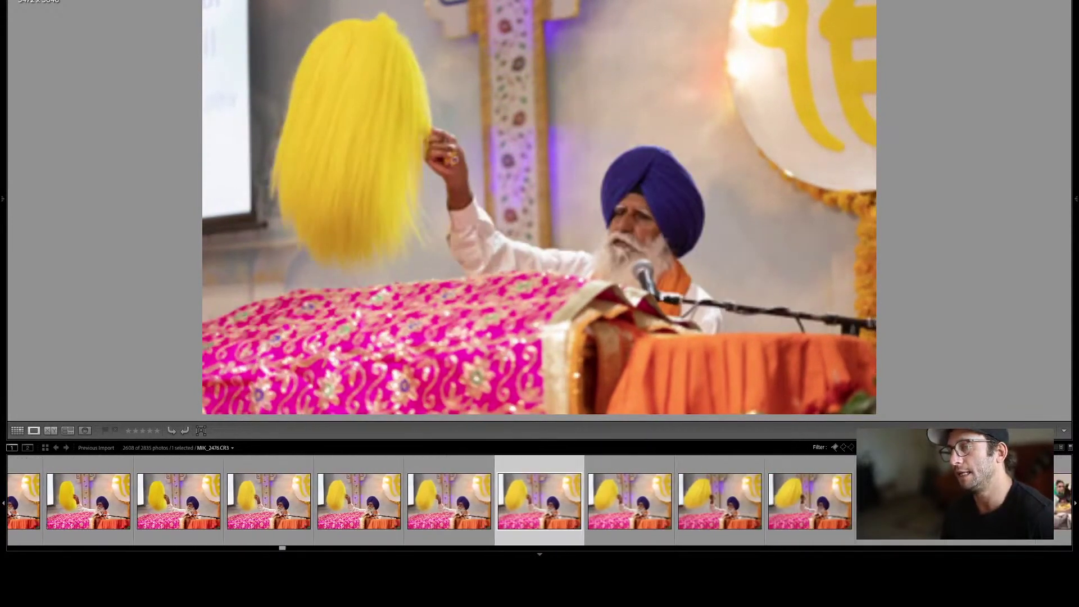
# Compare the shots of the woman in the turquoise scarf holding two children, up to photo 684.
pyautogui.press('Right')
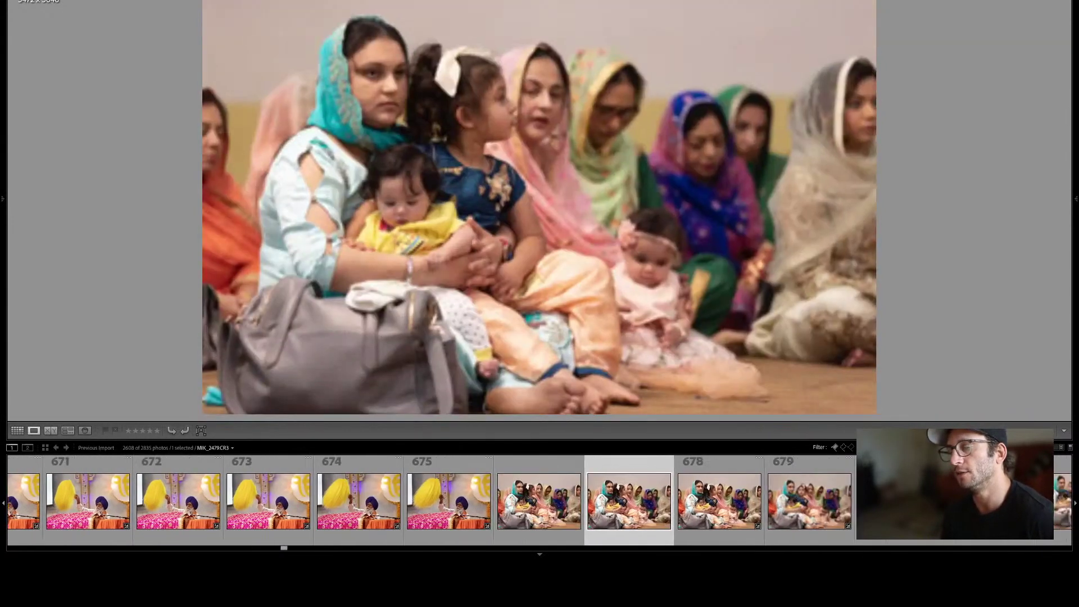
pyautogui.press('Right')
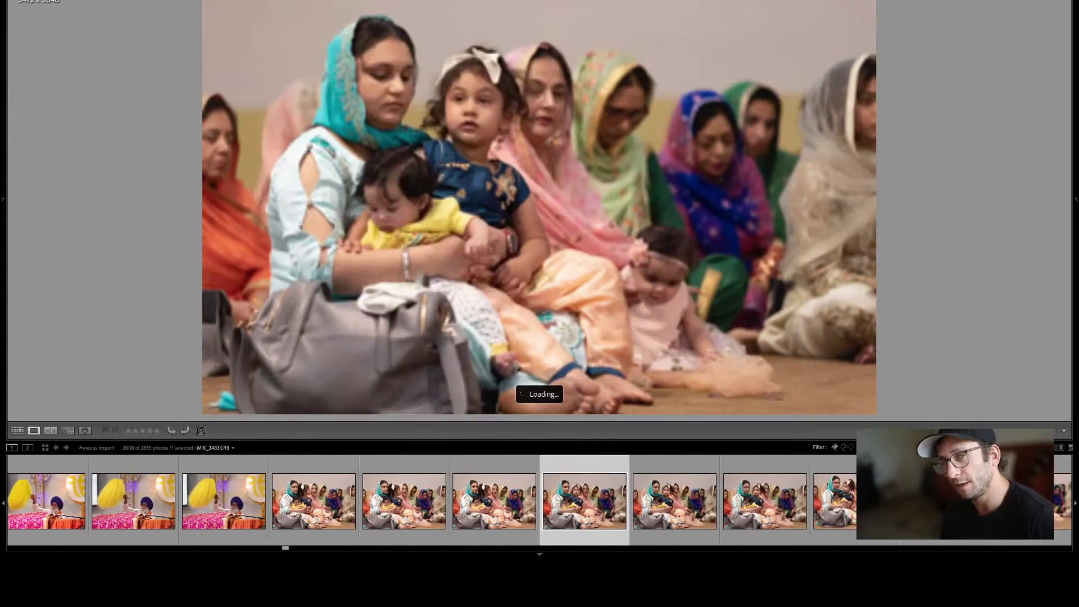
pyautogui.press('Right')
pyautogui.press('Right')
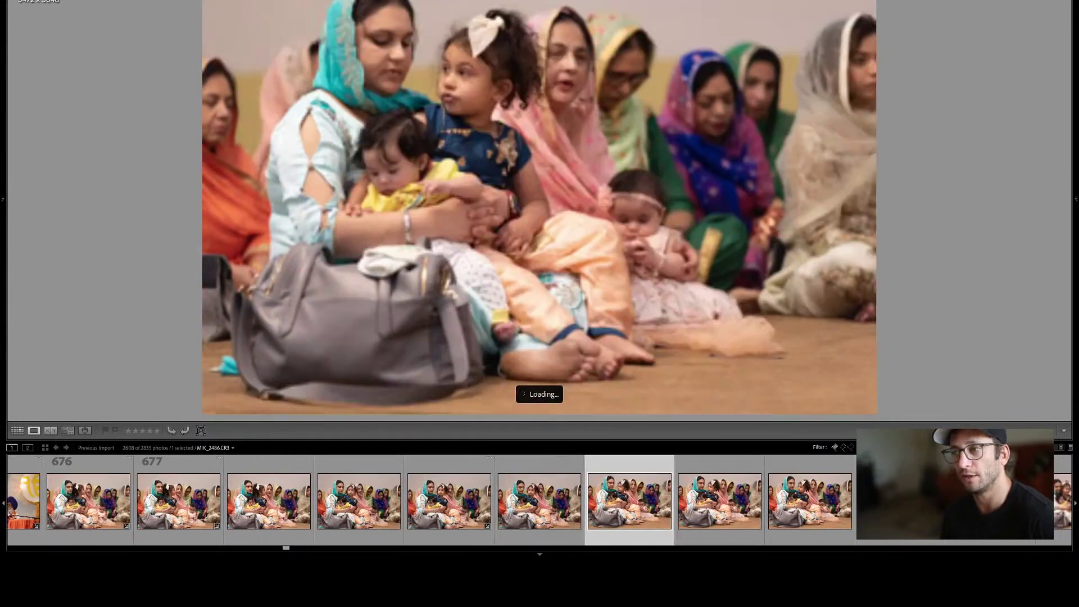
pyautogui.press('Right')
pyautogui.press('Right')
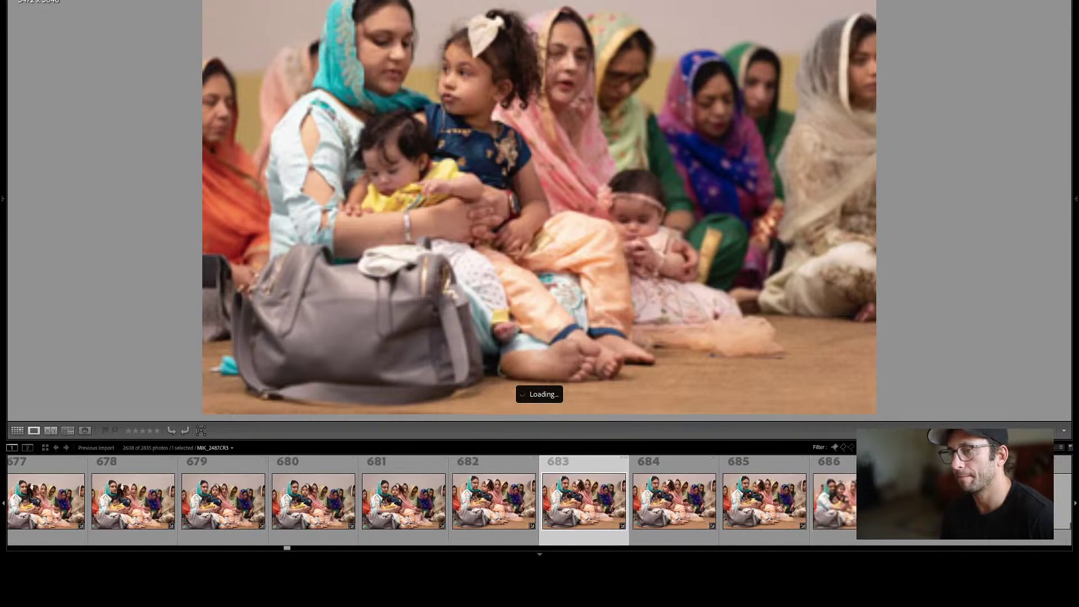
pyautogui.press('Right')
pyautogui.press('Right')
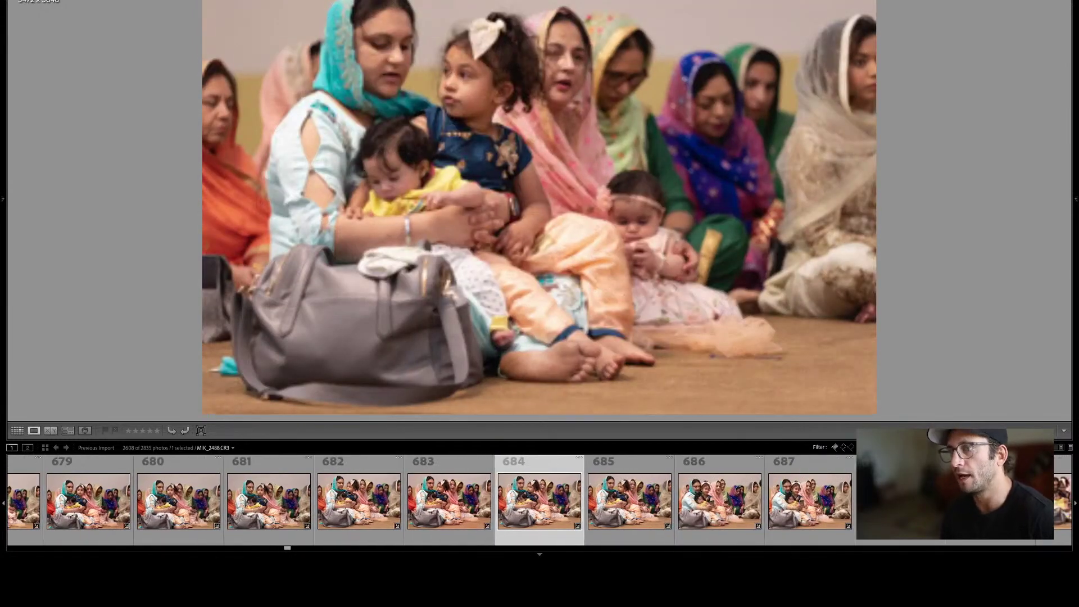
# Review photos 685 to 691, focusing on the woman in turquoise holding up a phone with the children.
pyautogui.press('Right')
pyautogui.press('Right')
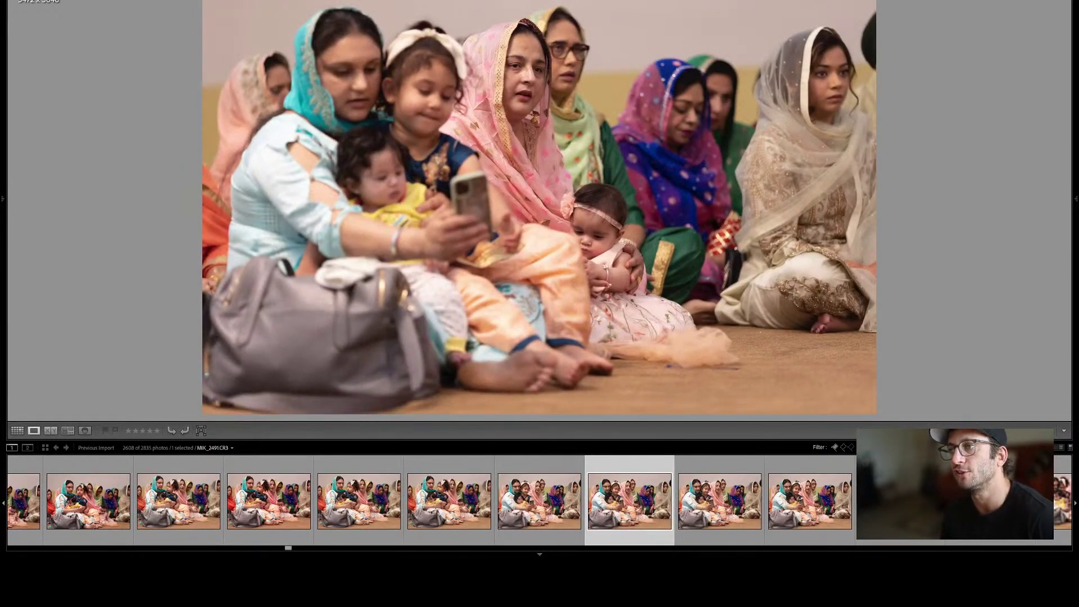
pyautogui.press('Right')
pyautogui.press('Right')
pyautogui.press('Right')
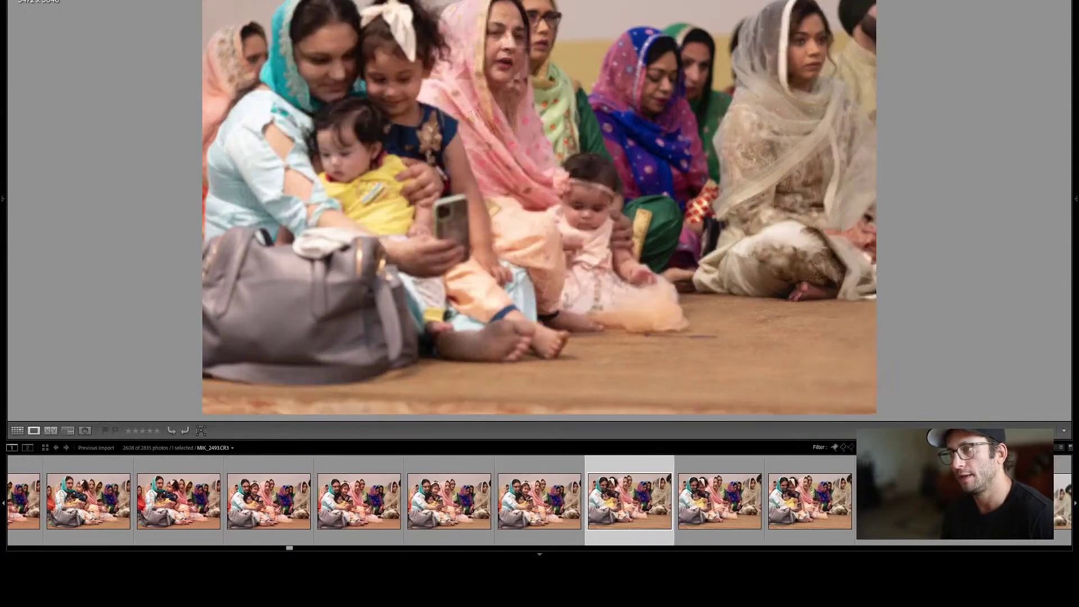
pyautogui.press('Right')
pyautogui.press('Right')
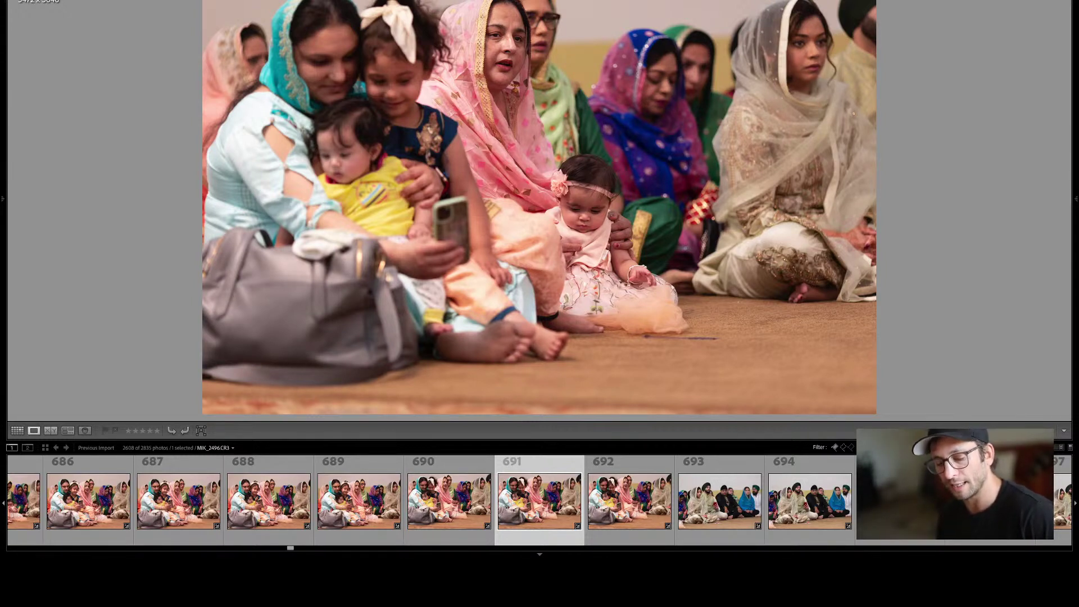
# Review photos 692 to 697, focusing on the seated couple in cream beside the man in black.
pyautogui.press('Right')
pyautogui.press('Right')
pyautogui.press('Right')
pyautogui.press('Right')
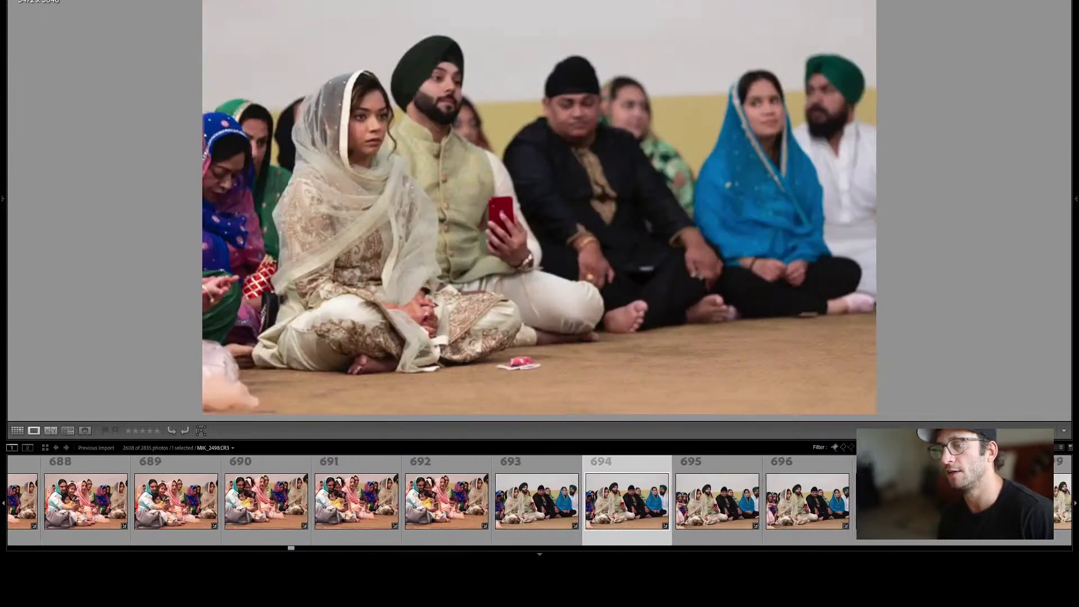
pyautogui.press('Right')
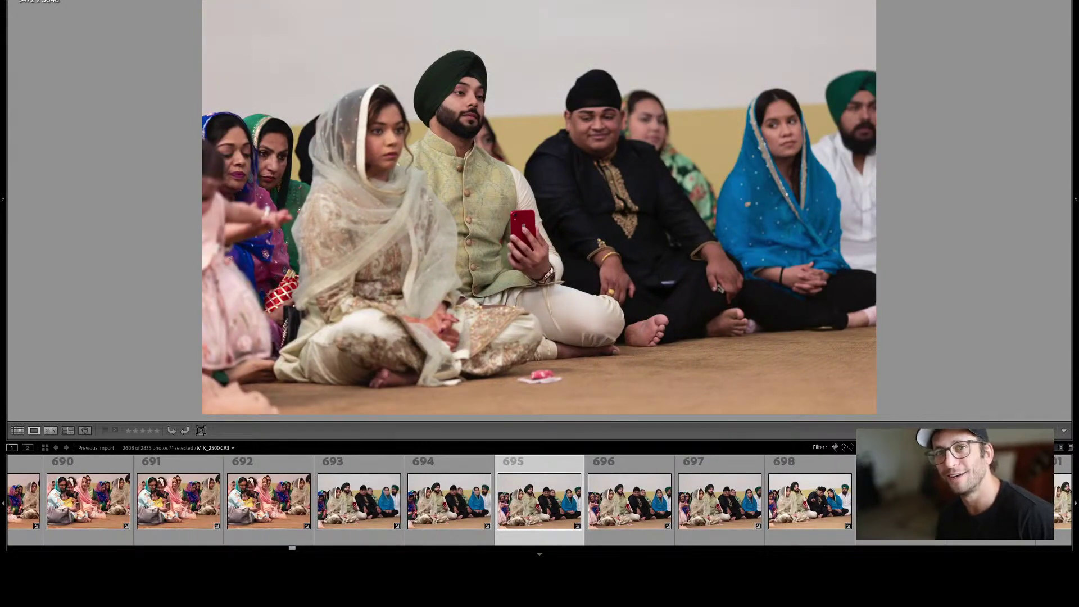
pyautogui.press('Right')
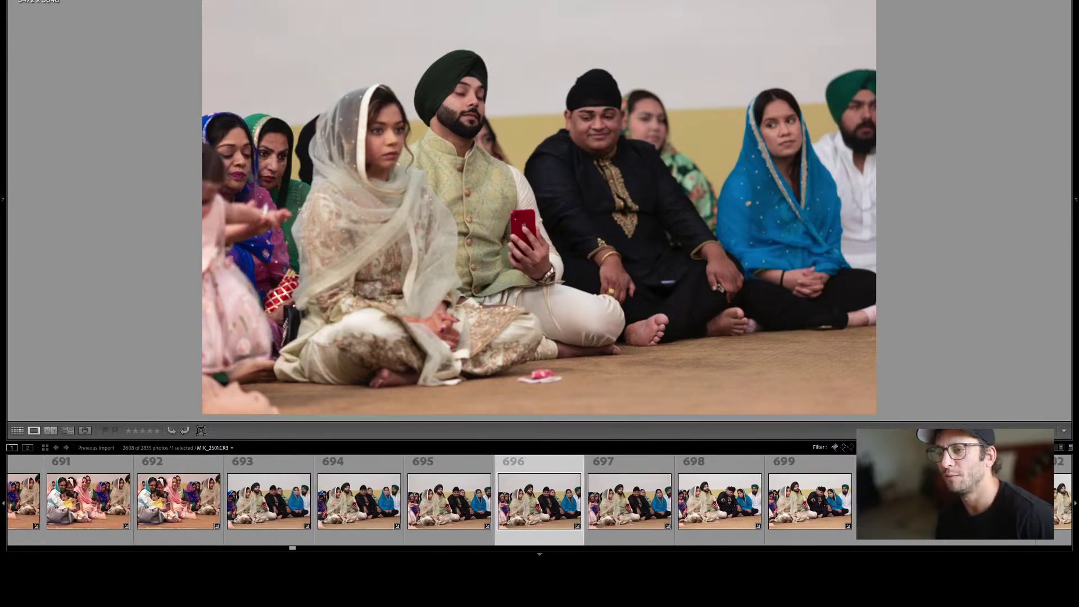
pyautogui.press('Right')
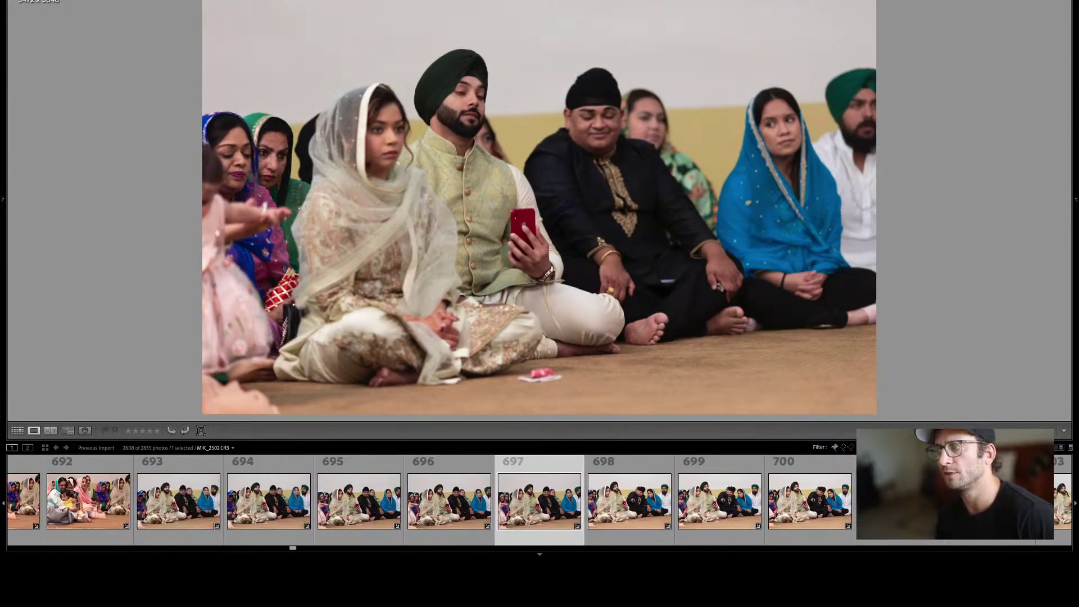
# Compare the expressions and focus of the seated couple and the guests beside them in photos 698 to 706.
pyautogui.press('Right')
pyautogui.press('Right')
pyautogui.press('Right')
pyautogui.press('Right')
pyautogui.press('Right')
pyautogui.press('Right')
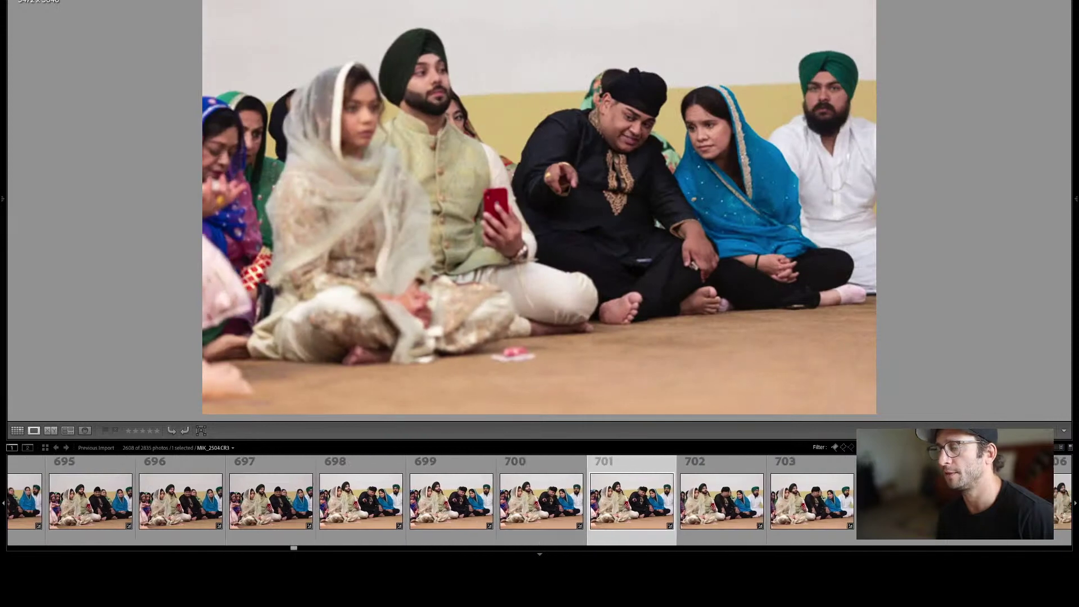
pyautogui.press('Right')
pyautogui.press('Right')
pyautogui.press('Right')
pyautogui.press('Right')
pyautogui.press('Right')
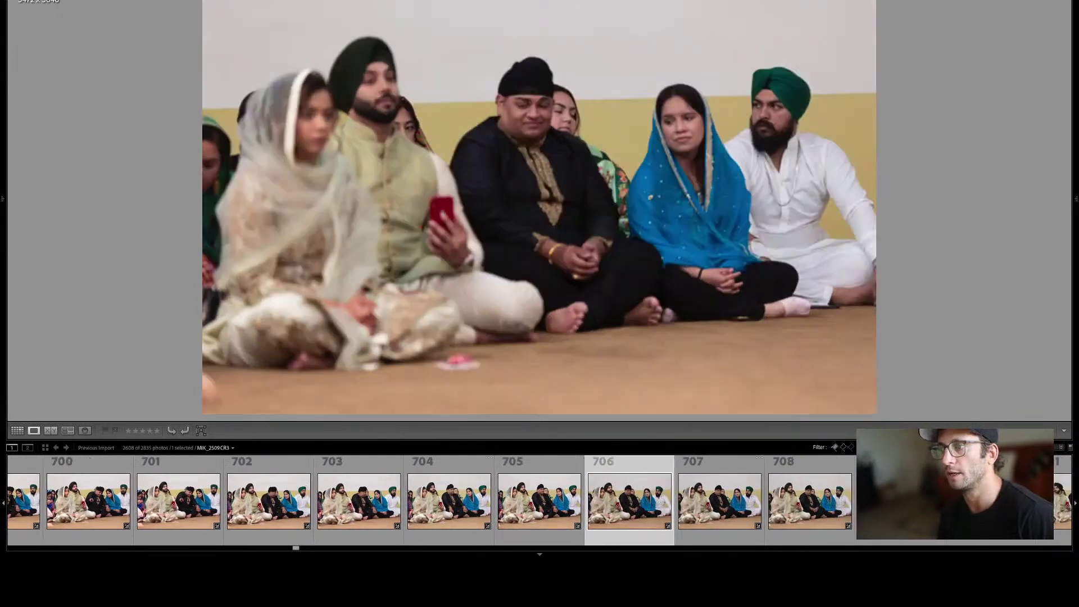
# Review photos 707 to 714, comparing the seated couple in cream with the guests in black, blue and white.
pyautogui.press('Right')
pyautogui.press('Right')
pyautogui.press('Right')
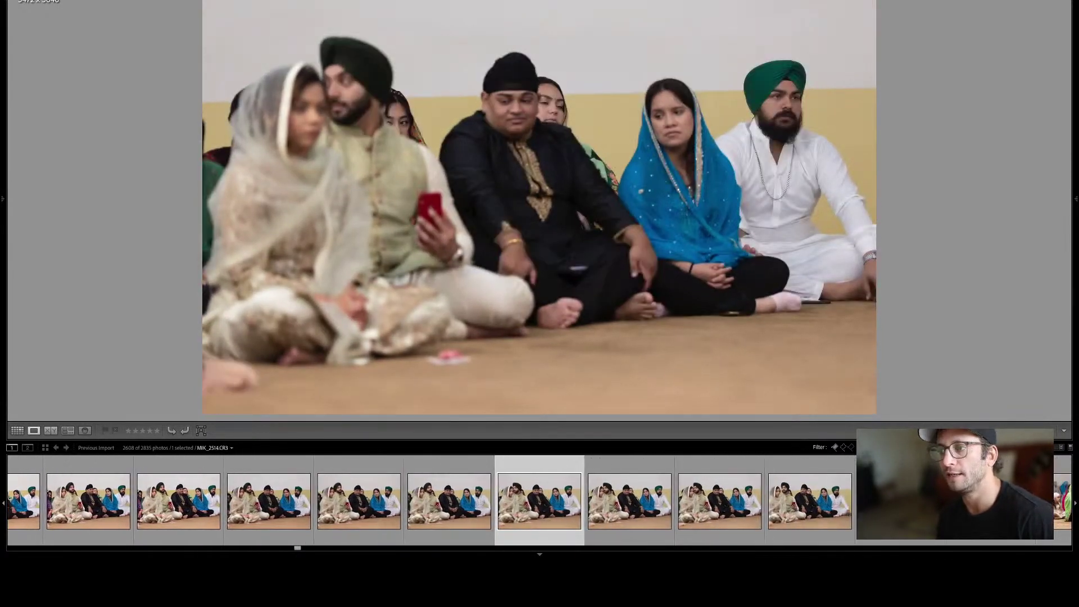
pyautogui.press('Right')
pyautogui.press('Right')
pyautogui.press('Right')
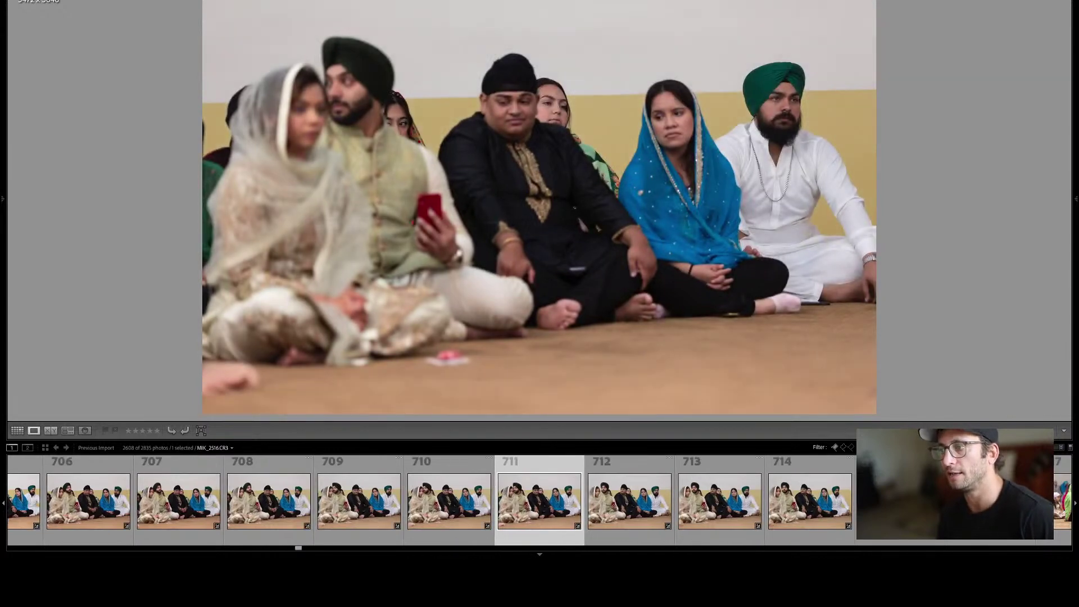
pyautogui.press('Right')
pyautogui.press('Right')
# Review photos 715 to 728, focusing on the seated women in green, black-and-gold, orange and turquoise scarves.
pyautogui.press('Right')
pyautogui.press('Right')
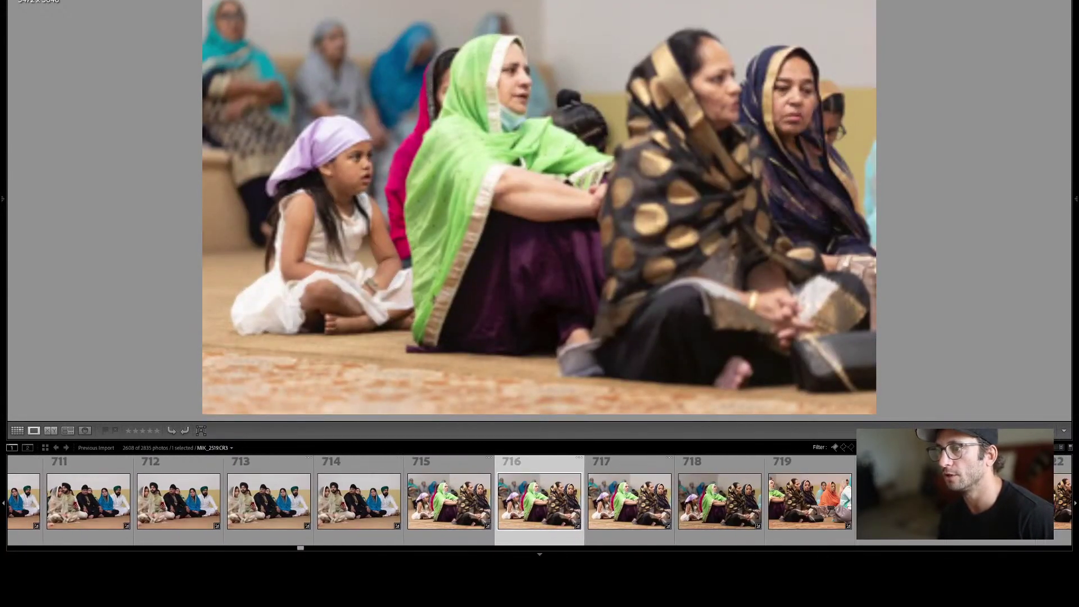
pyautogui.press('Right')
pyautogui.press('Right')
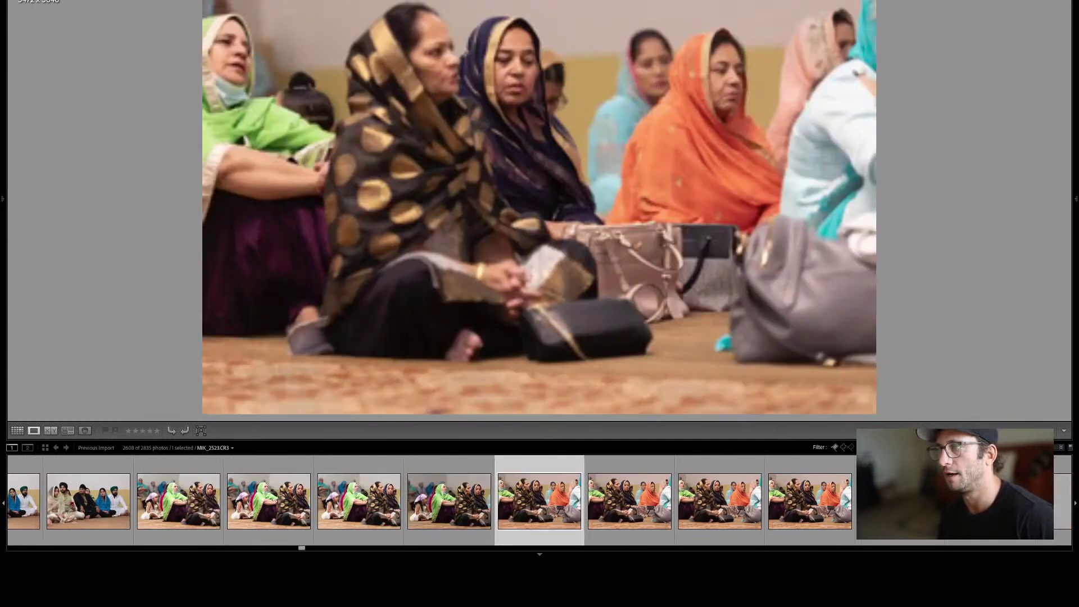
pyautogui.press('Right')
pyautogui.press('Right')
pyautogui.press('Right')
pyautogui.press('Right')
pyautogui.press('Right')
pyautogui.press('Right')
pyautogui.press('Right')
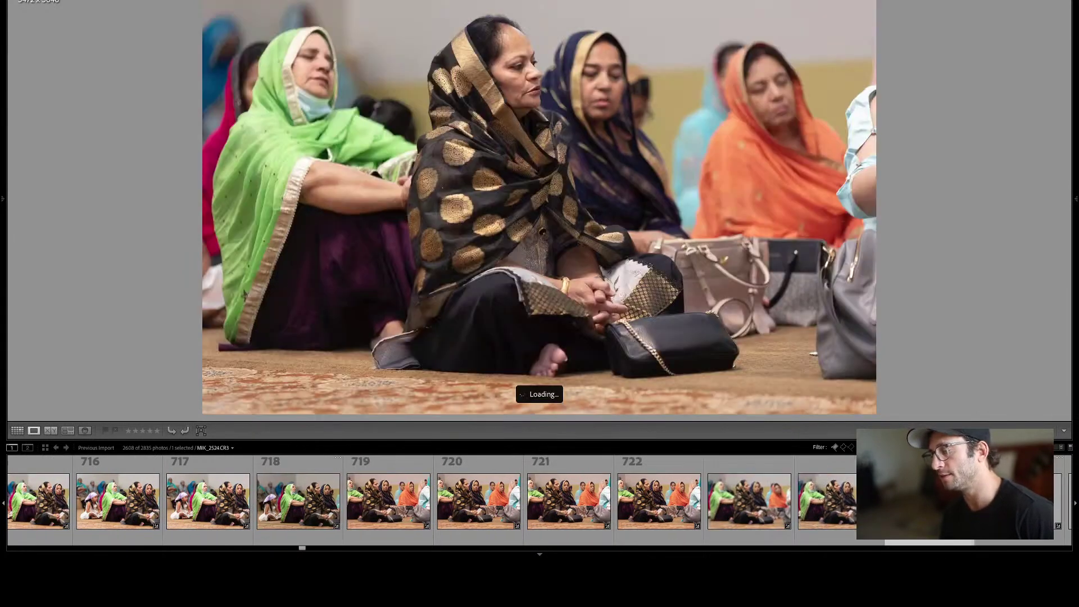
pyautogui.press('Right')
pyautogui.press('Right')
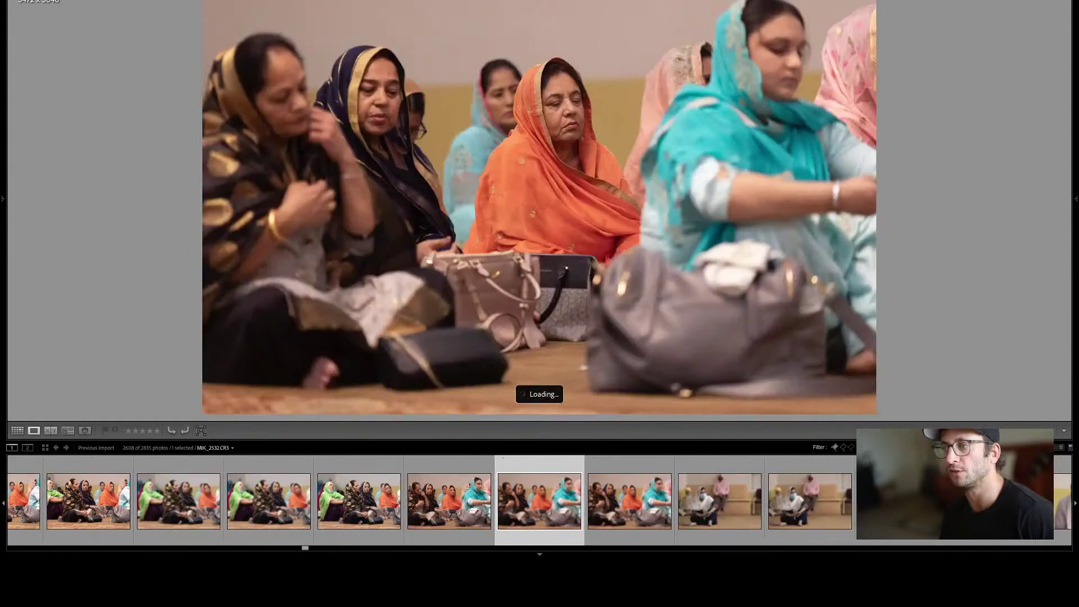
pyautogui.press('Right')
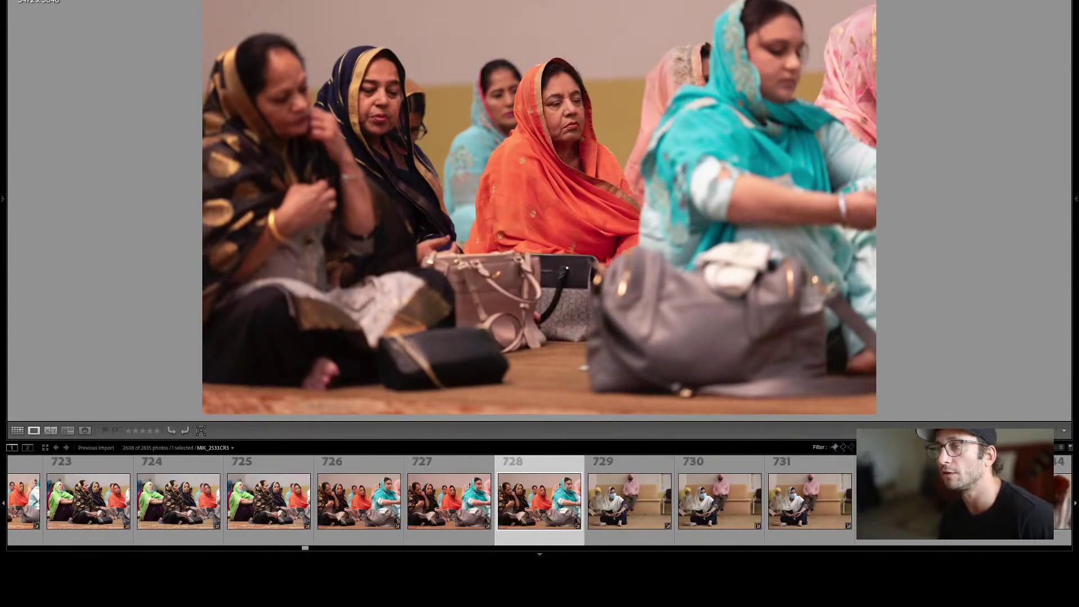
# Review photos 729 to 736 of the masked woman in the white scarf and the men in red and orange turbans.
pyautogui.press('Right')
pyautogui.press('Right')
pyautogui.press('Right')
pyautogui.press('Right')
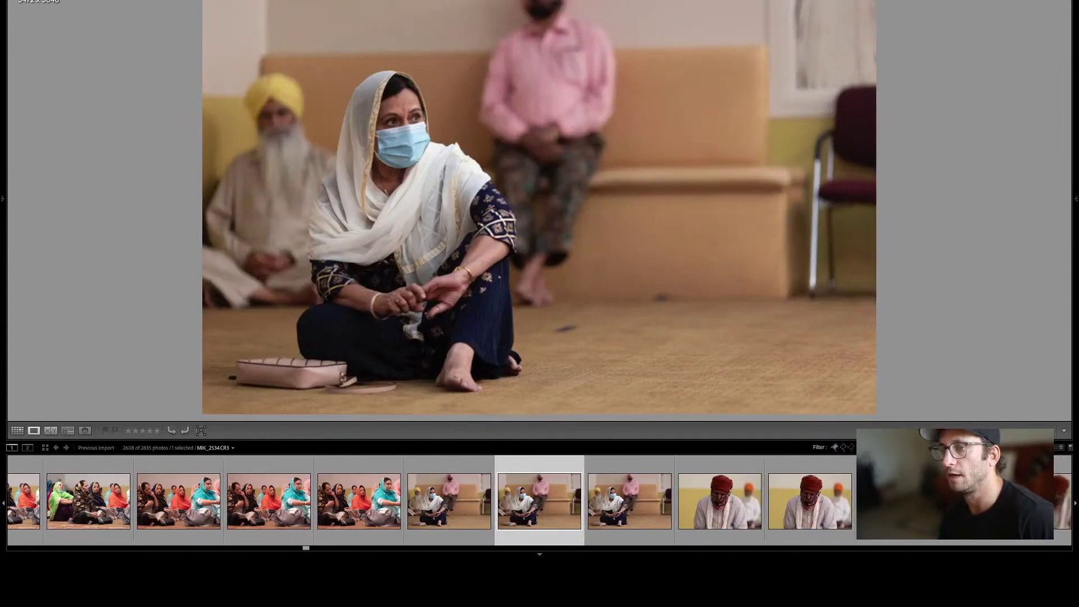
pyautogui.press('Right')
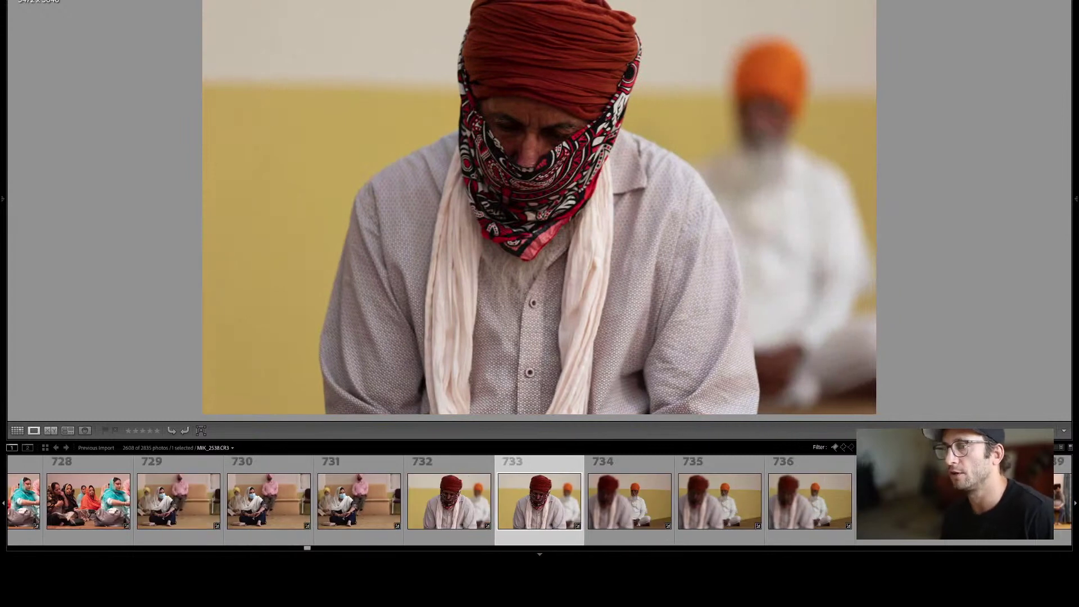
pyautogui.press('Right')
pyautogui.press('Right')
pyautogui.press('Right')
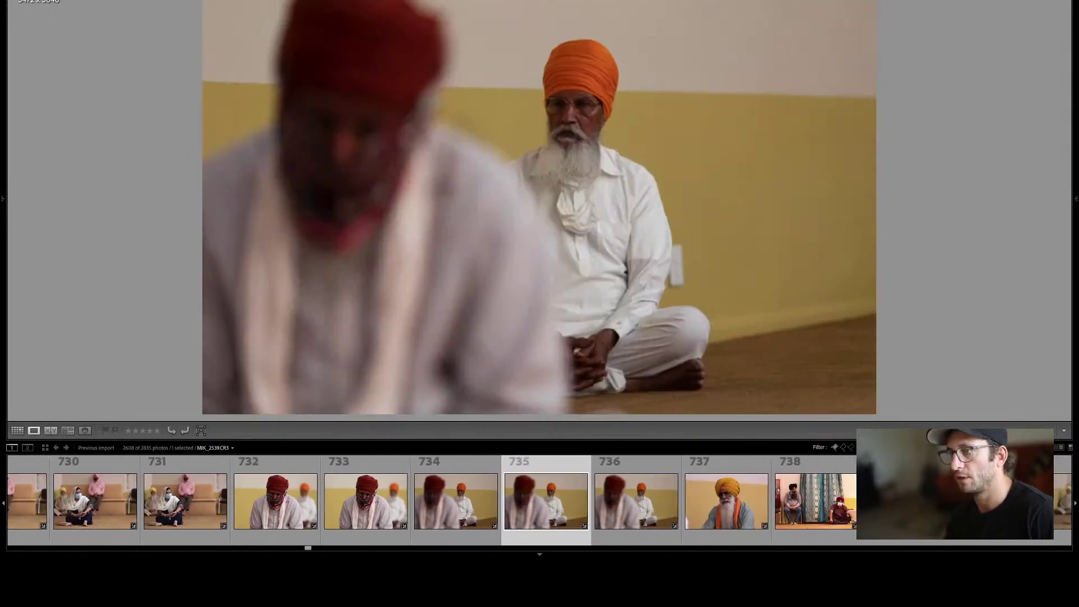
# Review photos 737 to 743, covering the two men beside the patterned curtain and the masked woman on the floor.
pyautogui.press('Right')
pyautogui.press('Right')
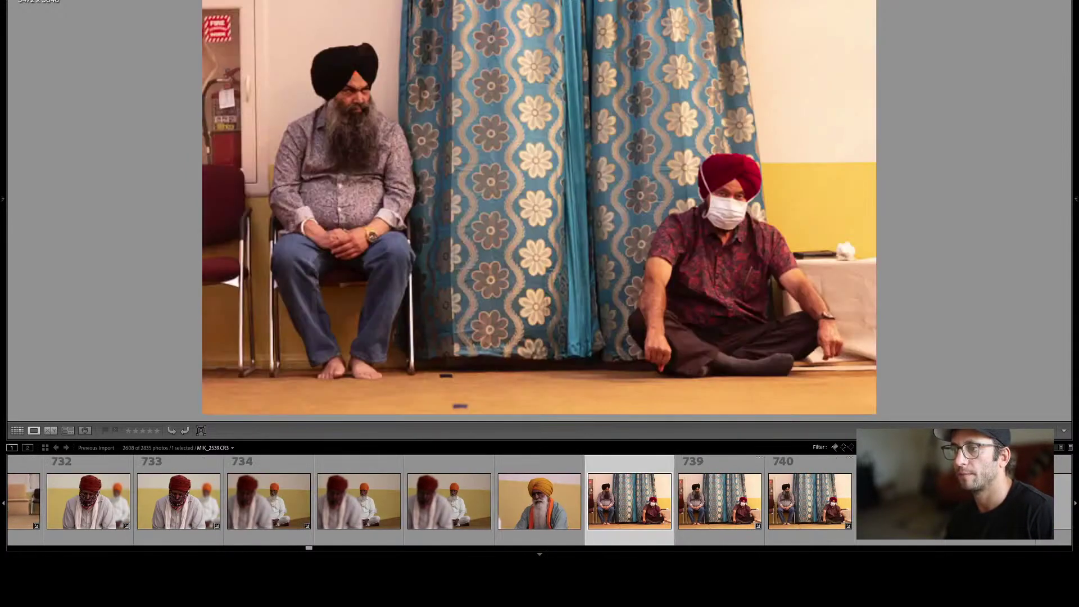
pyautogui.press('Right')
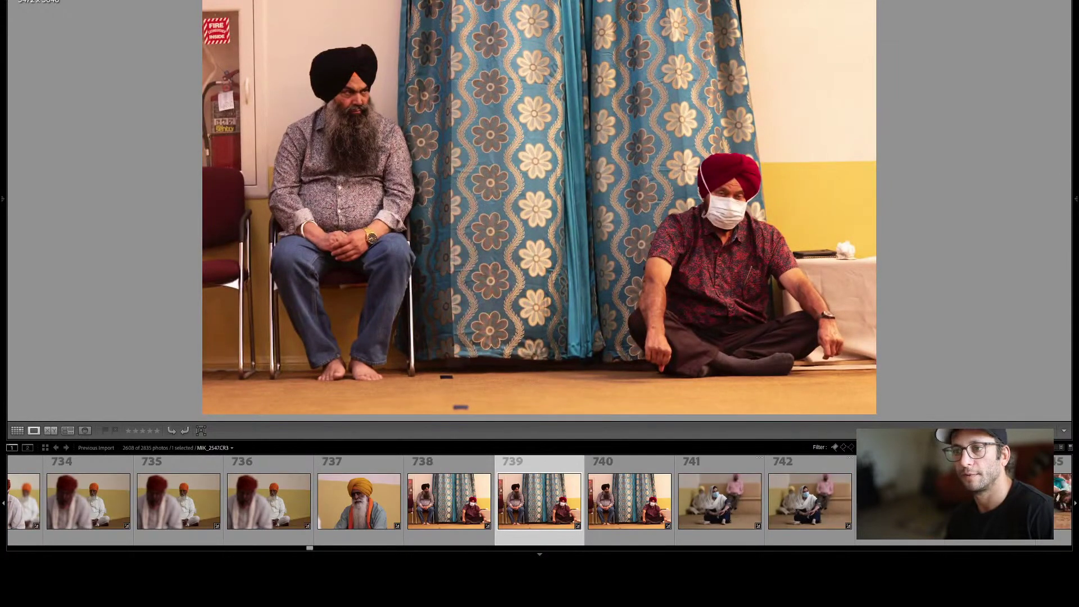
pyautogui.press('Right')
pyautogui.press('Right')
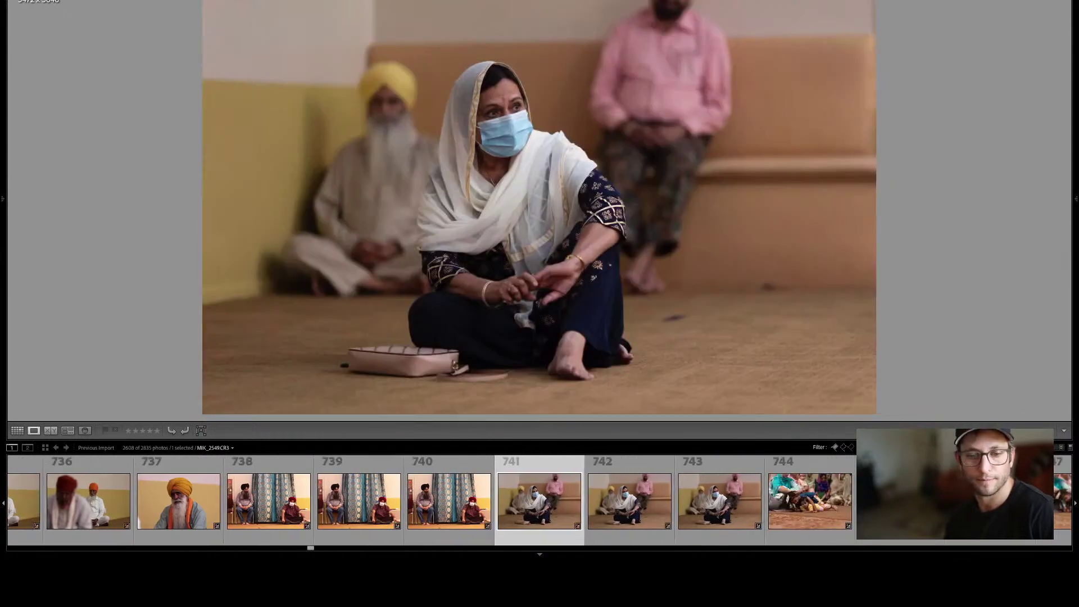
pyautogui.press('Right')
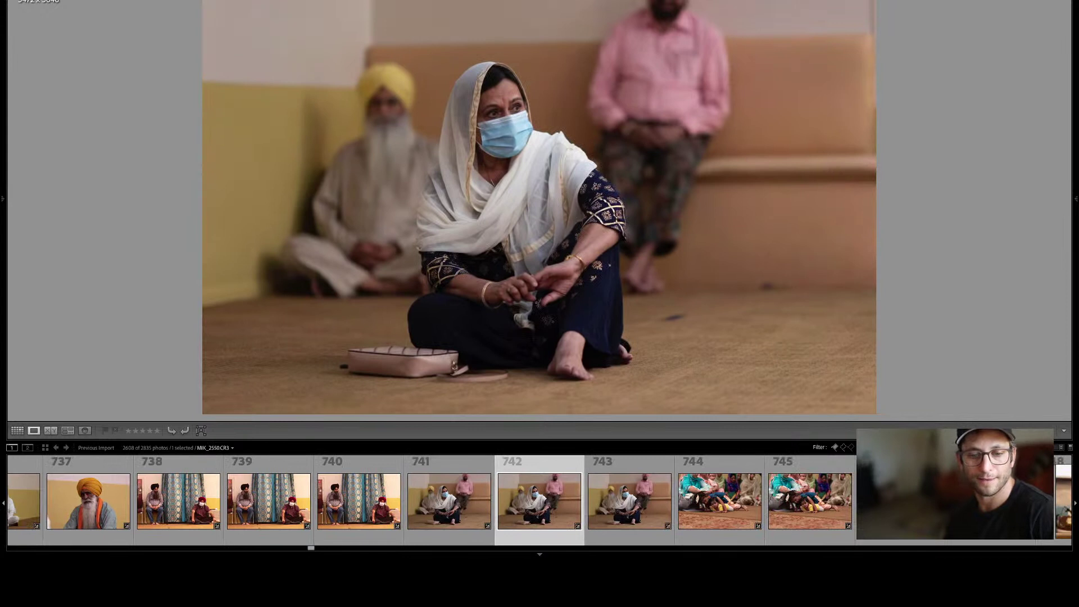
pyautogui.press('Right')
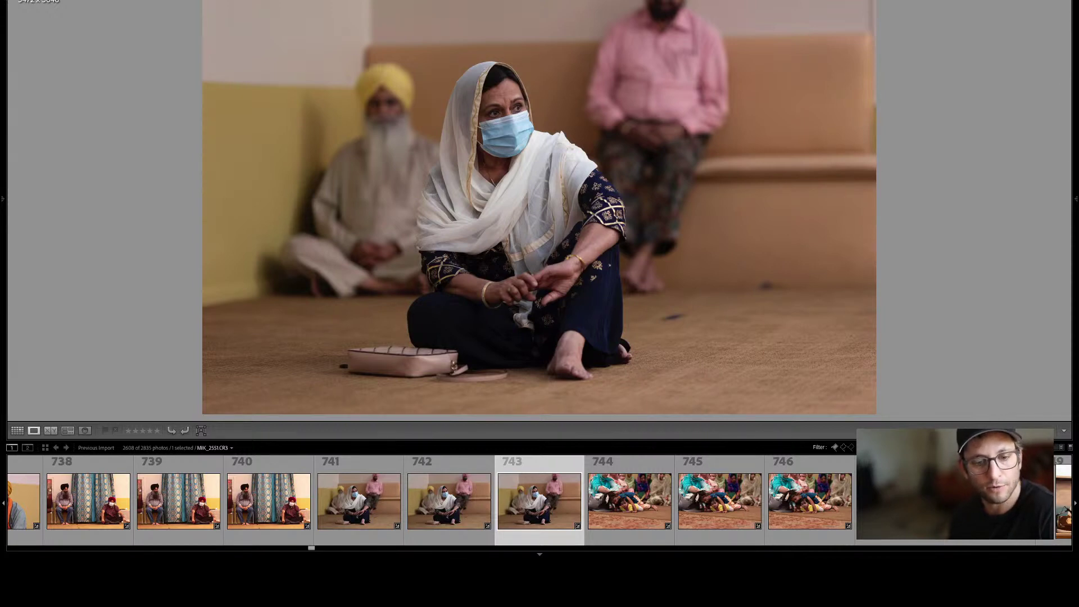
# Review photos 744 to 751, from the girl hugging the baby to the harmonium player and the man at the pink cloth.
pyautogui.press('Right')
pyautogui.press('Right')
pyautogui.press('Right')
pyautogui.press('Right')
pyautogui.press('Right')
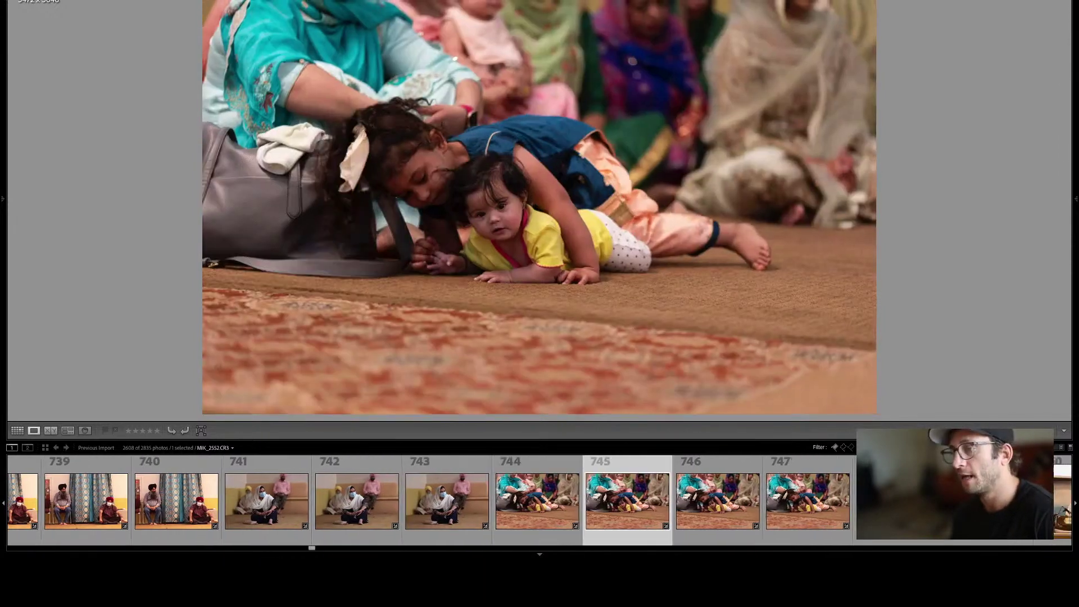
pyautogui.press('Right')
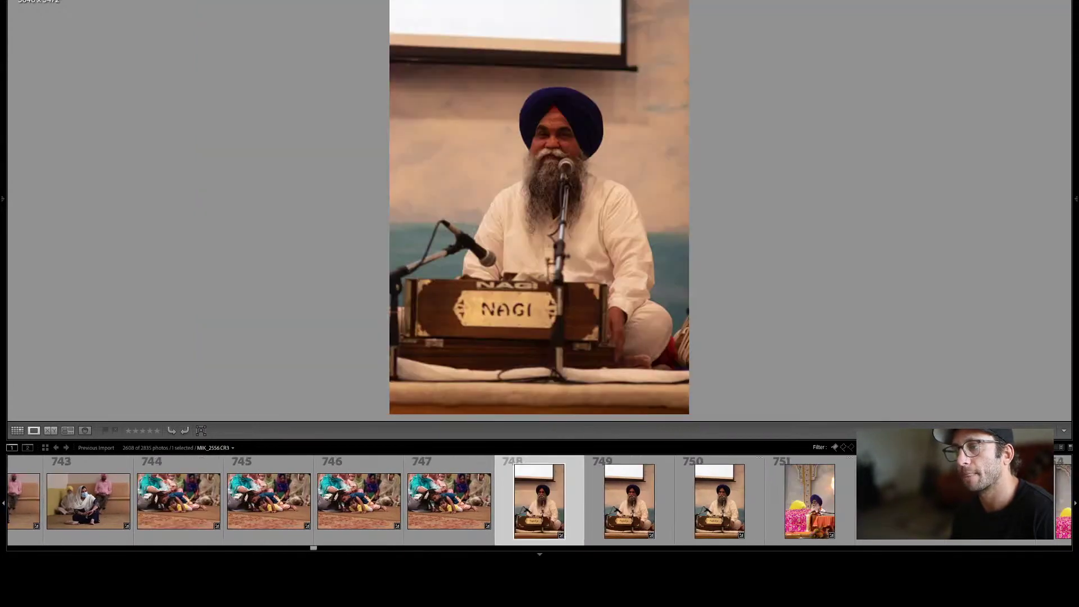
pyautogui.press('Right')
pyautogui.press('Right')
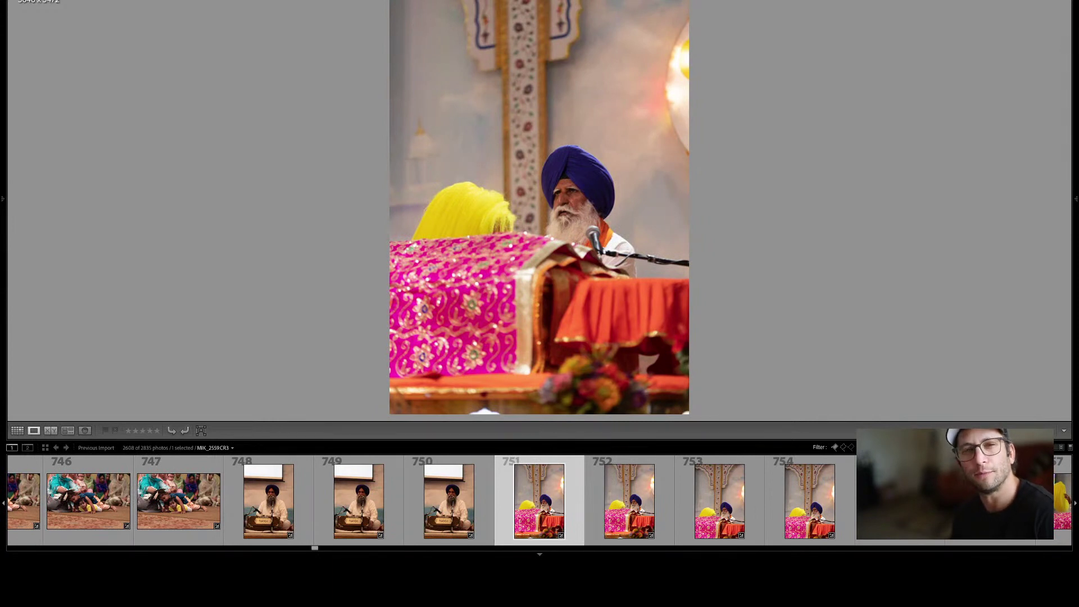
# Examine the framing of the man in the blue turban behind the pink cloth, from photo 752 into the landscape shots.
pyautogui.press('Right')
pyautogui.press('Right')
pyautogui.press('Right')
pyautogui.press('Right')
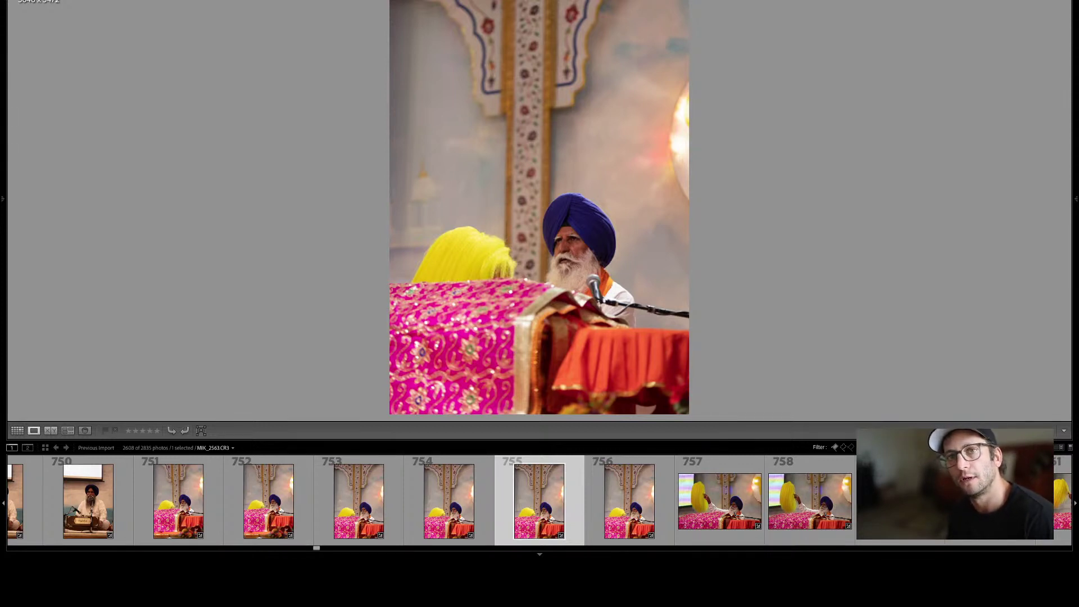
pyautogui.press('Right')
pyautogui.press('Right')
pyautogui.press('Right')
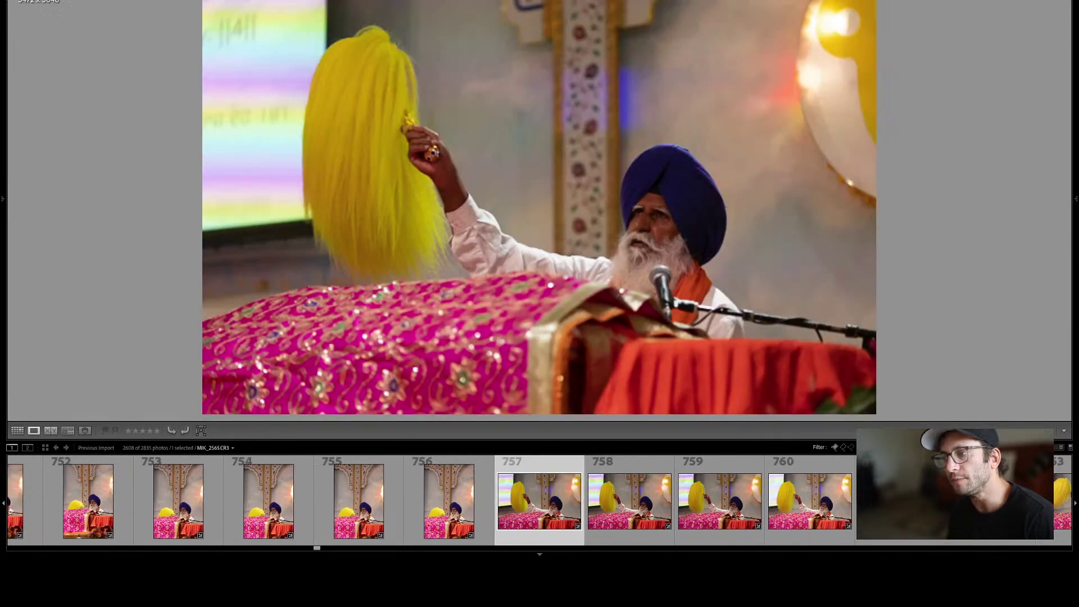
pyautogui.press('Right')
pyautogui.press('Right')
pyautogui.press('Right')
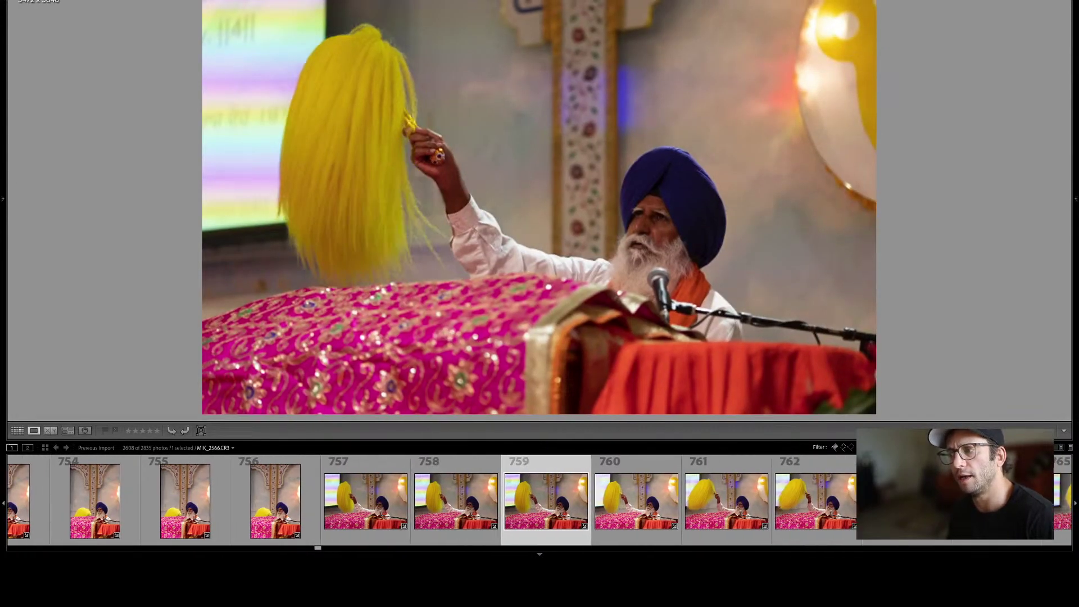
# Compare the yellow whisk's positions in the ceremony burst, continuing up to the first shots of the tabla player.
pyautogui.press('Right')
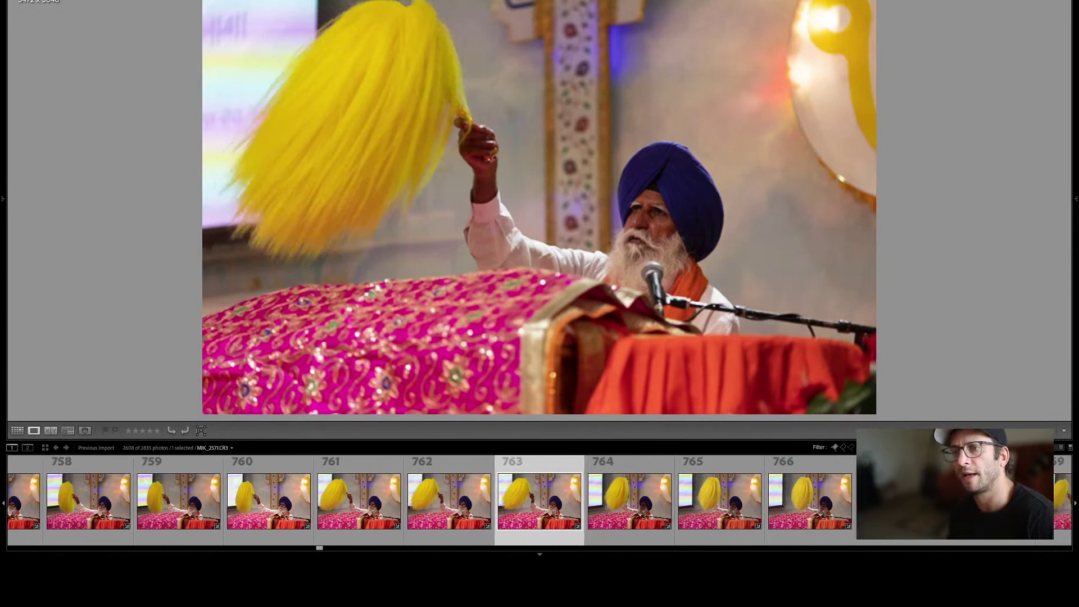
pyautogui.press('Right')
pyautogui.press('Right')
pyautogui.press('Right')
pyautogui.press('Right')
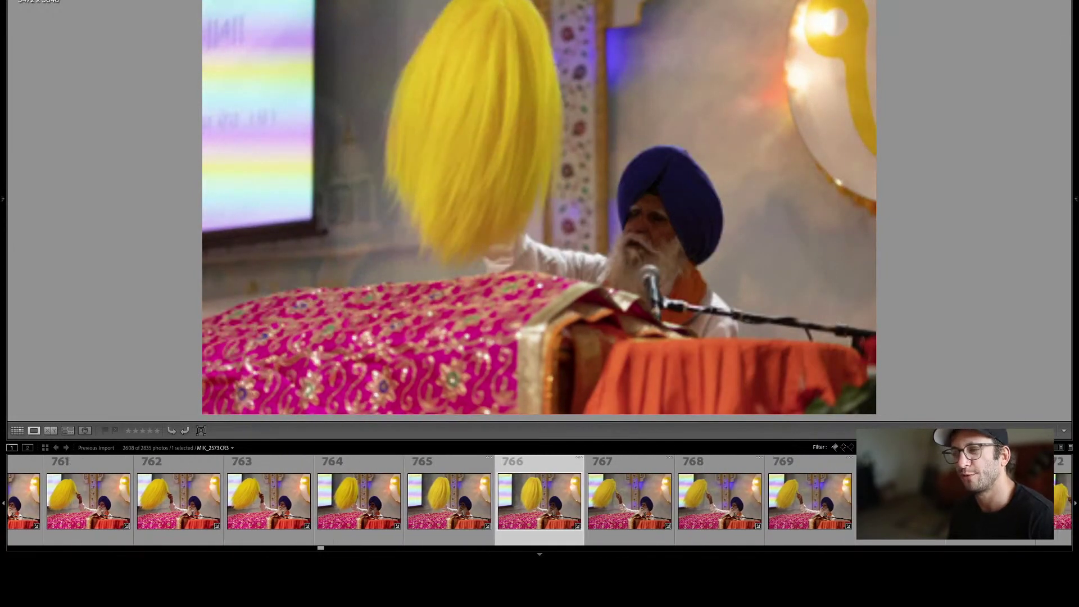
pyautogui.press('Right')
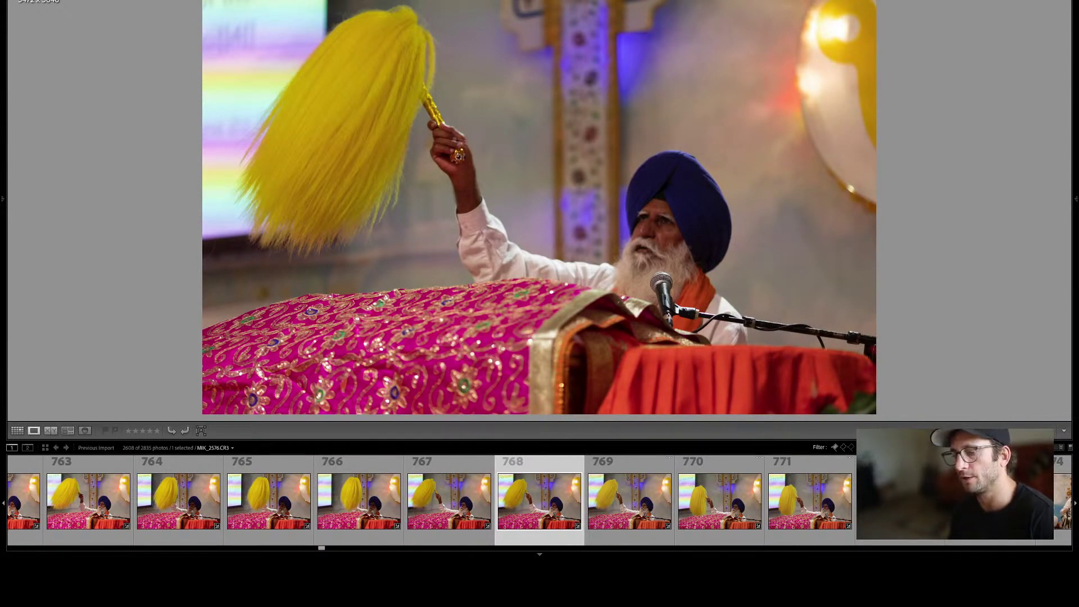
pyautogui.press('Right')
pyautogui.press('Right')
pyautogui.press('Right')
pyautogui.press('Right')
pyautogui.press('Right')
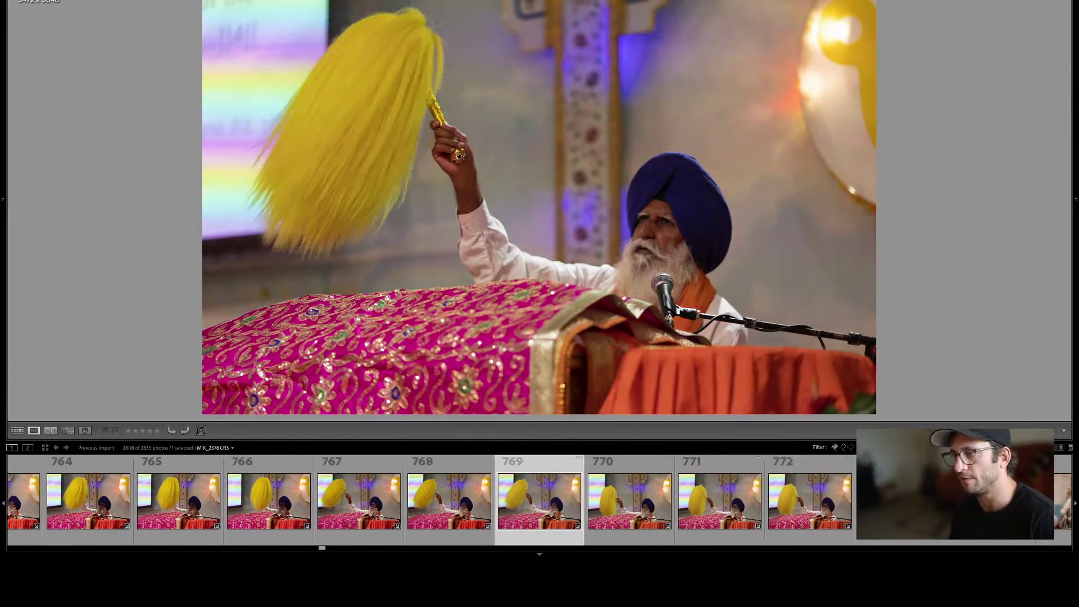
# Go back through the yellow whisk burst to its first landscape shots around photo 757 for comparison.
pyautogui.press('Left')
pyautogui.press('Left')
pyautogui.press('Left')
pyautogui.press('Left')
pyautogui.press('Left')
pyautogui.press('Left')
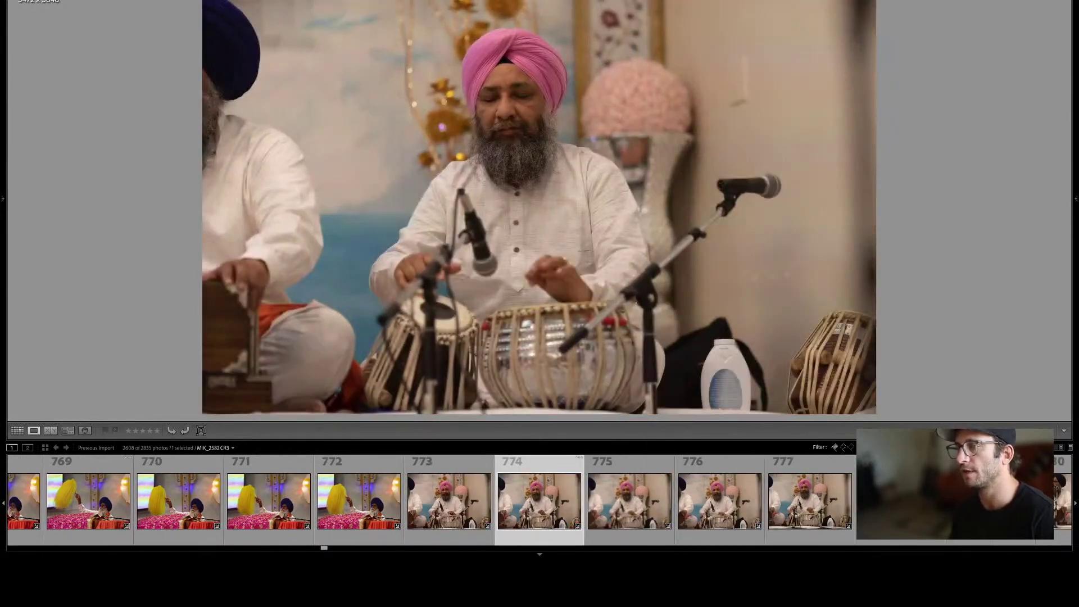
pyautogui.press('Left')
pyautogui.press('Left')
pyautogui.press('Left')
pyautogui.press('Left')
pyautogui.press('Left')
pyautogui.press('Left')
pyautogui.press('Left')
pyautogui.press('Left')
pyautogui.press('Left')
pyautogui.press('Left')
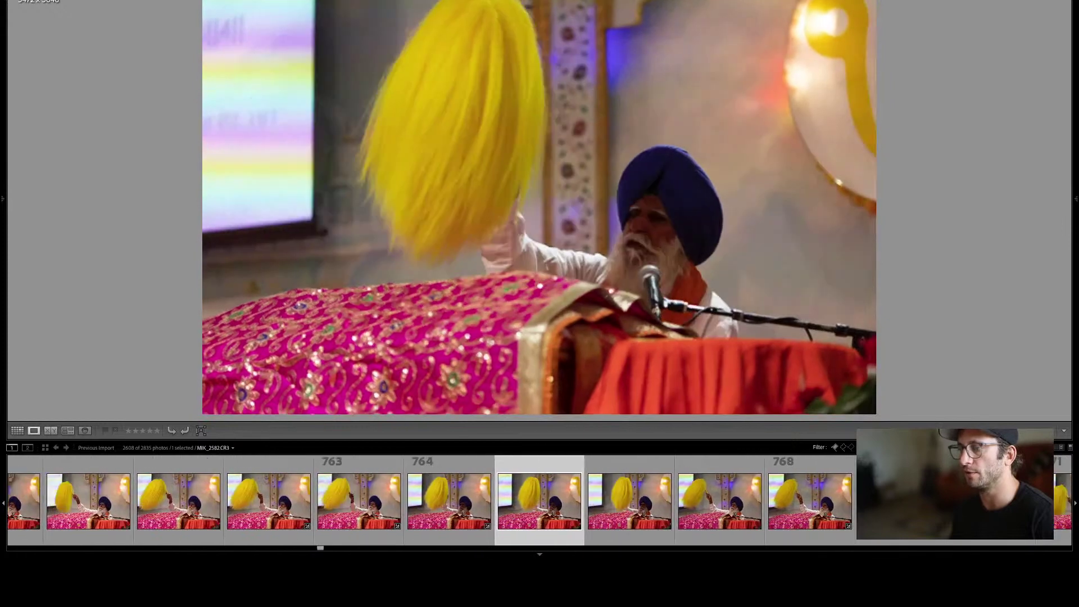
pyautogui.press('Left')
pyautogui.press('Left')
pyautogui.press('Left')
pyautogui.press('Left')
pyautogui.press('Left')
pyautogui.press('Left')
pyautogui.press('Left')
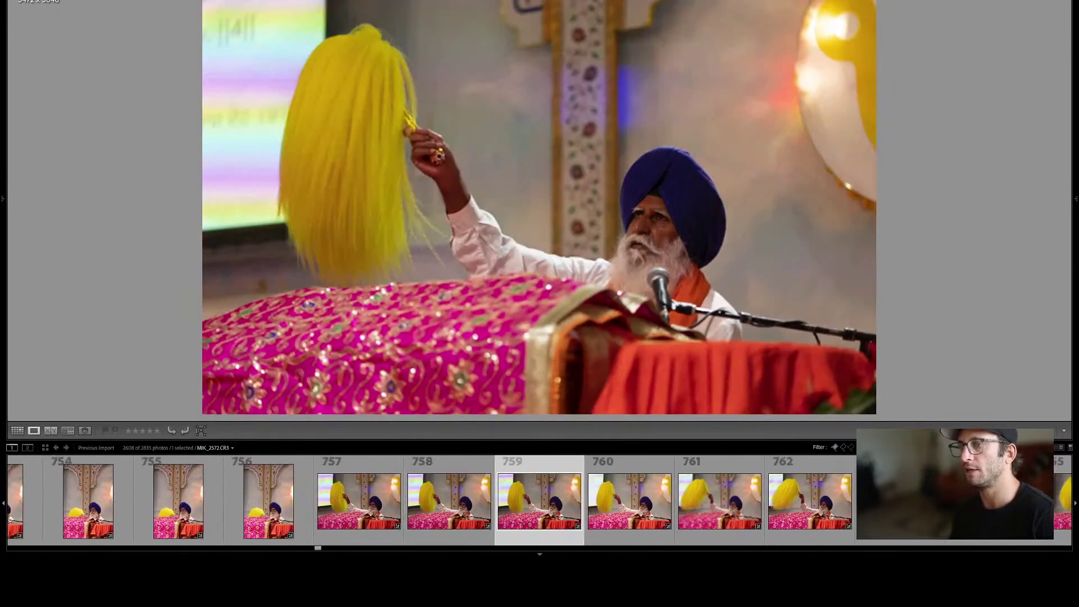
# Recheck the whisk's position and the man's face in the yellow whisk shots from photo 757 to 765.
pyautogui.press('Right')
pyautogui.press('Right')
pyautogui.press('Right')
pyautogui.press('Right')
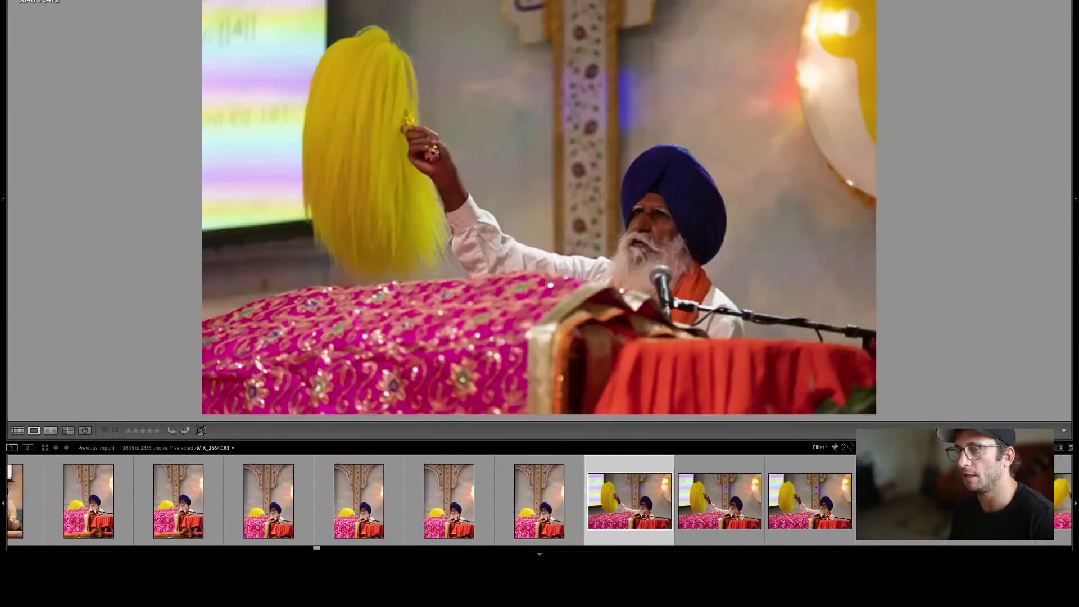
pyautogui.press('Right')
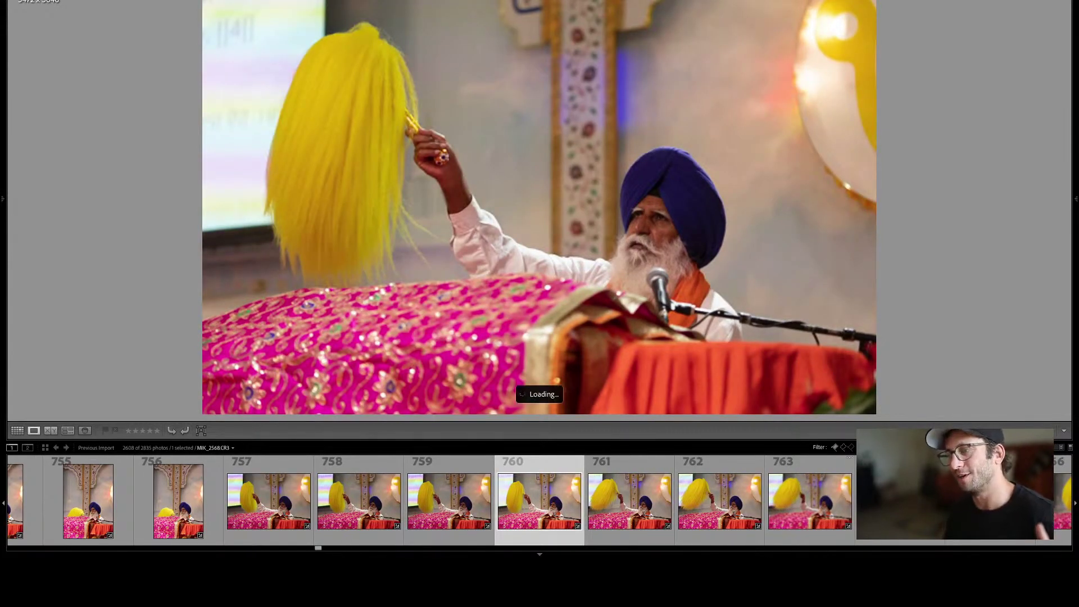
pyautogui.press('Right')
pyautogui.press('Right')
pyautogui.press('Right')
pyautogui.press('Right')
pyautogui.press('Right')
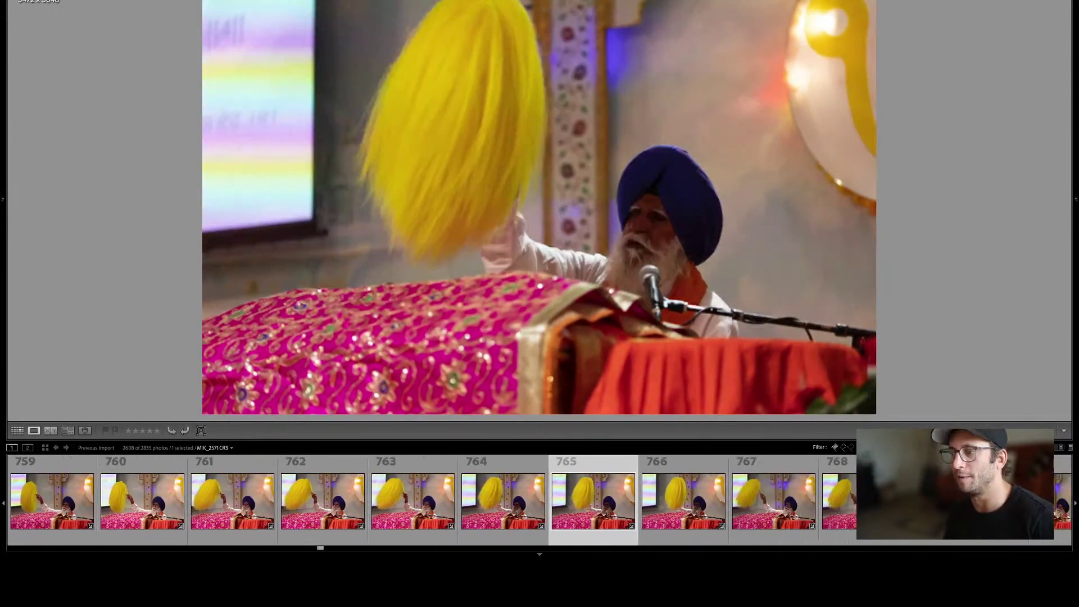
# Review the remaining yellow whisk shots from photo 766 and continue to the tabla player in the pink turban.
pyautogui.press('Right')
pyautogui.press('Right')
pyautogui.press('Right')
pyautogui.press('Right')
pyautogui.press('Right')
pyautogui.press('Right')
pyautogui.press('Right')
pyautogui.press('Right')
pyautogui.press('Right')
pyautogui.press('Right')
pyautogui.press('Right')
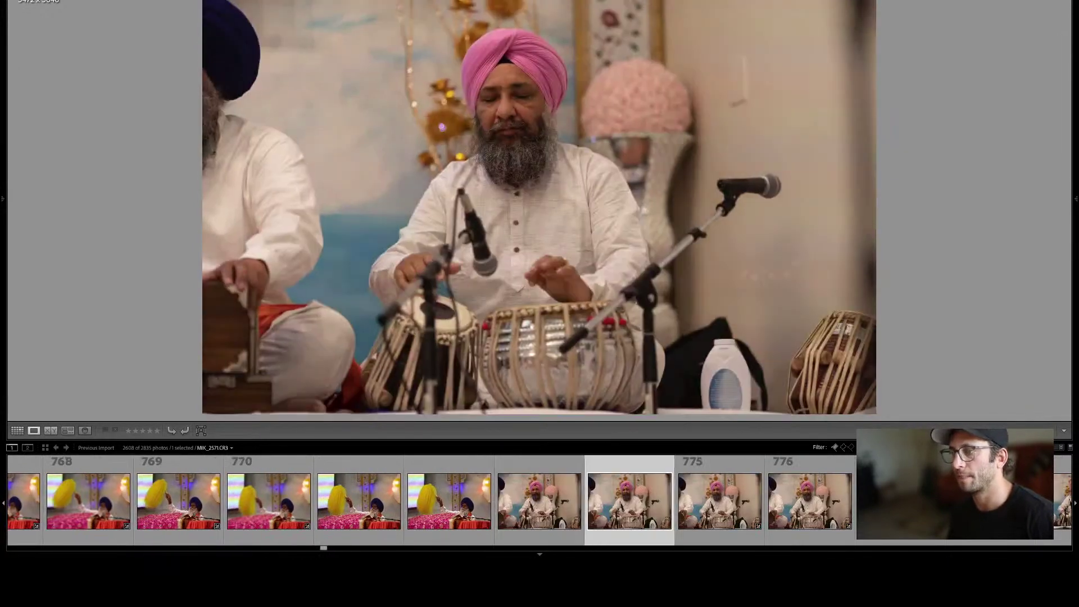
# Review photos 775 to 789, comparing the expressions and focus of the tabla player and the harmonium player.
pyautogui.press('Right')
pyautogui.press('Right')
pyautogui.press('Right')
pyautogui.press('Right')
pyautogui.press('Right')
pyautogui.press('Right')
pyautogui.press('Right')
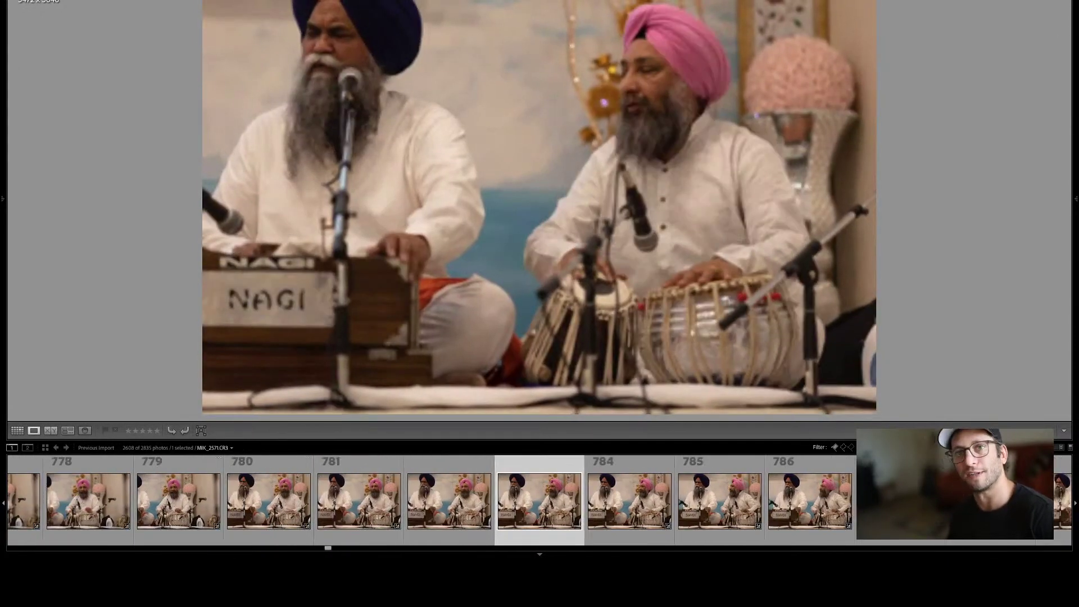
pyautogui.press('Right')
pyautogui.press('Right')
pyautogui.press('Right')
pyautogui.press('Right')
pyautogui.press('Right')
pyautogui.press('Right')
pyautogui.press('Right')
pyautogui.press('Right')
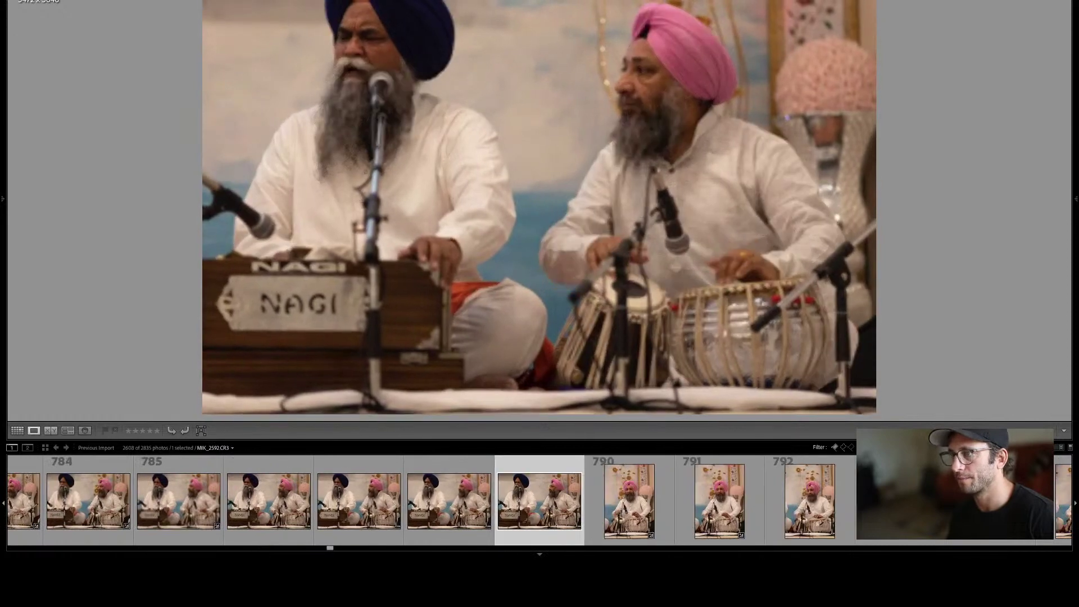
# Examine the portrait-orientation shots of the tabla player in the pink turban, starting at photo 790.
pyautogui.press('Right')
pyautogui.press('Right')
pyautogui.press('Right')
pyautogui.press('Right')
pyautogui.press('Right')
pyautogui.press('Right')
pyautogui.press('Right')
pyautogui.press('Right')
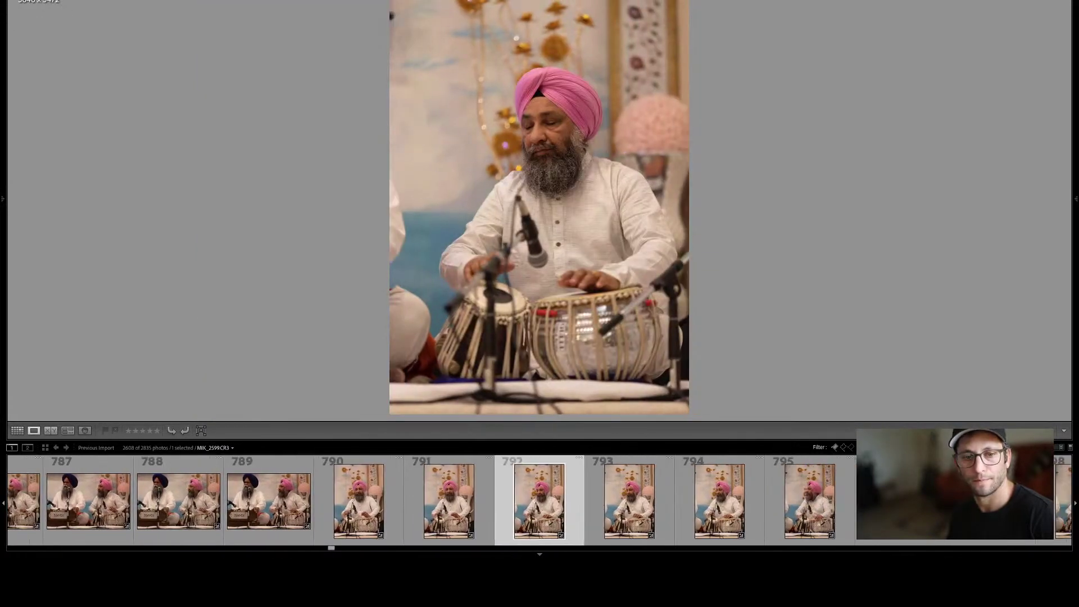
# Review the portrait-orientation shots of the tabla player from photo 792 to 806, comparing his gaze, expression and hand position.
pyautogui.press('Right')
pyautogui.press('Right')
pyautogui.press('Right')
pyautogui.press('Right')
pyautogui.press('Right')
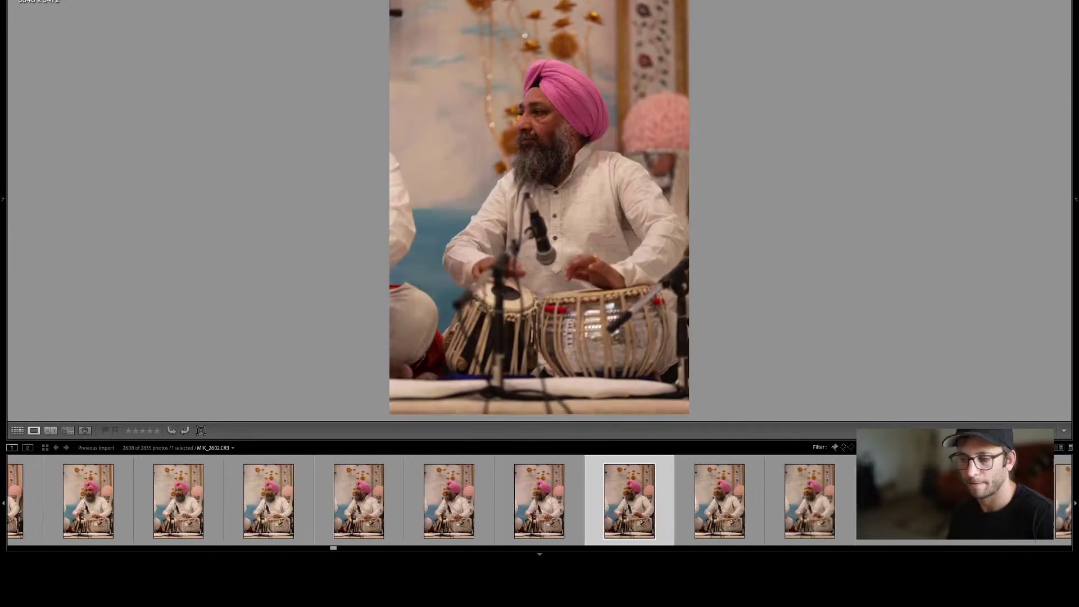
pyautogui.press('Right')
pyautogui.press('Right')
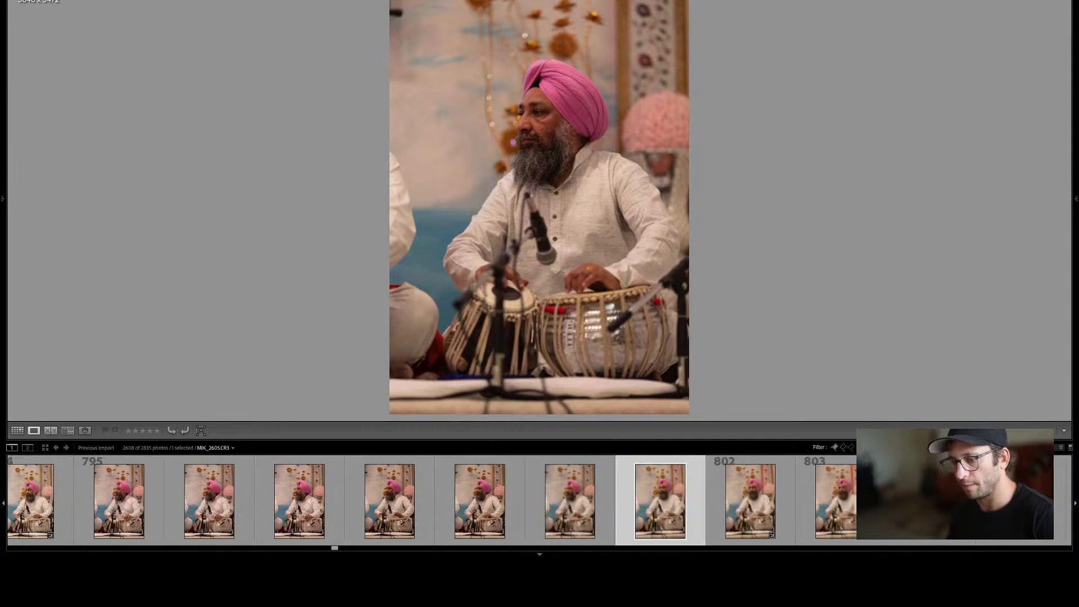
pyautogui.press('Right')
pyautogui.press('Right')
pyautogui.press('Right')
pyautogui.press('Right')
pyautogui.press('Right')
pyautogui.press('Right')
pyautogui.press('Right')
pyautogui.press('Right')
pyautogui.press('Right')
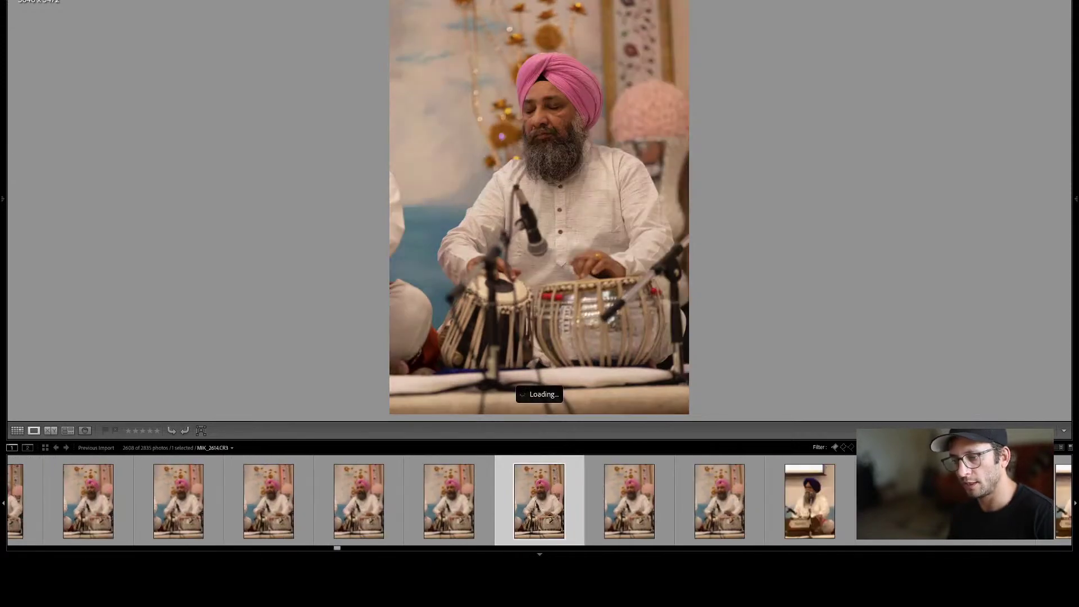
# Switch to the grid view and scan from the tabla player past the harmonium players and yellow whisk shots to photo 826.
pyautogui.press('g')
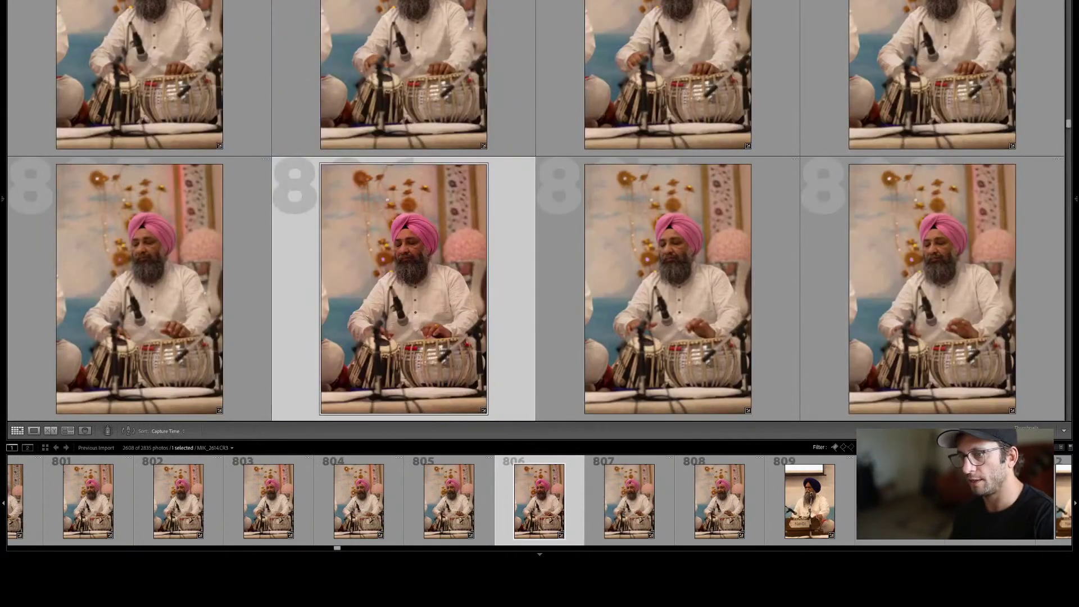
pyautogui.press('Down')
pyautogui.press('Down')
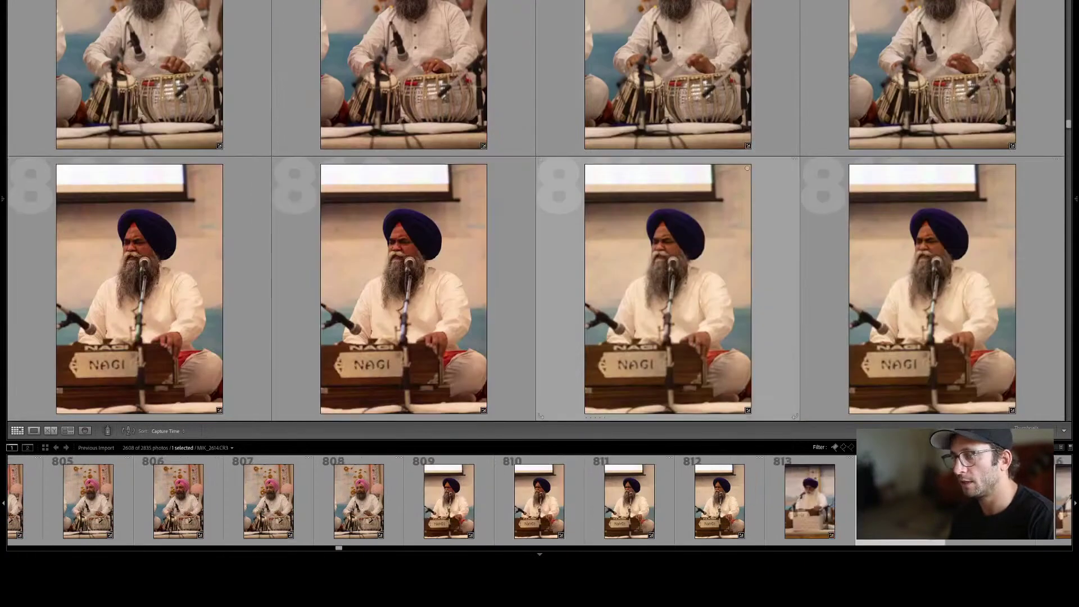
pyautogui.press('Down')
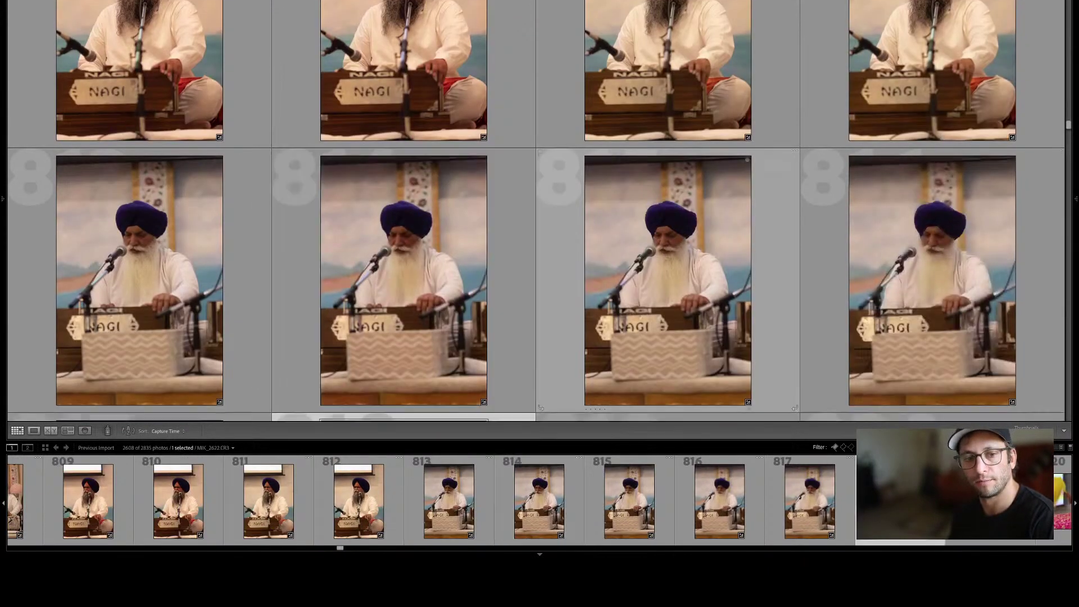
pyautogui.press('Down')
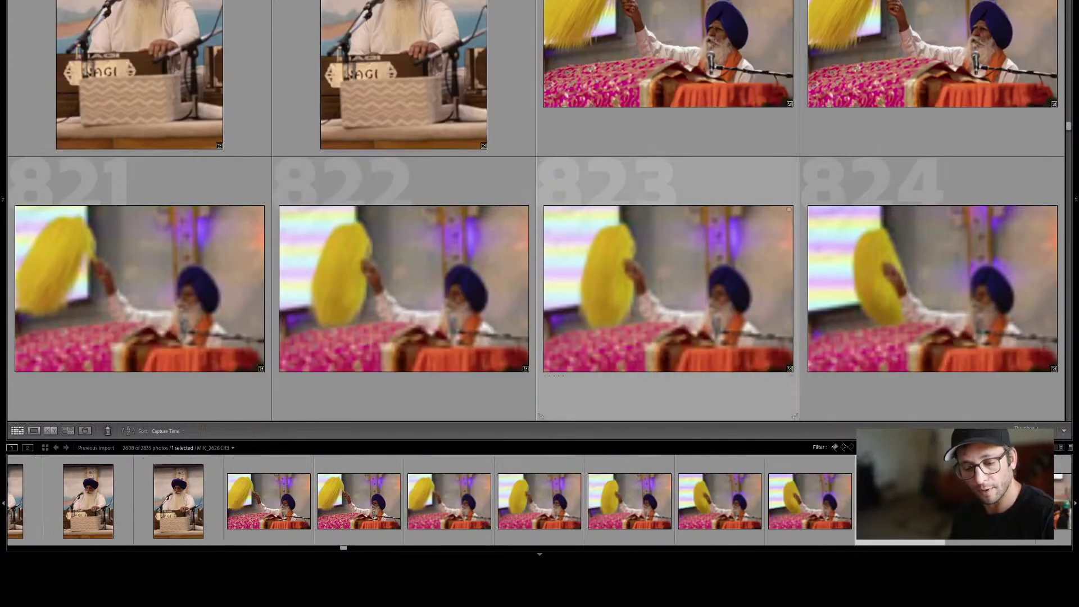
pyautogui.press('Down')
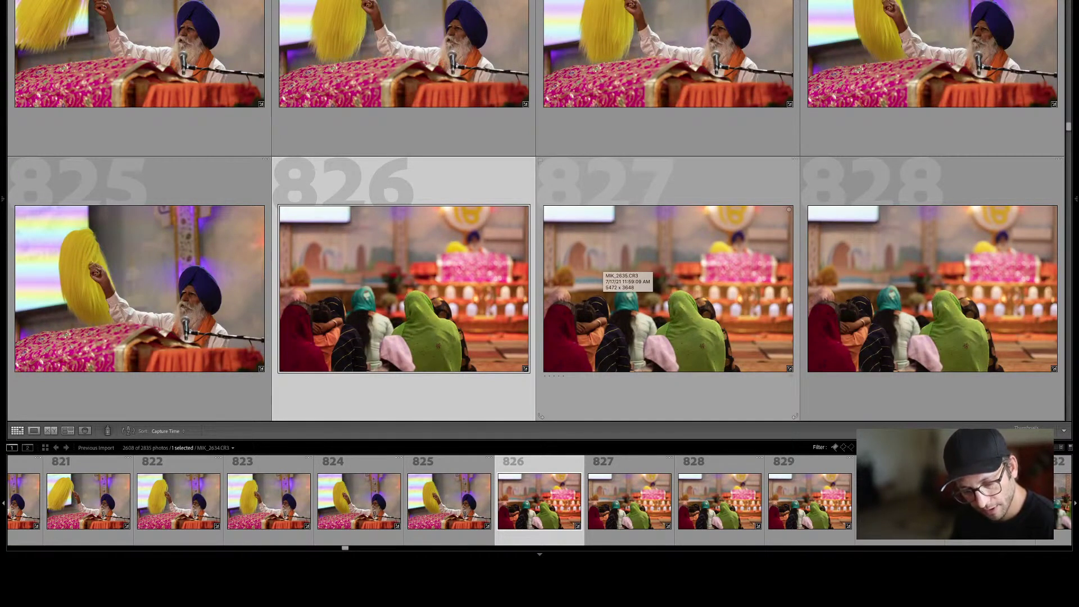
# Scan the seated congregation and altar shots from photo 826 to 839, comparing focus and framing.
pyautogui.press('Right')
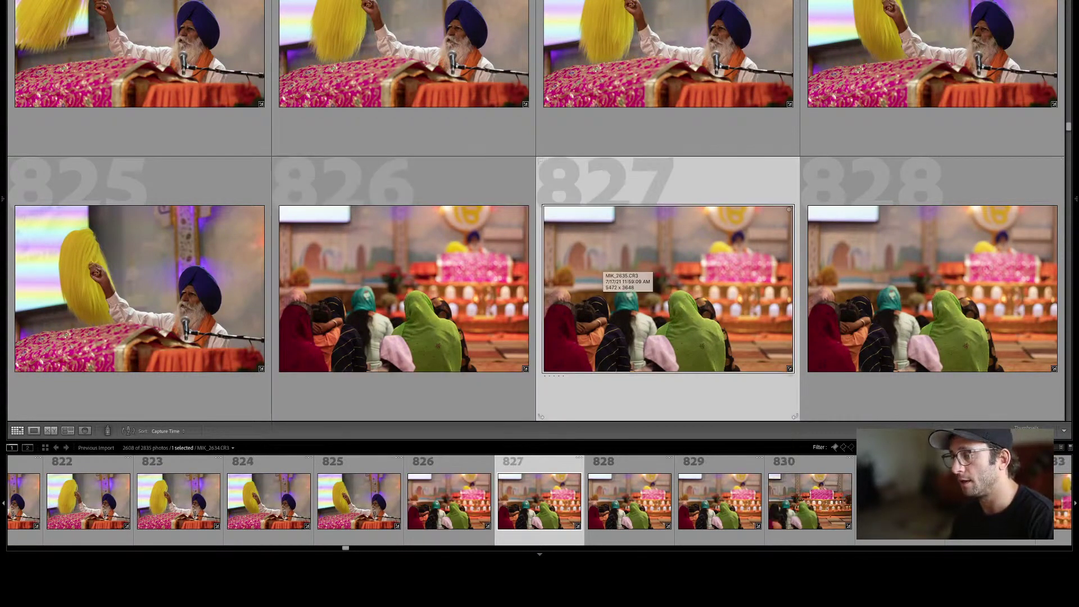
pyautogui.press('Down')
pyautogui.press('Left')
pyautogui.press('Down')
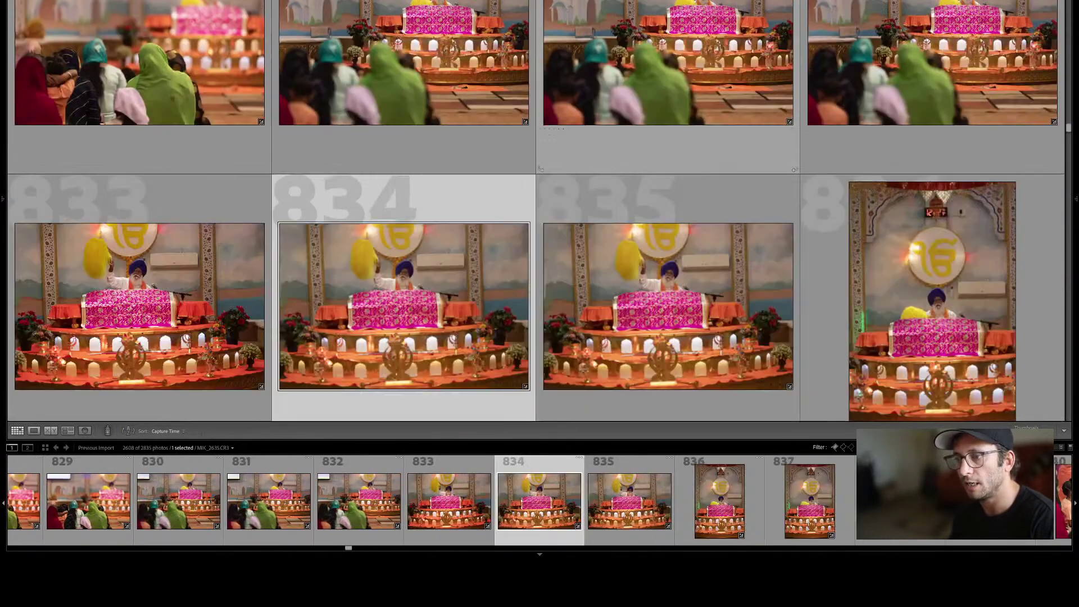
pyautogui.press('Right')
pyautogui.press('Down')
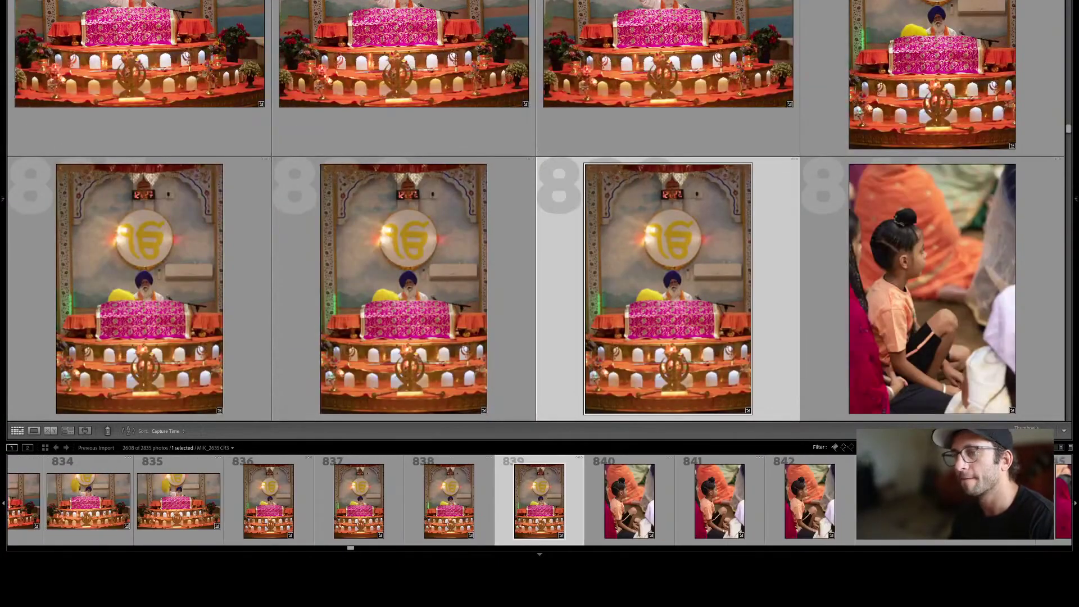
# Compare the altar photos around 834 to 839 and continue to the boy in the orange shirt at photo 843.
pyautogui.press('Left')
pyautogui.press('Up')
pyautogui.press('Down')
pyautogui.press('Right')
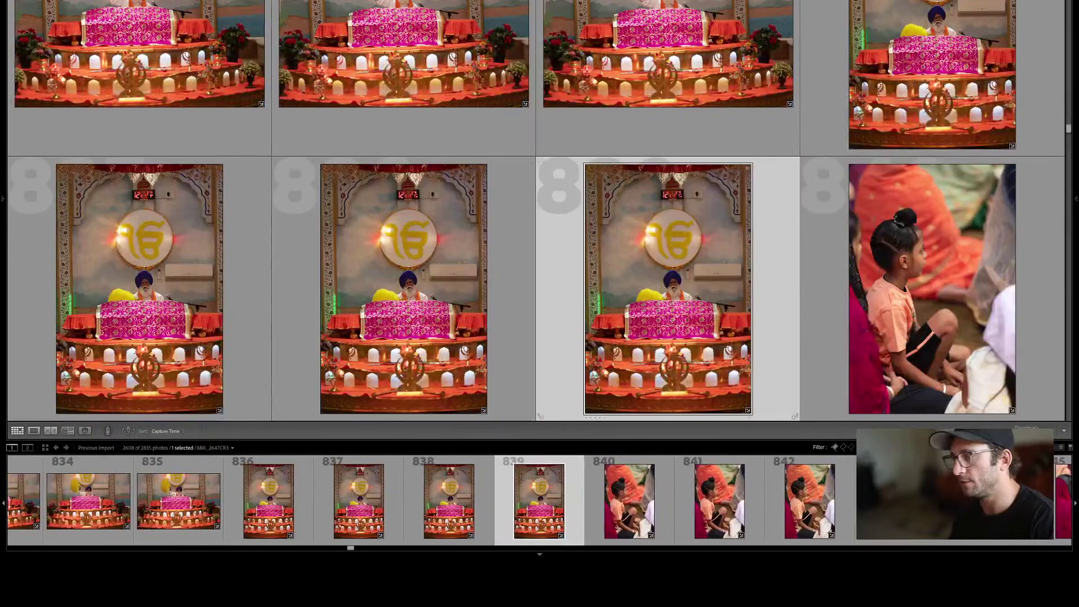
pyautogui.press('Down')
pyautogui.press('Left')
pyautogui.press('Right')
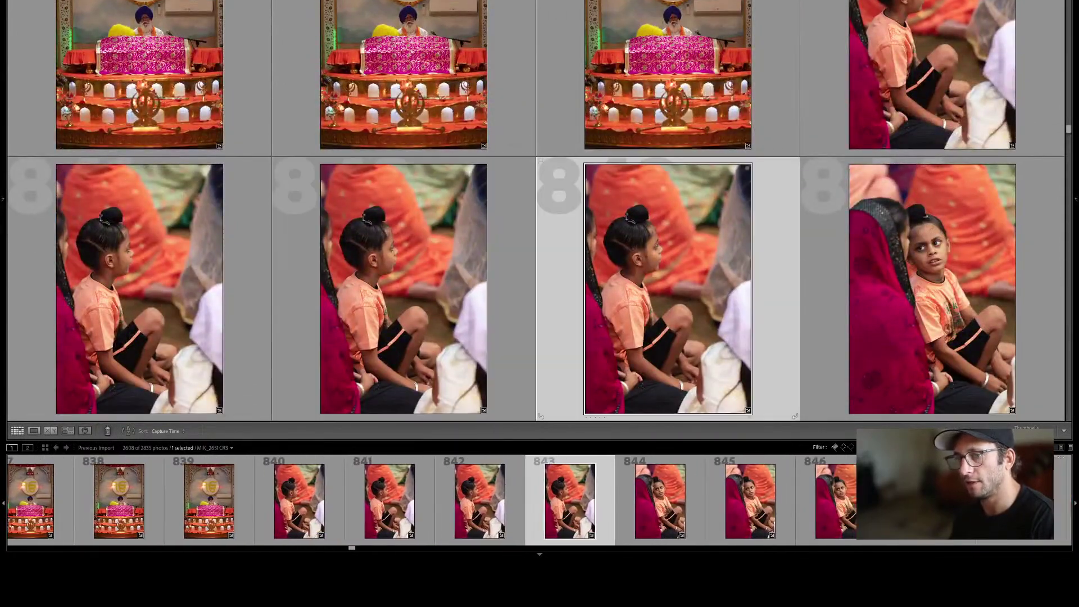
# Compare the shots of the boy in the orange shirt and continue past the altar frames to photo 855.
pyautogui.press('Up')
pyautogui.press('Down')
pyautogui.press('Left')
pyautogui.press('Down')
pyautogui.press('Right')
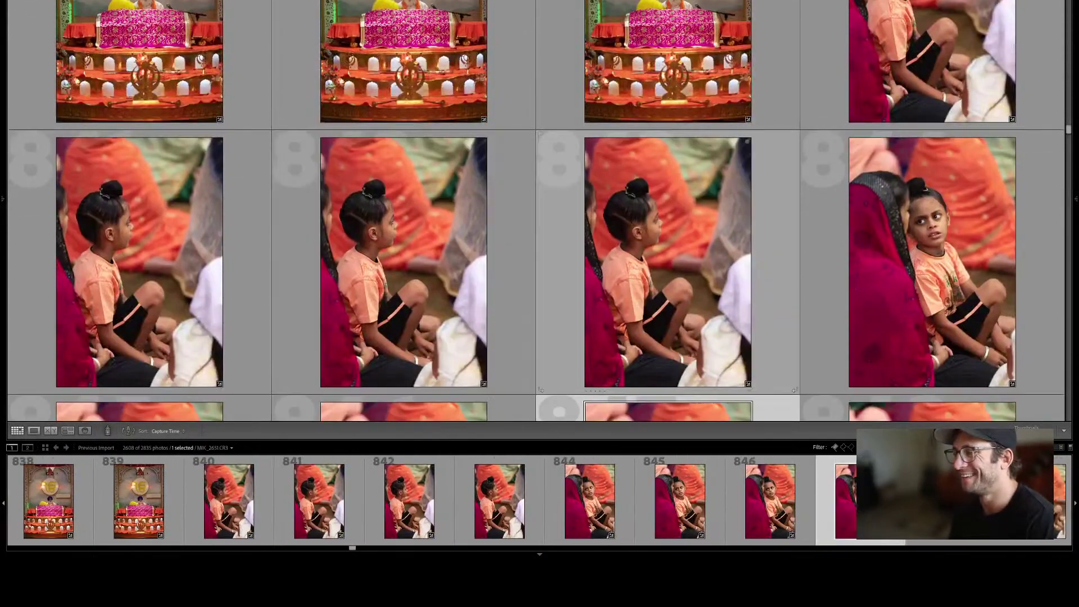
pyautogui.press('Left')
pyautogui.press('Right')
pyautogui.press('Down')
pyautogui.press('Down')
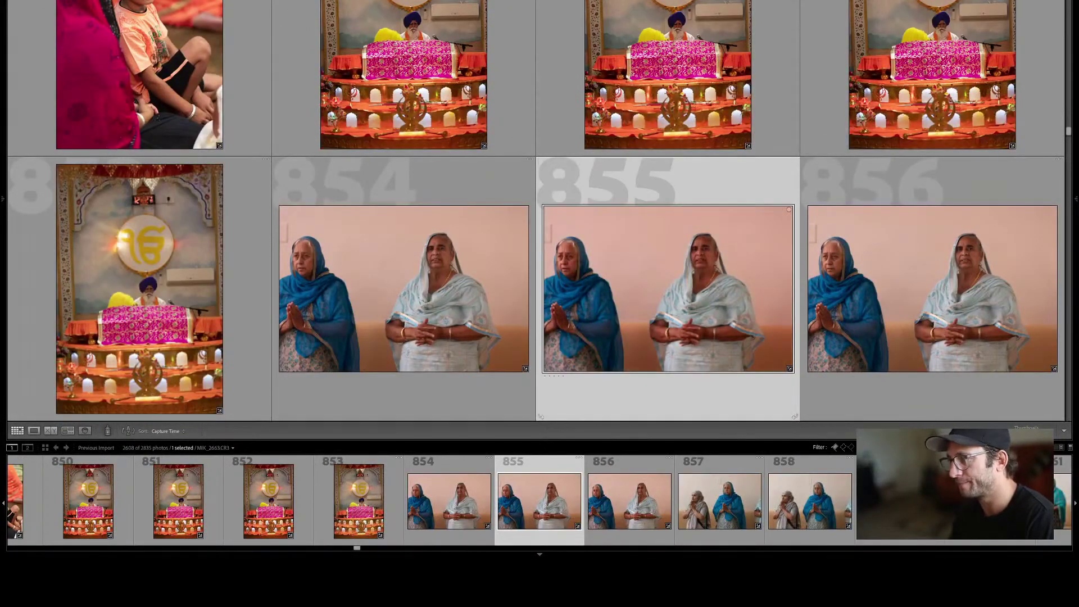
# Scan the standing women in headscarves from photo 855 onward and continue to the man with the microphone at photo 871.
pyautogui.press('Down')
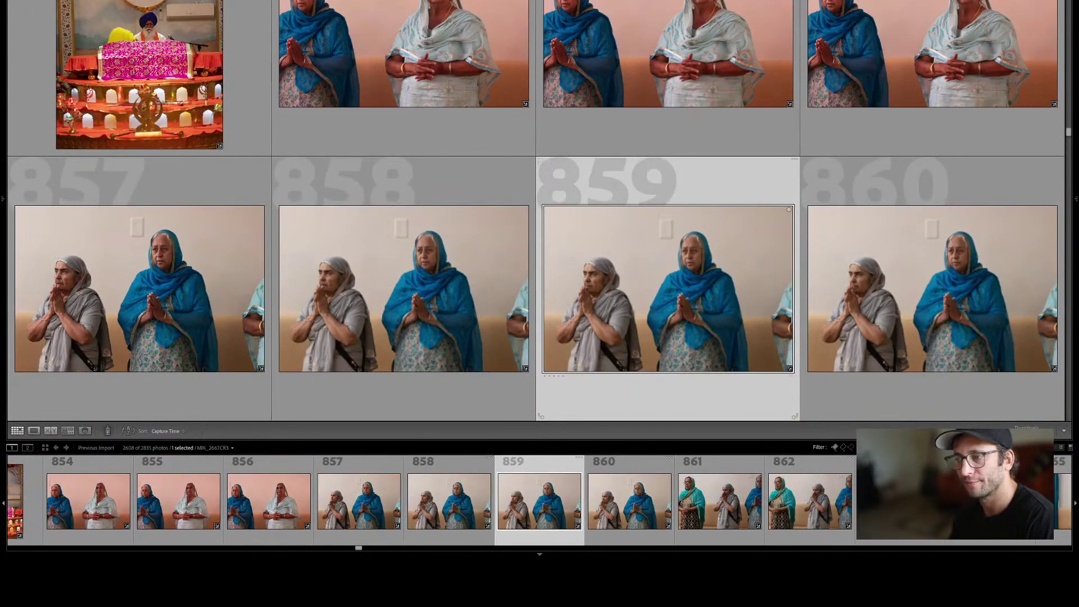
pyautogui.press('Down')
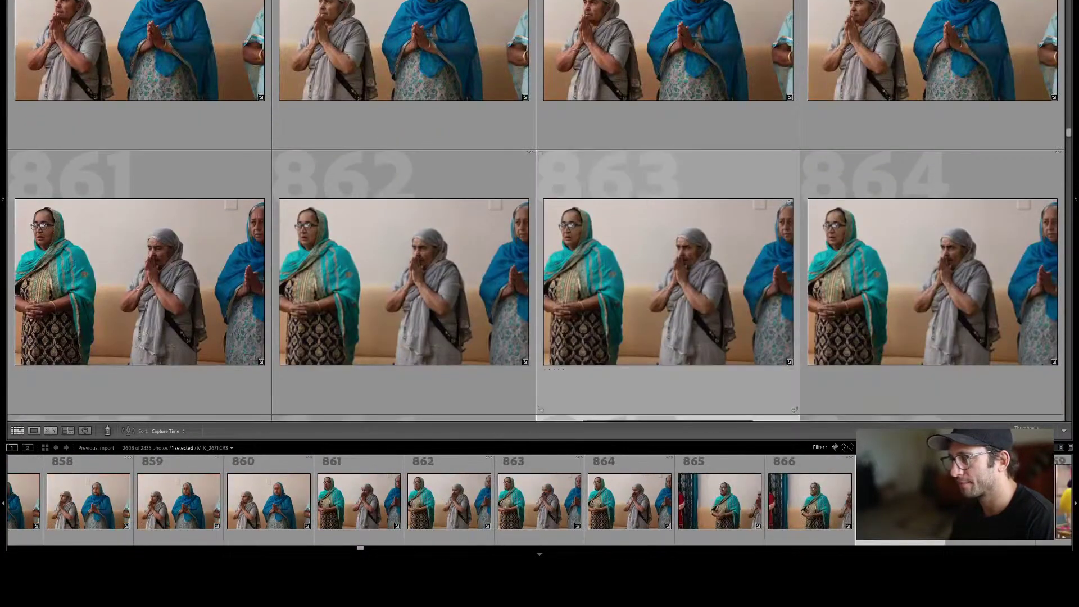
pyautogui.press('Down')
pyautogui.press('Down')
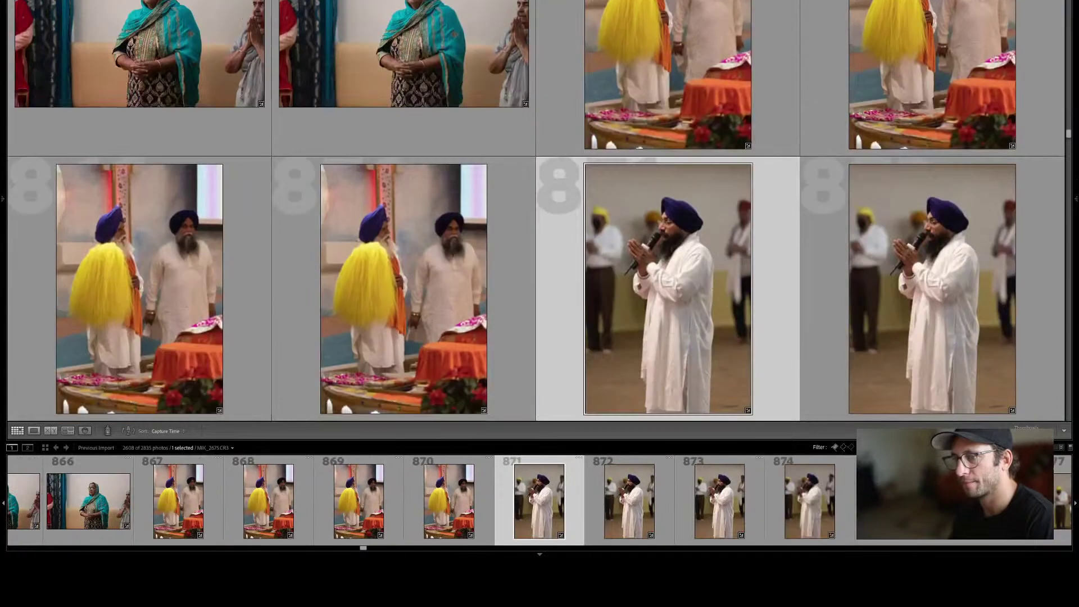
# Examine the shots of the praying man in white with the microphone and select photo 879 of the woman holding a baby.
pyautogui.press('Down')
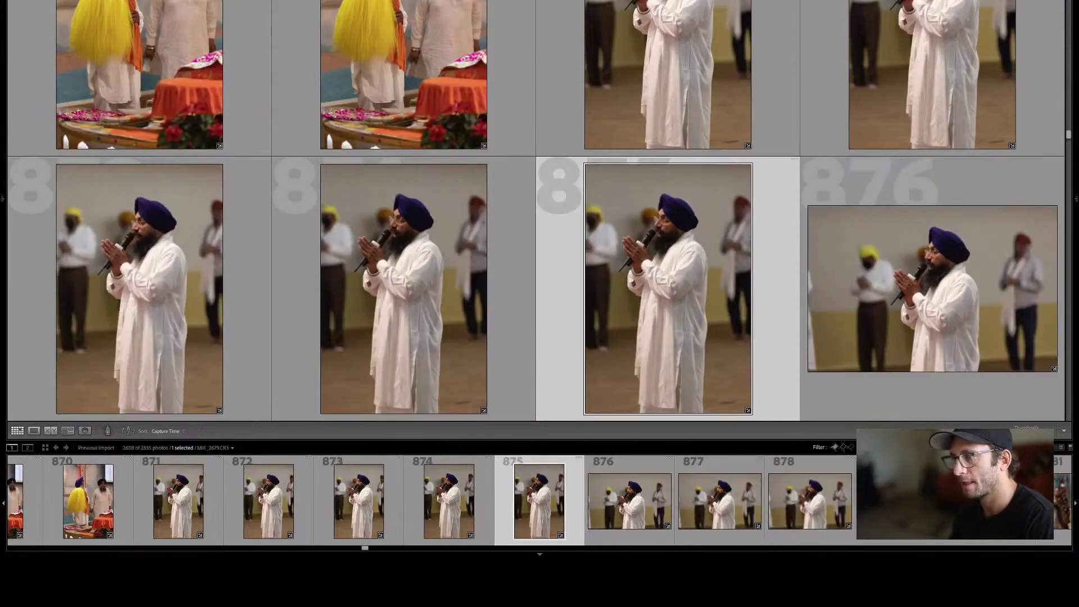
pyautogui.press('Down')
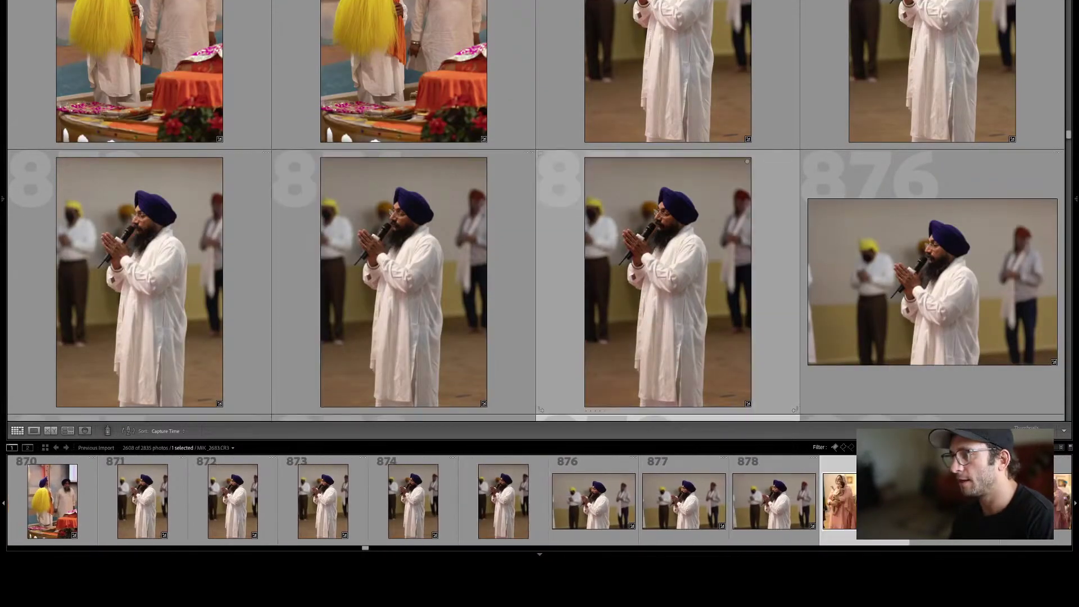
pyautogui.press('Left')
pyautogui.click(602, 262)
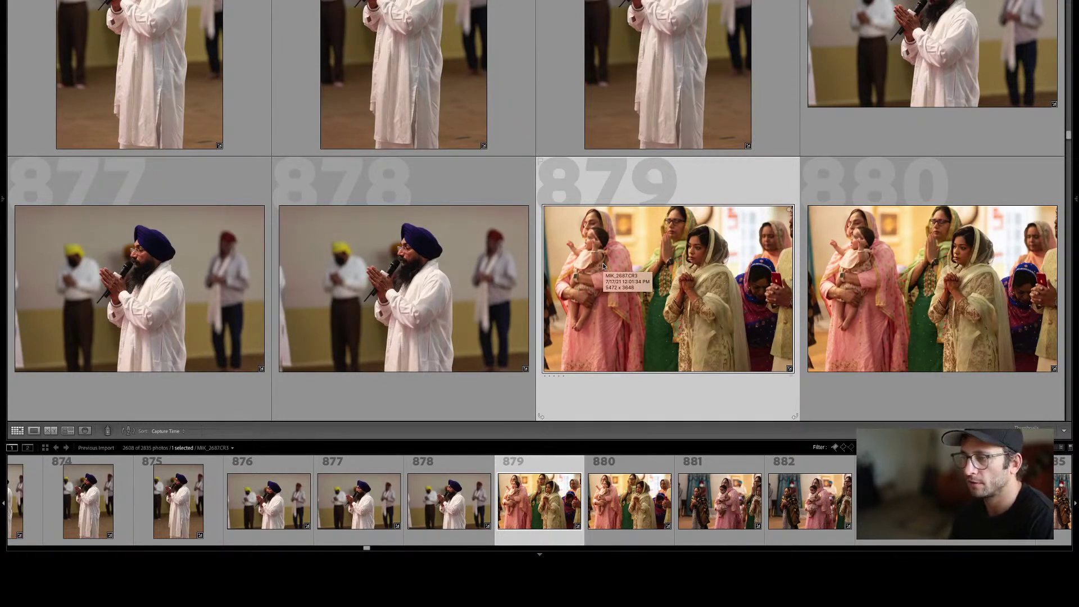
# Compare the shots of the woman in pink holding the baby, from photo 879 to 887.
pyautogui.press('Down')
pyautogui.press('Left')
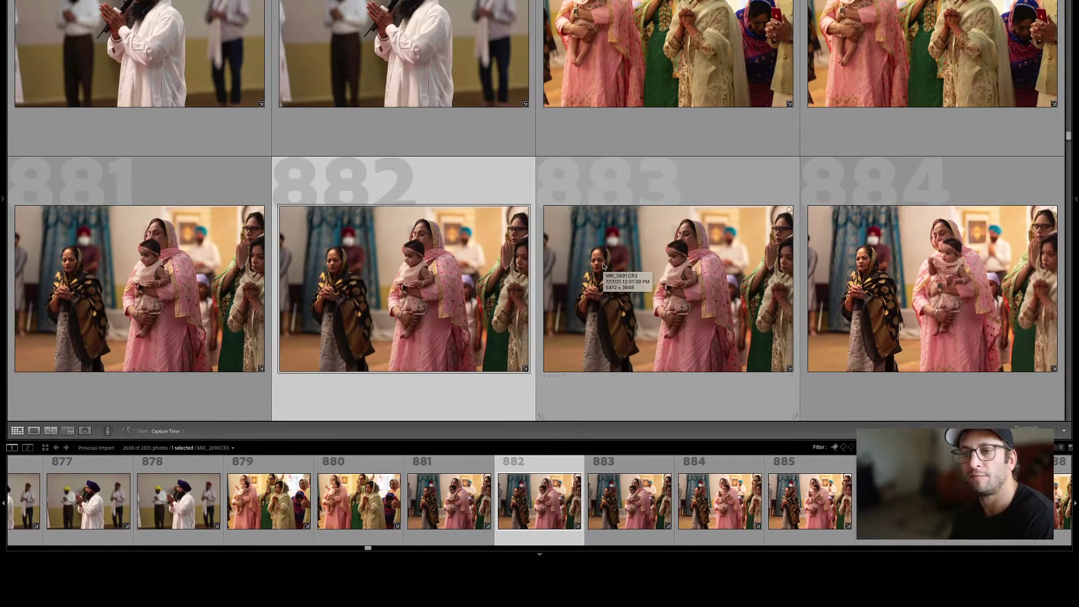
pyautogui.press('Left')
pyautogui.press('Right')
pyautogui.press('Up')
pyautogui.press('Down')
pyautogui.press('Right')
pyautogui.press('Left')
pyautogui.press('Right')
pyautogui.press('Down')
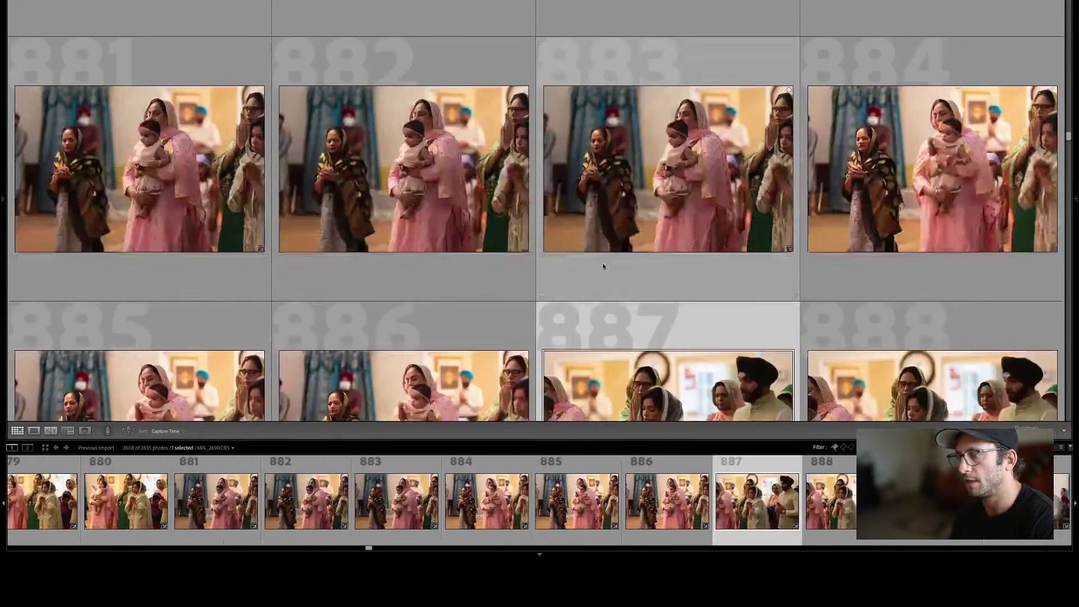
# Recheck photos 883 to 887 and continue to the couple in pale green and cream at photo 891.
pyautogui.press('Up')
pyautogui.press('Down')
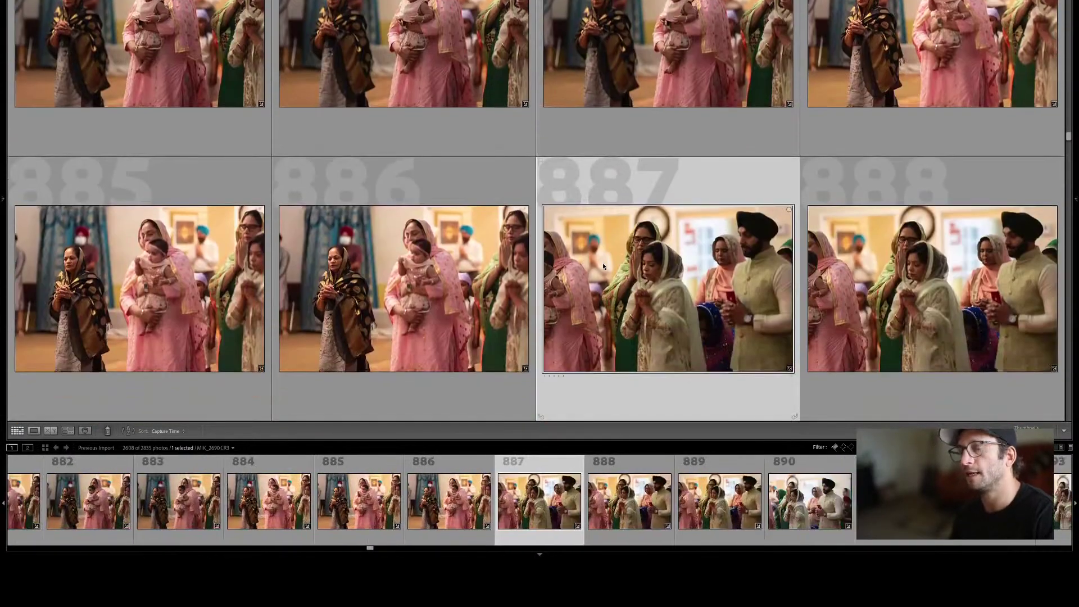
pyautogui.press('Left')
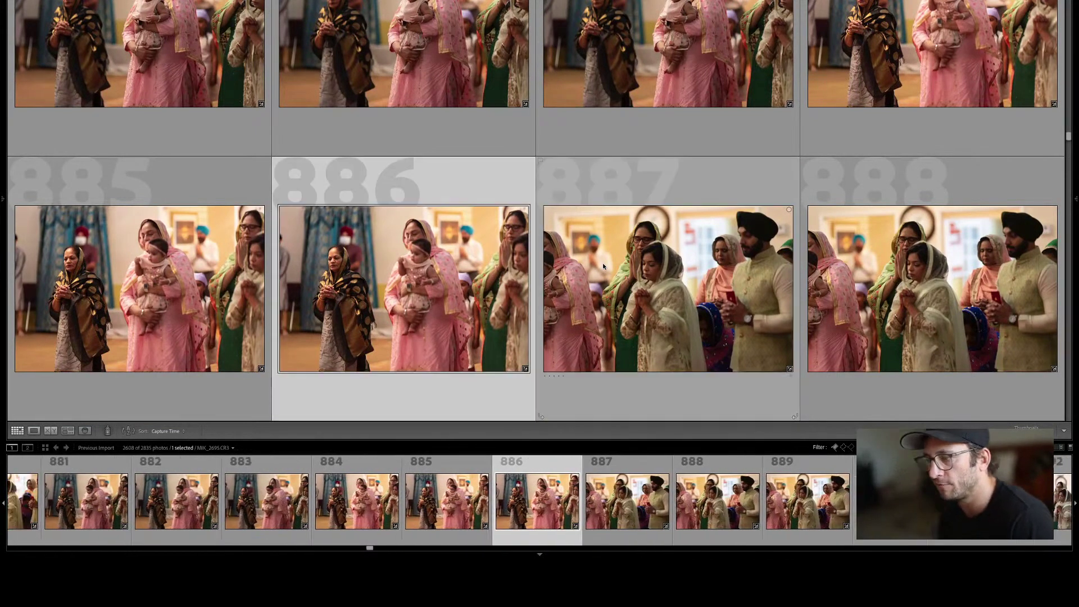
pyautogui.press('Right')
pyautogui.press('Down')
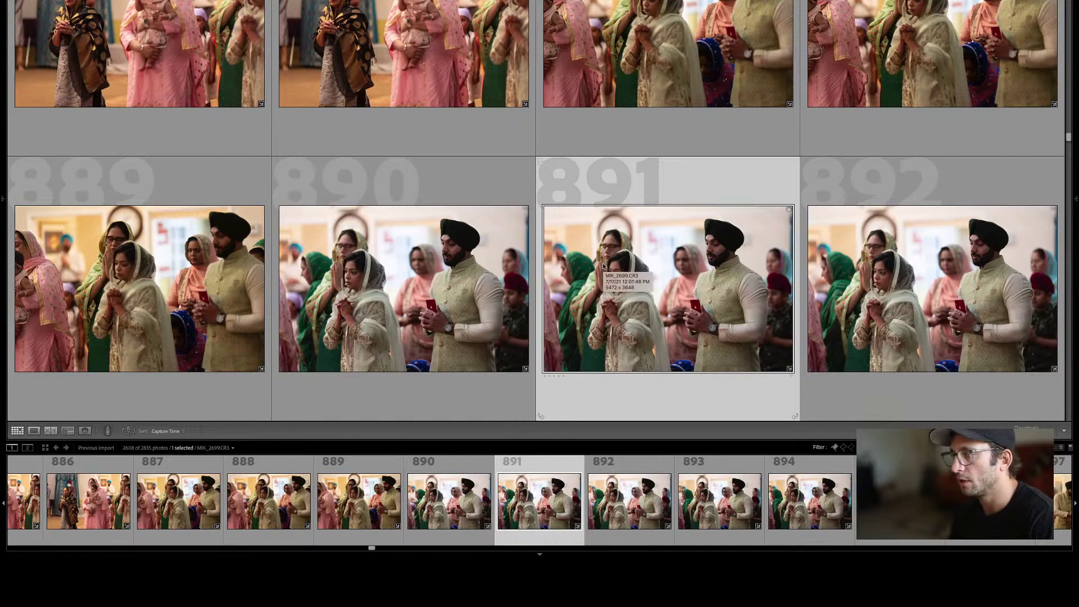
# Review photos 891 to 903, from the praying couple to the woman in the blue shawl, comparing neighbouring frames.
pyautogui.press('Down')
pyautogui.press('Left')
pyautogui.press('Right')
pyautogui.press('Down')
pyautogui.press('Left')
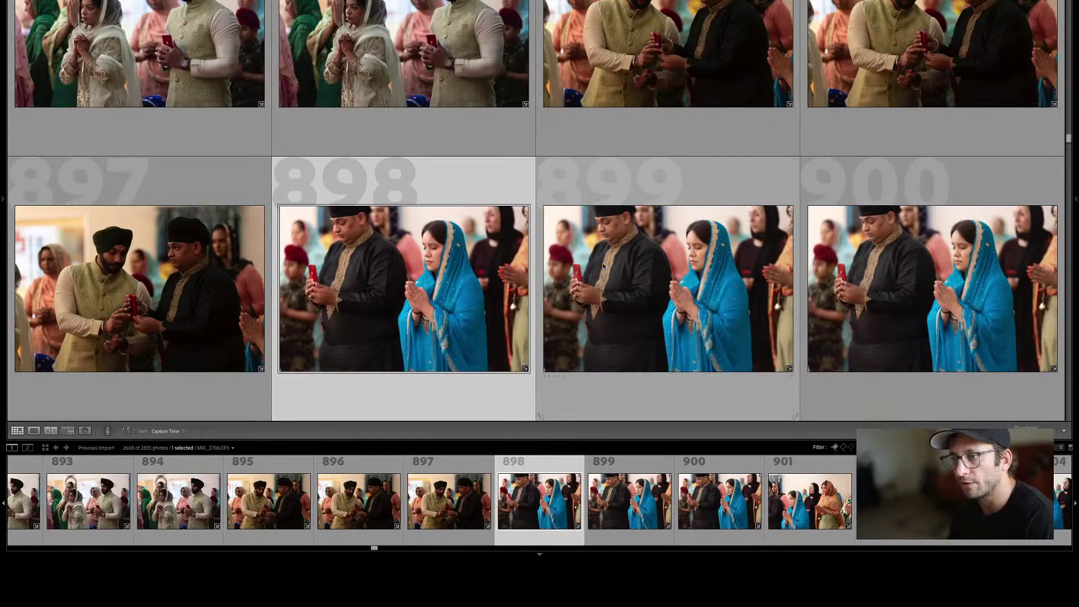
pyautogui.press('Right')
pyautogui.press('Down')
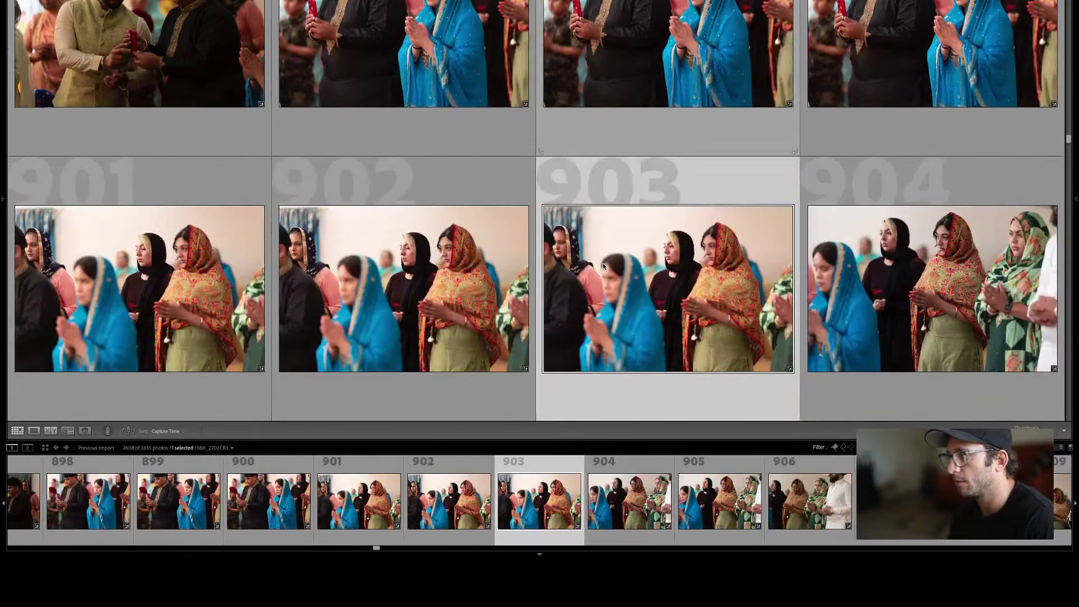
# Compare the women in patterned headscarves and the man in the green turban from photo 902 to 911.
pyautogui.press('Left')
pyautogui.press('Down')
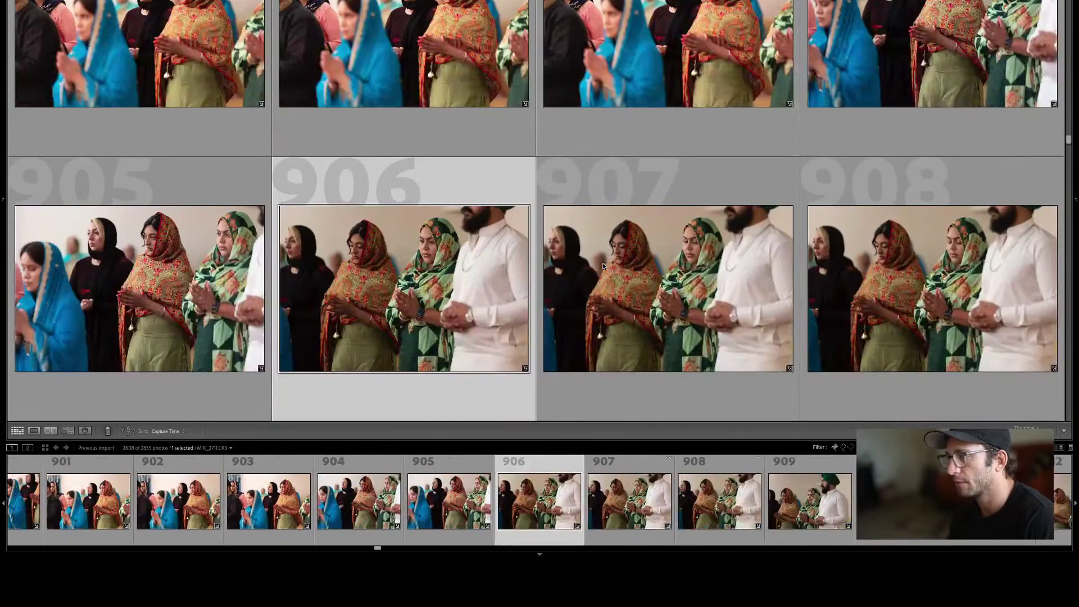
pyautogui.press('Right')
pyautogui.press('Down')
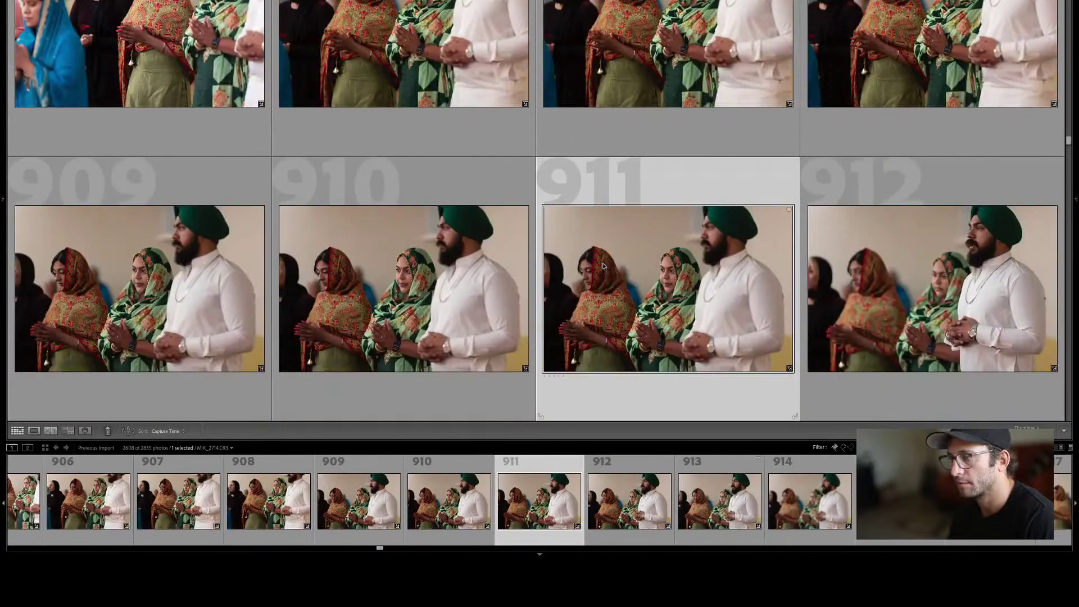
# Scan photos 911 to 935, checking the focus between the man with the microphone and the men standing behind him.
pyautogui.press('Down')
pyautogui.press('Down')
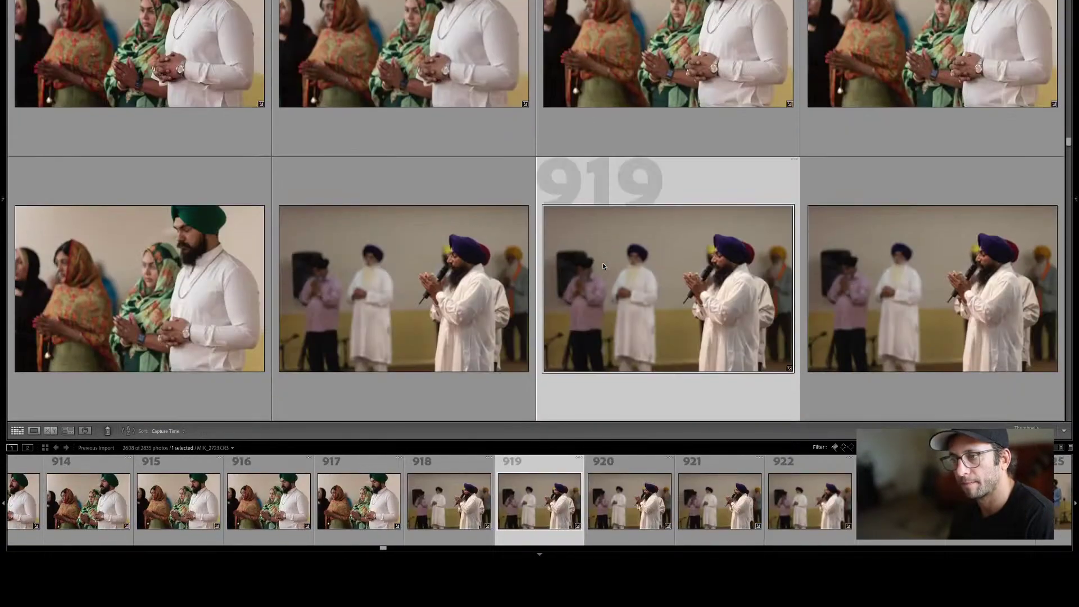
pyautogui.press('Down')
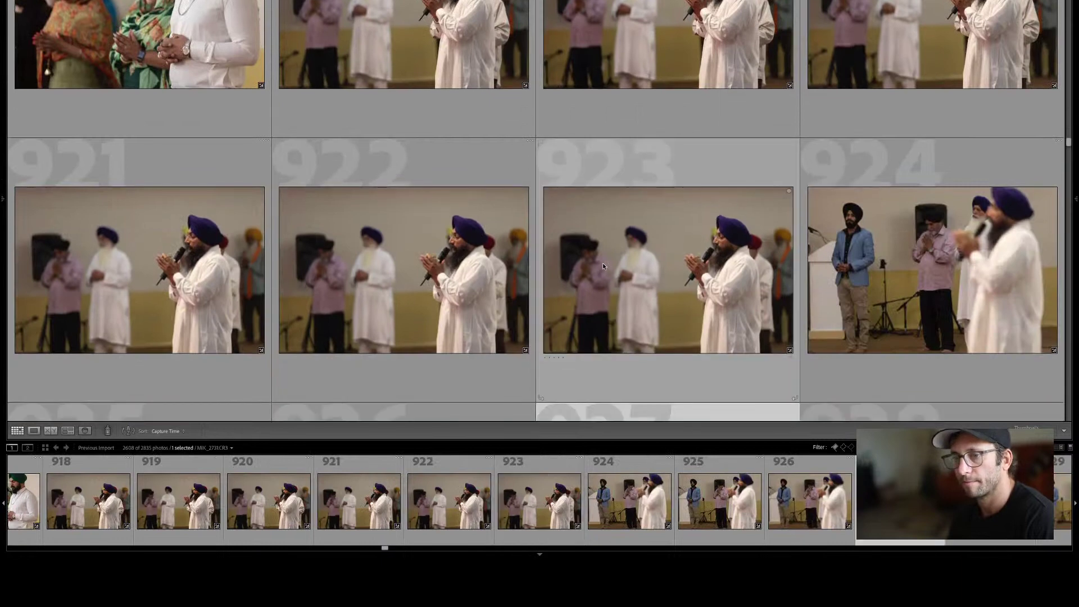
pyautogui.press('Down')
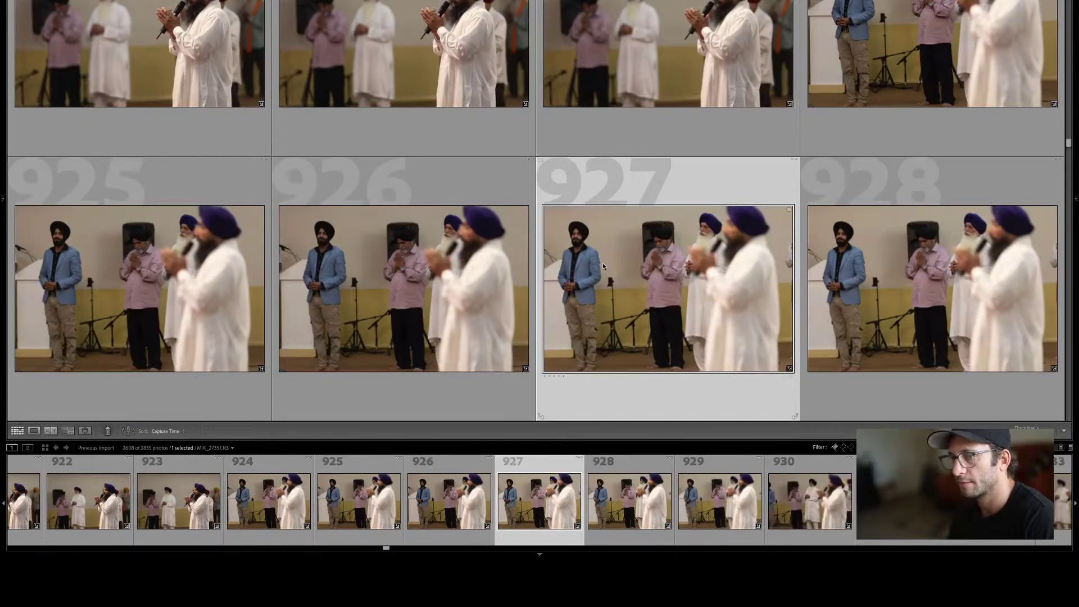
pyautogui.press('Down')
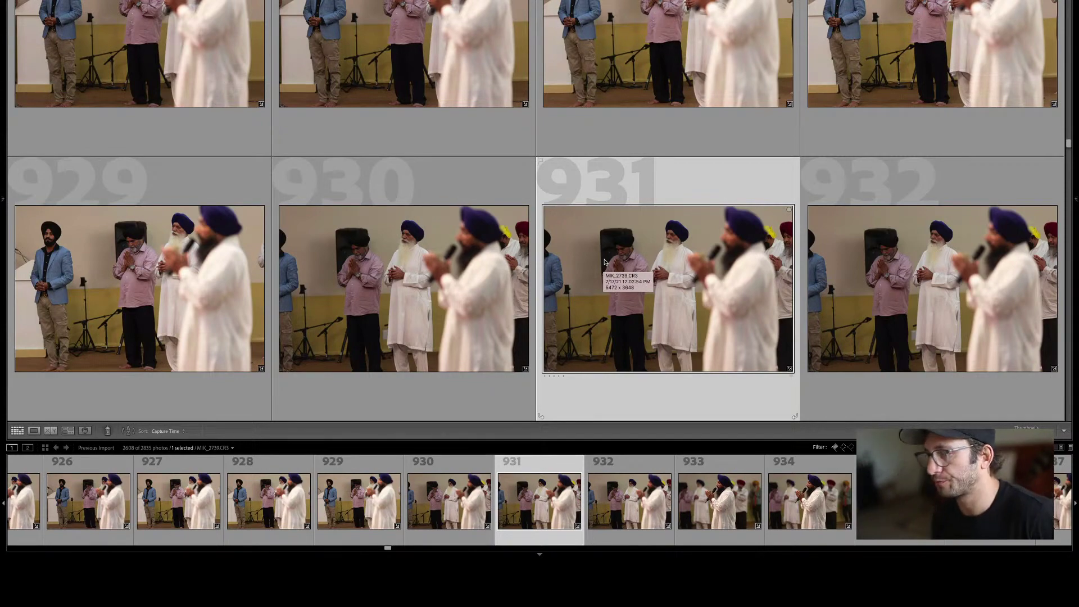
pyautogui.press('Down')
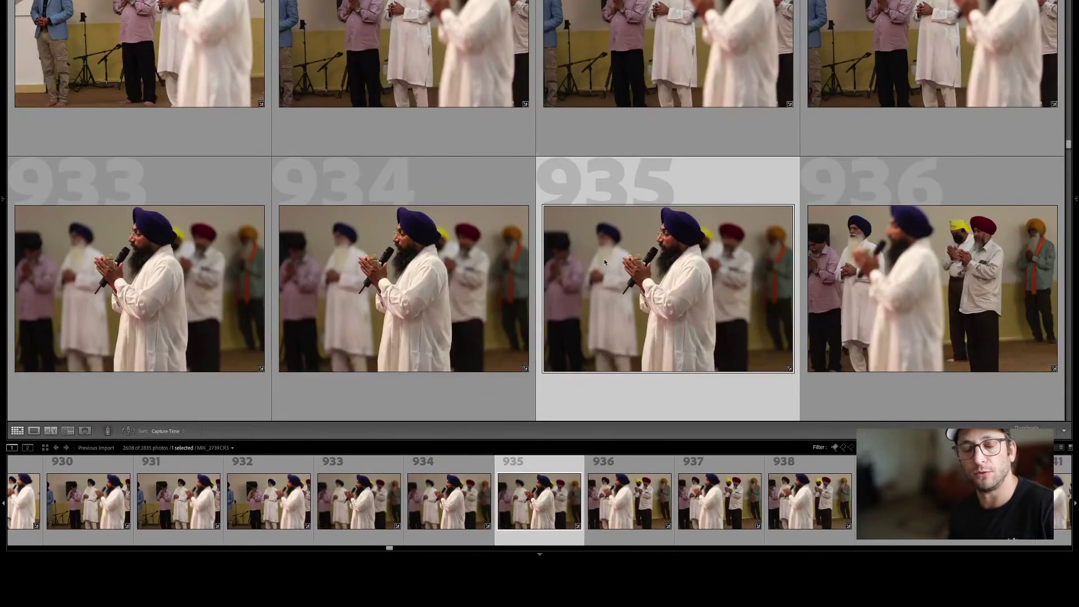
# Recheck the man with the microphone in photos 934 and 935, and continue to the woman in pink holding the baby at photo 954.
pyautogui.press('Down')
pyautogui.press('Up')
pyautogui.press('Left')
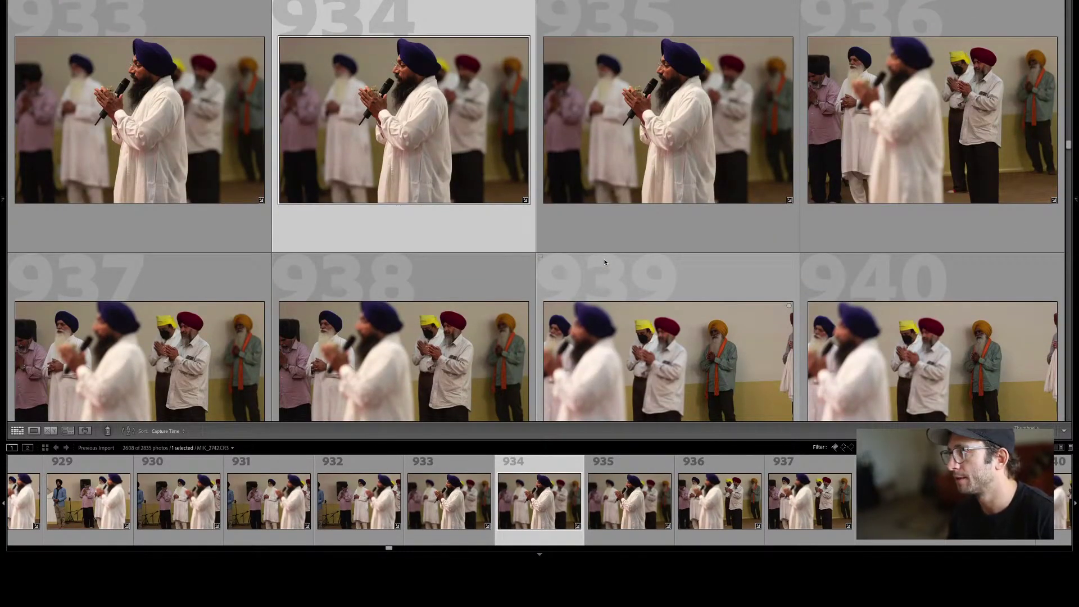
pyautogui.press('Down')
pyautogui.press('Right')
pyautogui.press('Down')
pyautogui.press('Left')
pyautogui.press('Down')
pyautogui.press('Down')
pyautogui.press('Down')
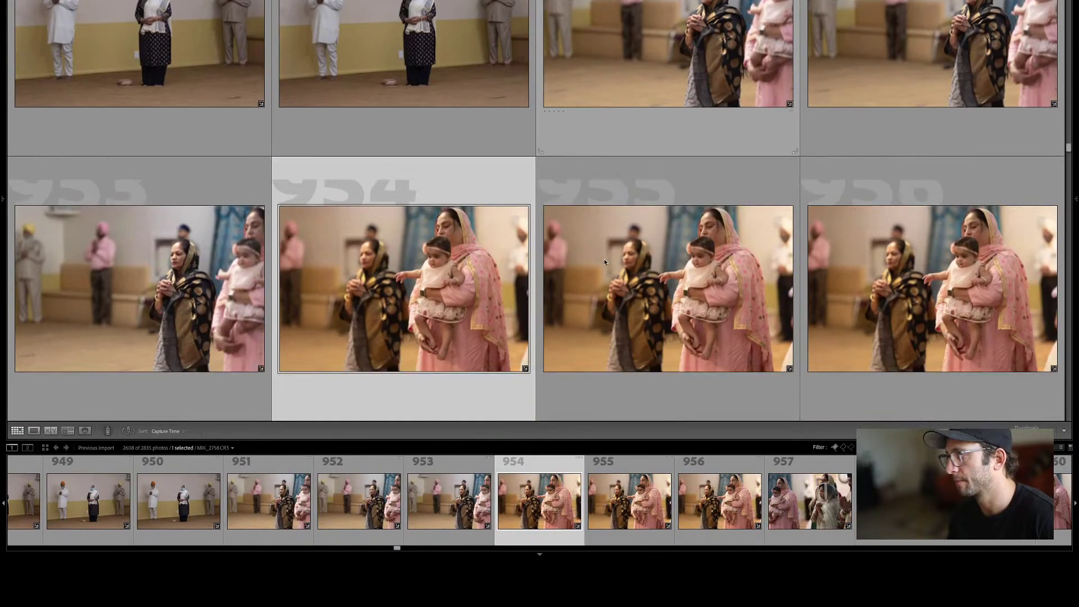
# Review photos 958 to 967, from the woman in pink with the baby to the praying couple in pale green and cream.
pyautogui.press('Down')
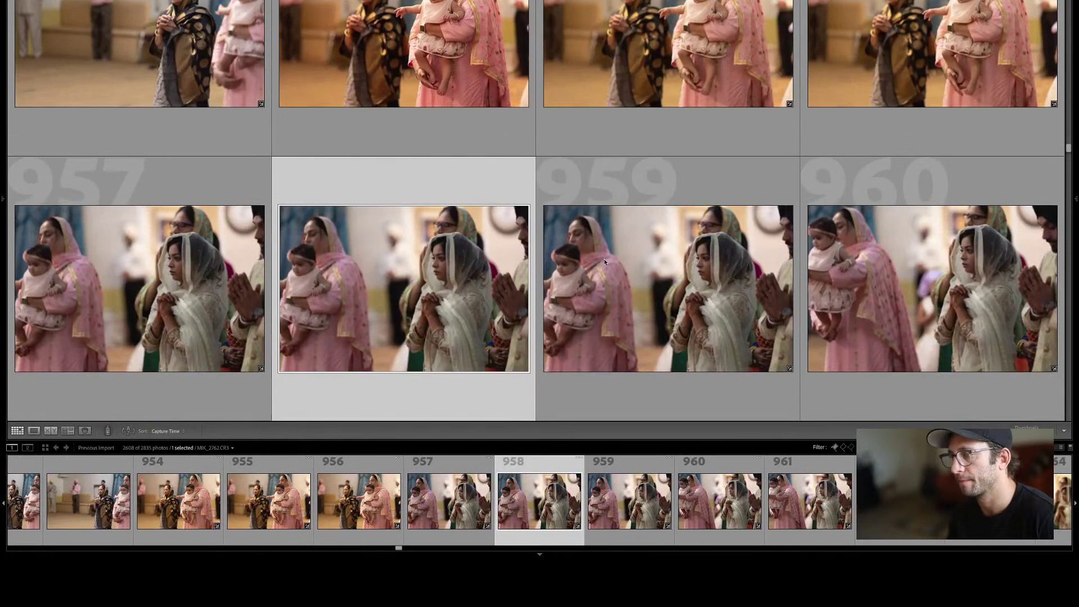
pyautogui.press('Down')
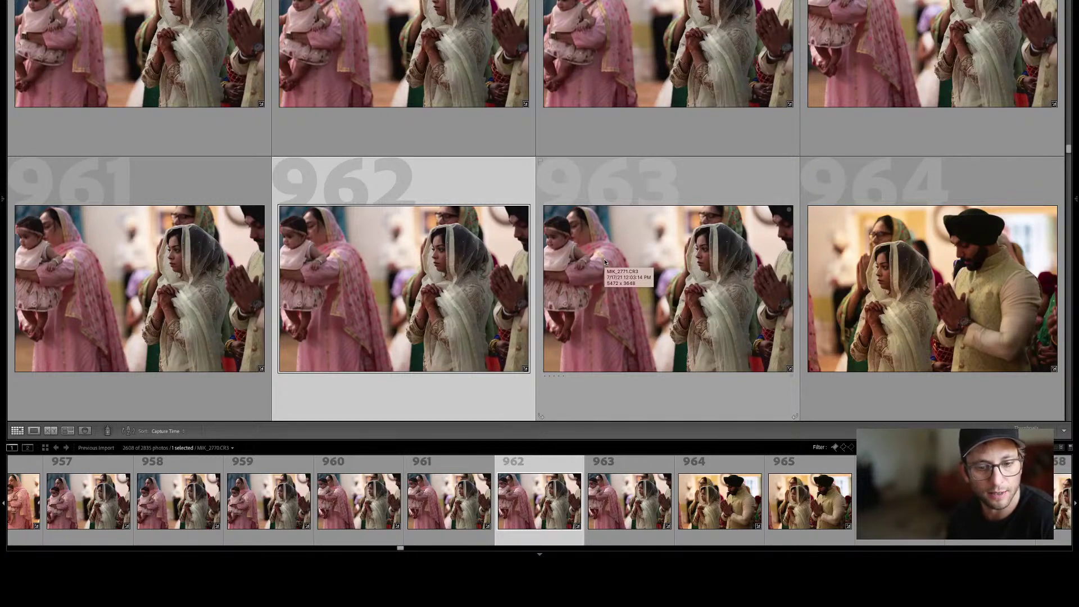
pyautogui.press('Down')
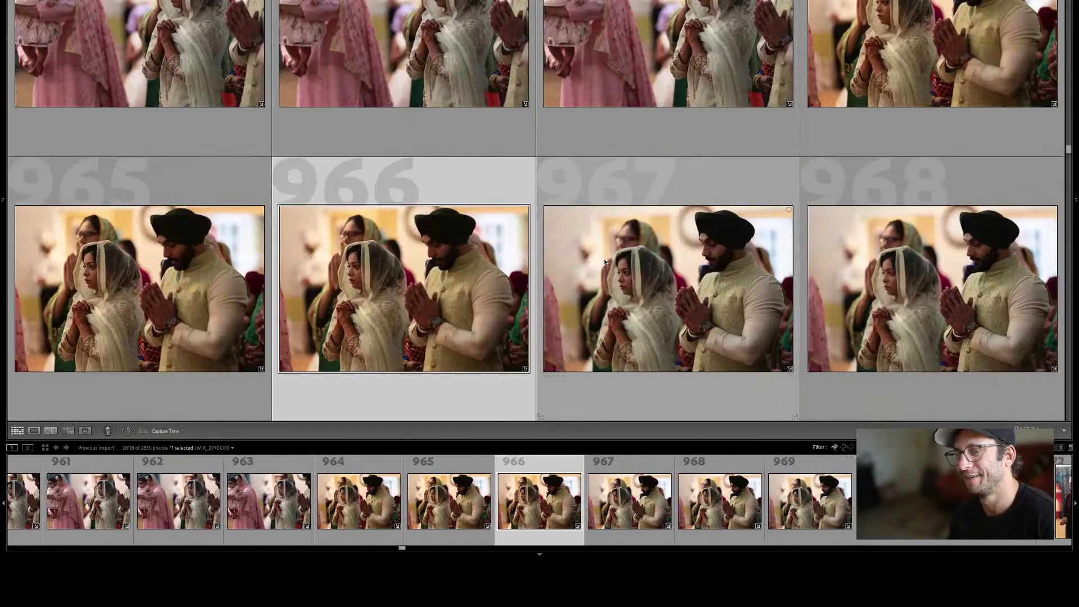
pyautogui.press('Right')
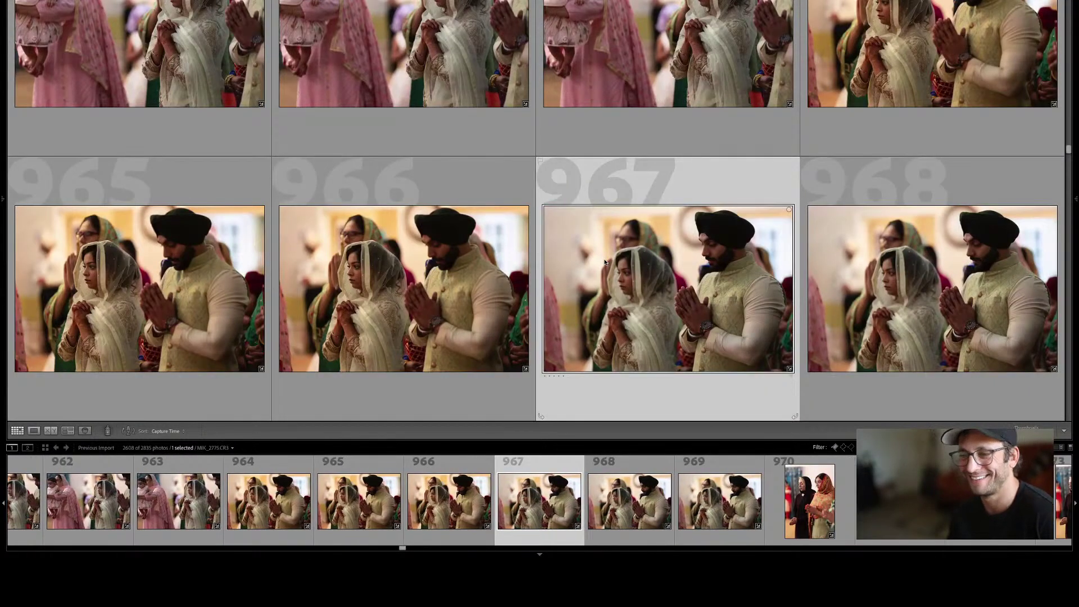
# Compare the portrait frames of the women in black and patterned headscarves from photo 970 to 987.
pyautogui.press('Down')
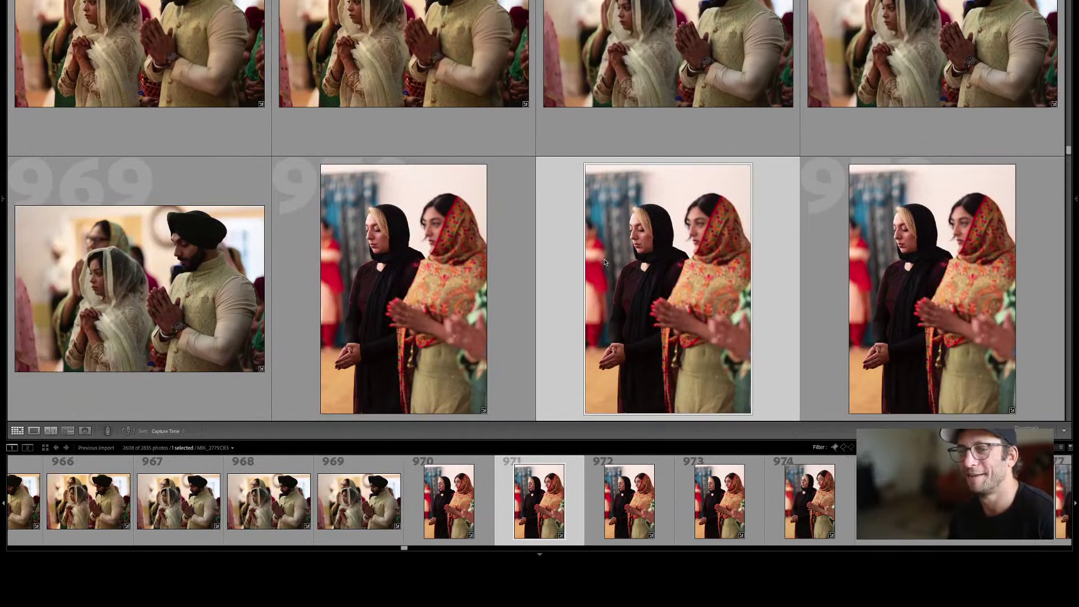
pyautogui.press('Left')
pyautogui.press('Right')
pyautogui.press('Up')
pyautogui.press('Down')
pyautogui.press('Down')
pyautogui.press('Down')
pyautogui.press('Down')
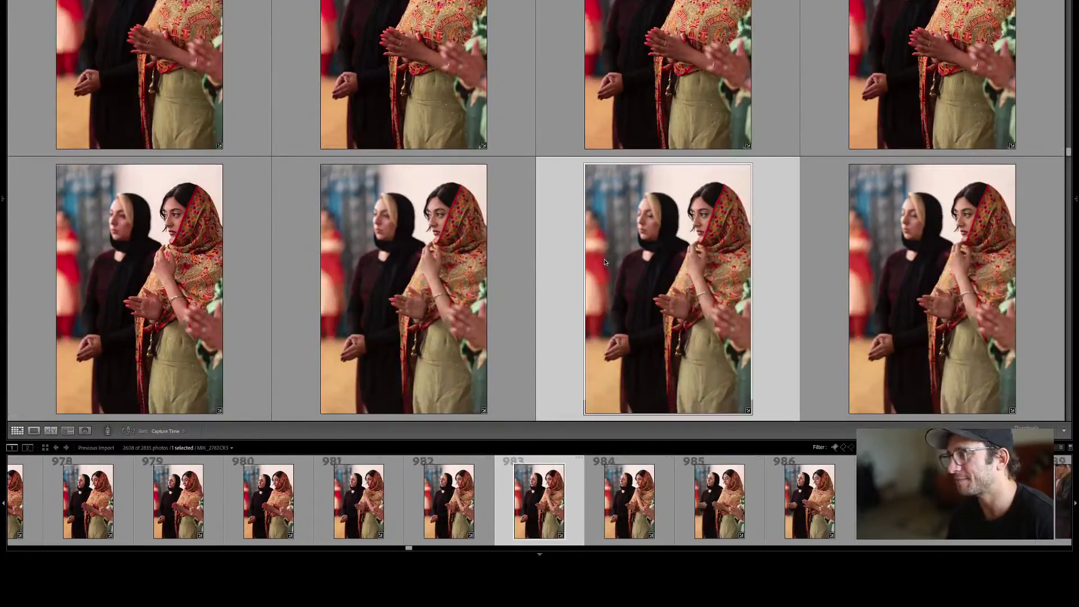
pyautogui.press('Down')
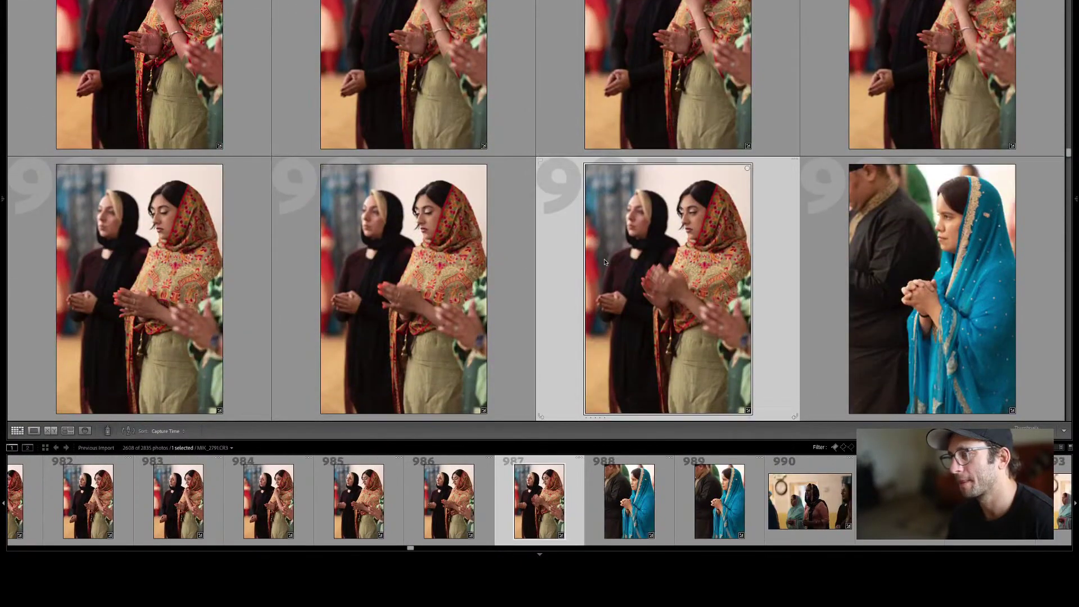
# Review photos 991 to 1002, and go back to compare the couple and the baby in photos 998 to 1000.
pyautogui.press('Down')
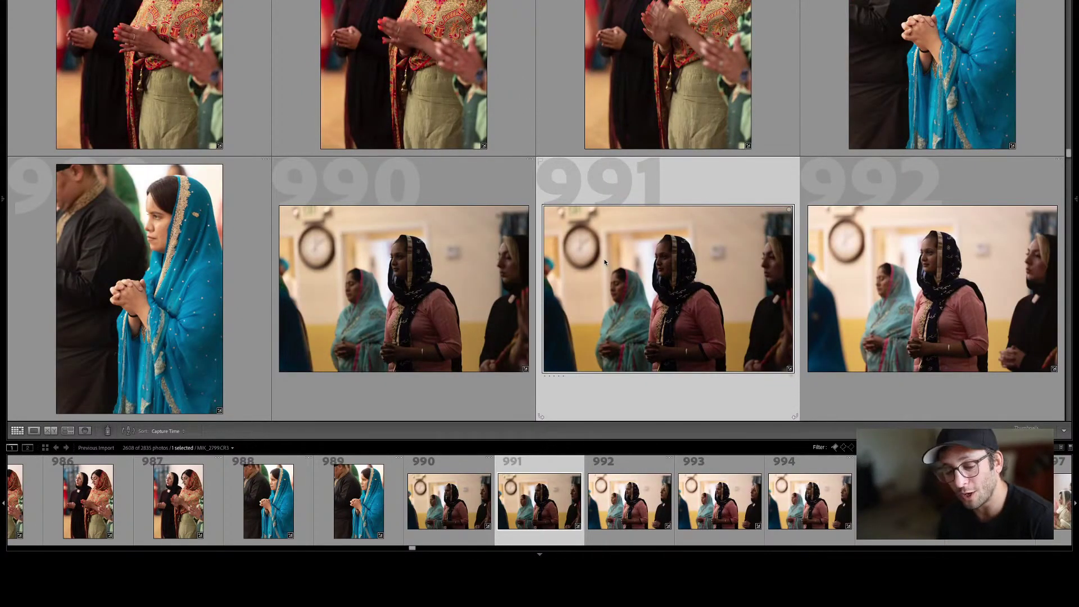
pyautogui.press('Down')
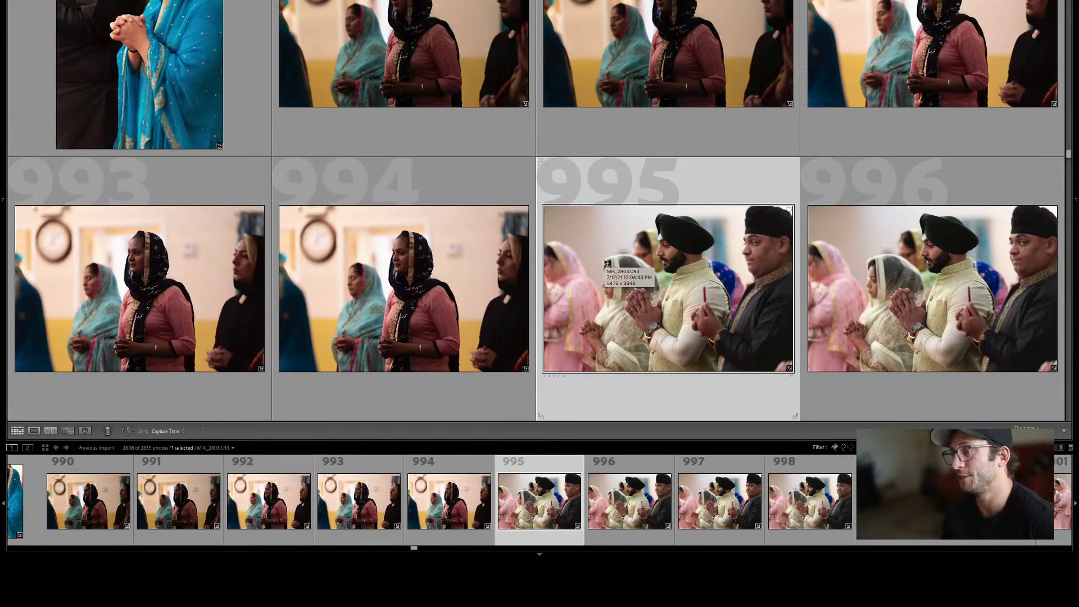
pyautogui.press('Down')
pyautogui.press('Left')
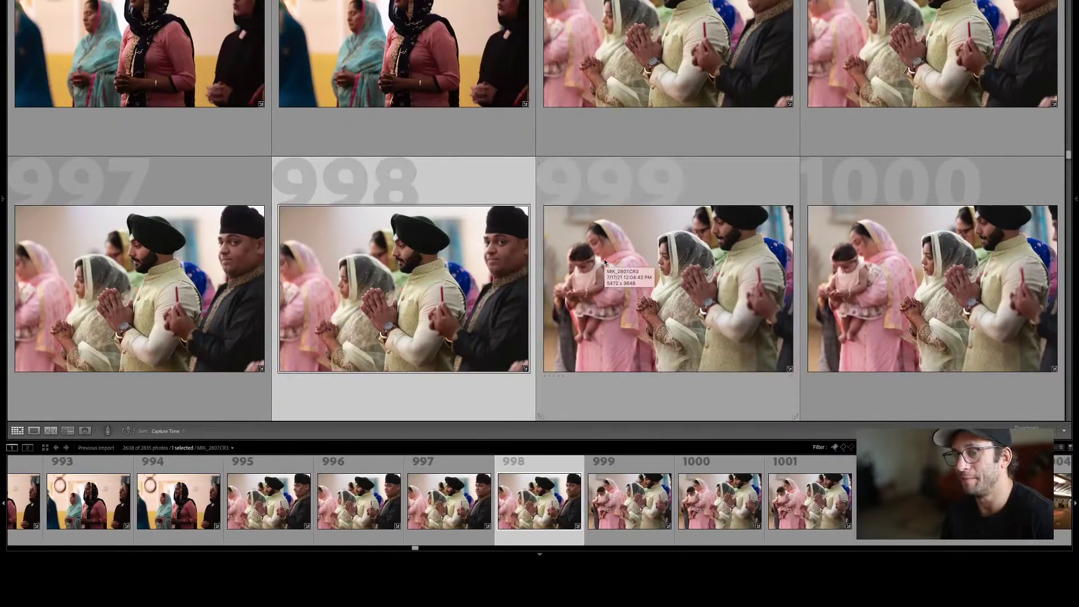
pyautogui.press('Down')
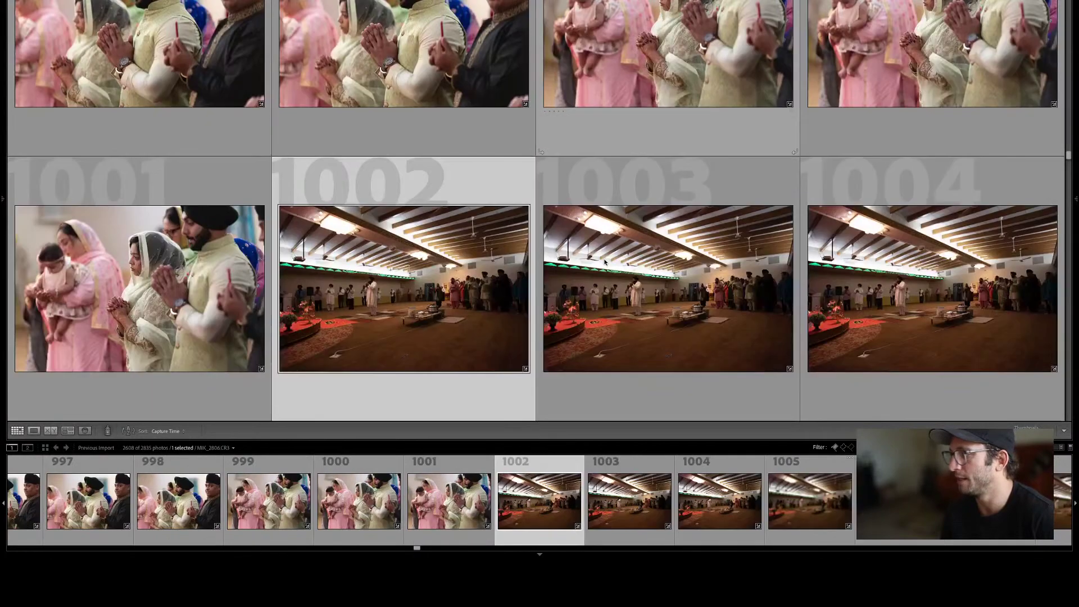
pyautogui.press('Up')
pyautogui.press('Right')
pyautogui.press('Right')
pyautogui.press('Left')
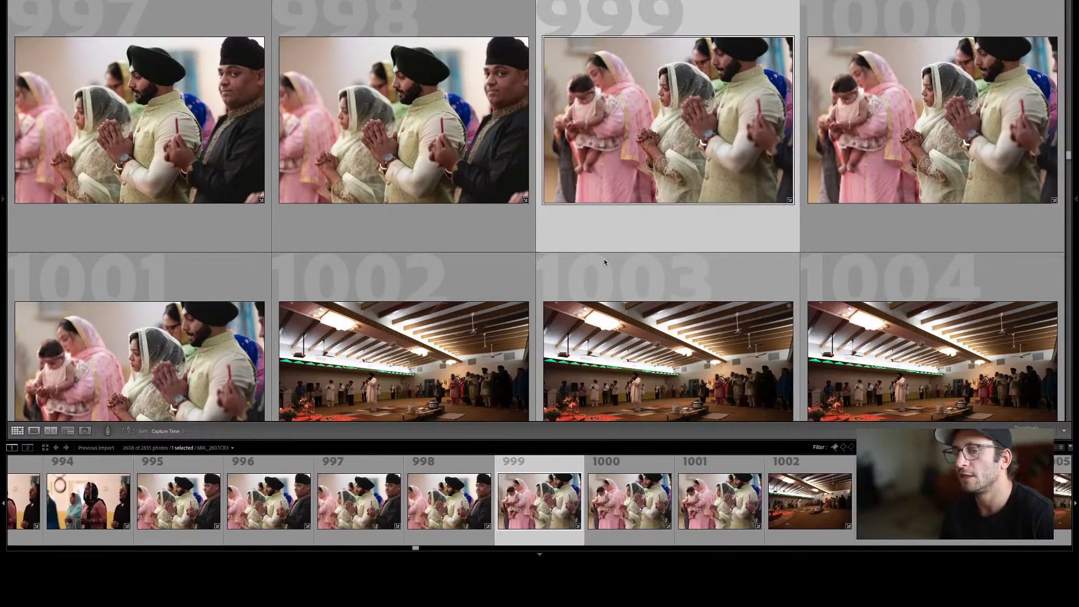
# Compare the wide hall shots from photo 1003 to 1008, enlarging 1006 to 1008 before returning to the grid at 1007.
pyautogui.press('Down')
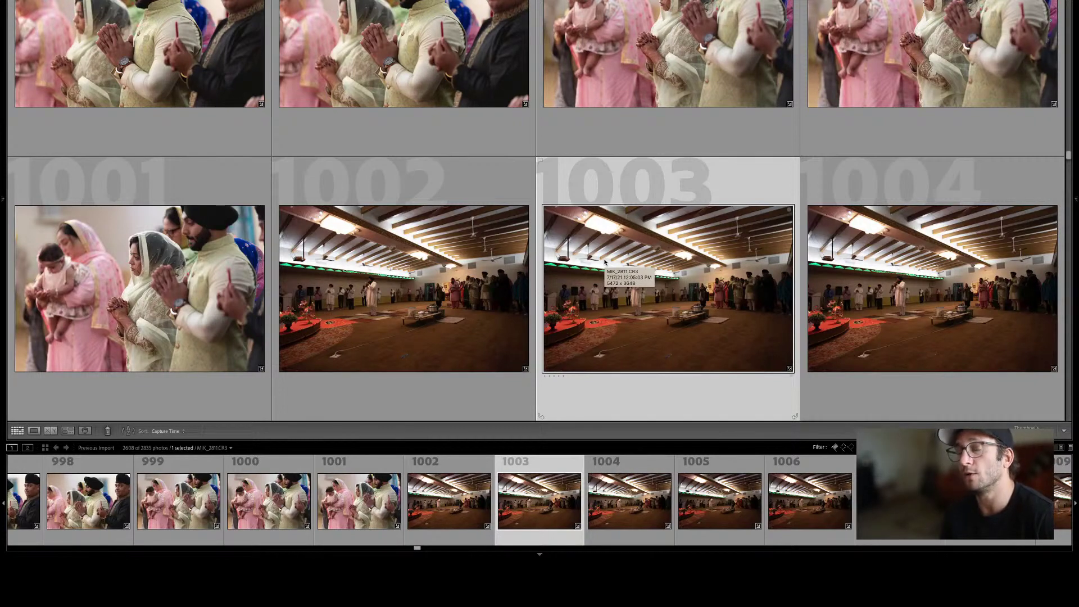
pyautogui.press('Down')
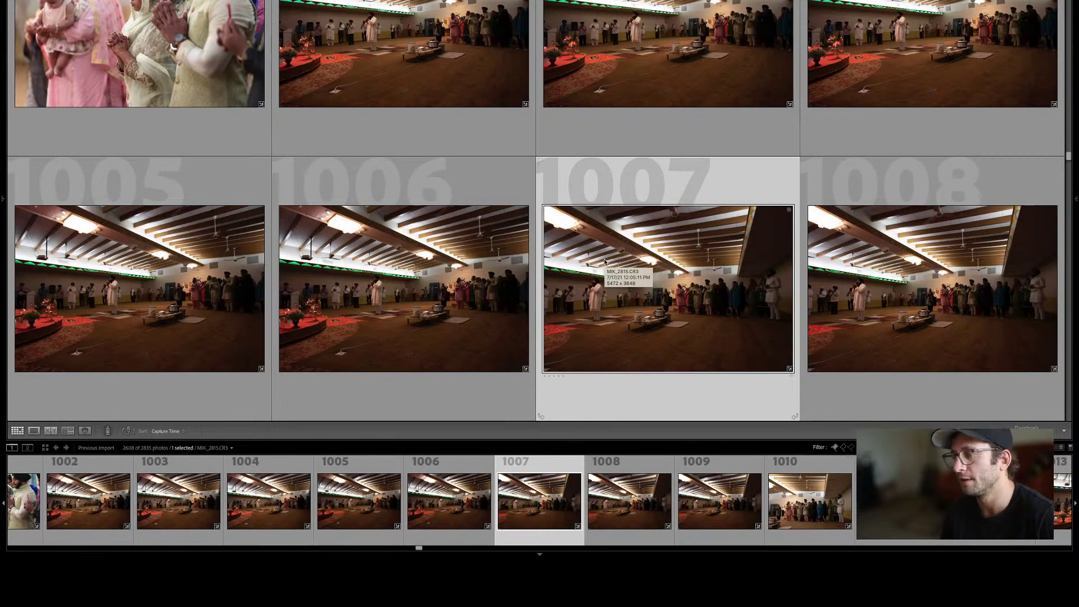
pyautogui.press('Left')
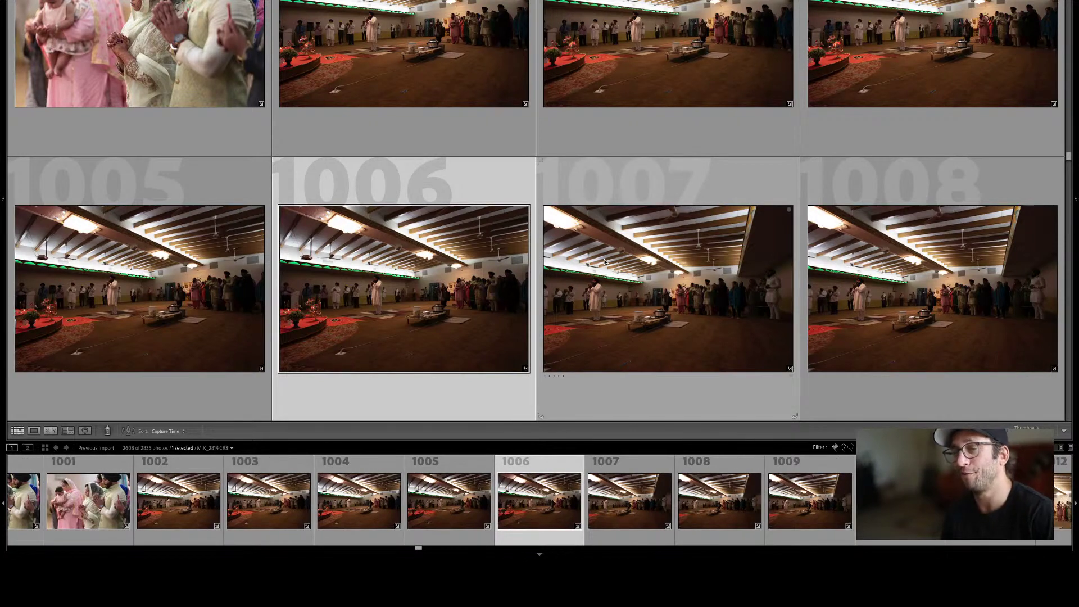
pyautogui.press('e')
pyautogui.press('Right')
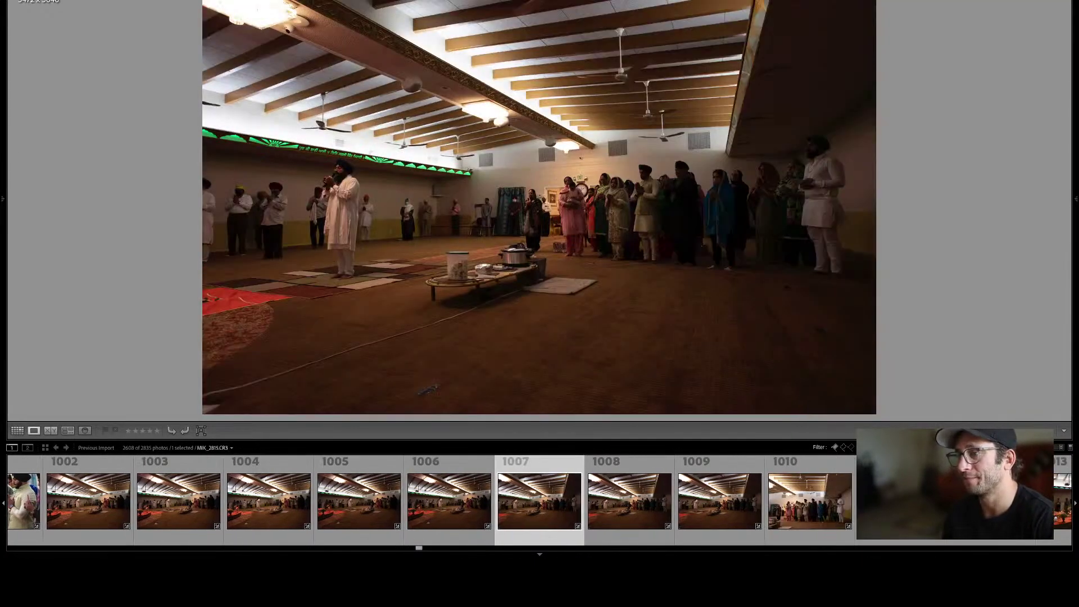
pyautogui.press('Right')
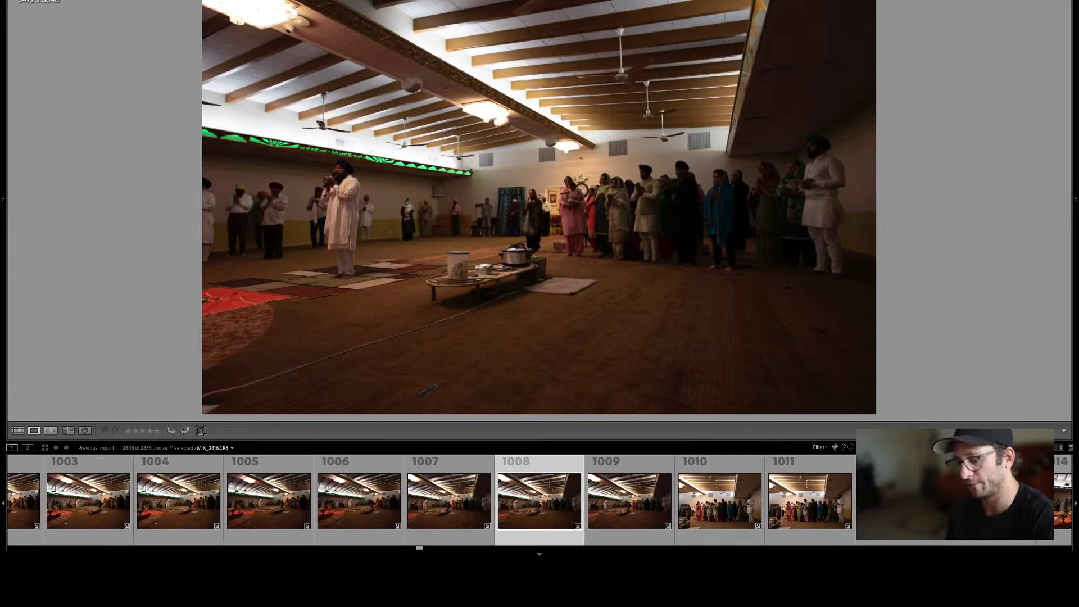
pyautogui.press('g')
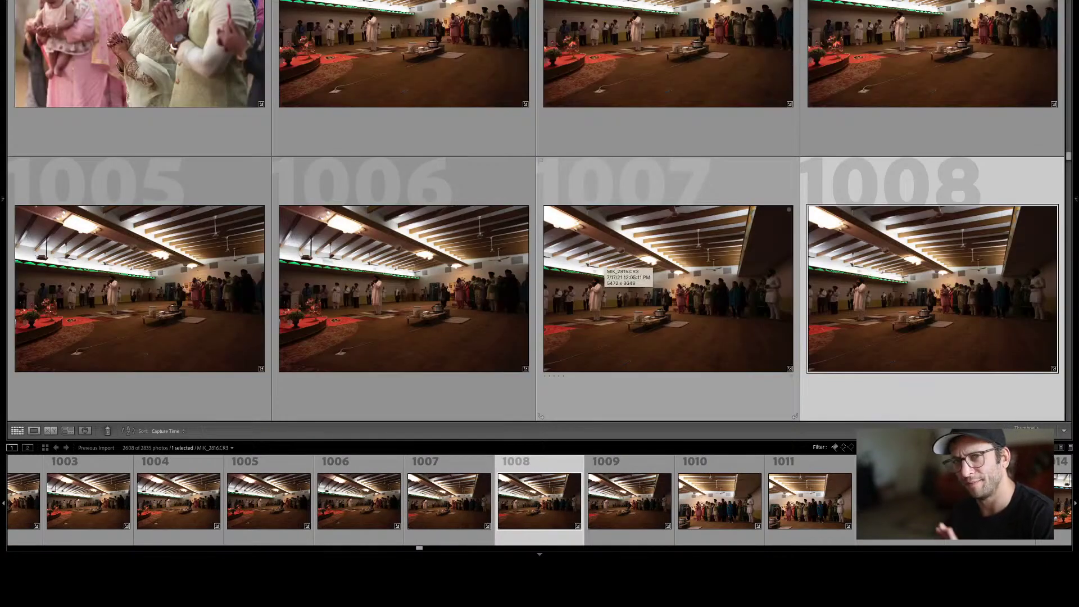
pyautogui.press('Left')
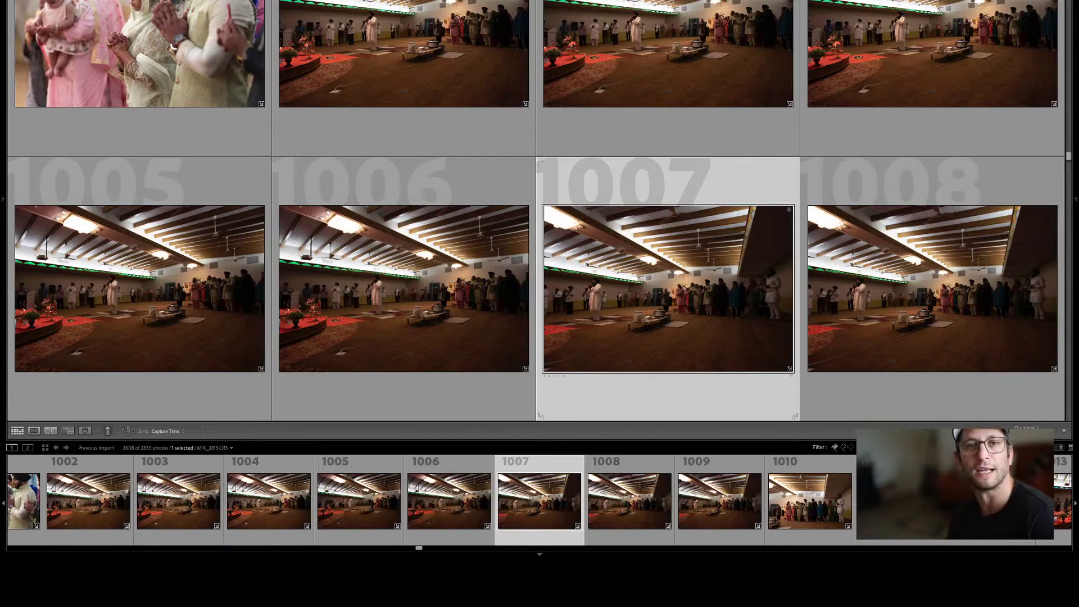
# Scan the wide shots of the congregation and hall from photo 1007 to 1031, comparing neighbouring frames around 1018 and 1019.
pyautogui.press('Down')
pyautogui.press('Down')
pyautogui.press('Down')
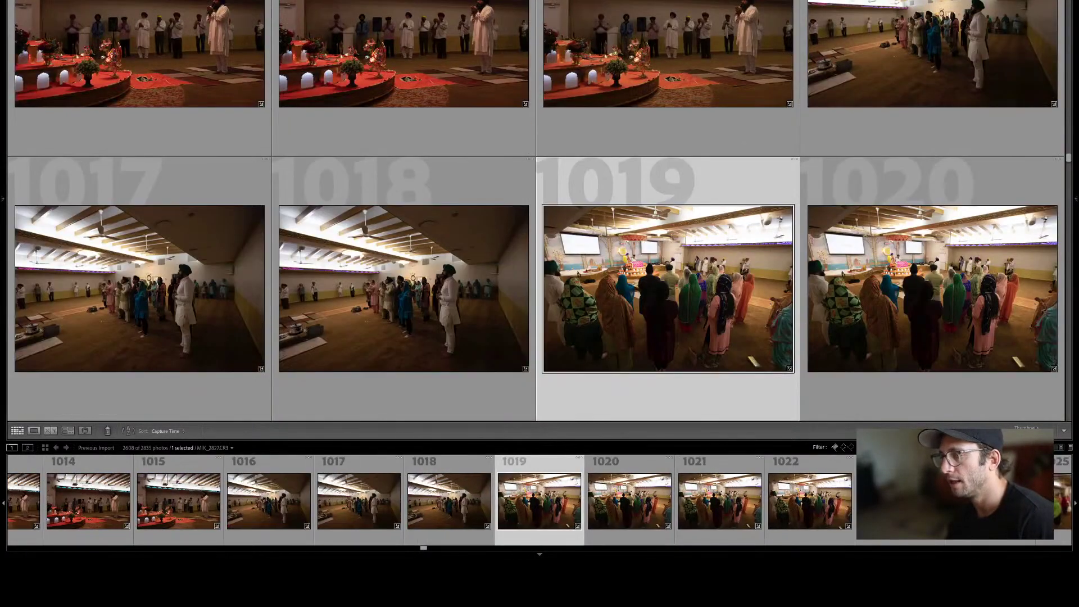
pyautogui.press('Left')
pyautogui.press('Down')
pyautogui.press('Right')
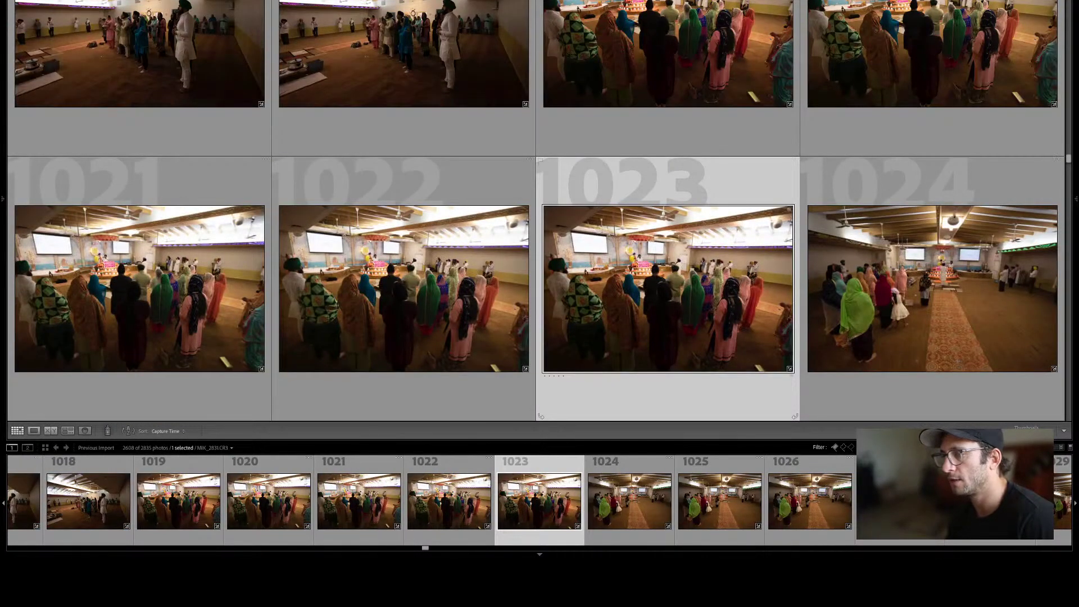
pyautogui.press('Down')
pyautogui.press('Down')
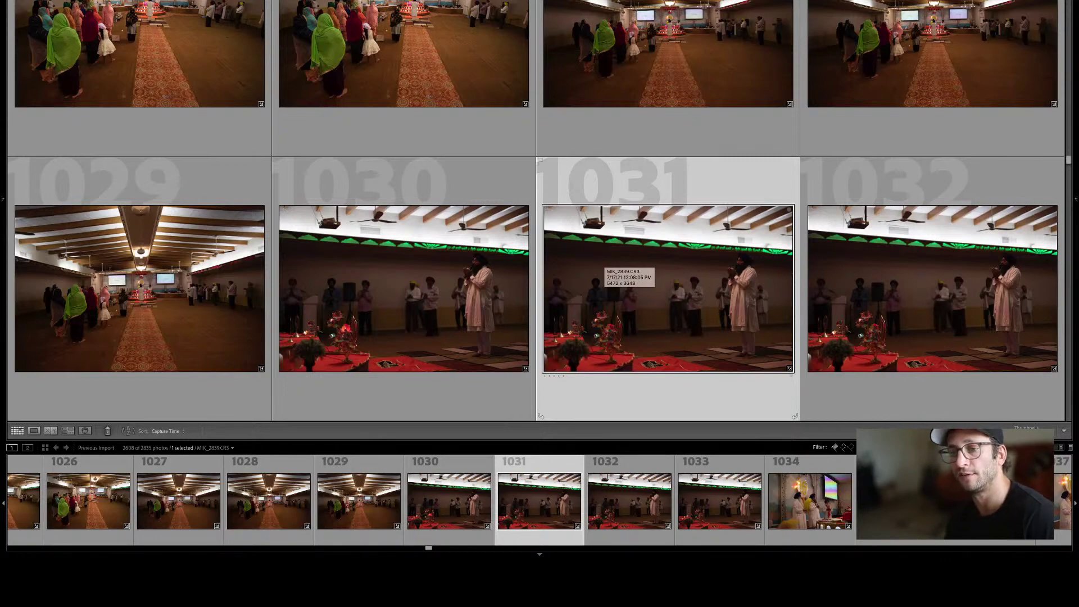
# Review the altar photos from 1034 to 1051, comparing neighbouring frames of the men with the yellow whisk.
pyautogui.press('Down')
pyautogui.press('Left')
pyautogui.press('Right')
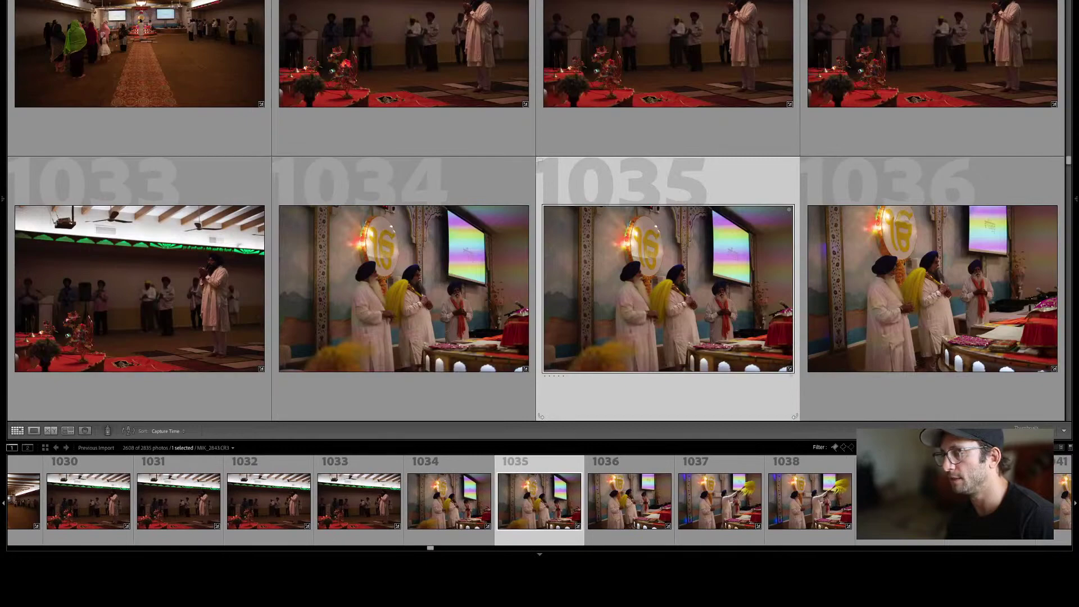
pyautogui.press('Down')
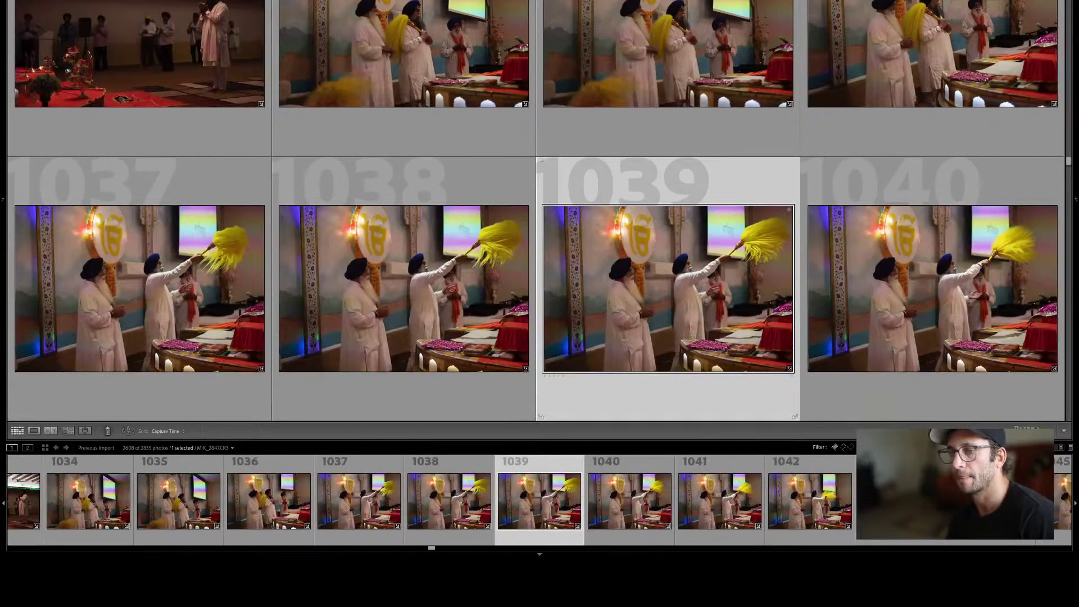
pyautogui.press('Down')
pyautogui.press('Down')
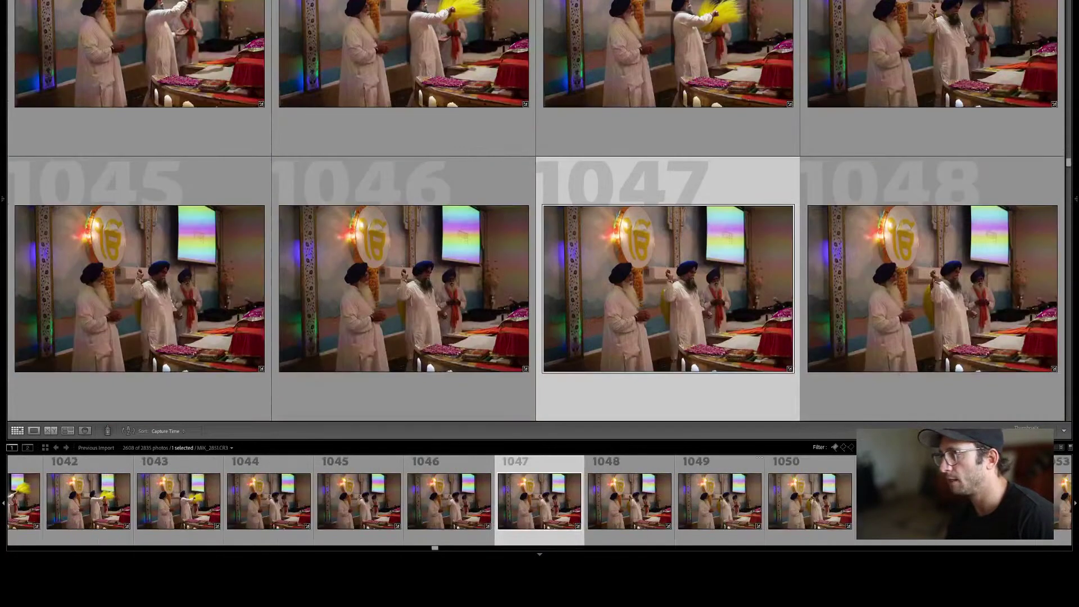
pyautogui.press('Down')
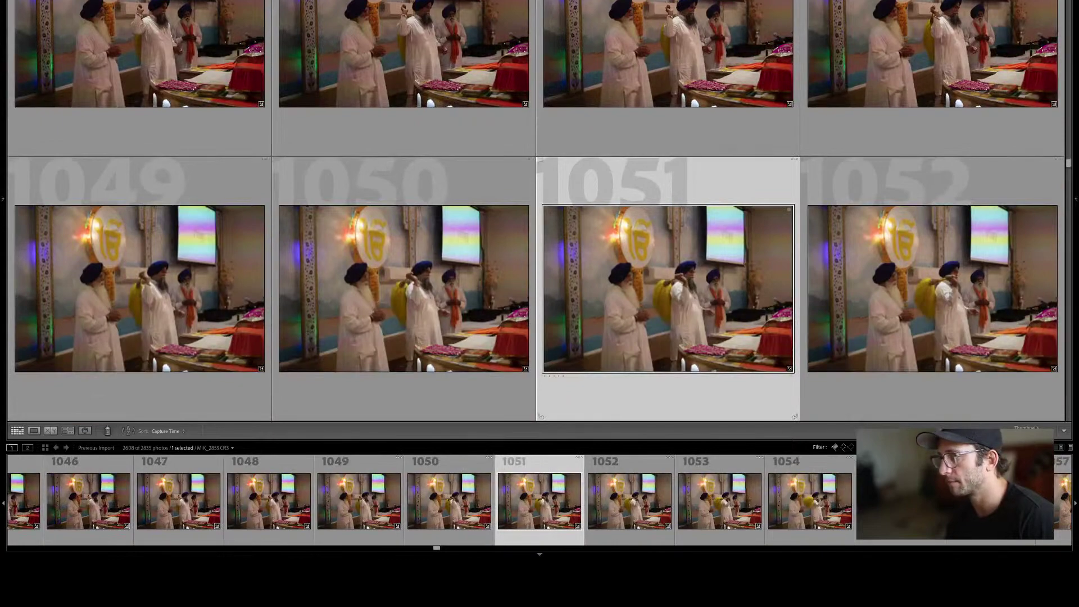
pyautogui.press('Left')
pyautogui.press('Right')
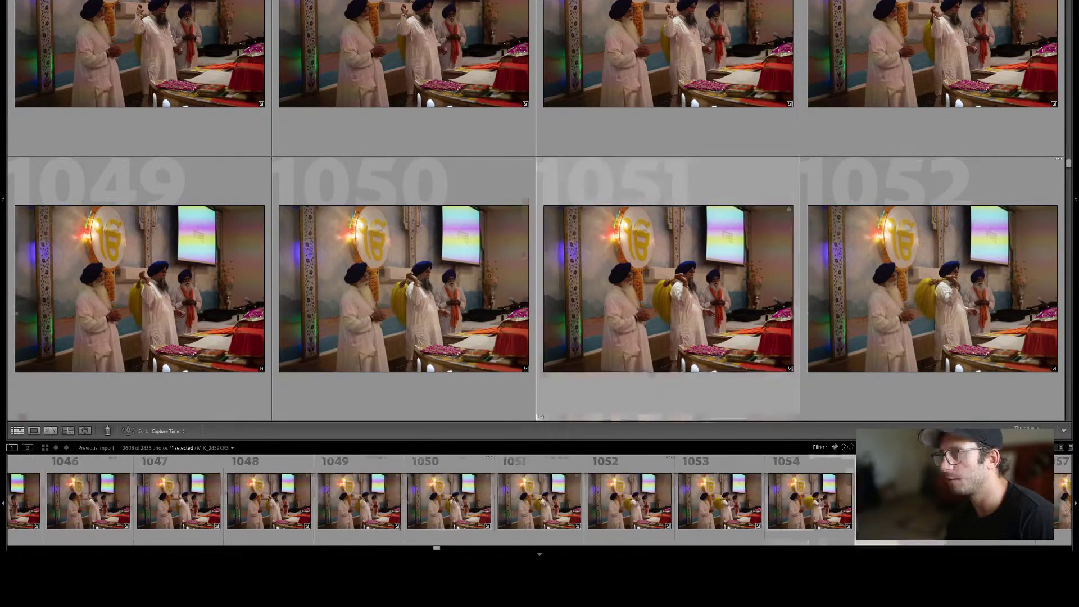
# Continue through the yellow whisk sequence from photo 1054 to 1071, comparing frames 1066 and 1067.
pyautogui.press('Down')
pyautogui.press('Left')
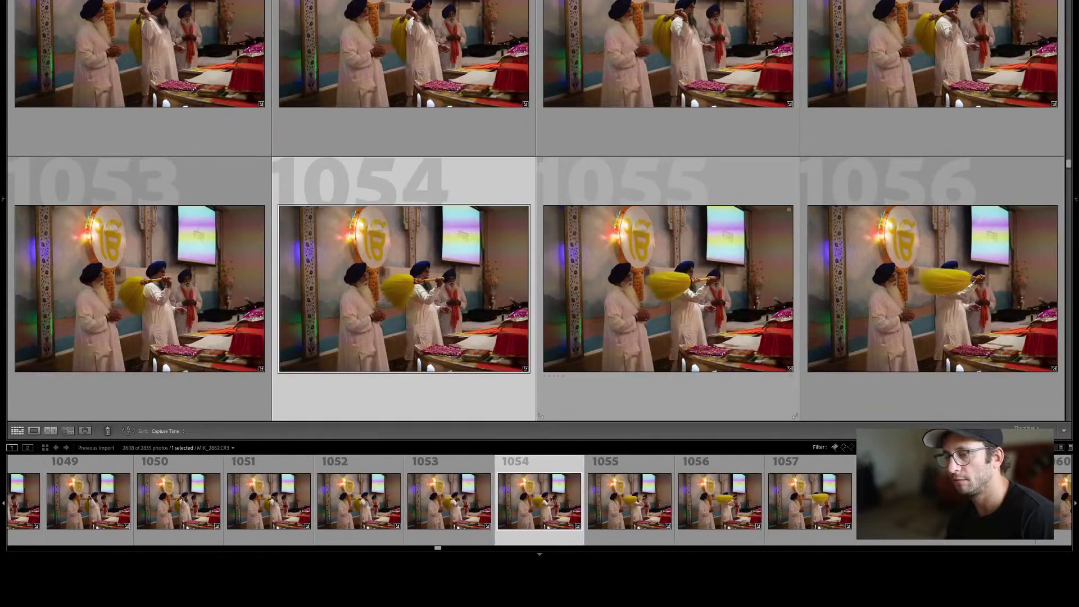
pyautogui.press('Down')
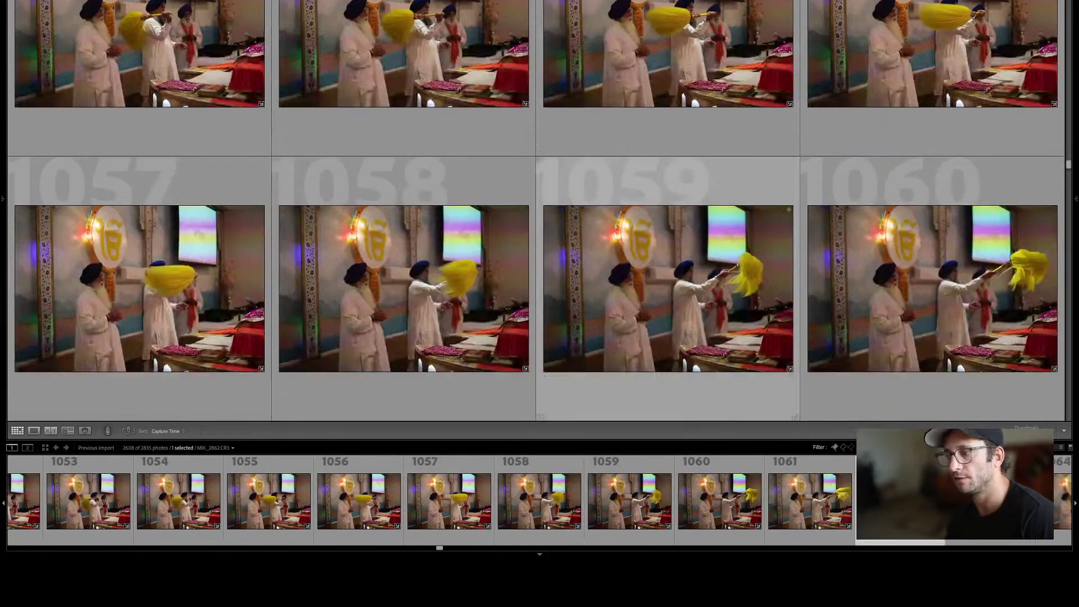
pyautogui.press('Down')
pyautogui.press('Down')
pyautogui.press('Right')
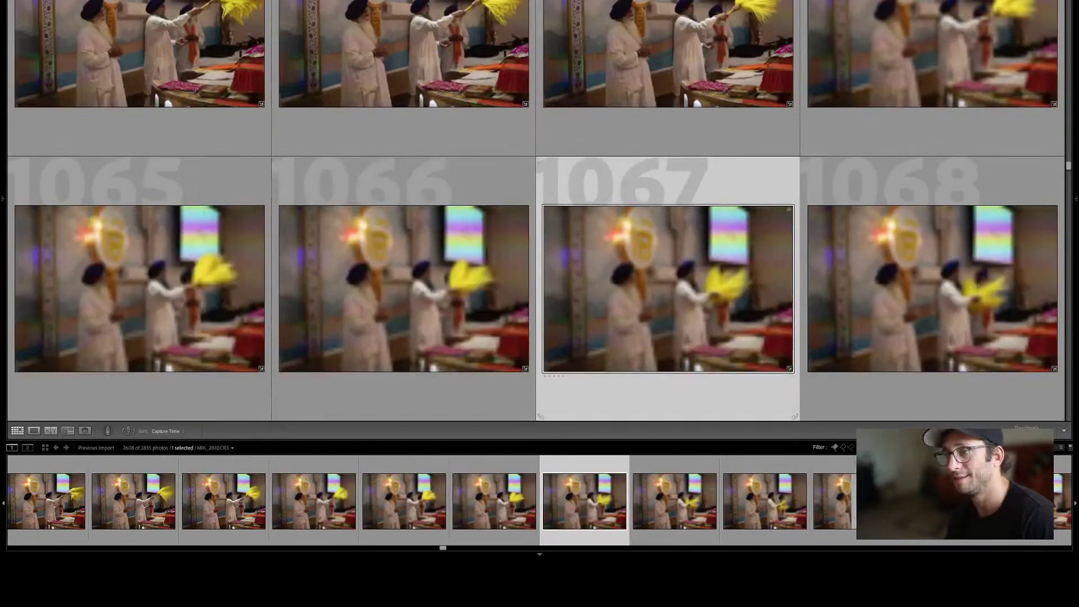
pyautogui.press('Left')
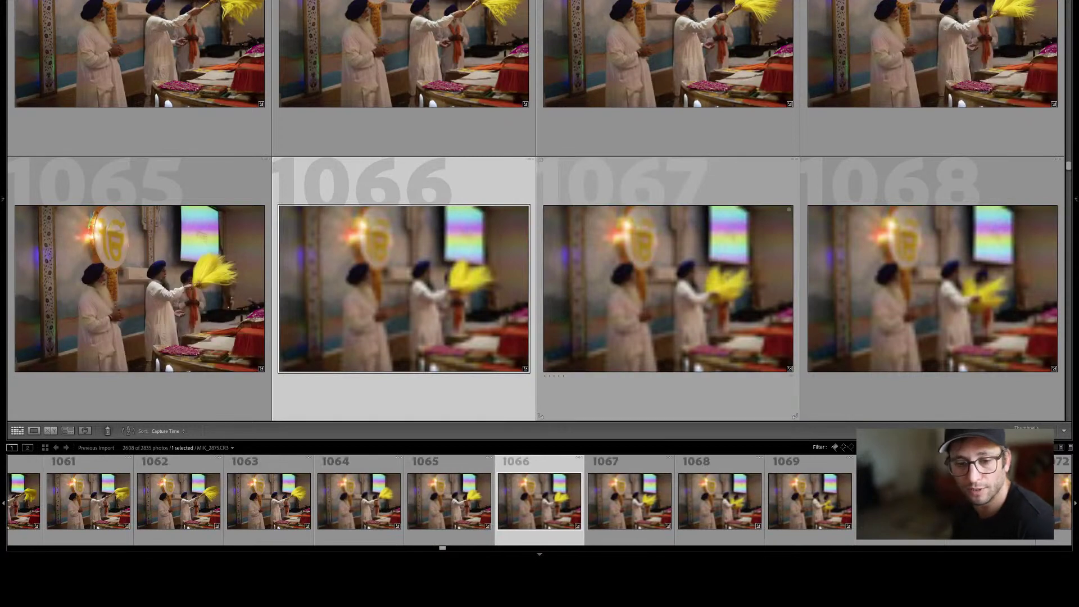
pyautogui.press('Right')
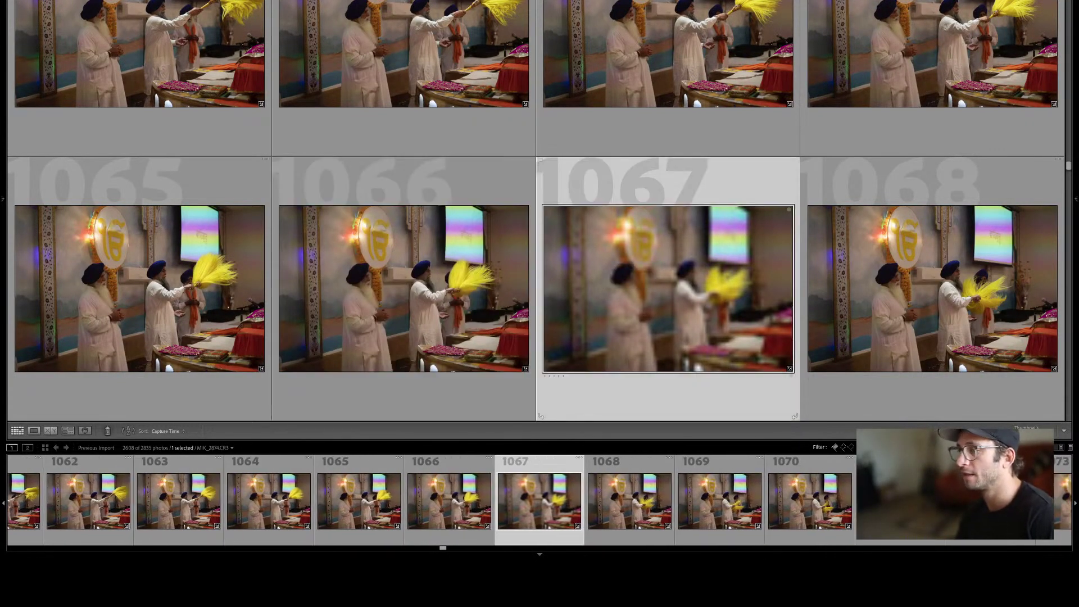
pyautogui.press('Down')
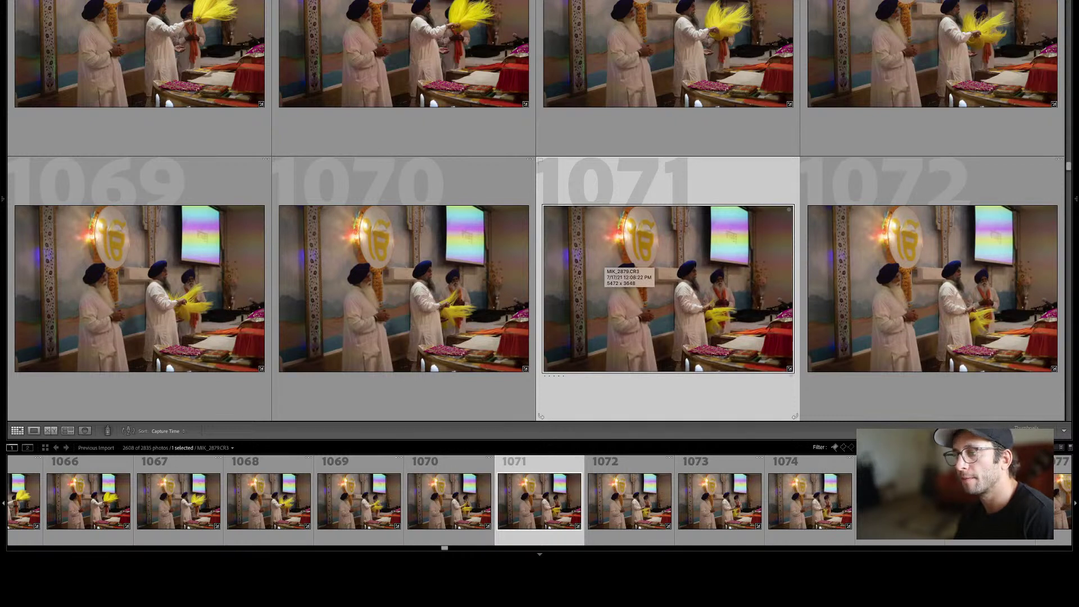
# Continue through the yellow whisk photos from 1071 to 1079, going back to photo 1077.
pyautogui.press('Left')
pyautogui.press('Down')
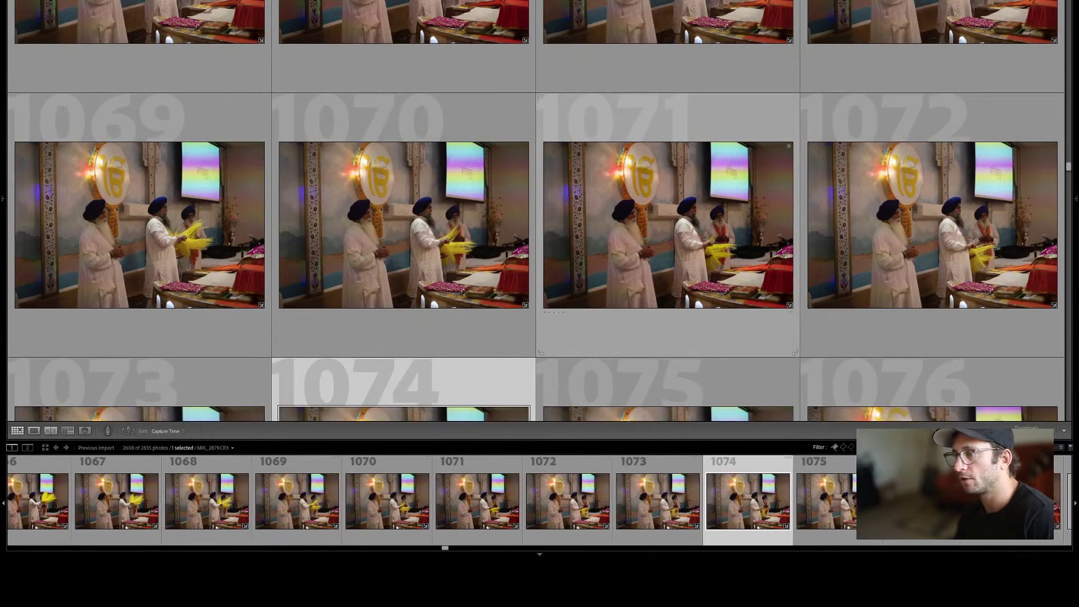
pyautogui.press('Right')
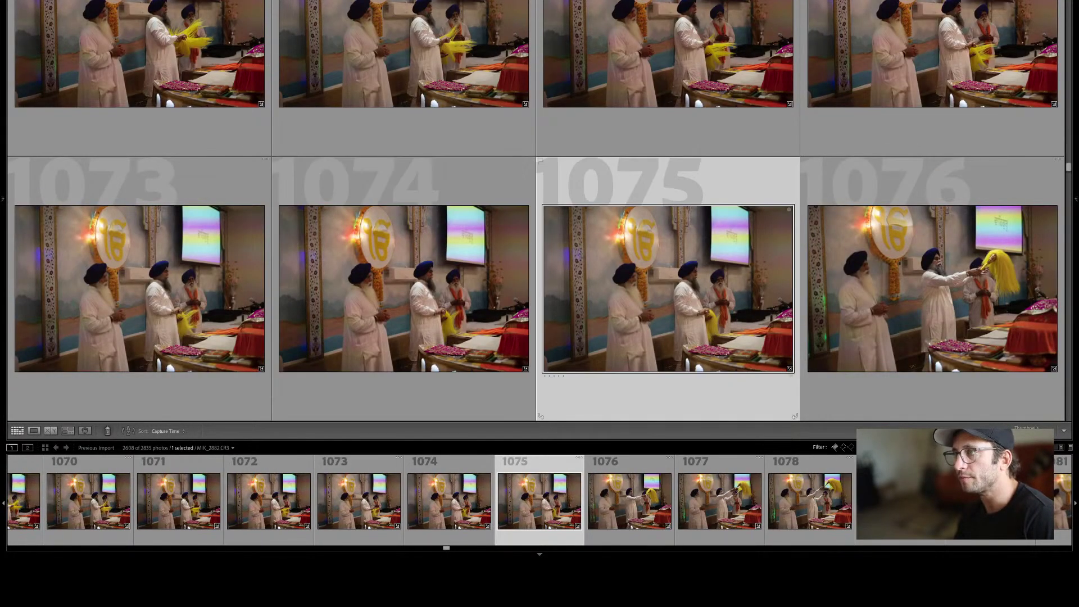
pyautogui.press('Down')
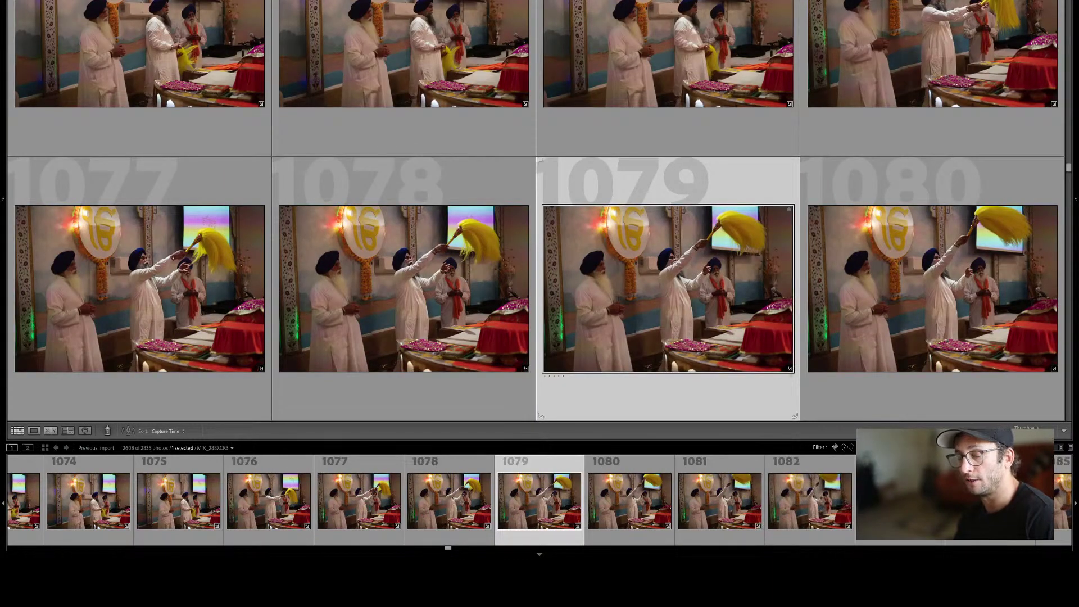
pyautogui.press('Left')
pyautogui.press('Left')
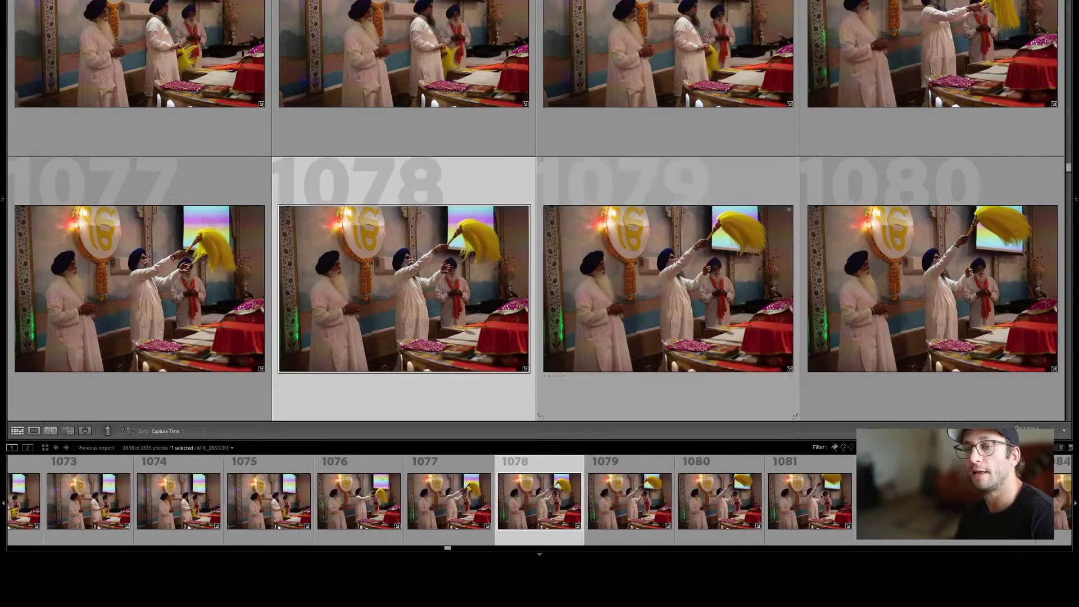
# Enlarge photo 1077 and compare the raised whisk frames one by one through photo 1082.
pyautogui.press('e')
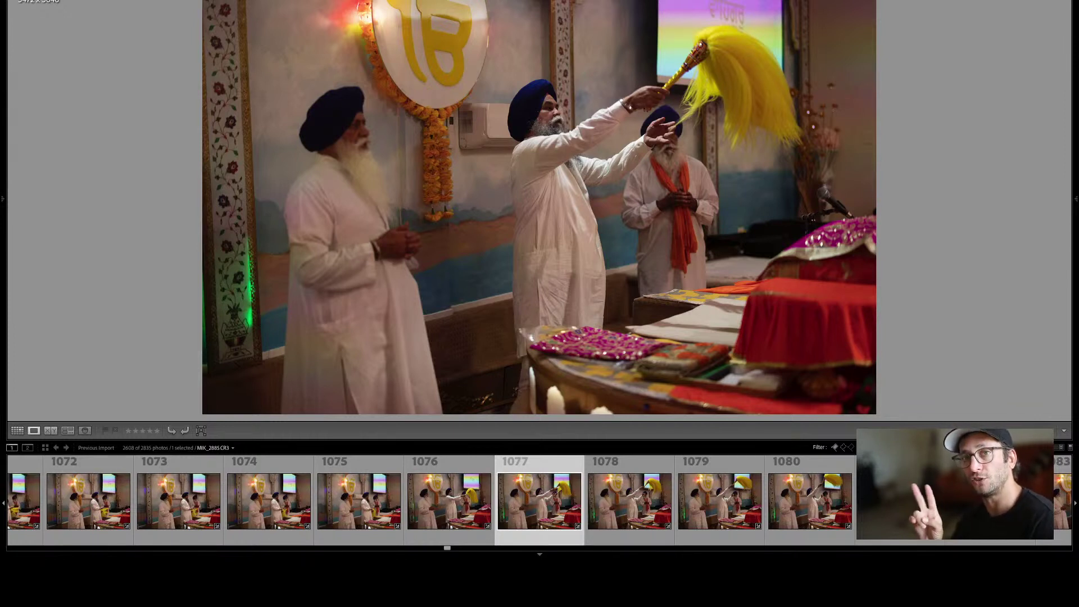
pyautogui.press('Right')
pyautogui.press('Right')
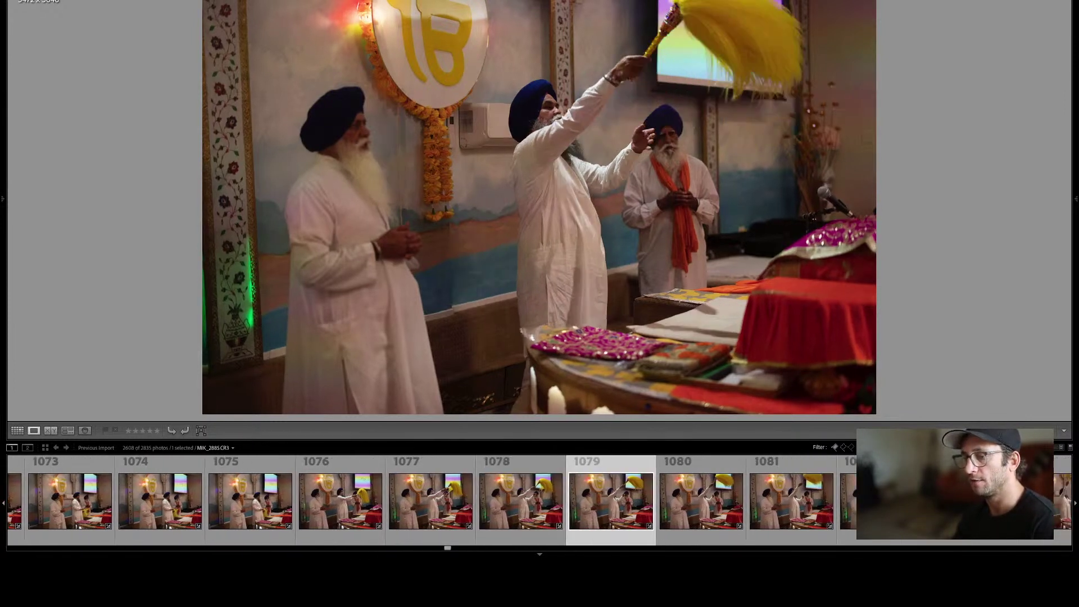
pyautogui.press('Right')
pyautogui.press('Right')
pyautogui.press('Right')
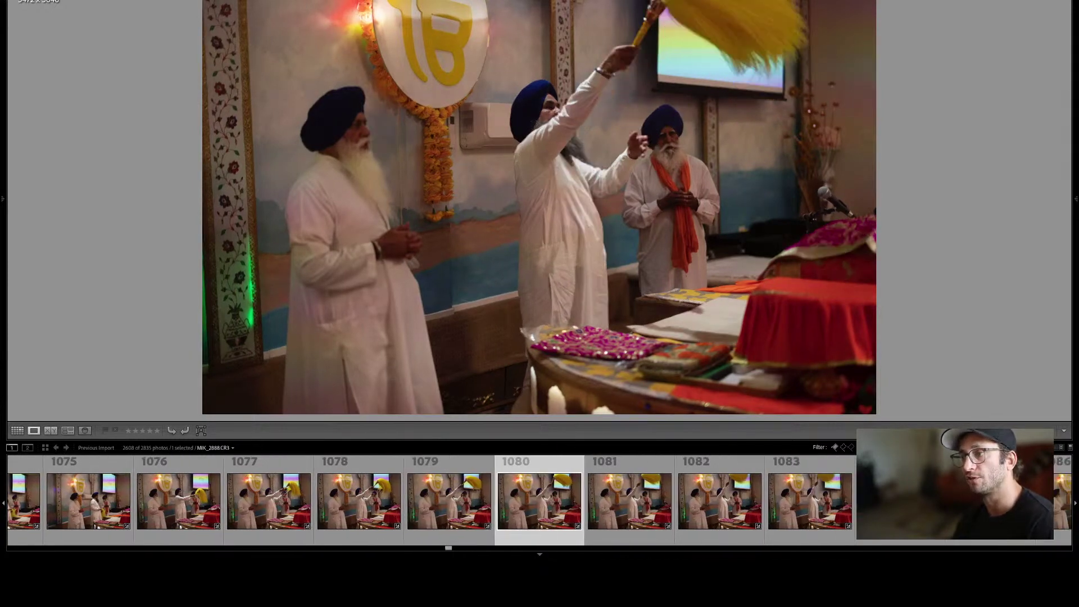
pyautogui.press('Right')
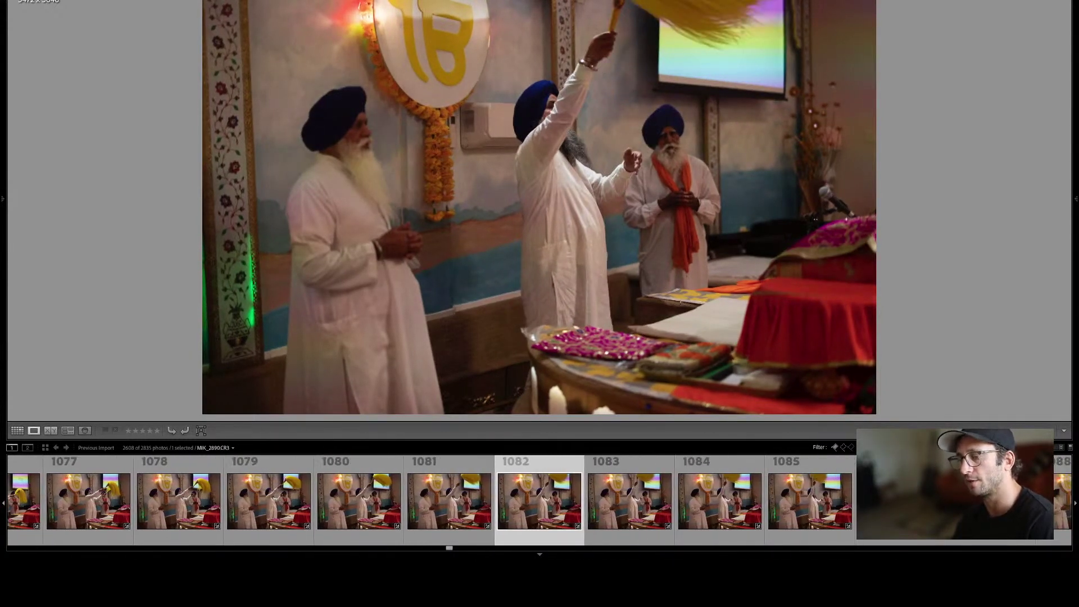
# Return to the grid and scan the remaining raised whisk frames from photo 1083 to 1091.
pyautogui.press('g')
pyautogui.press('Right')
pyautogui.press('Right')
pyautogui.press('Right')
pyautogui.press('Right')
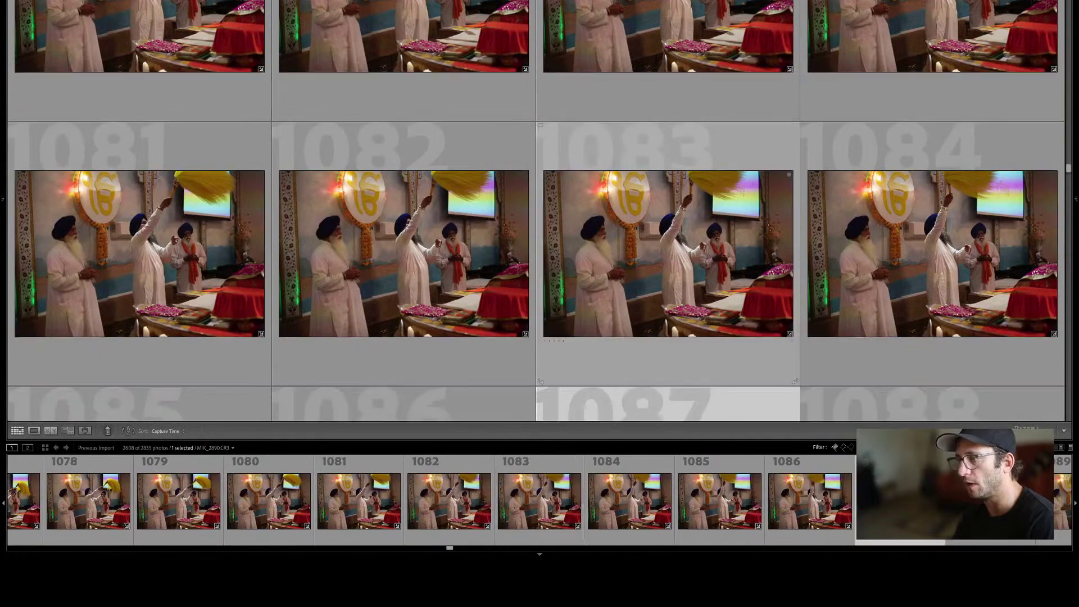
pyautogui.press('Right')
pyautogui.press('Right')
pyautogui.press('Right')
pyautogui.press('Right')
pyautogui.press('Right')
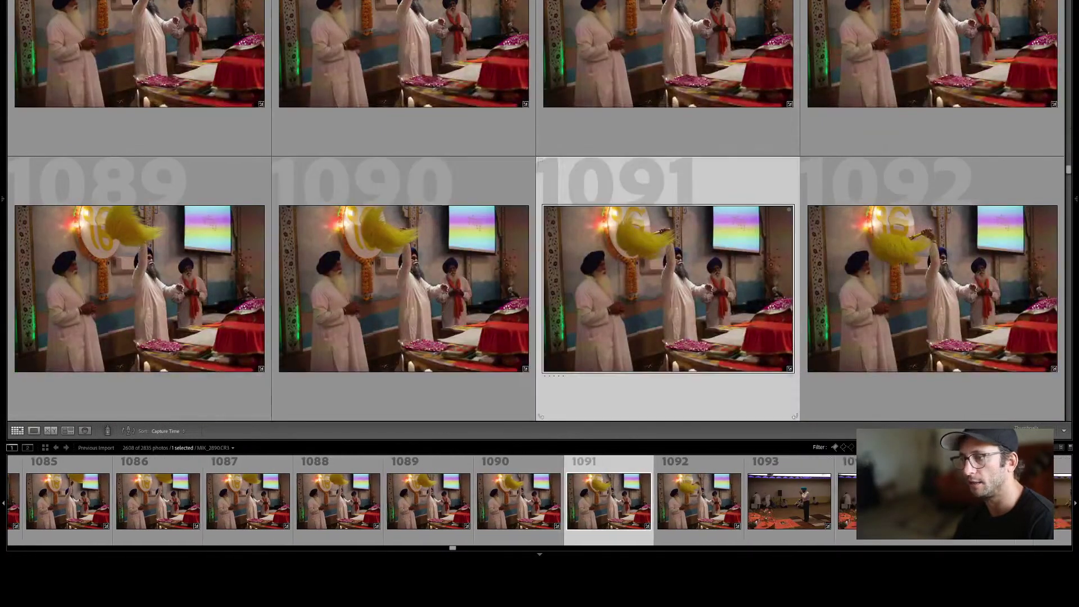
# Review the photos from 1092 to 1107, covering the praying man in the turquoise turban and the seated couple.
pyautogui.press('Right')
pyautogui.press('Right')
pyautogui.press('Right')
pyautogui.press('Right')
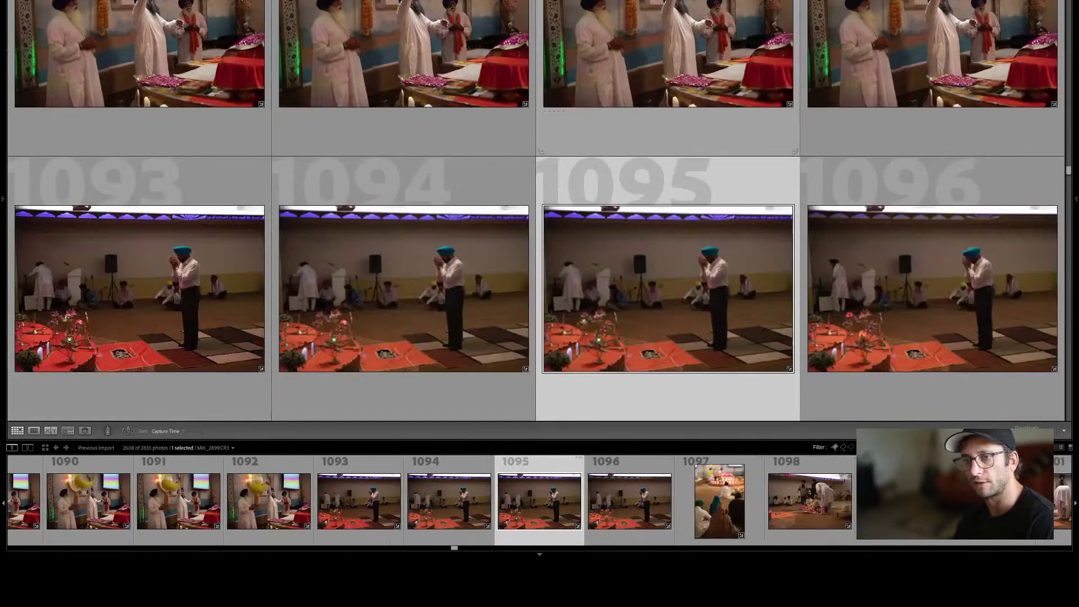
pyautogui.press('Down')
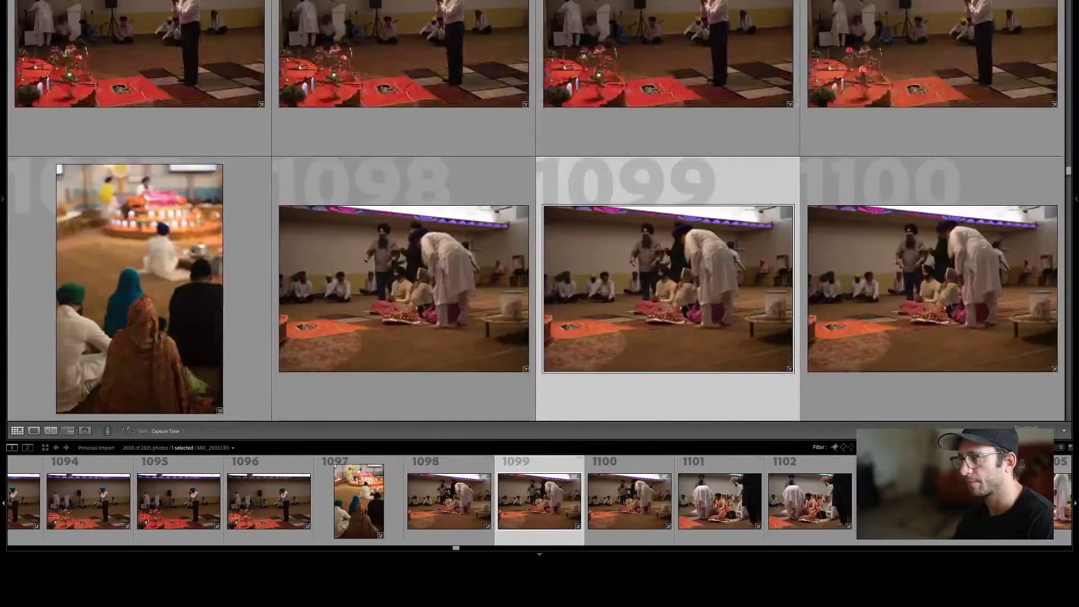
pyautogui.press('Down')
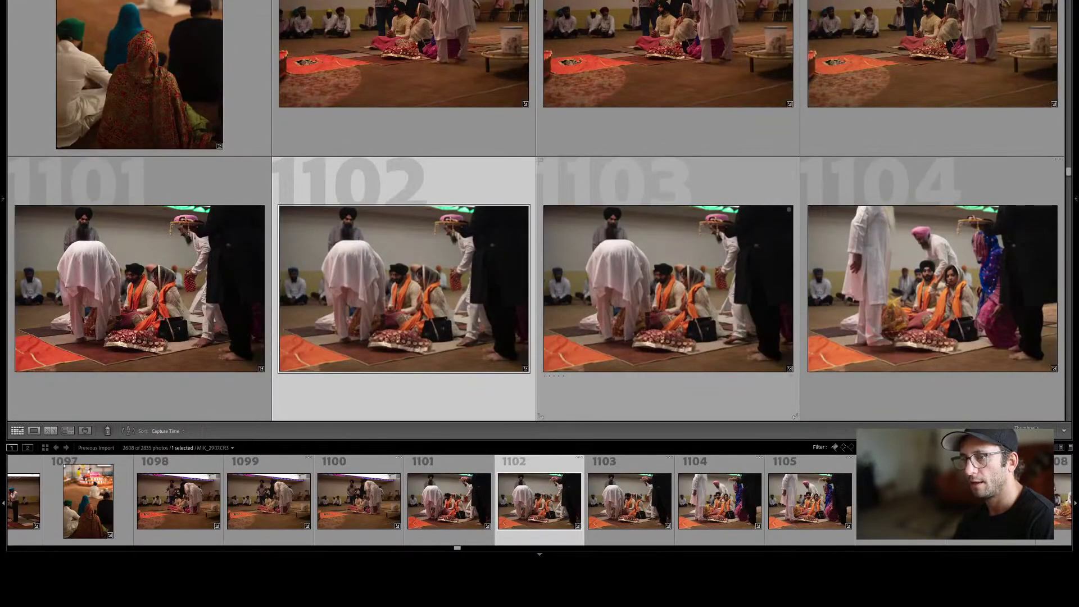
pyautogui.press('Down')
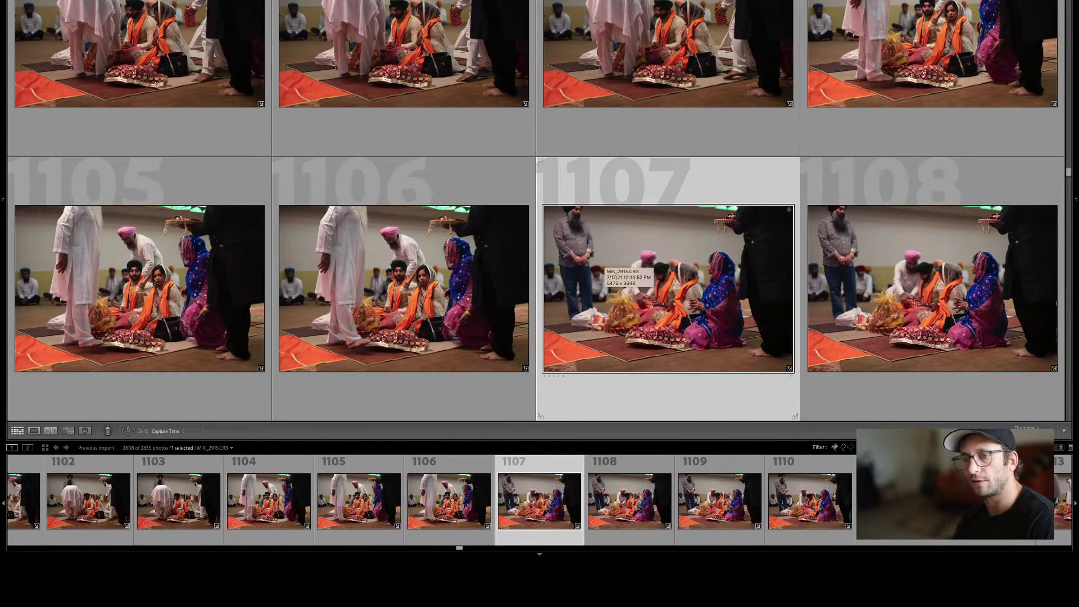
# Scan the photos of the seated couple and surrounding relatives from 1107 to 1127.
pyautogui.press('Down')
pyautogui.press('Down')
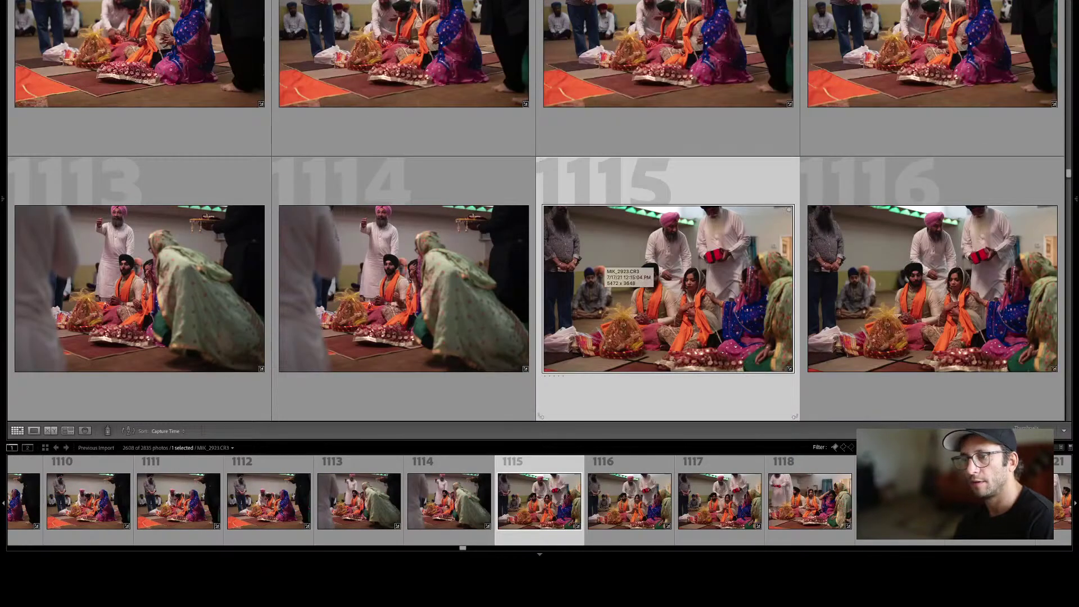
pyautogui.press('Down')
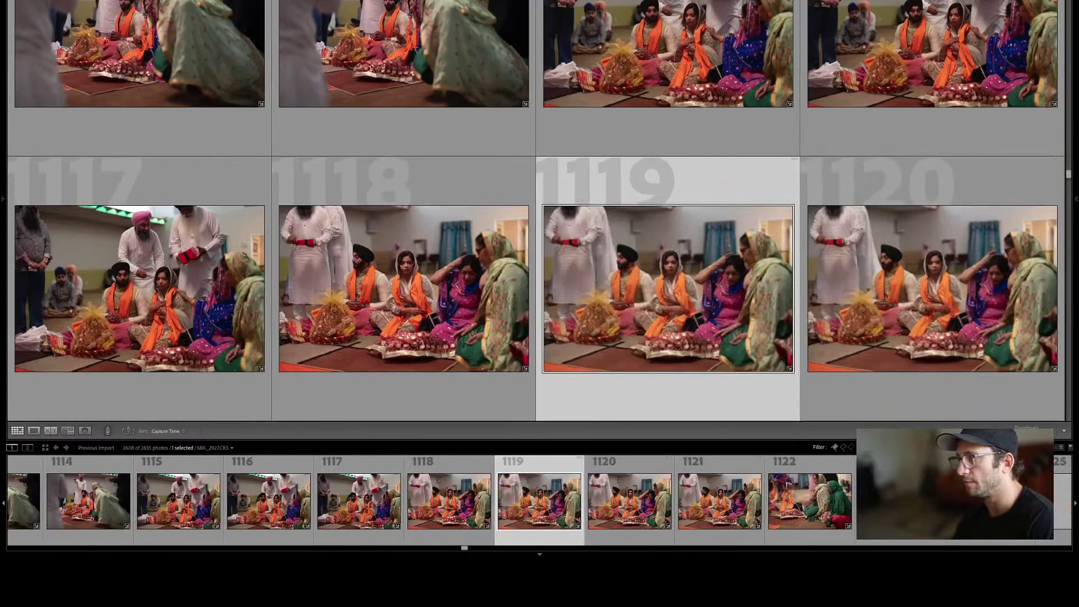
pyautogui.press('Down')
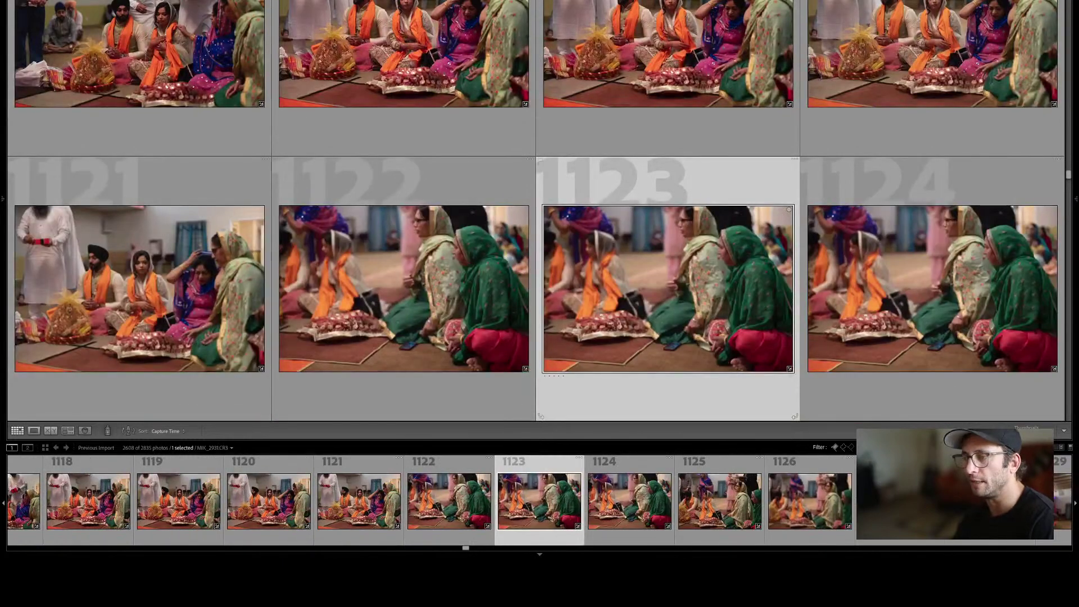
pyautogui.press('Down')
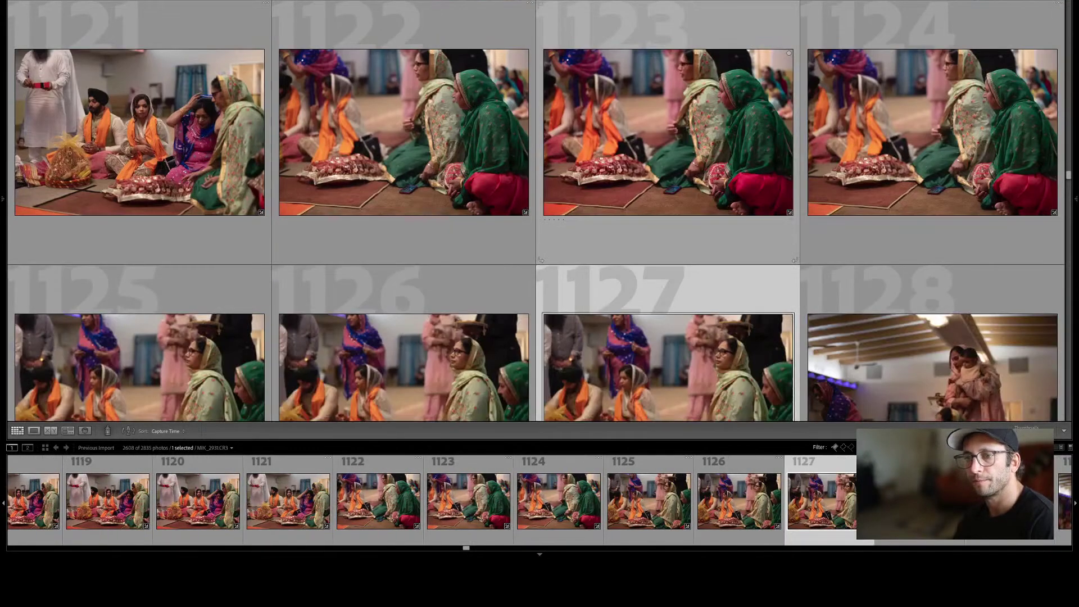
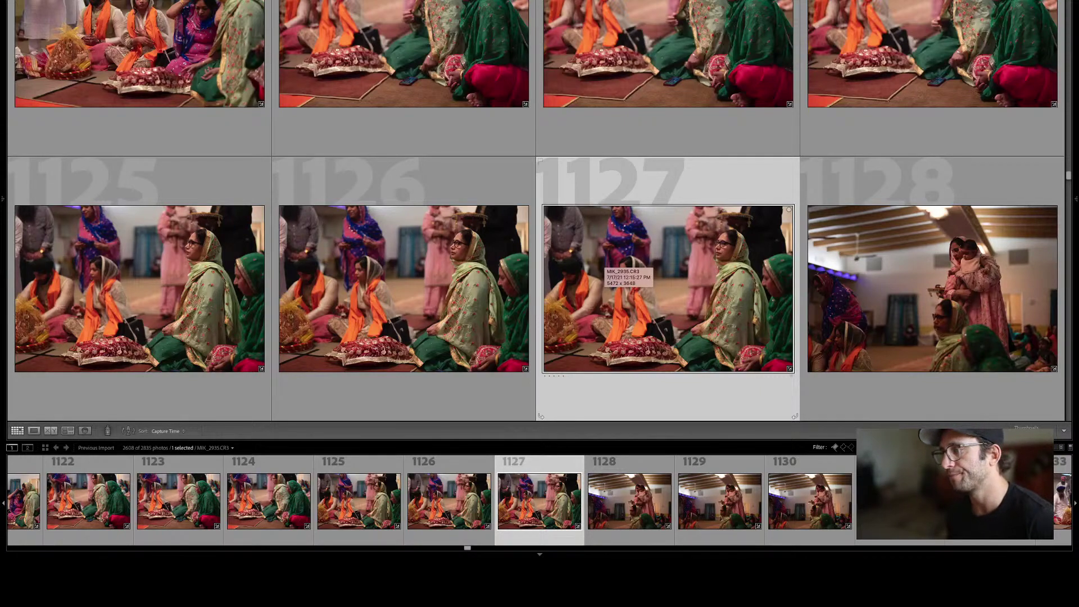
# Review the photos of the woman holding a child from 1128 to 1130, comparing the couple shots 1131 and 1132.
pyautogui.press('Right')
pyautogui.press('Right')
pyautogui.press('Right')
pyautogui.press('Right')
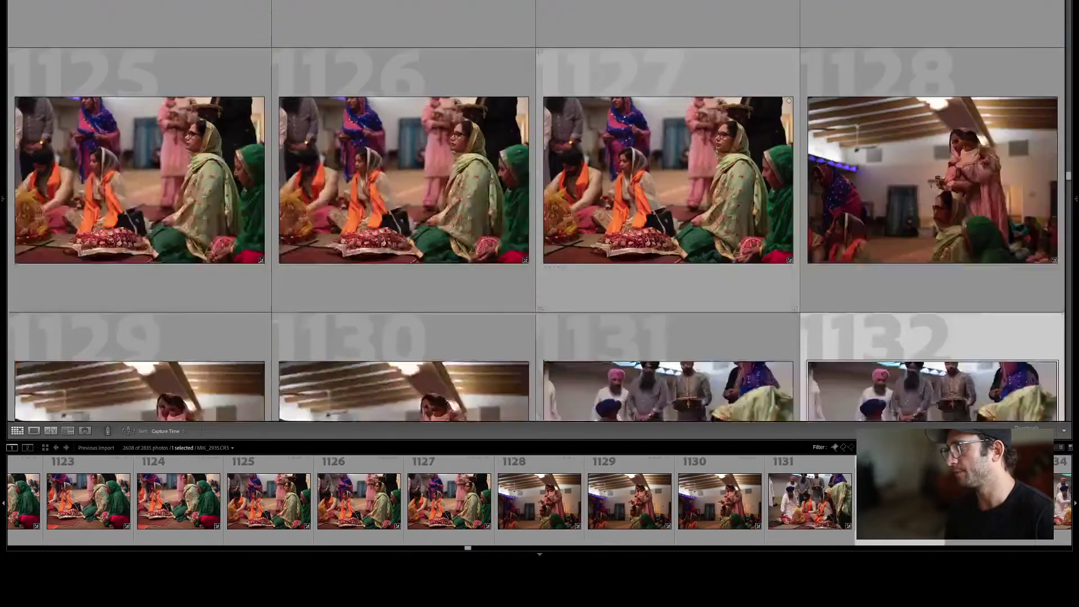
pyautogui.press('Left')
pyautogui.press('Right')
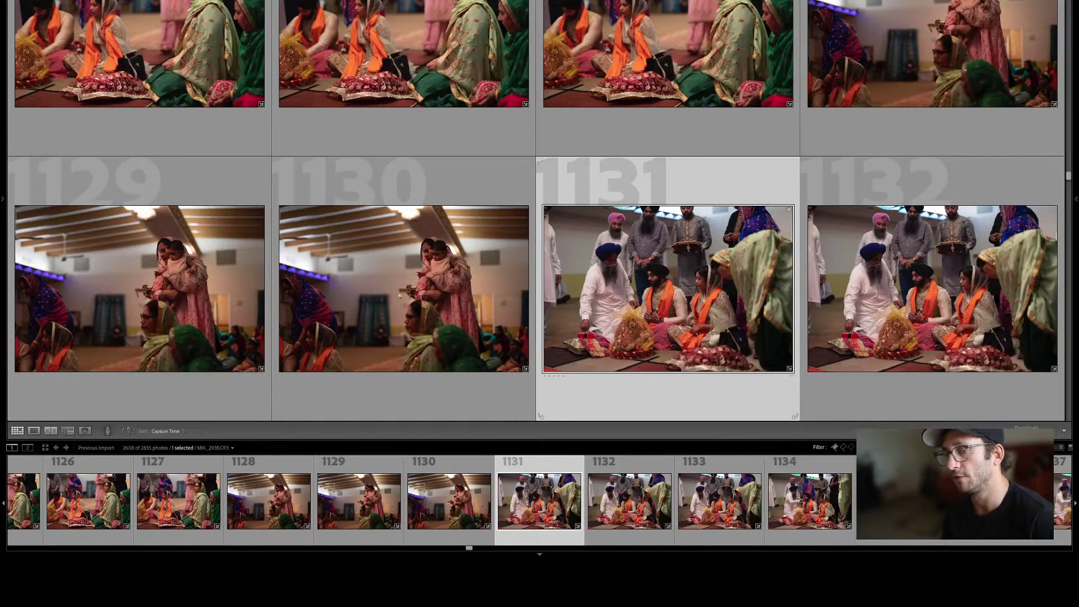
# Step through the couple photos from 1131 to 1135, comparing neighbouring frames 1134 and 1135.
pyautogui.press('Right')
pyautogui.press('Right')
pyautogui.press('Right')
pyautogui.press('Right')
pyautogui.press('Left')
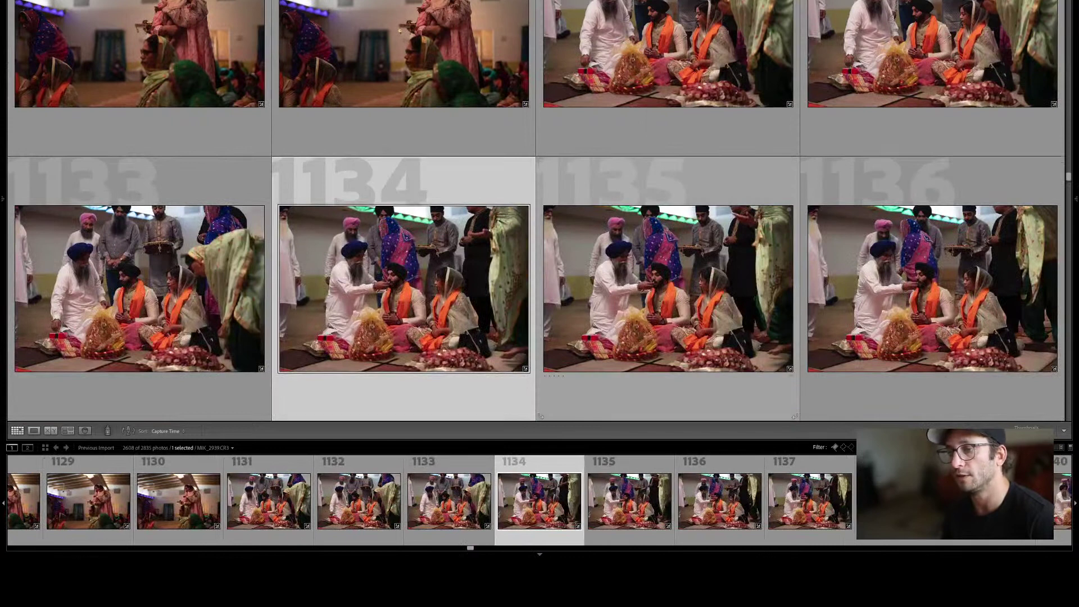
pyautogui.press('Right')
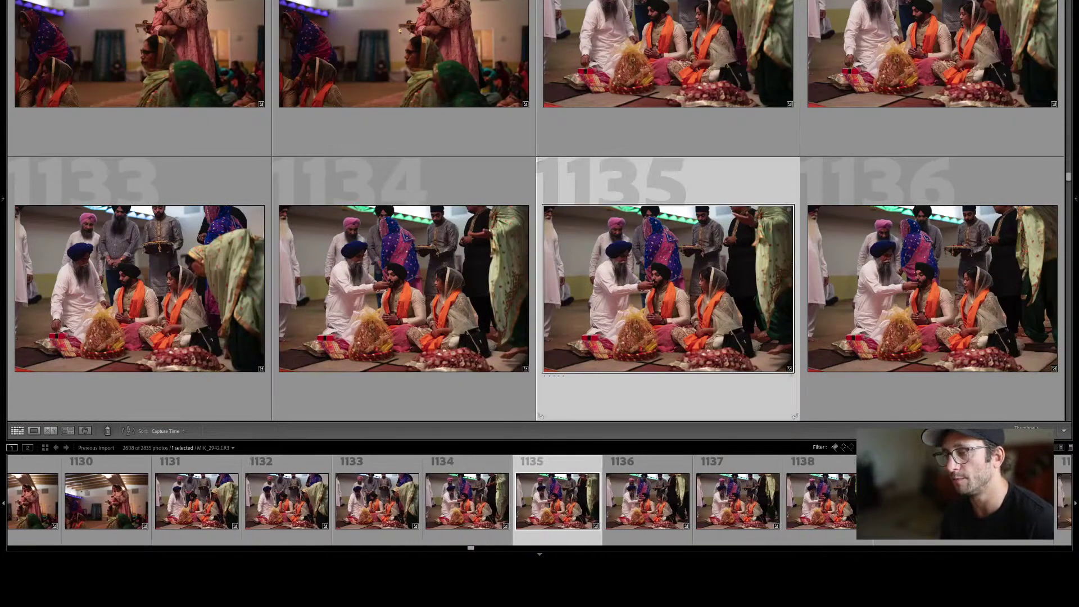
pyautogui.press('Left')
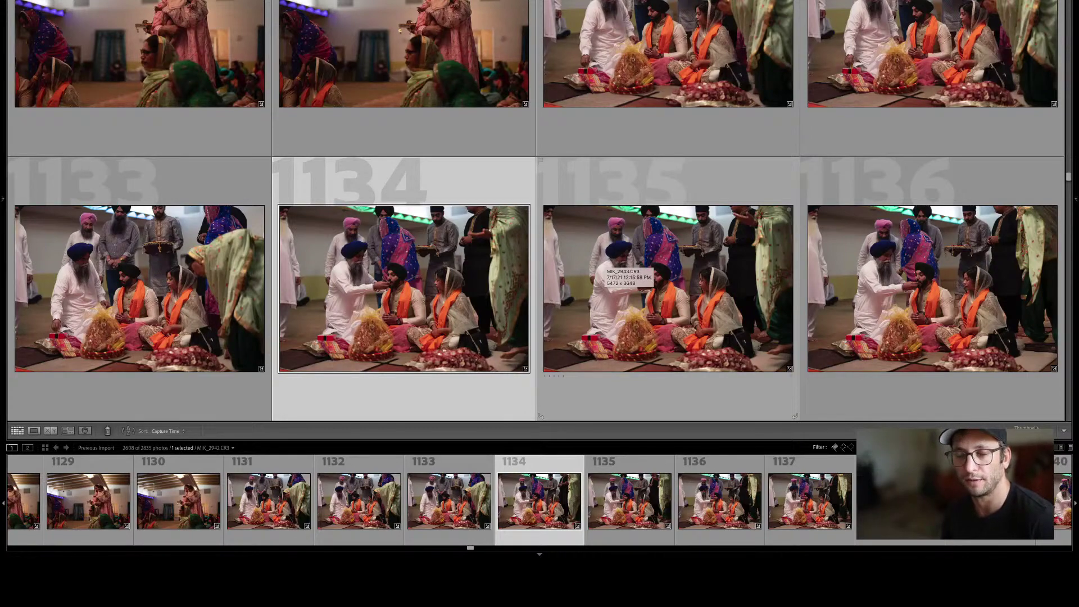
# Compare photos 1138 and 1139 of the groom being fed, enlarging 1139 before returning to the grid.
pyautogui.press('Down')
pyautogui.press('Right')
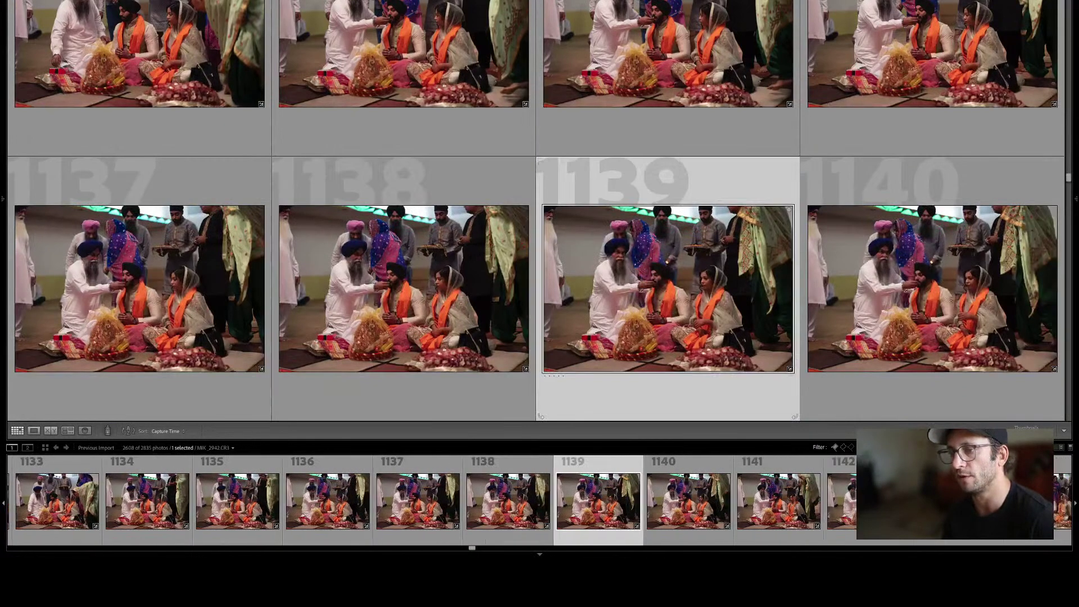
pyautogui.press('Left')
pyautogui.press('Right')
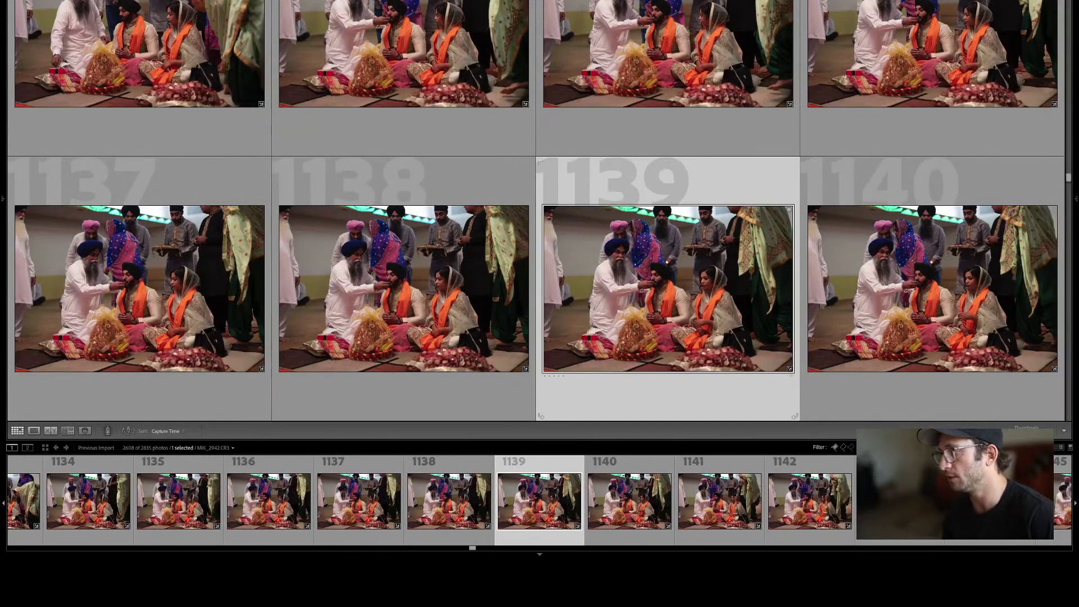
pyautogui.press('e')
pyautogui.press('g')
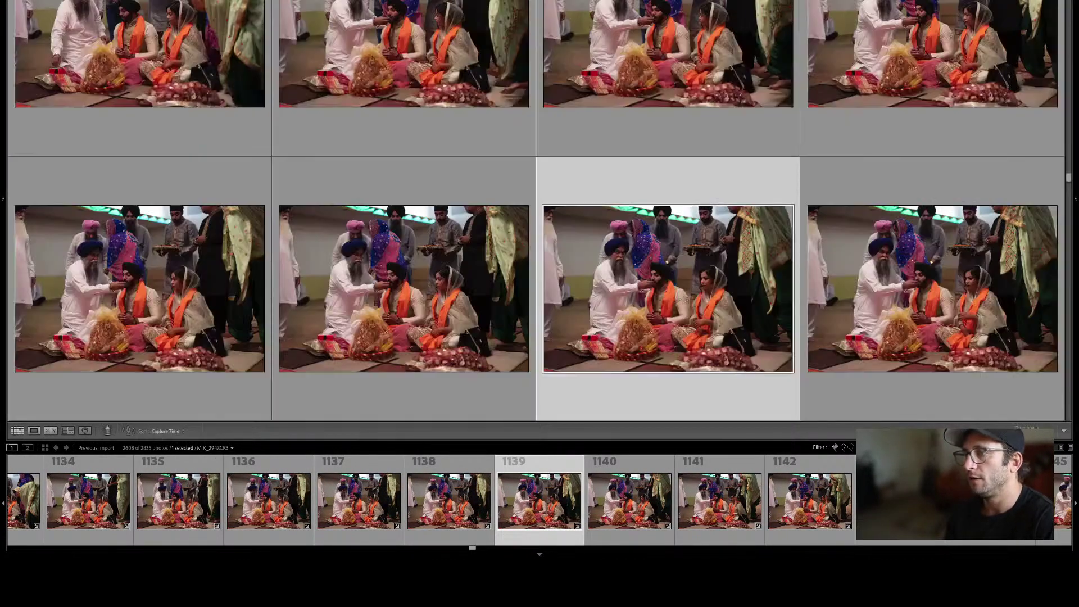
# Review the feeding photos from 1143 to 1152, comparing 1146 with 1147 and the frames around 1151.
pyautogui.press('Down')
pyautogui.press('Left')
pyautogui.press('Down')
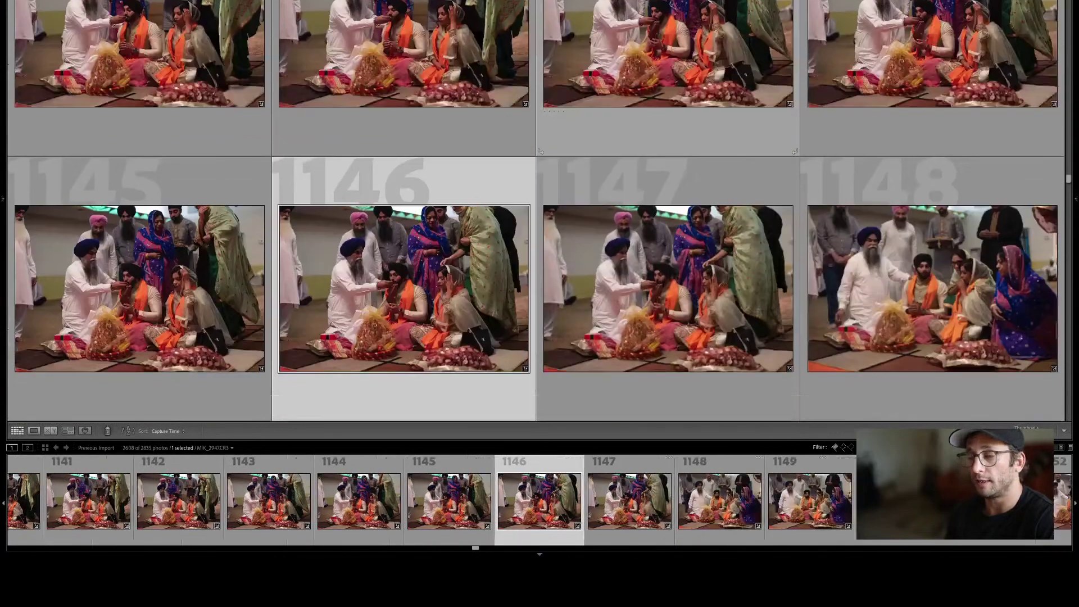
pyautogui.press('Right')
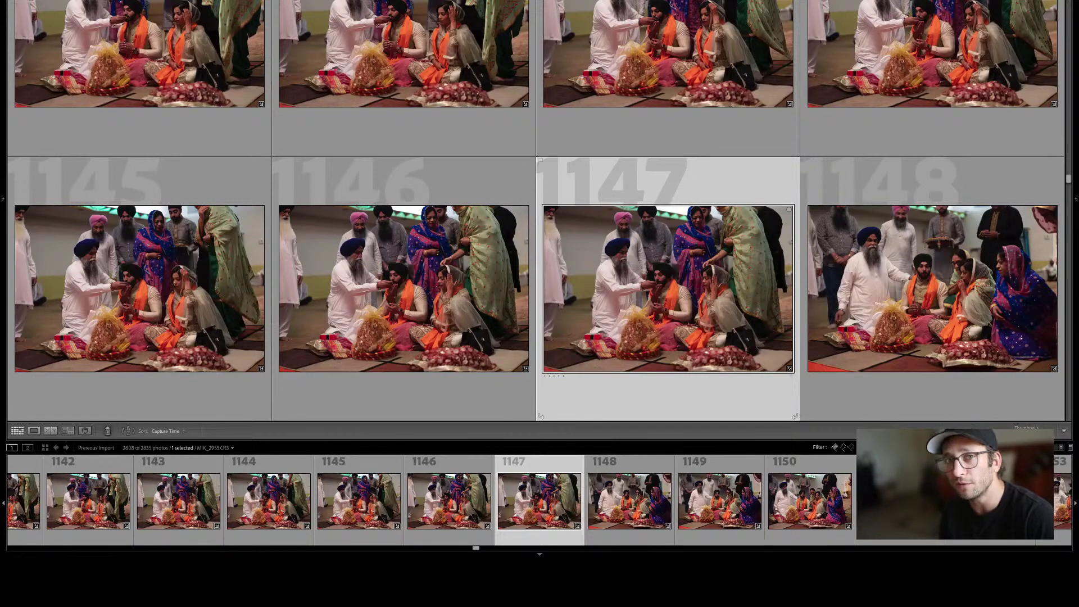
pyautogui.press('Down')
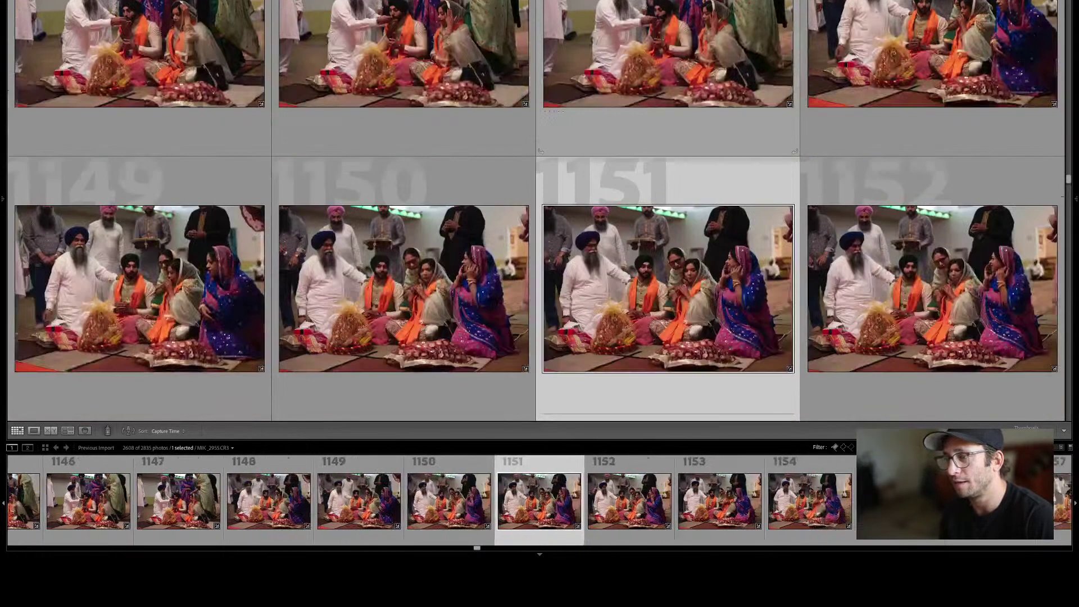
pyautogui.press('Left')
pyautogui.press('Right')
pyautogui.press('Right')
pyautogui.press('Left')
# Compare photos 1154 and 1155 of the bride enlarged, and return to the grid at 1155.
pyautogui.press('Down')
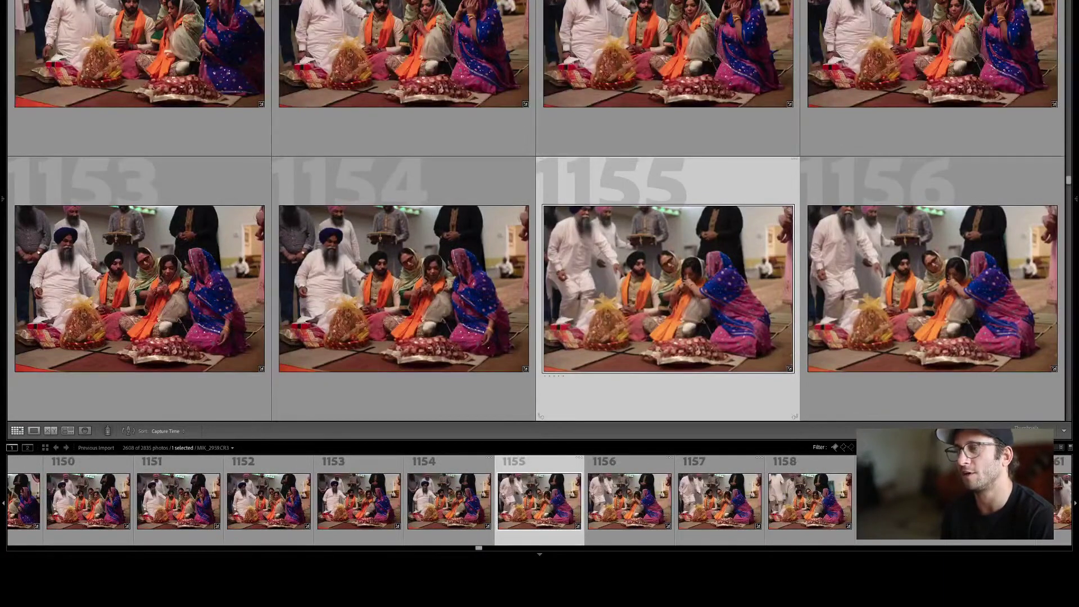
pyautogui.press('Left')
pyautogui.press('e')
pyautogui.press('Right')
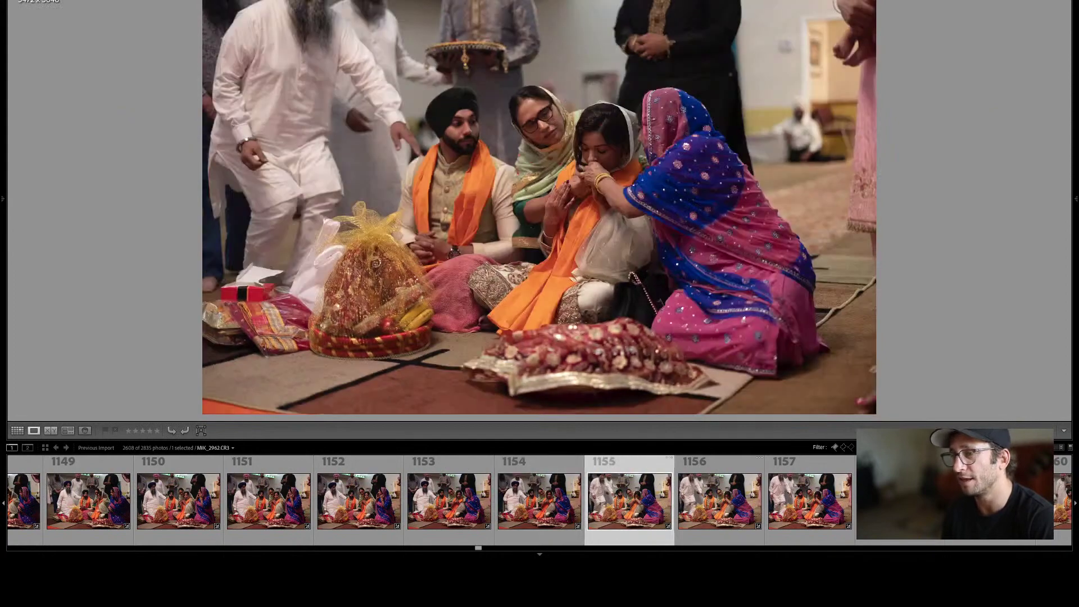
pyautogui.press('g')
# Scan the photos of the couple with the woman in the blue and pink shawl from 1155 to 1167.
pyautogui.press('Down')
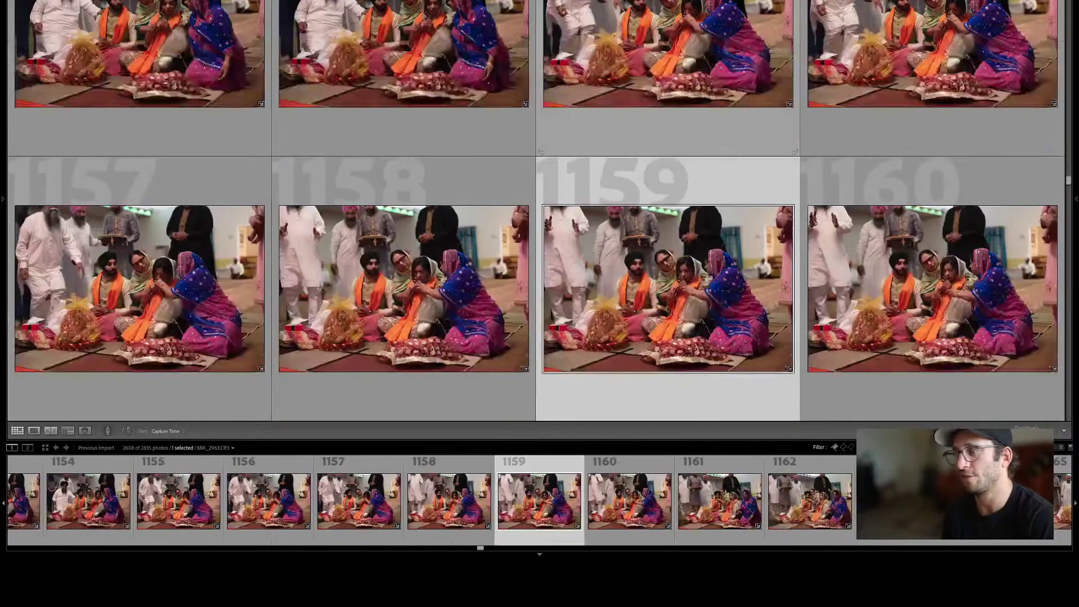
pyautogui.press('Down')
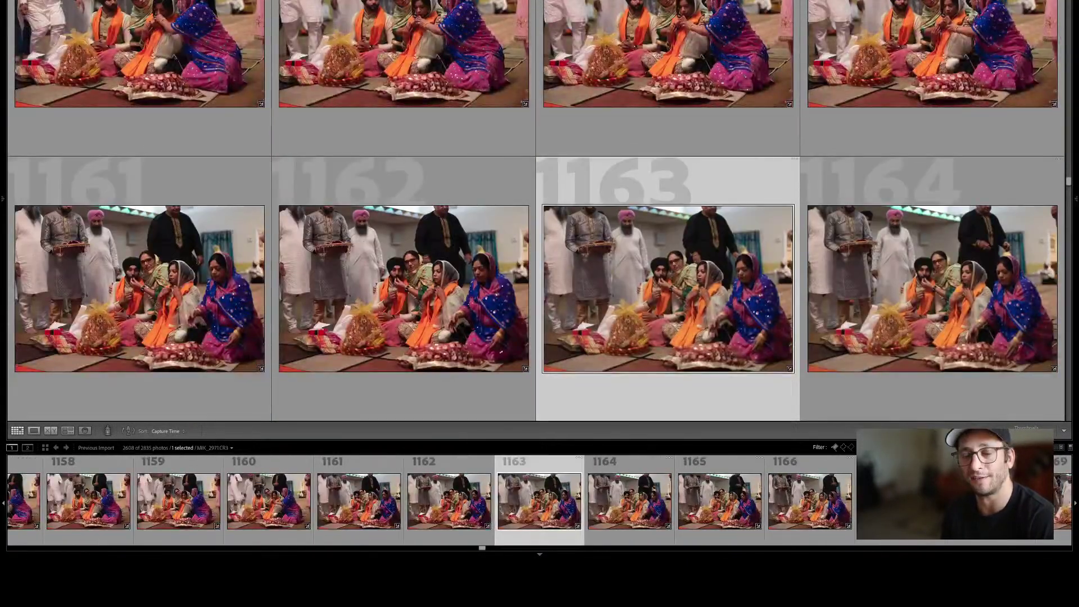
pyautogui.press('Down')
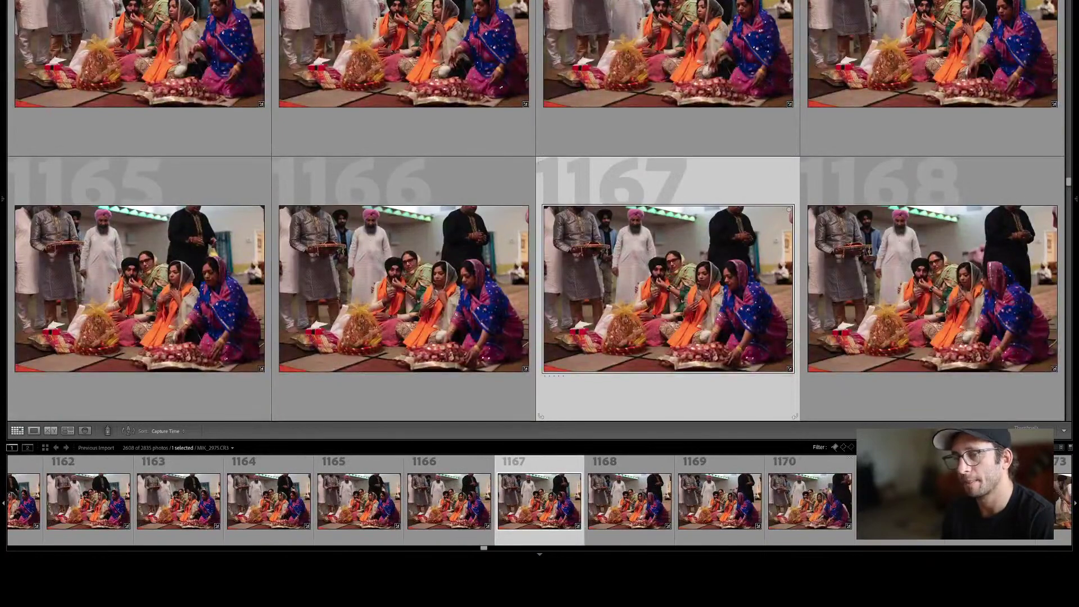
# Review the photos from 1167 to 1183, checking the frames around 1171 and 1175 as the bearded man feeds the groom.
pyautogui.press('Down')
pyautogui.press('Left')
pyautogui.press('Right')
pyautogui.press('Down')
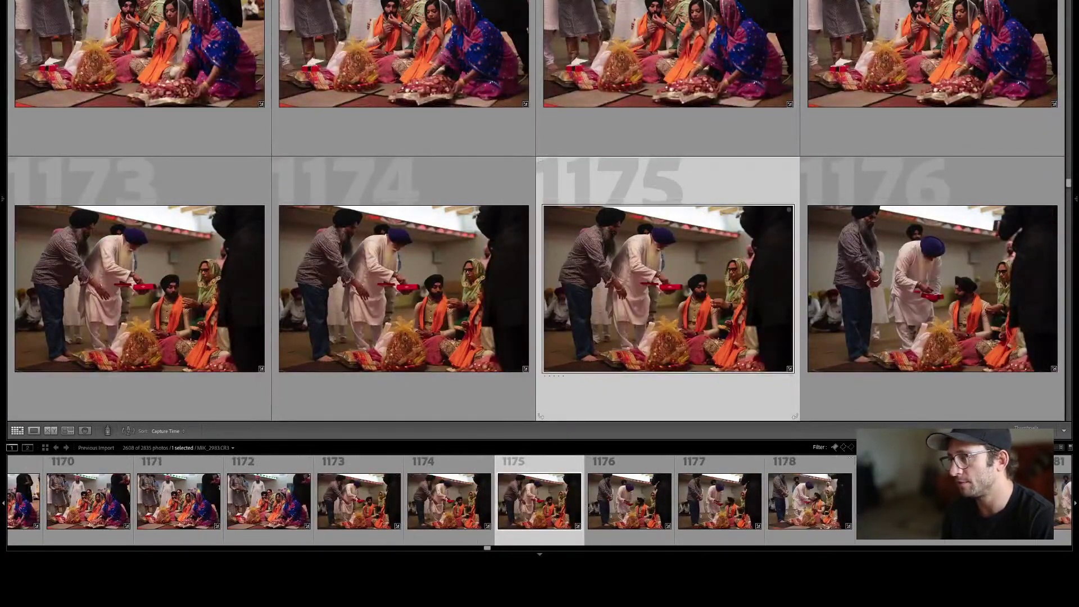
pyautogui.press('Left')
pyautogui.press('Right')
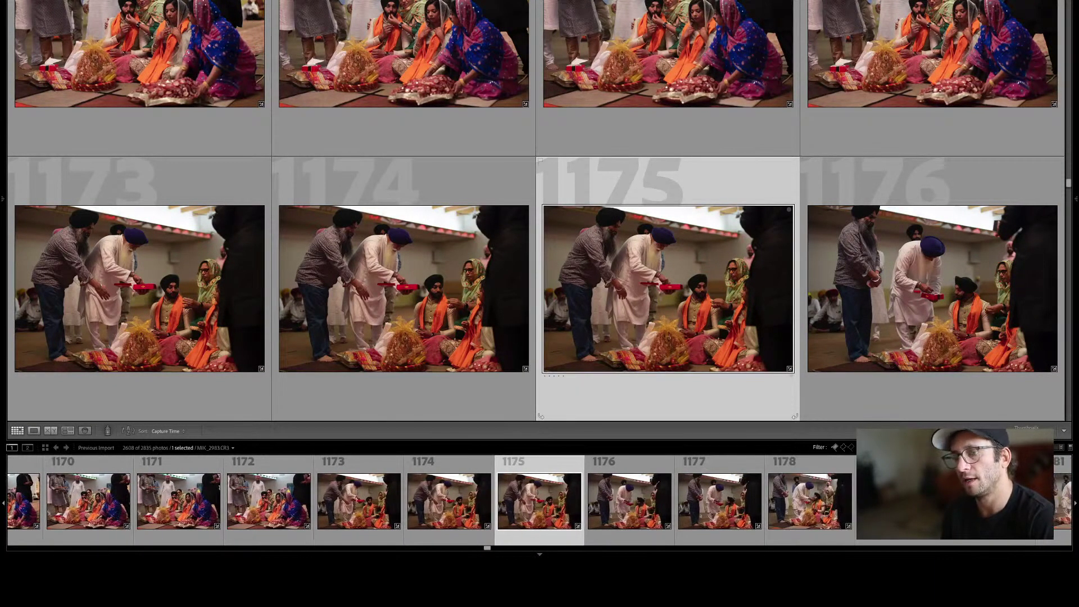
pyautogui.press('Down')
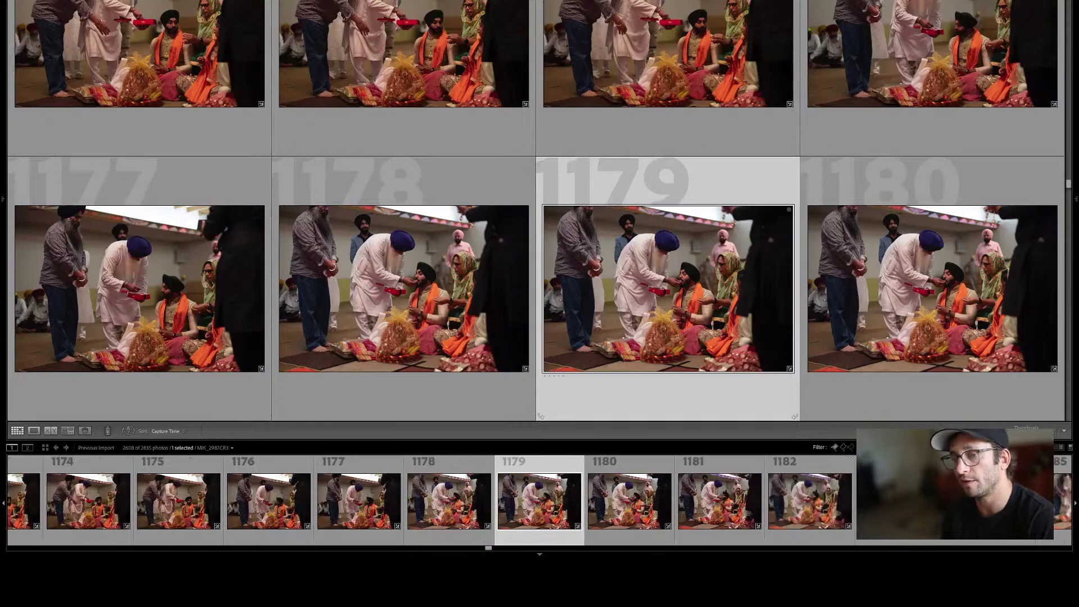
pyautogui.press('Down')
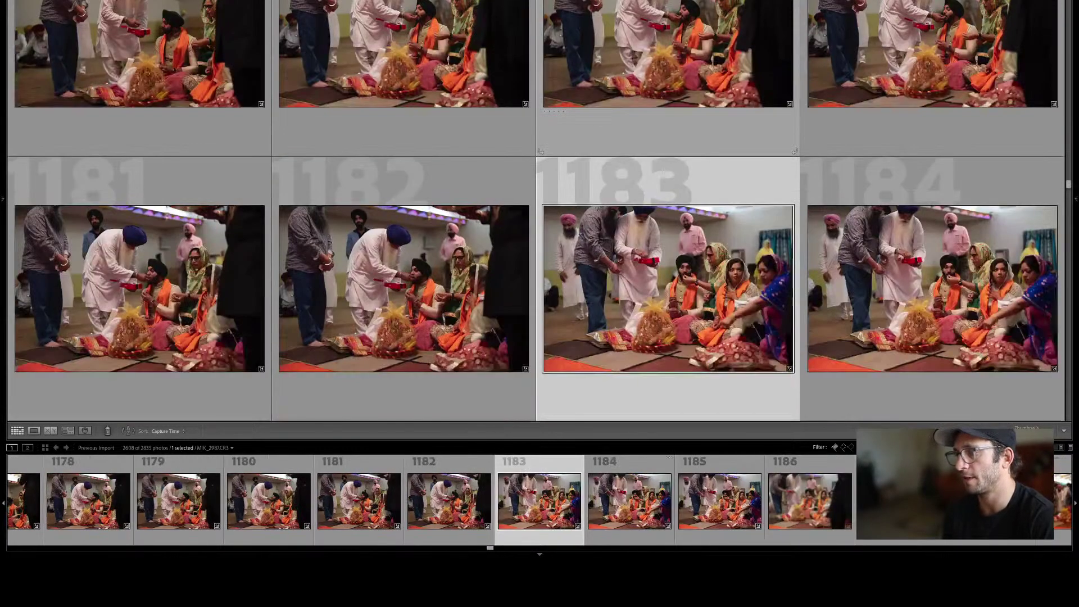
# Scan the ceremony photos from 1183 to 1211, including the wide group shots of the seated couple from 1189 to 1200.
pyautogui.press('Down')
pyautogui.press('Down')
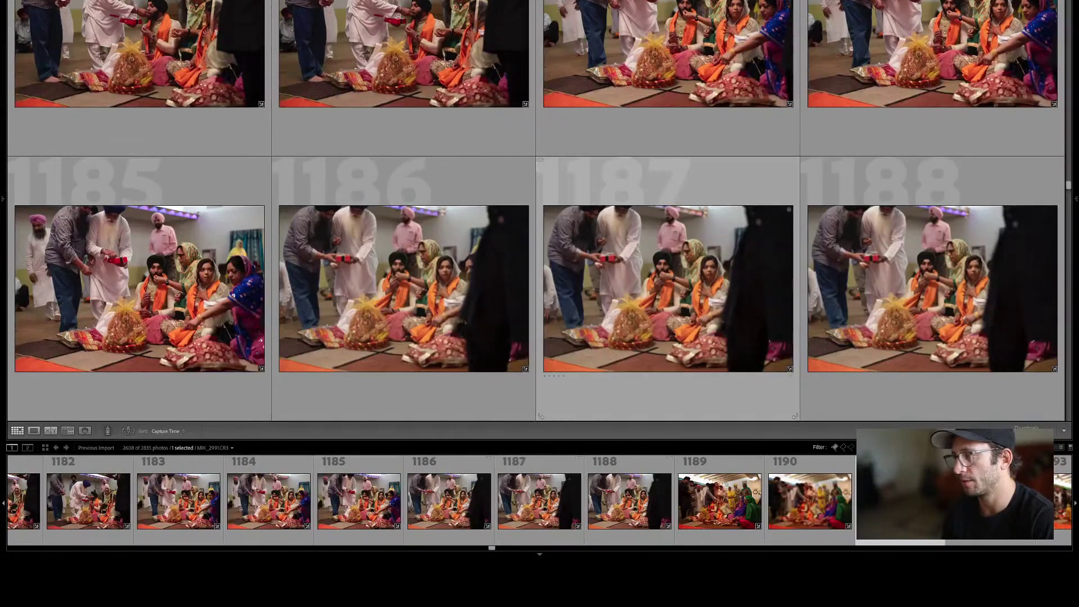
pyautogui.press('Left')
pyautogui.press('Right')
pyautogui.press('Down')
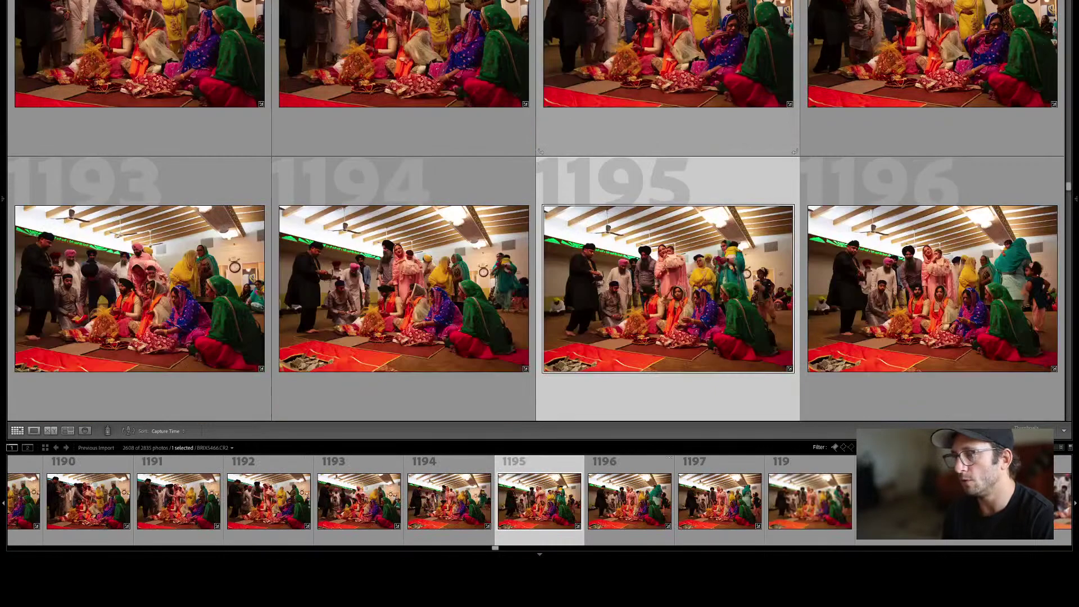
pyautogui.press('Down')
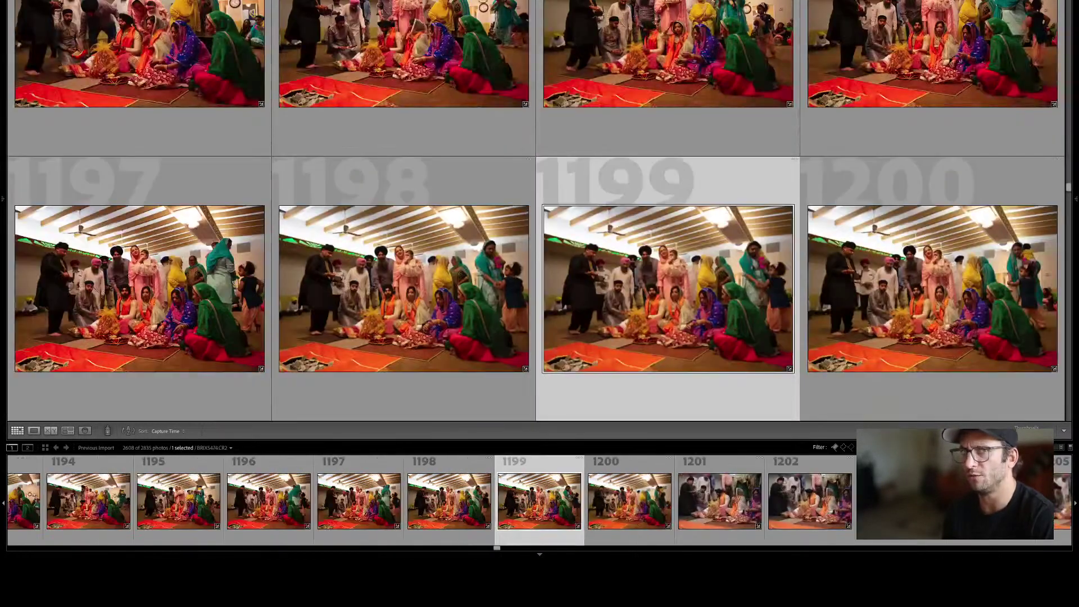
pyautogui.press('Down')
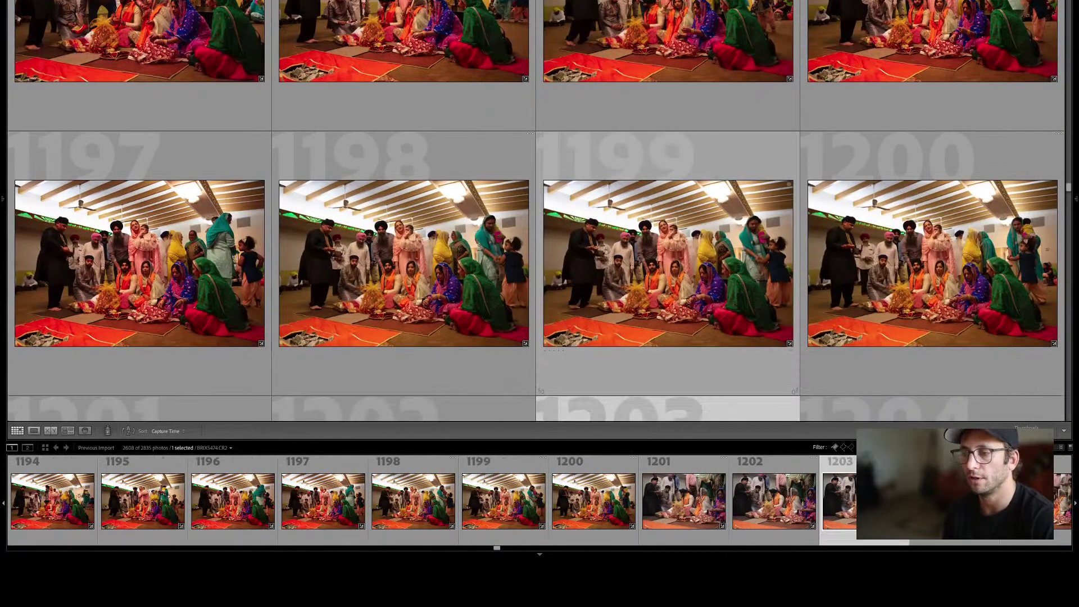
pyautogui.press('Down')
pyautogui.press('Down')
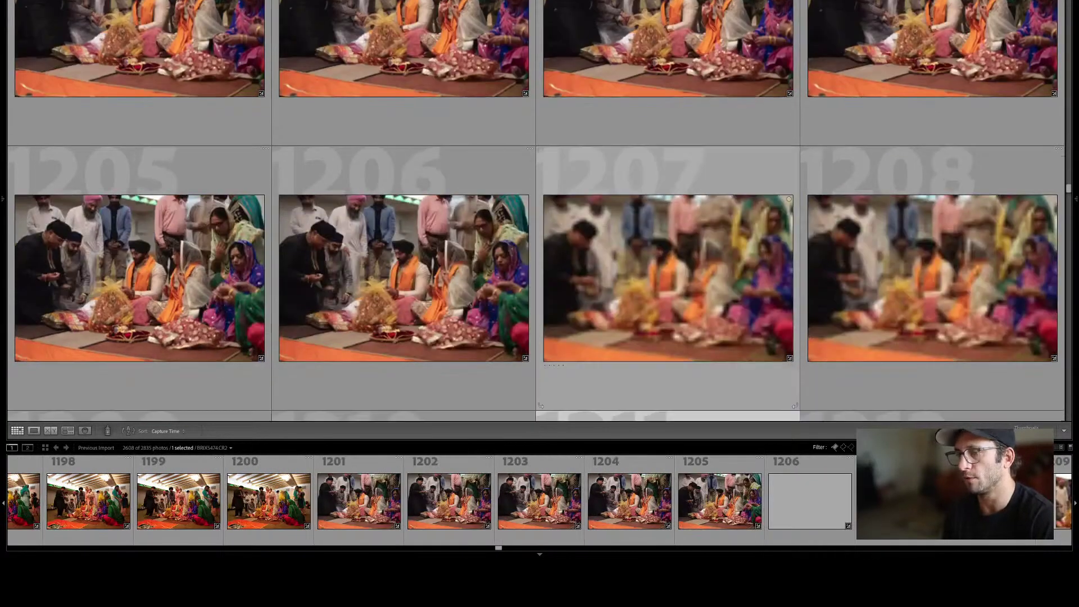
# Review the photos of the couple surrounded by family from 1210 to 1231, comparing 1230 with 1231.
pyautogui.press('Left')
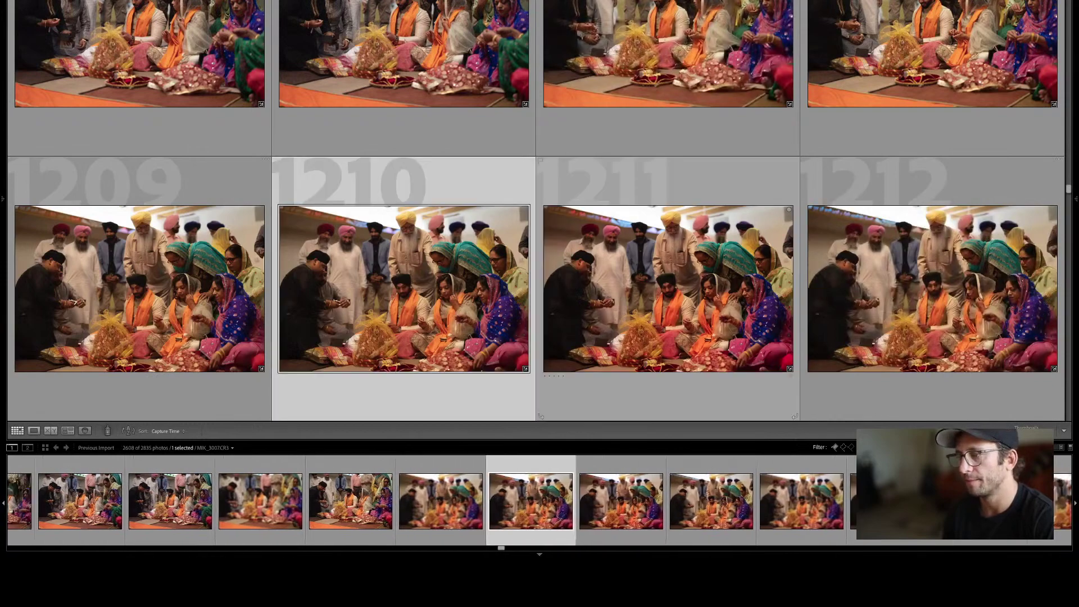
pyautogui.press('Down')
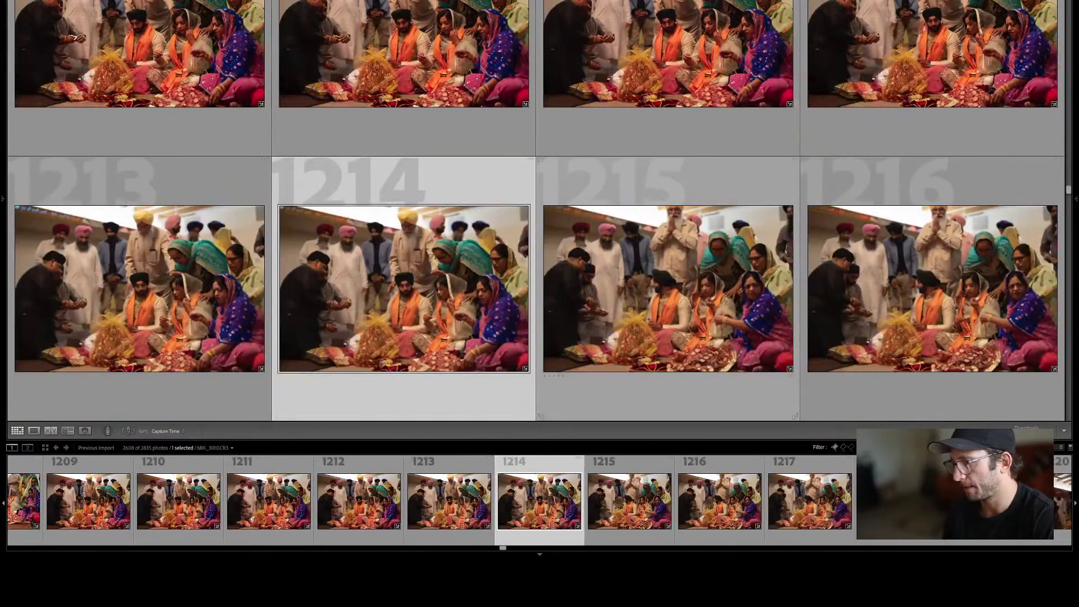
pyautogui.press('Down')
pyautogui.press('Down')
pyautogui.press('Down')
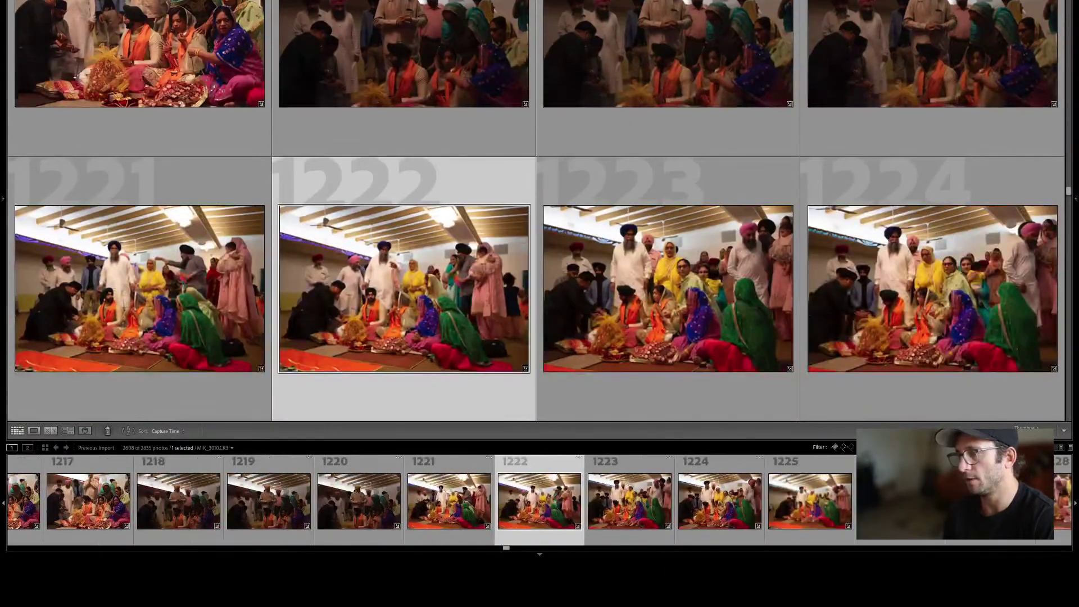
pyautogui.press('Down')
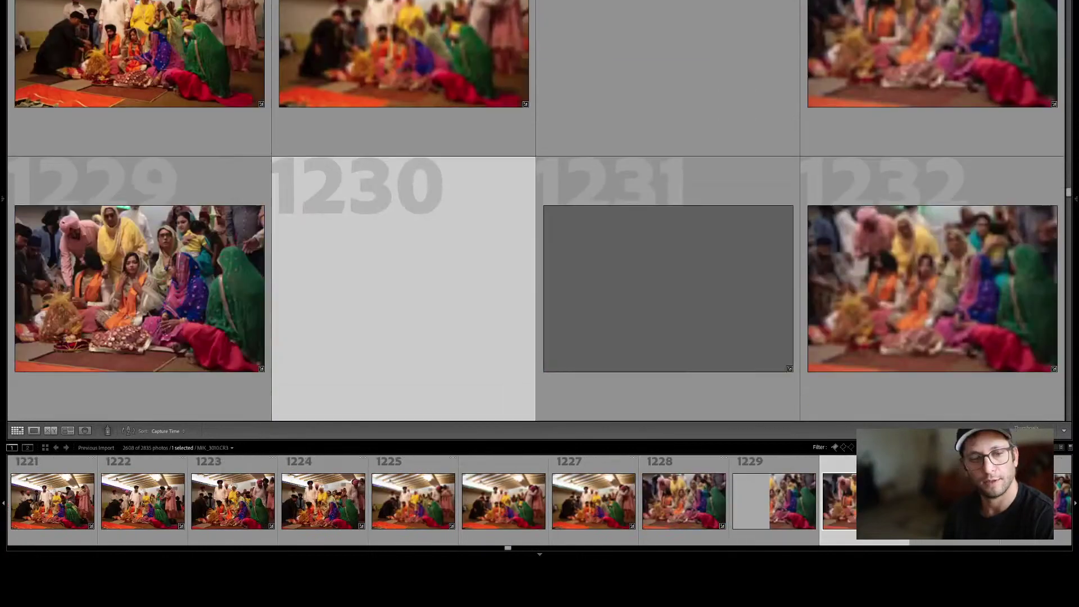
pyautogui.press('Right')
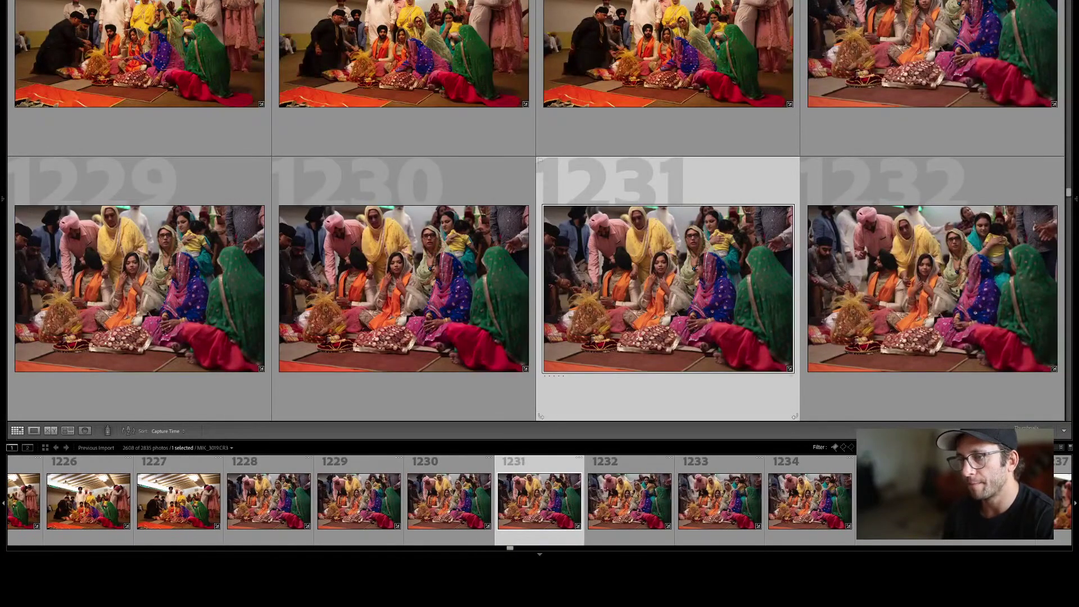
# Scan the photos from 1231 to the vertical group portraits at 1263, passing the frames partly blocked by the man in white.
pyautogui.press('Down')
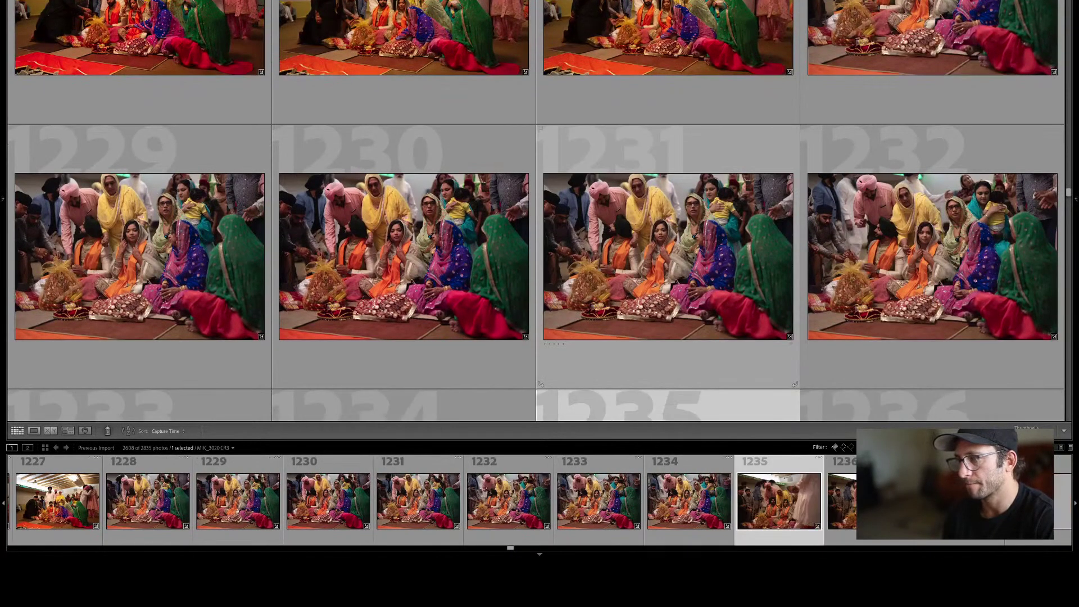
pyautogui.press('Down')
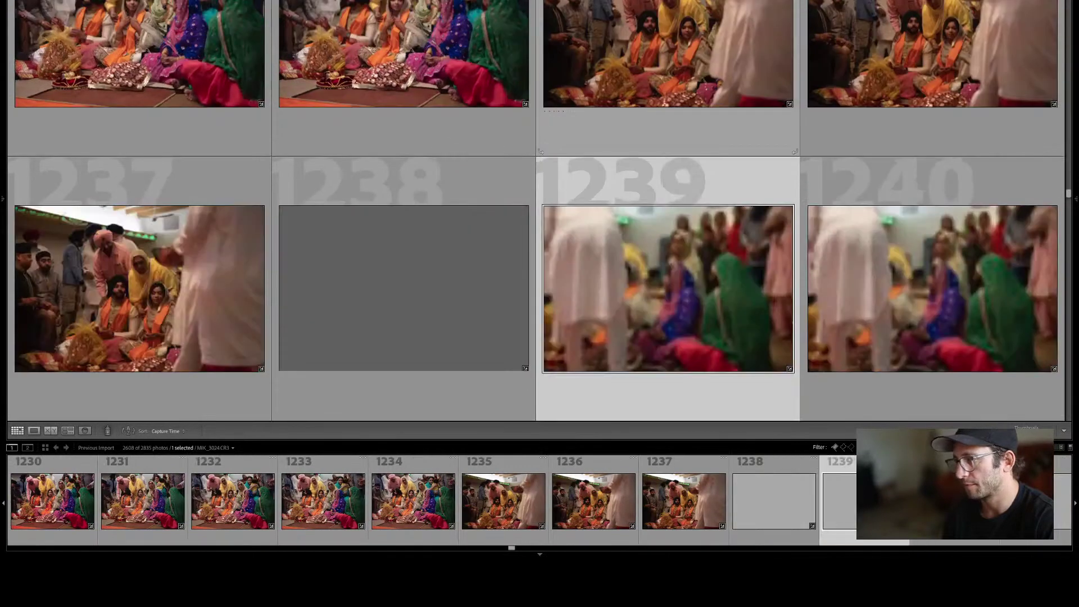
pyautogui.press('Down')
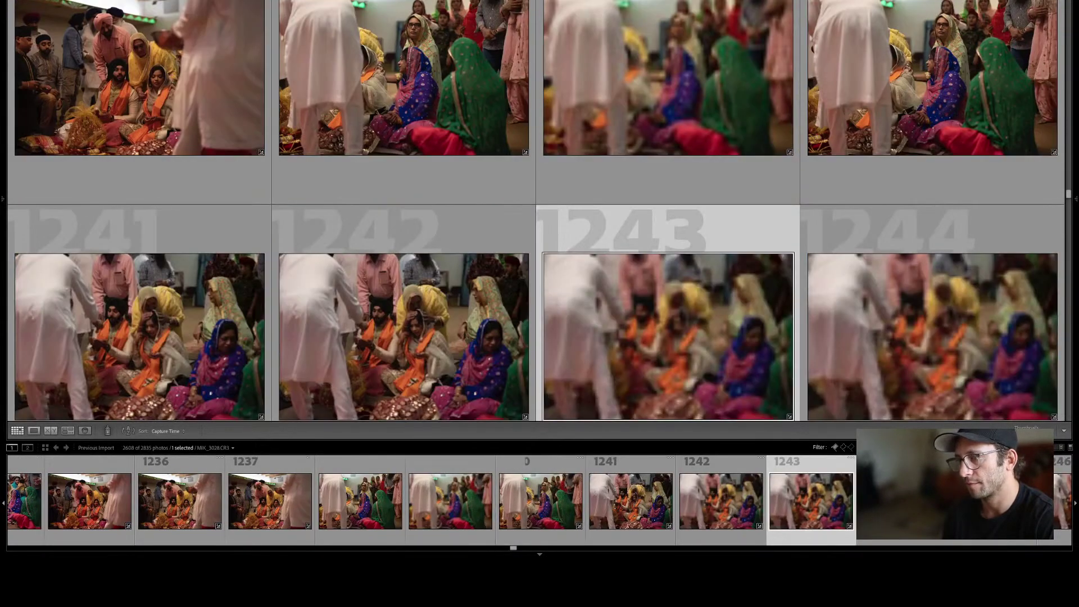
pyautogui.press('Down')
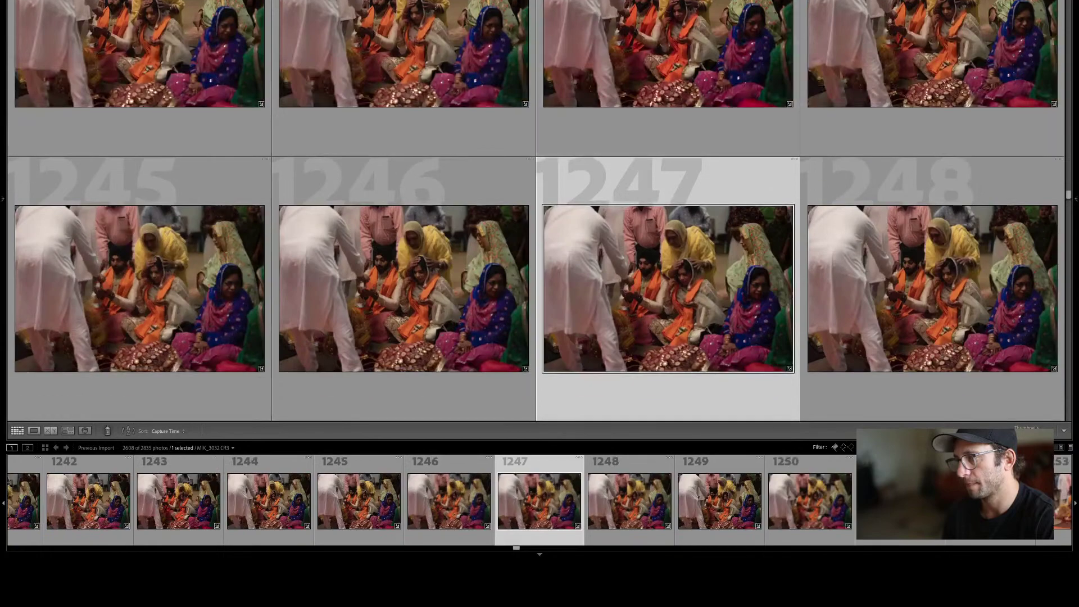
pyautogui.press('Down')
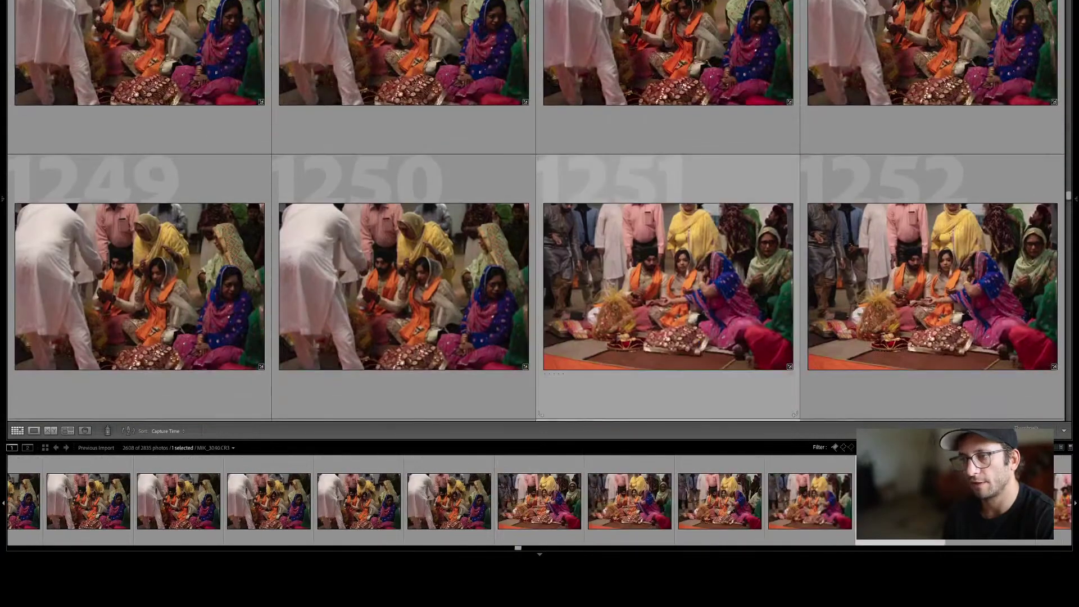
pyautogui.press('Down')
pyautogui.press('Down')
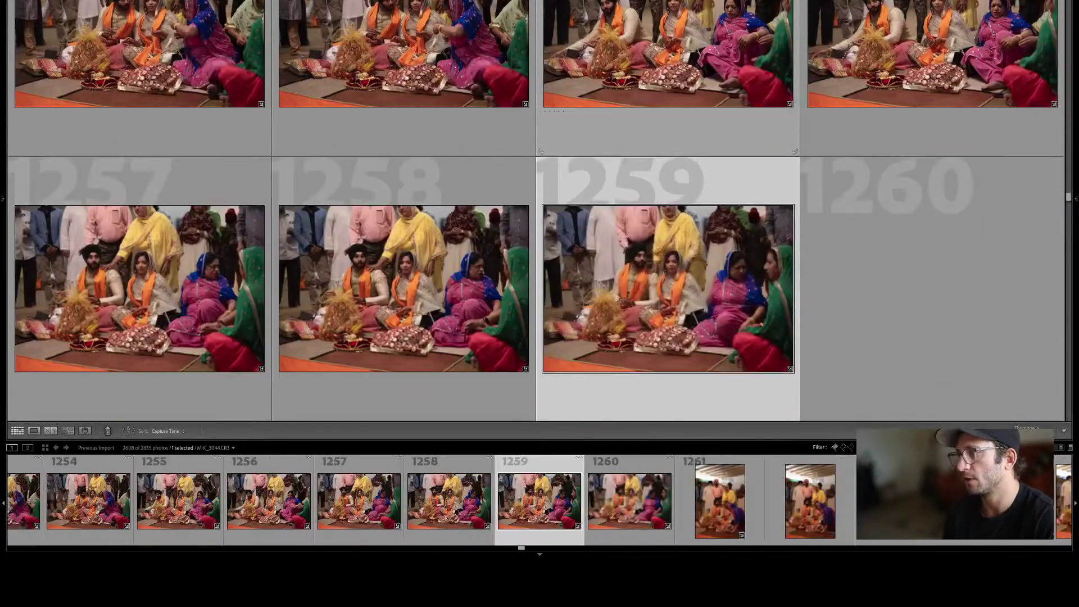
pyautogui.press('Down')
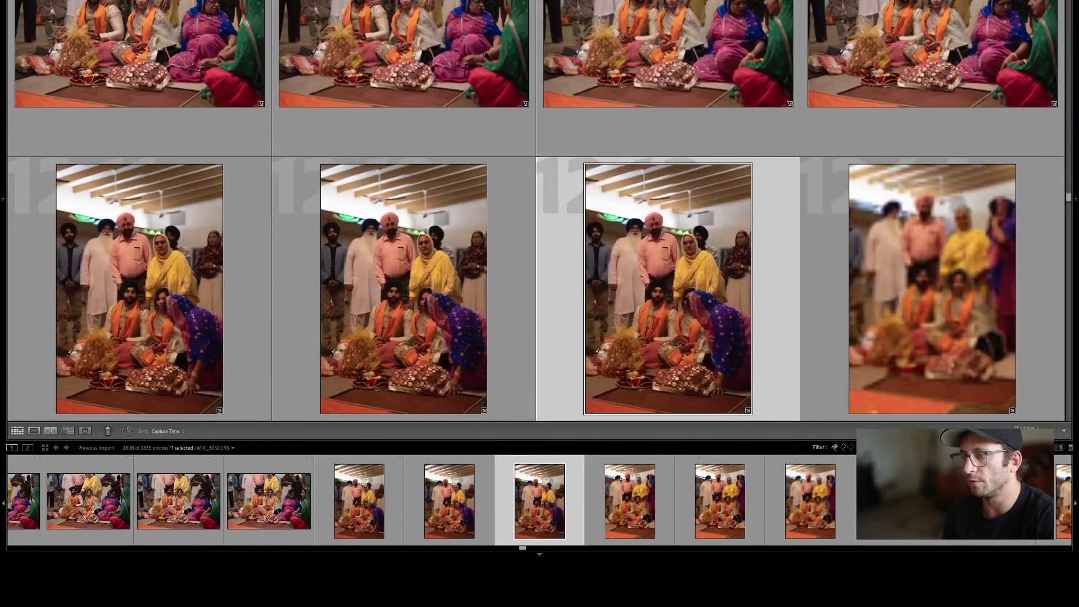
# Review the vertical group portraits of the family standing behind the seated couple, through photo 1287.
pyautogui.press('Down')
pyautogui.press('Down')
pyautogui.press('Down')
pyautogui.press('Down')
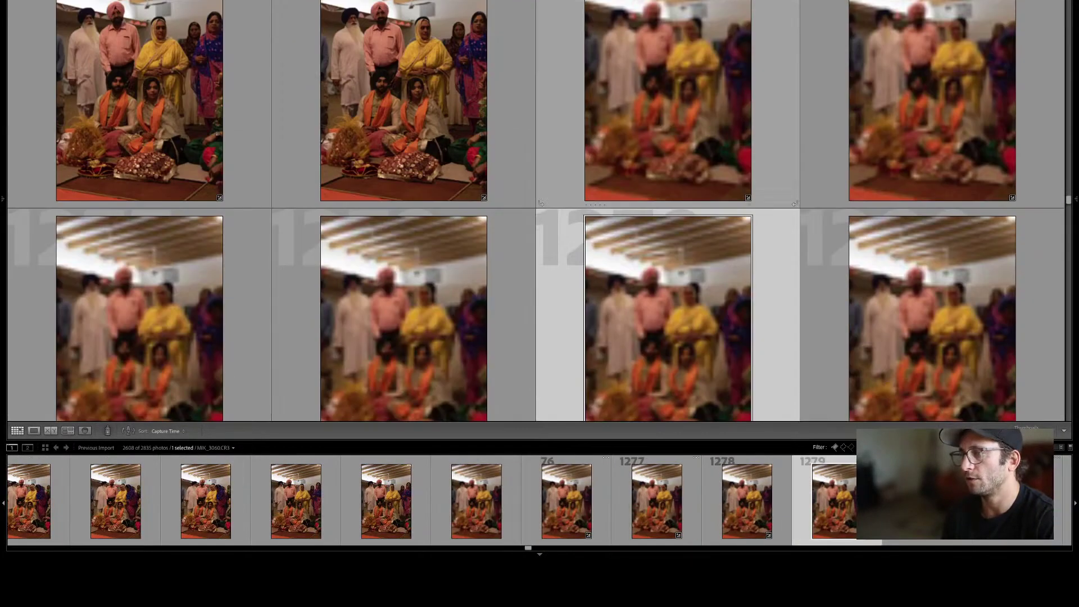
pyautogui.press('Down')
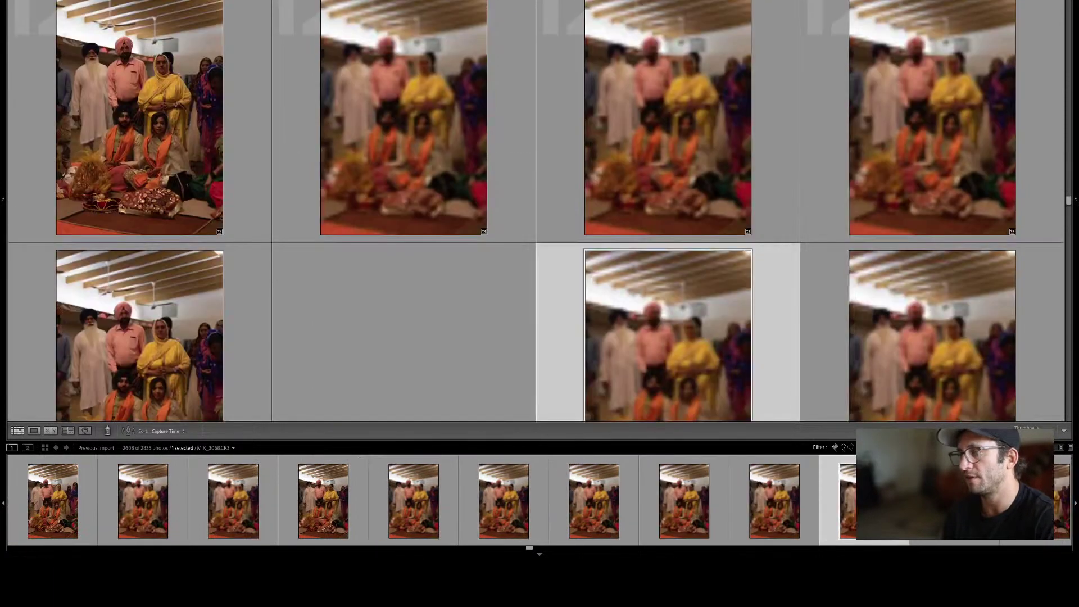
pyautogui.press('Down')
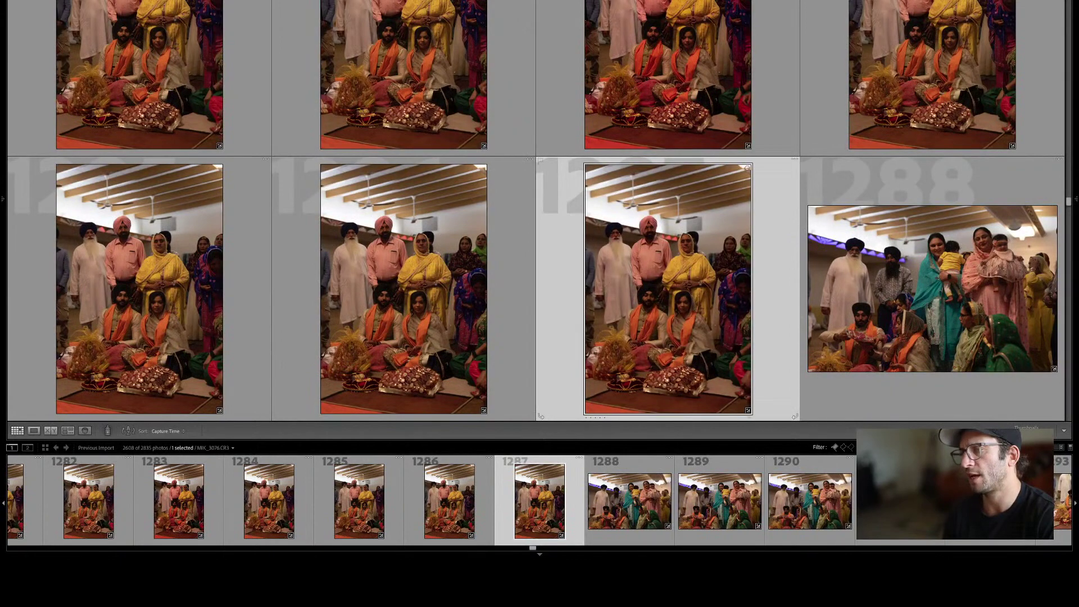
# Review the ceremony photos of the seated couple and surrounding relatives, from photo 1288 to about 1310.
pyautogui.press('Down')
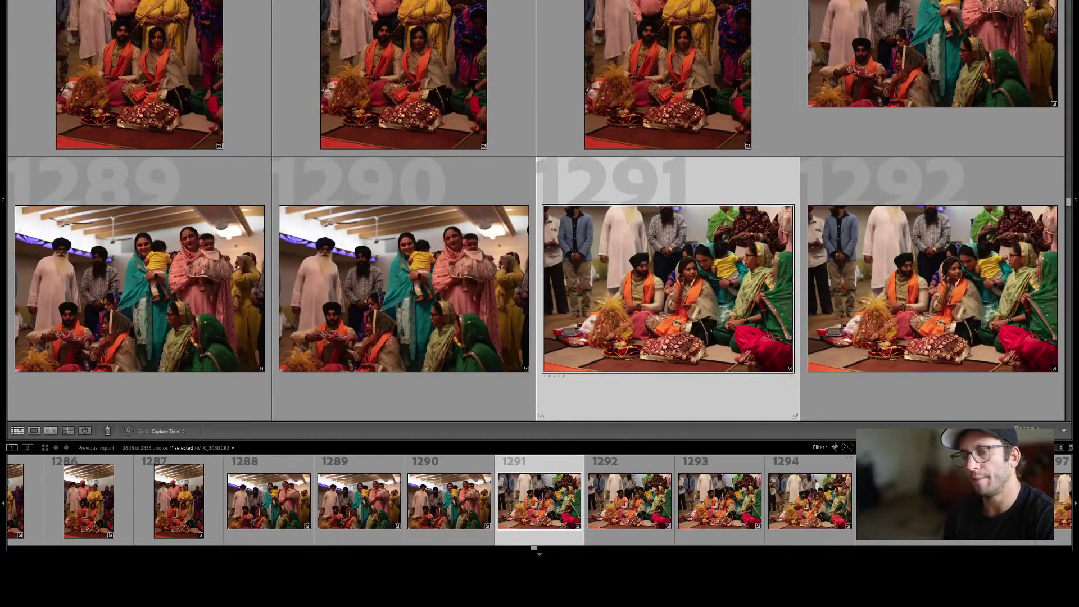
pyautogui.press('Down')
pyautogui.press('Down')
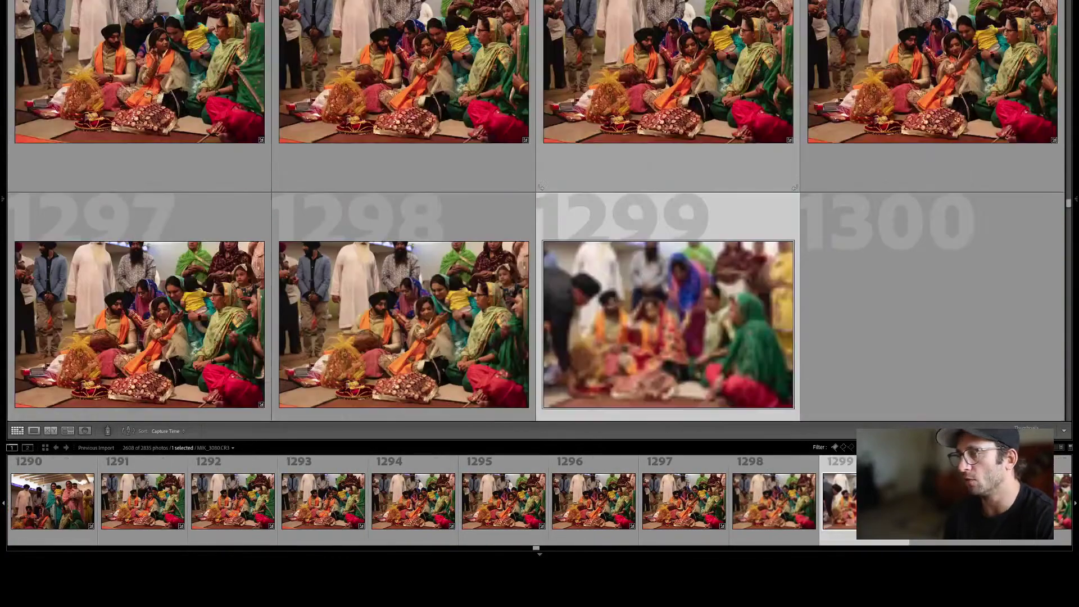
pyautogui.press('Down')
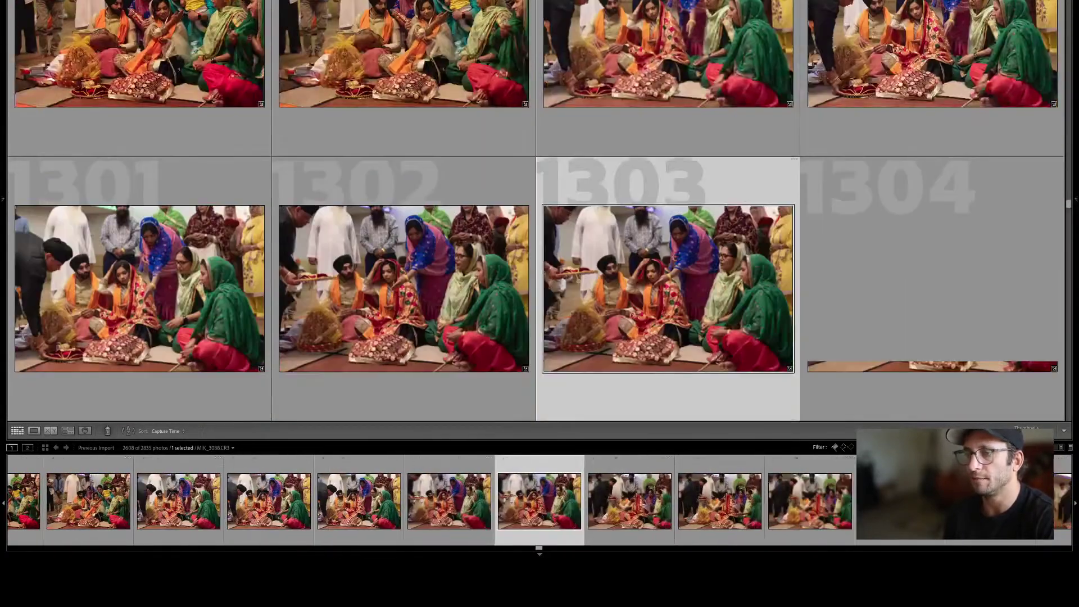
pyautogui.press('Down')
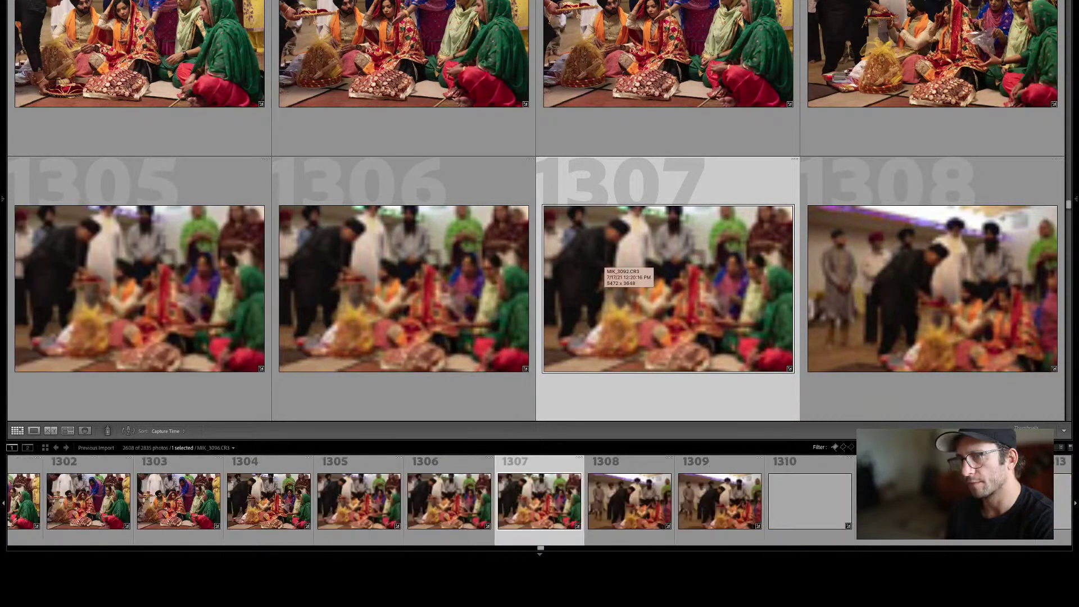
pyautogui.press('Left')
pyautogui.press('Down')
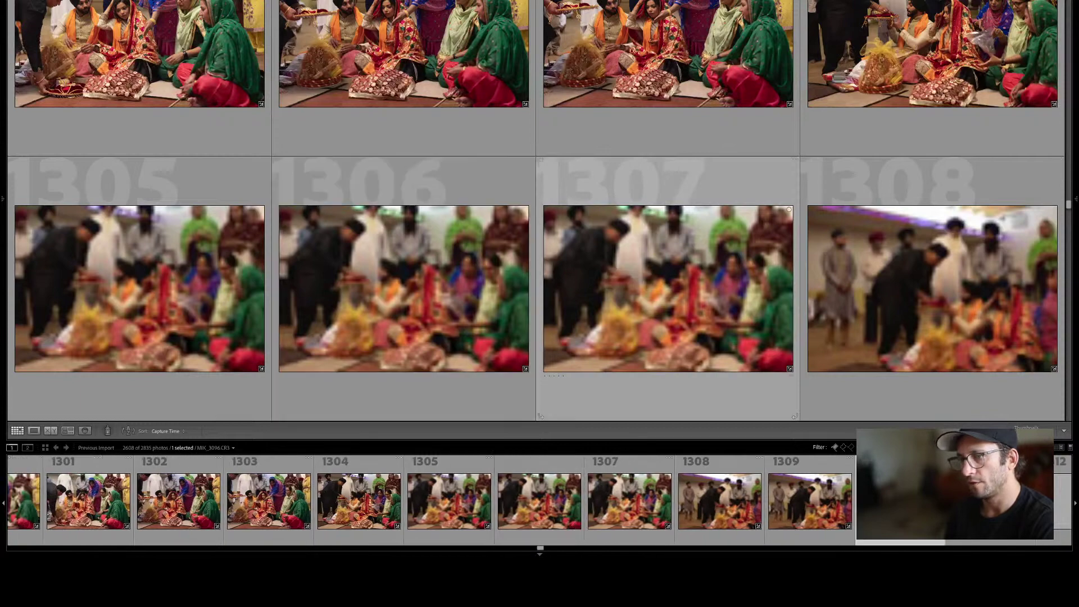
# Examine the photos of the man in black with the tray and the standing guests, through photo 1343.
pyautogui.press('Down')
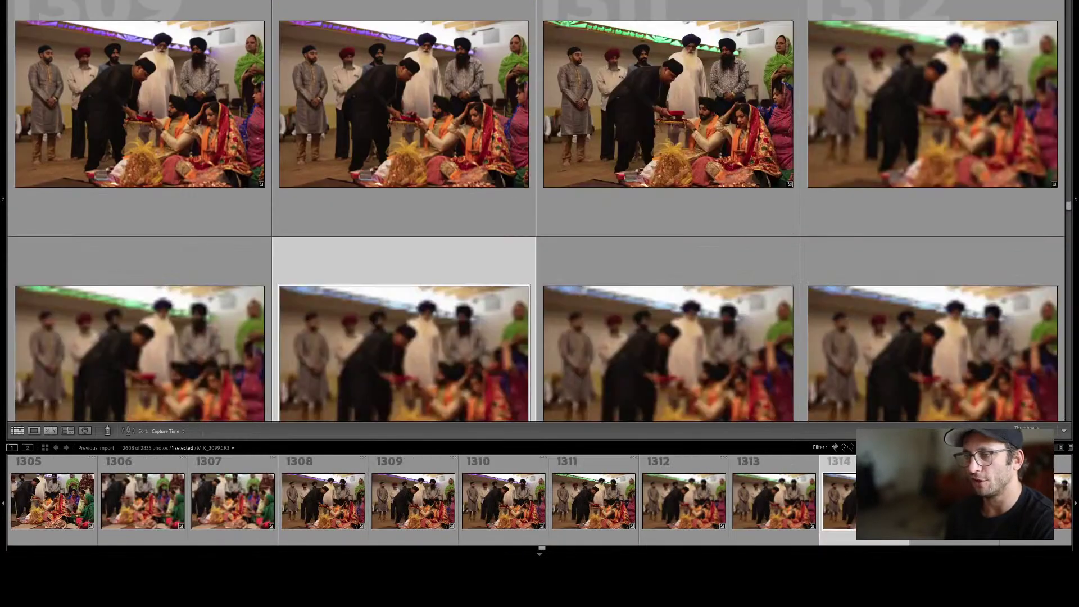
pyautogui.press('Down')
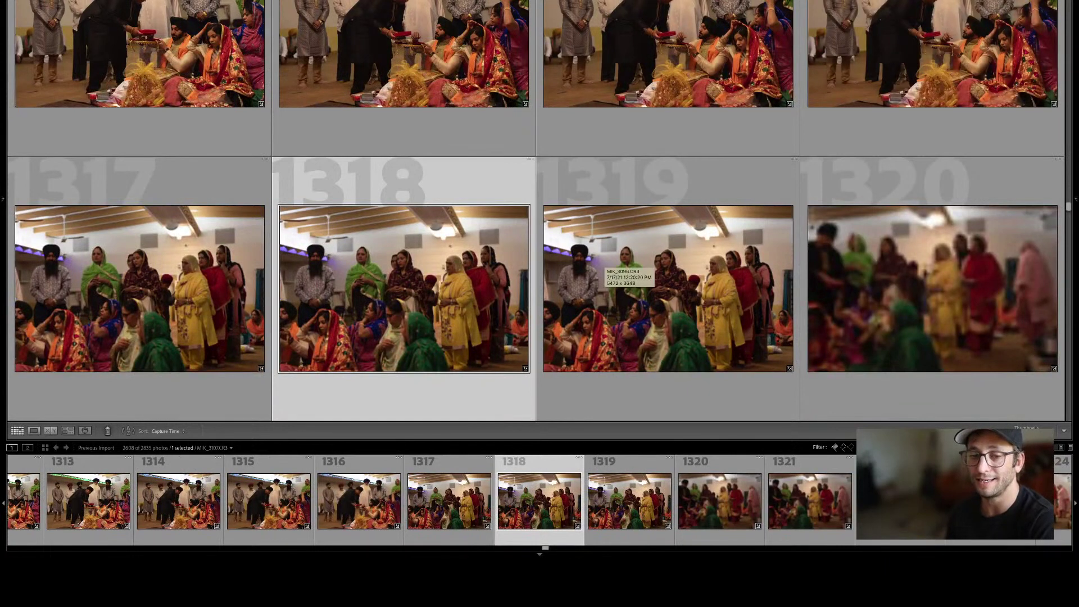
pyautogui.press('Down')
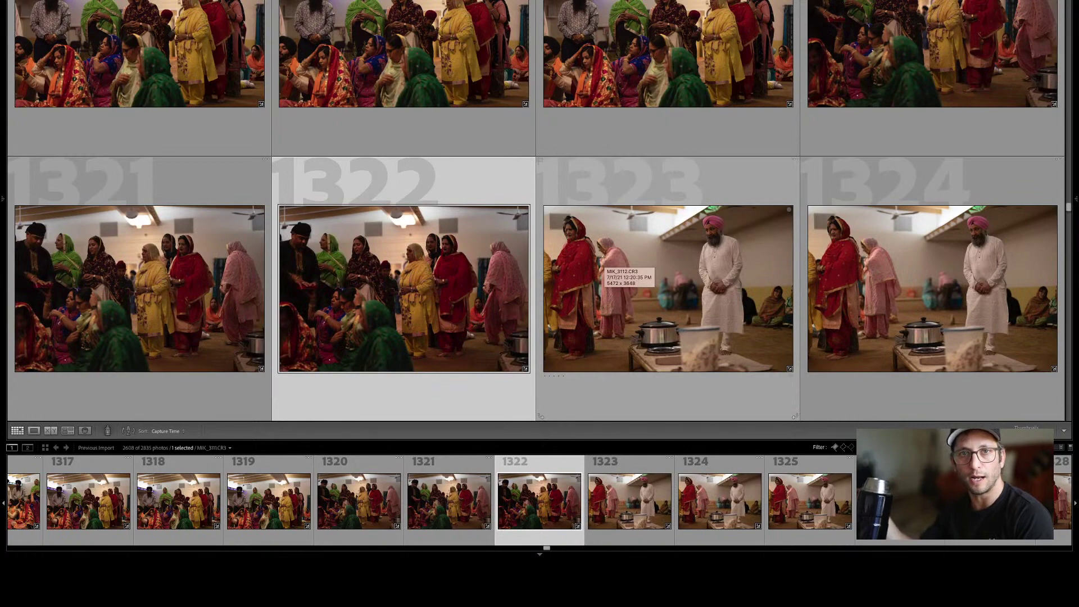
pyautogui.press('Down')
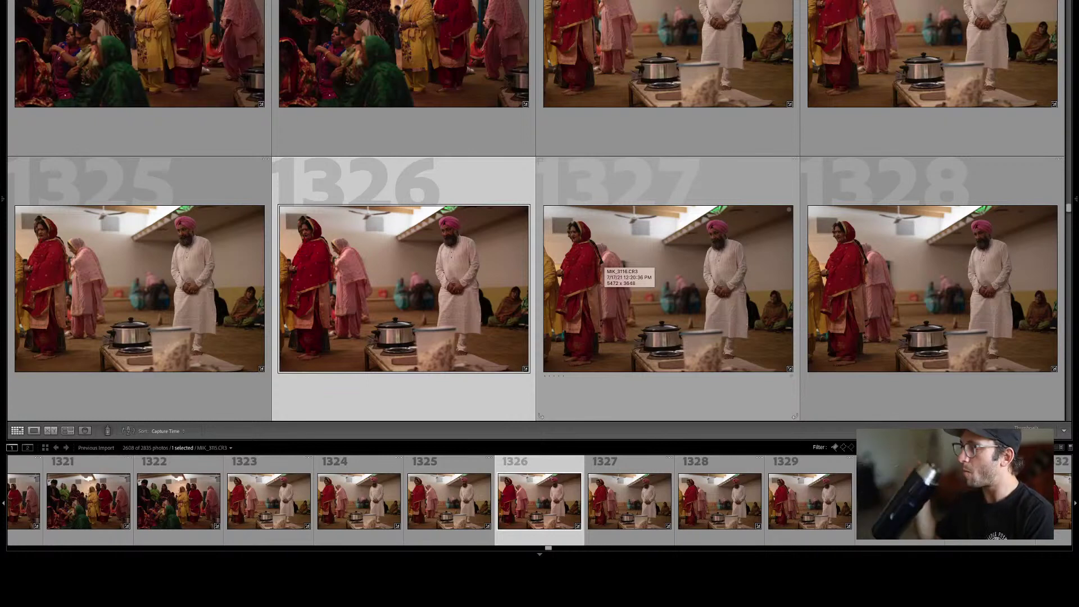
pyautogui.press('Down')
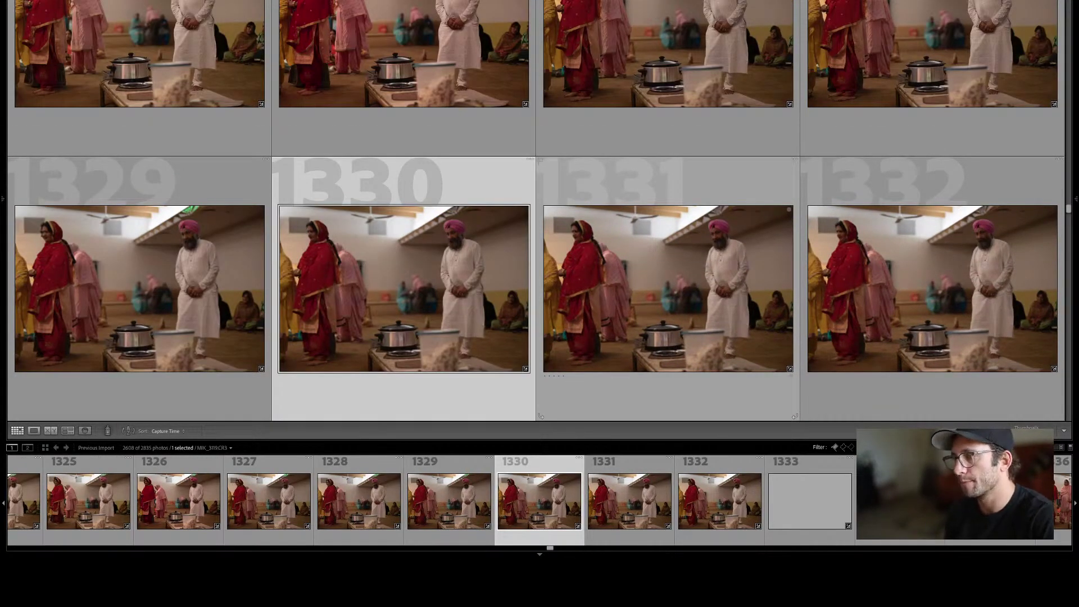
pyautogui.press('Right')
pyautogui.press('Down')
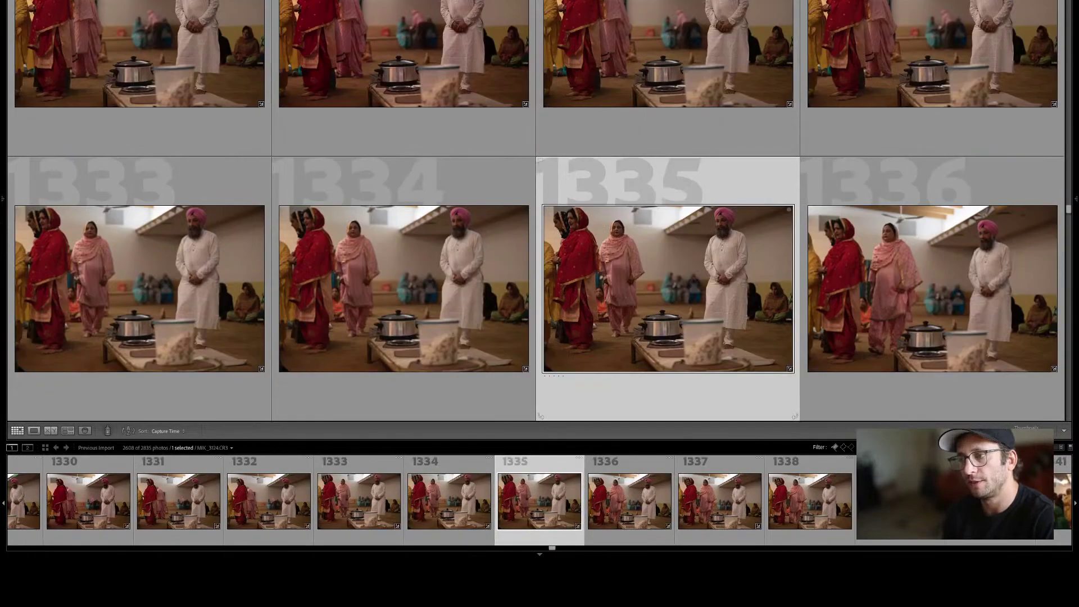
pyautogui.press('Down')
pyautogui.press('Down')
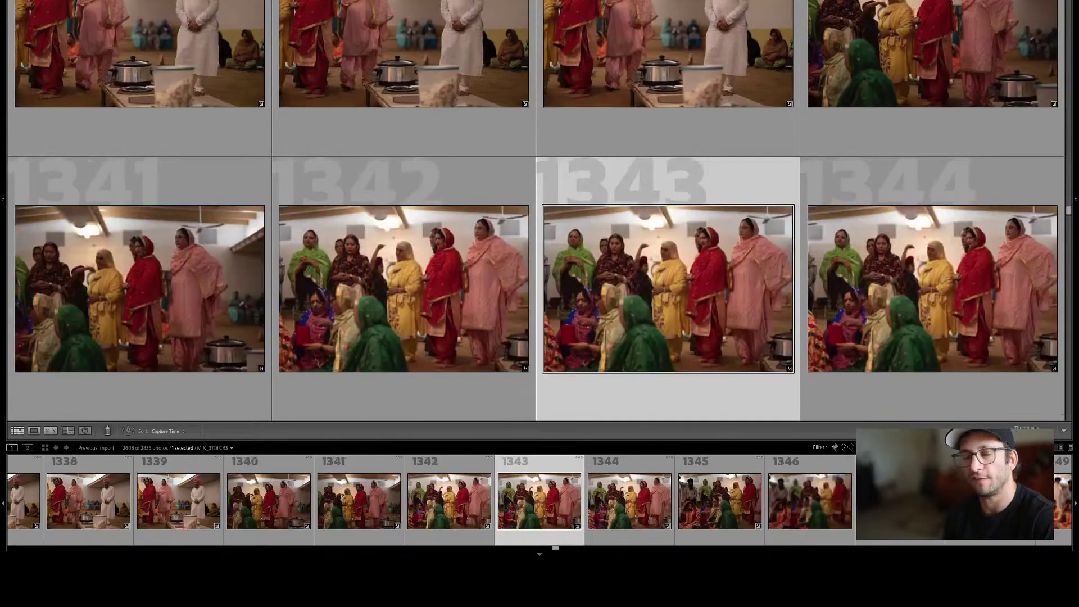
# Look through photos 1344 to 1366, comparing the near-identical frames 1358 and 1359 of the tray offering.
pyautogui.press('Down')
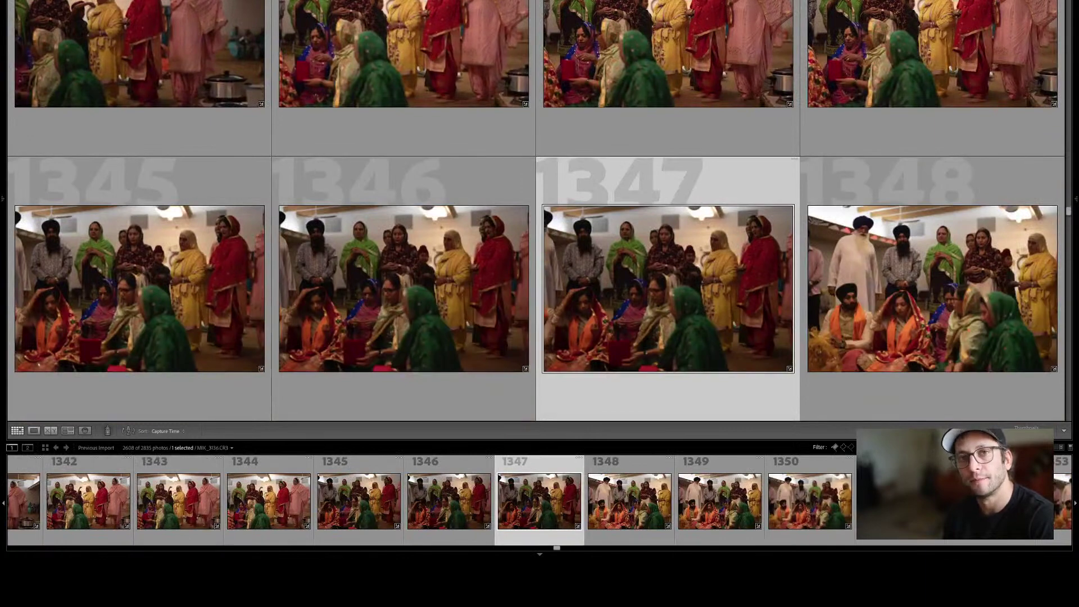
pyautogui.press('Down')
pyautogui.press('Down')
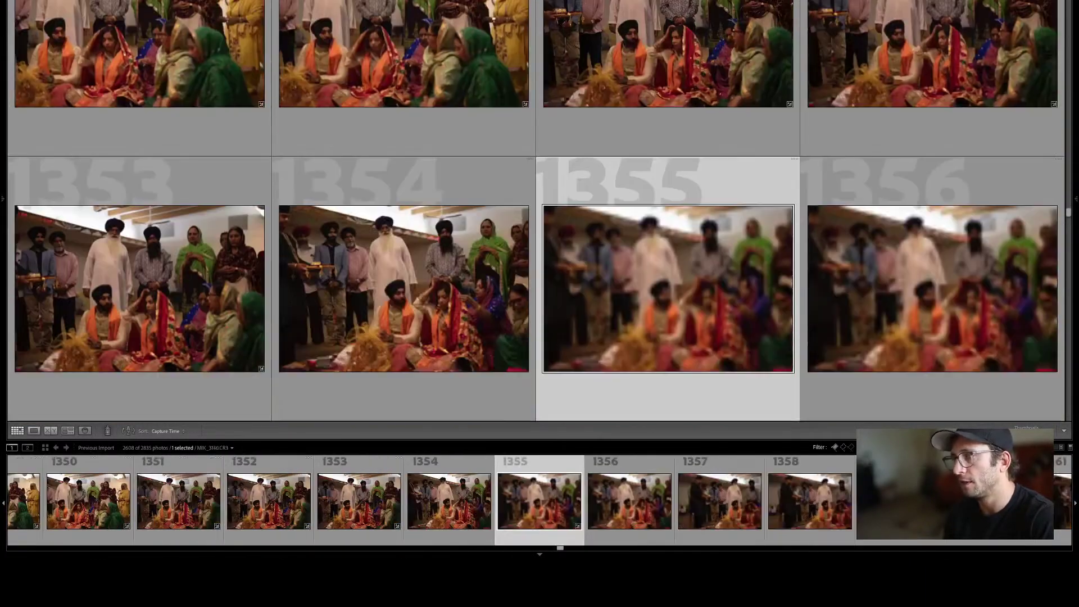
pyautogui.press('Down')
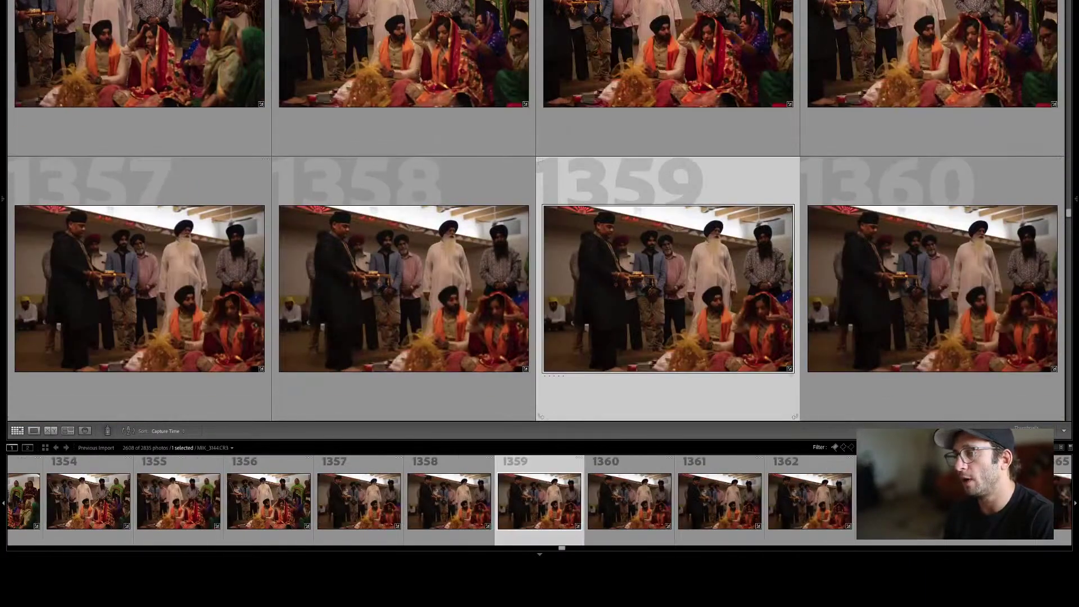
pyautogui.press('Left')
pyautogui.press('Right')
pyautogui.press('Left')
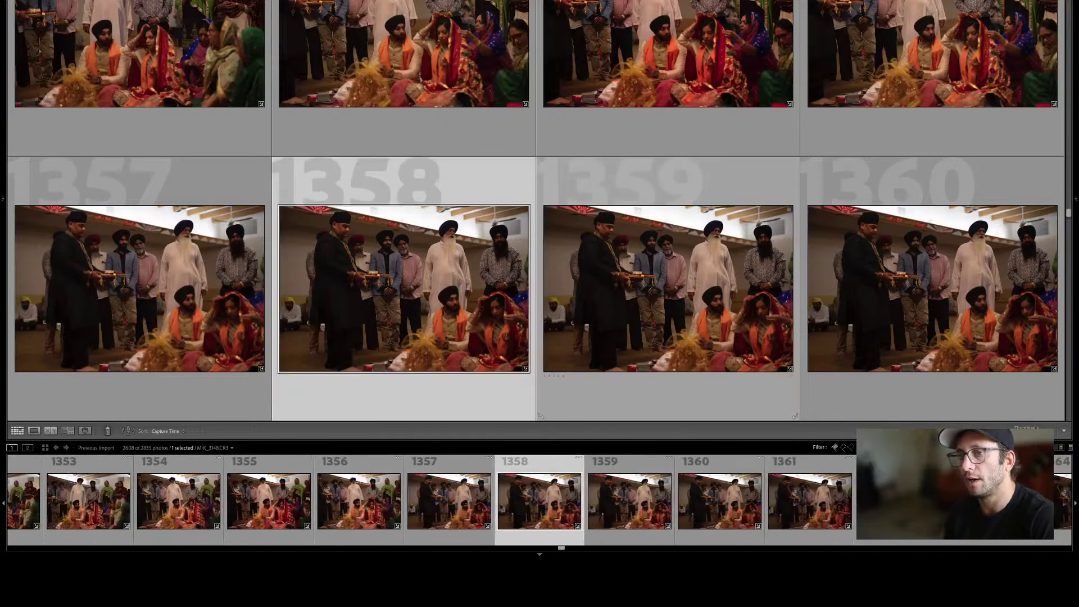
pyautogui.press('Down')
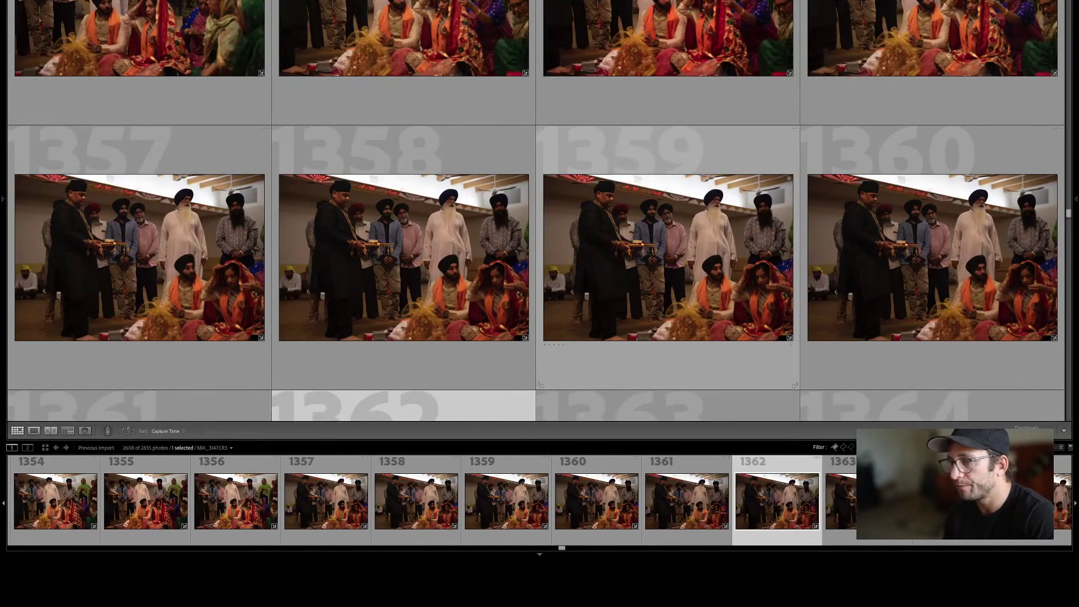
pyautogui.press('Down')
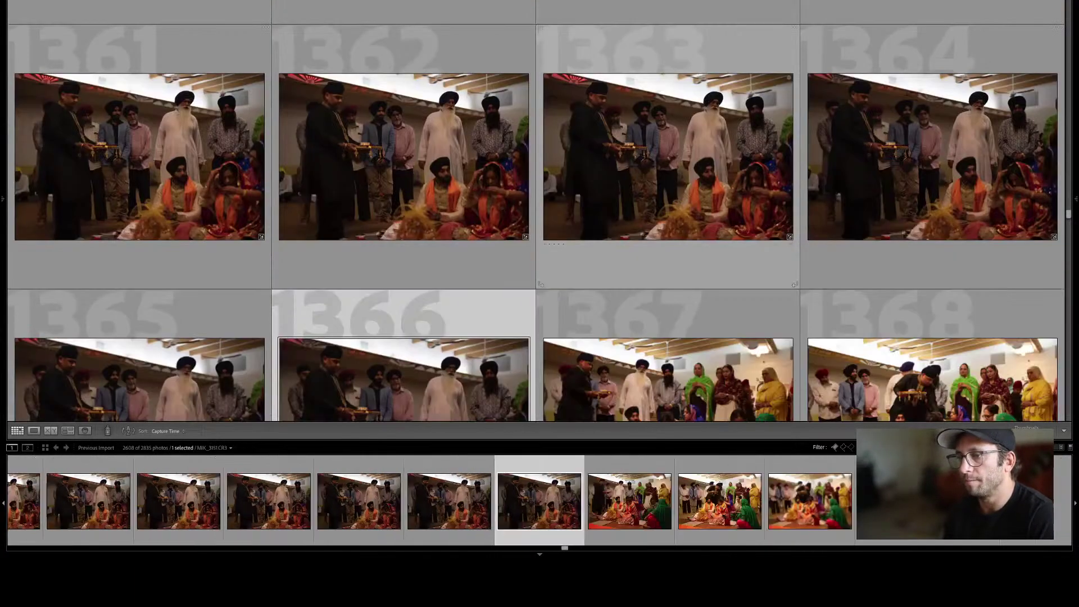
# Review the wide shots of the hall and the seated couple, from photo 1367 to 1387.
pyautogui.press('Right')
pyautogui.press('Down')
pyautogui.press('Down')
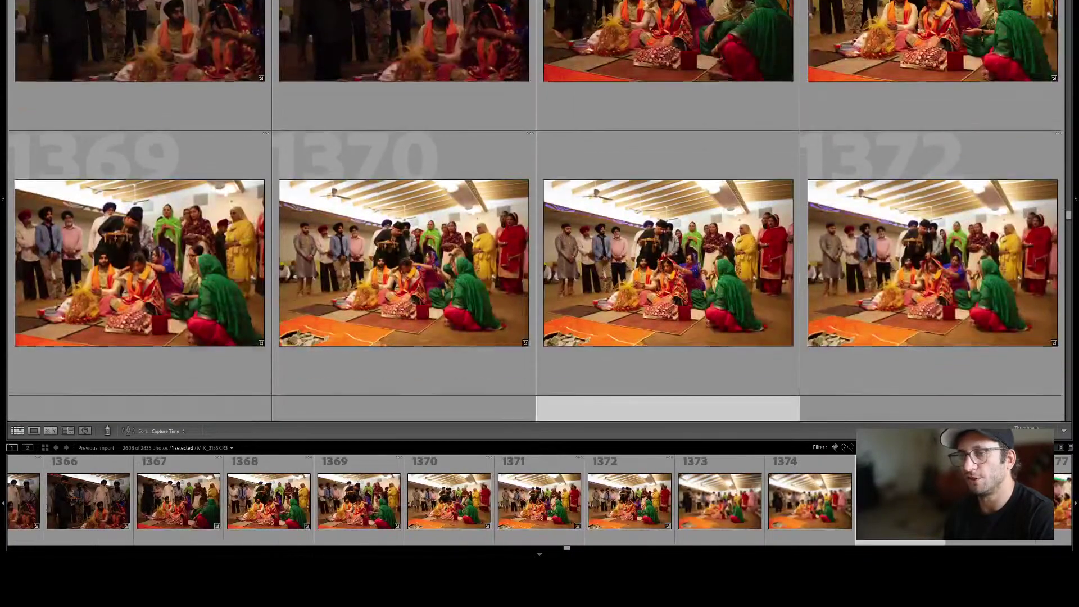
pyautogui.press('Down')
pyautogui.press('Down')
pyautogui.press('Down')
pyautogui.press('Down')
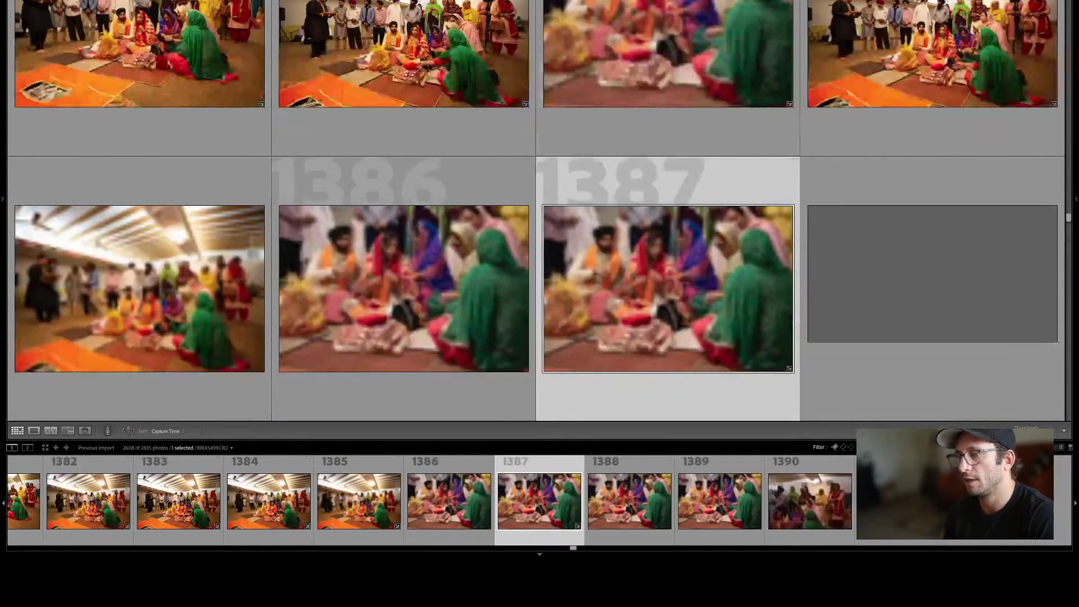
# Check photos 1388 to 1399, comparing neighbouring frames of the guests and the seated couple.
pyautogui.press('Down')
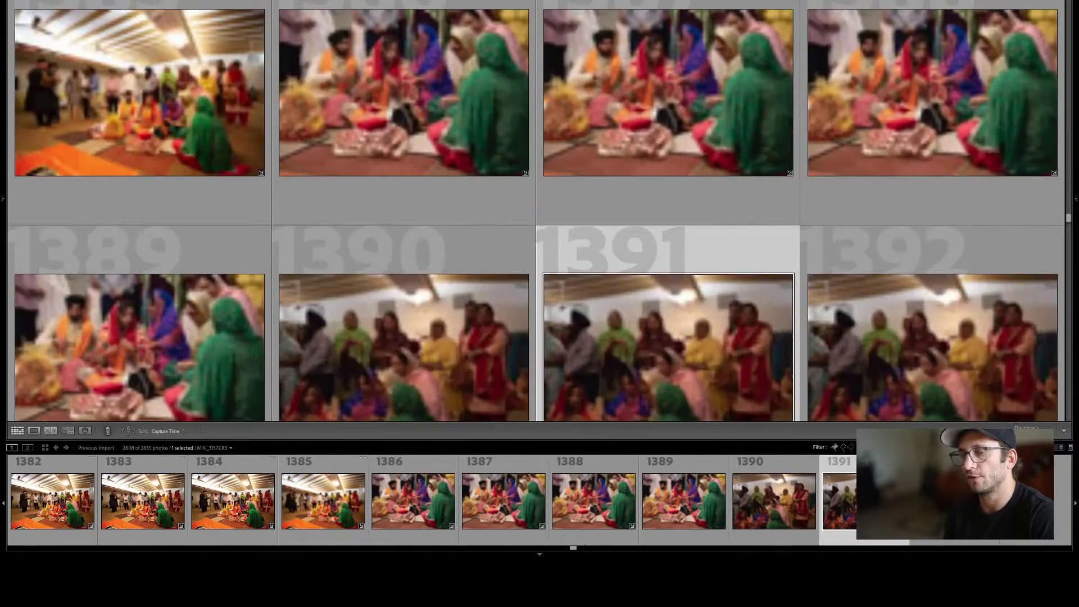
pyautogui.press('Down')
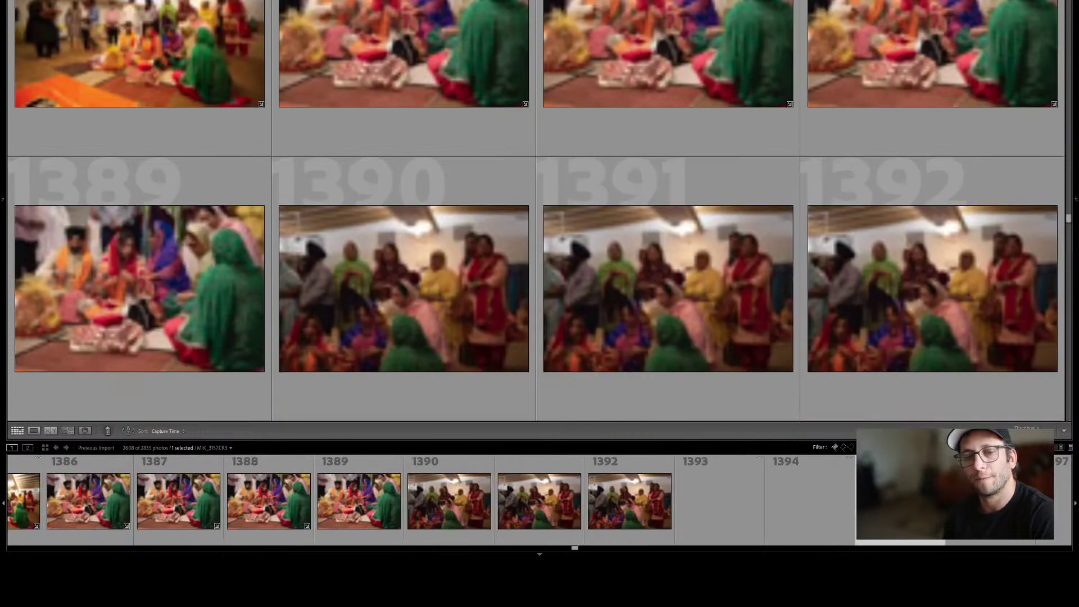
pyautogui.press('Down')
pyautogui.press('Left')
pyautogui.press('Right')
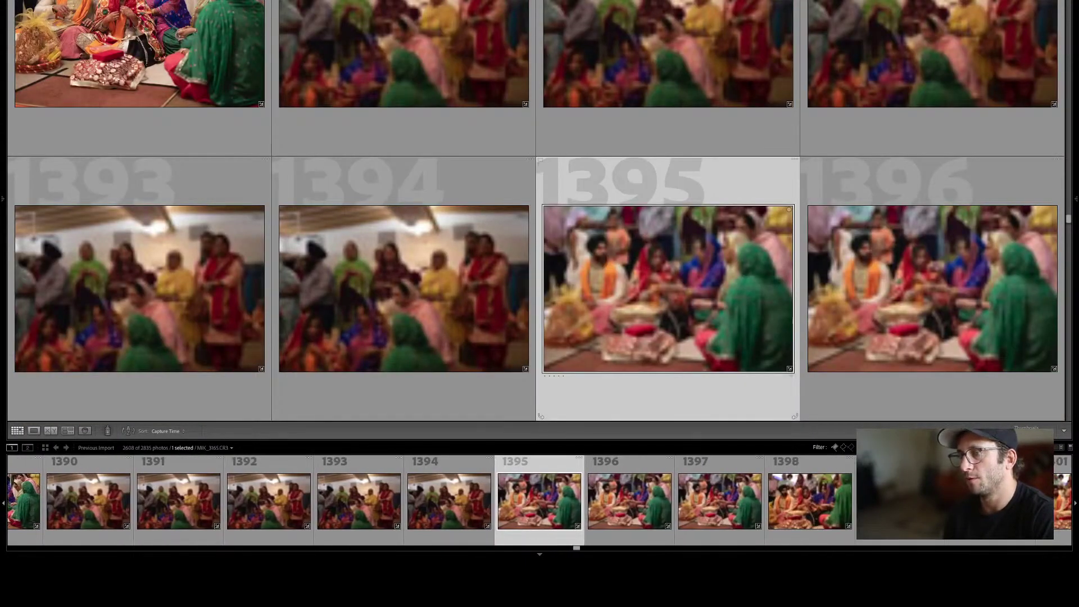
pyautogui.press('Down')
pyautogui.press('Left')
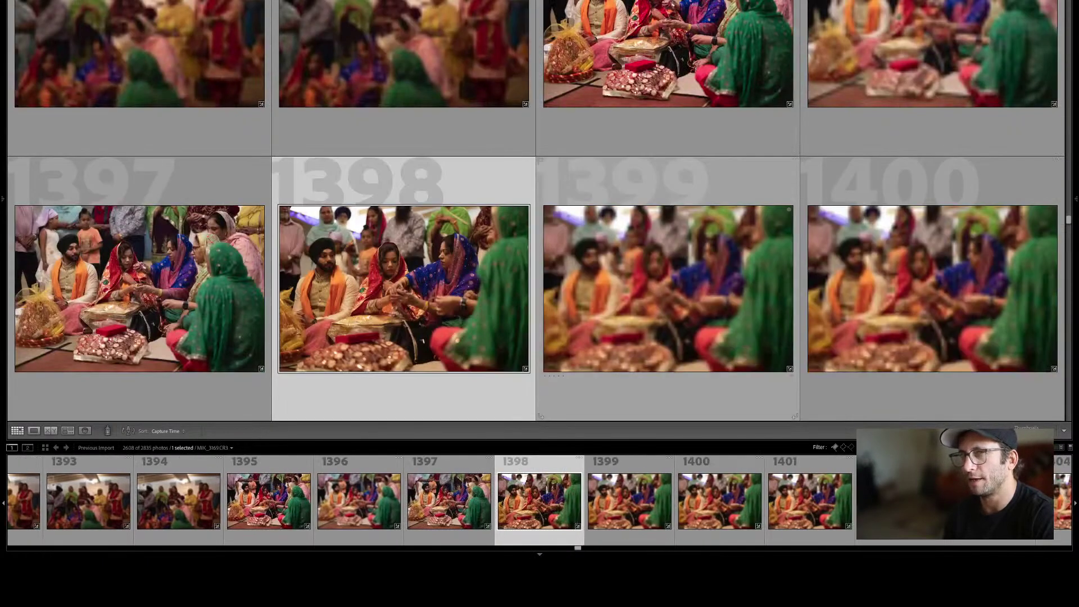
pyautogui.press('Right')
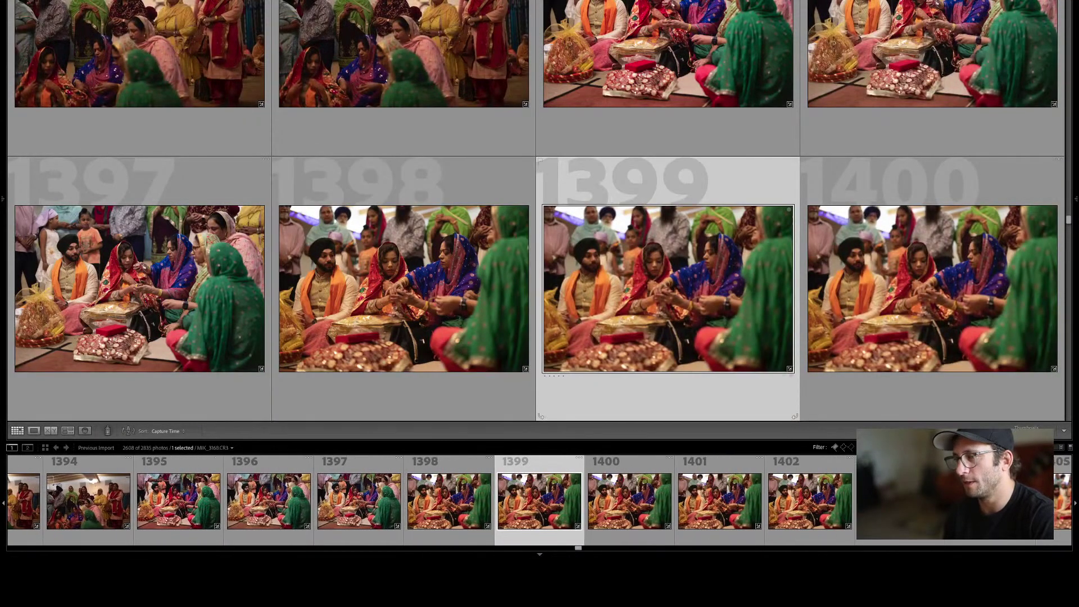
# Examine the close-up series of the couple and the woman in blue, from photo 1400 to 1423.
pyautogui.press('Down')
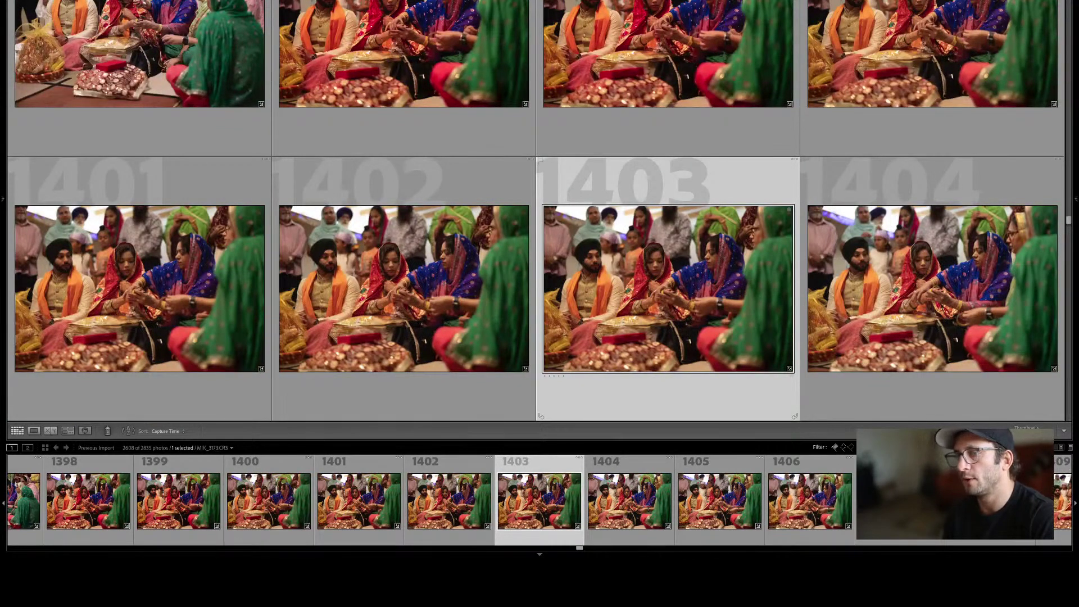
pyautogui.press('Down')
pyautogui.press('Down')
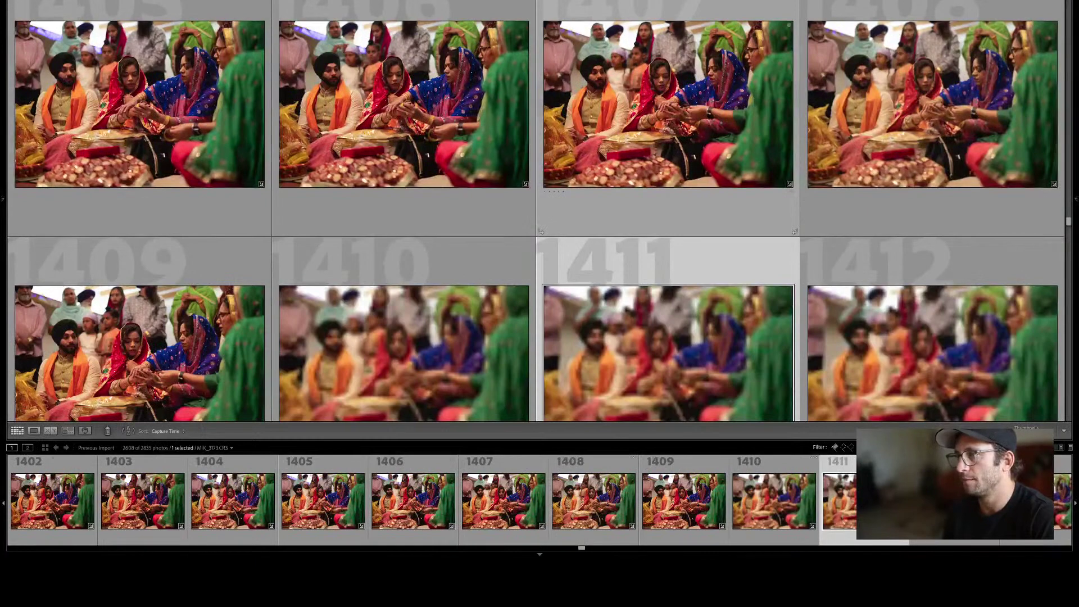
pyautogui.press('Down')
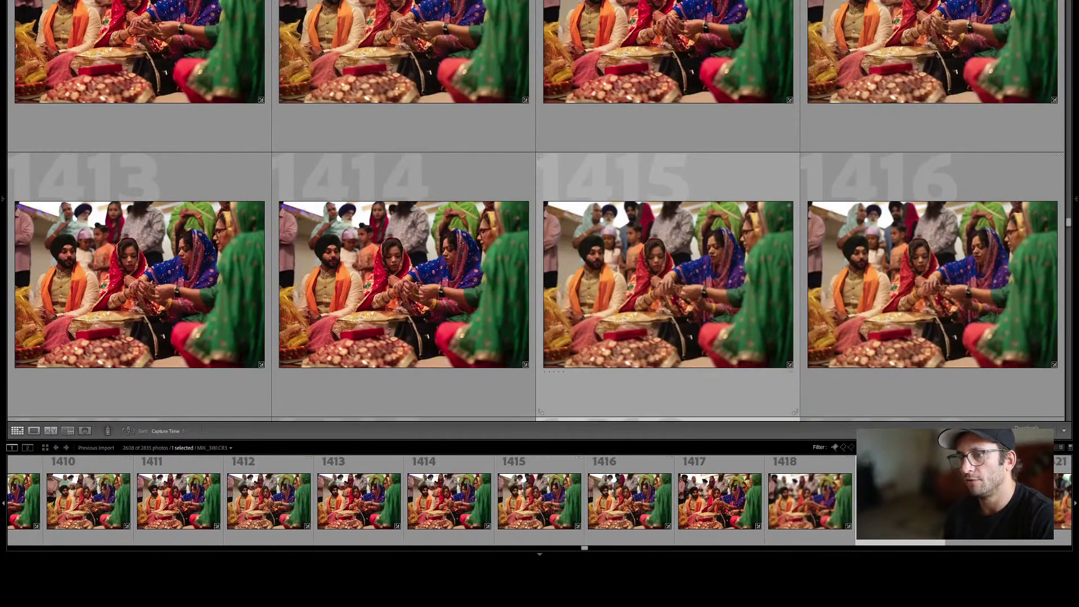
pyautogui.press('Down')
pyautogui.press('Down')
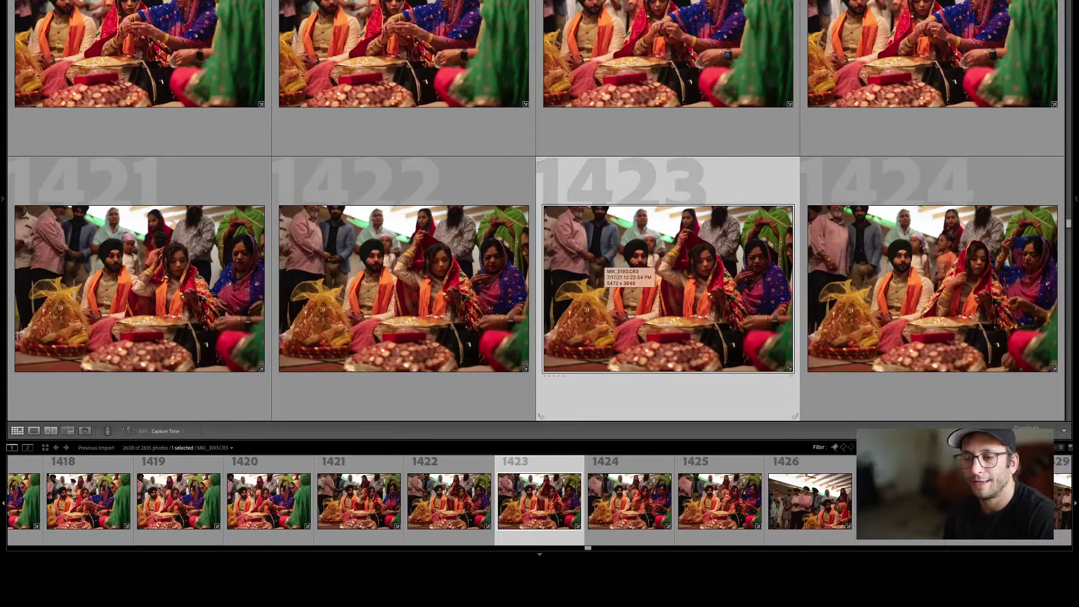
# Review the photos of the groom with standing guests and the following ceremony shots, through photo 1439.
pyautogui.press('Down')
pyautogui.press('Down')
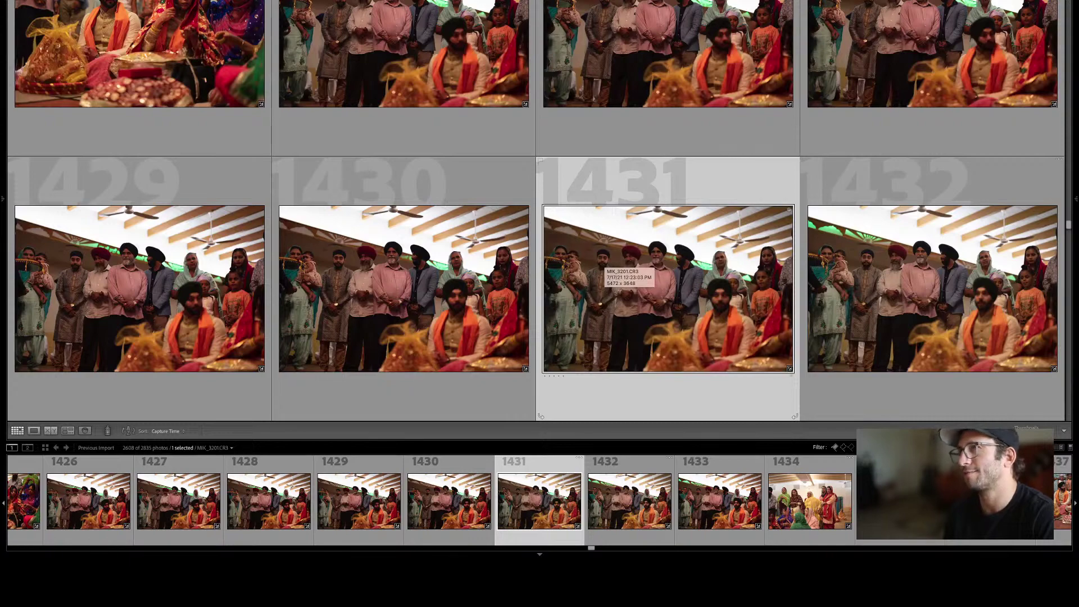
pyautogui.press('Down')
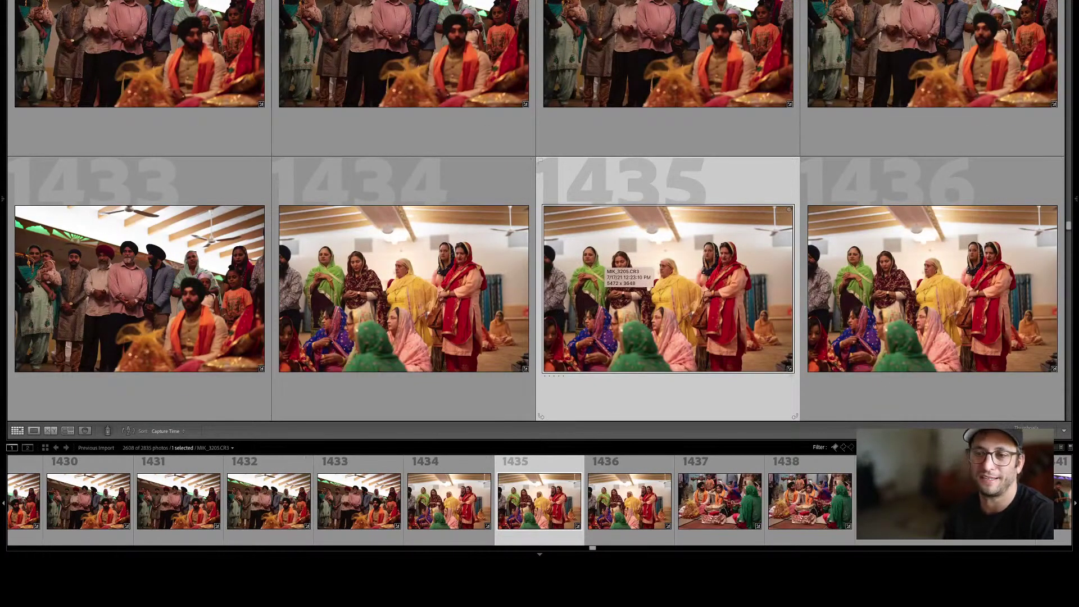
pyautogui.press('Down')
pyautogui.press('Down')
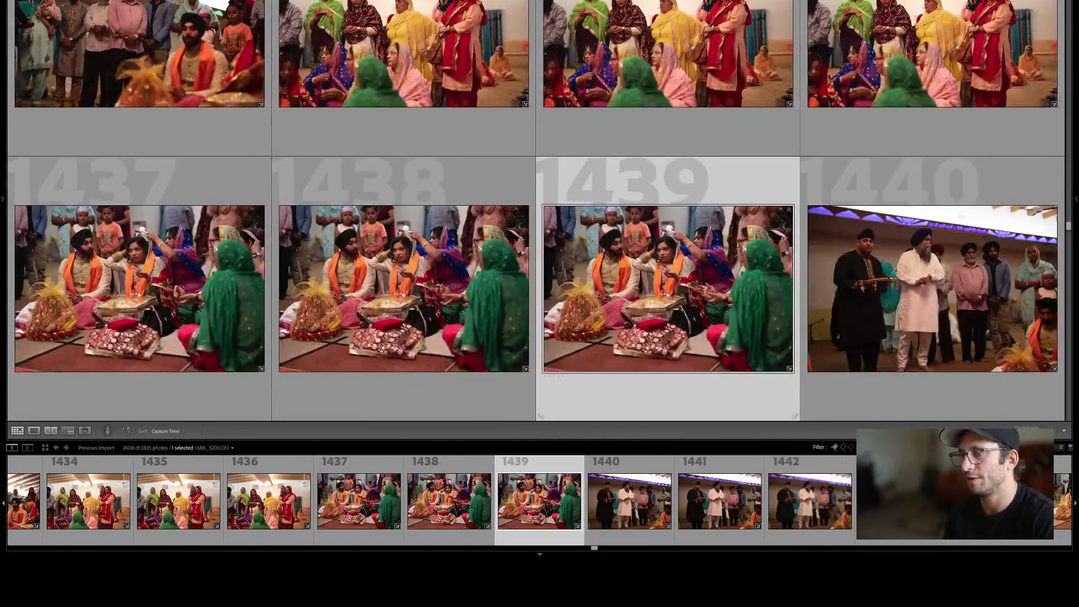
# Review the ceremony photos of the standing guests and seated couple, from photo 1440 to the wide hall shot 1451.
pyautogui.press('Down')
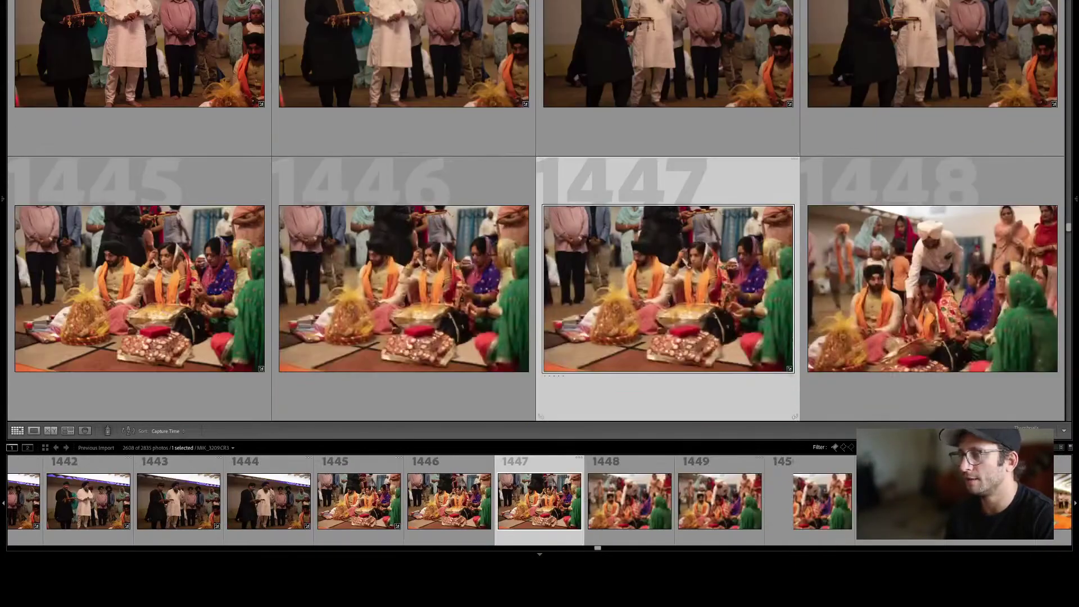
pyautogui.press('Down')
pyautogui.press('Down')
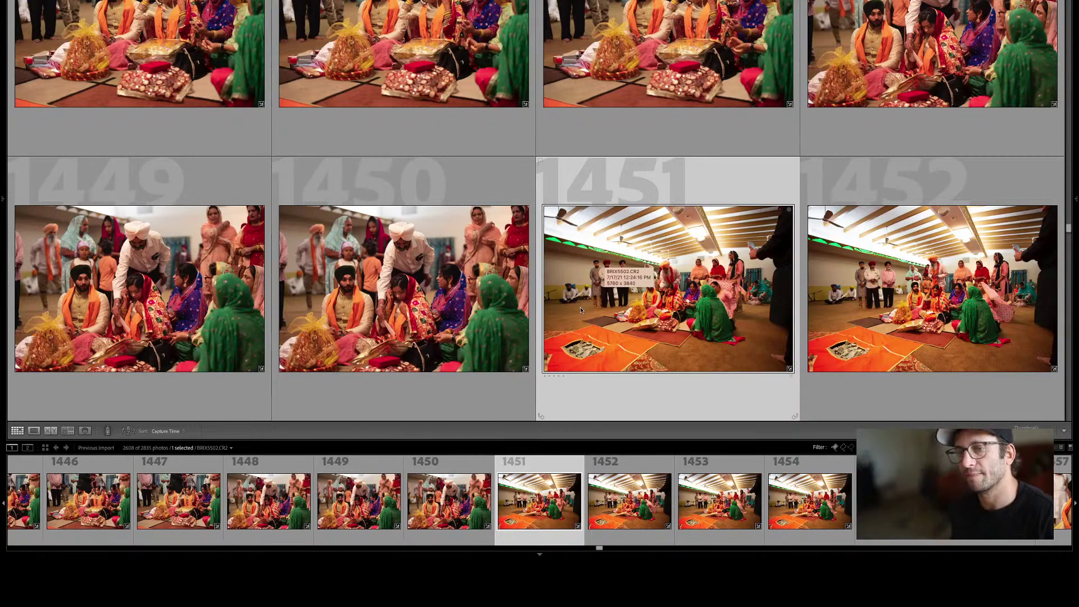
pyautogui.scroll(1, 596, 315)
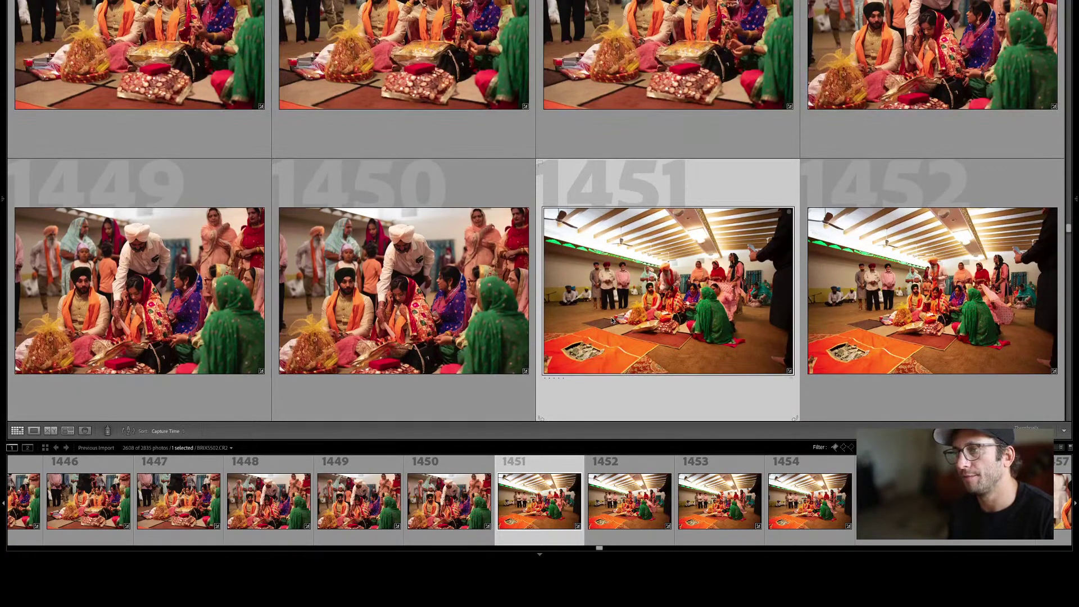
pyautogui.scroll(2, 612, 321)
pyautogui.scroll(-4, 611, 316)
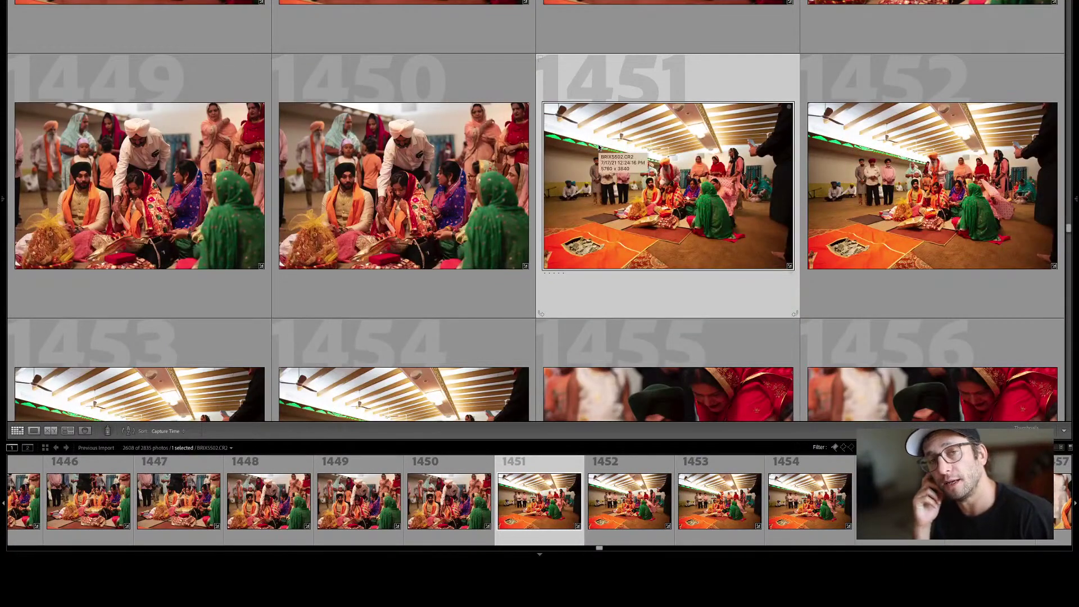
# Compare the wide hall shots 1451 to 1454 with their neighbouring frames, including the groom close-up 1455.
pyautogui.press('Right')
pyautogui.press('Left')
pyautogui.press('Left')
pyautogui.press('Right')
pyautogui.press('Left')
pyautogui.press('Right')
pyautogui.press('Down')
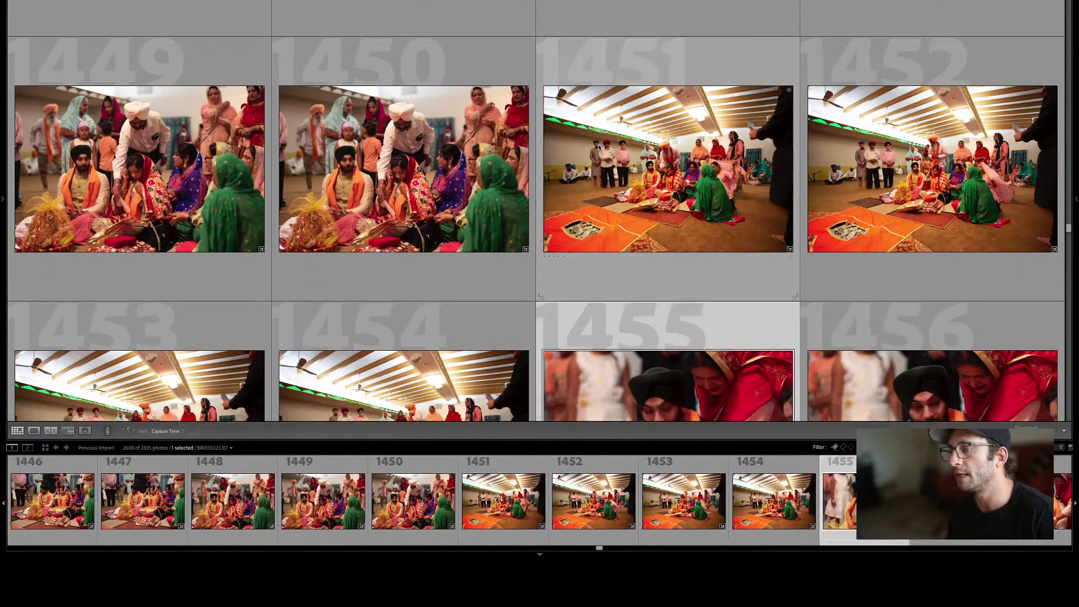
pyautogui.press('Left')
pyautogui.press('Right')
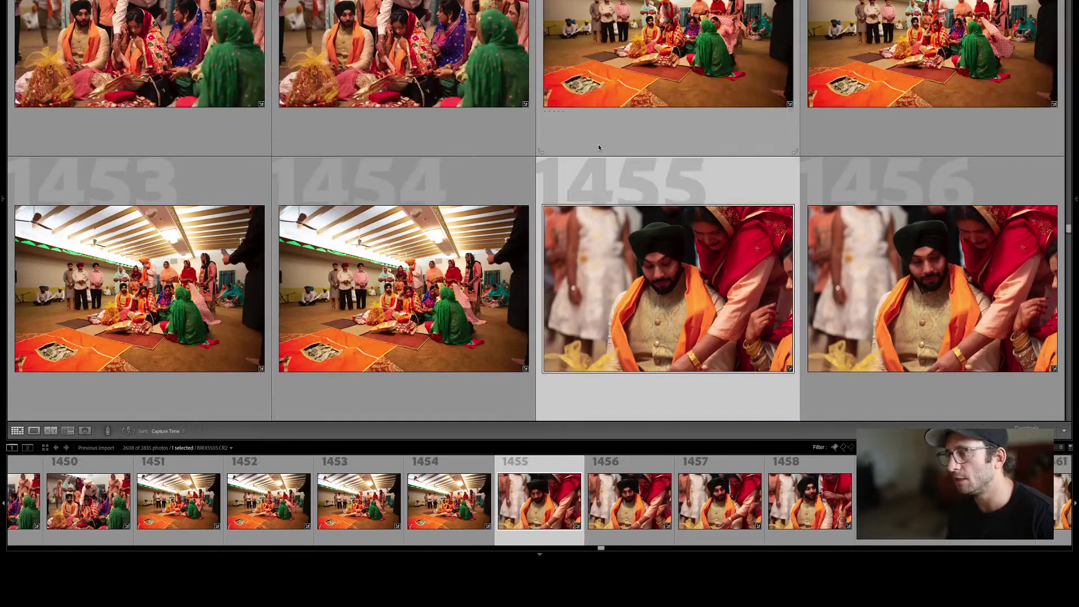
pyautogui.press('Left')
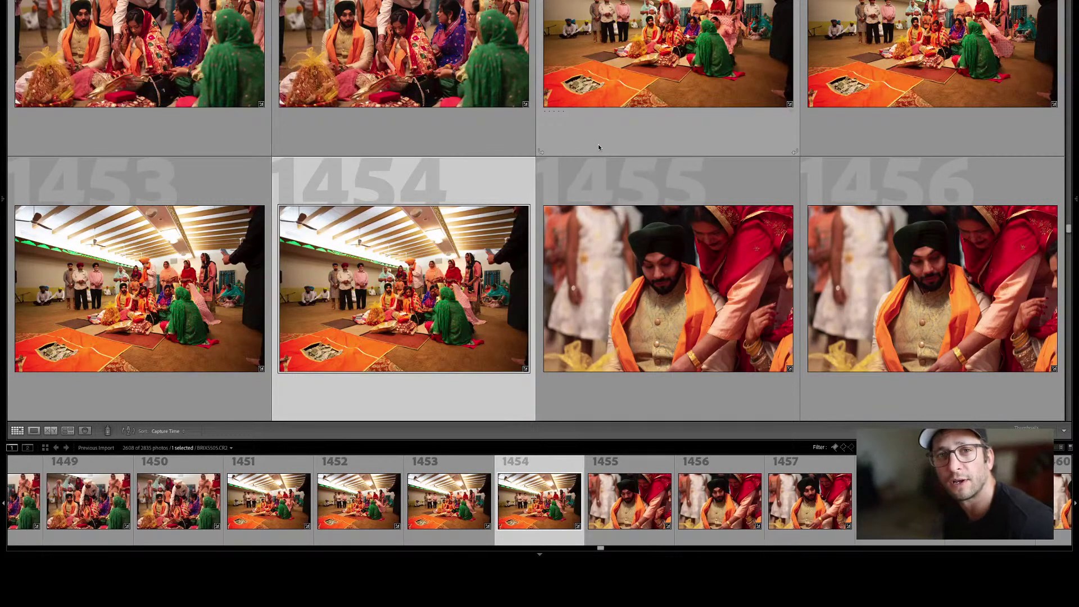
pyautogui.press('Right')
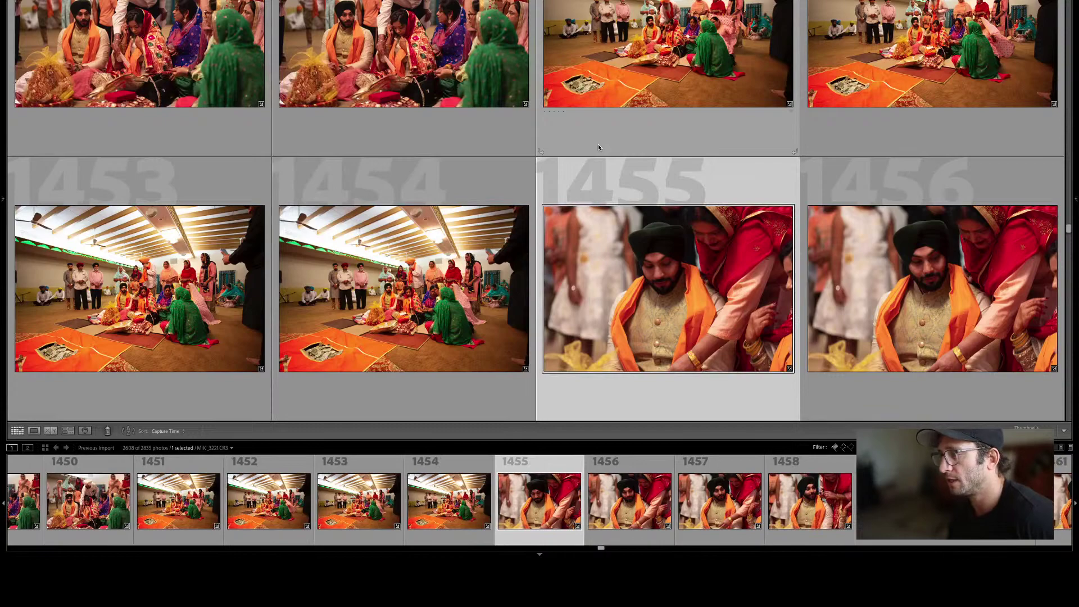
# Review the groom close-ups from photo 1455 to 1470 and the first bride portraits through photo 1474.
pyautogui.press('Down')
pyautogui.press('Left')
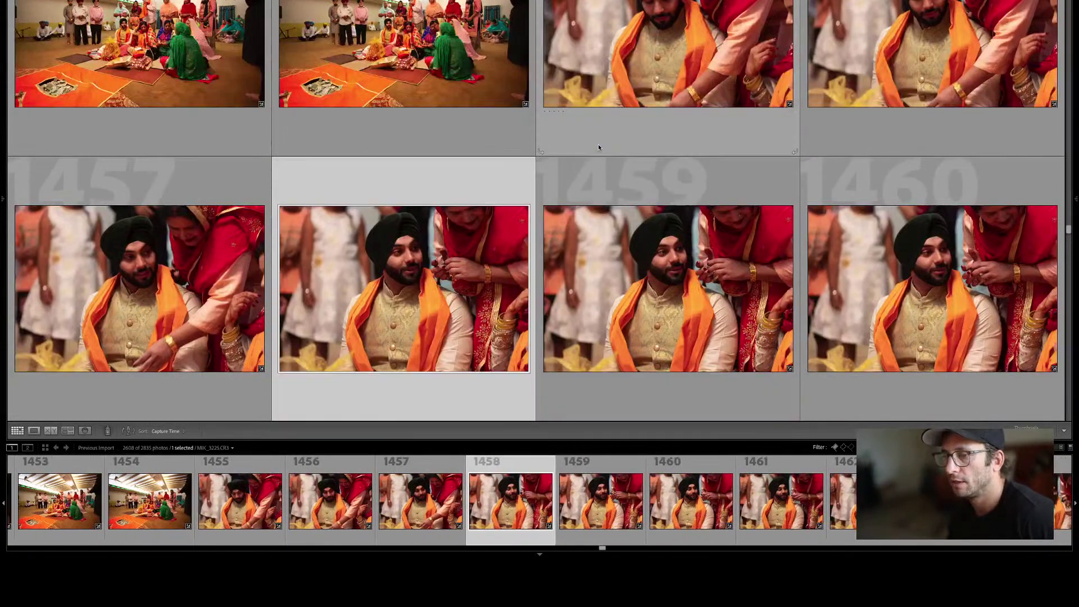
pyautogui.press('Down')
pyautogui.press('Down')
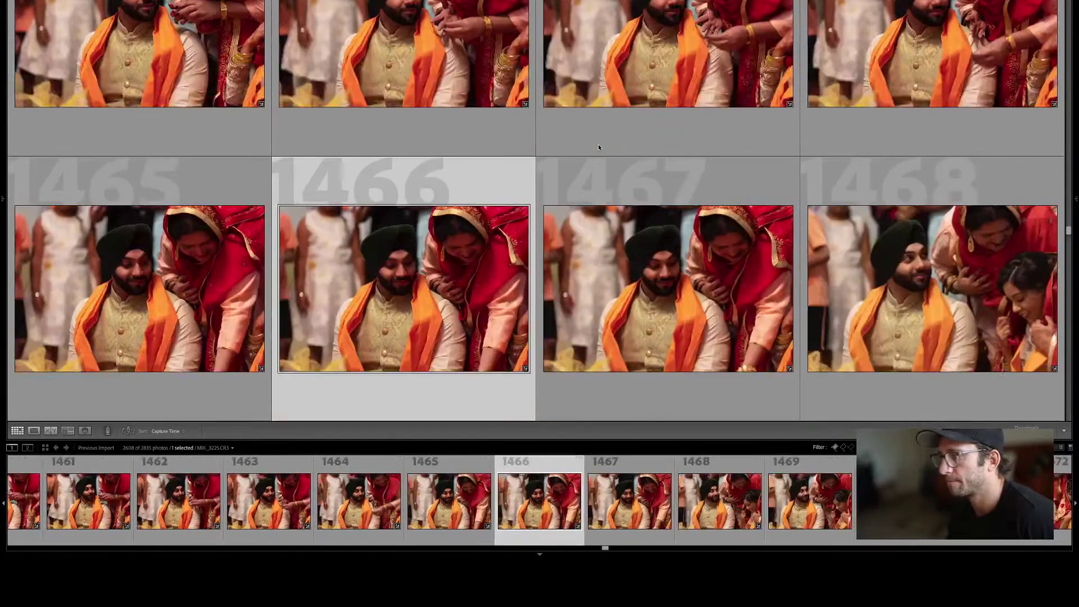
pyautogui.press('Down')
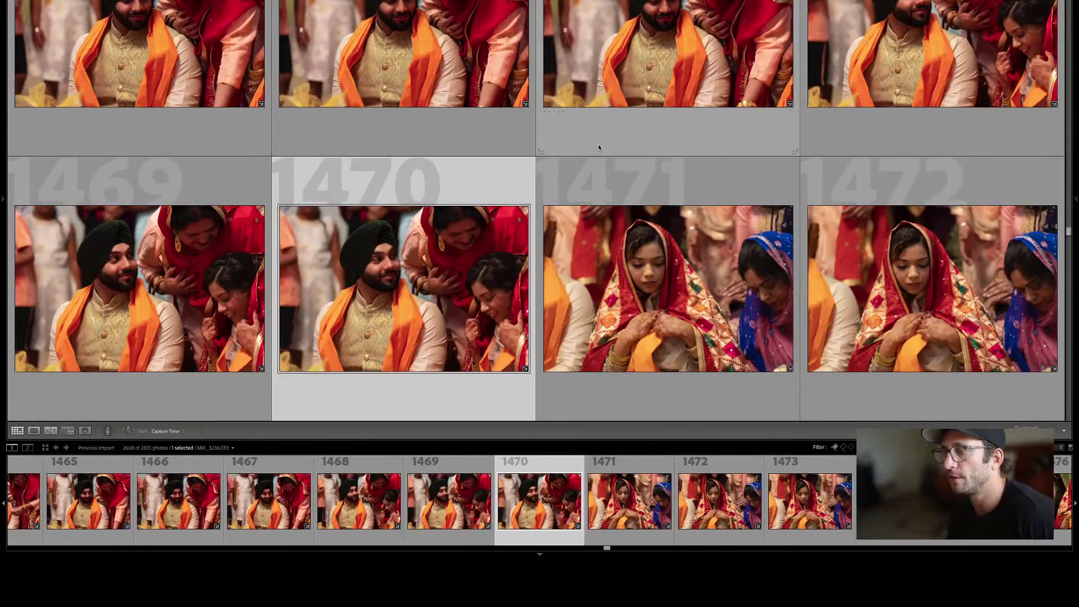
pyautogui.press('Down')
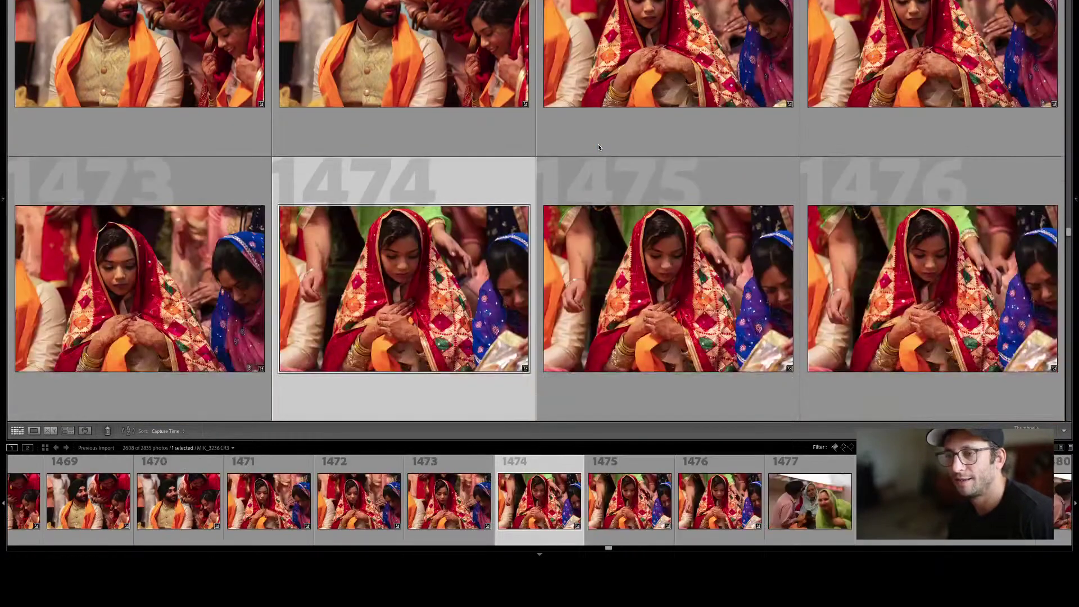
# Compare neighbouring frames of the groom and the bride in the red veil around photos 1470 to 1475.
pyautogui.press('Right')
pyautogui.press('Left')
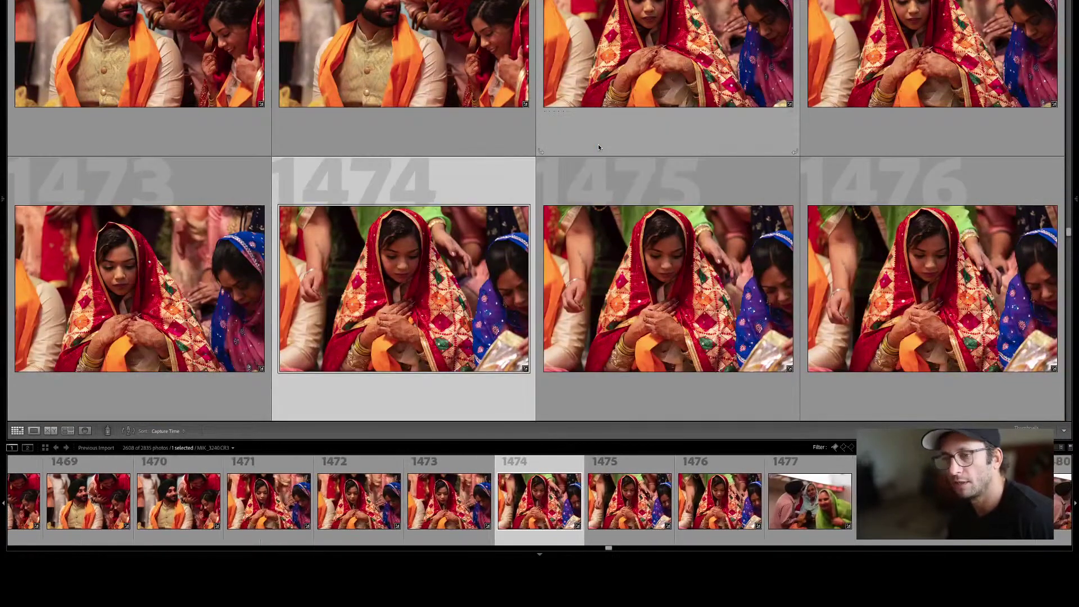
pyautogui.press('Left')
pyautogui.press('Left')
pyautogui.press('Right')
pyautogui.press('Left')
pyautogui.press('Left')
pyautogui.press('Left')
pyautogui.press('Right')
pyautogui.press('Right')
# Examine the bride portraits 1471 to 1476 one by one in the enlarged Loupe view.
pyautogui.press('e')
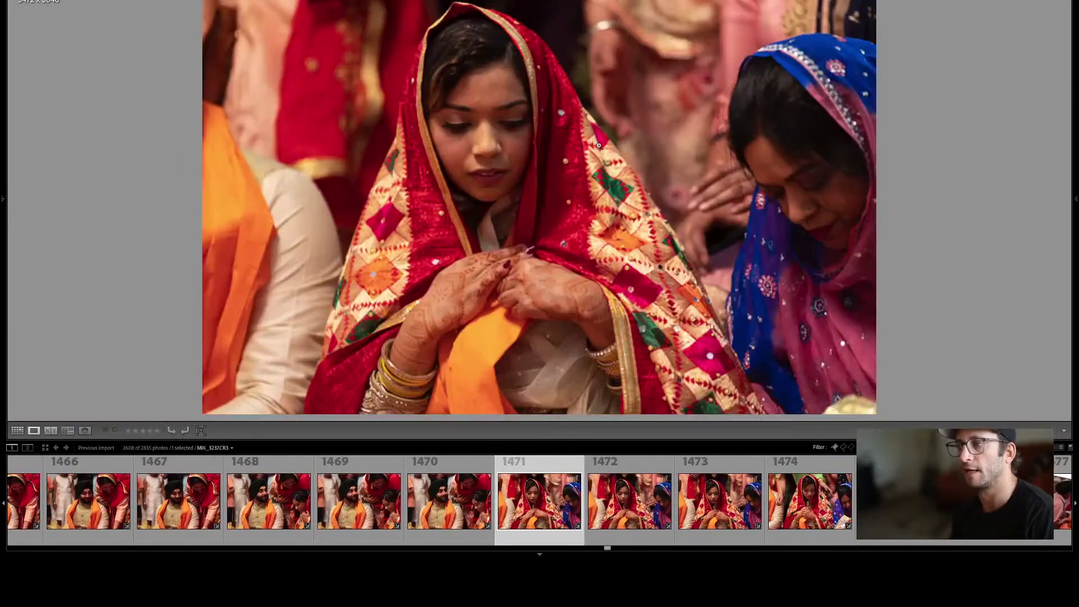
pyautogui.press('Right')
pyautogui.press('Right')
pyautogui.press('Right')
pyautogui.press('Right')
pyautogui.press('Right')
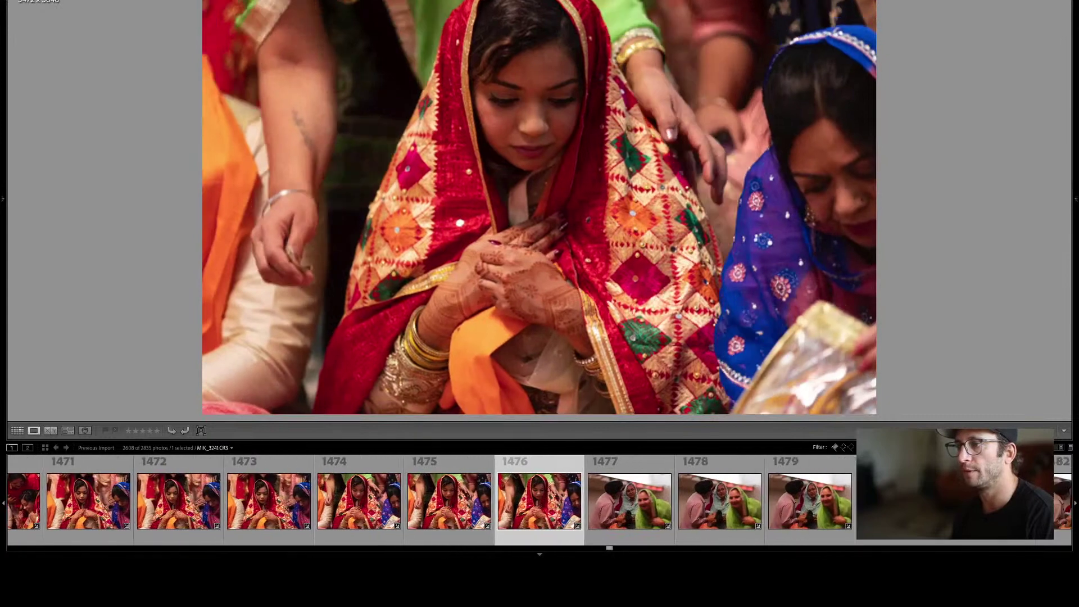
# Examine the enlarged guest photos with the woman in green, from photo 1477 through 1485.
pyautogui.press('Right')
pyautogui.press('Right')
pyautogui.press('Right')
pyautogui.press('Right')
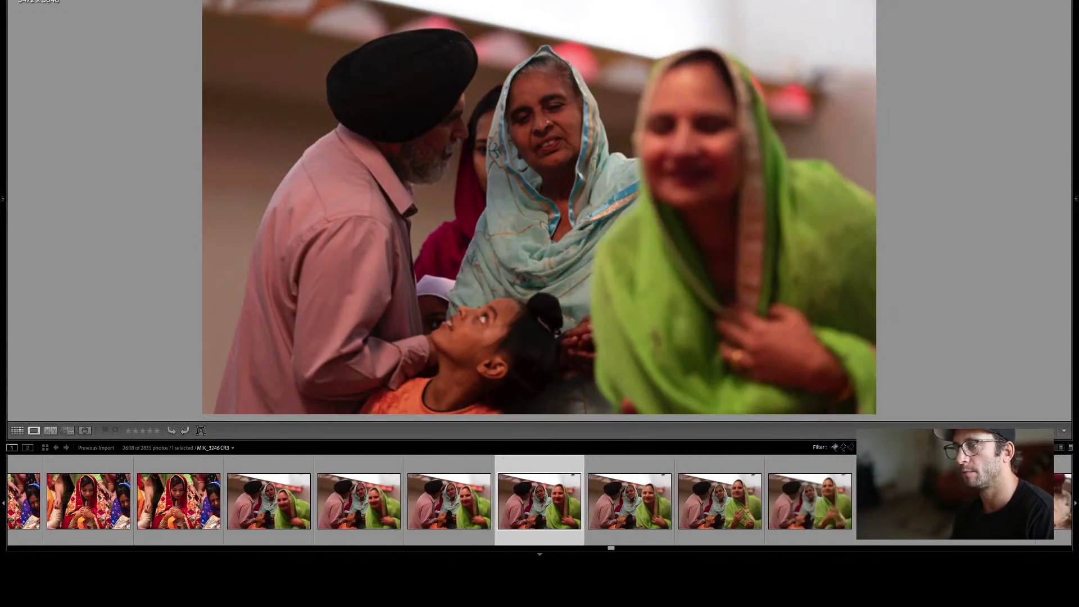
pyautogui.press('Right')
pyautogui.press('Right')
pyautogui.press('Right')
pyautogui.press('Right')
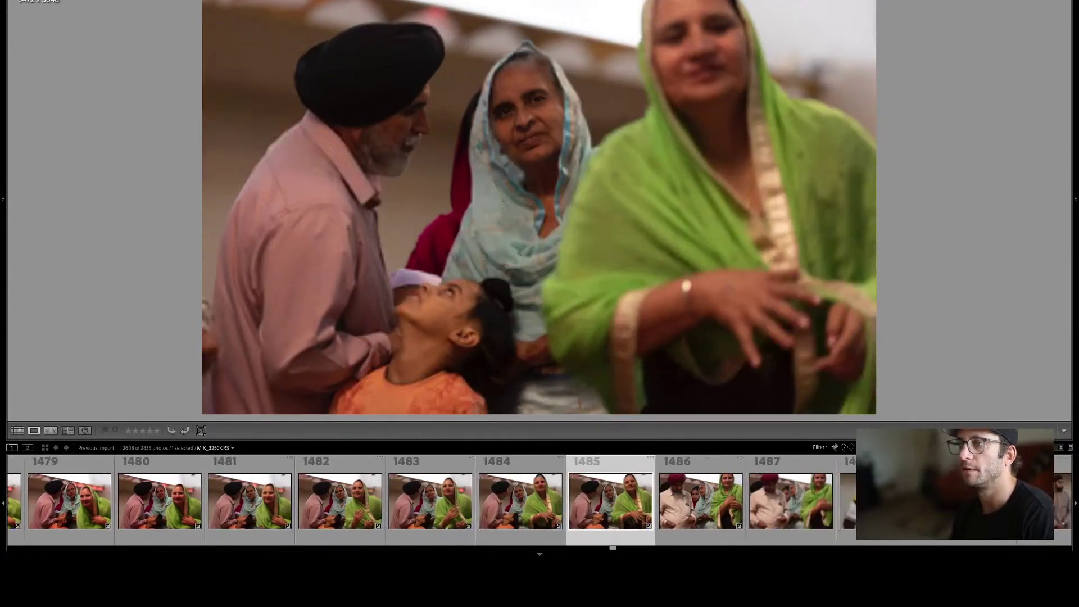
# Return to the grid view and review the guest and bride photos through photo 1498.
pyautogui.press('g')
pyautogui.press('Down')
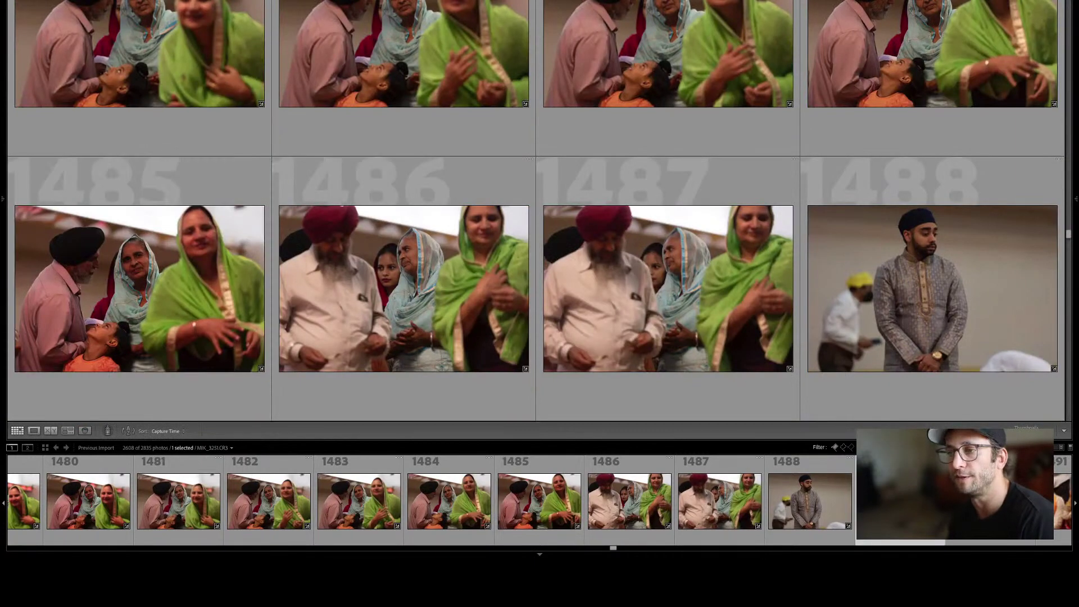
pyautogui.press('Right')
pyautogui.press('Right')
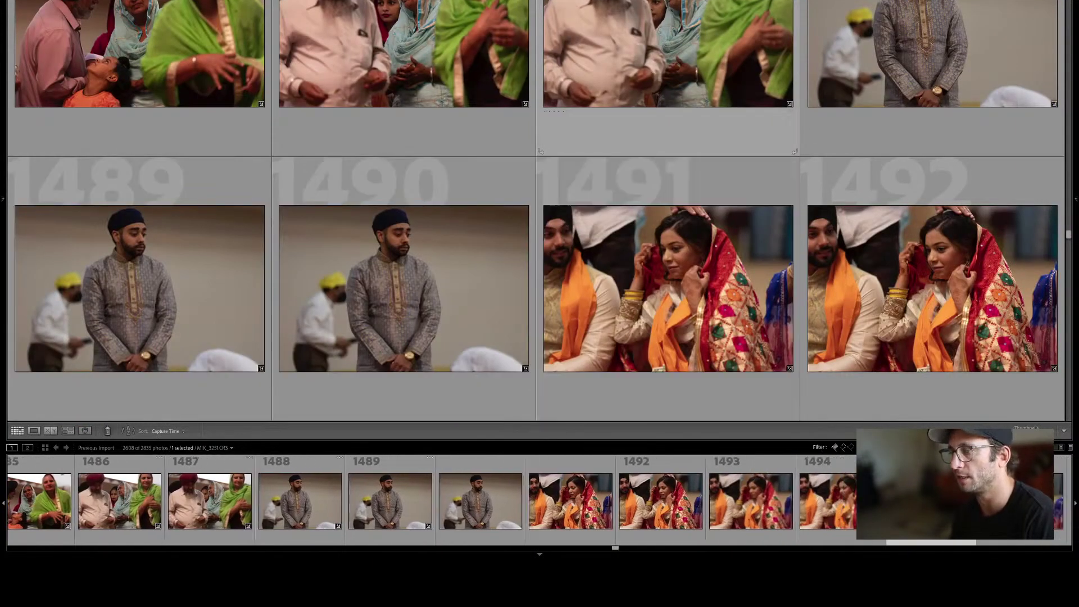
pyautogui.press('Down')
pyautogui.press('Left')
pyautogui.press('Down')
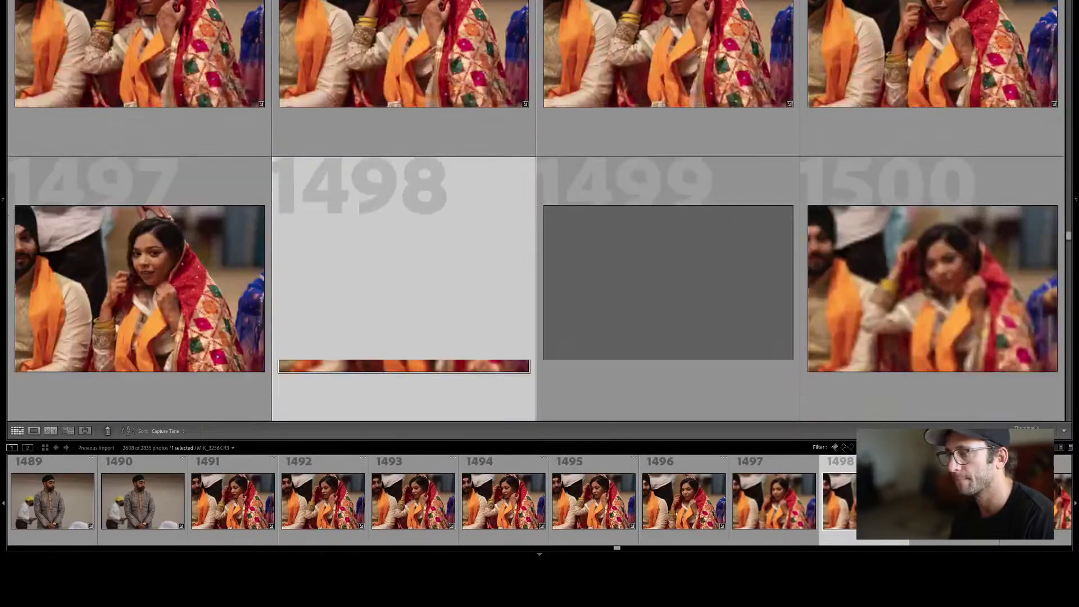
# Compare bride photos 1498 and 1499, where she adjusts her veil beside the groom.
pyautogui.press('Right')
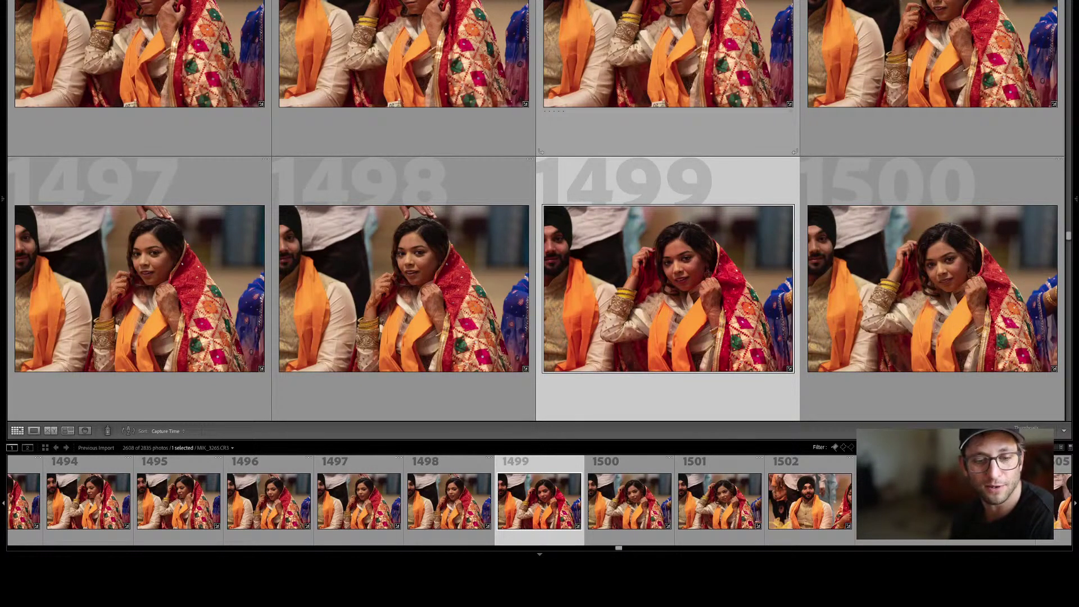
pyautogui.press('Left')
pyautogui.press('Right')
pyautogui.press('Left')
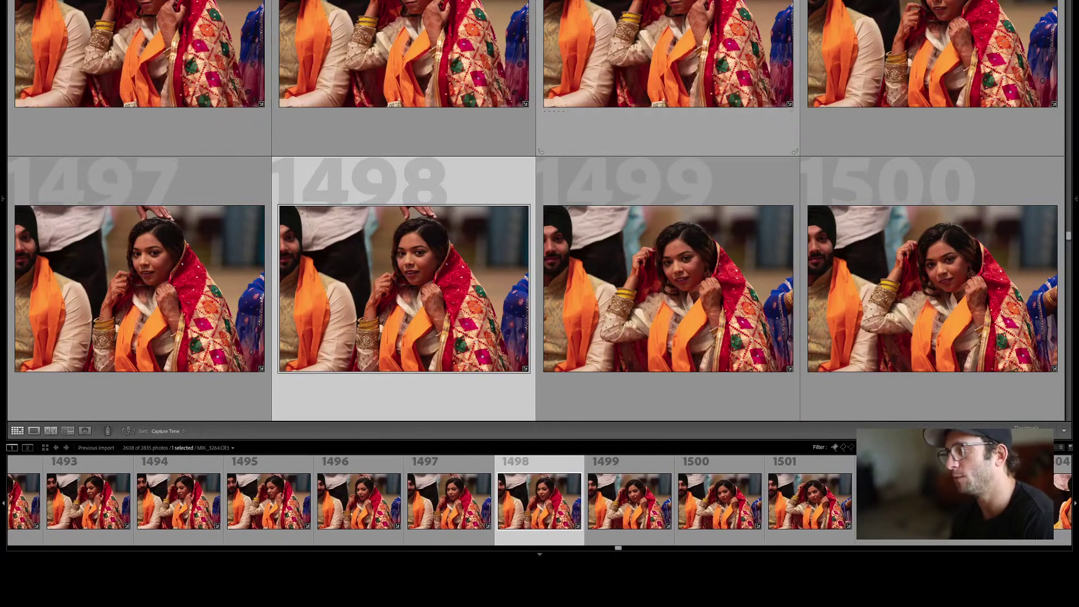
pyautogui.press('Right')
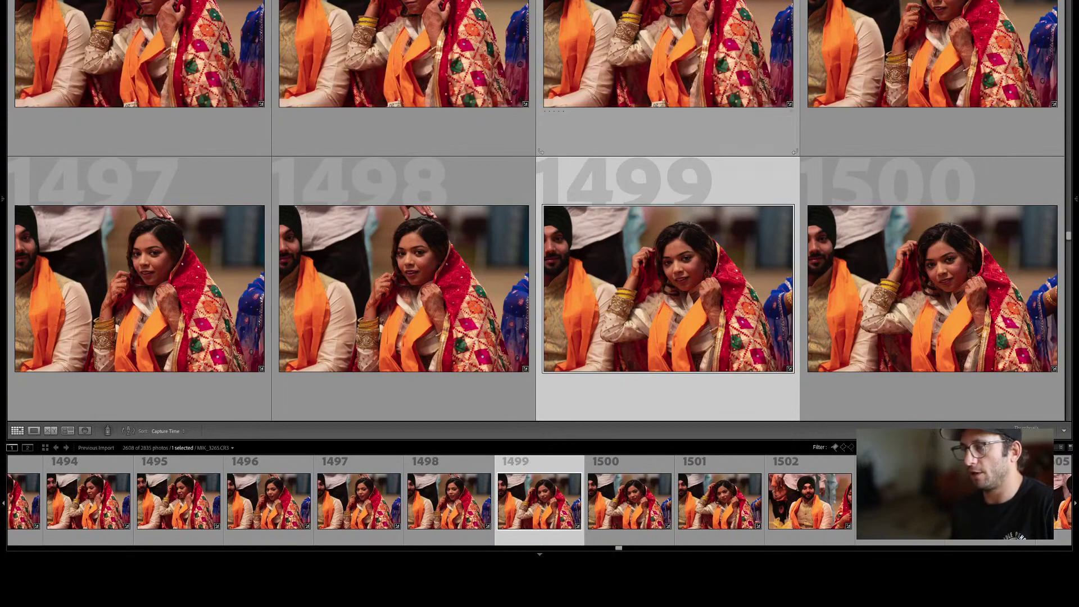
# Review the couple, the children and the man in the pink shirt, from photo 1500 to 1523.
pyautogui.press('Down')
pyautogui.press('Down')
pyautogui.press('Down')
pyautogui.press('Down')
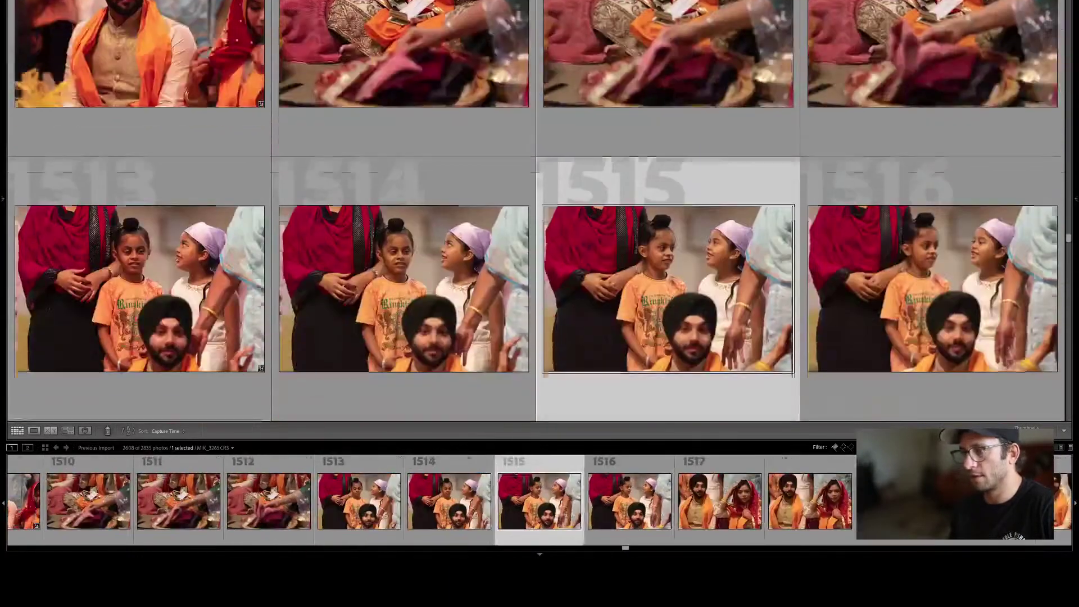
pyautogui.press('Down')
pyautogui.press('Down')
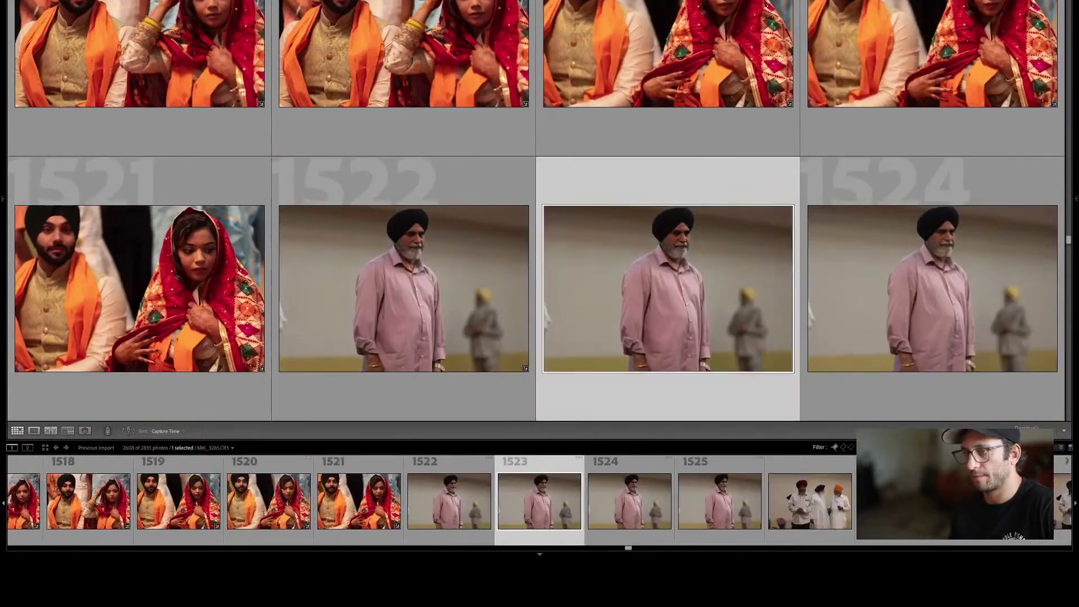
# Review the standing guests and the couple with a laughing woman, from photo 1524 to 1543.
pyautogui.press('Down')
pyautogui.press('Down')
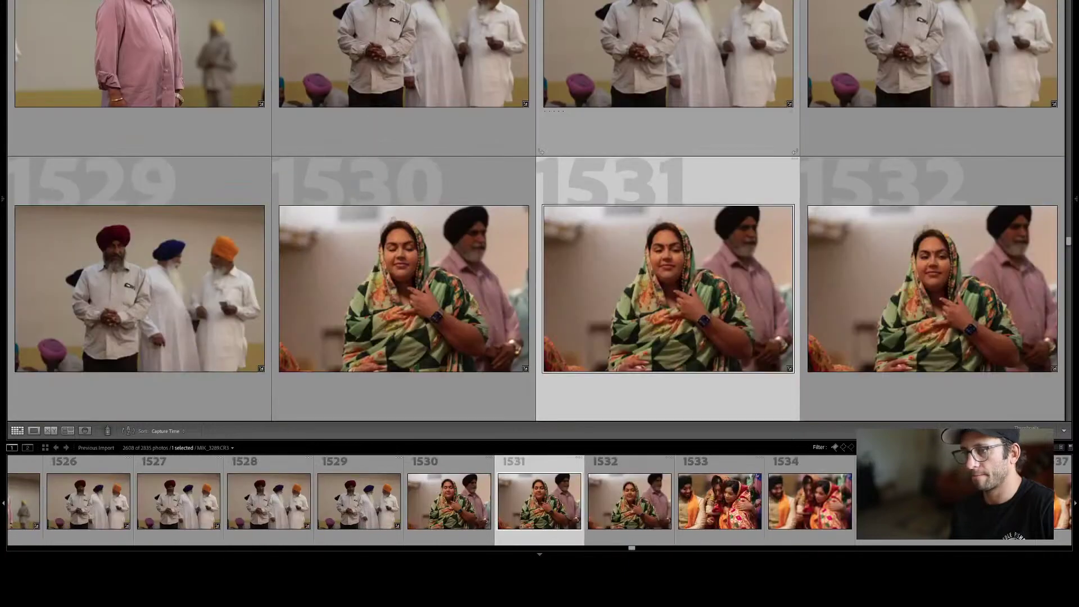
pyautogui.press('Down')
pyautogui.press('Down')
pyautogui.press('Down')
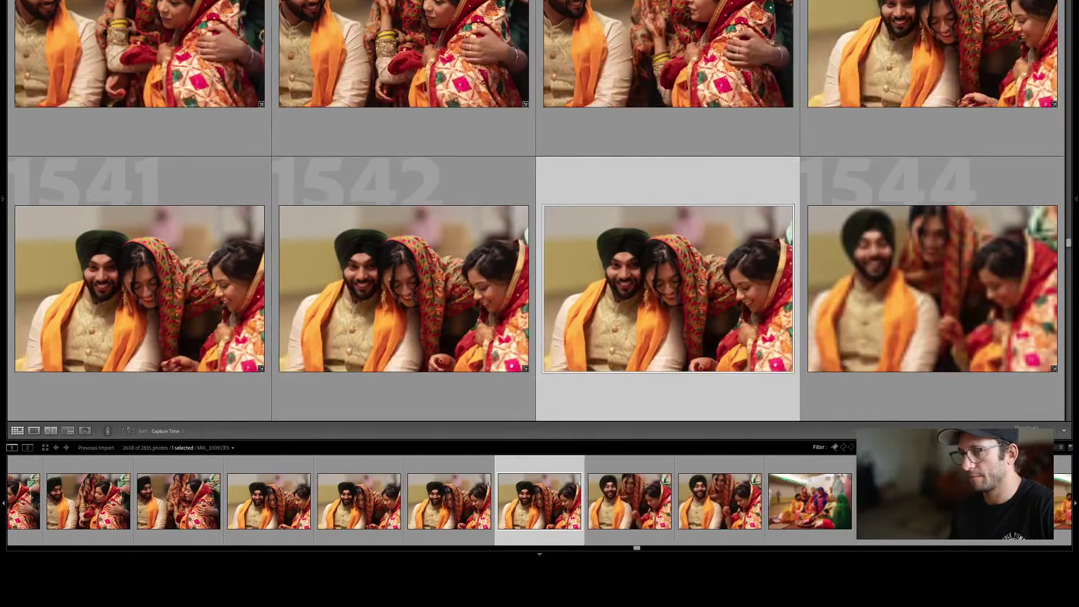
# Review the seated group shots, the boy in camouflage and the women in pink and blue, through photo 1563.
pyautogui.press('Down')
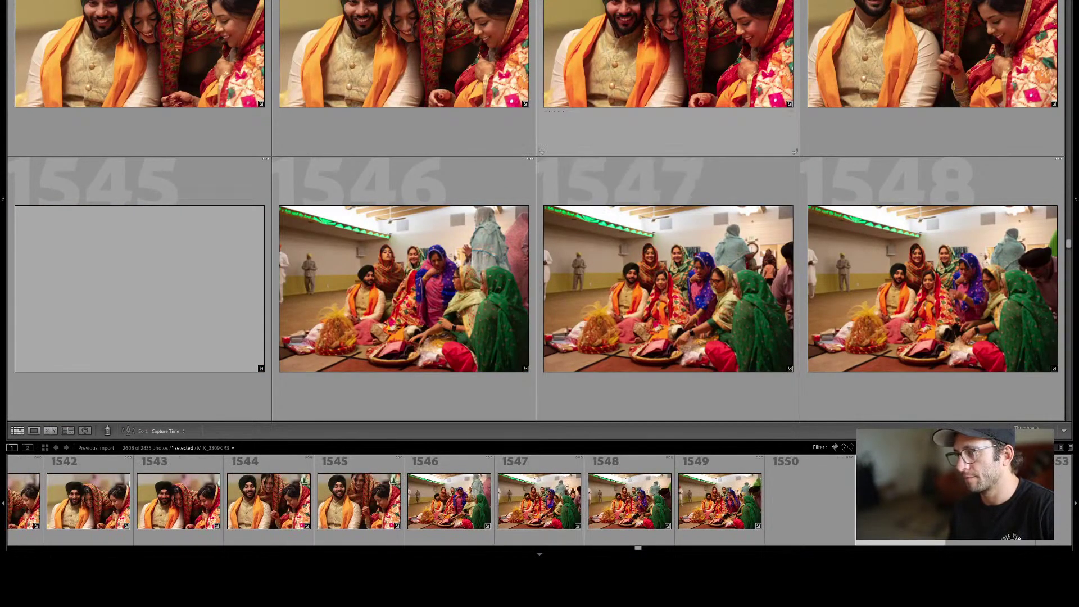
pyautogui.press('Down')
pyautogui.press('Down')
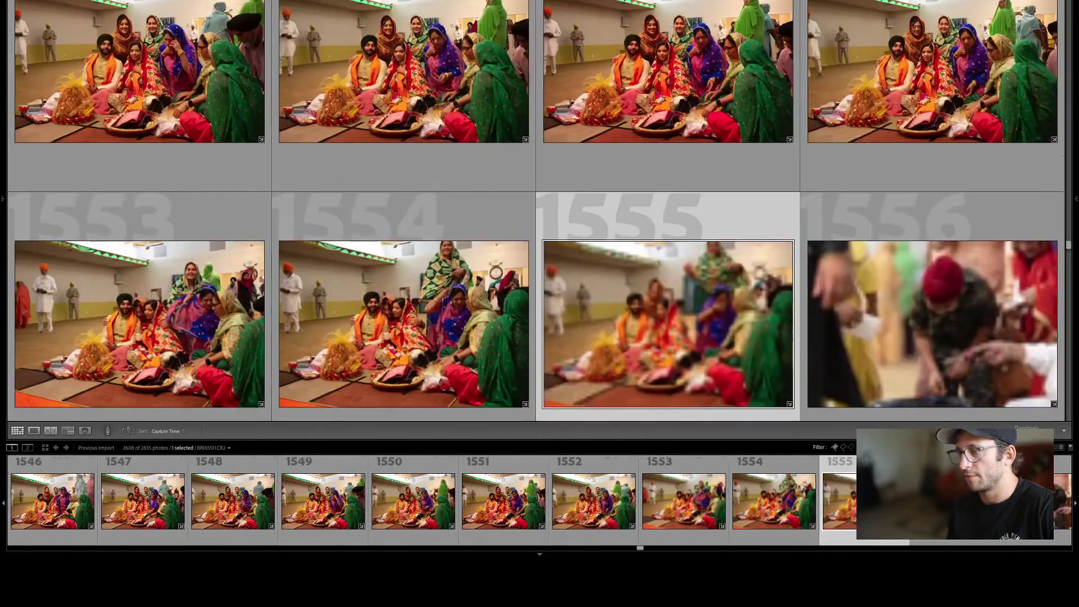
pyautogui.press('Down')
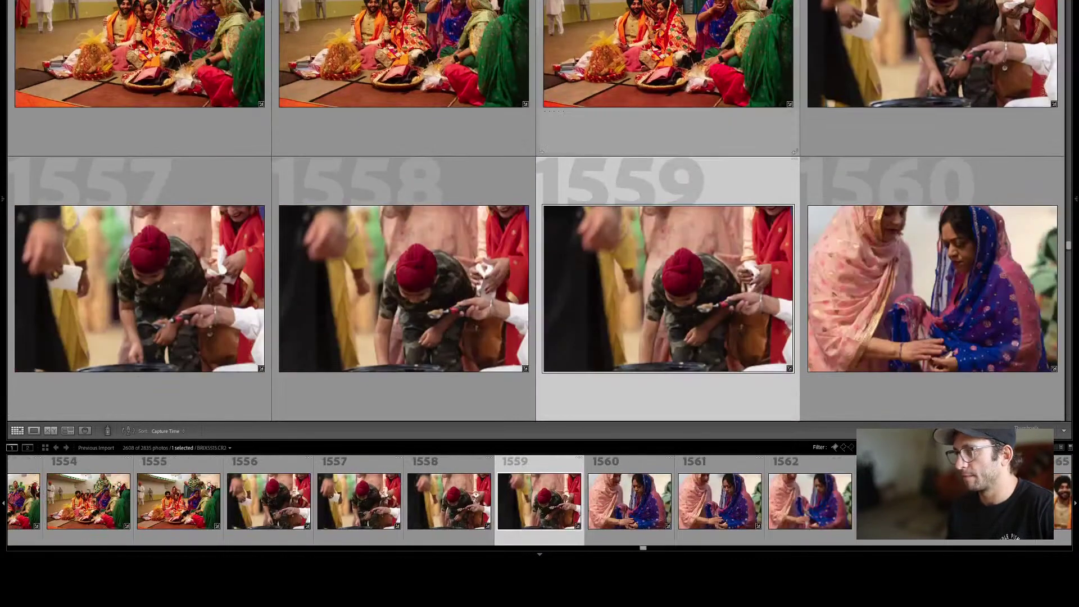
pyautogui.press('Down')
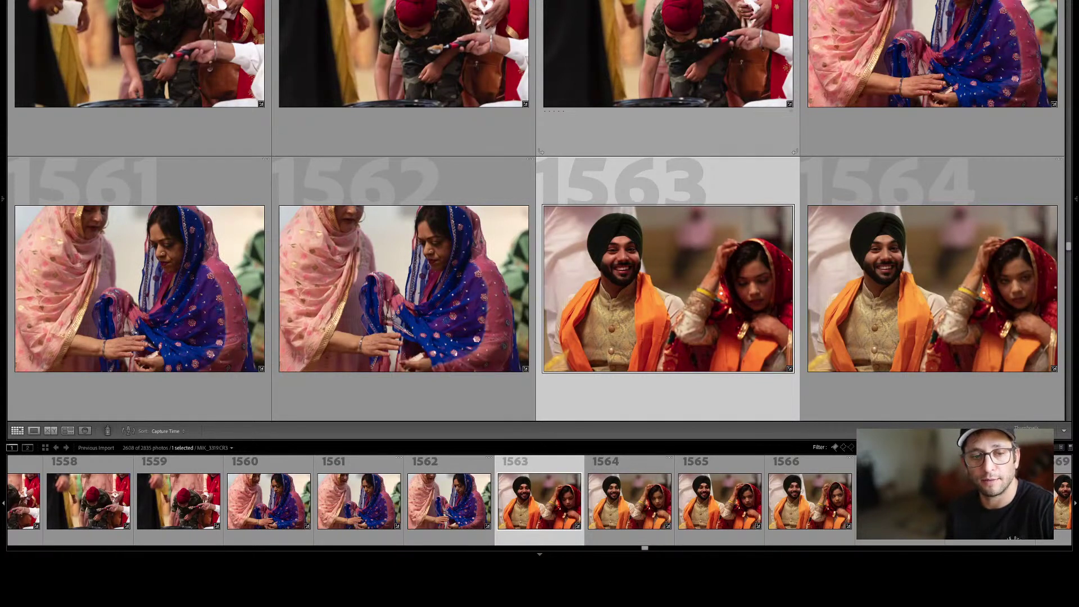
# Compare photos 1562 and 1563 and recheck the frames of the boy in camouflage, 1558 and 1559.
pyautogui.press('Left')
pyautogui.press('Right')
pyautogui.press('Up')
pyautogui.press('Left')
pyautogui.press('Right')
pyautogui.press('Down')
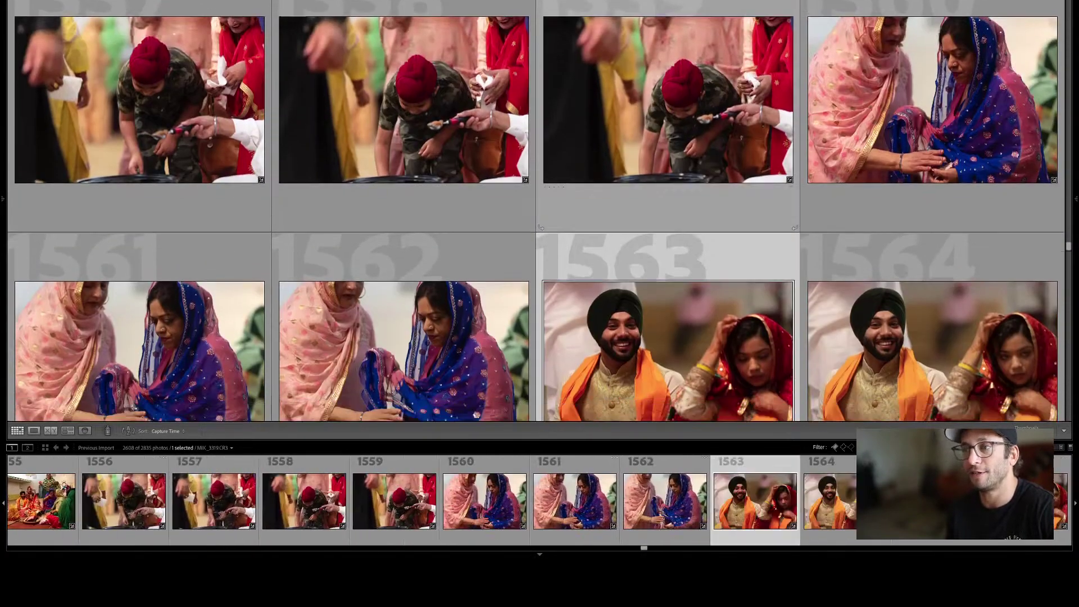
# Compare photos 1566 and 1567 of the smiling groom and the bride, and continue to photo 1571.
pyautogui.press('Down')
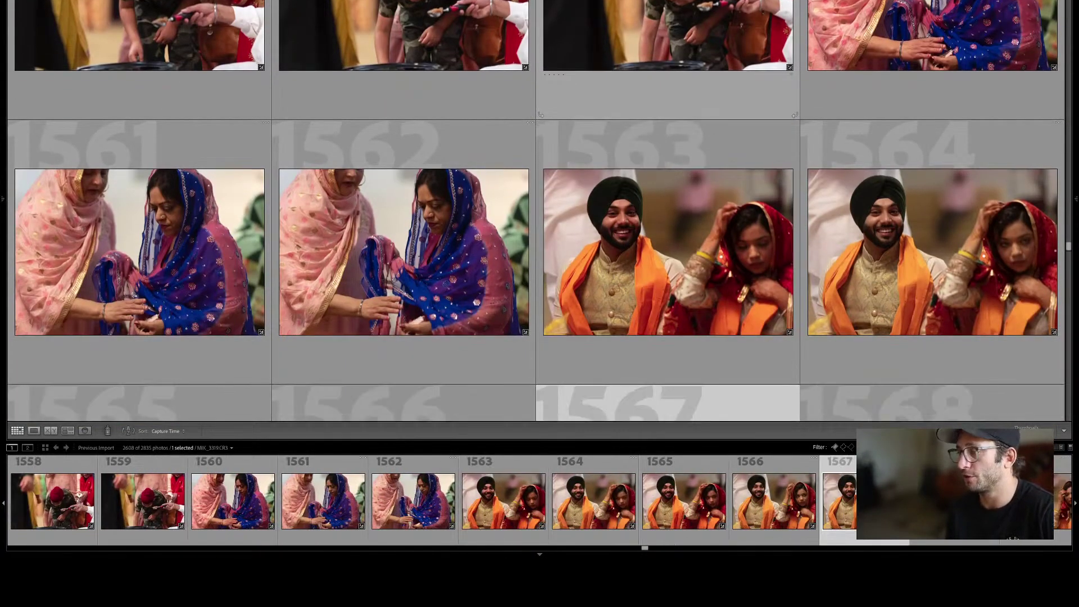
pyautogui.press('Left')
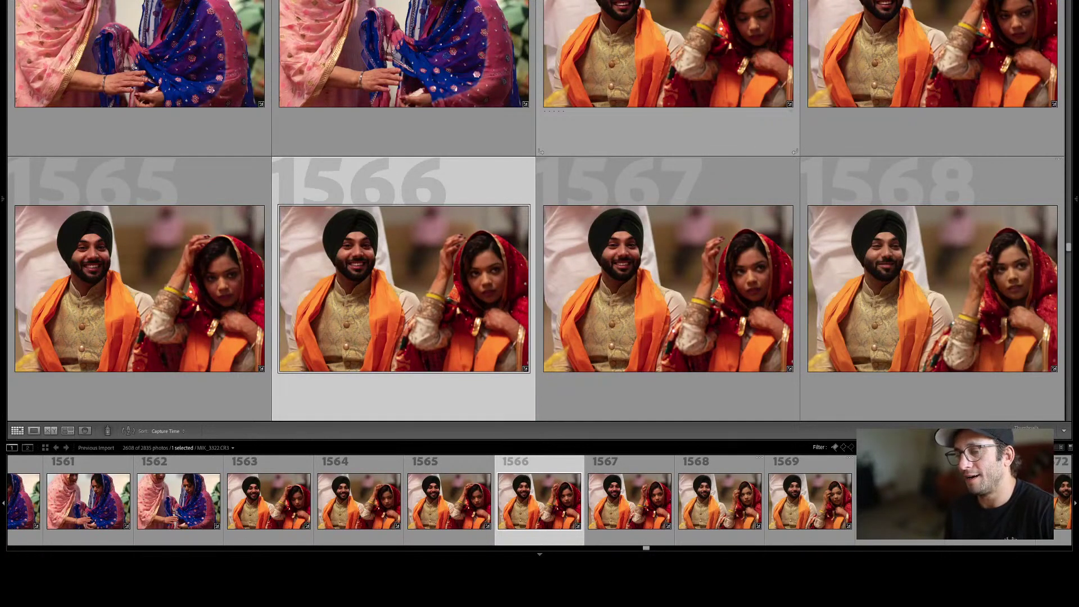
pyautogui.press('Right')
pyautogui.press('Left')
pyautogui.press('Right')
pyautogui.press('Down')
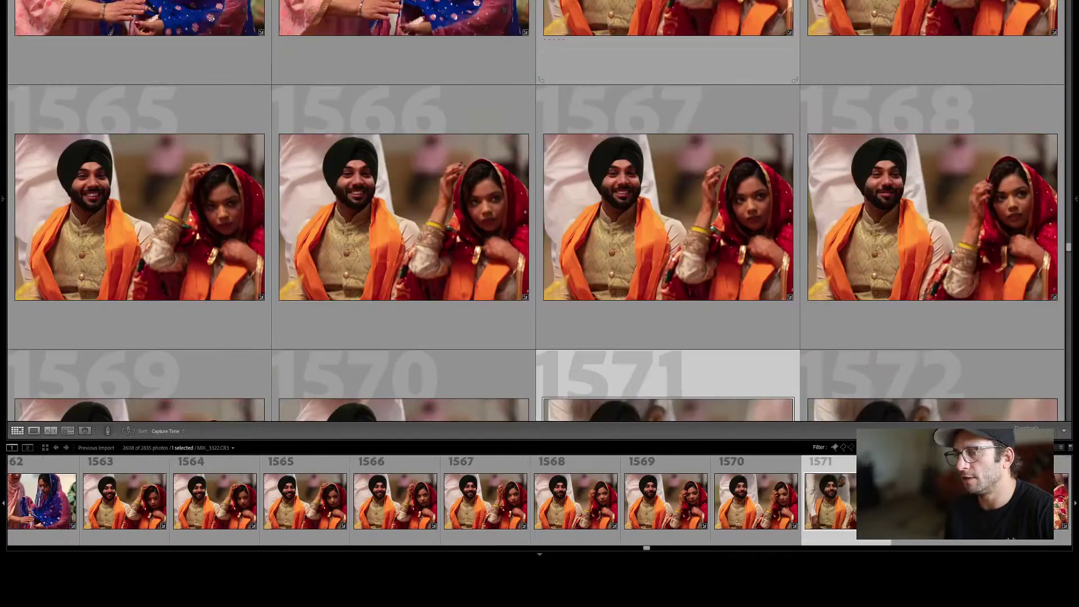
# Recheck photos 1570 and 1571 of the smiling groom, and review the couple's frames through the wide group shot 1583.
pyautogui.press('Left')
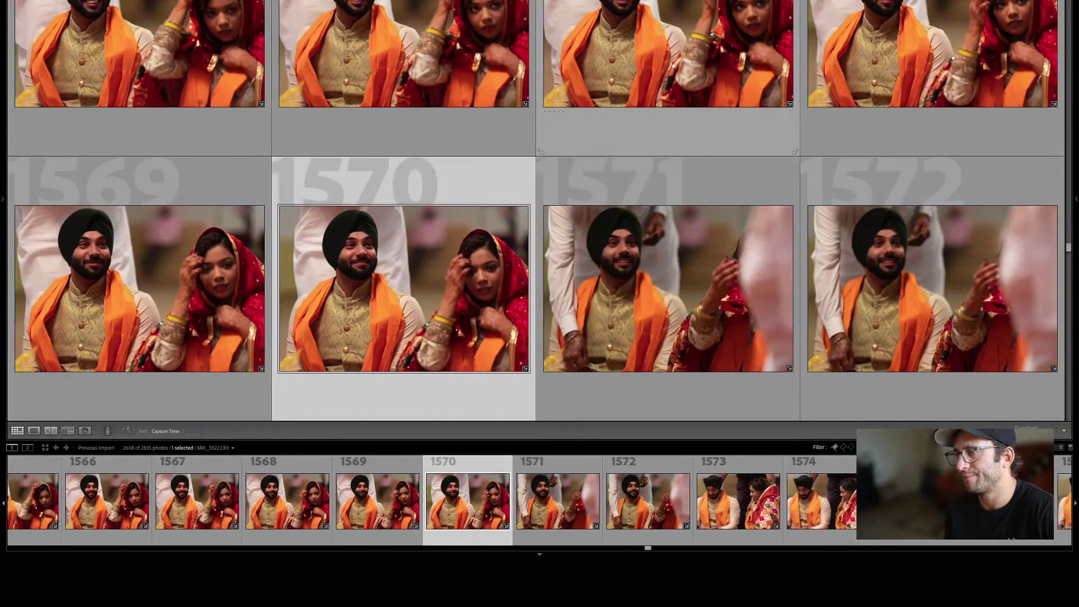
pyautogui.press('Up')
pyautogui.press('Down')
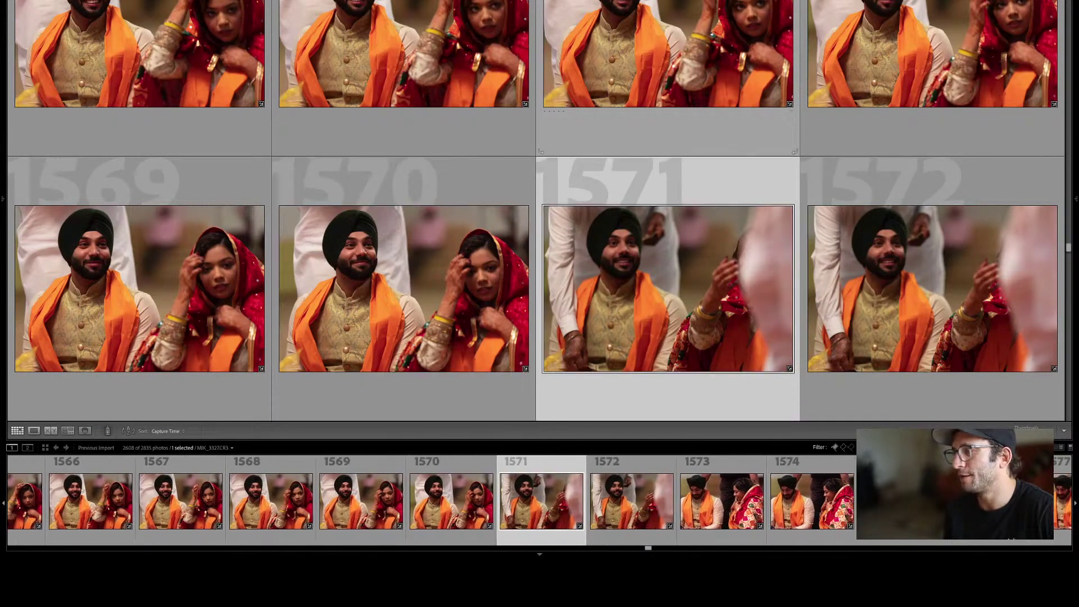
pyautogui.press('Down')
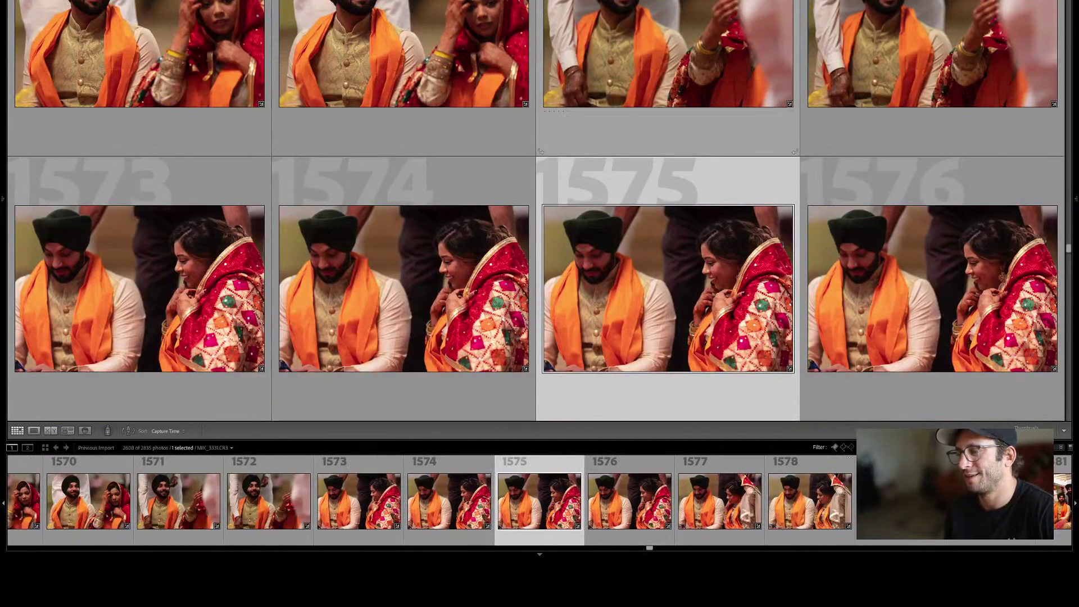
pyautogui.press('Down')
pyautogui.press('Down')
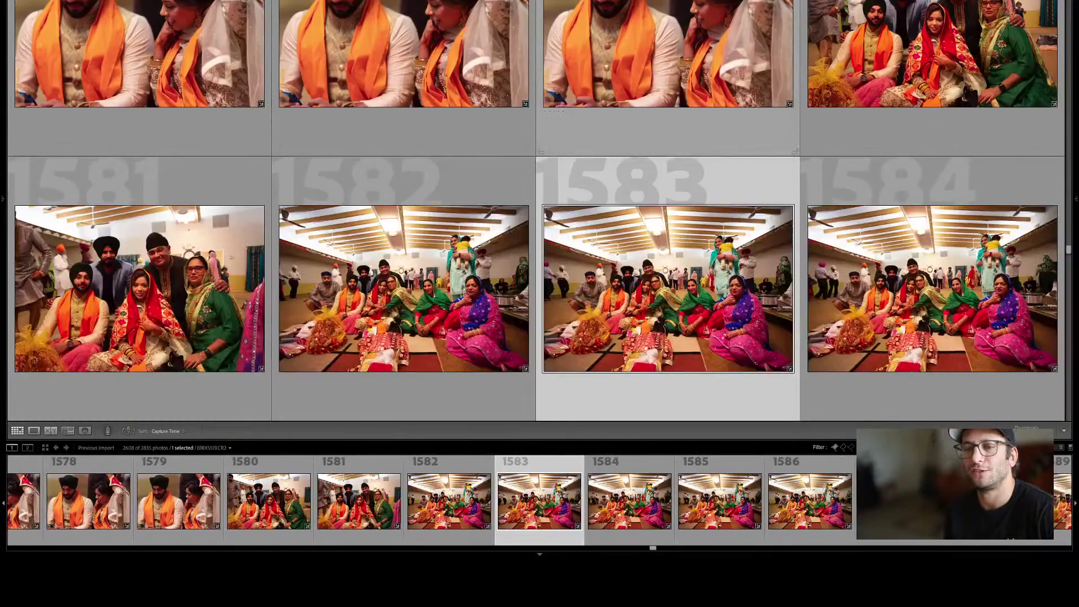
# Review the wide seated group shots and the first portraits of the bride with the man in black, through photo 1595.
pyautogui.press('Down')
pyautogui.press('Down')
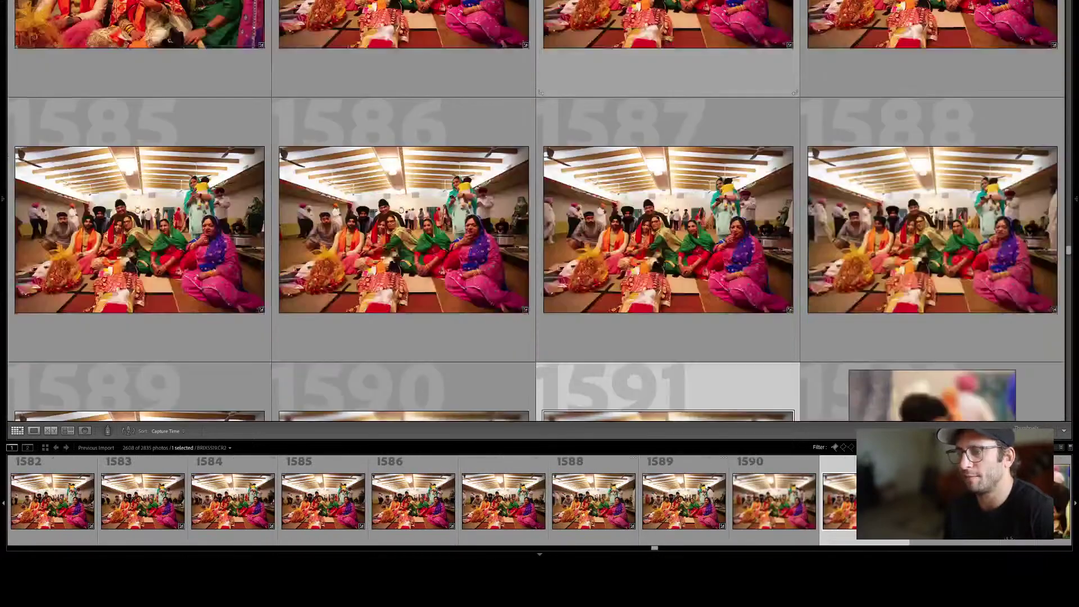
pyautogui.press('Down')
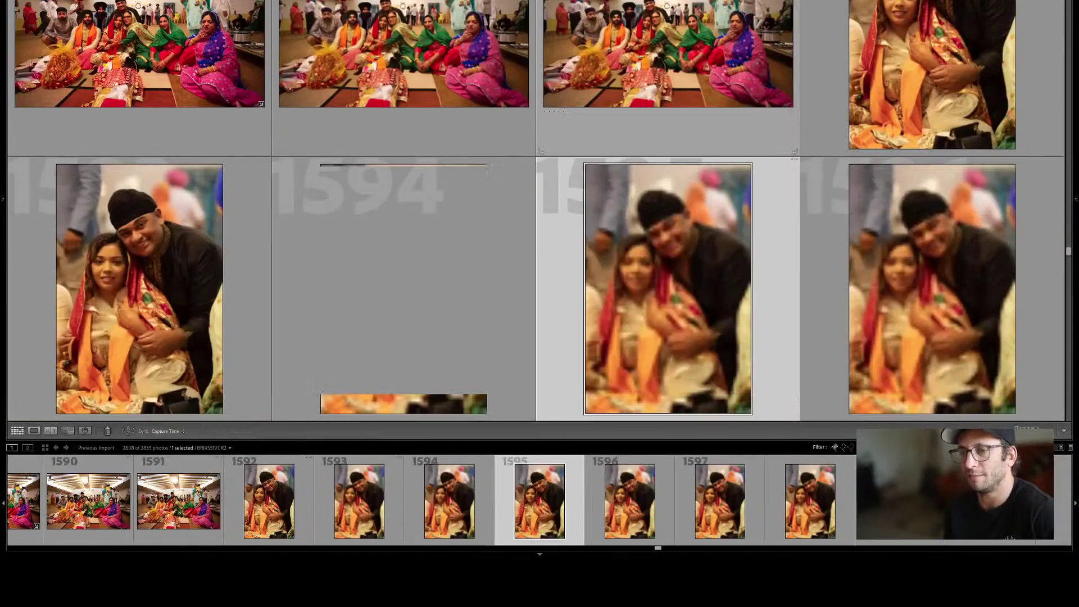
pyautogui.press('Left')
pyautogui.press('Right')
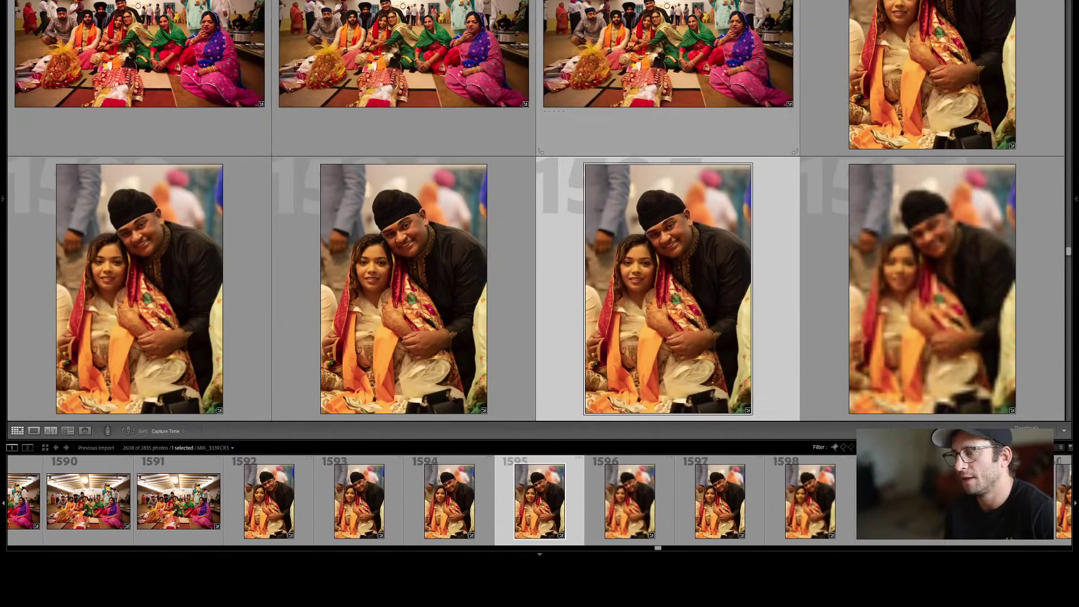
# Compare the near-identical portraits of the bride embraced by the man in black, from photo 1595 to 1611.
pyautogui.press('Down')
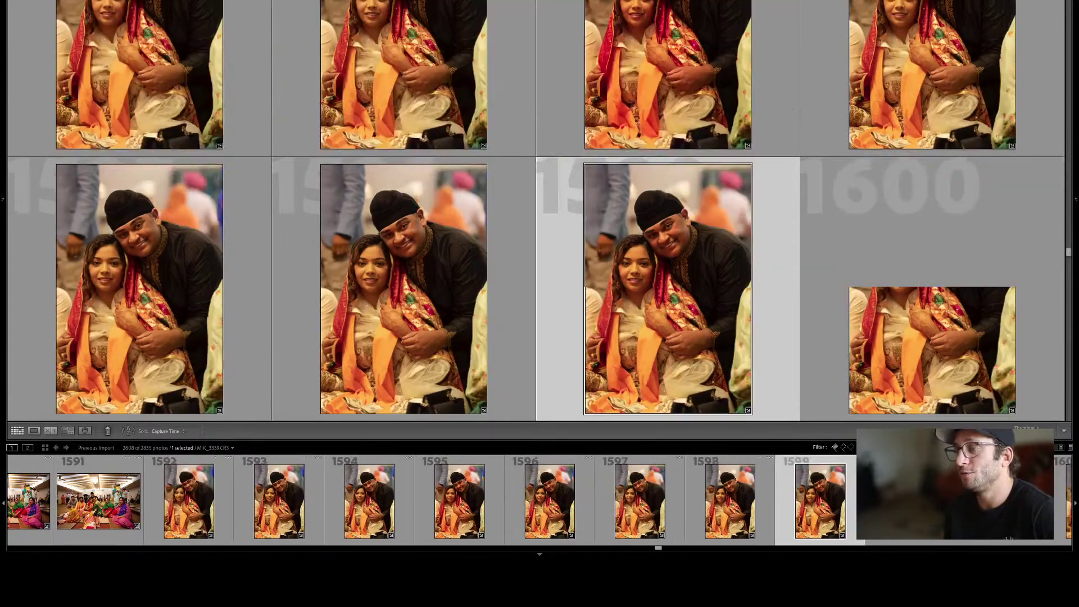
pyautogui.press('Down')
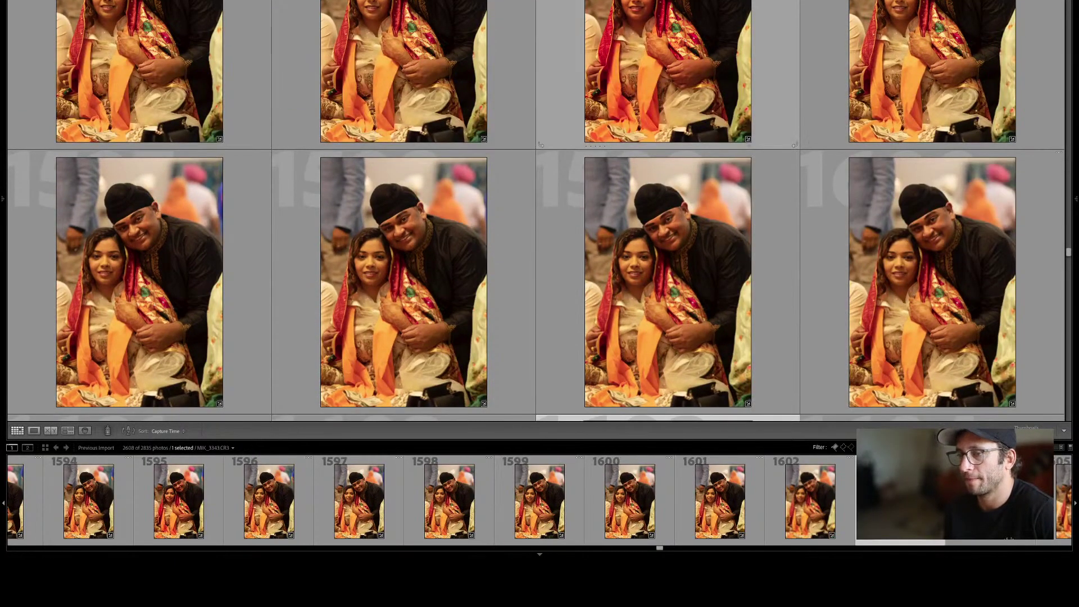
pyautogui.press('Down')
pyautogui.press('Left')
pyautogui.press('Right')
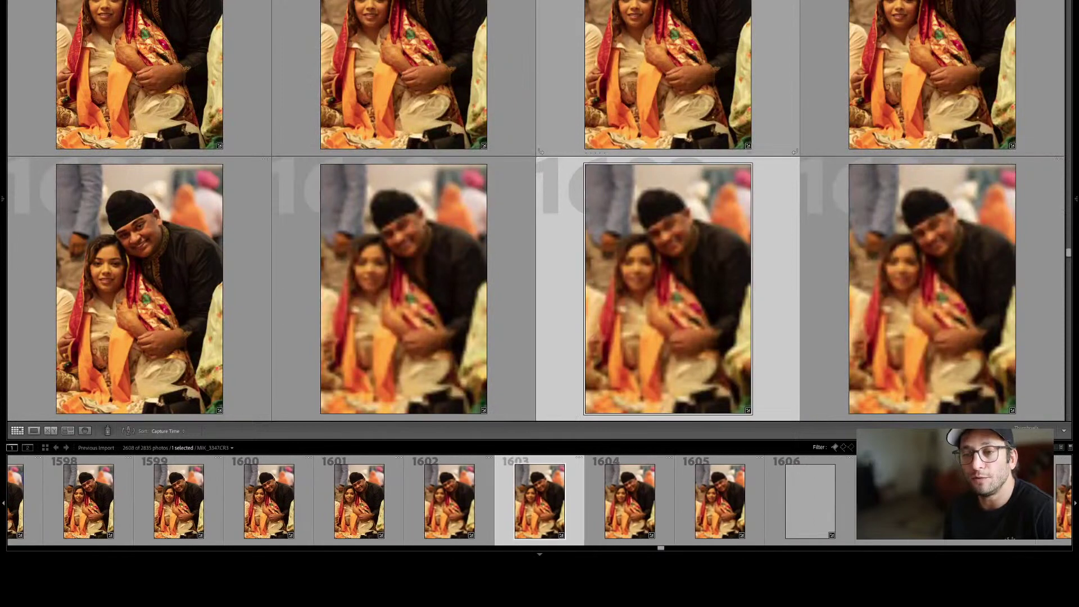
pyautogui.press('Left')
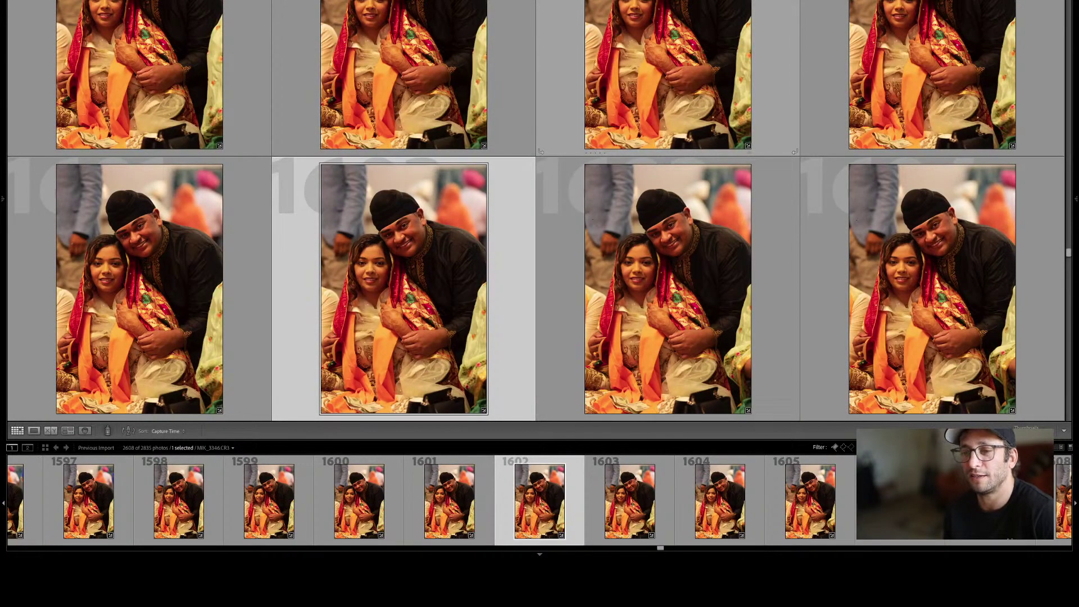
pyautogui.press('Down')
pyautogui.press('Right')
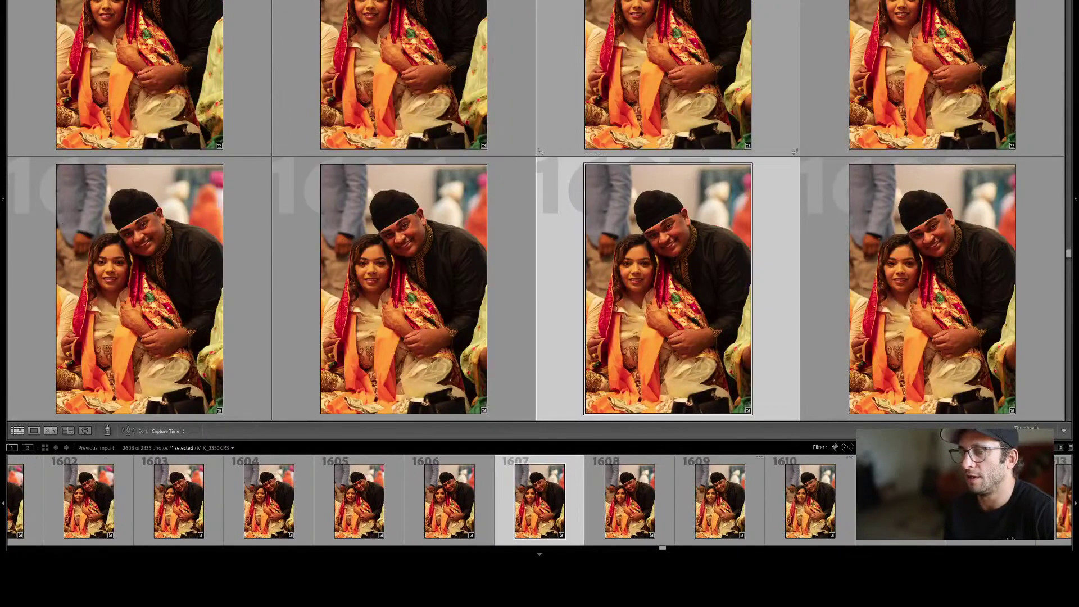
pyautogui.press('Down')
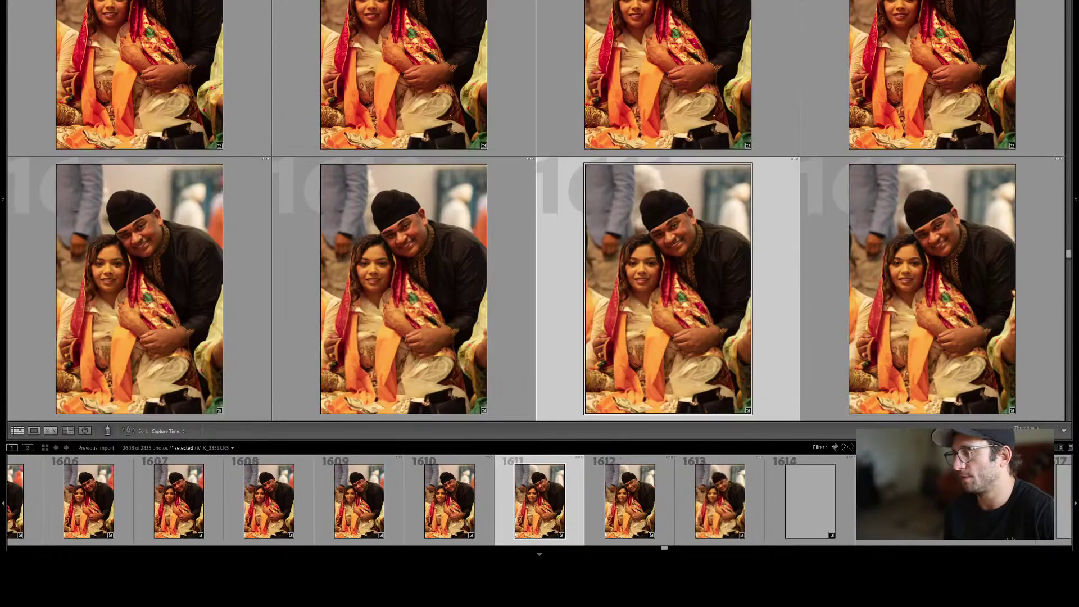
# Review the phone selfie frames of the bride with the man in black and with the women, through photo 1635.
pyautogui.press('Left')
pyautogui.press('Down')
pyautogui.press('Down')
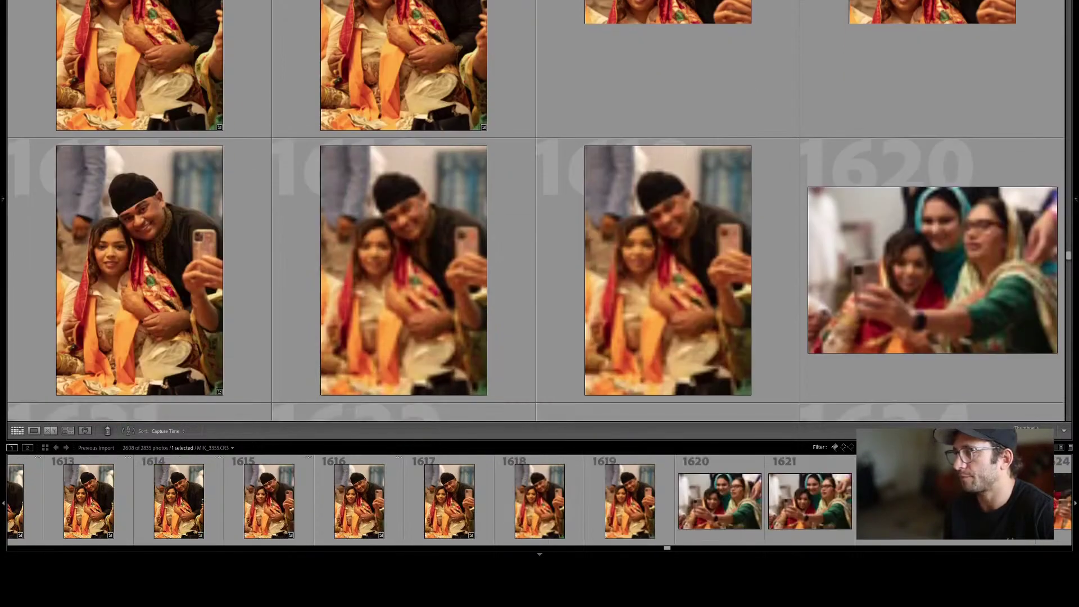
pyautogui.press('Down')
pyautogui.press('Down')
pyautogui.press('Down')
pyautogui.press('Down')
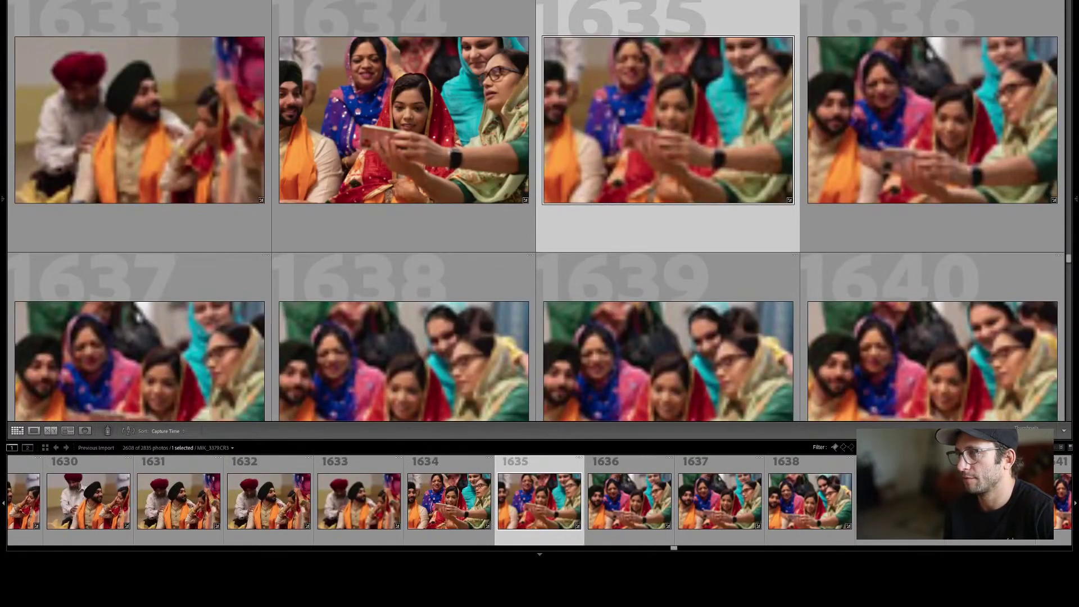
# Review the group selfies of the couple with the women, continuing to photo 1651 of the couple with their phones.
pyautogui.press('Down')
pyautogui.press('Down')
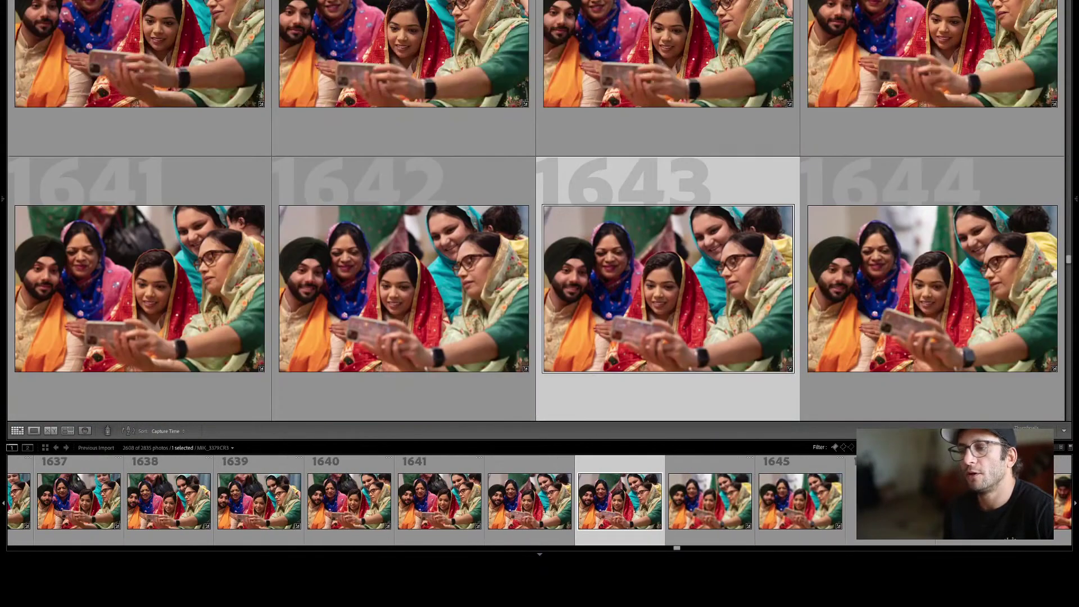
pyautogui.press('Down')
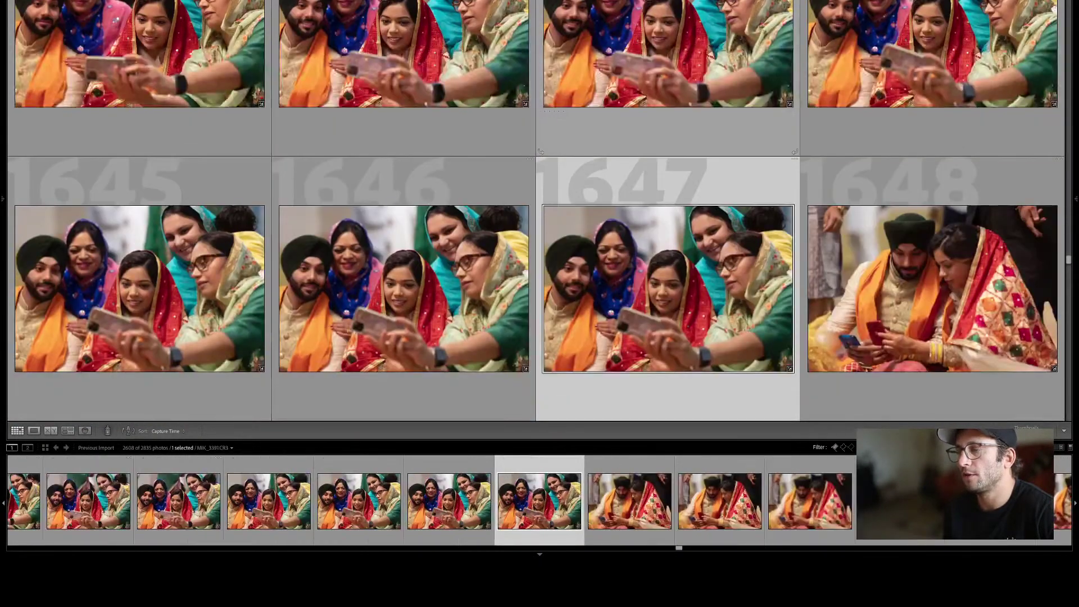
pyautogui.press('Down')
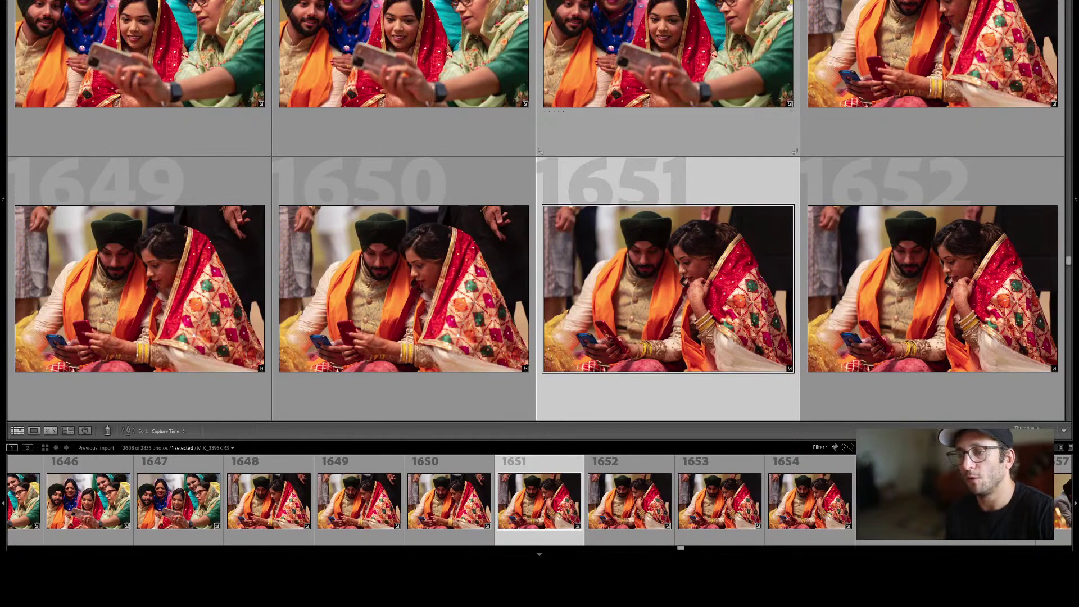
# Compare the neighbouring frames around photo 1651 of the couple looking at their phones with the row above.
pyautogui.press('Right')
pyautogui.press('Left')
pyautogui.press('Left')
pyautogui.press('Up')
pyautogui.press('Right')
pyautogui.press('Down')
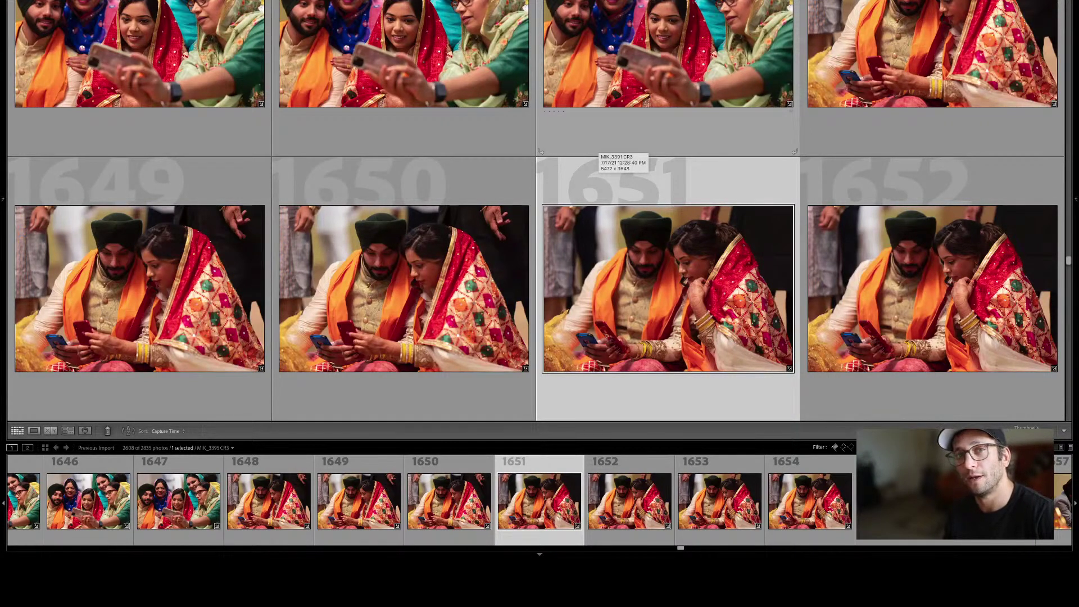
# Review the frames of the man in a grey jacket holding a phone, and continue to the group shot 1659.
pyautogui.press('Down')
pyautogui.press('Left')
pyautogui.press('Down')
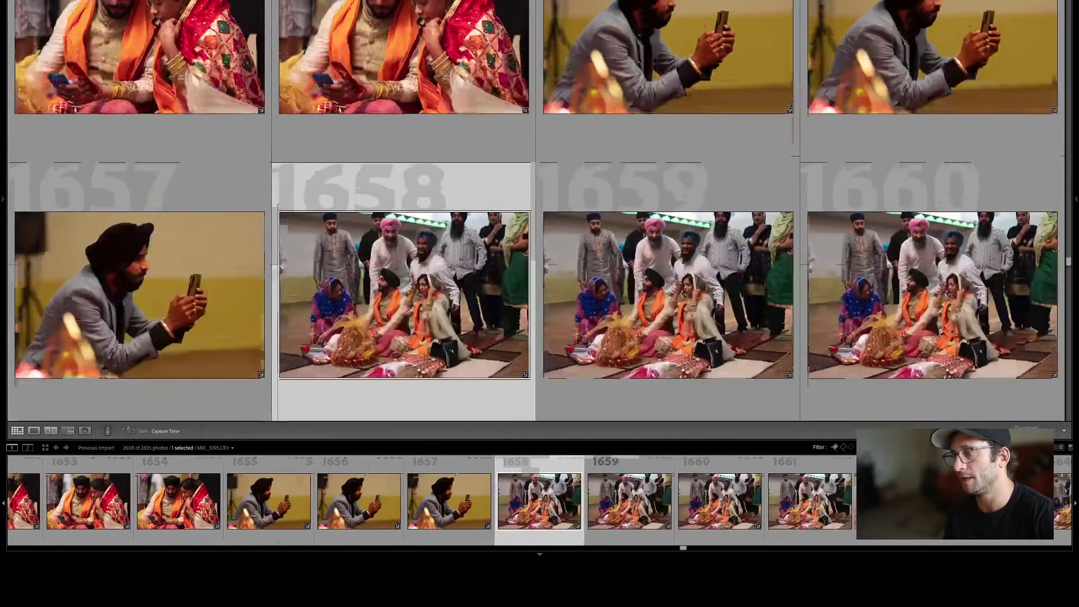
pyautogui.press('Right')
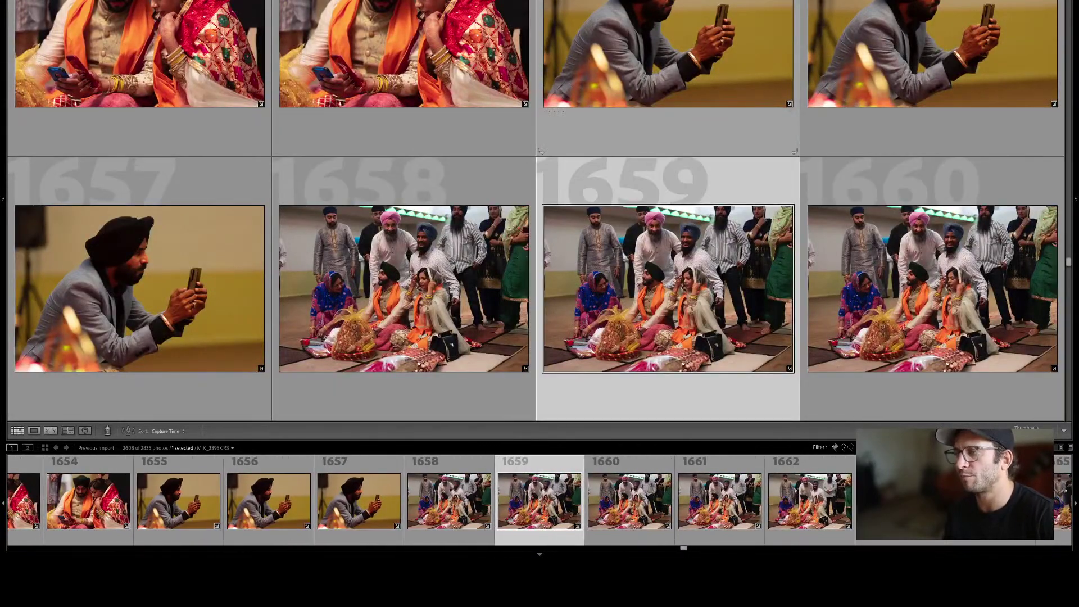
# Compare photos 1662 to 1664 of the seated couple with the standing men, and check the row below them.
pyautogui.press('Down')
pyautogui.press('Right')
pyautogui.press('Left')
pyautogui.press('Left')
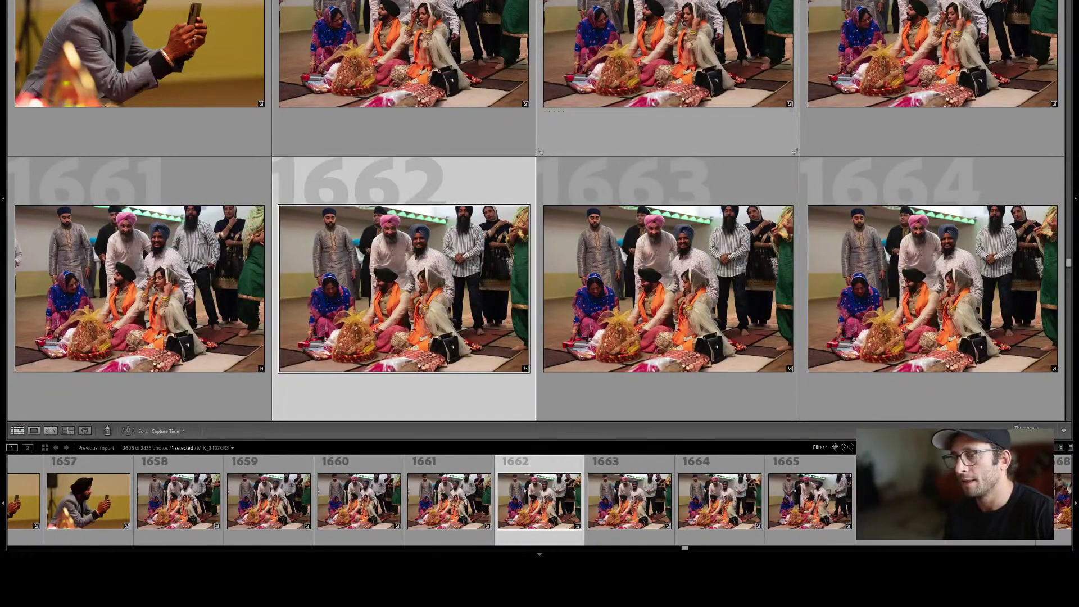
pyautogui.press('Down')
pyautogui.press('Up')
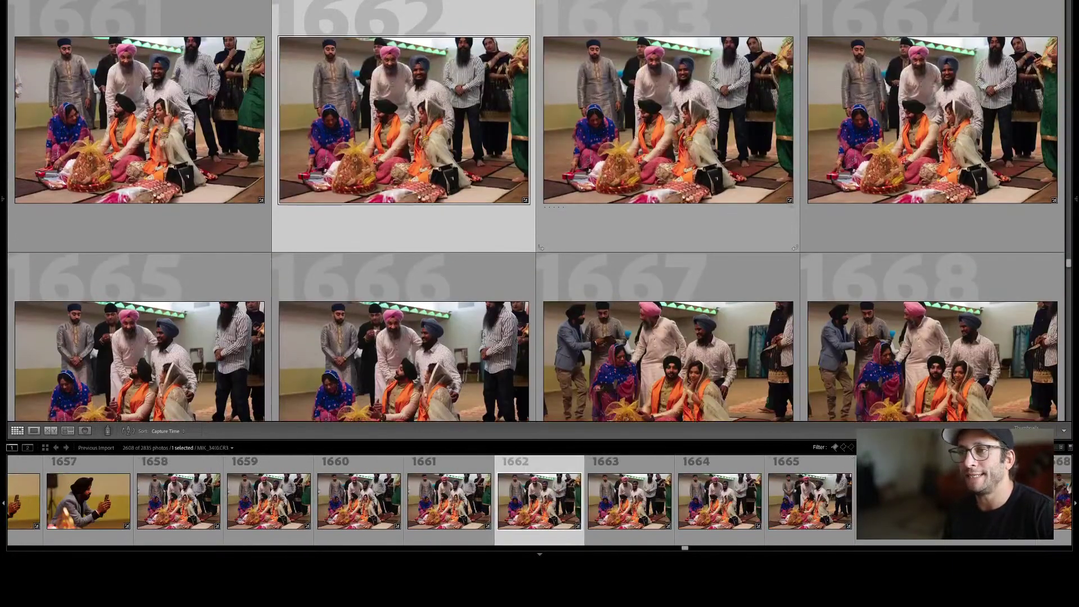
# Compare photos 1665 and 1666 of the couple with relatives, and review the following group shots through photo 1674.
pyautogui.press('Down')
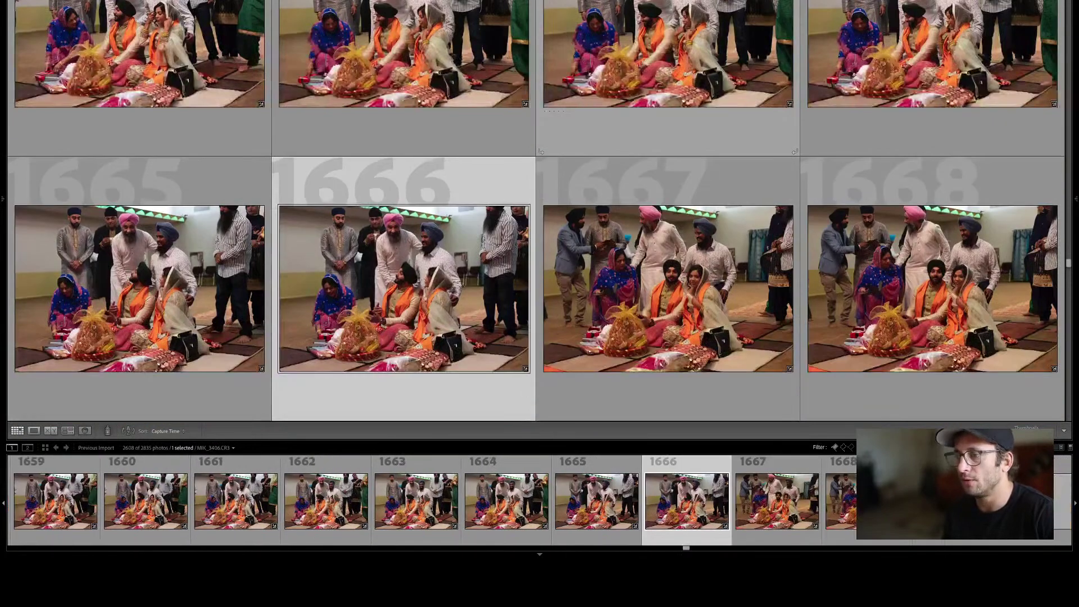
pyautogui.press('Left')
pyautogui.press('Right')
pyautogui.press('Down')
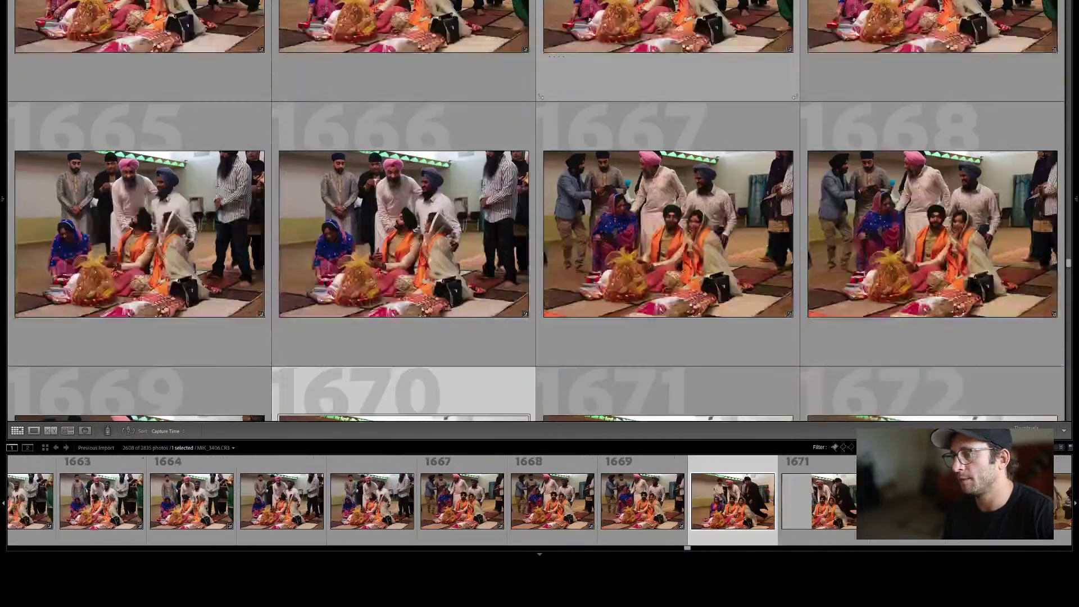
pyautogui.press('Down')
pyautogui.press('Right')
pyautogui.press('Left')
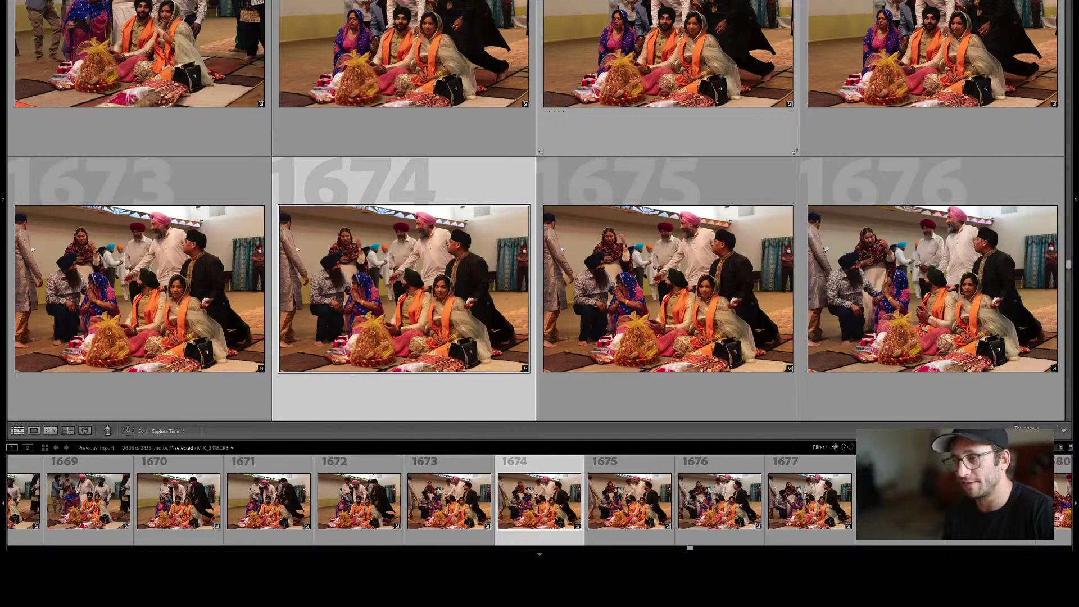
# Review the family group shots with the men leaning in behind the couple, from photo 1674 to 1691.
pyautogui.press('Down')
pyautogui.press('Down')
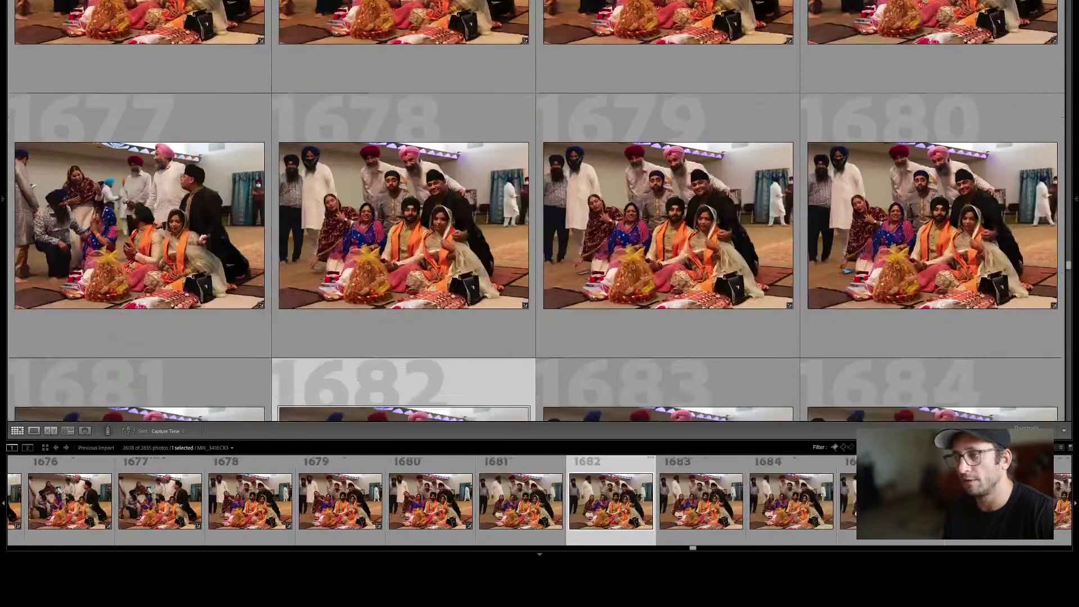
pyautogui.press('Right')
pyautogui.press('Down')
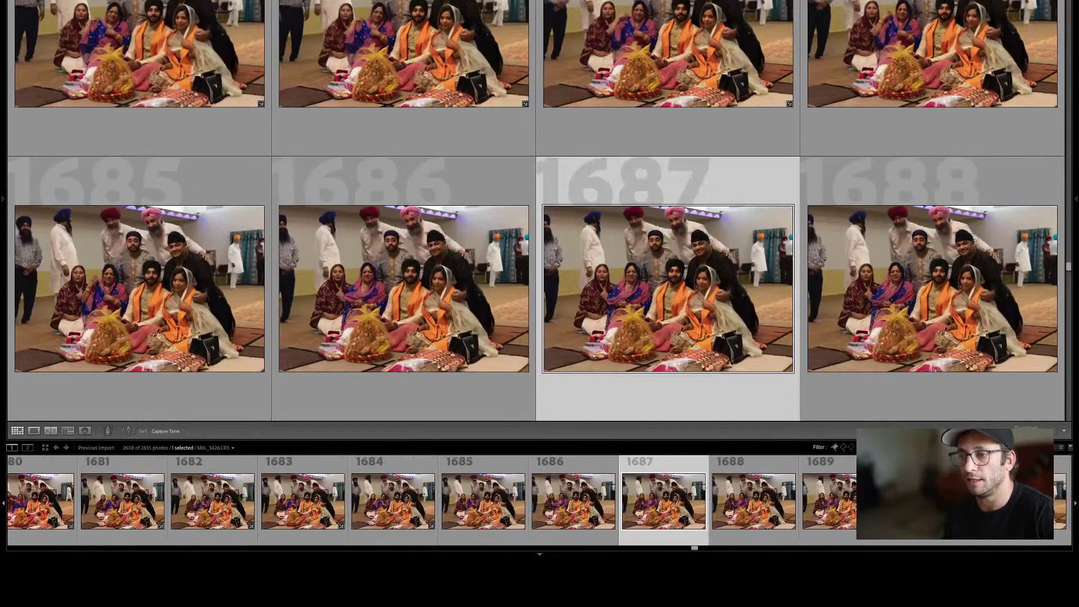
pyautogui.press('Down')
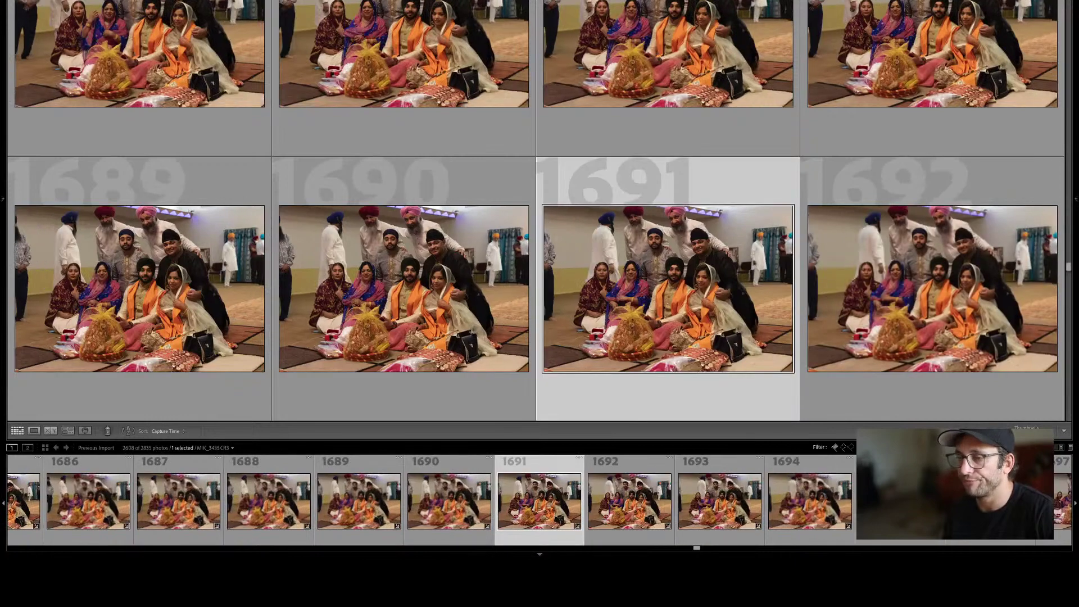
# Review the remaining repeated family poses with the two women seated beside the couple, from photo 1691 to 1711.
pyautogui.press('Down')
pyautogui.press('Down')
pyautogui.press('Down')
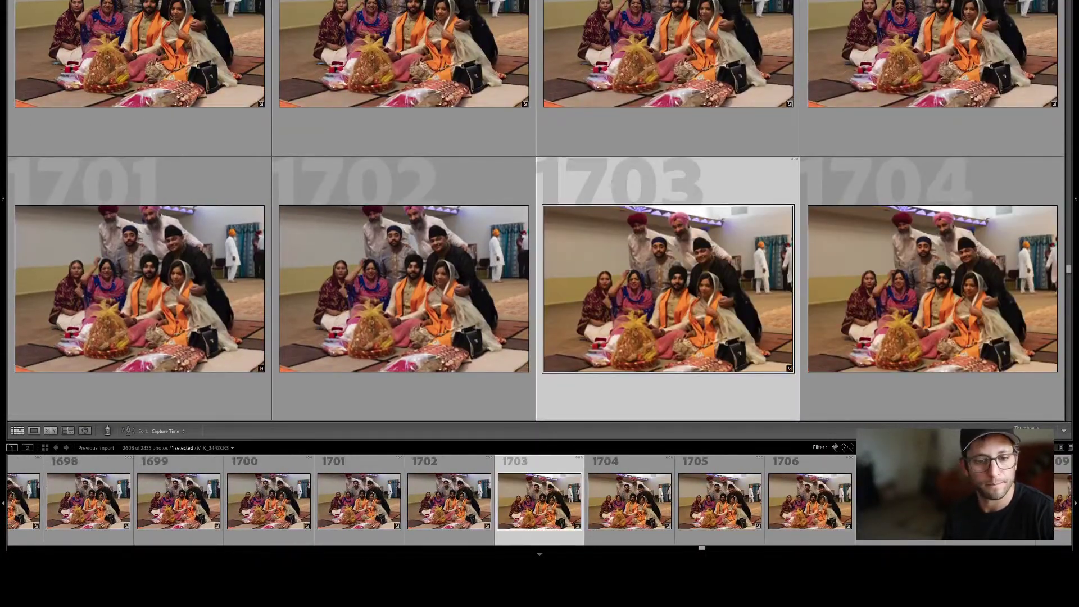
pyautogui.press('Down')
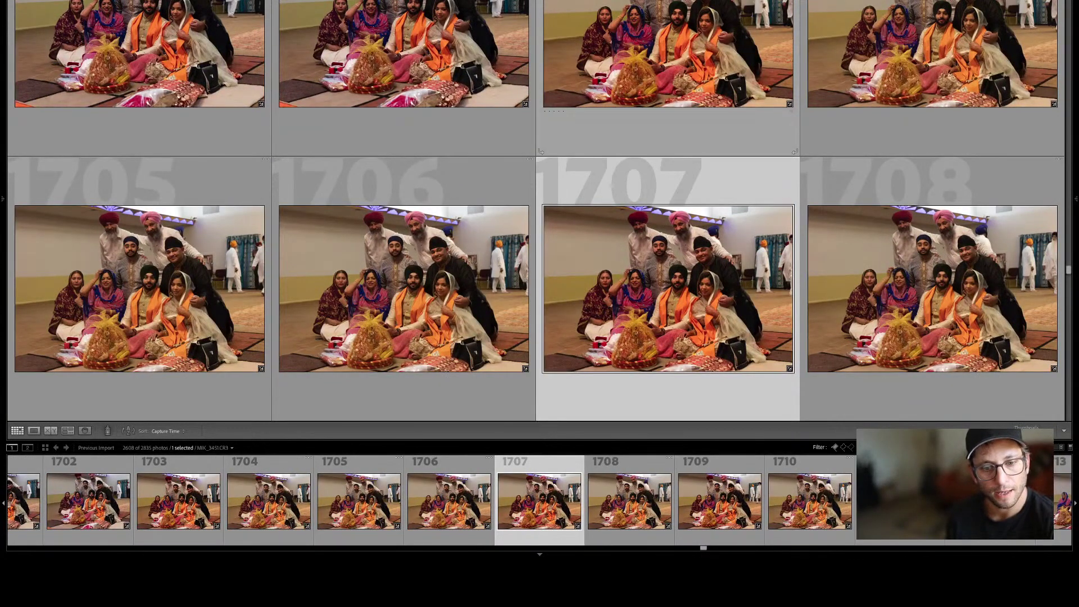
pyautogui.press('Down')
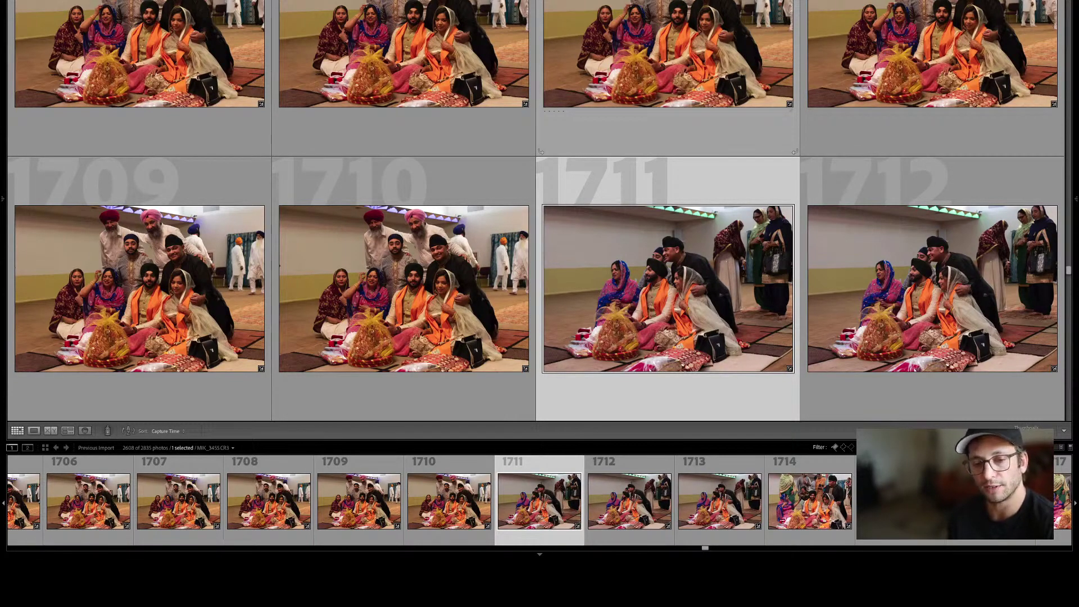
# Review the group shots with the women standing behind the seated couple, from photo 1711 to 1731.
pyautogui.press('Down')
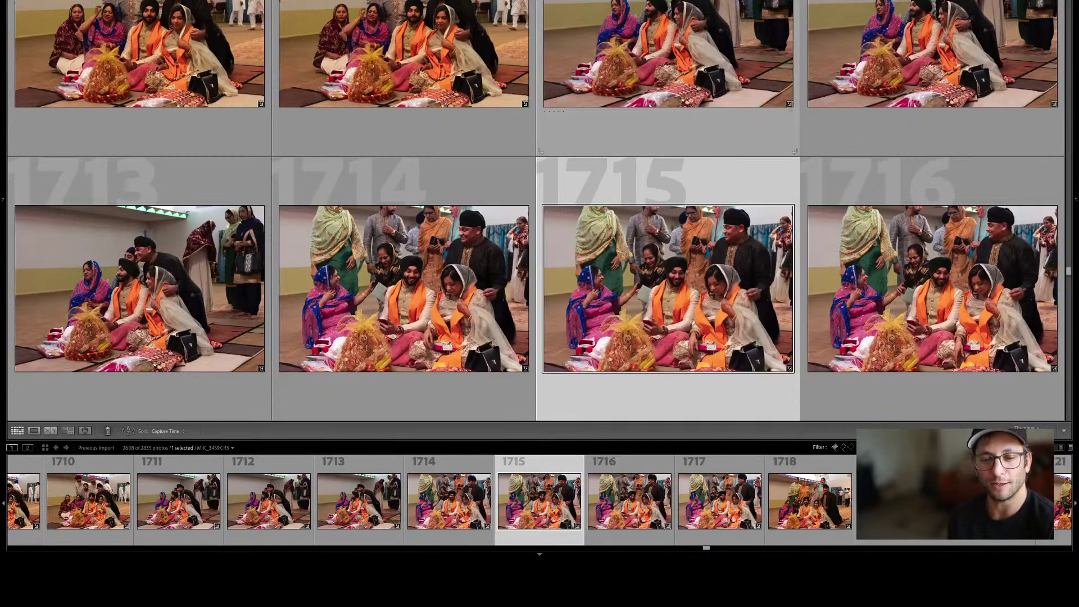
pyautogui.press('Down')
pyautogui.press('Down')
pyautogui.press('Down')
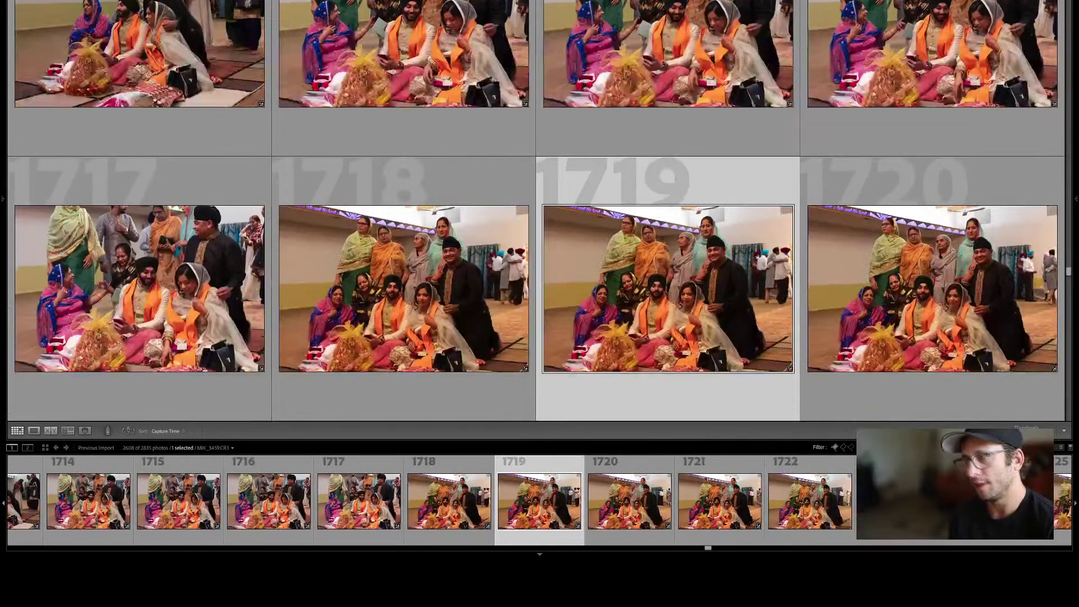
pyautogui.press('Down')
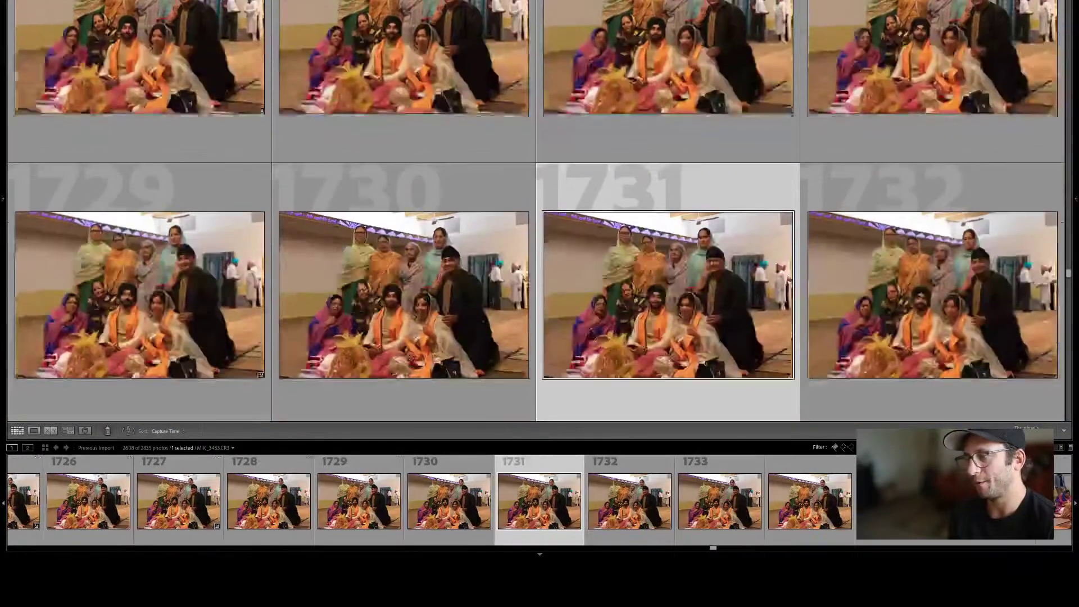
# Review the last group shots with the women standing behind the couple and the following gift-basket photos, from photo 1731 to 1742.
pyautogui.press('Down')
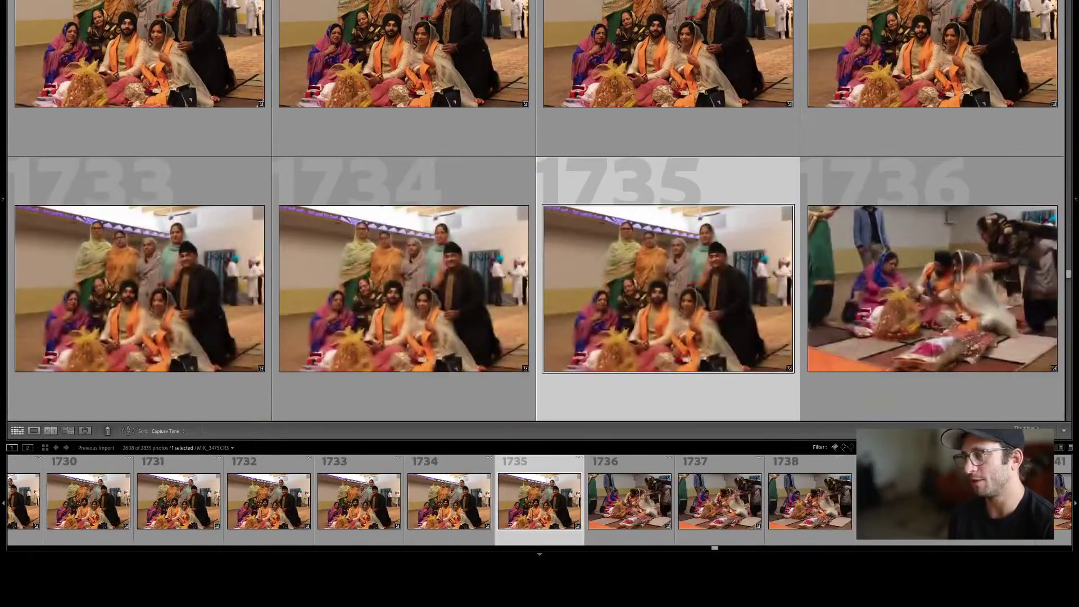
pyautogui.press('Down')
pyautogui.press('Left')
pyautogui.press('Down')
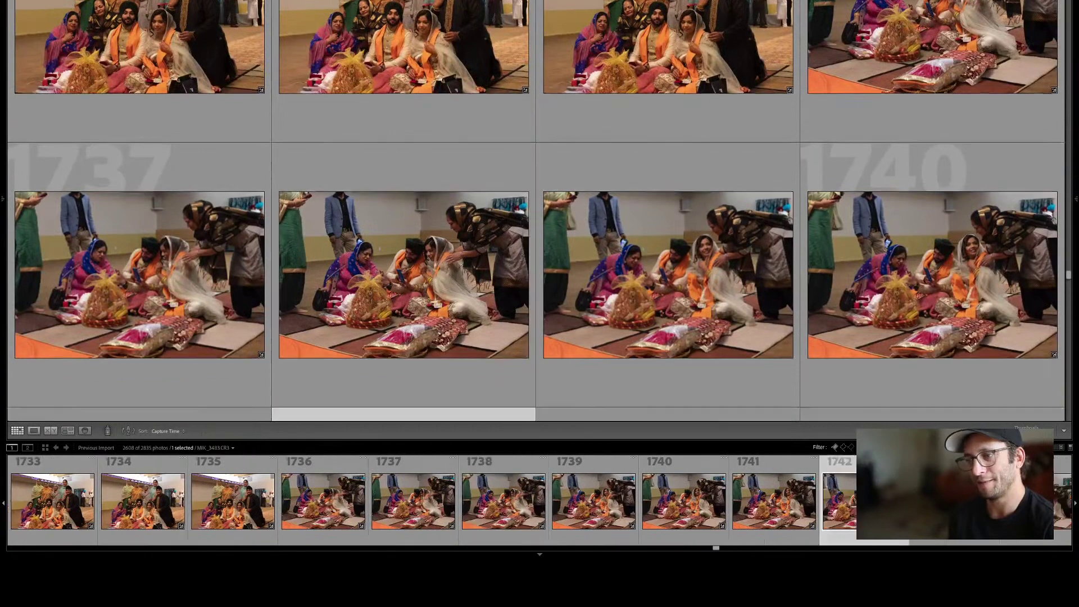
pyautogui.press('Right')
pyautogui.press('Left')
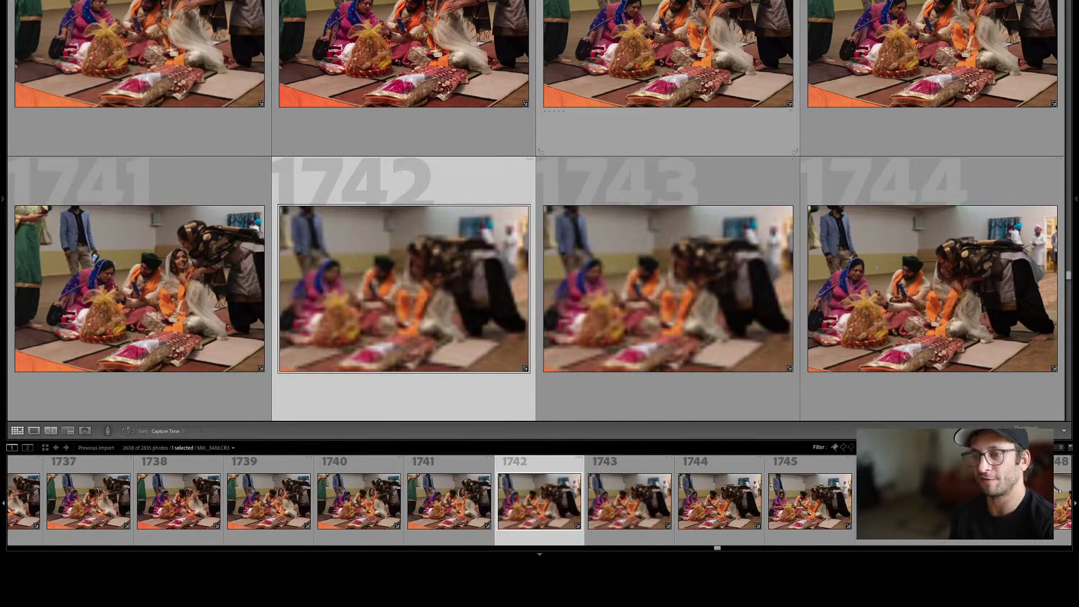
# Inspect photo 1741 enlarged, zoomed in on the couple's faces, and return to the grid.
pyautogui.press('Left')
pyautogui.press('e')
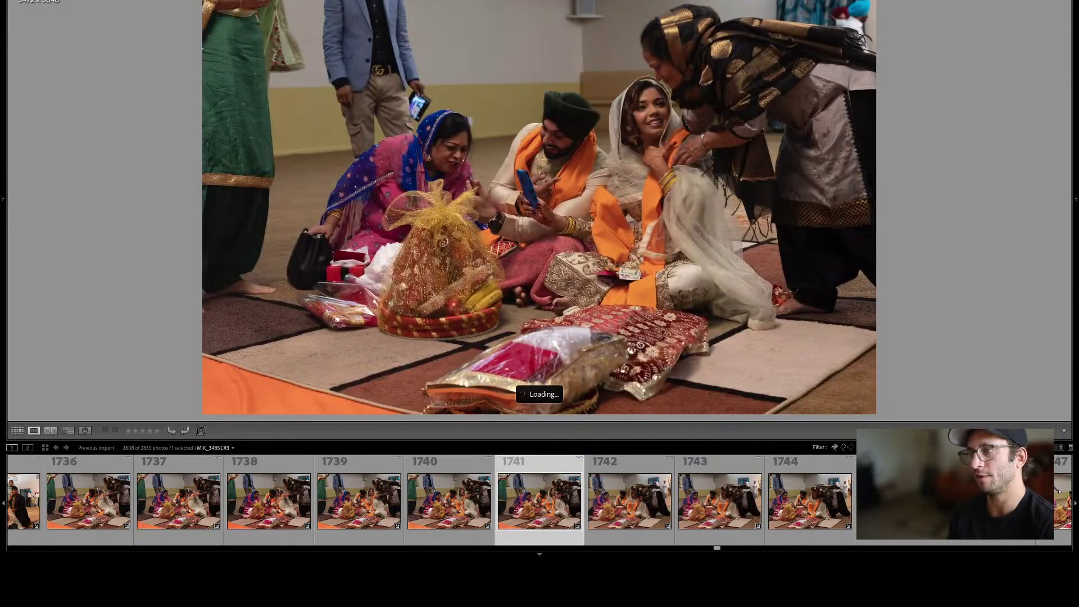
pyautogui.press('z')
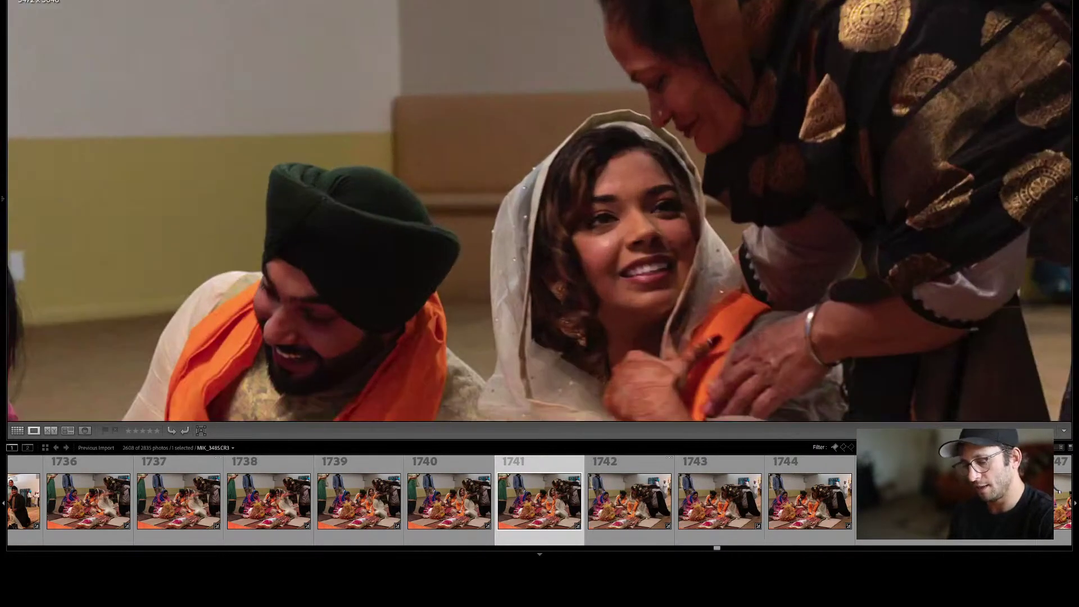
pyautogui.press('g')
# Compare photos 1738 to 1743 of the woman leaning over the seated bride.
pyautogui.press('Right')
pyautogui.press('Right')
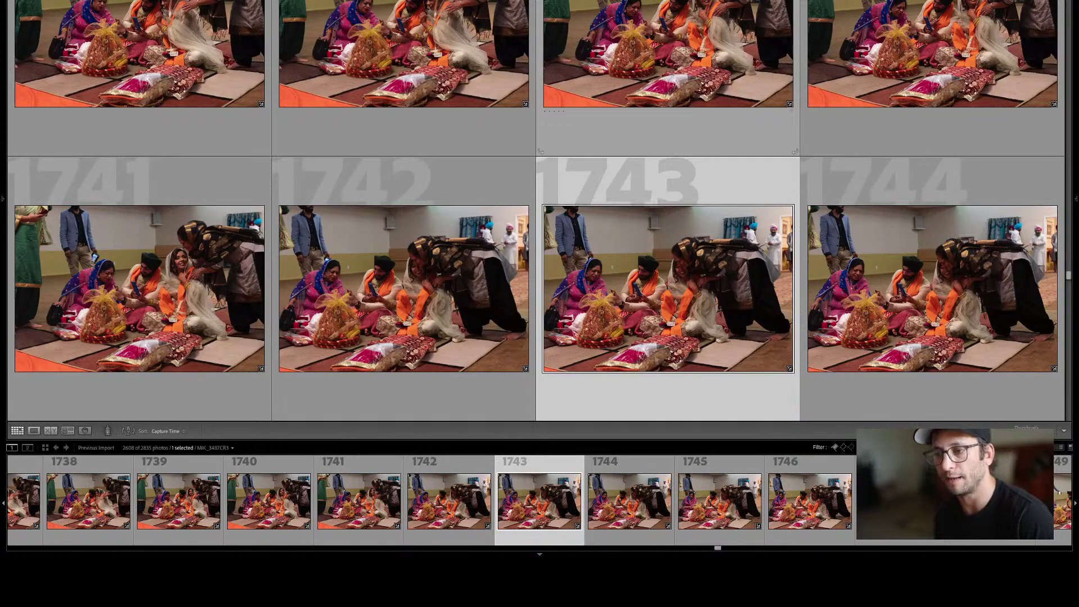
pyautogui.press('Up')
pyautogui.press('Left')
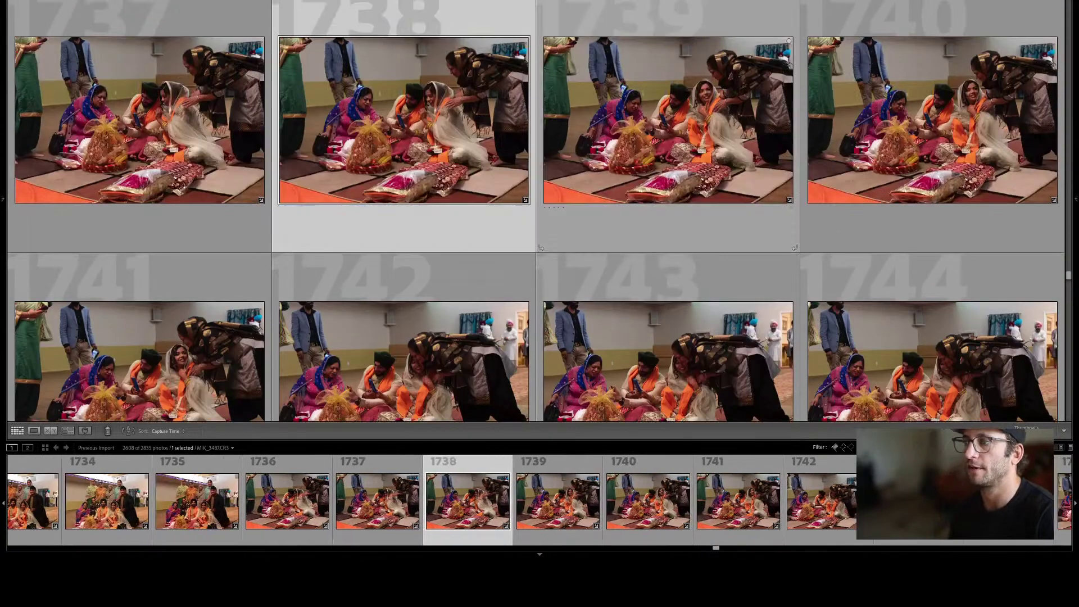
pyautogui.press('Right')
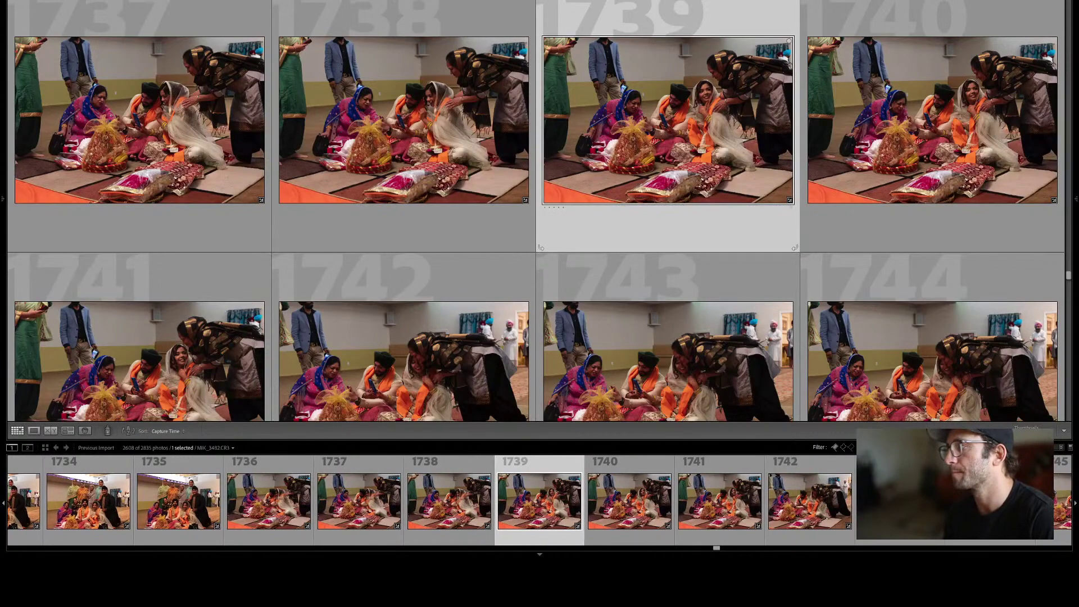
# Review the shots of the woman bending over the bride and the seated trio, from photo 1739 to 1755.
pyautogui.press('Down')
pyautogui.press('Down')
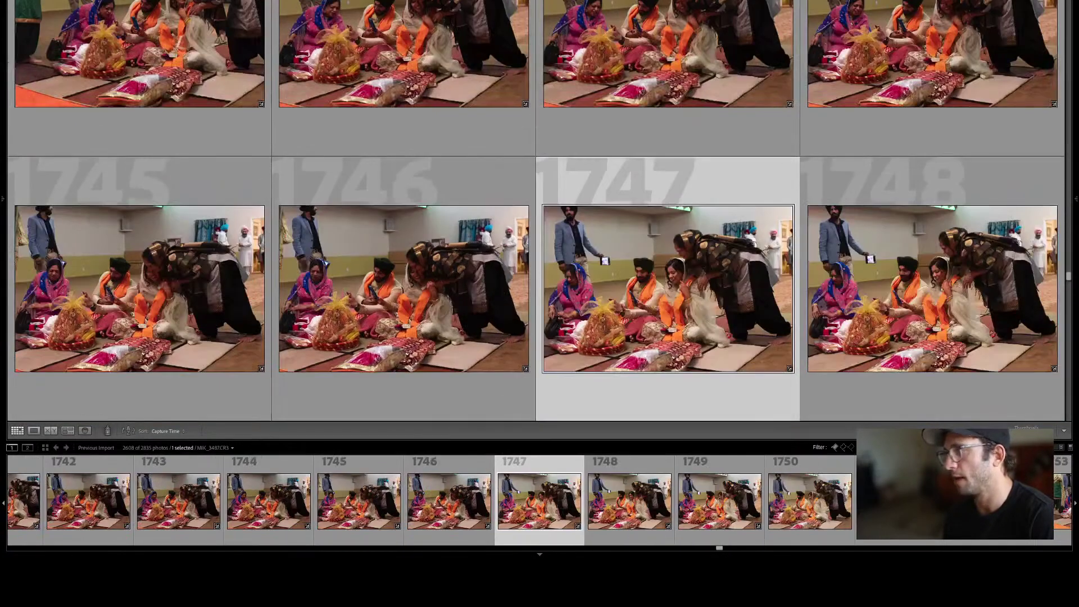
pyautogui.press('Down')
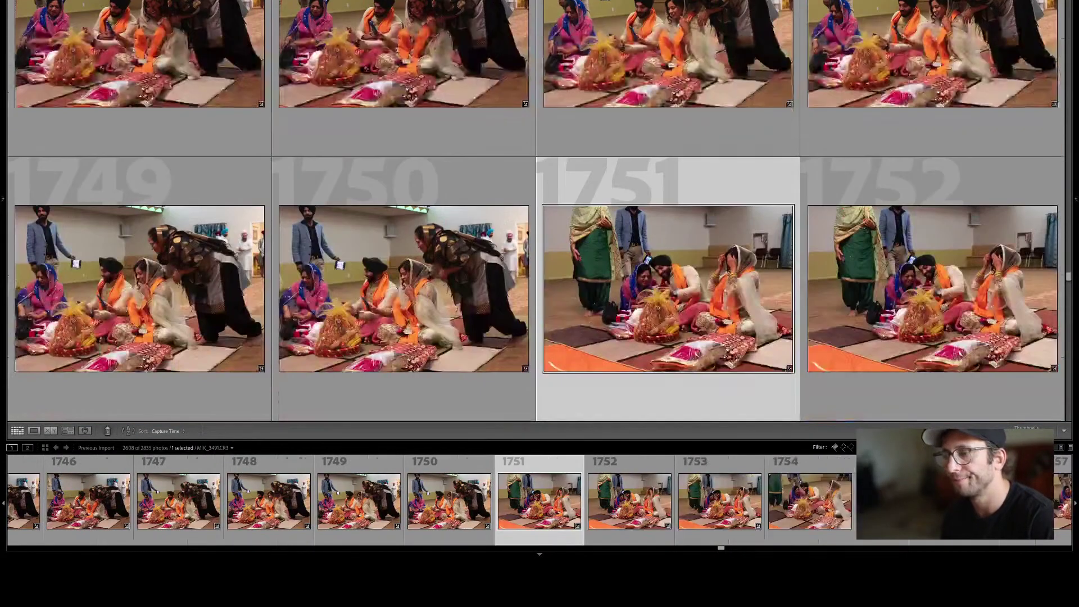
pyautogui.press('Left')
pyautogui.press('Right')
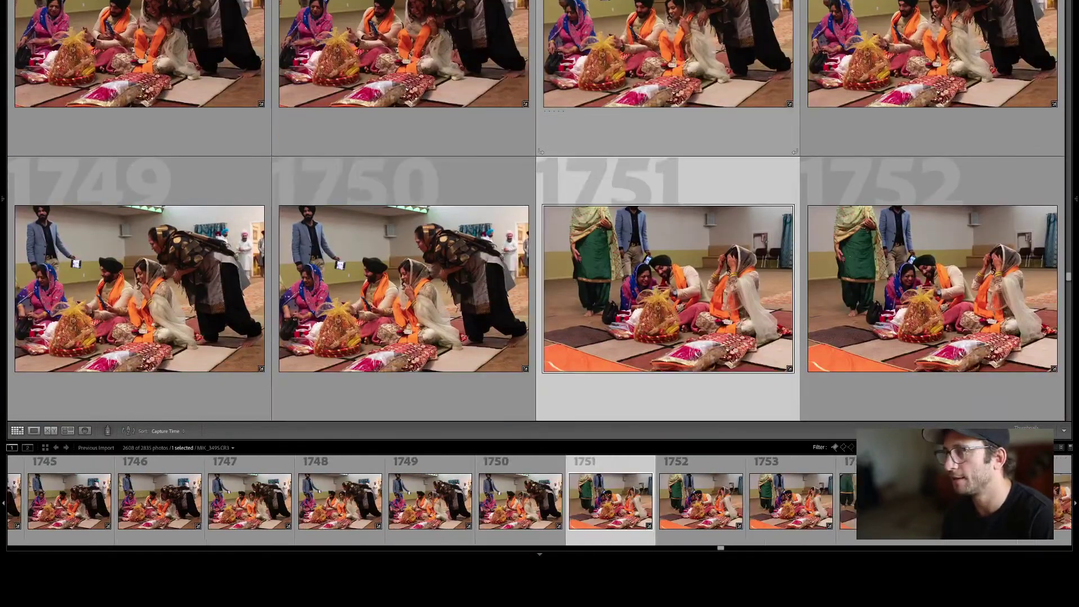
pyautogui.press('Down')
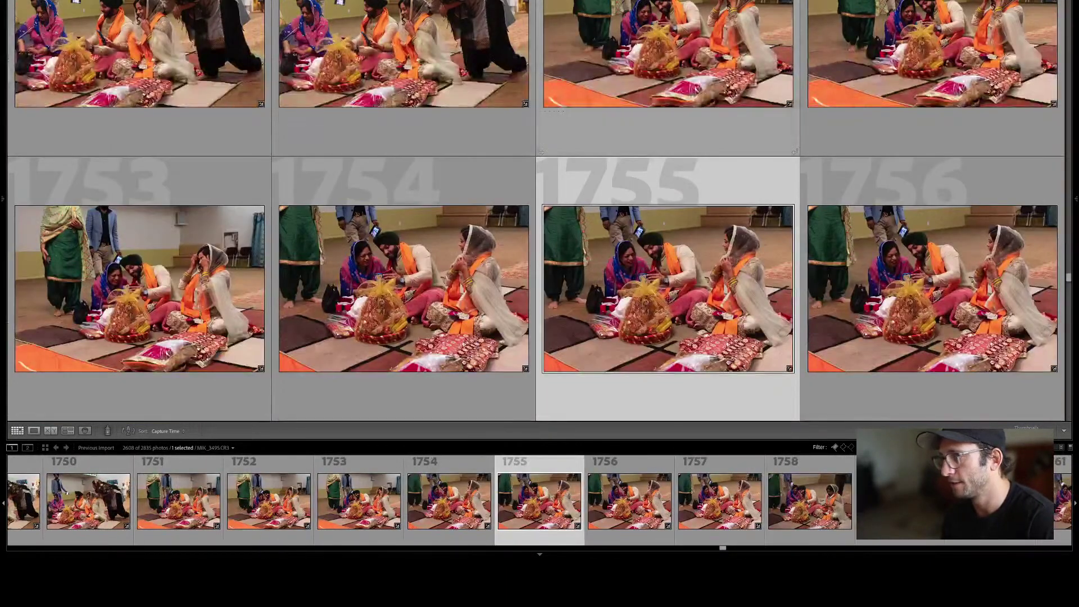
# Review the photos of the couple and the woman in pink seated around the gift basket, from photo 1755 to 1767.
pyautogui.press('Down')
pyautogui.press('Left')
pyautogui.press('Down')
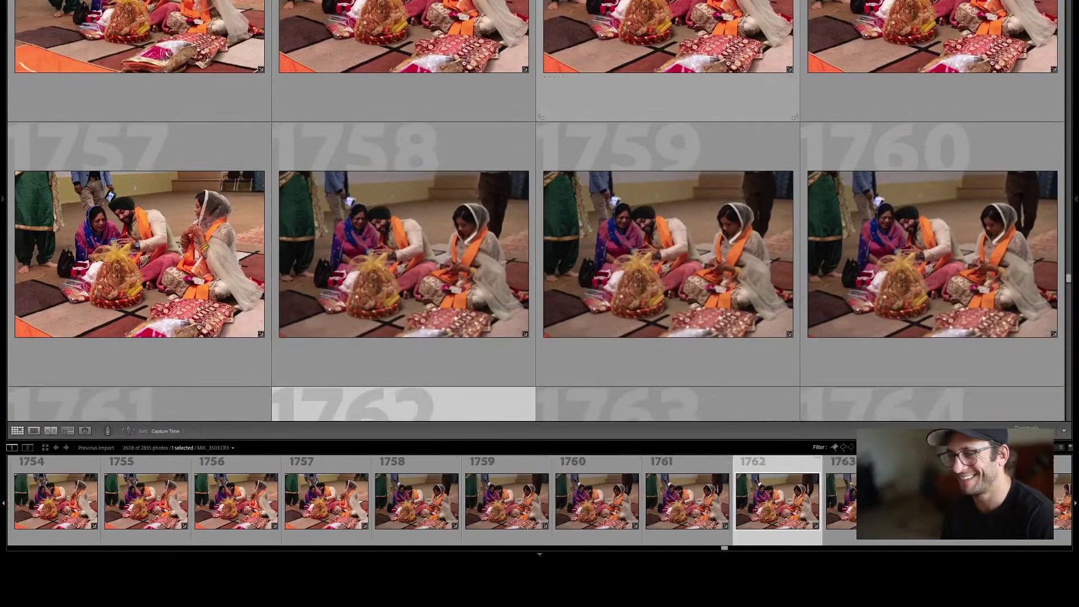
pyautogui.press('Right')
pyautogui.press('Left')
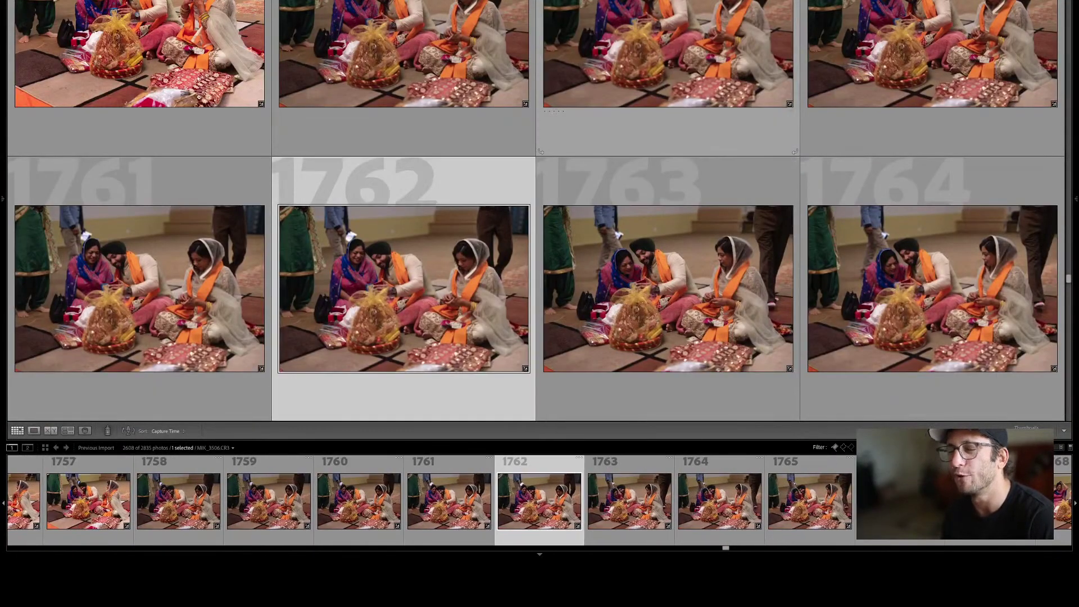
pyautogui.press('Down')
pyautogui.press('Up')
pyautogui.press('Right')
pyautogui.press('Down')
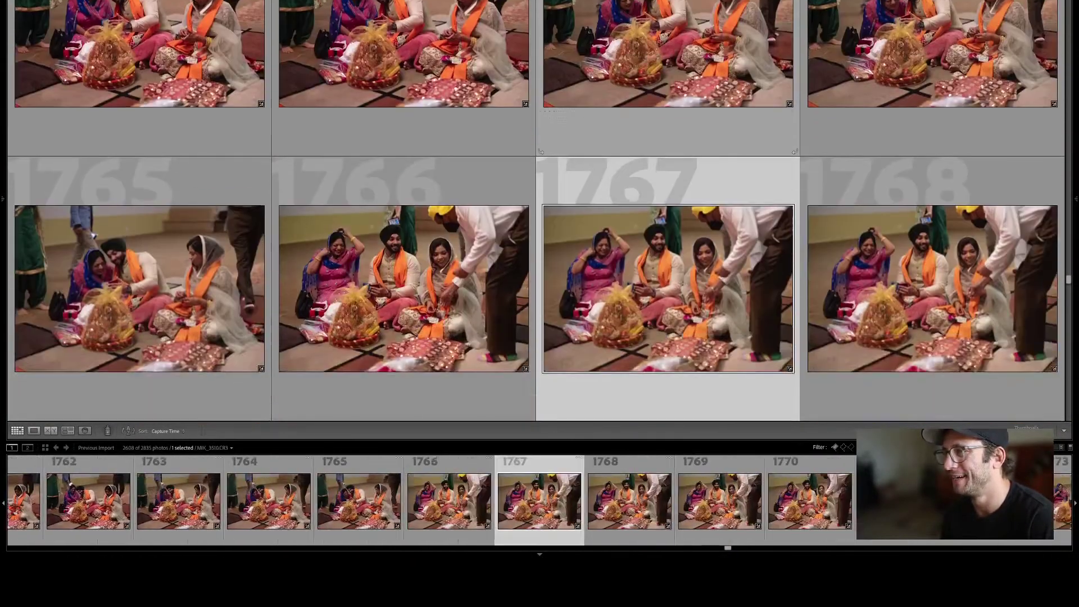
# Compare photos 1766, 1767 and 1768 of the seated trio with the man in the yellow turban bending down.
pyautogui.press('Left')
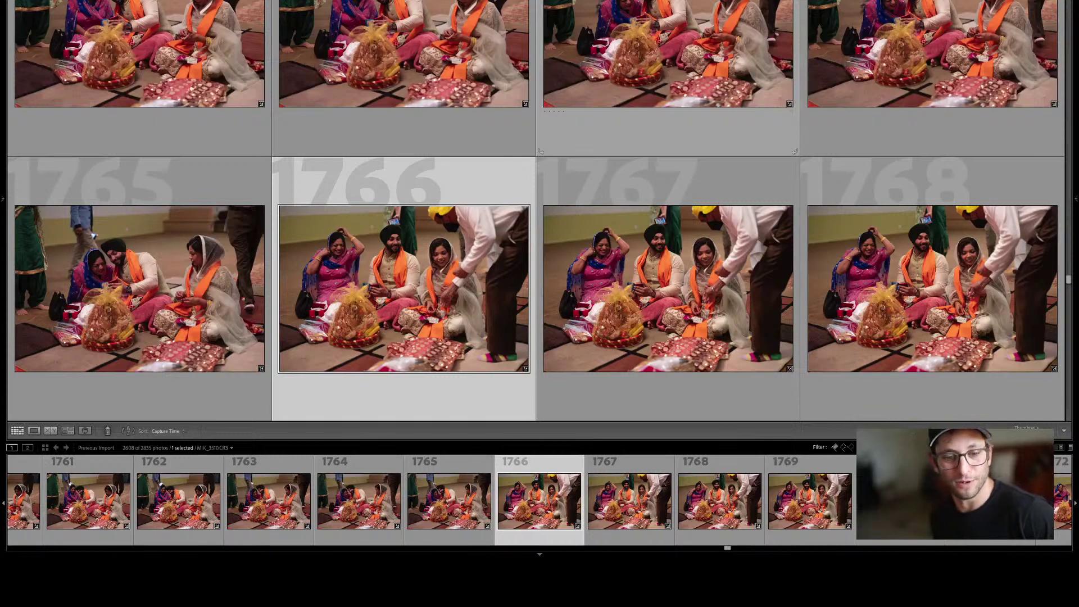
pyautogui.press('Right')
pyautogui.press('Right')
pyautogui.press('Left')
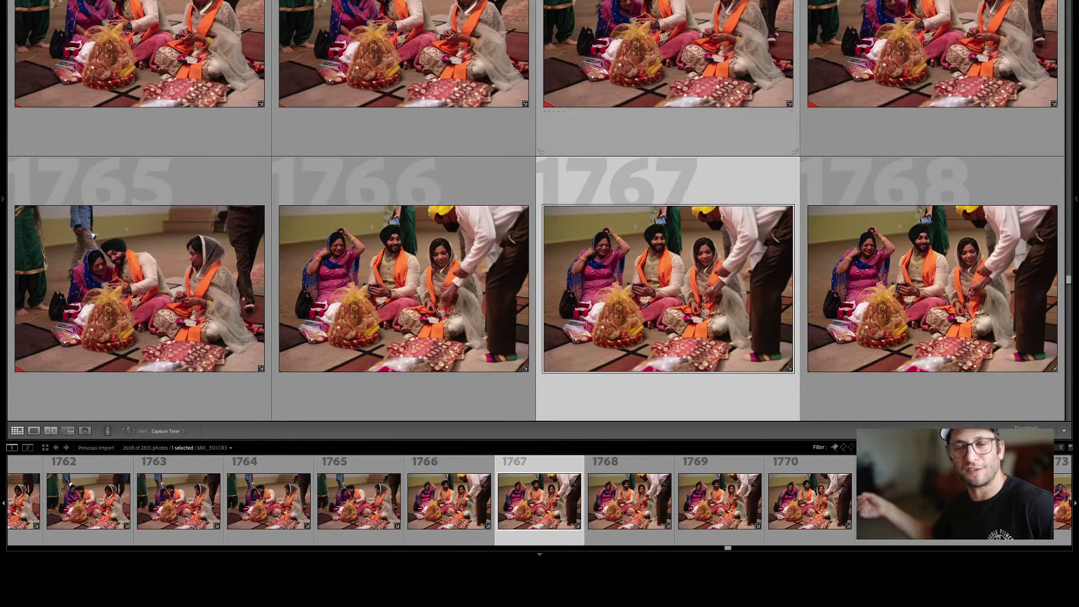
pyautogui.press('Left')
pyautogui.press('Right')
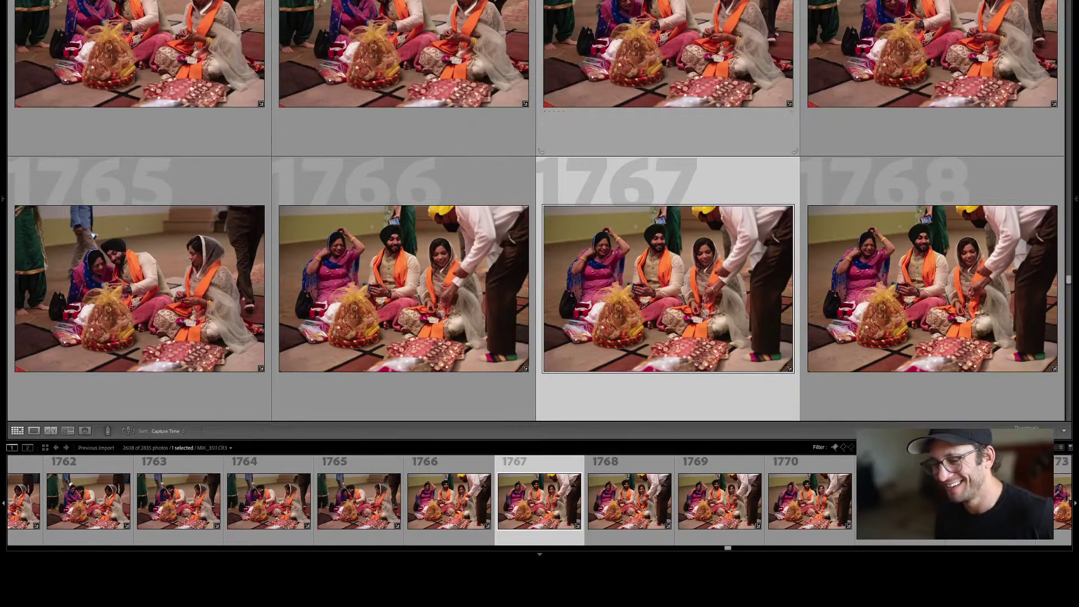
pyautogui.press('Right')
pyautogui.press('Left')
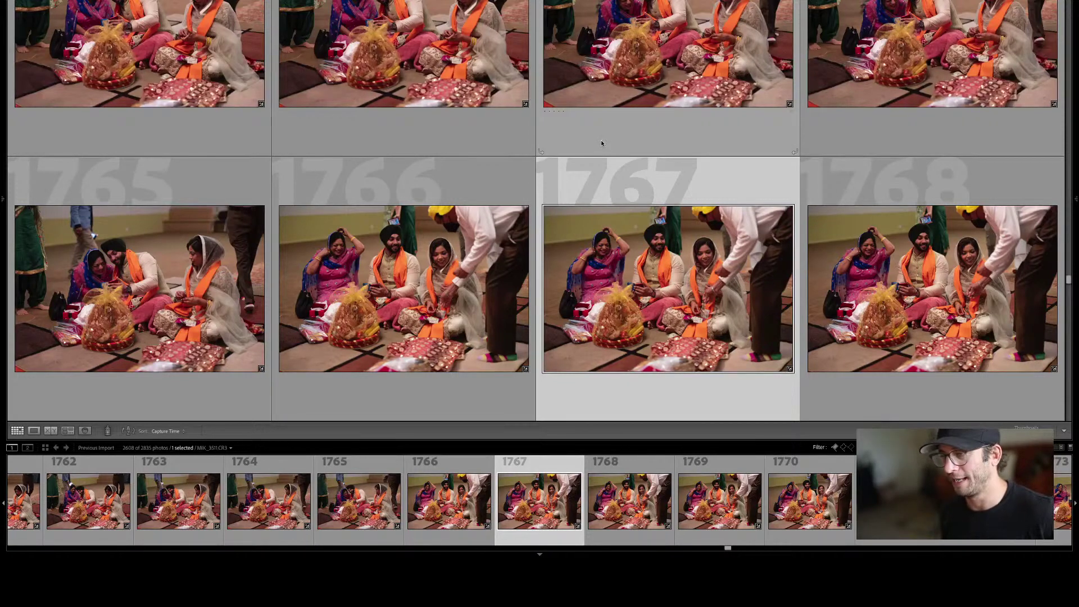
pyautogui.press('Left')
pyautogui.press('Right')
pyautogui.scroll(2, 607, 138)
pyautogui.scroll(-2, 608, 139)
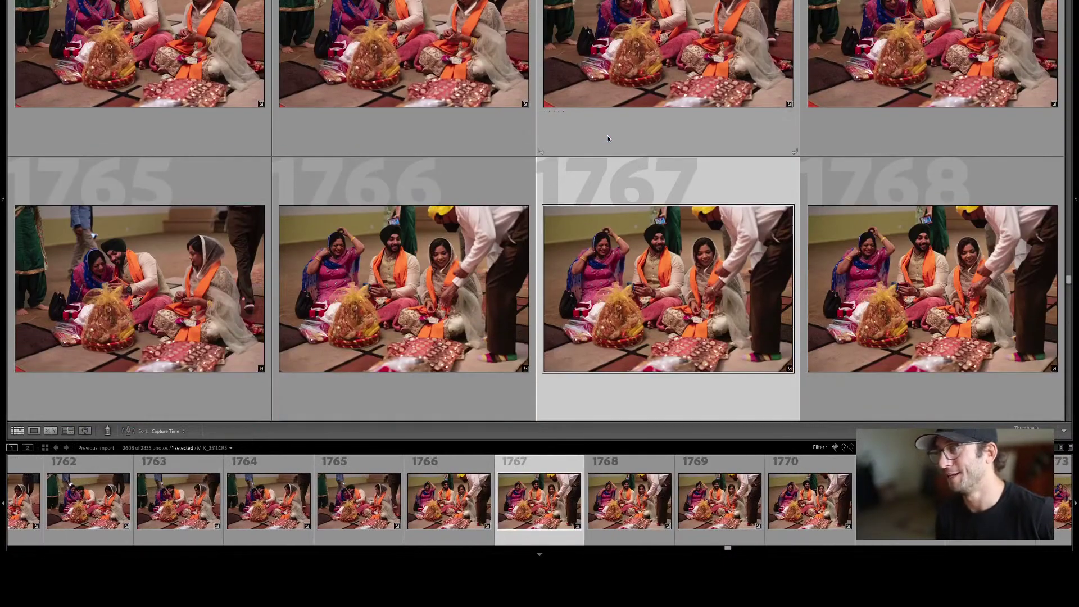
# Inspect photos 1767 and 1768 enlarged and return to the grid.
pyautogui.press('e')
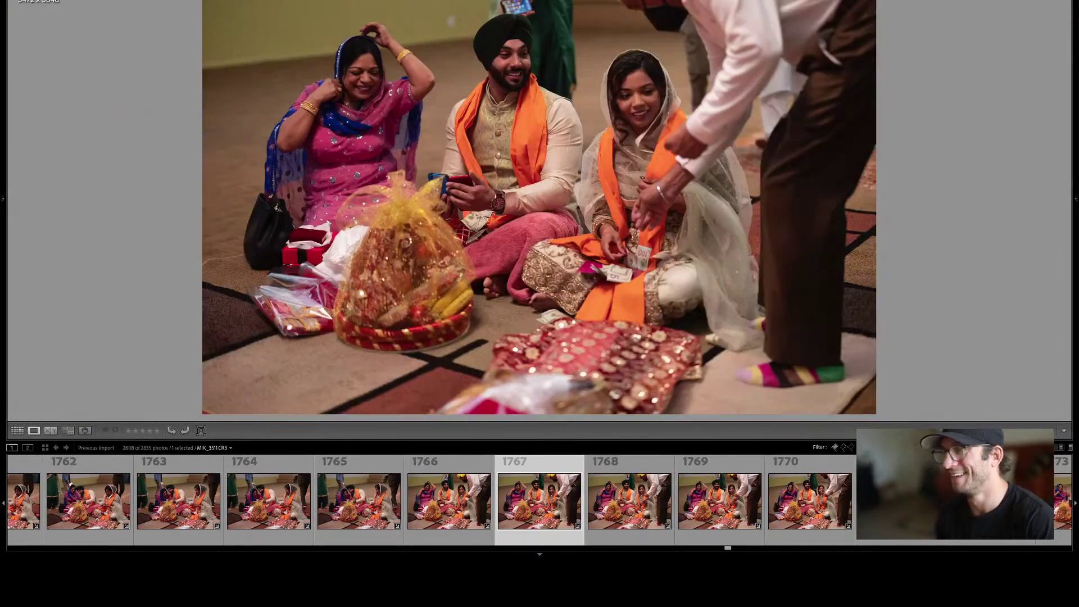
pyautogui.press('Right')
pyautogui.press('g')
# Compare the next similar shots of the laughing seated trio, photos 1769 to 1772, ending on photo 1770.
pyautogui.press('Right')
pyautogui.press('Right')
pyautogui.press('Right')
pyautogui.press('Right')
pyautogui.press('Left')
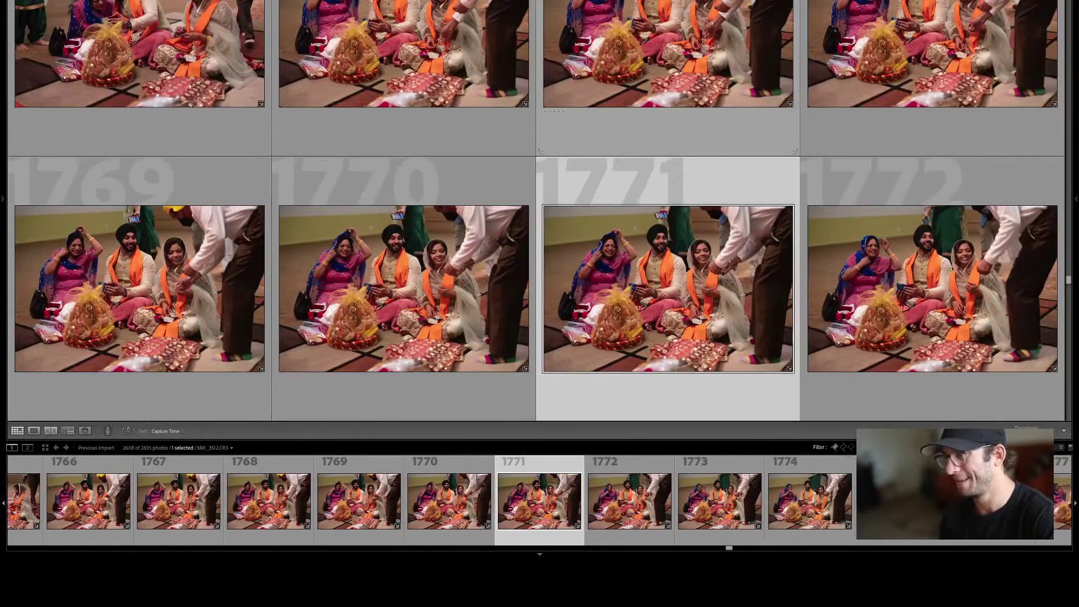
pyautogui.press('Left')
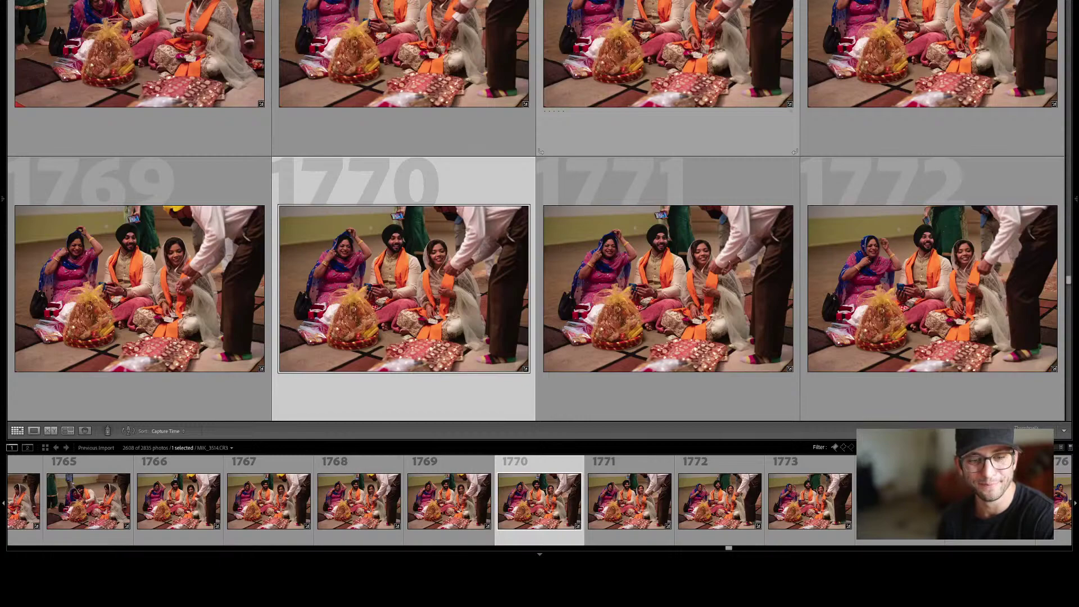
# Review the shots of the man in brown trousers bending over the couple, from photo 1770 to 1787.
pyautogui.press('Down')
pyautogui.press('Right')
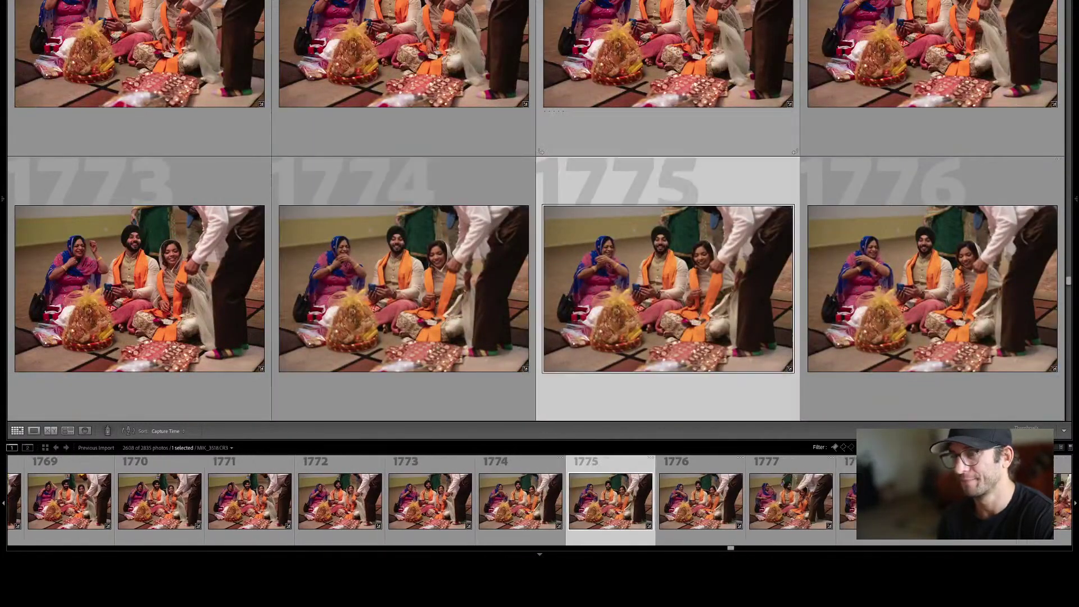
pyautogui.press('Down')
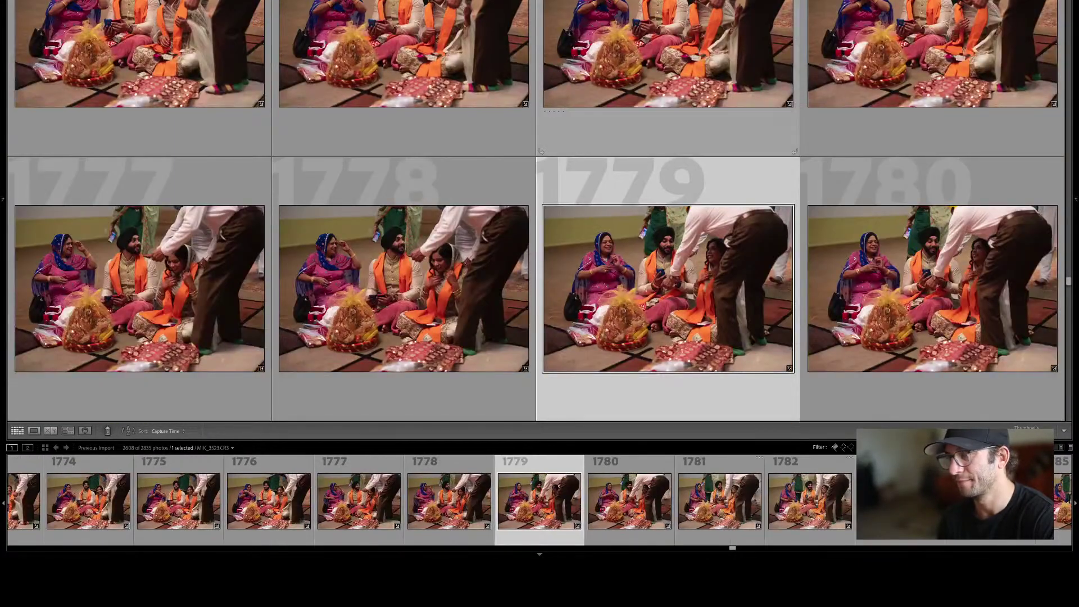
pyautogui.press('Down')
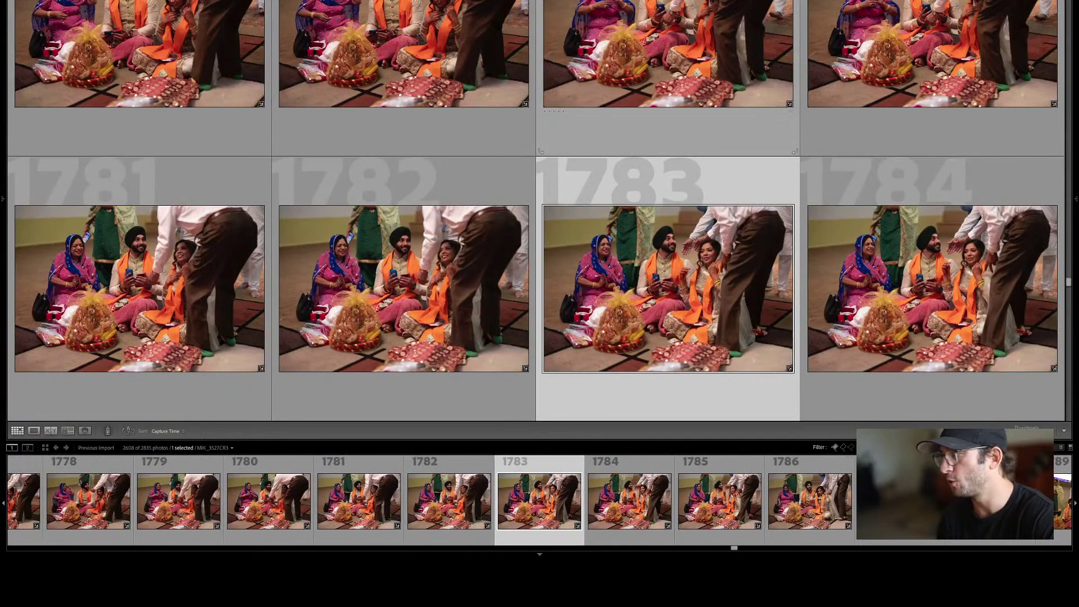
pyautogui.press('Down')
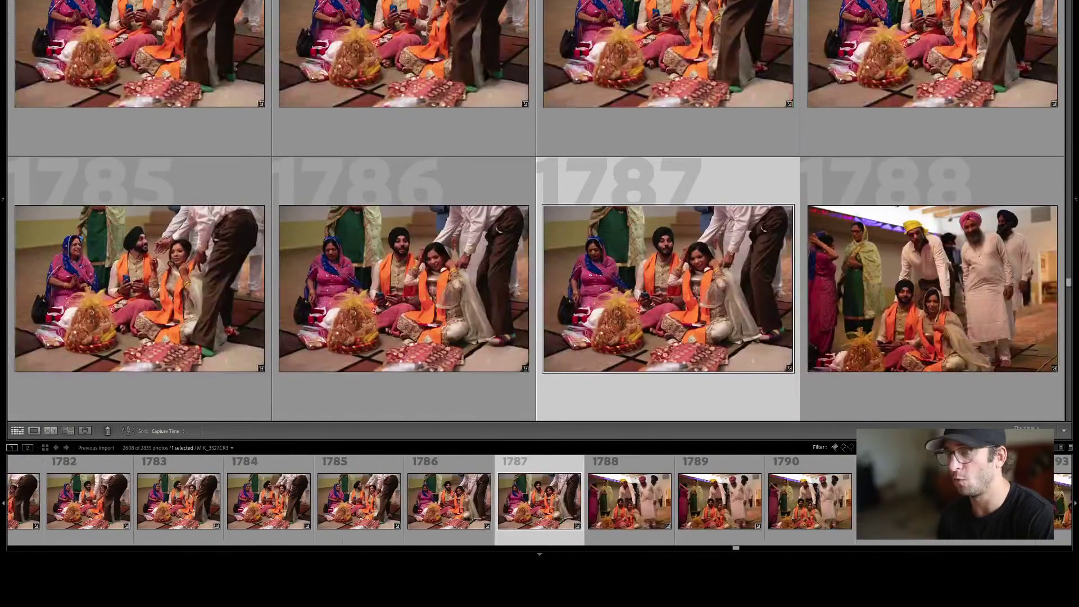
# Compare photos 1785, 1786 and 1787 of the seated couple, and move on to group photo 1790.
pyautogui.press('Left')
pyautogui.press('Left')
pyautogui.press('Right')
pyautogui.press('Right')
pyautogui.press('Left')
pyautogui.press('Down')
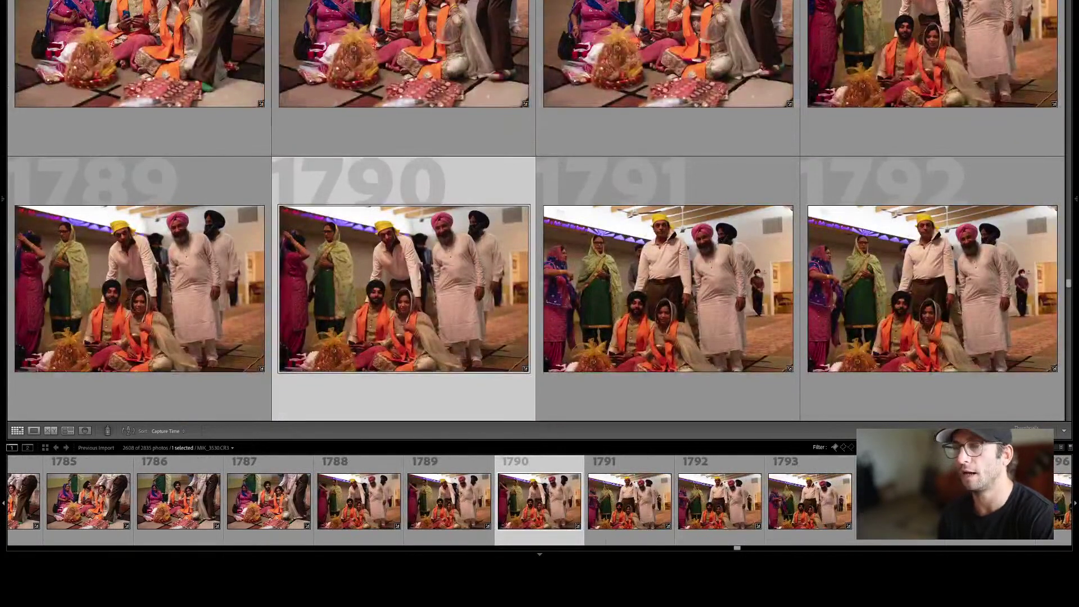
# Review the group shots with the men standing behind the seated couple, from photo 1790 to 1799.
pyautogui.press('Right')
pyautogui.press('Down')
pyautogui.press('Right')
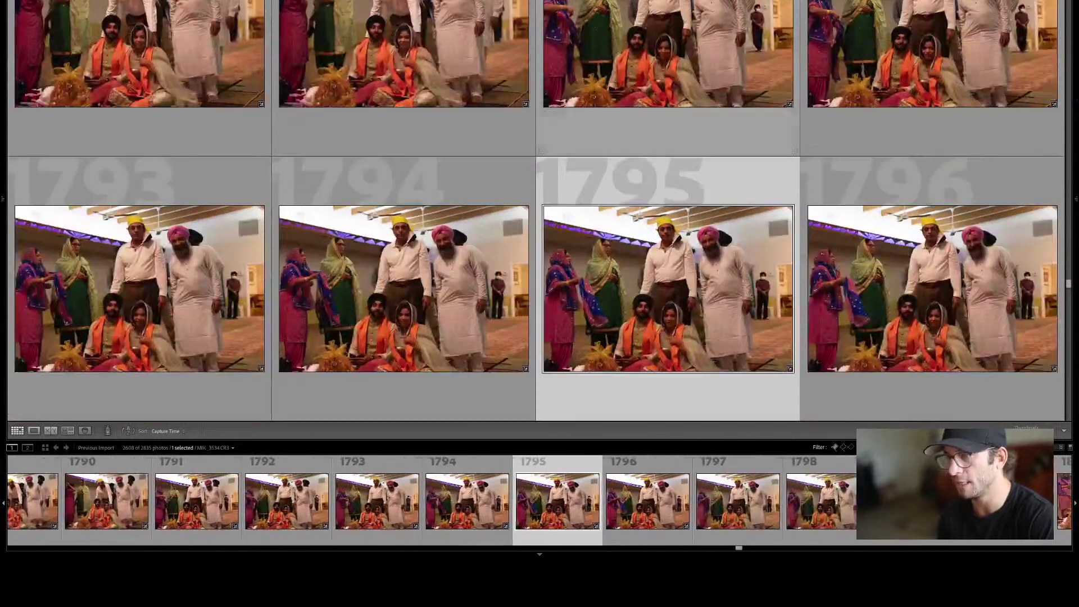
pyautogui.press('Down')
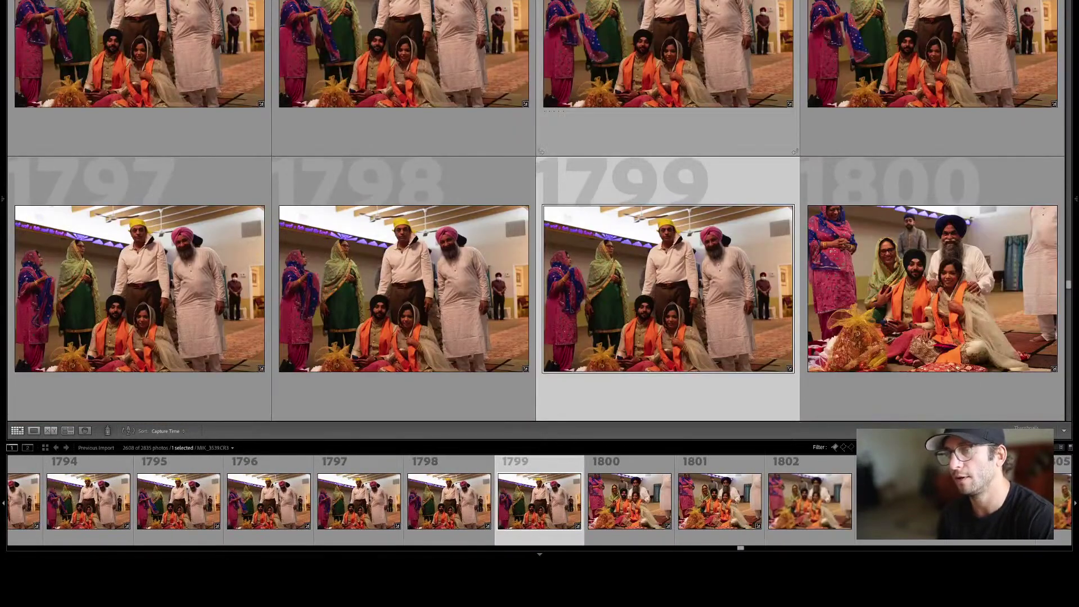
# Review the repeated poses of the couple with the bearded man in the blue turban, from photo 1799 to 1819.
pyautogui.press('Down')
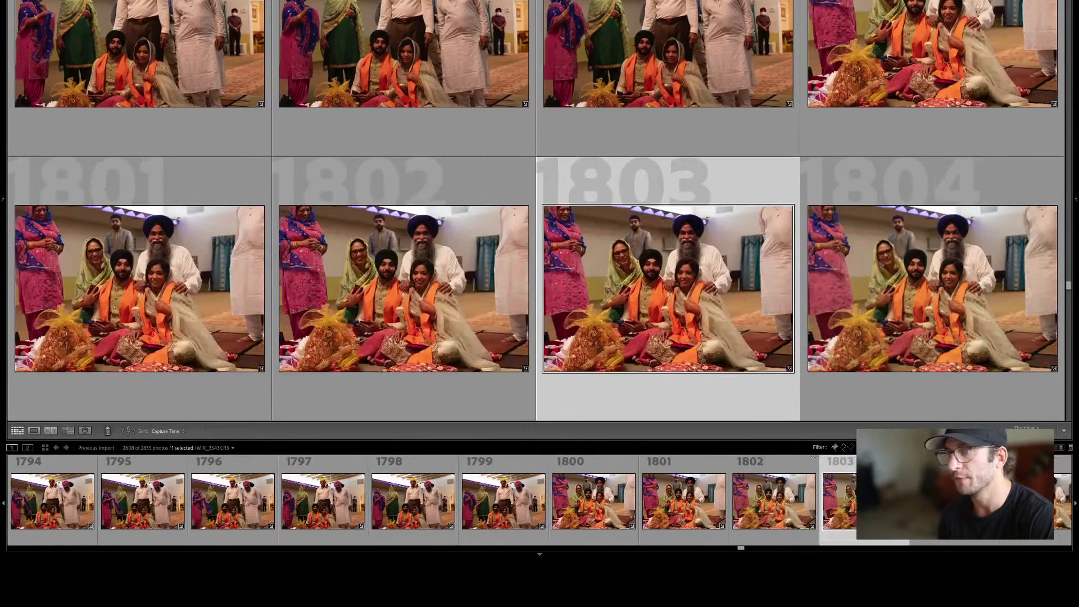
pyautogui.press('Down')
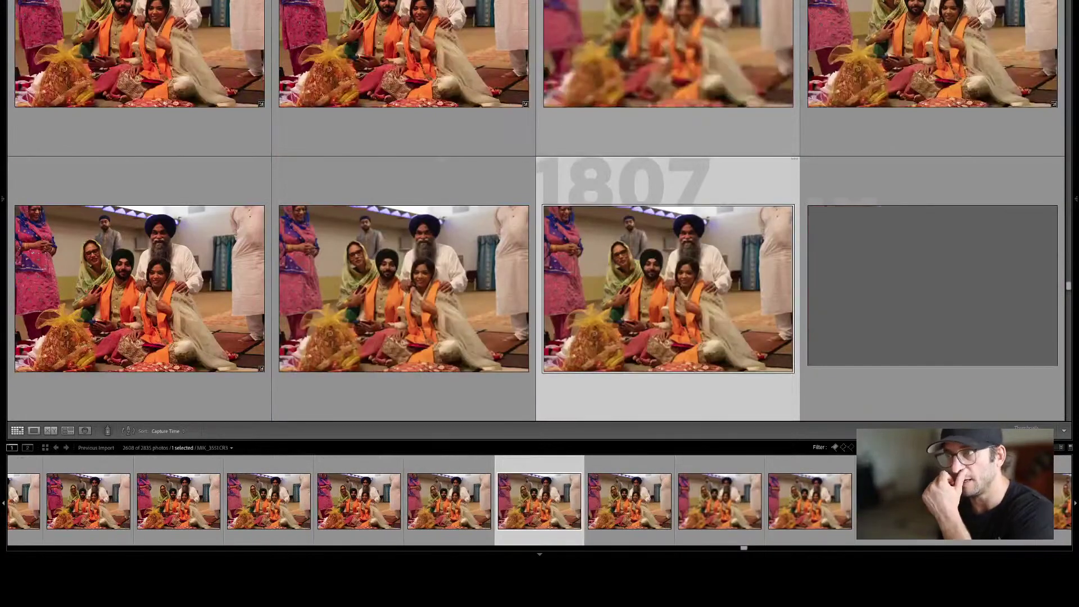
pyautogui.press('Down')
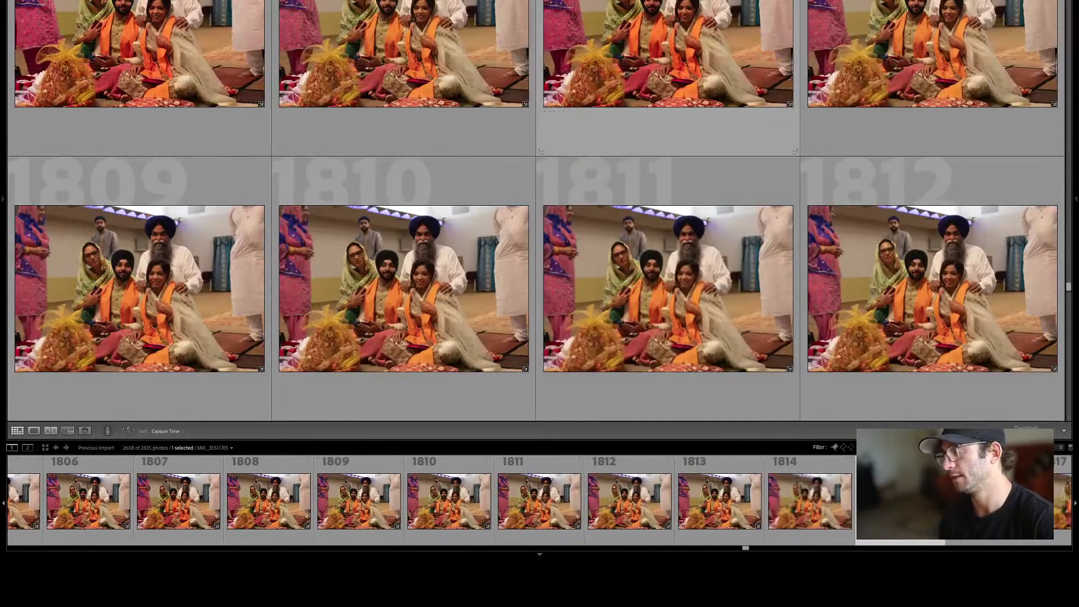
pyautogui.press('Down')
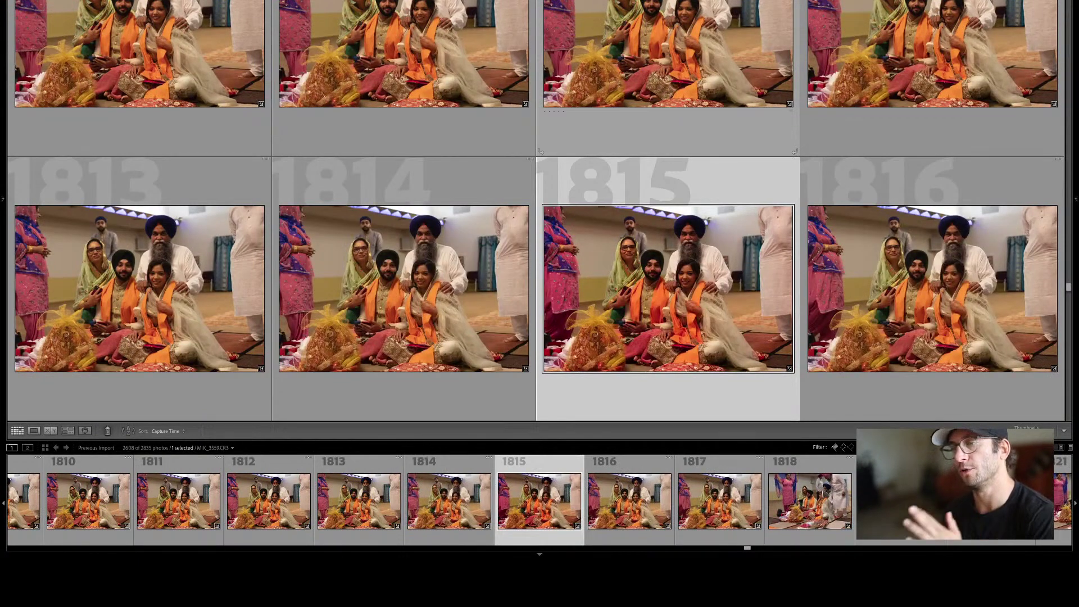
pyautogui.press('Down')
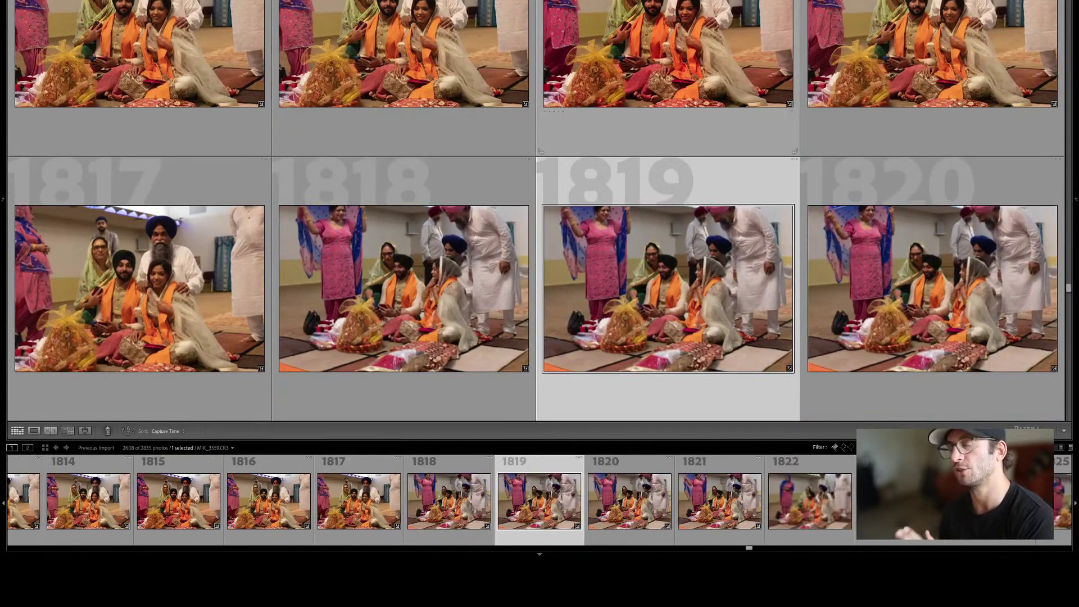
# Review the shots of the seated couple with relatives standing and gathering around them, from photo 1819 to 1835.
pyautogui.press('Down')
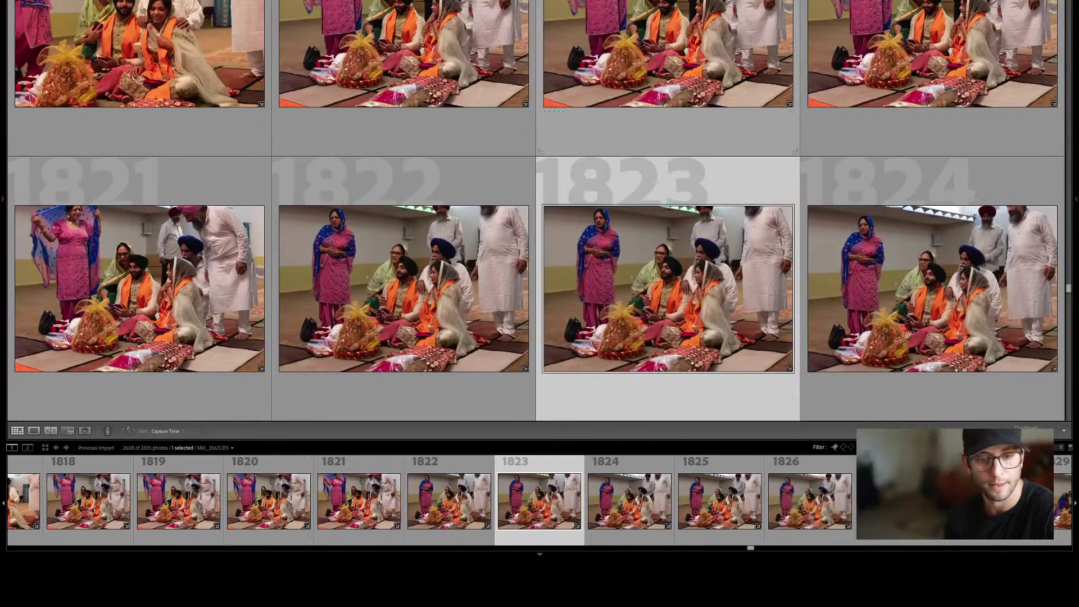
pyautogui.press('Down')
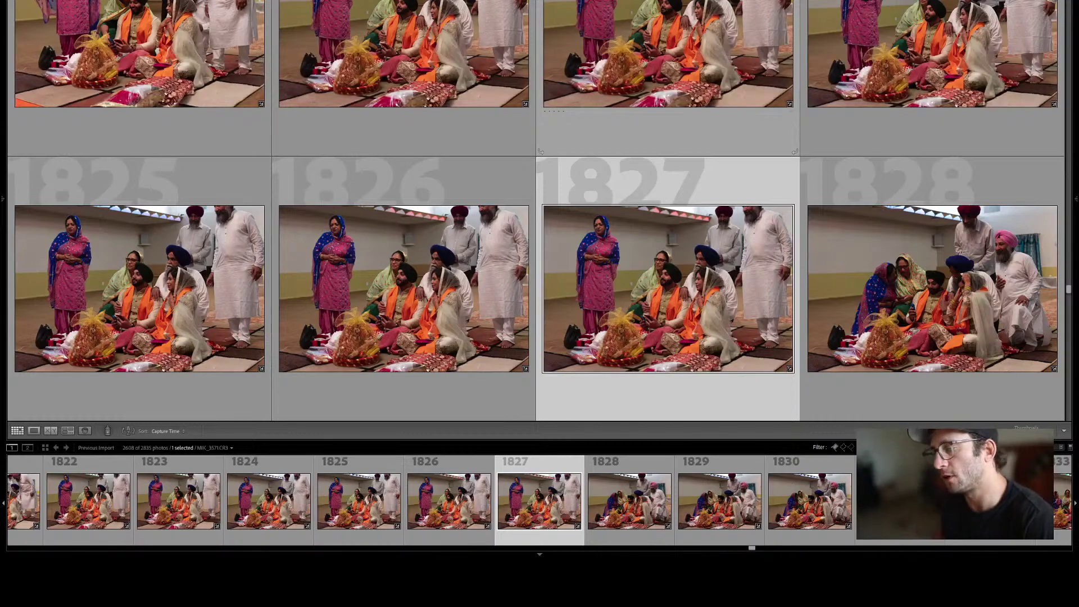
pyautogui.press('Down')
pyautogui.press('Down')
pyautogui.press('Left')
pyautogui.press('Right')
pyautogui.press('Up')
pyautogui.press('Down')
# Compare photo 1838 with 1839, and photo 1842 with 1843, in the family shots around the seated couple.
pyautogui.press('Down')
pyautogui.press('Left')
pyautogui.press('Right')
pyautogui.press('Left')
pyautogui.press('Down')
pyautogui.press('Right')
pyautogui.press('Left')
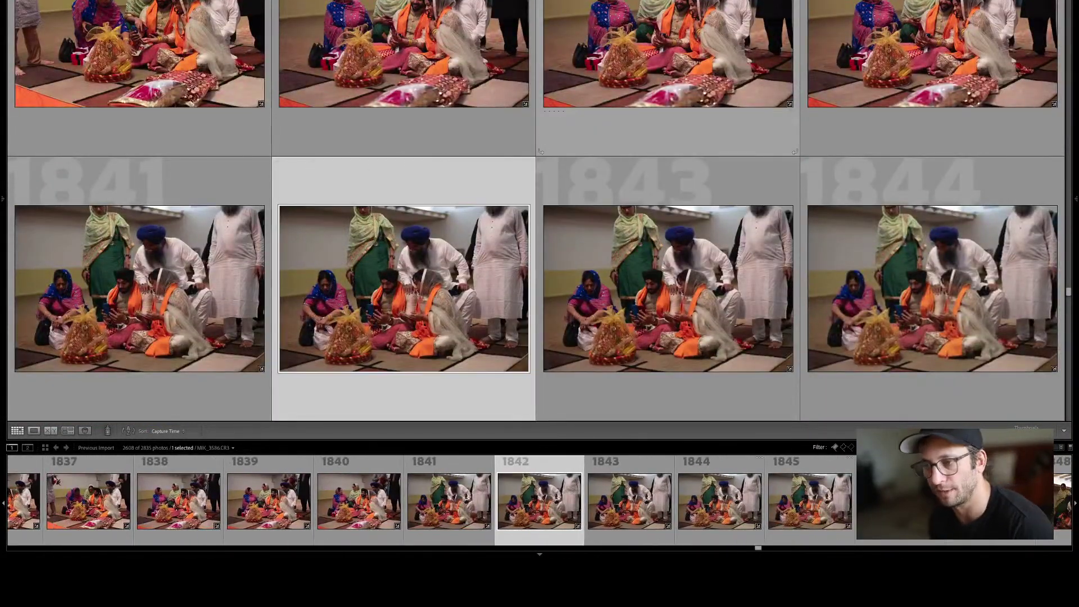
# Compare photos 1846 and 1847 of the blue-turbaned man leaning over the couple, glancing at the following row.
pyautogui.press('Down')
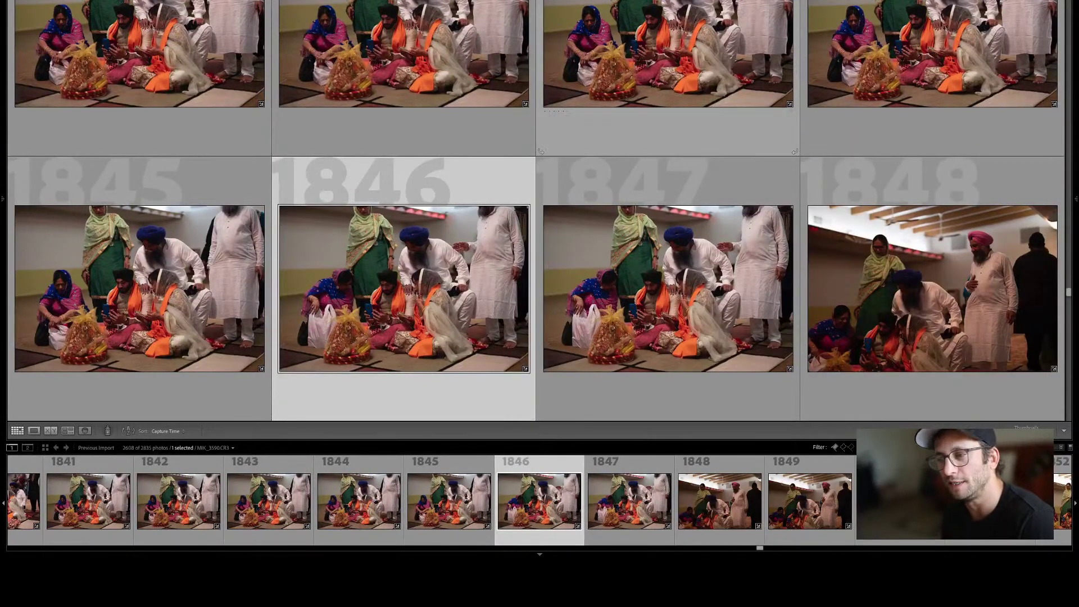
pyautogui.press('Right')
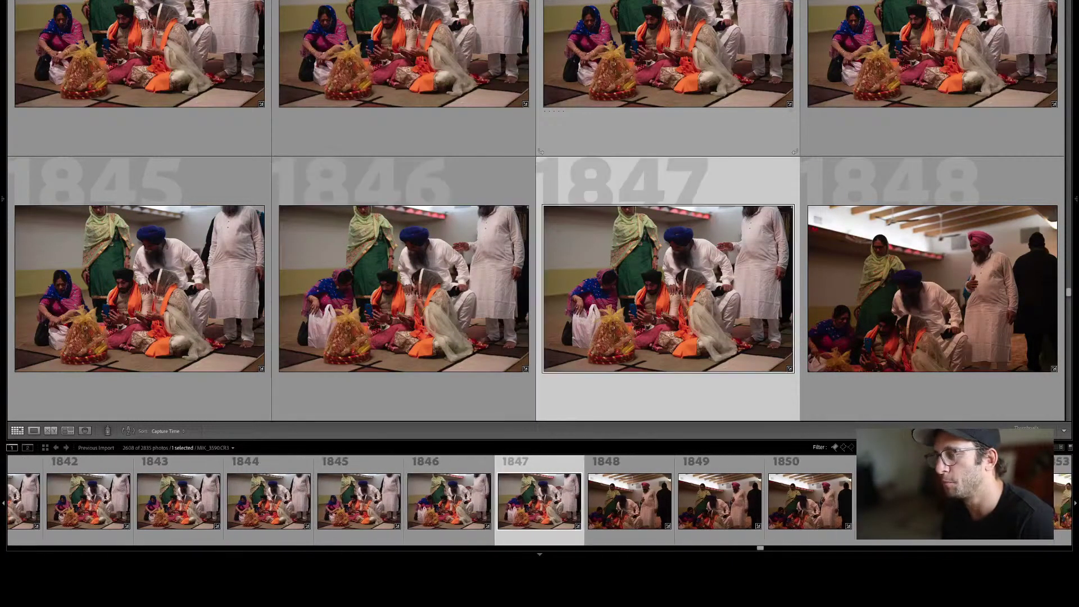
pyautogui.press('Left')
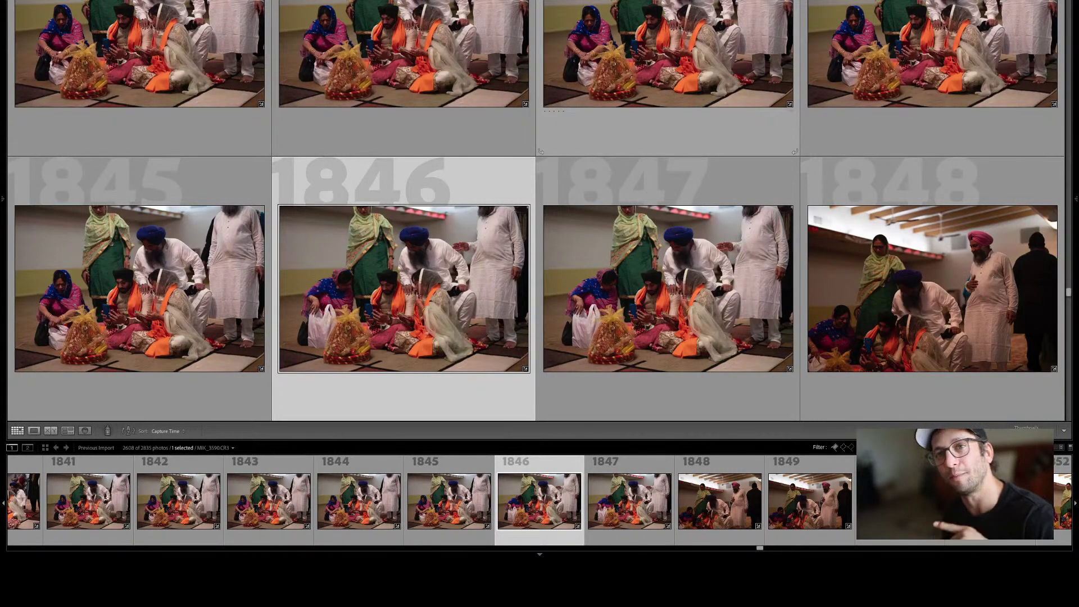
pyautogui.press('Down')
pyautogui.press('Up')
pyautogui.press('Right')
pyautogui.press('Left')
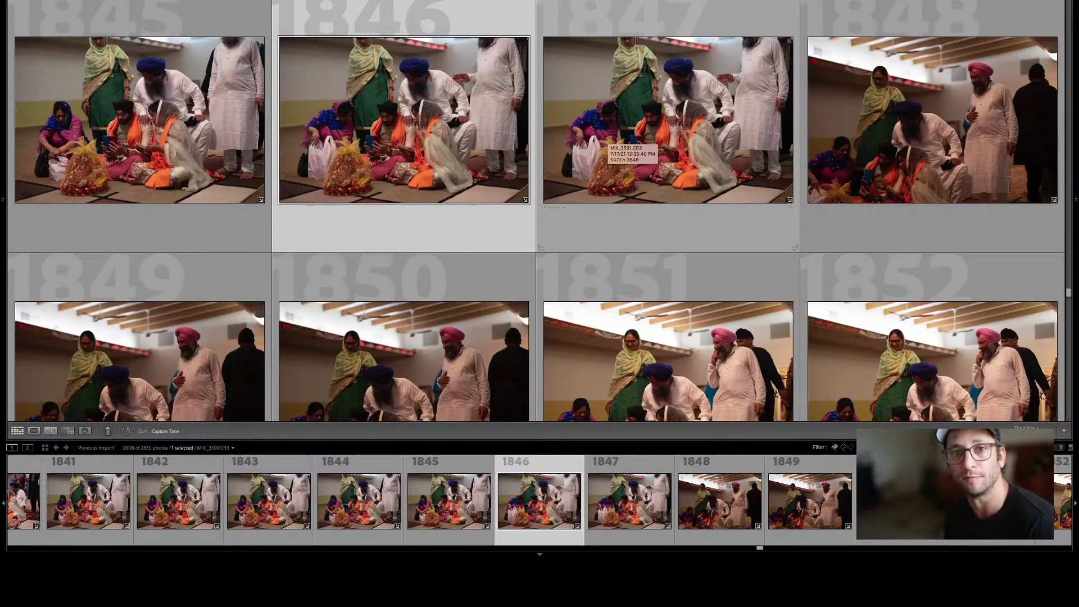
# Compare photos 1850 and 1851 of the family around the seated couple, checking them against photo 1846.
pyautogui.press('Down')
pyautogui.press('Right')
pyautogui.press('Left')
pyautogui.press('Up')
pyautogui.press('Down')
pyautogui.press('Right')
pyautogui.press('Left')
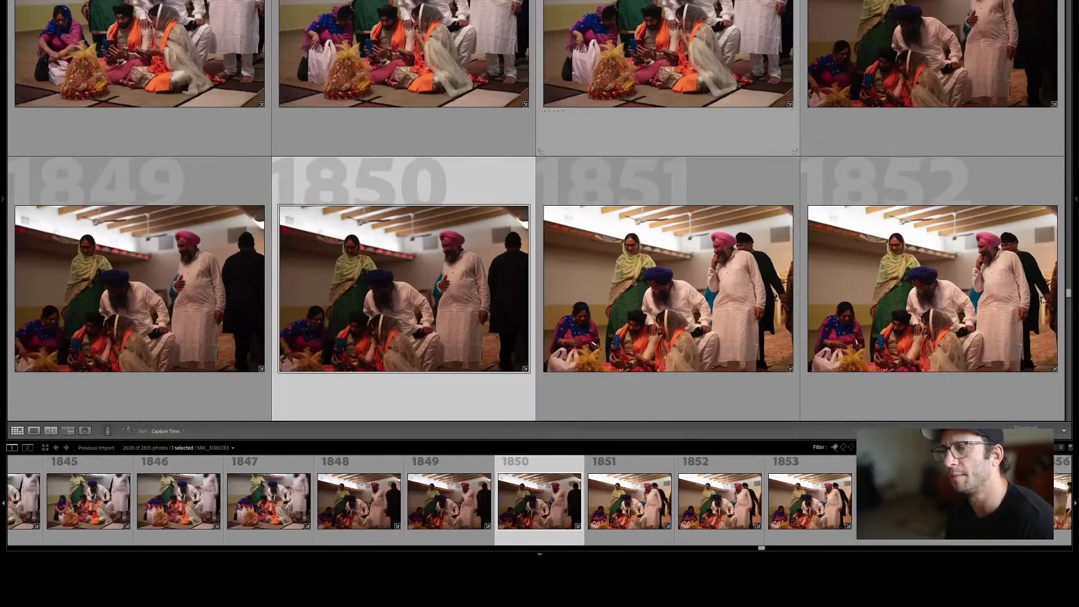
# Compare photos 1854 and 1855 of the two turbaned men standing behind the seated couple.
pyautogui.press('Down')
pyautogui.press('Right')
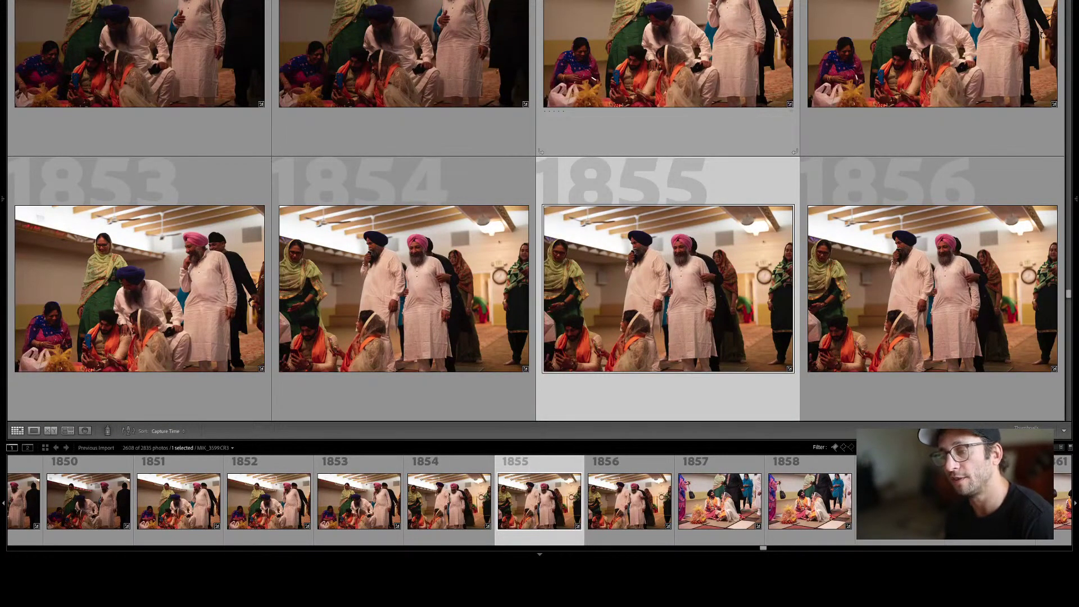
pyautogui.press('Down')
pyautogui.press('Up')
pyautogui.press('Left')
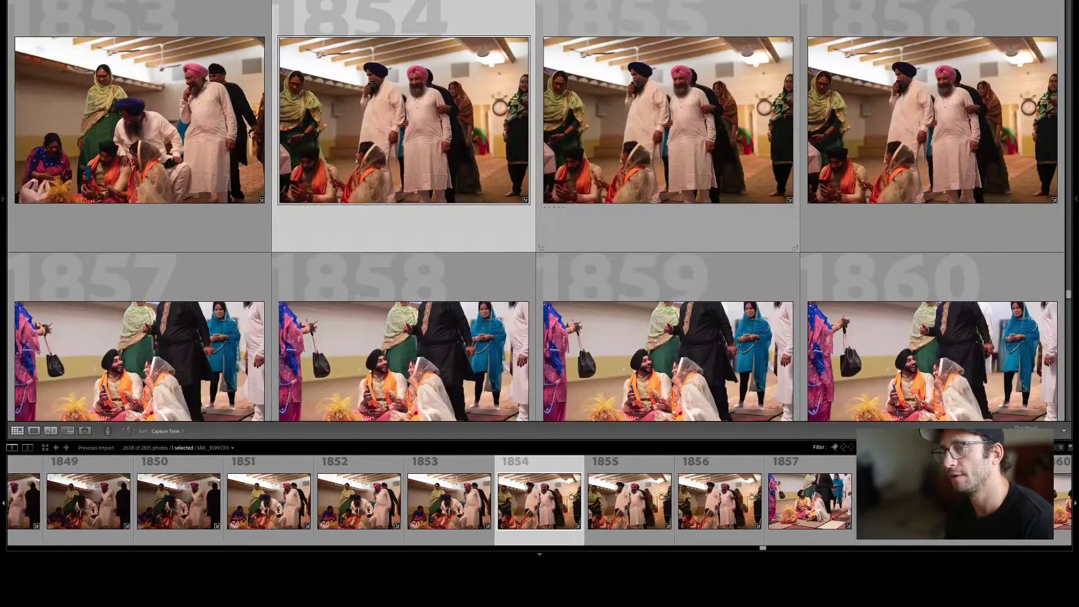
pyautogui.press('Right')
pyautogui.press('Left')
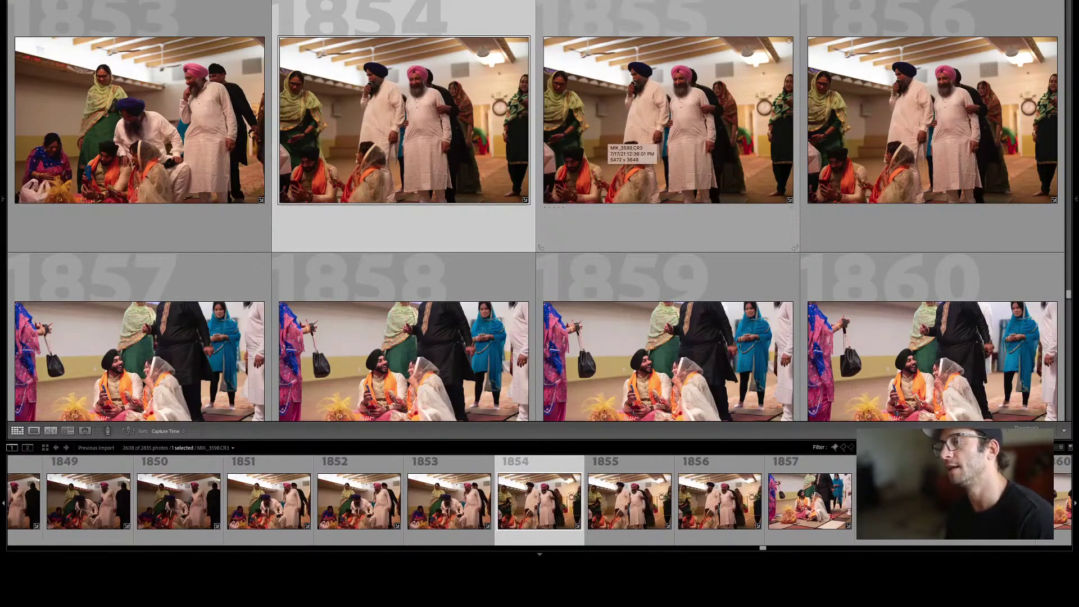
pyautogui.press('Right')
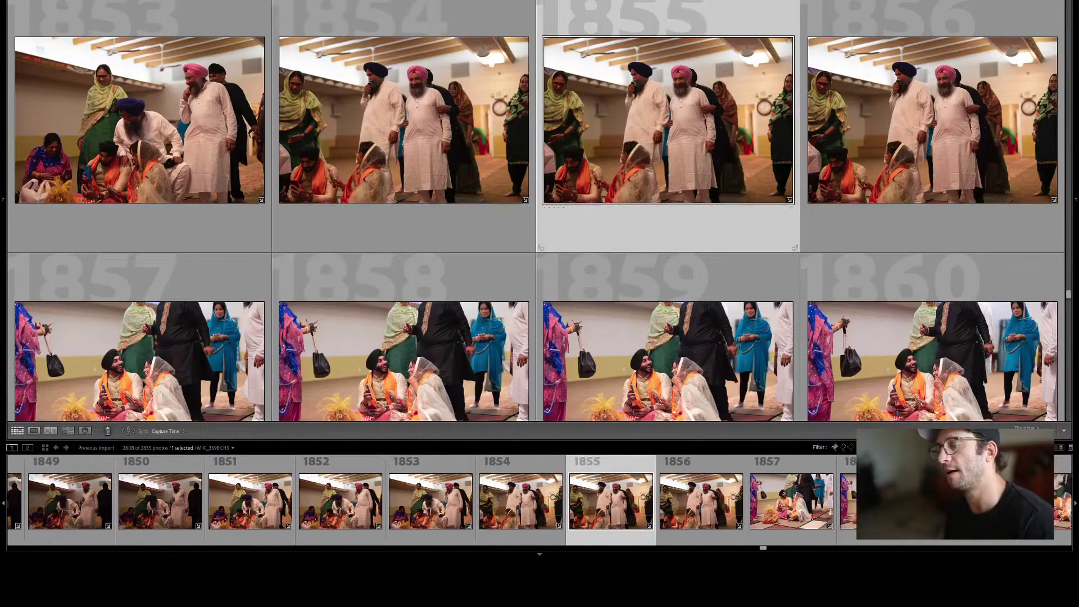
# Review the shots of the couple laughing and greeting the women beside them, from photo 1858 to 1870.
pyautogui.press('Down')
pyautogui.press('Left')
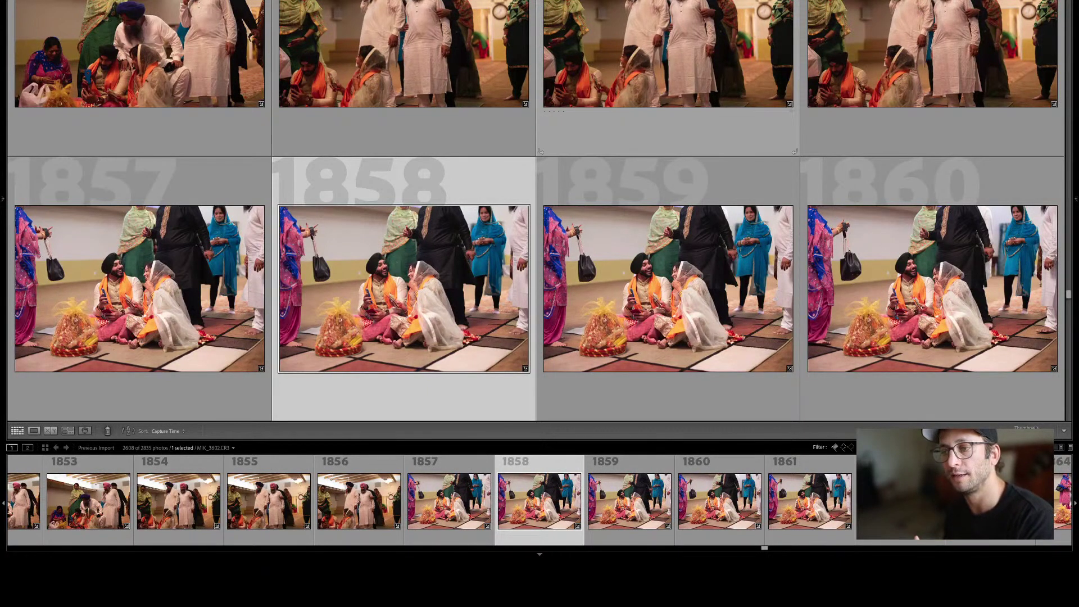
pyautogui.press('Down')
pyautogui.press('Down')
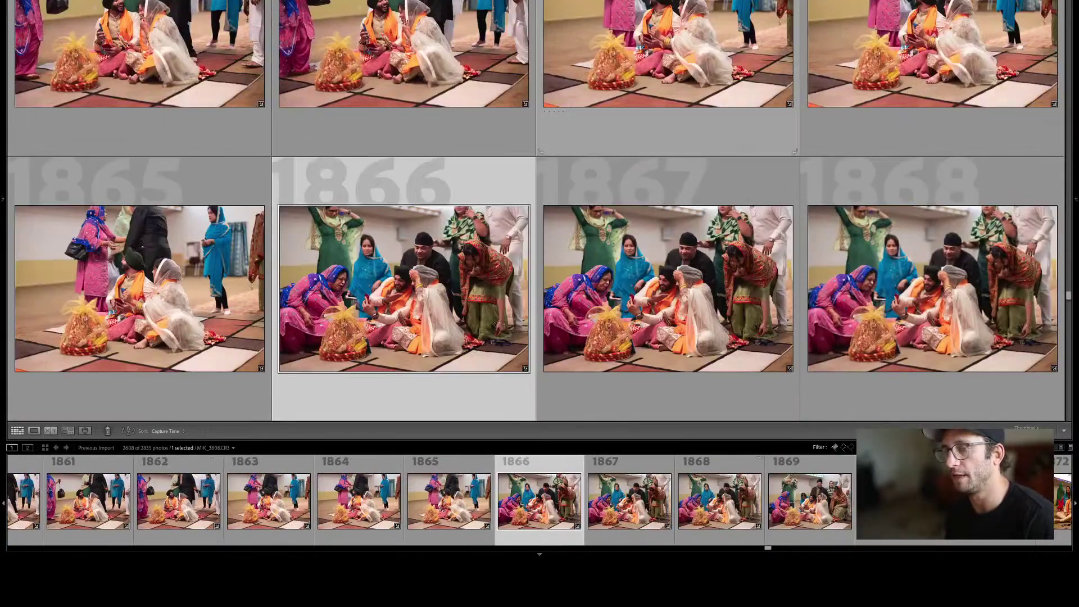
pyautogui.press('Right')
pyautogui.press('Down')
pyautogui.press('Left')
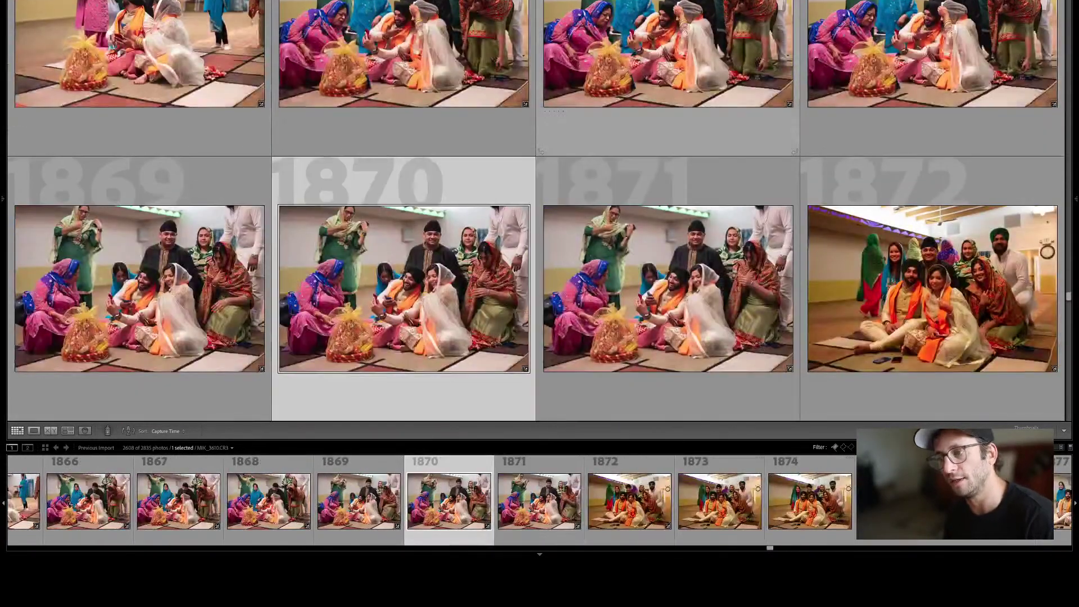
# Compare photos 1870 and 1871 of the family beside the couple with posed group photos 1874 and 1875.
pyautogui.press('Down')
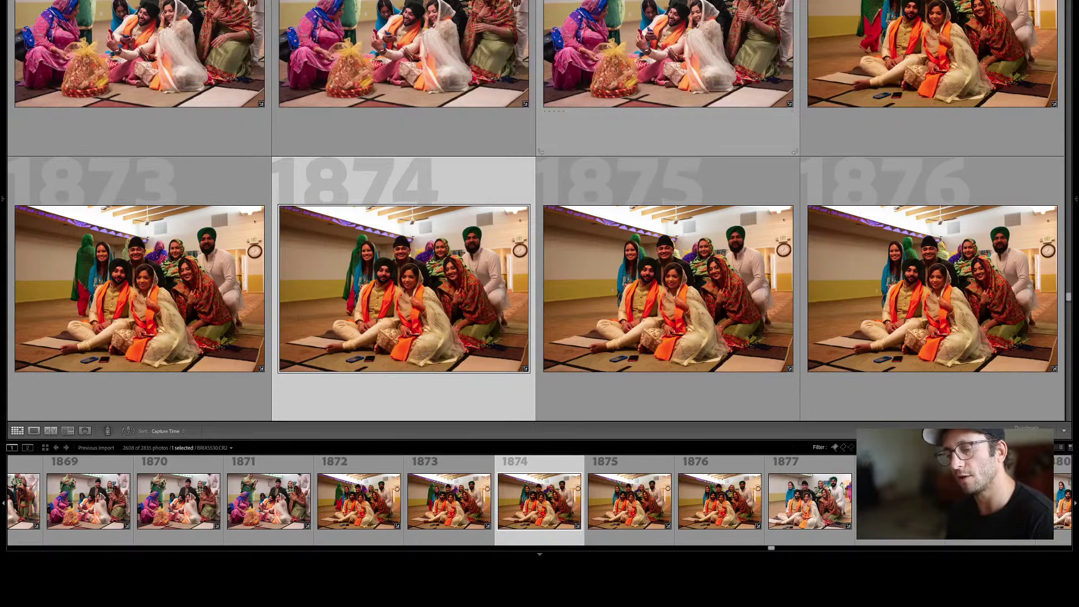
pyautogui.press('Right')
pyautogui.press('Left')
pyautogui.press('Up')
pyautogui.press('Right')
pyautogui.press('Left')
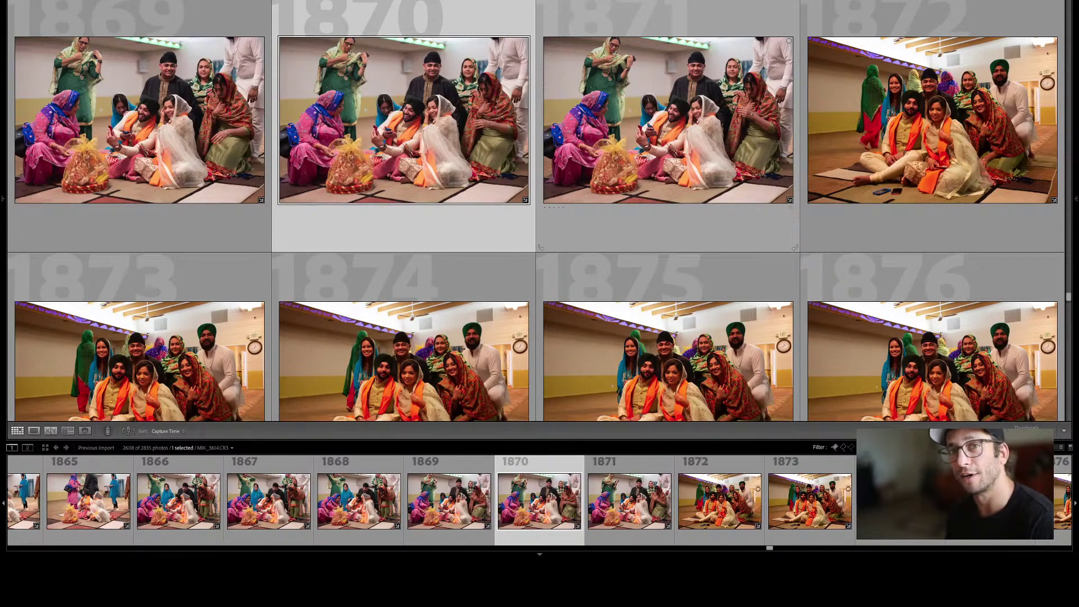
pyautogui.press('Right')
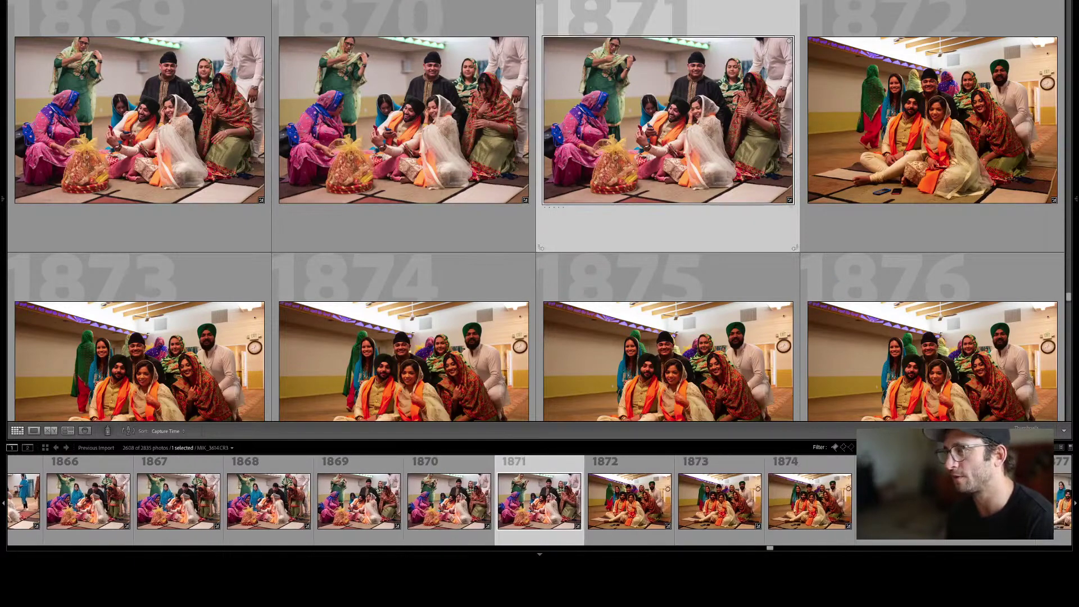
pyautogui.press('Down')
pyautogui.press('Left')
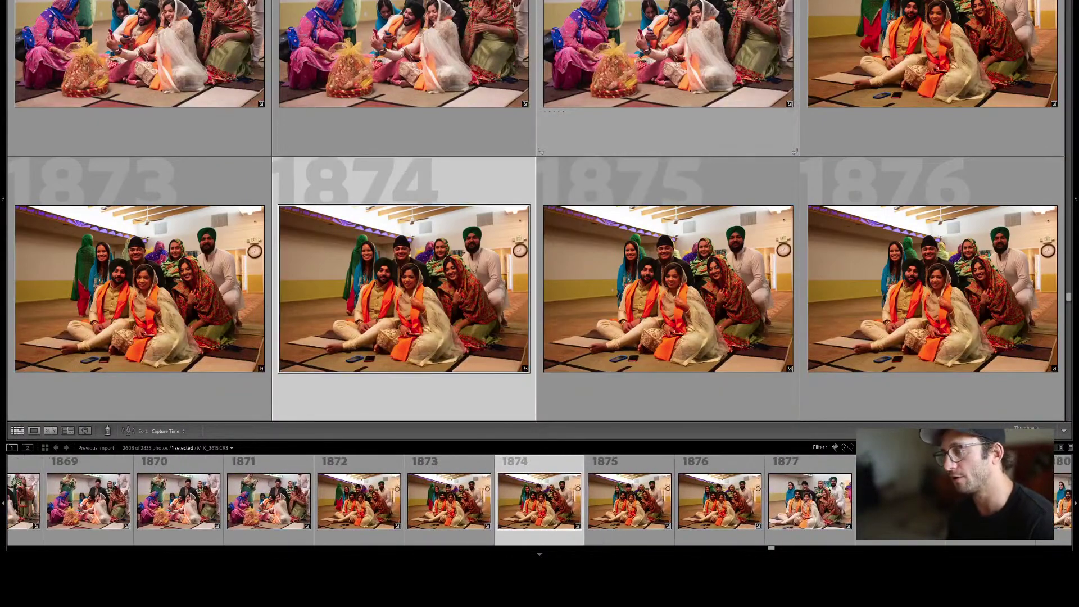
# Review the posed group shots and the couple with the man in the black cap, from photo 1878 to 1887.
pyautogui.press('Down')
pyautogui.press('Right')
pyautogui.press('Down')
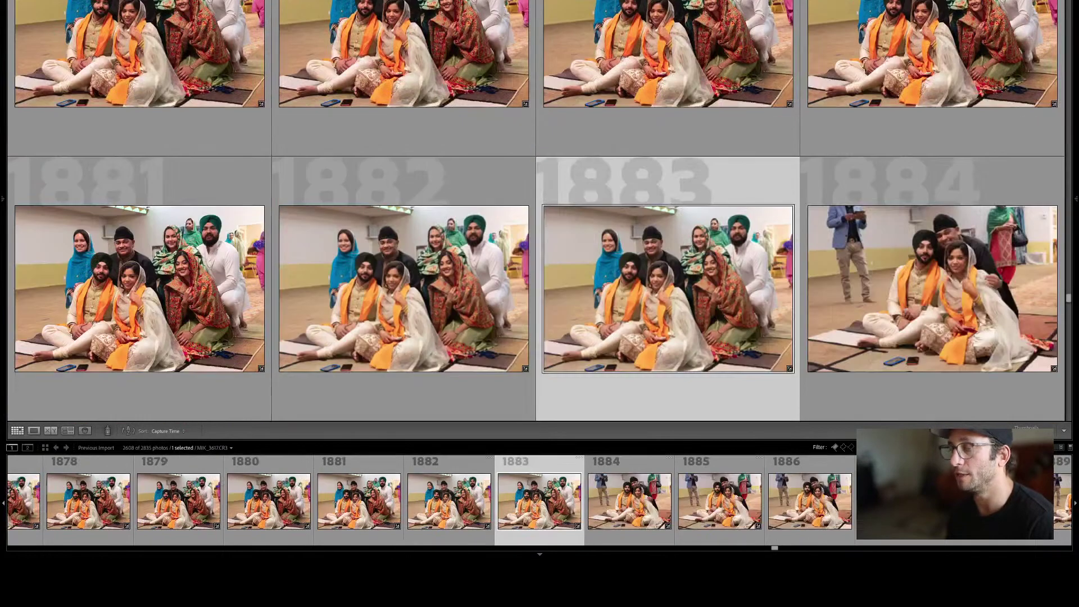
pyautogui.press('Left')
pyautogui.press('Down')
pyautogui.press('Right')
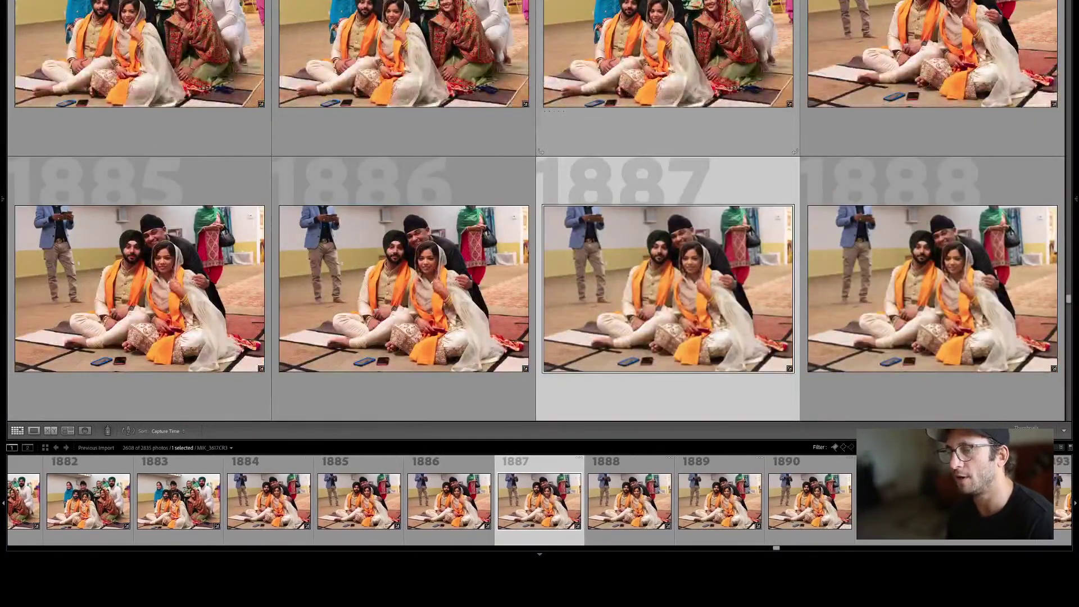
# Compare photos 1890 and 1891 of the man hugging the couple, and move on to photo 1895.
pyautogui.press('Left')
pyautogui.press('Down')
pyautogui.press('Right')
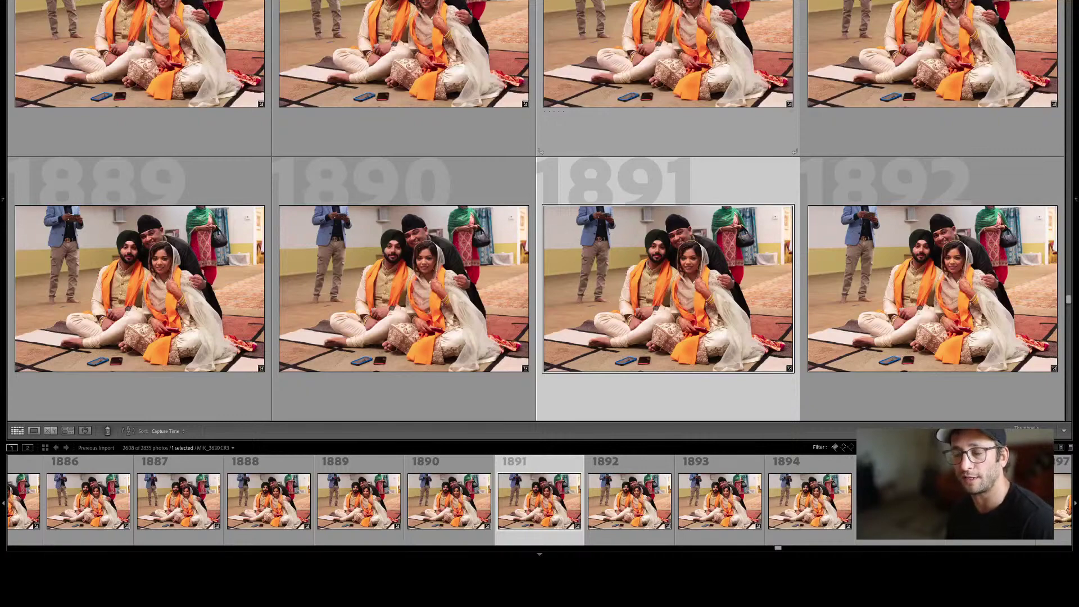
pyautogui.press('Left')
pyautogui.press('Right')
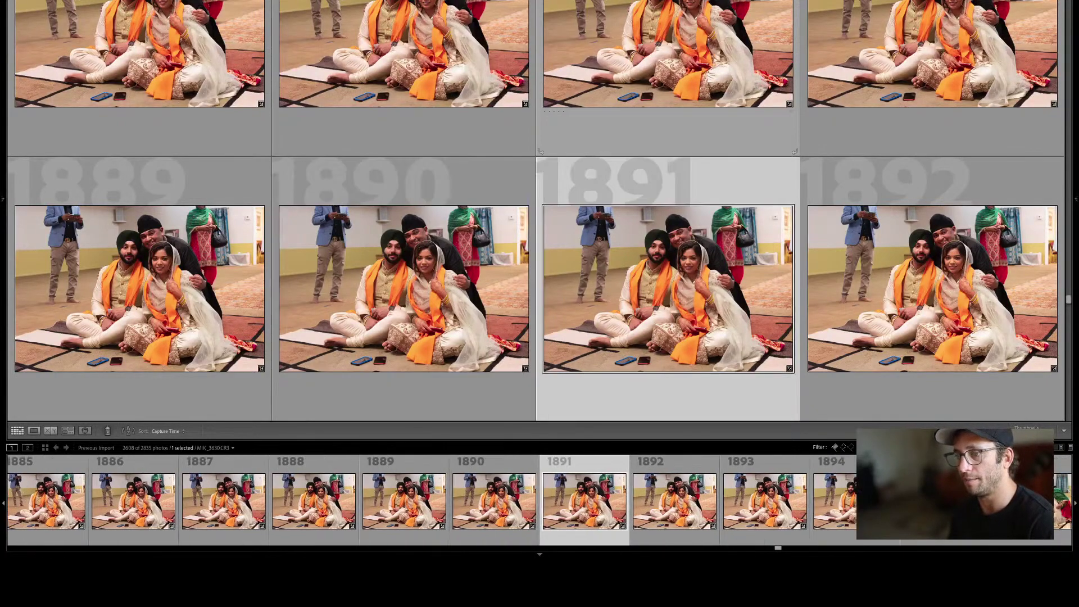
pyautogui.press('Down')
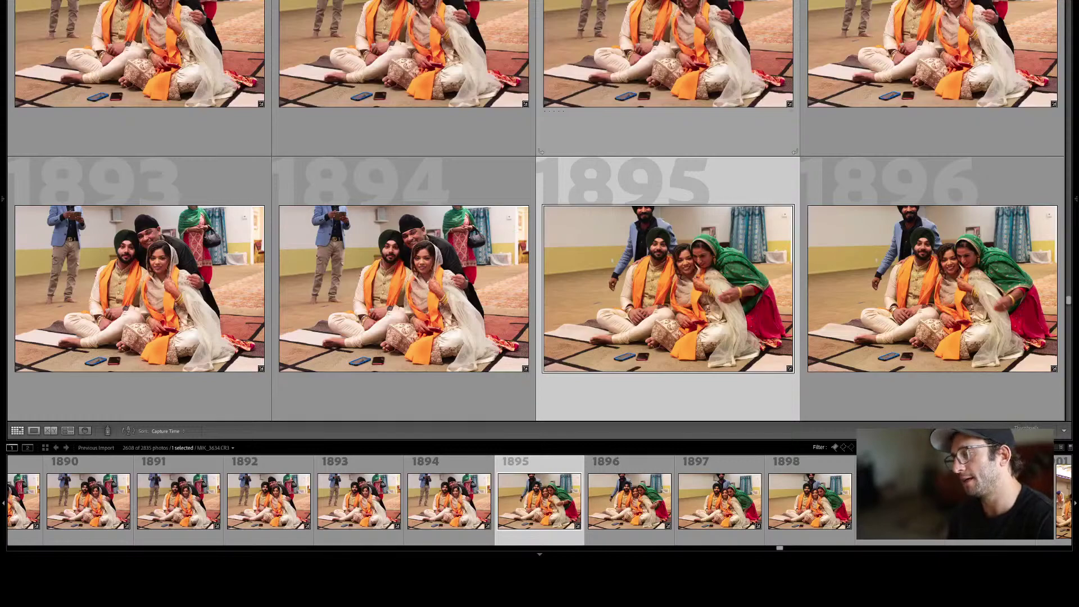
# Review the shots from the woman in green hugging the couple to the man waving the yellow whisk, ending at photo 1915.
pyautogui.press('Down')
pyautogui.press('Down')
pyautogui.press('Down')
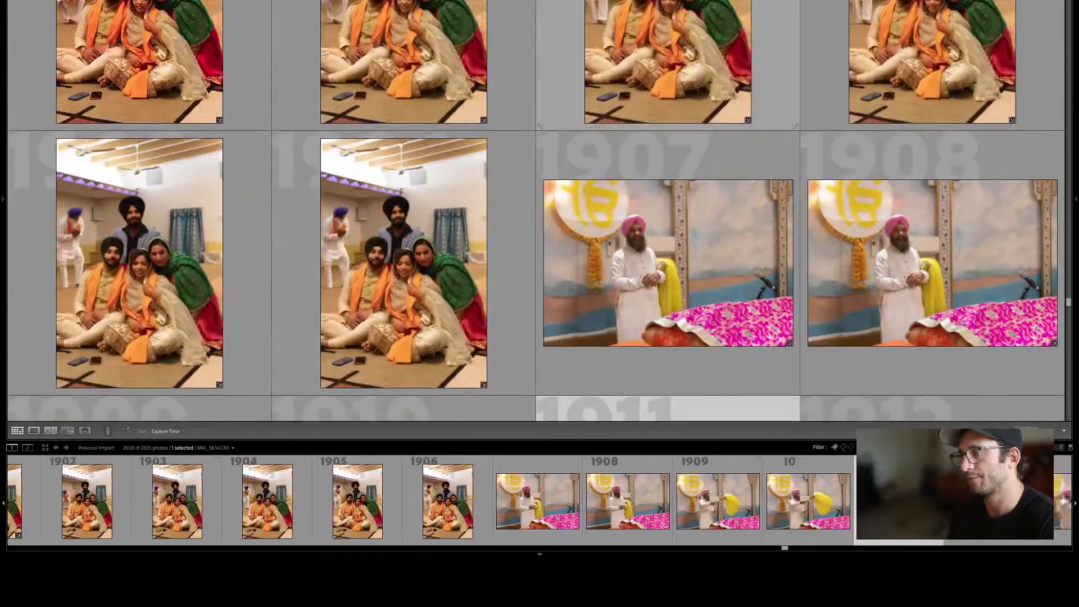
pyautogui.press('Down')
pyautogui.press('Down')
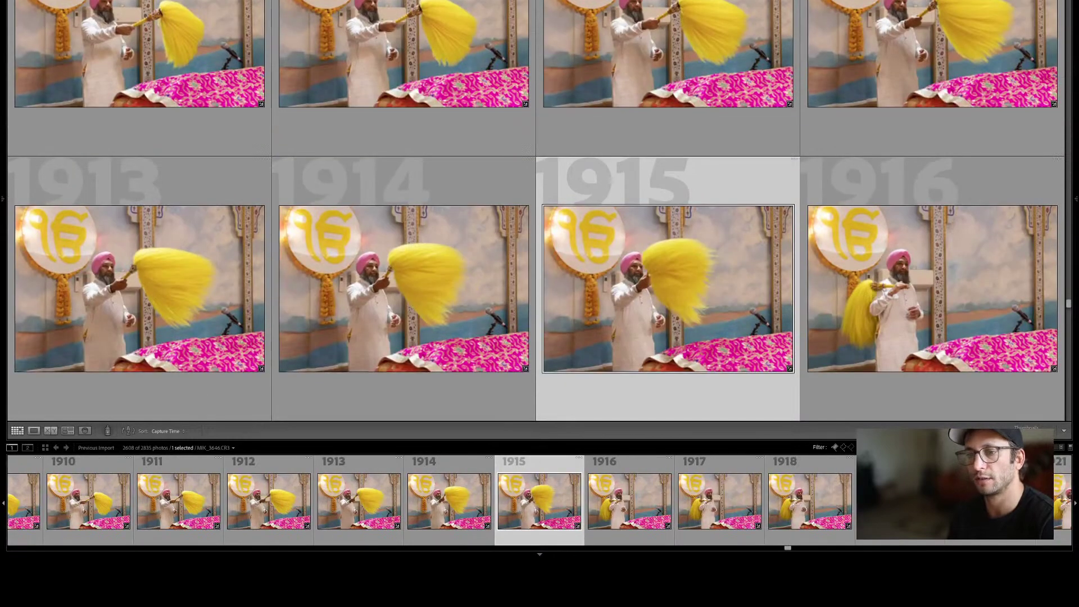
# Review the repeated shots of the pink-turbaned man with the yellow whisk, from photo 1919 to 1932.
pyautogui.press('Down')
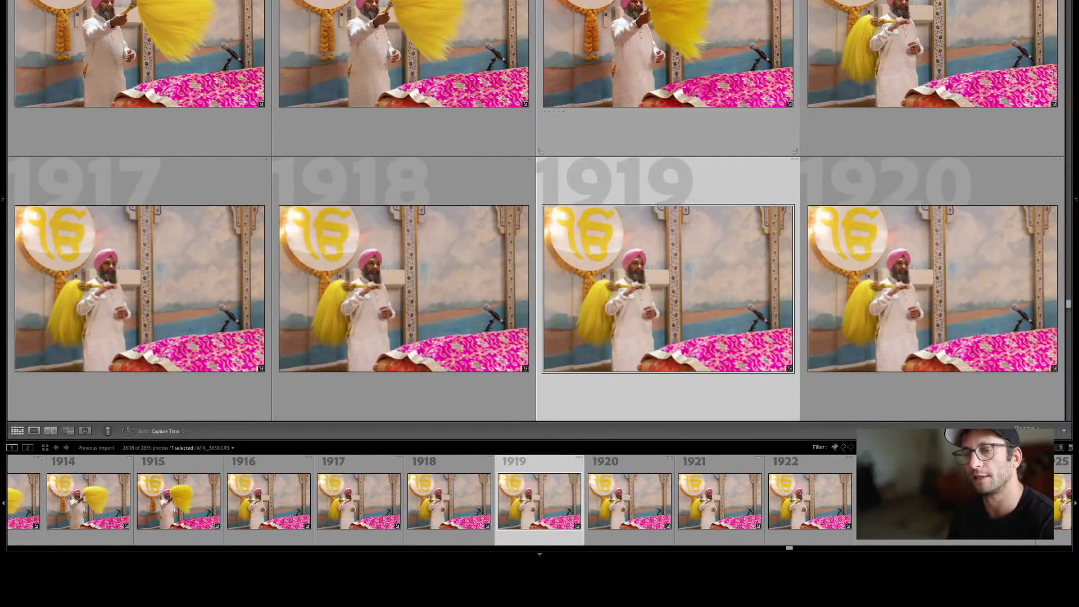
pyautogui.press('Down')
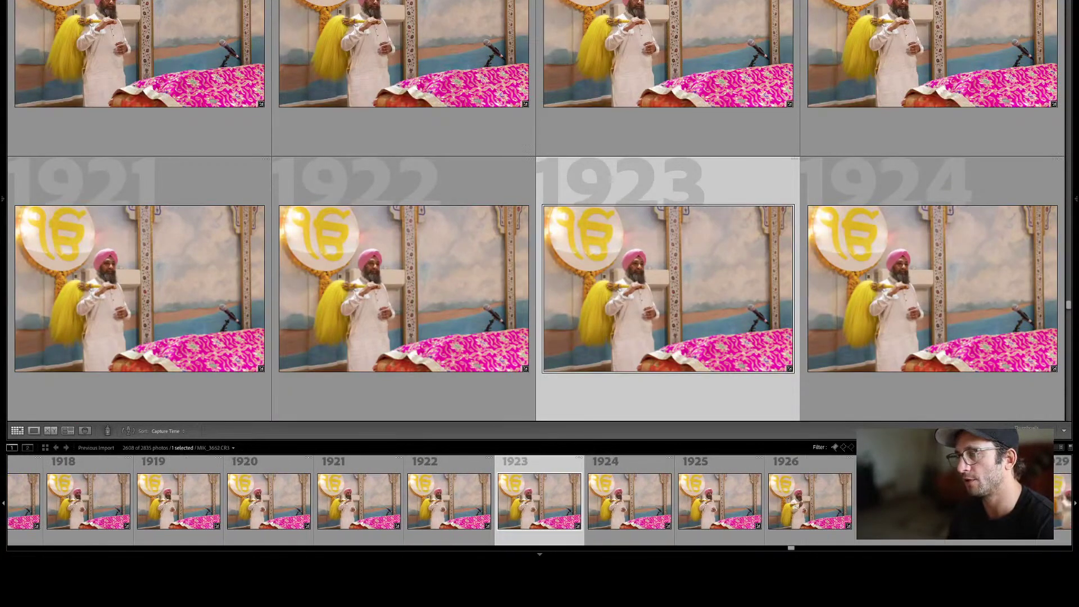
pyautogui.press('Down')
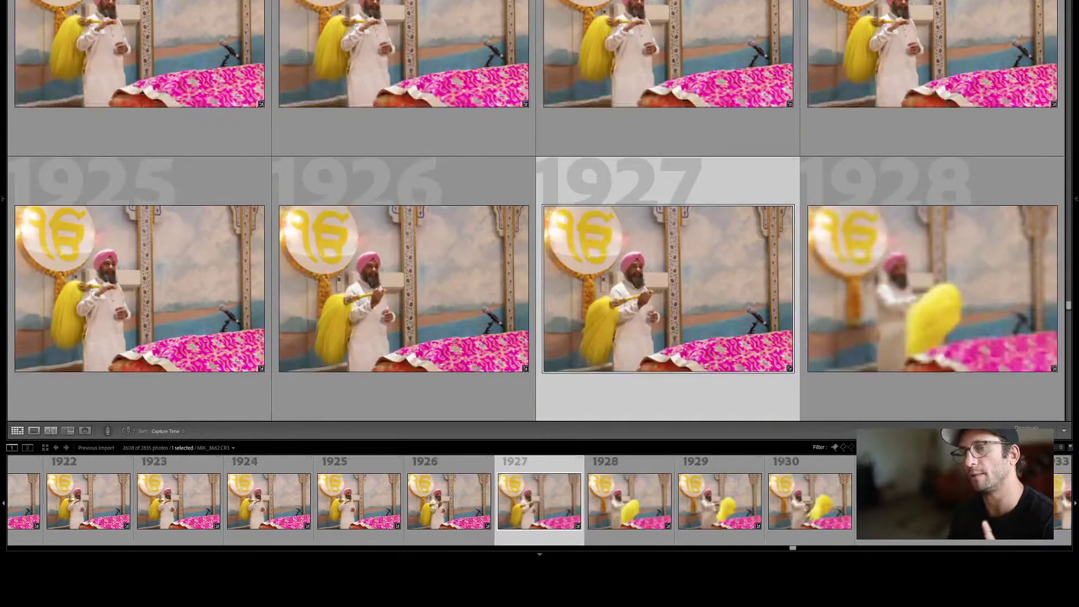
pyautogui.press('Down')
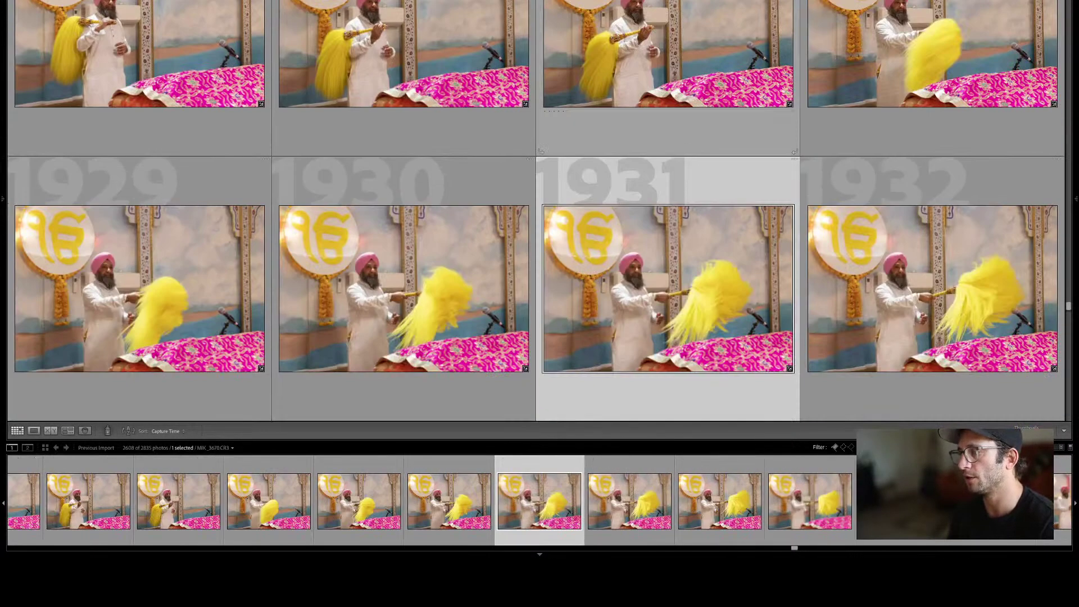
pyautogui.press('Right')
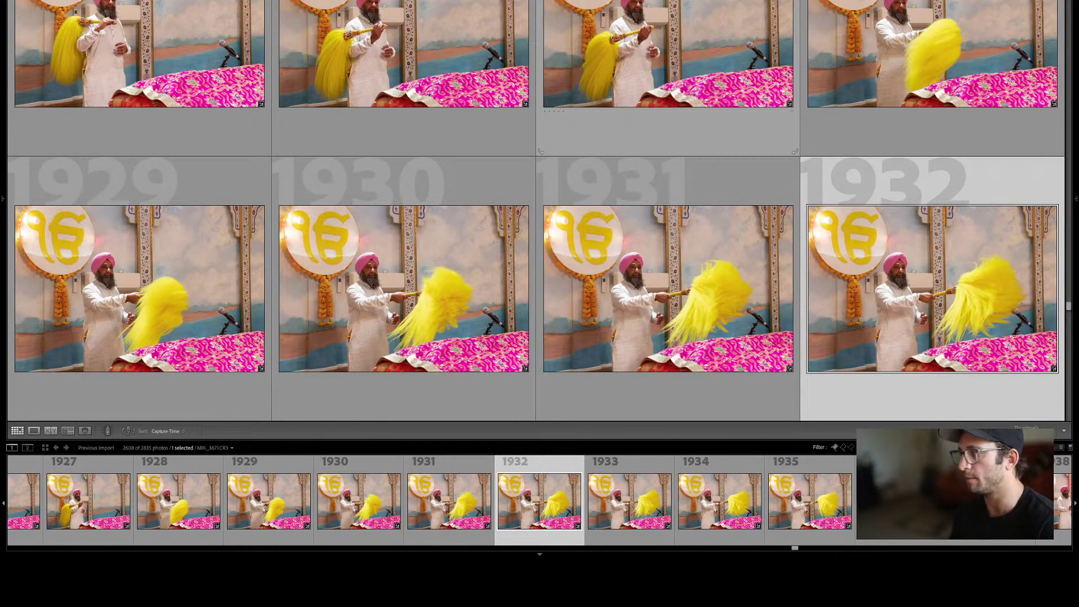
# Compare the whisk shots between photos 1934 and 1940, enlarge photo 1938, and return to the thumbnail grid.
pyautogui.press('Down')
pyautogui.press('Down')
pyautogui.press('Left')
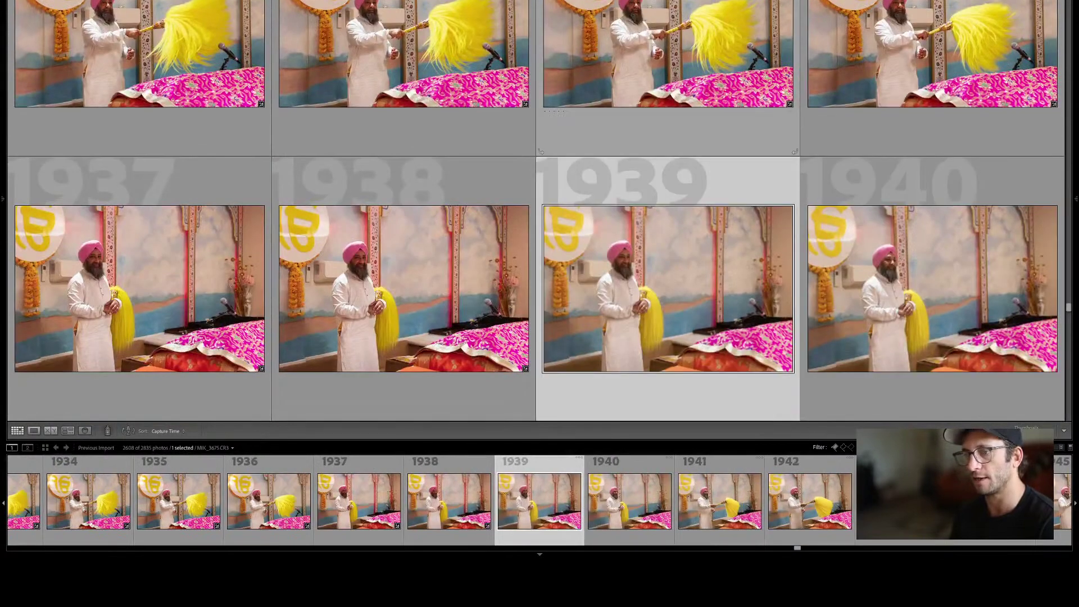
pyautogui.press('Up')
pyautogui.press('Left')
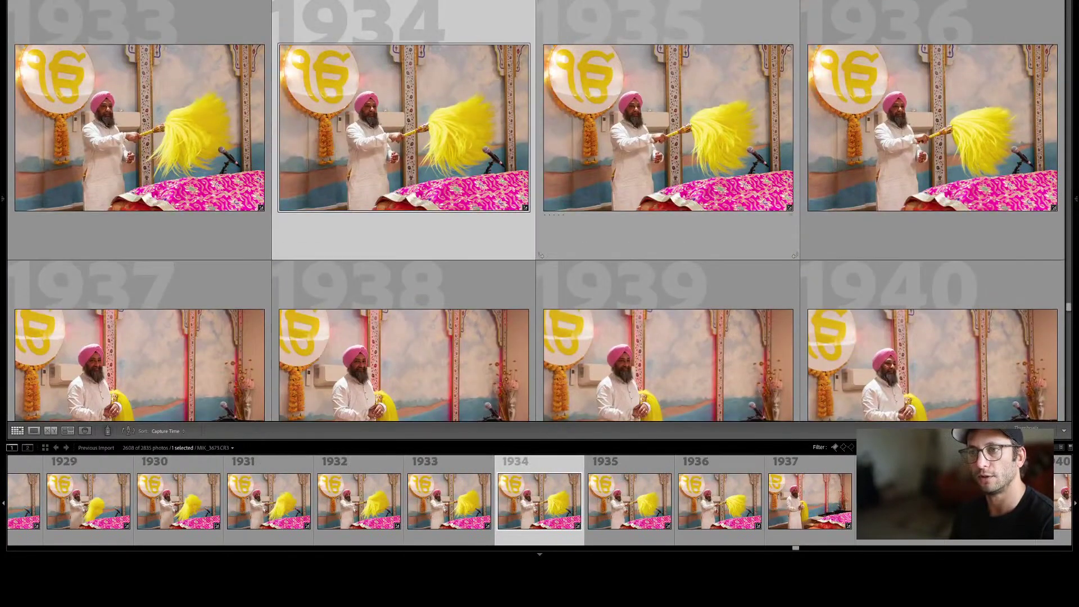
pyautogui.press('Down')
pyautogui.press('e')
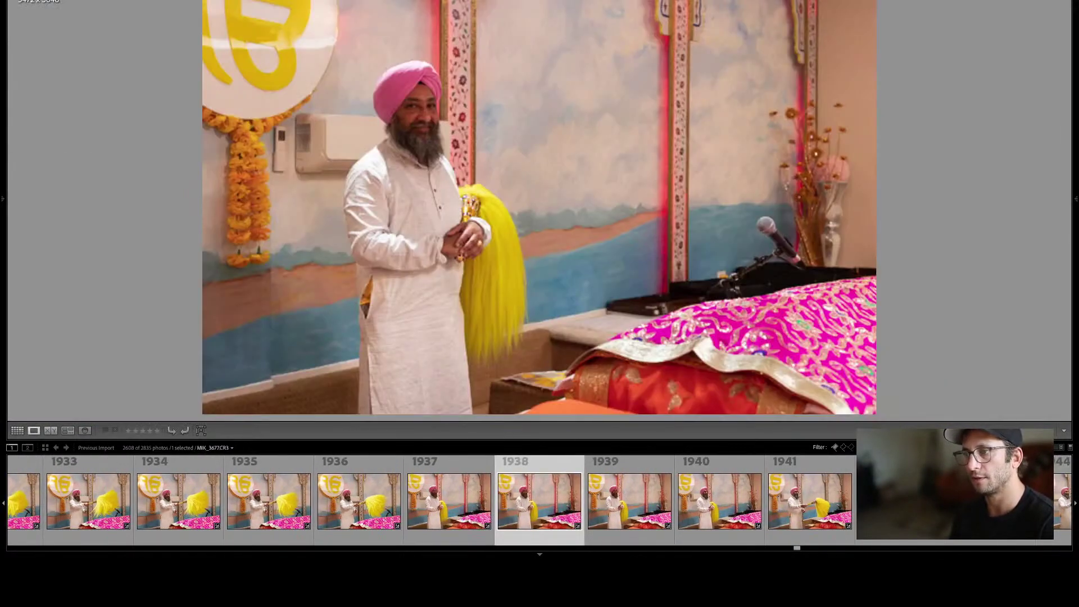
pyautogui.press('g')
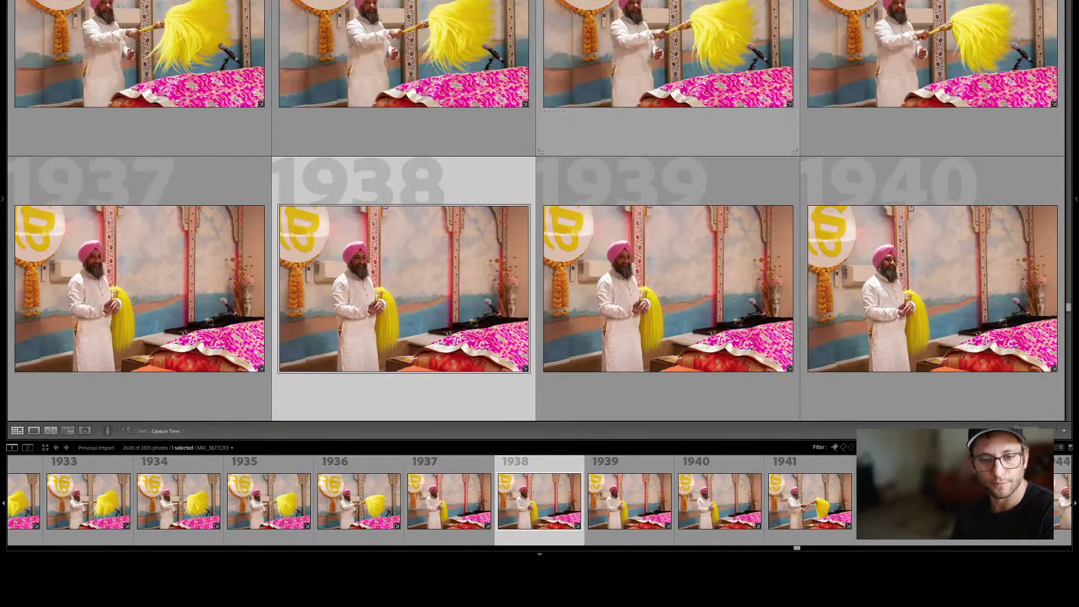
# Review the remaining yellow-whisk shots row by row from photo 1938, stopping at the couple's embrace in photo 1970.
pyautogui.press('Down')
pyautogui.press('Down')
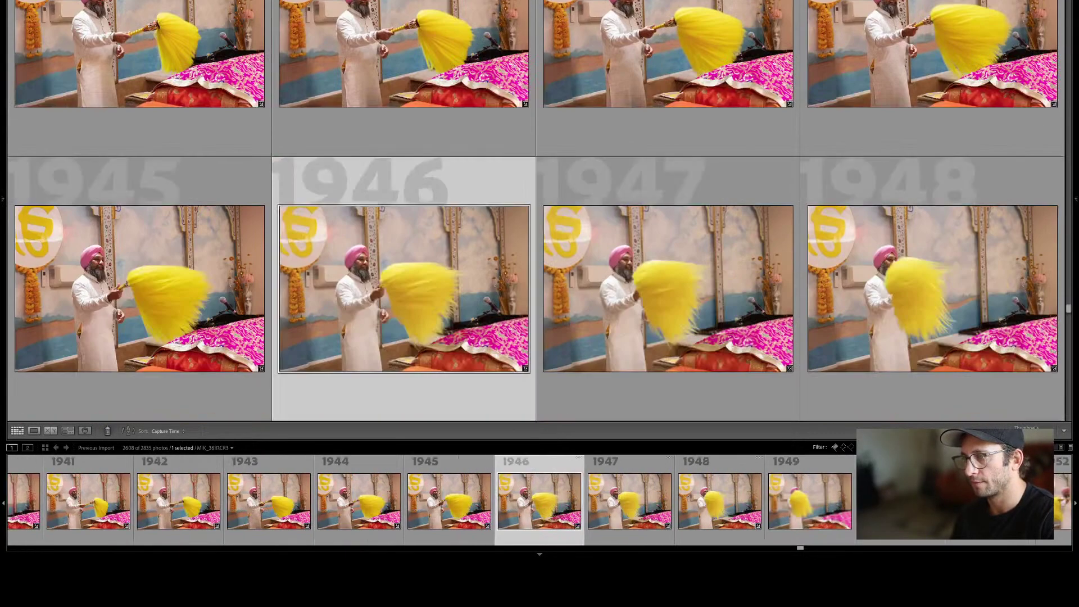
pyautogui.press('Down')
pyautogui.press('Down')
pyautogui.press('Down')
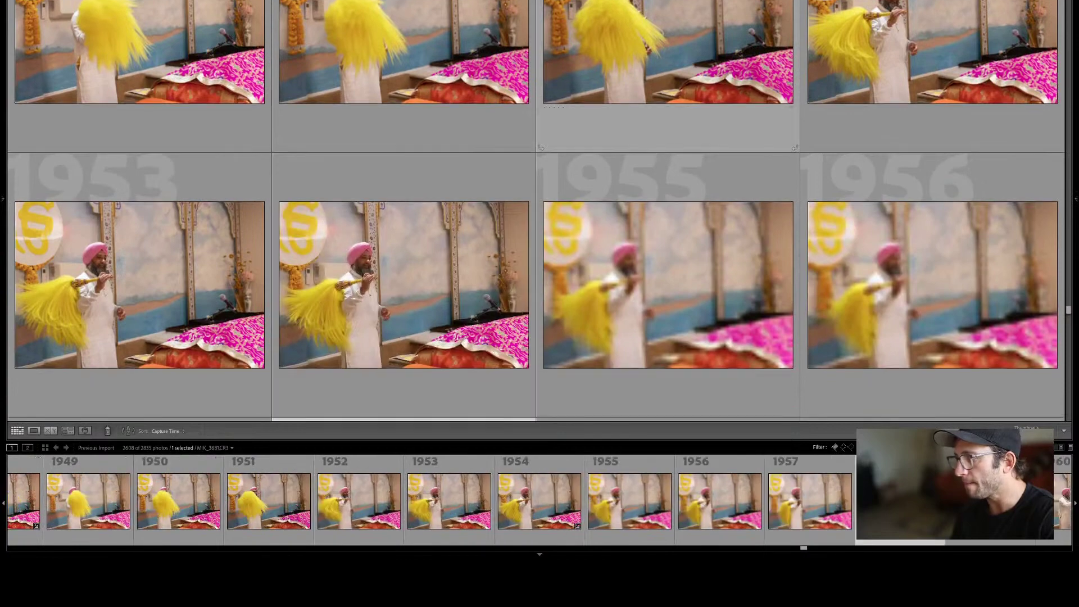
pyautogui.press('Down')
pyautogui.press('Down')
pyautogui.press('Down')
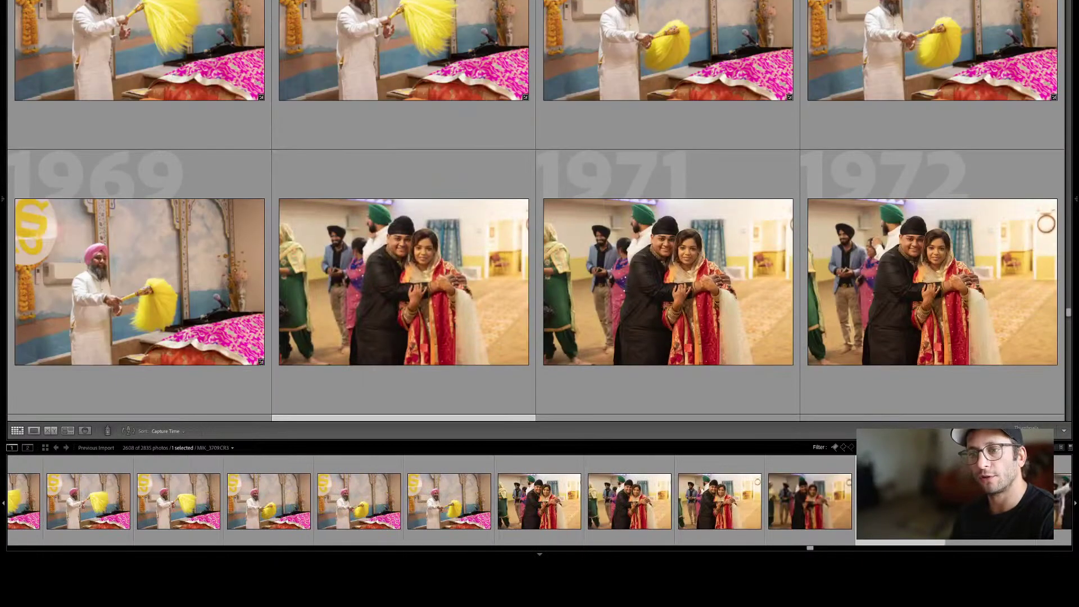
# Compare photos 1970 and 1971 of the man in black embracing the woman in red.
pyautogui.press('Down')
pyautogui.press('Up')
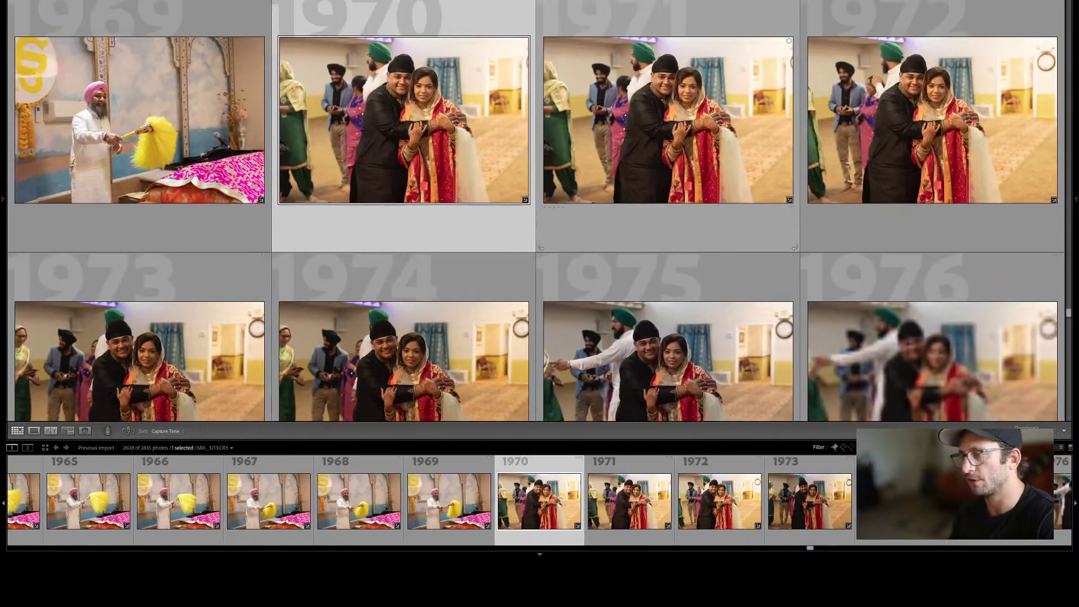
pyautogui.press('Right')
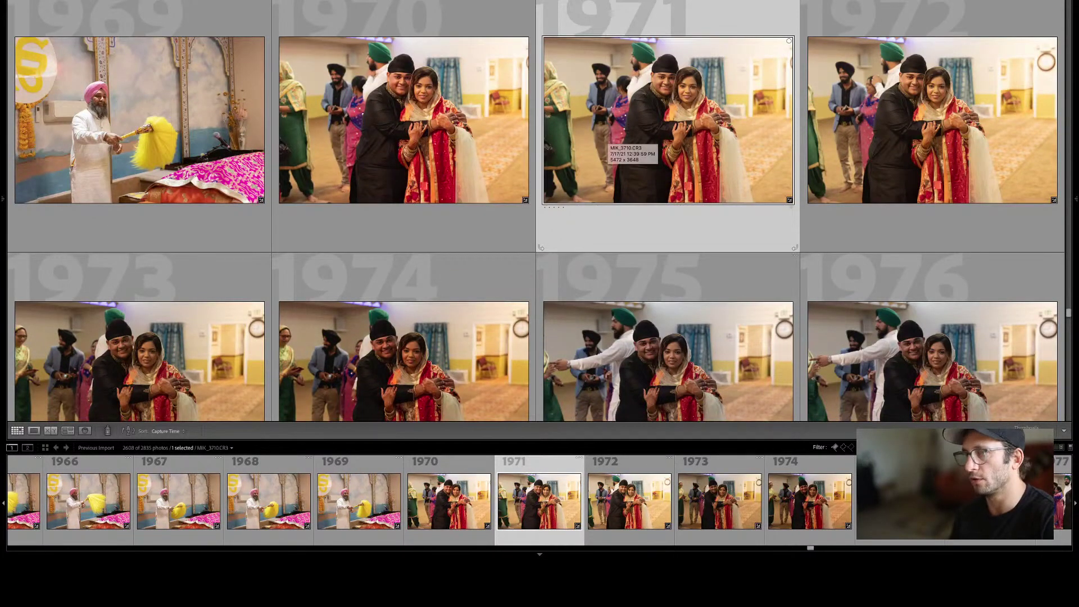
pyautogui.press('Left')
pyautogui.press('Right')
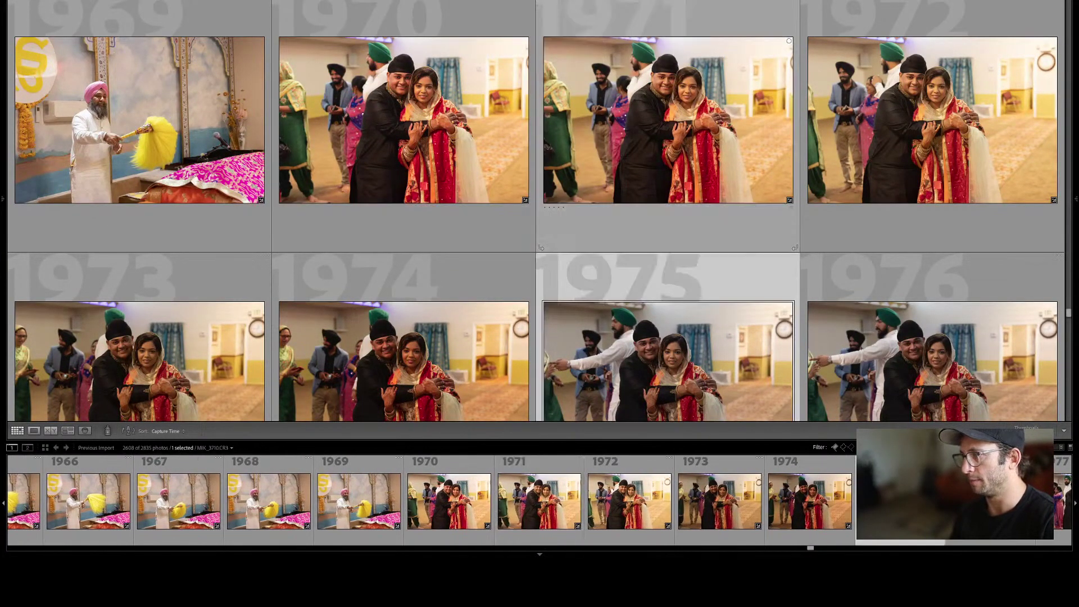
# Review the rest of the embrace shots and the six-person family portraits, continuing to photo 1999.
pyautogui.press('Down')
pyautogui.press('Down')
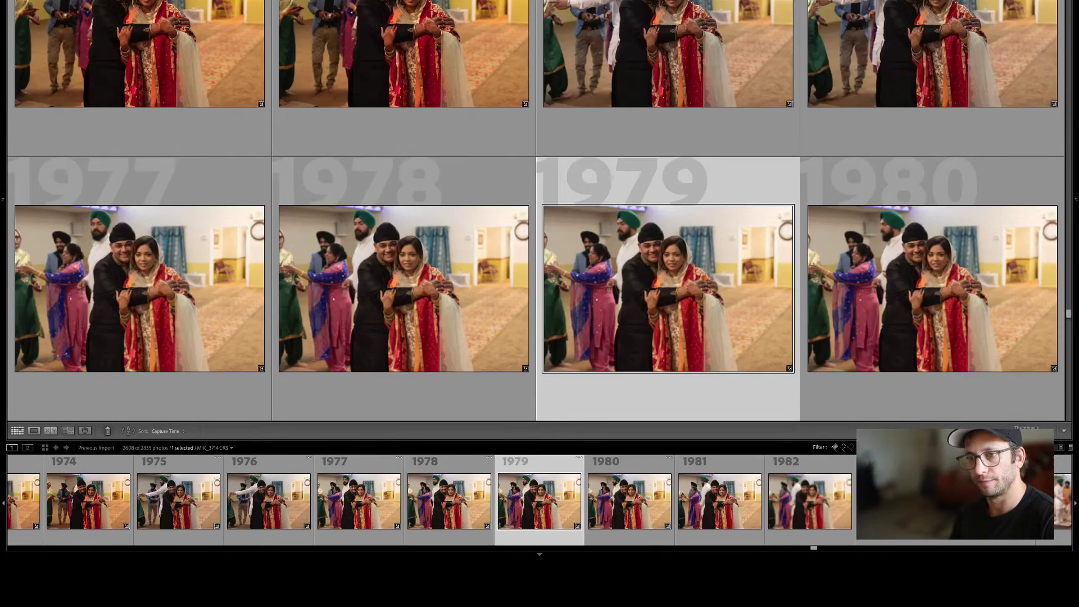
pyautogui.press('Down')
pyautogui.press('Down')
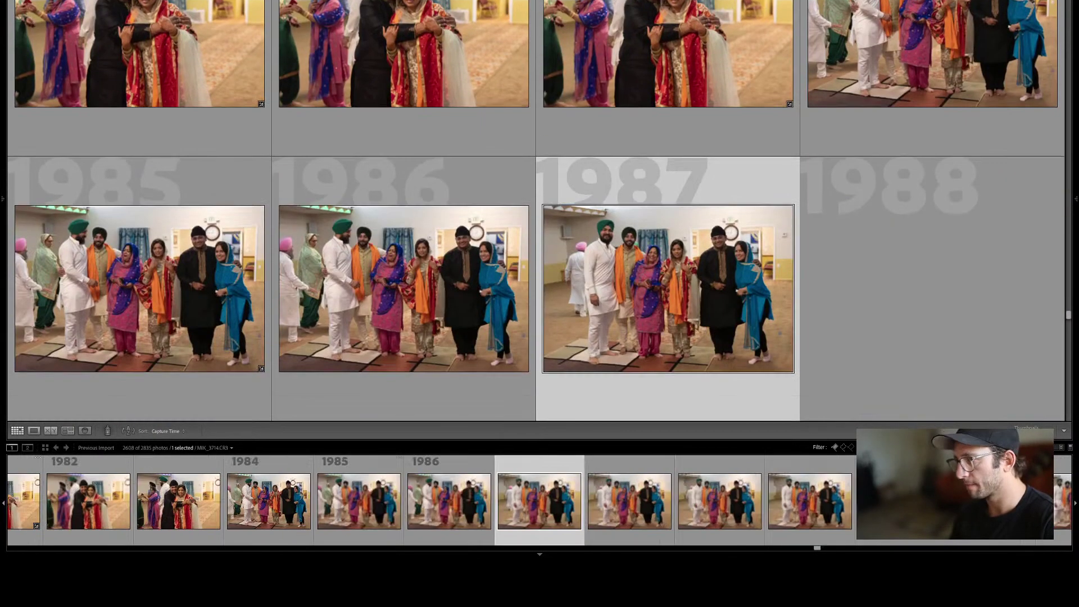
pyautogui.press('Down')
pyautogui.press('Down')
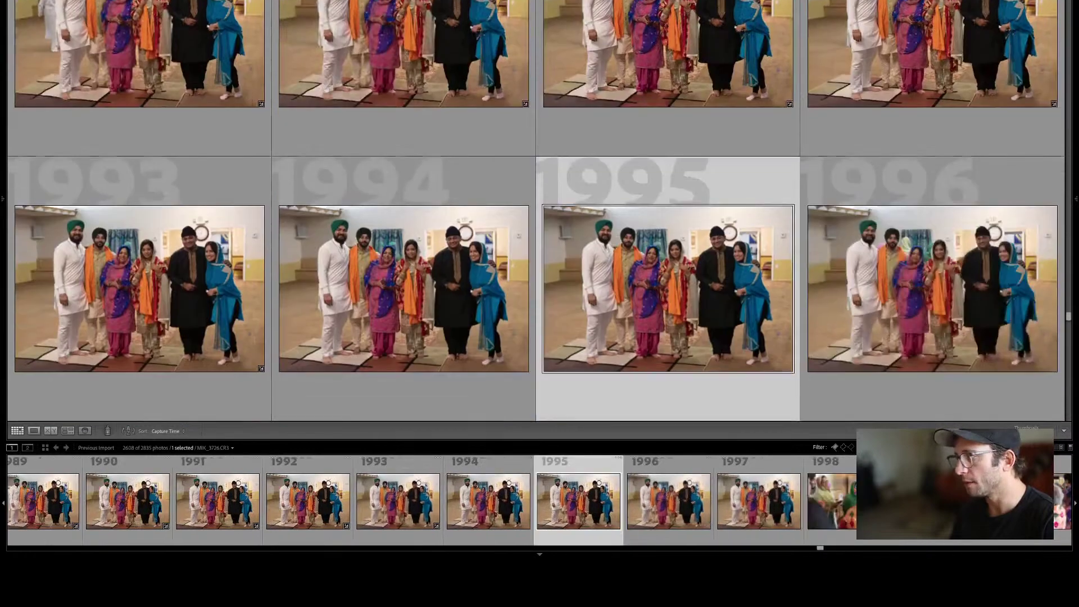
pyautogui.press('Down')
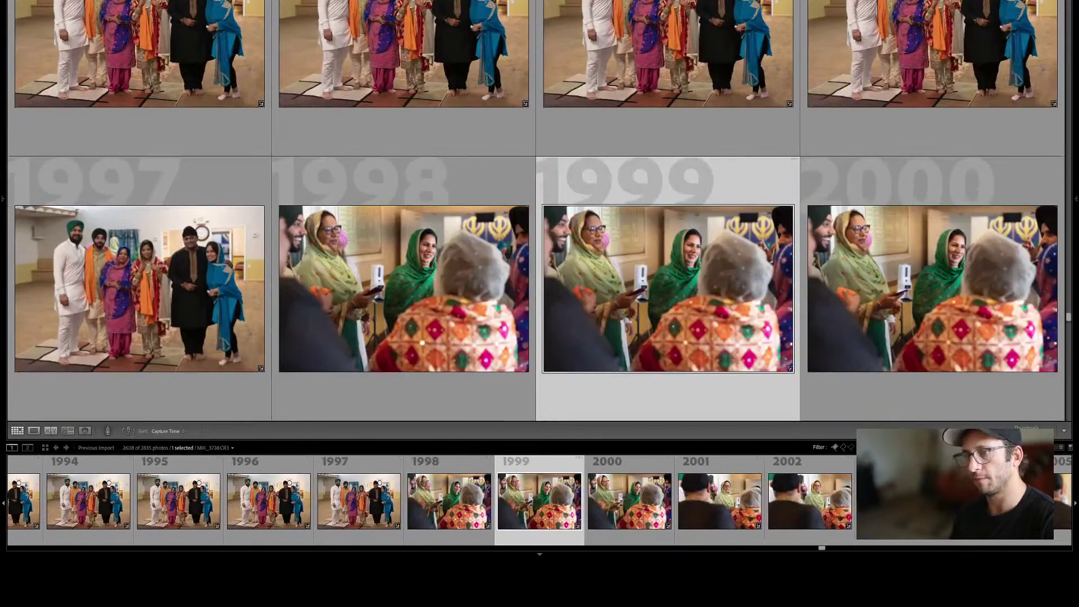
# Move through the seated guests to photo 2007 of two turbaned men from behind, enlarge it, and compare it with 2008 and 2009.
pyautogui.press('Down')
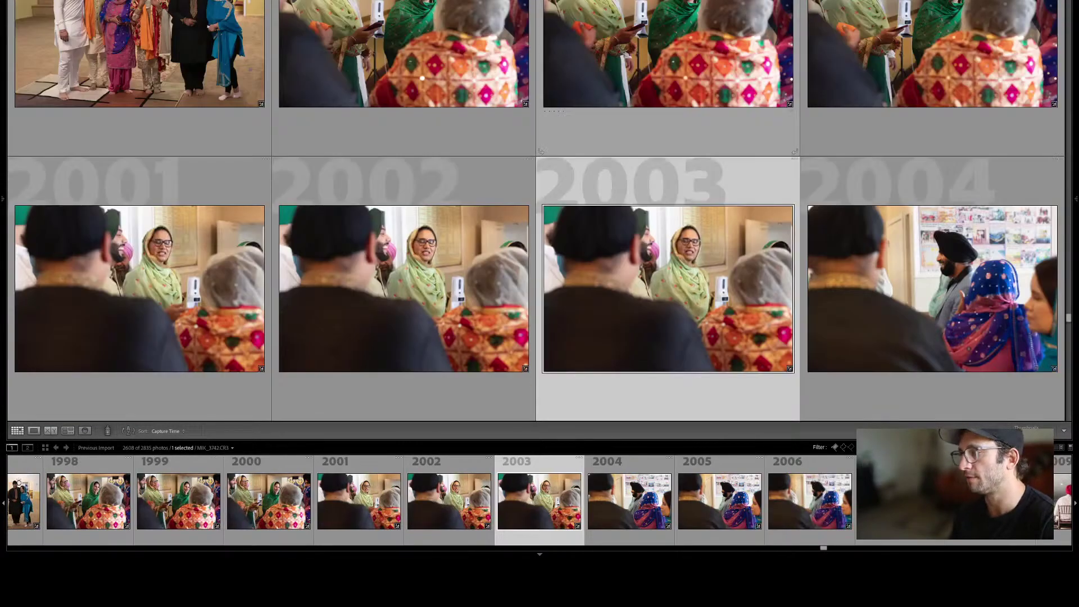
pyautogui.press('Down')
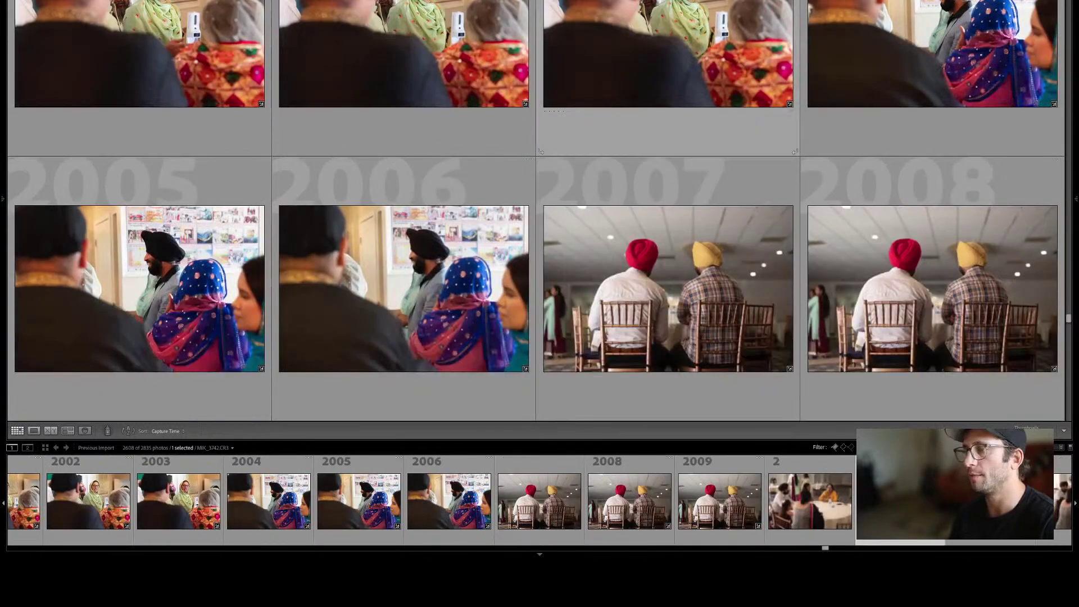
pyautogui.press('Down')
pyautogui.press('Up')
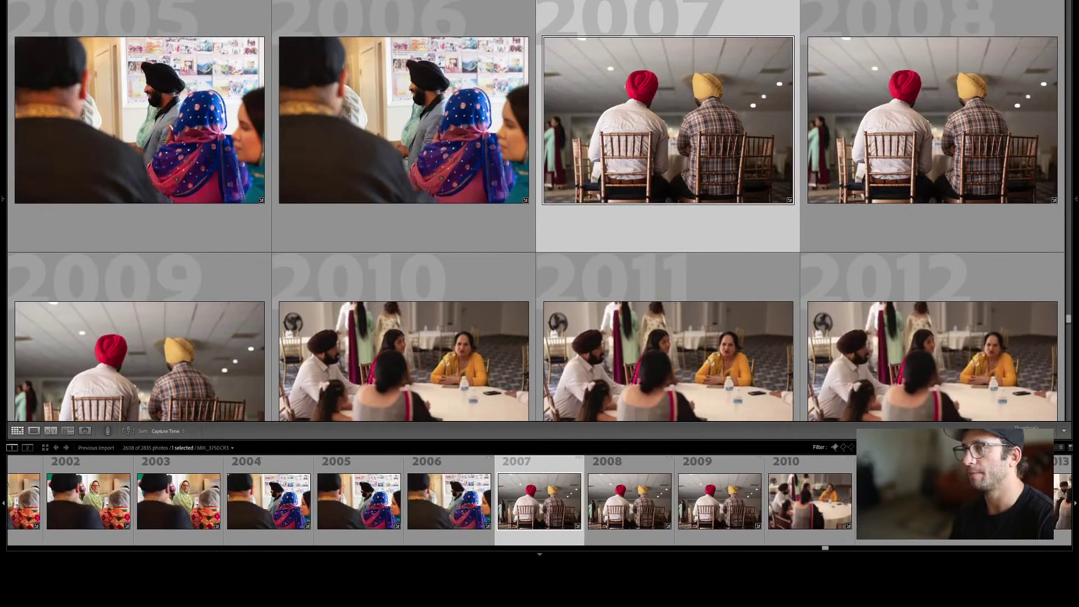
pyautogui.press('e')
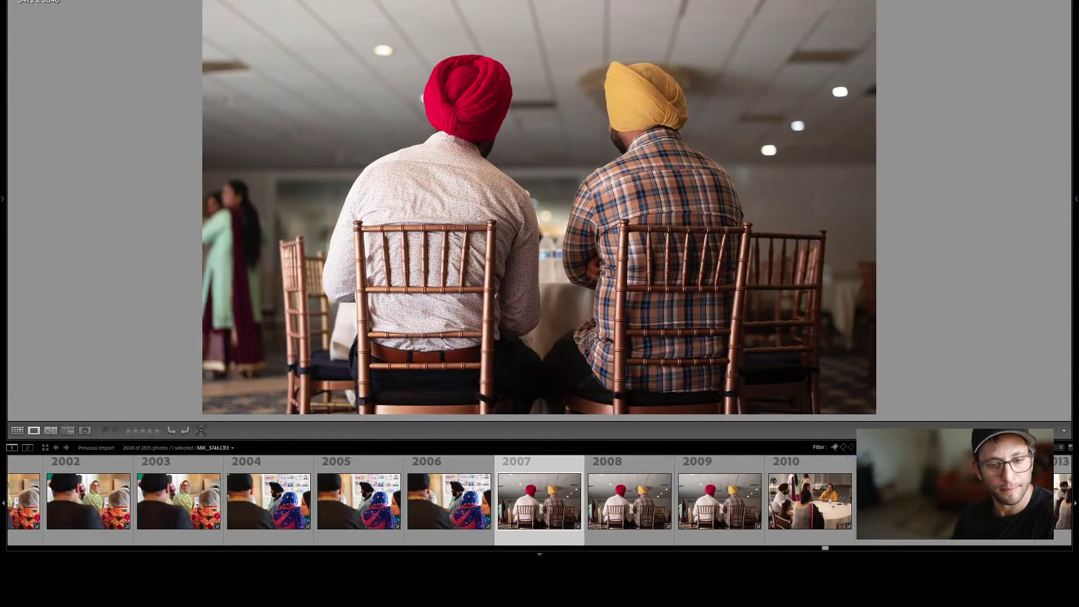
pyautogui.press('Right')
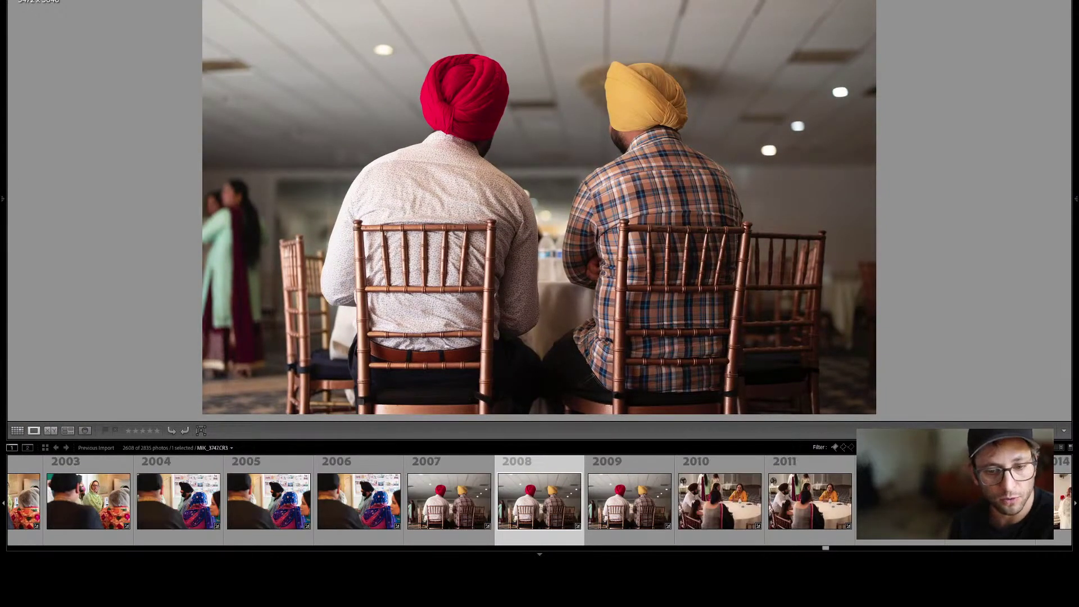
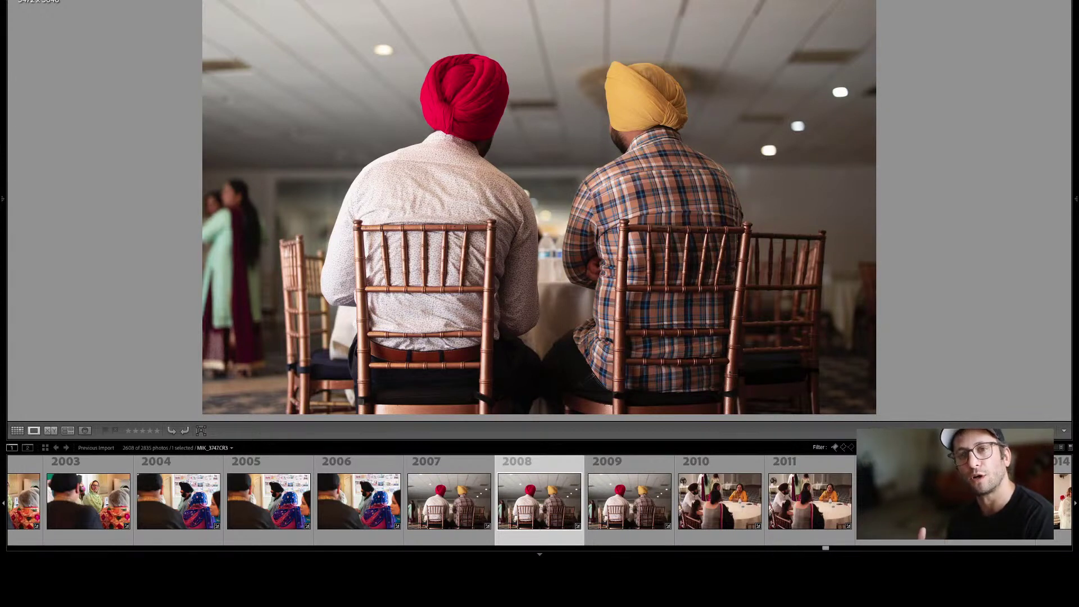
pyautogui.press('Right')
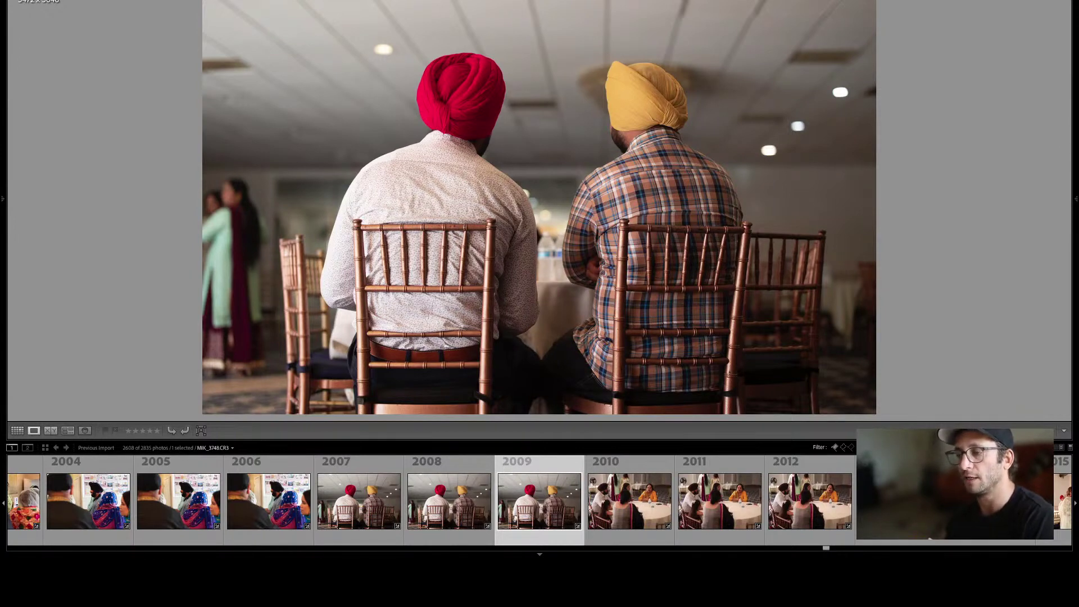
# Review the enlarged shots of the family around the round table, photos 2010 to 2013, checking the next photo before returning to 2013.
pyautogui.press('Right')
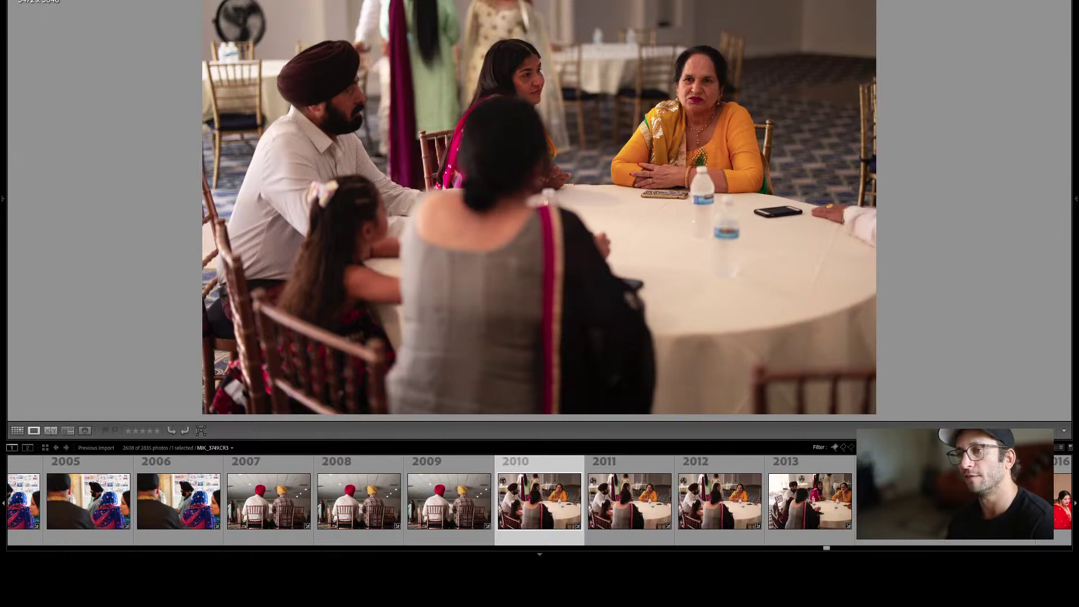
pyautogui.press('Right')
pyautogui.press('Right')
pyautogui.press('Right')
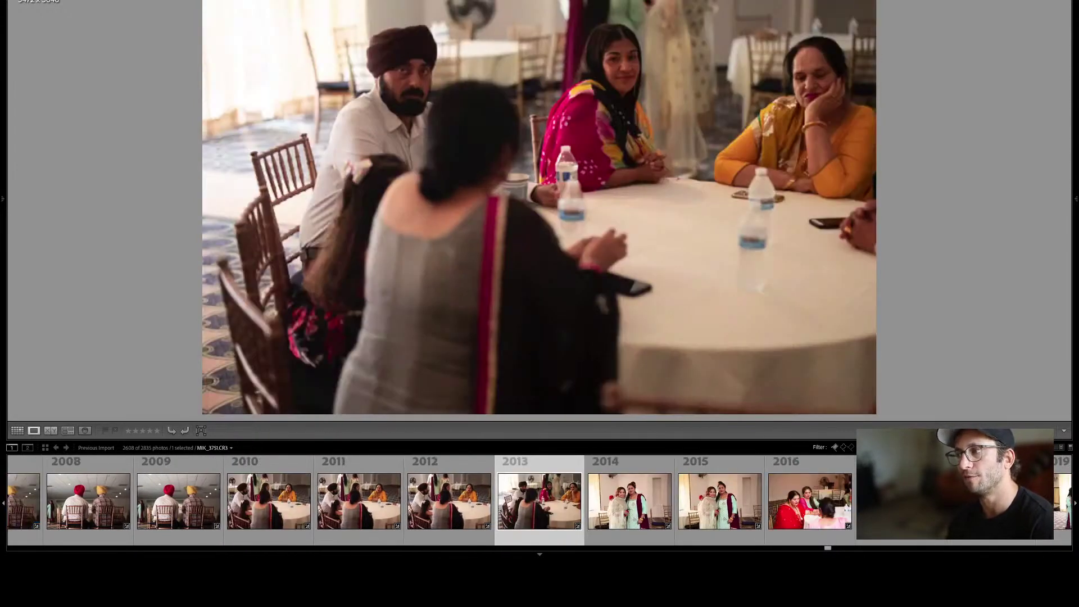
pyautogui.press('Right')
pyautogui.press('Left')
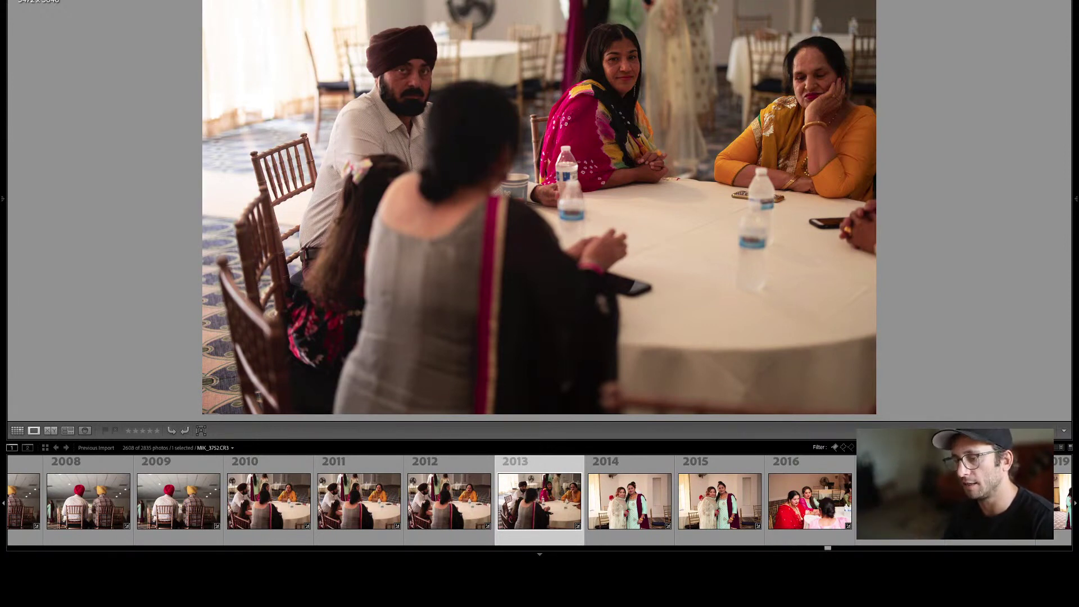
# Review the enlarged guest photos from 2014 to the two women standing together in photo 2021.
pyautogui.press('Right')
pyautogui.press('Right')
pyautogui.press('Right')
pyautogui.press('Right')
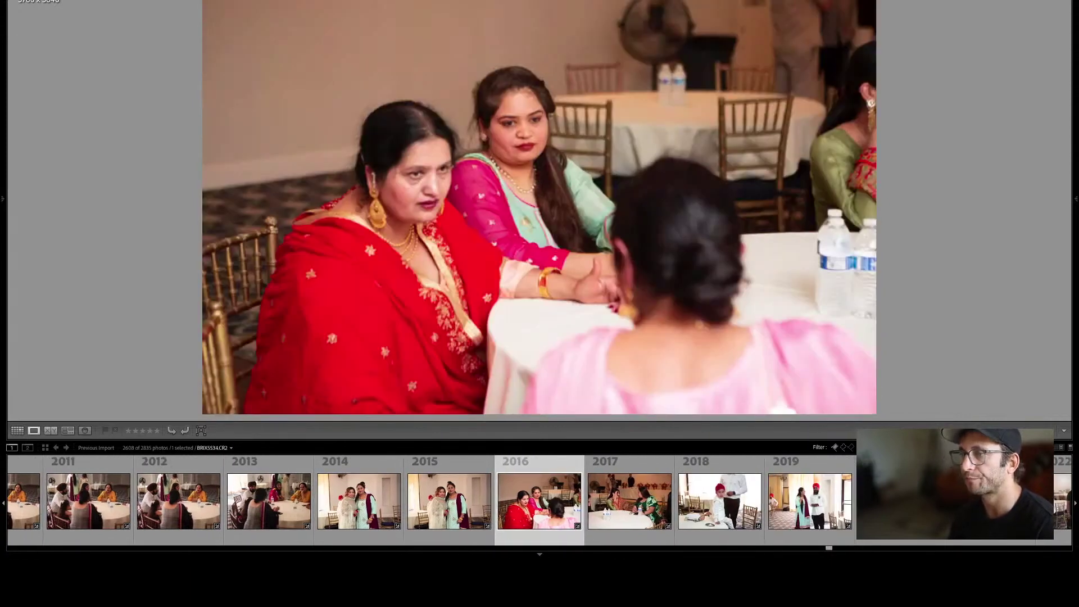
pyautogui.press('Right')
pyautogui.press('Right')
pyautogui.press('Right')
pyautogui.press('Right')
pyautogui.press('Right')
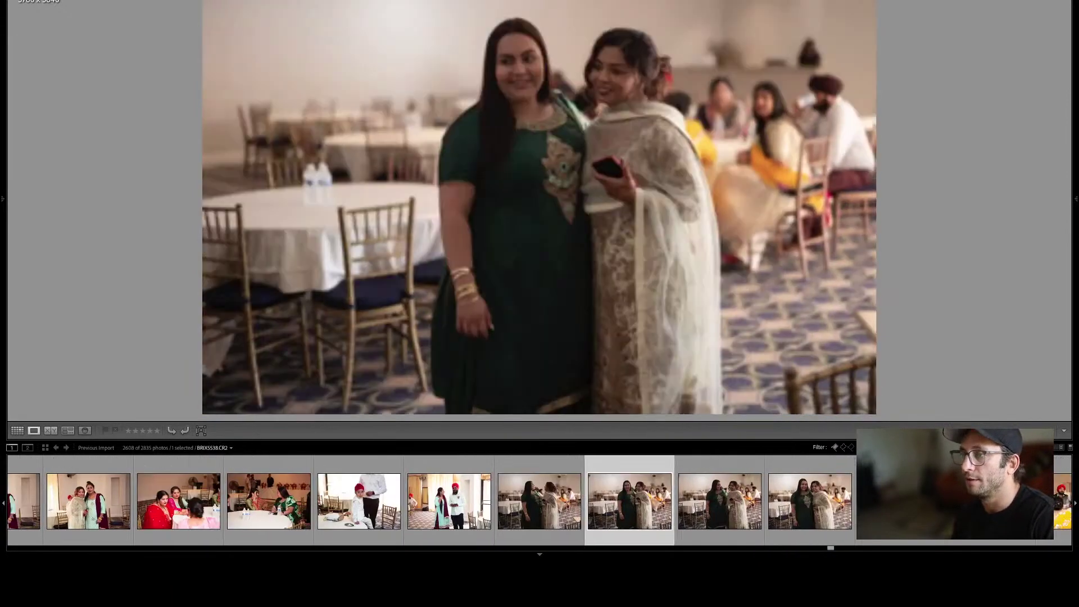
# Review the enlarged photos past the dark shot of the boy to photo 2029 of the two seated men in yellow and red turbans.
pyautogui.press('Right')
pyautogui.press('Right')
pyautogui.press('Right')
pyautogui.press('Right')
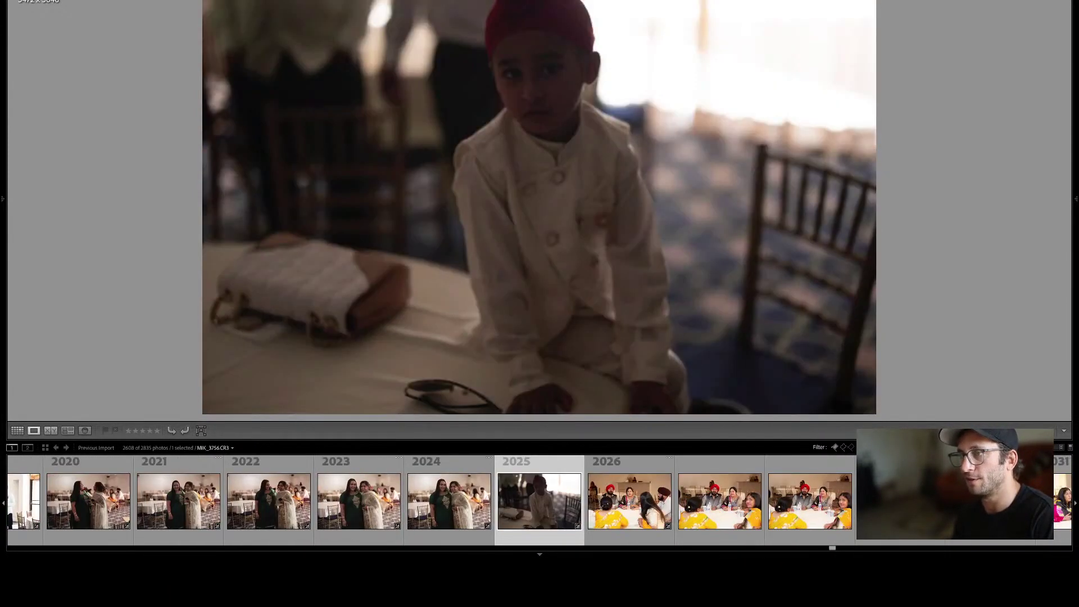
pyautogui.press('Right')
pyautogui.press('Right')
pyautogui.press('Right')
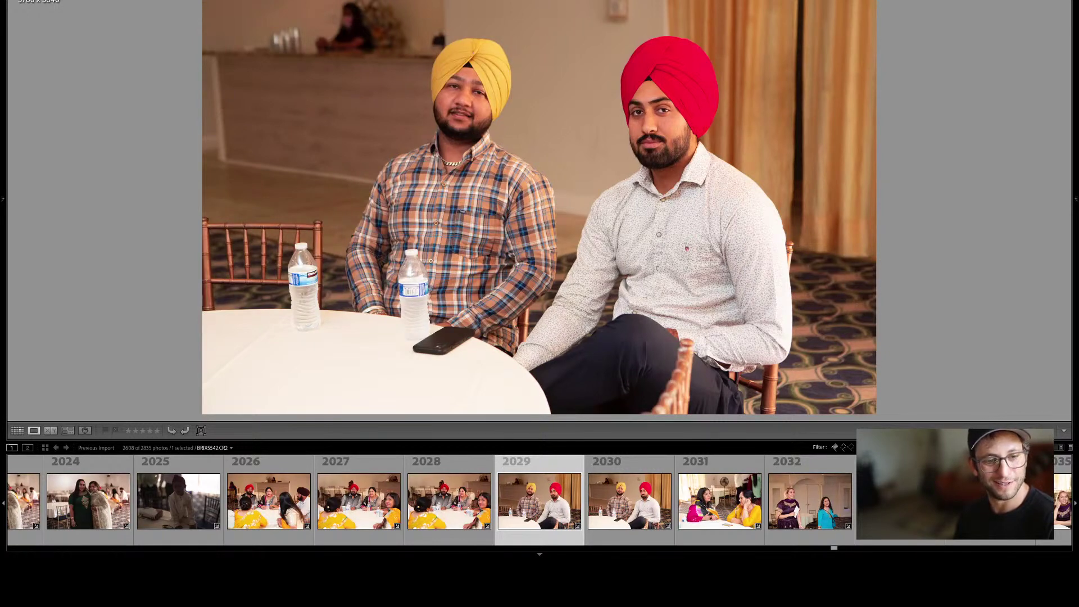
# Review the enlarged table shots of seated guests from photo 2030 to photo 2034.
pyautogui.press('Right')
pyautogui.press('Right')
pyautogui.press('Right')
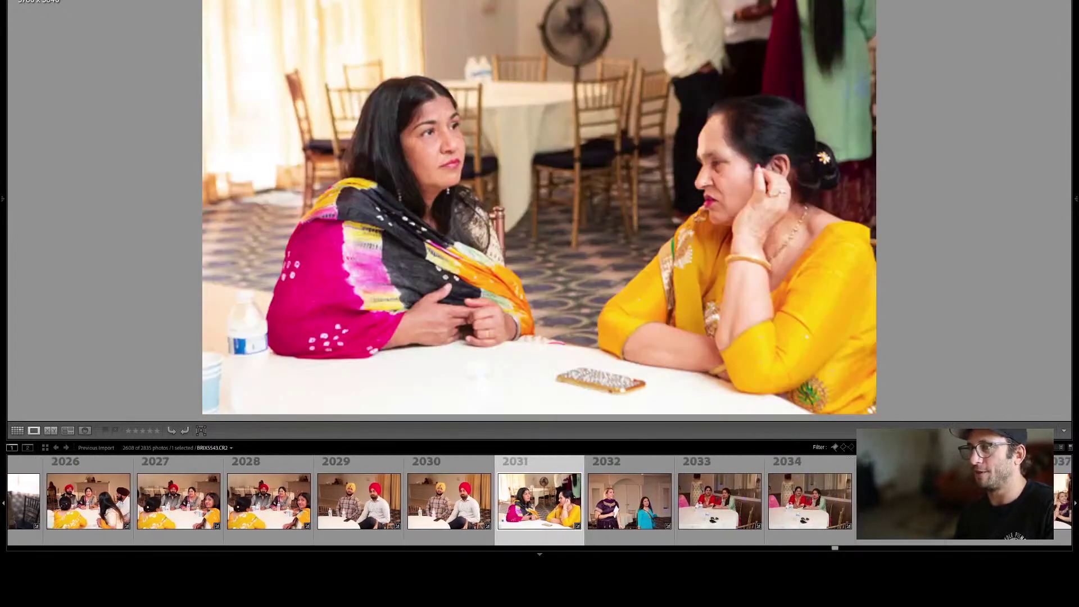
pyautogui.press('Right')
pyautogui.press('Right')
pyautogui.press('Right')
pyautogui.press('Right')
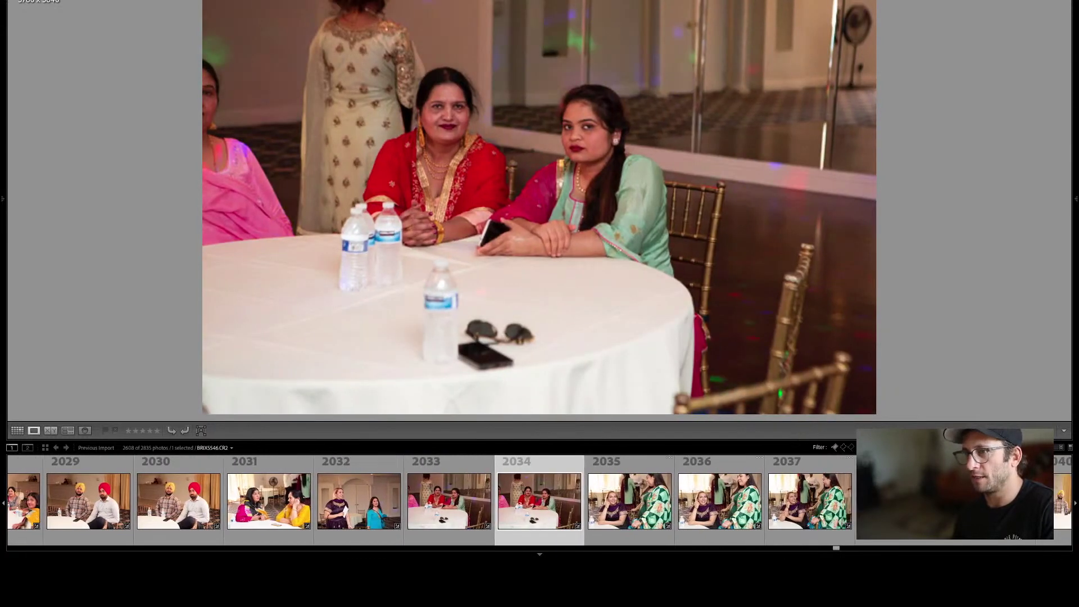
# Review the enlarged photos from 2035 to the three seated men in yellow, red and green turbans in photo 2041.
pyautogui.press('Right')
pyautogui.press('Right')
pyautogui.press('Right')
pyautogui.press('Right')
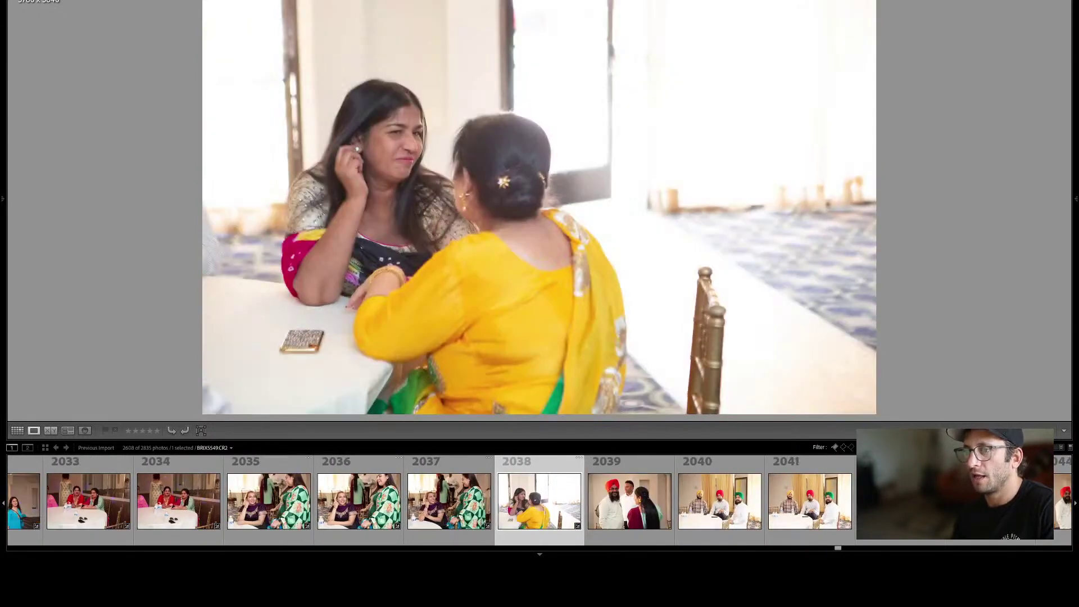
pyautogui.press('Right')
pyautogui.press('Right')
pyautogui.press('Right')
pyautogui.press('Right')
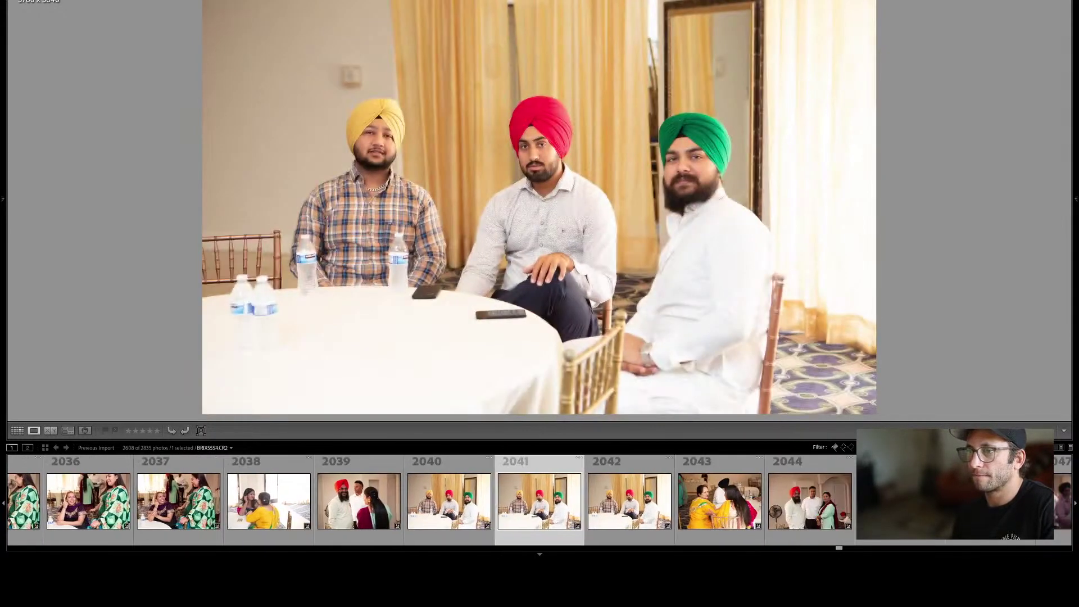
# Review the enlarged standing guest photos, ending at the man in the pink shirt in photo 2049.
pyautogui.press('Right')
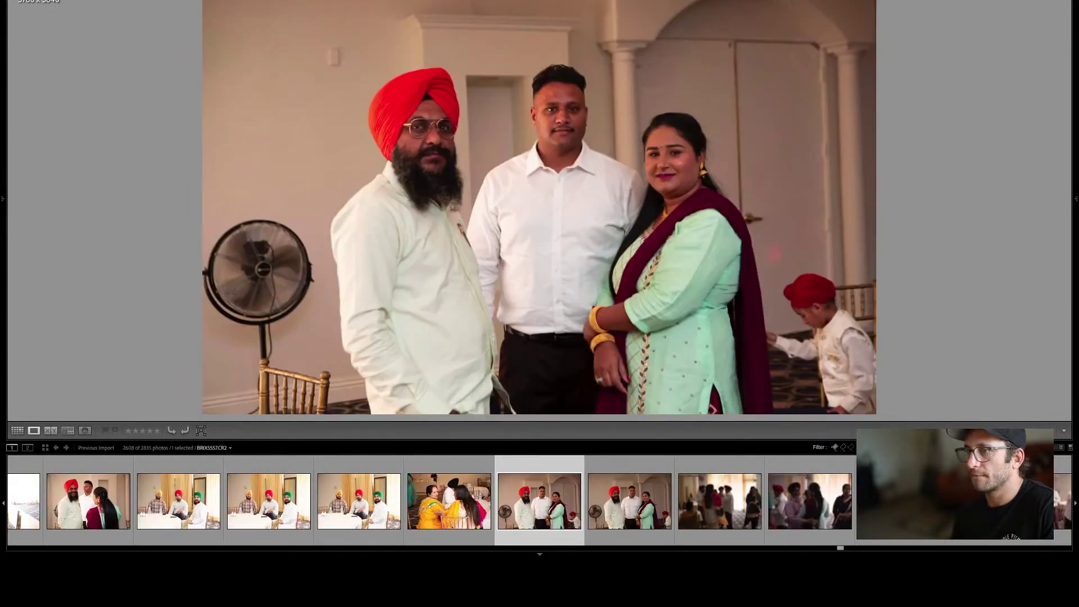
pyautogui.press('Right')
pyautogui.press('Right')
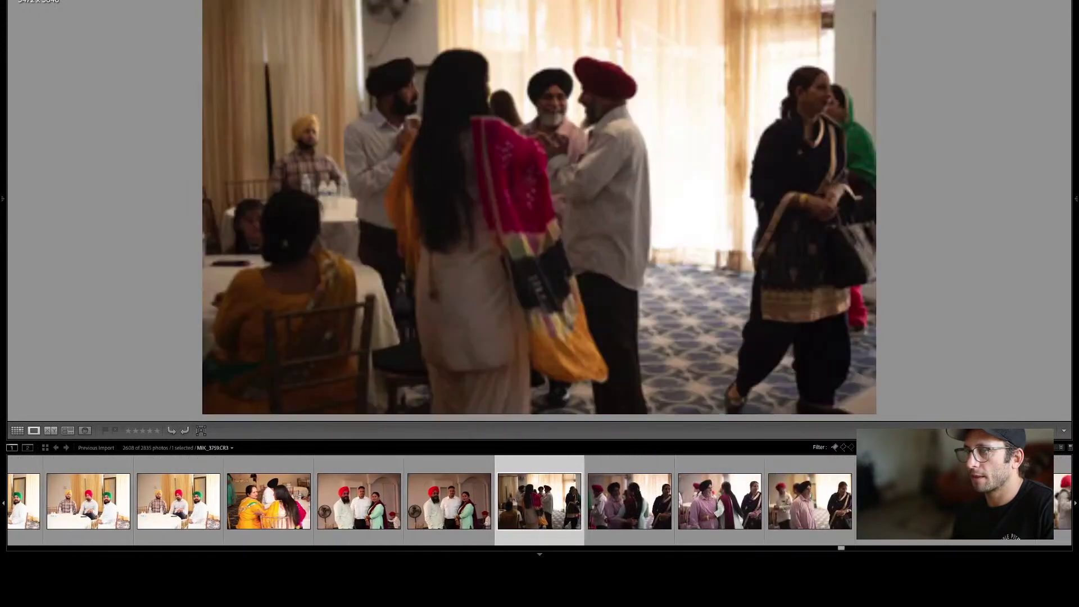
pyautogui.press('Right')
pyautogui.press('Right')
pyautogui.press('Right')
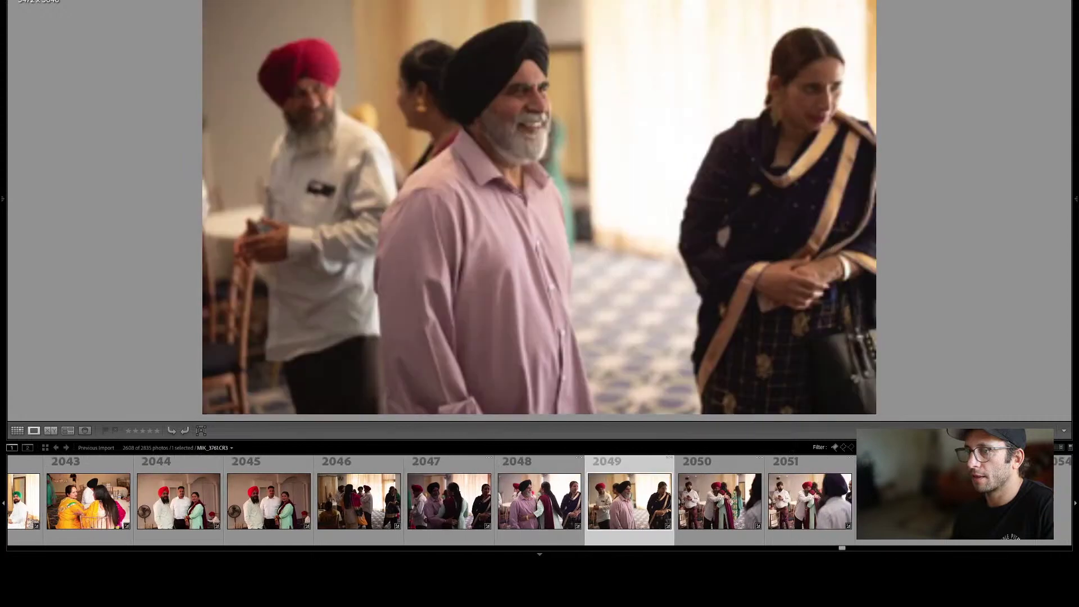
# Review the enlarged greeting and hugging shots from photo 2050 to photo 2056 of the red-turbaned men.
pyautogui.press('Right')
pyautogui.press('Right')
pyautogui.press('Right')
pyautogui.press('Right')
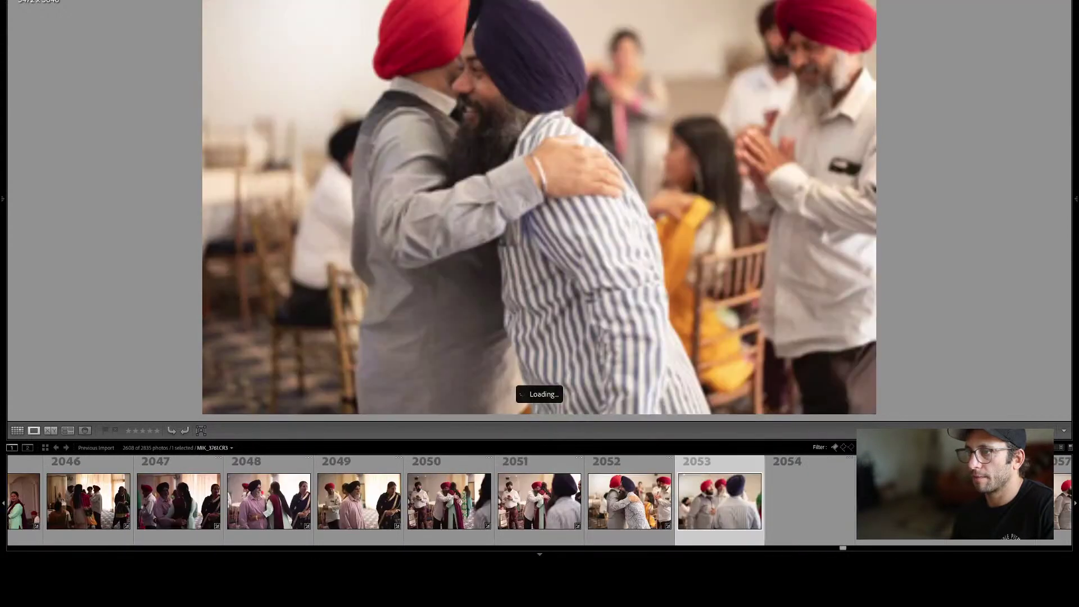
pyautogui.press('Right')
pyautogui.press('Right')
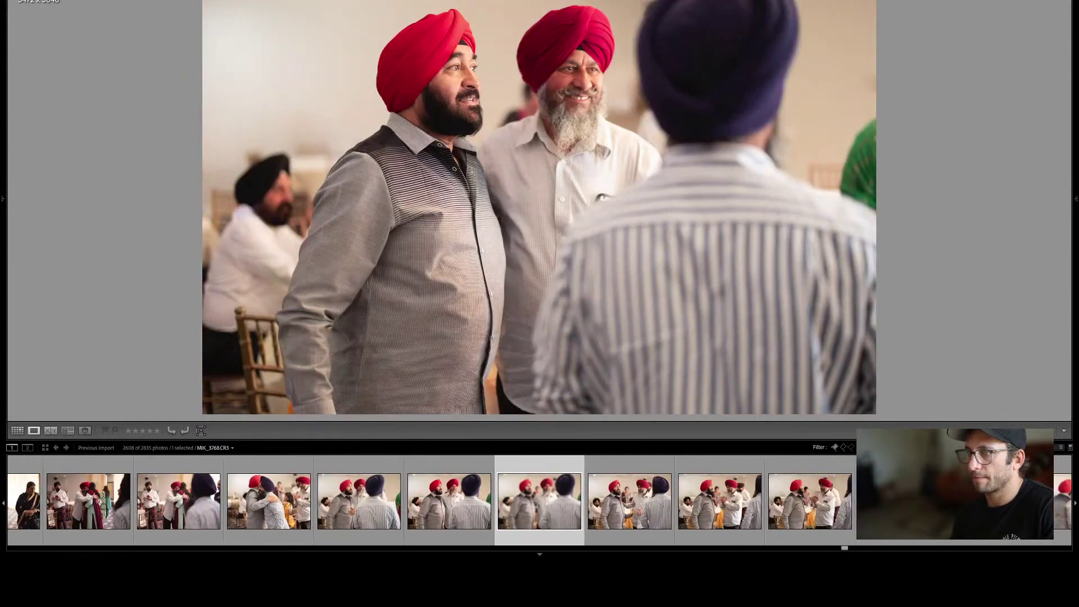
pyautogui.press('Right')
# Return to the thumbnail grid, set the rating of photo 2056 to 5, and advance to photo 2057.
pyautogui.press('g')
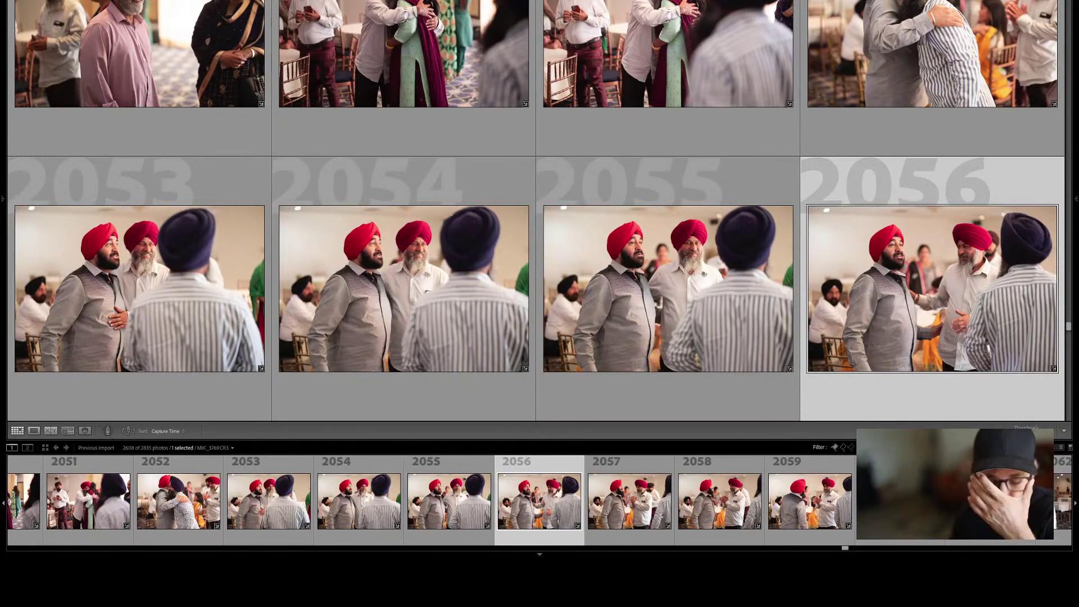
pyautogui.press('1')
pyautogui.press('1')
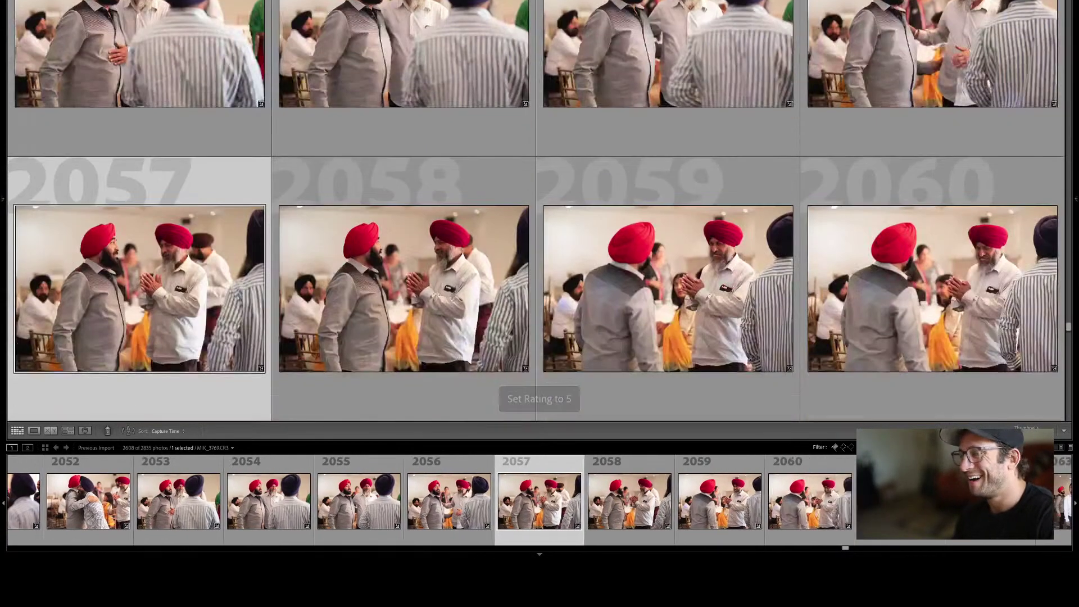
# Advance through the thumbnails from photo 2057 to photo 2067 of the standing guest group and enlarge it.
pyautogui.press('Down')
pyautogui.press('Down')
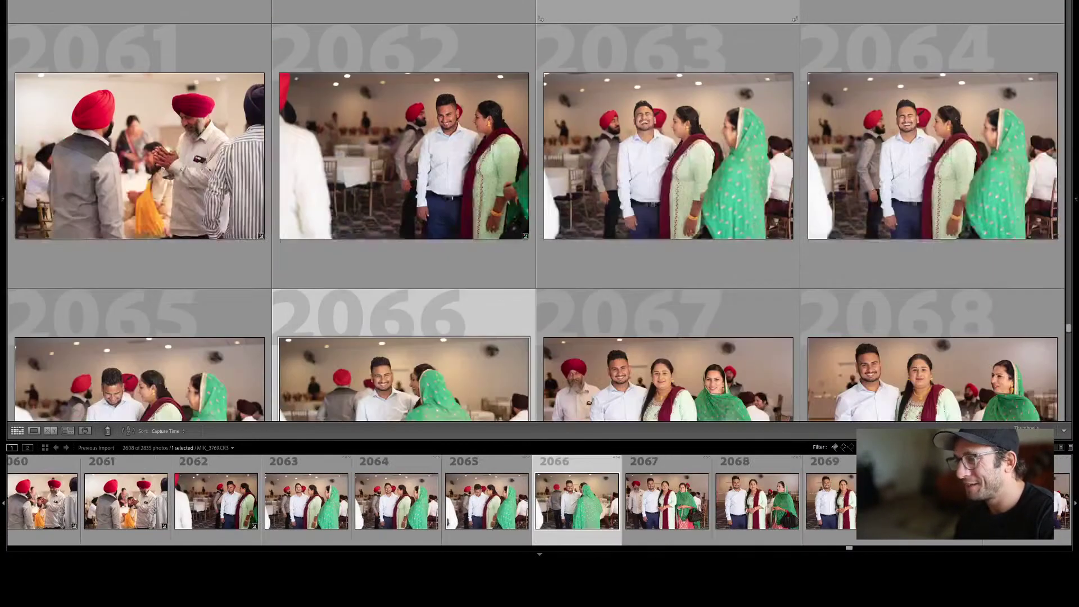
pyautogui.press('Right')
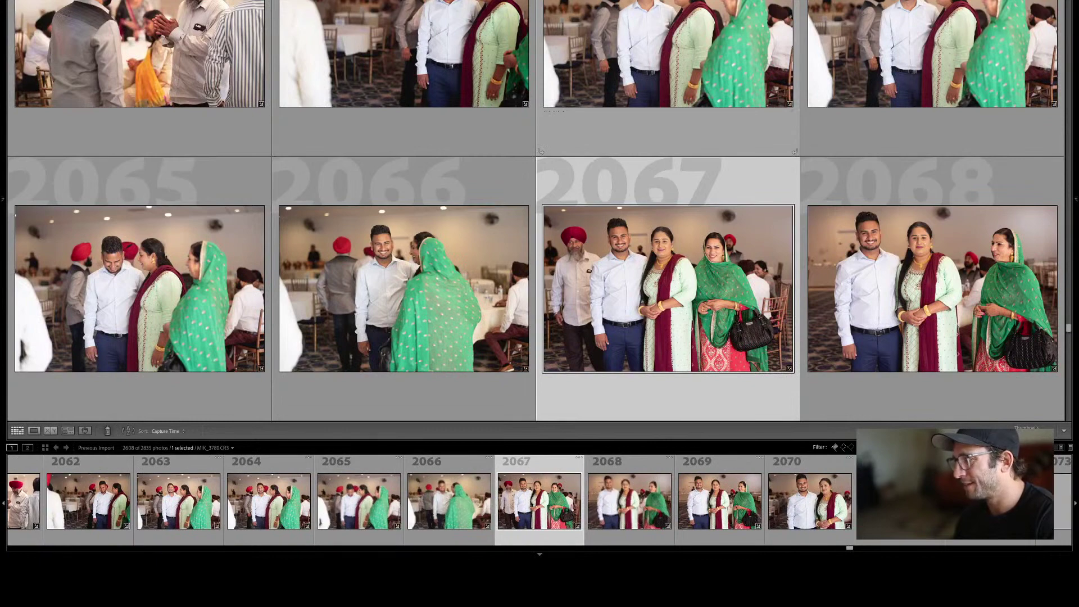
pyautogui.press('Down')
pyautogui.press('Up')
pyautogui.press('e')
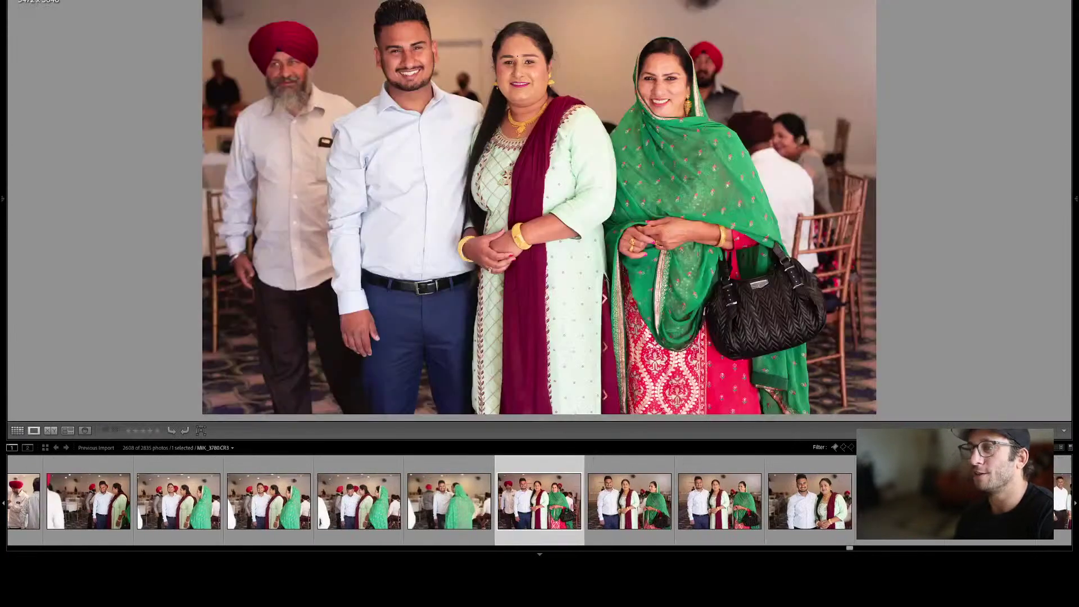
# Return to the thumbnail grid and advance to photo 2075 of the boy in the red turban.
pyautogui.press('g')
pyautogui.press('Right')
pyautogui.press('Right')
pyautogui.press('Right')
pyautogui.press('Down')
pyautogui.press('Right')
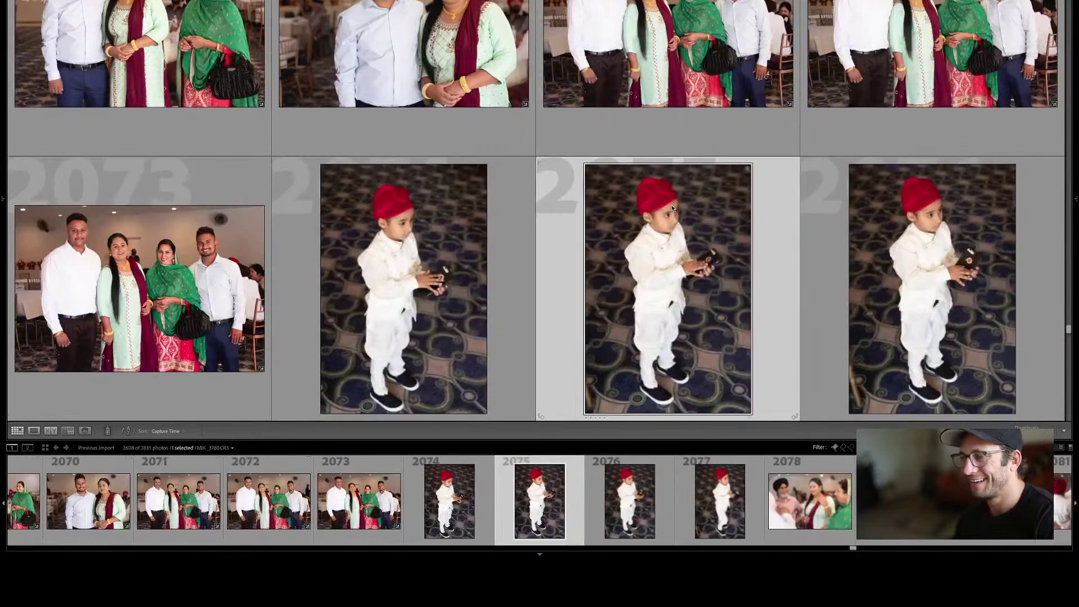
# Review the thumbnails of the greeting guests and the couple, ending at photo 2099 of the guests around the table.
pyautogui.press('Down')
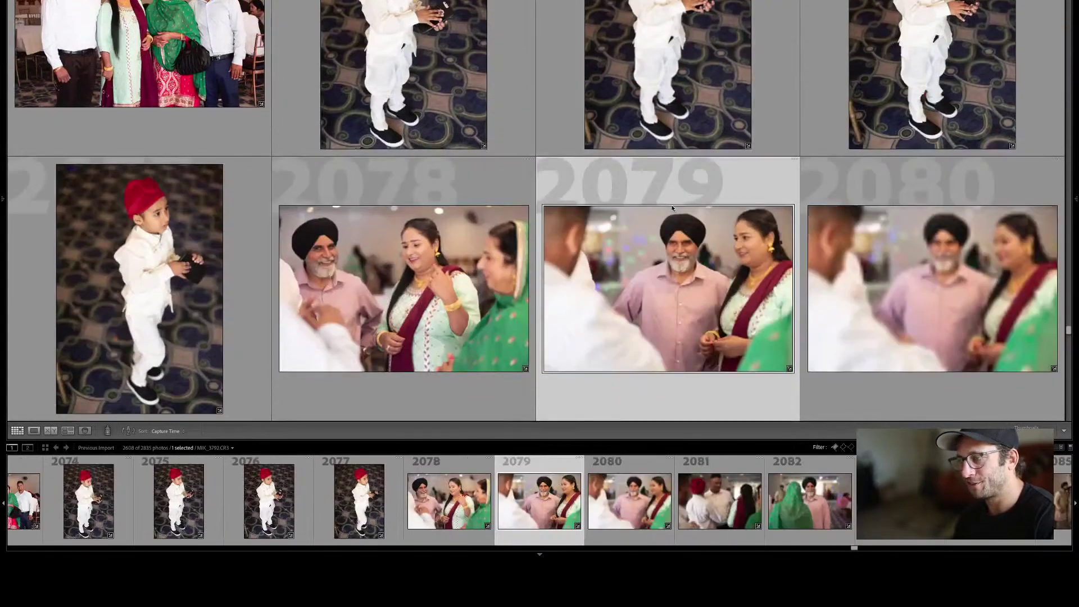
pyautogui.press('Down')
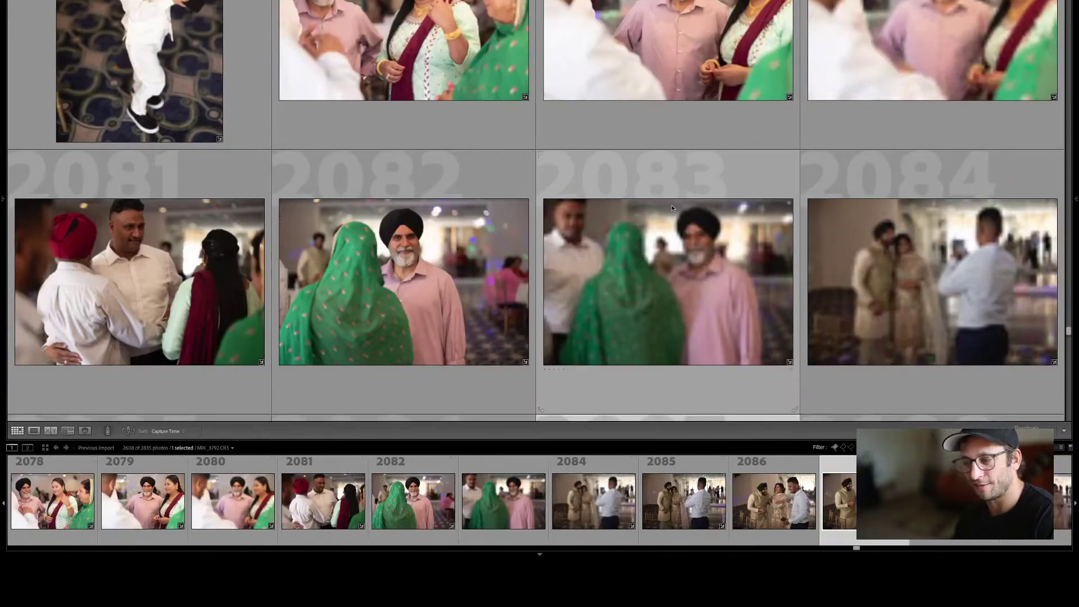
pyautogui.press('Down')
pyautogui.press('Down')
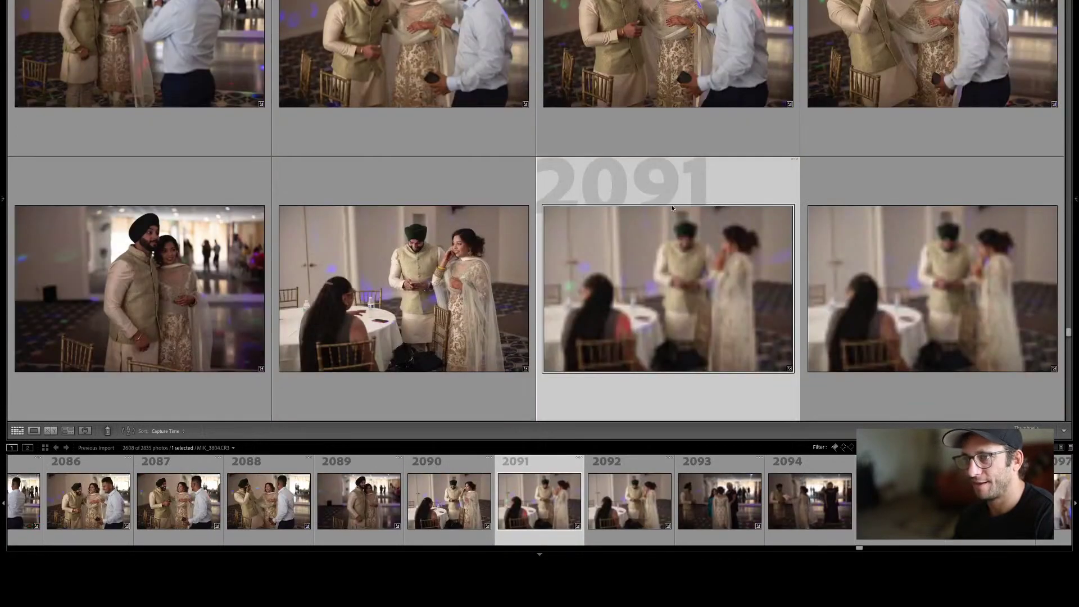
pyautogui.press('Down')
pyautogui.press('Down')
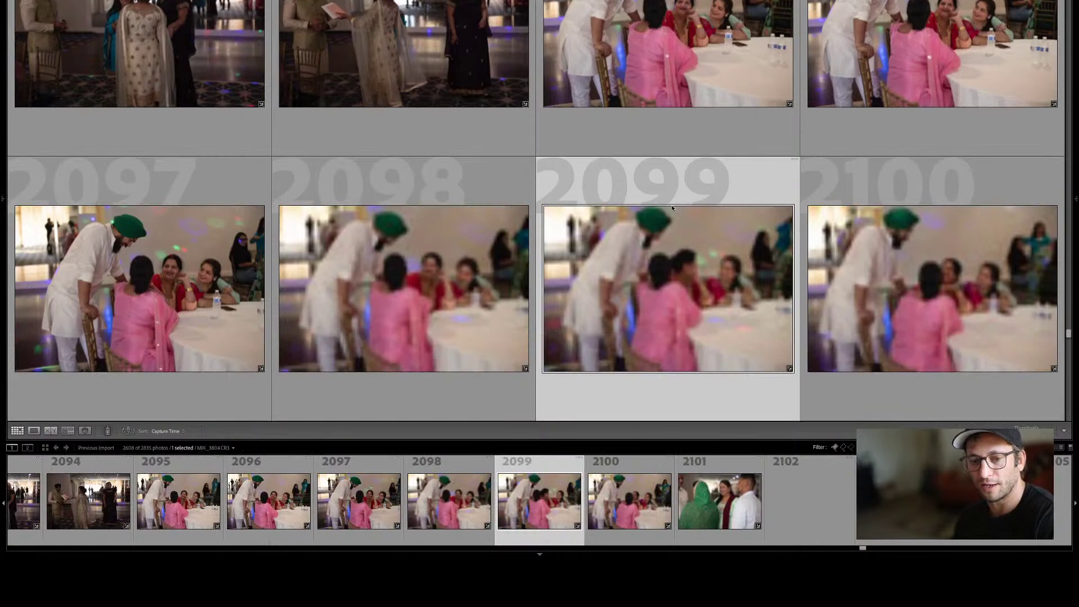
# Compare the neighbouring thumbnails of the laughing couple around photo 2107 and continue to photo 2111.
pyautogui.press('Down')
pyautogui.press('Down')
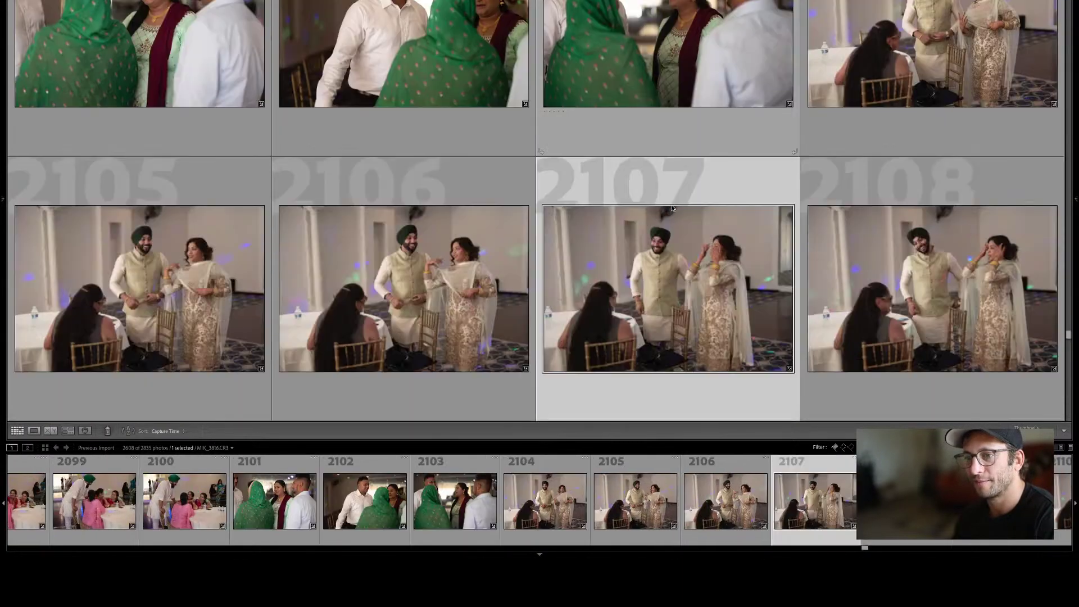
pyautogui.press('Left')
pyautogui.press('Left')
pyautogui.press('Right')
pyautogui.press('Right')
pyautogui.press('Down')
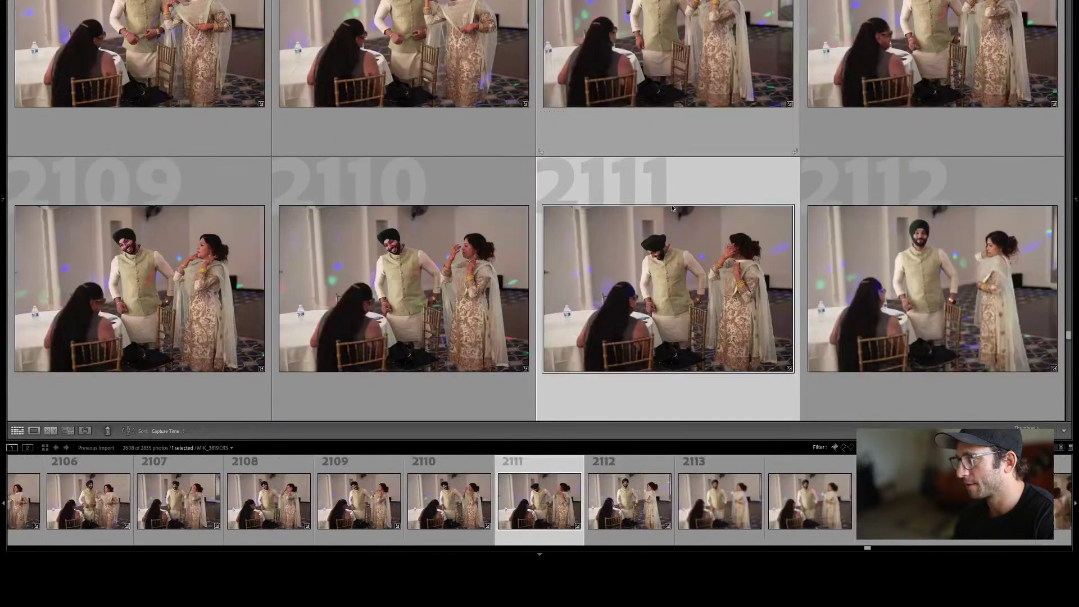
# Compare photos 2108 and 2107 of the laughing couple enlarged, and return to the thumbnail grid.
pyautogui.press('Up')
pyautogui.press('Right')
pyautogui.press('e')
pyautogui.press('Left')
pyautogui.press('g')
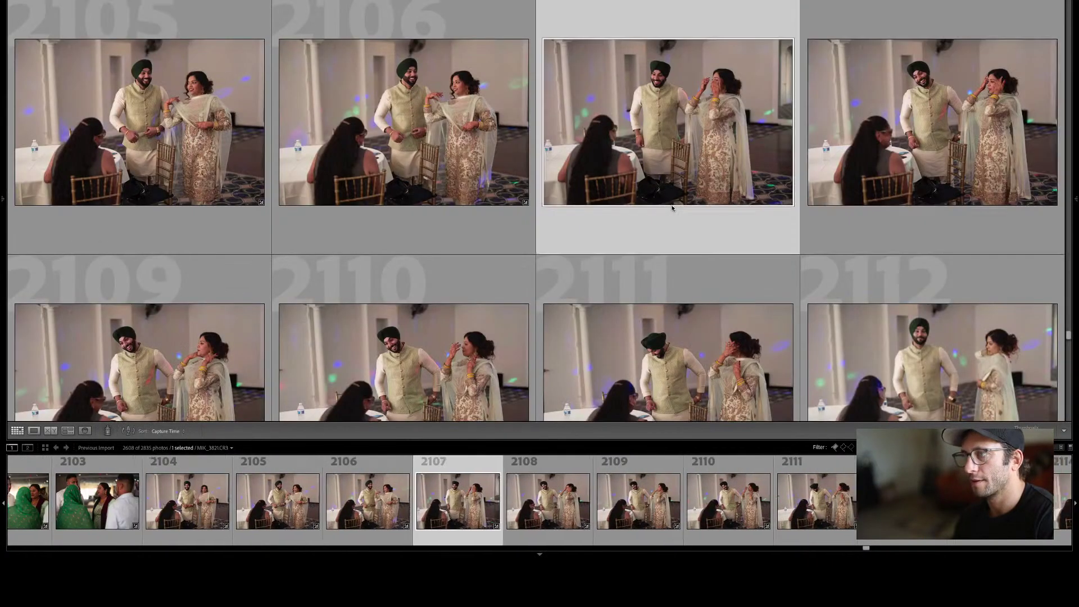
# Review the thumbnails of the couple, the seated boy and the green-turbaned man, ending at table photo 2122.
pyautogui.press('Down')
pyautogui.press('Left')
pyautogui.press('Down')
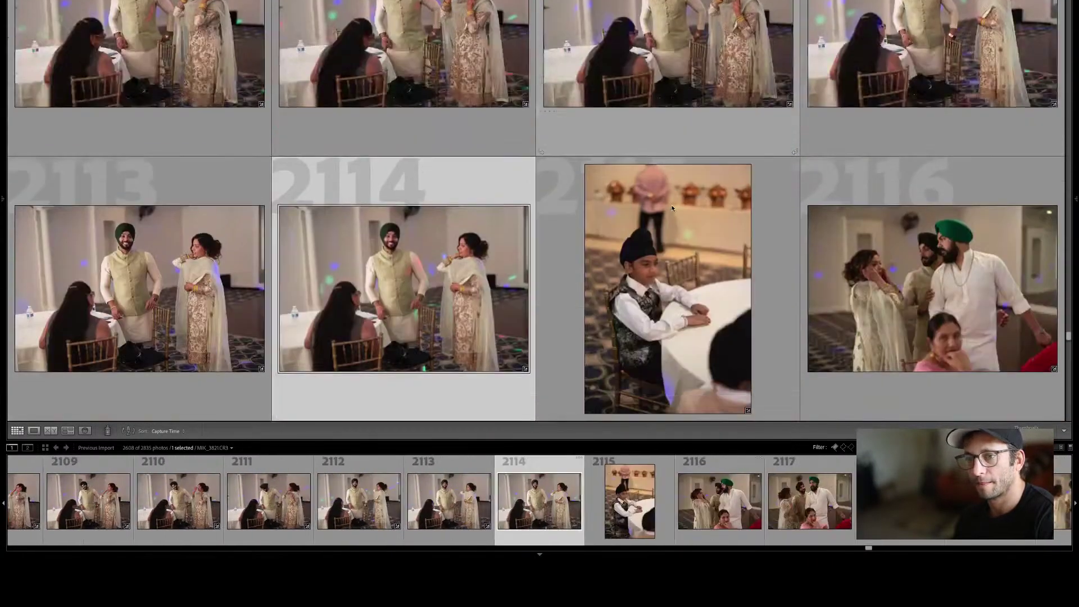
pyautogui.press('Right')
pyautogui.press('Down')
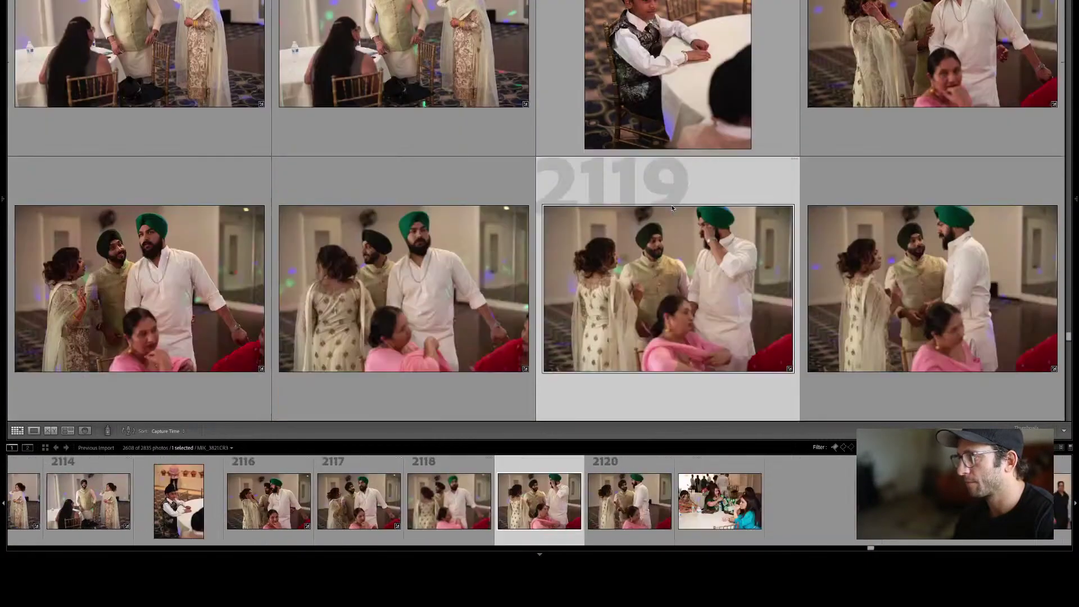
pyautogui.press('Left')
pyautogui.press('Down')
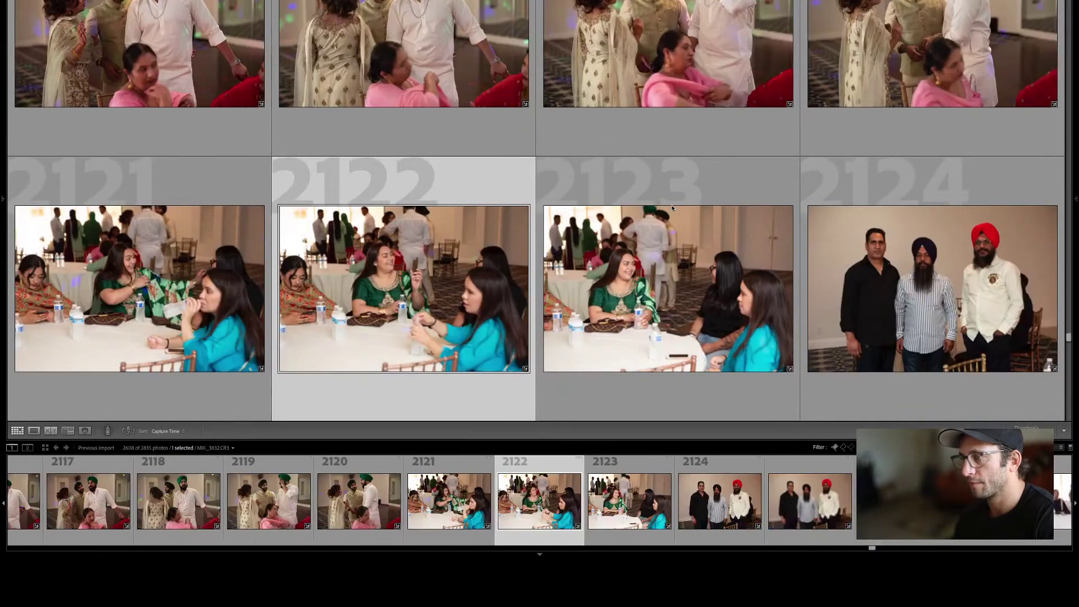
# Review the guest thumbnails from photo 2123 to photo 2139 of the women greeting each other.
pyautogui.press('Right')
pyautogui.press('Down')
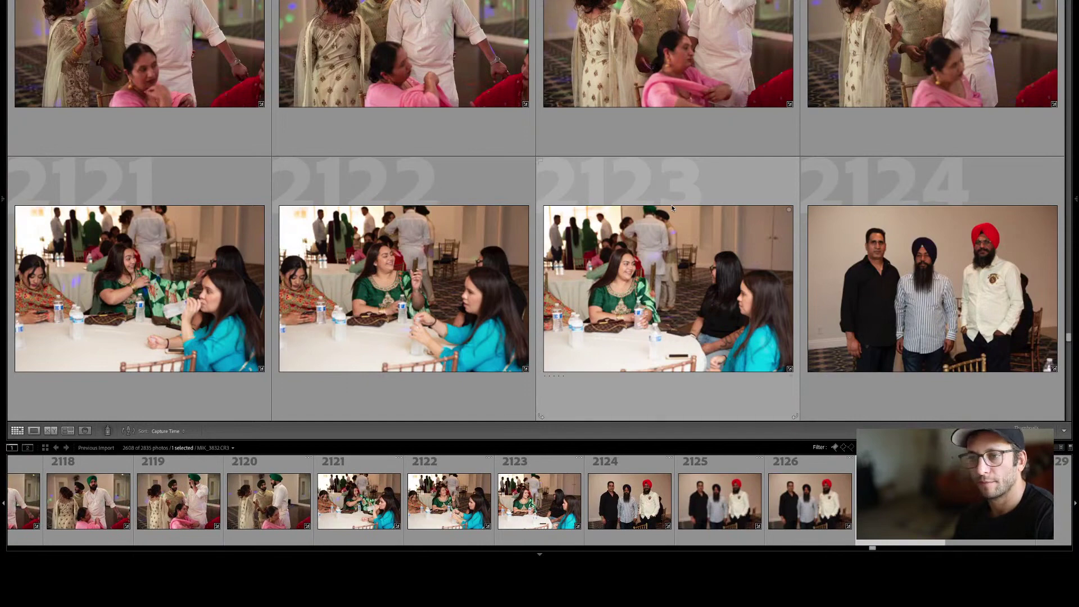
pyautogui.press('Down')
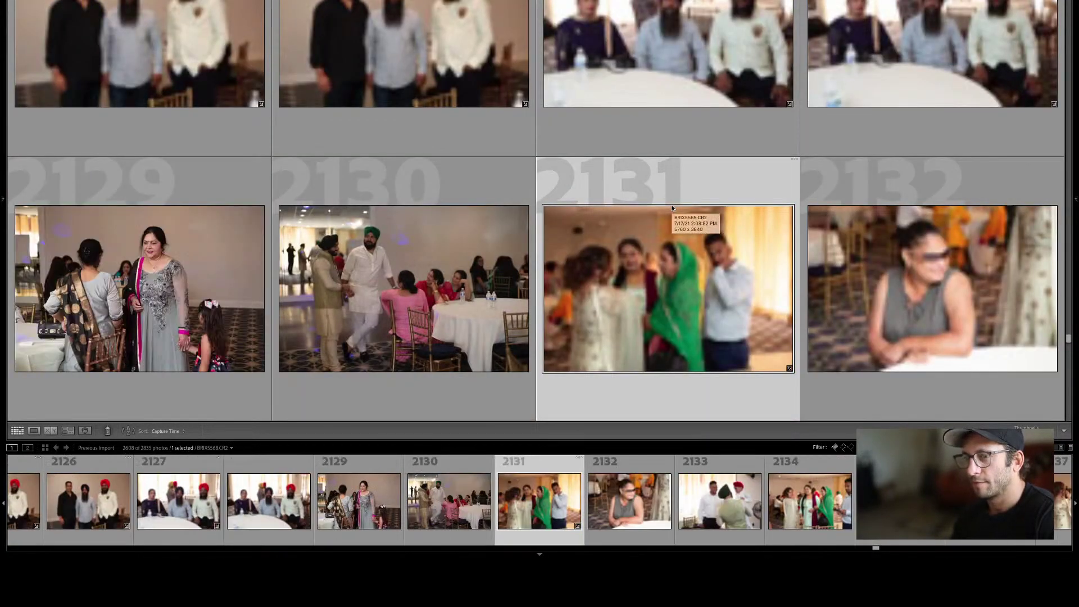
pyautogui.press('Down')
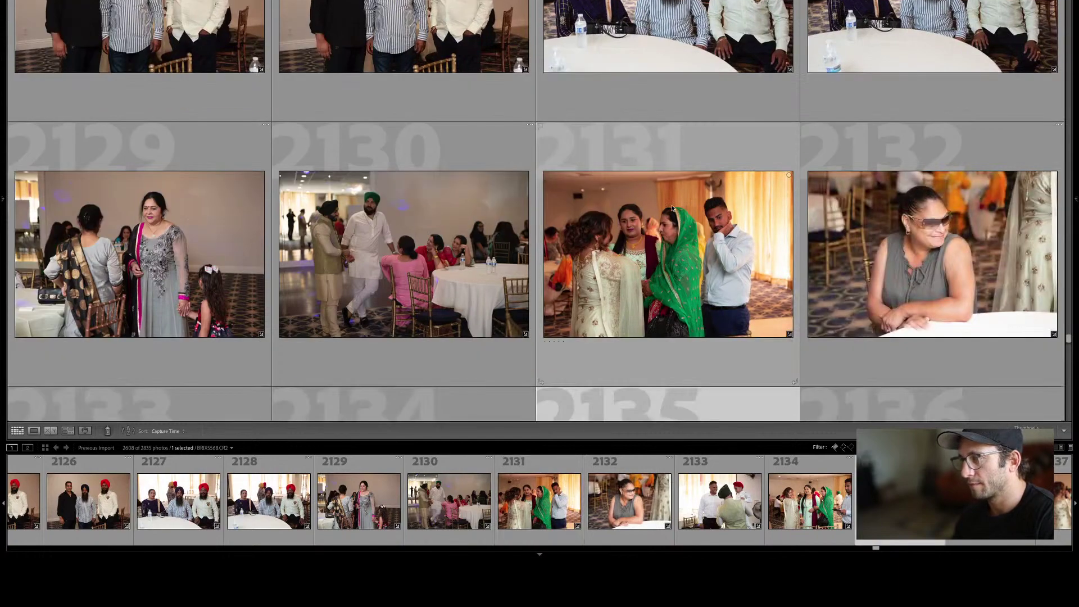
pyautogui.press('Down')
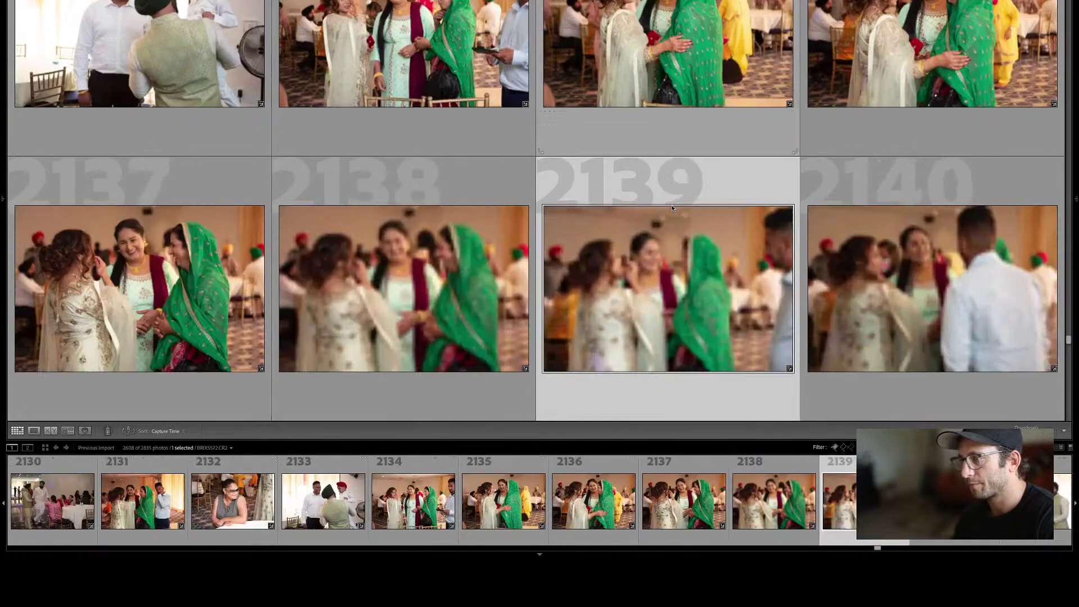
# Compare photos 2138 and 2139 of the woman in the green headscarf with her companions.
pyautogui.press('Left')
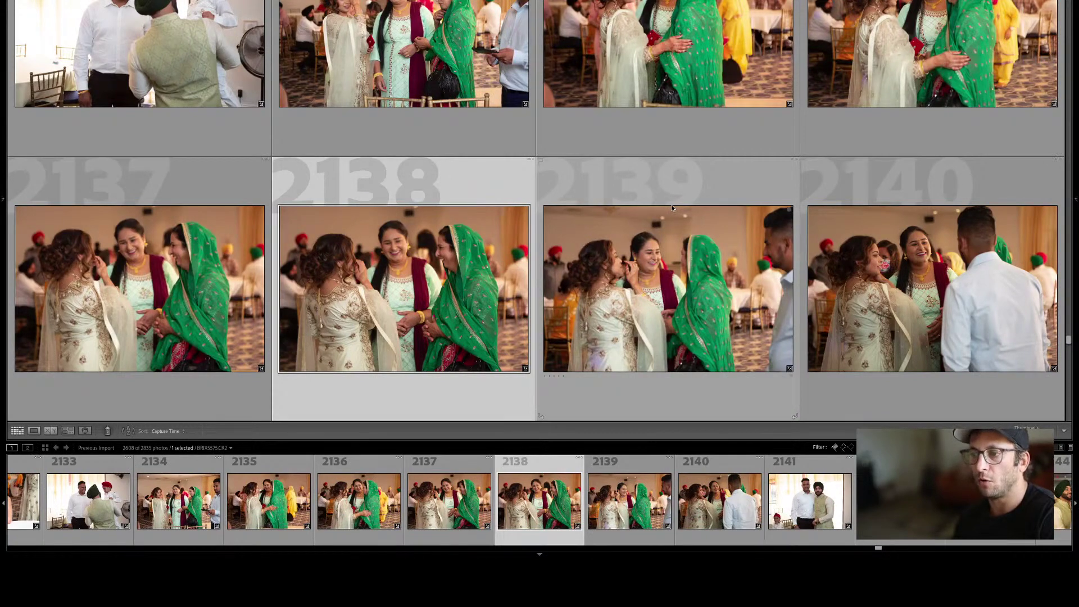
pyautogui.press('Right')
pyautogui.press('Left')
pyautogui.press('Right')
pyautogui.press('Left')
pyautogui.press('Right')
# Advance to photo 2146 of the laughing man in the green turban, inspect it enlarged, and return to the grid.
pyautogui.press('Down')
pyautogui.press('Down')
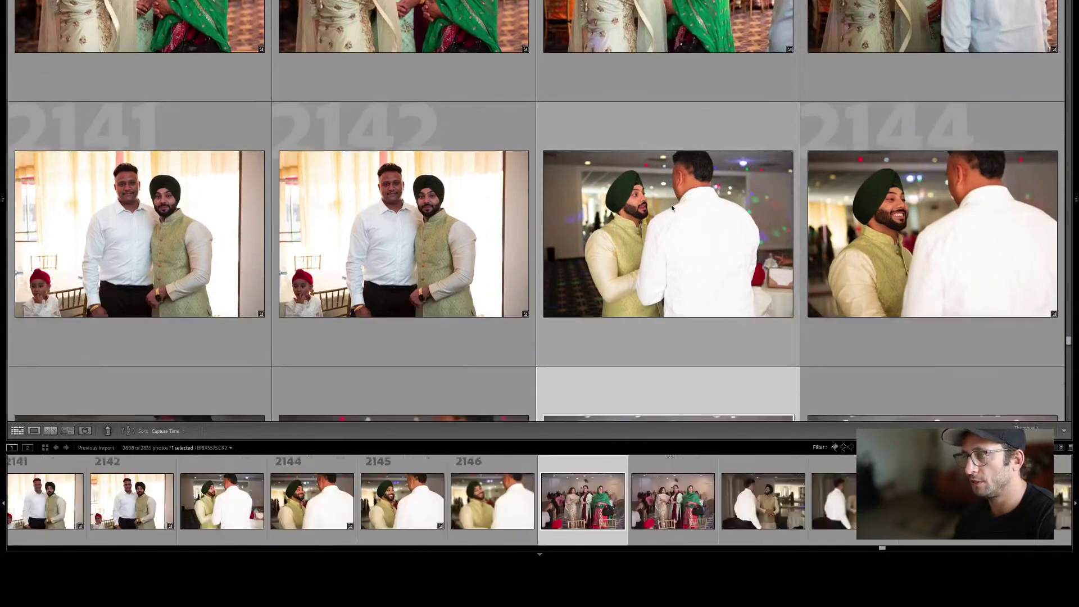
pyautogui.press('Left')
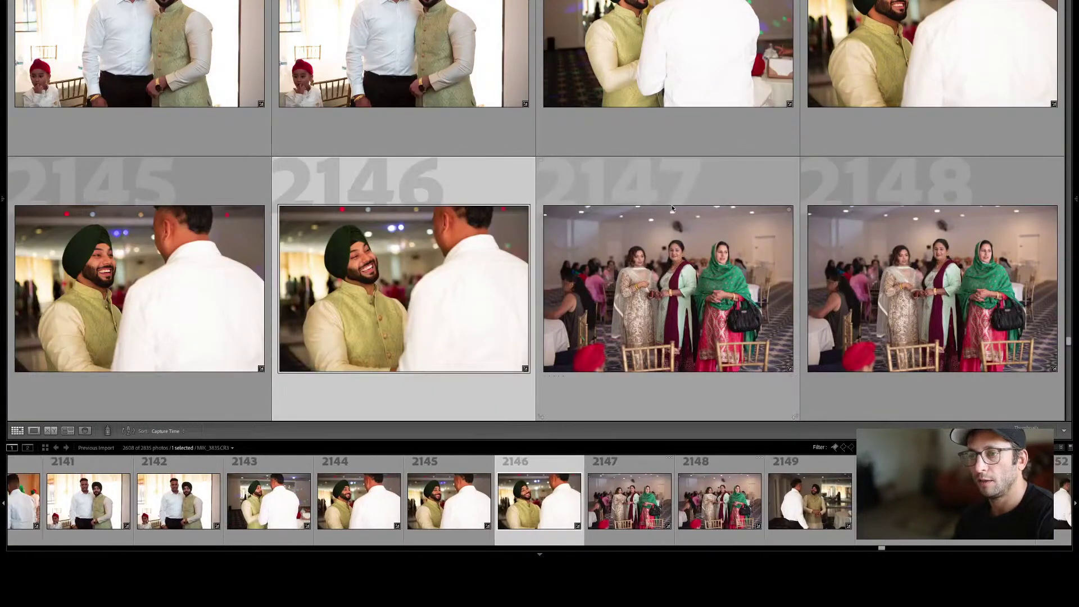
pyautogui.press('e')
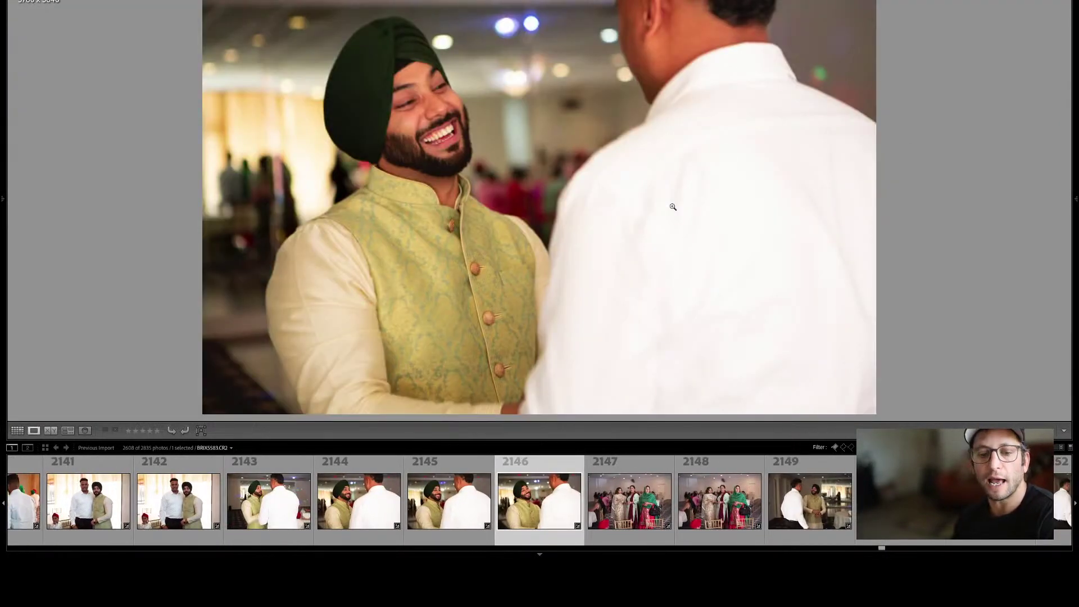
pyautogui.press('g')
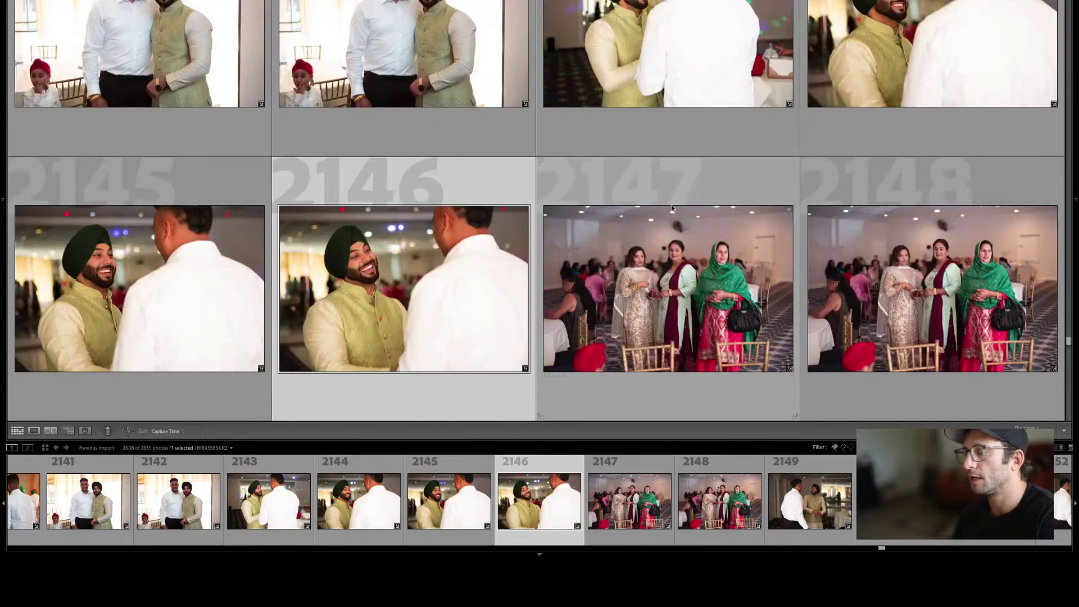
# Compare photos 2149 to 2151 of the two men talking, and advance to photo 2155.
pyautogui.press('Right')
pyautogui.press('Down')
pyautogui.press('Left')
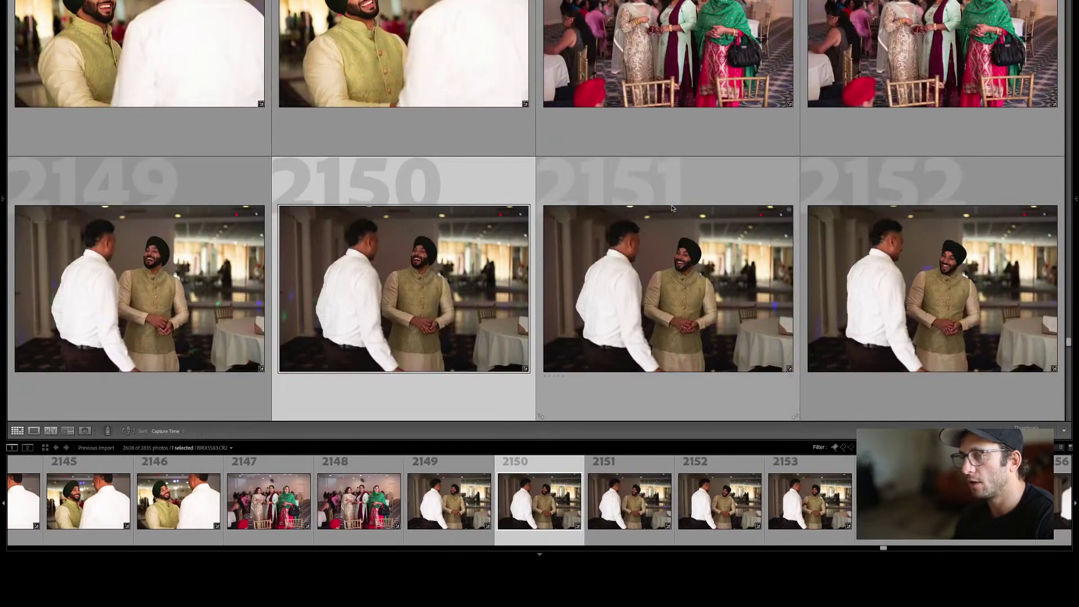
pyautogui.press('Left')
pyautogui.press('Right')
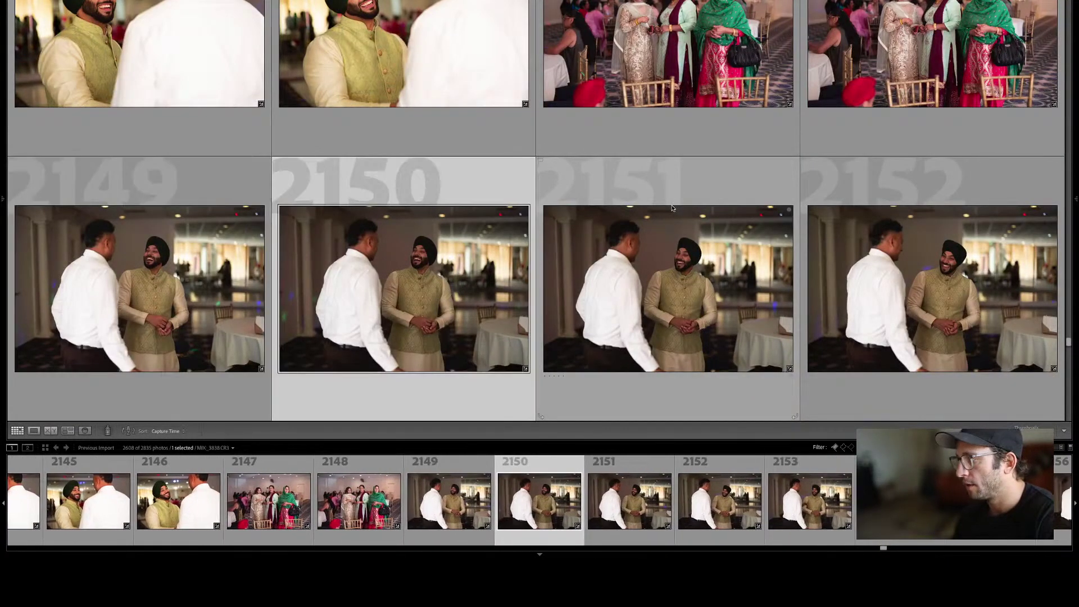
pyautogui.press('Right')
pyautogui.press('Down')
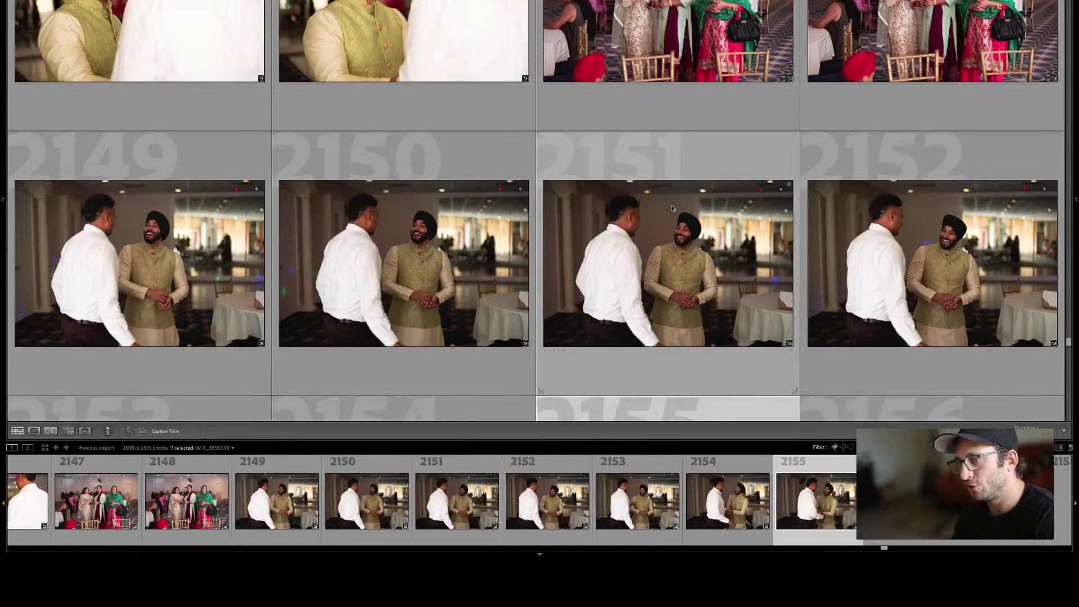
# Compare photos 2154 and 2155 of the men's handshake, and advance to photo 2159.
pyautogui.press('Left')
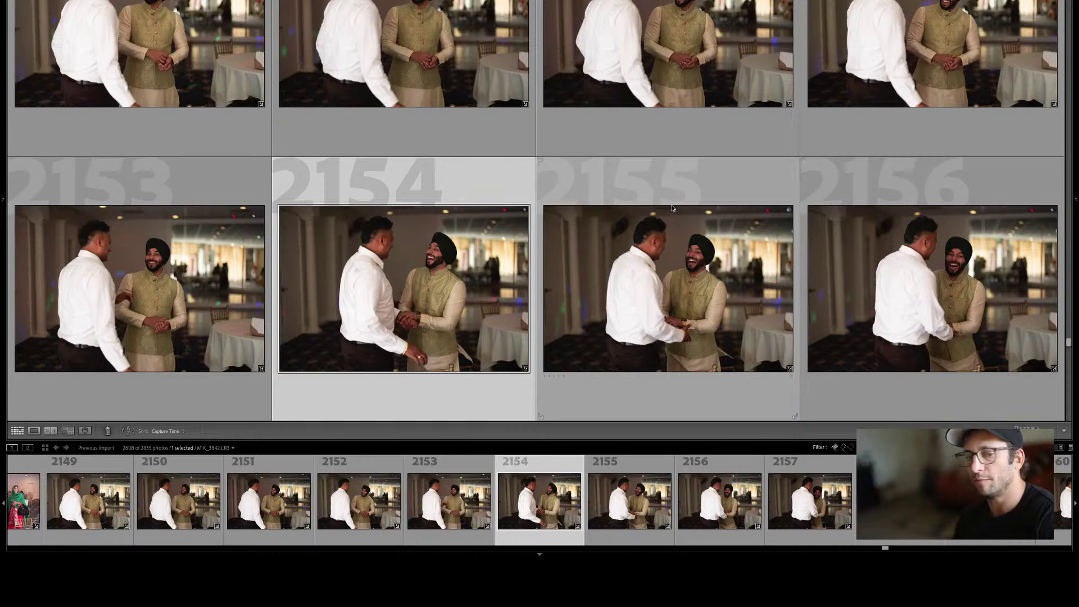
pyautogui.press('Right')
pyautogui.press('Left')
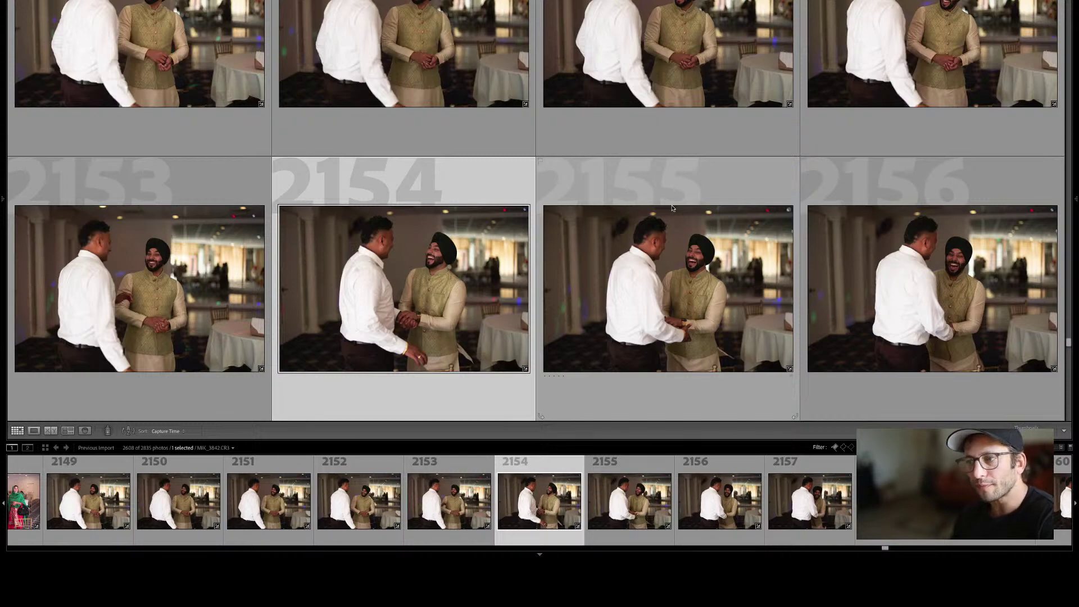
pyautogui.press('Down')
pyautogui.press('Right')
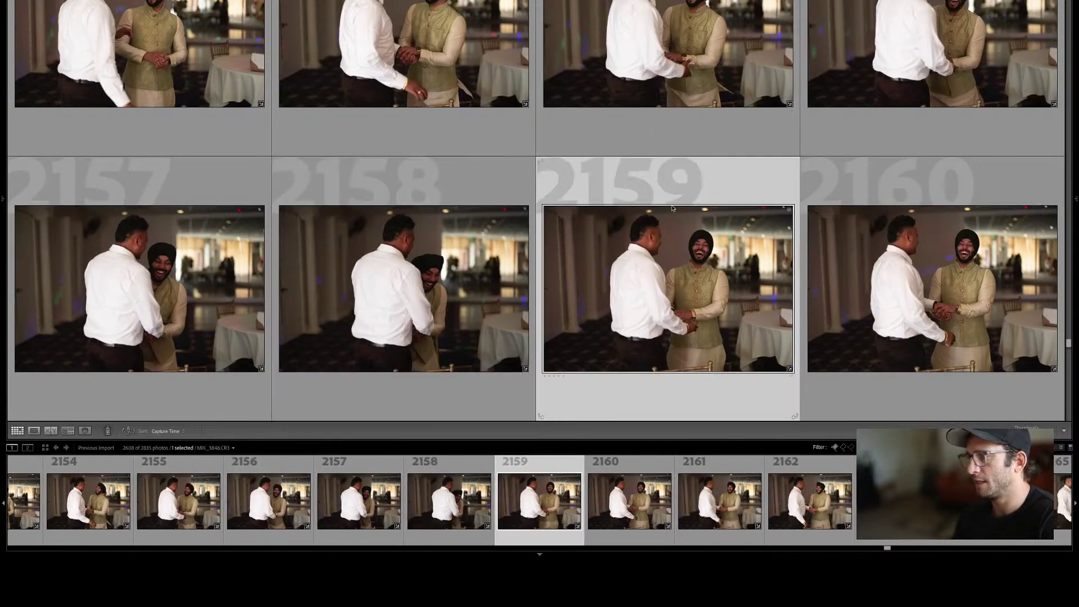
# Review the remaining handshake thumbnails and advance to photo 2171 of the two women hugging.
pyautogui.press('Down')
pyautogui.press('Left')
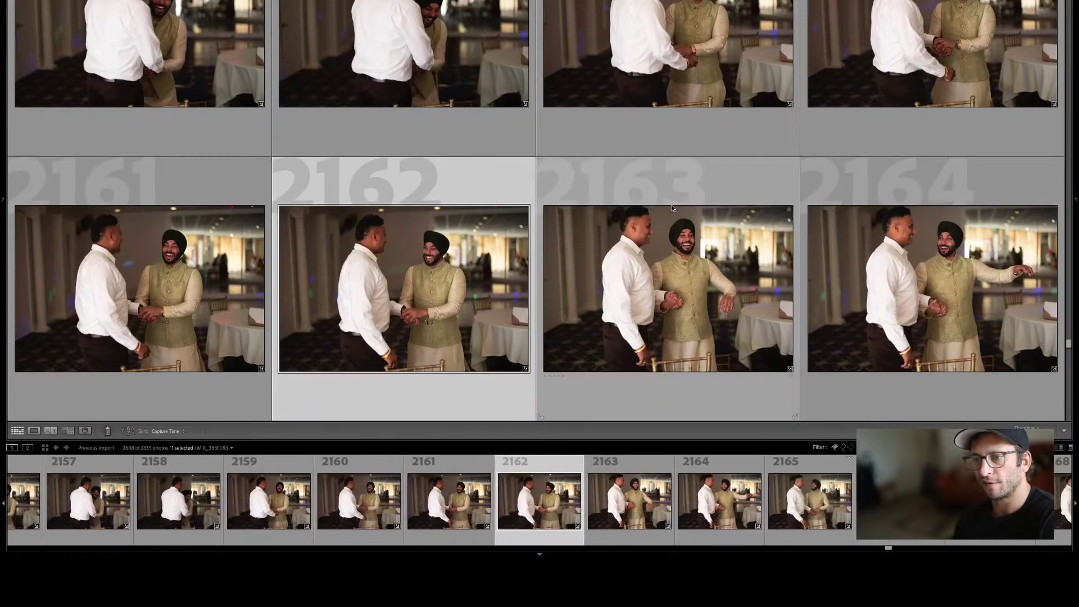
pyautogui.press('Down')
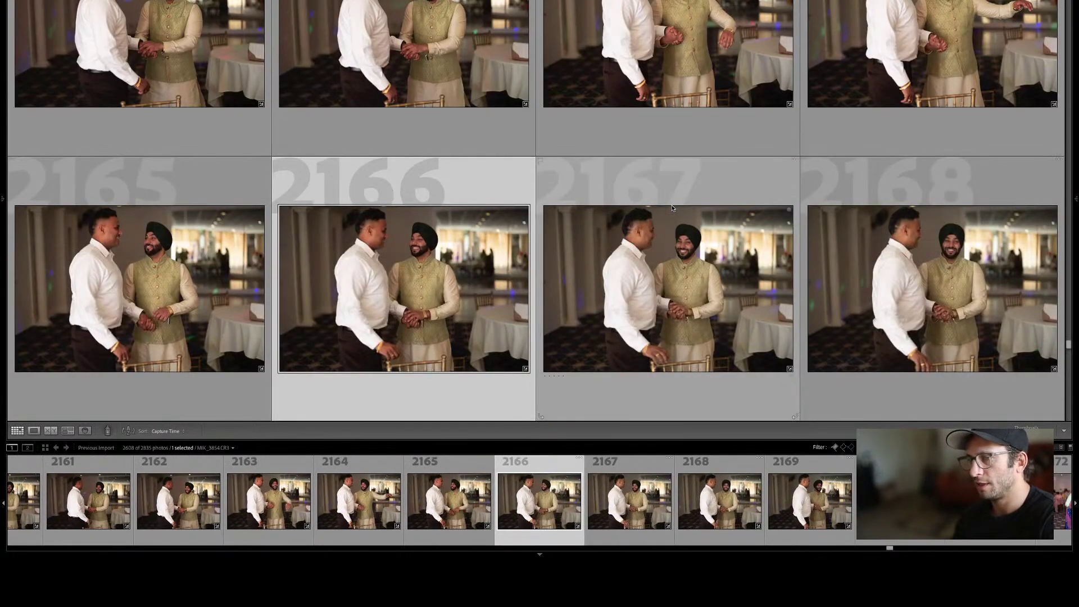
pyautogui.press('Down')
pyautogui.press('Right')
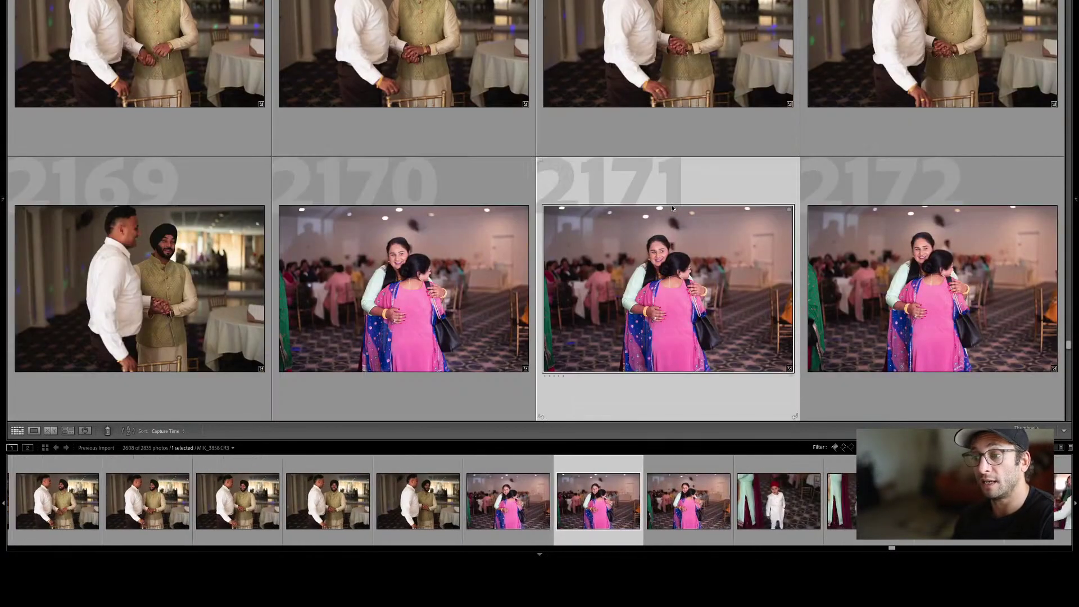
# Review the thumbnails of the boy in white and the women greeting, ending at photo 2191 of the smiling men.
pyautogui.press('Down')
pyautogui.press('Left')
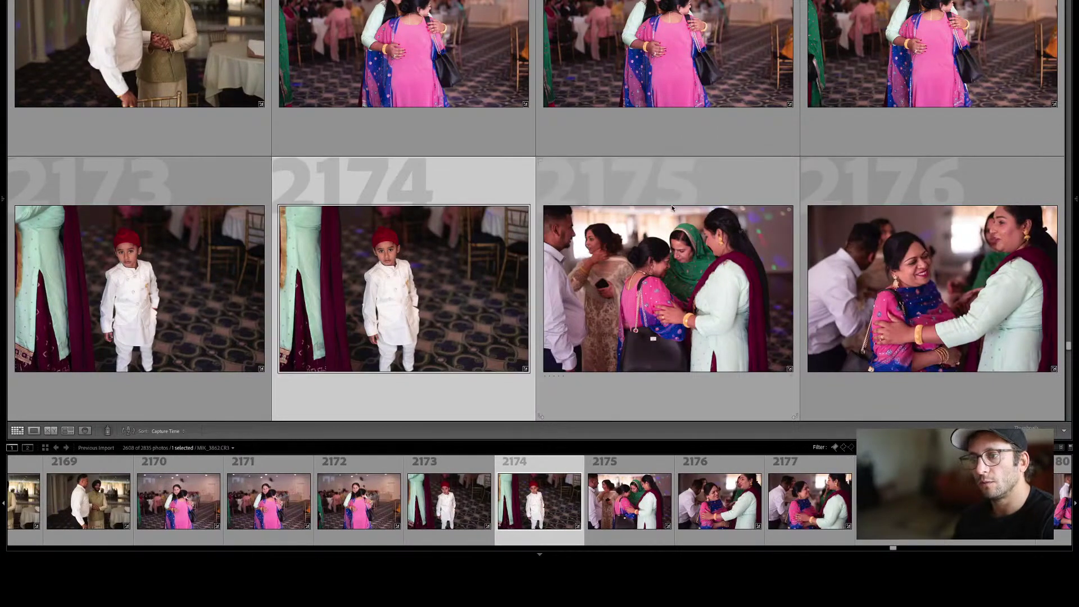
pyautogui.press('Down')
pyautogui.press('Down')
pyautogui.press('Right')
pyautogui.press('Left')
pyautogui.press('Down')
pyautogui.press('Right')
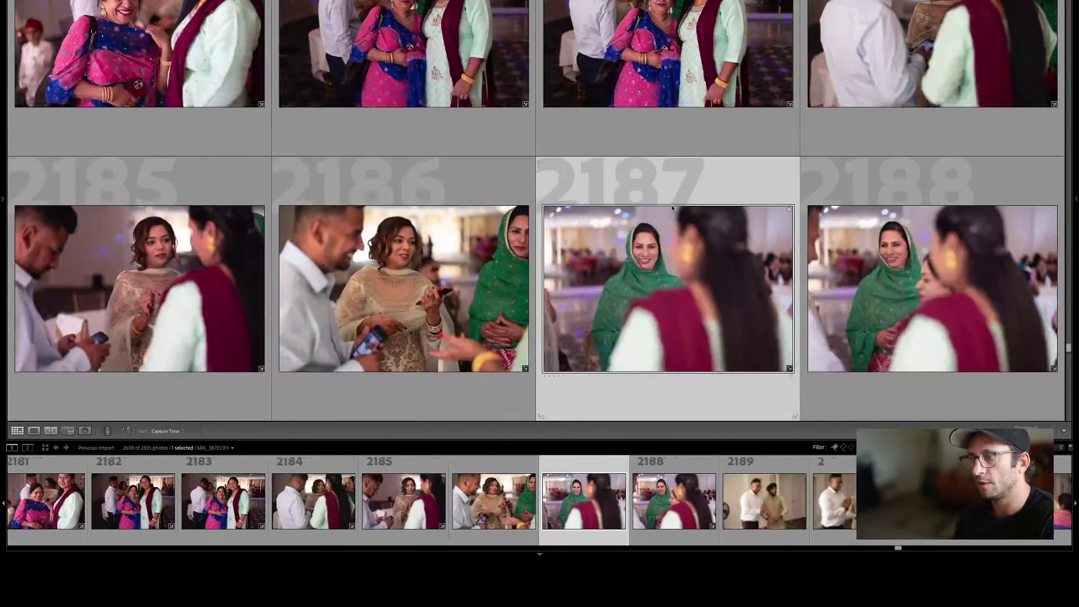
pyautogui.press('Down')
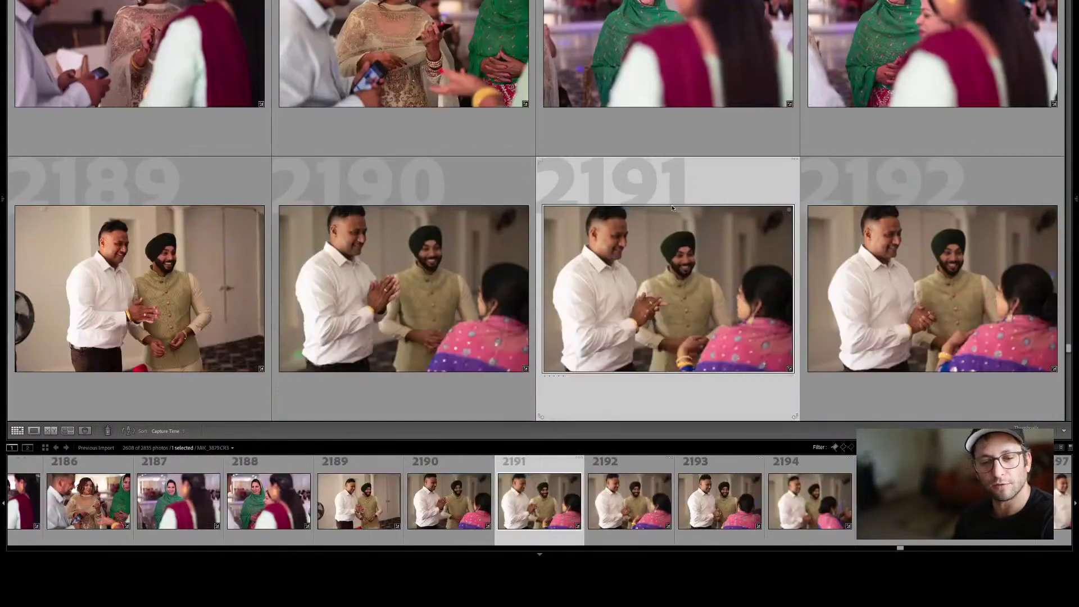
# Review photos 2190 to 2199 of the two smiling men greeting the woman in pink, ending at photo 2198 of their handshake.
pyautogui.press('Left')
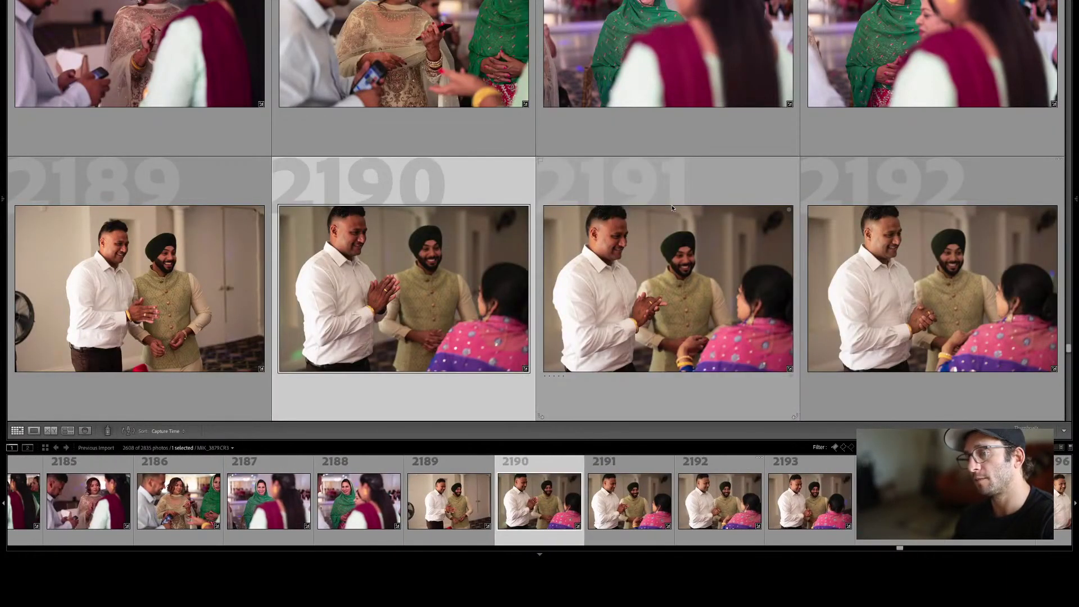
pyautogui.press('Down')
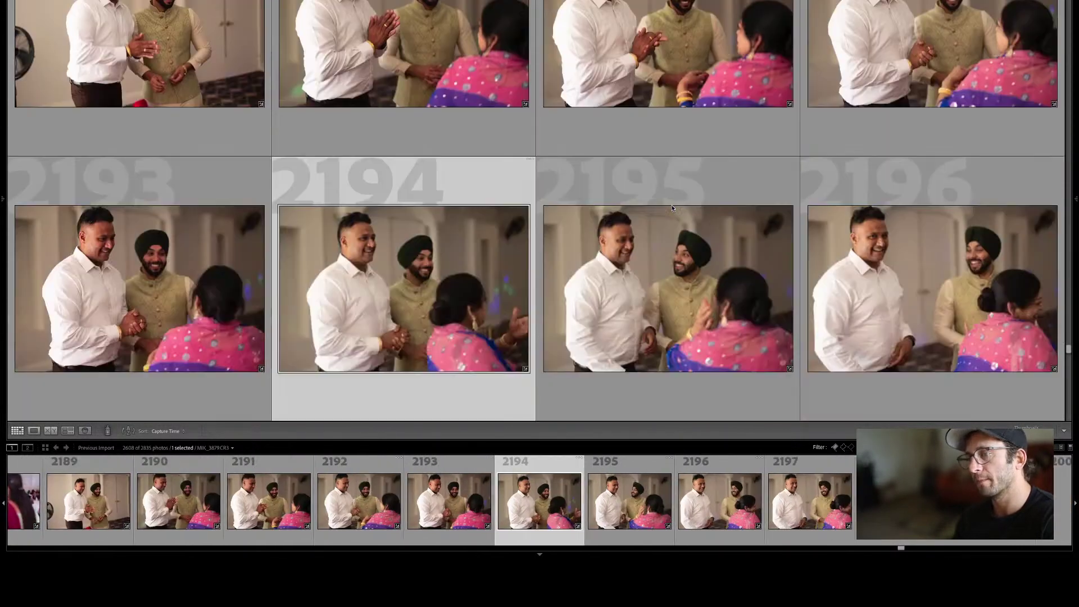
pyautogui.press('Right')
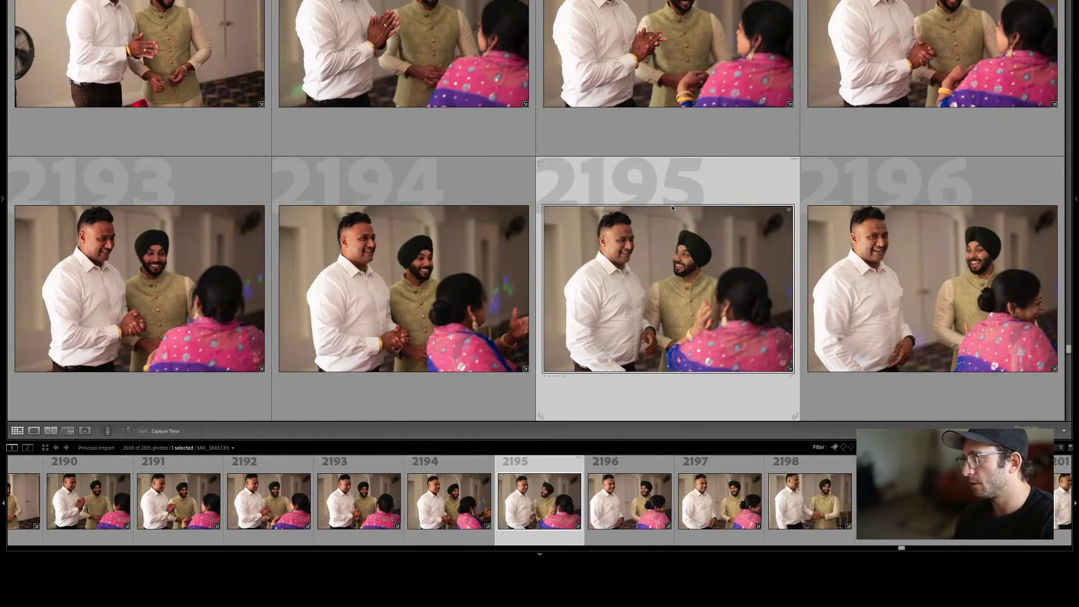
pyautogui.press('Down')
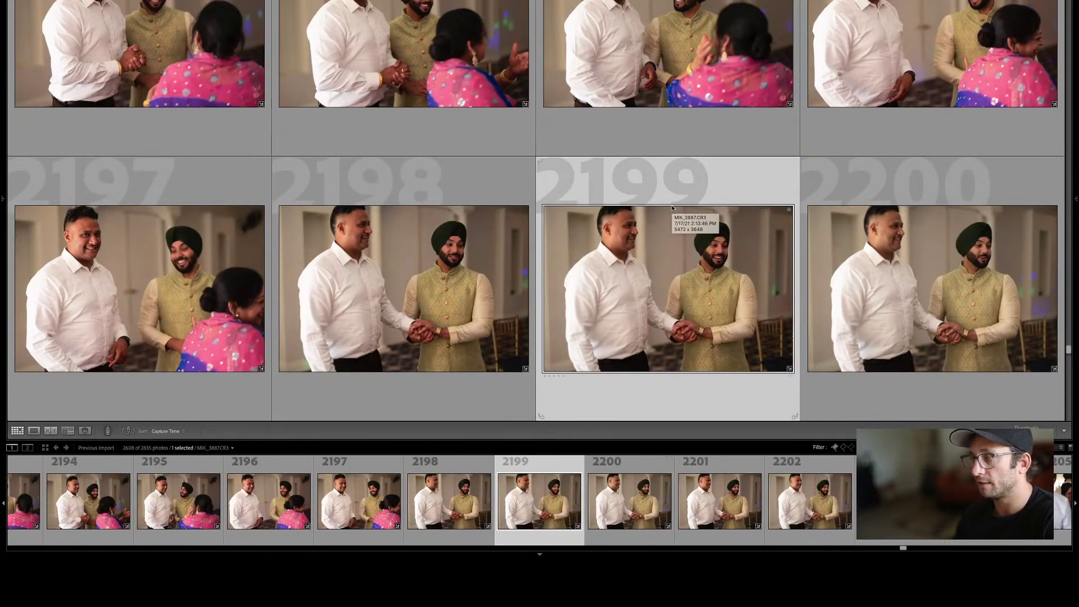
pyautogui.press('Left')
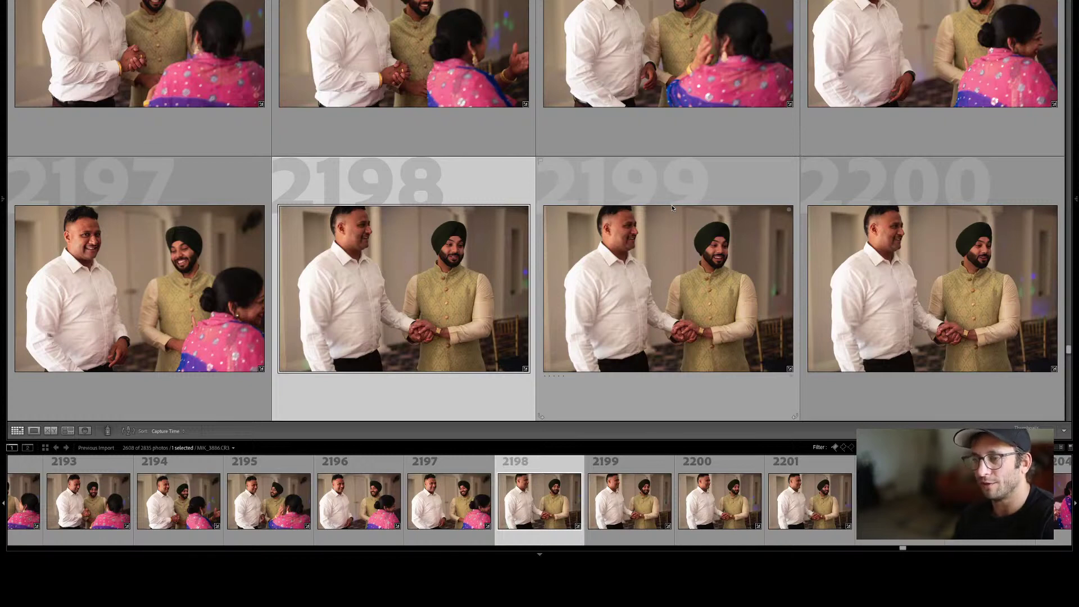
# Review the remaining handshake and seated guest thumbnails, ending at photo 2211 of the group around the round table.
pyautogui.press('Down')
pyautogui.press('Right')
pyautogui.press('Left')
pyautogui.press('Down')
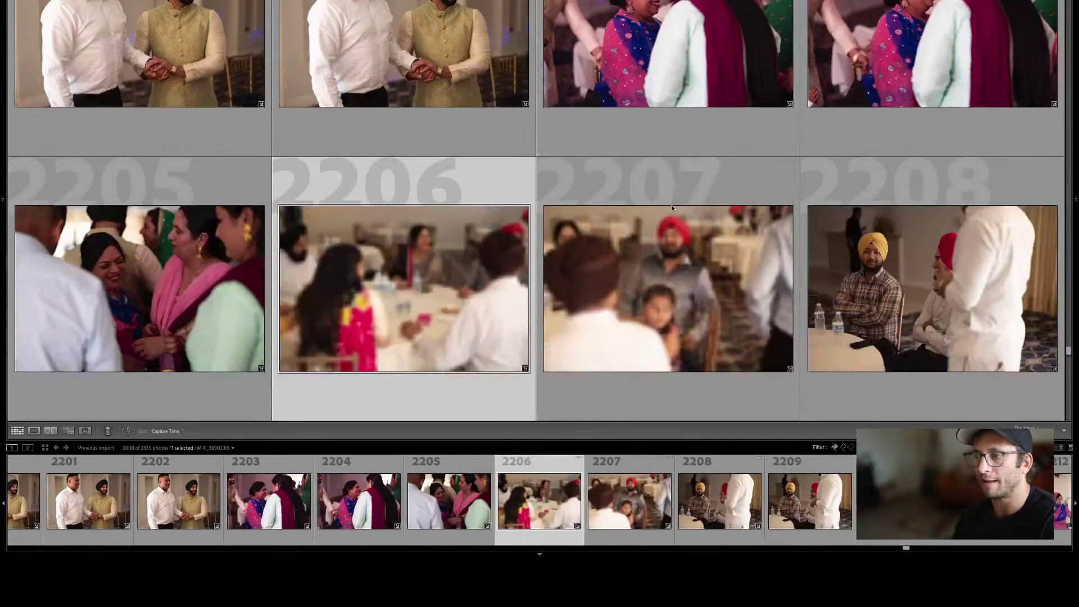
pyautogui.press('Right')
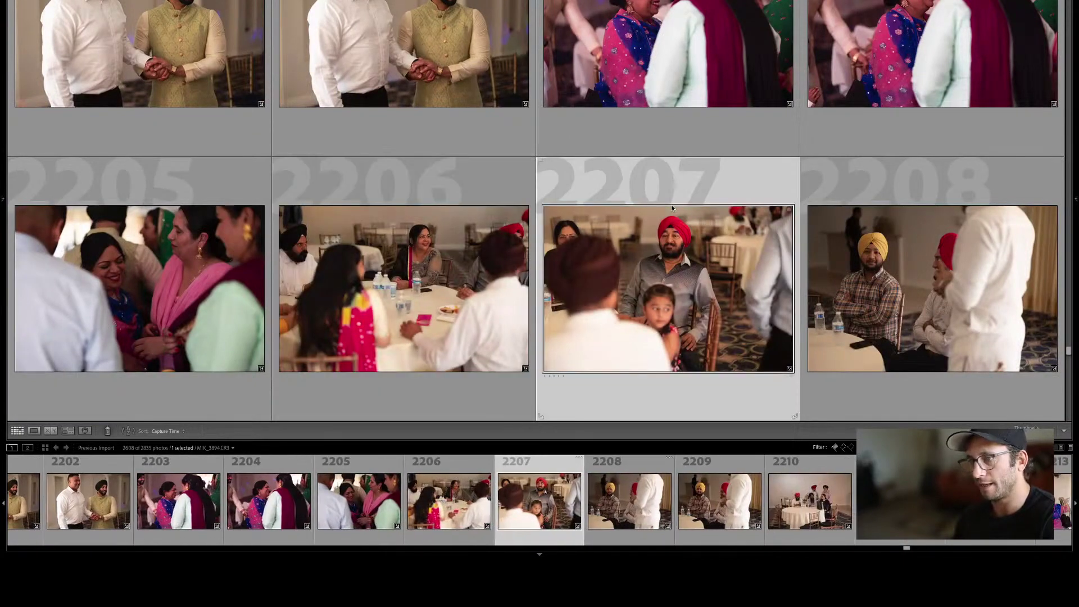
pyautogui.press('Down')
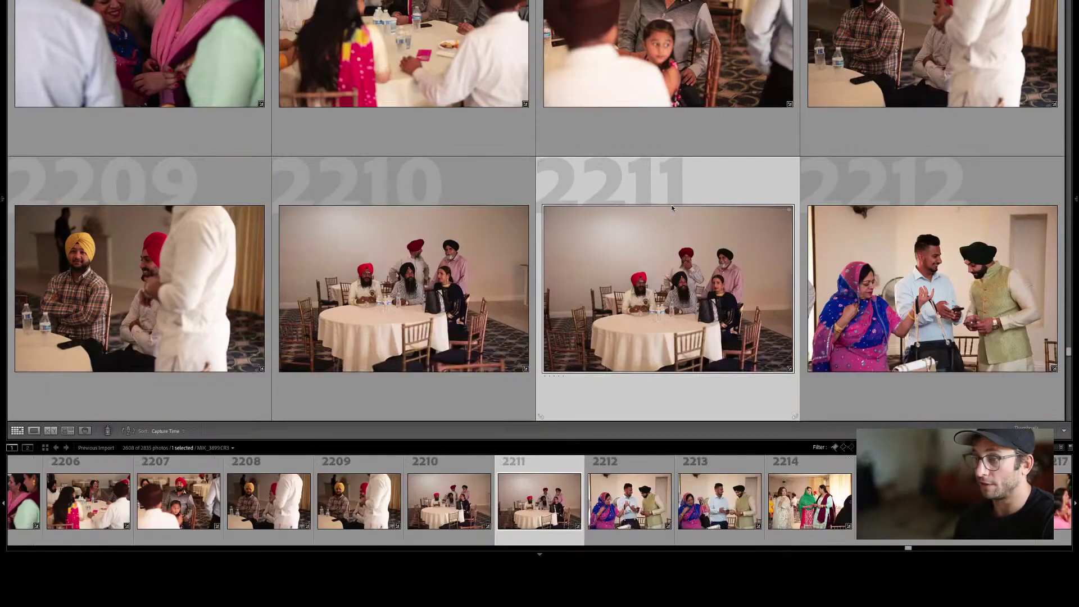
# Review the standing guests and table conversations up to photo 2219, comparing it with photo 2218.
pyautogui.press('Down')
pyautogui.press('Left')
pyautogui.press('Right')
pyautogui.press('Down')
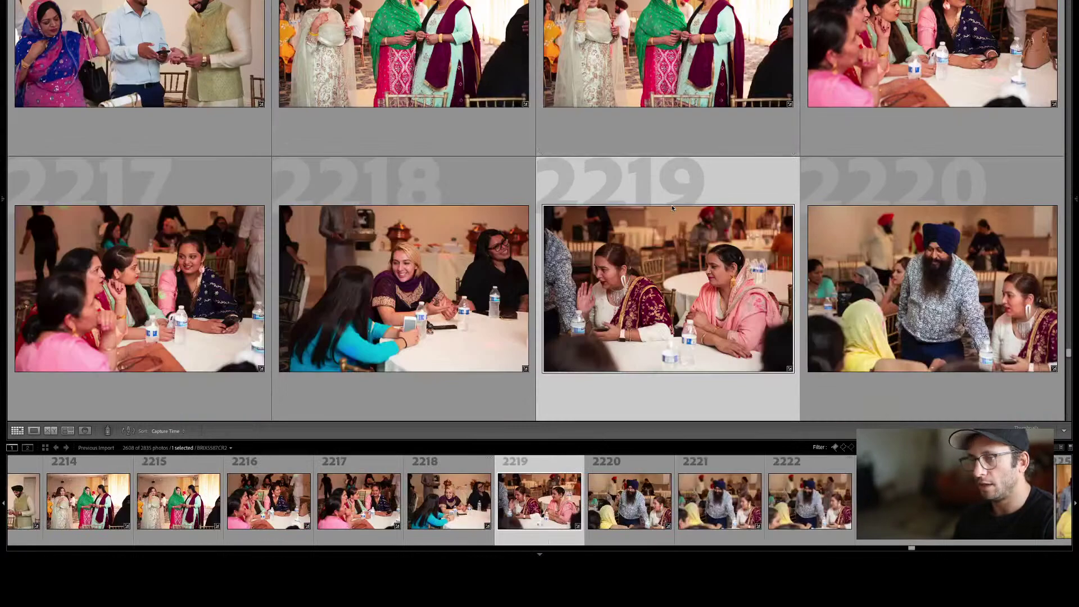
pyautogui.press('Left')
pyautogui.press('Right')
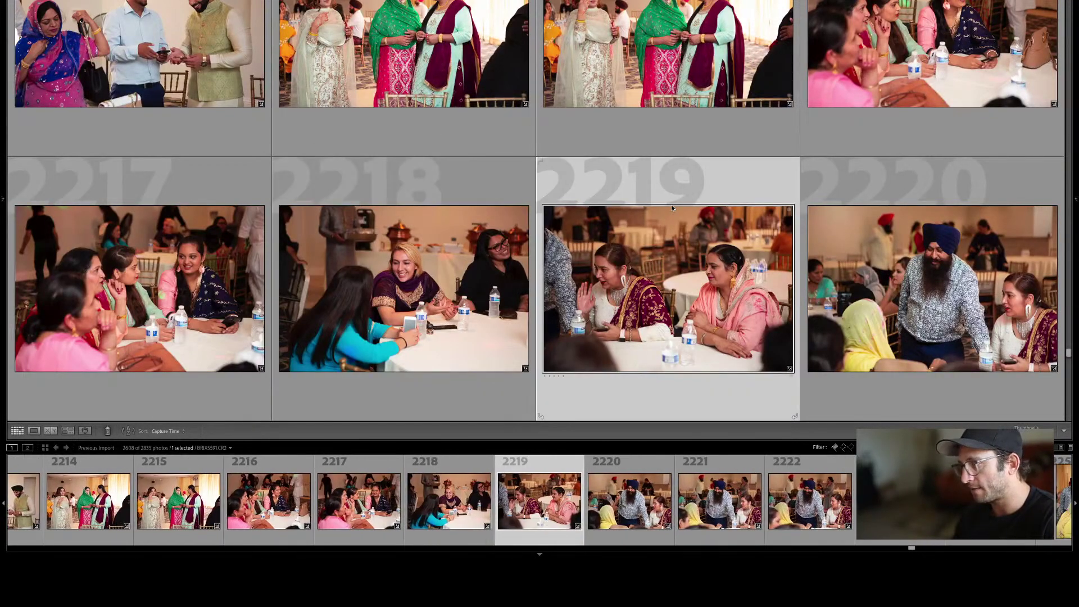
# Compare photo 2226 of the seated women with photo 2227 of the three men, and advance to photo 2231.
pyautogui.press('Down')
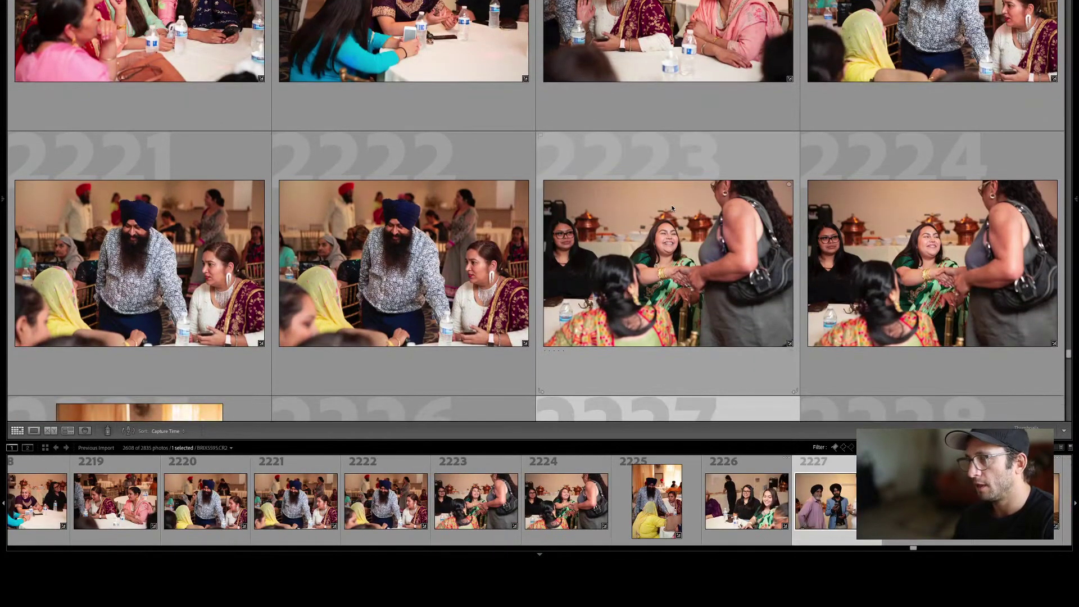
pyautogui.press('Down')
pyautogui.hotkey('shift', 'Left')
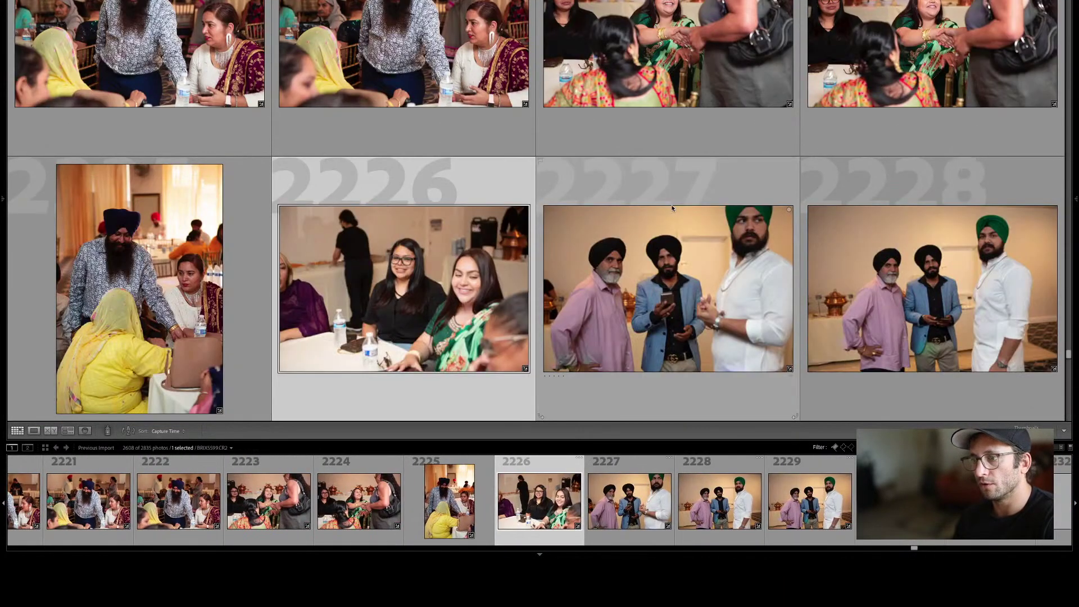
pyautogui.hotkey('shift', 'Right')
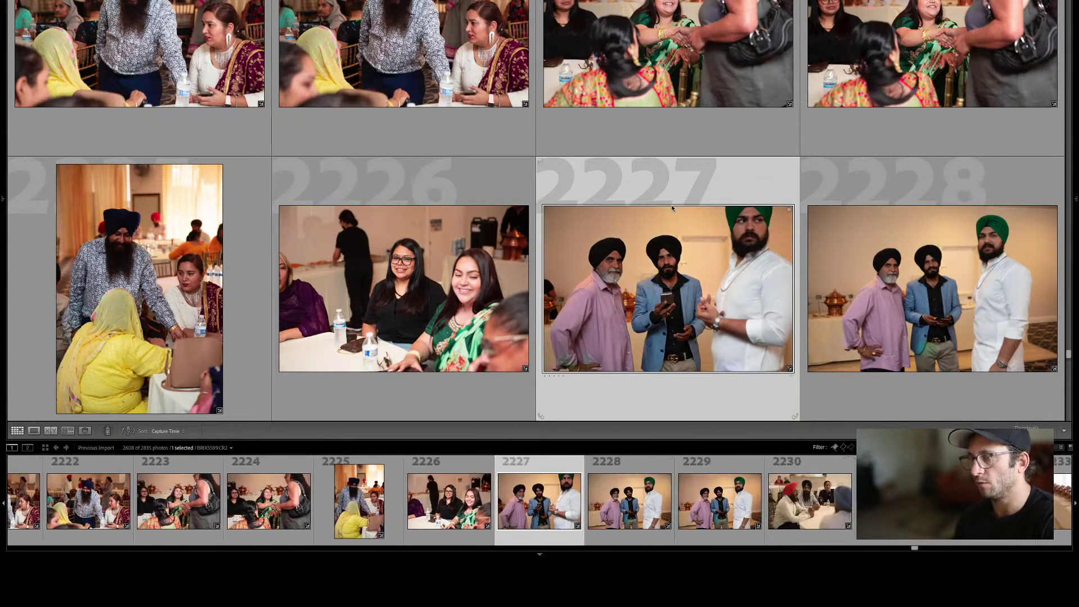
pyautogui.hotkey('shift', 'Left')
pyautogui.hotkey('shift', 'Right')
pyautogui.press('Down')
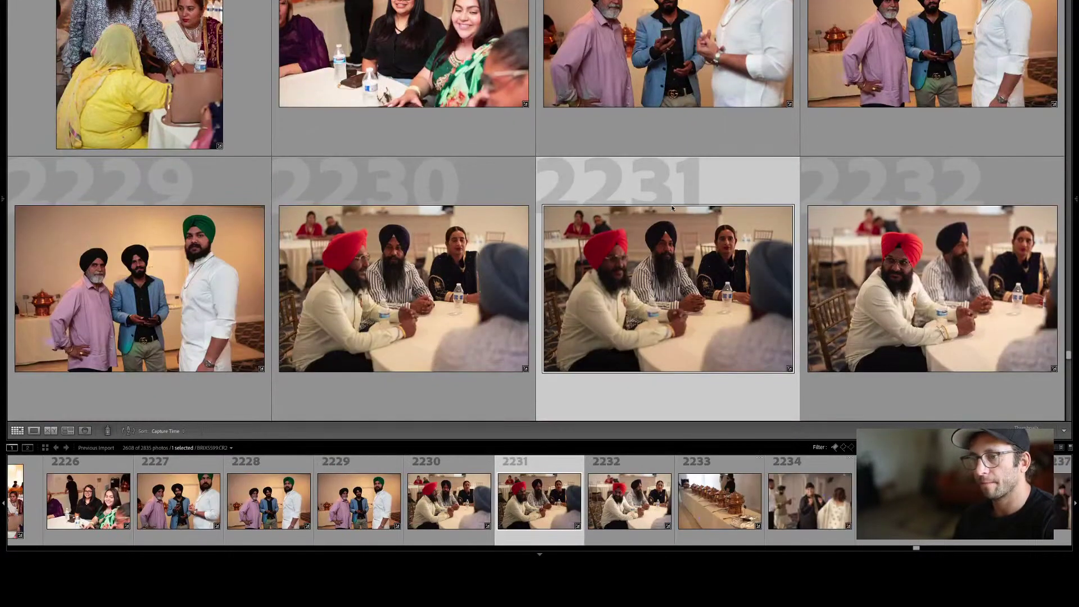
# Compare photos 2230 and 2231 of the guests seated with the man in the red turban, and advance to photo 2235.
pyautogui.hotkey('shift', 'Left')
pyautogui.hotkey('shift', 'Right')
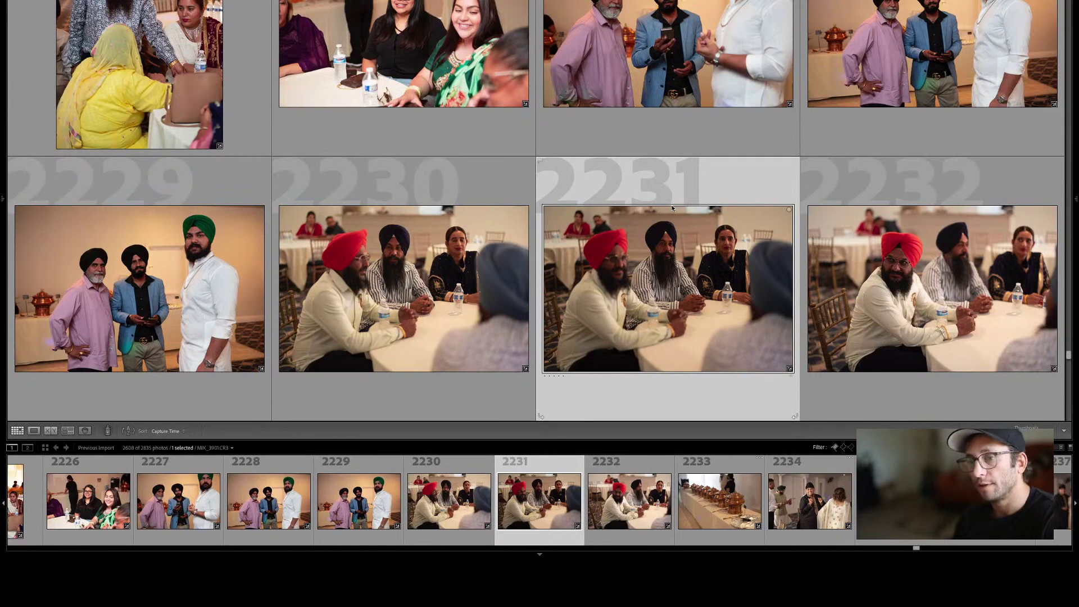
pyautogui.press('Left')
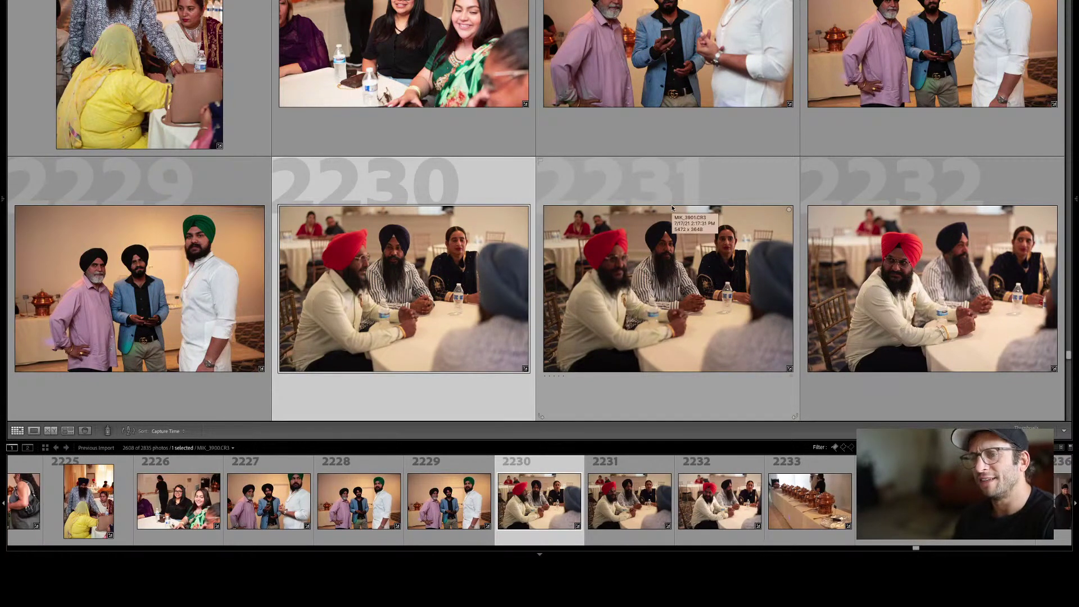
pyautogui.press('Right')
pyautogui.press('Down')
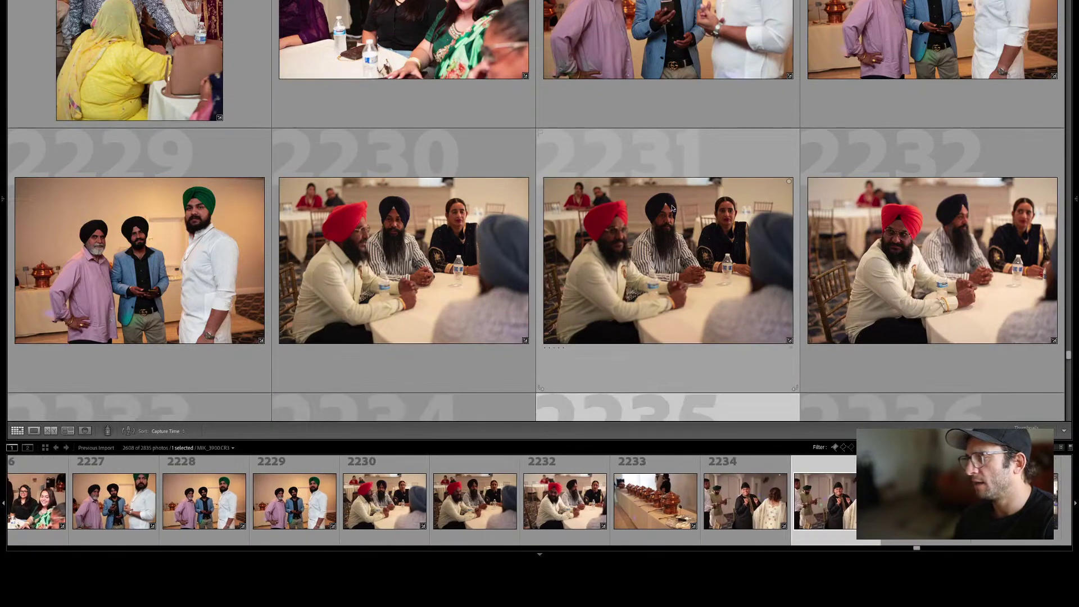
# Enlarge photos 2235 and 2234 of the smiling man in black to compare them, and return to the thumbnail grid.
pyautogui.click(673, 208)
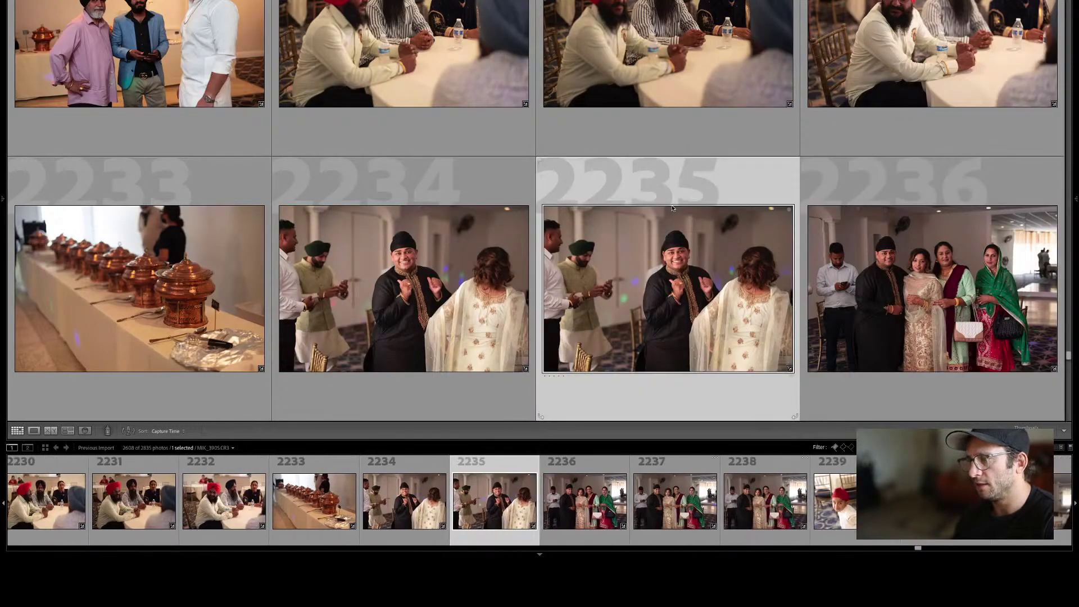
pyautogui.press('e')
pyautogui.press('Left')
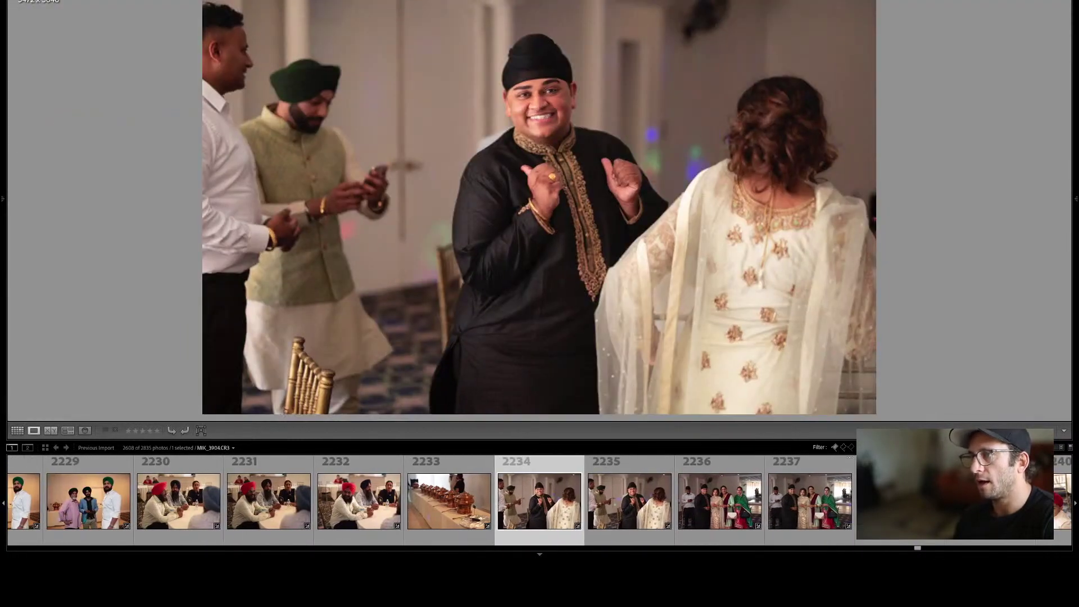
pyautogui.press('g')
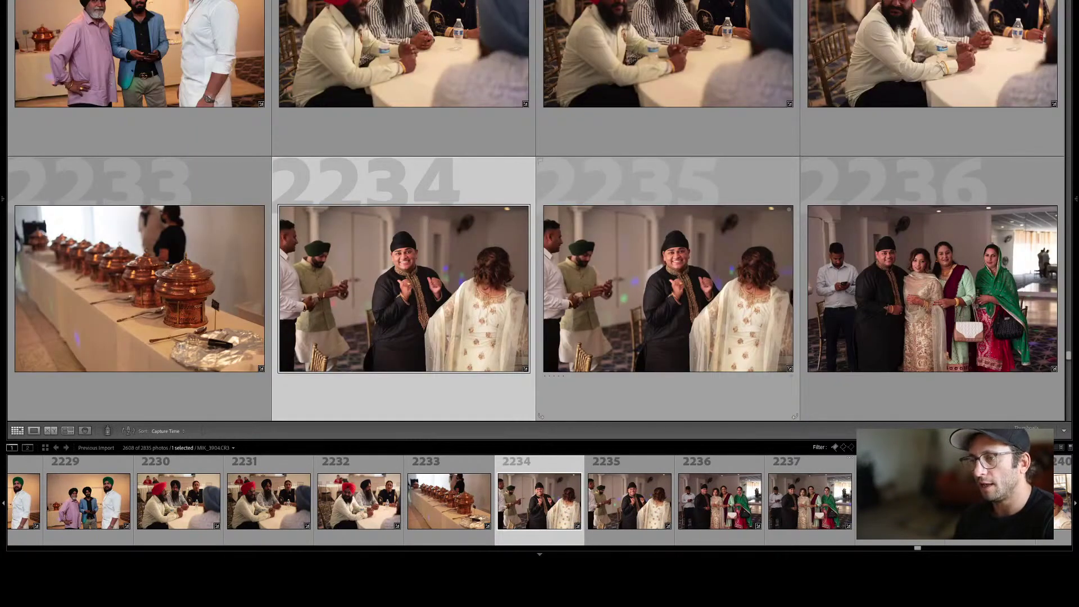
# Review the family group and red-turbaned boy thumbnails, ending at photo 2243 of the two men in shirts.
pyautogui.press('Down')
pyautogui.press('Up')
pyautogui.press('Right')
pyautogui.press('Down')
pyautogui.press('Left')
pyautogui.press('Down')
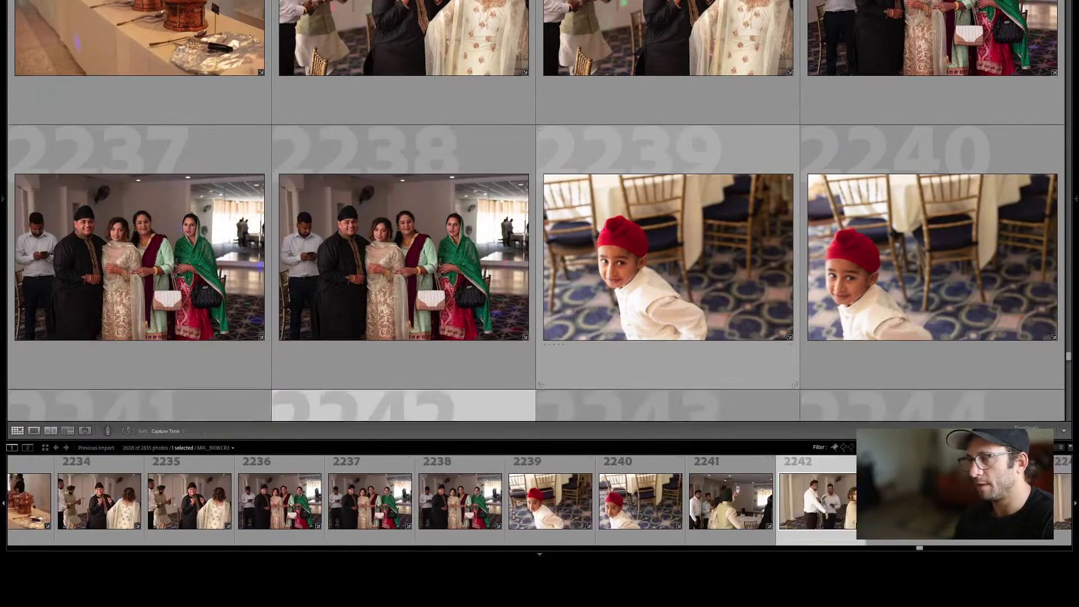
pyautogui.press('Right')
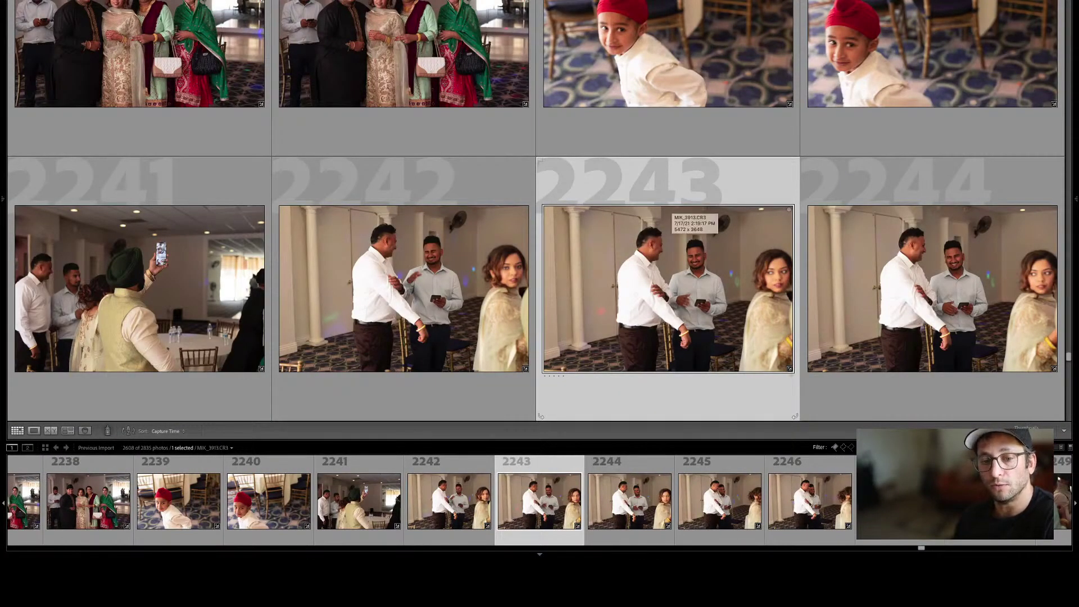
# Review photos 2247 to 2251 of the two men and the reception hall, and advance to photo 2254.
pyautogui.press('Down')
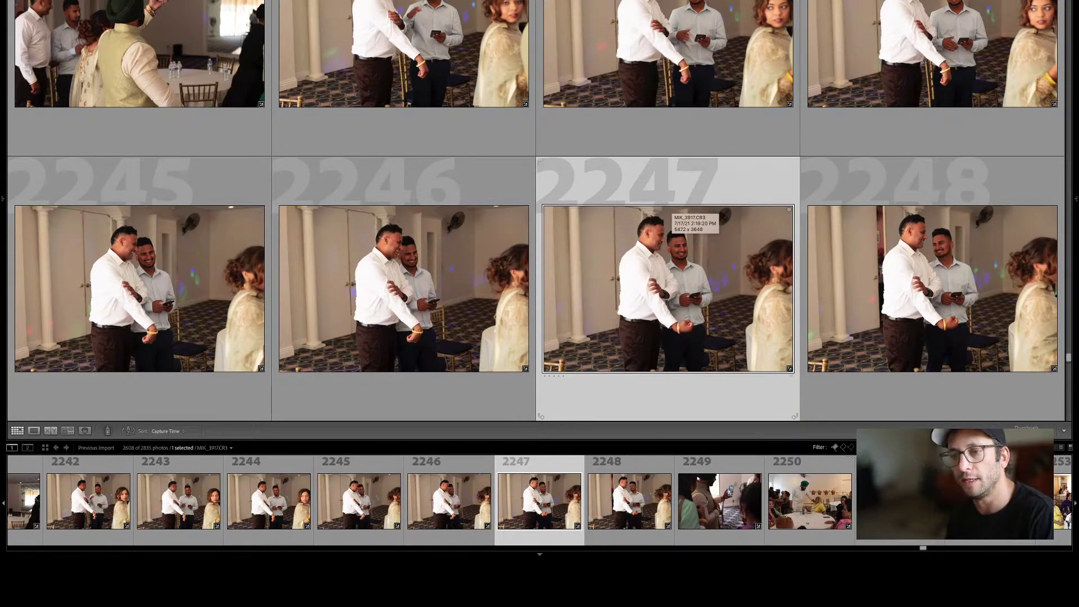
pyautogui.press('Down')
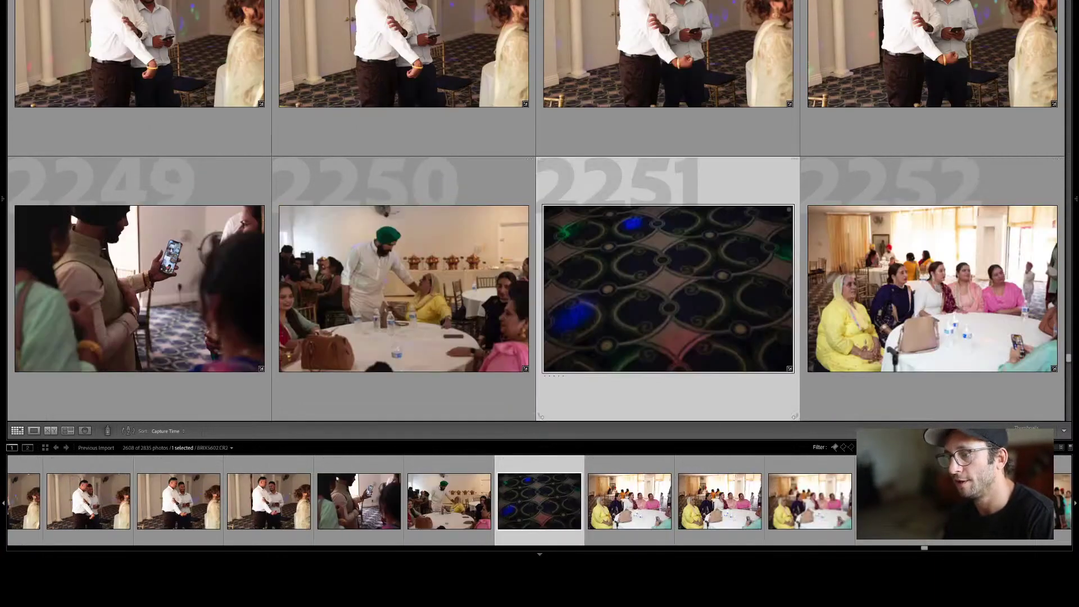
pyautogui.press('Left')
pyautogui.press('Down')
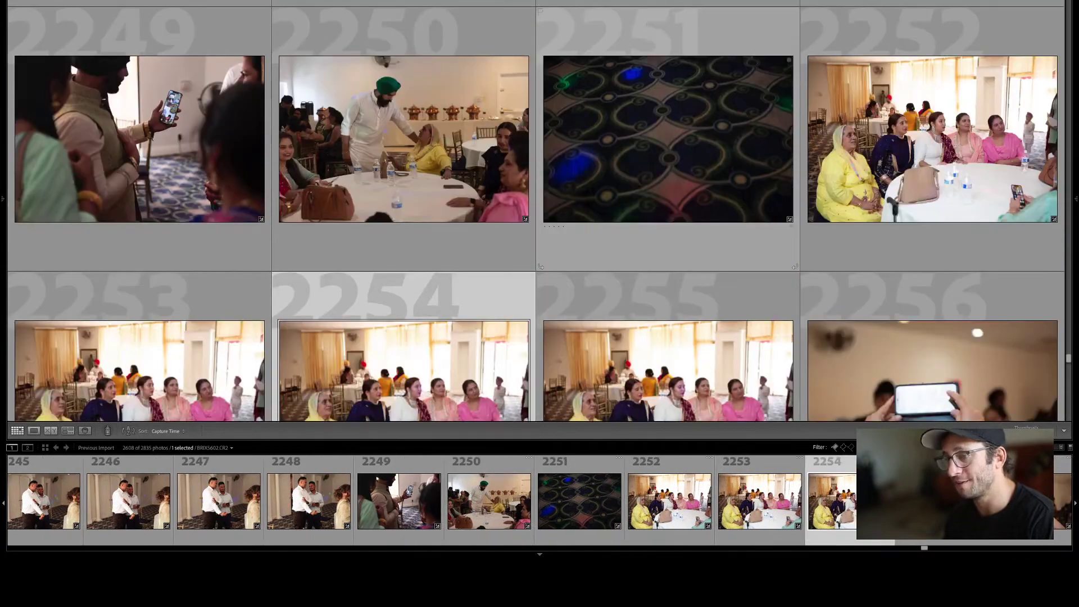
# Compare photos 2254 and 2255 of the women seated at the table, and advance to photo 2258.
pyautogui.press('Right')
pyautogui.press('Left')
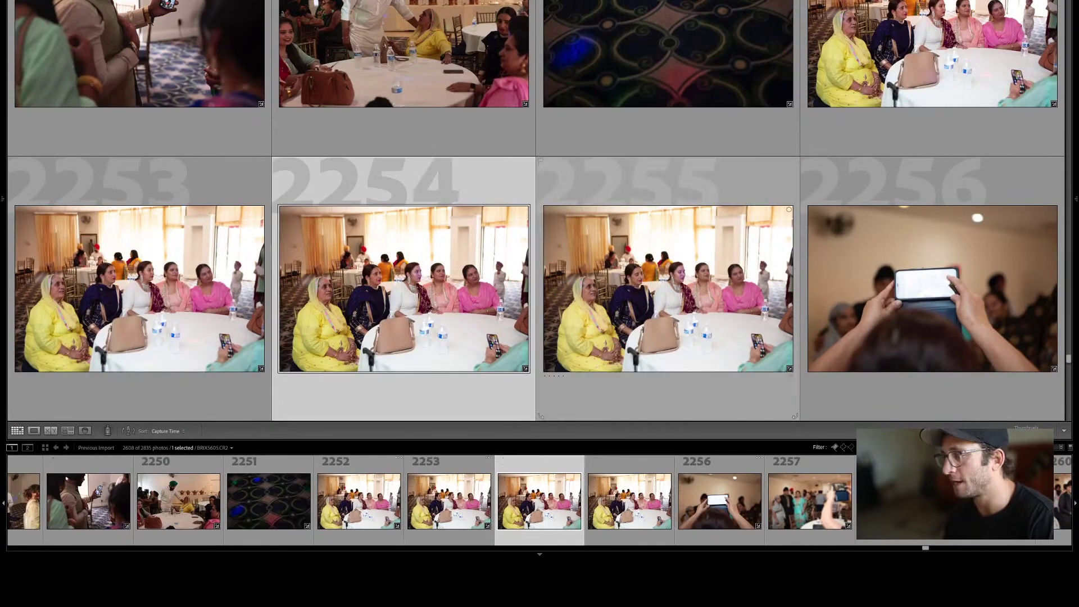
pyautogui.press('Down')
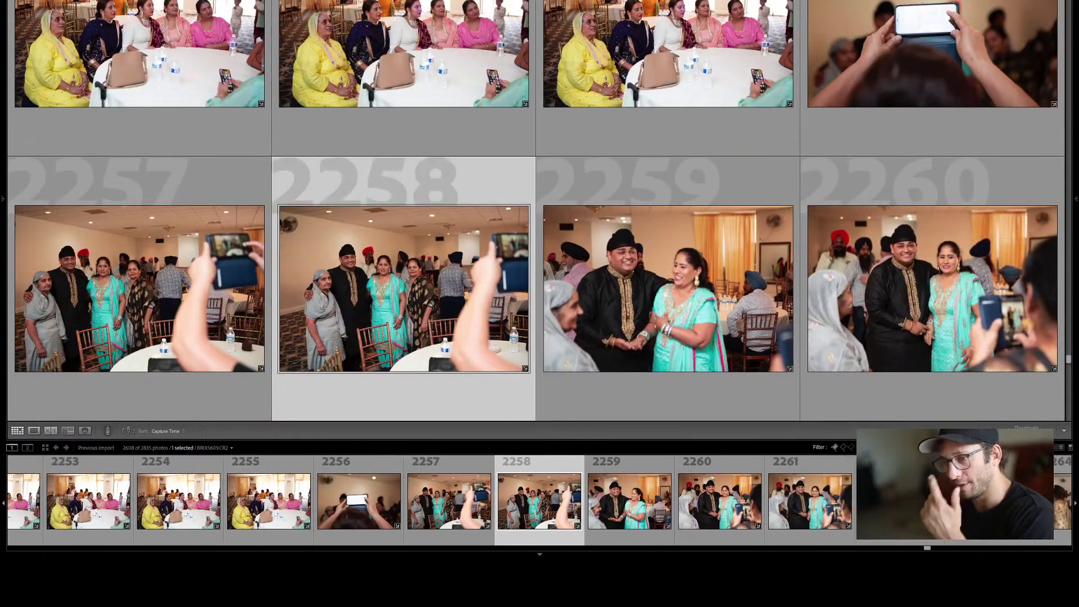
# Compare photos 2259 to 2261 of the man in black with the woman in turquoise.
pyautogui.press('Right')
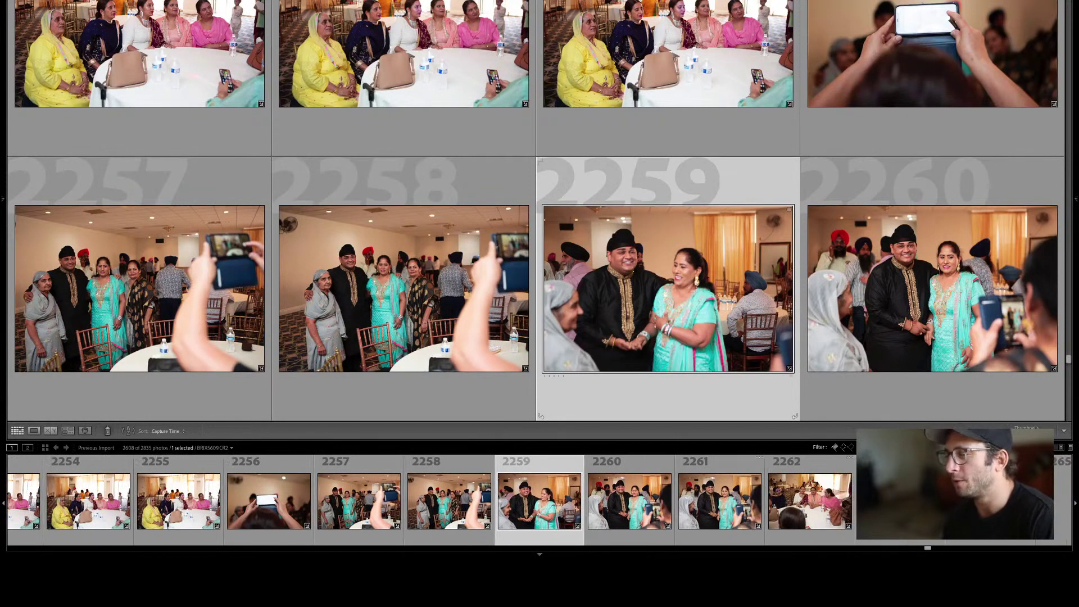
pyautogui.press('Right')
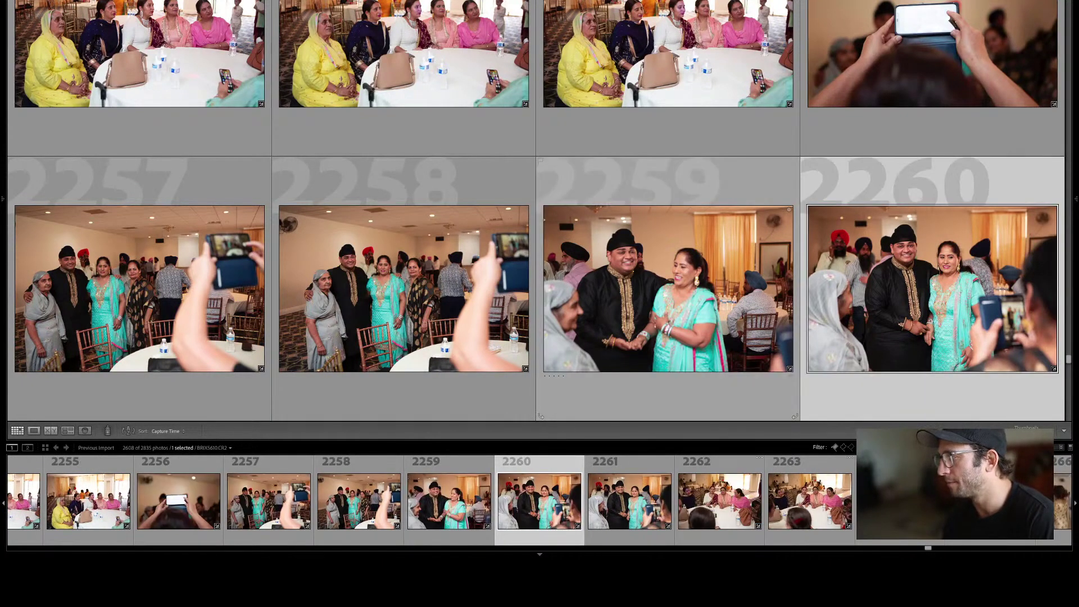
pyautogui.press('Right')
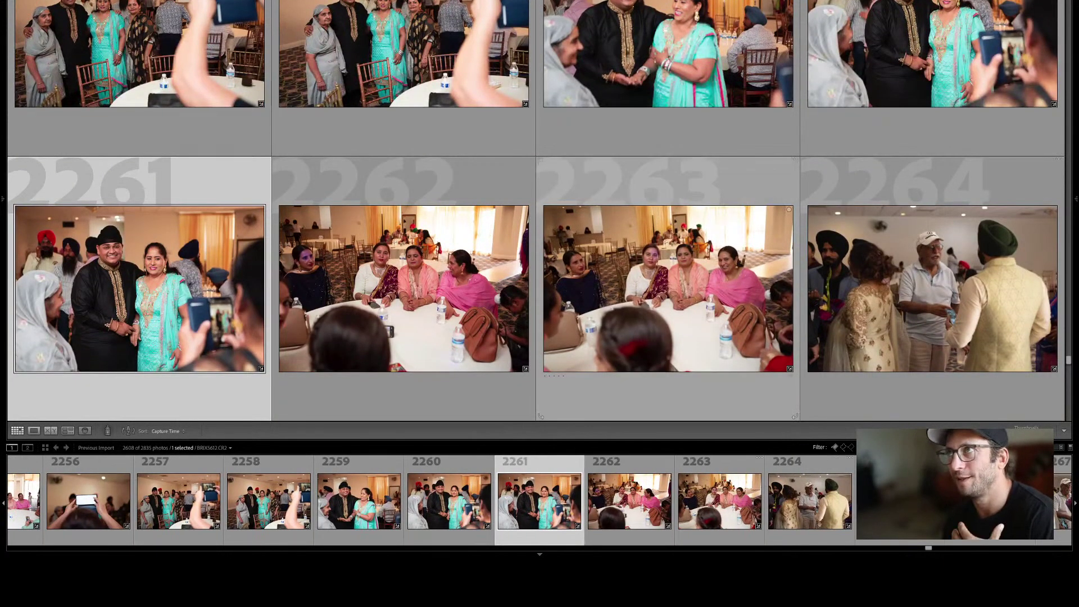
pyautogui.press('Left')
pyautogui.press('Left')
pyautogui.press('Right')
pyautogui.press('Right')
# Review the seated women and the man in the white cap one by one, from photo 2262 to photo 2267.
pyautogui.press('Right')
pyautogui.press('Right')
pyautogui.press('Right')
pyautogui.press('Right')
pyautogui.press('Right')
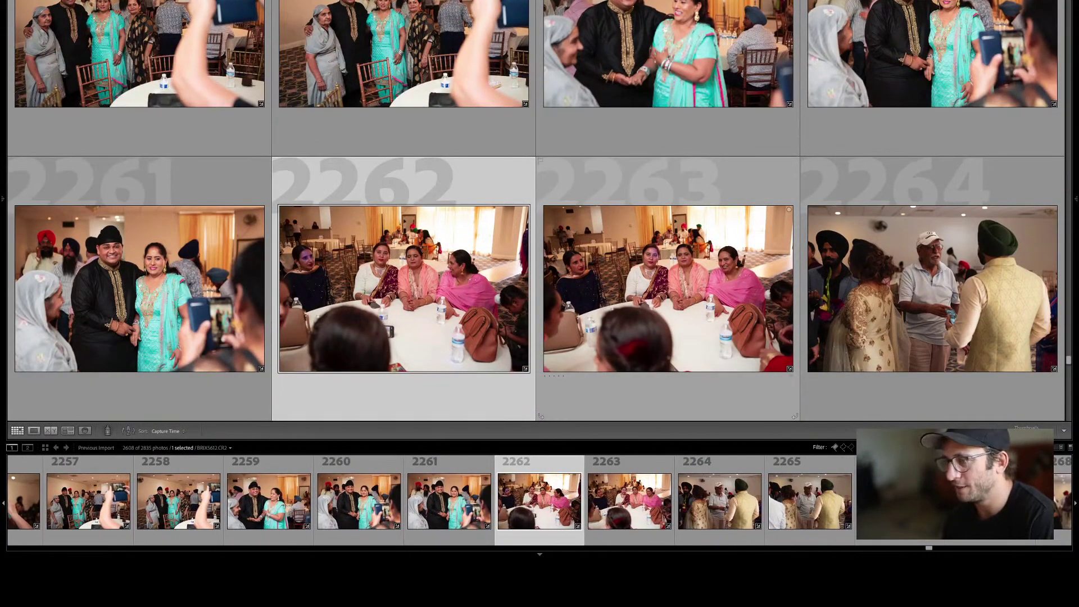
pyautogui.press('Right')
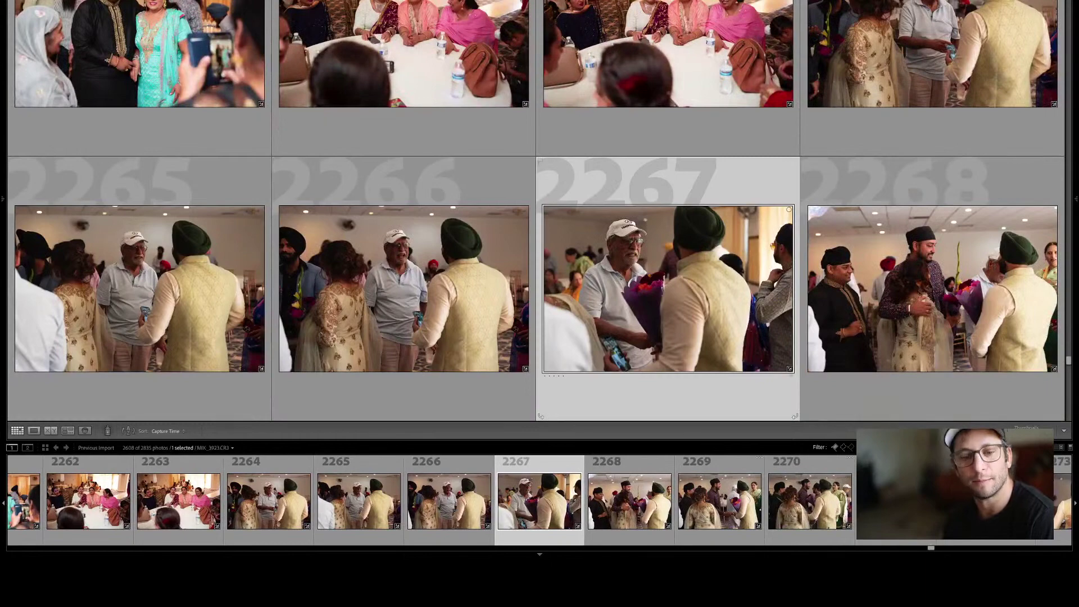
# Compare photos 2266 and 2267 of the man in the white cap, and advance through the greetings to photo 2274.
pyautogui.press('Left')
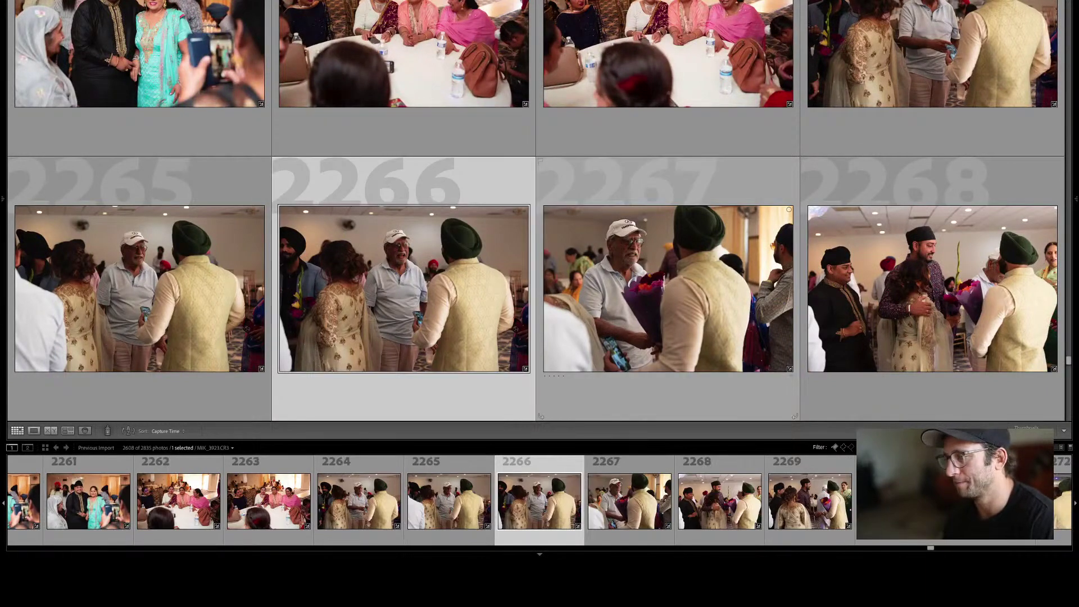
pyautogui.press('Down')
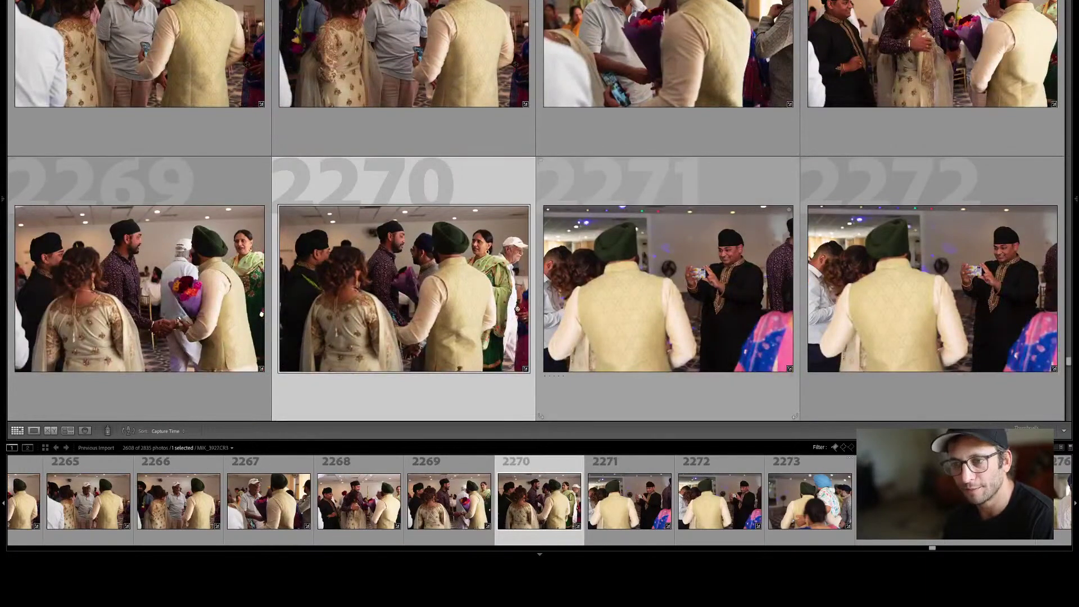
pyautogui.press('Down')
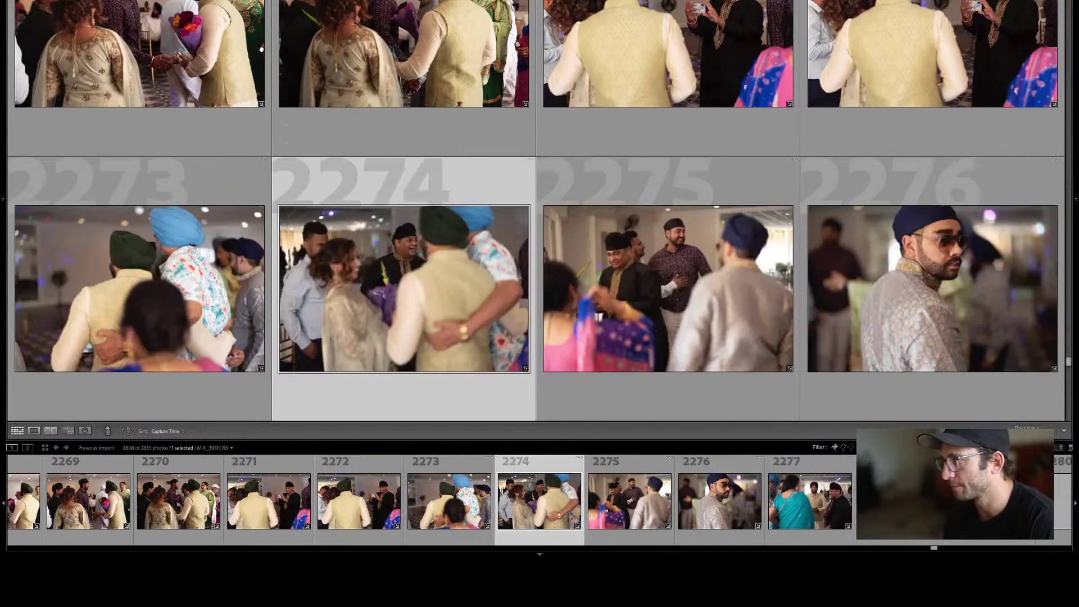
# Review the greetings, guest portraits and family group shots from photo 2274 to photo 2294.
pyautogui.press('Down')
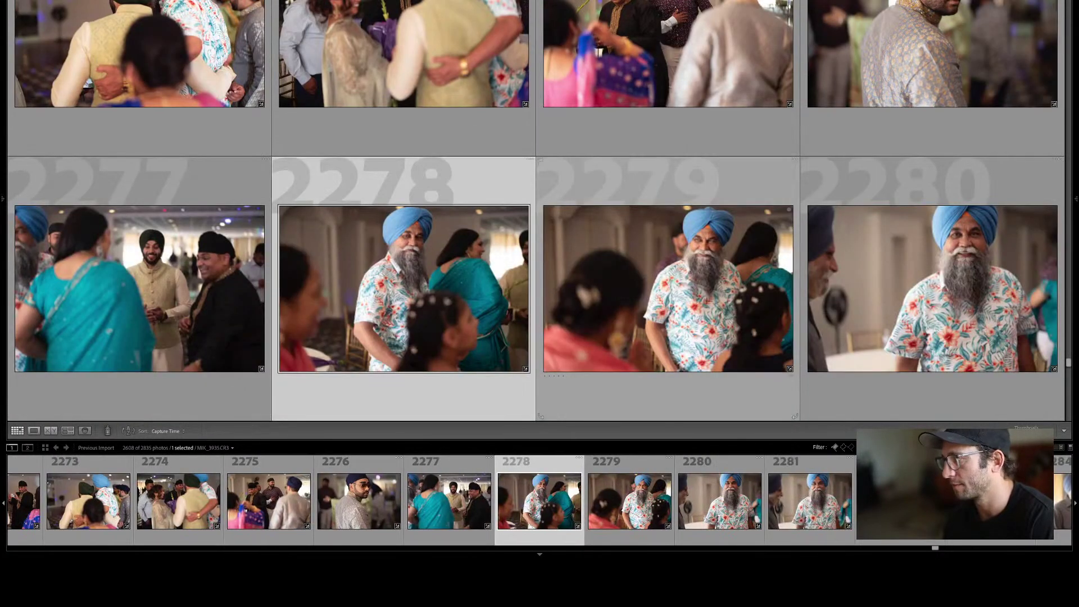
pyautogui.press('Down')
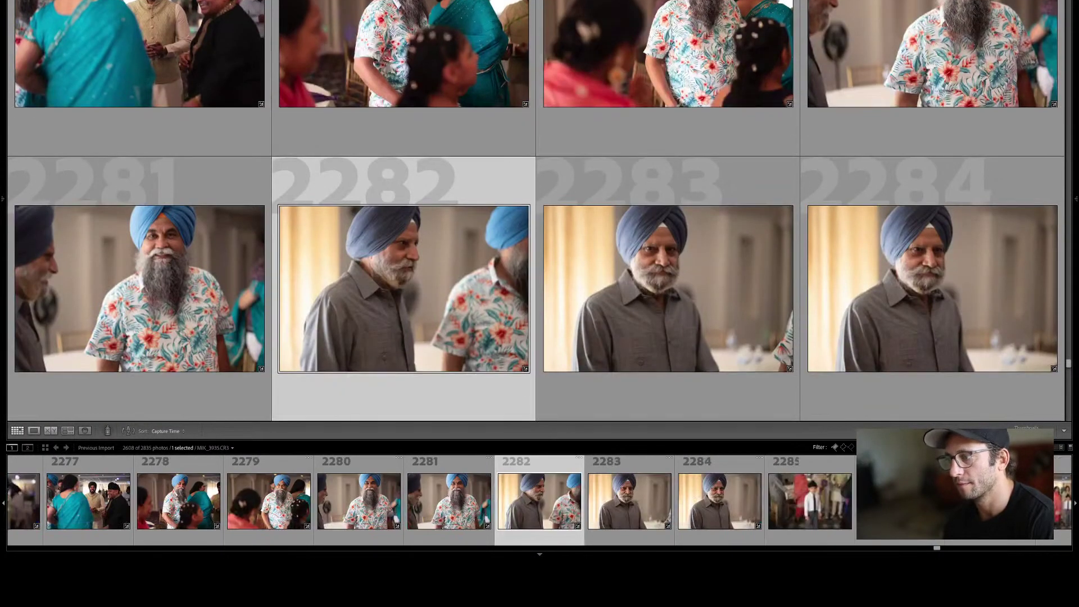
pyautogui.press('Down')
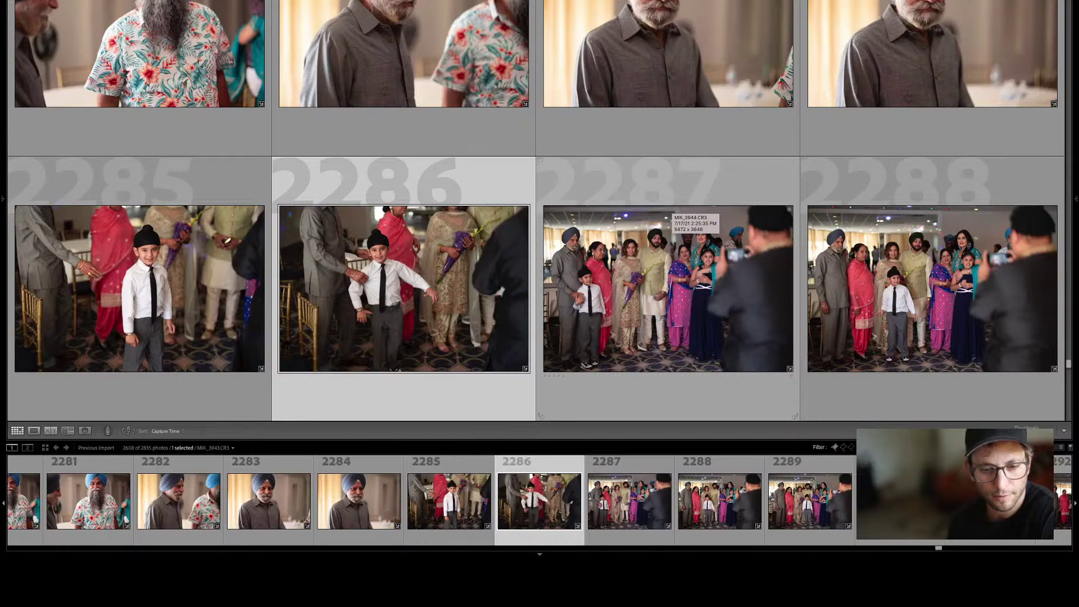
pyautogui.press('Down')
pyautogui.press('Down')
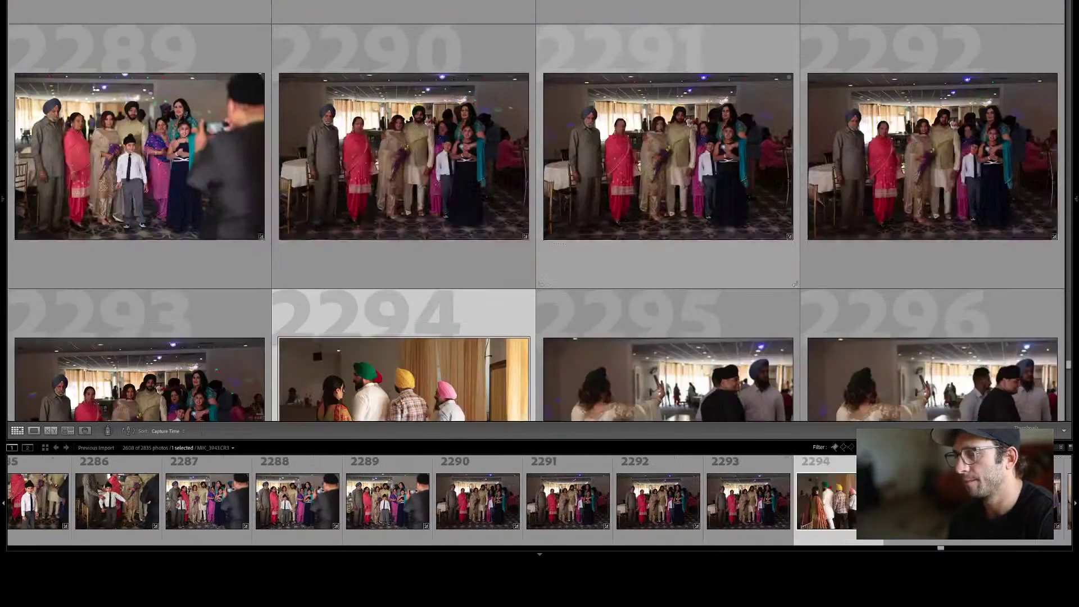
# Review the buffet photos after photo 2294 and advance to photo 2310 of the laughing couple.
pyautogui.press('Down')
pyautogui.press('Down')
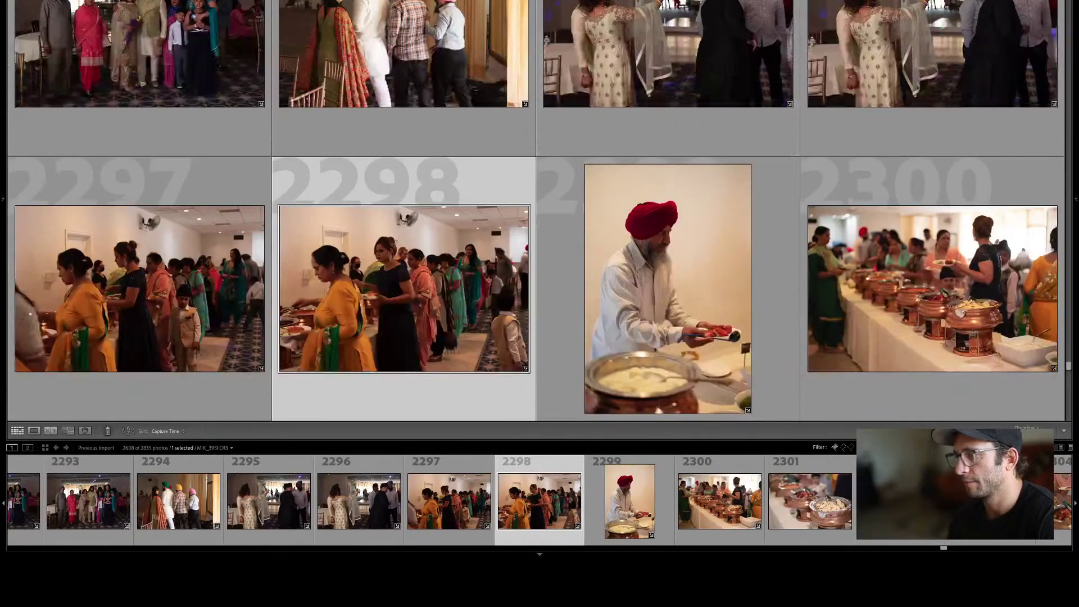
pyautogui.press('Down')
pyautogui.press('Down')
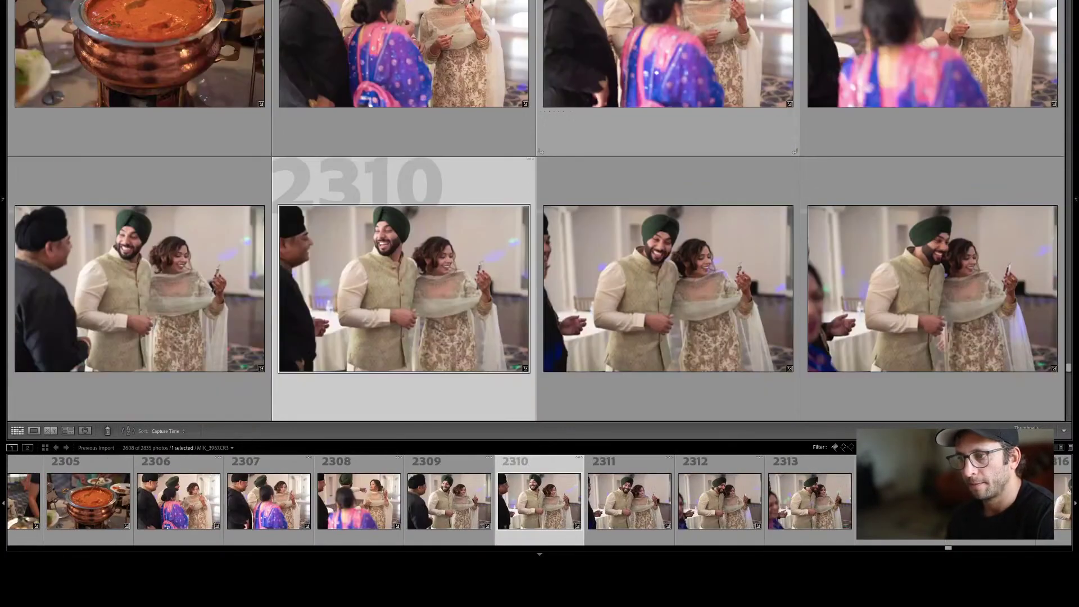
# Review the couple with the phone and the standing group portraits, advancing from photo 2310 to photo 2330.
pyautogui.press('Down')
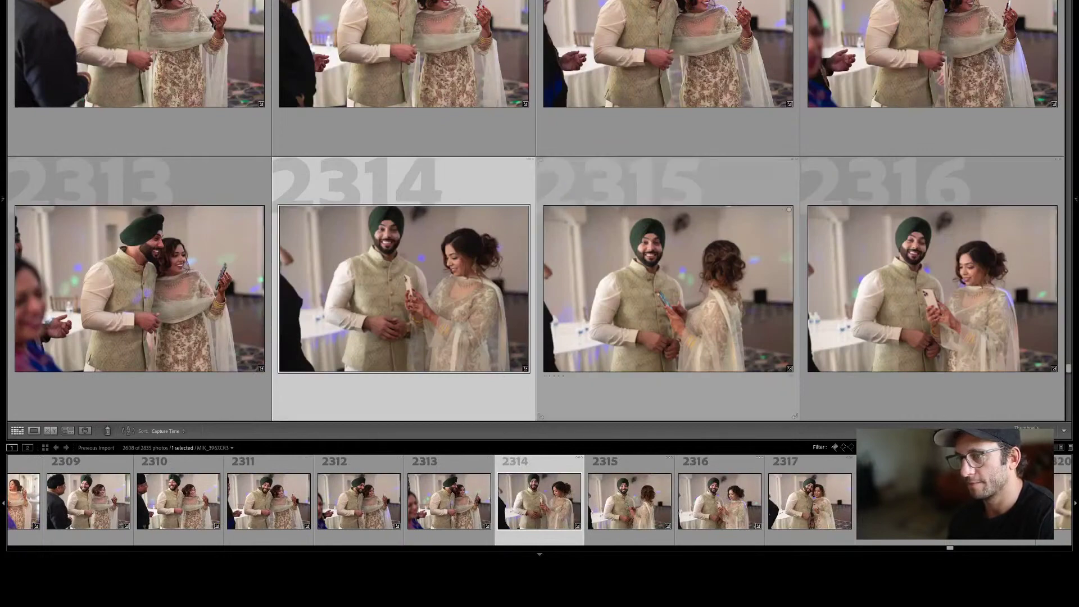
pyautogui.press('Down')
pyautogui.press('Down')
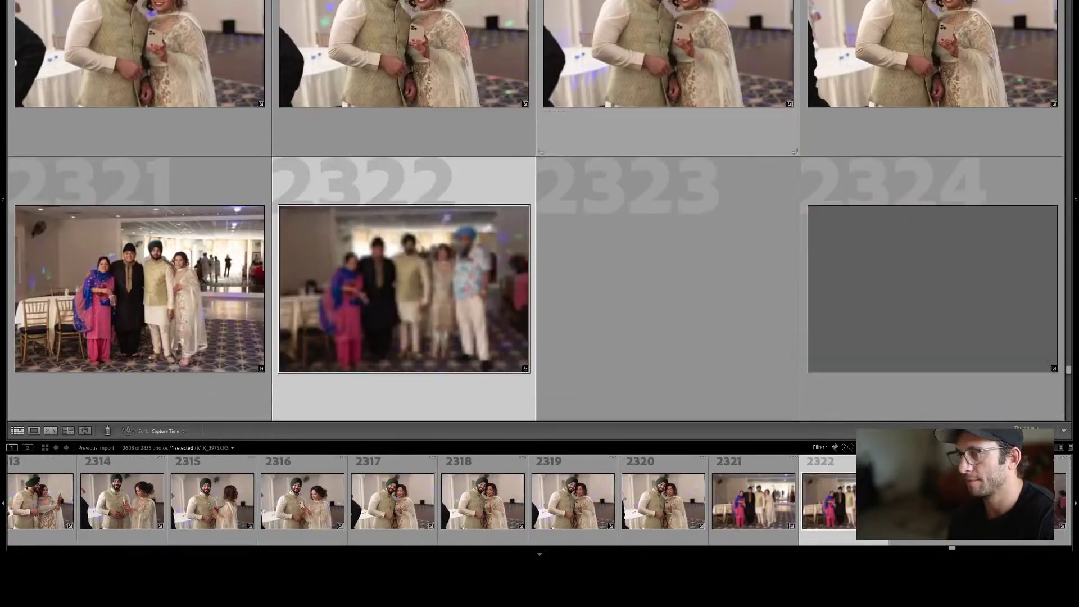
pyautogui.press('Down')
pyautogui.press('Down')
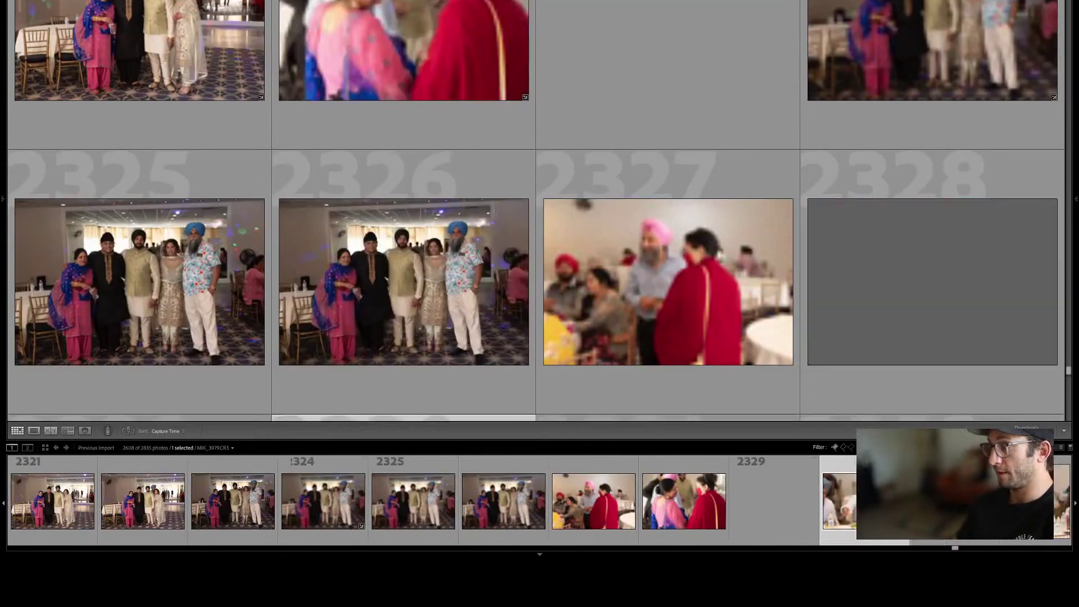
# Review the man in the pink turban and the men at the round table, advancing to photo 2343.
pyautogui.press('Down')
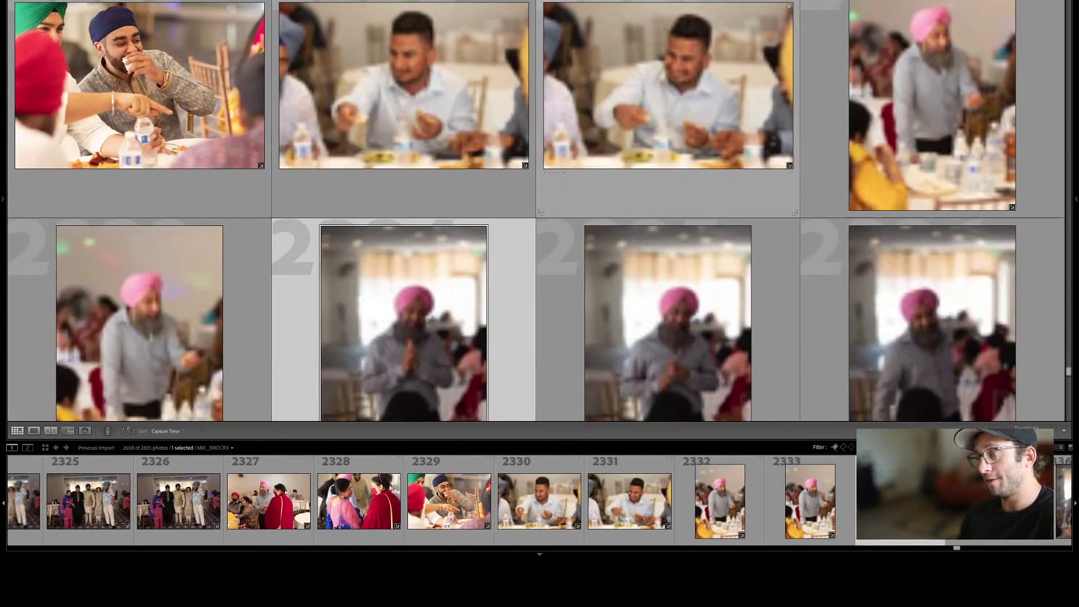
pyautogui.press('Right')
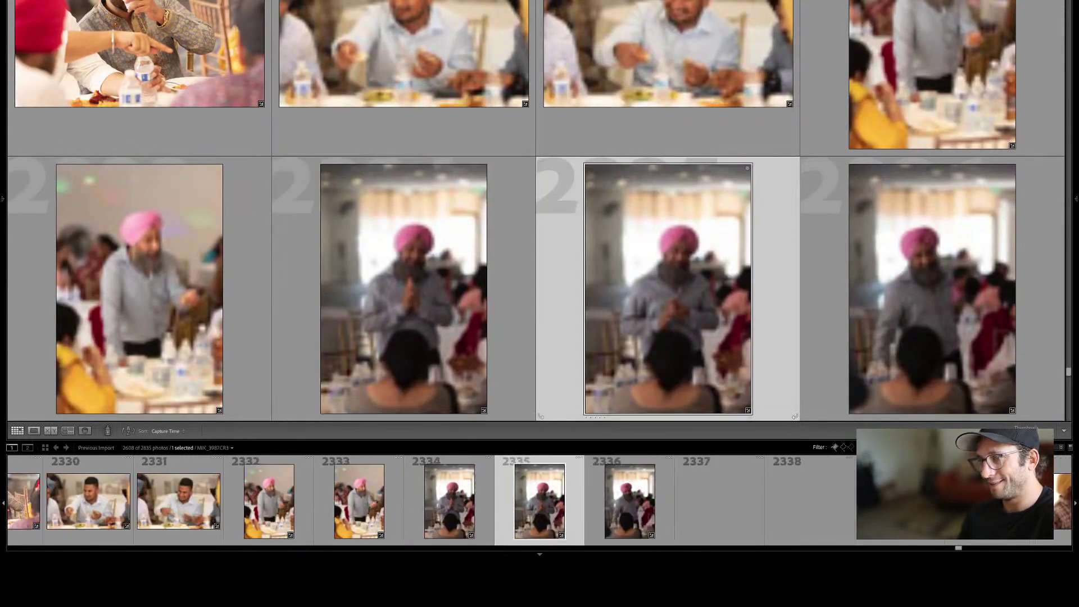
pyautogui.press('Down')
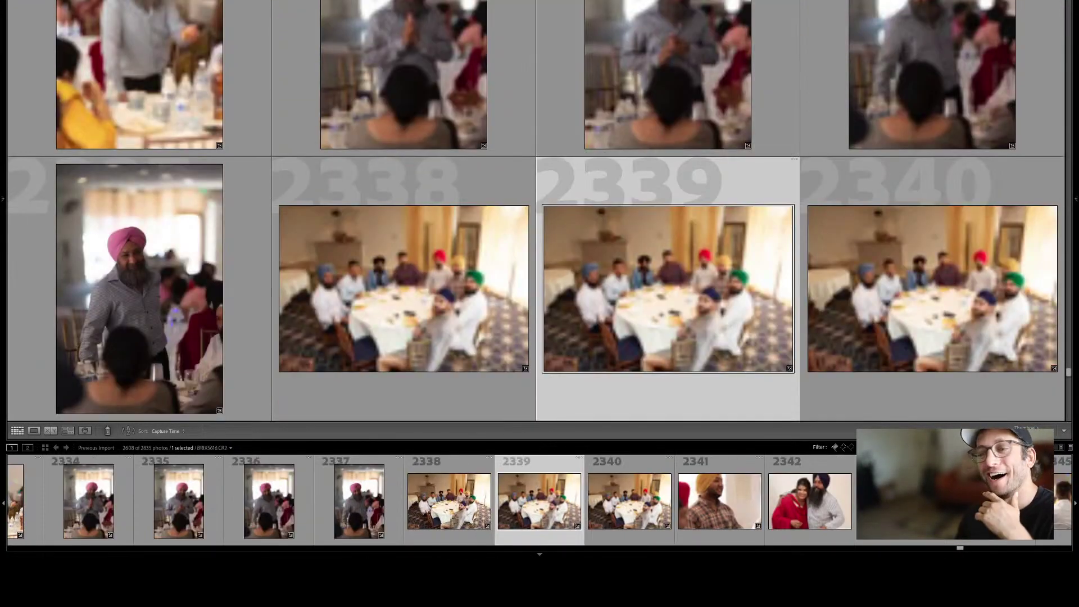
pyautogui.press('Down')
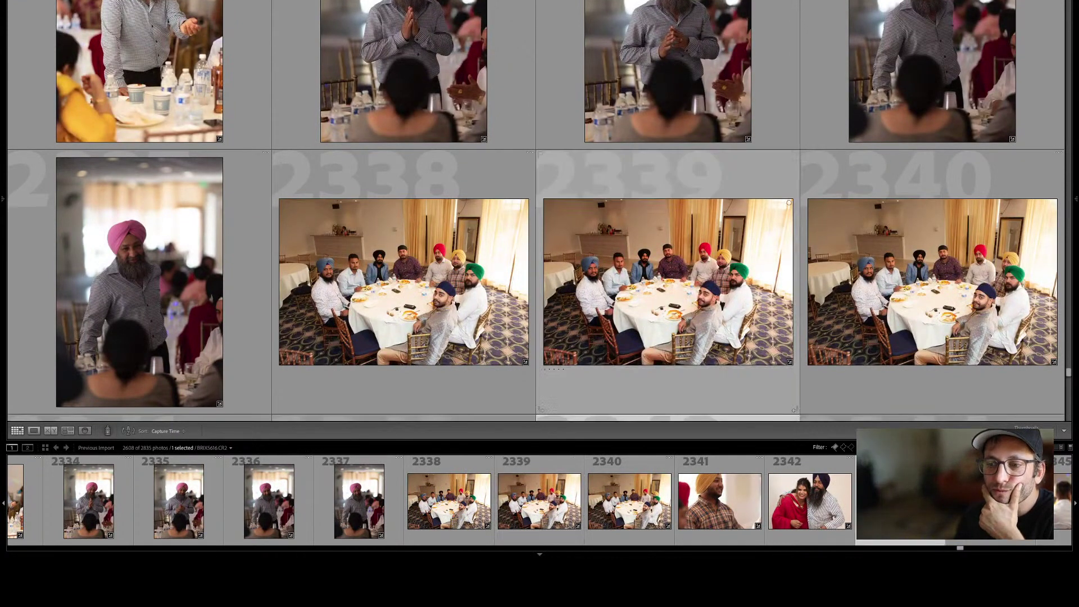
# Go back to photo 2337 of the man in the pink turban, enlarge it, and return to photo 2339 in the grid.
pyautogui.press('Up')
pyautogui.press('Left')
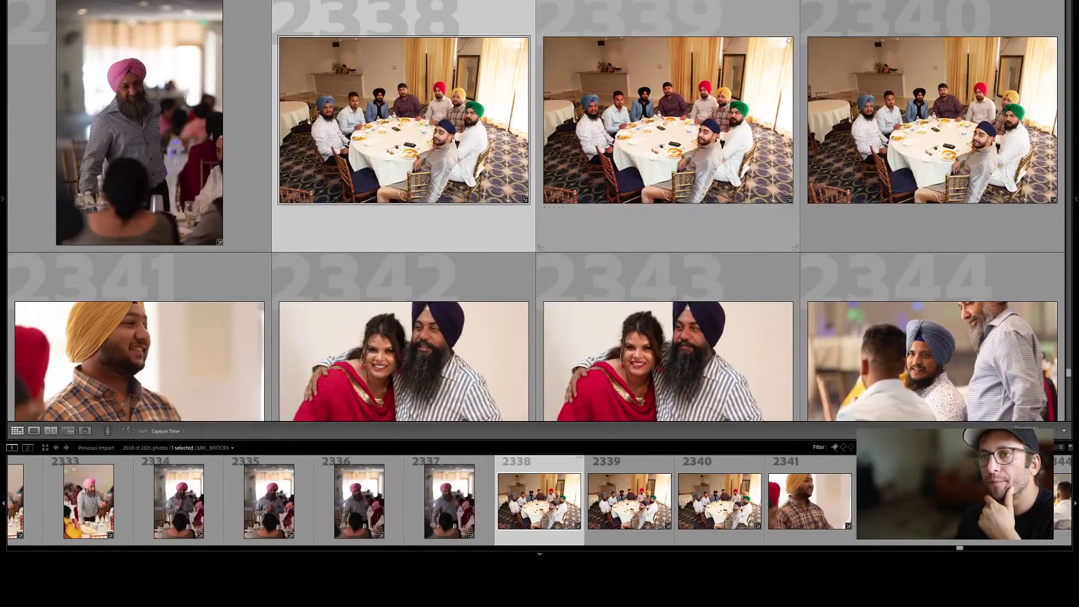
pyautogui.press('Left')
pyautogui.press('e')
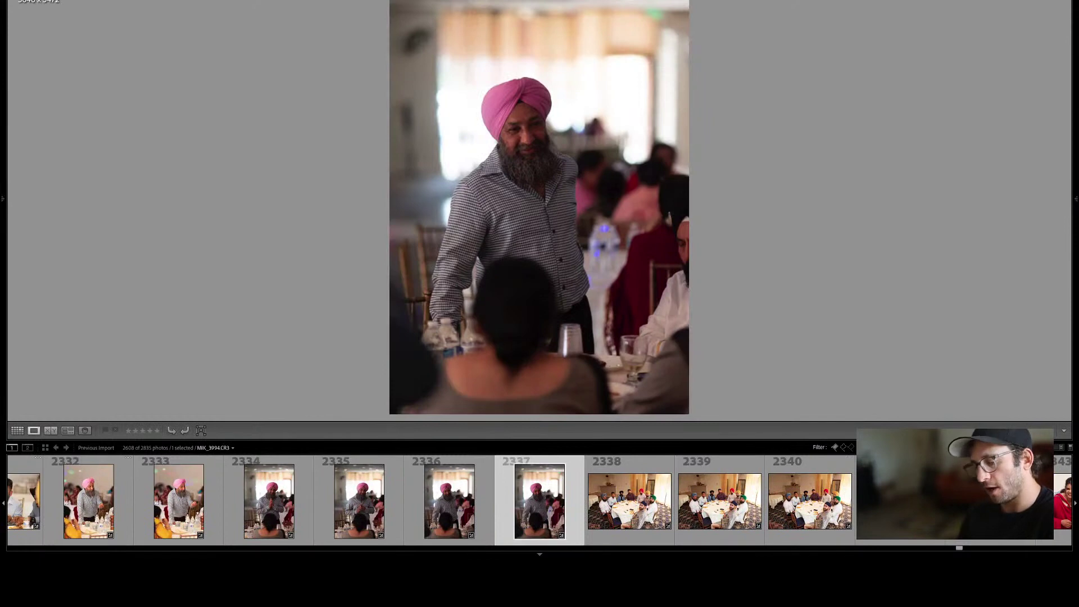
pyautogui.press('g')
pyautogui.press('Right')
pyautogui.press('Right')
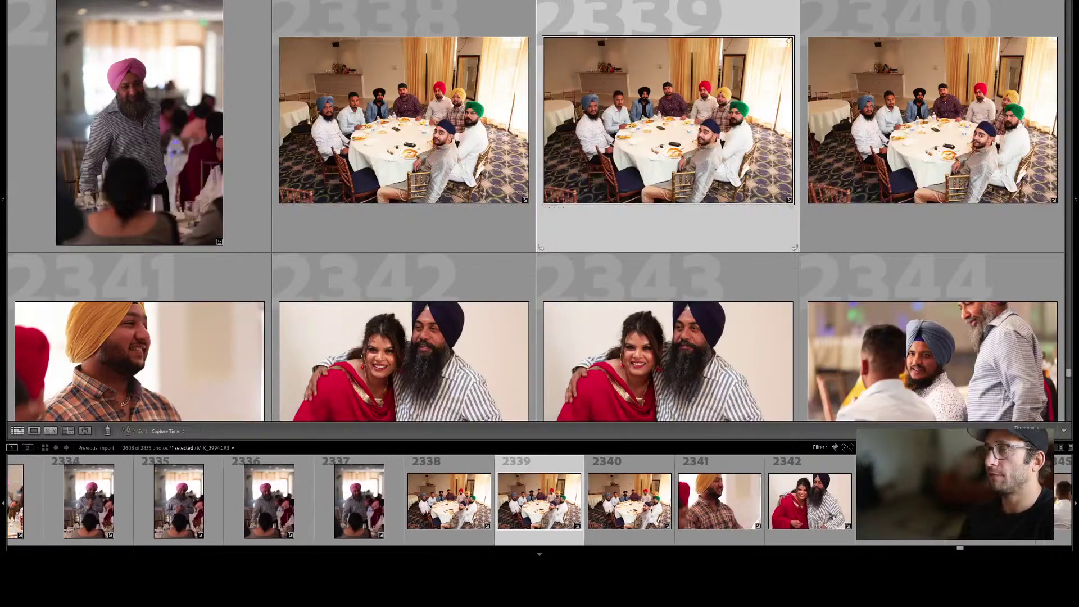
# Compare photos 2342 and 2343 of the woman in red with the bearded man, and advance to photo 2347.
pyautogui.press('Down')
pyautogui.press('Left')
pyautogui.press('Right')
pyautogui.press('Down')
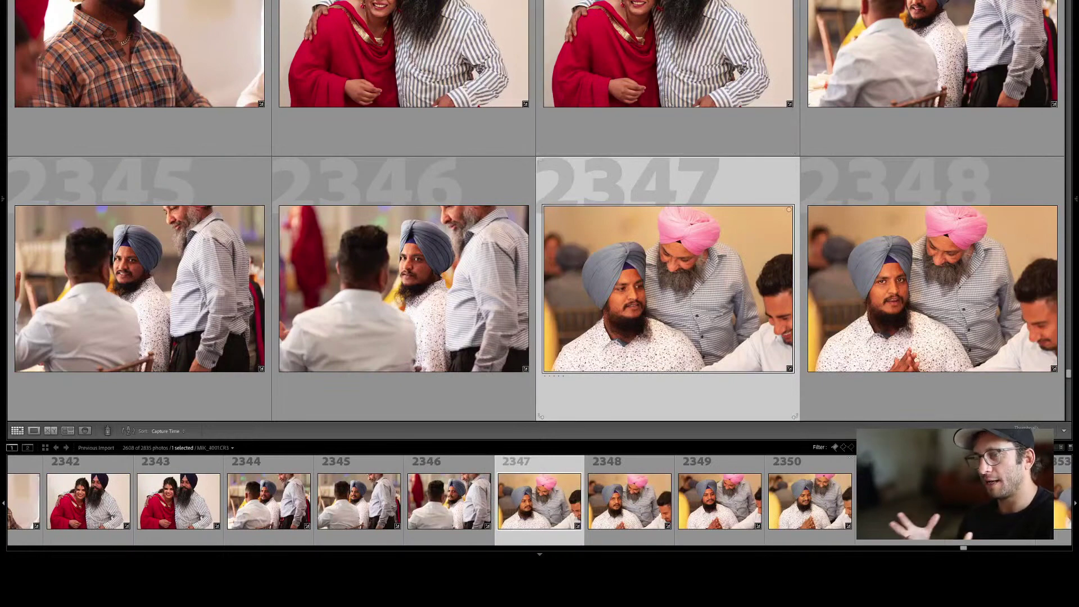
# Review the seated man with the pink-turbaned guest, comparing photos 2354 and 2355.
pyautogui.press('Down')
pyautogui.press('Down')
pyautogui.press('Left')
pyautogui.press('Right')
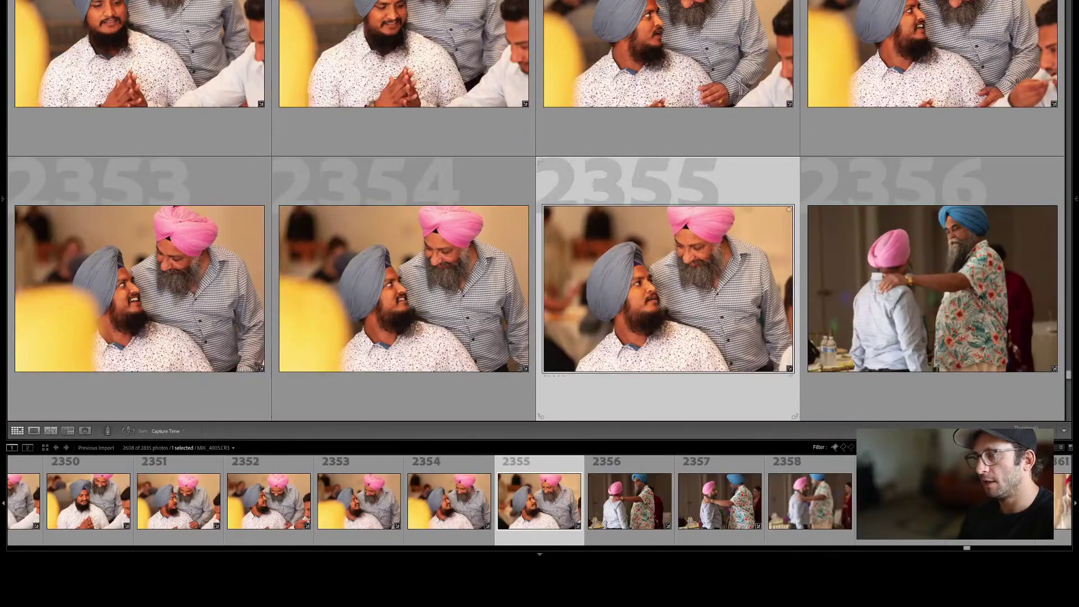
# Check photos 2358 and 2359 of the greeting guests, and advance to photo 2363.
pyautogui.press('Down')
pyautogui.press('Left')
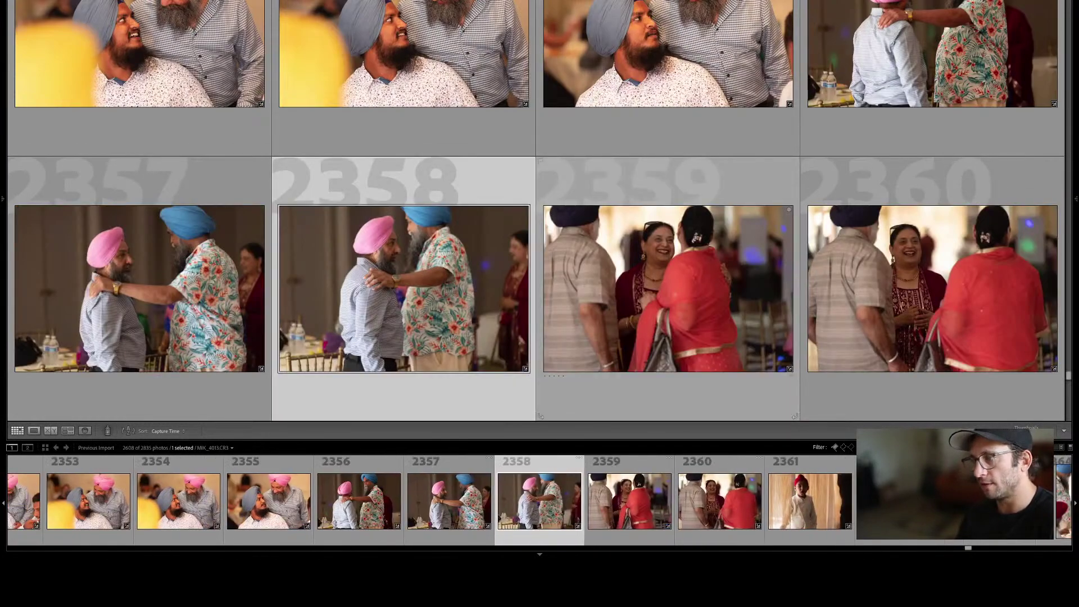
pyautogui.press('Right')
pyautogui.press('Down')
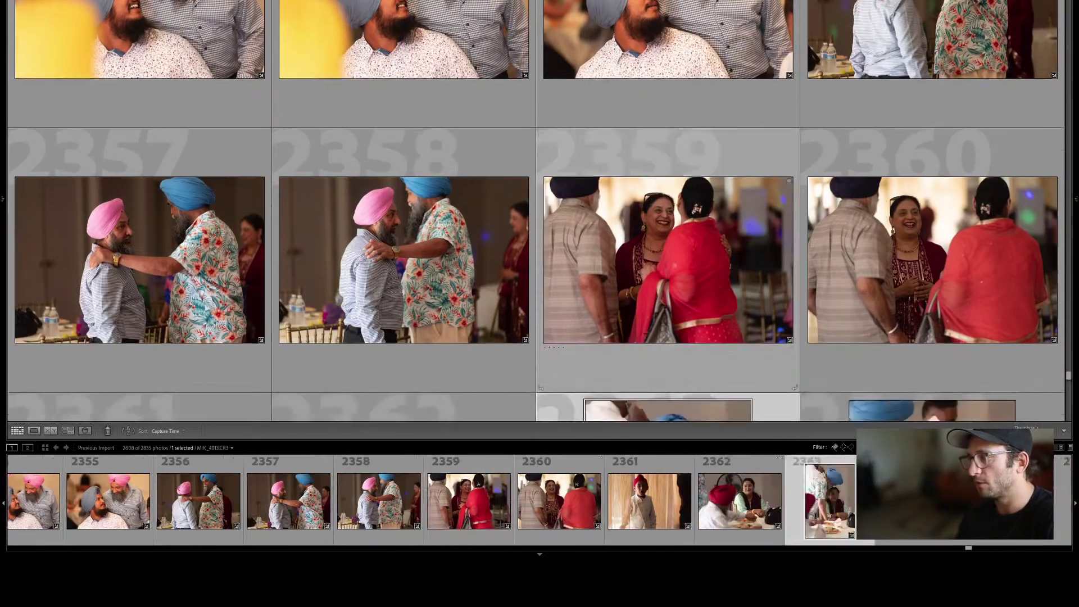
# Check photo 2362 and compare photos 2366 and 2367 of the seated woman in mint green.
pyautogui.press('Left')
pyautogui.press('Down')
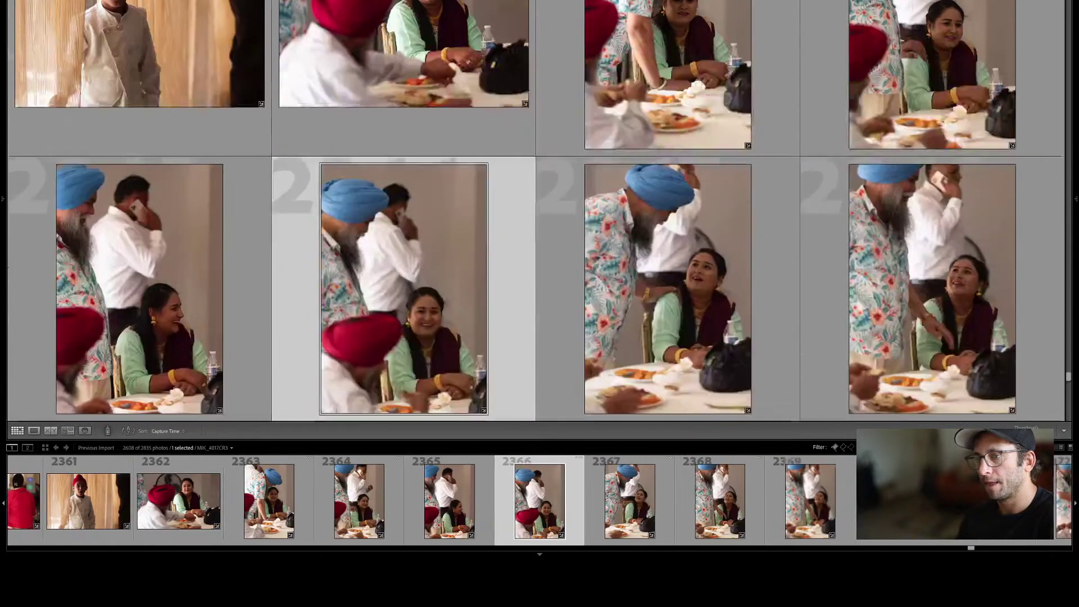
pyautogui.press('Right')
pyautogui.press('Left')
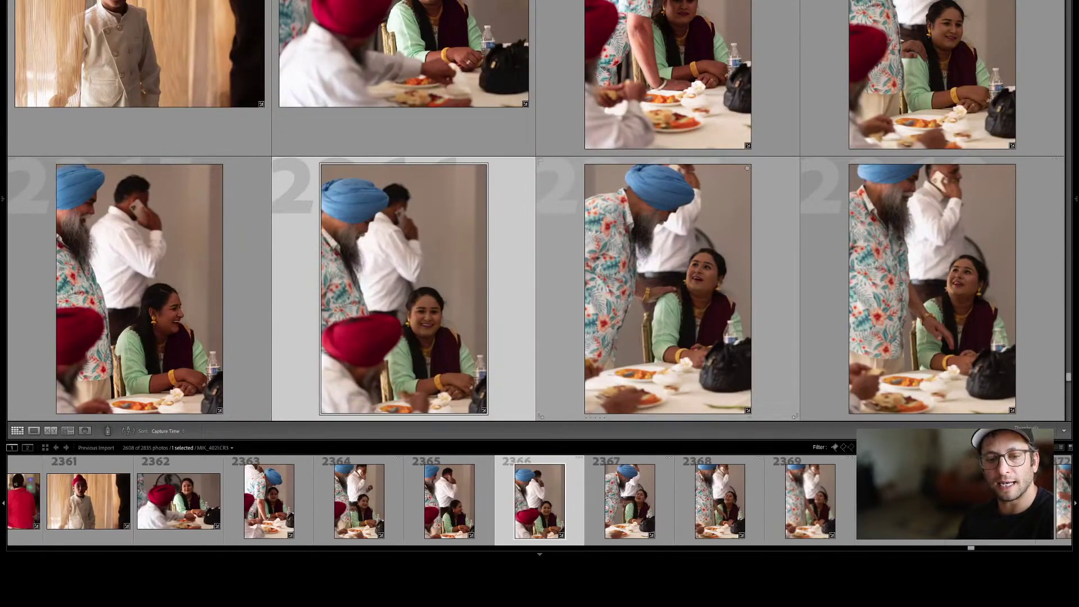
# Review the man in the floral shirt greeting the seated woman, from photo 2370 to photo 2383.
pyautogui.press('Down')
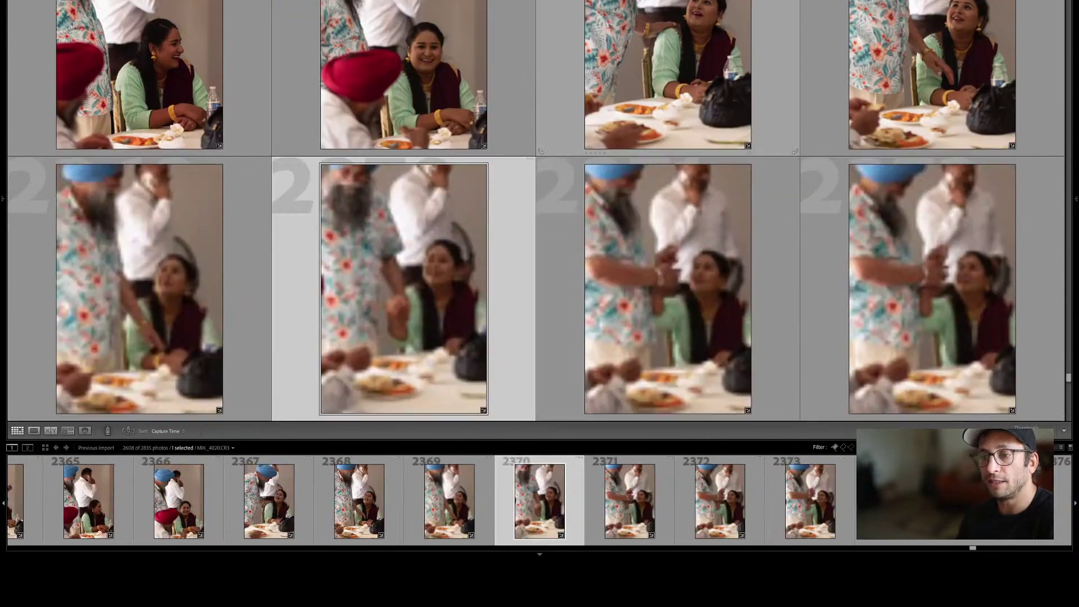
pyautogui.press('Right')
pyautogui.press('Down')
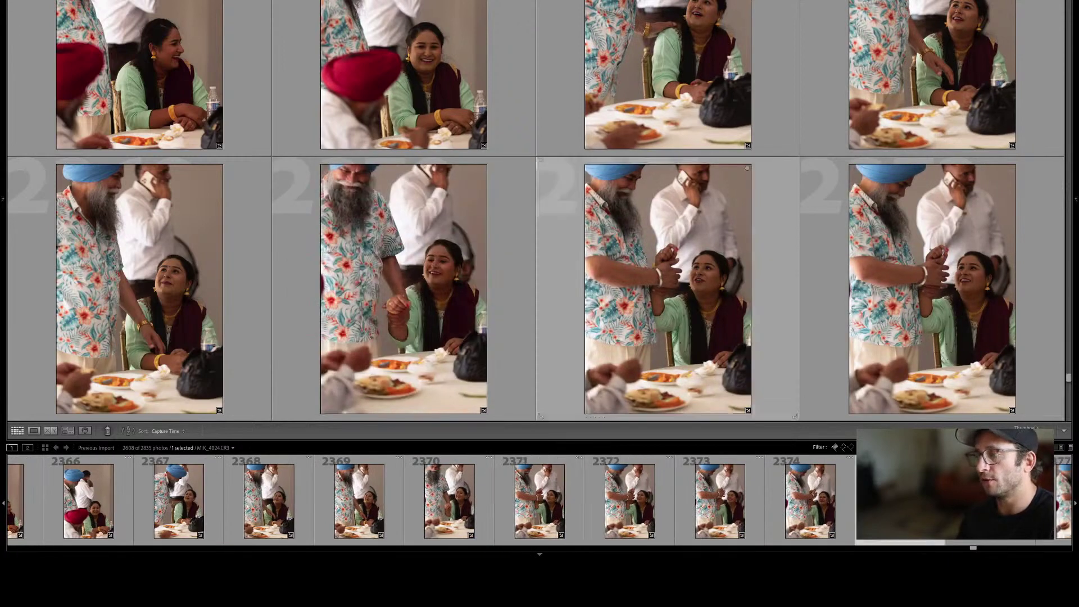
pyautogui.press('Down')
pyautogui.press('Down')
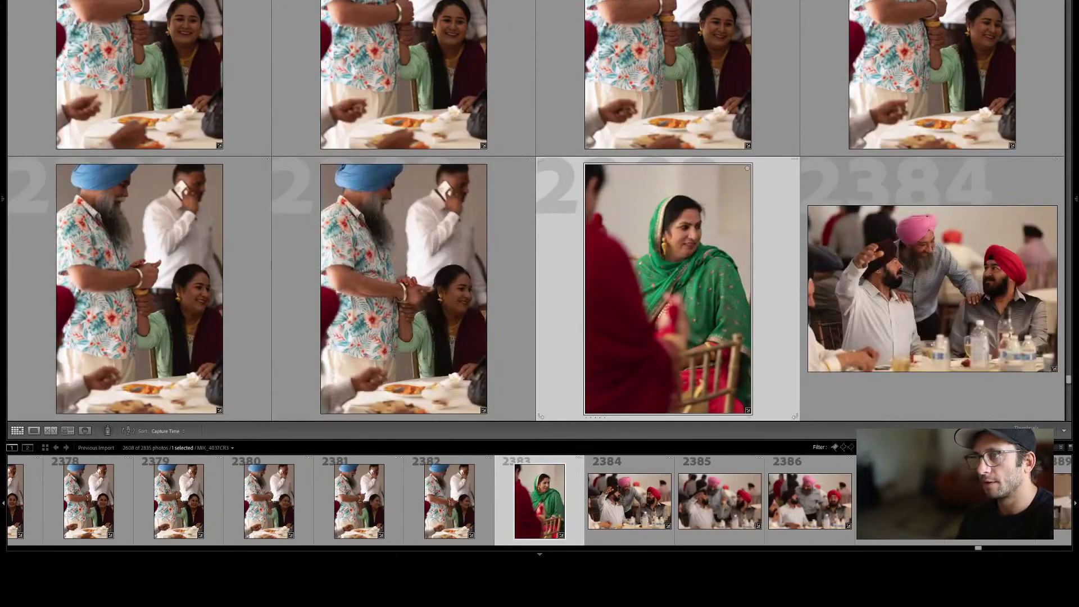
# Review the guests seated at the tables and the boy in the vest, advancing from photo 2383 to photo 2399.
pyautogui.press('Down')
pyautogui.press('Down')
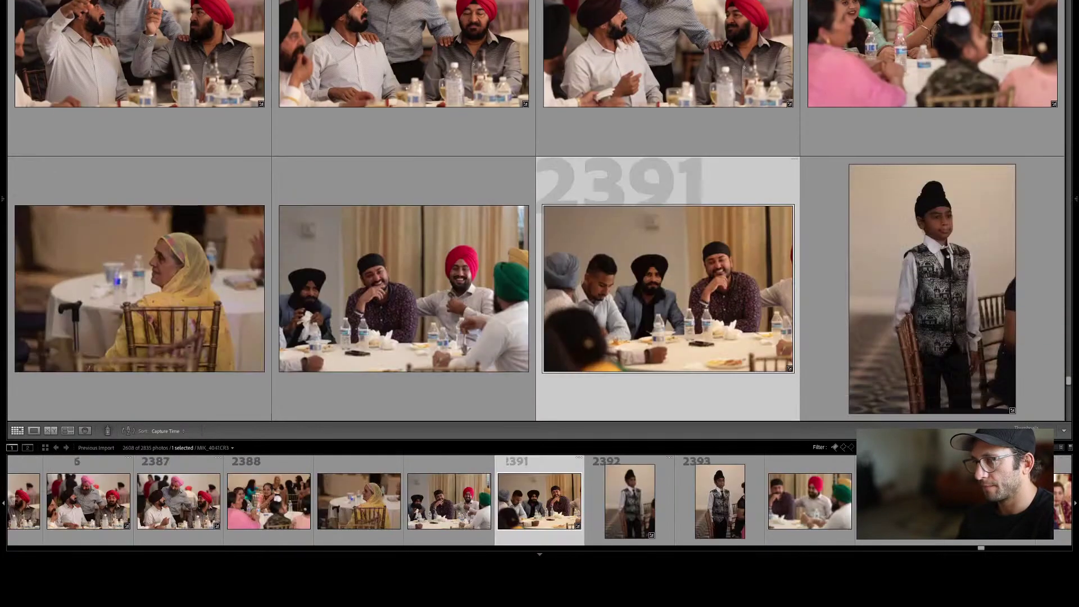
pyautogui.press('Down')
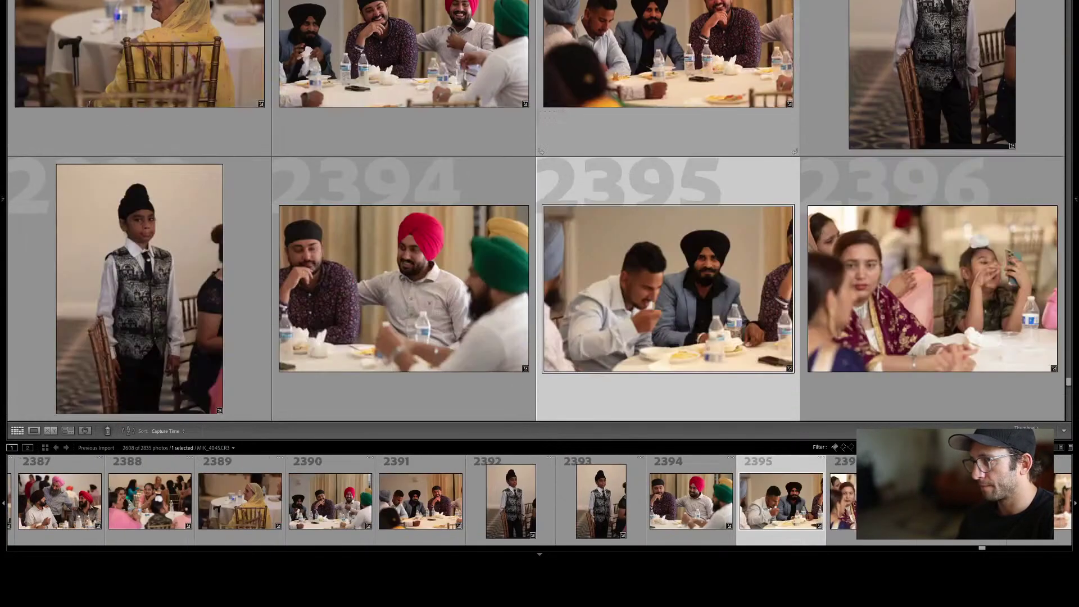
pyautogui.press('Down')
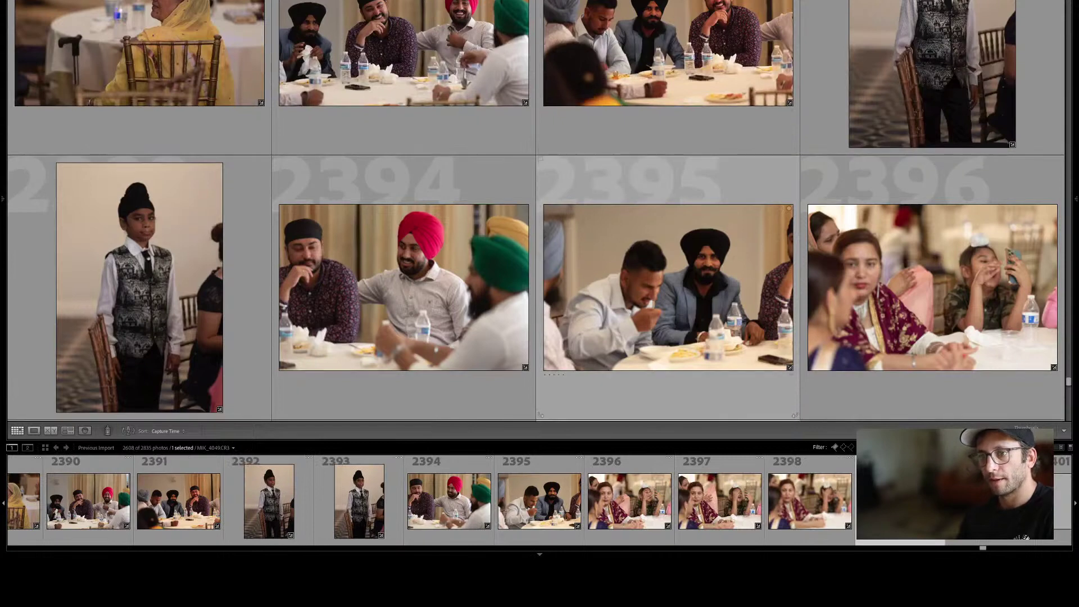
pyautogui.press('Down')
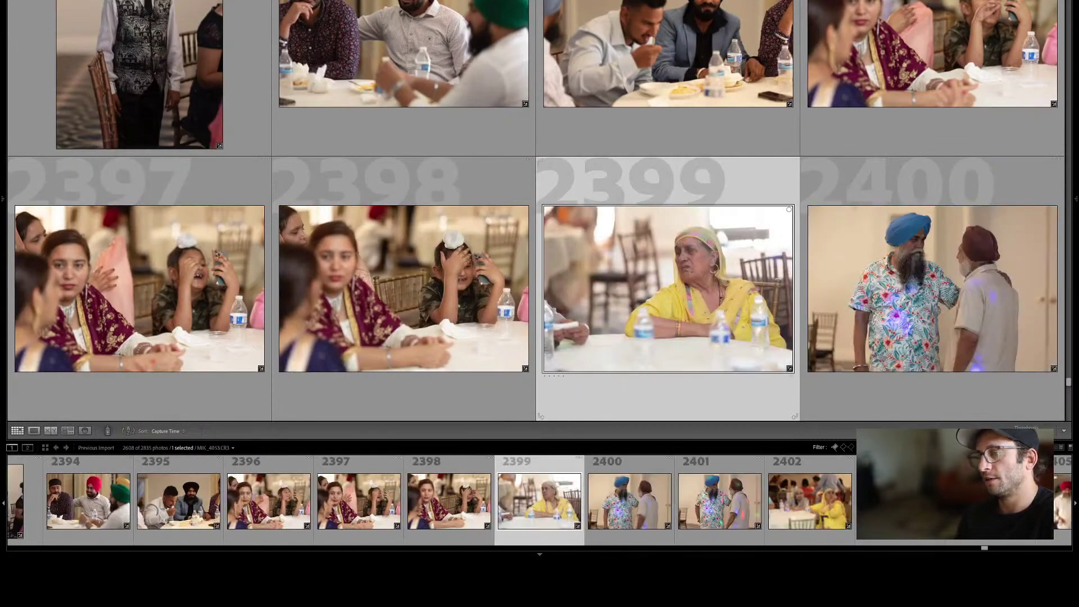
# Review the candid photos of guests, women in green and children, from photo 2399 to photo 2415.
pyautogui.press('Down')
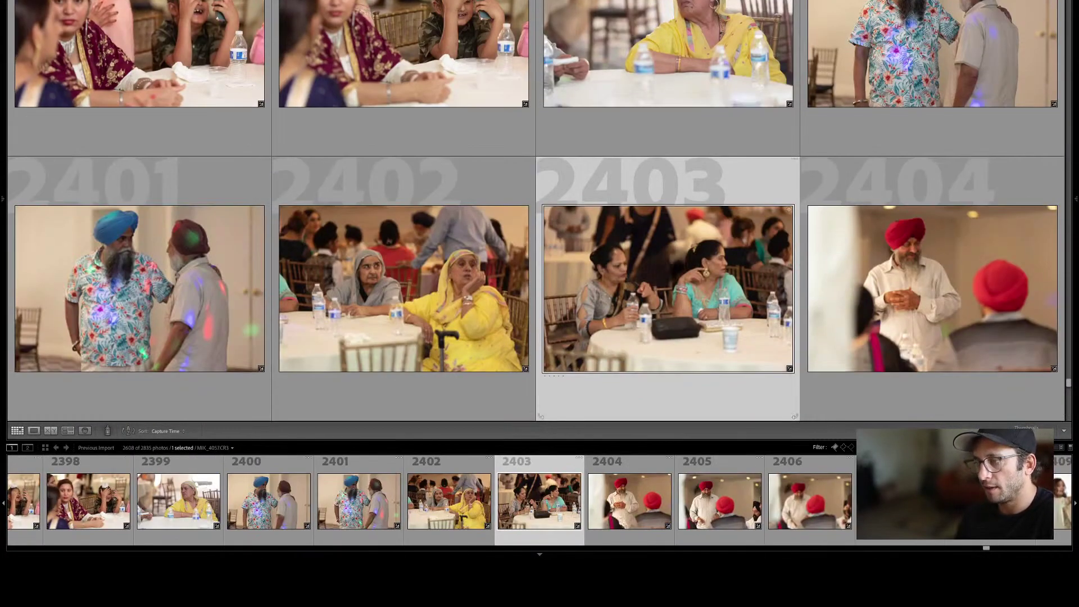
pyautogui.press('Down')
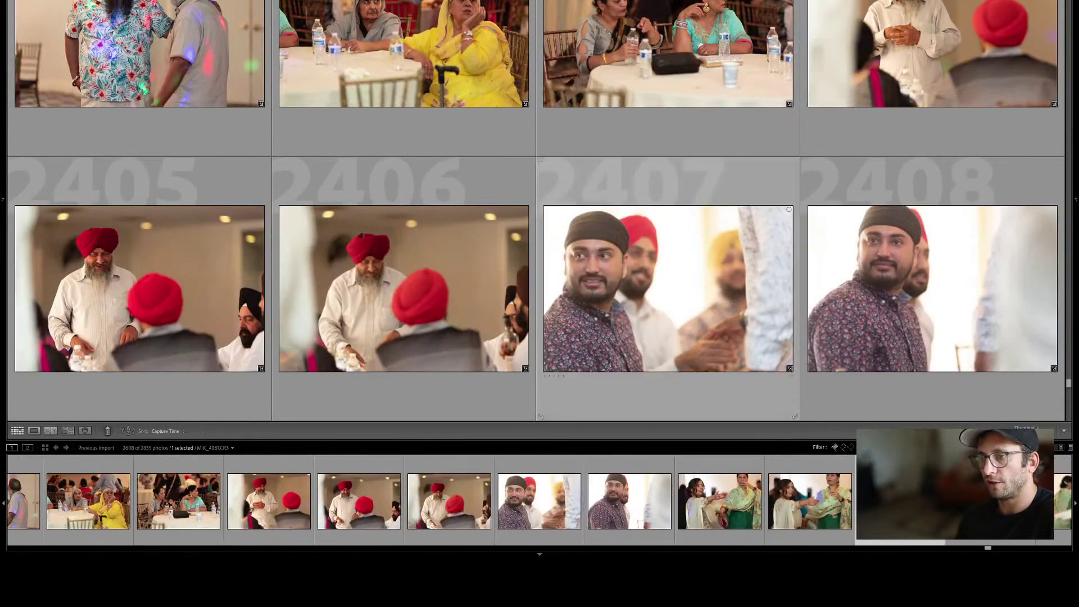
pyautogui.press('Down')
pyautogui.press('Down')
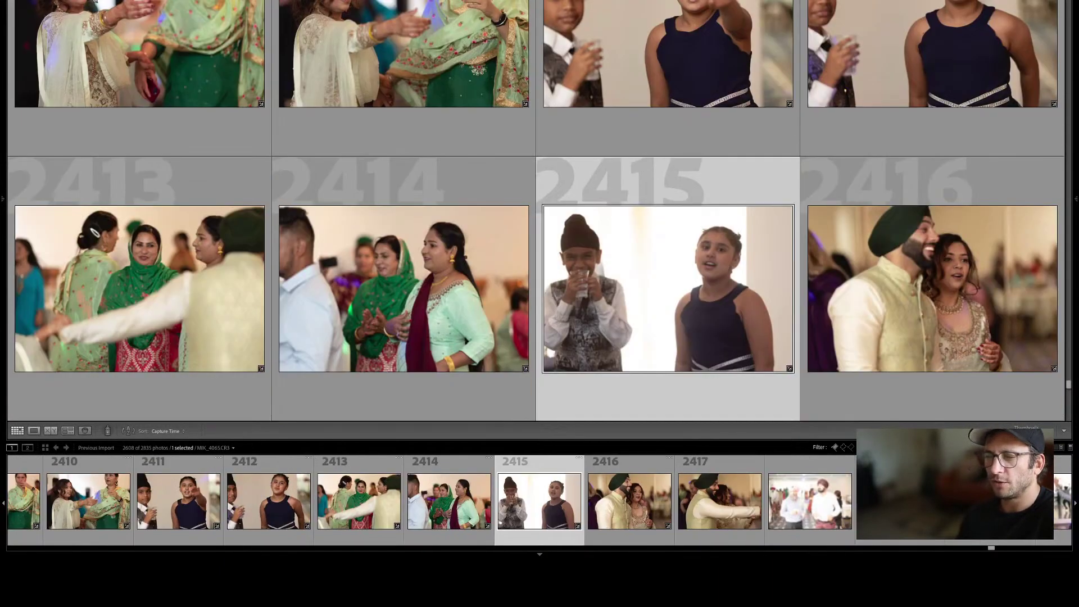
# Enlarge photo 2419 of the dancing man with raised arms, and return to the grid.
pyautogui.press('Down')
pyautogui.press('Down')
pyautogui.press('Up')
pyautogui.press('e')
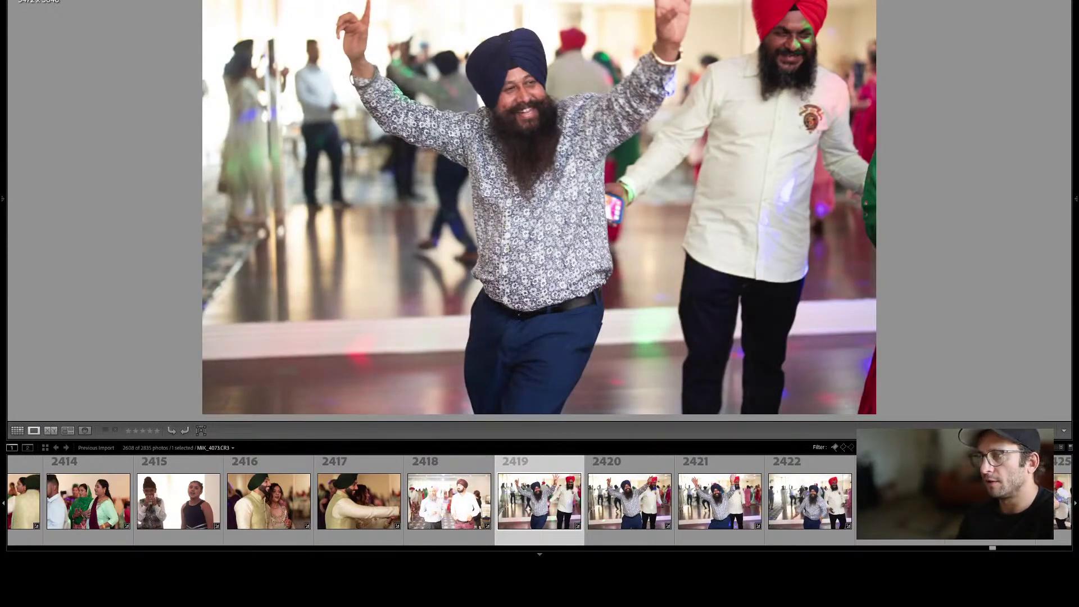
pyautogui.press('g')
# Review the dance floor photos from photo 2419 to photo 2431.
pyautogui.press('Down')
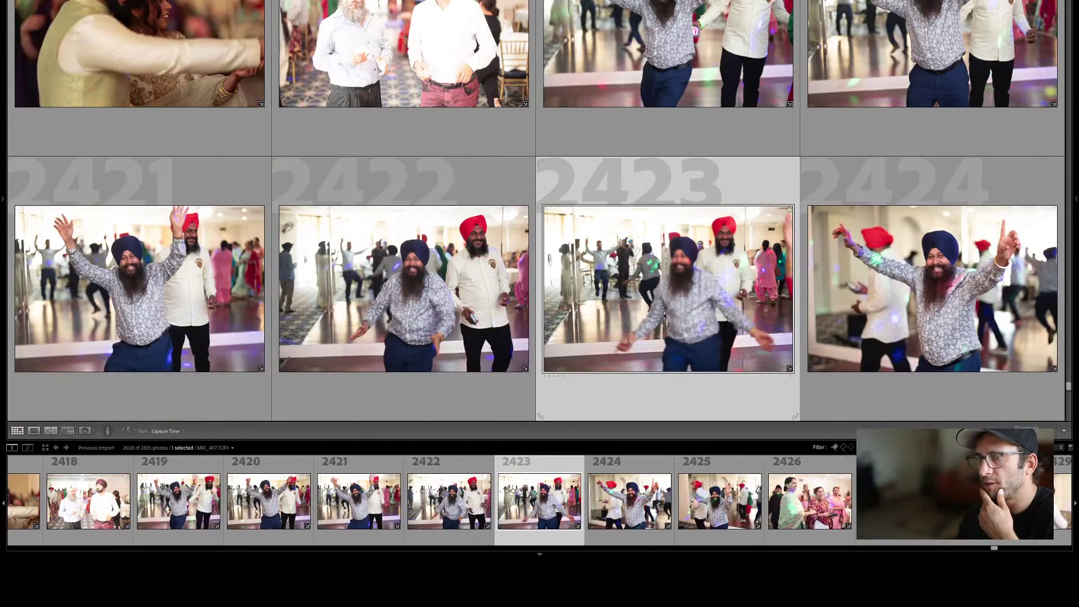
pyautogui.press('Down')
pyautogui.press('Down')
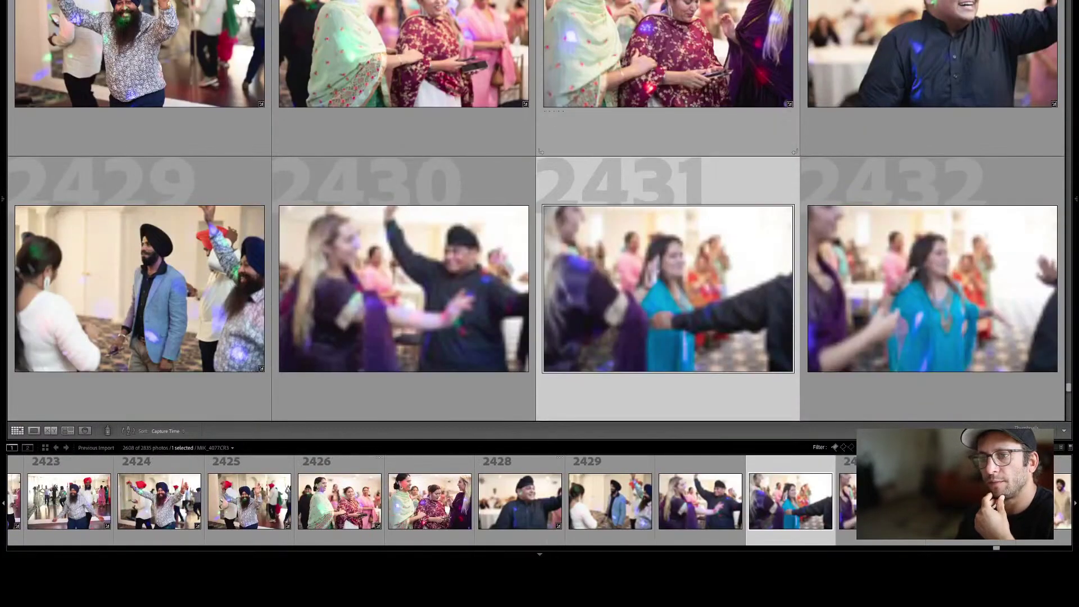
# Review the dance floor photos of the guests and the groom, advancing from photo 2431 to photo 2459.
pyautogui.press('Down')
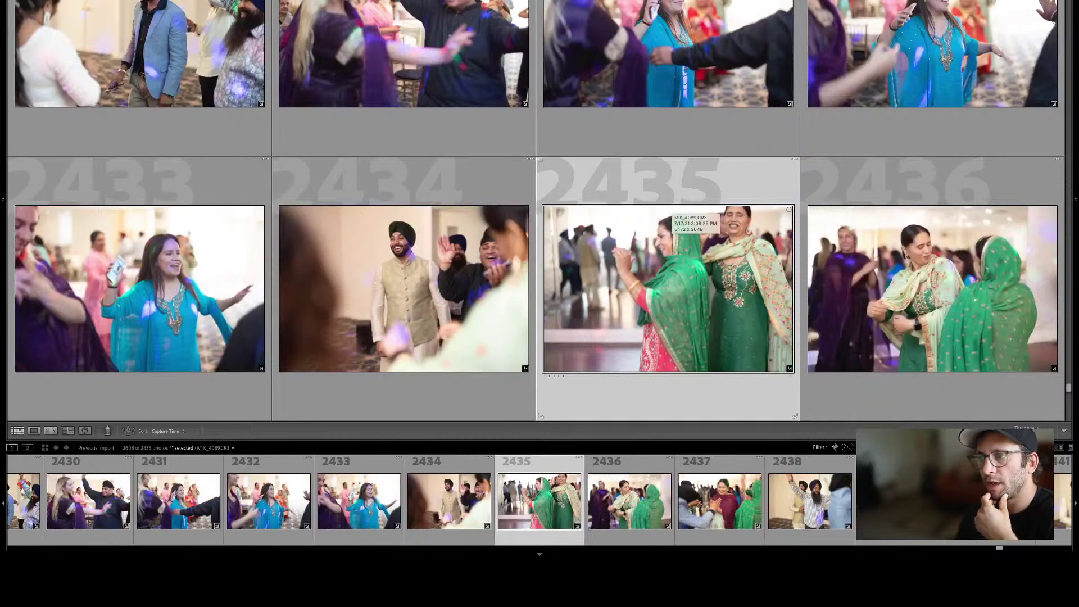
pyautogui.press('Down')
pyautogui.press('Down')
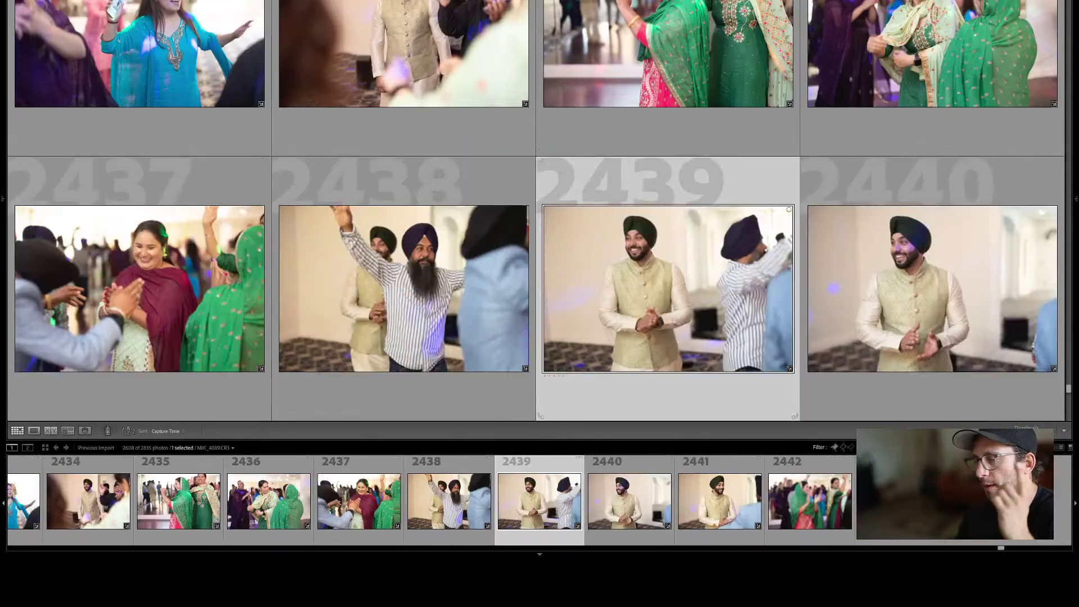
pyautogui.press('Down')
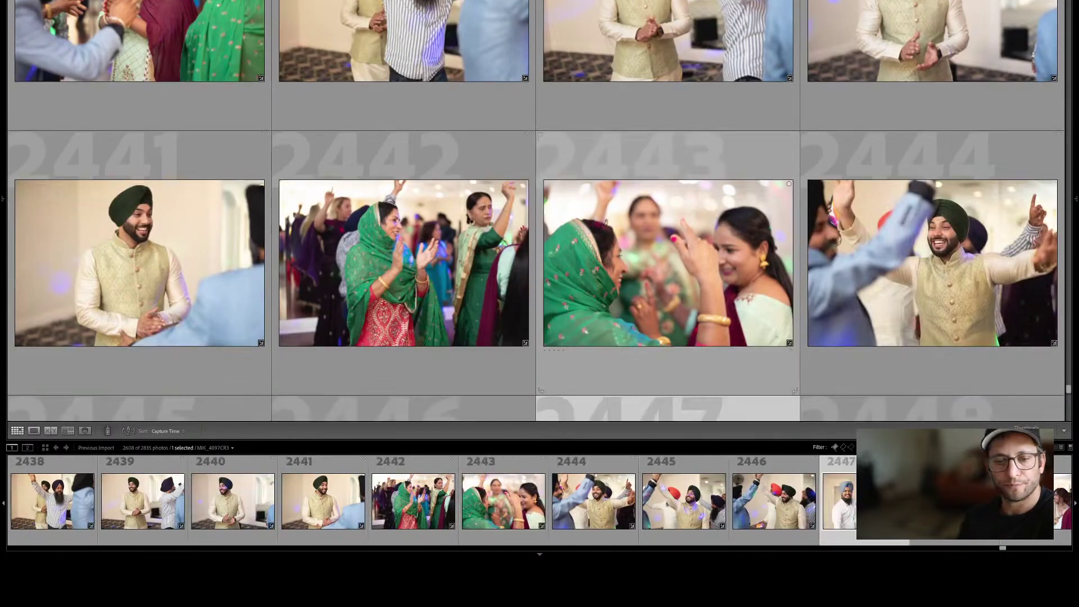
pyautogui.press('Down')
pyautogui.press('Down')
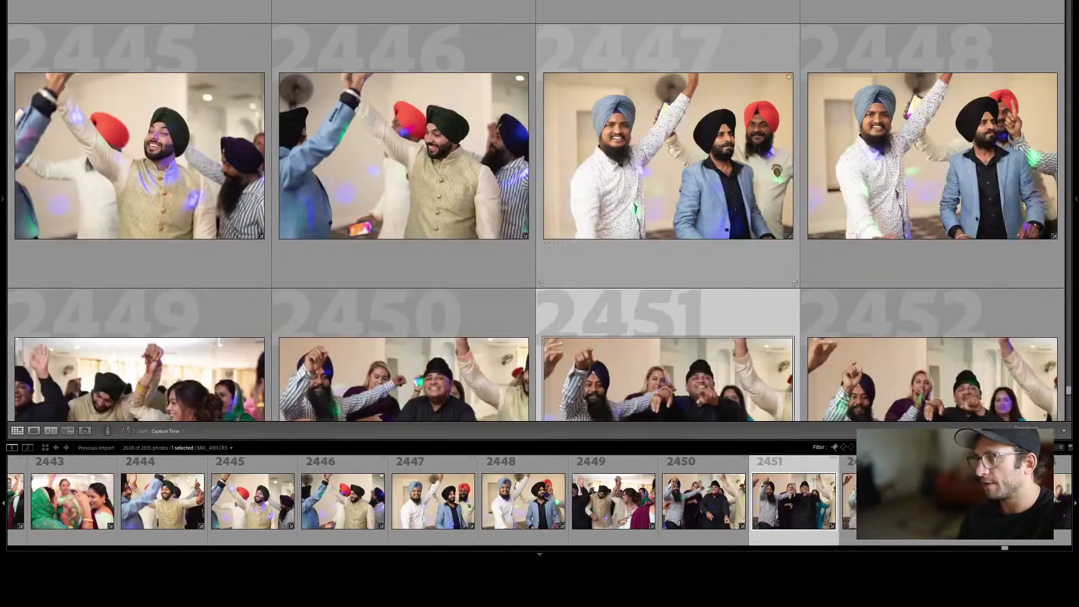
pyautogui.press('Down')
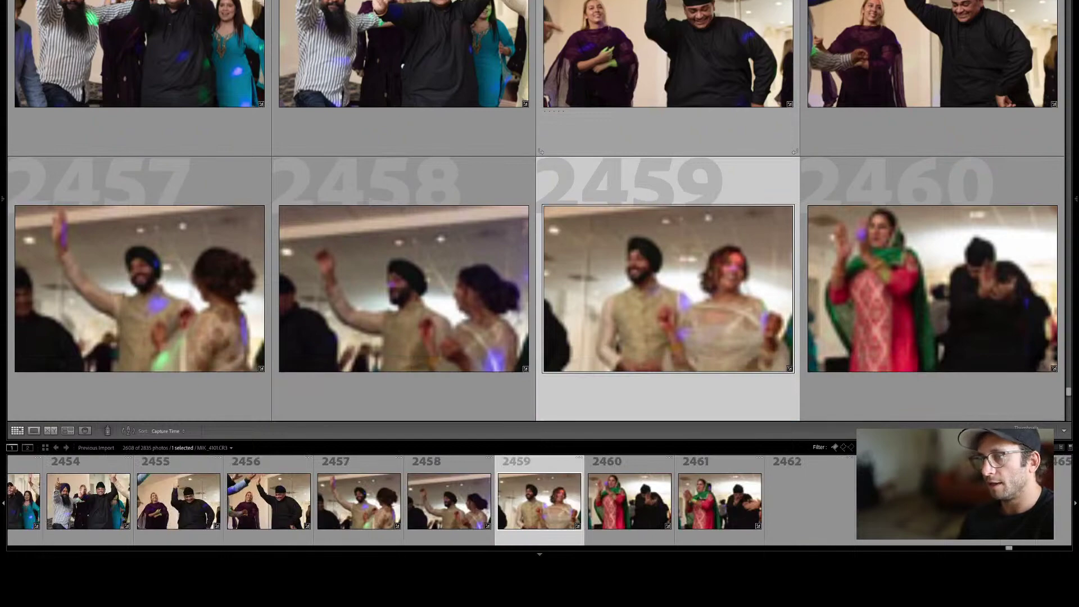
# Review the photos of the dancing couple, clapping women and waving groom from photo 2459 to photo 2487.
pyautogui.press('Down')
pyautogui.press('Down')
pyautogui.press('Down')
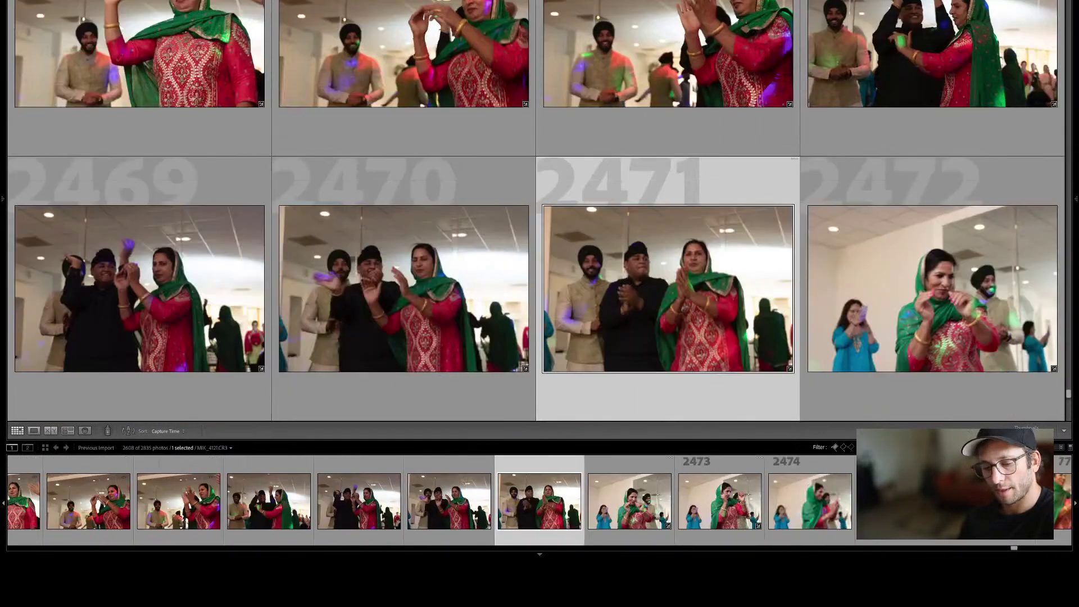
pyautogui.press('Down')
pyautogui.press('Down')
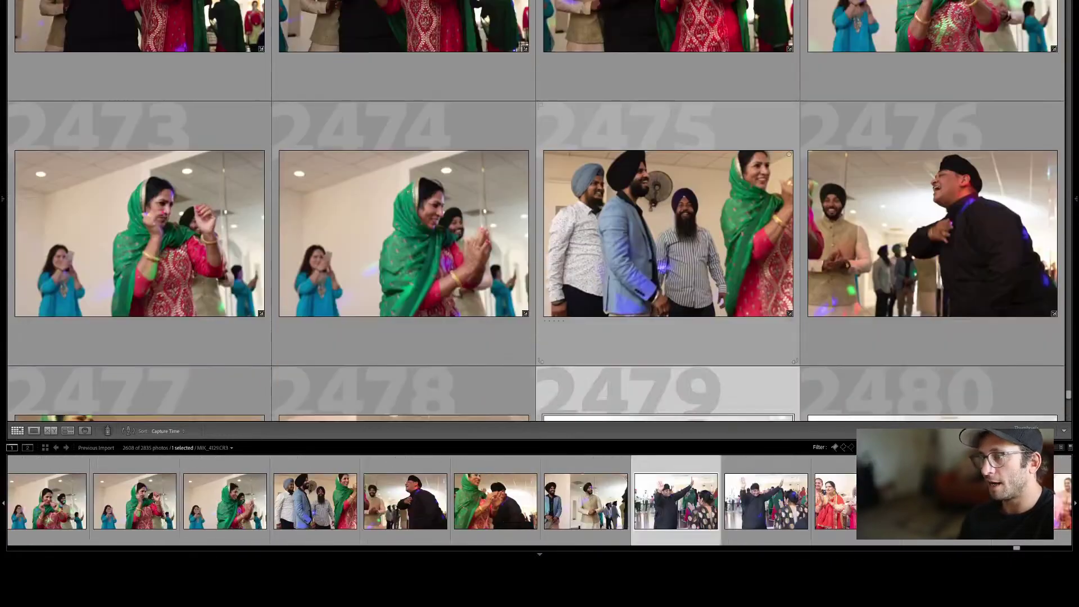
pyautogui.press('Down')
pyautogui.press('Down')
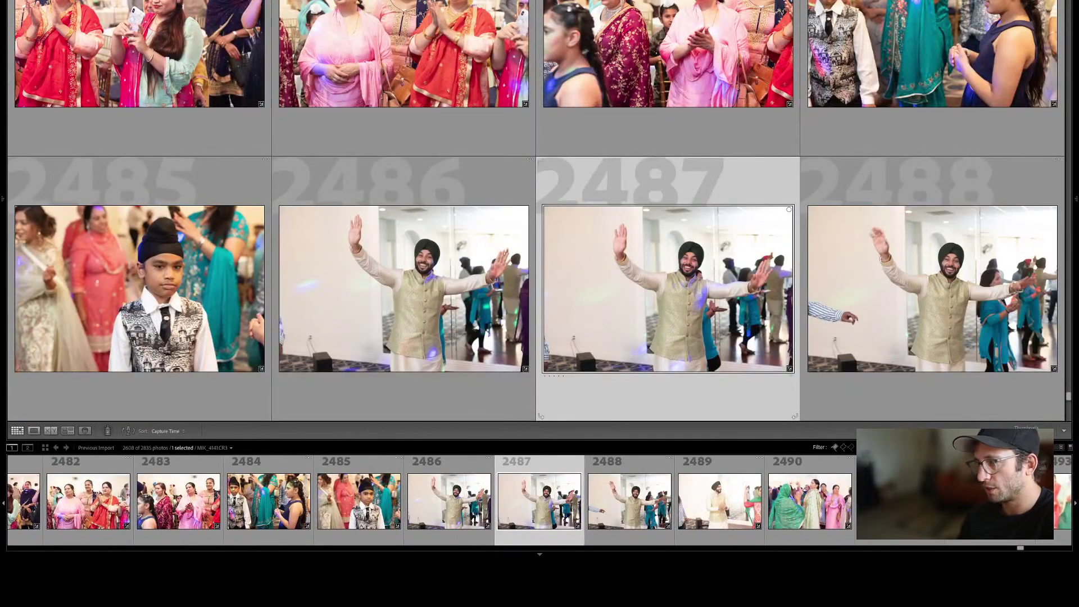
# Review the photos of watching guests and the dancing woman in coral, advancing from photo 2487 to photo 2511.
pyautogui.press('Down')
pyautogui.press('Down')
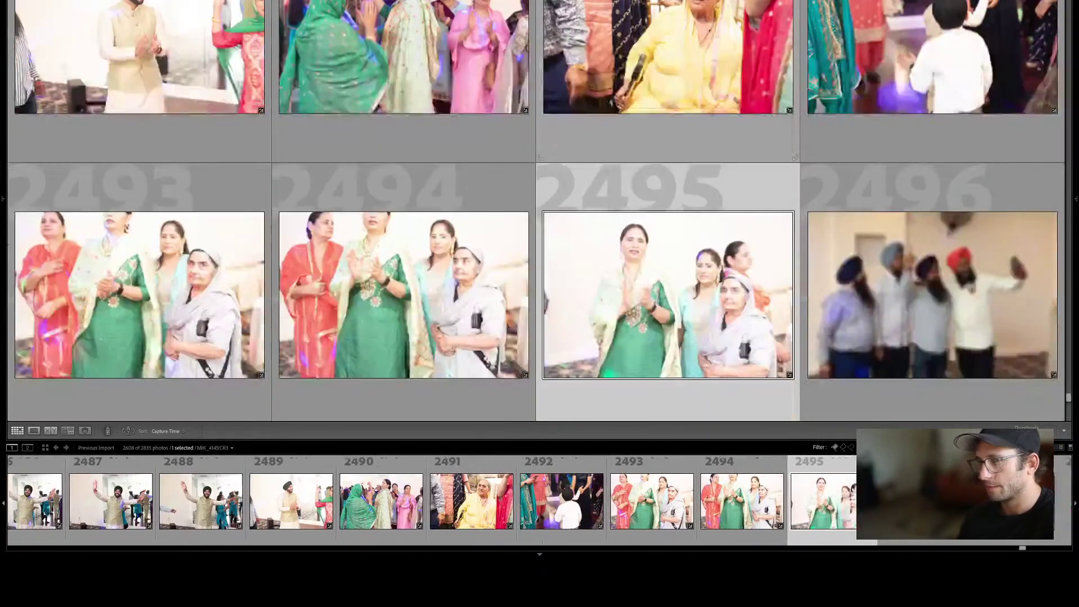
pyautogui.press('Down')
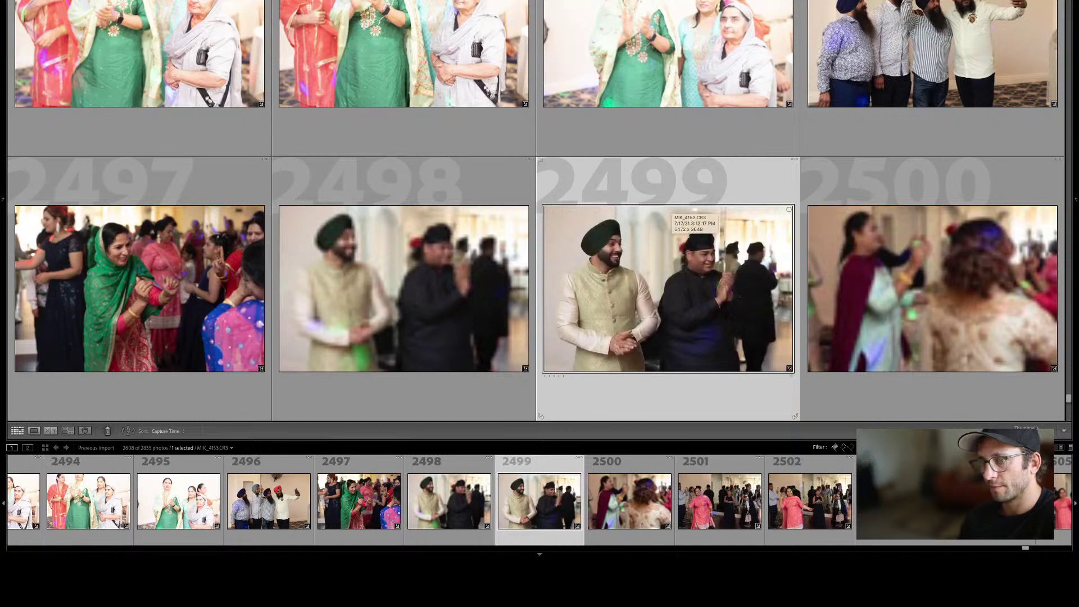
pyautogui.press('Down')
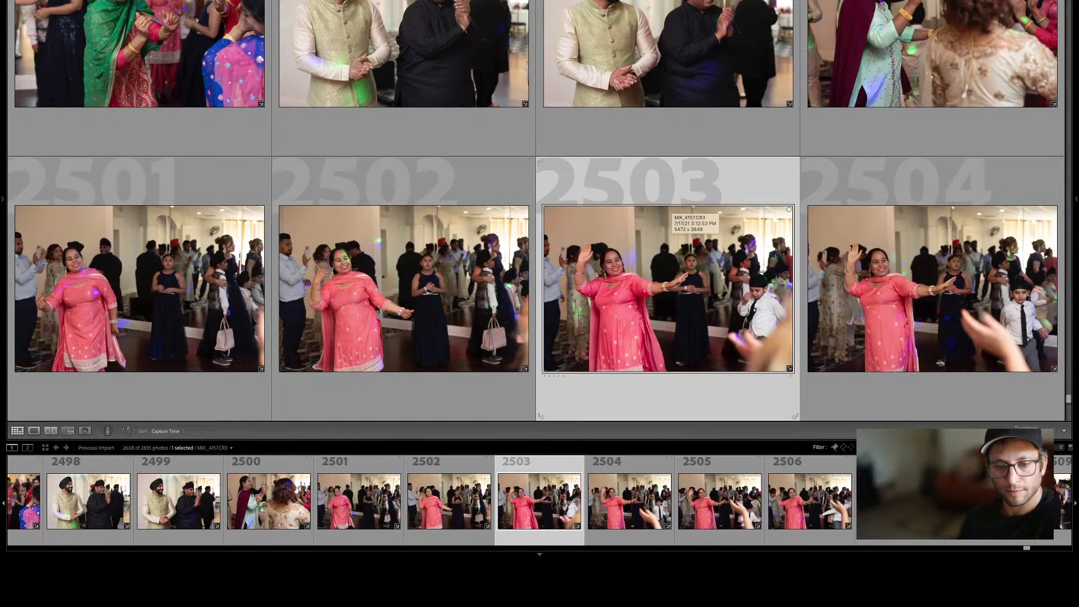
pyautogui.press('Down')
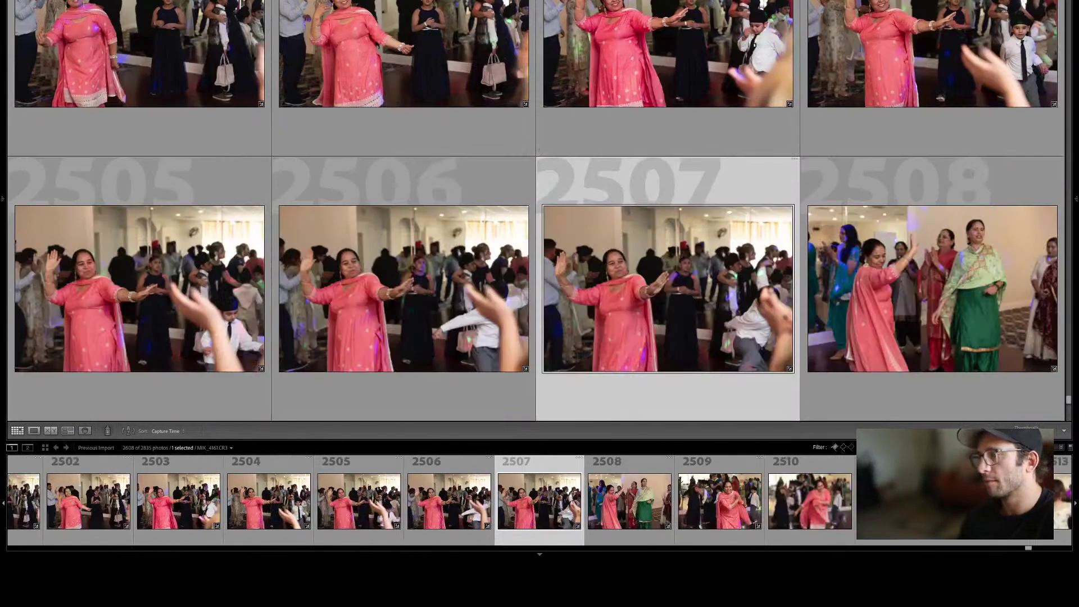
pyautogui.press('Down')
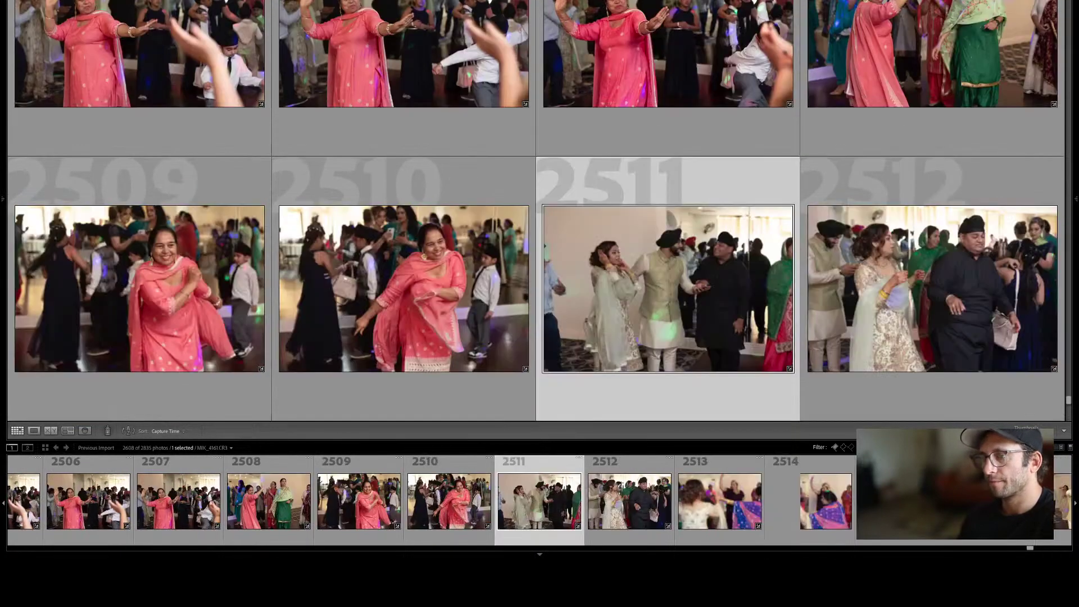
# Browse the photos of the groom's dance and the dancing couples from photo 2511 to photo 2536.
pyautogui.scroll(-3, 686, 198)
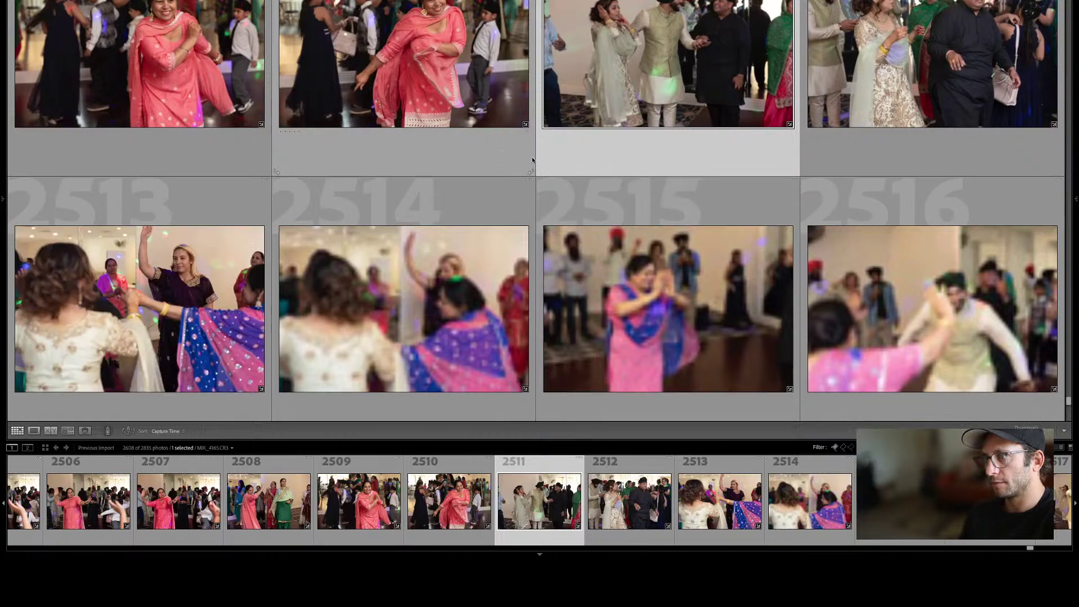
pyautogui.scroll(-3, 532, 160)
pyautogui.scroll(-4, 540, 159)
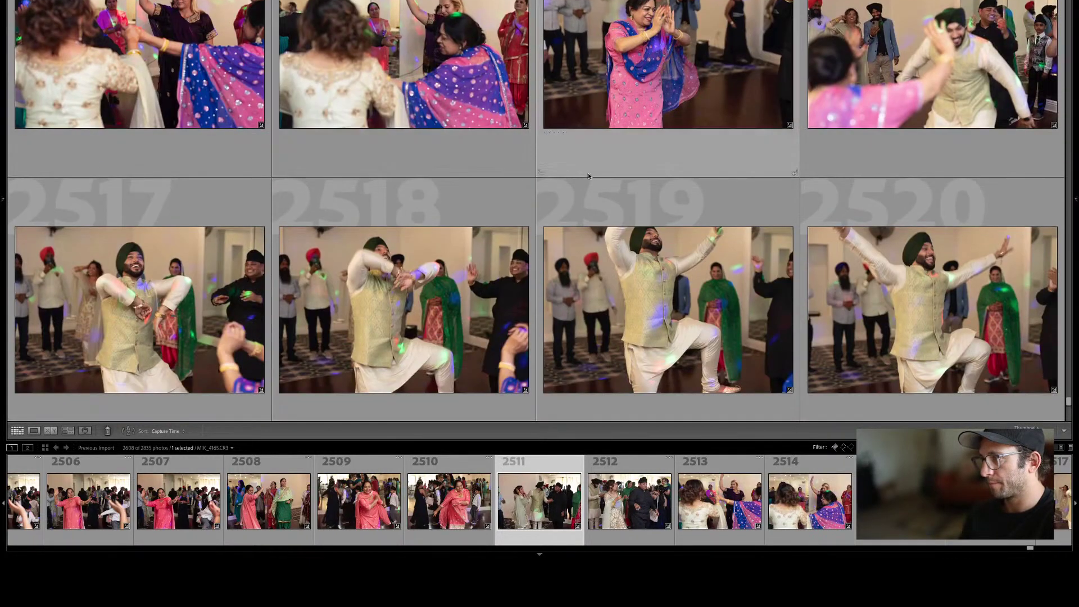
pyautogui.scroll(-2, 880, 224)
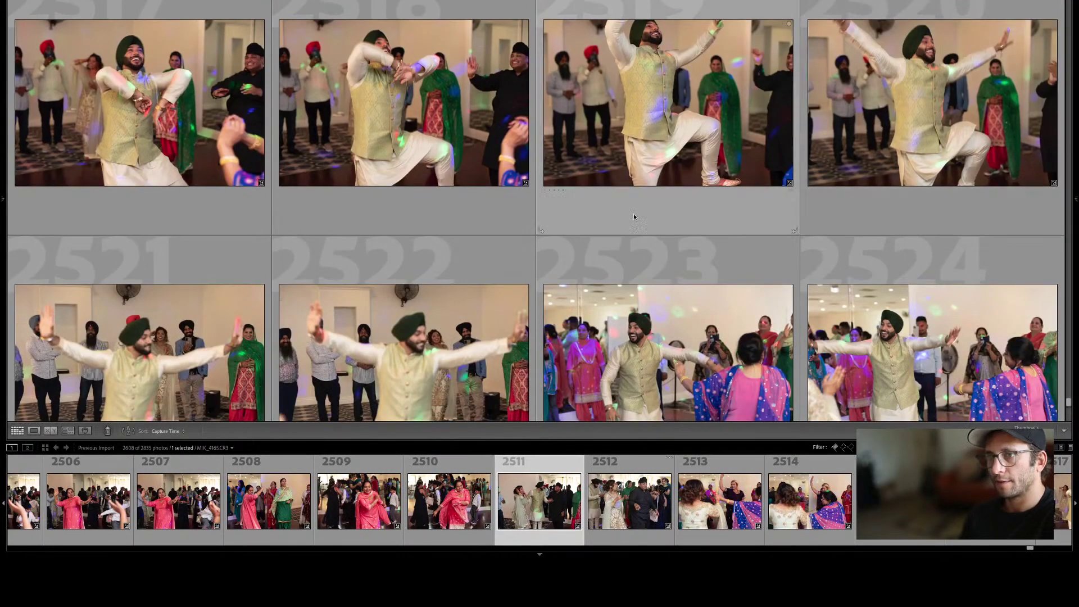
pyautogui.scroll(-5, 628, 217)
pyautogui.scroll(-10, 628, 215)
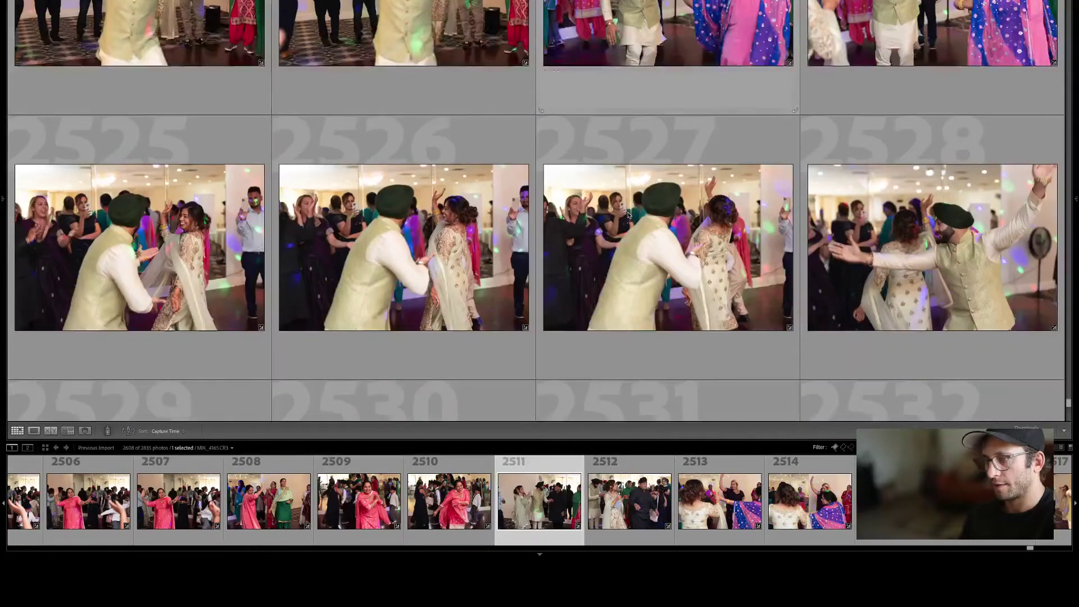
pyautogui.scroll(-10, 628, 214)
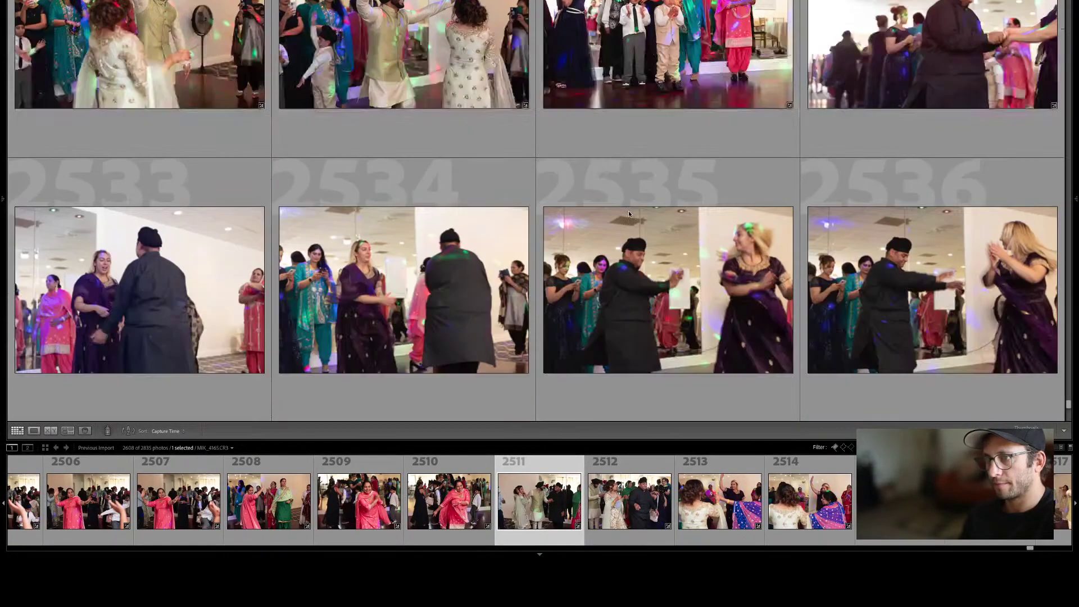
# Browse the candid and dance floor photos, including the groom reaching out his arm, up to photo 2564.
pyautogui.scroll(-8, 629, 214)
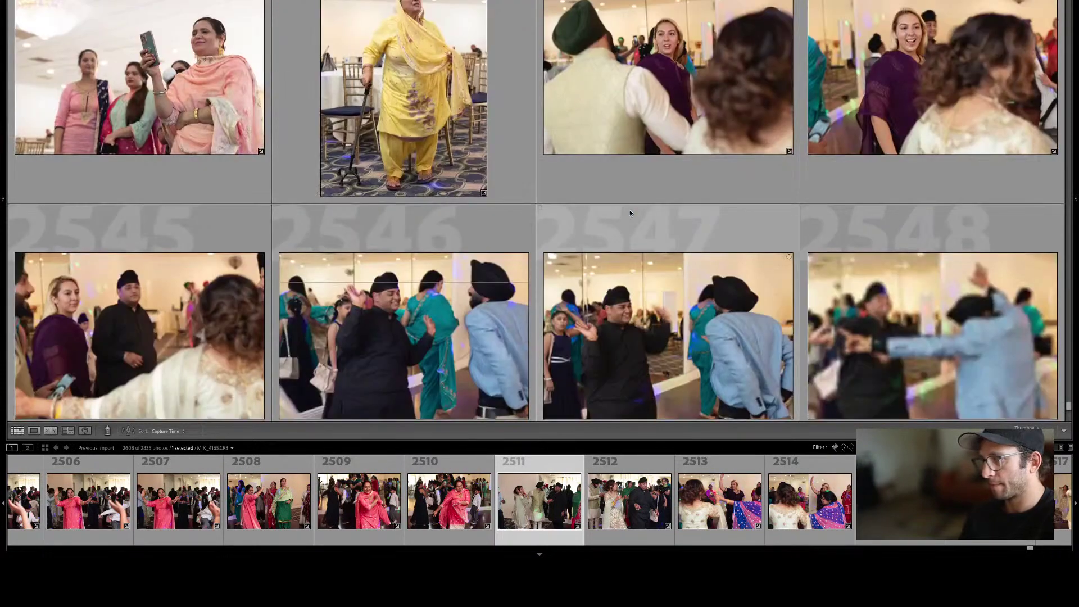
pyautogui.scroll(-2, 629, 213)
pyautogui.scroll(-2, 950, 290)
pyautogui.scroll(-3, 951, 290)
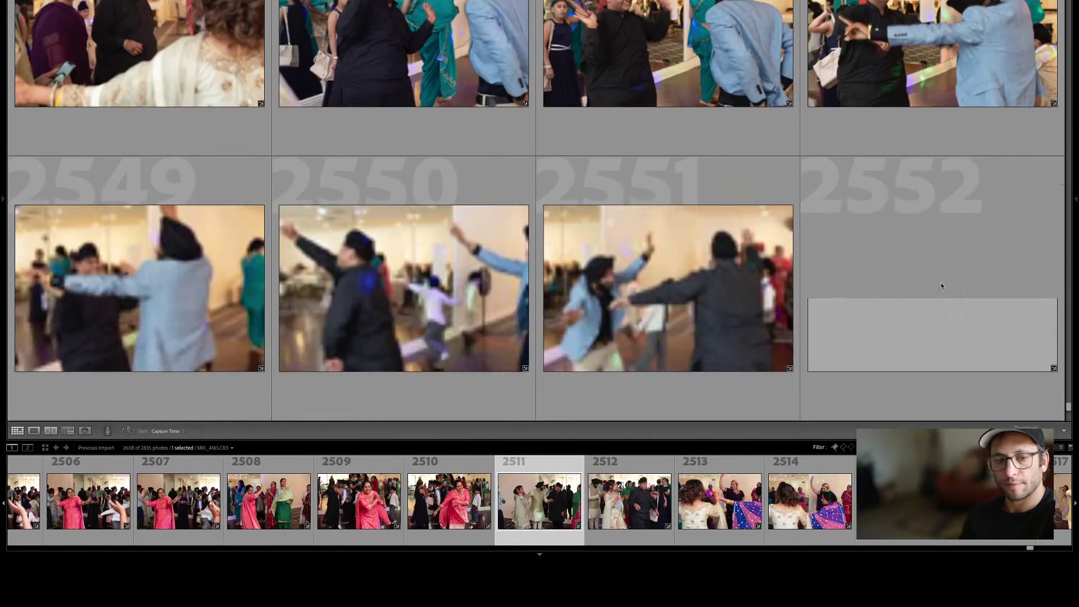
pyautogui.scroll(-3, 941, 286)
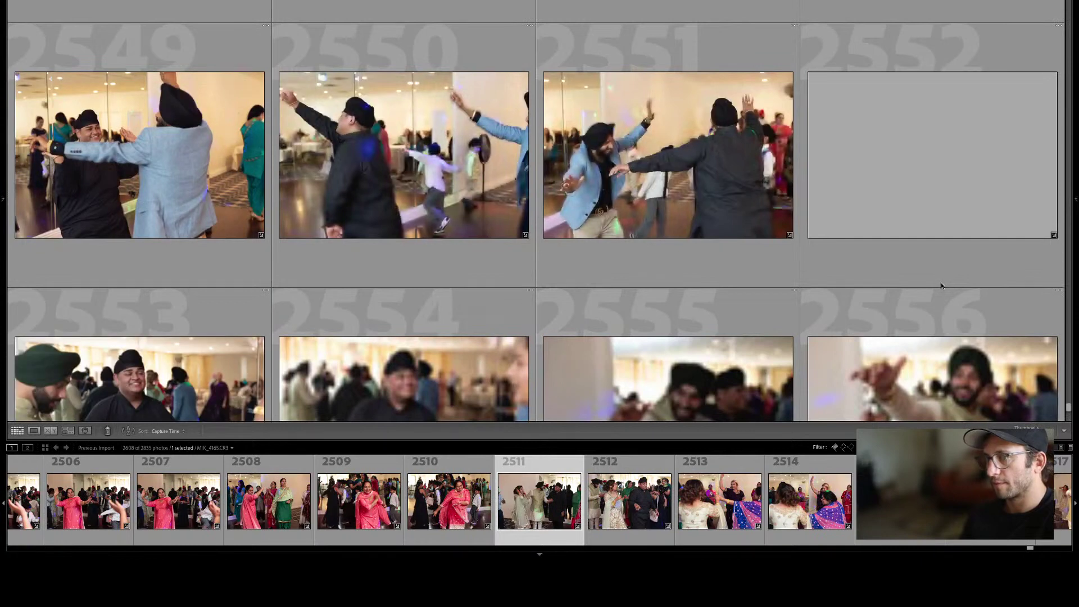
pyautogui.scroll(-5, 941, 282)
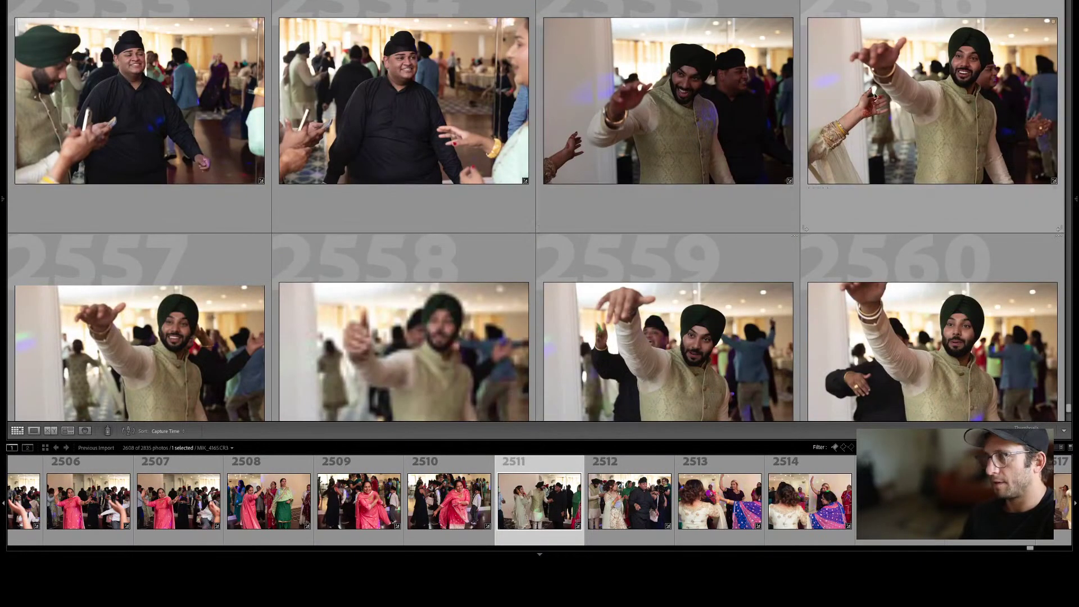
pyautogui.scroll(-2, 976, 270)
pyautogui.scroll(-4, 1018, 337)
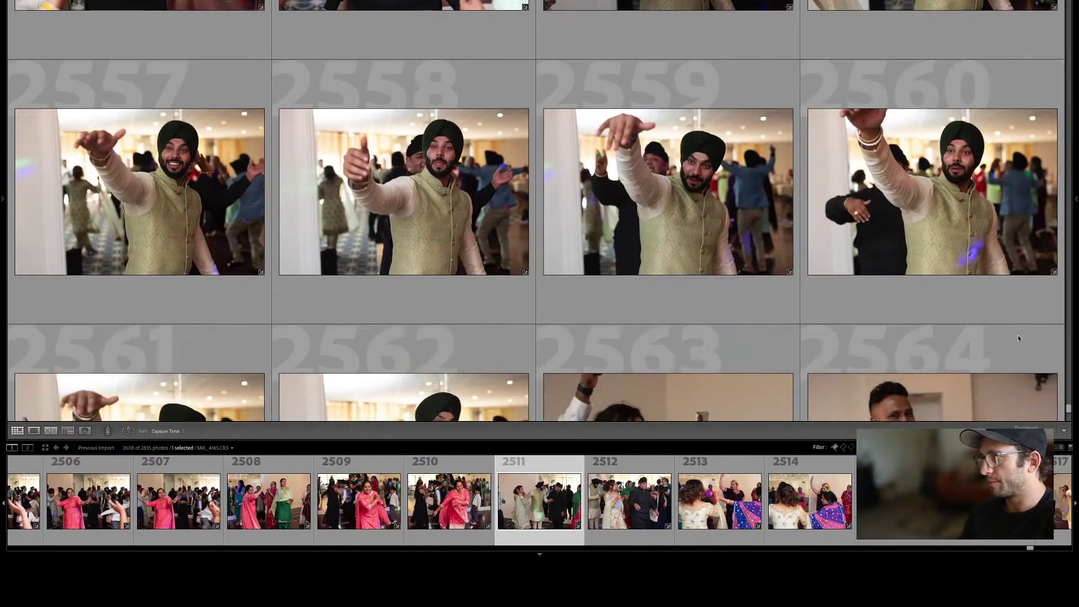
pyautogui.scroll(-2, 1019, 336)
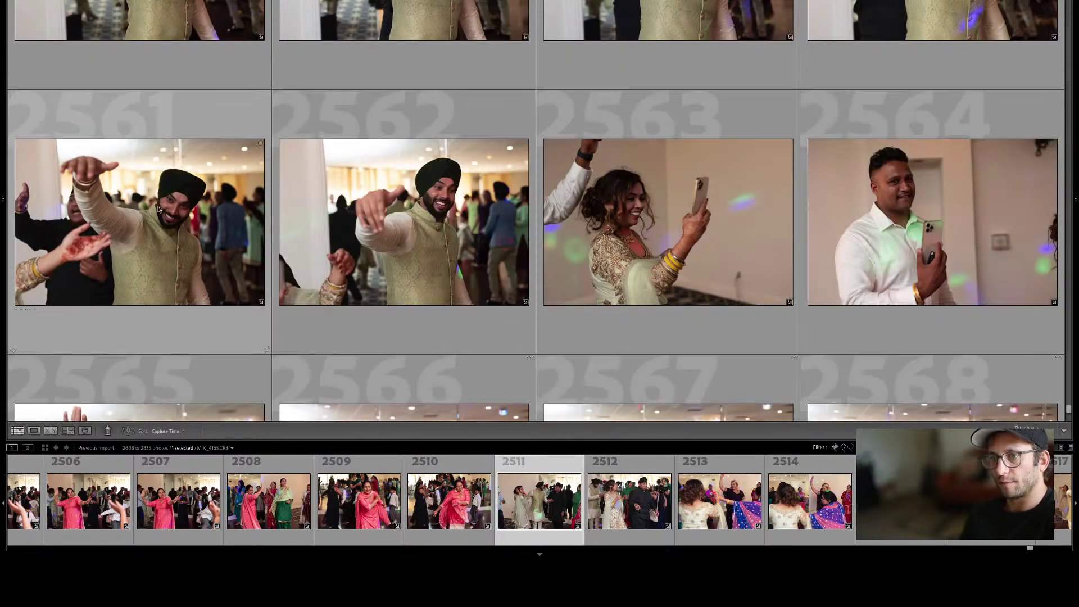
# Browse the photos of the dancing groom, the boys in vests and the posed family group up to photo 2588.
pyautogui.scroll(-3, 645, 333)
pyautogui.scroll(-1, 739, 349)
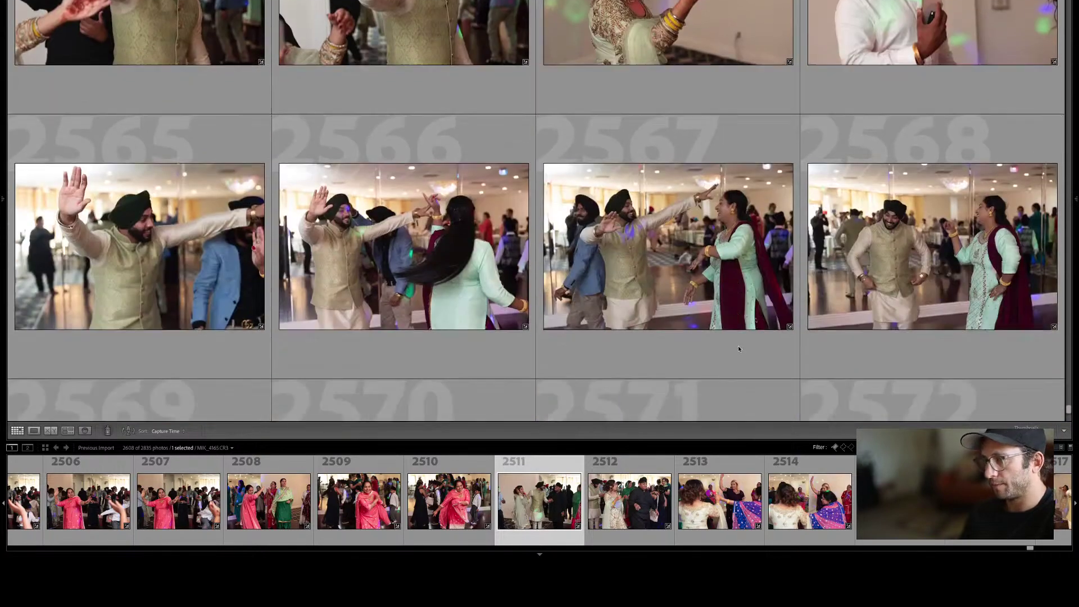
pyautogui.scroll(-4, 738, 349)
pyautogui.scroll(-16, 739, 349)
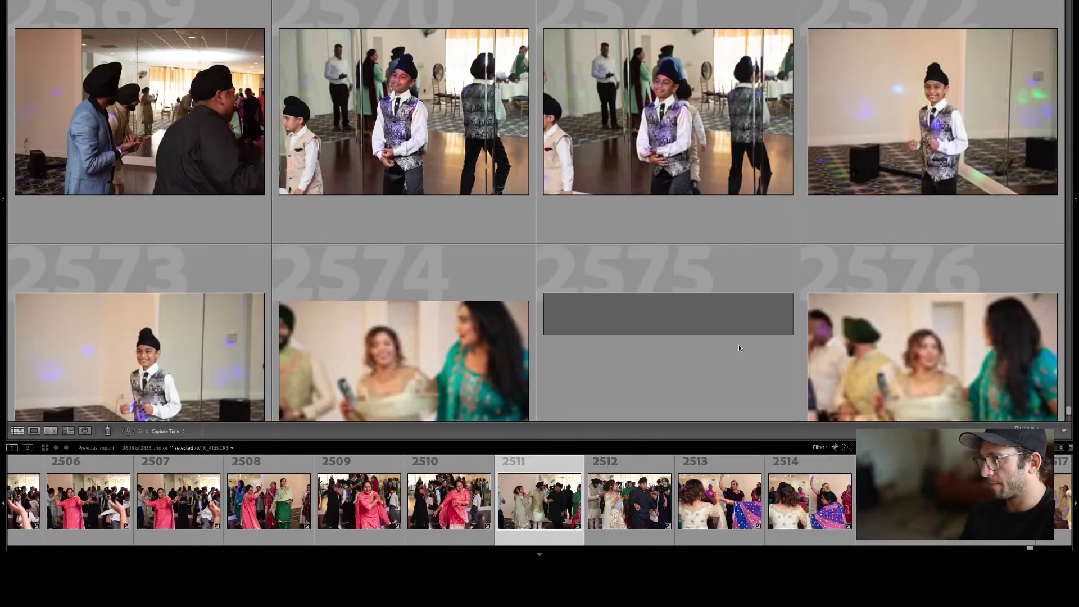
pyautogui.scroll(-2, 739, 346)
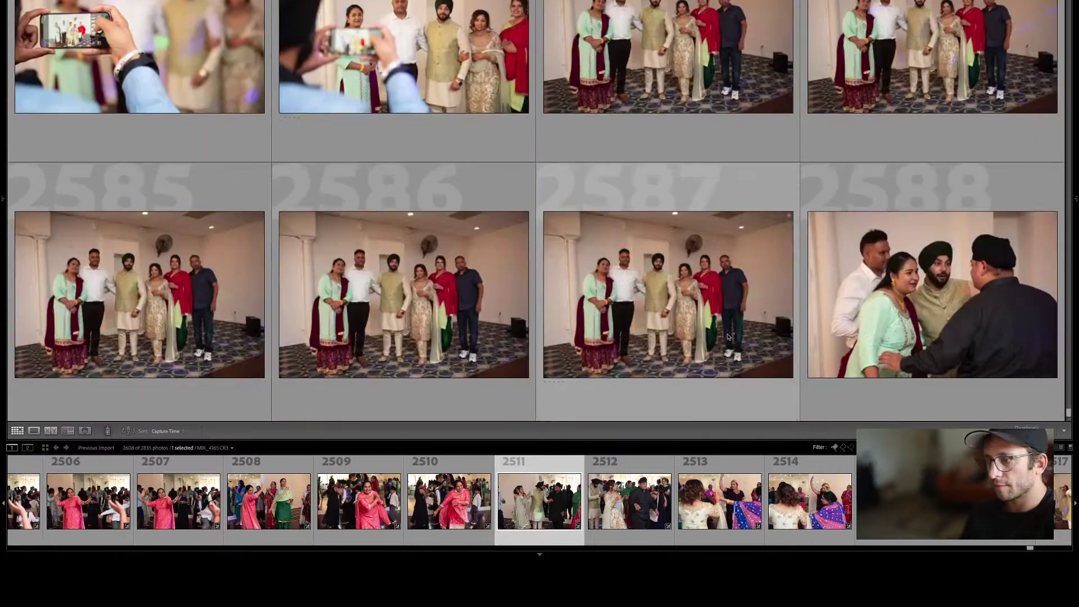
# Select group photo 2587 and review the couple and guest candids that follow, up to photo 2606.
pyautogui.click(776, 320)
pyautogui.press('Down')
pyautogui.press('Left')
pyautogui.press('Down')
pyautogui.press('Down')
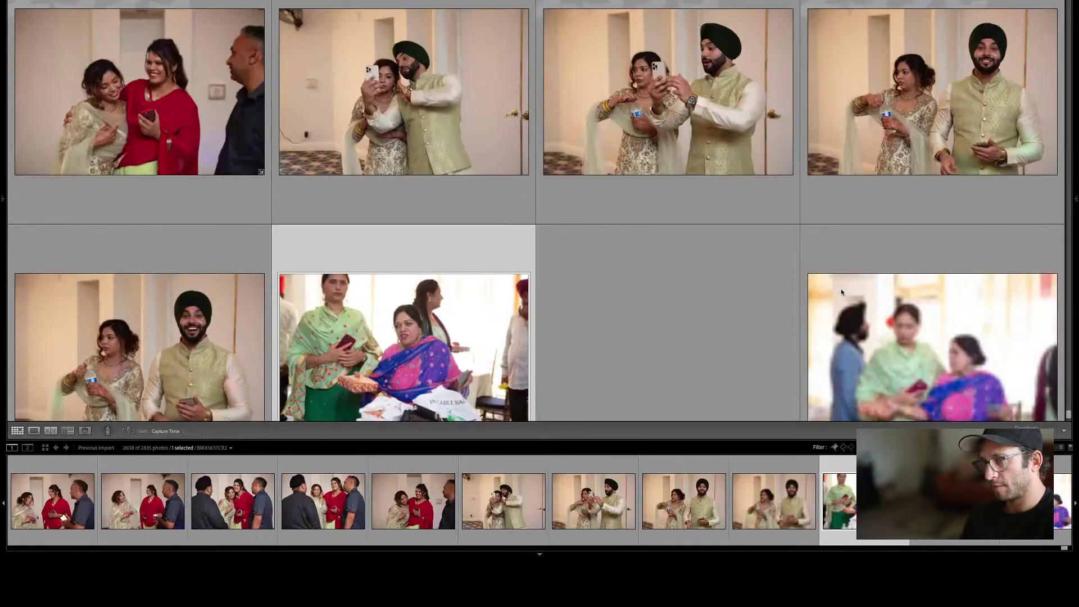
pyautogui.press('Left')
pyautogui.press('Right')
pyautogui.press('Down')
pyautogui.press('Down')
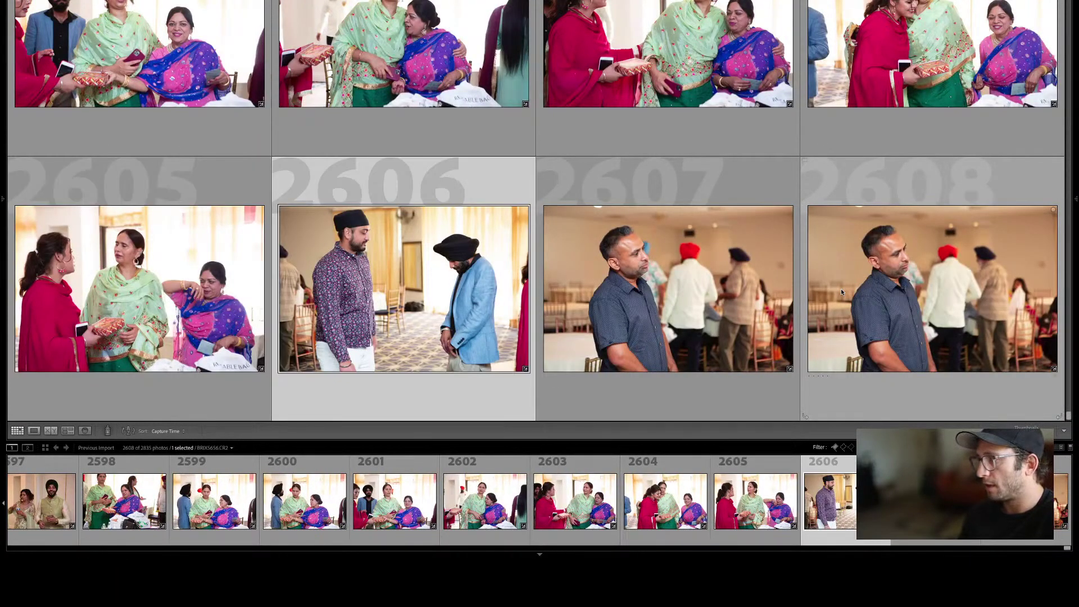
# Check the closing photos 2607 and 2608 of the man in the dark shirt, and go back to photo 2604.
pyautogui.press('Right')
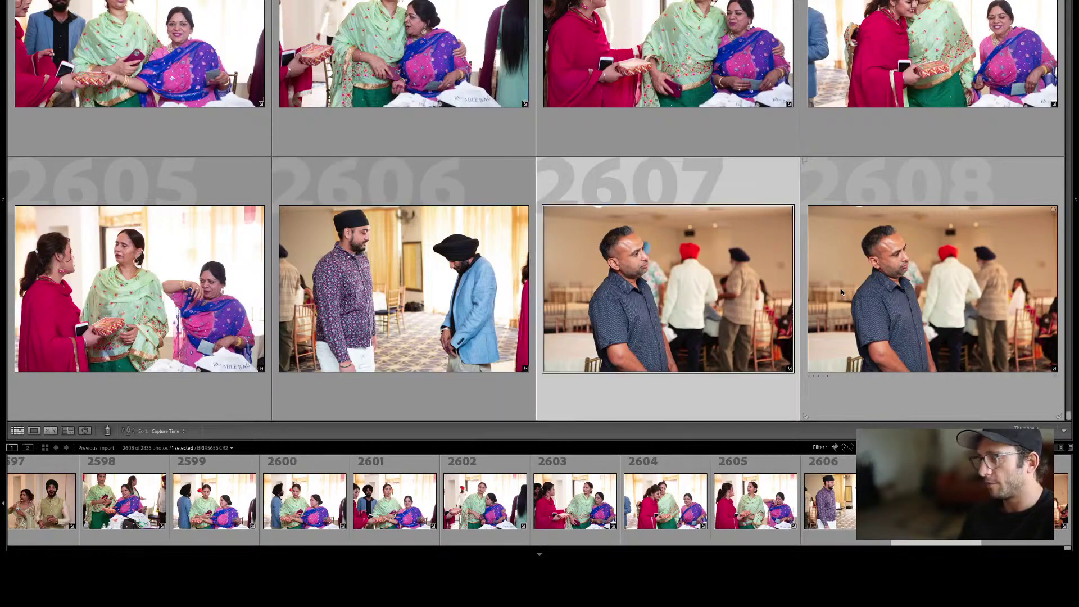
pyautogui.press('Right')
pyautogui.press('Up')
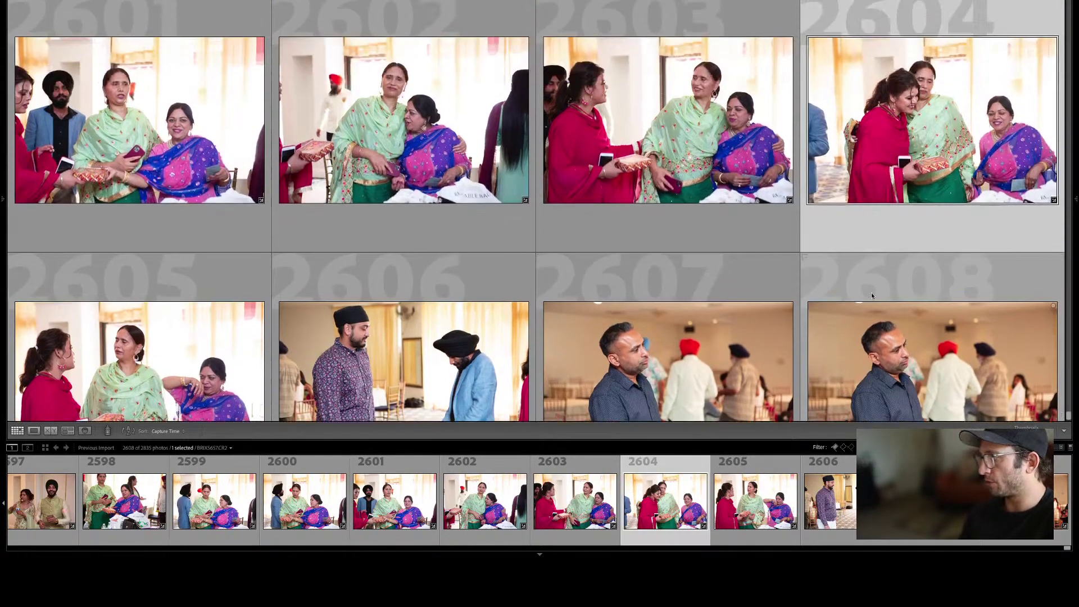
# Return to the start of the shoot, select photo 2, and review the opening temple and kitchen photos past photo 15.
pyautogui.moveTo(1064, 395); pyautogui.dragTo(1072, 16)
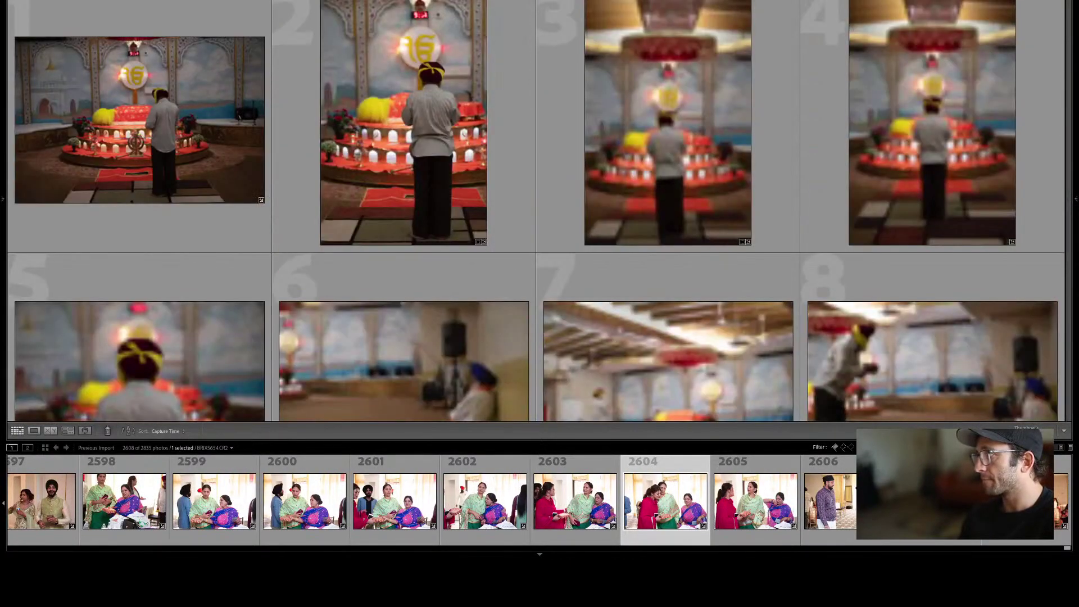
pyautogui.click(410, 66)
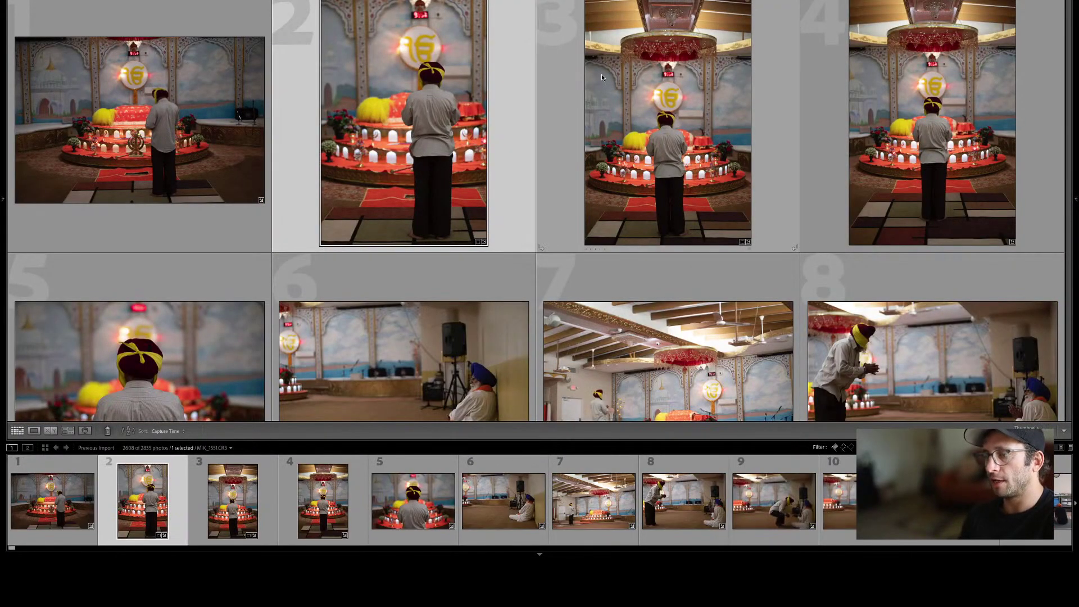
pyautogui.press('Down')
pyautogui.press('Down')
pyautogui.press('Down')
pyautogui.press('Right')
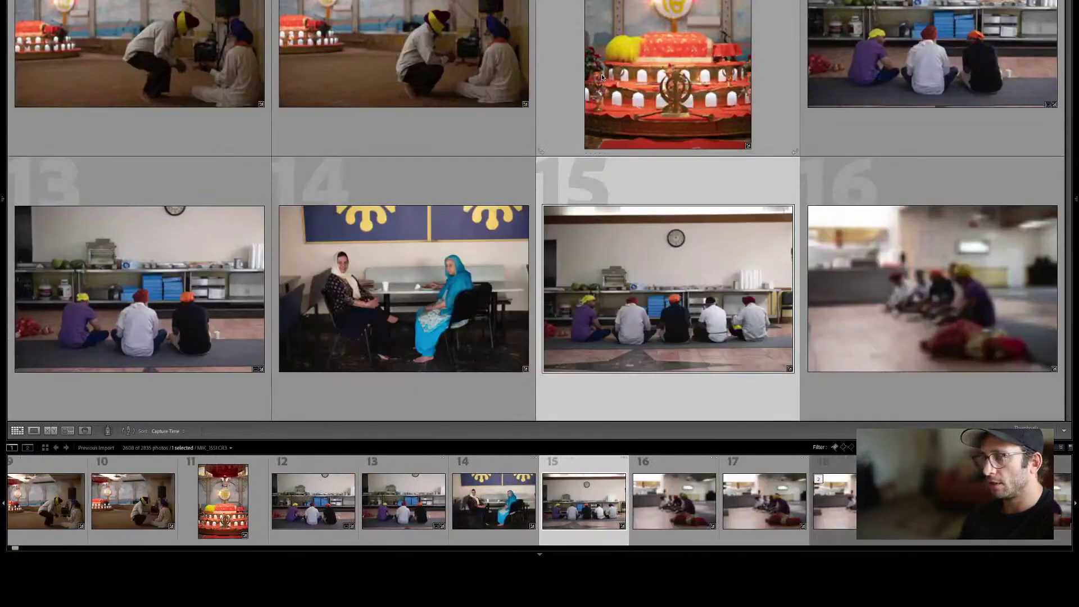
pyautogui.press('Down')
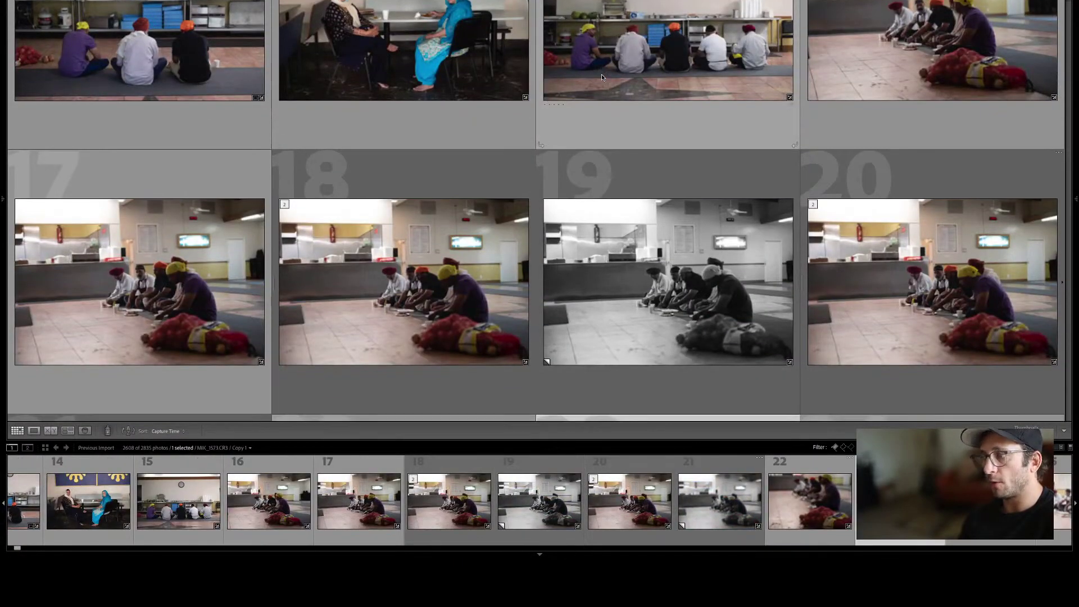
# Review the shared floor meal photos and the seated women, continuing to the temple altar shots at photo 43.
pyautogui.press('Down')
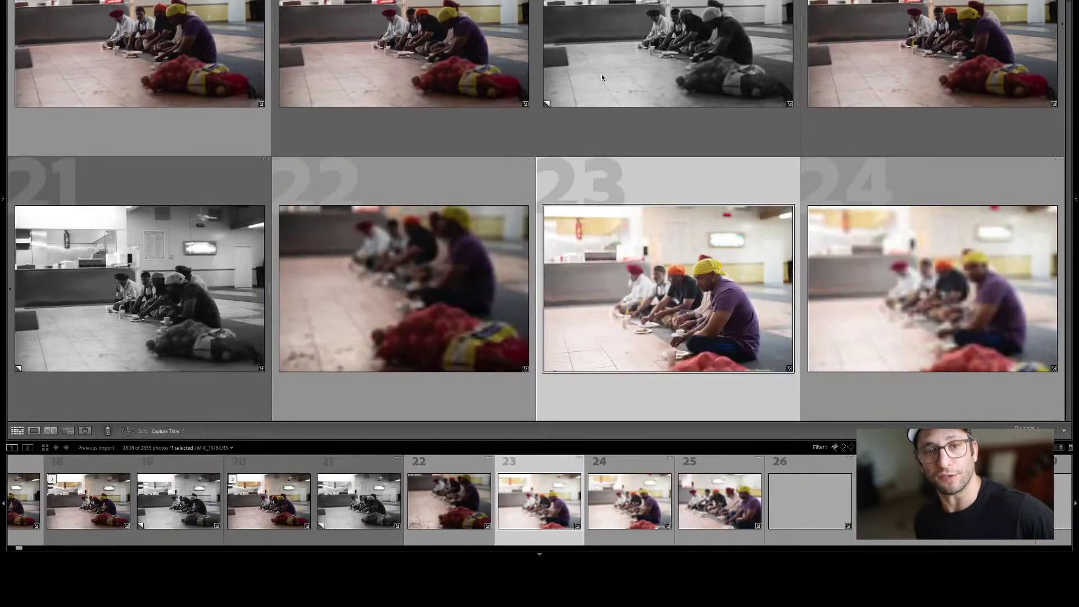
pyautogui.press('Down')
pyautogui.press('Down')
pyautogui.press('Down')
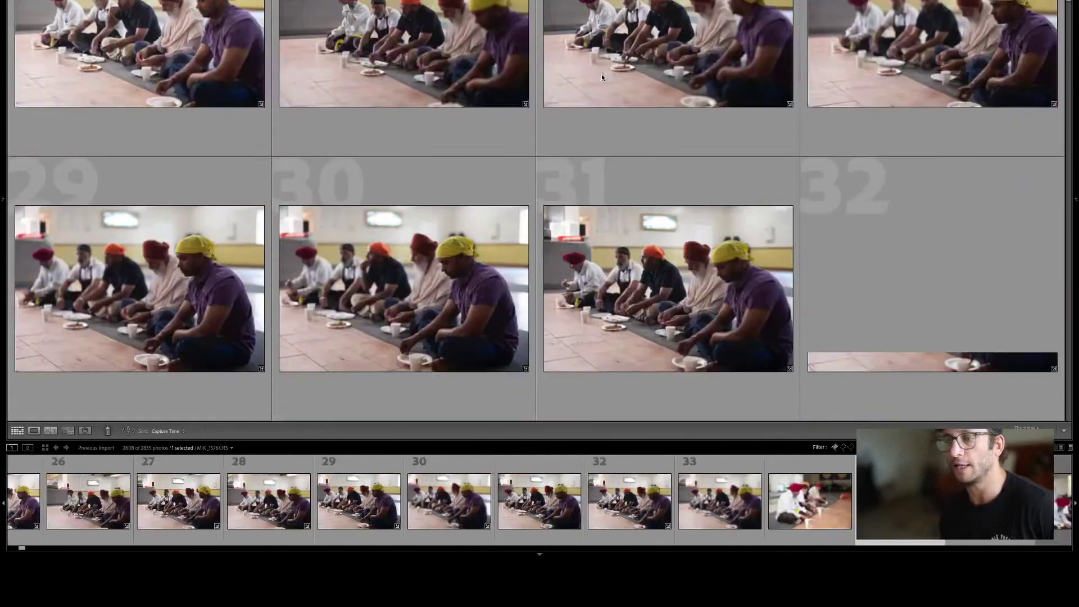
pyautogui.press('Down')
pyautogui.press('Down')
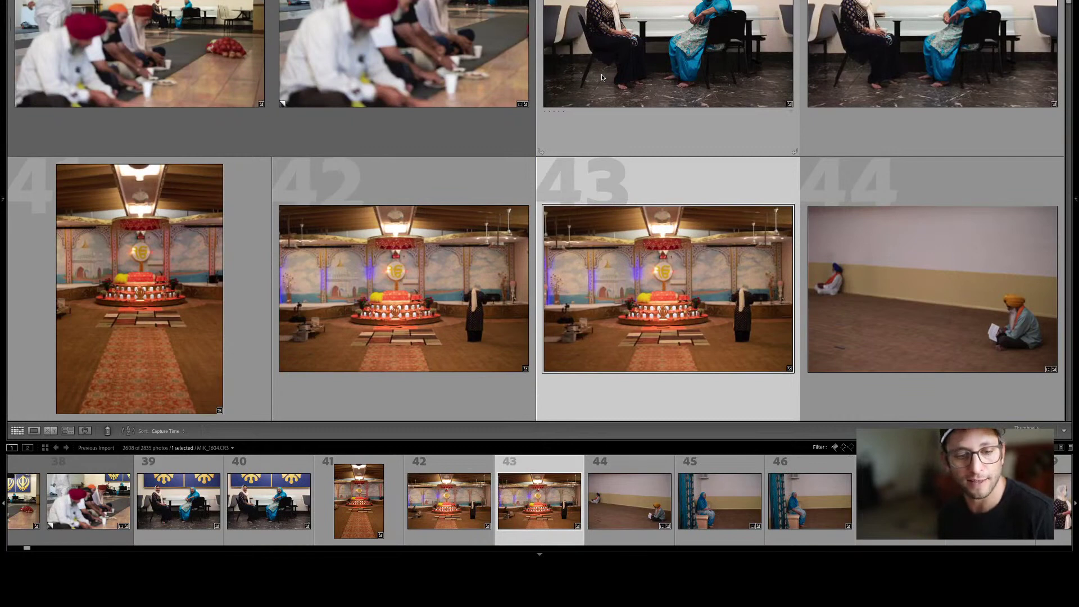
# Browse the woman by the blue curtain, the gift exchange and the prayer hall photos up to photo 63.
pyautogui.press('Down')
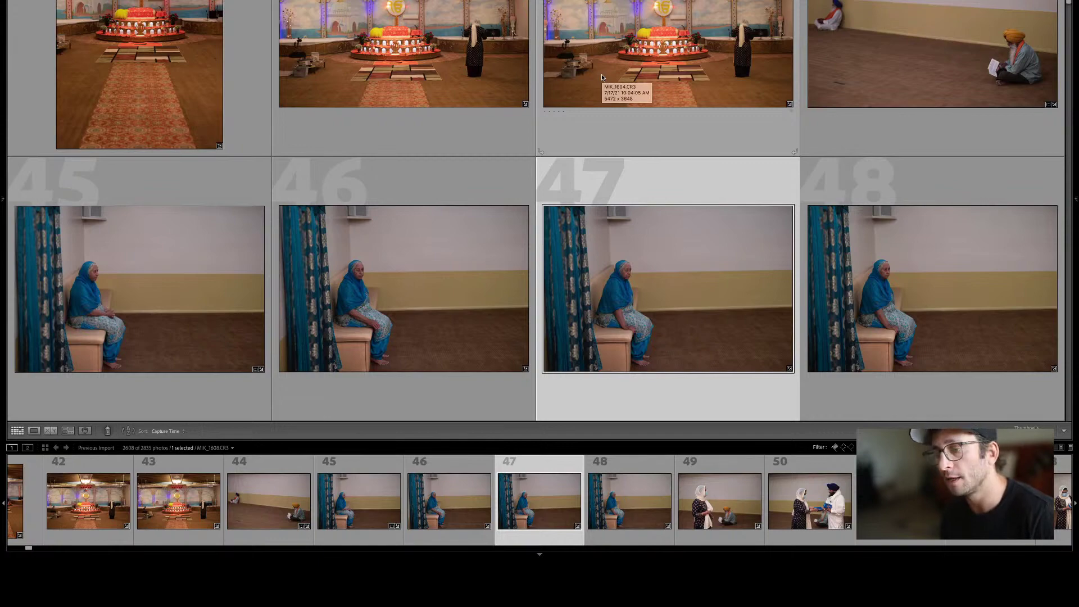
pyautogui.press('Down')
pyautogui.press('Down')
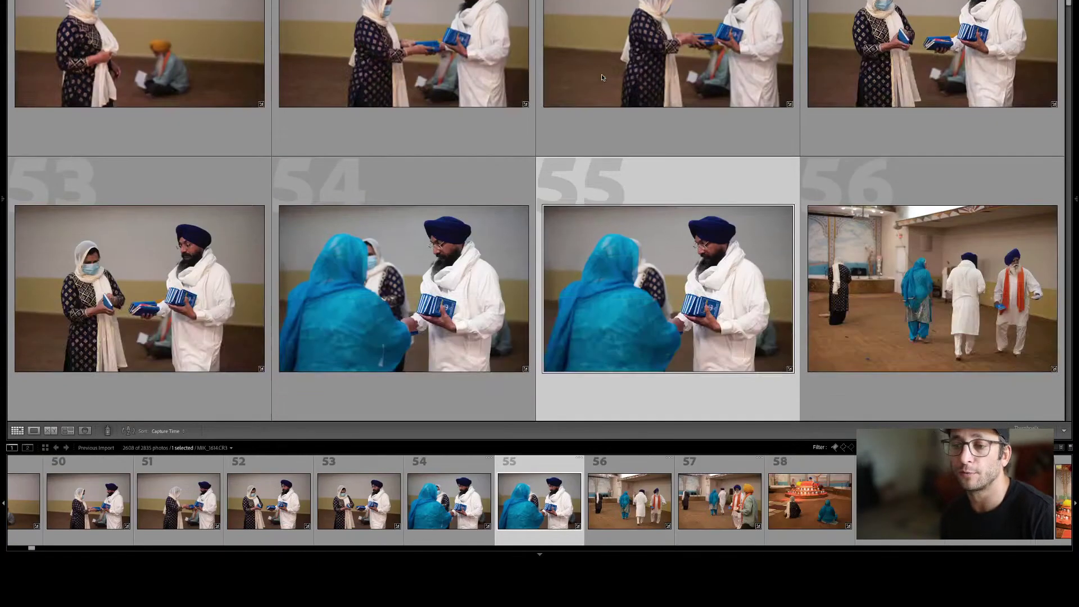
pyautogui.press('Down')
pyautogui.press('Down')
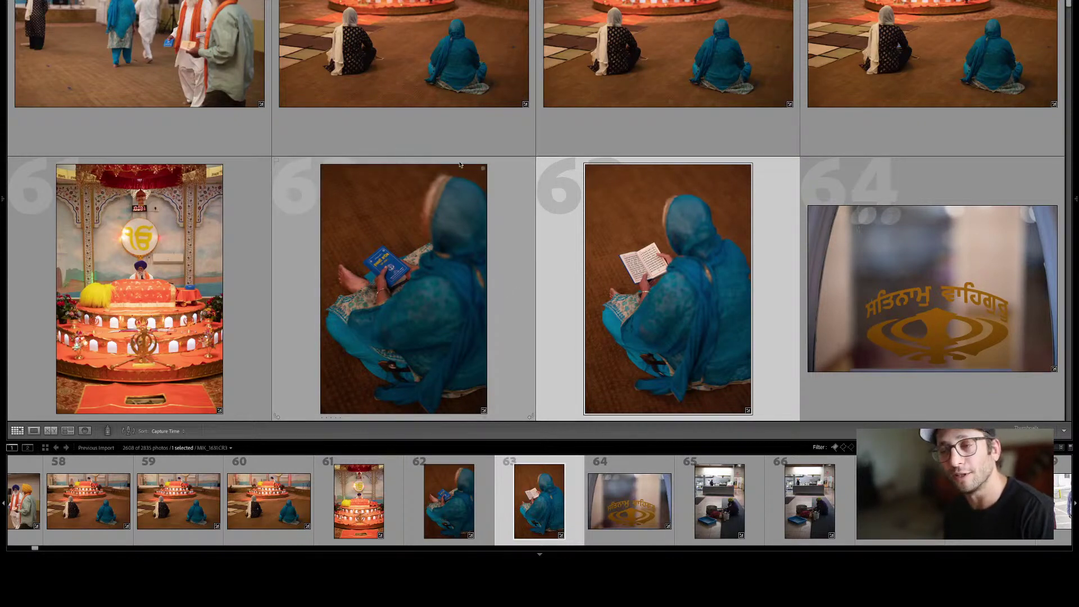
# Switch from Lightroom Classic to the OBS window that controls the stream and recording.
pyautogui.press('super+Tab')
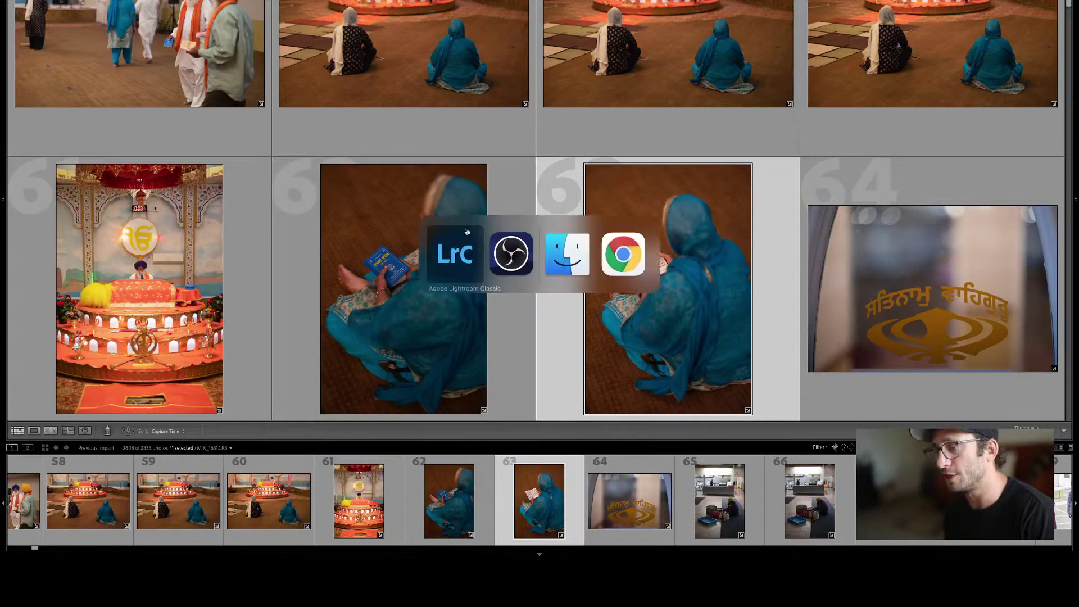
pyautogui.click(638, 260)
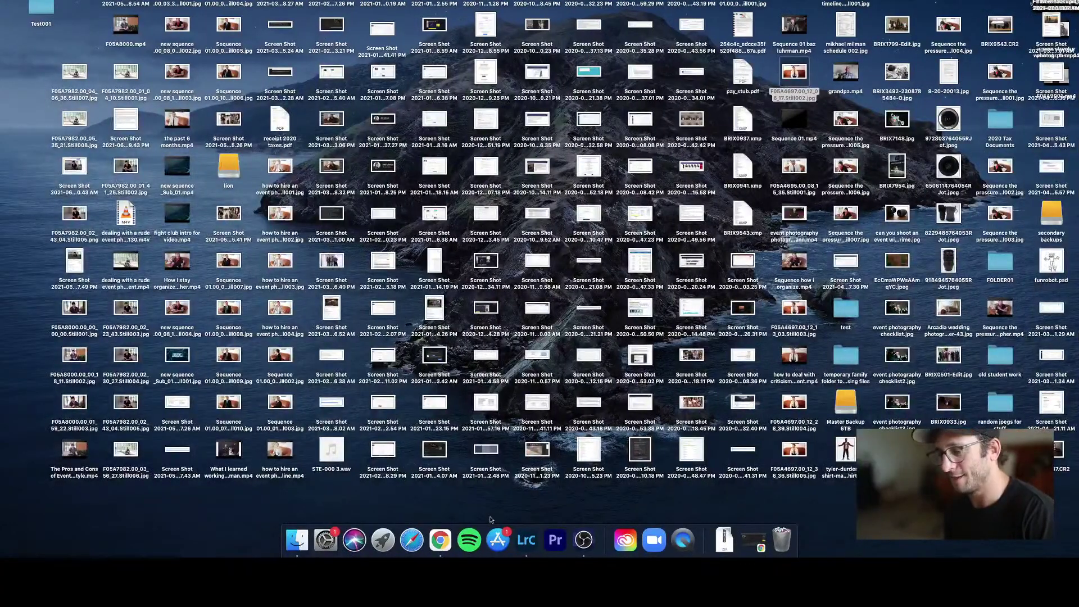
pyautogui.press('super+Tab')
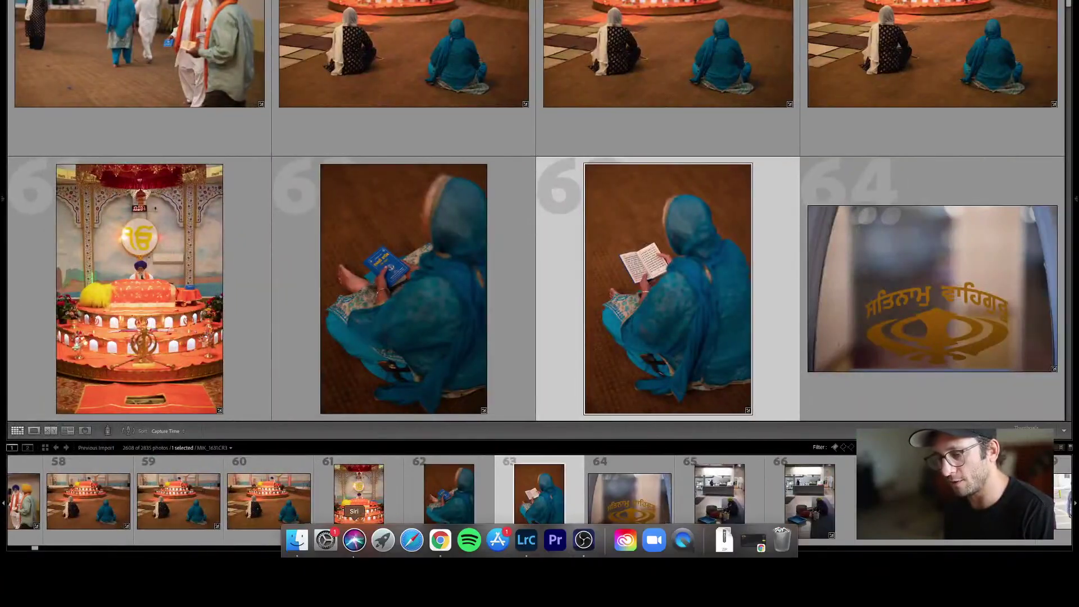
pyautogui.click(591, 542)
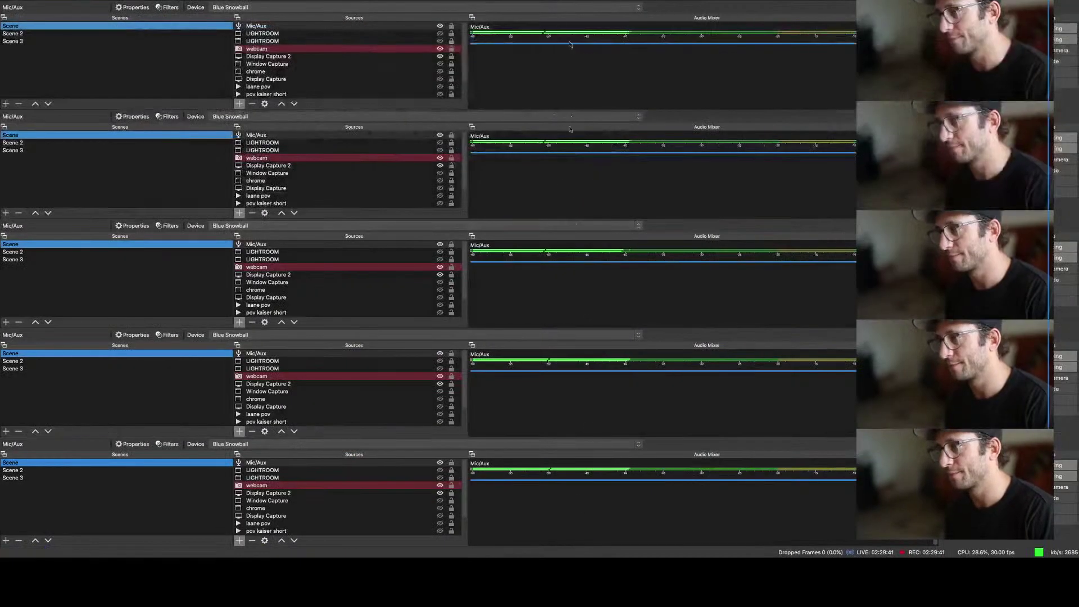